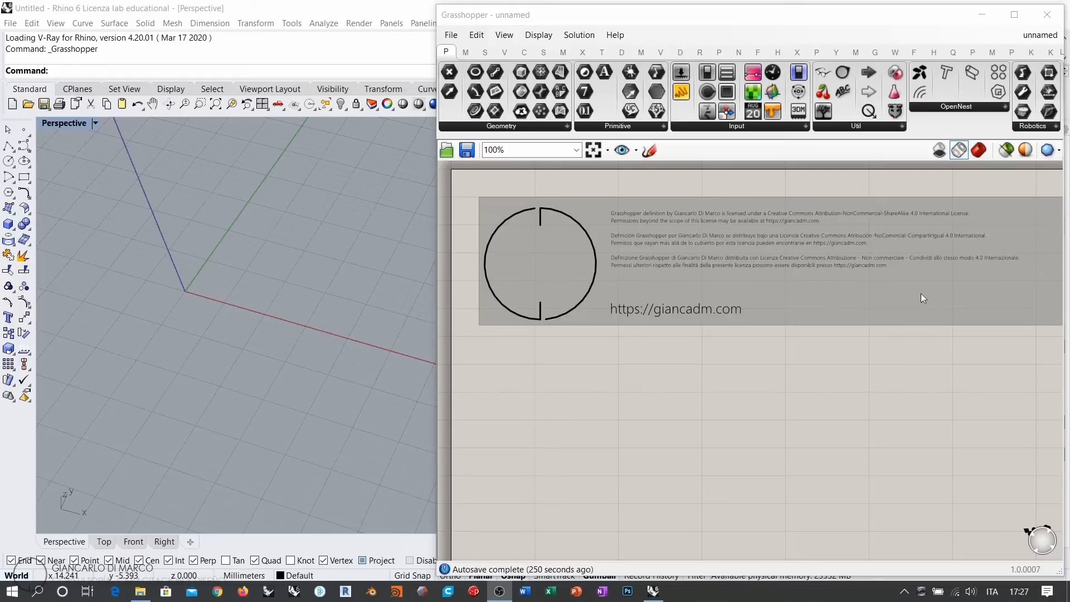
# Place the mesh-based Pressure and Wind goals from Kangaroo 2's Goals-Mesh group on the canvas
pyautogui.click(1031, 52)
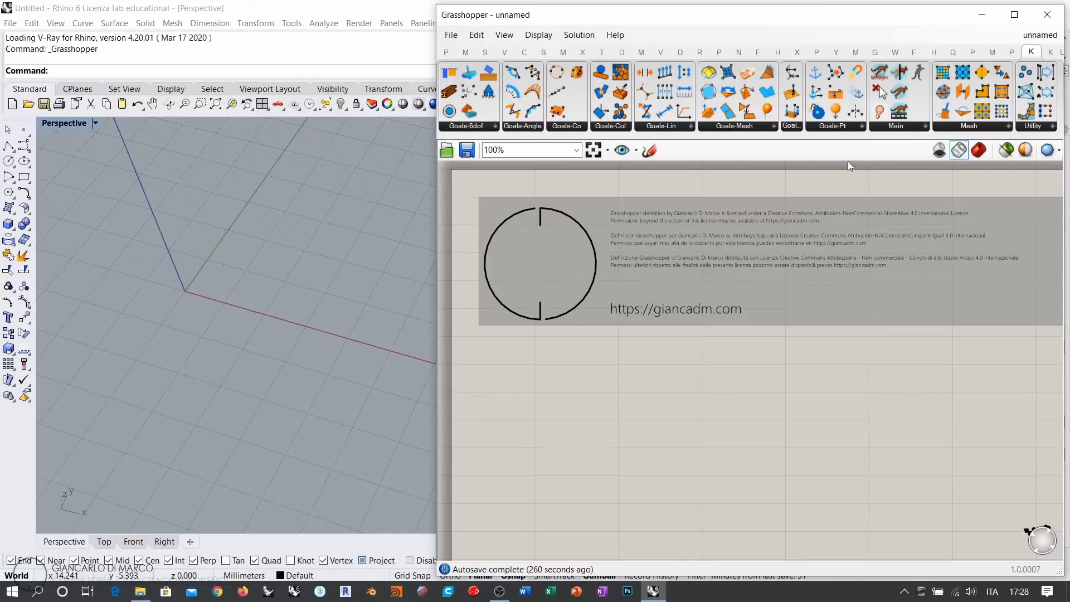
pyautogui.click(763, 127)
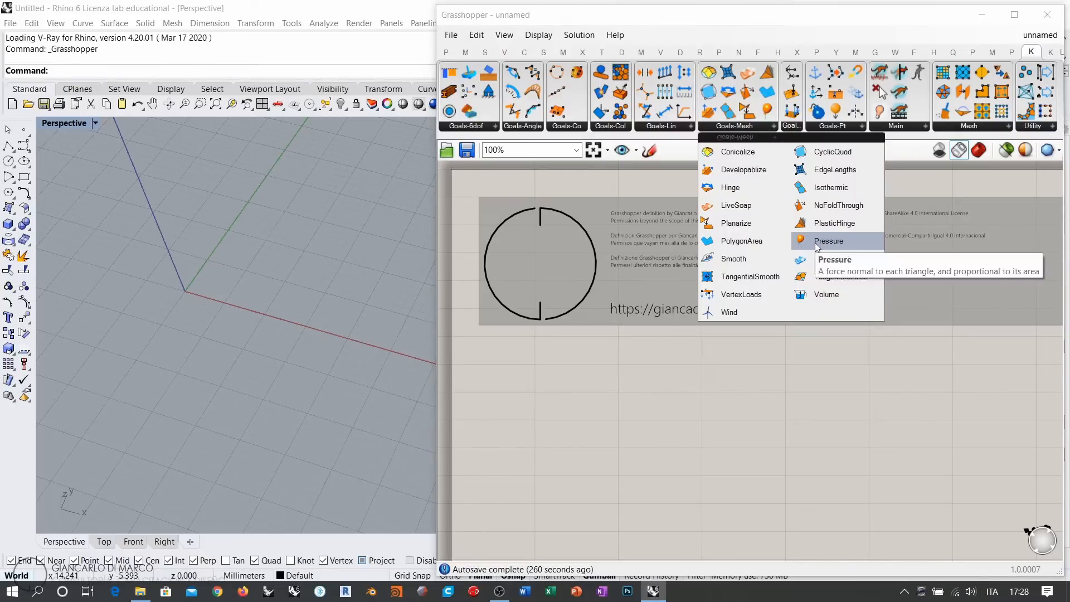
pyautogui.click(817, 242)
pyautogui.click(741, 429)
pyautogui.click(755, 128)
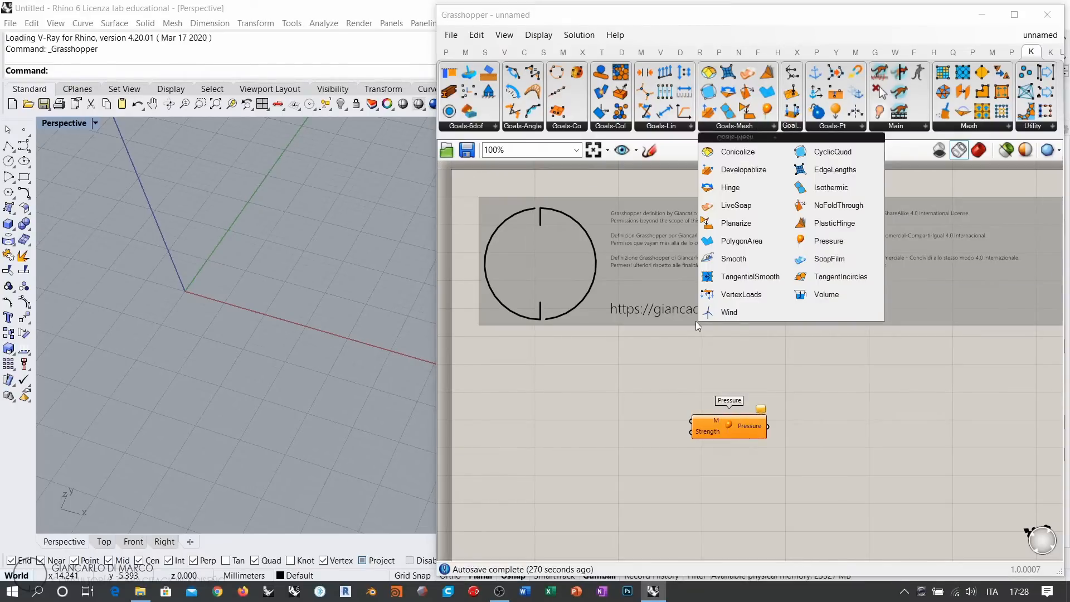
pyautogui.click(729, 312)
pyautogui.click(728, 474)
# Stack the mesh-based Pressure component directly above the Wind component, just below the licence banner
pyautogui.moveTo(729, 426); pyautogui.dragTo(617, 377)
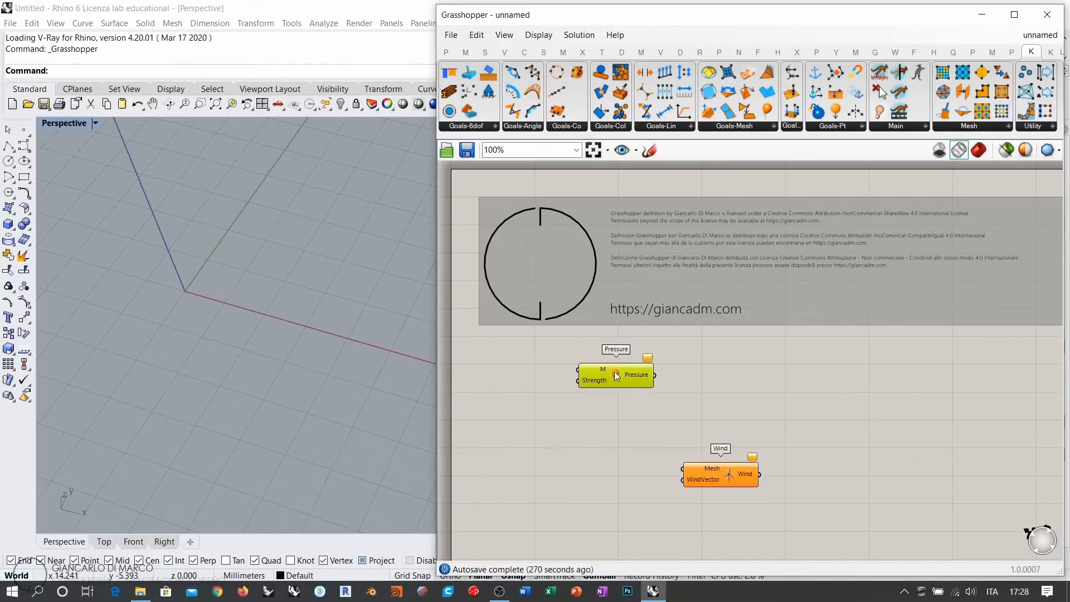
pyautogui.moveTo(727, 471); pyautogui.dragTo(622, 413)
pyautogui.click(726, 360)
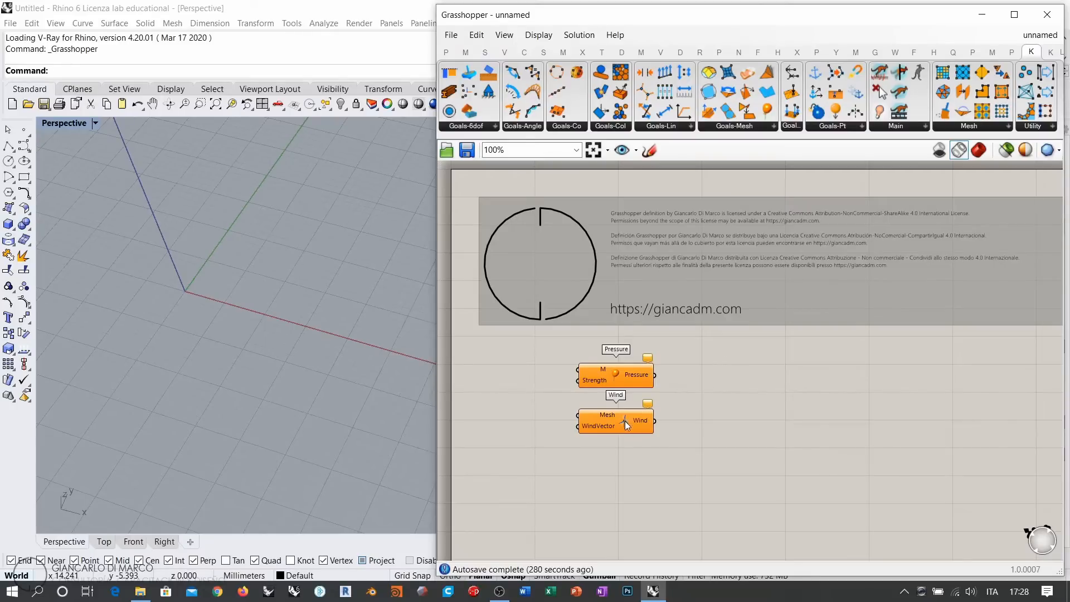
pyautogui.click(616, 380)
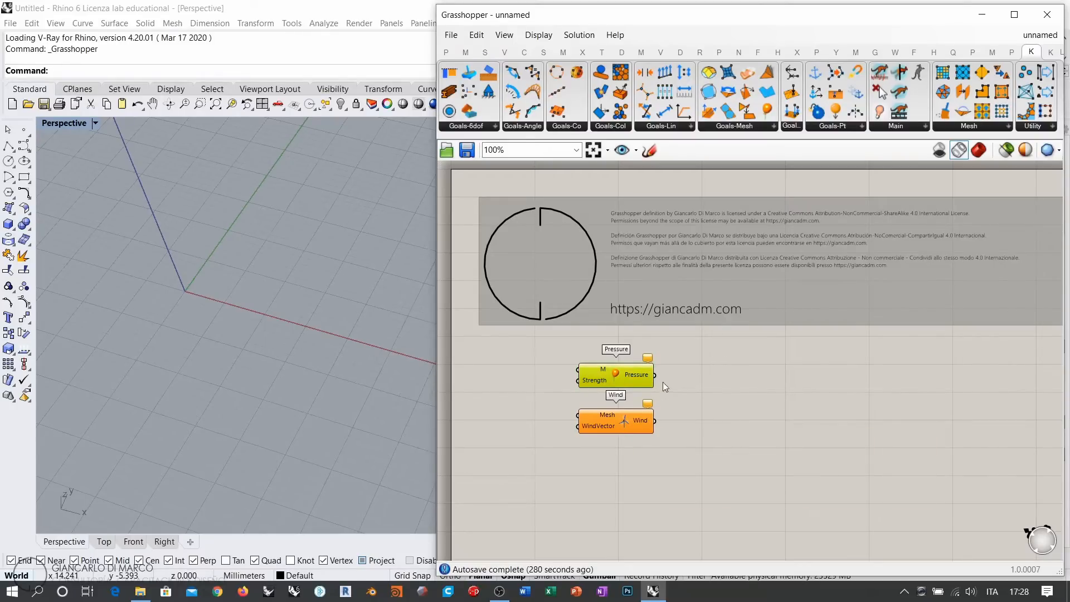
pyautogui.click(740, 388)
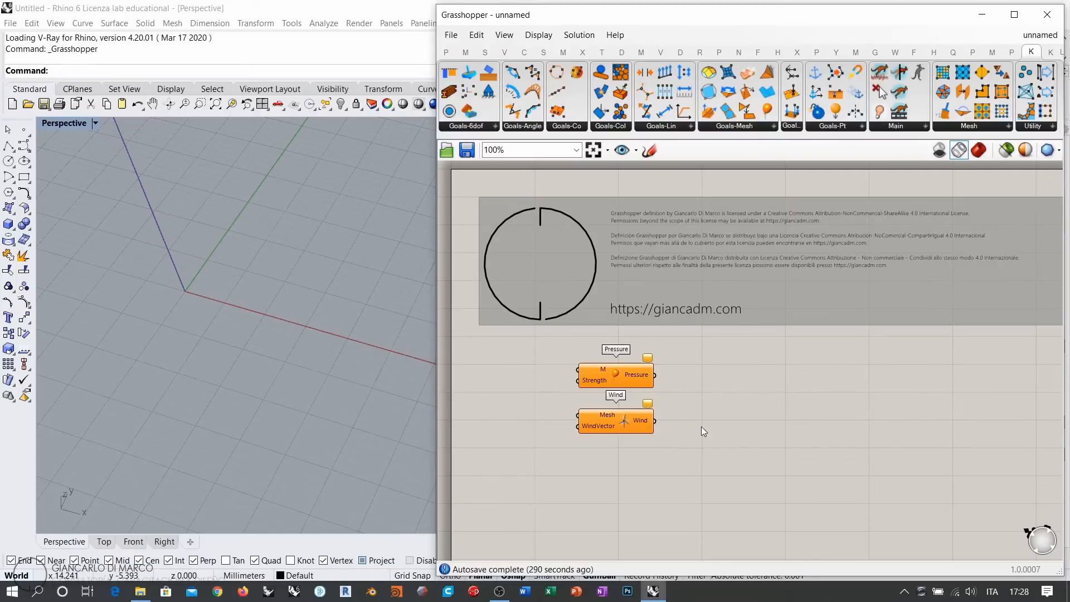
# Place the older Kangaroo Pressure force, with three point inputs, beside the mesh-based Pressure component
pyautogui.click(1052, 52)
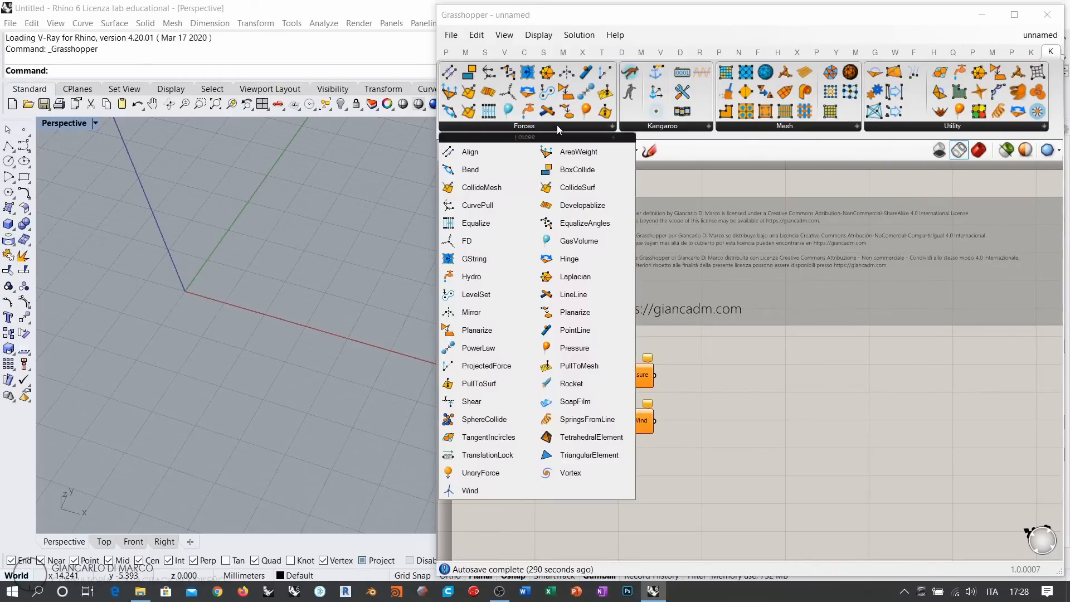
pyautogui.click(557, 125)
pyautogui.click(582, 349)
pyautogui.click(772, 377)
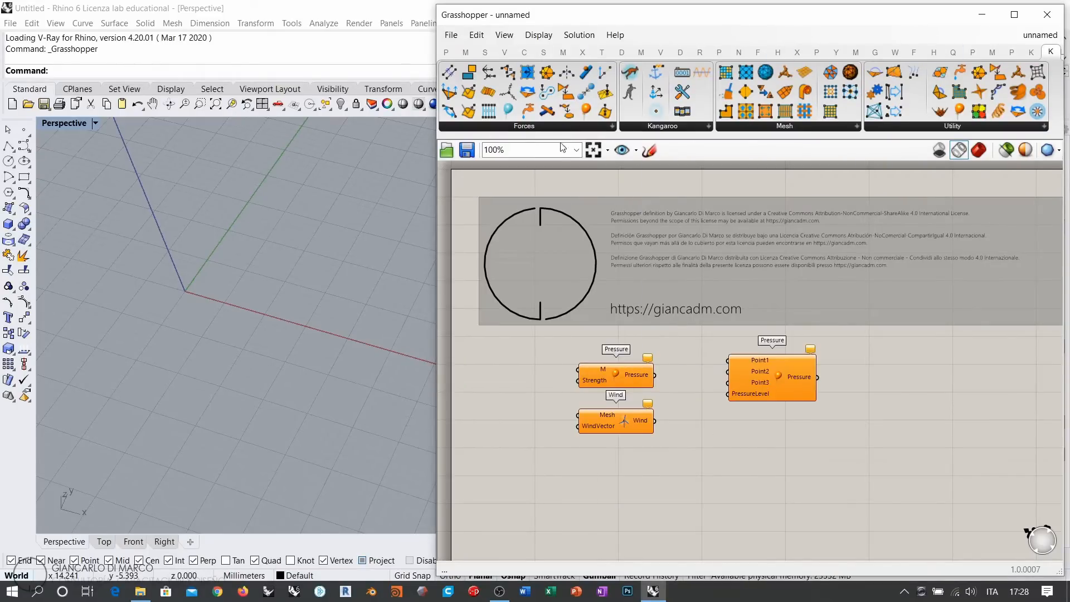
# Place the older Kangaroo Wind force directly below the three-point Pressure component
pyautogui.click(557, 125)
pyautogui.click(478, 490)
pyautogui.click(770, 450)
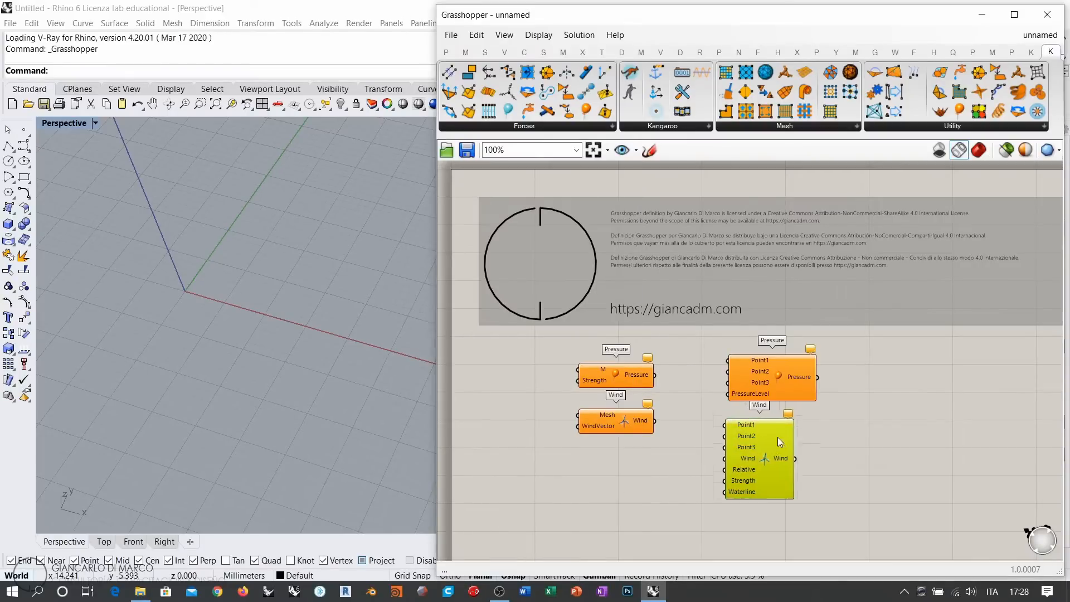
pyautogui.click(843, 422)
# Compare the inputs of the mesh-based Pressure and Wind goals with those of the older point-based Kangaroo forces
pyautogui.moveTo(721, 398); pyautogui.dragTo(733, 286, button='right')
pyautogui.scroll(3, 733, 285)
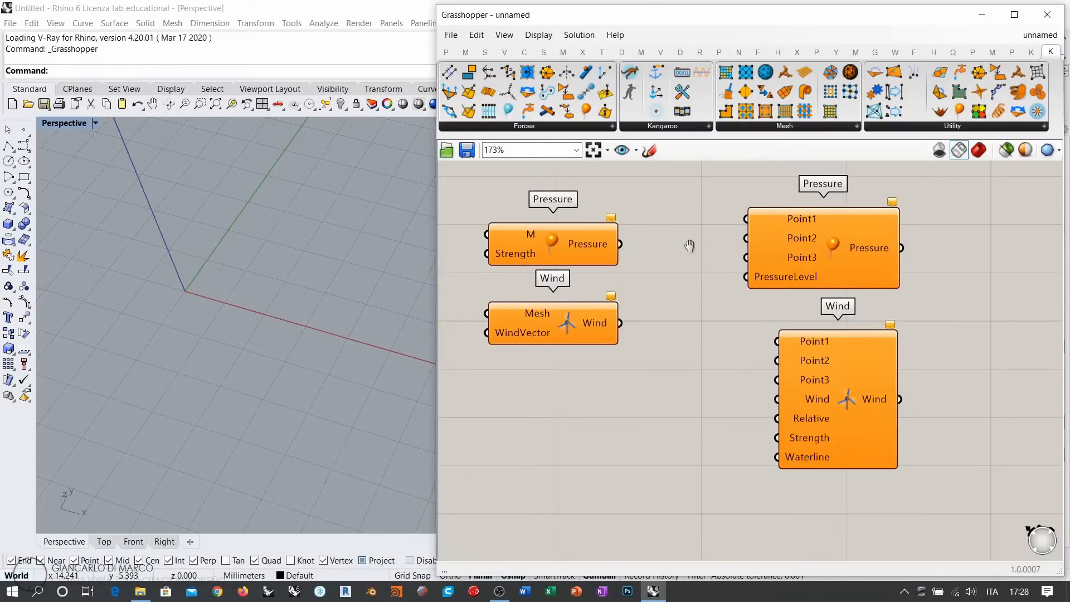
pyautogui.moveTo(690, 246); pyautogui.dragTo(712, 260, button='right')
pyautogui.moveTo(664, 230); pyautogui.dragTo(584, 332)
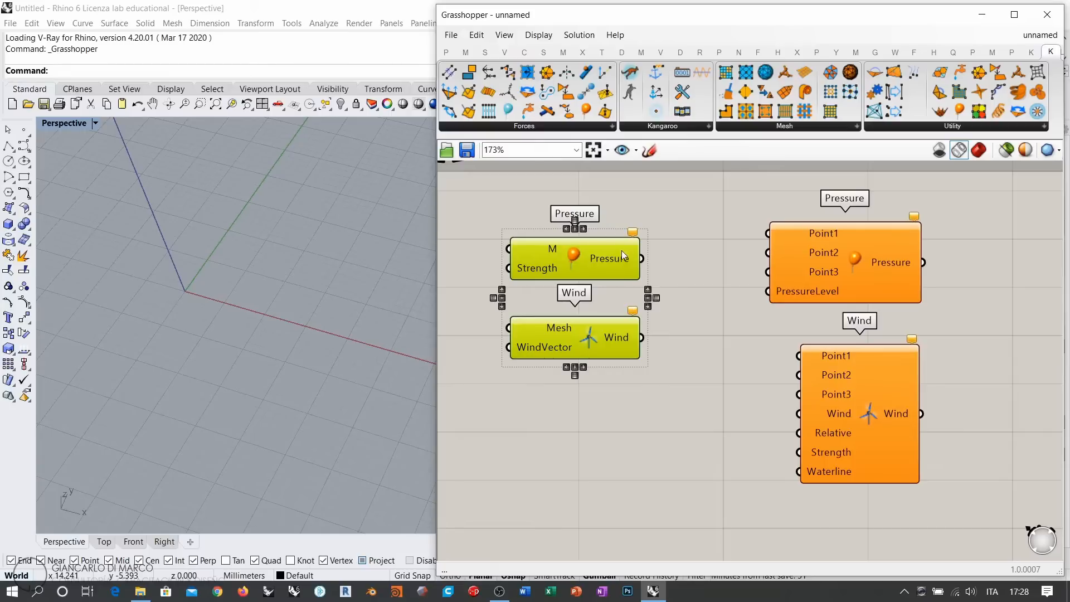
pyautogui.moveTo(771, 196); pyautogui.dragTo(964, 484)
pyautogui.click(970, 279)
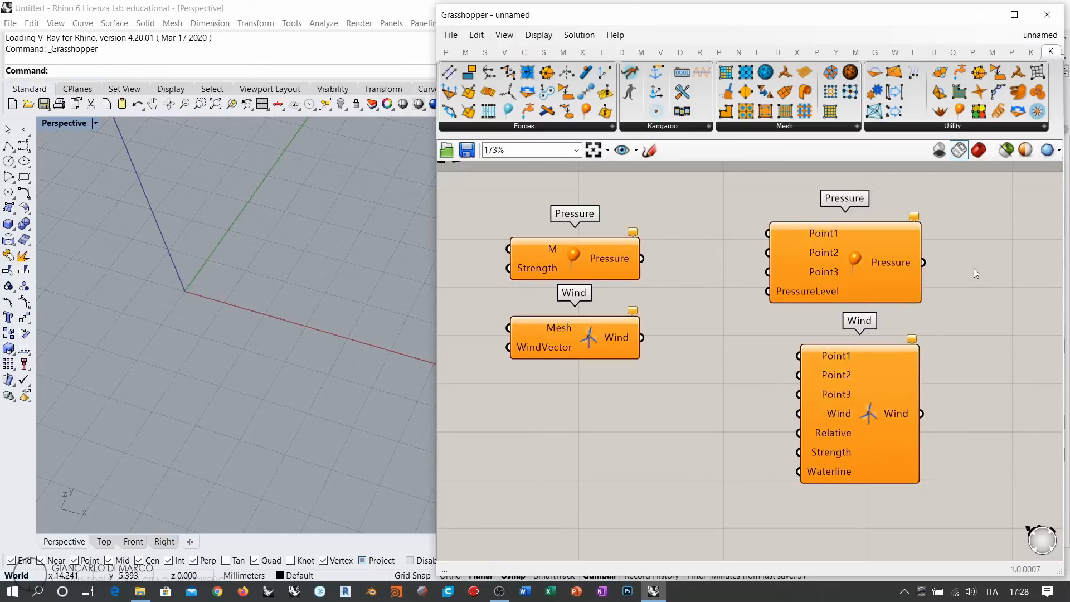
pyautogui.moveTo(950, 222); pyautogui.dragTo(818, 451)
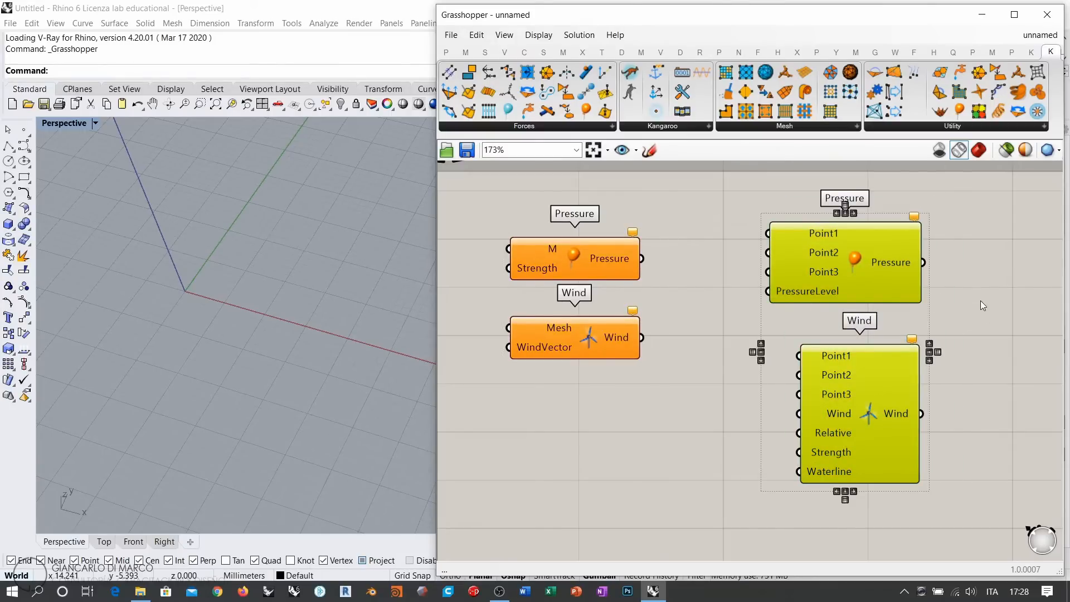
pyautogui.click(978, 294)
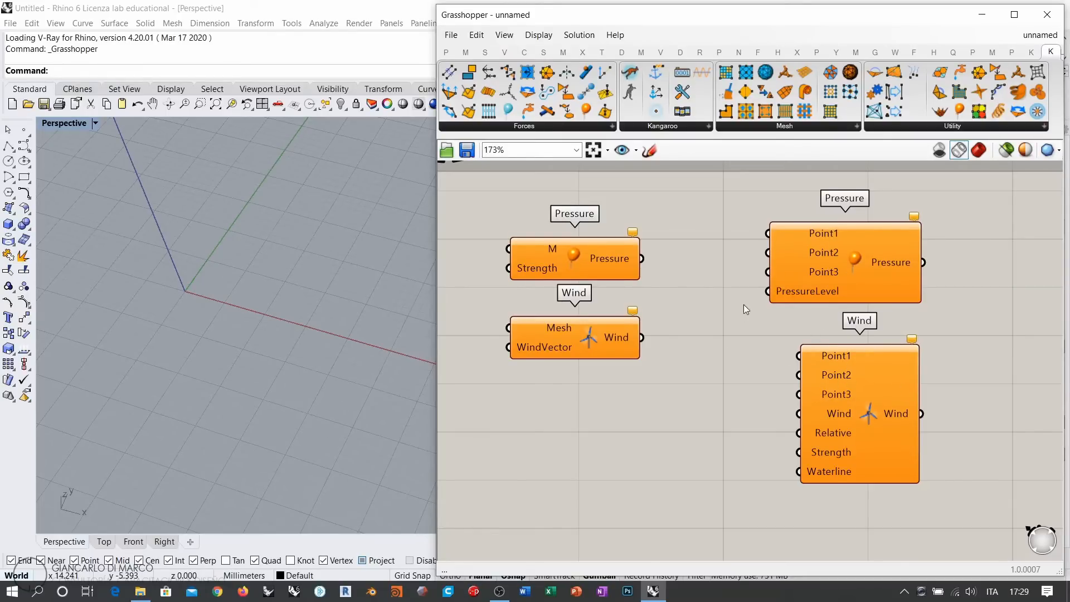
pyautogui.moveTo(780, 296); pyautogui.dragTo(825, 301, button='right')
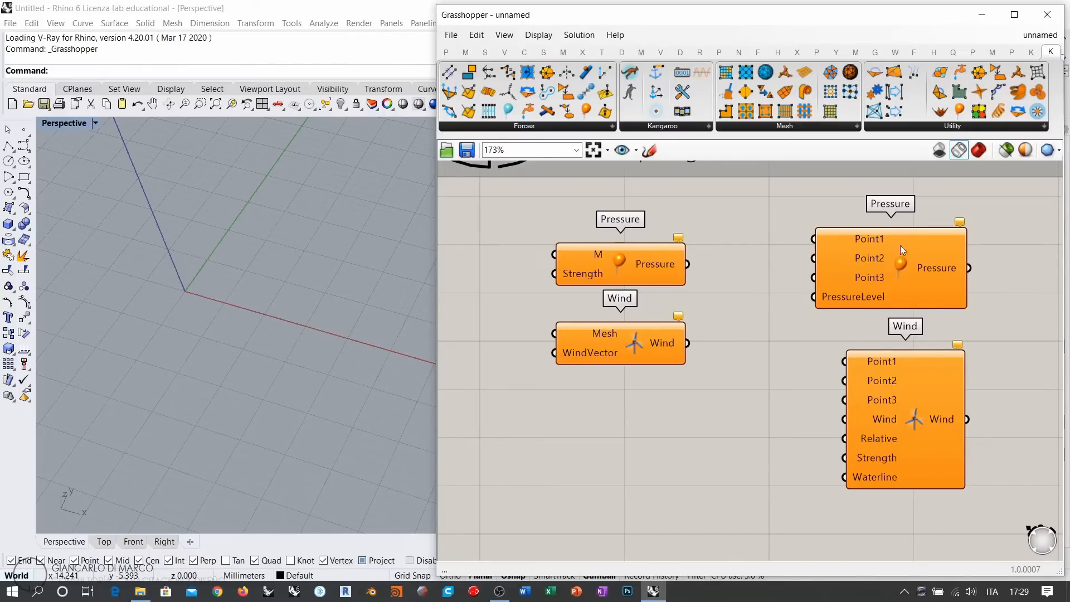
pyautogui.click(925, 255)
pyautogui.keyDown('shift'); pyautogui.click(915, 364); pyautogui.keyUp('shift')
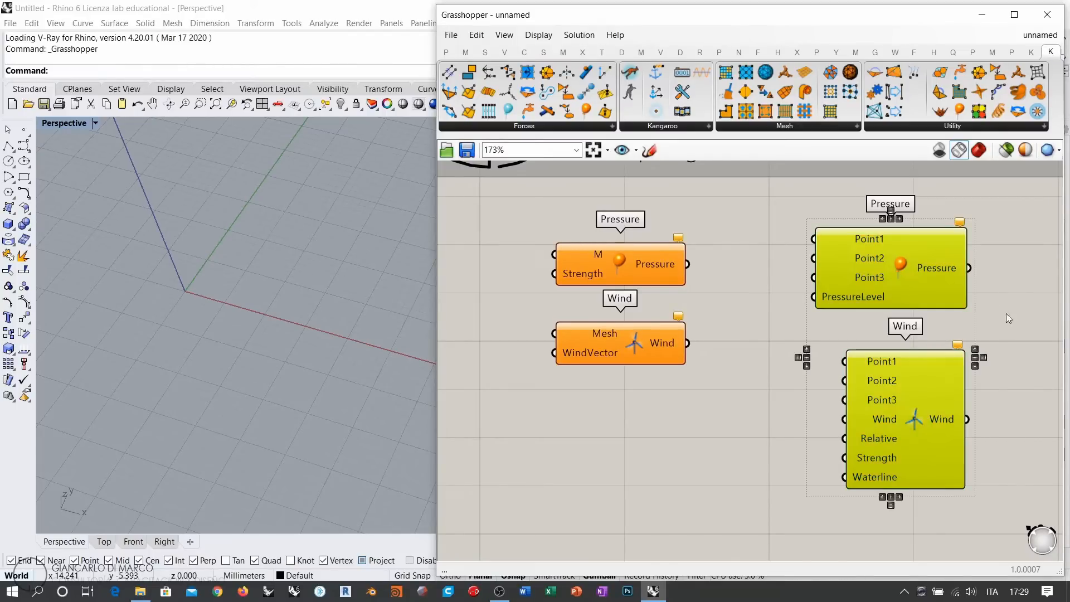
pyautogui.click(1006, 314)
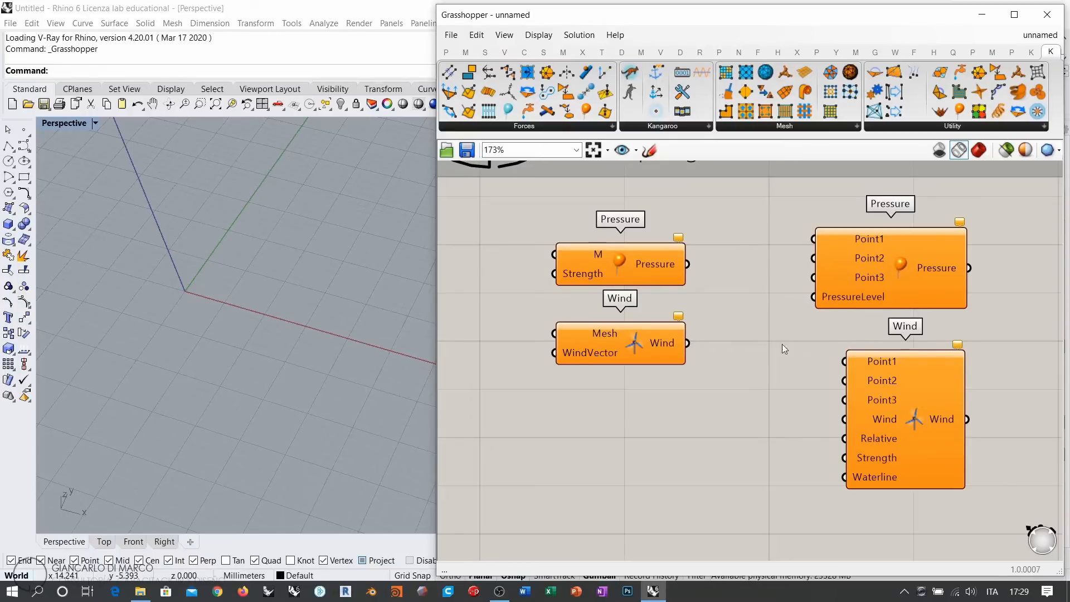
# Delete both Wind components, leaving the two Pressure components on the canvas
pyautogui.moveTo(782, 345); pyautogui.dragTo(752, 342, button='right')
pyautogui.moveTo(971, 347); pyautogui.dragTo(503, 428)
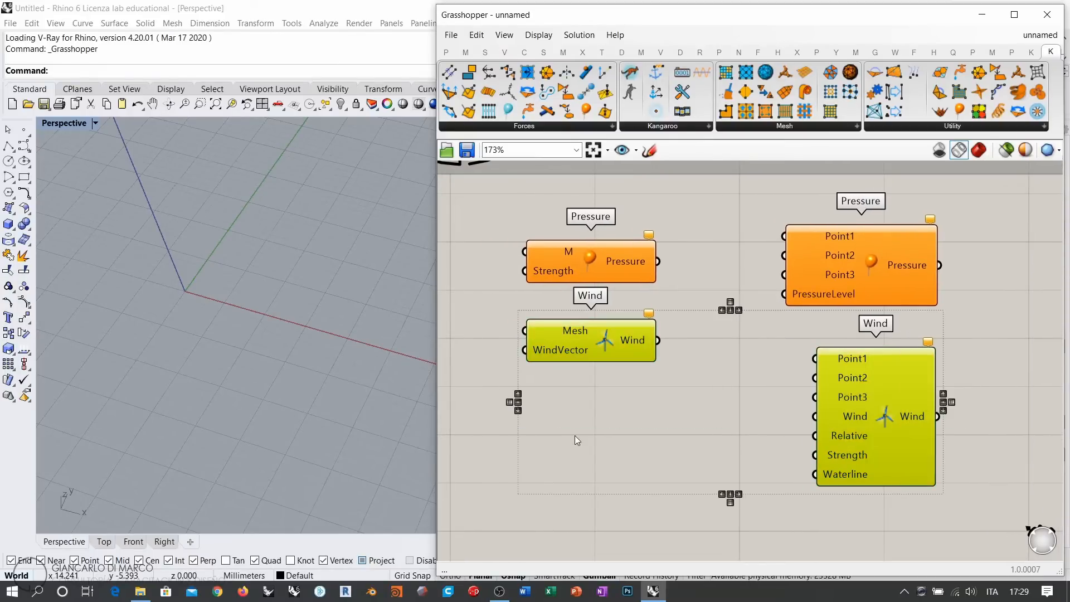
pyautogui.press('Delete')
# Rearrange the two Pressure components in one column, with the mesh-based one above the three-point one
pyautogui.moveTo(746, 301); pyautogui.dragTo(793, 304, button='right')
pyautogui.moveTo(896, 266); pyautogui.dragTo(618, 399)
pyautogui.moveTo(680, 268); pyautogui.dragTo(952, 272)
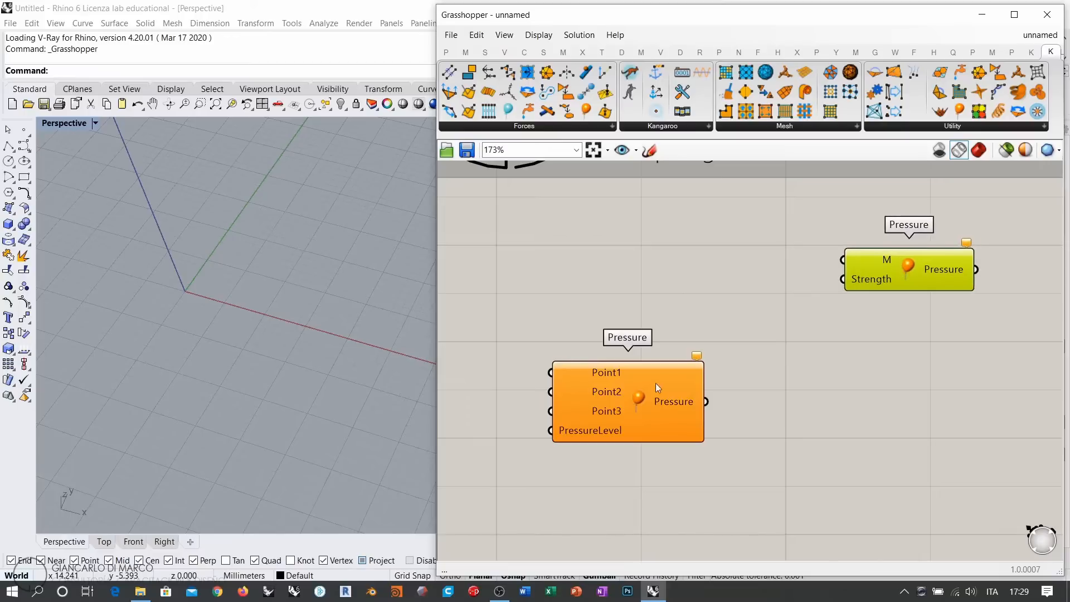
pyautogui.moveTo(656, 383); pyautogui.dragTo(916, 433)
pyautogui.click(780, 313)
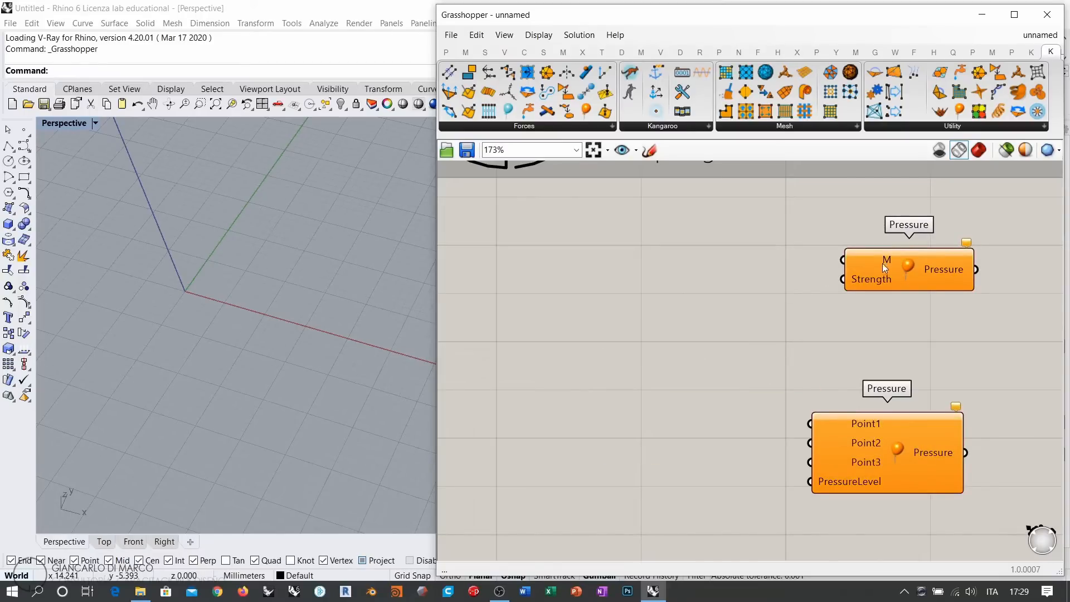
# Delete the mesh-based Pressure component and move the three-point Pressure component up into its place
pyautogui.moveTo(879, 260)
pyautogui.moveTo(877, 279)
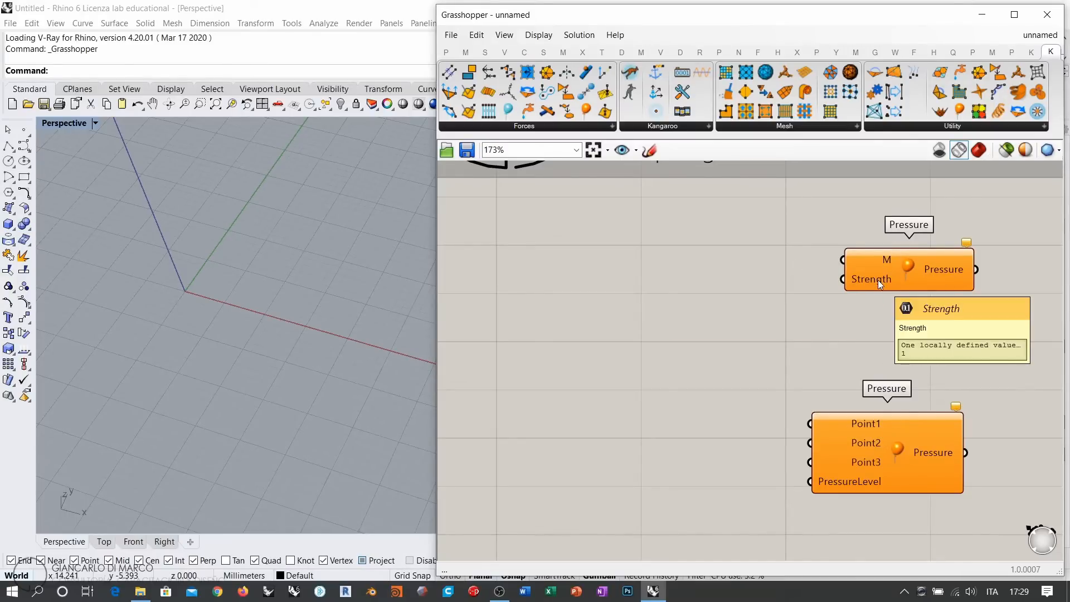
pyautogui.moveTo(918, 270); pyautogui.dragTo(883, 273)
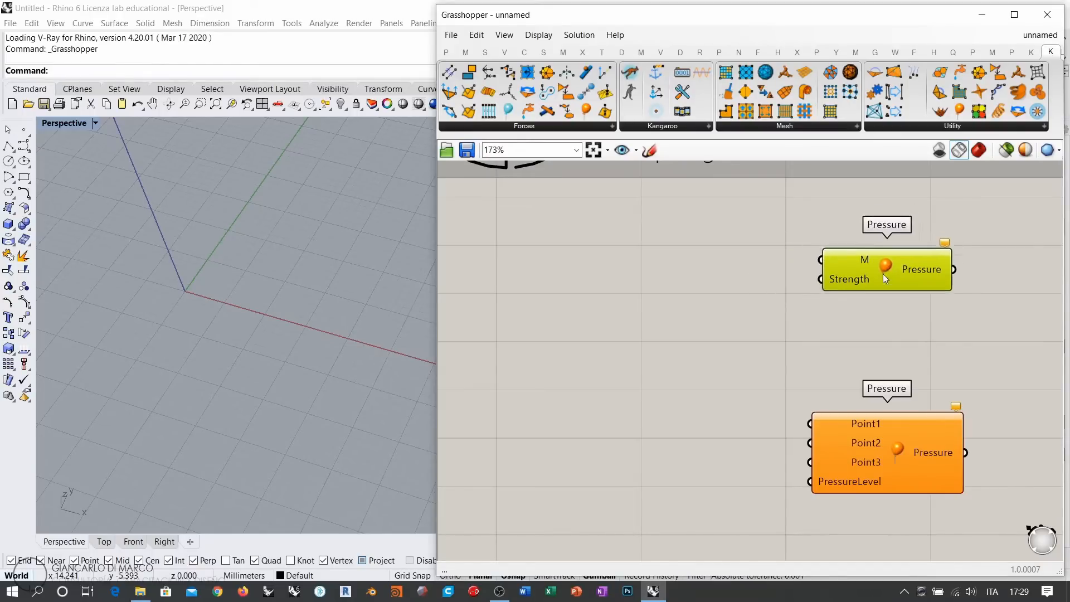
pyautogui.press('Delete')
pyautogui.moveTo(868, 425); pyautogui.dragTo(904, 292)
pyautogui.click(684, 303)
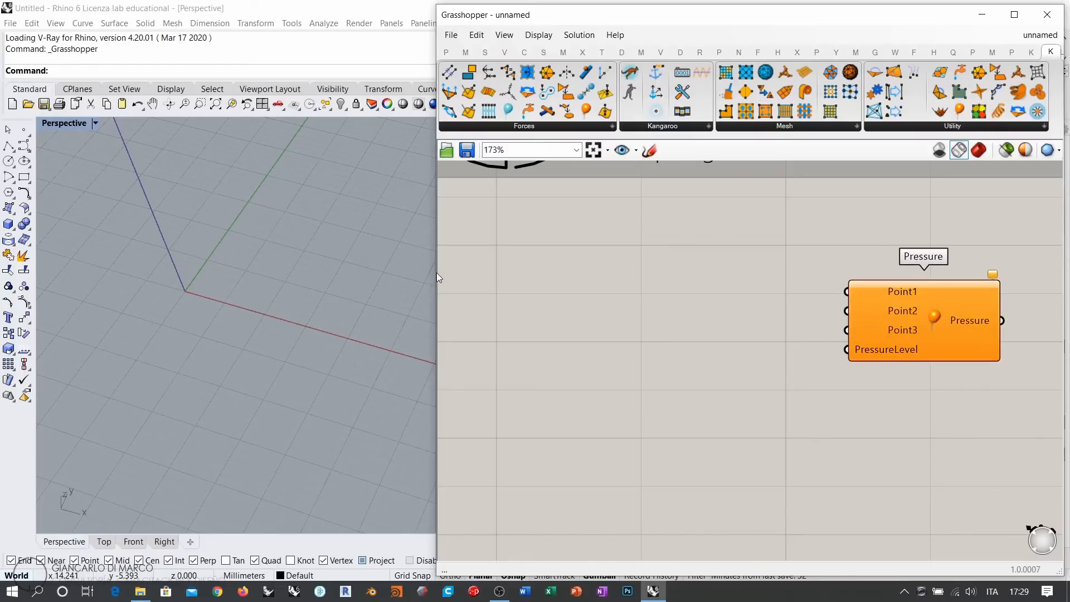
# Widen the Grasshopper window over the Rhino viewport, keeping part of the perspective view visible beside it
pyautogui.moveTo(437, 278); pyautogui.dragTo(198, 281)
pyautogui.moveTo(501, 306); pyautogui.dragTo(709, 332, button='right')
pyautogui.moveTo(807, 355); pyautogui.dragTo(736, 341, button='right')
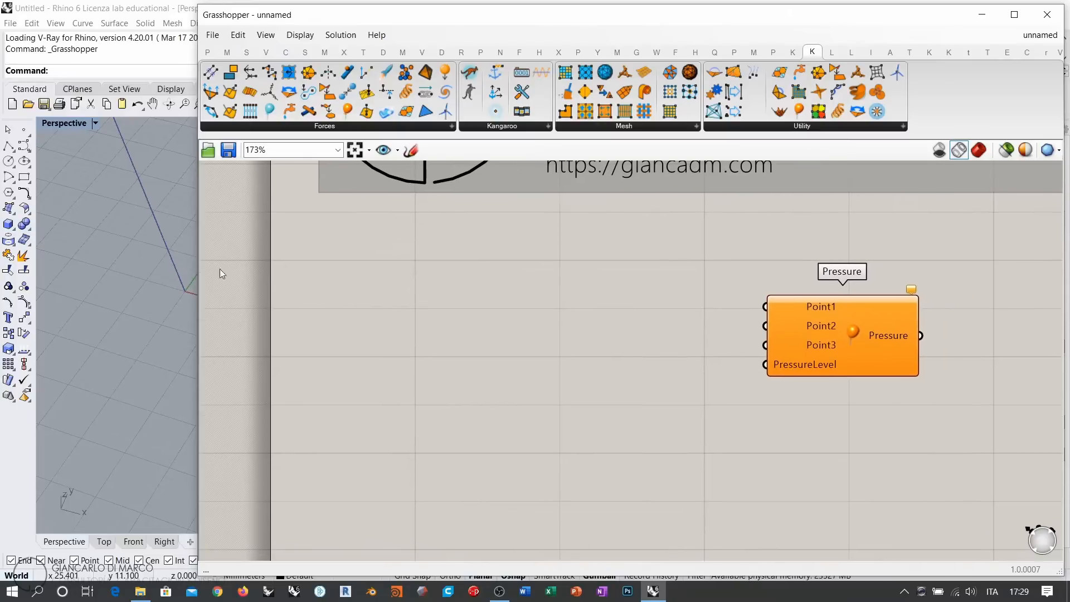
pyautogui.moveTo(197, 272); pyautogui.dragTo(327, 273)
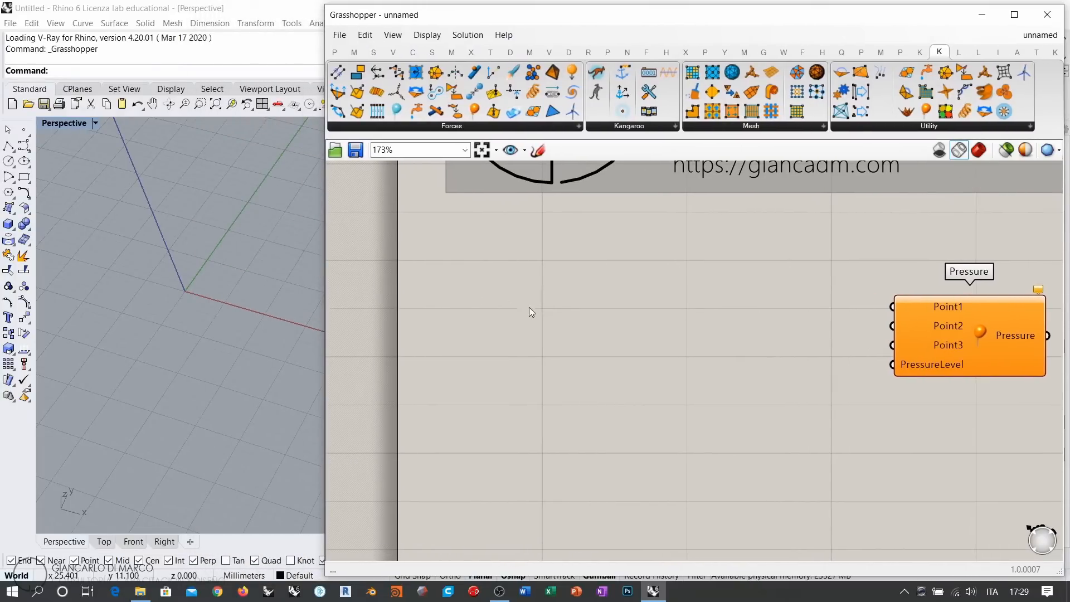
# Add a Mesh Plane component well before the Pressure component's inputs and switch the preview to shaded
pyautogui.doubleClick(564, 326)
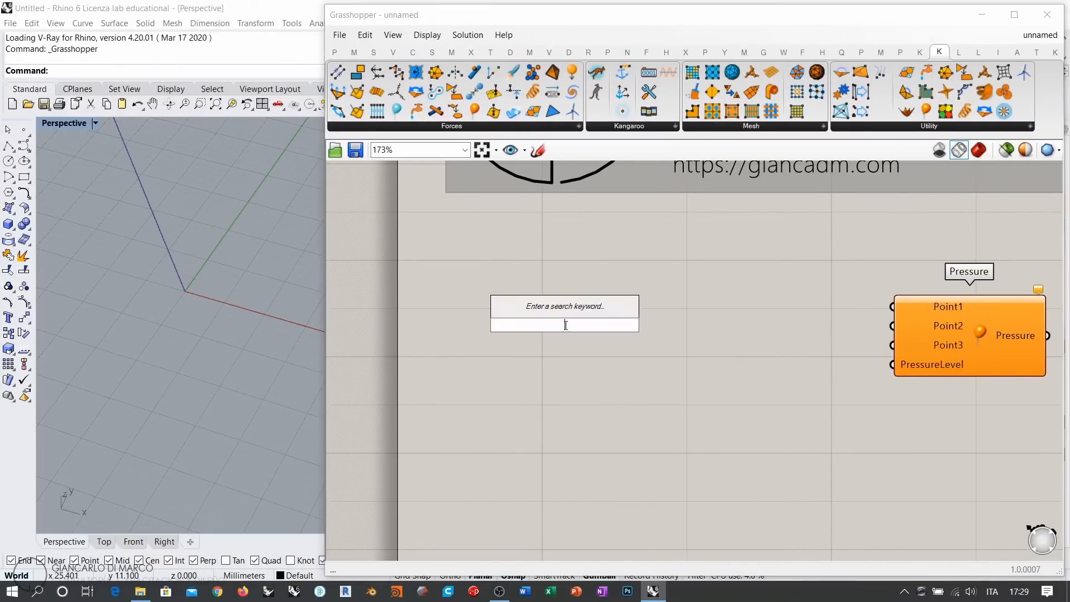
pyautogui.write('mesh p')
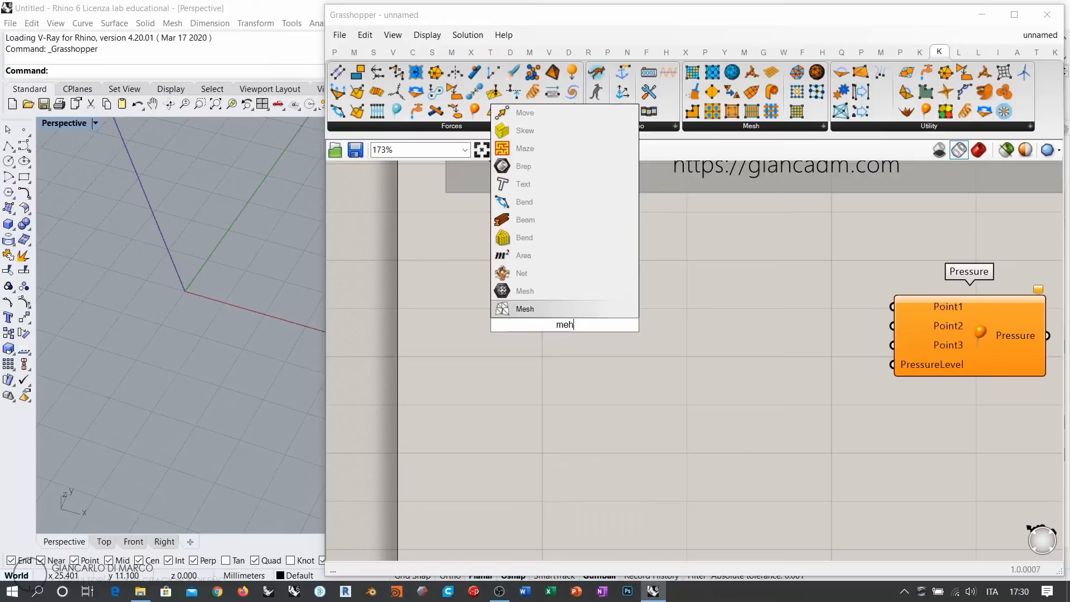
pyautogui.write('l')
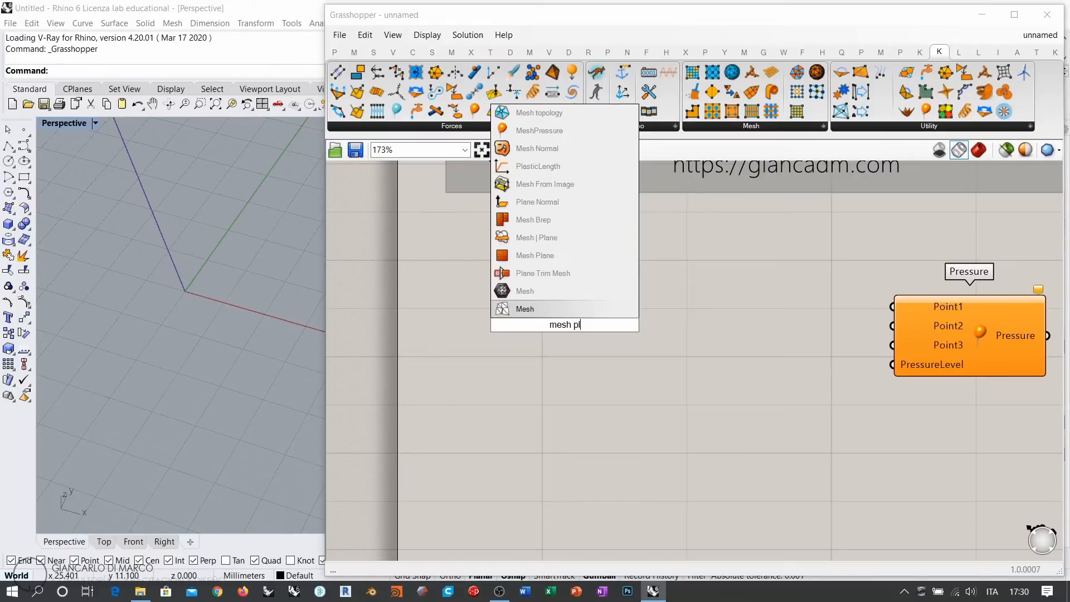
pyautogui.click(541, 258)
pyautogui.moveTo(209, 327); pyautogui.dragTo(224, 332, button='right')
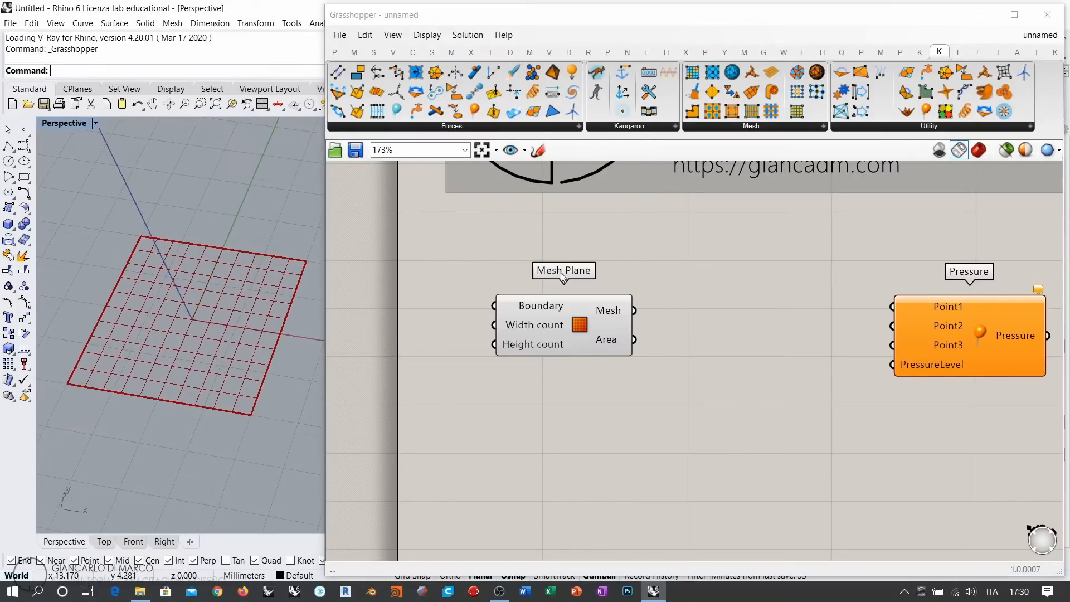
pyautogui.click(978, 150)
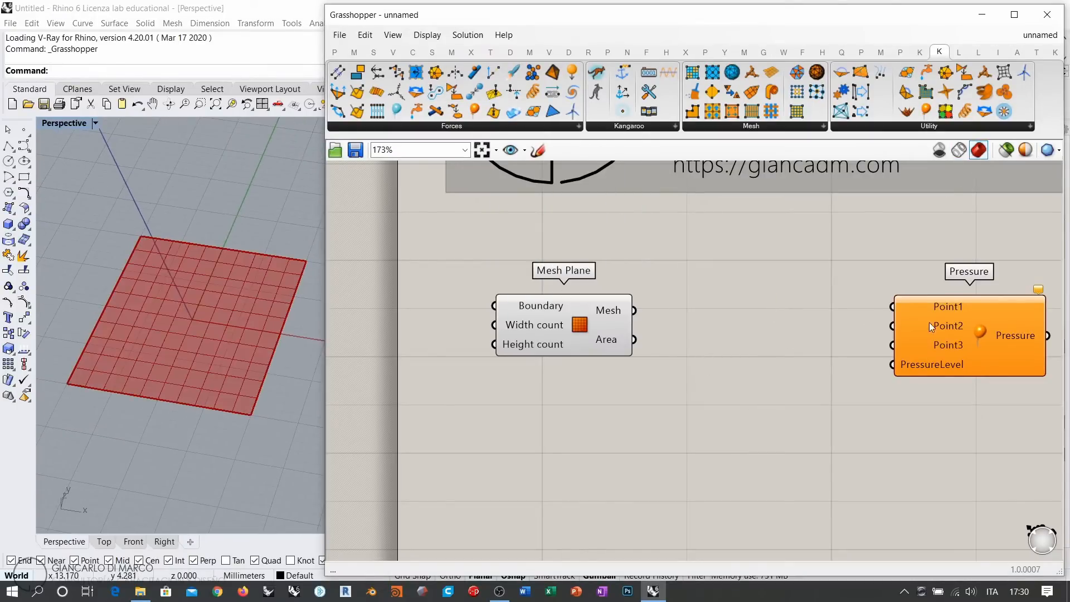
# Move the Mesh Plane and Pressure components slightly up so they sit roughly level with each other
pyautogui.moveTo(929, 324); pyautogui.dragTo(926, 322)
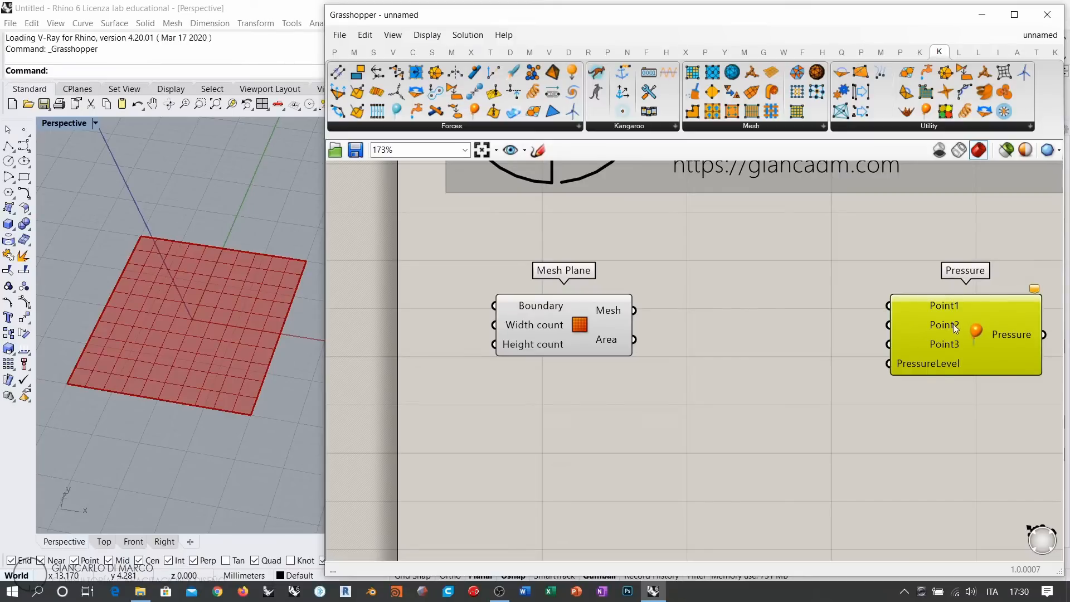
pyautogui.click(708, 351)
pyautogui.moveTo(582, 332); pyautogui.dragTo(572, 312)
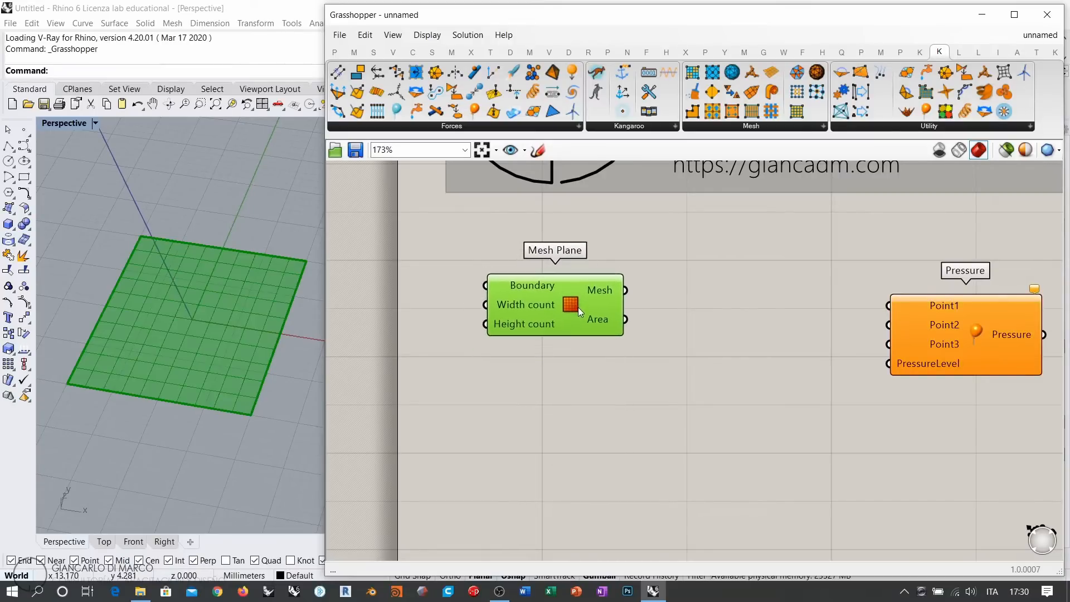
pyautogui.moveTo(974, 329); pyautogui.dragTo(979, 306)
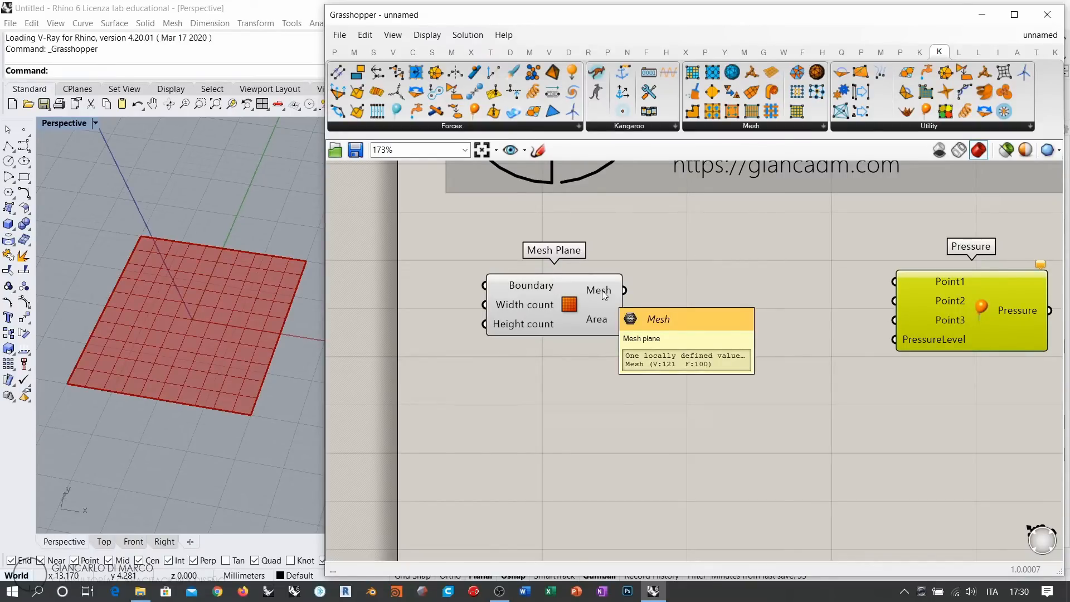
# Add a Deconstruct Mesh component between Mesh Plane and Pressure and feed it the Mesh Plane's Mesh output
pyautogui.doubleClick(720, 377)
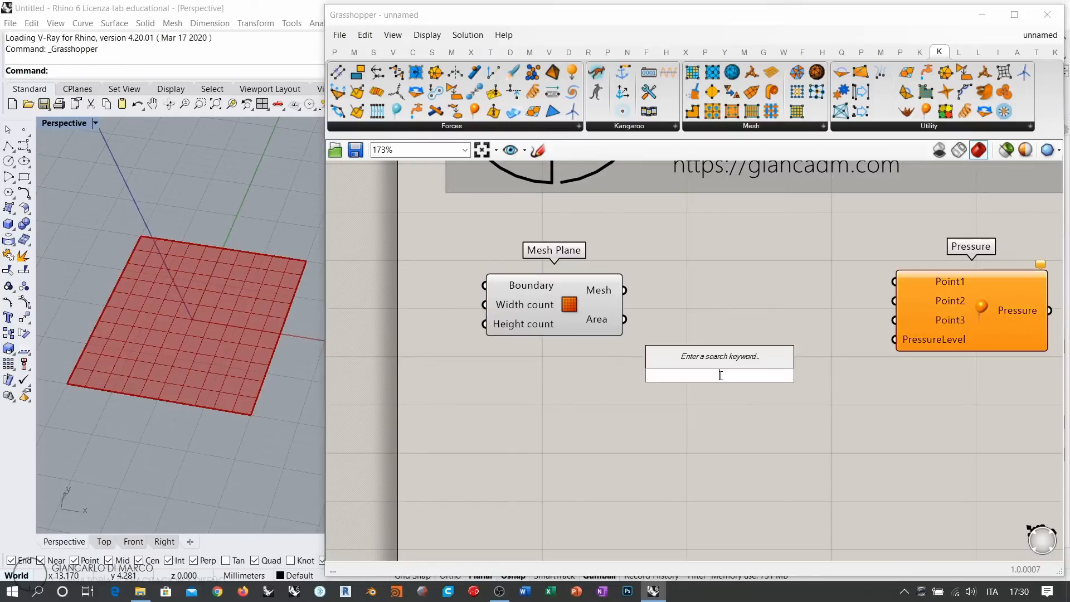
pyautogui.write('dem')
pyautogui.click(704, 360)
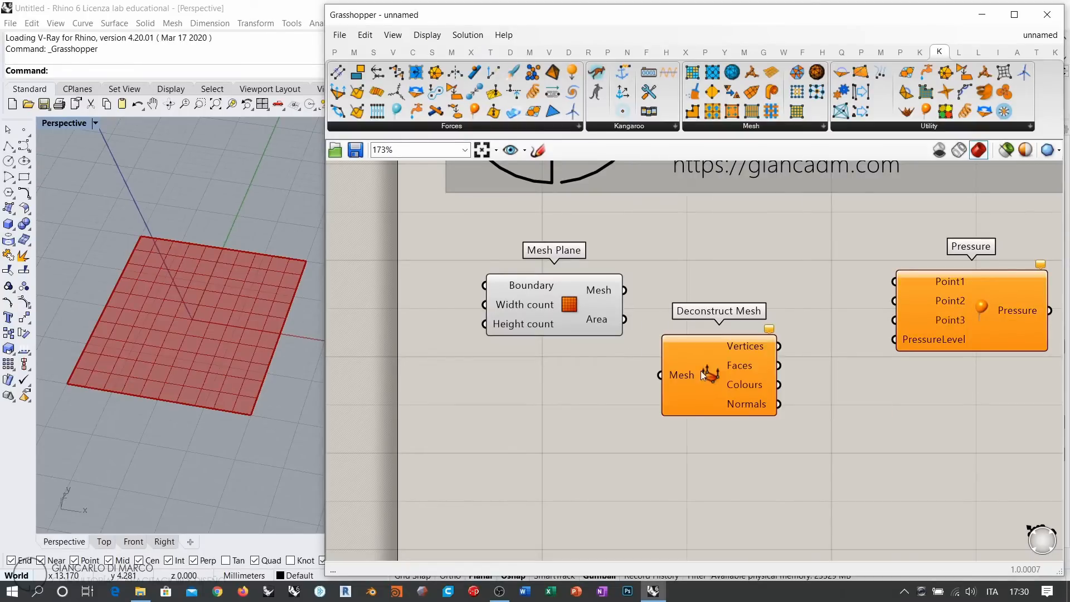
pyautogui.moveTo(670, 366); pyautogui.dragTo(671, 364)
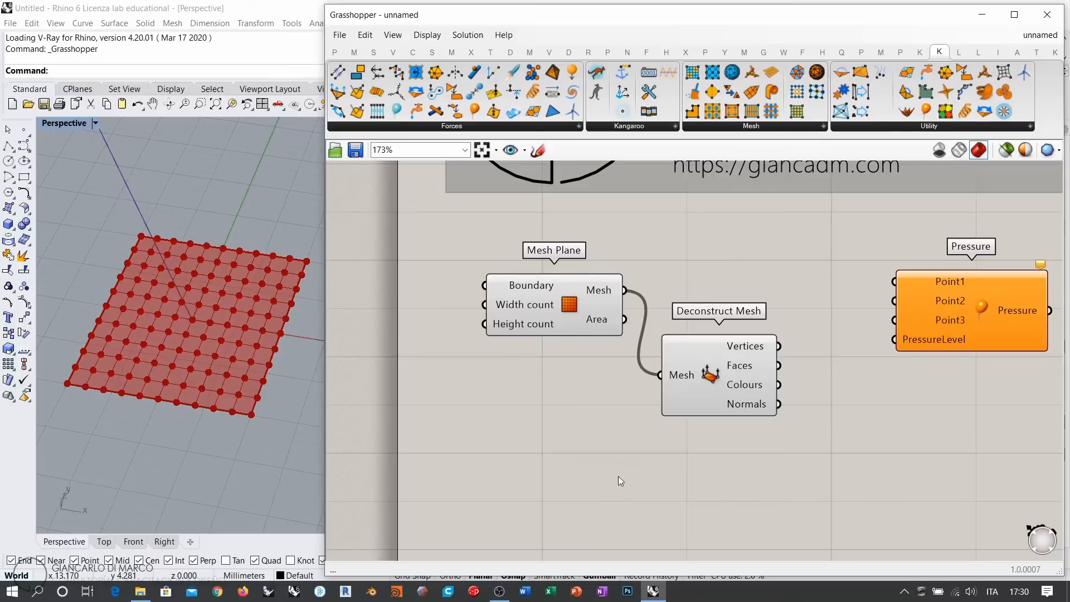
# Add a Mesh Explode component fed by the Mesh Plane's Mesh output and arrange it below Deconstruct Mesh
pyautogui.doubleClick(629, 467)
pyautogui.write('mesh expl')
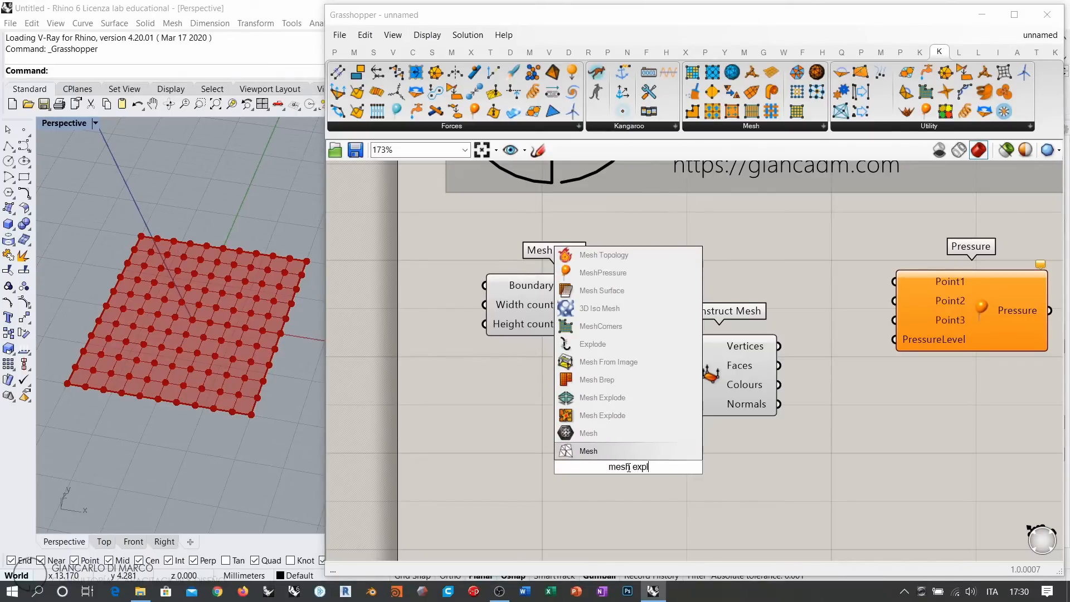
pyautogui.click(602, 415)
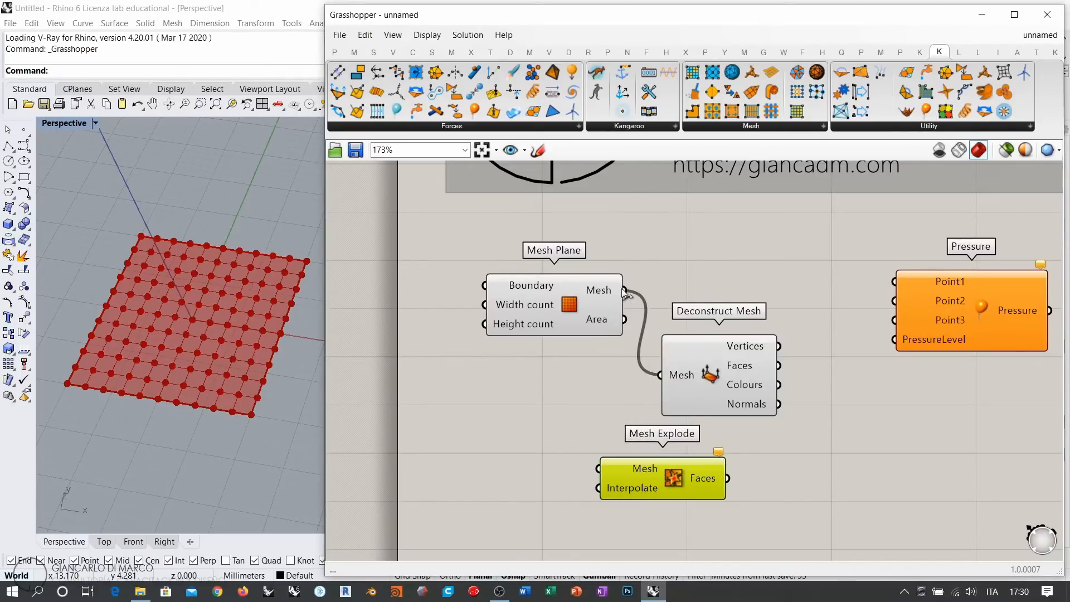
pyautogui.moveTo(624, 290); pyautogui.dragTo(598, 468)
pyautogui.moveTo(707, 405); pyautogui.dragTo(709, 368)
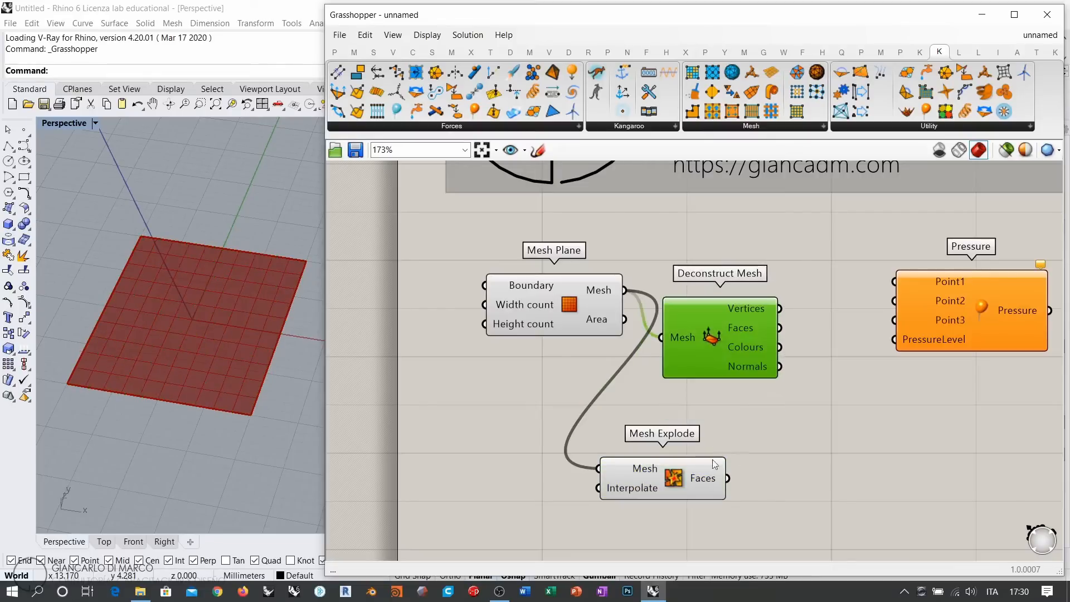
pyautogui.moveTo(668, 482); pyautogui.dragTo(698, 469)
# Turn off the viewport preview of the Mesh Plane and Deconstruct Mesh components
pyautogui.click(596, 327)
pyautogui.hotkey('ctrl', 'q')
pyautogui.click(613, 375)
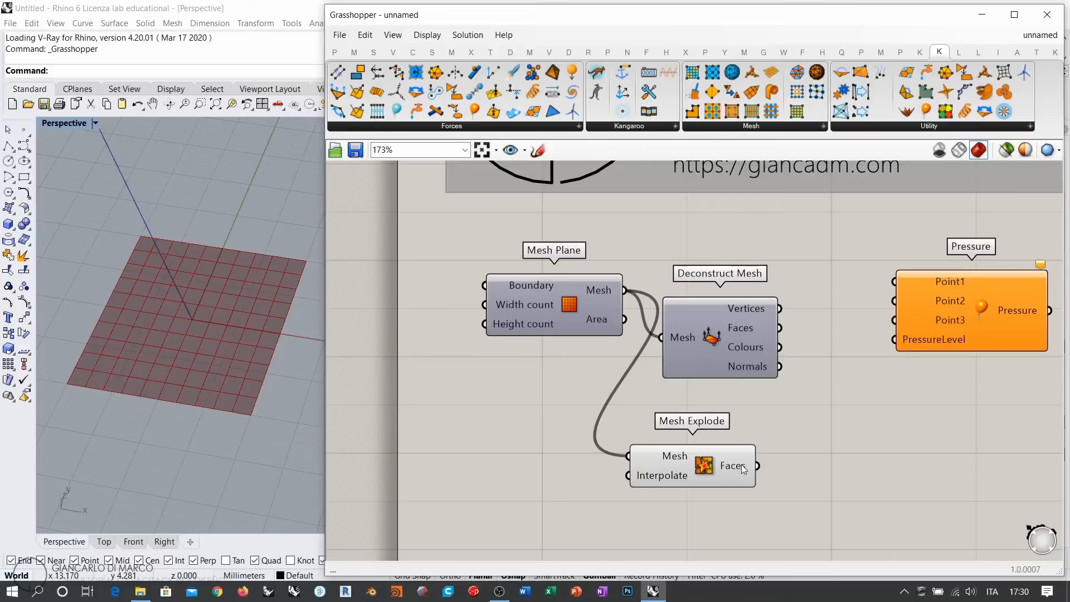
# Inspect the Faces output of Mesh Explode, then delete the Mesh Explode component
pyautogui.moveTo(735, 467)
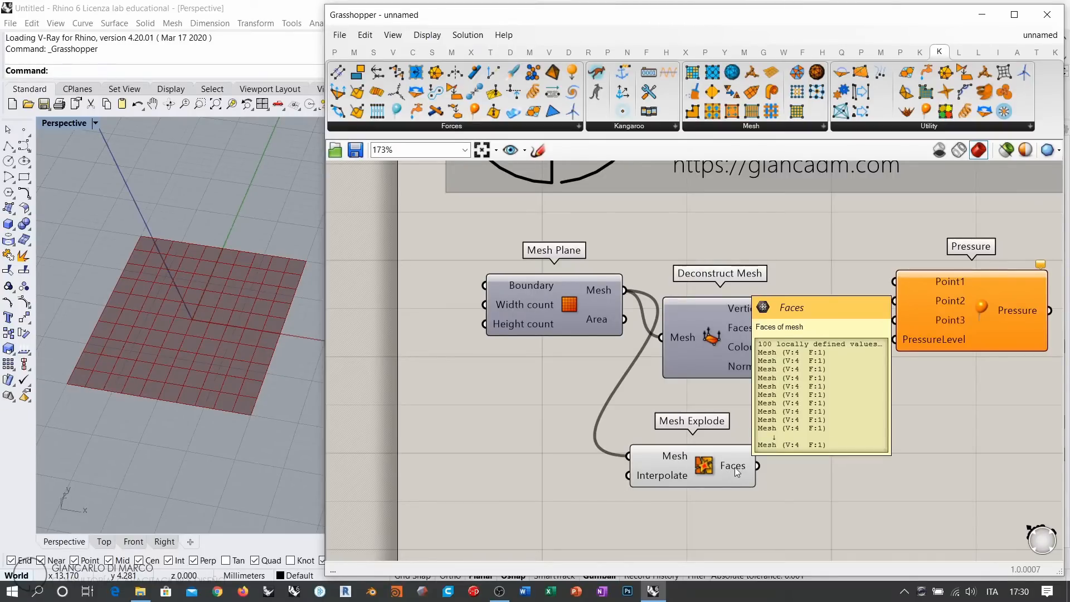
pyautogui.moveTo(706, 450); pyautogui.dragTo(685, 449)
pyautogui.moveTo(845, 386); pyautogui.dragTo(785, 379, button='right')
pyautogui.click(802, 339)
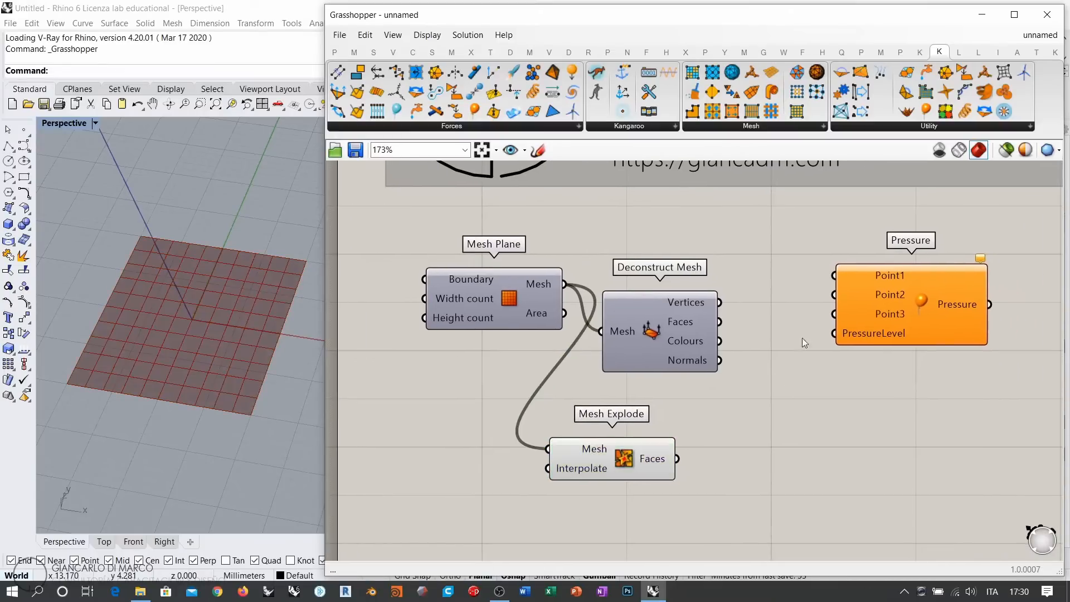
pyautogui.moveTo(920, 289); pyautogui.dragTo(922, 292)
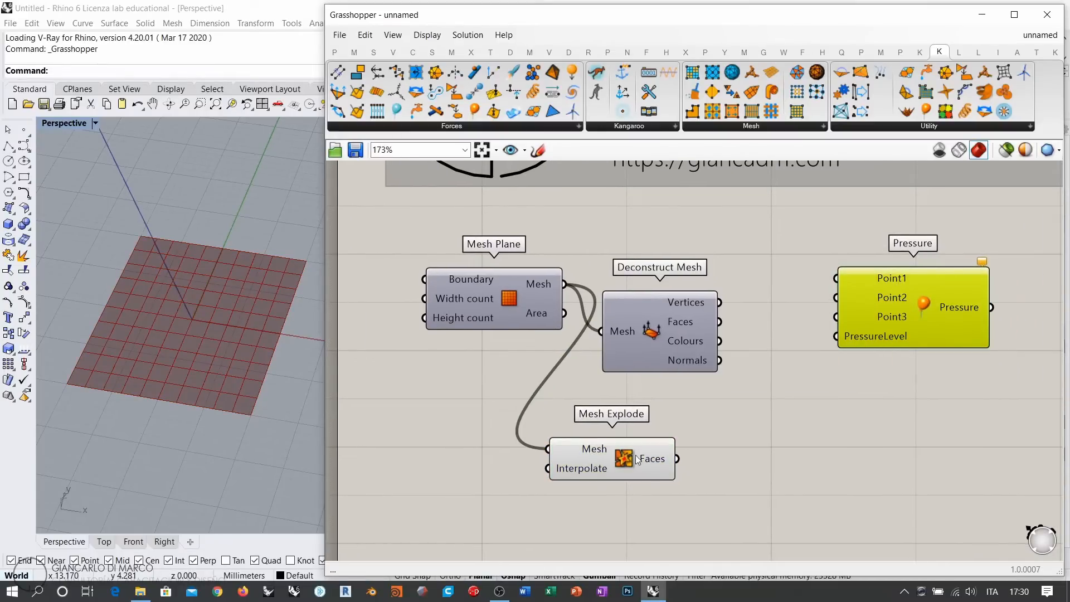
pyautogui.moveTo(628, 460); pyautogui.dragTo(633, 464)
pyautogui.press('Delete')
# Move Deconstruct Mesh down below the level of Mesh Plane and shift Pressure farther right to make room
pyautogui.moveTo(657, 344); pyautogui.dragTo(657, 415)
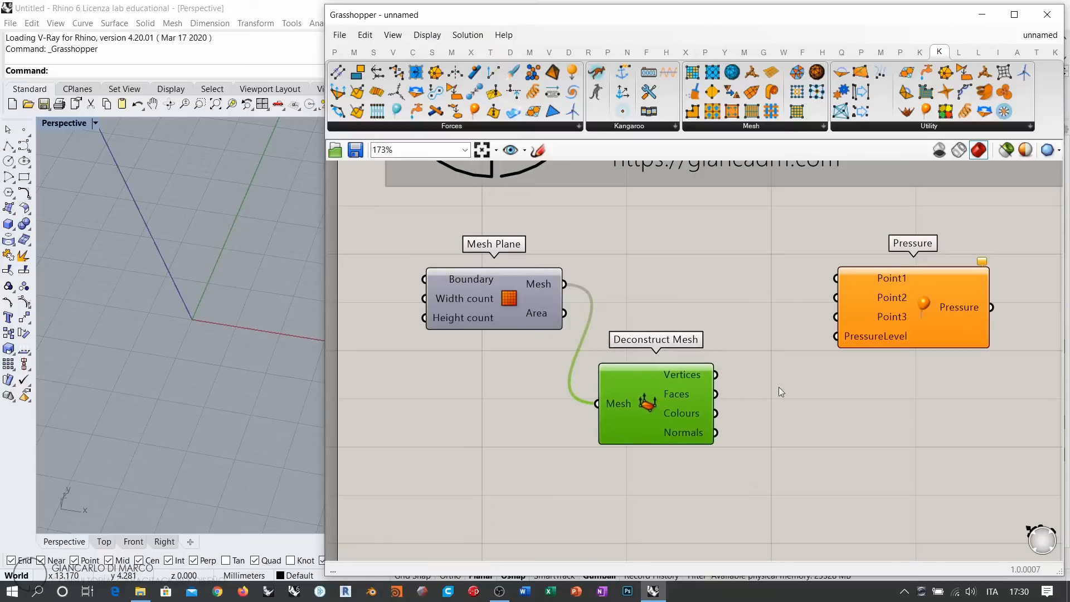
pyautogui.moveTo(779, 387); pyautogui.dragTo(681, 381, button='right')
pyautogui.click(835, 302)
pyautogui.moveTo(834, 302); pyautogui.dragTo(940, 292)
pyautogui.click(670, 368)
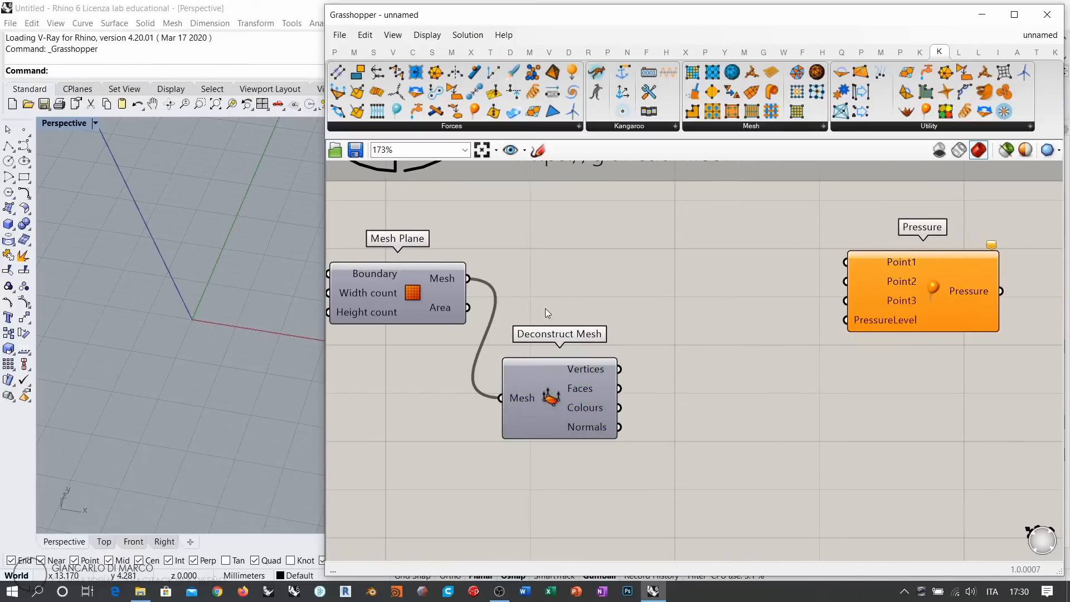
# Add a Deconstruct Face component to the lower right of Deconstruct Mesh and connect the Faces output to its Face input
pyautogui.doubleClick(714, 385)
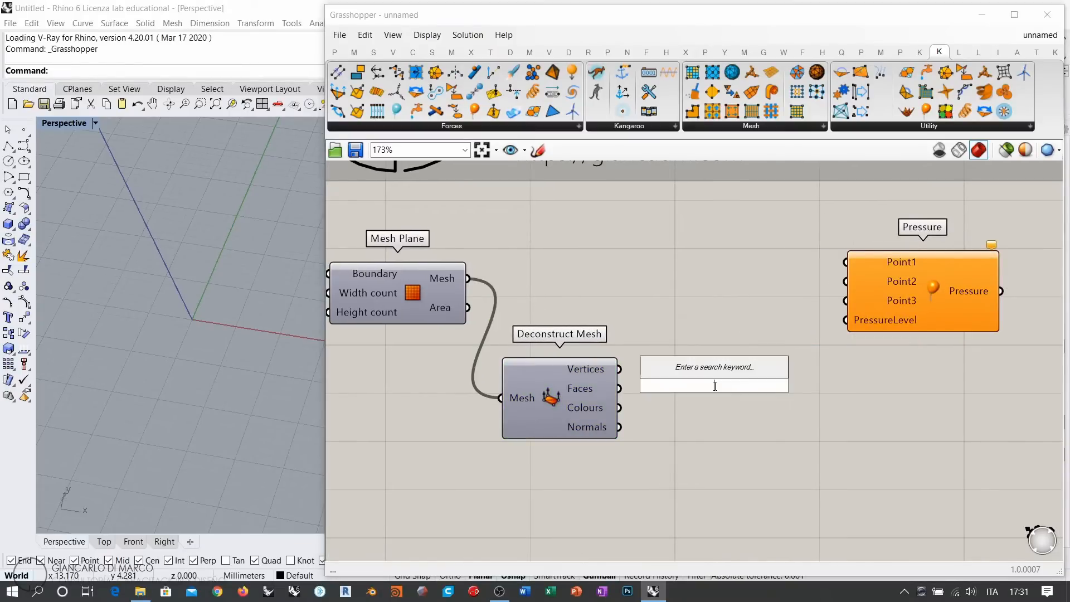
pyautogui.write('de')
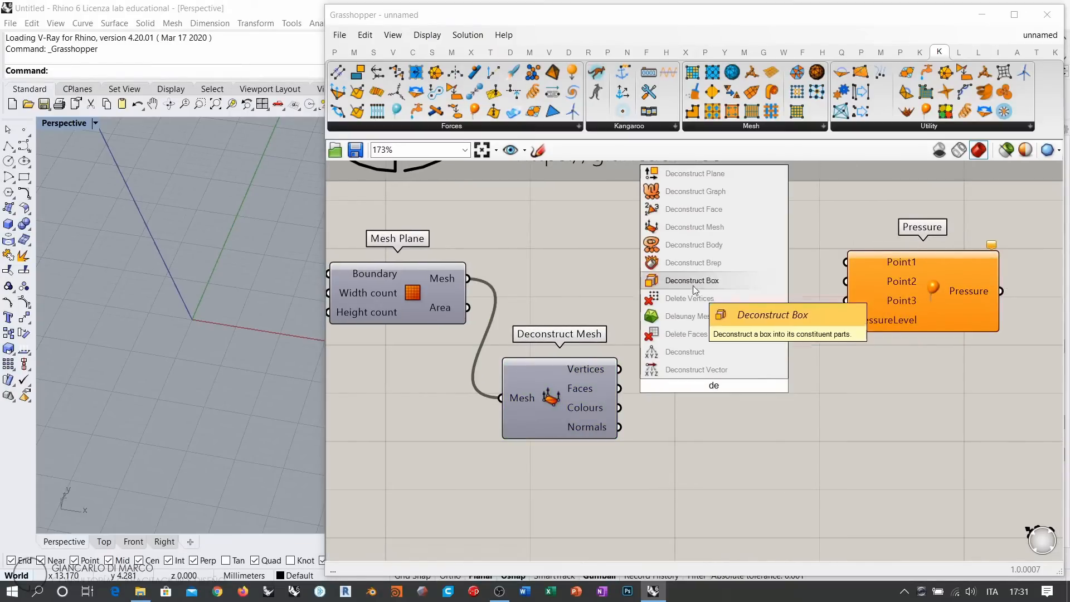
pyautogui.click(703, 210)
pyautogui.moveTo(718, 378); pyautogui.dragTo(711, 415)
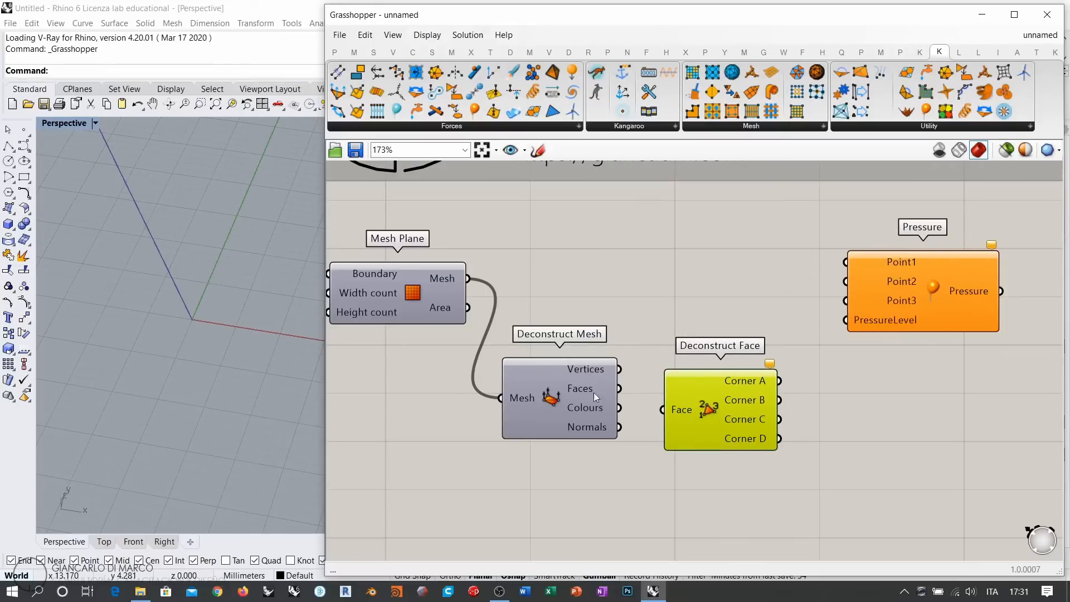
pyautogui.moveTo(586, 399); pyautogui.dragTo(563, 413)
pyautogui.click(696, 434)
pyautogui.moveTo(695, 434); pyautogui.dragTo(690, 436)
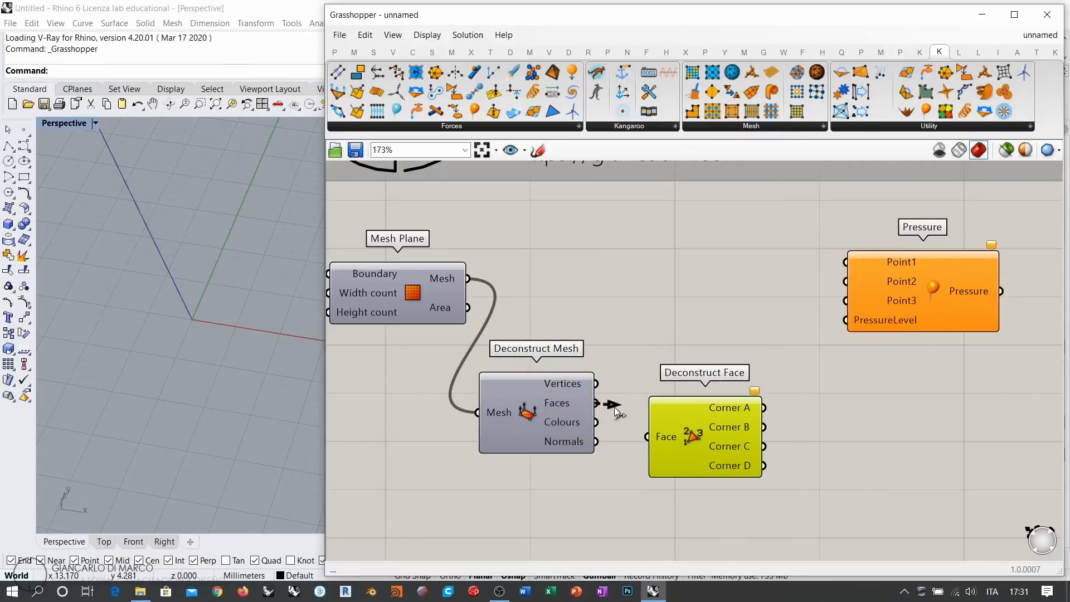
pyautogui.moveTo(596, 403); pyautogui.dragTo(647, 436)
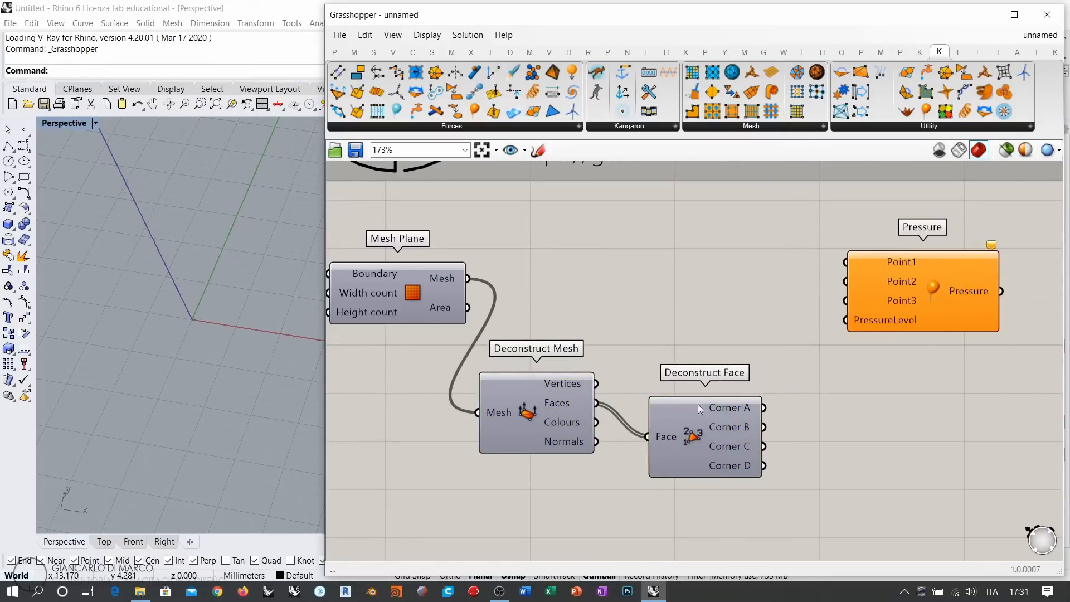
pyautogui.moveTo(698, 405); pyautogui.dragTo(709, 436)
pyautogui.click(639, 363)
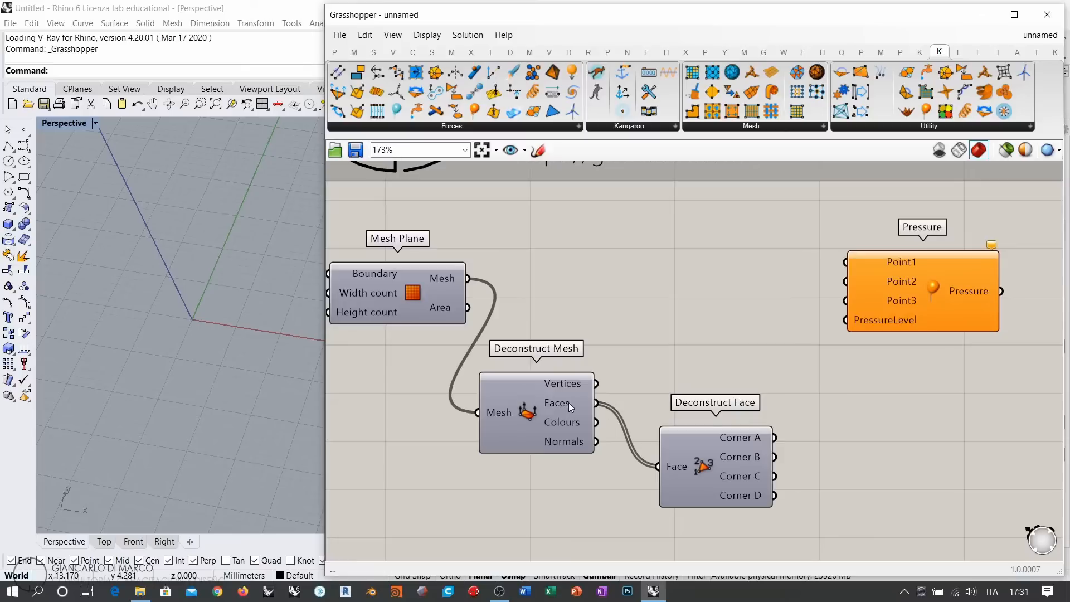
# Add a Panel connected to Deconstruct Mesh's Vertices output, place it beside Deconstruct Face and enlarge it to list more values
pyautogui.moveTo(565, 406)
pyautogui.moveTo(576, 388)
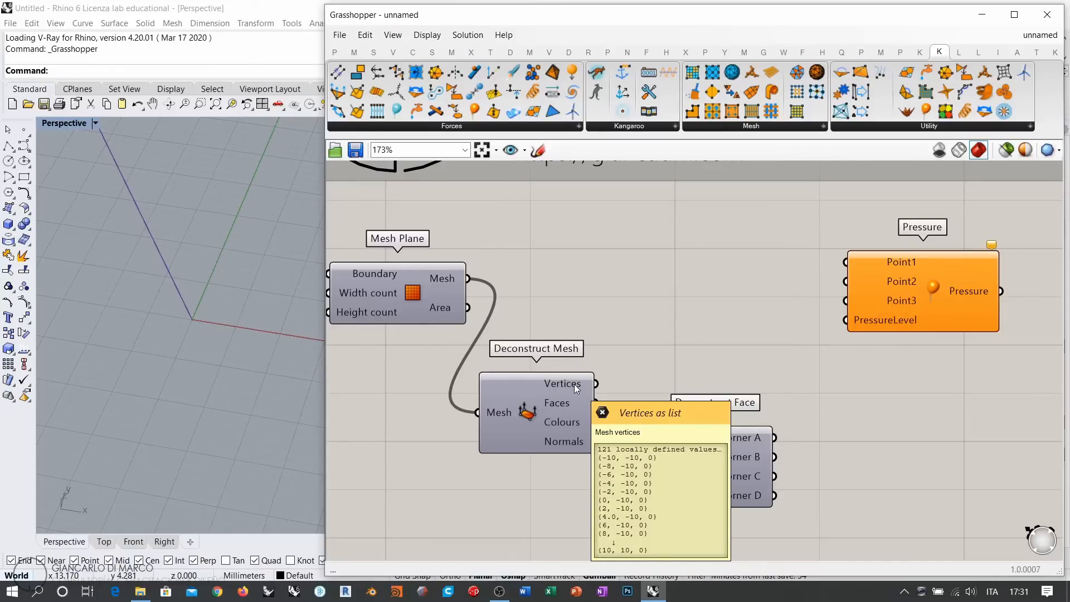
pyautogui.doubleClick(660, 330)
pyautogui.write('panel')
pyautogui.press('Return')
pyautogui.moveTo(660, 333); pyautogui.dragTo(707, 299)
pyautogui.moveTo(596, 384); pyautogui.dragTo(628, 296)
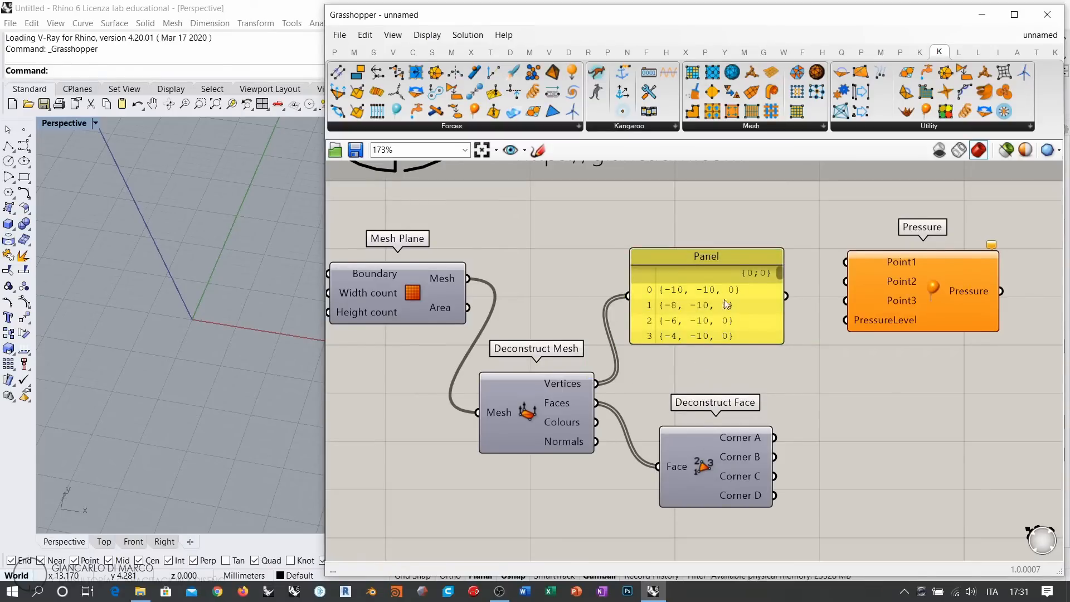
pyautogui.moveTo(711, 316); pyautogui.dragTo(827, 517)
pyautogui.moveTo(837, 355); pyautogui.dragTo(906, 360)
pyautogui.click(612, 350)
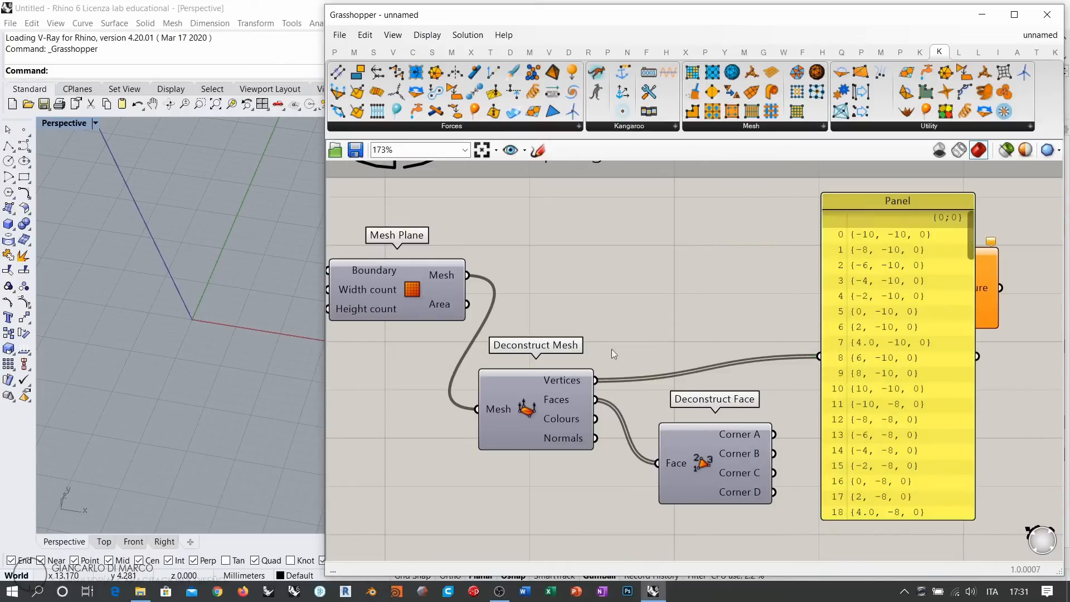
# Examine Deconstruct Mesh's Vertices and Faces outputs, then place the Panel below Pressure and nudge Deconstruct Face up and left
pyautogui.moveTo(567, 380)
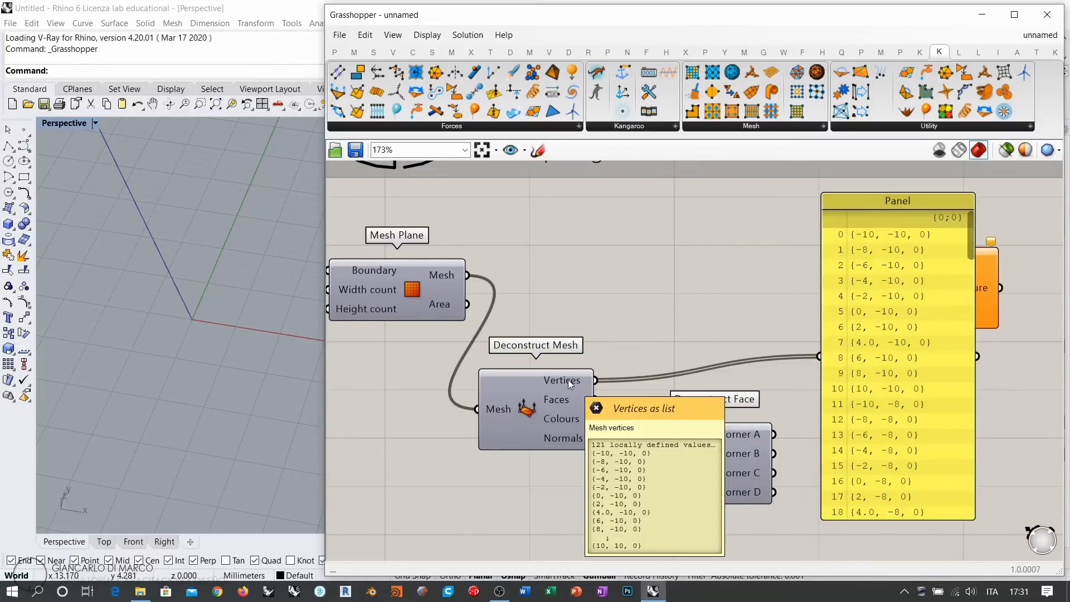
pyautogui.moveTo(568, 379); pyautogui.dragTo(623, 376, button='right')
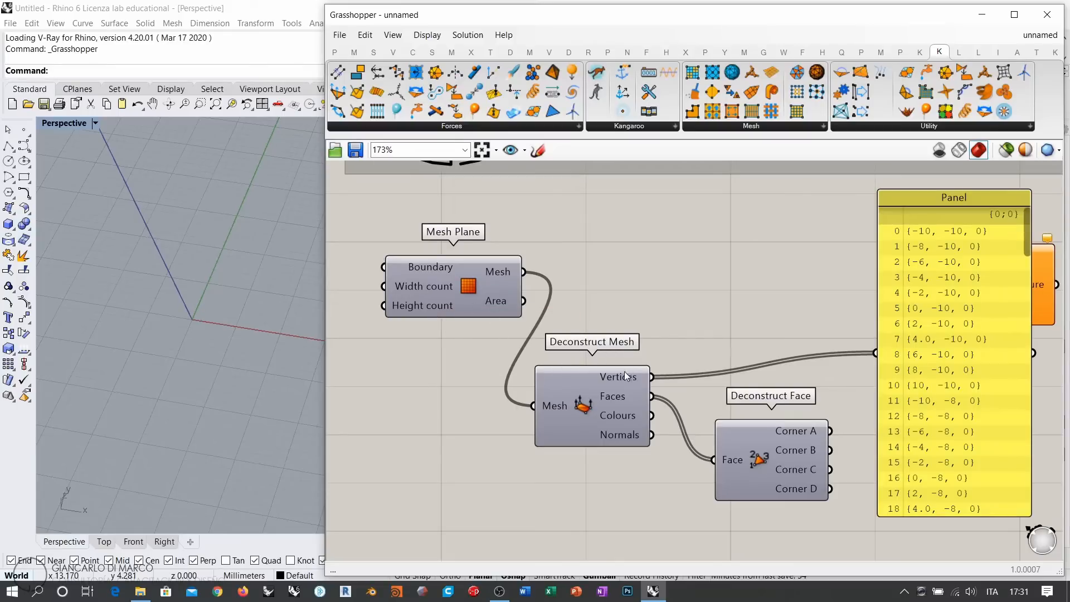
pyautogui.moveTo(625, 373)
pyautogui.moveTo(765, 317); pyautogui.dragTo(691, 306, button='right')
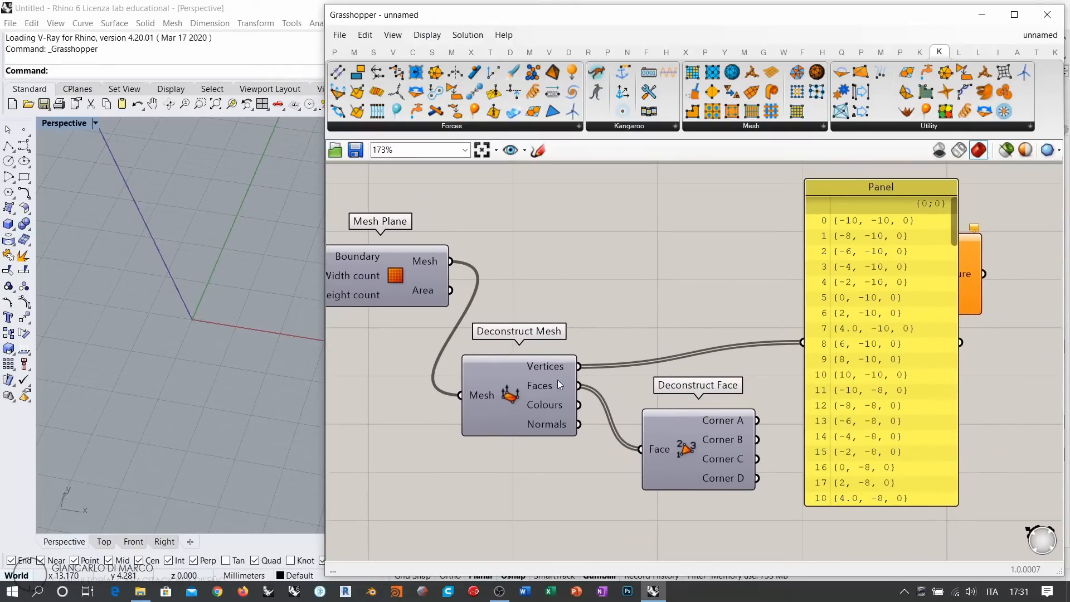
pyautogui.moveTo(553, 387)
pyautogui.moveTo(853, 272); pyautogui.dragTo(888, 428)
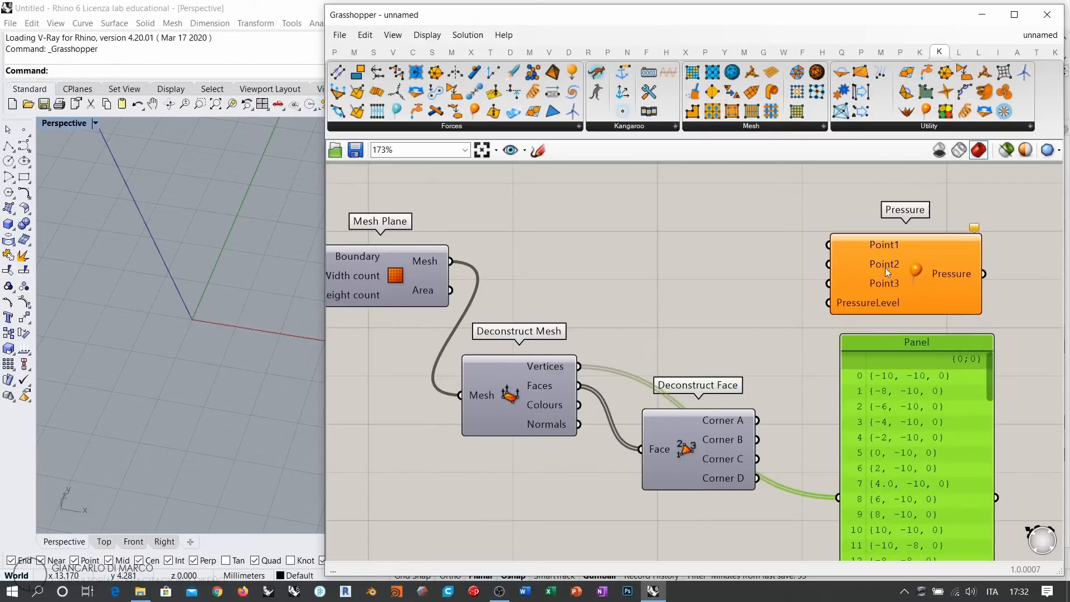
pyautogui.click(895, 255)
pyautogui.moveTo(744, 323); pyautogui.dragTo(722, 296, button='right')
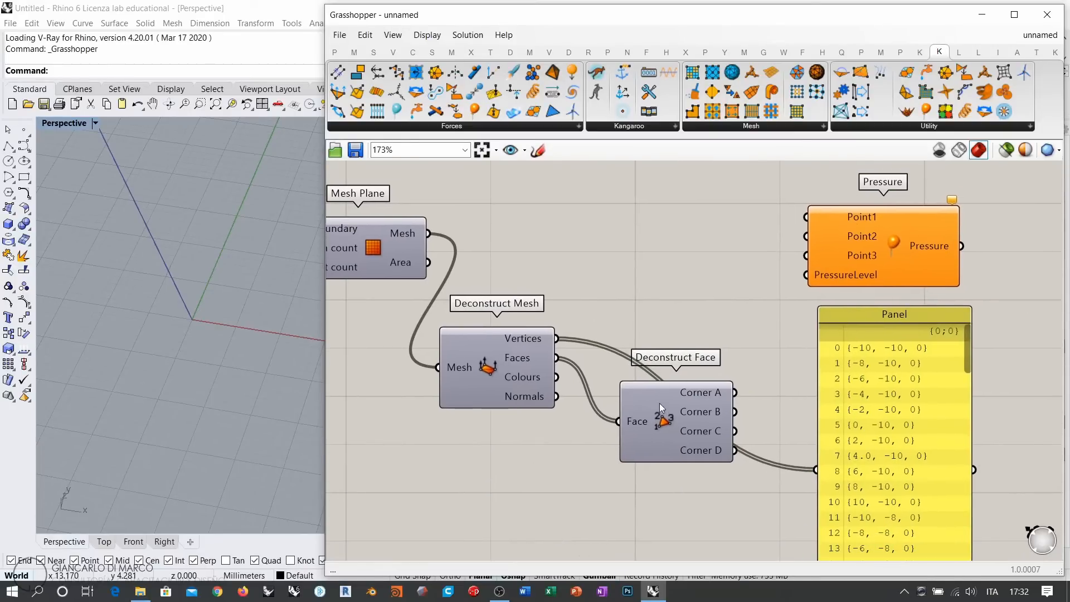
pyautogui.moveTo(660, 406); pyautogui.dragTo(648, 384)
pyautogui.click(675, 310)
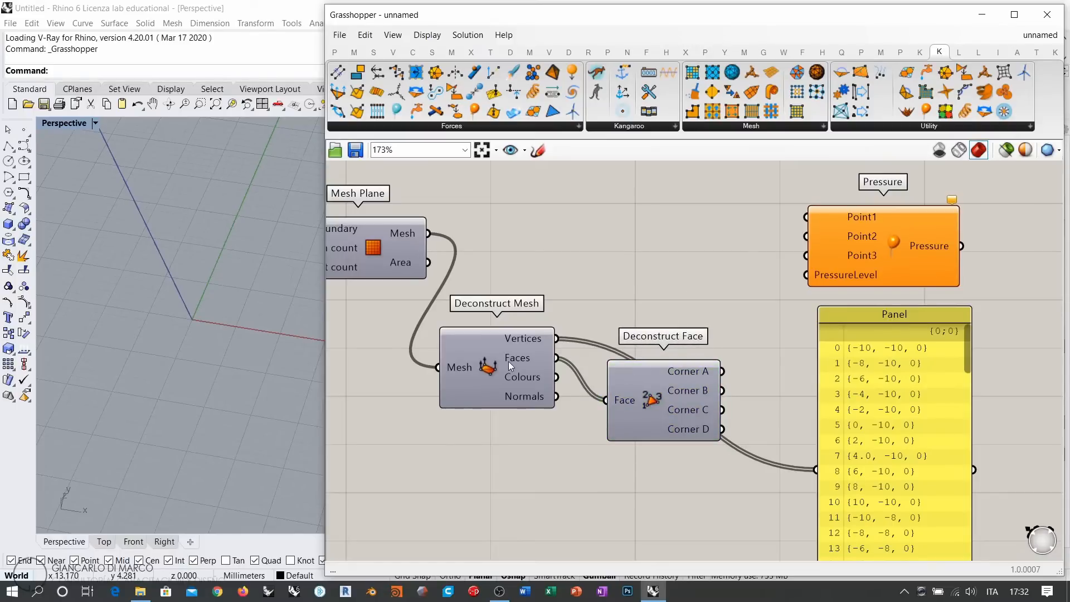
# Connect Deconstruct Face's Corner A, B, C and D outputs to the Panel in turn, comparing their indices with the Faces list
pyautogui.moveTo(518, 359)
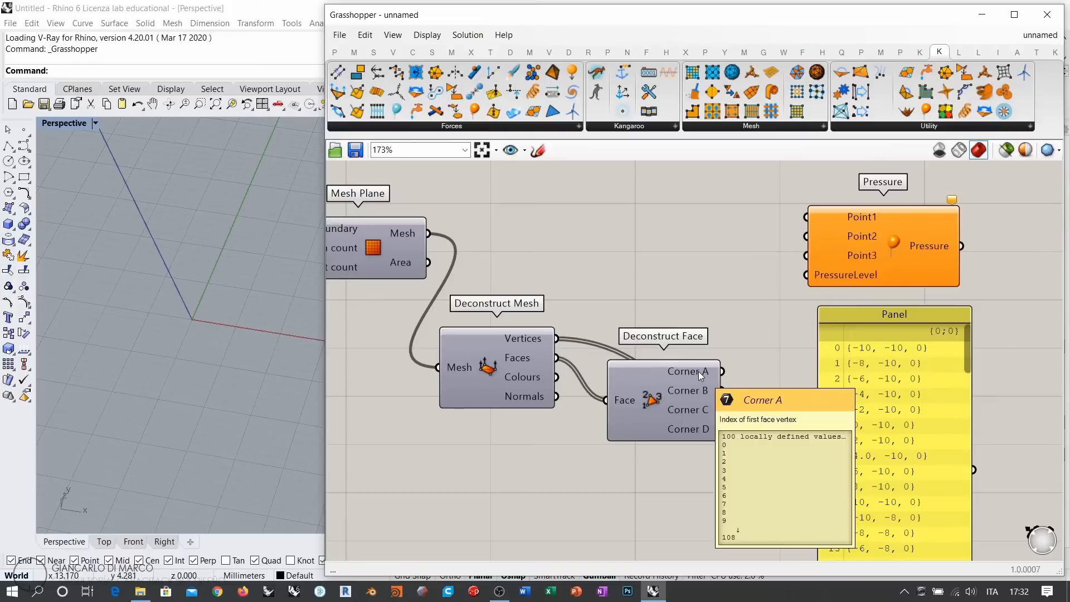
pyautogui.moveTo(734, 379); pyautogui.dragTo(817, 469)
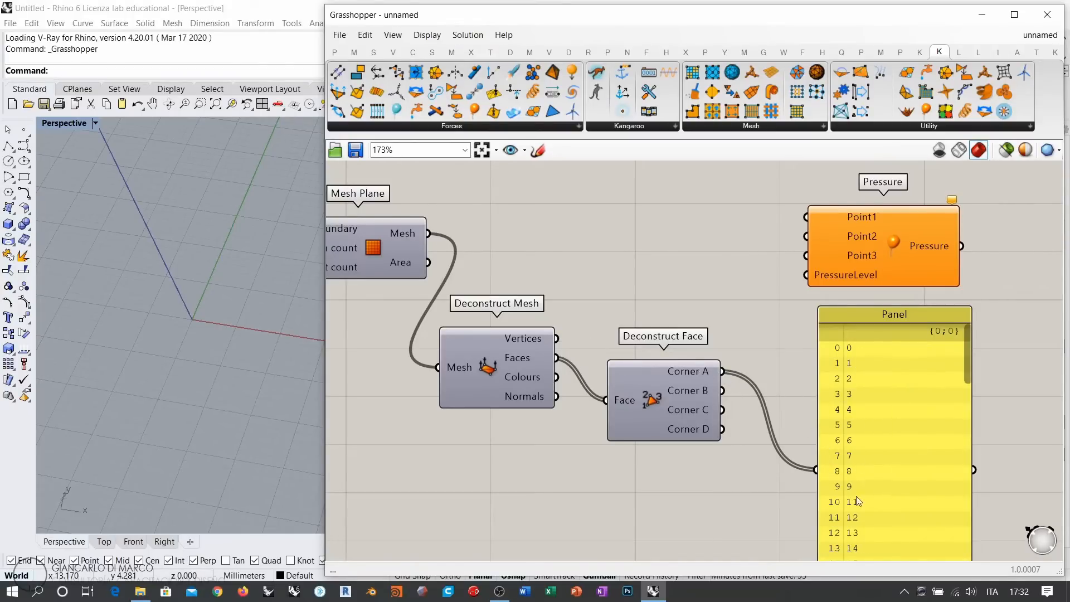
pyautogui.moveTo(529, 339)
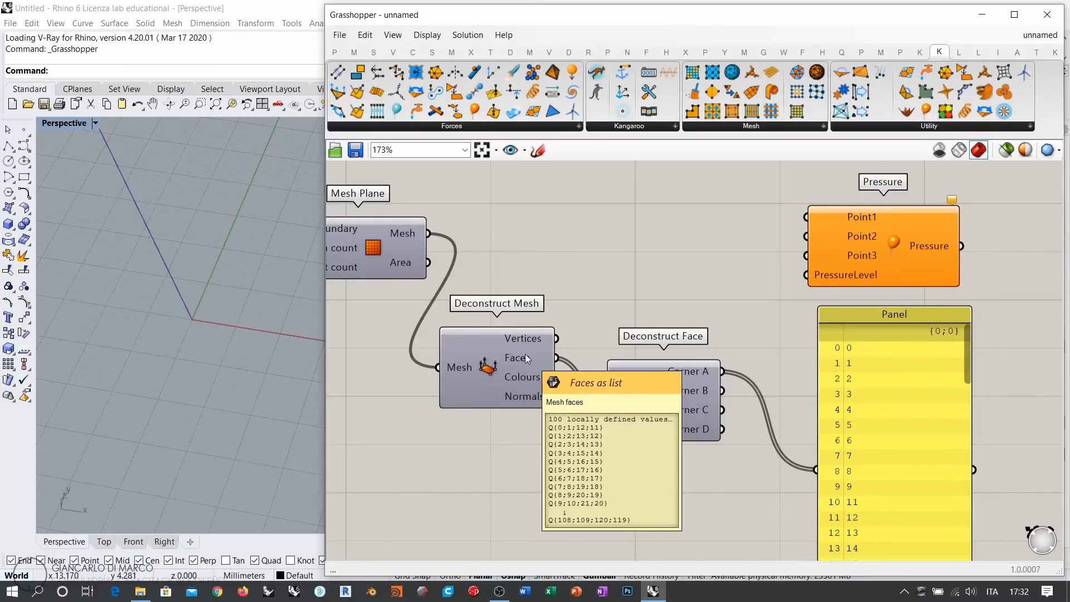
pyautogui.moveTo(723, 391); pyautogui.dragTo(819, 469)
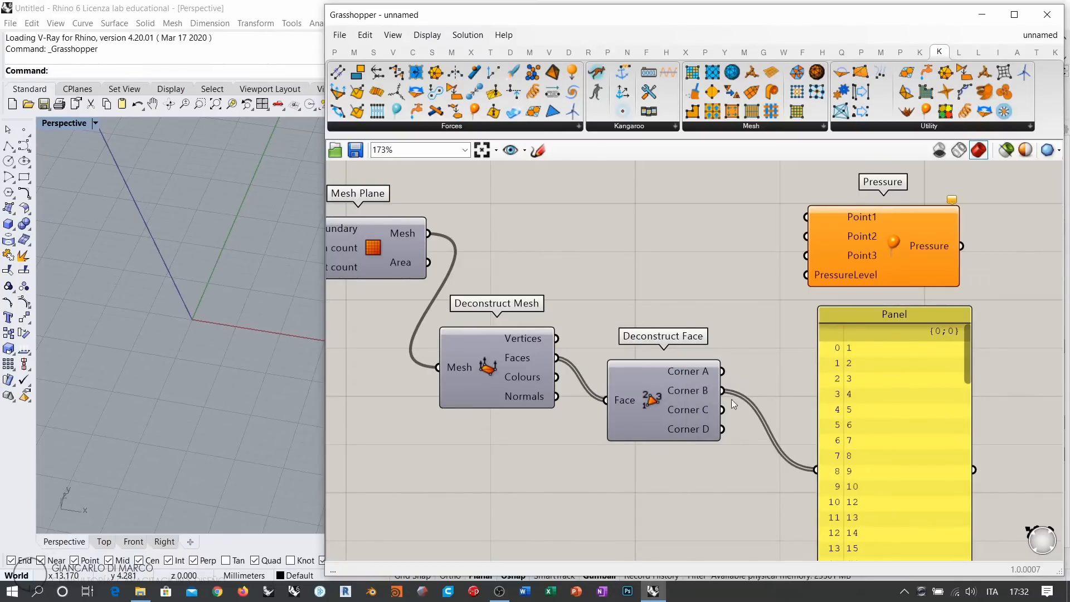
pyautogui.moveTo(723, 410); pyautogui.dragTo(816, 470)
pyautogui.moveTo(723, 429); pyautogui.dragTo(816, 470)
pyautogui.moveTo(527, 361)
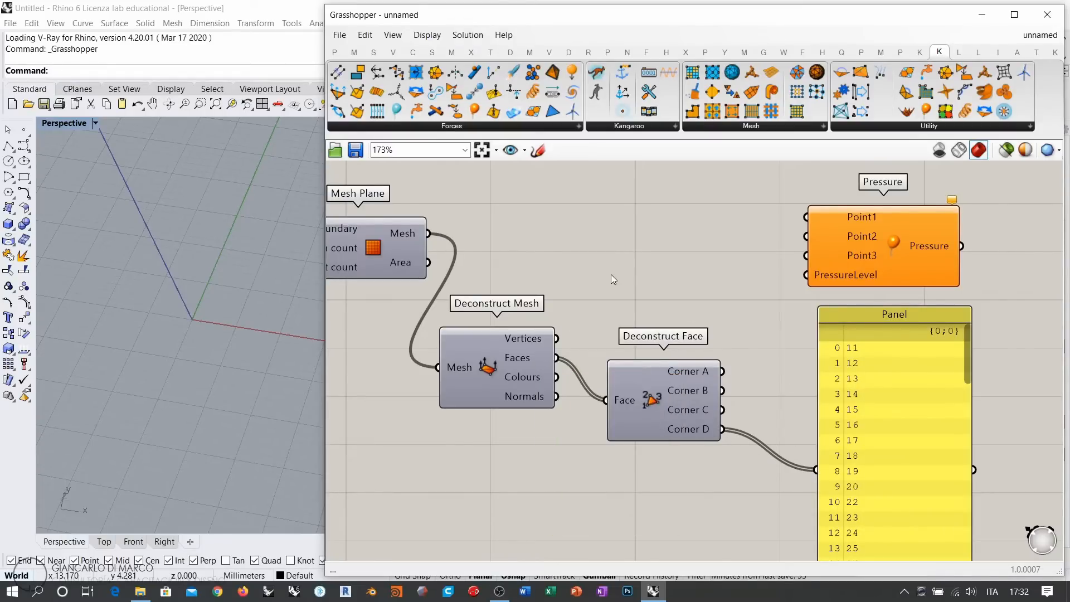
# Move Deconstruct Mesh slightly up, and Deconstruct Face and the Panel down, to free space before the Pressure inputs
pyautogui.moveTo(533, 362)
pyautogui.mouseDown()
pyautogui.moveTo(540, 386)
pyautogui.moveTo(528, 347)
pyautogui.mouseUp()
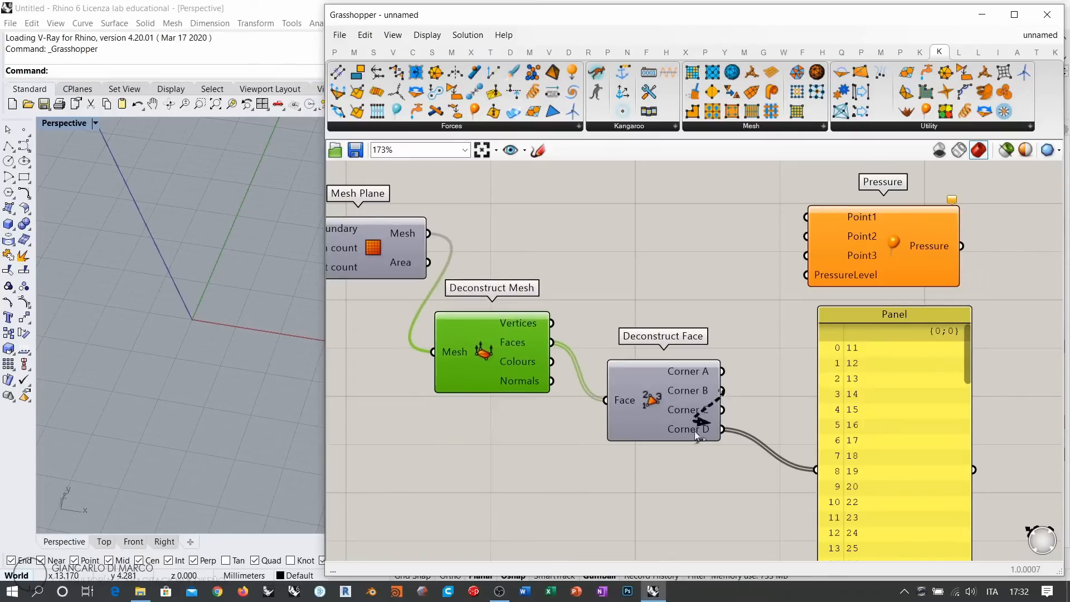
pyautogui.moveTo(664, 401); pyautogui.dragTo(637, 463)
pyautogui.moveTo(878, 371); pyautogui.dragTo(923, 431)
pyautogui.click(783, 282)
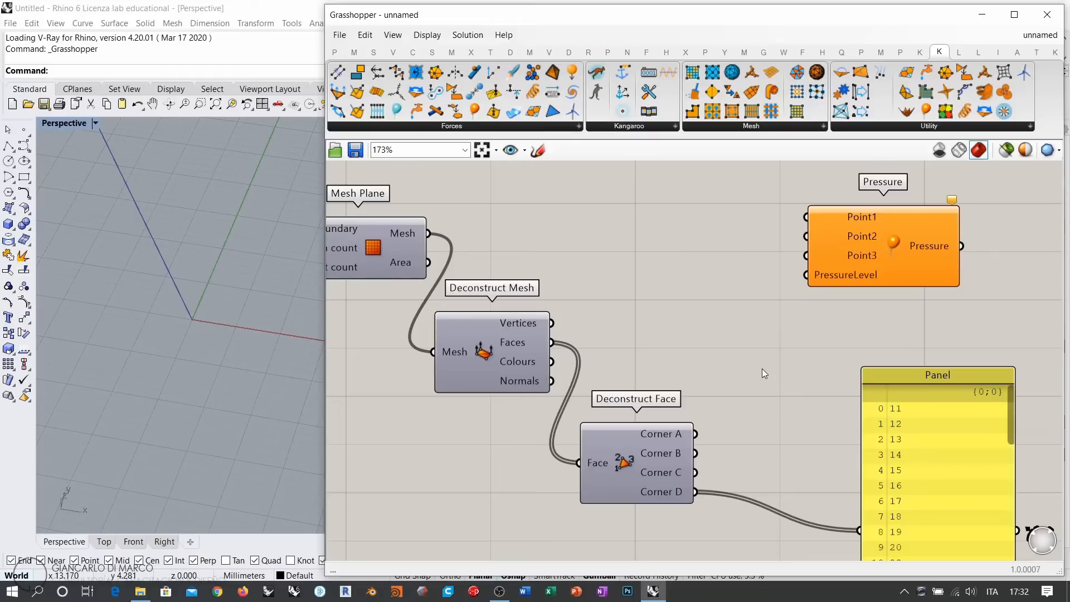
# Add a List Item, feeding its List from Deconstruct Mesh's Vertices and its Index from Deconstruct Face's Corner A
pyautogui.moveTo(665, 437)
pyautogui.doubleClick(723, 337)
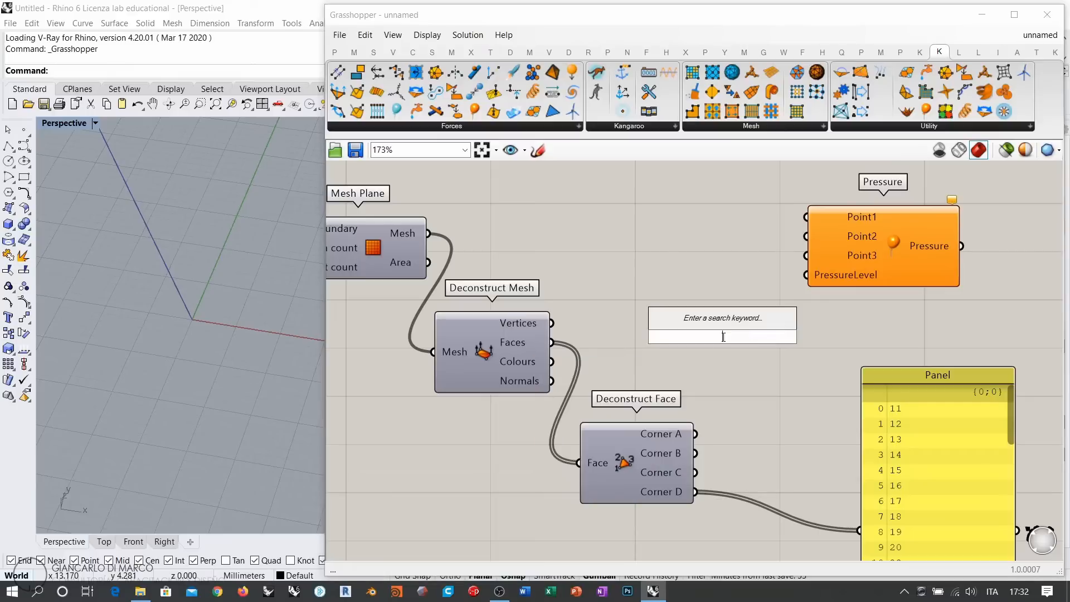
pyautogui.write('list i')
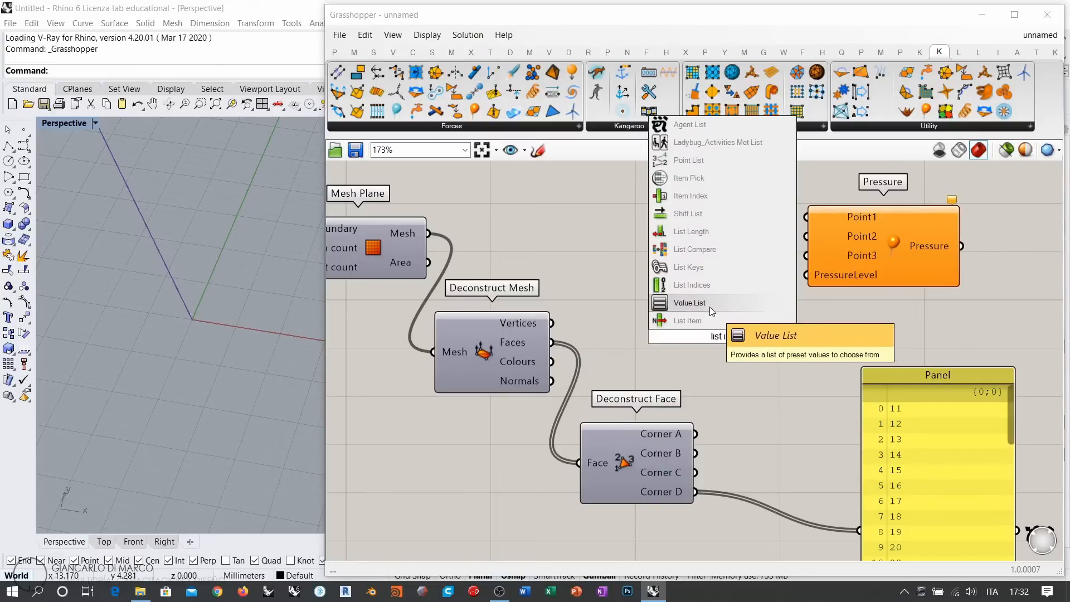
pyautogui.click(711, 316)
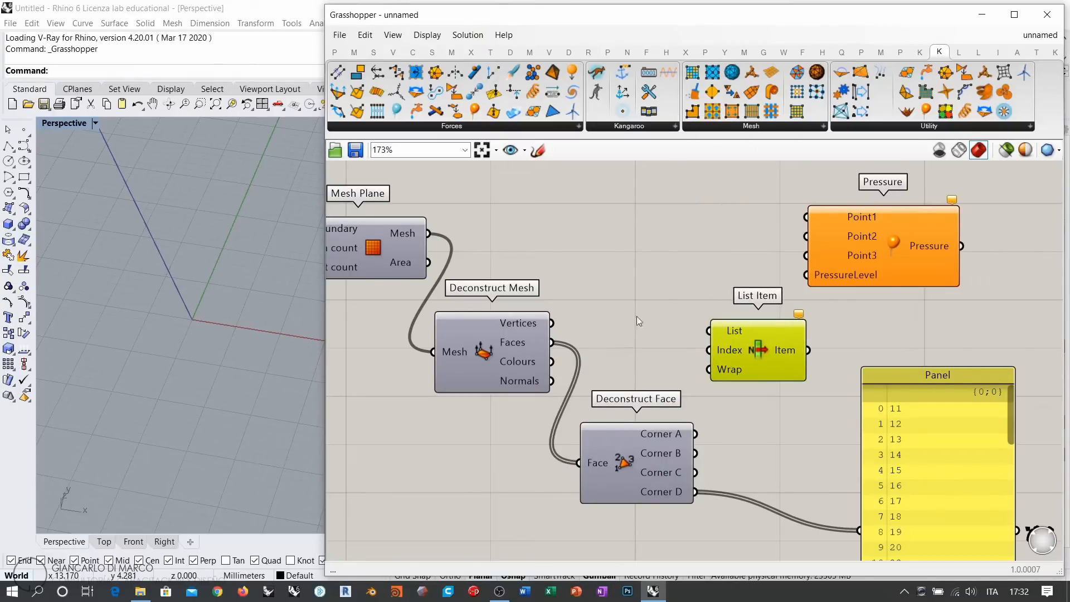
pyautogui.moveTo(553, 323); pyautogui.dragTo(740, 337)
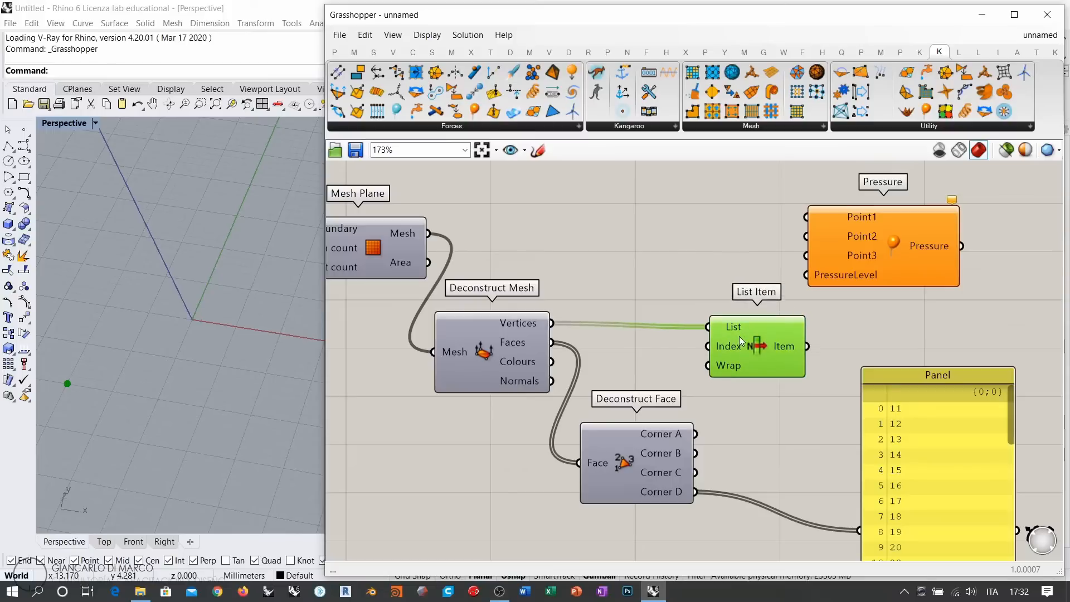
pyautogui.moveTo(700, 436); pyautogui.dragTo(698, 344)
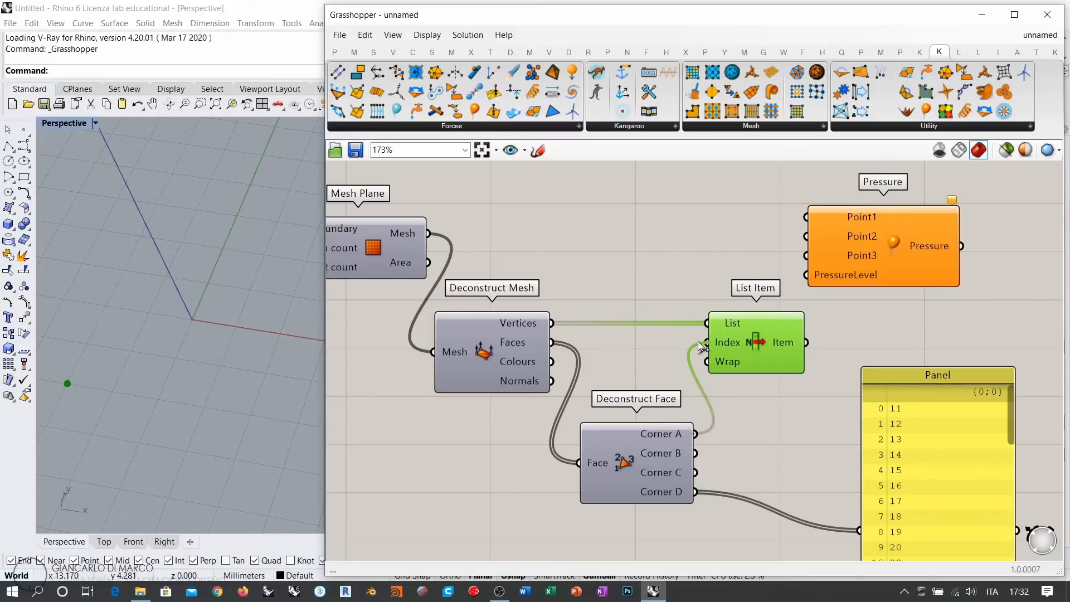
pyautogui.click(767, 426)
# Connect Corner B, C and D to List Item's Index in turn, comparing the selected points on the mesh plane in the viewport
pyautogui.click(411, 248)
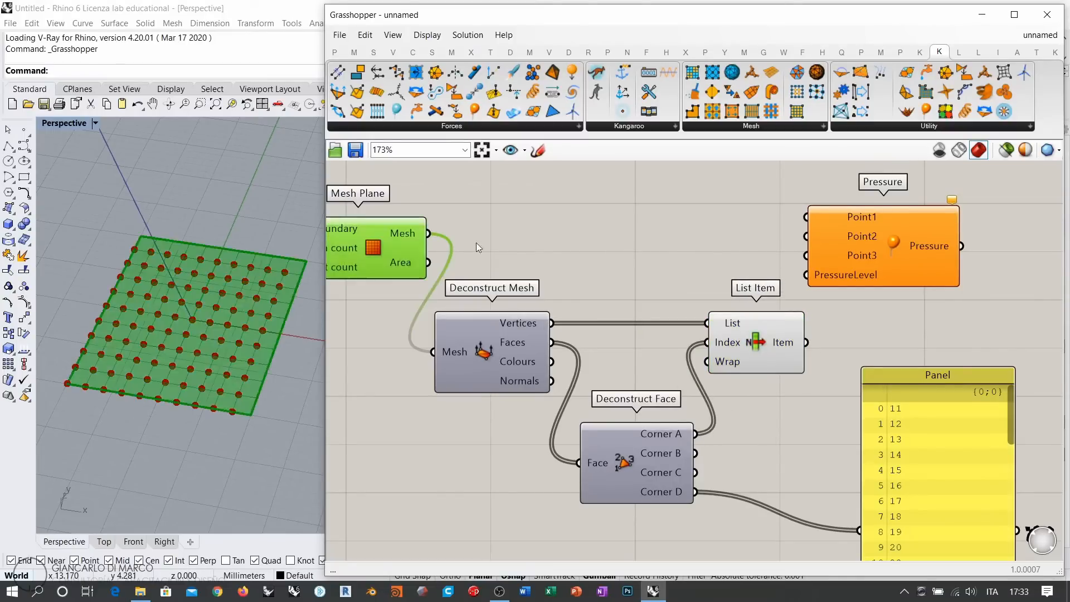
pyautogui.click(476, 243)
pyautogui.moveTo(229, 293); pyautogui.dragTo(254, 329, button='right')
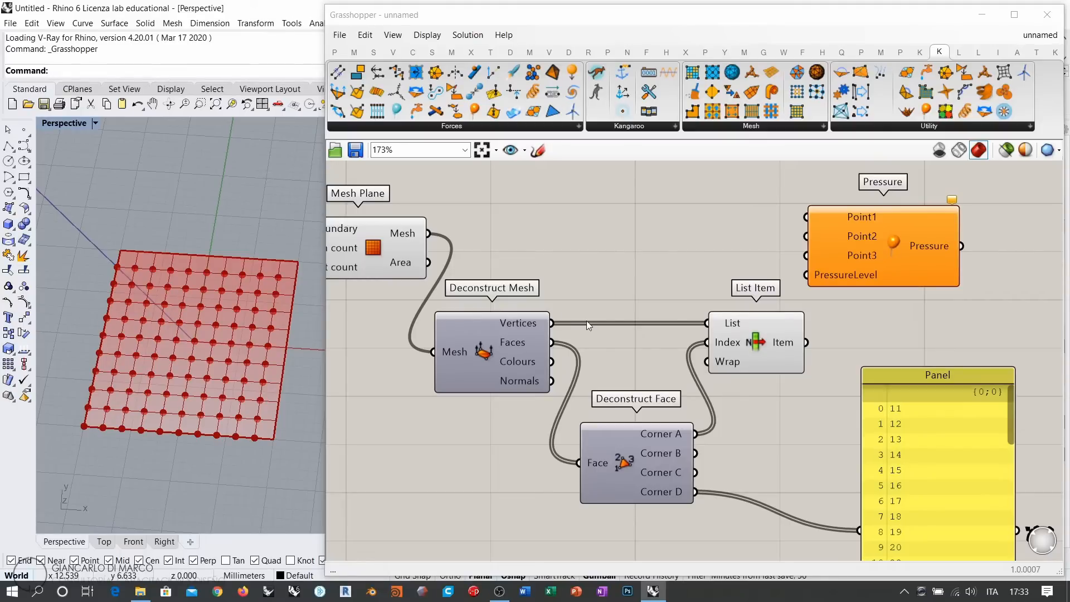
pyautogui.moveTo(696, 454); pyautogui.dragTo(707, 342)
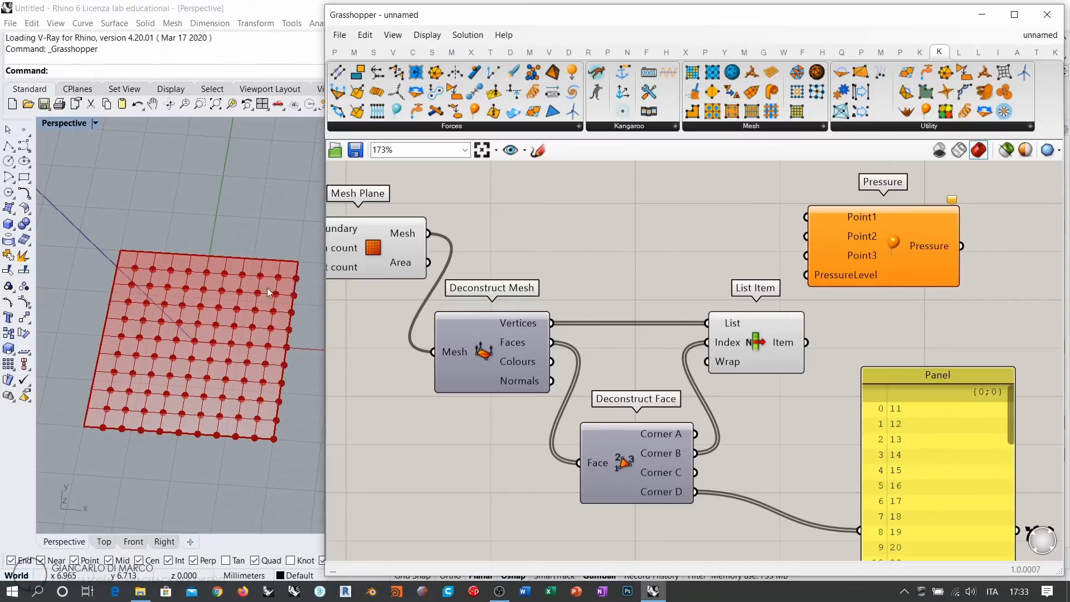
pyautogui.moveTo(696, 472); pyautogui.dragTo(706, 342)
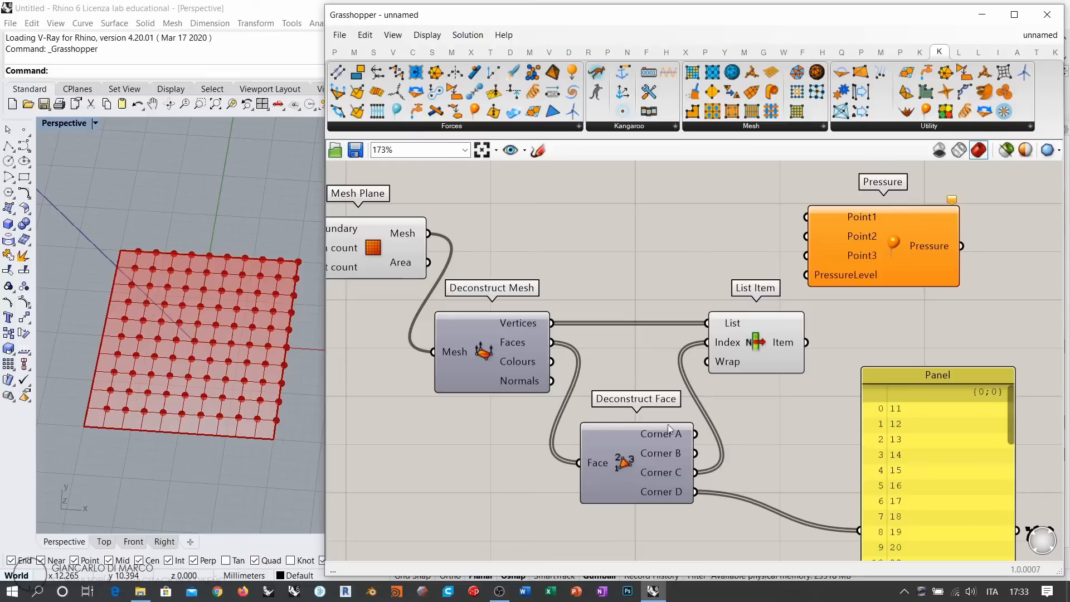
pyautogui.moveTo(696, 492); pyautogui.dragTo(703, 342)
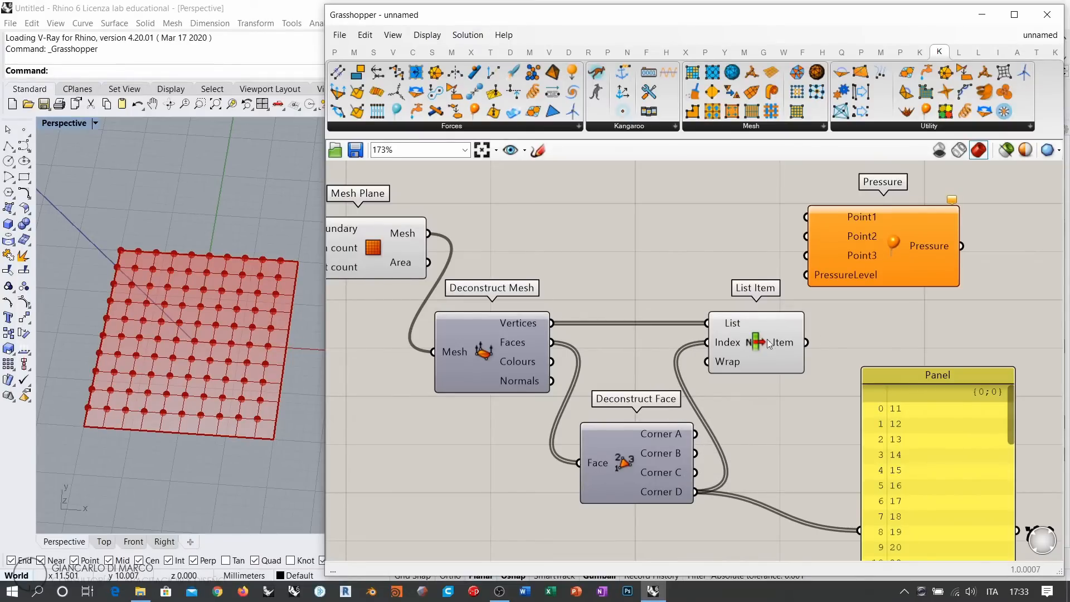
# Duplicate the List Item twice below the original, feeding the copies' Index inputs from Corner B and Corner C
pyautogui.moveTo(772, 388); pyautogui.dragTo(709, 367, button='right')
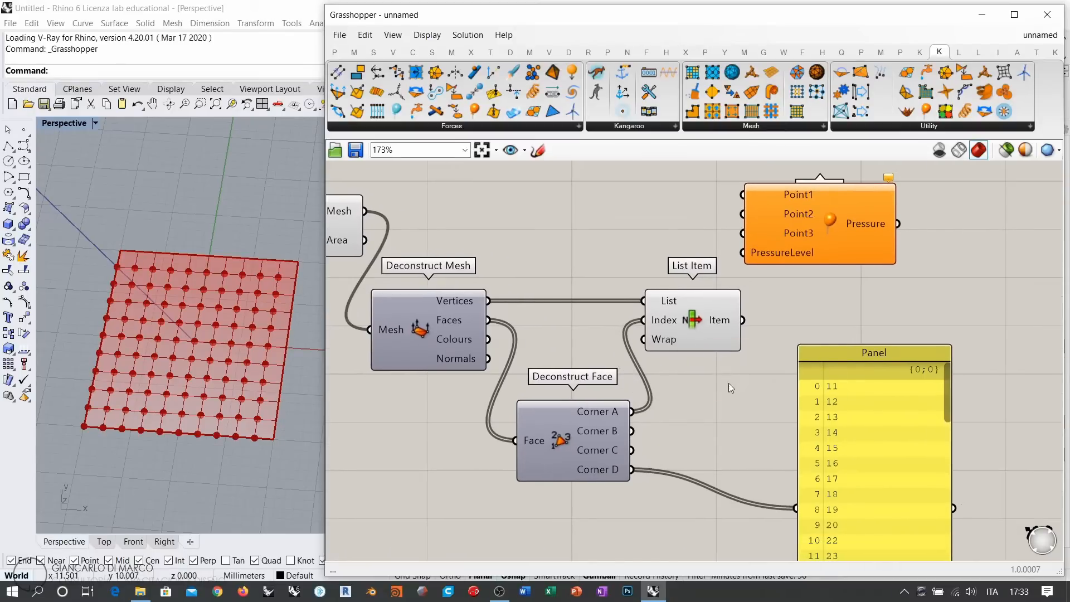
pyautogui.click(692, 323)
pyautogui.moveTo(692, 324); pyautogui.dragTo(727, 389)
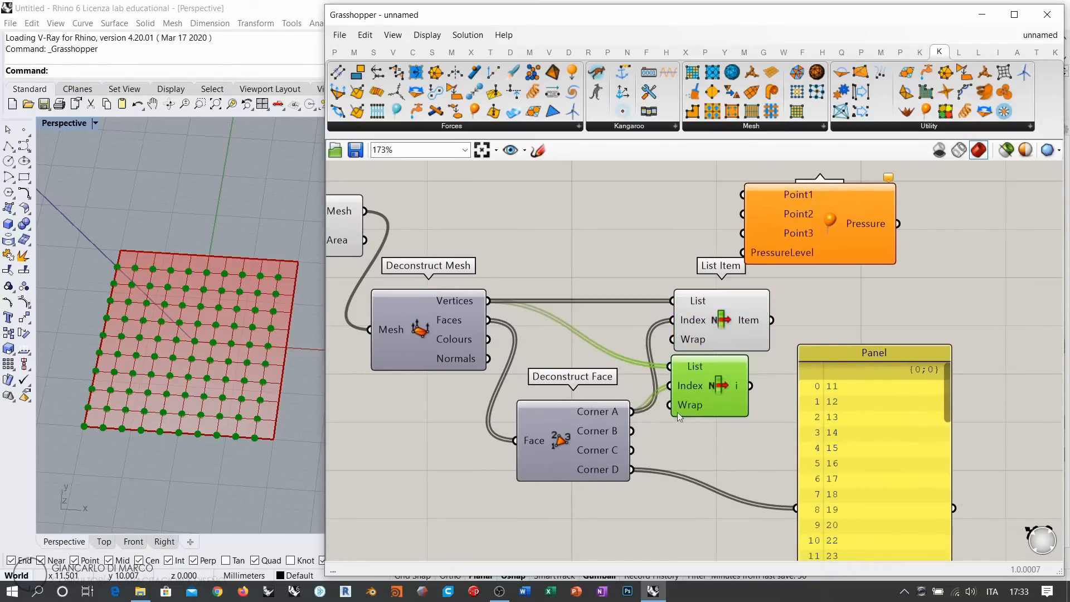
pyautogui.moveTo(632, 432); pyautogui.dragTo(719, 448)
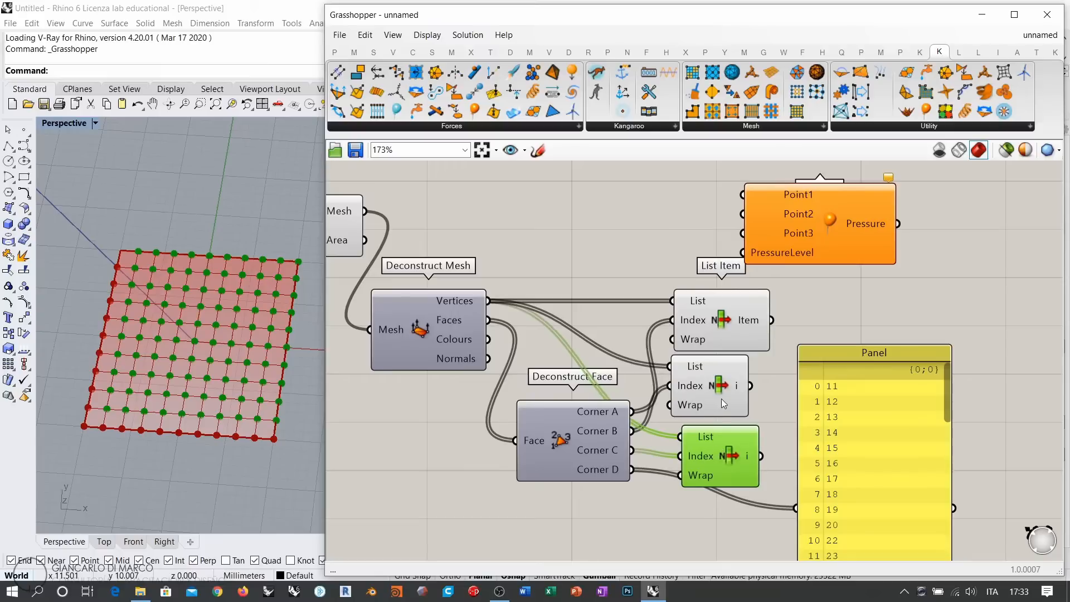
pyautogui.moveTo(714, 404); pyautogui.dragTo(727, 405)
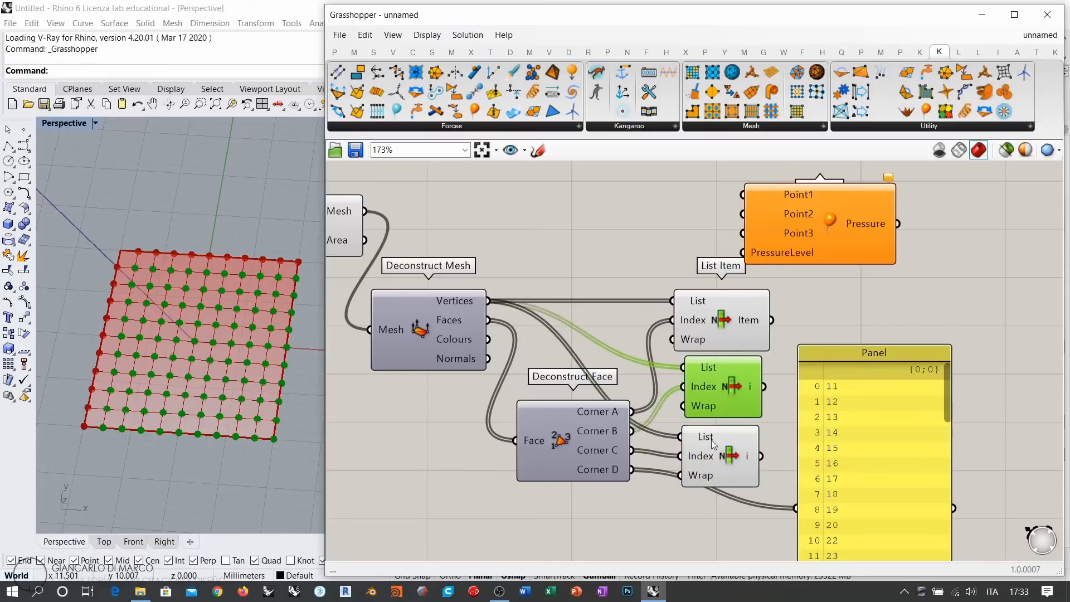
# Delete the Panel and move Deconstruct Face up beside the List Items
pyautogui.click(845, 459)
pyautogui.press('Delete')
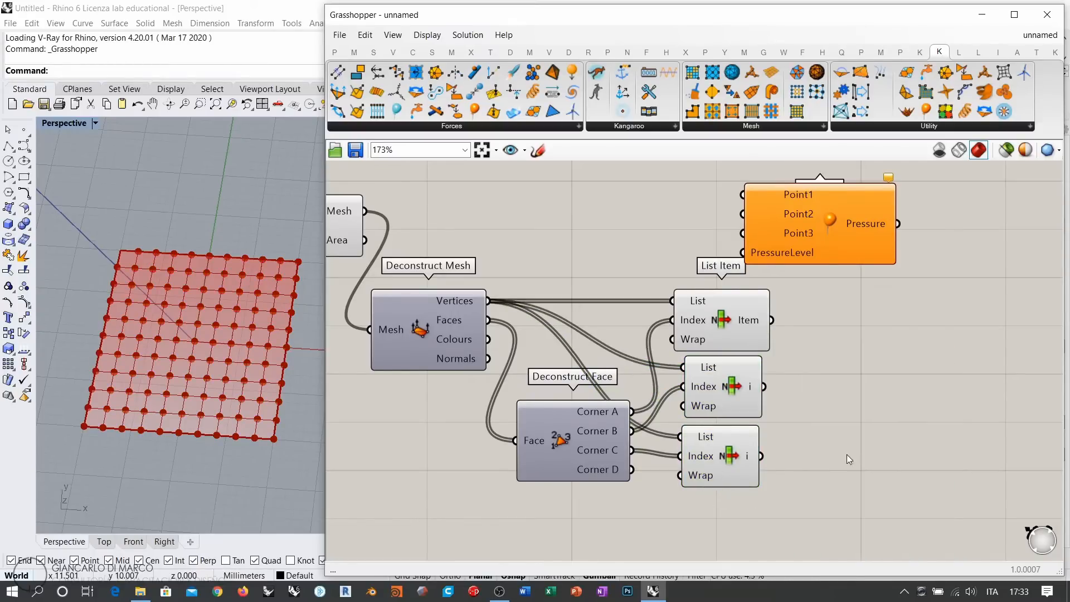
pyautogui.moveTo(847, 459); pyautogui.dragTo(902, 449, button='right')
pyautogui.moveTo(631, 401); pyautogui.dragTo(632, 357)
pyautogui.click(621, 443)
# Select the three List Items in turn to examine which corner points each one retrieves in the viewport
pyautogui.click(779, 310)
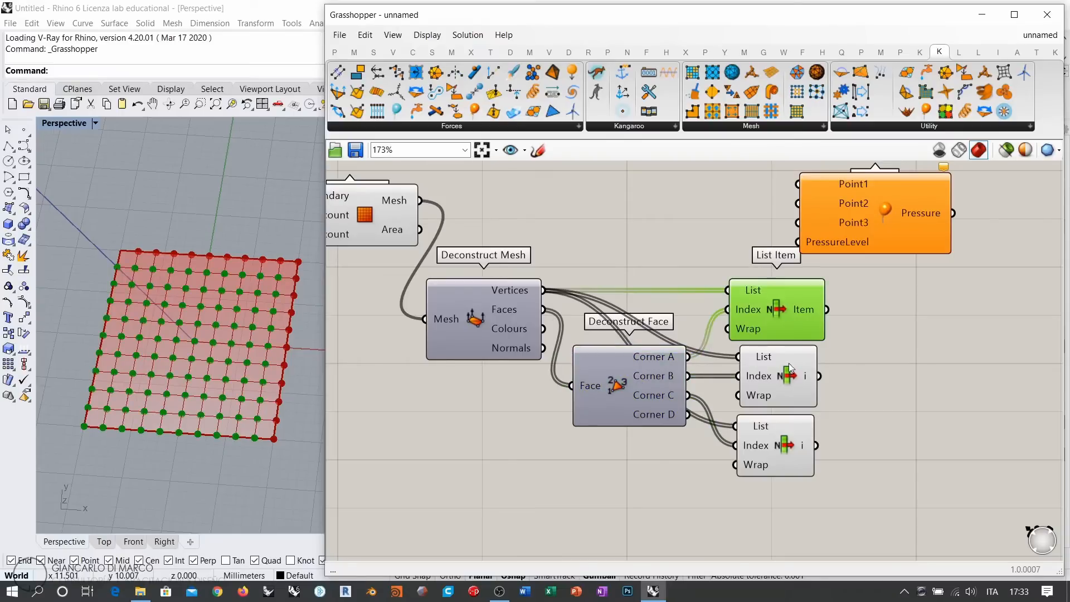
pyautogui.click(788, 376)
pyautogui.click(791, 440)
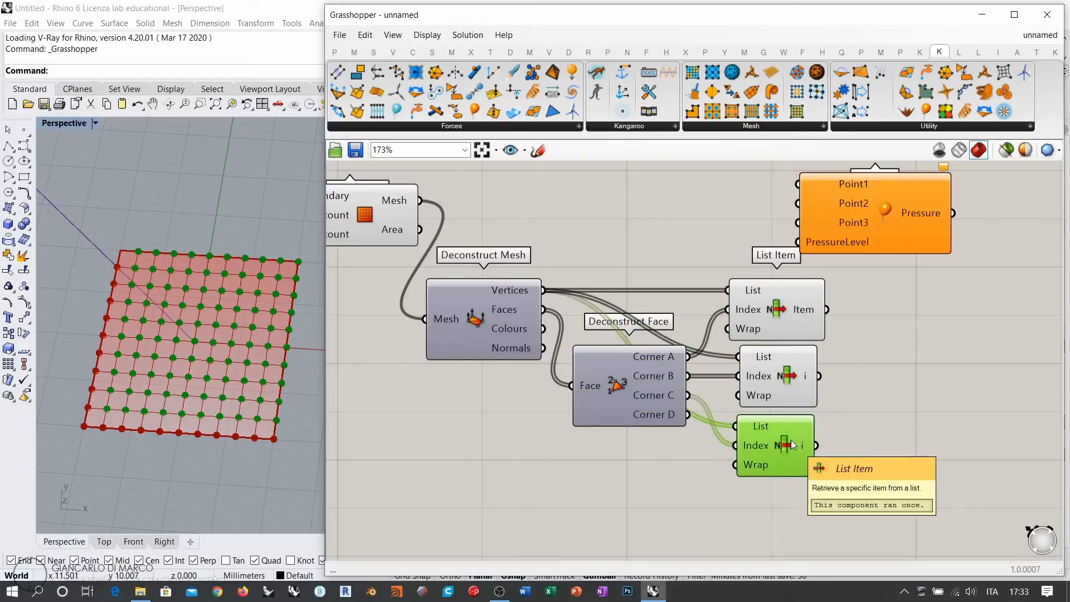
pyautogui.click(885, 406)
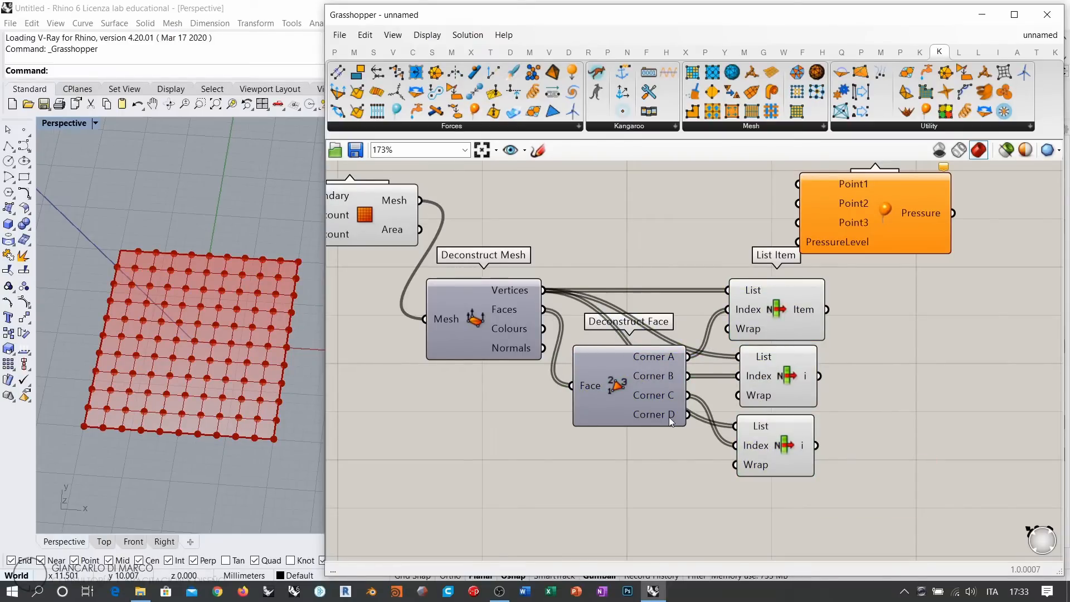
# Duplicate the third List Item below it with Corner D as its Index, and move Pressure farther right
pyautogui.click(772, 446)
pyautogui.keyDown('alt'); pyautogui.moveTo(776, 522); pyautogui.dragTo(776, 522); pyautogui.keyUp('alt')
pyautogui.moveTo(687, 415); pyautogui.dragTo(736, 523)
pyautogui.click(796, 514)
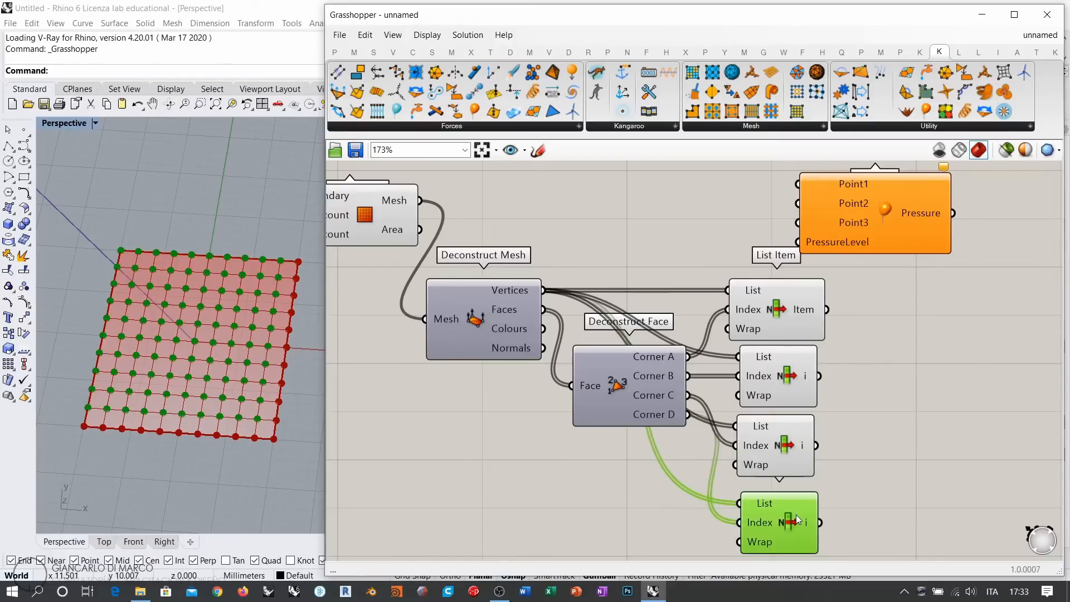
pyautogui.click(866, 459)
pyautogui.moveTo(853, 184); pyautogui.dragTo(836, 261, button='right')
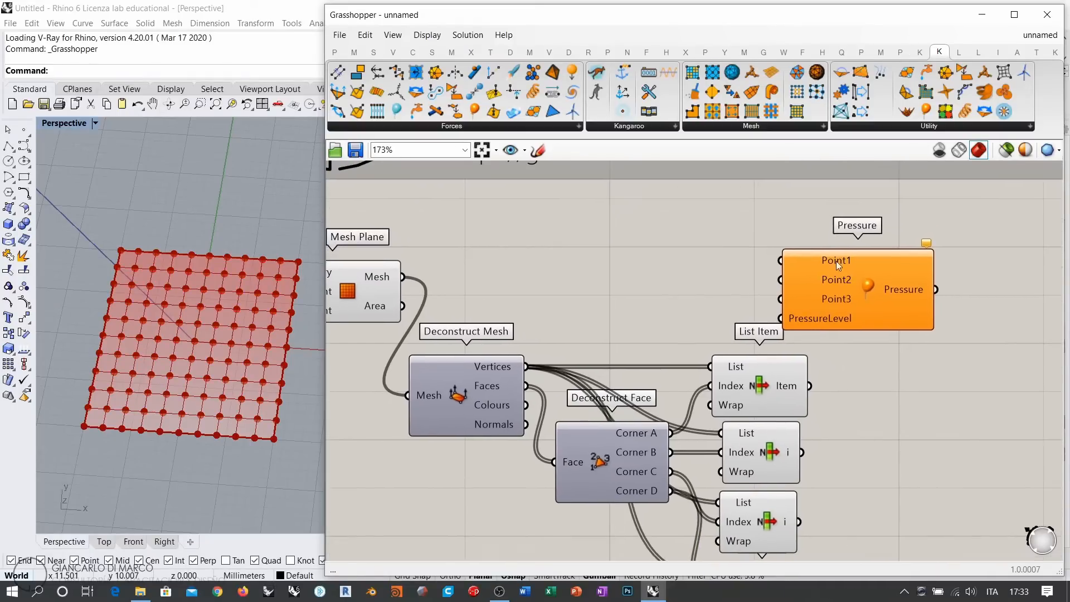
pyautogui.moveTo(861, 276); pyautogui.dragTo(941, 282)
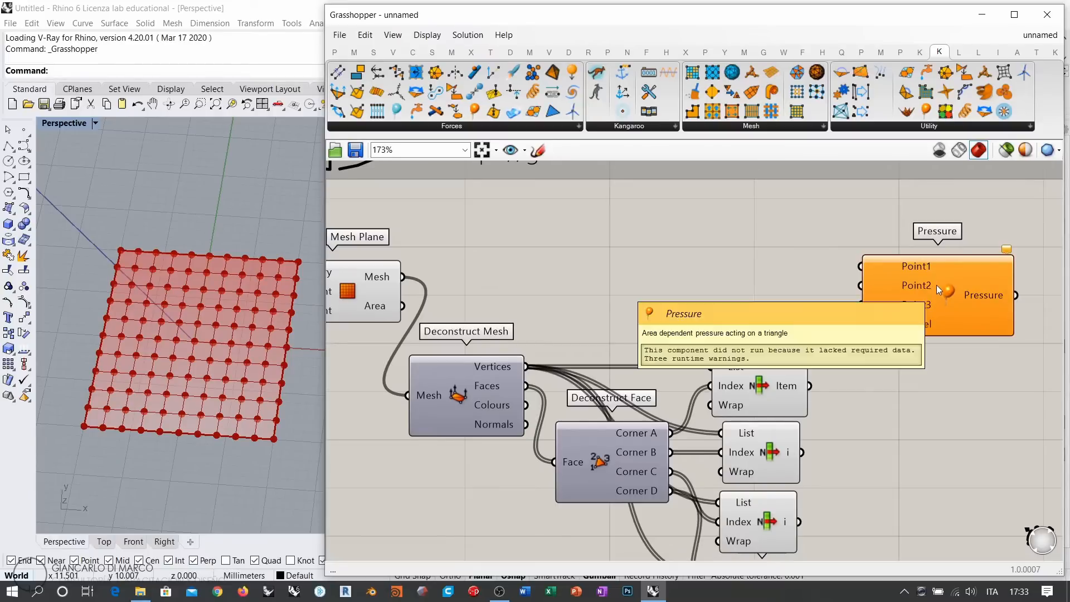
# Add a Triangulate component beside Mesh Plane and connect Mesh Plane's Mesh output to it
pyautogui.moveTo(373, 285); pyautogui.dragTo(549, 299, button='right')
pyautogui.click(505, 302)
pyautogui.moveTo(504, 302); pyautogui.dragTo(500, 302)
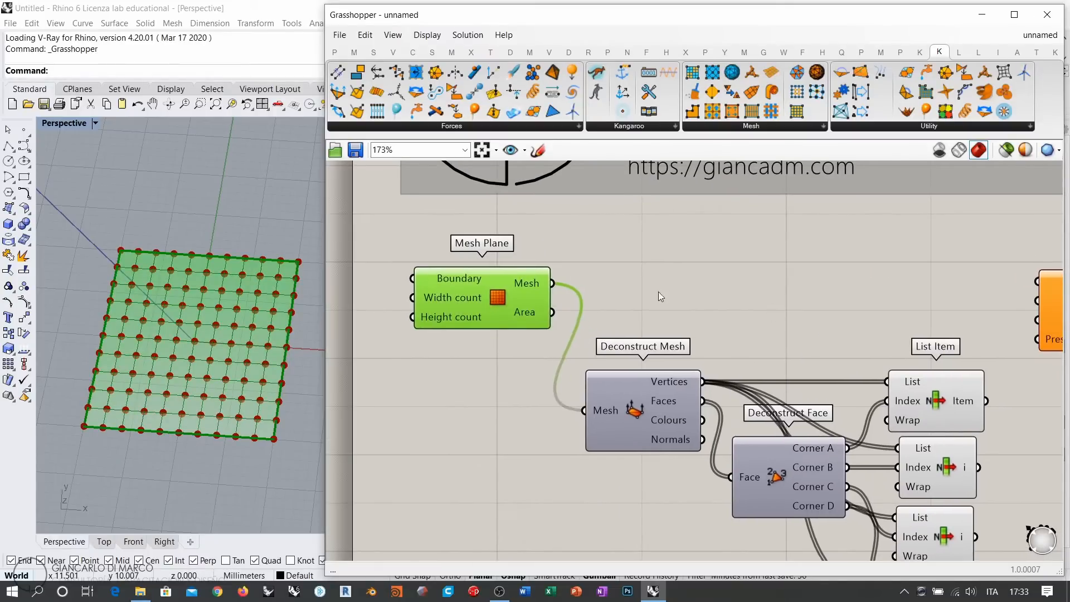
pyautogui.doubleClick(664, 296)
pyautogui.write('triang')
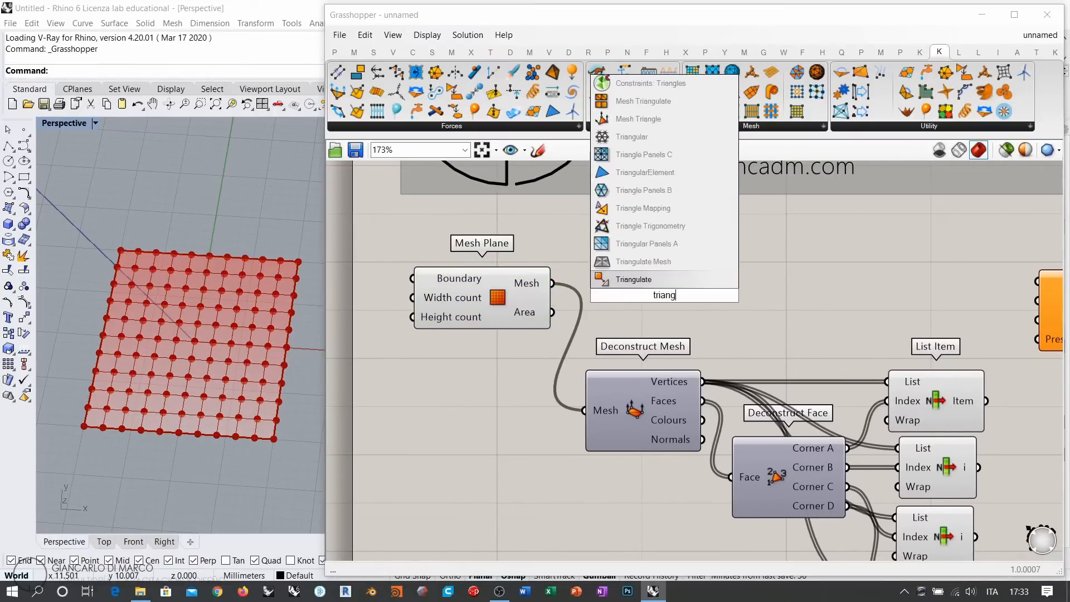
pyautogui.press('Return')
pyautogui.moveTo(552, 283); pyautogui.dragTo(613, 297)
pyautogui.moveTo(664, 297); pyautogui.dragTo(635, 285)
pyautogui.click(635, 321)
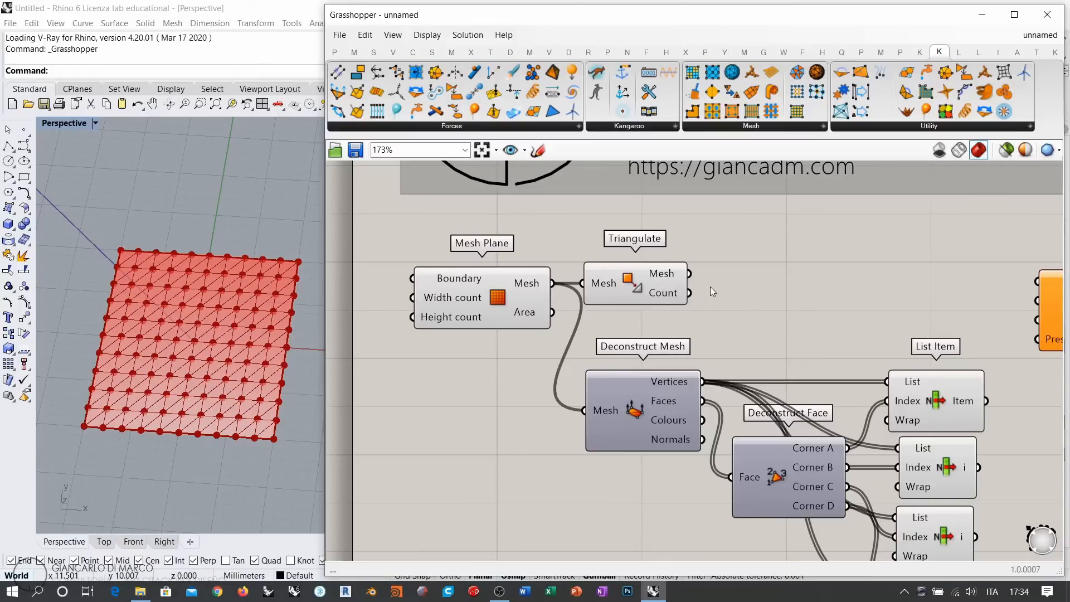
# Inspect the triangulated mesh and connect Triangulate's Mesh output to Deconstruct Mesh in place of Mesh Plane's output
pyautogui.moveTo(865, 325); pyautogui.dragTo(745, 282, button='right')
pyautogui.moveTo(576, 255); pyautogui.dragTo(607, 252, button='right')
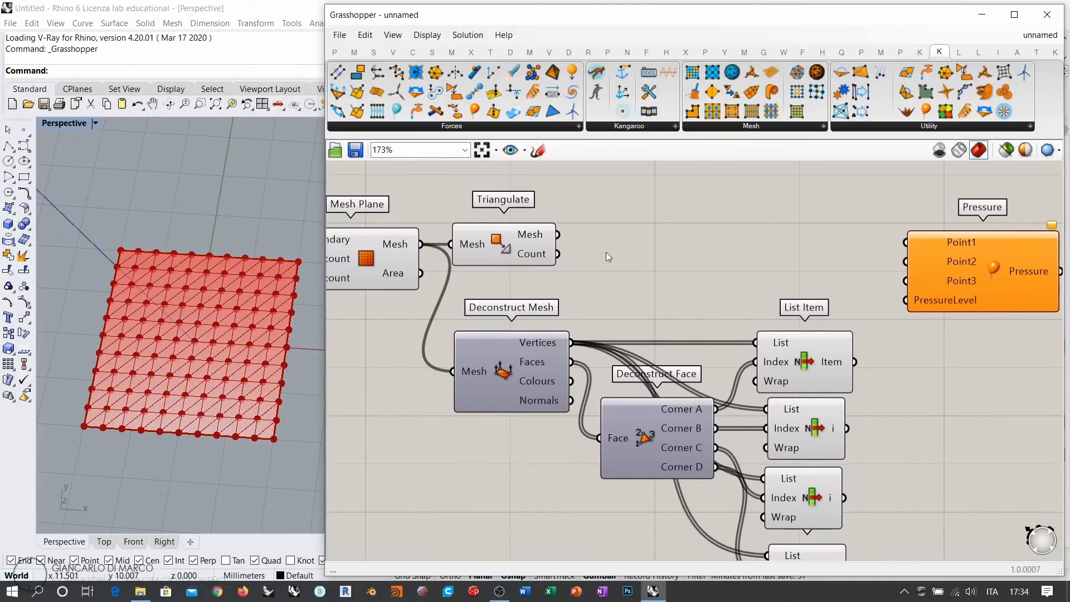
pyautogui.moveTo(226, 299); pyautogui.dragTo(234, 323, button='right')
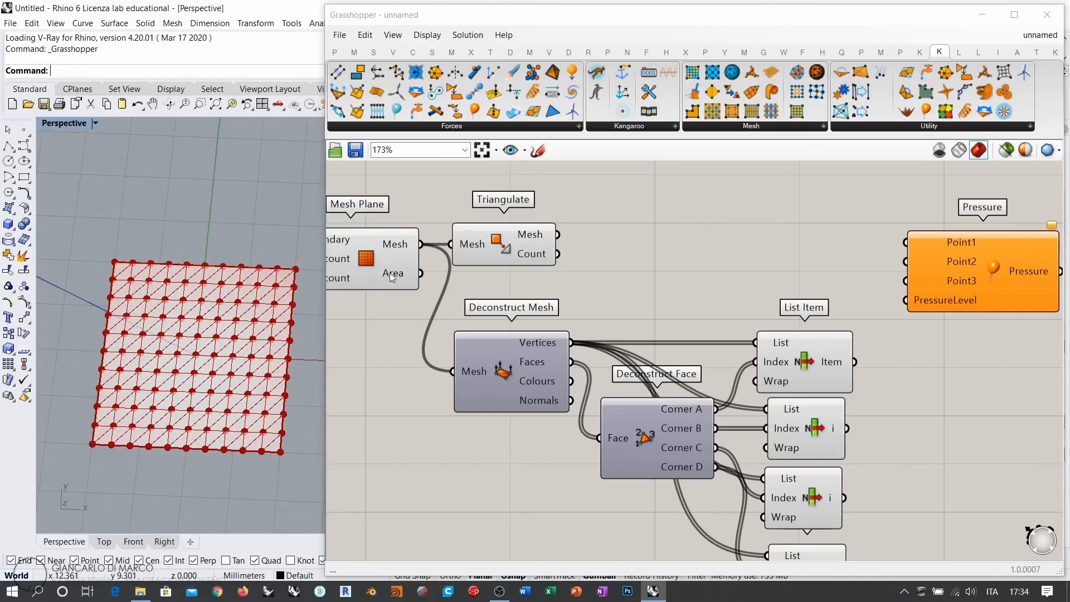
pyautogui.click(502, 244)
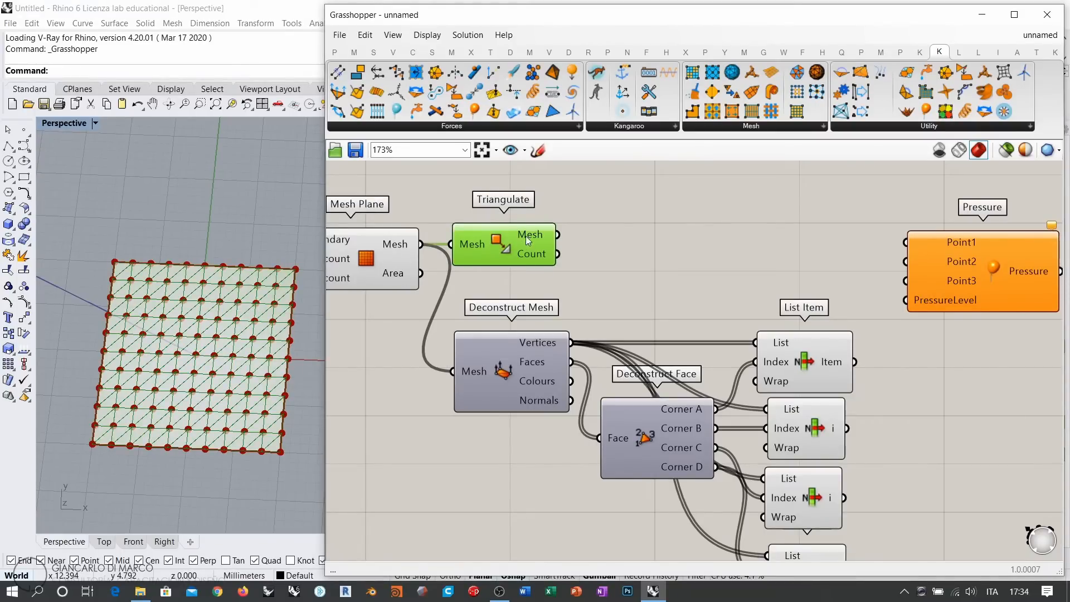
pyautogui.moveTo(530, 238)
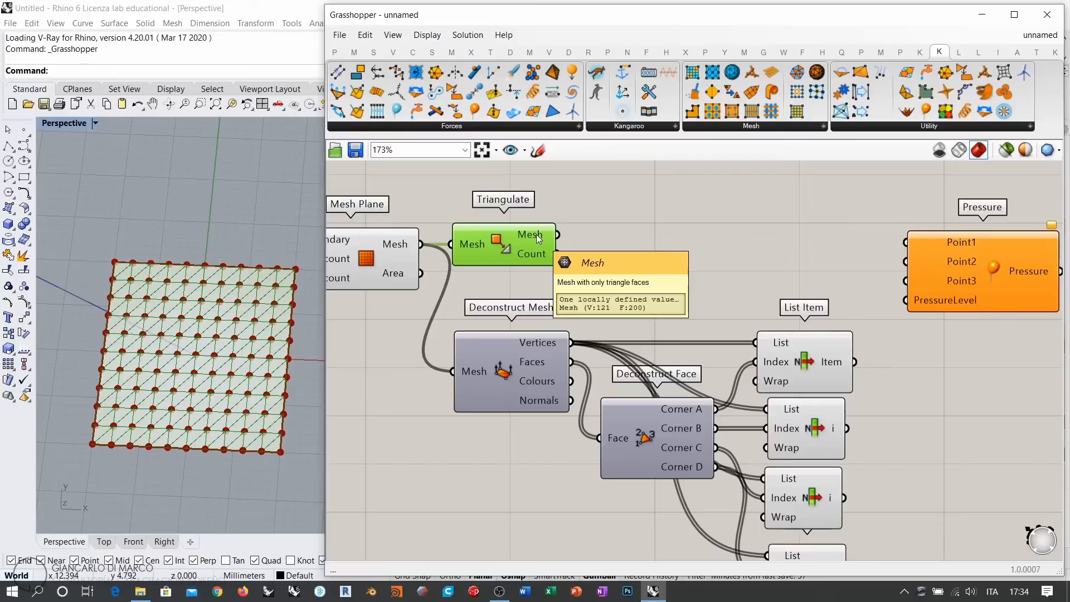
pyautogui.moveTo(563, 238); pyautogui.dragTo(447, 373)
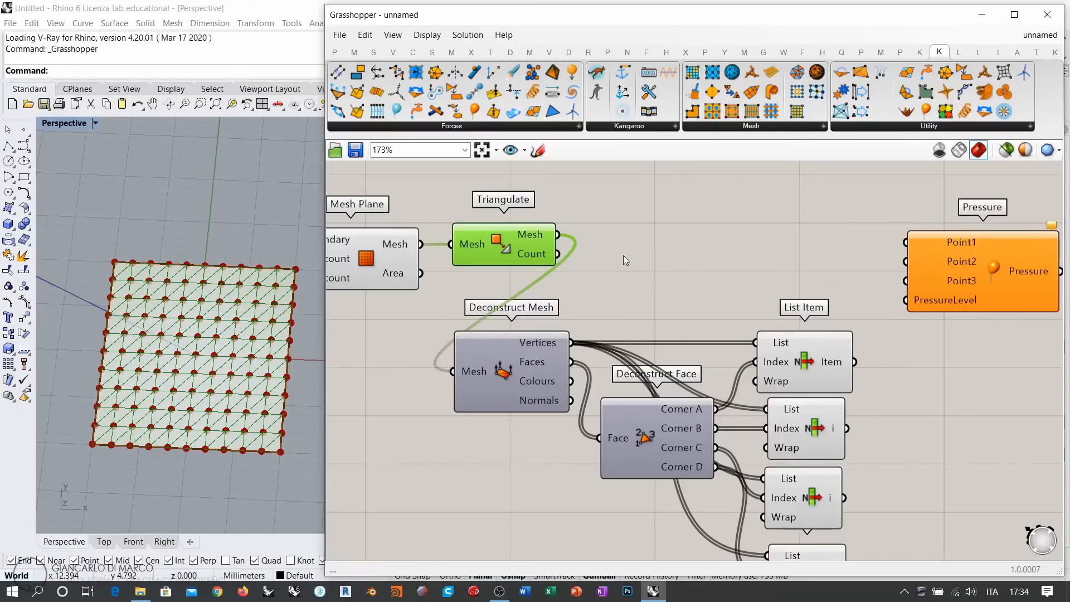
pyautogui.click(626, 259)
# Examine Deconstruct Face's corner outputs for the triangulated mesh, comparing the Corner C and Corner D indices
pyautogui.moveTo(714, 345); pyautogui.dragTo(661, 271, button='right')
pyautogui.moveTo(636, 388)
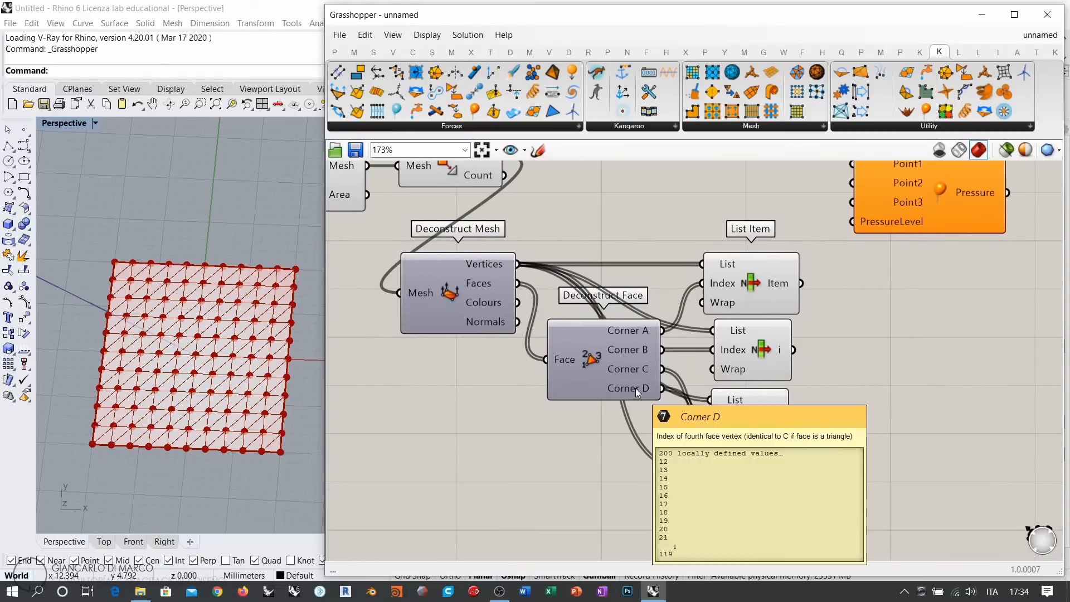
pyautogui.moveTo(528, 176); pyautogui.dragTo(533, 211, button='right')
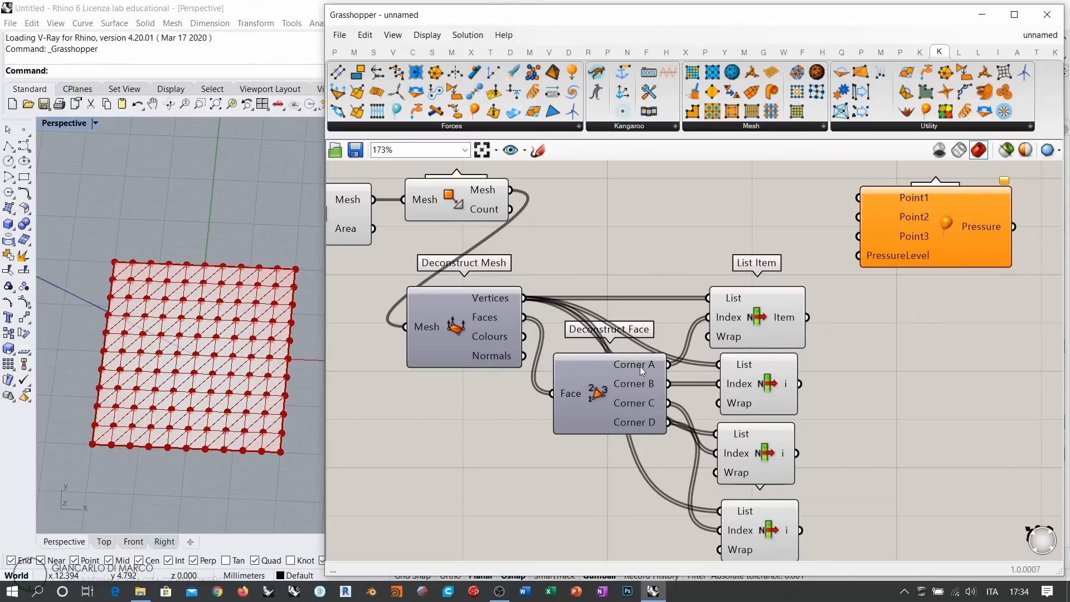
pyautogui.moveTo(640, 367)
pyautogui.moveTo(644, 404)
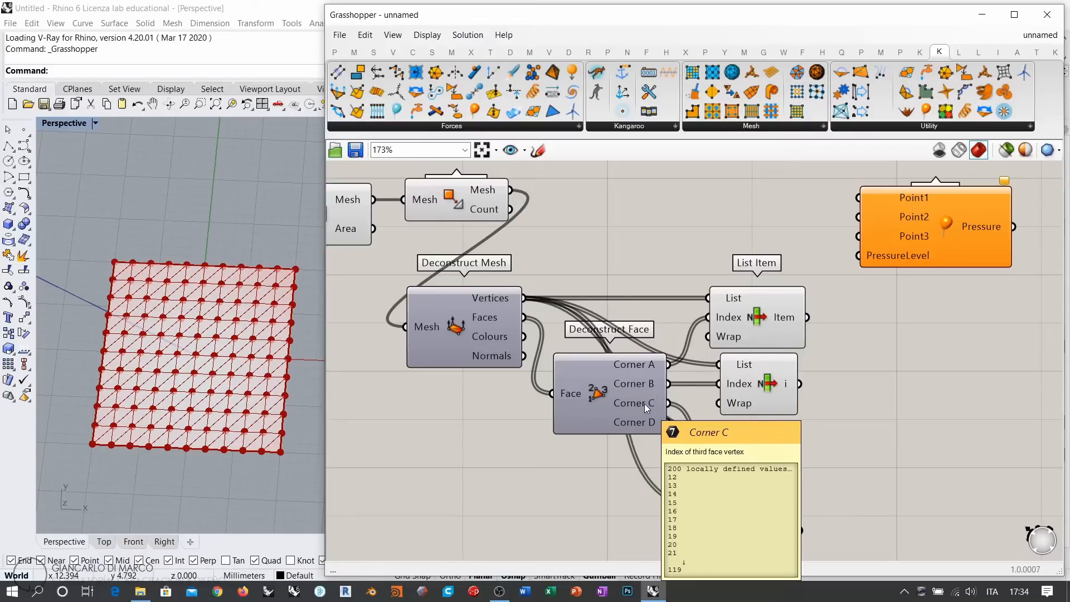
pyautogui.moveTo(643, 422)
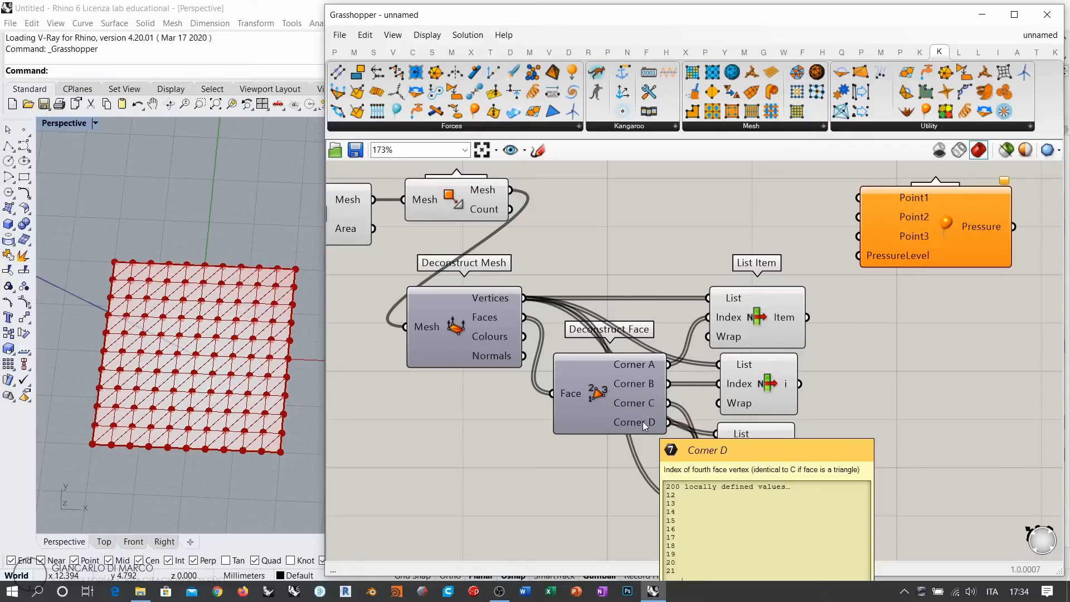
# Delete the fourth List Item fed by Corner D and move Deconstruct Face down beside the remaining List Items
pyautogui.moveTo(765, 533); pyautogui.dragTo(754, 477, button='right')
pyautogui.click(753, 477)
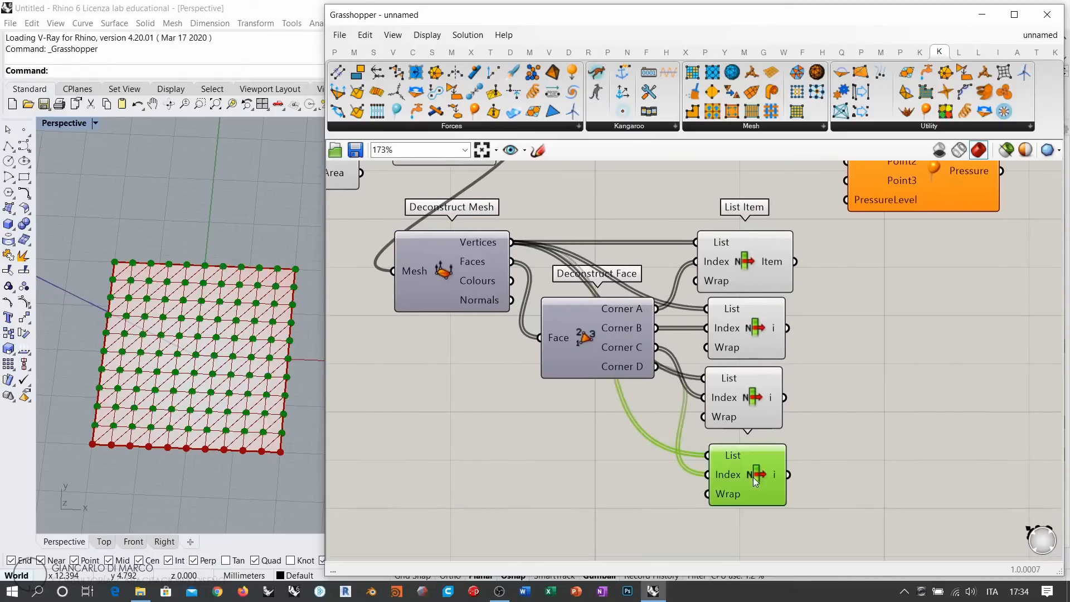
pyautogui.press('Delete')
pyautogui.moveTo(622, 350); pyautogui.dragTo(613, 394)
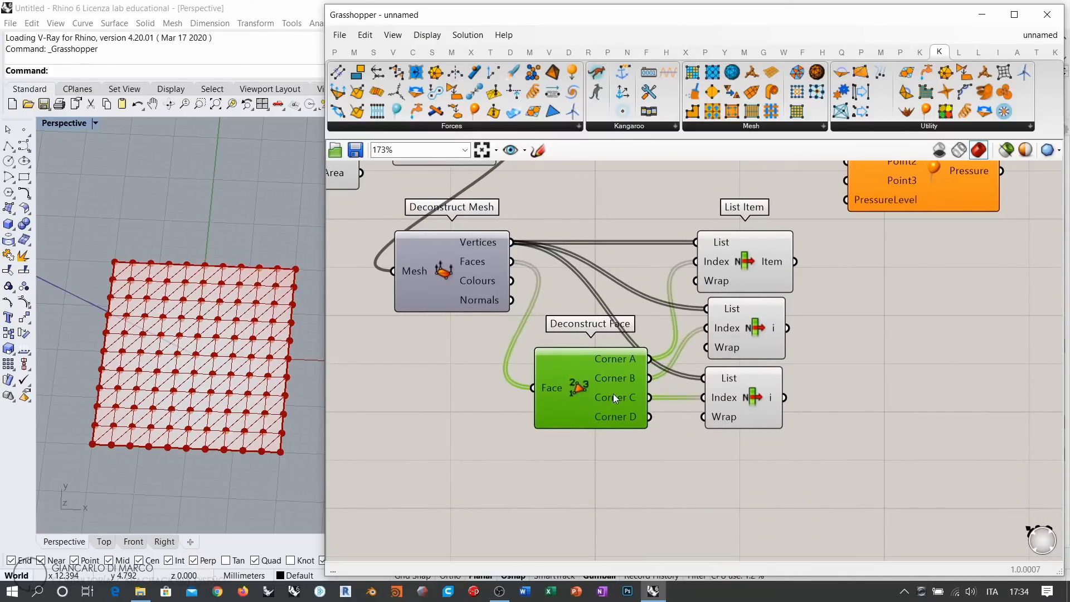
# Inspect the corner points that each of the three List Items extracts from the triangulated mesh
pyautogui.click(618, 344)
pyautogui.moveTo(631, 396); pyautogui.dragTo(562, 482, button='right')
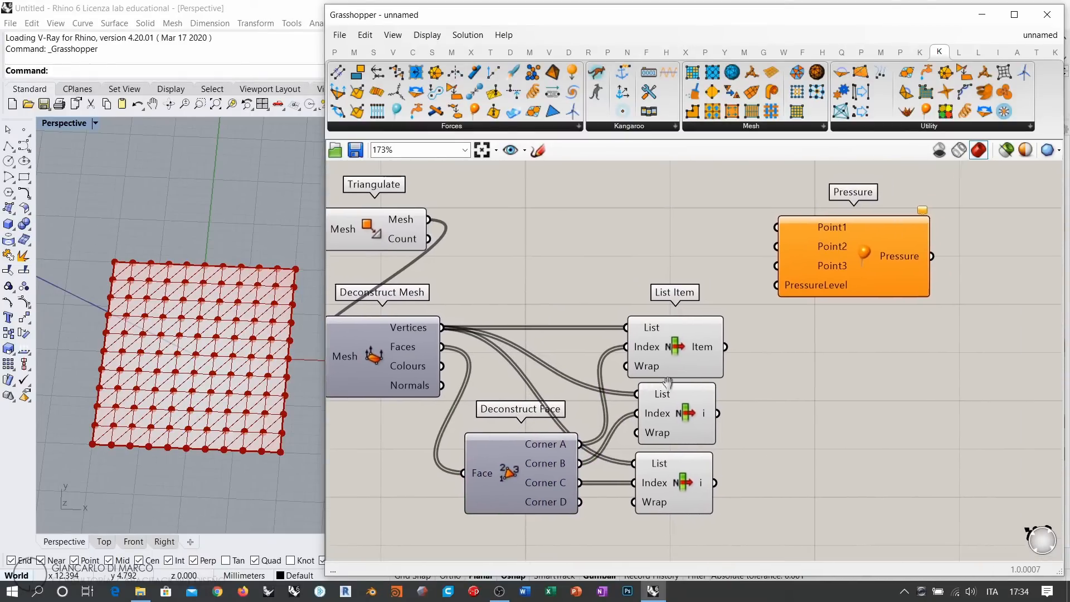
pyautogui.click(700, 346)
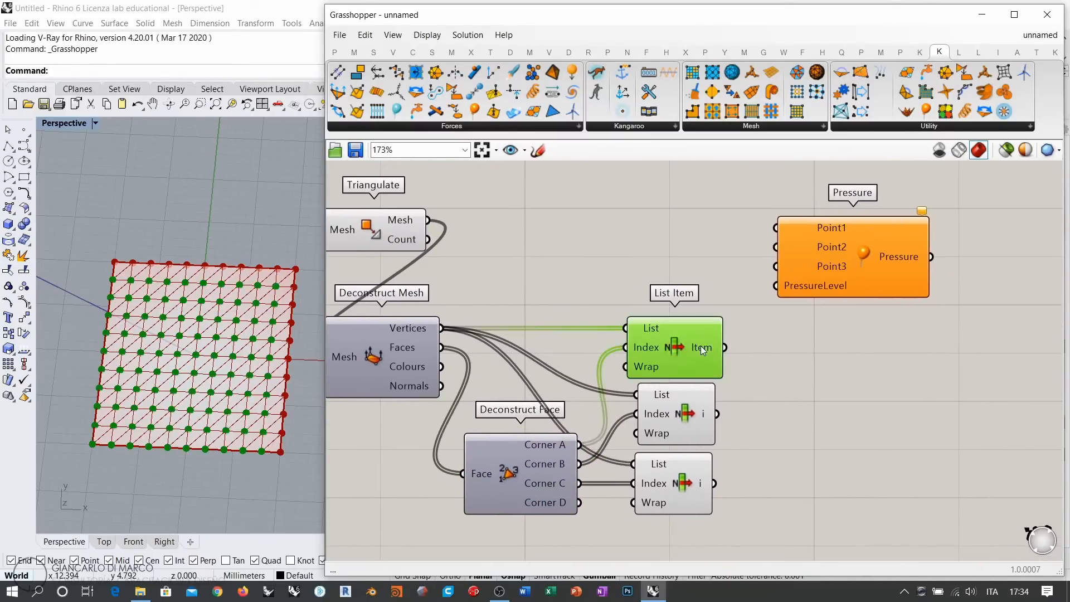
pyautogui.click(691, 411)
pyautogui.click(687, 486)
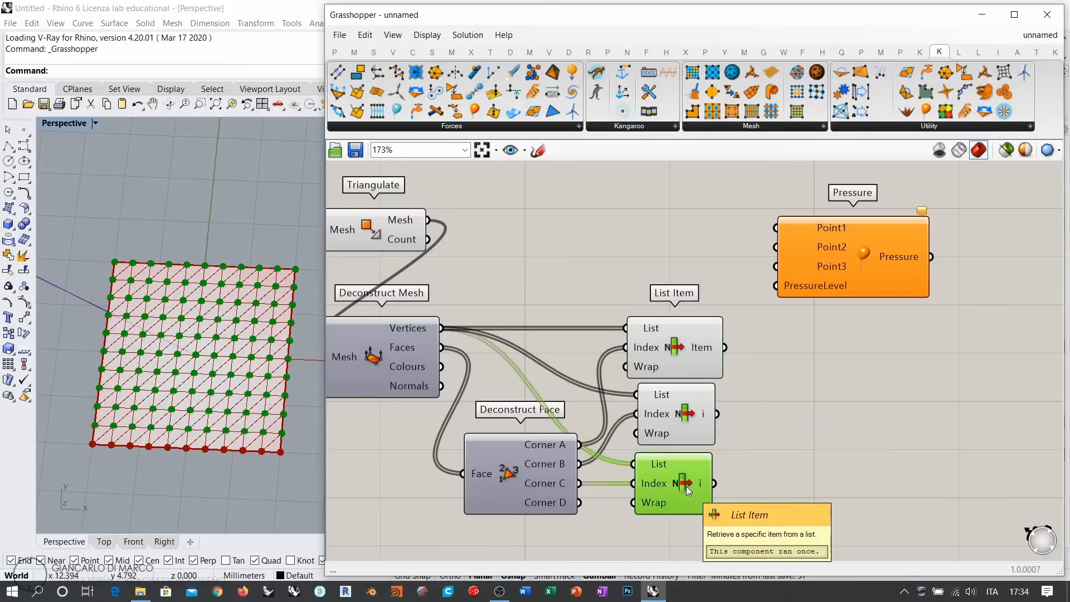
pyautogui.click(802, 416)
# Align the three List Item components along their right edges
pyautogui.moveTo(716, 282); pyautogui.dragTo(666, 474)
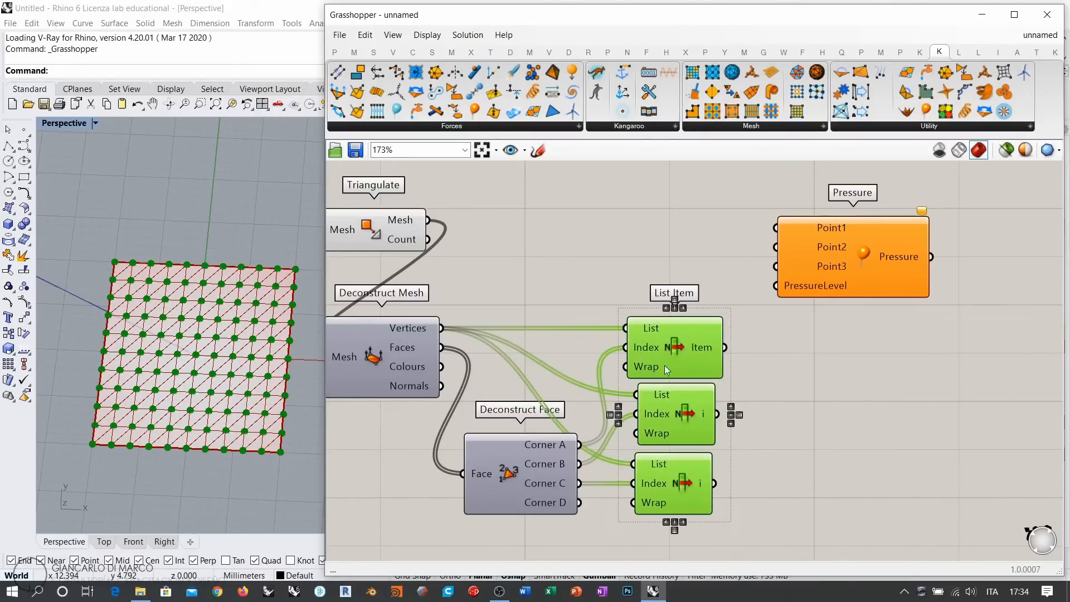
pyautogui.click(684, 306)
pyautogui.click(623, 256)
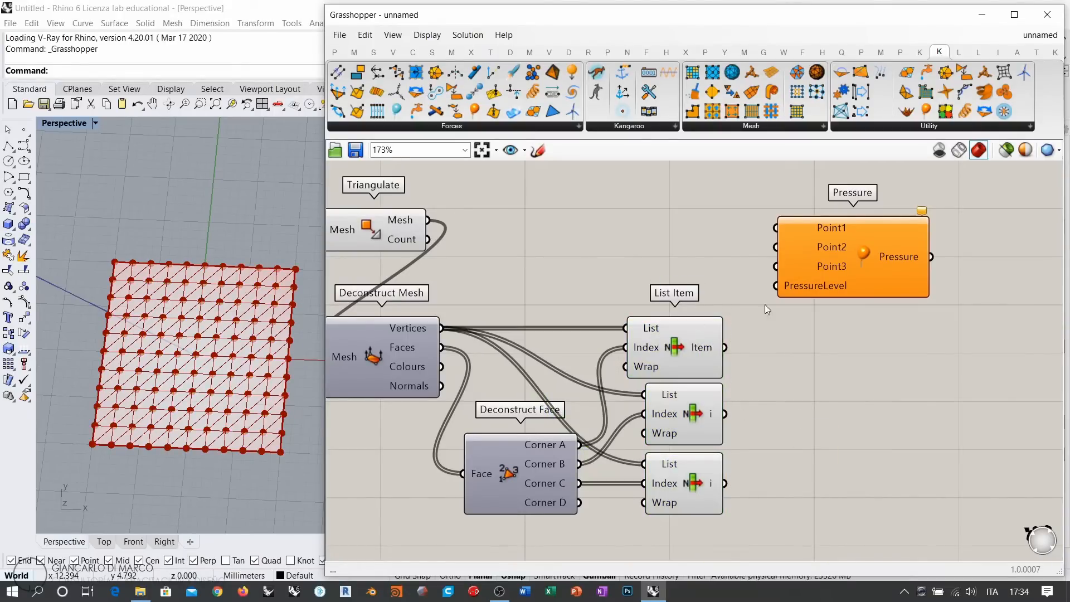
# Move Pressure beside the List Items and connect their outputs to Point1, Point2 and Point3 in order
pyautogui.moveTo(800, 260); pyautogui.dragTo(833, 400)
pyautogui.moveTo(725, 347); pyautogui.dragTo(811, 366)
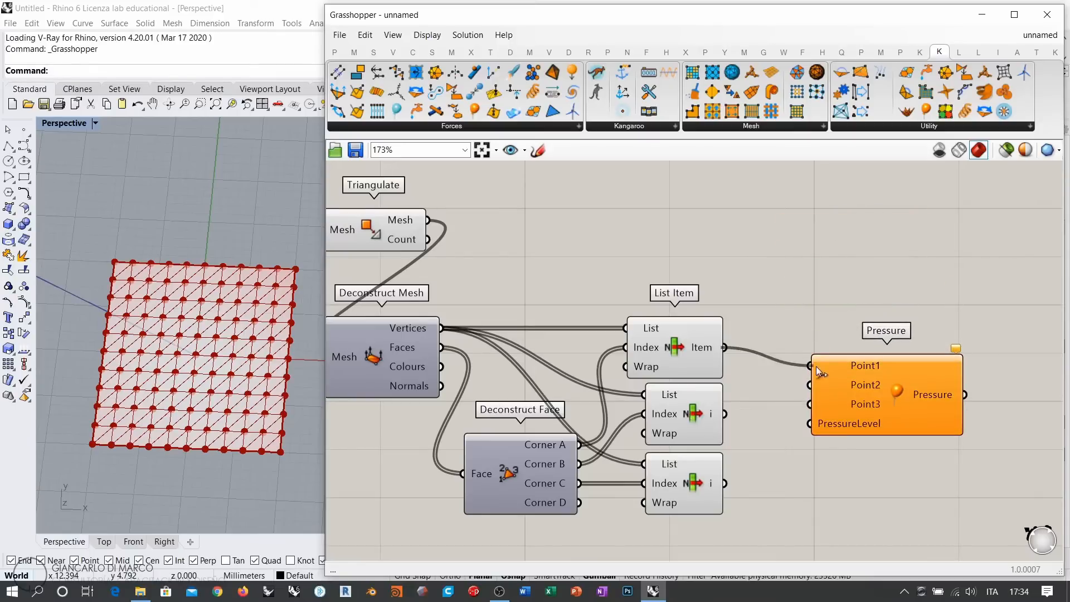
pyautogui.moveTo(725, 414); pyautogui.dragTo(811, 385)
pyautogui.moveTo(725, 483); pyautogui.dragTo(811, 404)
pyautogui.click(796, 422)
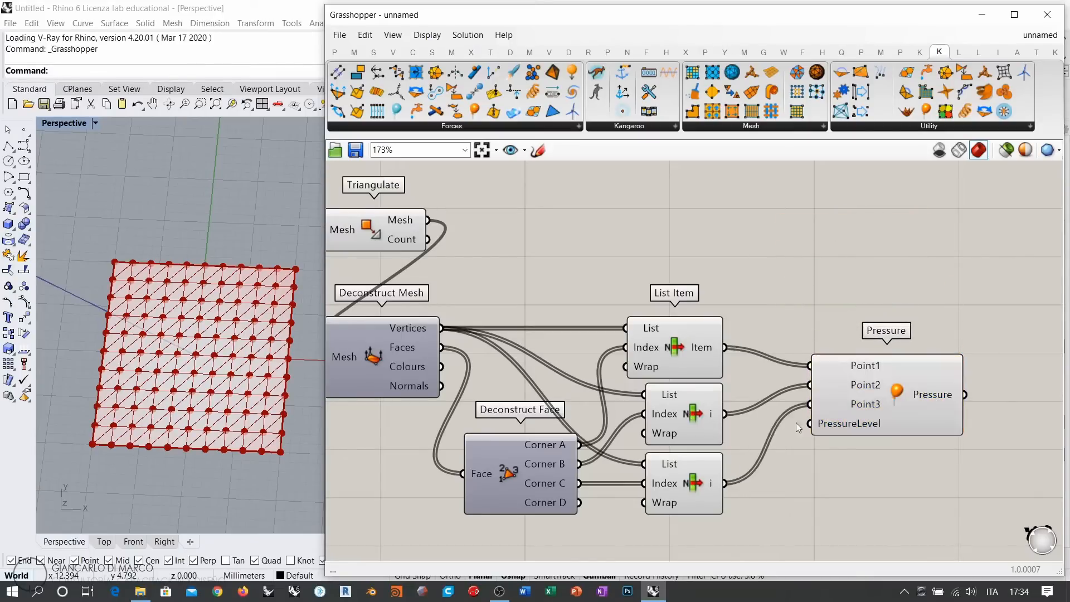
# Level Pressure with the List Items and move the whole chain from Deconstruct Mesh onward up beside Triangulate
pyautogui.moveTo(796, 422); pyautogui.dragTo(814, 332, button='right')
pyautogui.scroll(-1, 814, 332)
pyautogui.moveTo(884, 295); pyautogui.dragTo(860, 321)
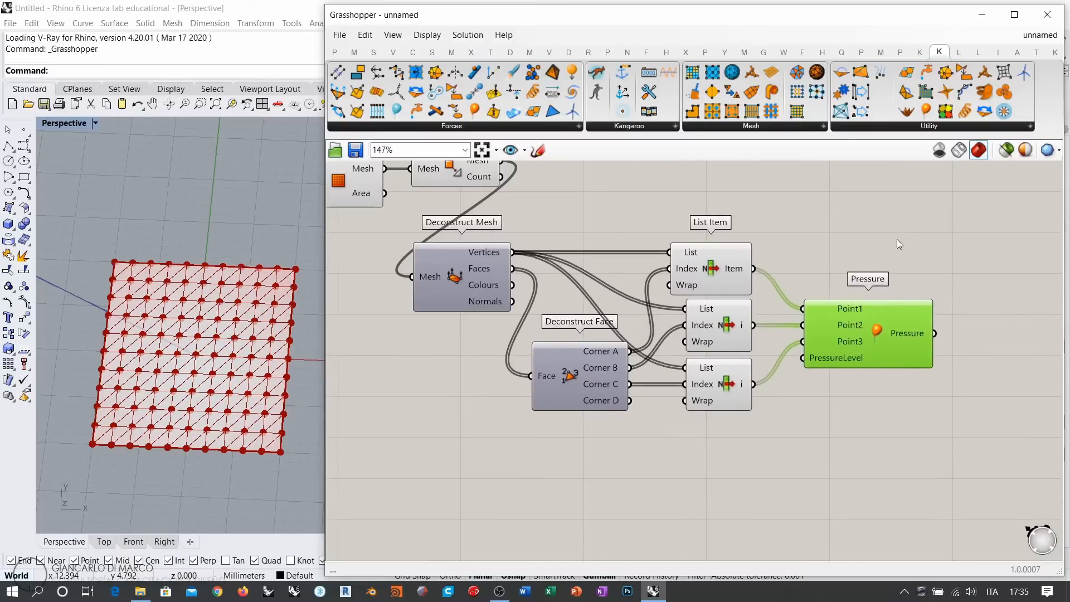
pyautogui.moveTo(897, 230); pyautogui.dragTo(456, 437)
pyautogui.moveTo(461, 278); pyautogui.dragTo(465, 398, button='right')
pyautogui.moveTo(465, 398); pyautogui.dragTo(573, 282)
pyautogui.click(597, 340)
# Move Deconstruct Face up between Deconstruct Mesh and the List Items, and bring Pressure closer to the List Items
pyautogui.moveTo(706, 310); pyautogui.dragTo(685, 315, button='right')
pyautogui.moveTo(676, 387); pyautogui.dragTo(687, 345)
pyautogui.click(662, 377)
pyautogui.moveTo(621, 344); pyautogui.dragTo(663, 346, button='right')
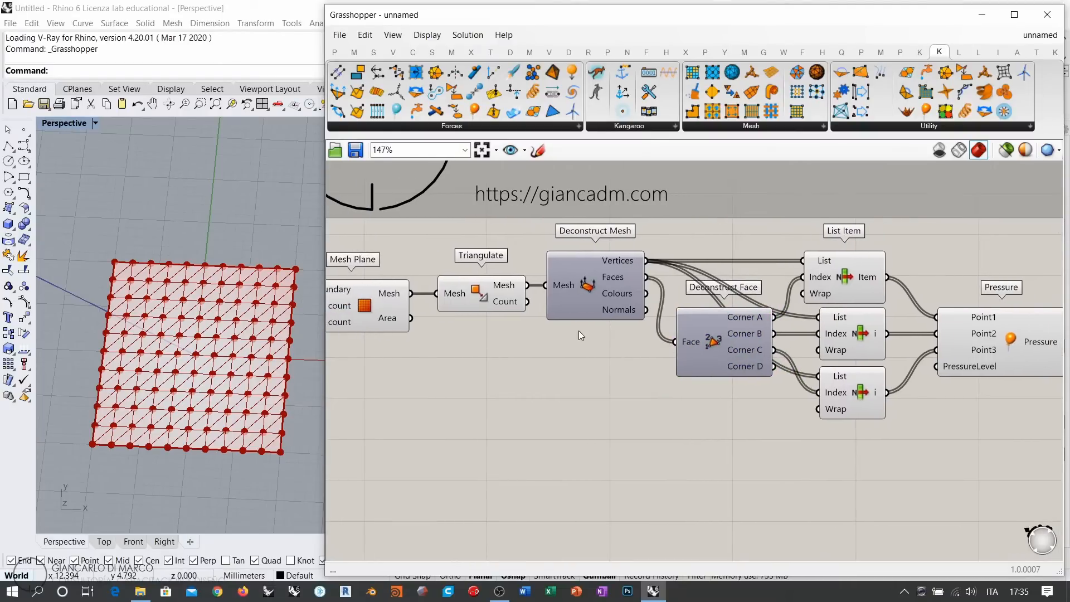
pyautogui.scroll(-2, 580, 330)
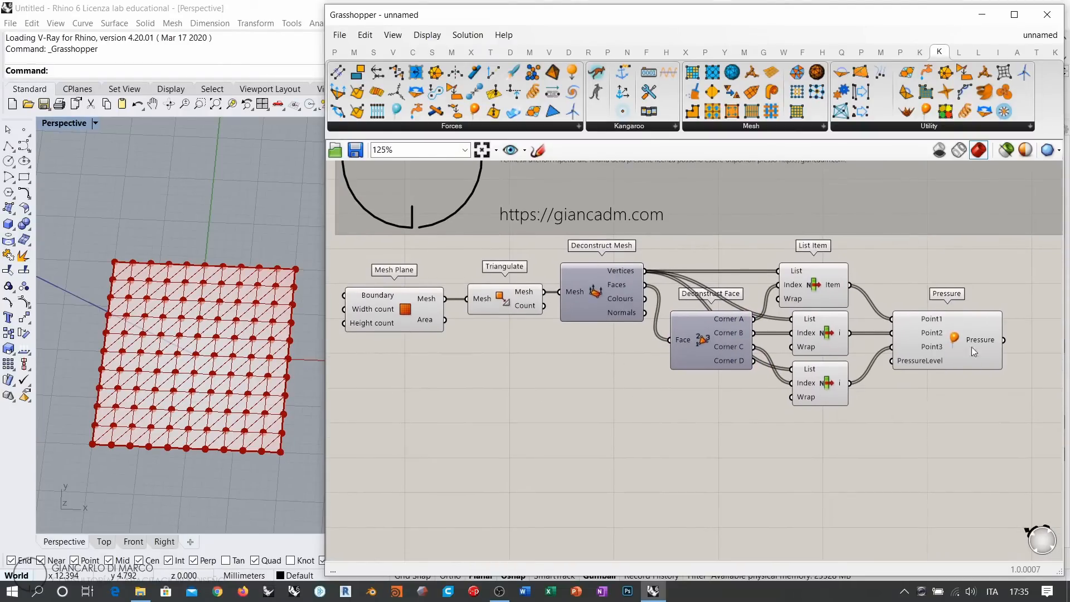
pyautogui.moveTo(958, 347); pyautogui.dragTo(939, 344)
pyautogui.click(906, 393)
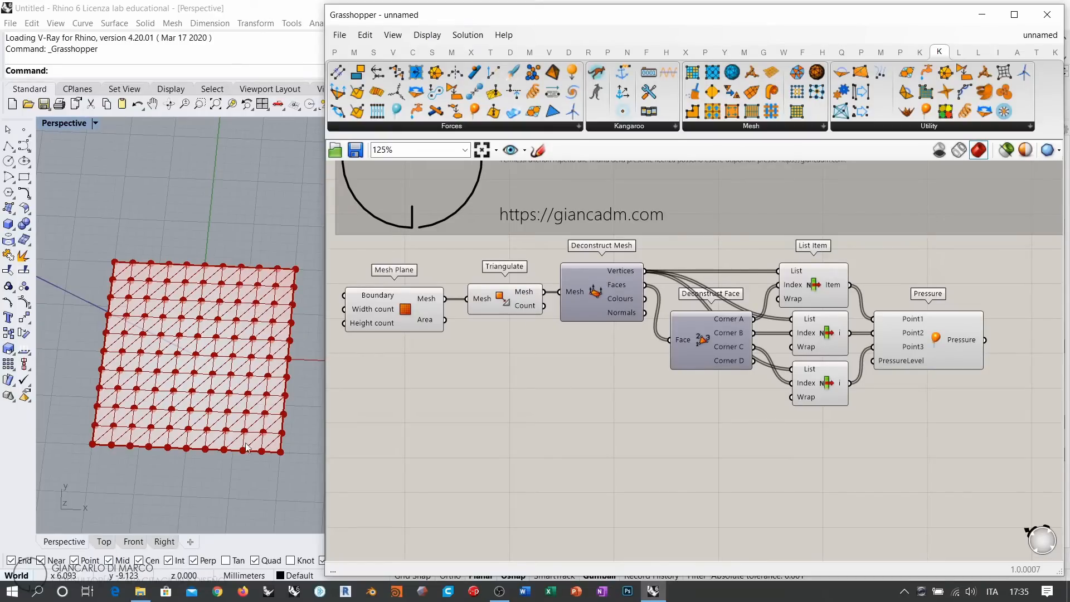
# Examine the triangulated mesh and the Pressure component's PressureLevel input
pyautogui.moveTo(211, 360); pyautogui.dragTo(250, 408, button='right')
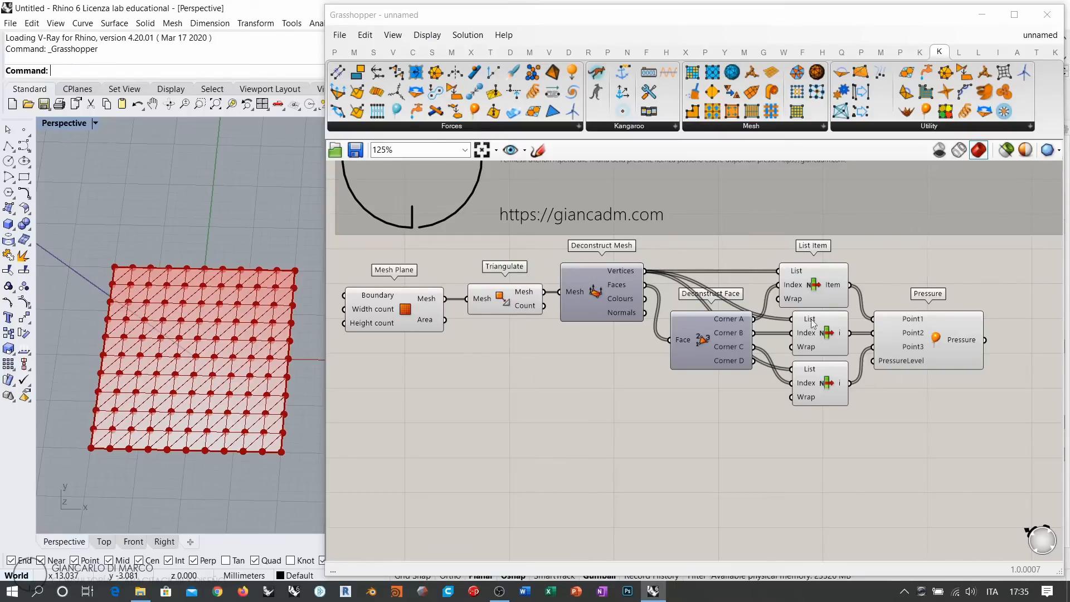
pyautogui.scroll(3, 744, 373)
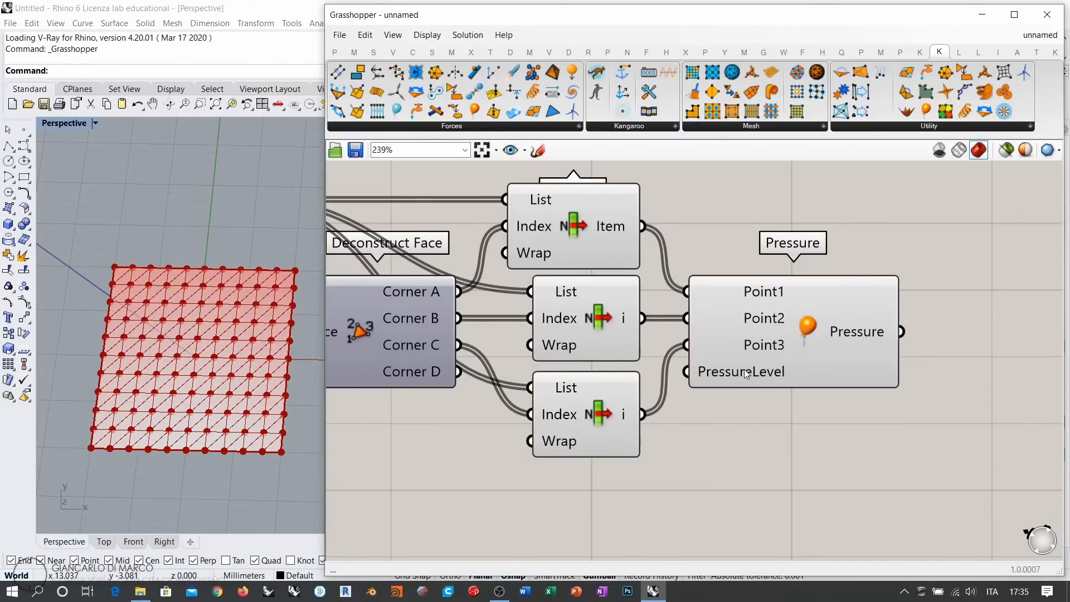
pyautogui.scroll(-3, 745, 370)
pyautogui.moveTo(851, 318); pyautogui.dragTo(885, 317)
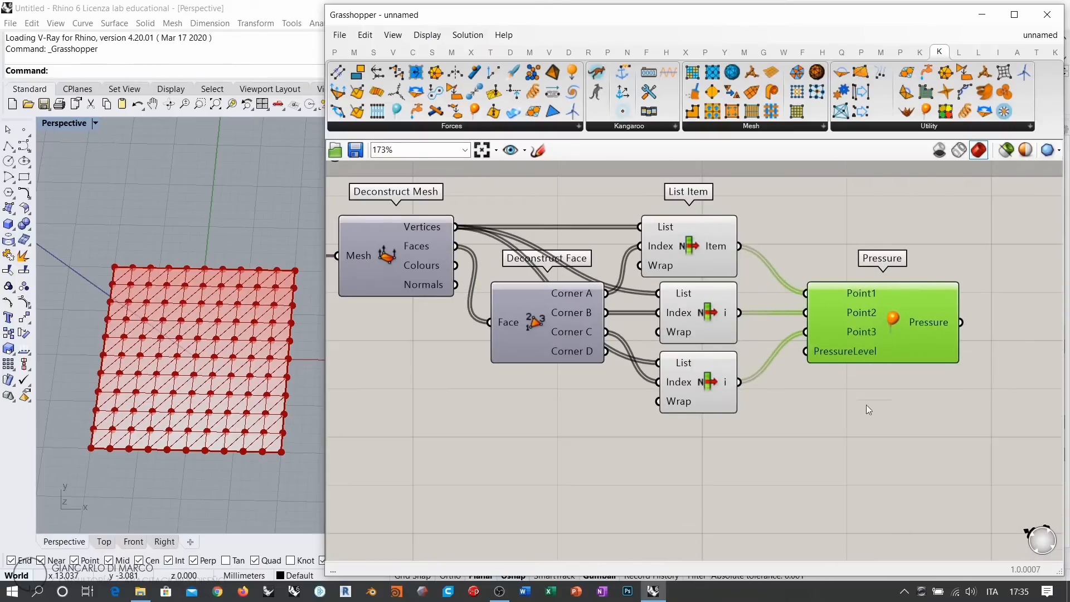
pyautogui.click(832, 410)
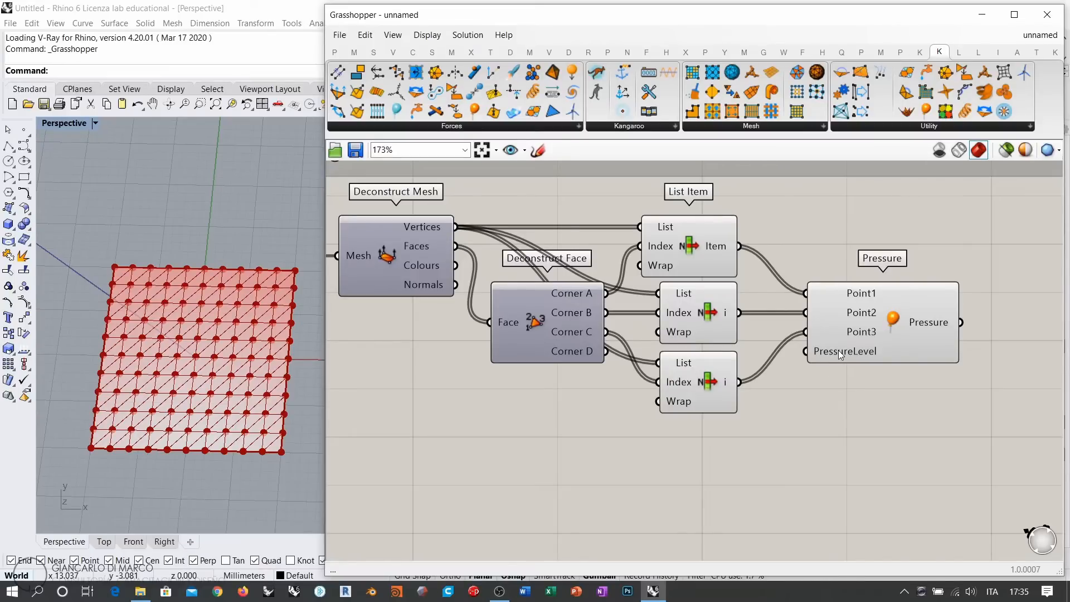
pyautogui.moveTo(839, 351)
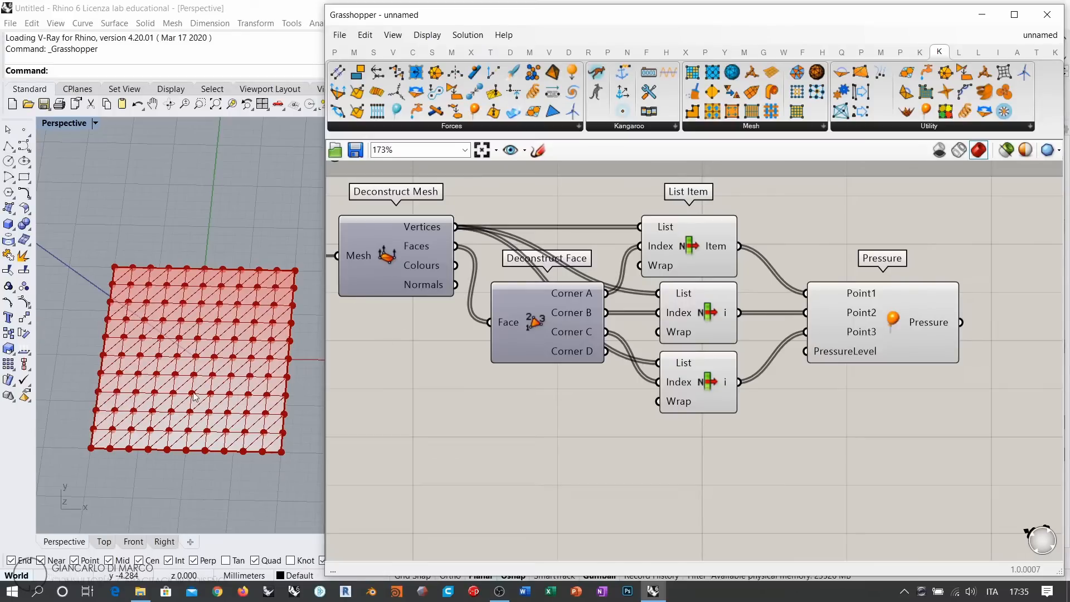
# Bring Pressure back close to the List Items and move Mesh Plane slightly nearer to Triangulate
pyautogui.scroll(-3, 621, 425)
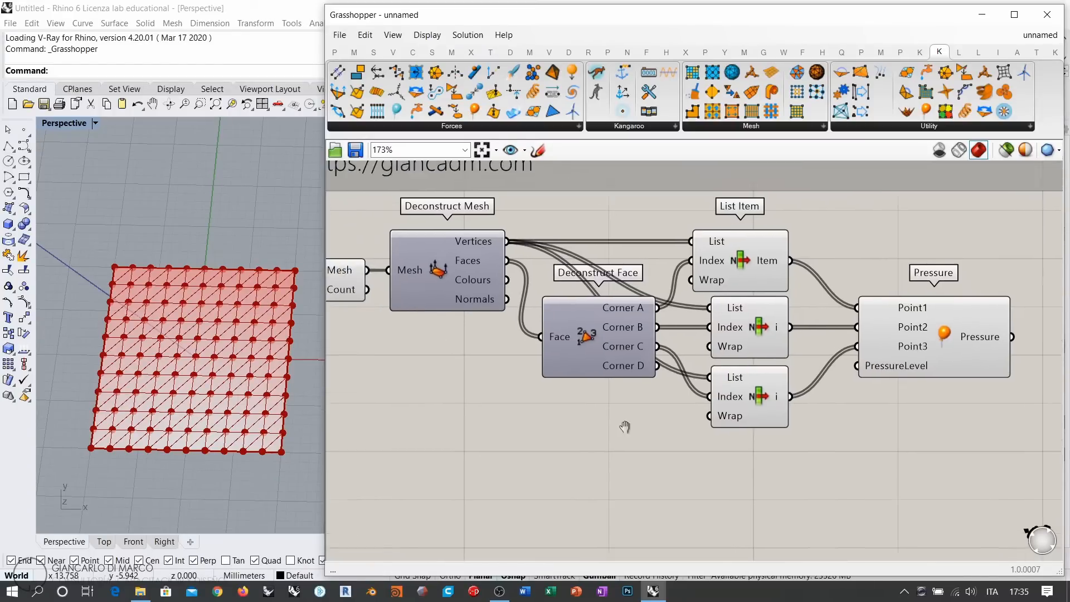
pyautogui.click(829, 347)
pyautogui.moveTo(828, 344); pyautogui.dragTo(823, 344)
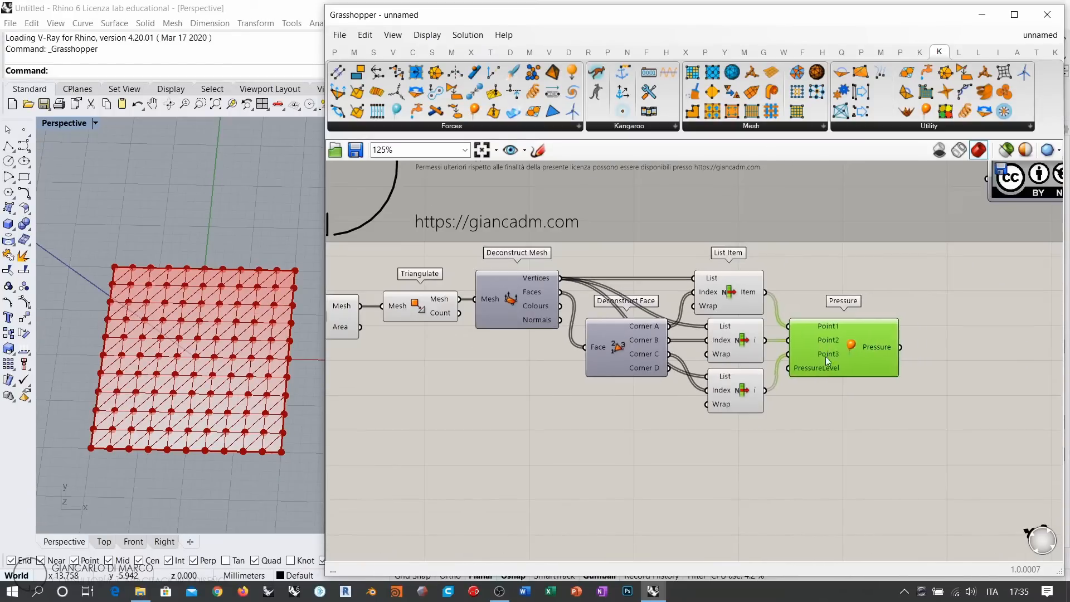
pyautogui.moveTo(682, 418); pyautogui.dragTo(765, 413, button='right')
pyautogui.moveTo(402, 306); pyautogui.dragTo(413, 307)
pyautogui.click(443, 354)
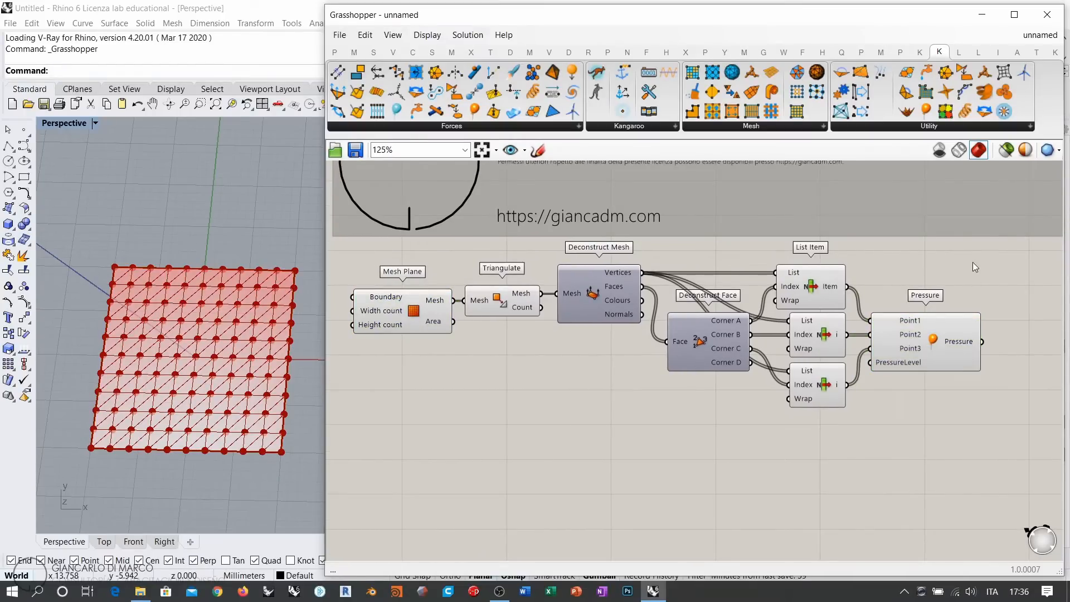
# Group all components from Mesh Plane to Pressure and disable them
pyautogui.moveTo(976, 262); pyautogui.dragTo(380, 422)
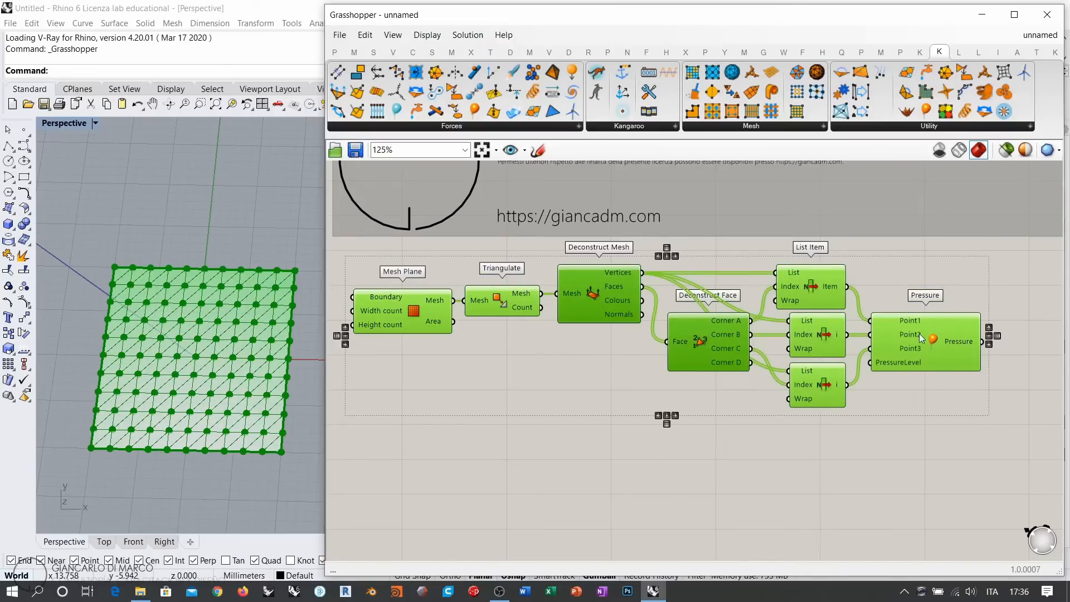
pyautogui.moveTo(918, 332)
pyautogui.click(947, 392)
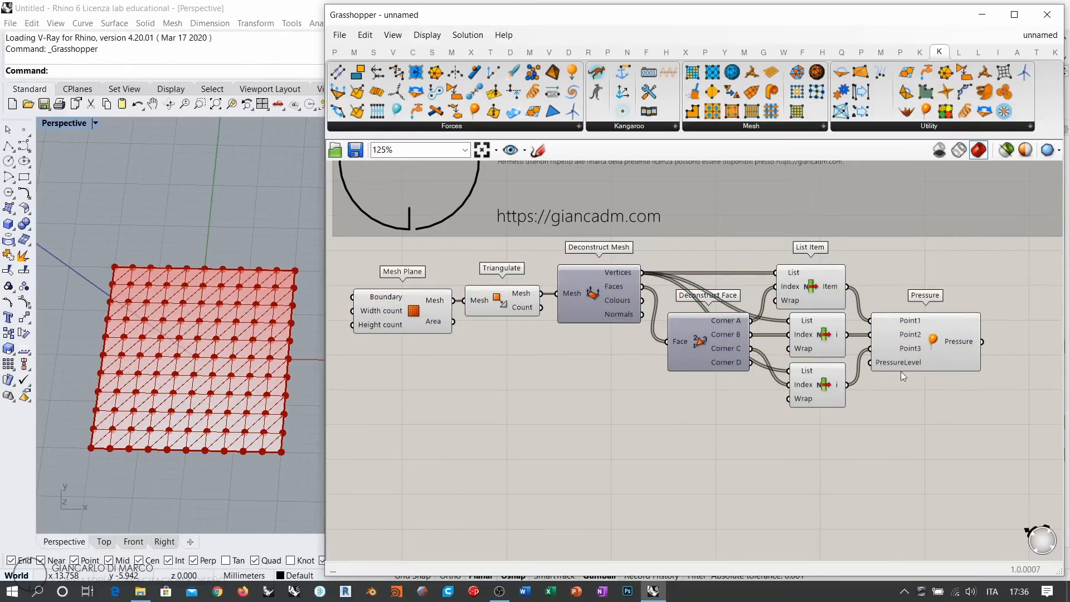
pyautogui.moveTo(977, 413); pyautogui.dragTo(368, 269)
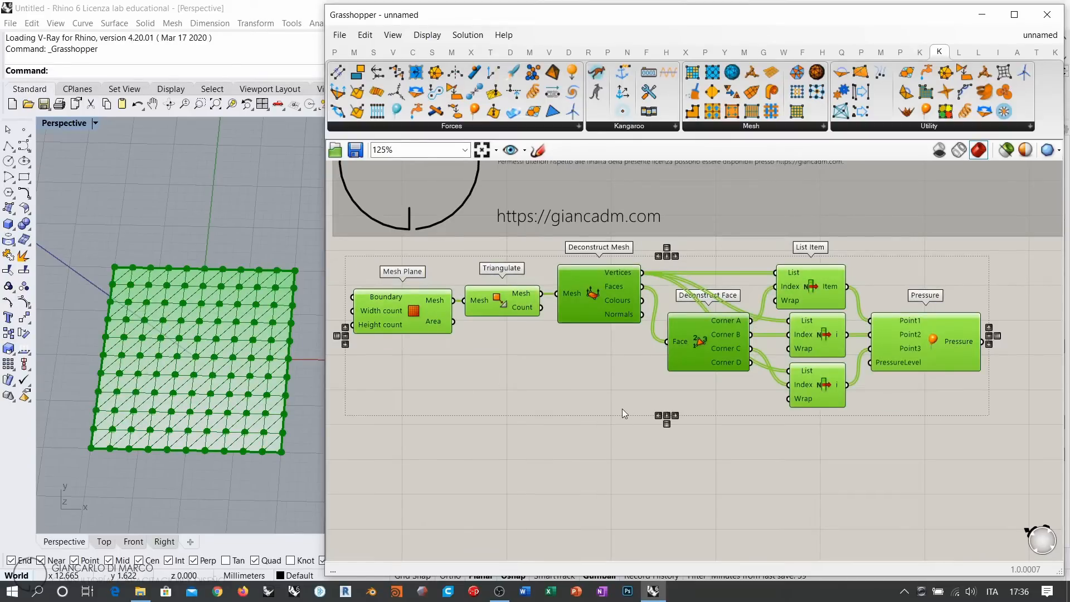
pyautogui.hotkey('ctrl', 'g')
pyautogui.hotkey('ctrl', 'e')
pyautogui.click(578, 430)
# Shift the disabled group slightly so its edge lines up with the header block above it
pyautogui.moveTo(502, 382); pyautogui.dragTo(575, 366, button='right')
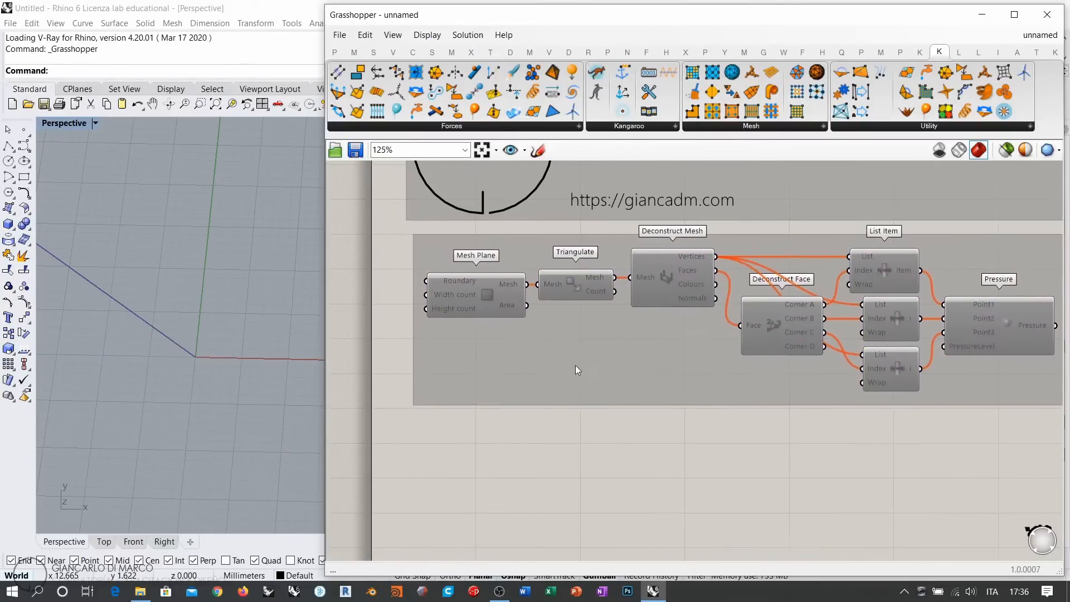
pyautogui.moveTo(575, 357); pyautogui.dragTo(568, 353)
pyautogui.click(568, 446)
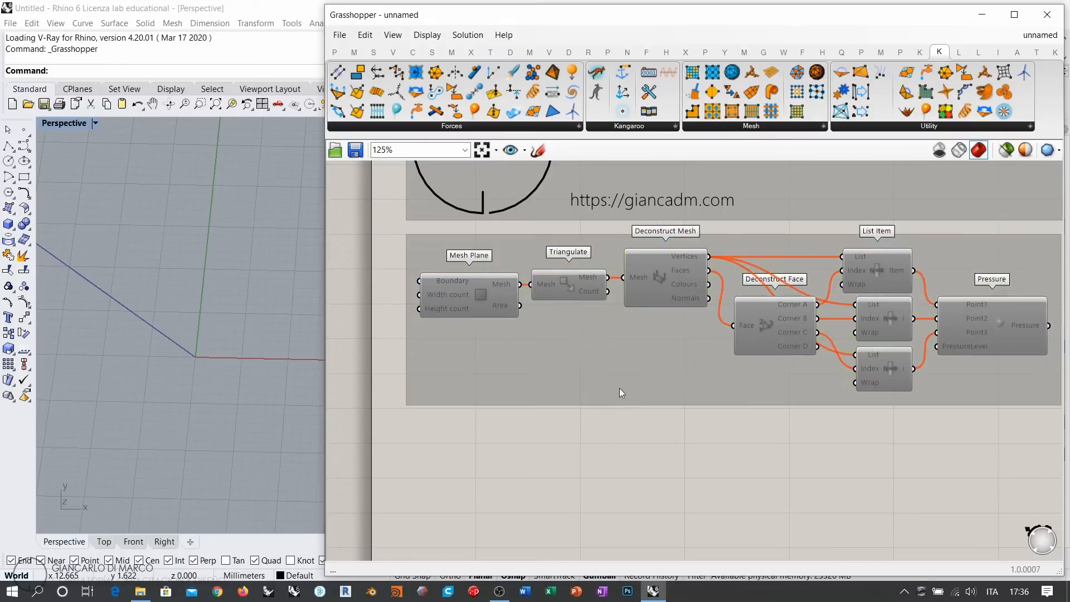
# Start a freehand sketch on the empty canvas below the group and draw a square
pyautogui.moveTo(686, 366); pyautogui.dragTo(635, 326, button='right')
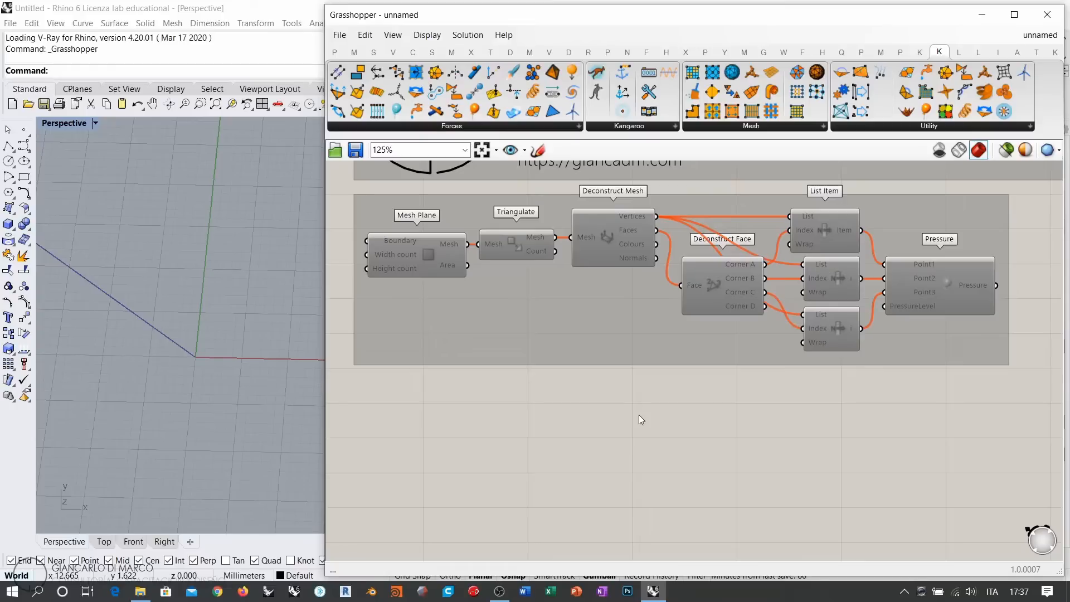
pyautogui.moveTo(553, 429); pyautogui.dragTo(566, 296, button='right')
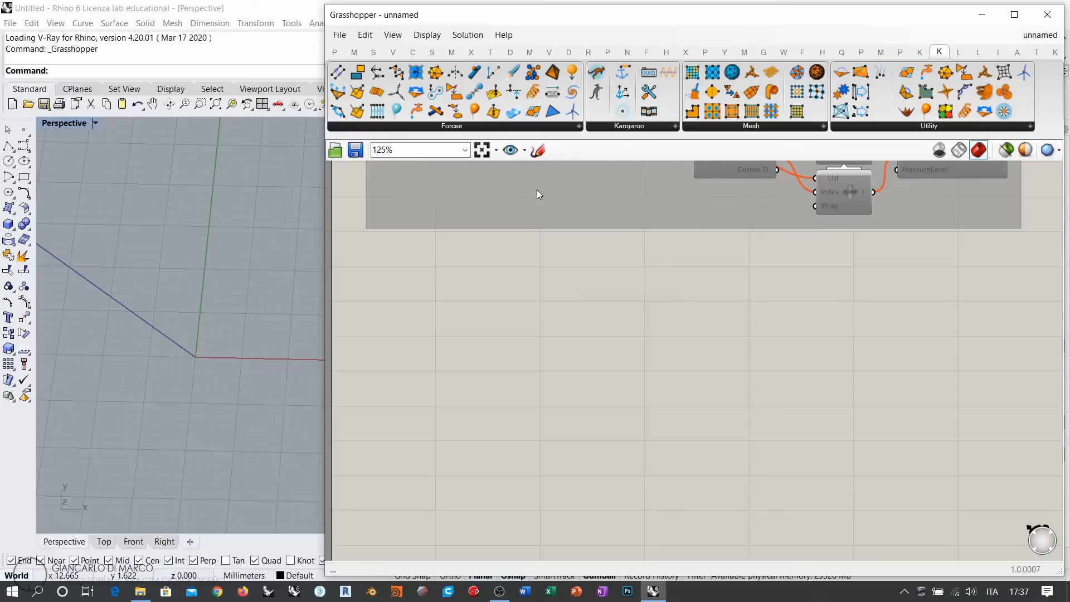
pyautogui.click(538, 150)
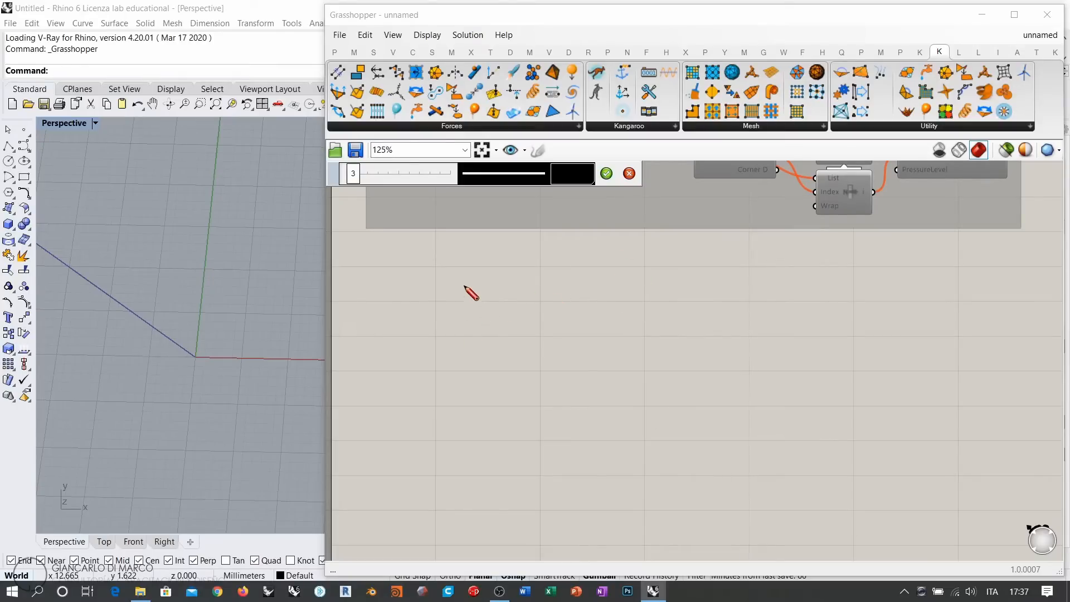
pyautogui.moveTo(464, 287)
pyautogui.mouseDown()
pyautogui.moveTo(464, 366)
pyautogui.moveTo(556, 367)
pyautogui.moveTo(509, 283)
pyautogui.moveTo(559, 284)
pyautogui.moveTo(555, 367)
pyautogui.moveTo(468, 365)
pyautogui.moveTo(539, 366)
pyautogui.moveTo(557, 341)
pyautogui.moveTo(561, 289)
pyautogui.moveTo(470, 285)
pyautogui.moveTo(520, 287)
pyautogui.moveTo(559, 323)
pyautogui.moveTo(540, 368)
pyautogui.moveTo(477, 298)
pyautogui.moveTo(462, 323)
pyautogui.moveTo(537, 292)
pyautogui.mouseUp()
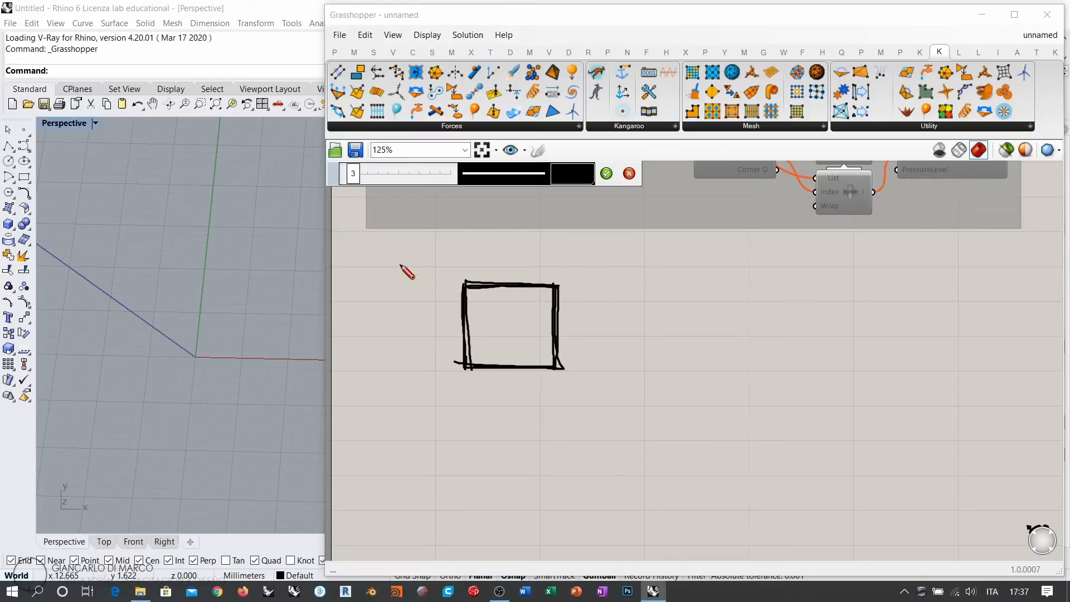
# Sketch a vertical and a horizontal double-headed arrow beside the square and retrace its top edge
pyautogui.moveTo(395, 402); pyautogui.dragTo(641, 403)
pyautogui.moveTo(428, 242)
pyautogui.mouseDown()
pyautogui.moveTo(429, 349)
pyautogui.moveTo(410, 385)
pyautogui.moveTo(425, 377)
pyautogui.moveTo(435, 258)
pyautogui.mouseUp()
pyautogui.moveTo(387, 401); pyautogui.dragTo(416, 412)
pyautogui.moveTo(369, 399); pyautogui.dragTo(409, 390)
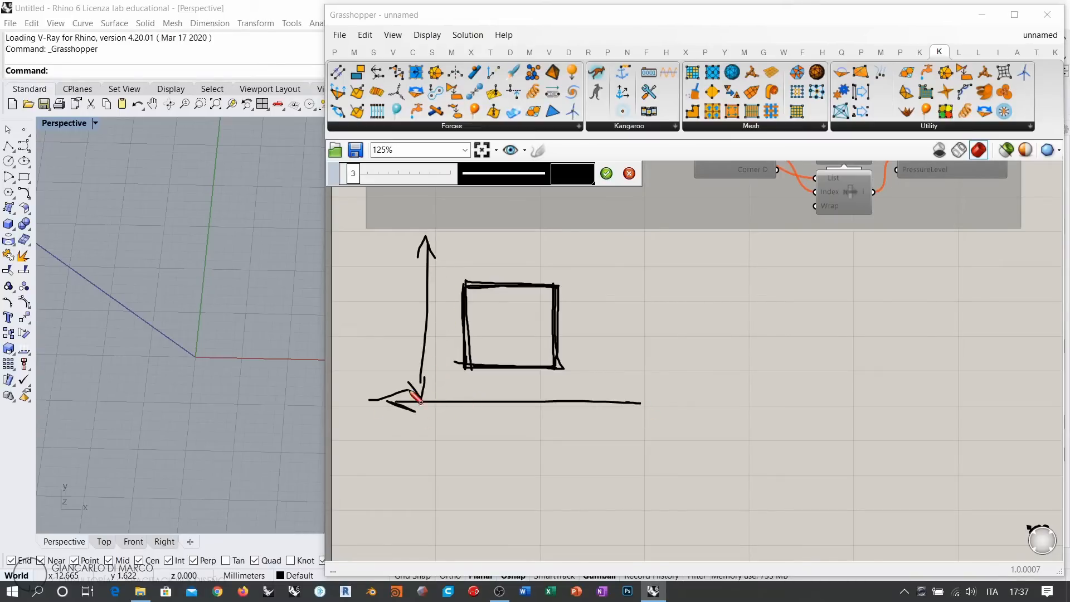
pyautogui.moveTo(616, 391); pyautogui.dragTo(643, 401)
pyautogui.moveTo(643, 402); pyautogui.dragTo(598, 411)
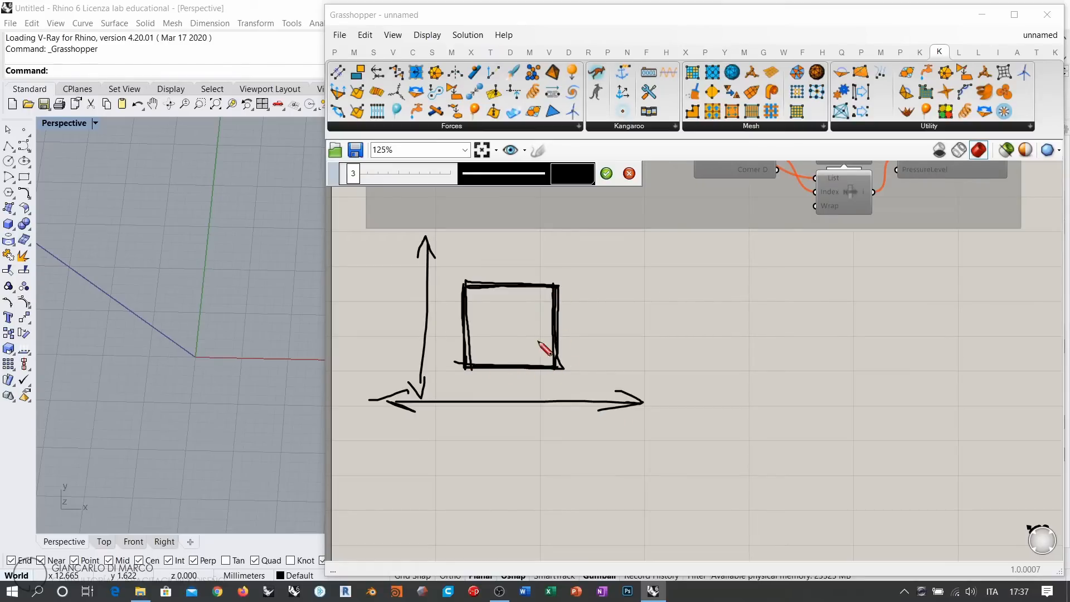
pyautogui.moveTo(463, 286)
pyautogui.mouseDown()
pyautogui.moveTo(466, 346)
pyautogui.moveTo(465, 283)
pyautogui.moveTo(560, 288)
pyautogui.mouseUp()
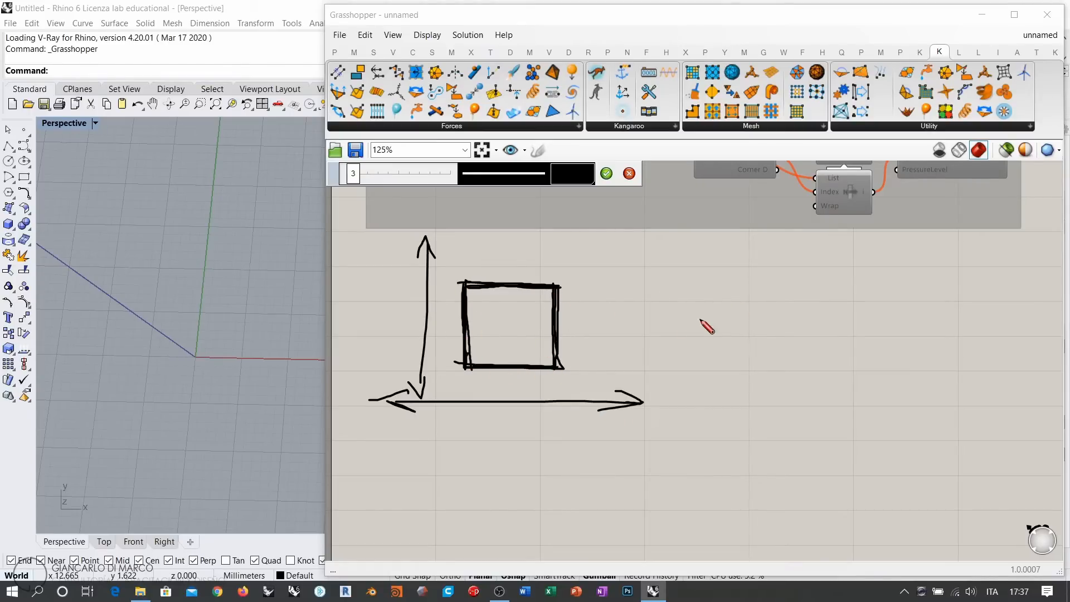
# Sketch a second square with one diagonal and extend the diagonal into a double-headed arrow beyond both corners
pyautogui.moveTo(719, 258)
pyautogui.mouseDown()
pyautogui.moveTo(721, 323)
pyautogui.moveTo(794, 328)
pyautogui.moveTo(774, 253)
pyautogui.moveTo(803, 289)
pyautogui.moveTo(803, 328)
pyautogui.moveTo(724, 326)
pyautogui.moveTo(715, 251)
pyautogui.moveTo(805, 254)
pyautogui.moveTo(785, 330)
pyautogui.moveTo(716, 324)
pyautogui.mouseUp()
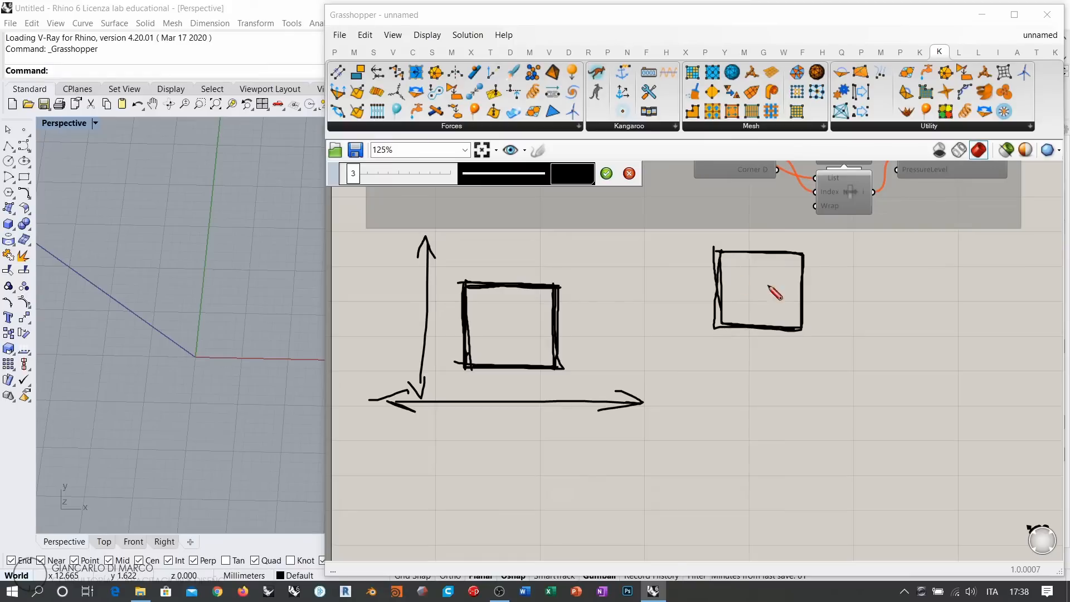
pyautogui.moveTo(807, 259); pyautogui.dragTo(715, 326)
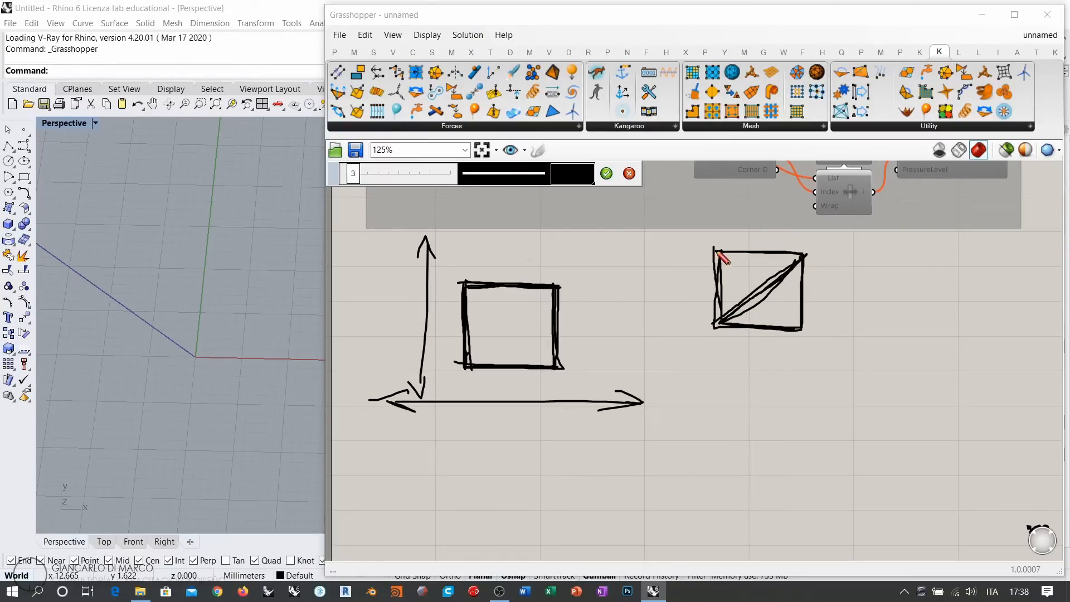
pyautogui.moveTo(718, 251)
pyautogui.mouseDown()
pyautogui.moveTo(809, 255)
pyautogui.moveTo(809, 326)
pyautogui.moveTo(721, 327)
pyautogui.moveTo(718, 265)
pyautogui.mouseUp()
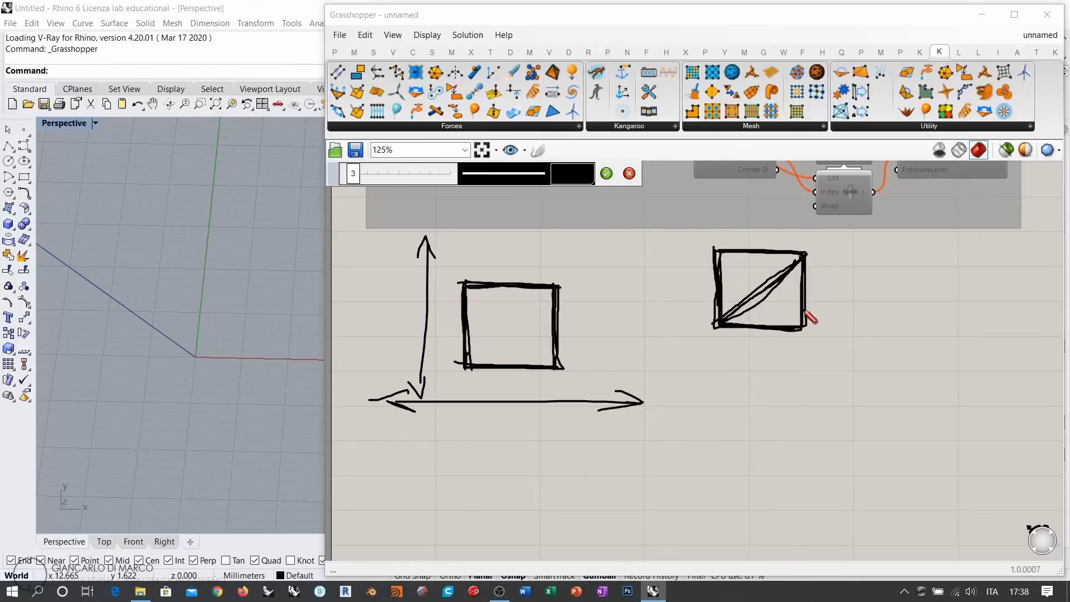
pyautogui.moveTo(723, 324)
pyautogui.mouseDown()
pyautogui.moveTo(810, 253)
pyautogui.moveTo(725, 322)
pyautogui.mouseUp()
pyautogui.moveTo(853, 219)
pyautogui.mouseDown()
pyautogui.moveTo(675, 355)
pyautogui.moveTo(684, 359)
pyautogui.mouseUp()
pyautogui.moveTo(820, 232); pyautogui.dragTo(841, 248)
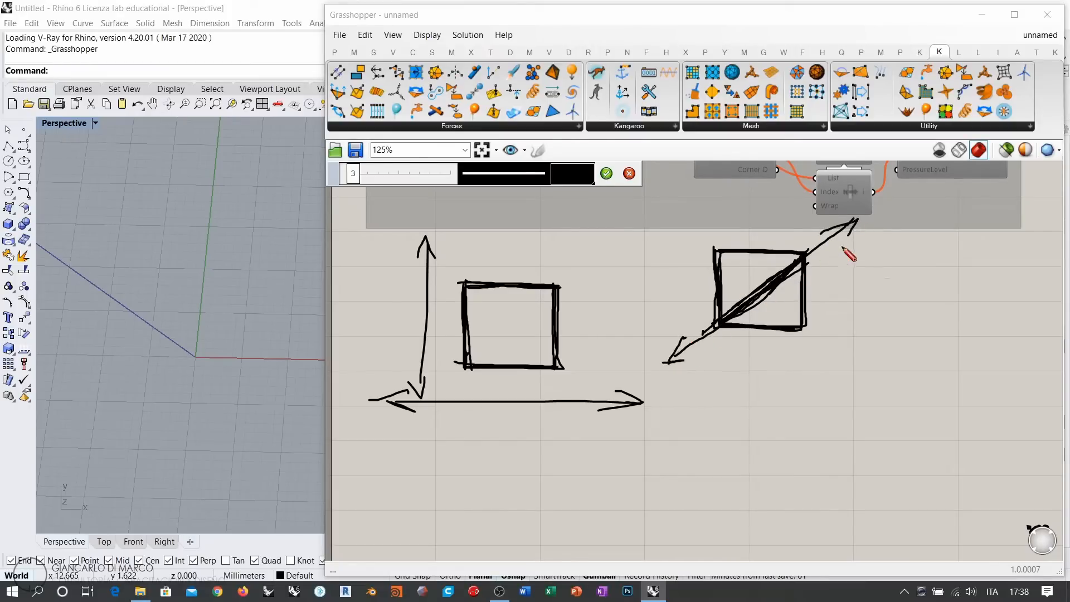
# Sketch vertical and horizontal double-headed arrows along the edges of the square with one diagonal and retrace its diagonal
pyautogui.moveTo(711, 213); pyautogui.dragTo(727, 370)
pyautogui.moveTo(701, 224); pyautogui.dragTo(722, 221)
pyautogui.moveTo(664, 320)
pyautogui.mouseDown()
pyautogui.moveTo(855, 322)
pyautogui.moveTo(837, 330)
pyautogui.mouseUp()
pyautogui.moveTo(683, 315); pyautogui.dragTo(684, 326)
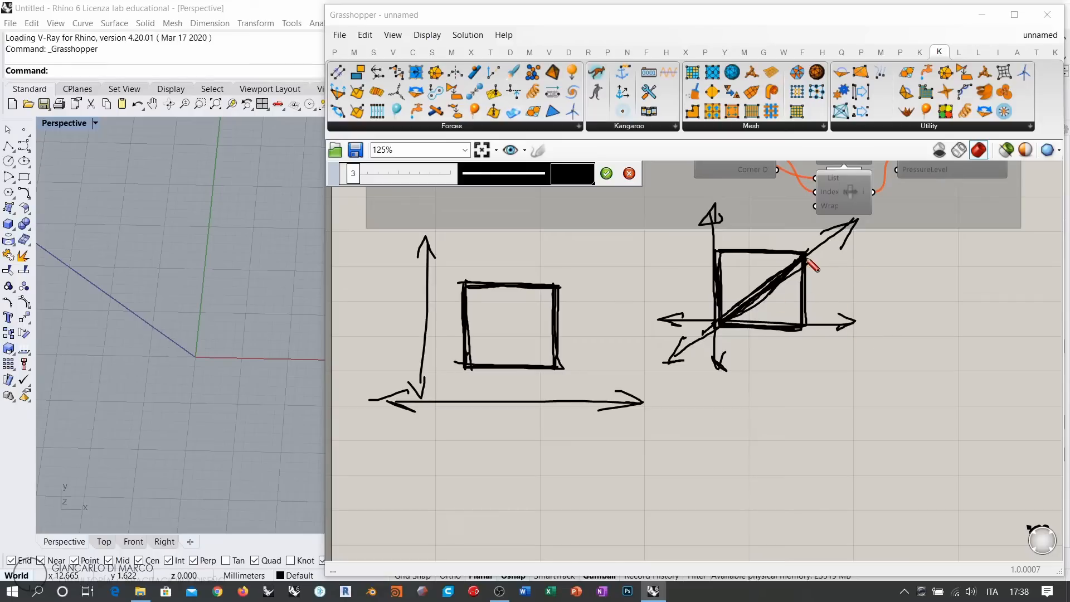
pyautogui.moveTo(807, 260); pyautogui.dragTo(775, 284)
# Sketch a third square with both diagonals below the second one and retrace its edges and diagonals
pyautogui.moveTo(812, 386)
pyautogui.mouseDown()
pyautogui.moveTo(813, 468)
pyautogui.moveTo(897, 472)
pyautogui.moveTo(914, 382)
pyautogui.moveTo(909, 475)
pyautogui.moveTo(828, 472)
pyautogui.mouseUp()
pyautogui.moveTo(907, 385); pyautogui.dragTo(814, 465)
pyautogui.moveTo(807, 378); pyautogui.dragTo(901, 466)
pyautogui.moveTo(809, 380); pyautogui.dragTo(908, 470)
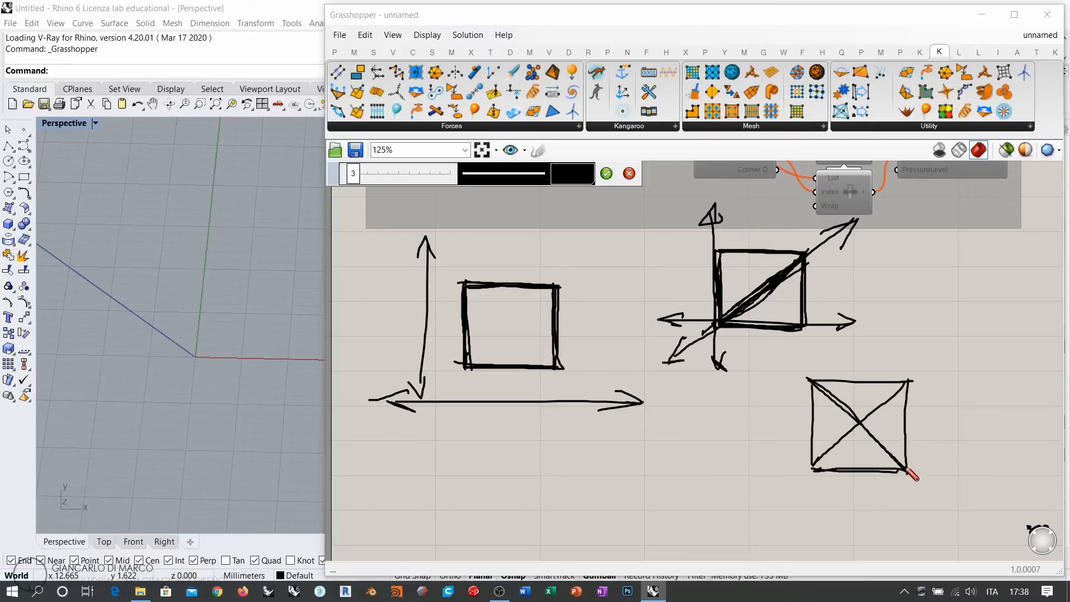
pyautogui.moveTo(913, 381)
pyautogui.mouseDown()
pyautogui.moveTo(822, 468)
pyautogui.moveTo(810, 381)
pyautogui.moveTo(907, 380)
pyautogui.moveTo(910, 478)
pyautogui.moveTo(817, 474)
pyautogui.mouseUp()
pyautogui.moveTo(815, 384); pyautogui.dragTo(817, 472)
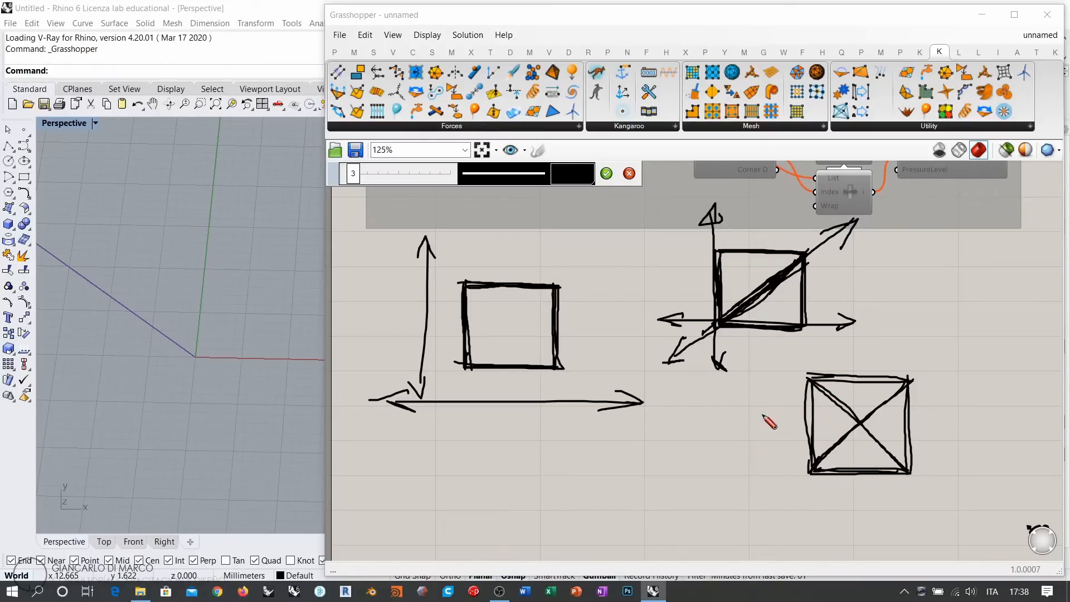
# Draw a vertical and a horizontal line beside the third square, extend both diagonals beyond its corners, and discard the whole sketch
pyautogui.moveTo(751, 362); pyautogui.dragTo(754, 523)
pyautogui.moveTo(688, 504); pyautogui.dragTo(857, 505)
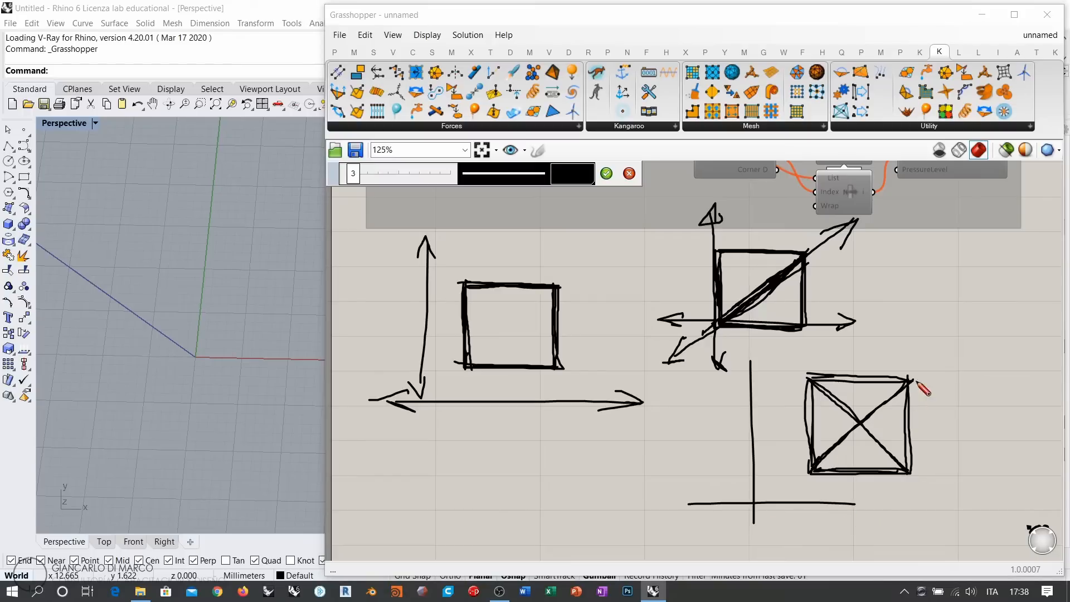
pyautogui.moveTo(941, 360); pyautogui.dragTo(792, 491)
pyautogui.moveTo(780, 371); pyautogui.dragTo(830, 415)
pyautogui.moveTo(867, 453); pyautogui.dragTo(957, 535)
pyautogui.scroll(-1, 874, 353)
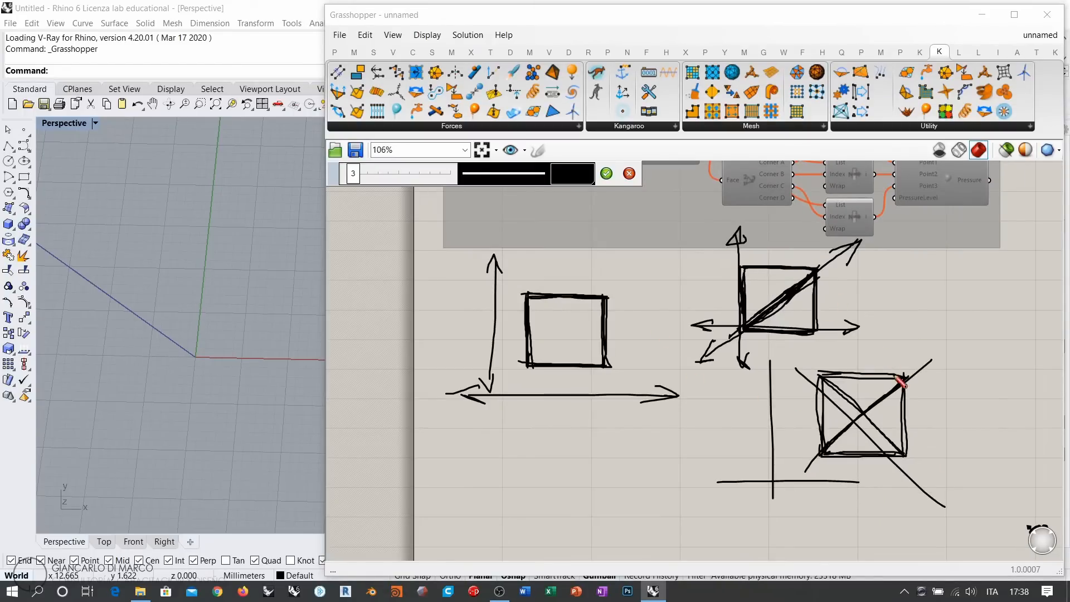
pyautogui.click(629, 173)
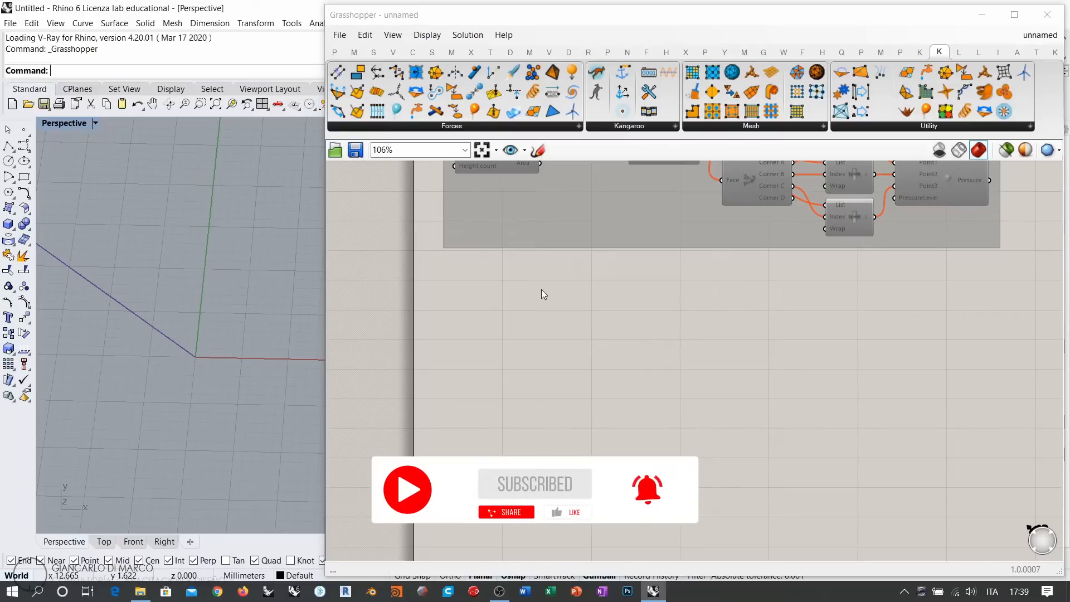
# Add a Mesh Plane component on the empty canvas and place it just below the disabled group
pyautogui.moveTo(602, 306); pyautogui.dragTo(566, 296, button='right')
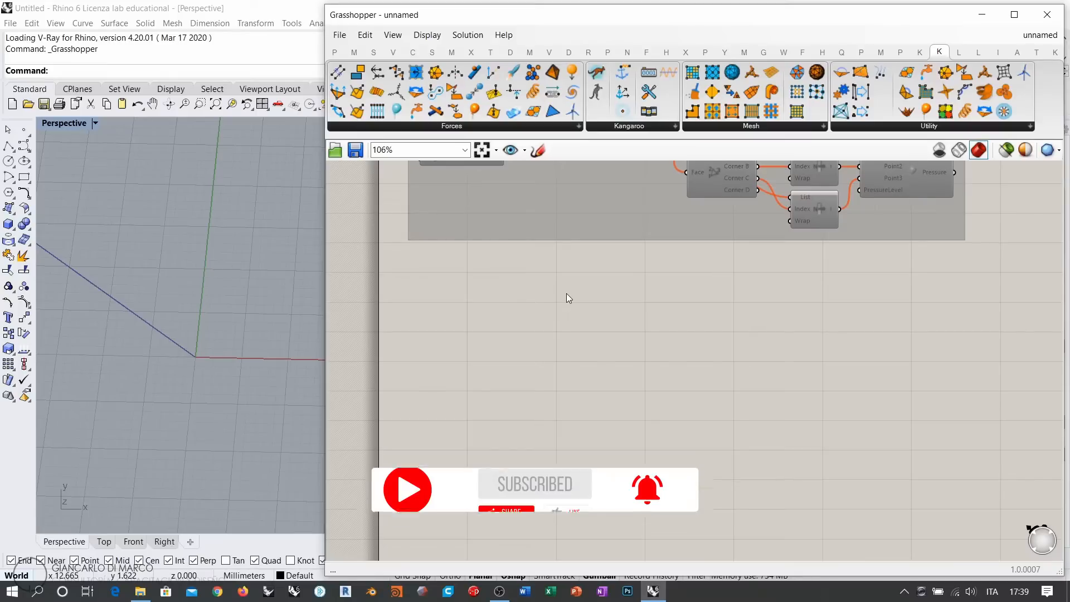
pyautogui.moveTo(567, 294); pyautogui.dragTo(546, 297, button='right')
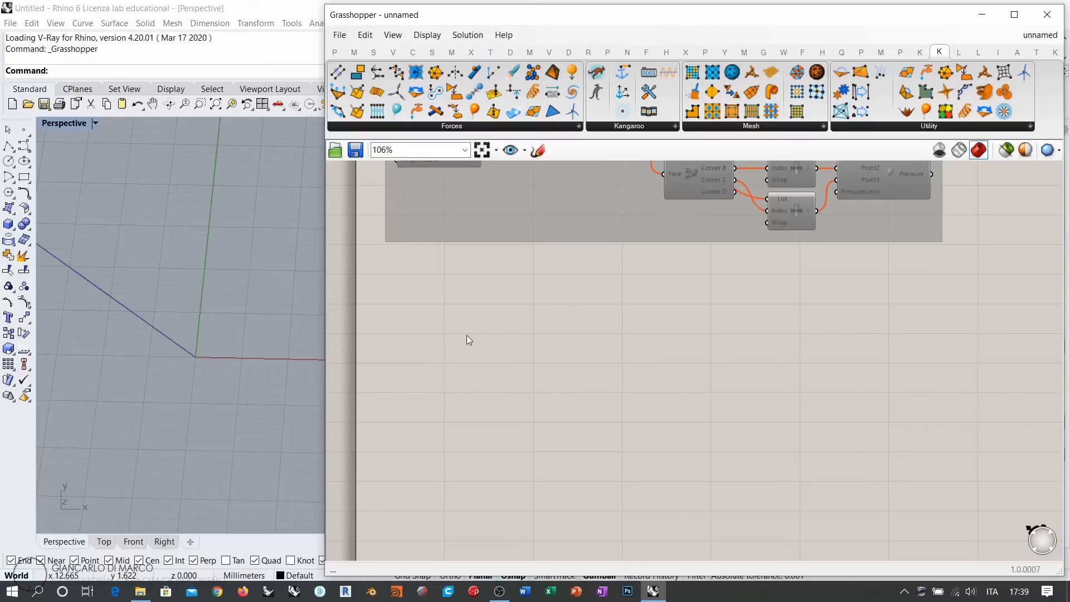
pyautogui.doubleClick(488, 344)
pyautogui.write('me')
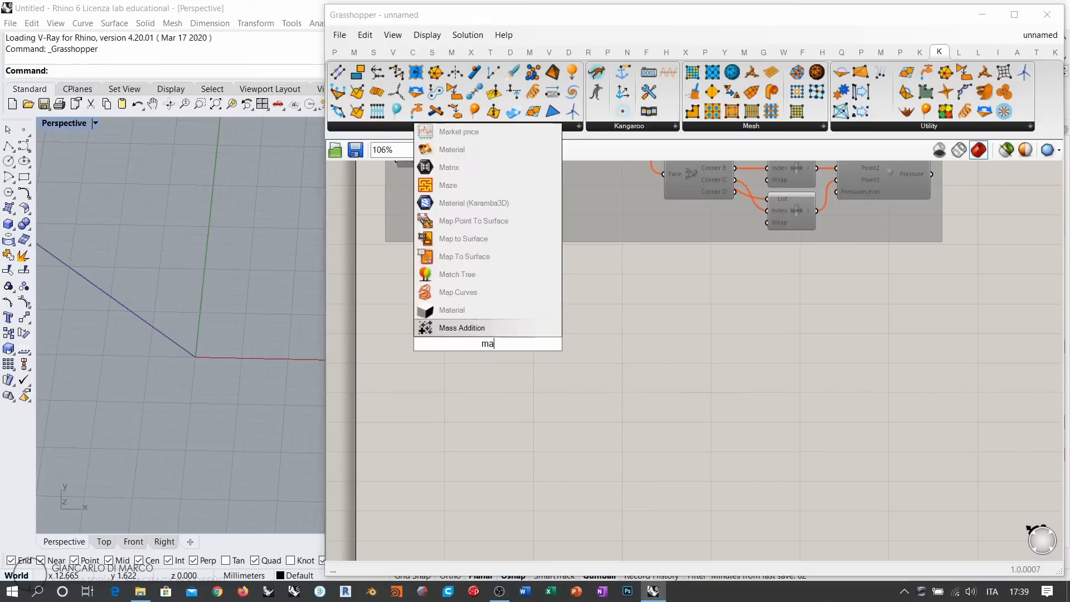
pyautogui.write('sh pl')
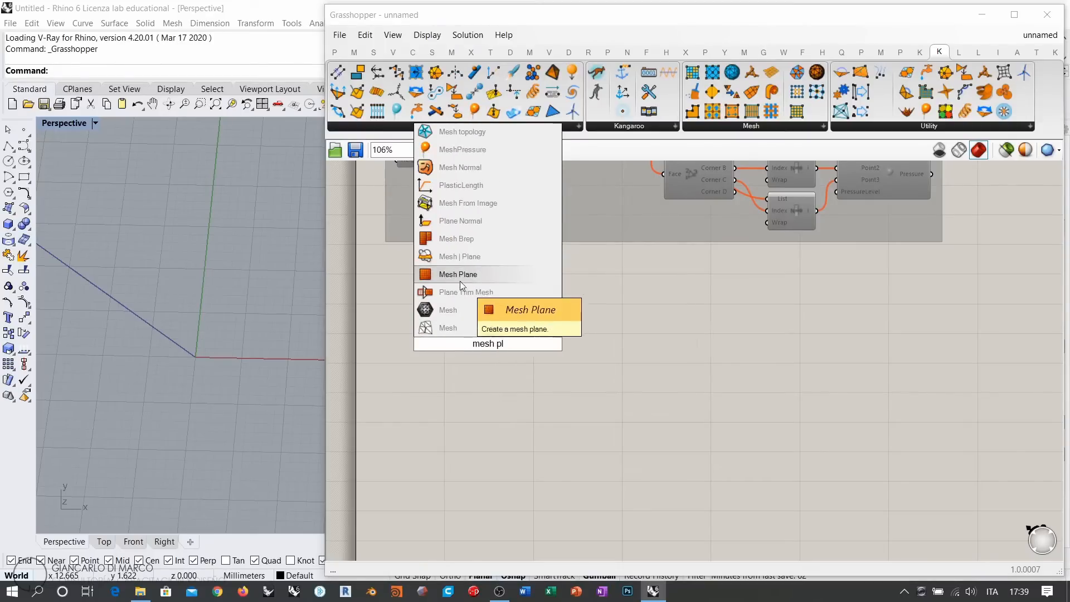
pyautogui.click(460, 278)
pyautogui.moveTo(484, 343); pyautogui.dragTo(459, 316)
pyautogui.click(528, 349)
pyautogui.moveTo(209, 311)
pyautogui.mouseDown(button='right')
pyautogui.moveTo(211, 298)
pyautogui.moveTo(208, 317)
pyautogui.mouseUp(button='right')
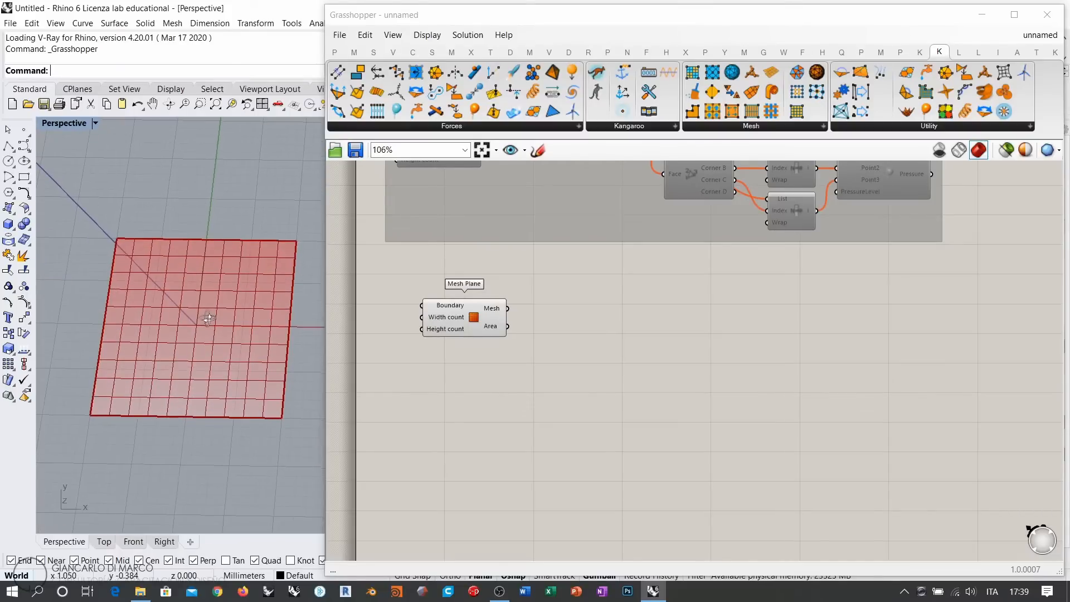
pyautogui.moveTo(492, 330); pyautogui.dragTo(483, 319)
pyautogui.click(594, 360)
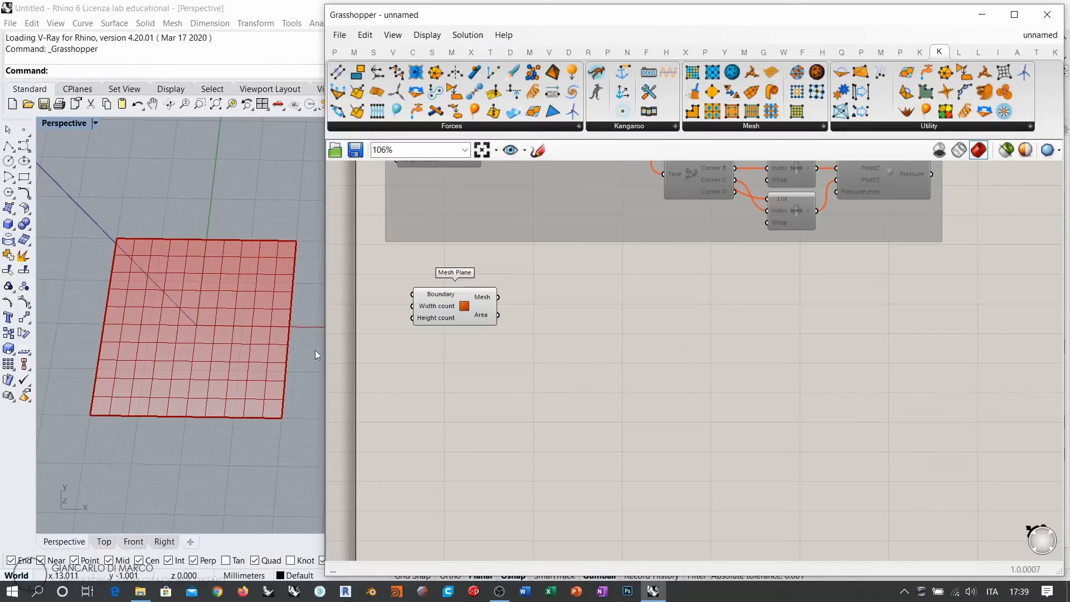
pyautogui.moveTo(282, 384); pyautogui.dragTo(390, 361, button='right')
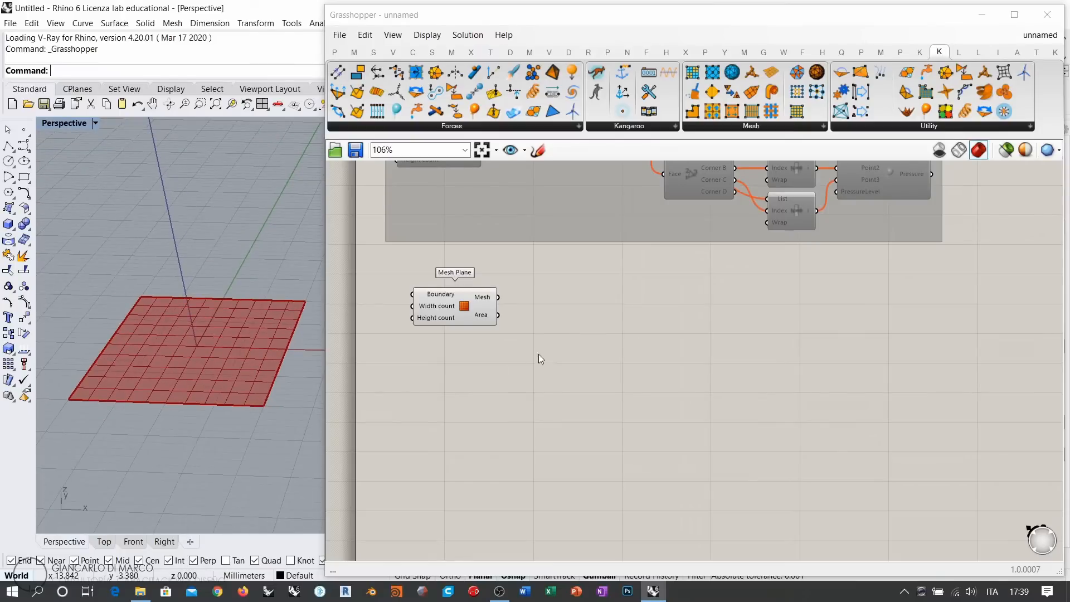
pyautogui.moveTo(495, 323); pyautogui.dragTo(494, 315)
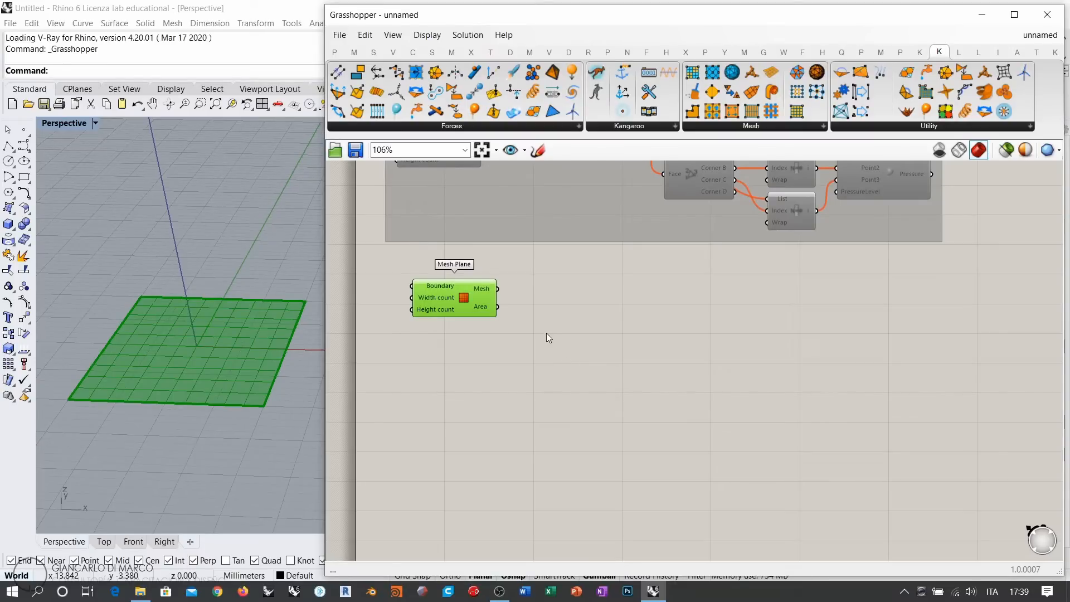
pyautogui.click(428, 391)
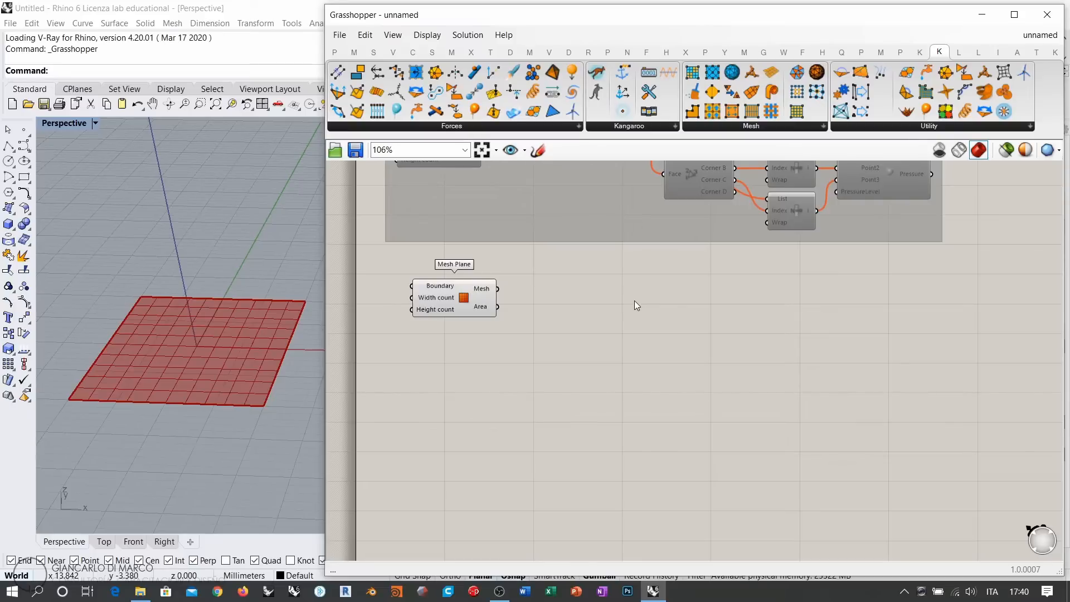
# Start a new freehand sketch and draw a knotted balloon with a string, plus two wavy lines outside it
pyautogui.click(537, 150)
pyautogui.moveTo(629, 444)
pyautogui.mouseDown()
pyautogui.moveTo(626, 387)
pyautogui.moveTo(859, 337)
pyautogui.moveTo(672, 444)
pyautogui.moveTo(631, 444)
pyautogui.moveTo(654, 532)
pyautogui.mouseUp()
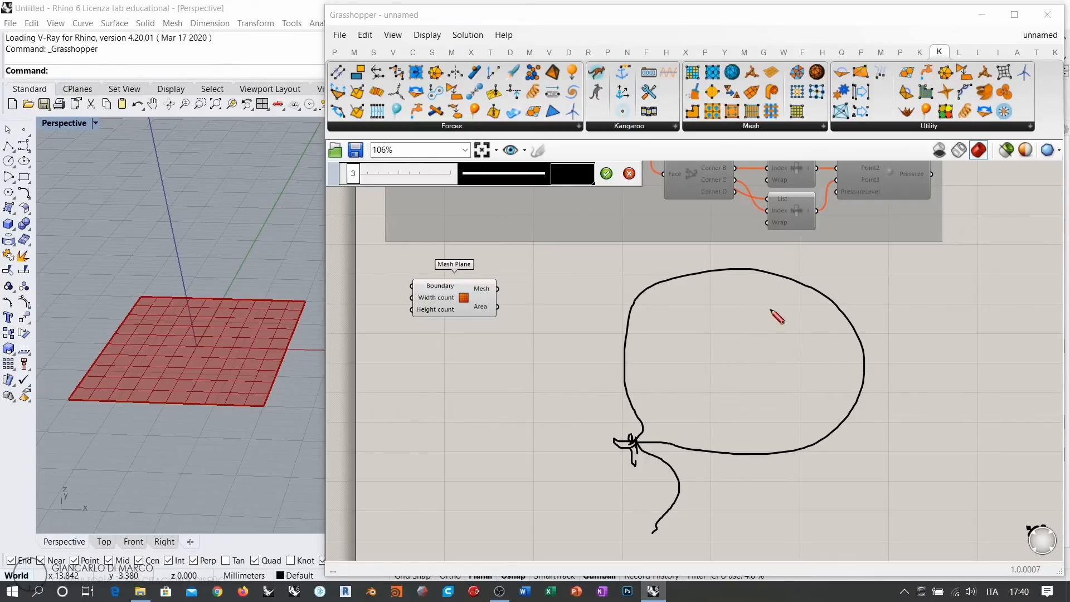
pyautogui.moveTo(976, 320)
pyautogui.mouseDown()
pyautogui.moveTo(996, 246)
pyautogui.moveTo(992, 198)
pyautogui.mouseUp()
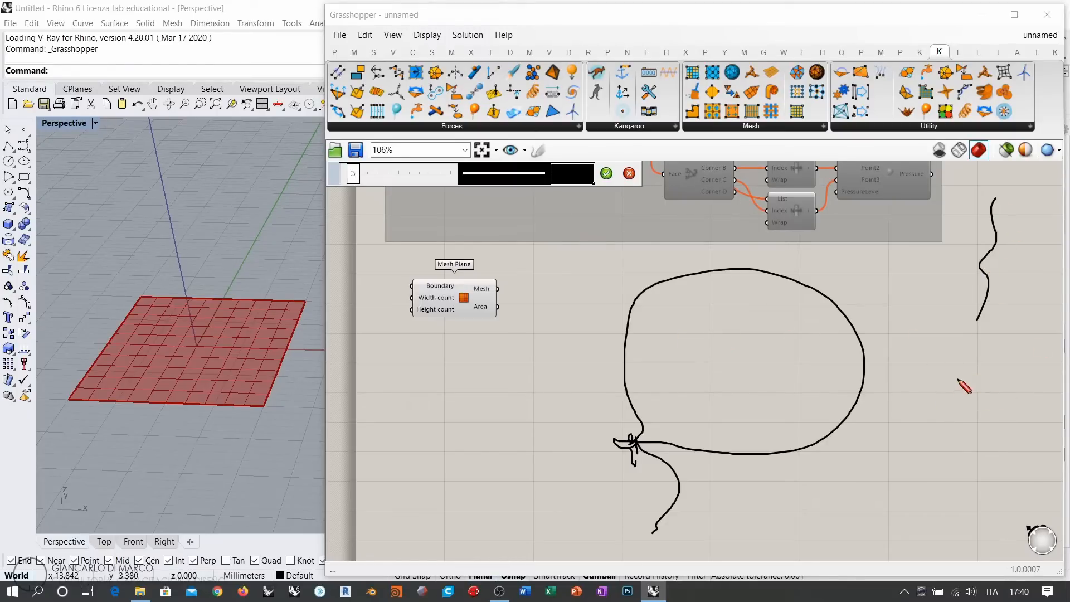
pyautogui.moveTo(948, 382); pyautogui.dragTo(1030, 385)
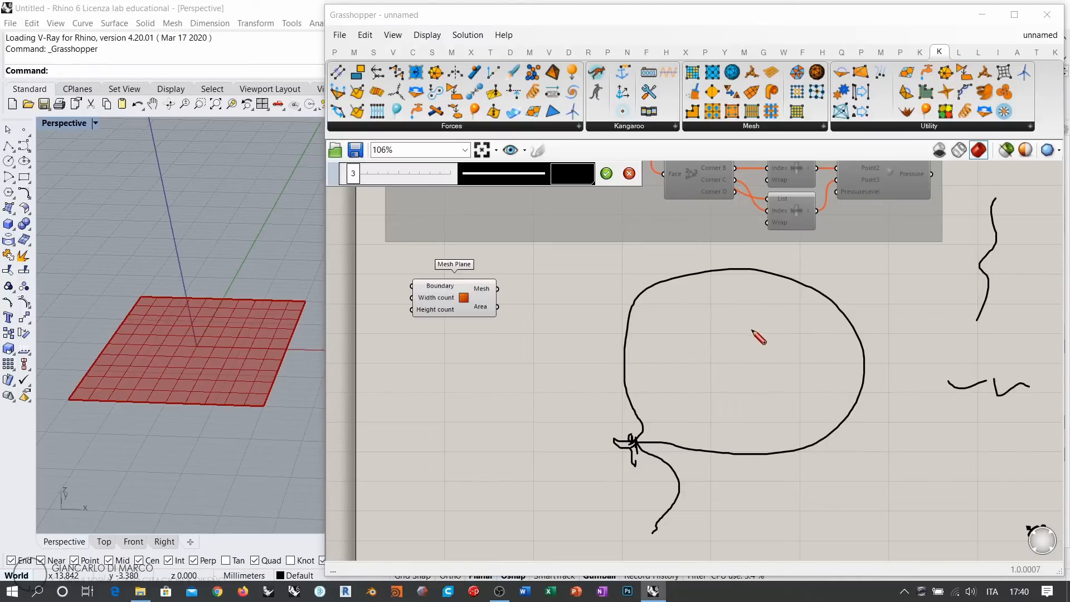
# Label the balloon's inside P_I and its outside P_E, and write the relation P_I > P_E beside it
pyautogui.moveTo(753, 390)
pyautogui.mouseDown()
pyautogui.moveTo(771, 388)
pyautogui.moveTo(761, 407)
pyautogui.mouseUp()
pyautogui.moveTo(754, 409); pyautogui.dragTo(771, 407)
pyautogui.moveTo(721, 377); pyautogui.dragTo(743, 372)
pyautogui.moveTo(725, 368); pyautogui.dragTo(727, 396)
pyautogui.moveTo(888, 479)
pyautogui.mouseDown()
pyautogui.moveTo(889, 450)
pyautogui.moveTo(909, 493)
pyautogui.moveTo(915, 481)
pyautogui.mouseUp()
pyautogui.moveTo(910, 487); pyautogui.dragTo(921, 494)
pyautogui.moveTo(427, 406)
pyautogui.mouseDown()
pyautogui.moveTo(426, 430)
pyautogui.moveTo(427, 416)
pyautogui.moveTo(454, 429)
pyautogui.mouseUp()
pyautogui.moveTo(448, 429)
pyautogui.mouseDown()
pyautogui.moveTo(455, 440)
pyautogui.moveTo(505, 428)
pyautogui.mouseUp()
pyautogui.moveTo(502, 411)
pyautogui.mouseDown()
pyautogui.moveTo(523, 445)
pyautogui.moveTo(530, 429)
pyautogui.moveTo(530, 444)
pyautogui.mouseUp()
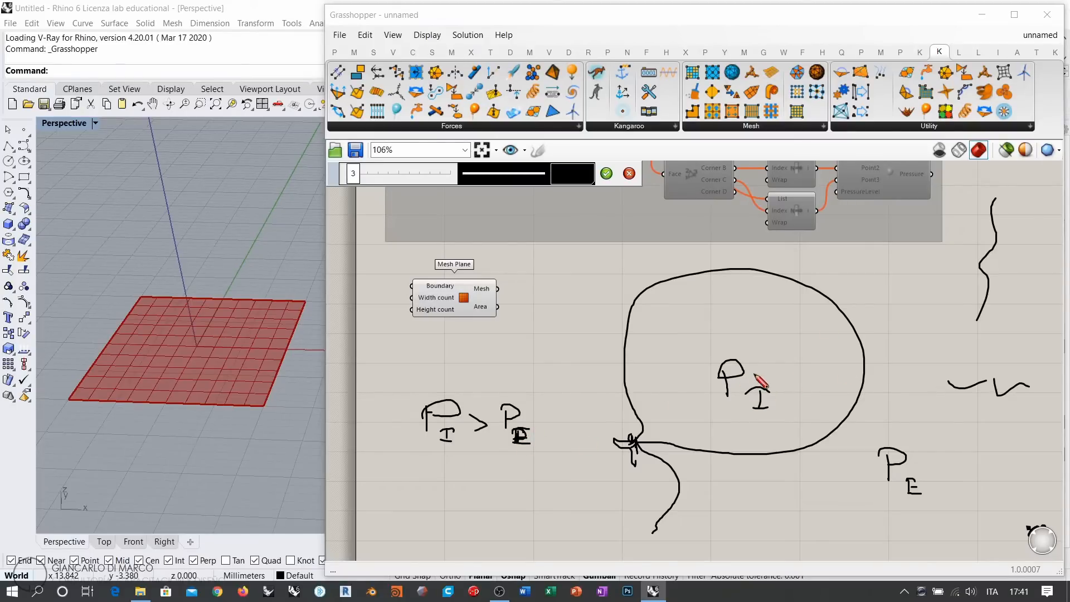
# Sketch six arrows inside the balloon pointing outward towards its outline
pyautogui.moveTo(739, 331); pyautogui.dragTo(746, 288)
pyautogui.moveTo(808, 367)
pyautogui.mouseDown()
pyautogui.moveTo(849, 368)
pyautogui.moveTo(844, 377)
pyautogui.mouseUp()
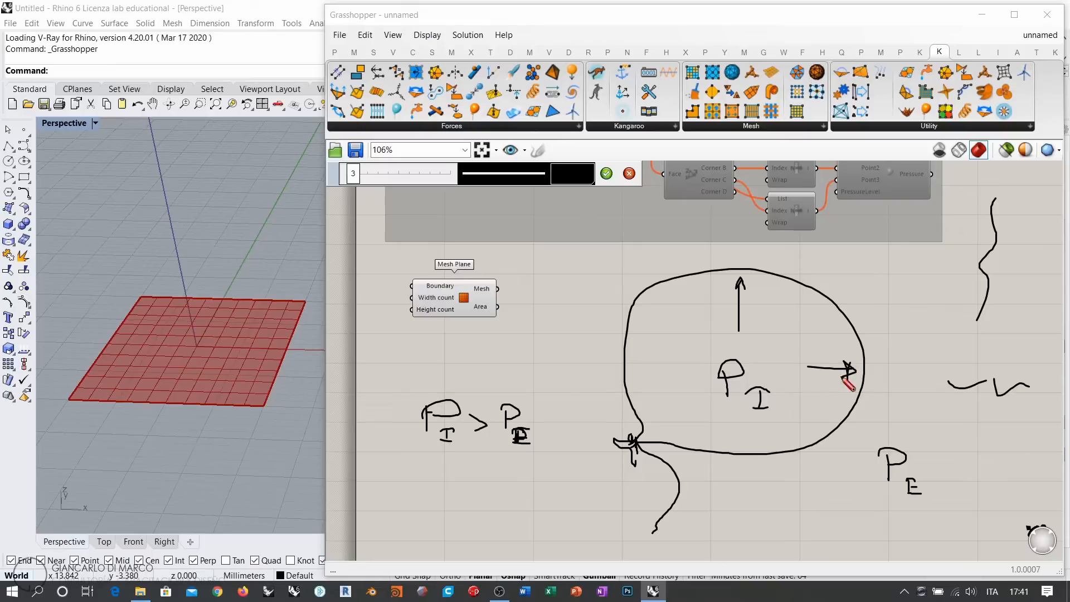
pyautogui.moveTo(673, 366)
pyautogui.mouseDown()
pyautogui.moveTo(632, 366)
pyautogui.moveTo(649, 371)
pyautogui.mouseUp()
pyautogui.moveTo(704, 335); pyautogui.dragTo(646, 291)
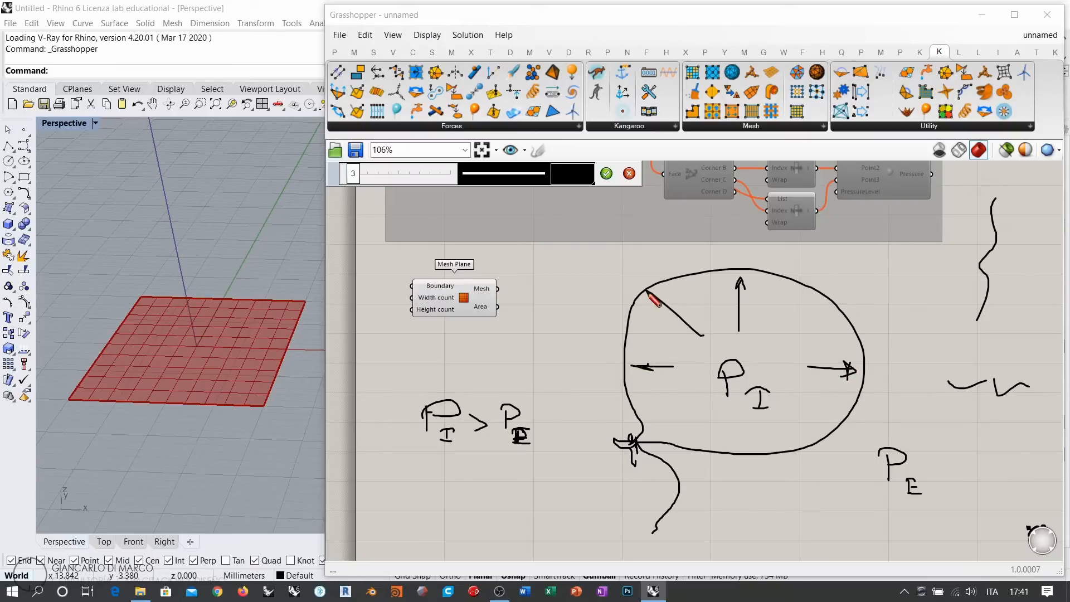
pyautogui.moveTo(721, 412); pyautogui.dragTo(708, 447)
pyautogui.moveTo(774, 403); pyautogui.dragTo(801, 442)
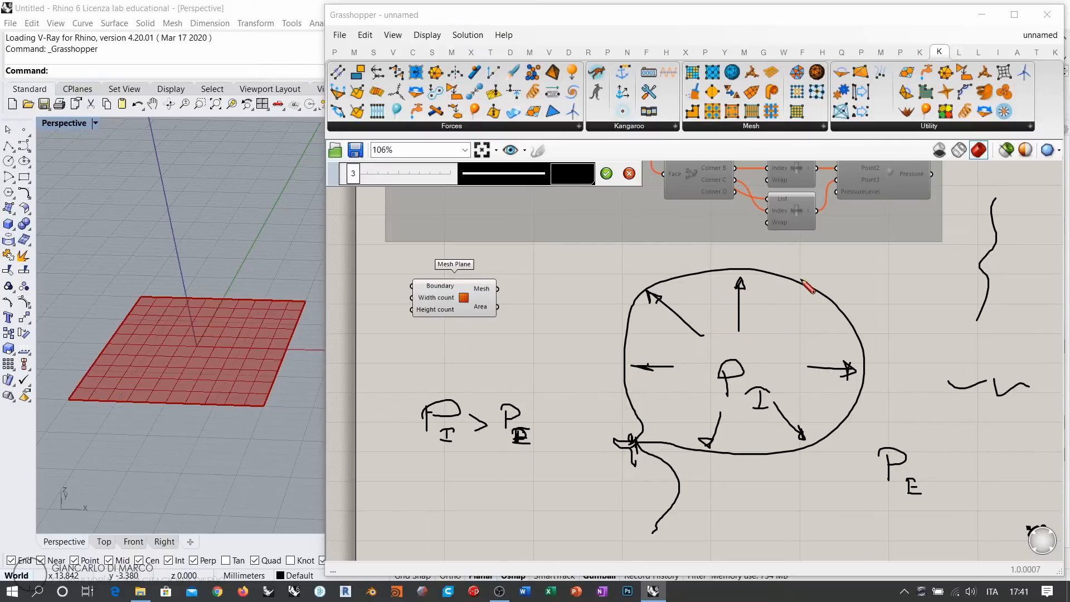
# Mark a double-headed arrow on the balloon's outline with a line crossing it, label it EL, and discard the sketch
pyautogui.moveTo(787, 270); pyautogui.dragTo(834, 290)
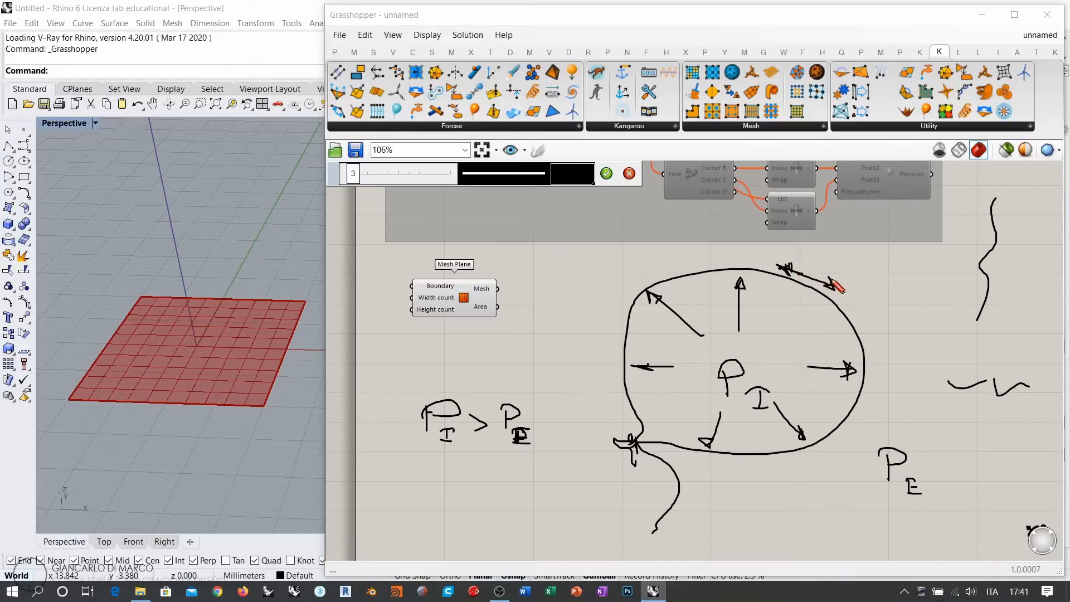
pyautogui.moveTo(748, 315); pyautogui.dragTo(820, 278)
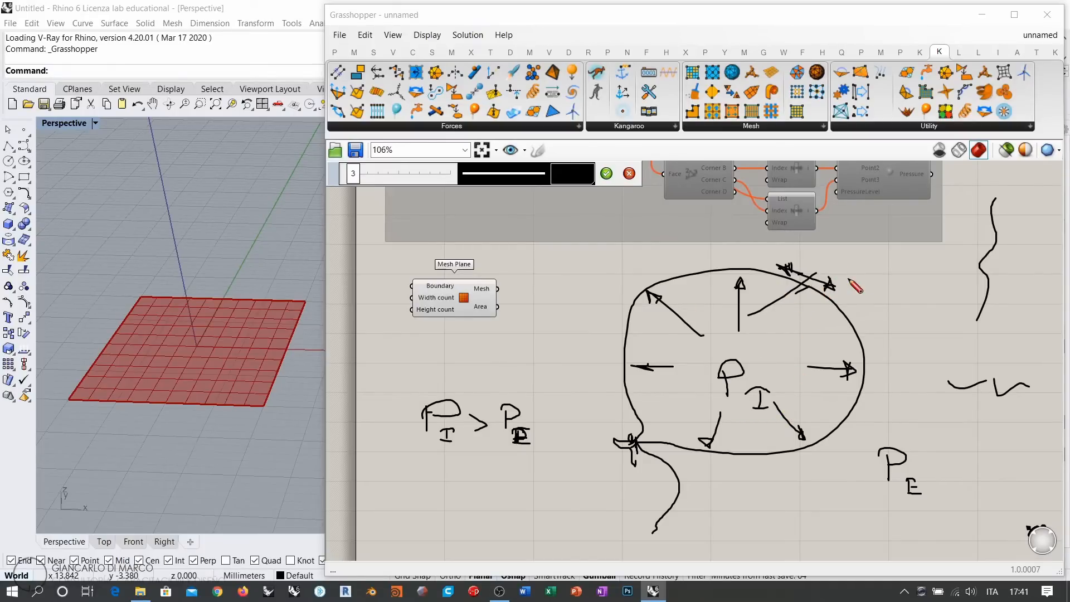
pyautogui.moveTo(848, 279)
pyautogui.mouseDown()
pyautogui.moveTo(848, 265)
pyautogui.moveTo(867, 284)
pyautogui.mouseUp()
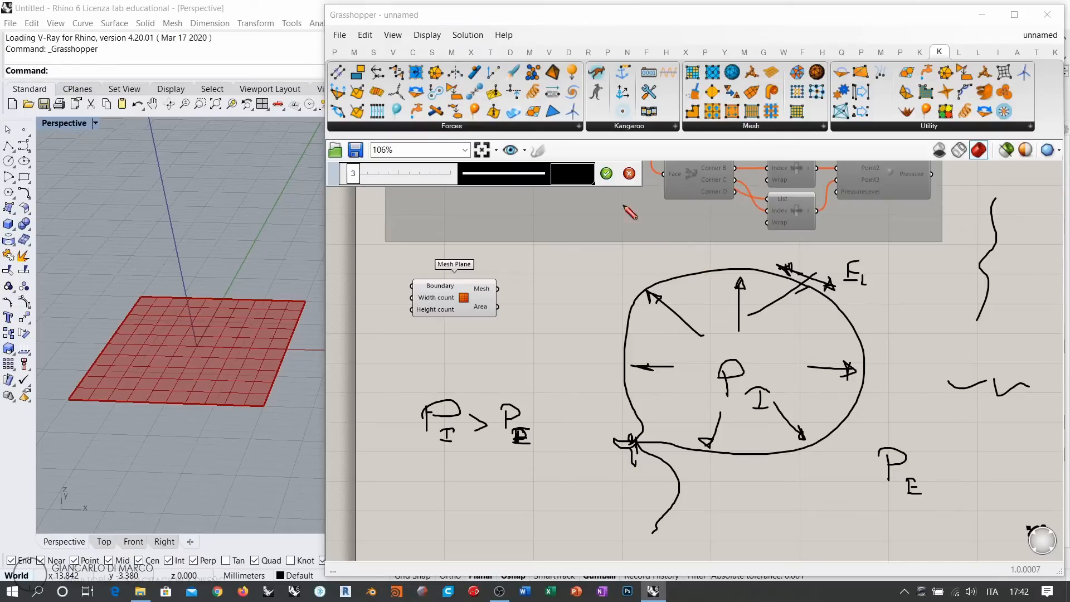
pyautogui.click(628, 174)
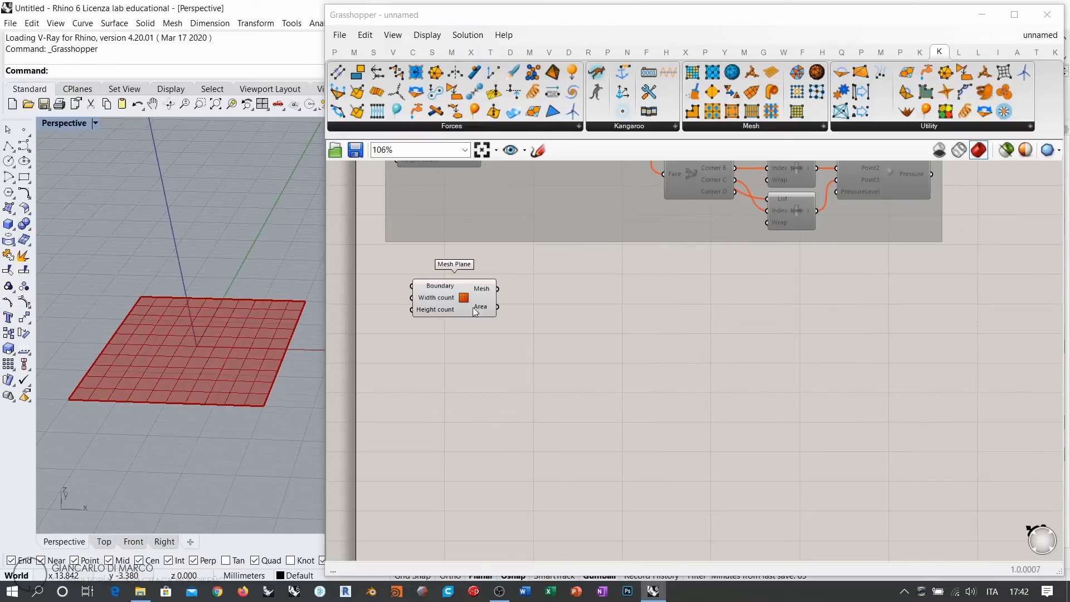
# Move the Mesh Plane component slightly farther below the disabled group and show the Kangaroo goal components
pyautogui.moveTo(474, 311); pyautogui.dragTo(511, 338)
pyautogui.click(537, 341)
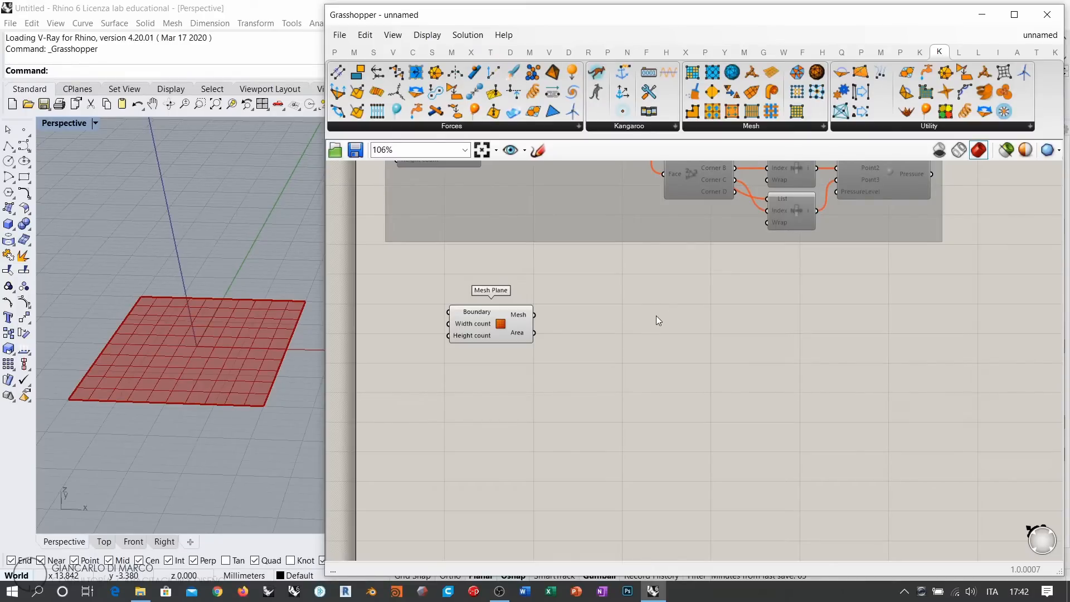
pyautogui.click(920, 53)
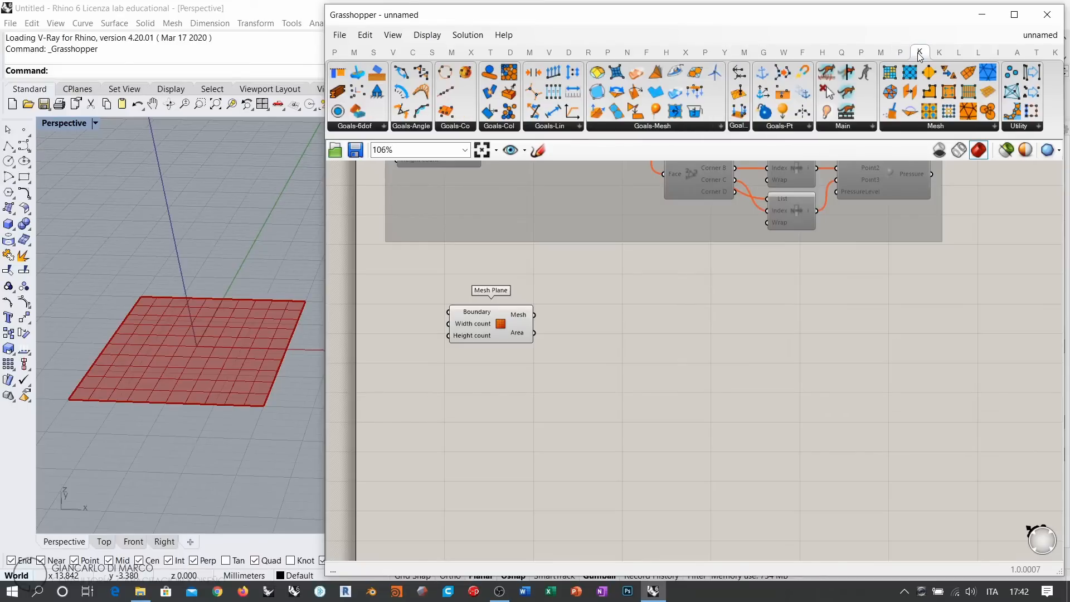
pyautogui.moveTo(500, 333); pyautogui.dragTo(491, 333)
pyautogui.click(611, 315)
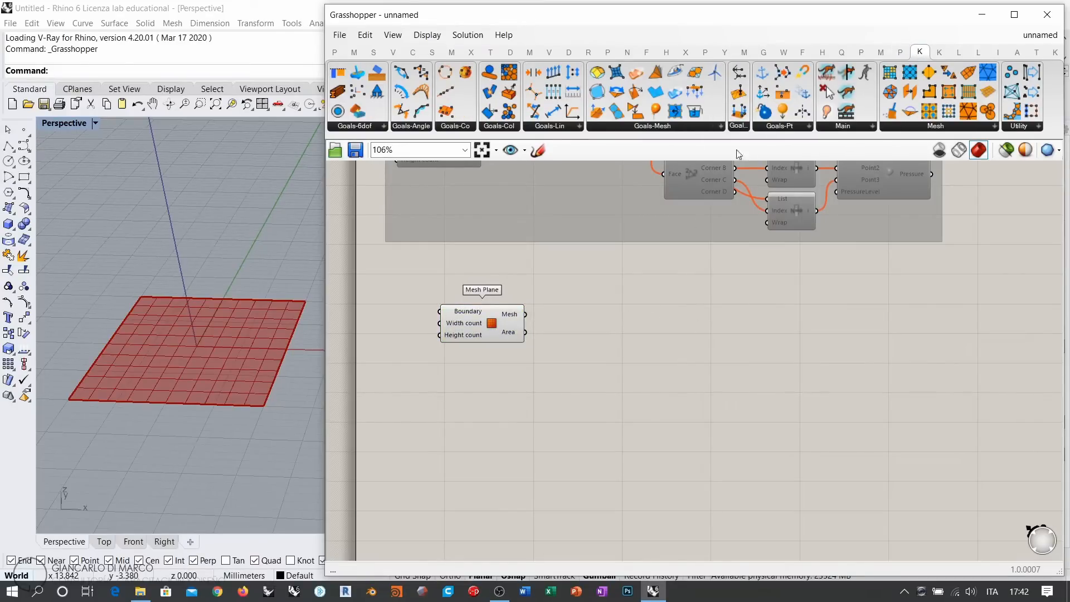
# Add an EdgeLengths goal beside the Mesh Plane and connect the plane's Mesh output to its Mesh input
pyautogui.moveTo(616, 71); pyautogui.dragTo(693, 320)
pyautogui.click(718, 376)
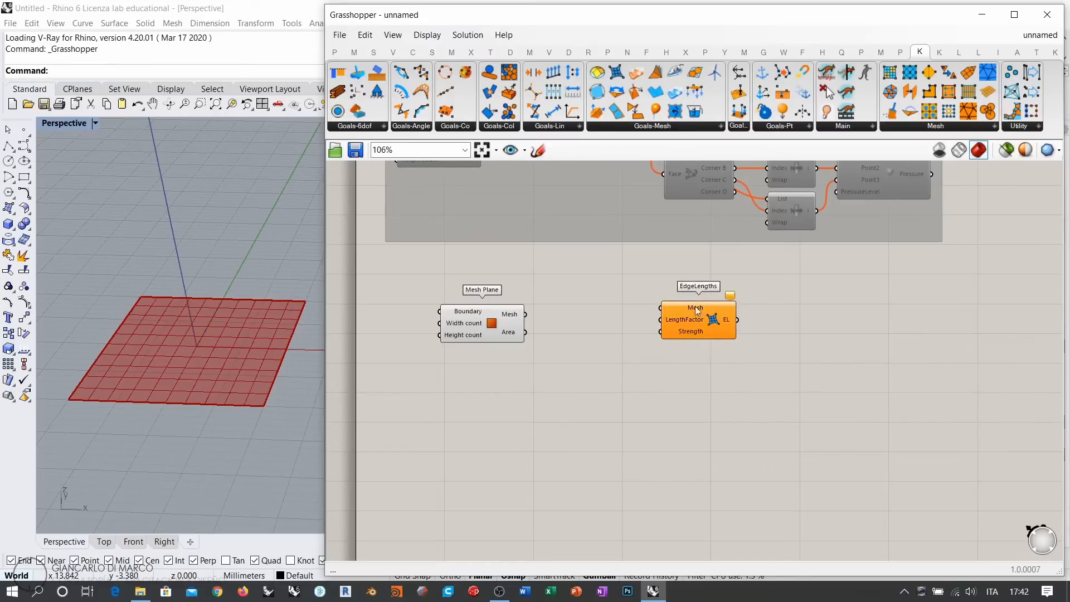
pyautogui.moveTo(526, 314); pyautogui.dragTo(714, 325)
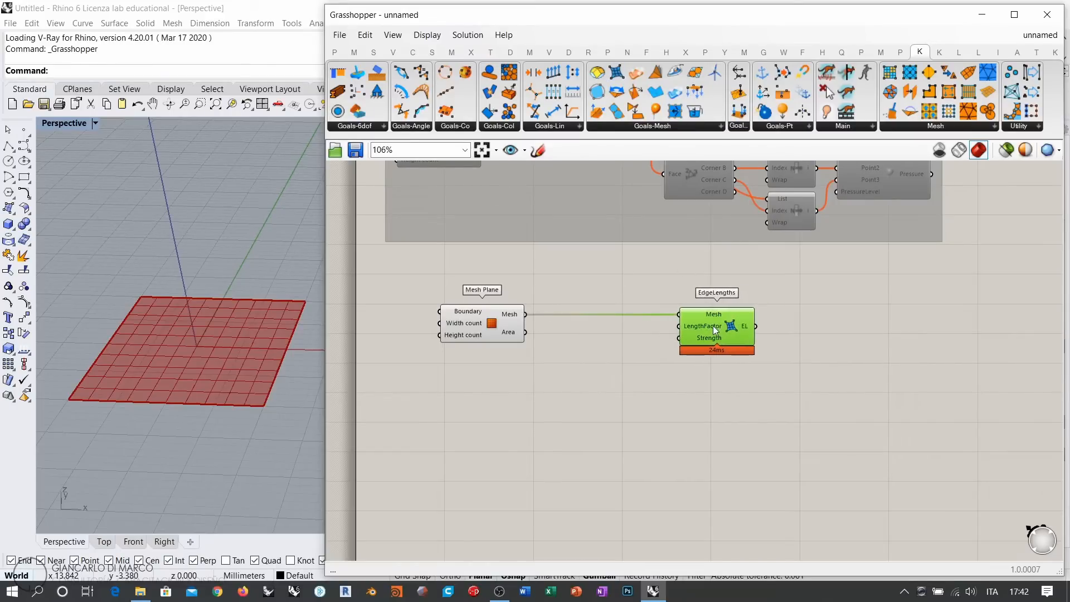
pyautogui.click(629, 275)
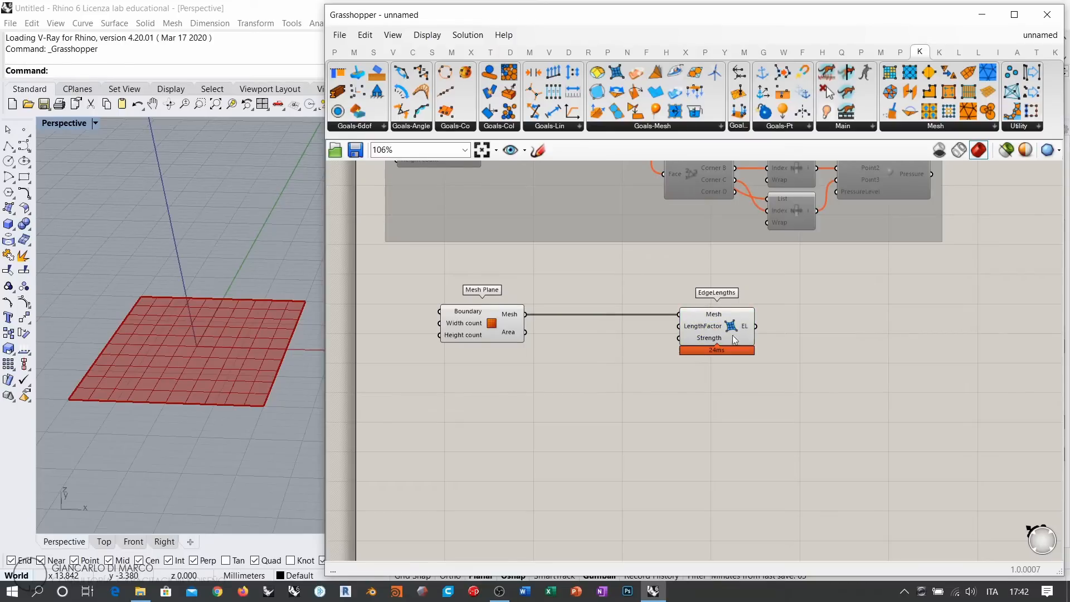
# Add a Pressure goal below EdgeLengths and connect the Mesh Plane's Mesh output to its M input
pyautogui.moveTo(656, 115); pyautogui.dragTo(708, 393)
pyautogui.moveTo(525, 315); pyautogui.dragTo(707, 395)
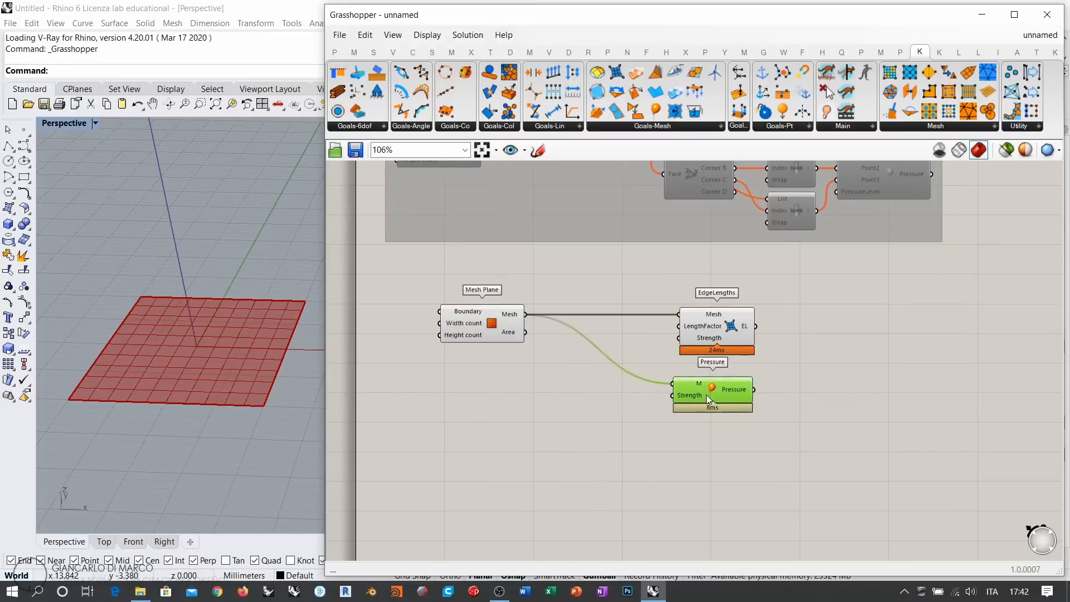
pyautogui.click(763, 371)
# Narrow the Grasshopper window to about half its width so the Rhino viewport shows more of the model
pyautogui.moveTo(323, 300); pyautogui.dragTo(611, 300)
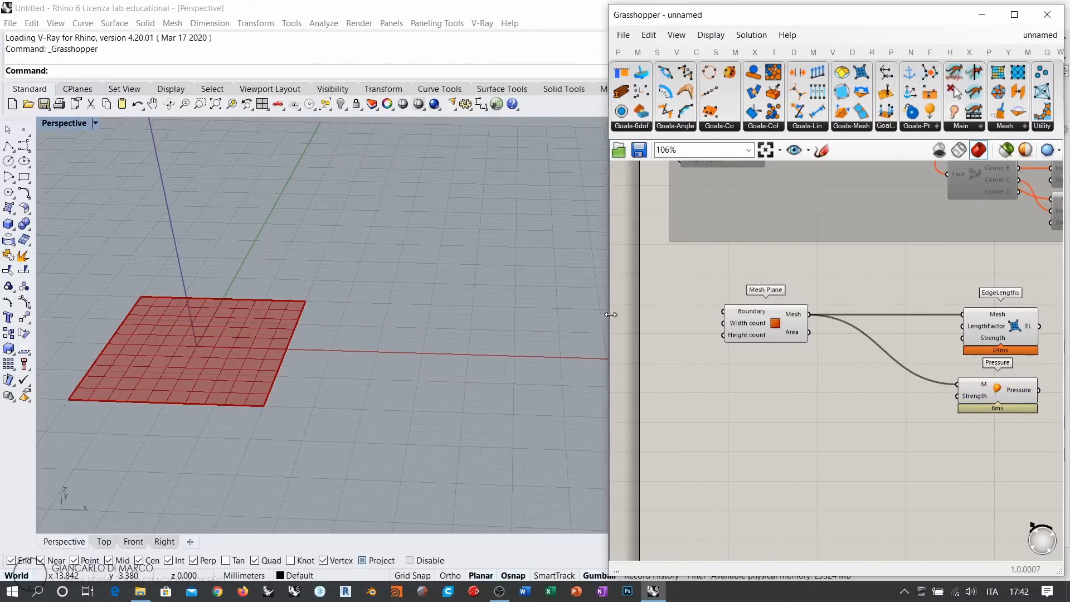
pyautogui.scroll(-3, 334, 342)
pyautogui.moveTo(885, 353); pyautogui.dragTo(683, 339, button='right')
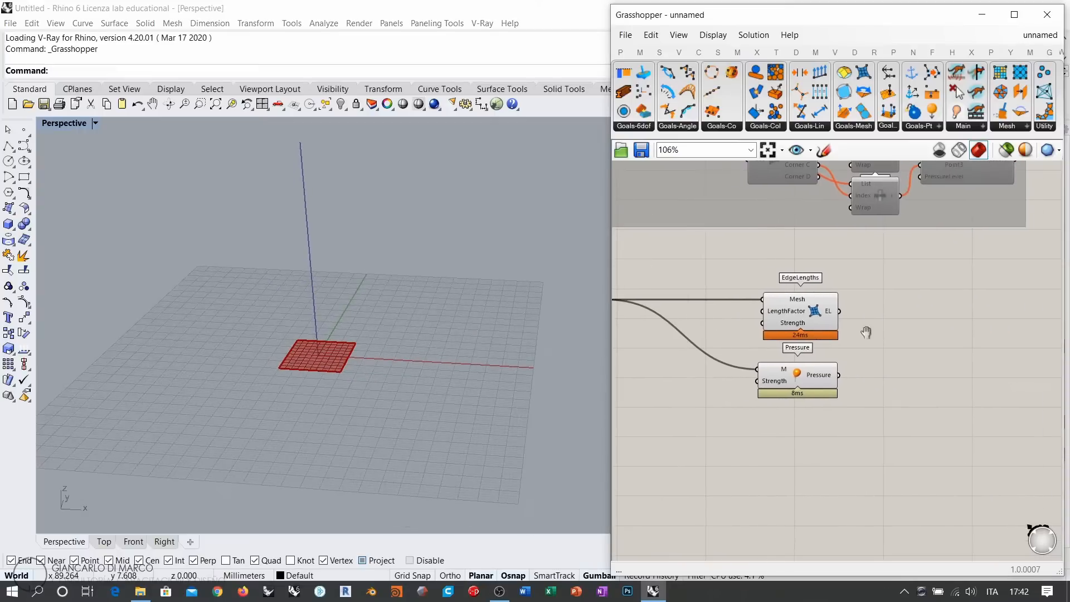
# Add a BouncySolver component on the canvas beside the EdgeLengths and Pressure goals
pyautogui.moveTo(867, 333); pyautogui.dragTo(811, 335, button='right')
pyautogui.scroll(2, 812, 335)
pyautogui.moveTo(956, 72); pyautogui.dragTo(947, 356)
pyautogui.click(870, 355)
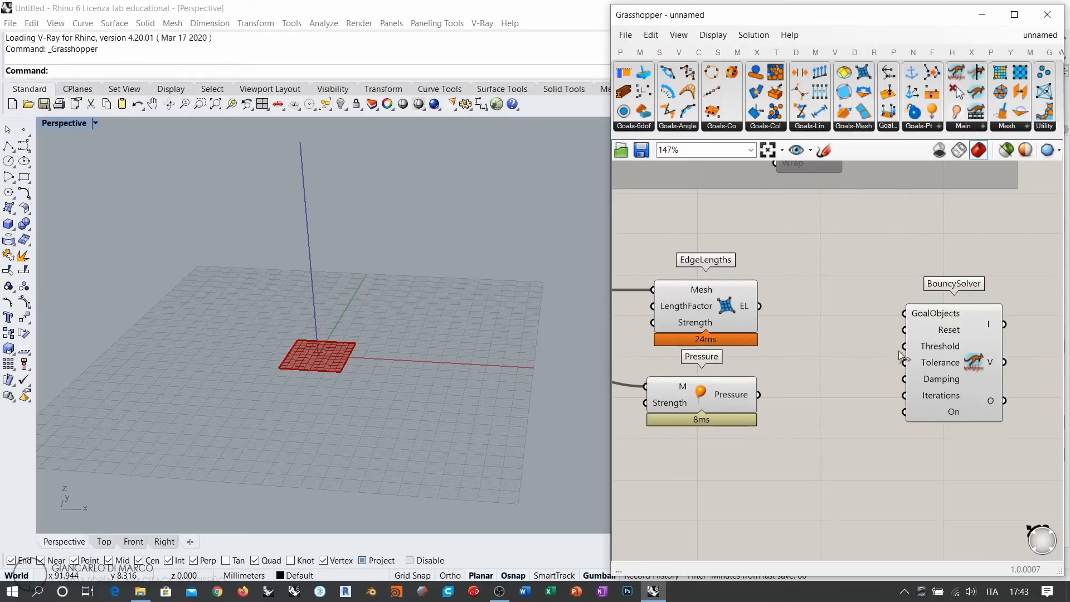
# Add a three-decimal Number Slider set to 0.000 near the Pressure goal
pyautogui.moveTo(899, 351); pyautogui.dragTo(958, 310, button='right')
pyautogui.moveTo(733, 373); pyautogui.dragTo(833, 355, button='right')
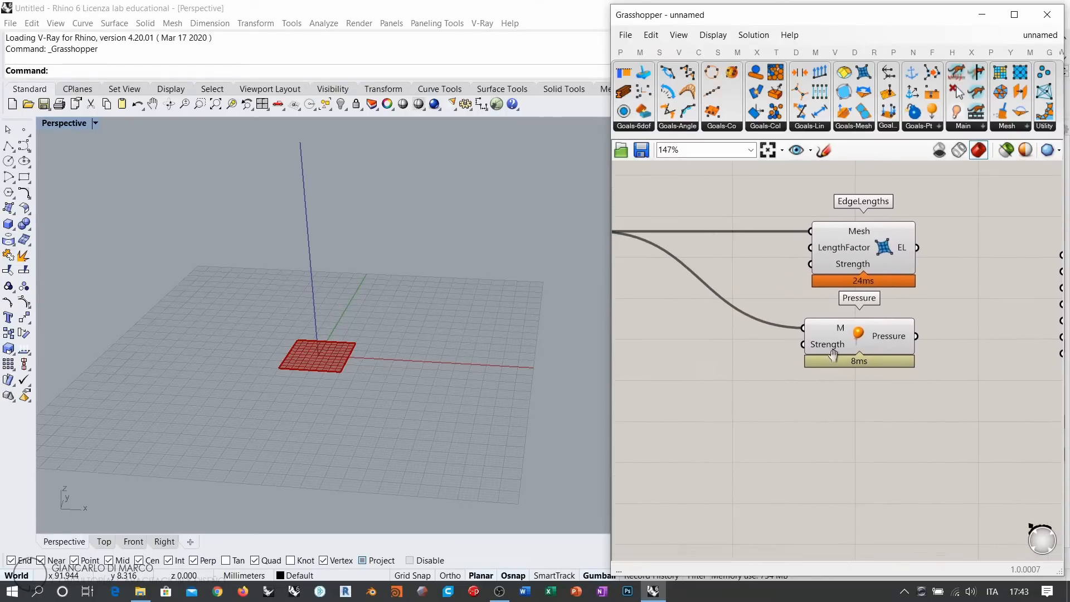
pyautogui.doubleClick(698, 371)
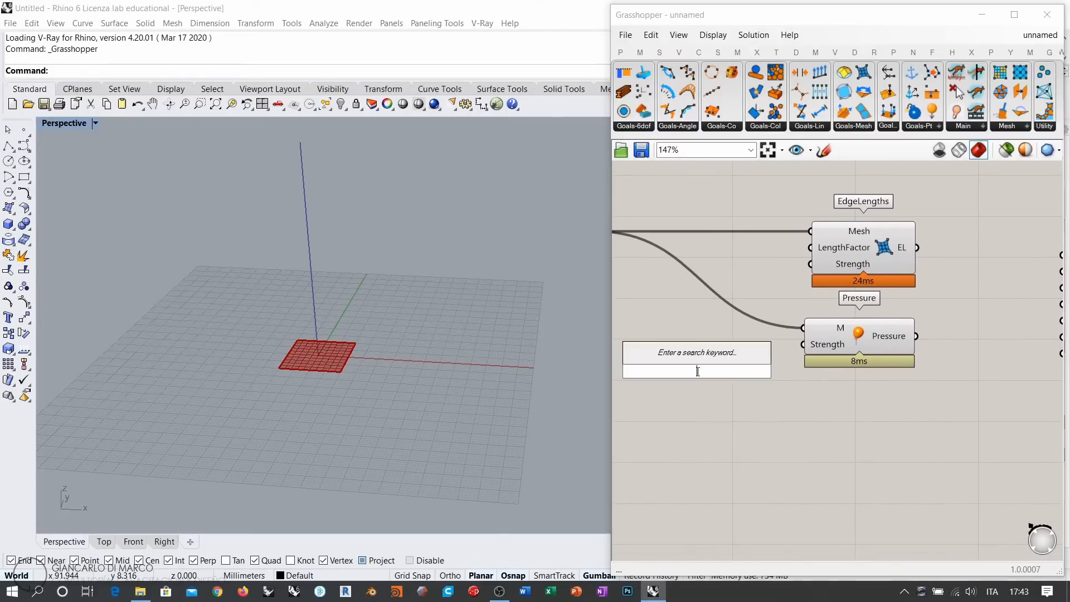
pyautogui.write('0.000<')
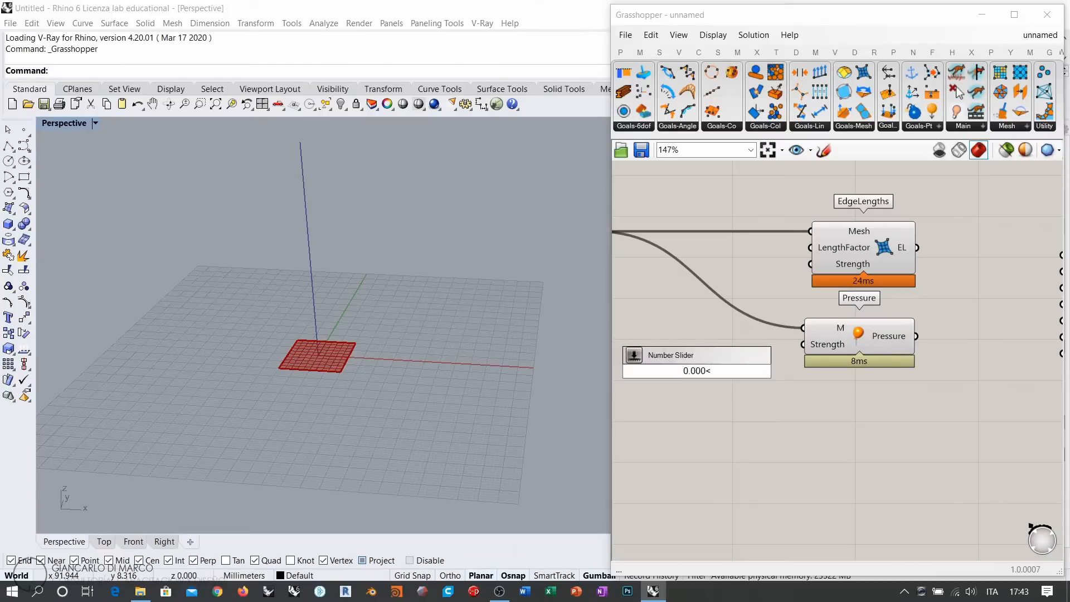
pyautogui.press('Return')
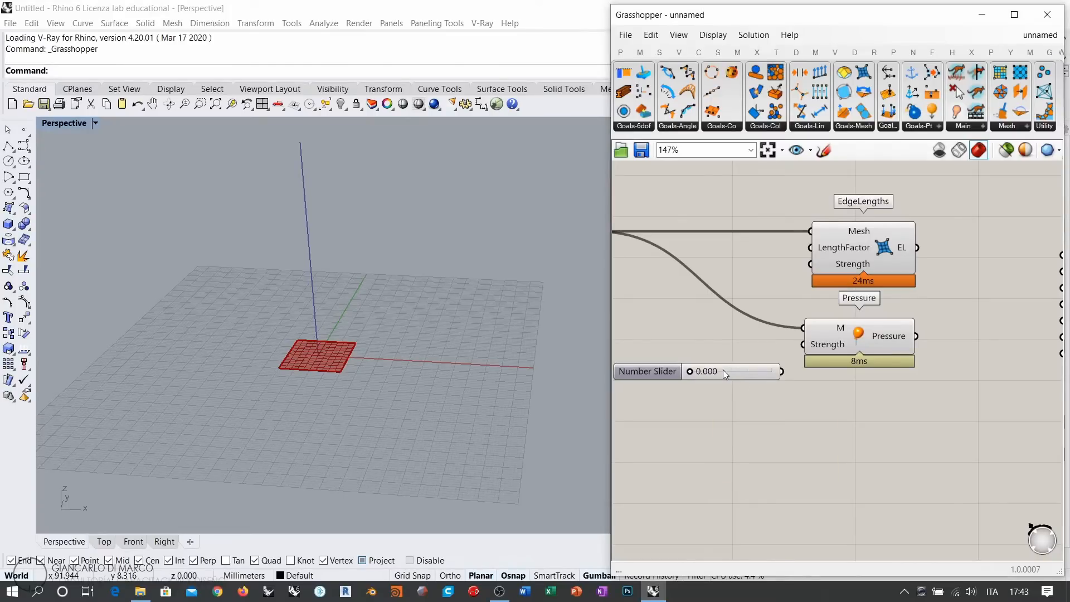
# Connect the 0.000 slider to the Pressure goal's Strength input and align the two components directly below EdgeLengths
pyautogui.moveTo(821, 339)
pyautogui.mouseDown()
pyautogui.moveTo(803, 358)
pyautogui.moveTo(823, 348)
pyautogui.mouseUp()
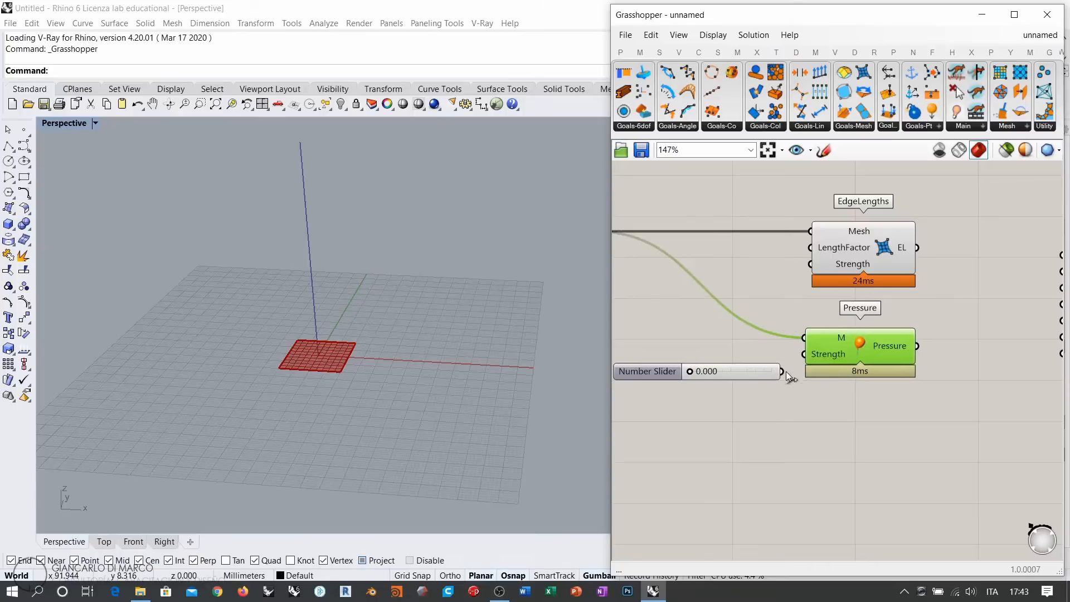
pyautogui.moveTo(751, 377); pyautogui.dragTo(761, 359)
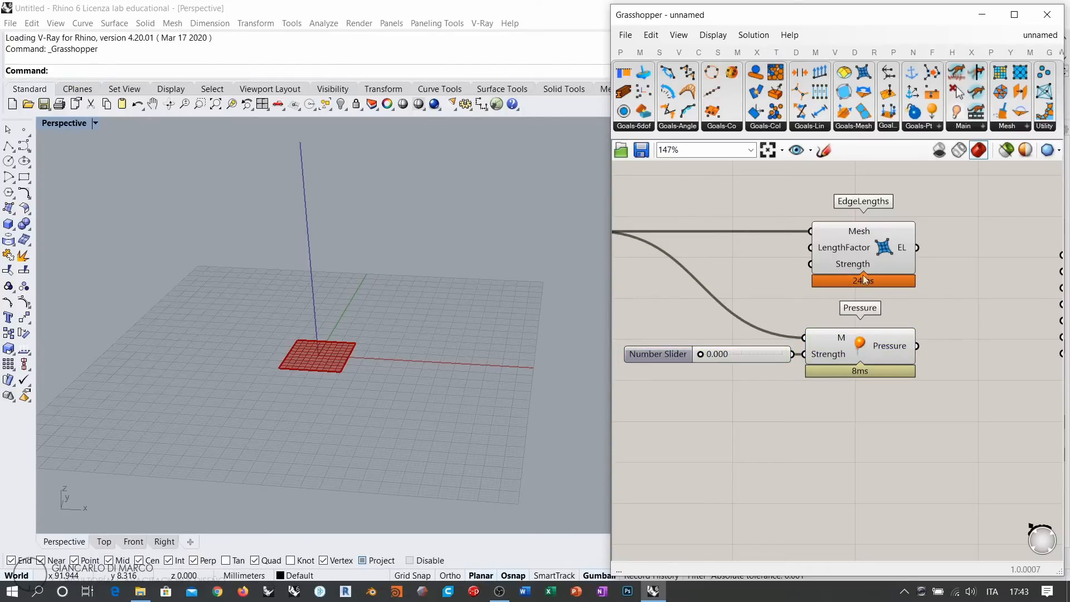
pyautogui.moveTo(875, 389); pyautogui.dragTo(780, 354)
pyautogui.moveTo(865, 356); pyautogui.dragTo(866, 346)
pyautogui.click(949, 302)
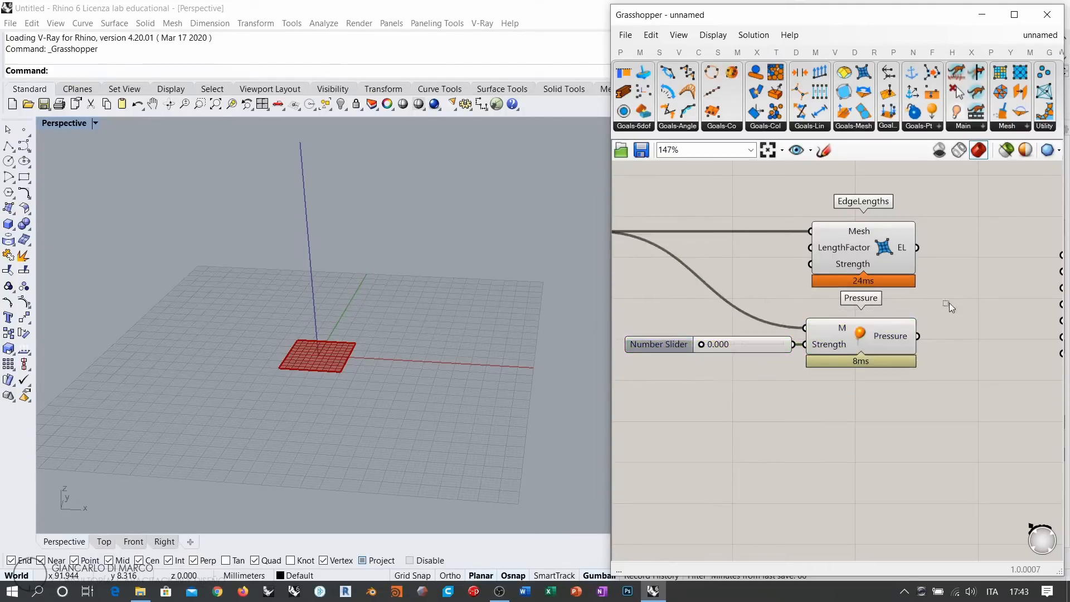
# Connect the EdgeLengths EL output to the BouncySolver's GoalObjects input
pyautogui.moveTo(949, 303); pyautogui.dragTo(826, 300, button='right')
pyautogui.scroll(-1, 795, 296)
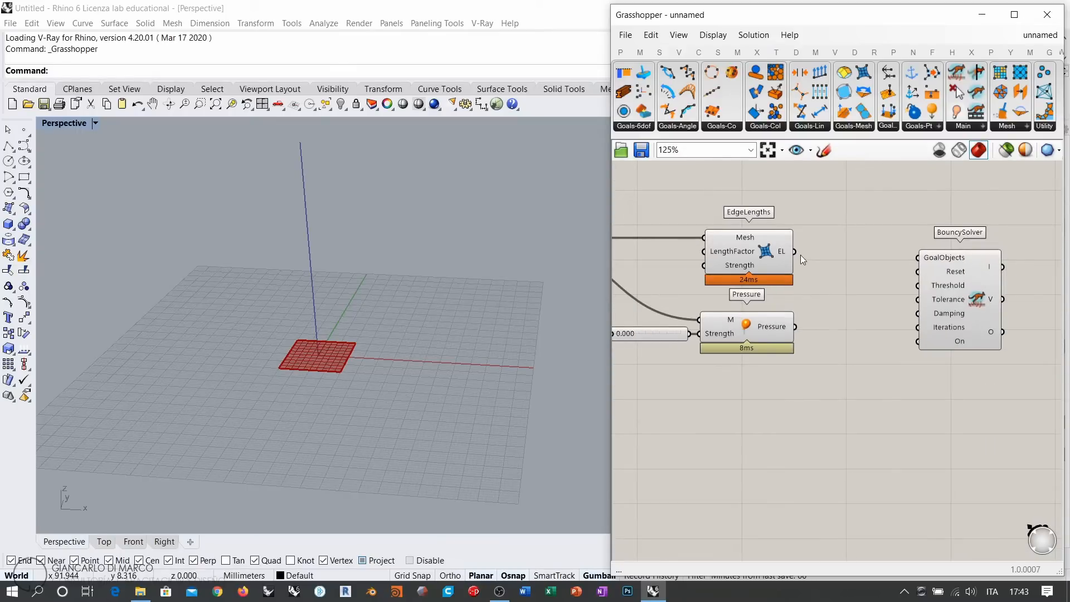
pyautogui.moveTo(817, 250); pyautogui.dragTo(919, 258)
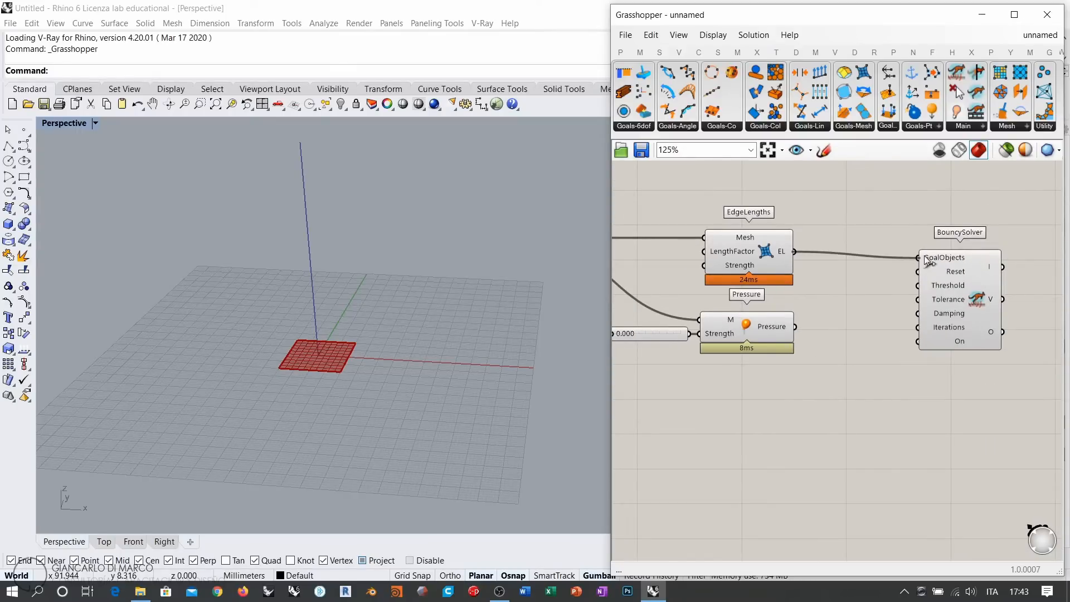
# Turn off the previews of the EdgeLengths and Mesh Plane components and frame the solver's mesh in the Rhino viewport
pyautogui.click(771, 271)
pyautogui.moveTo(686, 280); pyautogui.dragTo(841, 289, button='right')
pyautogui.scroll(-2, 837, 293)
pyautogui.hotkey('ctrl', 'q')
pyautogui.click(691, 268)
pyautogui.hotkey('ctrl', 'q')
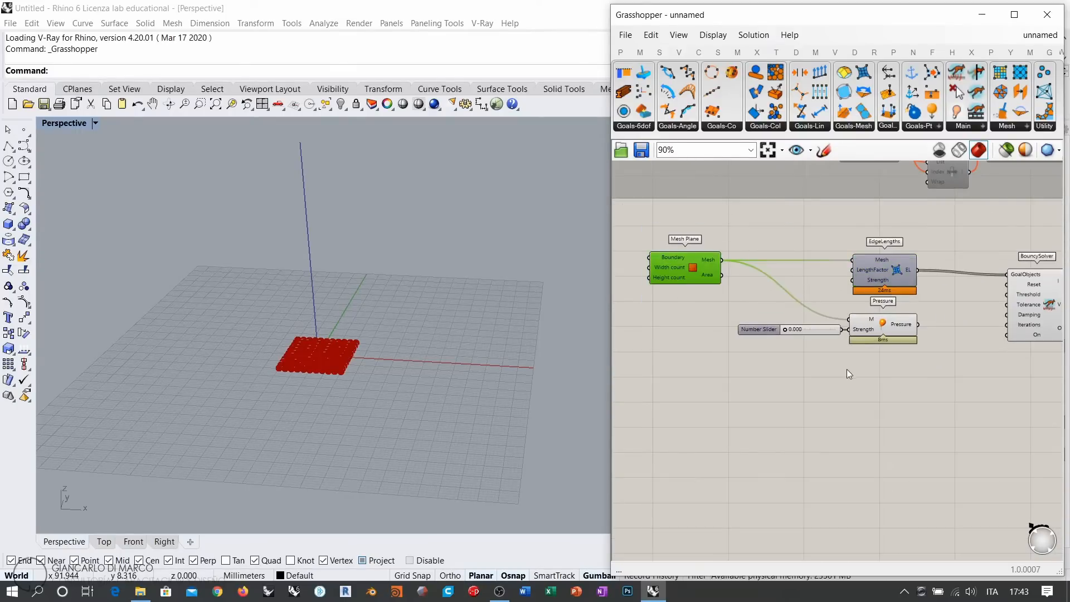
pyautogui.moveTo(354, 315); pyautogui.dragTo(373, 356, button='right')
pyautogui.scroll(11, 342, 367)
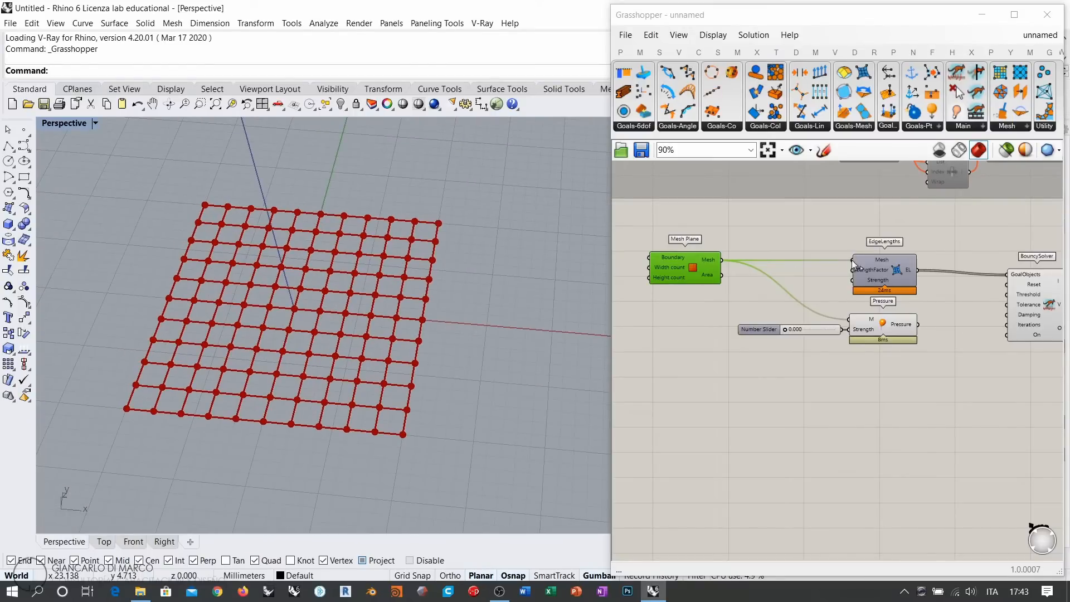
# Connect the Pressure output to GoalObjects as an additional goal and set the Pressure Strength slider to 0.004
pyautogui.moveTo(870, 276)
pyautogui.scroll(3, 811, 372)
pyautogui.moveTo(848, 329); pyautogui.dragTo(952, 270)
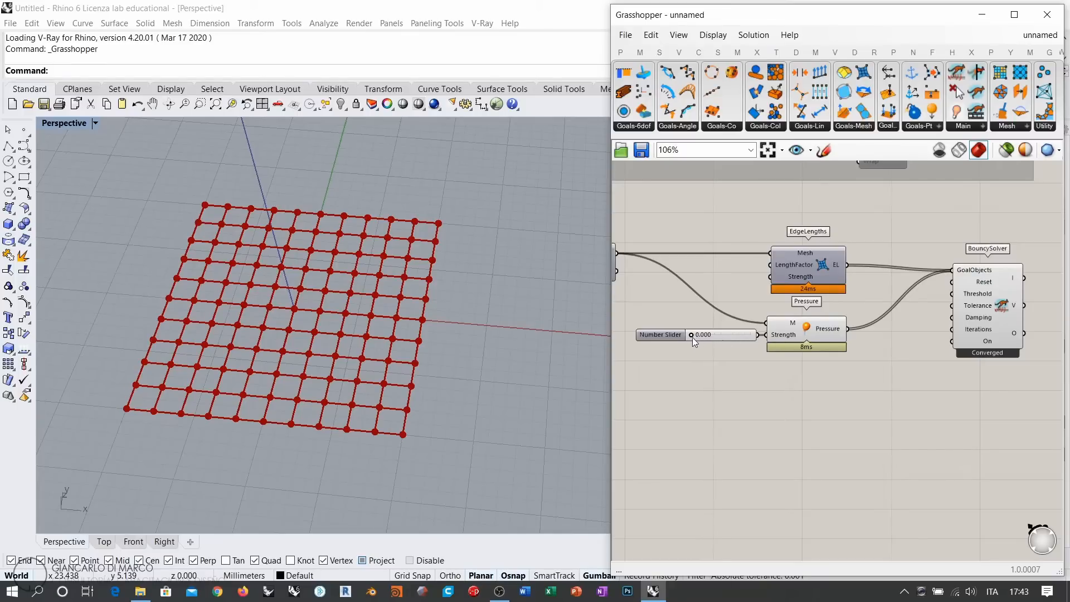
pyautogui.scroll(5, 691, 337)
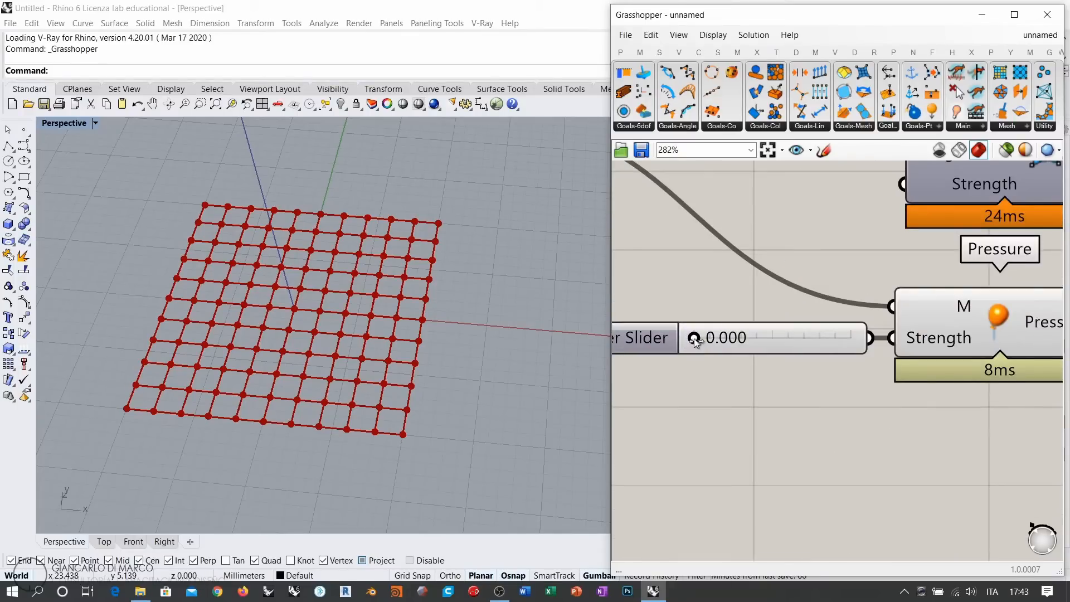
pyautogui.moveTo(694, 339); pyautogui.dragTo(695, 338)
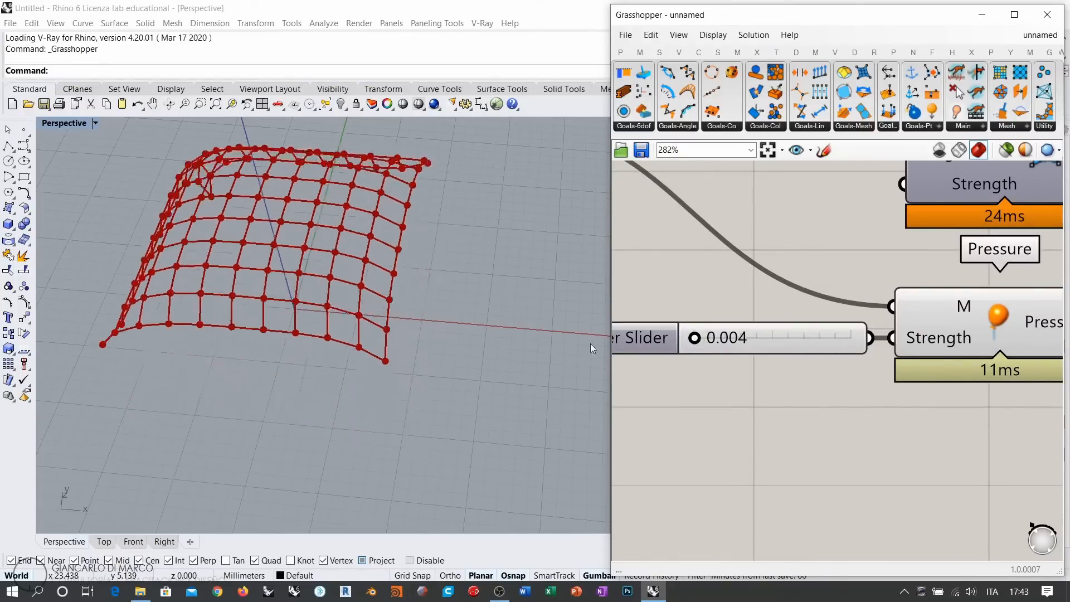
# Examine from several angles how the unanchored mesh moves and deforms under pressure in the Rhino viewport
pyautogui.scroll(-5, 430, 377)
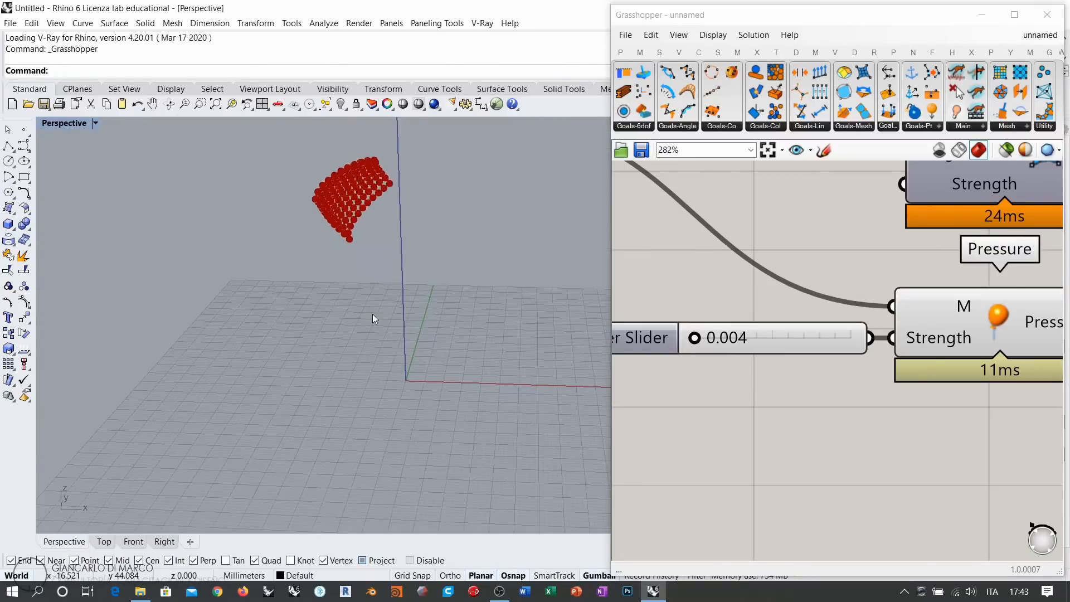
pyautogui.moveTo(372, 318); pyautogui.dragTo(509, 294, button='right')
pyautogui.scroll(-5, 428, 323)
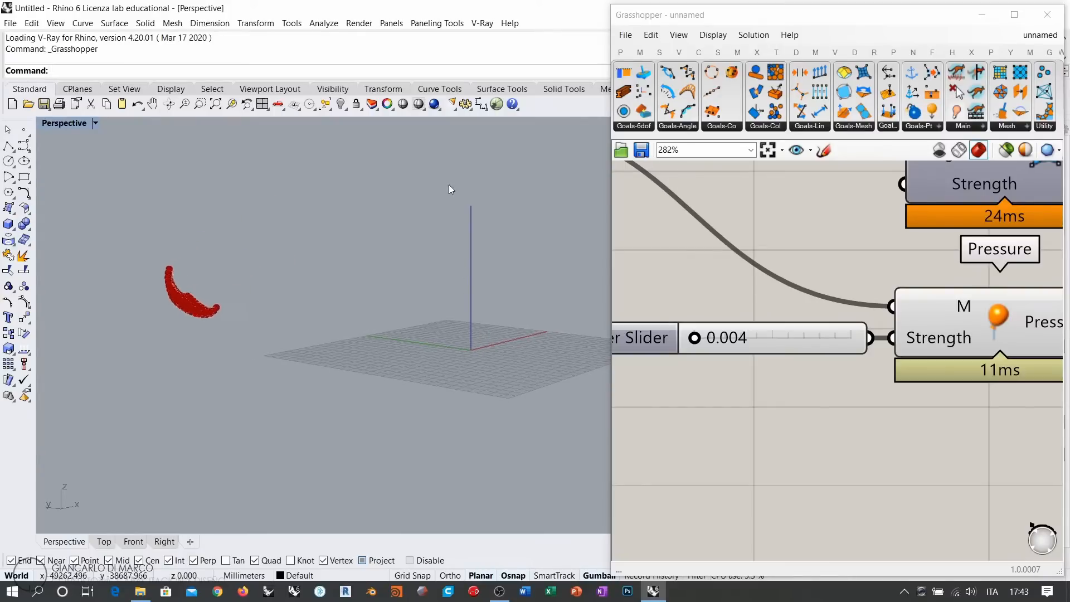
pyautogui.keyDown('shift'); pyautogui.moveTo(195, 379); pyautogui.dragTo(288, 285, button='right'); pyautogui.keyUp('shift')
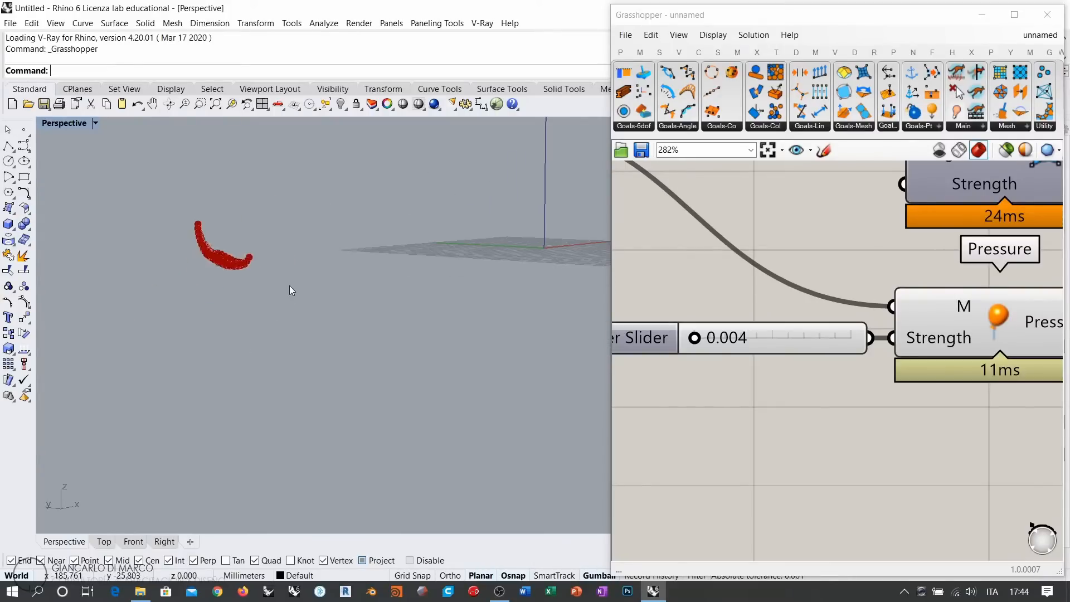
pyautogui.moveTo(393, 302); pyautogui.dragTo(463, 269, button='right')
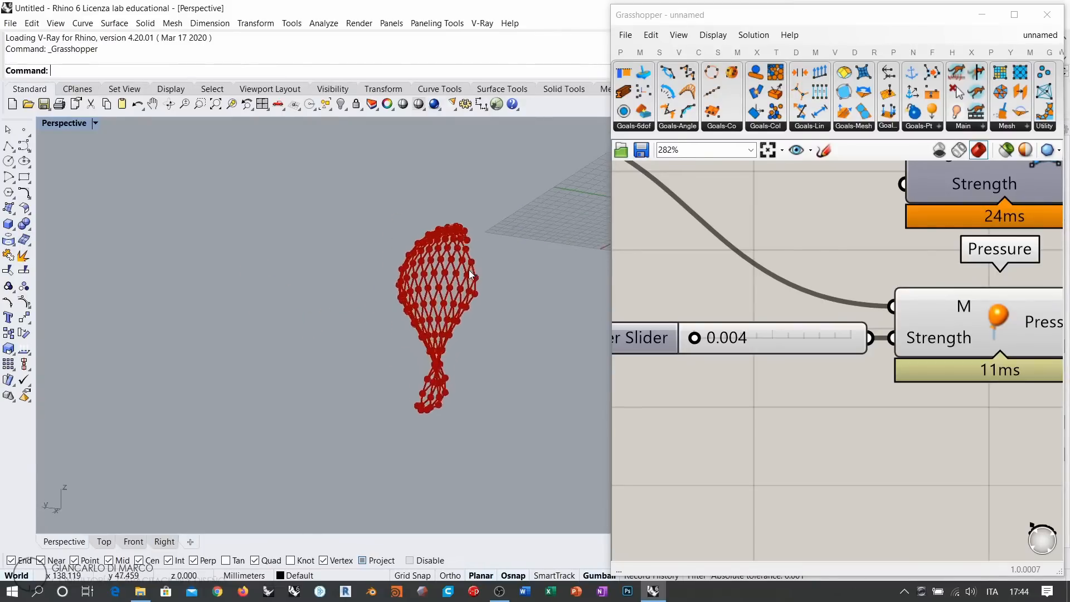
pyautogui.moveTo(490, 289); pyautogui.dragTo(388, 339, button='right')
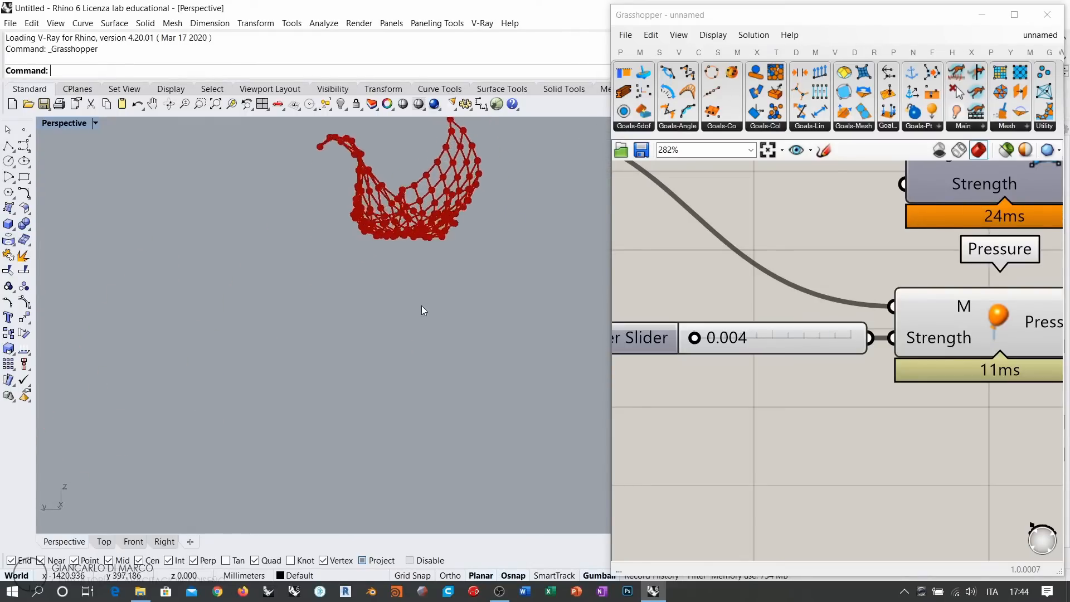
pyautogui.moveTo(418, 318); pyautogui.dragTo(390, 345, button='right')
pyautogui.scroll(-5, 781, 385)
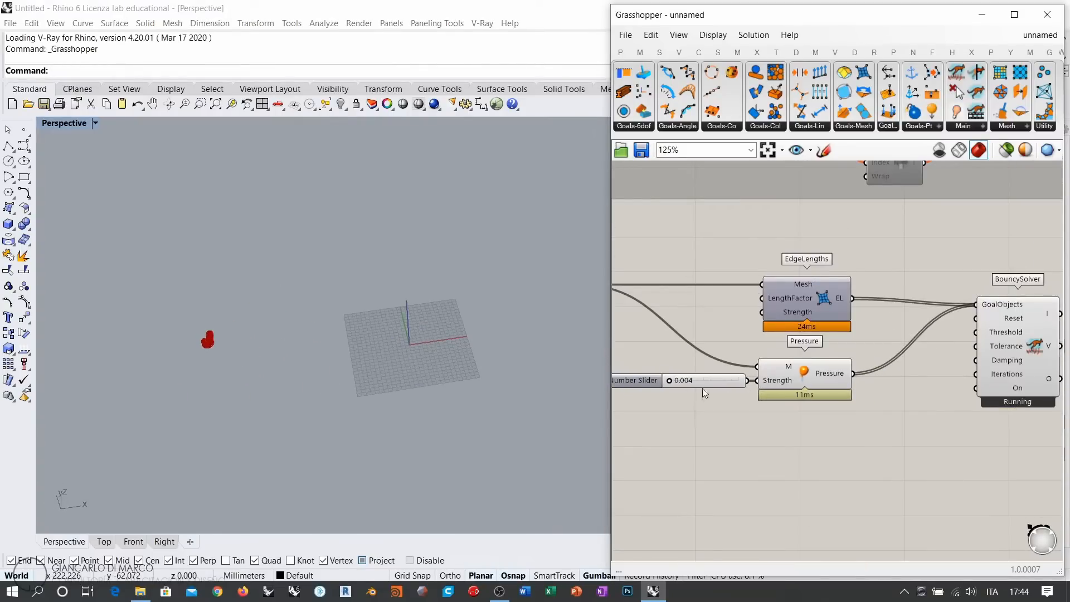
# Add a Boolean Toggle below the BouncySolver, connect it to the On input and set it to True
pyautogui.moveTo(1034, 344); pyautogui.dragTo(1033, 338)
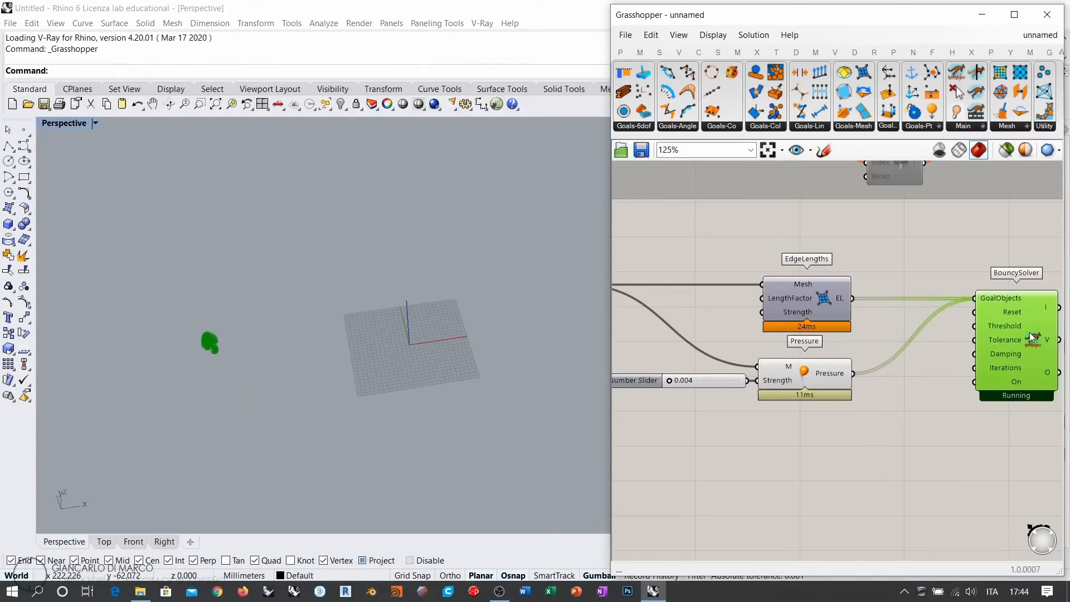
pyautogui.doubleClick(927, 409)
pyautogui.write('togg')
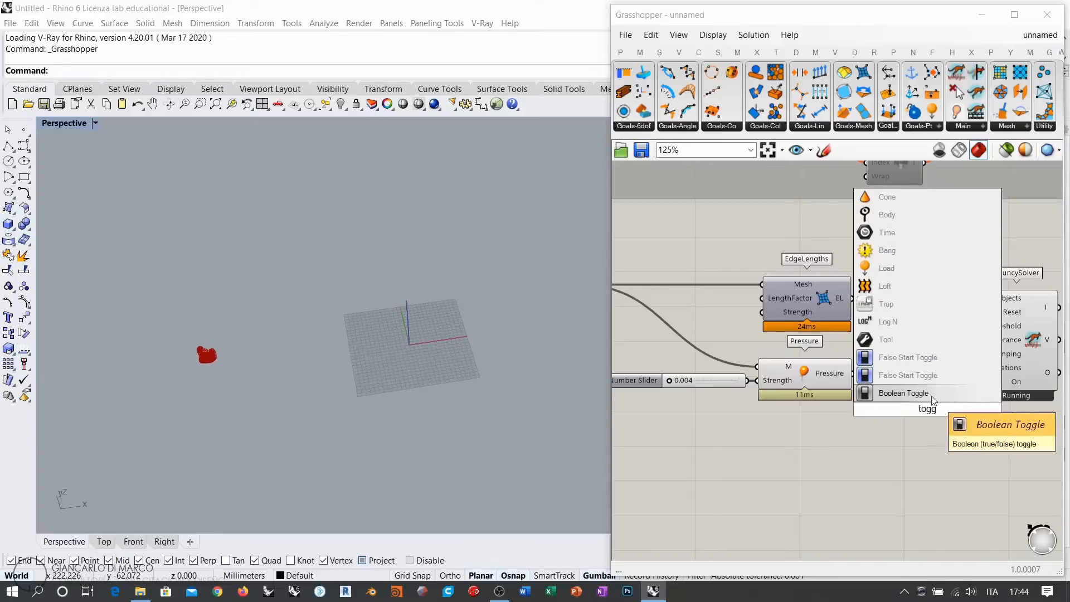
pyautogui.click(939, 394)
pyautogui.moveTo(980, 409); pyautogui.dragTo(974, 382)
pyautogui.doubleClick(955, 411)
# Add a Button component just above the Boolean Toggle
pyautogui.doubleClick(929, 381)
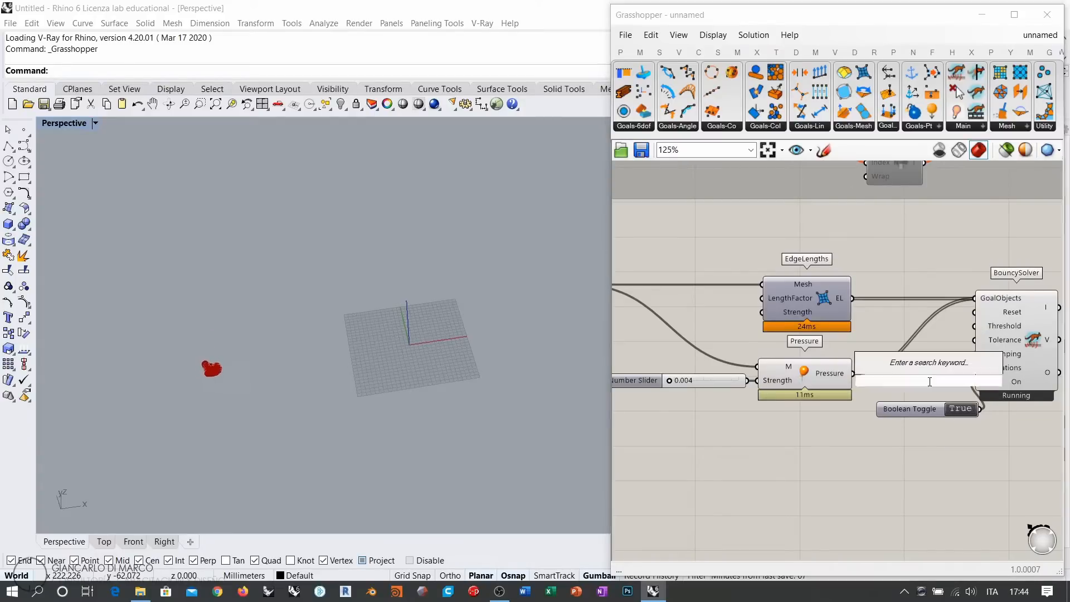
pyautogui.write('b')
pyautogui.write('on')
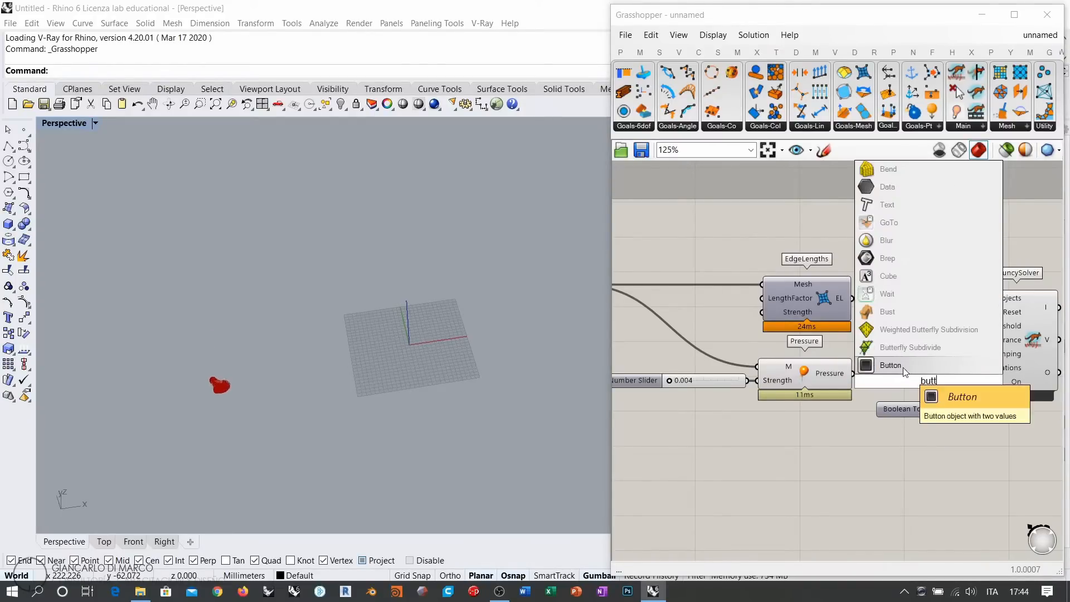
pyautogui.click(903, 366)
# Pause the solver with the toggle at False, and connect the Button to the Reset input to reset the simulation
pyautogui.click(962, 411)
pyautogui.moveTo(918, 411); pyautogui.dragTo(897, 421)
pyautogui.moveTo(919, 384); pyautogui.dragTo(969, 313)
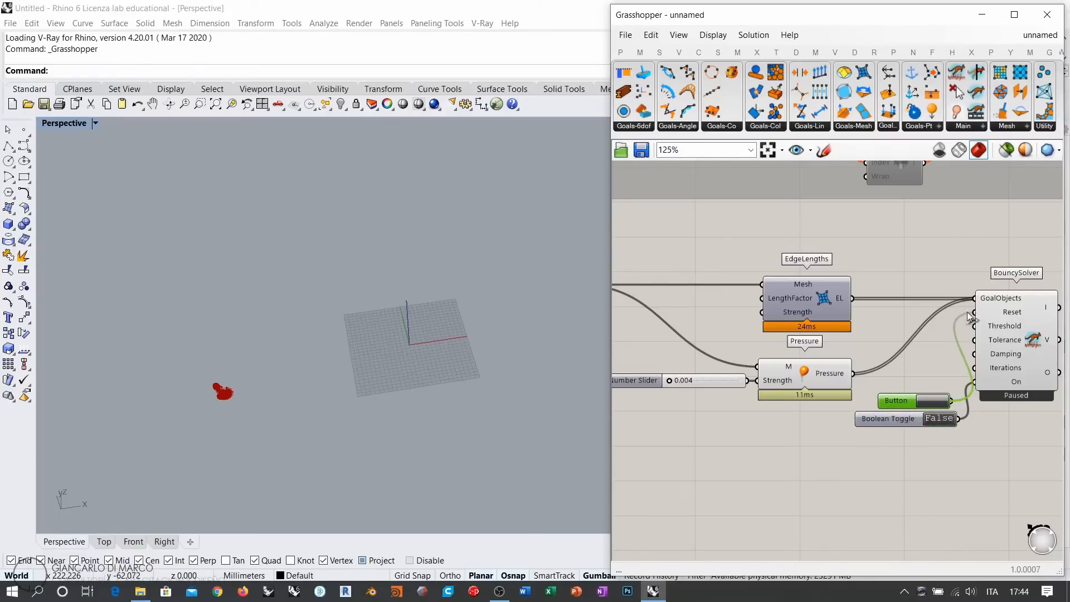
pyautogui.click(944, 349)
pyautogui.click(946, 405)
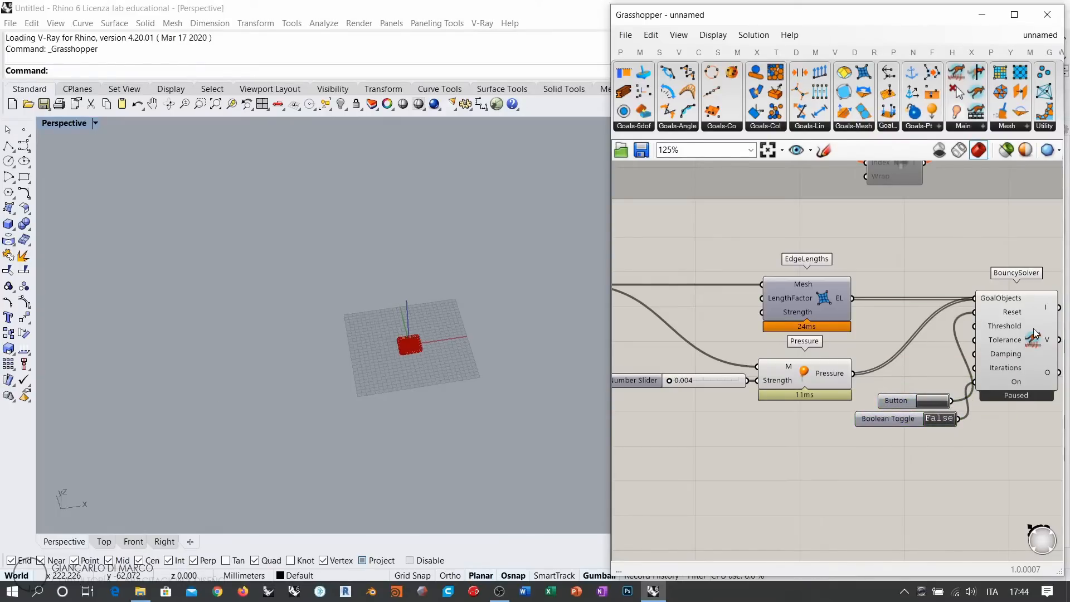
# Zoom the Rhino viewport to the BouncySolver's geometry and bring the whole flat mesh into view
pyautogui.middleClick(1034, 341)
pyautogui.rightClick(908, 444)
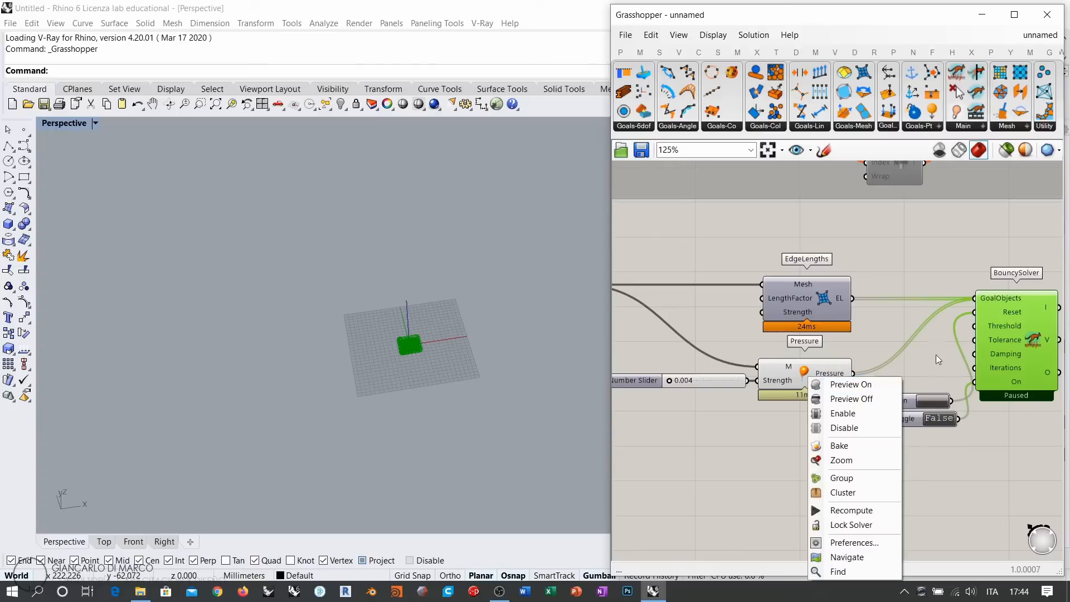
pyautogui.moveTo(993, 326); pyautogui.dragTo(825, 312, button='right')
pyautogui.middleClick(867, 325)
pyautogui.click(916, 364)
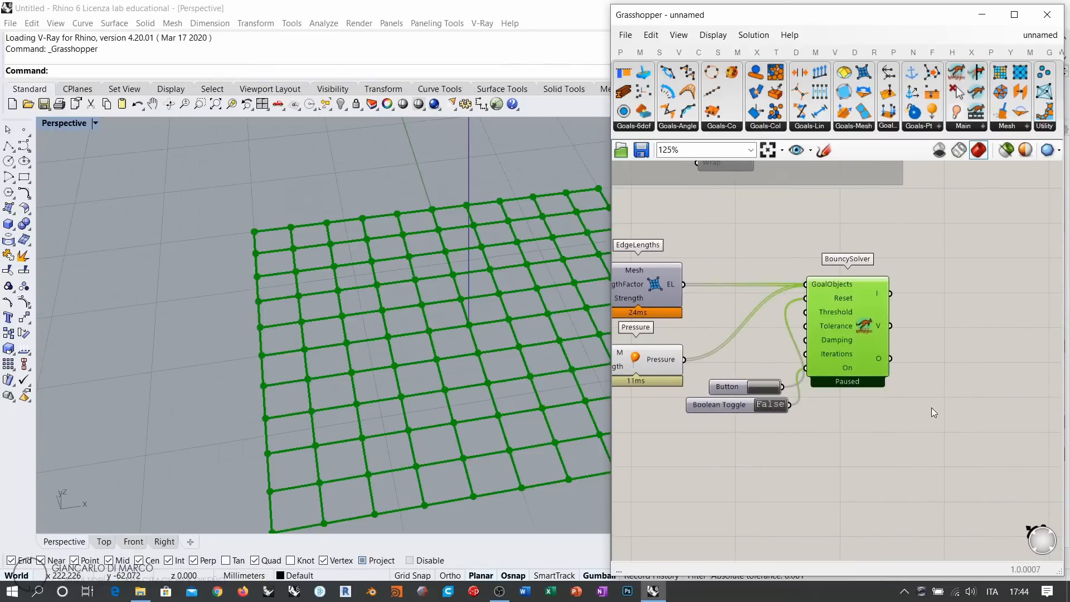
pyautogui.click(932, 408)
pyautogui.keyDown('shift'); pyautogui.moveTo(468, 361); pyautogui.dragTo(310, 350, button='right'); pyautogui.keyUp('shift')
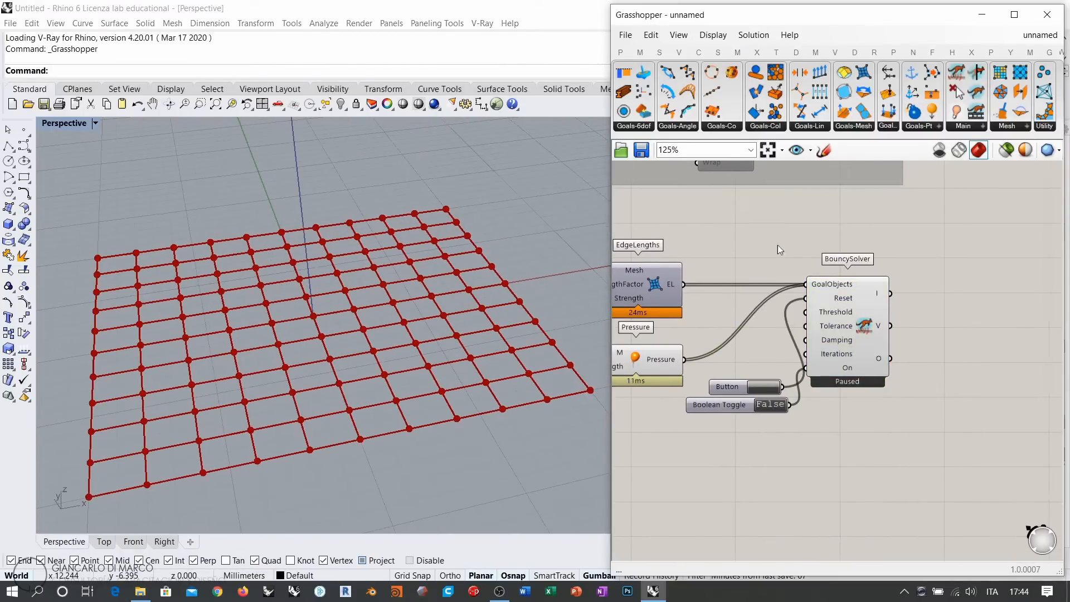
# Rearrange the Button and Boolean Toggle below the Pressure goal, with the Button above the toggle
pyautogui.moveTo(731, 323); pyautogui.dragTo(863, 310, button='right')
pyautogui.moveTo(878, 413); pyautogui.dragTo(857, 373)
pyautogui.moveTo(859, 378); pyautogui.dragTo(847, 413)
pyautogui.click(871, 345)
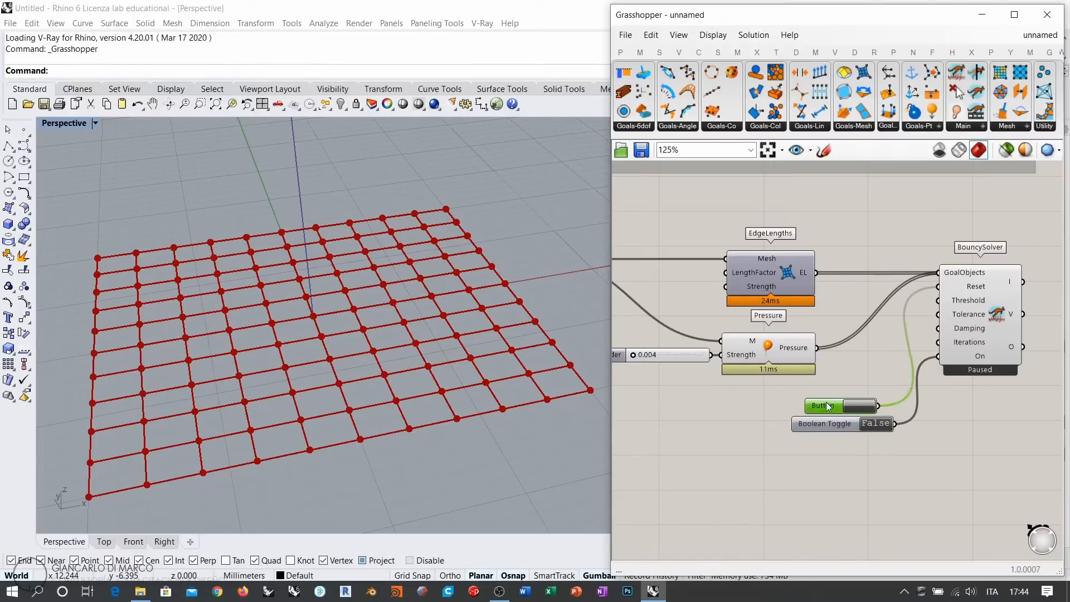
pyautogui.click(855, 361)
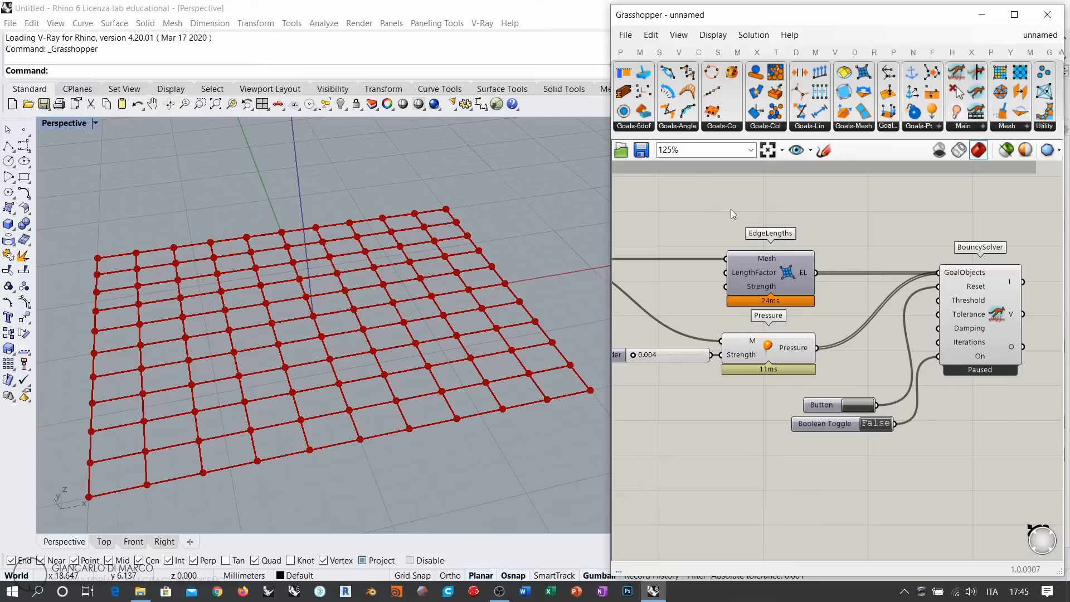
# Bake the Mesh Plane into Rhino and turn off all Grasshopper preview geometry
pyautogui.scroll(3, 725, 346)
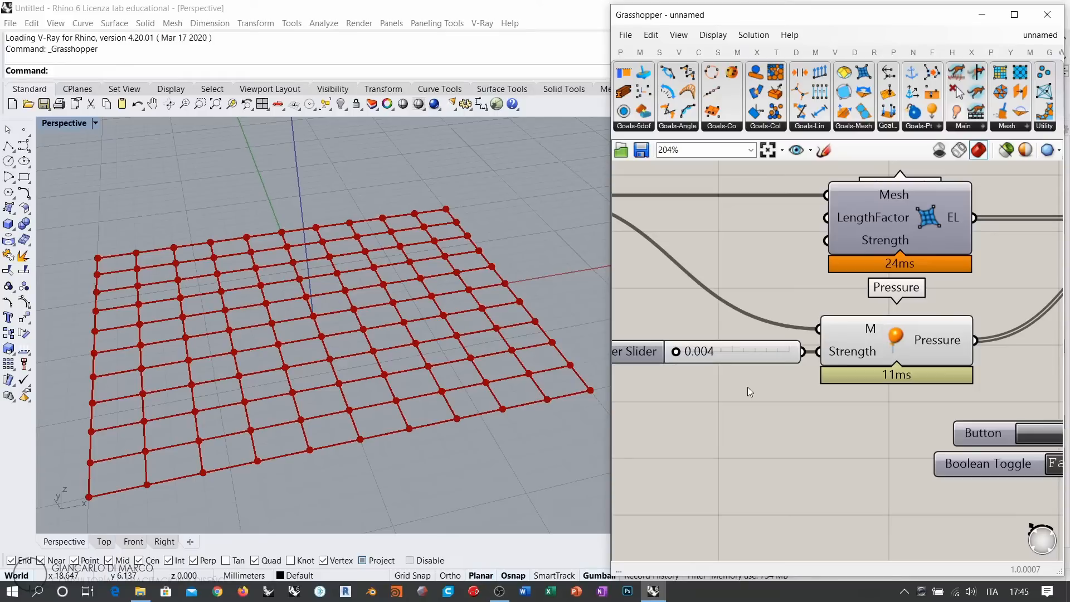
pyautogui.scroll(-3, 747, 387)
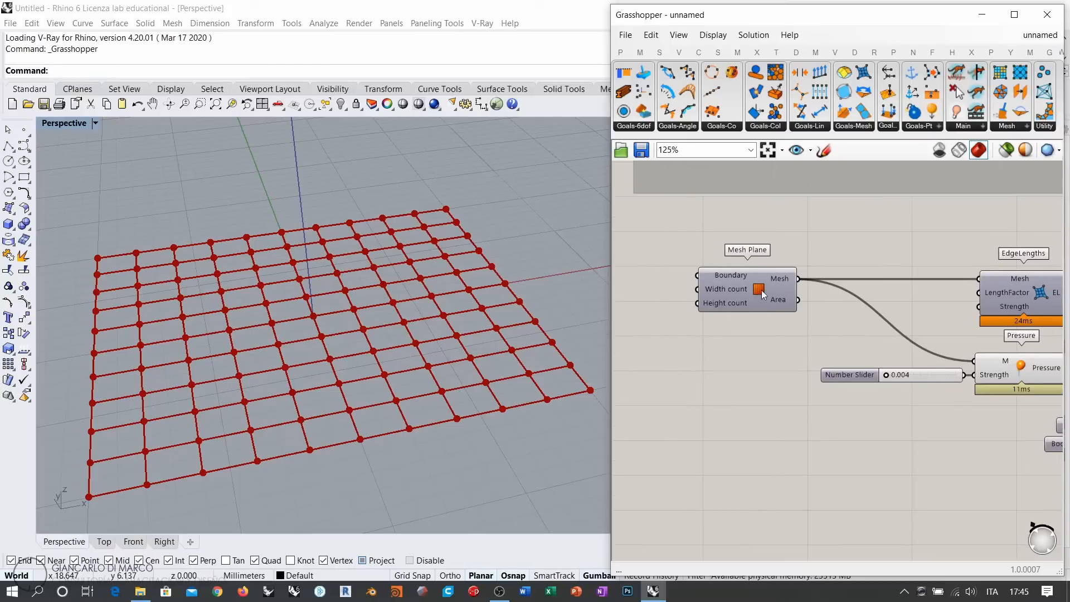
pyautogui.click(762, 294)
pyautogui.rightClick(763, 294)
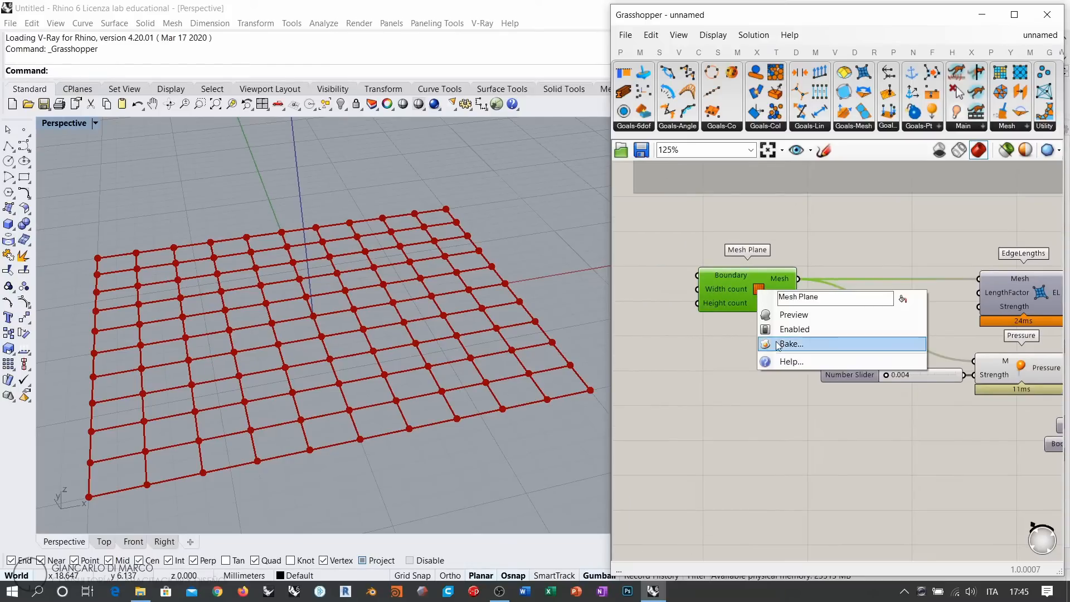
pyautogui.click(744, 345)
pyautogui.click(791, 472)
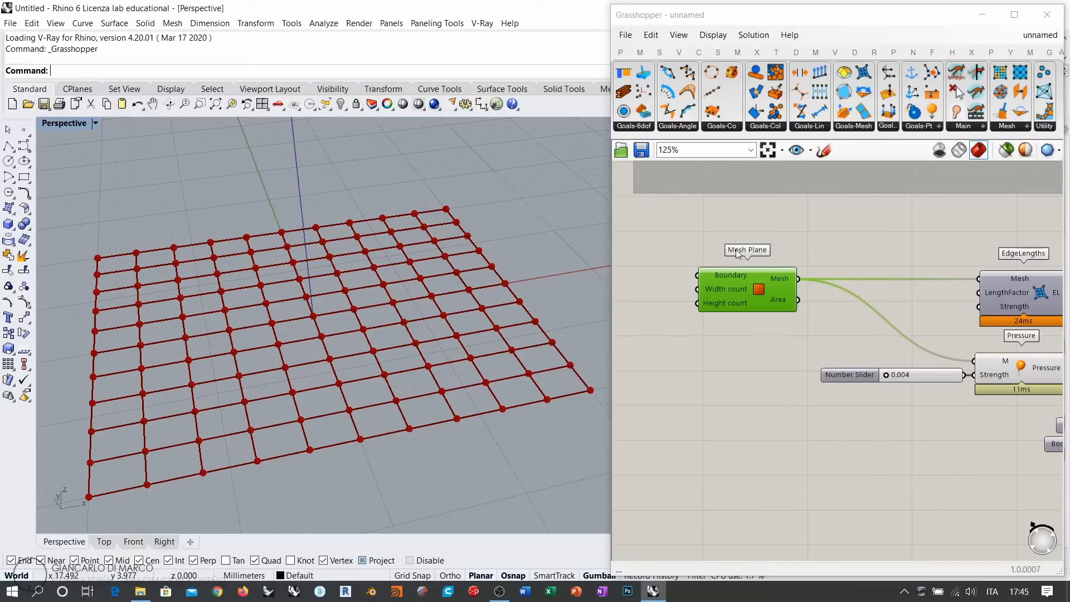
pyautogui.click(939, 151)
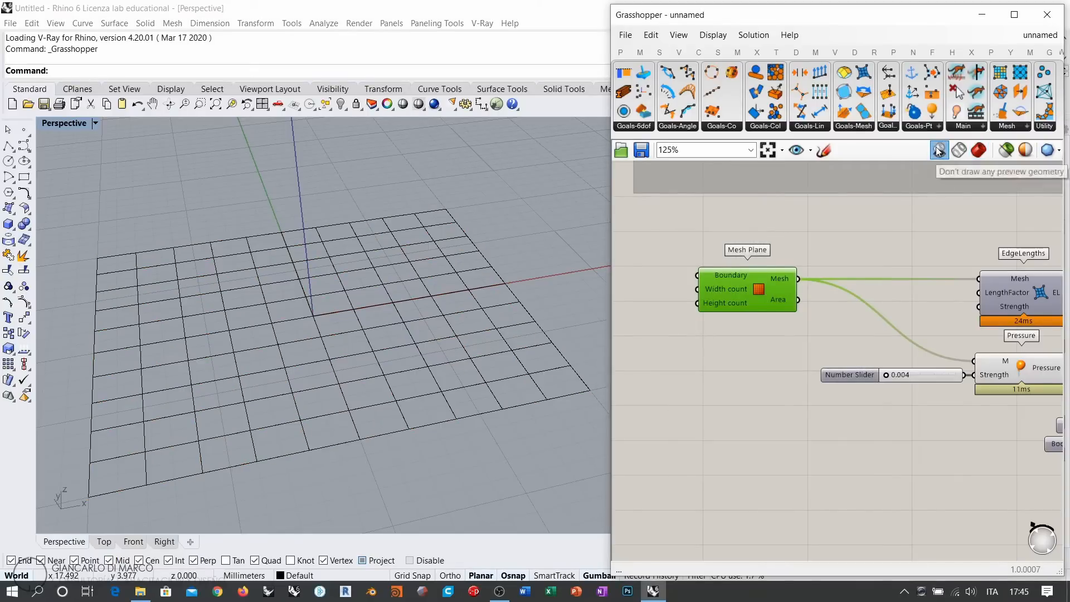
# Minimise Grasshopper, set the Rhino Perspective viewport to Shaded display, and examine the baked mesh from above and from underneath
pyautogui.click(982, 15)
pyautogui.moveTo(547, 324)
pyautogui.mouseDown(button='right')
pyautogui.moveTo(433, 336)
pyautogui.moveTo(475, 328)
pyautogui.mouseUp(button='right')
pyautogui.scroll(-2, 433, 336)
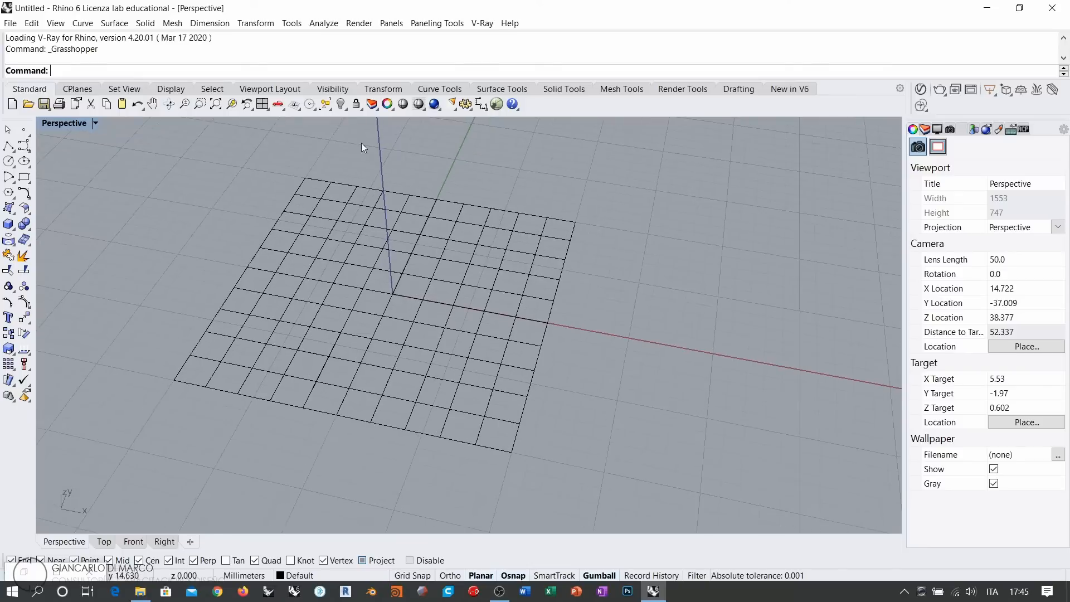
pyautogui.click(419, 106)
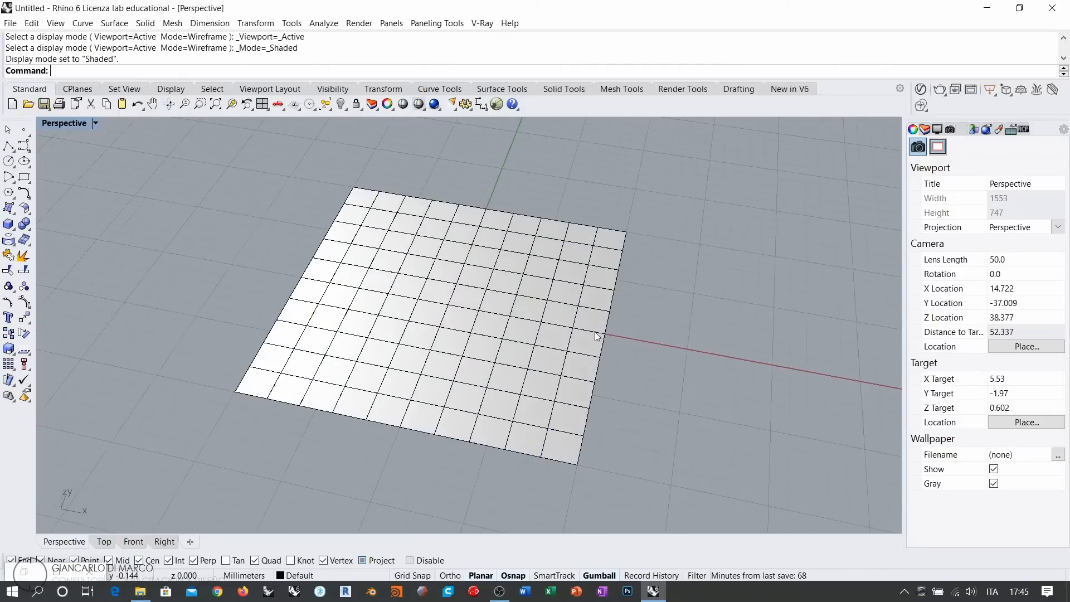
pyautogui.moveTo(417, 309)
pyautogui.mouseDown(button='right')
pyautogui.moveTo(534, 267)
pyautogui.moveTo(474, 284)
pyautogui.moveTo(502, 262)
pyautogui.moveTo(547, 277)
pyautogui.moveTo(540, 241)
pyautogui.mouseUp(button='right')
pyautogui.moveTo(529, 457); pyautogui.dragTo(516, 274, button='right')
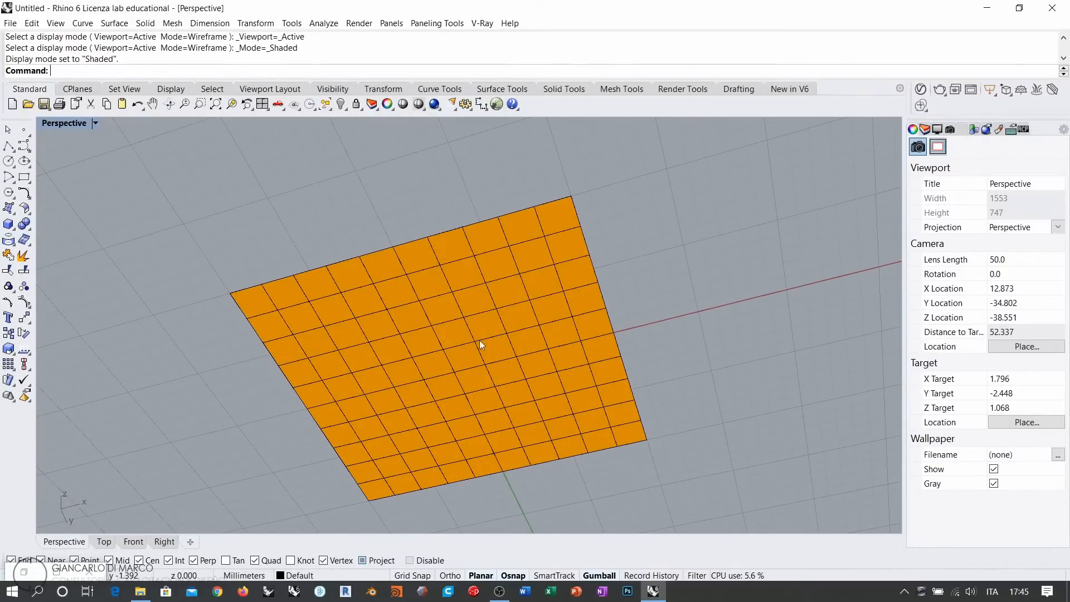
pyautogui.moveTo(480, 341); pyautogui.dragTo(476, 234, button='right')
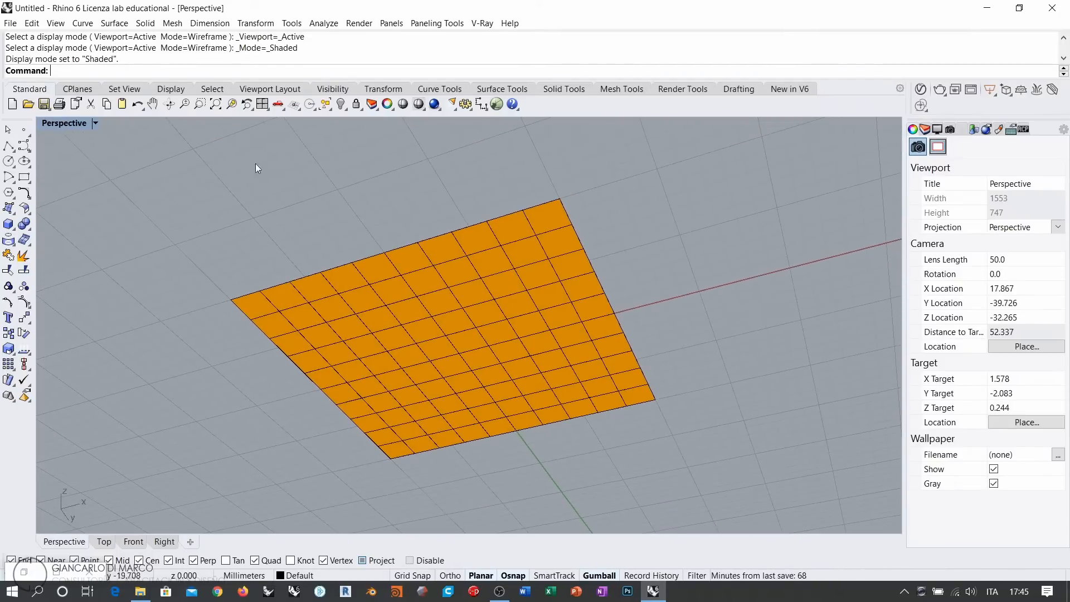
# Check the backface settings and single backface color of the Shaded mode in the viewport's display options
pyautogui.click(418, 105)
pyautogui.click(58, 125)
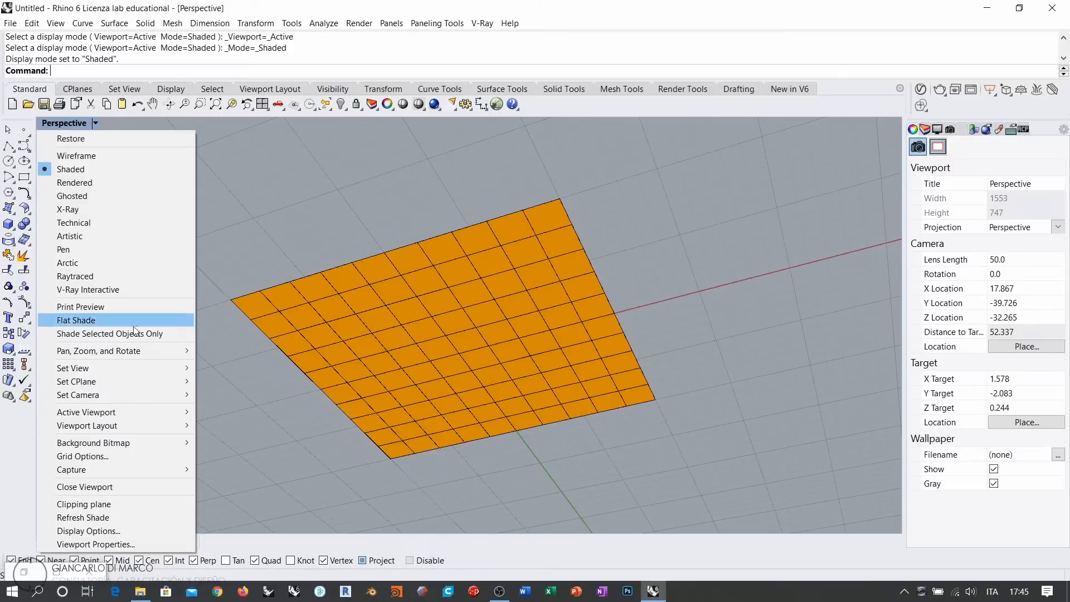
pyautogui.click(119, 531)
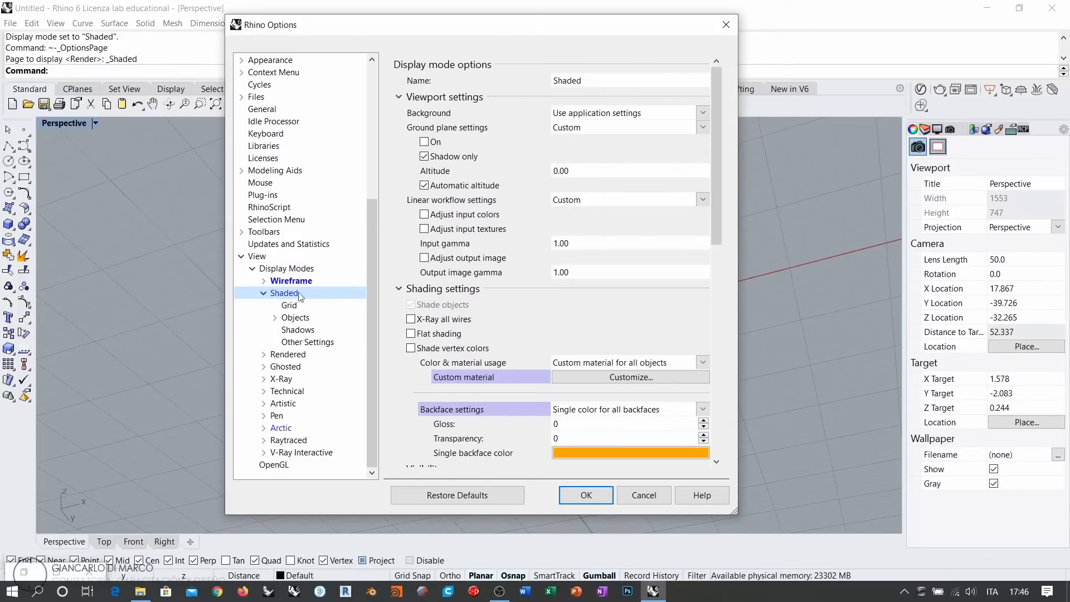
pyautogui.scroll(-3, 500, 419)
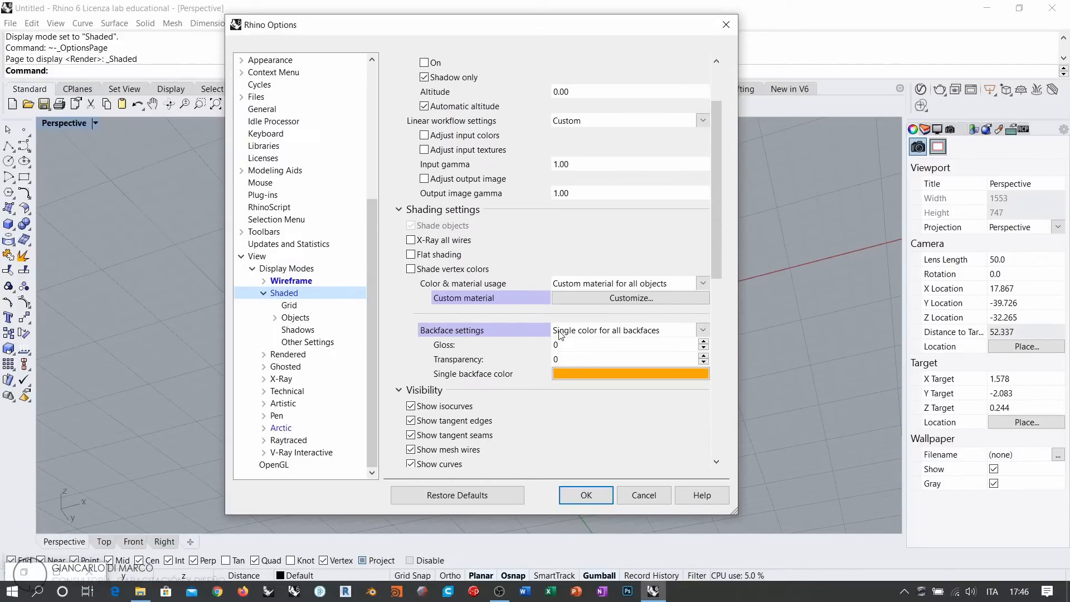
pyautogui.click(656, 331)
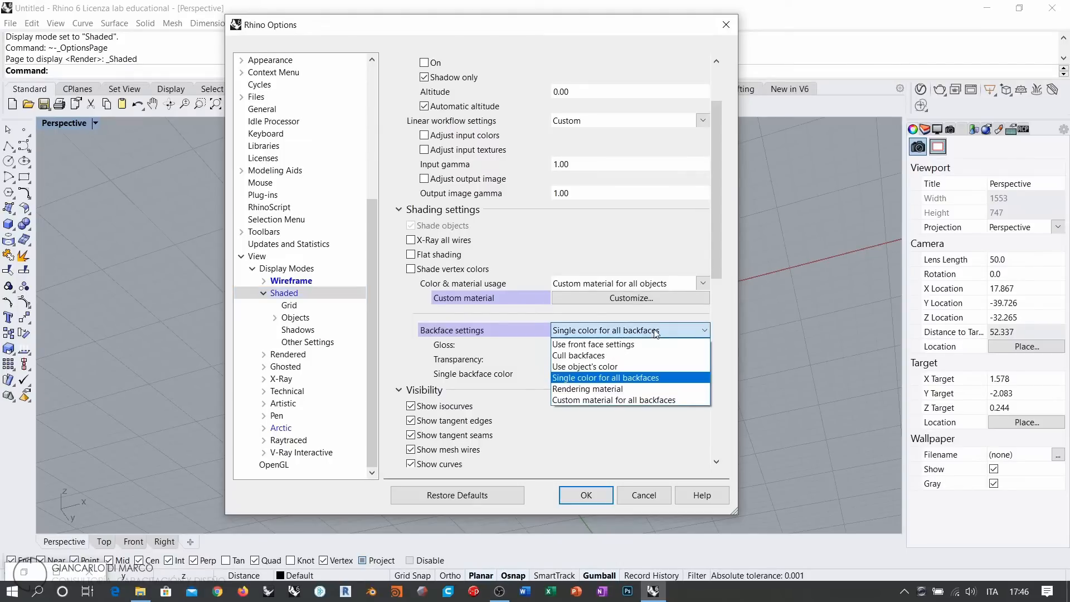
pyautogui.click(615, 332)
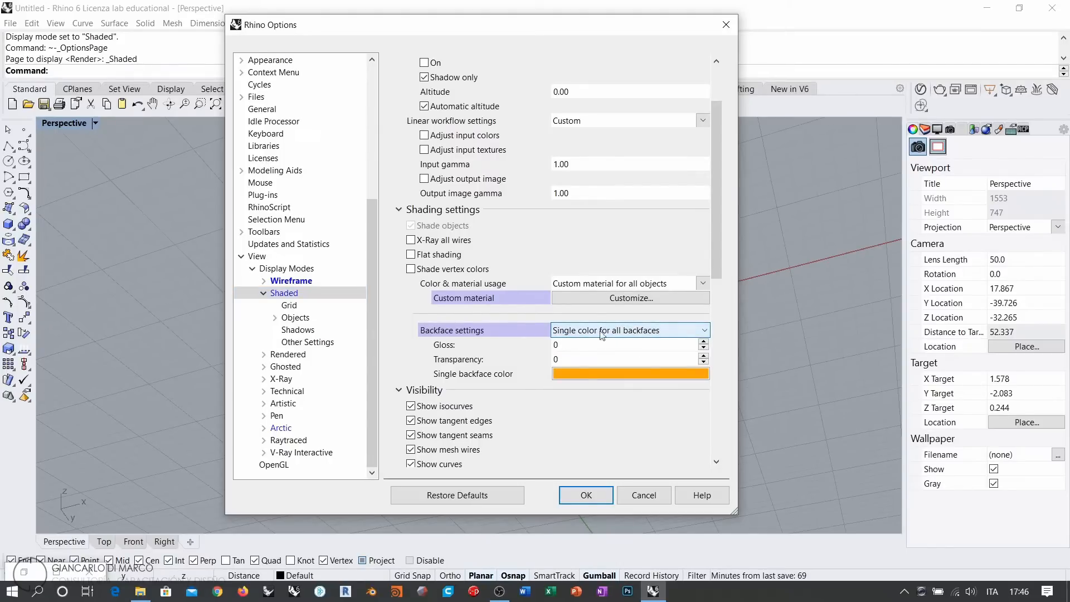
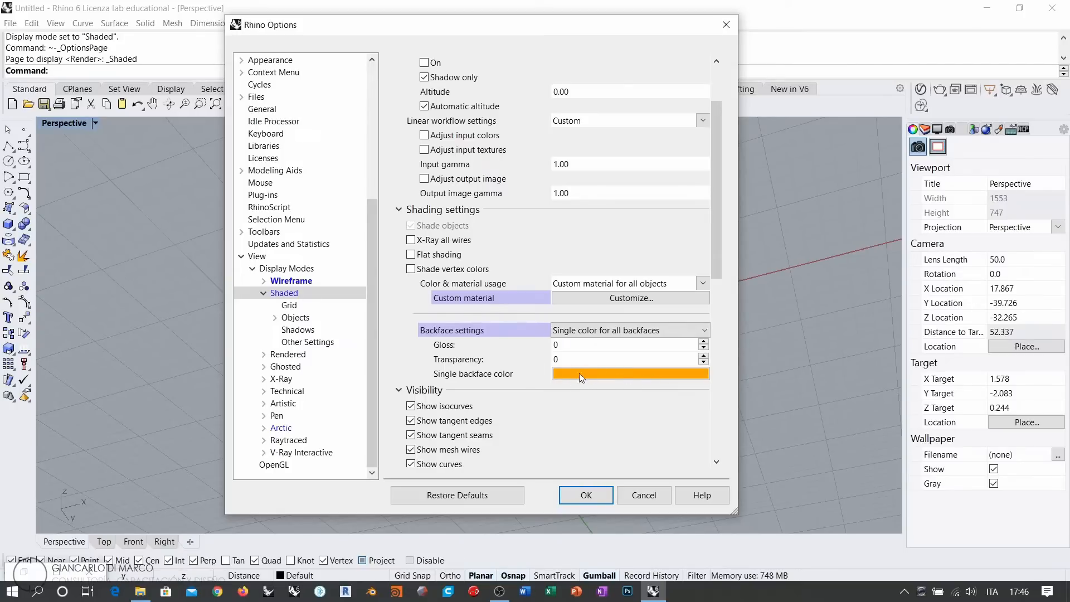
pyautogui.click(580, 493)
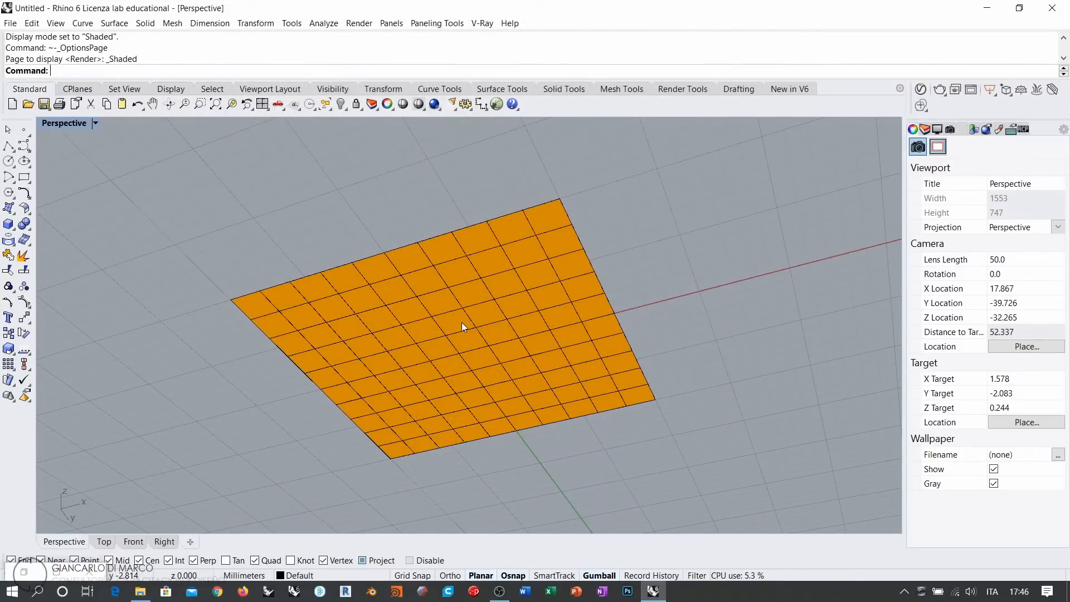
# Delete the baked mesh from the Rhino model
pyautogui.moveTo(462, 322); pyautogui.dragTo(407, 290, button='right')
pyautogui.click(407, 289)
pyautogui.press('Delete')
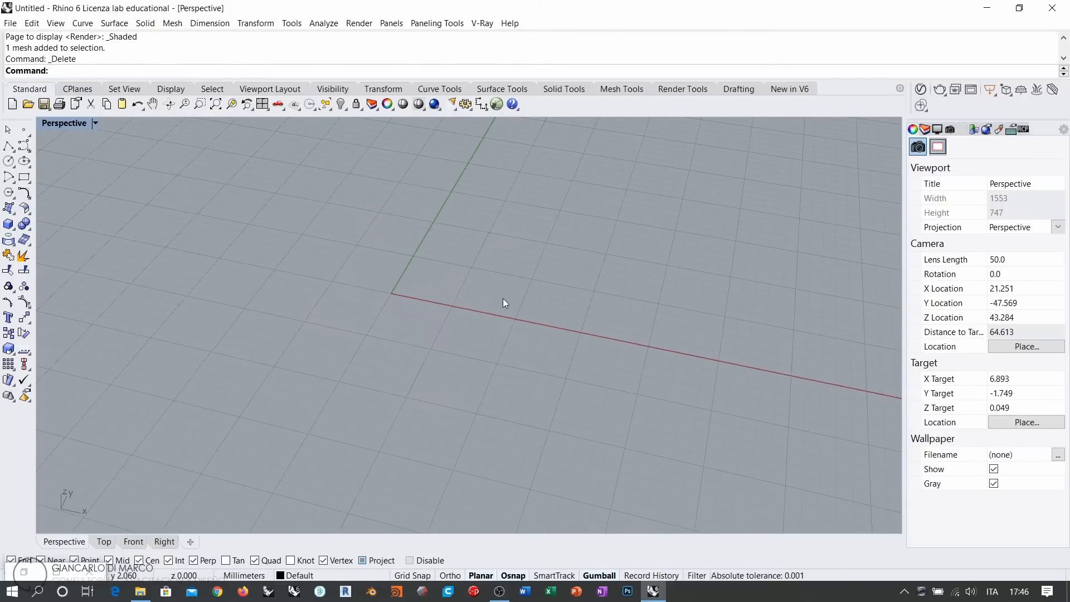
pyautogui.moveTo(503, 299); pyautogui.dragTo(550, 206, button='right')
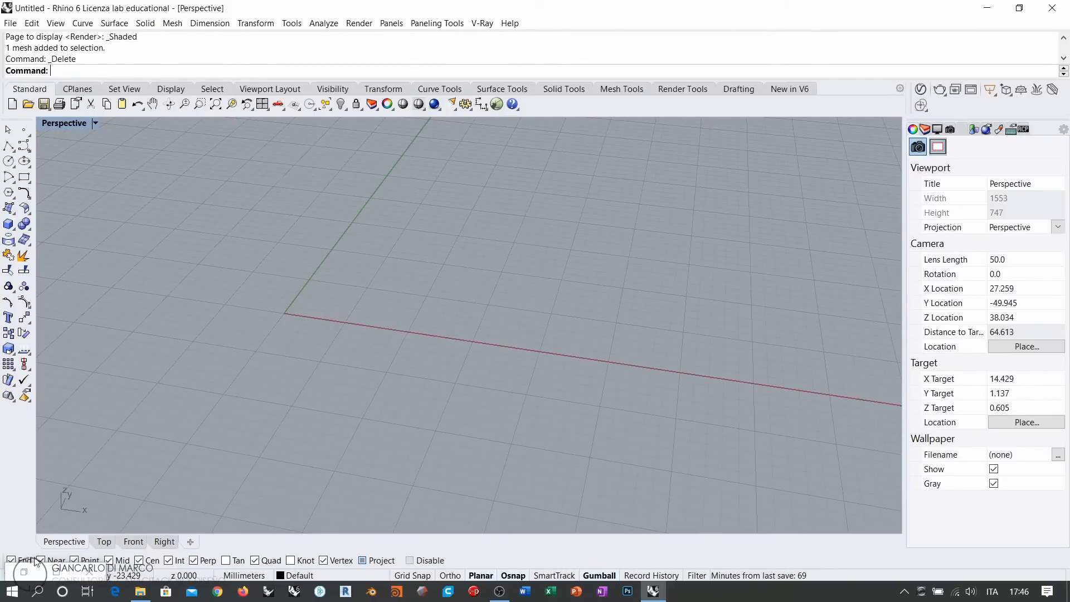
# Restore the Grasshopper window and turn its shaded preview geometry back on
pyautogui.click(24, 572)
pyautogui.click(728, 230)
pyautogui.click(978, 150)
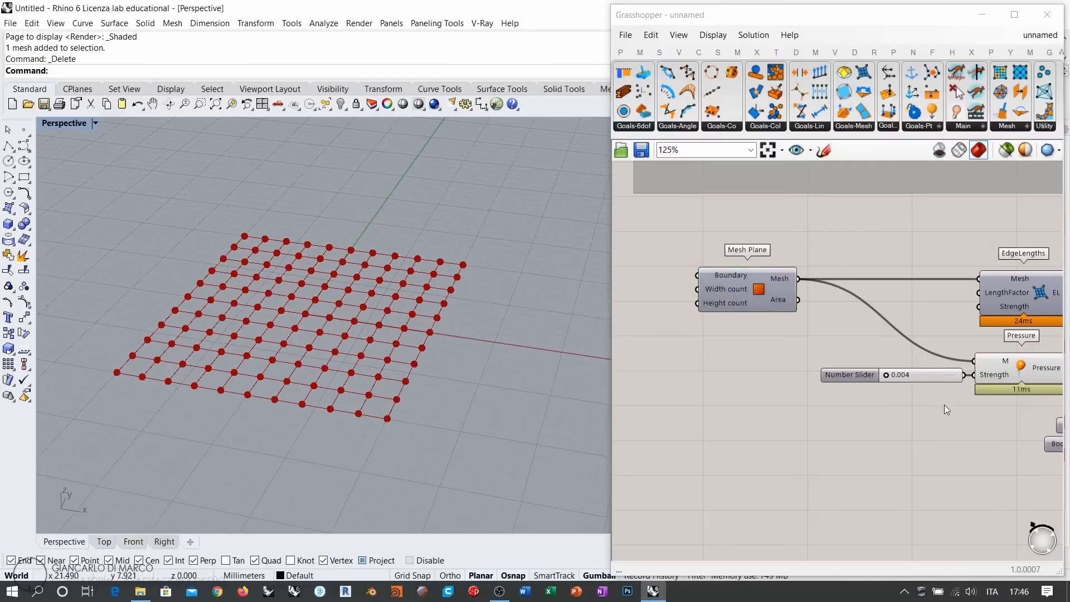
# Reset the simulation, run the solver with the Boolean Toggle at True to watch the mesh move, and pause and reset it again
pyautogui.moveTo(944, 404); pyautogui.dragTo(792, 368, button='right')
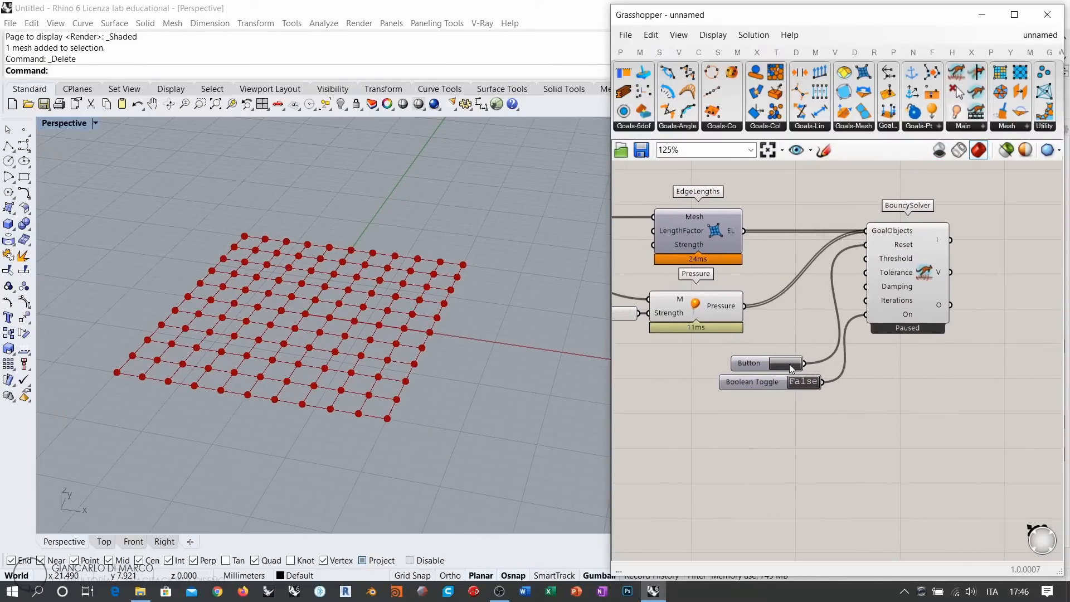
pyautogui.click(790, 365)
pyautogui.doubleClick(801, 384)
pyautogui.click(537, 370)
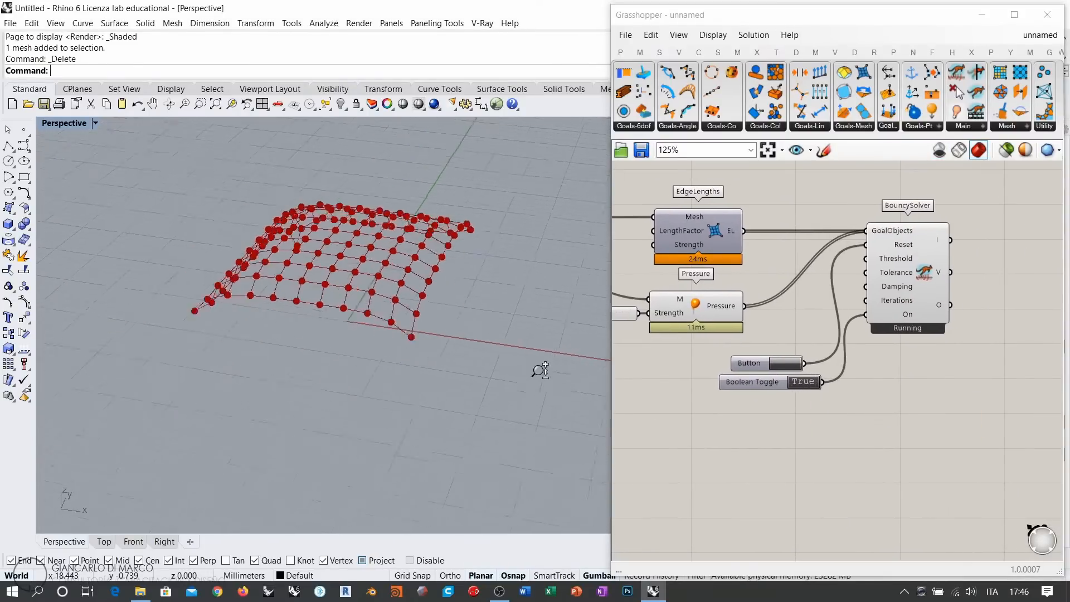
pyautogui.scroll(-5, 538, 374)
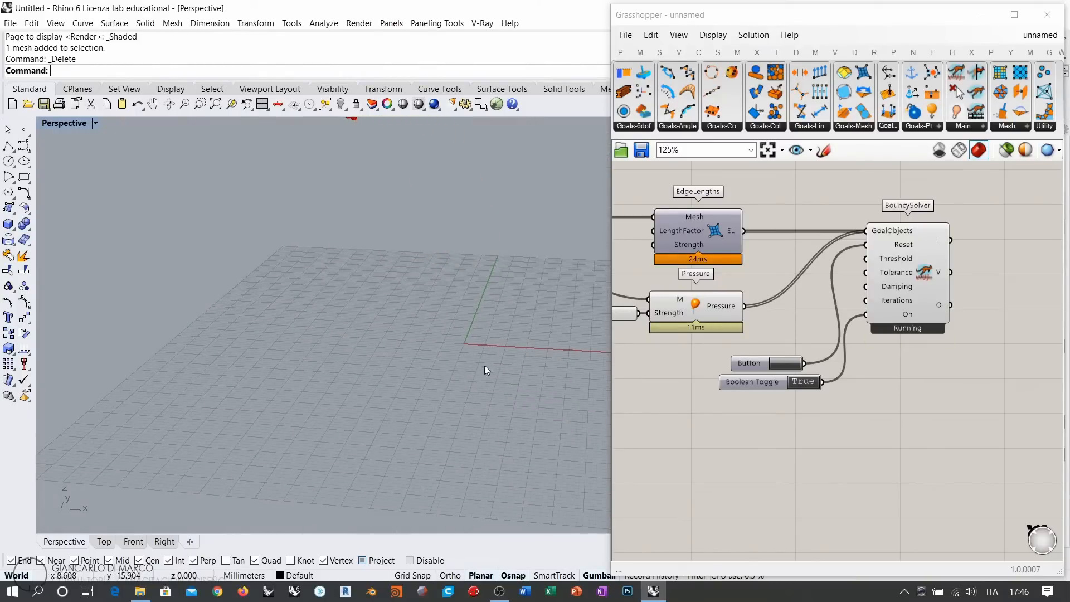
pyautogui.scroll(-4, 484, 371)
pyautogui.moveTo(381, 304); pyautogui.dragTo(385, 289, button='right')
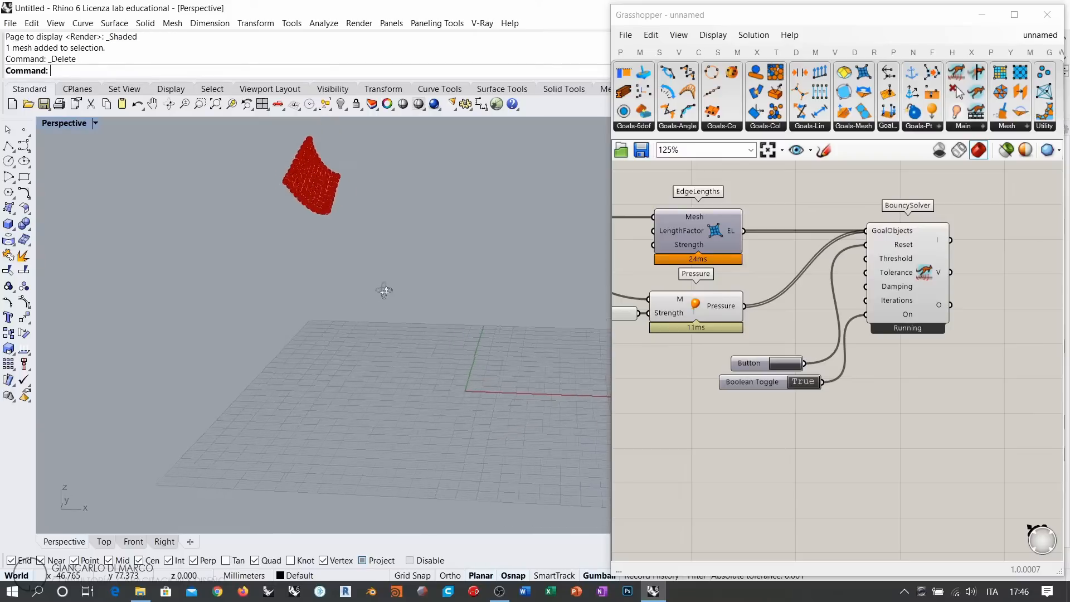
pyautogui.click(798, 382)
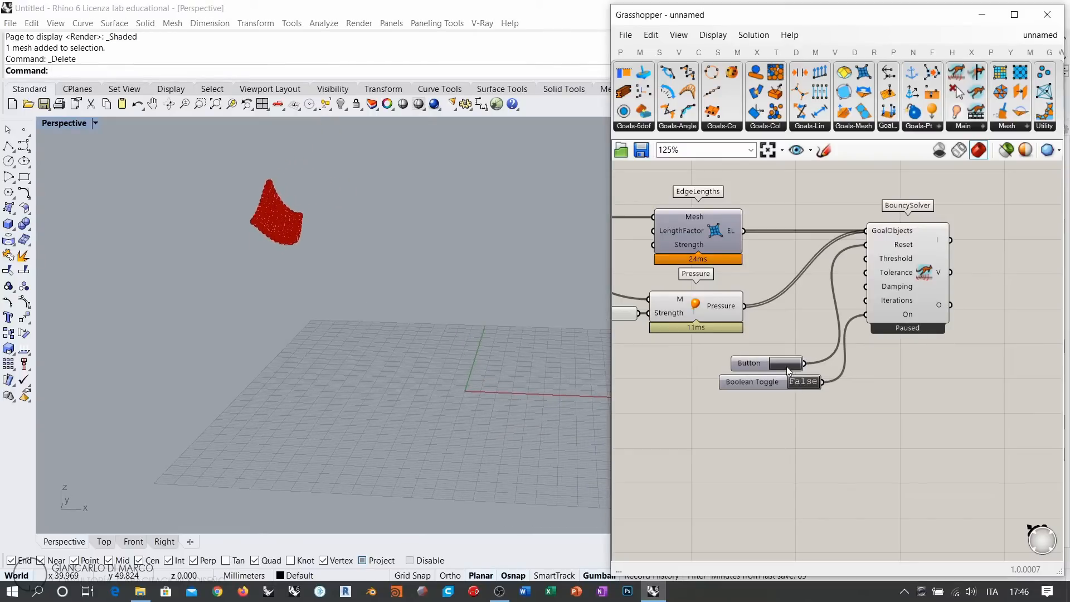
pyautogui.click(787, 366)
# Open the settings of the Number Slider connected to the Pressure goal's Strength input
pyautogui.moveTo(662, 347); pyautogui.dragTo(776, 337, button='right')
pyautogui.scroll(2, 711, 312)
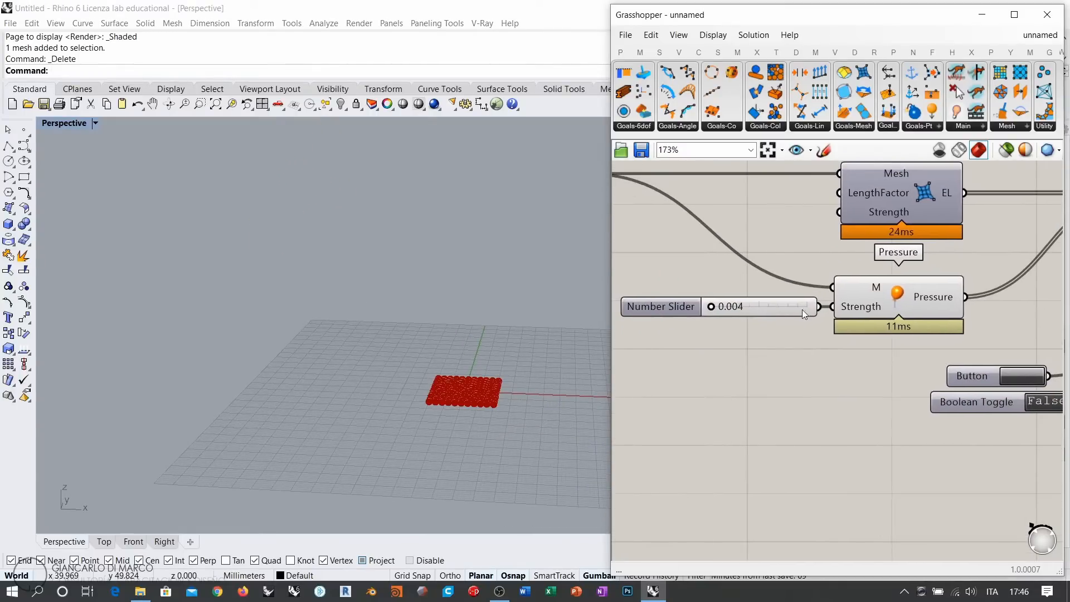
pyautogui.doubleClick(663, 312)
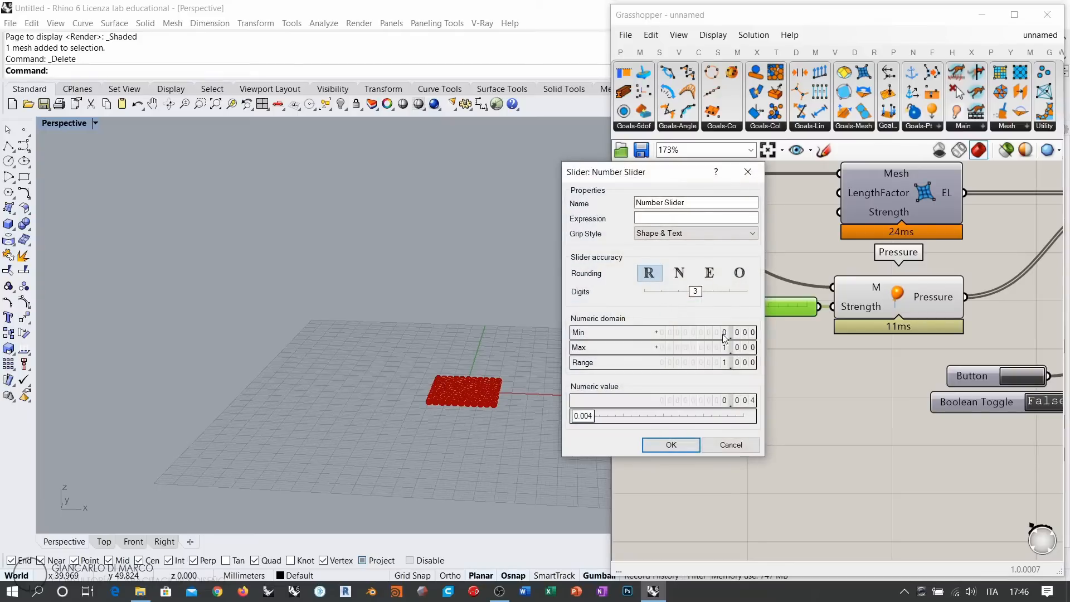
pyautogui.scroll(1, 726, 334)
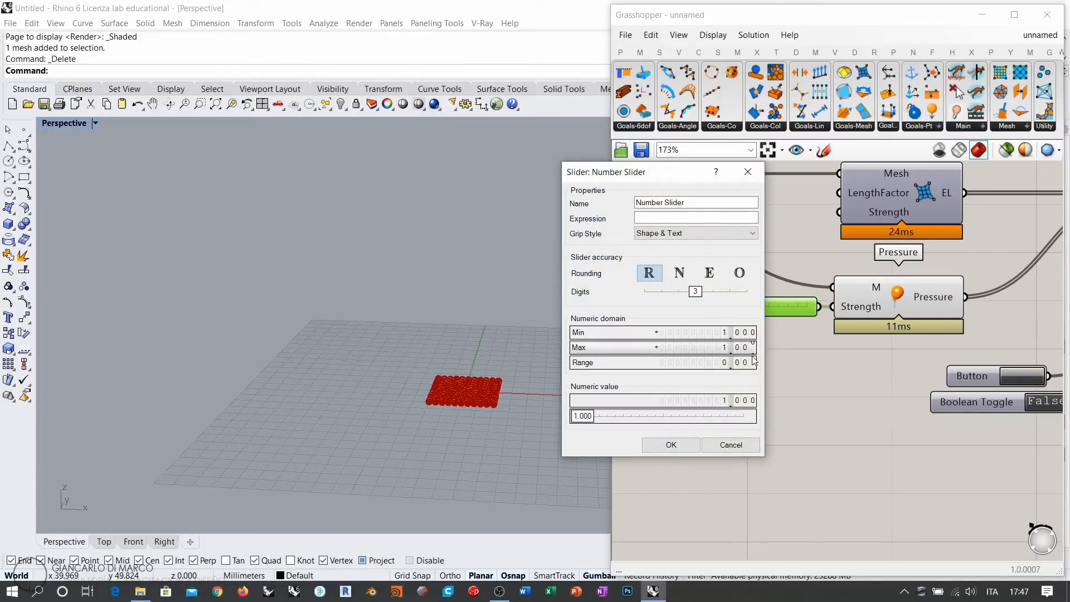
pyautogui.scroll(-1, 726, 335)
pyautogui.scroll(-1, 726, 335)
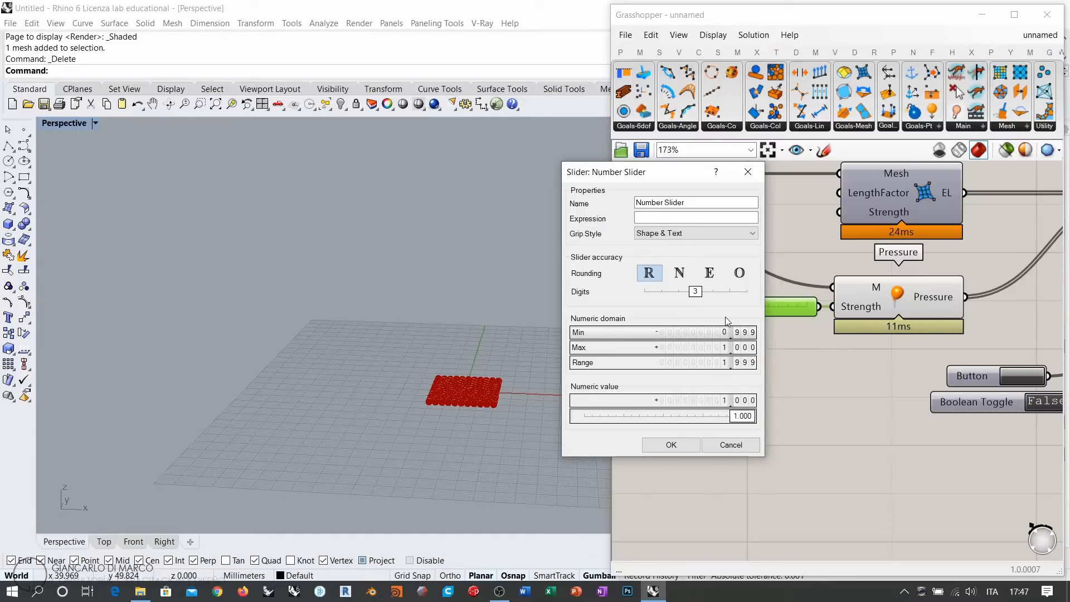
# Set the Number Slider's minimum to -0.1, its maximum to 0.1 and its value to 0
pyautogui.doubleClick(701, 334)
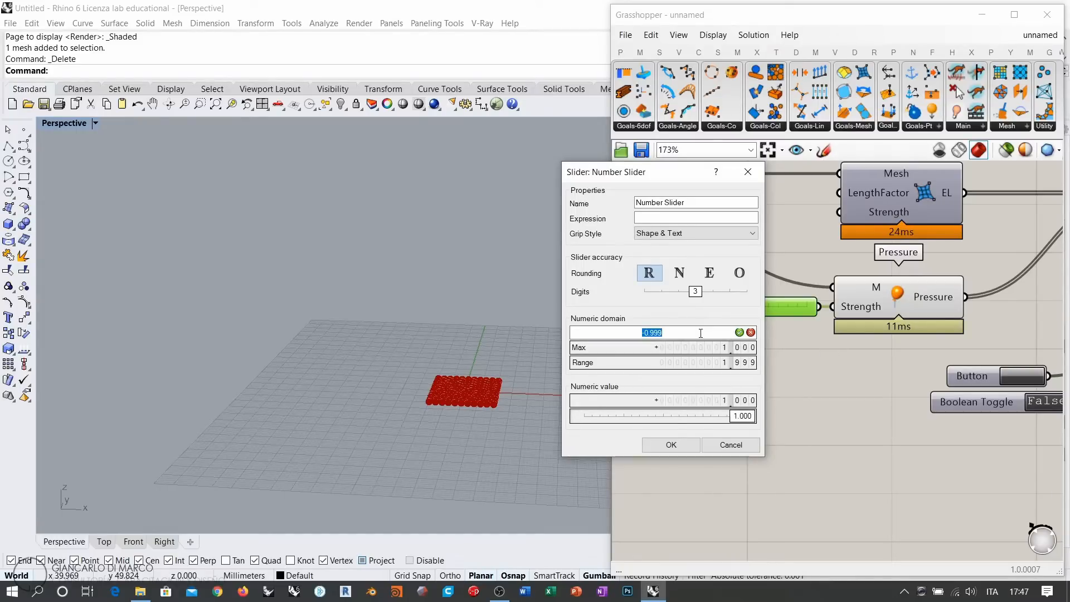
pyautogui.write('-0.1')
pyautogui.press('Return')
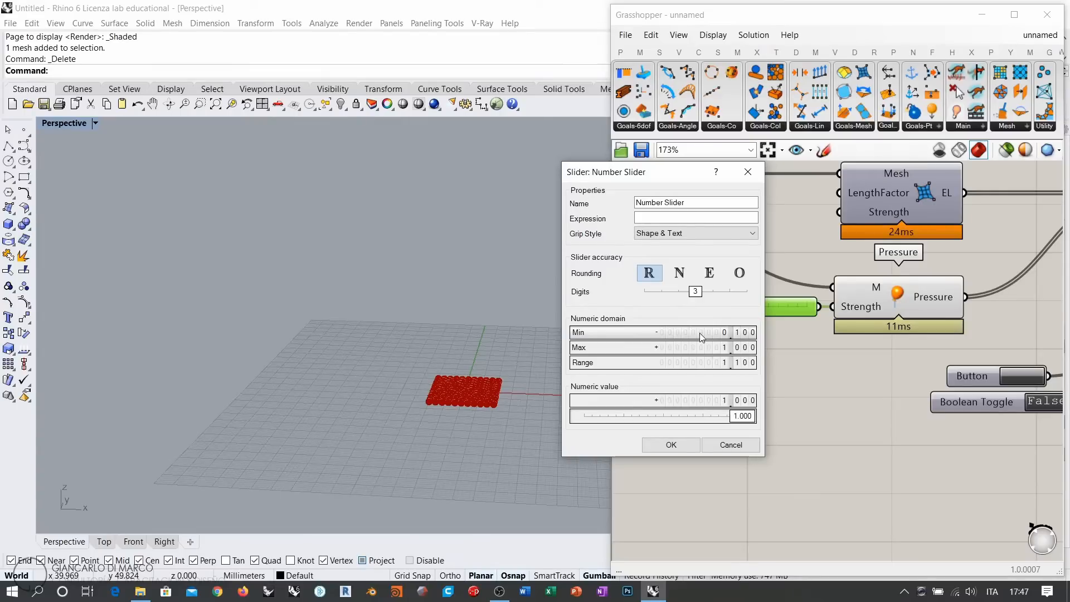
pyautogui.doubleClick(679, 348)
pyautogui.write('0.1')
pyautogui.press('Return')
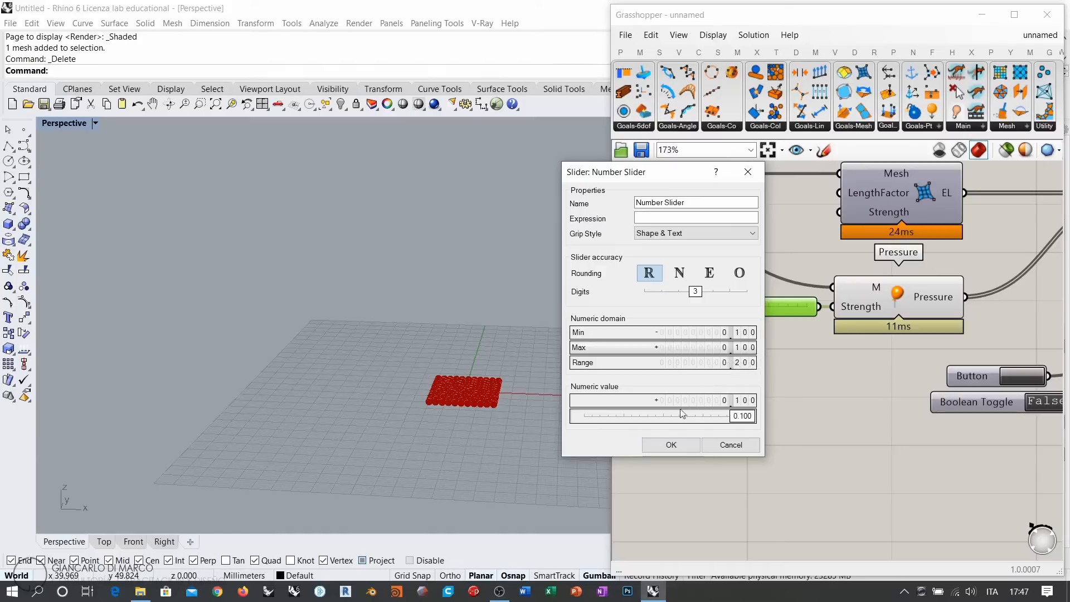
pyautogui.doubleClick(662, 416)
pyautogui.write('0')
pyautogui.press('Return')
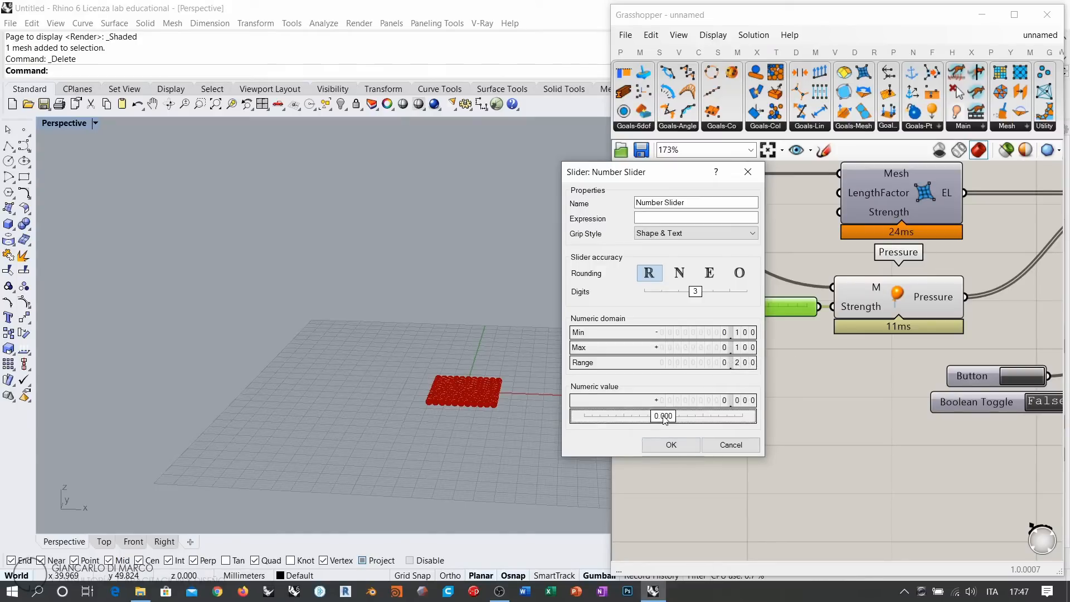
pyautogui.click(688, 447)
# Start the solver with the Boolean Toggle and bring both the flat mesh and the Pressure strength slider into close view
pyautogui.moveTo(920, 395); pyautogui.dragTo(678, 359, button='right')
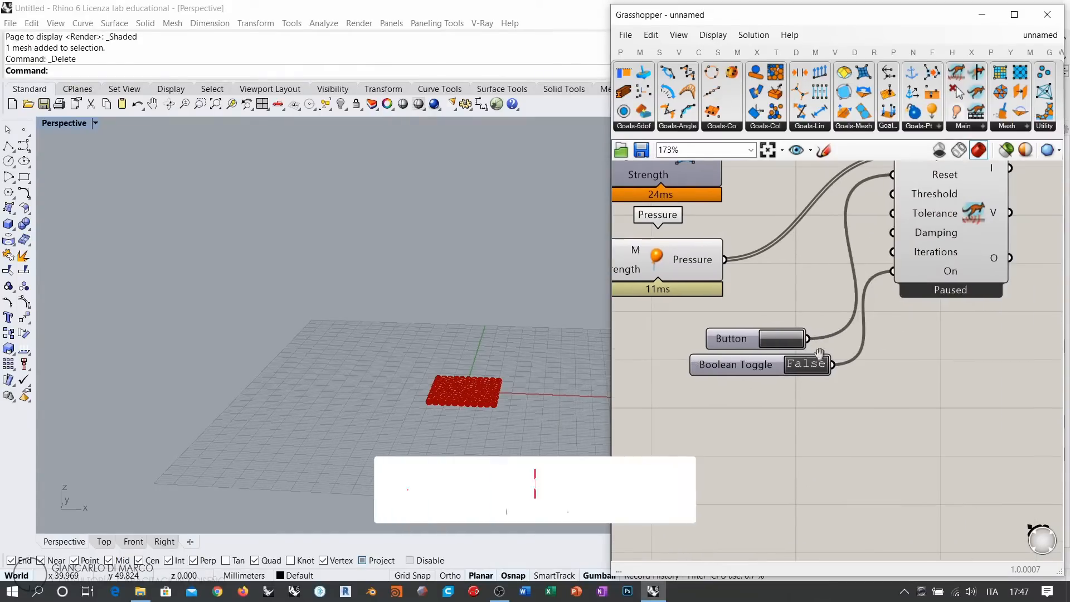
pyautogui.moveTo(811, 333); pyautogui.dragTo(951, 406, button='right')
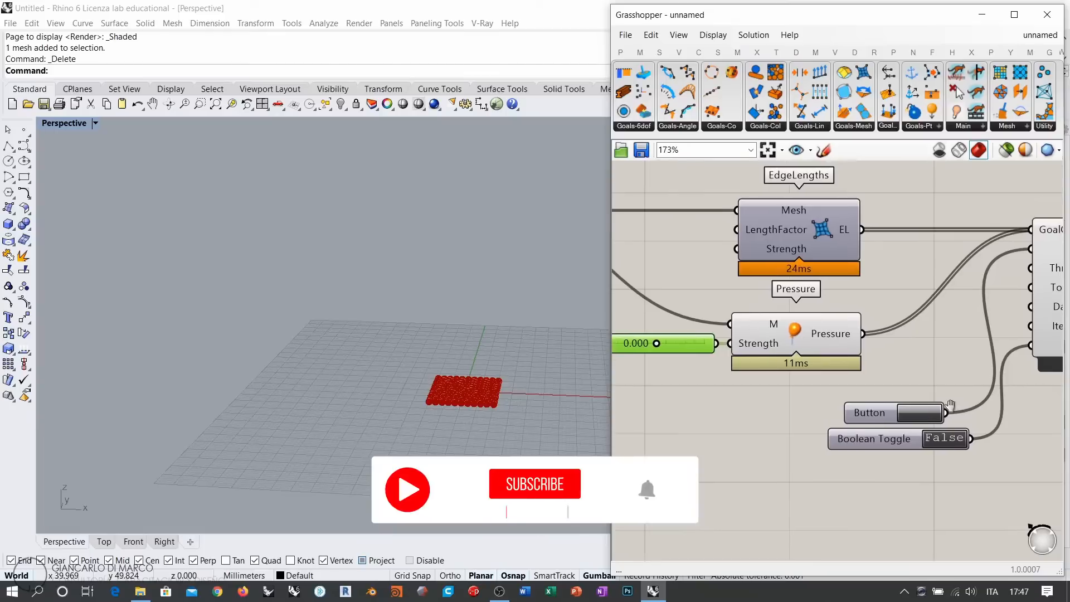
pyautogui.click(944, 438)
pyautogui.moveTo(658, 360); pyautogui.dragTo(696, 361, button='right')
pyautogui.moveTo(468, 371)
pyautogui.mouseDown(button='right')
pyautogui.moveTo(440, 386)
pyautogui.moveTo(467, 390)
pyautogui.mouseUp(button='right')
pyautogui.scroll(8, 491, 397)
pyautogui.scroll(3, 717, 367)
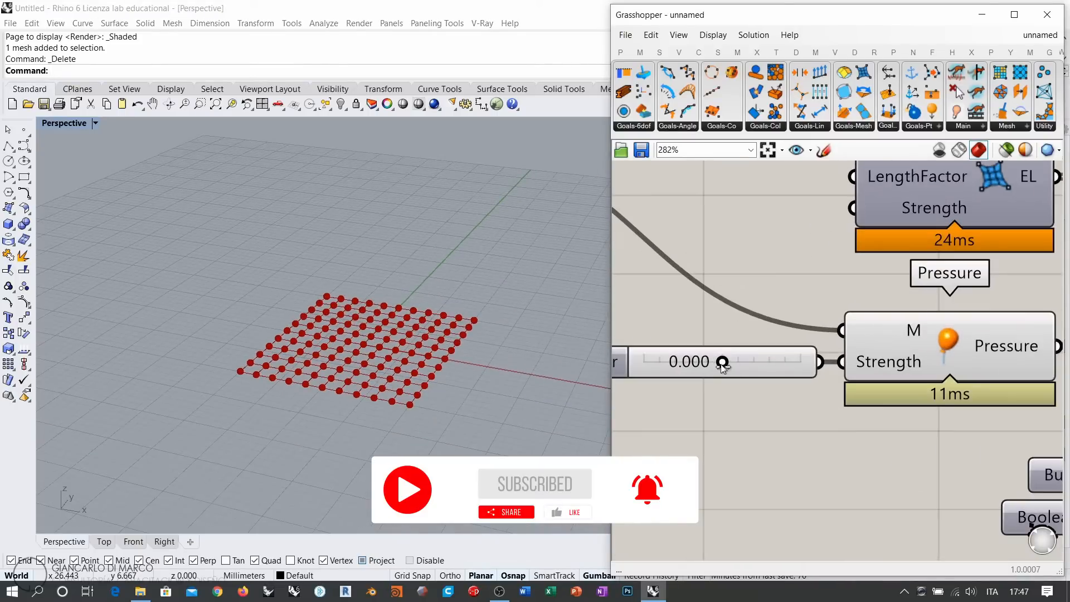
# Vary the Pressure strength through 0.005, 0.009, -0.009 and -0.019 while the solver runs to compare how the mesh reacts
pyautogui.moveTo(722, 362); pyautogui.dragTo(727, 362)
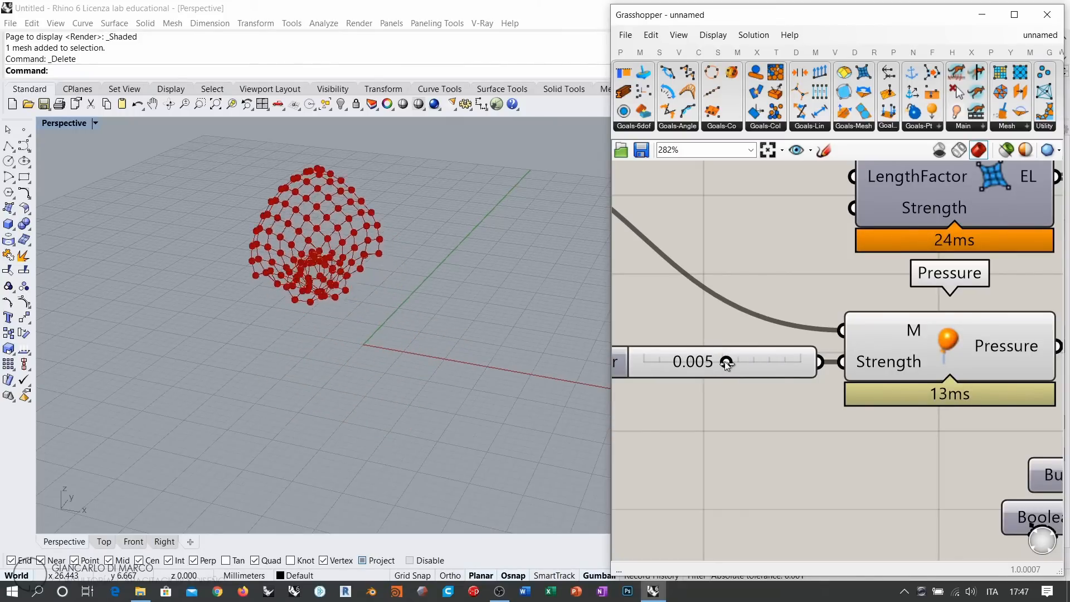
pyautogui.moveTo(727, 362)
pyautogui.mouseDown()
pyautogui.moveTo(716, 363)
pyautogui.moveTo(730, 363)
pyautogui.mouseUp()
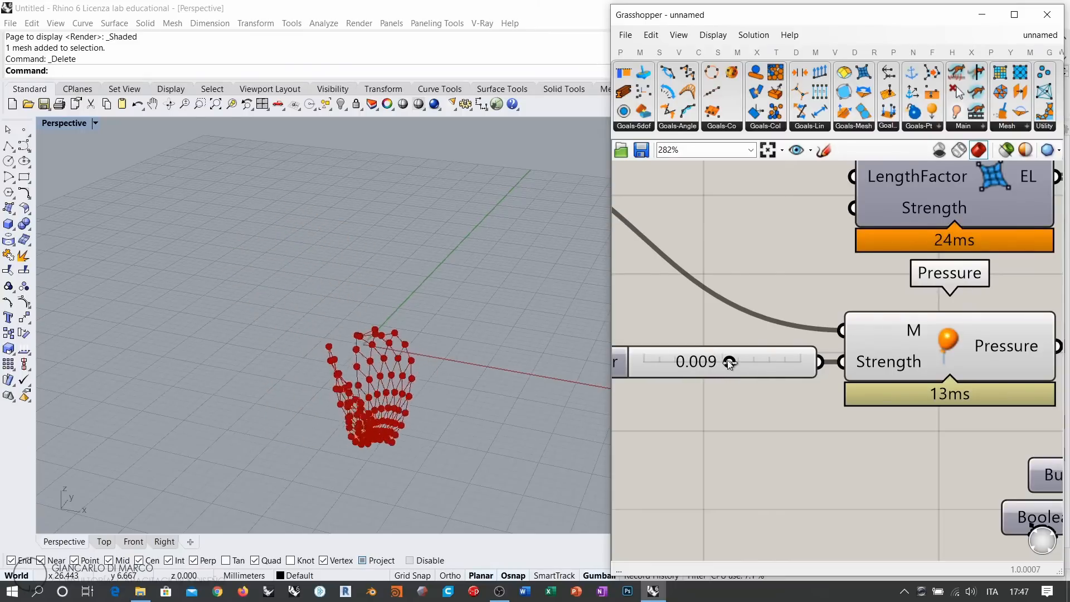
pyautogui.moveTo(729, 363); pyautogui.dragTo(716, 363)
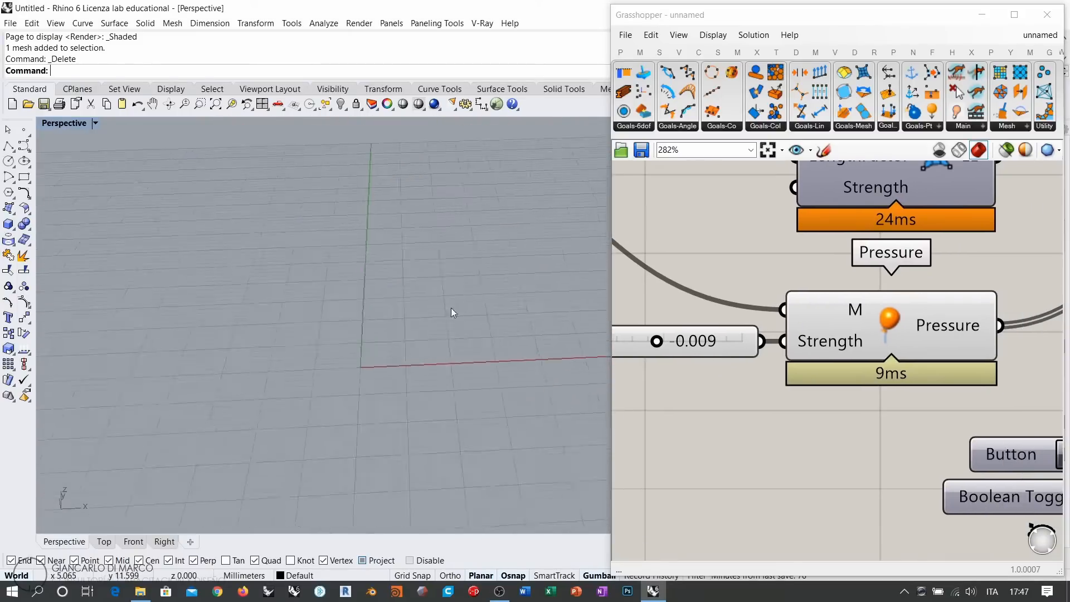
pyautogui.scroll(-5, 450, 308)
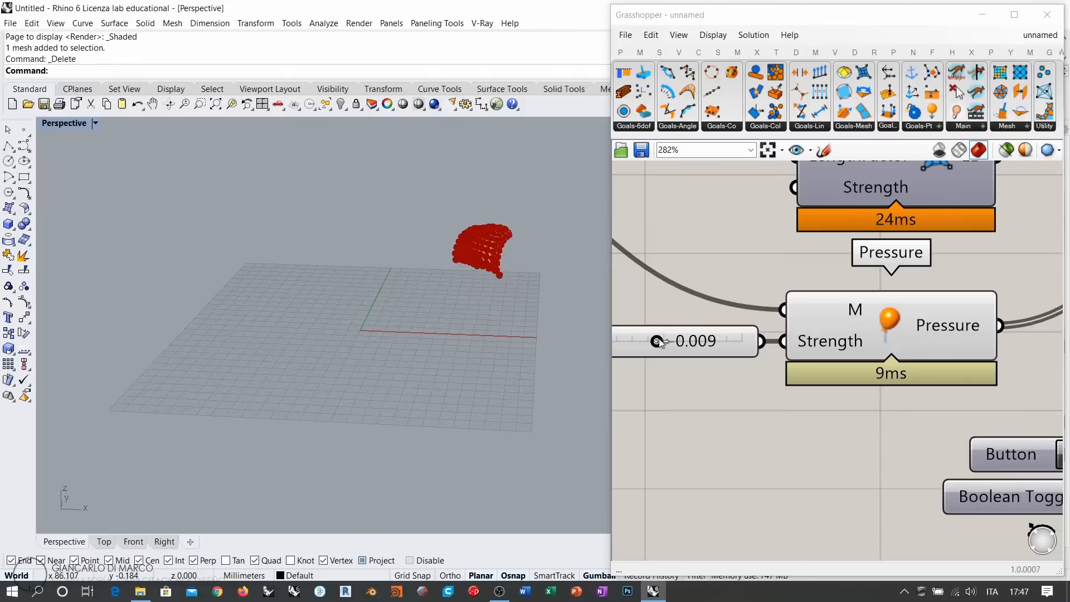
pyautogui.moveTo(656, 341)
pyautogui.mouseDown()
pyautogui.moveTo(686, 344)
pyautogui.moveTo(649, 349)
pyautogui.mouseUp()
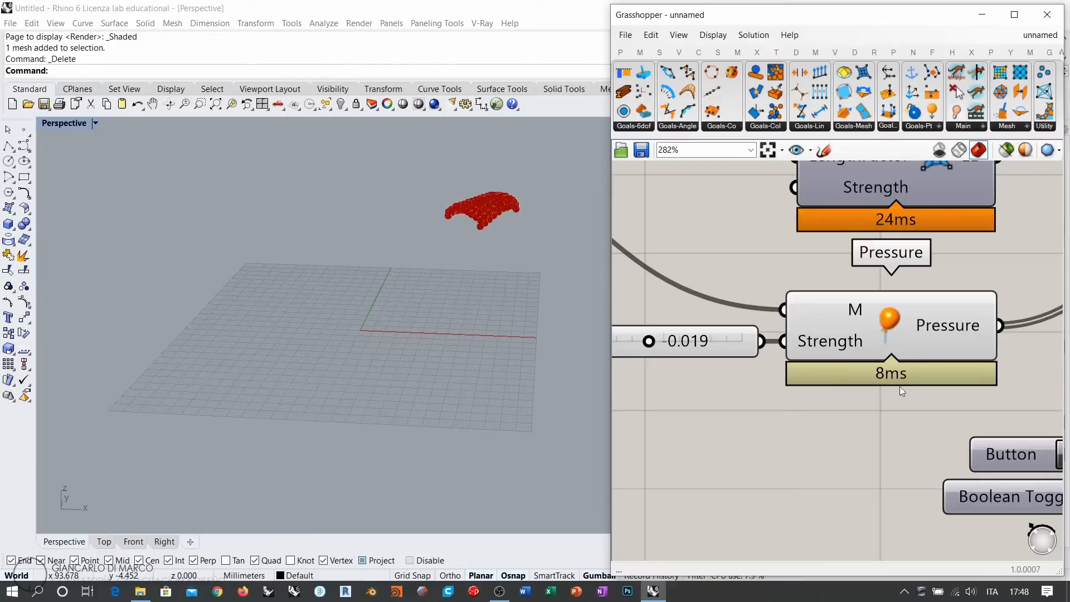
# Pause the solver with the Boolean Toggle at False and reset the simulation
pyautogui.moveTo(899, 386); pyautogui.dragTo(820, 389, button='right')
pyautogui.scroll(-3, 821, 389)
pyautogui.doubleClick(956, 444)
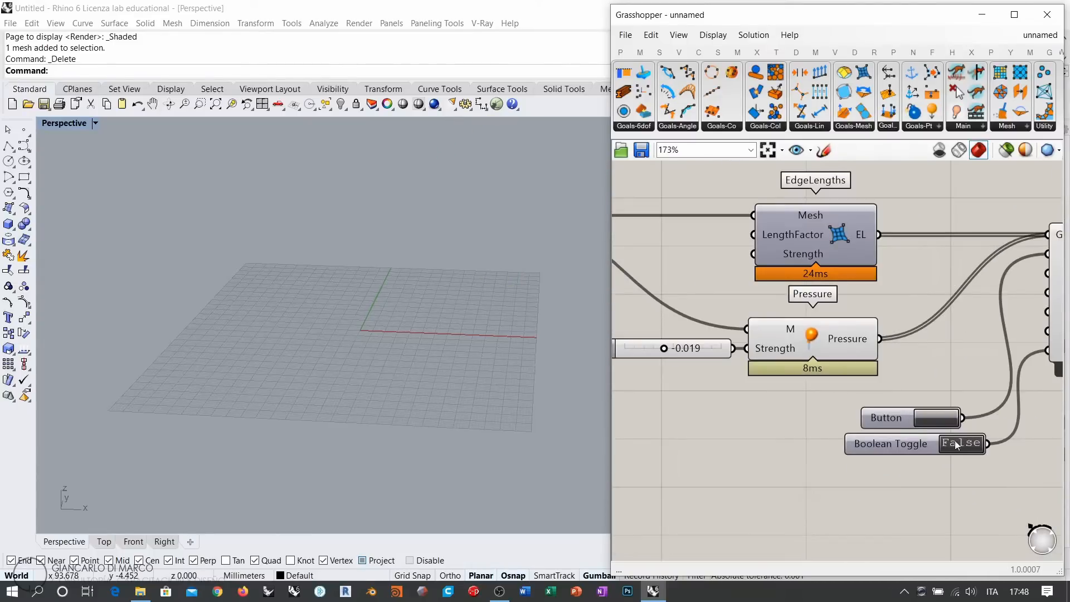
pyautogui.click(929, 419)
# Set the Number Slider feeding the Pressure goal's Strength input to 0
pyautogui.scroll(5, 691, 363)
pyautogui.doubleClick(711, 361)
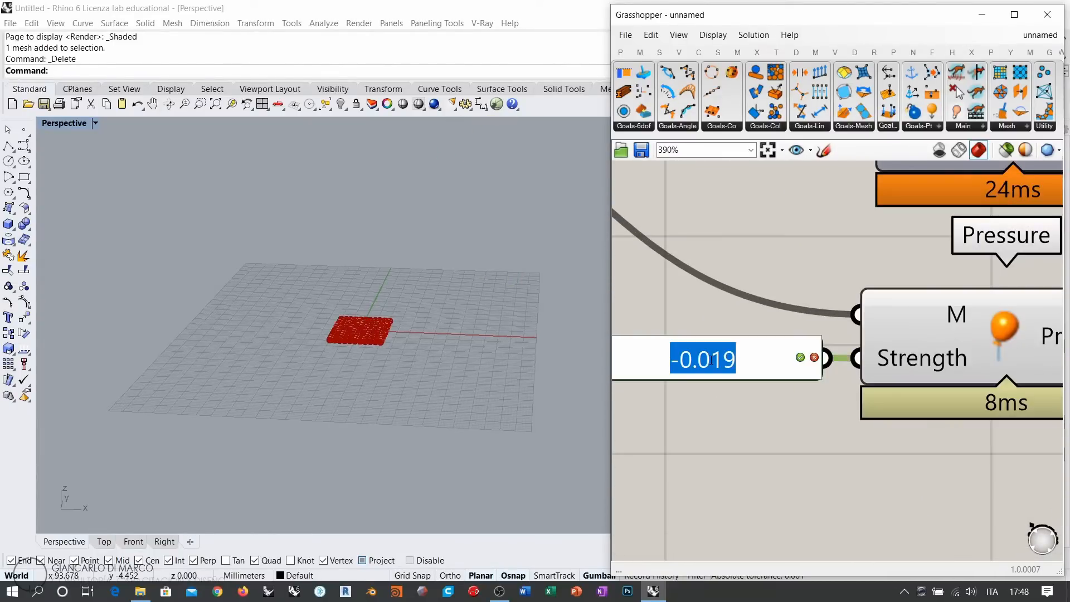
pyautogui.write('0')
pyautogui.press('Return')
# Widen the Grasshopper window beside the viewport, keeping the flat mesh and the whole solver definition in view
pyautogui.scroll(-6, 755, 369)
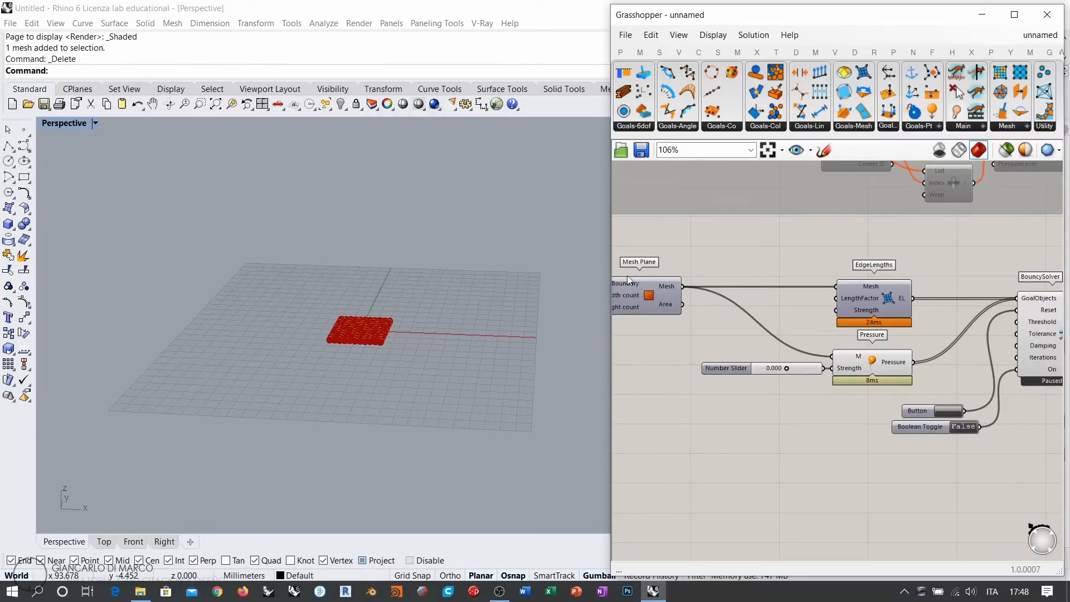
pyautogui.moveTo(610, 257); pyautogui.dragTo(524, 257)
pyautogui.moveTo(413, 281); pyautogui.dragTo(408, 306, button='right')
pyautogui.scroll(4, 393, 301)
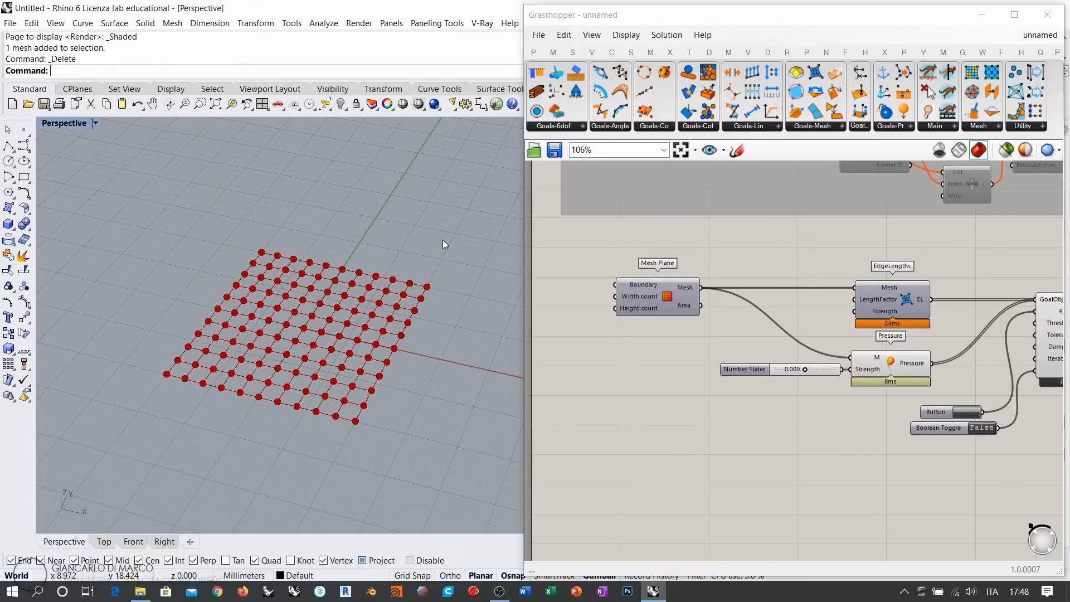
pyautogui.moveTo(821, 352); pyautogui.dragTo(719, 320, button='right')
pyautogui.scroll(-1, 696, 314)
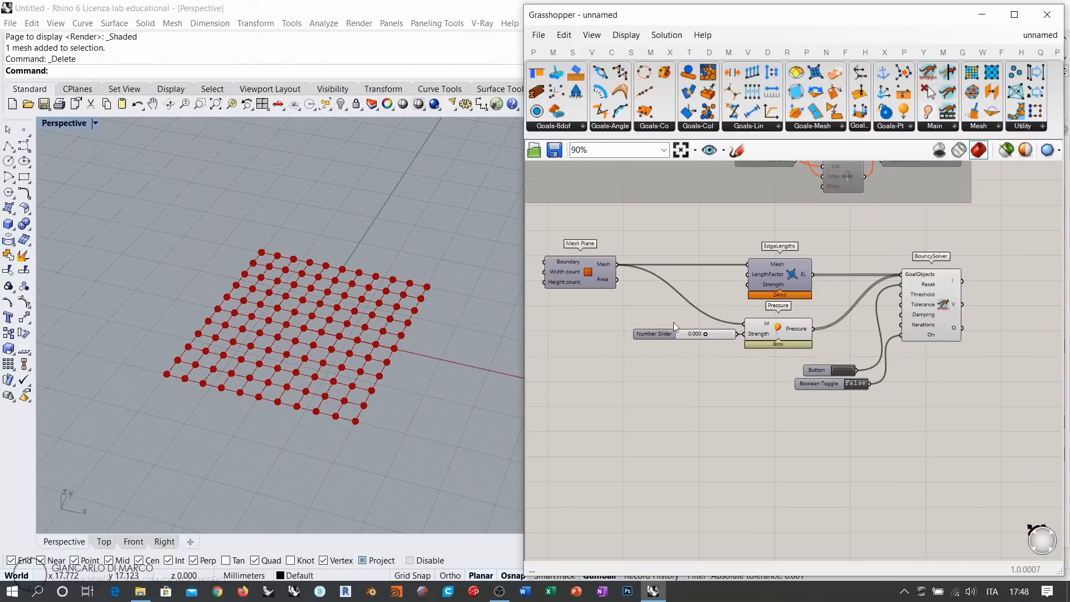
pyautogui.moveTo(371, 320); pyautogui.dragTo(377, 318, button='right')
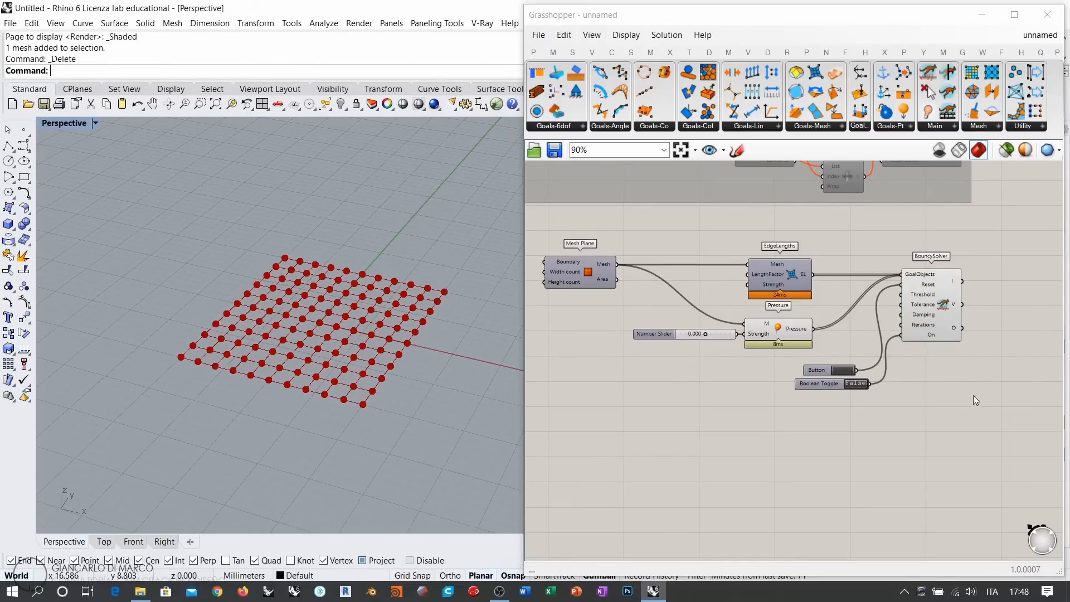
# Move the goals, slider, Button, Boolean Toggle and BouncySolver away from Mesh Plane to make room, and widen the Grasshopper window further
pyautogui.moveTo(974, 398); pyautogui.dragTo(890, 400, button='right')
pyautogui.moveTo(920, 423); pyautogui.dragTo(575, 246)
pyautogui.moveTo(695, 284); pyautogui.dragTo(964, 285)
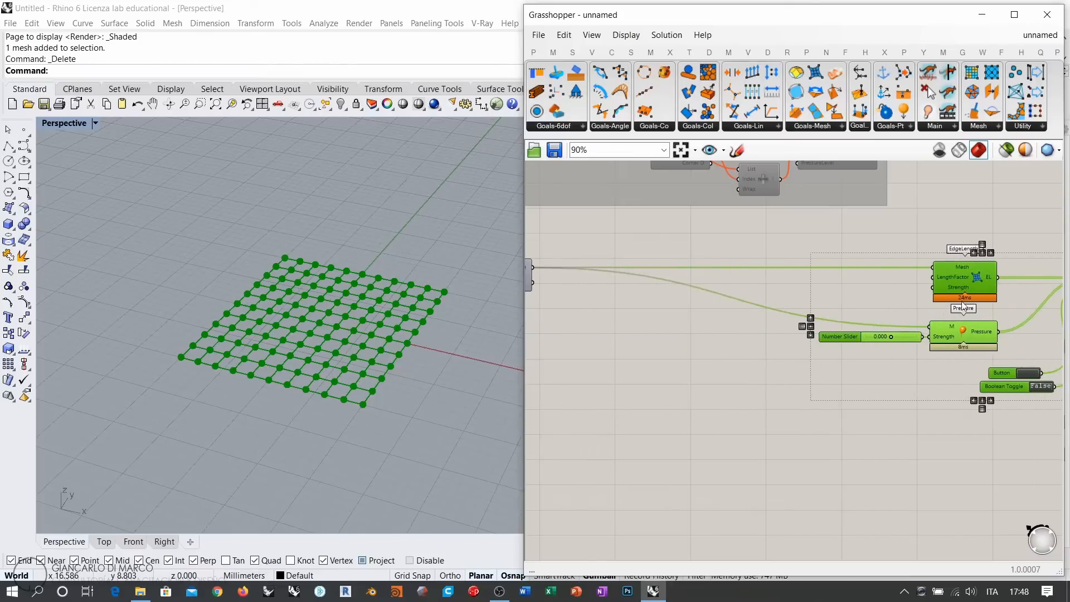
pyautogui.click(675, 350)
pyautogui.moveTo(615, 297); pyautogui.dragTo(710, 297, button='right')
pyautogui.keyDown('shift'); pyautogui.moveTo(446, 301); pyautogui.dragTo(414, 308, button='right'); pyautogui.keyUp('shift')
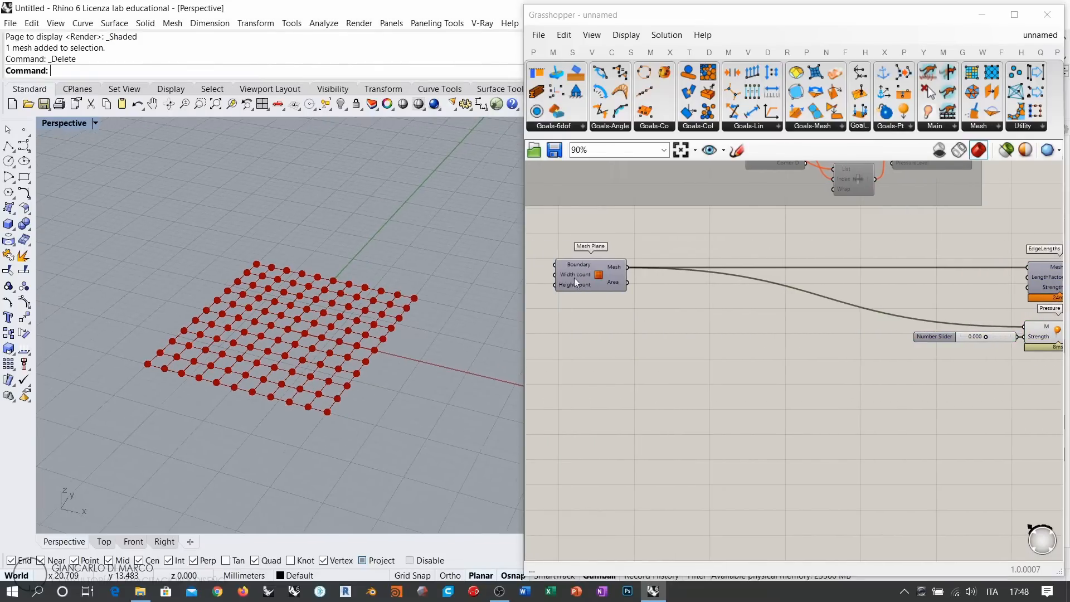
pyautogui.moveTo(526, 322); pyautogui.dragTo(483, 323)
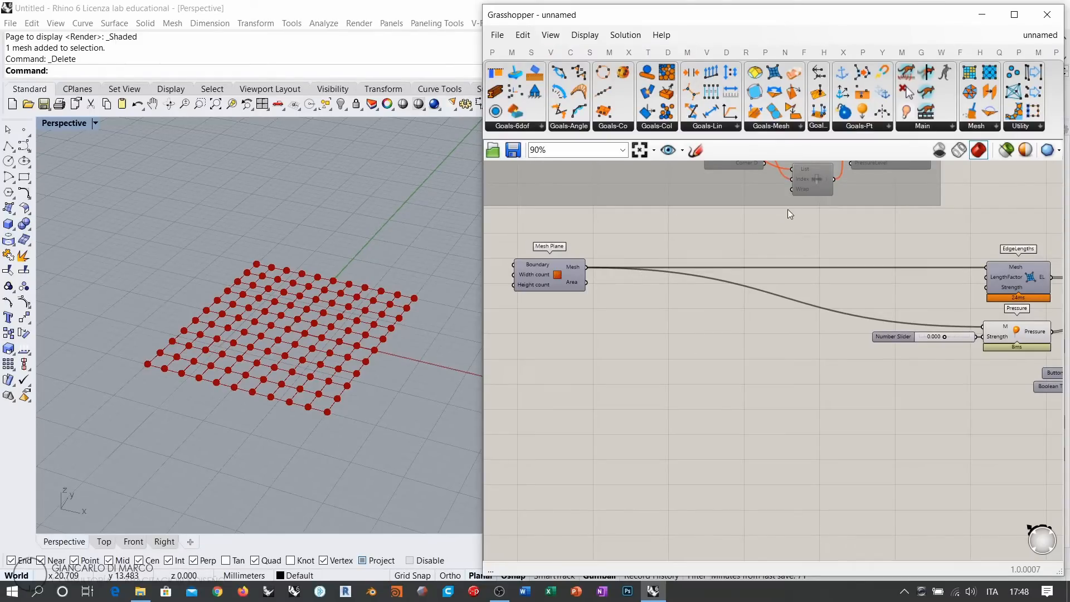
# Add Kangaroo's MeshCorners and NakedVertices components, one above the other, below the Mesh Plane wires
pyautogui.click(976, 128)
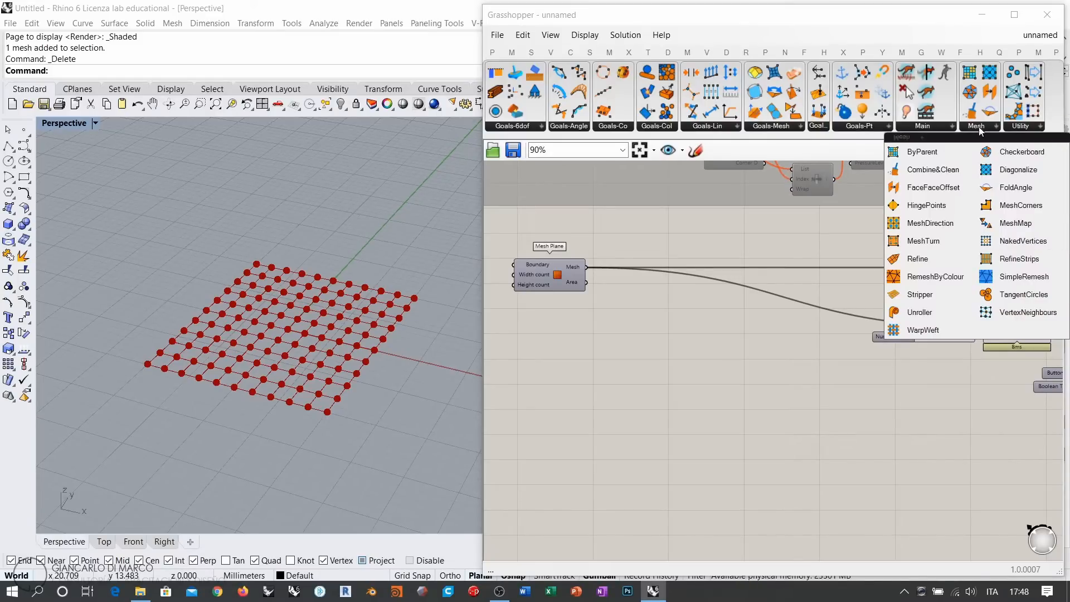
pyautogui.moveTo(1021, 206); pyautogui.dragTo(679, 344)
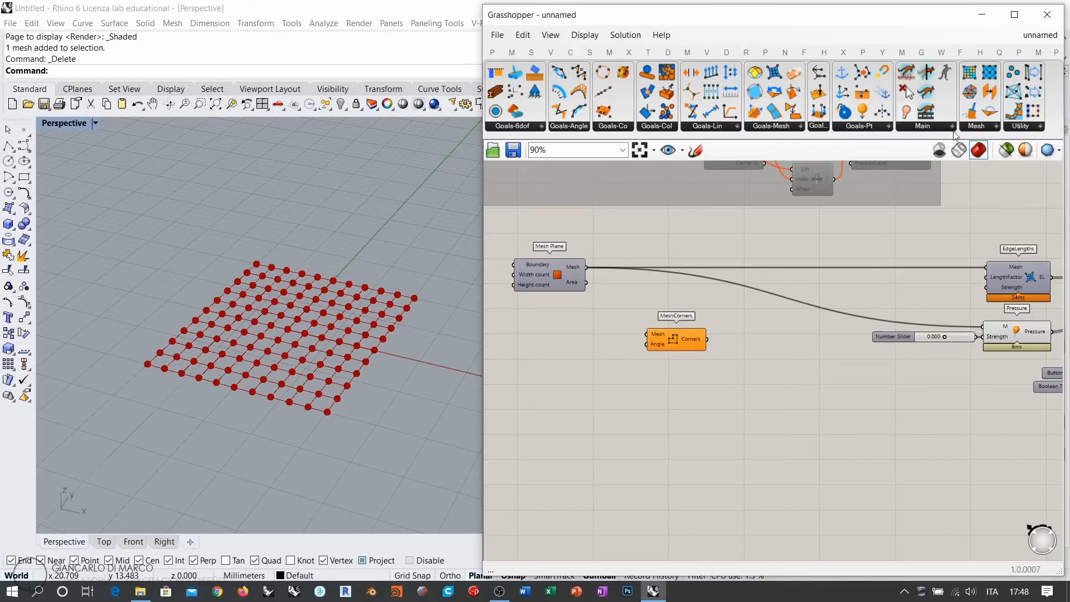
pyautogui.click(972, 126)
pyautogui.moveTo(1012, 241); pyautogui.dragTo(676, 402)
pyautogui.scroll(3, 680, 386)
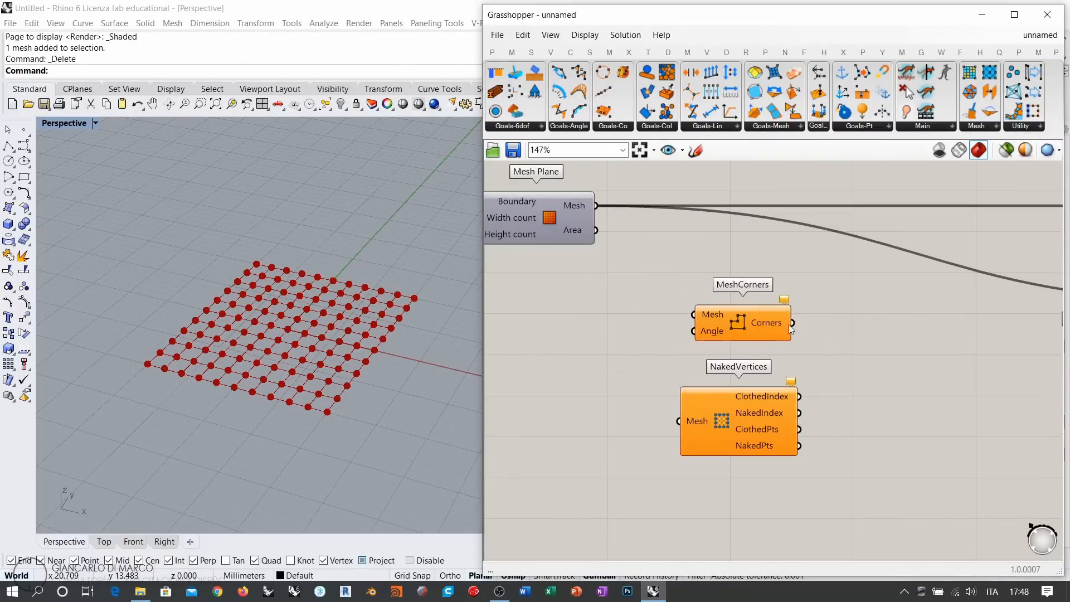
pyautogui.moveTo(749, 320); pyautogui.dragTo(754, 321)
pyautogui.click(854, 371)
pyautogui.moveTo(855, 372); pyautogui.dragTo(833, 372, button='right')
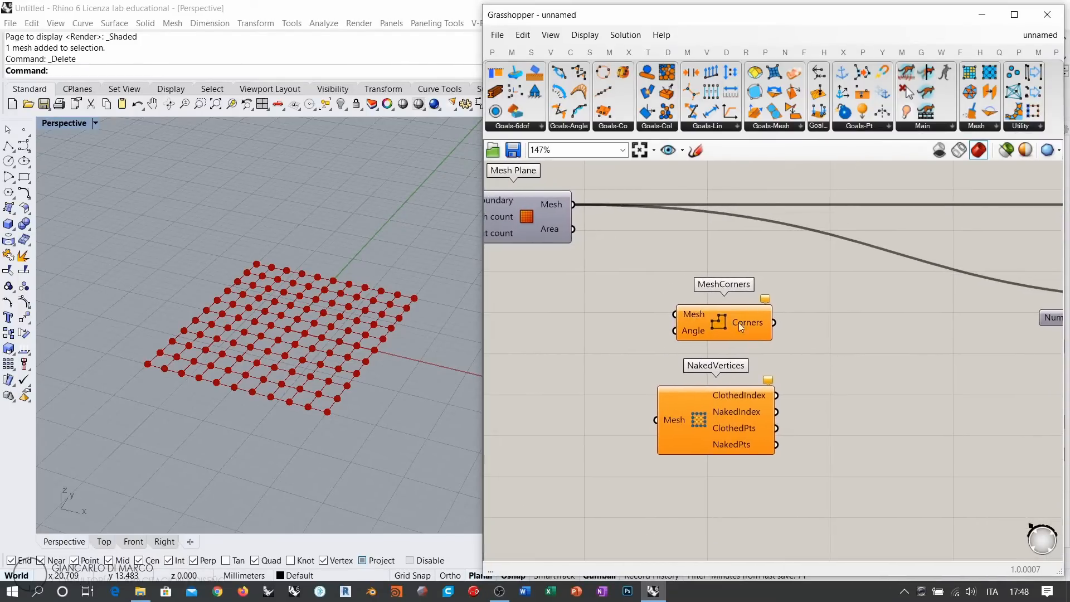
# Connect Mesh Plane's Mesh output to MeshCorners' Mesh input and highlight the corner points in the viewport
pyautogui.moveTo(573, 205); pyautogui.dragTo(675, 314)
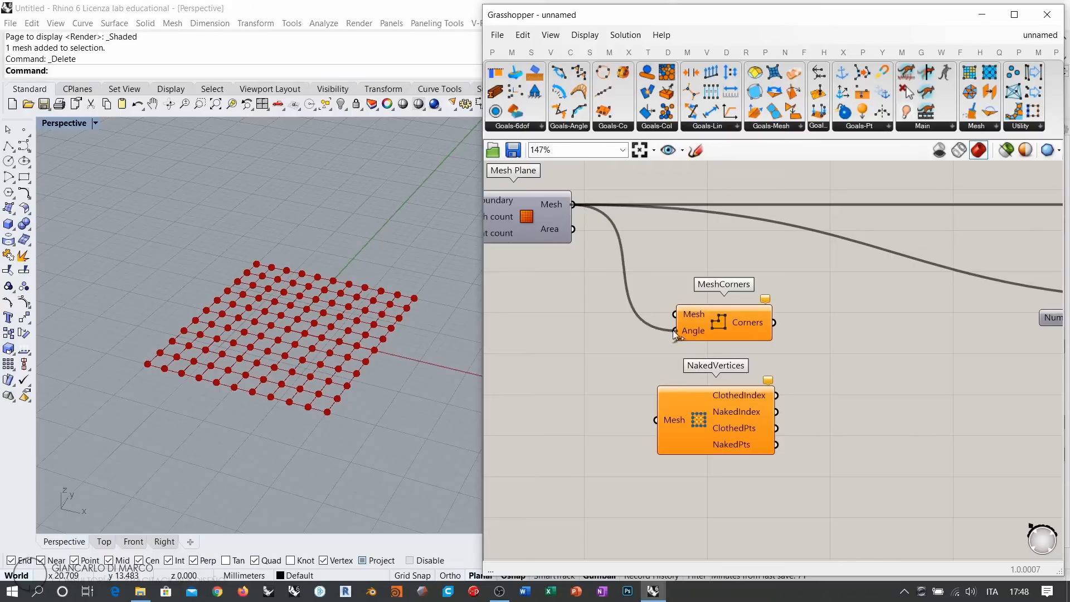
pyautogui.click(719, 329)
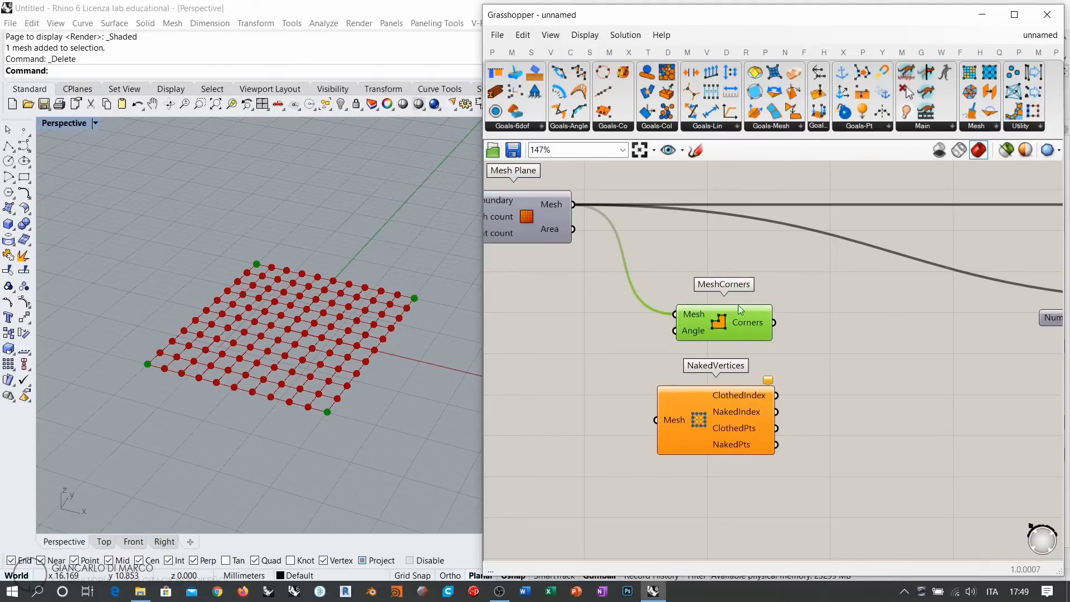
pyautogui.moveTo(662, 365); pyautogui.dragTo(713, 340, button='right')
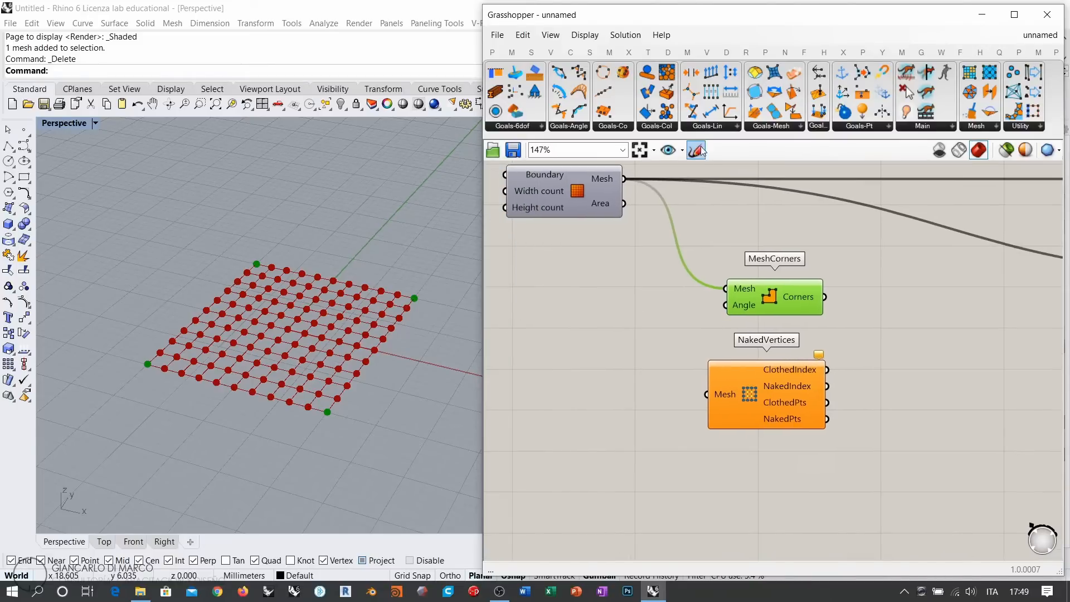
# Sketch a square and a hexagon, mark the MeshCorners Angle input and one corner of the square, and discard the sketch
pyautogui.click(695, 149)
pyautogui.moveTo(542, 433)
pyautogui.mouseDown()
pyautogui.moveTo(544, 341)
pyautogui.moveTo(655, 445)
pyautogui.moveTo(539, 435)
pyautogui.mouseUp()
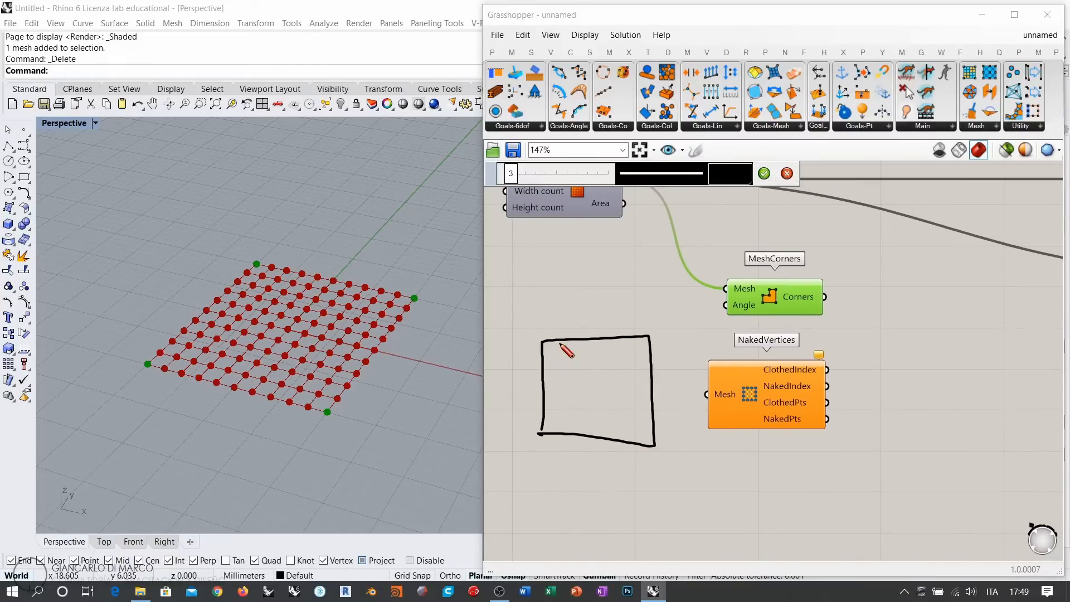
pyautogui.moveTo(916, 440)
pyautogui.mouseDown()
pyautogui.moveTo(877, 373)
pyautogui.moveTo(913, 317)
pyautogui.moveTo(948, 316)
pyautogui.moveTo(1024, 370)
pyautogui.moveTo(985, 433)
pyautogui.moveTo(916, 440)
pyautogui.mouseUp()
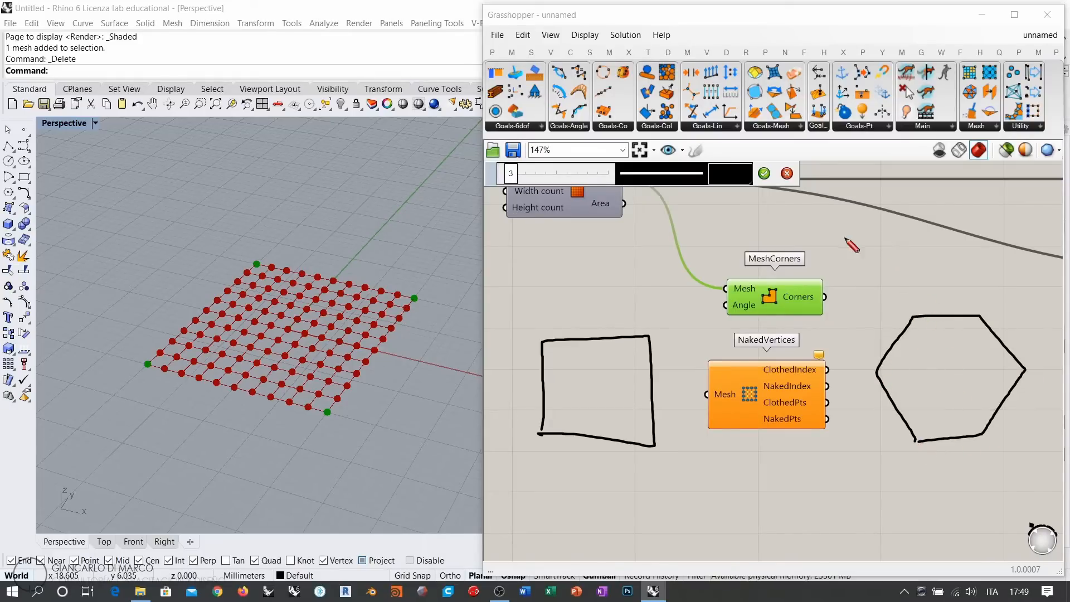
pyautogui.moveTo(758, 300)
pyautogui.mouseDown()
pyautogui.moveTo(723, 302)
pyautogui.moveTo(736, 316)
pyautogui.moveTo(759, 305)
pyautogui.mouseUp()
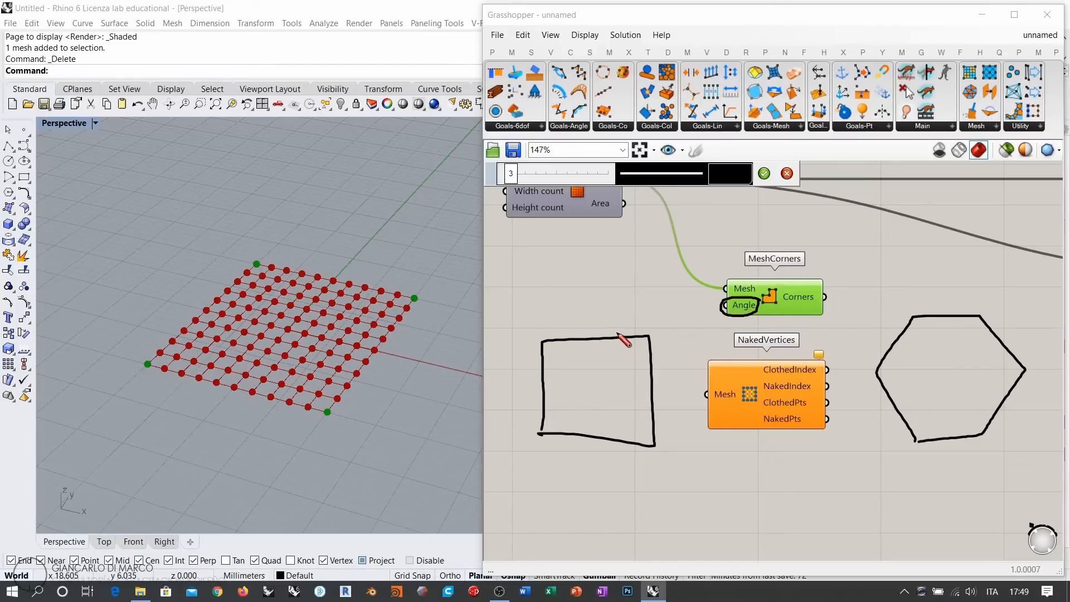
pyautogui.moveTo(617, 334)
pyautogui.mouseDown()
pyautogui.moveTo(655, 332)
pyautogui.moveTo(655, 383)
pyautogui.mouseUp()
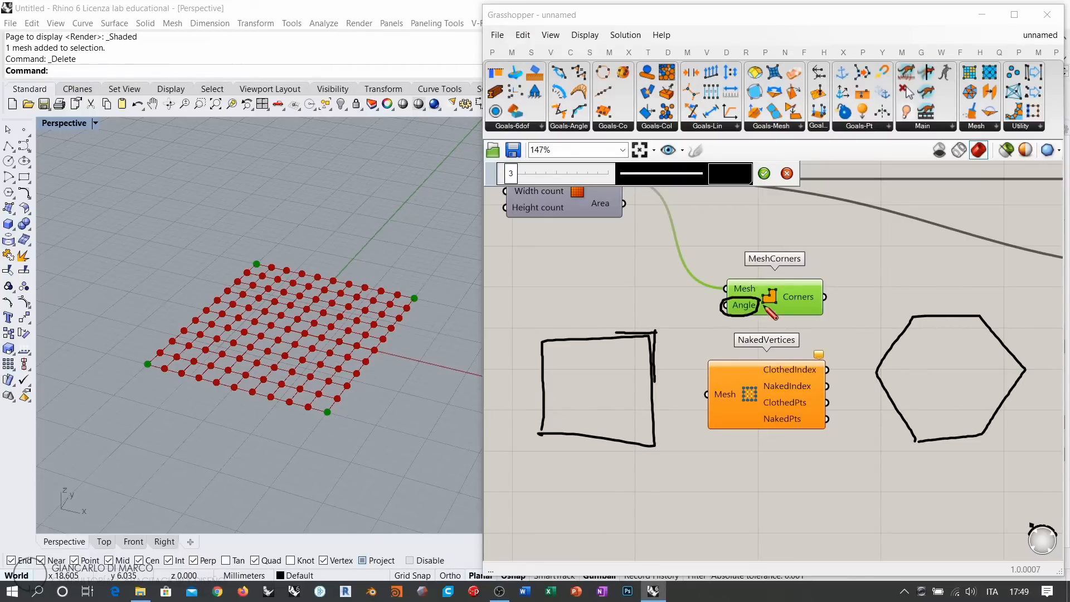
pyautogui.moveTo(749, 303)
pyautogui.mouseDown()
pyautogui.moveTo(735, 320)
pyautogui.moveTo(766, 312)
pyautogui.moveTo(747, 323)
pyautogui.mouseUp()
pyautogui.click(786, 173)
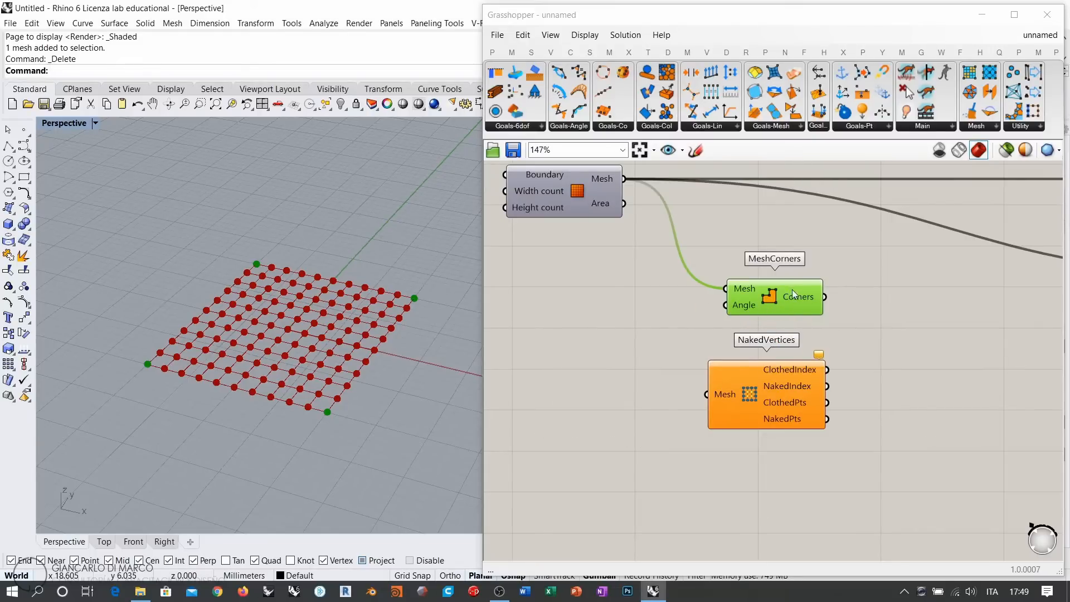
# Adjust MeshCorners' position on the canvas and connect Mesh Plane's Mesh output to NakedVertices' Mesh input
pyautogui.moveTo(793, 294); pyautogui.dragTo(785, 289)
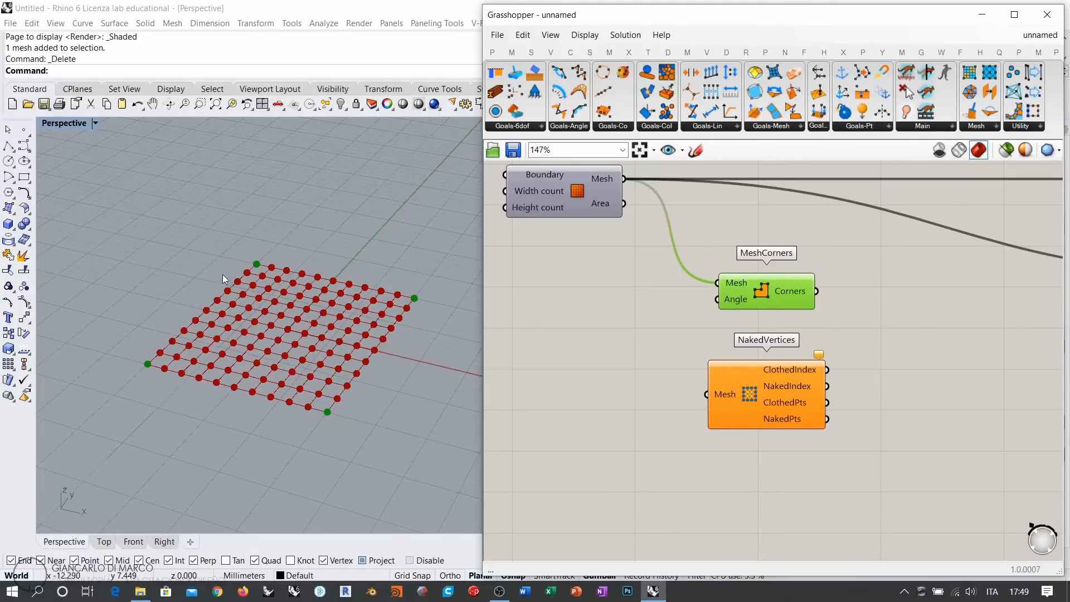
pyautogui.scroll(-2, 629, 343)
pyautogui.moveTo(631, 310); pyautogui.dragTo(626, 301)
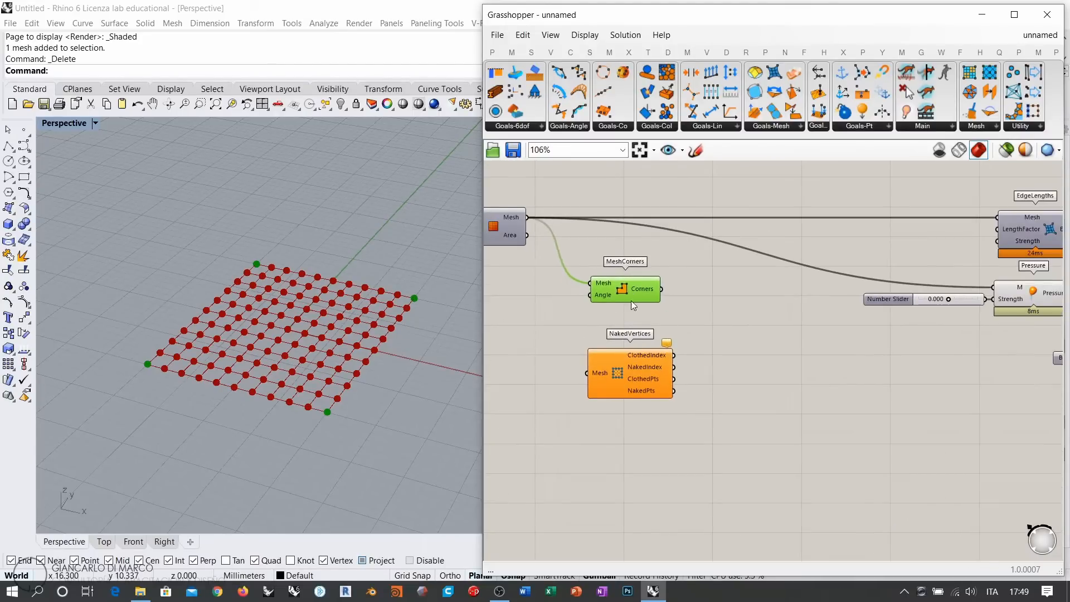
pyautogui.moveTo(527, 217); pyautogui.dragTo(586, 372)
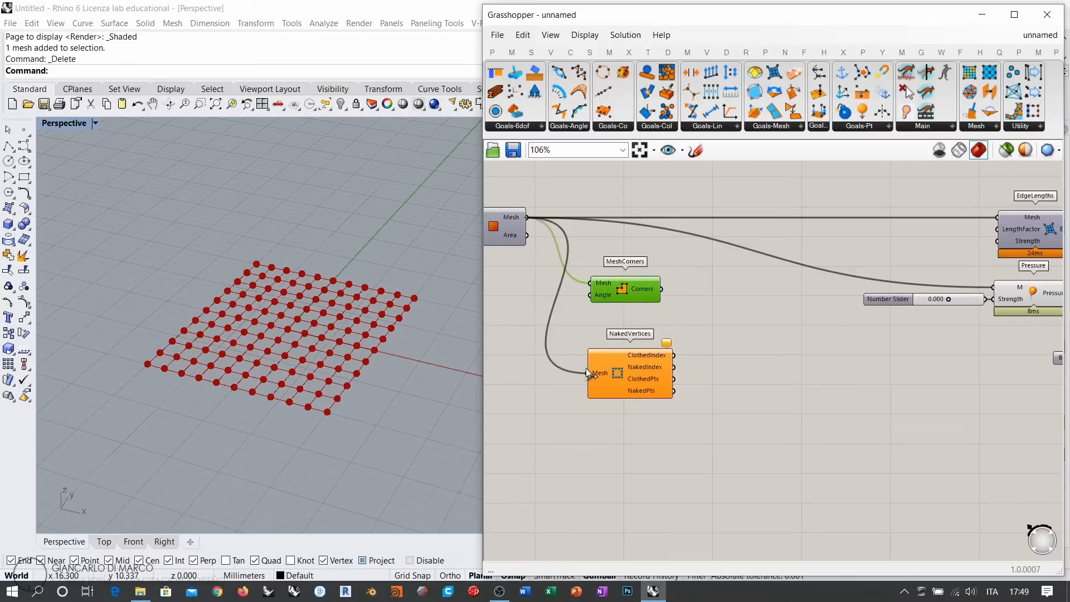
pyautogui.click(609, 370)
pyautogui.scroll(2, 658, 380)
pyautogui.click(658, 380)
pyautogui.scroll(5, 638, 360)
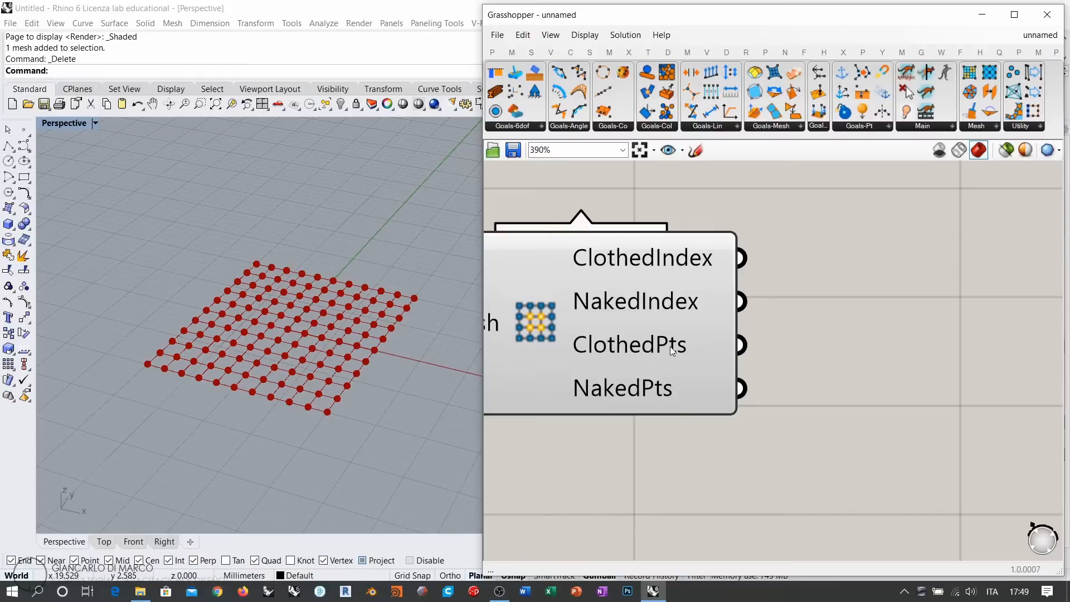
# Add a Point parameter and feed it NakedVertices' ClothedPts output to highlight the interior mesh vertices
pyautogui.doubleClick(876, 396)
pyautogui.write('pt')
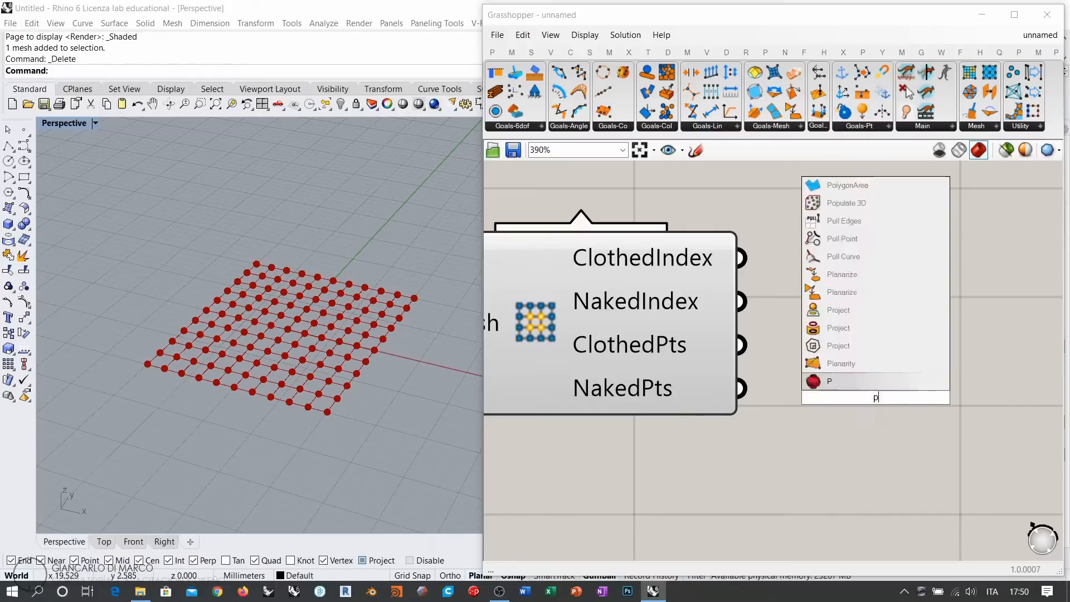
pyautogui.press('Return')
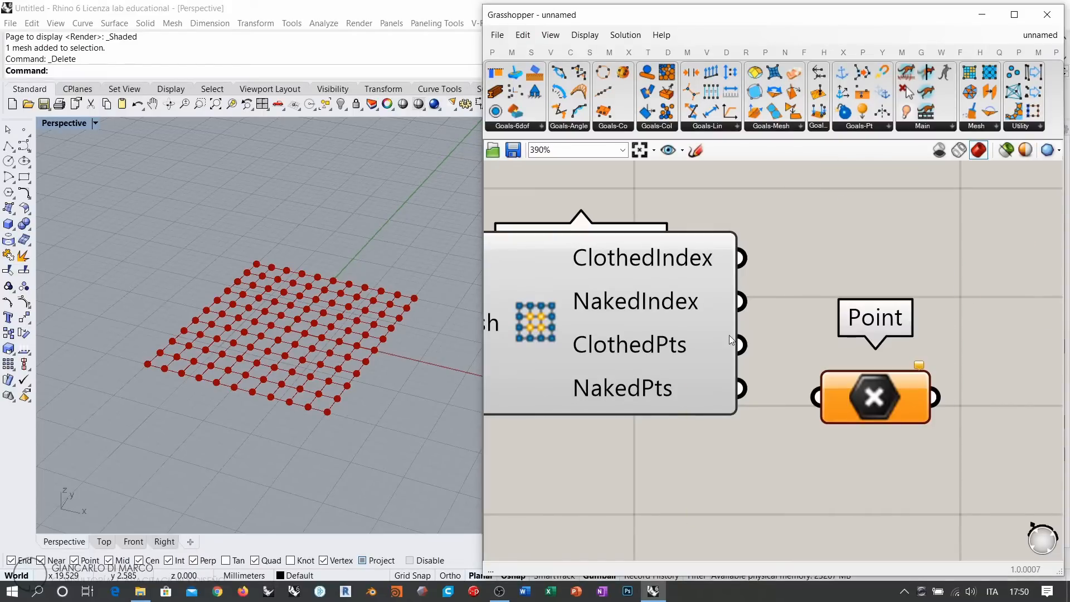
pyautogui.moveTo(741, 344); pyautogui.dragTo(845, 353)
pyautogui.moveTo(335, 384); pyautogui.dragTo(318, 423, button='right')
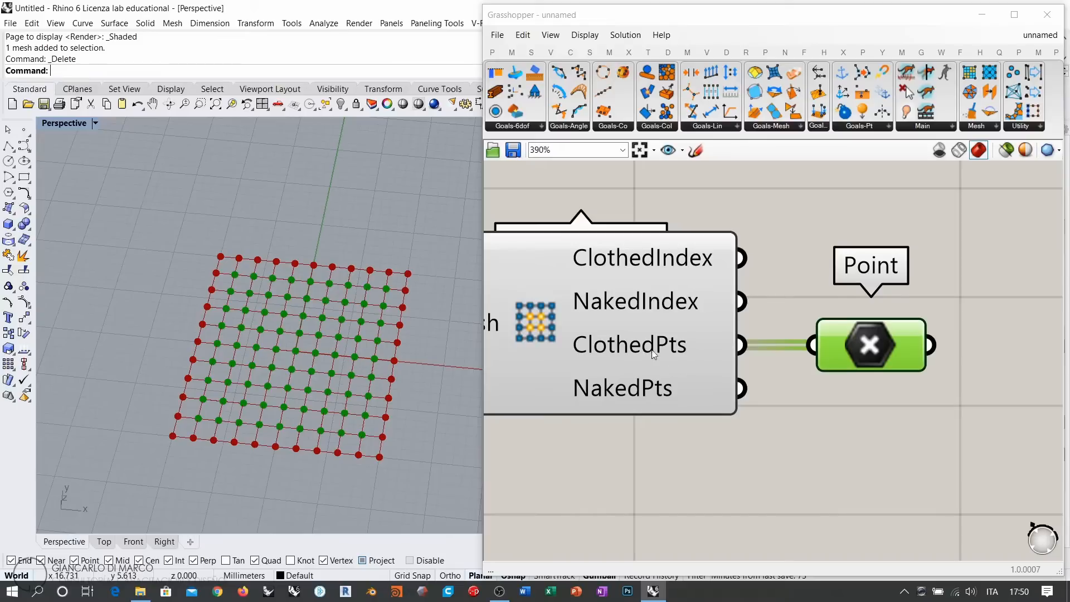
# Replace the Point parameter's source with NakedVertices' NakedPts output to highlight the boundary vertices
pyautogui.moveTo(741, 389); pyautogui.dragTo(814, 341)
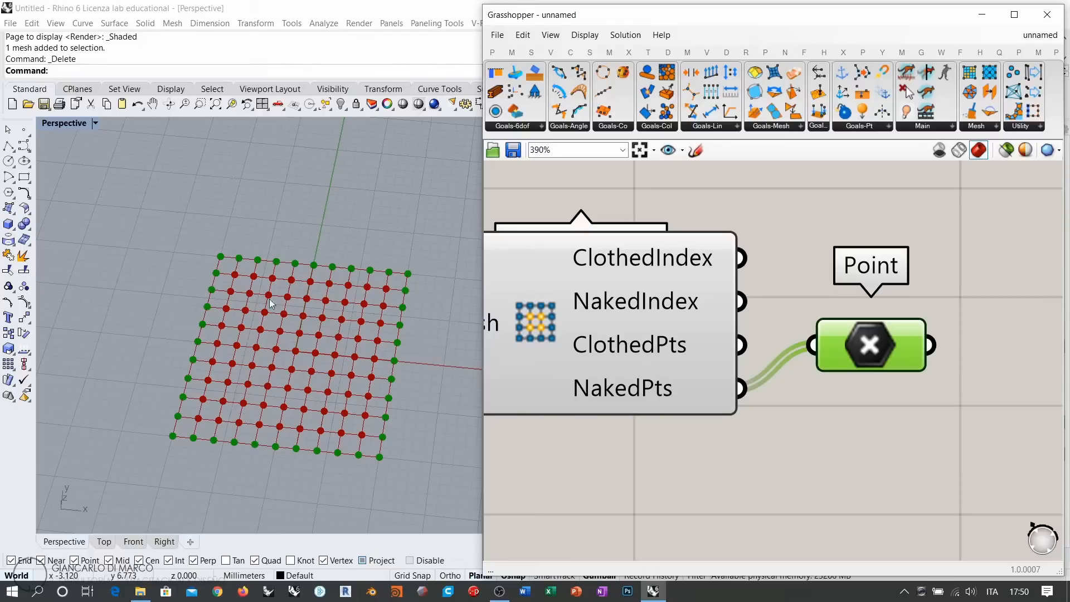
pyautogui.moveTo(814, 384); pyautogui.dragTo(723, 405, button='right')
pyautogui.scroll(-5, 723, 405)
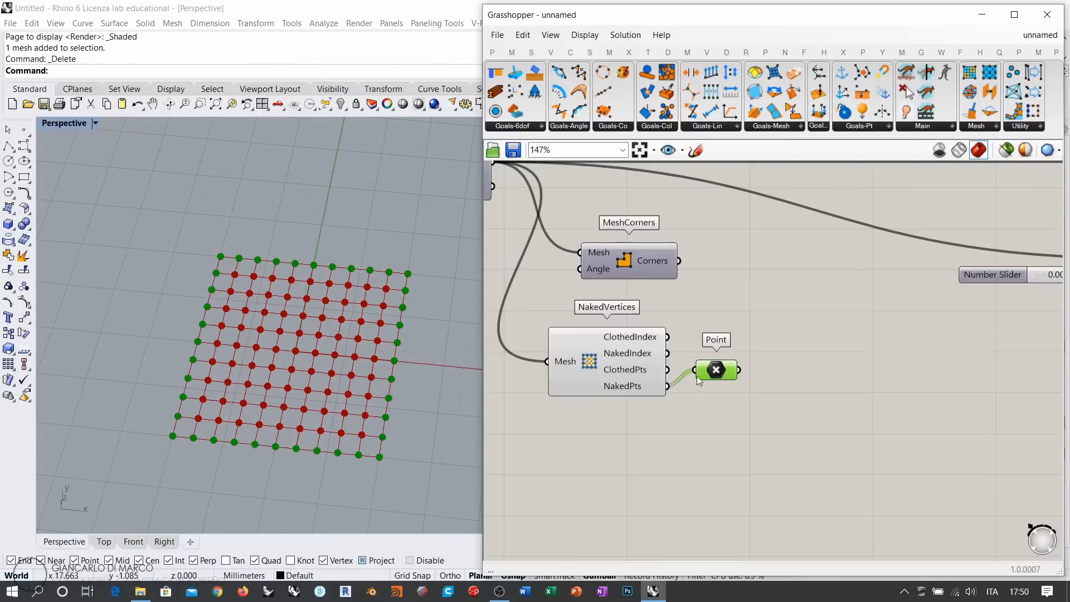
# Align the Point parameter with NakedVertices' NakedPts output and move MeshCorners closer above it
pyautogui.moveTo(713, 371); pyautogui.dragTo(706, 394)
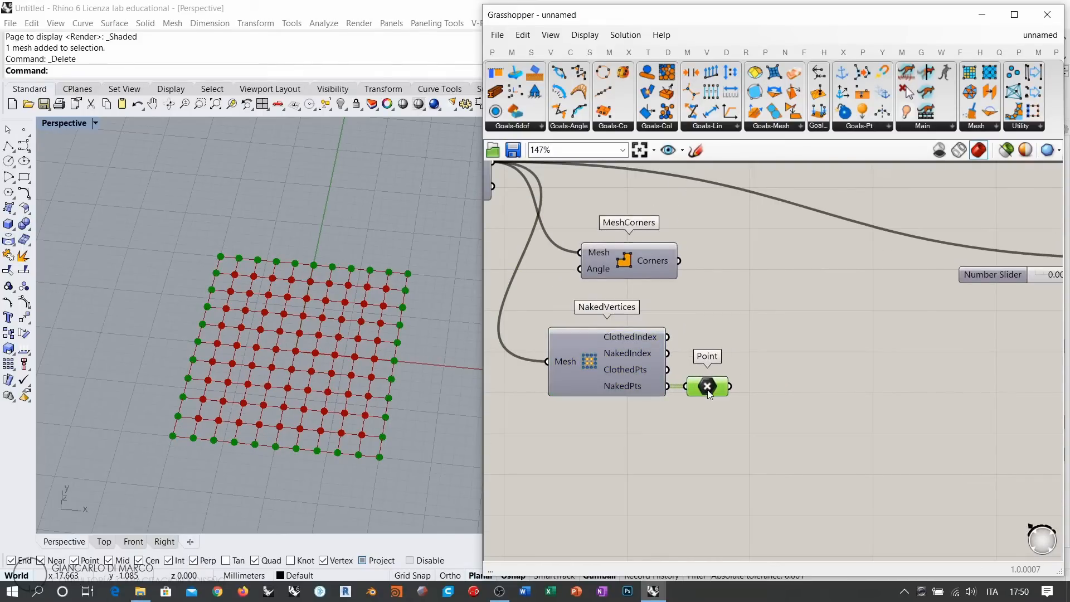
pyautogui.moveTo(641, 261); pyautogui.dragTo(738, 290)
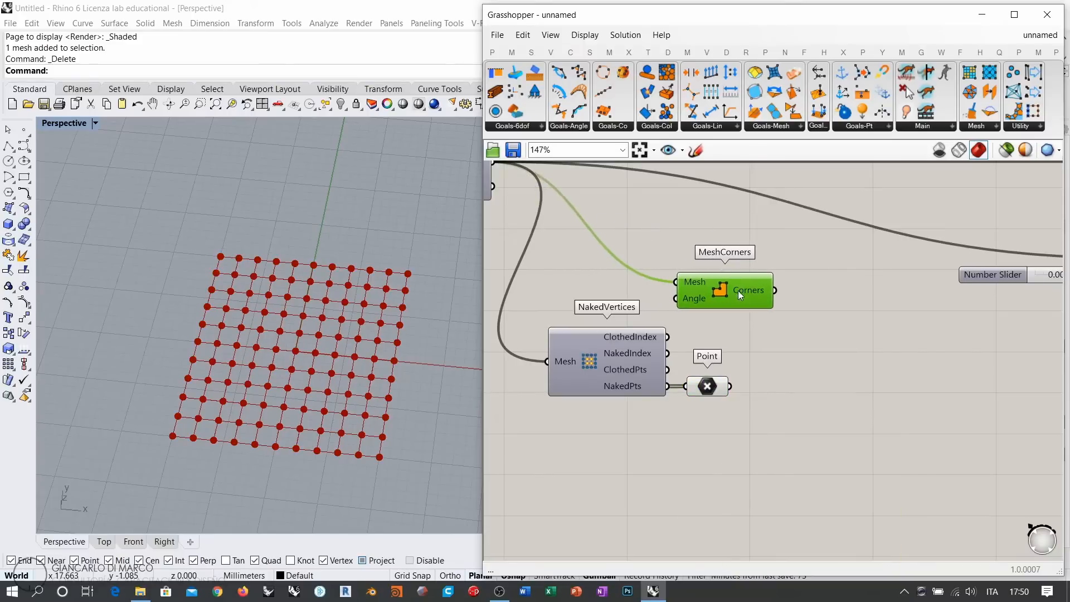
pyautogui.moveTo(664, 402); pyautogui.dragTo(644, 400, button='right')
pyautogui.click(742, 398)
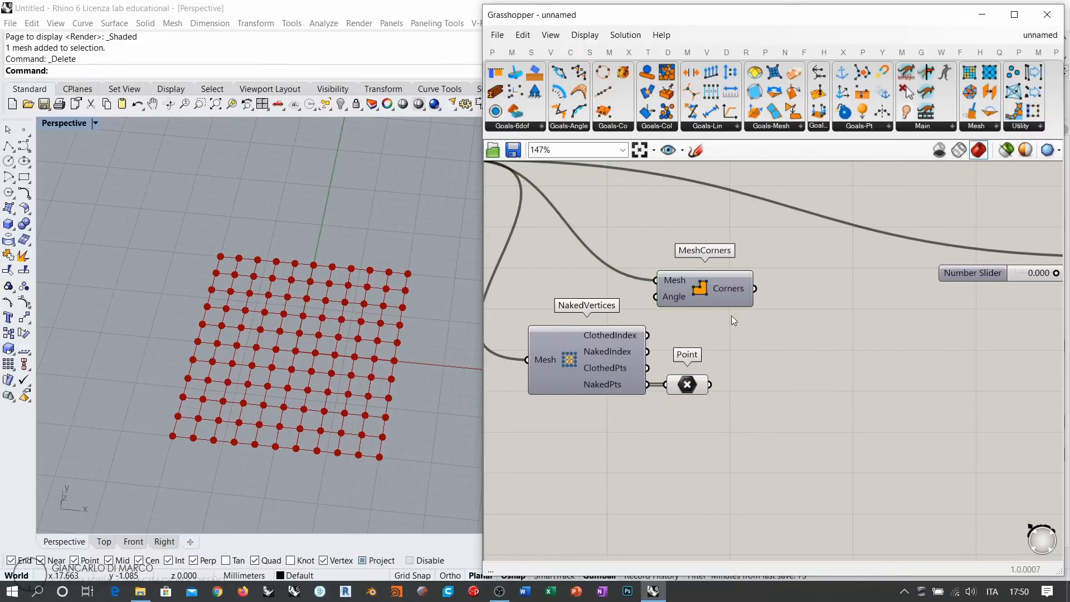
# Move MeshCorners, NakedVertices and the Point parameter below the Pressure component, with NakedVertices and Point tucked beneath MeshCorners
pyautogui.scroll(-2, 677, 331)
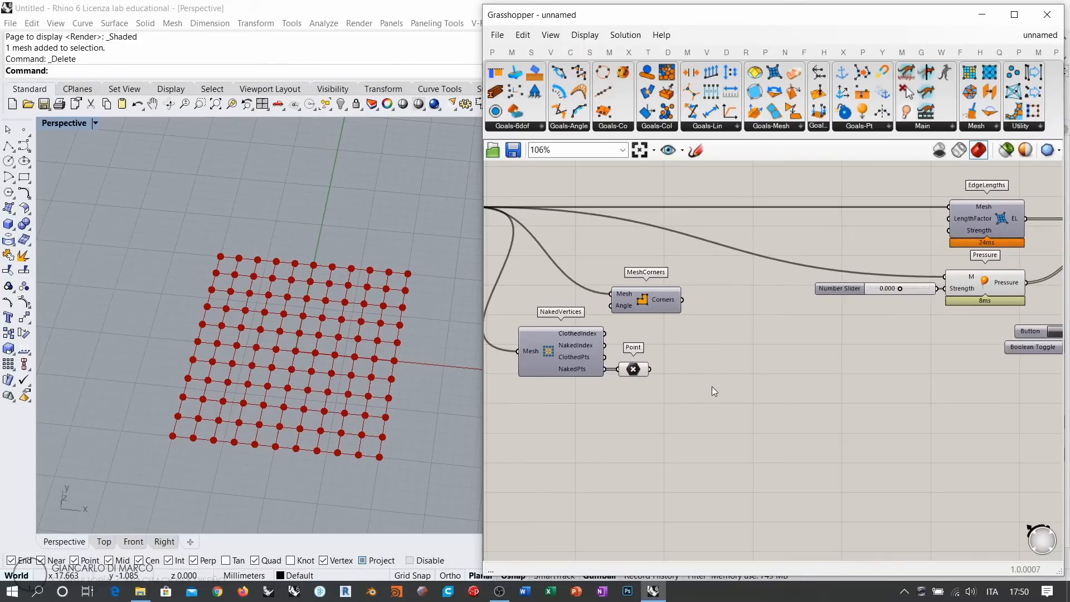
pyautogui.moveTo(706, 393); pyautogui.dragTo(543, 277)
pyautogui.moveTo(663, 298); pyautogui.dragTo(981, 410)
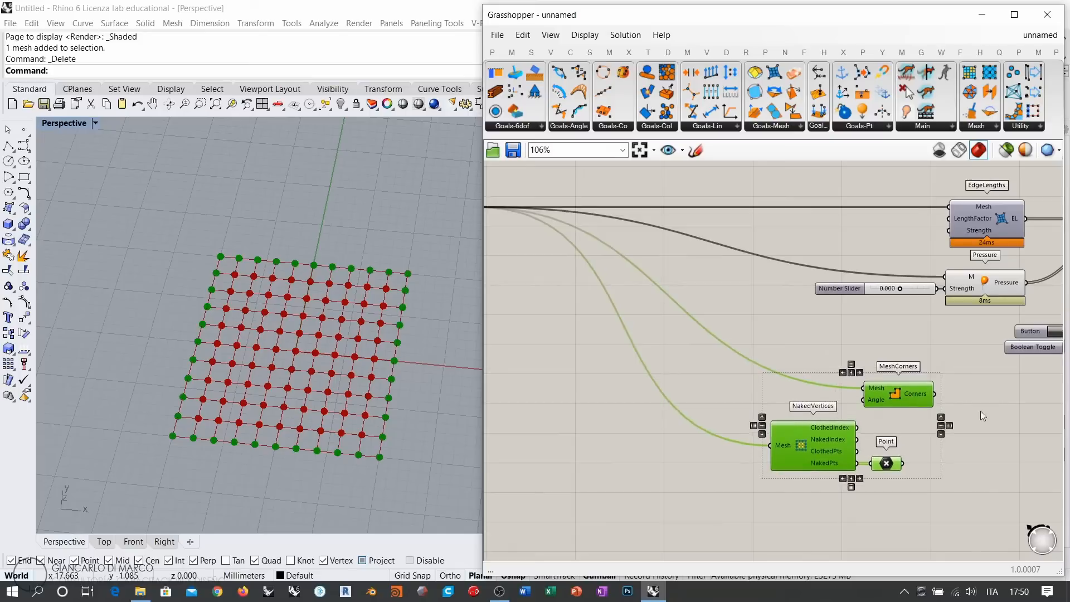
pyautogui.moveTo(982, 412); pyautogui.dragTo(764, 351, button='right')
pyautogui.moveTo(753, 412); pyautogui.dragTo(618, 379)
pyautogui.moveTo(593, 387); pyautogui.dragTo(655, 396)
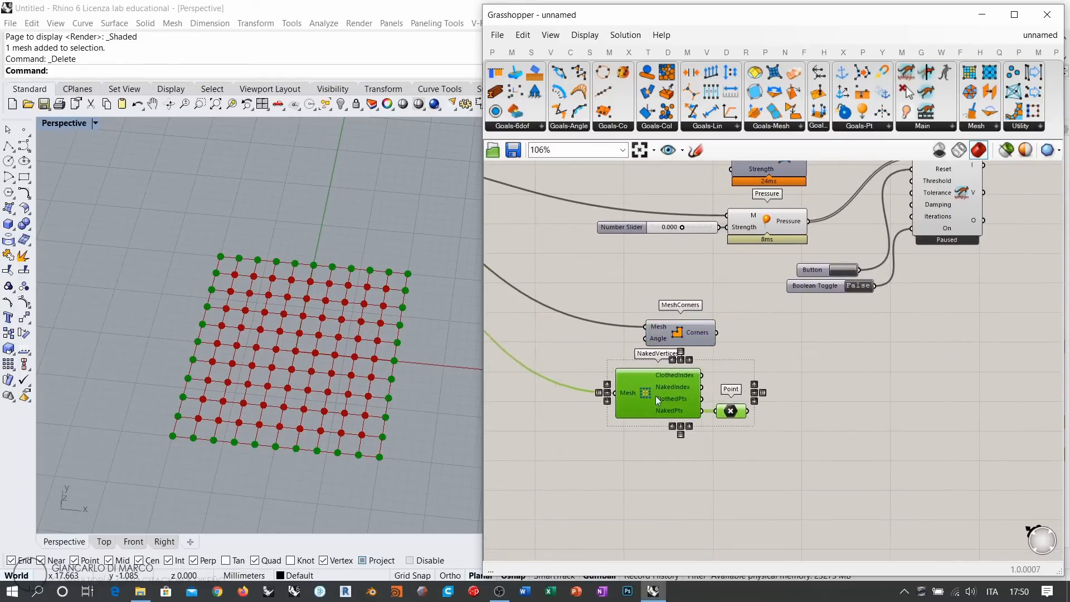
# Delete the Point parameter attached to NakedVertices and nudge MeshCorners into line above NakedVertices
pyautogui.click(731, 411)
pyautogui.press('Delete')
pyautogui.moveTo(731, 393); pyautogui.dragTo(690, 380, button='right')
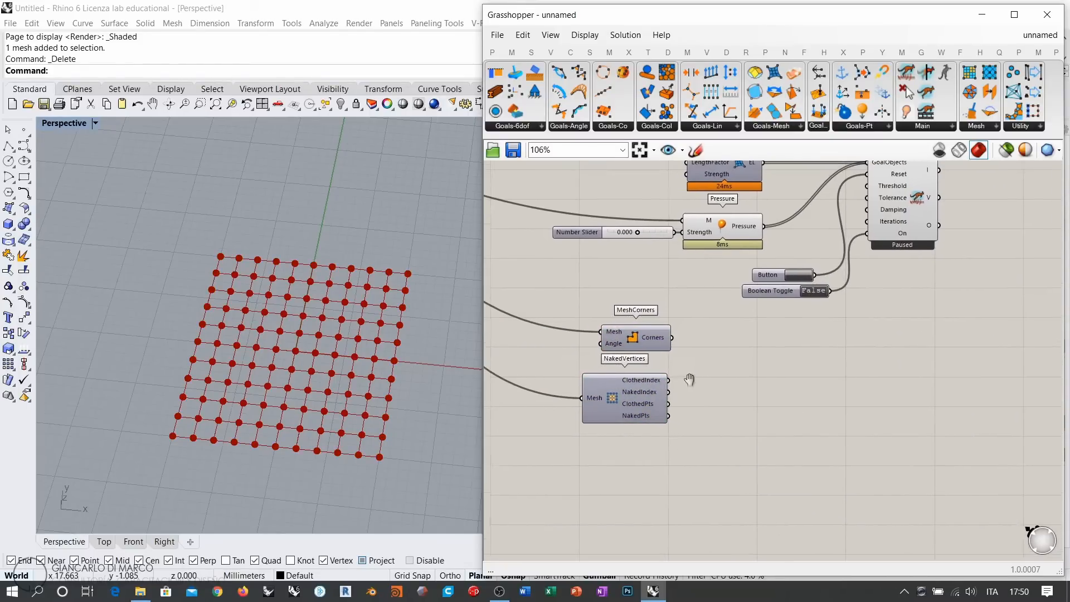
pyautogui.moveTo(647, 332); pyautogui.dragTo(641, 330)
pyautogui.moveTo(702, 323); pyautogui.dragTo(664, 338, button='right')
pyautogui.click(664, 338)
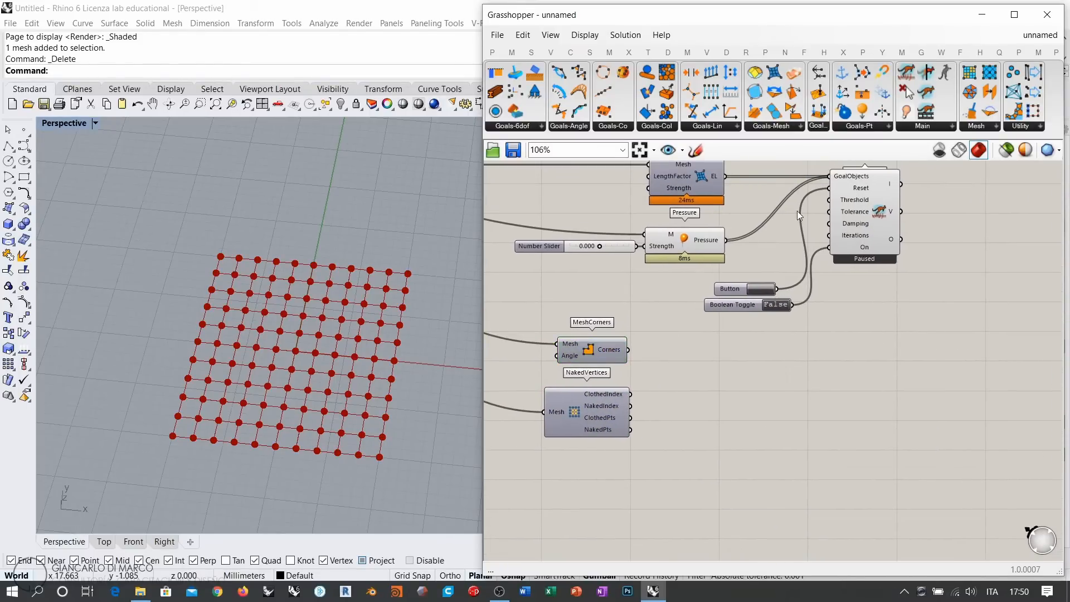
# Add a Kangaroo Anchor goal beside MeshCorners and connect the Corners output to its Point input
pyautogui.click(842, 76)
pyautogui.click(715, 372)
pyautogui.scroll(3, 704, 374)
pyautogui.moveTo(777, 350); pyautogui.dragTo(755, 342)
pyautogui.moveTo(649, 316); pyautogui.dragTo(741, 329)
pyautogui.moveTo(796, 298); pyautogui.dragTo(742, 386, button='right')
pyautogui.scroll(-3, 619, 385)
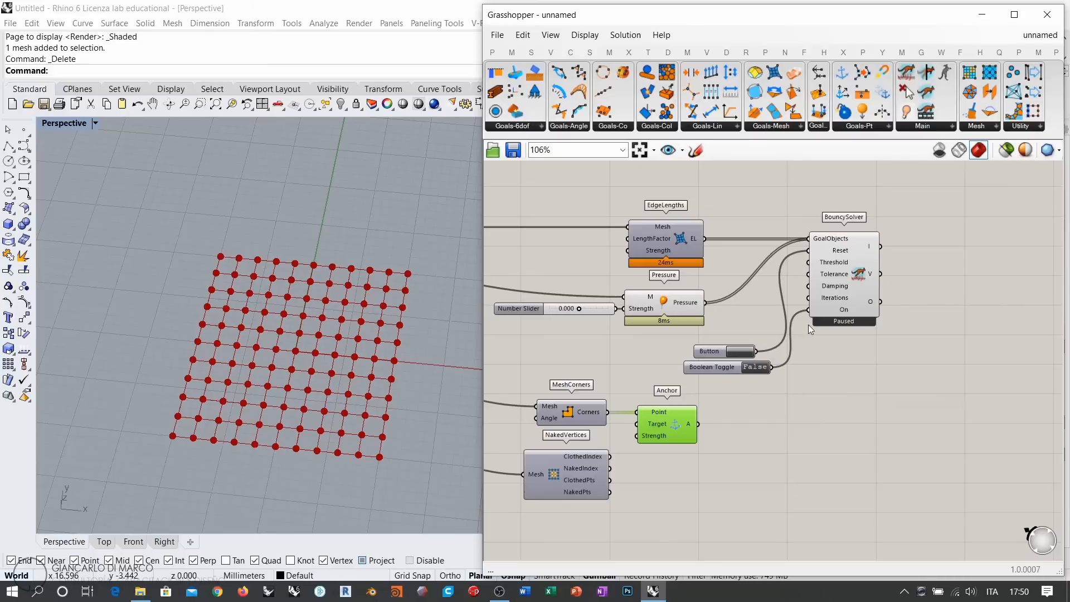
# Move BouncySolver with its Button and Boolean Toggle away from the goals, and line both controls up beside its inputs
pyautogui.moveTo(891, 390); pyautogui.dragTo(760, 296)
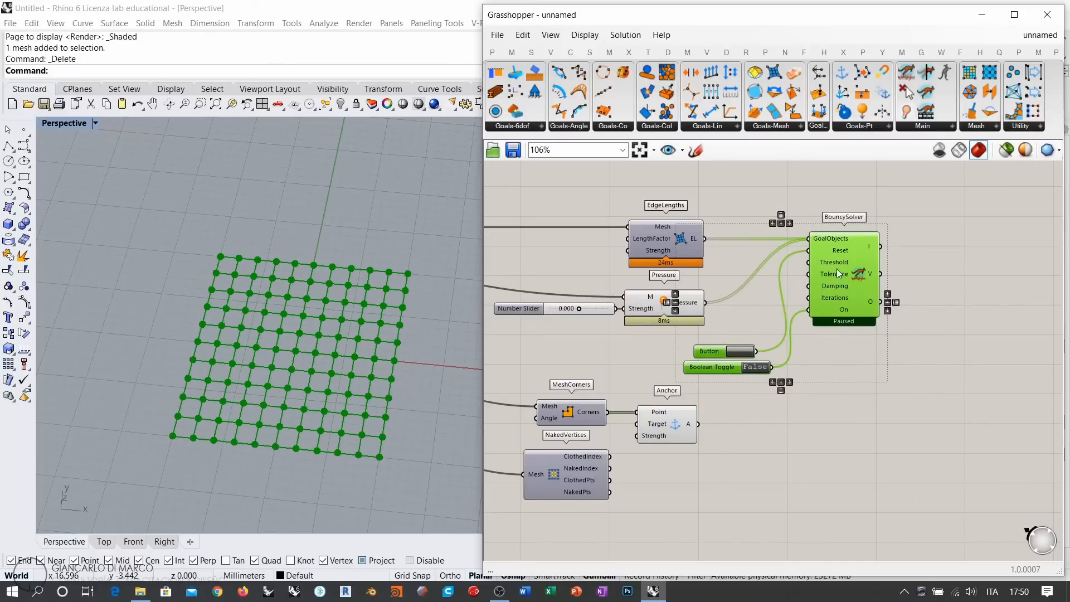
pyautogui.moveTo(838, 270); pyautogui.dragTo(896, 386)
pyautogui.click(791, 372)
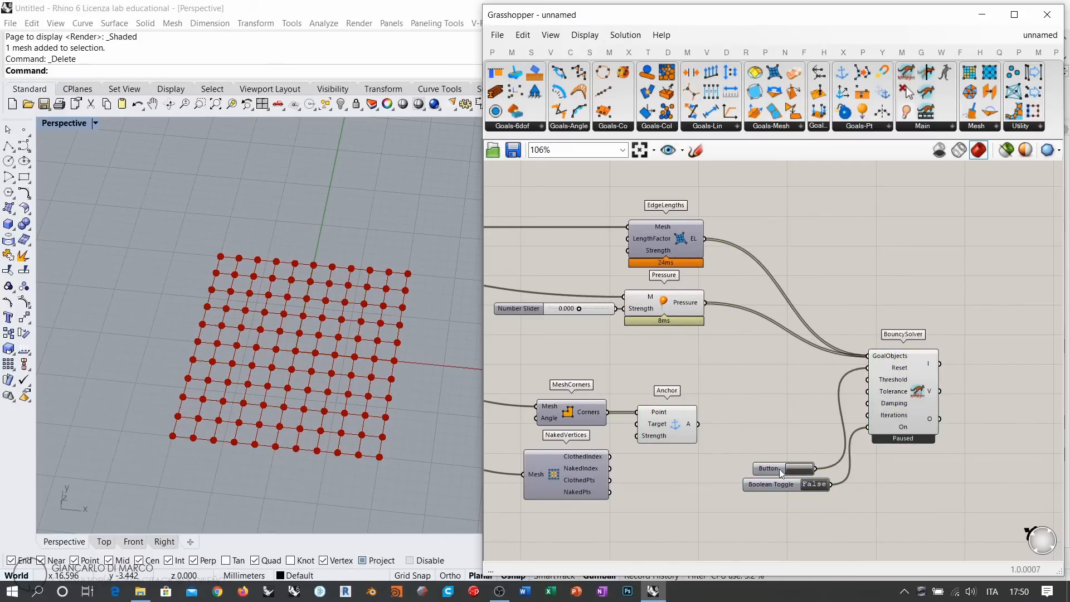
pyautogui.moveTo(779, 470); pyautogui.dragTo(802, 418)
pyautogui.moveTo(791, 488); pyautogui.dragTo(801, 416)
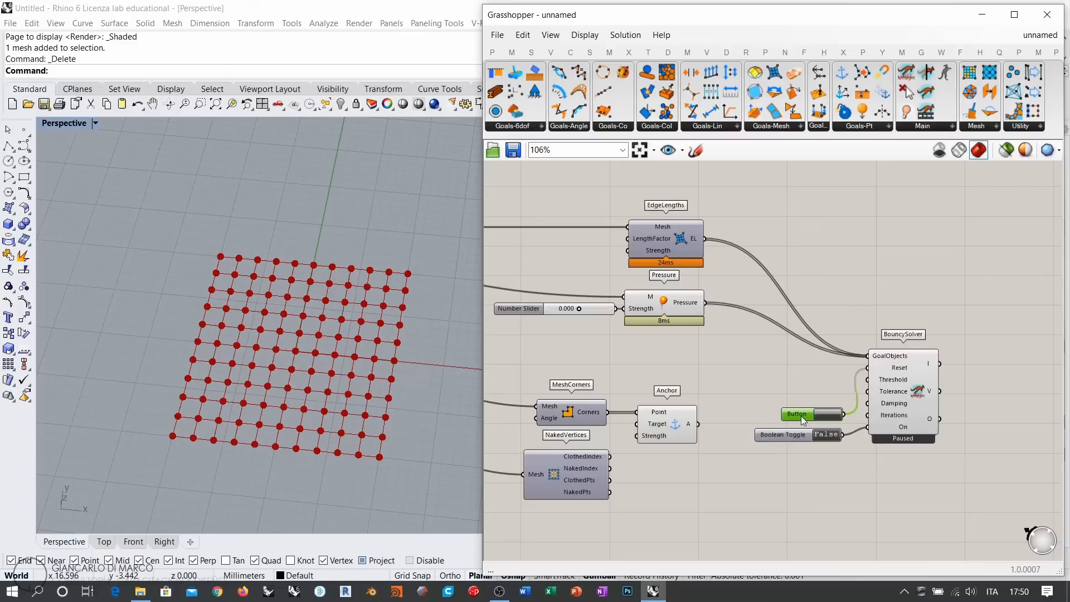
# Add an Entwine component in front of BouncySolver and widen the Grasshopper window
pyautogui.doubleClick(774, 365)
pyautogui.write('entwine')
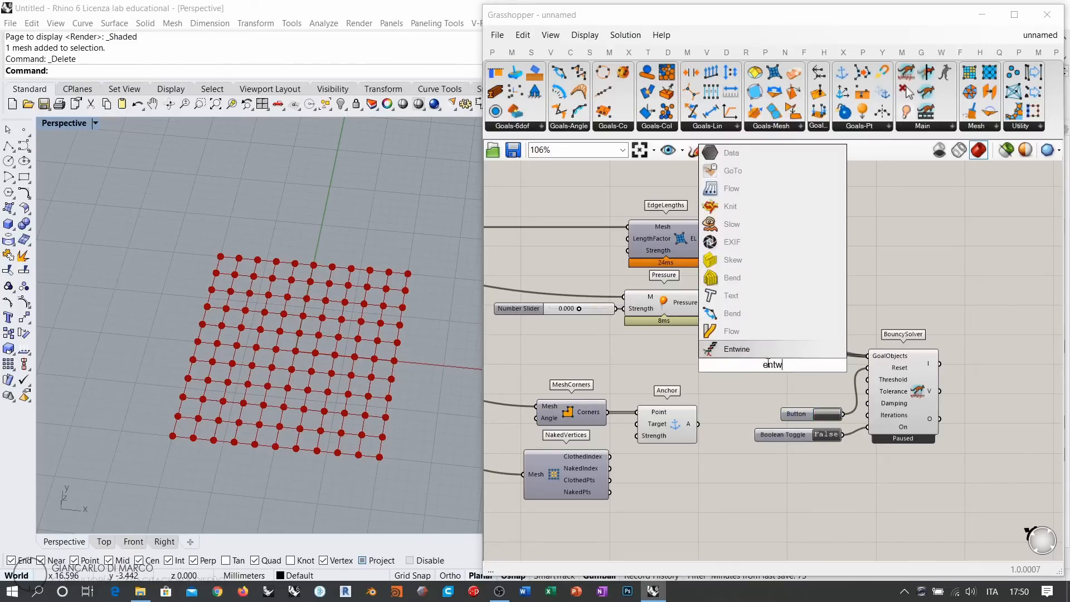
pyautogui.press('Return')
pyautogui.scroll(5, 774, 357)
pyautogui.scroll(-3, 772, 352)
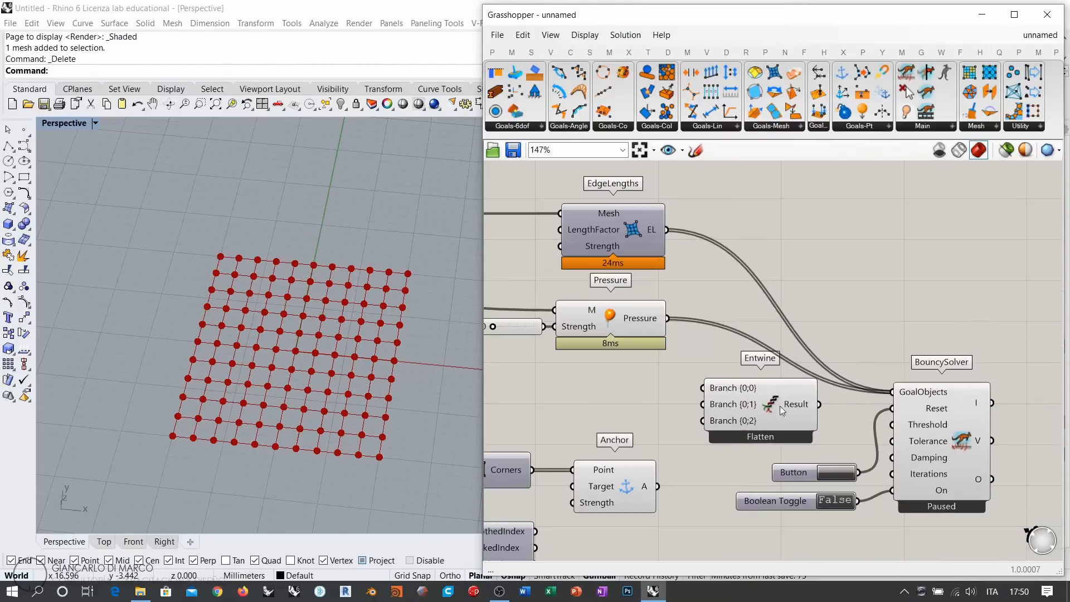
pyautogui.click(788, 395)
pyautogui.moveTo(911, 250); pyautogui.dragTo(833, 252, button='right')
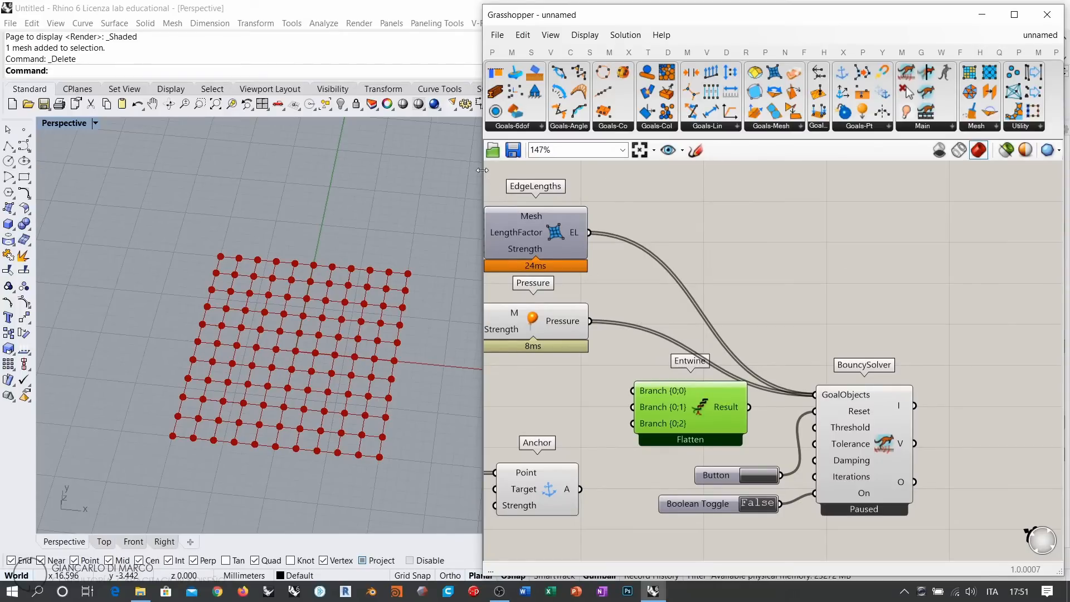
pyautogui.moveTo(480, 169); pyautogui.dragTo(437, 169)
# Compare the Force objects input of a temporary KangarooPhysics component with BouncySolver's GoalObjects input, deleting the temporary component
pyautogui.click(1054, 52)
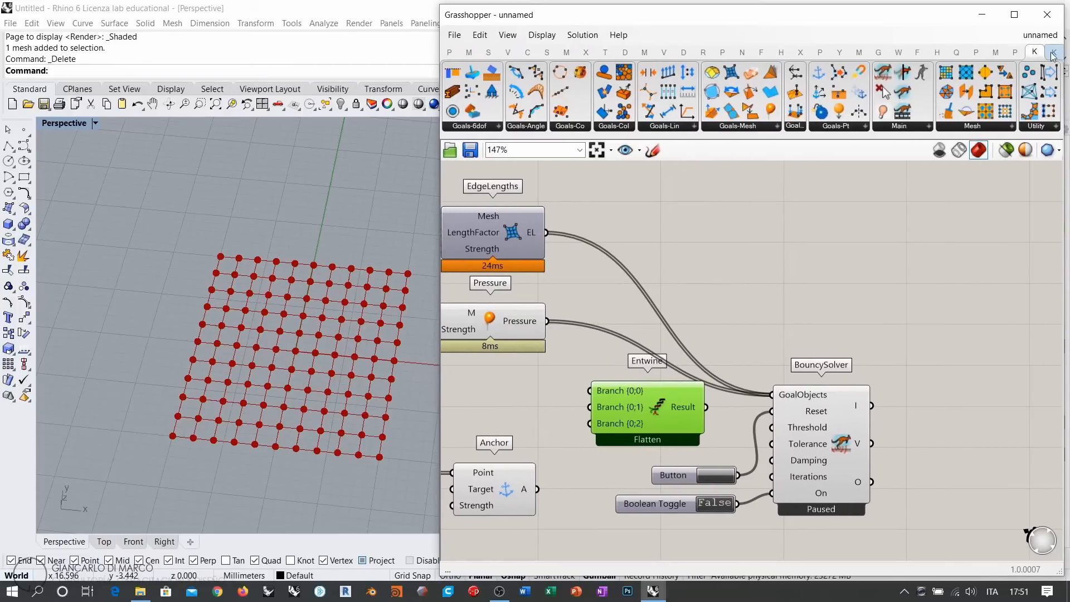
pyautogui.moveTo(633, 72); pyautogui.dragTo(825, 249)
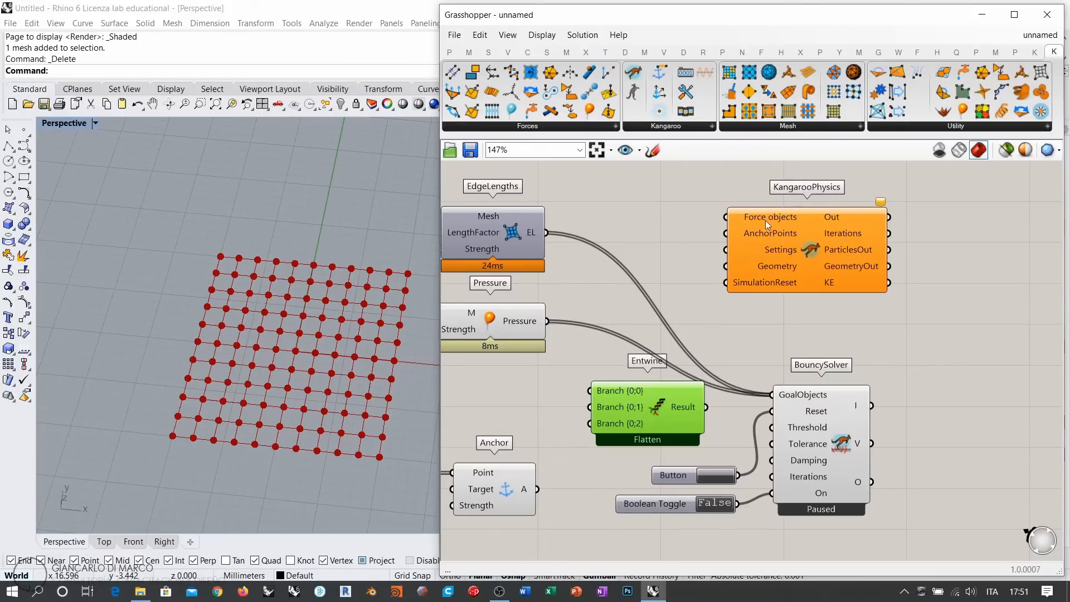
pyautogui.moveTo(766, 221)
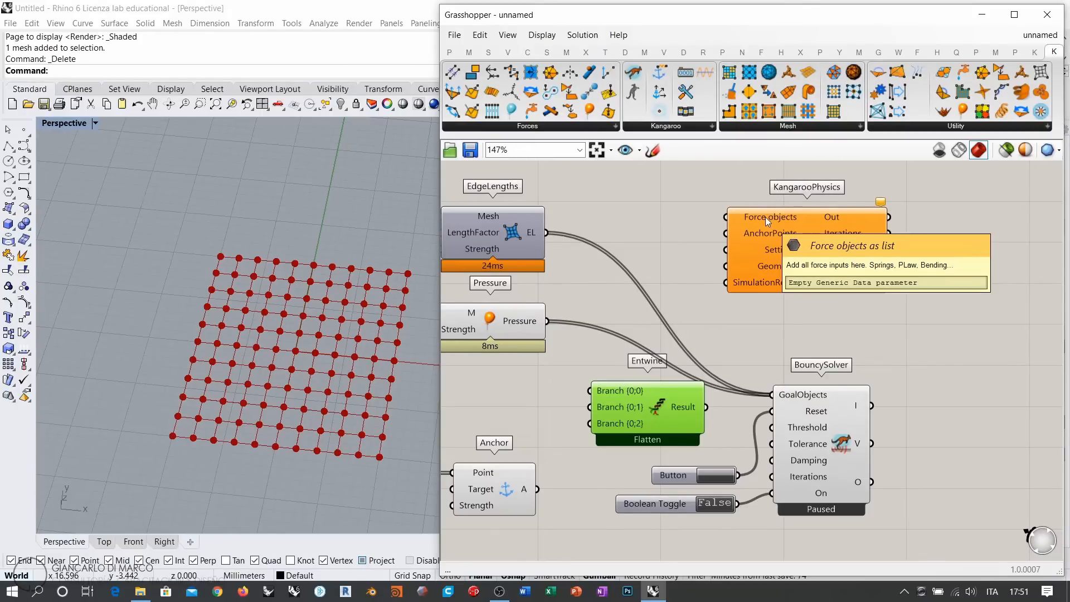
pyautogui.click(828, 242)
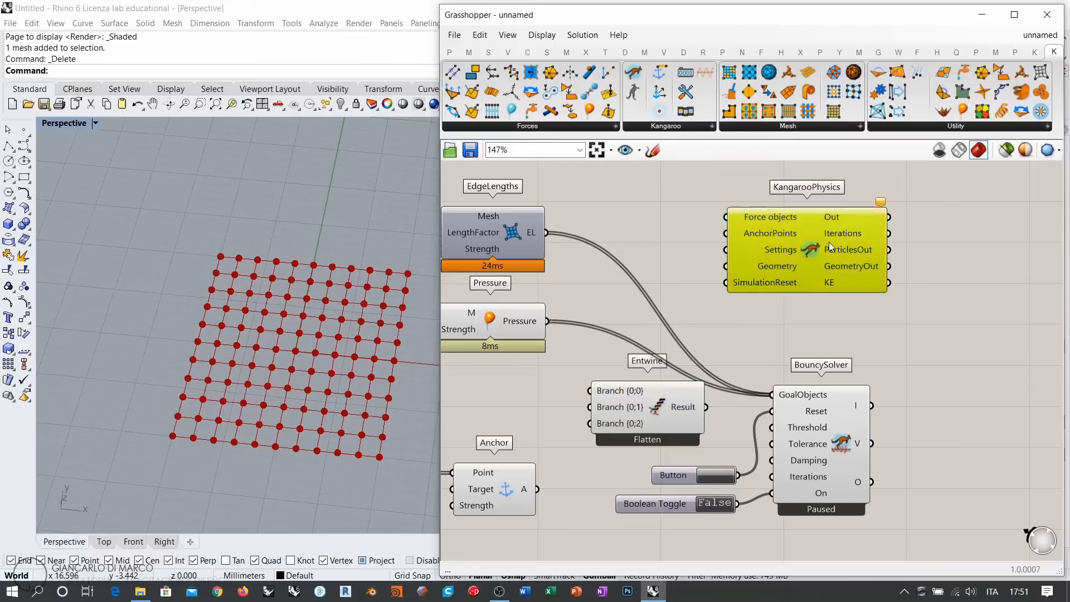
pyautogui.press('Delete')
pyautogui.moveTo(801, 398)
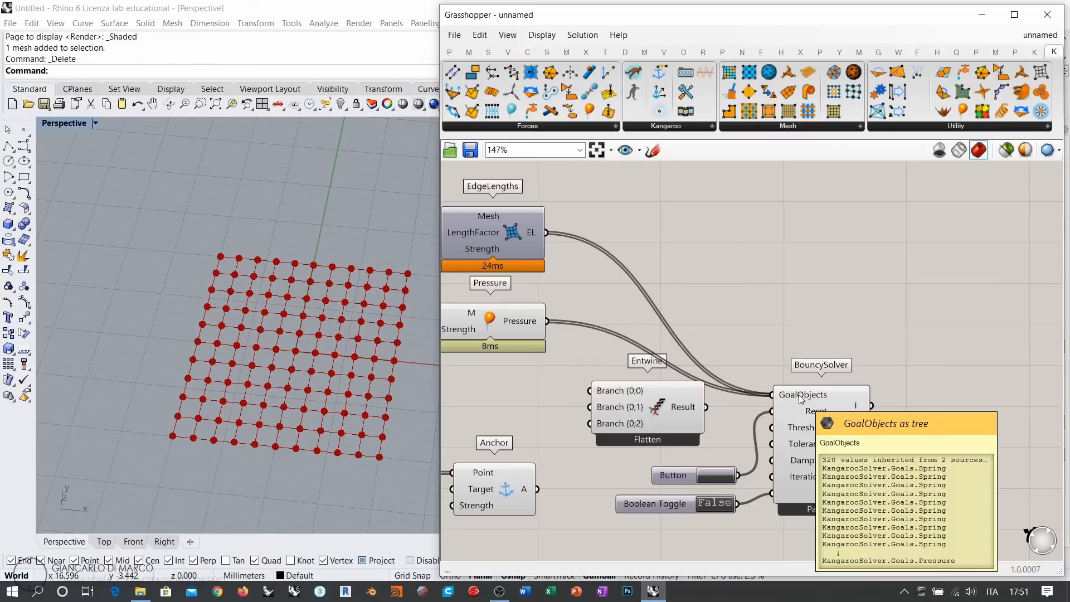
# Move BouncySolver farther from the goals and reposition Entwine between the goals and the solver
pyautogui.moveTo(671, 414); pyautogui.dragTo(708, 397)
pyautogui.moveTo(820, 426); pyautogui.dragTo(890, 388)
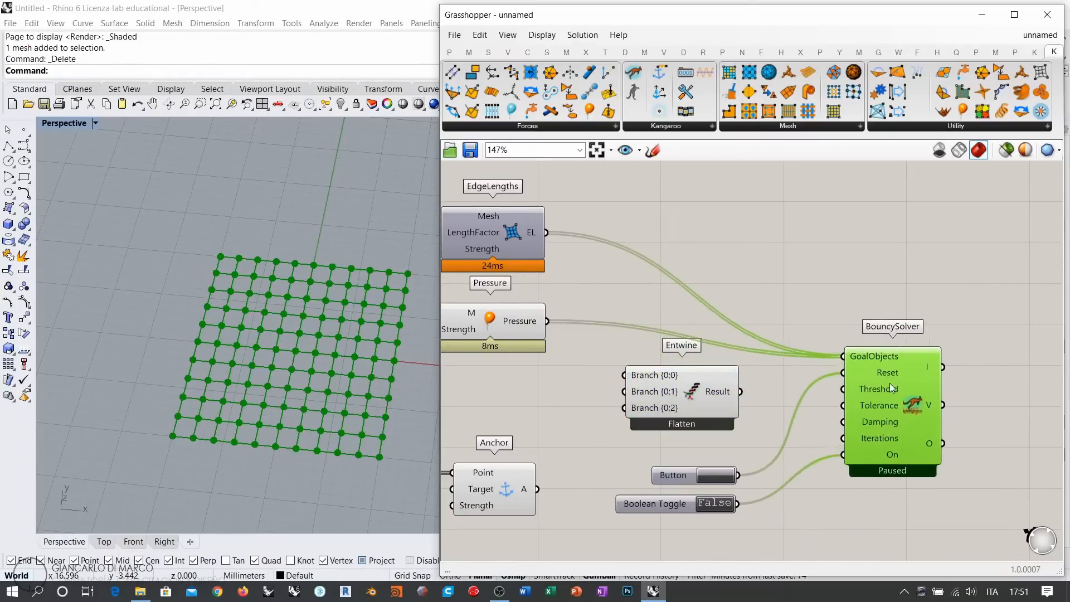
pyautogui.moveTo(703, 389); pyautogui.dragTo(747, 389)
pyautogui.click(770, 275)
pyautogui.moveTo(770, 276); pyautogui.dragTo(876, 256, button='right')
pyautogui.moveTo(843, 369); pyautogui.dragTo(823, 382)
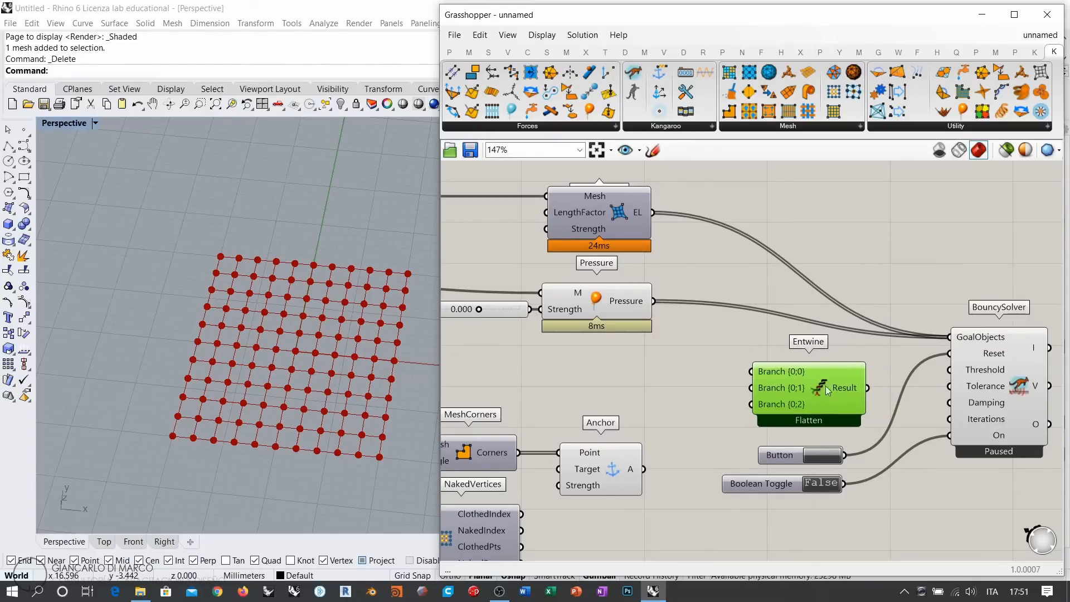
# Move MeshCorners, NakedVertices and Anchor together up to sit directly beneath Pressure
pyautogui.scroll(-2, 880, 379)
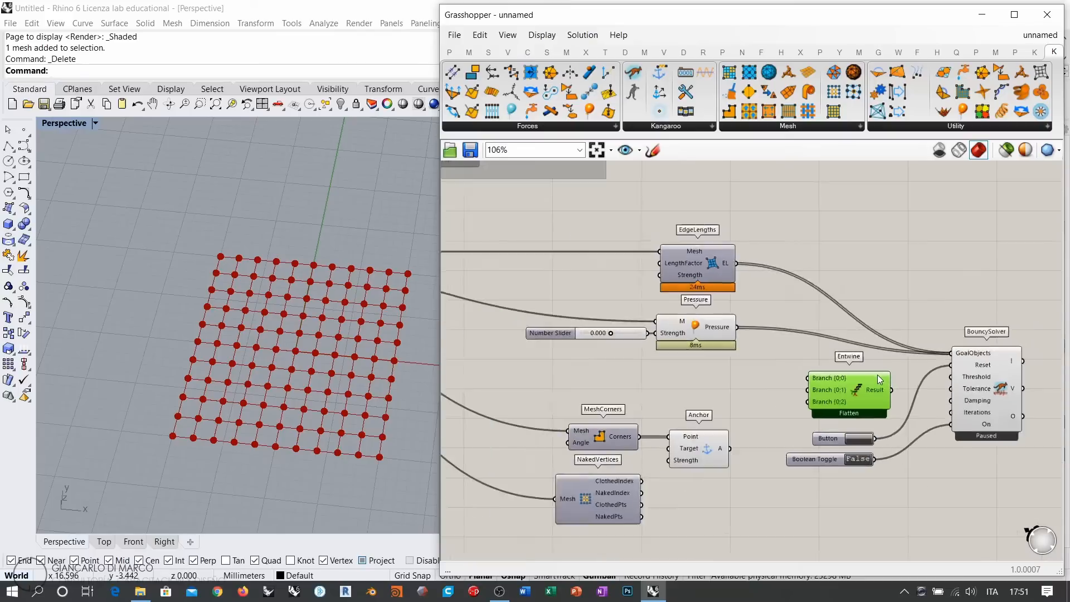
pyautogui.scroll(-1, 878, 379)
pyautogui.moveTo(748, 339); pyautogui.dragTo(830, 347, button='right')
pyautogui.moveTo(845, 401); pyautogui.dragTo(725, 478)
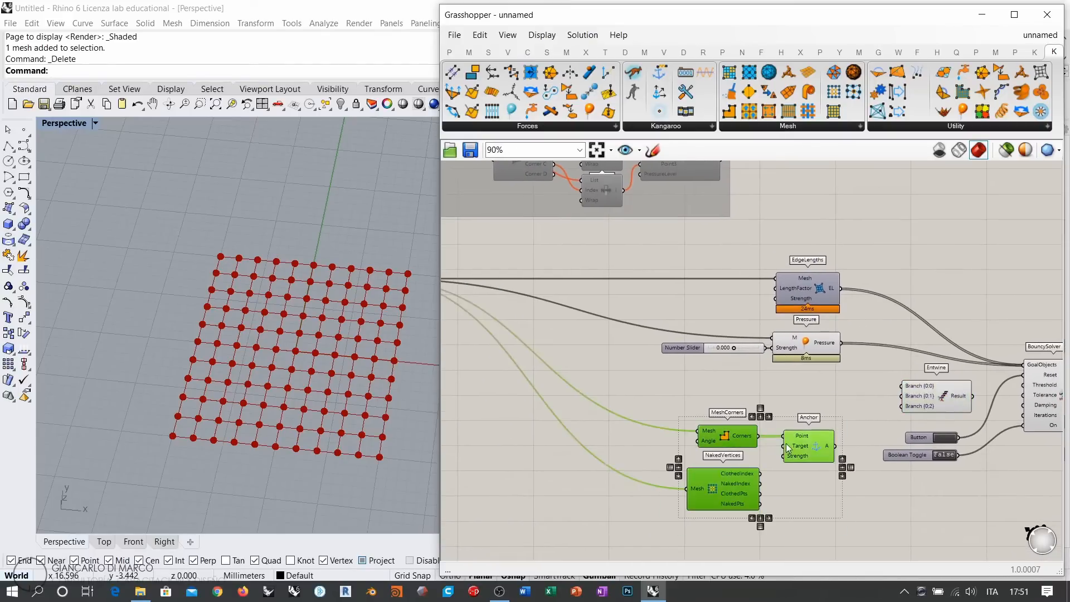
pyautogui.moveTo(814, 451); pyautogui.dragTo(819, 406)
pyautogui.click(883, 377)
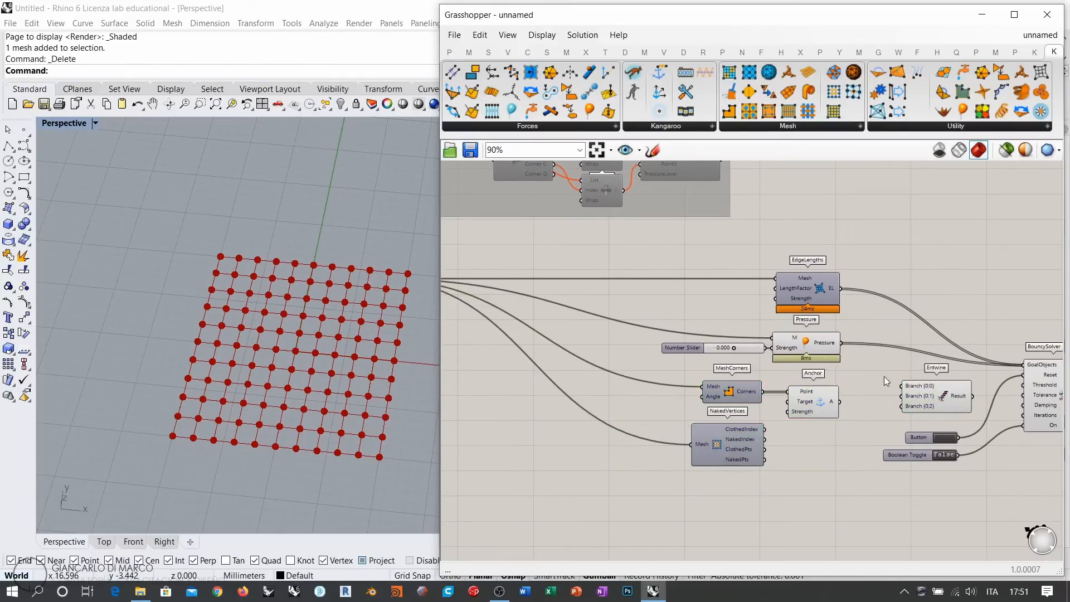
pyautogui.moveTo(903, 374); pyautogui.dragTo(725, 372, button='right')
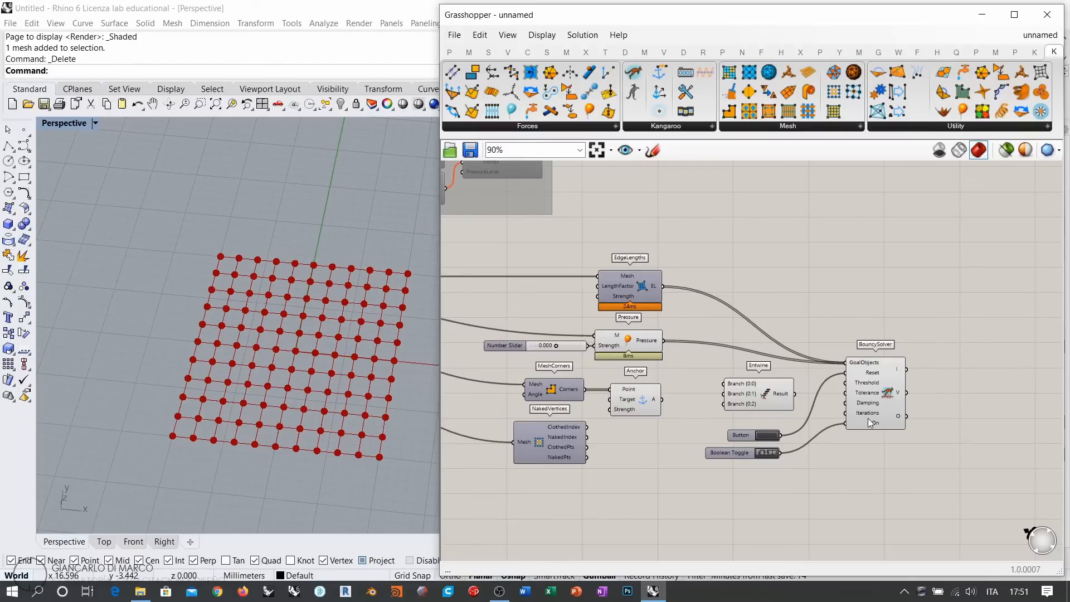
# Inspect Entwine's branch inputs and move Mesh Plane closer to the goal components
pyautogui.scroll(5, 751, 387)
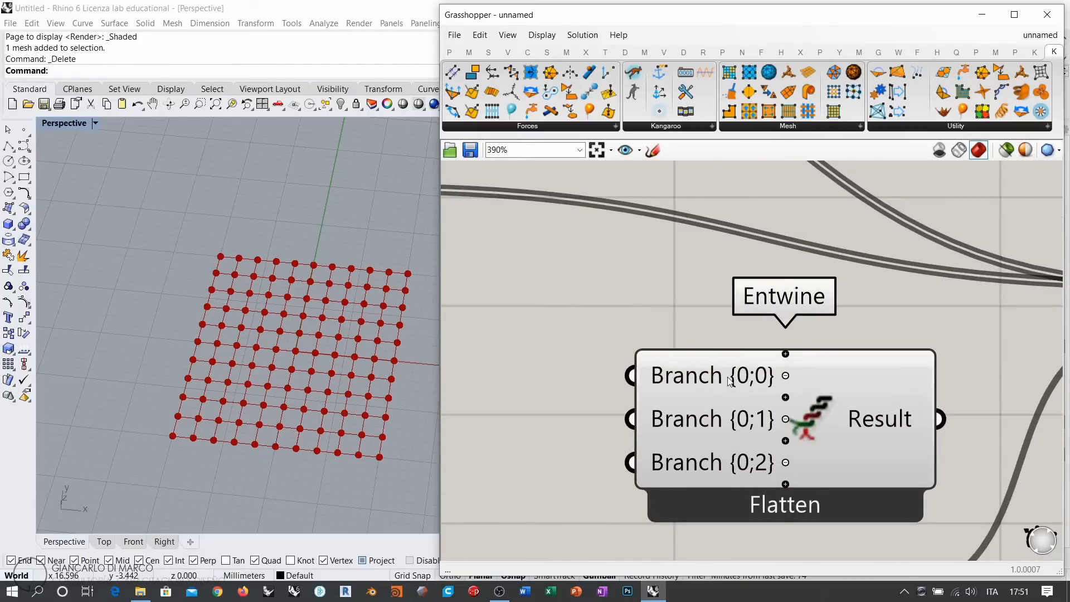
pyautogui.scroll(-5, 730, 381)
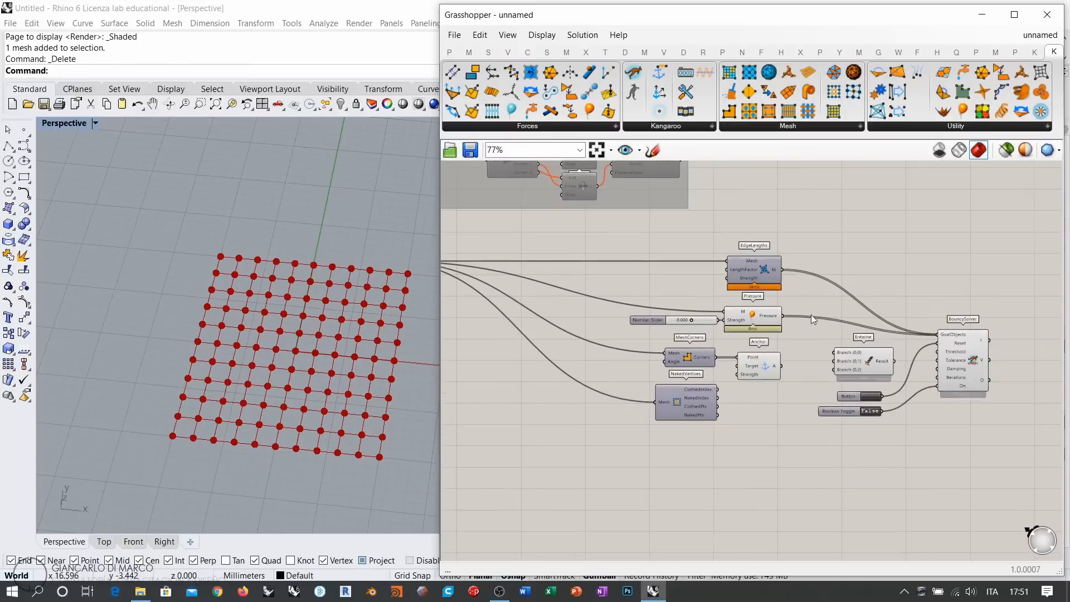
pyautogui.scroll(-2, 811, 314)
pyautogui.moveTo(518, 293); pyautogui.dragTo(632, 294)
pyautogui.click(834, 358)
pyautogui.moveTo(774, 330); pyautogui.dragTo(681, 327, button='right')
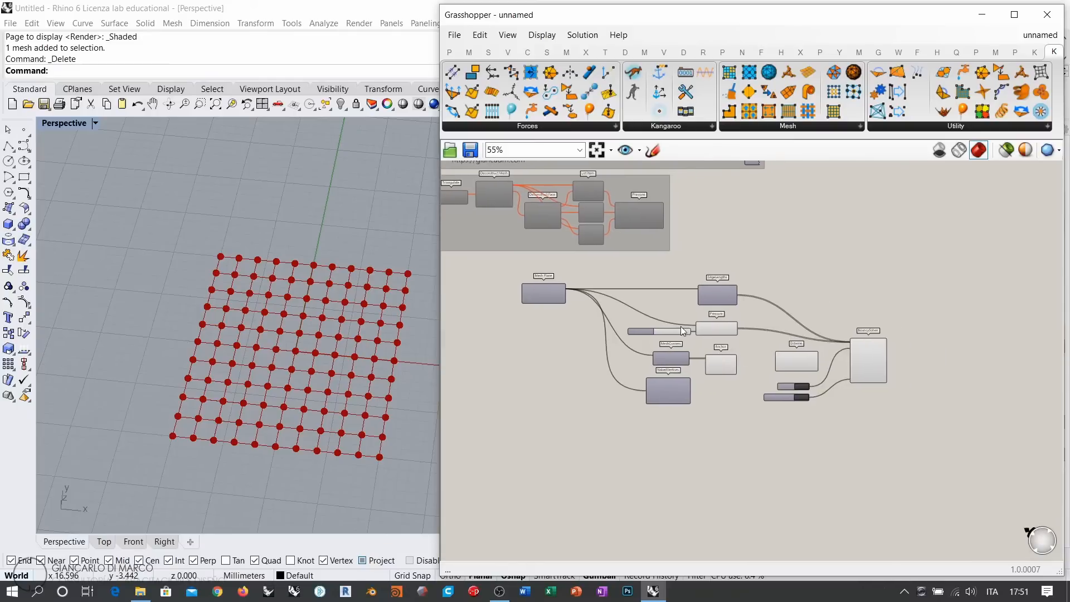
pyautogui.scroll(1, 681, 326)
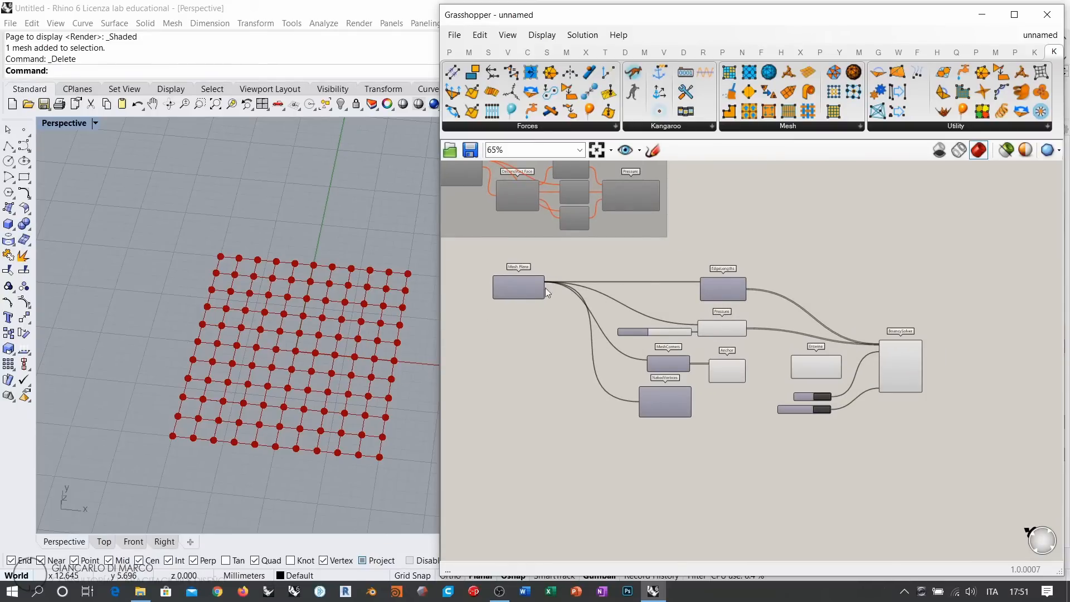
pyautogui.scroll(3, 752, 251)
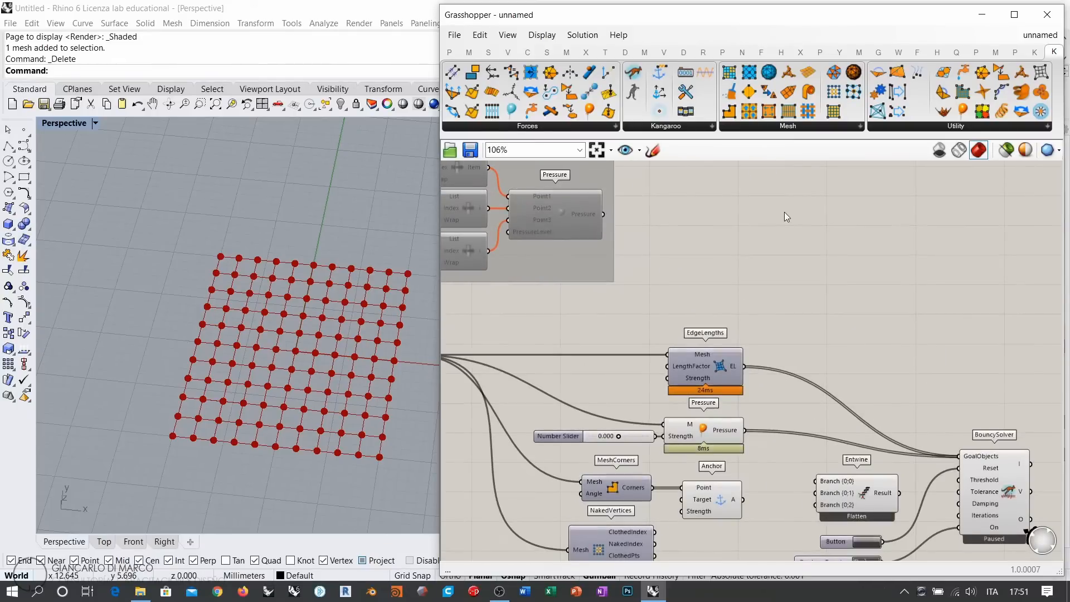
# Add Kangaroo's Show component above EdgeLengths and connect Mesh Plane's Mesh output to its G input
pyautogui.click(1033, 51)
pyautogui.moveTo(883, 112); pyautogui.dragTo(705, 307)
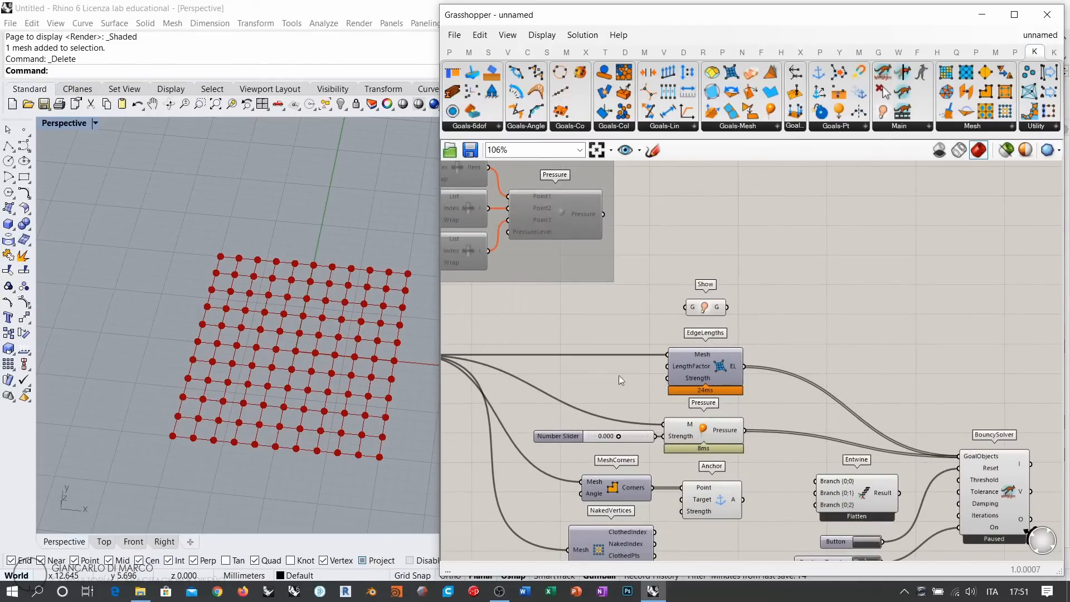
pyautogui.moveTo(455, 369); pyautogui.dragTo(557, 336, button='right')
pyautogui.moveTo(517, 323); pyautogui.dragTo(787, 274)
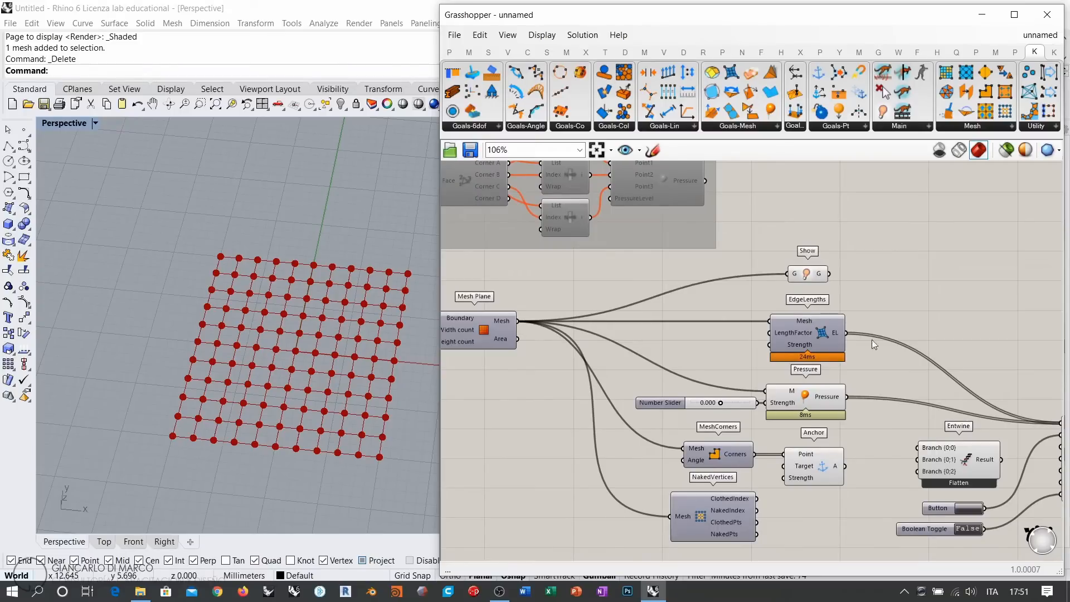
# Align Show above EdgeLengths, place Entwine beside it, and connect Show's G output to Entwine's Branch {0;0} input
pyautogui.moveTo(871, 340); pyautogui.dragTo(695, 335, button='right')
pyautogui.moveTo(631, 269); pyautogui.dragTo(648, 274)
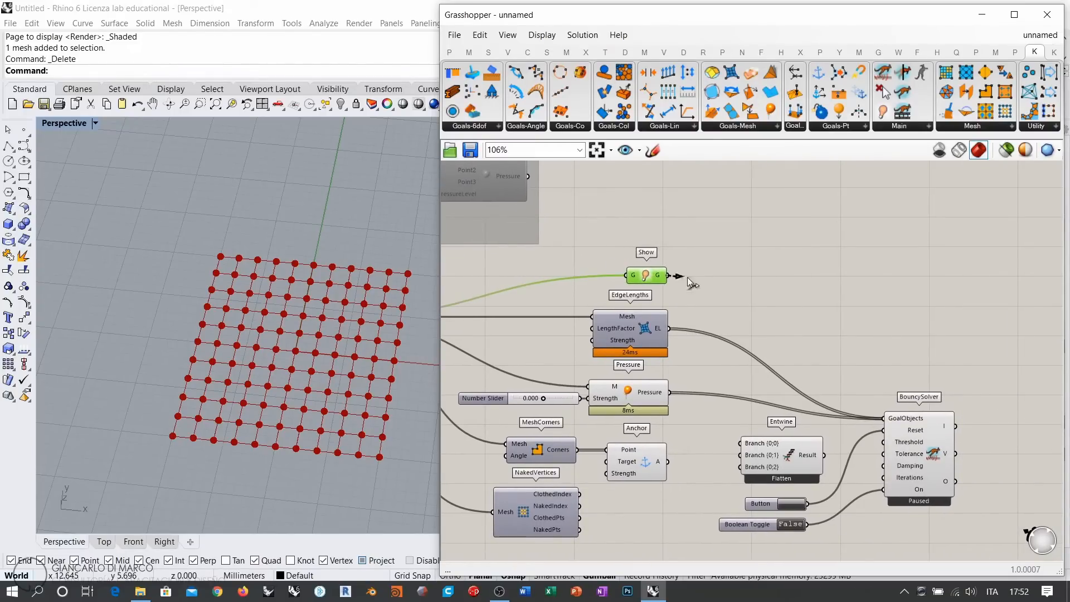
pyautogui.moveTo(687, 277); pyautogui.dragTo(785, 289)
pyautogui.moveTo(825, 288)
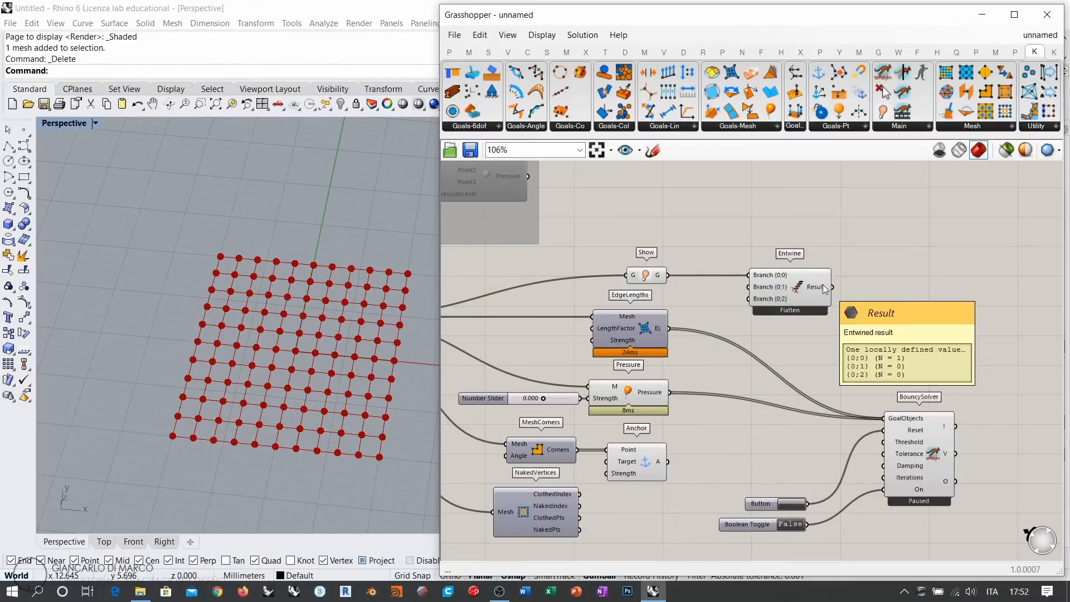
# Disconnect Pressure's output from BouncySolver's GoalObjects input and examine the previews of EdgeLengths and BouncySolver
pyautogui.scroll(3, 792, 315)
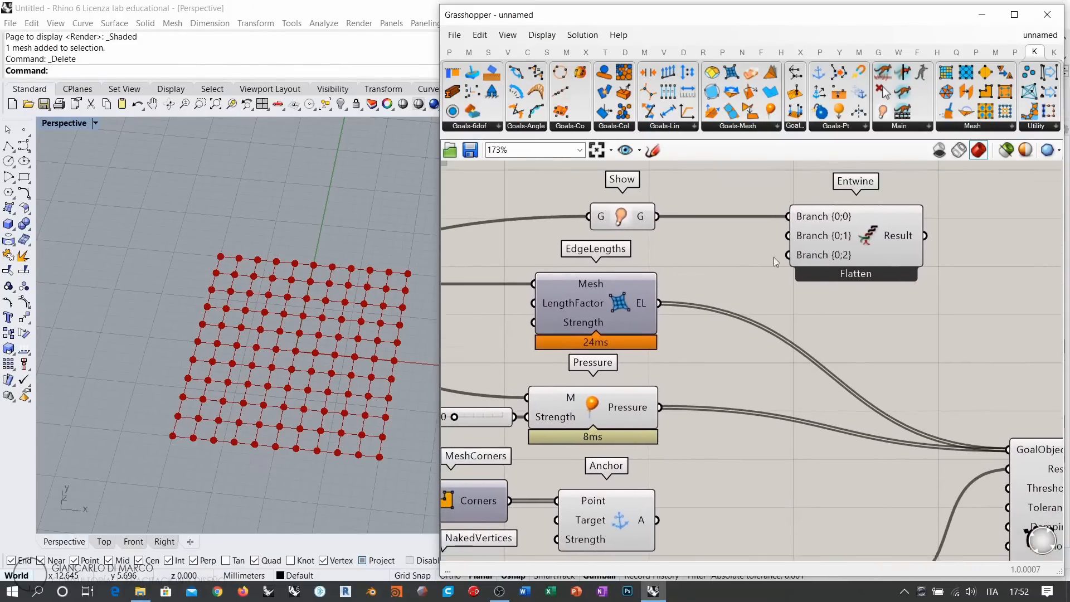
pyautogui.moveTo(872, 310); pyautogui.dragTo(840, 311, button='right')
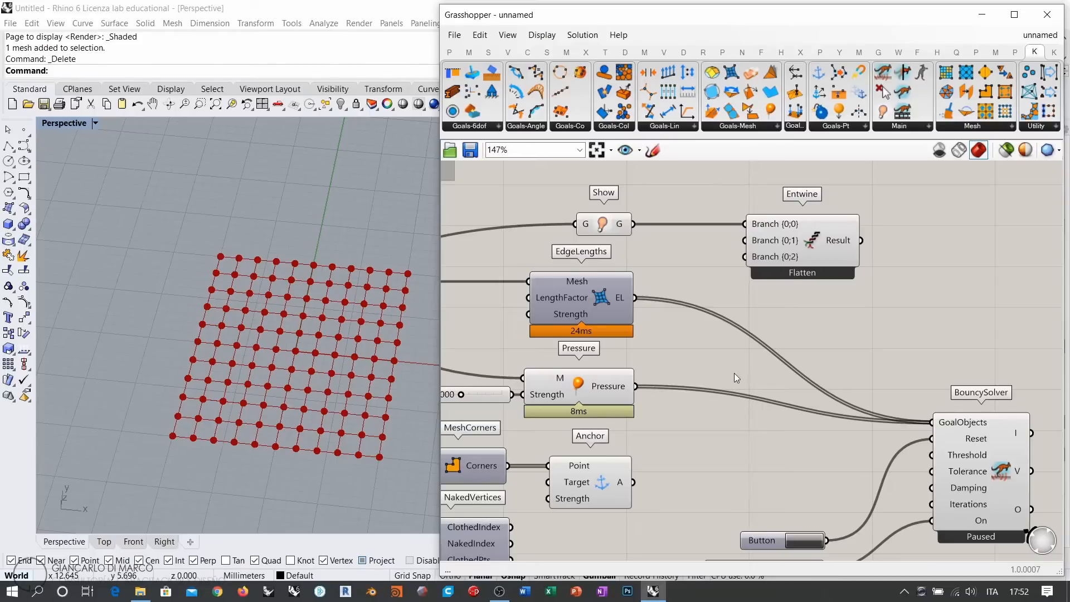
pyautogui.moveTo(835, 419); pyautogui.dragTo(800, 362, button='right')
pyautogui.keyDown('ctrl'); pyautogui.moveTo(601, 329); pyautogui.dragTo(899, 366); pyautogui.keyUp('ctrl')
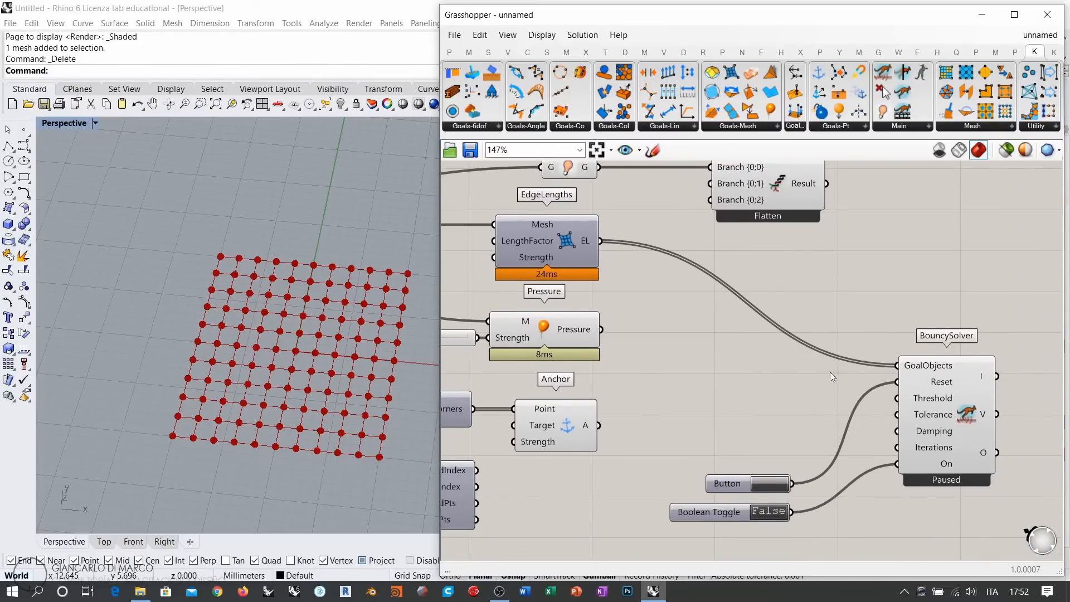
pyautogui.moveTo(583, 254); pyautogui.dragTo(582, 288, button='right')
pyautogui.click(544, 276)
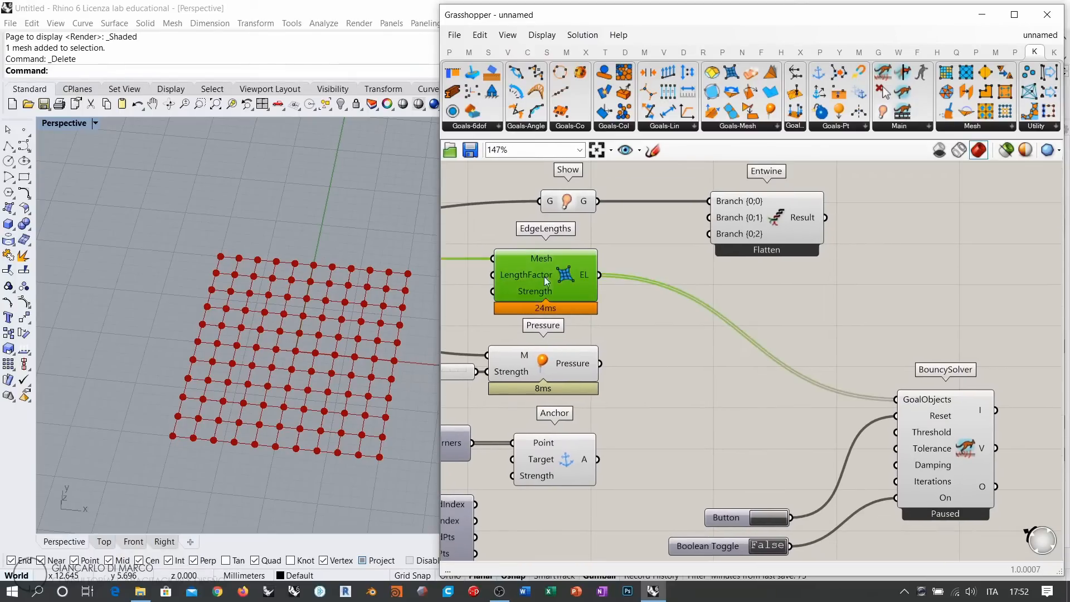
pyautogui.click(943, 411)
pyautogui.click(938, 336)
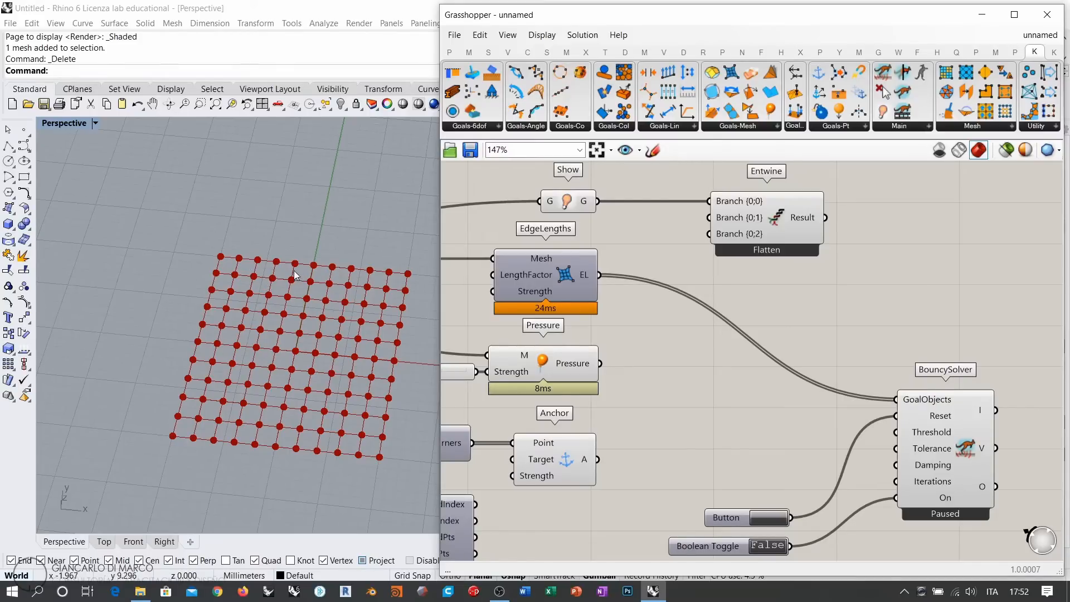
# Add a Panel between EdgeLengths and BouncySolver, feed it EdgeLengths' EL output, and enlarge it for reading
pyautogui.moveTo(621, 326); pyautogui.dragTo(889, 342, button='right')
pyautogui.moveTo(850, 299); pyautogui.dragTo(951, 304, button='right')
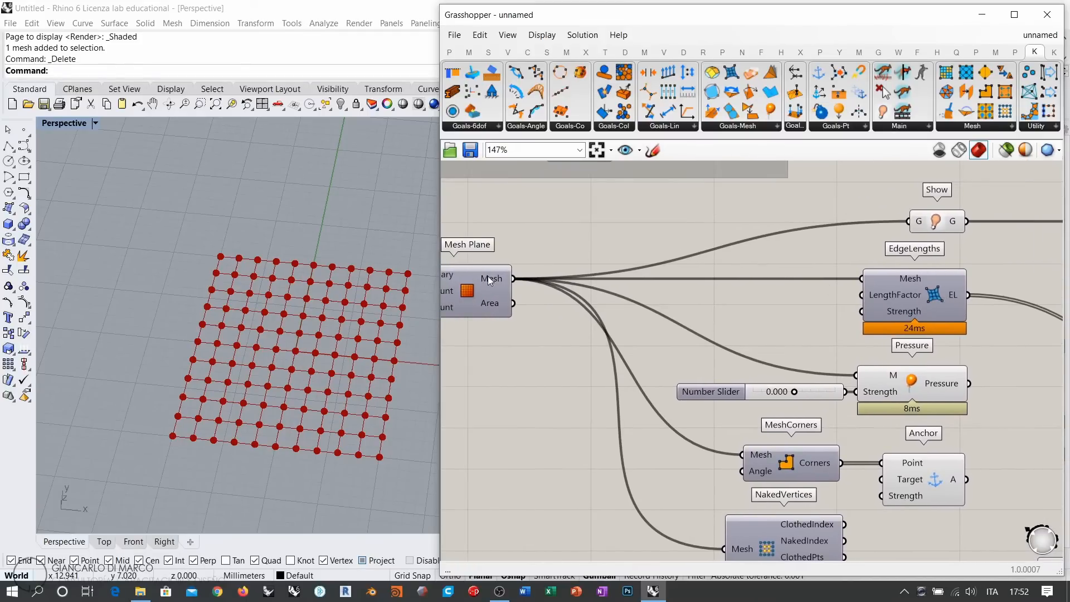
pyautogui.moveTo(903, 347); pyautogui.dragTo(675, 346, button='right')
pyautogui.doubleClick(856, 377)
pyautogui.write('Panel')
pyautogui.press('Return')
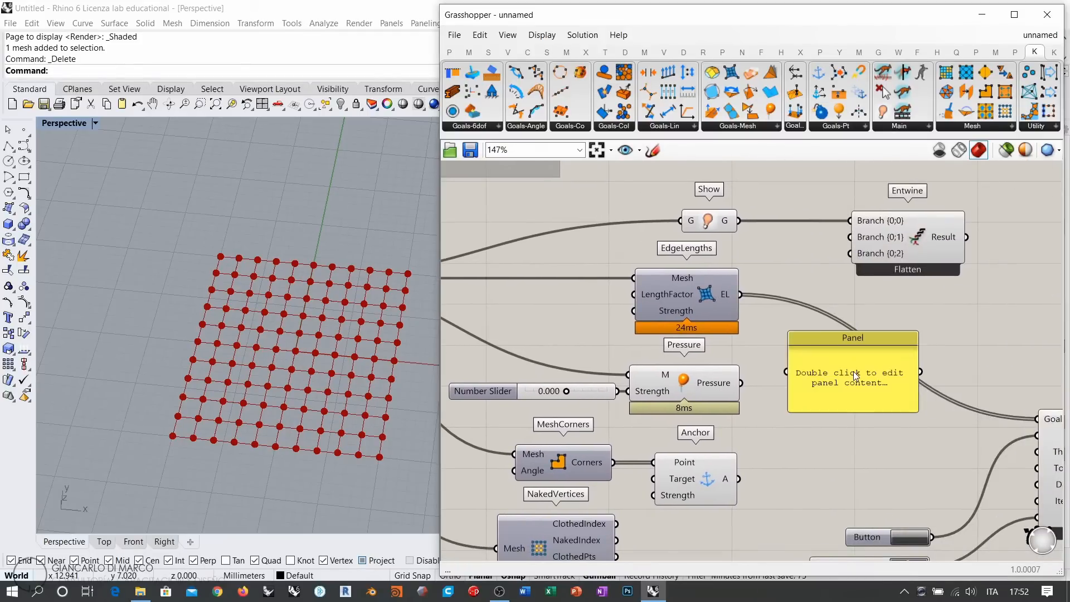
pyautogui.moveTo(741, 294); pyautogui.dragTo(786, 372)
pyautogui.moveTo(932, 425); pyautogui.dragTo(827, 299, button='right')
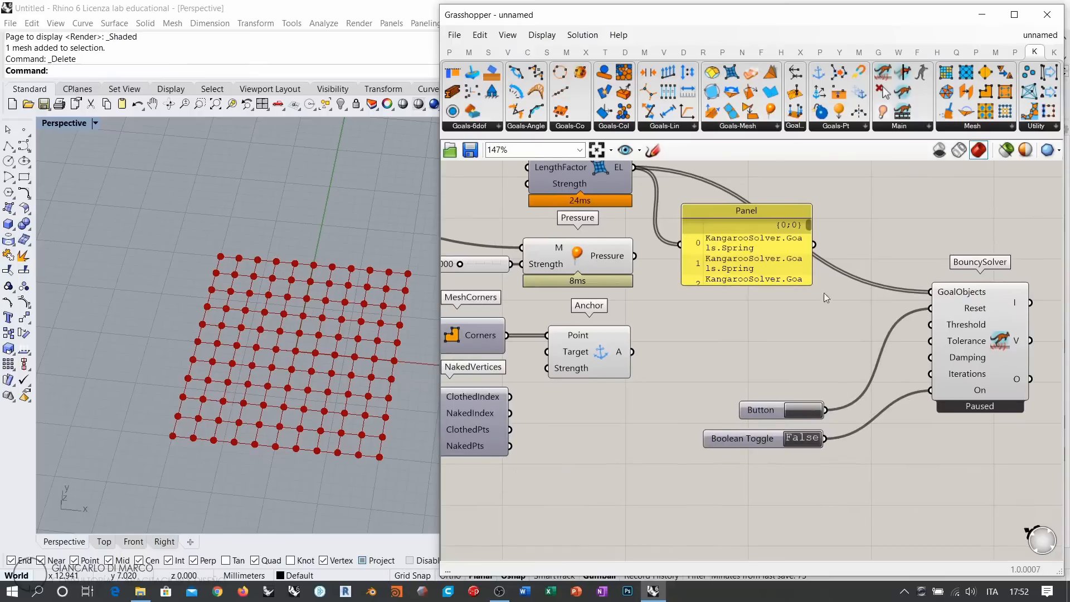
pyautogui.moveTo(813, 285); pyautogui.dragTo(903, 499)
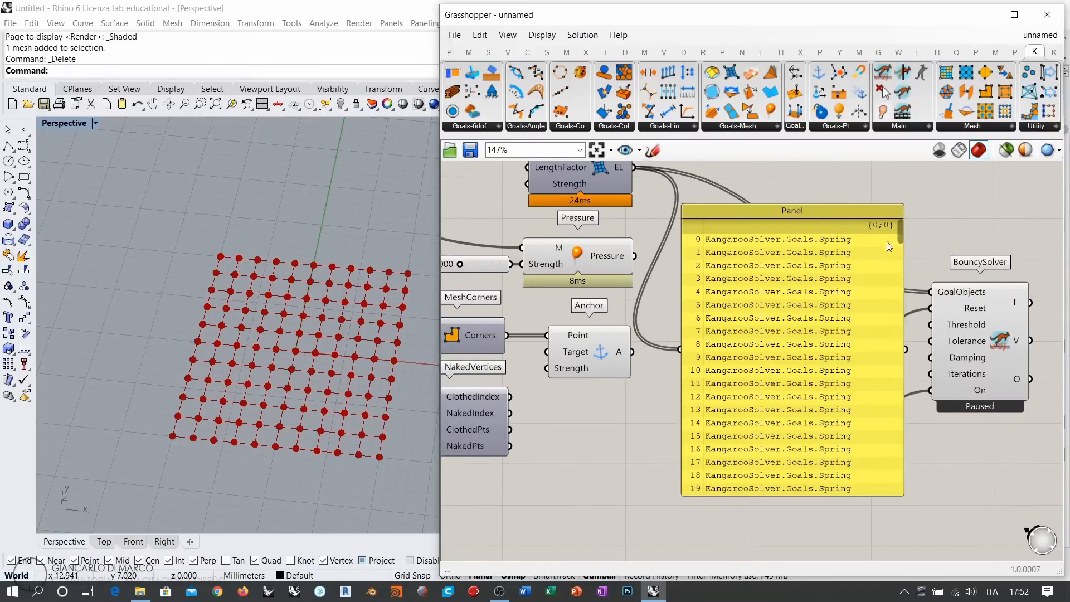
# Look over the goals listed in the Panel and delete the Panel
pyautogui.moveTo(900, 226)
pyautogui.mouseDown()
pyautogui.moveTo(907, 499)
pyautogui.moveTo(901, 228)
pyautogui.mouseUp()
pyautogui.click(756, 294)
pyautogui.press('Delete')
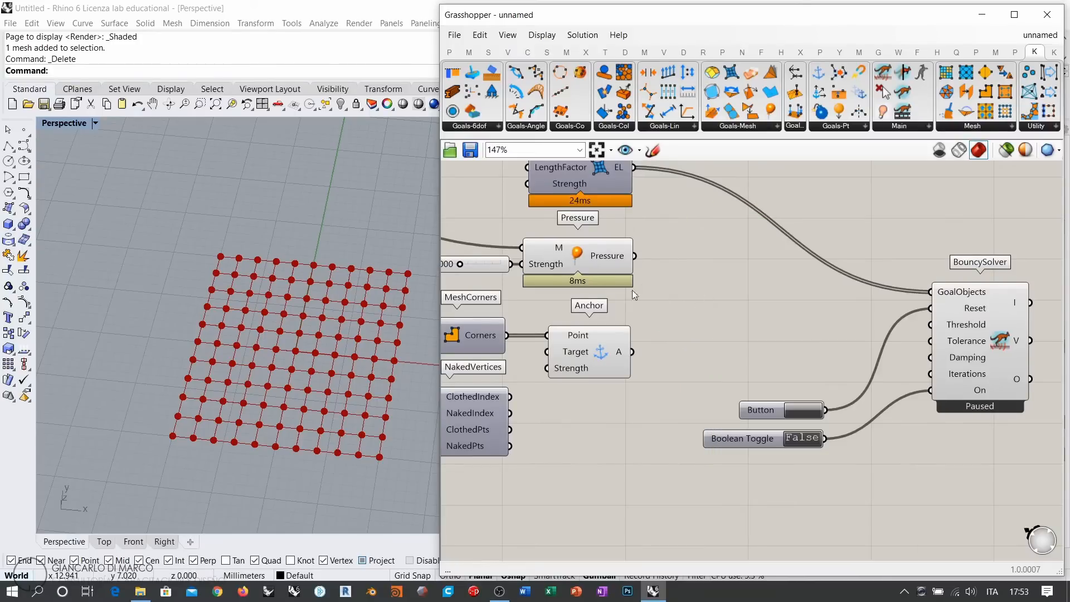
# Add a Mesh Edges component below Mesh Plane and connect Mesh Plane's Mesh output to its Mesh input
pyautogui.moveTo(528, 225); pyautogui.dragTo(865, 293, button='right')
pyautogui.doubleClick(579, 312)
pyautogui.write('me')
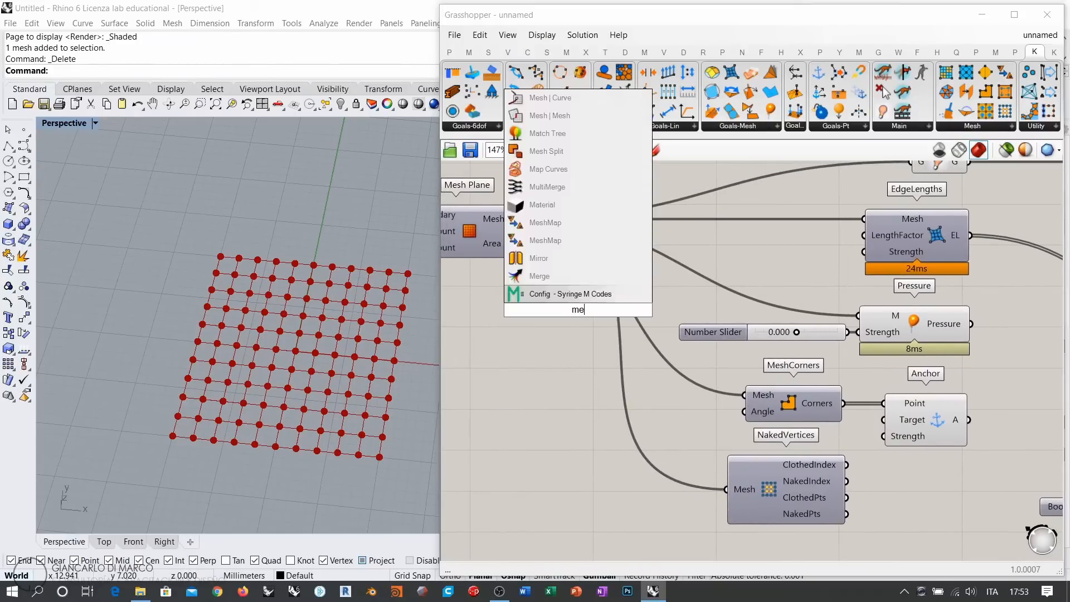
pyautogui.write('sh edg')
pyautogui.press('Return')
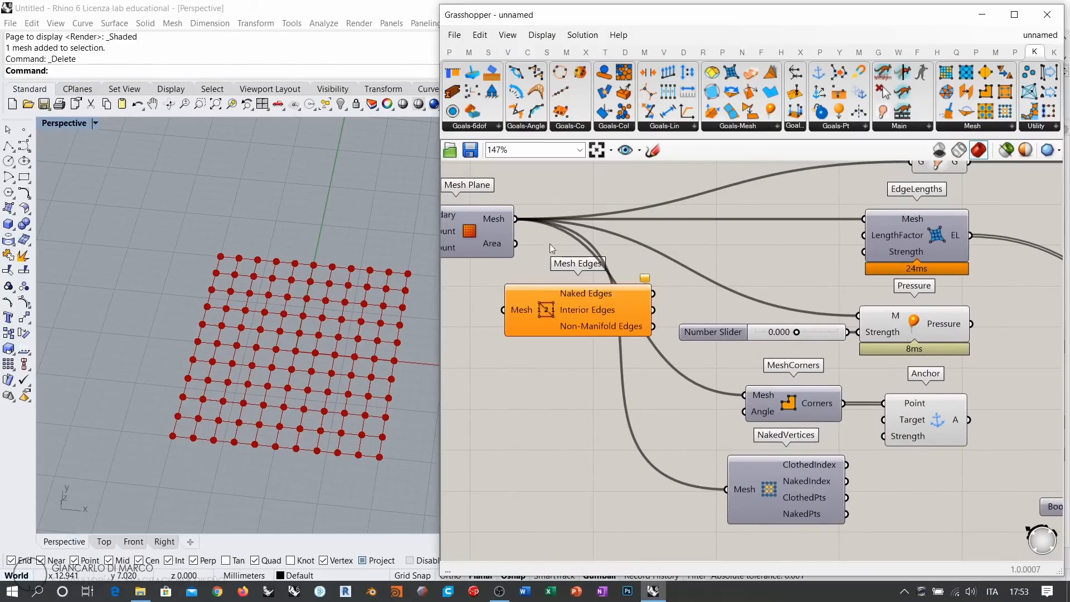
pyautogui.moveTo(516, 219); pyautogui.dragTo(503, 310)
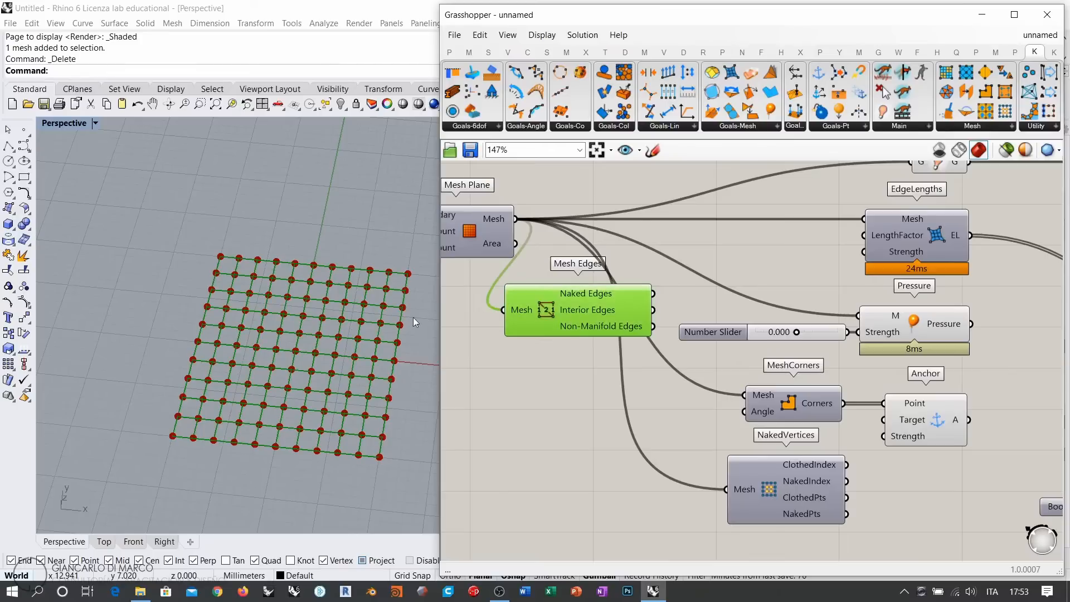
# Inspect Mesh Edges' Naked Edges and Interior Edges outputs and delete the component
pyautogui.scroll(3, 572, 291)
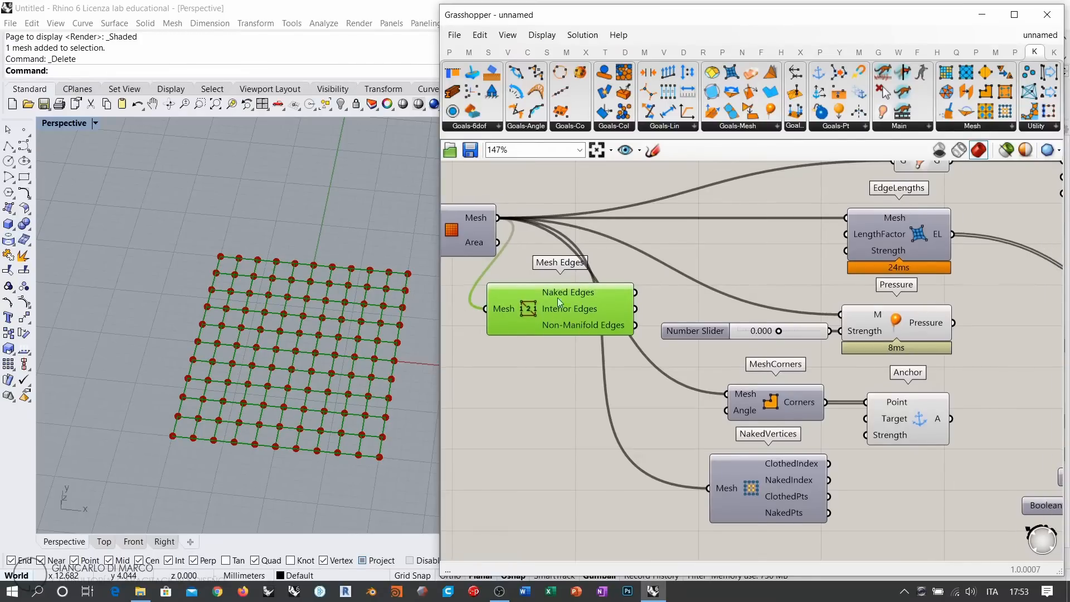
pyautogui.moveTo(570, 291)
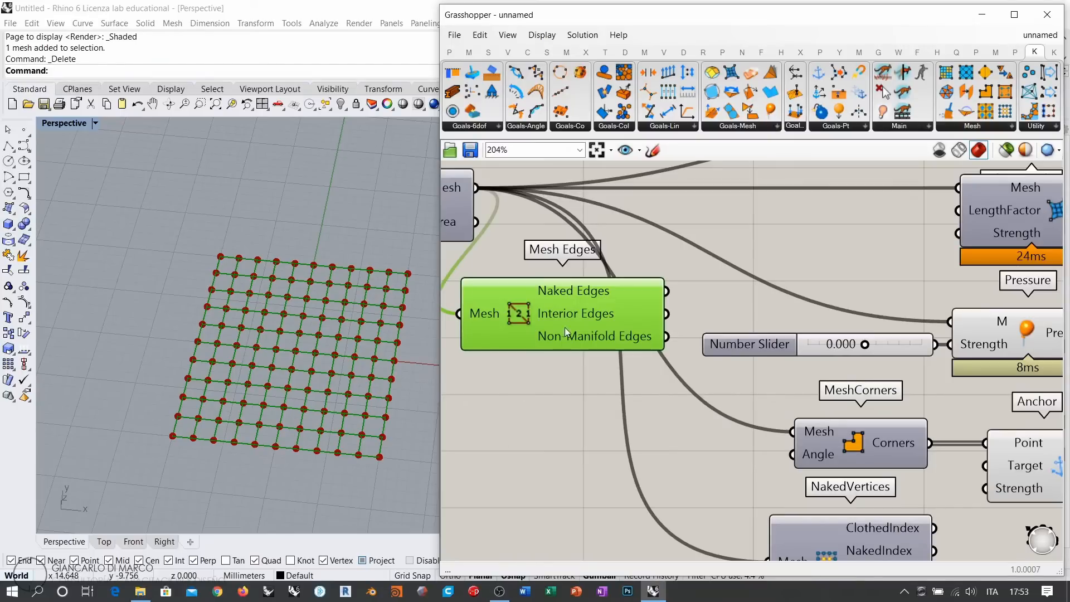
pyautogui.moveTo(572, 314)
pyautogui.press('Delete')
# Examine EdgeLengths' EL output and the points in BouncySolver's V output
pyautogui.moveTo(1014, 203); pyautogui.dragTo(688, 265, button='right')
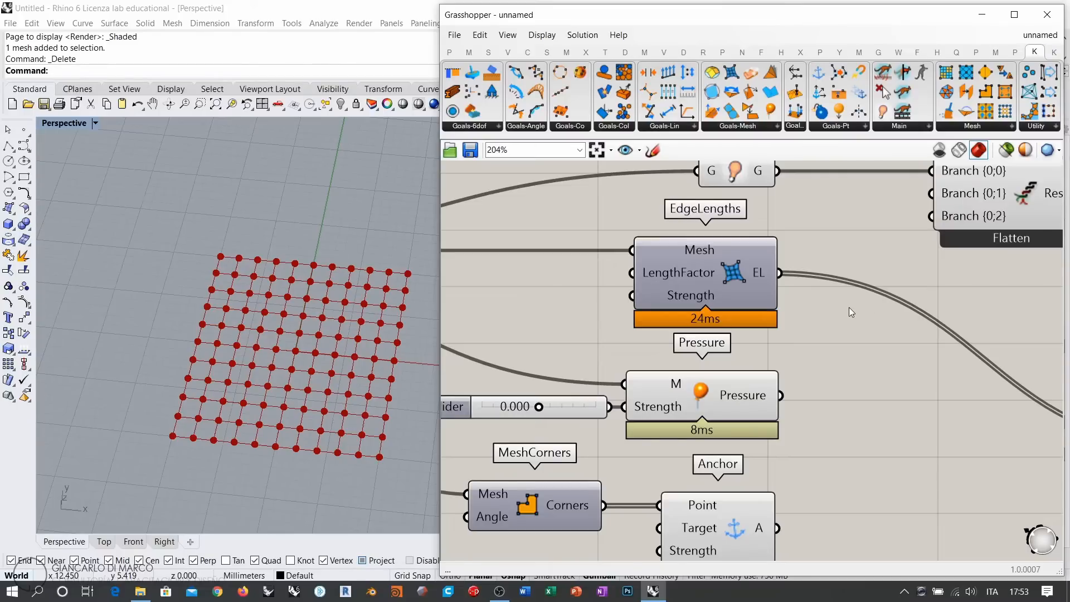
pyautogui.scroll(-4, 631, 273)
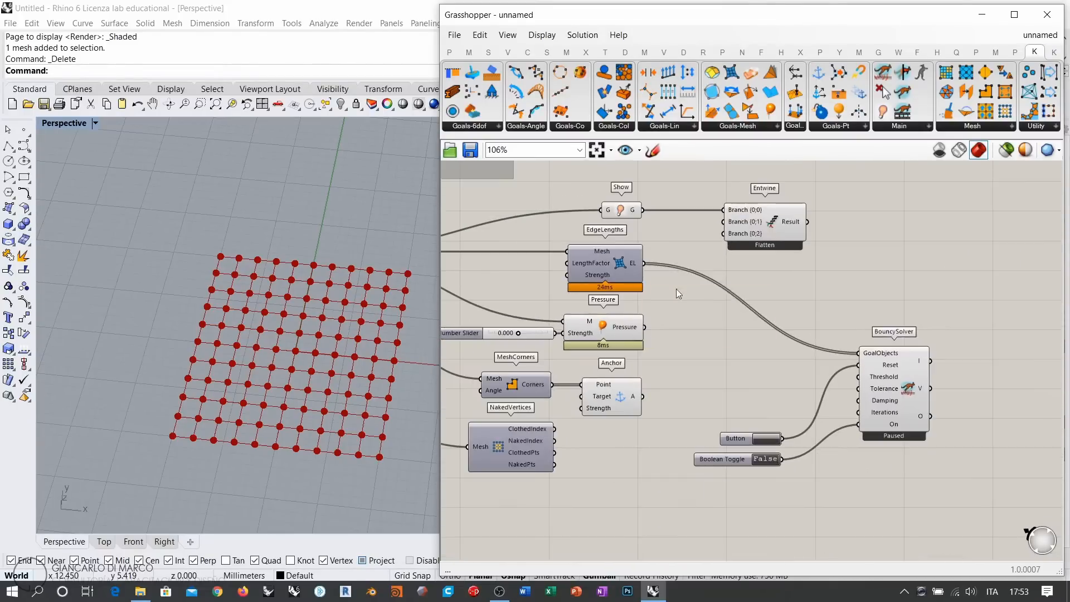
pyautogui.moveTo(634, 268)
pyautogui.scroll(2, 681, 313)
pyautogui.scroll(3, 822, 365)
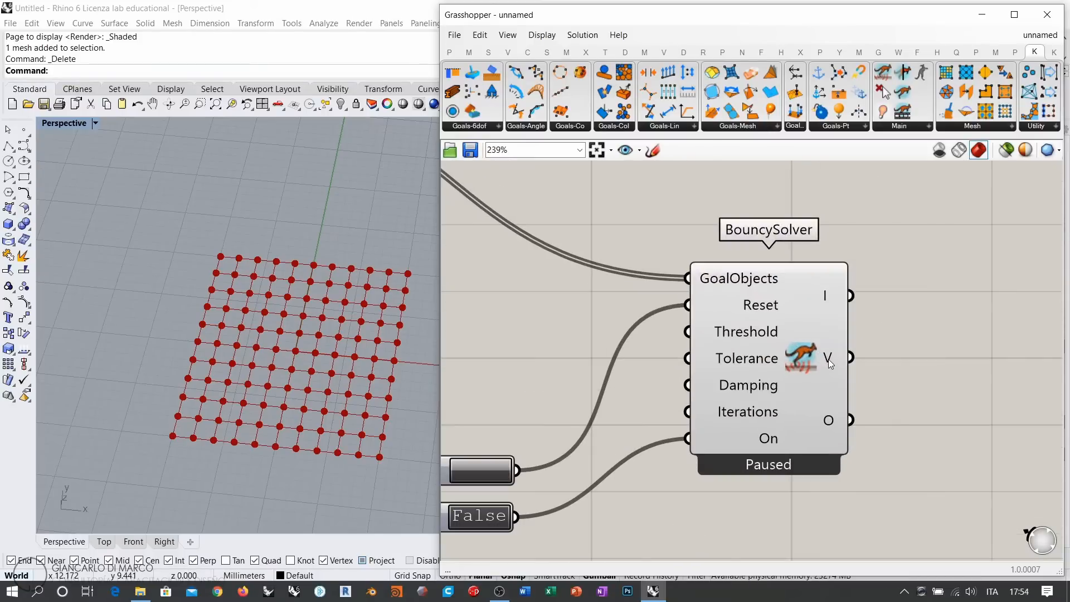
pyautogui.moveTo(824, 359)
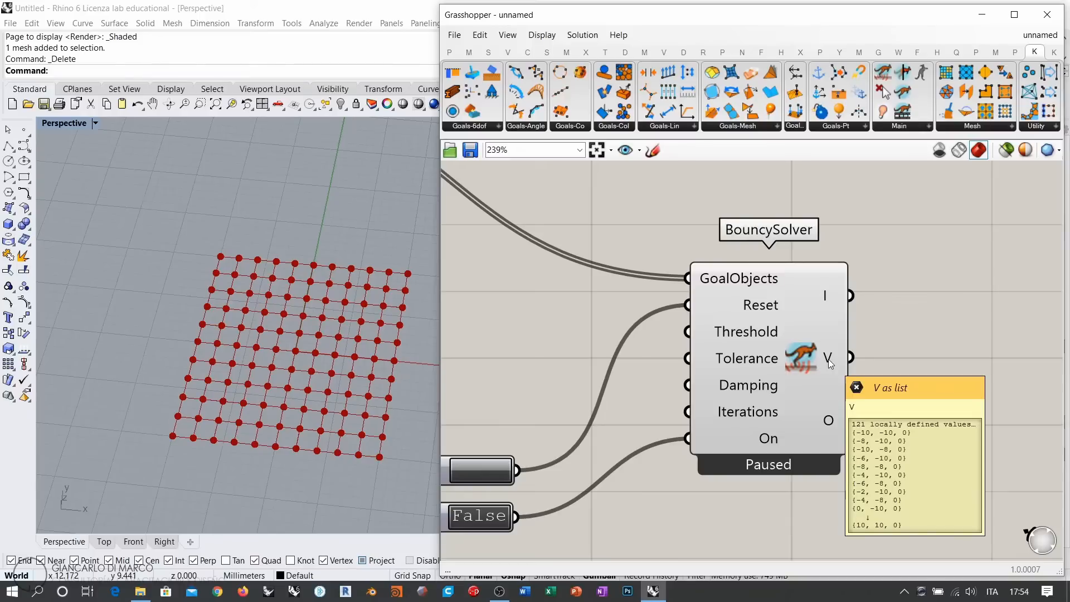
# Move Button and Boolean Toggle closer to BouncySolver's inputs, stacking Button directly above the toggle
pyautogui.scroll(-3, 1024, 313)
pyautogui.click(751, 363)
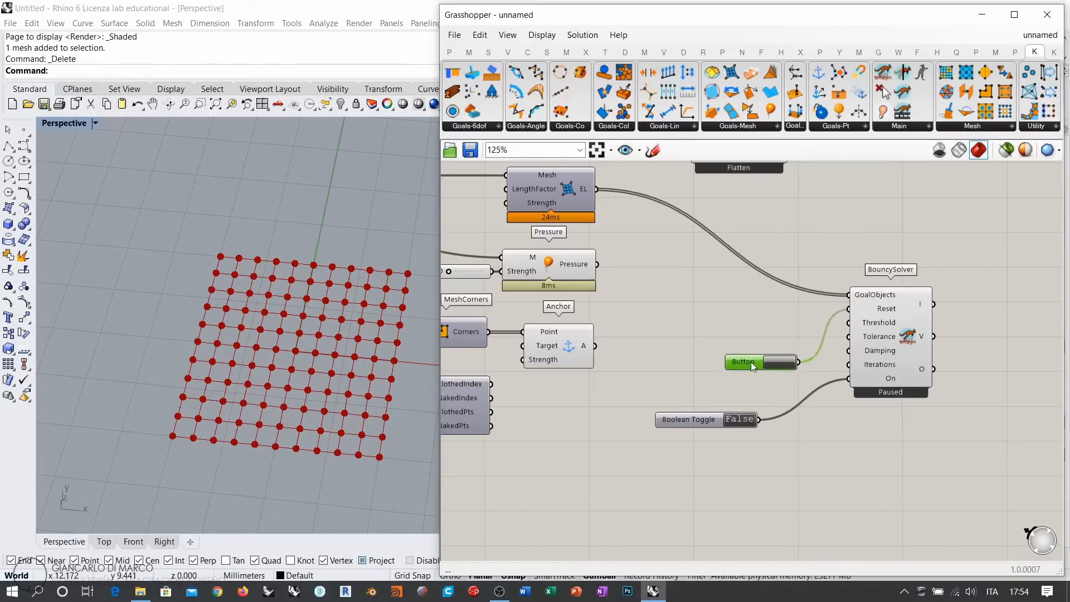
pyautogui.moveTo(751, 362); pyautogui.dragTo(772, 355)
pyautogui.moveTo(698, 421); pyautogui.dragTo(775, 366)
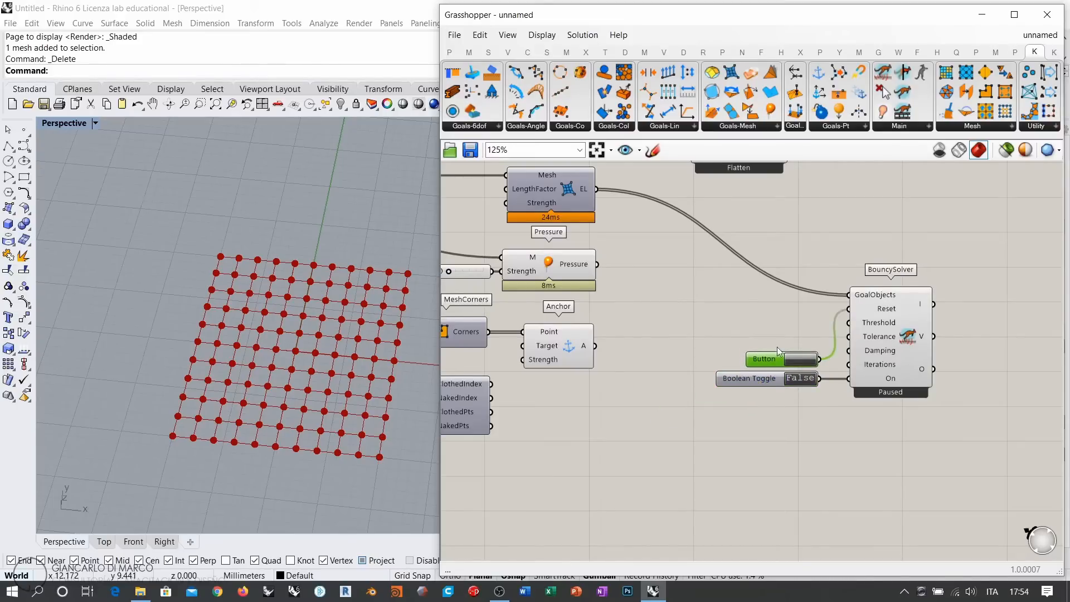
pyautogui.click(779, 350)
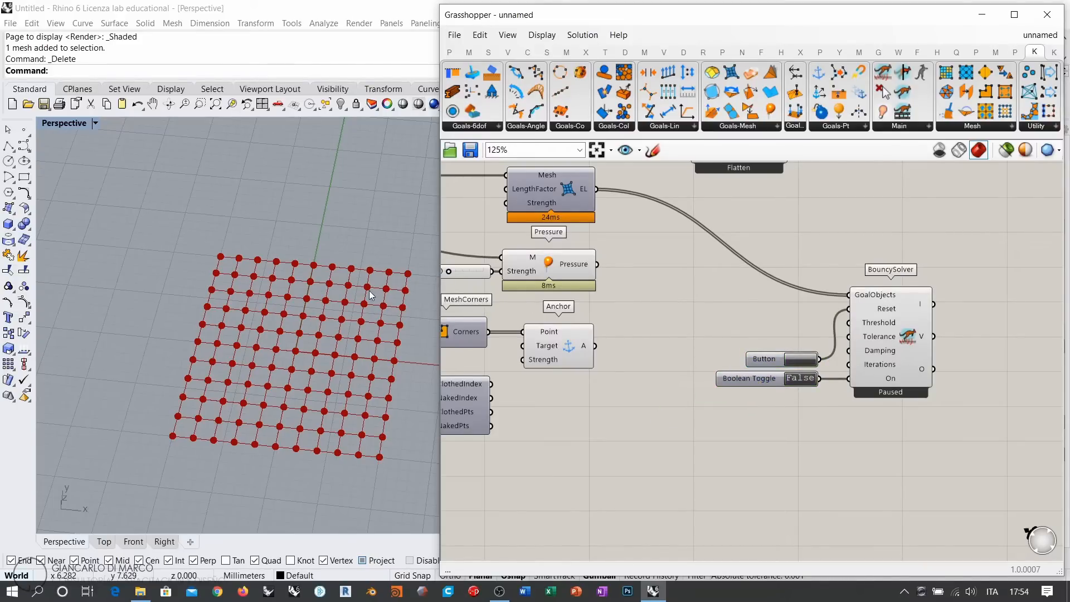
# Replace EdgeLengths with Anchor's A output as BouncySolver's GoalObjects input, reset the solver, and inspect its preview points
pyautogui.moveTo(372, 295); pyautogui.dragTo(253, 317, button='right')
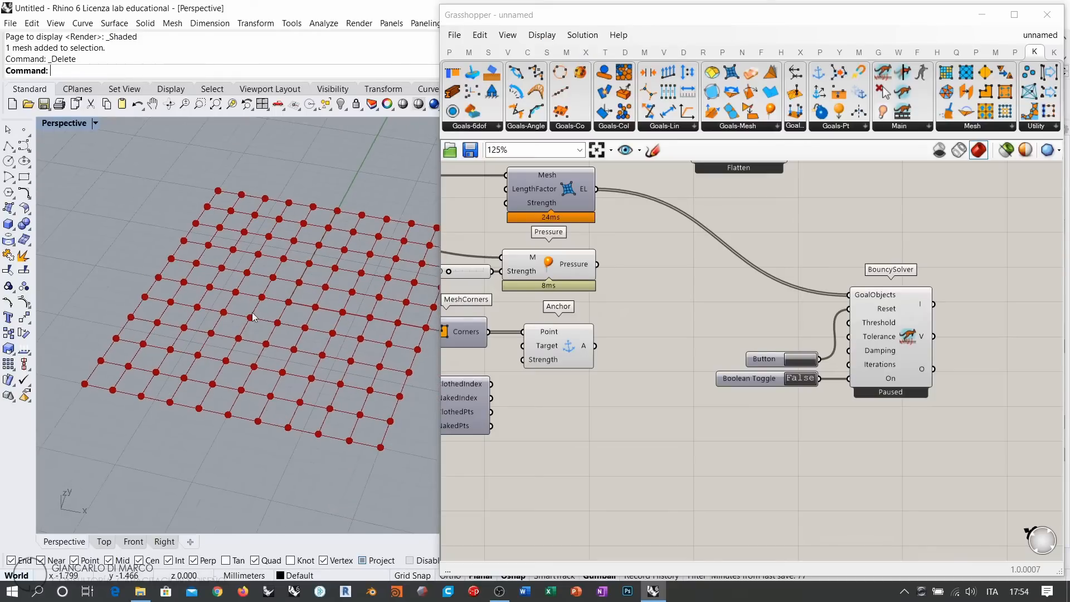
pyautogui.scroll(5, 229, 321)
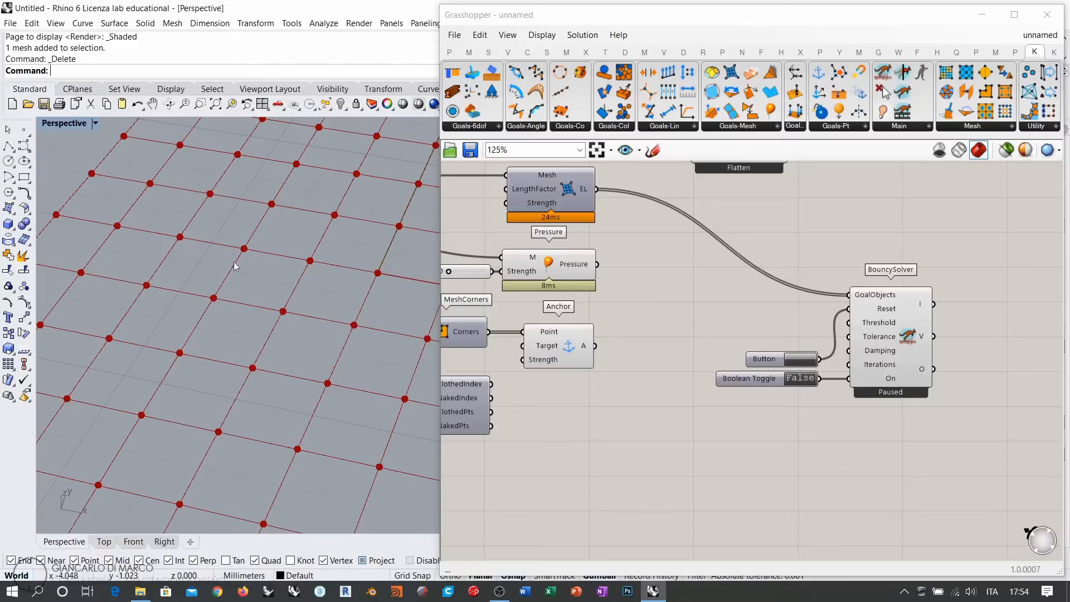
pyautogui.scroll(-2, 210, 326)
pyautogui.keyDown('ctrl'); pyautogui.moveTo(209, 326); pyautogui.dragTo(198, 386, button='right'); pyautogui.keyUp('ctrl')
pyautogui.moveTo(621, 264); pyautogui.dragTo(648, 333, button='right')
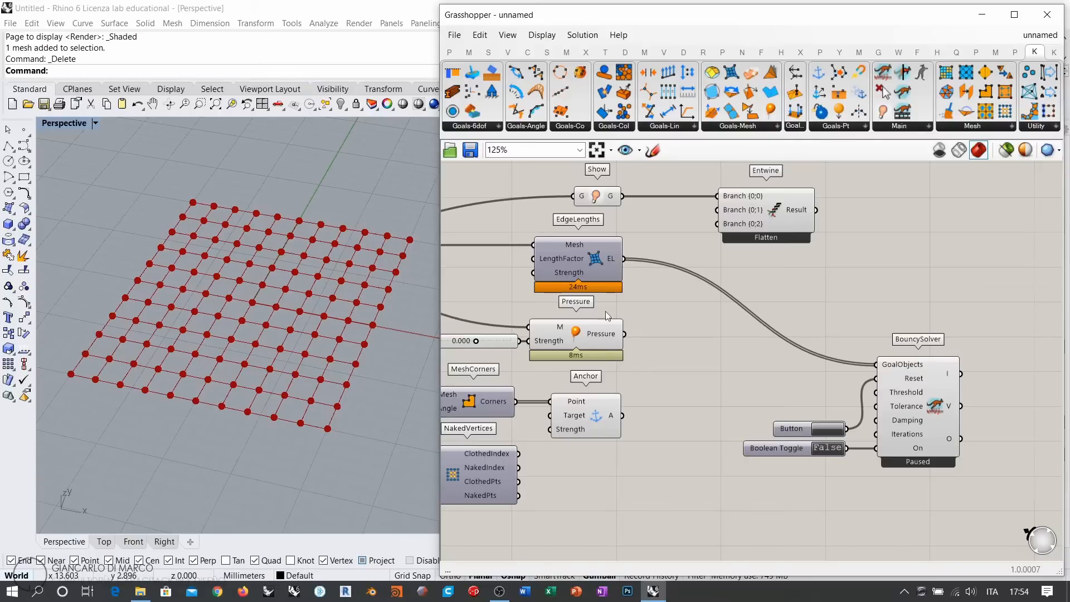
pyautogui.moveTo(615, 409); pyautogui.dragTo(877, 365)
pyautogui.click(831, 429)
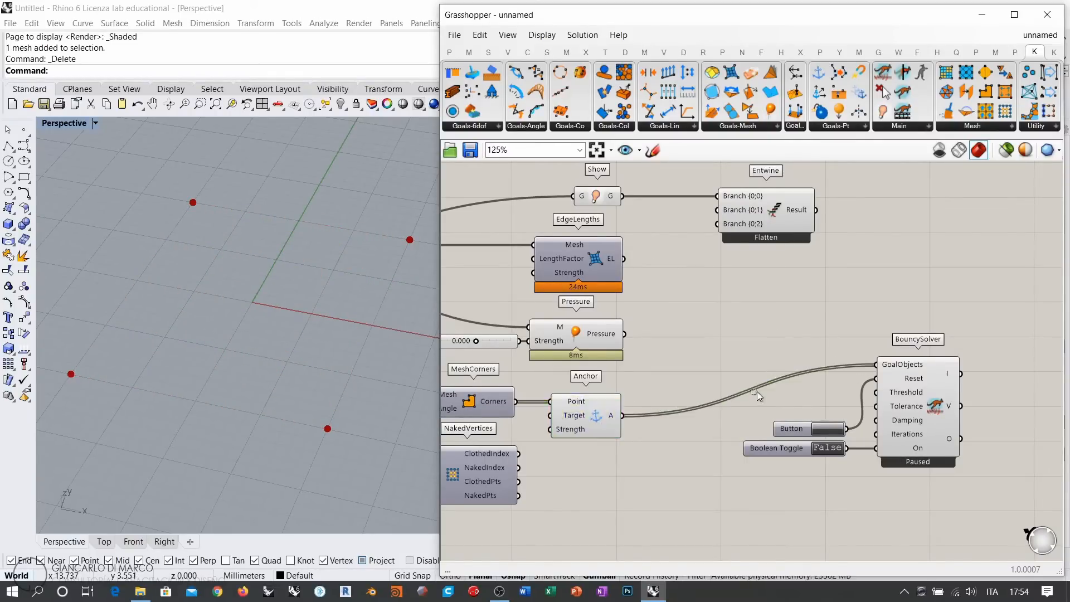
pyautogui.click(919, 408)
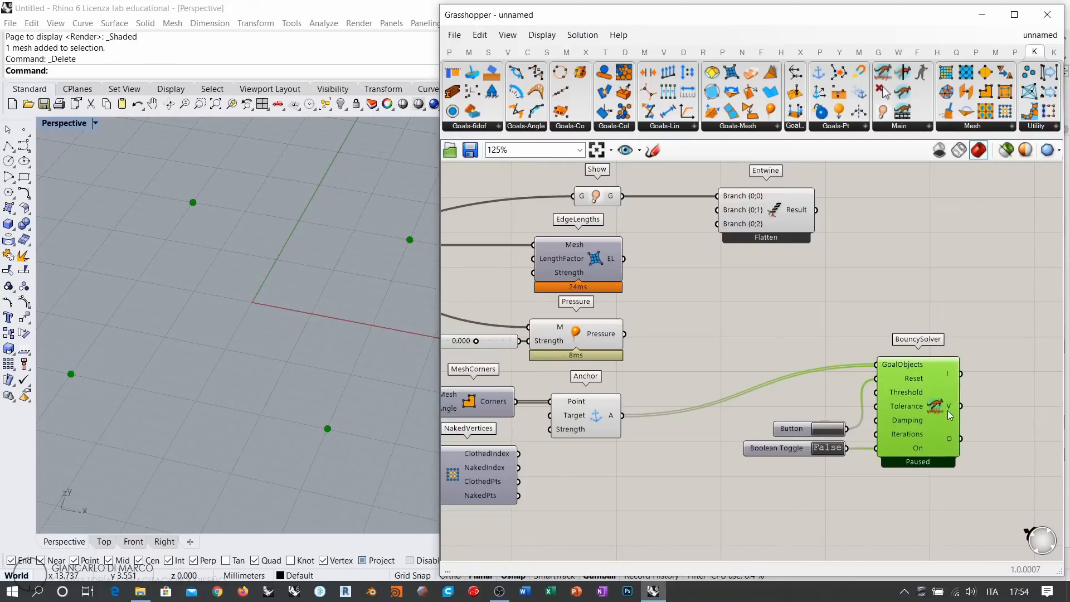
pyautogui.click(793, 343)
# Replace Anchor with Pressure's output as BouncySolver's GoalObjects input, reset the solver, and inspect the points in the viewport
pyautogui.moveTo(625, 334); pyautogui.dragTo(877, 365)
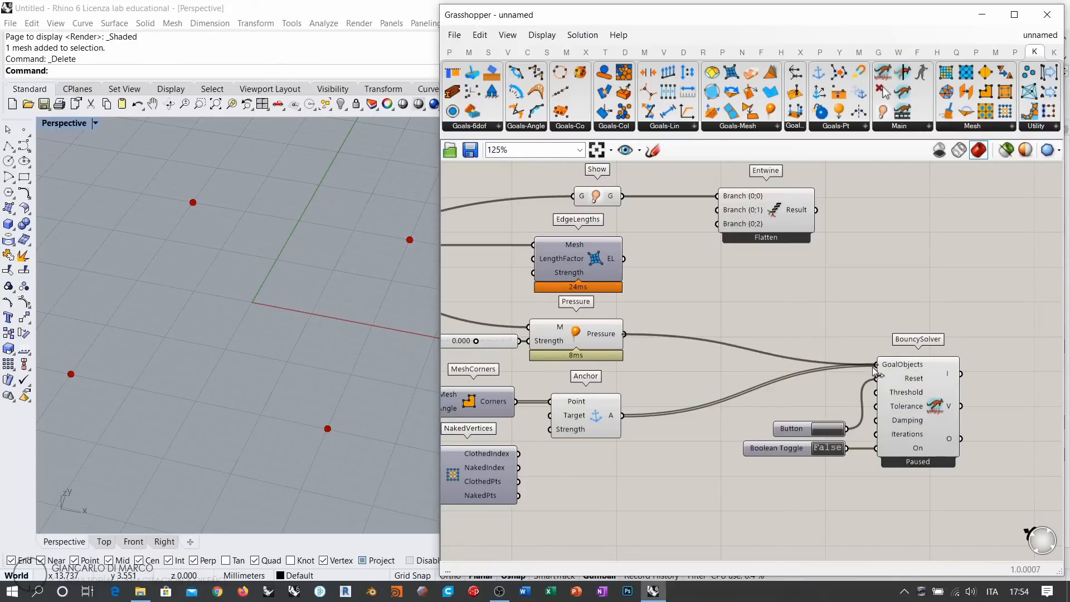
pyautogui.click(824, 430)
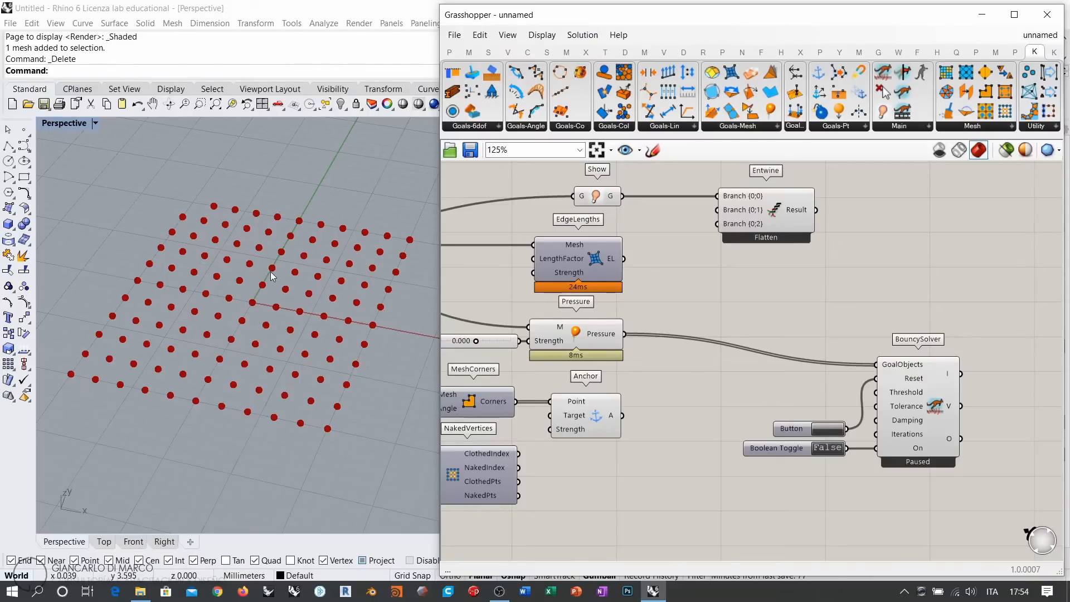
pyautogui.moveTo(274, 276)
pyautogui.mouseDown(button='right')
pyautogui.moveTo(267, 265)
pyautogui.moveTo(263, 277)
pyautogui.mouseUp(button='right')
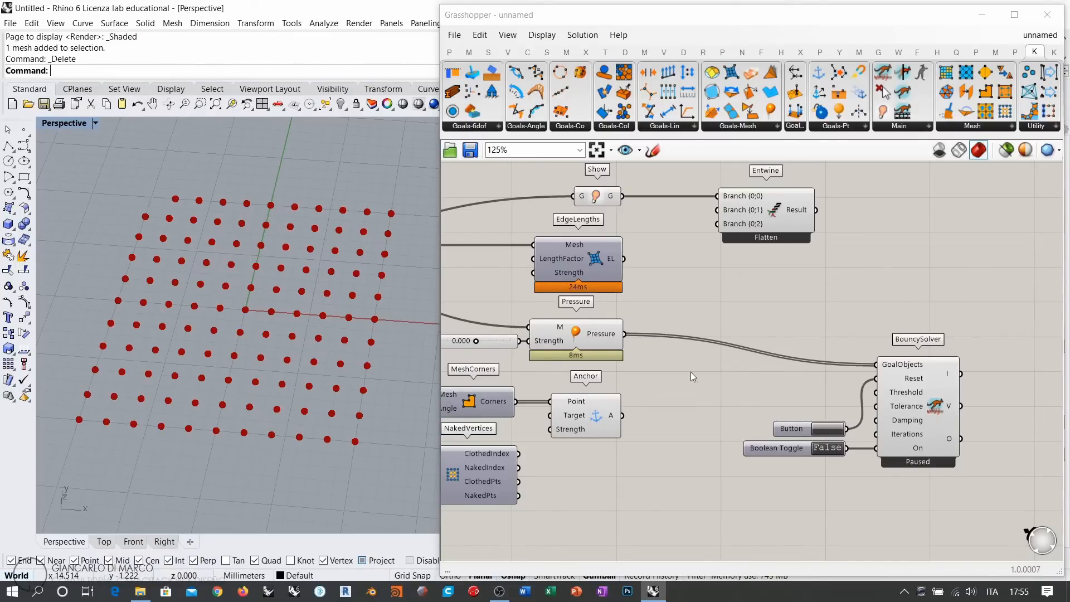
pyautogui.click(676, 377)
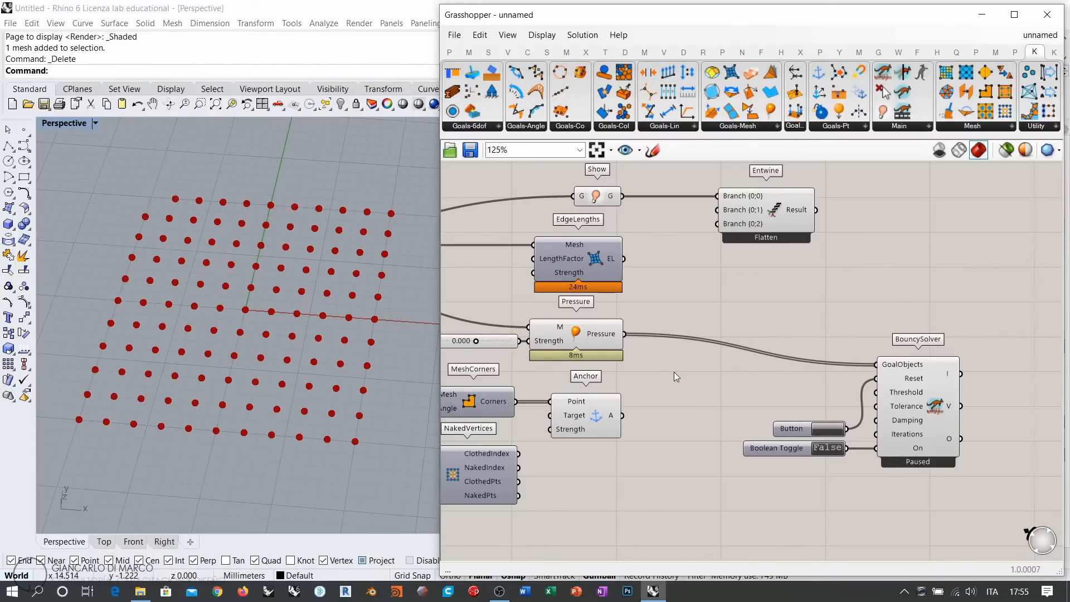
# Review the Anchor and Pressure goals and trace them back to Mesh Plane's Mesh output
pyautogui.click(593, 405)
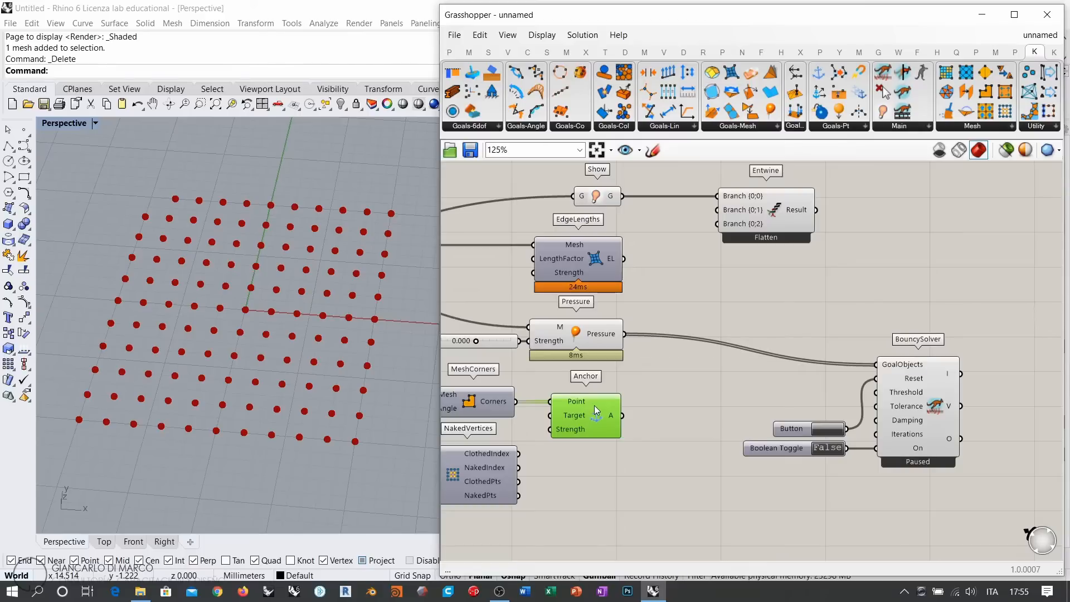
pyautogui.moveTo(594, 405); pyautogui.dragTo(596, 406)
pyautogui.click(671, 322)
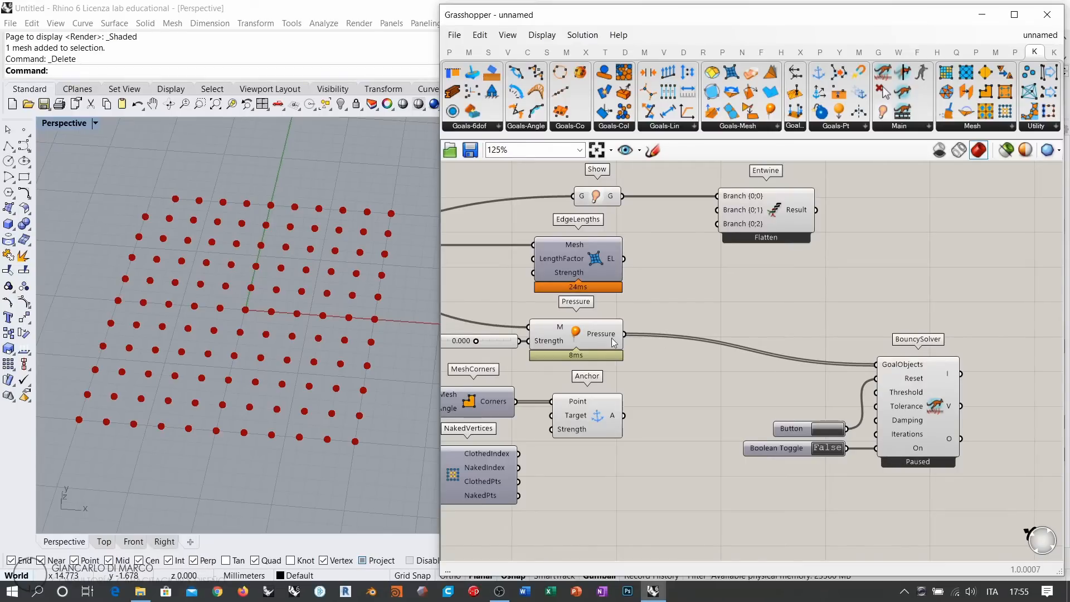
pyautogui.click(570, 334)
pyautogui.click(643, 349)
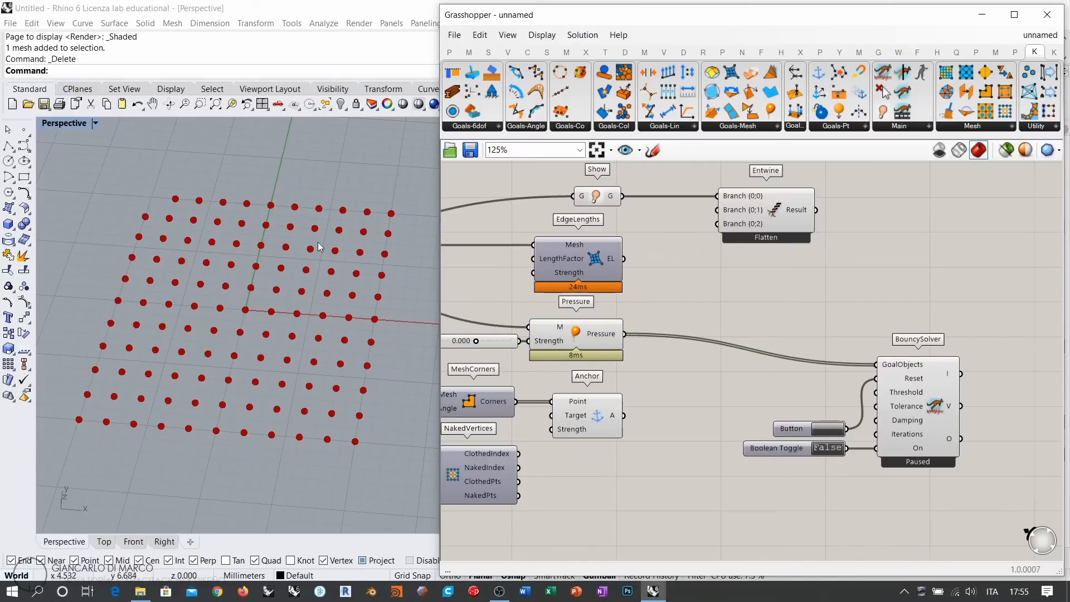
pyautogui.moveTo(655, 349); pyautogui.dragTo(888, 344, button='right')
pyautogui.moveTo(459, 243); pyautogui.dragTo(497, 254, button='right')
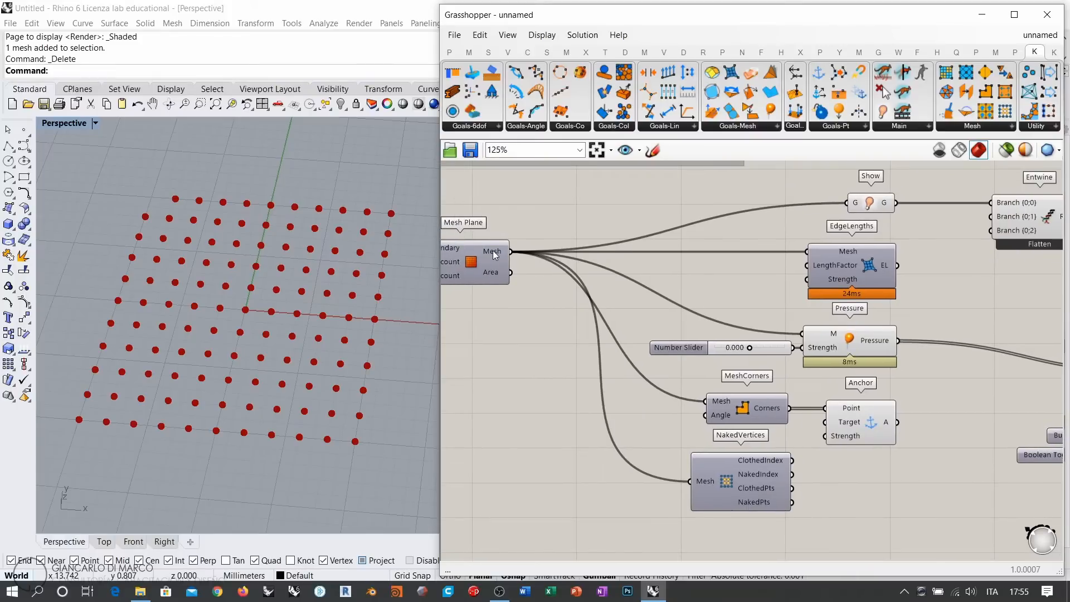
# Review the Show, EdgeLengths, Pressure and Anchor goals and move Entwine down, closer to BouncySolver's level
pyautogui.moveTo(492, 254)
pyautogui.moveTo(879, 347)
pyautogui.moveTo(888, 320); pyautogui.dragTo(704, 299, button='right')
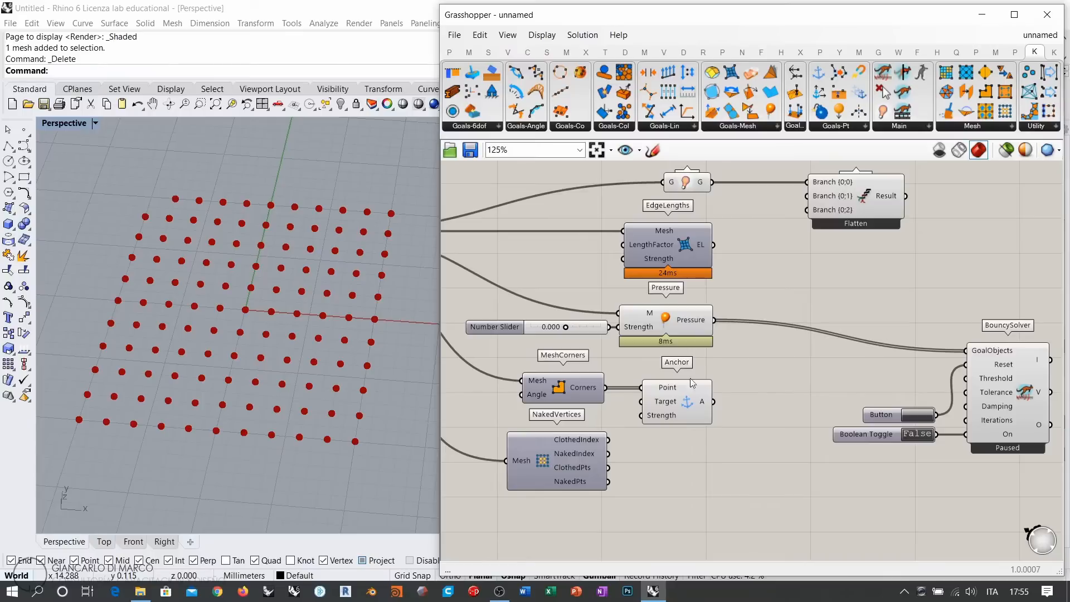
pyautogui.moveTo(715, 195); pyautogui.dragTo(690, 418)
pyautogui.click(696, 457)
pyautogui.moveTo(862, 292); pyautogui.dragTo(821, 310, button='right')
pyautogui.moveTo(809, 225); pyautogui.dragTo(802, 262)
pyautogui.click(722, 298)
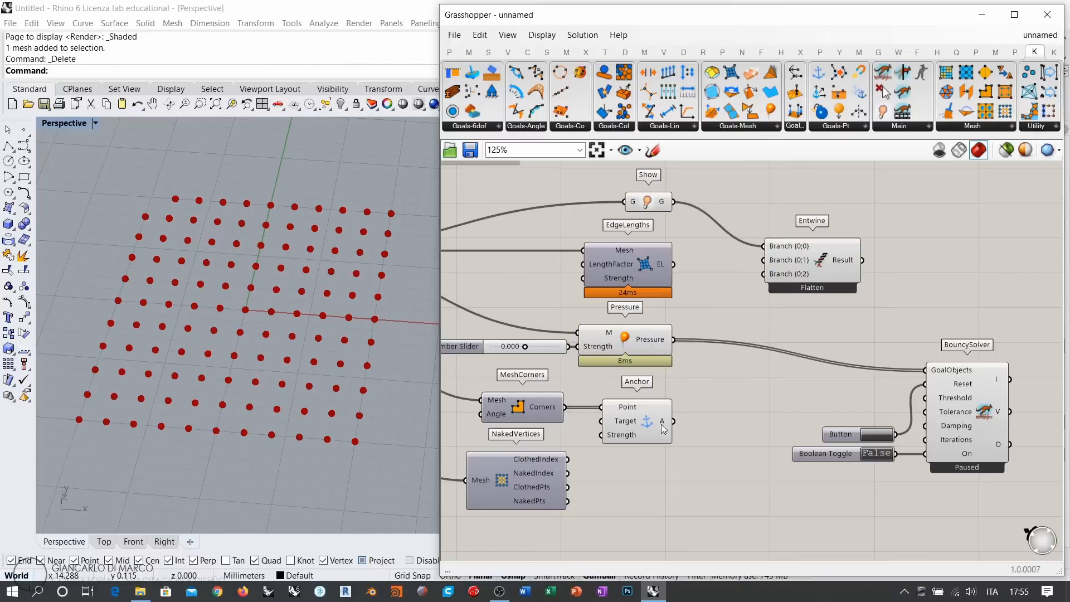
# Feed Anchor, Pressure and finally EdgeLengths, one at a time, into BouncySolver's GoalObjects input to compare what each goal provides
pyautogui.moveTo(674, 421); pyautogui.dragTo(926, 370)
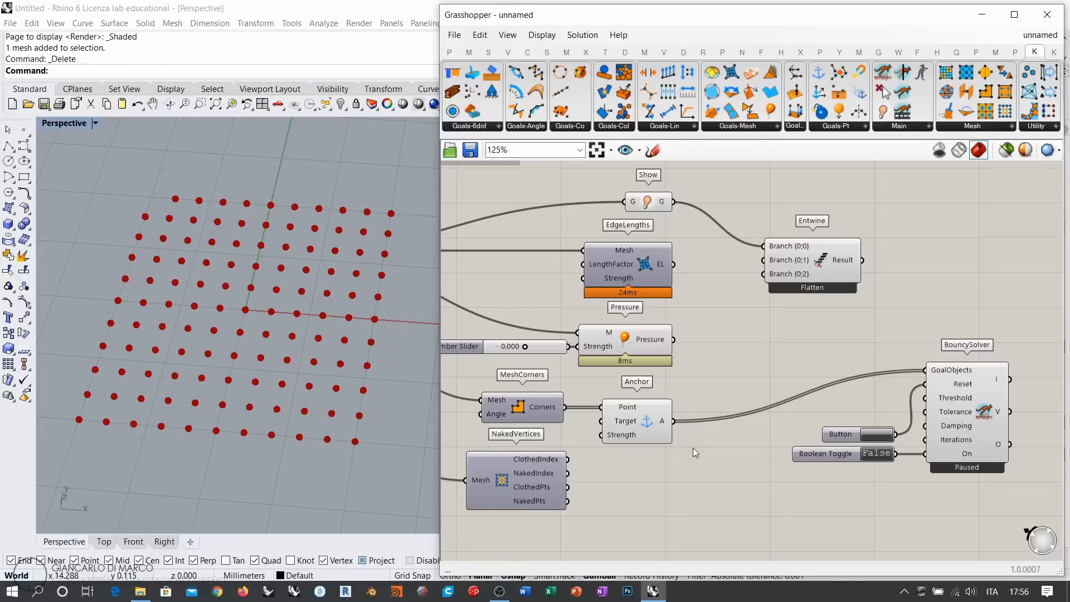
pyautogui.moveTo(674, 340); pyautogui.dragTo(926, 370)
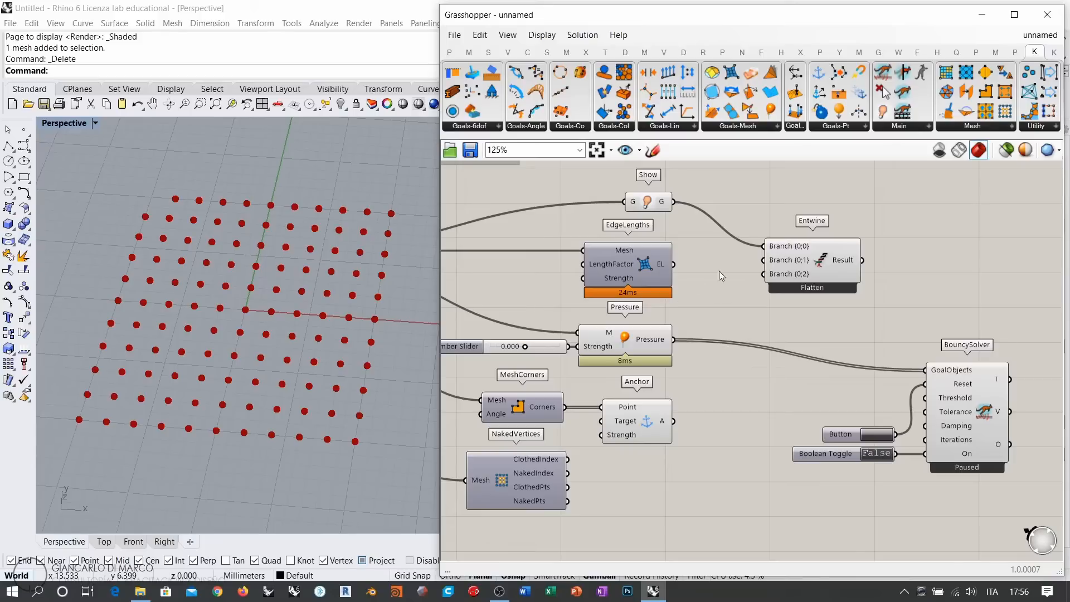
pyautogui.click(669, 201)
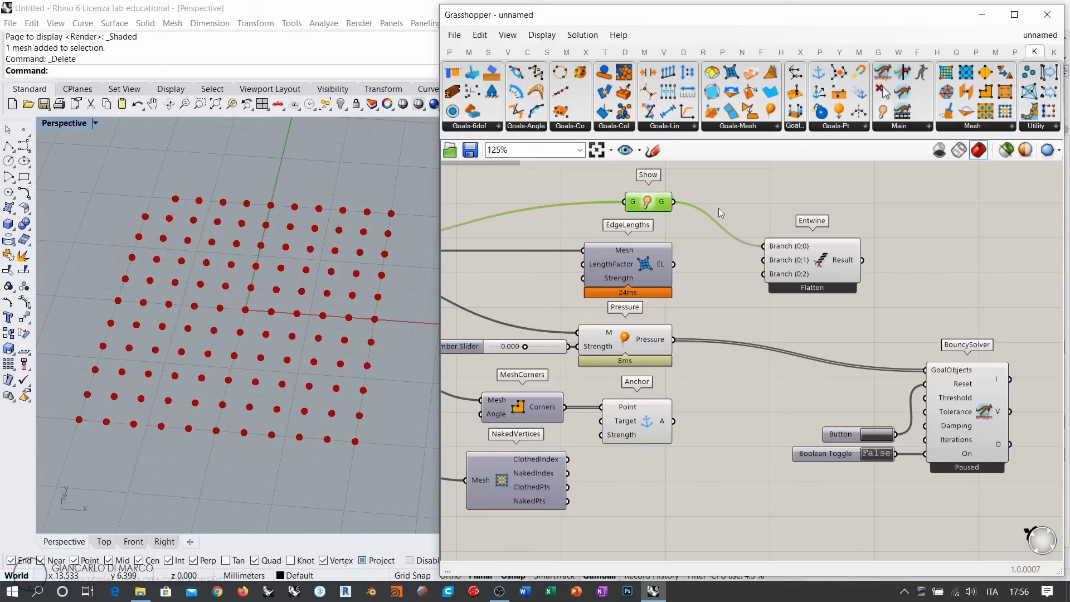
pyautogui.click(727, 300)
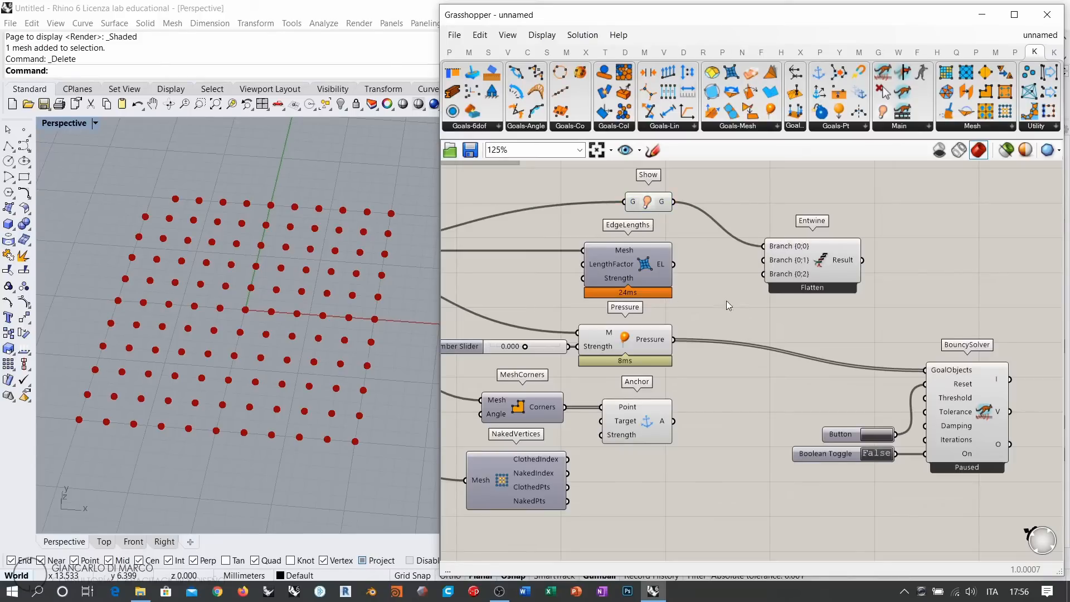
pyautogui.click(645, 270)
pyautogui.moveTo(673, 265); pyautogui.dragTo(922, 372)
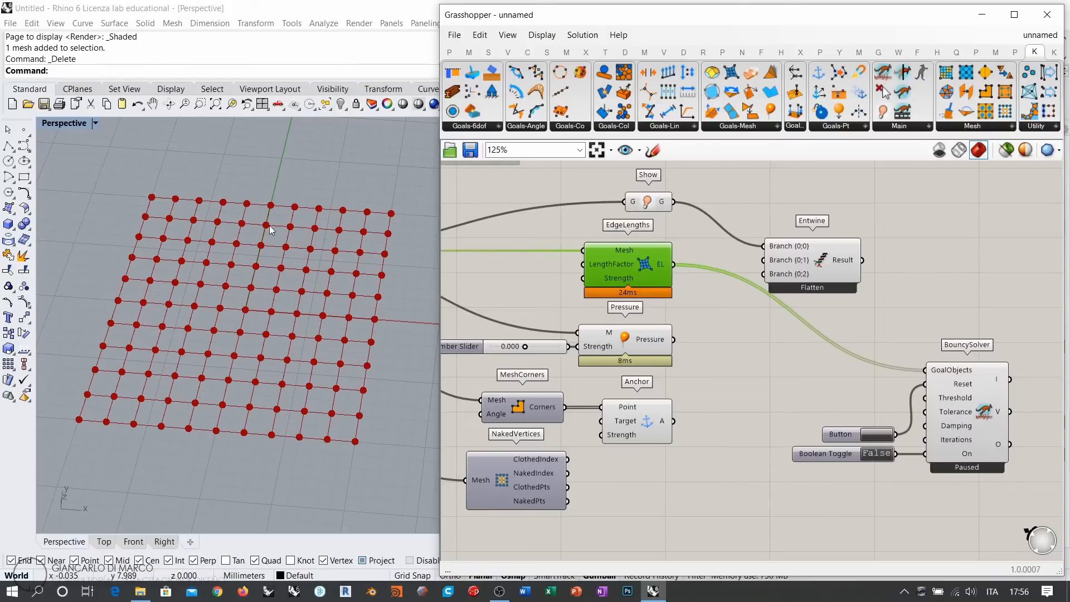
# Shift Entwine away from the goals and connect EdgeLengths' EL output to its Branch {0;1} input
pyautogui.click(728, 323)
pyautogui.moveTo(801, 260); pyautogui.dragTo(823, 234)
pyautogui.click(841, 276)
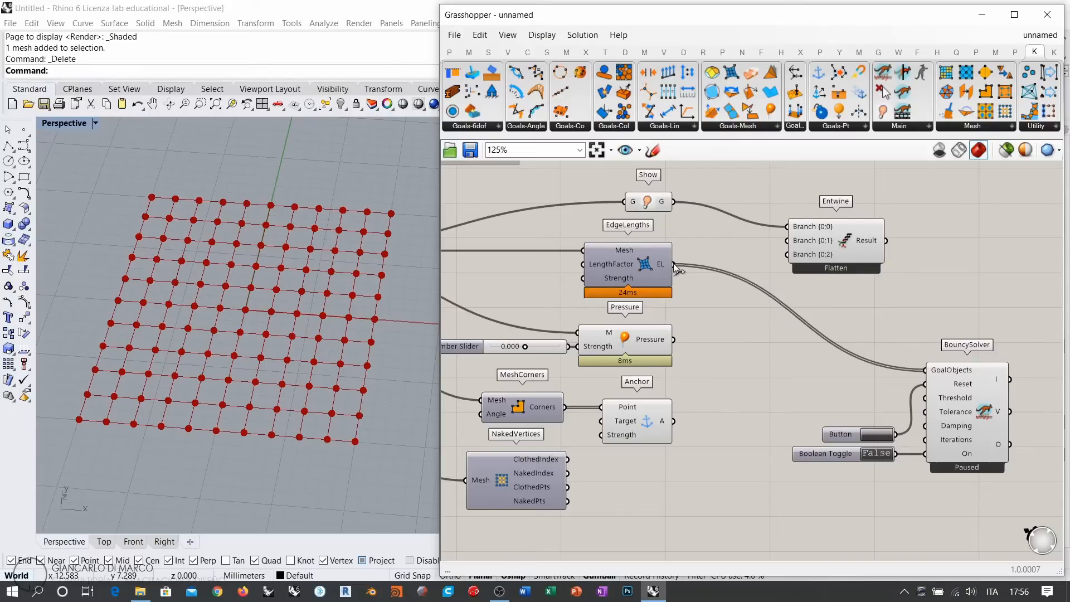
pyautogui.moveTo(680, 265); pyautogui.dragTo(781, 240)
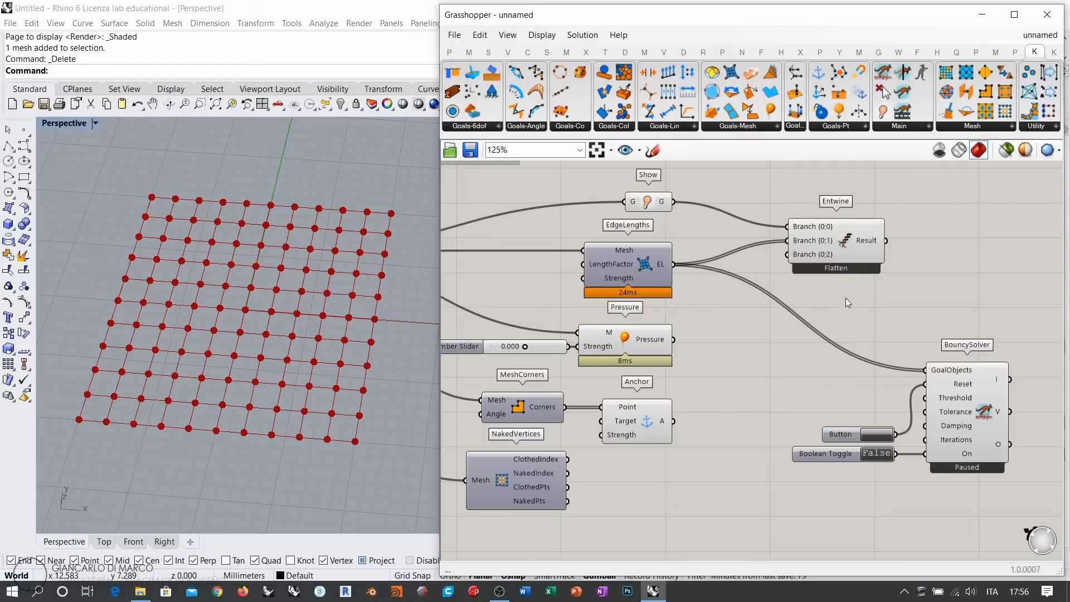
# Connect both Pressure and Anchor to Entwine's Branch {0;2} input, and move Entwine down between the goals and BouncySolver
pyautogui.moveTo(722, 314); pyautogui.dragTo(579, 473)
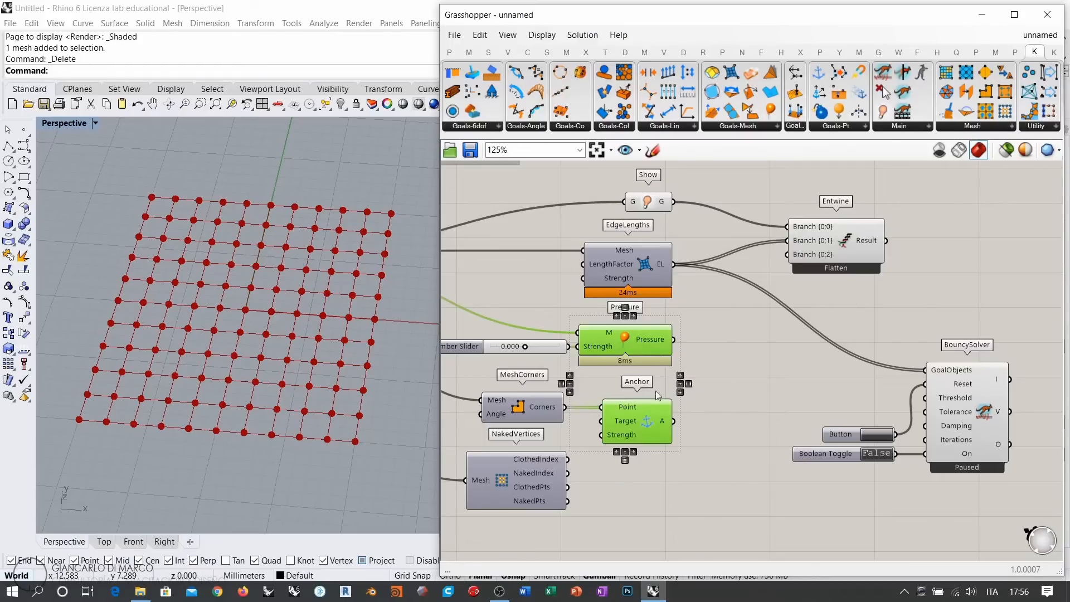
pyautogui.click(680, 363)
pyautogui.moveTo(674, 340); pyautogui.dragTo(780, 258)
pyautogui.keyDown('shift'); pyautogui.moveTo(673, 421); pyautogui.dragTo(770, 331); pyautogui.keyUp('shift')
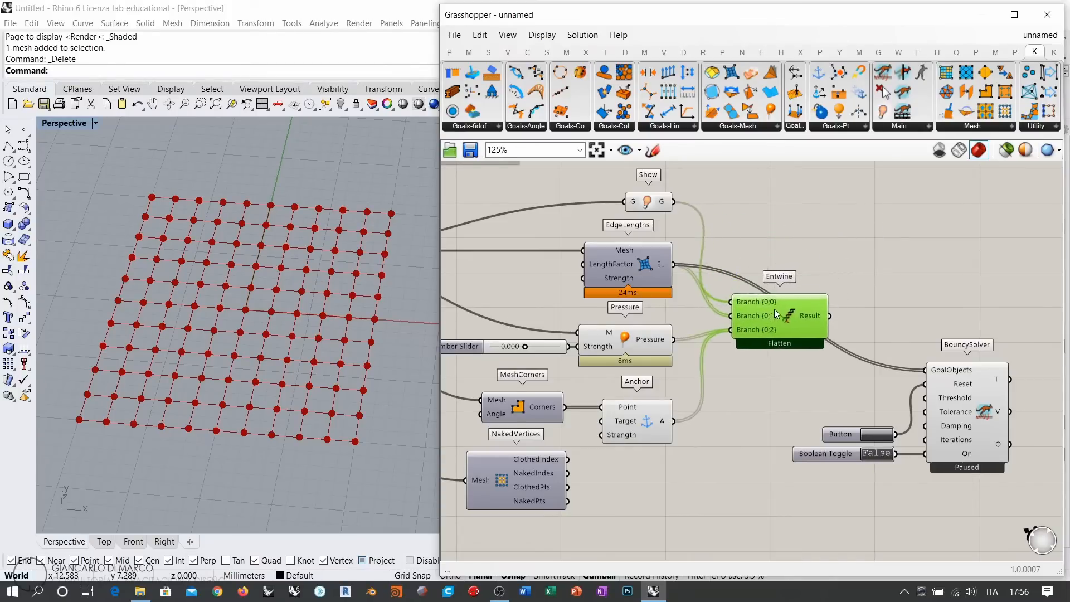
pyautogui.click(778, 363)
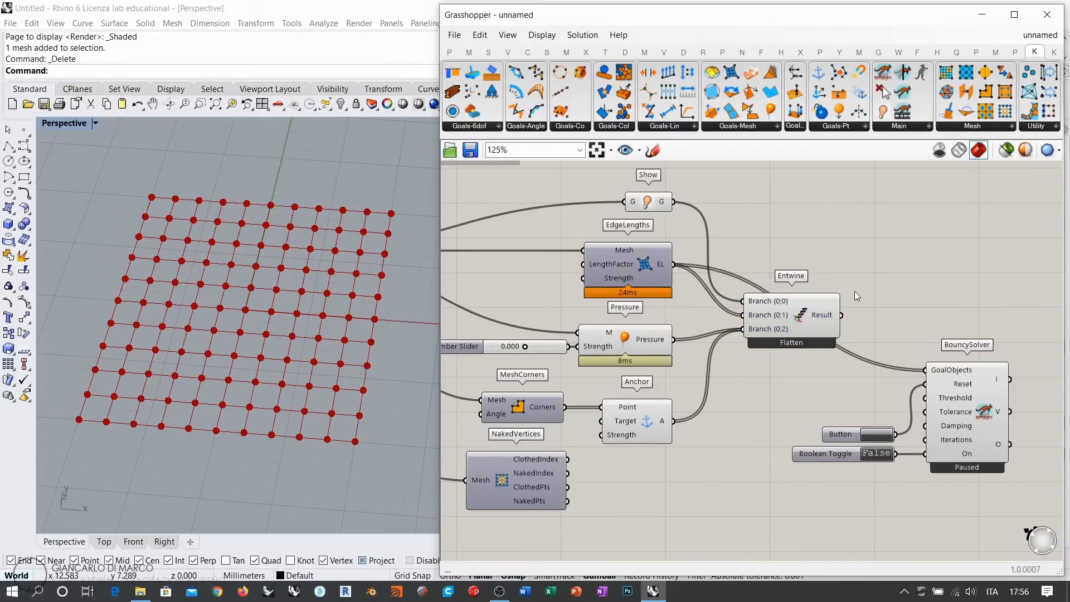
# Replace EdgeLengths with Entwine's flattened Result as BouncySolver's GoalObjects input, and move Entwine closer to the solver
pyautogui.moveTo(879, 311); pyautogui.dragTo(844, 295, button='right')
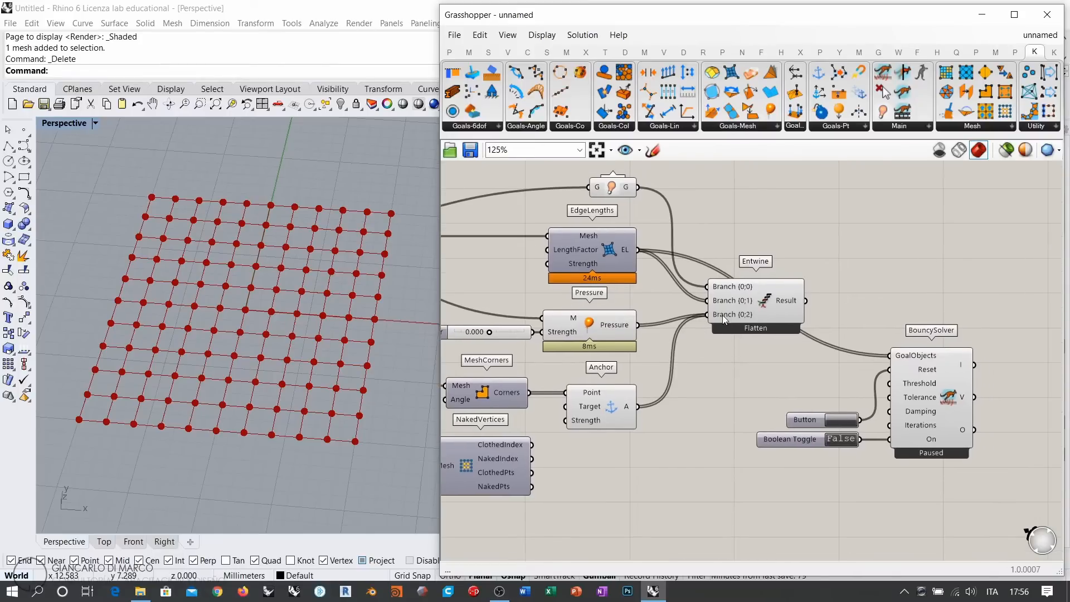
pyautogui.moveTo(722, 316)
pyautogui.moveTo(757, 314); pyautogui.dragTo(889, 355)
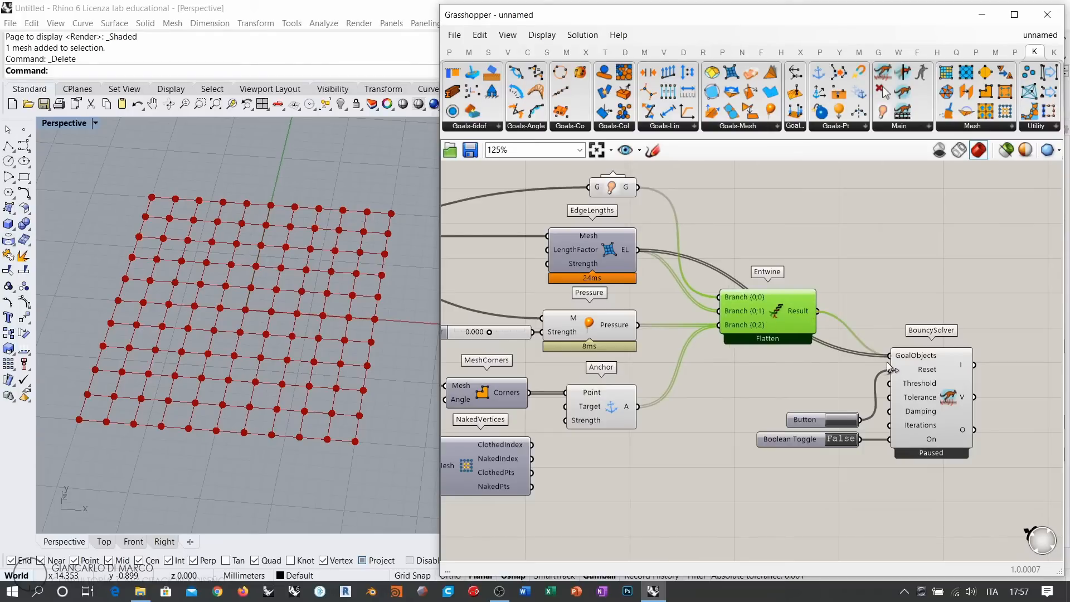
pyautogui.click(847, 285)
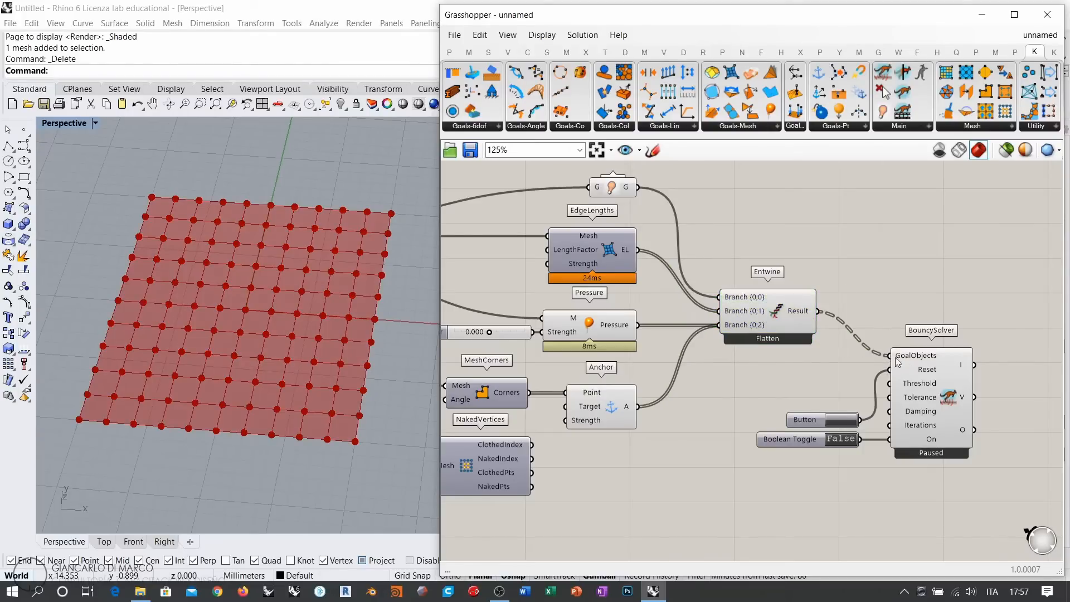
pyautogui.moveTo(777, 353); pyautogui.dragTo(798, 359, button='right')
pyautogui.moveTo(798, 322); pyautogui.dragTo(841, 322)
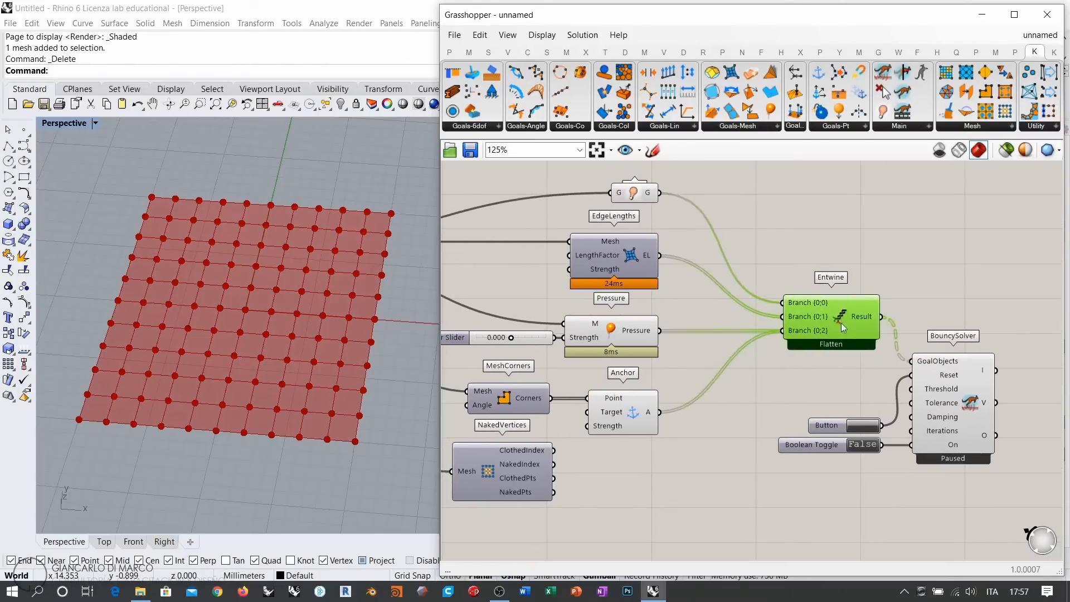
# Shift the Entwine component slightly so it sits between the goal components and the BouncySolver
pyautogui.click(842, 383)
pyautogui.moveTo(821, 319); pyautogui.dragTo(823, 319)
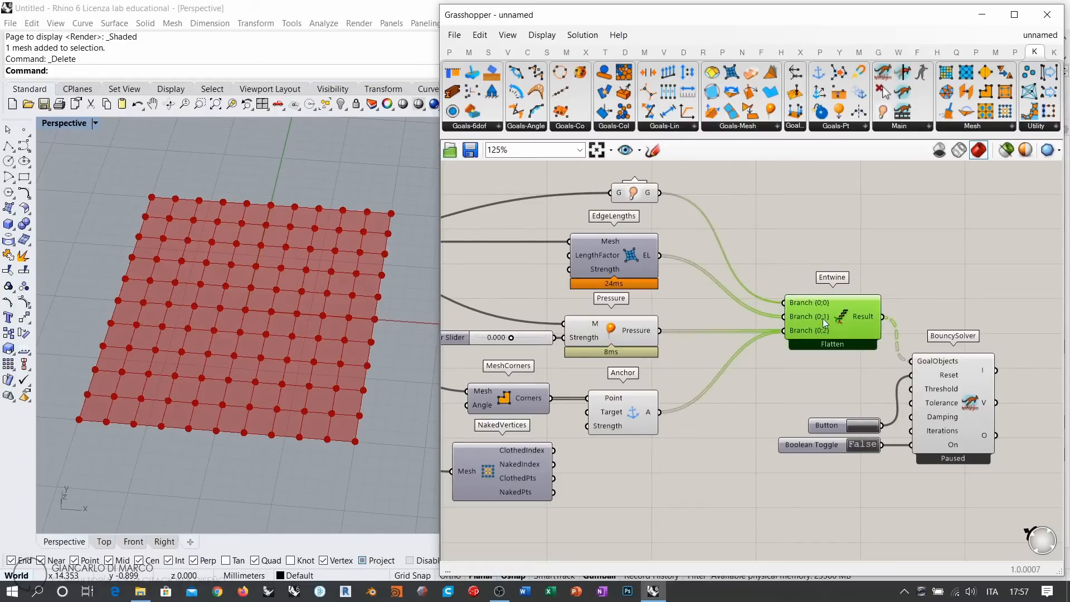
pyautogui.click(821, 256)
# Examine the goal wires feeding Entwine and the list of data in the BouncySolver's O output
pyautogui.moveTo(900, 340); pyautogui.dragTo(838, 332, button='right')
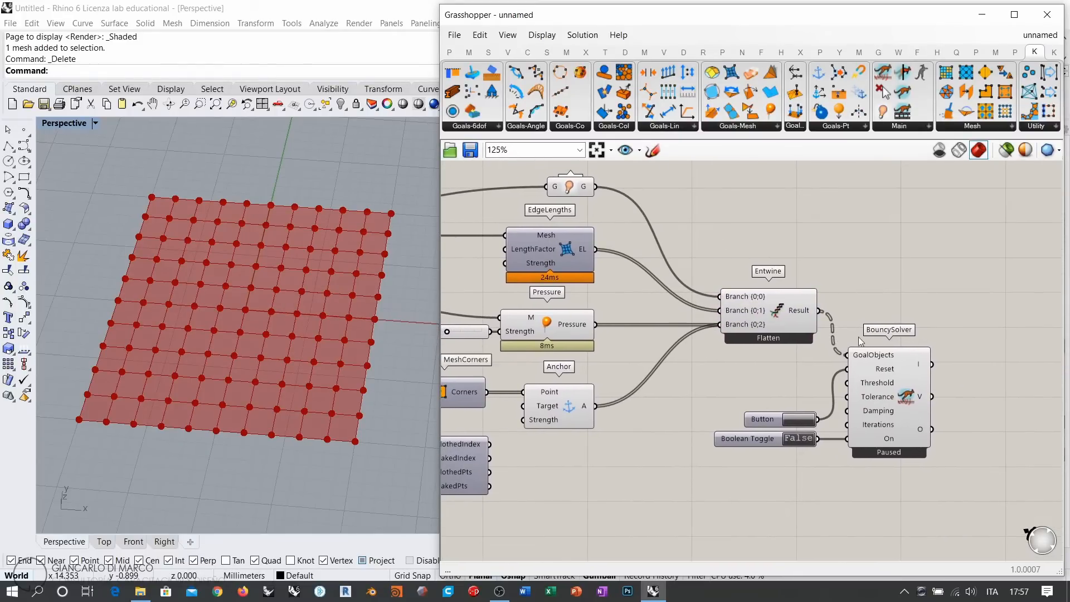
pyautogui.click(577, 192)
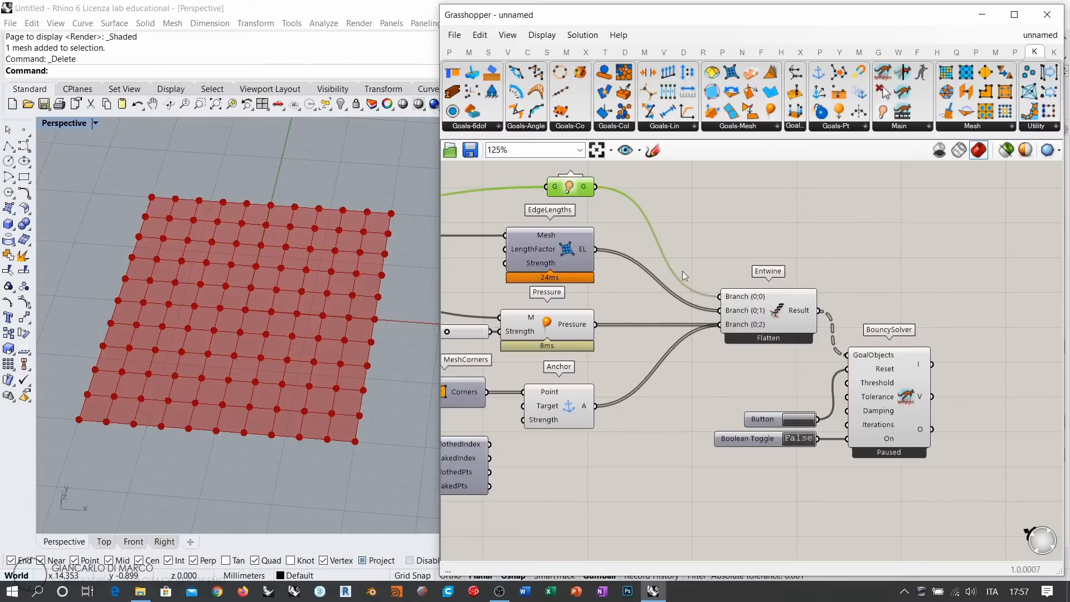
pyautogui.click(754, 211)
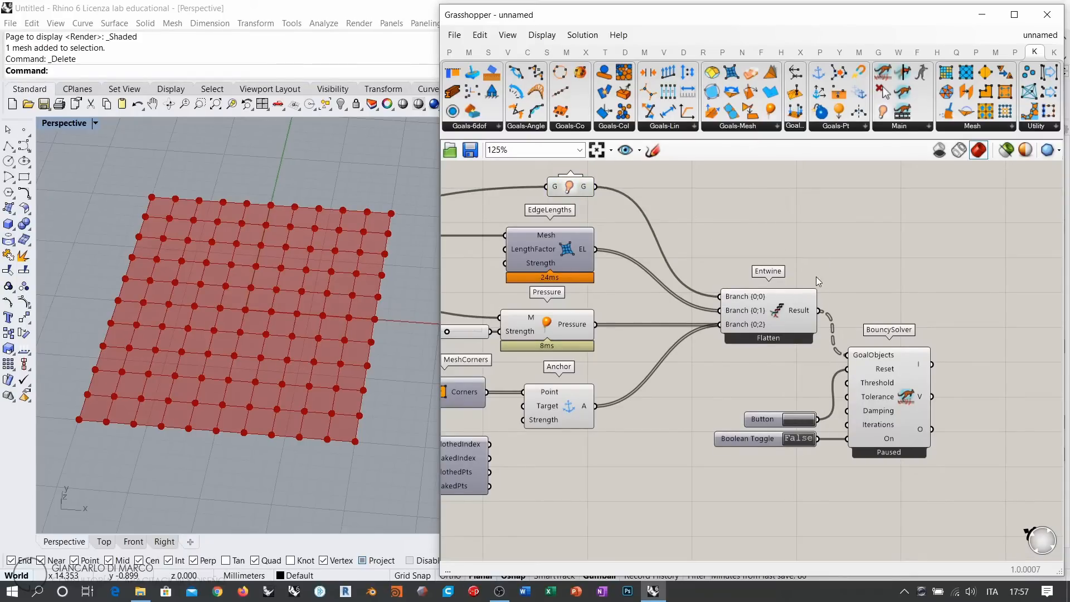
pyautogui.moveTo(938, 414); pyautogui.dragTo(836, 408, button='right')
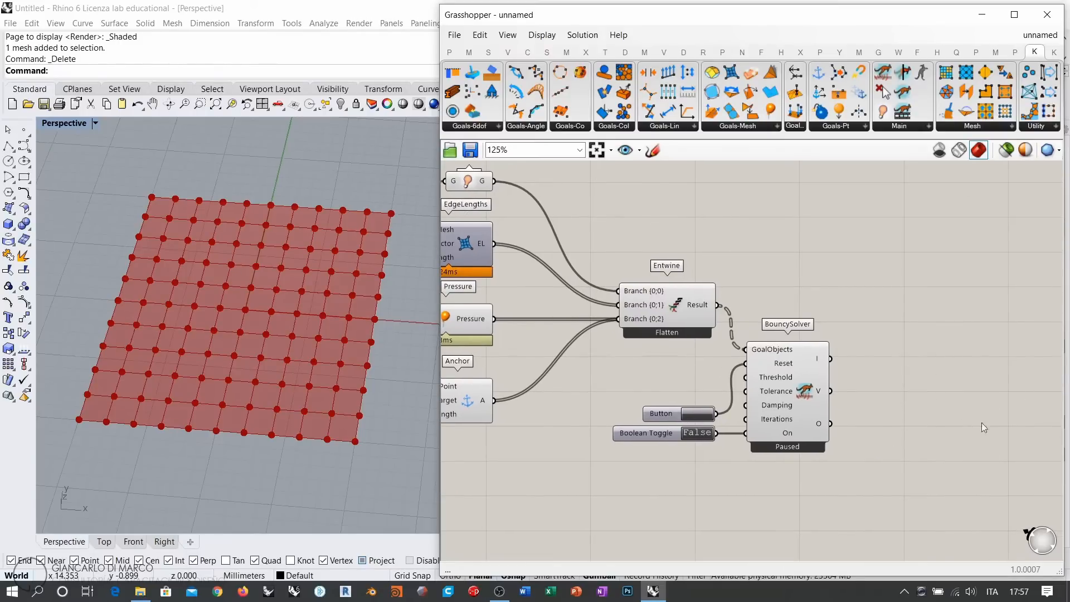
pyautogui.scroll(3, 882, 417)
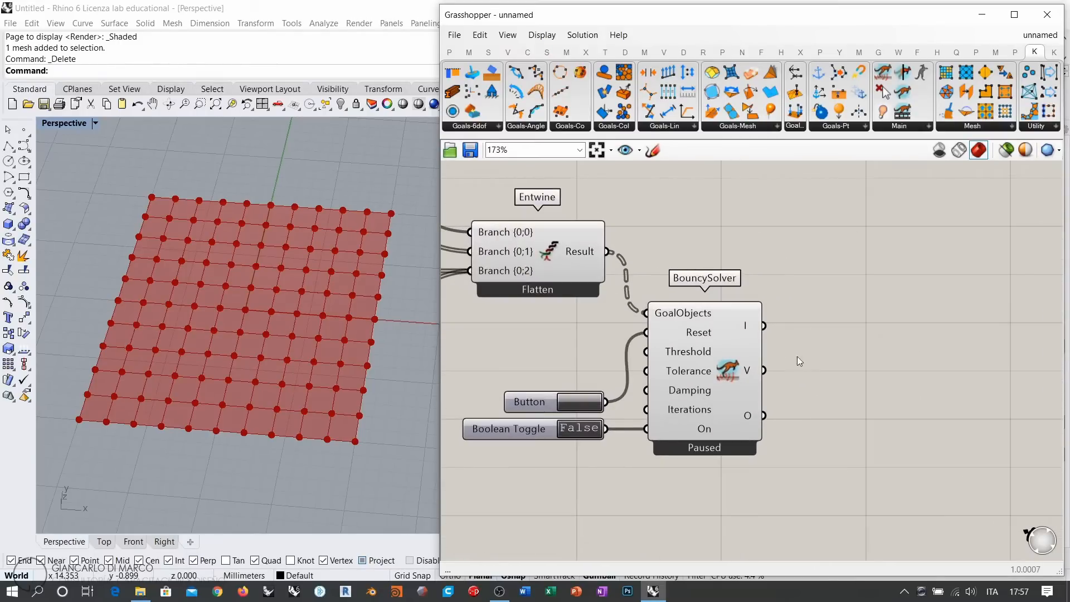
pyautogui.moveTo(752, 418)
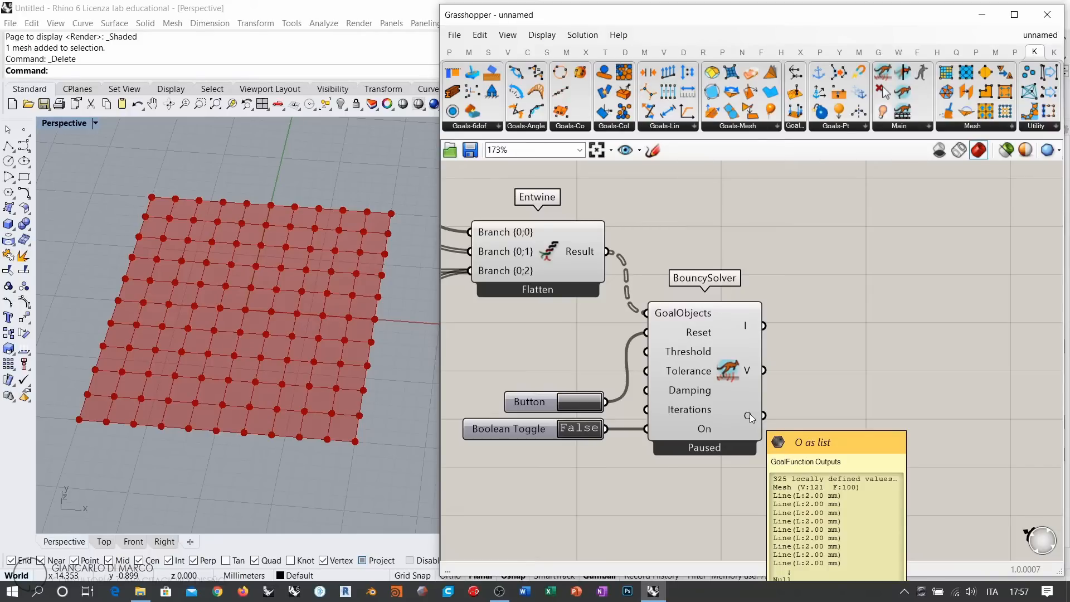
# Examine the Mesh Plane's Width count input and compare it with the BouncySolver's O output list
pyautogui.scroll(-5, 909, 355)
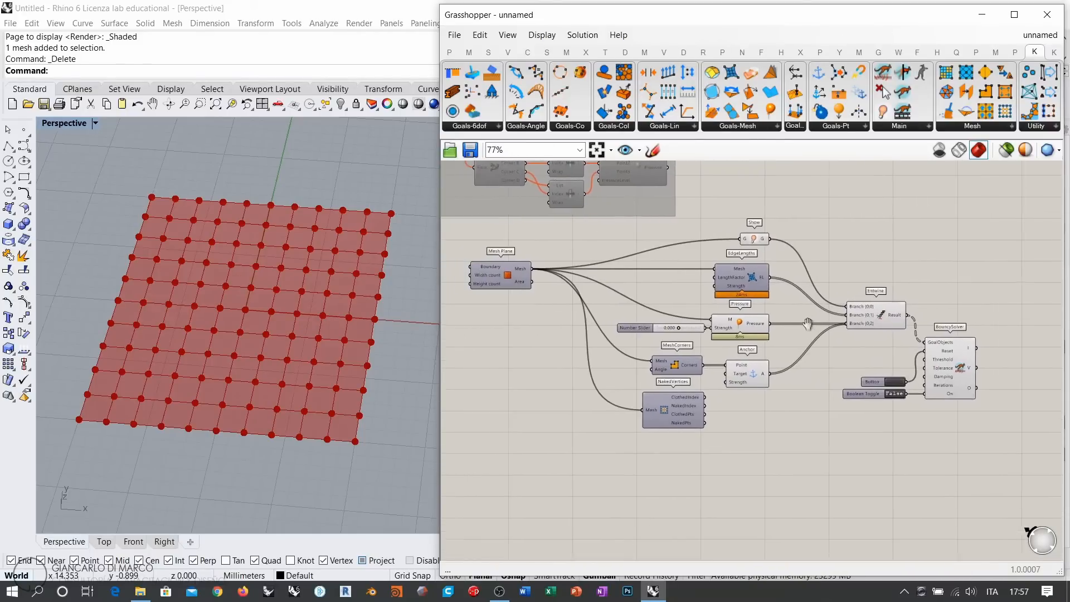
pyautogui.scroll(6, 619, 281)
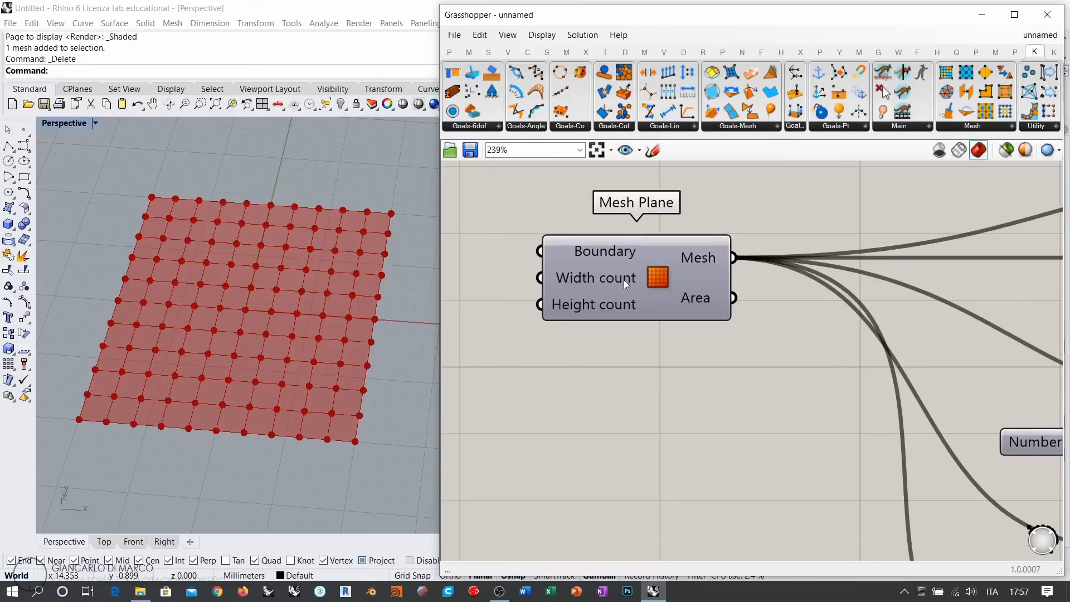
pyautogui.moveTo(849, 336); pyautogui.dragTo(550, 320, button='right')
pyautogui.scroll(-4, 551, 320)
pyautogui.moveTo(873, 308); pyautogui.dragTo(734, 303, button='right')
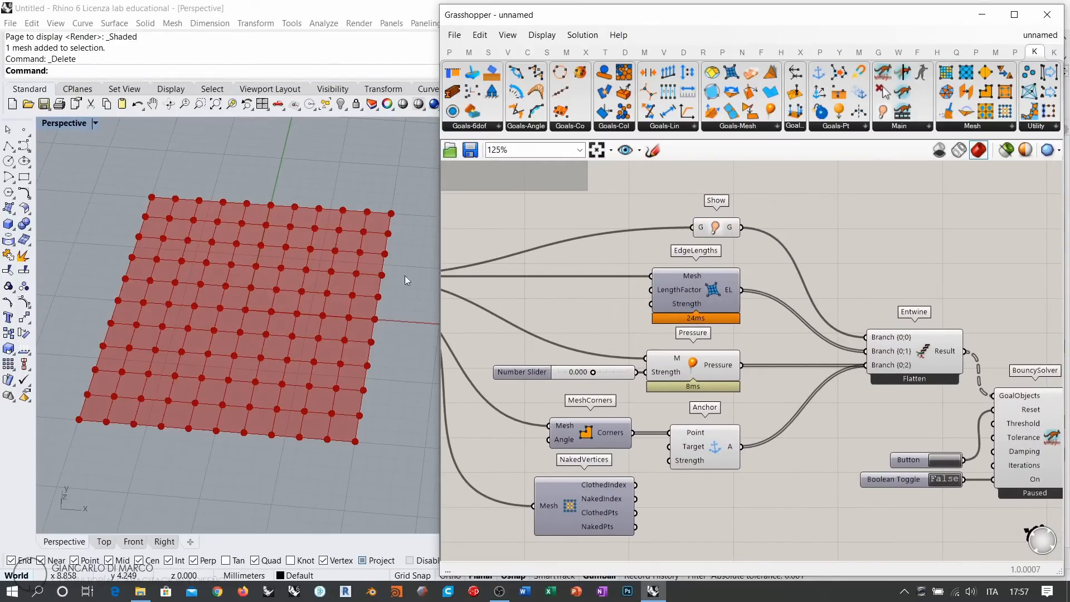
pyautogui.moveTo(593, 315); pyautogui.dragTo(713, 289, button='right')
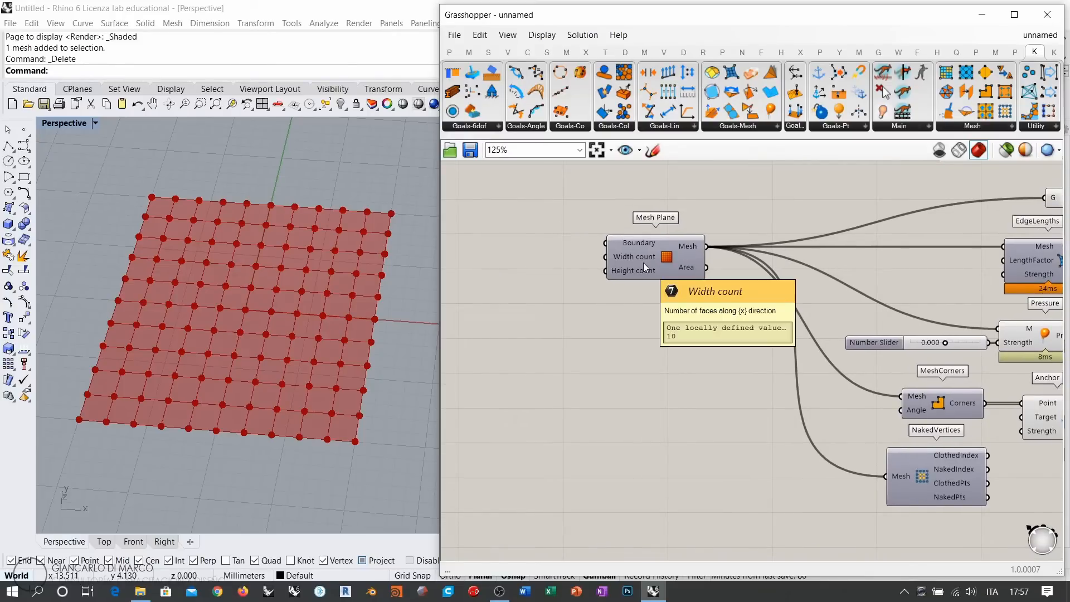
pyautogui.moveTo(910, 364); pyautogui.dragTo(598, 271, button='right')
pyautogui.moveTo(982, 362); pyautogui.dragTo(713, 313, button='right')
pyautogui.scroll(2, 810, 300)
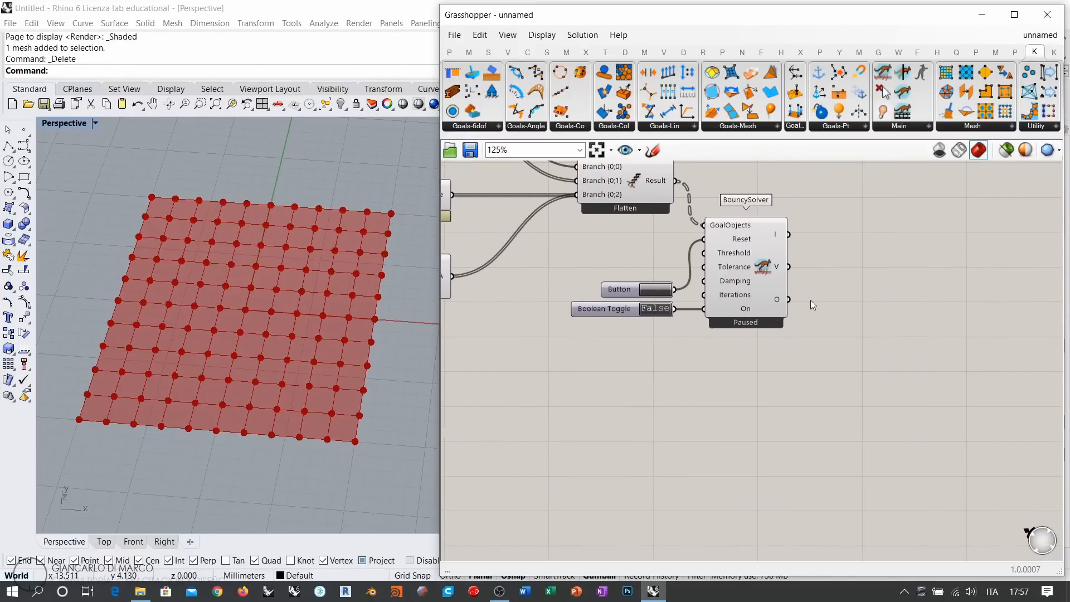
pyautogui.moveTo(767, 301)
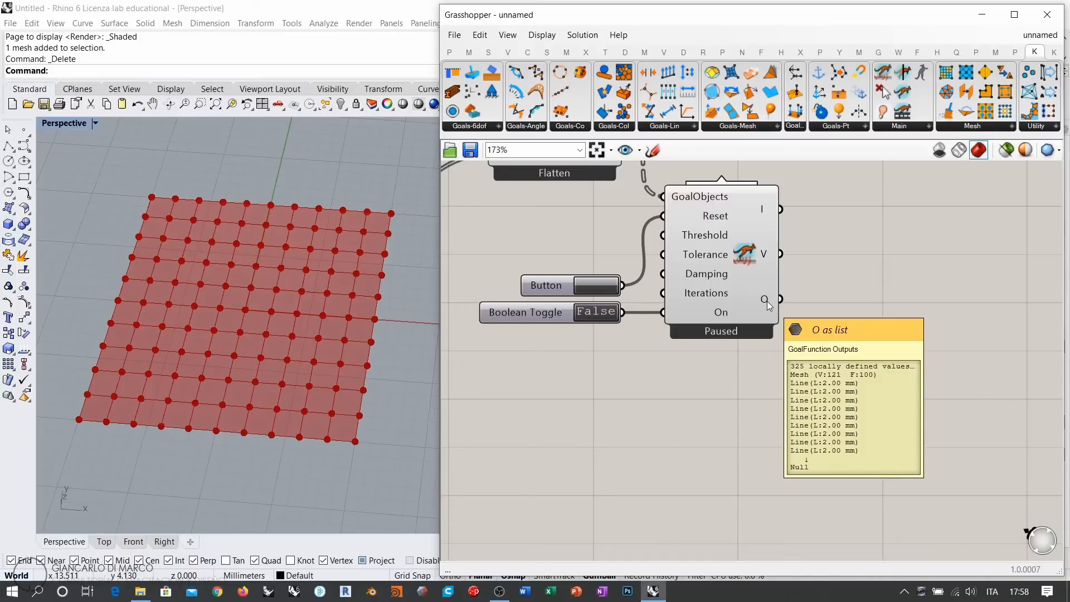
# Inspect the EdgeLengths EL output and trace the data flow from Mesh Plane through Entwine to the BouncySolver
pyautogui.scroll(-4, 790, 305)
pyautogui.moveTo(624, 227); pyautogui.dragTo(810, 284, button='right')
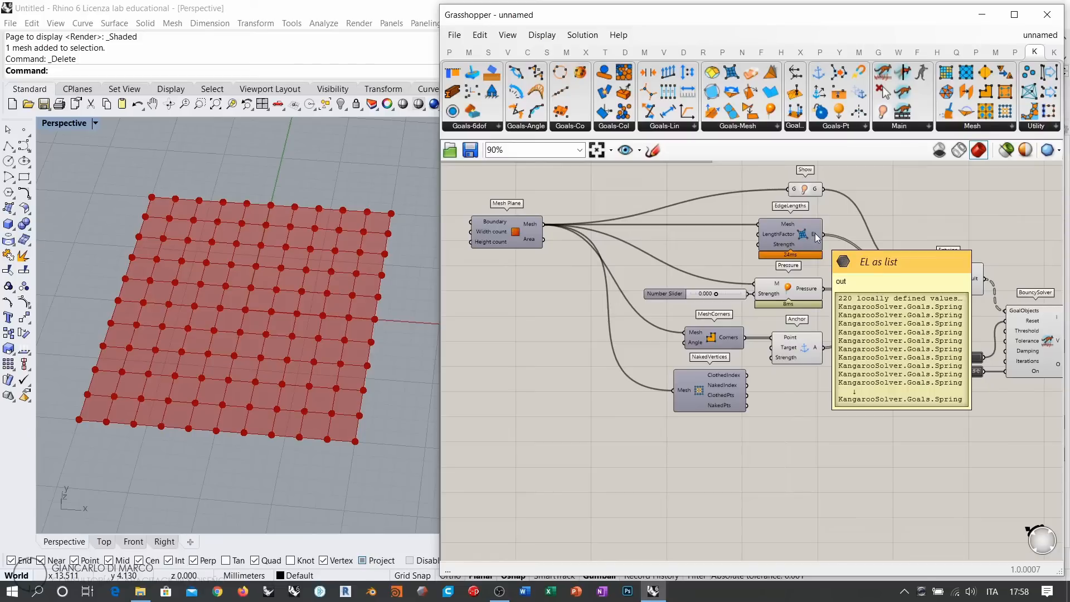
pyautogui.moveTo(983, 383); pyautogui.dragTo(771, 348, button='right')
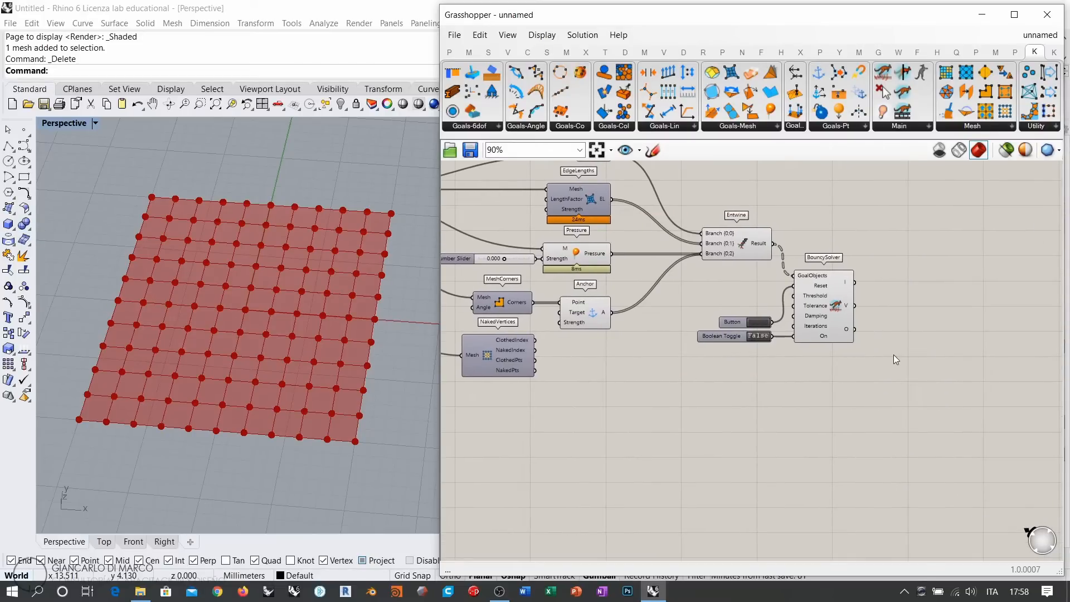
pyautogui.moveTo(589, 299); pyautogui.dragTo(781, 331, button='right')
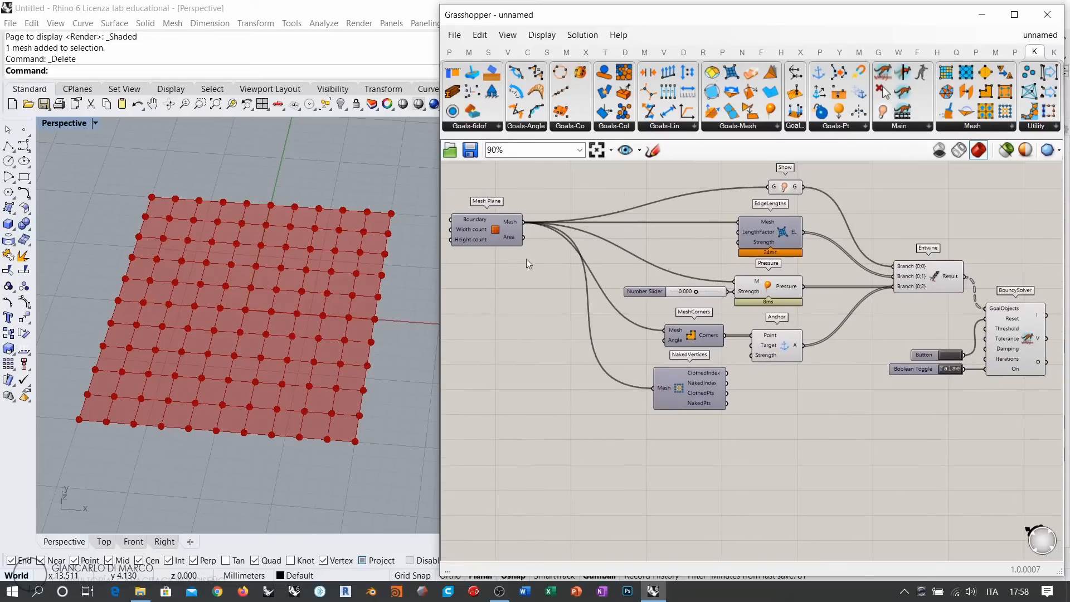
pyautogui.click(482, 232)
pyautogui.moveTo(1050, 386); pyautogui.dragTo(851, 375, button='right')
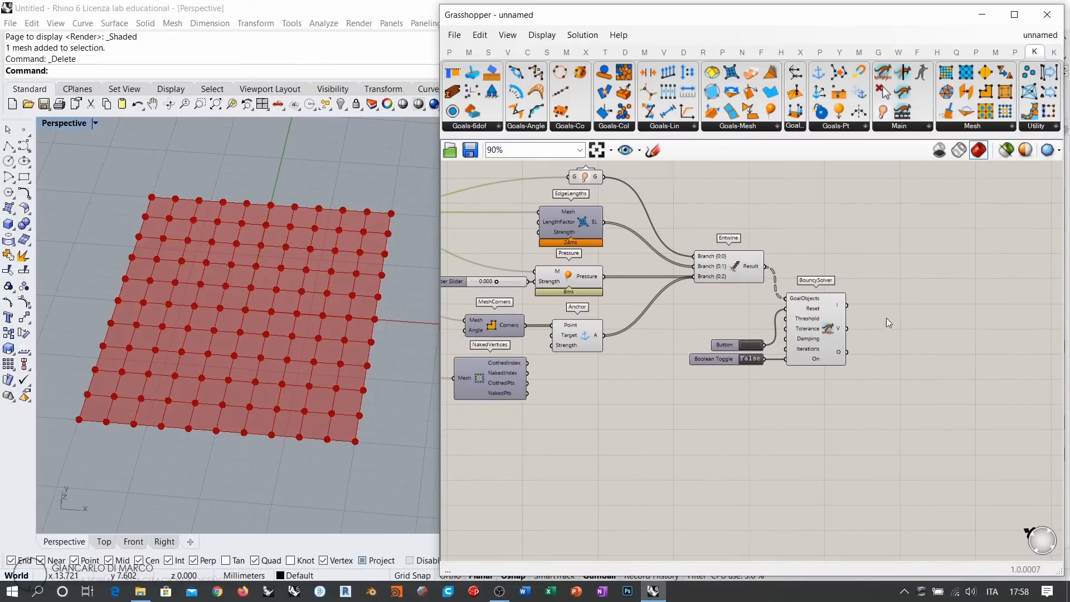
pyautogui.scroll(5, 884, 309)
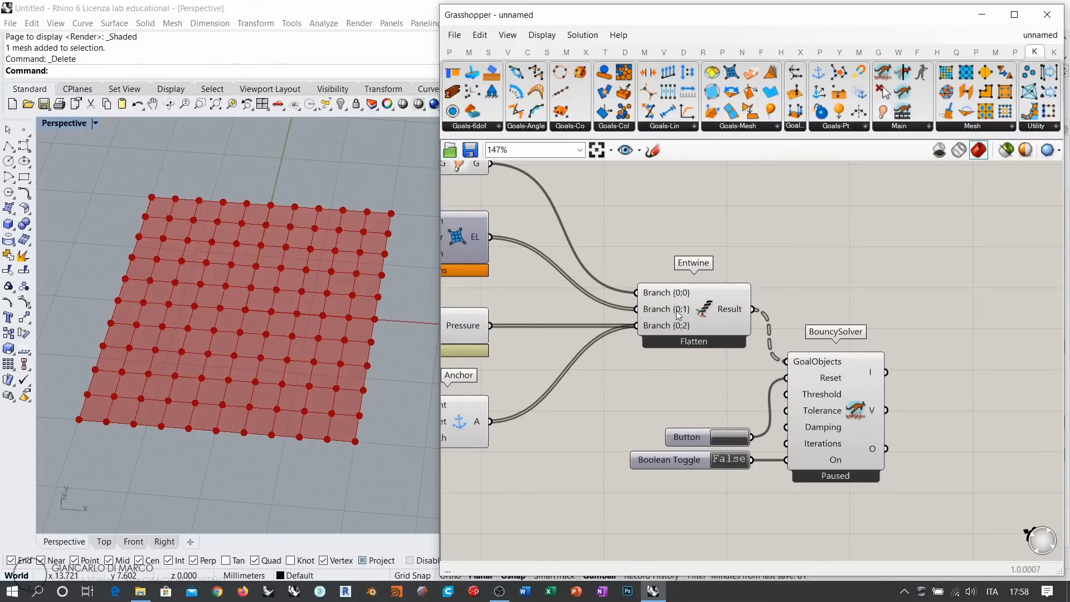
pyautogui.moveTo(914, 358); pyautogui.dragTo(833, 351, button='right')
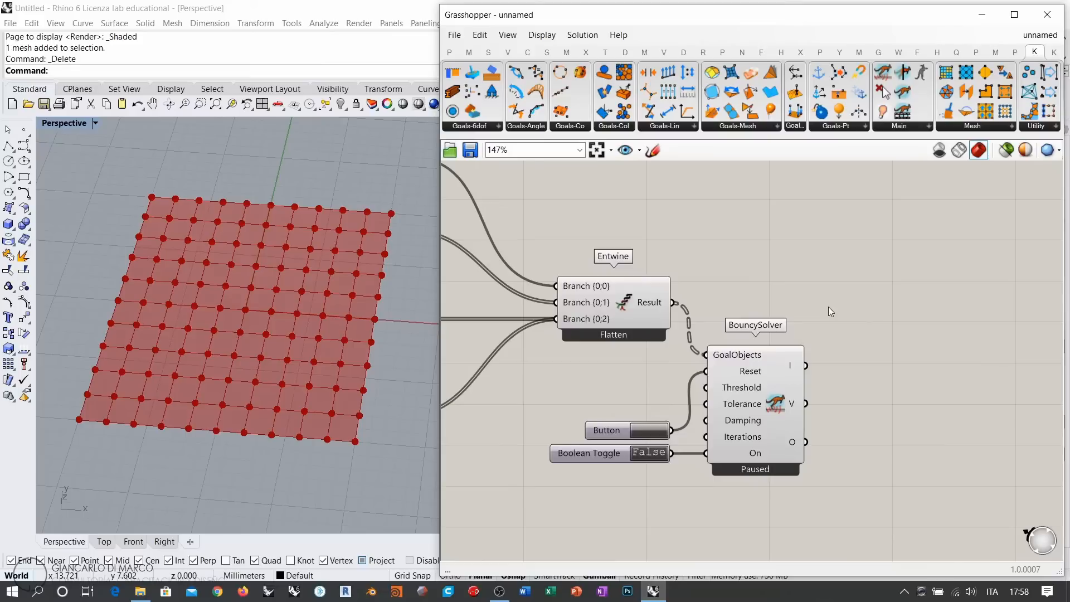
# Add a Tree Statistics component beside Entwine, feed Entwine's Result into its Tree input, and inspect its Length output
pyautogui.moveTo(887, 498); pyautogui.dragTo(582, 273)
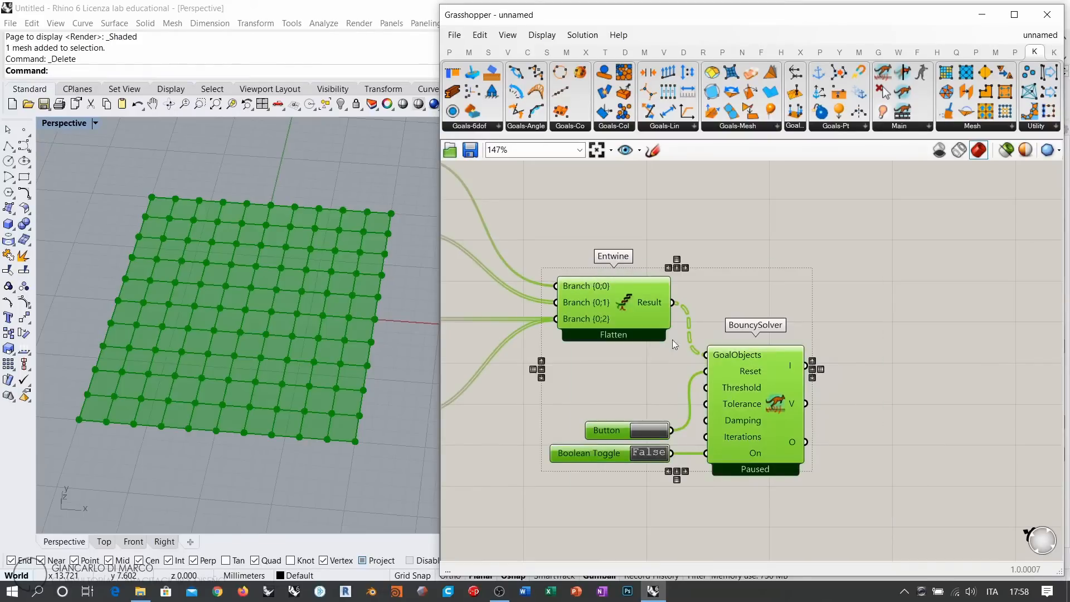
pyautogui.doubleClick(757, 276)
pyautogui.write('tree sta')
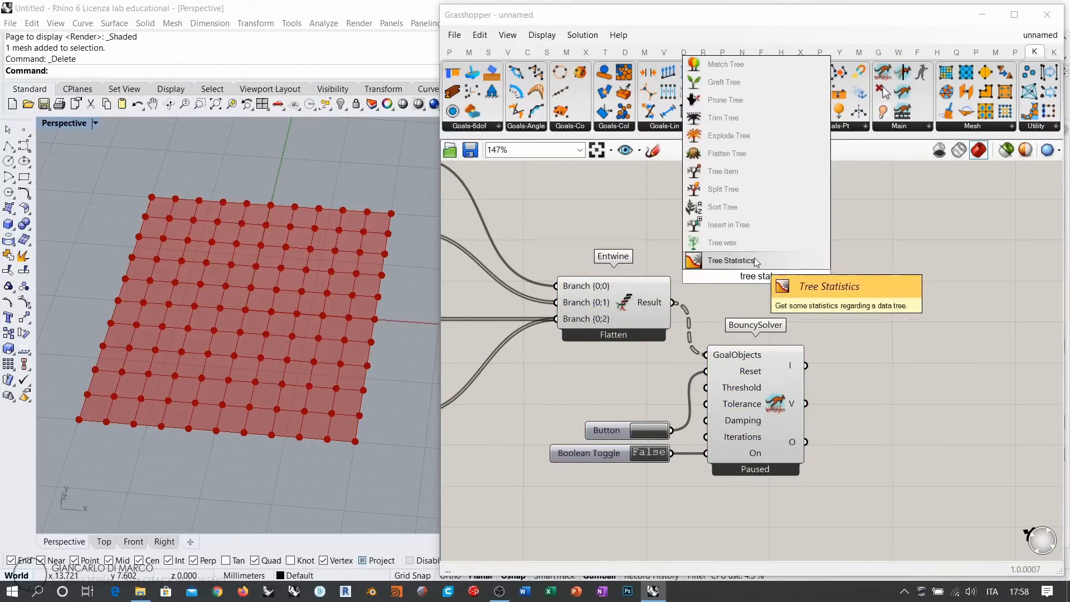
pyautogui.click(756, 261)
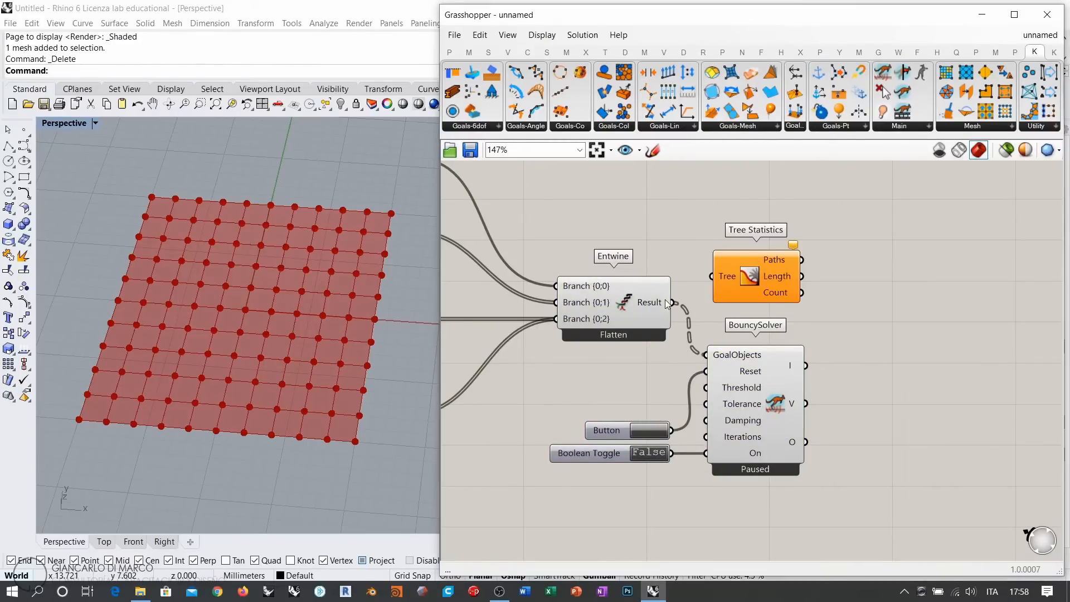
pyautogui.moveTo(673, 303); pyautogui.dragTo(765, 293)
pyautogui.click(759, 296)
pyautogui.click(830, 278)
pyautogui.moveTo(787, 305)
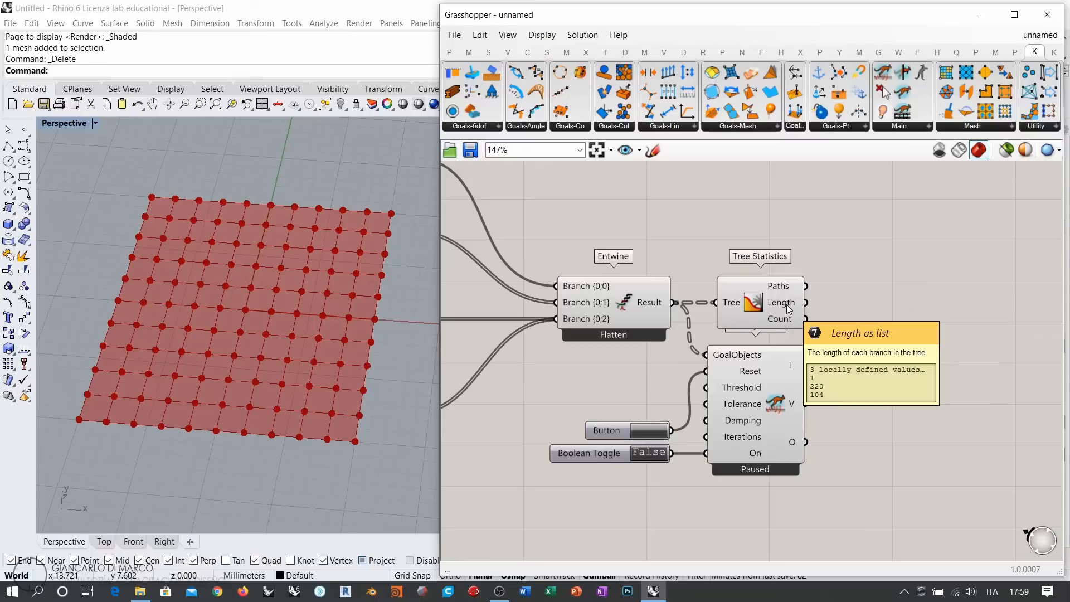
# Add a Partition List beside Tree Statistics, with the BouncySolver's O output as List and the Tree Statistics Length as Size
pyautogui.moveTo(787, 304); pyautogui.dragTo(687, 279, button='right')
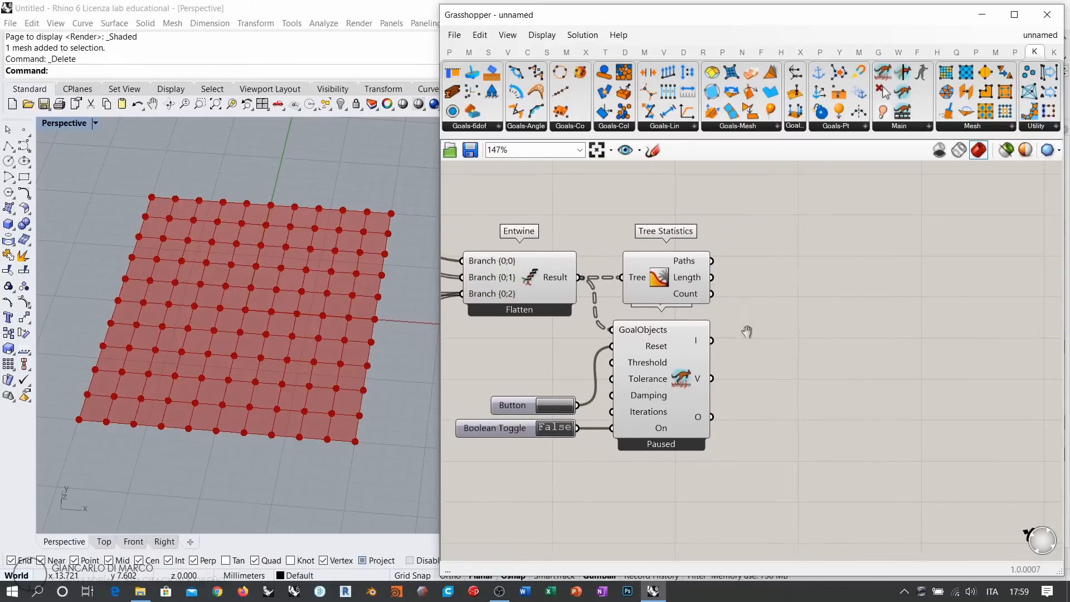
pyautogui.doubleClick(819, 353)
pyautogui.write('partiti')
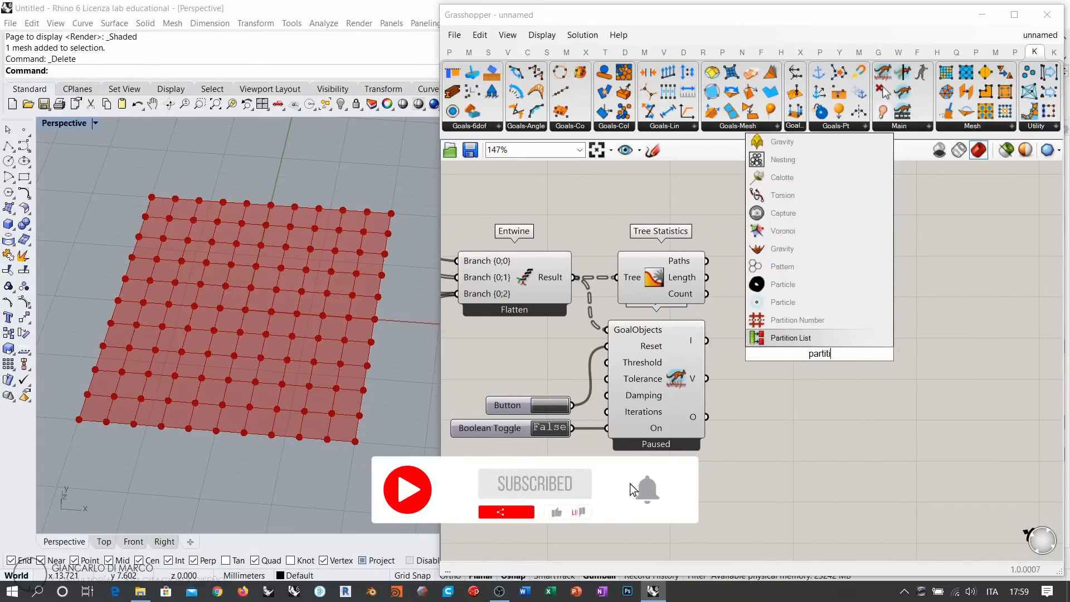
pyautogui.click(794, 341)
pyautogui.moveTo(707, 417); pyautogui.dragTo(764, 293)
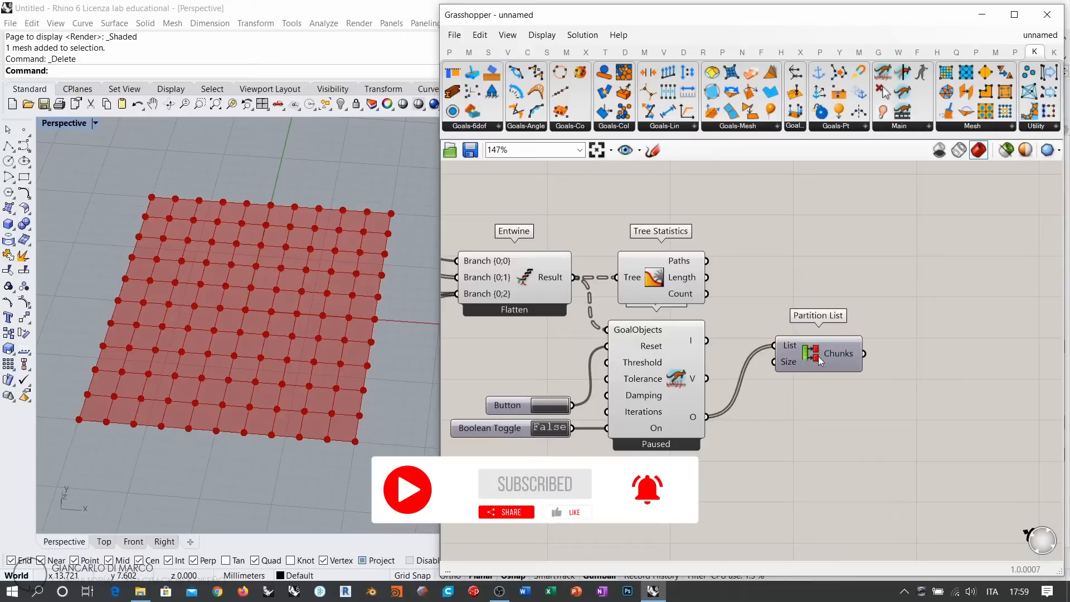
pyautogui.moveTo(706, 277); pyautogui.dragTo(768, 260)
pyautogui.click(767, 311)
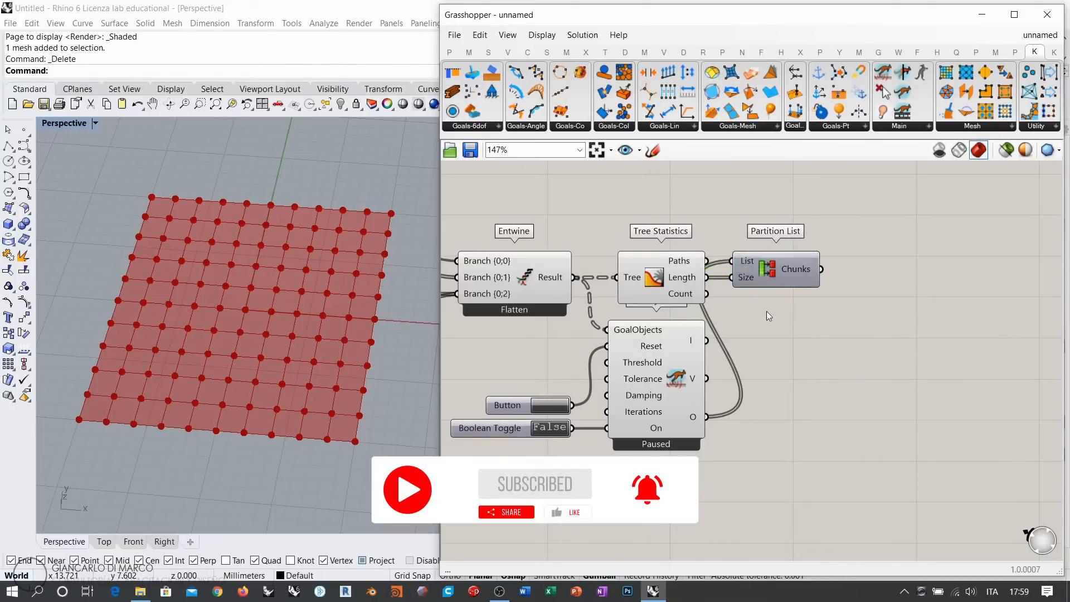
# Compare the branch structure of the Partition List's Chunks output with that of Entwine's Result
pyautogui.moveTo(760, 330); pyautogui.dragTo(814, 340, button='right')
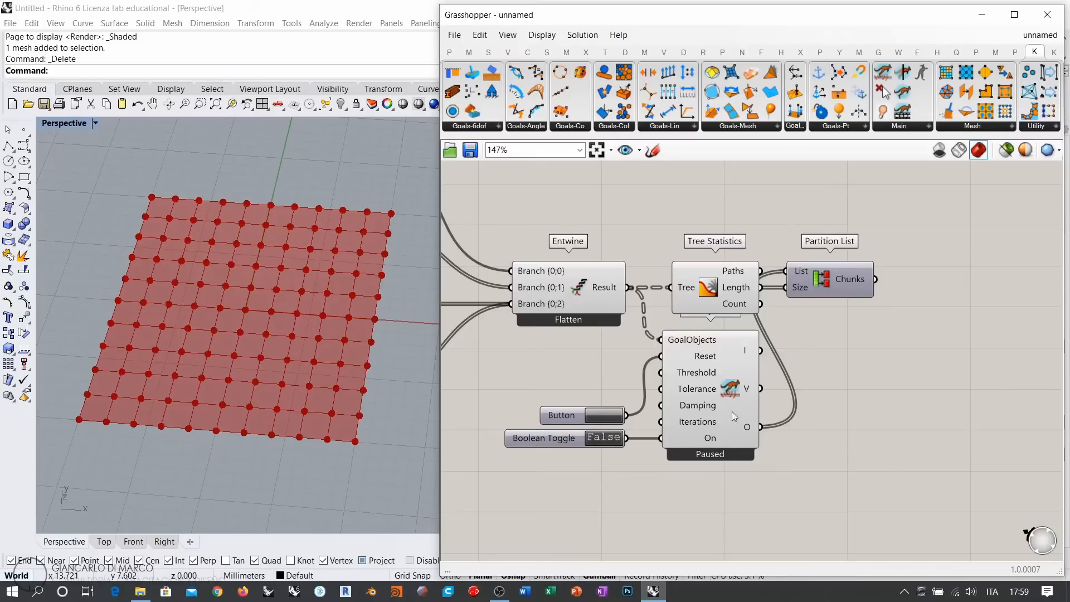
pyautogui.moveTo(747, 428)
pyautogui.moveTo(854, 355); pyautogui.dragTo(830, 355, button='right')
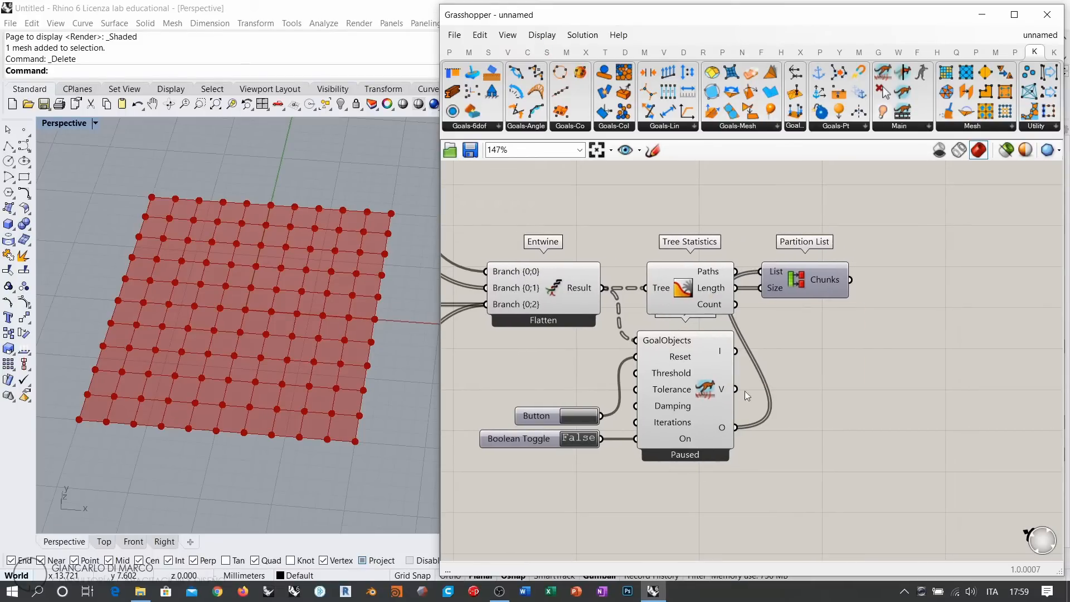
pyautogui.moveTo(817, 332); pyautogui.dragTo(750, 338, button='right')
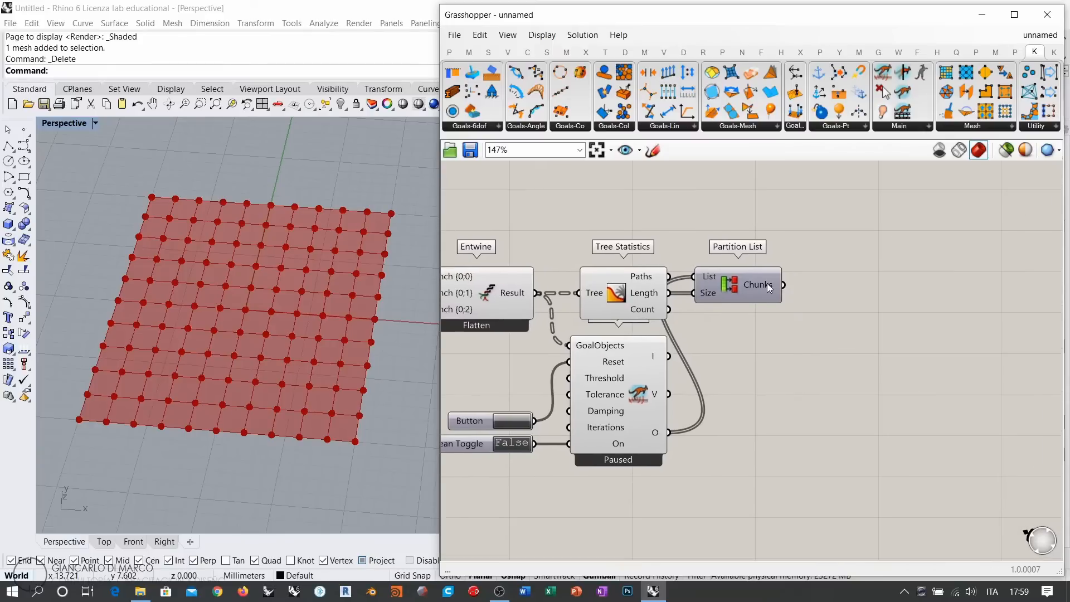
pyautogui.moveTo(767, 283)
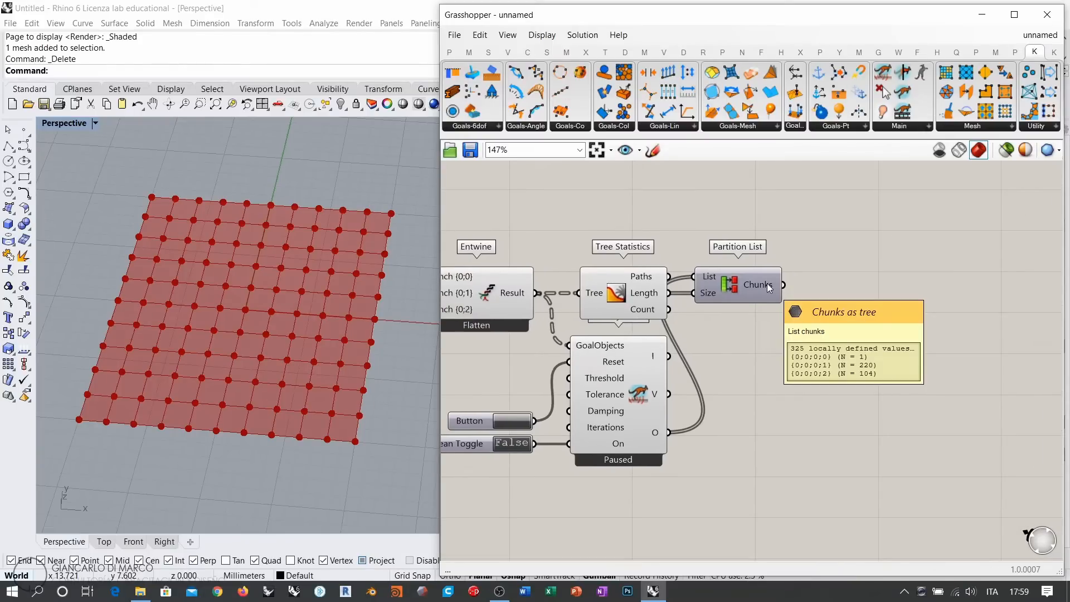
pyautogui.moveTo(513, 292)
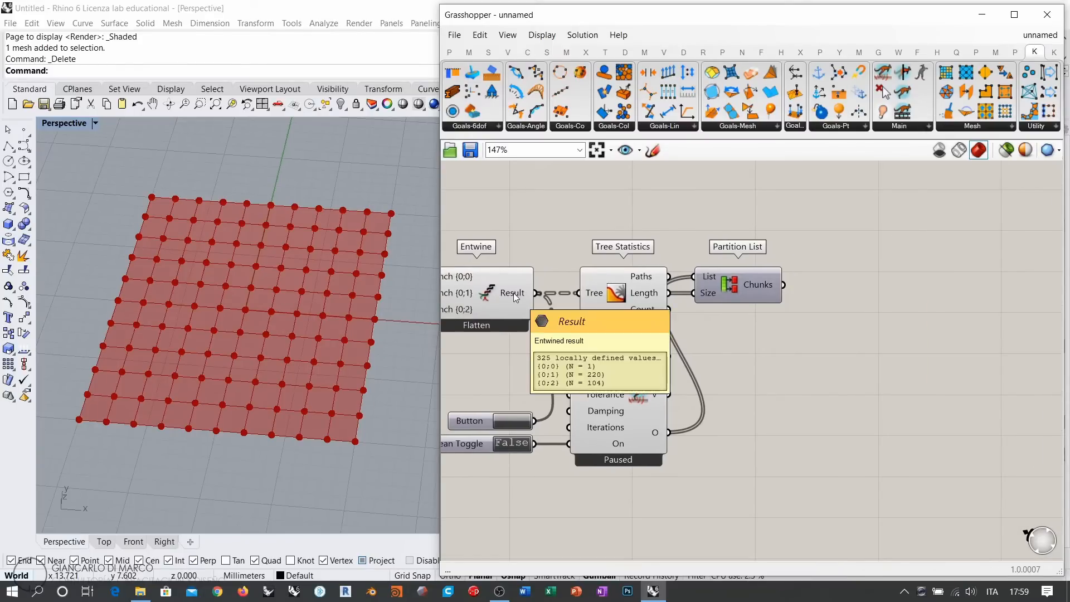
# Add an Explode Tree component beside Partition List and connect the Chunks output to its Data input
pyautogui.doubleClick(858, 310)
pyautogui.write('explod')
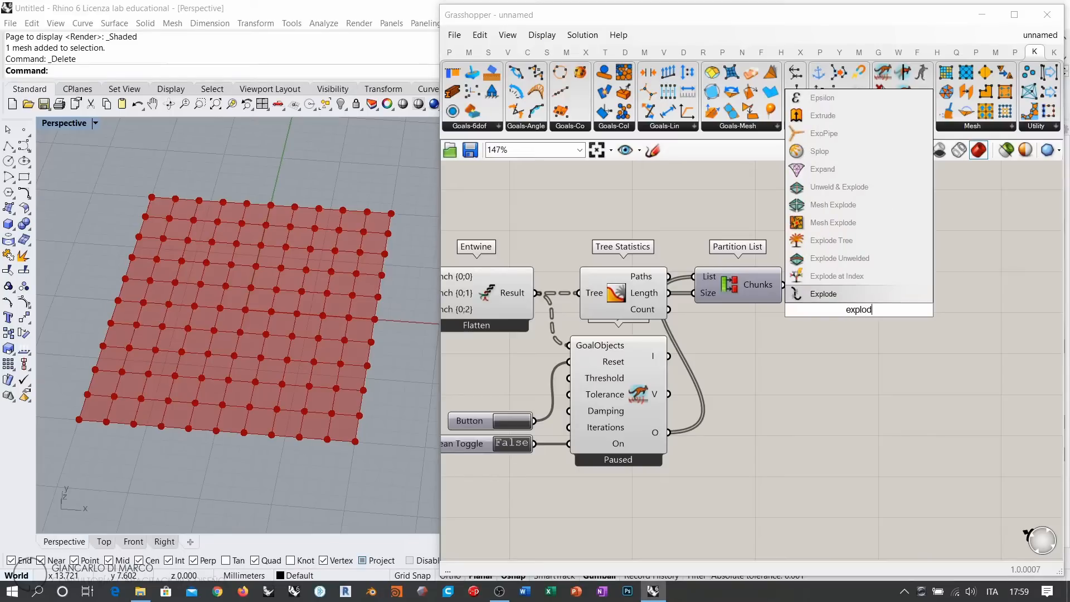
pyautogui.click(838, 239)
pyautogui.moveTo(783, 285); pyautogui.dragTo(809, 309)
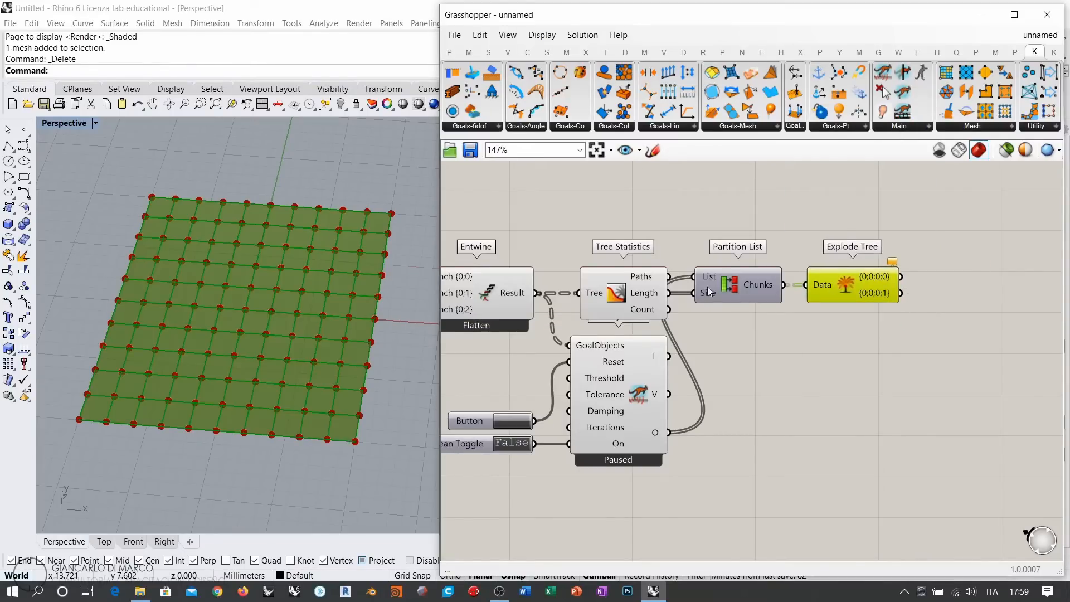
# Hide the preview of all components of the new definition up to Partition List, leaving Explode Tree previewed
pyautogui.scroll(-5, 925, 272)
pyautogui.moveTo(937, 246); pyautogui.dragTo(609, 407)
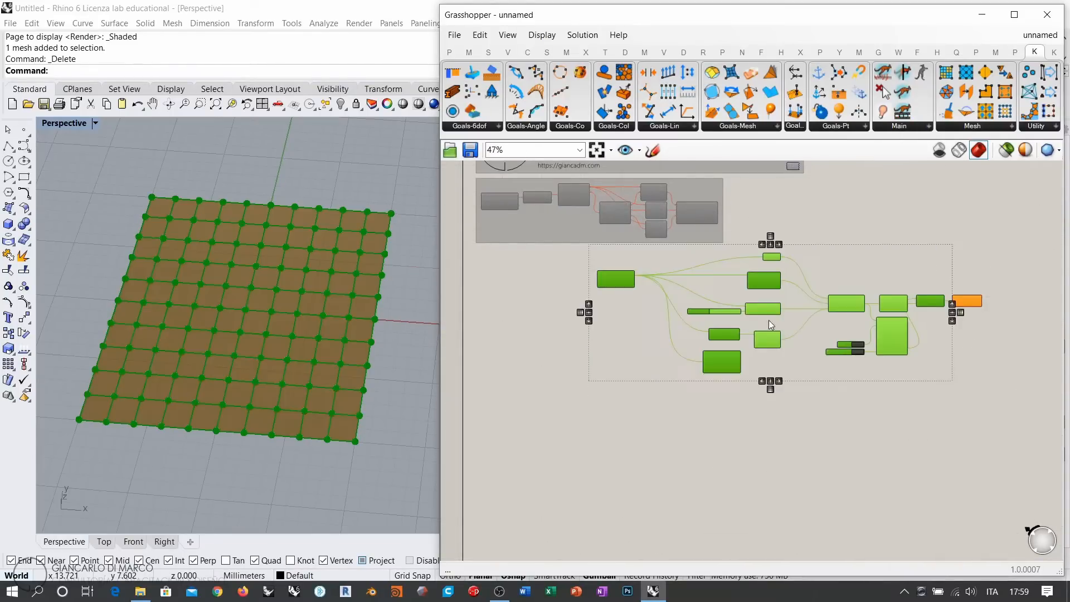
pyautogui.middleClick(769, 320)
pyautogui.click(817, 275)
pyautogui.click(879, 269)
pyautogui.scroll(5, 734, 304)
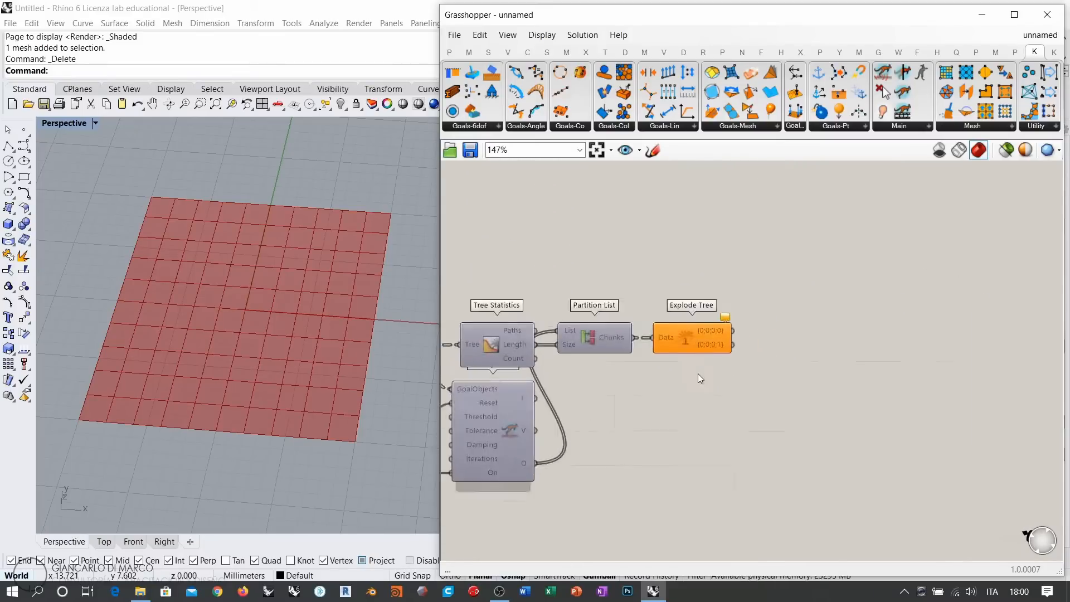
# Inspect the data held in Explode Tree's {0;0;0;0} and {0;0;0;1} outputs
pyautogui.moveTo(842, 299); pyautogui.dragTo(863, 306, button='right')
pyautogui.moveTo(926, 293); pyautogui.dragTo(836, 296, button='right')
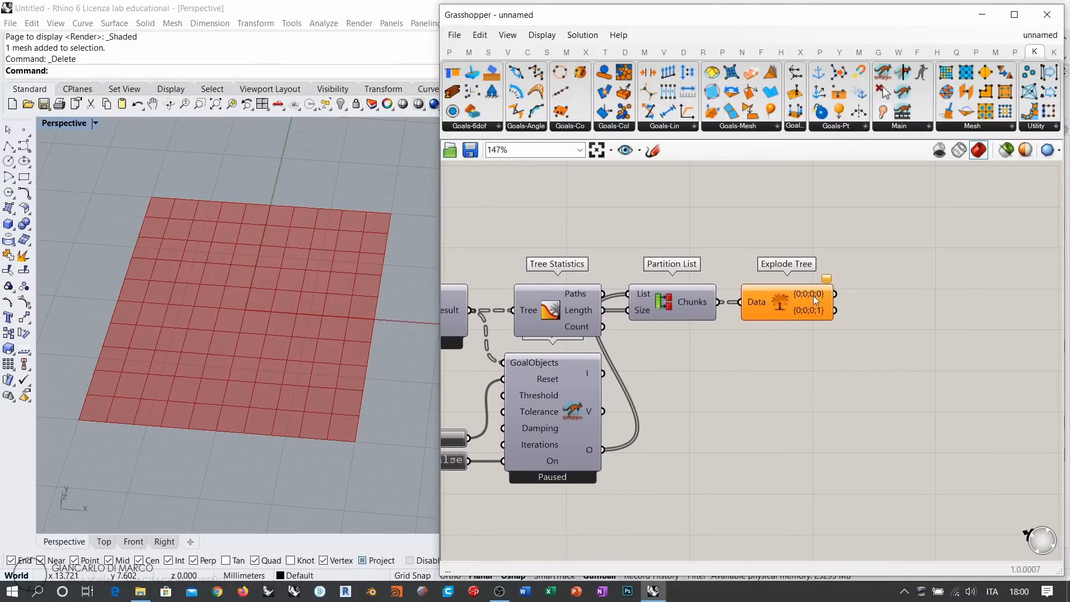
pyautogui.moveTo(814, 296)
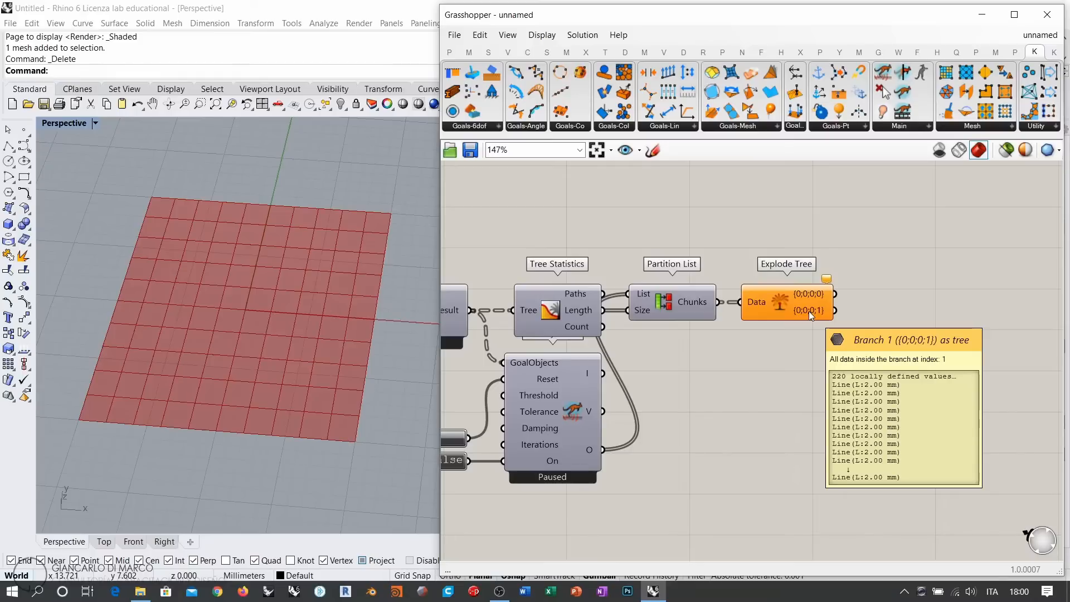
# Add a third branch output, {0;0;0;2}, to Explode Tree and inspect its data
pyautogui.scroll(5, 808, 312)
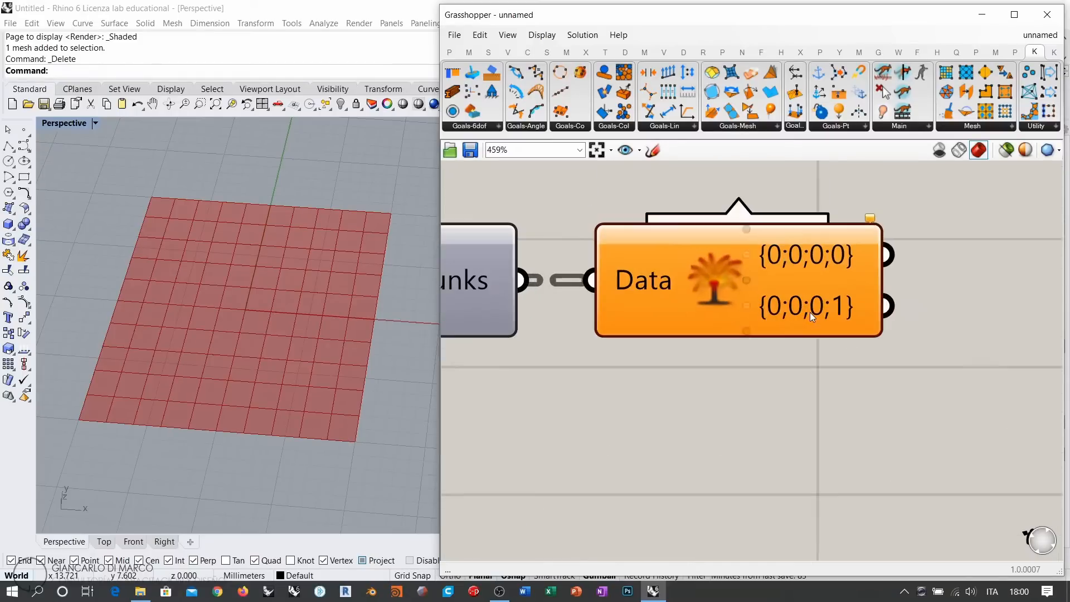
pyautogui.click(746, 332)
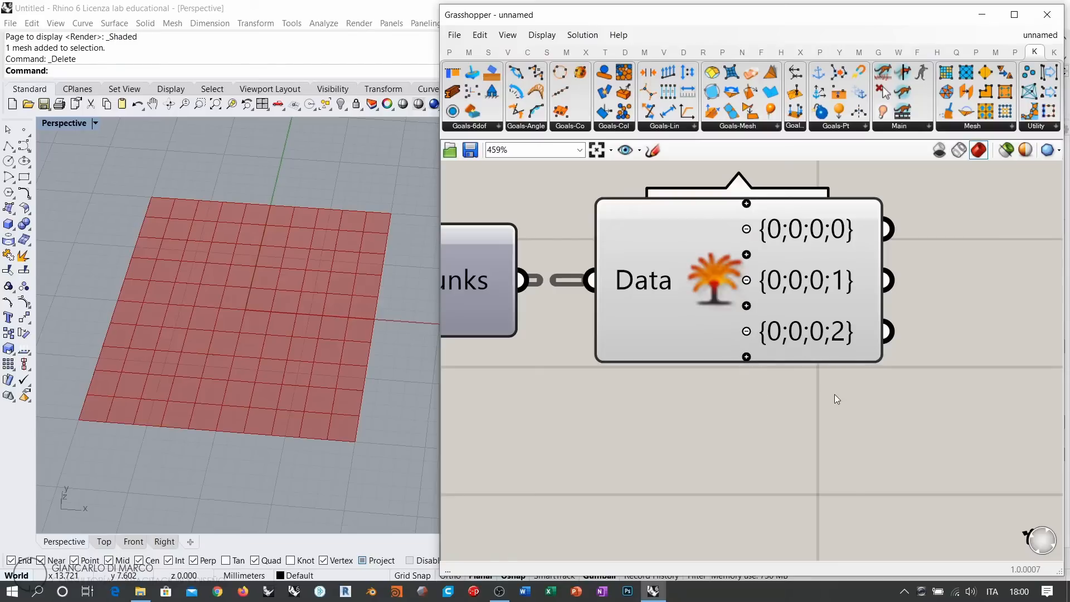
pyautogui.scroll(-5, 893, 360)
pyautogui.moveTo(807, 379); pyautogui.dragTo(881, 315, button='right')
pyautogui.moveTo(611, 320); pyautogui.dragTo(777, 294, button='right')
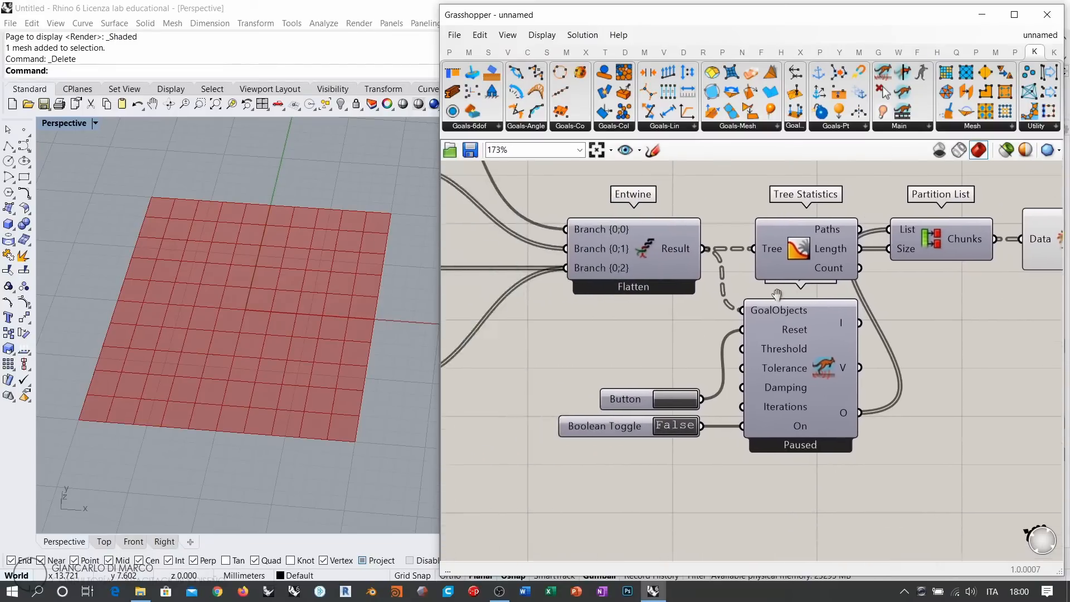
pyautogui.scroll(-3, 777, 294)
pyautogui.moveTo(896, 345); pyautogui.dragTo(726, 375, button='right')
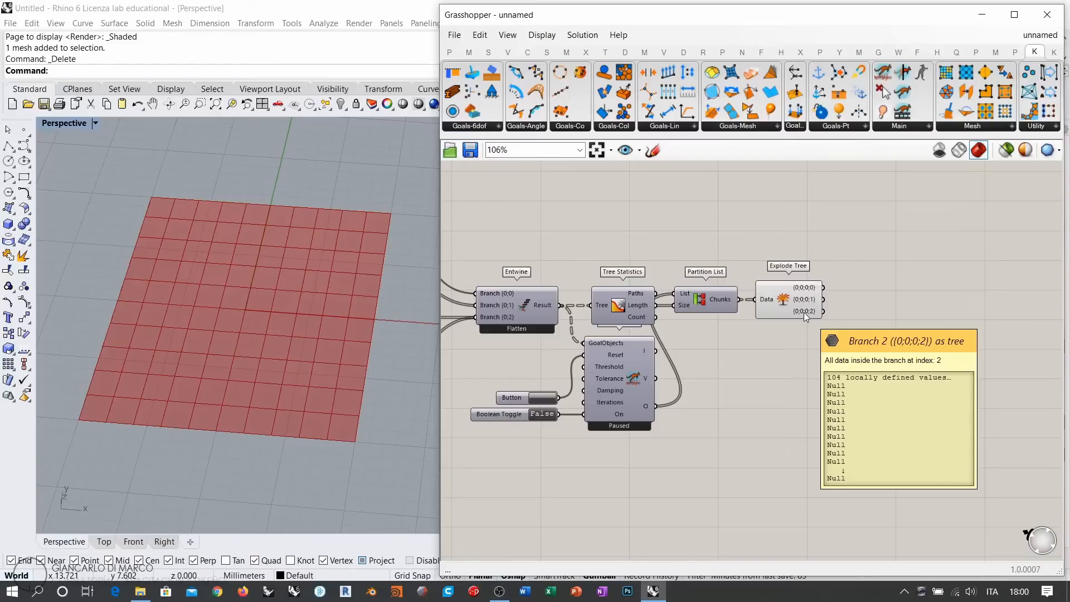
# Remove the extra {0;0;0;2} output from Explode Tree
pyautogui.scroll(4, 804, 312)
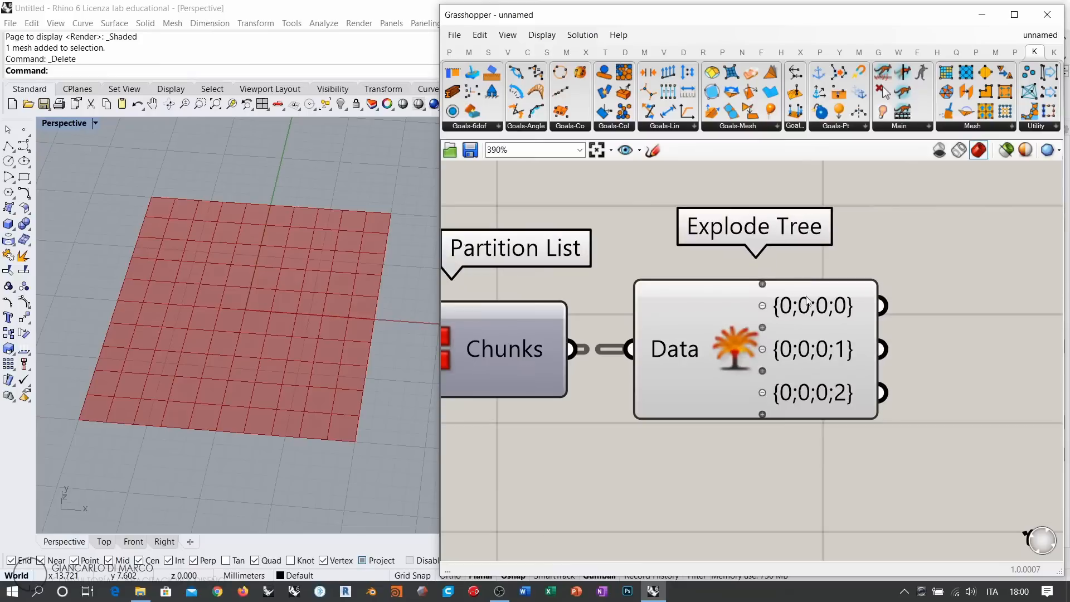
pyautogui.click(762, 394)
pyautogui.scroll(-3, 805, 446)
pyautogui.click(776, 367)
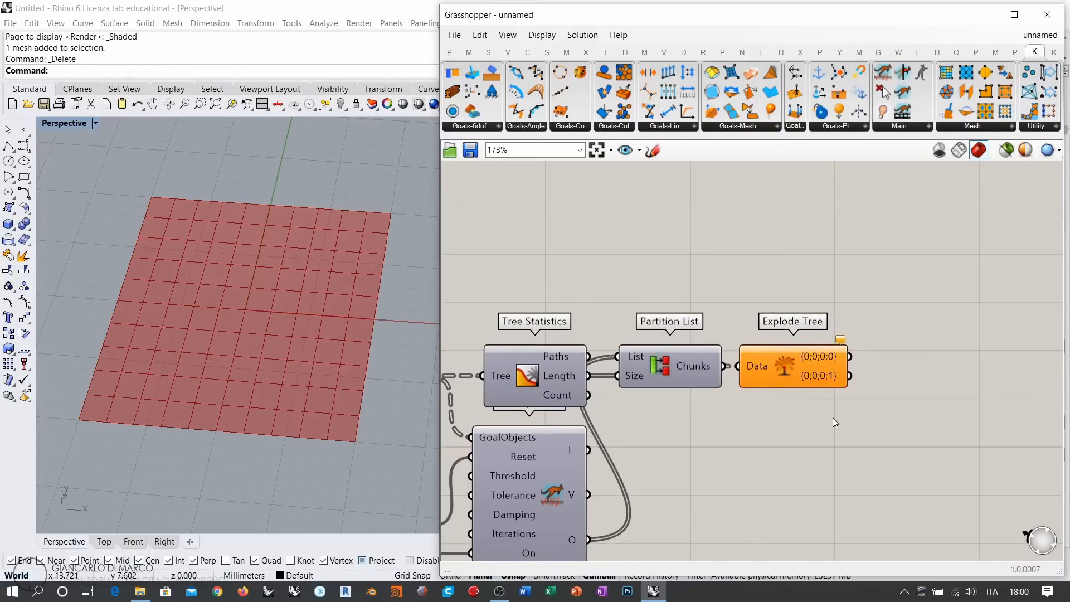
# Add a Mesh parameter beside Explode Tree and hide the preview of Explode Tree
pyautogui.moveTo(813, 411); pyautogui.dragTo(767, 398, button='right')
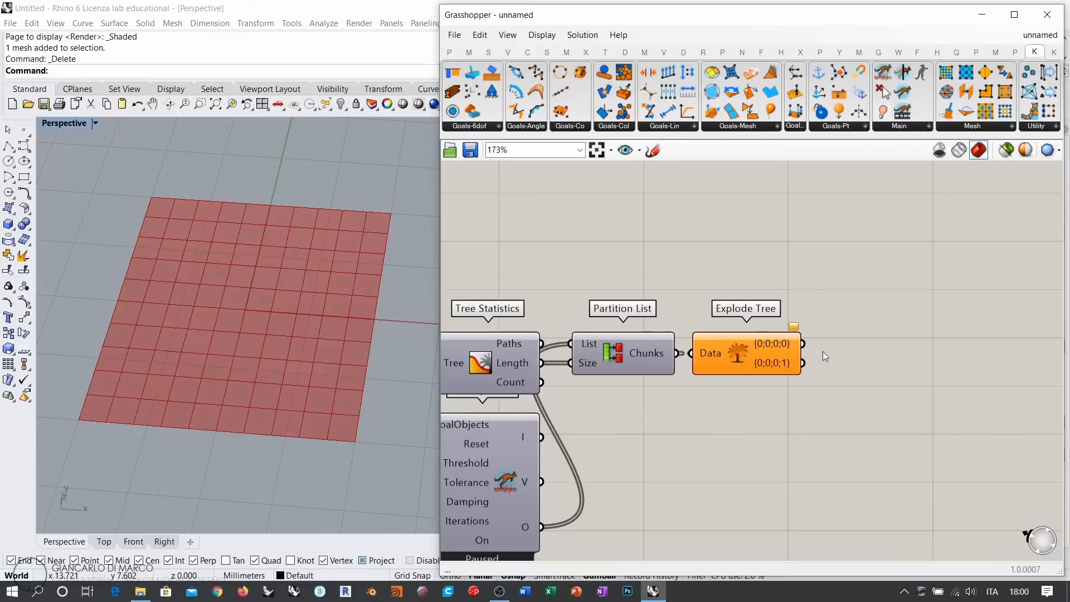
pyautogui.moveTo(351, 353); pyautogui.dragTo(346, 342, button='right')
pyautogui.moveTo(717, 367); pyautogui.dragTo(717, 367, button='right')
pyautogui.scroll(8, 717, 367)
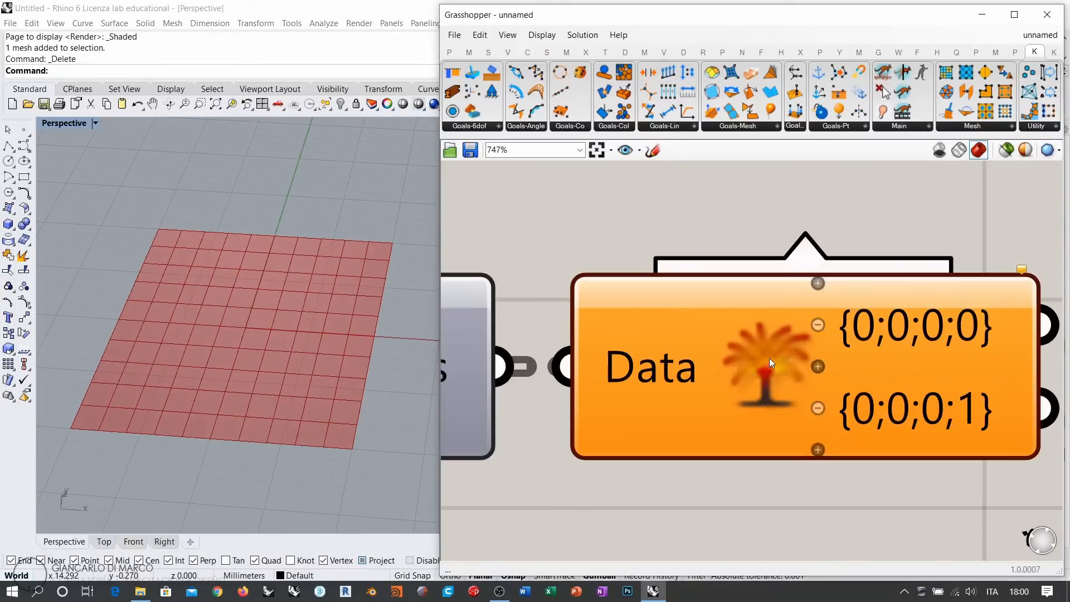
pyautogui.scroll(-3, 863, 432)
pyautogui.scroll(-2, 863, 432)
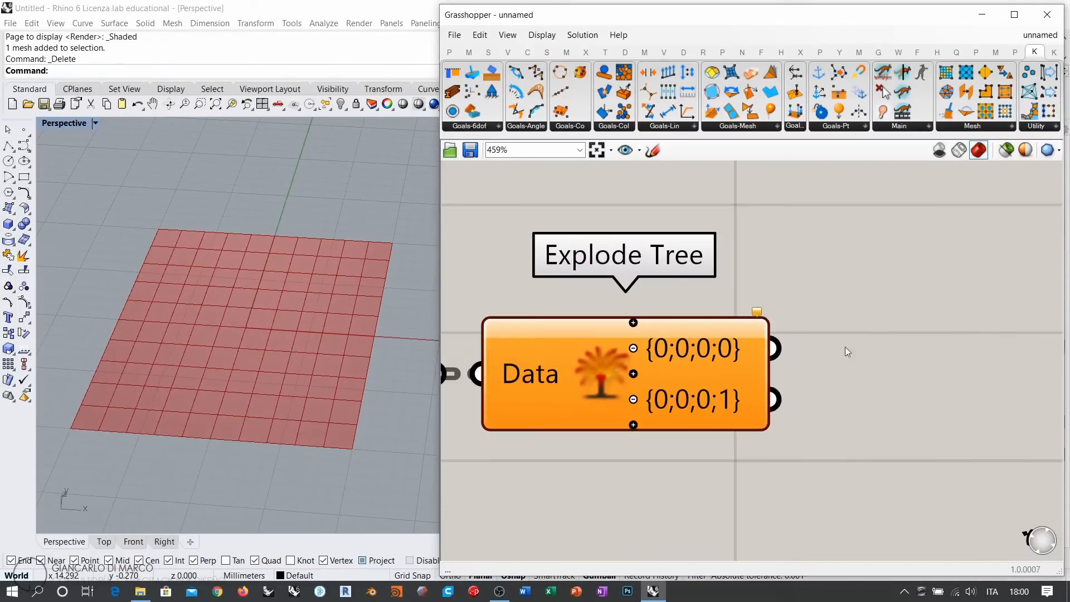
pyautogui.doubleClick(881, 336)
pyautogui.write('mesh')
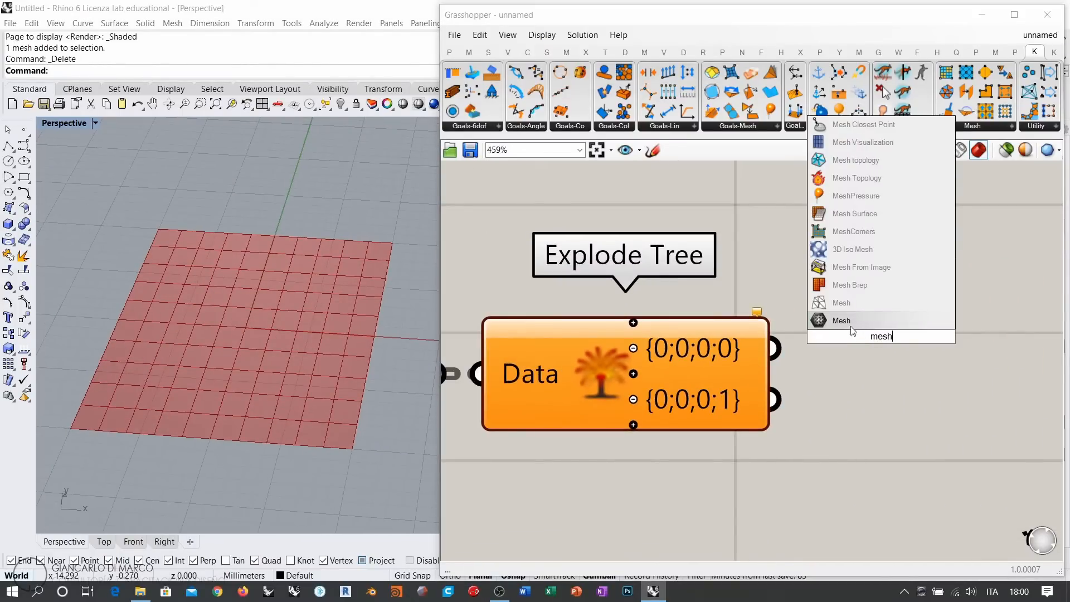
pyautogui.click(841, 321)
pyautogui.click(618, 359)
pyautogui.hotkey('ctrl', 'q')
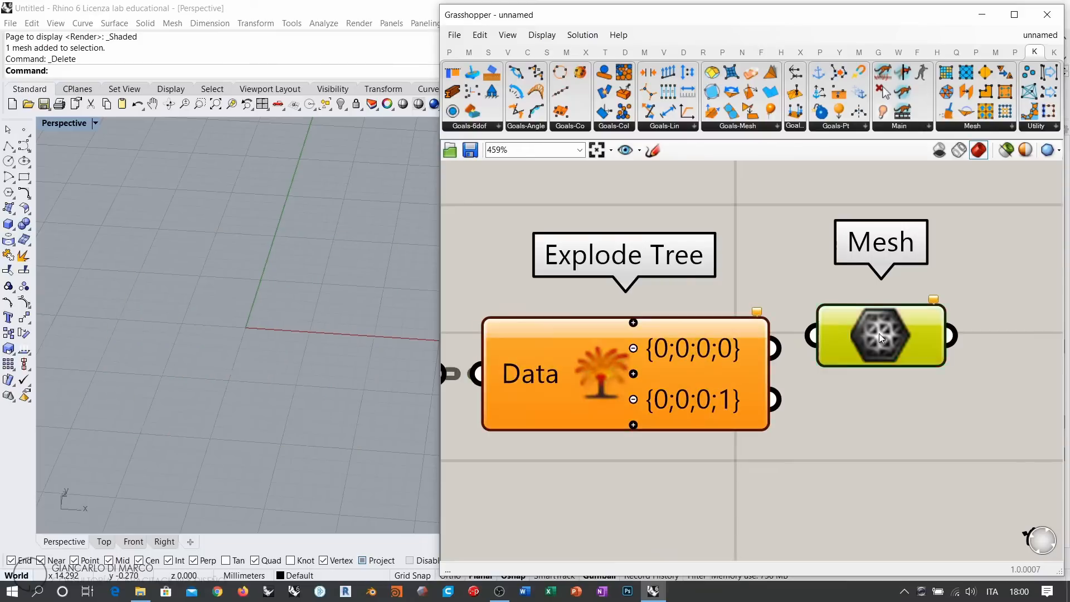
# Place the Mesh parameter above and beyond Explode Tree, with the {0;0;0;0} output connected to it
pyautogui.moveTo(878, 333); pyautogui.dragTo(930, 347)
pyautogui.moveTo(775, 348); pyautogui.dragTo(928, 283)
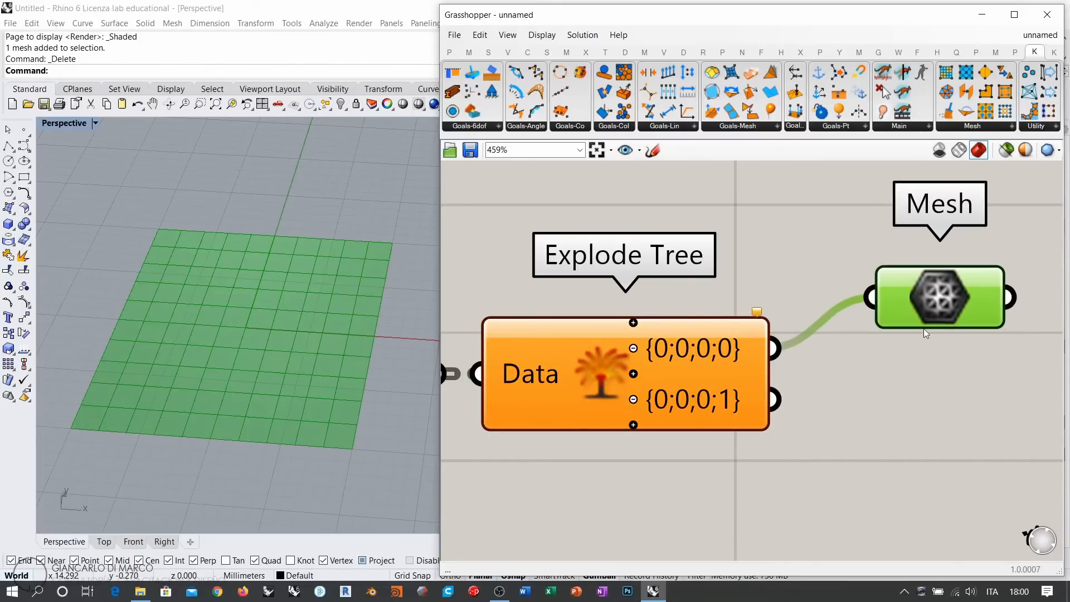
pyautogui.click(923, 344)
# Add a Line parameter below the Mesh parameter and connect Explode Tree's {0;0;0;1} output to it
pyautogui.moveTo(914, 365); pyautogui.dragTo(818, 357, button='right')
pyautogui.doubleClick(847, 423)
pyautogui.write('line')
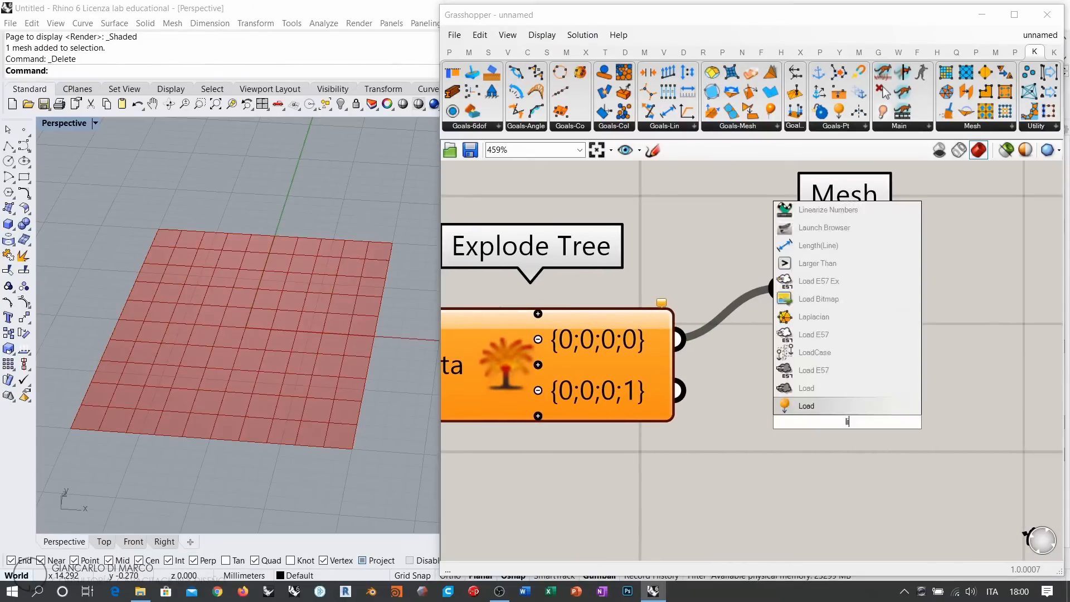
pyautogui.click(825, 389)
pyautogui.moveTo(688, 393); pyautogui.dragTo(778, 422)
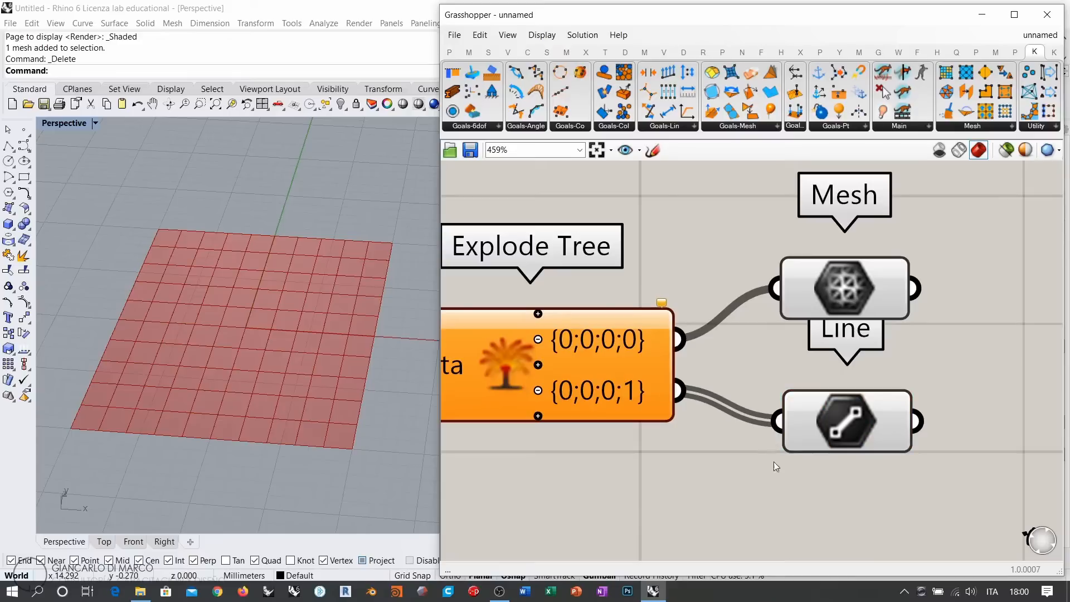
# Highlight the Line parameter's geometry and switch the Perspective viewport to Wireframe display
pyautogui.scroll(-4, 814, 385)
pyautogui.click(830, 407)
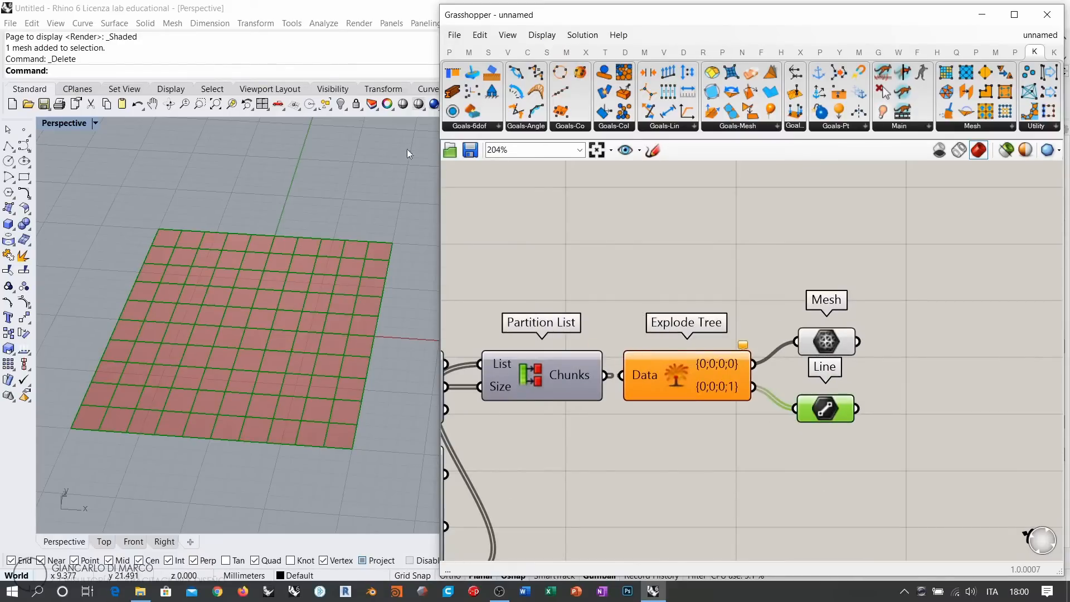
pyautogui.click(422, 106)
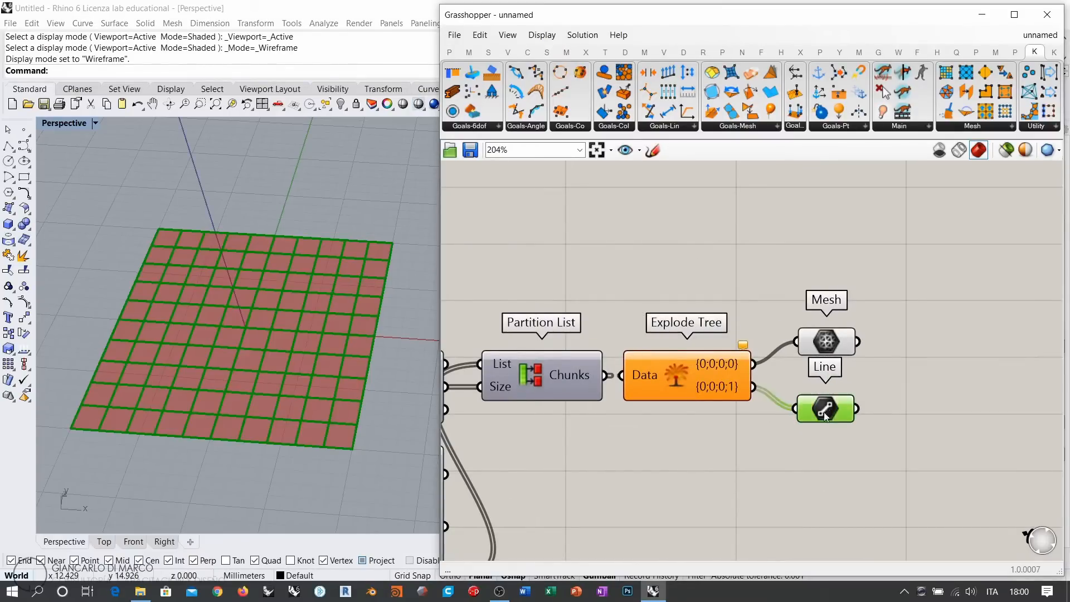
# Space the Mesh and Line parameters slightly apart and hide the Line parameter's preview
pyautogui.moveTo(827, 407); pyautogui.dragTo(825, 410)
pyautogui.moveTo(823, 348); pyautogui.dragTo(825, 341)
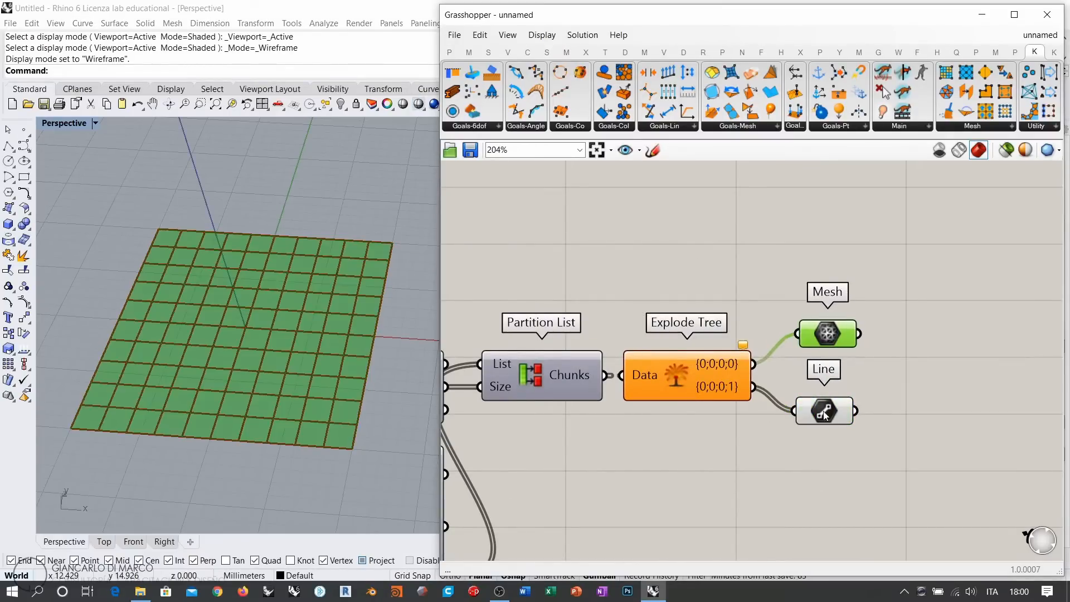
pyautogui.click(830, 415)
pyautogui.click(892, 415)
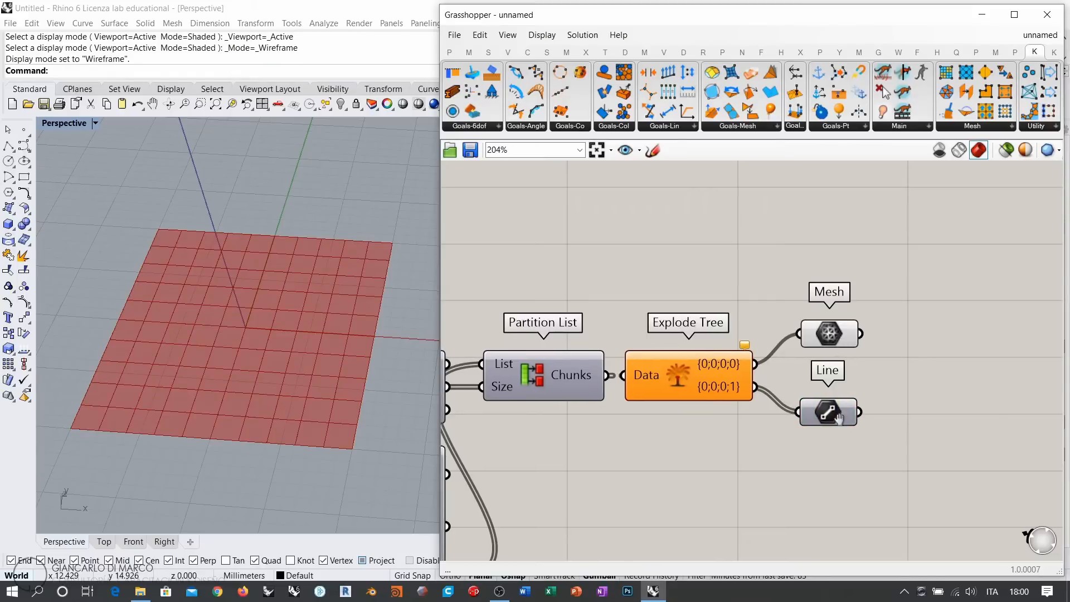
# Set the BouncySolver's Boolean Toggle to True and raise the Pressure Strength slider to 0.020
pyautogui.scroll(-6, 955, 336)
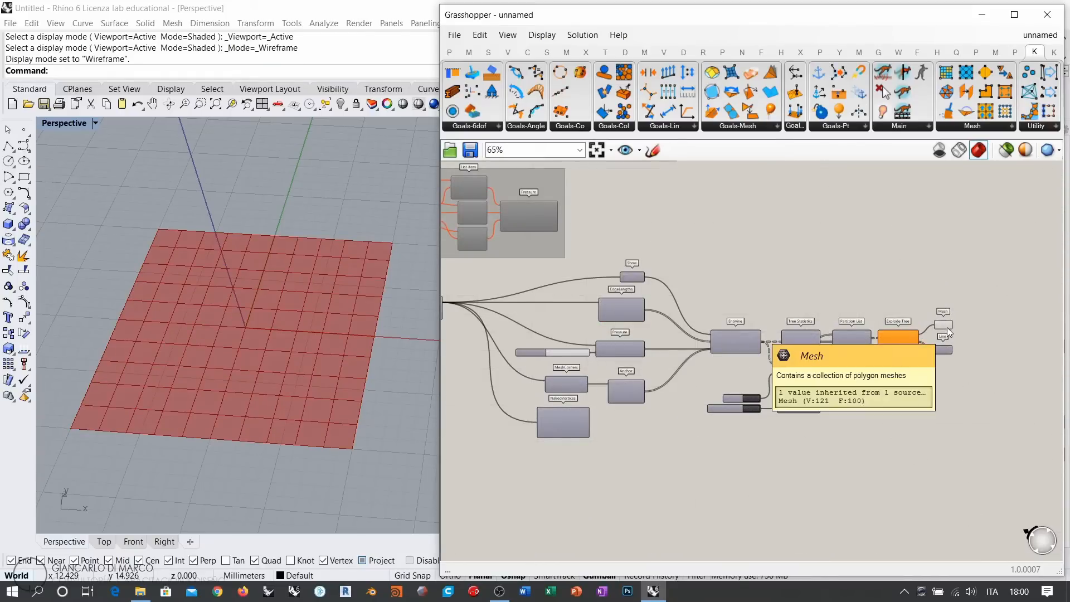
pyautogui.scroll(4, 798, 364)
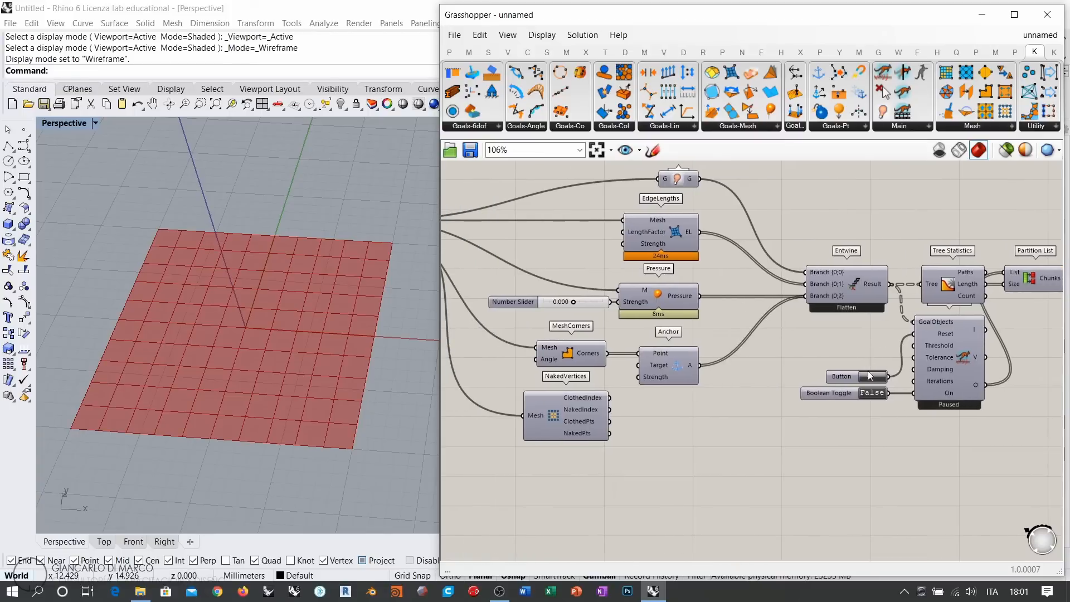
pyautogui.doubleClick(872, 393)
pyautogui.moveTo(580, 358); pyautogui.dragTo(643, 377, button='right')
pyautogui.scroll(5, 644, 337)
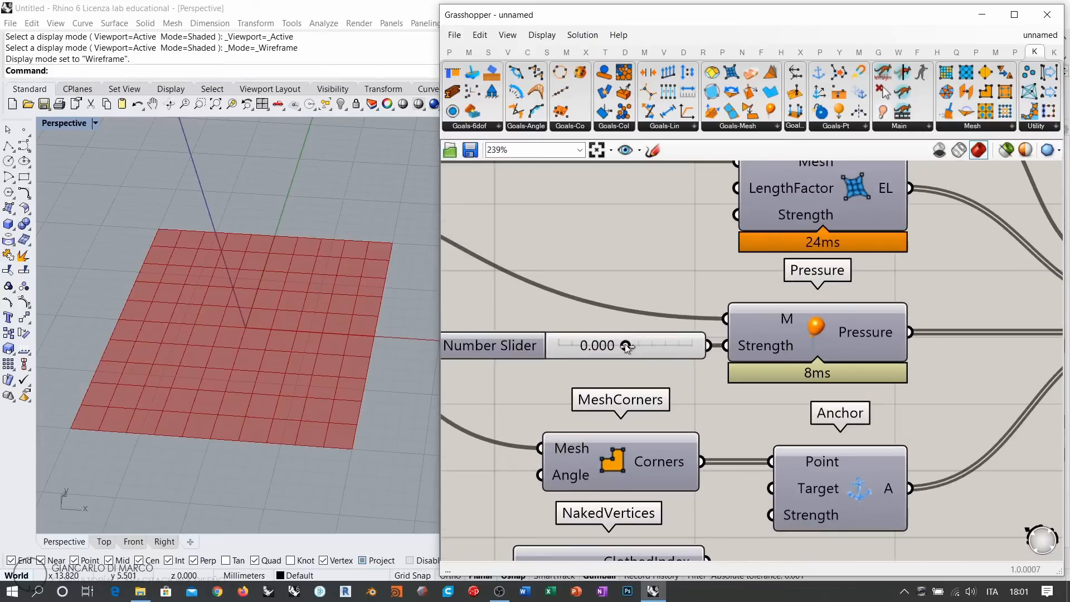
pyautogui.moveTo(625, 346); pyautogui.dragTo(640, 346)
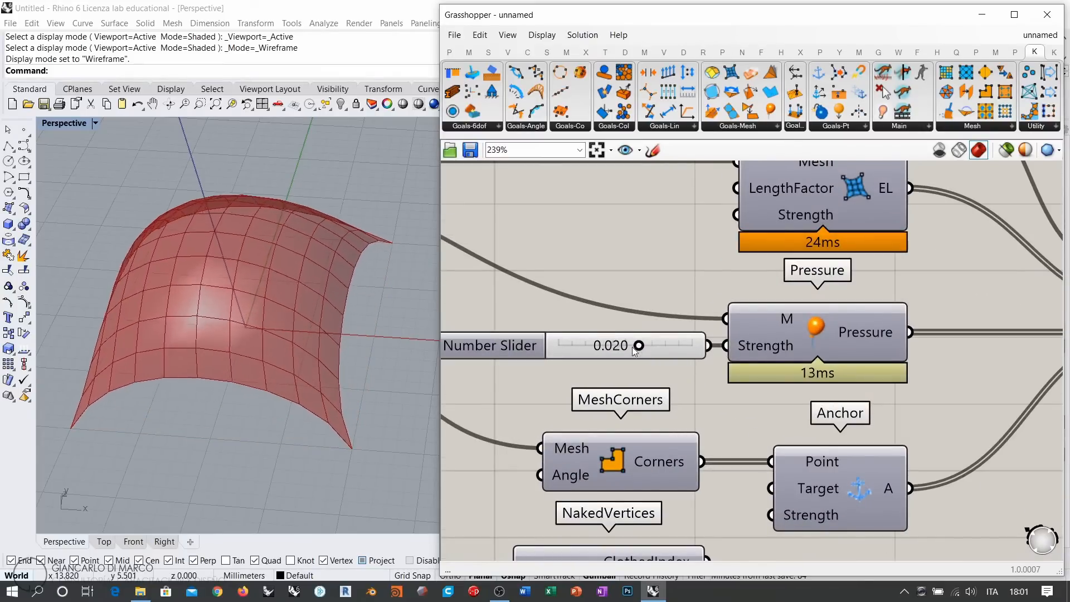
# Raise the Pressure Strength slider to 0.100 and view the inflated mesh from a lower angle
pyautogui.moveTo(275, 400); pyautogui.dragTo(308, 372, button='right')
pyautogui.moveTo(638, 346); pyautogui.dragTo(660, 348)
pyautogui.moveTo(662, 347); pyautogui.dragTo(695, 349)
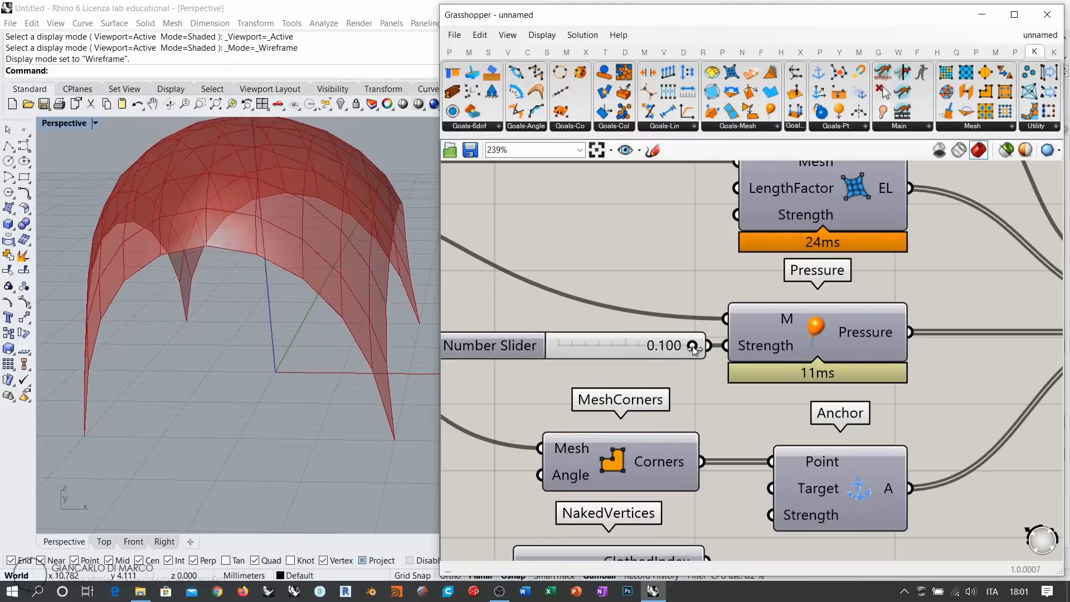
pyautogui.moveTo(262, 402); pyautogui.dragTo(249, 301, button='right')
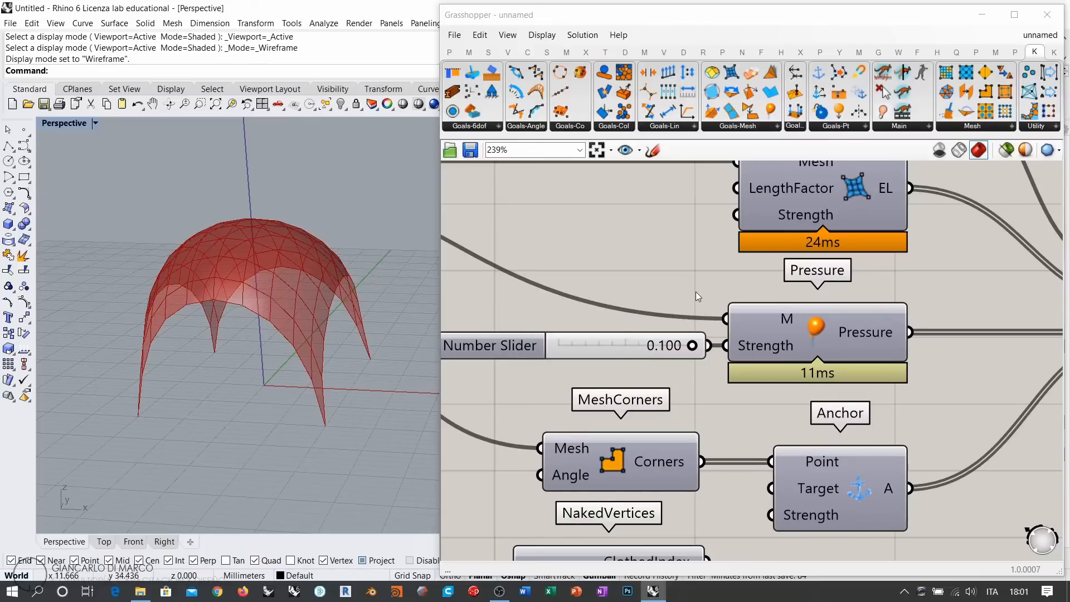
# Reset the BouncySolver simulation and set its Boolean Toggle to False
pyautogui.scroll(-5, 630, 290)
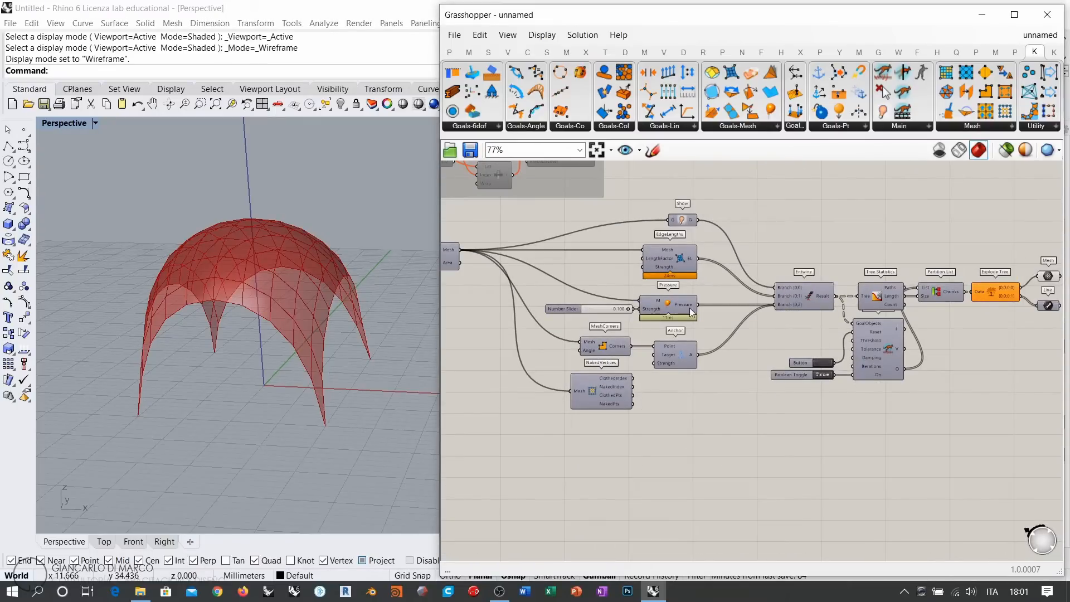
pyautogui.click(825, 364)
pyautogui.moveTo(757, 404); pyautogui.dragTo(803, 400, button='right')
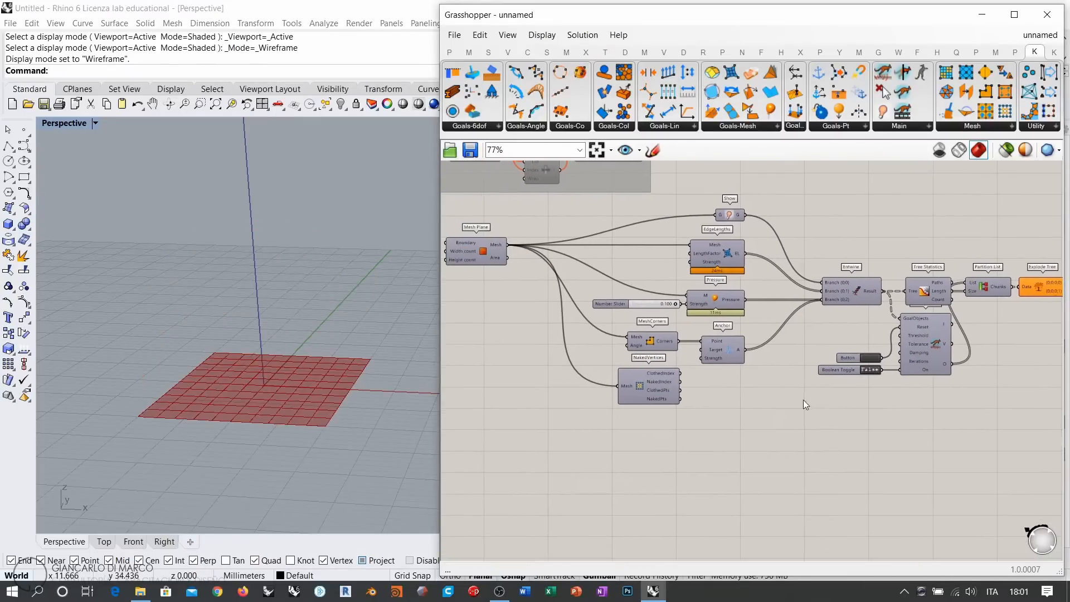
# Move MeshCorners, Anchor and NakedVertices down together to make room beneath the Pressure component
pyautogui.moveTo(750, 416); pyautogui.dragTo(624, 335)
pyautogui.moveTo(726, 362); pyautogui.dragTo(727, 435)
pyautogui.click(723, 348)
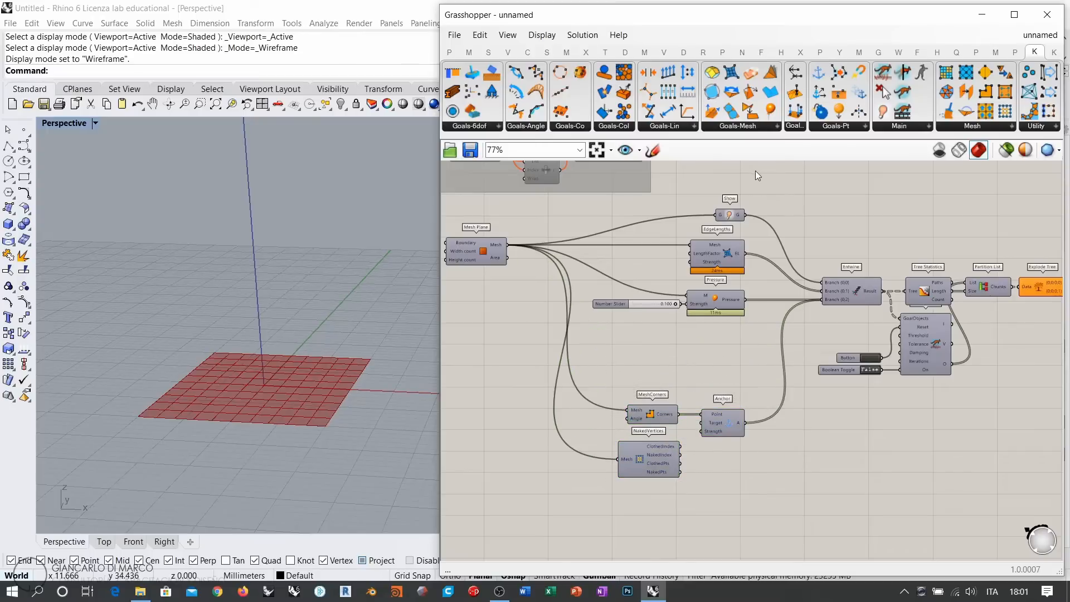
# Add a VertexLoads component between Pressure and Anchor, aligned under the Pressure goal
pyautogui.click(740, 127)
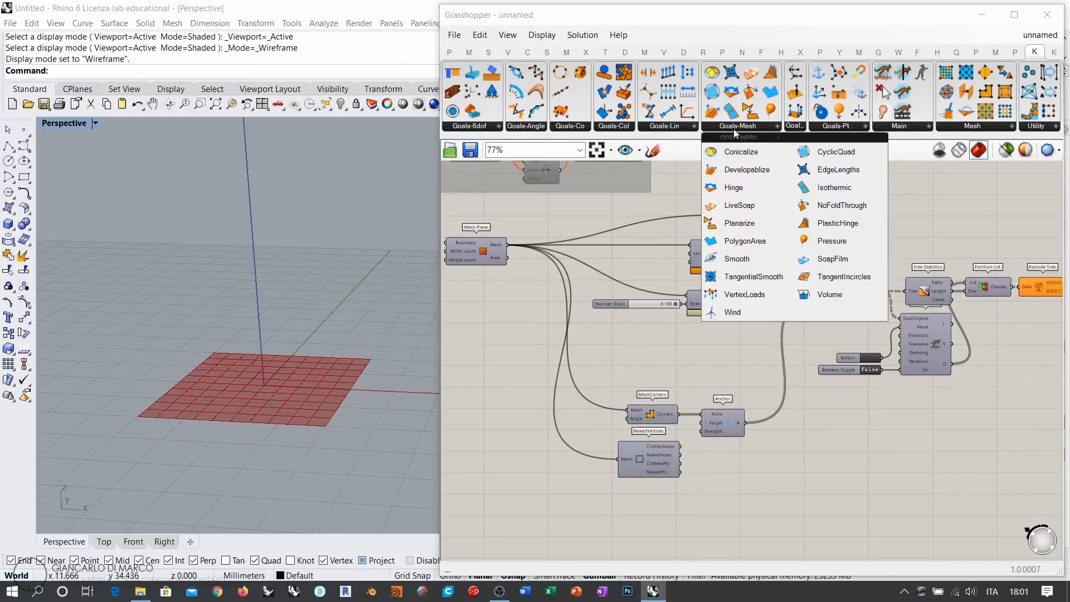
pyautogui.moveTo(742, 297); pyautogui.dragTo(711, 350)
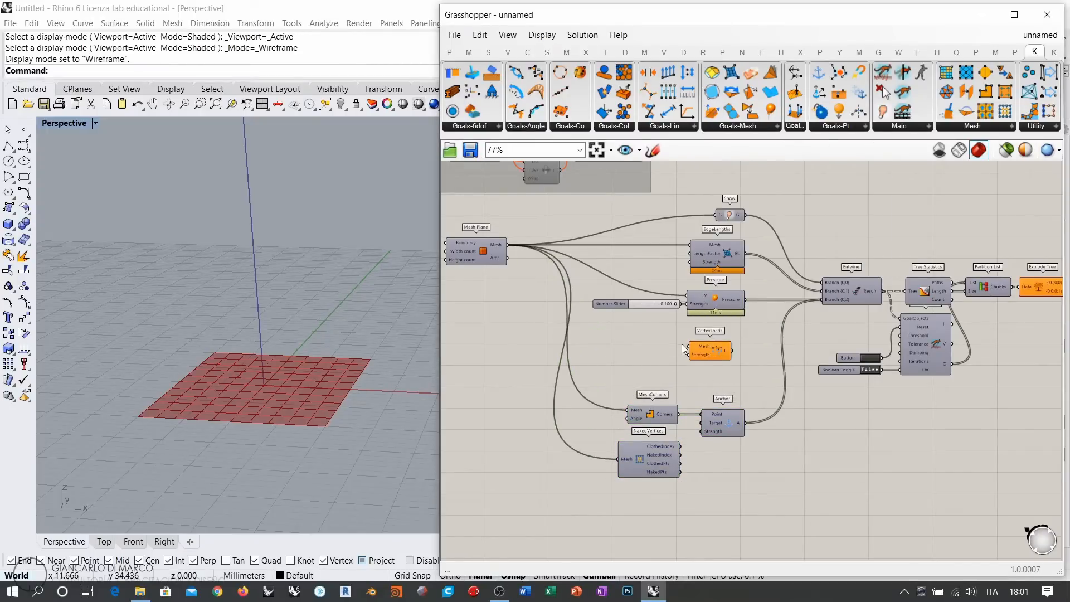
pyautogui.scroll(4, 682, 346)
pyautogui.moveTo(836, 386); pyautogui.dragTo(861, 386)
pyautogui.click(755, 348)
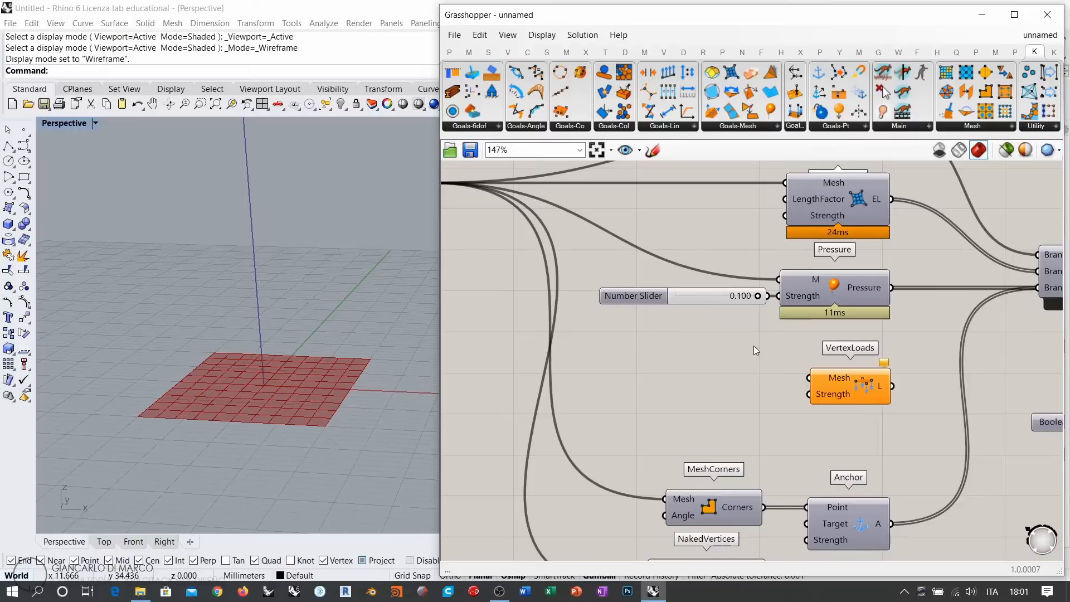
pyautogui.moveTo(754, 345); pyautogui.dragTo(831, 369, button='right')
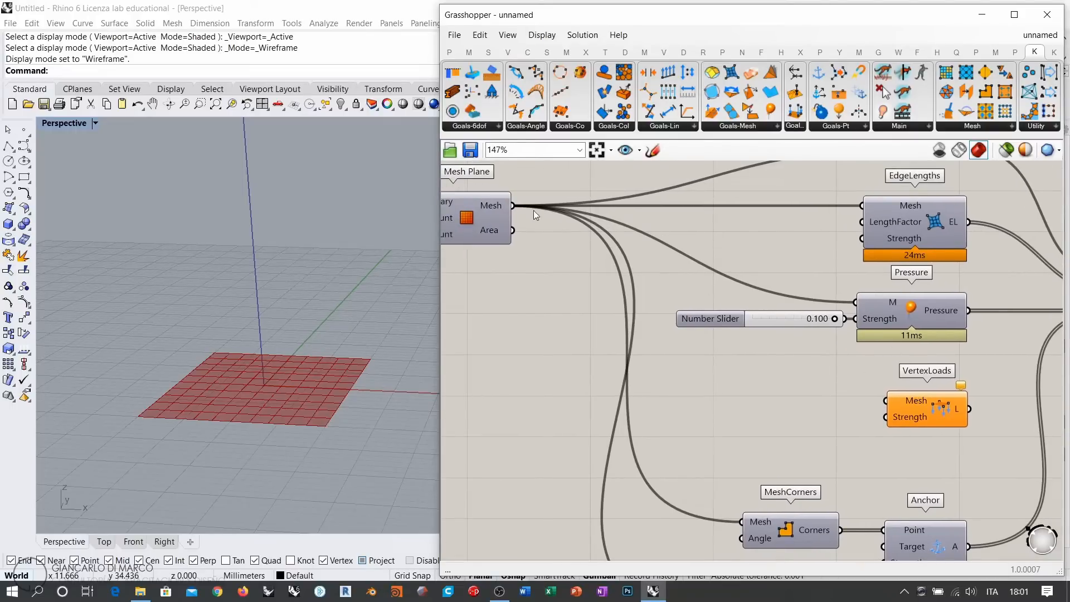
# Connect the Mesh Plane's Mesh output to the Mesh input of VertexLoads and check the component's description
pyautogui.moveTo(930, 361); pyautogui.dragTo(905, 388, button='right')
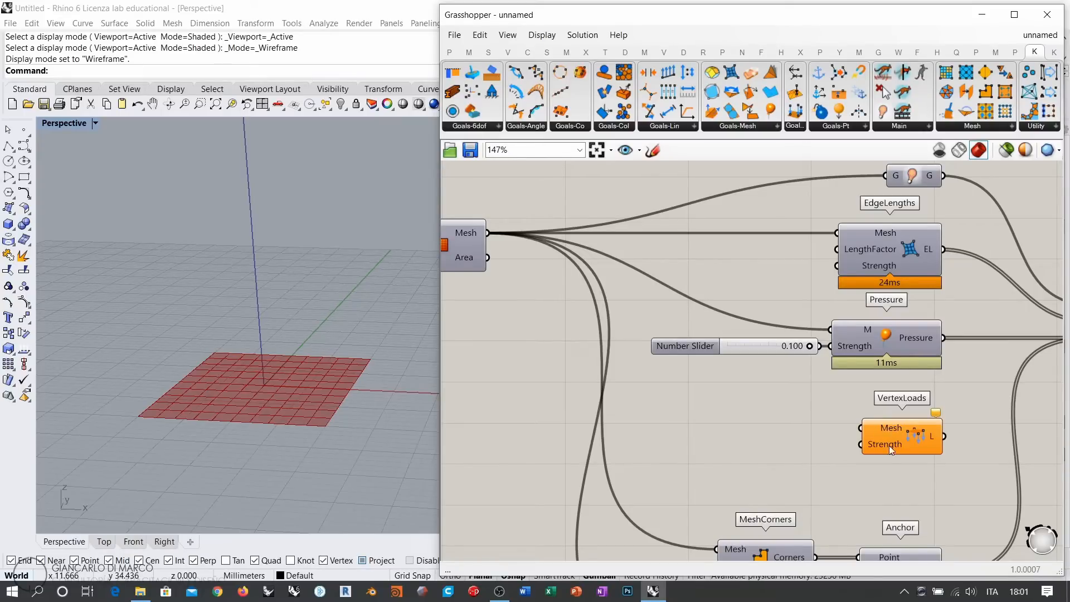
pyautogui.moveTo(488, 233); pyautogui.dragTo(903, 420)
pyautogui.click(911, 462)
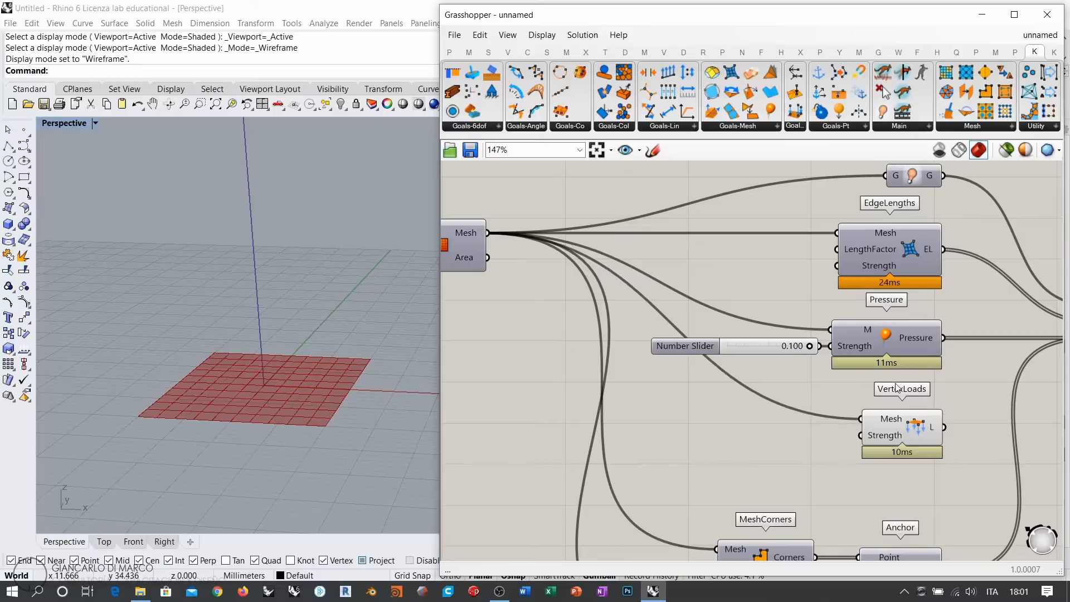
pyautogui.scroll(5, 917, 428)
pyautogui.moveTo(864, 429); pyautogui.dragTo(790, 397, button='right')
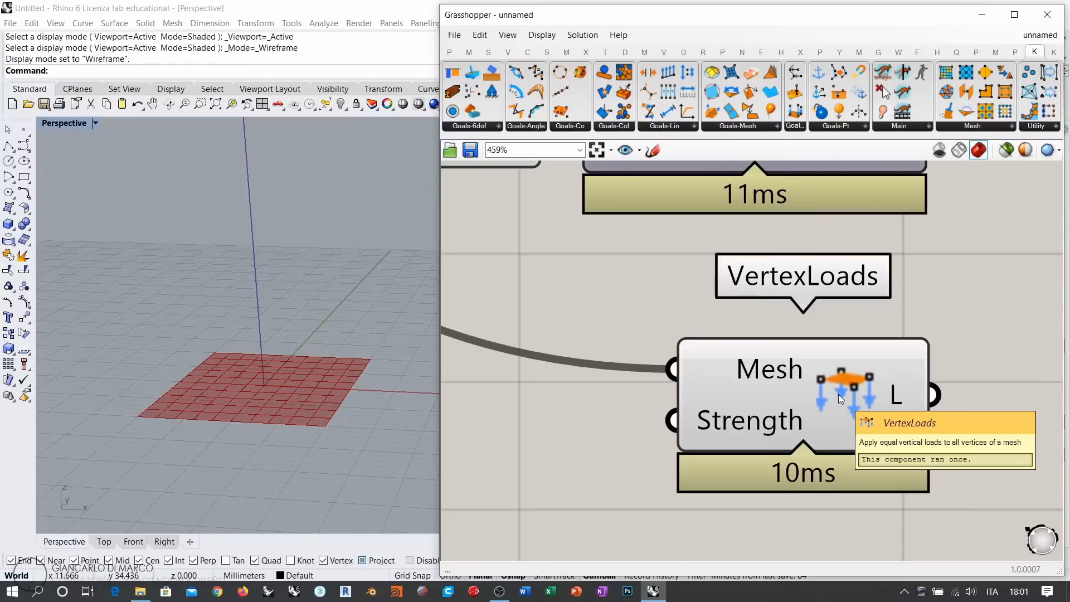
pyautogui.scroll(-3, 925, 337)
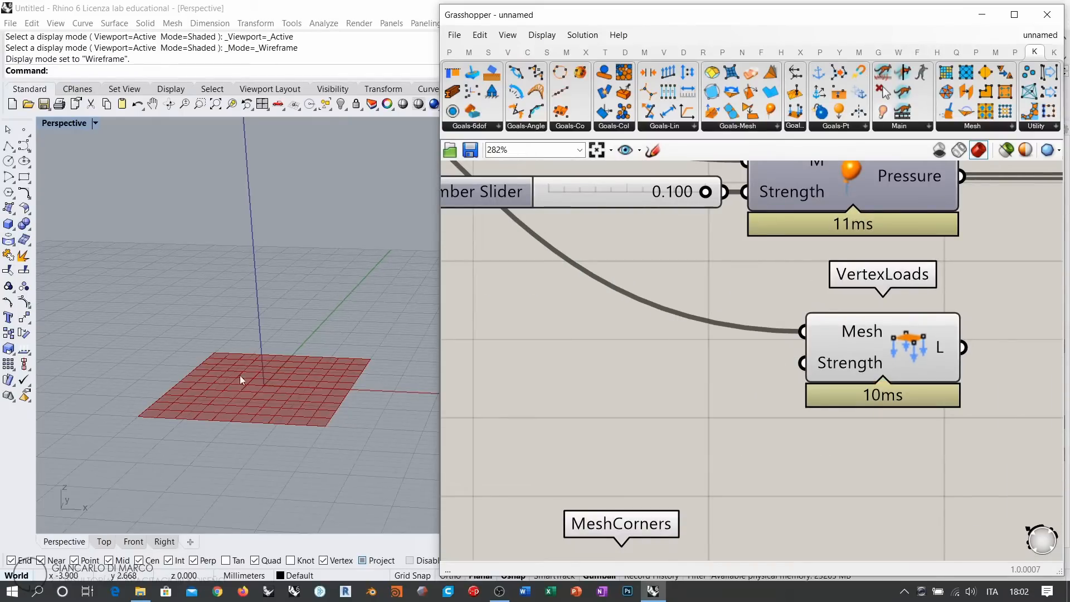
# Add a Number Slider with three decimals at 0.000 and connect it to the Strength input of VertexLoads
pyautogui.moveTo(320, 386); pyautogui.dragTo(321, 393, button='right')
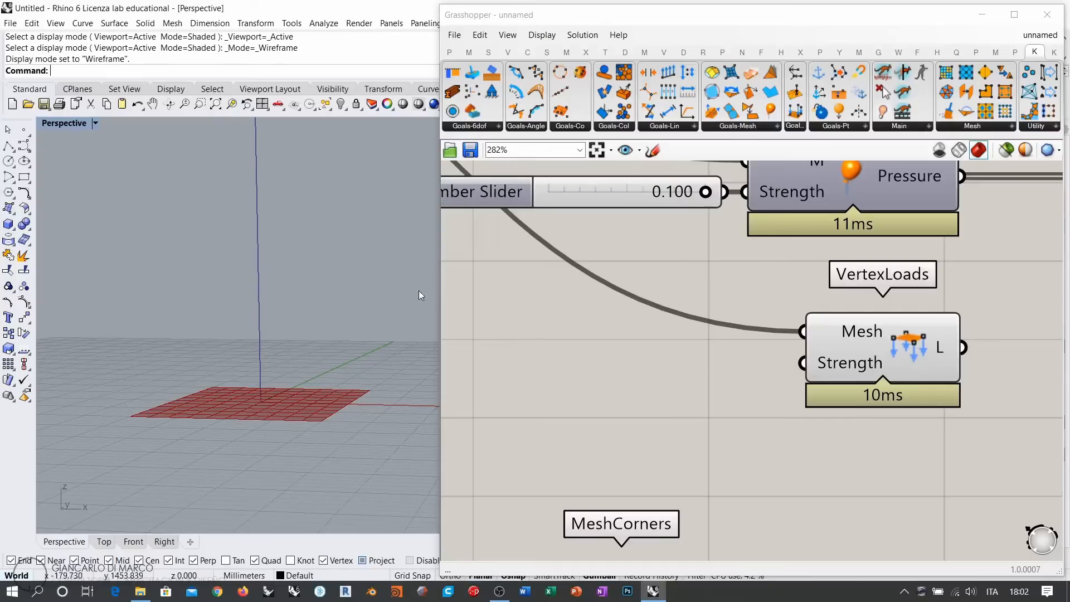
pyautogui.doubleClick(608, 360)
pyautogui.write('0.00')
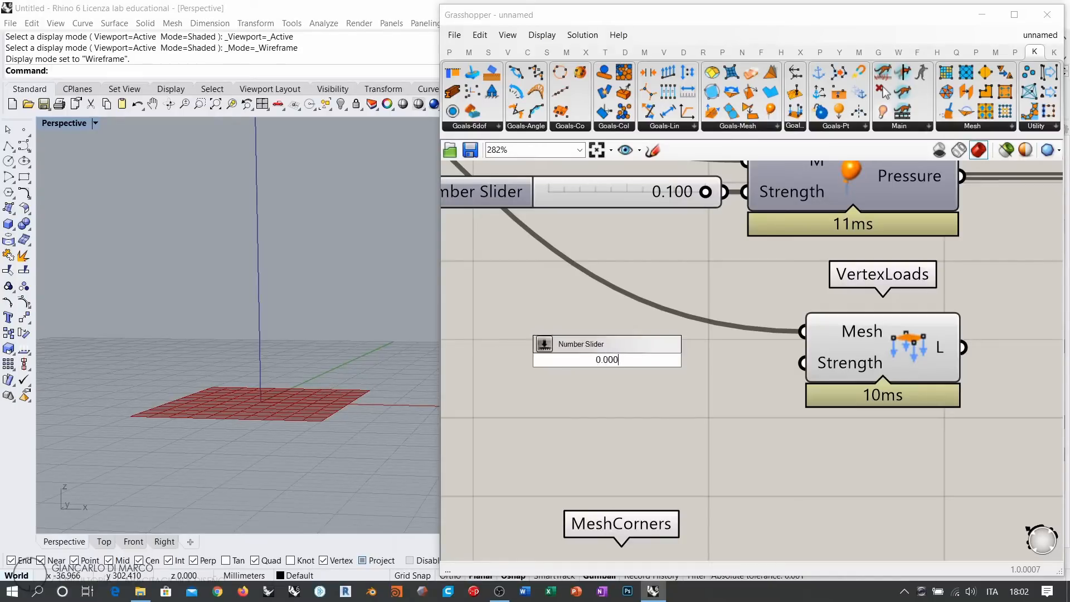
pyautogui.press('Return')
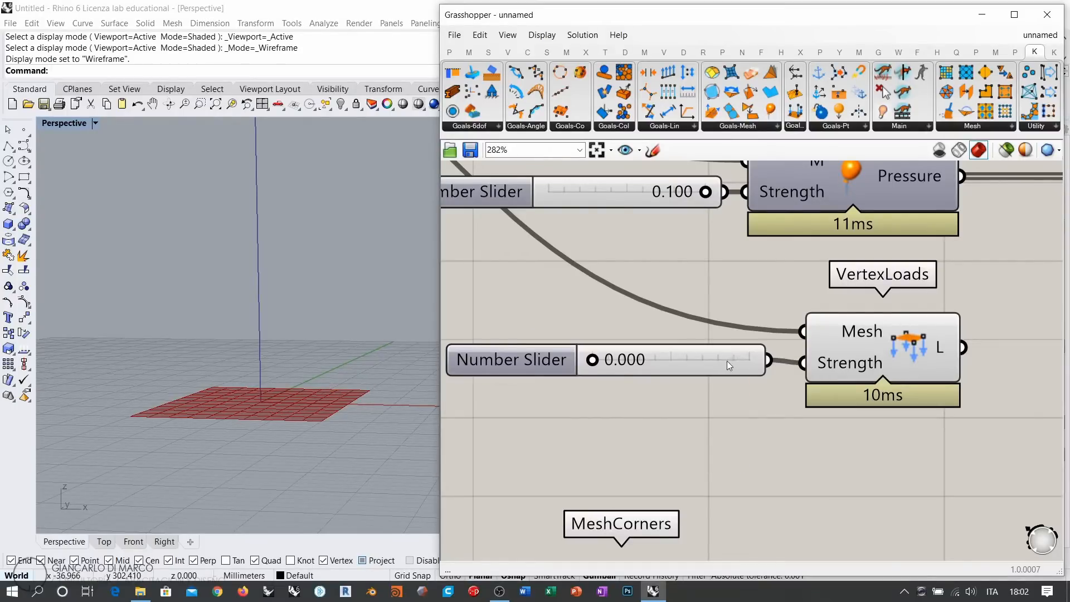
pyautogui.click(727, 360)
# Connect the VertexLoads output to Entwine Branch {0;2} in addition to the Anchor goal
pyautogui.scroll(-5, 727, 360)
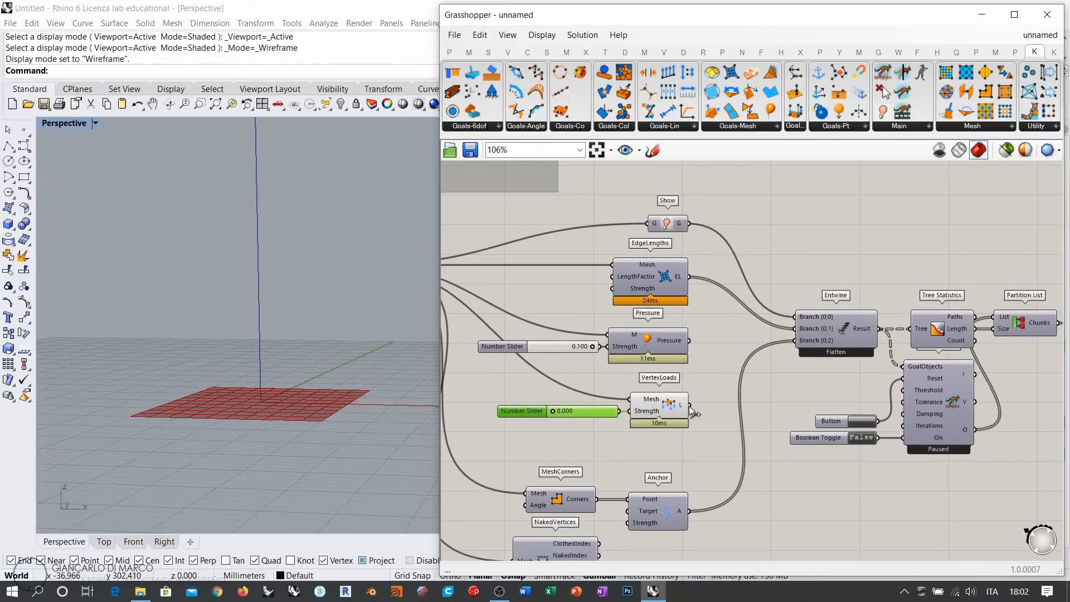
pyautogui.moveTo(690, 405); pyautogui.dragTo(794, 341)
pyautogui.click(775, 415)
# Start the simulation with the Boolean Toggle at True and raise the VertexLoads Strength slider to 0.039
pyautogui.doubleClick(862, 438)
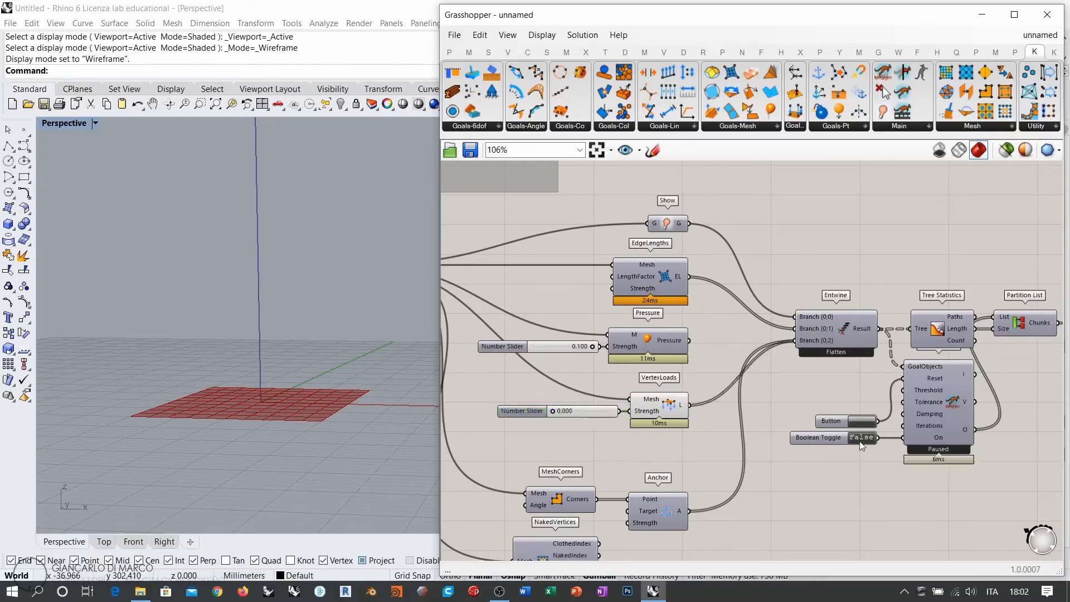
pyautogui.moveTo(672, 422); pyautogui.dragTo(721, 397, button='right')
pyautogui.scroll(3, 619, 396)
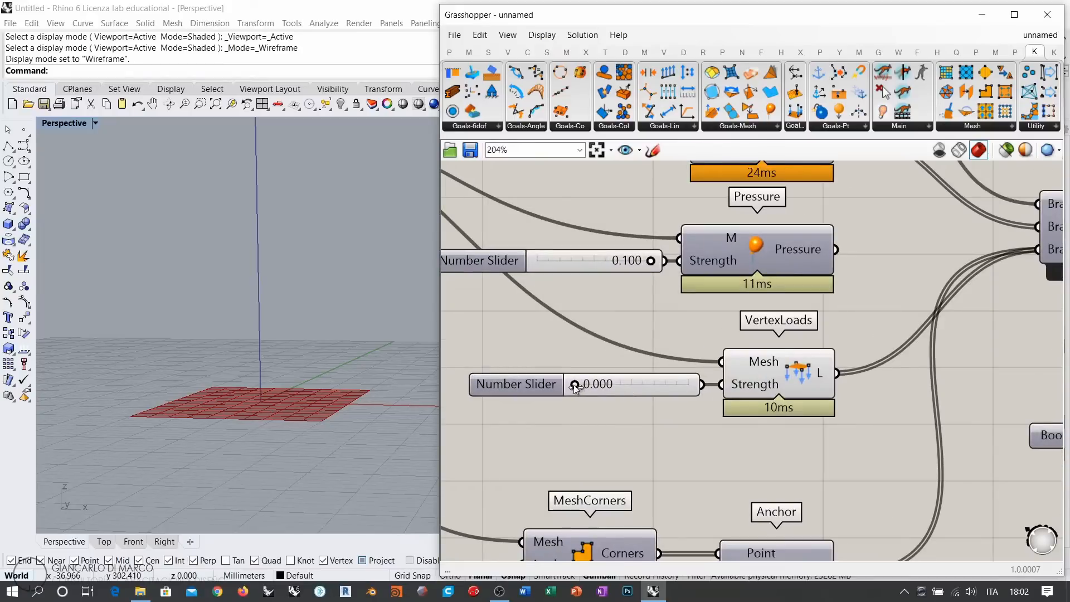
pyautogui.moveTo(574, 386); pyautogui.dragTo(575, 382)
pyautogui.moveTo(279, 353); pyautogui.dragTo(246, 311, button='right')
pyautogui.moveTo(830, 363); pyautogui.dragTo(708, 384, button='right')
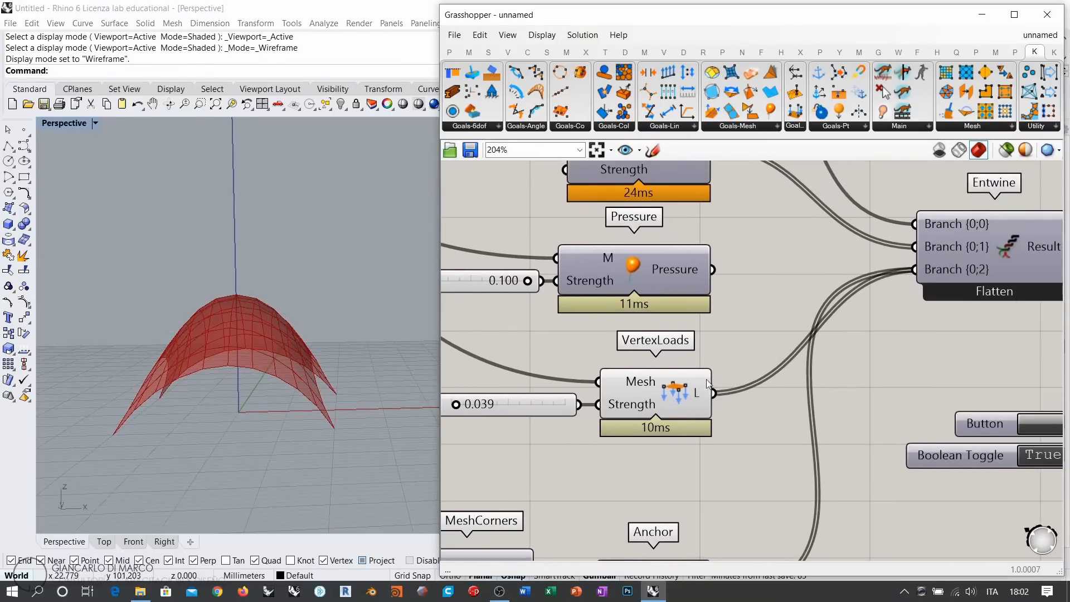
# Set the Boolean Toggle to False and view the vertex-loaded mesh from higher and lower angles
pyautogui.scroll(-3, 708, 384)
pyautogui.moveTo(312, 340)
pyautogui.mouseDown(button='right')
pyautogui.moveTo(304, 388)
pyautogui.moveTo(296, 364)
pyautogui.moveTo(309, 362)
pyautogui.mouseUp(button='right')
pyautogui.click(877, 407)
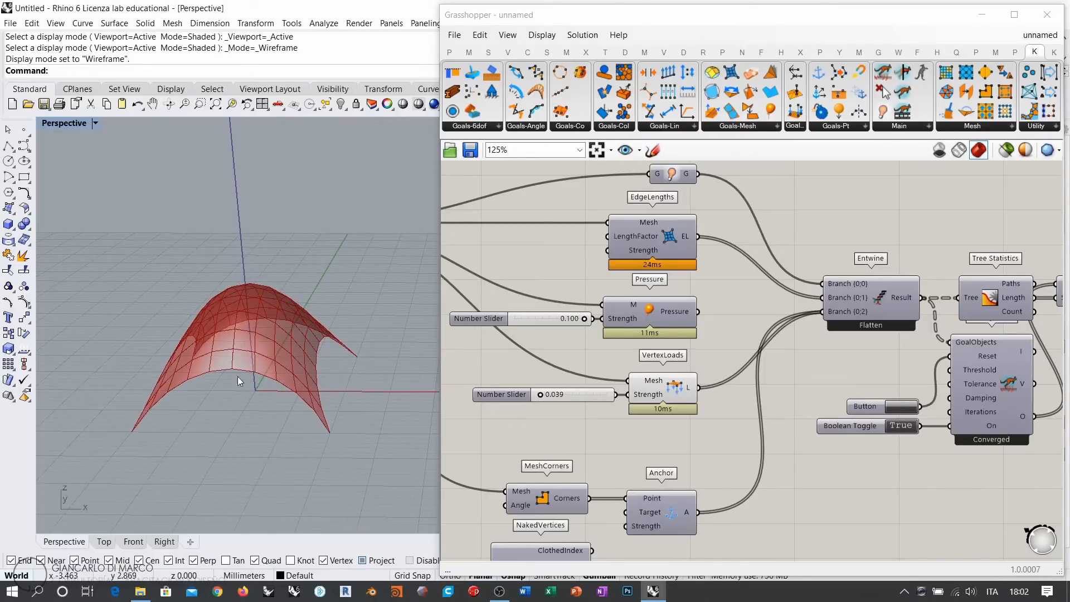
pyautogui.doubleClick(899, 427)
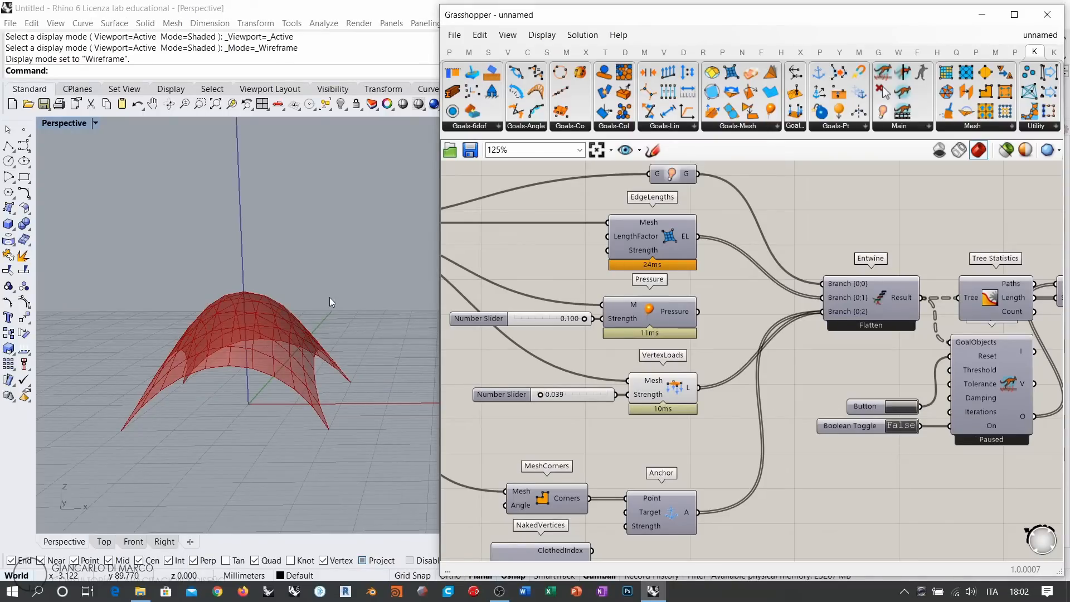
pyautogui.moveTo(317, 302); pyautogui.dragTo(299, 335, button='right')
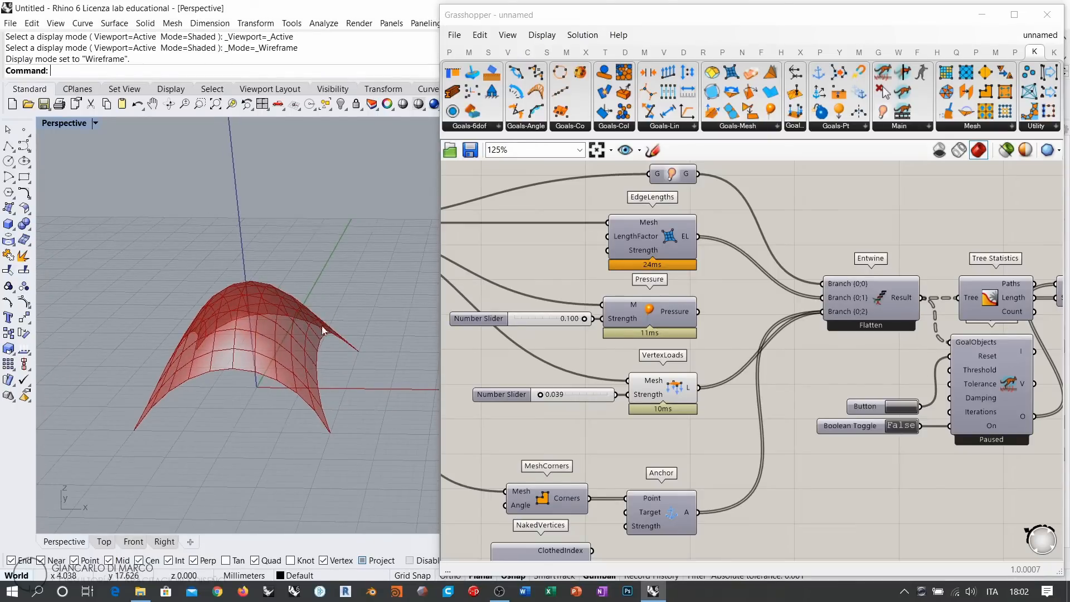
pyautogui.click(668, 386)
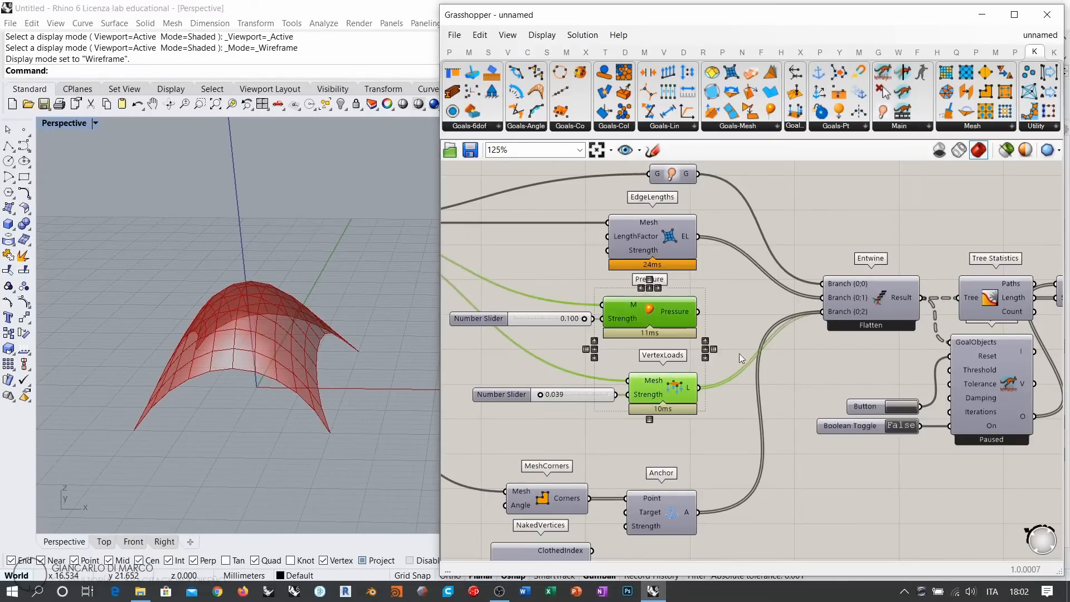
pyautogui.click(728, 300)
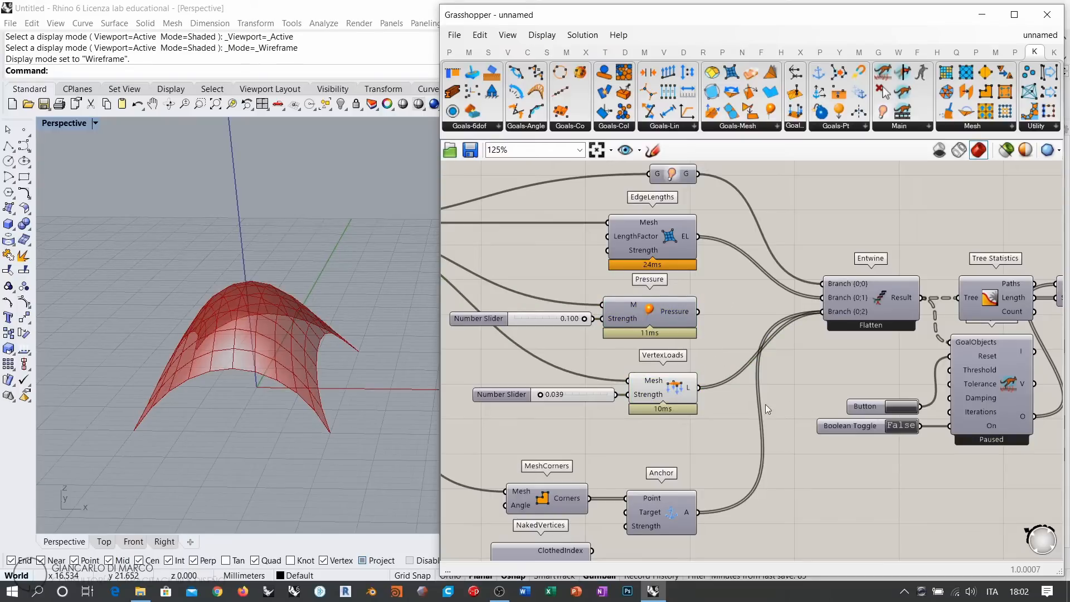
# Set the Boolean Toggle back to True and raise the VertexLoads Strength slider to 0.143
pyautogui.moveTo(552, 398); pyautogui.dragTo(548, 381, button='right')
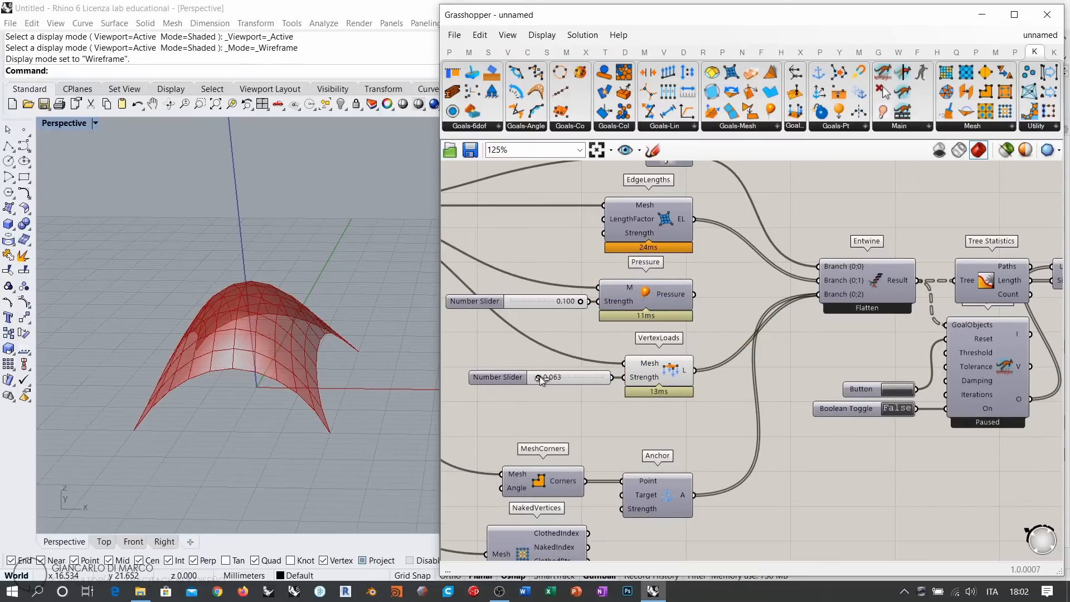
pyautogui.click(901, 411)
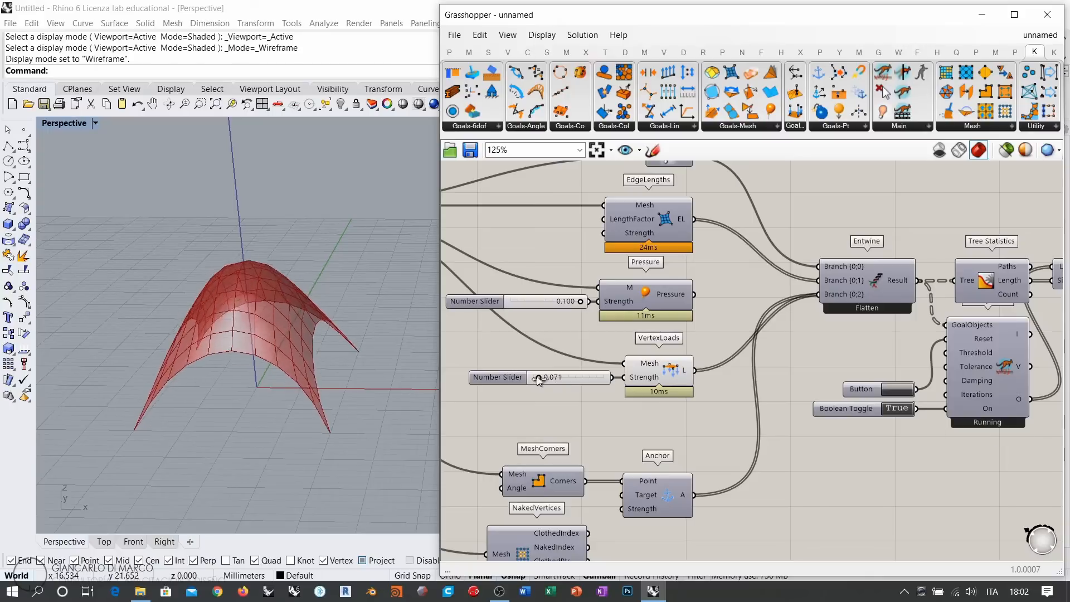
pyautogui.moveTo(538, 376); pyautogui.dragTo(544, 379)
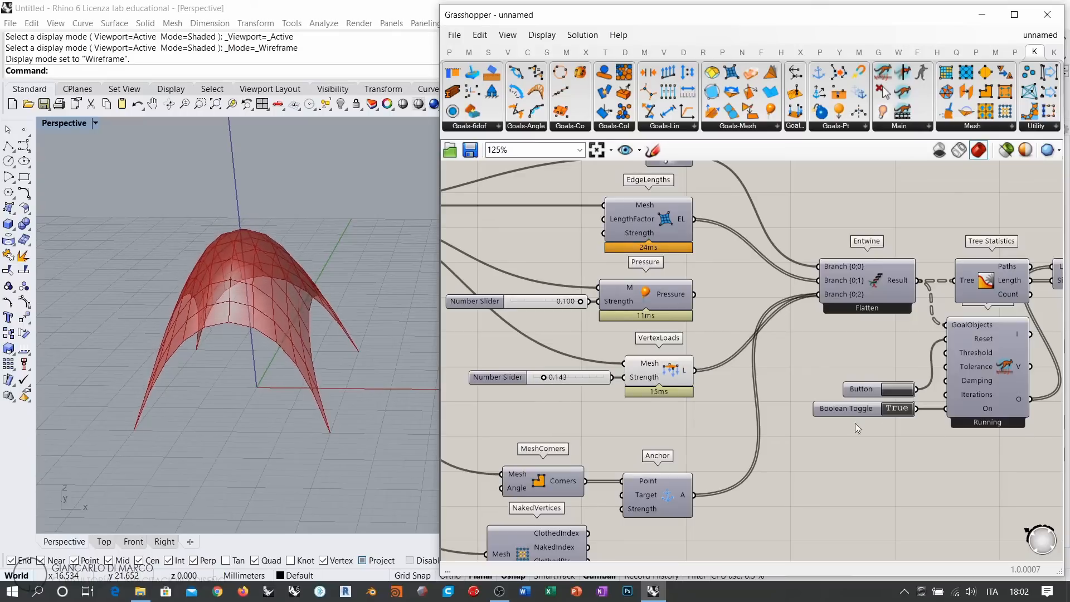
# Bake the vertex-loaded mesh from the Mesh parameter after Explode Tree into Rhino
pyautogui.moveTo(938, 341); pyautogui.dragTo(656, 346, button='right')
pyautogui.scroll(2, 829, 325)
pyautogui.moveTo(910, 329); pyautogui.dragTo(823, 360, button='right')
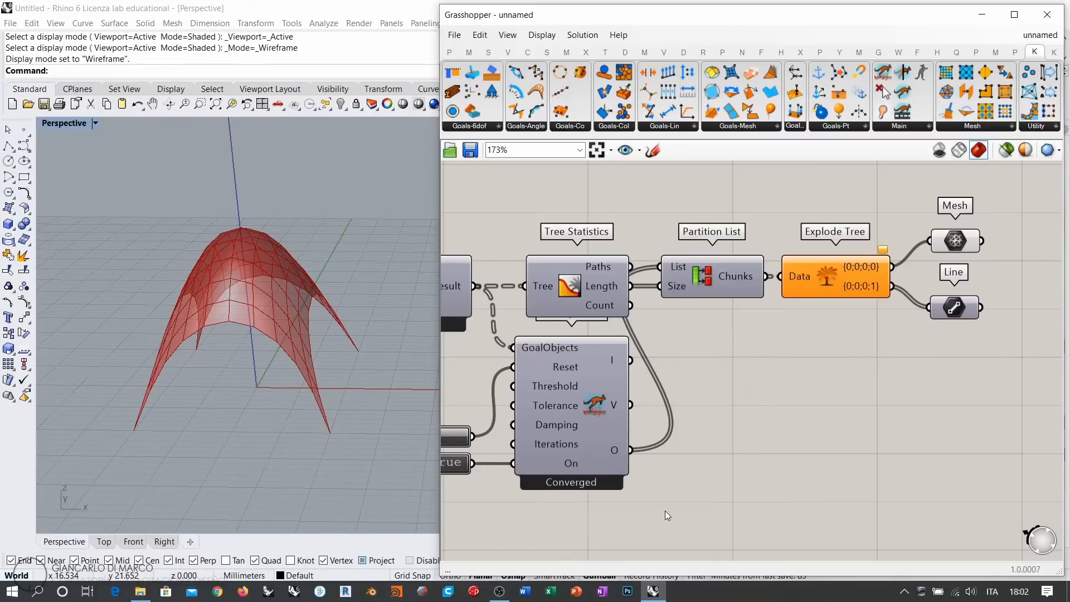
pyautogui.click(955, 241)
pyautogui.rightClick(956, 241)
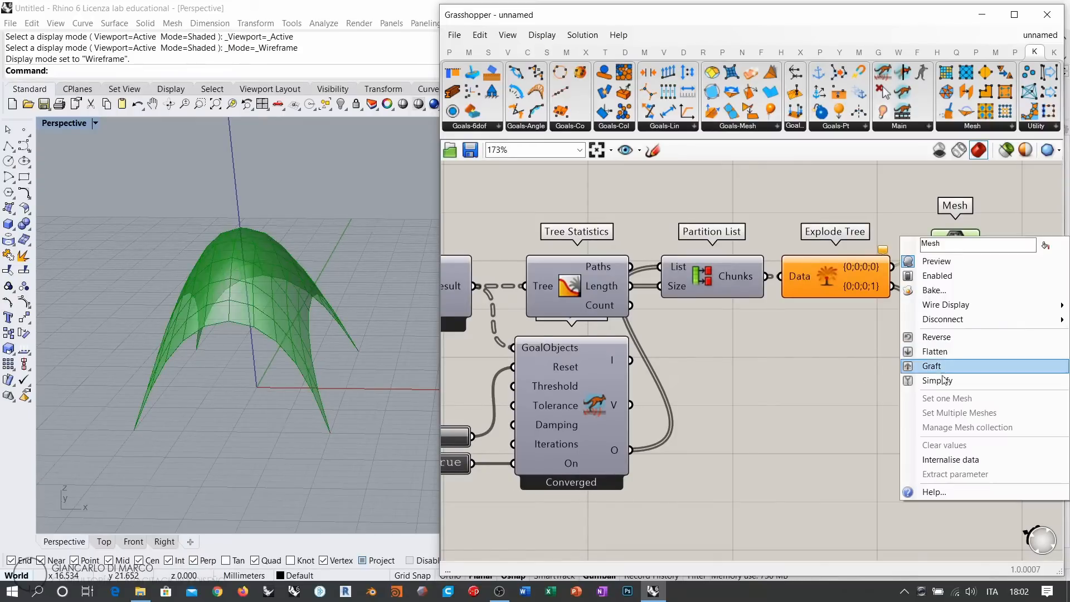
pyautogui.click(932, 290)
pyautogui.click(942, 422)
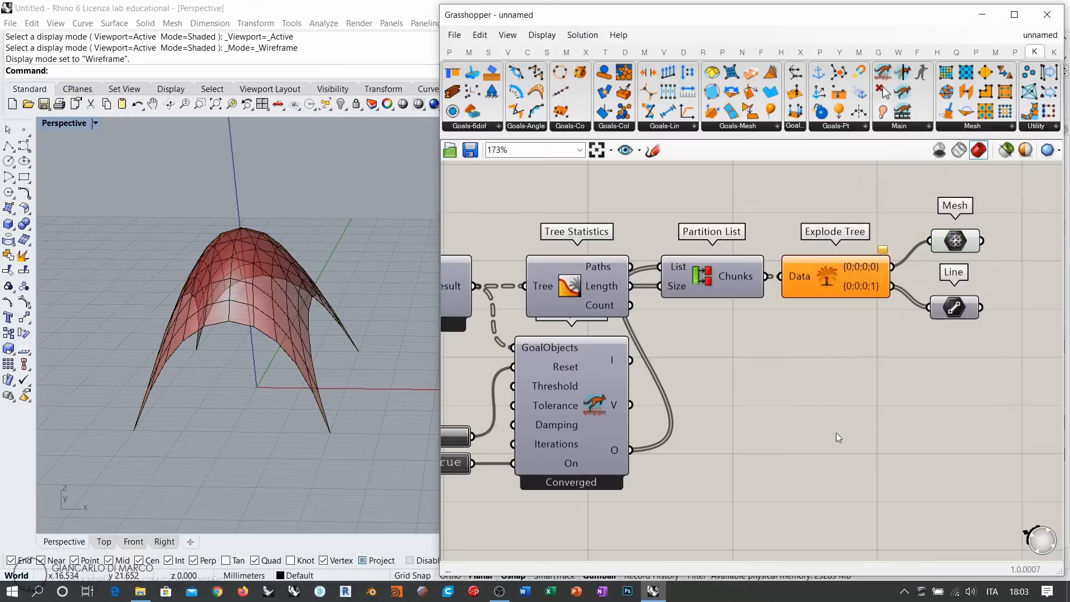
# Set the Boolean Toggle to False and reset the BouncySolver simulation to the flat mesh
pyautogui.moveTo(564, 379); pyautogui.dragTo(814, 361, button='right')
pyautogui.click(697, 420)
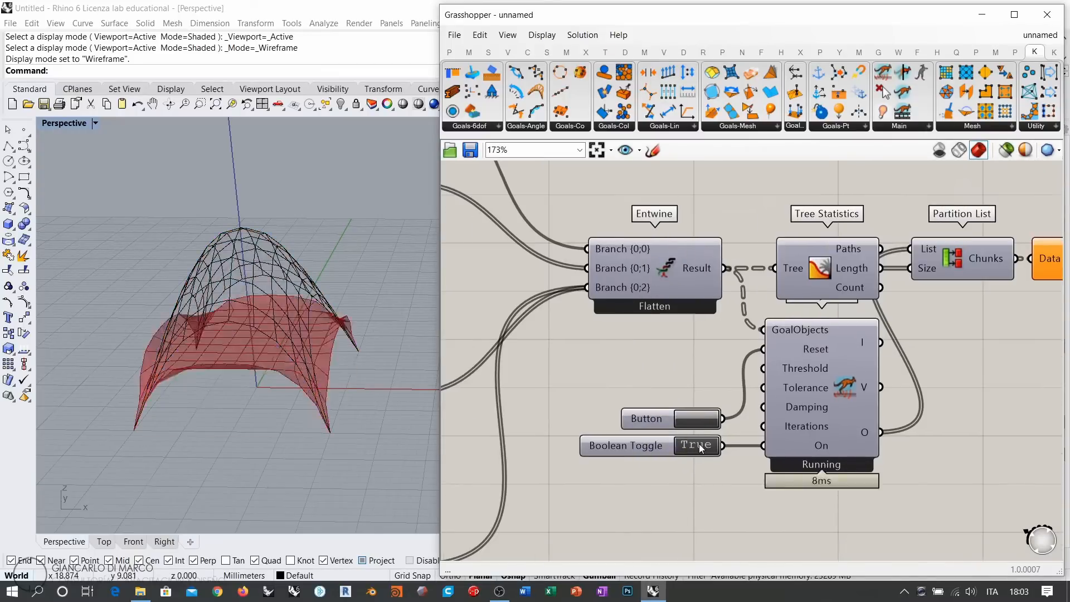
pyautogui.click(698, 447)
pyautogui.click(693, 421)
# Replace VertexLoads with Pressure on Entwine Branch {0;2}, keeping Anchor connected, and set the Boolean Toggle to True
pyautogui.moveTo(578, 390); pyautogui.dragTo(833, 381, button='right')
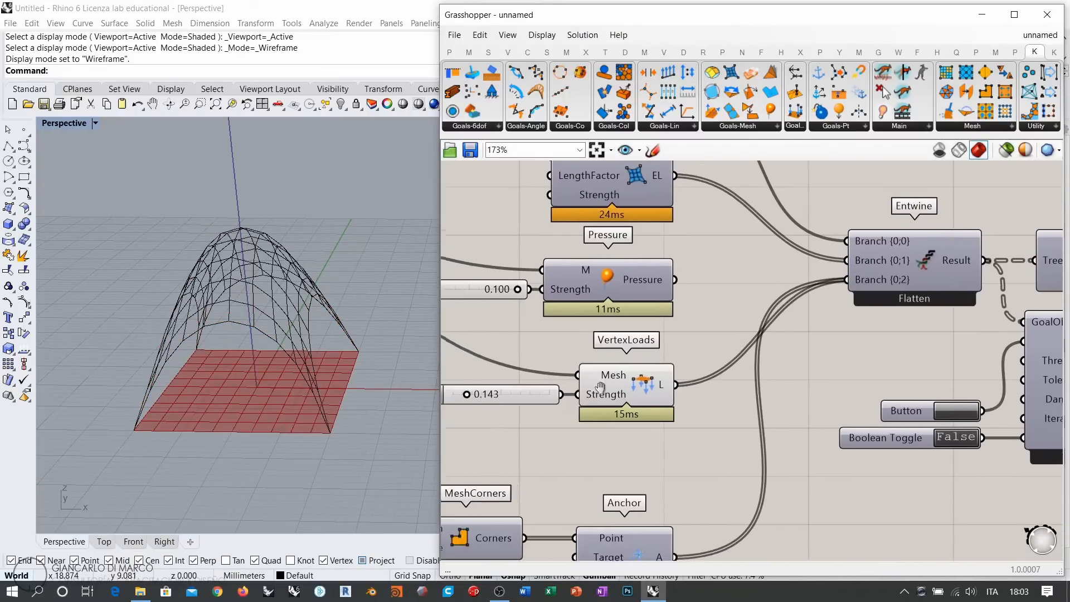
pyautogui.moveTo(658, 390); pyautogui.dragTo(653, 425, button='right')
pyautogui.keyDown('ctrl'); pyautogui.moveTo(670, 419); pyautogui.dragTo(840, 314); pyautogui.keyUp('ctrl')
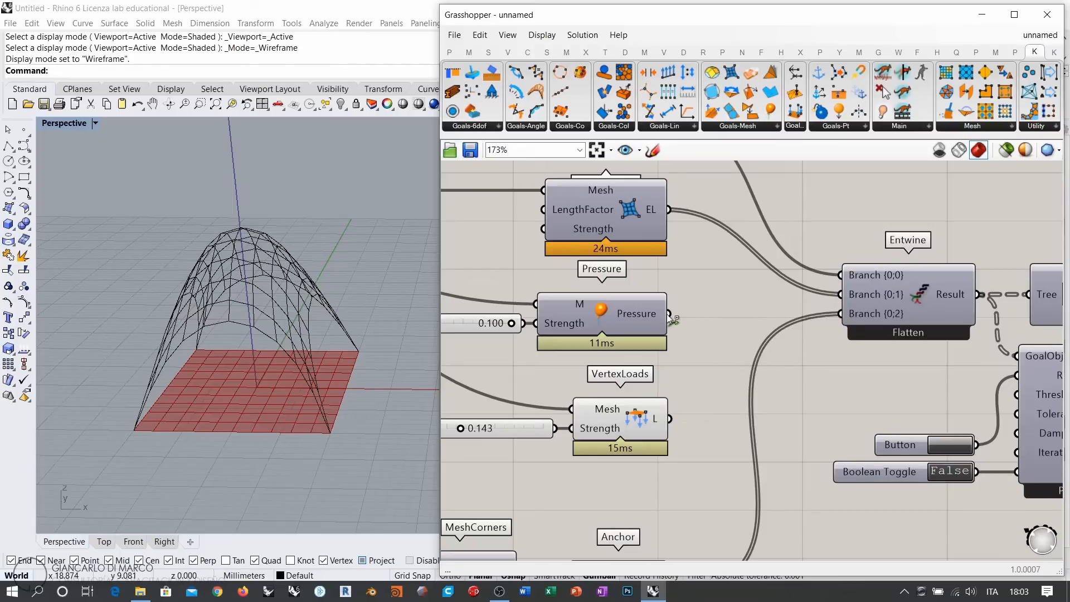
pyautogui.keyDown('shift'); pyautogui.moveTo(673, 318); pyautogui.dragTo(840, 314); pyautogui.keyUp('shift')
pyautogui.moveTo(852, 381); pyautogui.dragTo(687, 347, button='right')
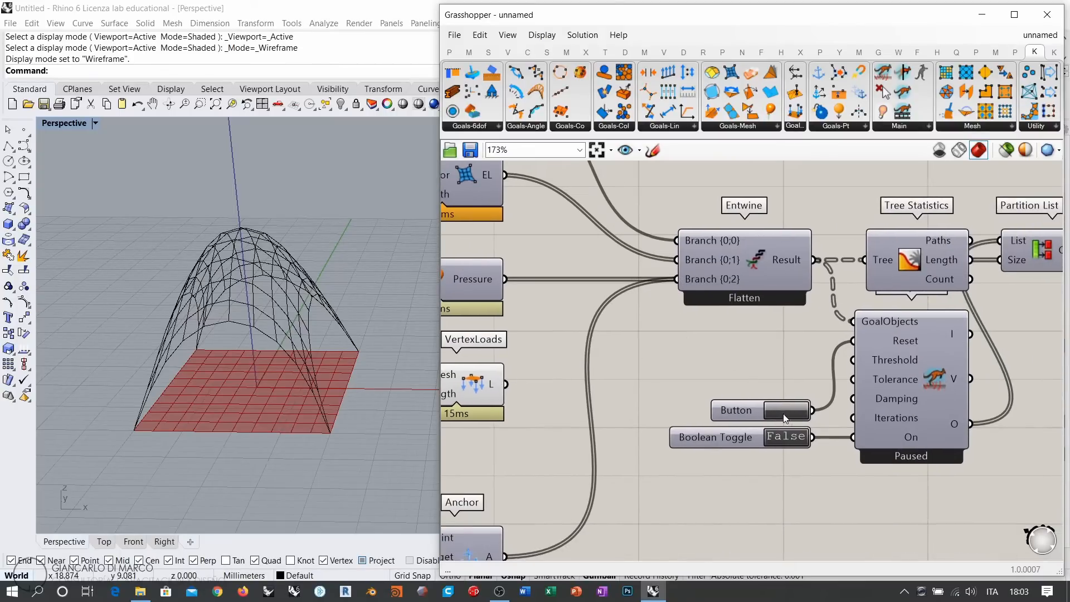
pyautogui.doubleClick(785, 438)
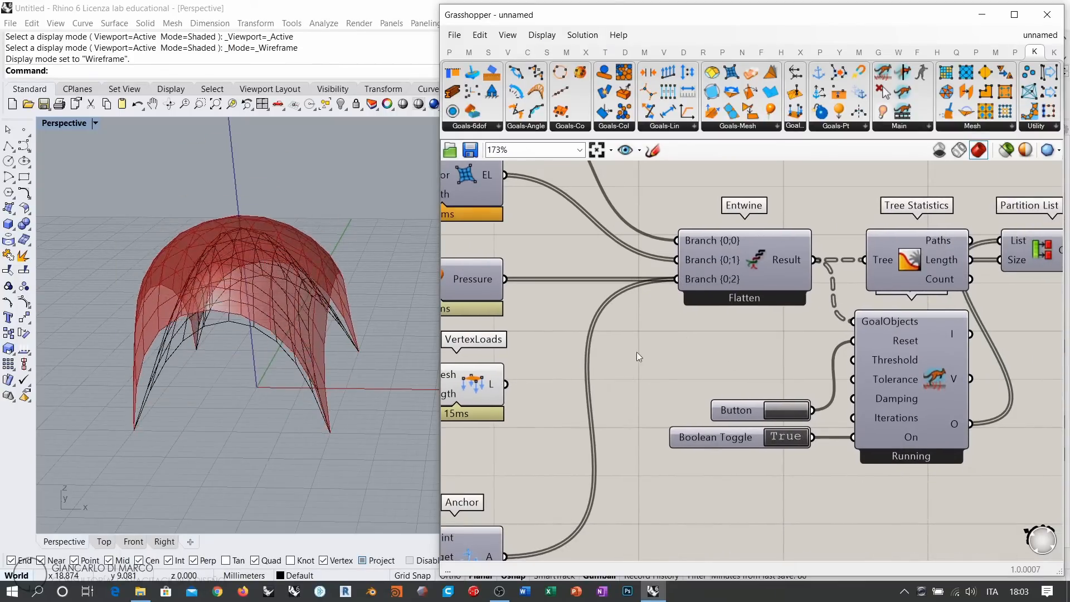
# Bake the pressure-inflated mesh from the Mesh parameter into Rhino
pyautogui.moveTo(928, 320); pyautogui.dragTo(597, 333, button='right')
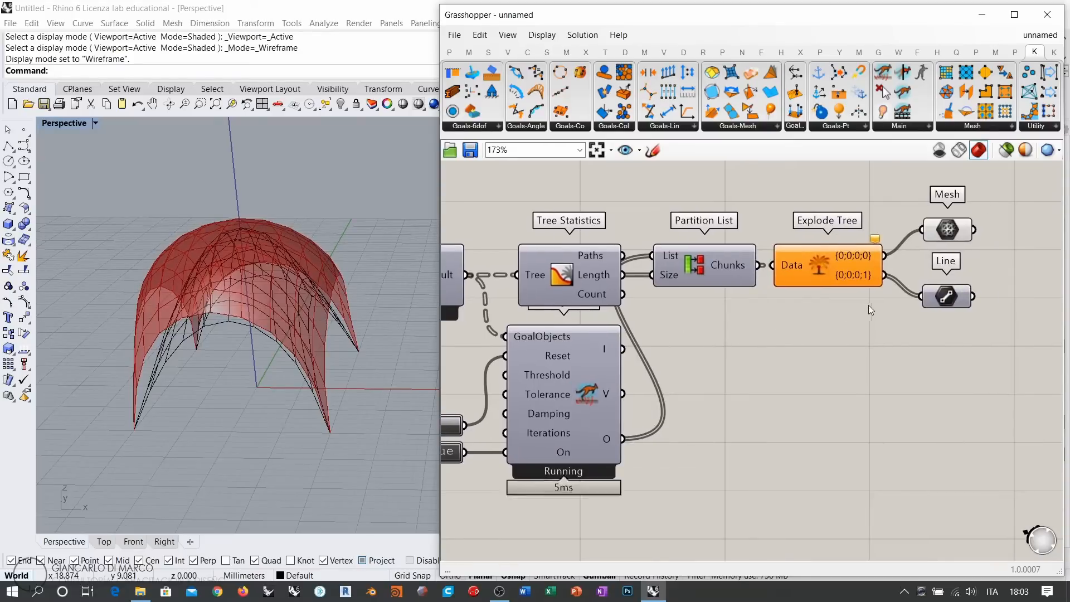
pyautogui.rightClick(948, 236)
pyautogui.click(862, 199)
pyautogui.rightClick(947, 235)
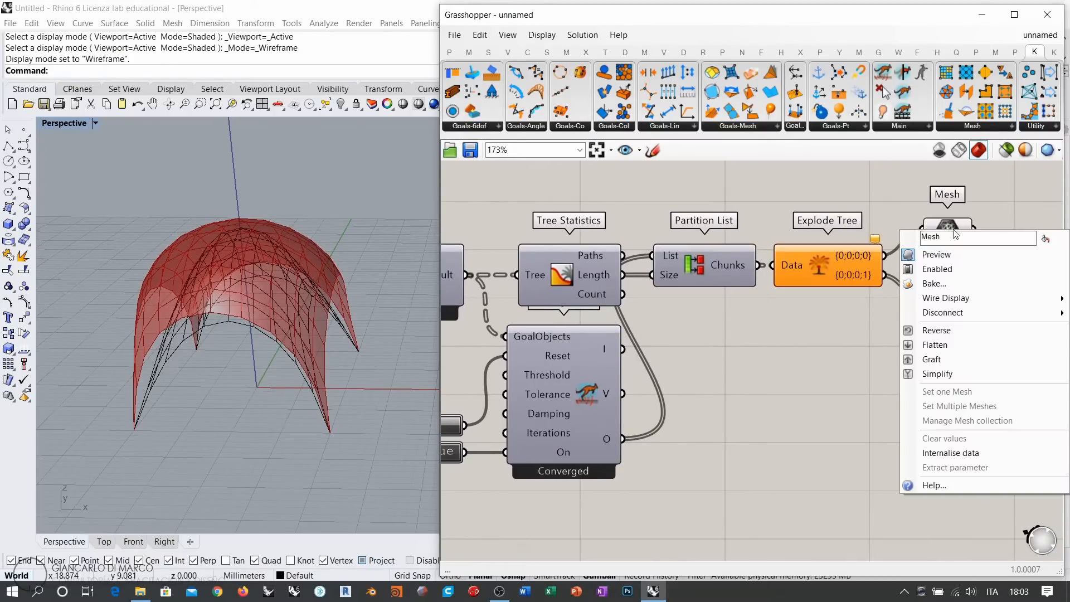
pyautogui.click(934, 283)
pyautogui.click(948, 411)
# Move the baked pressure mesh along the X axis so it stands beside the vertex-loaded one
pyautogui.scroll(-3, 379, 368)
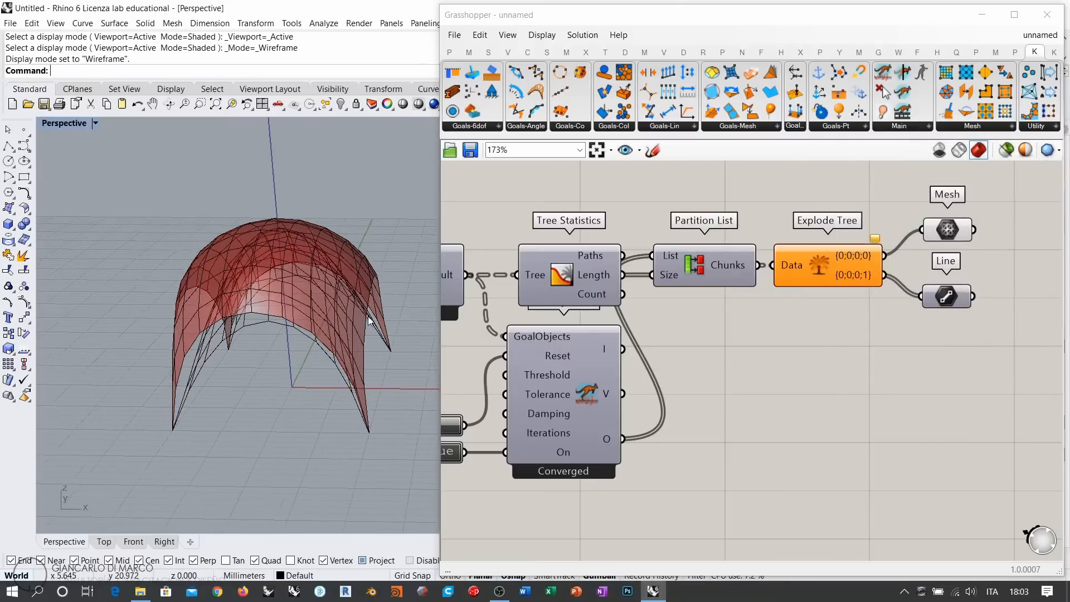
pyautogui.click(355, 305)
pyautogui.moveTo(352, 305); pyautogui.dragTo(200, 305)
pyautogui.click(277, 388)
pyautogui.moveTo(326, 366); pyautogui.dragTo(334, 332, button='right')
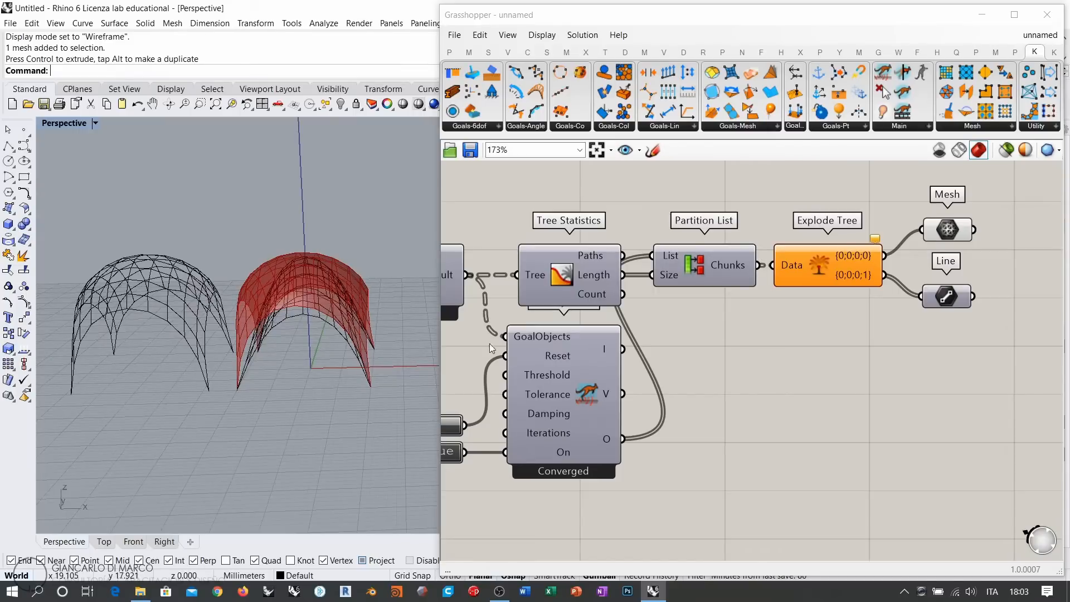
# Stop the pressure simulation with the Boolean Toggle at False and reset the solver
pyautogui.moveTo(472, 455); pyautogui.dragTo(702, 410, button='right')
pyautogui.click(663, 406)
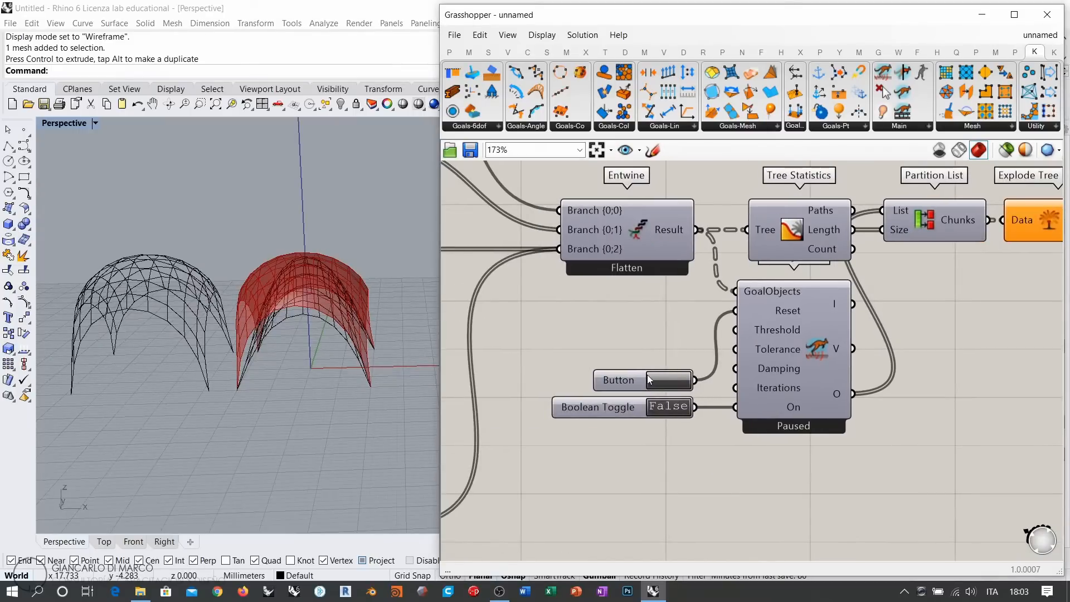
pyautogui.click(671, 388)
# Compare the profiles of the baked pressure and vertex-load meshes against their goals in the definition
pyautogui.moveTo(285, 368); pyautogui.dragTo(334, 328, button='right')
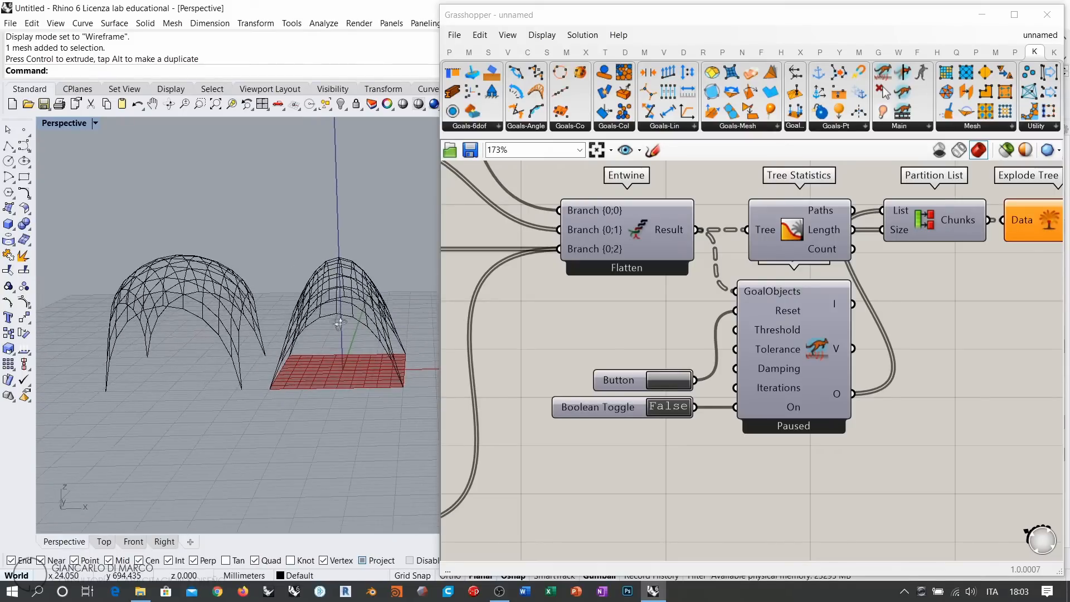
pyautogui.moveTo(601, 302); pyautogui.dragTo(835, 334, button='right')
pyautogui.moveTo(629, 384); pyautogui.dragTo(743, 371, button='right')
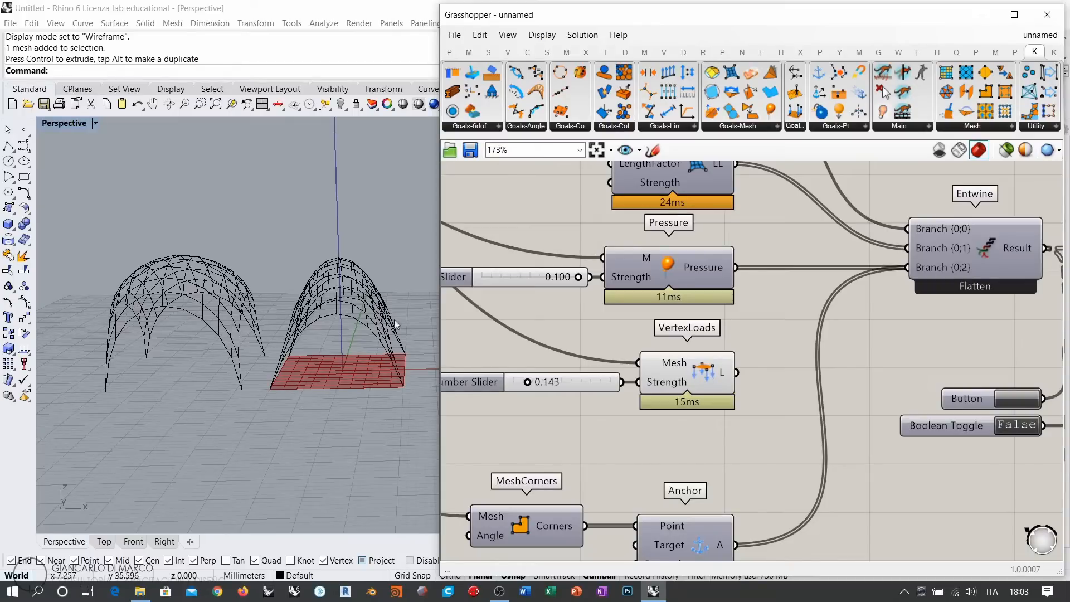
pyautogui.moveTo(389, 340); pyautogui.dragTo(384, 329, button='right')
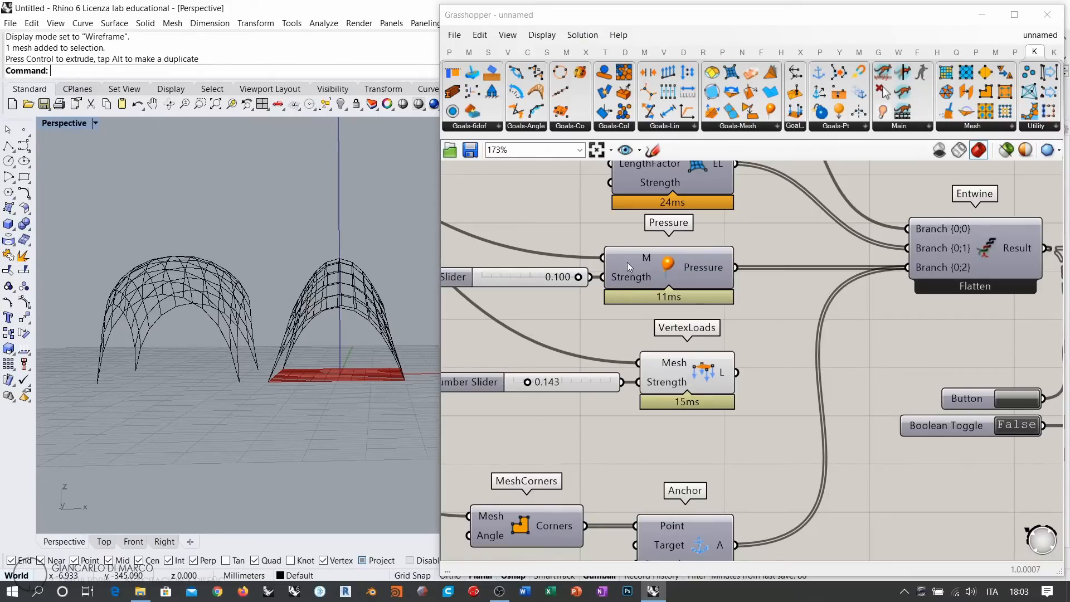
# Sketch the pressure mesh's faceted arch profile on the Grasshopper canvas, with a perpendicular line through one of its segments
pyautogui.moveTo(639, 274); pyautogui.dragTo(684, 291, button='right')
pyautogui.moveTo(209, 302); pyautogui.dragTo(305, 306, button='right')
pyautogui.scroll(5, 281, 318)
pyautogui.keyDown('shift'); pyautogui.moveTo(305, 306); pyautogui.dragTo(305, 254, button='right'); pyautogui.keyUp('shift')
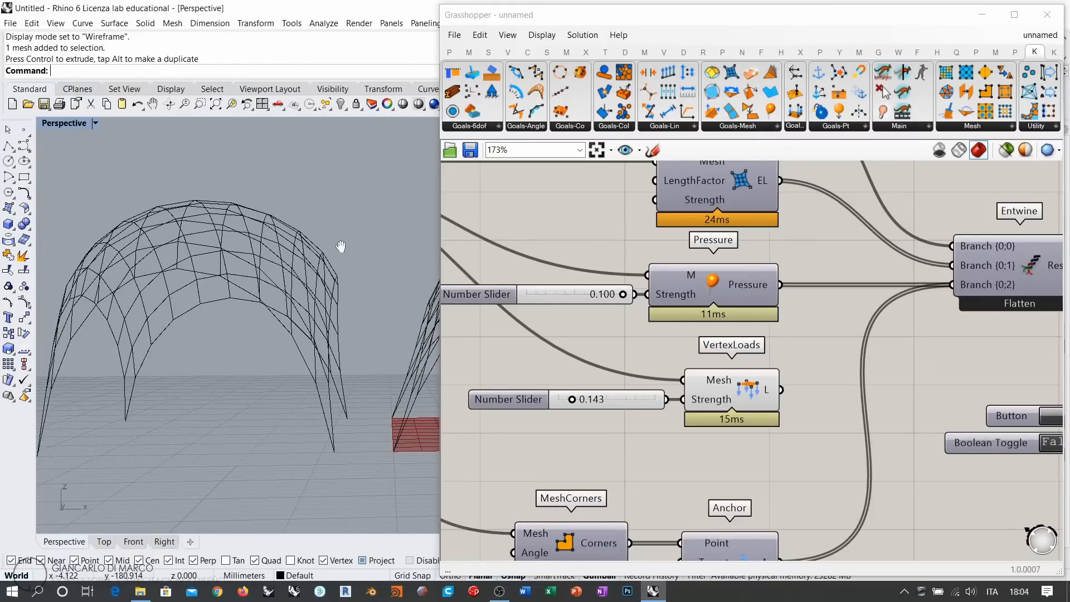
pyautogui.keyDown('shift'); pyautogui.moveTo(340, 244); pyautogui.dragTo(333, 244, button='right'); pyautogui.keyUp('shift')
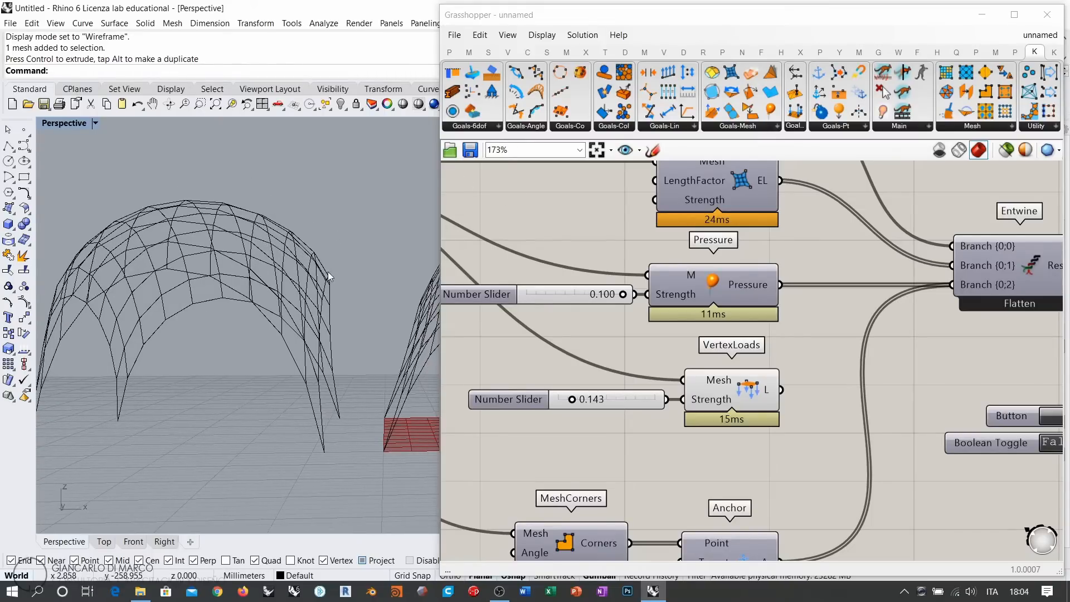
pyautogui.moveTo(911, 447); pyautogui.dragTo(624, 245, button='right')
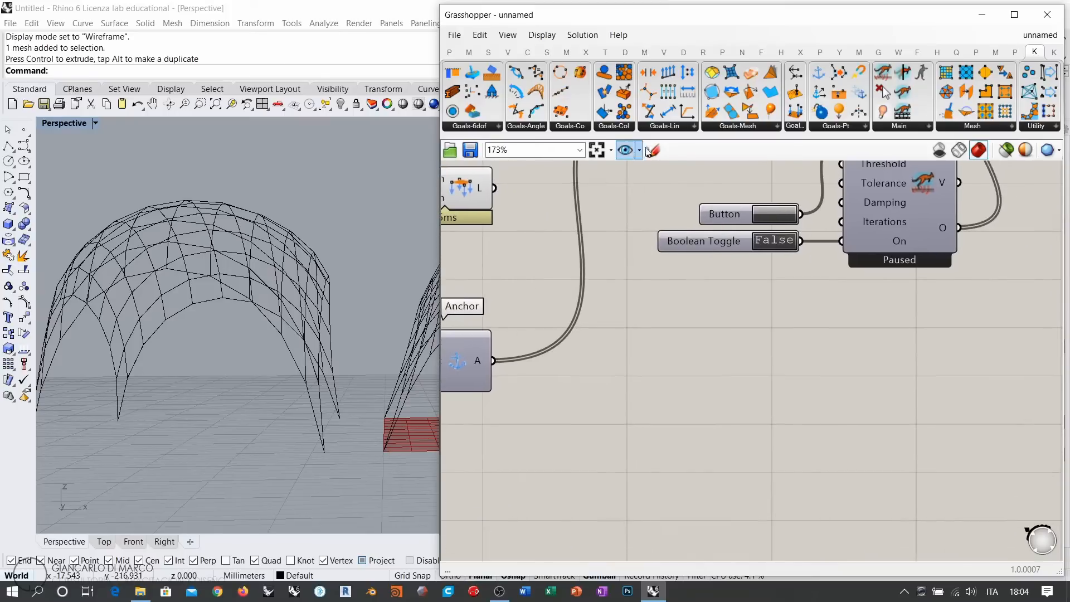
pyautogui.click(653, 151)
pyautogui.moveTo(633, 330)
pyautogui.mouseDown()
pyautogui.moveTo(674, 339)
pyautogui.moveTo(732, 390)
pyautogui.moveTo(780, 457)
pyautogui.moveTo(790, 524)
pyautogui.mouseUp()
pyautogui.moveTo(732, 385); pyautogui.dragTo(783, 450)
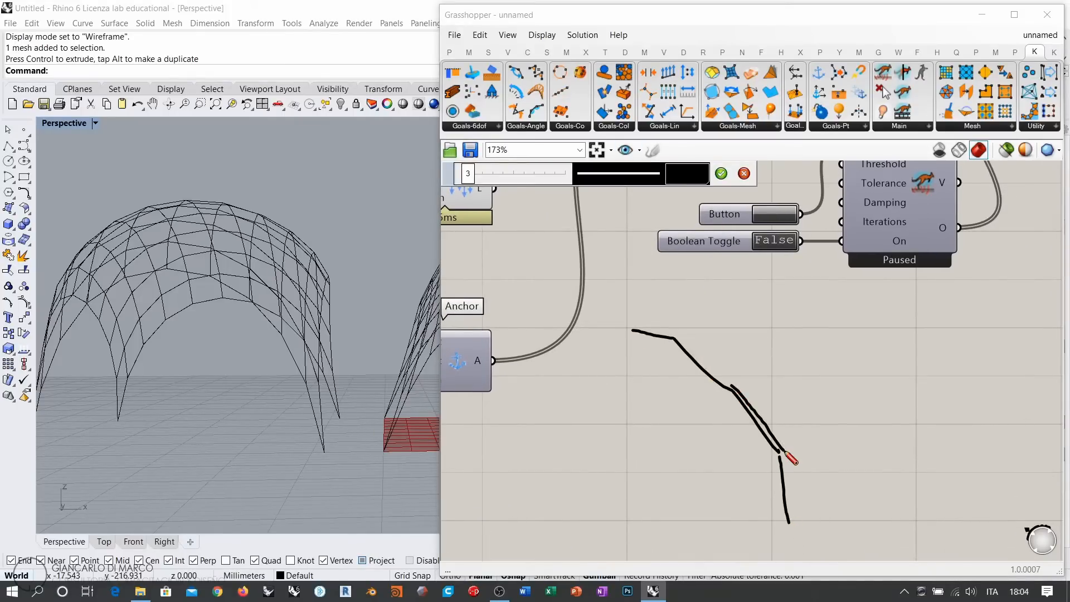
pyautogui.moveTo(737, 393); pyautogui.dragTo(788, 451)
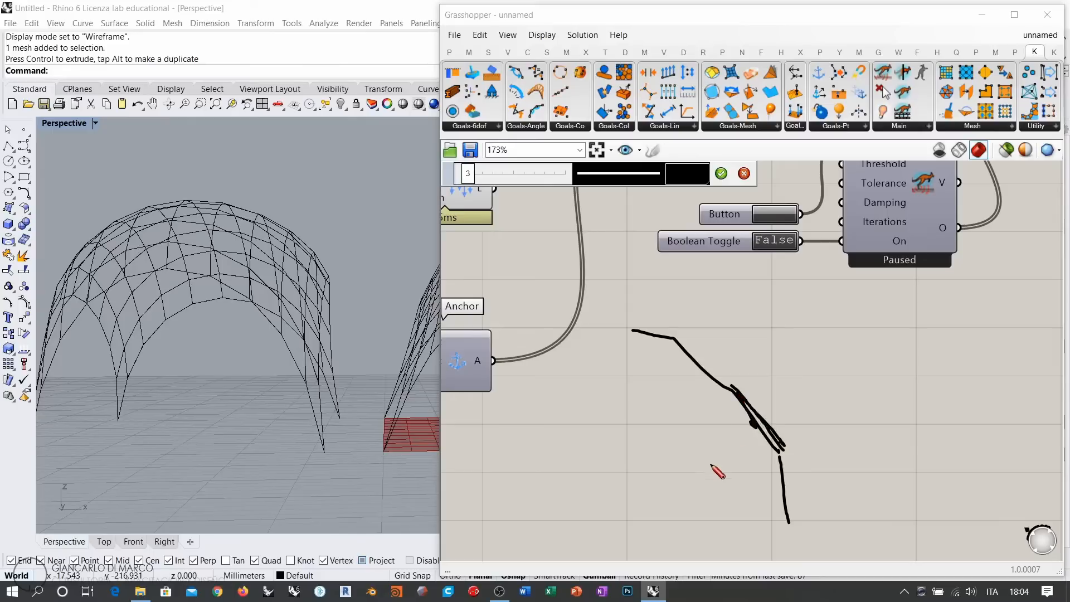
pyautogui.moveTo(698, 473); pyautogui.dragTo(834, 351)
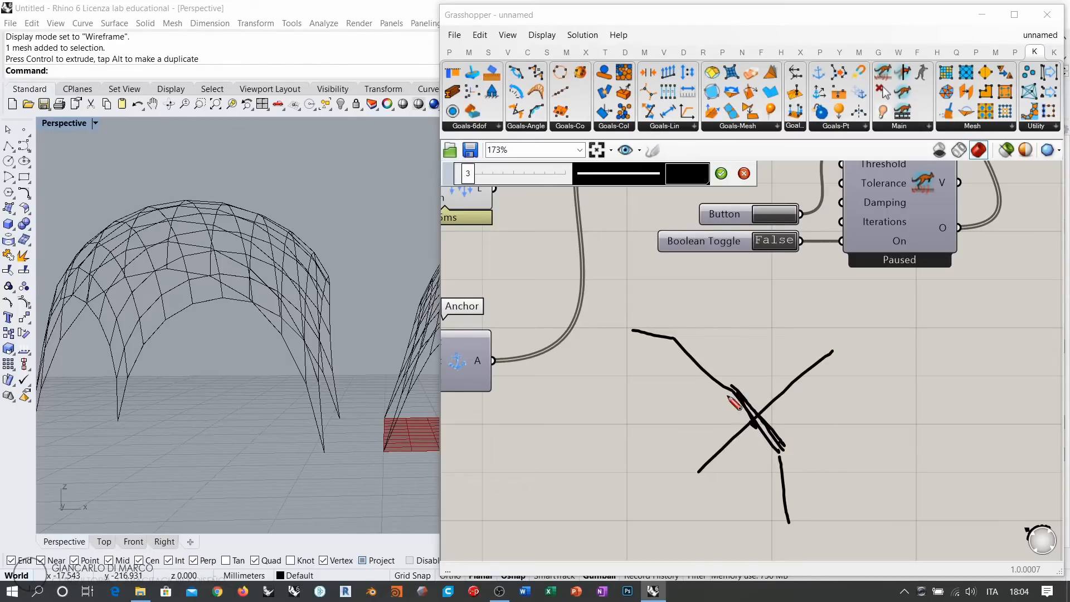
# Sketch upward vertical arrows from the two end vertices of the segment crossed by the perpendicular line
pyautogui.moveTo(737, 386); pyautogui.dragTo(737, 323)
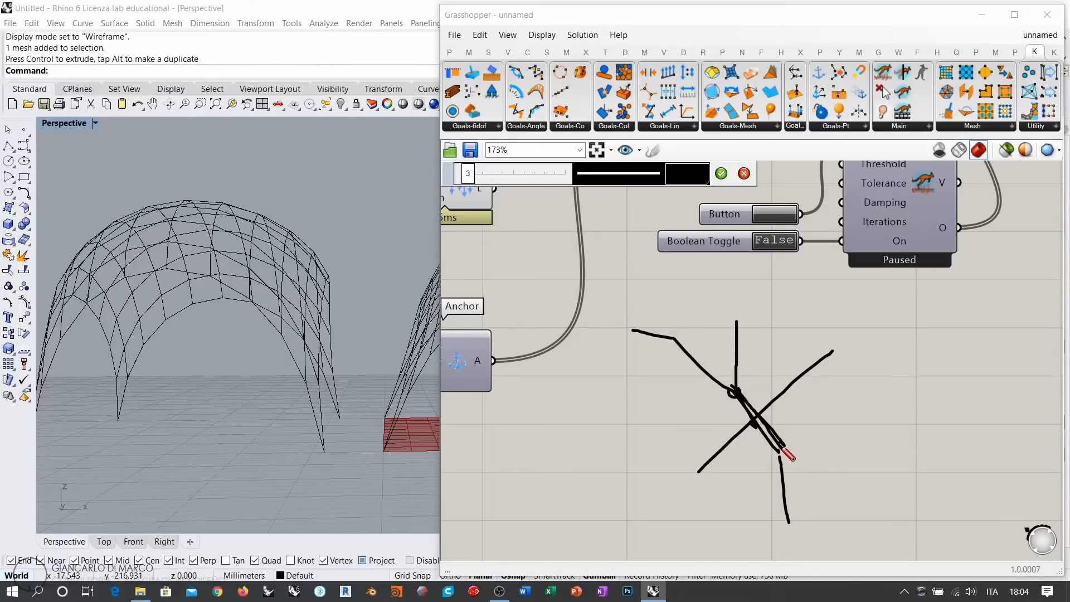
pyautogui.moveTo(783, 448); pyautogui.dragTo(784, 382)
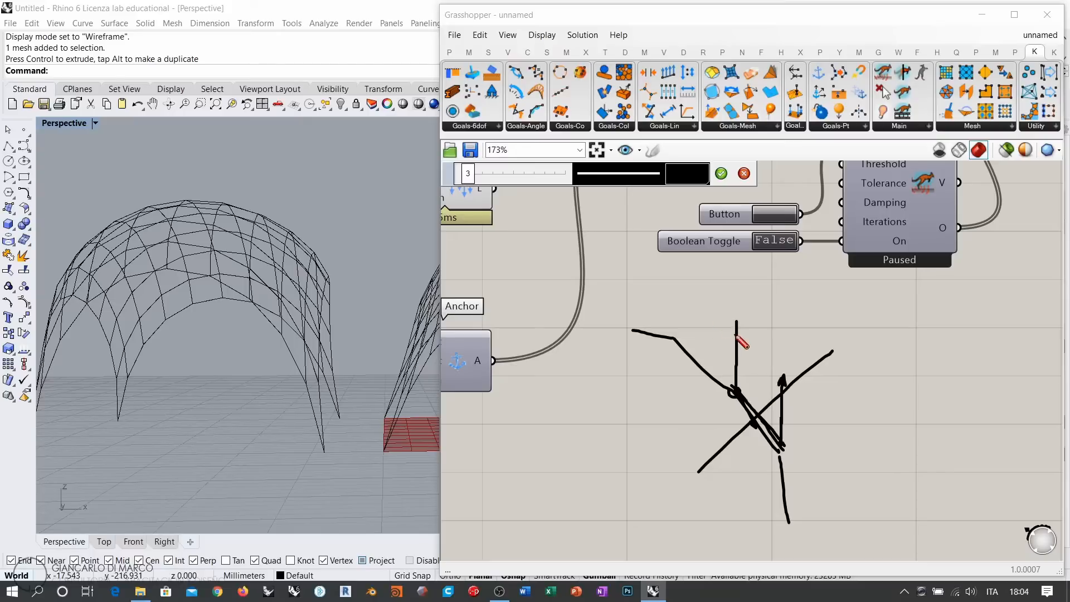
pyautogui.moveTo(741, 328); pyautogui.dragTo(734, 329)
# Sketch perpendicular lines through the profile's lowest segment and the one above the crossed segment, and discard the whole sketch
pyautogui.moveTo(779, 454); pyautogui.dragTo(789, 521)
pyautogui.moveTo(727, 501); pyautogui.dragTo(868, 485)
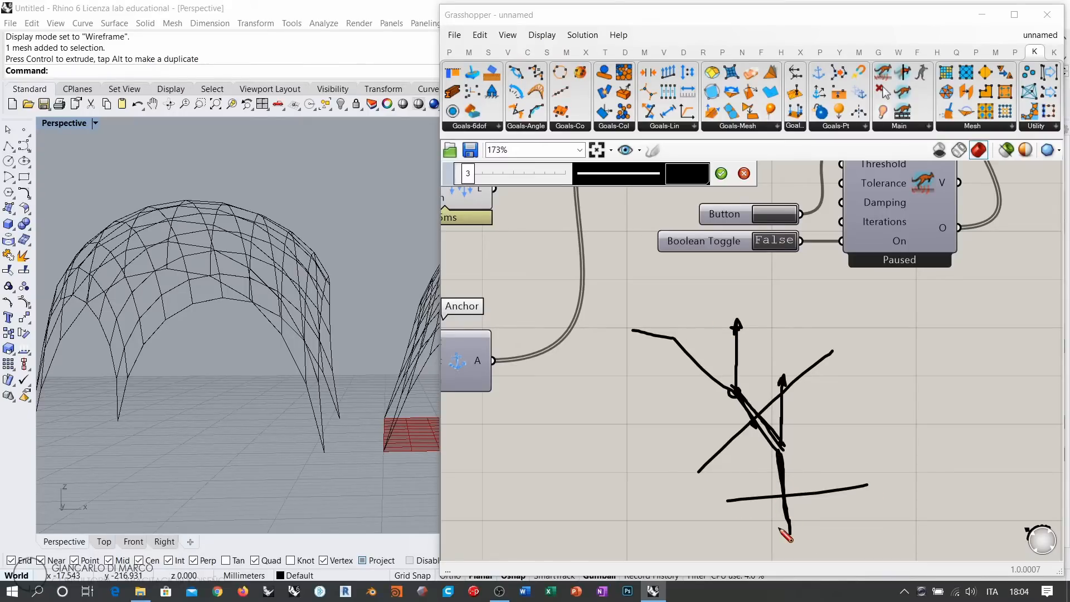
pyautogui.moveTo(683, 347); pyautogui.dragTo(734, 387)
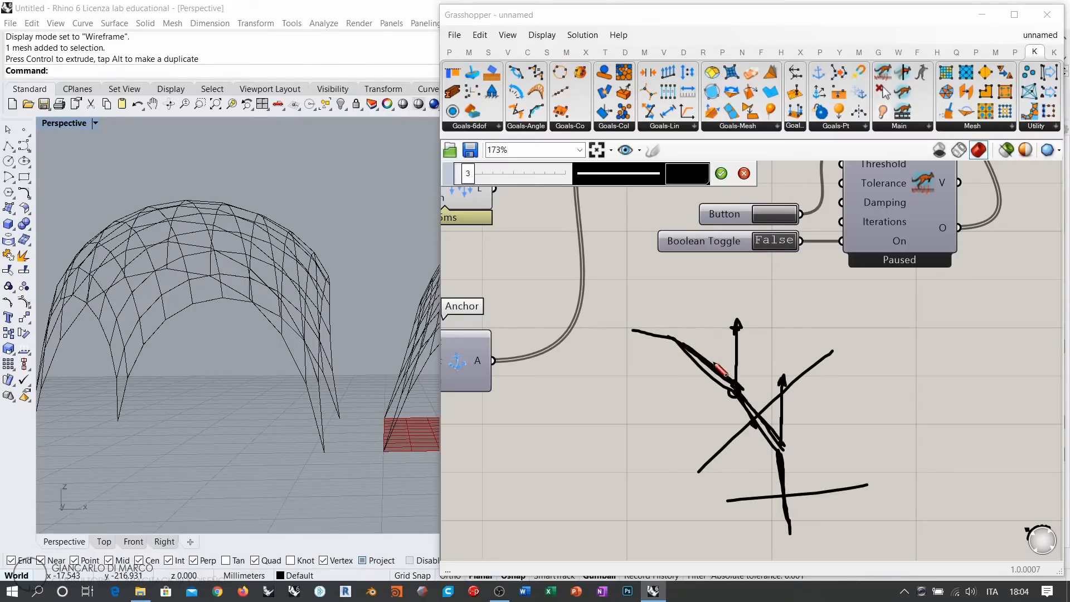
pyautogui.moveTo(728, 339); pyautogui.dragTo(687, 403)
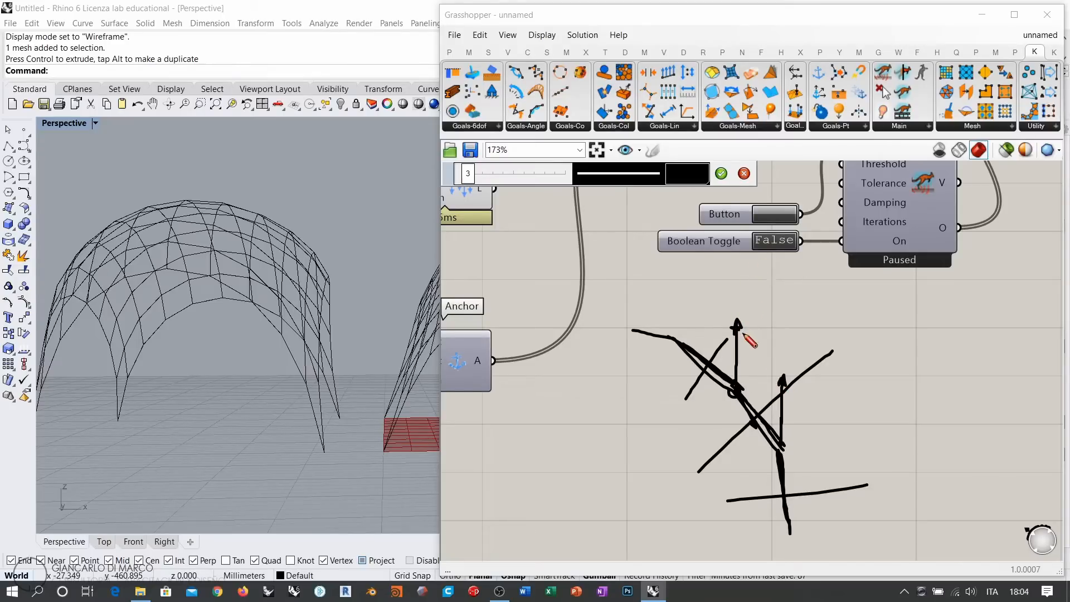
pyautogui.click(745, 173)
# Examine the curvature of the baked pressure mesh from several angles in the Perspective viewport
pyautogui.scroll(-2, 789, 349)
pyautogui.scroll(-3, 789, 350)
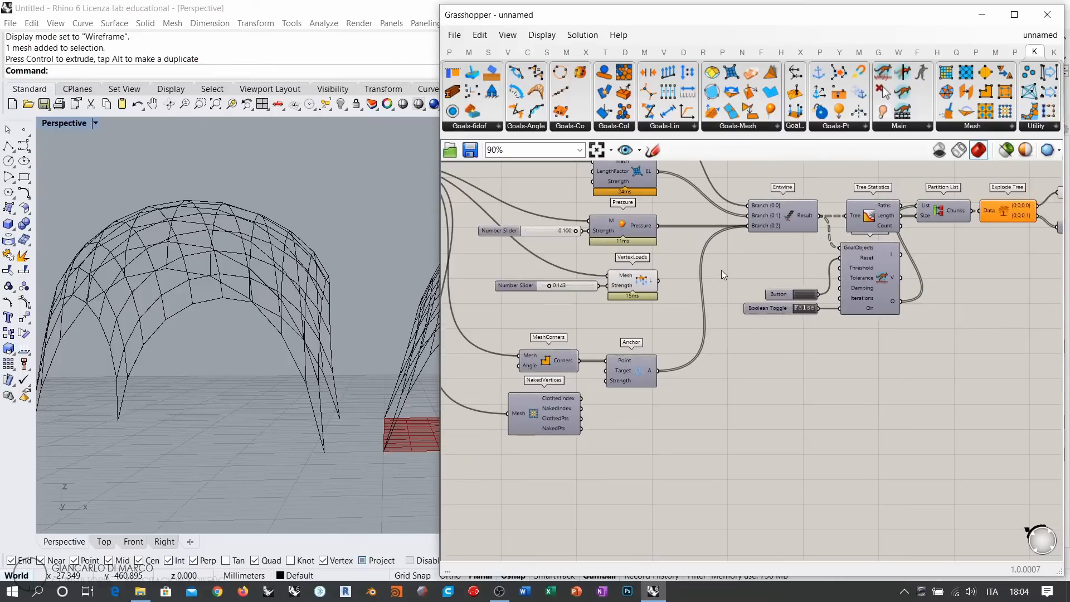
pyautogui.moveTo(677, 255); pyautogui.dragTo(697, 307, button='right')
pyautogui.scroll(-8, 267, 315)
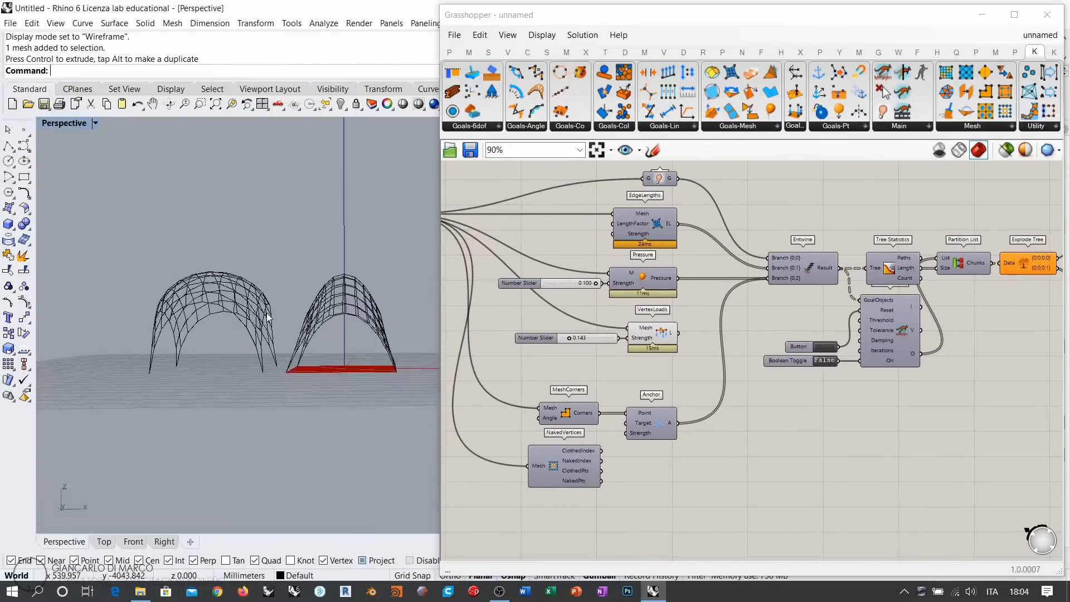
pyautogui.moveTo(267, 313); pyautogui.dragTo(194, 313, button='right')
pyautogui.scroll(6, 194, 314)
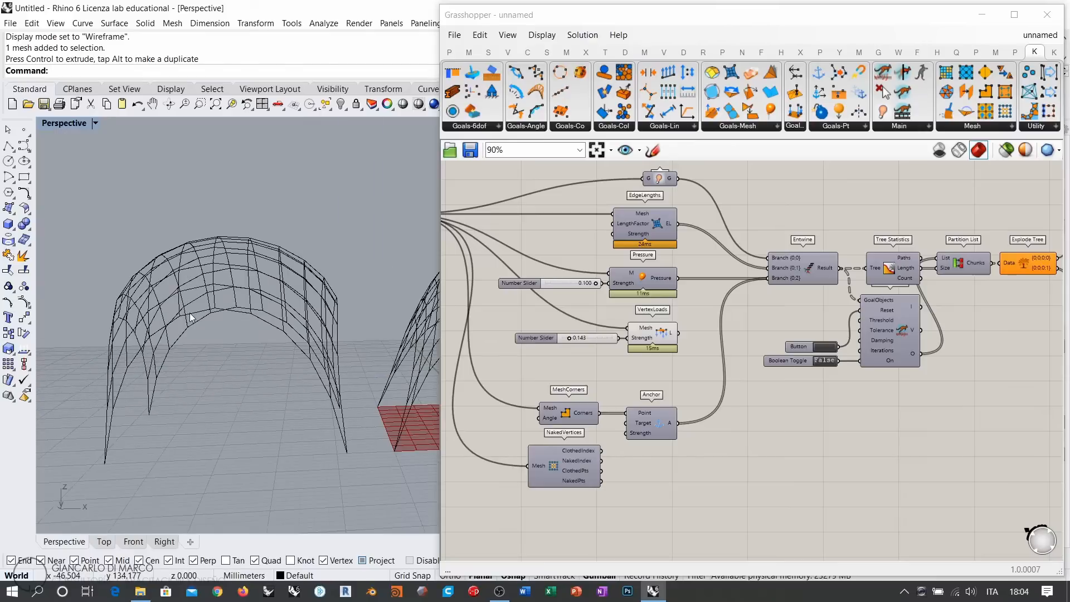
pyautogui.moveTo(310, 270); pyautogui.dragTo(281, 298, button='right')
pyautogui.click(697, 318)
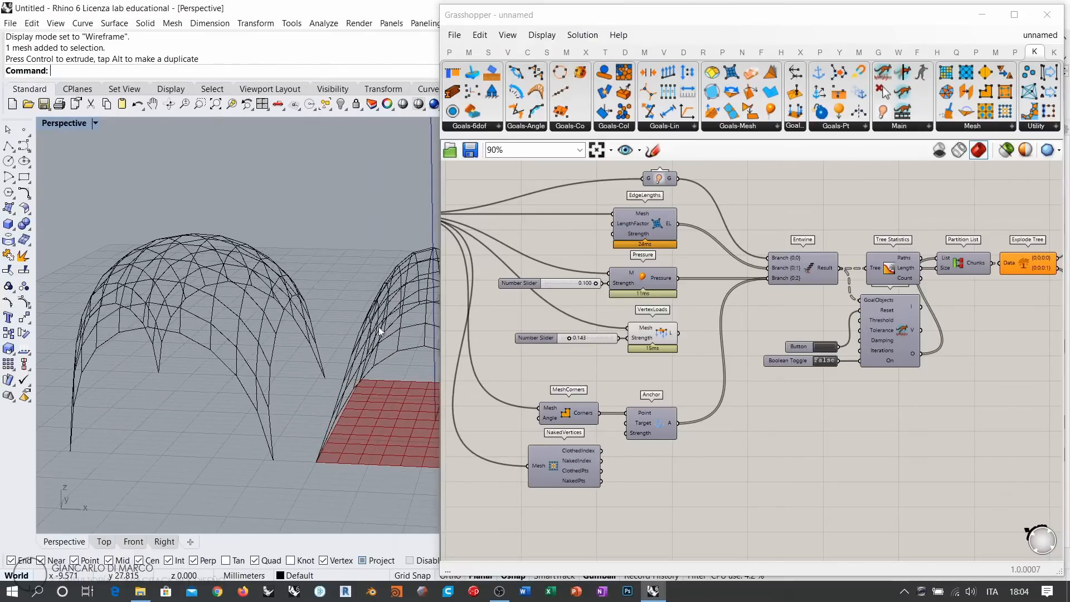
# Hide both baked meshes in the Rhino viewport
pyautogui.scroll(-5, 314, 230)
pyautogui.moveTo(360, 220); pyautogui.dragTo(351, 259, button='right')
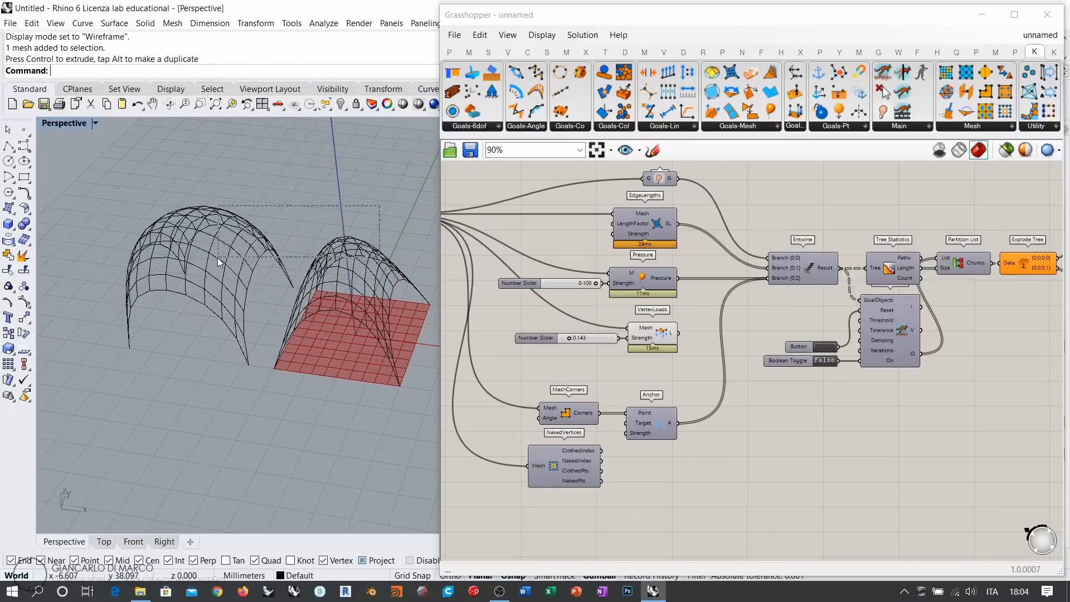
pyautogui.hotkey('ctrl', 'a')
pyautogui.click(339, 104)
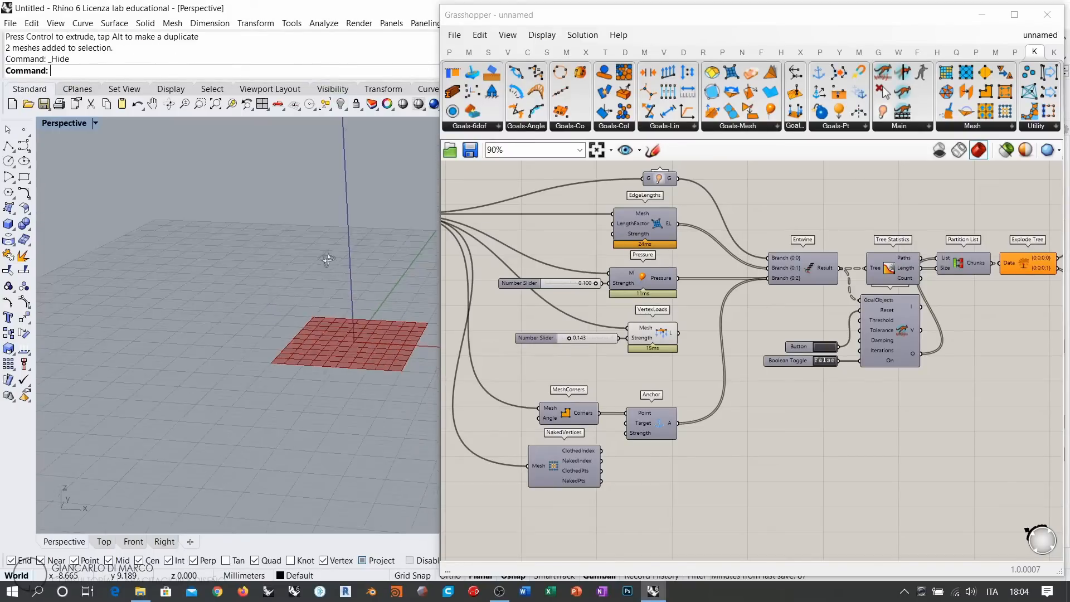
# Run the pressure simulation on the corner-anchored mesh with the Boolean Toggle at True and the Pressure strength at 0.100
pyautogui.scroll(5, 305, 316)
pyautogui.moveTo(305, 353); pyautogui.dragTo(349, 352, button='right')
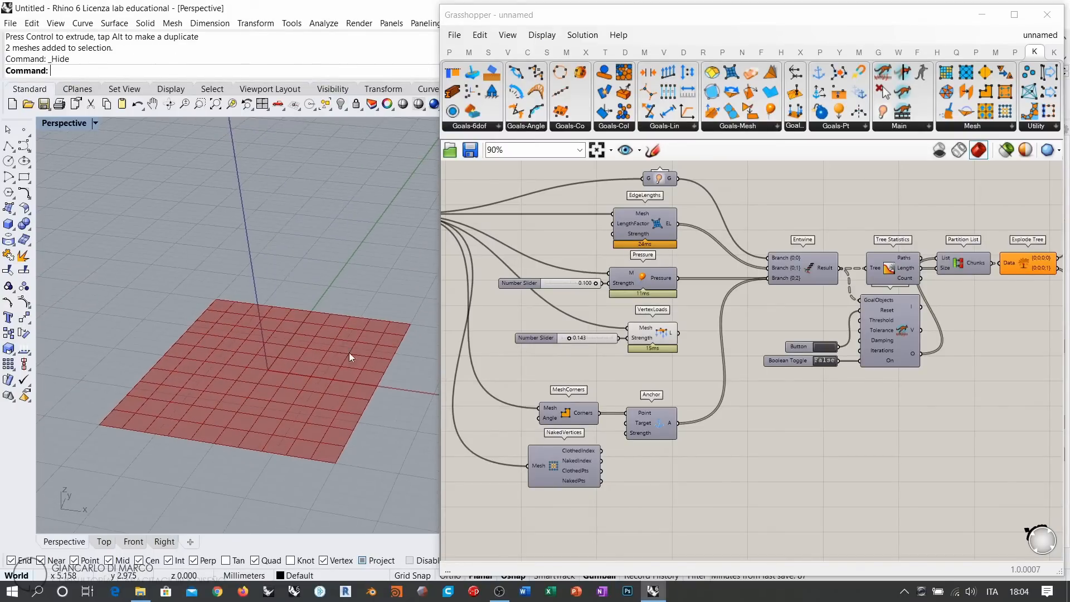
pyautogui.click(529, 241)
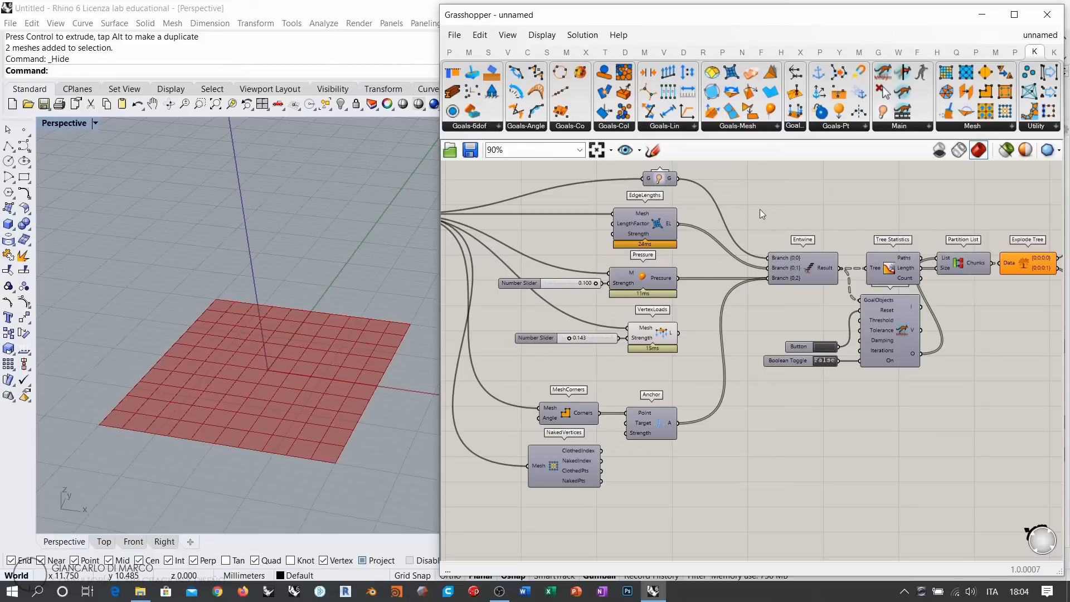
pyautogui.doubleClick(822, 361)
pyautogui.moveTo(588, 298); pyautogui.dragTo(660, 282, button='right')
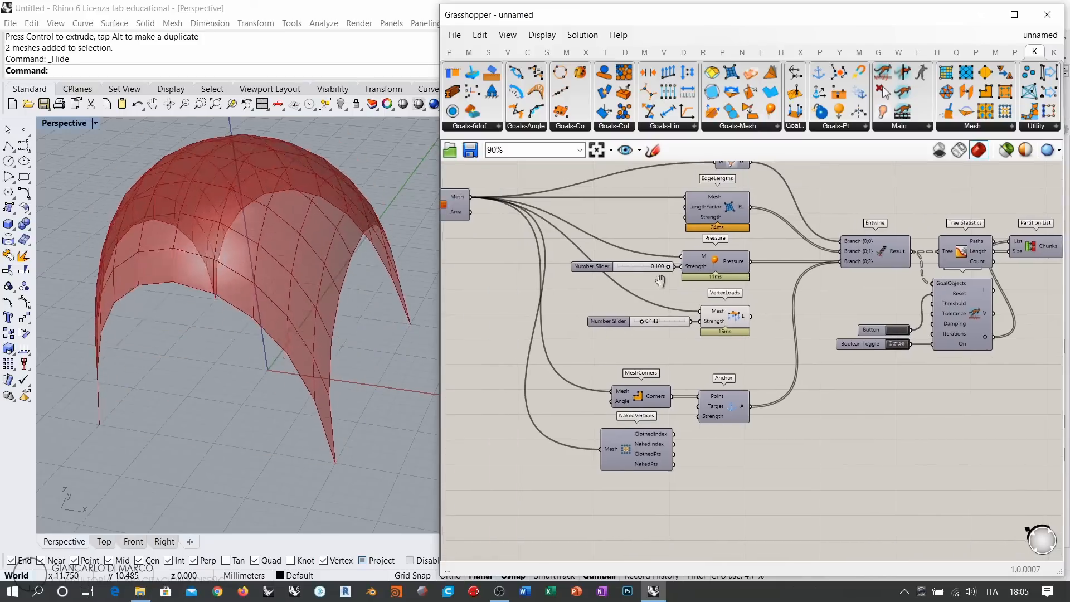
pyautogui.scroll(5, 669, 279)
pyautogui.moveTo(718, 252)
pyautogui.mouseDown()
pyautogui.moveTo(634, 254)
pyautogui.moveTo(732, 255)
pyautogui.mouseUp()
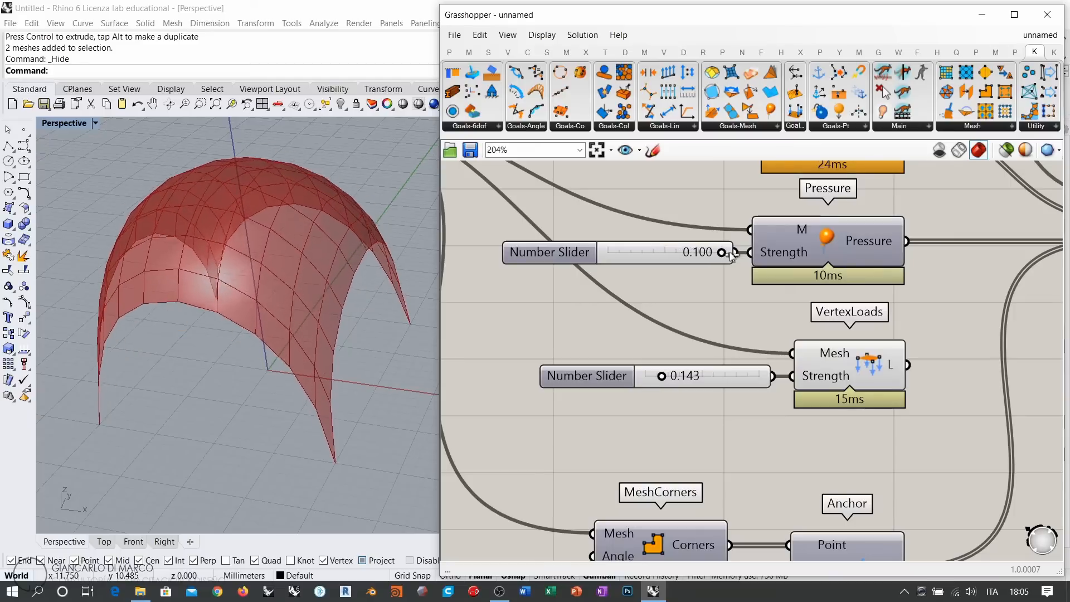
# Inspect the inflated dome, stop the simulation with the Boolean Toggle at False and reset the solver
pyautogui.scroll(-5, 681, 302)
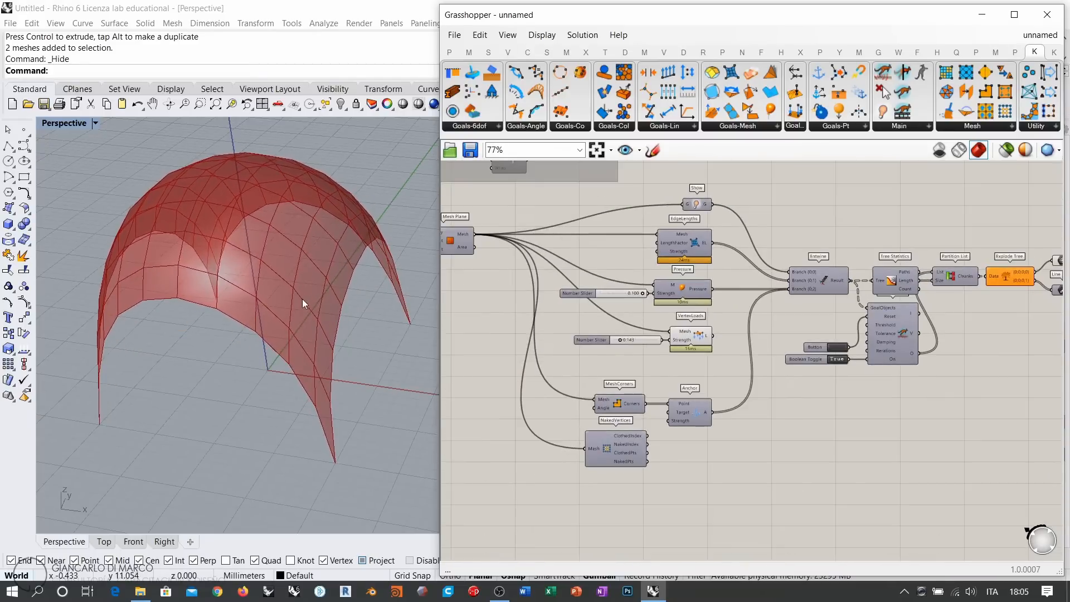
pyautogui.moveTo(302, 299); pyautogui.dragTo(389, 325, button='right')
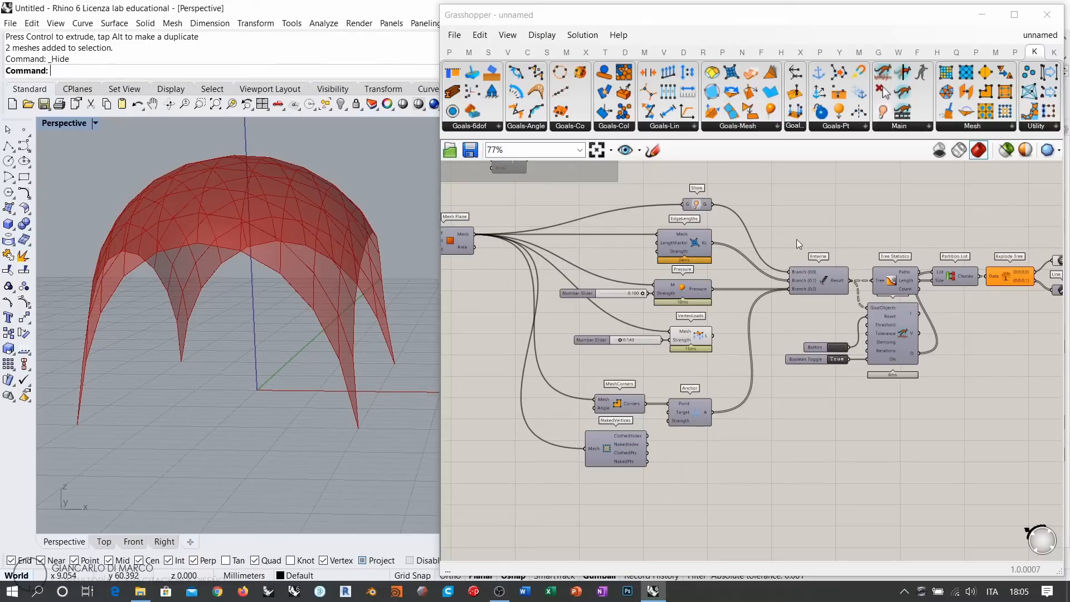
pyautogui.moveTo(281, 288); pyautogui.dragTo(322, 274, button='right')
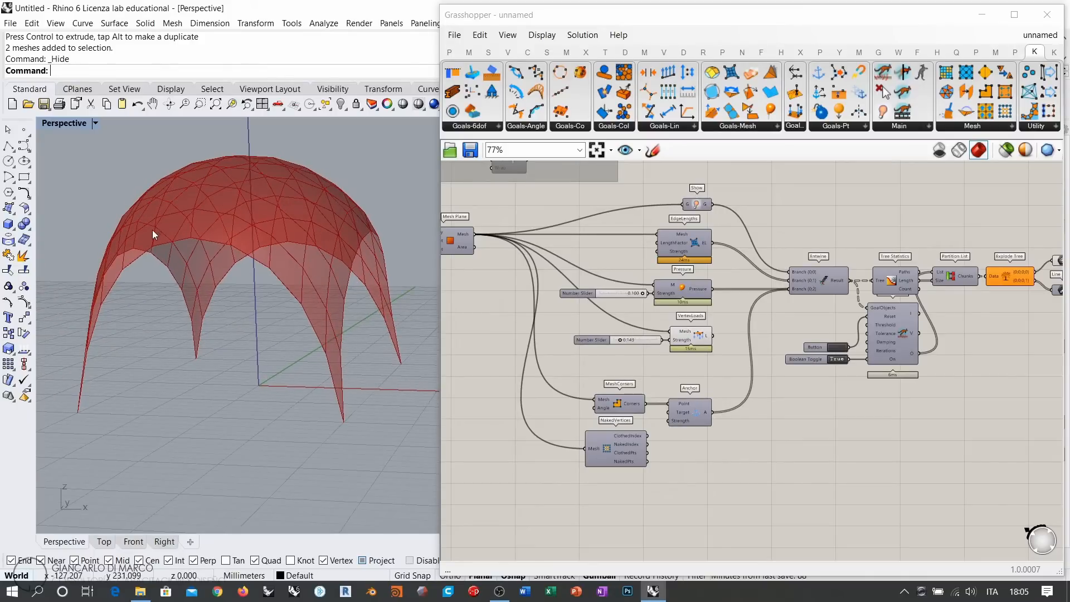
pyautogui.moveTo(346, 242); pyautogui.dragTo(392, 323, button='right')
pyautogui.moveTo(192, 243); pyautogui.dragTo(286, 255, button='right')
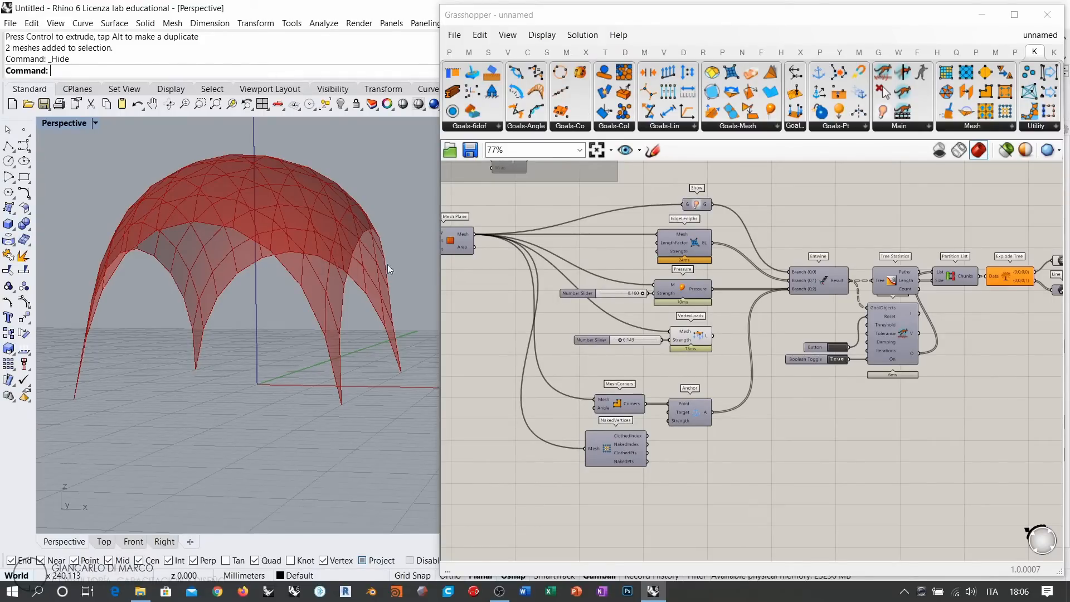
pyautogui.click(835, 362)
pyautogui.click(834, 361)
pyautogui.click(836, 348)
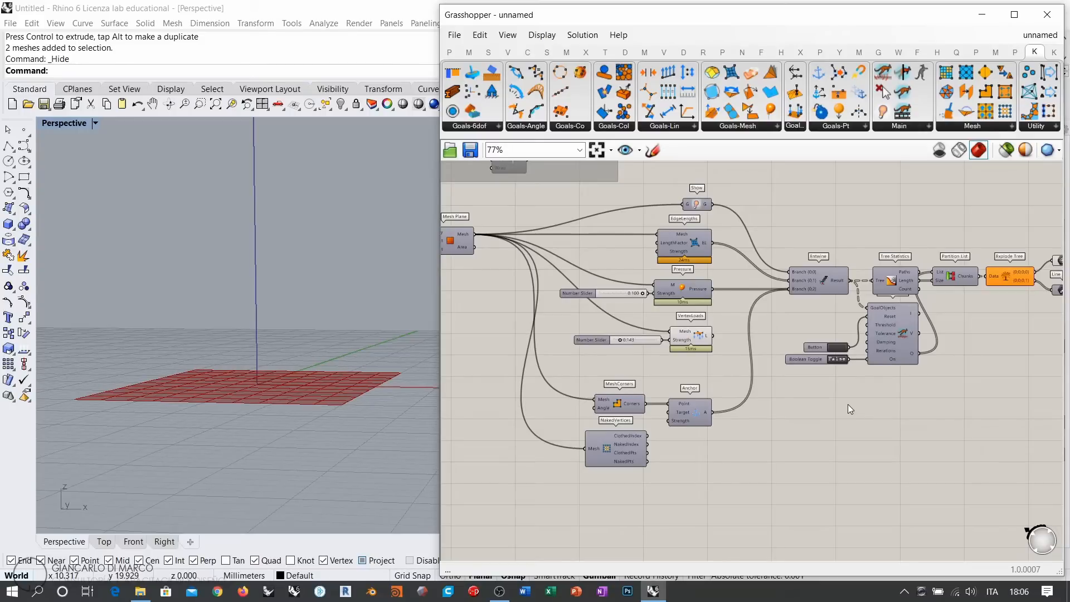
# Wire the NakedPts output of NakedVertices into the Anchor's Point input and run the simulation with the Boolean Toggle at True
pyautogui.scroll(4, 649, 385)
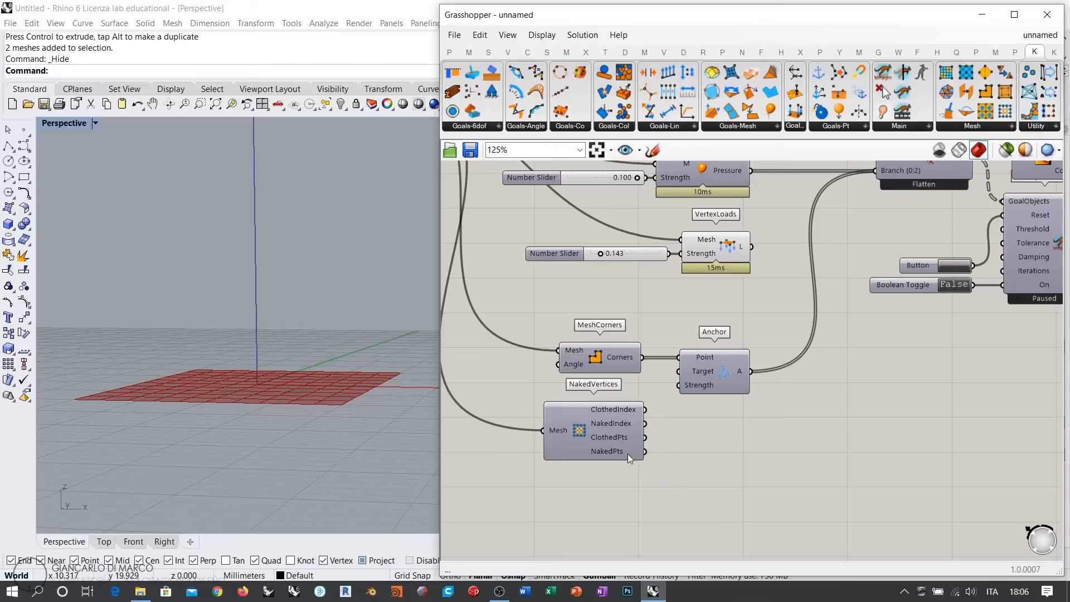
pyautogui.moveTo(645, 451); pyautogui.dragTo(679, 356)
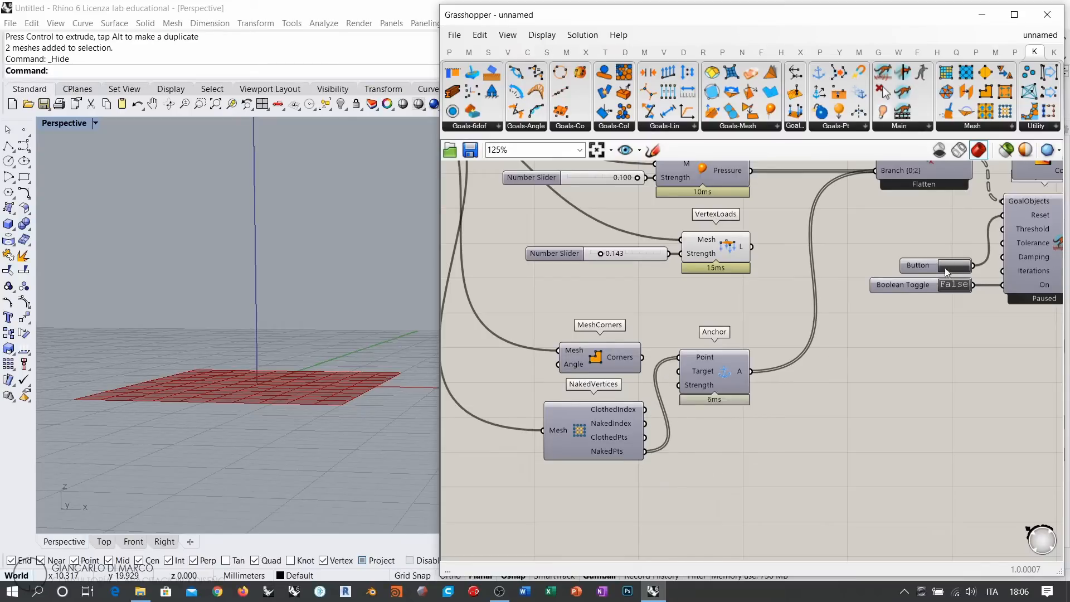
pyautogui.click(961, 285)
pyautogui.keyDown('shift'); pyautogui.moveTo(283, 364); pyautogui.dragTo(402, 332, button='right'); pyautogui.keyUp('shift')
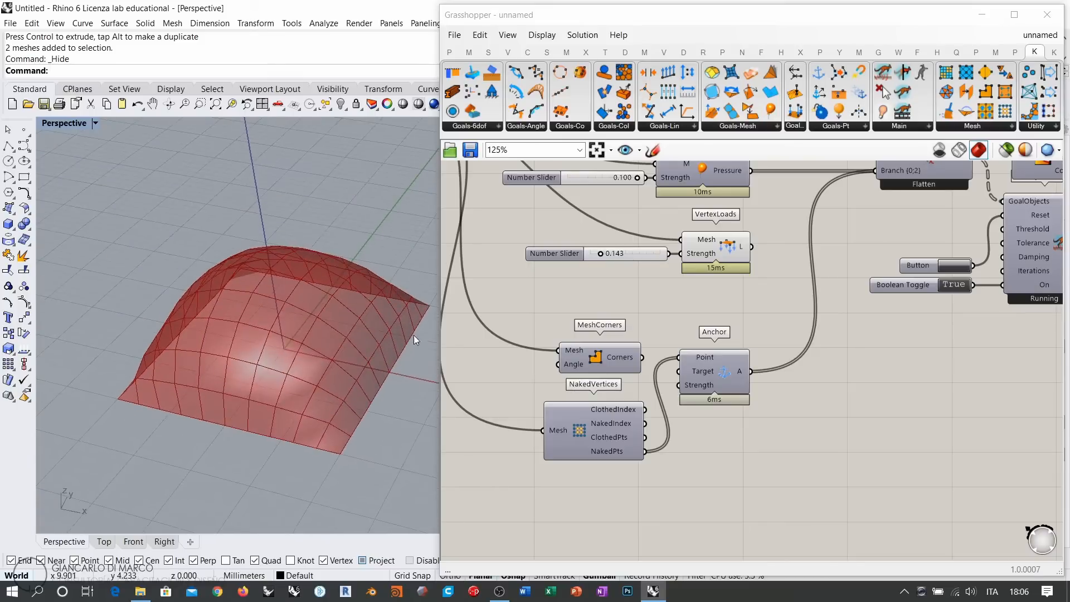
pyautogui.moveTo(280, 427); pyautogui.dragTo(216, 338, button='right')
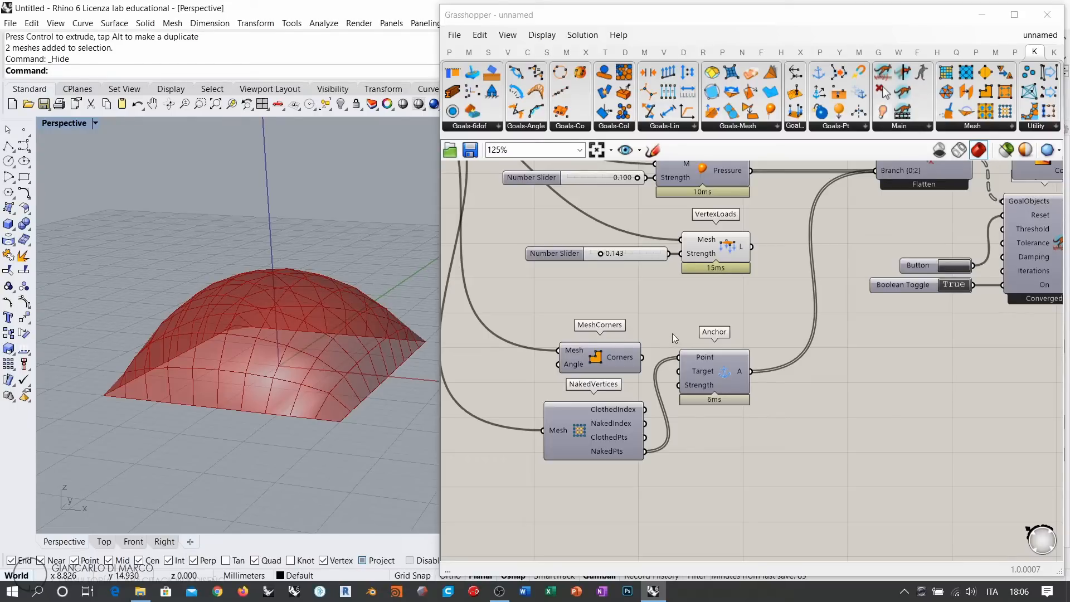
# Move the MeshCorners, NakedVertices and Anchor components together closer beneath the VertexLoads goal
pyautogui.scroll(-6, 694, 317)
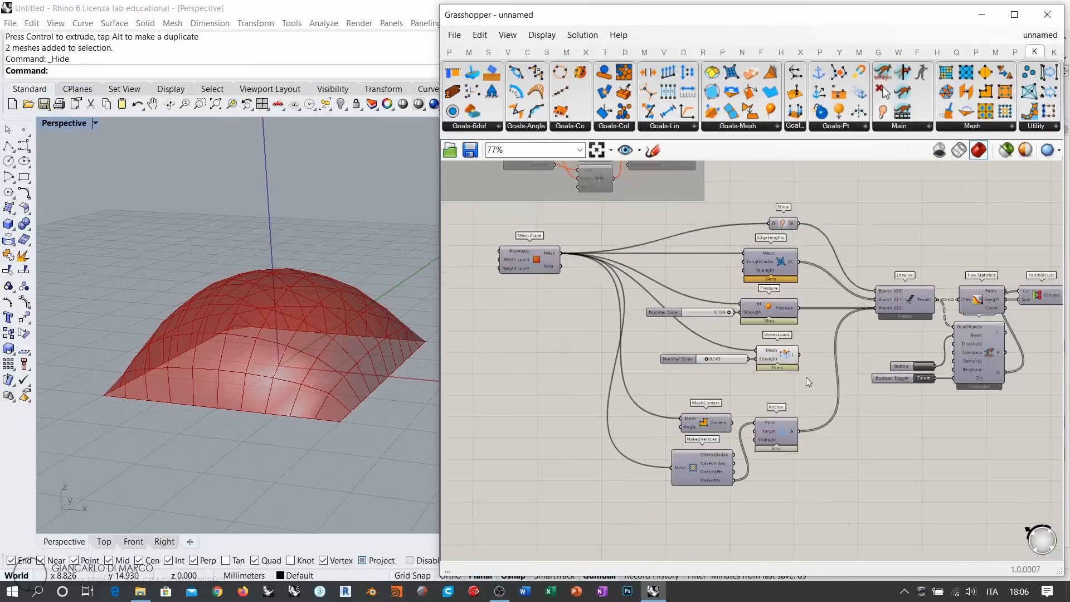
pyautogui.scroll(3, 798, 430)
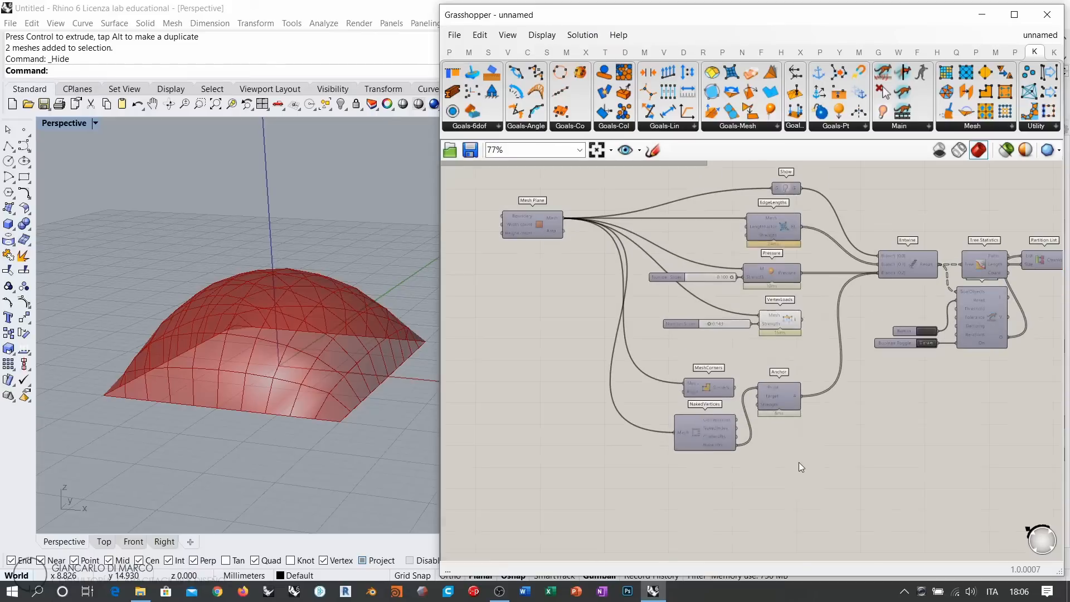
pyautogui.moveTo(800, 463); pyautogui.dragTo(678, 384)
pyautogui.moveTo(779, 397); pyautogui.dragTo(778, 373)
pyautogui.click(782, 333)
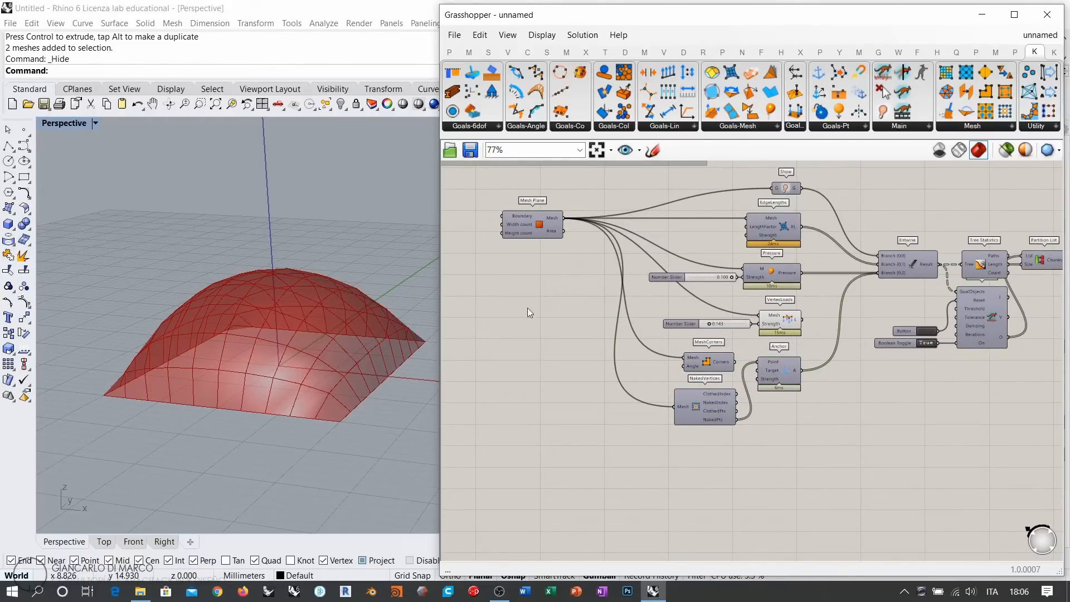
# Show the Mesh Plane preview and compare the flat mesh with the inflated dome near one corner
pyautogui.scroll(10, 298, 352)
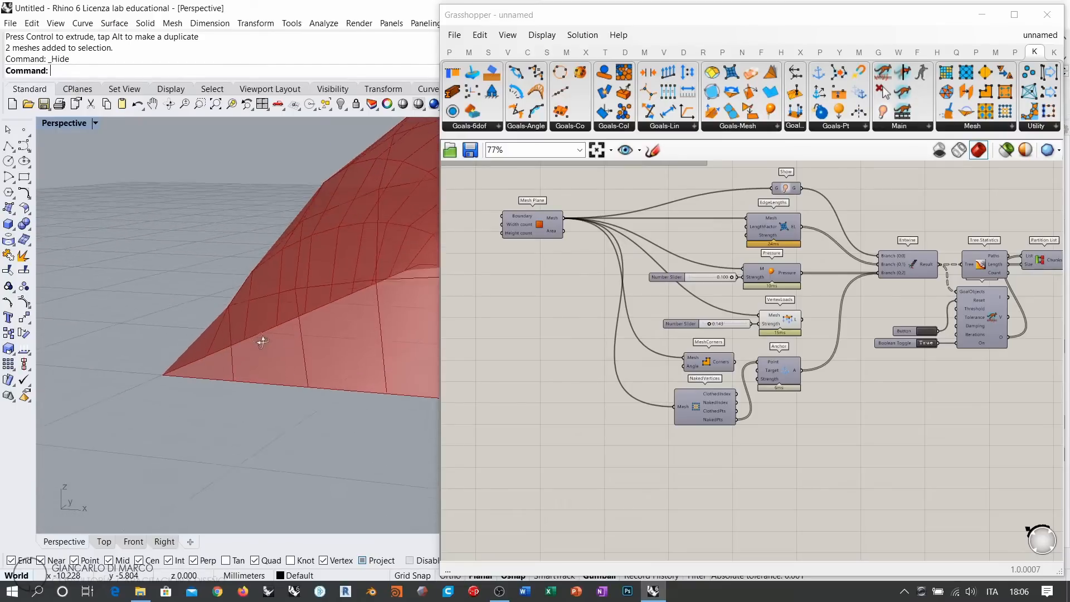
pyautogui.scroll(5, 262, 341)
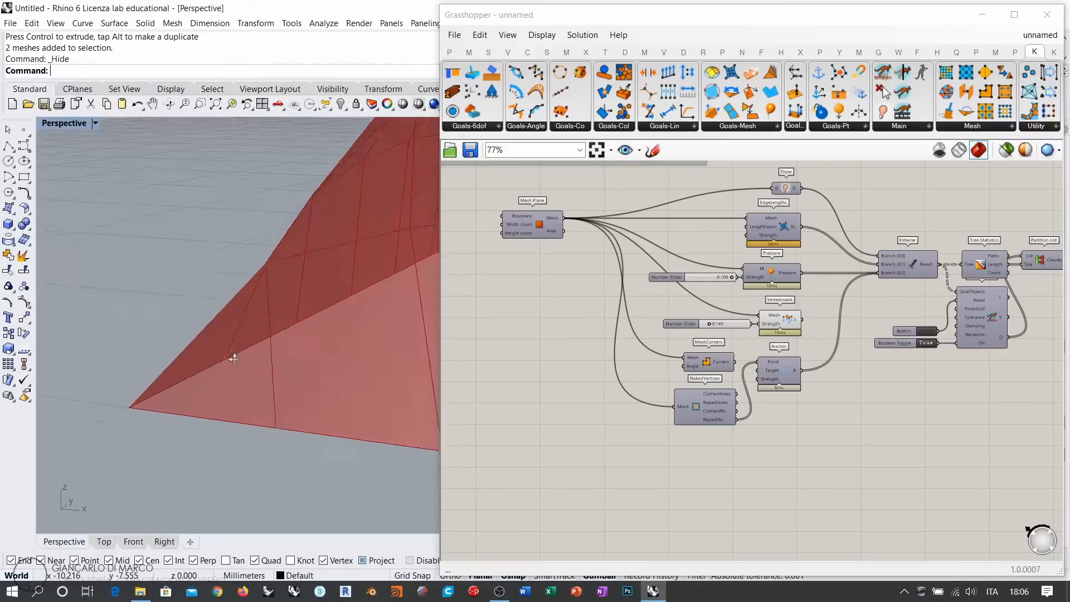
pyautogui.moveTo(234, 358); pyautogui.dragTo(275, 296, button='right')
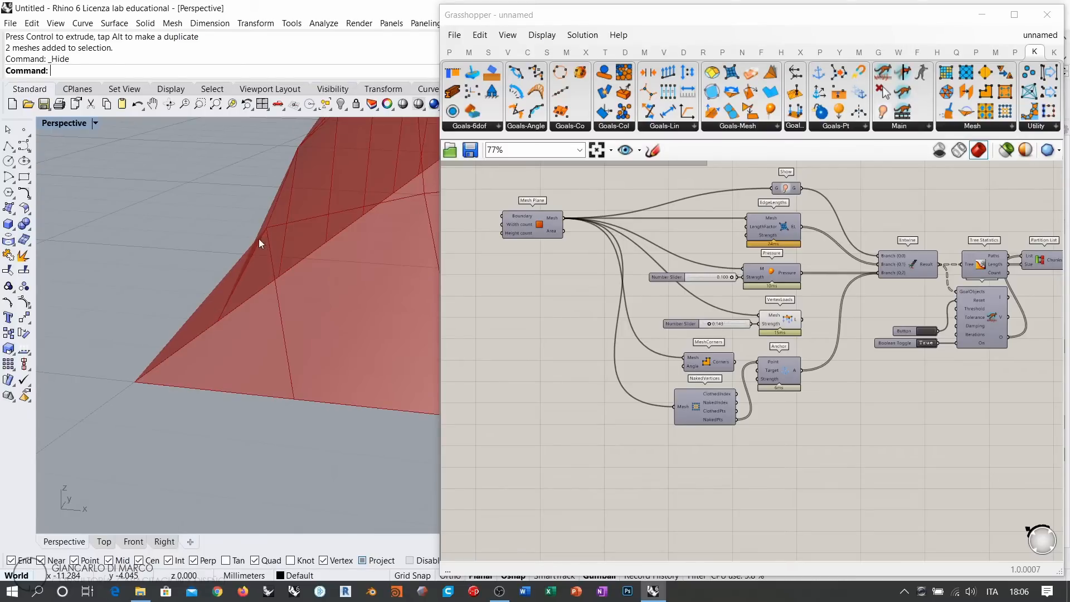
pyautogui.click(540, 227)
pyautogui.hotkey('ctrl', 'q')
pyautogui.click(554, 275)
pyautogui.moveTo(342, 317); pyautogui.dragTo(340, 326, button='right')
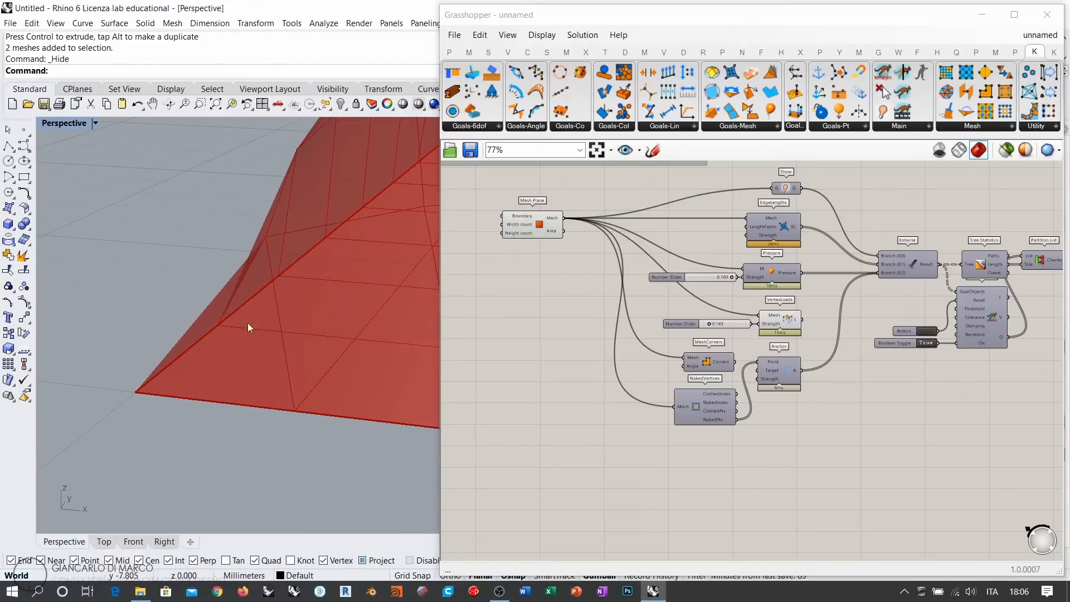
# Hide the Mesh Plane preview and examine how the dome's quad faces meet at the anchored corner
pyautogui.click(525, 236)
pyautogui.moveTo(424, 303); pyautogui.dragTo(325, 275, button='right')
pyautogui.moveTo(343, 322); pyautogui.dragTo(236, 245, button='right')
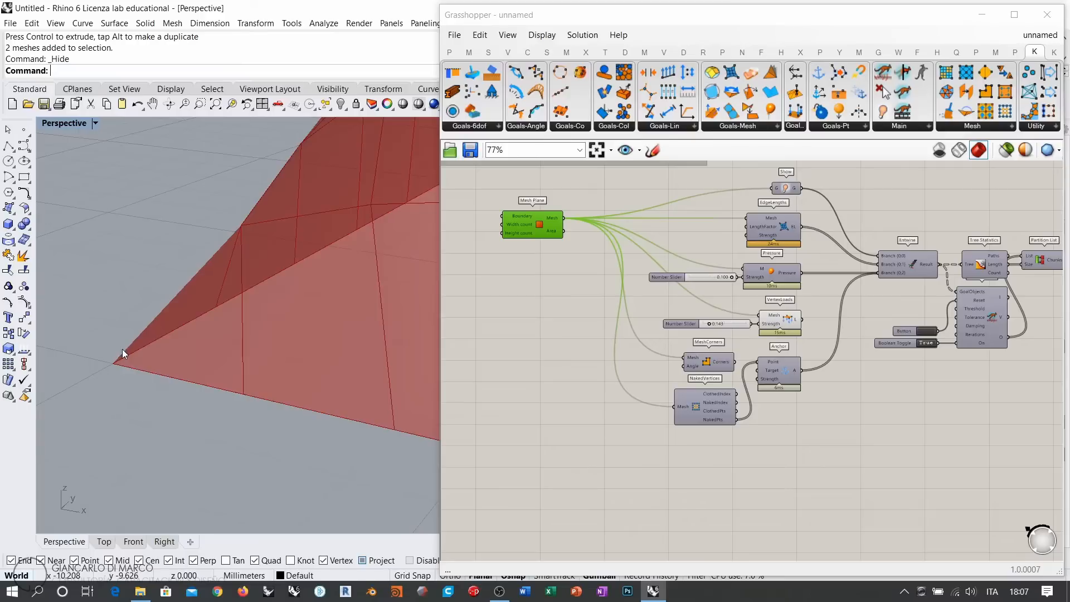
pyautogui.moveTo(290, 280)
pyautogui.mouseDown(button='right')
pyautogui.moveTo(306, 282)
pyautogui.moveTo(296, 284)
pyautogui.mouseUp(button='right')
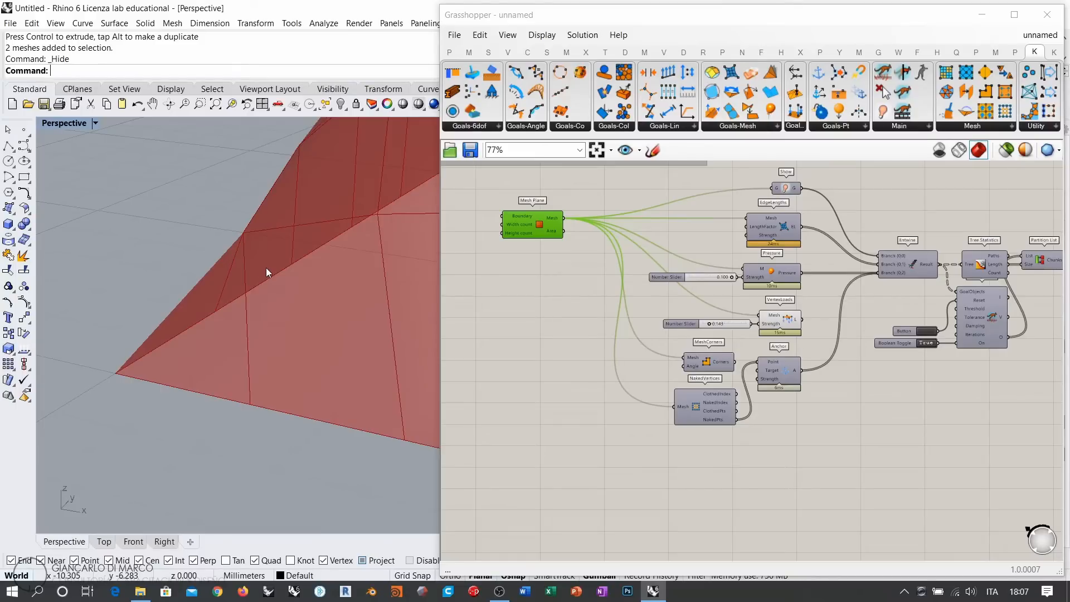
pyautogui.click(556, 268)
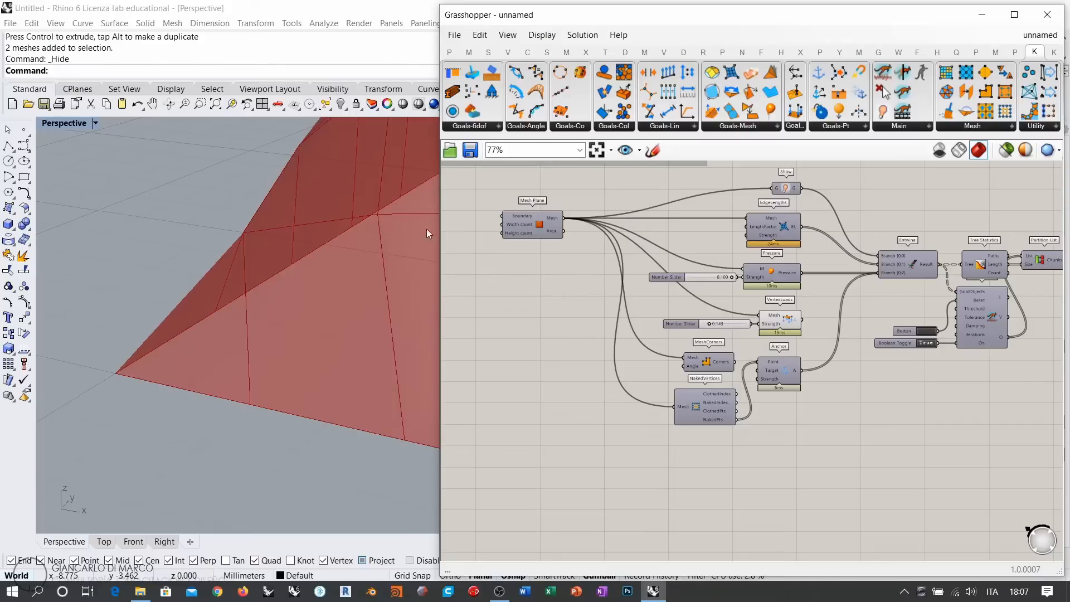
pyautogui.moveTo(427, 229); pyautogui.dragTo(353, 266, button='right')
pyautogui.moveTo(400, 233); pyautogui.dragTo(480, 202, button='right')
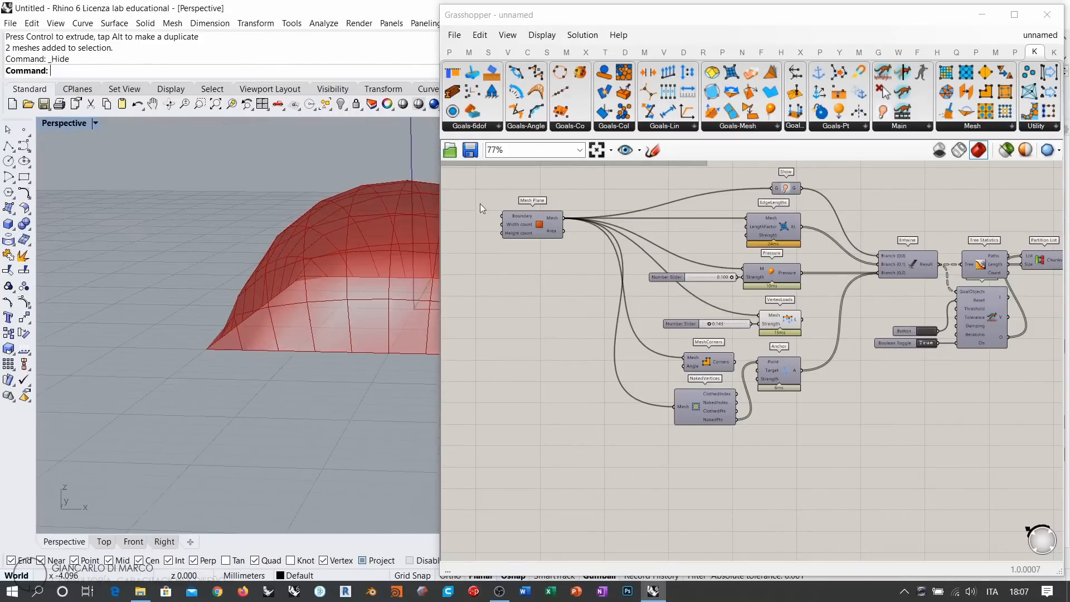
pyautogui.moveTo(323, 285); pyautogui.dragTo(268, 303, button='right')
pyautogui.scroll(5, 192, 319)
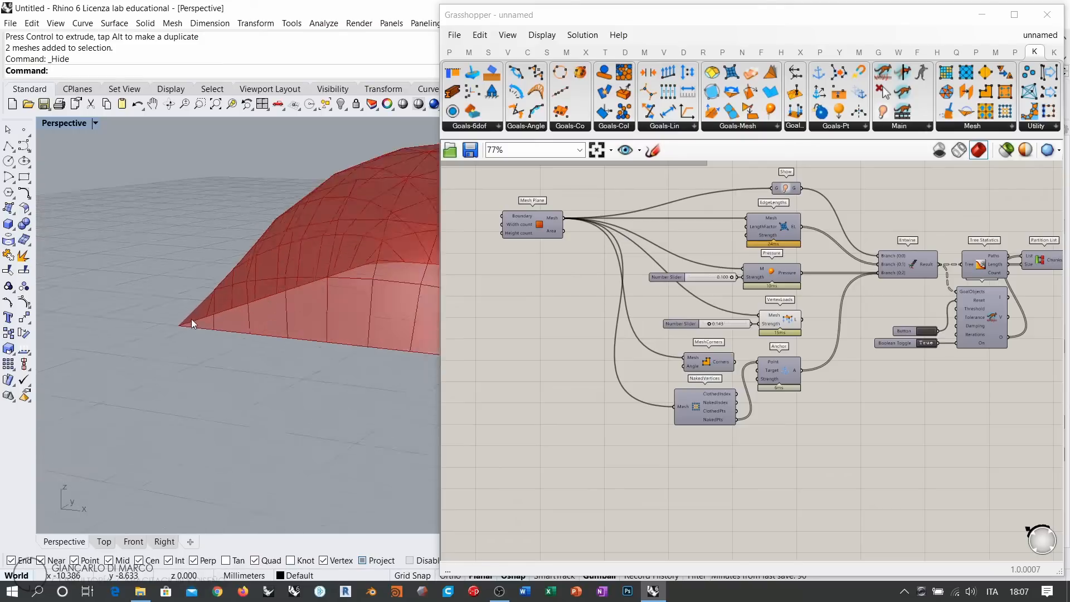
pyautogui.moveTo(191, 318); pyautogui.dragTo(207, 237, button='right')
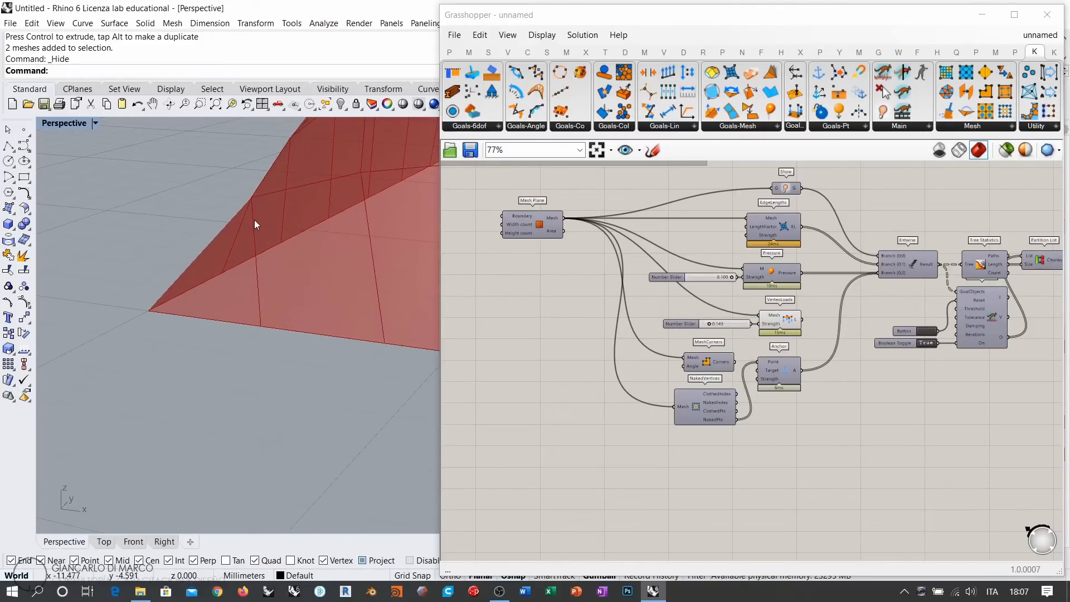
pyautogui.moveTo(254, 220); pyautogui.dragTo(264, 226, button='right')
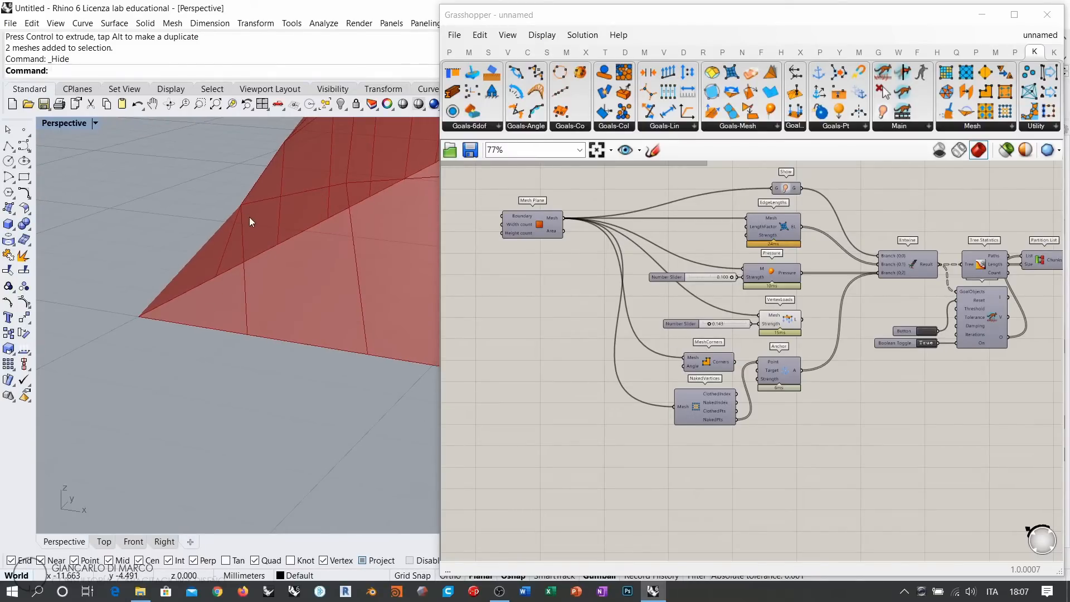
# Sketch a four-sided mesh face with circled corners on the canvas and circle the ClothedPts output of NakedVertices
pyautogui.click(647, 152)
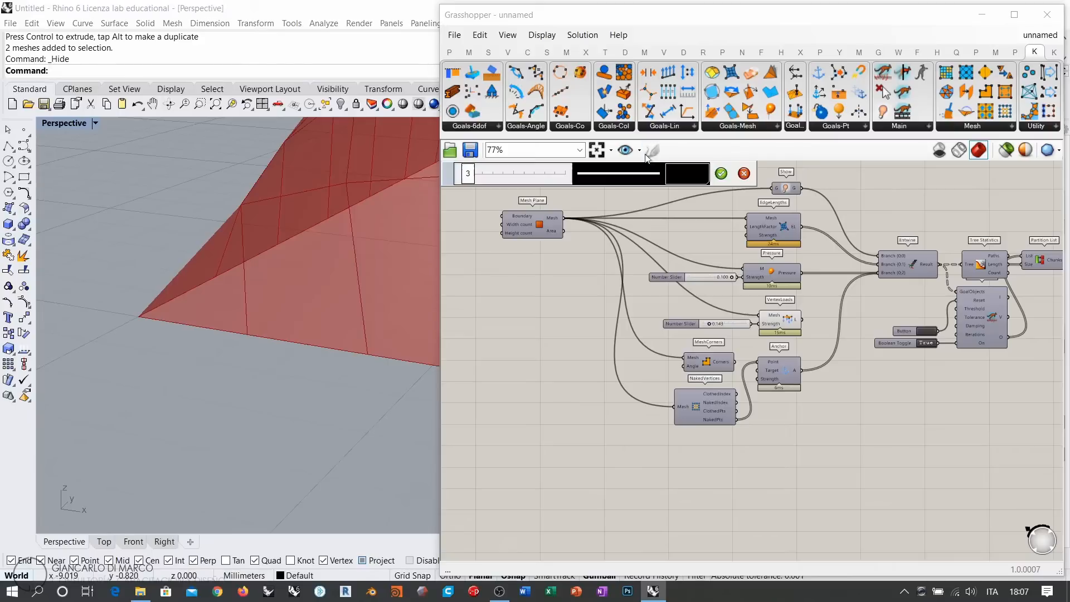
pyautogui.moveTo(481, 472)
pyautogui.mouseDown()
pyautogui.moveTo(558, 504)
pyautogui.moveTo(560, 436)
pyautogui.moveTo(641, 467)
pyautogui.moveTo(555, 504)
pyautogui.moveTo(469, 473)
pyautogui.moveTo(549, 433)
pyautogui.moveTo(610, 481)
pyautogui.moveTo(566, 499)
pyautogui.moveTo(463, 472)
pyautogui.mouseUp()
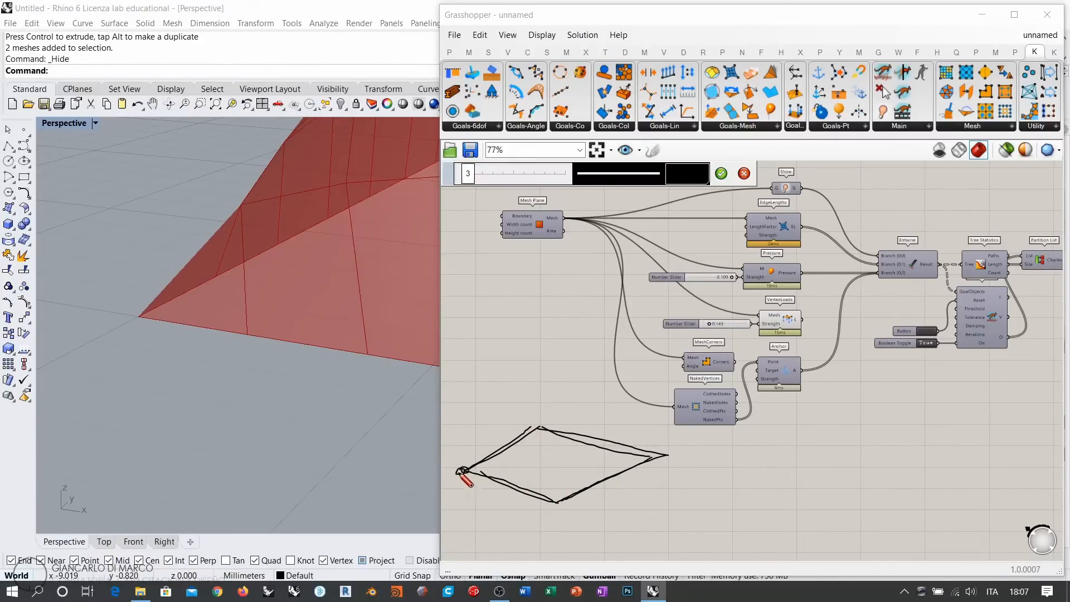
pyautogui.moveTo(555, 505); pyautogui.dragTo(555, 503)
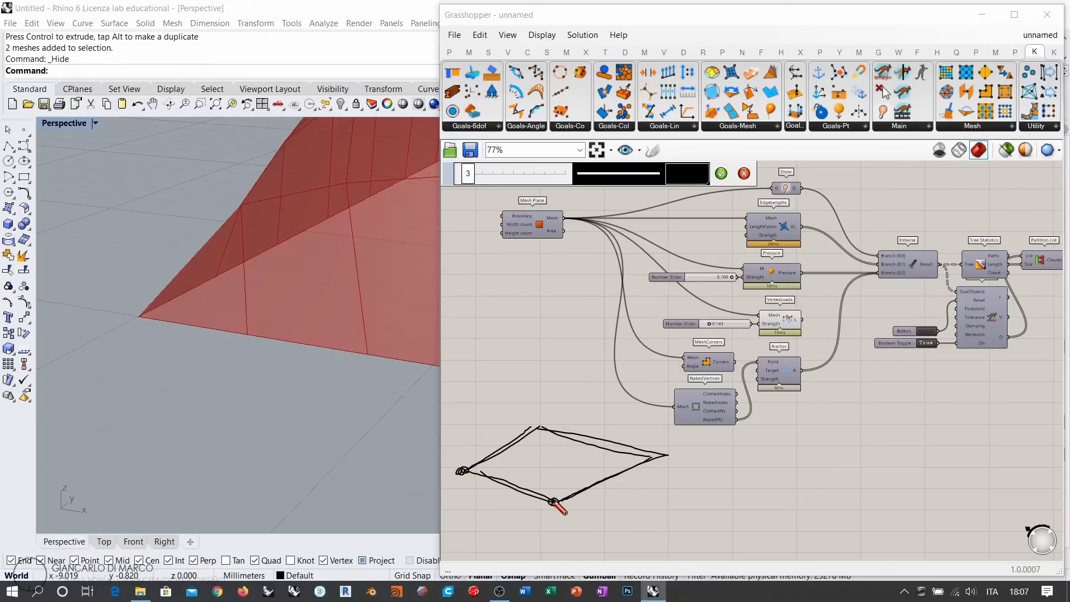
pyautogui.moveTo(538, 427); pyautogui.dragTo(545, 430)
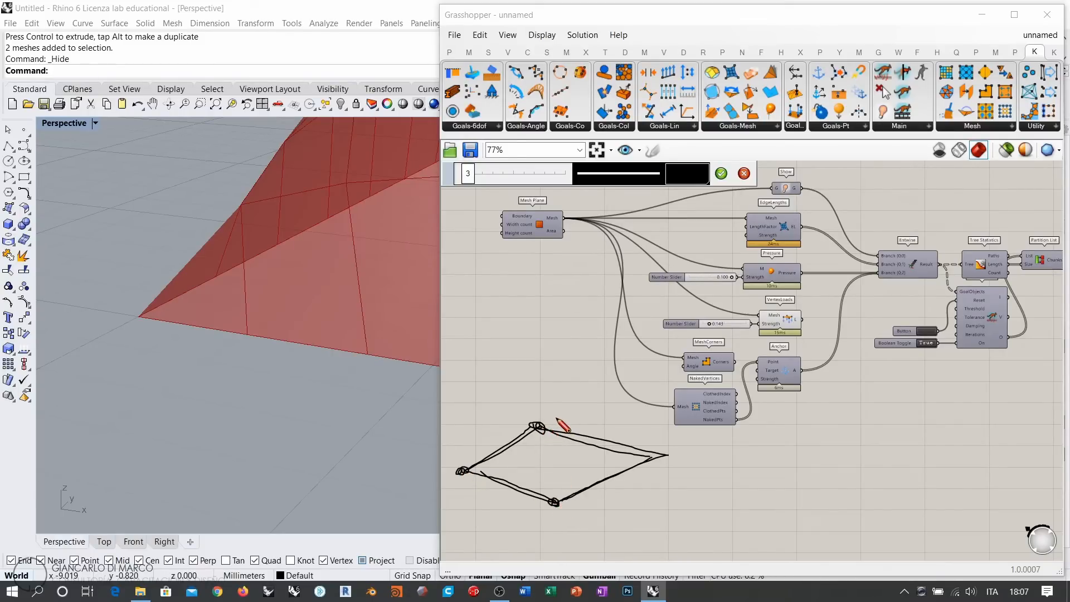
pyautogui.moveTo(658, 457); pyautogui.dragTo(649, 327)
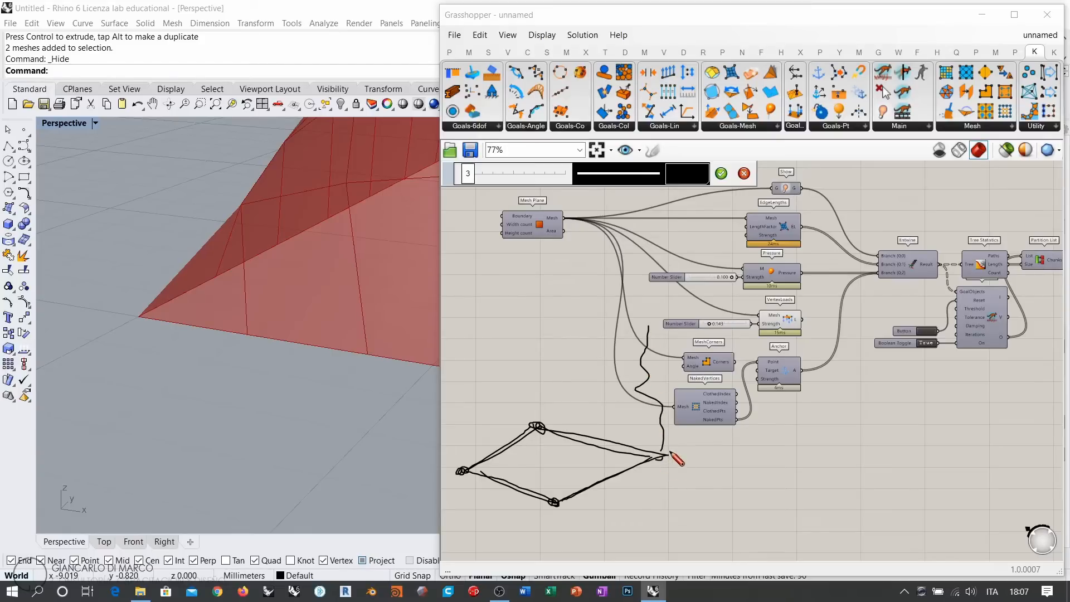
pyautogui.moveTo(730, 413); pyautogui.dragTo(709, 416)
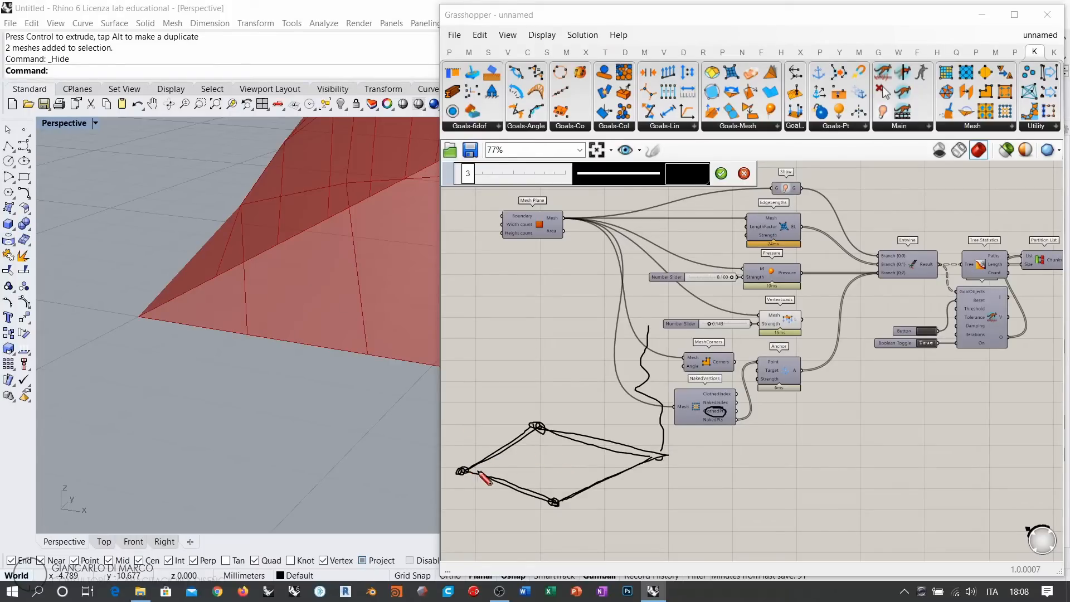
# Sketch both diagonals across the drawn face with marks at its corners, and discard the whole sketch
pyautogui.moveTo(472, 470); pyautogui.dragTo(647, 459)
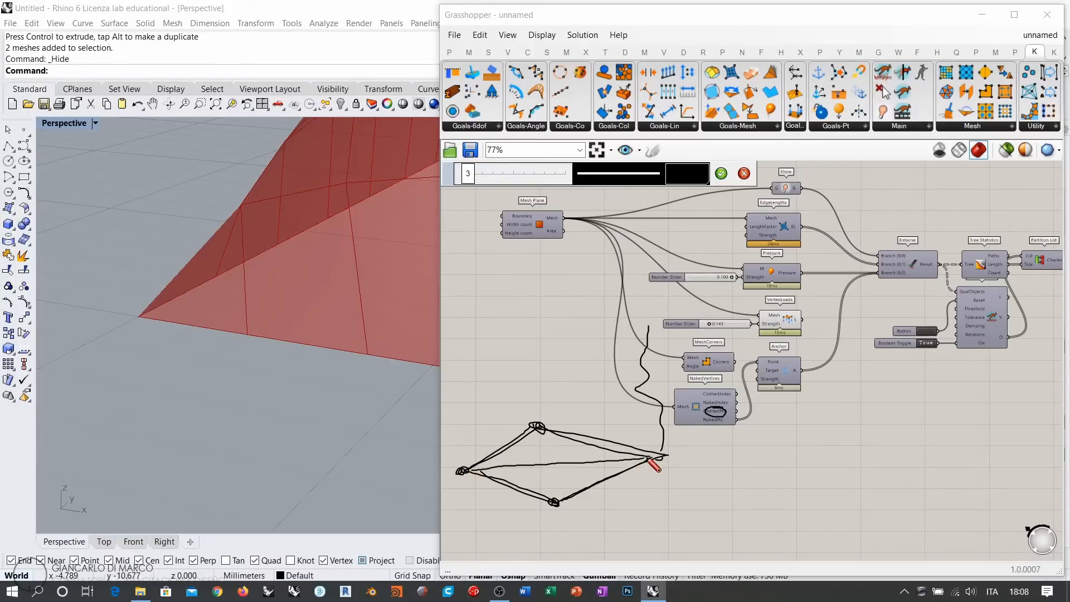
pyautogui.moveTo(542, 438); pyautogui.dragTo(554, 501)
pyautogui.moveTo(468, 471)
pyautogui.mouseDown()
pyautogui.moveTo(663, 460)
pyautogui.moveTo(664, 369)
pyautogui.moveTo(666, 524)
pyautogui.mouseUp()
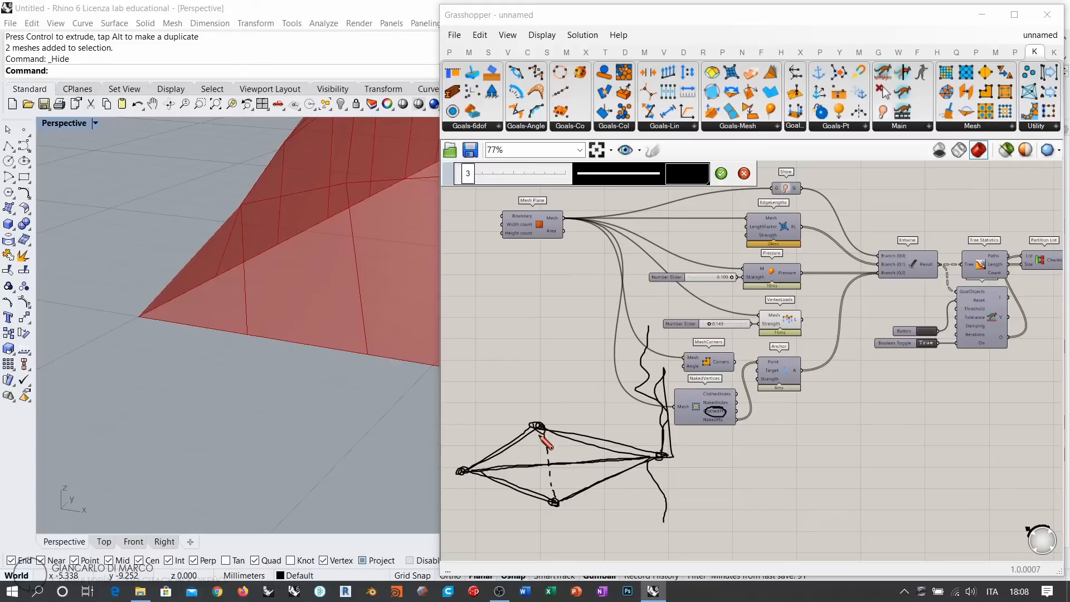
pyautogui.moveTo(556, 496); pyautogui.dragTo(557, 496)
pyautogui.moveTo(543, 429)
pyautogui.mouseDown()
pyautogui.moveTo(560, 501)
pyautogui.moveTo(537, 530)
pyautogui.mouseUp()
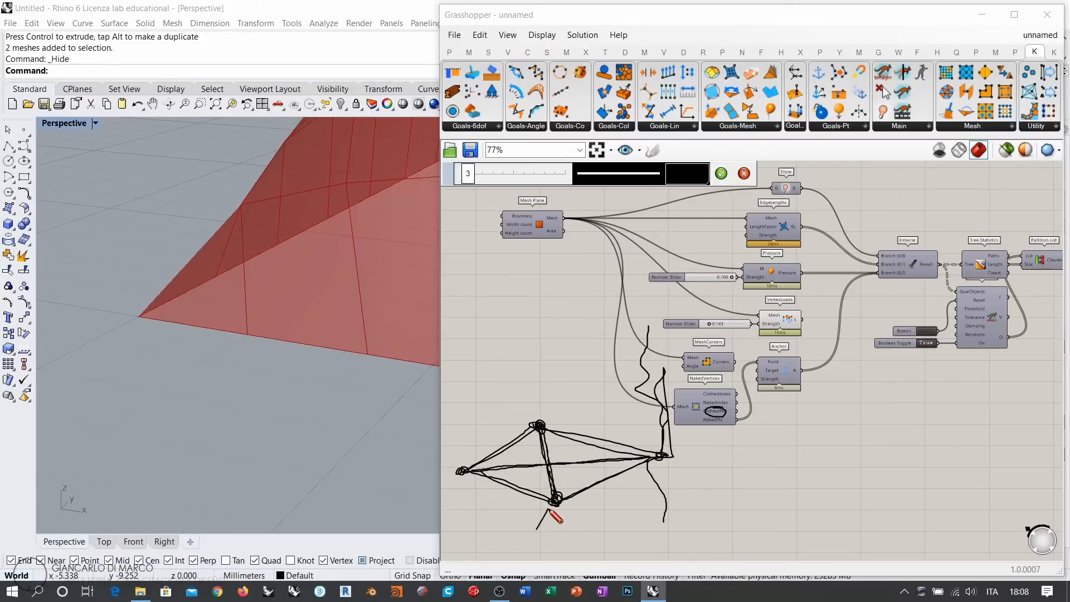
pyautogui.moveTo(525, 391); pyautogui.dragTo(532, 415)
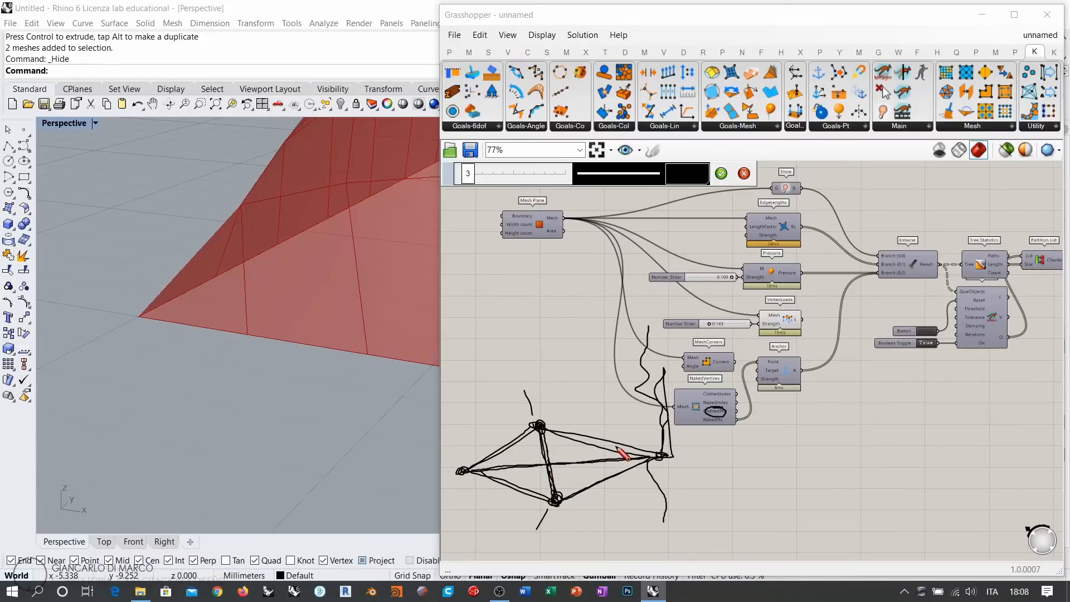
pyautogui.click(744, 173)
# Examine the corner faces of the inflated dome up close, from the side and from above
pyautogui.moveTo(362, 324); pyautogui.dragTo(178, 356, button='right')
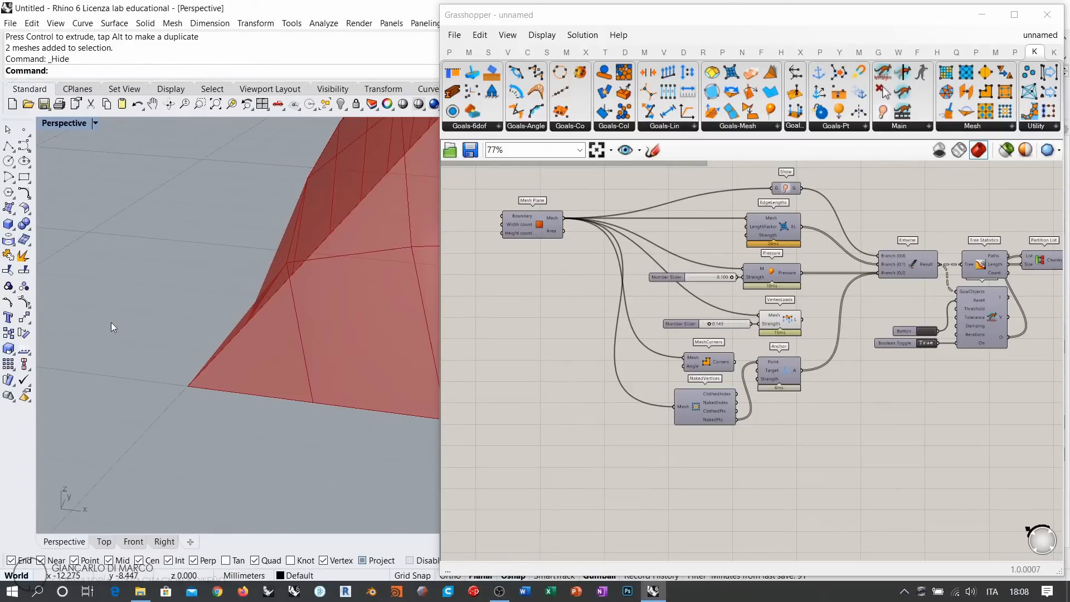
pyautogui.moveTo(112, 321)
pyautogui.mouseDown(button='right')
pyautogui.moveTo(188, 349)
pyautogui.moveTo(210, 329)
pyautogui.moveTo(152, 338)
pyautogui.moveTo(107, 302)
pyautogui.mouseUp(button='right')
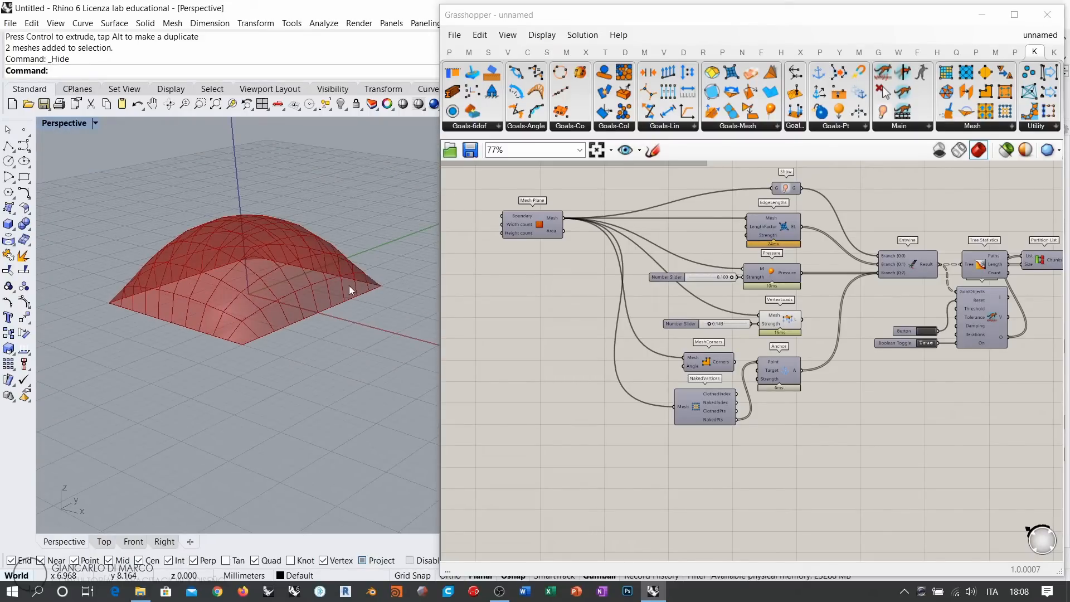
pyautogui.moveTo(286, 257); pyautogui.dragTo(200, 470, button='right')
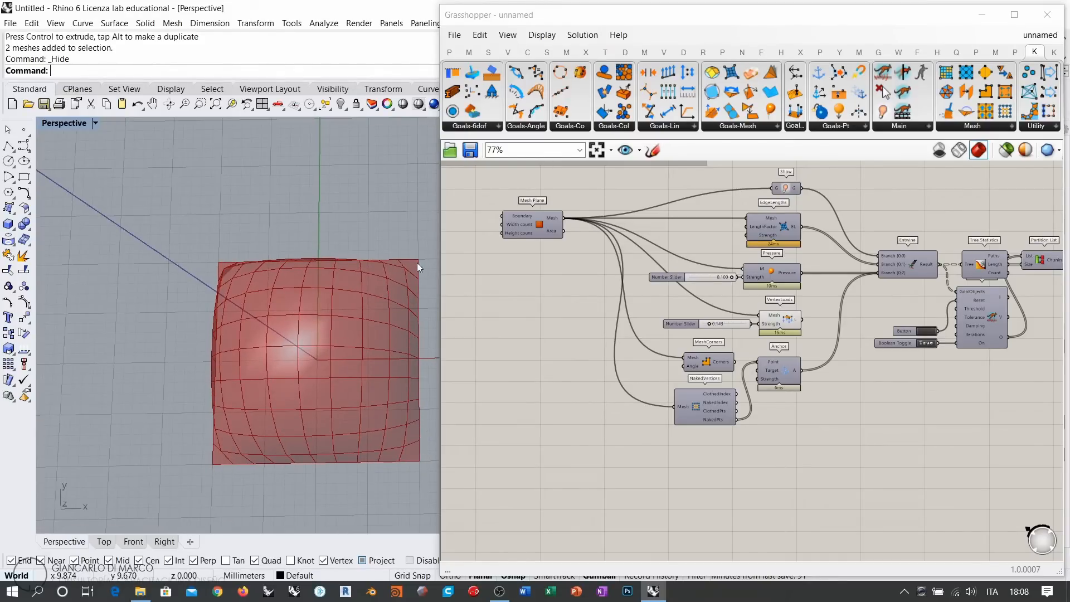
pyautogui.moveTo(417, 262); pyautogui.dragTo(320, 352, button='right')
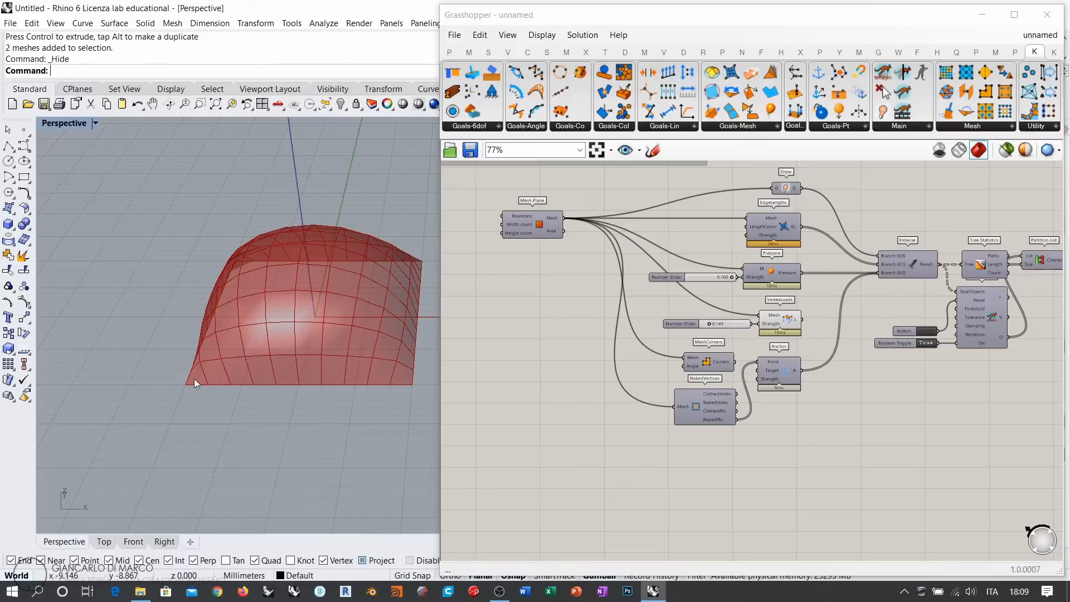
pyautogui.moveTo(335, 317); pyautogui.dragTo(312, 390, button='right')
pyautogui.moveTo(332, 426); pyautogui.dragTo(318, 309, button='right')
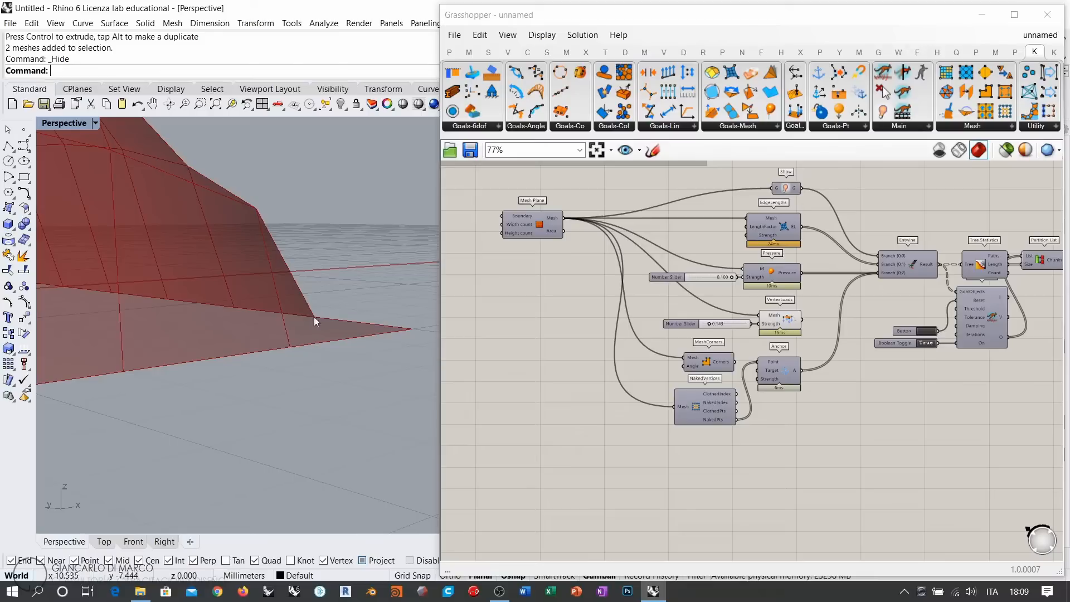
pyautogui.moveTo(303, 330); pyautogui.dragTo(315, 331, button='right')
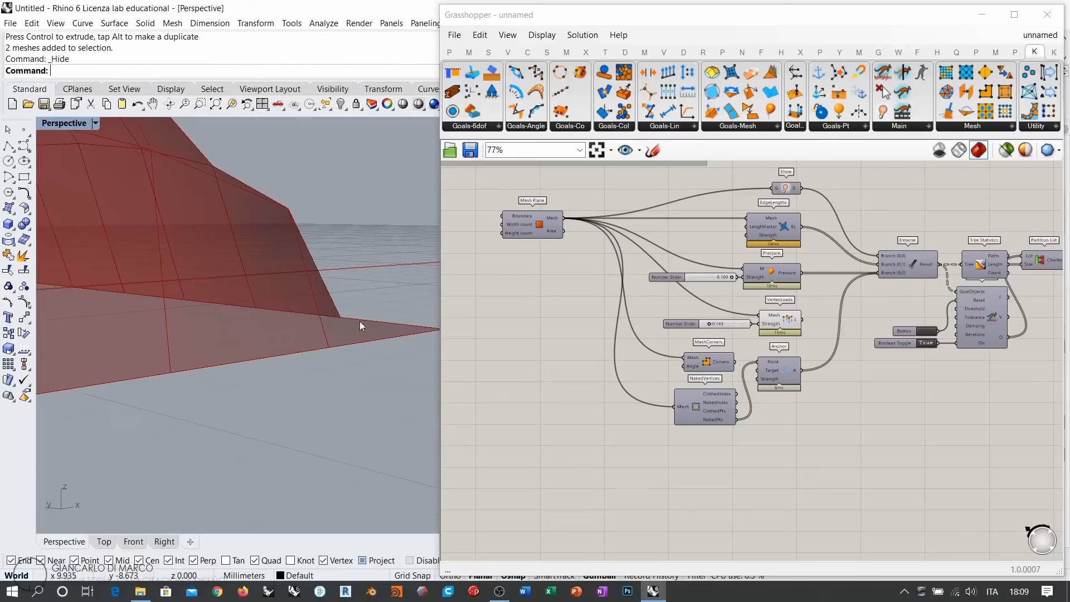
pyautogui.moveTo(362, 300); pyautogui.dragTo(270, 213, button='right')
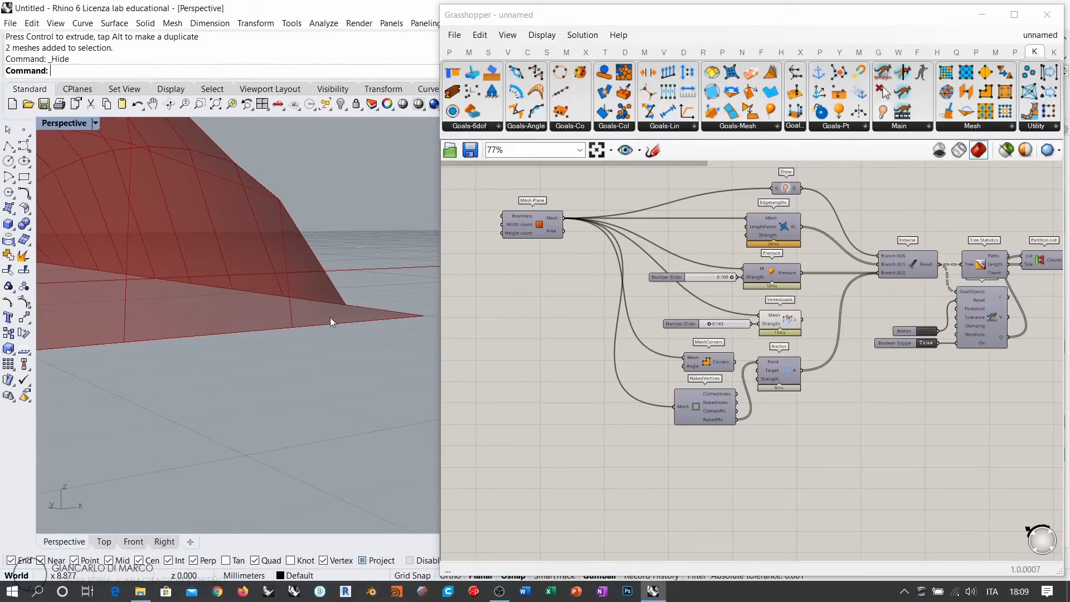
pyautogui.scroll(-8, 330, 321)
pyautogui.moveTo(275, 292); pyautogui.dragTo(294, 293, button='right')
pyautogui.scroll(7, 189, 300)
pyautogui.moveTo(223, 317); pyautogui.dragTo(297, 335, button='right')
pyautogui.scroll(-5, 267, 295)
pyautogui.scroll(4, 266, 359)
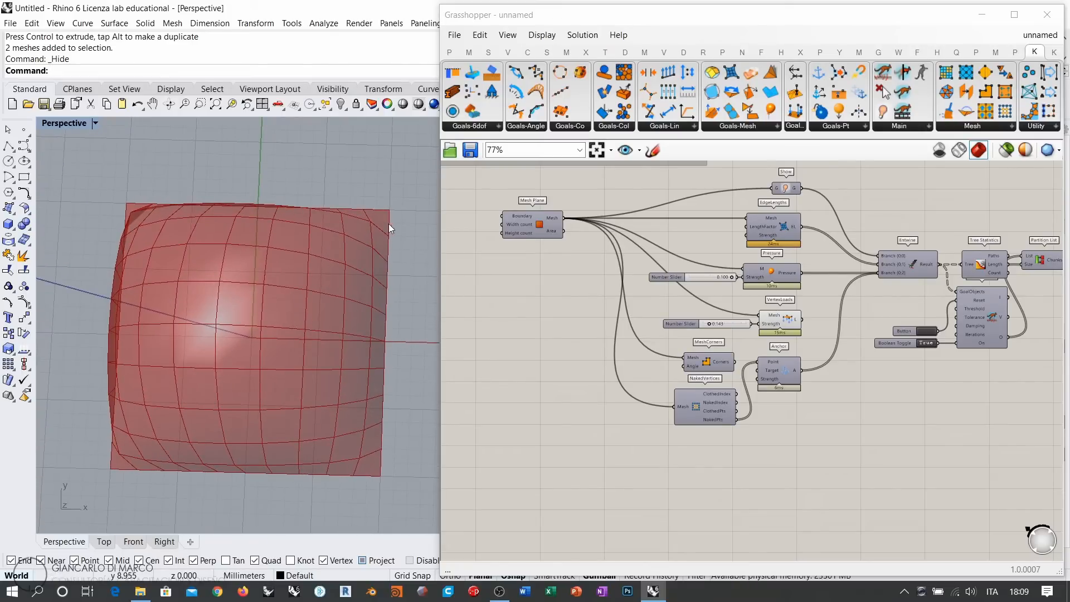
pyautogui.moveTo(244, 310); pyautogui.dragTo(308, 304, button='right')
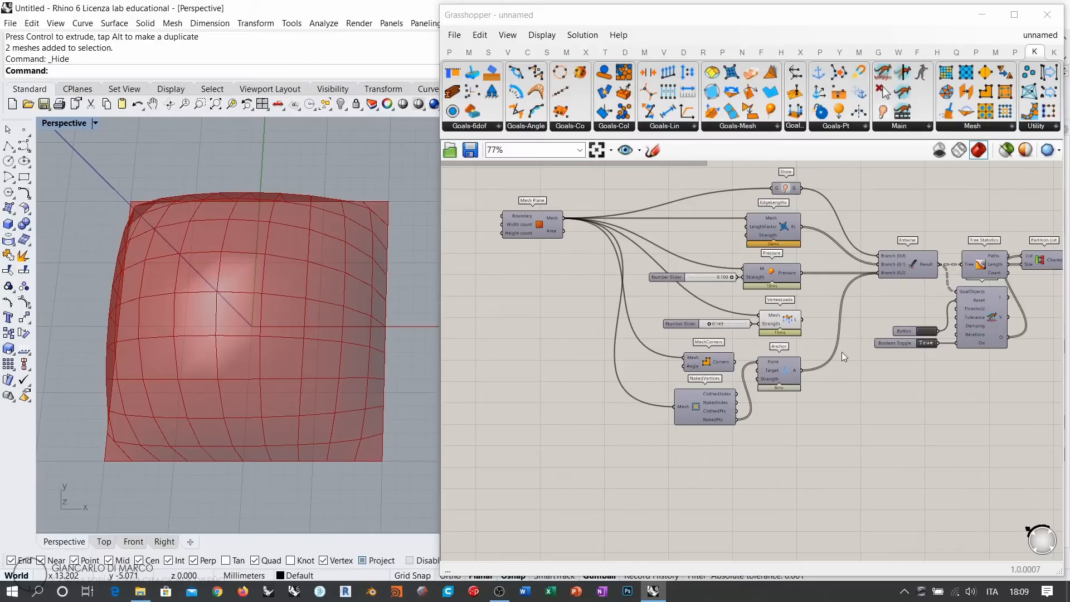
# Stop the simulation with the Boolean Toggle and move Mesh Plane farther away from the goal components
pyautogui.click(925, 343)
pyautogui.moveTo(615, 284); pyautogui.dragTo(783, 299, button='right')
pyautogui.moveTo(708, 240); pyautogui.dragTo(548, 289)
pyautogui.click(654, 339)
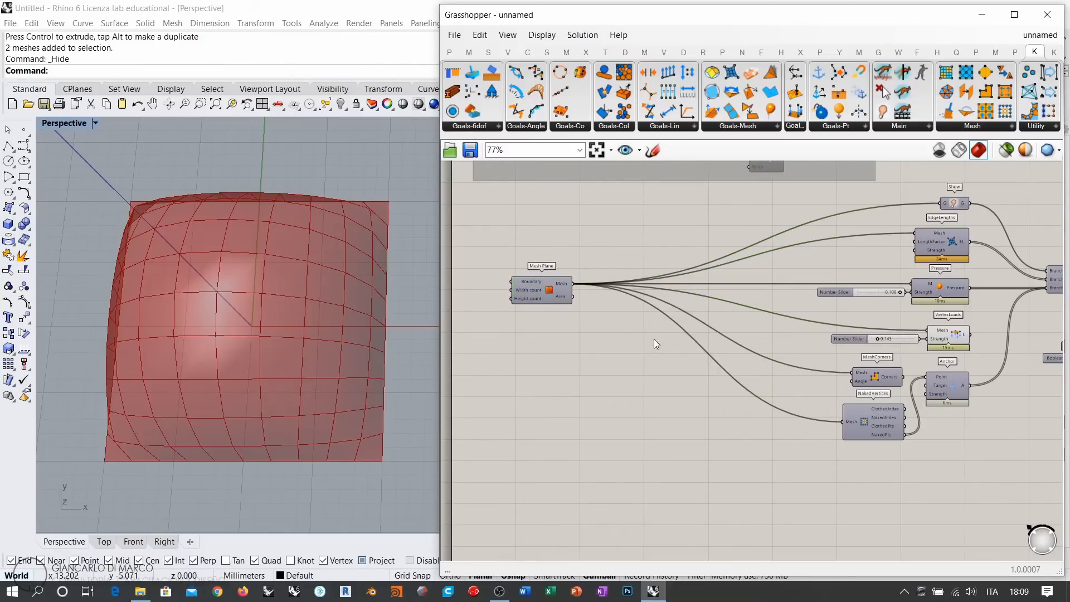
# Add a Triangulate component below Mesh Plane and wire Mesh Plane's Mesh output into its Mesh input
pyautogui.doubleClick(621, 341)
pyautogui.write('tri')
pyautogui.click(587, 324)
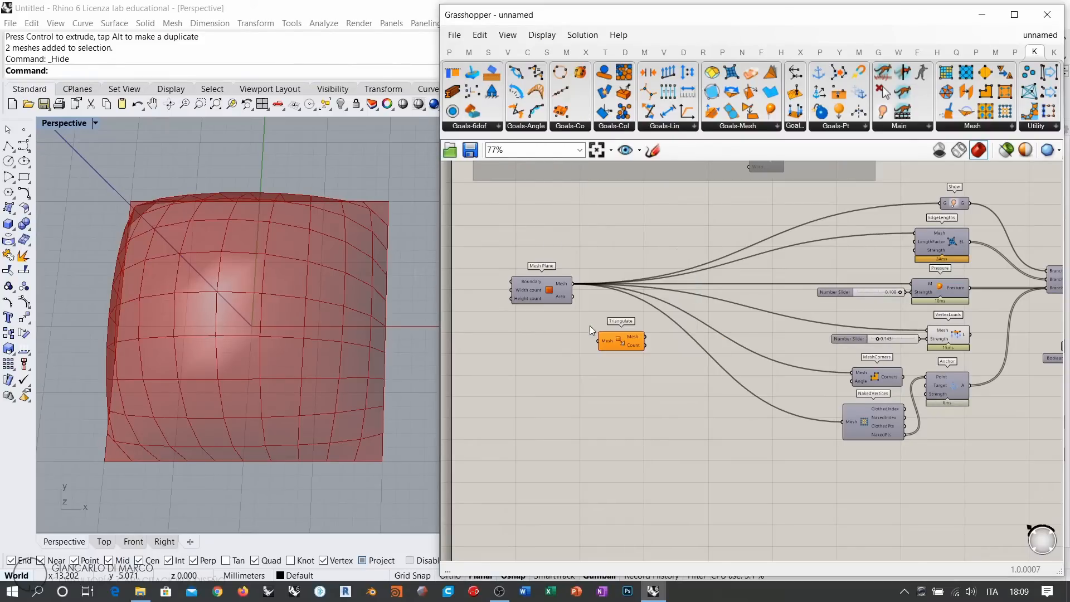
pyautogui.scroll(3, 593, 313)
pyautogui.moveTo(580, 326); pyautogui.dragTo(632, 308, button='right')
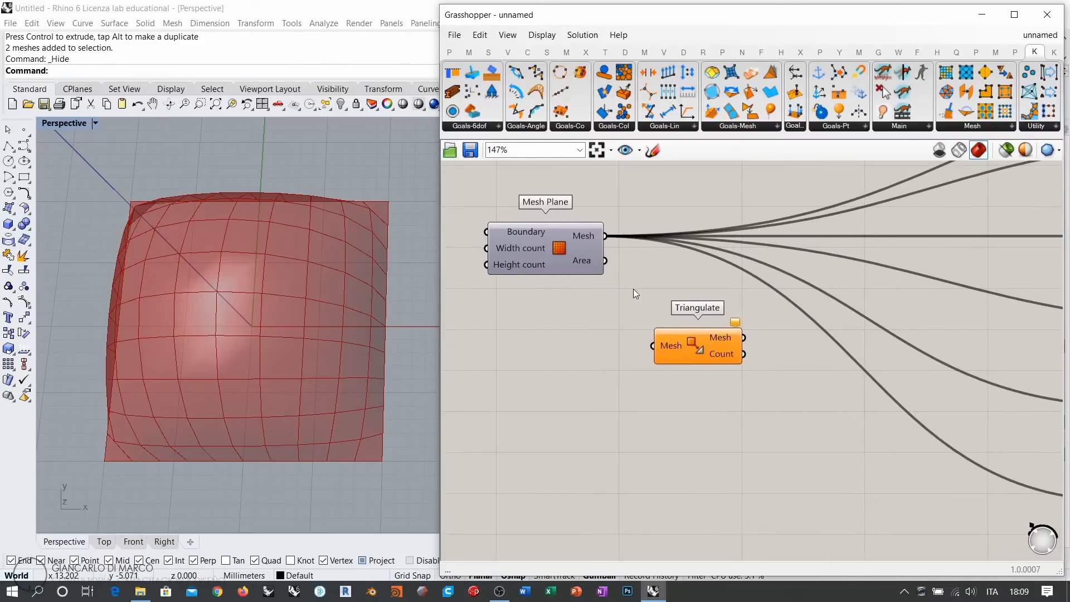
pyautogui.moveTo(606, 236); pyautogui.dragTo(653, 345)
# Hide the preview of the simulated mesh at the end of the definition and examine the flat triangulated mesh
pyautogui.scroll(-5, 729, 303)
pyautogui.moveTo(729, 303); pyautogui.dragTo(614, 272, button='right')
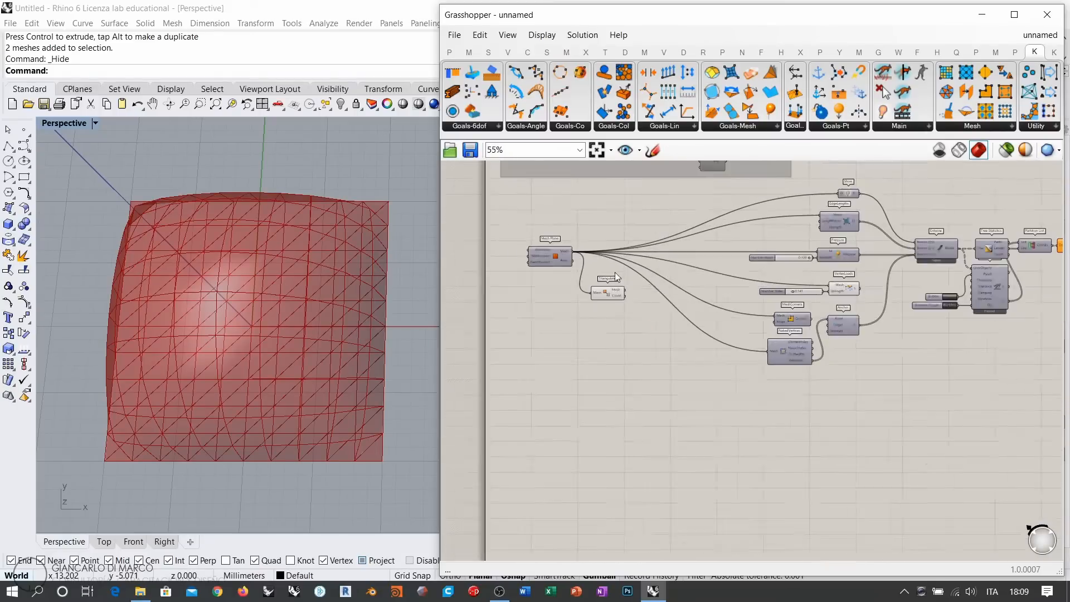
pyautogui.moveTo(948, 294); pyautogui.dragTo(755, 321, button='right')
pyautogui.click(921, 260)
pyautogui.hotkey('ctrl', 'q')
pyautogui.moveTo(560, 384); pyautogui.dragTo(726, 360, button='right')
pyautogui.moveTo(233, 379)
pyautogui.keyDown('shift'); pyautogui.mouseDown(button='right')
pyautogui.moveTo(255, 360)
pyautogui.moveTo(248, 371)
pyautogui.mouseUp(button='right'); pyautogui.keyUp('shift')
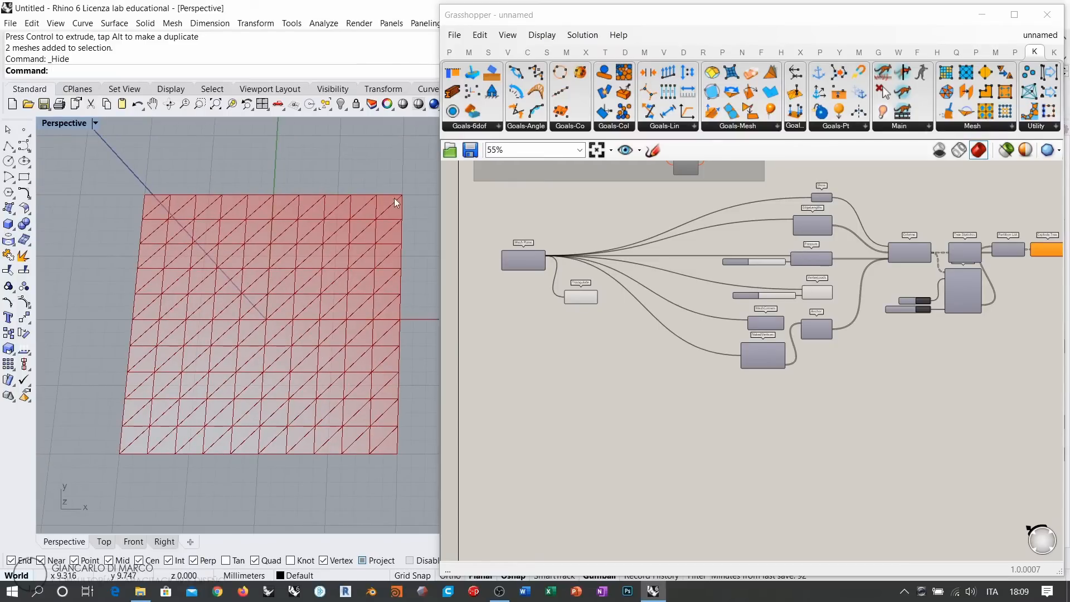
# Replace the Triangulate component with Kangaroo's Diagonalize and wire Mesh Plane's Mesh output into its Mesh input
pyautogui.moveTo(582, 321); pyautogui.dragTo(655, 333, button='right')
pyautogui.scroll(3, 655, 334)
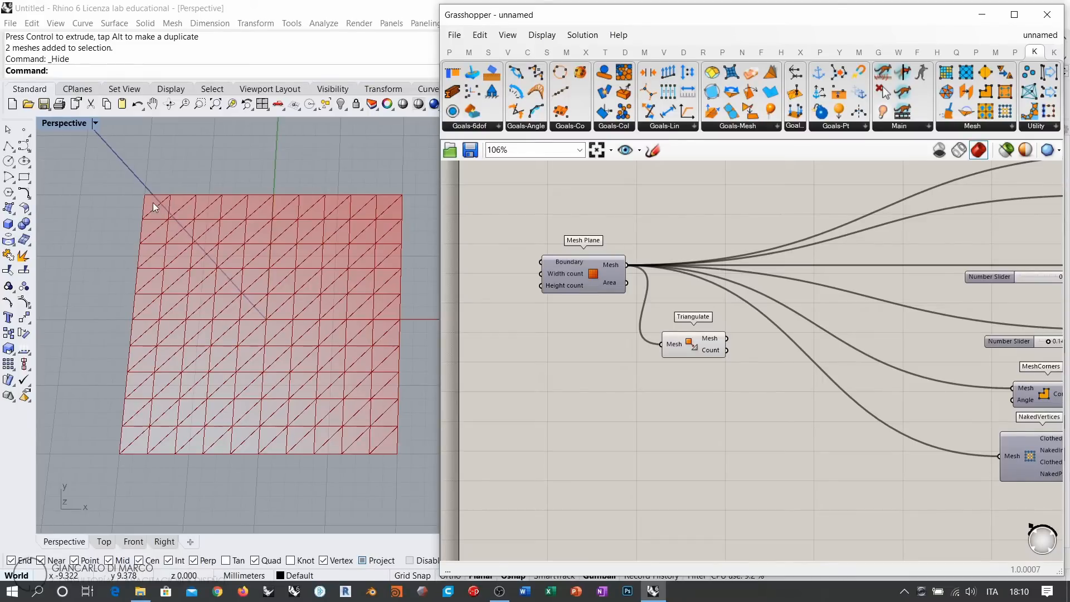
pyautogui.click(690, 347)
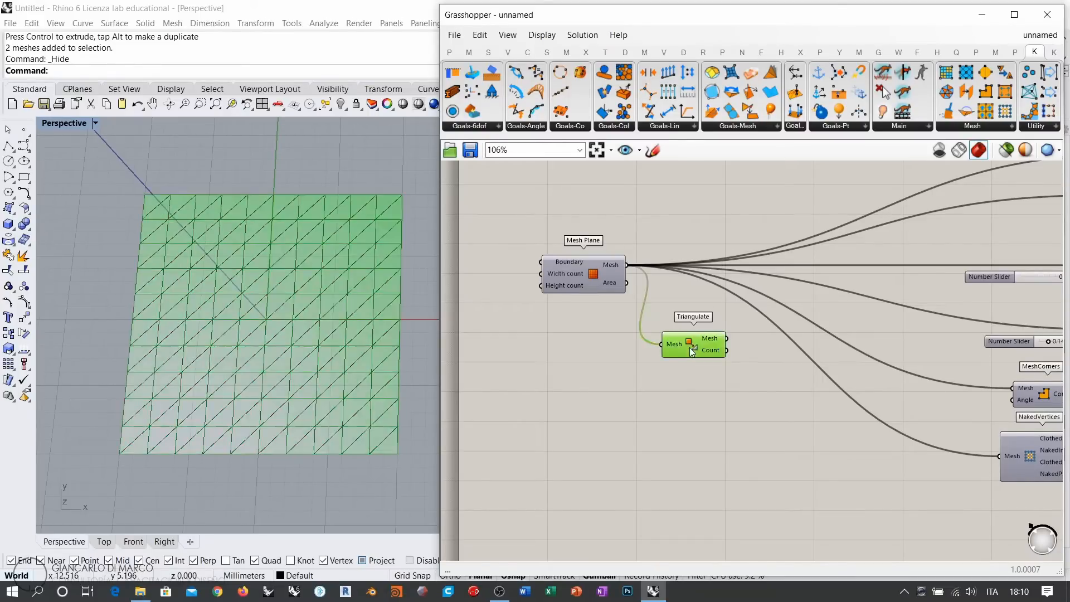
pyautogui.press('Delete')
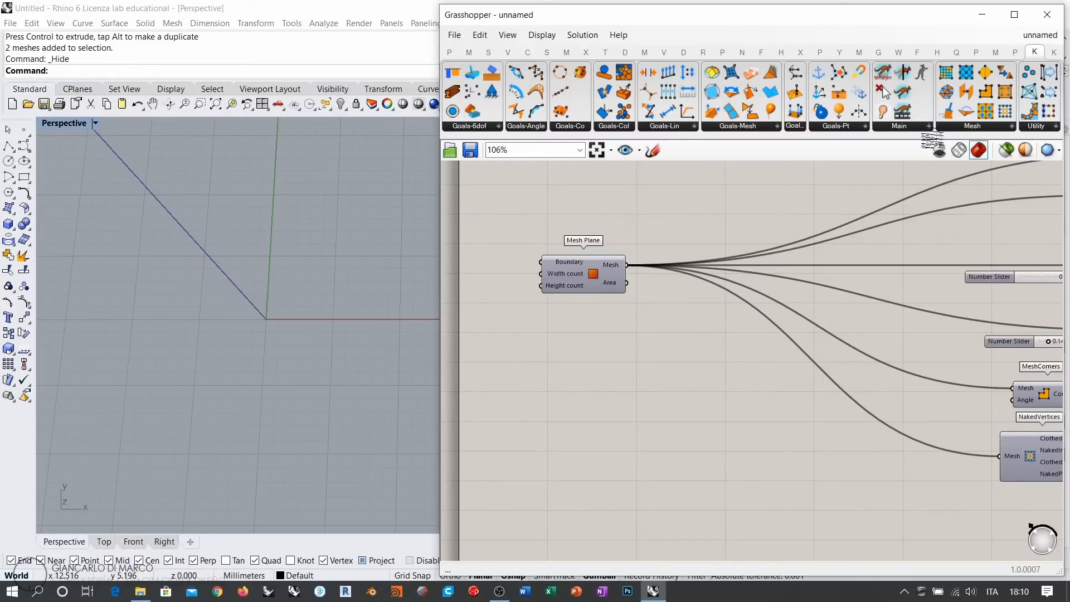
pyautogui.click(963, 128)
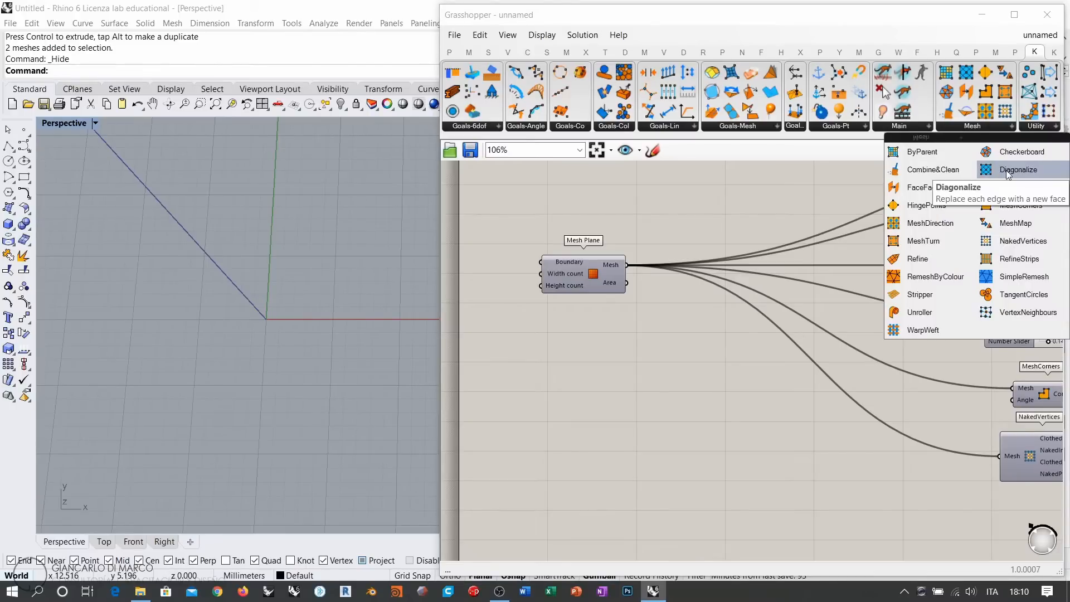
pyautogui.moveTo(1009, 169); pyautogui.dragTo(683, 342)
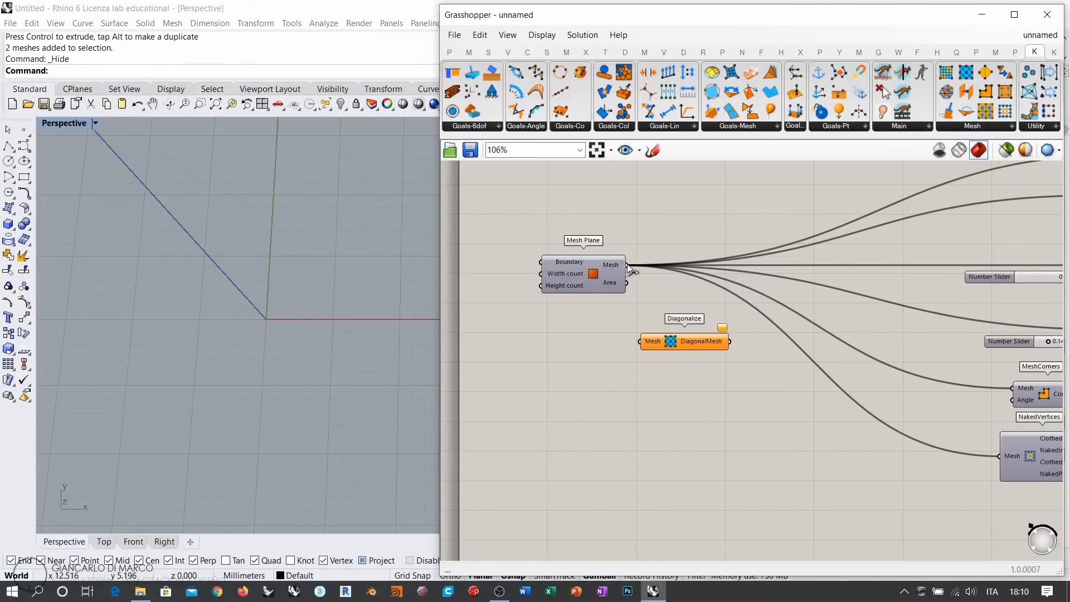
pyautogui.moveTo(627, 264); pyautogui.dragTo(640, 341)
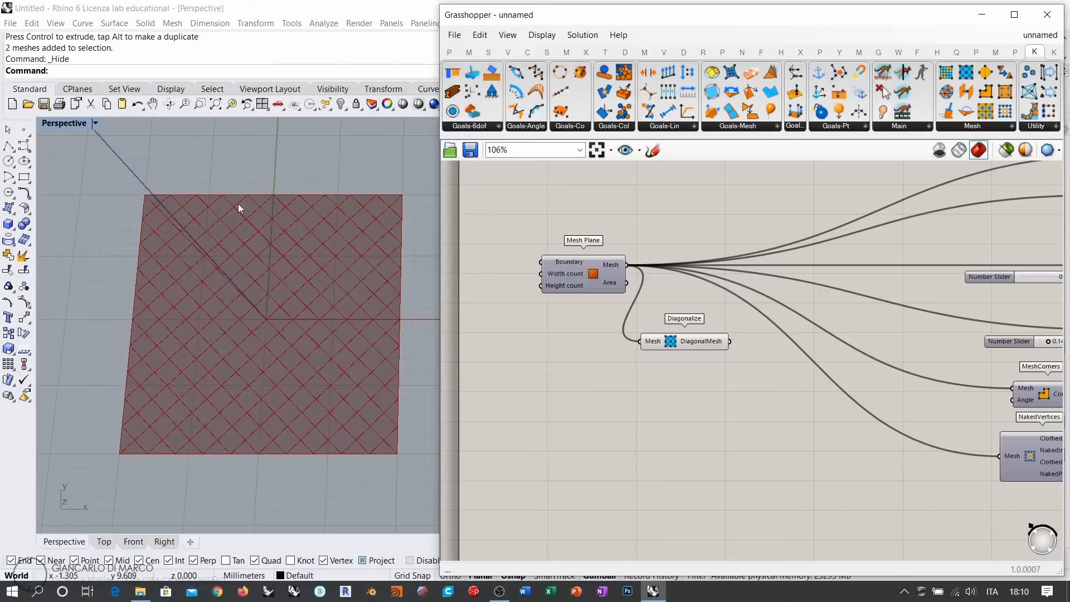
# Hide the preview of Mesh Plane and view the diagonalized mesh on its own
pyautogui.click(587, 272)
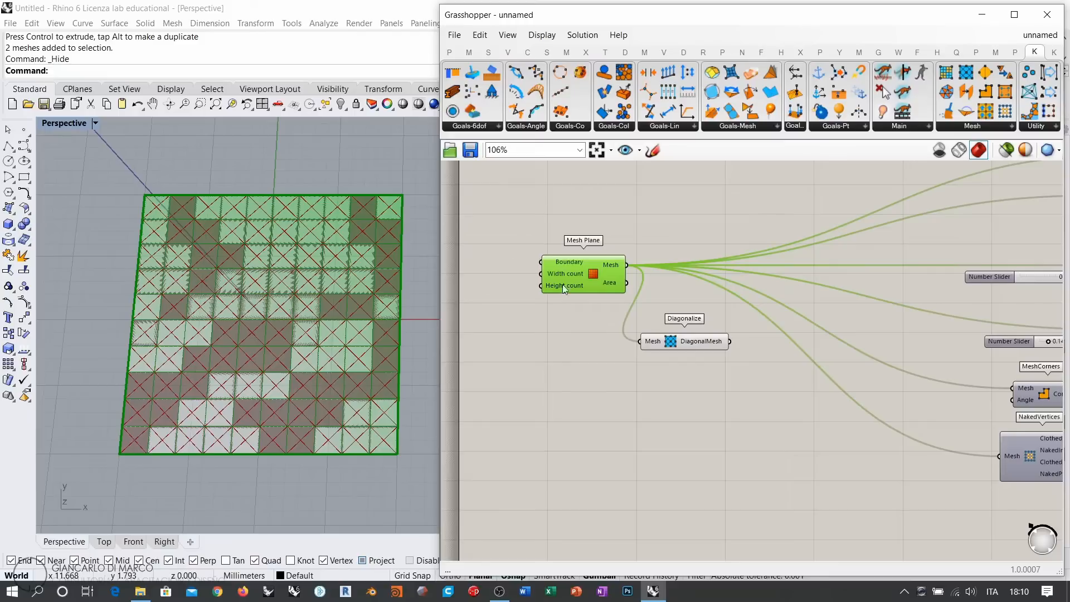
pyautogui.hotkey('ctrl', 'q')
pyautogui.moveTo(292, 320)
pyautogui.mouseDown(button='right')
pyautogui.moveTo(316, 327)
pyautogui.moveTo(290, 318)
pyautogui.mouseUp(button='right')
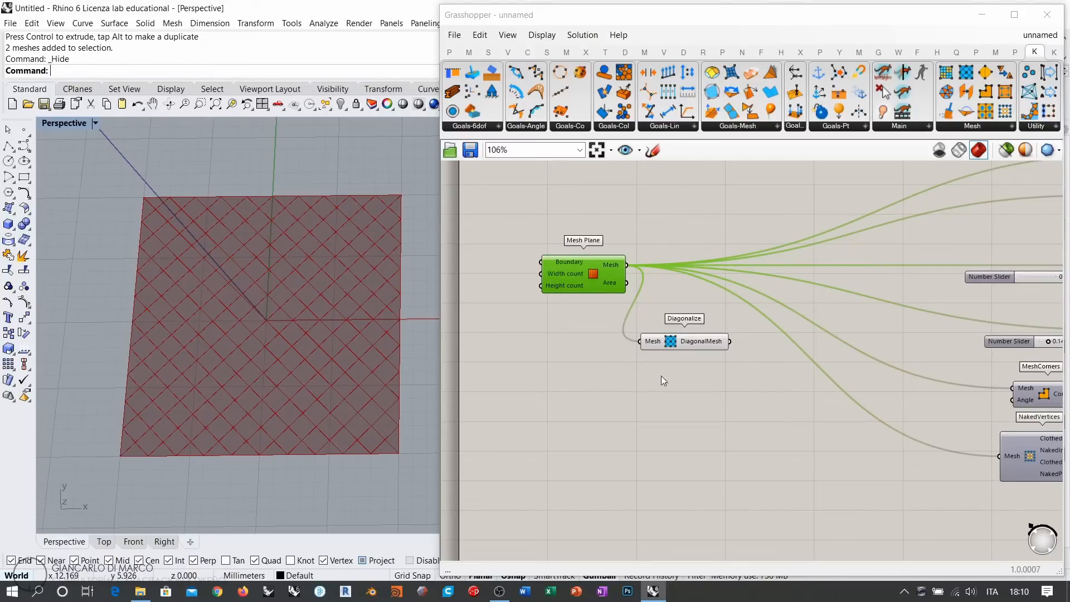
# Add a Deconstruct Mesh component below Diagonalize and wire the DiagonalMesh output into it
pyautogui.moveTo(698, 342)
pyautogui.doubleClick(756, 403)
pyautogui.write('dem')
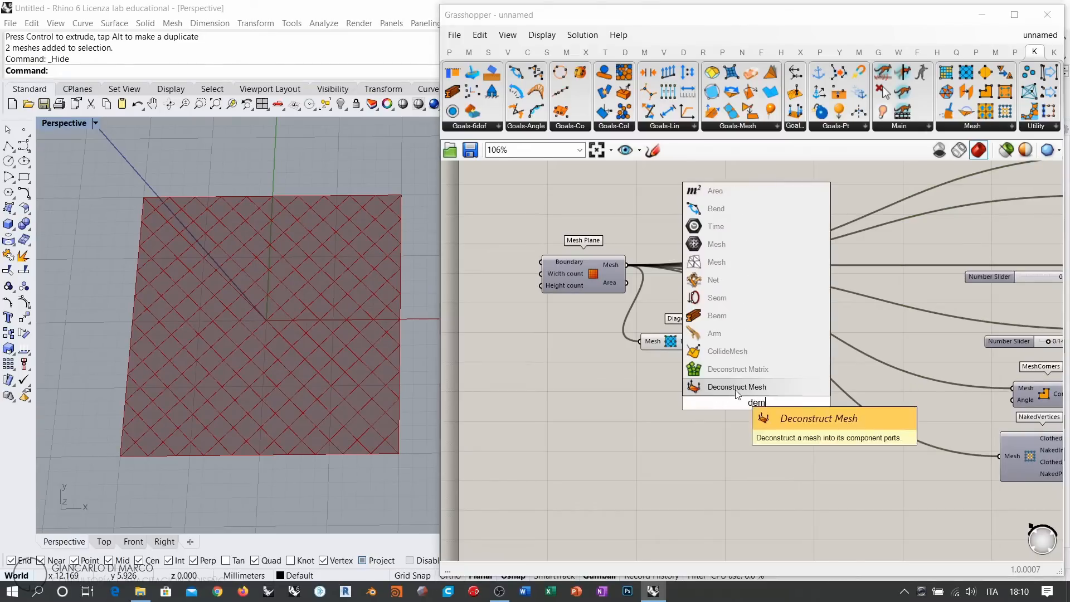
pyautogui.click(735, 388)
pyautogui.moveTo(731, 342); pyautogui.dragTo(735, 401)
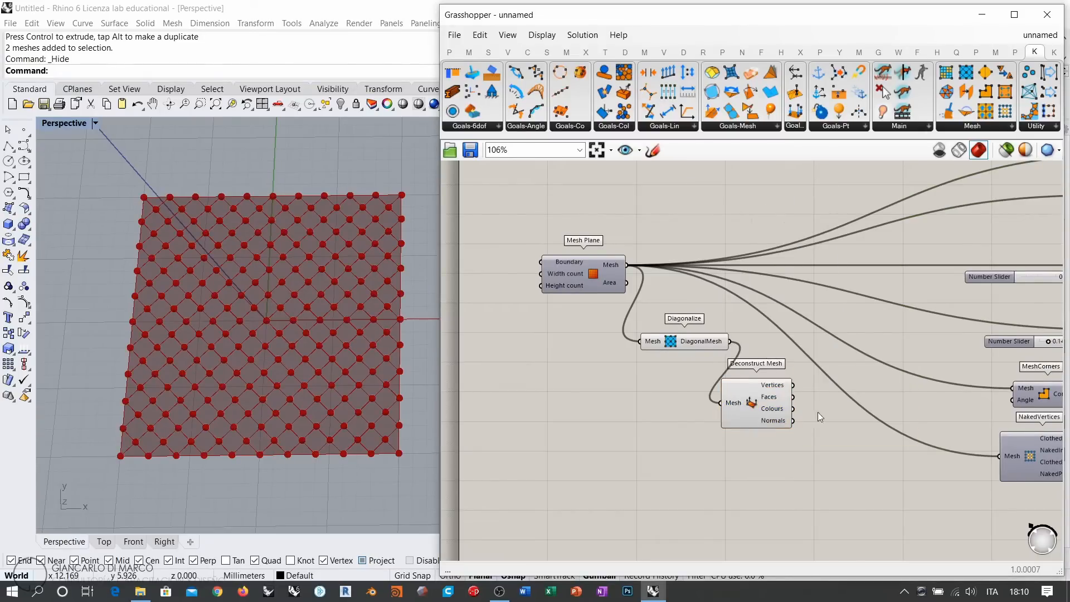
# Add a Panel, feed it the Faces output of Deconstruct Mesh, and read the triangle and quad face list
pyautogui.moveTo(817, 417); pyautogui.dragTo(680, 343, button='right')
pyautogui.doubleClick(745, 367)
pyautogui.write('//')
pyautogui.press('Return')
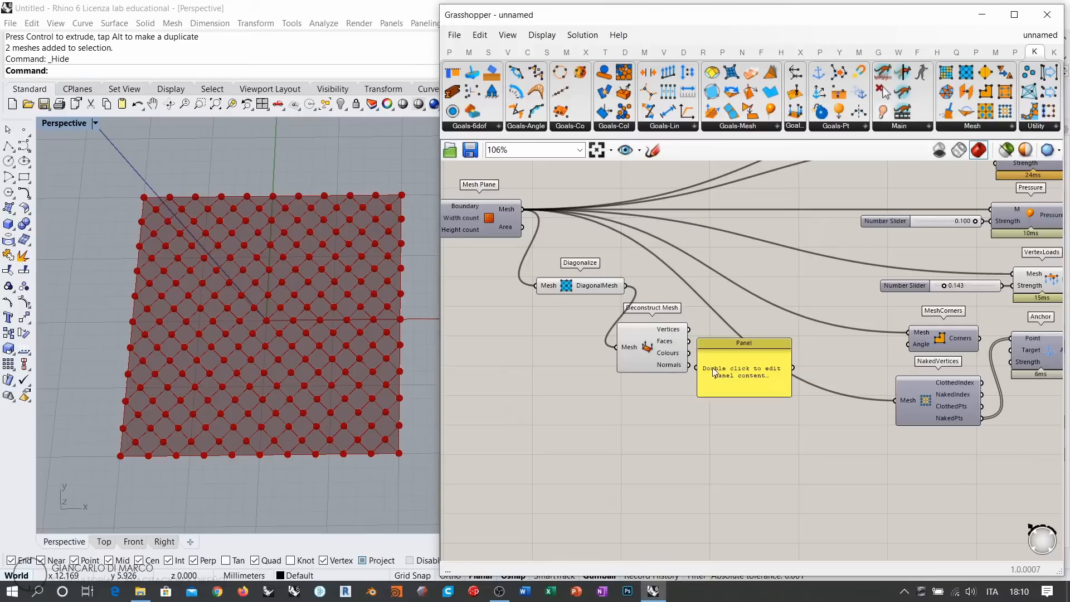
pyautogui.moveTo(714, 365); pyautogui.dragTo(737, 482)
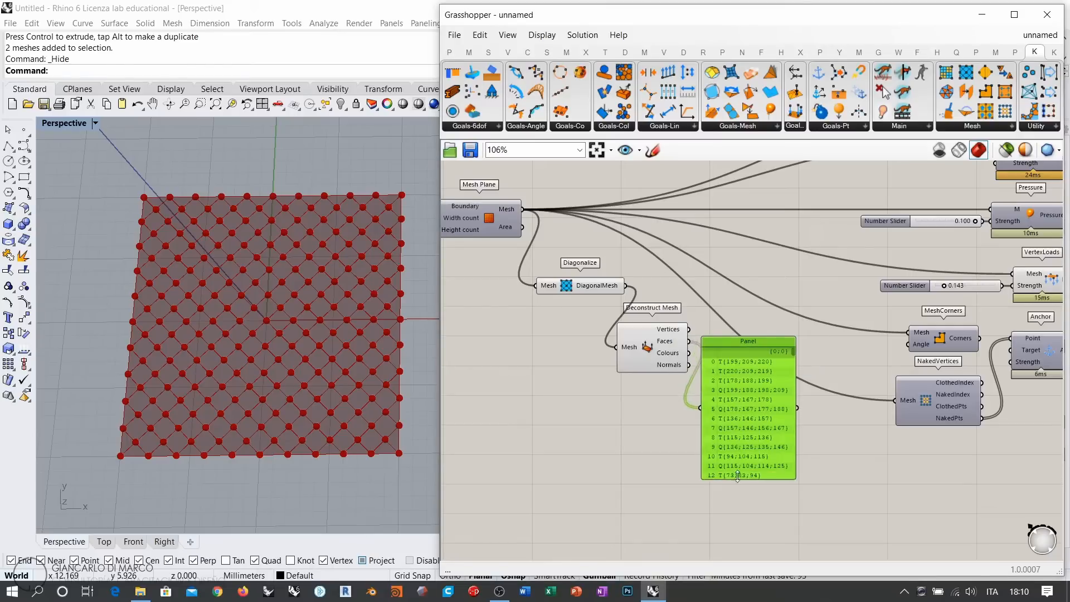
pyautogui.scroll(5, 730, 396)
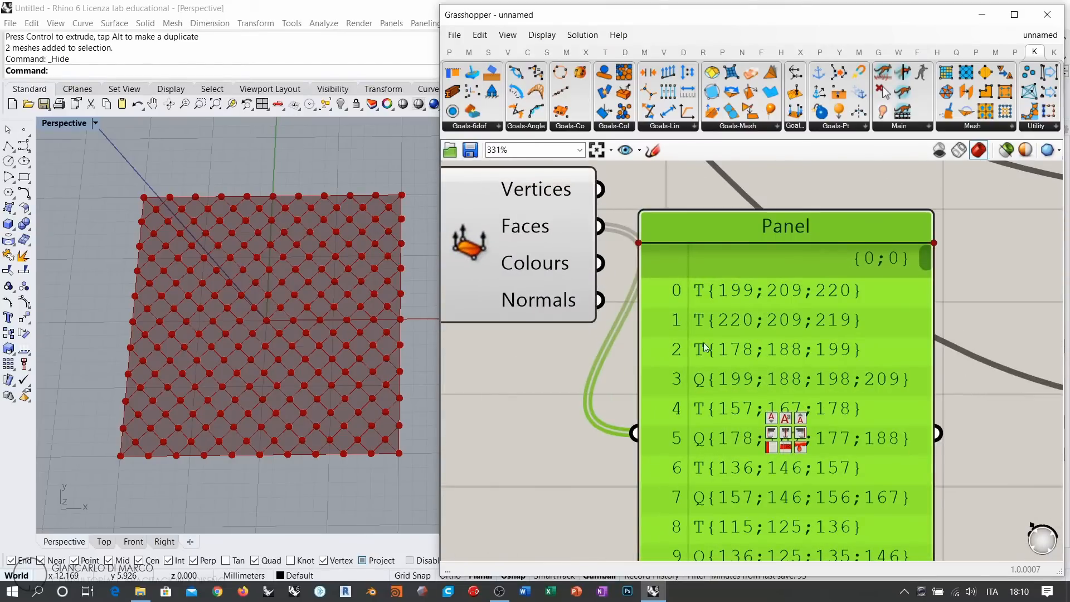
pyautogui.scroll(-4, 705, 346)
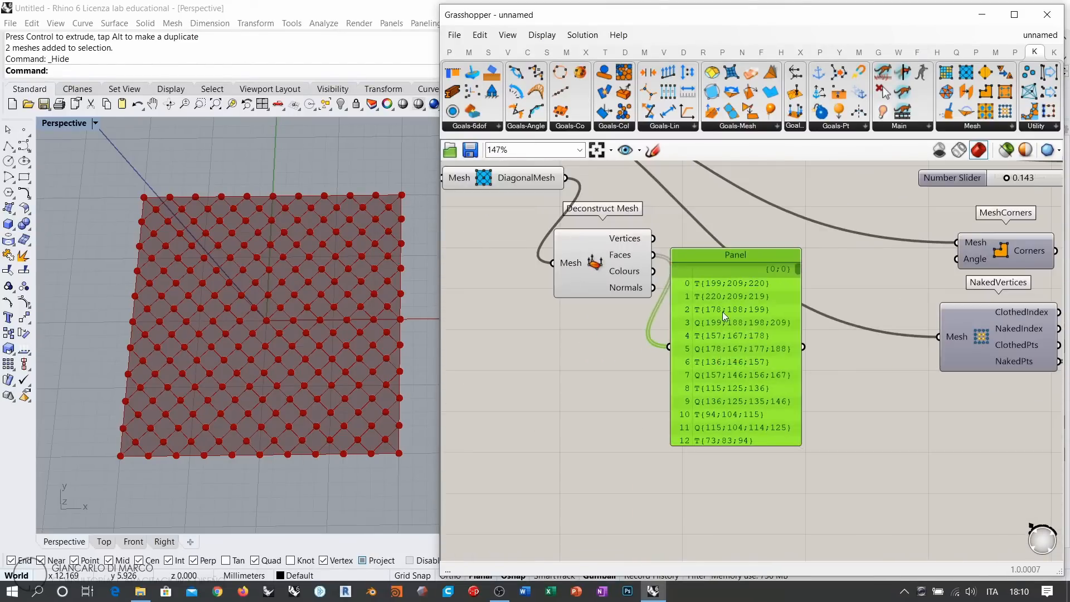
# Delete the Panel and the Deconstruct Mesh component attached to Diagonalize
pyautogui.moveTo(723, 312); pyautogui.dragTo(729, 310)
pyautogui.press('Delete')
pyautogui.click(609, 261)
pyautogui.press('Delete')
pyautogui.moveTo(577, 243); pyautogui.dragTo(579, 357, button='right')
pyautogui.moveTo(561, 338); pyautogui.dragTo(570, 326)
pyautogui.click(611, 363)
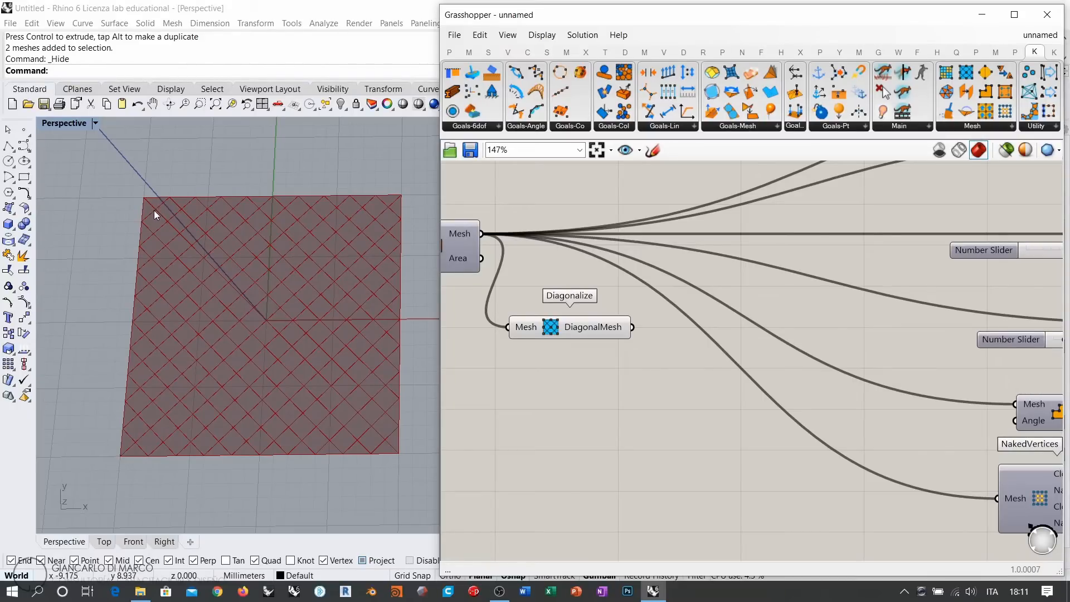
# Connect DiagonalMesh to EdgeLengths' Mesh input in place of Mesh Plane and move Diagonalize above the existing wires
pyautogui.scroll(-3, 563, 331)
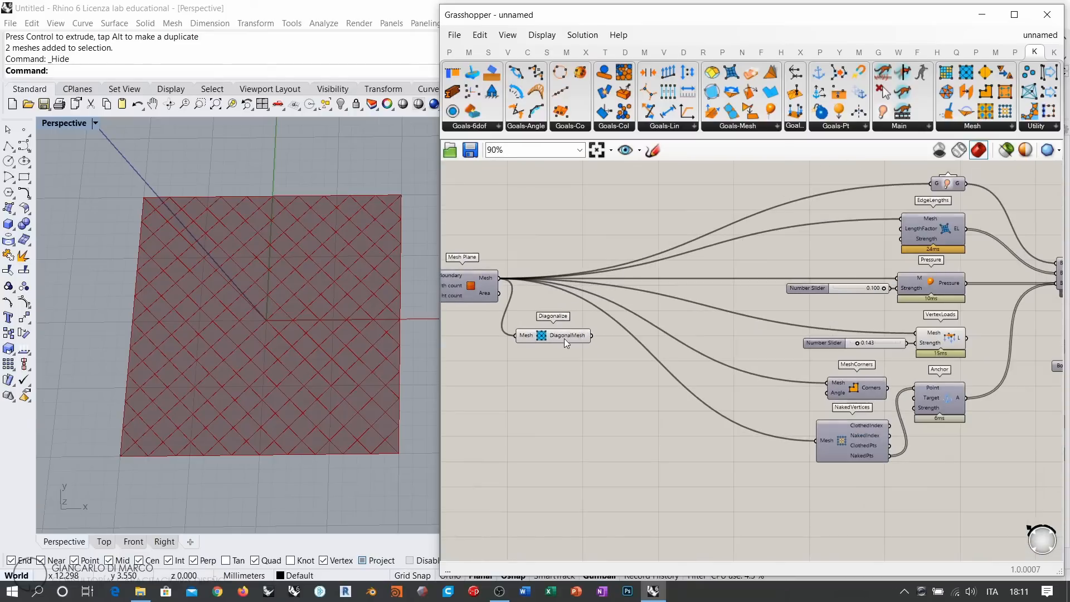
pyautogui.click(559, 333)
pyautogui.moveTo(563, 330)
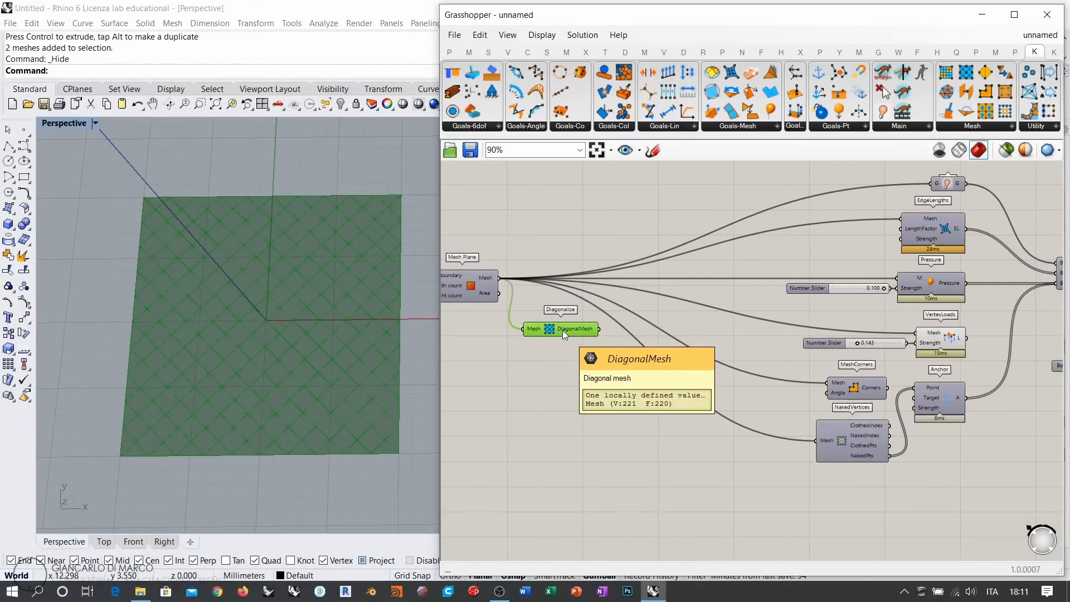
pyautogui.moveTo(587, 344); pyautogui.dragTo(565, 350, button='right')
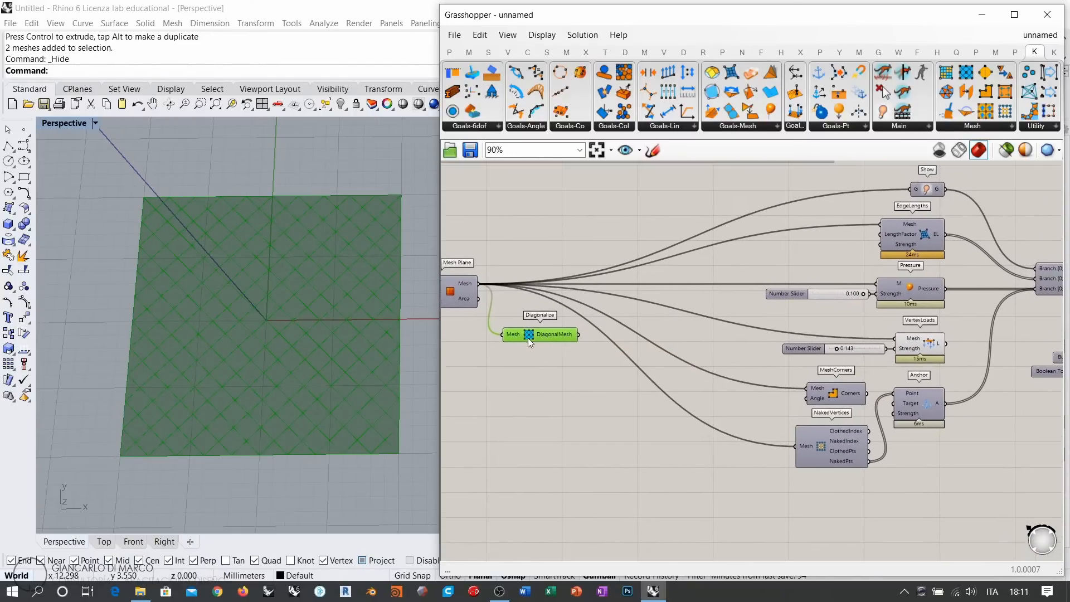
pyautogui.moveTo(528, 338); pyautogui.dragTo(879, 225)
pyautogui.click(729, 265)
pyautogui.click(584, 254)
pyautogui.click(767, 262)
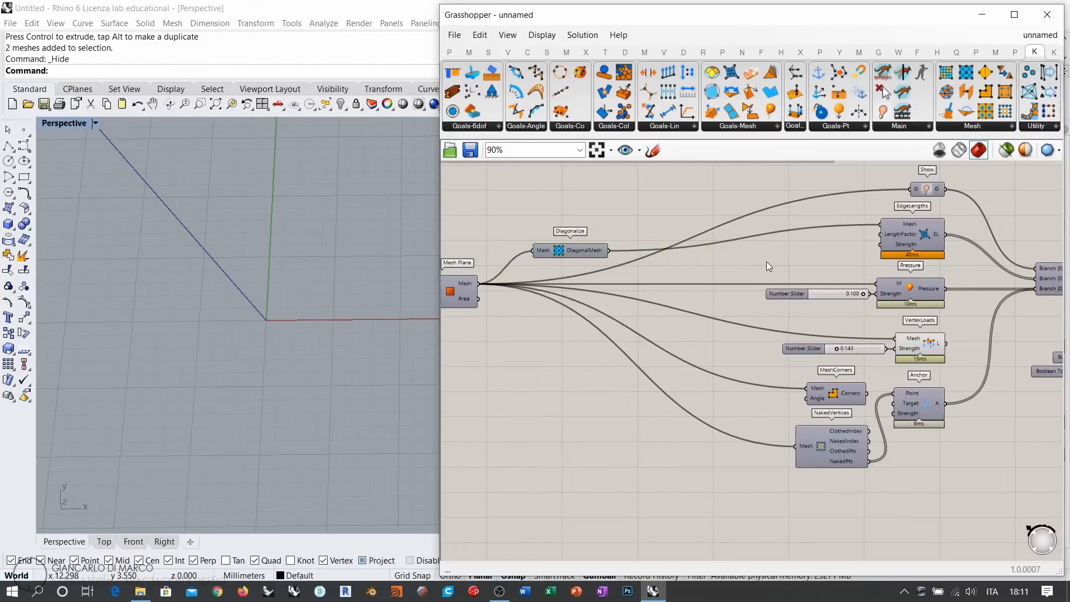
# Wire DiagonalMesh into the Pressure, VertexLoads and Show inputs, replacing the Mesh Plane connections
pyautogui.moveTo(613, 250); pyautogui.dragTo(875, 283)
pyautogui.moveTo(559, 250); pyautogui.dragTo(895, 339)
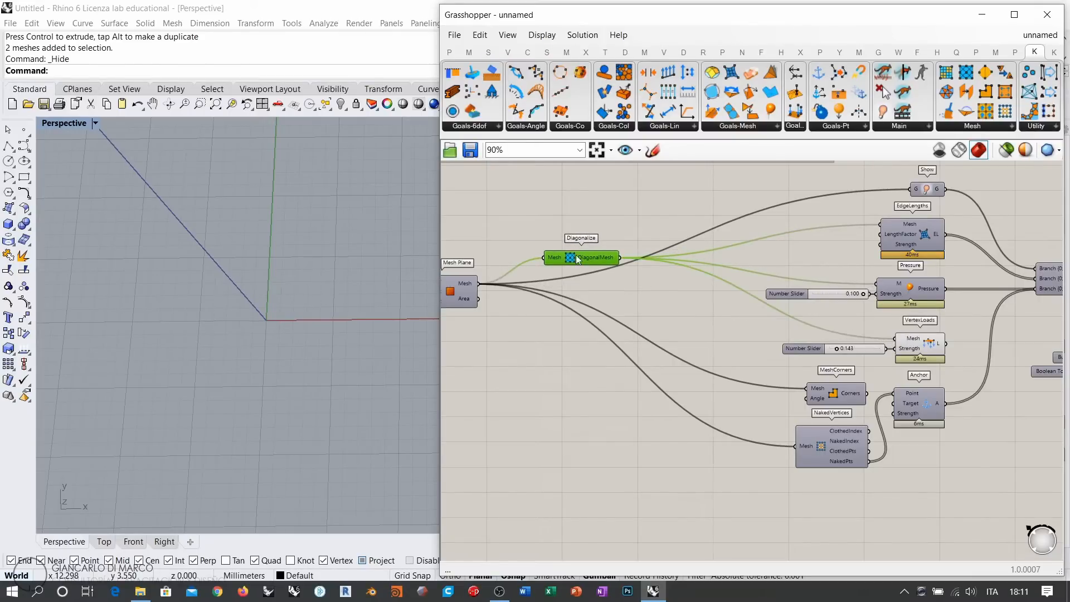
pyautogui.moveTo(576, 257); pyautogui.dragTo(910, 188)
pyautogui.click(704, 312)
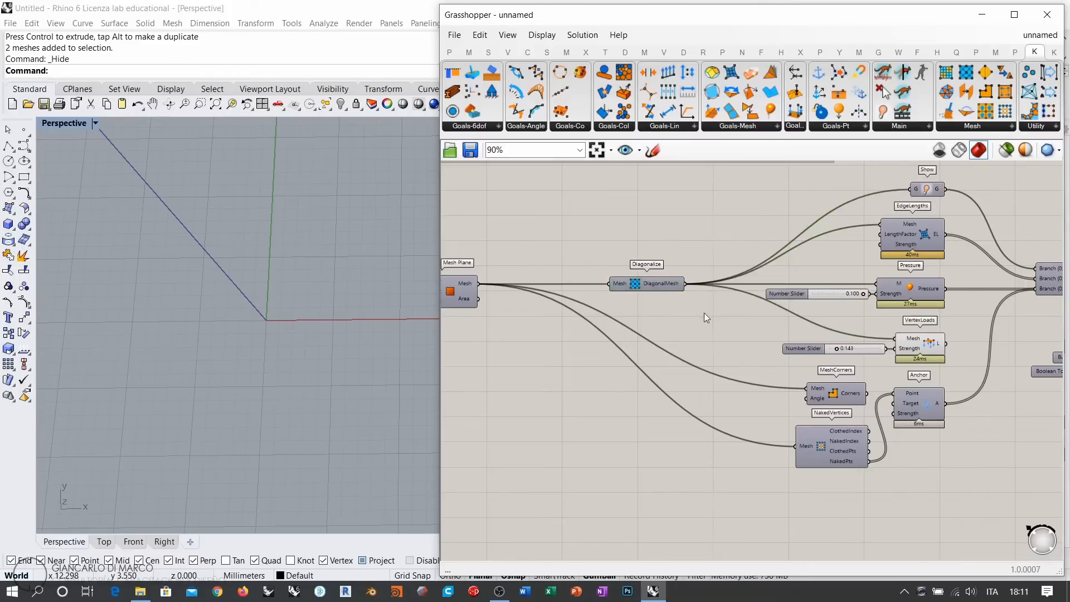
# Shift Diagonalize closer to Mesh Plane to leave more room before the goal components
pyautogui.moveTo(713, 334); pyautogui.dragTo(716, 311, button='right')
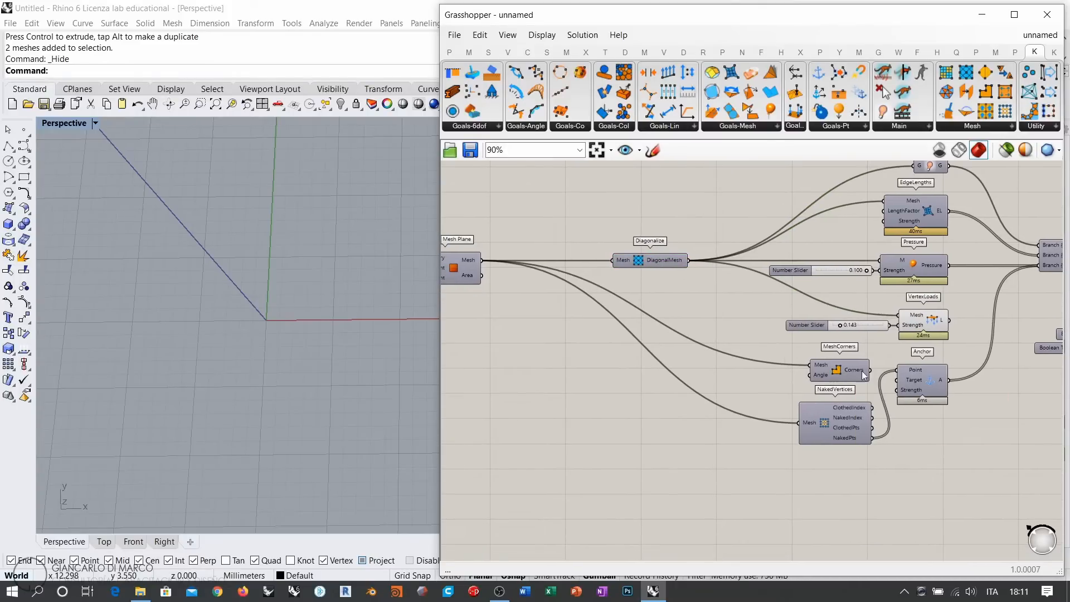
pyautogui.click(643, 264)
pyautogui.click(737, 299)
pyautogui.scroll(3, 674, 272)
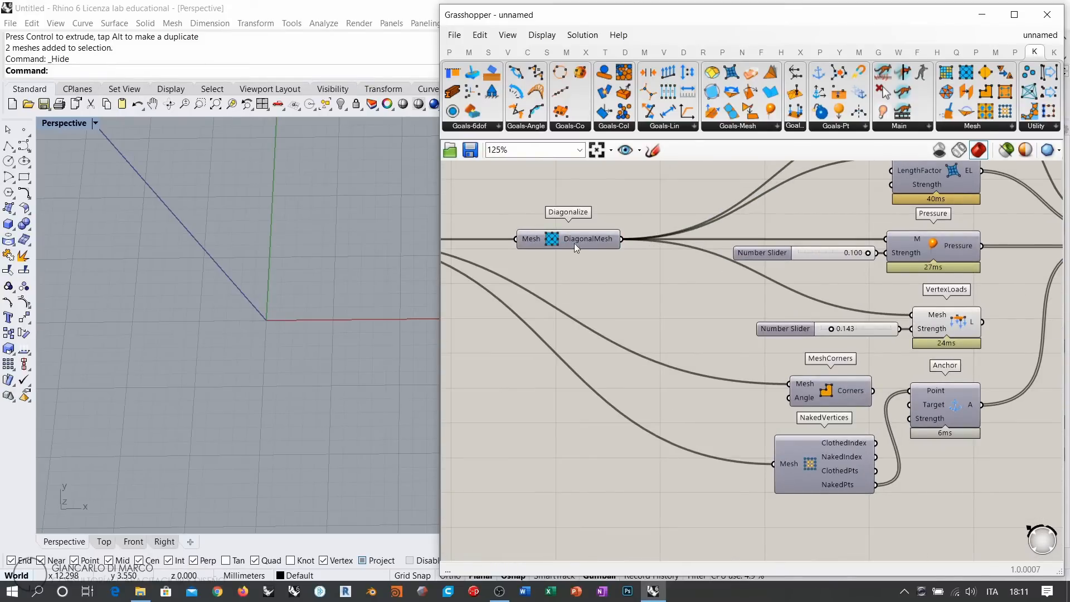
pyautogui.moveTo(564, 240); pyautogui.dragTo(540, 242)
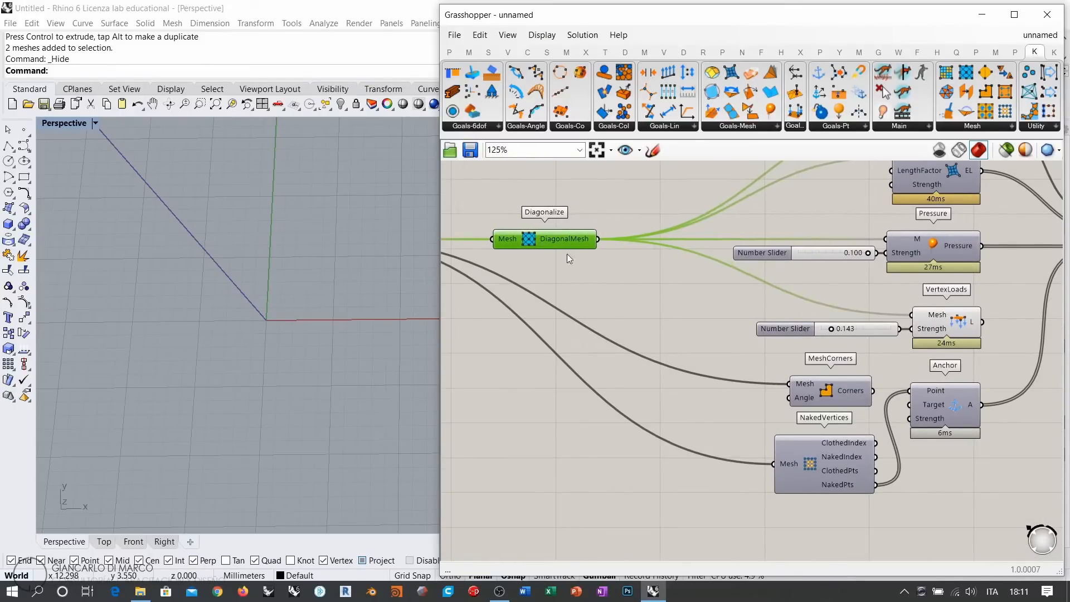
pyautogui.moveTo(567, 256); pyautogui.dragTo(723, 266, button='right')
pyautogui.scroll(-2, 722, 267)
pyautogui.moveTo(704, 253); pyautogui.dragTo(680, 253)
pyautogui.click(714, 216)
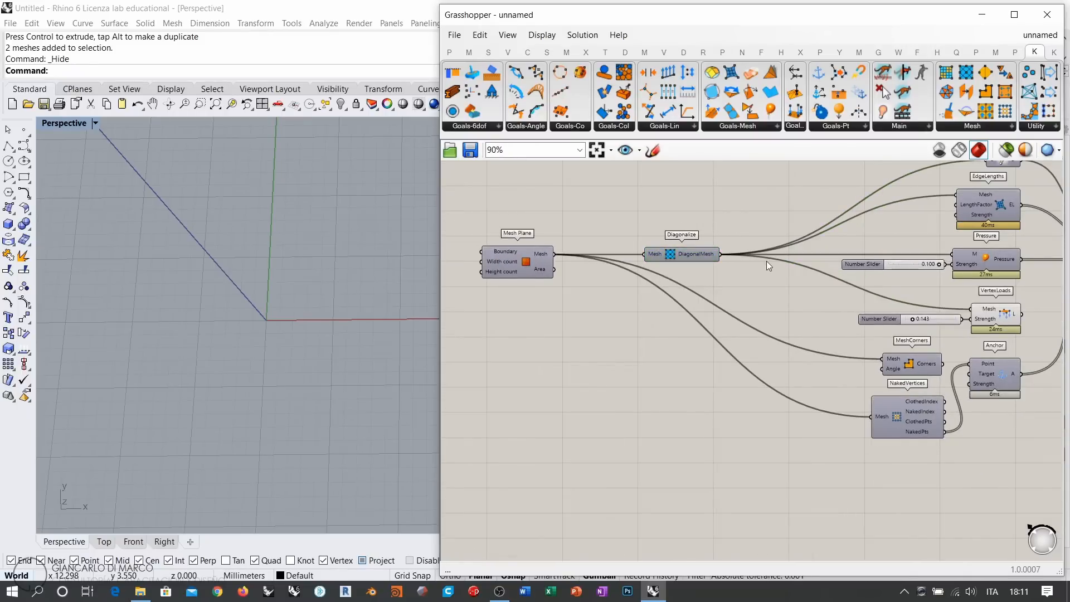
# Wire the DiagonalMesh output into NakedVertices' Mesh input in place of the Mesh Plane connection
pyautogui.scroll(1, 767, 261)
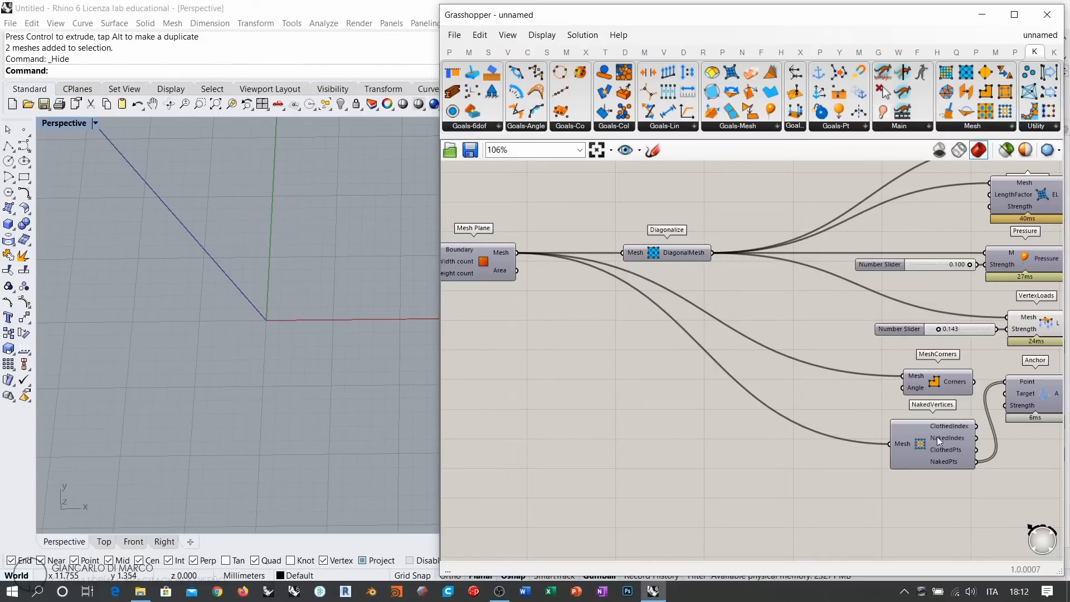
pyautogui.moveTo(938, 436); pyautogui.dragTo(864, 421, button='right')
pyautogui.moveTo(641, 238); pyautogui.dragTo(815, 429)
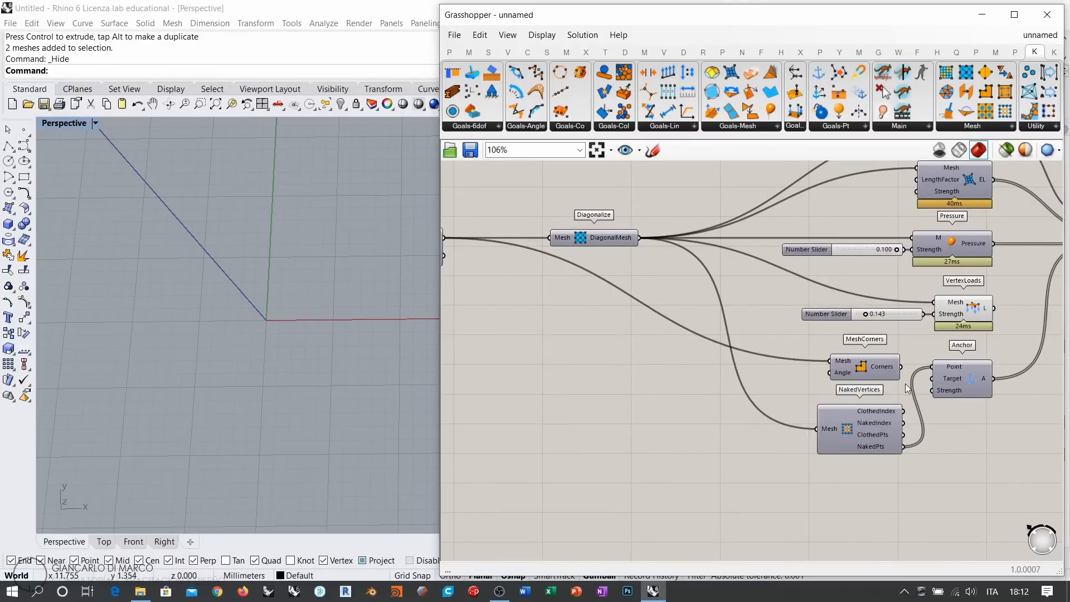
# Add a Point parameter, wire NakedPts into it, and inspect the naked-edge points in the Perspective view
pyautogui.scroll(3, 692, 360)
pyautogui.doubleClick(687, 359)
pyautogui.write('poi')
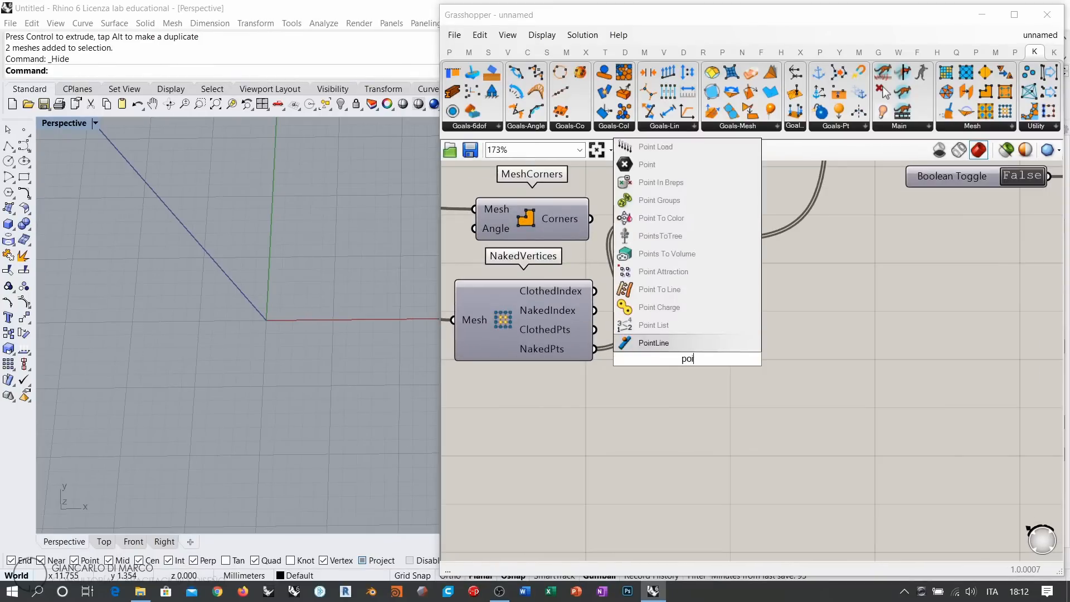
pyautogui.click(647, 164)
pyautogui.moveTo(595, 349); pyautogui.dragTo(673, 352)
pyautogui.click(587, 378)
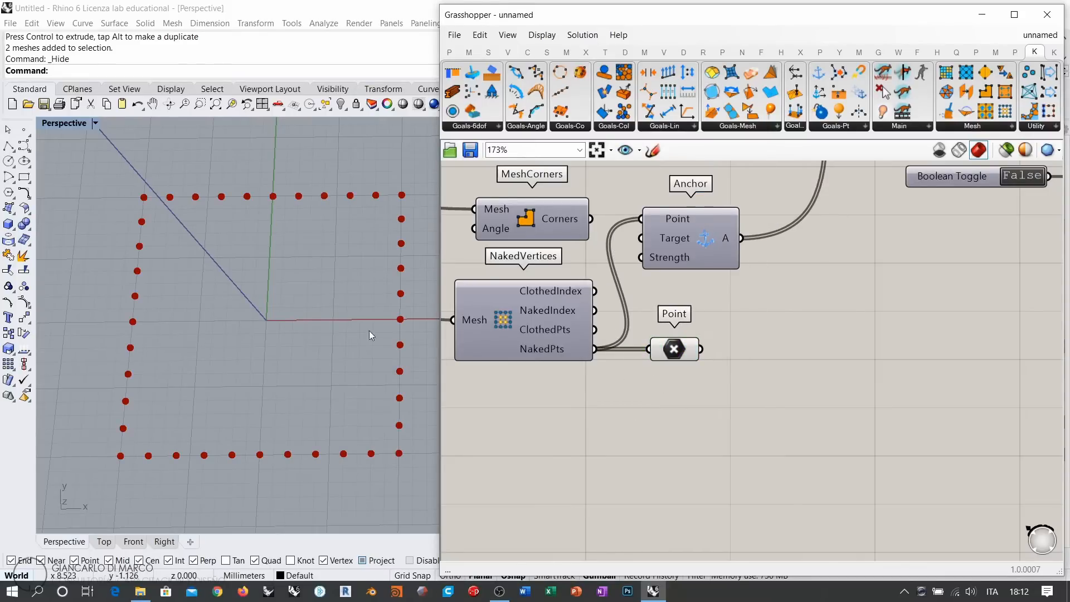
pyautogui.scroll(-2, 294, 315)
pyautogui.moveTo(292, 315); pyautogui.dragTo(289, 293, button='right')
# Move Mesh Plane closer to the Diagonalize component
pyautogui.moveTo(544, 333); pyautogui.dragTo(772, 359, button='right')
pyautogui.scroll(-4, 772, 359)
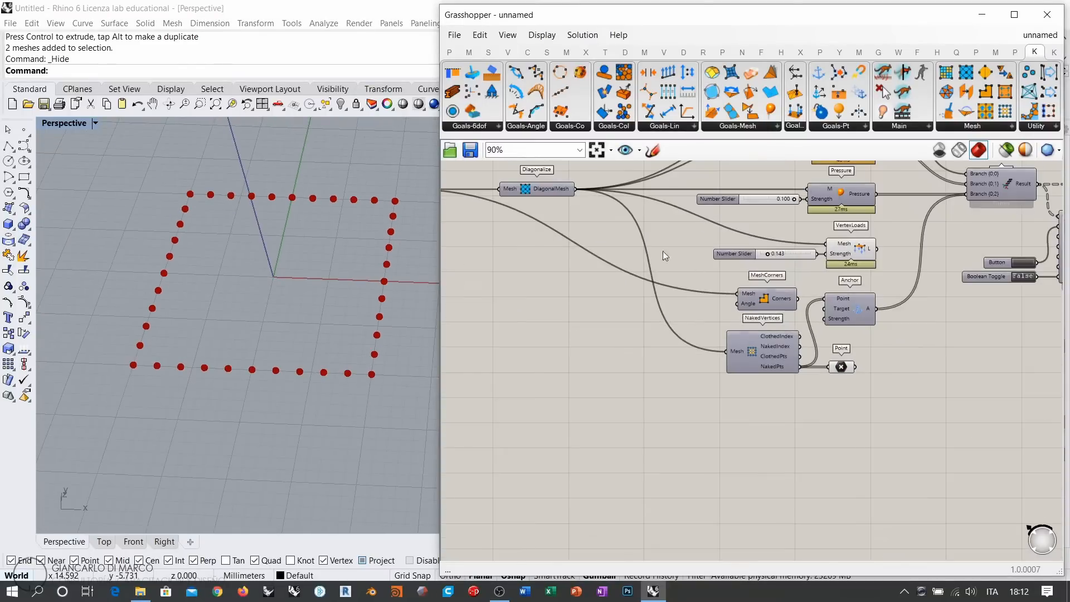
pyautogui.moveTo(661, 241); pyautogui.dragTo(687, 260, button='right')
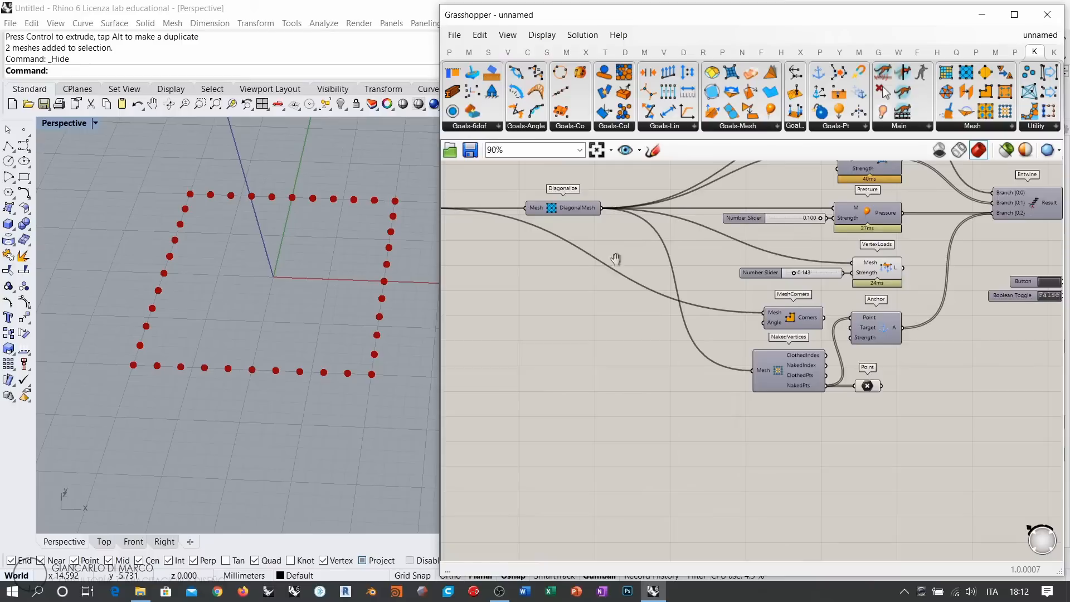
pyautogui.moveTo(613, 257); pyautogui.dragTo(740, 291, button='right')
pyautogui.moveTo(538, 275); pyautogui.dragTo(560, 276, button='right')
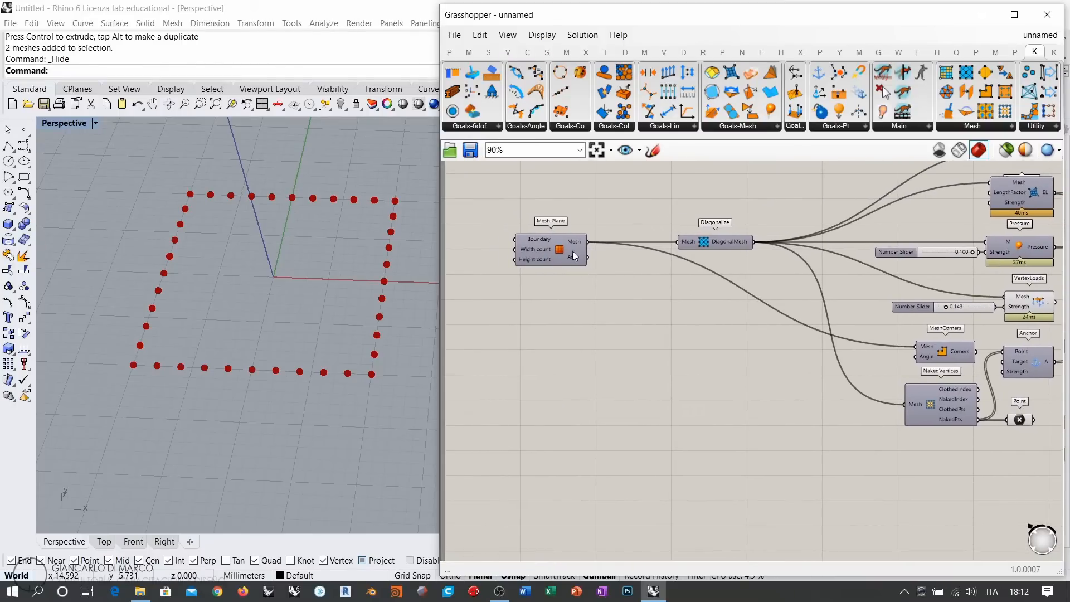
pyautogui.moveTo(574, 256); pyautogui.dragTo(607, 256)
pyautogui.click(711, 286)
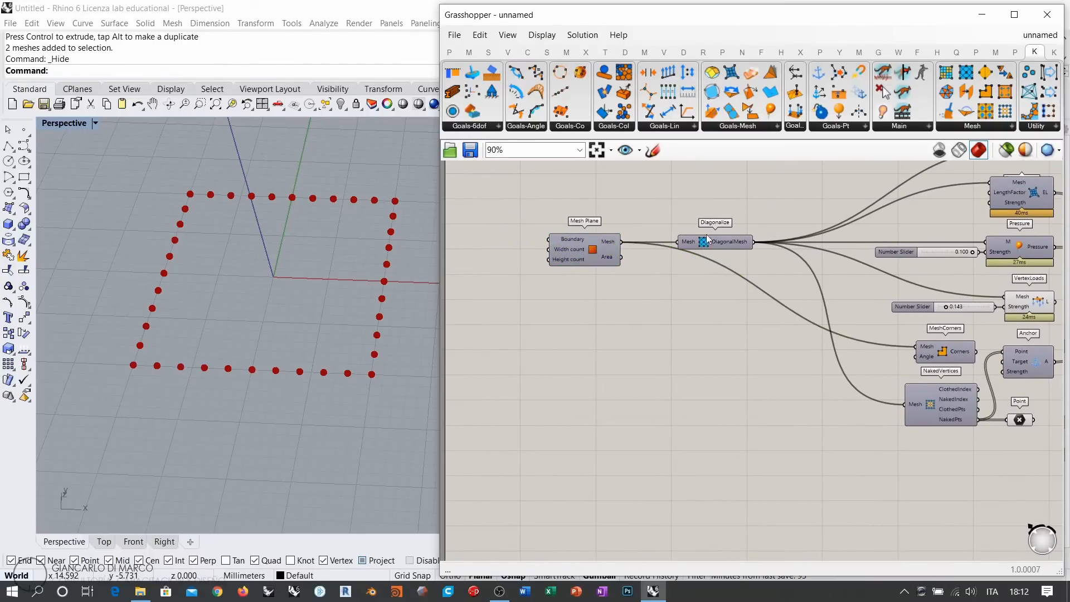
# Add a number slider set to 11 and wire it into Mesh Plane's Width count and Height count
pyautogui.scroll(4, 637, 242)
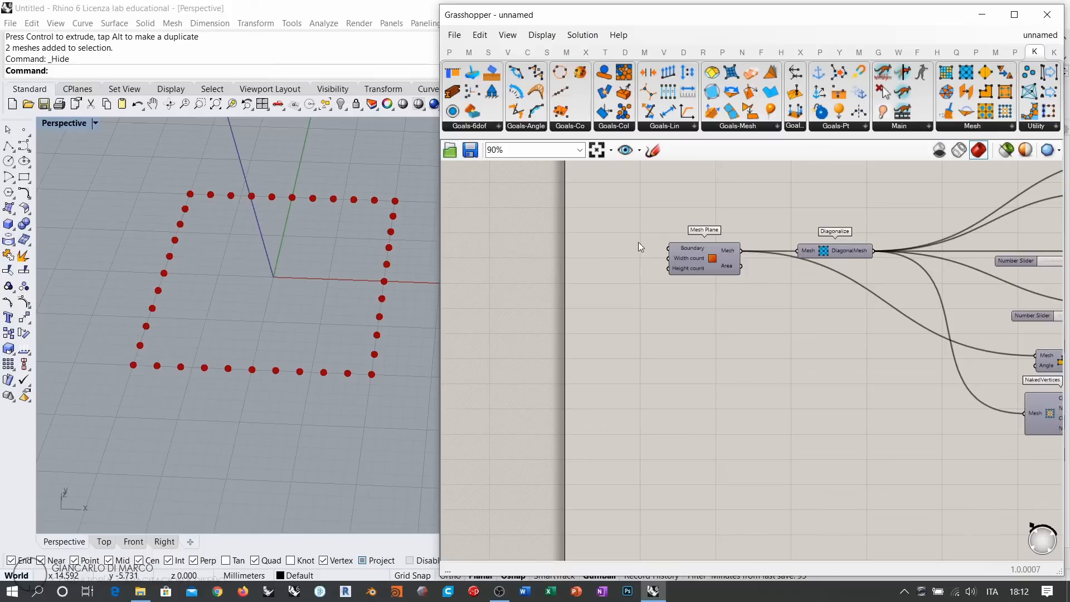
pyautogui.doubleClick(609, 284)
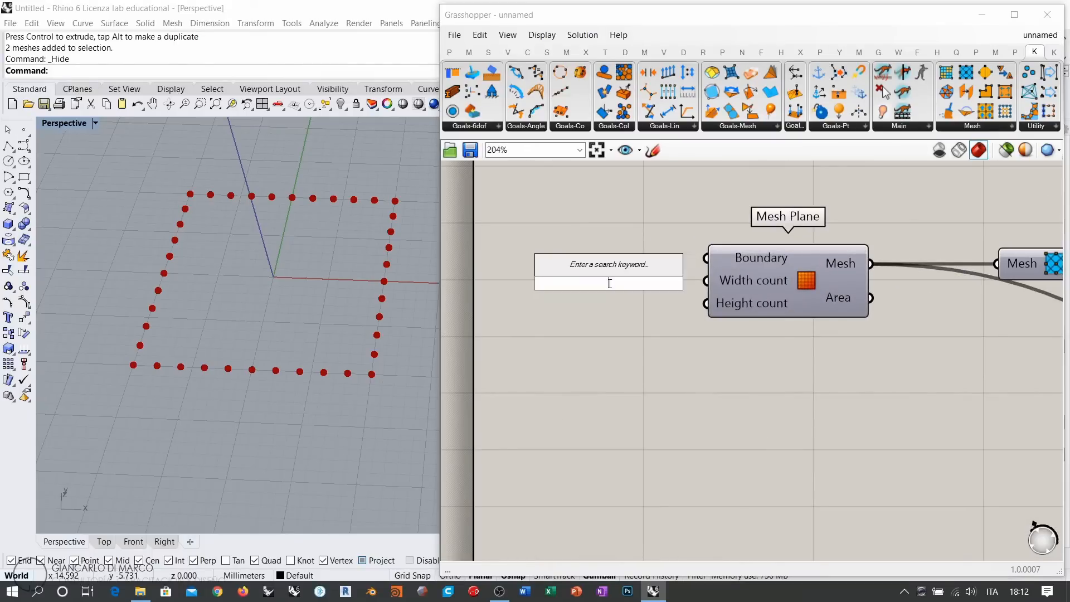
pyautogui.write('11')
pyautogui.press('Return')
pyautogui.moveTo(661, 285); pyautogui.dragTo(609, 301)
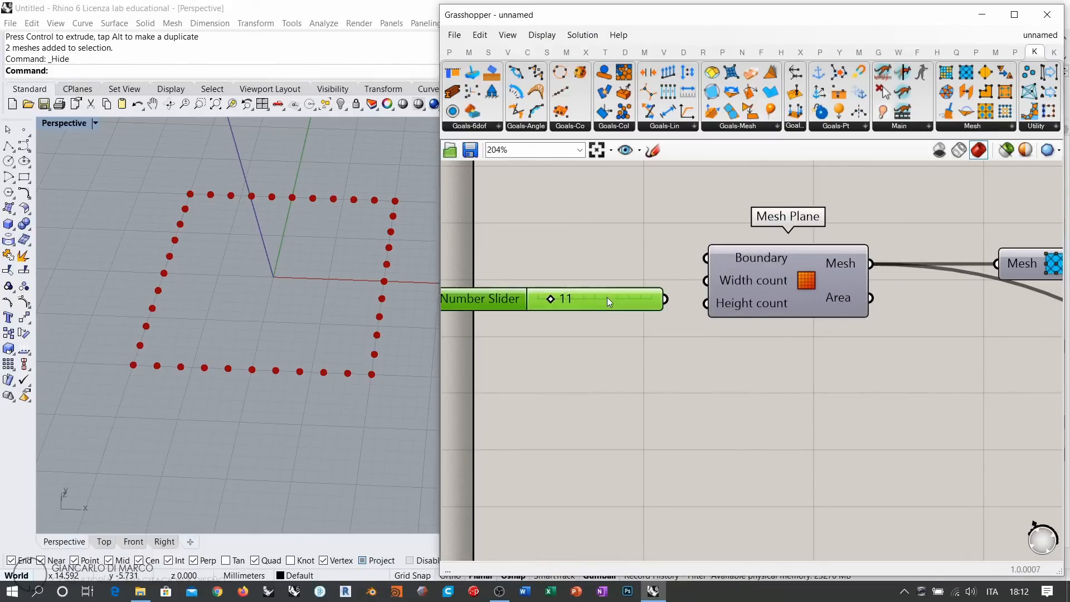
pyautogui.moveTo(703, 283); pyautogui.dragTo(650, 300)
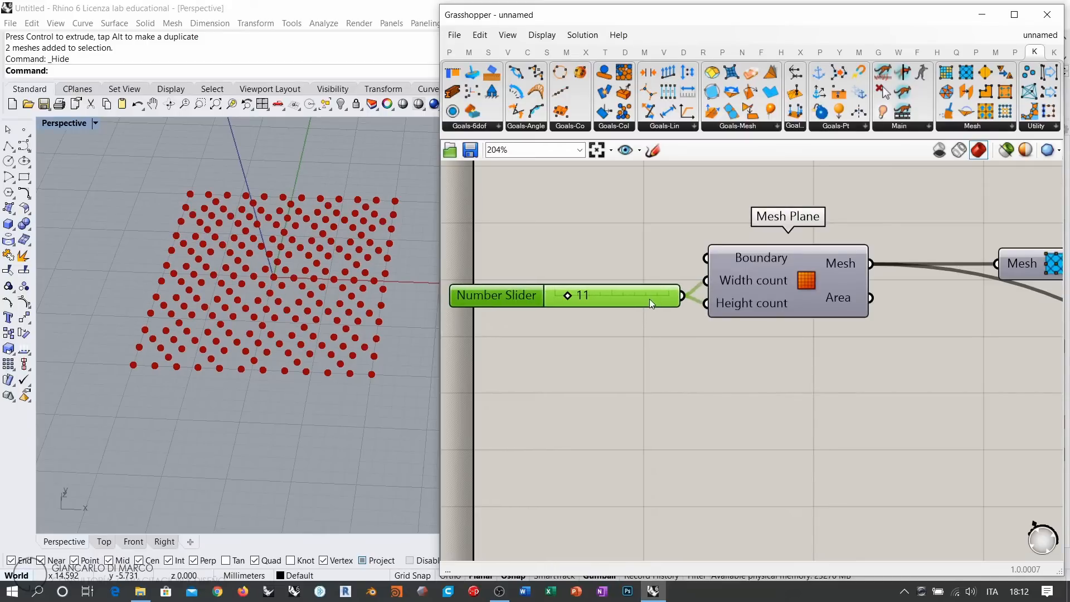
pyautogui.click(653, 283)
pyautogui.scroll(-2, 655, 288)
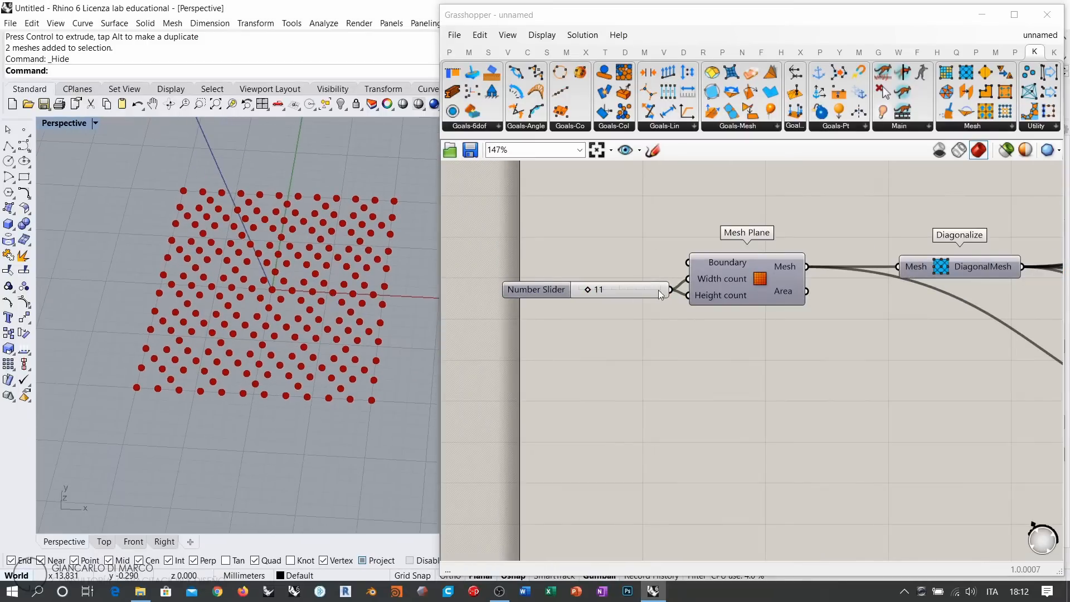
# Examine the NakedVertices and Anchor connections together with the naked points in the Perspective view
pyautogui.click(640, 293)
pyautogui.click(836, 337)
pyautogui.moveTo(848, 339); pyautogui.dragTo(646, 273, button='right')
pyautogui.scroll(-5, 646, 272)
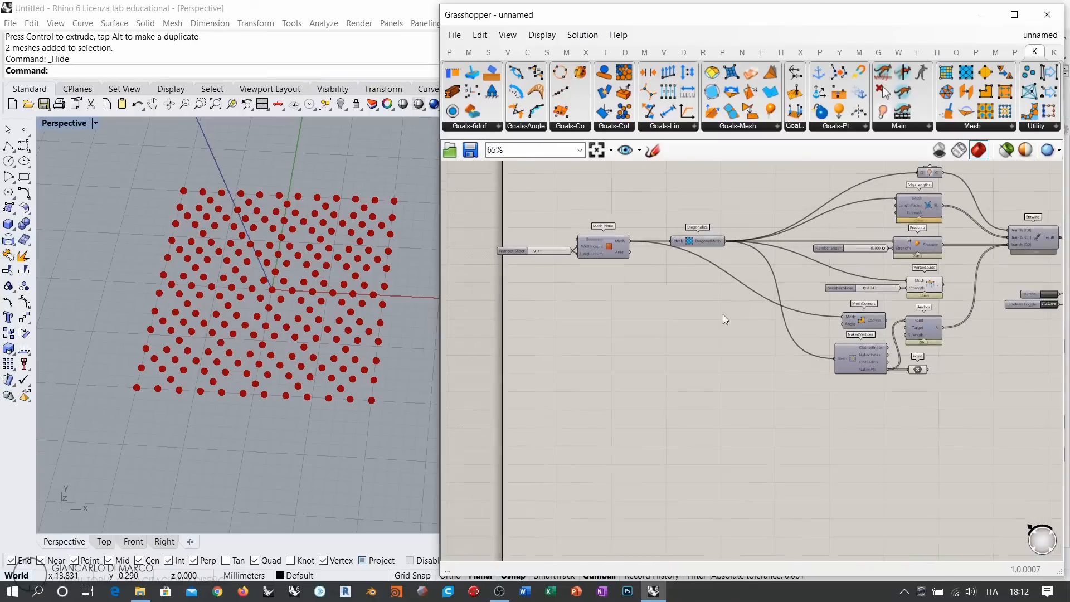
pyautogui.moveTo(889, 349); pyautogui.dragTo(808, 338, button='right')
pyautogui.scroll(2, 808, 339)
pyautogui.scroll(2, 808, 335)
pyautogui.click(850, 376)
pyautogui.click(880, 422)
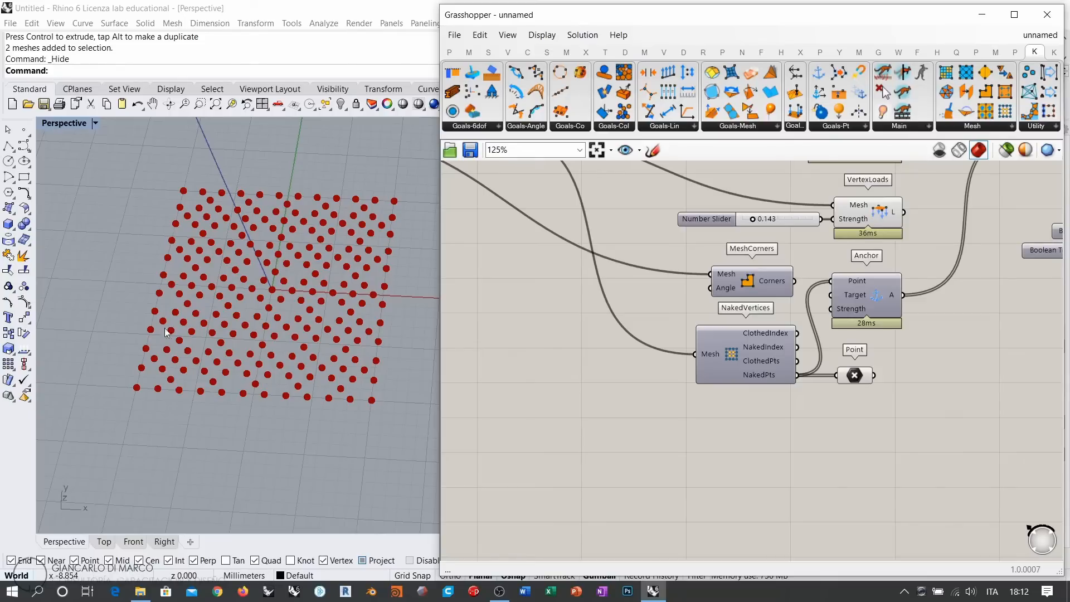
# Raise the slider feeding Mesh Plane's width and height counts to 25
pyautogui.moveTo(553, 229); pyautogui.dragTo(801, 333, button='right')
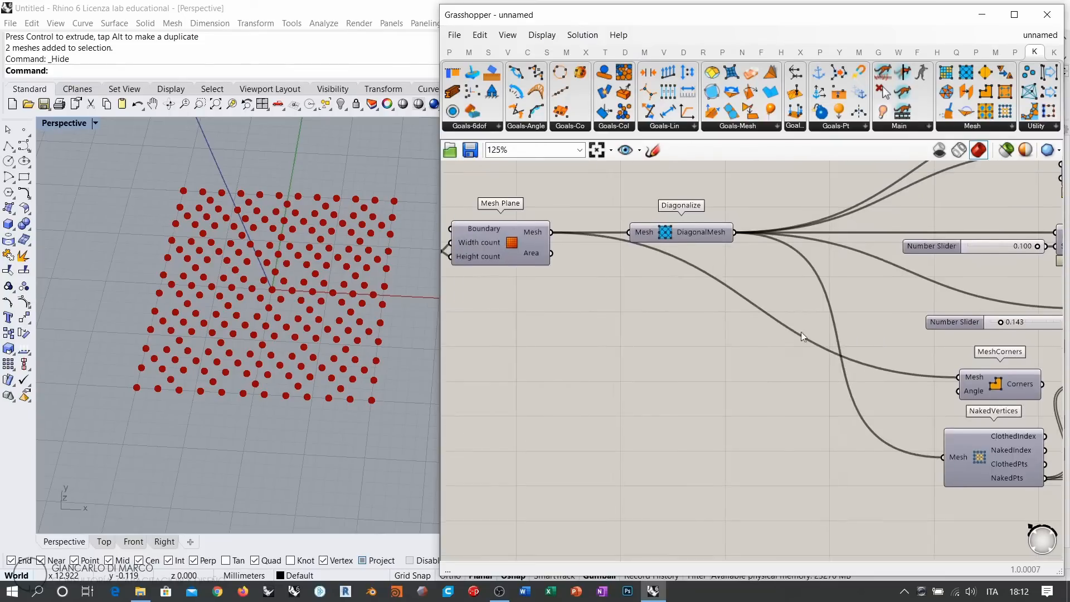
pyautogui.moveTo(482, 257); pyautogui.dragTo(686, 281, button='right')
pyautogui.moveTo(573, 275); pyautogui.dragTo(592, 275)
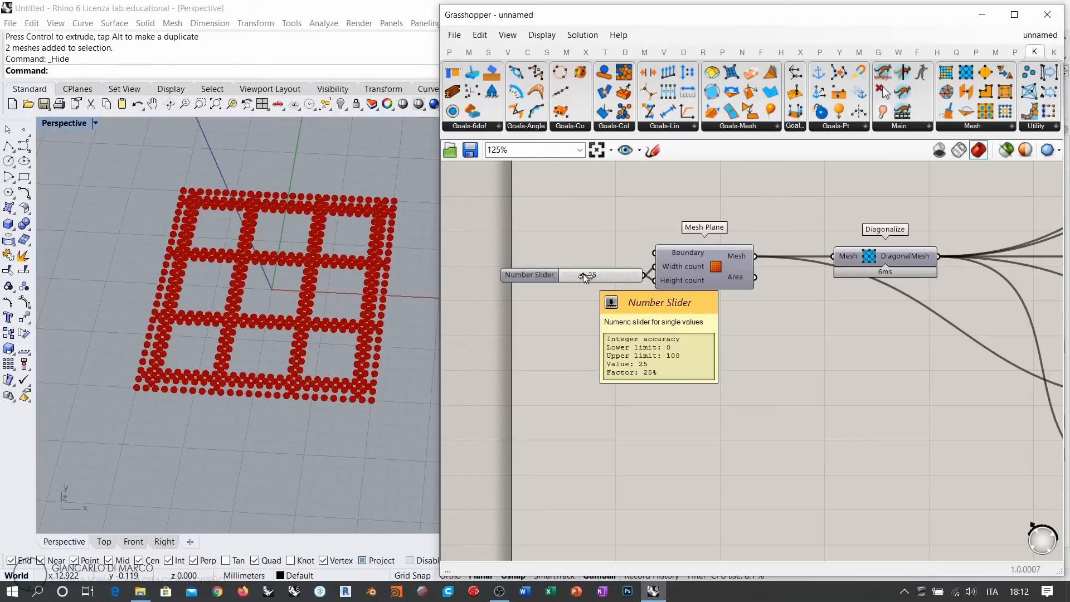
pyautogui.moveTo(825, 302); pyautogui.dragTo(790, 291, button='right')
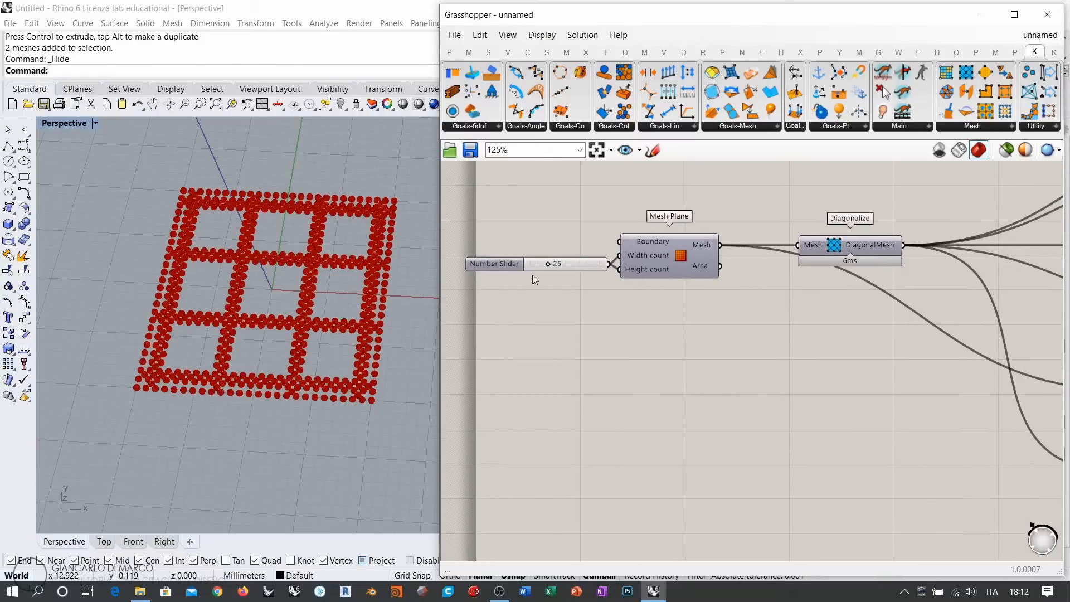
# Delete the number slider that drives Mesh Plane's width and height counts
pyautogui.click(574, 263)
pyautogui.press('Delete')
pyautogui.scroll(-3, 780, 313)
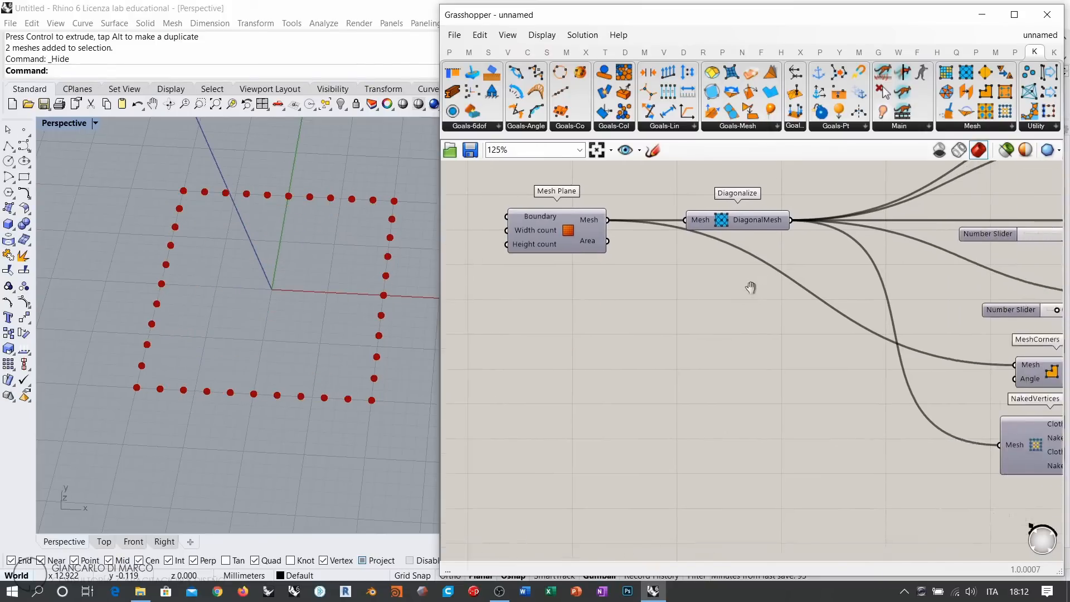
# Wire Mesh Plane's Mesh output into NakedVertices' Mesh input in place of the DiagonalMesh connection
pyautogui.scroll(2, 574, 220)
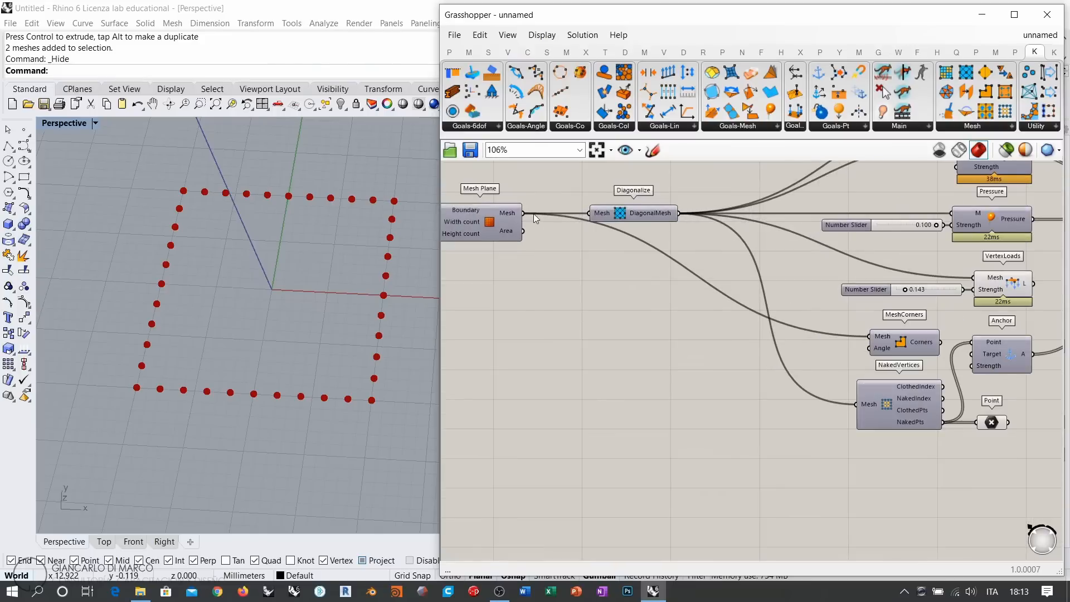
pyautogui.moveTo(524, 213); pyautogui.dragTo(849, 405)
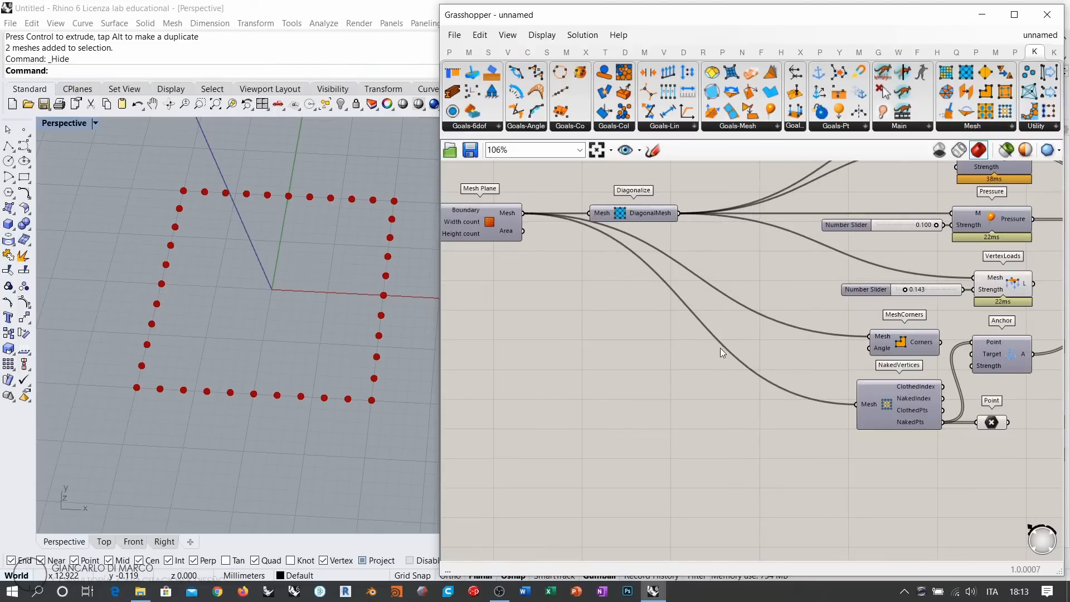
pyautogui.moveTo(641, 317); pyautogui.dragTo(740, 260, button='right')
# Turn on the Diagonalize preview, check the mesh against the edge points, and nudge the component slightly
pyautogui.click(757, 249)
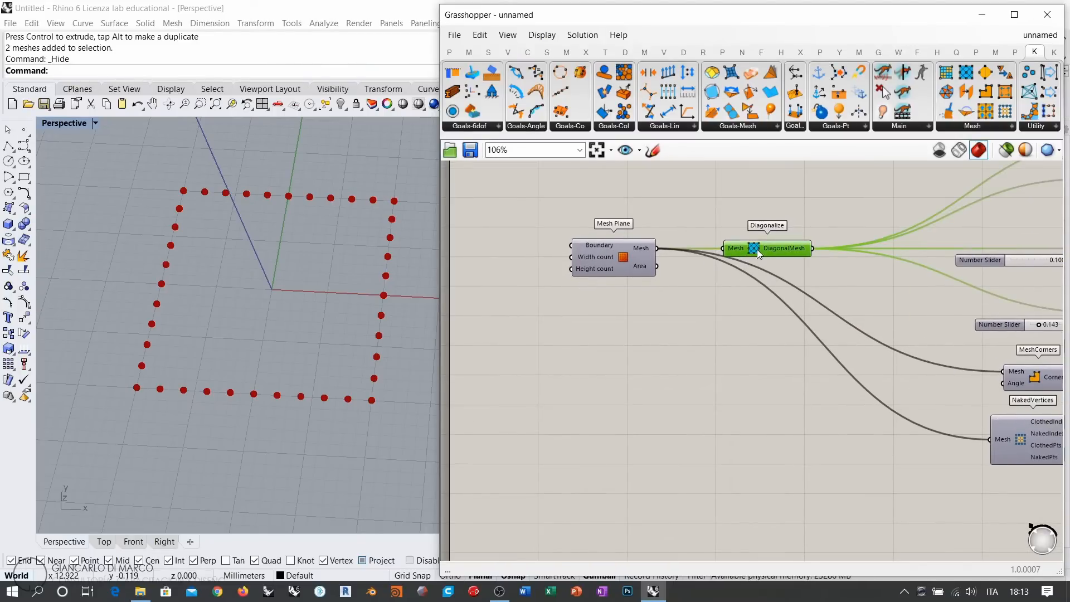
pyautogui.hotkey('ctrl', 'q')
pyautogui.click(731, 322)
pyautogui.moveTo(359, 334); pyautogui.dragTo(359, 343, button='right')
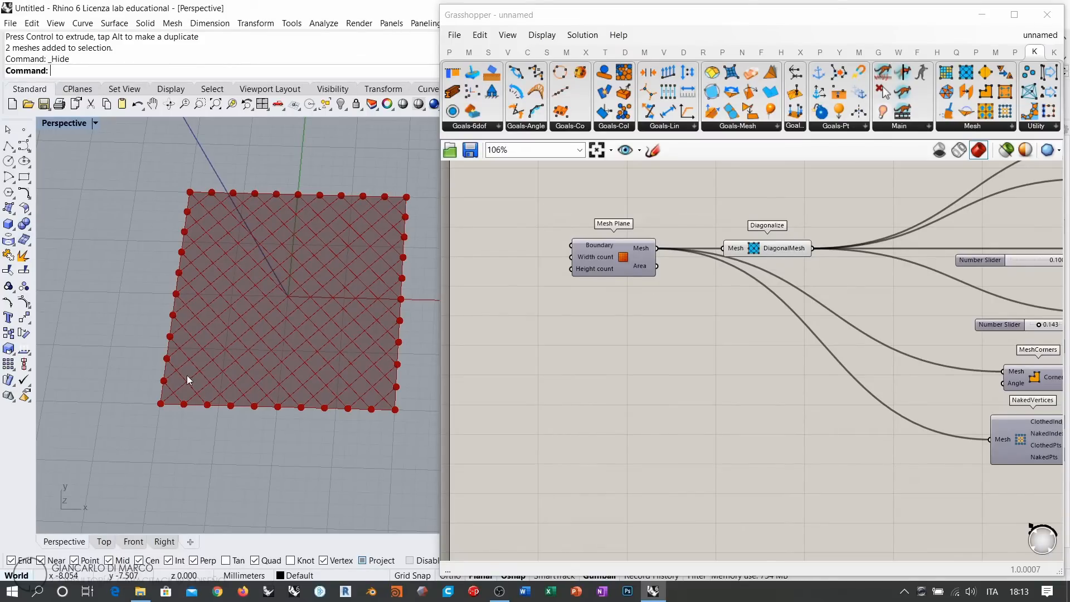
pyautogui.scroll(-2, 885, 360)
pyautogui.click(664, 239)
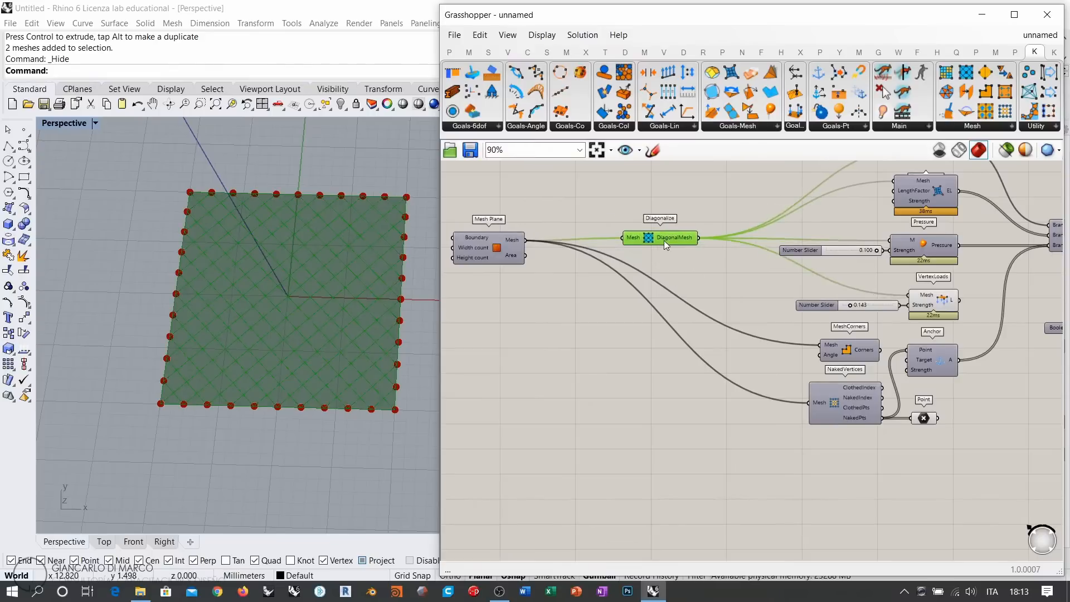
pyautogui.moveTo(664, 240); pyautogui.dragTo(671, 242)
pyautogui.click(691, 272)
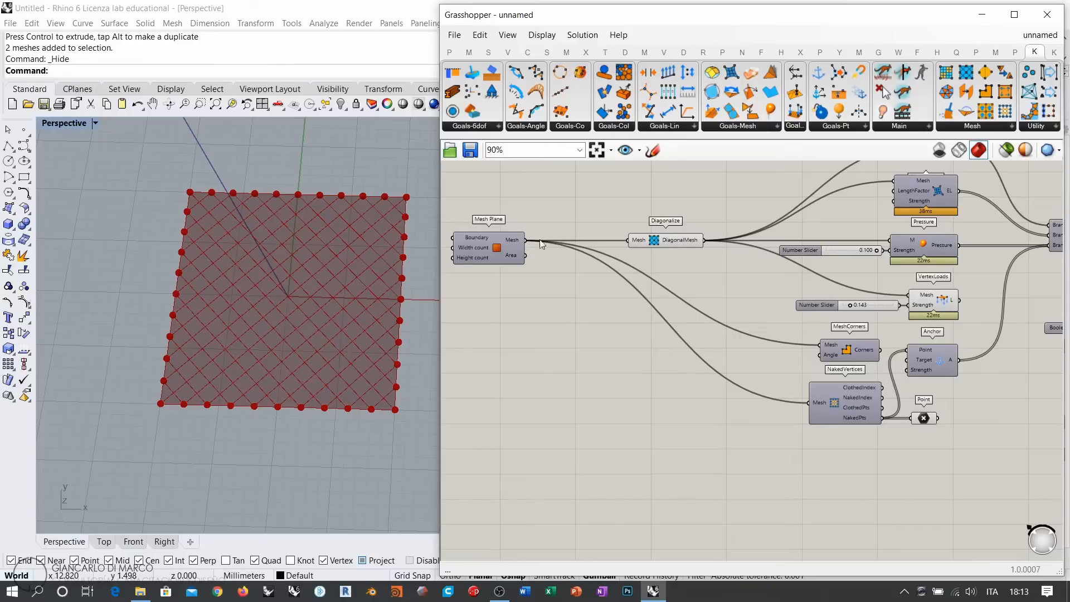
# Create a new number slider with value 11 and connect it to both count inputs of Mesh Plane
pyautogui.moveTo(540, 258); pyautogui.dragTo(572, 268, button='right')
pyautogui.scroll(3, 572, 268)
pyautogui.doubleClick(580, 274)
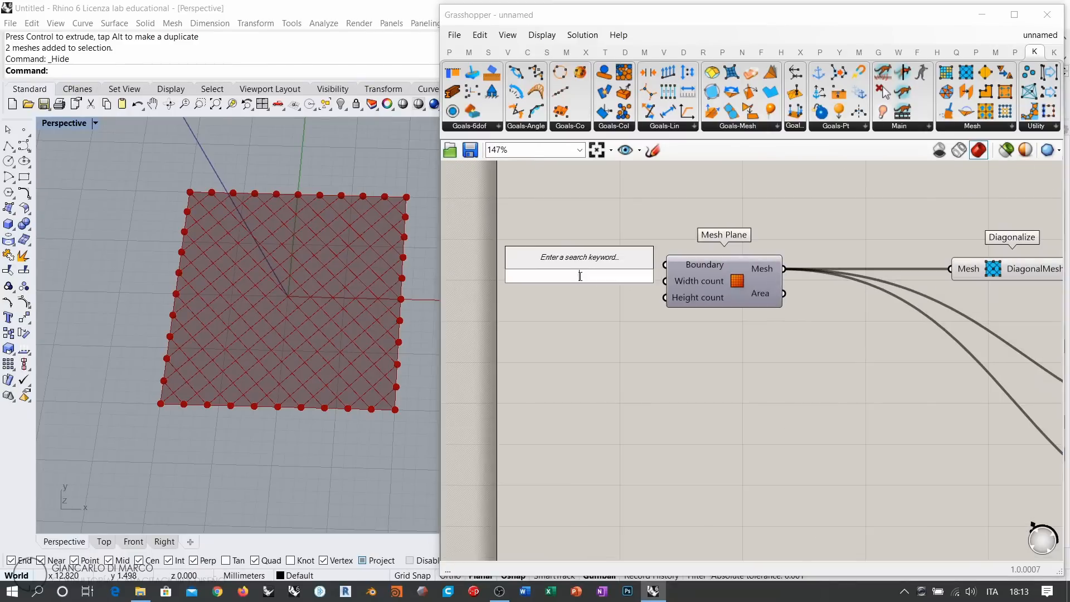
pyautogui.write('11')
pyautogui.press('Return')
pyautogui.moveTo(628, 274)
pyautogui.mouseDown()
pyautogui.moveTo(614, 286)
pyautogui.moveTo(664, 298)
pyautogui.moveTo(624, 292)
pyautogui.mouseUp()
pyautogui.click(633, 320)
pyautogui.moveTo(634, 320); pyautogui.dragTo(614, 321, button='right')
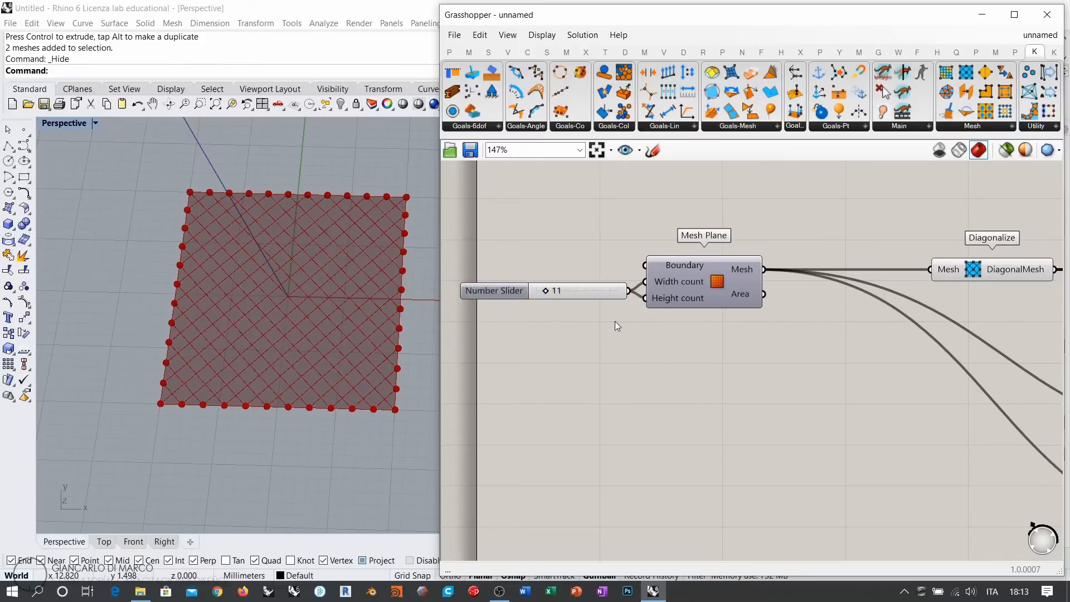
# Set the Mesh Plane count slider to 24 and examine the anchor points at the diagonalized mesh's corner
pyautogui.moveTo(544, 290); pyautogui.dragTo(559, 289)
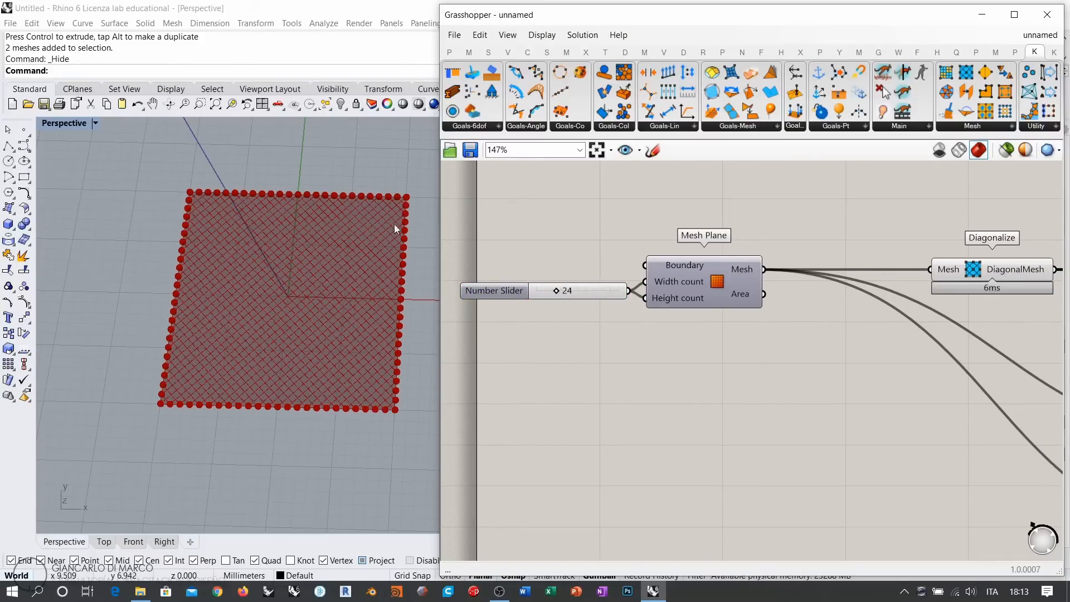
pyautogui.scroll(6, 415, 214)
pyautogui.scroll(-2, 405, 213)
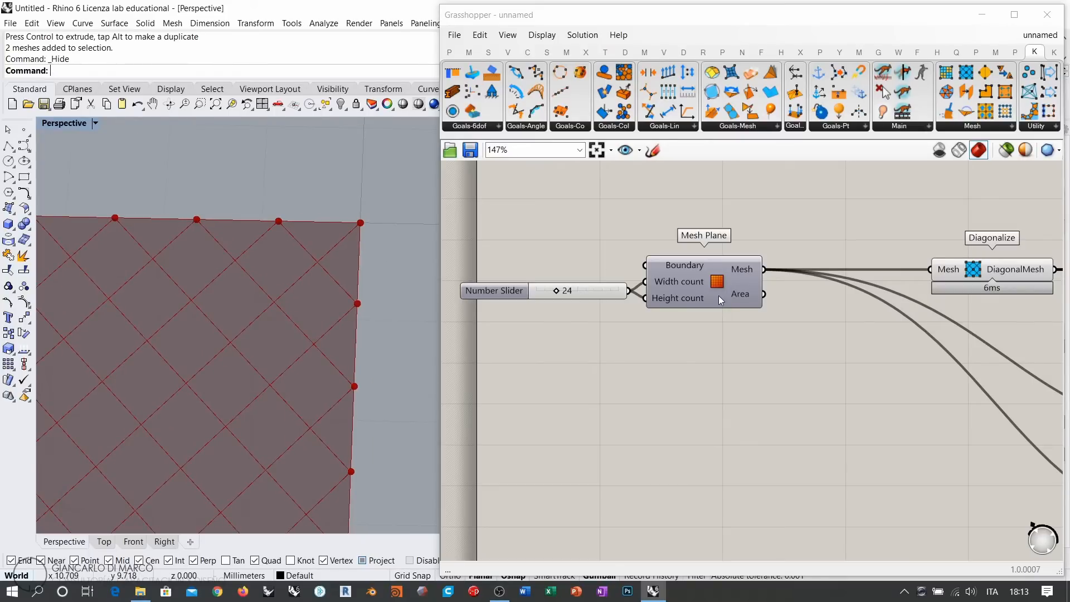
pyautogui.scroll(-6, 680, 292)
pyautogui.scroll(7, 576, 260)
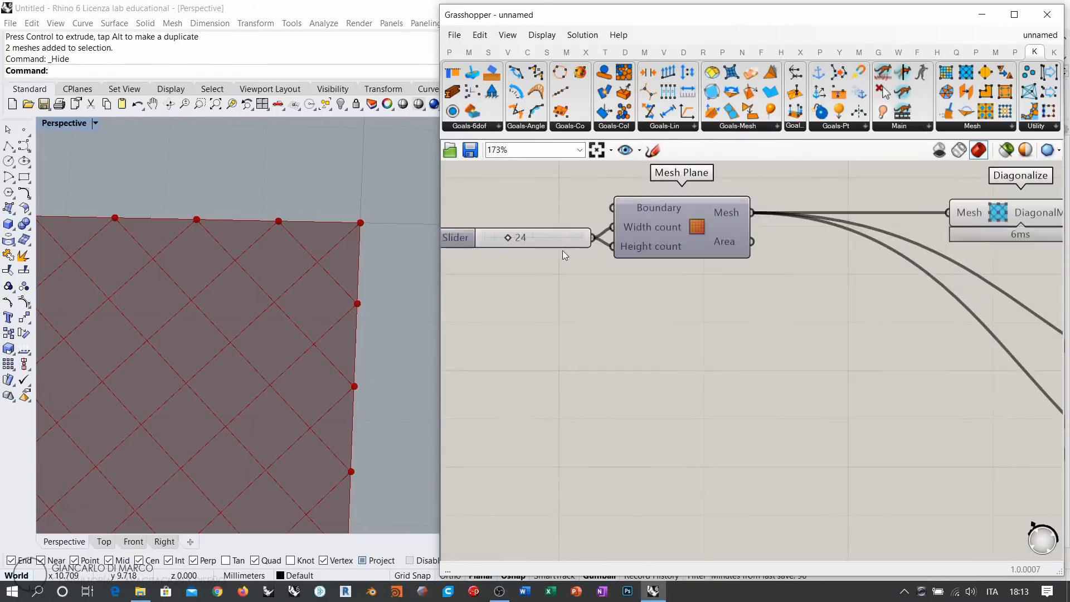
# Remove the count slider so Mesh Plane uses its default width and height counts
pyautogui.click(550, 239)
pyautogui.moveTo(903, 340); pyautogui.dragTo(730, 293, button='right')
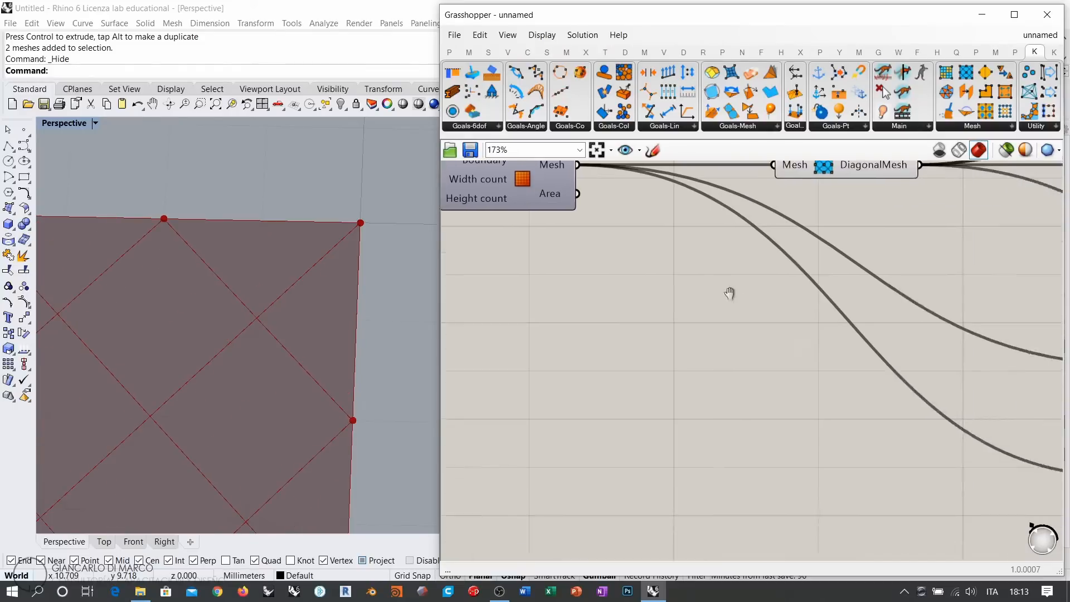
pyautogui.scroll(-5, 730, 293)
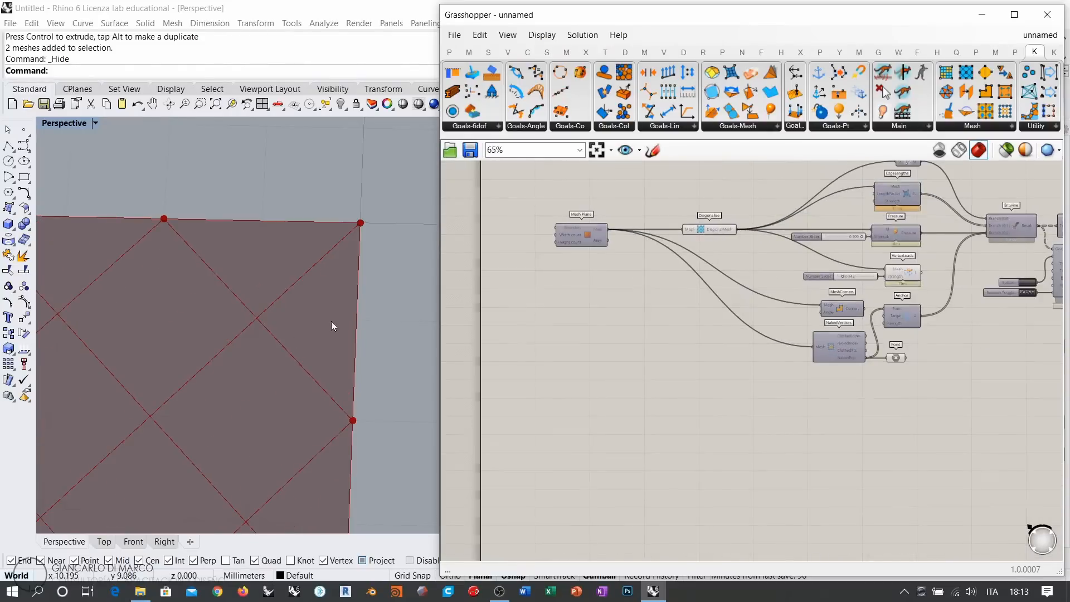
pyautogui.scroll(-4, 331, 321)
pyautogui.scroll(4, 736, 334)
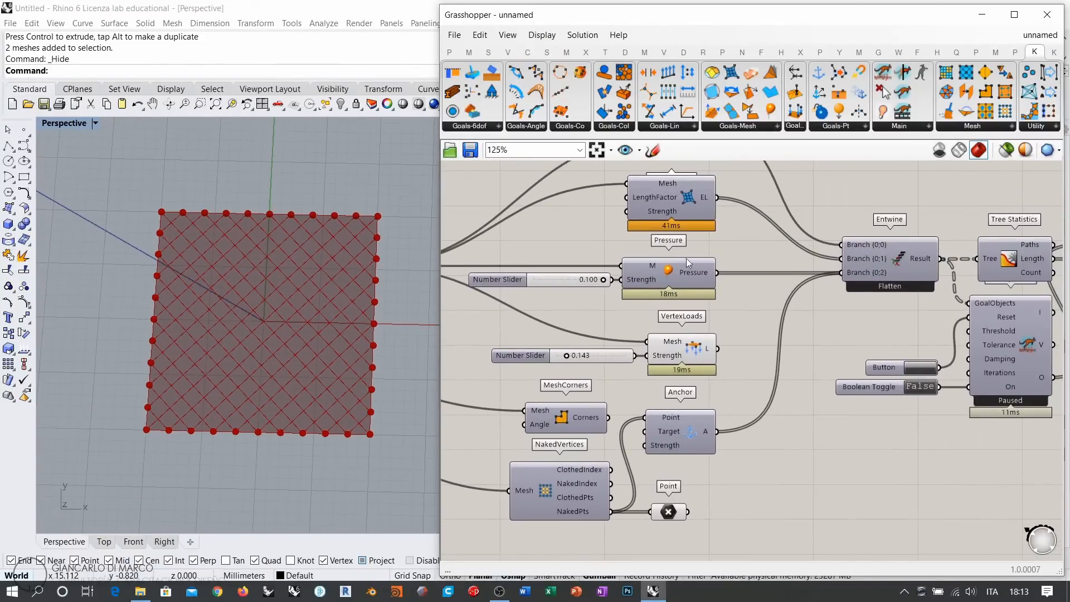
# Set the Kangaroo solver's Boolean Toggle to True to run the simulation
pyautogui.moveTo(358, 318); pyautogui.dragTo(562, 284, button='right')
pyautogui.moveTo(909, 320); pyautogui.dragTo(708, 344, button='right')
pyautogui.moveTo(542, 297); pyautogui.dragTo(597, 301, button='right')
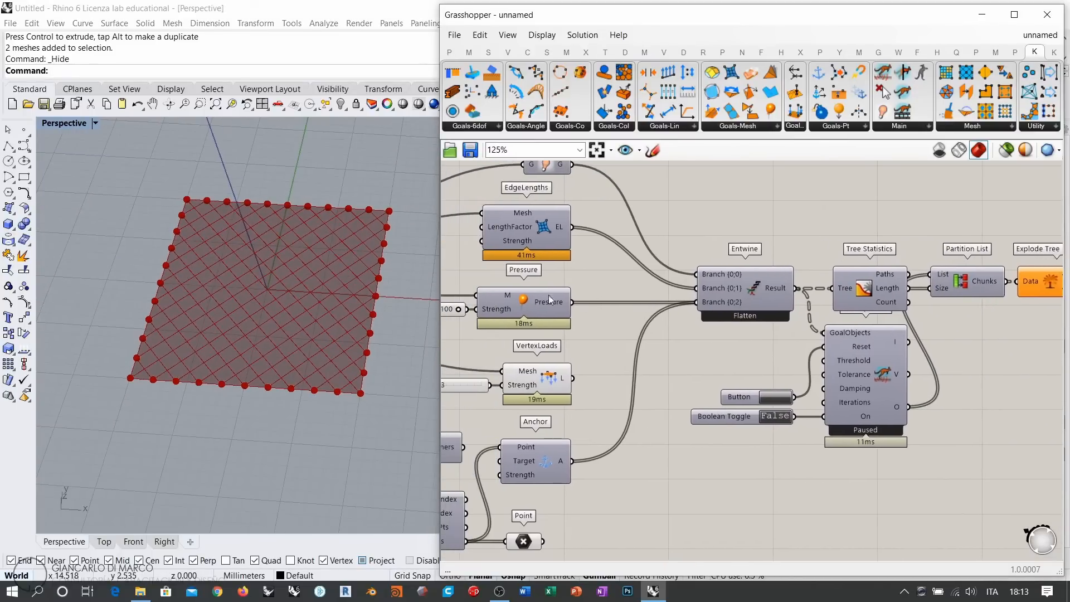
pyautogui.doubleClick(777, 417)
pyautogui.scroll(-4, 662, 371)
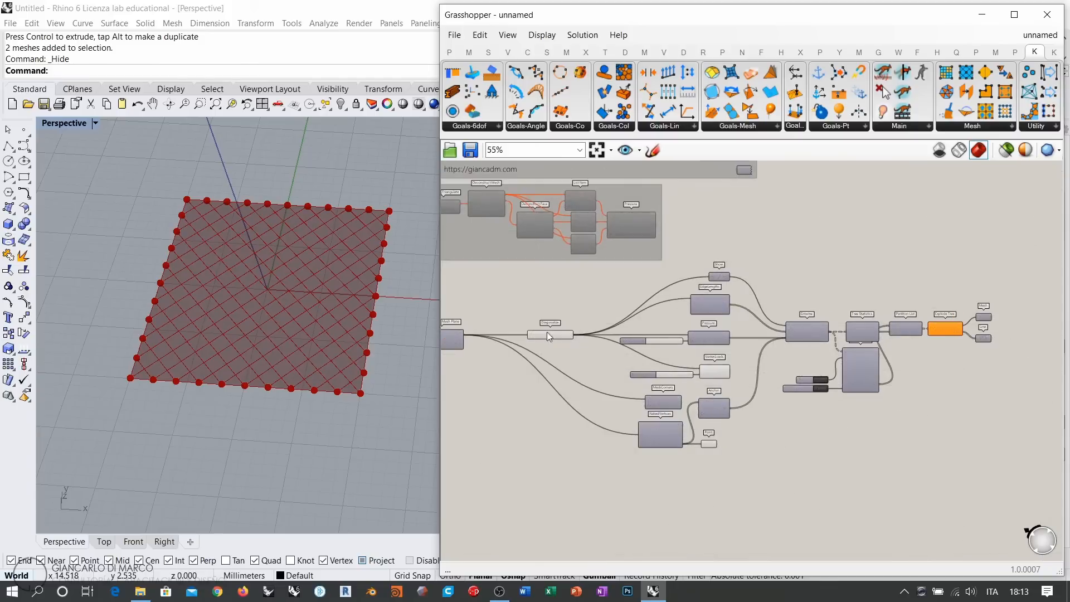
# Hide the Diagonalize preview and show the preview of the solver's output Mesh parameter
pyautogui.click(555, 334)
pyautogui.scroll(2, 891, 335)
pyautogui.click(939, 315)
pyautogui.hotkey('ctrl', 'q')
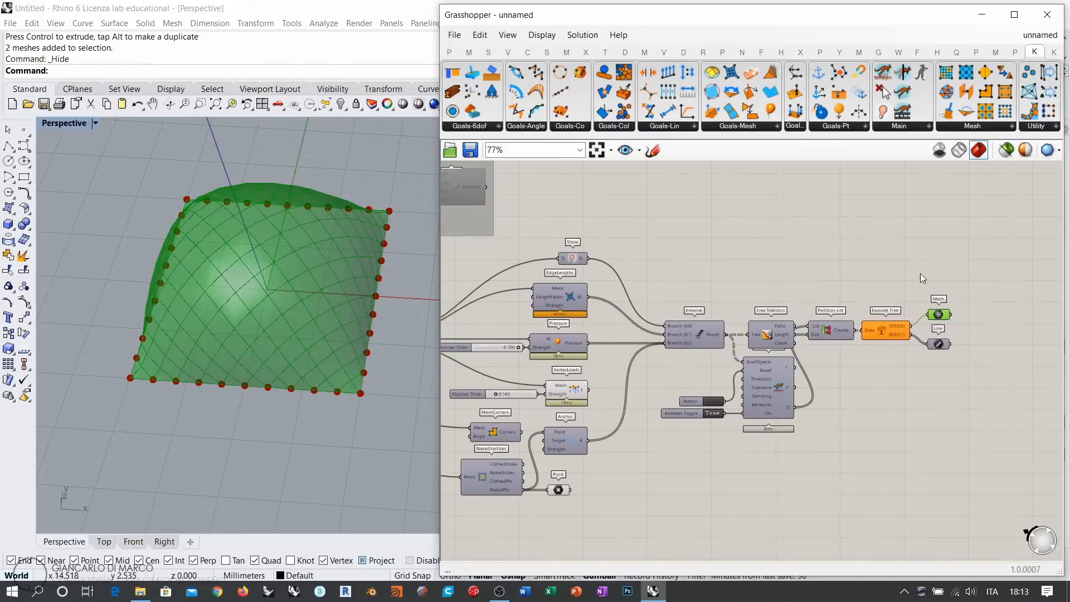
pyautogui.click(920, 274)
# Examine the inflated mesh's corners and anchored edges in the Perspective view, and its profile in the Front view
pyautogui.moveTo(293, 375); pyautogui.dragTo(219, 215, button='right')
pyautogui.scroll(5, 219, 216)
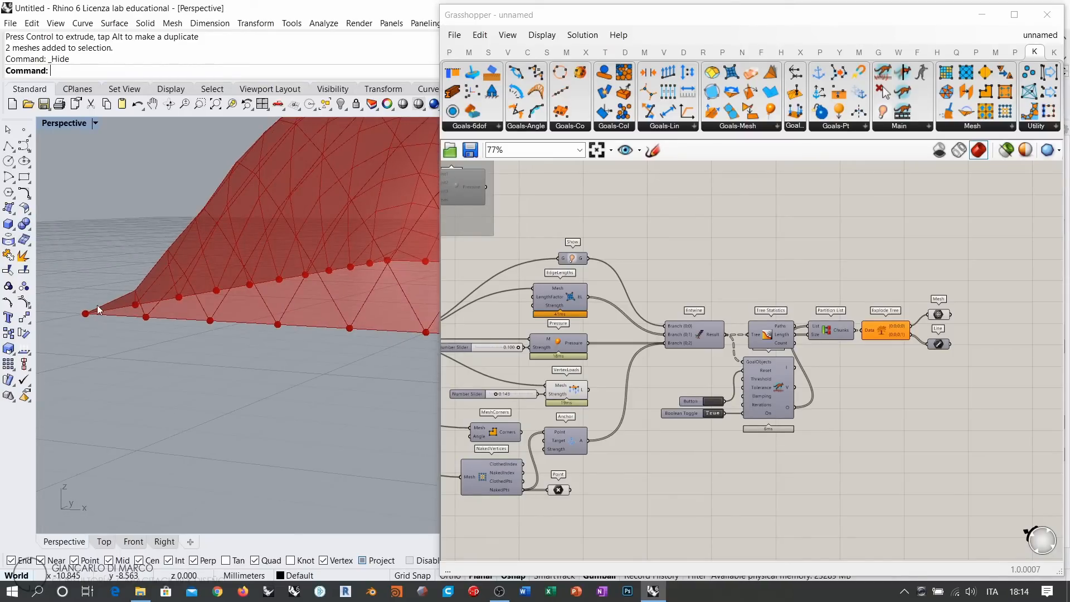
pyautogui.moveTo(97, 306); pyautogui.dragTo(122, 314, button='right')
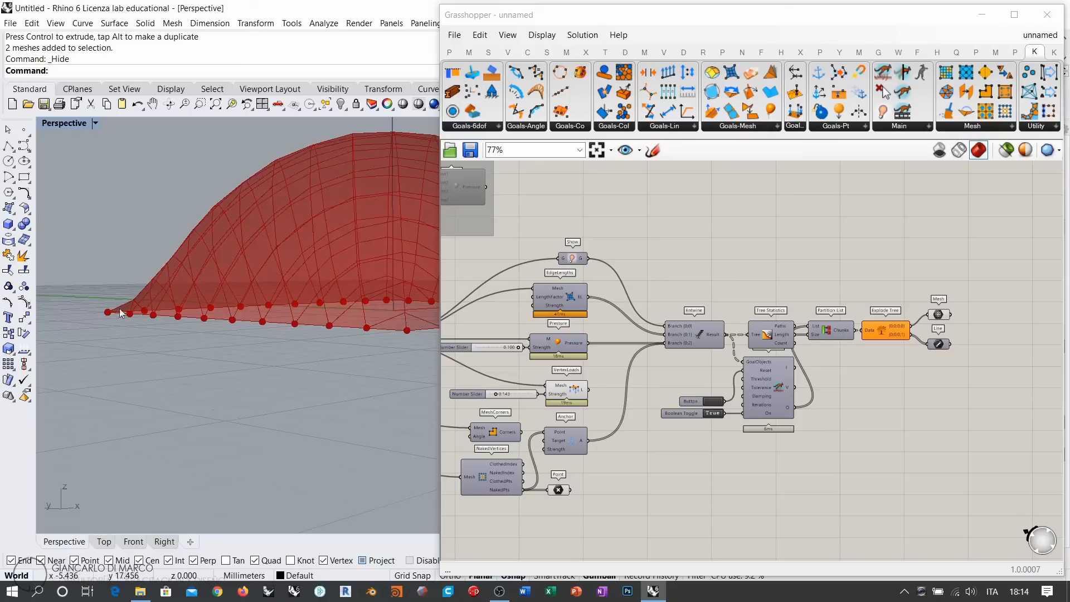
pyautogui.moveTo(285, 306); pyautogui.dragTo(343, 333, button='right')
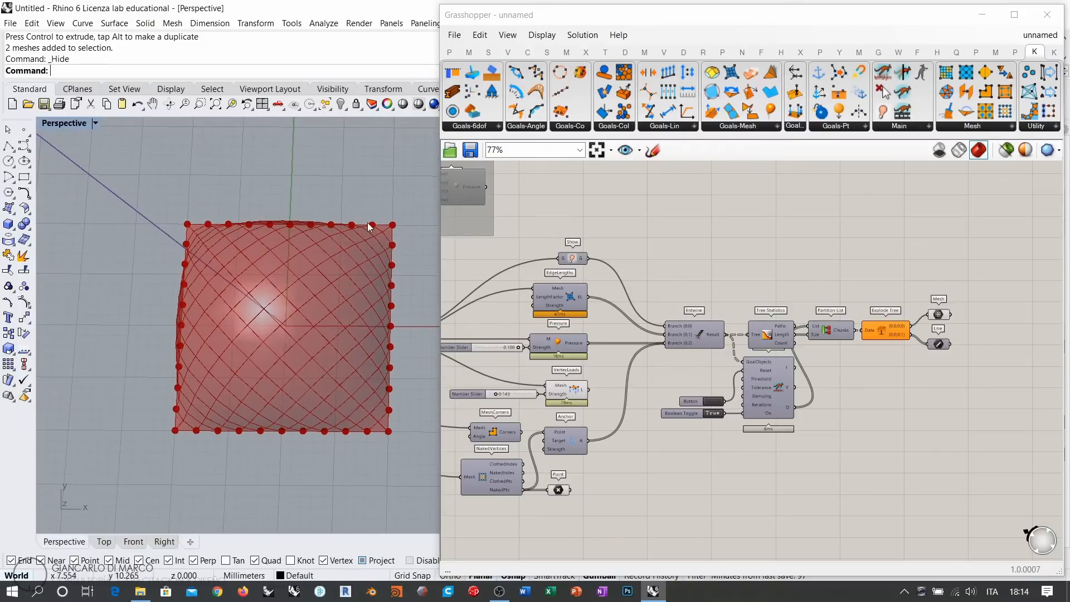
pyautogui.moveTo(350, 419); pyautogui.dragTo(356, 317, button='right')
pyautogui.moveTo(367, 266)
pyautogui.mouseDown(button='right')
pyautogui.moveTo(381, 277)
pyautogui.moveTo(367, 276)
pyautogui.mouseUp(button='right')
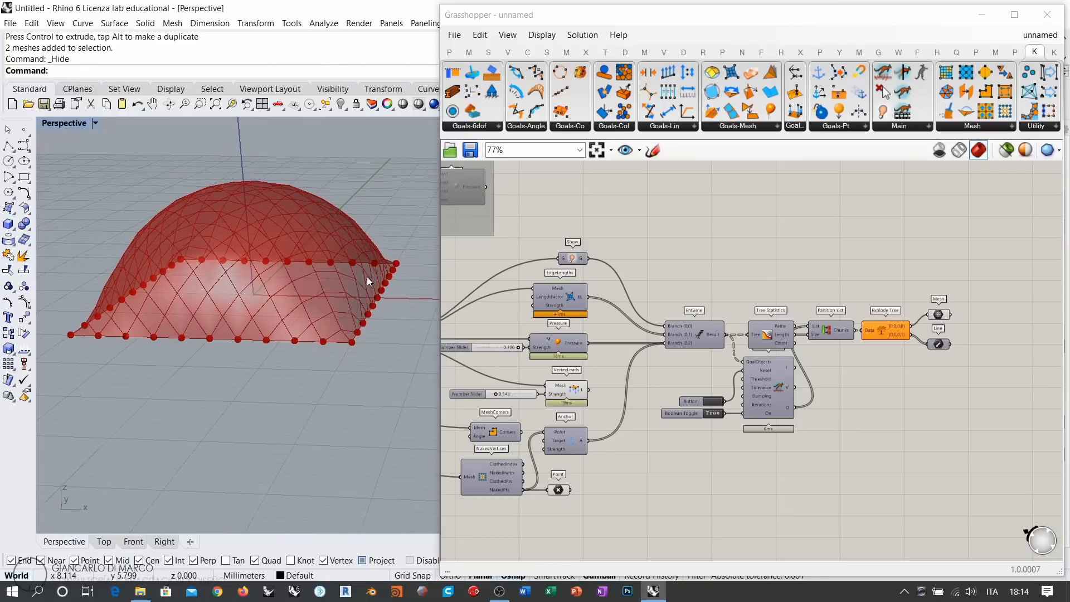
pyautogui.click(135, 542)
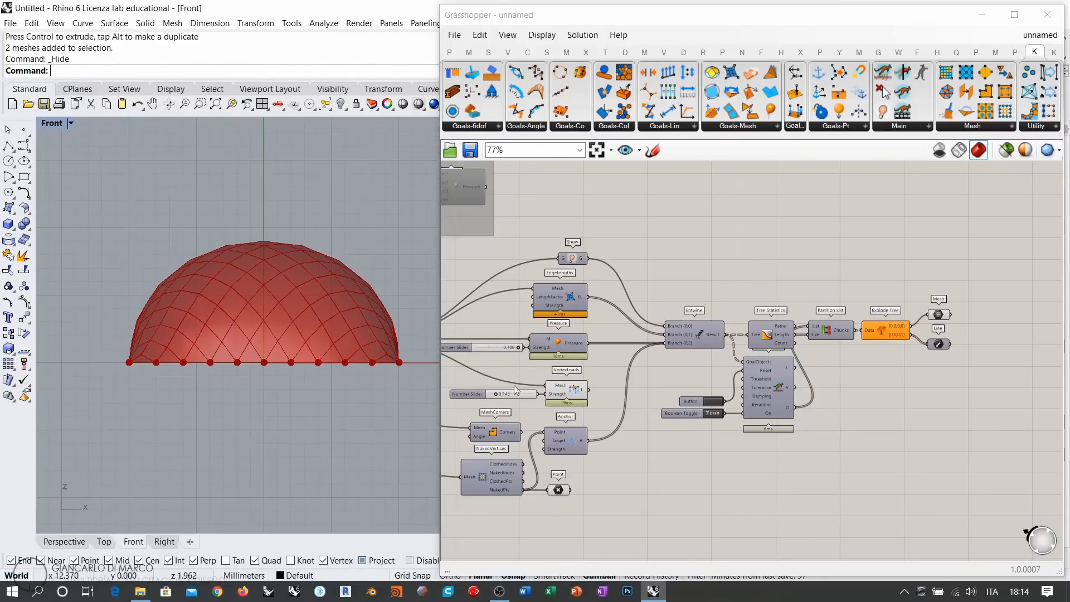
# Raise the Pressure strength slider's maximum to 0.200 and set the strength to 0.151
pyautogui.scroll(6, 640, 312)
pyautogui.click(564, 330)
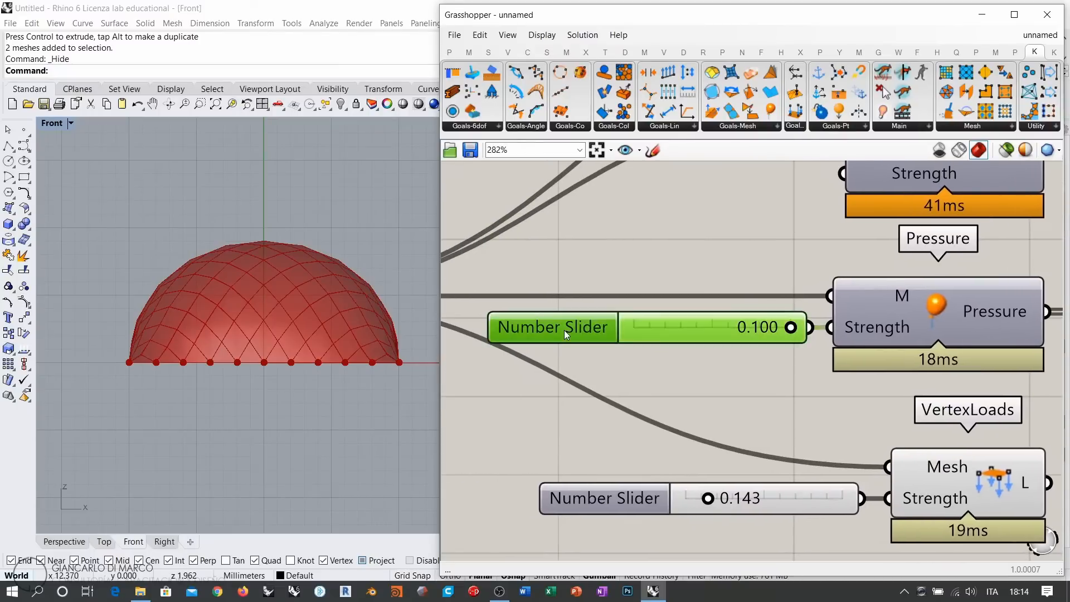
pyautogui.doubleClick(565, 330)
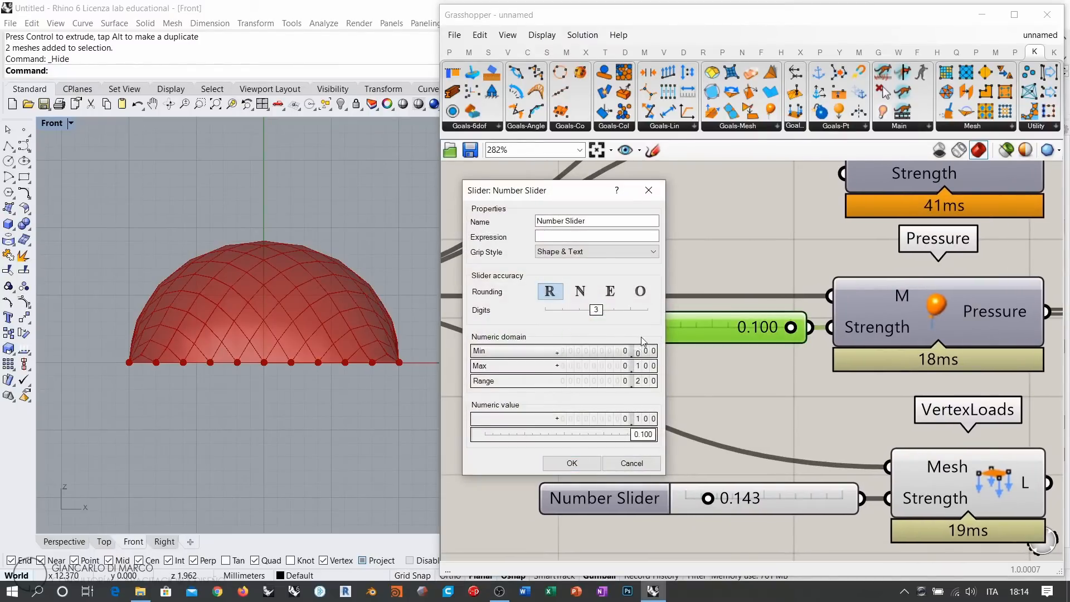
pyautogui.moveTo(641, 336); pyautogui.dragTo(640, 354)
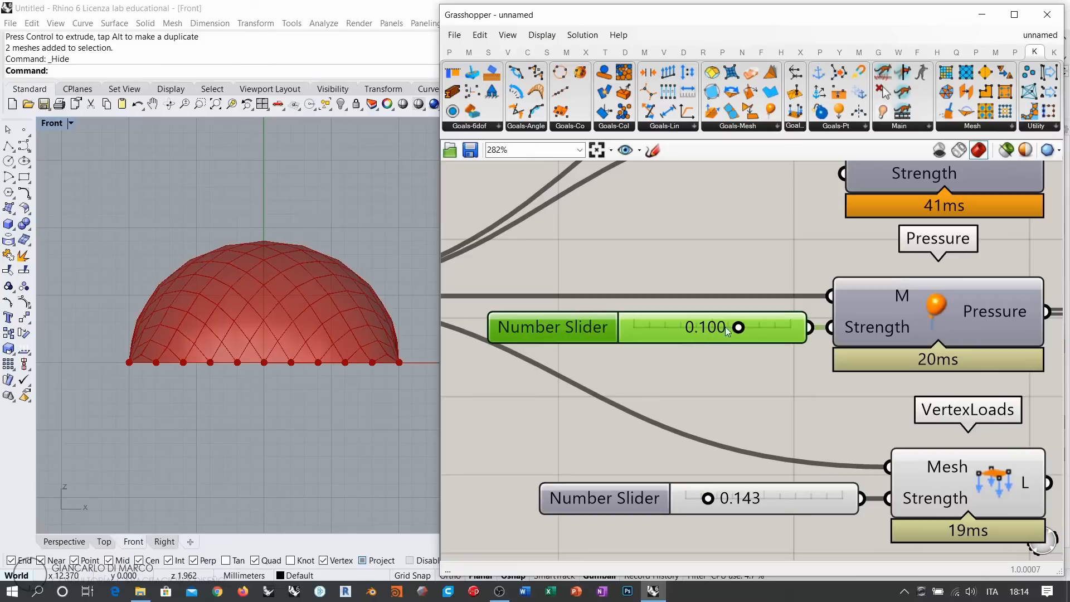
pyautogui.moveTo(738, 329); pyautogui.dragTo(765, 329)
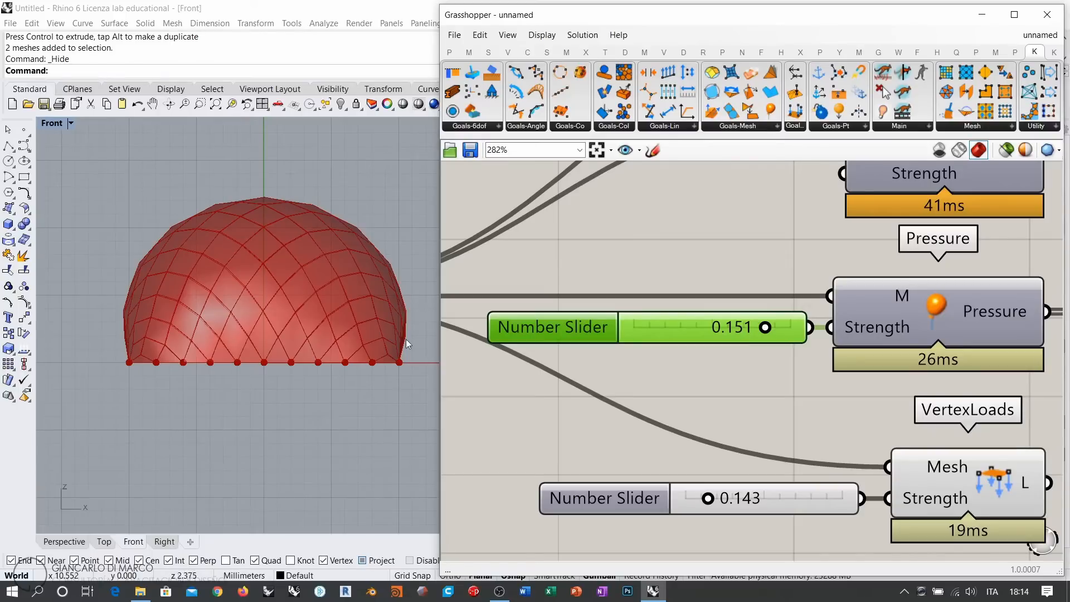
# Examine the inflated mesh in the Top and Perspective views, and its bulging anchored corner in the Front view
pyautogui.click(103, 542)
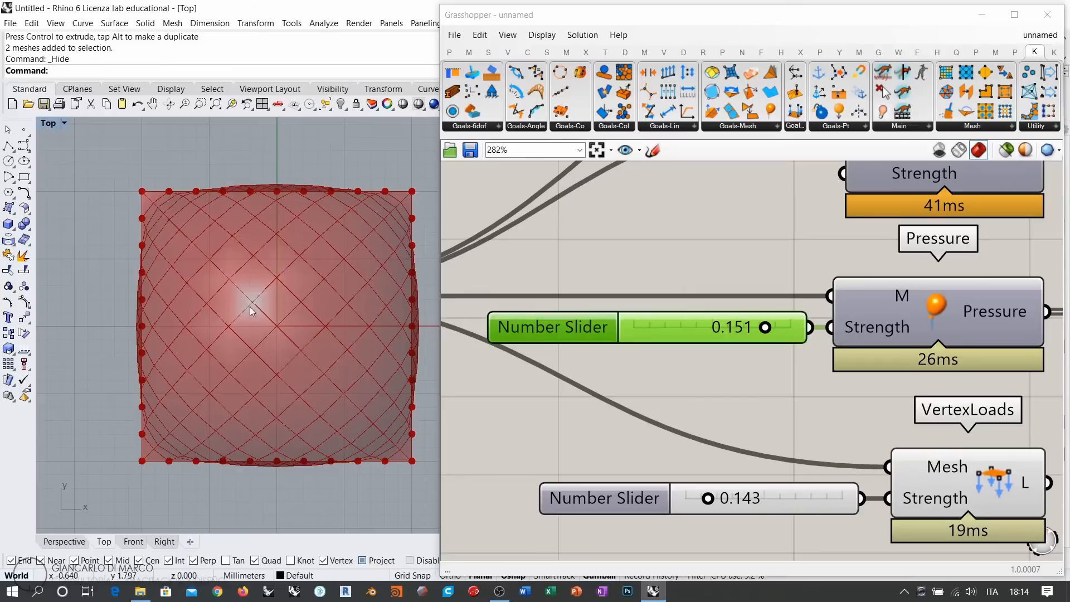
pyautogui.click(78, 542)
pyautogui.moveTo(303, 361); pyautogui.dragTo(318, 336, button='right')
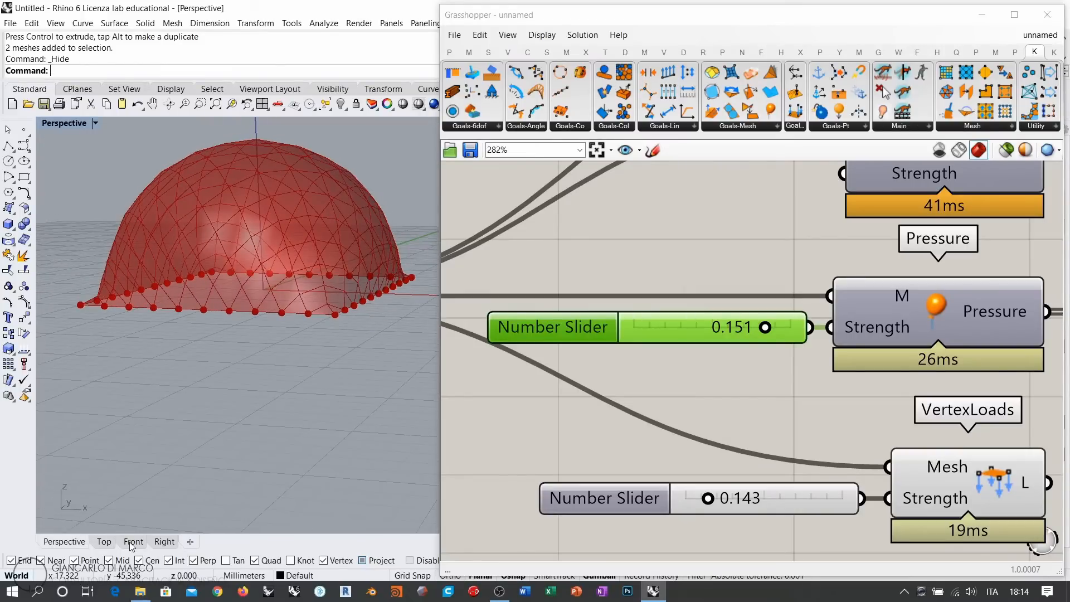
pyautogui.click(131, 545)
pyautogui.scroll(5, 304, 350)
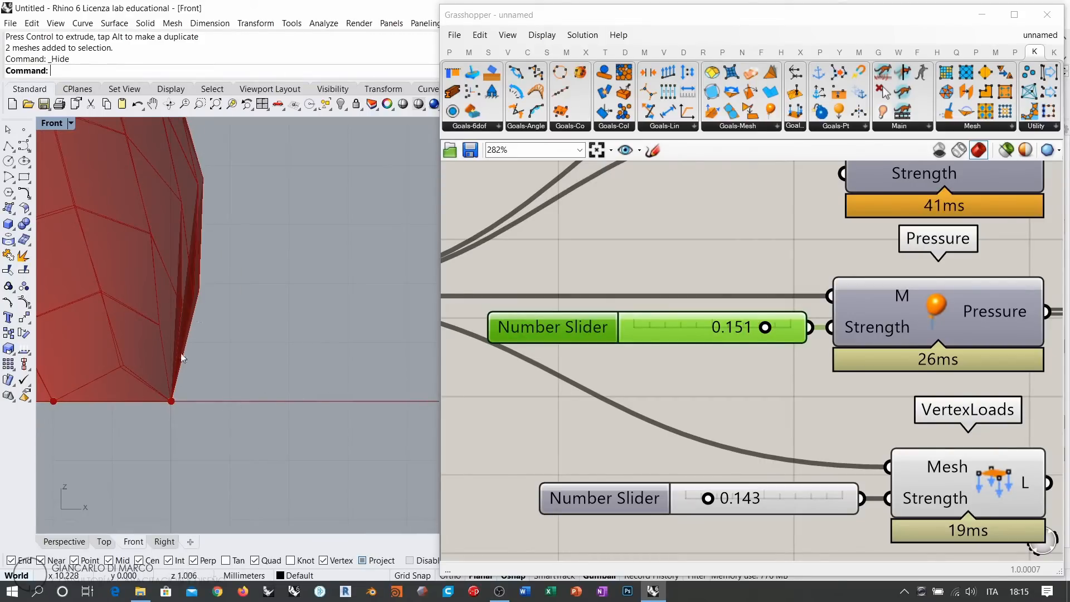
# Increase the Pressure strength to 0.170, checking the Front profile, and on to 0.200
pyautogui.moveTo(765, 330); pyautogui.dragTo(774, 331)
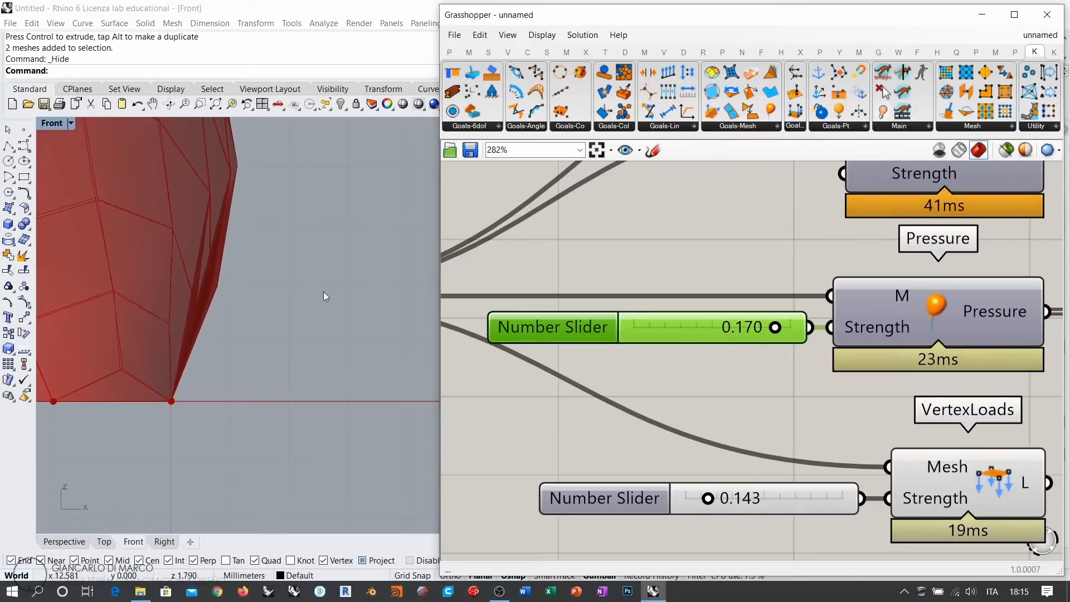
pyautogui.keyDown('ctrl'); pyautogui.moveTo(324, 295); pyautogui.dragTo(293, 379, button='right'); pyautogui.keyUp('ctrl')
pyautogui.moveTo(229, 299); pyautogui.dragTo(309, 384, button='right')
pyautogui.scroll(-2, 283, 368)
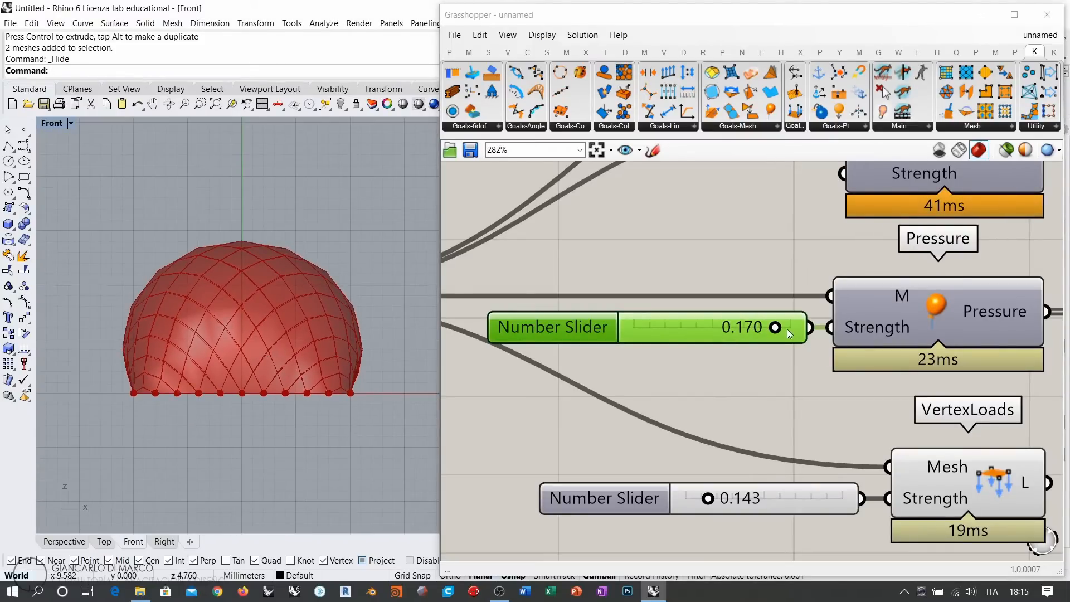
pyautogui.moveTo(776, 328); pyautogui.dragTo(792, 330)
# Set the solver's Boolean Toggle to False, reset the simulation with its Button, and show the mesh in the Perspective view
pyautogui.scroll(-5, 587, 396)
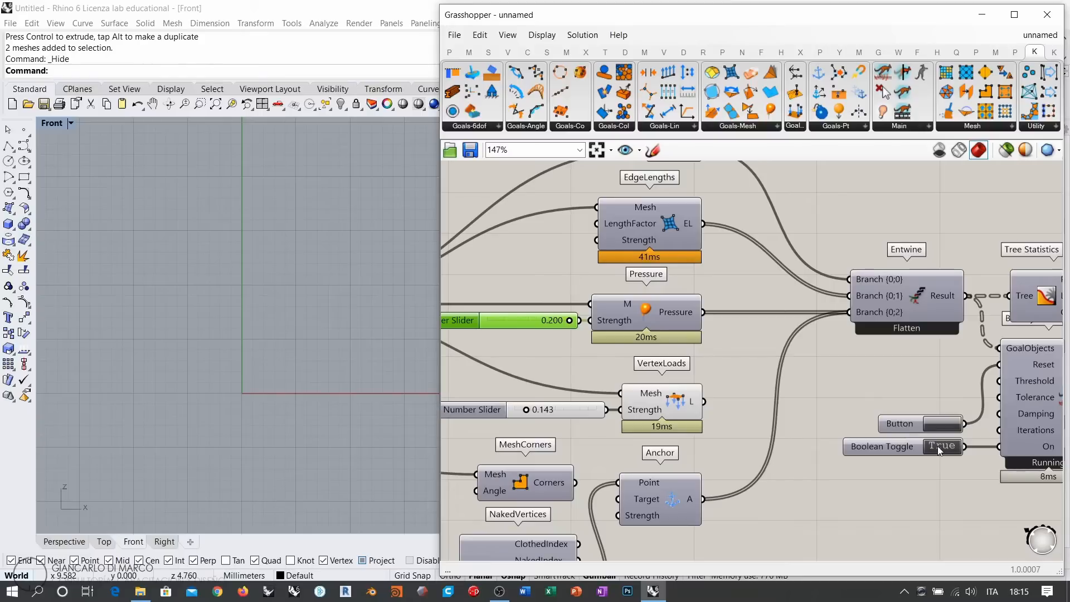
pyautogui.doubleClick(940, 448)
pyautogui.click(942, 427)
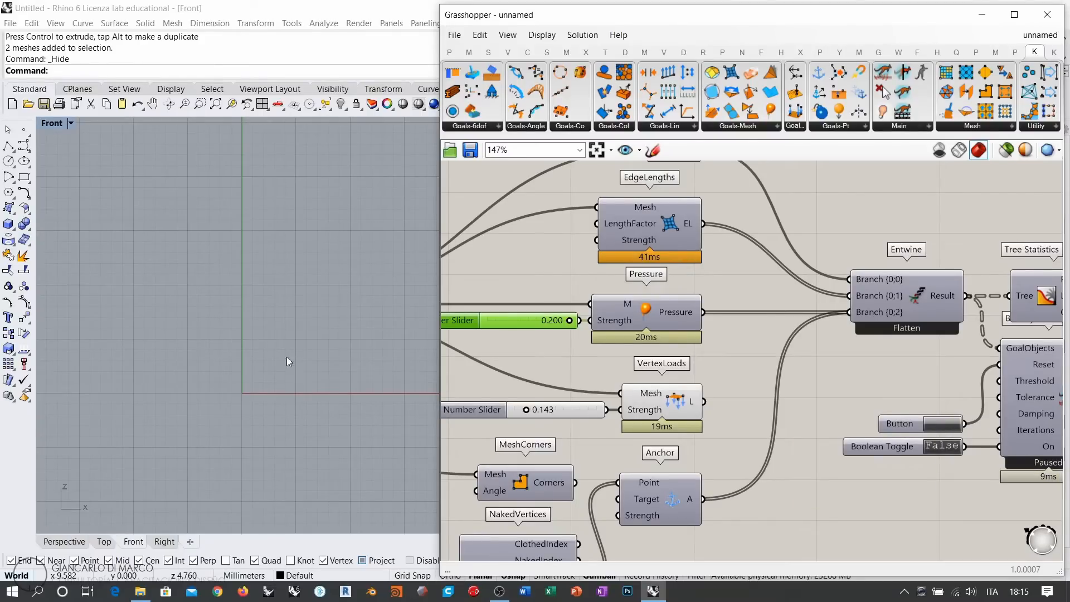
pyautogui.scroll(-2, 764, 328)
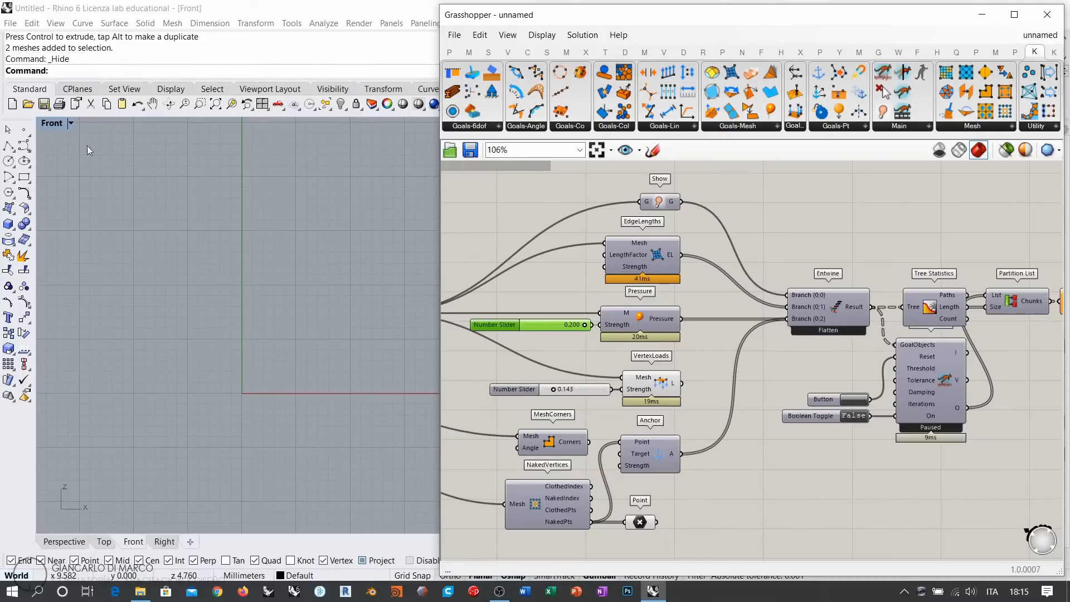
pyautogui.click(862, 399)
pyautogui.click(862, 399)
pyautogui.moveTo(311, 376); pyautogui.dragTo(271, 375, button='right')
pyautogui.scroll(-4, 213, 335)
pyautogui.click(70, 542)
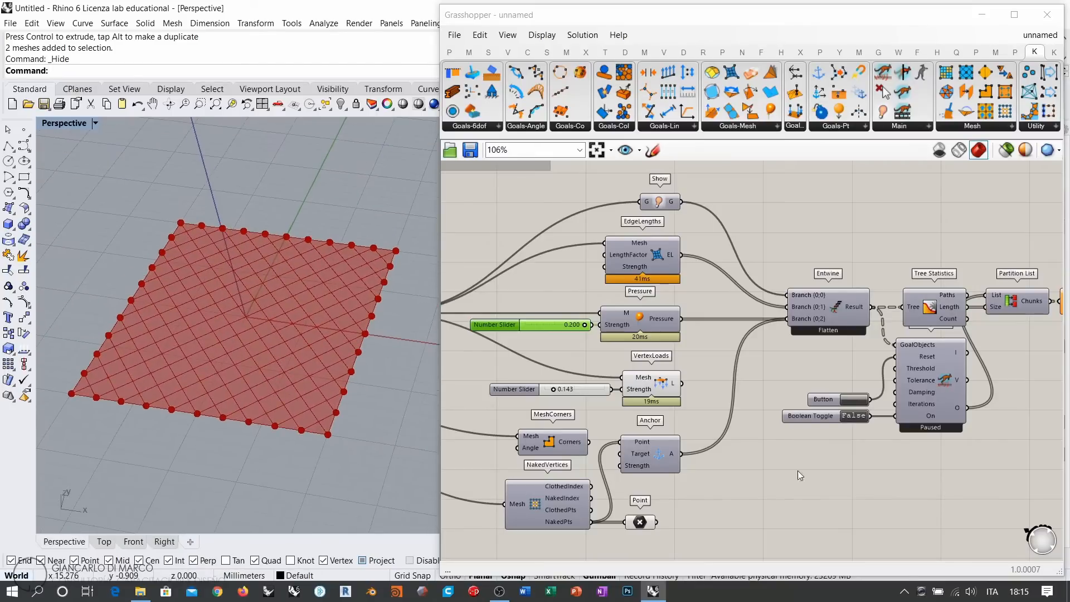
# Move Entwine, the solver with its Button and Boolean Toggle, and the output components together closer to the goal components
pyautogui.click(817, 465)
pyautogui.moveTo(952, 393); pyautogui.dragTo(815, 396, button='right')
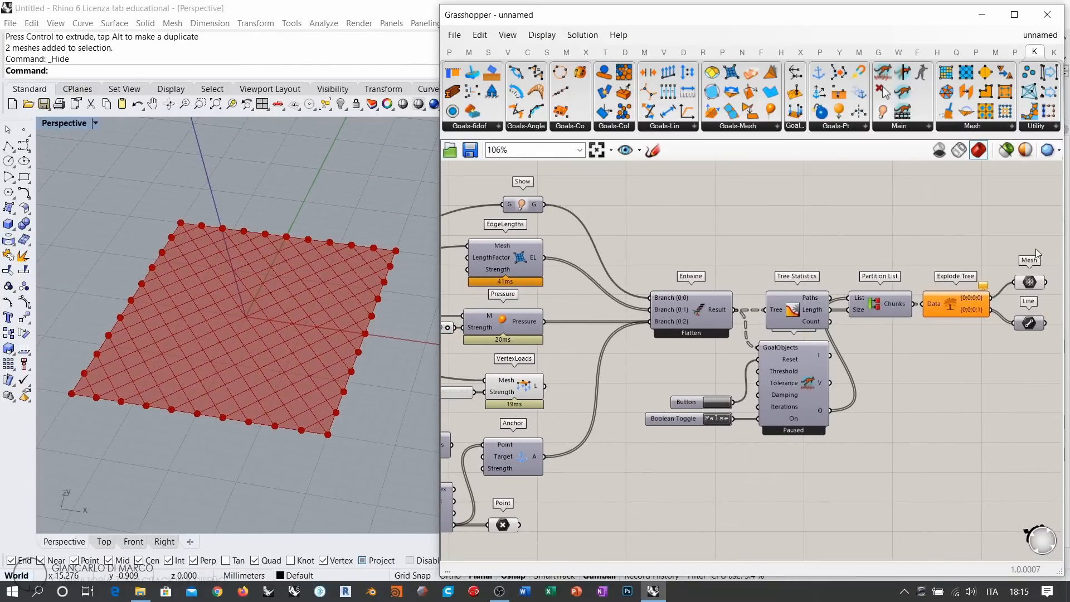
pyautogui.moveTo(1036, 249); pyautogui.dragTo(646, 469)
pyautogui.moveTo(810, 369); pyautogui.dragTo(771, 374)
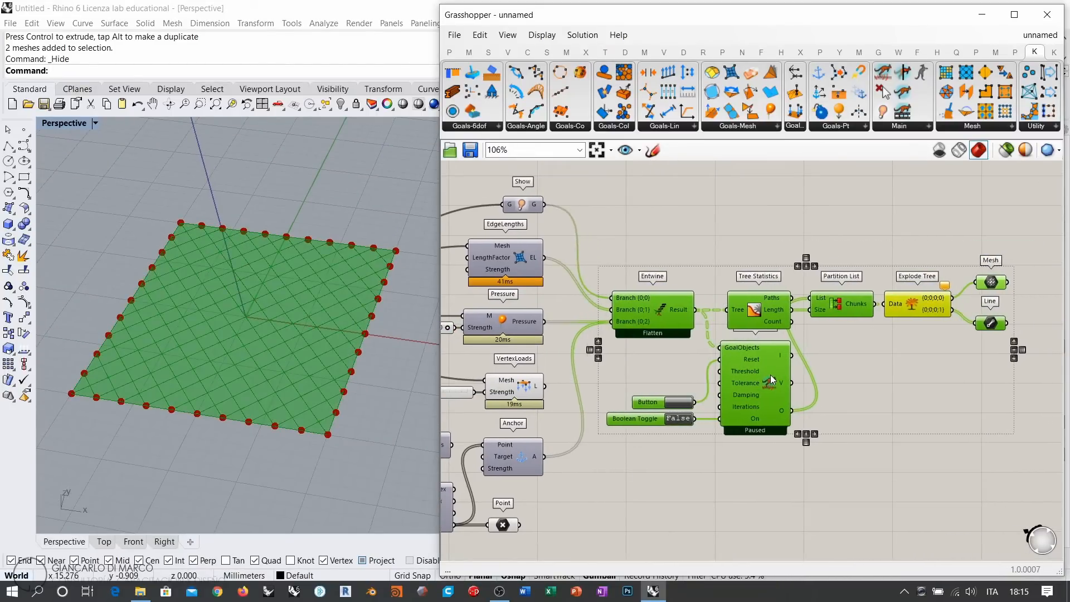
pyautogui.click(712, 241)
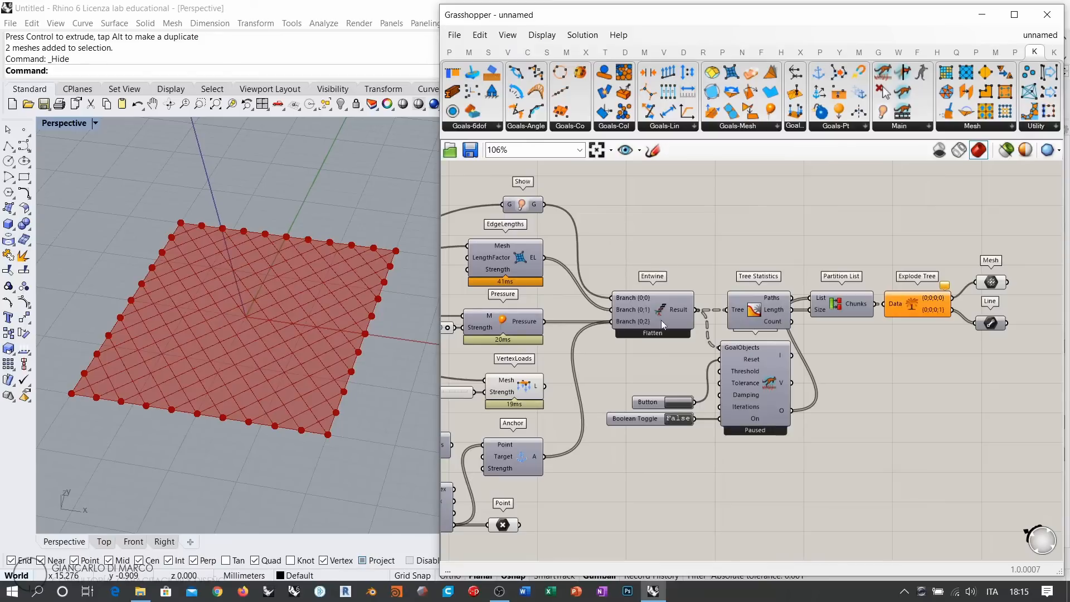
# Set the Pressure strength to 0.000
pyautogui.moveTo(714, 366); pyautogui.dragTo(770, 365, button='right')
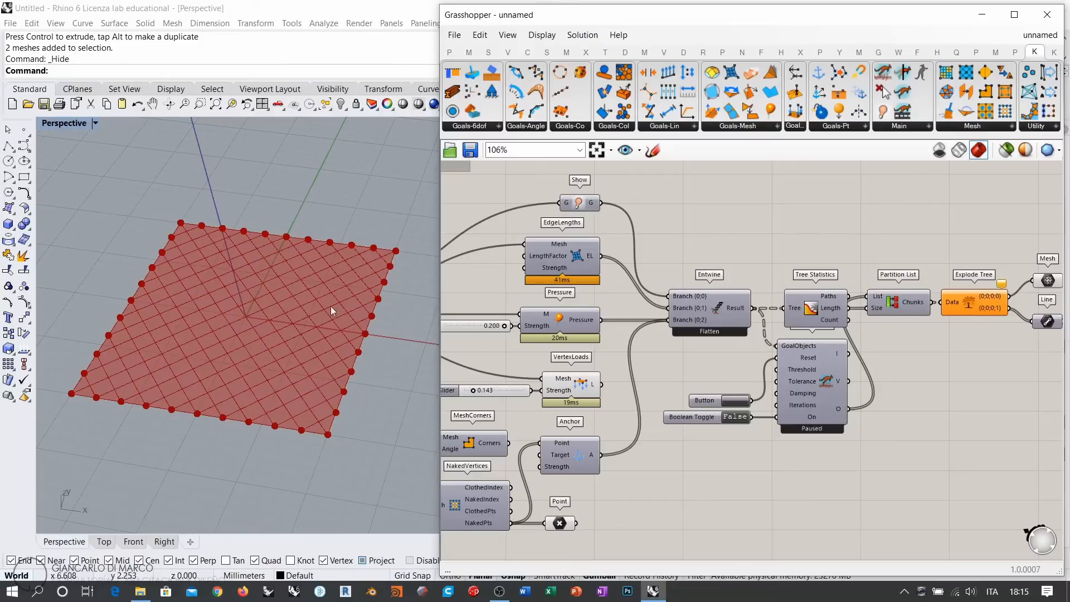
pyautogui.keyDown('shift'); pyautogui.moveTo(285, 346); pyautogui.dragTo(303, 352, button='right'); pyautogui.keyUp('shift')
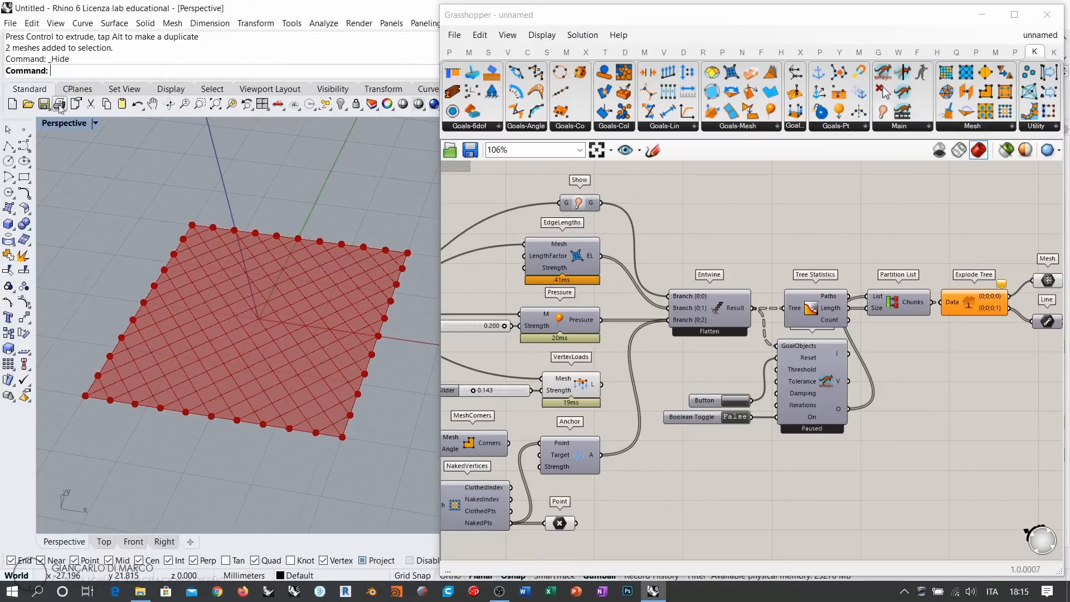
pyautogui.click(672, 222)
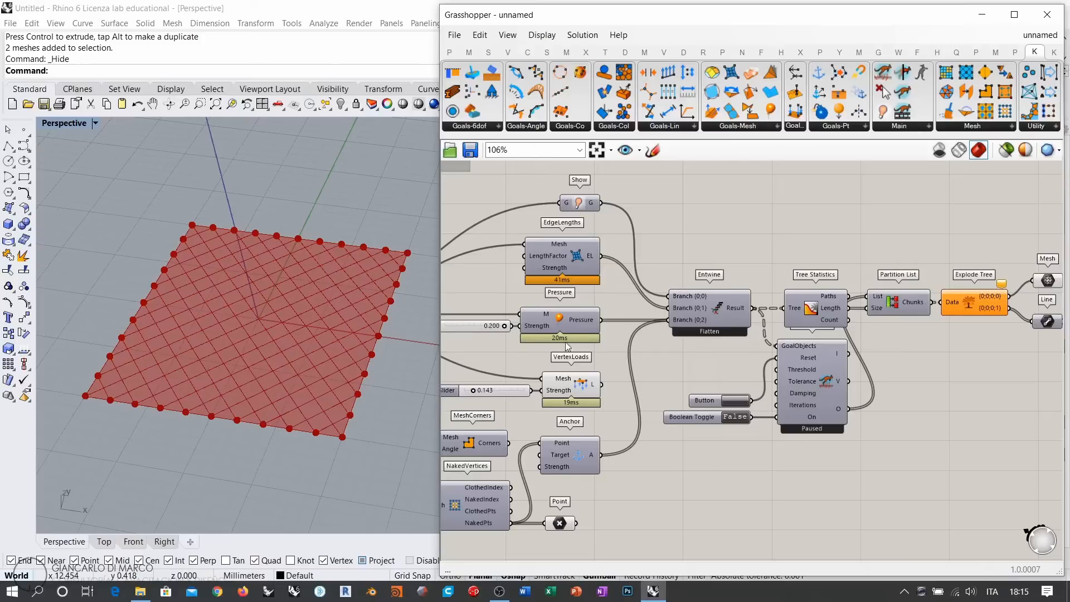
pyautogui.scroll(4, 661, 320)
pyautogui.moveTo(665, 344); pyautogui.dragTo(590, 348)
pyautogui.moveTo(633, 263); pyautogui.dragTo(695, 315, button='right')
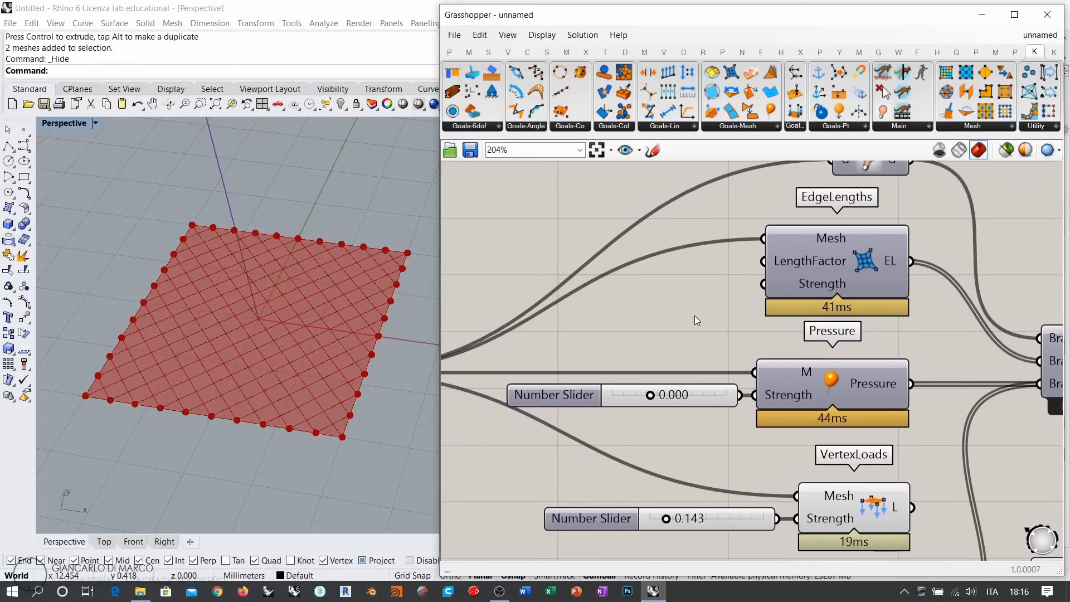
# Add a number slider with the value 11.00 as the Strength input of EdgeLengths and place it beside that component
pyautogui.moveTo(815, 285)
pyautogui.moveTo(693, 400)
pyautogui.doubleClick(668, 313)
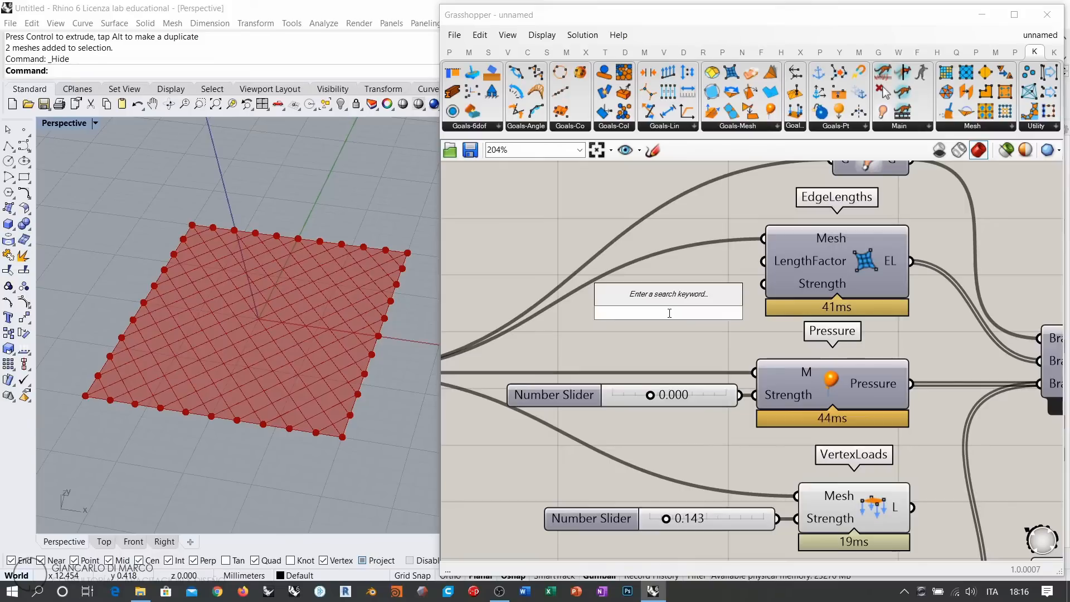
pyautogui.write('11.')
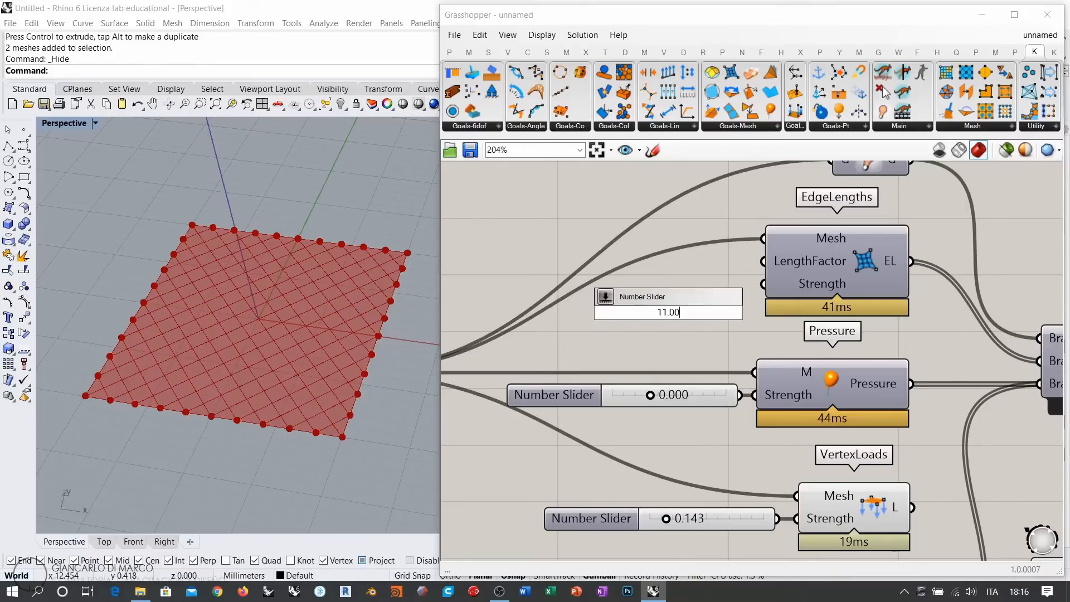
pyautogui.press('Return')
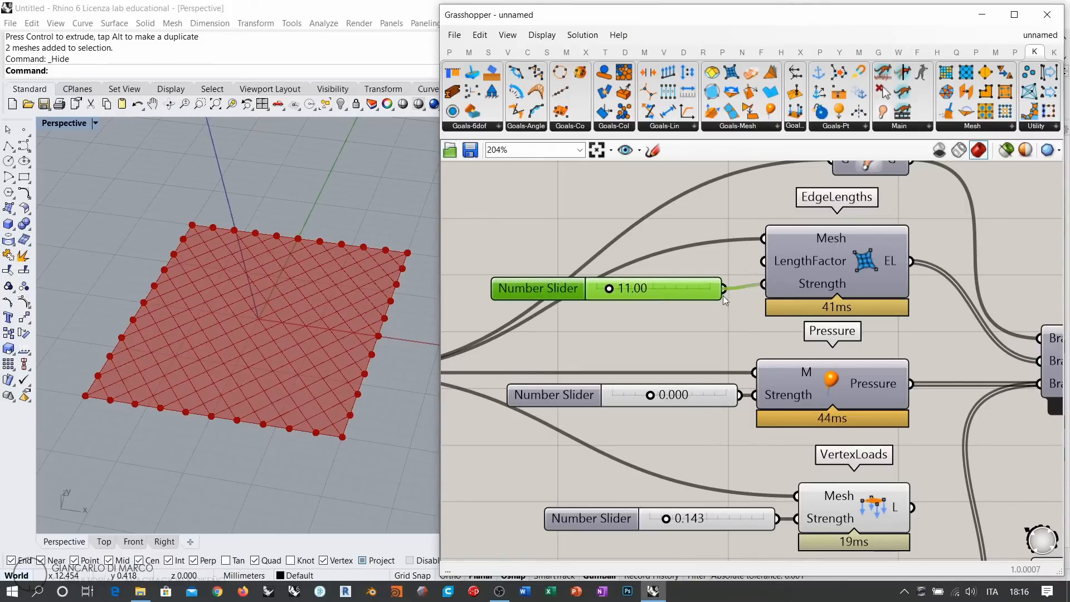
pyautogui.moveTo(697, 291); pyautogui.dragTo(718, 286)
pyautogui.click(726, 322)
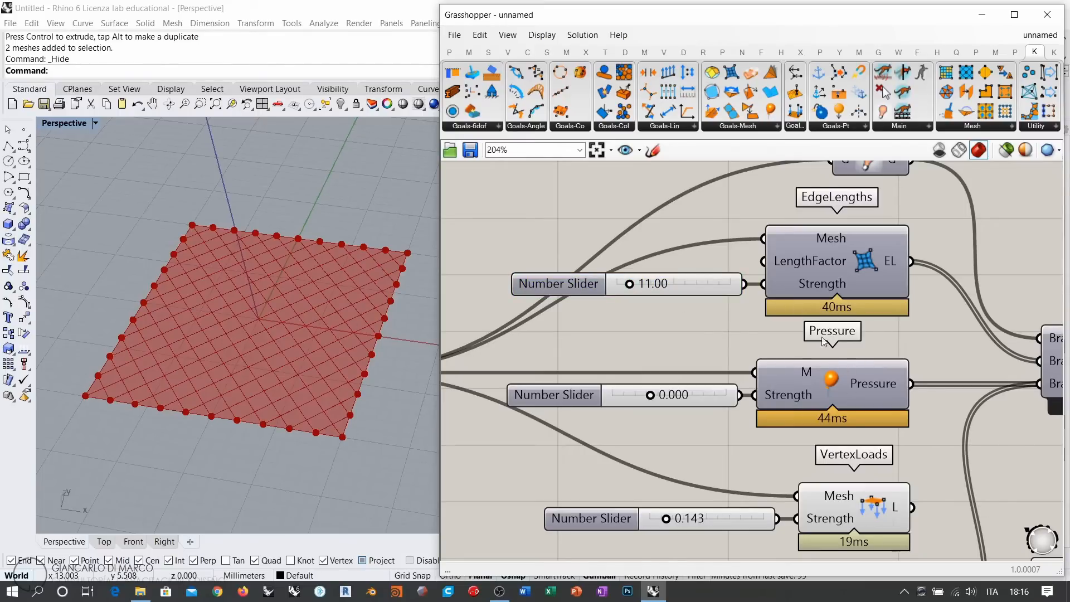
# Set the solver's Boolean Toggle to True and raise the Pressure strength to 0.200, orbiting around the resulting shape
pyautogui.scroll(-3, 824, 341)
pyautogui.doubleClick(870, 444)
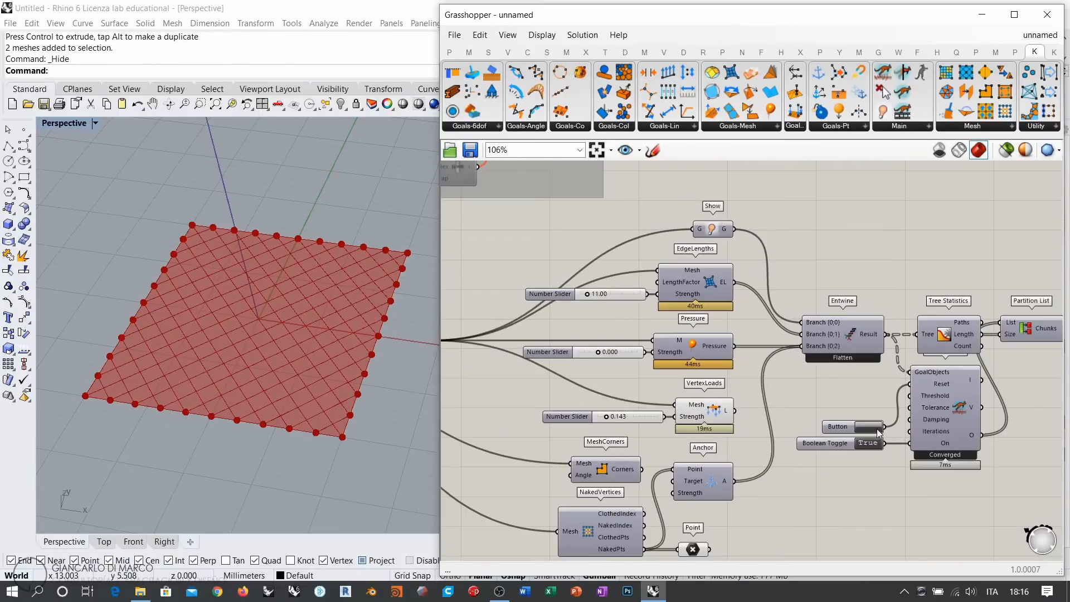
pyautogui.scroll(3, 603, 352)
pyautogui.moveTo(603, 352); pyautogui.dragTo(669, 351)
pyautogui.moveTo(289, 268); pyautogui.dragTo(279, 438, button='right')
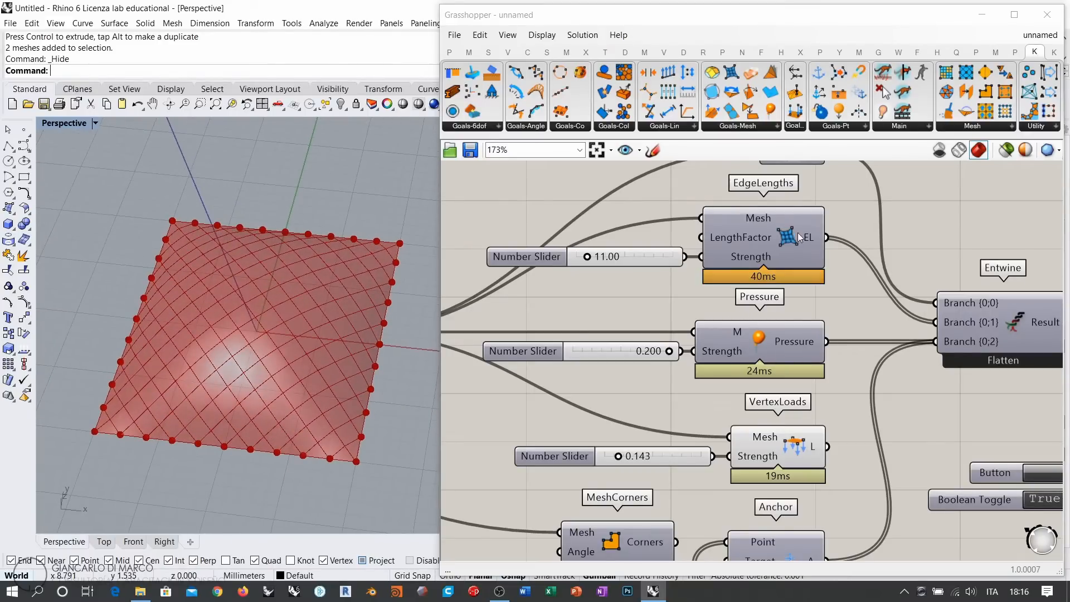
pyautogui.moveTo(342, 389); pyautogui.dragTo(351, 367, button='right')
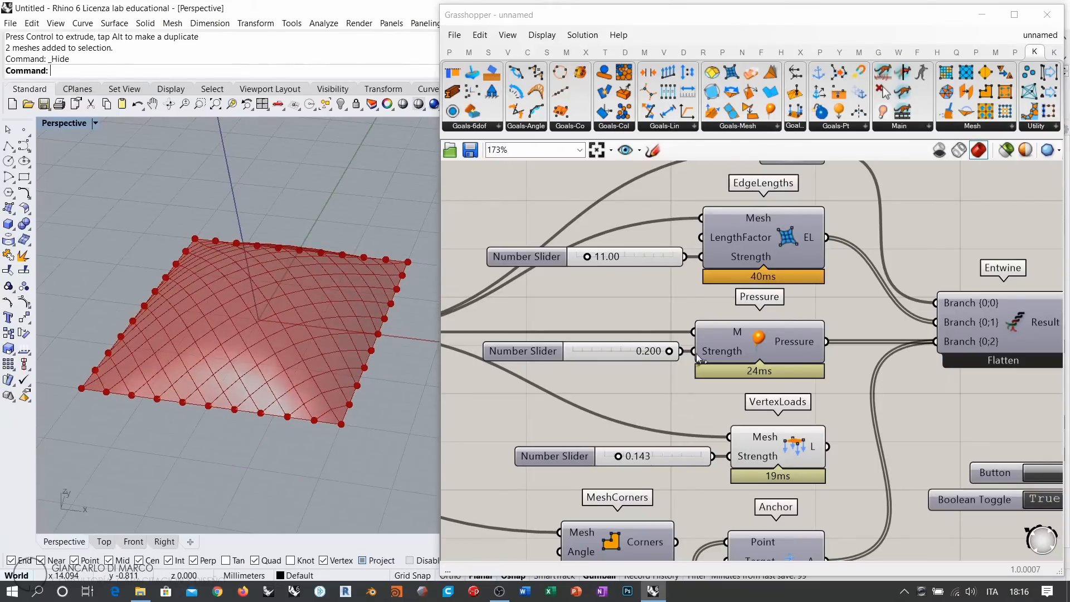
# Extend the upper limit of the Pressure strength slider and set the strength to 1.569
pyautogui.doubleClick(534, 353)
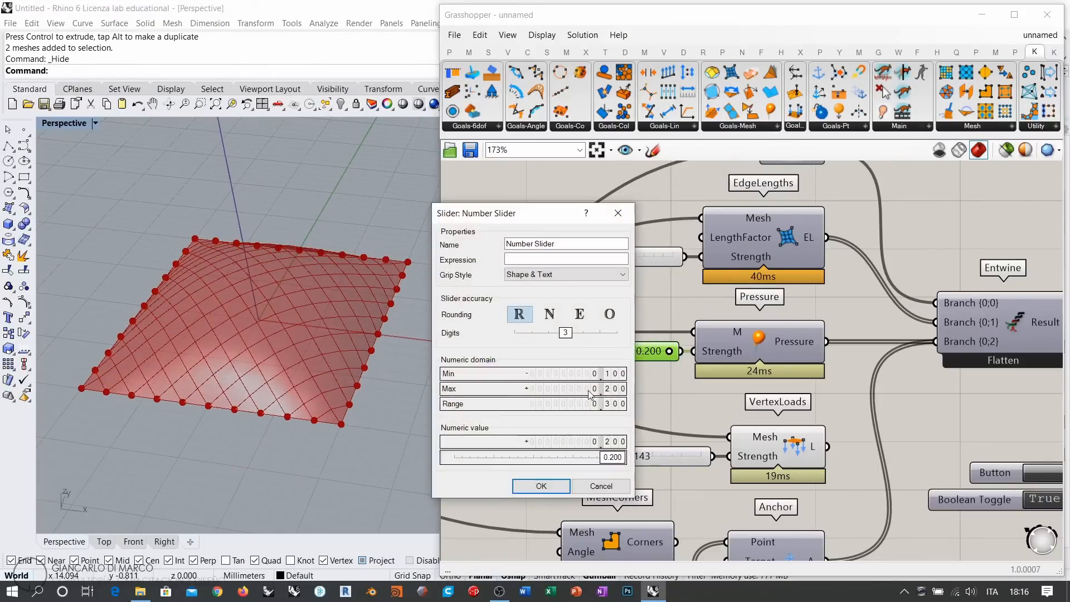
pyautogui.moveTo(585, 388); pyautogui.dragTo(598, 404)
pyautogui.click(559, 483)
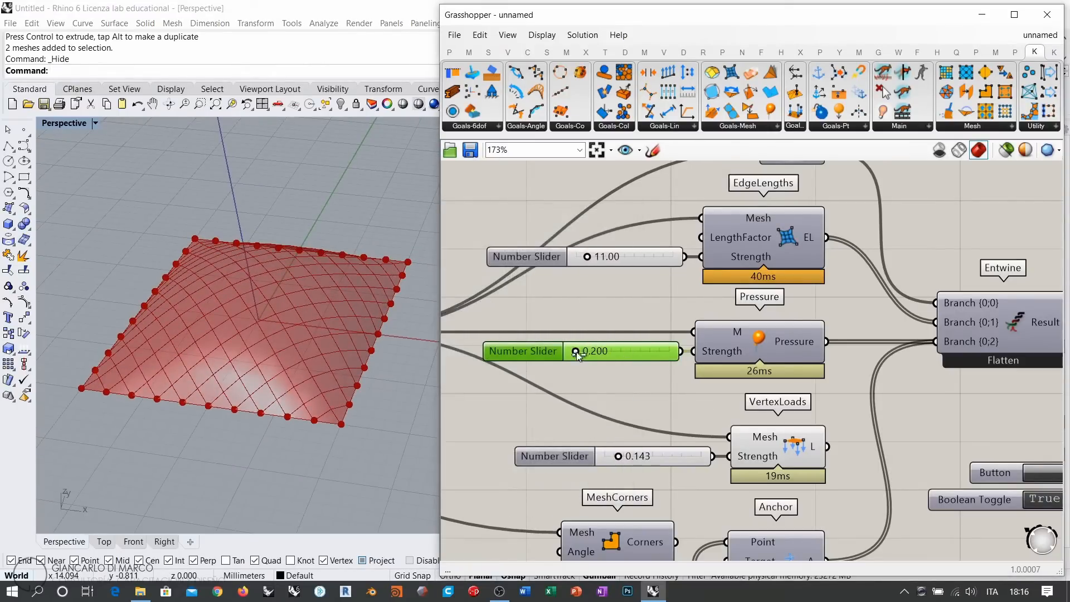
pyautogui.moveTo(576, 352); pyautogui.dragTo(591, 356)
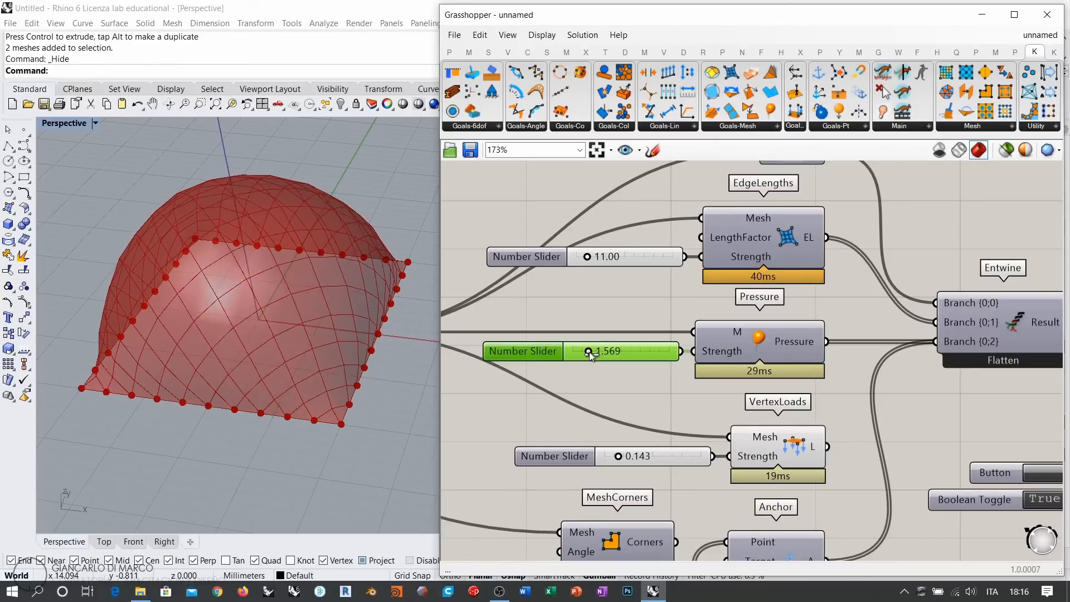
# Fine-tune the Pressure strength to 1.867 while viewing the dome from a lower angle
pyautogui.moveTo(310, 287); pyautogui.dragTo(319, 306, button='right')
pyautogui.click(590, 353)
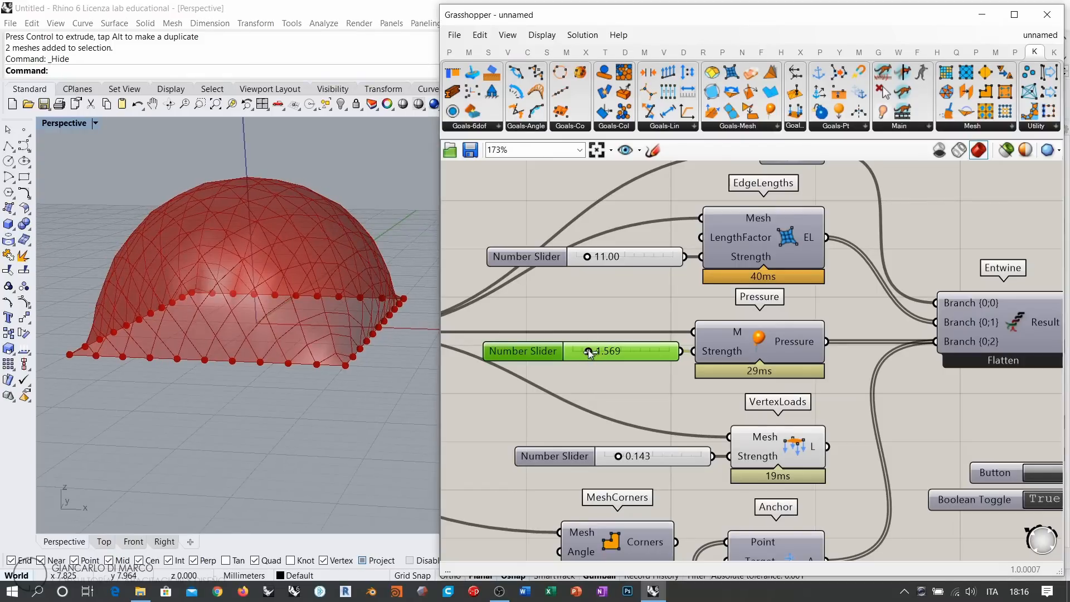
pyautogui.moveTo(589, 354); pyautogui.dragTo(593, 353)
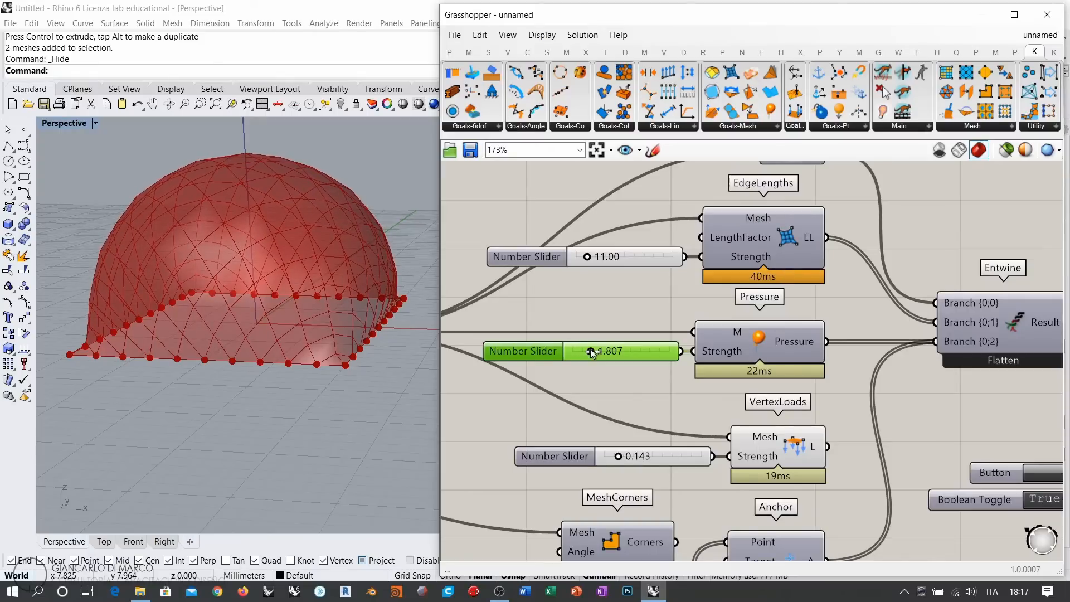
pyautogui.moveTo(592, 353); pyautogui.dragTo(592, 353)
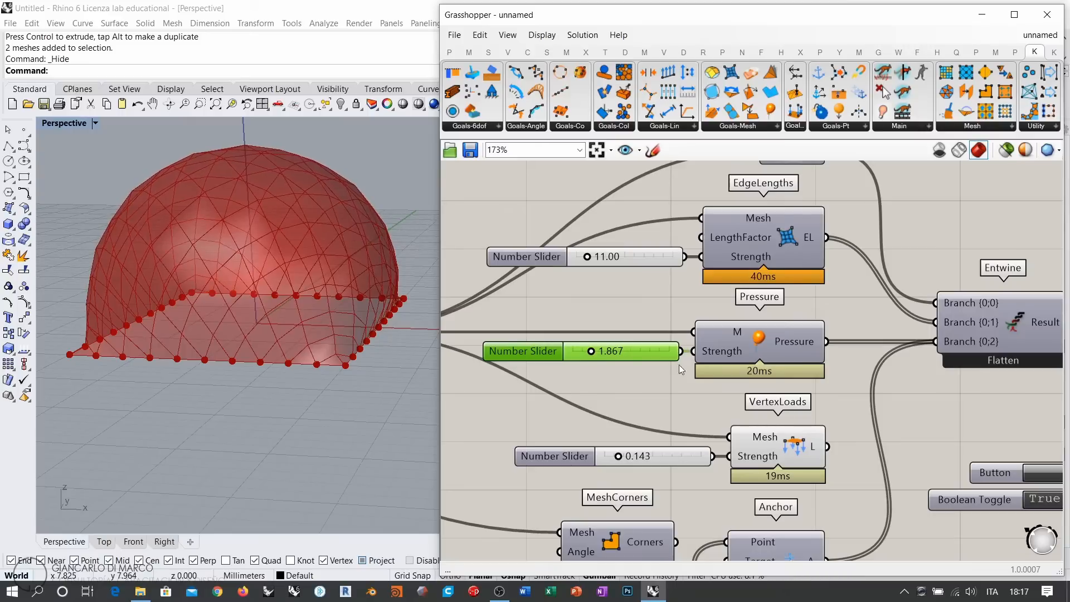
# Lower the Pressure strength to 1.331
pyautogui.click(846, 327)
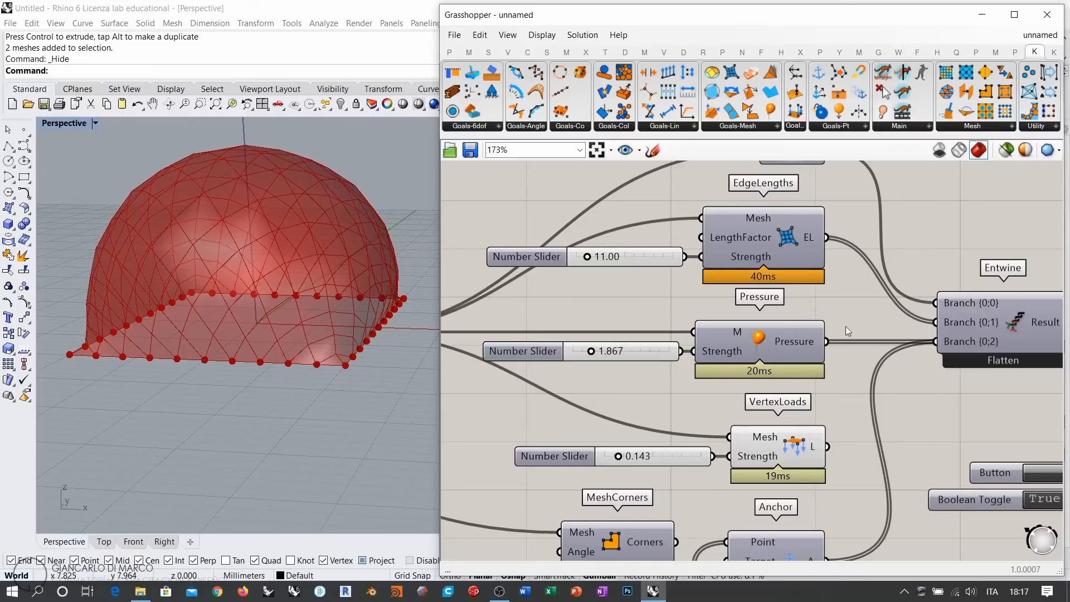
pyautogui.click(770, 339)
pyautogui.keyDown('shift'); pyautogui.click(756, 227); pyautogui.keyUp('shift')
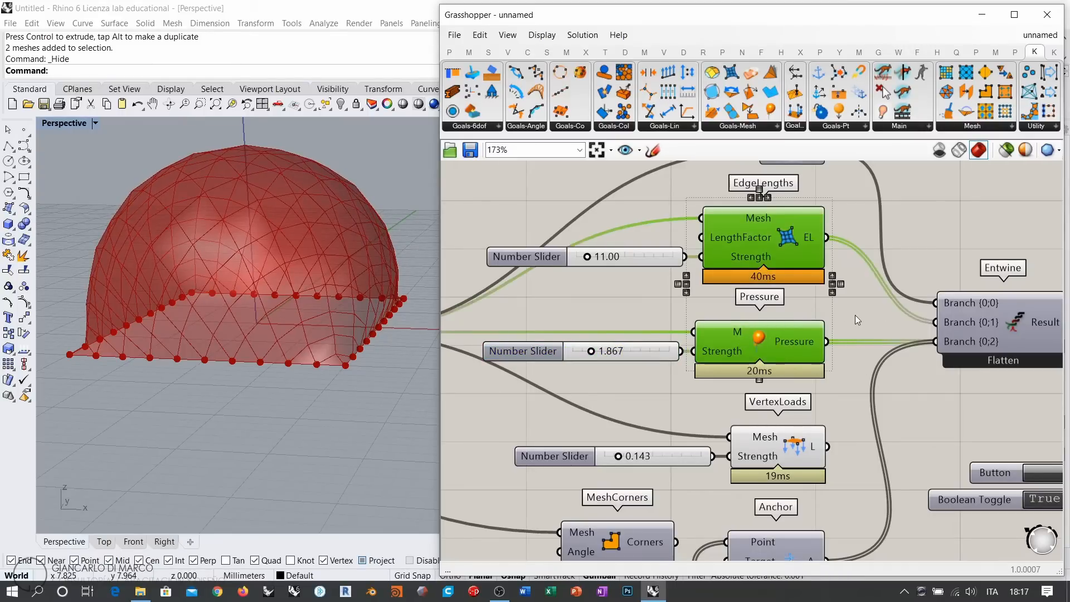
pyautogui.click(855, 316)
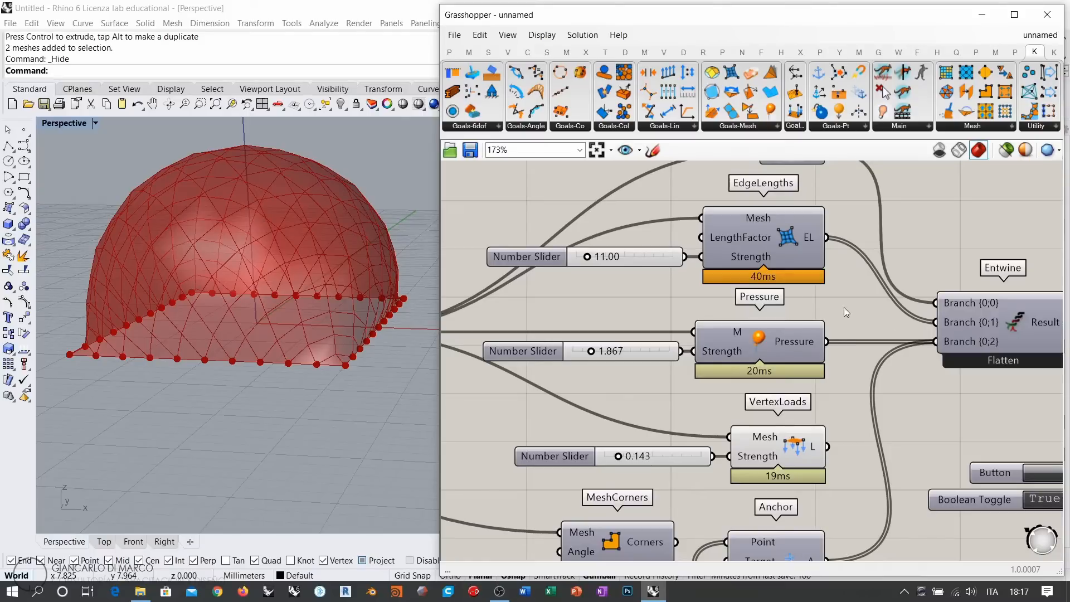
pyautogui.moveTo(590, 353); pyautogui.dragTo(584, 353)
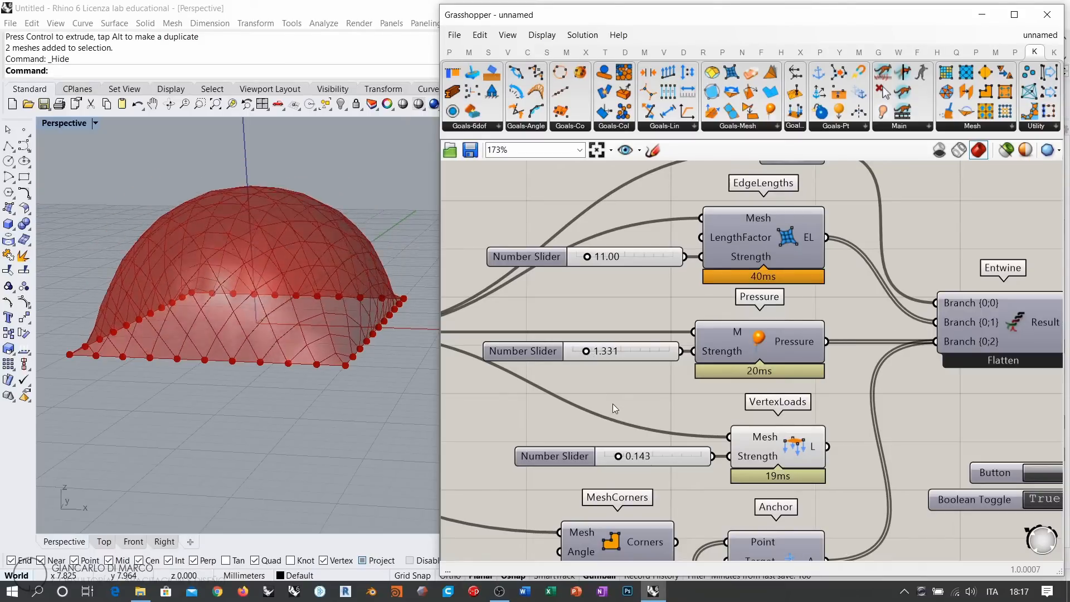
# Stop the Kangaroo solver by setting its Boolean Toggle to False
pyautogui.moveTo(714, 368); pyautogui.dragTo(714, 329, button='right')
pyautogui.scroll(-5, 714, 329)
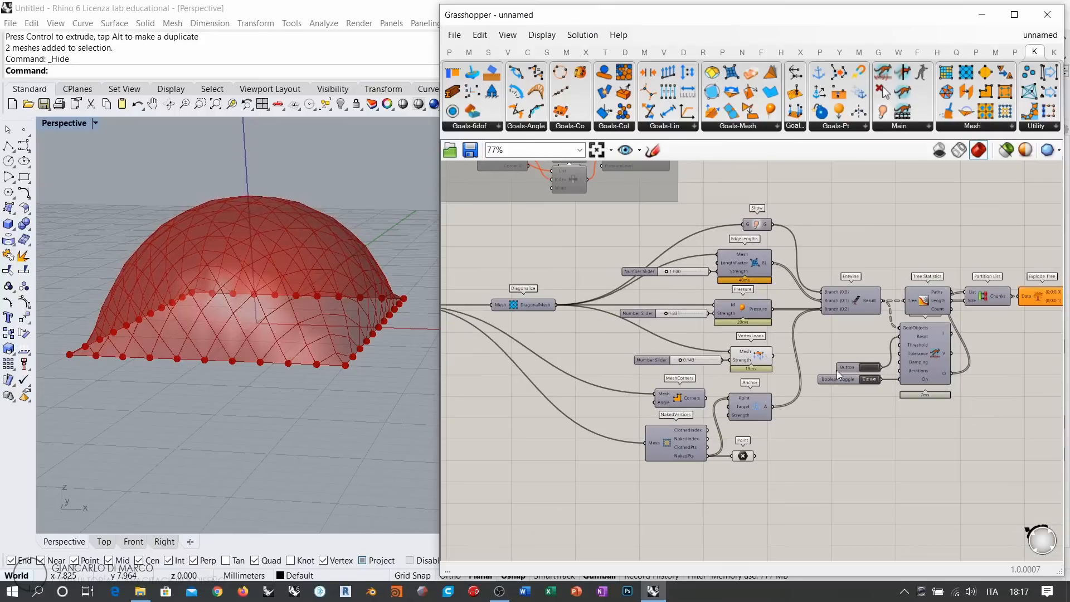
pyautogui.moveTo(865, 371); pyautogui.dragTo(818, 382, button='right')
pyautogui.scroll(4, 818, 382)
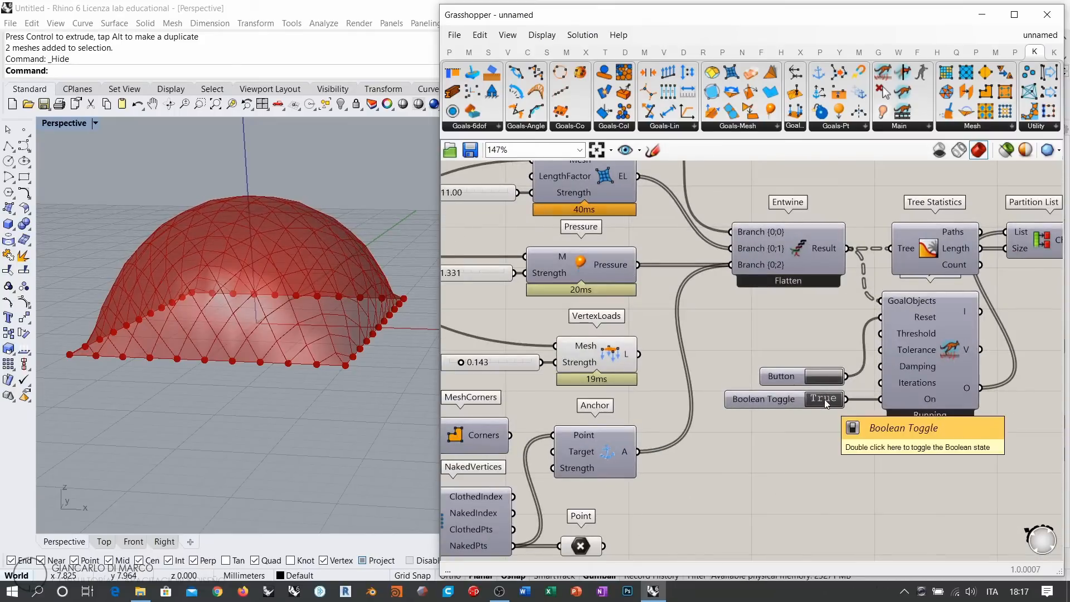
pyautogui.doubleClick(824, 399)
# Examine the inflated mesh alongside the EdgeLengths, Pressure and Anchor goals that shape it
pyautogui.scroll(-5, 764, 319)
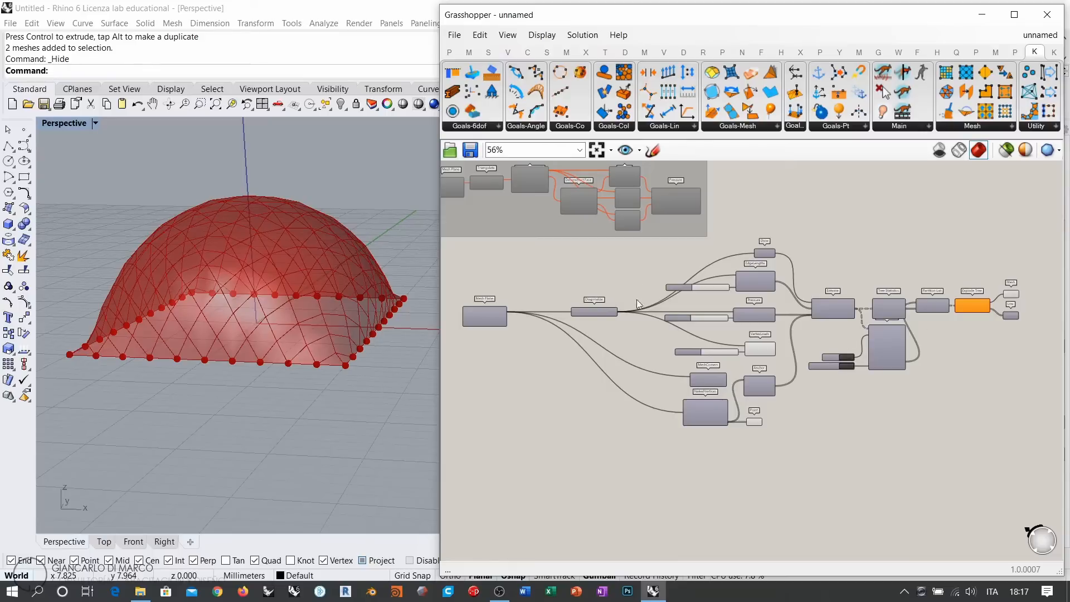
pyautogui.moveTo(336, 279); pyautogui.dragTo(337, 316, button='right')
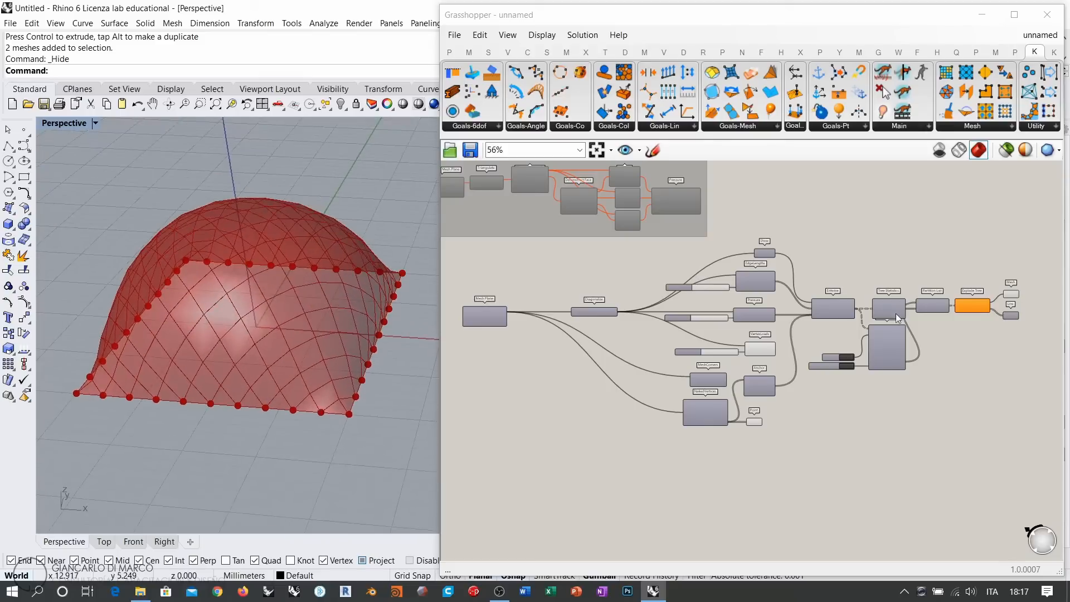
pyautogui.moveTo(950, 364); pyautogui.dragTo(866, 382, button='right')
pyautogui.scroll(5, 683, 313)
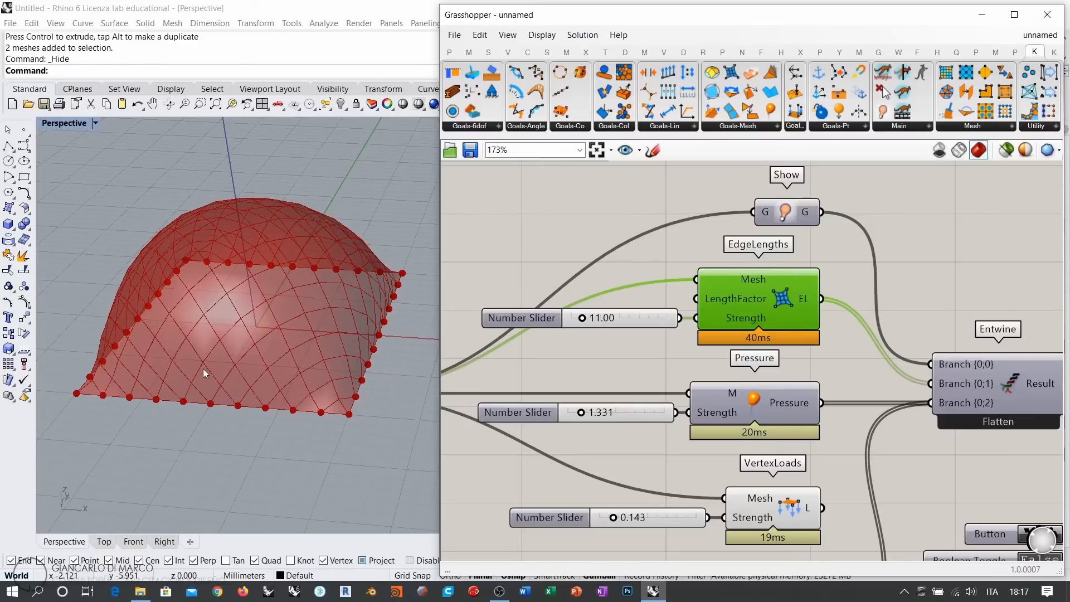
pyautogui.moveTo(680, 405); pyautogui.dragTo(702, 312, button='right')
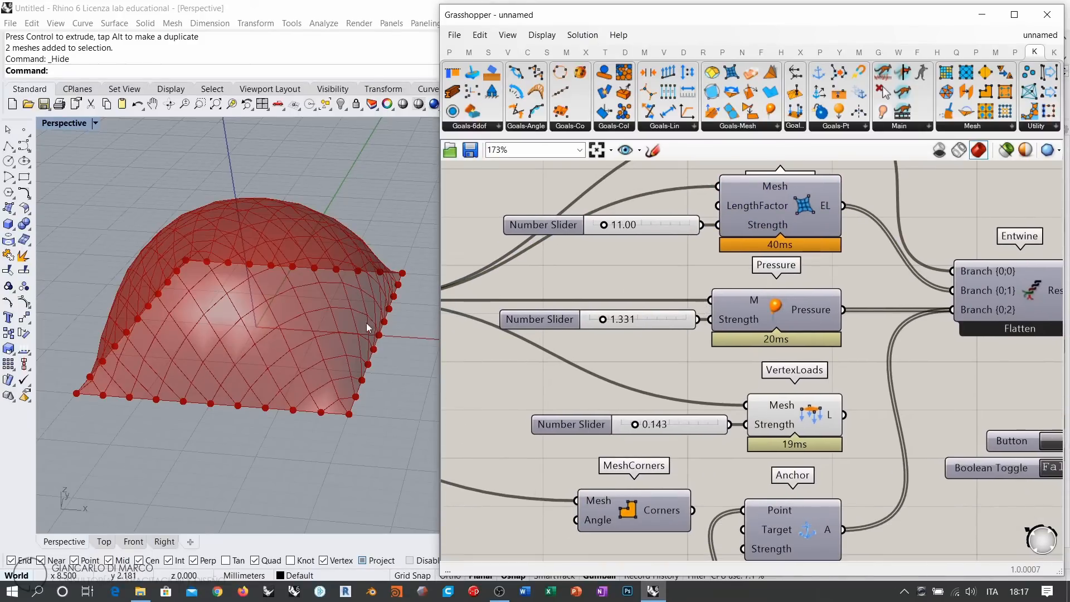
pyautogui.moveTo(791, 428); pyautogui.dragTo(794, 358, button='right')
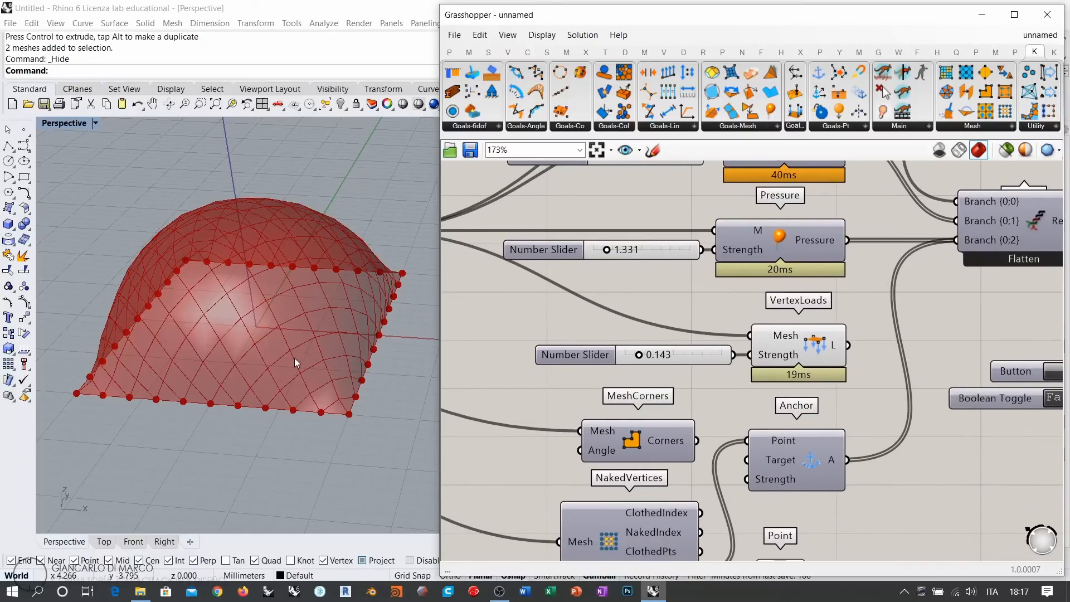
pyautogui.scroll(-5, 728, 343)
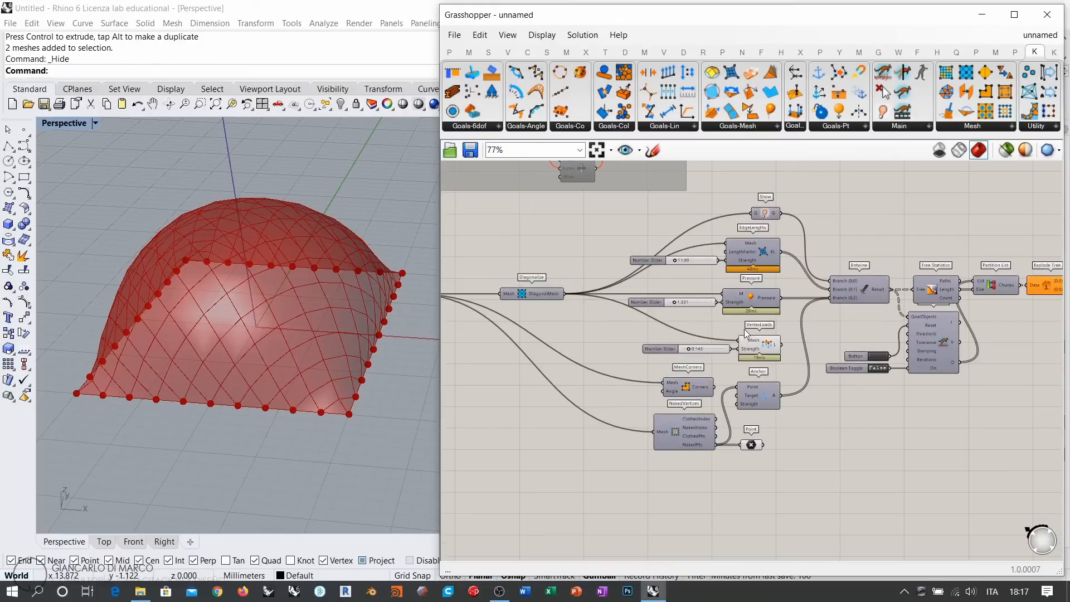
pyautogui.scroll(1, 741, 325)
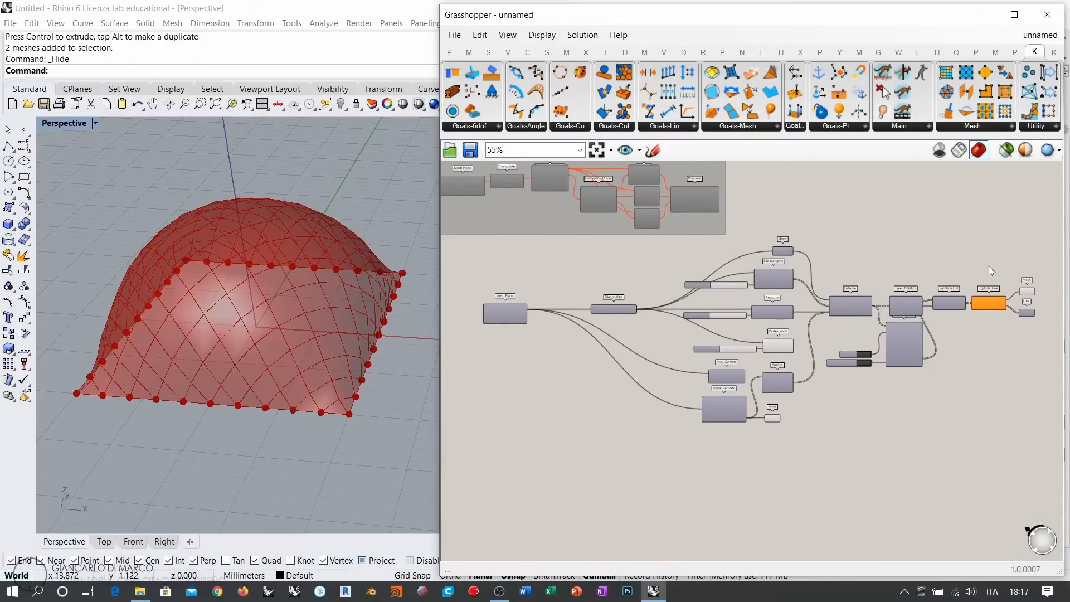
# Group all components of the diagonalized mesh definition and disable them
pyautogui.moveTo(1039, 251); pyautogui.dragTo(488, 449)
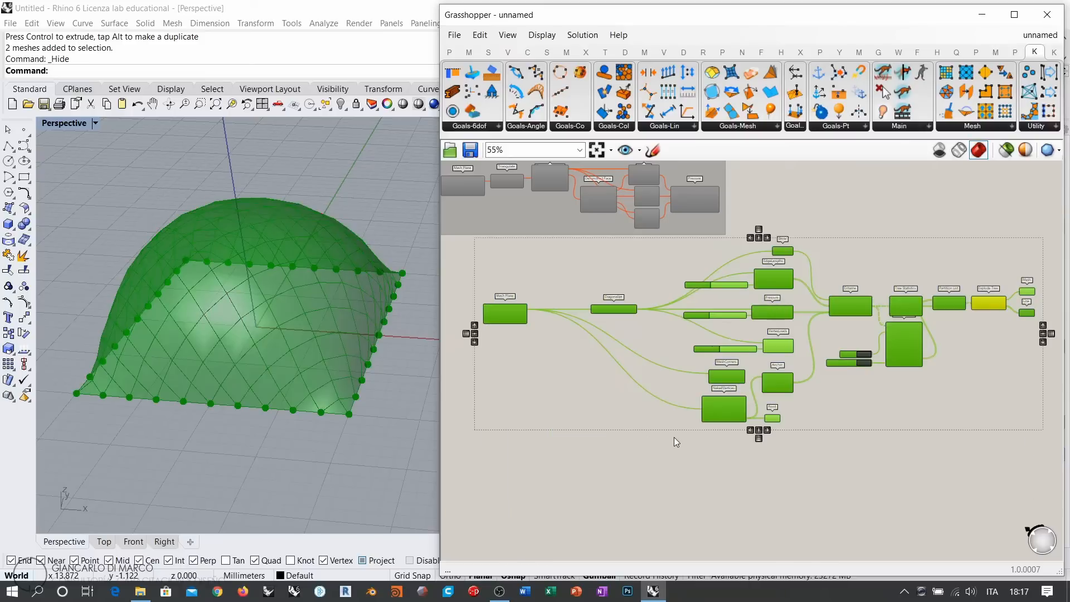
pyautogui.hotkey('ctrl', 'g')
pyautogui.click(674, 437)
pyautogui.moveTo(557, 335); pyautogui.dragTo(693, 373, button='right')
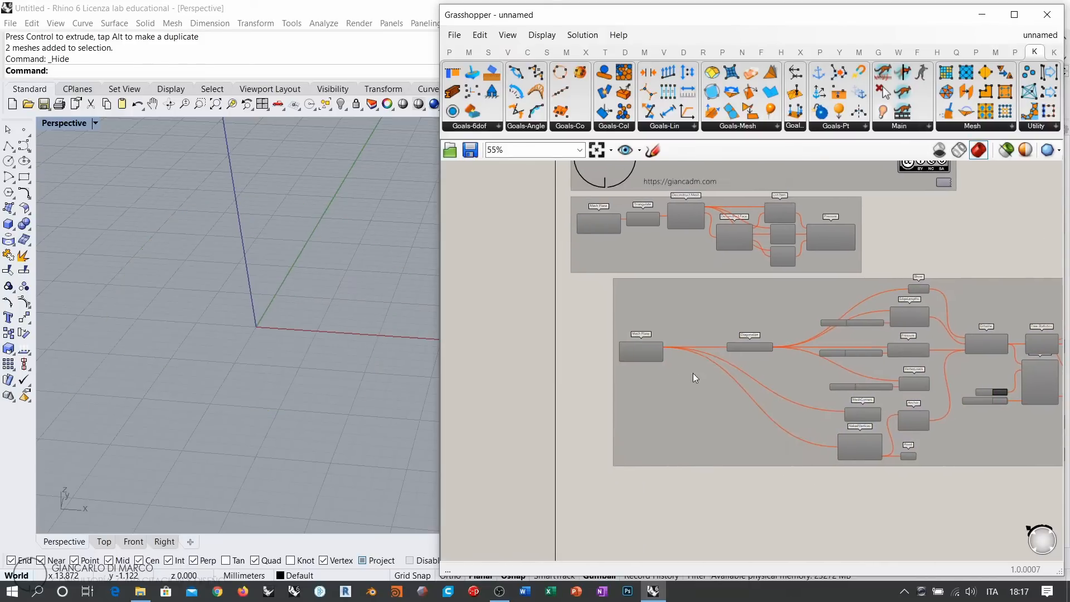
# Move the new group so its left edge lines up with the group above it
pyautogui.moveTo(651, 304); pyautogui.dragTo(611, 304)
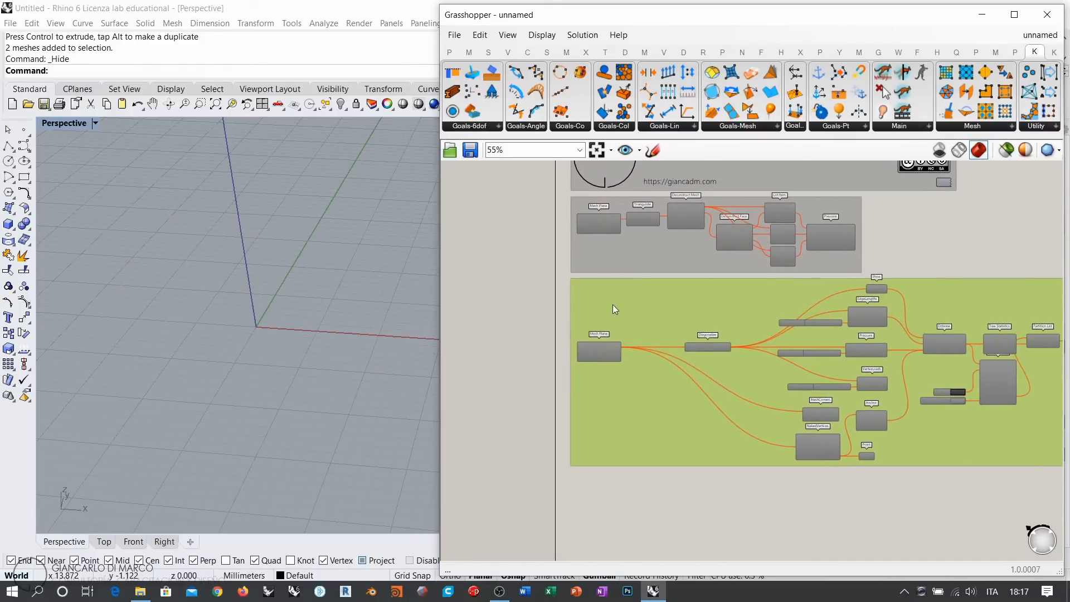
pyautogui.scroll(4, 574, 286)
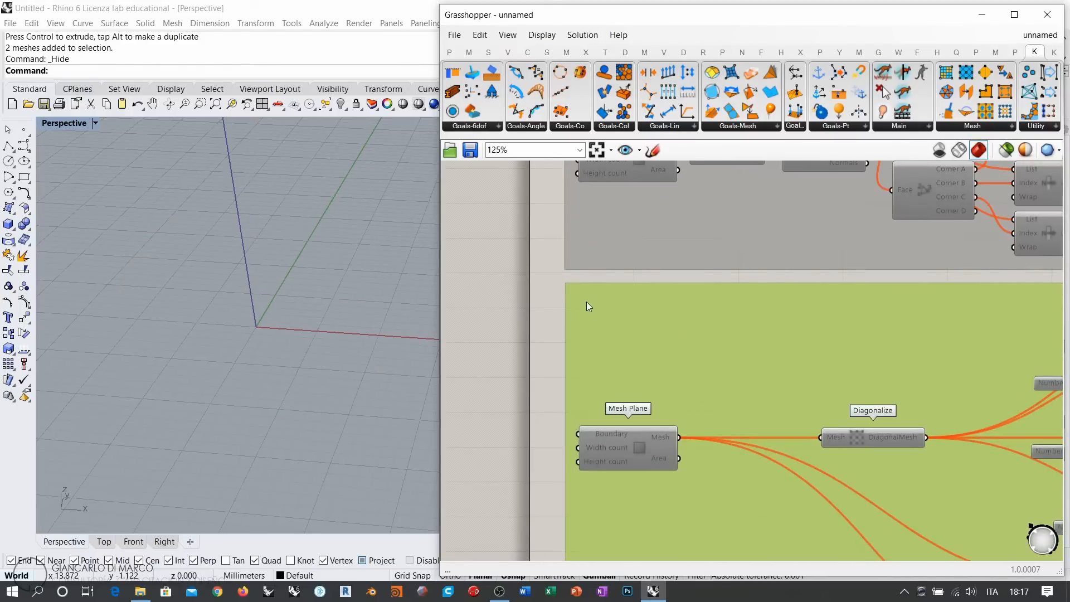
pyautogui.click(535, 289)
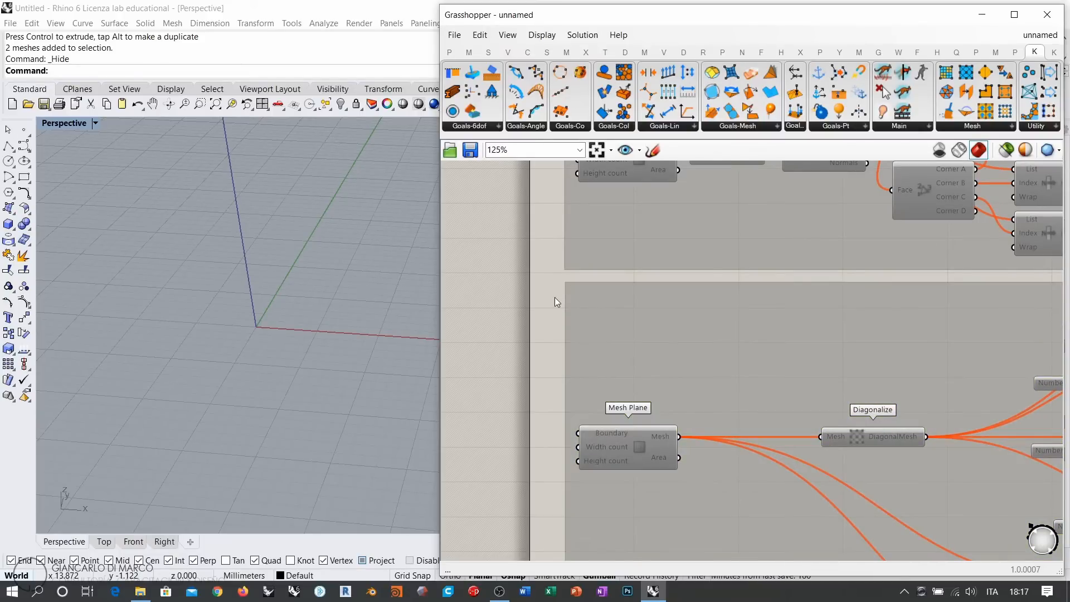
pyautogui.scroll(5, 558, 281)
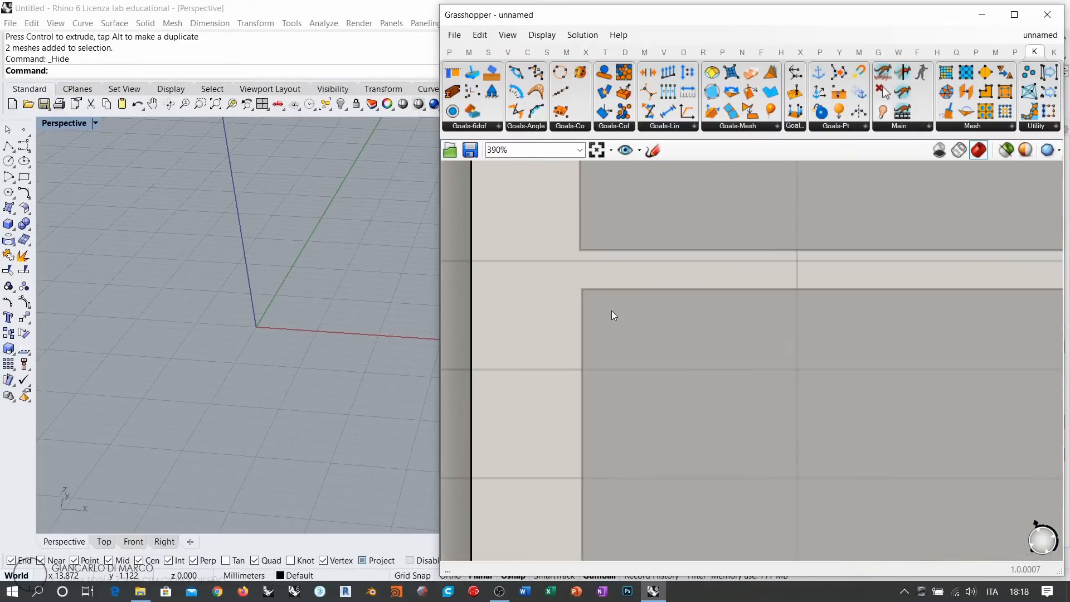
pyautogui.click(610, 315)
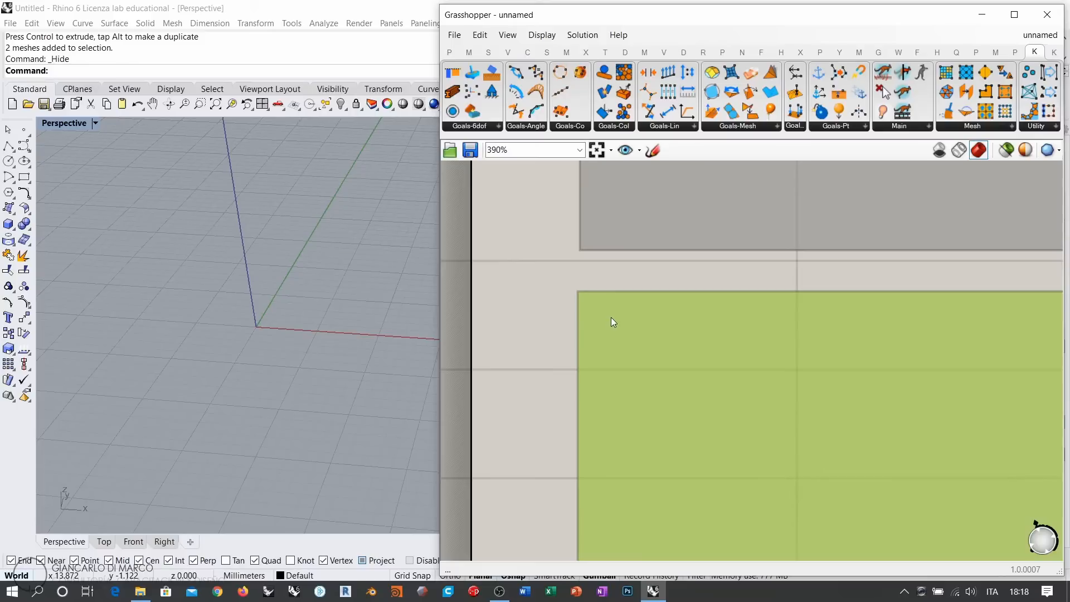
pyautogui.click(537, 242)
# Copy the Mesh Plane and Diagonalize components into the empty canvas area below the disabled group
pyautogui.scroll(-5, 539, 237)
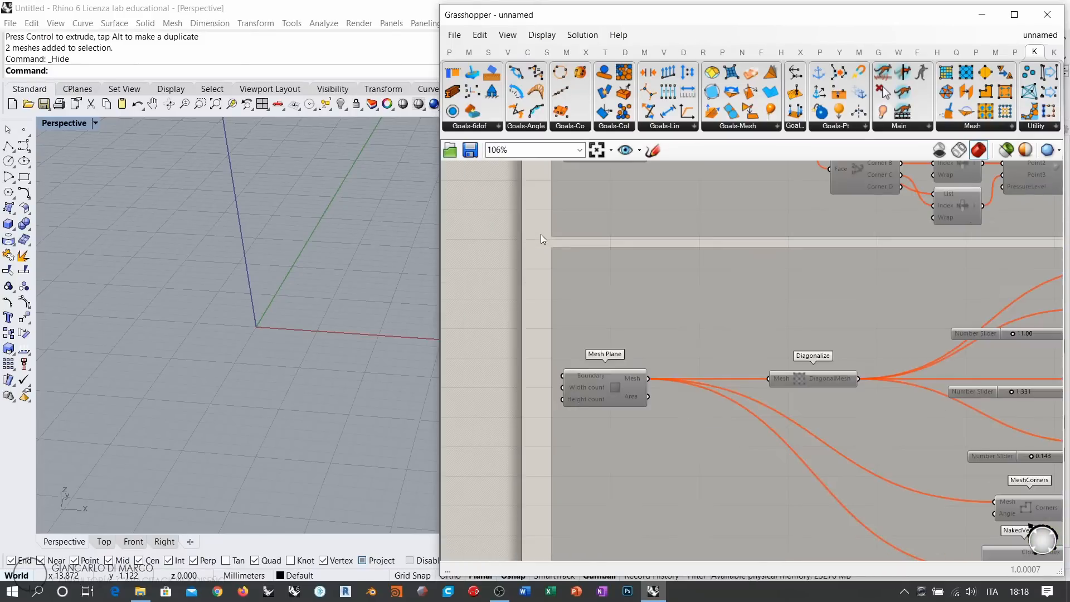
pyautogui.scroll(-4, 580, 267)
pyautogui.moveTo(614, 303); pyautogui.dragTo(636, 287, button='right')
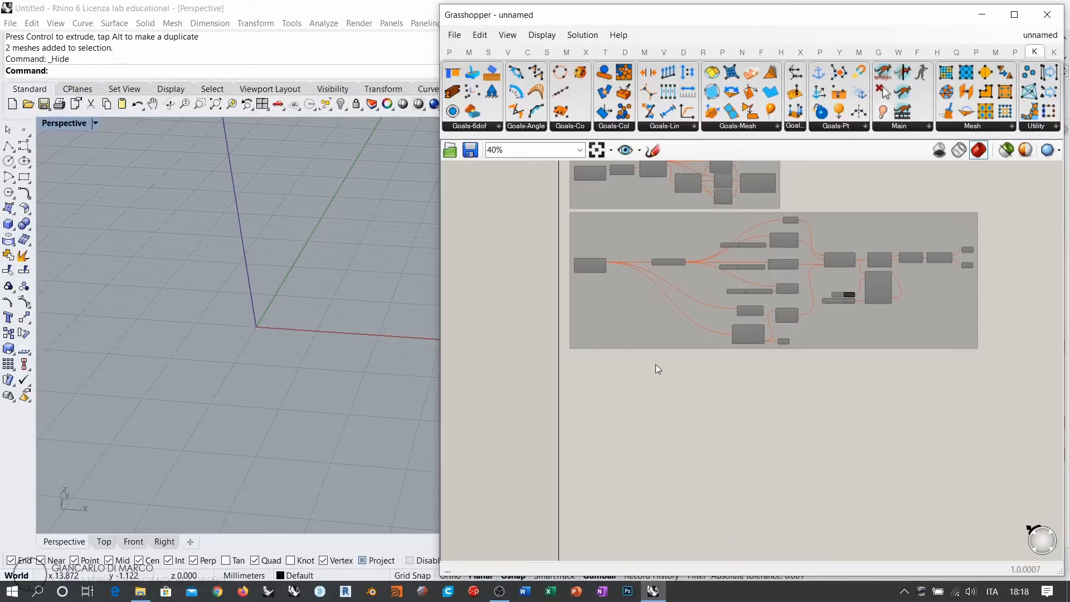
pyautogui.moveTo(656, 363); pyautogui.dragTo(641, 317, button='right')
pyautogui.scroll(1, 584, 324)
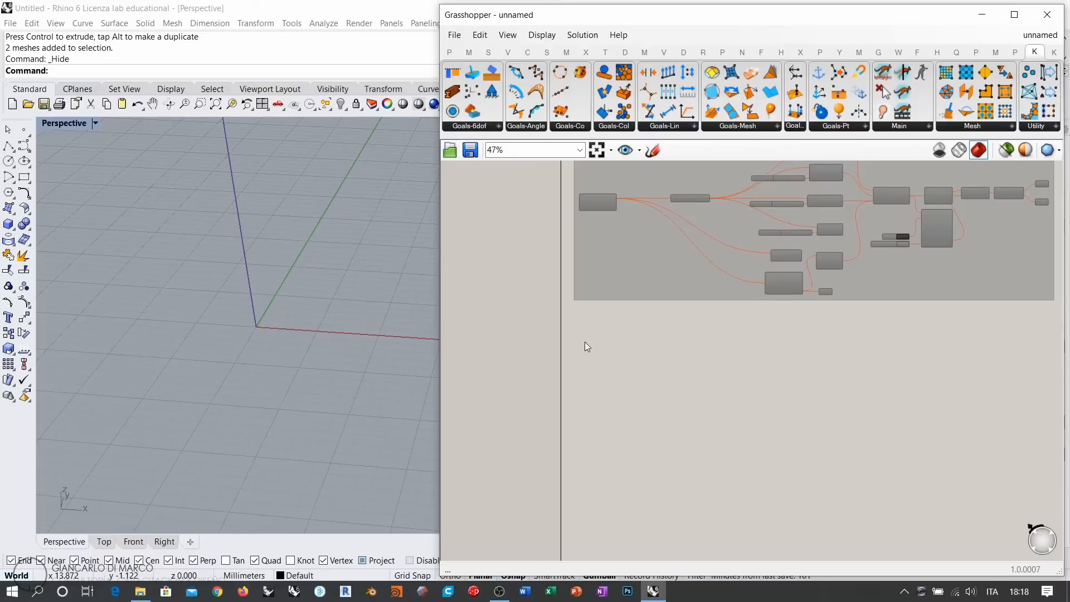
pyautogui.scroll(5, 590, 263)
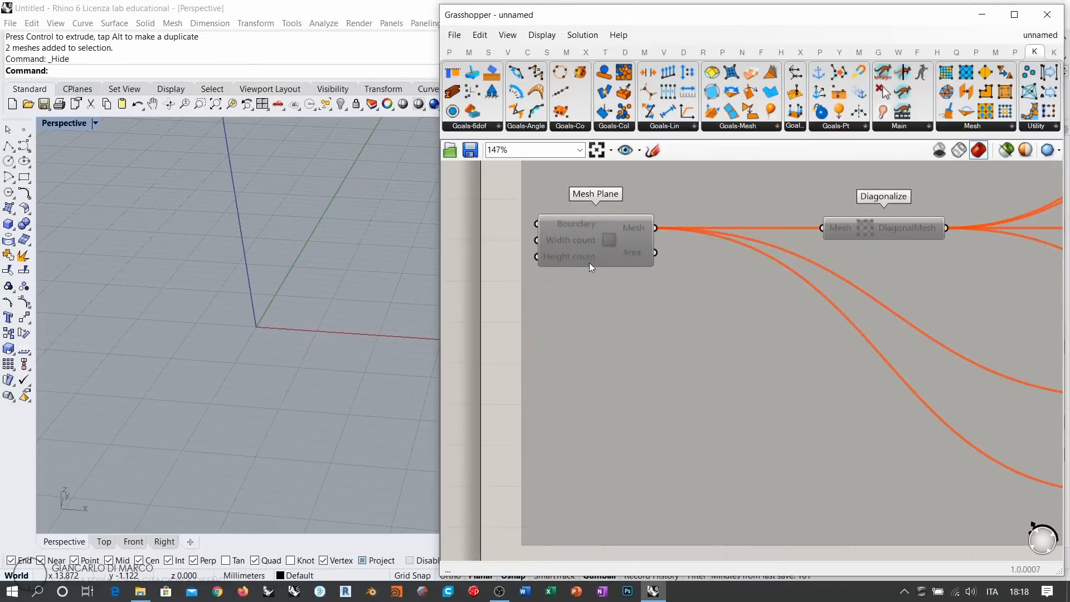
pyautogui.click(619, 241)
pyautogui.keyDown('shift'); pyautogui.click(875, 226); pyautogui.keyUp('shift')
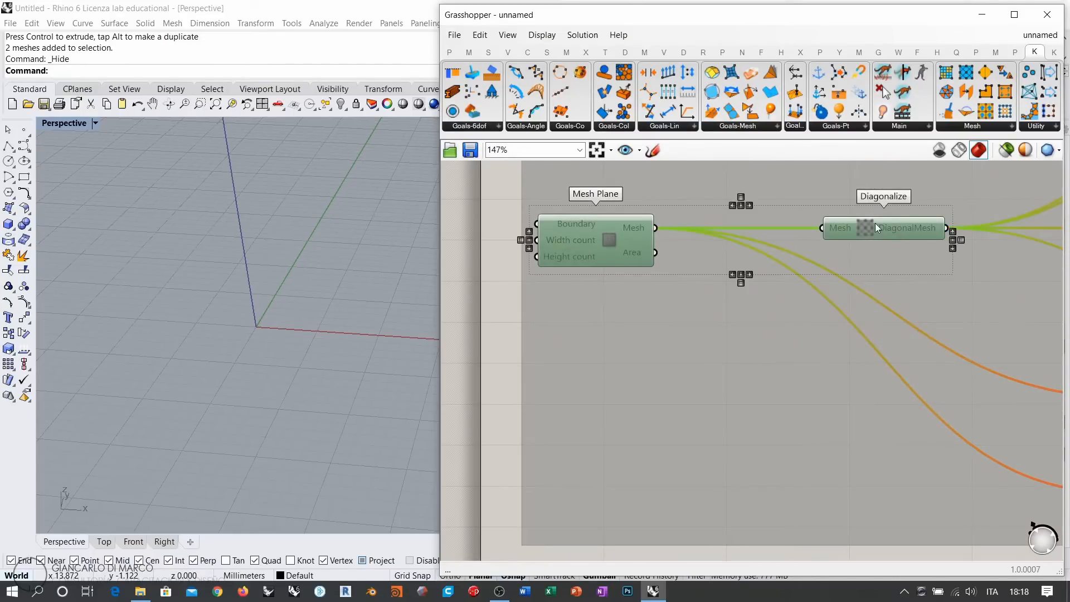
pyautogui.scroll(-4, 678, 247)
pyautogui.moveTo(631, 235); pyautogui.dragTo(639, 479)
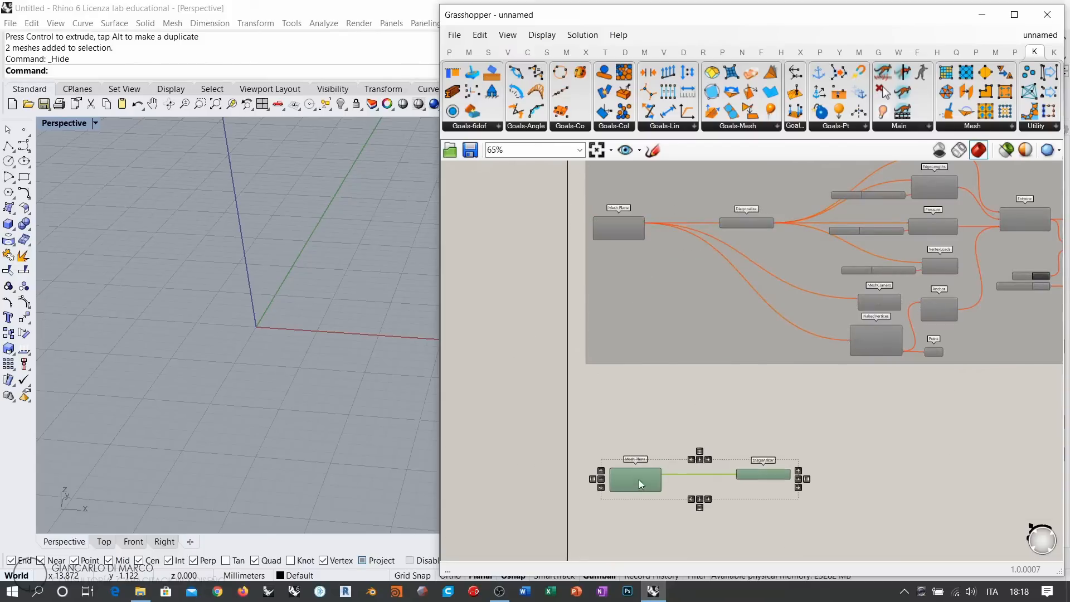
# Enable the copied Mesh Plane and Diagonalize components, with the preview shown only for Diagonalize
pyautogui.moveTo(710, 512); pyautogui.dragTo(686, 392, button='right')
pyautogui.click(687, 392)
pyautogui.click(732, 355)
pyautogui.hotkey('ctrl', 'q')
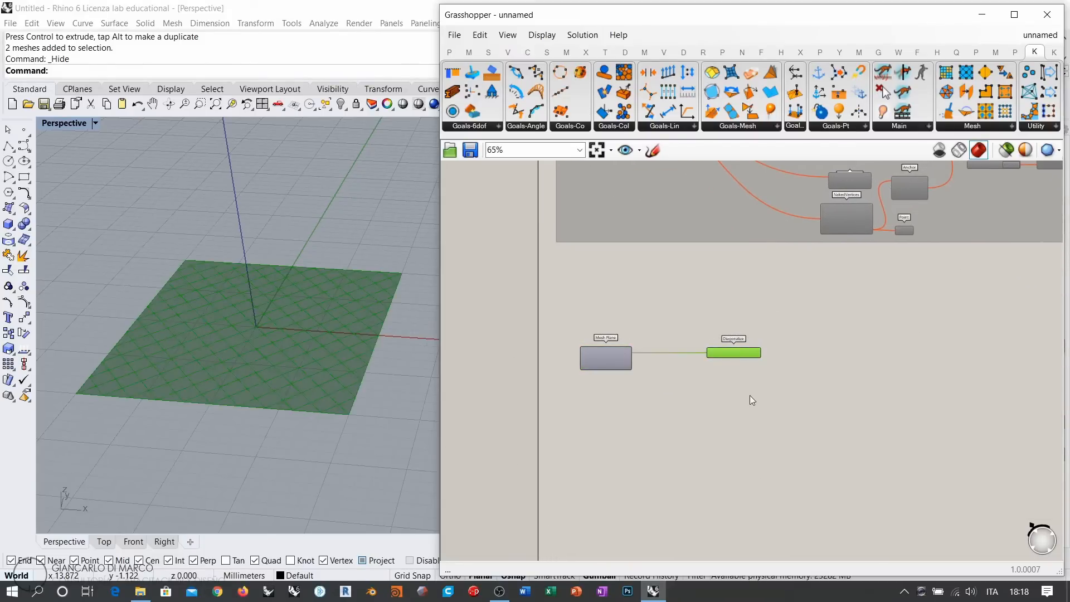
pyautogui.click(750, 396)
# Move the copied Diagonalize component closer to the Mesh Plane component
pyautogui.moveTo(373, 330); pyautogui.dragTo(340, 336, button='right')
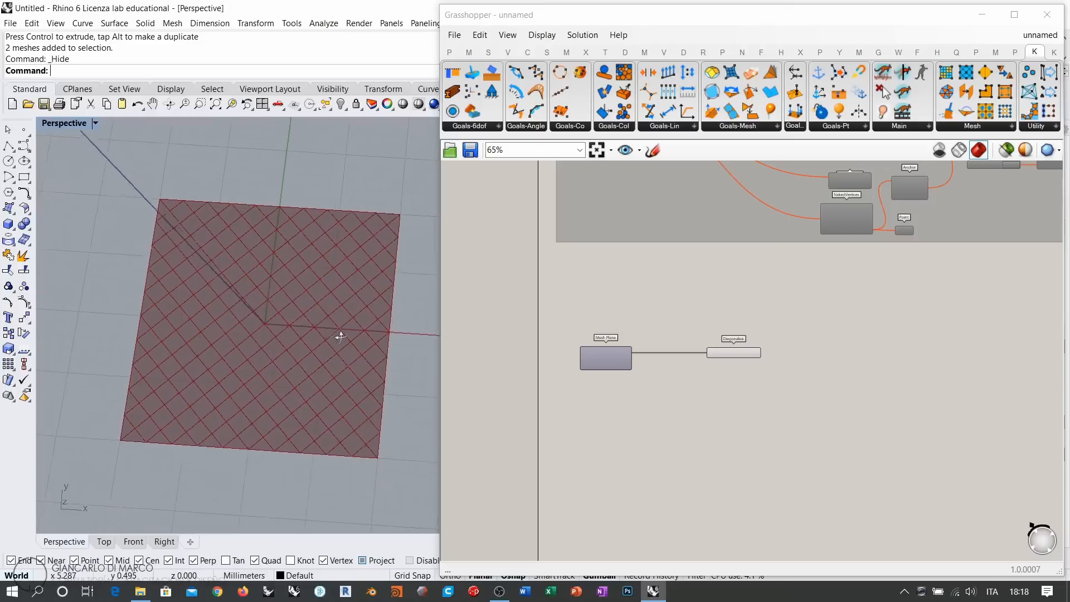
pyautogui.scroll(3, 696, 348)
pyautogui.moveTo(792, 340); pyautogui.dragTo(705, 341)
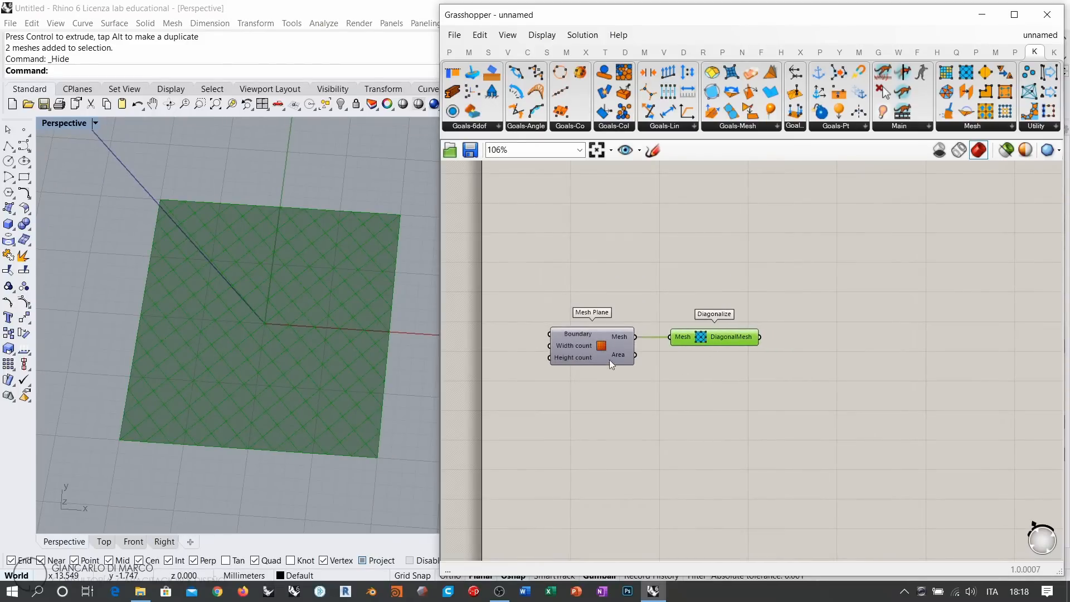
pyautogui.click(611, 357)
pyautogui.moveTo(750, 393); pyautogui.dragTo(700, 336, button='right')
pyautogui.click(700, 337)
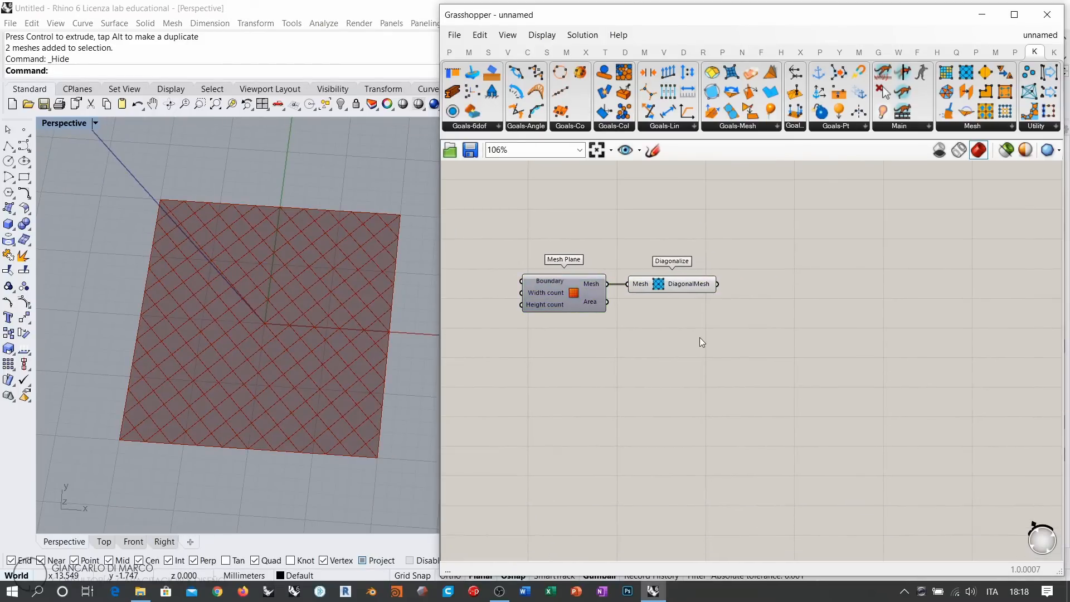
pyautogui.moveTo(346, 347); pyautogui.dragTo(352, 355, button='right')
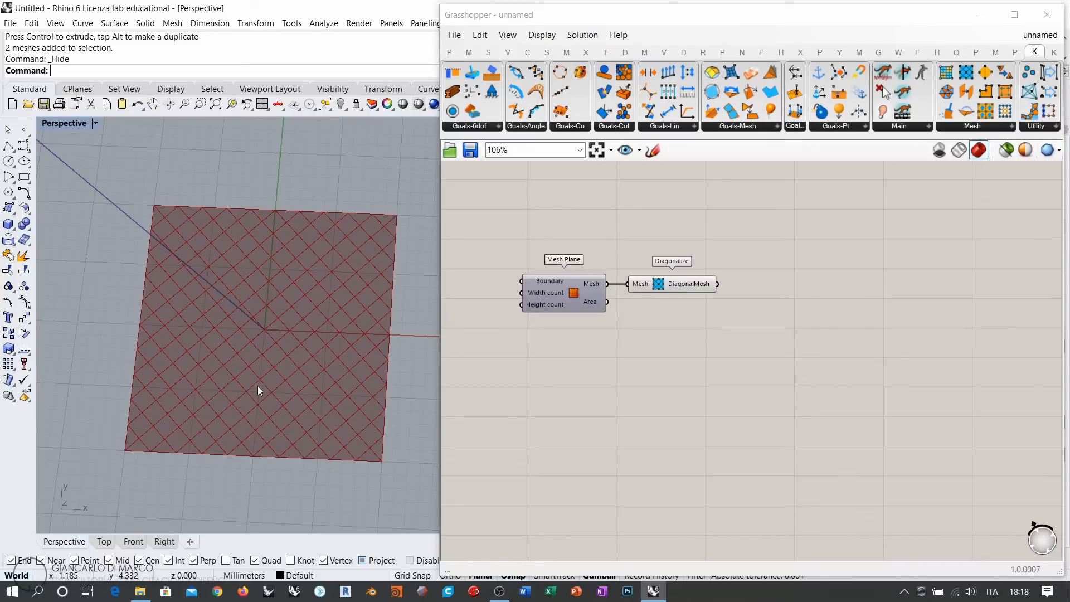
pyautogui.click(679, 374)
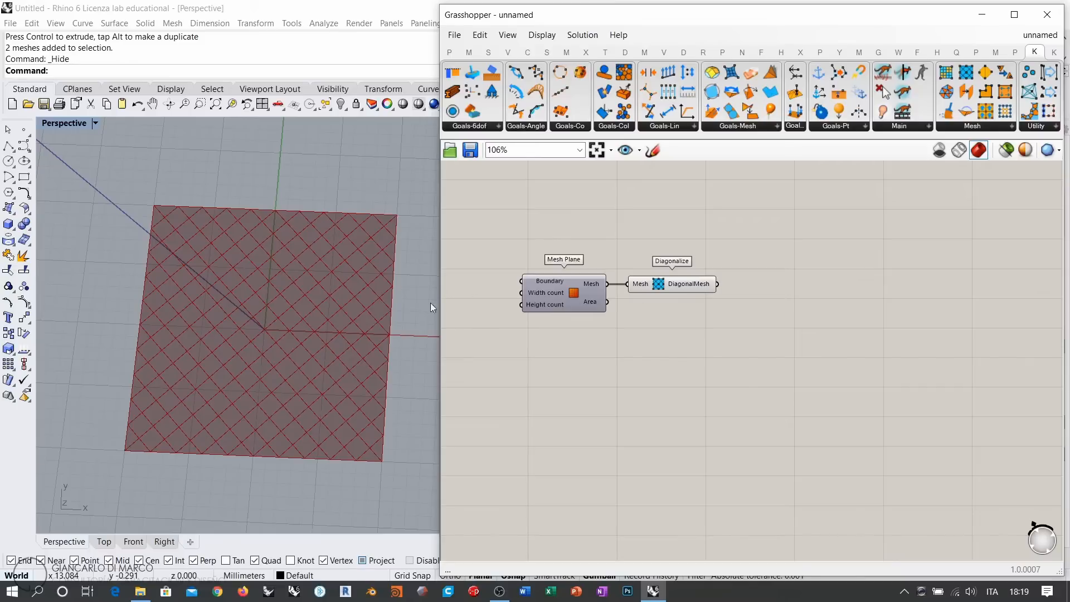
pyautogui.moveTo(431, 302); pyautogui.dragTo(327, 357, button='right')
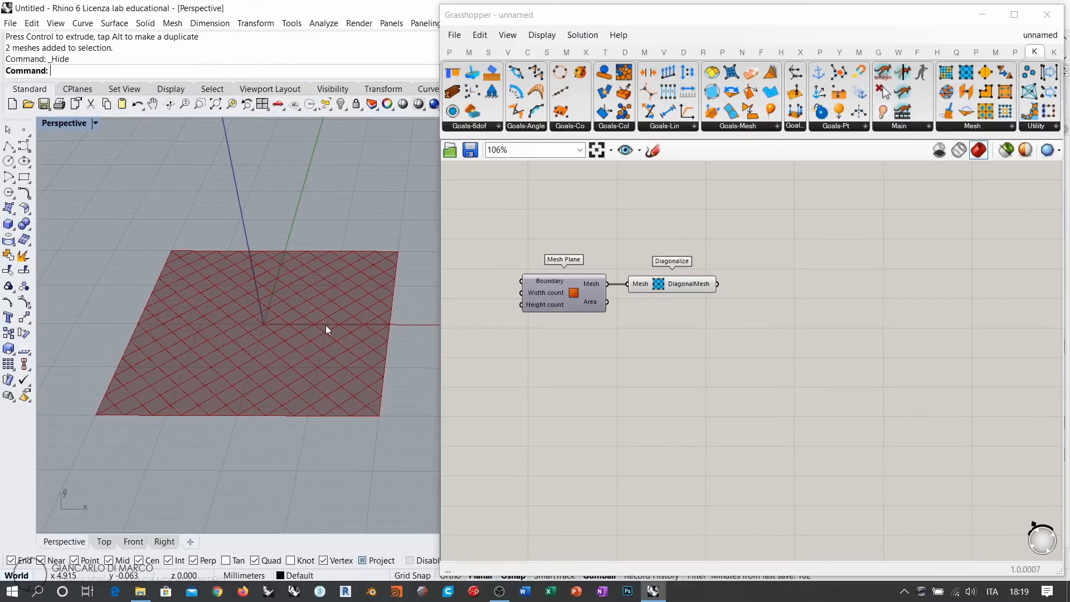
pyautogui.moveTo(326, 325); pyautogui.dragTo(295, 339, button='right')
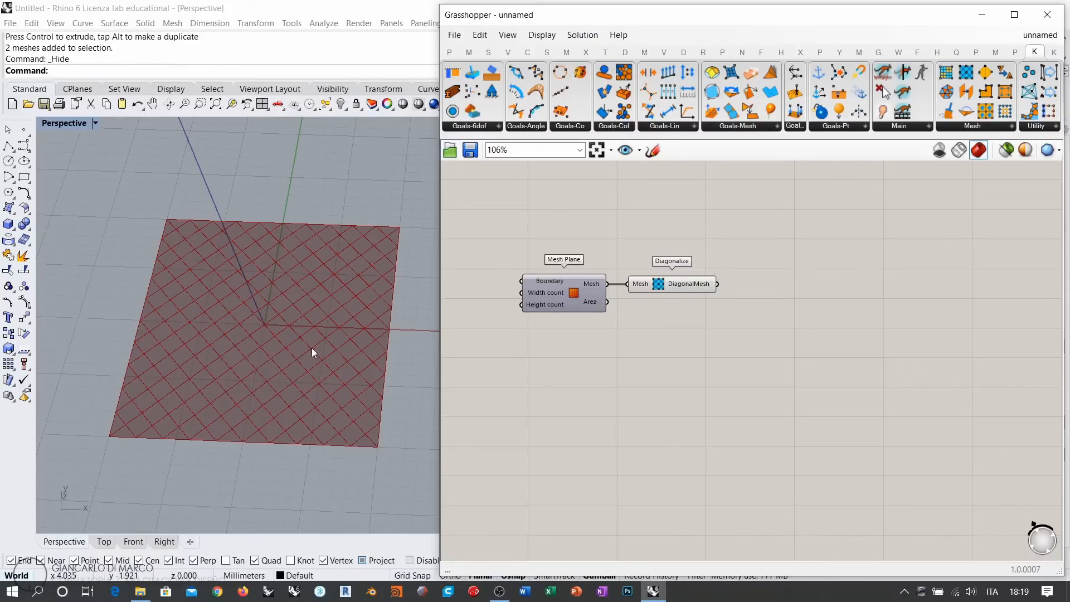
pyautogui.moveTo(294, 339); pyautogui.dragTo(290, 344, button='right')
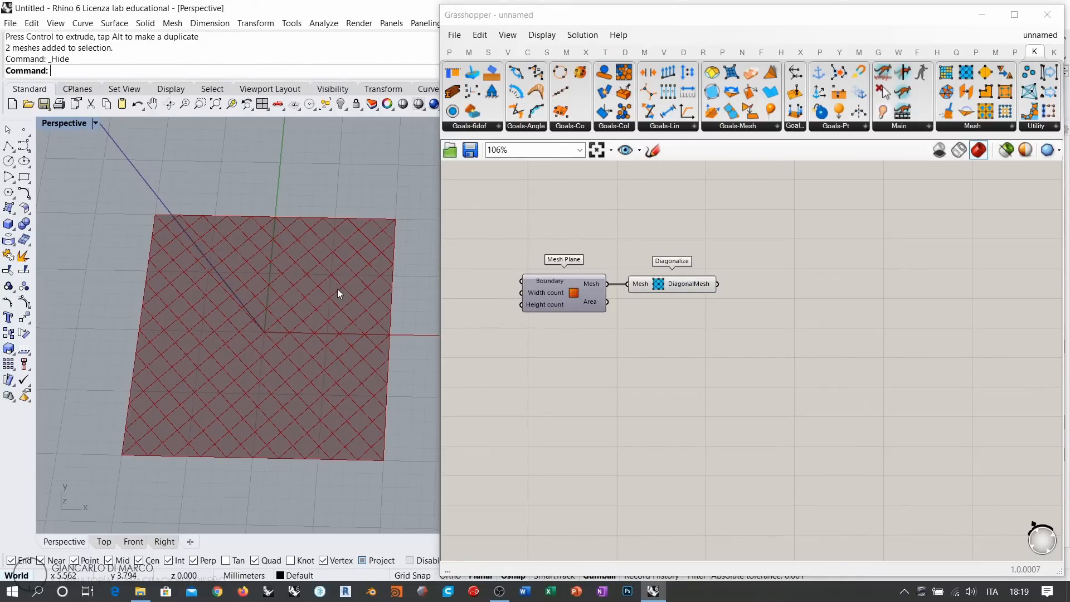
# Place an EdgeLengths goal and a Length(Line) goal on the empty canvas beyond Diagonalize
pyautogui.click(824, 283)
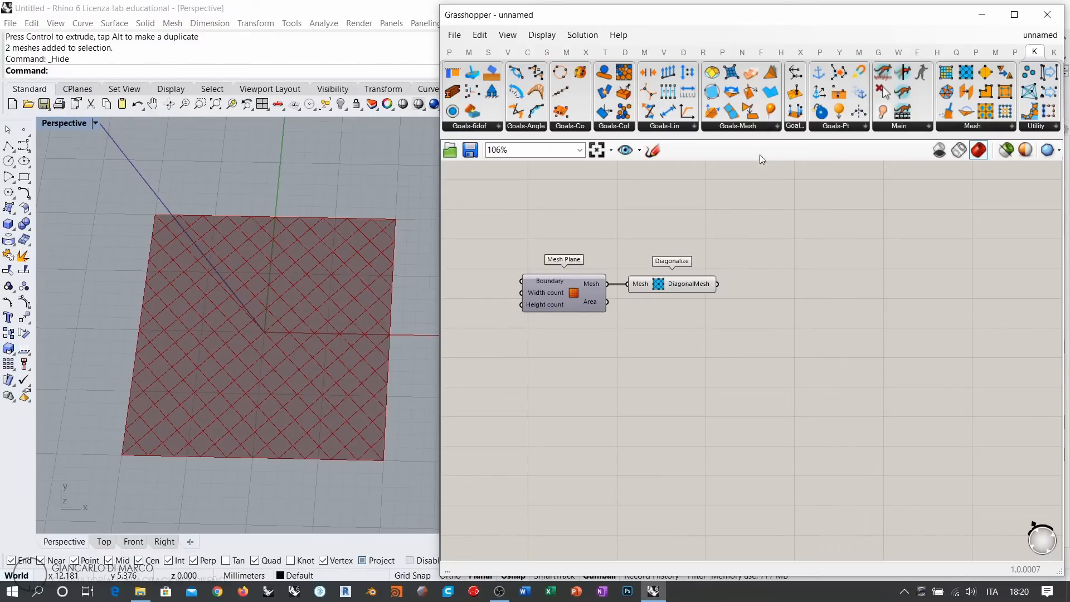
pyautogui.moveTo(732, 72); pyautogui.dragTo(858, 245)
pyautogui.moveTo(668, 112); pyautogui.dragTo(862, 345)
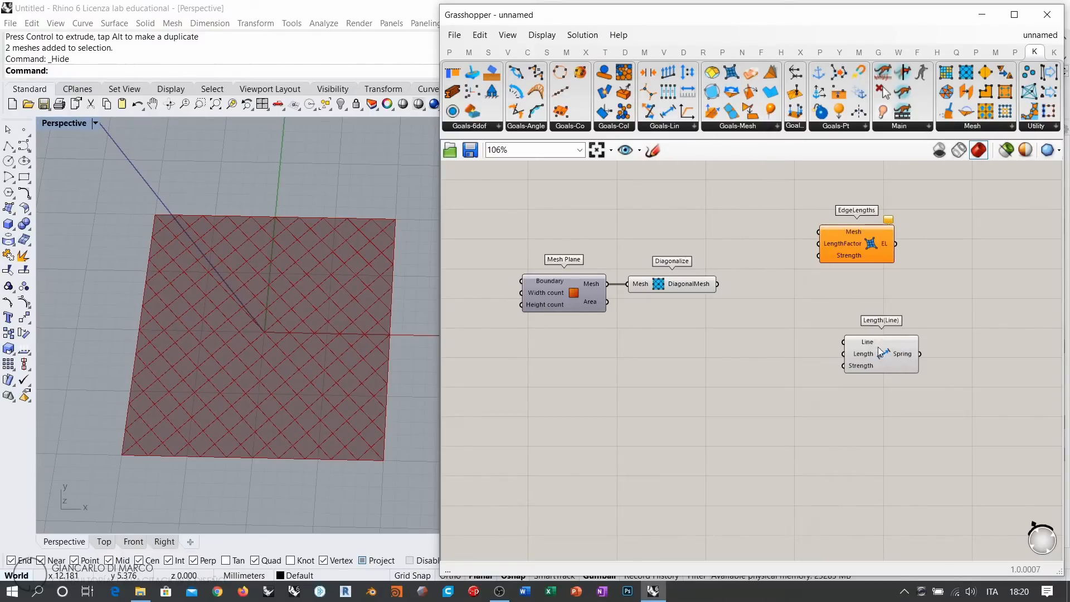
pyautogui.click(894, 286)
pyautogui.scroll(1, 875, 246)
pyautogui.click(858, 248)
pyautogui.scroll(1, 841, 253)
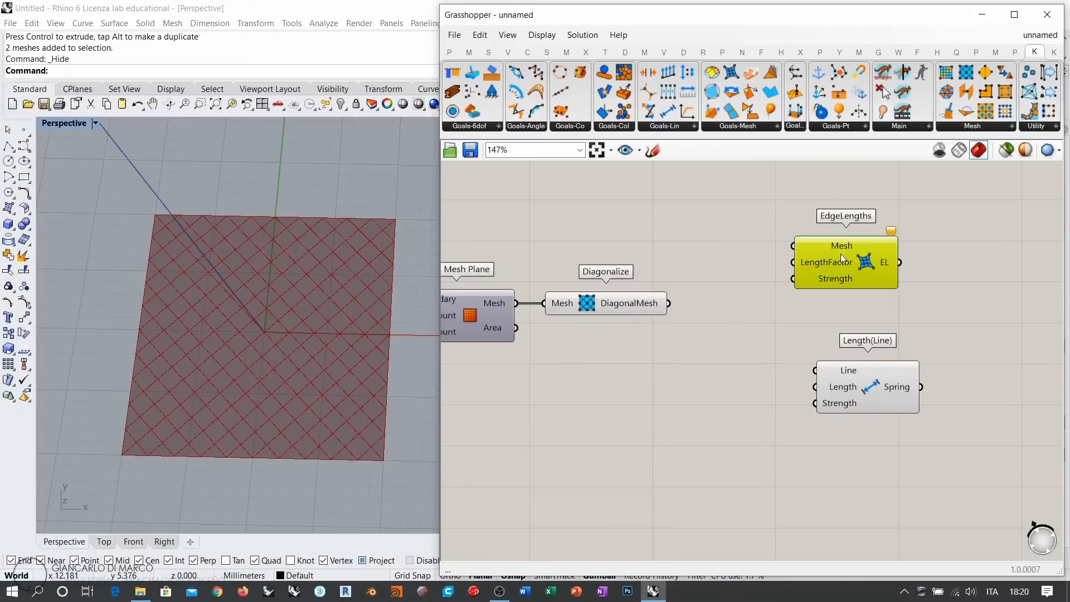
# Feed the DiagonalMesh output into the Mesh input of the EdgeLengths goal
pyautogui.moveTo(851, 260); pyautogui.dragTo(860, 258)
pyautogui.click(757, 256)
pyautogui.moveTo(669, 302); pyautogui.dragTo(797, 246)
pyautogui.moveTo(865, 261); pyautogui.dragTo(876, 264)
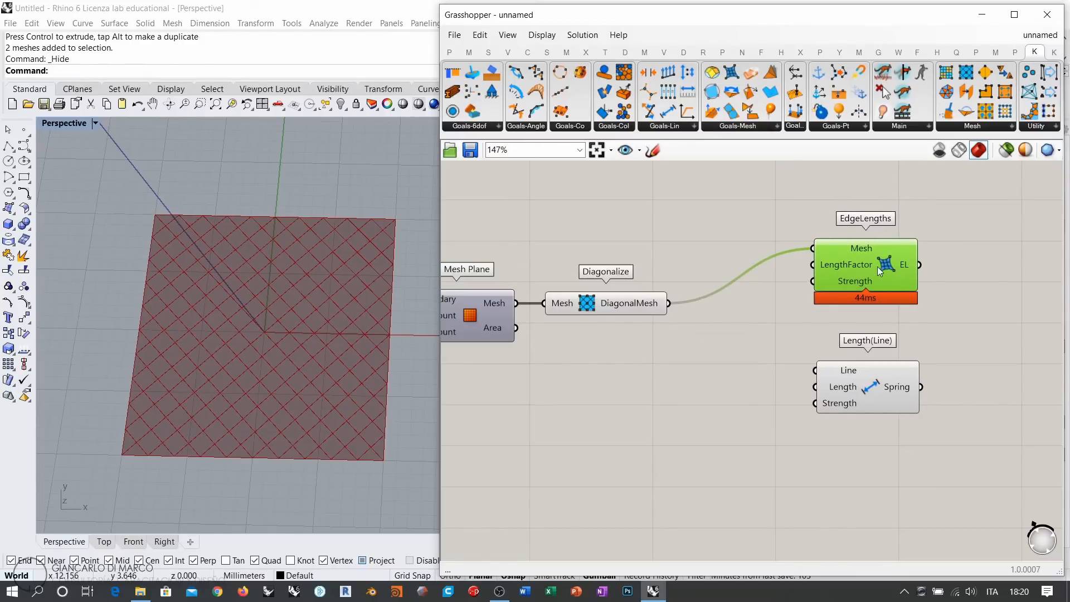
# Delete the EdgeLengths goal and move Length(Line) level with Diagonalize, leaving room between them
pyautogui.moveTo(878, 270); pyautogui.dragTo(883, 251)
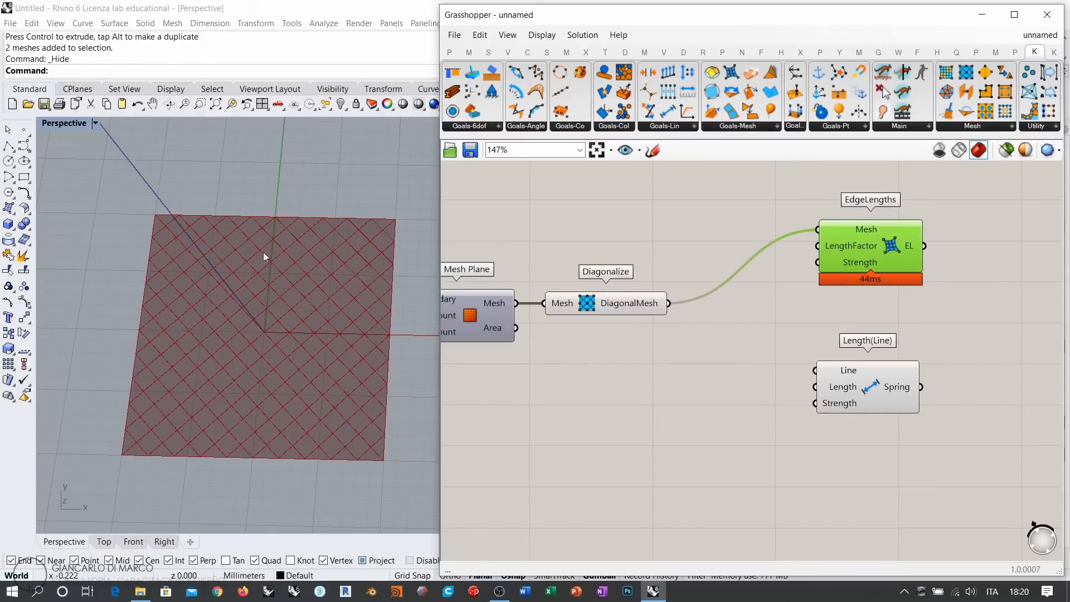
pyautogui.press('Delete')
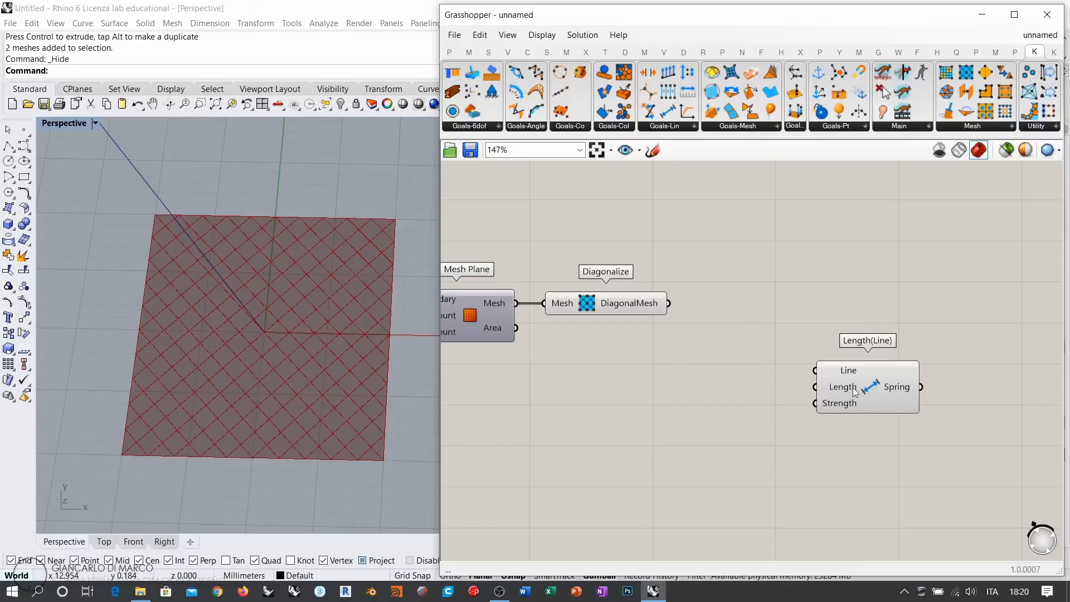
pyautogui.moveTo(855, 389); pyautogui.dragTo(832, 329)
pyautogui.click(730, 350)
pyautogui.click(800, 318)
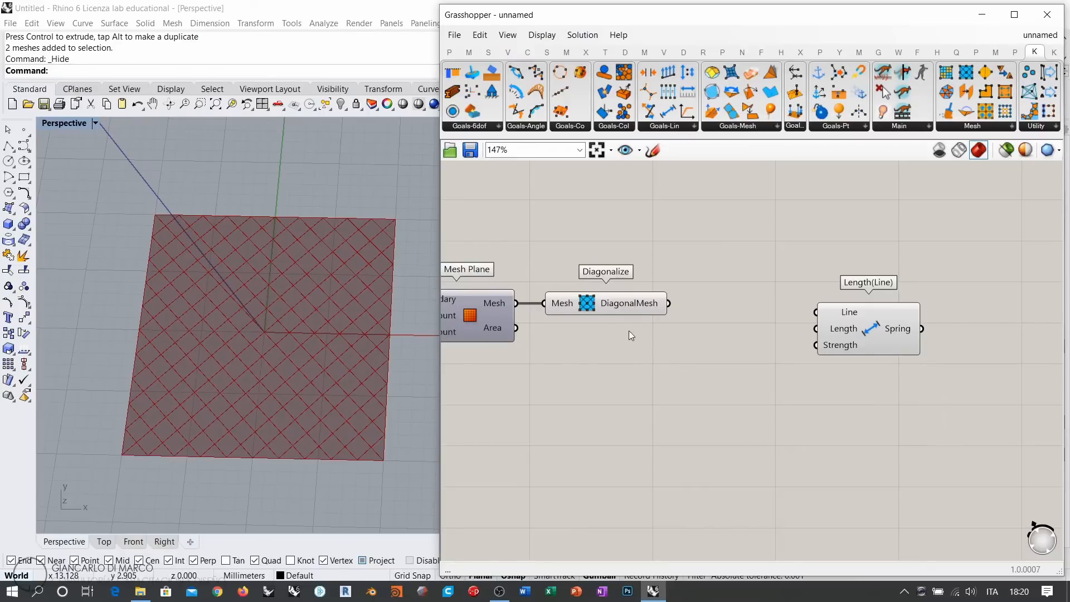
pyautogui.moveTo(891, 326); pyautogui.dragTo(968, 308)
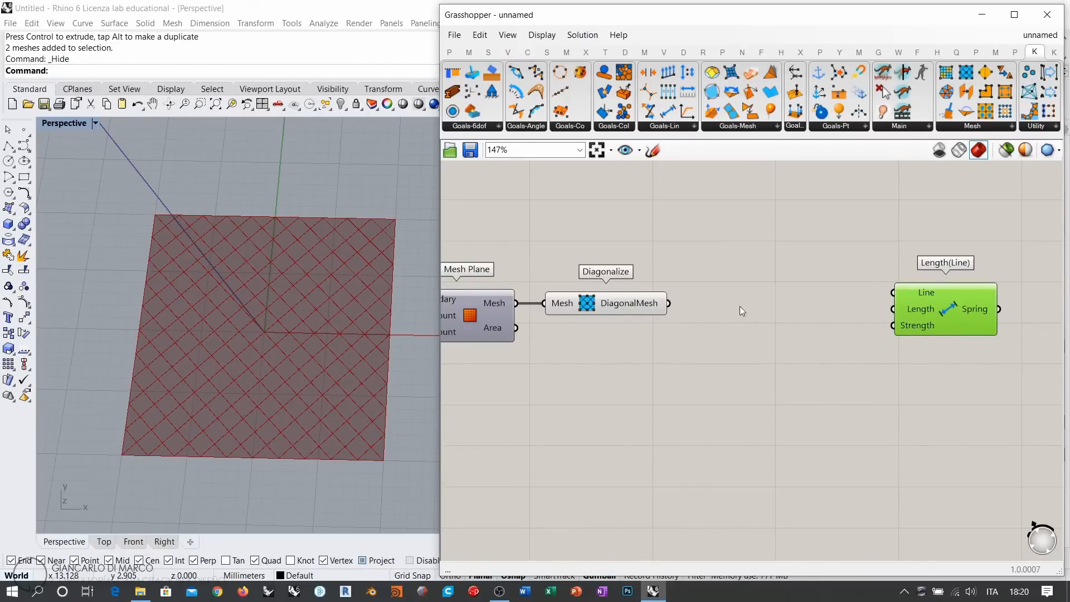
pyautogui.moveTo(885, 326); pyautogui.dragTo(771, 316, button='right')
pyautogui.moveTo(809, 310); pyautogui.dragTo(950, 304)
# Add a Mesh Edges component fed by the DiagonalMesh output and place it directly beside Diagonalize
pyautogui.doubleClick(723, 313)
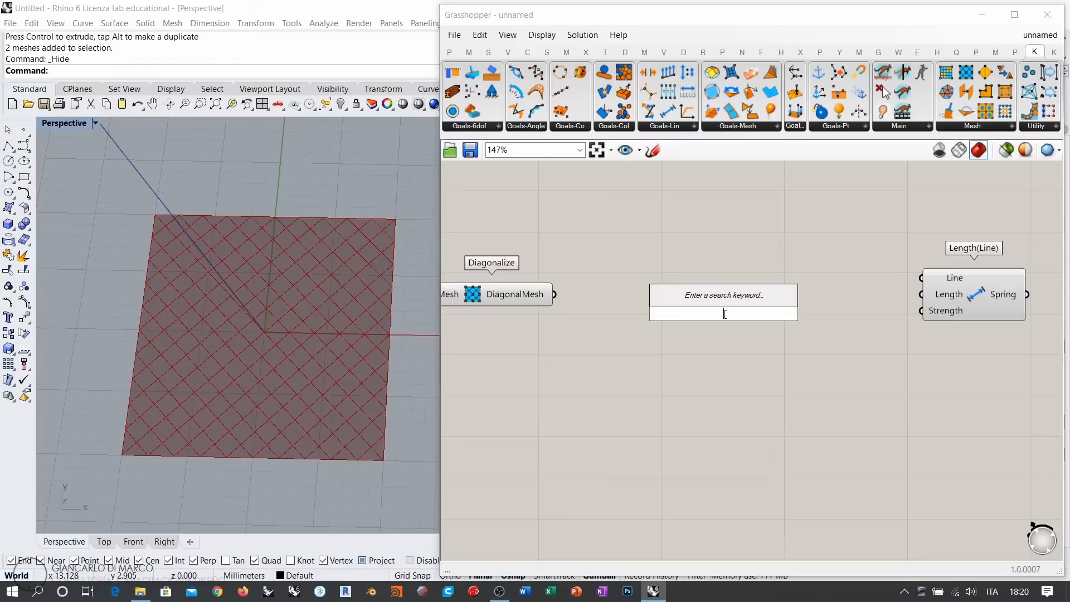
pyautogui.write('mesh edg')
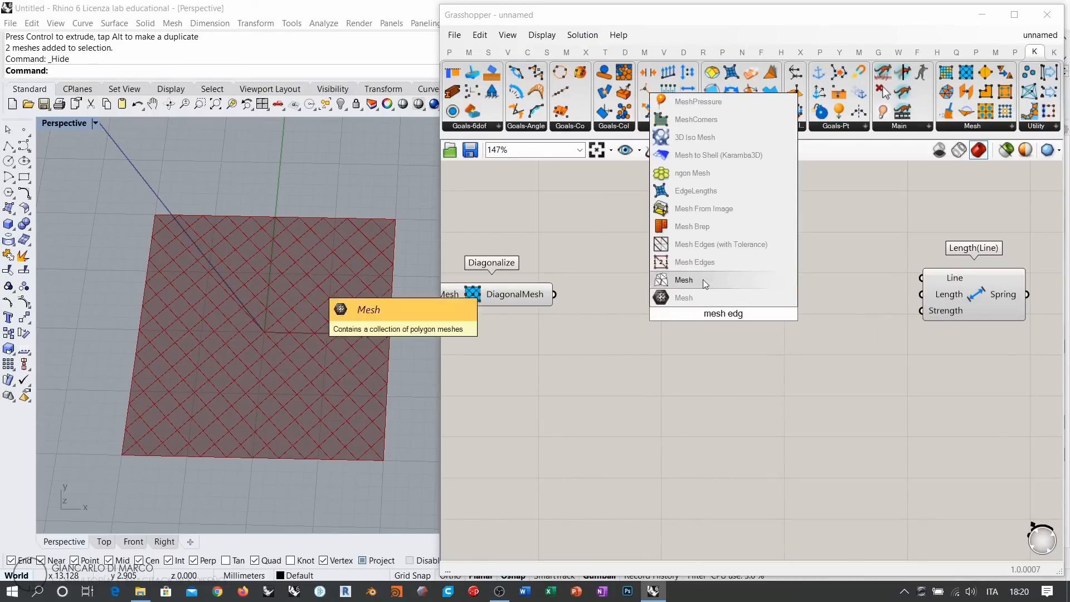
pyautogui.click(700, 263)
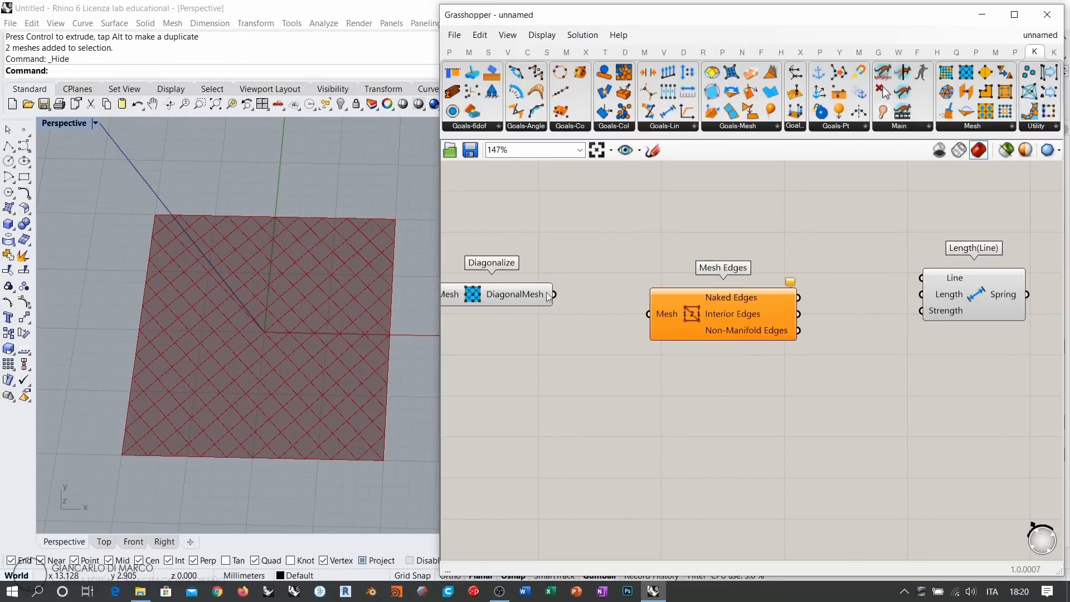
pyautogui.moveTo(554, 294); pyautogui.dragTo(648, 313)
pyautogui.moveTo(708, 328); pyautogui.dragTo(647, 311)
pyautogui.click(566, 336)
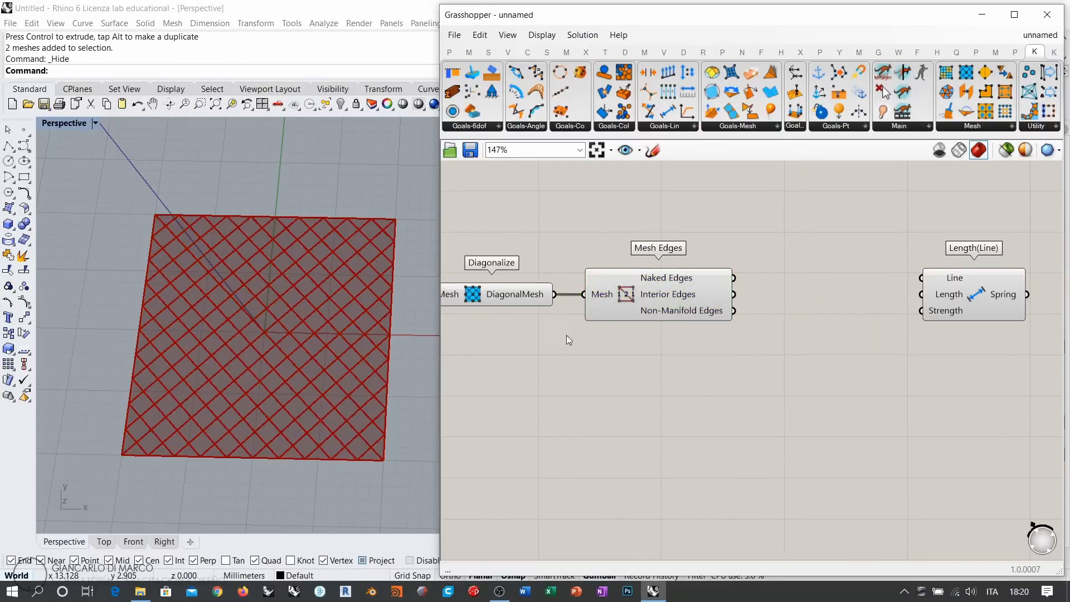
# Move the Length(Line) goal farther away from Mesh Edges to free space between them
pyautogui.moveTo(609, 311); pyautogui.dragTo(671, 306, button='right')
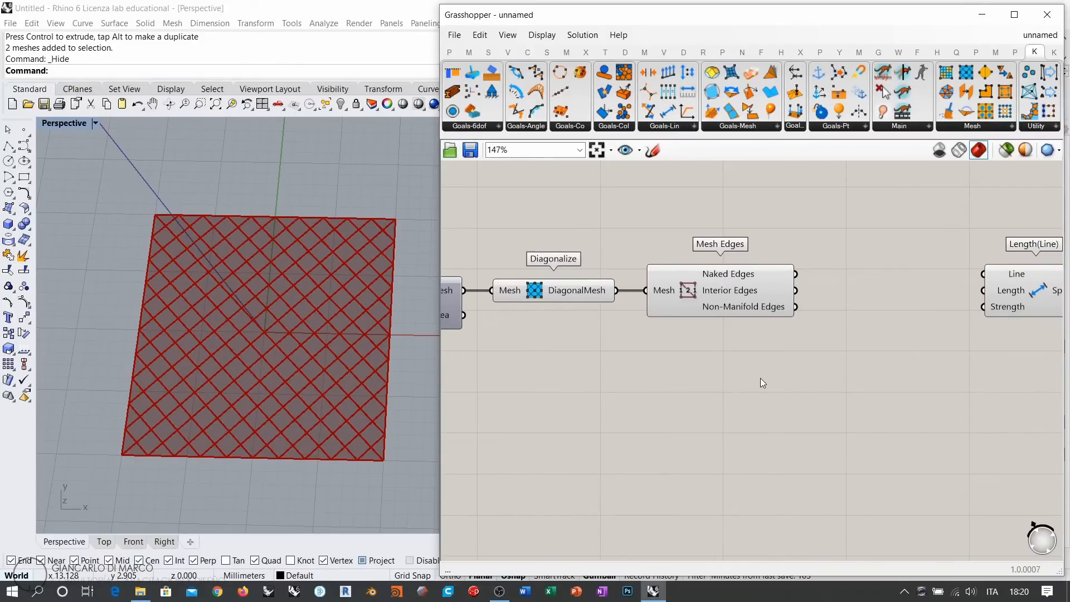
pyautogui.moveTo(689, 368); pyautogui.dragTo(743, 337, button='right')
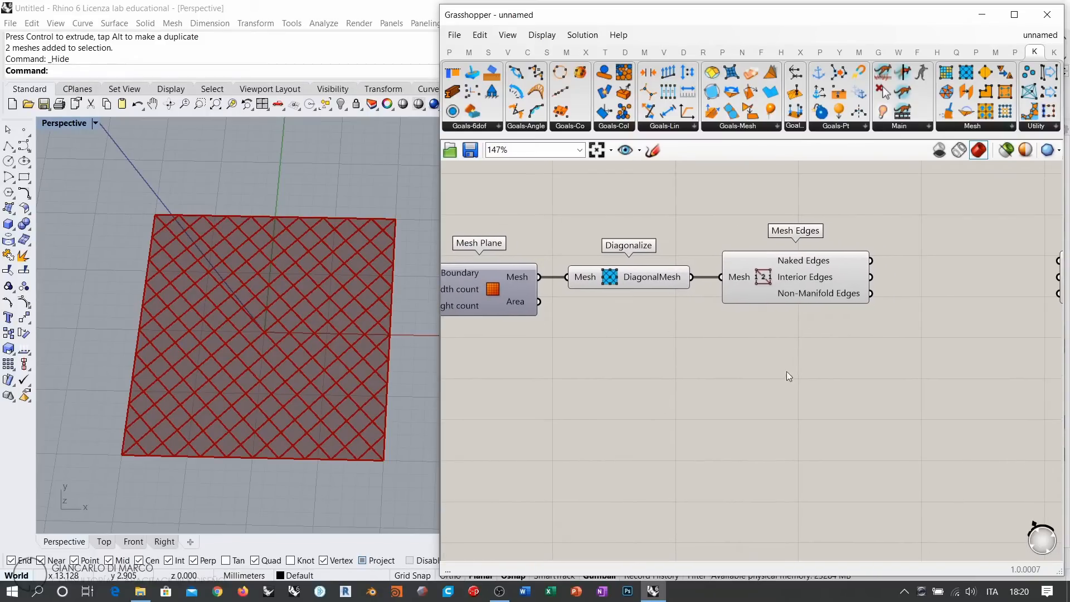
pyautogui.moveTo(787, 371); pyautogui.dragTo(745, 370, button='right')
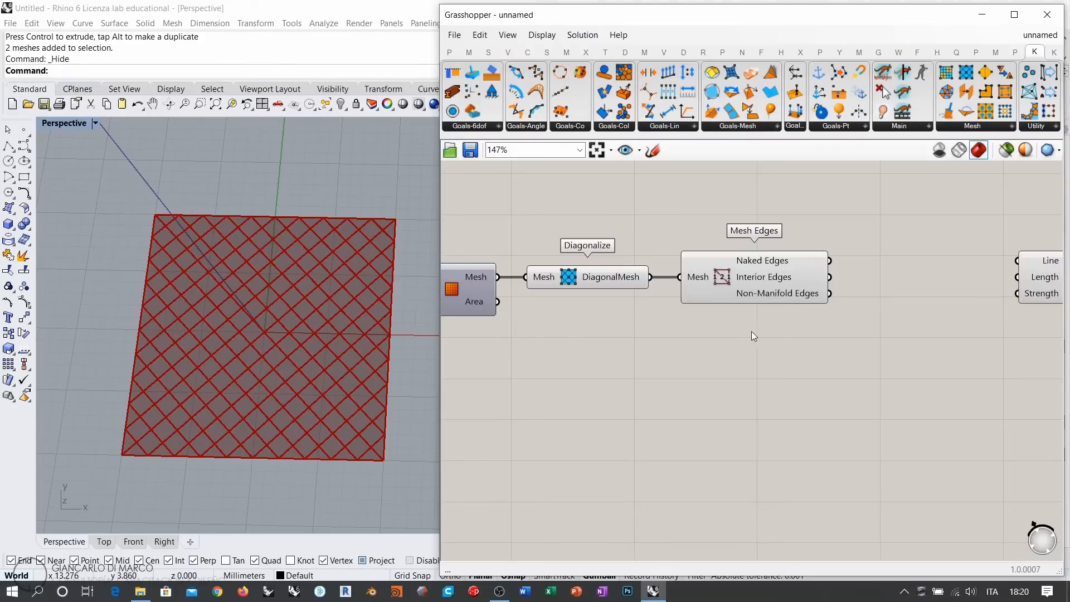
pyautogui.moveTo(788, 333); pyautogui.dragTo(716, 314, button='right')
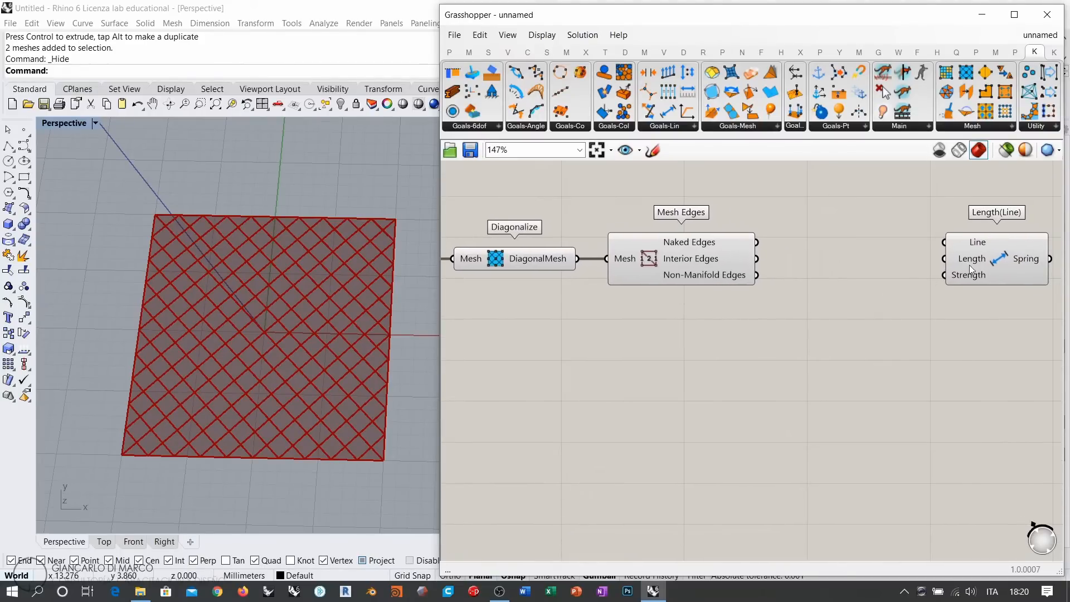
pyautogui.moveTo(853, 299); pyautogui.dragTo(708, 303, button='right')
pyautogui.scroll(-3, 708, 303)
pyautogui.moveTo(798, 285); pyautogui.dragTo(944, 277)
pyautogui.click(848, 306)
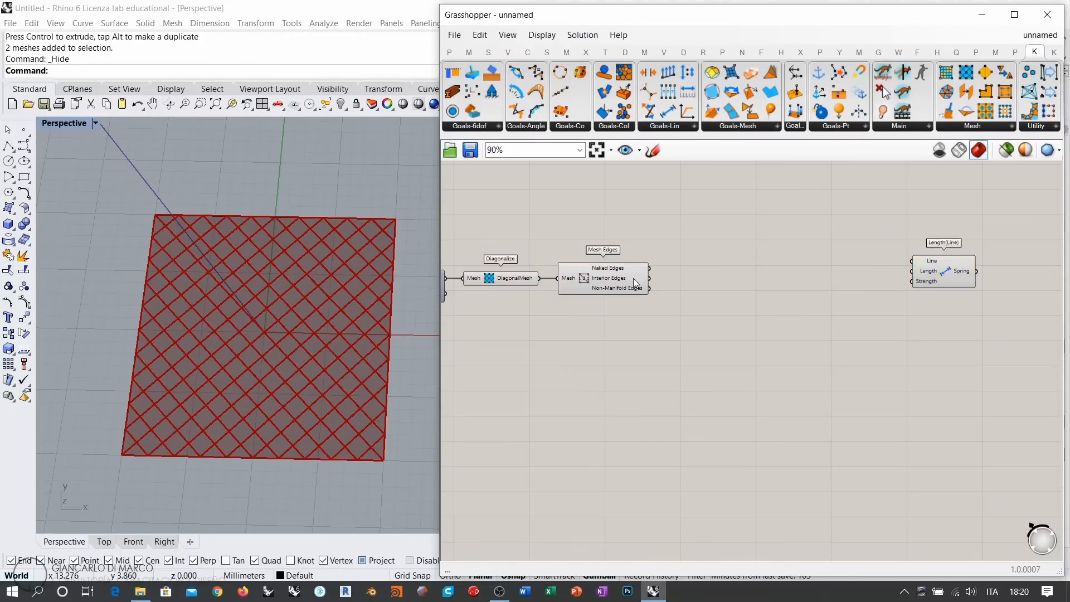
# Add a Line parameter beside Mesh Edges and connect both Naked Edges and Interior Edges to it
pyautogui.scroll(4, 633, 278)
pyautogui.doubleClick(801, 298)
pyautogui.write('line')
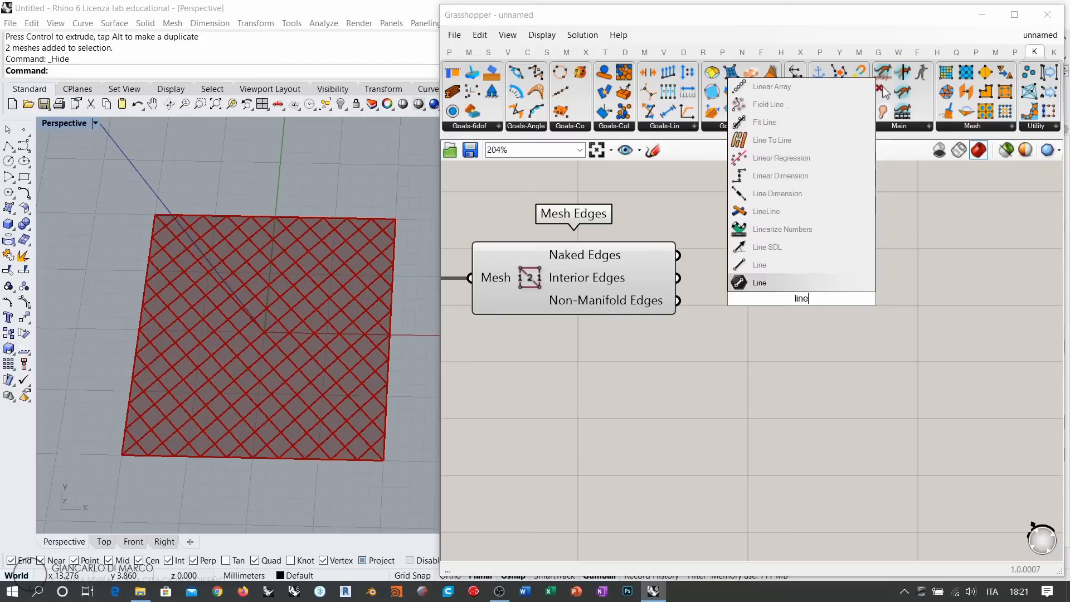
pyautogui.click(763, 283)
pyautogui.moveTo(677, 255); pyautogui.dragTo(771, 298)
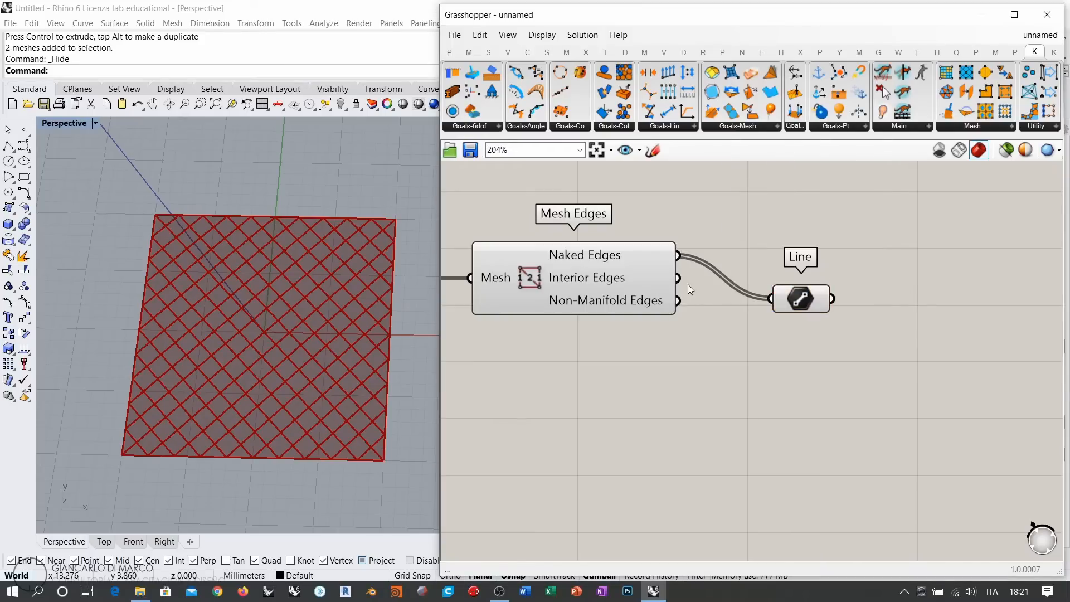
pyautogui.moveTo(677, 277); pyautogui.dragTo(771, 298)
pyautogui.moveTo(798, 307); pyautogui.dragTo(739, 278)
pyautogui.click(759, 308)
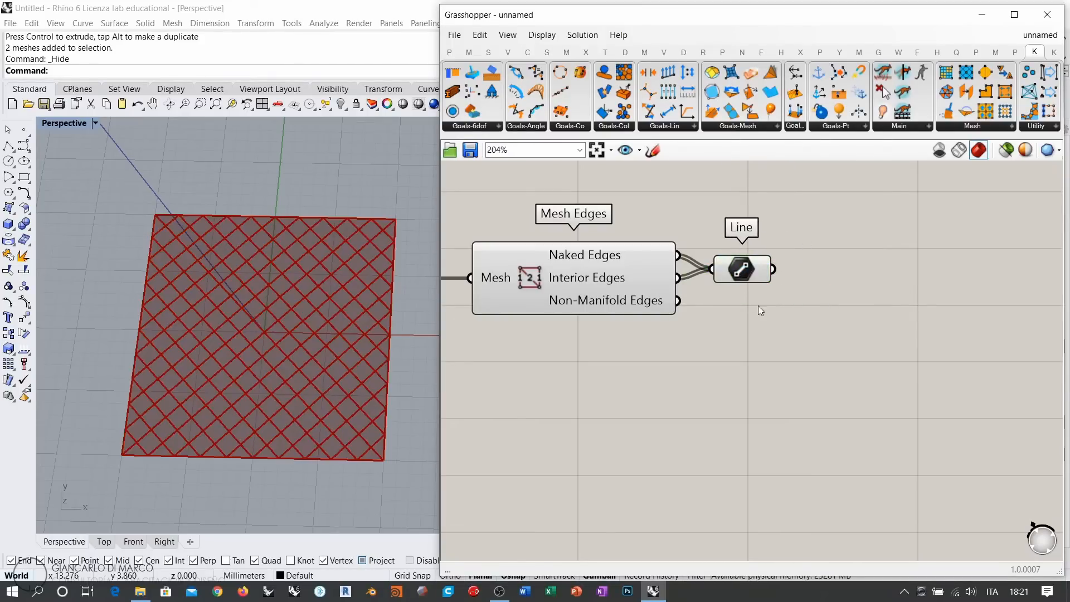
# Turn off the Mesh Edges preview and highlight the Line parameter to check its collected edges
pyautogui.click(645, 276)
pyautogui.click(745, 316)
pyautogui.click(754, 275)
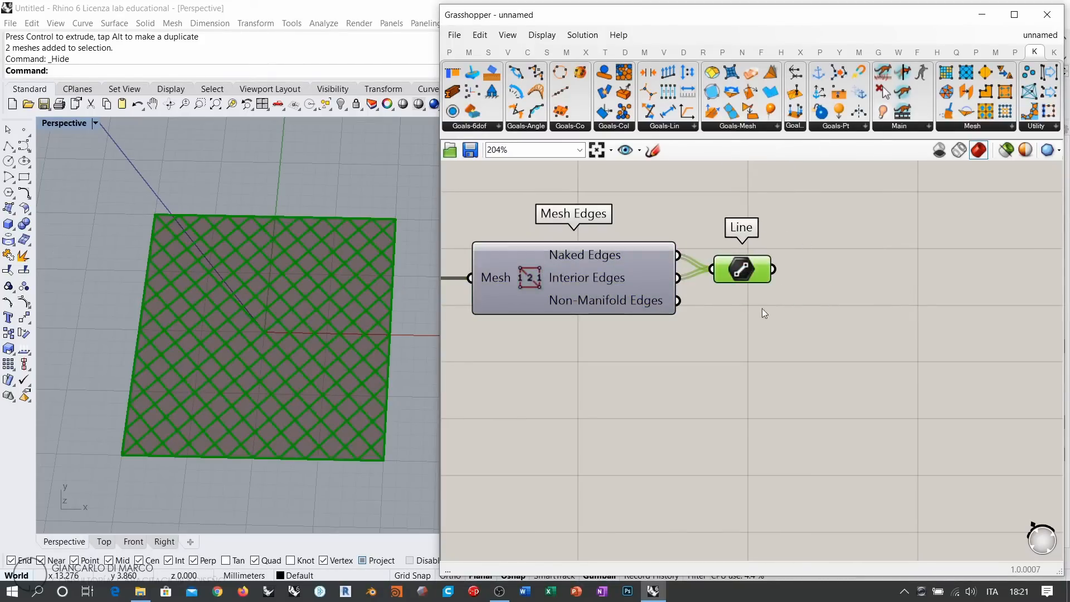
pyautogui.click(771, 344)
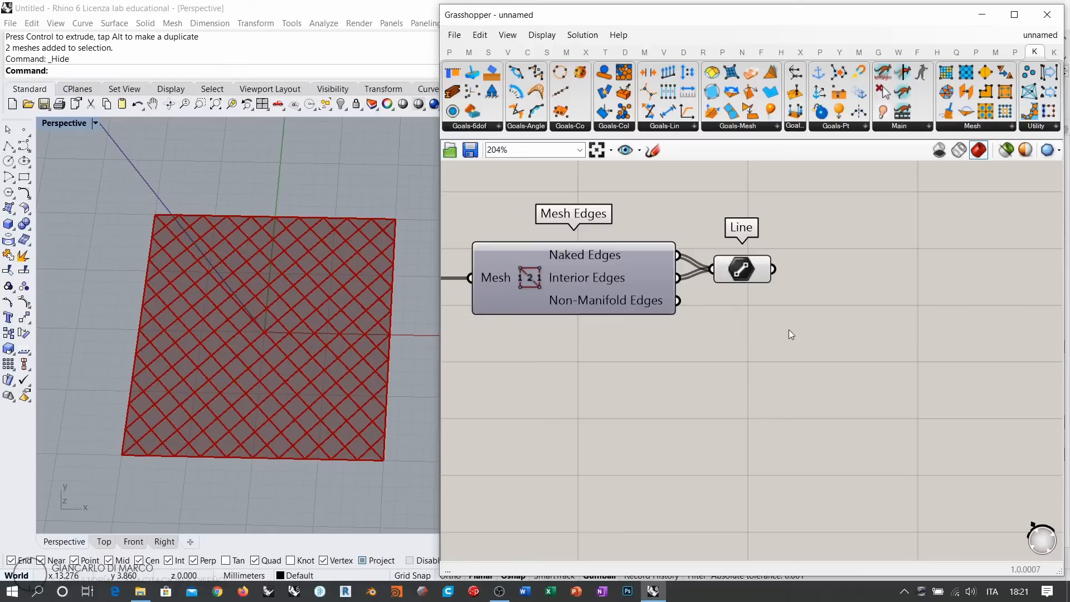
# Add a Point parameter and assign it one point picked inside the mesh, in front of the origin
pyautogui.doubleClick(645, 396)
pyautogui.write('poi')
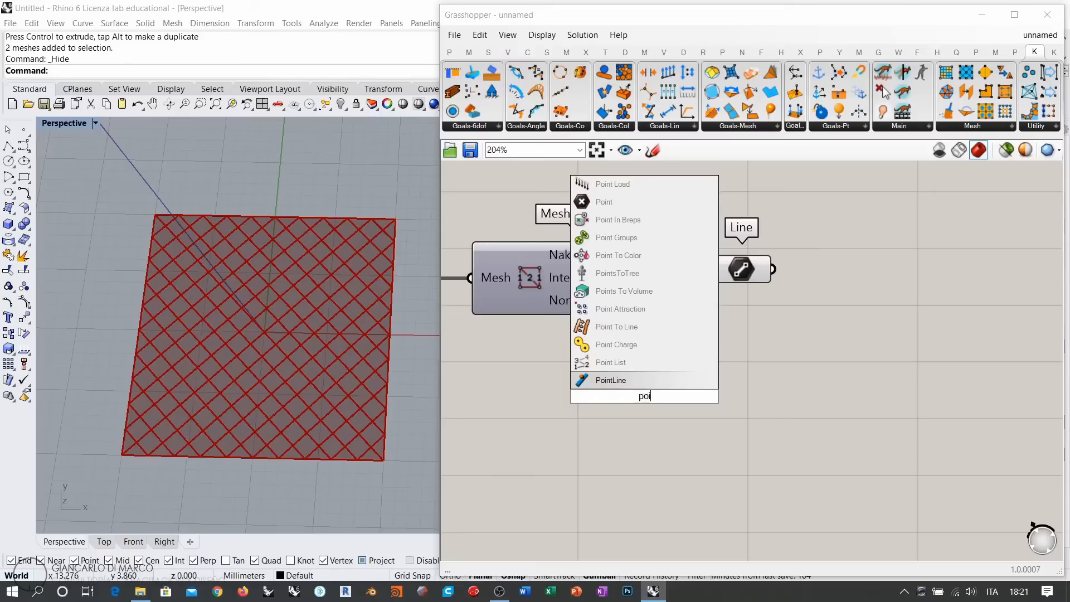
pyautogui.click(604, 201)
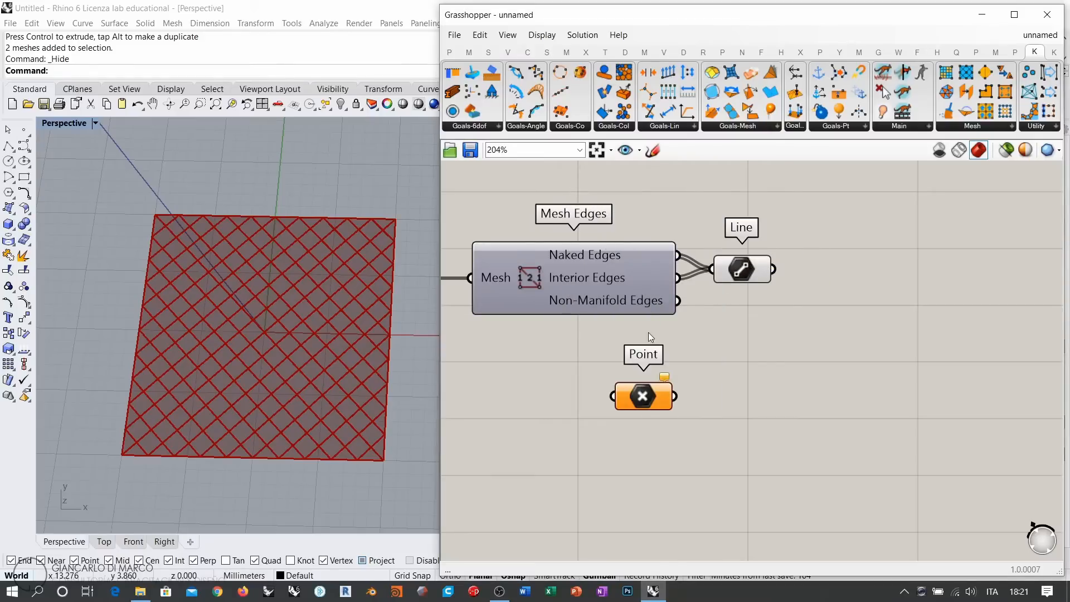
pyautogui.rightClick(646, 376)
pyautogui.click(691, 478)
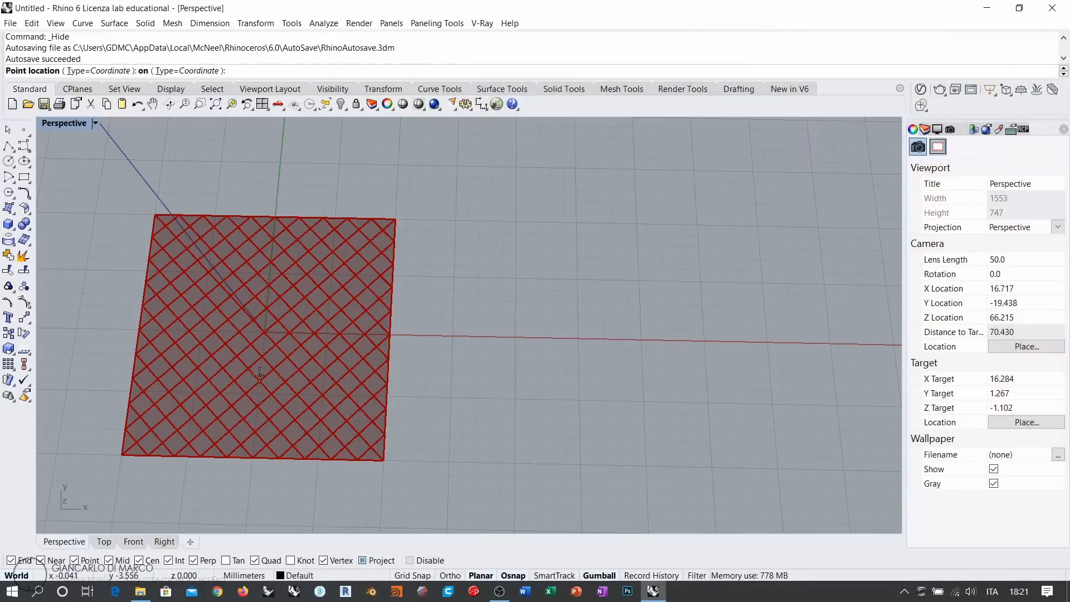
pyautogui.click(232, 373)
pyautogui.moveTo(327, 358); pyautogui.dragTo(292, 375, button='right')
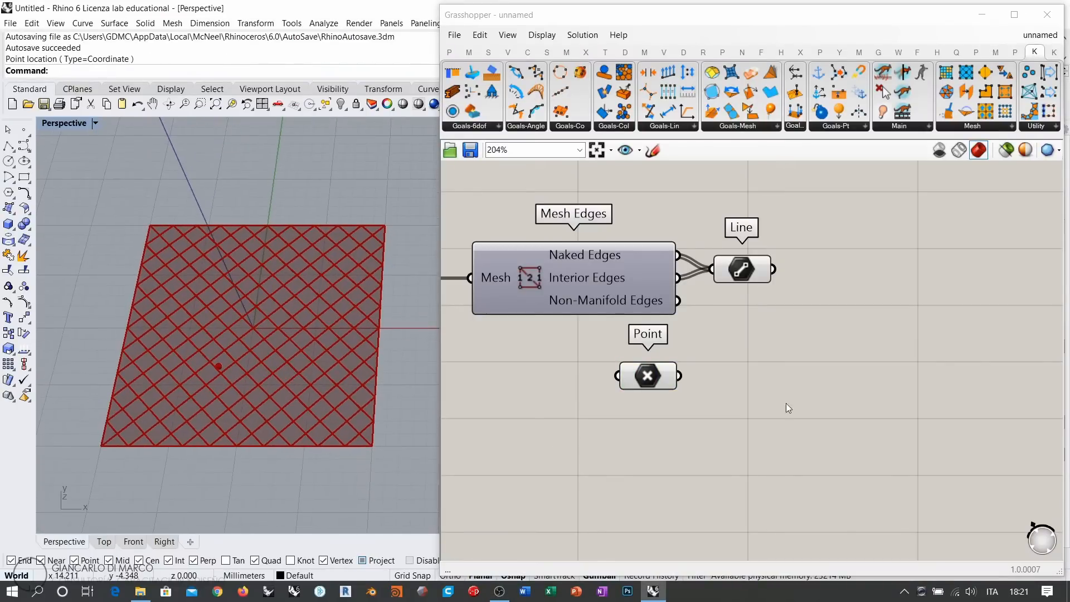
# Position the Point parameter directly below the Line parameter with clear space between them
pyautogui.moveTo(648, 376); pyautogui.dragTo(735, 396)
pyautogui.click(782, 340)
pyautogui.moveTo(794, 325); pyautogui.dragTo(666, 319, button='right')
pyautogui.click(623, 273)
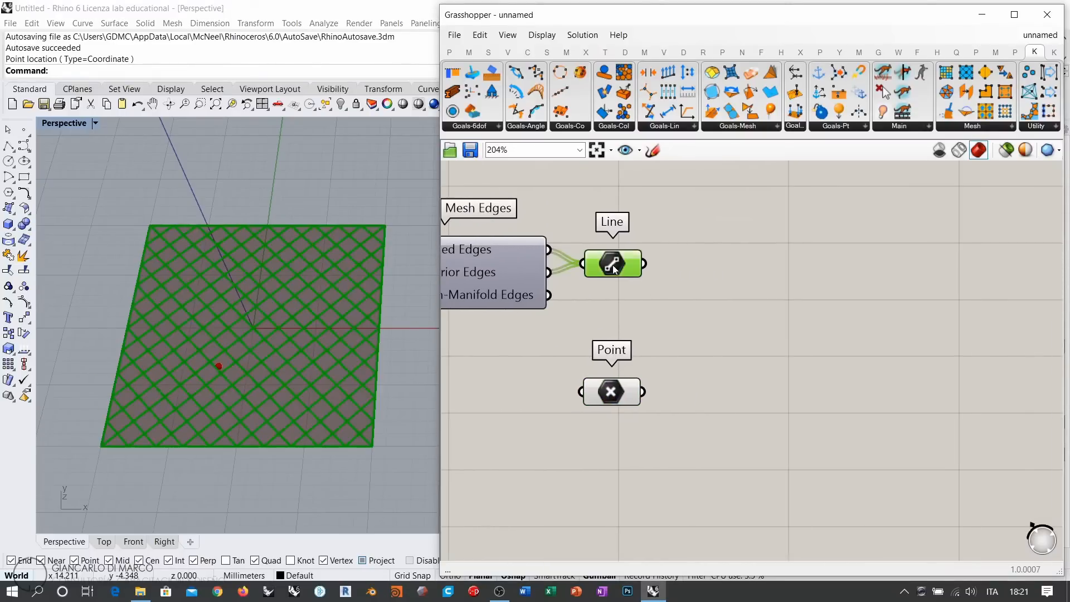
pyautogui.click(690, 316)
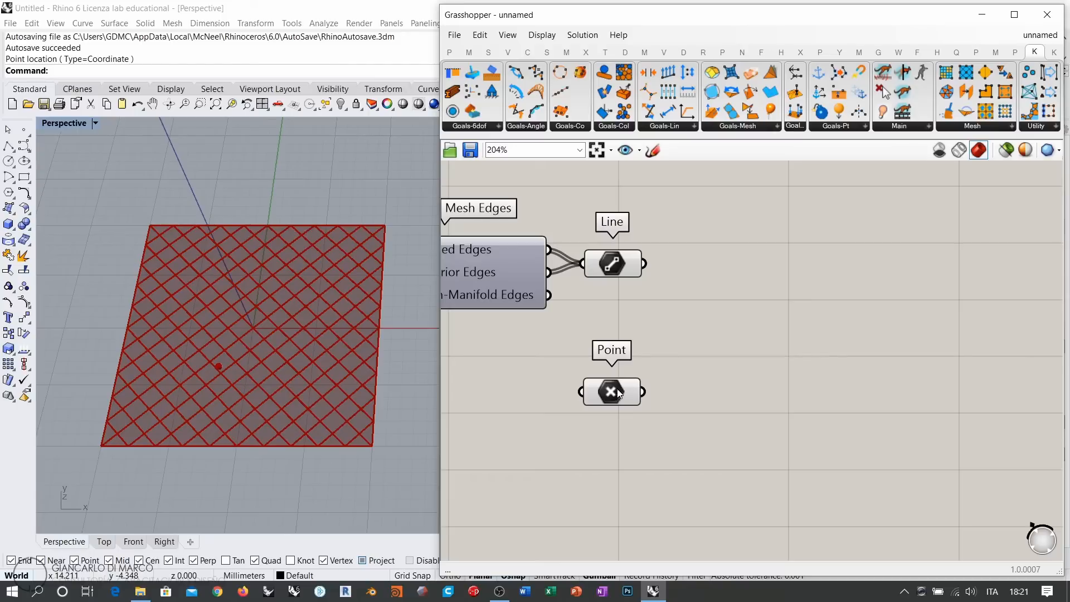
pyautogui.moveTo(617, 393); pyautogui.dragTo(618, 419)
pyautogui.click(635, 327)
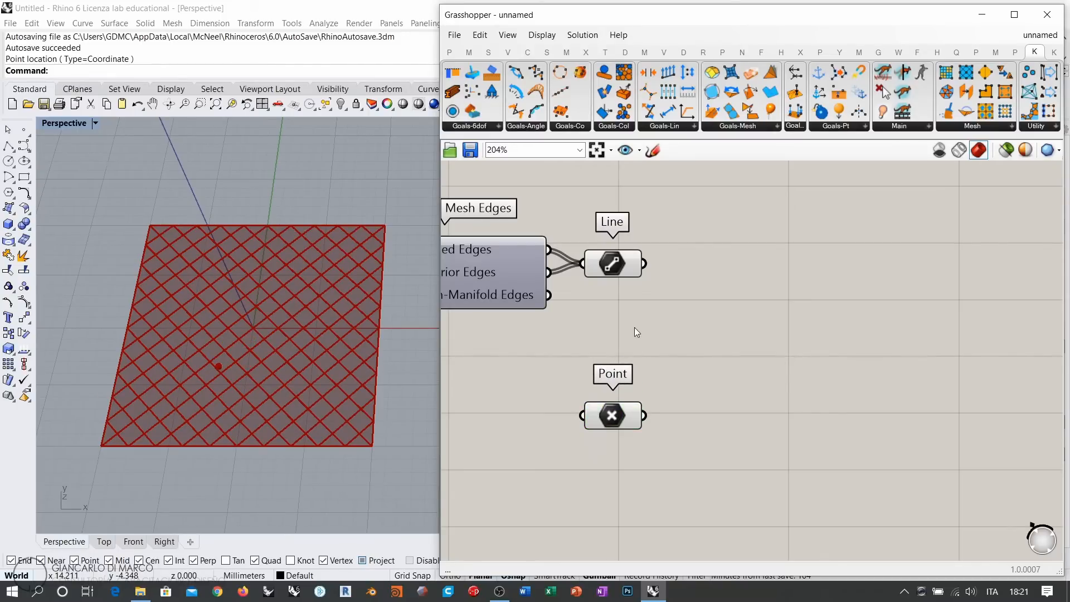
# Select the Line and Point parameters together and examine the point's position among the mesh edges in the viewport
pyautogui.moveTo(656, 227); pyautogui.dragTo(622, 329)
pyautogui.keyDown('shift'); pyautogui.click(611, 419); pyautogui.keyUp('shift')
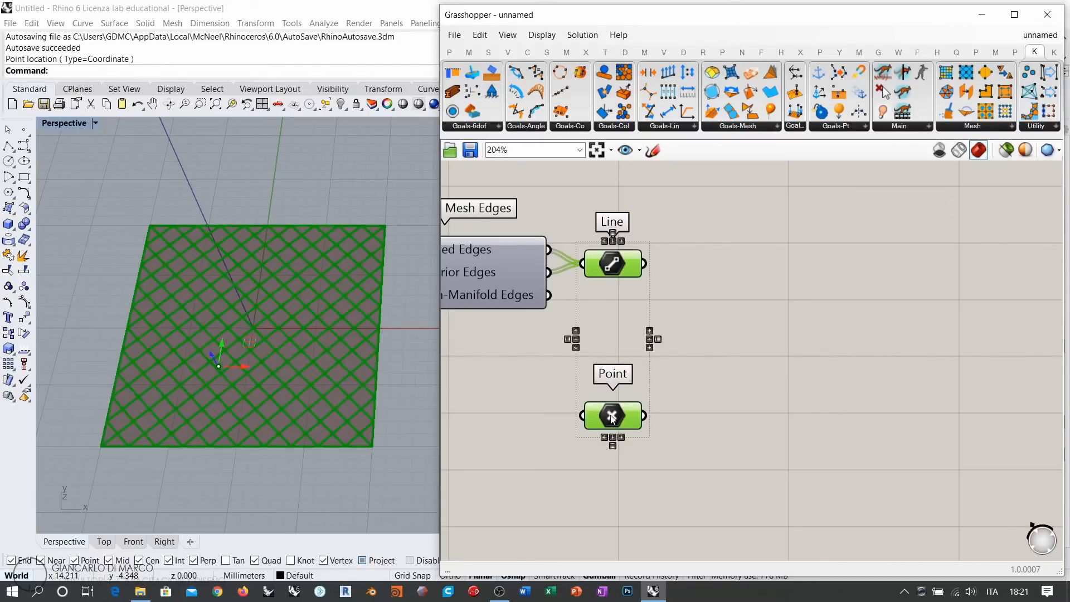
pyautogui.doubleClick(721, 335)
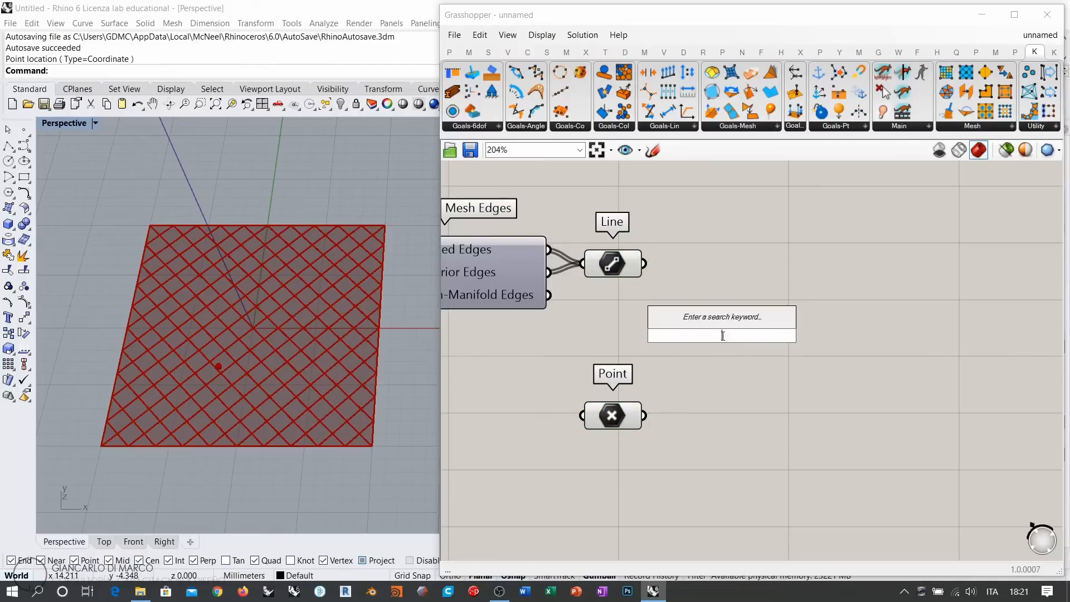
pyautogui.click(617, 421)
pyautogui.keyDown('shift'); pyautogui.click(610, 271); pyautogui.keyUp('shift')
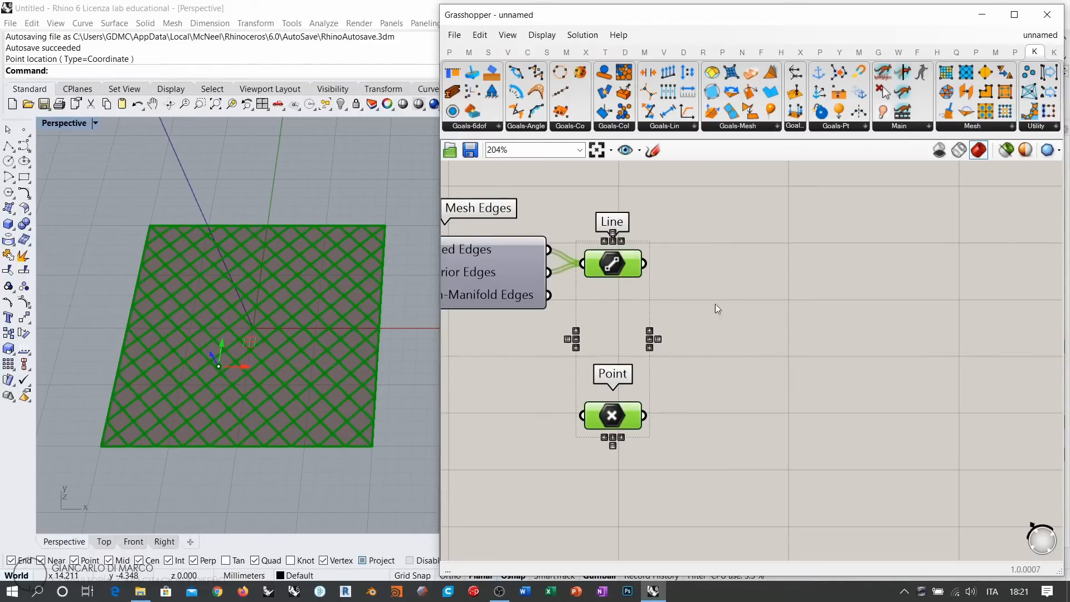
pyautogui.click(731, 305)
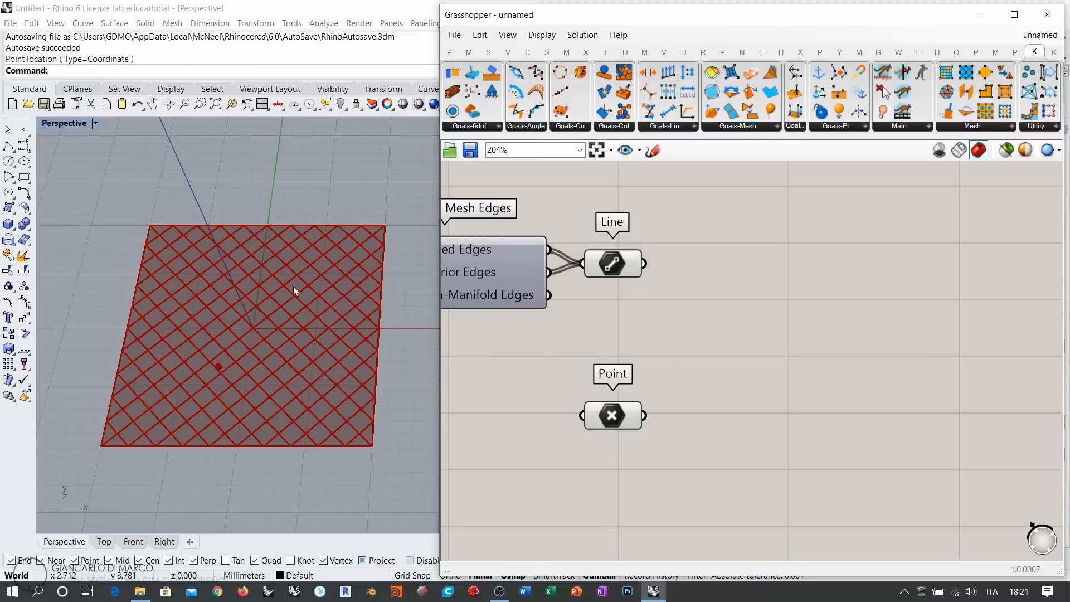
pyautogui.moveTo(293, 286); pyautogui.dragTo(302, 310, button='right')
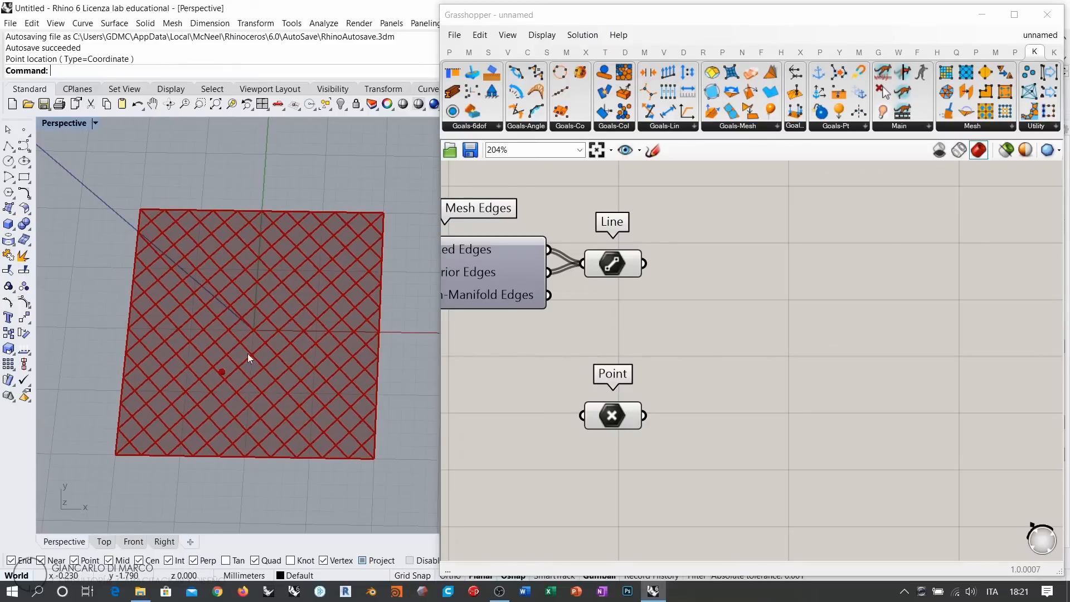
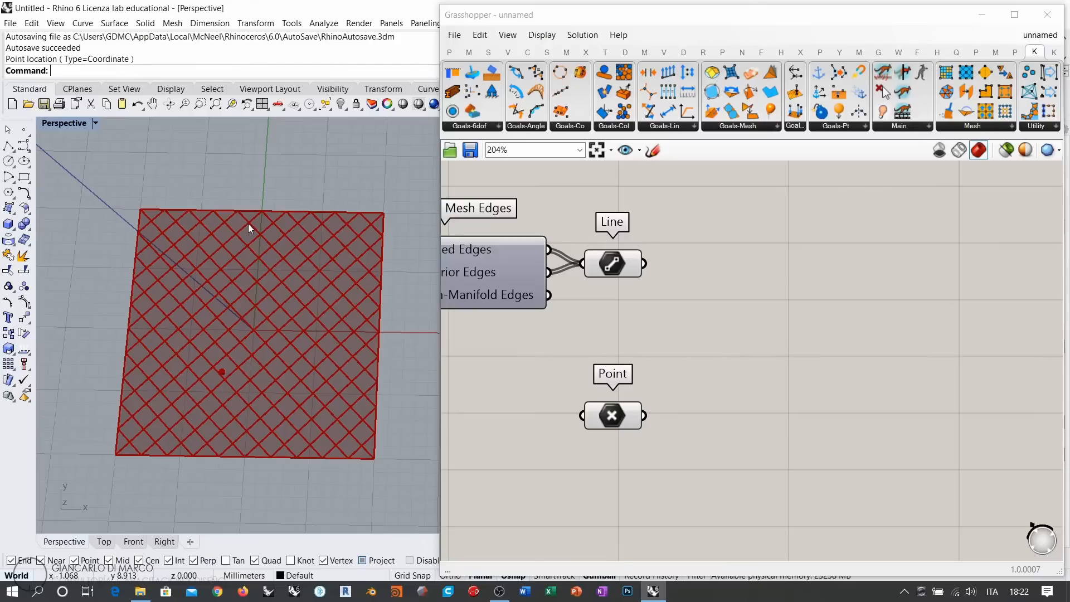
# Add a Point On Curve component at 0.500 and feed it the edges from the Line parameter
pyautogui.doubleClick(708, 331)
pyautogui.write('poc')
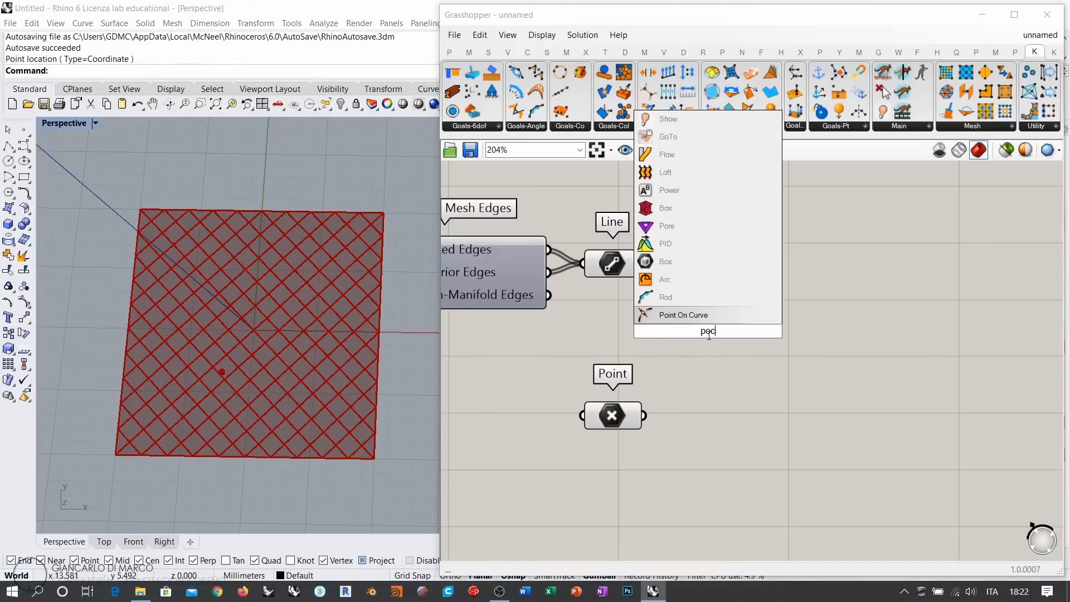
pyautogui.click(704, 321)
pyautogui.moveTo(649, 270); pyautogui.dragTo(704, 267)
pyautogui.click(713, 319)
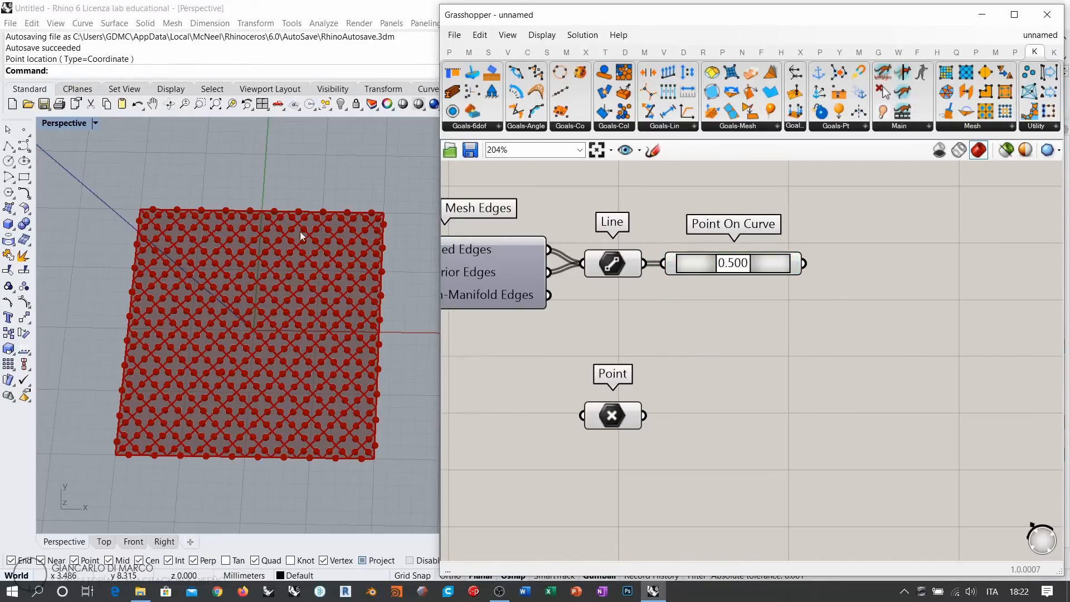
pyautogui.scroll(5, 278, 207)
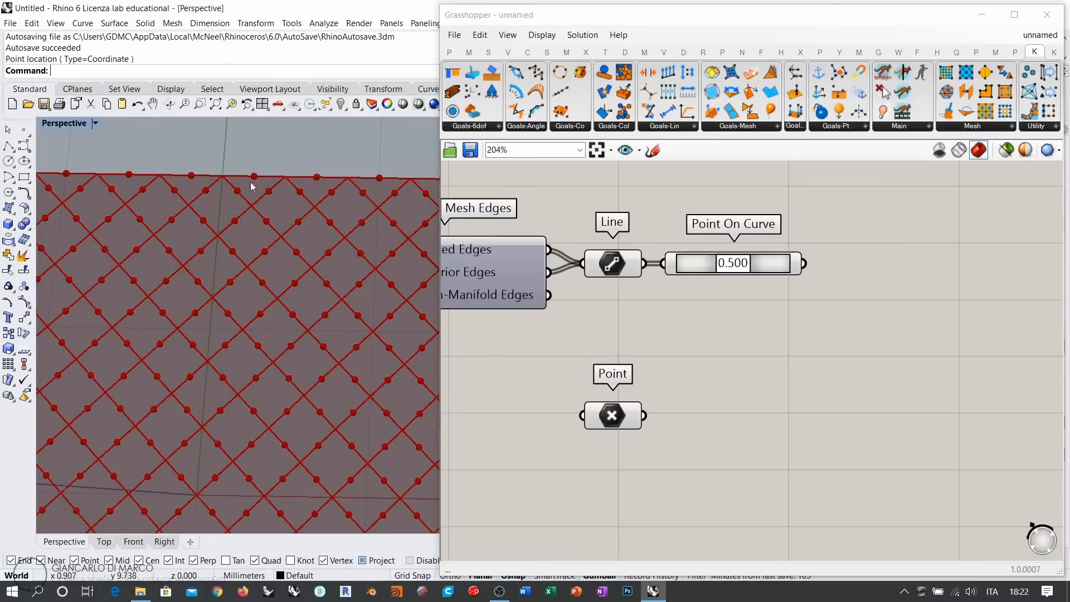
pyautogui.scroll(-2, 282, 279)
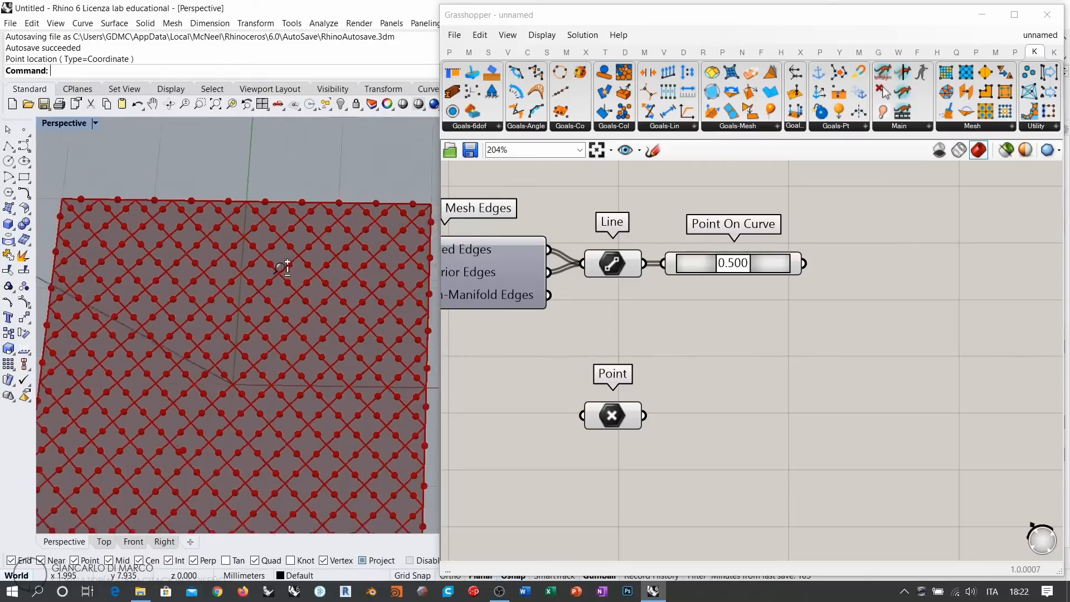
pyautogui.scroll(-2, 285, 267)
pyautogui.click(620, 264)
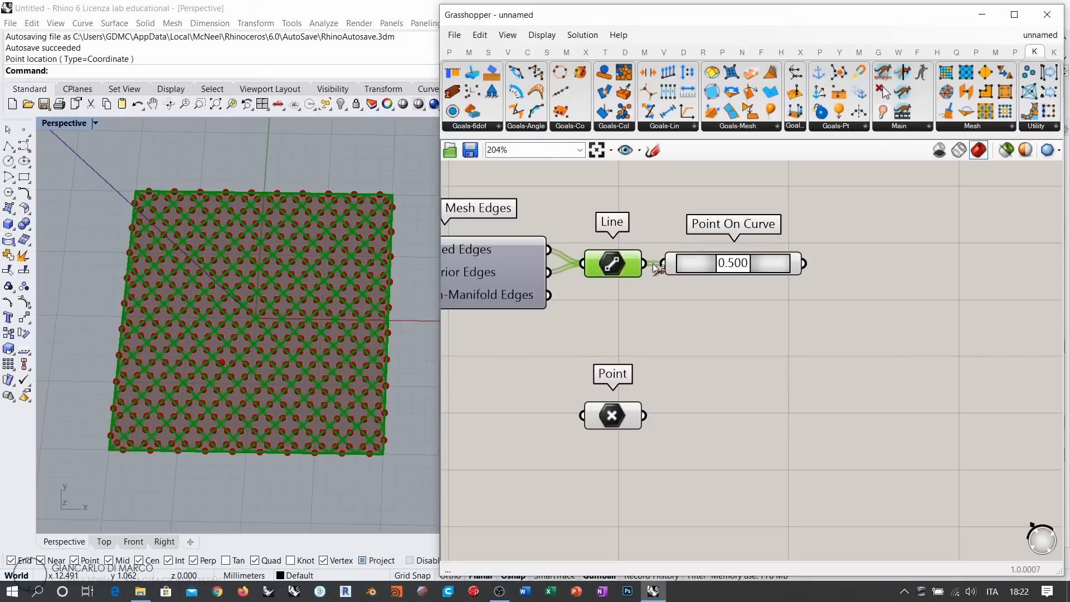
pyautogui.click(762, 267)
# Place the Point parameter below Point On Curve and add a Distance component with the edge midpoints as Point A and the point as Point B
pyautogui.moveTo(613, 415); pyautogui.dragTo(771, 362)
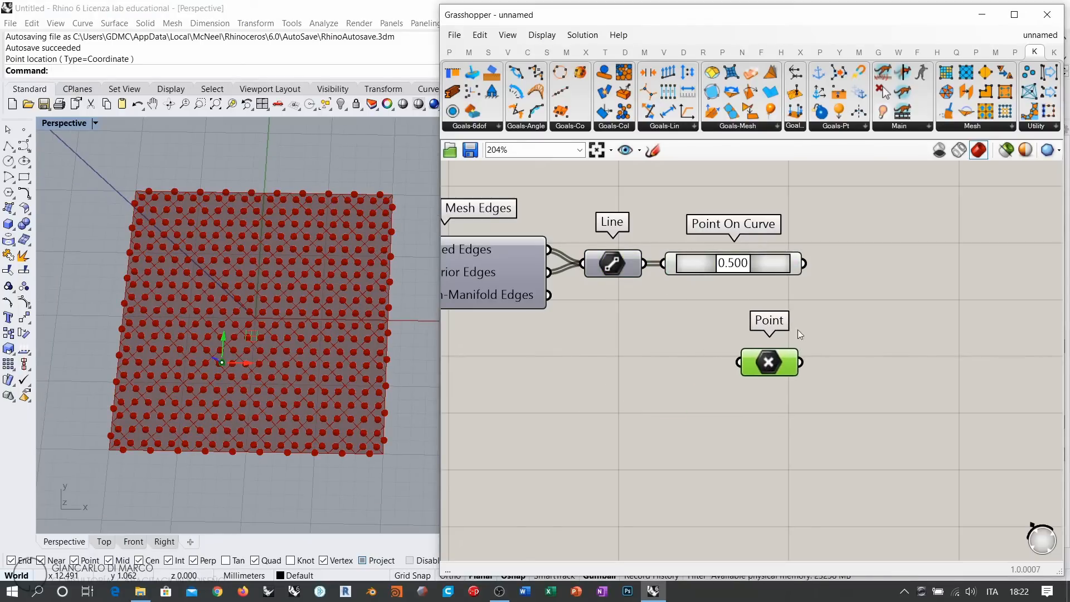
pyautogui.click(827, 316)
pyautogui.moveTo(831, 315); pyautogui.dragTo(686, 345, button='right')
pyautogui.scroll(1, 693, 342)
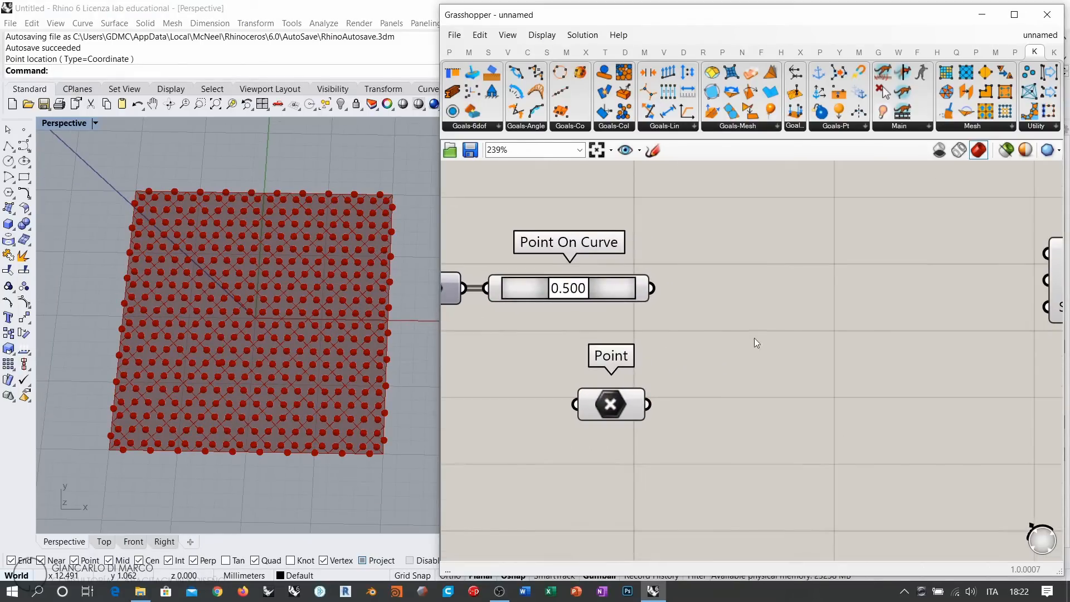
pyautogui.doubleClick(771, 345)
pyautogui.write('dist')
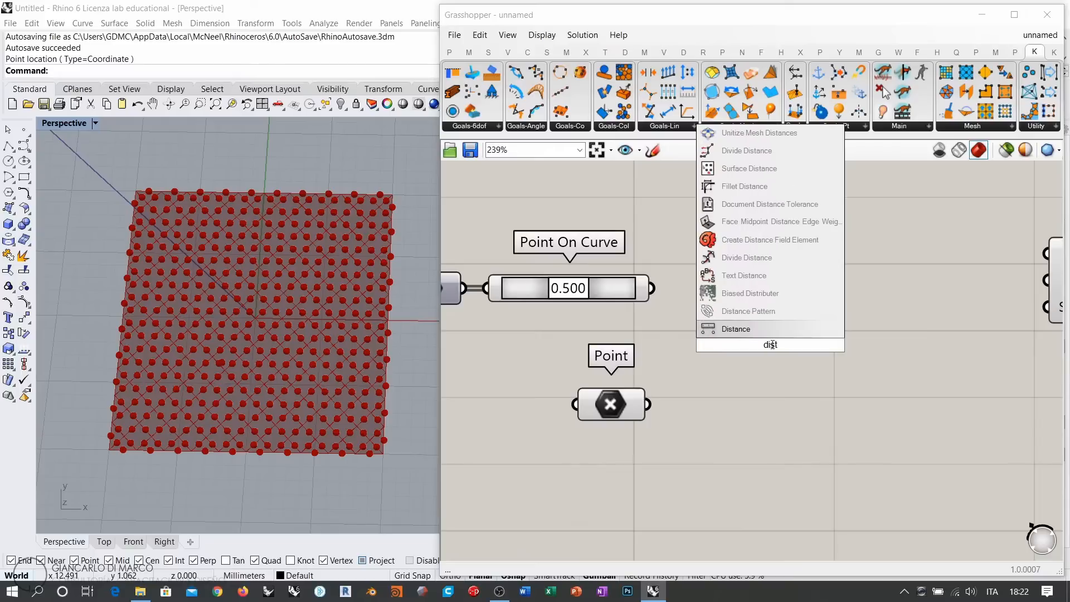
pyautogui.press('Return')
pyautogui.moveTo(650, 289); pyautogui.dragTo(682, 331)
pyautogui.moveTo(648, 404); pyautogui.dragTo(606, 385)
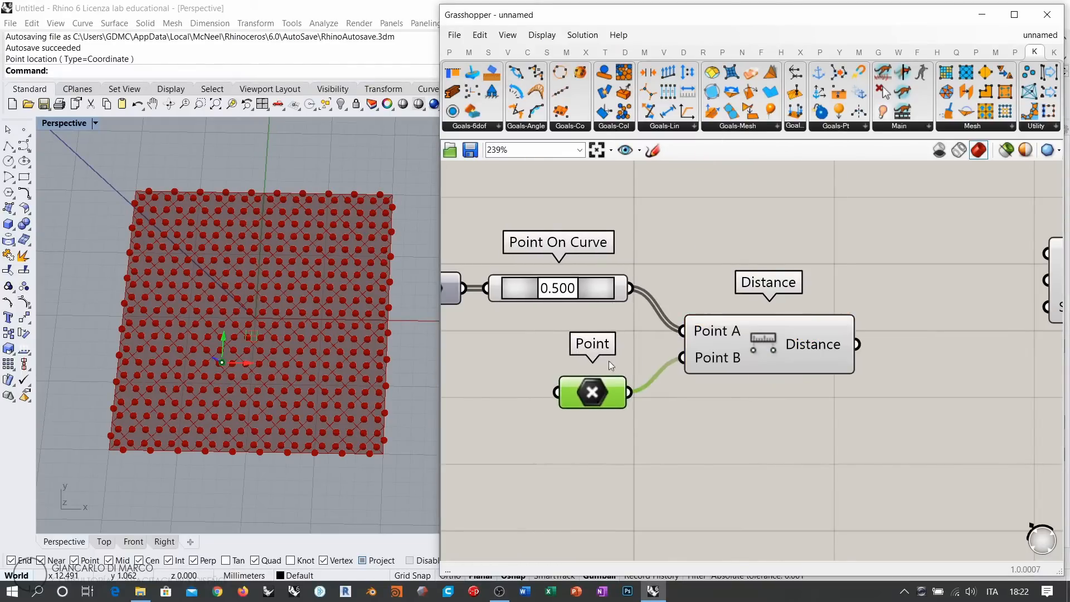
pyautogui.click(691, 266)
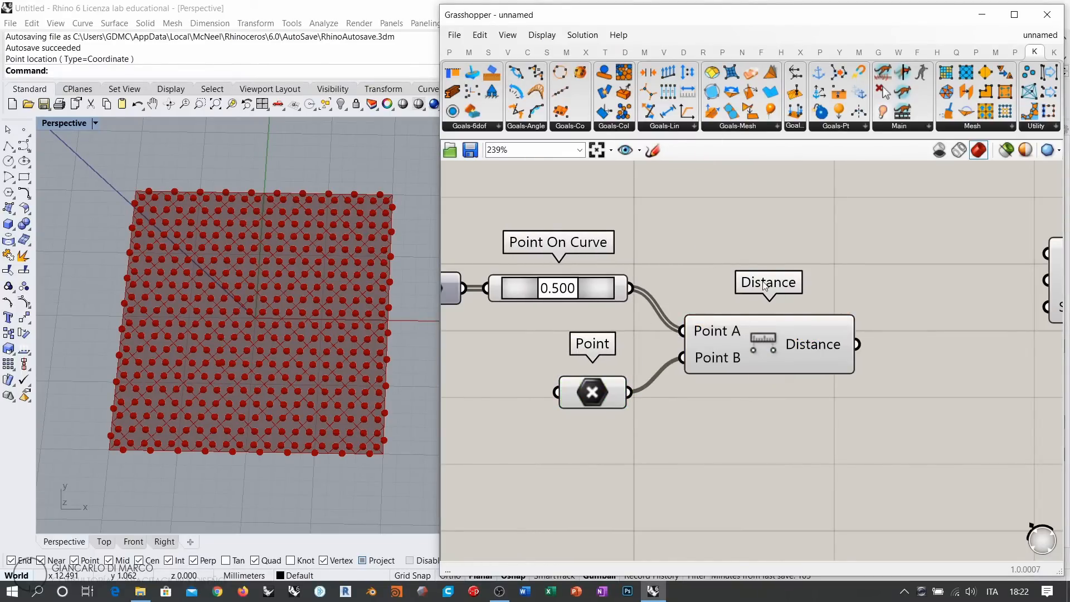
pyautogui.moveTo(758, 282); pyautogui.dragTo(826, 272, button='right')
pyautogui.scroll(1, 798, 273)
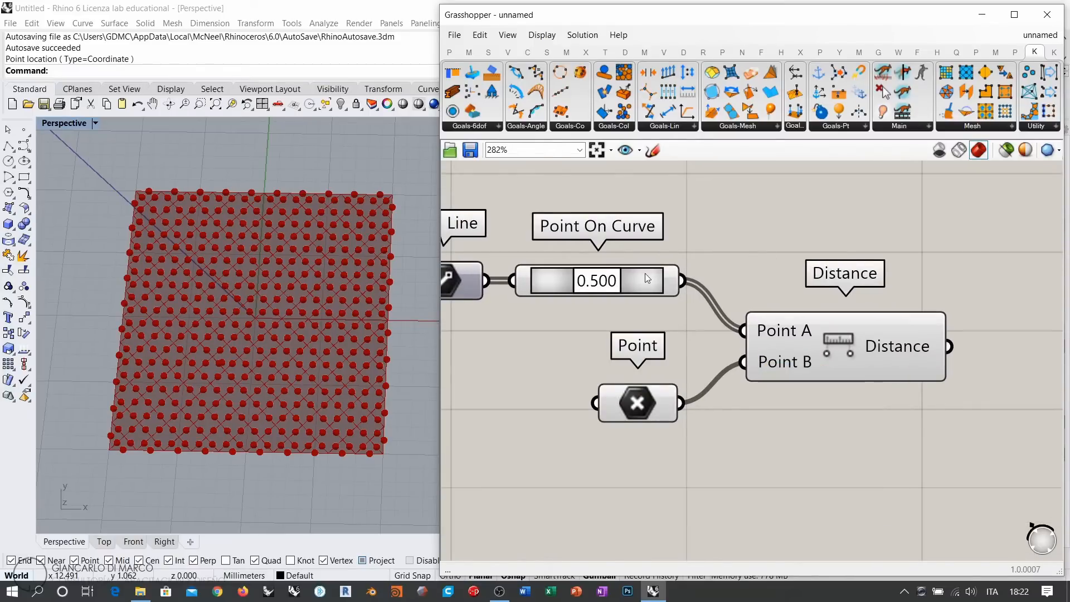
pyautogui.moveTo(905, 349)
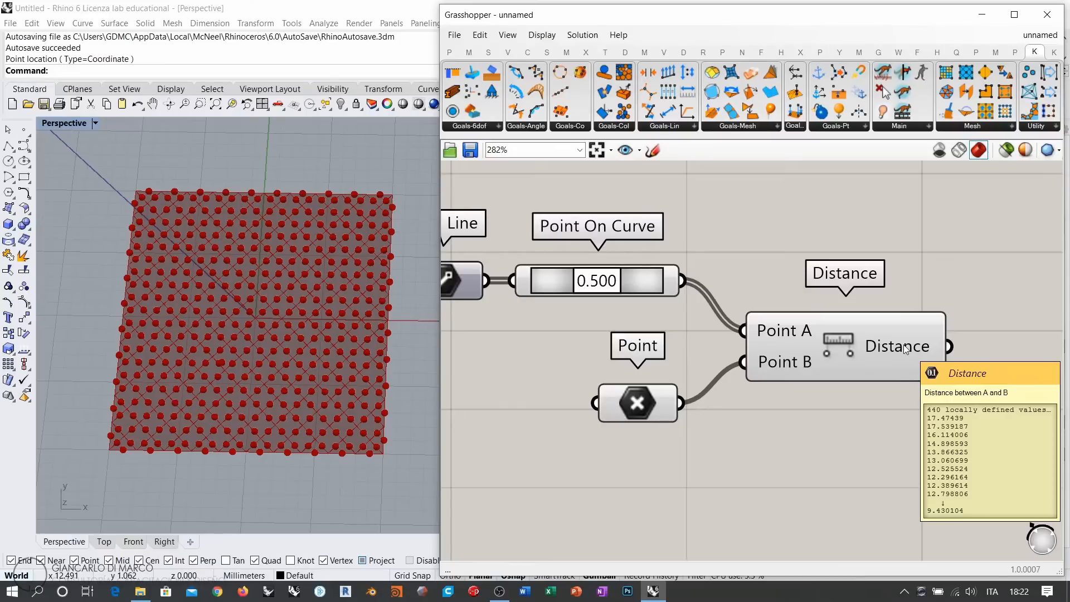
# Move the Length(Line) component farther away from the Distance component to make room between them
pyautogui.scroll(-3, 632, 280)
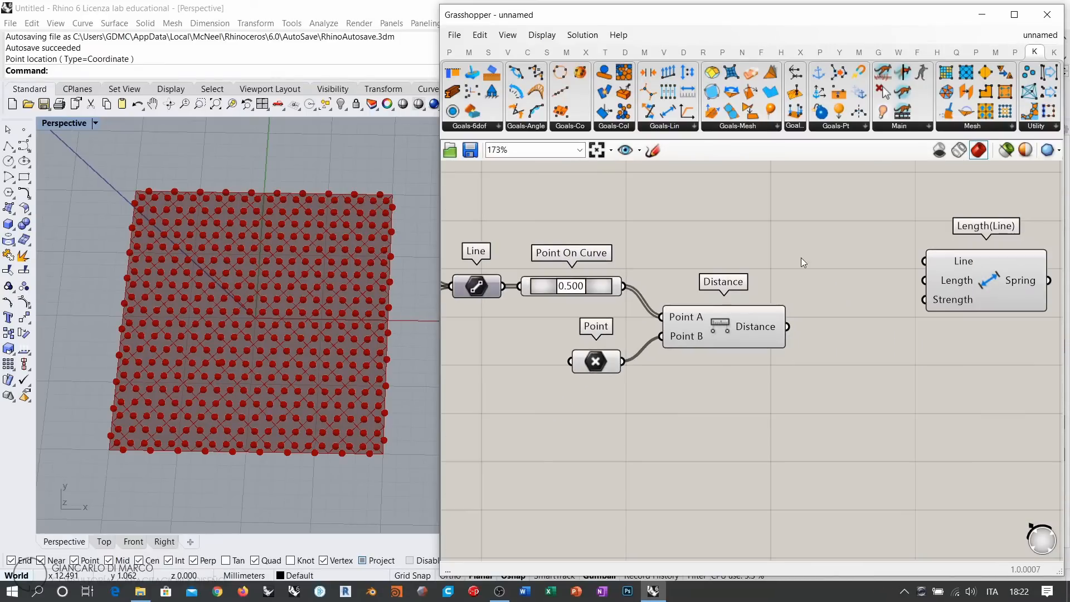
pyautogui.moveTo(855, 282); pyautogui.dragTo(738, 294, button='right')
pyautogui.moveTo(854, 289); pyautogui.dragTo(916, 277)
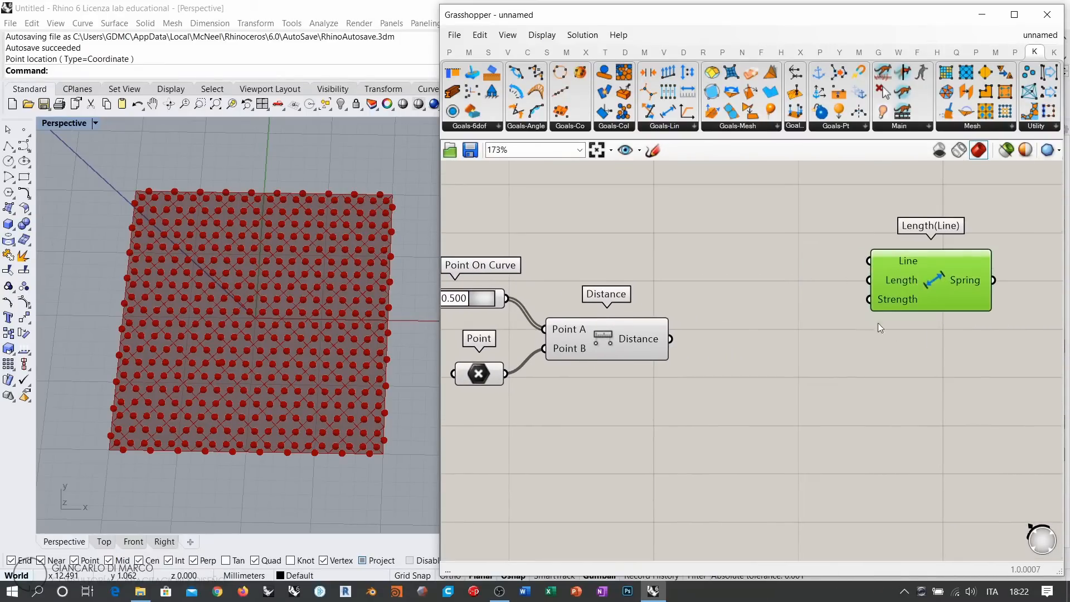
# Add a Smaller Than component after Distance and connect the Distance output to its First Number input
pyautogui.moveTo(738, 346); pyautogui.dragTo(718, 309, button='right')
pyautogui.doubleClick(718, 309)
pyautogui.write('<')
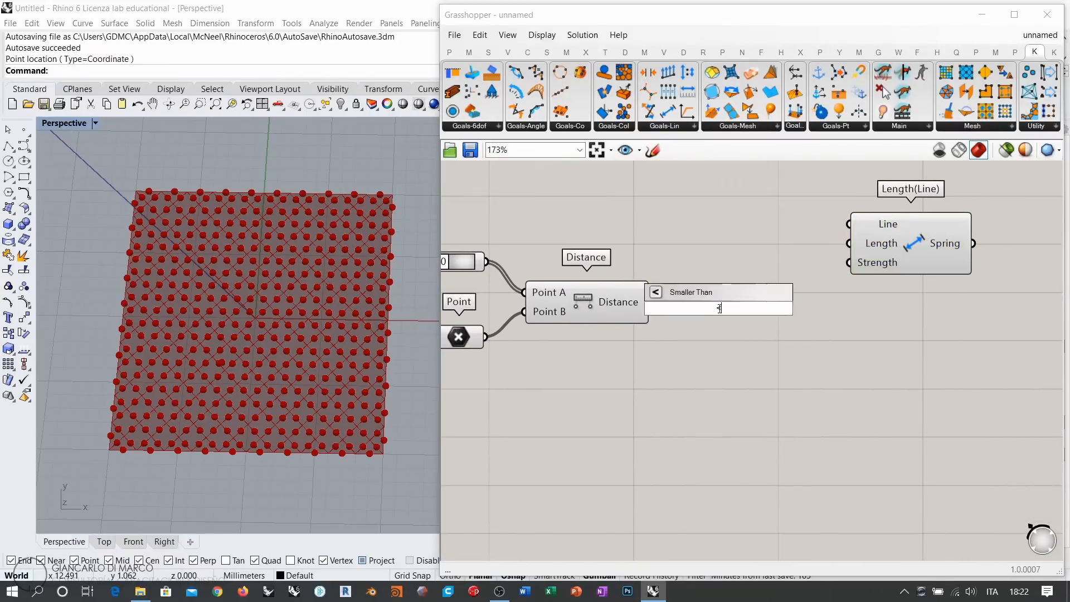
pyautogui.press('Return')
pyautogui.moveTo(701, 312); pyautogui.dragTo(751, 326)
pyautogui.moveTo(650, 301); pyautogui.dragTo(675, 312)
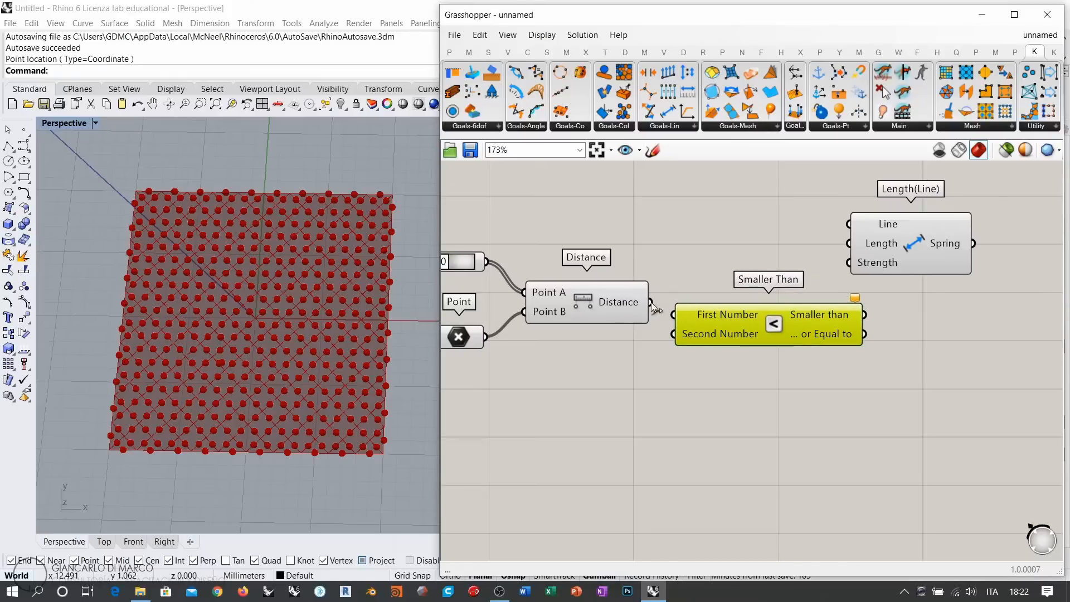
pyautogui.click(638, 392)
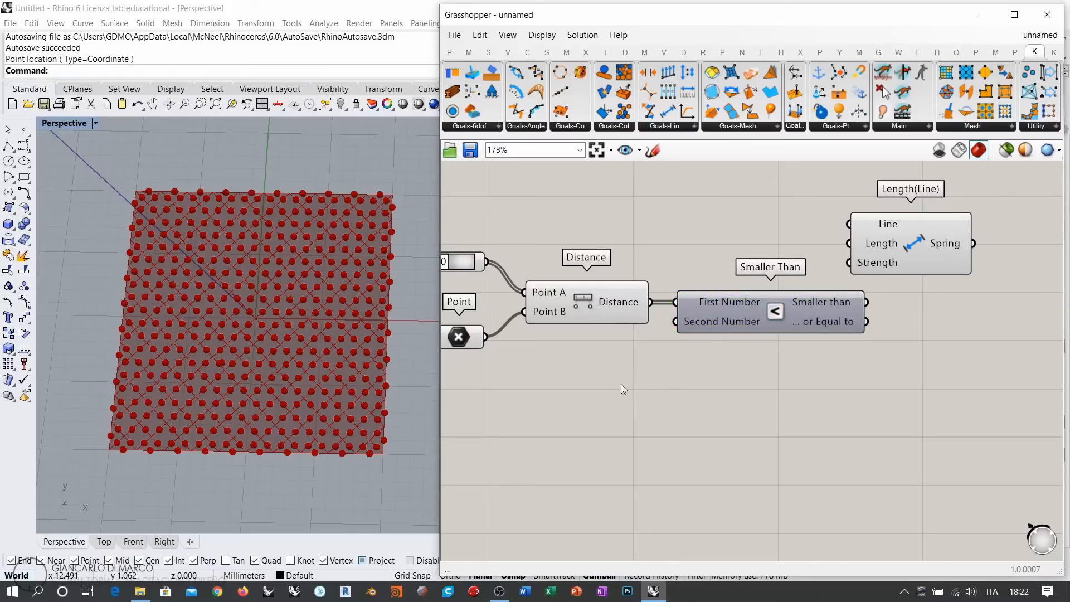
# Add a Number Slider with a value of 10 below the Distance component
pyautogui.moveTo(621, 383); pyautogui.dragTo(671, 390, button='right')
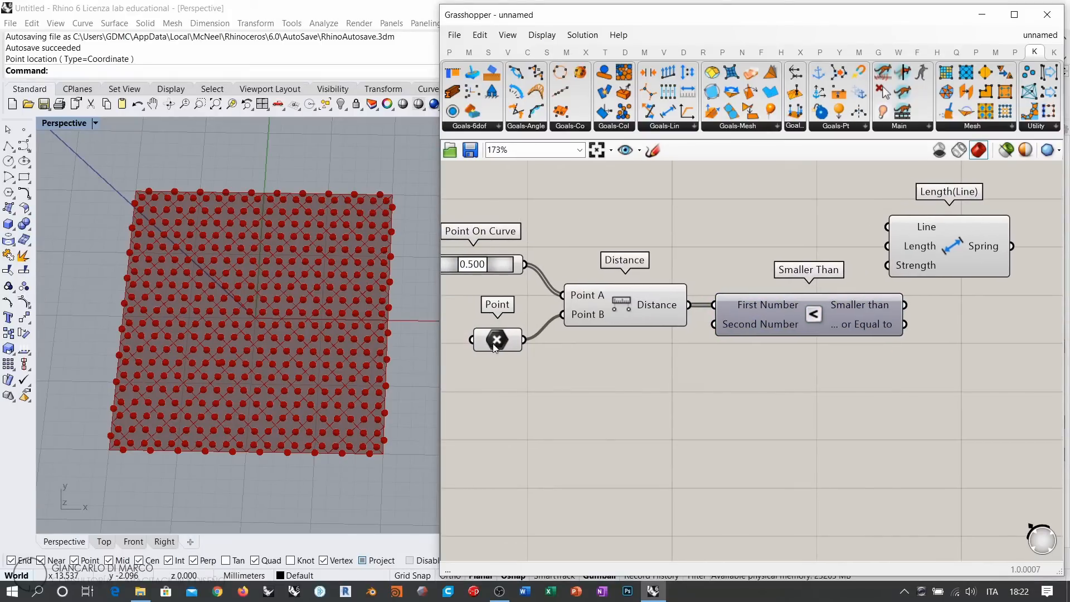
pyautogui.click(222, 362)
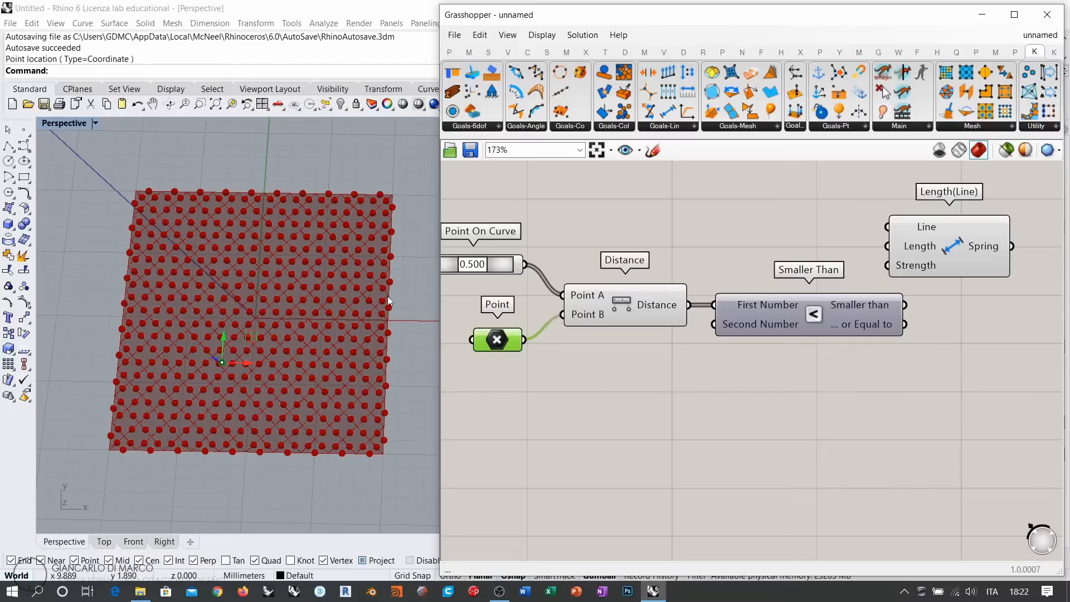
pyautogui.doubleClick(635, 413)
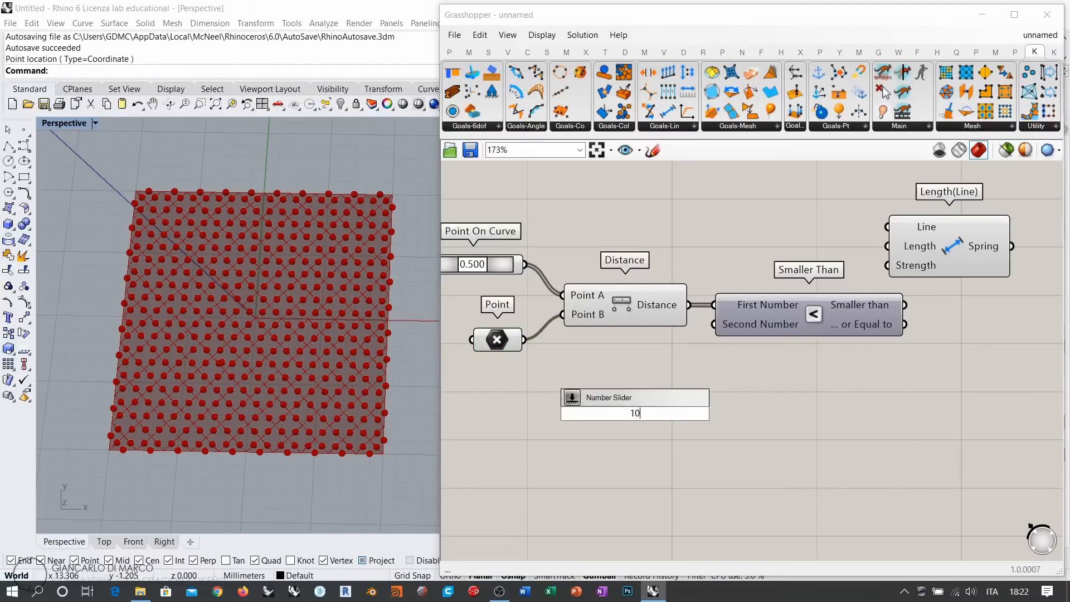
# Add a number slider at 10.00, wire it into Smaller Than's Second Number input and tidy the nearby components
pyautogui.press('Return')
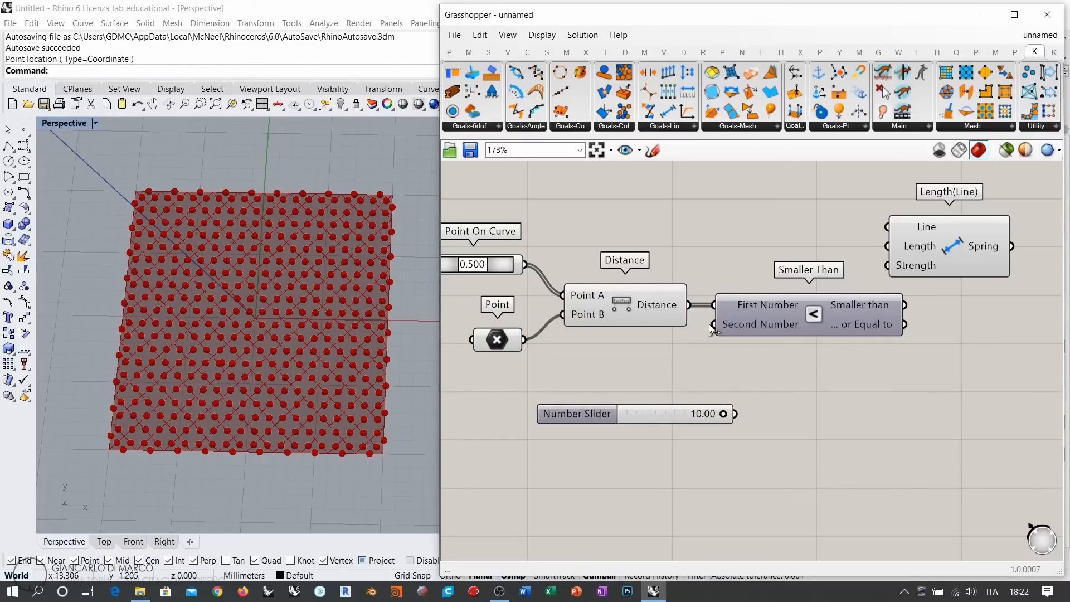
pyautogui.moveTo(714, 324); pyautogui.dragTo(633, 398)
pyautogui.moveTo(806, 327); pyautogui.dragTo(790, 360)
pyautogui.moveTo(873, 358); pyautogui.dragTo(777, 379, button='right')
pyautogui.moveTo(818, 266); pyautogui.dragTo(972, 231)
pyautogui.click(861, 339)
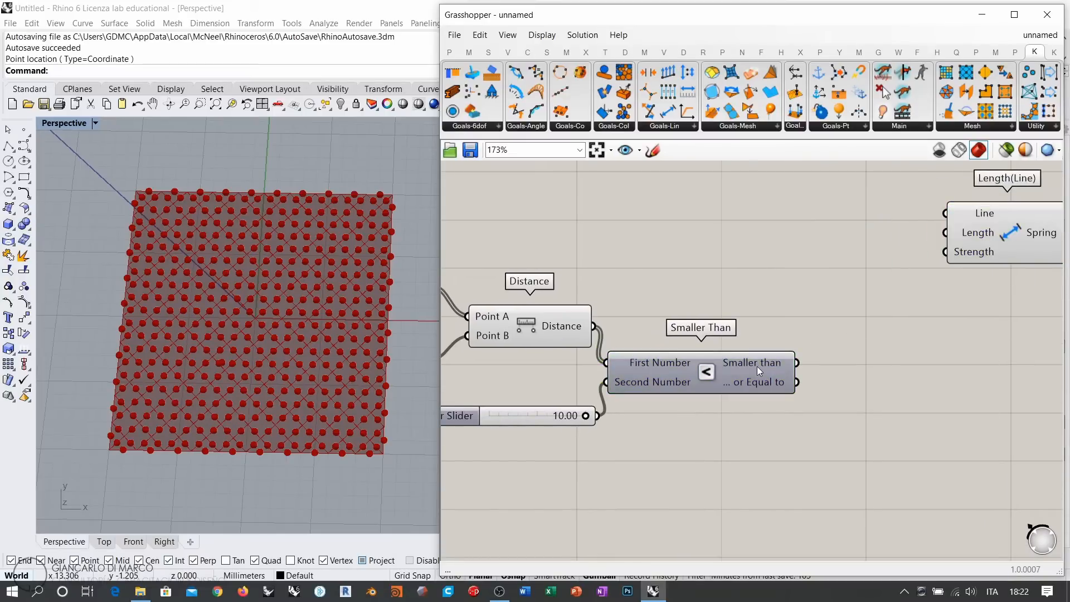
# Add a Dispatch component after Smaller Than
pyautogui.moveTo(761, 363)
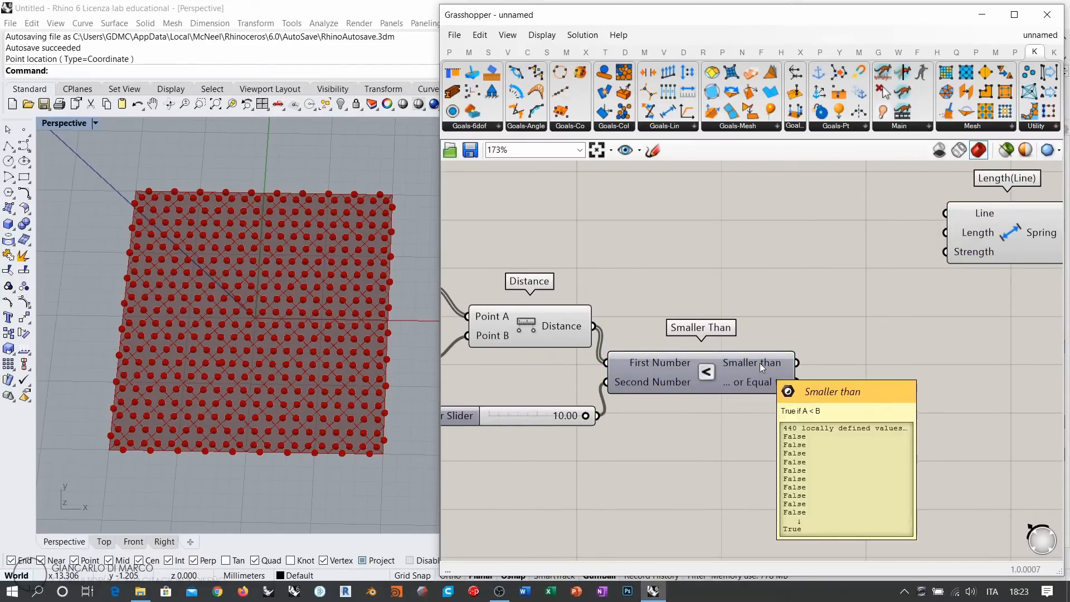
pyautogui.doubleClick(874, 343)
pyautogui.write('disp')
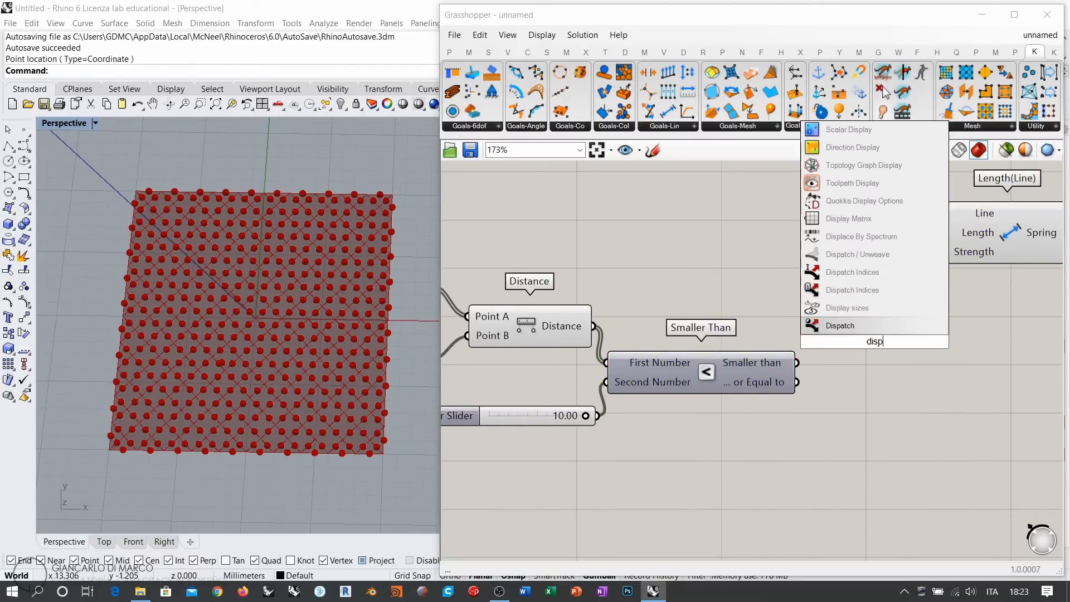
pyautogui.click(840, 325)
pyautogui.scroll(-2, 599, 291)
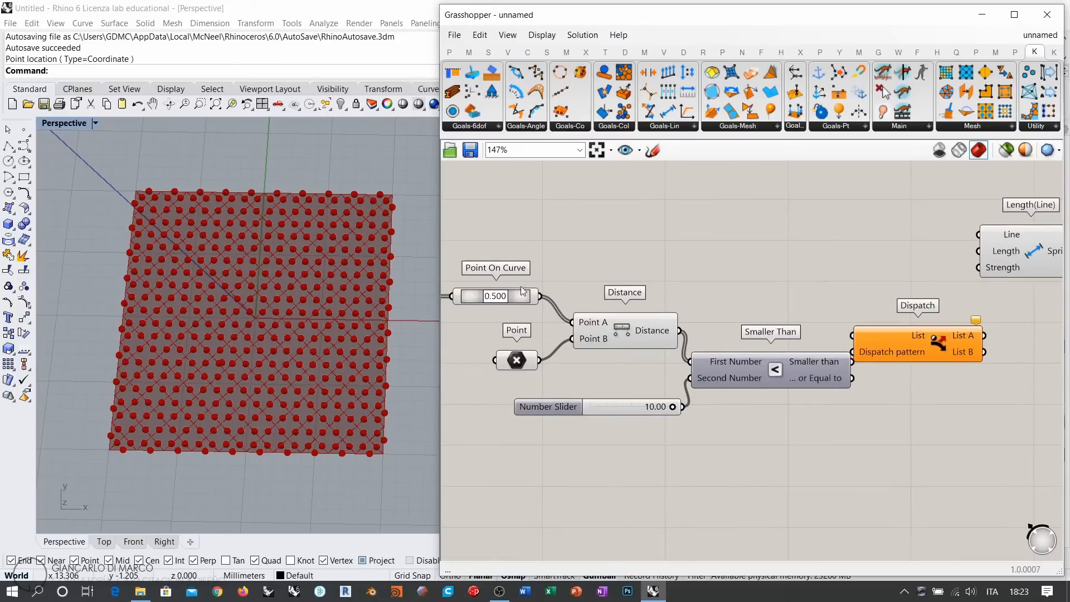
# Move the Point On Curve, Point, Distance, slider and Smaller Than group down, clear of the Line parameter's path to Dispatch
pyautogui.scroll(-2, 668, 355)
pyautogui.moveTo(515, 313); pyautogui.dragTo(550, 242)
pyautogui.moveTo(731, 301); pyautogui.dragTo(526, 399)
pyautogui.moveTo(551, 311); pyautogui.dragTo(551, 346)
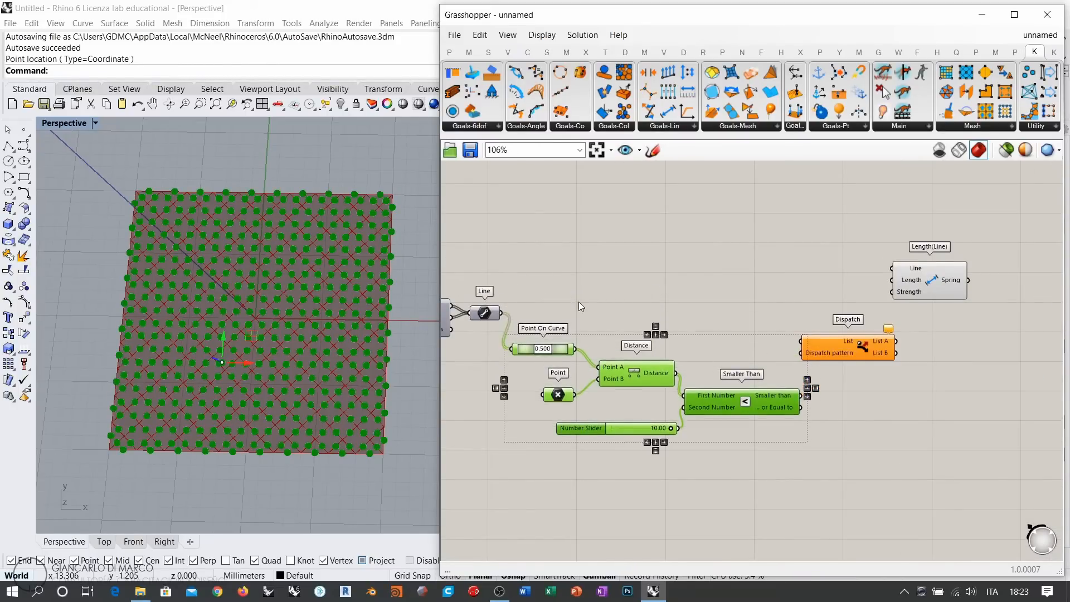
pyautogui.click(581, 306)
# Wire the Line parameter into Dispatch's List and the Smaller than output into its Dispatch pattern, moving Length(Line) farther away
pyautogui.moveTo(501, 313); pyautogui.dragTo(836, 317)
pyautogui.moveTo(801, 395); pyautogui.dragTo(828, 316)
pyautogui.click(845, 346)
pyautogui.moveTo(922, 281); pyautogui.dragTo(998, 235)
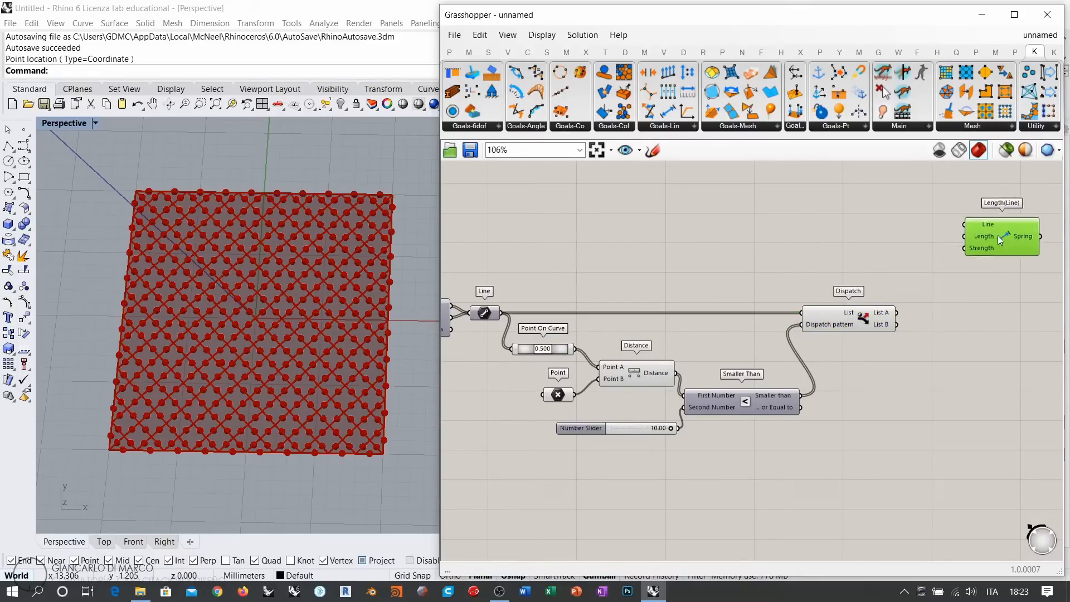
# Add a Line parameter next to Dispatch's outputs
pyautogui.click(877, 315)
pyautogui.doubleClick(953, 320)
pyautogui.write('lin')
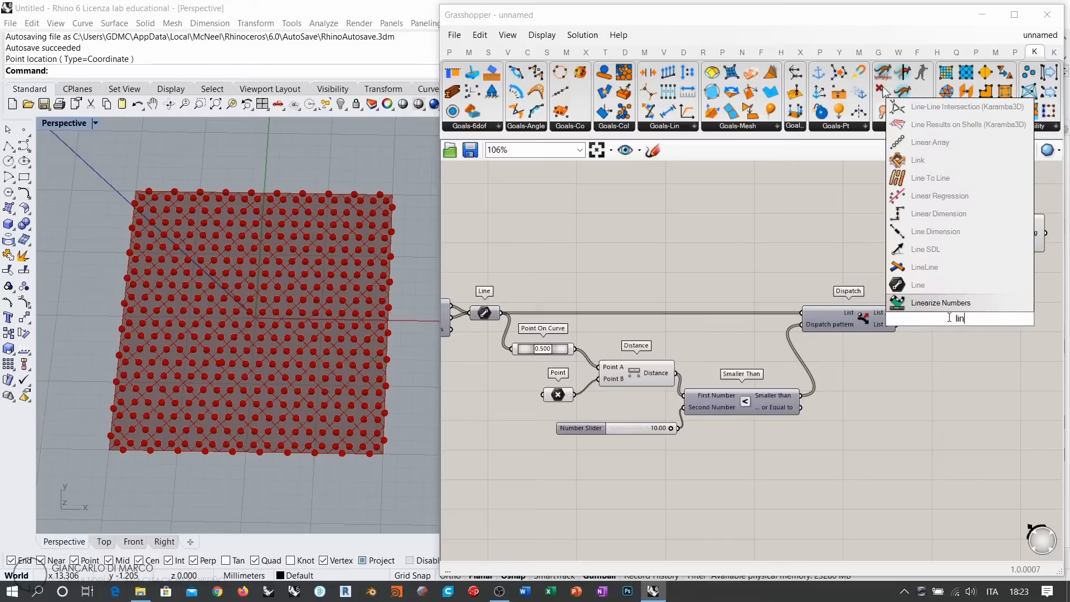
pyautogui.click(920, 287)
# Hide the preview of Point On Curve and Distance while keeping the Point parameter's preview on
pyautogui.moveTo(657, 314); pyautogui.dragTo(518, 419)
pyautogui.middleClick(615, 290)
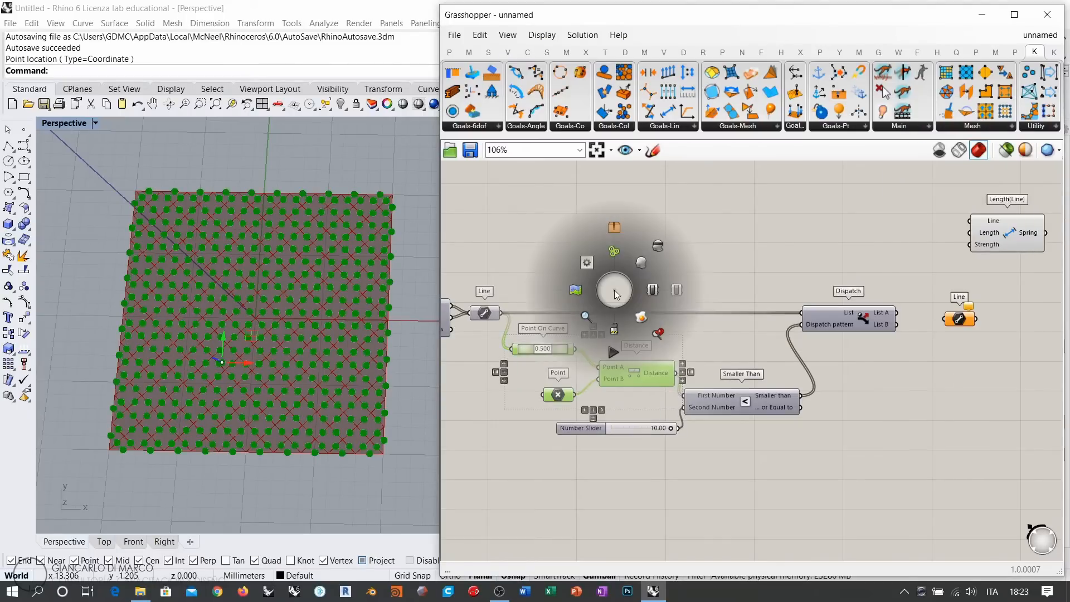
pyautogui.click(657, 247)
pyautogui.click(565, 376)
pyautogui.click(558, 395)
pyautogui.hotkey('ctrl', 'q')
pyautogui.click(594, 351)
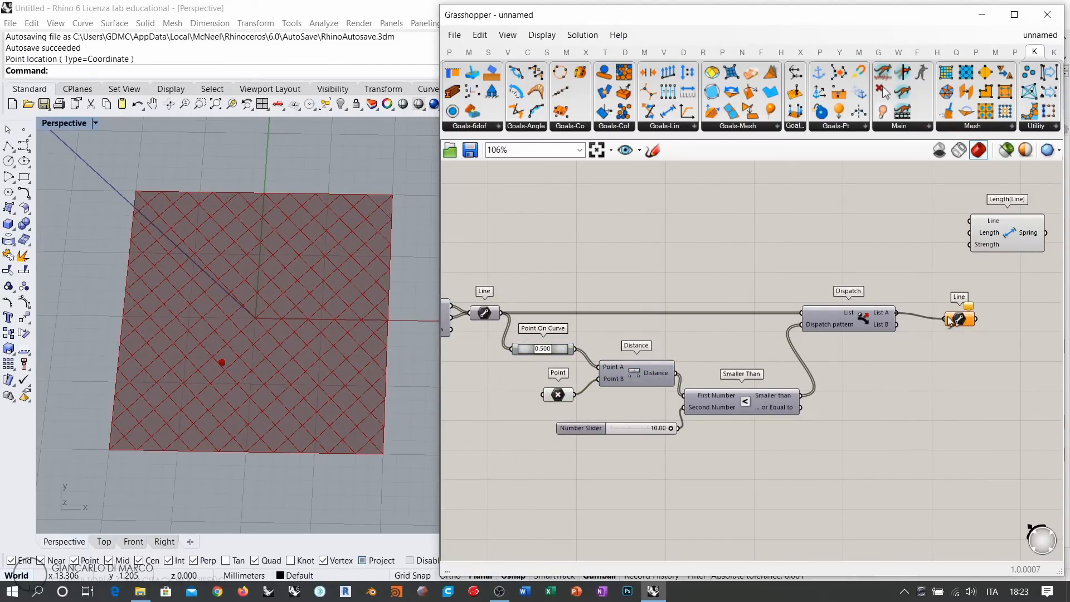
# Wire Dispatch's List A into the new Line parameter and align the parameter with that output
pyautogui.moveTo(948, 318); pyautogui.dragTo(949, 319)
pyautogui.moveTo(960, 320); pyautogui.dragTo(939, 314)
pyautogui.click(915, 348)
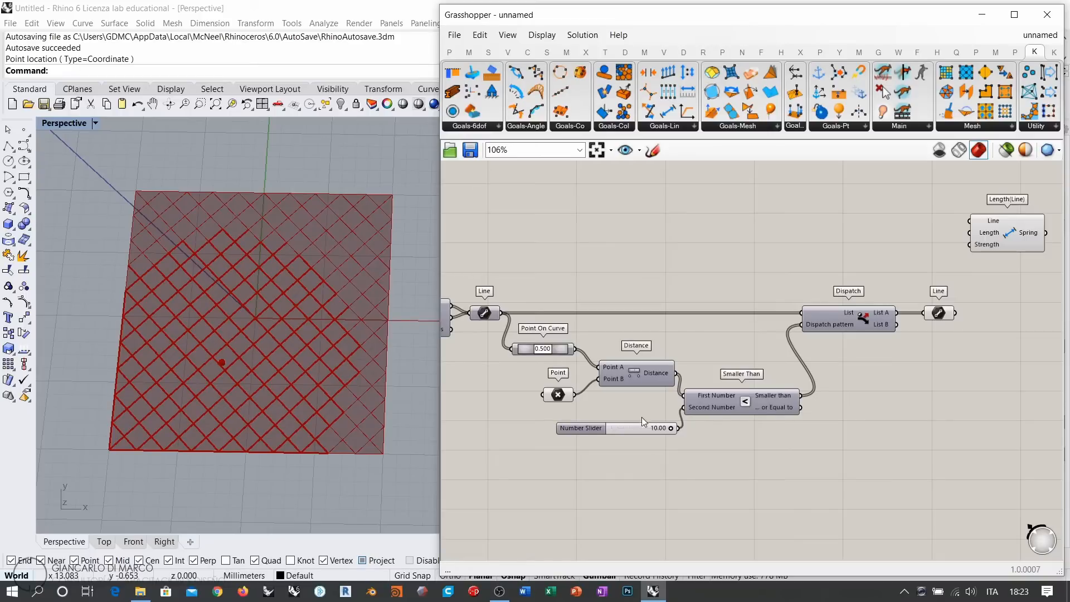
# Switch the new Line parameter's source to Dispatch's List B and set the distance threshold slider to 6.14
pyautogui.moveTo(671, 428); pyautogui.dragTo(645, 428)
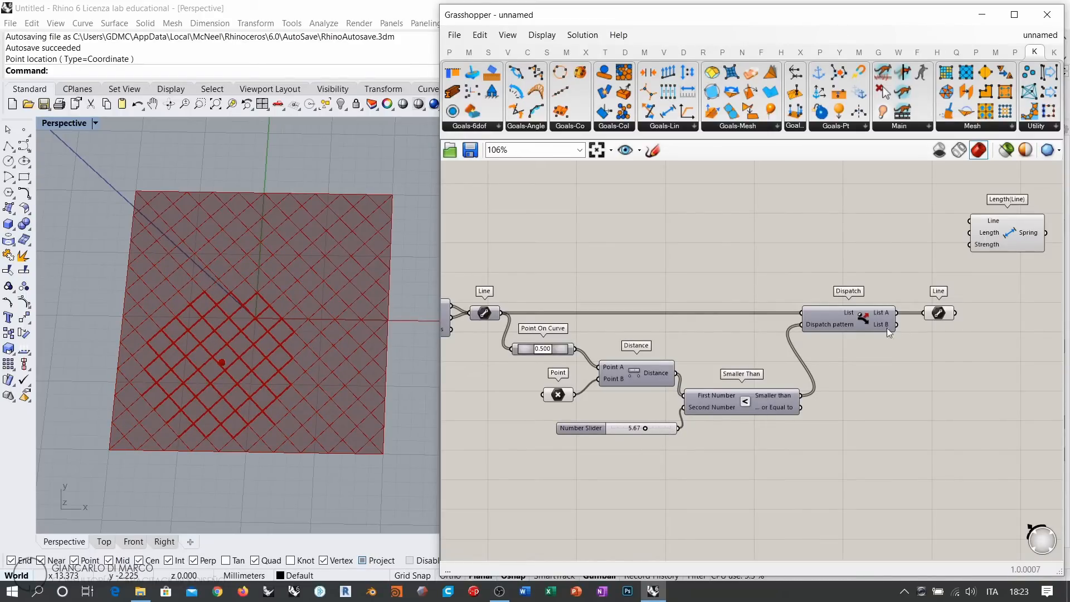
pyautogui.moveTo(897, 325); pyautogui.dragTo(923, 313)
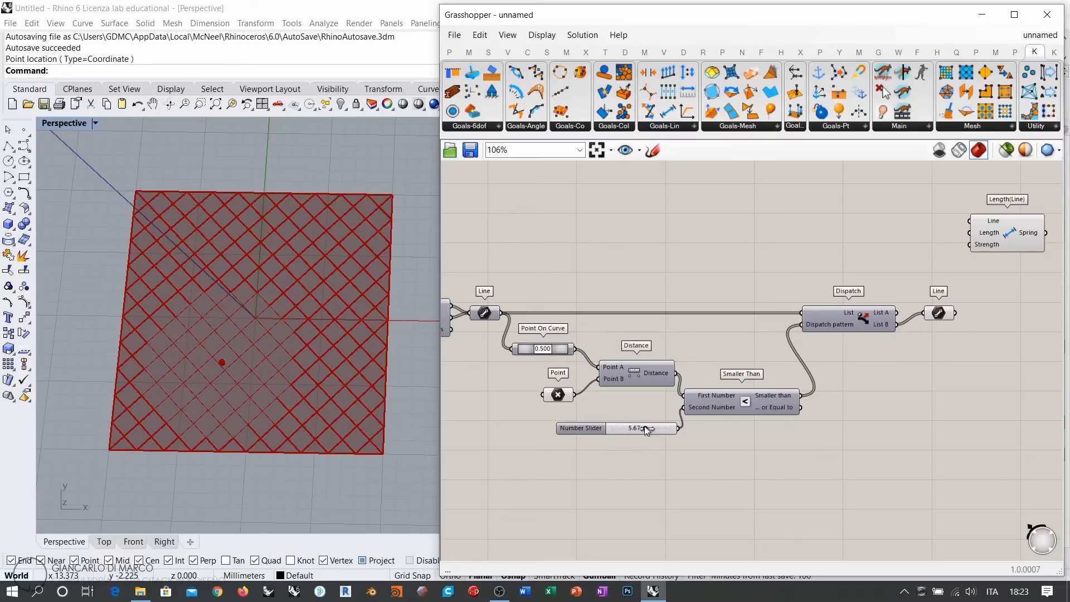
pyautogui.moveTo(646, 428)
pyautogui.mouseDown()
pyautogui.moveTo(634, 427)
pyautogui.moveTo(666, 433)
pyautogui.moveTo(647, 434)
pyautogui.mouseUp()
# Duplicate the List B Line parameter, wire the copy to Dispatch's List A and stack the two parameters
pyautogui.scroll(4, 879, 349)
pyautogui.click(773, 387)
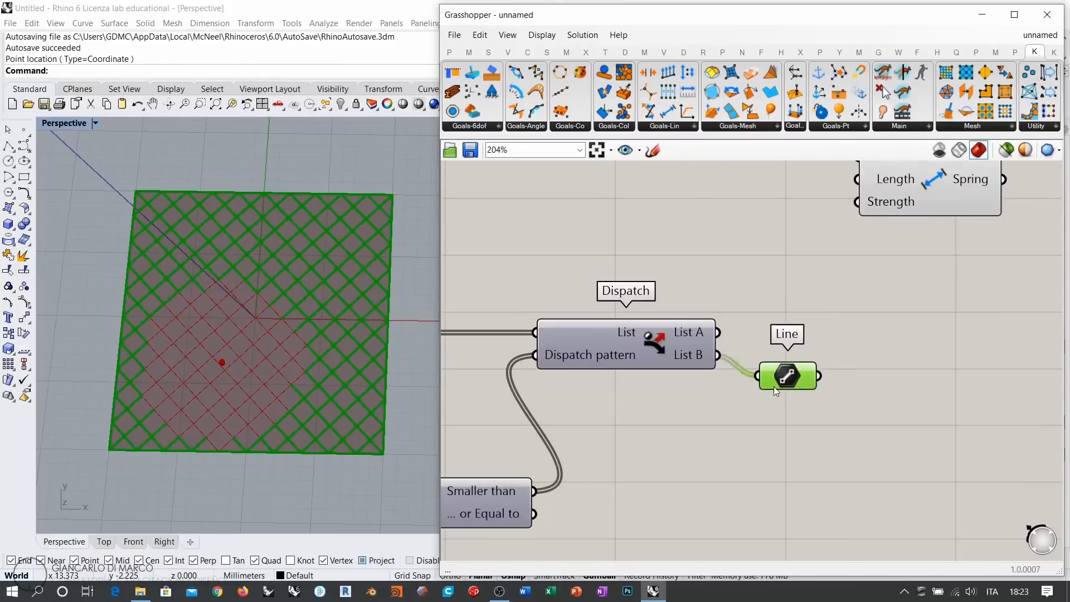
pyautogui.keyDown('alt'); pyautogui.moveTo(774, 386); pyautogui.dragTo(765, 316); pyautogui.keyUp('alt')
pyautogui.moveTo(748, 305); pyautogui.dragTo(718, 333)
pyautogui.moveTo(782, 308); pyautogui.dragTo(787, 301)
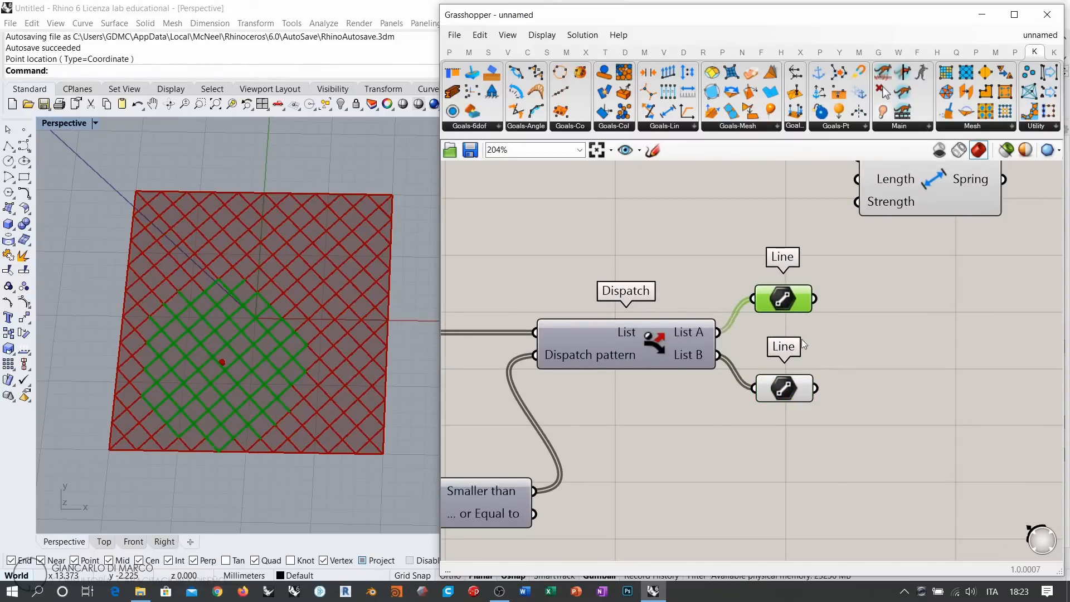
pyautogui.scroll(-2, 684, 373)
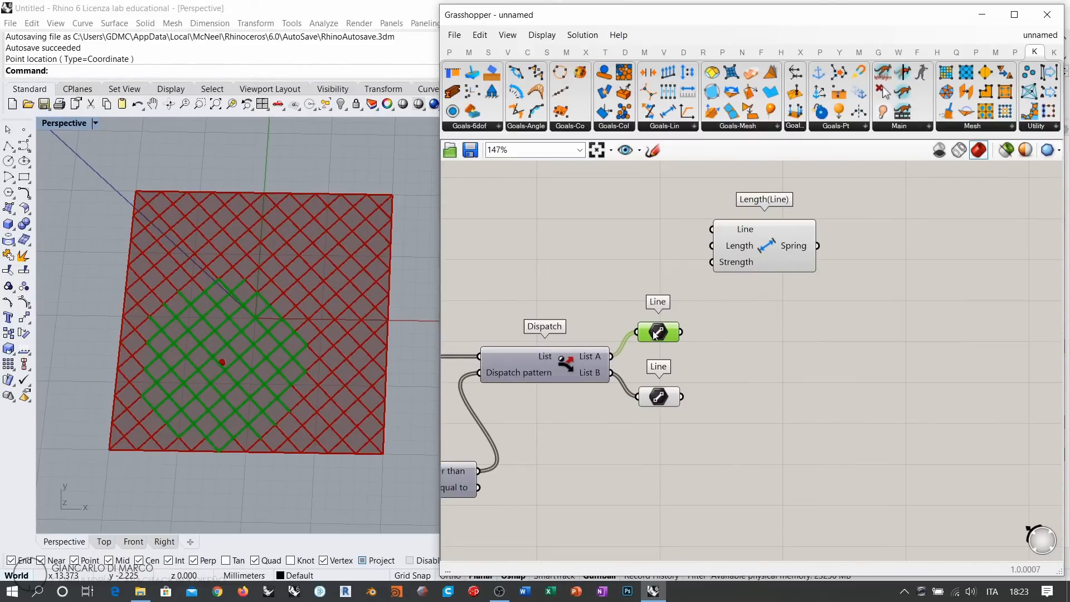
pyautogui.moveTo(656, 335); pyautogui.dragTo(660, 331)
pyautogui.moveTo(658, 397); pyautogui.dragTo(660, 400)
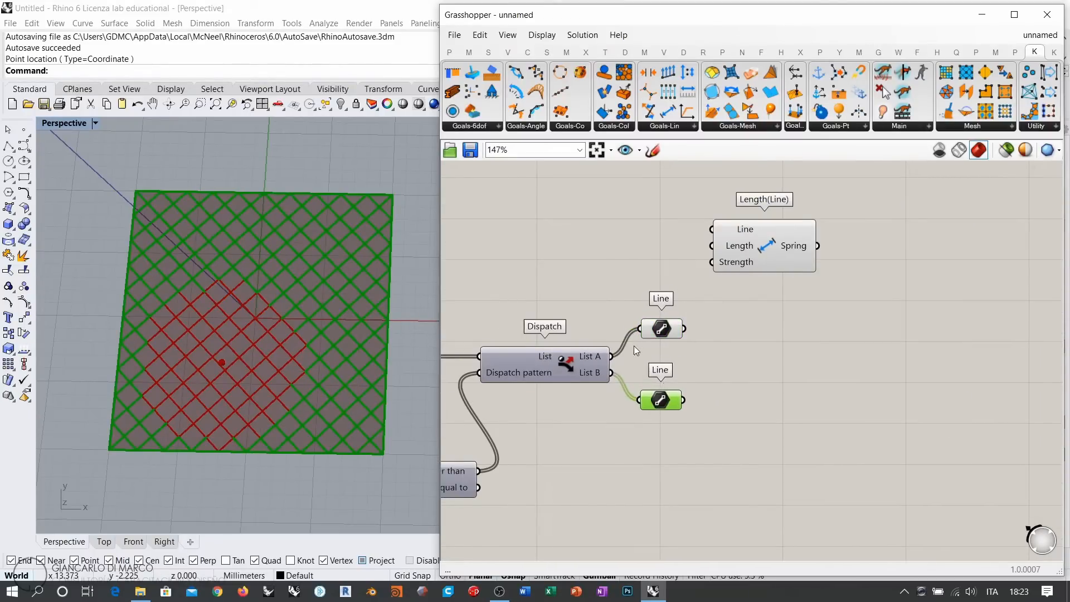
# Delete the two Line parameters connected to Dispatch's outputs
pyautogui.moveTo(634, 346); pyautogui.dragTo(835, 320, button='right')
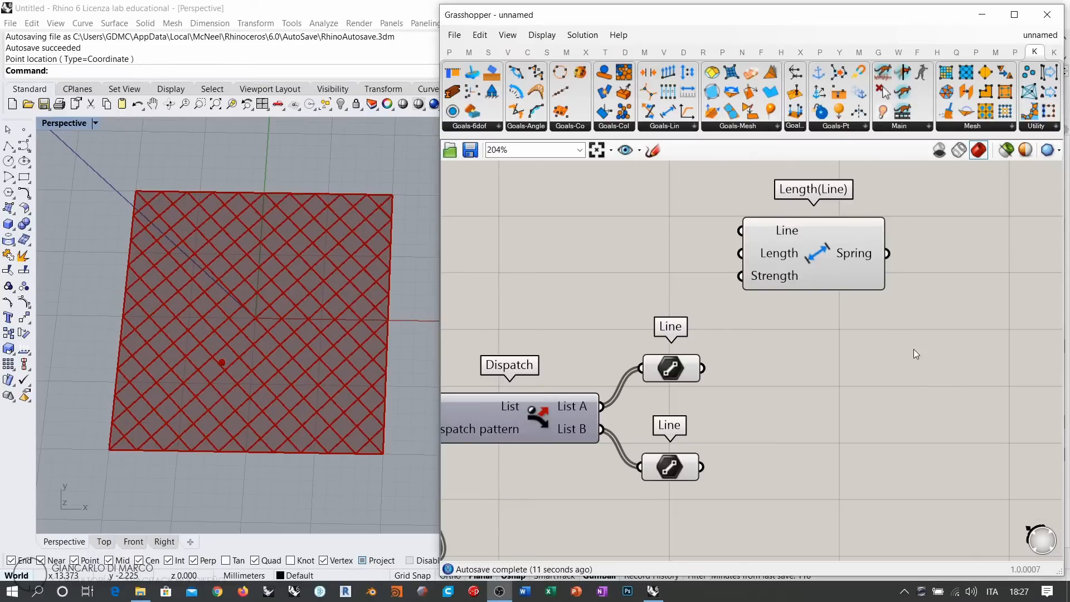
pyautogui.moveTo(914, 348); pyautogui.dragTo(846, 349, button='right')
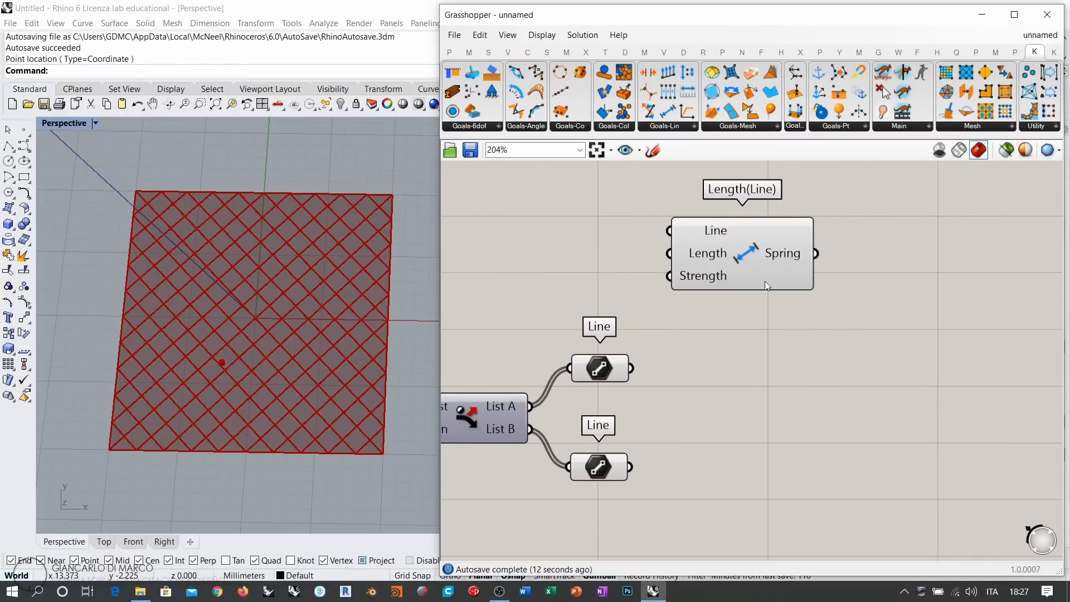
pyautogui.moveTo(764, 280); pyautogui.dragTo(809, 283)
pyautogui.click(811, 336)
pyautogui.moveTo(772, 300); pyautogui.dragTo(803, 297, button='right')
pyautogui.moveTo(703, 309); pyautogui.dragTo(634, 487)
pyautogui.press('Delete')
# Wire Dispatch's List A into Length(Line)'s Line input, then duplicate Length(Line) and wire List B into the copy
pyautogui.moveTo(563, 410); pyautogui.dragTo(747, 231)
pyautogui.moveTo(816, 256); pyautogui.dragTo(830, 483)
pyautogui.click(842, 293)
pyautogui.moveTo(647, 433); pyautogui.dragTo(650, 383, button='right')
pyautogui.moveTo(565, 378); pyautogui.dragTo(776, 440)
pyautogui.moveTo(831, 463); pyautogui.dragTo(878, 479)
# Examine the distance-test part of the definition and the location of the point held by the Point parameter
pyautogui.scroll(-2, 833, 371)
pyautogui.moveTo(617, 422); pyautogui.dragTo(739, 399, button='right')
pyautogui.moveTo(671, 410); pyautogui.dragTo(805, 376, button='right')
pyautogui.scroll(-1, 804, 377)
pyautogui.moveTo(916, 306); pyautogui.dragTo(887, 314, button='right')
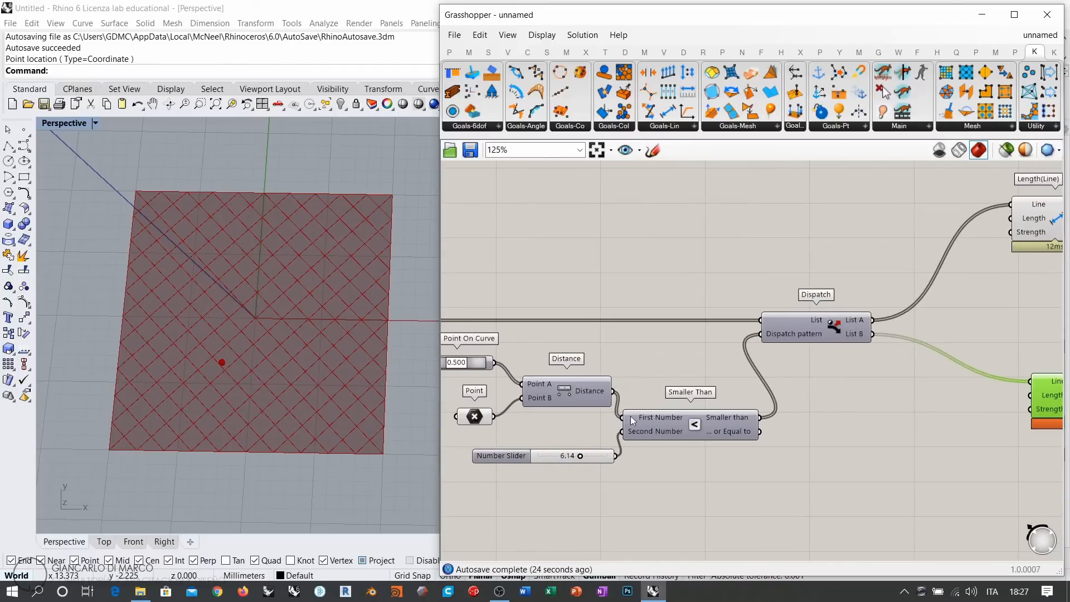
pyautogui.click(483, 418)
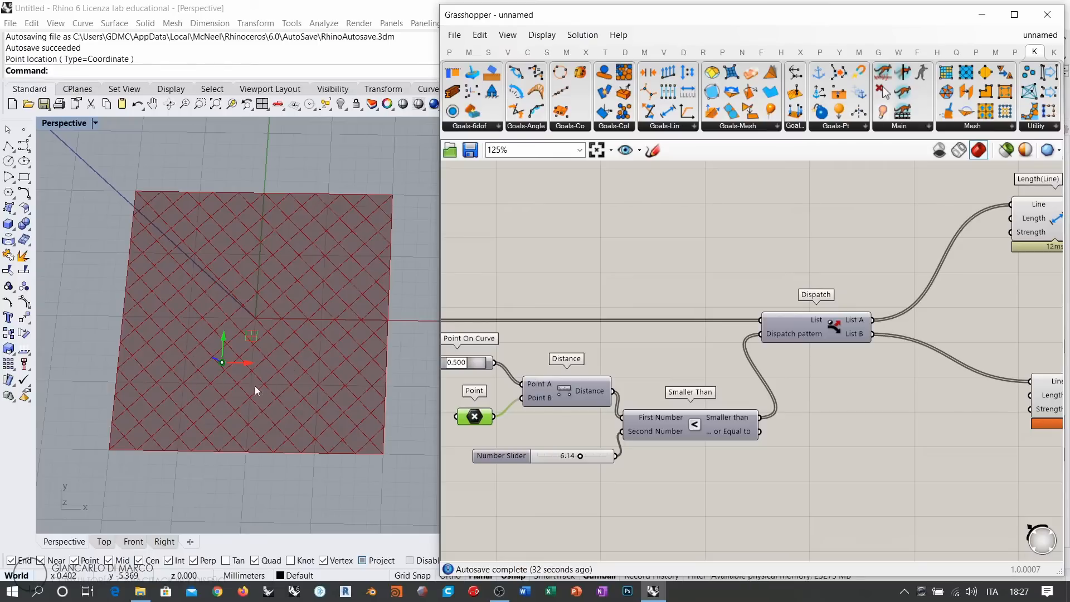
# Add a number slider at 11 and wire it into the Strength input of the List A Length(Line) goal
pyautogui.scroll(4, 731, 299)
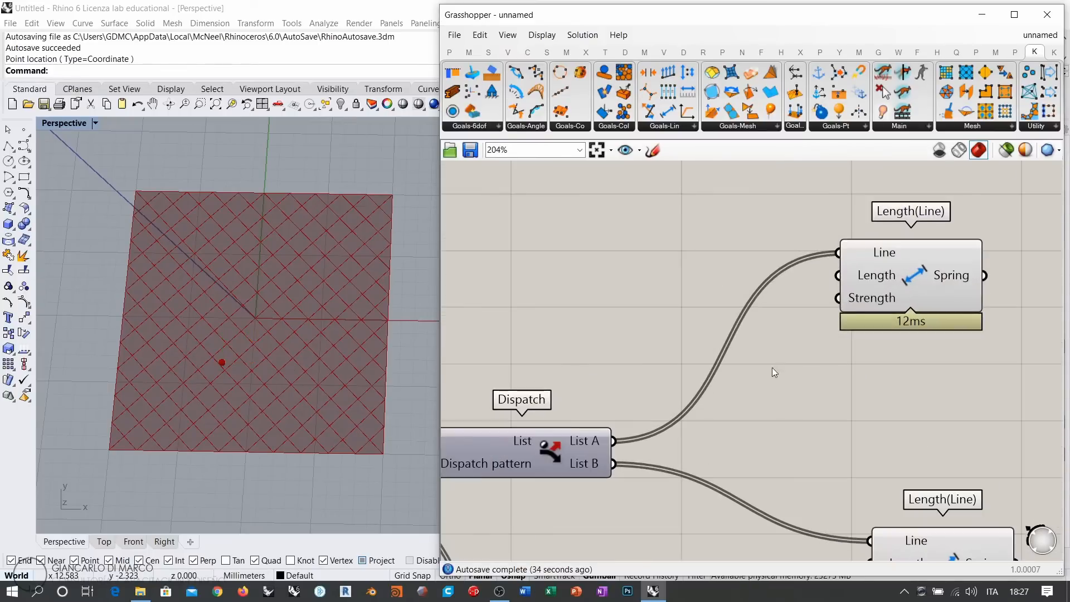
pyautogui.doubleClick(677, 291)
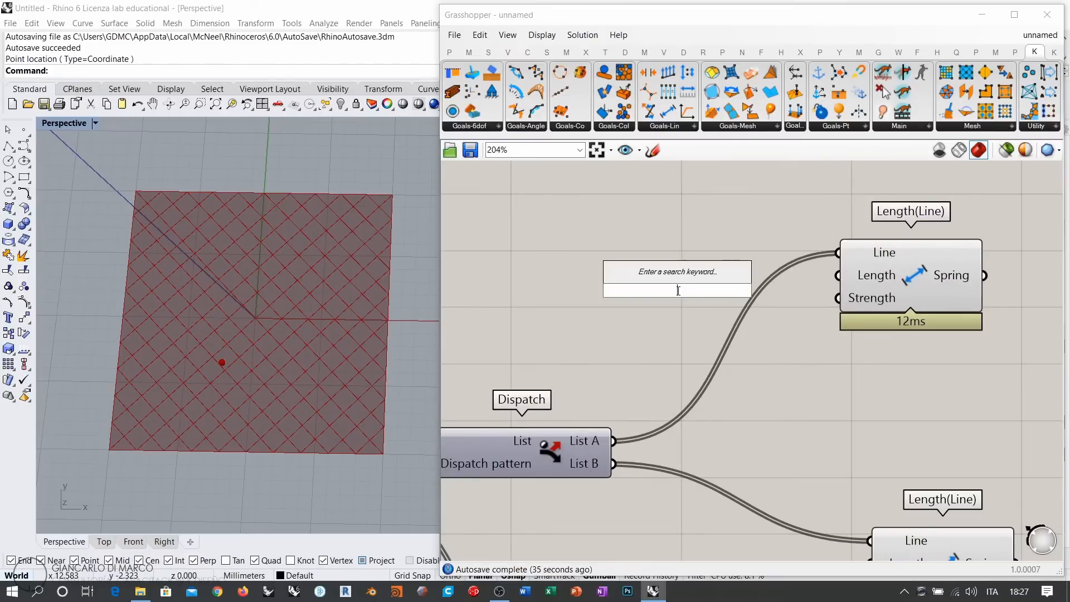
pyautogui.write('11')
pyautogui.press('Return')
pyautogui.moveTo(832, 300); pyautogui.dragTo(796, 291)
pyautogui.moveTo(756, 289); pyautogui.dragTo(781, 298)
pyautogui.click(797, 348)
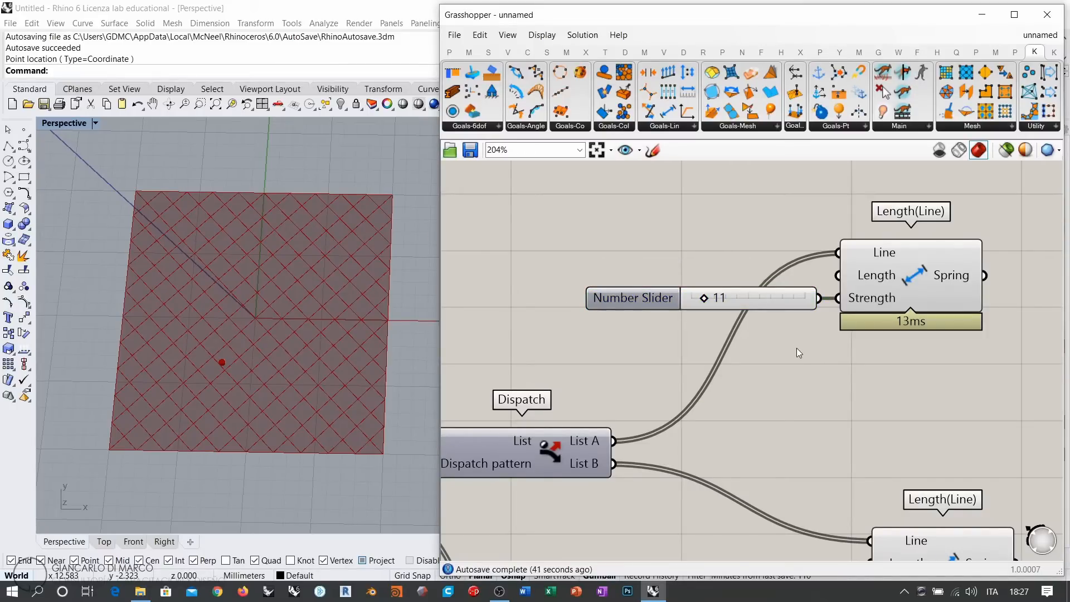
# Add a number slider at 1001 and wire it into the Strength input of the List B Length(Line) goal
pyautogui.moveTo(854, 374); pyautogui.dragTo(813, 278, button='right')
pyautogui.moveTo(906, 482); pyautogui.dragTo(888, 481)
pyautogui.click(826, 354)
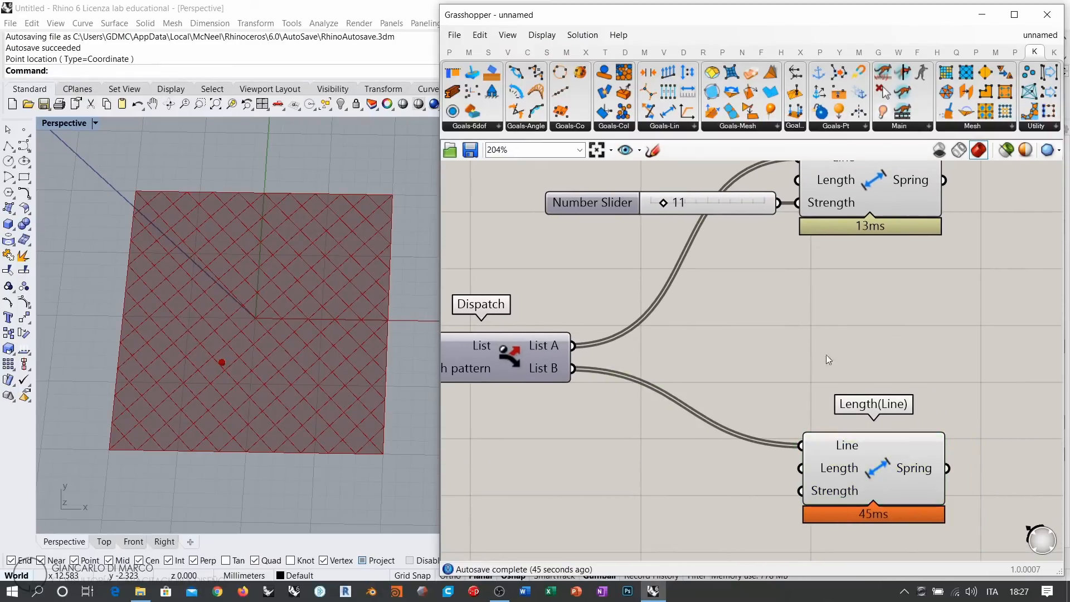
pyautogui.moveTo(826, 354); pyautogui.dragTo(903, 283, button='right')
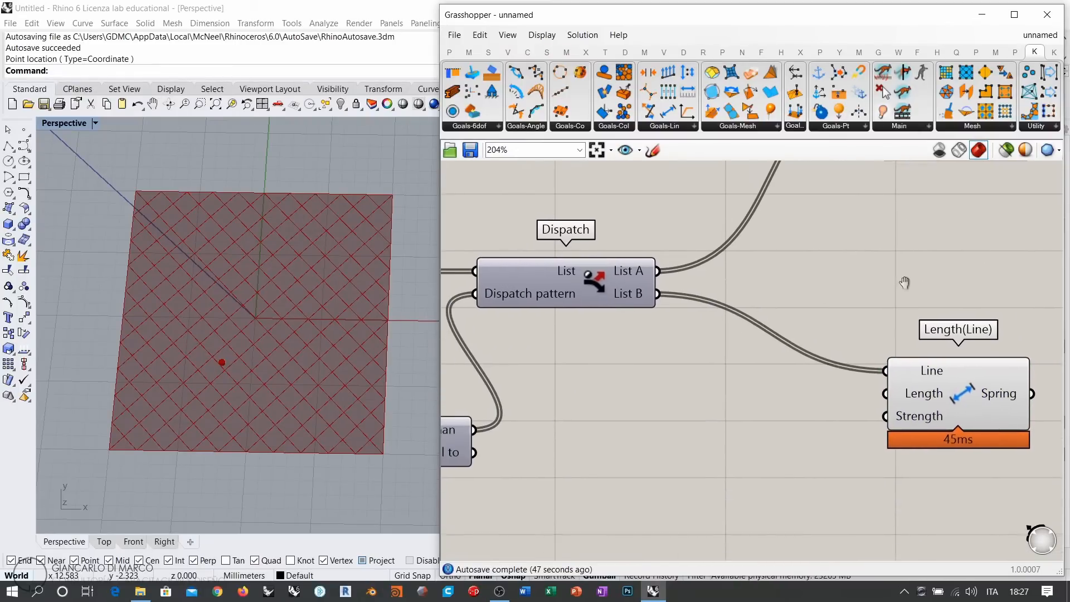
pyautogui.doubleClick(777, 440)
pyautogui.write('10')
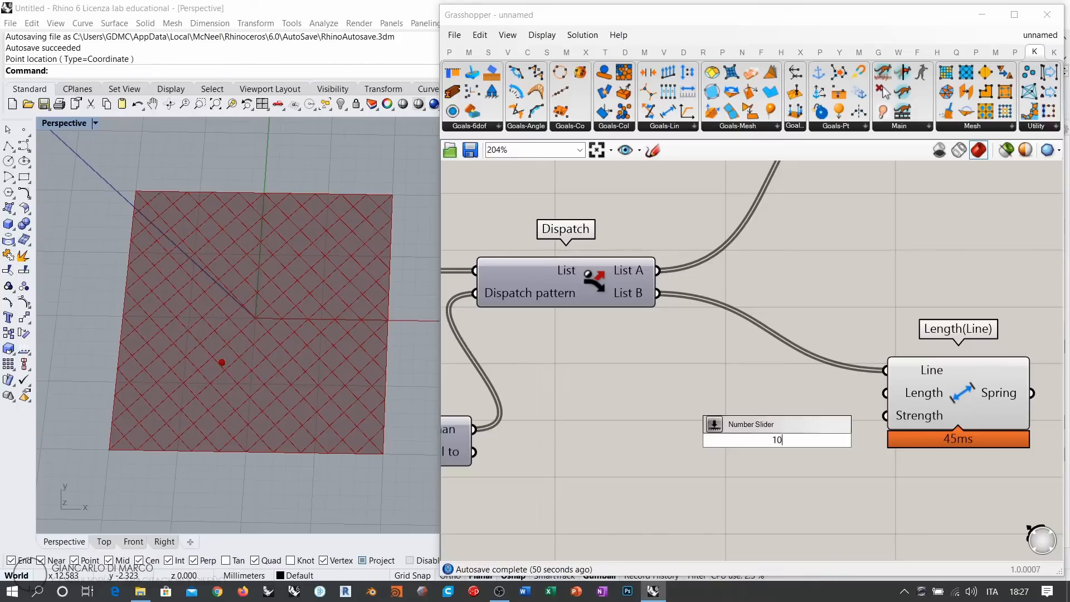
pyautogui.write('01')
pyautogui.press('Return')
pyautogui.moveTo(856, 440); pyautogui.dragTo(832, 415)
pyautogui.click(837, 439)
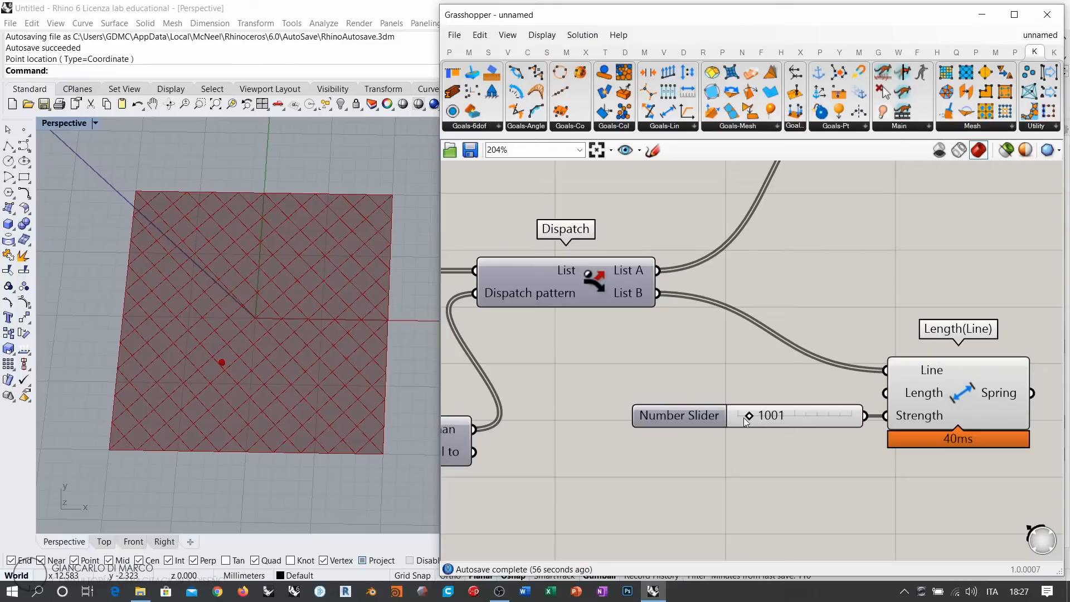
# Move both Length(Line) goals with their Strength sliders farther from Dispatch, aligned in one column
pyautogui.moveTo(822, 434); pyautogui.dragTo(681, 456, button='right')
pyautogui.scroll(-3, 682, 456)
pyautogui.moveTo(804, 370); pyautogui.dragTo(670, 461)
pyautogui.moveTo(783, 422); pyautogui.dragTo(867, 416)
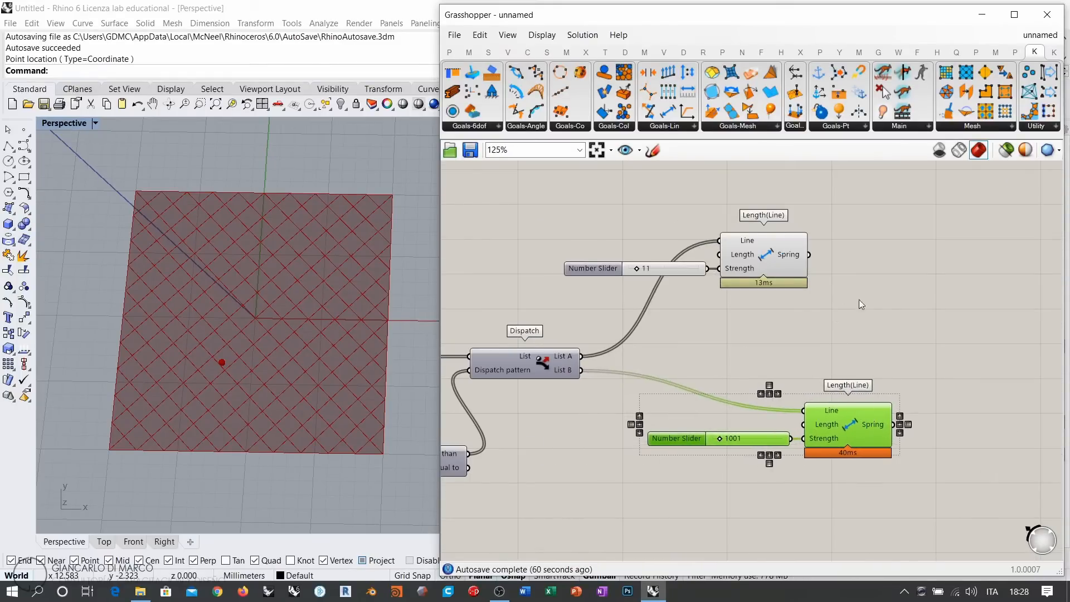
pyautogui.moveTo(861, 300); pyautogui.dragTo(644, 224)
pyautogui.moveTo(781, 257); pyautogui.dragTo(865, 300)
pyautogui.click(811, 228)
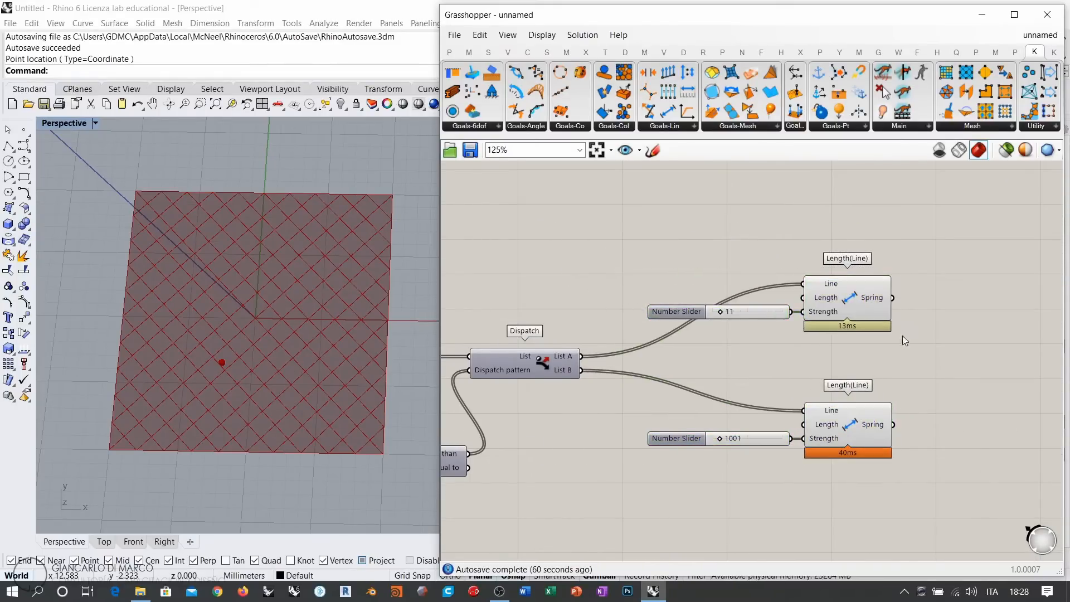
# Bring the two Length(Line) goals and their sliders closer together vertically
pyautogui.moveTo(905, 336); pyautogui.dragTo(819, 321, button='right')
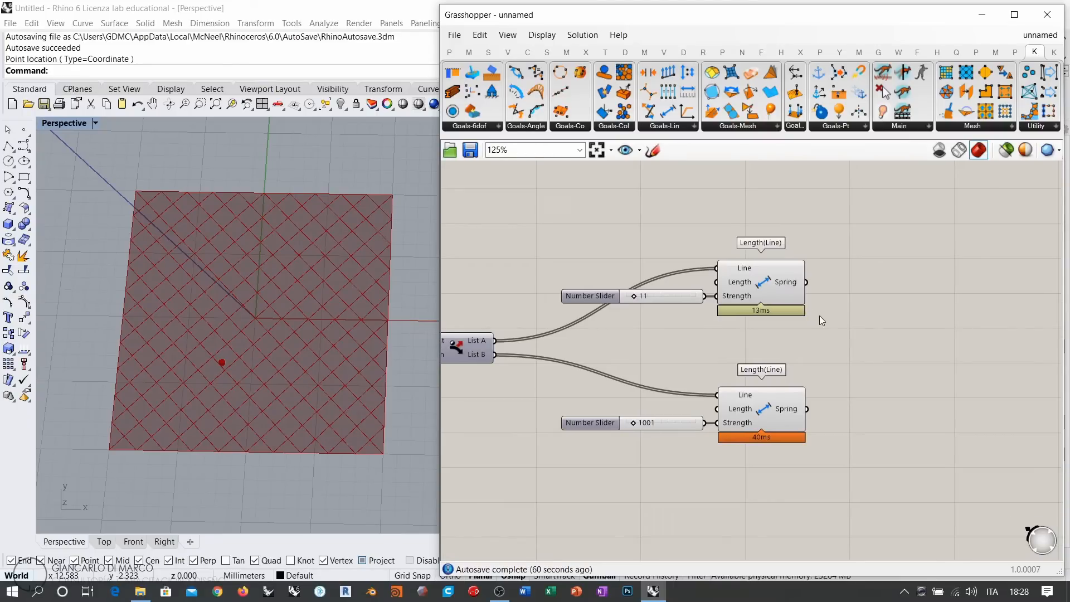
pyautogui.moveTo(814, 237); pyautogui.dragTo(614, 329)
pyautogui.moveTo(752, 282); pyautogui.dragTo(752, 328)
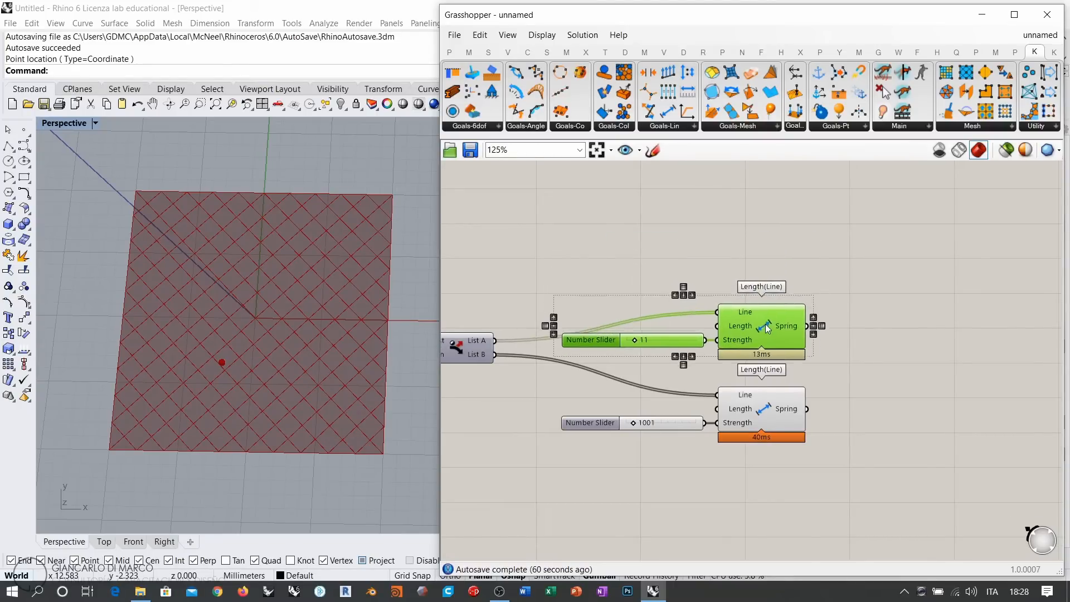
pyautogui.moveTo(793, 453); pyautogui.dragTo(680, 404)
pyautogui.click(711, 256)
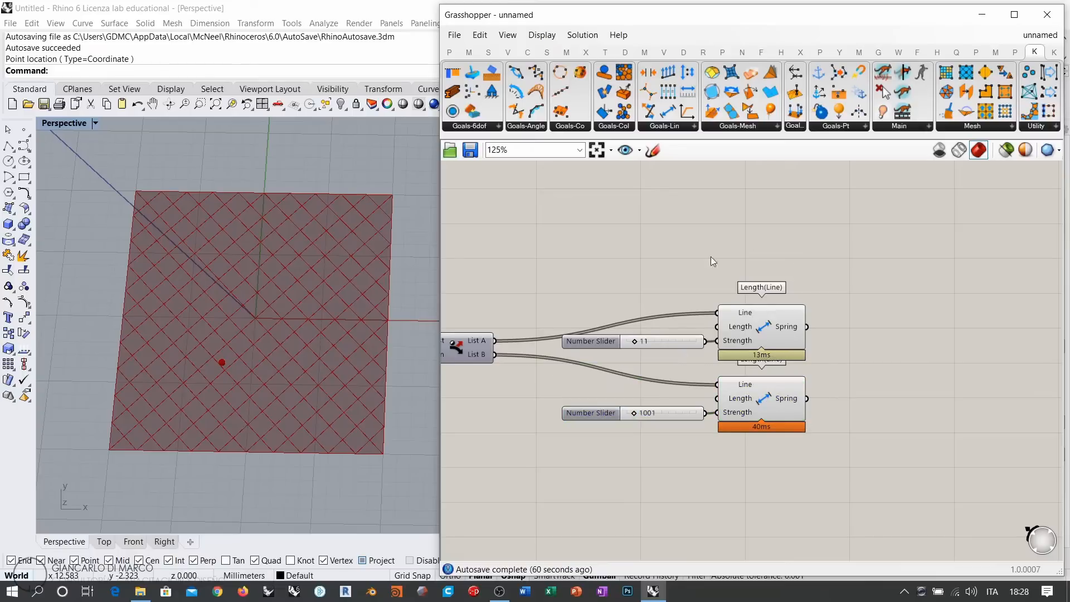
# Place a Pressure goal component above the Length(Line) goals
pyautogui.moveTo(710, 256); pyautogui.dragTo(821, 276, button='right')
pyautogui.click(771, 111)
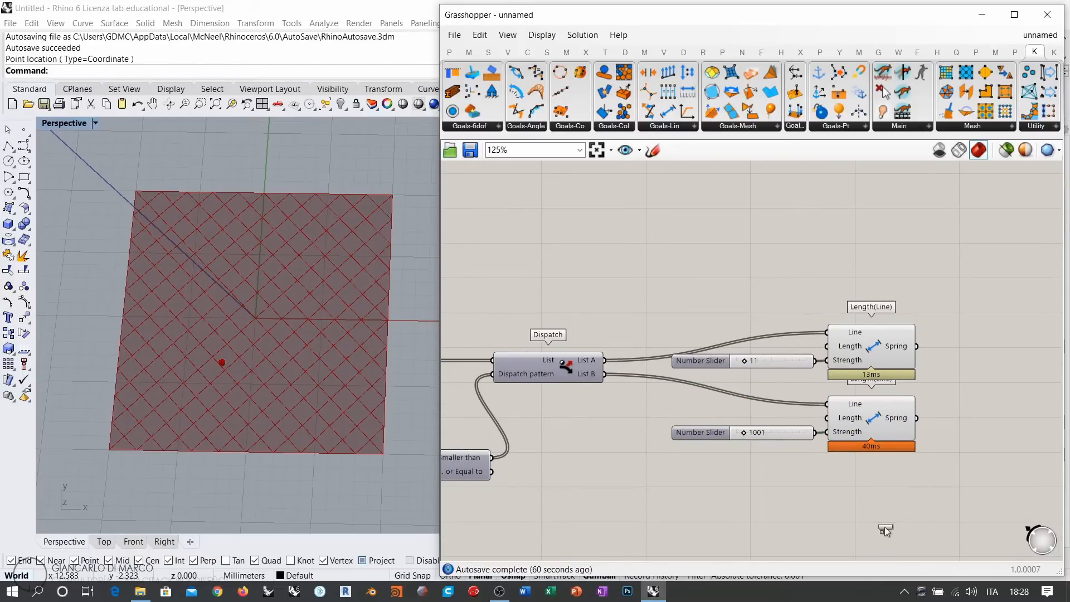
pyautogui.click(884, 267)
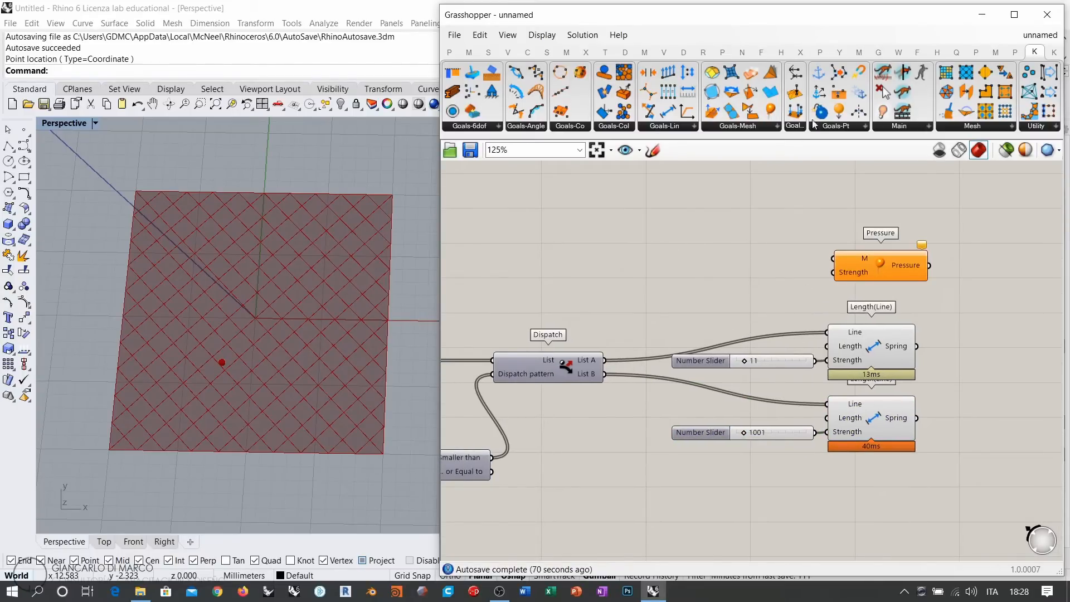
# Place a Show component above the Pressure goal and wire the DiagonalMesh output of Diagonalize into it
pyautogui.click(884, 112)
pyautogui.click(877, 200)
pyautogui.moveTo(817, 246); pyautogui.dragTo(884, 243, button='right')
pyautogui.scroll(-3, 884, 243)
pyautogui.moveTo(698, 271); pyautogui.dragTo(757, 269, button='right')
pyautogui.moveTo(519, 312); pyautogui.dragTo(644, 327, button='right')
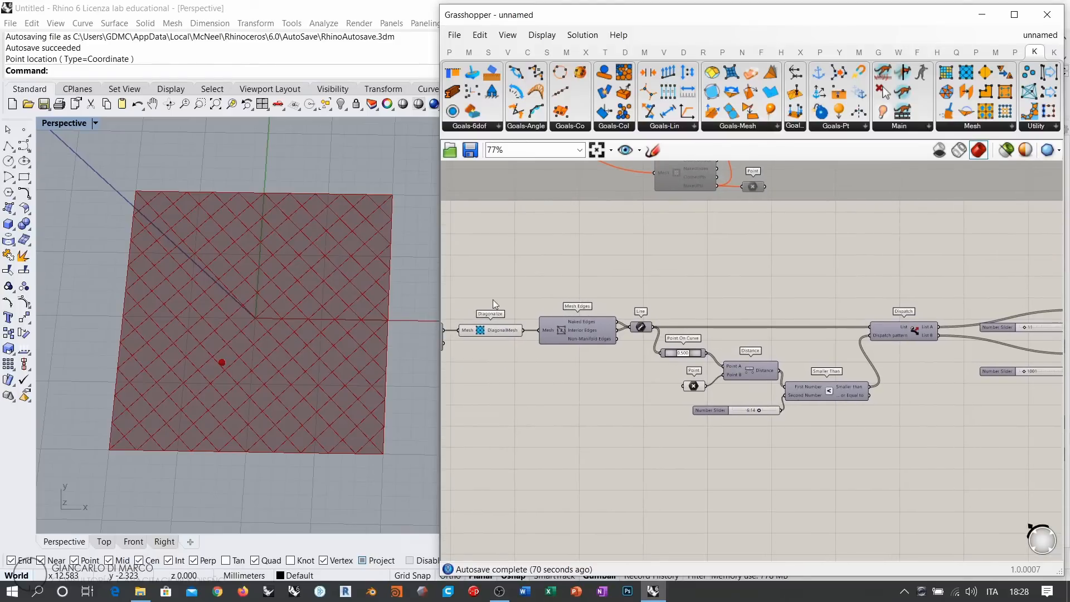
pyautogui.click(491, 330)
pyautogui.click(530, 336)
pyautogui.moveTo(524, 330); pyautogui.dragTo(873, 226)
# Wire the DiagonalMesh output into the M input of the Pressure goal and align the goal with the Length(Line) goals
pyautogui.moveTo(799, 272); pyautogui.dragTo(840, 265, button='right')
pyautogui.scroll(-2, 841, 265)
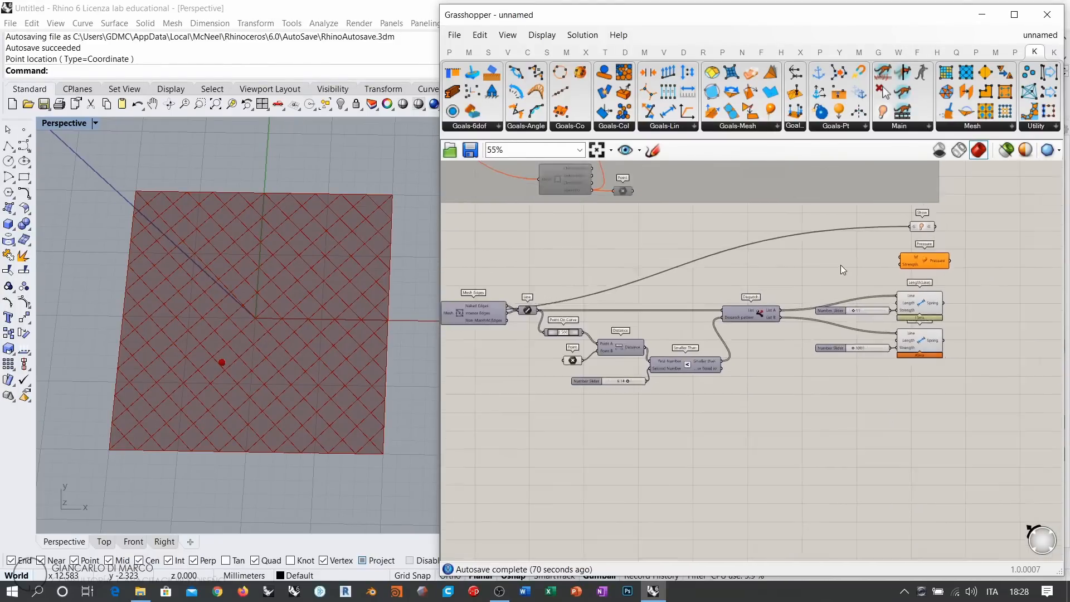
pyautogui.moveTo(490, 307); pyautogui.dragTo(892, 257)
pyautogui.scroll(5, 933, 266)
pyautogui.moveTo(828, 298); pyautogui.dragTo(834, 333, button='right')
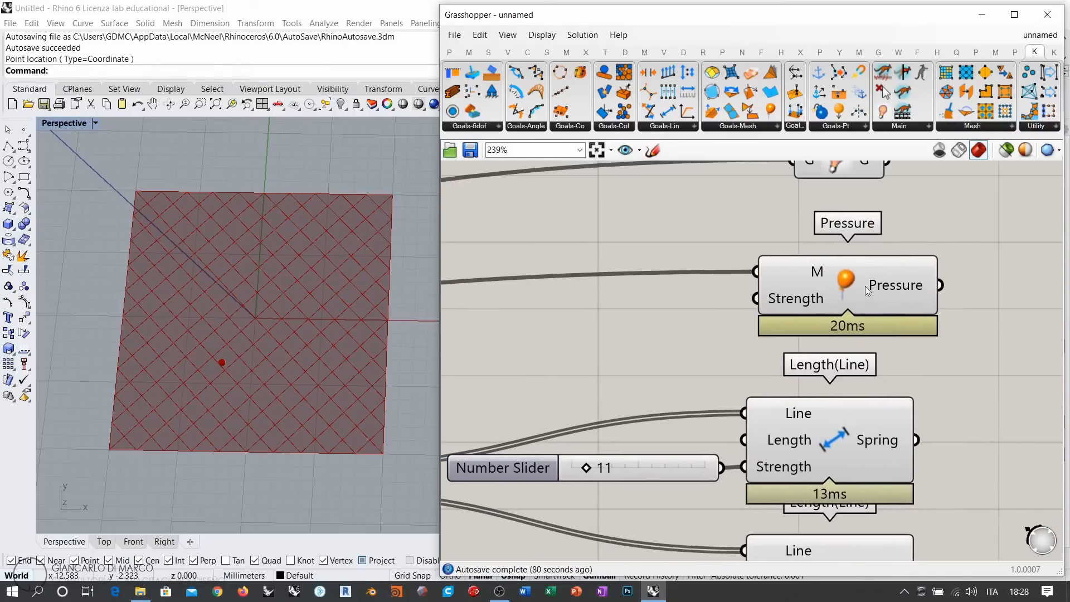
pyautogui.moveTo(865, 286); pyautogui.dragTo(837, 288)
pyautogui.doubleClick(596, 336)
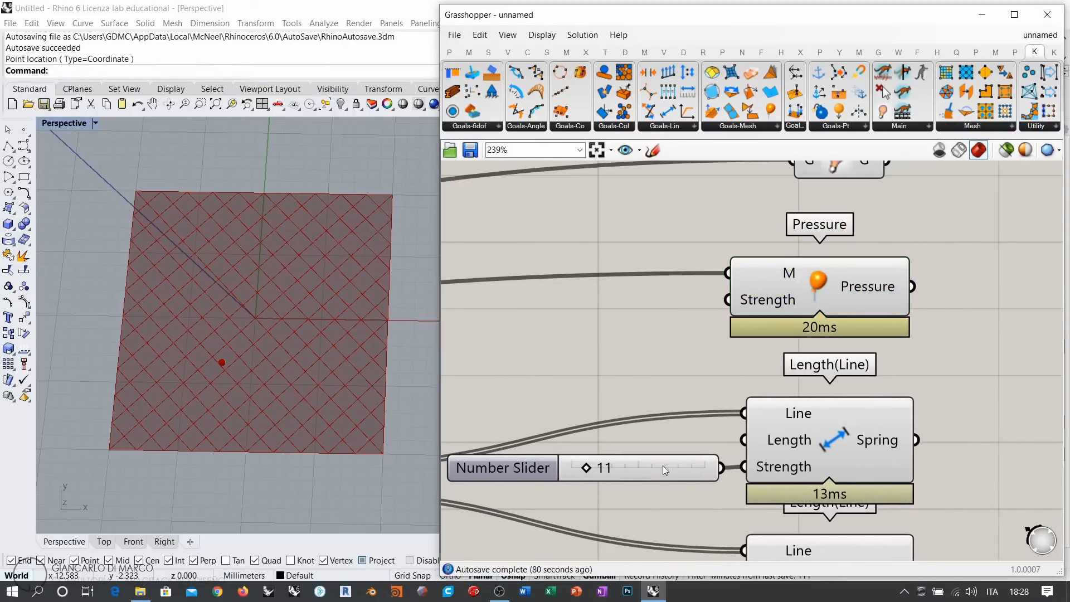
pyautogui.click(643, 470)
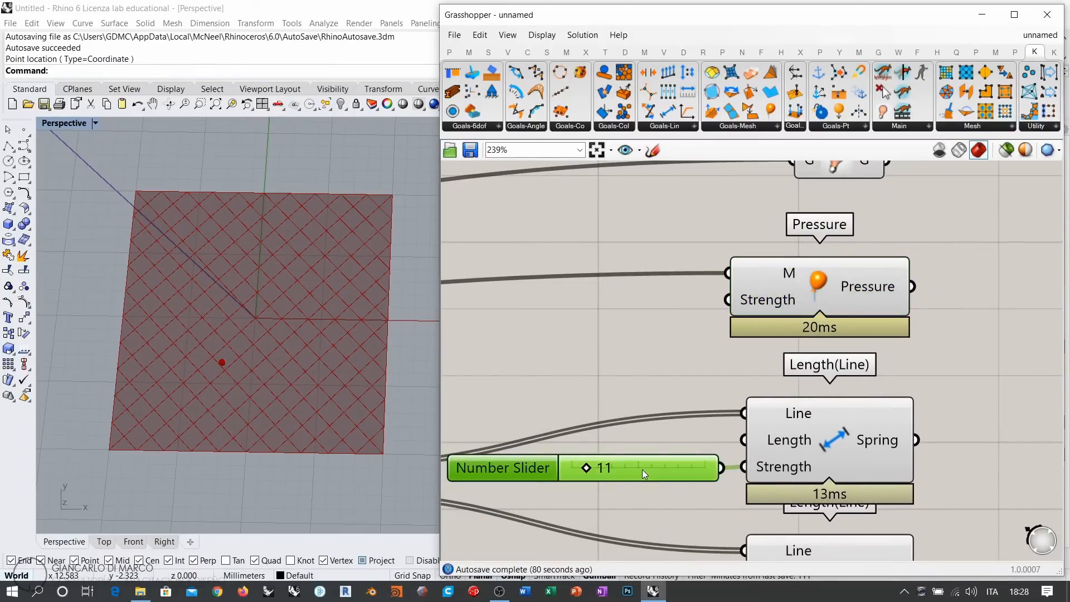
pyautogui.moveTo(641, 469); pyautogui.dragTo(687, 313, button='right')
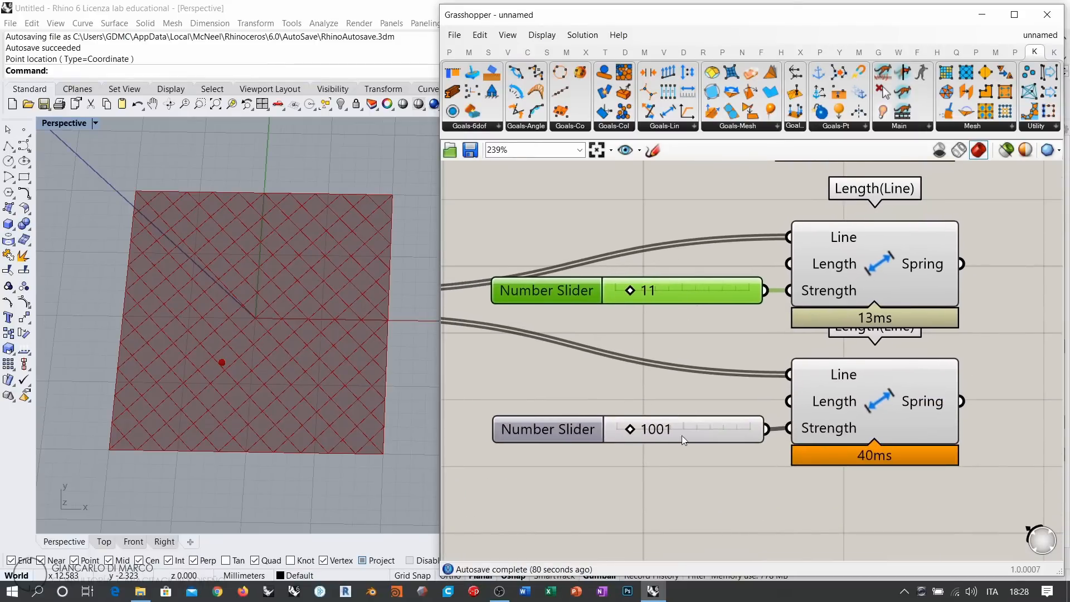
pyautogui.click(681, 435)
pyautogui.moveTo(730, 197); pyautogui.dragTo(738, 401, button='right')
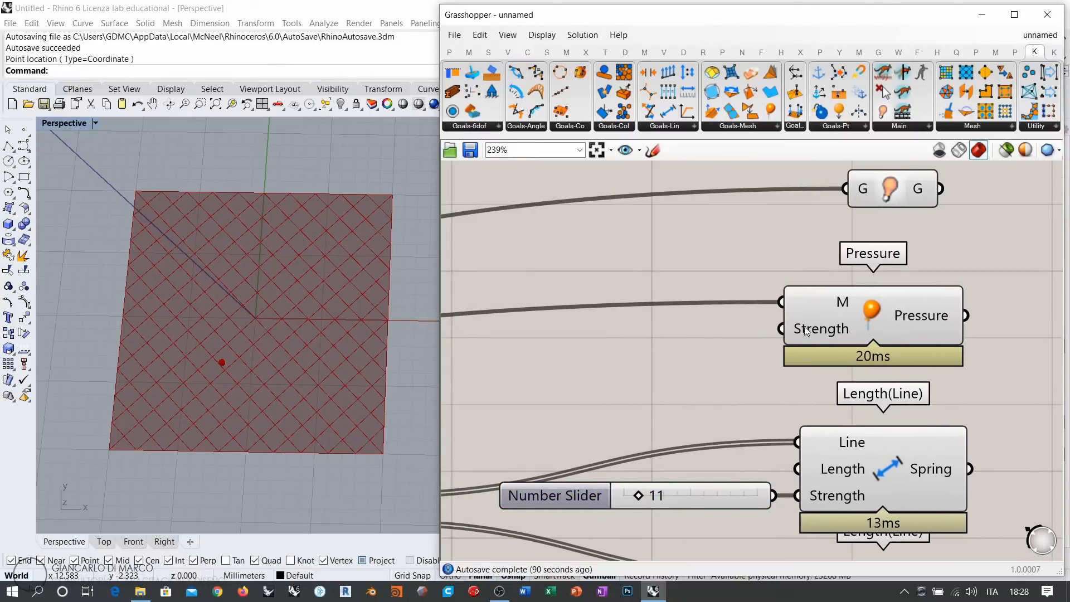
# Add a number slider at 0.000, wire it into the Strength input of the Pressure goal and line it up with that input
pyautogui.doubleClick(670, 365)
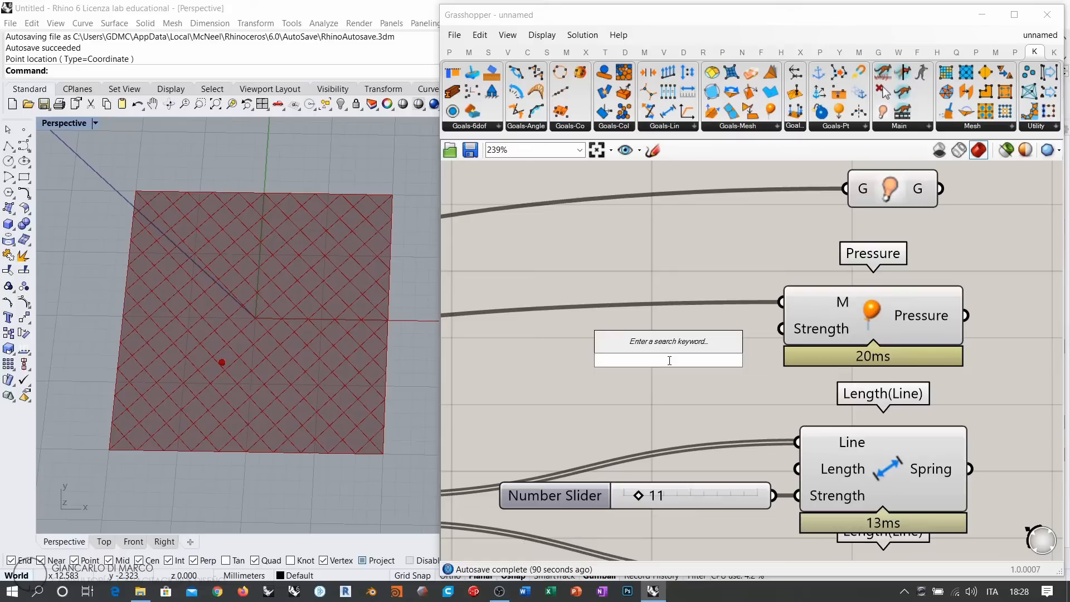
pyautogui.write('0.0')
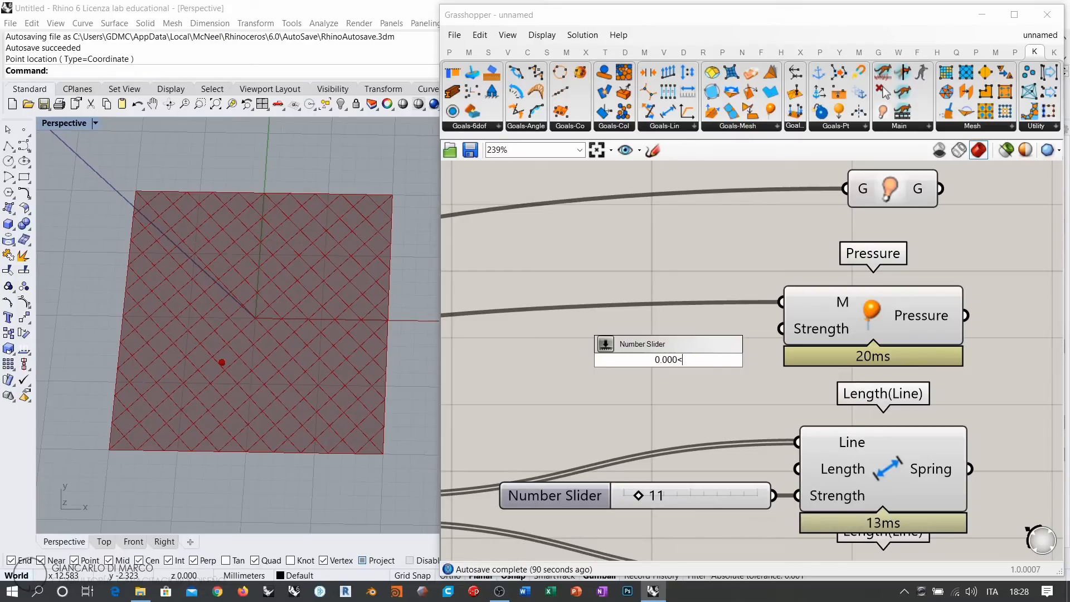
pyautogui.write('00<')
pyautogui.press('Return')
pyautogui.click(696, 349)
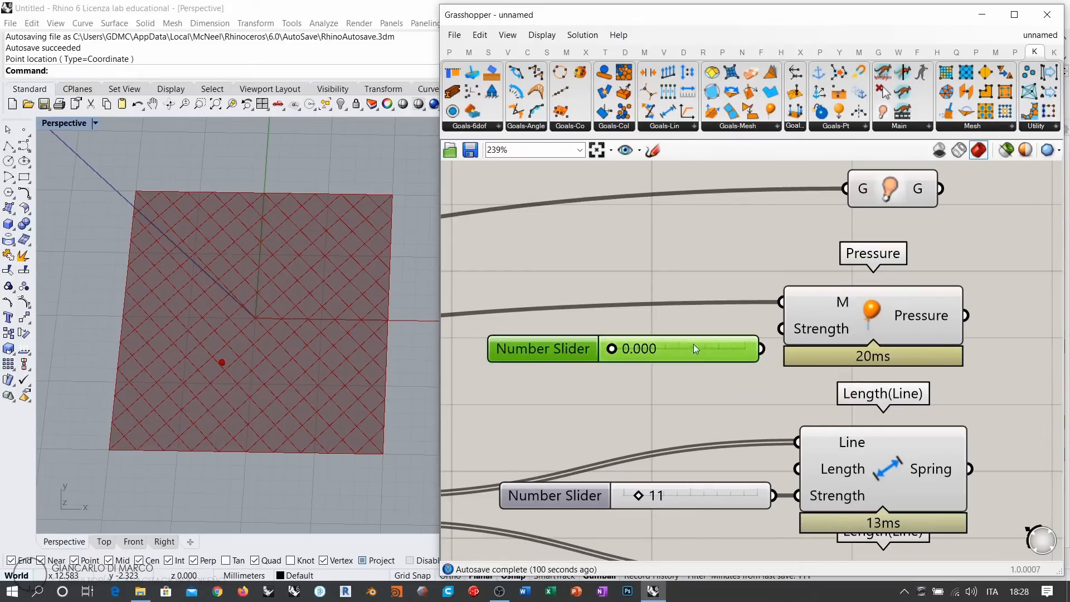
pyautogui.moveTo(693, 344); pyautogui.dragTo(684, 342)
pyautogui.moveTo(781, 329); pyautogui.dragTo(754, 348)
pyautogui.moveTo(717, 346); pyautogui.dragTo(726, 326)
pyautogui.click(730, 366)
pyautogui.moveTo(692, 293); pyautogui.dragTo(690, 292, button='right')
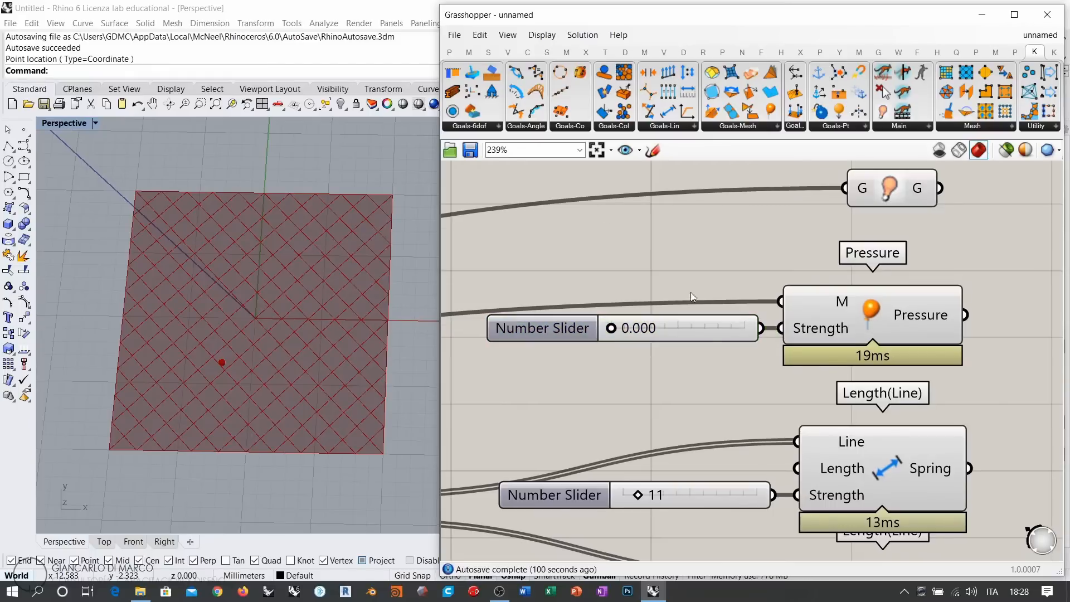
# Place a NakedVertices component below Diagonalize and wire the Mesh output of Mesh Plane into it
pyautogui.scroll(-3, 691, 292)
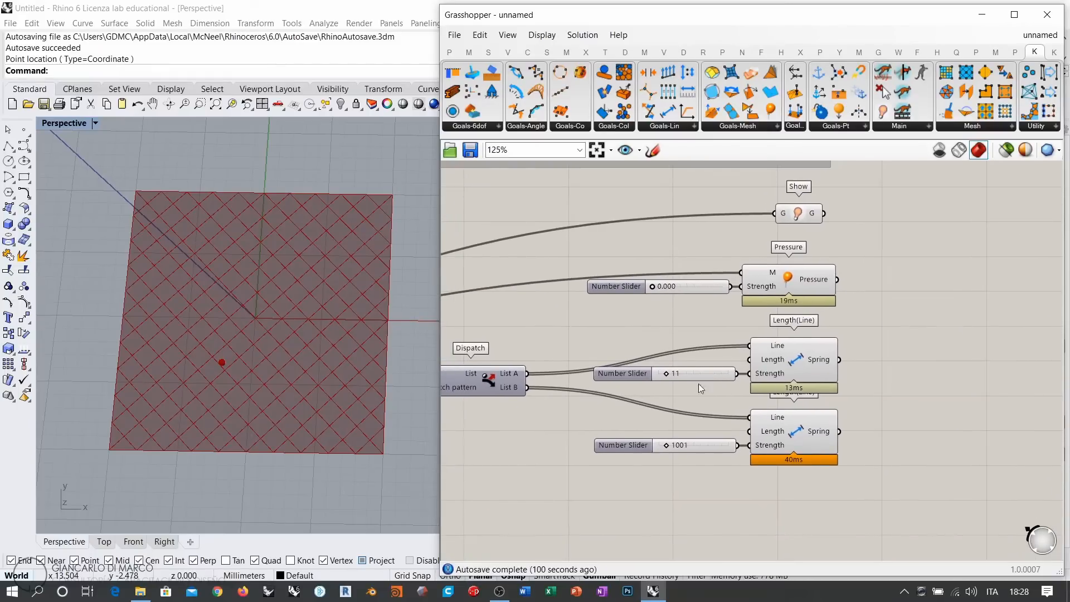
pyautogui.moveTo(698, 383); pyautogui.dragTo(920, 358, button='right')
pyautogui.scroll(-6, 919, 357)
pyautogui.moveTo(576, 379); pyautogui.dragTo(632, 350, button='right')
pyautogui.scroll(3, 632, 349)
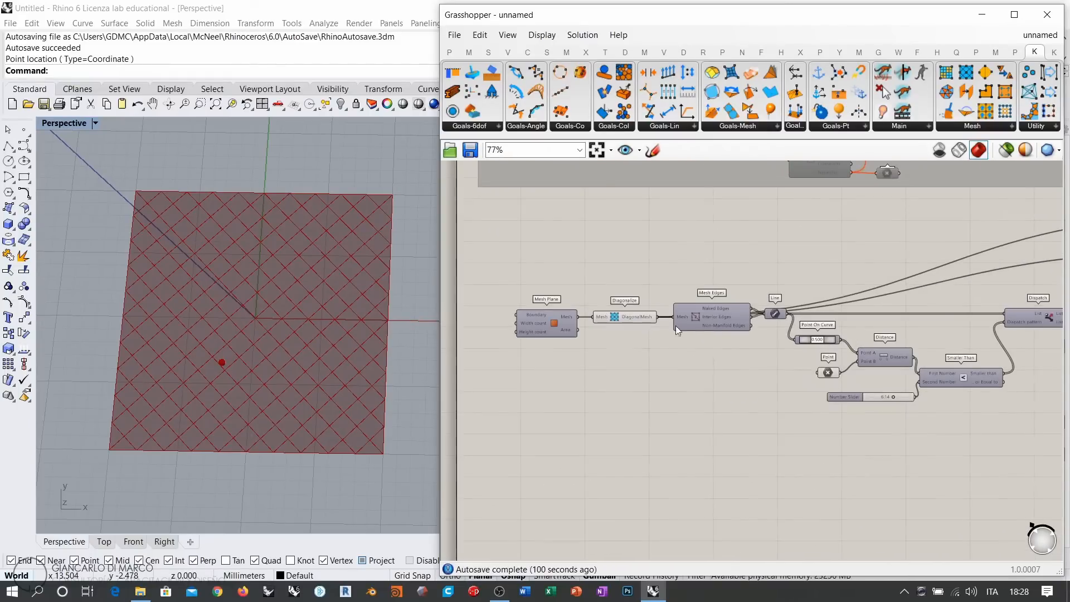
pyautogui.doubleClick(665, 411)
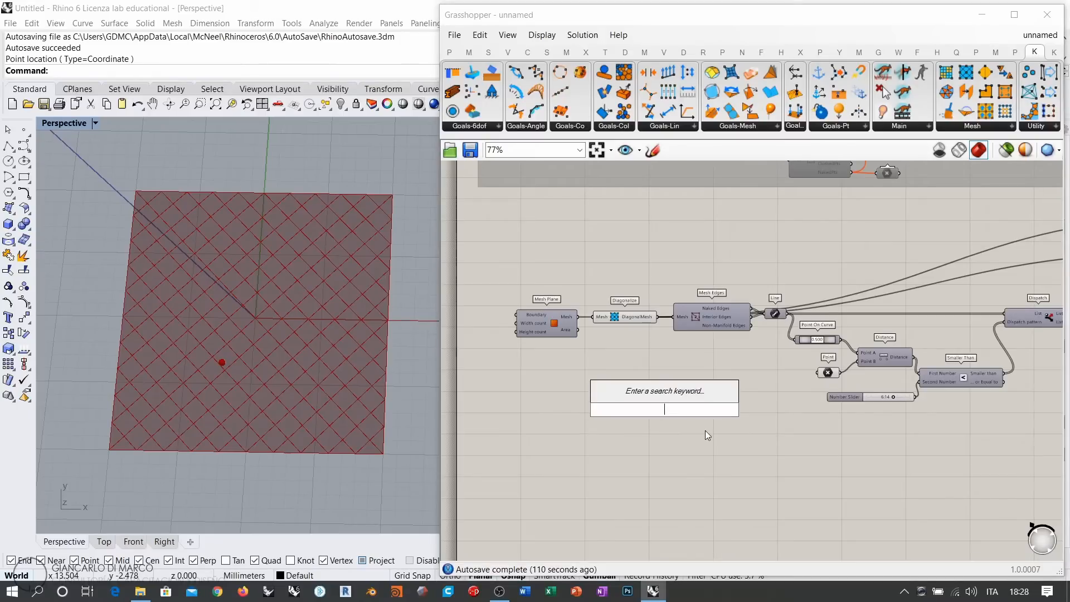
pyautogui.click(740, 446)
pyautogui.click(1005, 112)
pyautogui.click(648, 415)
pyautogui.scroll(4, 584, 353)
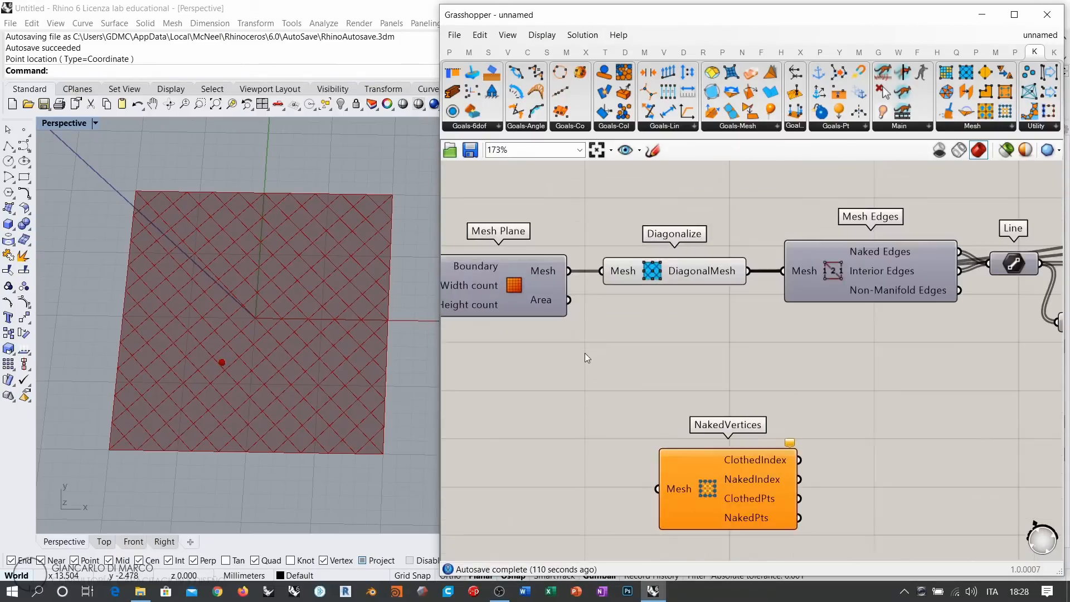
pyautogui.moveTo(569, 271); pyautogui.dragTo(659, 488)
pyautogui.scroll(-4, 697, 366)
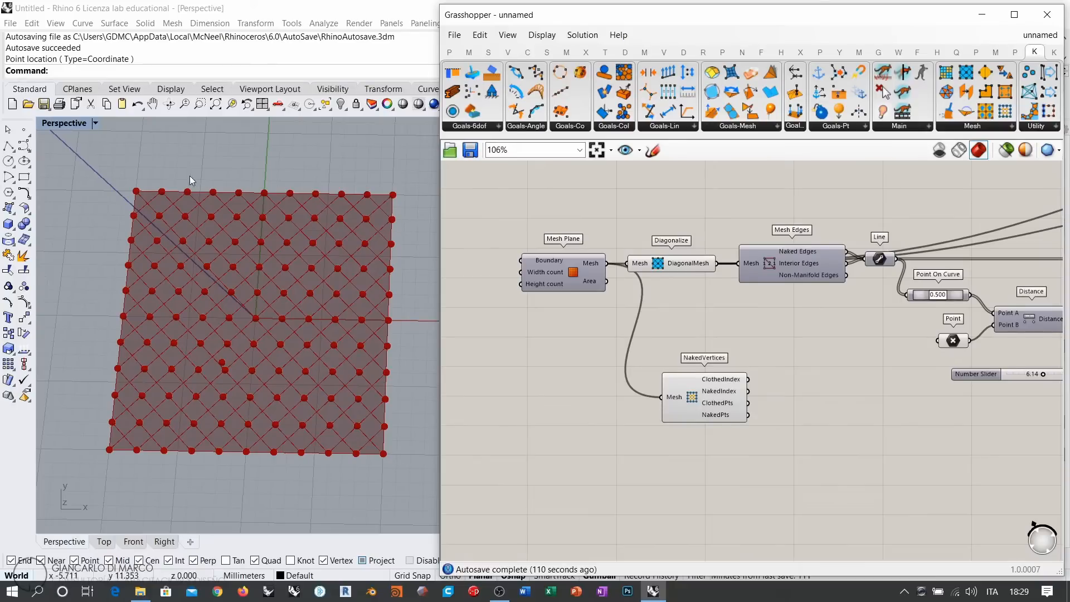
# Space Mesh Plane slightly farther from Diagonalize, keeping Diagonalize in line between Mesh Plane and Mesh Edges
pyautogui.click(669, 264)
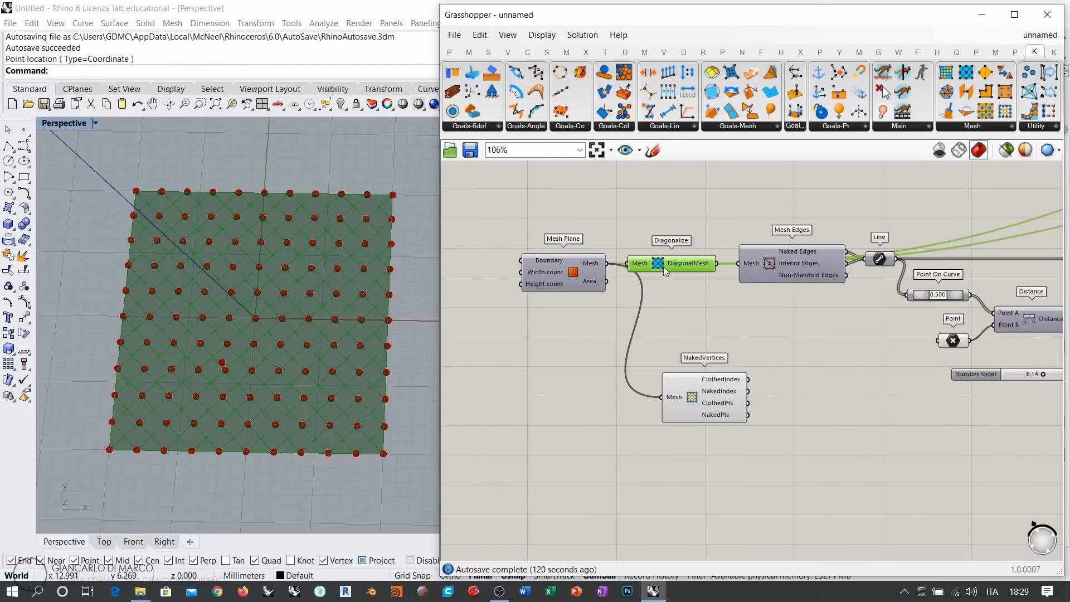
pyautogui.click(673, 267)
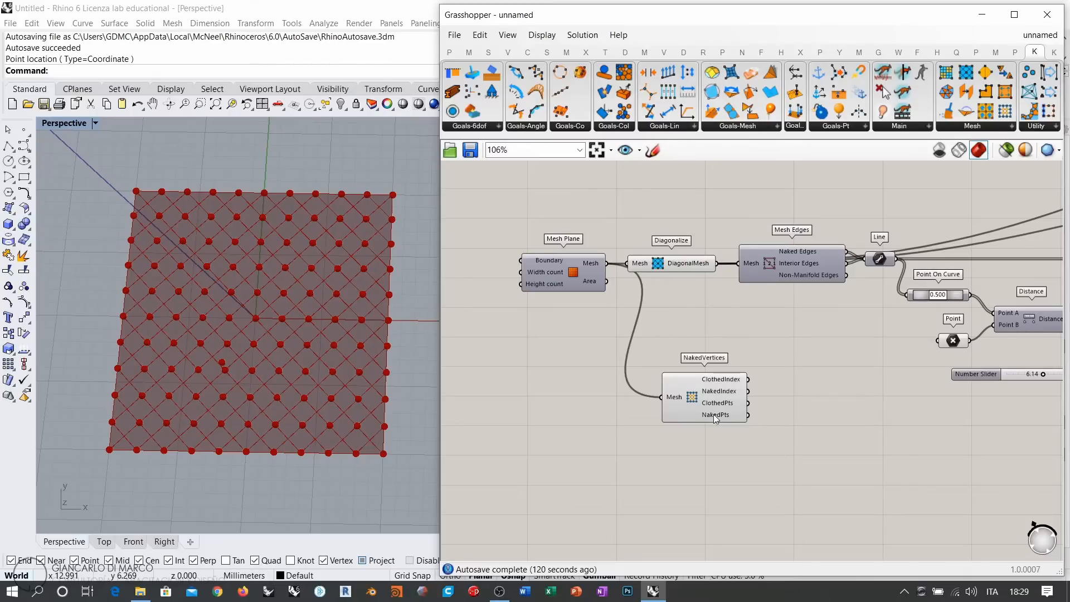
pyautogui.click(787, 262)
pyautogui.moveTo(691, 268); pyautogui.dragTo(694, 230)
pyautogui.click(714, 283)
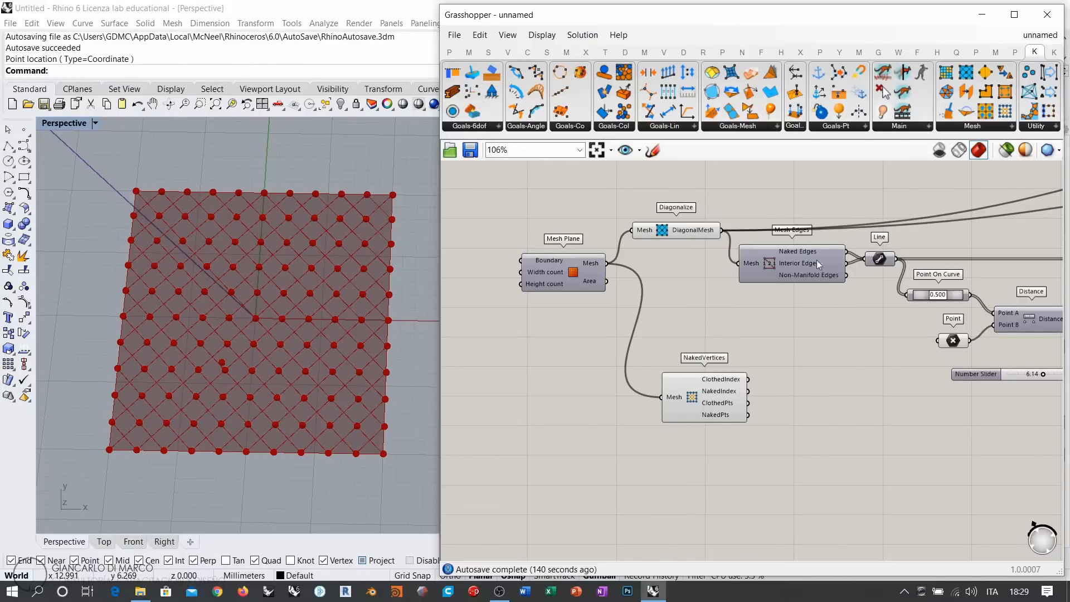
pyautogui.moveTo(673, 230); pyautogui.dragTo(674, 261)
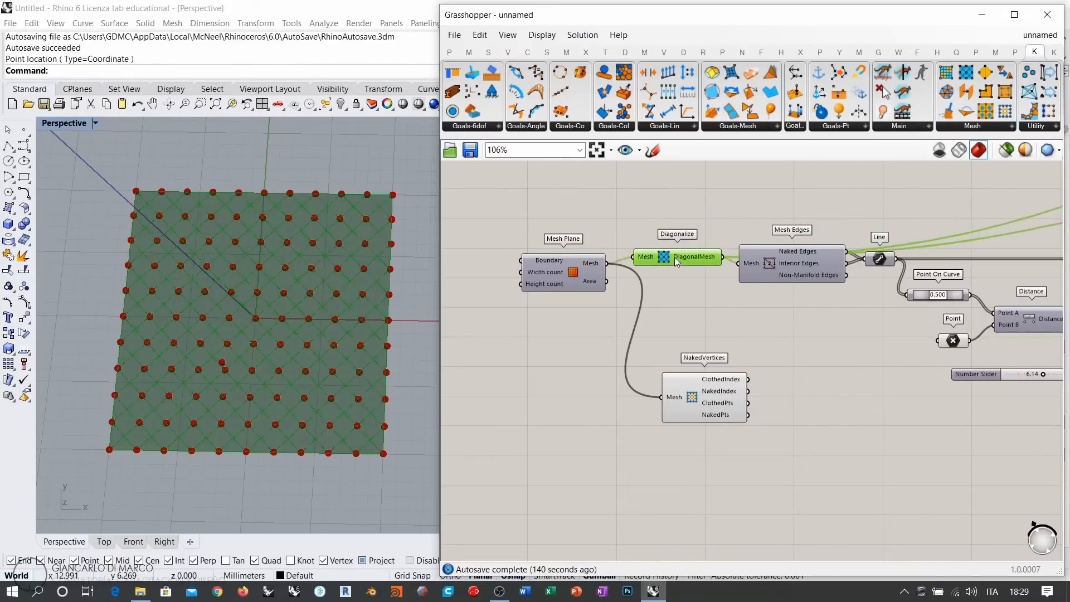
pyautogui.click(697, 277)
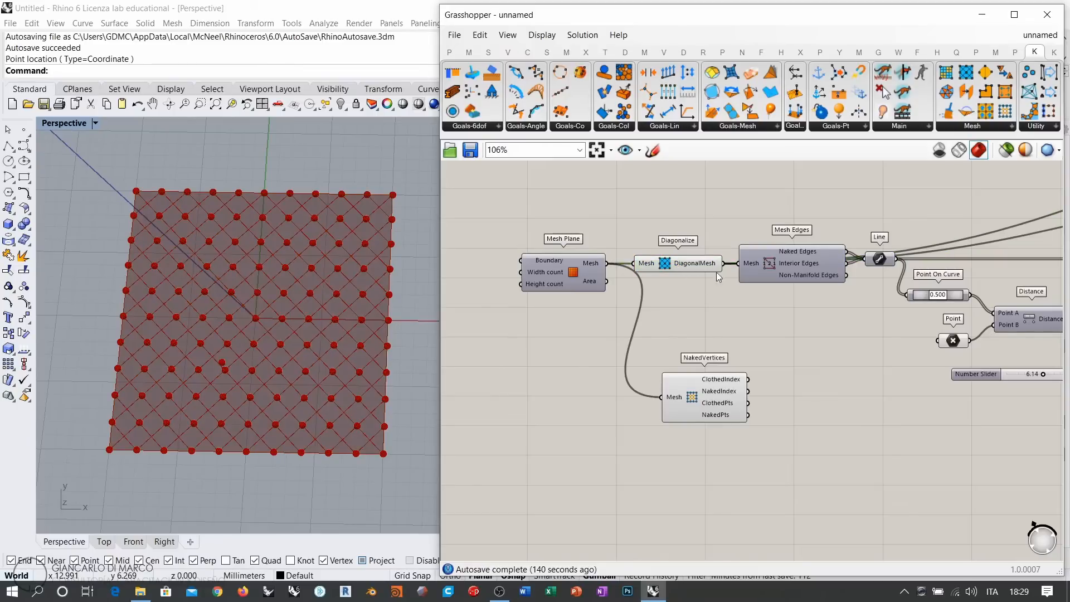
pyautogui.moveTo(574, 281); pyautogui.dragTo(562, 282)
pyautogui.click(650, 296)
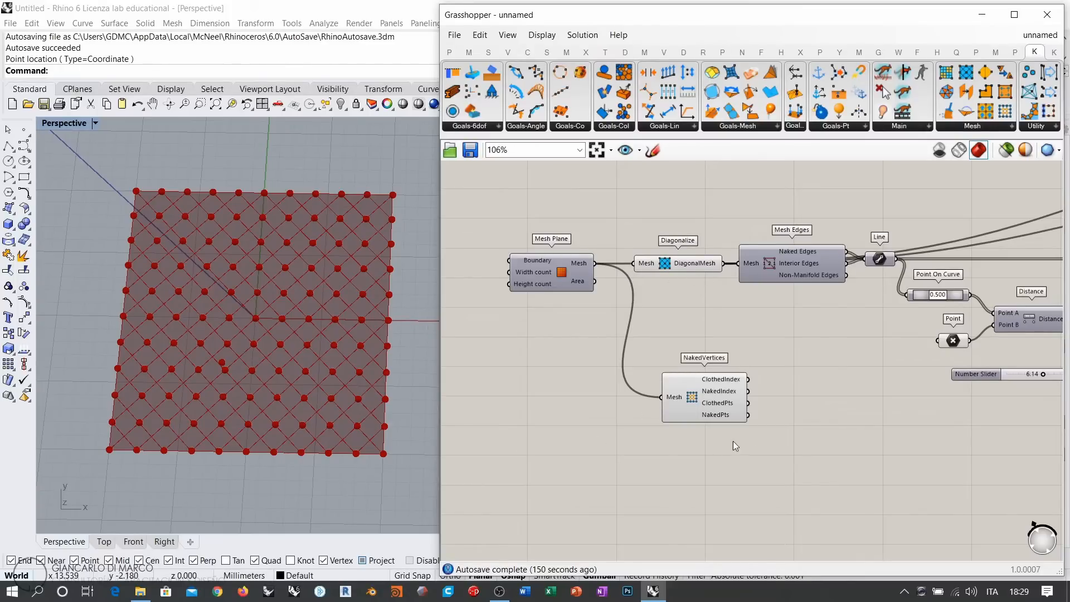
# Move NakedVertices along the definition to just below the Length(Line) goals and turn off its preview
pyautogui.moveTo(743, 422); pyautogui.dragTo(671, 375, button='right')
pyautogui.moveTo(653, 355); pyautogui.dragTo(857, 402)
pyautogui.moveTo(910, 393); pyautogui.dragTo(626, 384, button='right')
pyautogui.moveTo(547, 392); pyautogui.dragTo(794, 379)
pyautogui.moveTo(867, 372); pyautogui.dragTo(592, 360, button='right')
pyautogui.moveTo(549, 365); pyautogui.dragTo(757, 316)
pyautogui.moveTo(799, 319); pyautogui.dragTo(642, 391, button='right')
pyautogui.click(831, 215)
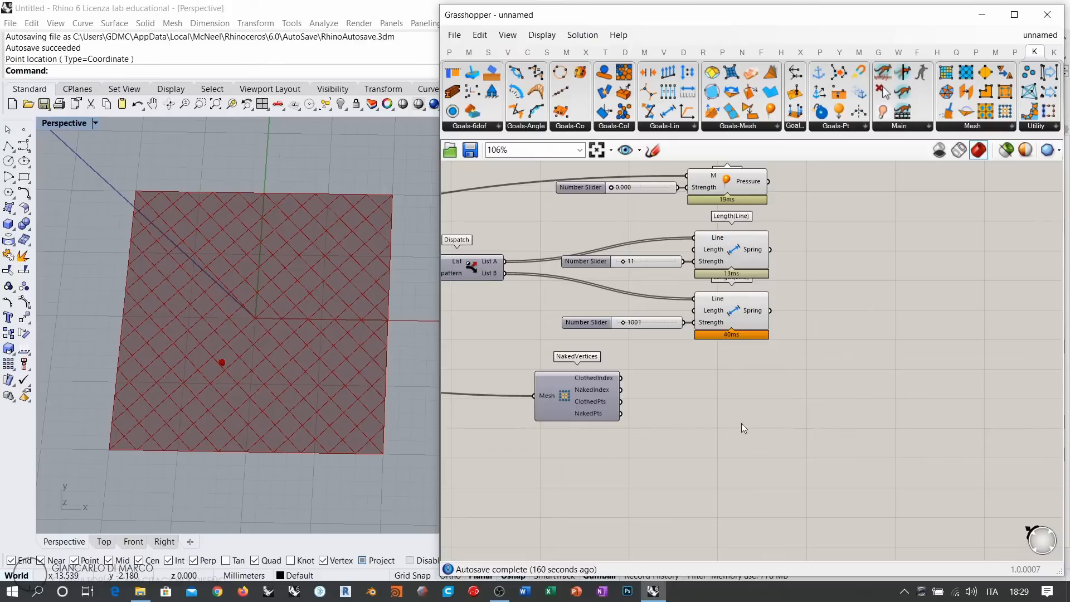
# Place an Anchor goal below the Length(Line) goals, wire NakedPts into its Point input and bring NakedVertices closer to it
pyautogui.click(819, 73)
pyautogui.click(745, 404)
pyautogui.scroll(3, 651, 400)
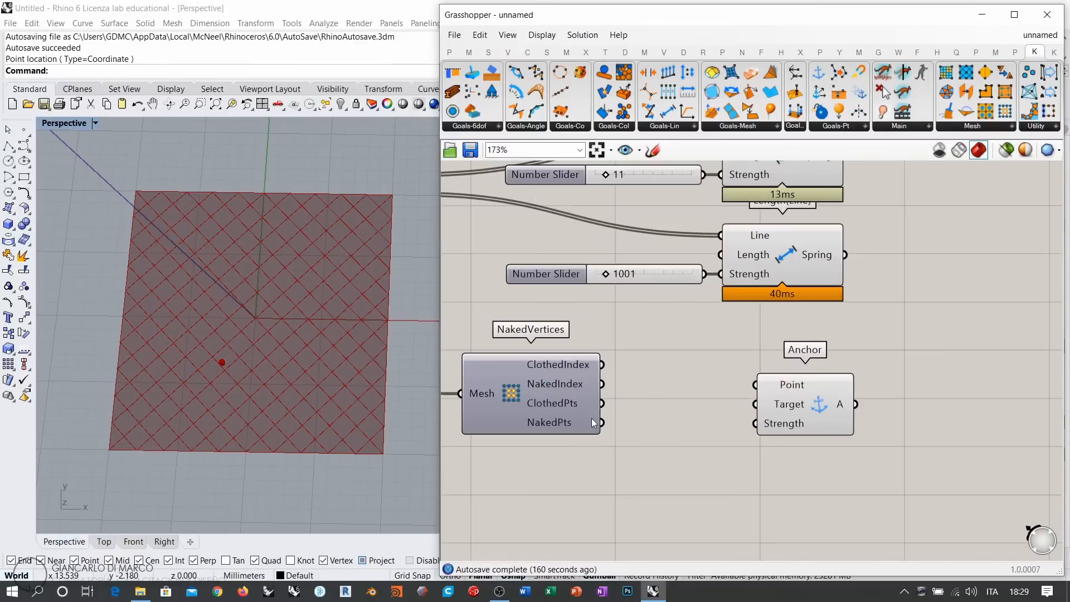
pyautogui.moveTo(651, 410); pyautogui.dragTo(773, 373)
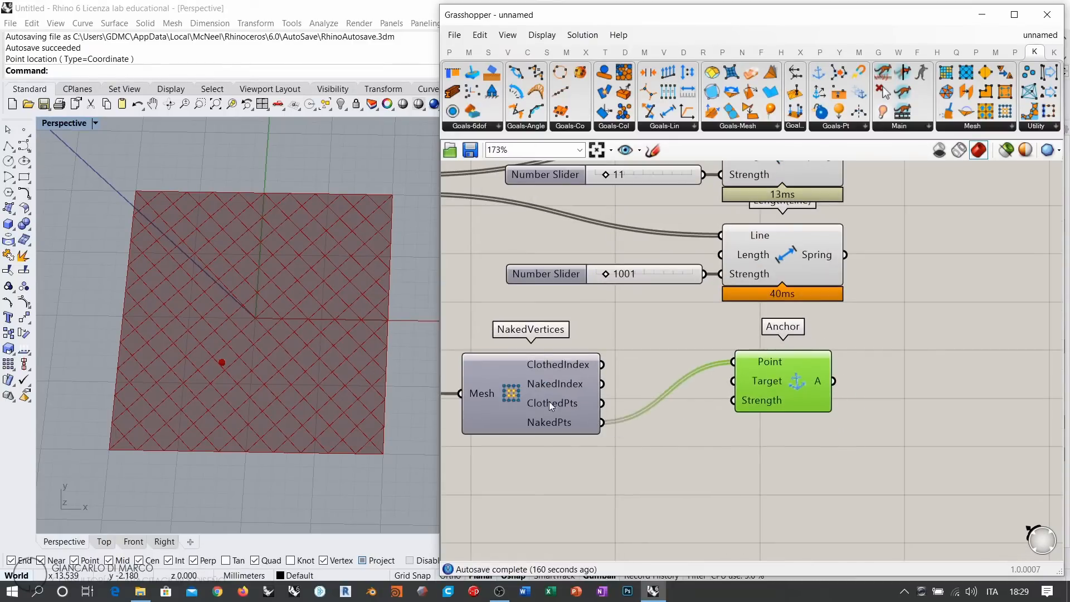
pyautogui.moveTo(550, 403); pyautogui.dragTo(640, 390)
# Add an Entwine component beyond the outputs of the column of goals
pyautogui.scroll(-2, 786, 313)
pyautogui.moveTo(786, 313); pyautogui.dragTo(703, 380, button='right')
pyautogui.click(781, 341)
pyautogui.moveTo(768, 266); pyautogui.dragTo(712, 322, button='right')
pyautogui.scroll(-2, 767, 319)
pyautogui.scroll(1, 713, 322)
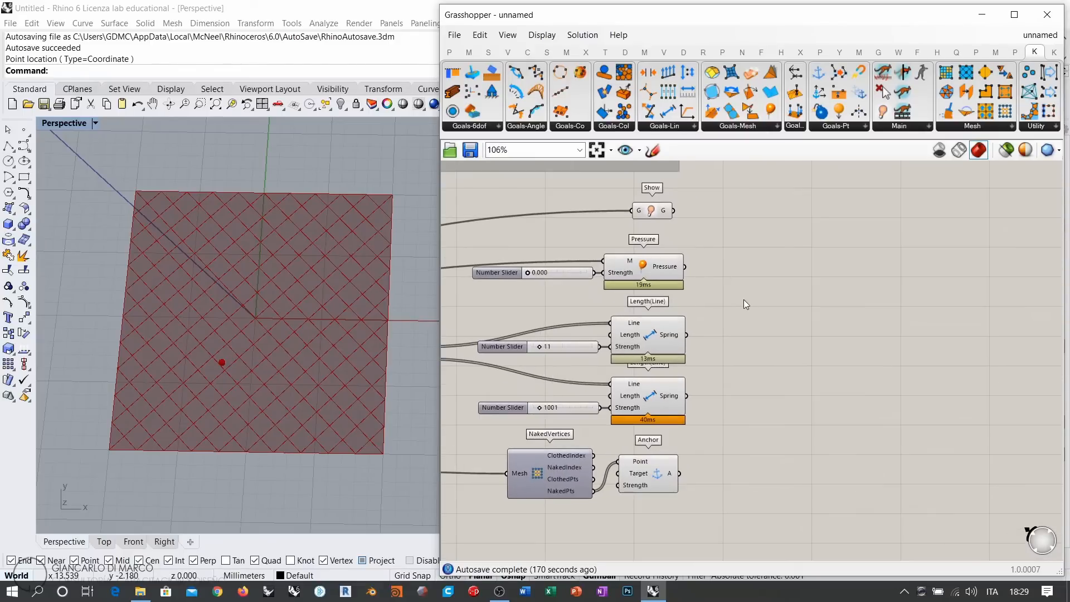
pyautogui.doubleClick(781, 285)
pyautogui.write('entw')
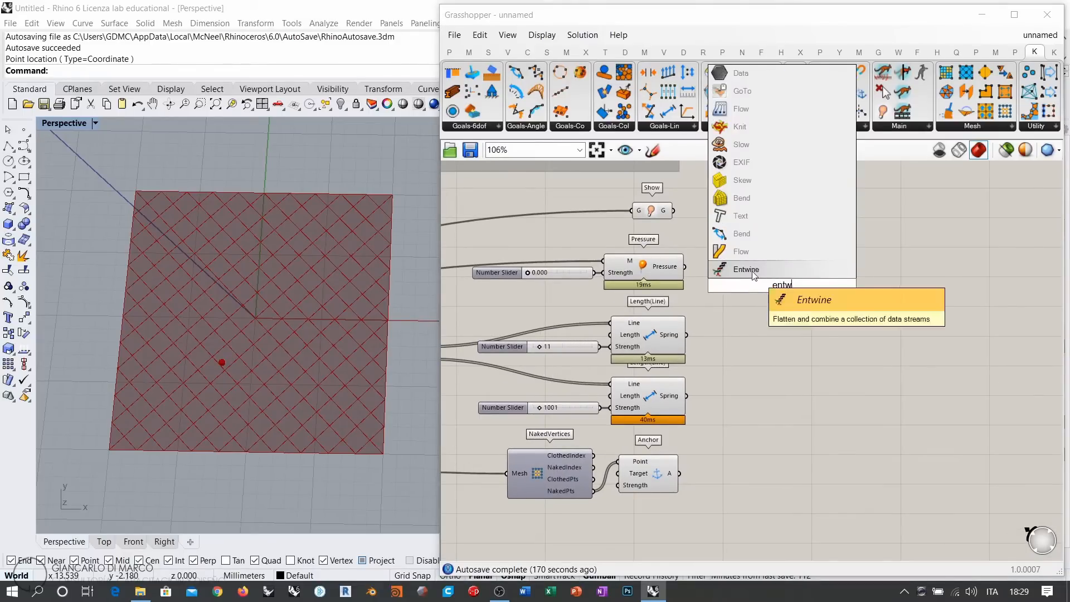
pyautogui.click(754, 270)
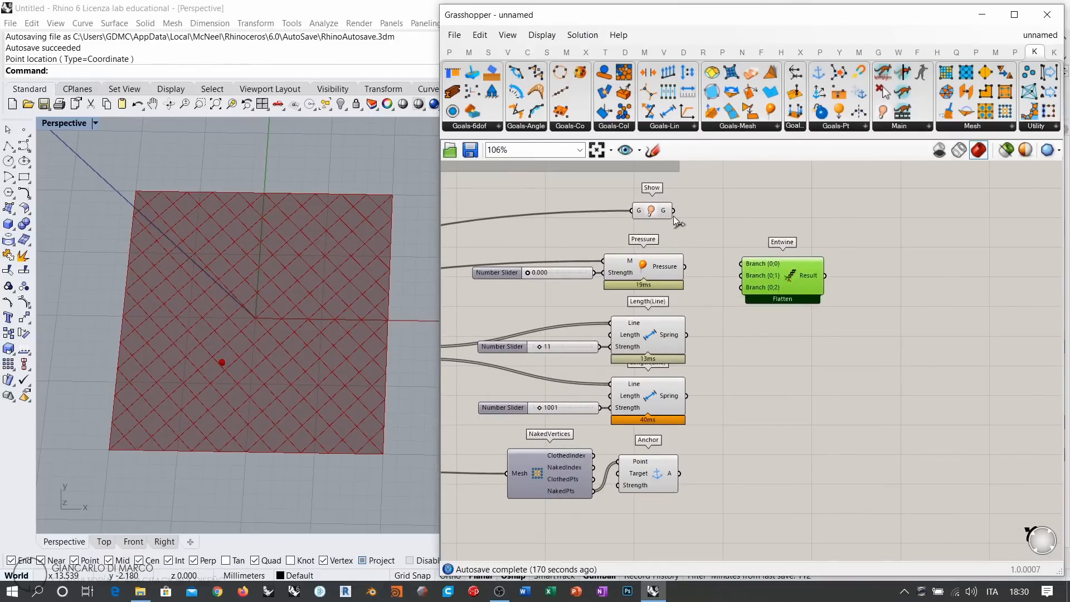
# Wire the Show output into Entwine's Branch {0;0} and the List A Length(Line) spring into Branch {0;1}
pyautogui.moveTo(674, 211); pyautogui.dragTo(742, 263)
pyautogui.moveTo(752, 361); pyautogui.dragTo(792, 314, button='right')
pyautogui.scroll(2, 784, 316)
pyautogui.moveTo(723, 310); pyautogui.dragTo(799, 229)
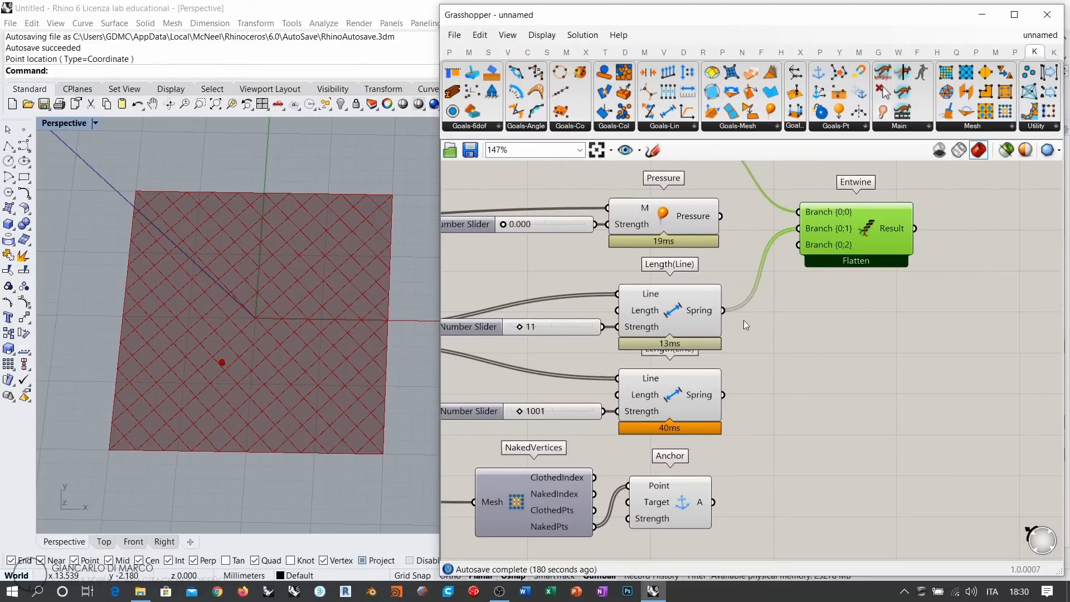
pyautogui.click(659, 304)
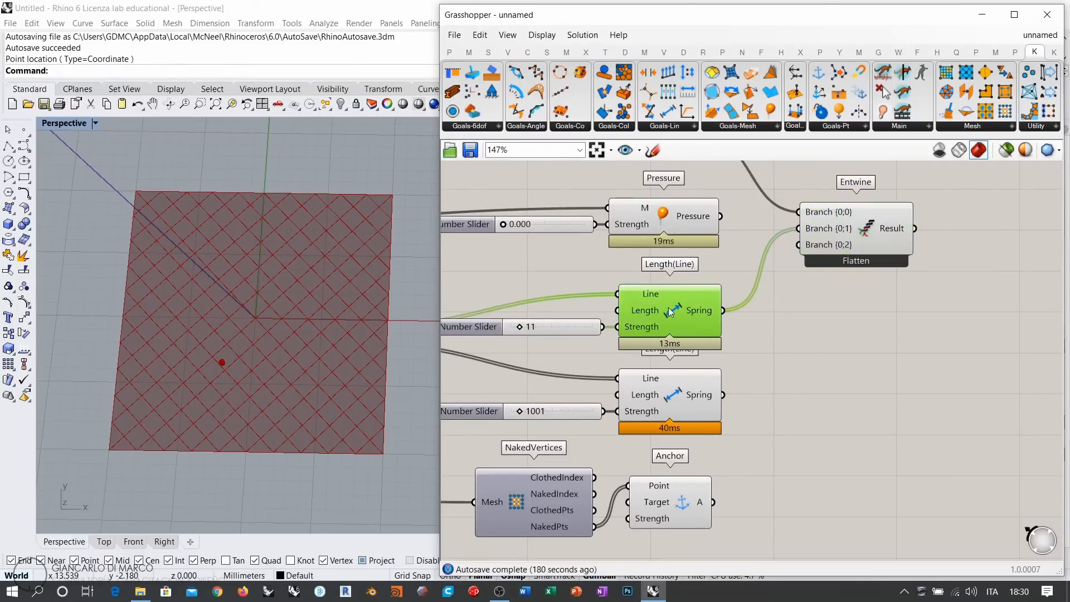
pyautogui.click(675, 416)
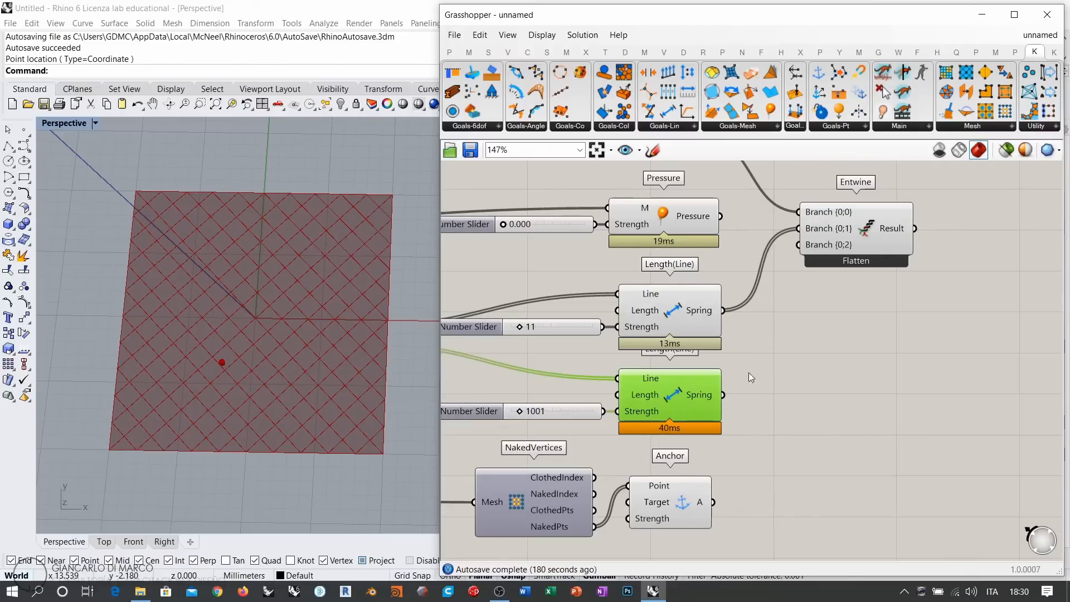
pyautogui.click(836, 363)
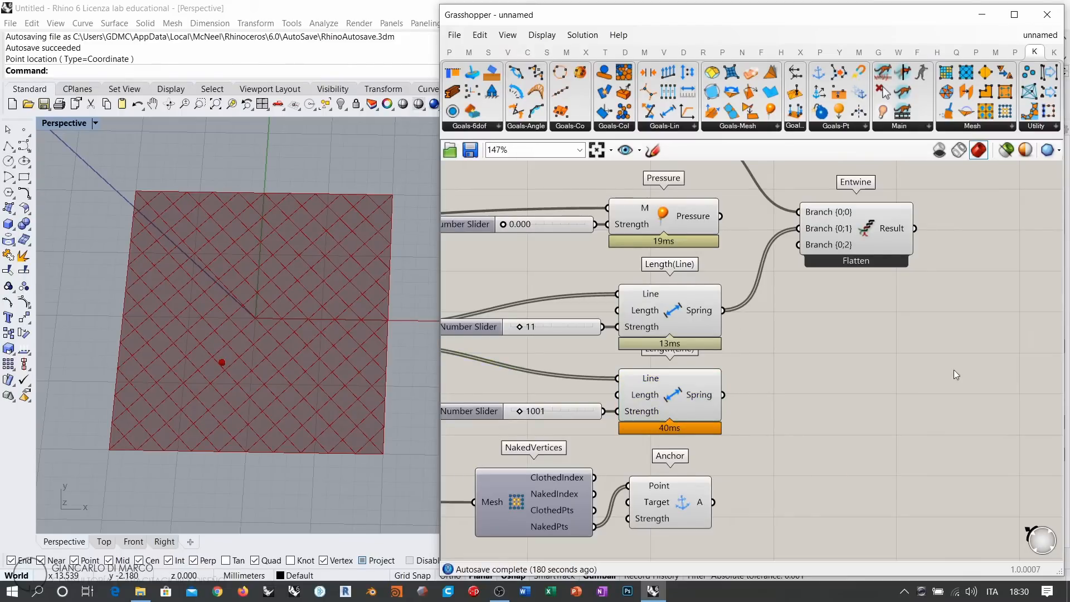
# Wire the List B Length(Line) spring into Entwine's Branch {0;2} and add an extra {0;3} input to Entwine
pyautogui.moveTo(849, 243); pyautogui.dragTo(854, 237)
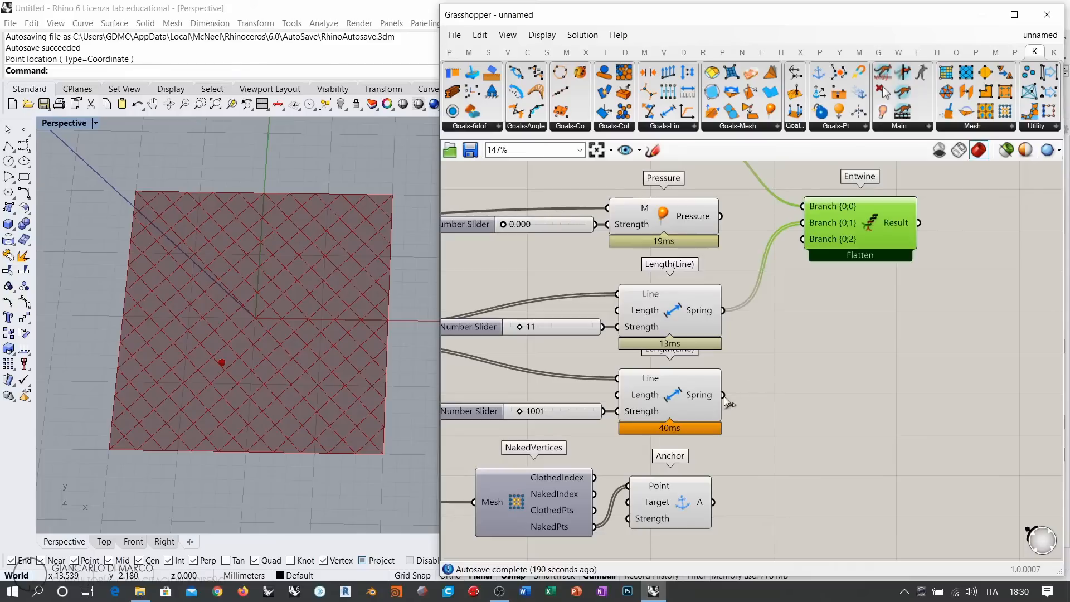
pyautogui.moveTo(724, 397); pyautogui.dragTo(798, 258)
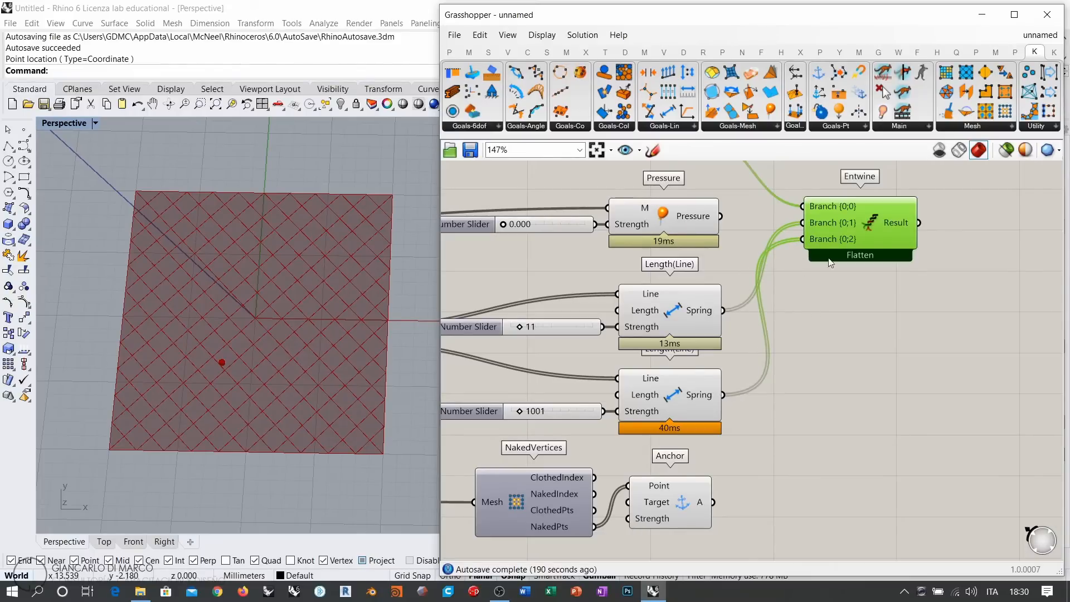
pyautogui.scroll(5, 874, 256)
pyautogui.click(895, 299)
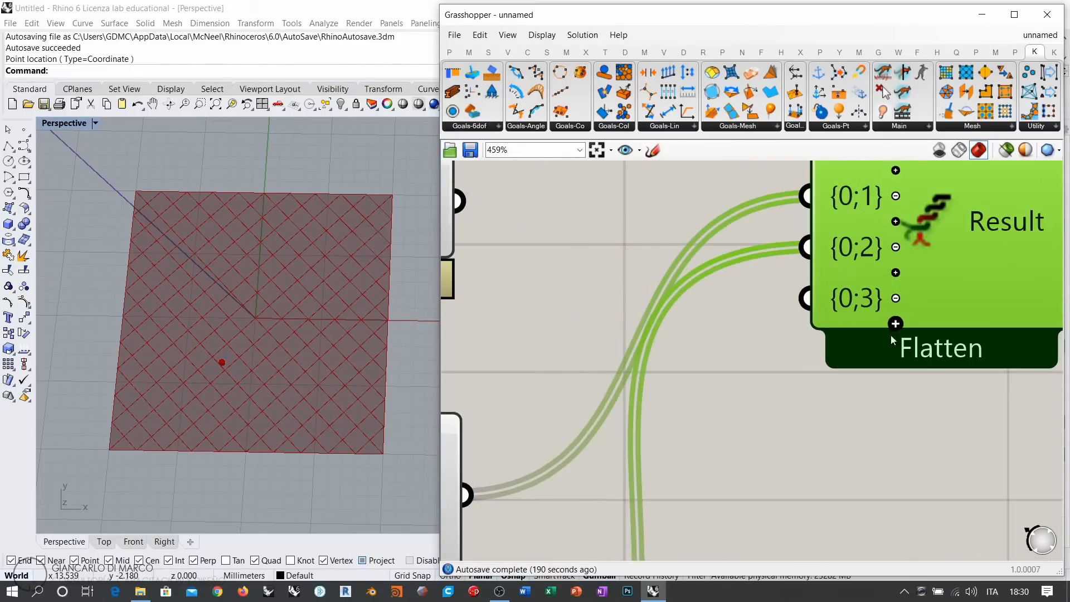
# Wire the Pressure output and the Anchor output into Entwine's Branch {0;3}
pyautogui.scroll(-4, 890, 335)
pyautogui.moveTo(844, 287); pyautogui.dragTo(849, 324)
pyautogui.moveTo(766, 320); pyautogui.dragTo(792, 283, button='right')
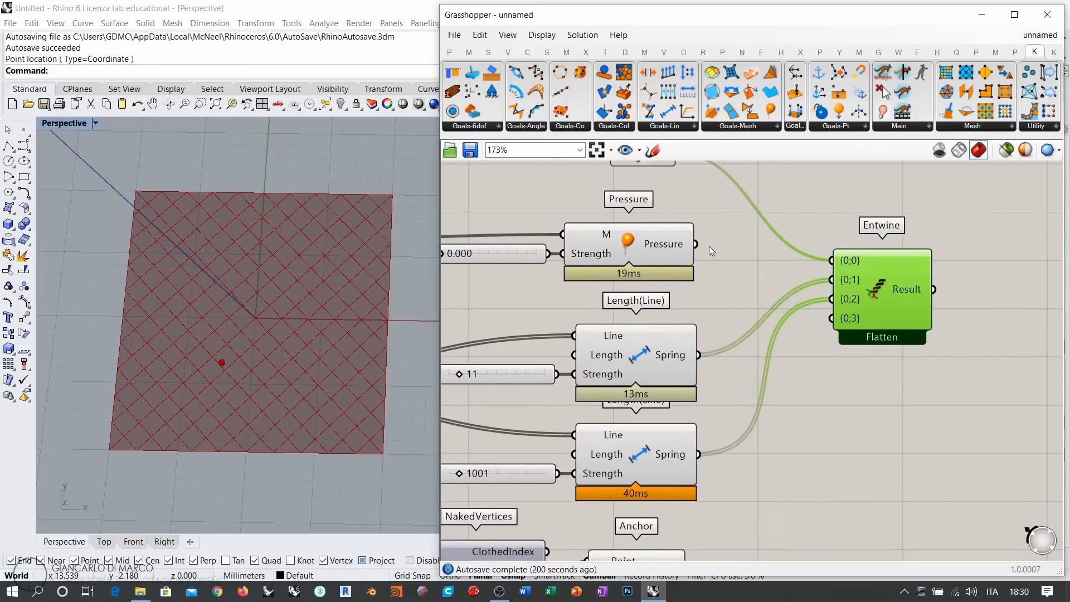
pyautogui.moveTo(696, 244); pyautogui.dragTo(831, 318)
pyautogui.scroll(-2, 751, 351)
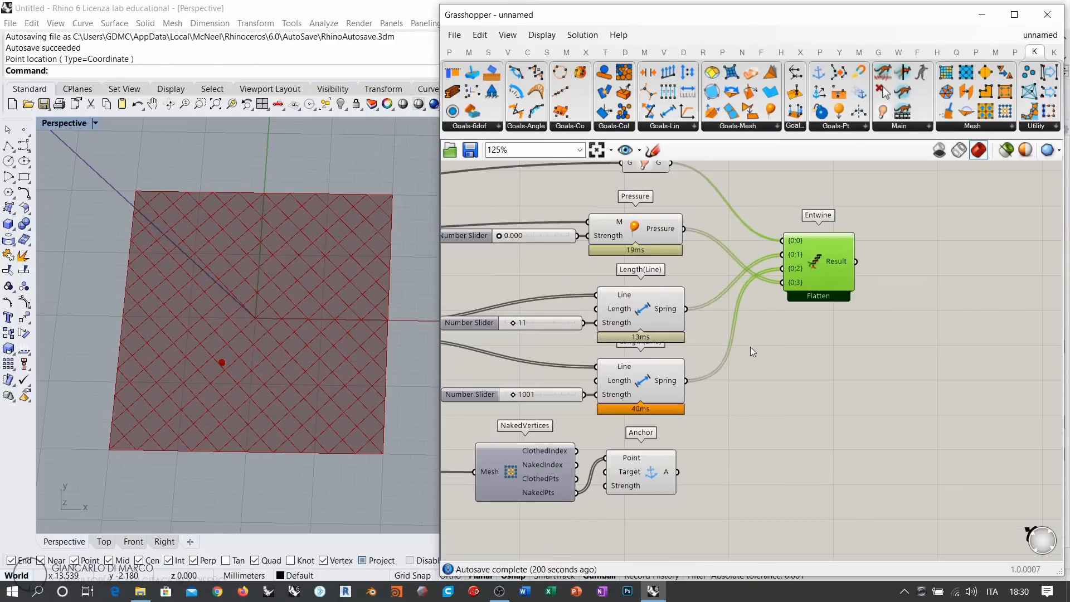
pyautogui.moveTo(679, 472); pyautogui.dragTo(806, 300)
pyautogui.moveTo(885, 294); pyautogui.dragTo(737, 324, button='right')
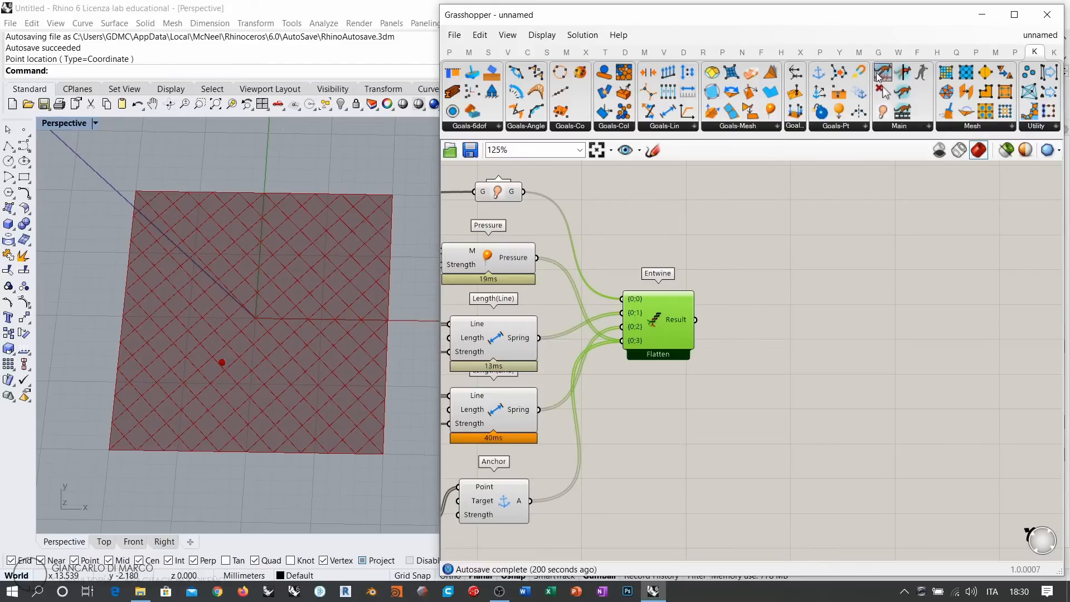
# Place a BouncySolver beyond the Entwine component and add a Boolean Toggle in front of its lower inputs
pyautogui.moveTo(883, 72); pyautogui.dragTo(809, 386)
pyautogui.doubleClick(735, 419)
pyautogui.write('bool')
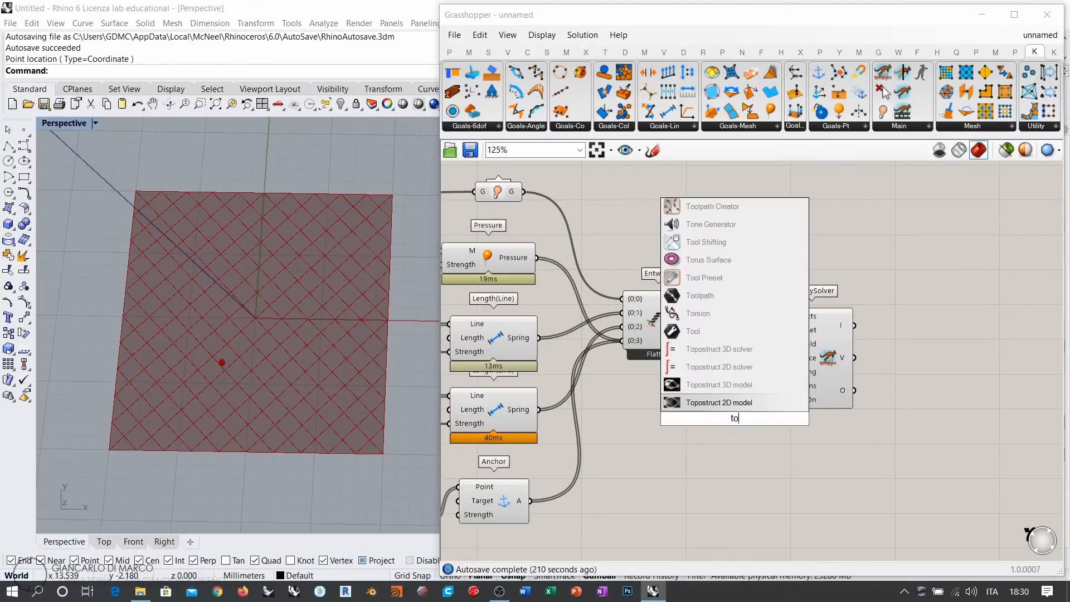
pyautogui.press('Return')
# Add a Button and wire it to the BouncySolver's Reset, the Boolean Toggle to On and Entwine's Result to GoalObjects
pyautogui.doubleClick(686, 384)
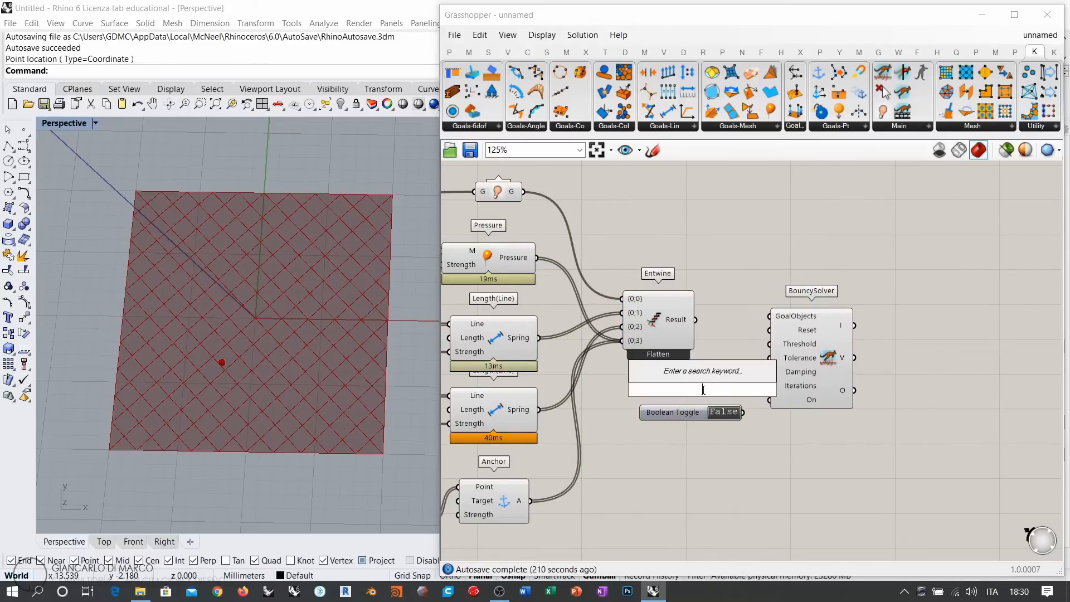
pyautogui.write('button')
pyautogui.press('Return')
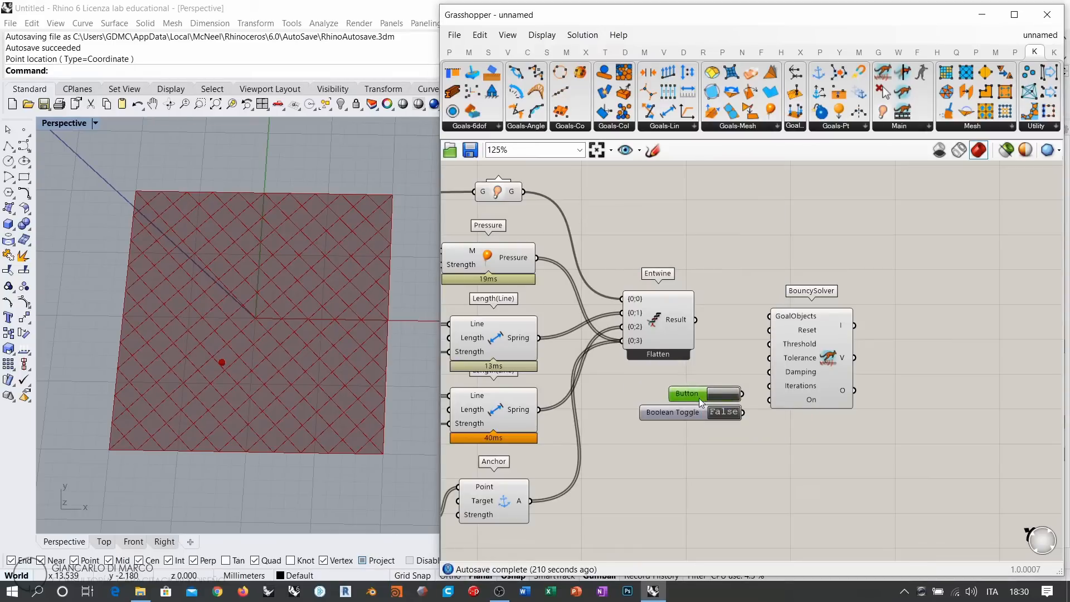
pyautogui.moveTo(699, 398); pyautogui.dragTo(762, 331)
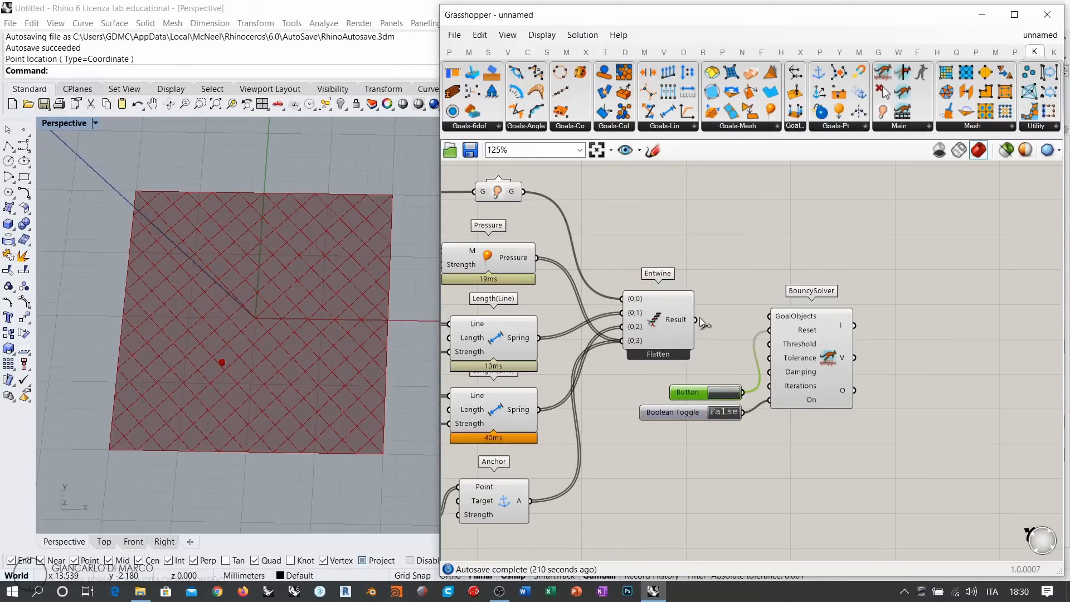
pyautogui.moveTo(700, 318); pyautogui.dragTo(770, 316)
# Add a Tree Statistics component above the BouncySolver and wire Entwine's Result into its Tree input
pyautogui.doubleClick(769, 254)
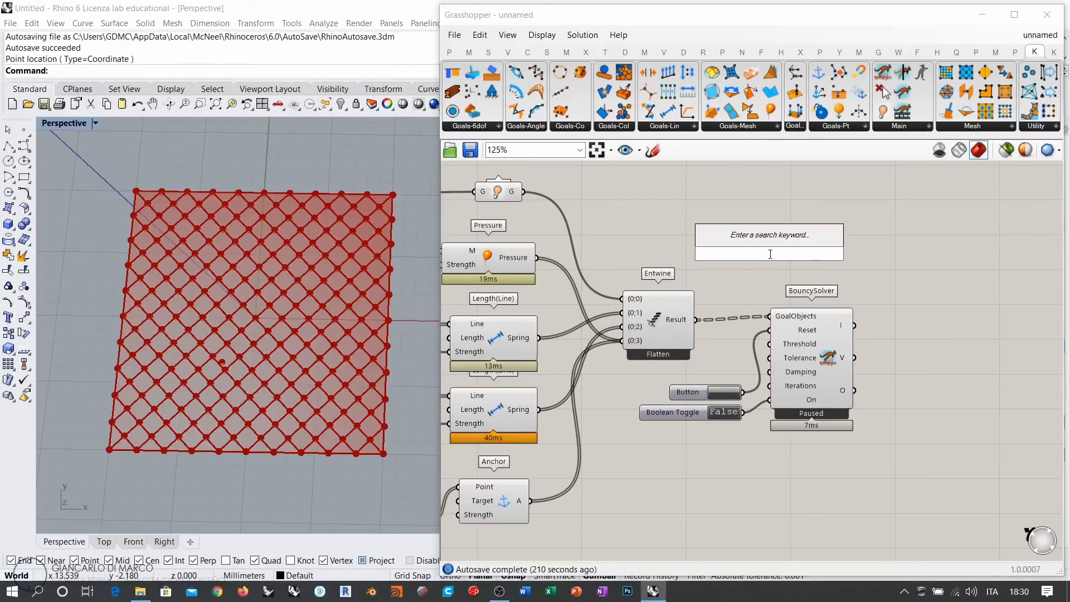
pyautogui.write('trees')
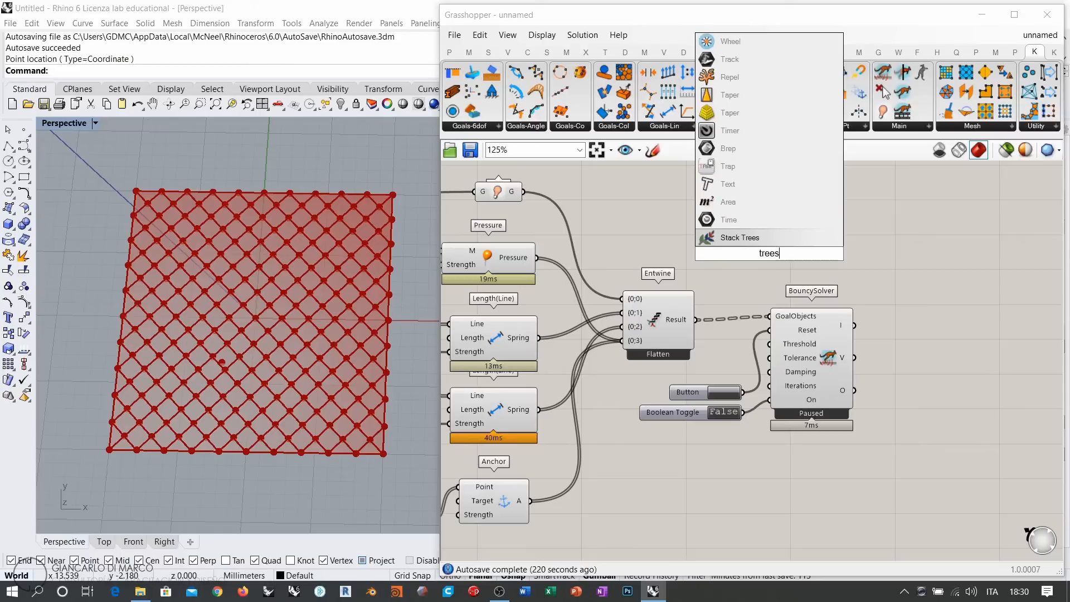
pyautogui.press('BackSpace')
pyautogui.write('st')
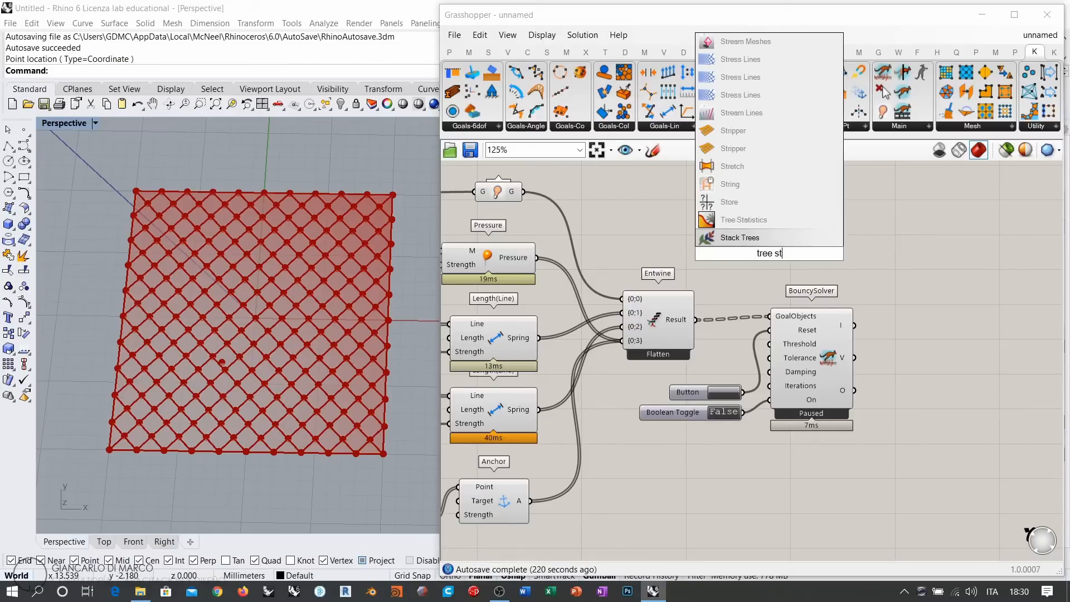
pyautogui.click(751, 223)
pyautogui.moveTo(698, 319); pyautogui.dragTo(812, 275)
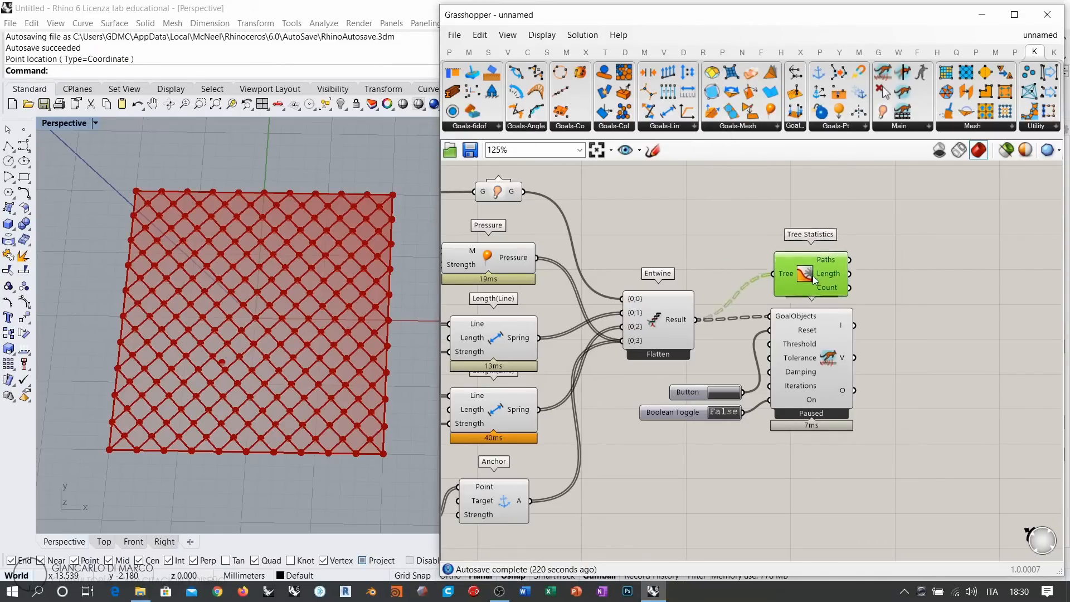
# Add a Partition List beside Tree Statistics, with the BouncySolver's O output as List and the Tree Statistics Length as Size
pyautogui.doubleClick(902, 334)
pyautogui.write('part')
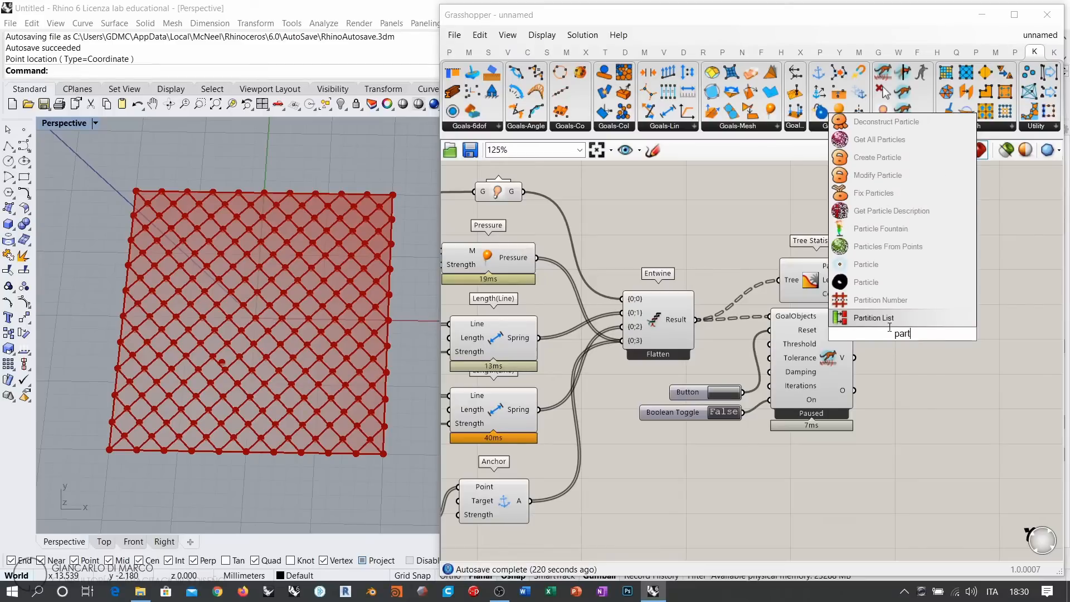
pyautogui.click(891, 319)
pyautogui.moveTo(855, 390); pyautogui.dragTo(940, 306)
pyautogui.moveTo(856, 280); pyautogui.dragTo(884, 312)
pyautogui.moveTo(901, 306); pyautogui.dragTo(887, 278)
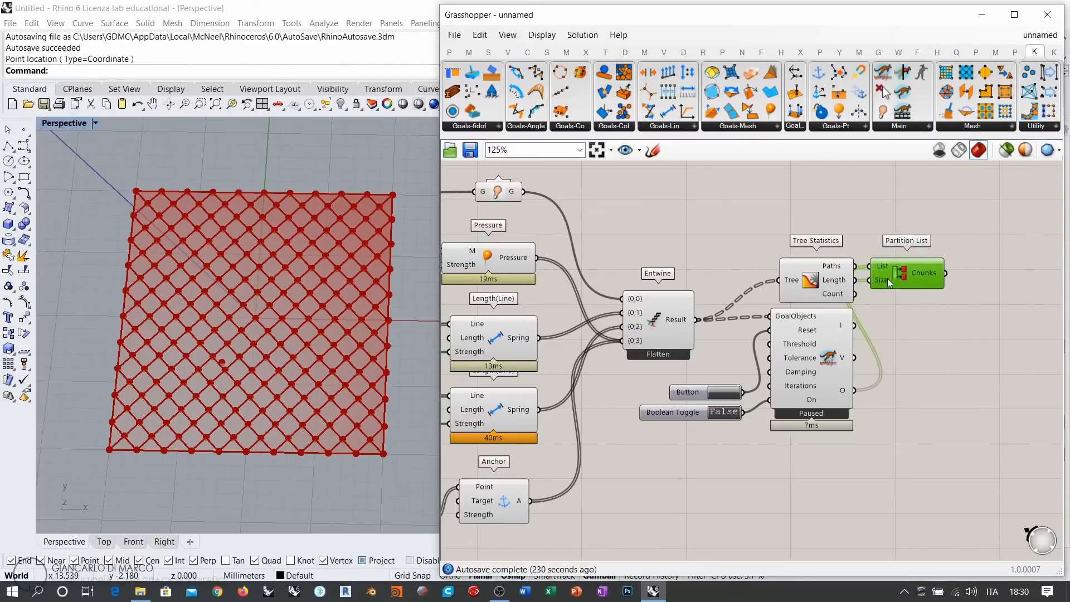
# Add an Explode Tree component after Partition List and wire Chunks into its Data input
pyautogui.moveTo(956, 296); pyautogui.dragTo(854, 311, button='right')
pyautogui.click(909, 301)
pyautogui.doubleClick(909, 304)
pyautogui.write('expl')
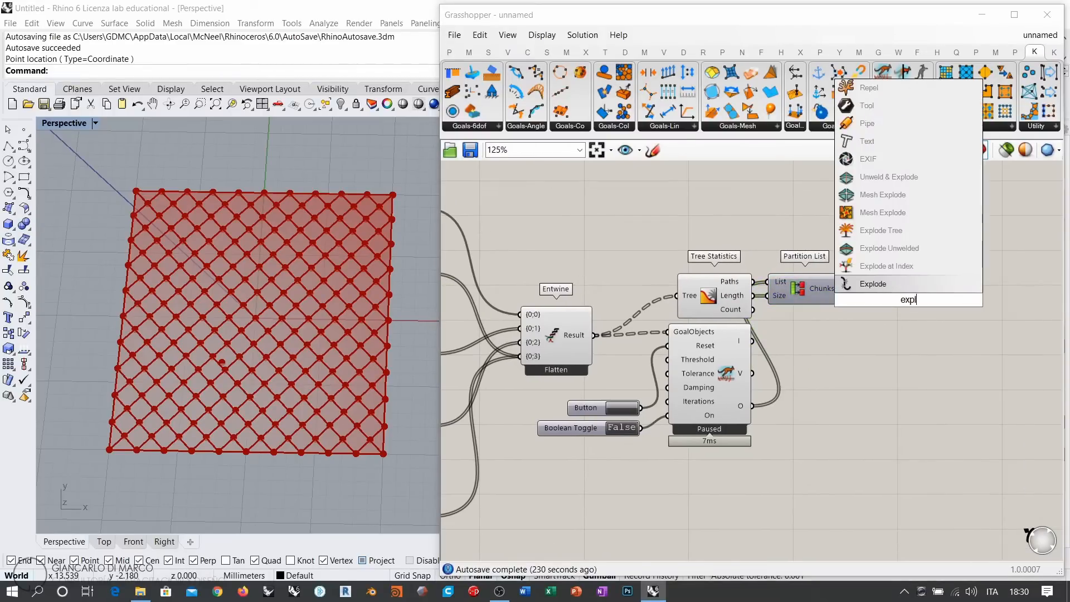
pyautogui.write('ode tree')
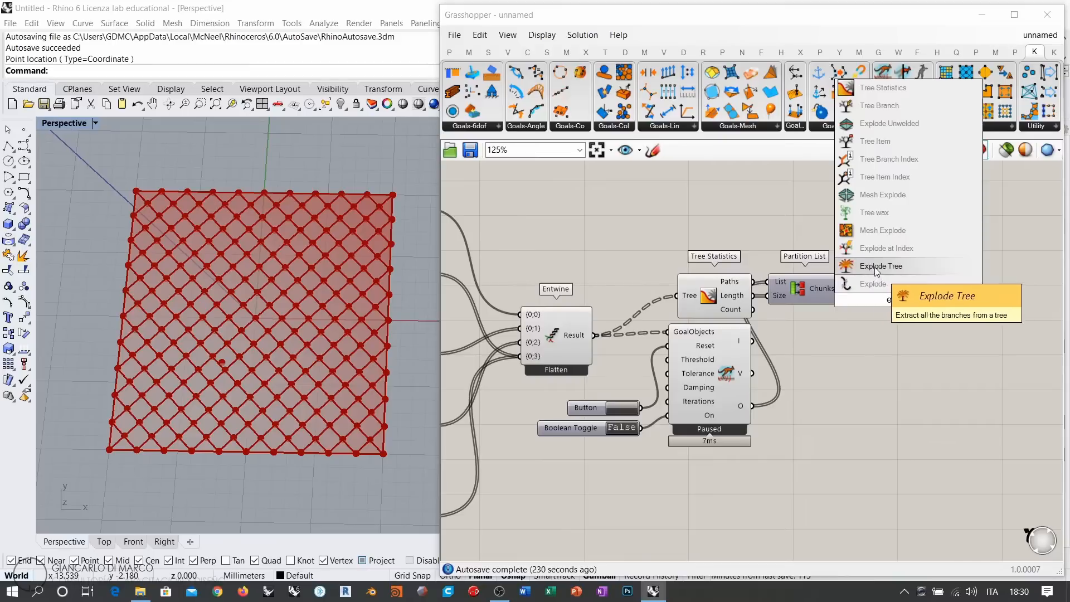
pyautogui.click(875, 267)
pyautogui.moveTo(844, 288); pyautogui.dragTo(868, 295)
# Turn off the preview of all the components that precede Explode Tree
pyautogui.scroll(-5, 901, 286)
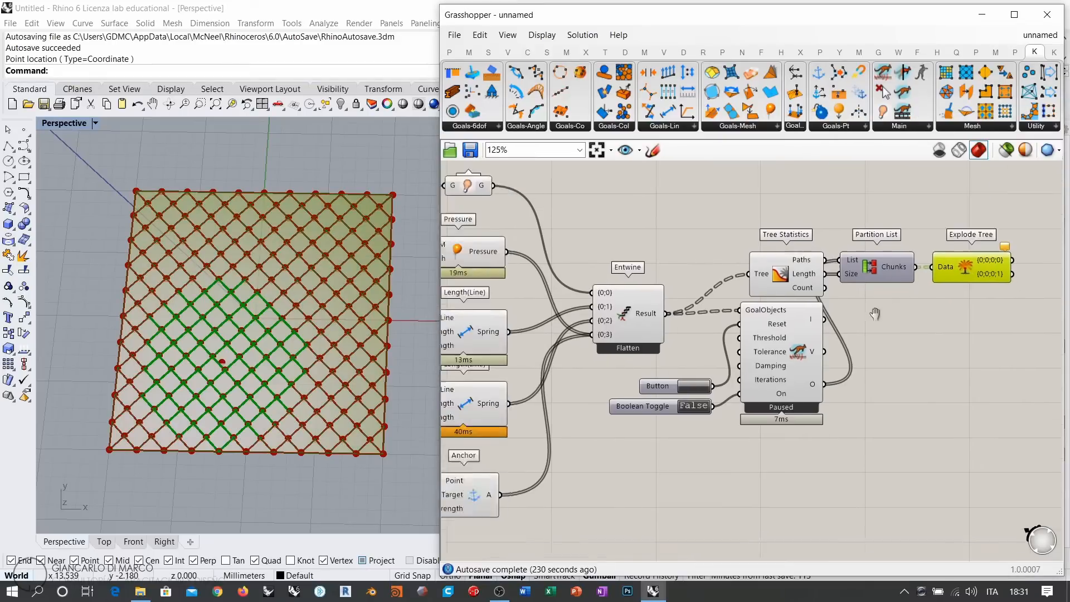
pyautogui.moveTo(902, 289); pyautogui.dragTo(939, 290, button='right')
pyautogui.moveTo(941, 249); pyautogui.dragTo(454, 401)
pyautogui.middleClick(588, 303)
pyautogui.click(616, 279)
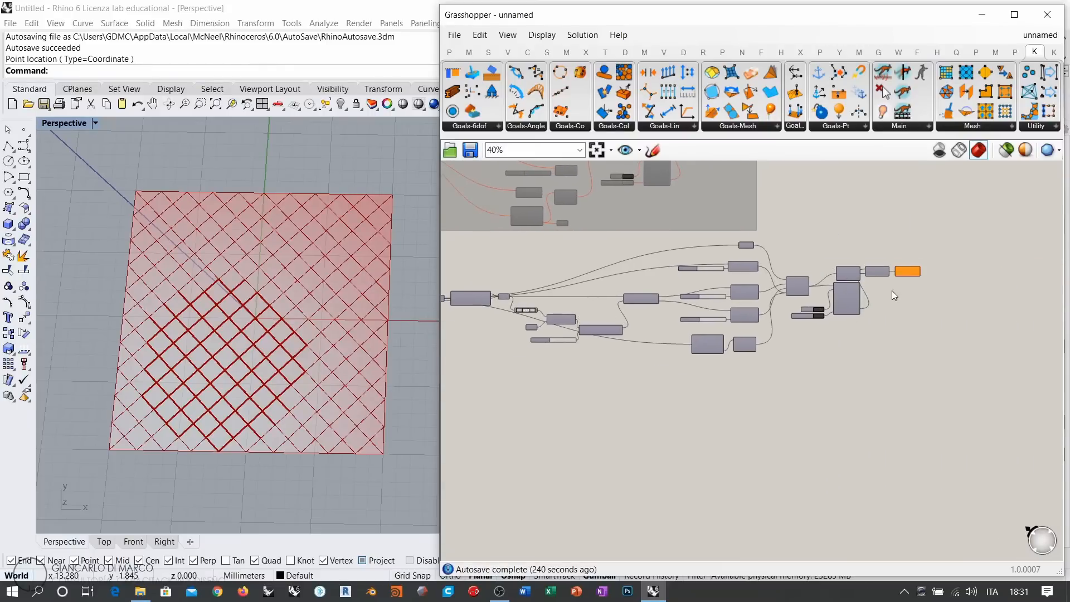
# Add a third output, {0;0;0;2}, to the Explode Tree component
pyautogui.scroll(6, 892, 290)
pyautogui.moveTo(766, 317); pyautogui.dragTo(807, 308, button='right')
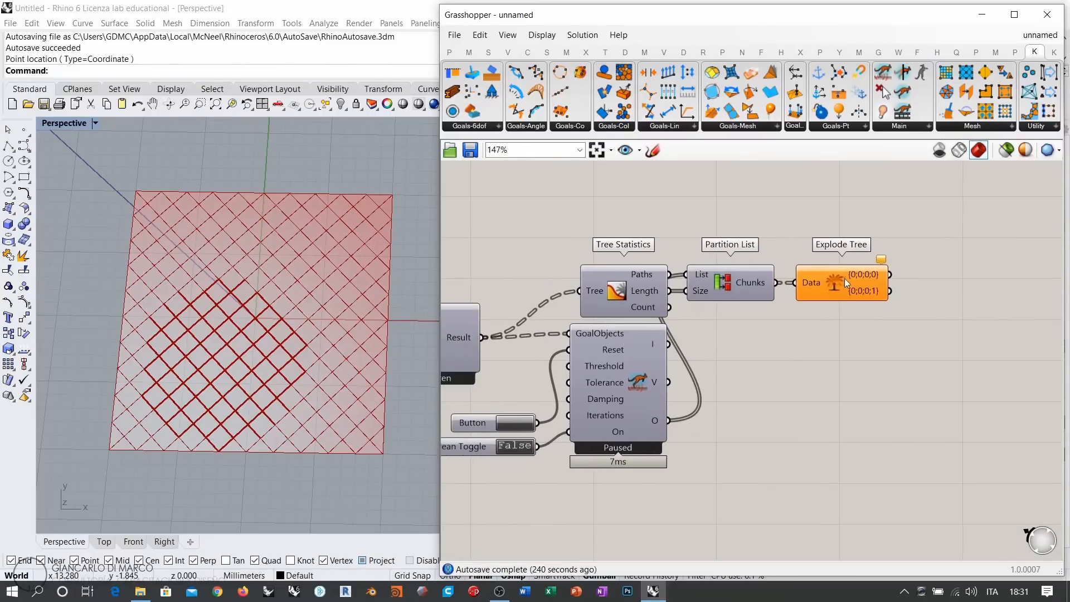
pyautogui.moveTo(865, 275)
pyautogui.scroll(5, 781, 319)
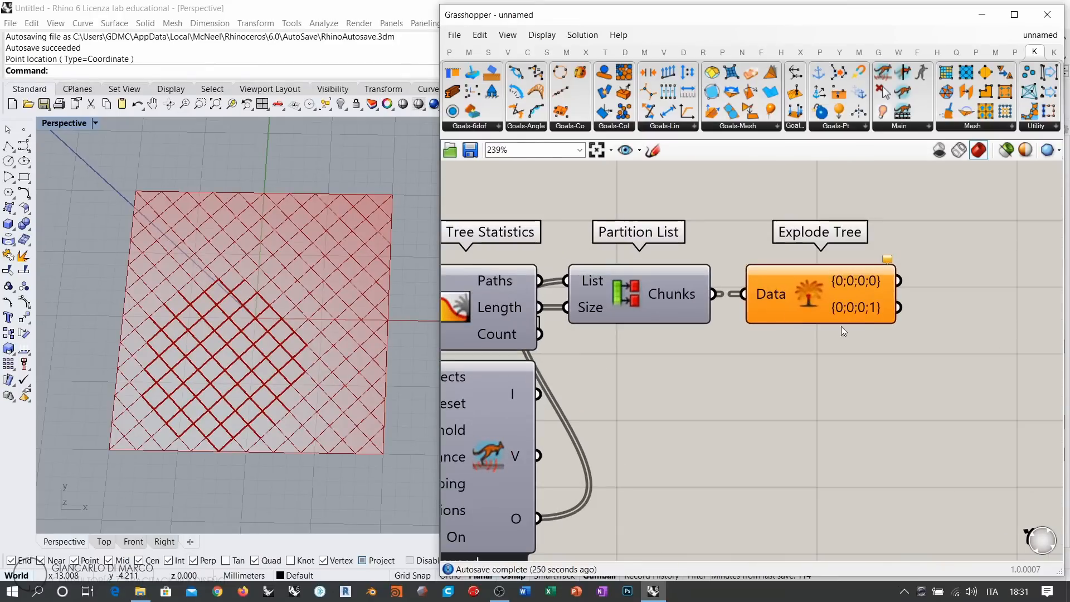
pyautogui.click(767, 314)
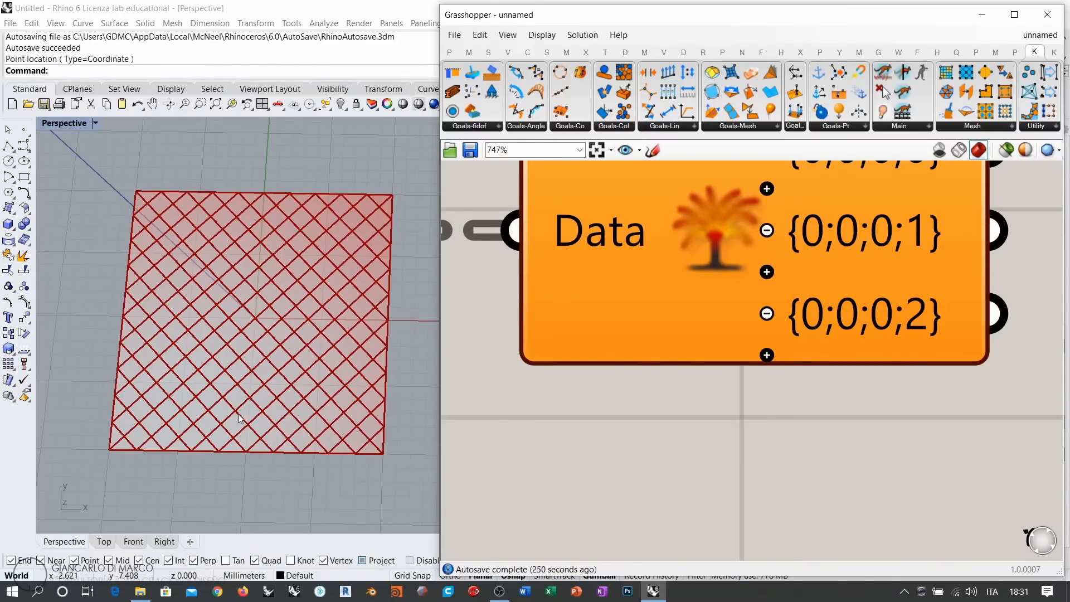
# Turn off the preview of the Explode Tree component
pyautogui.moveTo(675, 393); pyautogui.dragTo(617, 414, button='right')
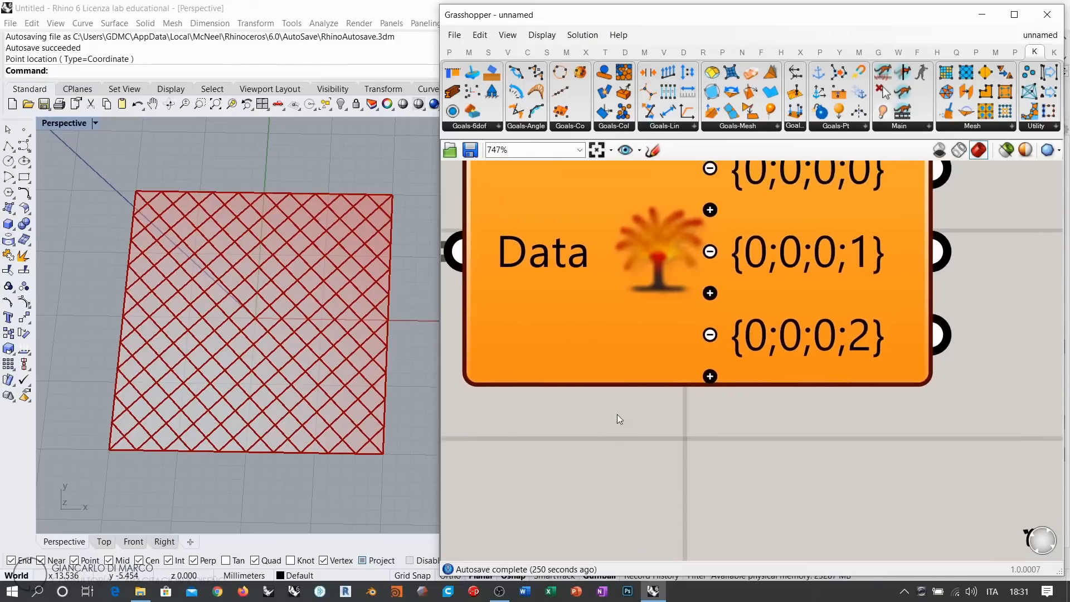
pyautogui.scroll(-3, 617, 411)
pyautogui.click(620, 348)
pyautogui.hotkey('ctrl', 'q')
# Add a Mesh parameter above and beyond Explode Tree and wire the {0;0;0;0} output into it
pyautogui.click(846, 344)
pyautogui.doubleClick(851, 343)
pyautogui.write('mesh')
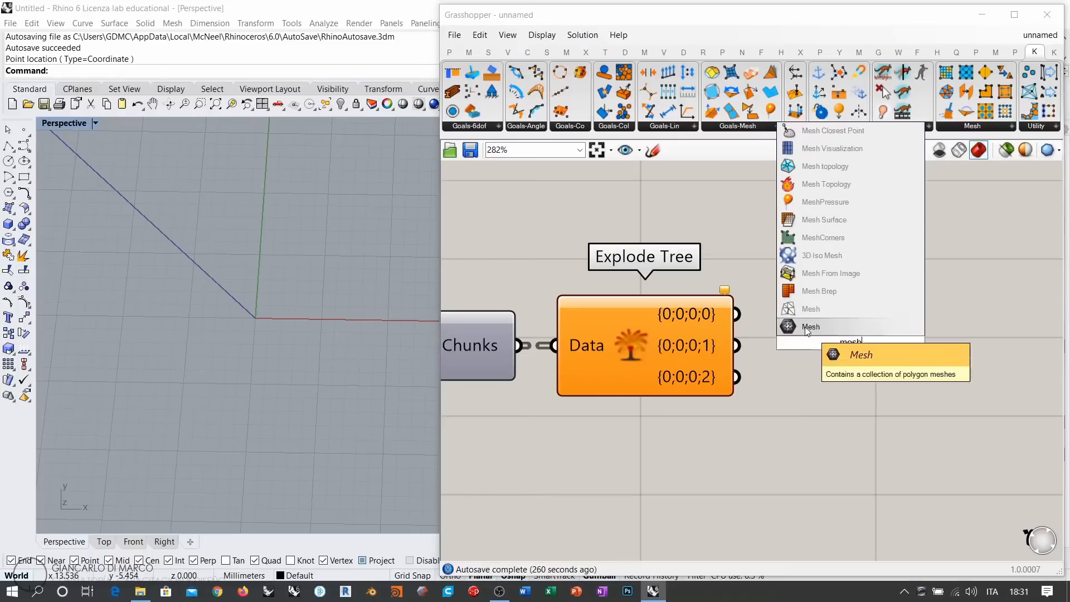
pyautogui.click(805, 327)
pyautogui.moveTo(733, 312); pyautogui.dragTo(808, 342)
pyautogui.moveTo(839, 338); pyautogui.dragTo(847, 283)
# Add two Line parameters below Mesh, wire Explode Tree's {0;0;0;1} and {0;0;0;2} outputs into them, and hide both previews
pyautogui.doubleClick(862, 359)
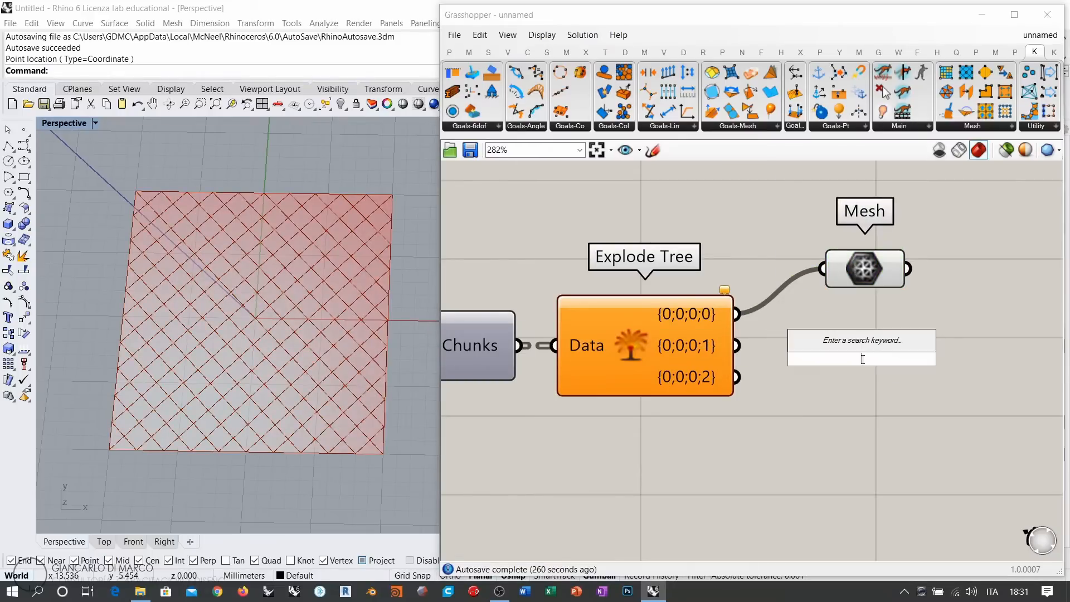
pyautogui.write('lin')
pyautogui.click(820, 325)
pyautogui.moveTo(736, 346); pyautogui.dragTo(865, 409)
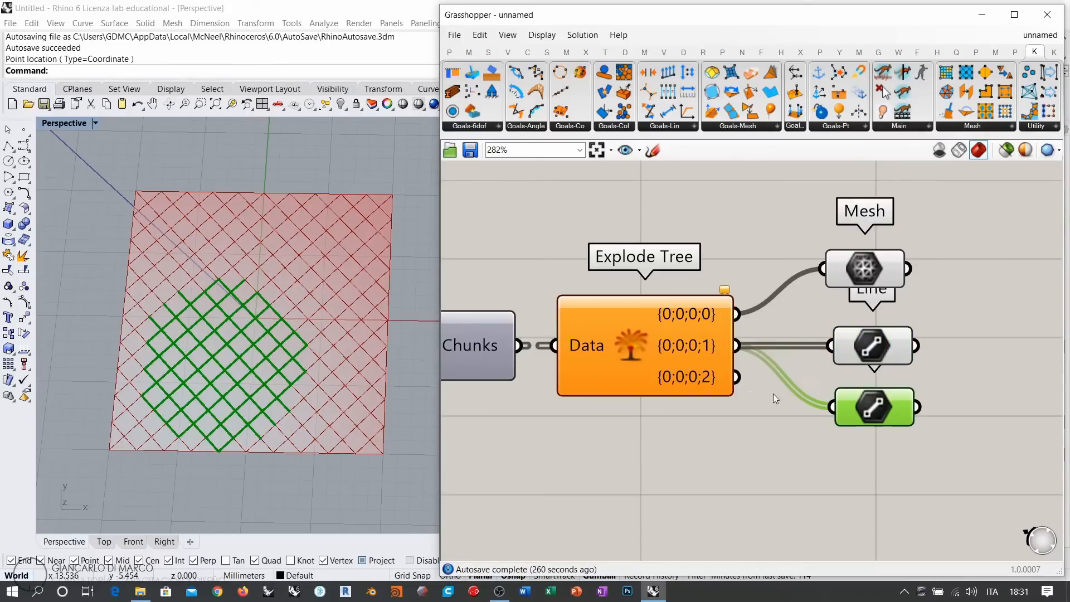
pyautogui.moveTo(736, 377); pyautogui.dragTo(832, 407)
pyautogui.moveTo(926, 457); pyautogui.dragTo(853, 351)
pyautogui.click(945, 321)
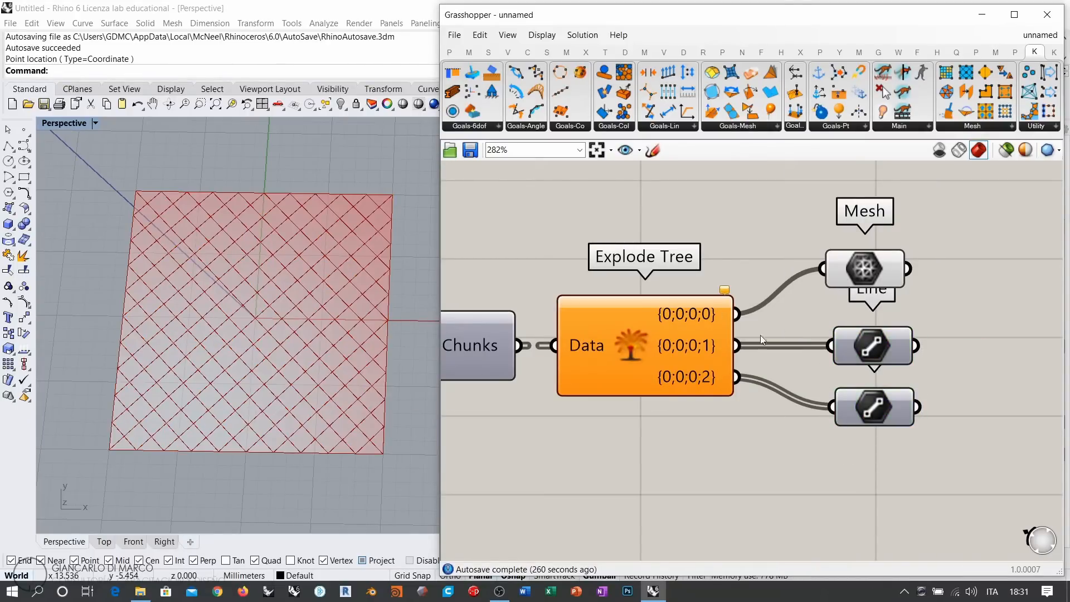
# Select the Mesh parameter and set the solver's Boolean Toggle to True to run the simulation
pyautogui.scroll(-3, 760, 335)
pyautogui.click(952, 303)
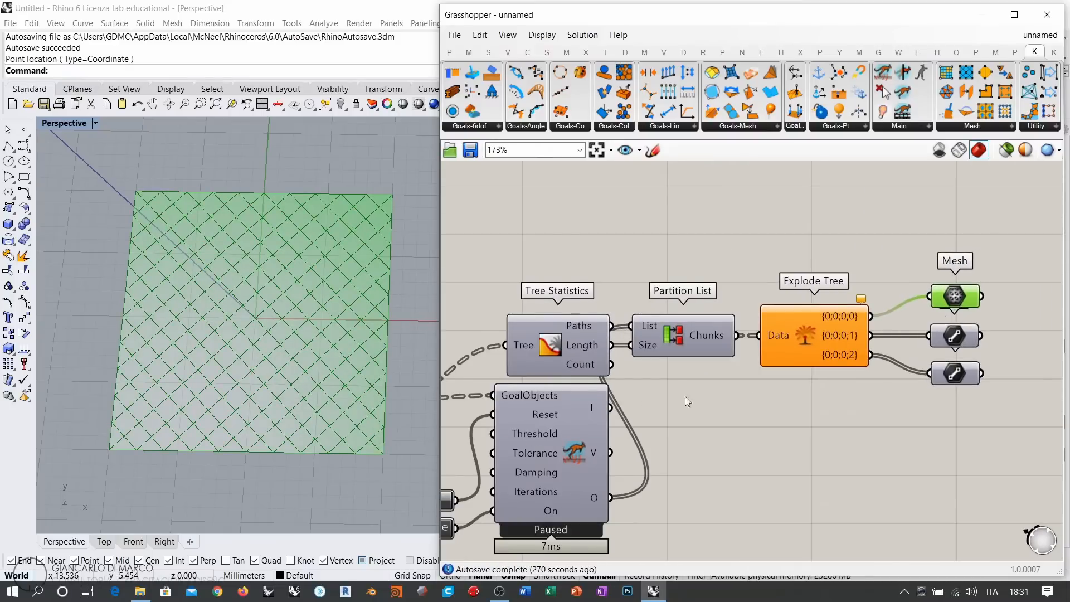
pyautogui.scroll(-3, 685, 396)
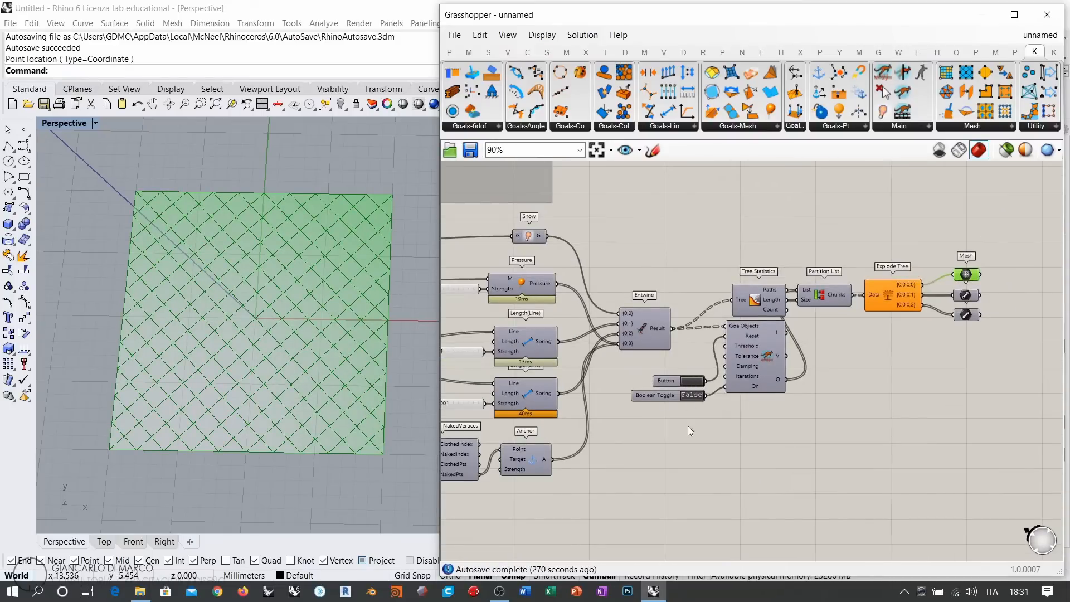
pyautogui.scroll(1, 687, 426)
pyautogui.moveTo(688, 426); pyautogui.dragTo(832, 399, button='right')
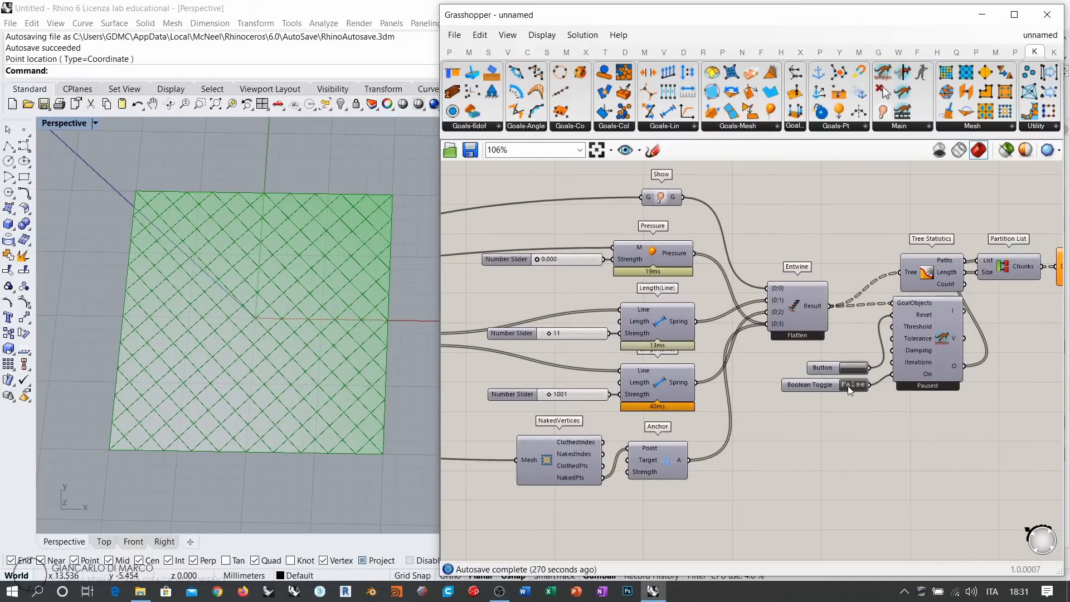
pyautogui.click(848, 384)
pyautogui.moveTo(211, 312); pyautogui.dragTo(276, 393, button='right')
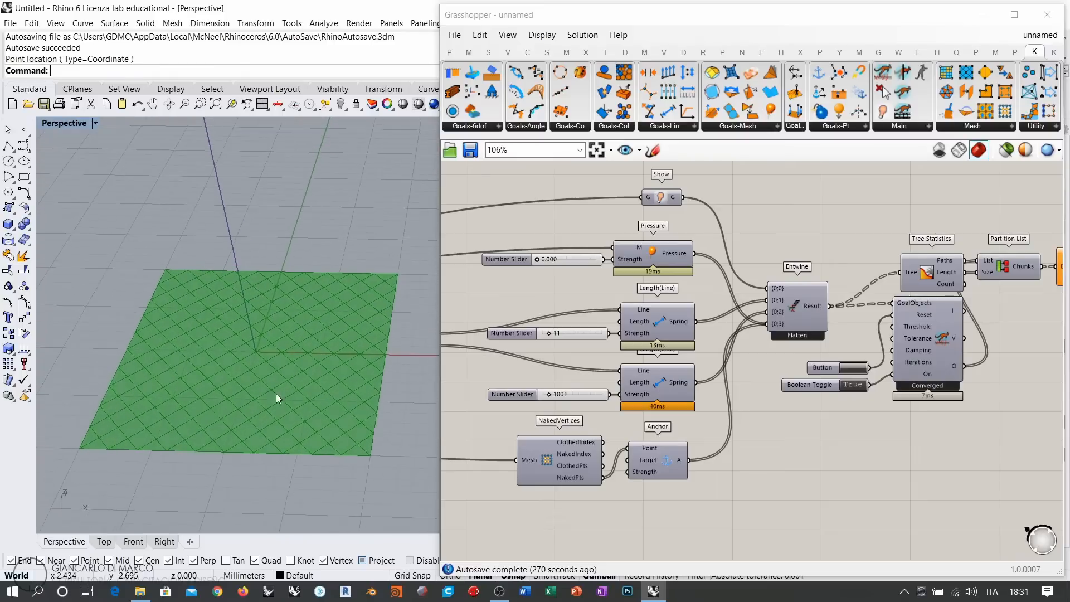
# Set the Pressure goal's Strength slider to 1.904 to inflate the mesh
pyautogui.click(492, 293)
pyautogui.moveTo(615, 301); pyautogui.dragTo(667, 326, button='right')
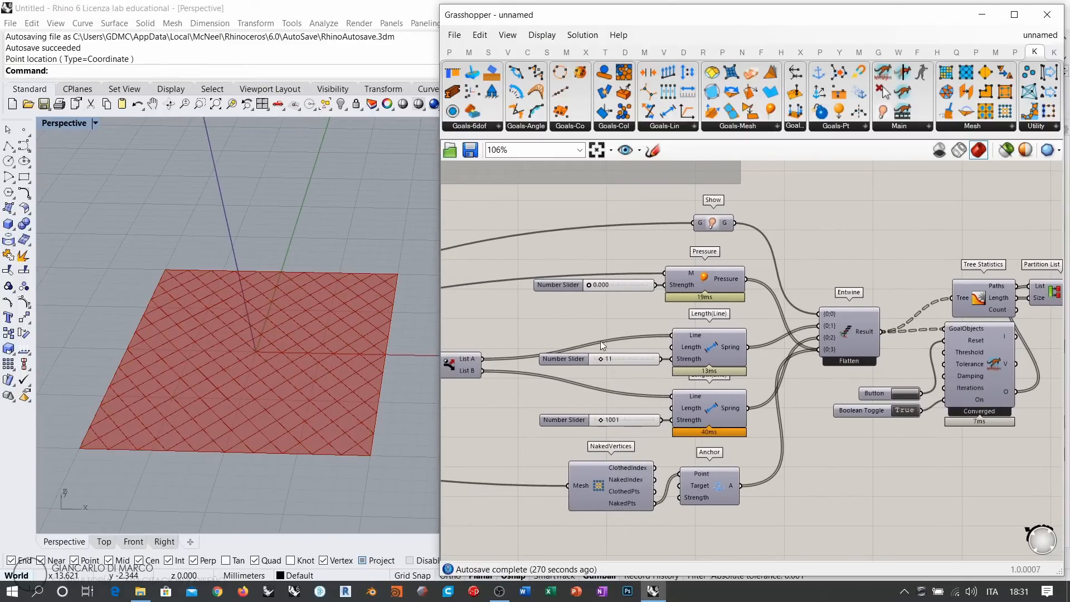
pyautogui.scroll(2, 600, 340)
pyautogui.moveTo(588, 260); pyautogui.dragTo(593, 256)
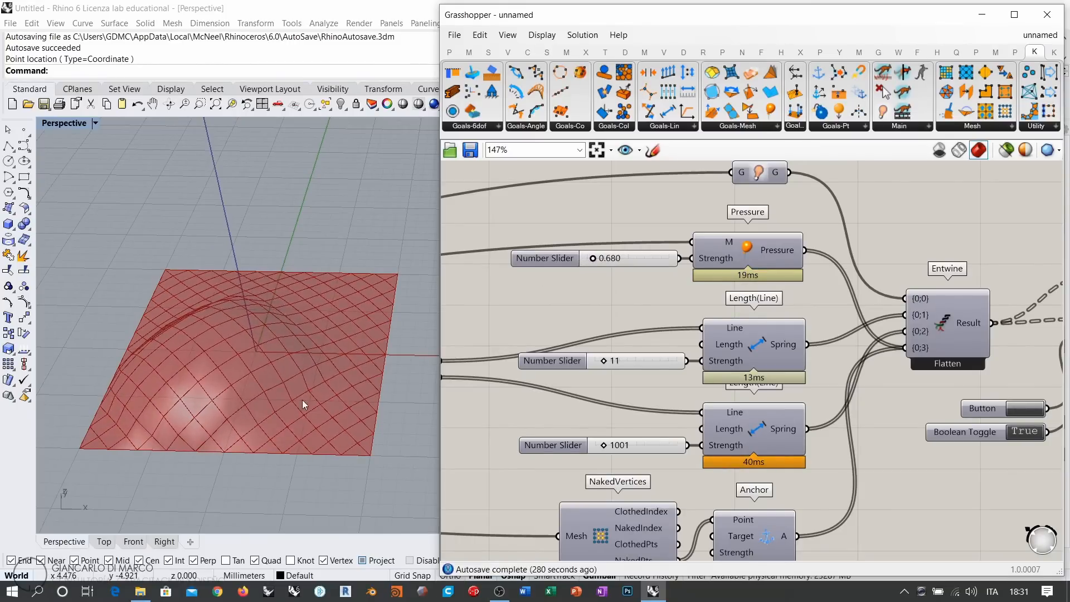
pyautogui.moveTo(302, 400); pyautogui.dragTo(259, 439, button='right')
pyautogui.moveTo(588, 259); pyautogui.dragTo(603, 260)
pyautogui.moveTo(274, 428); pyautogui.dragTo(357, 322, button='right')
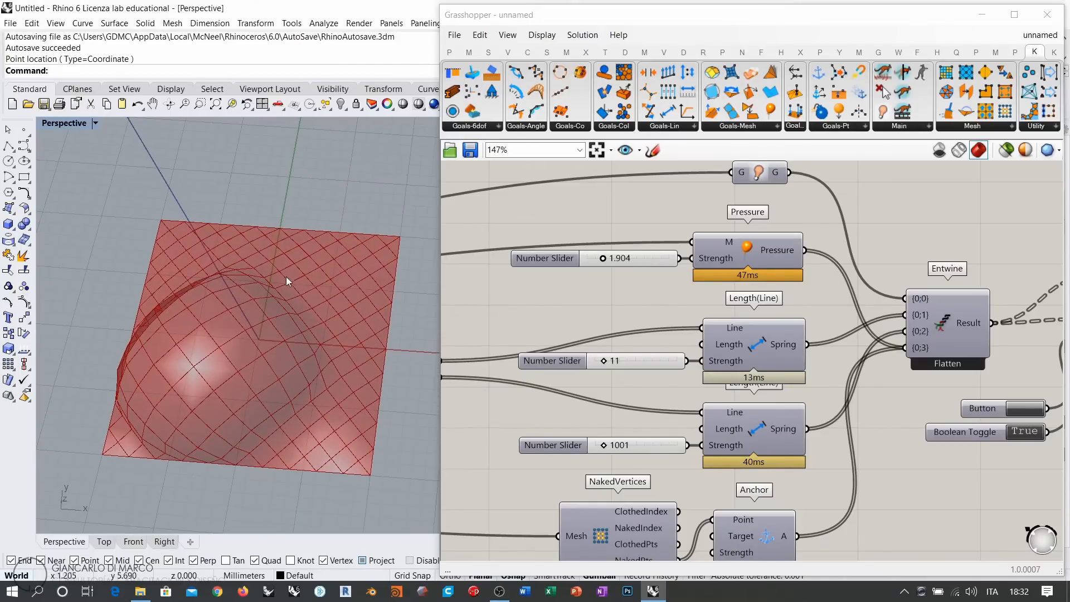
# Set the Strength slider of the lower Length(Line) goal to 5421 and check the inflated mesh from the side and above
pyautogui.moveTo(342, 360); pyautogui.dragTo(365, 309, button='right')
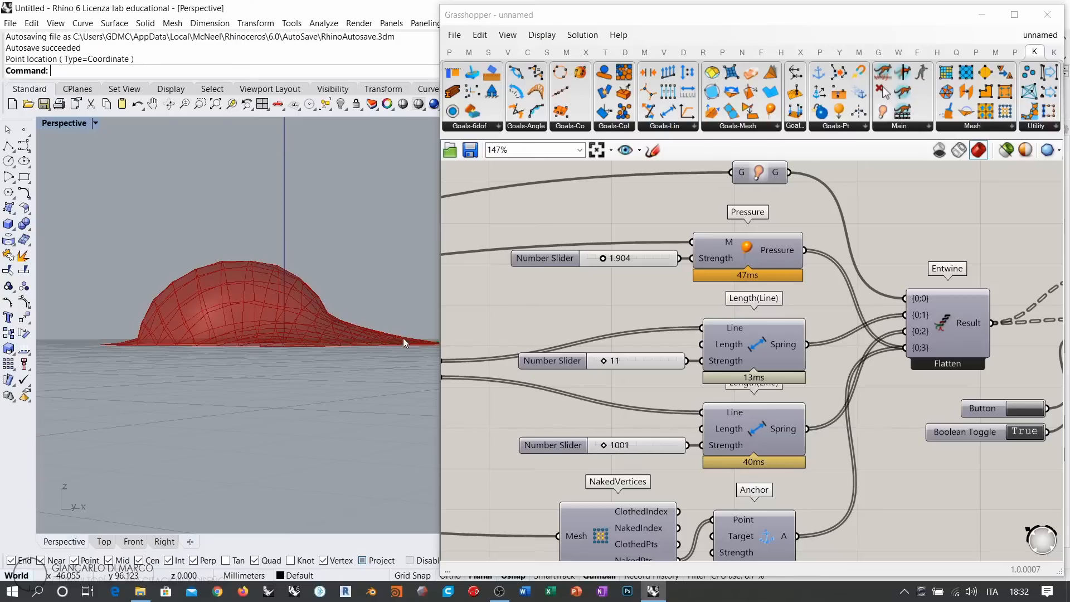
pyautogui.moveTo(602, 445); pyautogui.dragTo(641, 446)
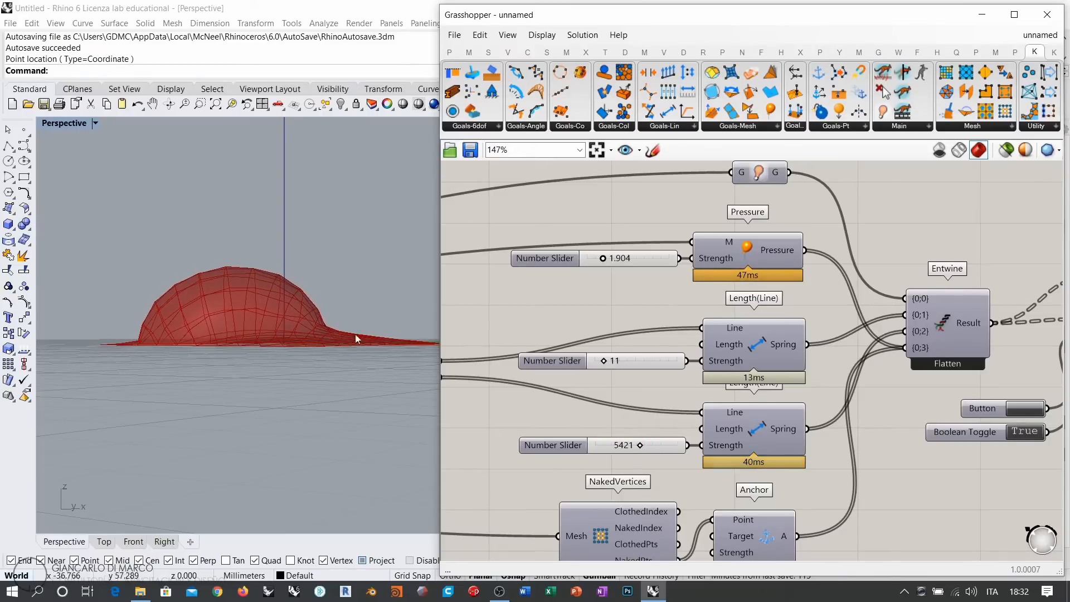
pyautogui.moveTo(312, 340); pyautogui.dragTo(354, 438, button='right')
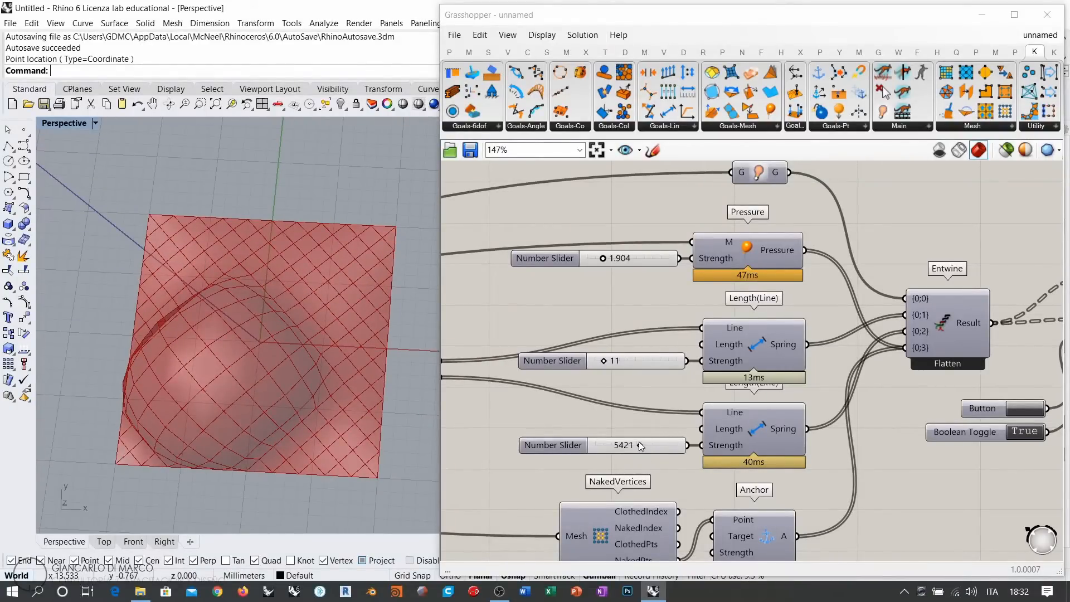
# Set the Strength slider of the lower Length(Line) goal to 4605 and examine the distance threshold slider feeding Smaller Than
pyautogui.moveTo(640, 445); pyautogui.dragTo(636, 446)
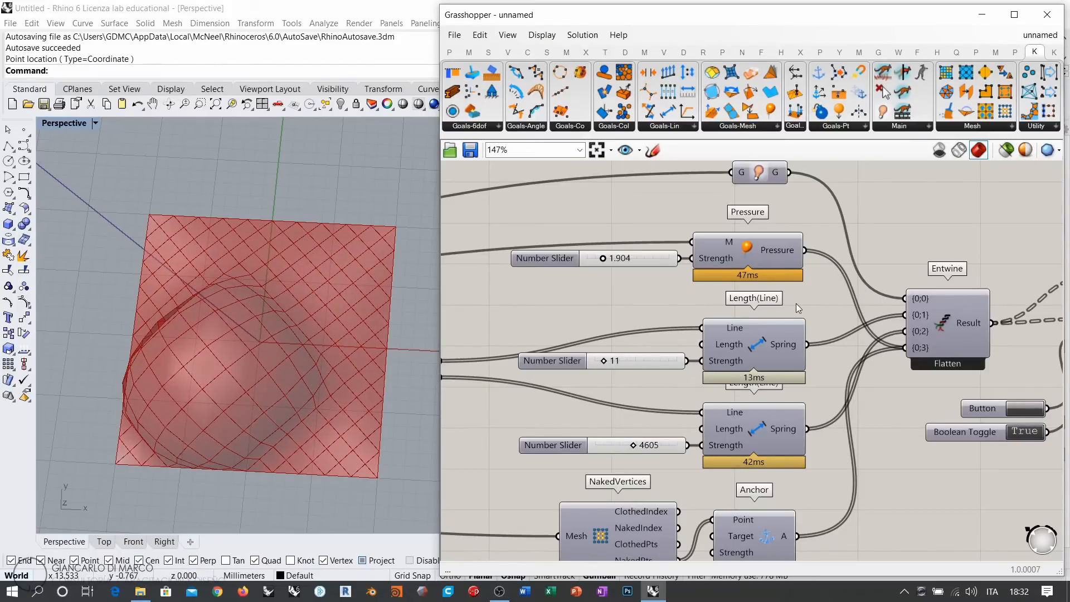
pyautogui.scroll(-4, 803, 290)
pyautogui.scroll(3, 630, 401)
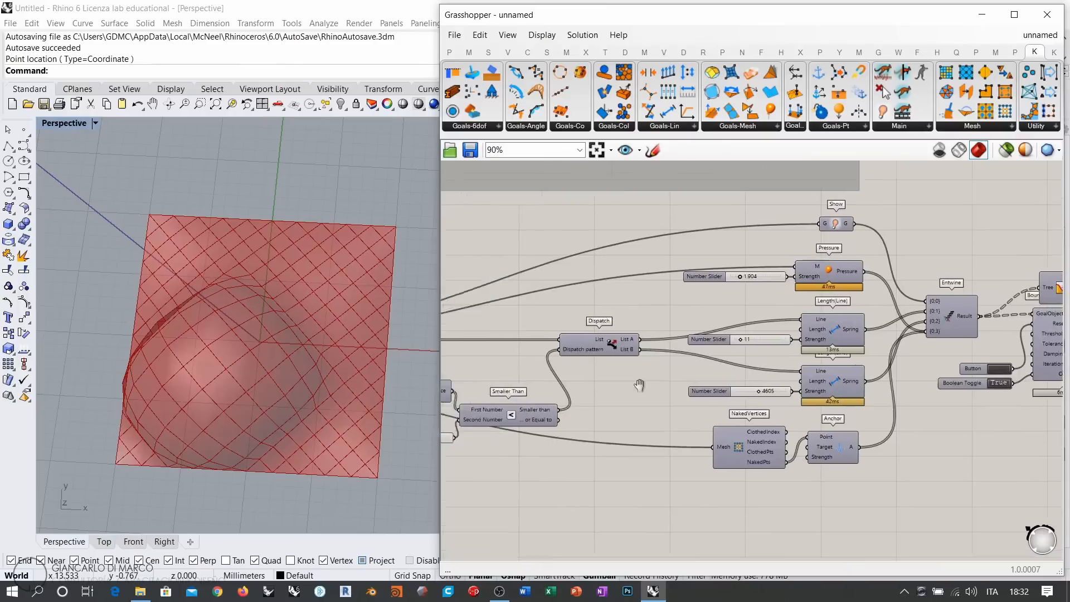
pyautogui.scroll(3, 617, 423)
pyautogui.click(715, 453)
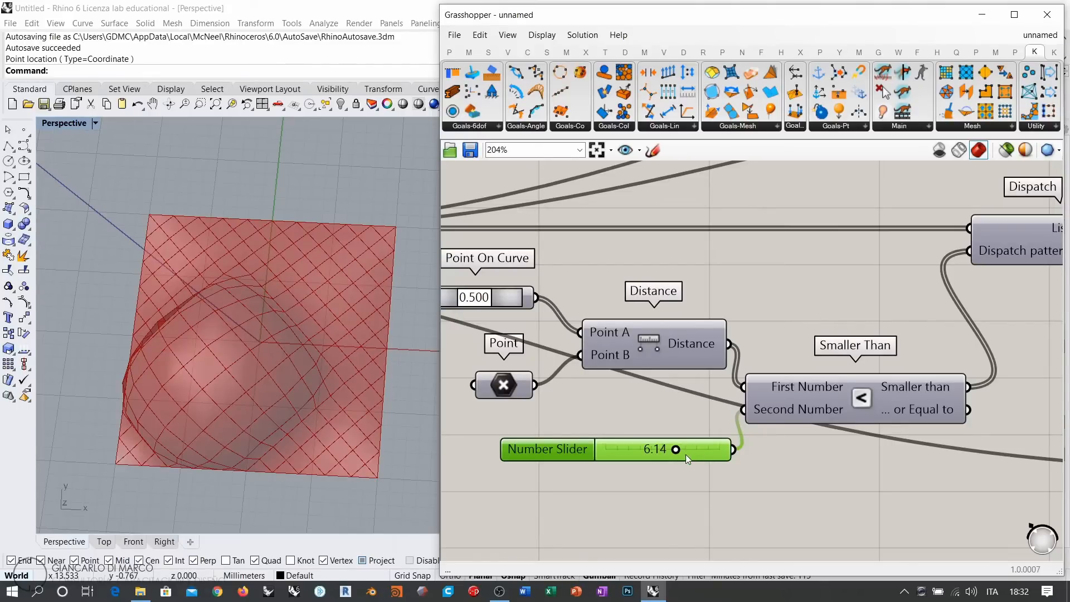
# Examine how Dispatch's List A and List B feed the two Length(Line) goals and the Entwine component
pyautogui.scroll(-3, 685, 454)
pyautogui.click(745, 389)
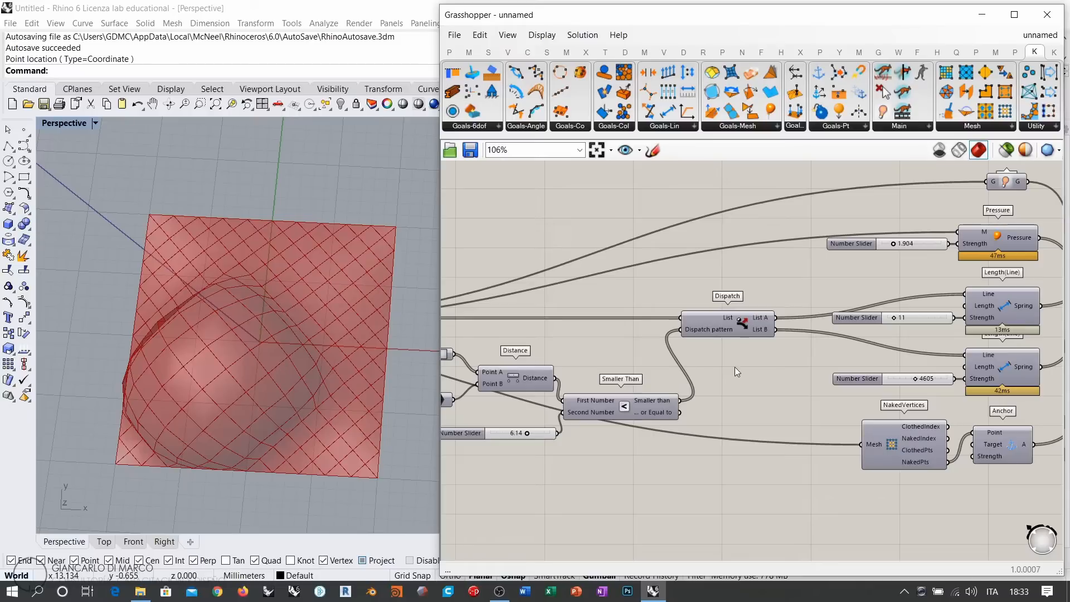
pyautogui.click(1007, 302)
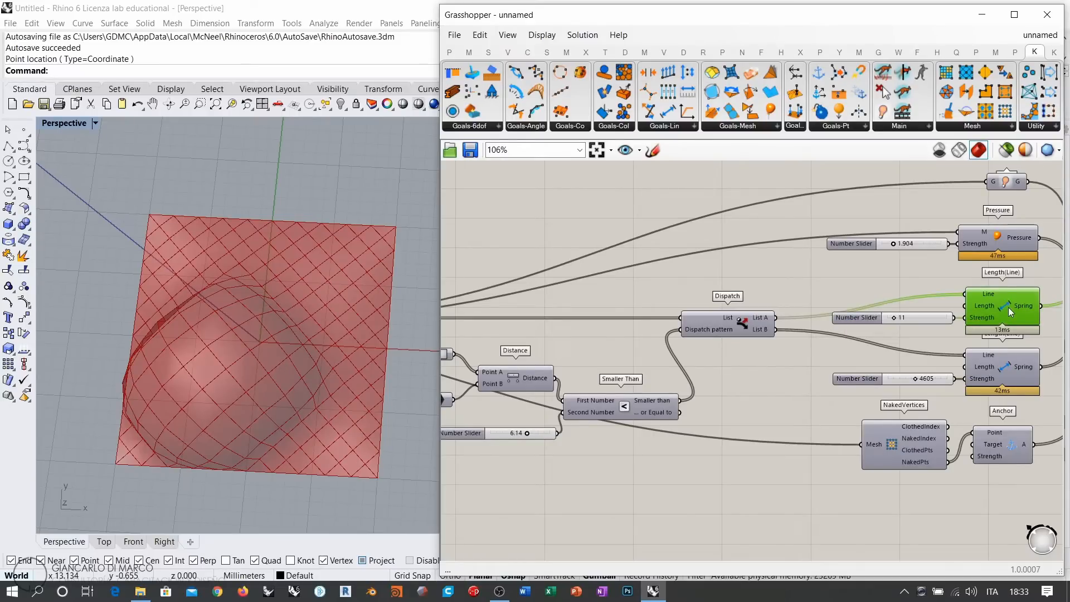
pyautogui.click(1006, 371)
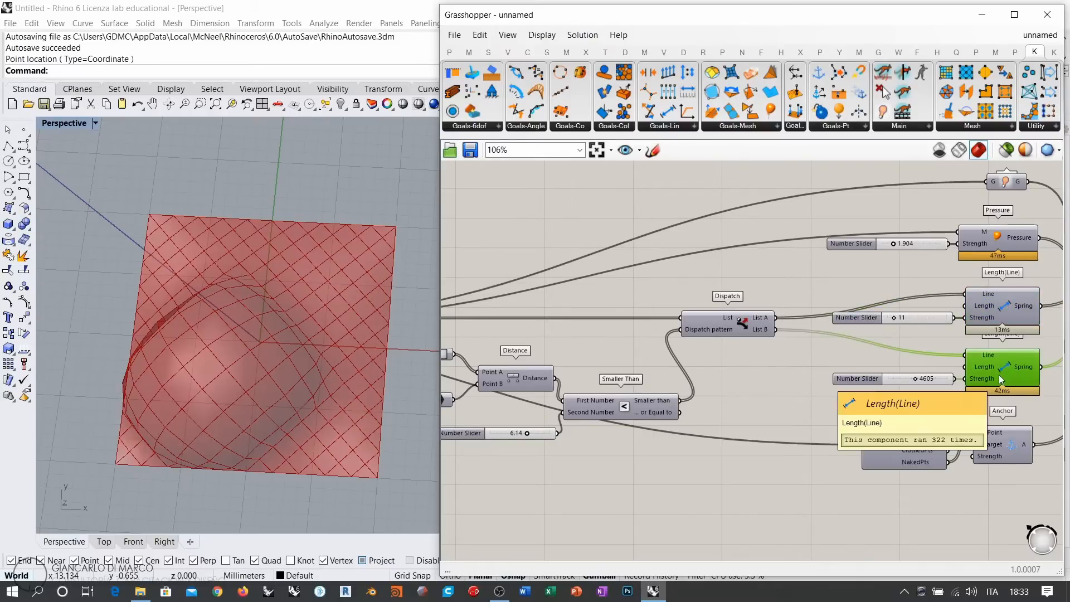
pyautogui.click(1056, 330)
pyautogui.moveTo(1056, 327); pyautogui.dragTo(926, 330, button='right')
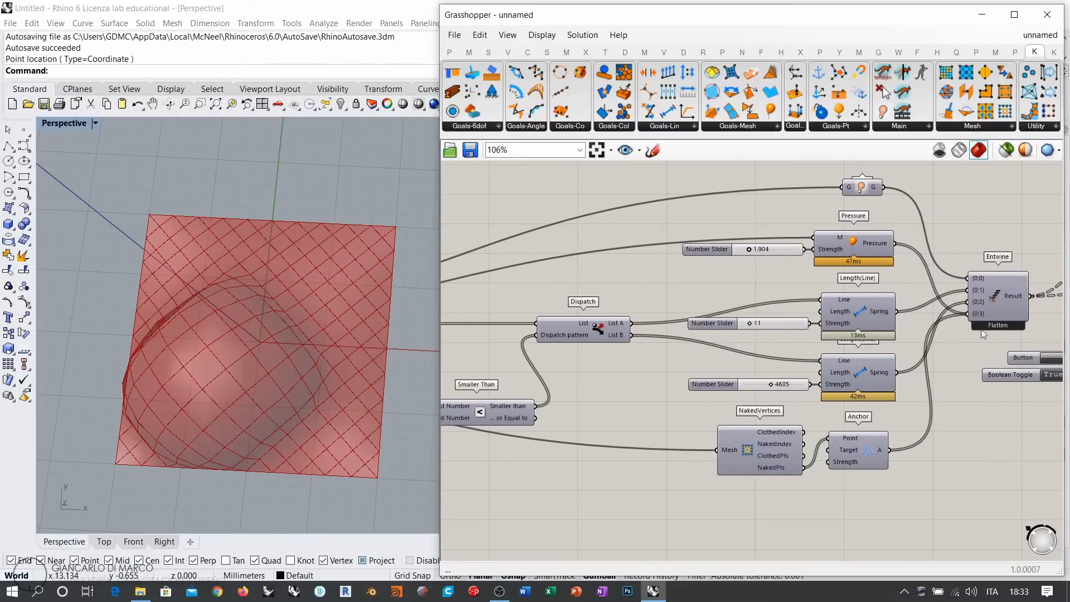
pyautogui.moveTo(975, 355); pyautogui.dragTo(910, 357, button='right')
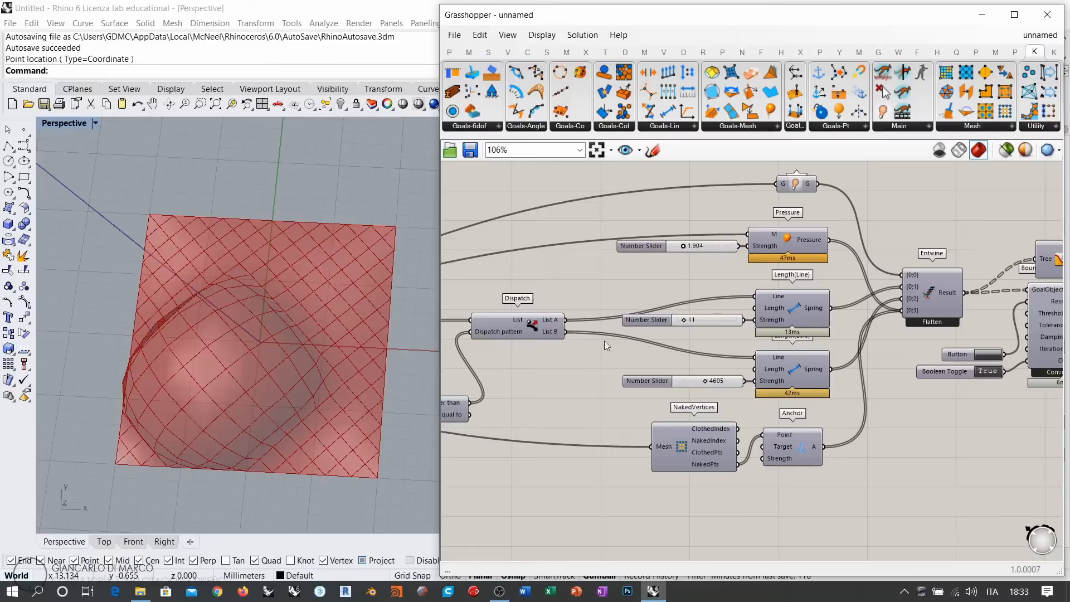
# Stop and reset the solver, and set the distance threshold slider of Smaller Than to 3.82
pyautogui.doubleClick(987, 373)
pyautogui.click(986, 357)
pyautogui.moveTo(658, 402); pyautogui.dragTo(1026, 389, button='right')
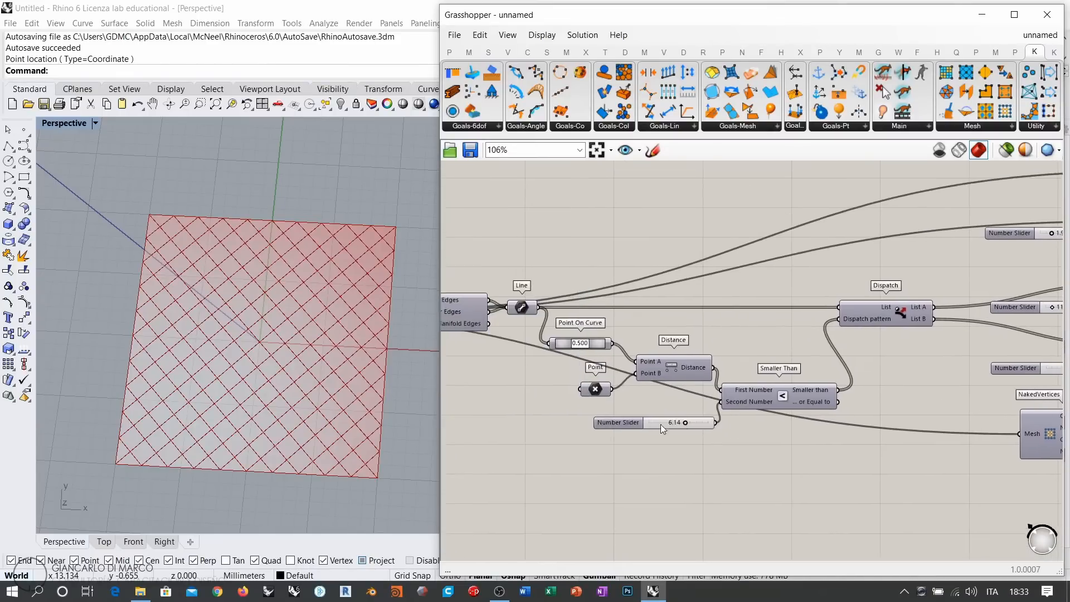
pyautogui.scroll(2, 658, 426)
pyautogui.moveTo(848, 385); pyautogui.dragTo(671, 389, button='right')
pyautogui.scroll(-1, 671, 389)
pyautogui.scroll(-1, 671, 389)
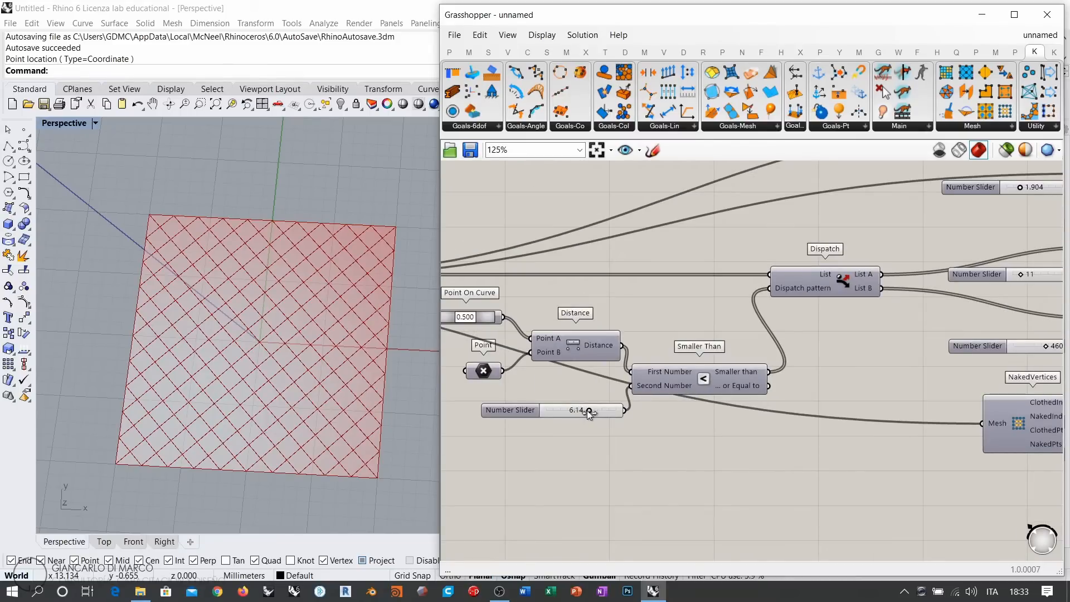
# Reset the solver and set its Boolean Toggle to True to run the simulation with the new distance threshold
pyautogui.moveTo(877, 395); pyautogui.dragTo(623, 403, button='right')
pyautogui.scroll(-1, 623, 403)
pyautogui.moveTo(905, 376); pyautogui.dragTo(706, 403, button='right')
pyautogui.click(850, 361)
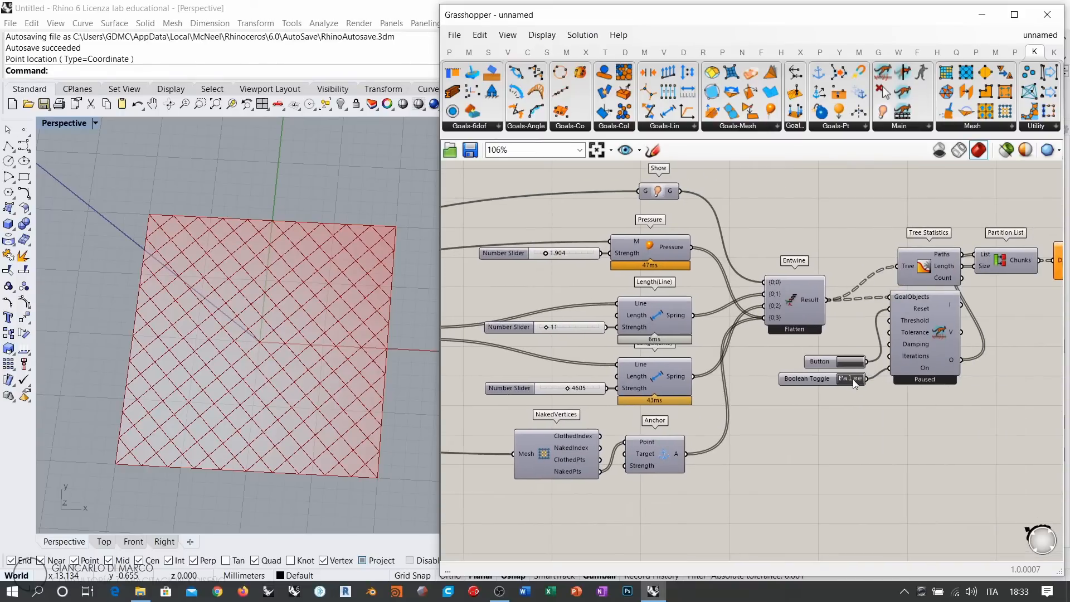
pyautogui.doubleClick(850, 378)
pyautogui.moveTo(268, 376); pyautogui.dragTo(288, 451, button='right')
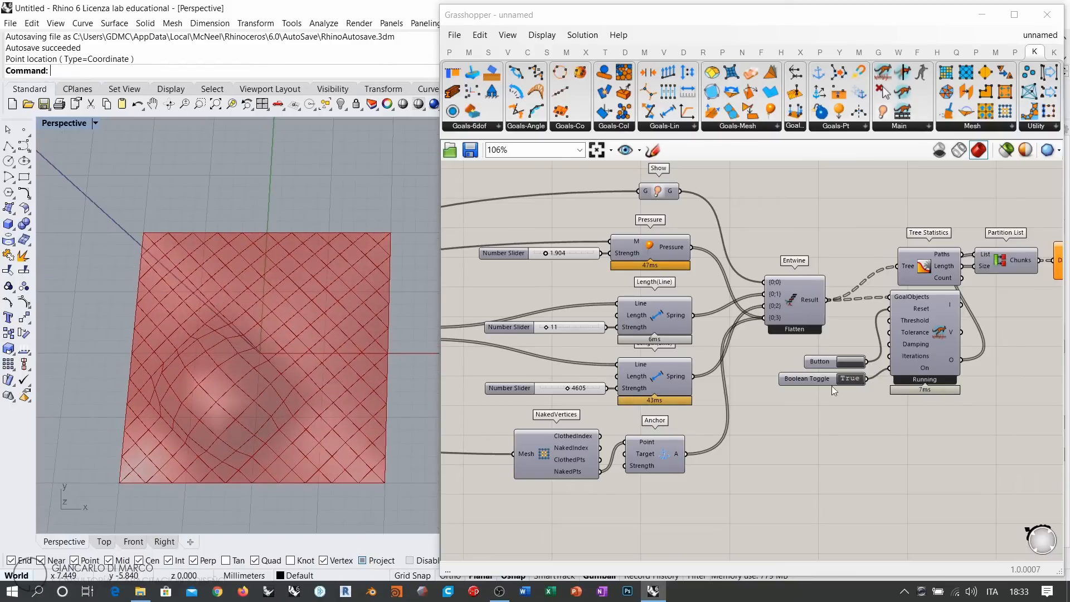
# Check the inflated mesh from another angle, and set the solver's Boolean Toggle to False and reset the simulation
pyautogui.moveTo(868, 390); pyautogui.dragTo(661, 416, button='right')
pyautogui.moveTo(301, 357); pyautogui.dragTo(315, 405, button='right')
pyautogui.doubleClick(648, 407)
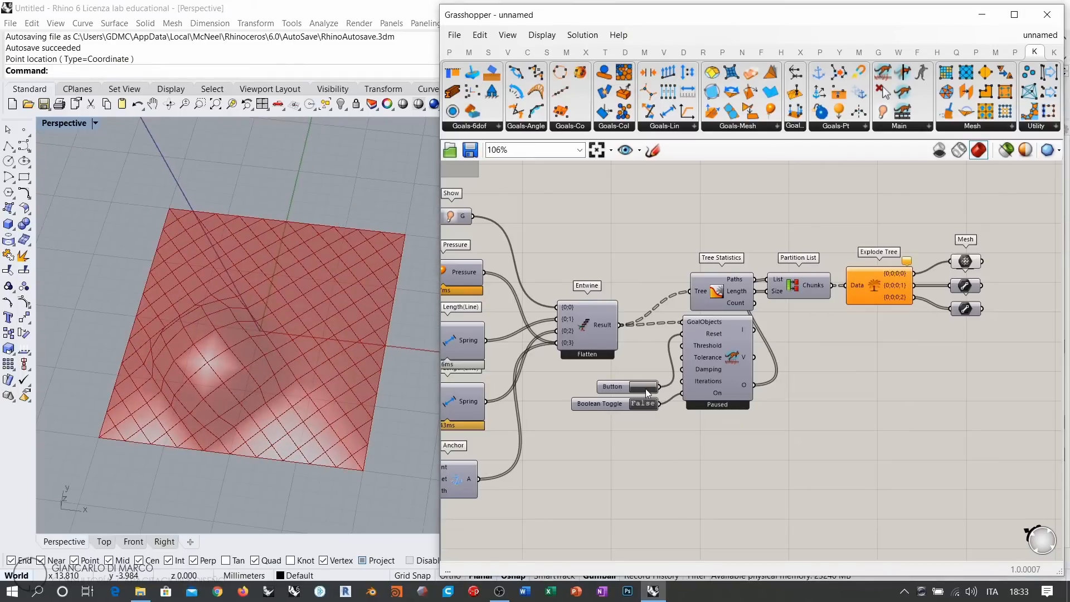
pyautogui.click(646, 388)
# Examine the Point parameter, the edge lines and the threshold slider against the flat mesh seen from above
pyautogui.moveTo(589, 430); pyautogui.dragTo(741, 398, button='right')
pyautogui.scroll(-2, 742, 399)
pyautogui.moveTo(657, 391); pyautogui.dragTo(819, 397, button='right')
pyautogui.scroll(-2, 819, 396)
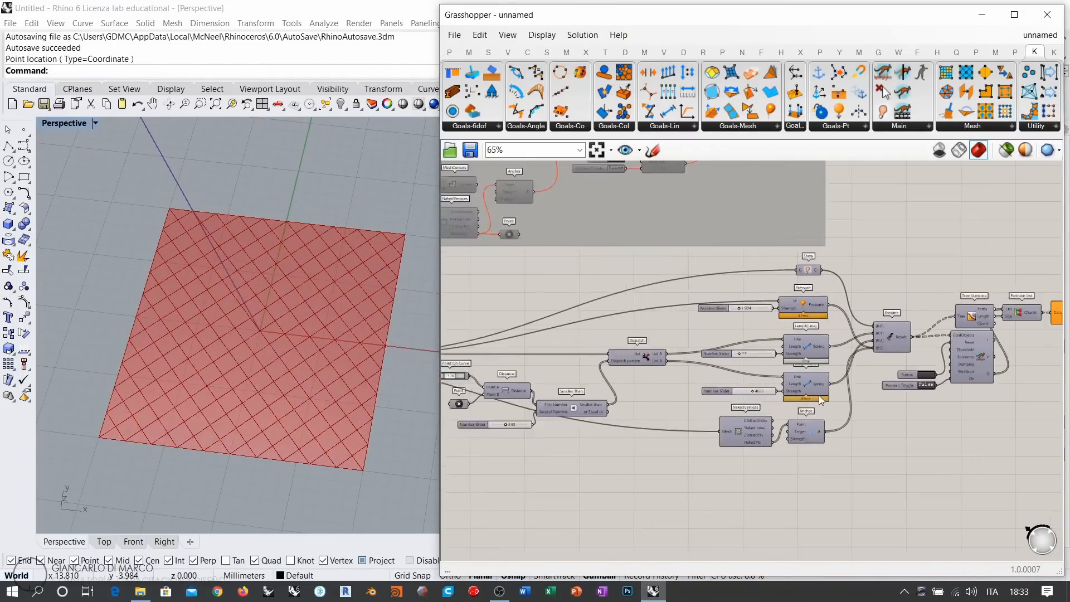
pyautogui.moveTo(580, 355); pyautogui.dragTo(804, 337, button='right')
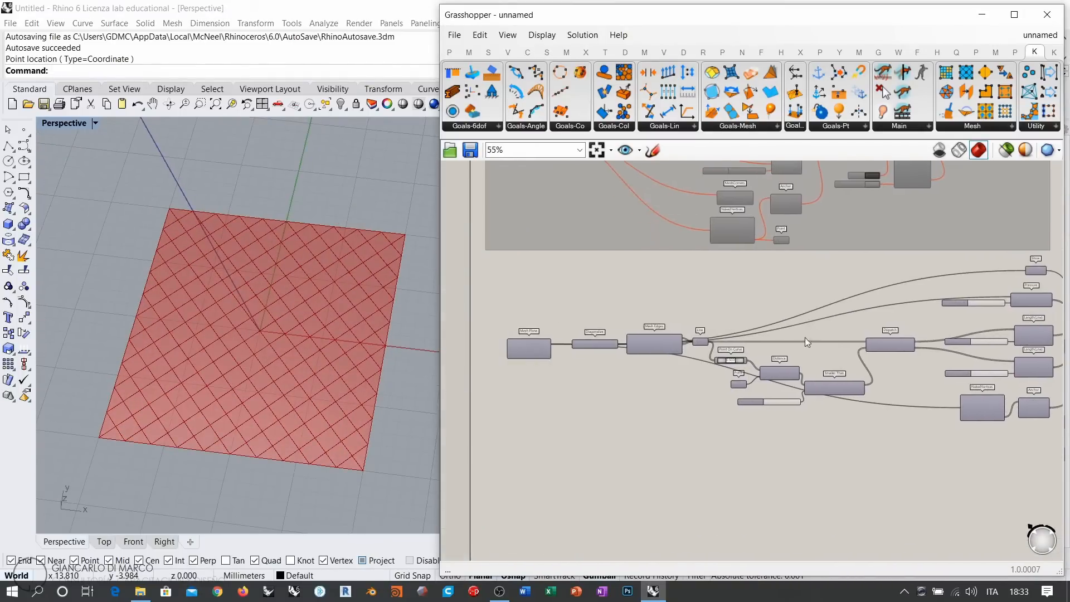
pyautogui.scroll(3, 673, 376)
pyautogui.scroll(3, 792, 391)
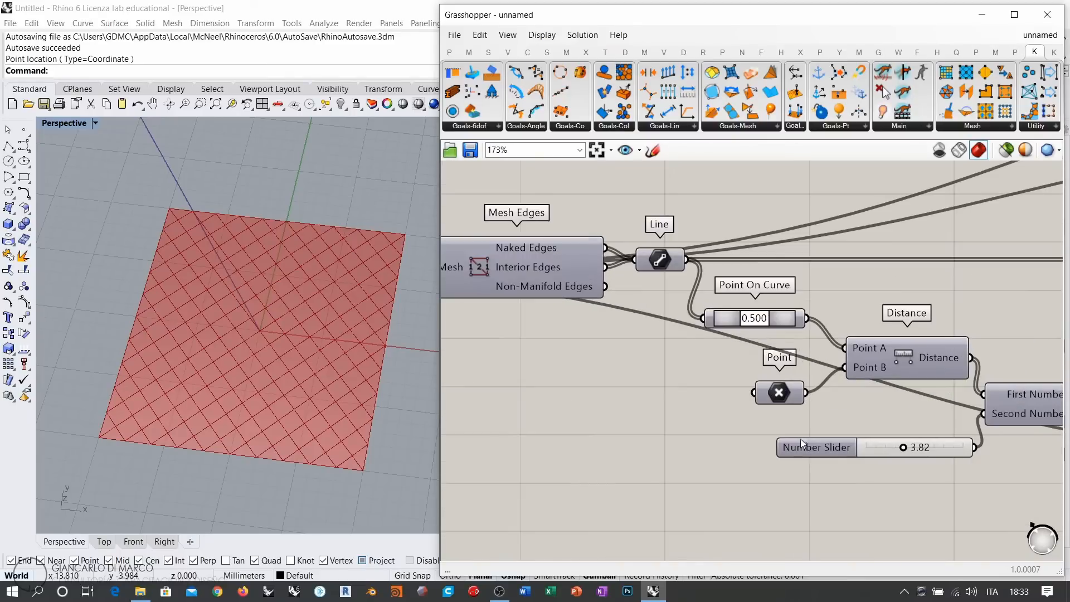
pyautogui.moveTo(639, 418); pyautogui.dragTo(693, 409, button='right')
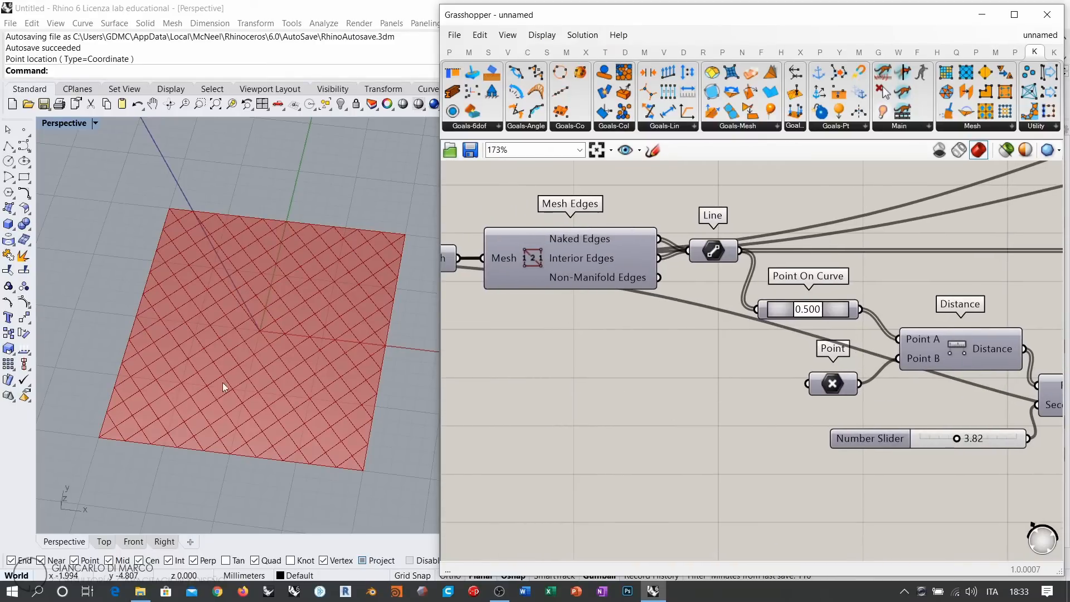
pyautogui.moveTo(226, 385); pyautogui.dragTo(256, 373, button='right')
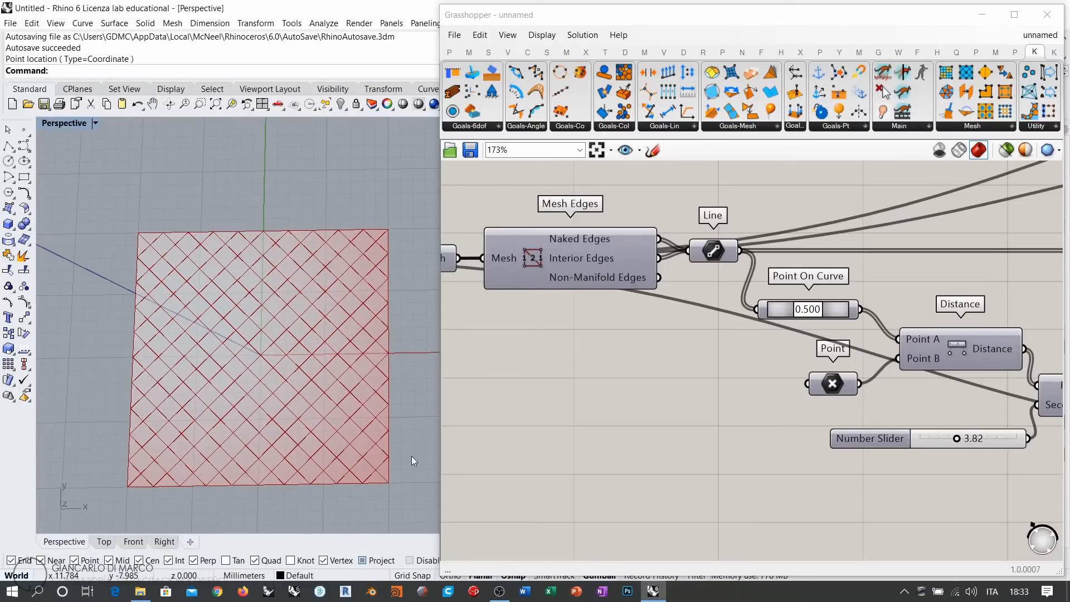
# Add a MeshCorners component below Diagonalize and connect Mesh Plane's Mesh output to its Mesh input
pyautogui.moveTo(593, 384); pyautogui.dragTo(816, 338, button='right')
pyautogui.scroll(-2, 855, 390)
pyautogui.click(591, 268)
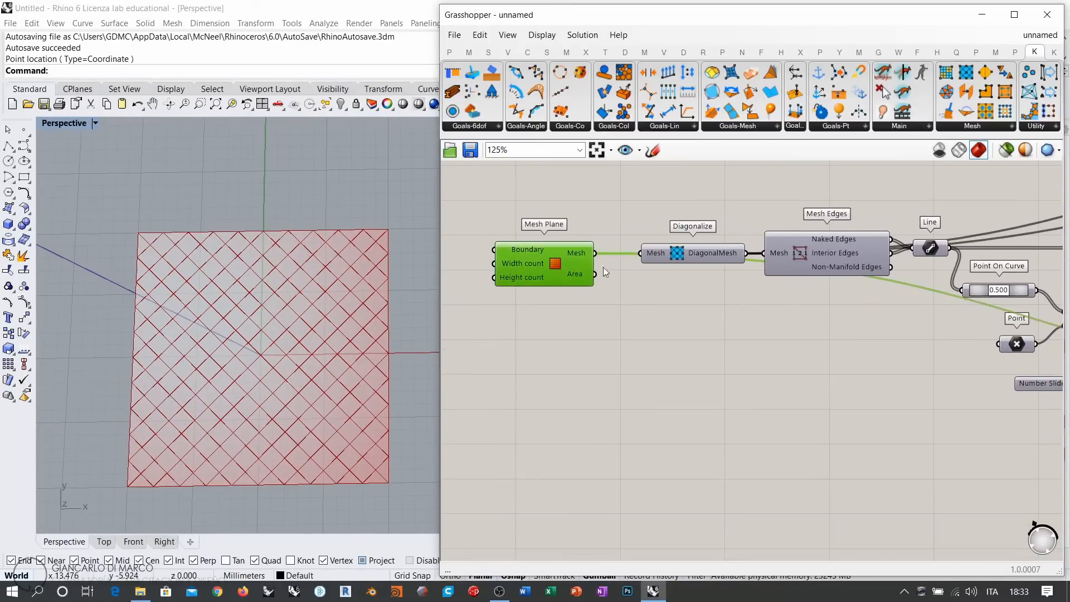
pyautogui.click(680, 345)
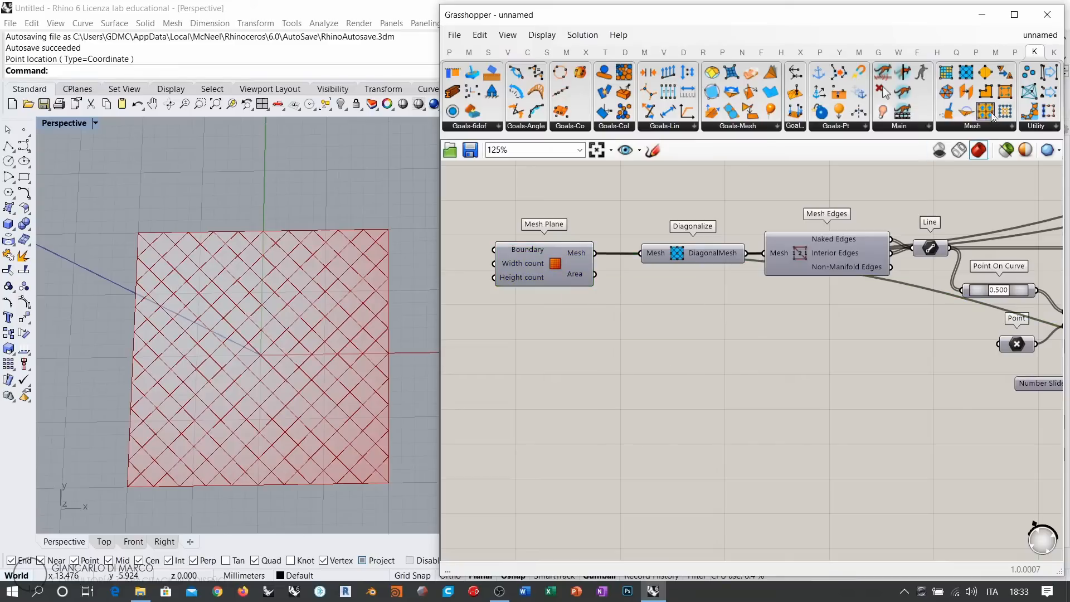
pyautogui.click(989, 92)
pyautogui.click(683, 355)
pyautogui.moveTo(595, 253); pyautogui.dragTo(640, 347)
# Move the MeshCorners component along the definition to sit just before the Point parameter below Mesh Edges
pyautogui.moveTo(689, 433); pyautogui.dragTo(668, 412, button='right')
pyautogui.moveTo(379, 375); pyautogui.dragTo(360, 357, button='right')
pyautogui.moveTo(708, 361); pyautogui.dragTo(602, 340, button='right')
pyautogui.moveTo(550, 322); pyautogui.dragTo(615, 345)
pyautogui.scroll(-2, 671, 322)
pyautogui.moveTo(688, 321); pyautogui.dragTo(646, 333, button='right')
pyautogui.moveTo(598, 344); pyautogui.dragTo(707, 318)
pyautogui.moveTo(757, 344); pyautogui.dragTo(596, 369, button='right')
pyautogui.scroll(2, 597, 365)
pyautogui.click(593, 351)
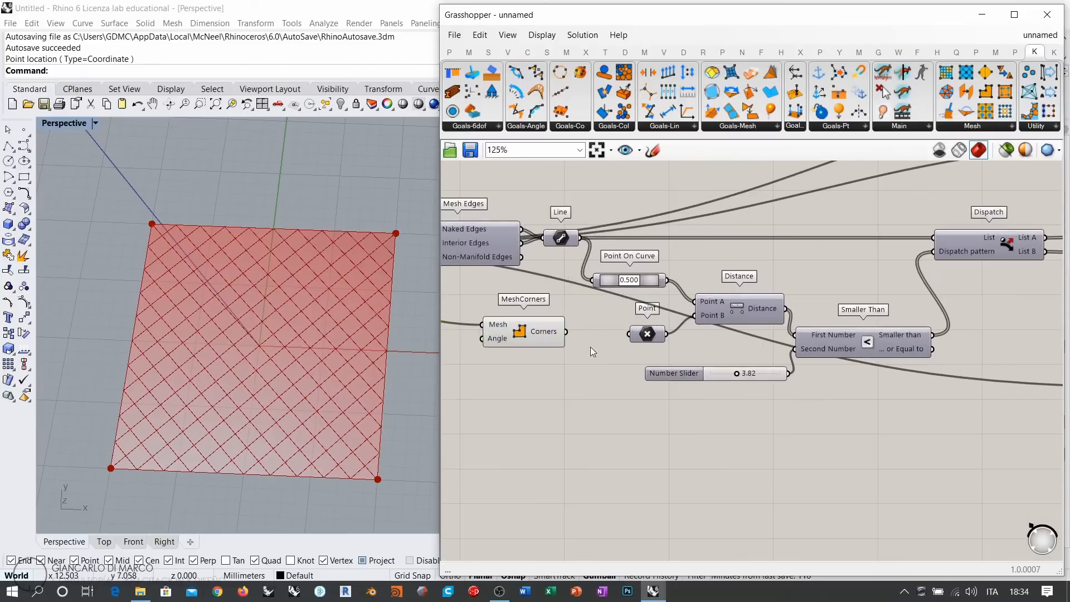
# Connect MeshCorners' Corners output to the Point parameter, align the component with it, and hide the MeshCorners preview
pyautogui.moveTo(566, 332); pyautogui.dragTo(643, 332)
pyautogui.moveTo(528, 334); pyautogui.dragTo(539, 336)
pyautogui.click(576, 382)
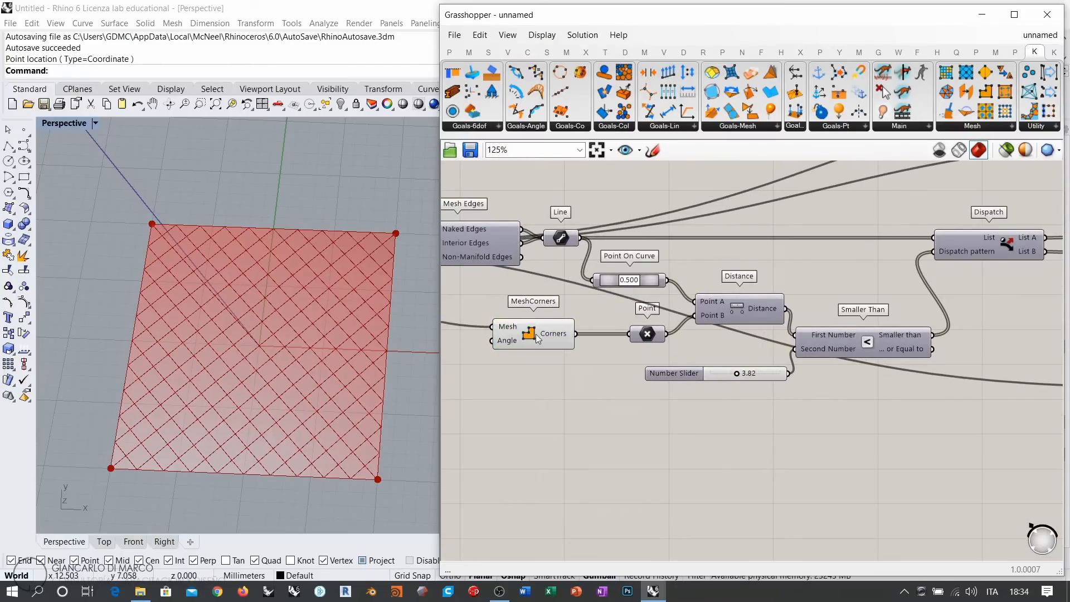
pyautogui.click(536, 336)
pyautogui.click(574, 387)
# Check Distance's inputs and add a Line component from two points below the distance threshold slider
pyautogui.moveTo(684, 341); pyautogui.dragTo(575, 349, button='right')
pyautogui.scroll(2, 596, 356)
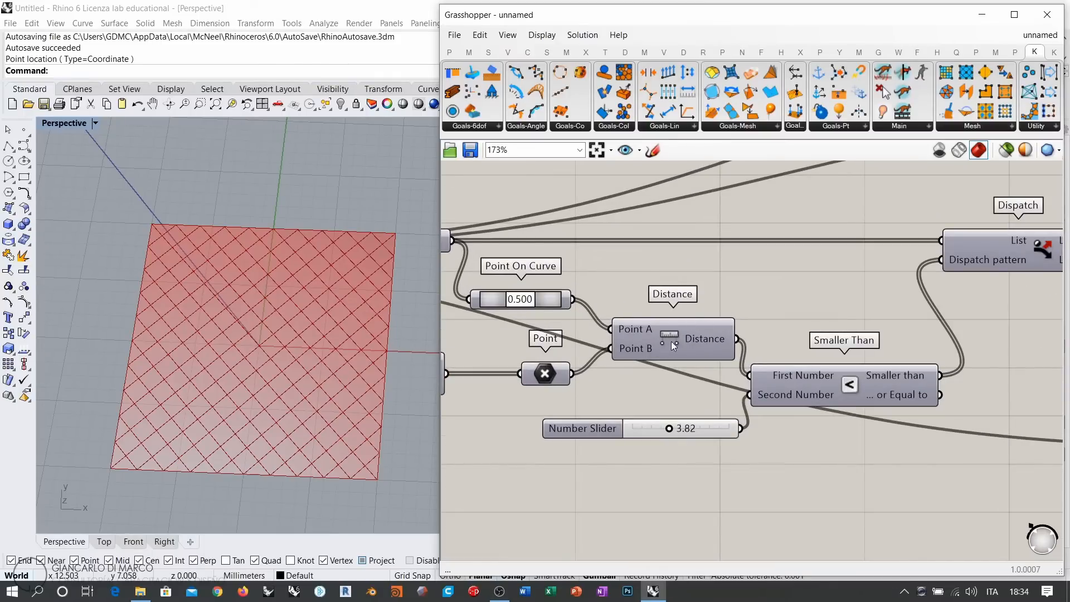
pyautogui.moveTo(666, 336)
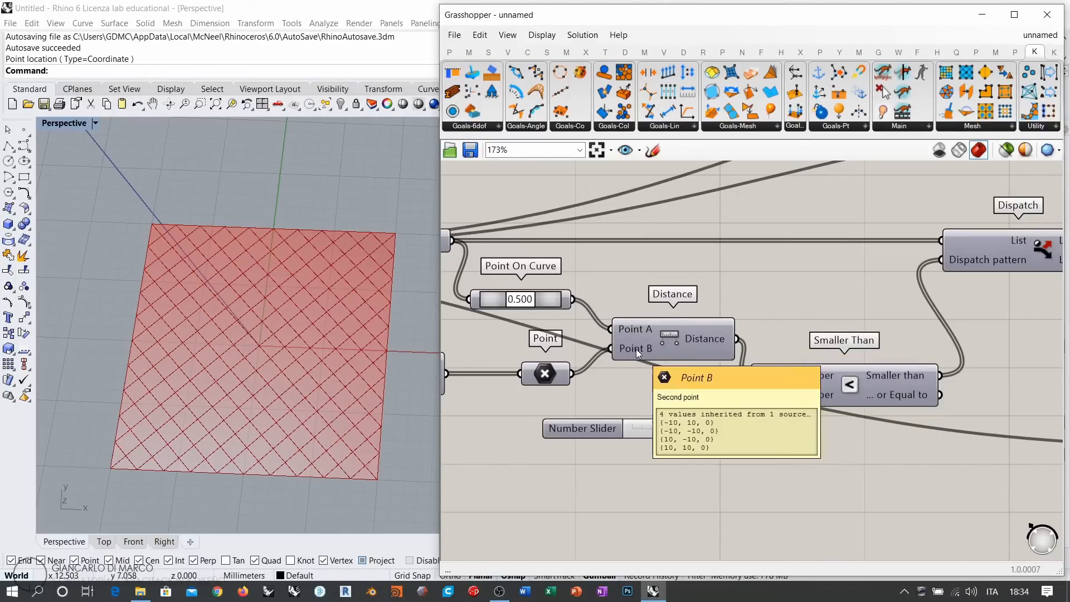
pyautogui.moveTo(686, 491); pyautogui.dragTo(688, 425, button='right')
pyautogui.doubleClick(688, 425)
pyautogui.write('li')
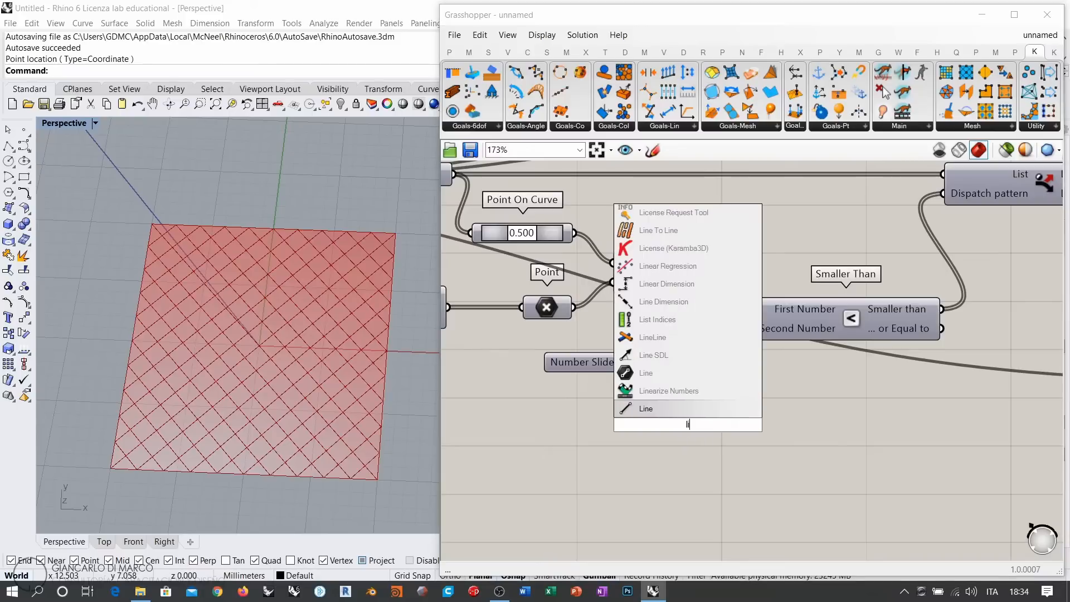
pyautogui.write('ne')
pyautogui.press('Return')
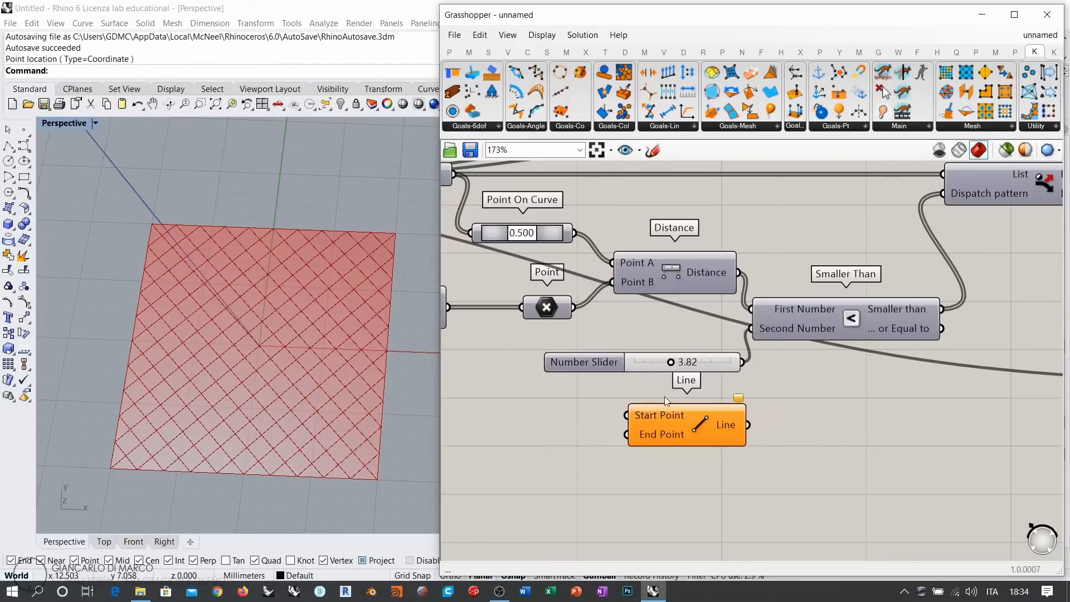
pyautogui.click(679, 270)
# Wire Point On Curve and Point into the Line's Start Point and End Point to check their pairing, and delete the Line component
pyautogui.moveTo(575, 232); pyautogui.dragTo(634, 430)
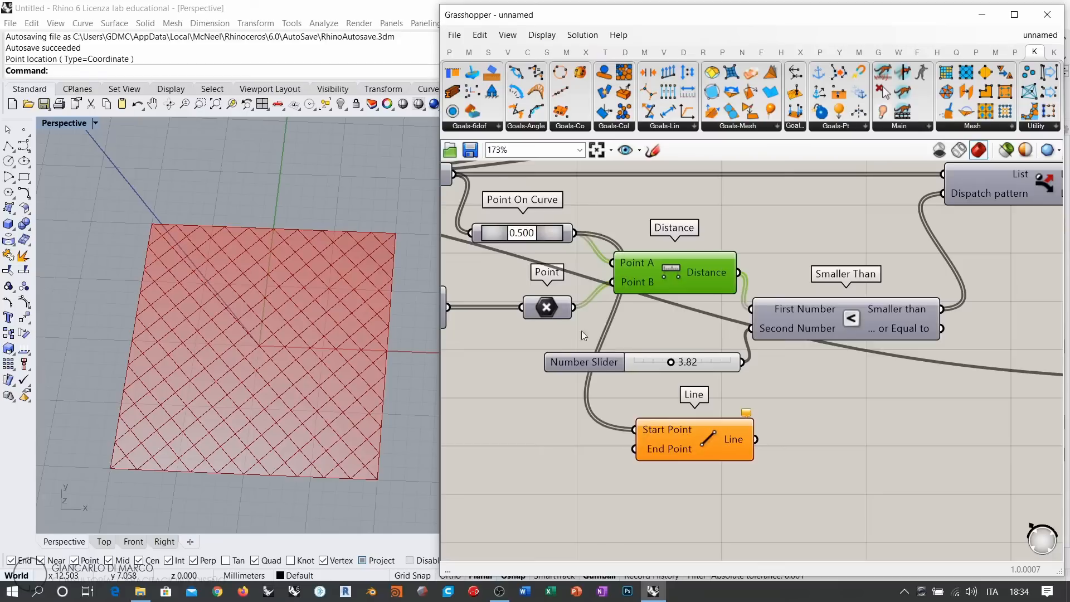
pyautogui.moveTo(574, 308); pyautogui.dragTo(635, 448)
pyautogui.click(546, 441)
pyautogui.moveTo(312, 257); pyautogui.dragTo(334, 285, button='right')
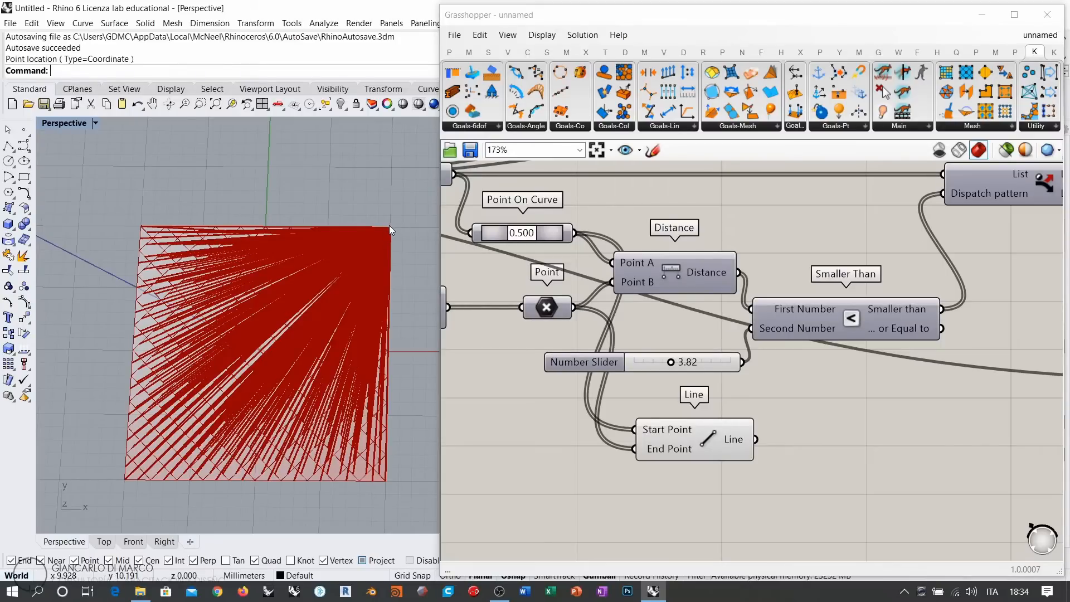
pyautogui.click(687, 436)
pyautogui.press('Delete')
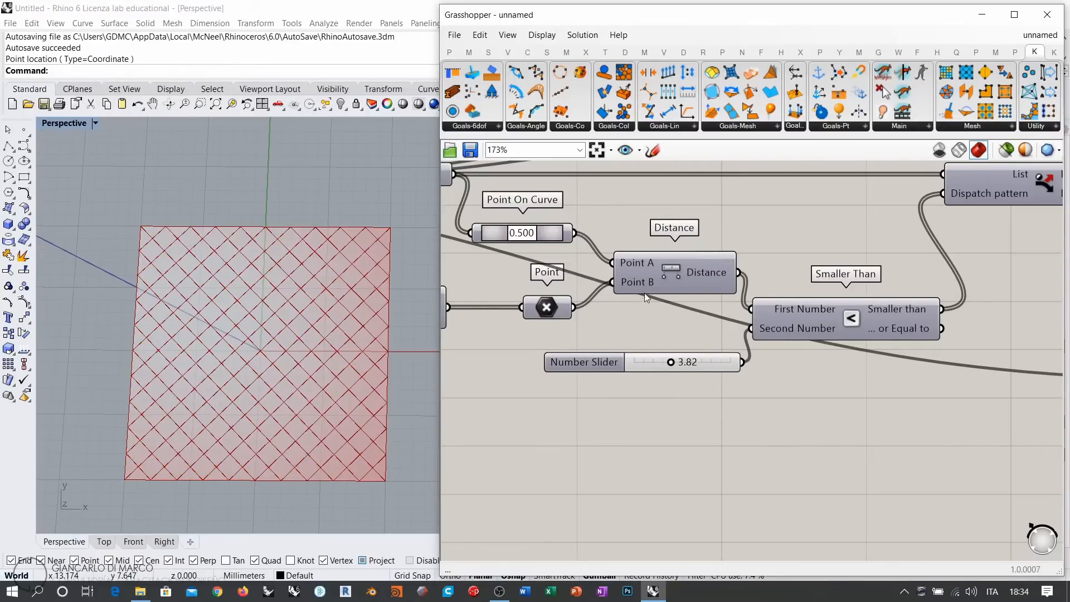
# Examine the data reaching Distance's Point A and Point B inputs and preview the Point On Curve midpoints
pyautogui.scroll(3, 647, 287)
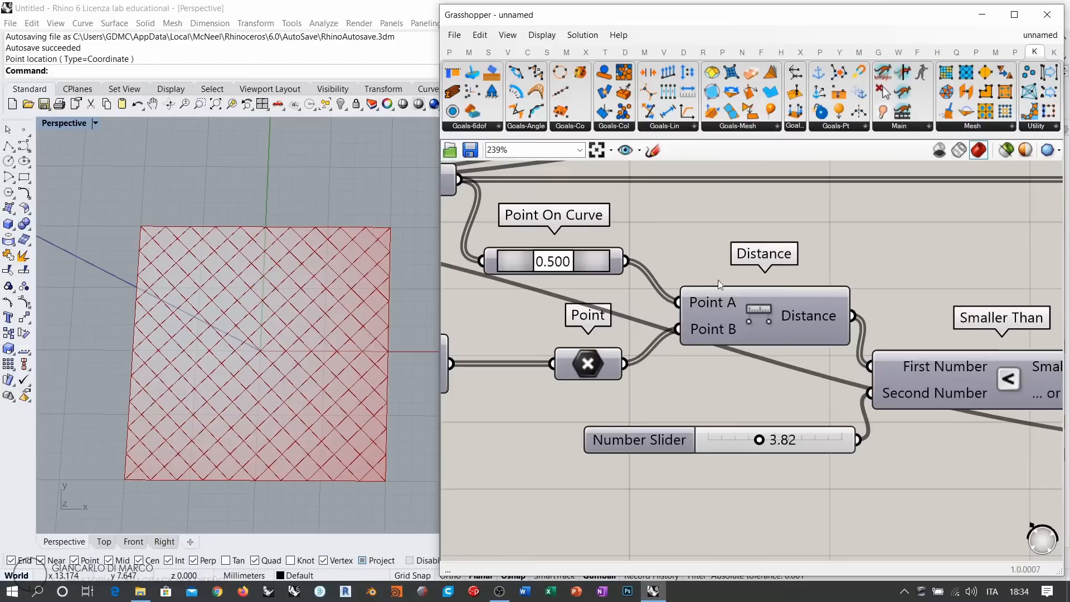
pyautogui.moveTo(710, 302)
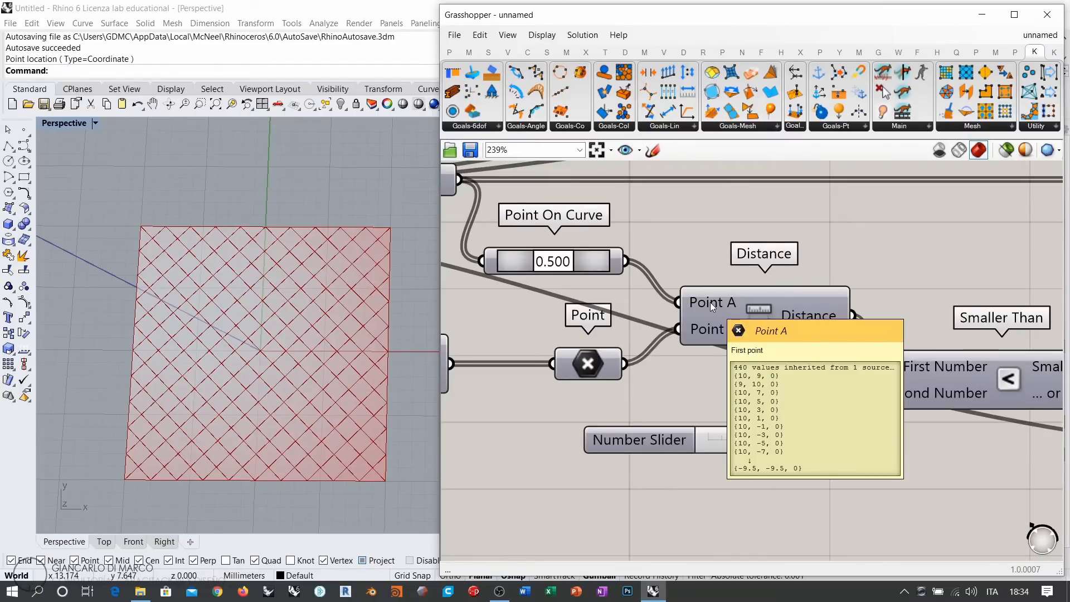
pyautogui.moveTo(711, 329)
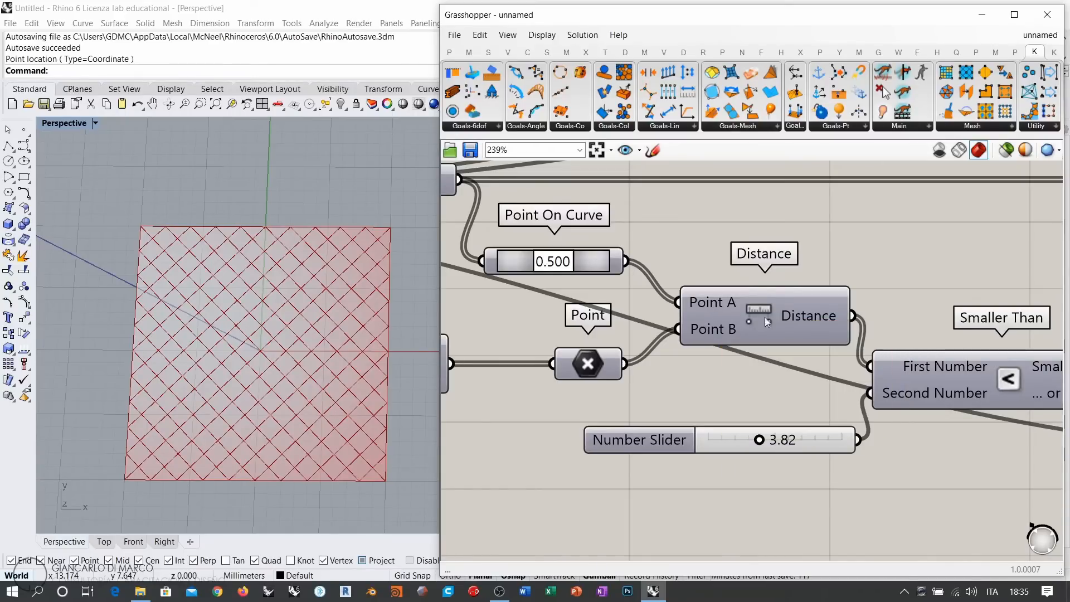
pyautogui.click(585, 260)
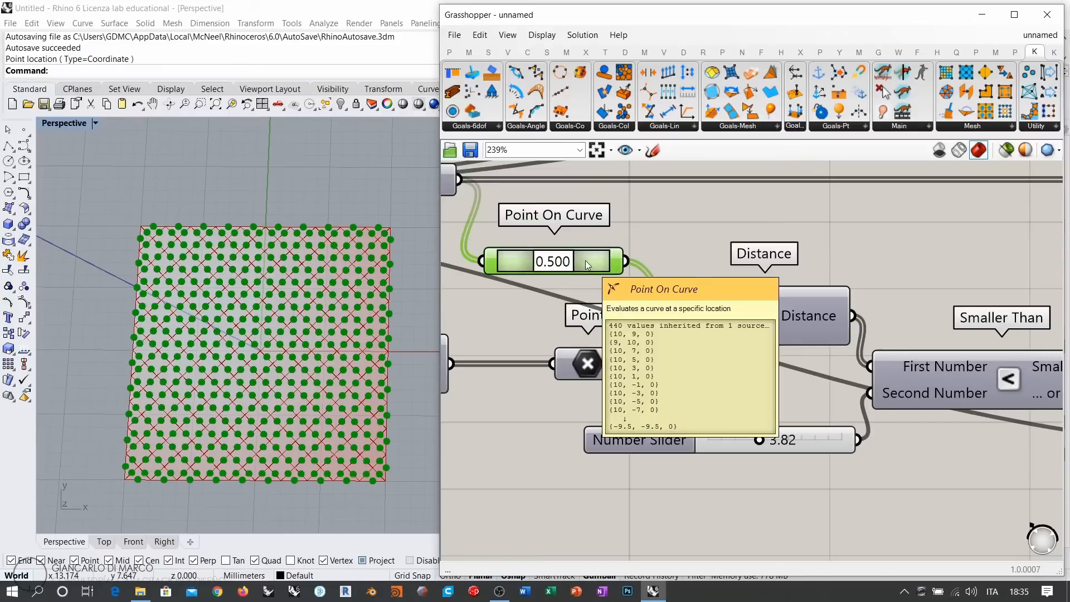
pyautogui.hotkey('ctrl', 'q')
# Check the Point parameter's data and graft the Distance component's Point B input
pyautogui.click(591, 369)
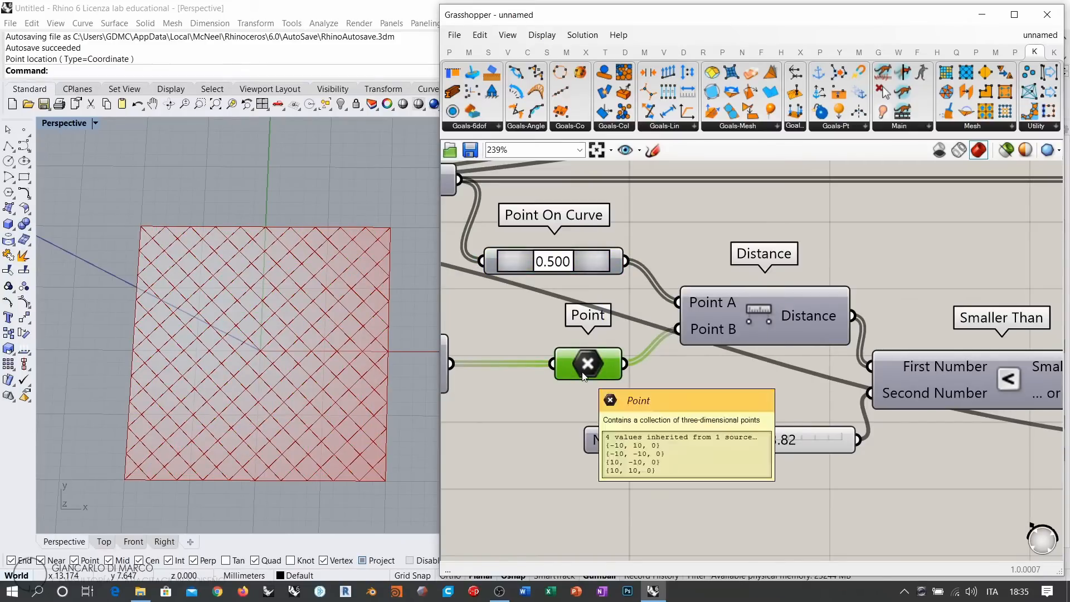
pyautogui.click(649, 368)
pyautogui.rightClick(705, 333)
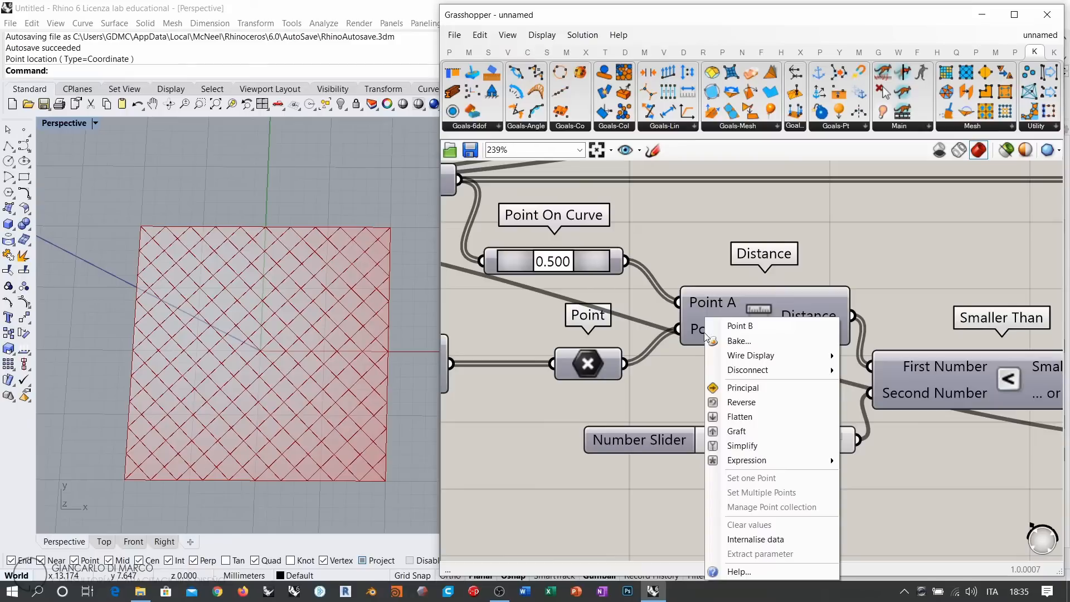
pyautogui.click(737, 431)
pyautogui.moveTo(751, 325); pyautogui.dragTo(611, 307, button='right')
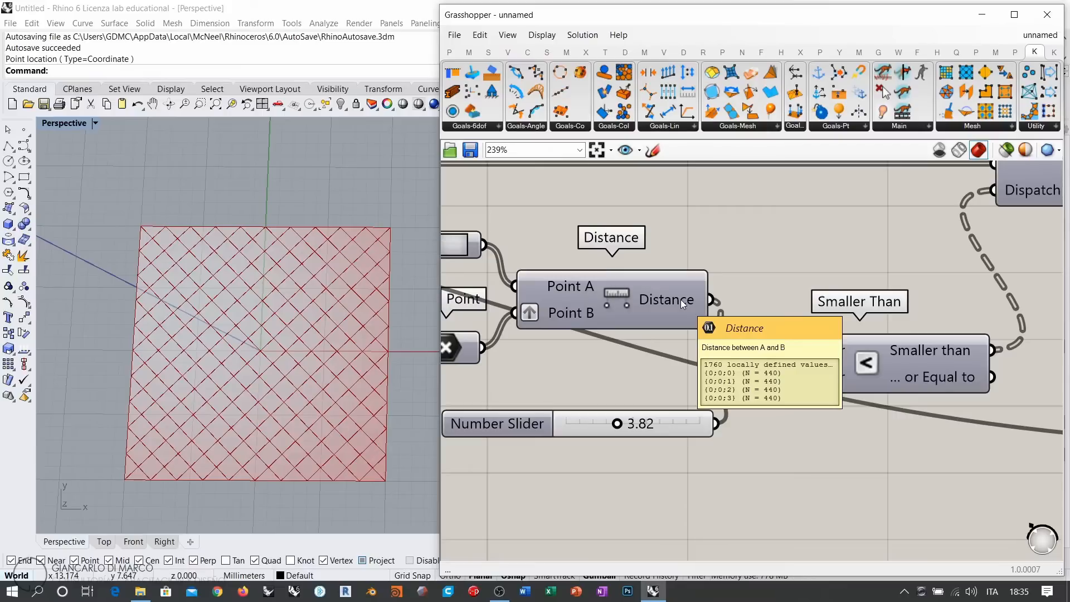
# Adjust Smaller Than's spacing from Distance and examine the data structure at the Distance and Smaller than outputs
pyautogui.moveTo(793, 337); pyautogui.dragTo(678, 373, button='right')
pyautogui.scroll(-2, 678, 373)
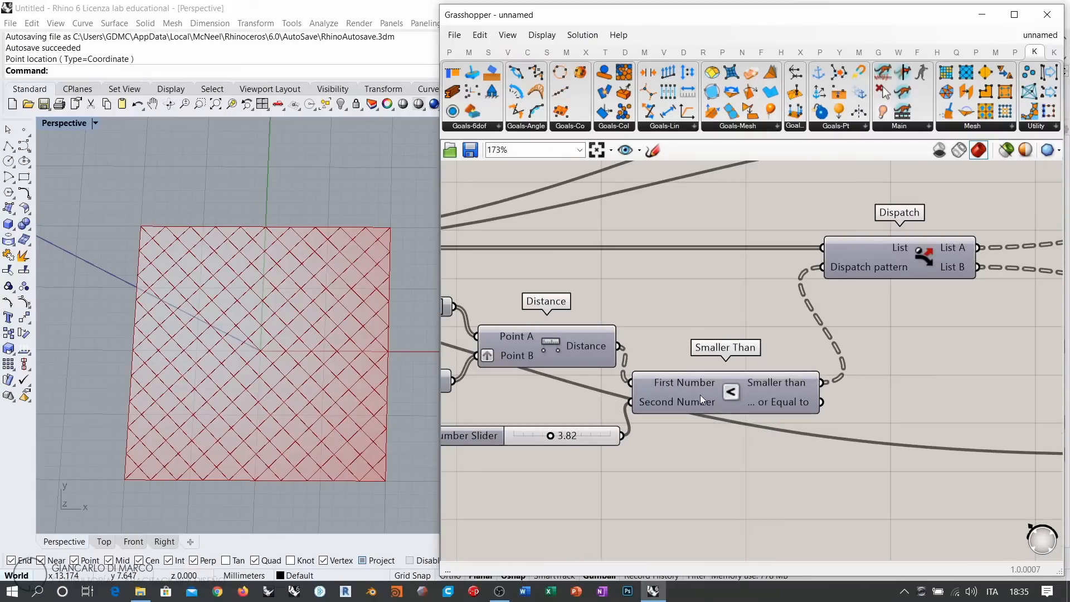
pyautogui.moveTo(700, 395); pyautogui.dragTo(717, 395)
pyautogui.click(673, 306)
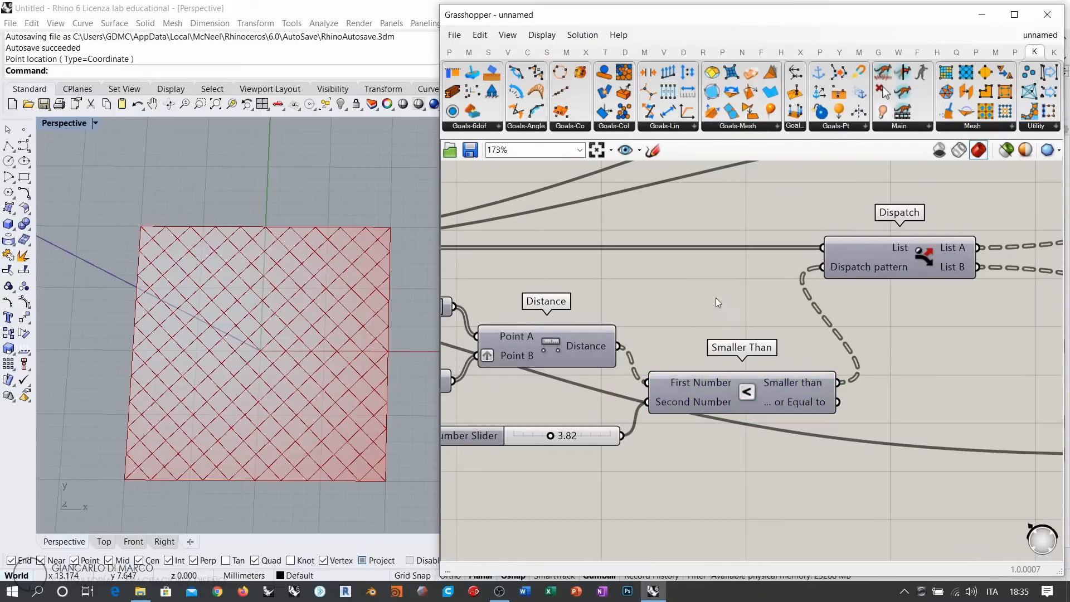
pyautogui.moveTo(590, 347)
pyautogui.moveTo(718, 391); pyautogui.dragTo(737, 390)
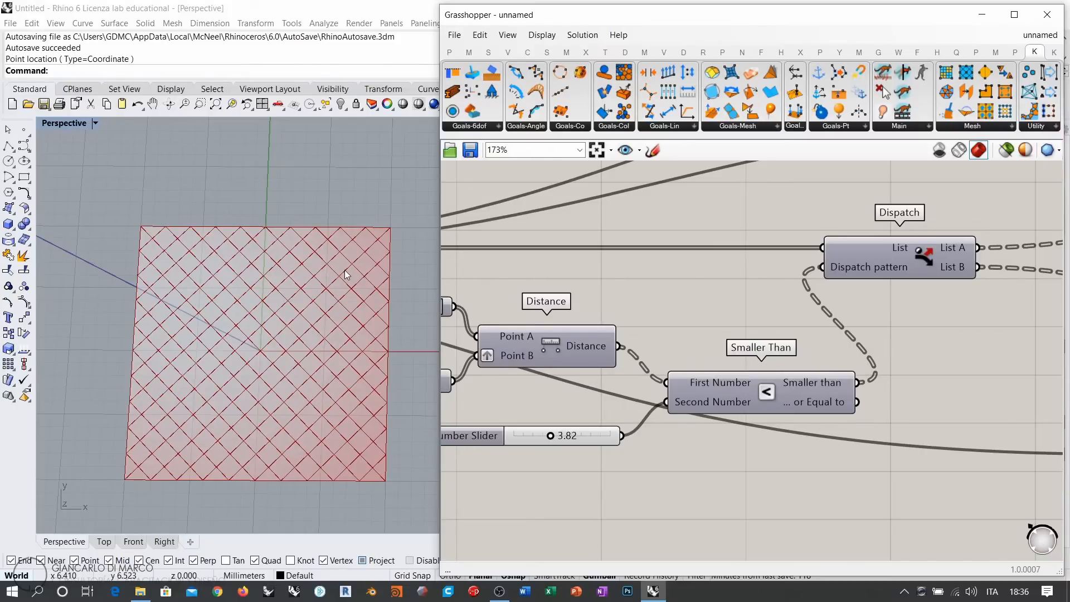
pyautogui.moveTo(748, 382); pyautogui.dragTo(717, 390)
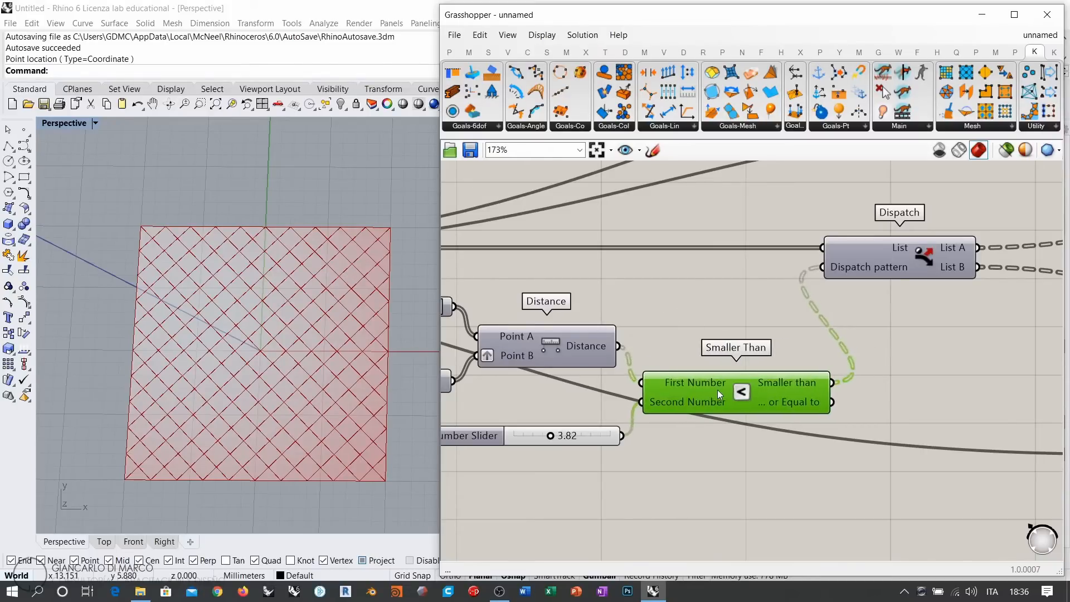
pyautogui.click(694, 319)
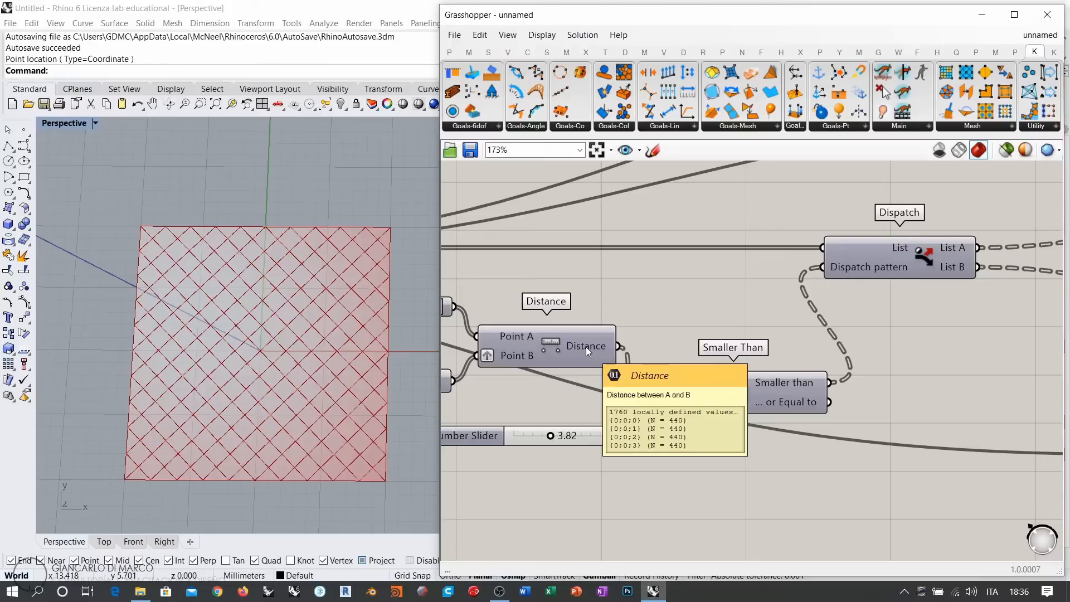
pyautogui.moveTo(794, 382)
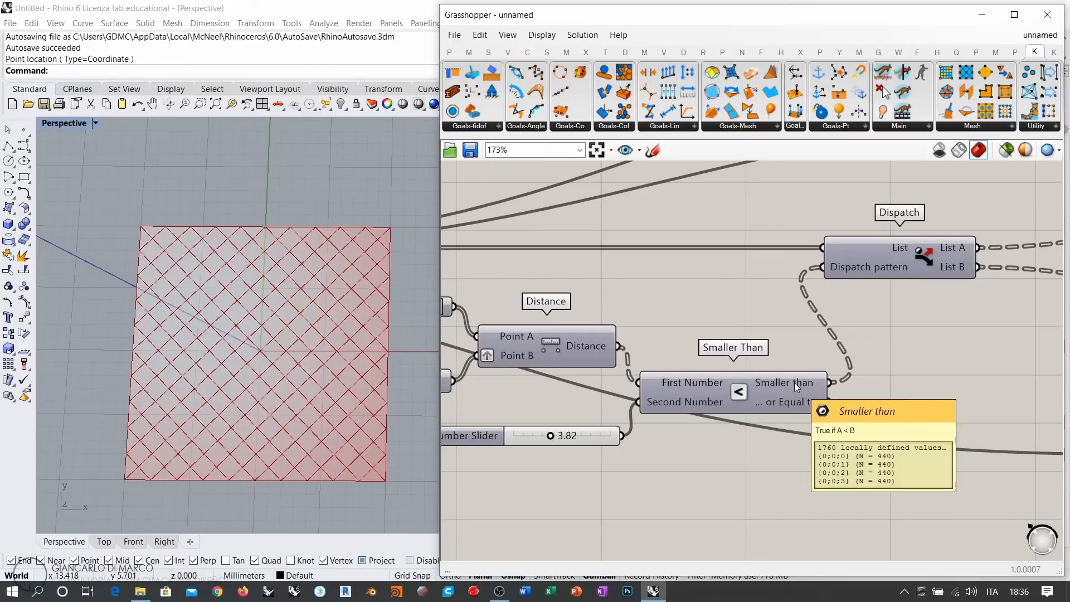
# Add a Panel beside Smaller Than, connect the Smaller than output to it, and enlarge it to show more rows
pyautogui.moveTo(794, 382); pyautogui.dragTo(622, 343, button='right')
pyautogui.doubleClick(753, 353)
pyautogui.write('//')
pyautogui.press('Return')
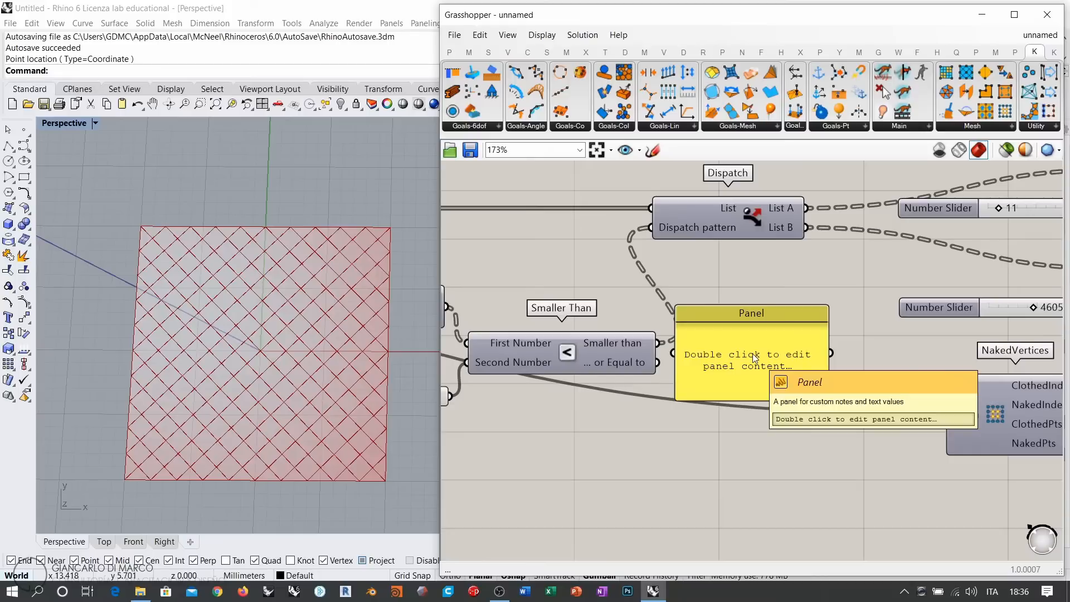
pyautogui.moveTo(754, 355); pyautogui.dragTo(777, 354)
pyautogui.moveTo(658, 344); pyautogui.dragTo(690, 356)
pyautogui.moveTo(773, 407); pyautogui.dragTo(709, 321, button='right')
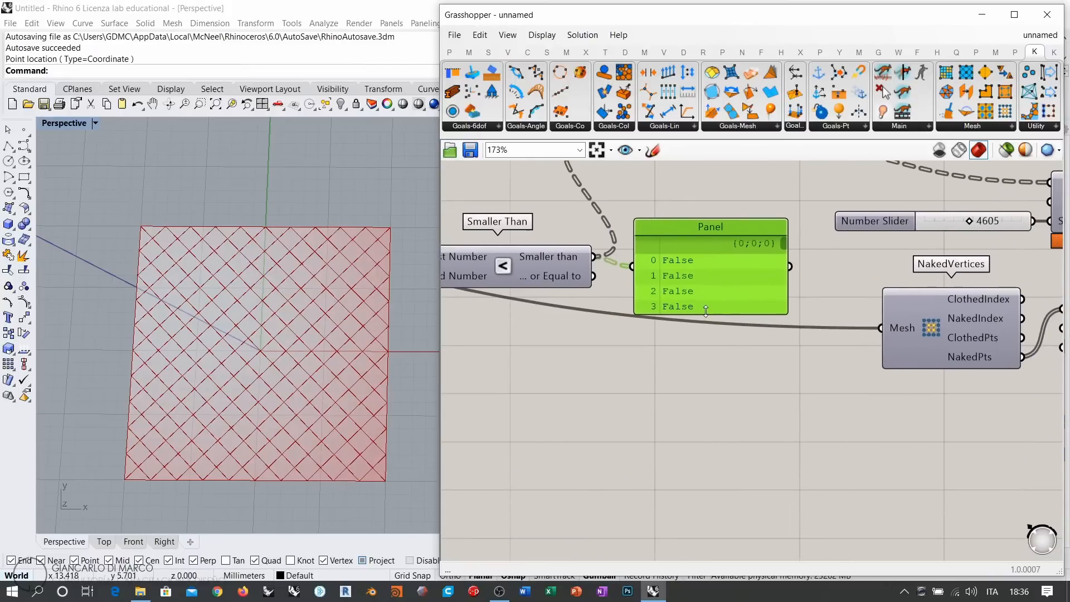
pyautogui.moveTo(707, 314); pyautogui.dragTo(712, 505)
pyautogui.moveTo(707, 351); pyautogui.dragTo(745, 358, button='right')
pyautogui.moveTo(741, 335); pyautogui.dragTo(743, 309)
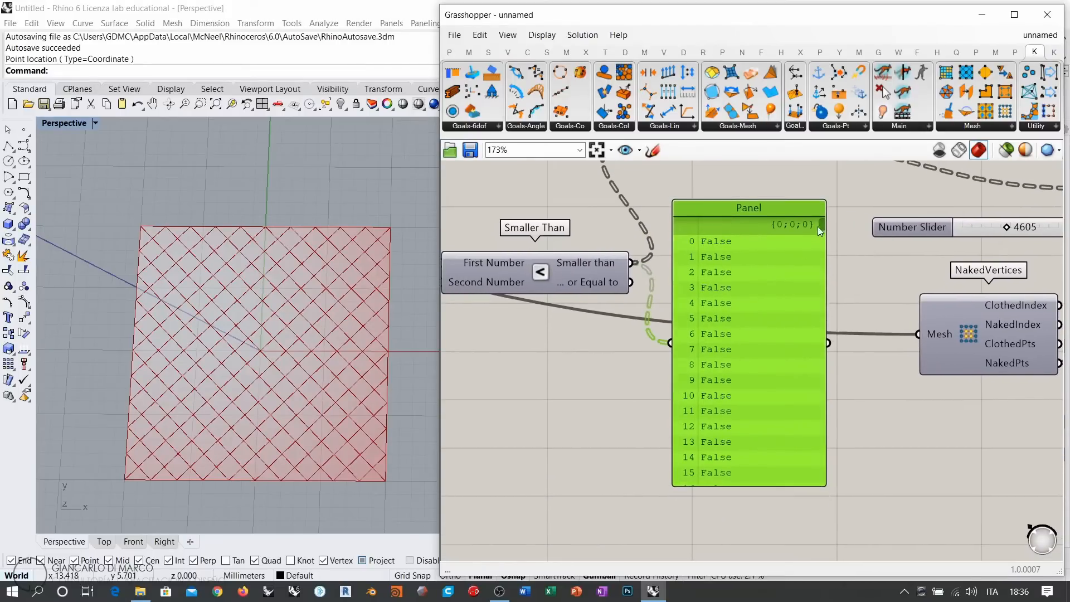
# Compare the panel's True and False values across the branches with the corner points, and delete the panel
pyautogui.moveTo(822, 222); pyautogui.dragTo(815, 230)
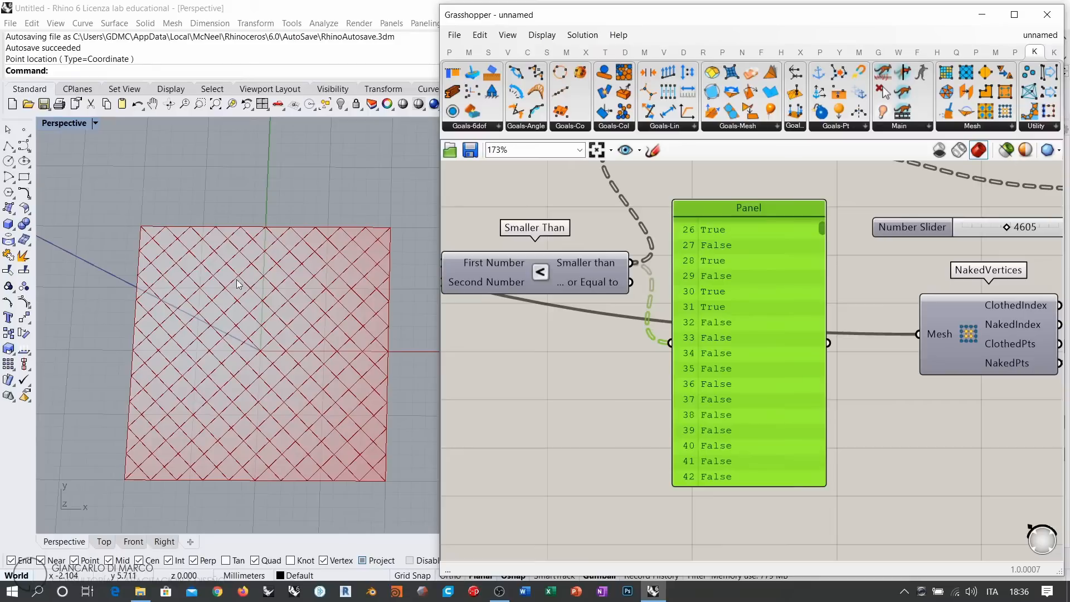
pyautogui.moveTo(515, 328); pyautogui.dragTo(790, 347, button='right')
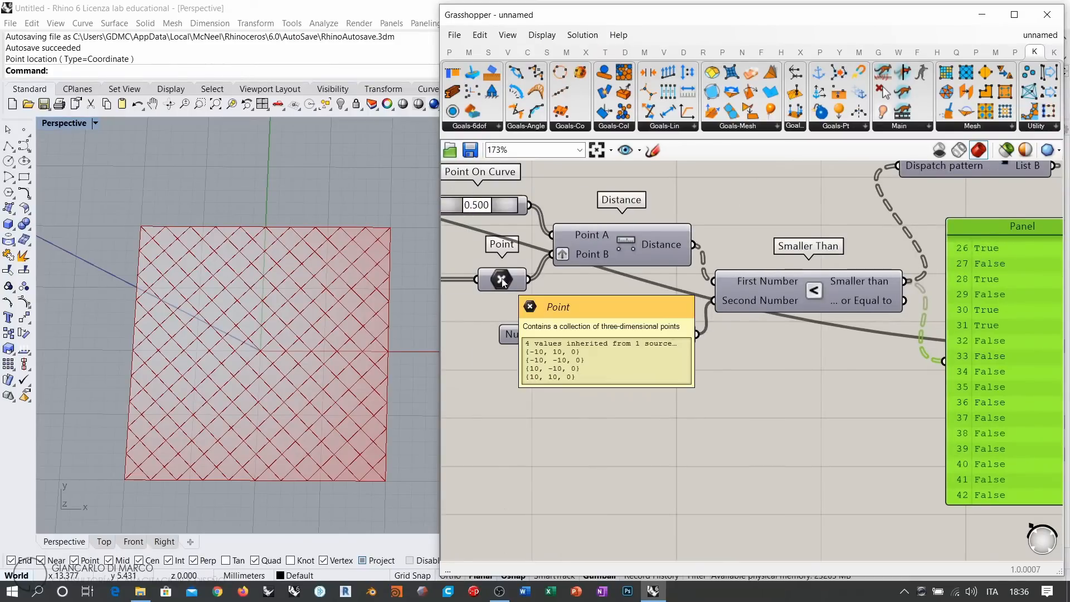
pyautogui.moveTo(914, 357); pyautogui.dragTo(635, 333, button='right')
pyautogui.moveTo(818, 225); pyautogui.dragTo(819, 283)
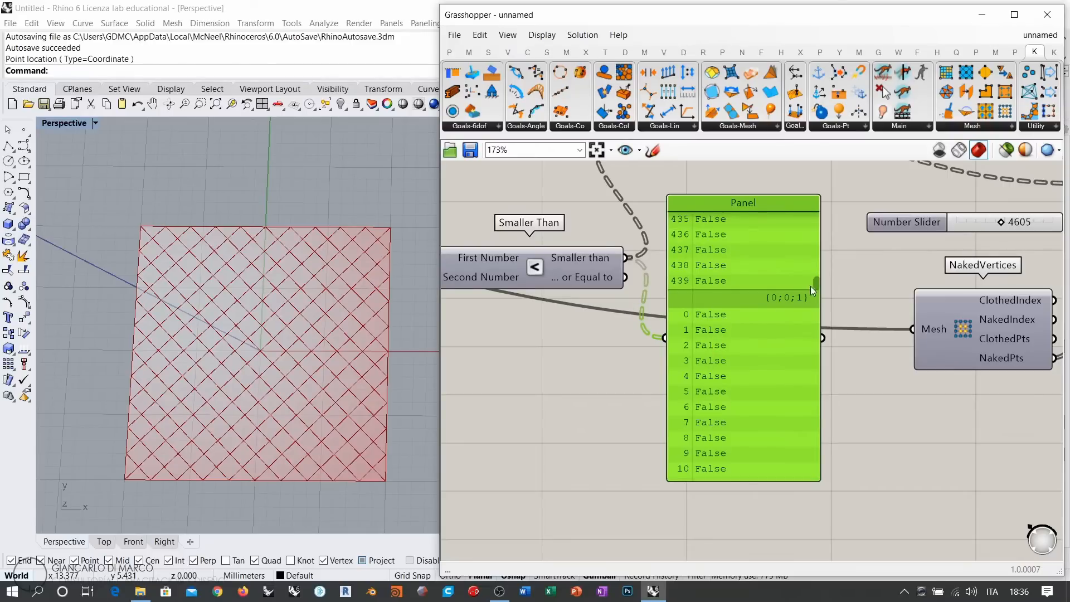
pyautogui.moveTo(814, 282); pyautogui.dragTo(817, 285)
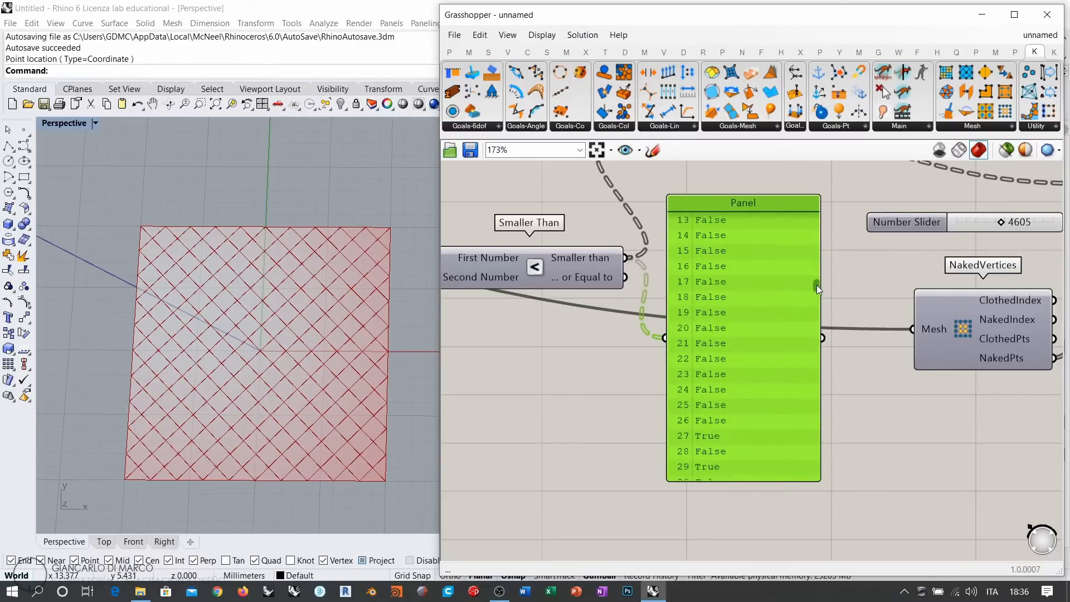
pyautogui.scroll(-2, 815, 293)
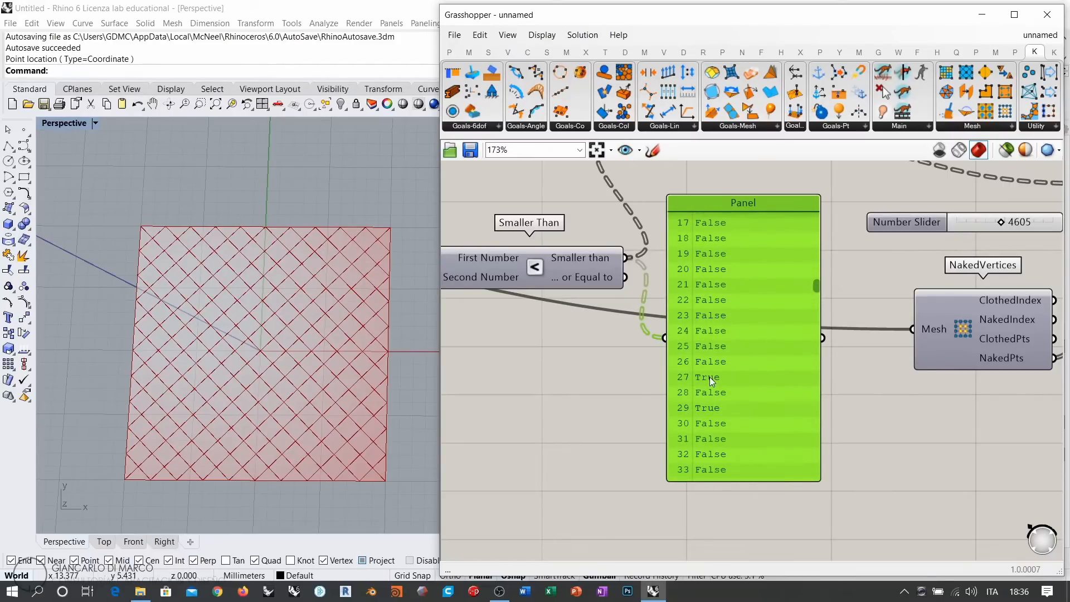
pyautogui.moveTo(732, 351); pyautogui.dragTo(743, 360)
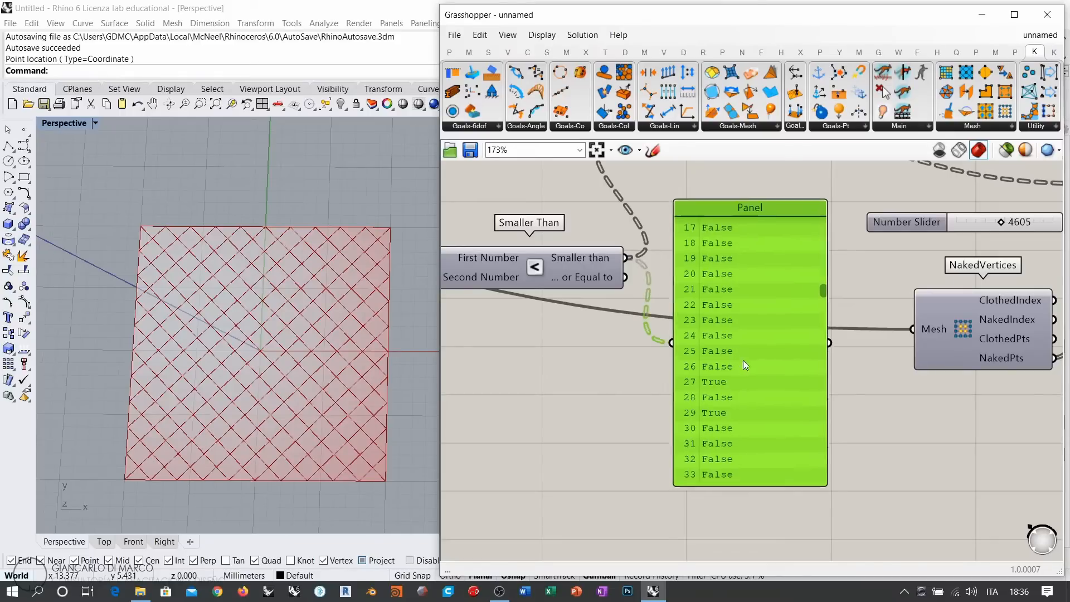
pyautogui.press('Delete')
# Shift Dispatch away to make room, add a Flip Matrix component, and connect the Smaller than output to its Data input
pyautogui.moveTo(649, 246); pyautogui.dragTo(678, 370, button='right')
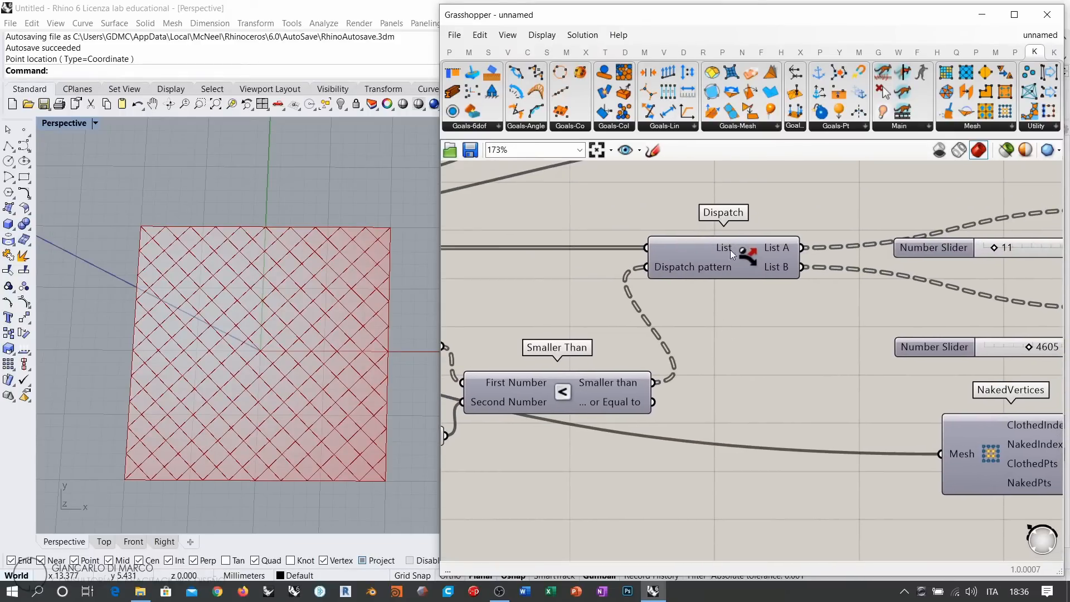
pyautogui.moveTo(730, 249); pyautogui.dragTo(777, 253)
pyautogui.click(696, 317)
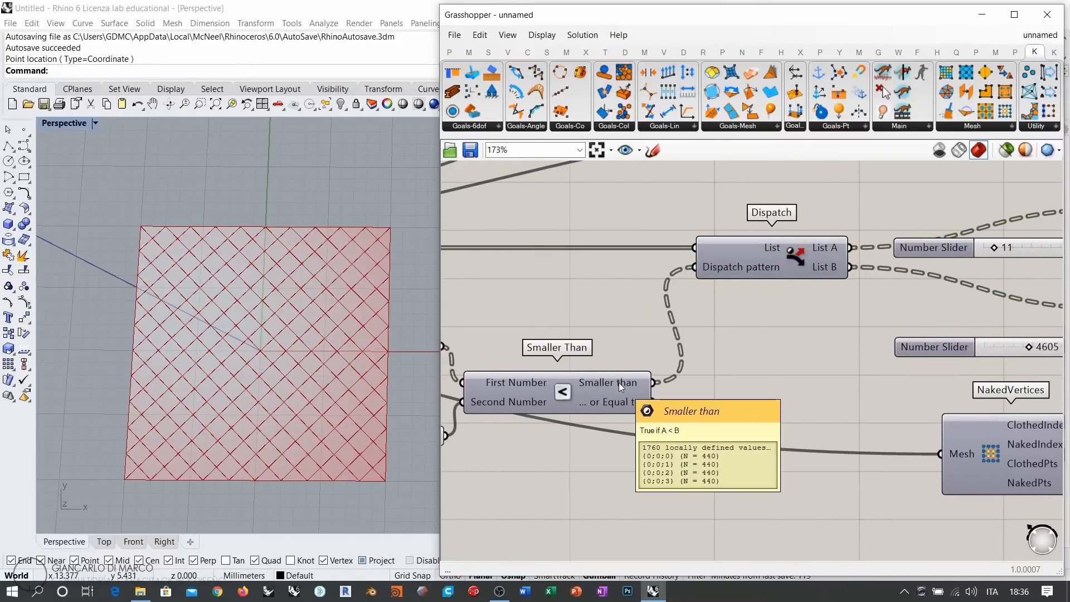
pyautogui.doubleClick(745, 381)
pyautogui.write('flip')
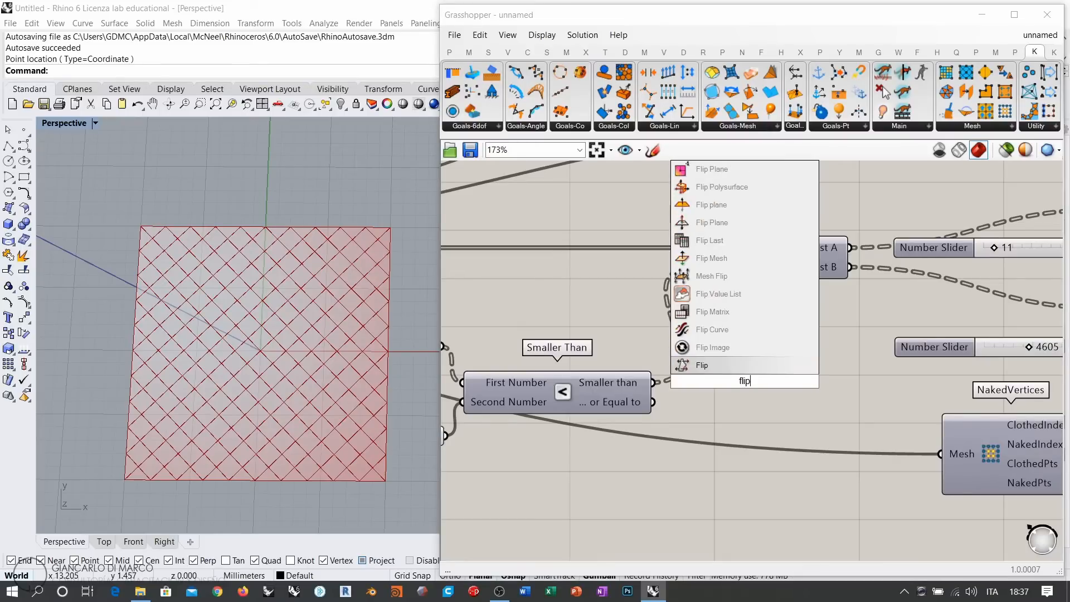
pyautogui.click(707, 312)
pyautogui.moveTo(653, 383); pyautogui.dragTo(757, 387)
pyautogui.moveTo(764, 383)
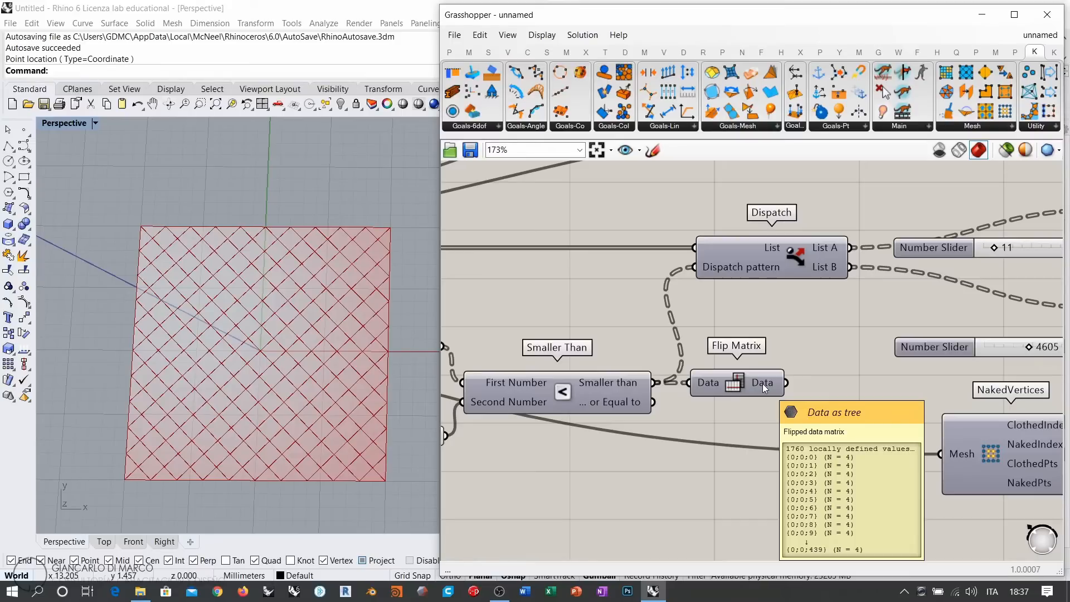
# Move Dispatch and all downstream goal and solver components farther from Flip Matrix to free canvas space
pyautogui.moveTo(763, 383); pyautogui.dragTo(603, 333, button='right')
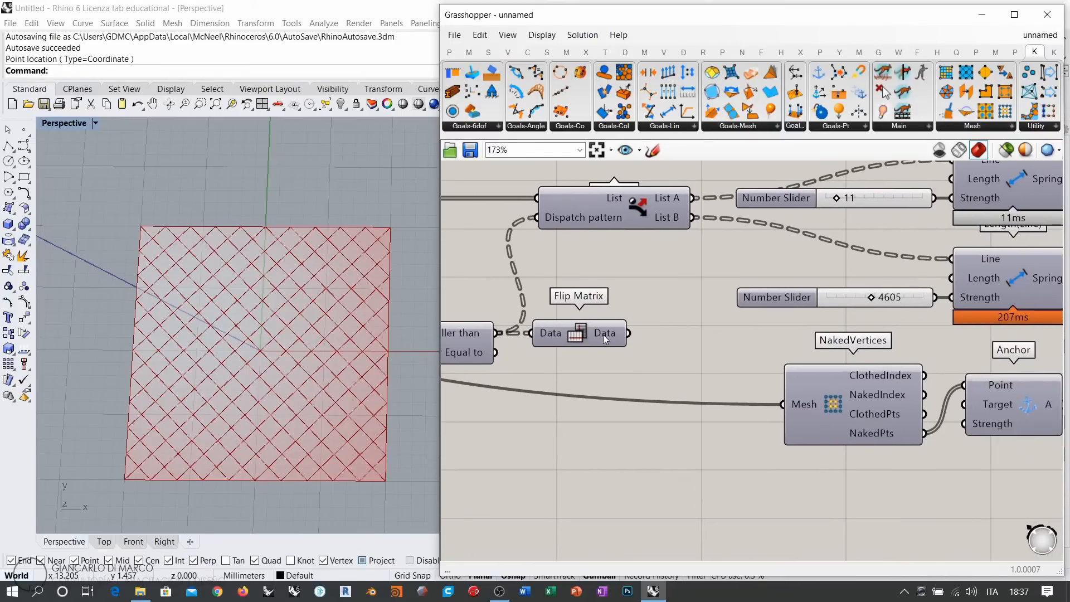
pyautogui.scroll(-7, 628, 353)
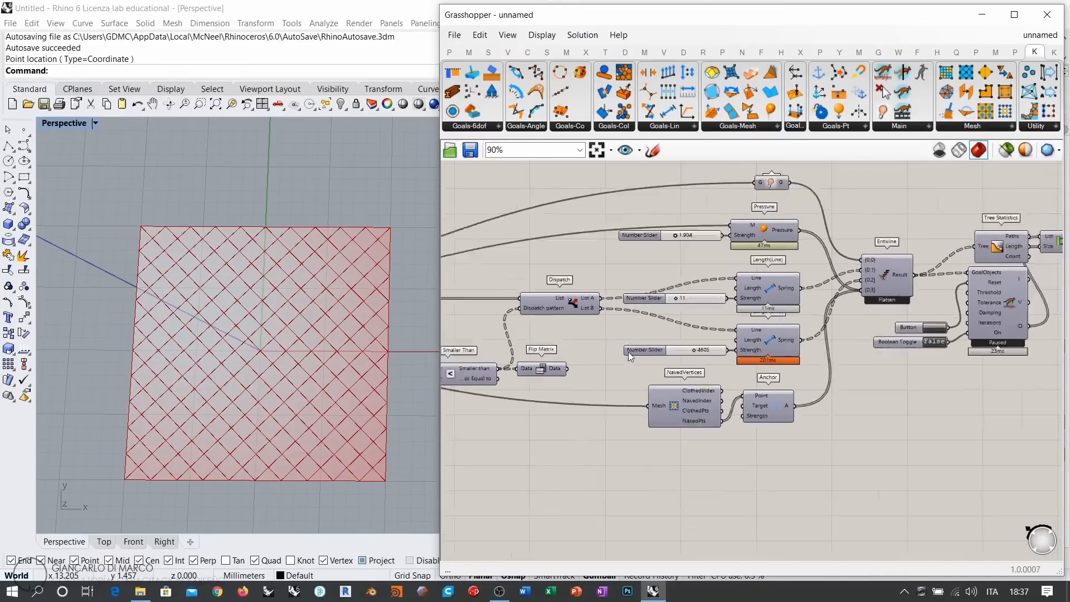
pyautogui.moveTo(948, 256)
pyautogui.mouseDown()
pyautogui.moveTo(799, 313)
pyautogui.moveTo(600, 422)
pyautogui.mouseUp()
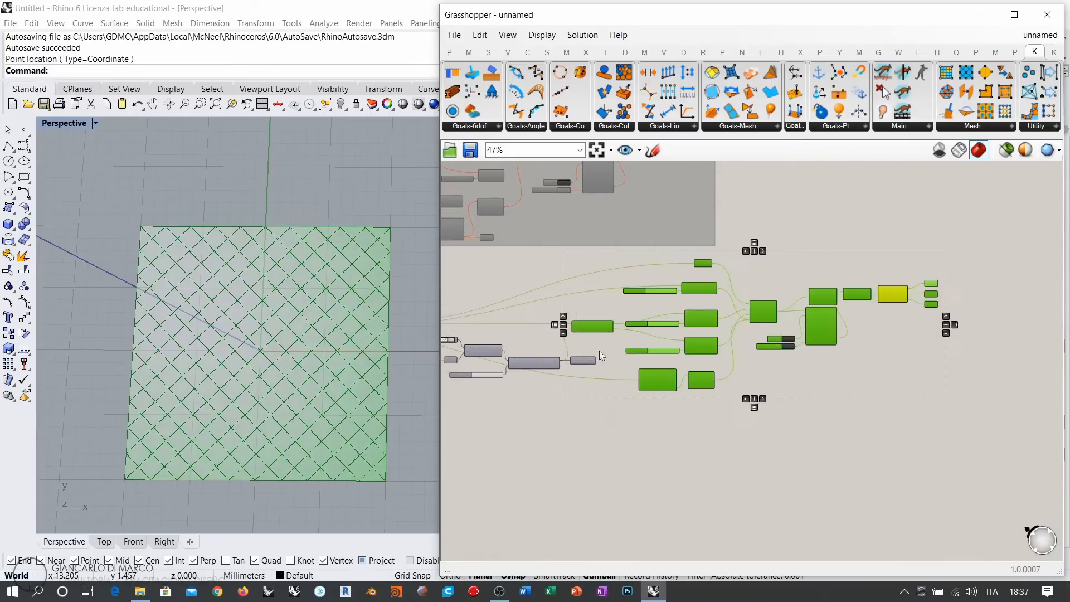
pyautogui.moveTo(607, 334); pyautogui.dragTo(625, 333)
pyautogui.click(625, 333)
pyautogui.scroll(8, 619, 337)
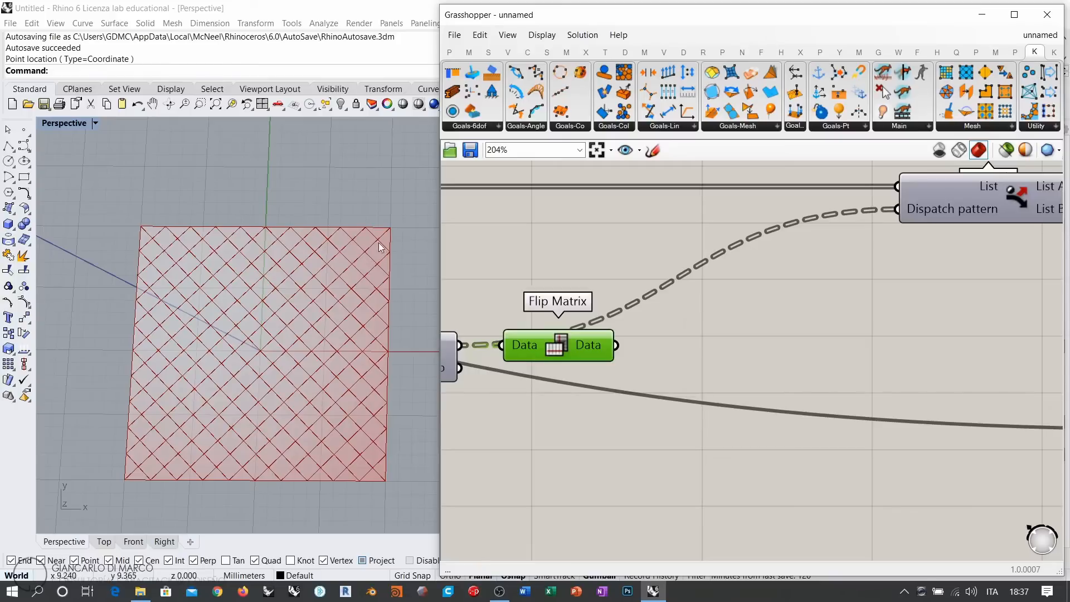
pyautogui.click(700, 366)
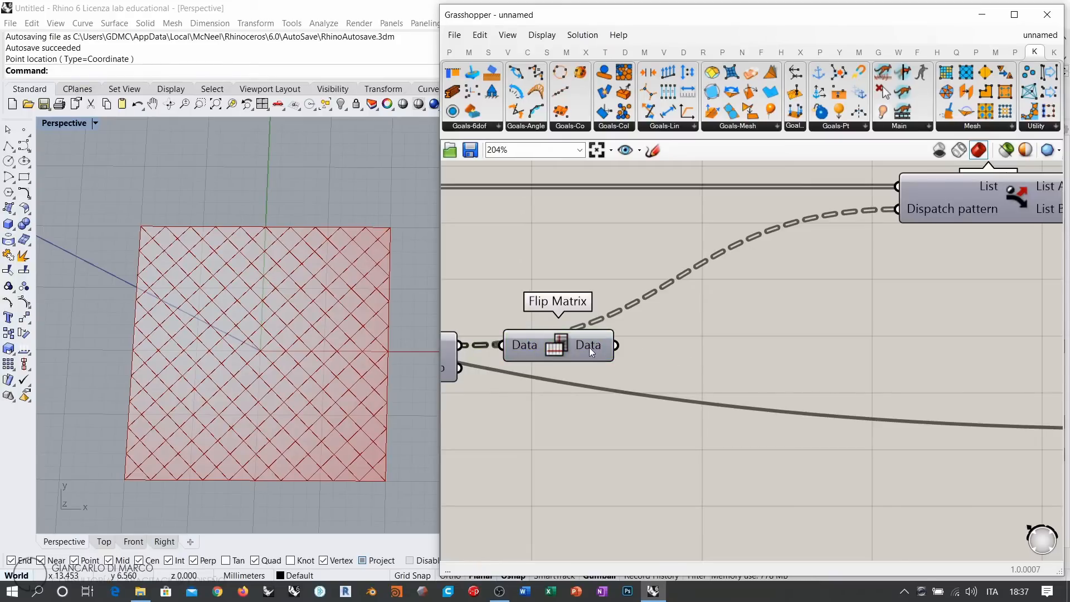
# Add a Panel after Flip Matrix, connect the flipped Data output to it, and enlarge it to show several branches
pyautogui.moveTo(589, 347)
pyautogui.doubleClick(745, 362)
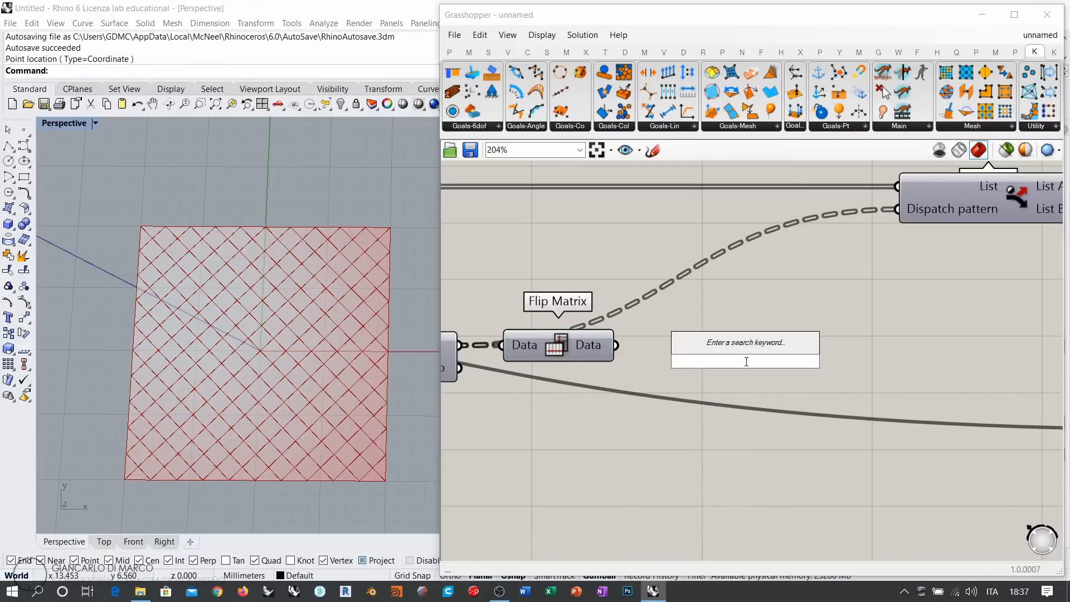
pyautogui.write('panel')
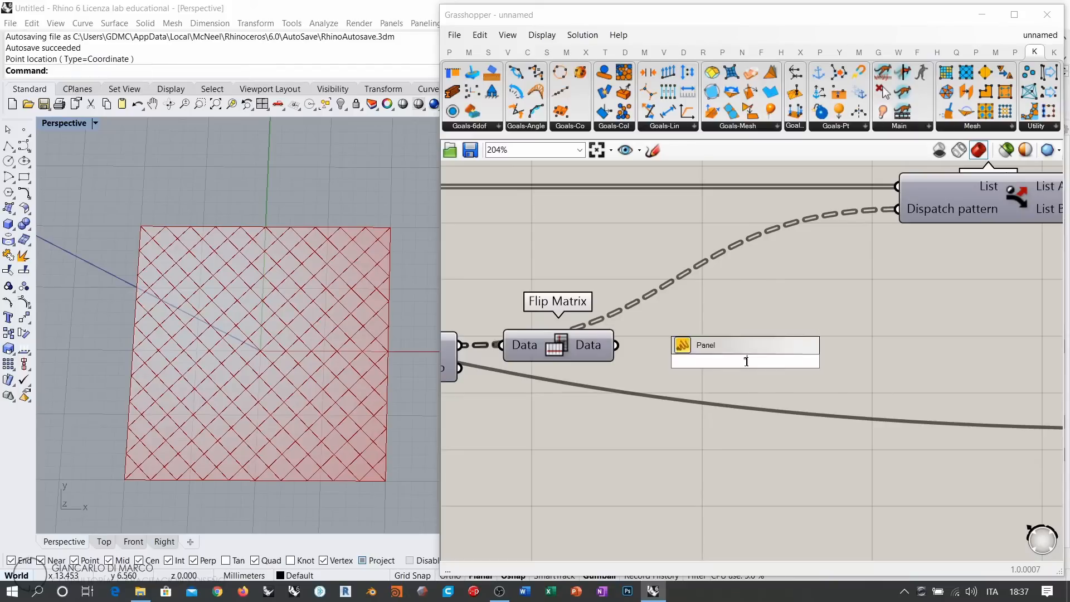
pyautogui.press('Return')
pyautogui.moveTo(616, 347); pyautogui.dragTo(653, 362)
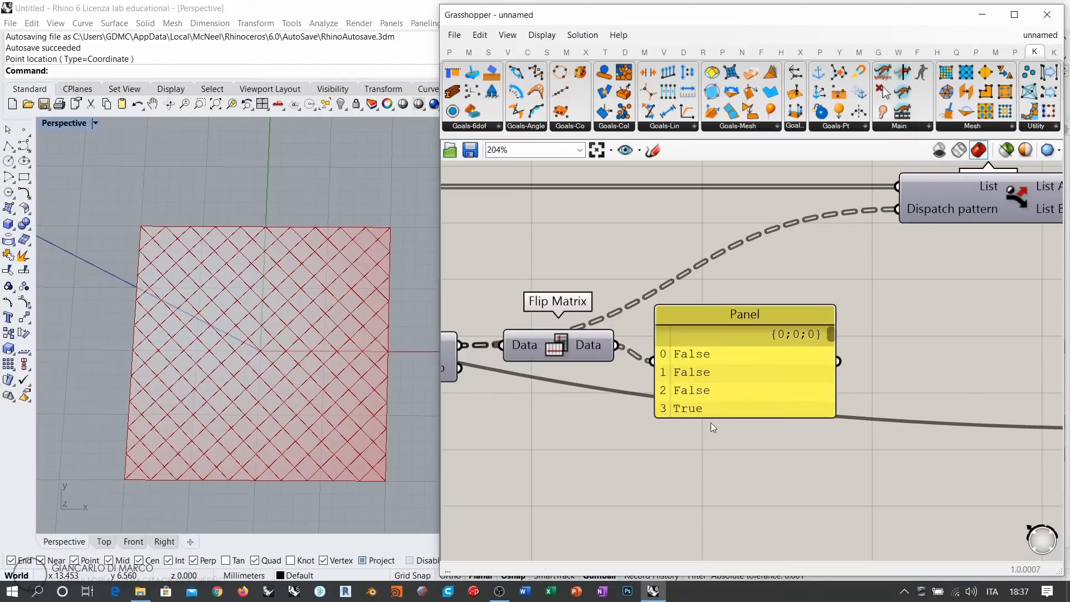
pyautogui.moveTo(711, 418); pyautogui.dragTo(708, 507)
pyautogui.moveTo(705, 442); pyautogui.dragTo(814, 382)
pyautogui.click(741, 353)
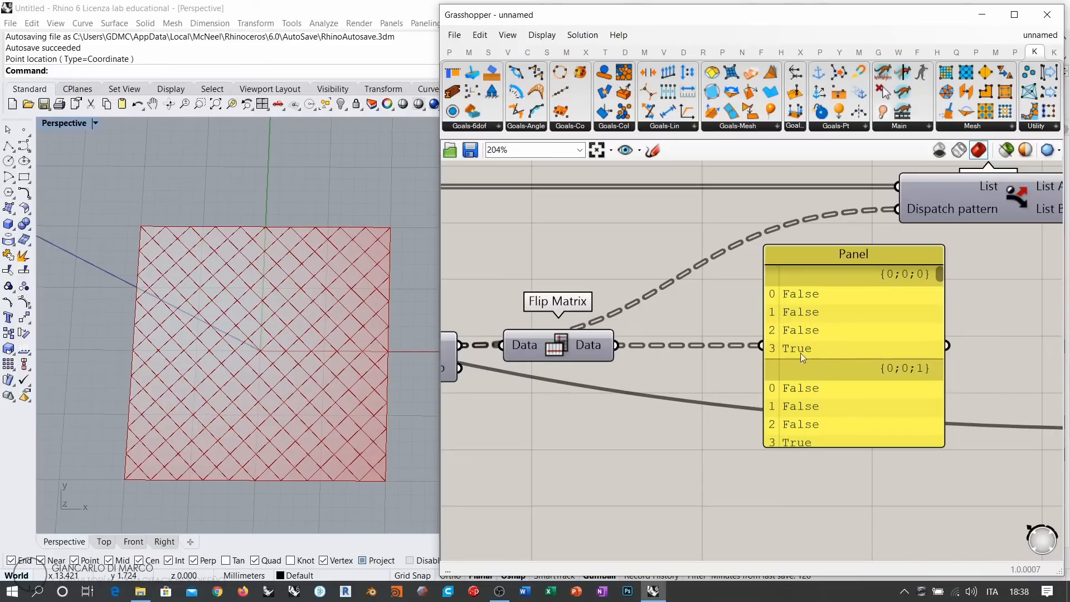
# Reposition the flipped-data panel below Dispatch and compare its branches with the Dispatch pattern connection
pyautogui.moveTo(812, 352); pyautogui.dragTo(831, 373)
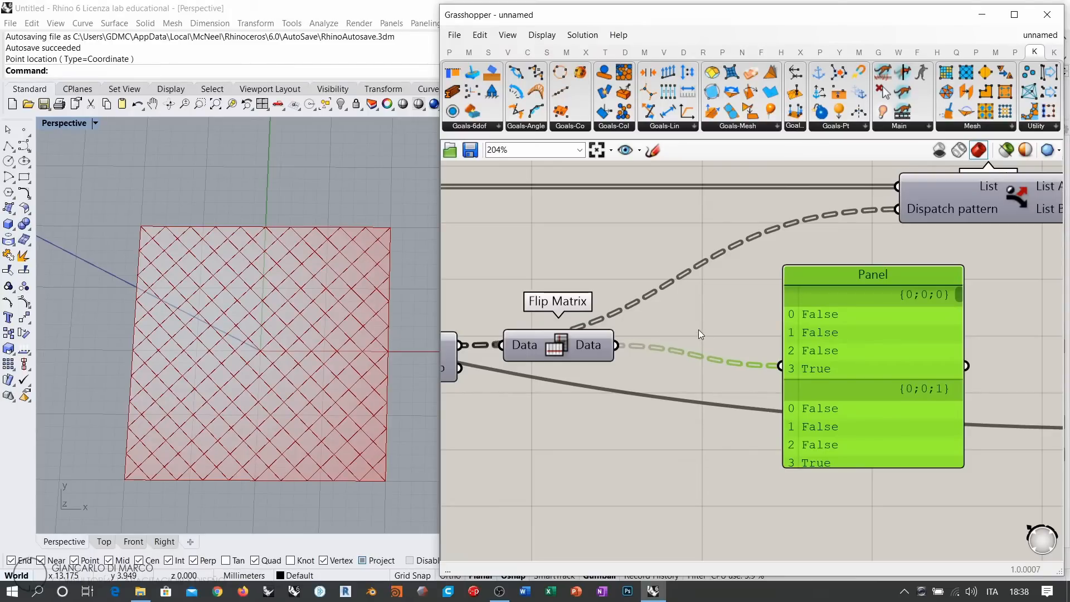
pyautogui.moveTo(702, 304); pyautogui.dragTo(697, 352, button='right')
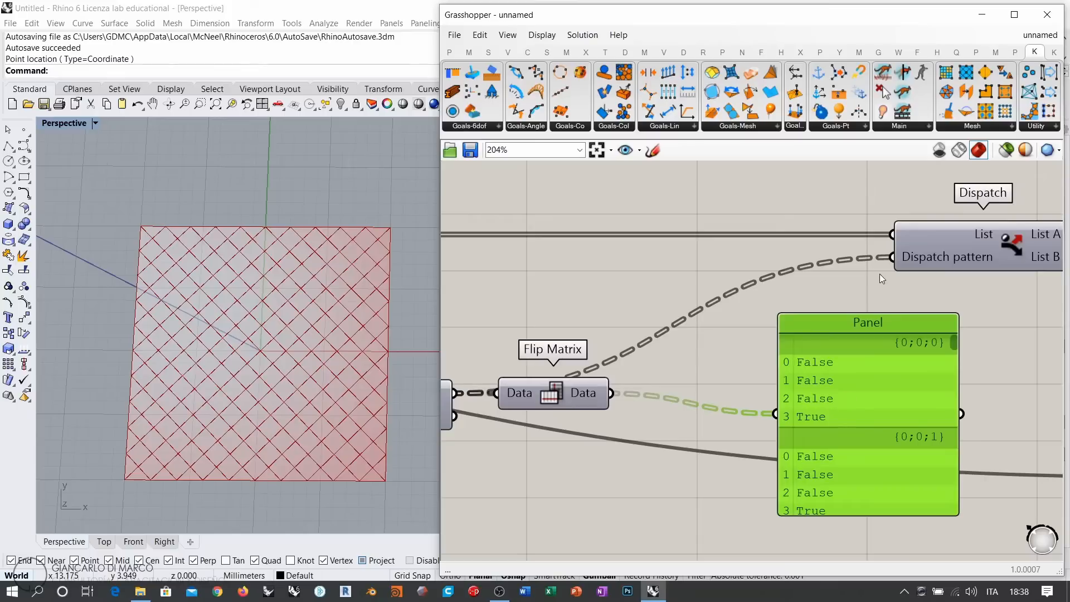
pyautogui.moveTo(1012, 245); pyautogui.dragTo(894, 269, button='right')
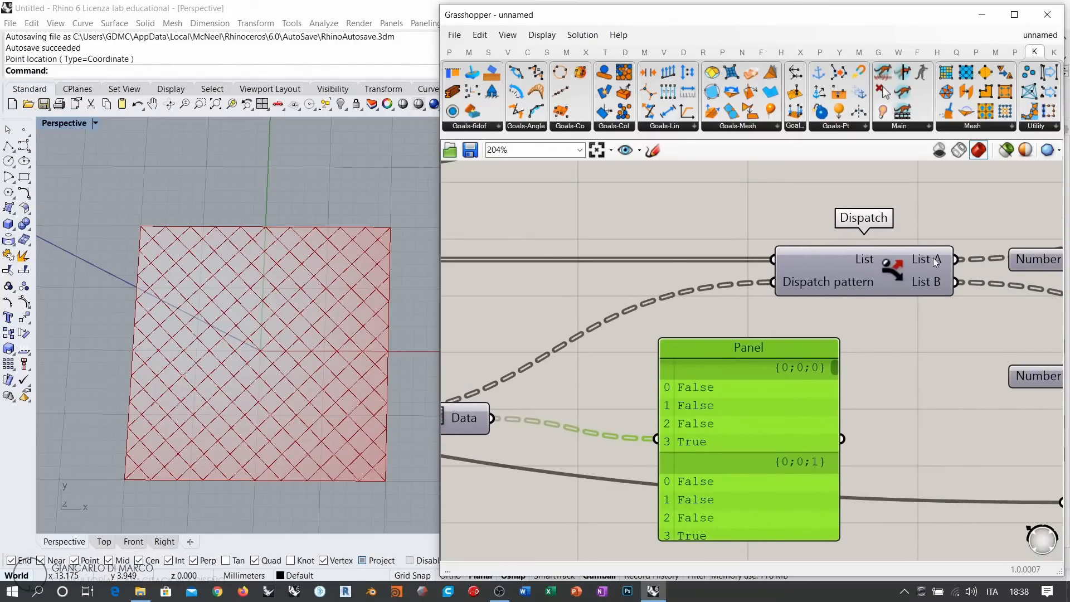
pyautogui.moveTo(719, 400); pyautogui.dragTo(774, 366, button='right')
pyautogui.moveTo(775, 365); pyautogui.dragTo(774, 410)
pyautogui.click(873, 279)
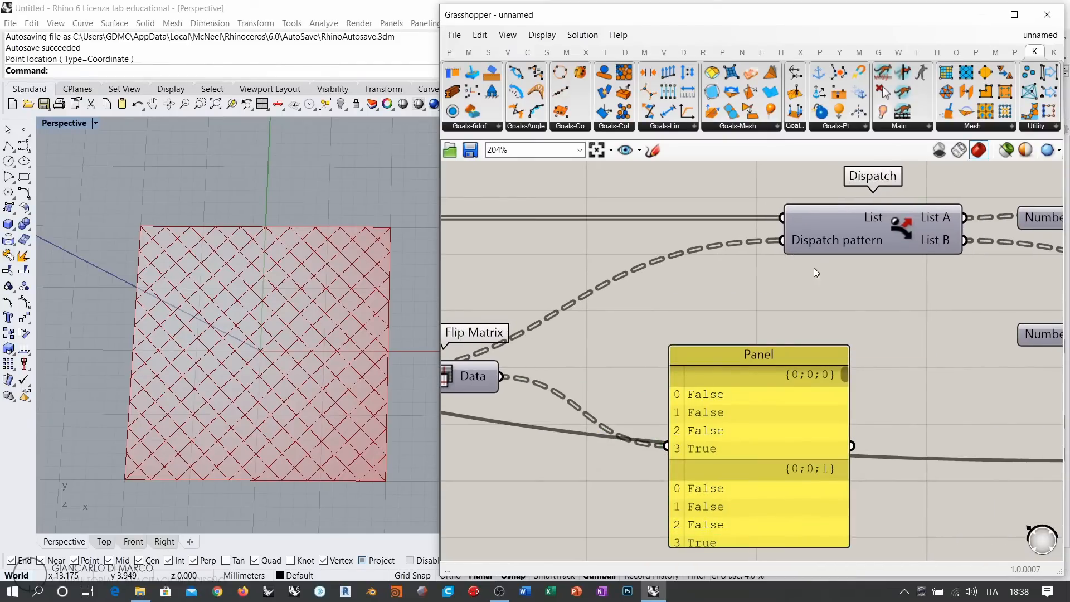
# Reposition the flipped-data panel just below Flip Matrix to clear the canvas area after its output
pyautogui.moveTo(698, 361); pyautogui.dragTo(758, 271, button='right')
pyautogui.moveTo(798, 335); pyautogui.dragTo(812, 401)
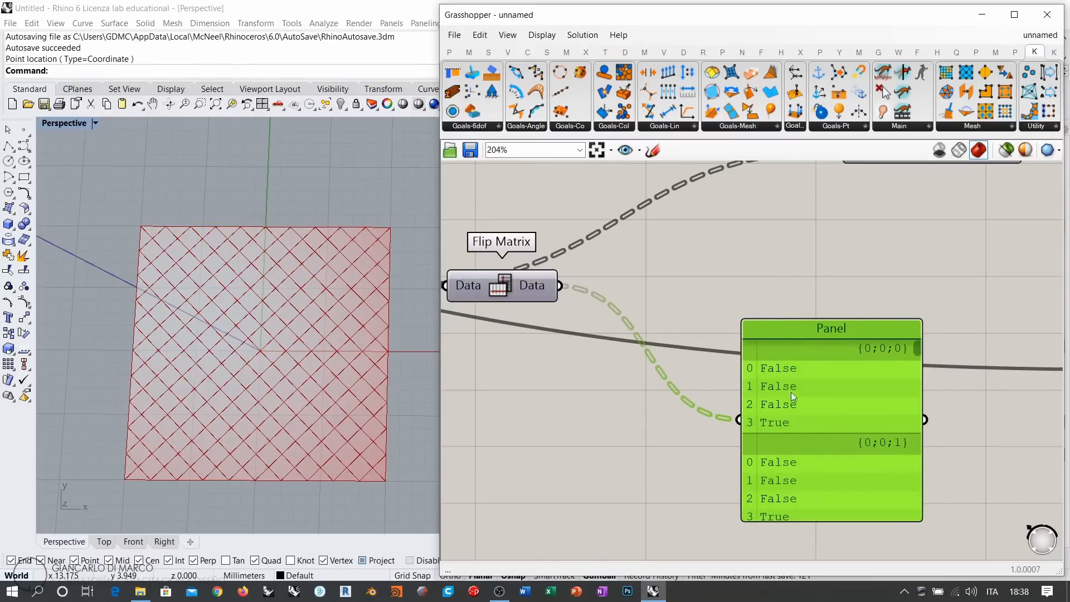
pyautogui.moveTo(799, 417); pyautogui.dragTo(561, 421)
pyautogui.moveTo(627, 410); pyautogui.dragTo(676, 374, button='right')
pyautogui.moveTo(668, 387); pyautogui.dragTo(625, 401)
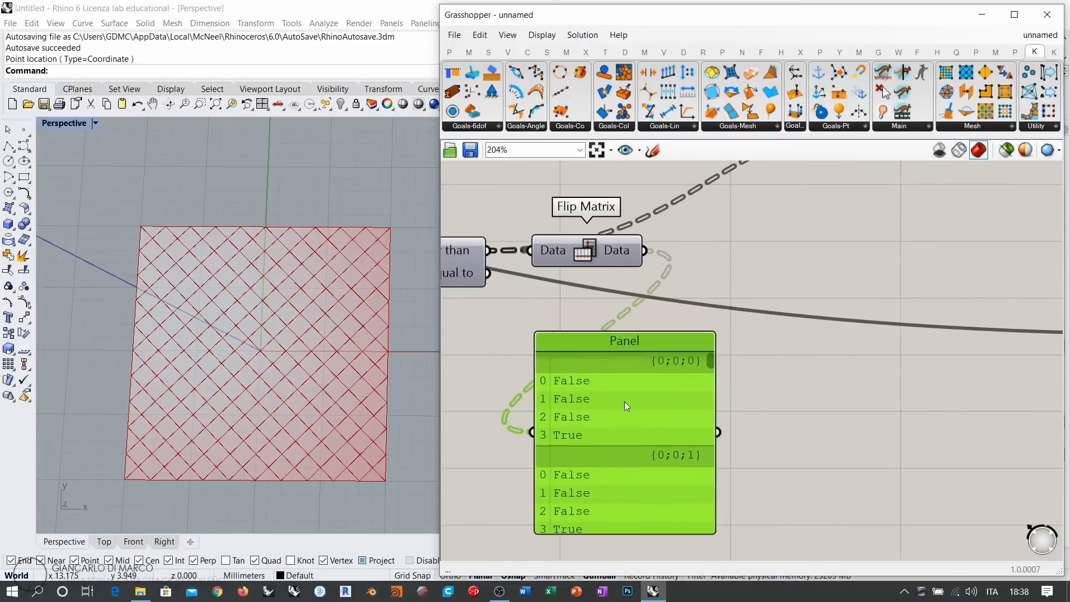
pyautogui.click(734, 249)
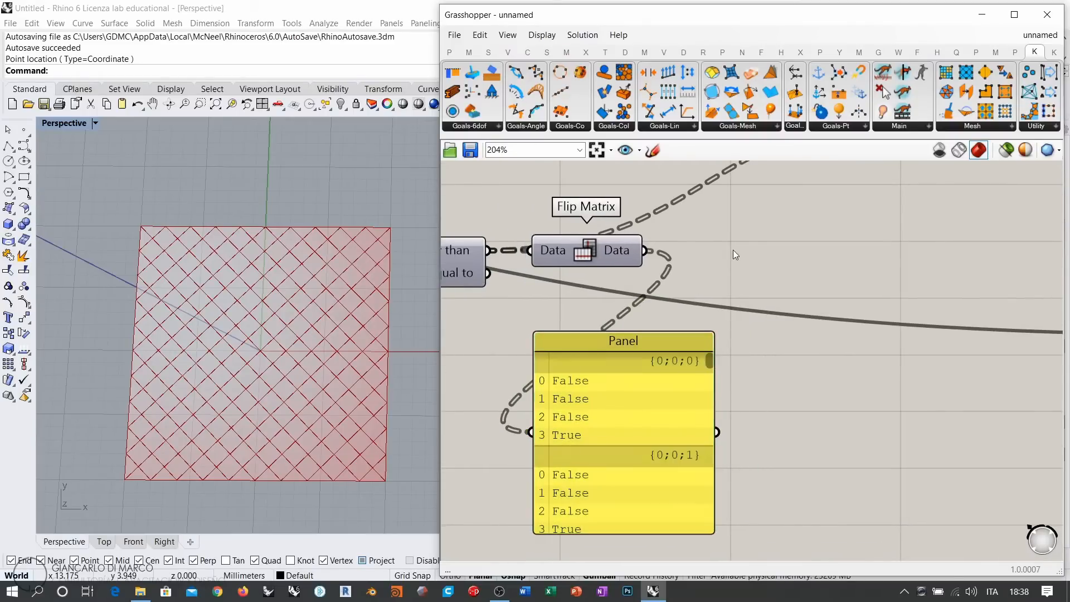
# Add an Integer parameter after Flip Matrix and connect the flipped Data output to it
pyautogui.doubleClick(770, 282)
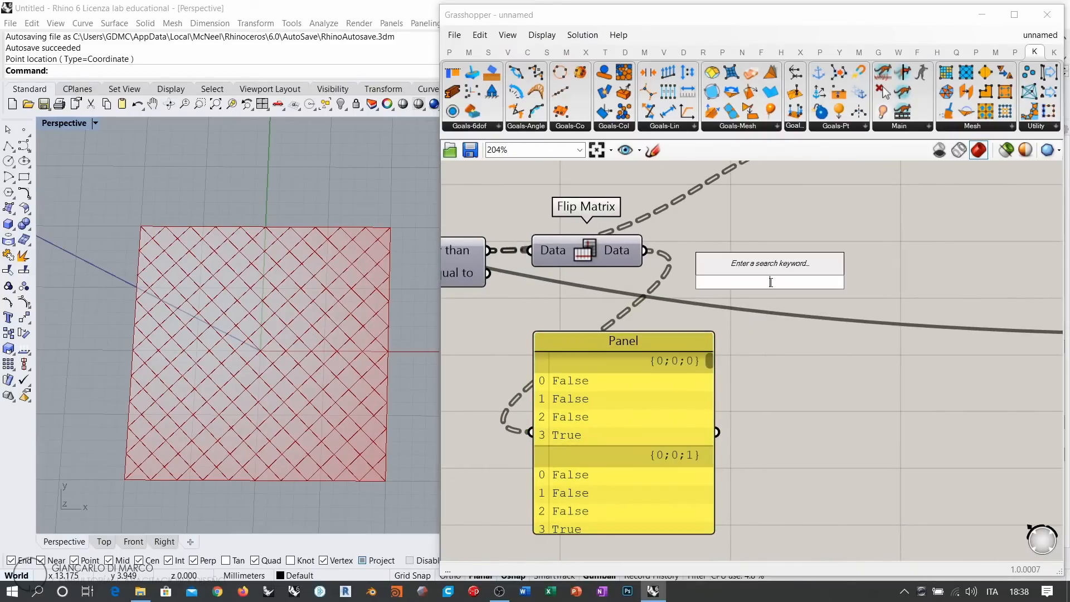
pyautogui.write('int')
pyautogui.click(746, 268)
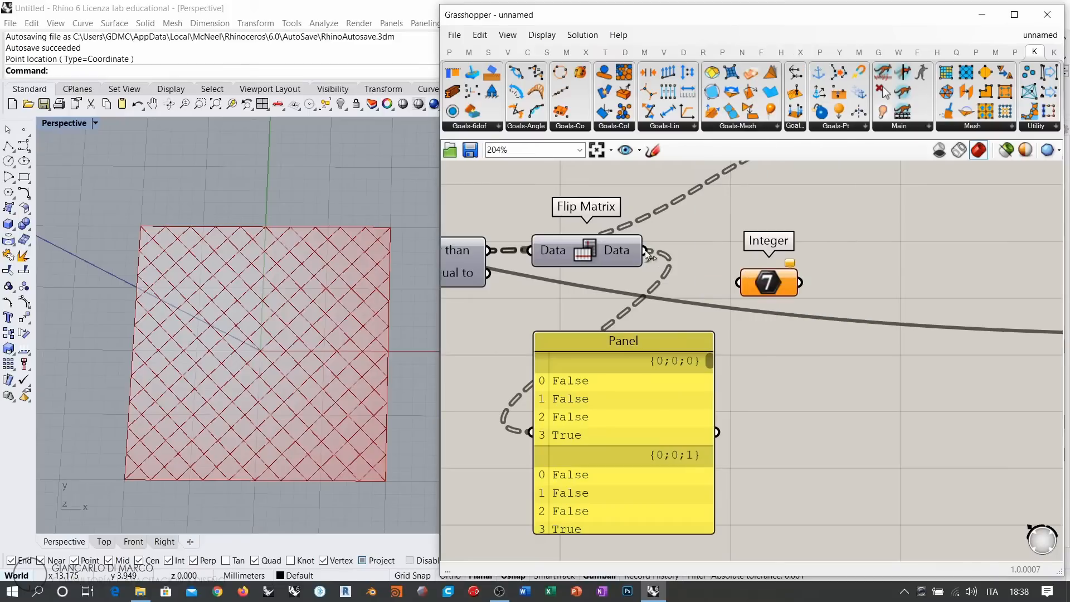
pyautogui.moveTo(645, 250); pyautogui.dragTo(734, 291)
pyautogui.moveTo(768, 285)
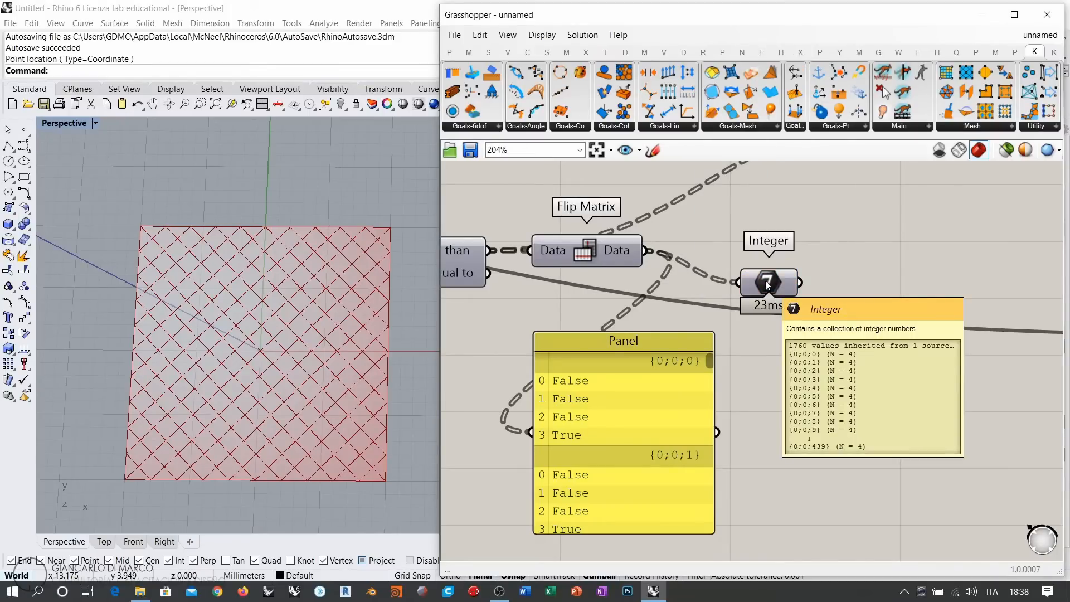
# Align the Integer parameter with Flip Matrix, move the panel further along, and feed the panel from the Integer output
pyautogui.moveTo(626, 414); pyautogui.dragTo(850, 411)
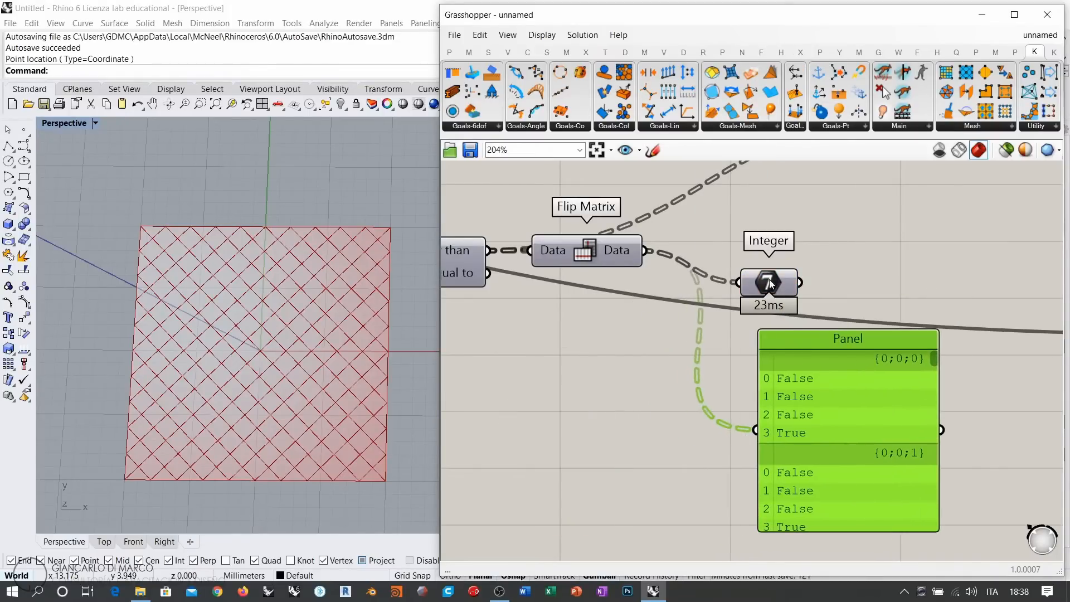
pyautogui.moveTo(786, 281); pyautogui.dragTo(738, 433)
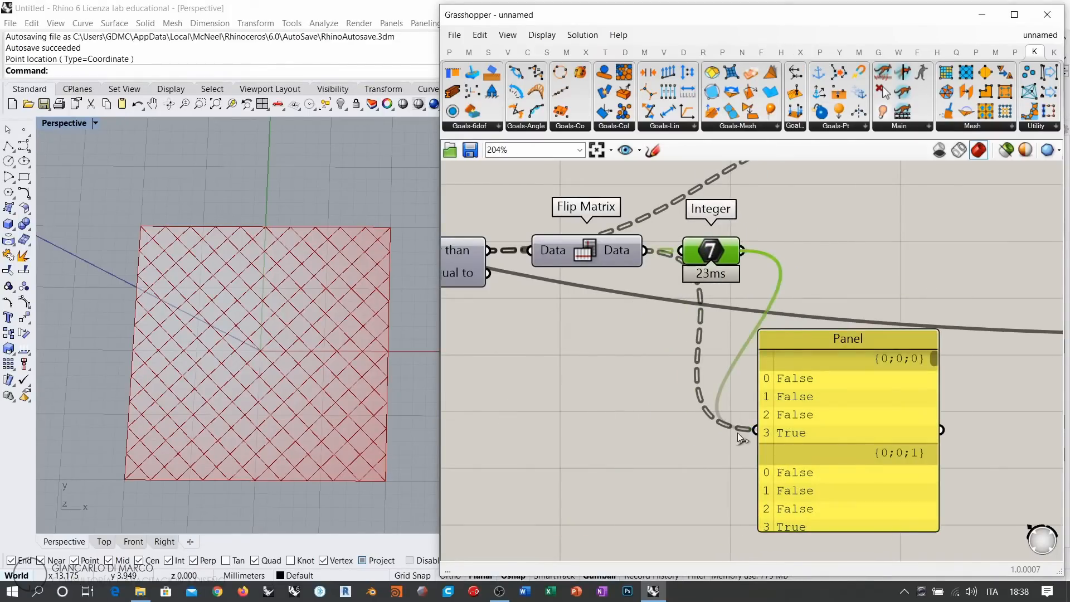
pyautogui.click(853, 265)
pyautogui.moveTo(706, 254)
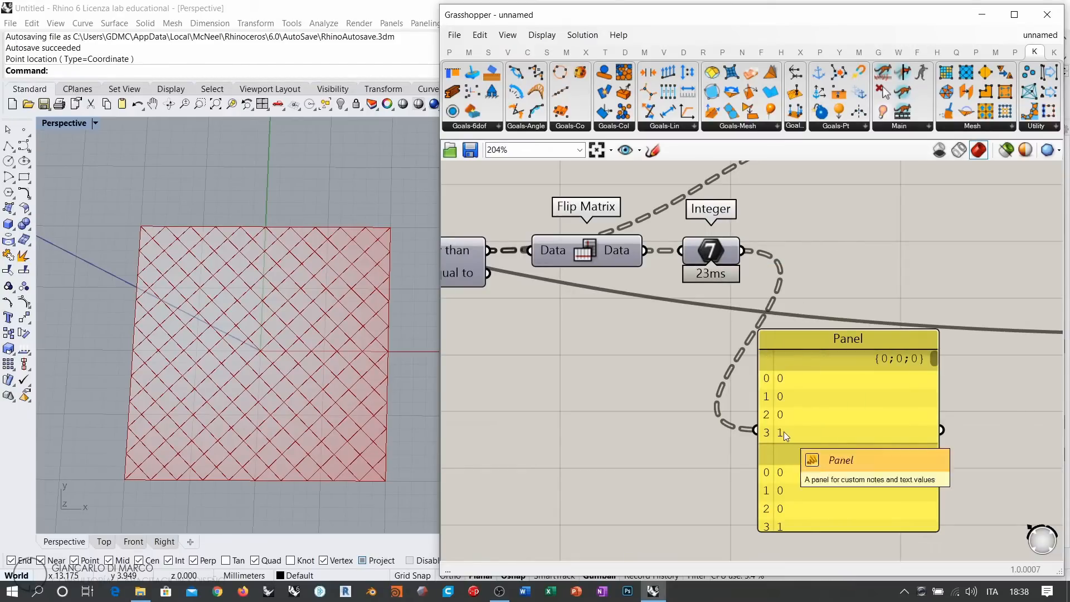
pyautogui.moveTo(825, 396); pyautogui.dragTo(700, 390, button='right')
pyautogui.moveTo(700, 390); pyautogui.dragTo(781, 413)
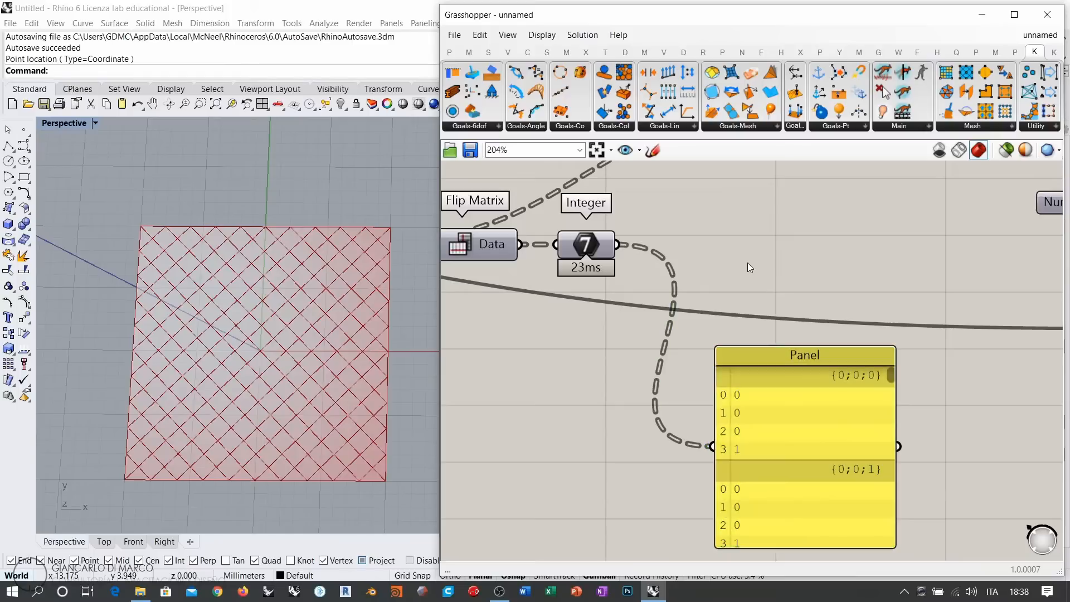
pyautogui.doubleClick(747, 263)
pyautogui.write('>')
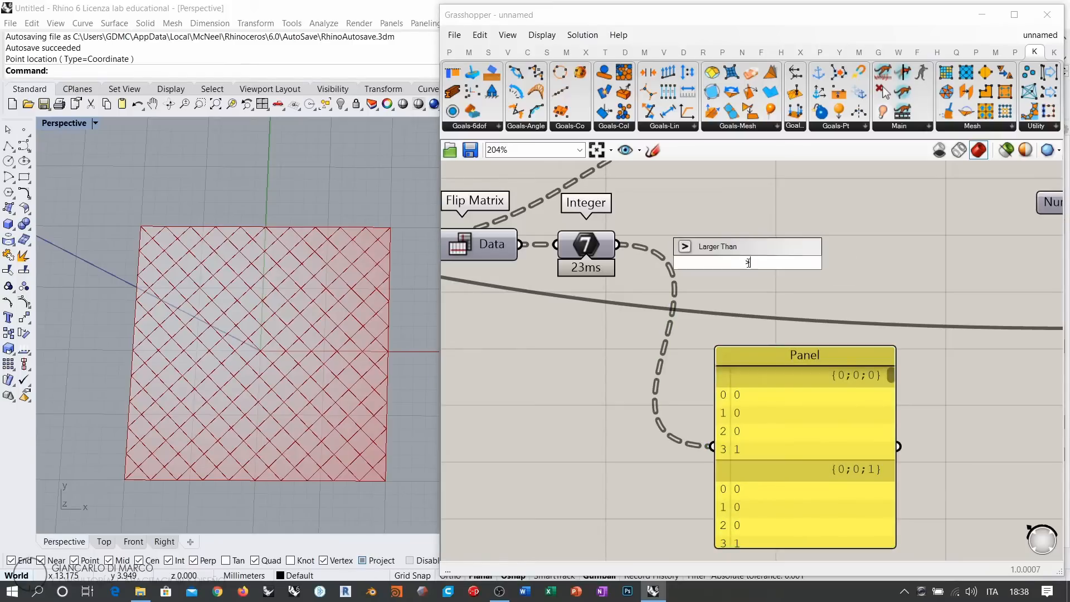
pyautogui.press('Return')
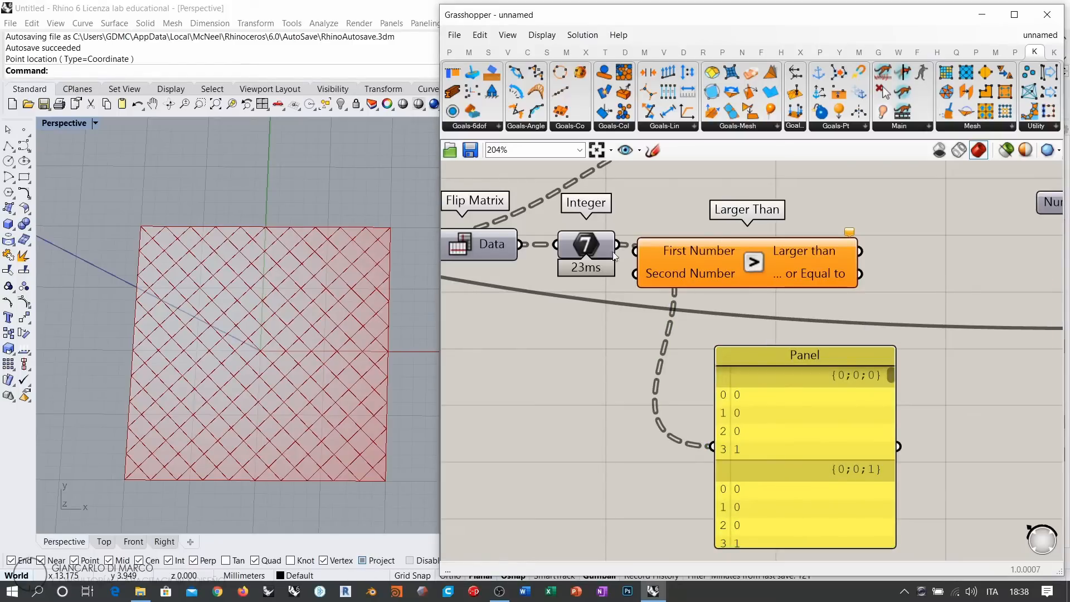
pyautogui.click(787, 276)
pyautogui.press('Delete')
# Add a Mass Addition component fed by the Integer parameter and connect its Result output to the panel
pyautogui.doubleClick(721, 243)
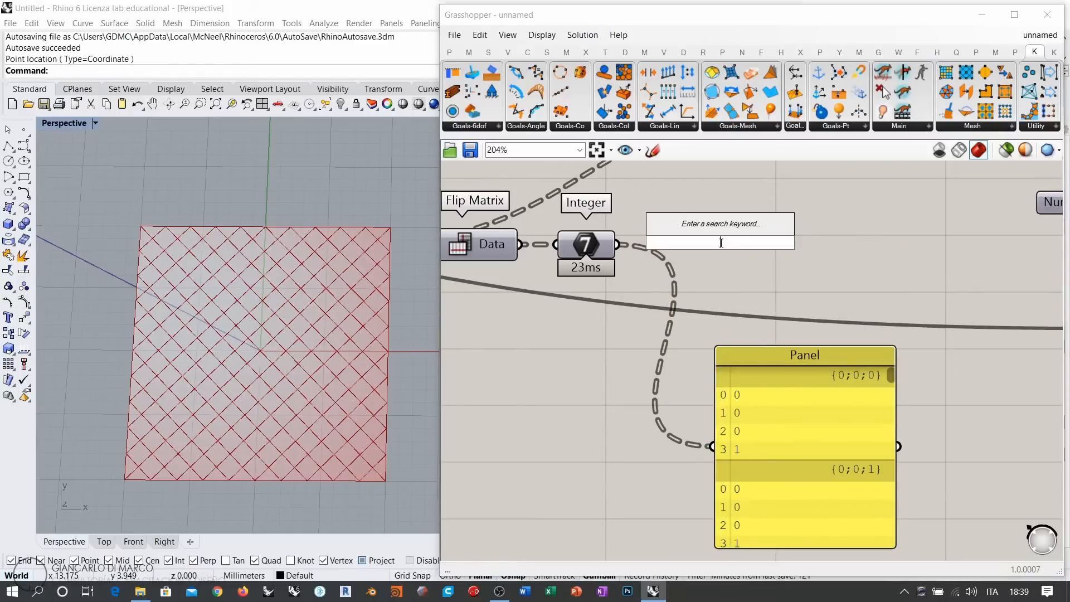
pyautogui.write('mass')
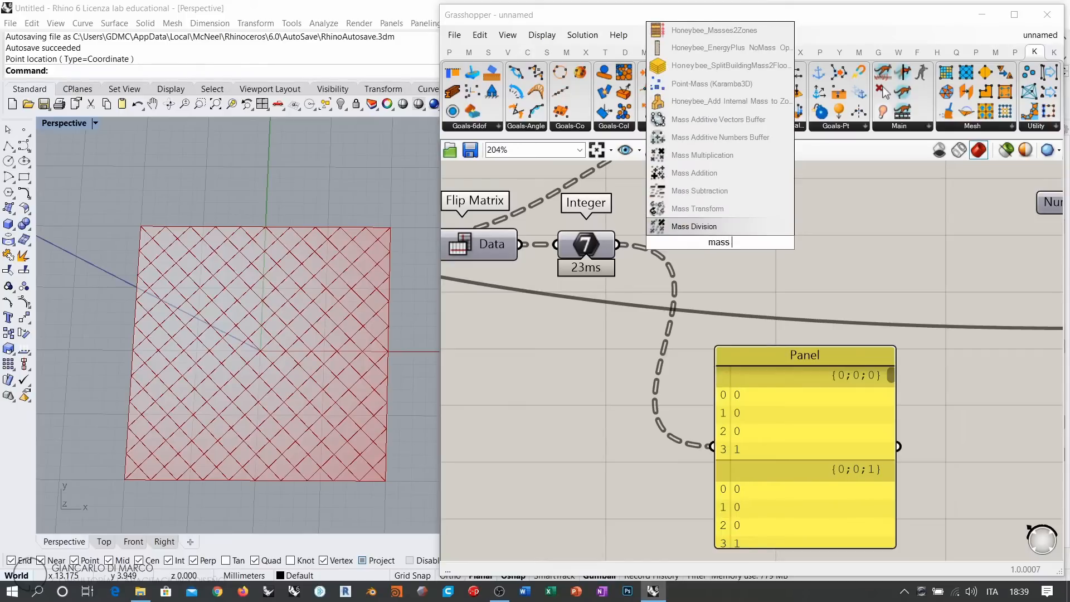
pyautogui.write('ad')
pyautogui.click(695, 227)
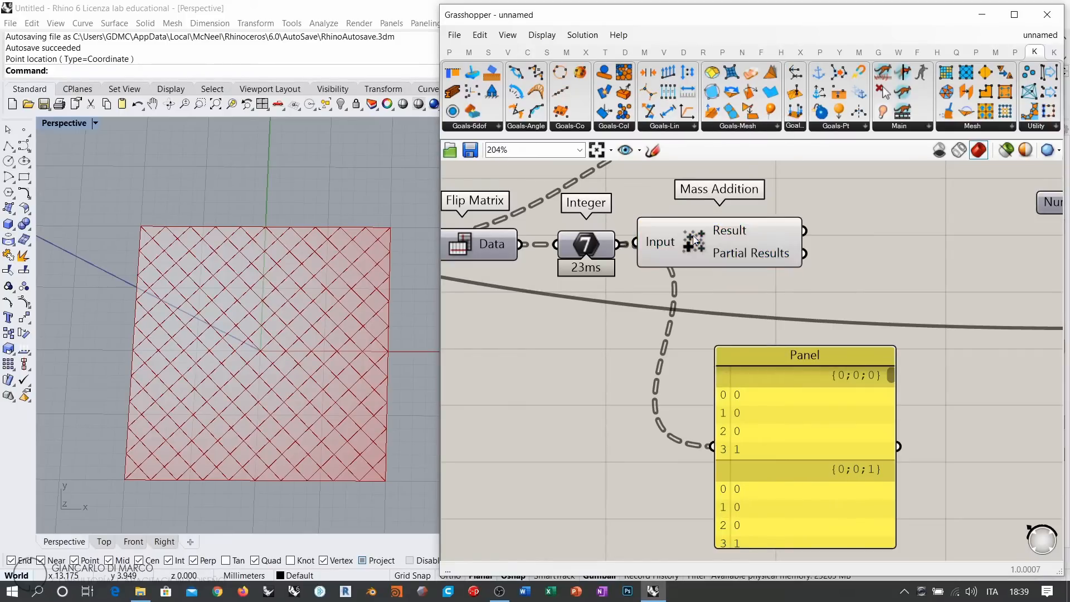
pyautogui.moveTo(695, 240); pyautogui.dragTo(698, 243)
pyautogui.moveTo(807, 293); pyautogui.dragTo(768, 260, button='right')
pyautogui.moveTo(769, 202); pyautogui.dragTo(678, 409)
pyautogui.moveTo(740, 366); pyautogui.dragTo(721, 299, button='right')
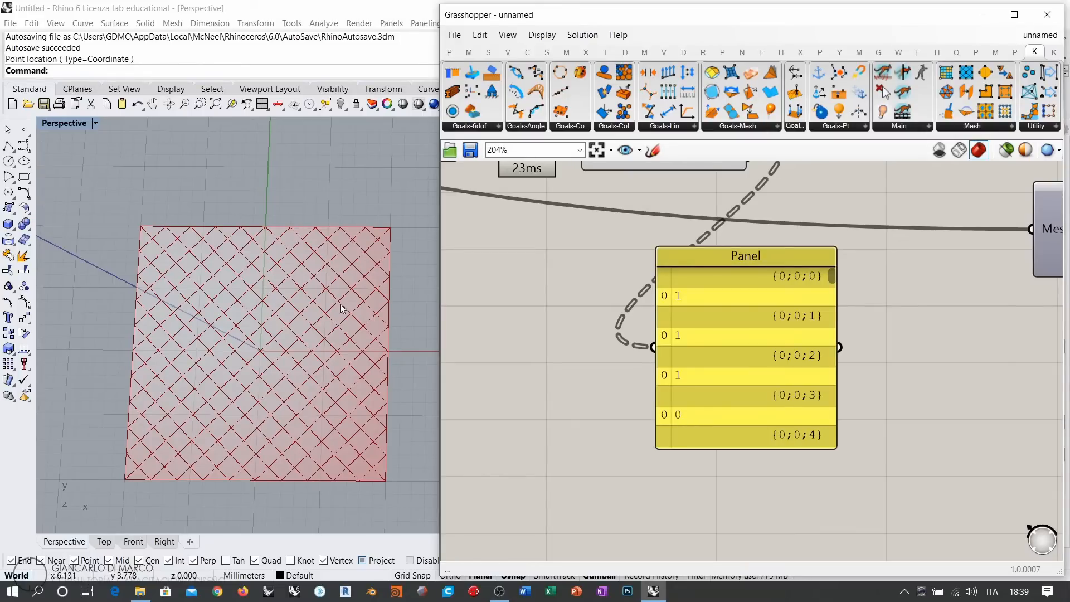
# Flatten the Result output of Mass Addition into a single list
pyautogui.moveTo(570, 363); pyautogui.dragTo(591, 554, button='right')
pyautogui.scroll(-1, 710, 330)
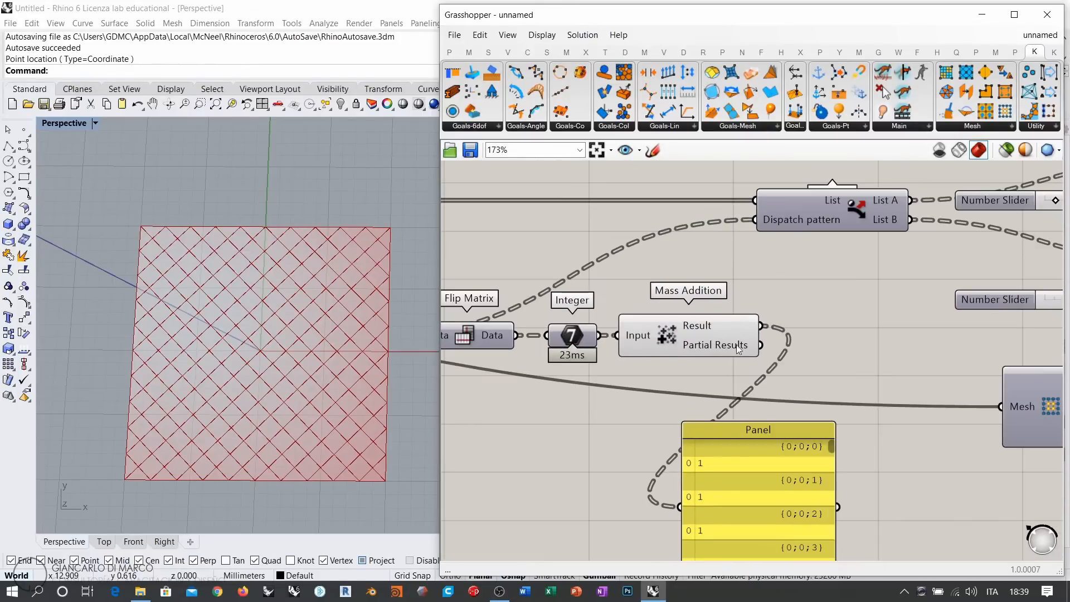
pyautogui.rightClick(708, 328)
pyautogui.click(730, 381)
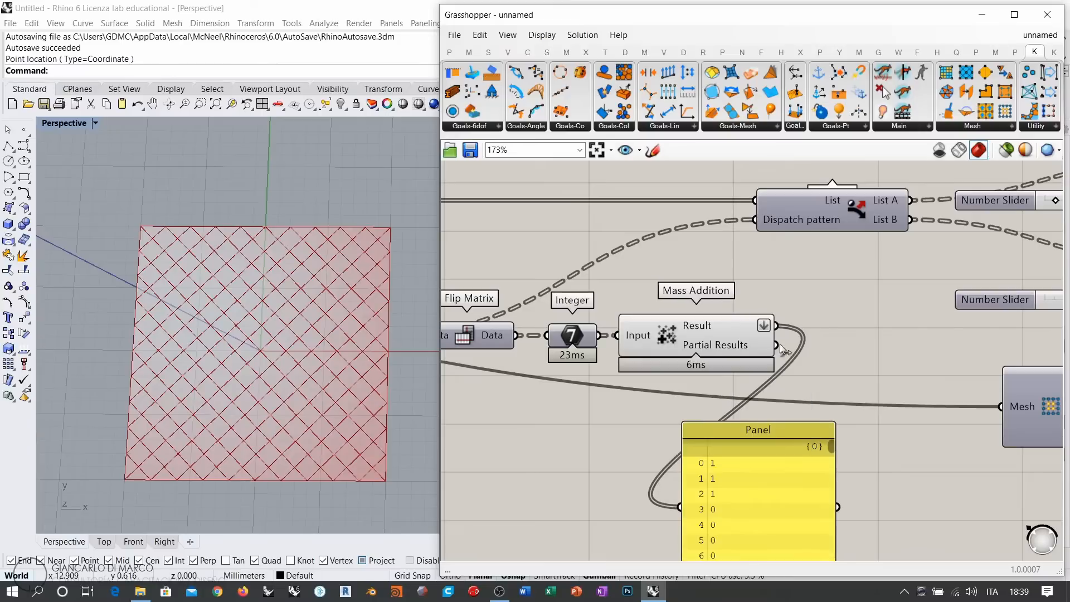
pyautogui.moveTo(731, 457); pyautogui.dragTo(689, 342, button='right')
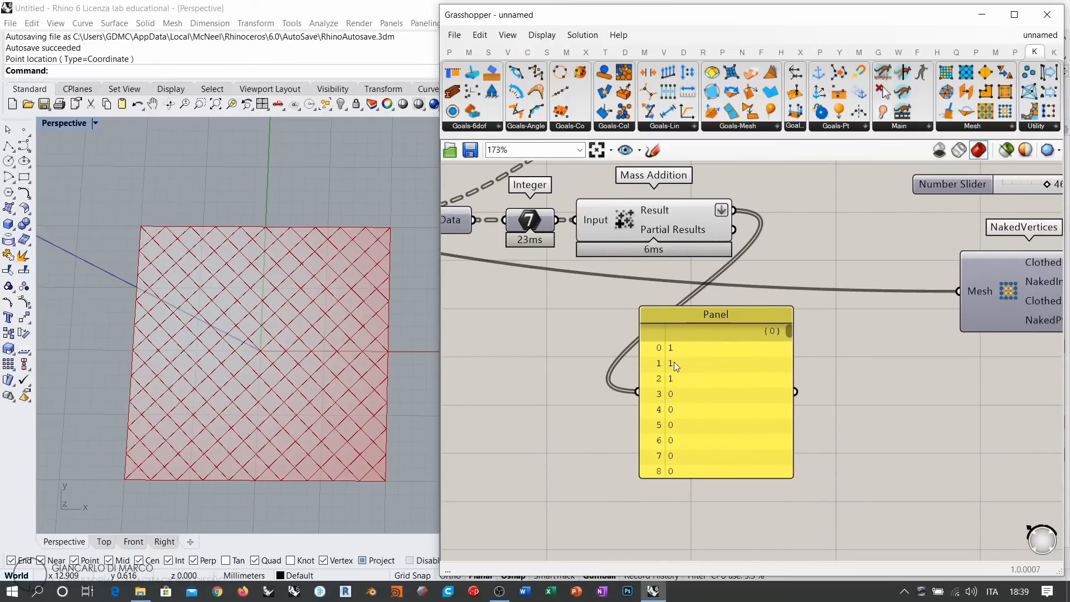
# Compare the flattened Mass Addition results with the structure of the line list entering Dispatch
pyautogui.moveTo(688, 210); pyautogui.dragTo(701, 353, button='right')
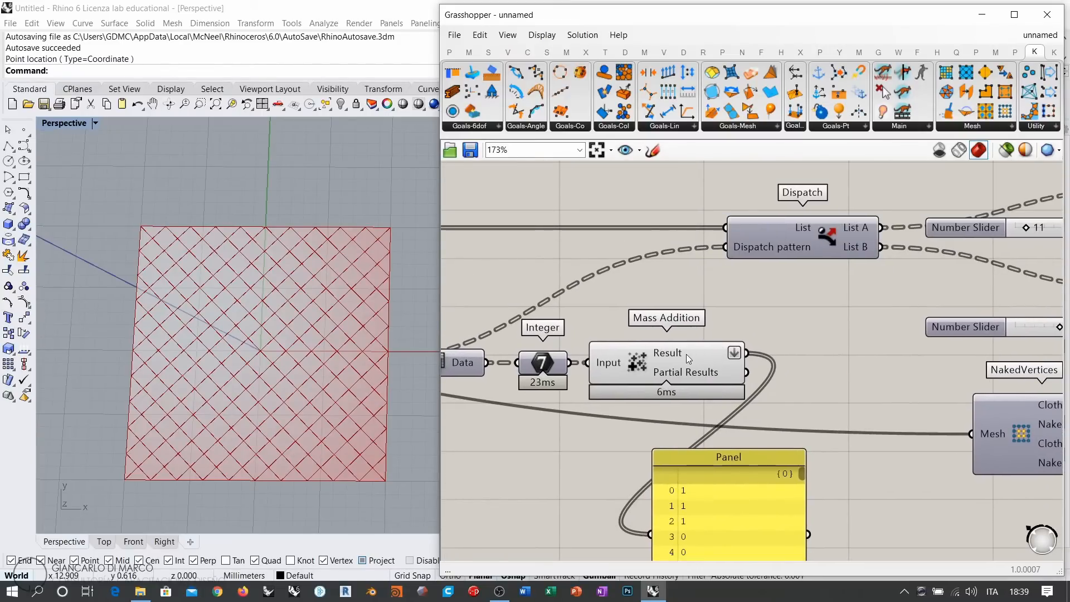
pyautogui.moveTo(687, 354)
pyautogui.moveTo(778, 224)
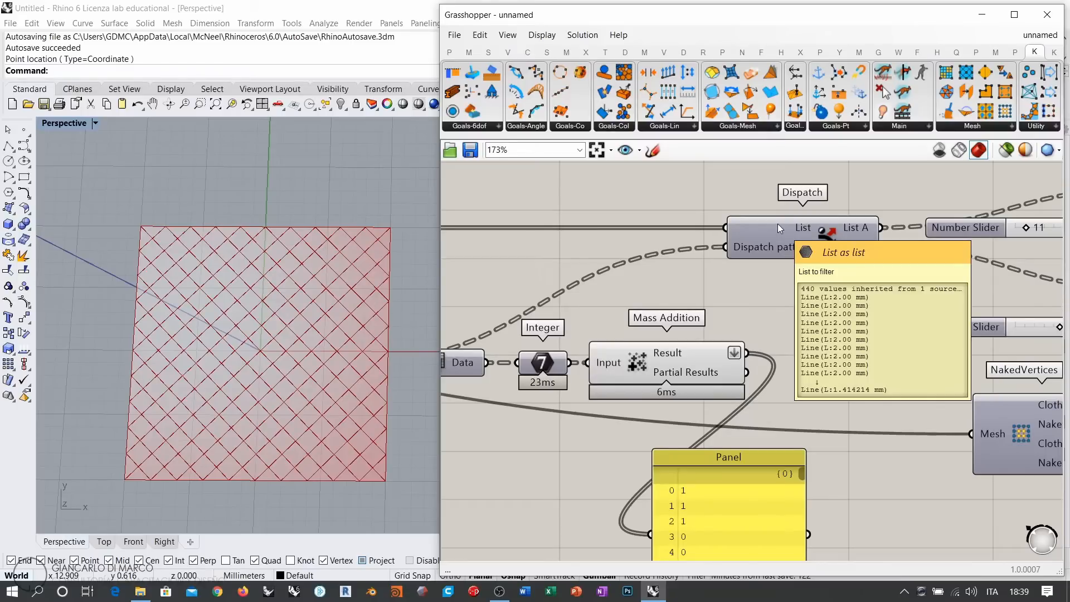
pyautogui.moveTo(758, 324); pyautogui.dragTo(727, 309, button='right')
pyautogui.moveTo(693, 437); pyautogui.dragTo(679, 387, button='right')
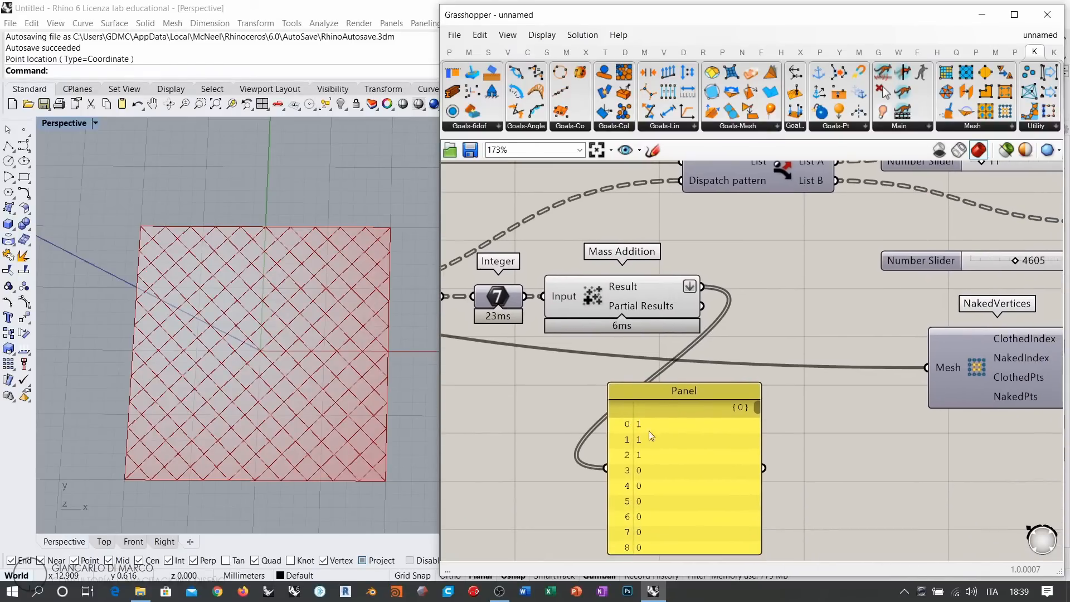
pyautogui.moveTo(702, 259); pyautogui.dragTo(712, 296, button='right')
pyautogui.moveTo(576, 329); pyautogui.dragTo(680, 322, button='right')
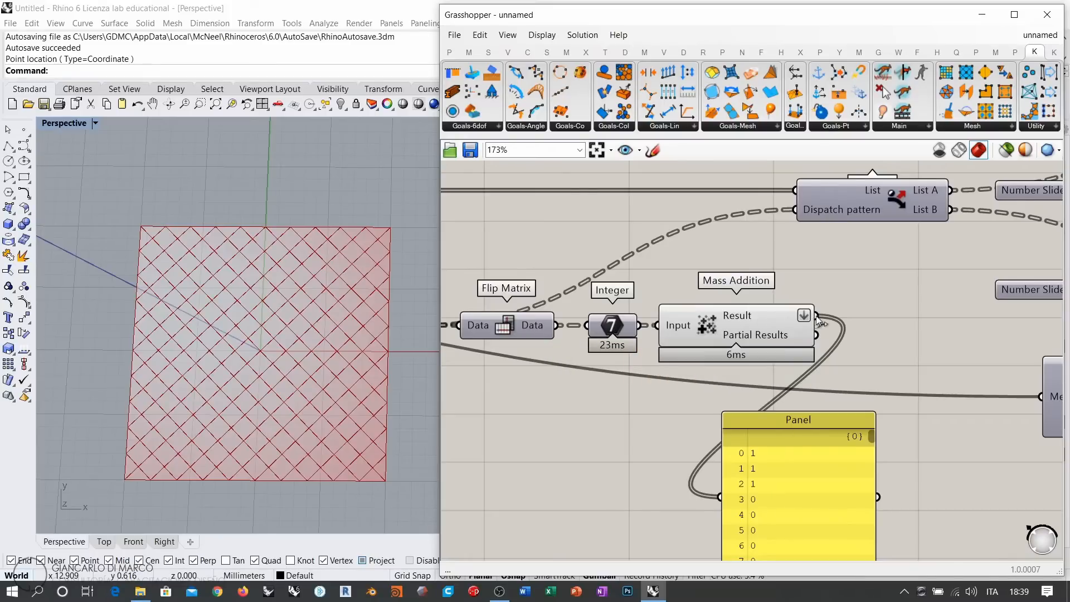
# Connect the Mass Addition Result to the Dispatch pattern input, replacing the Flip Matrix connection, and delete the panel
pyautogui.moveTo(818, 316); pyautogui.dragTo(795, 210)
pyautogui.click(721, 333)
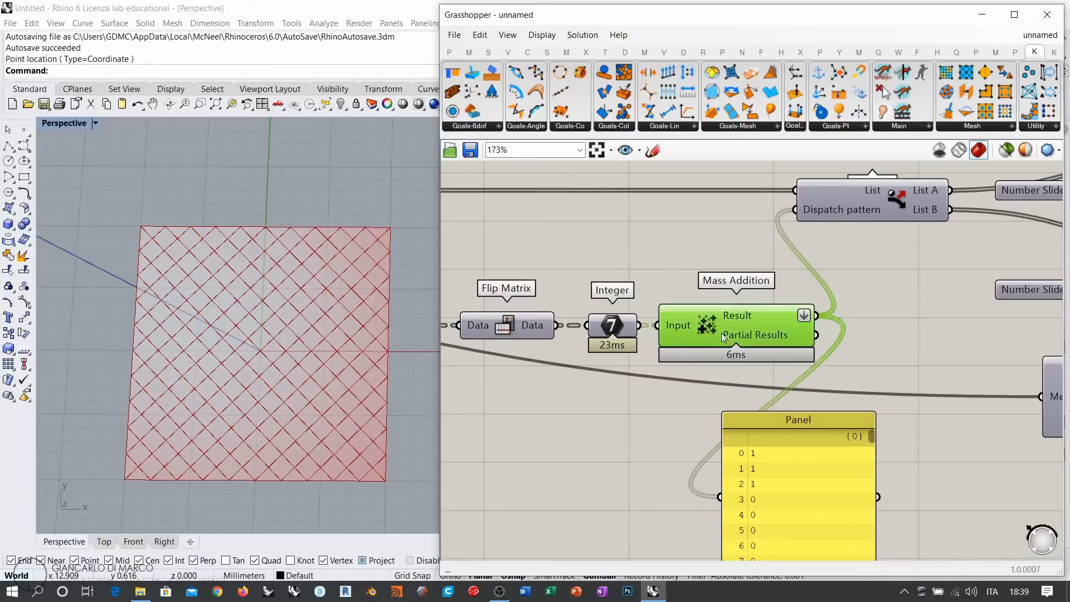
pyautogui.scroll(-2, 668, 274)
pyautogui.click(705, 427)
pyautogui.press('Delete')
pyautogui.scroll(-2, 828, 289)
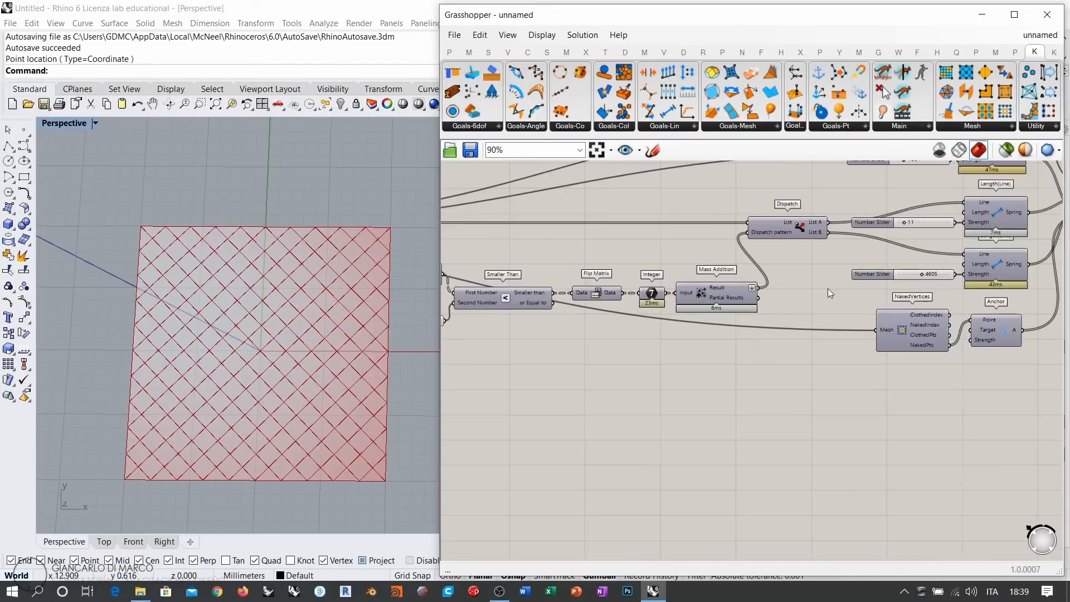
# Toggle the preview of the first curve parameter after Explode Tree and check the dispatched edge groups in the Rhino viewport
pyautogui.moveTo(827, 288); pyautogui.dragTo(673, 314, button='right')
pyautogui.moveTo(842, 249); pyautogui.dragTo(618, 285, button='right')
pyautogui.click(833, 251)
pyautogui.hotkey('ctrl', 'q')
pyautogui.click(866, 260)
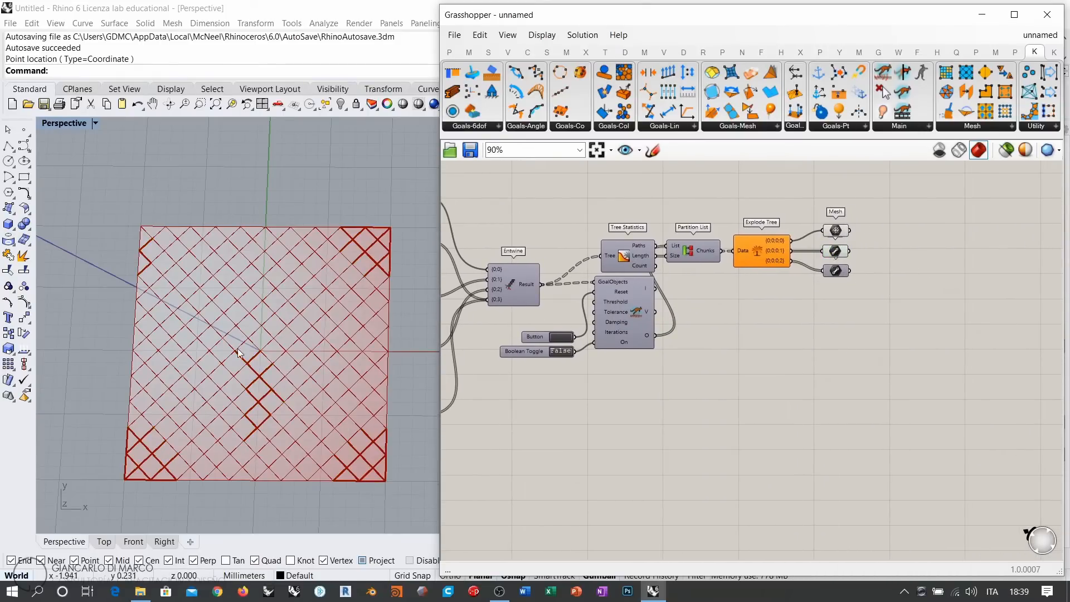
pyautogui.moveTo(628, 375); pyautogui.dragTo(683, 358, button='right')
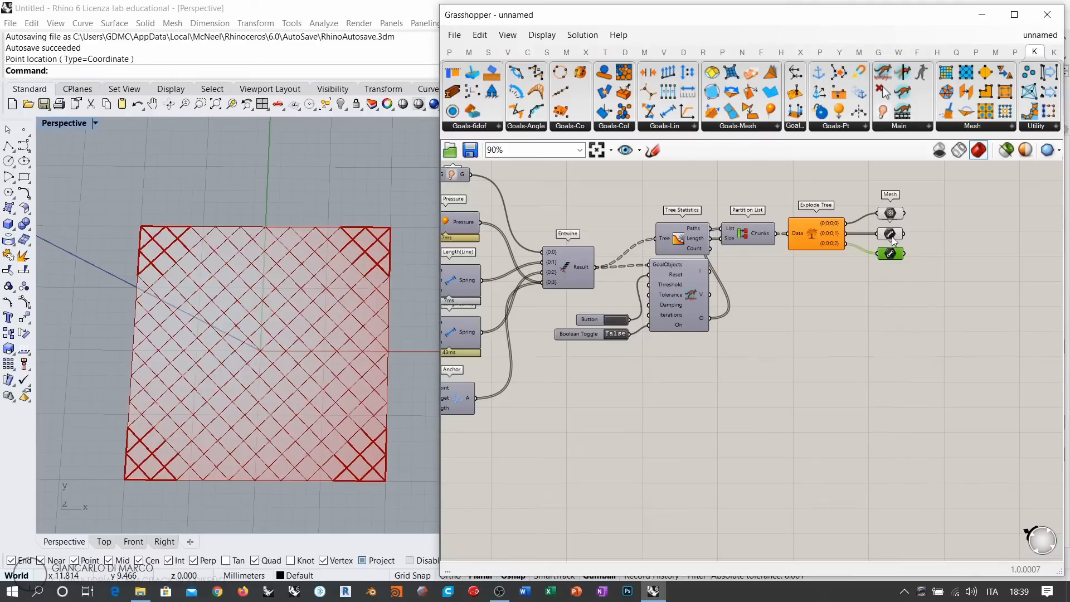
# Start the Kangaroo solver by setting its Boolean Toggle to True and orbit the inflated mesh to inspect its corners
pyautogui.moveTo(708, 330); pyautogui.dragTo(856, 323, button='right')
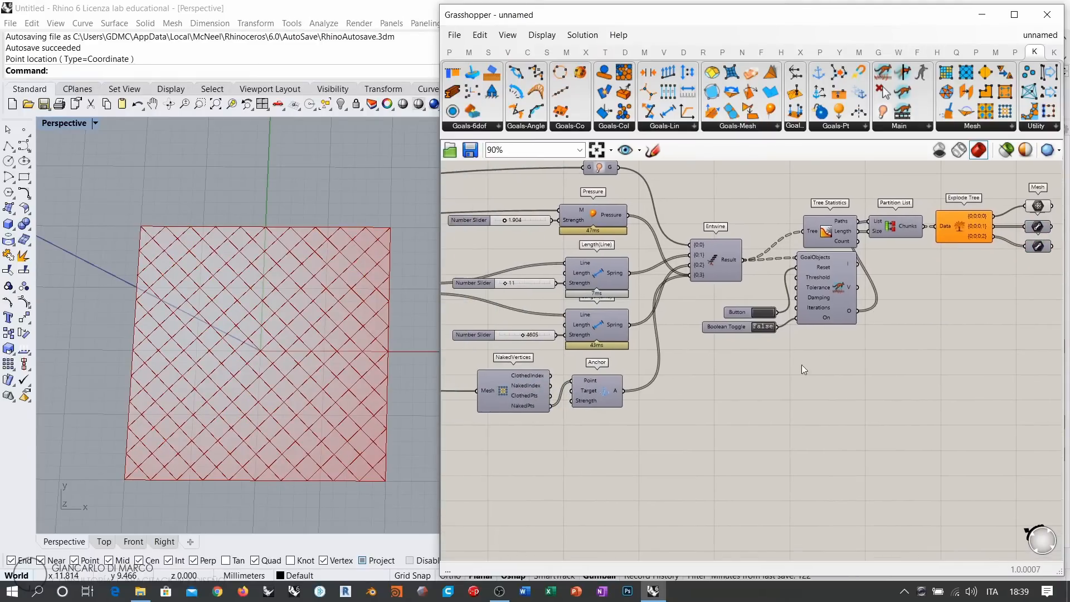
pyautogui.doubleClick(760, 326)
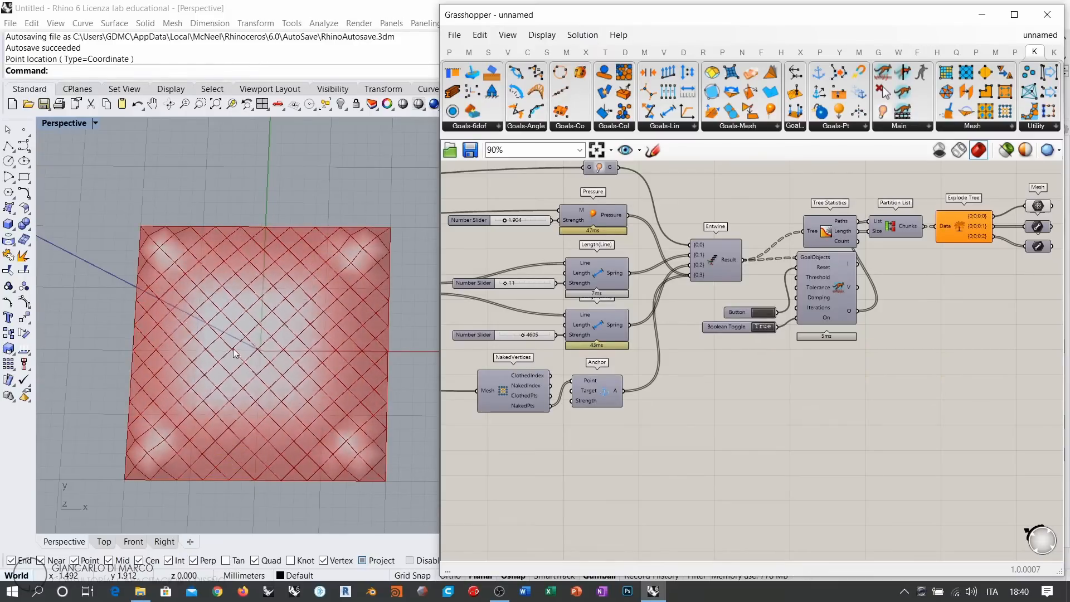
pyautogui.moveTo(223, 301)
pyautogui.mouseDown(button='right')
pyautogui.moveTo(219, 344)
pyautogui.moveTo(230, 304)
pyautogui.mouseUp(button='right')
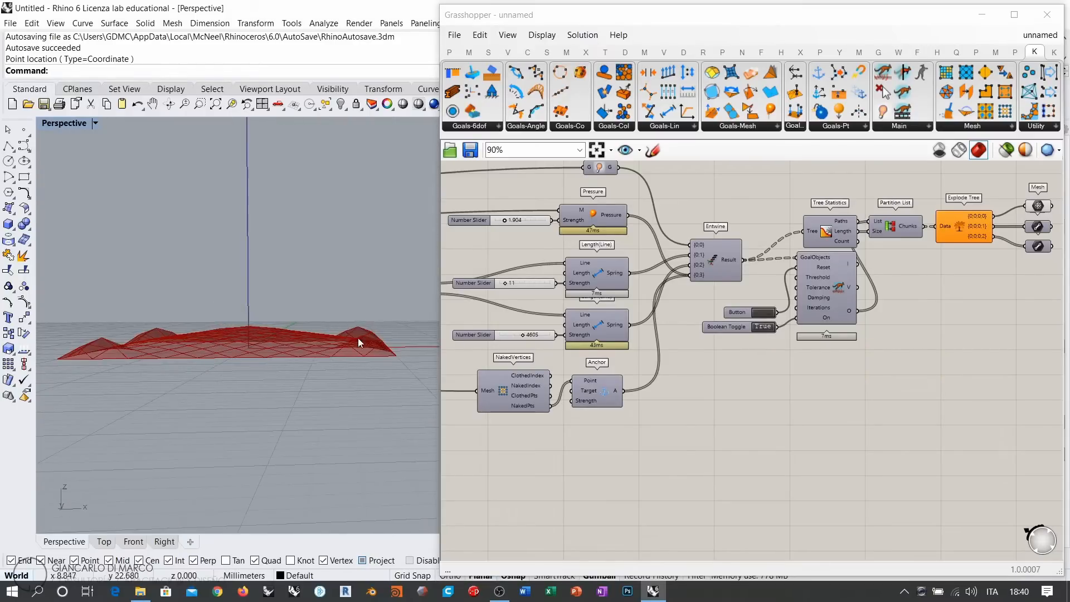
pyautogui.moveTo(341, 352); pyautogui.dragTo(337, 415, button='right')
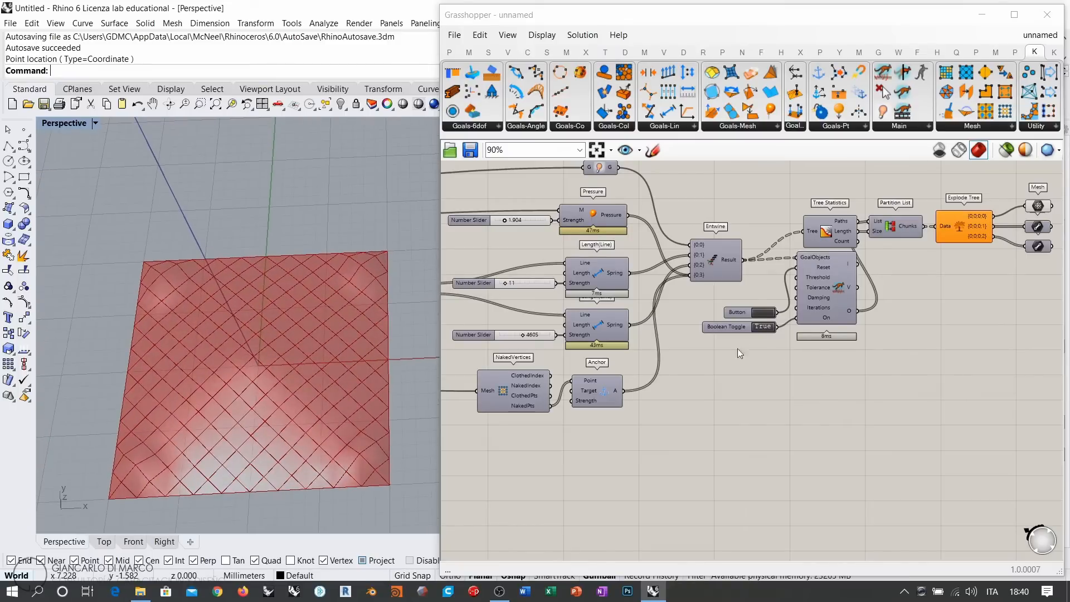
# Lower the Pressure goal's Strength slider to 0.952
pyautogui.moveTo(554, 241); pyautogui.dragTo(645, 256, button='right')
pyautogui.scroll(1, 605, 240)
pyautogui.scroll(2, 604, 240)
pyautogui.moveTo(588, 233)
pyautogui.mouseDown()
pyautogui.moveTo(602, 231)
pyautogui.moveTo(547, 230)
pyautogui.moveTo(583, 234)
pyautogui.mouseUp()
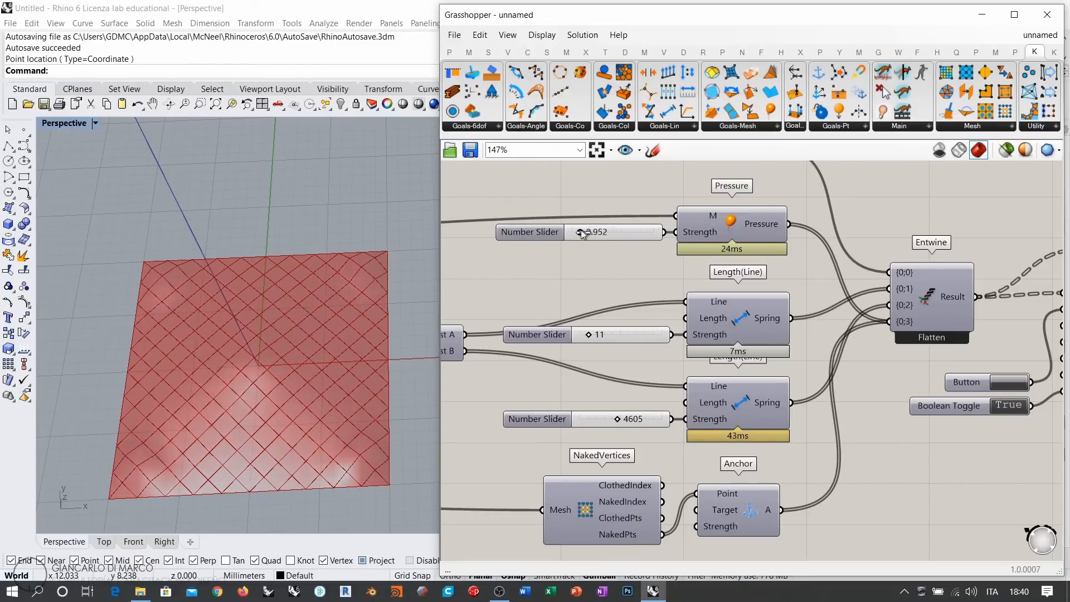
# Try a lower Strength on the List A spring goal, inspect the mesh, and set the slider to 14
pyautogui.scroll(4, 596, 360)
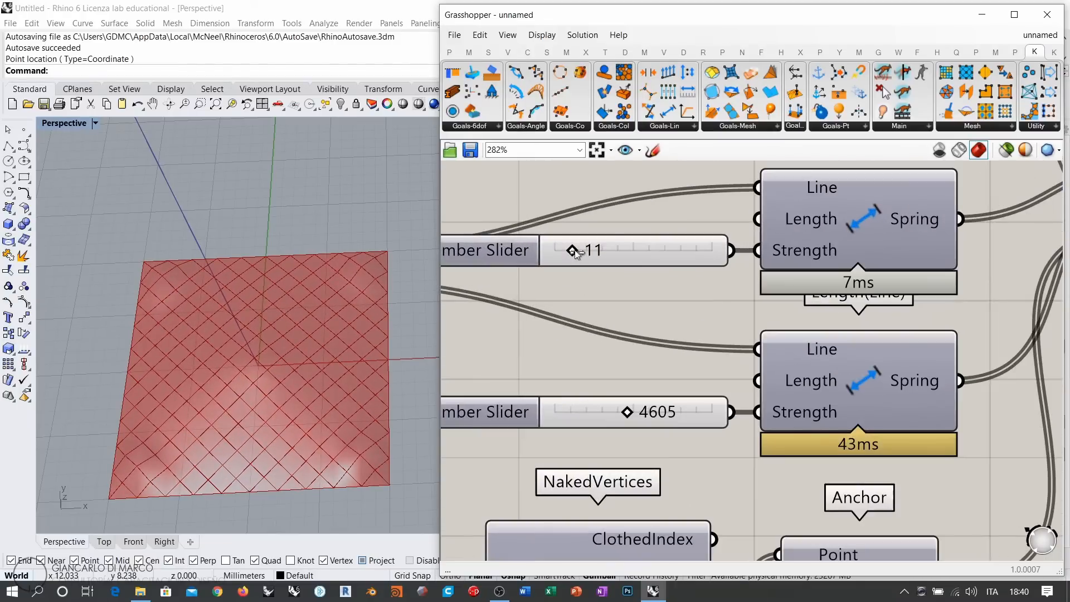
pyautogui.moveTo(570, 249); pyautogui.dragTo(562, 250)
pyautogui.moveTo(315, 308); pyautogui.dragTo(321, 266, button='right')
pyautogui.moveTo(559, 250); pyautogui.dragTo(571, 250)
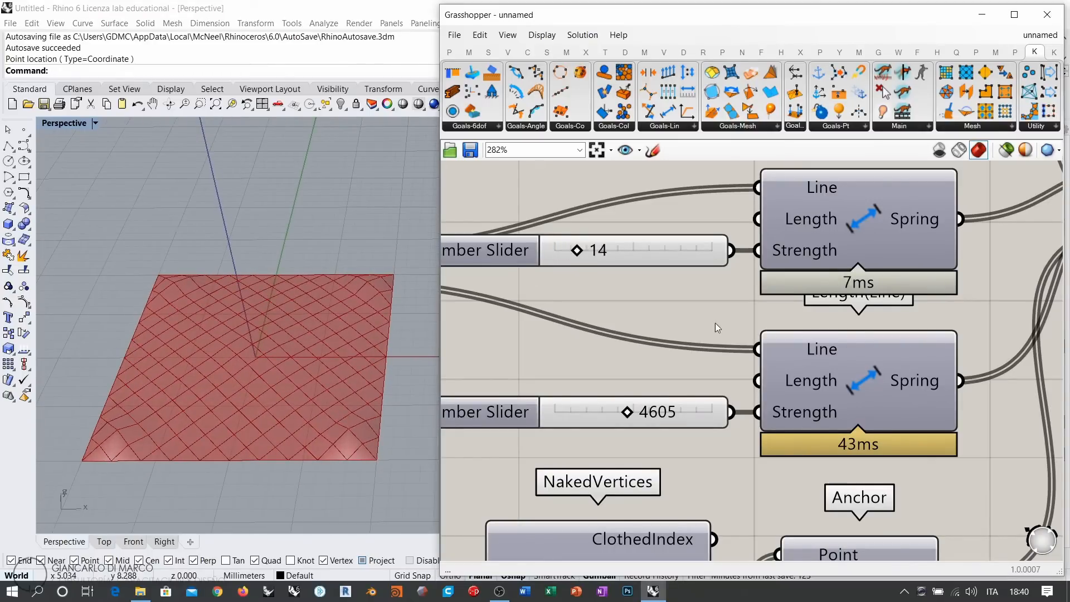
# Set the solver's Boolean Toggle to False and trigger the Reset button
pyautogui.scroll(-5, 554, 267)
pyautogui.click(818, 306)
pyautogui.moveTo(818, 306); pyautogui.dragTo(775, 324, button='right')
pyautogui.click(778, 309)
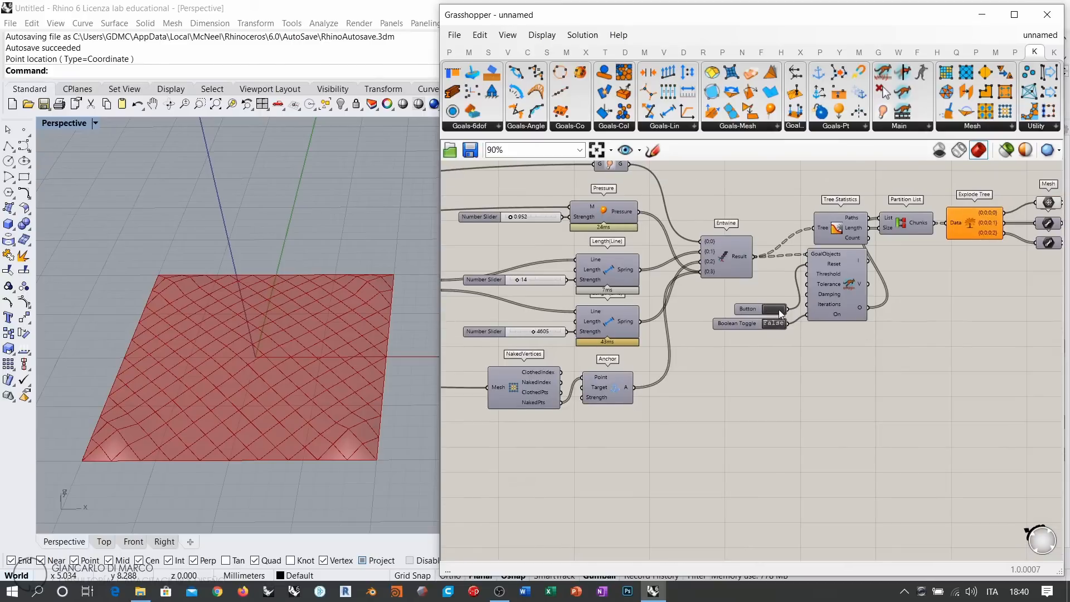
# Add a Number Slider with value 11 and connect it to Mesh Plane's Width count and Height count
pyautogui.moveTo(664, 341); pyautogui.dragTo(959, 349, button='right')
pyautogui.moveTo(557, 335); pyautogui.dragTo(981, 351, button='right')
pyautogui.moveTo(519, 326); pyautogui.dragTo(897, 341, button='right')
pyautogui.scroll(6, 681, 326)
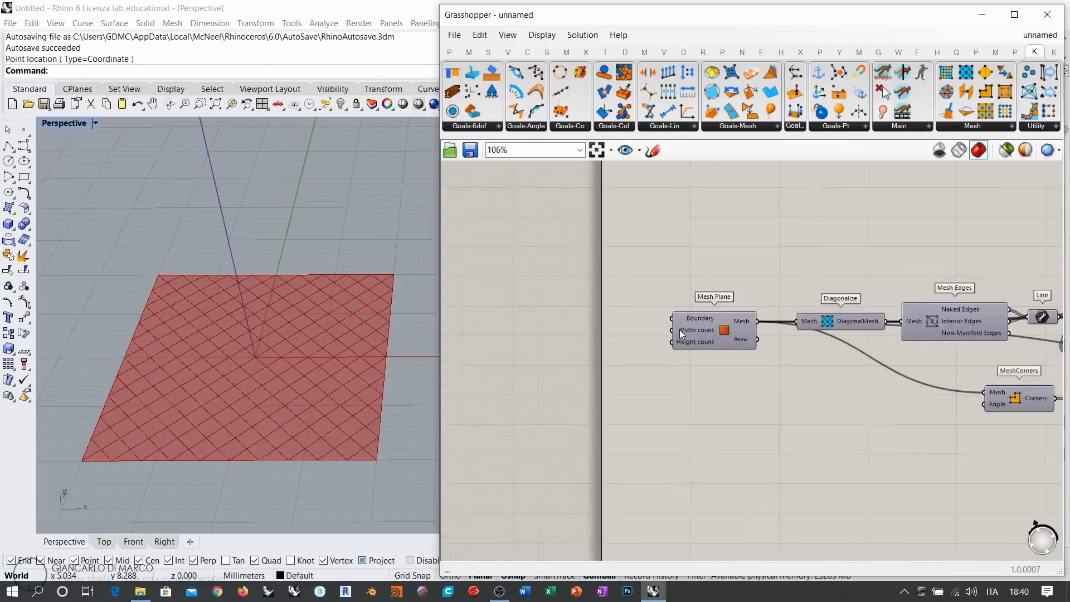
pyautogui.doubleClick(554, 349)
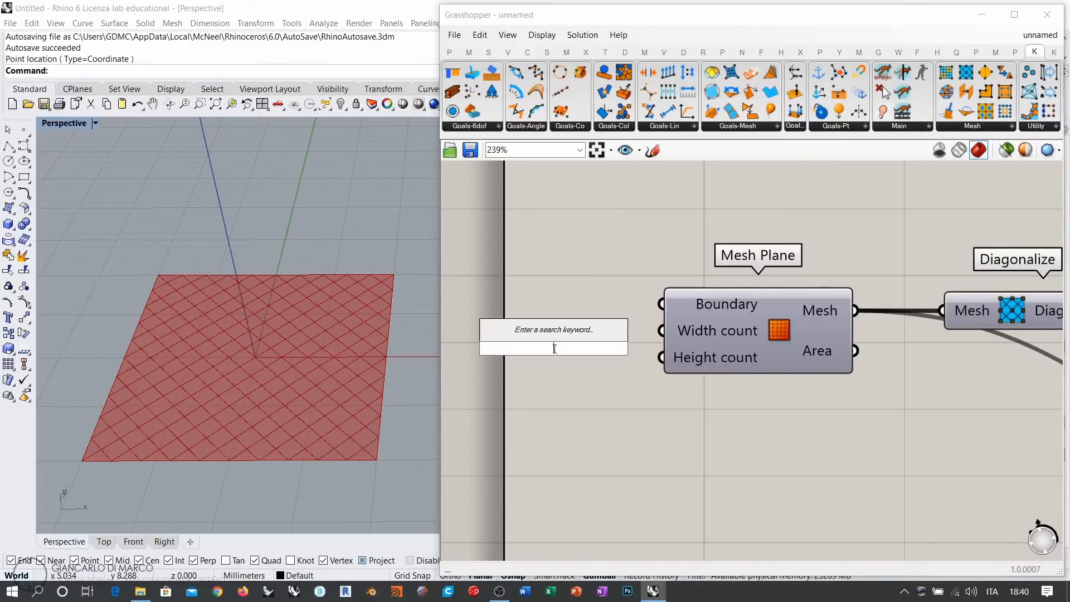
pyautogui.write('11')
pyautogui.press('Return')
pyautogui.moveTo(639, 351); pyautogui.dragTo(580, 343)
pyautogui.moveTo(632, 341); pyautogui.dragTo(659, 331)
pyautogui.moveTo(632, 341); pyautogui.dragTo(659, 360)
pyautogui.moveTo(579, 337); pyautogui.dragTo(584, 341)
# Set the mesh count slider to 20 and reposition the slider together with Mesh Plane beside Diagonalize
pyautogui.doubleClick(563, 343)
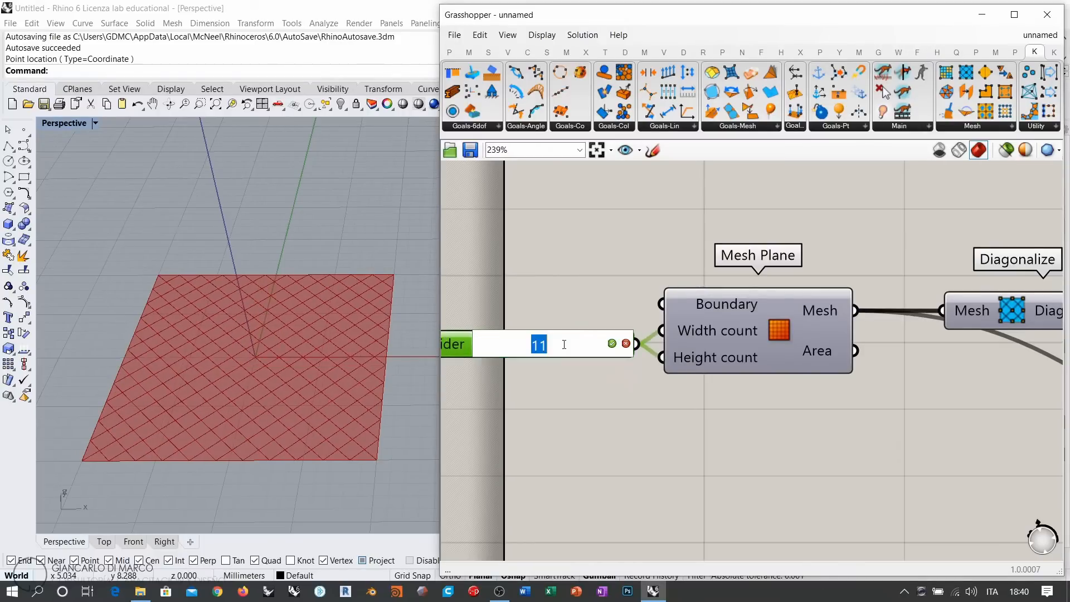
pyautogui.write('20')
pyautogui.press('Return')
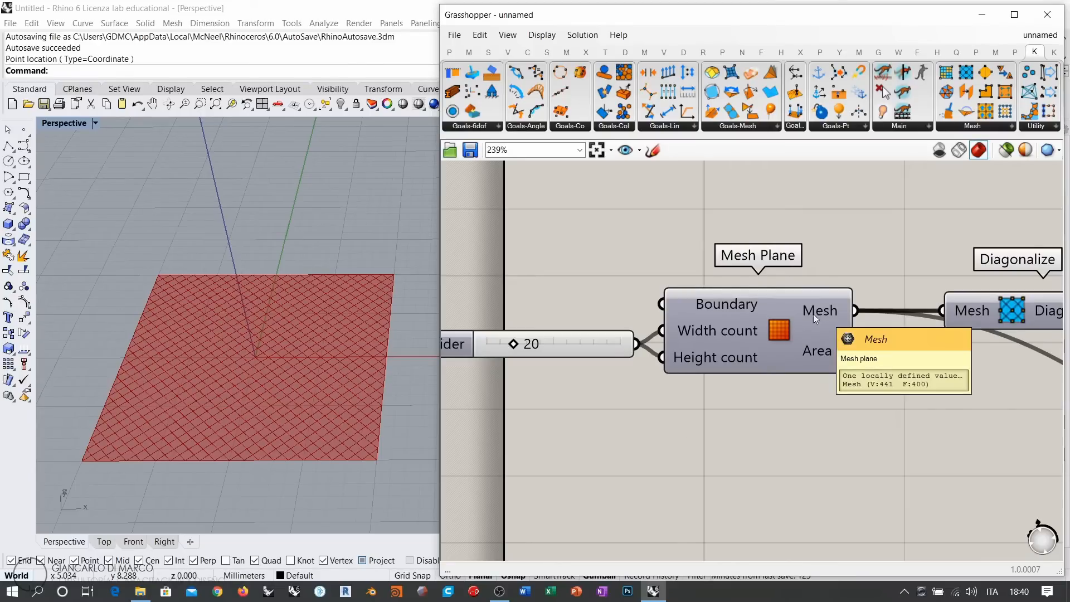
pyautogui.scroll(-3, 814, 313)
pyautogui.scroll(-3, 546, 303)
pyautogui.moveTo(567, 337); pyautogui.dragTo(529, 312)
pyautogui.moveTo(579, 313); pyautogui.dragTo(598, 312)
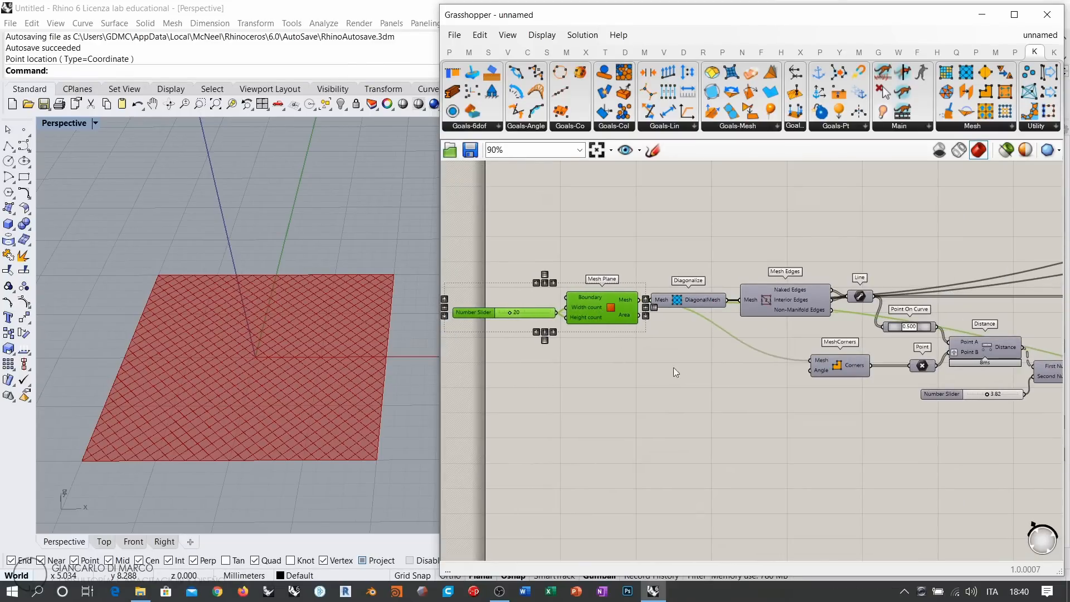
# Start the Kangaroo solver by setting its Boolean Toggle to True and raise the Pressure goal's Strength slider
pyautogui.moveTo(1049, 356); pyautogui.dragTo(487, 317, button='right')
pyautogui.moveTo(992, 373); pyautogui.dragTo(650, 429, button='right')
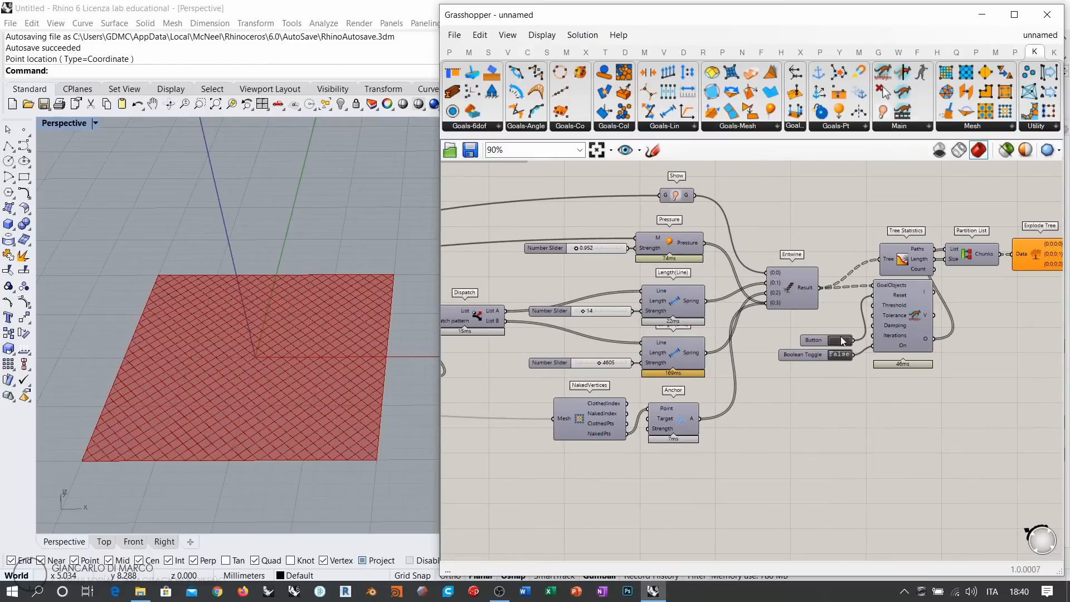
pyautogui.scroll(3, 792, 340)
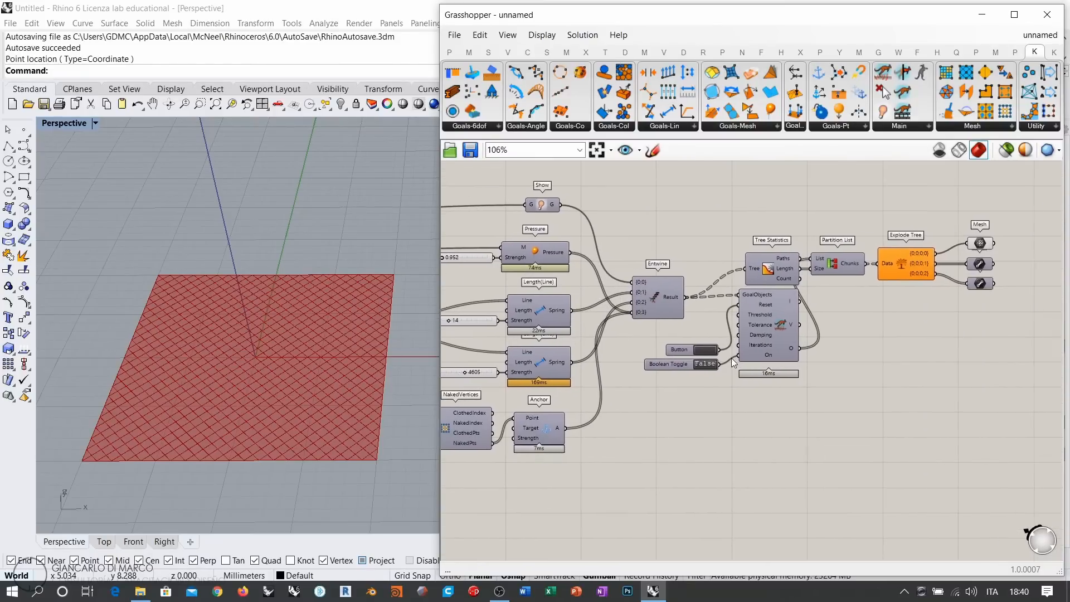
pyautogui.doubleClick(697, 368)
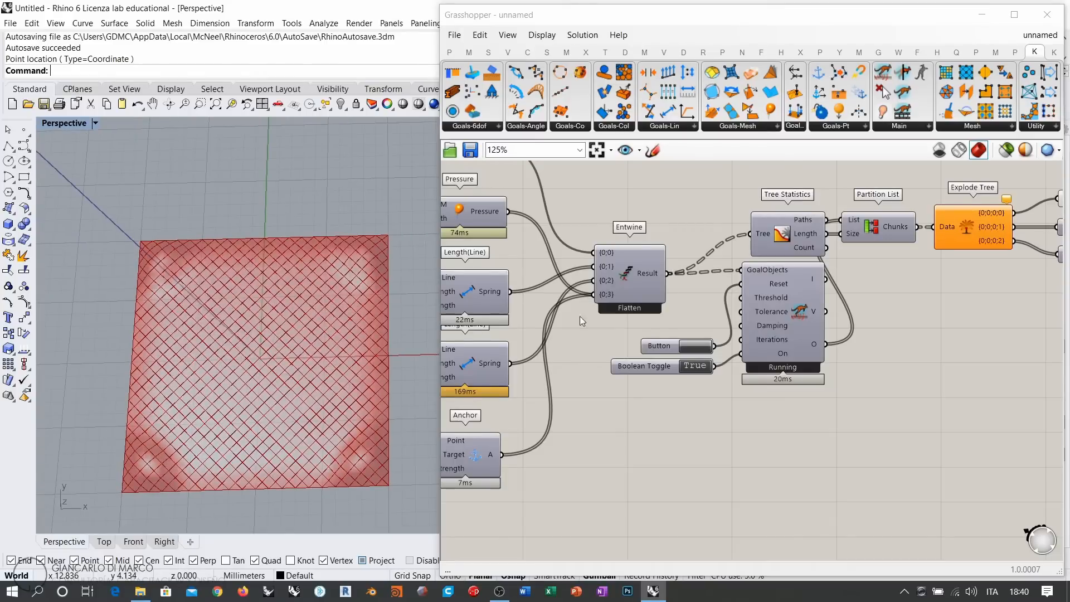
pyautogui.moveTo(551, 305); pyautogui.dragTo(786, 340, button='right')
pyautogui.moveTo(566, 254)
pyautogui.mouseDown()
pyautogui.moveTo(605, 257)
pyautogui.moveTo(560, 255)
pyautogui.moveTo(576, 254)
pyautogui.mouseUp()
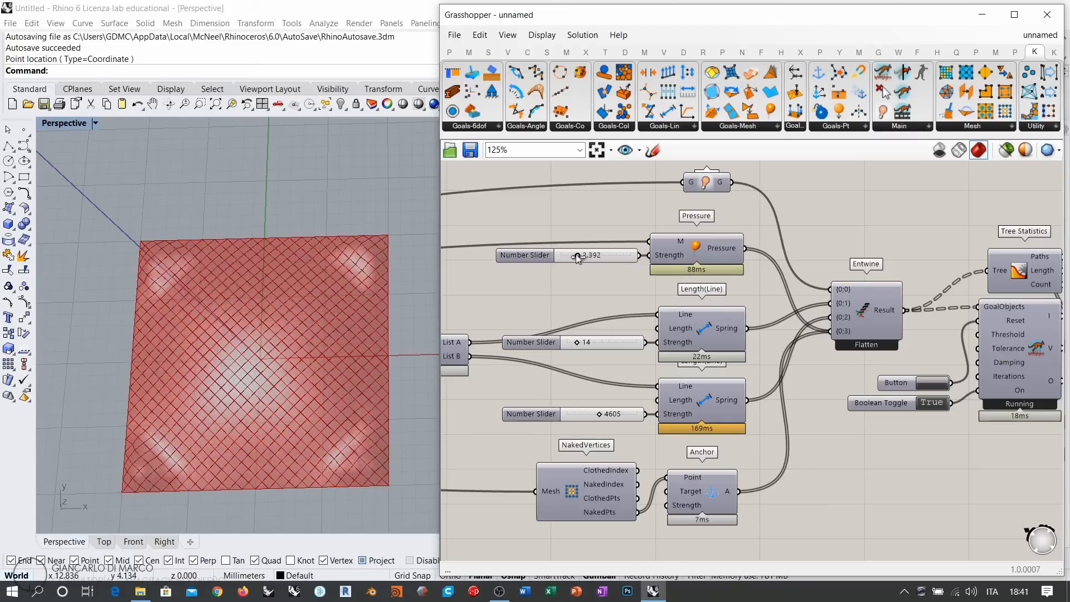
pyautogui.moveTo(936, 407); pyautogui.dragTo(757, 350, button='right')
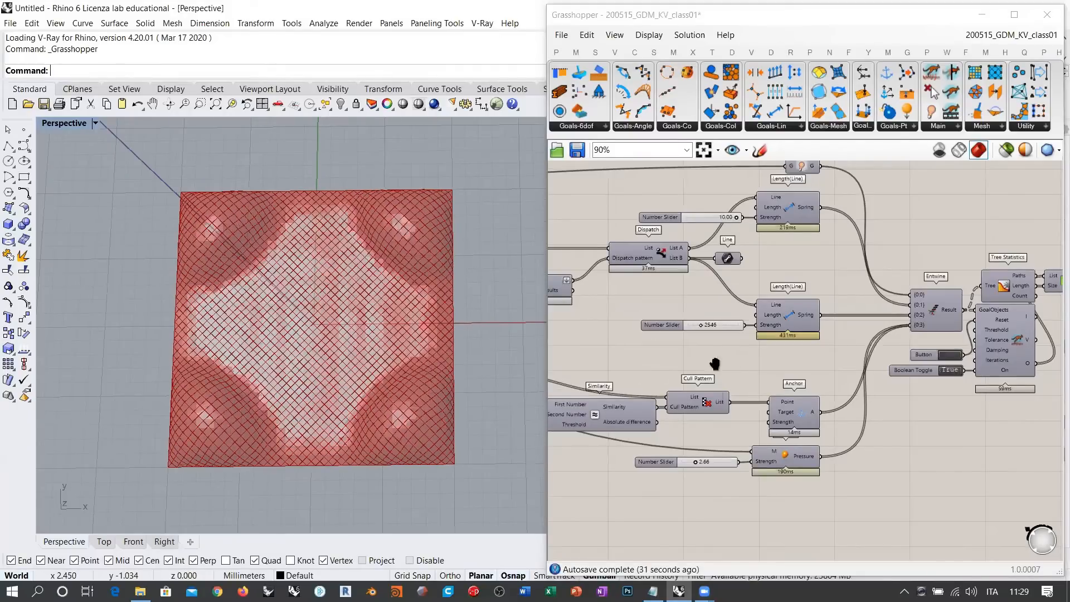
# Examine the inflated mesh and trace the corner-distance test through Mass Addition and Dispatch to the two Length(Line) spring goals
pyautogui.moveTo(715, 364); pyautogui.dragTo(885, 350, button='right')
pyautogui.moveTo(712, 295); pyautogui.dragTo(854, 295, button='right')
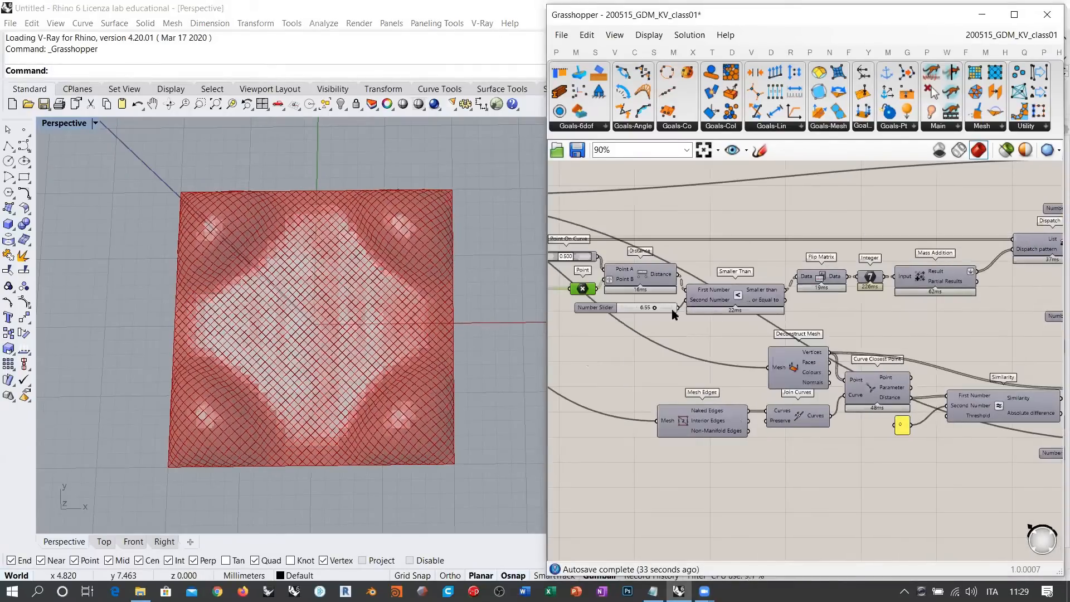
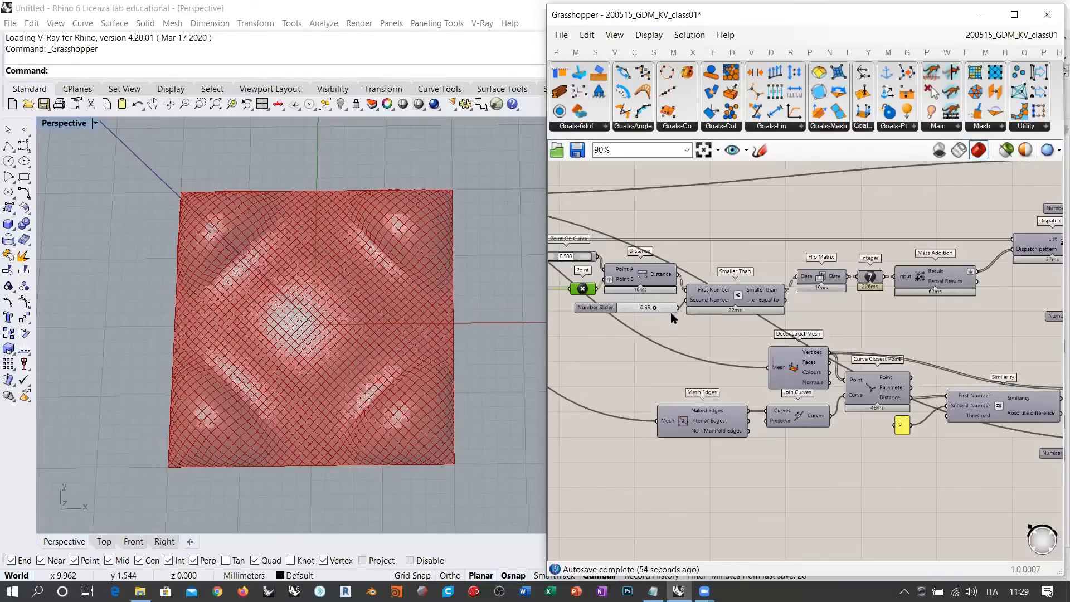
pyautogui.moveTo(418, 292); pyautogui.dragTo(367, 245, button='right')
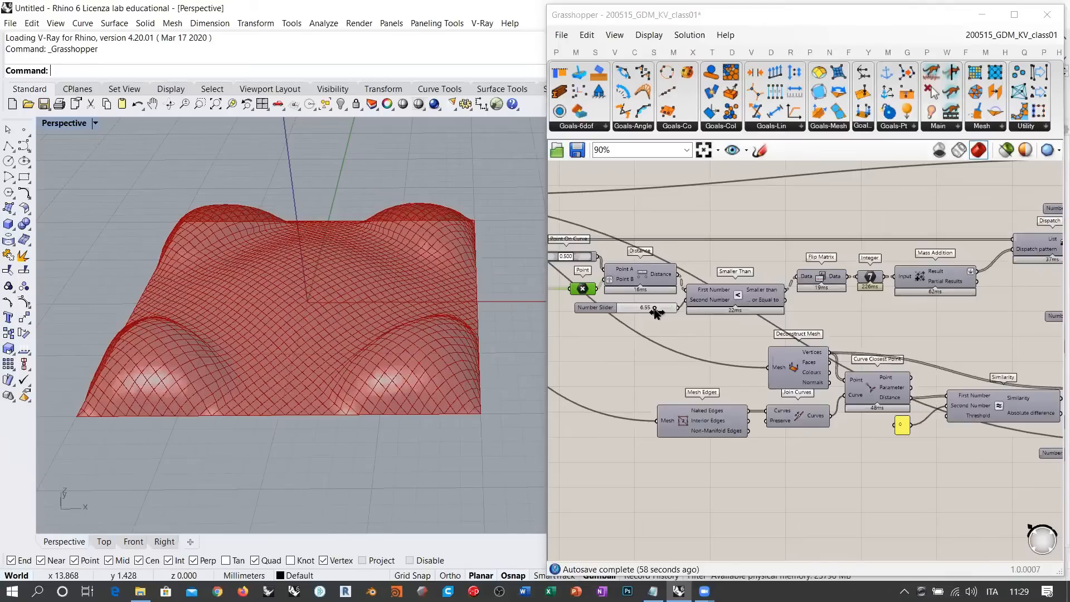
pyautogui.moveTo(1046, 312); pyautogui.dragTo(747, 359, button='right')
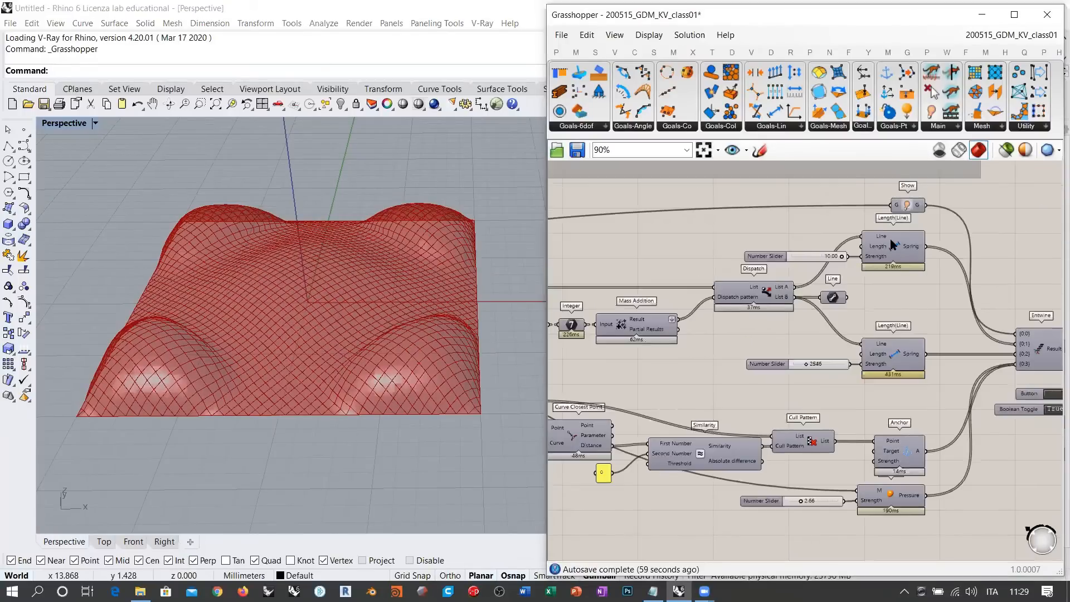
pyautogui.click(892, 244)
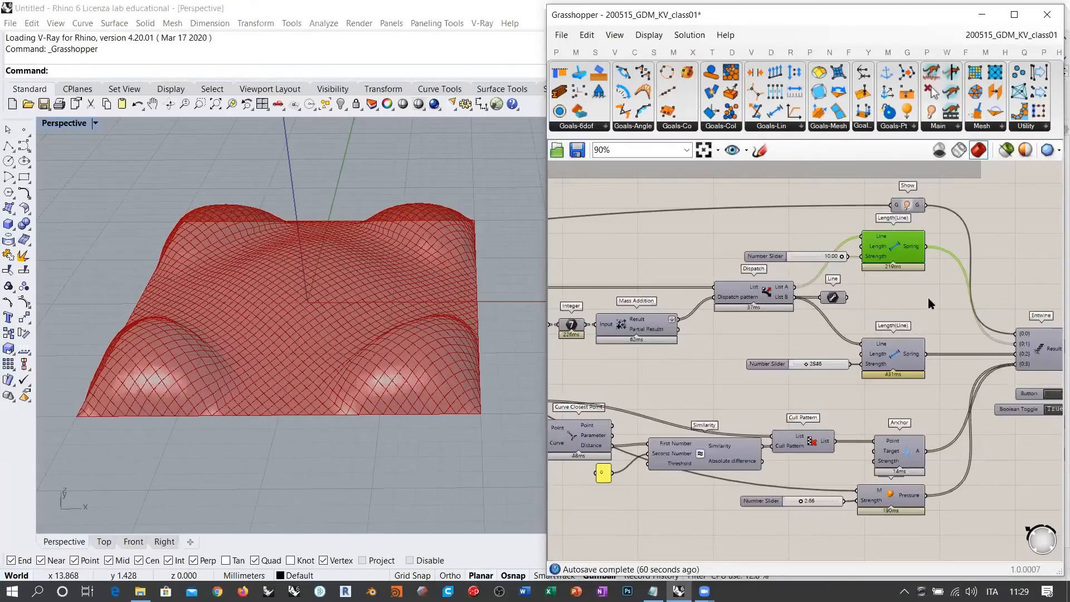
pyautogui.click(868, 280)
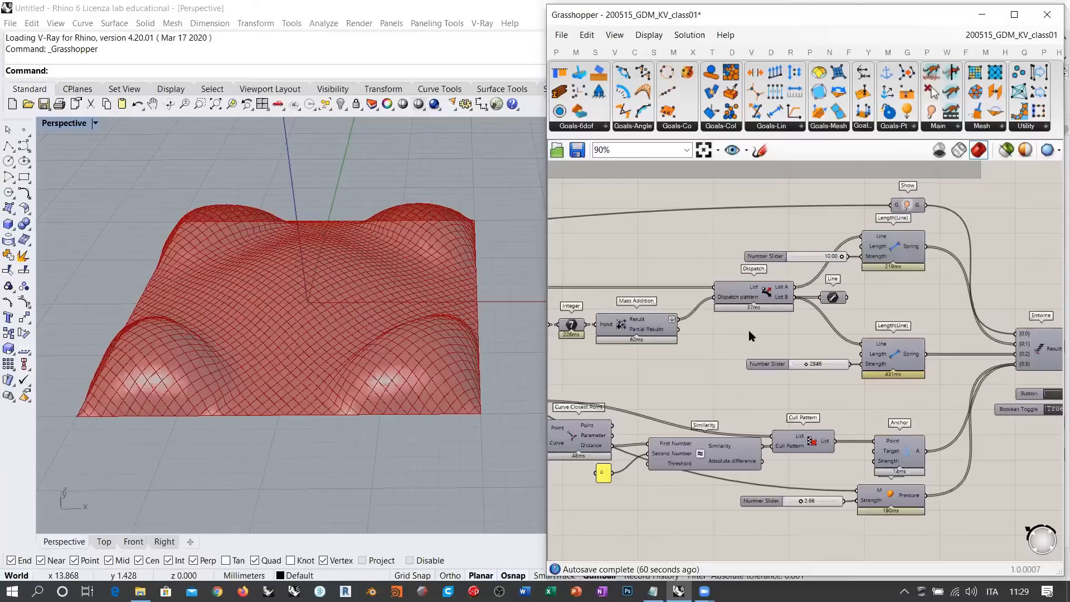
pyautogui.moveTo(716, 370); pyautogui.dragTo(820, 361, button='right')
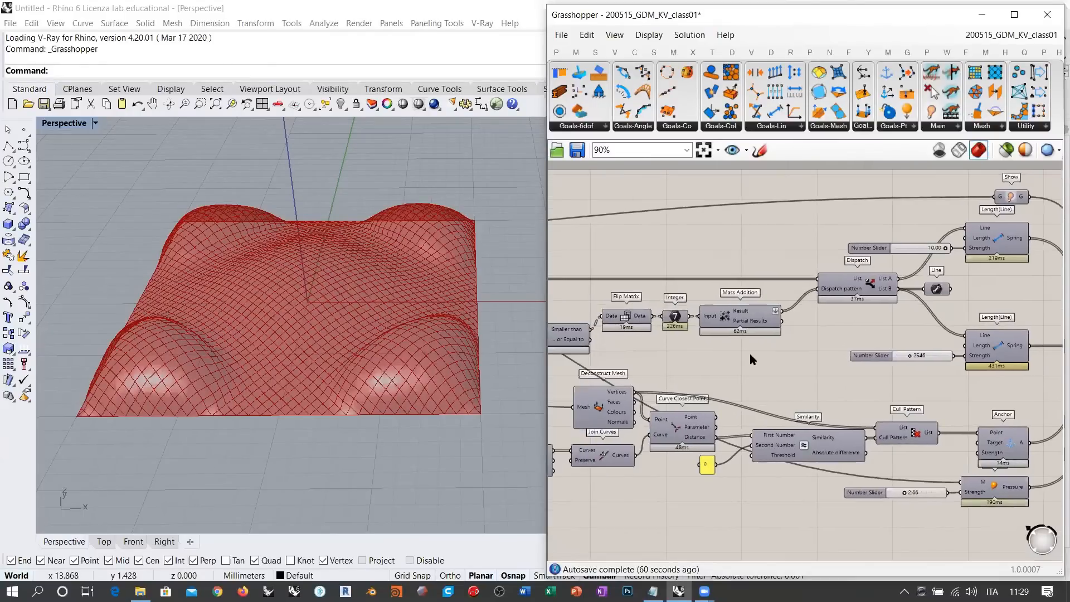
pyautogui.moveTo(686, 362); pyautogui.dragTo(767, 353, button='right')
pyautogui.scroll(-3, 767, 353)
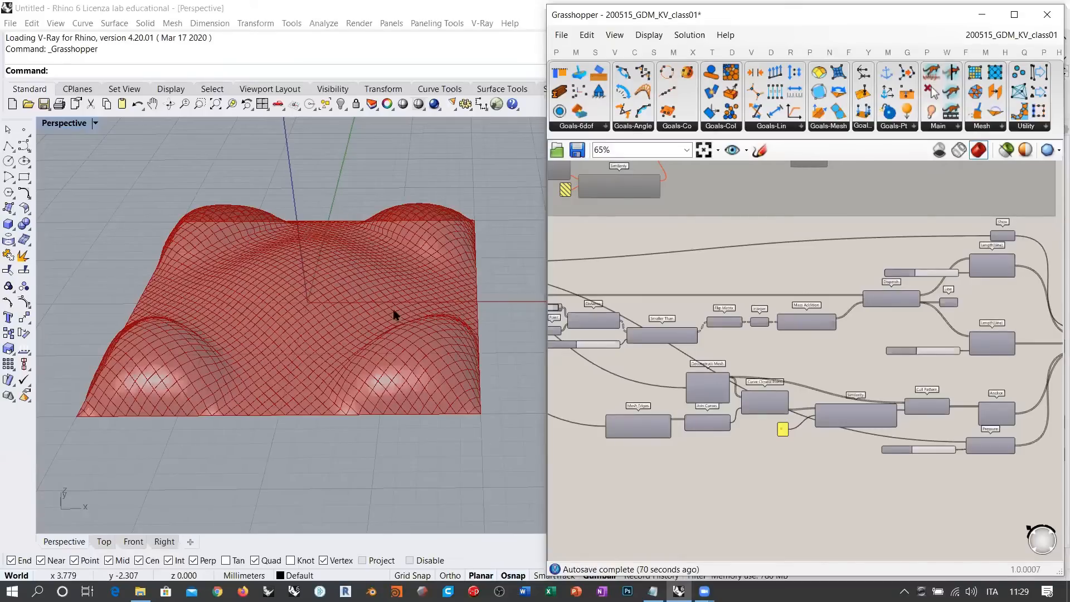
# Set the solver's Boolean Toggle to False and trigger the Reset button to flatten the mesh
pyautogui.scroll(3, 903, 362)
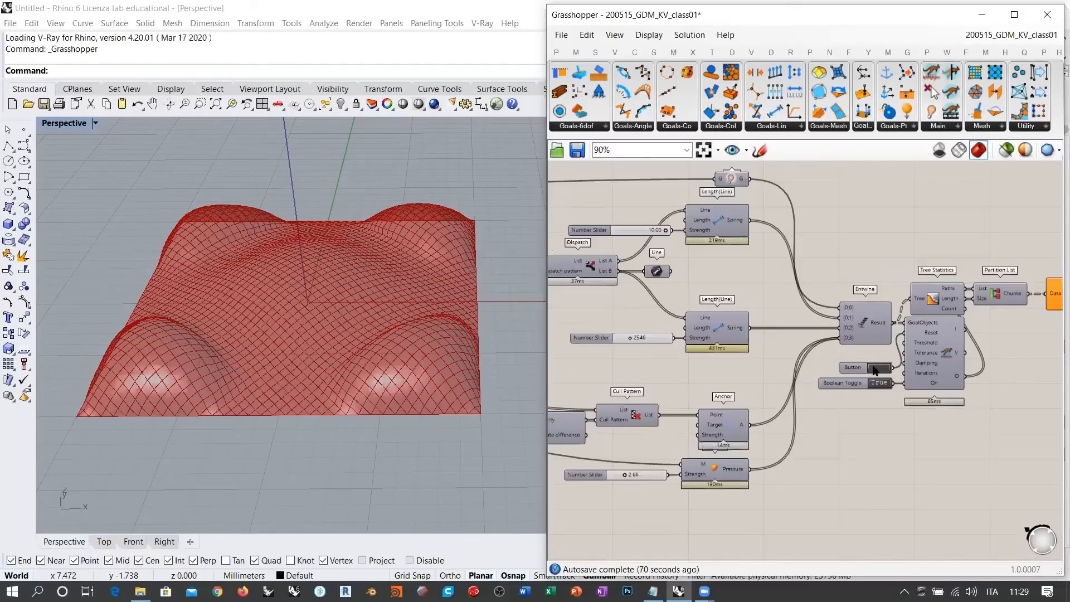
pyautogui.scroll(3, 847, 354)
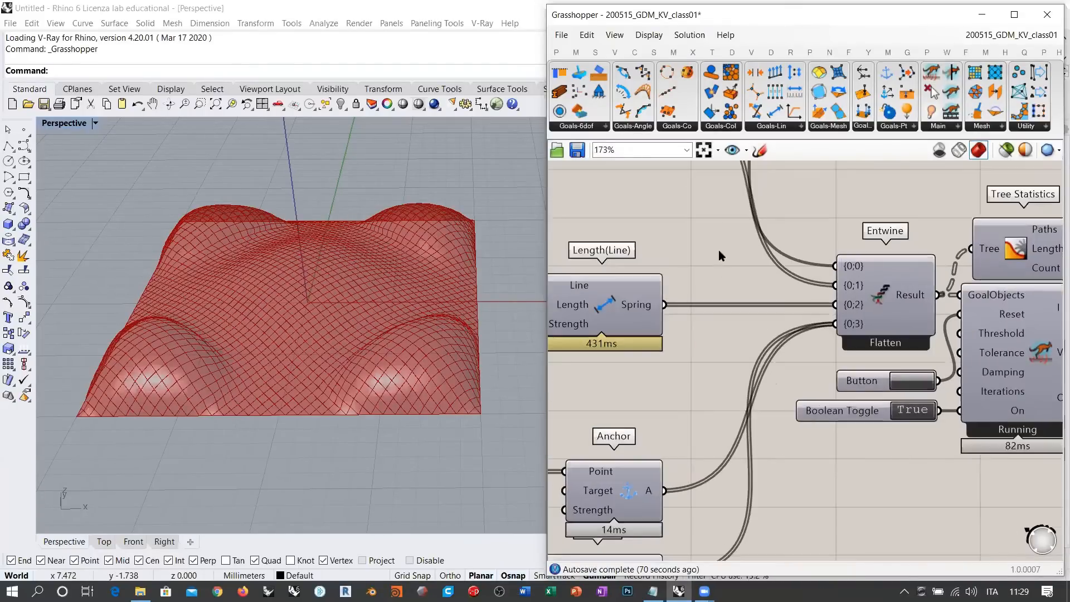
pyautogui.click(917, 414)
pyautogui.click(914, 381)
# Raise the corner-distance threshold slider that feeds the Second Number of Smaller Than
pyautogui.moveTo(696, 384); pyautogui.dragTo(939, 373, button='right')
pyautogui.scroll(-5, 939, 373)
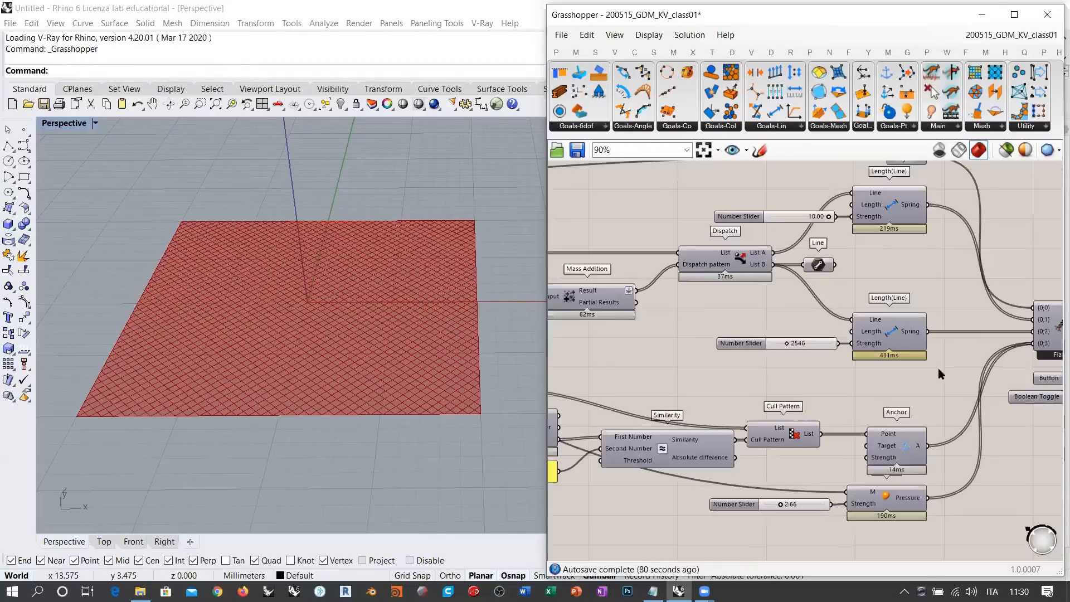
pyautogui.moveTo(636, 416); pyautogui.dragTo(838, 416, button='right')
pyautogui.scroll(6, 838, 416)
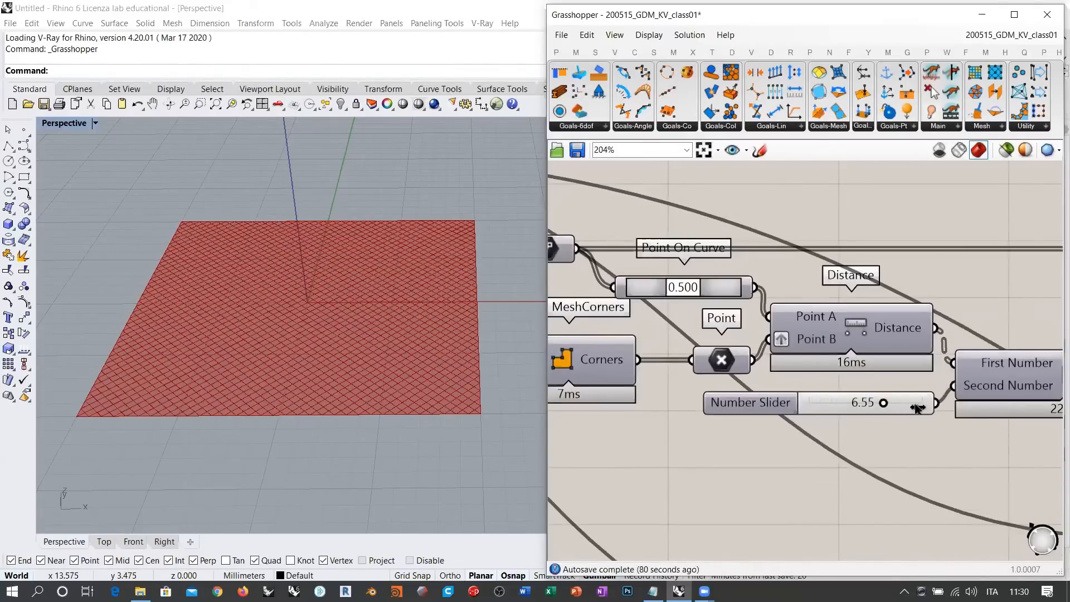
pyautogui.moveTo(946, 437); pyautogui.dragTo(985, 452)
# Restart the Kangaroo solver with its Boolean Toggle set to True and orbit the mesh to inspect its four domes and valleys
pyautogui.moveTo(1002, 445); pyautogui.dragTo(697, 399, button='right')
pyautogui.scroll(-3, 698, 399)
pyautogui.moveTo(1003, 390); pyautogui.dragTo(695, 375, button='right')
pyautogui.moveTo(968, 337); pyautogui.dragTo(745, 348, button='right')
pyautogui.moveTo(1023, 401); pyautogui.dragTo(851, 363, button='right')
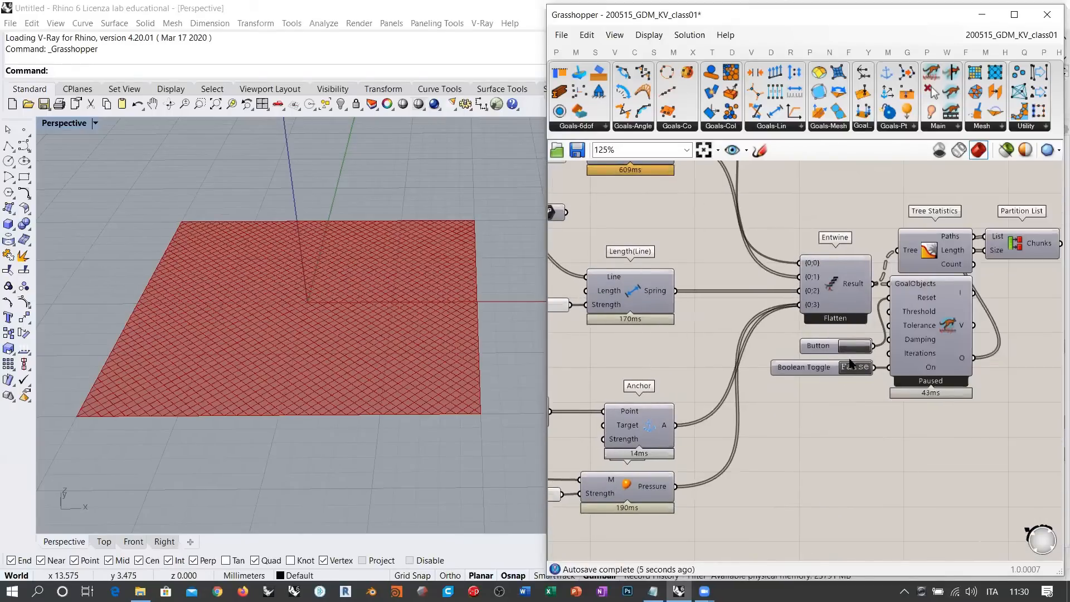
pyautogui.doubleClick(856, 368)
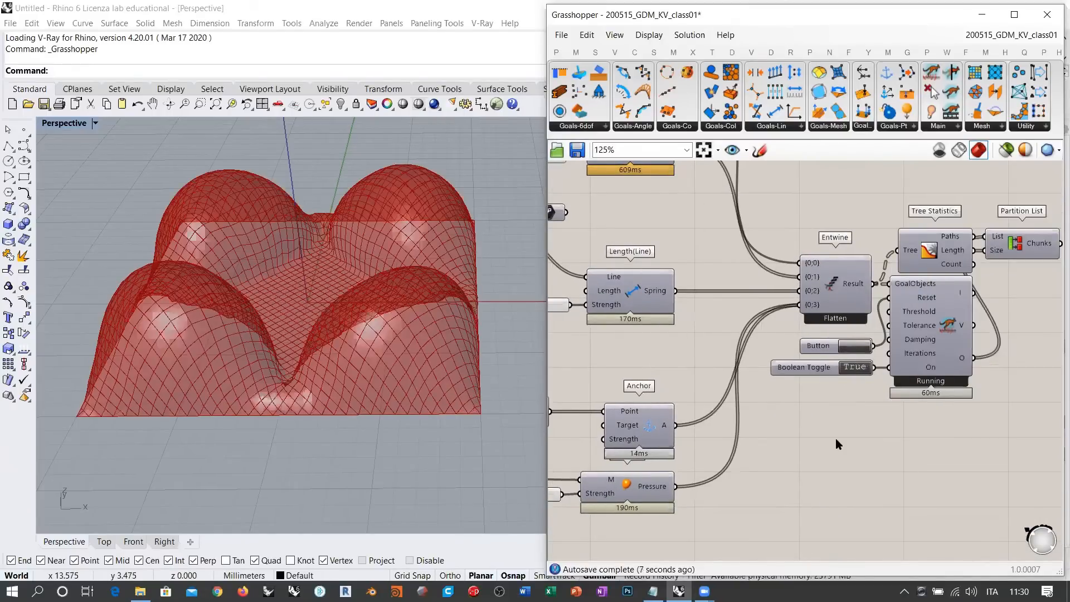
pyautogui.moveTo(361, 334); pyautogui.dragTo(340, 379, button='right')
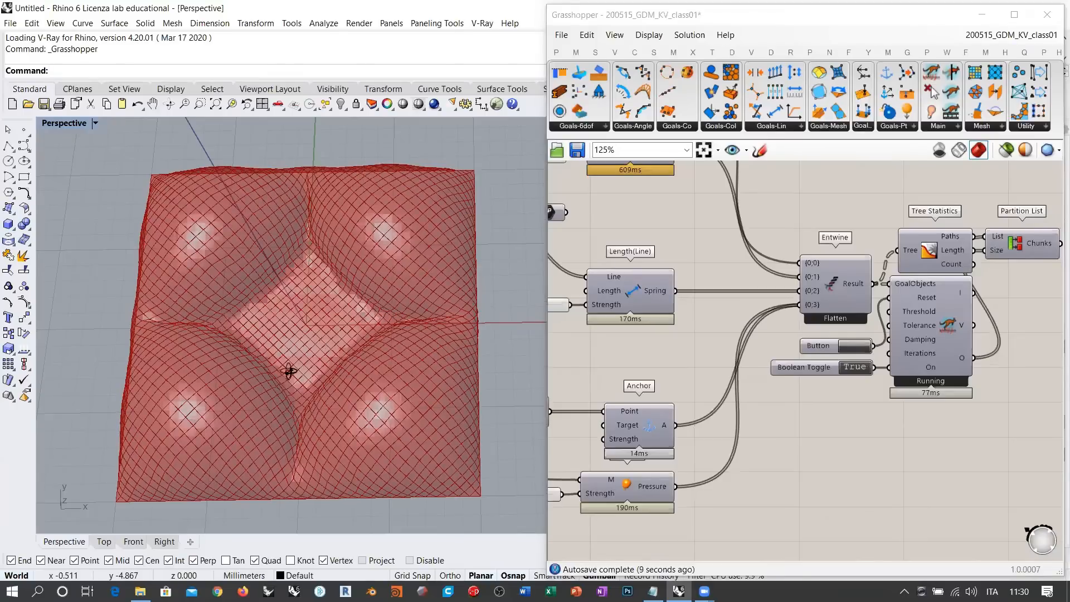
pyautogui.moveTo(290, 373); pyautogui.dragTo(277, 402, button='right')
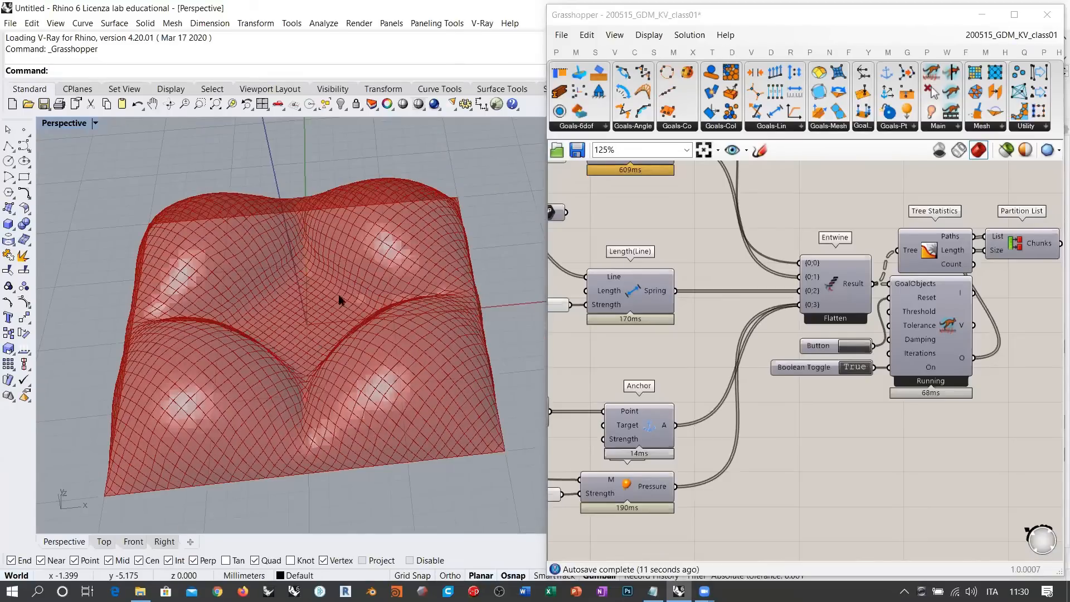
pyautogui.moveTo(339, 295); pyautogui.dragTo(336, 296, button='right')
pyautogui.moveTo(305, 380); pyautogui.dragTo(398, 266, button='right')
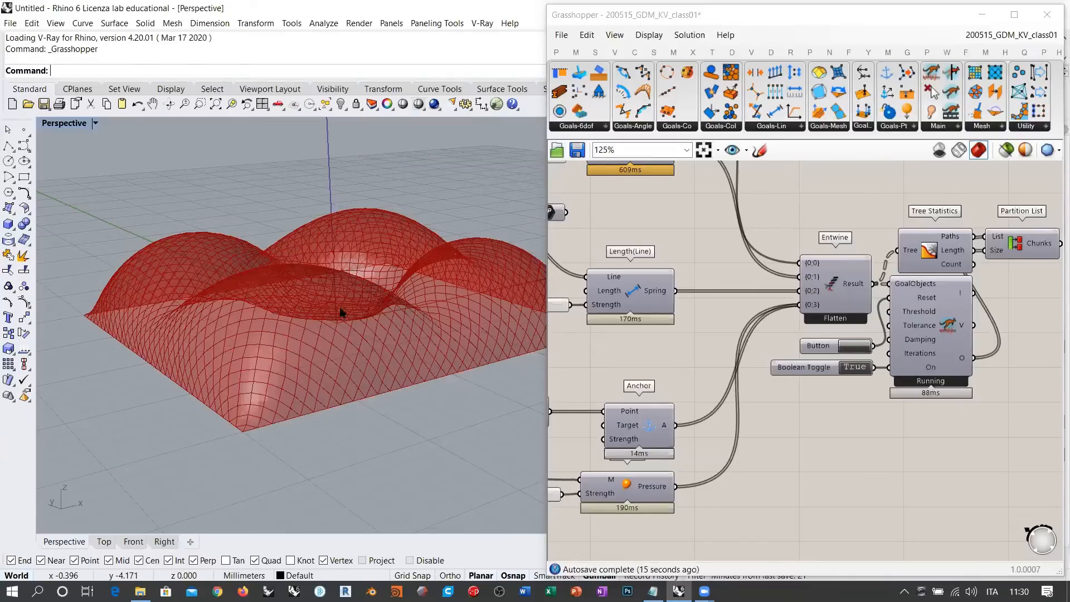
pyautogui.moveTo(337, 333); pyautogui.dragTo(328, 307, button='right')
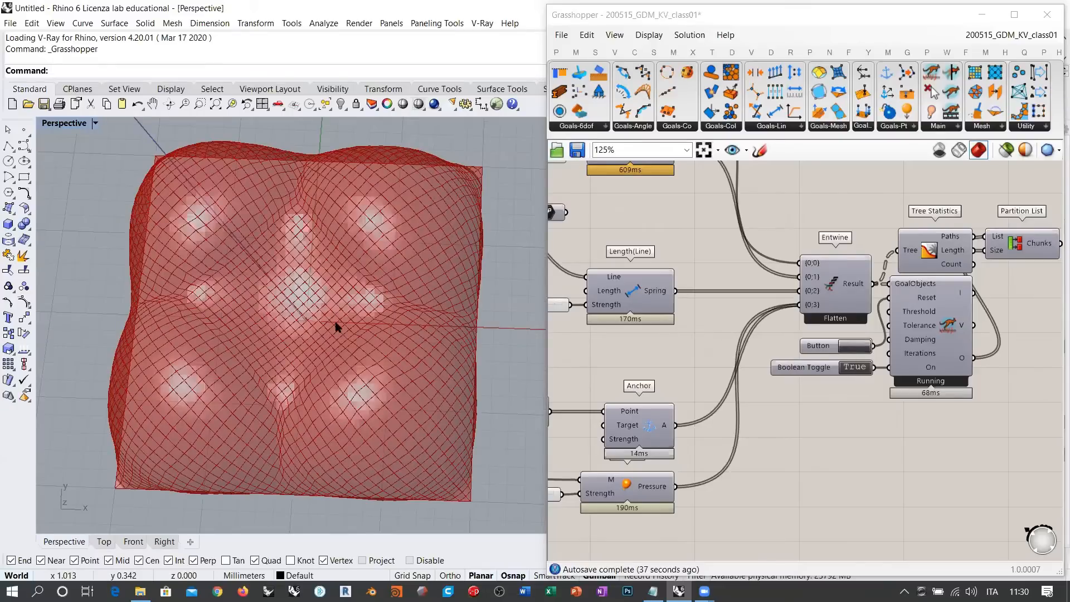
pyautogui.moveTo(336, 323); pyautogui.dragTo(314, 264, button='right')
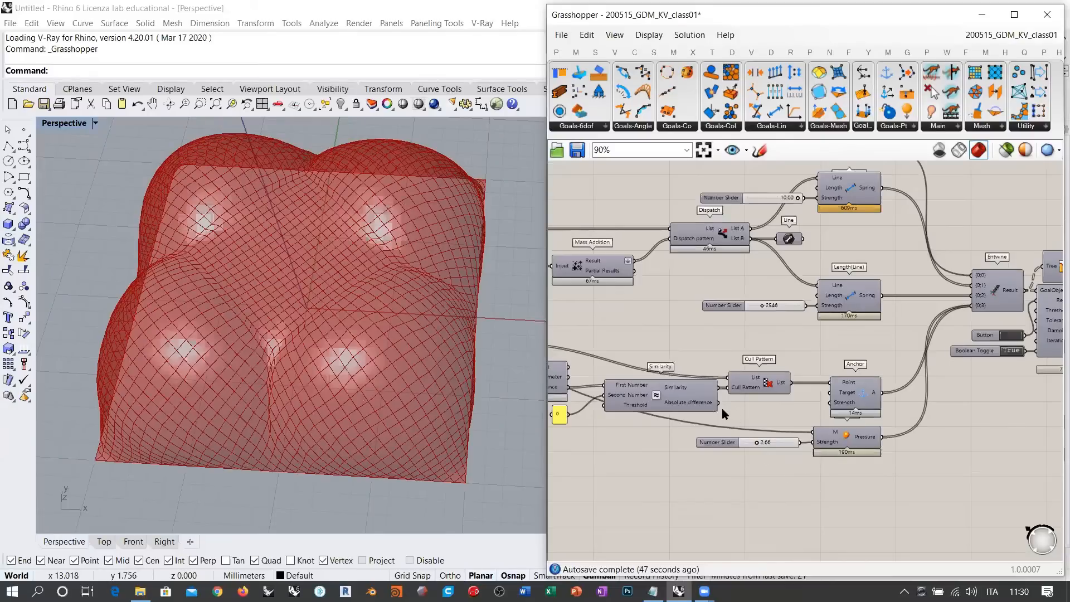
# Lower the Pressure goal's Strength slider slightly
pyautogui.scroll(8, 764, 461)
pyautogui.moveTo(734, 383); pyautogui.dragTo(719, 383)
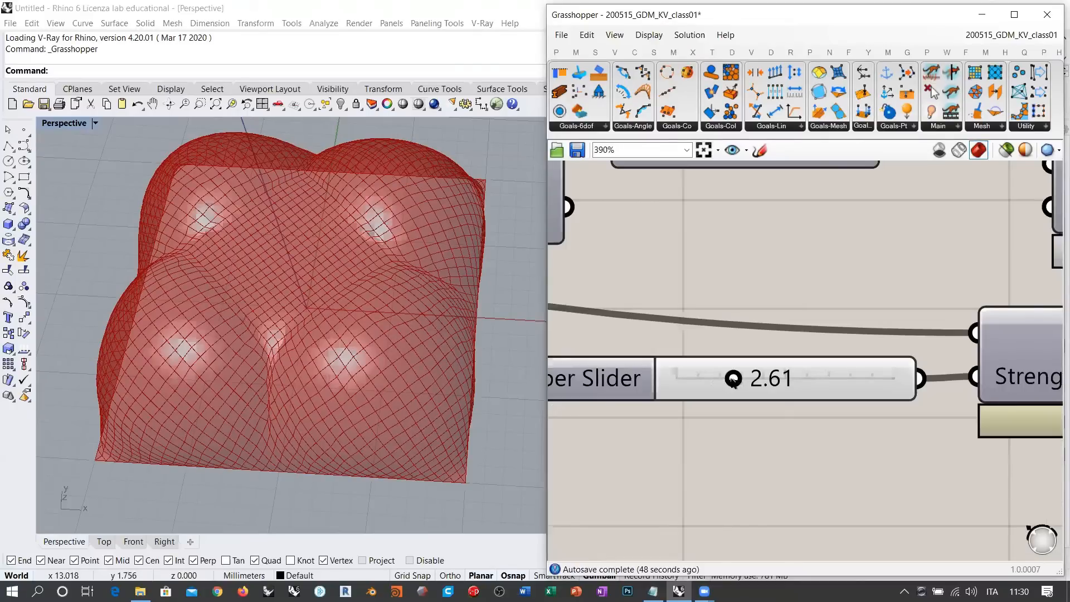
pyautogui.moveTo(734, 379); pyautogui.dragTo(731, 379)
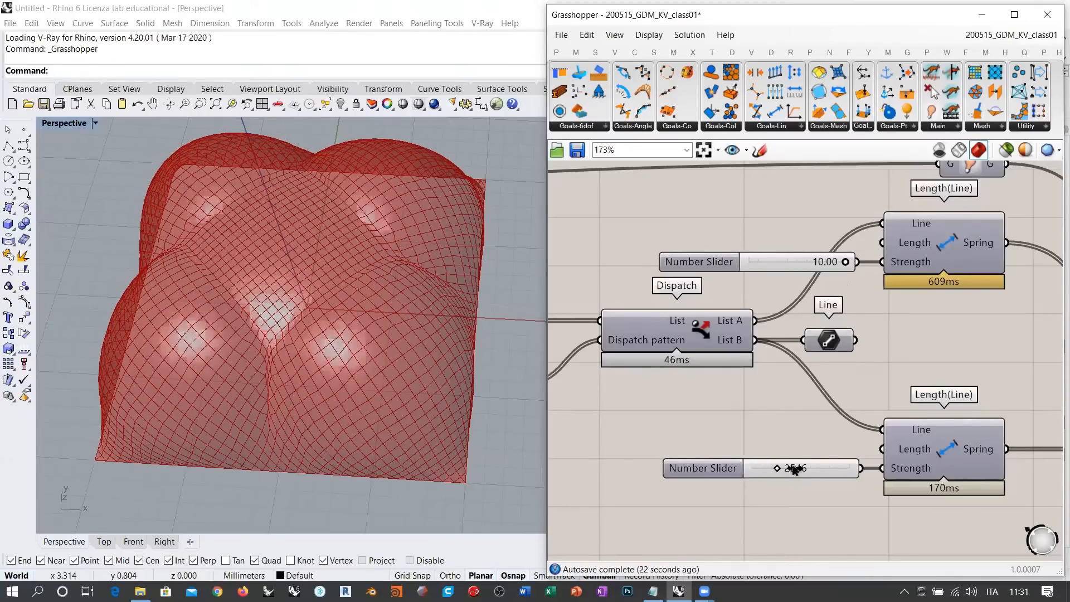
# Set the spring Strength to 7858 for List B and 8.44 for List A, and orbit the mesh to check its shape
pyautogui.moveTo(793, 467); pyautogui.dragTo(828, 468)
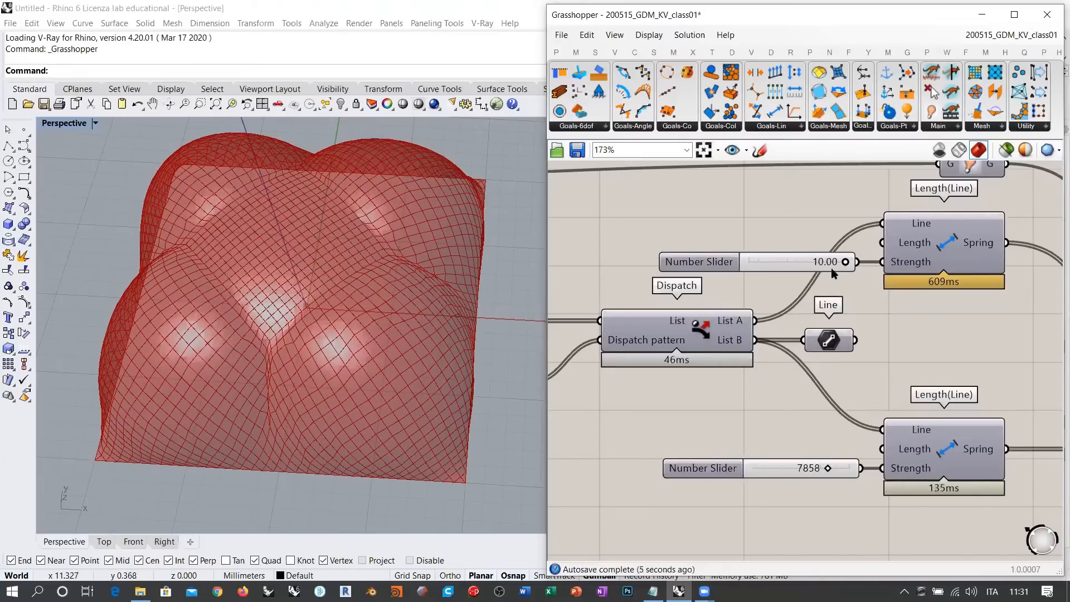
pyautogui.moveTo(843, 262); pyautogui.dragTo(830, 264)
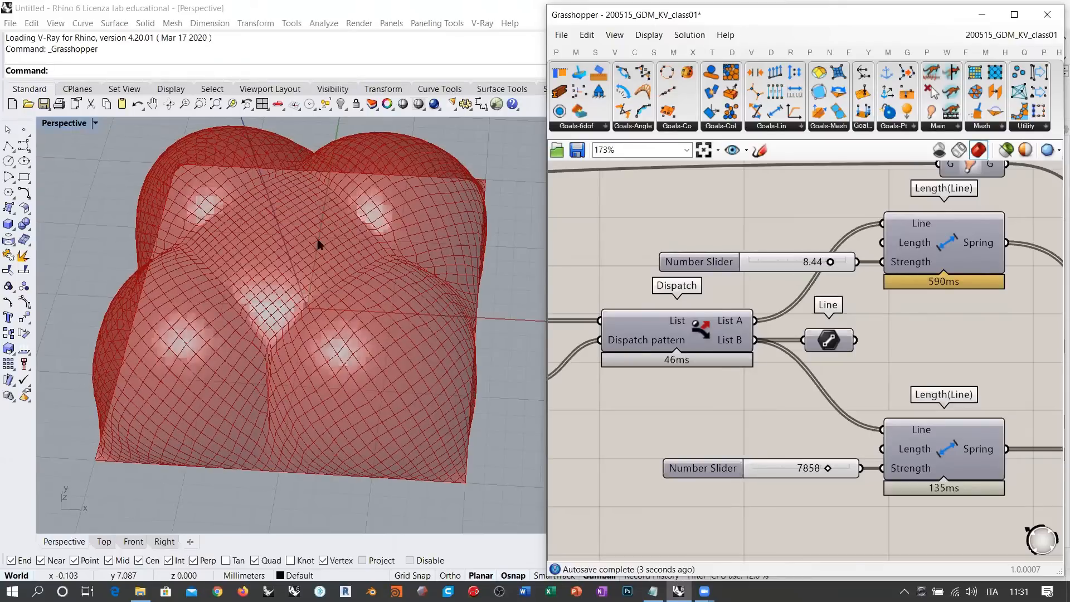
pyautogui.moveTo(313, 279); pyautogui.dragTo(279, 308, button='right')
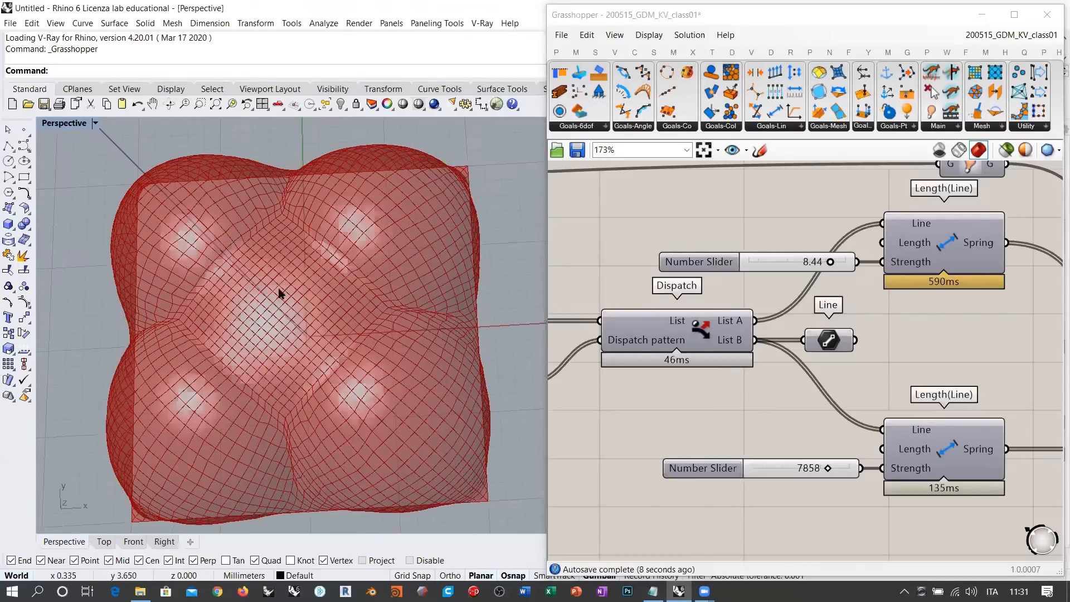
pyautogui.moveTo(313, 374); pyautogui.dragTo(360, 346, button='right')
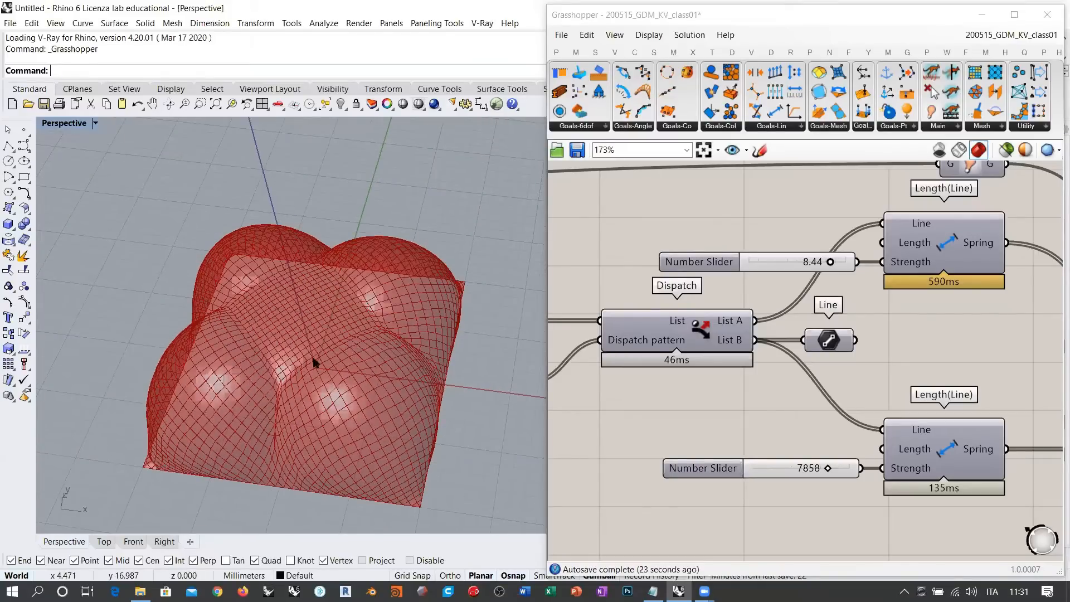
# Examine the inflated four-dome mesh from several angles and review the definition back to the Mesh Plane and Diagonalize components
pyautogui.moveTo(359, 273); pyautogui.dragTo(361, 337, button='right')
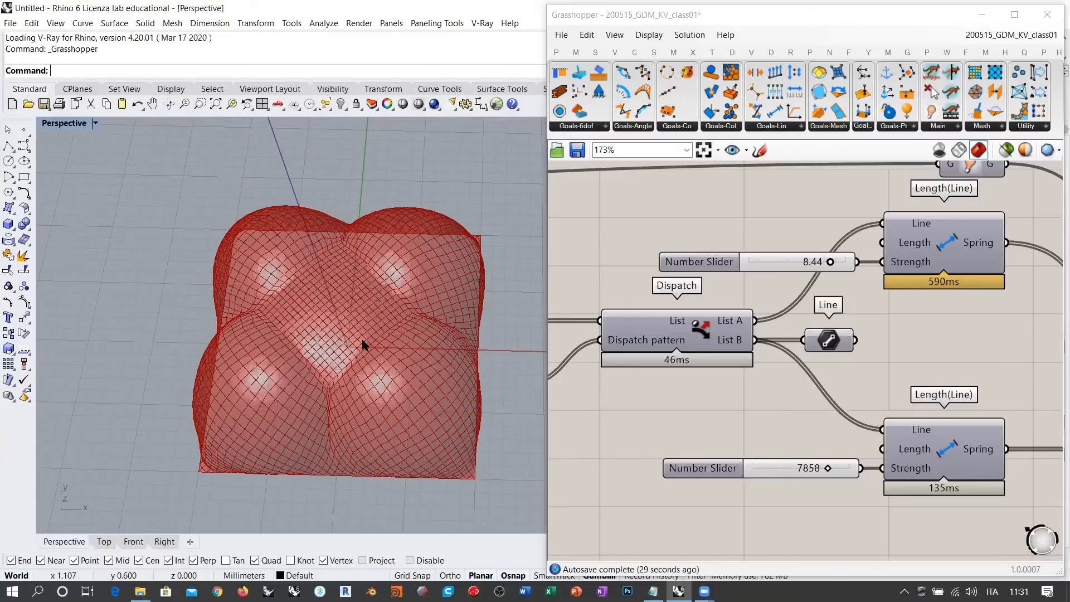
pyautogui.moveTo(363, 344); pyautogui.dragTo(307, 332, button='right')
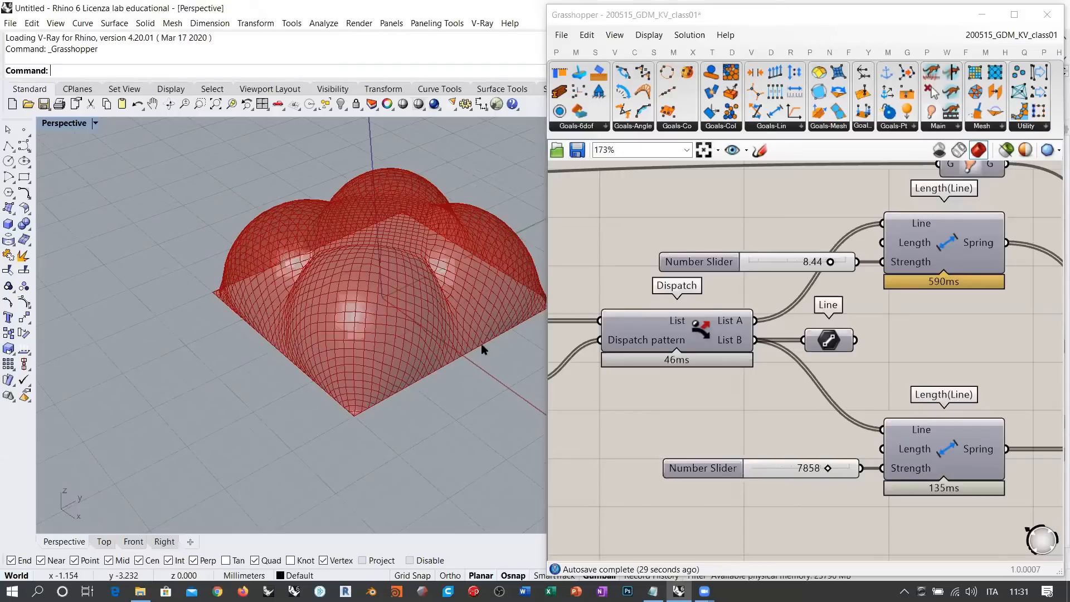
pyautogui.scroll(-4, 782, 376)
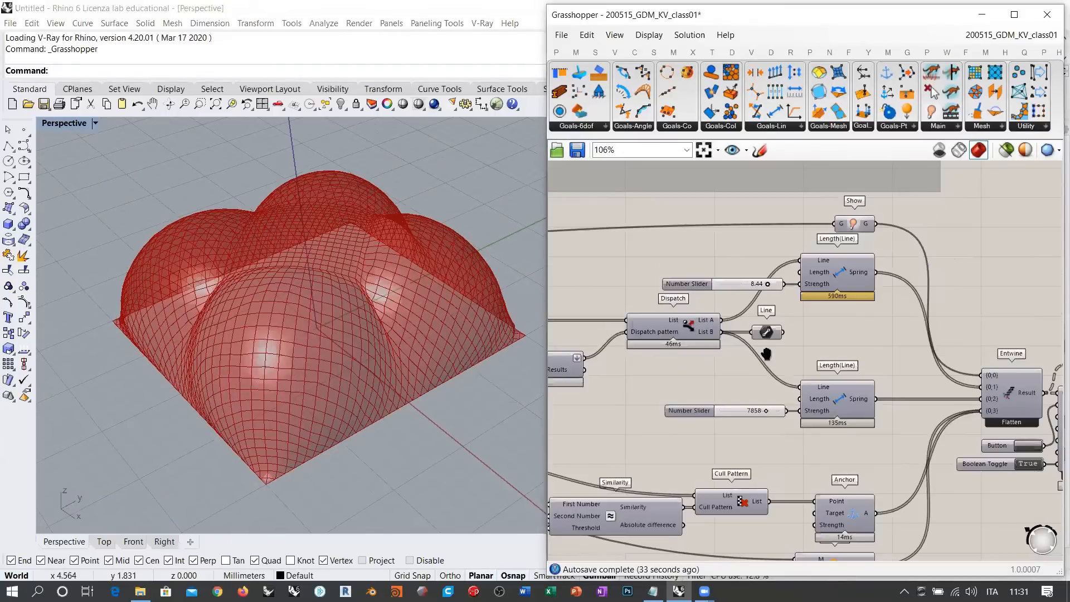
pyautogui.moveTo(323, 302); pyautogui.dragTo(306, 399, button='right')
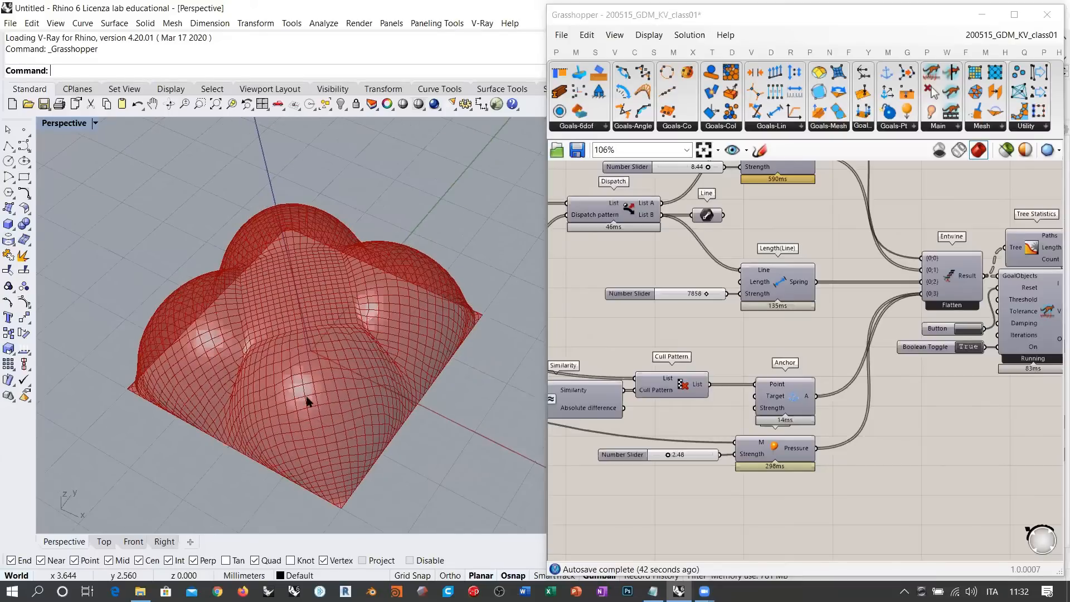
pyautogui.moveTo(690, 347); pyautogui.dragTo(995, 380, button='right')
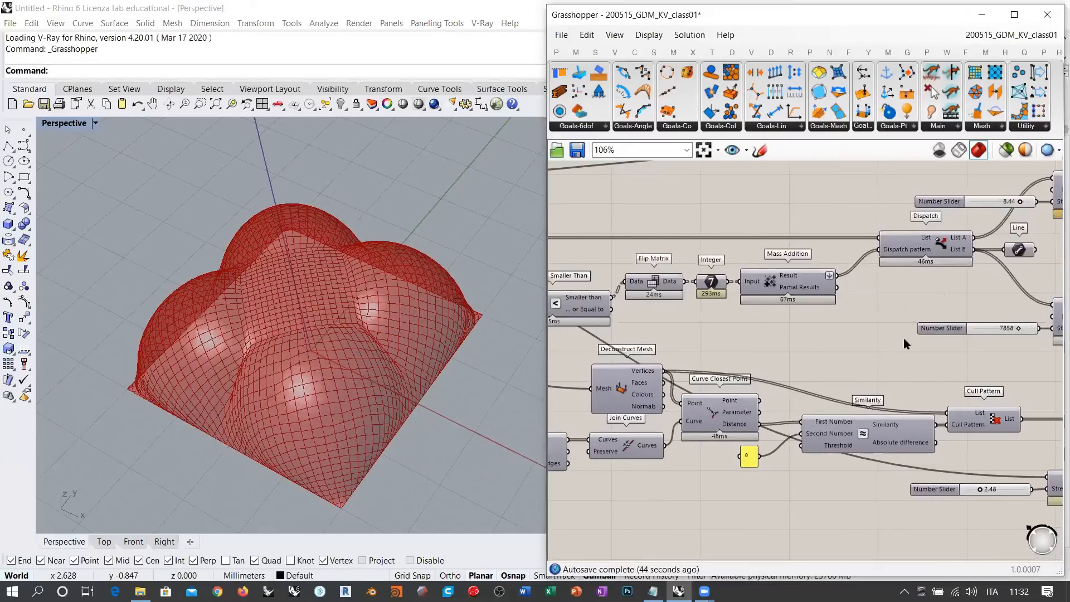
pyautogui.moveTo(677, 330); pyautogui.dragTo(922, 339, button='right')
pyautogui.moveTo(644, 326); pyautogui.dragTo(867, 341, button='right')
pyautogui.moveTo(588, 242); pyautogui.dragTo(826, 328, button='right')
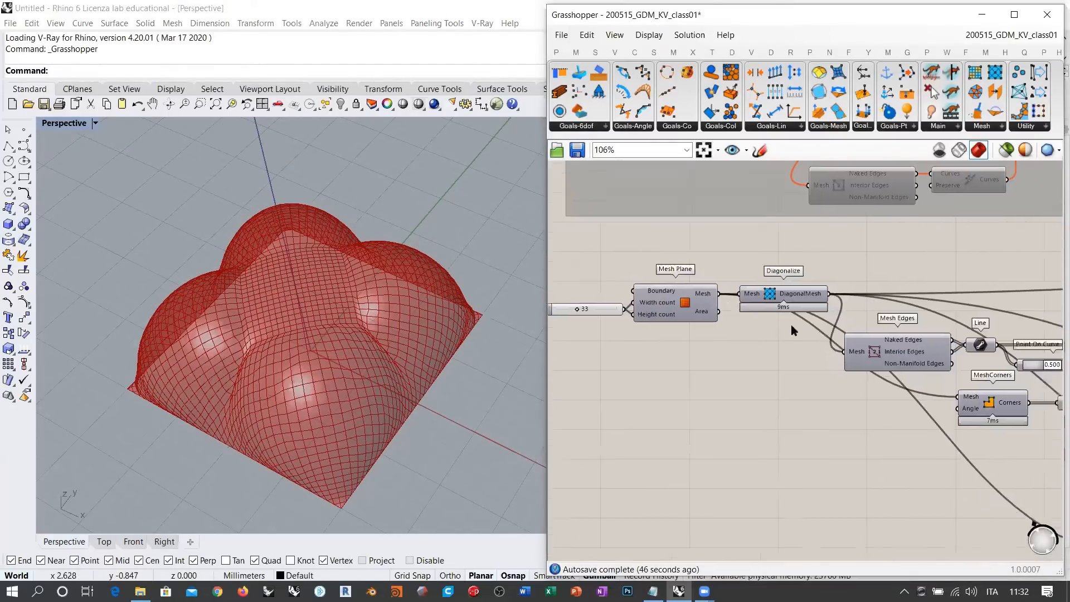
pyautogui.moveTo(706, 299); pyautogui.dragTo(727, 308, button='right')
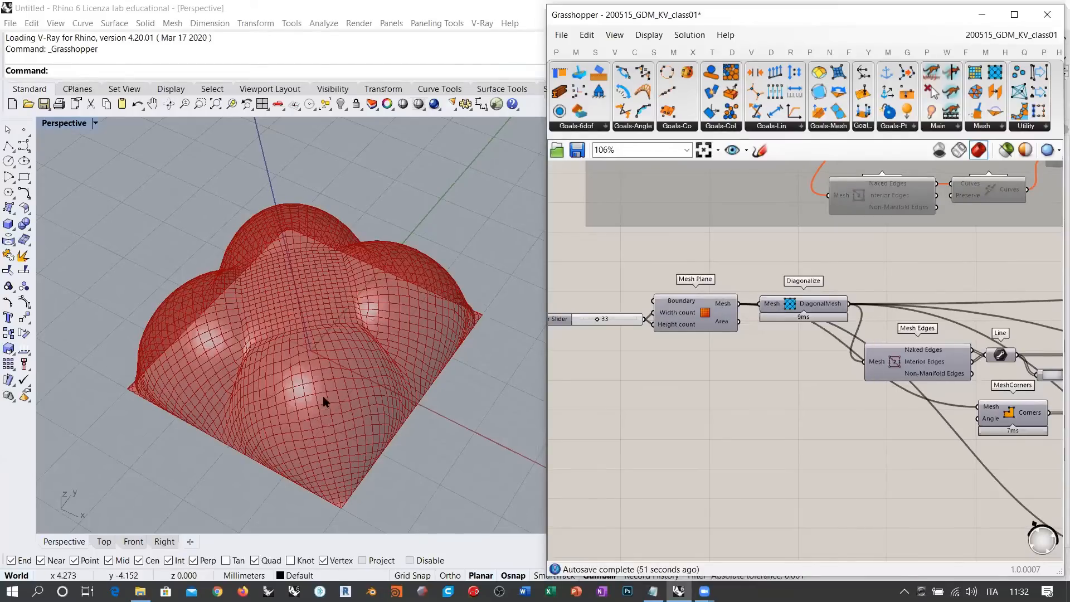
pyautogui.moveTo(322, 454); pyautogui.dragTo(341, 398, button='right')
# Pause the Kangaroo solver by setting its Boolean Toggle to False
pyautogui.moveTo(970, 417); pyautogui.dragTo(661, 342, button='right')
pyautogui.scroll(-3, 719, 352)
pyautogui.moveTo(1051, 365); pyautogui.dragTo(767, 333, button='right')
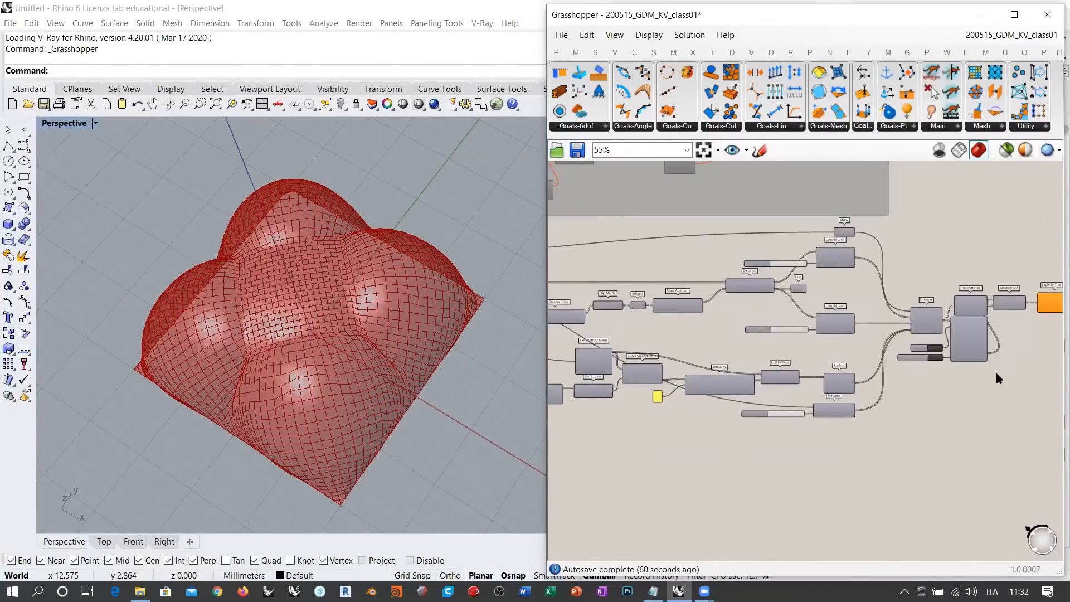
pyautogui.scroll(5, 780, 346)
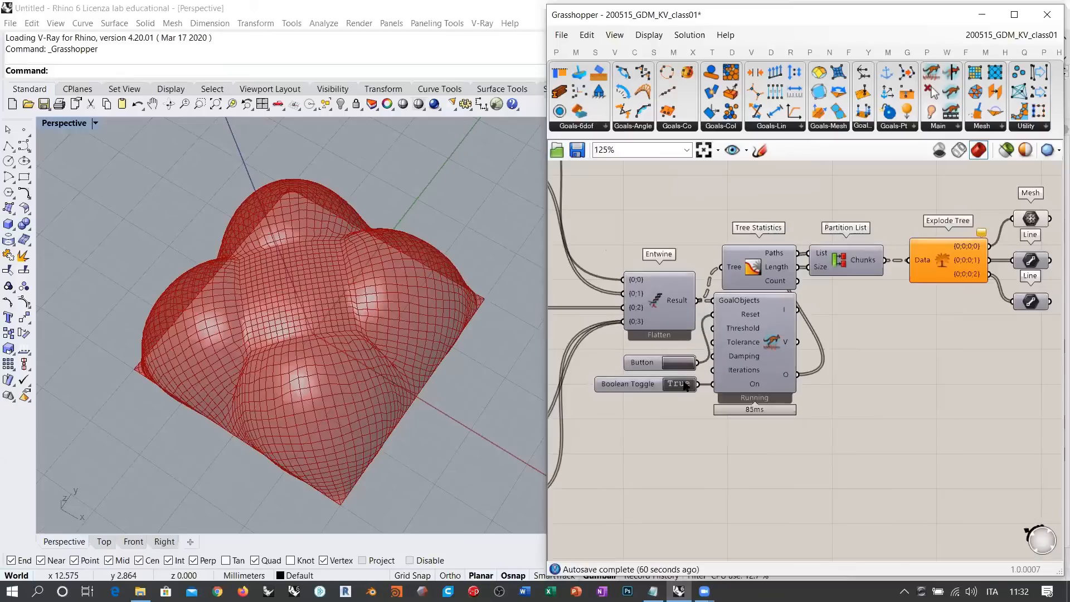
pyautogui.doubleClick(684, 384)
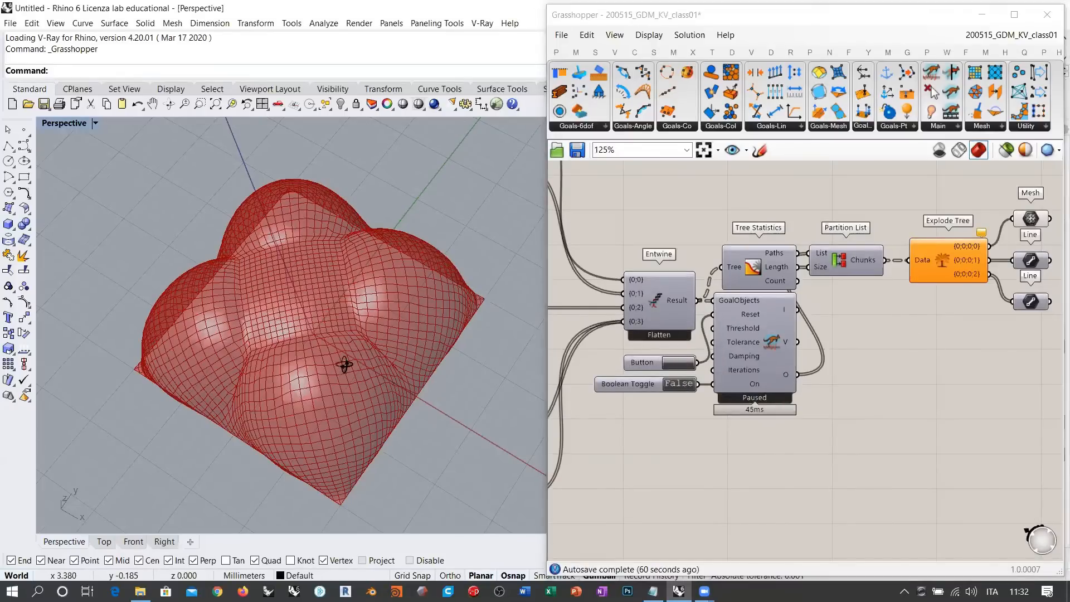
pyautogui.moveTo(347, 363); pyautogui.dragTo(437, 307, button='right')
# Add a Weaverbird's Catmull-Clark Subdivision component beside the Mesh and Line parameters that follow Explode Tree
pyautogui.moveTo(847, 314); pyautogui.dragTo(473, 431, button='right')
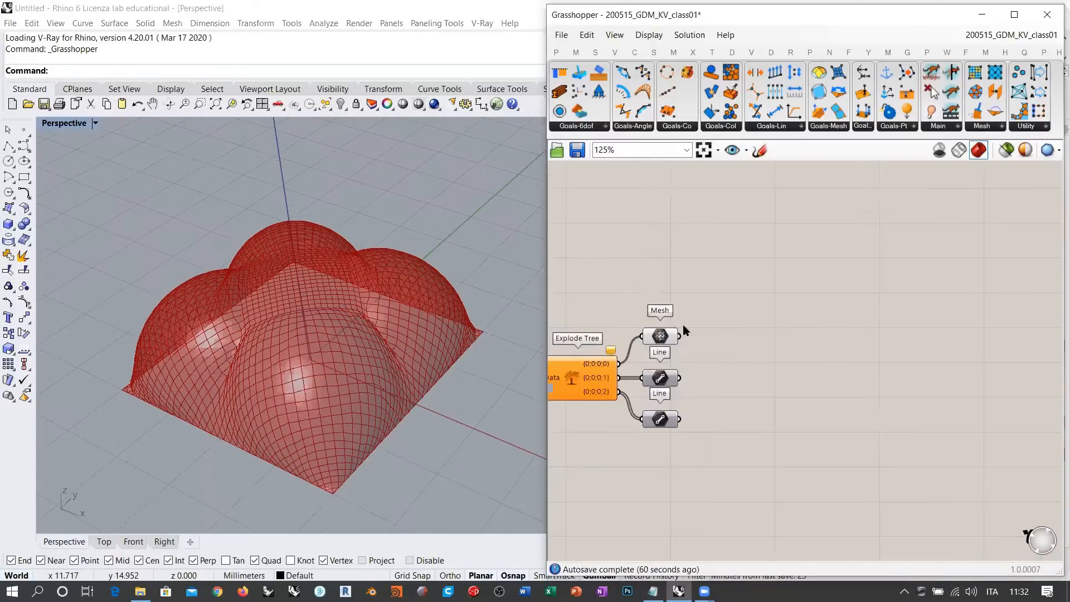
pyautogui.scroll(3, 683, 326)
pyautogui.doubleClick(833, 350)
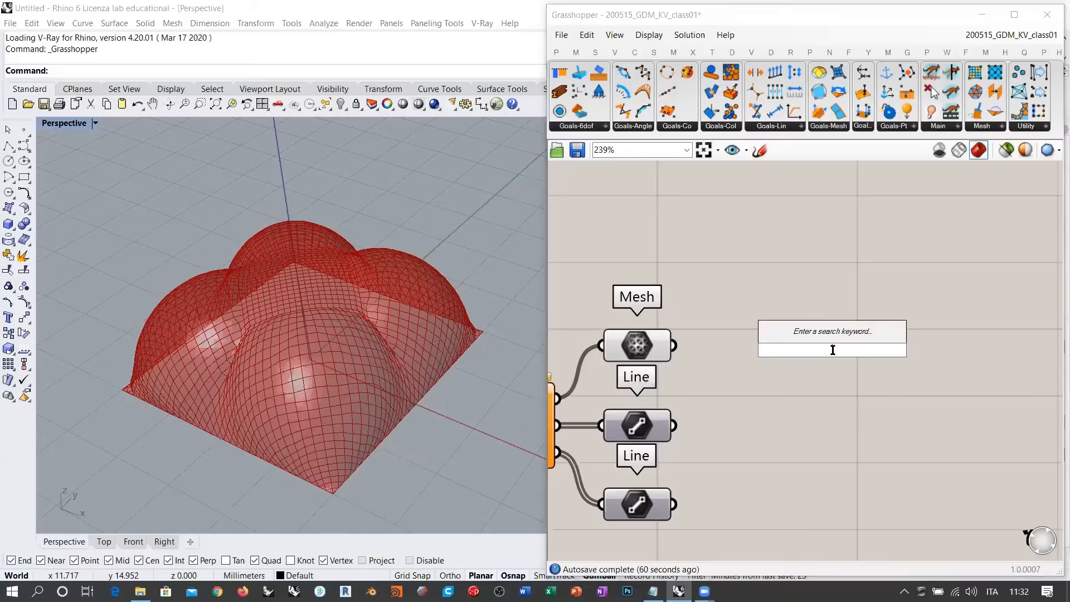
pyautogui.write('cat')
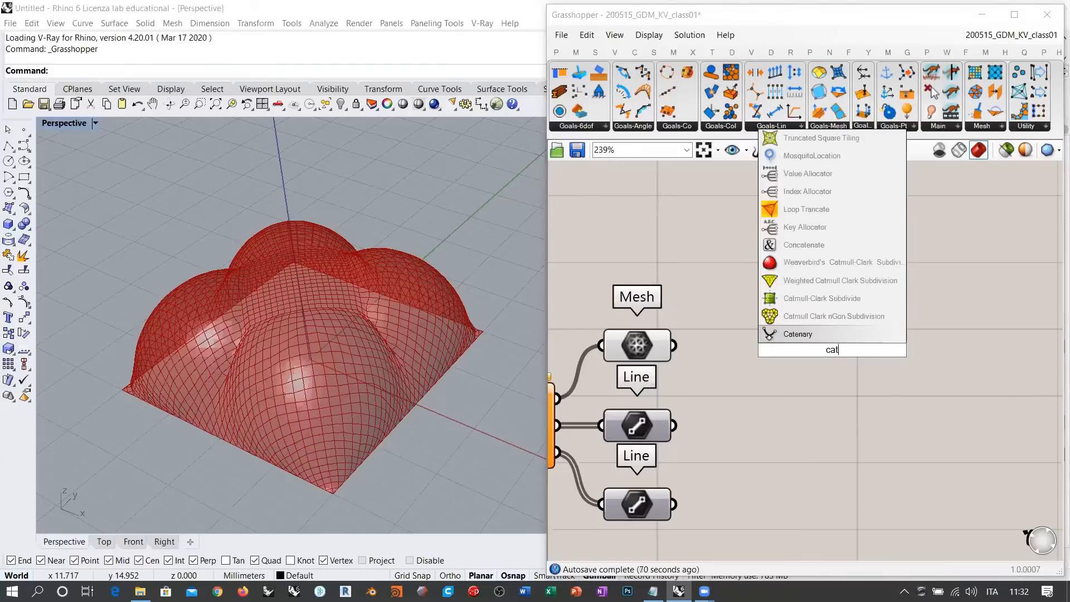
pyautogui.moveTo(802, 367); pyautogui.dragTo(861, 355)
pyautogui.moveTo(812, 402); pyautogui.dragTo(780, 412, button='right')
pyautogui.moveTo(797, 380); pyautogui.dragTo(838, 350)
pyautogui.moveTo(817, 426); pyautogui.dragTo(822, 422)
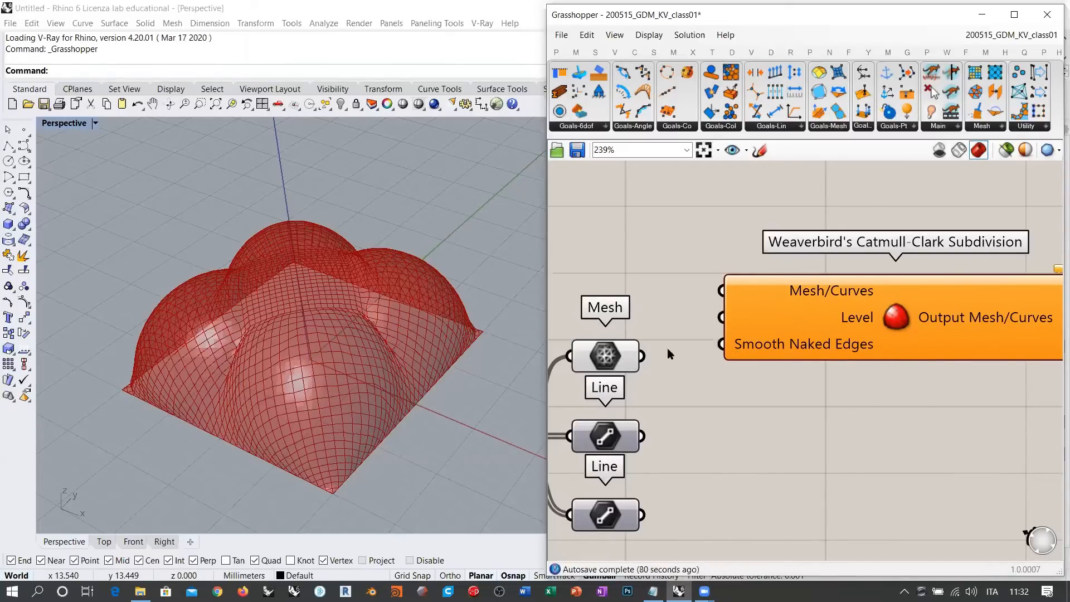
# Hide the Mesh parameter's preview and connect its output to the Mesh/Curves input of the Catmull-Clark Subdivision, spacing the component farther away
pyautogui.click(609, 359)
pyautogui.hotkey('ctrl', 'q')
pyautogui.moveTo(642, 356); pyautogui.dragTo(718, 290)
pyautogui.click(717, 378)
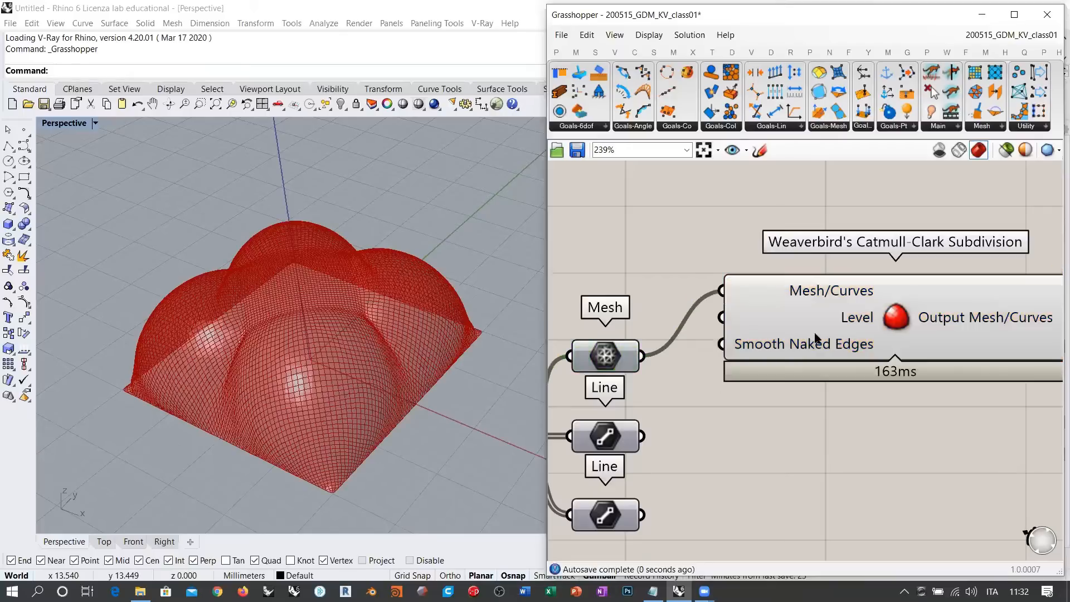
pyautogui.moveTo(859, 311); pyautogui.dragTo(919, 312)
pyautogui.click(885, 386)
# Examine the subdivided mesh up close at one of its corners to see how the naked edges are smoothed
pyautogui.moveTo(276, 325); pyautogui.dragTo(362, 293, button='right')
pyautogui.scroll(2, 373, 279)
pyautogui.moveTo(294, 196); pyautogui.dragTo(333, 310, button='right')
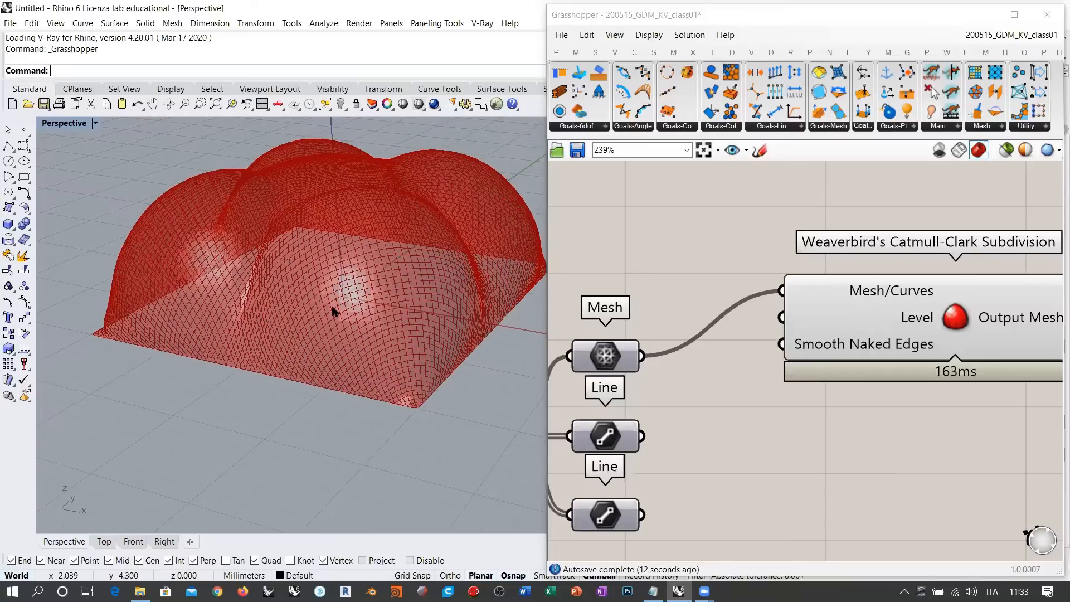
pyautogui.scroll(6, 98, 334)
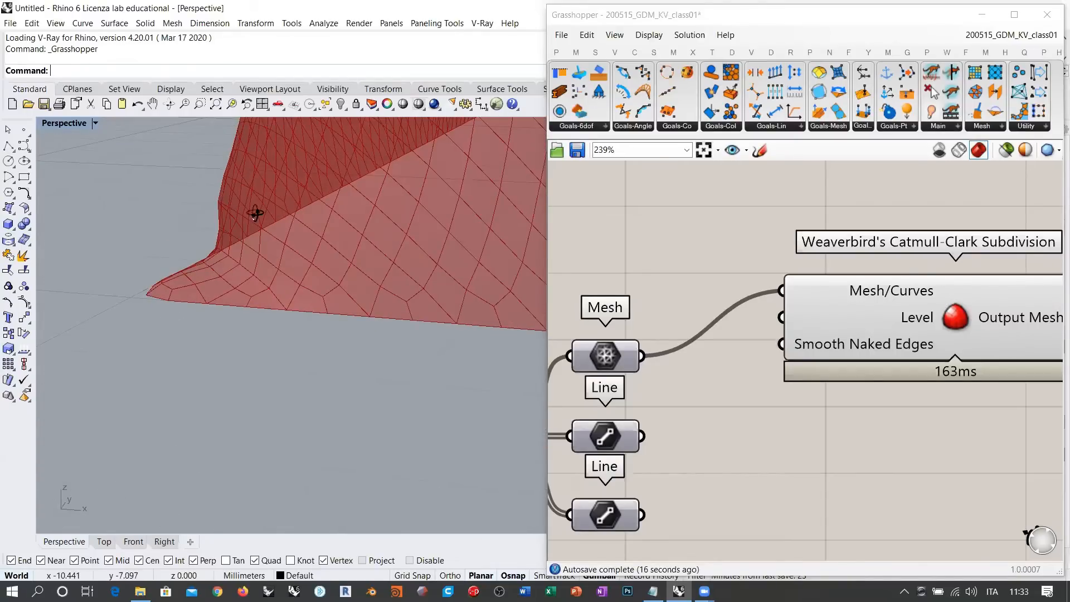
pyautogui.moveTo(255, 214); pyautogui.dragTo(176, 290, button='right')
pyautogui.scroll(3, 136, 296)
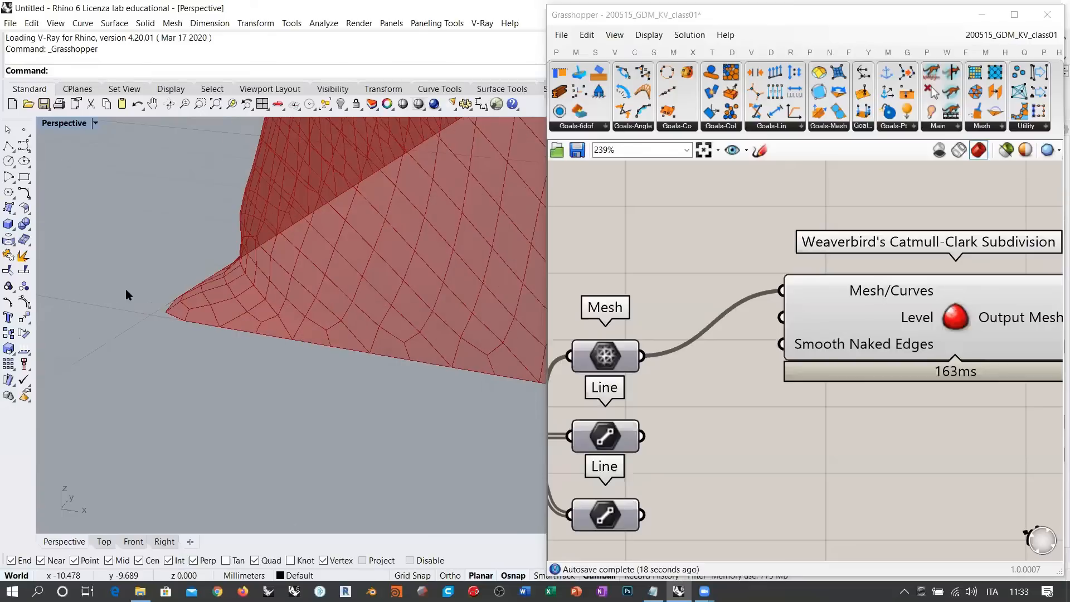
pyautogui.scroll(2, 148, 294)
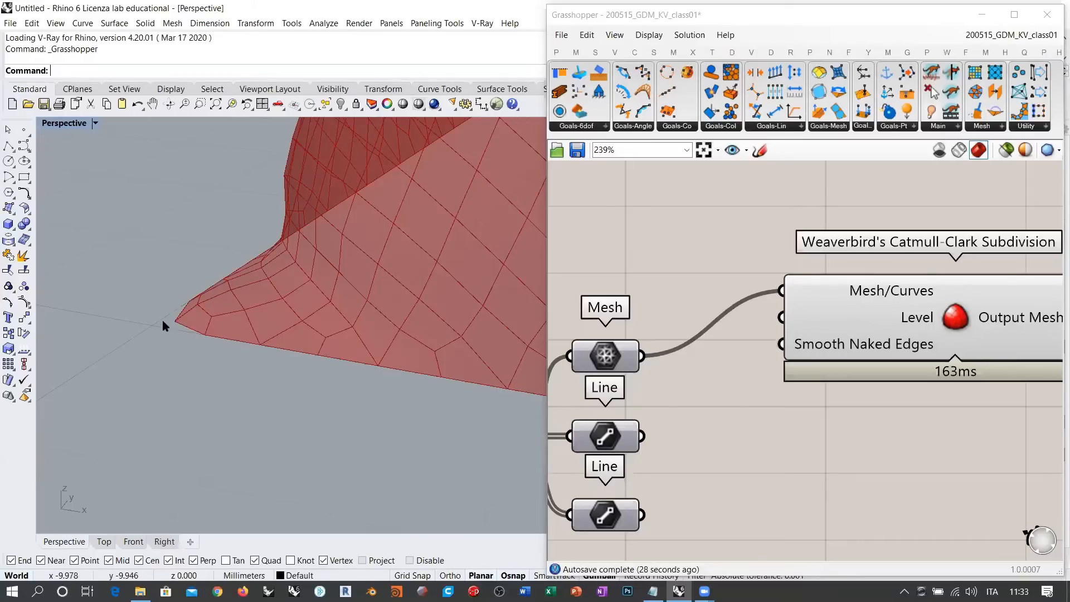
# Try the Corner Fixed option for the subdivision's Smooth Naked Edges input
pyautogui.rightClick(851, 344)
pyautogui.press('Escape')
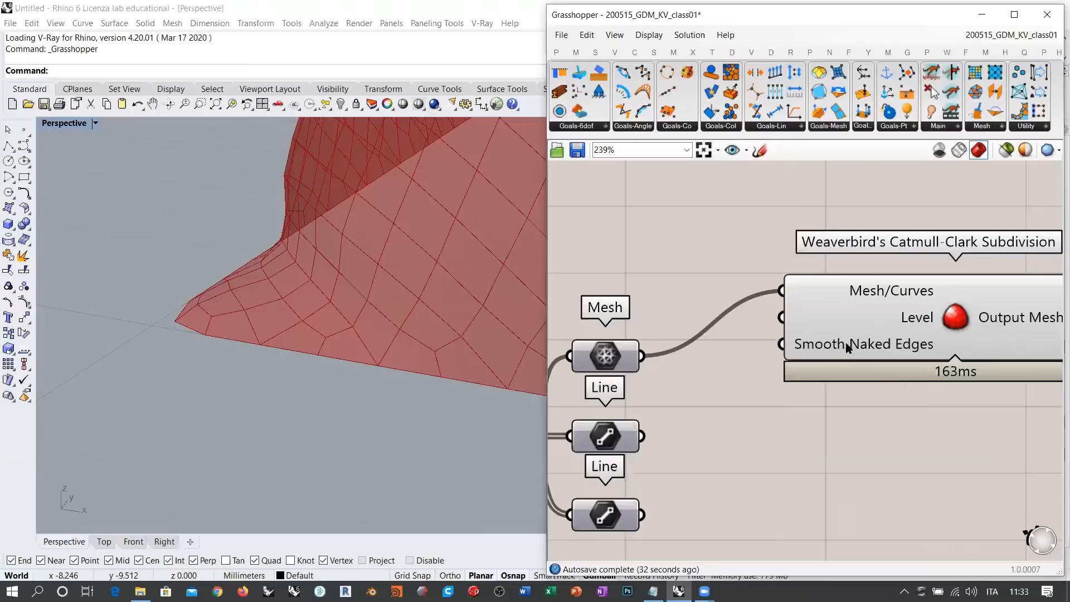
pyautogui.rightClick(836, 346)
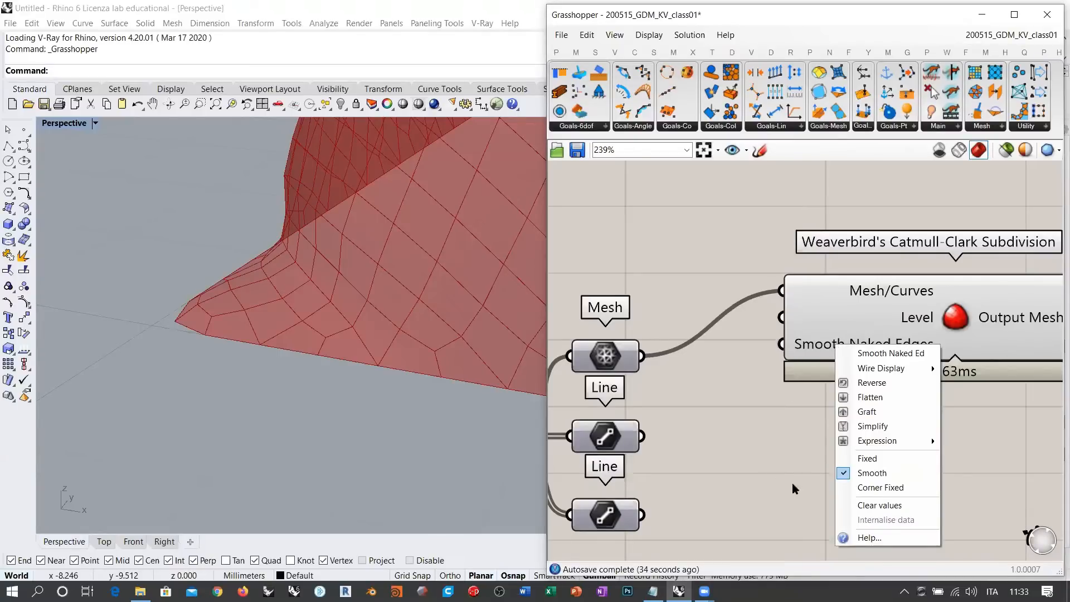
pyautogui.click(870, 488)
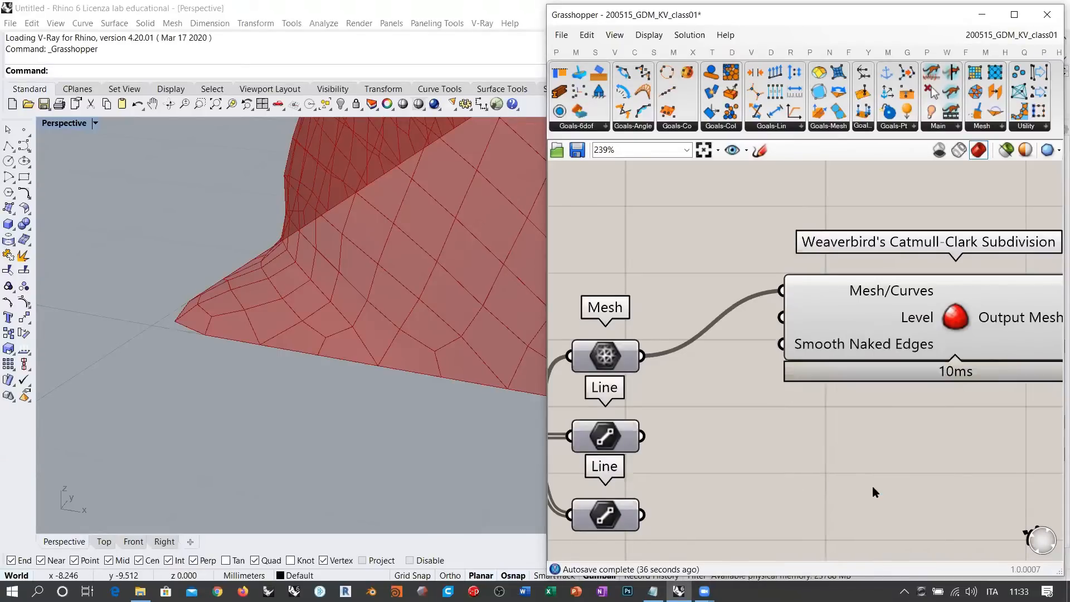
pyautogui.keyDown('shift'); pyautogui.moveTo(274, 312); pyautogui.dragTo(267, 327, button='right'); pyautogui.keyUp('shift')
pyautogui.rightClick(834, 355)
pyautogui.click(858, 490)
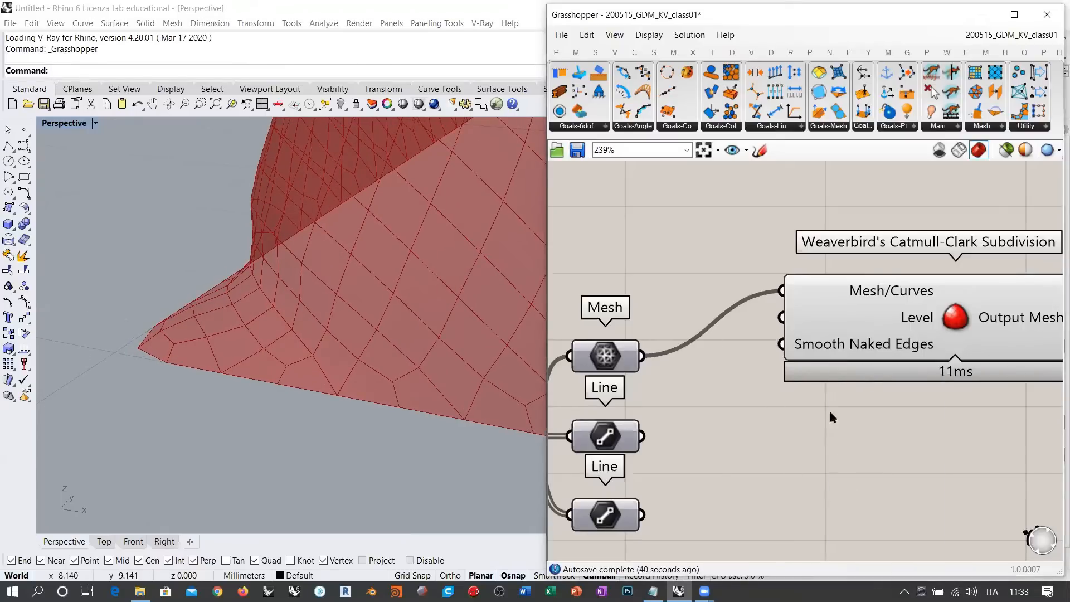
# Set the subdivision's Smooth Naked Edges input to Fixed and check the mesh corner and overall shape
pyautogui.rightClick(849, 350)
pyautogui.click(864, 464)
pyautogui.moveTo(272, 276); pyautogui.dragTo(277, 306, button='right')
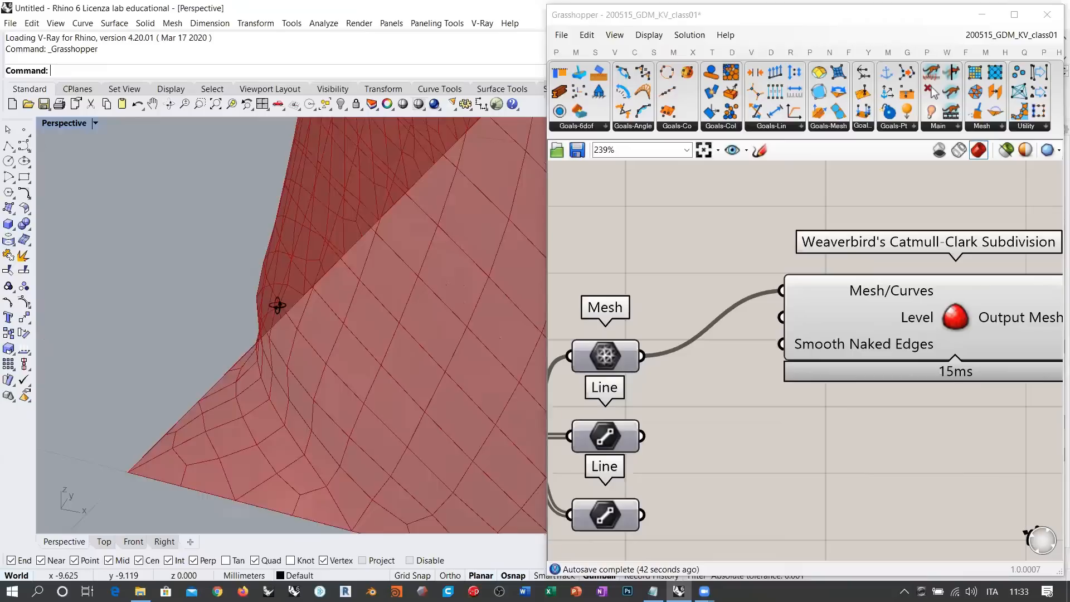
pyautogui.scroll(-6, 196, 309)
pyautogui.scroll(-6, 194, 306)
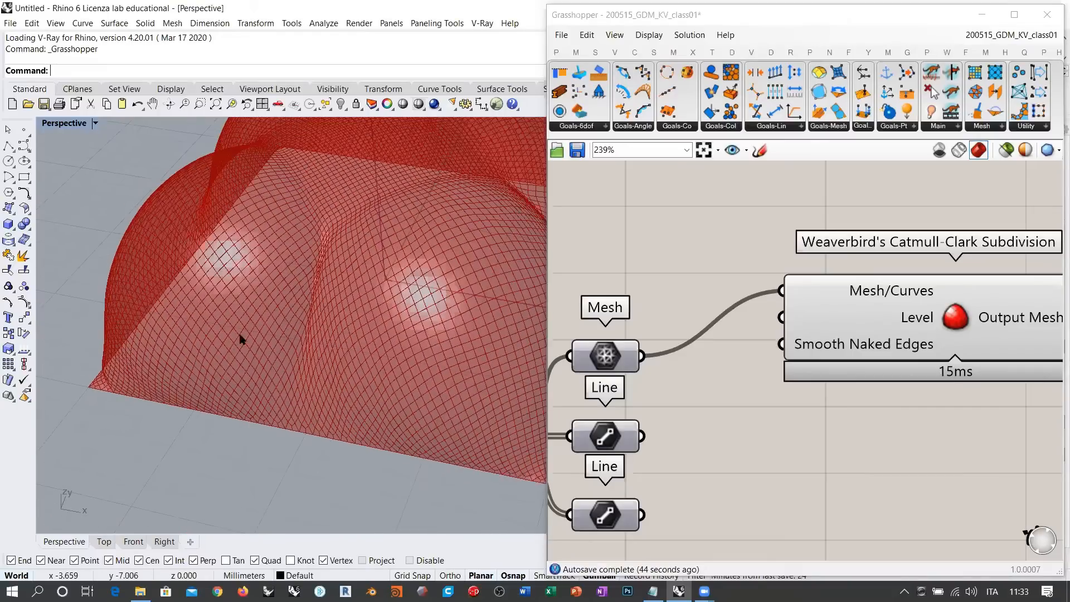
pyautogui.moveTo(307, 342); pyautogui.dragTo(408, 302, button='right')
pyautogui.moveTo(474, 292); pyautogui.dragTo(481, 300, button='right')
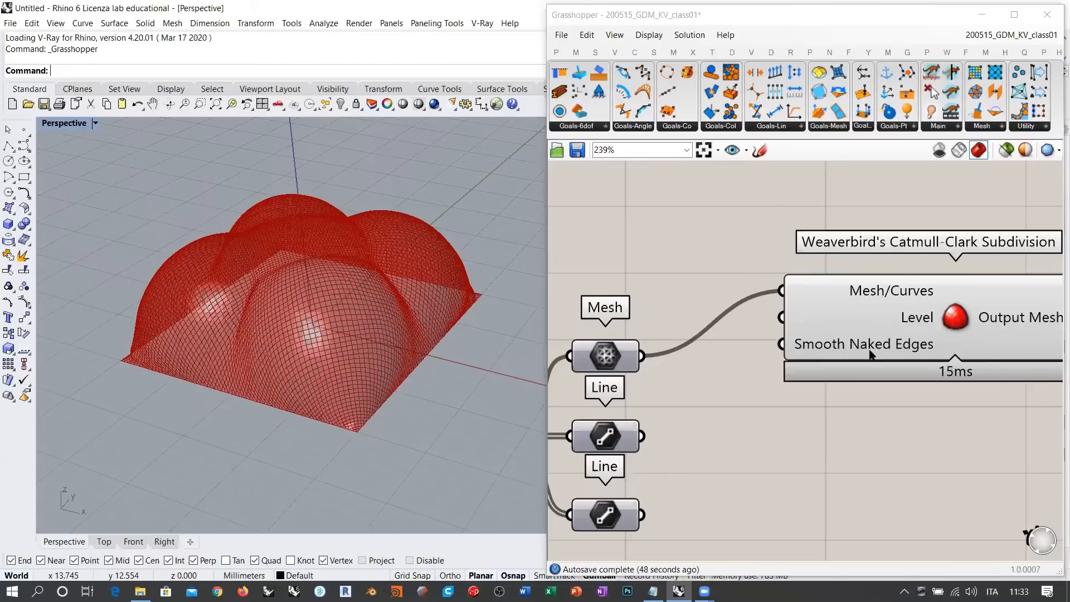
# Review the definition upstream to the Diagonalize component, highlight its connections, and return to the Catmull-Clark Subdivision
pyautogui.scroll(-5, 877, 335)
pyautogui.scroll(-2, 898, 342)
pyautogui.moveTo(878, 335); pyautogui.dragTo(1041, 342, button='right')
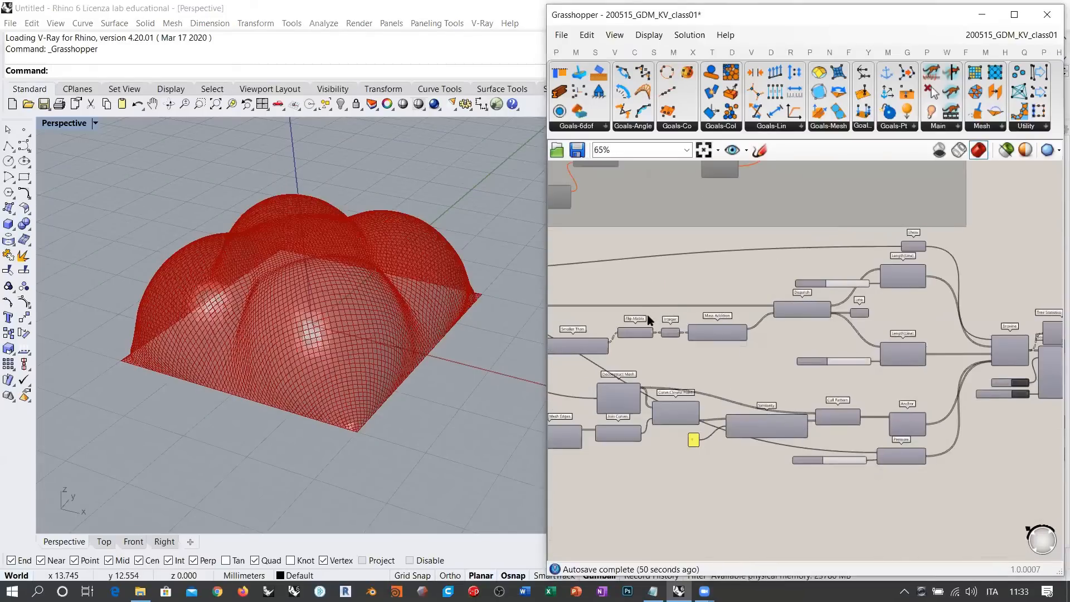
pyautogui.moveTo(647, 319); pyautogui.dragTo(807, 334, button='right')
pyautogui.scroll(5, 710, 310)
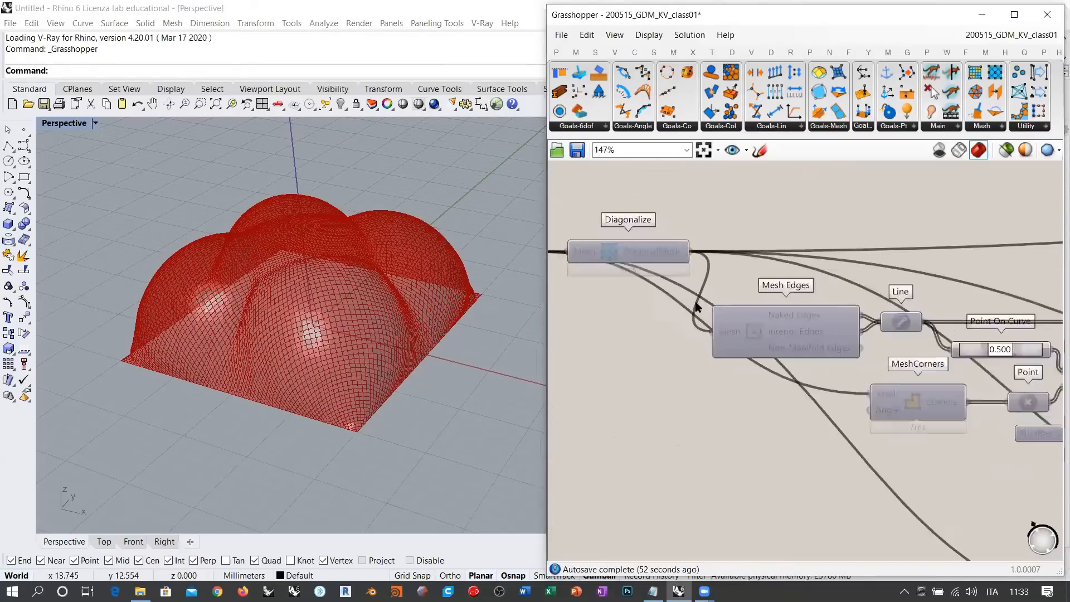
pyautogui.click(618, 245)
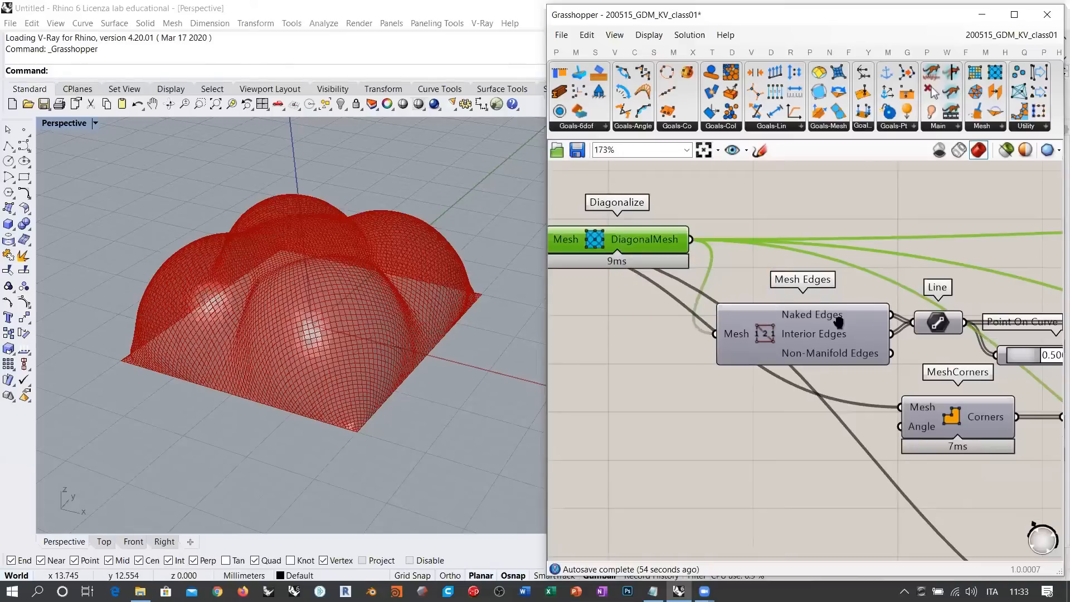
pyautogui.scroll(-5, 837, 323)
pyautogui.moveTo(934, 317); pyautogui.dragTo(873, 317, button='right')
pyautogui.scroll(4, 874, 307)
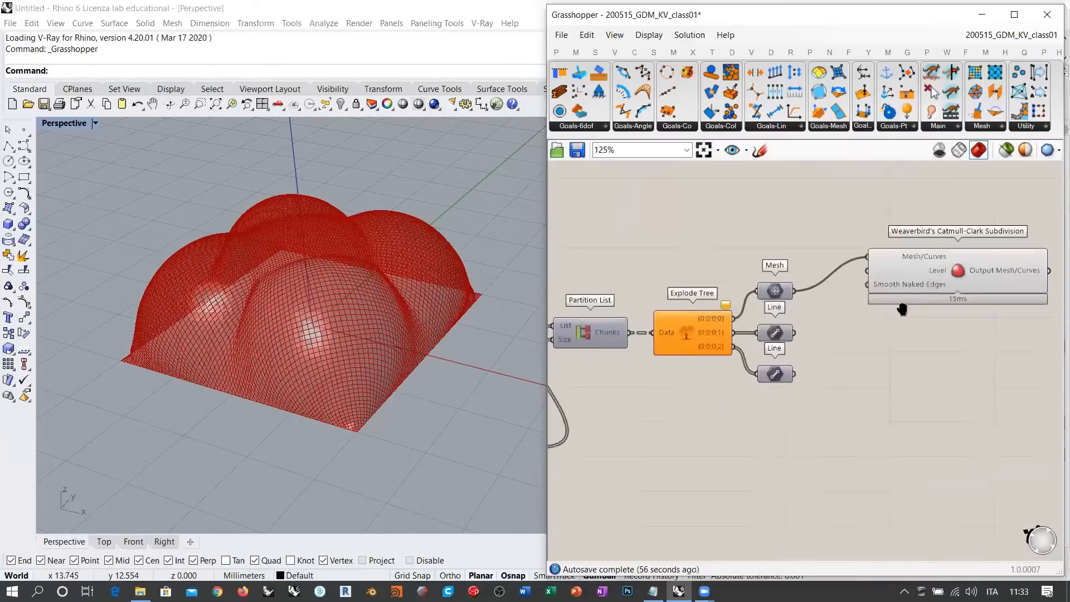
# Move the Catmull-Clark Subdivision component so its Mesh/Curves input lines up with the Mesh parameter
pyautogui.click(876, 301)
pyautogui.moveTo(904, 321); pyautogui.dragTo(907, 324)
pyautogui.click(869, 262)
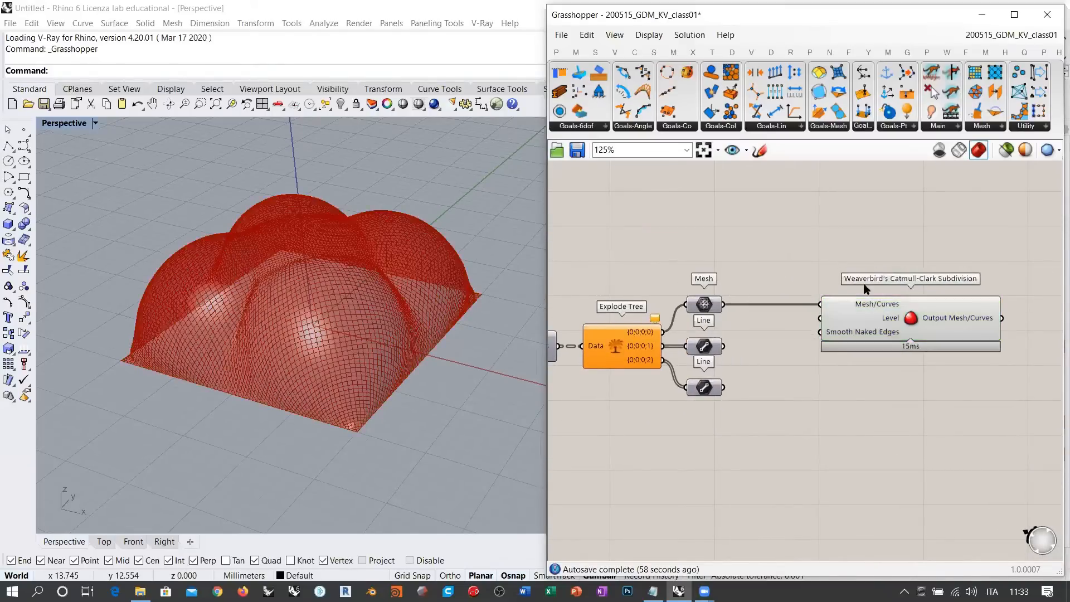
# Check the Smooth Naked Edges options and examine the subdivided mesh up close in the valleys between the domes
pyautogui.moveTo(310, 323); pyautogui.dragTo(312, 329, button='right')
pyautogui.rightClick(859, 333)
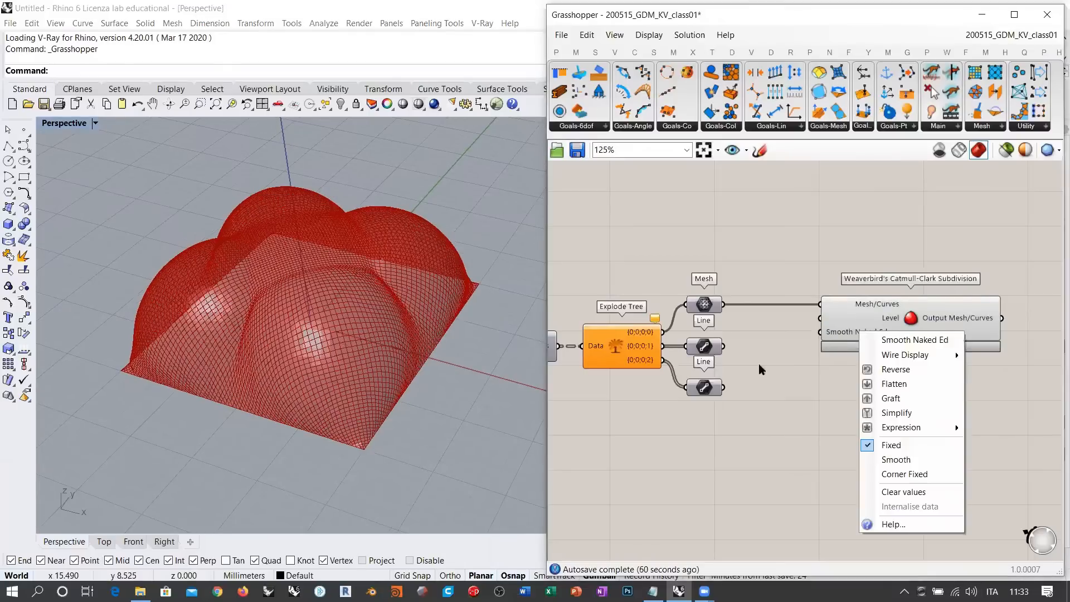
pyautogui.moveTo(348, 330); pyautogui.dragTo(330, 354, button='right')
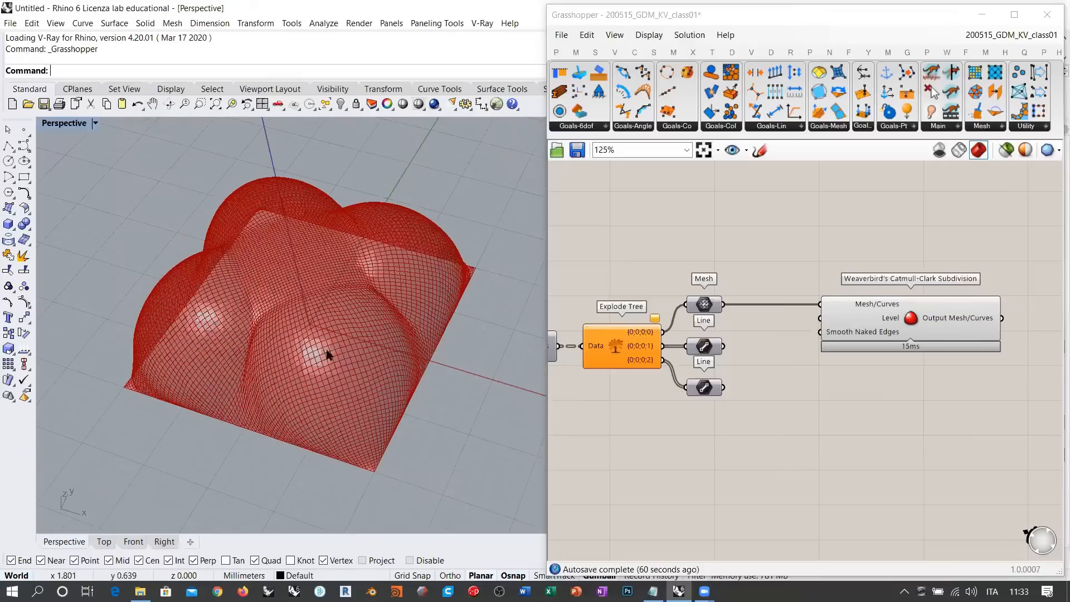
pyautogui.scroll(5, 235, 343)
pyautogui.scroll(2, 373, 298)
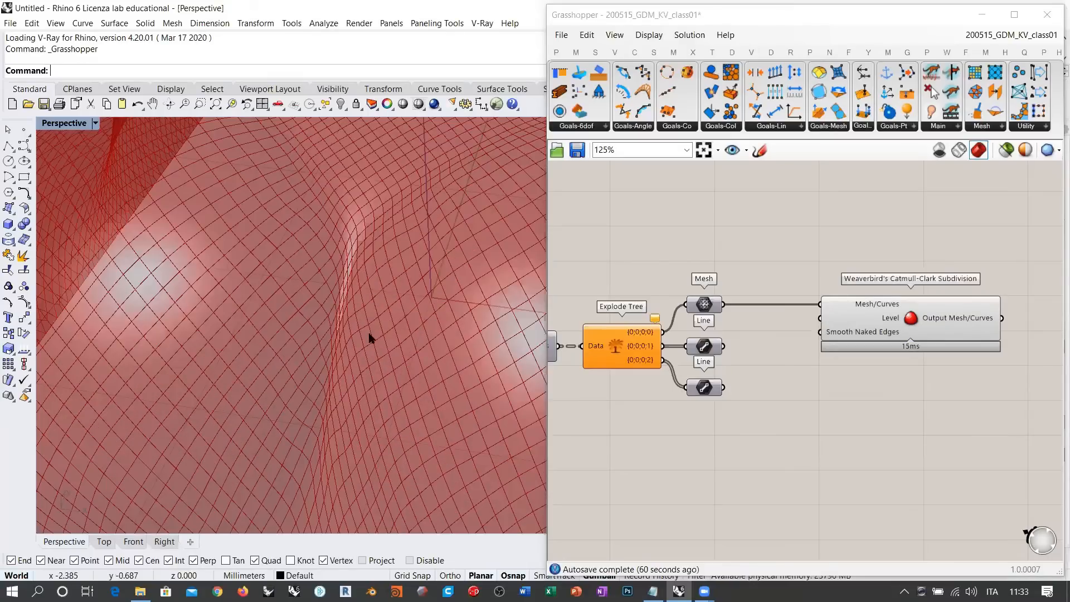
pyautogui.scroll(-6, 339, 317)
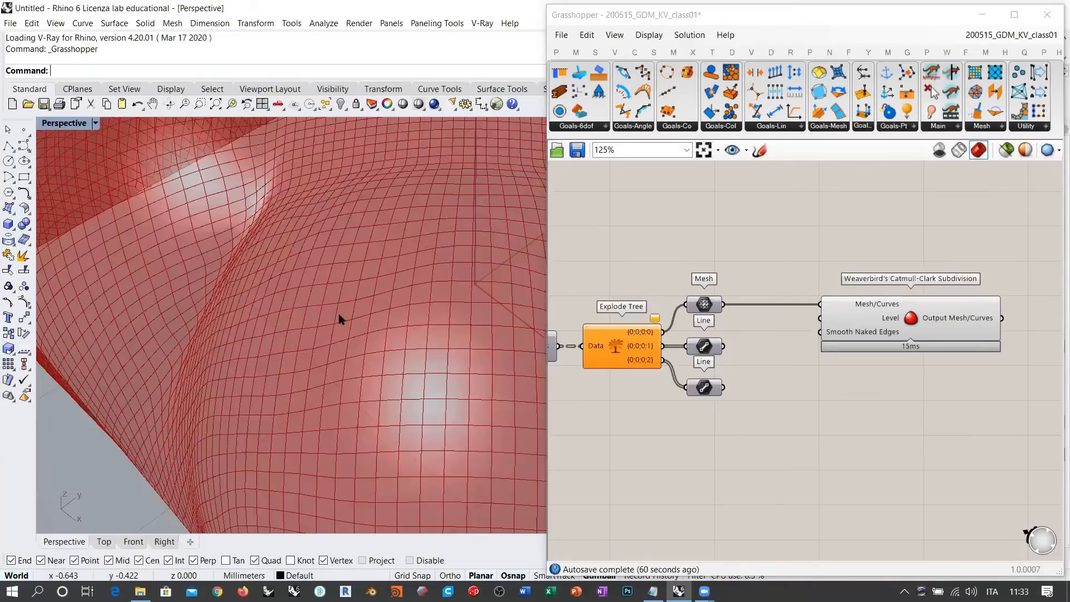
# Examine the subdivided mesh up close along the valleys between the domes and along its overall shape
pyautogui.moveTo(389, 295)
pyautogui.mouseDown(button='right')
pyautogui.moveTo(392, 316)
pyautogui.moveTo(394, 285)
pyautogui.mouseUp(button='right')
pyautogui.scroll(2, 386, 279)
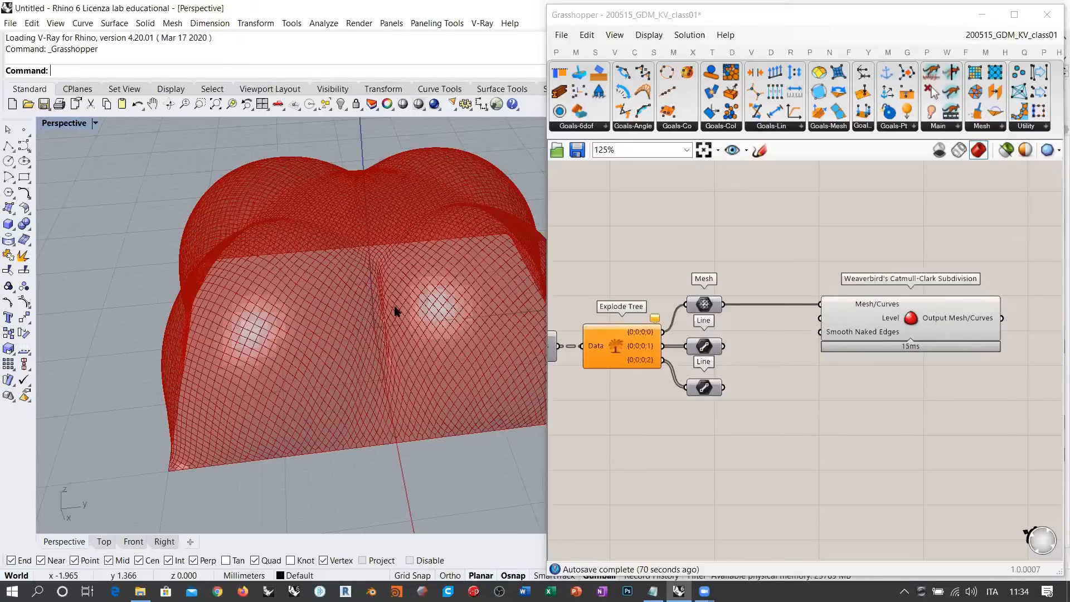
pyautogui.scroll(8, 397, 305)
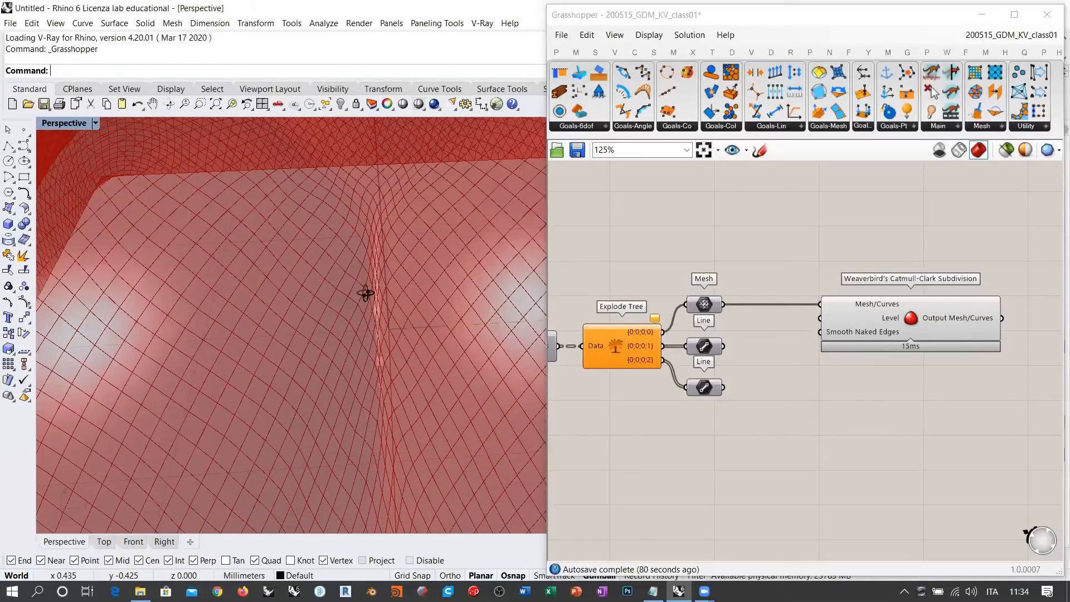
pyautogui.moveTo(324, 173); pyautogui.dragTo(401, 200, button='right')
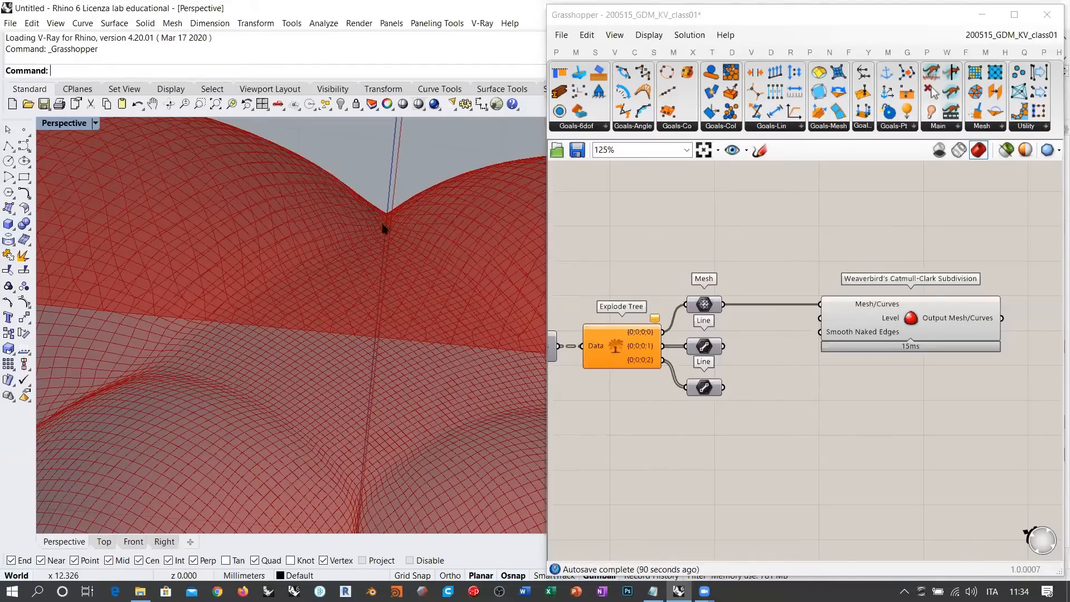
pyautogui.scroll(2, 402, 219)
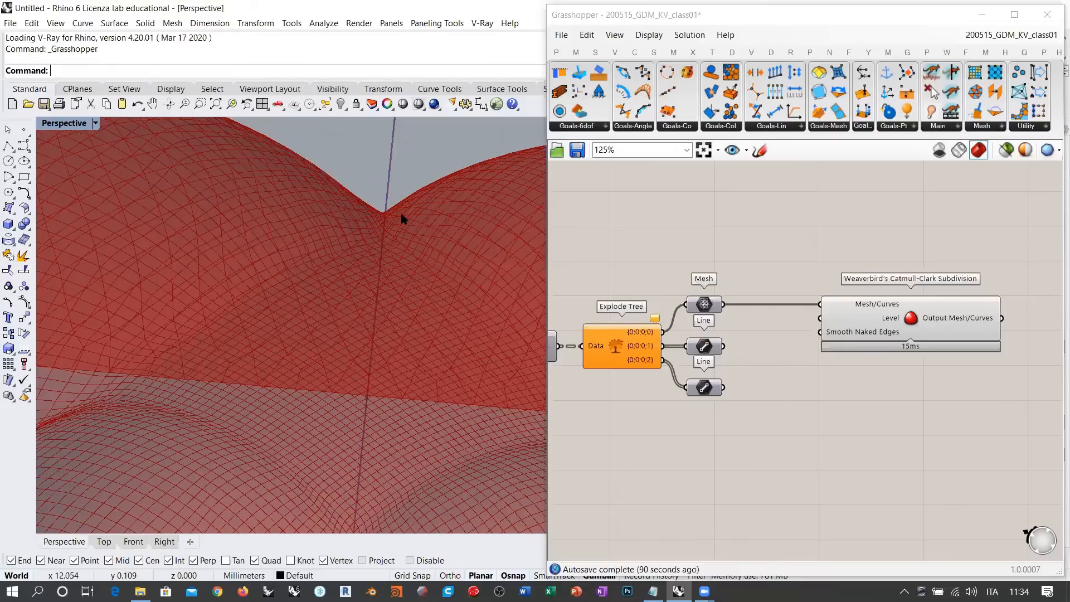
pyautogui.scroll(-5, 438, 404)
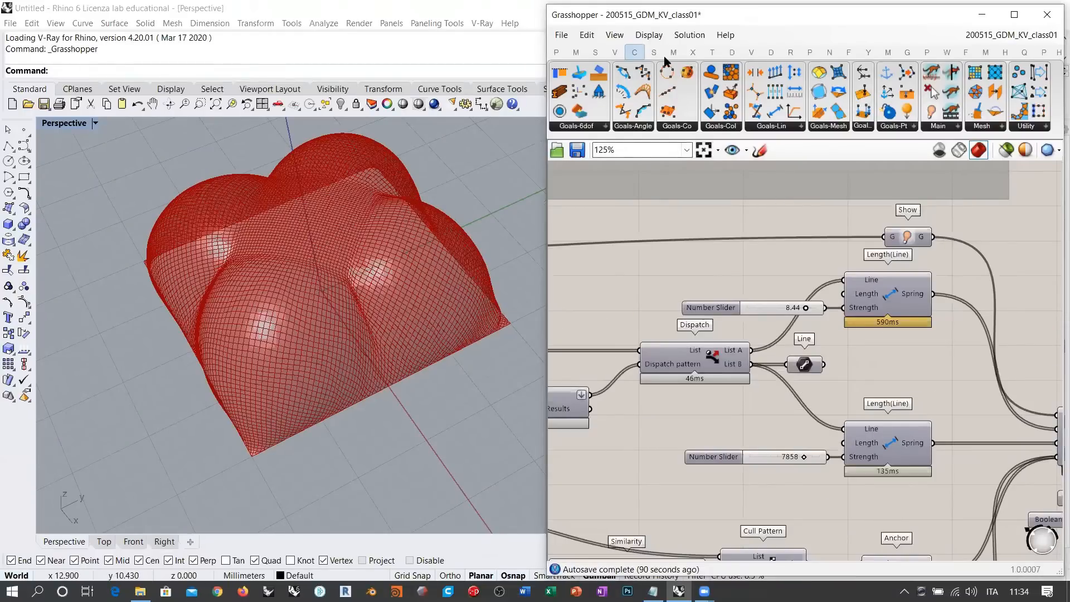
# Add a SphereCollide goal component in the free space below Mass Addition and check its Radius input
pyautogui.click(721, 127)
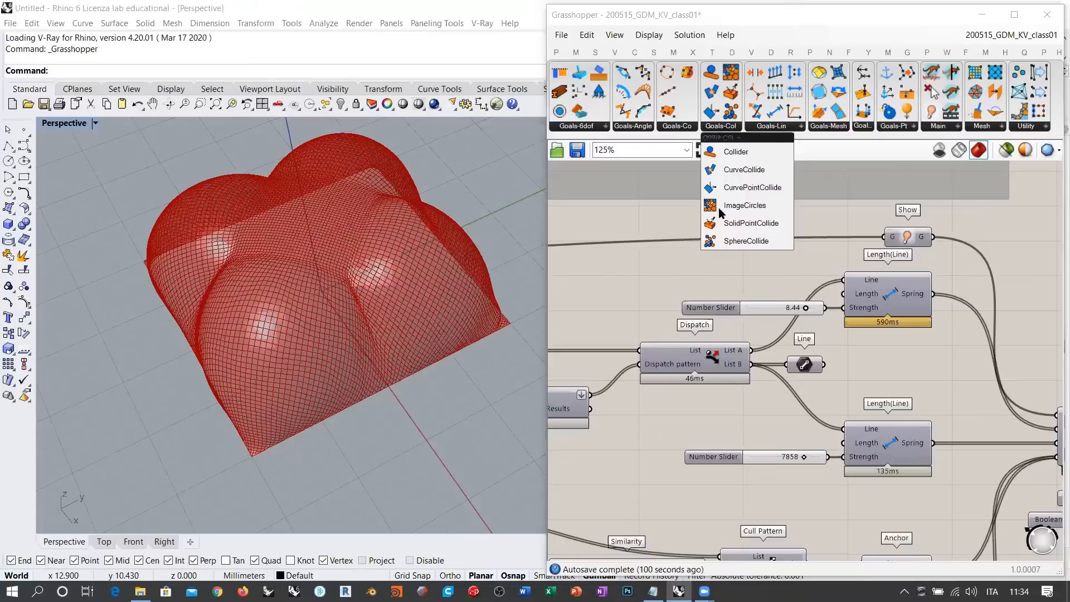
pyautogui.click(747, 240)
pyautogui.scroll(-3, 898, 296)
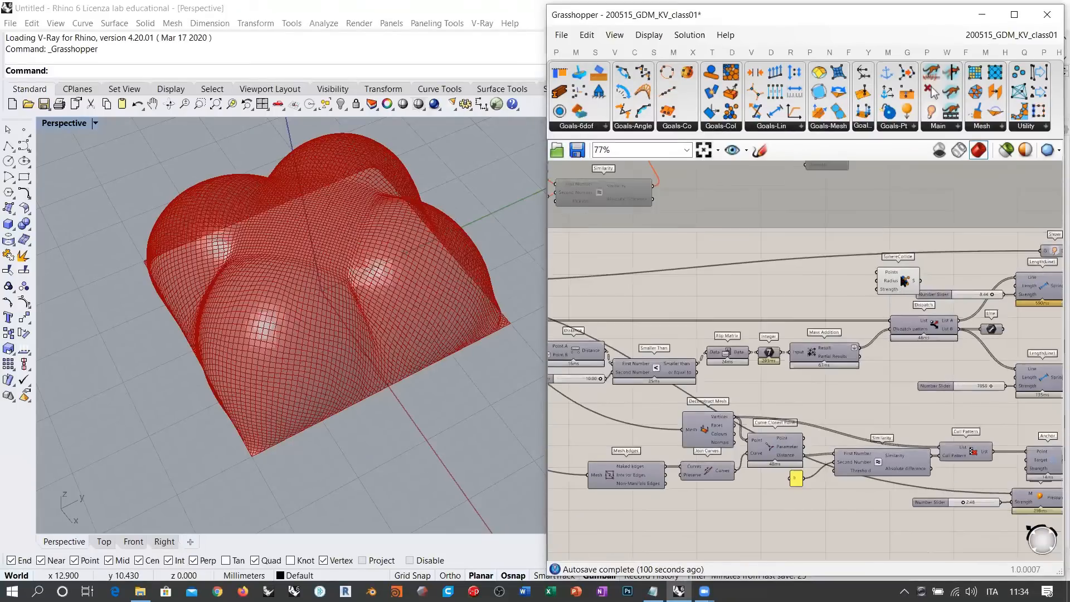
pyautogui.click(836, 298)
pyautogui.moveTo(838, 298); pyautogui.dragTo(802, 226, button='right')
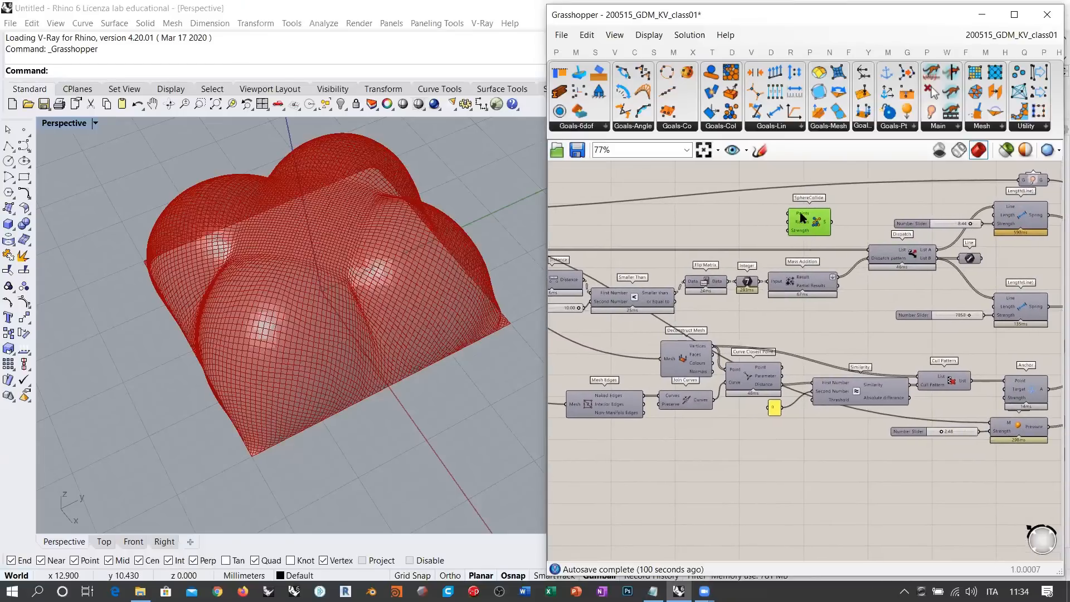
pyautogui.moveTo(801, 218); pyautogui.dragTo(860, 331)
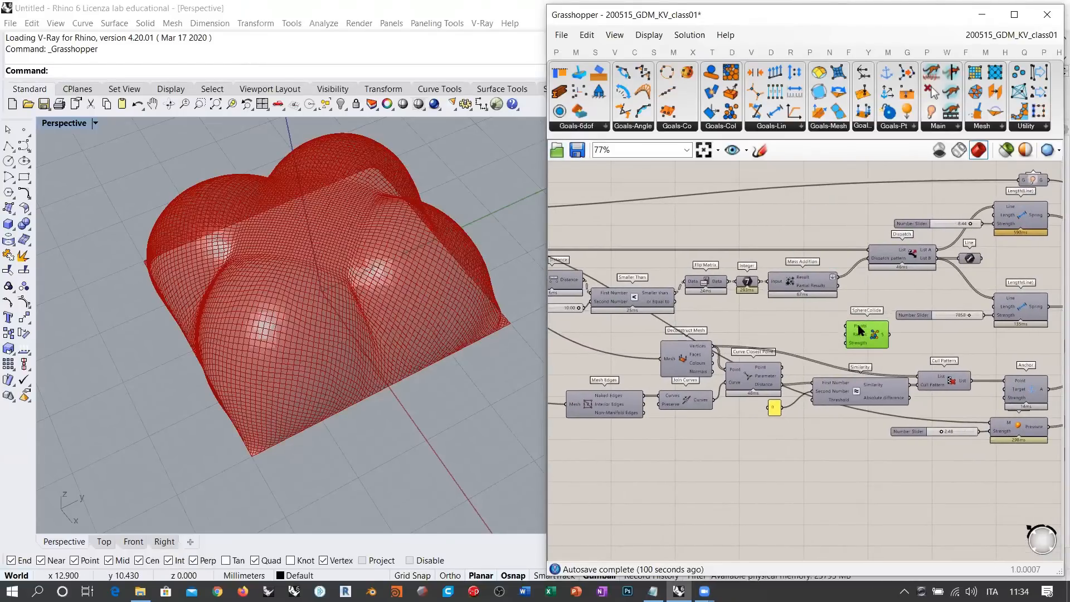
pyautogui.moveTo(860, 330); pyautogui.dragTo(660, 333, button='right')
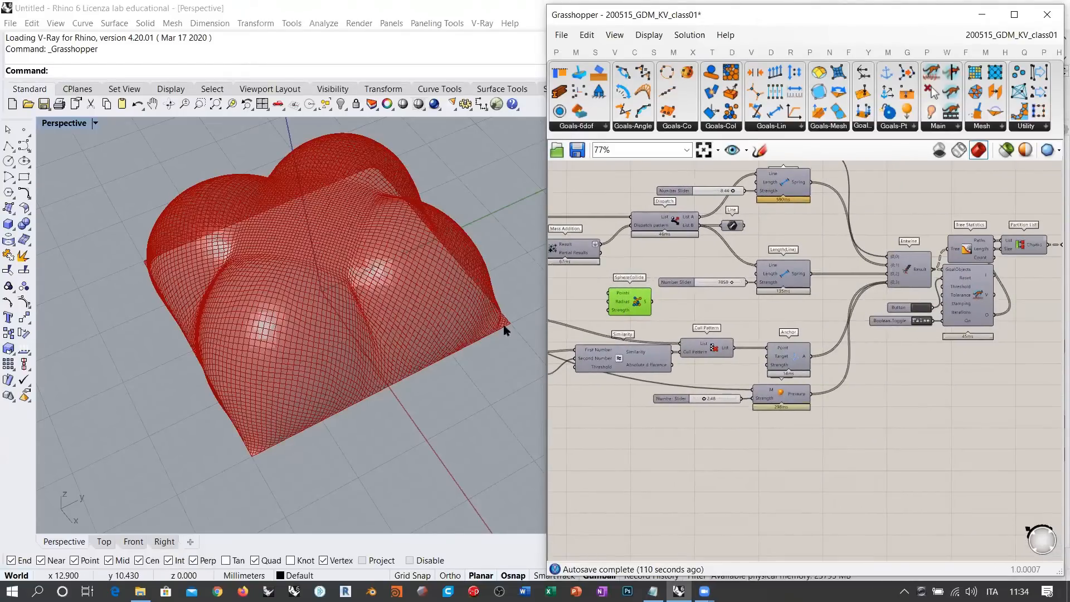
pyautogui.scroll(4, 610, 296)
pyautogui.scroll(3, 609, 296)
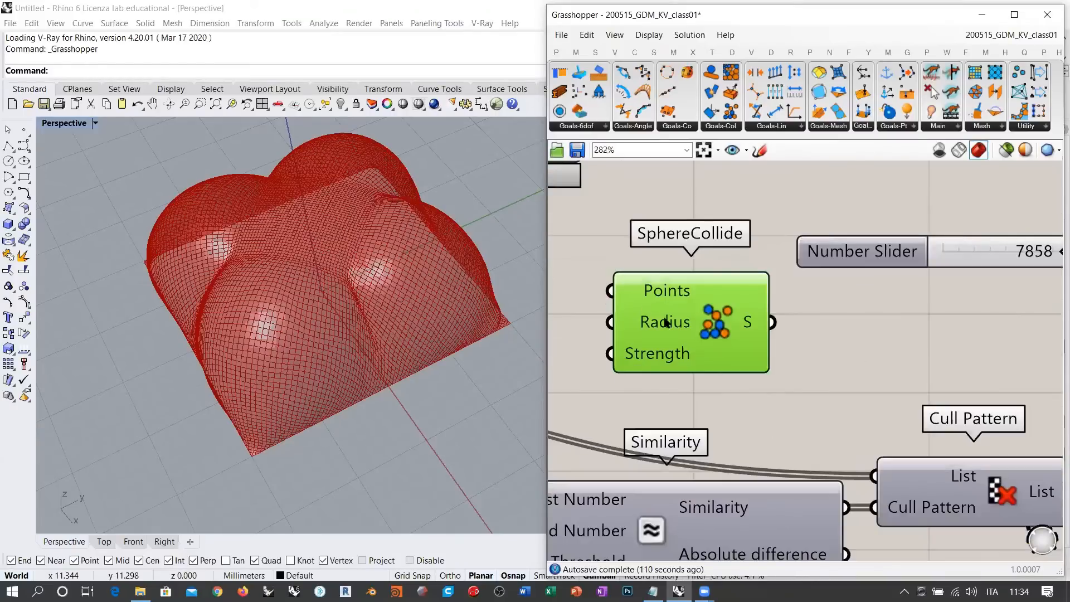
pyautogui.moveTo(658, 326)
# Reset the Kangaroo solver with its Boolean Toggle set to False
pyautogui.scroll(-6, 665, 323)
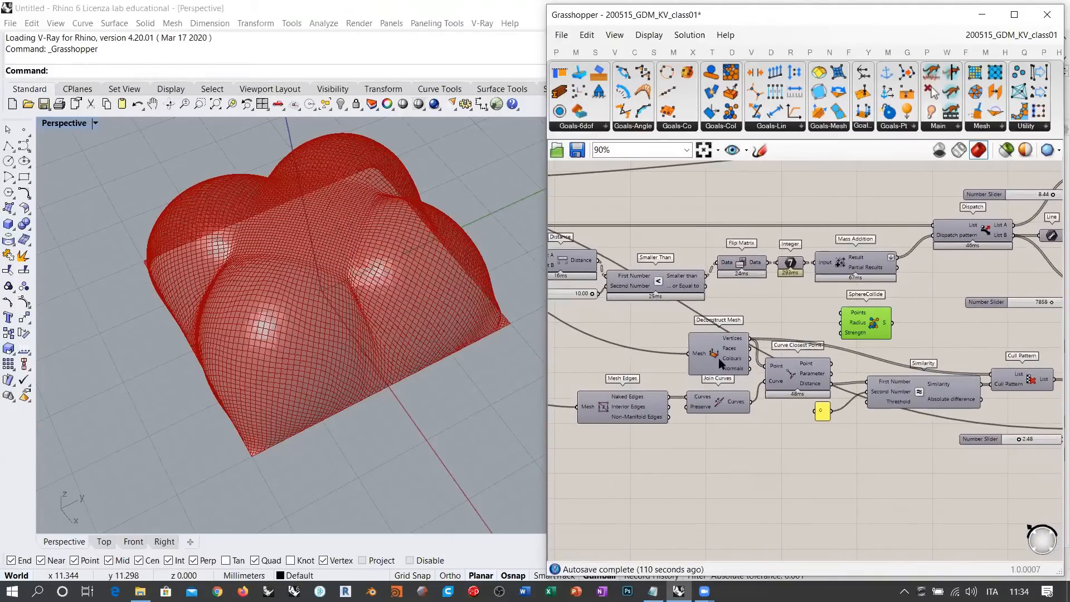
pyautogui.click(719, 362)
pyautogui.moveTo(1039, 331); pyautogui.dragTo(642, 350, button='right')
pyautogui.doubleClick(878, 368)
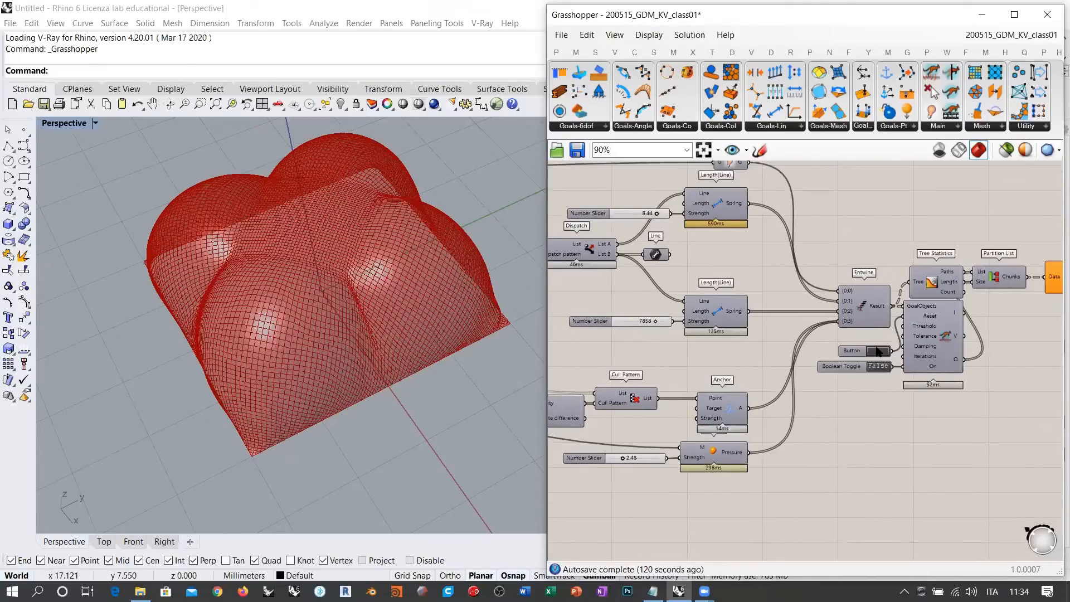
pyautogui.click(878, 349)
# Turn on the preview of the Deconstruct Mesh component fed by the diagonalized mesh
pyautogui.moveTo(574, 362); pyautogui.dragTo(1042, 343, button='right')
pyautogui.moveTo(722, 323); pyautogui.dragTo(902, 373, button='right')
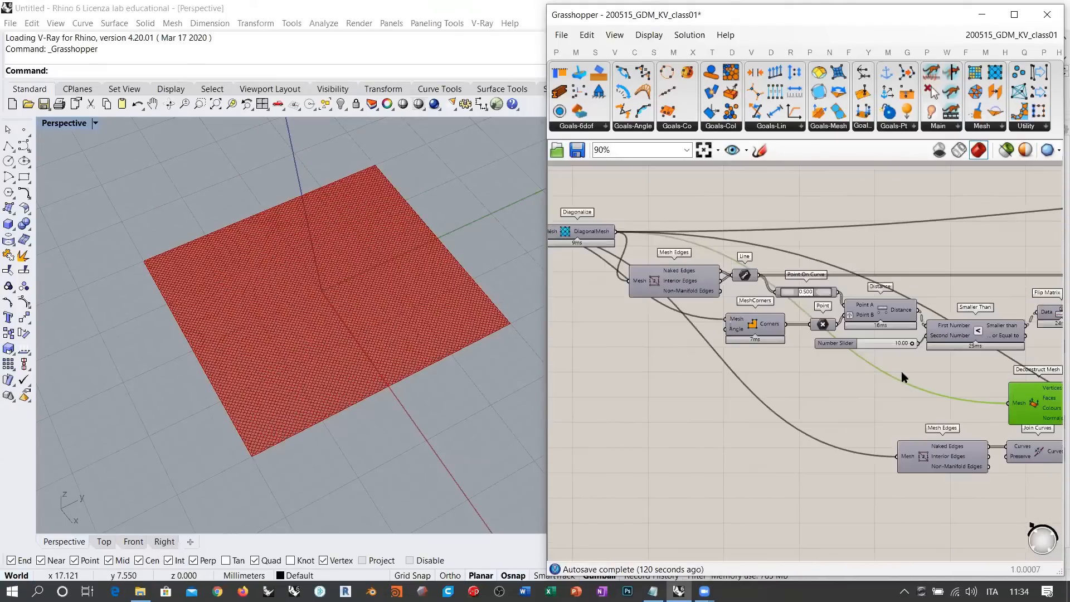
pyautogui.moveTo(1049, 408); pyautogui.dragTo(895, 373, button='right')
pyautogui.hotkey('ctrl', 'q')
pyautogui.click(925, 332)
# Examine the vertex distribution of the flat mesh up close in the Top view
pyautogui.moveTo(384, 349); pyautogui.dragTo(329, 385, button='right')
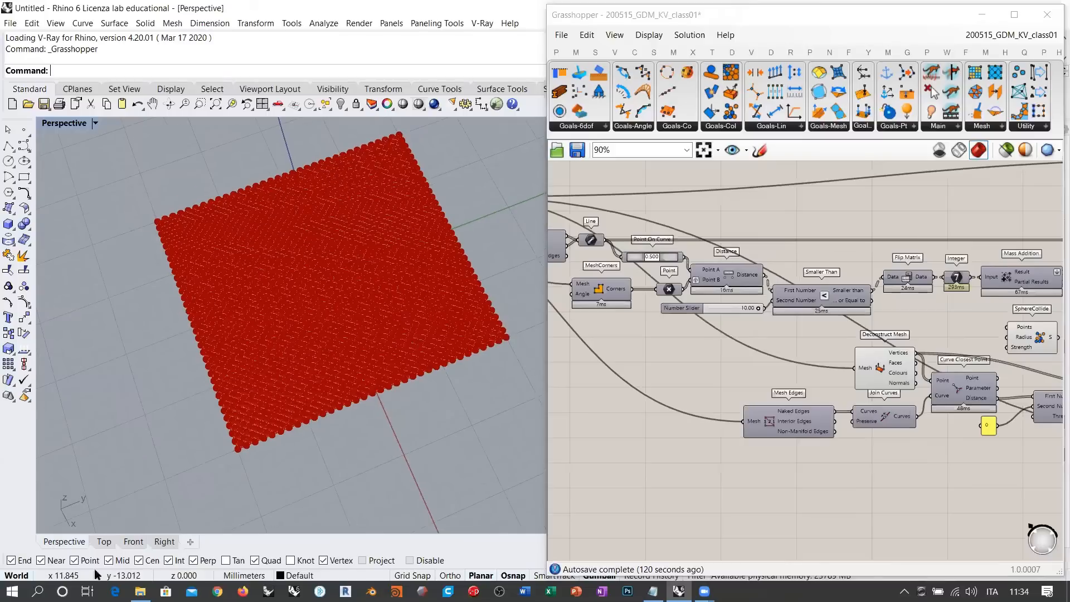
pyautogui.click(104, 542)
pyautogui.moveTo(284, 349); pyautogui.dragTo(337, 312, button='right')
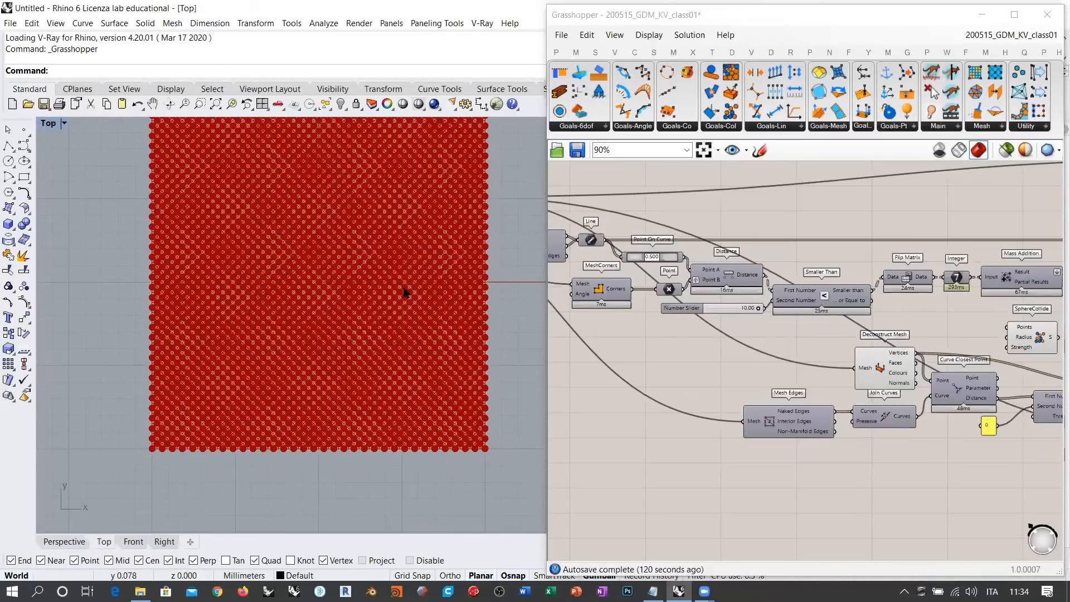
pyautogui.moveTo(614, 289); pyautogui.dragTo(740, 359, button='right')
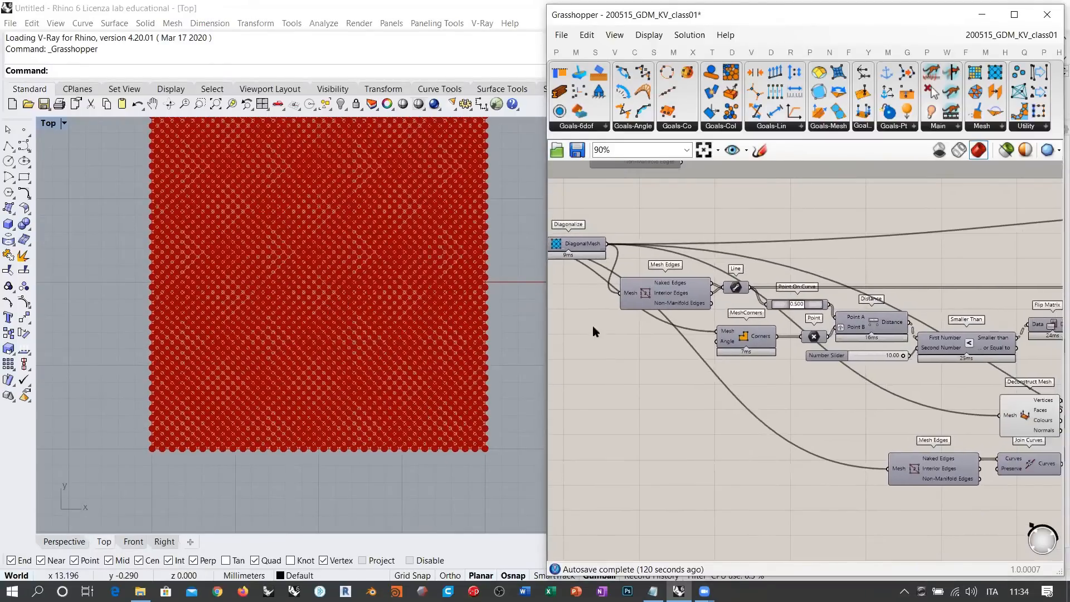
pyautogui.moveTo(203, 414); pyautogui.dragTo(214, 388, button='right')
pyautogui.scroll(14, 184, 383)
pyautogui.scroll(6, 226, 444)
pyautogui.scroll(-5, 215, 418)
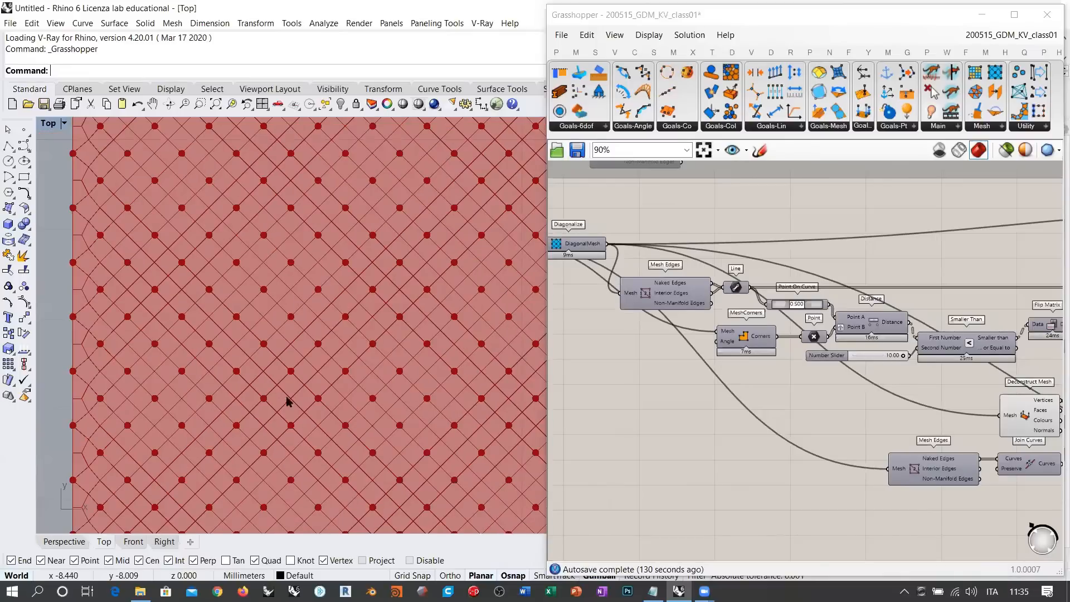
# Turn off the preview of the Catmull-Clark Subdivision and turn on the preview of the Mesh parameter feeding it
pyautogui.moveTo(809, 350); pyautogui.dragTo(703, 335, button='right')
pyautogui.scroll(-4, 702, 334)
pyautogui.moveTo(983, 337); pyautogui.dragTo(620, 346, button='right')
pyautogui.scroll(6, 870, 328)
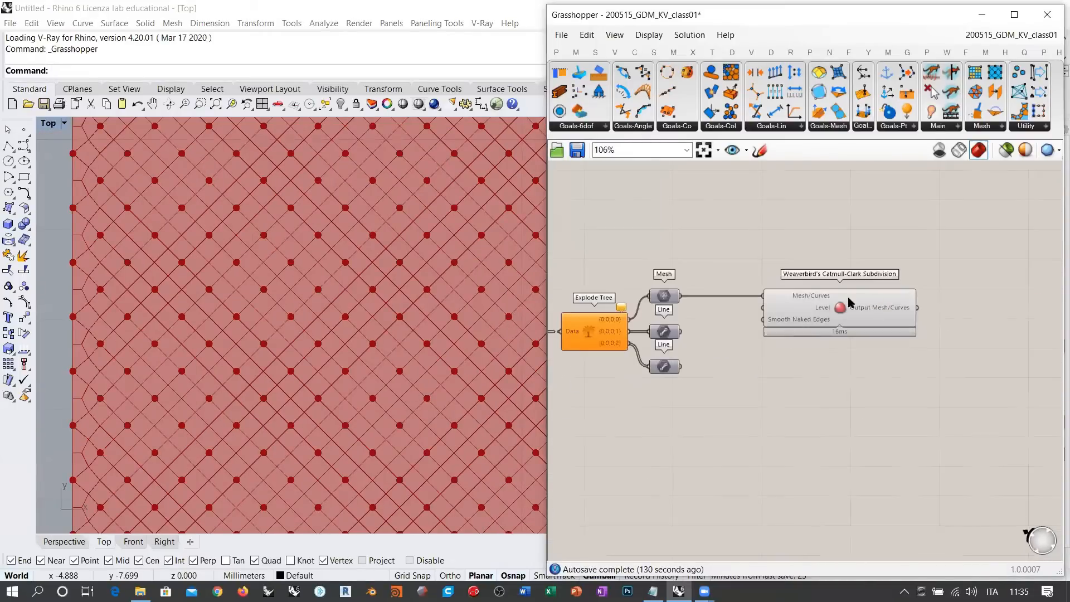
pyautogui.click(840, 311)
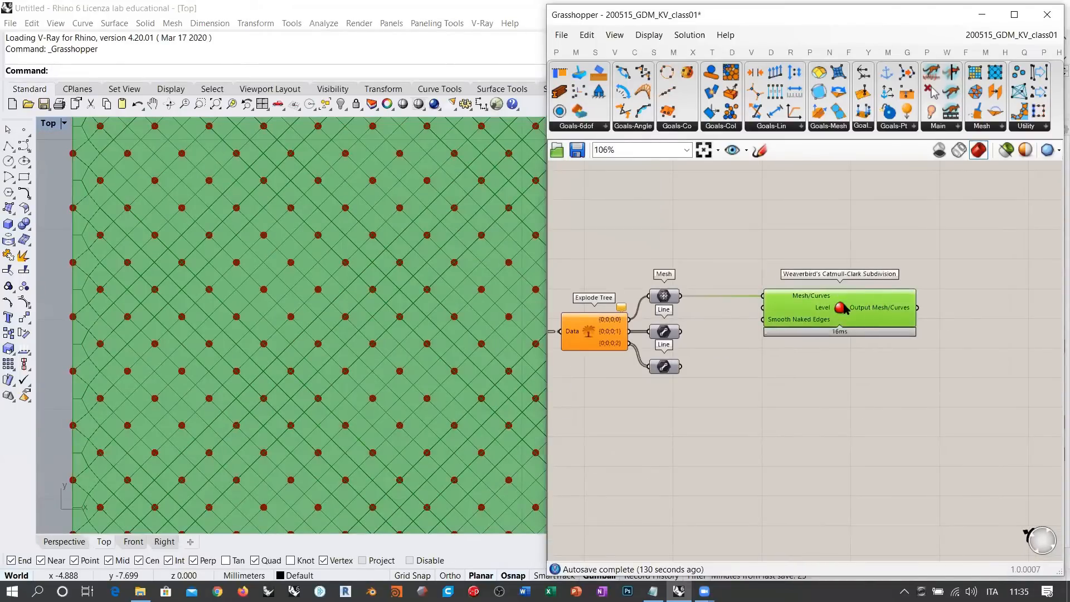
pyautogui.hotkey('ctrl', 'q')
pyautogui.click(657, 296)
pyautogui.hotkey('ctrl', 'q')
pyautogui.click(762, 379)
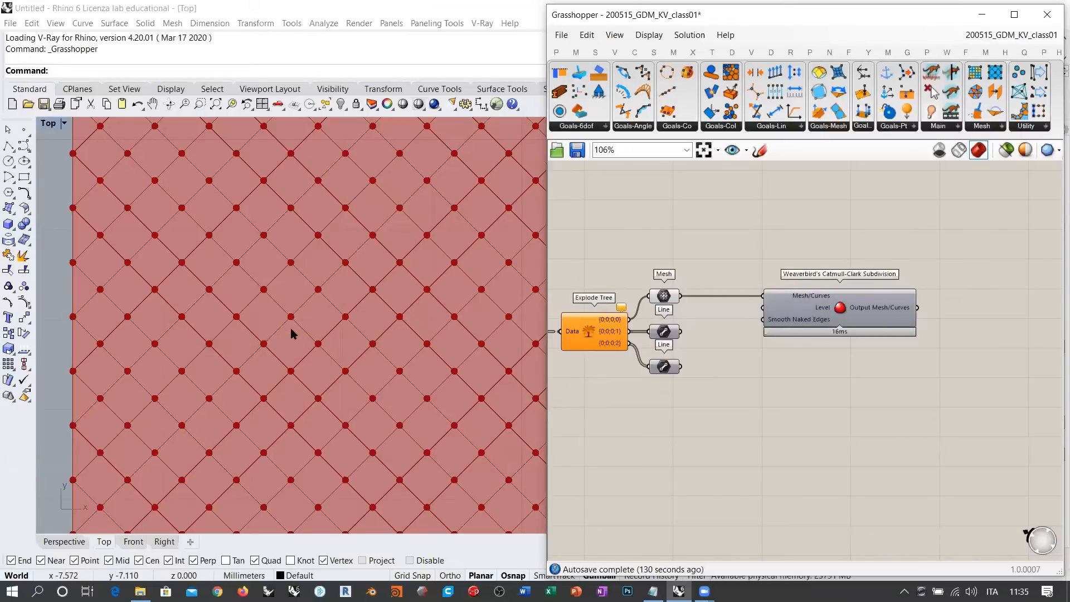
# Turn off the preview of the existing Deconstruct Mesh component
pyautogui.scroll(-5, 802, 374)
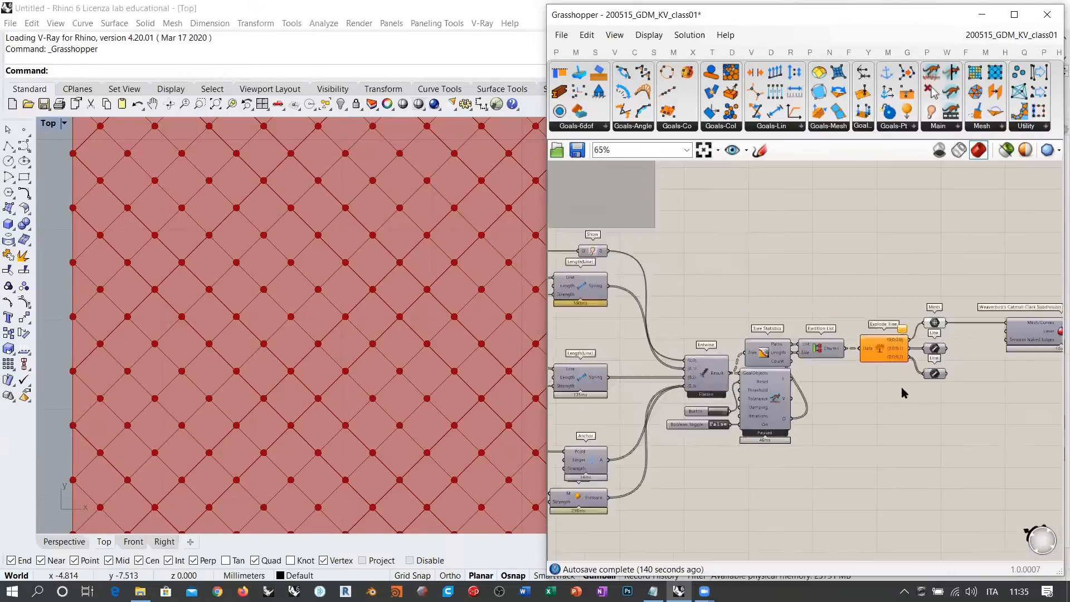
pyautogui.scroll(3, 803, 373)
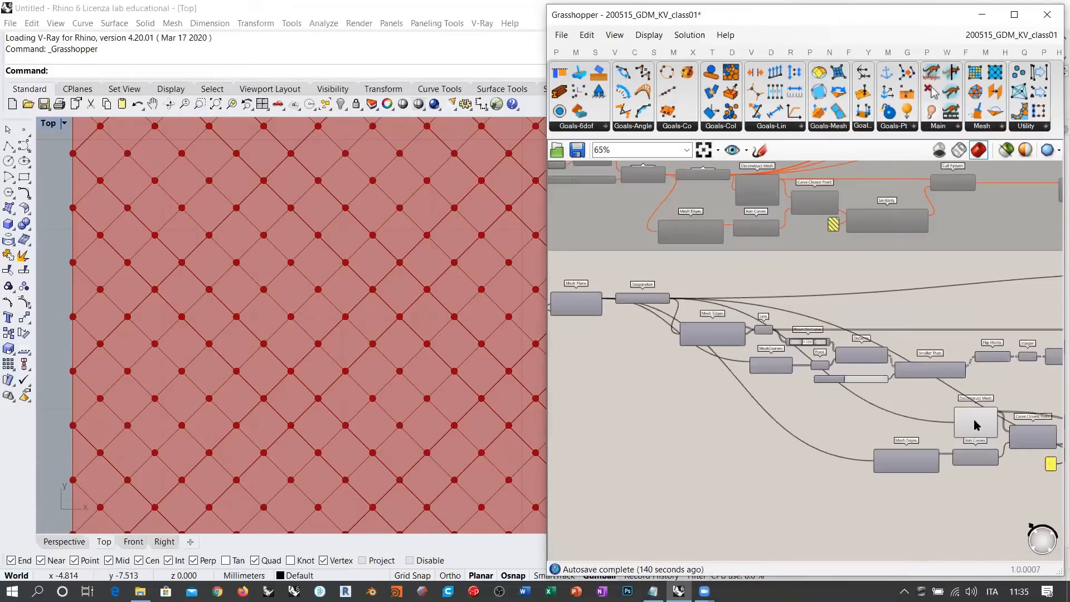
pyautogui.click(975, 425)
# Copy Deconstruct Mesh to below Diagonalize, feed the copy from Mesh Plane's Mesh output, and preview its vertices
pyautogui.moveTo(975, 424); pyautogui.dragTo(686, 412)
pyautogui.scroll(4, 647, 347)
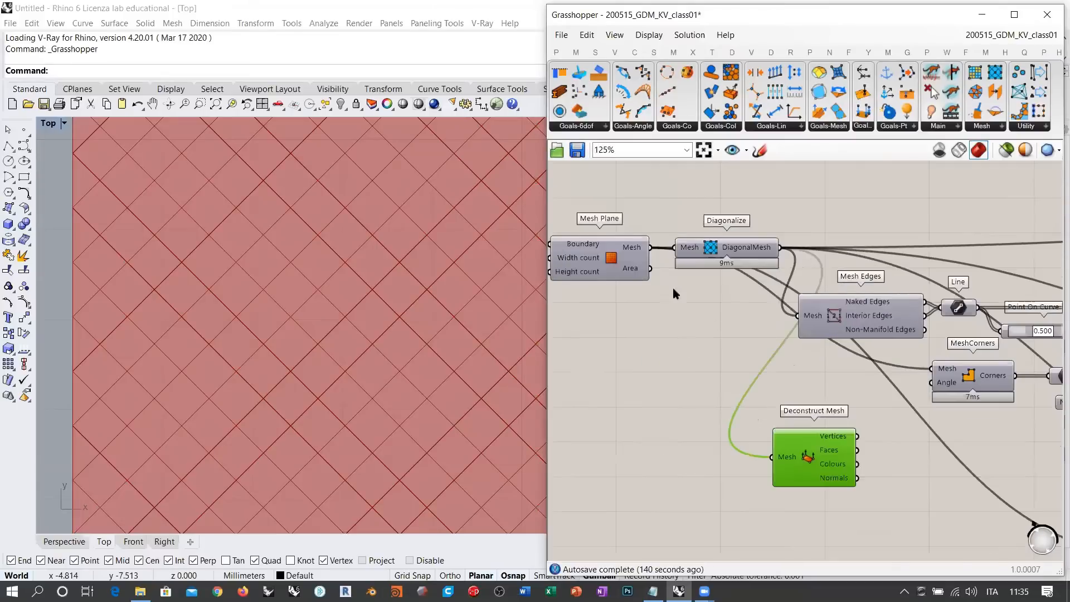
pyautogui.moveTo(650, 248); pyautogui.dragTo(774, 457)
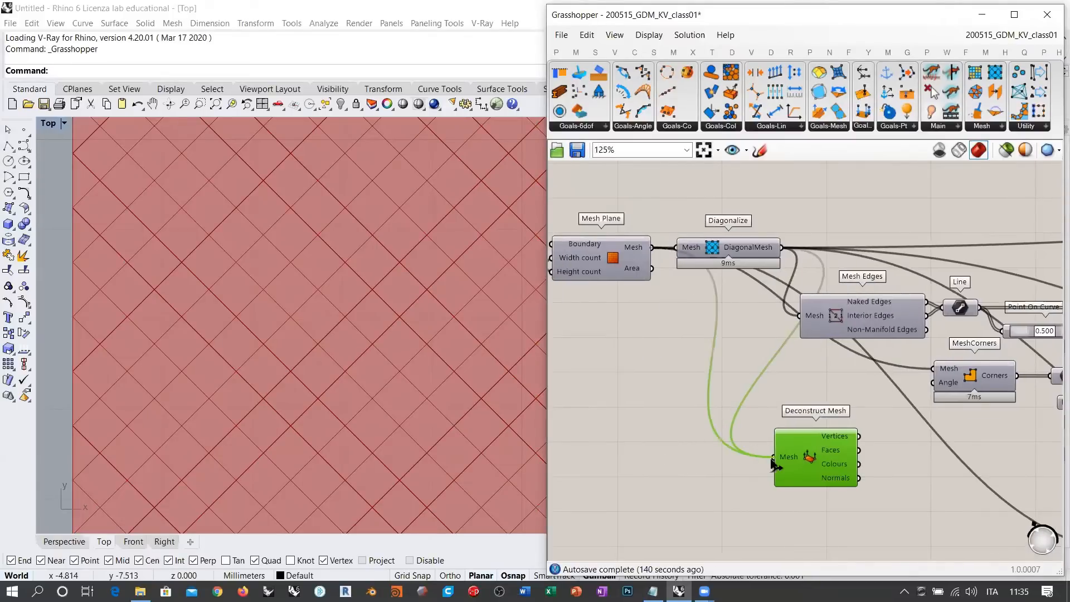
pyautogui.click(719, 529)
pyautogui.click(802, 460)
pyautogui.click(716, 467)
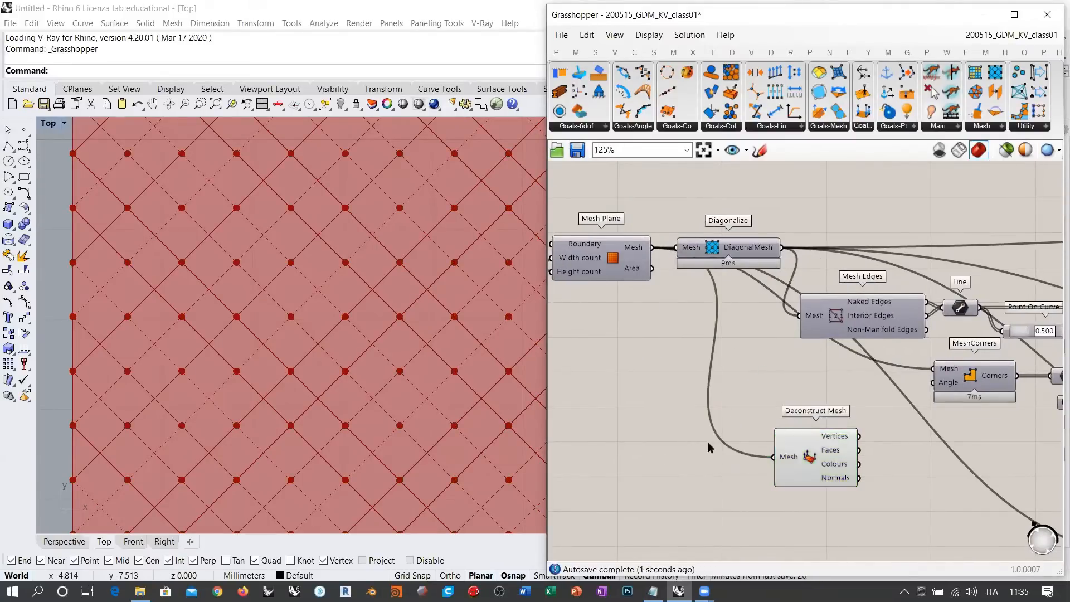
# Highlight the Diagonalize component and compare the original plane's vertices with the diagonal mesh
pyautogui.click(713, 248)
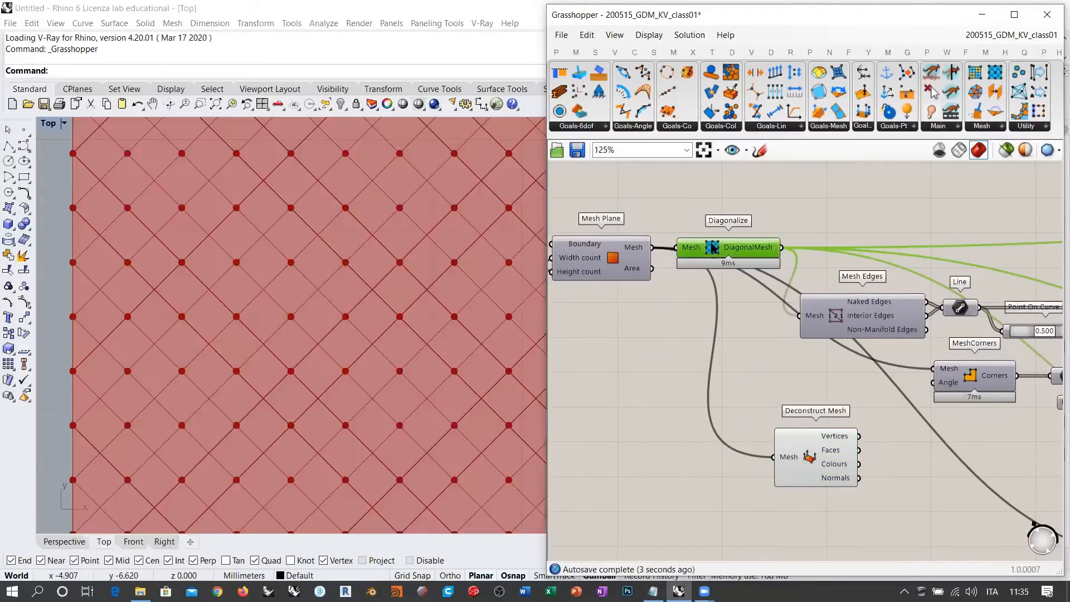
pyautogui.click(707, 337)
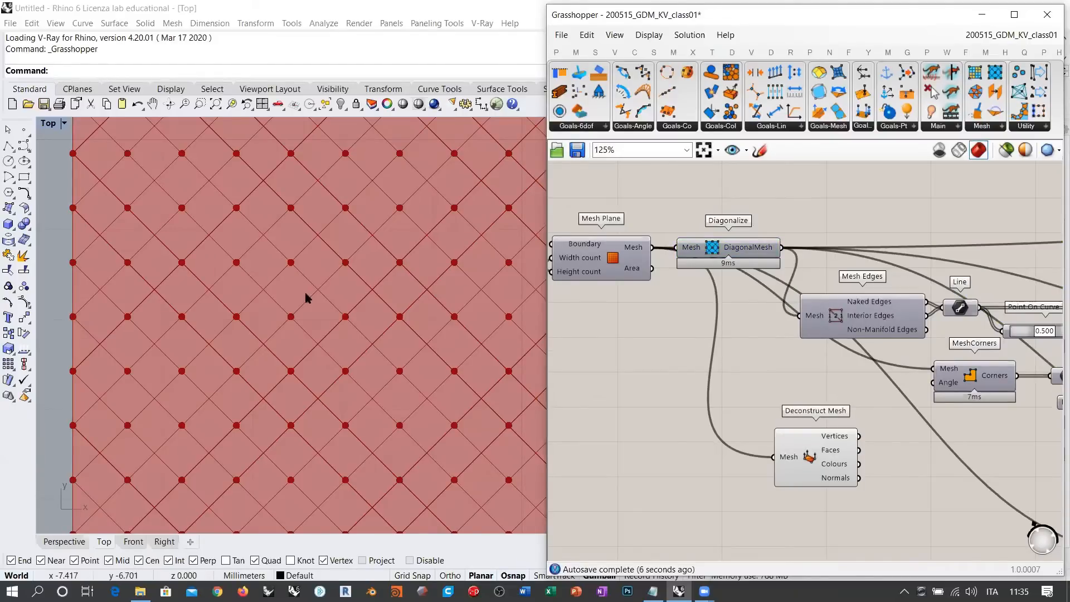
pyautogui.click(724, 248)
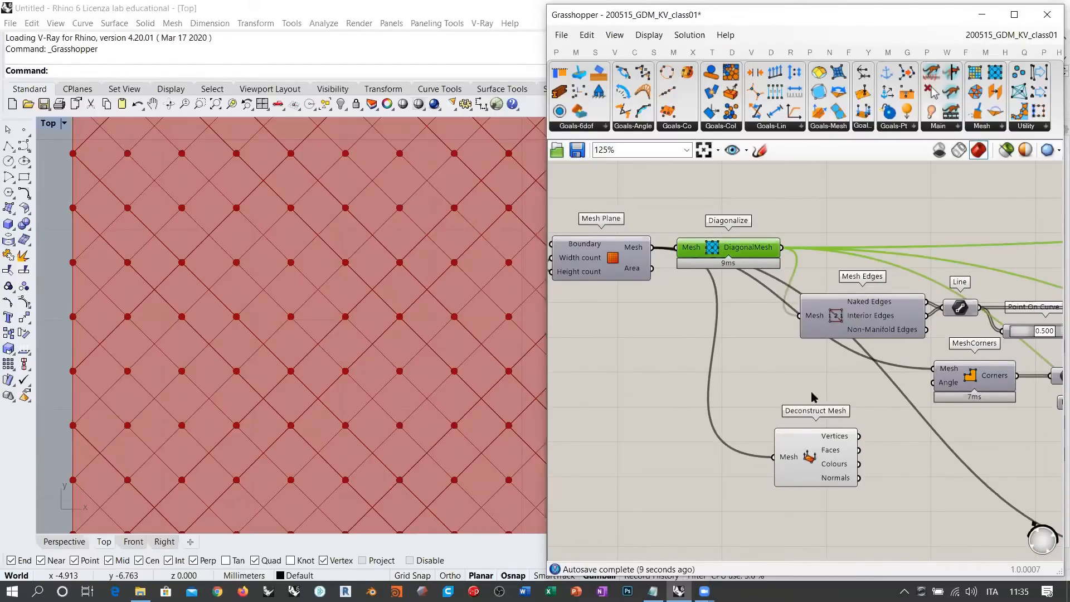
# Delete the copied Deconstruct Mesh component below Diagonalize
pyautogui.scroll(-3, 665, 385)
pyautogui.click(630, 381)
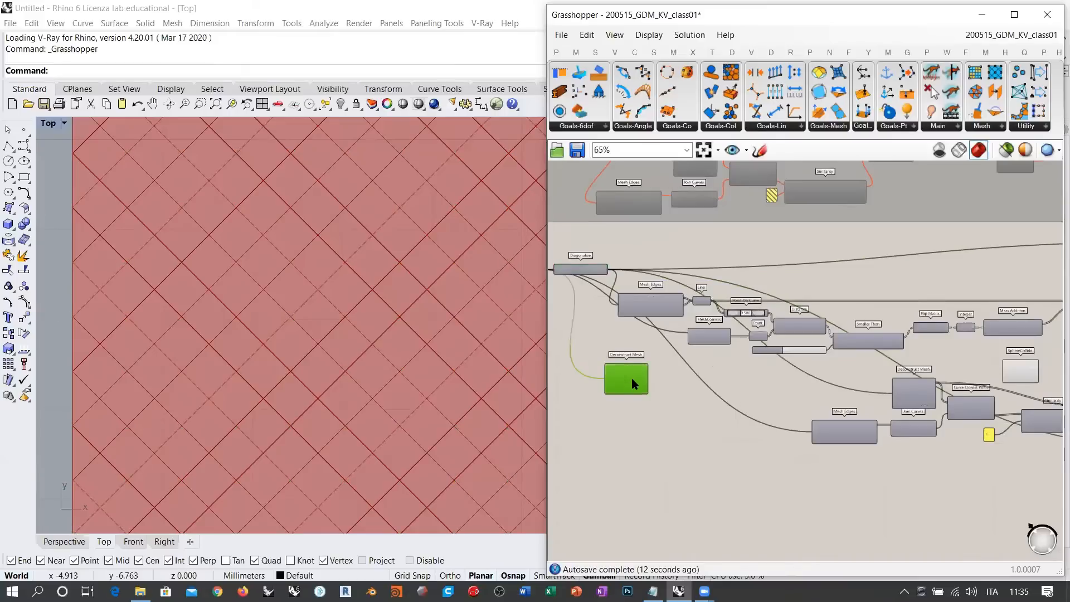
pyautogui.scroll(4, 632, 384)
pyautogui.moveTo(632, 390); pyautogui.dragTo(634, 396)
pyautogui.press('Delete')
# Add a NakedVertices component below Diagonalize and connect Mesh Plane's Mesh output to its Mesh input
pyautogui.moveTo(627, 303); pyautogui.dragTo(835, 374, button='right')
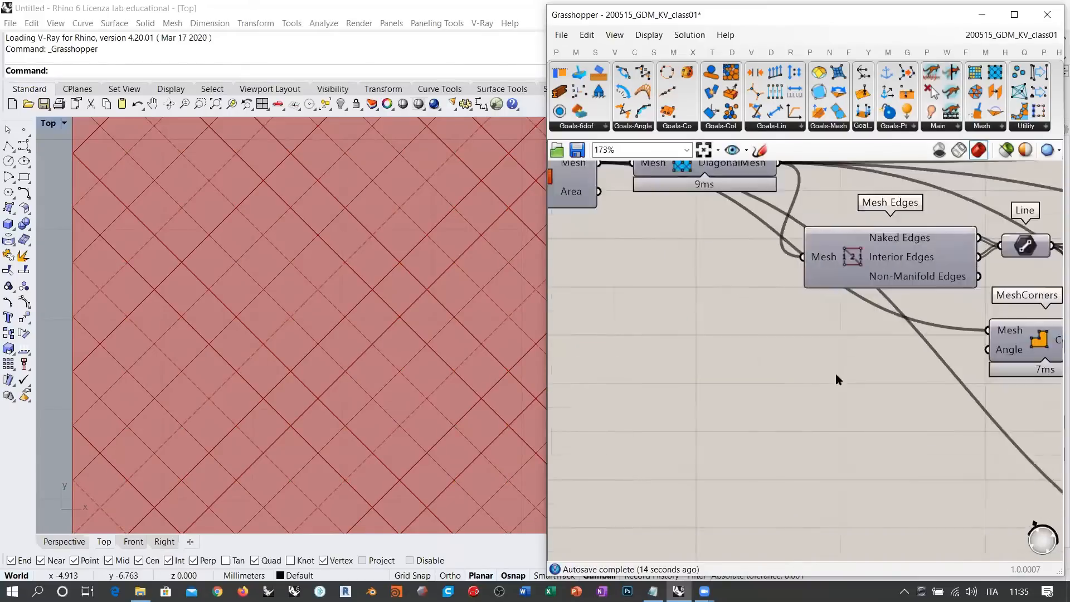
pyautogui.scroll(-2, 789, 366)
pyautogui.doubleClick(777, 366)
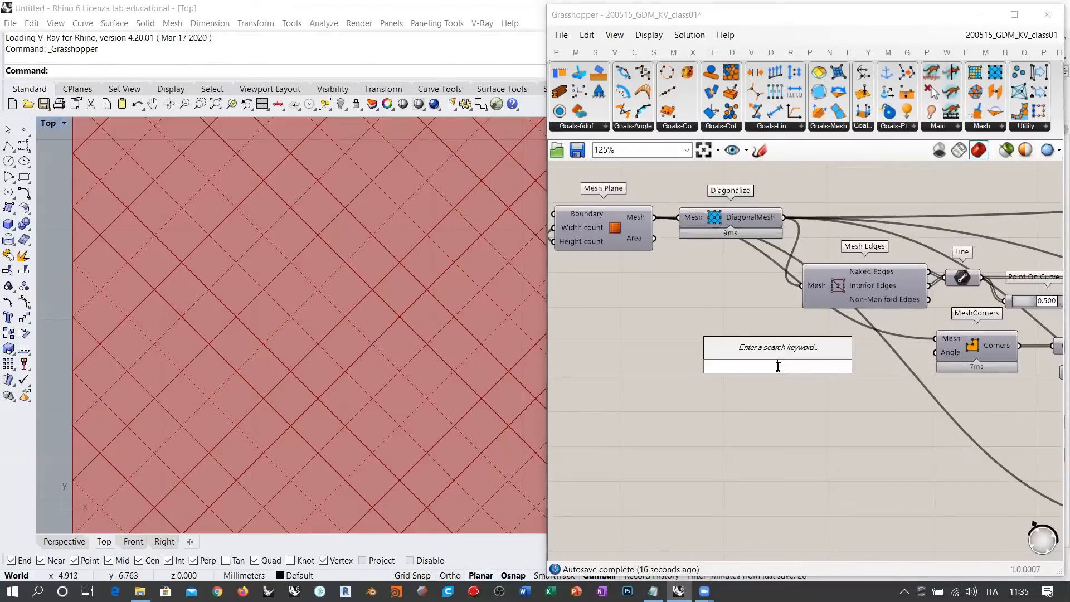
pyautogui.click(958, 158)
pyautogui.click(980, 132)
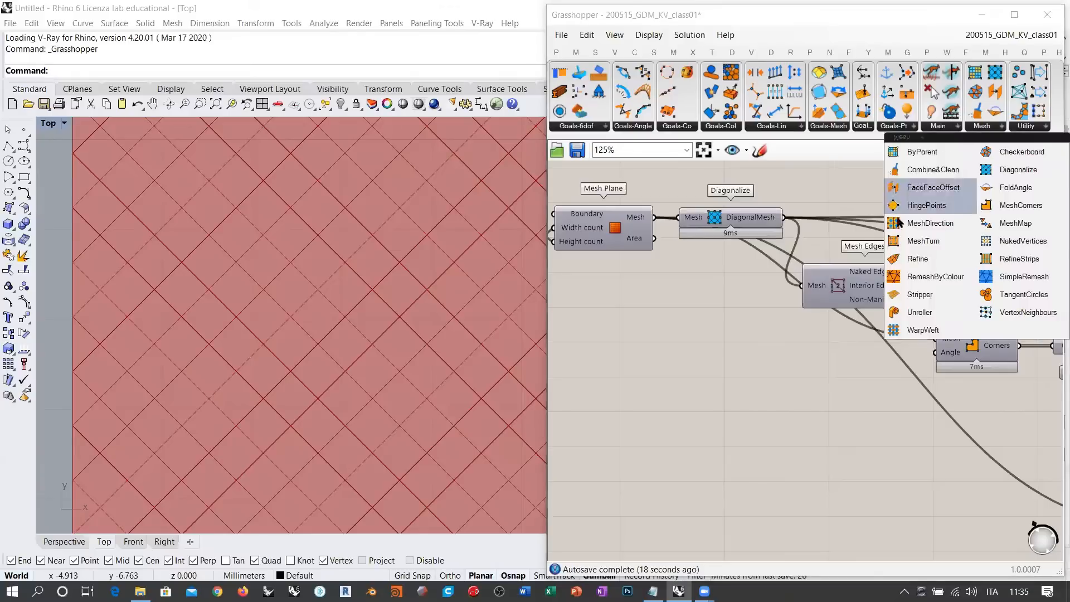
pyautogui.moveTo(1016, 239); pyautogui.dragTo(765, 418)
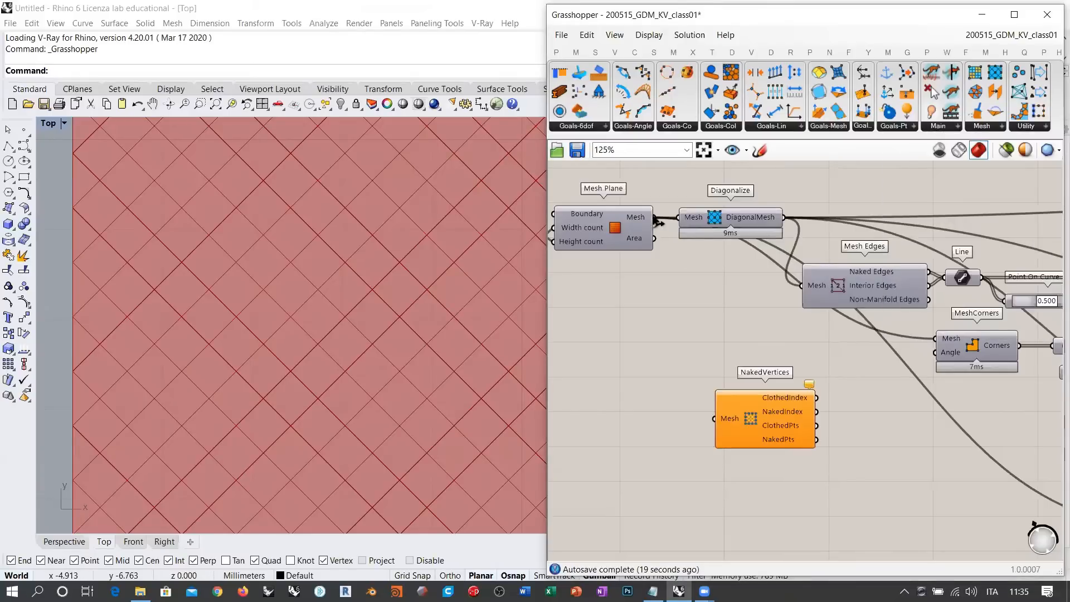
pyautogui.moveTo(656, 218); pyautogui.dragTo(649, 426)
# Add a Point container beside NakedVertices, feed it from the ClothedPts output, and view the resulting points across the whole mesh
pyautogui.doubleClick(816, 425)
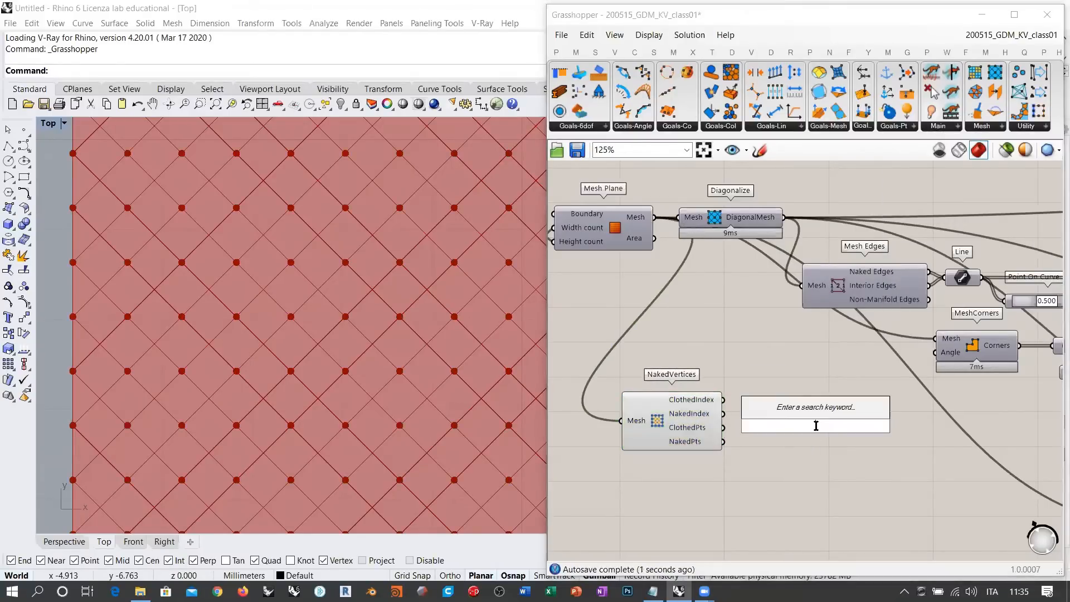
pyautogui.write('point')
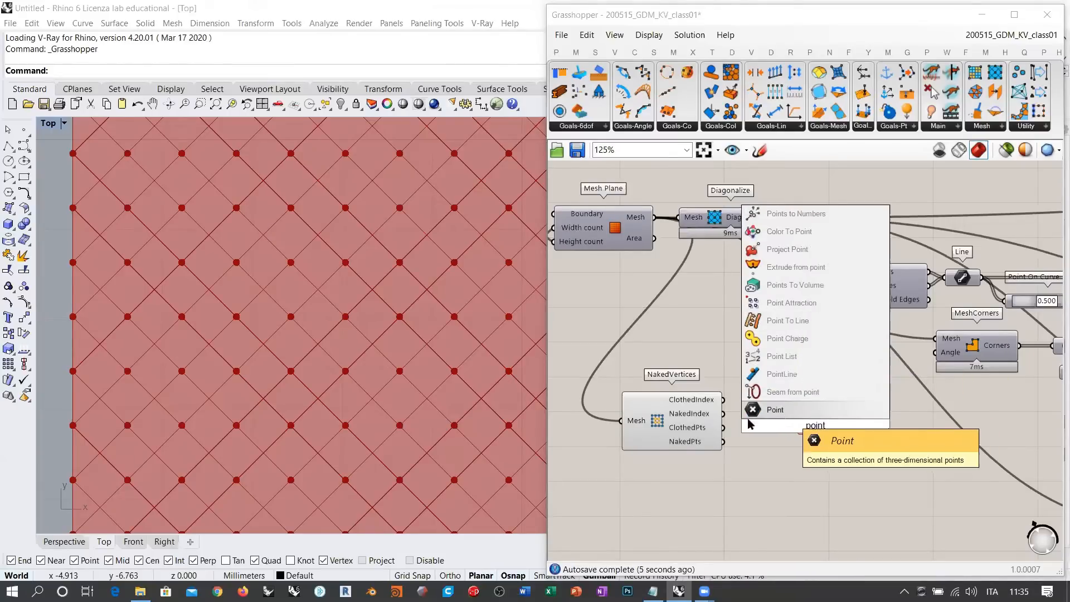
pyautogui.press('Return')
pyautogui.moveTo(723, 428); pyautogui.dragTo(793, 441)
pyautogui.scroll(-5, 279, 390)
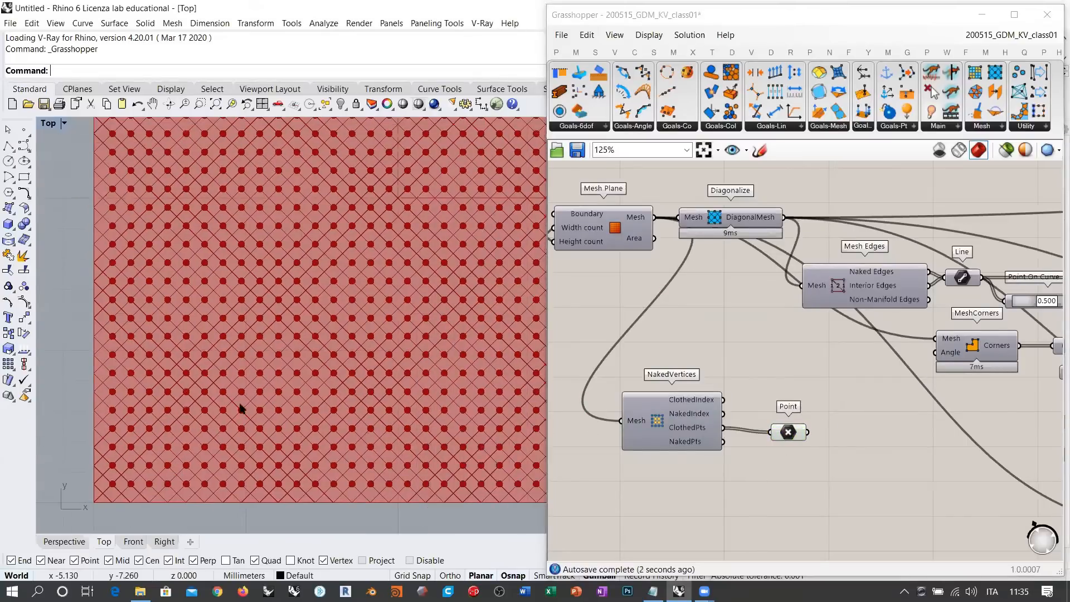
pyautogui.scroll(-4, 241, 408)
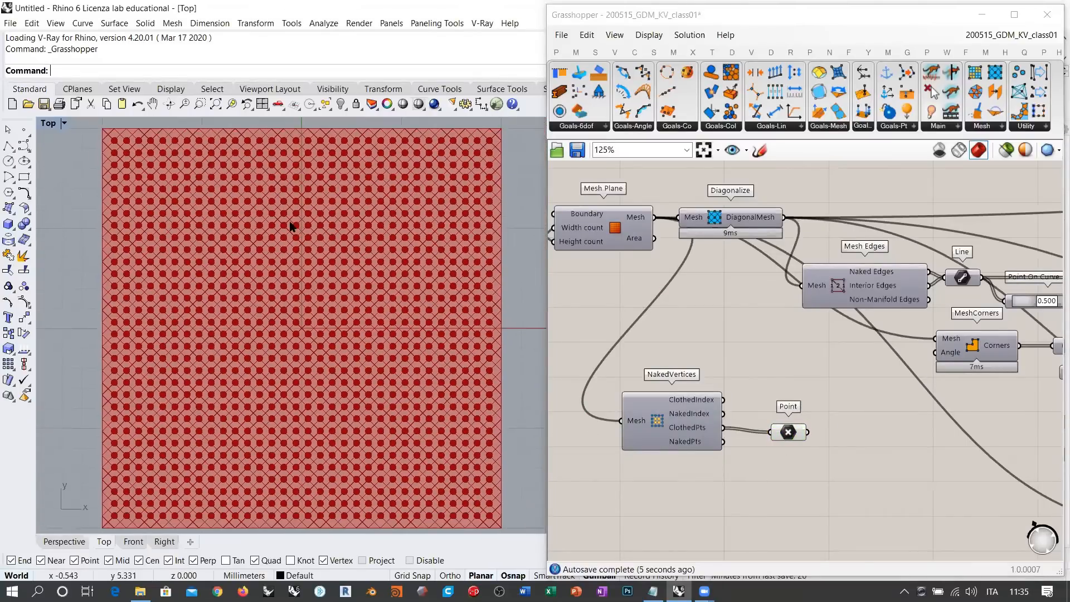
pyautogui.scroll(-1, 289, 226)
# Move NakedVertices and its Point container above the Mass Addition chain and place SphereCollide beside them
pyautogui.moveTo(787, 437); pyautogui.dragTo(954, 272)
pyautogui.click(759, 441)
pyautogui.click(759, 446)
pyautogui.scroll(-5, 634, 372)
pyautogui.moveTo(866, 325); pyautogui.dragTo(658, 390, button='right')
pyautogui.scroll(4, 797, 373)
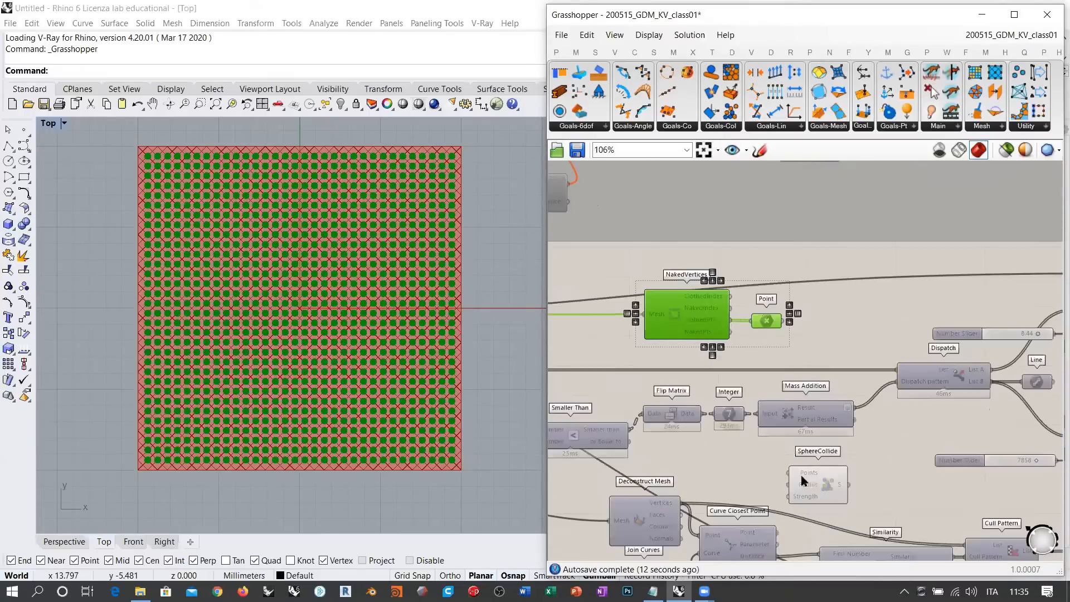
pyautogui.moveTo(805, 483); pyautogui.dragTo(840, 337)
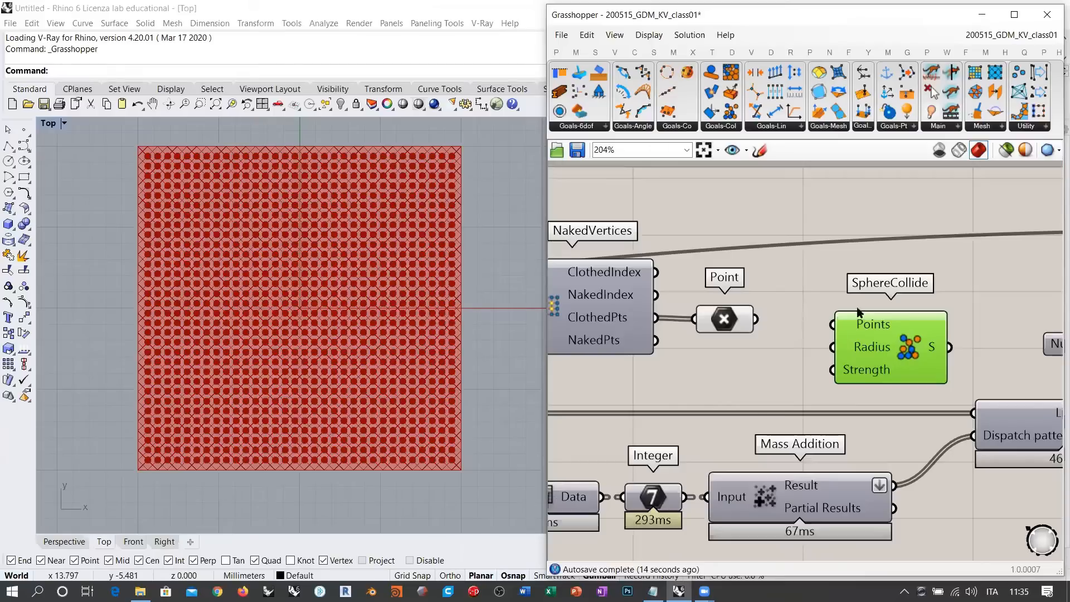
pyautogui.moveTo(896, 343); pyautogui.dragTo(885, 341)
pyautogui.moveTo(773, 344); pyautogui.dragTo(834, 332, button='right')
pyautogui.moveTo(782, 313); pyautogui.dragTo(778, 312)
pyautogui.click(799, 350)
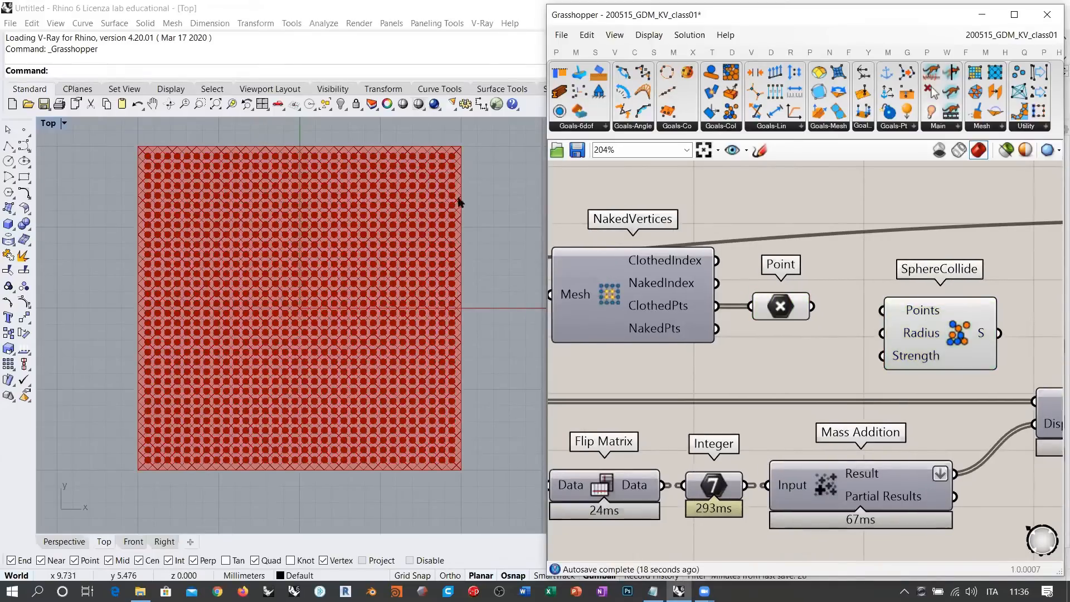
# Examine the SphereCollide component's inputs and colliding-spheres icon, and relate them to the point grid on the mesh in the top view
pyautogui.moveTo(466, 155); pyautogui.dragTo(466, 176, button='right')
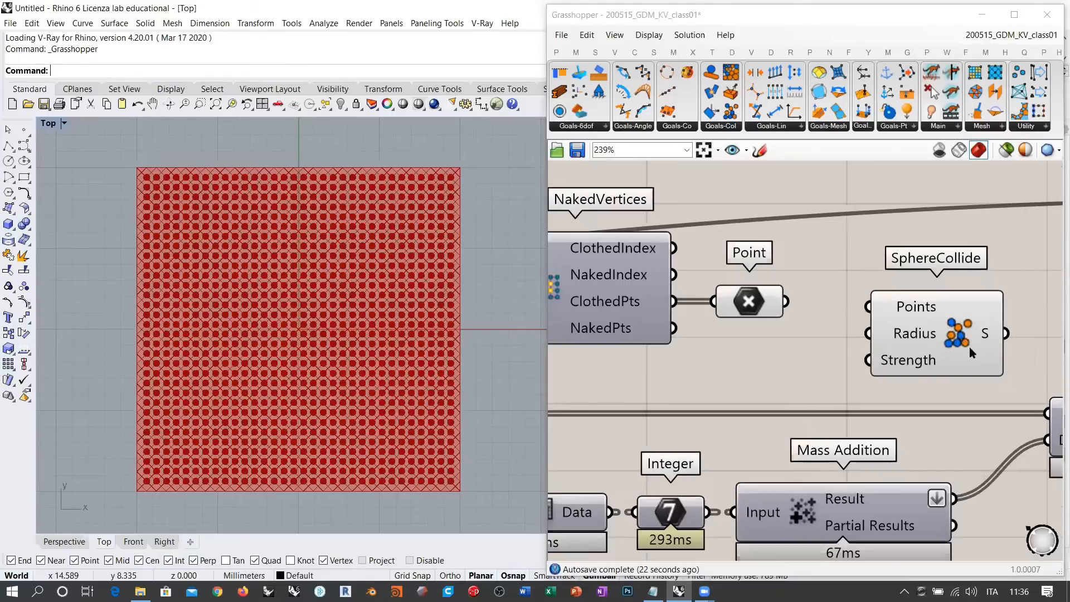
pyautogui.scroll(5, 928, 368)
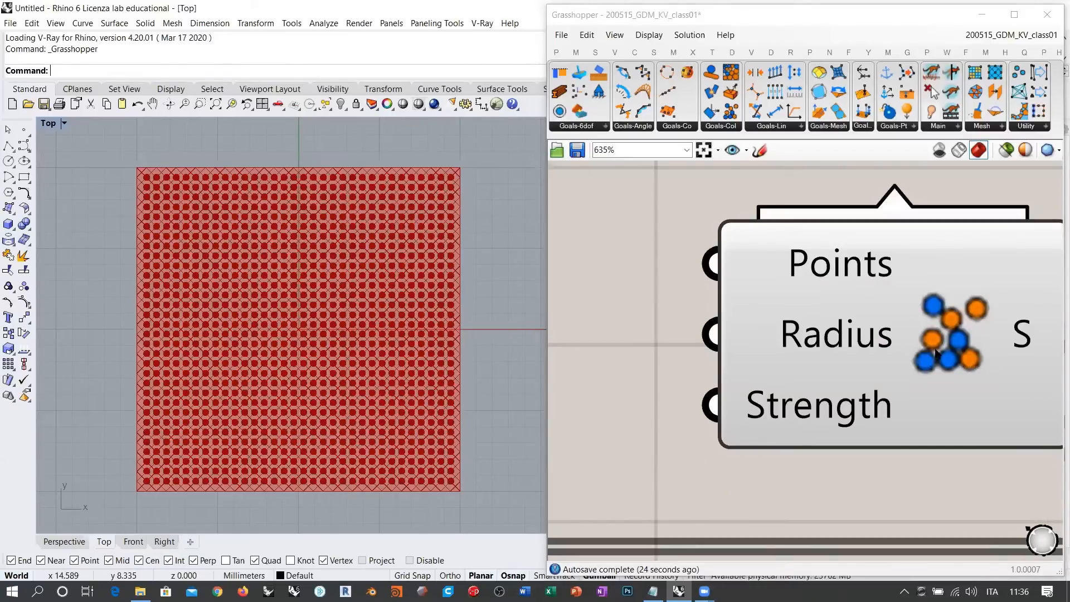
pyautogui.scroll(9, 938, 354)
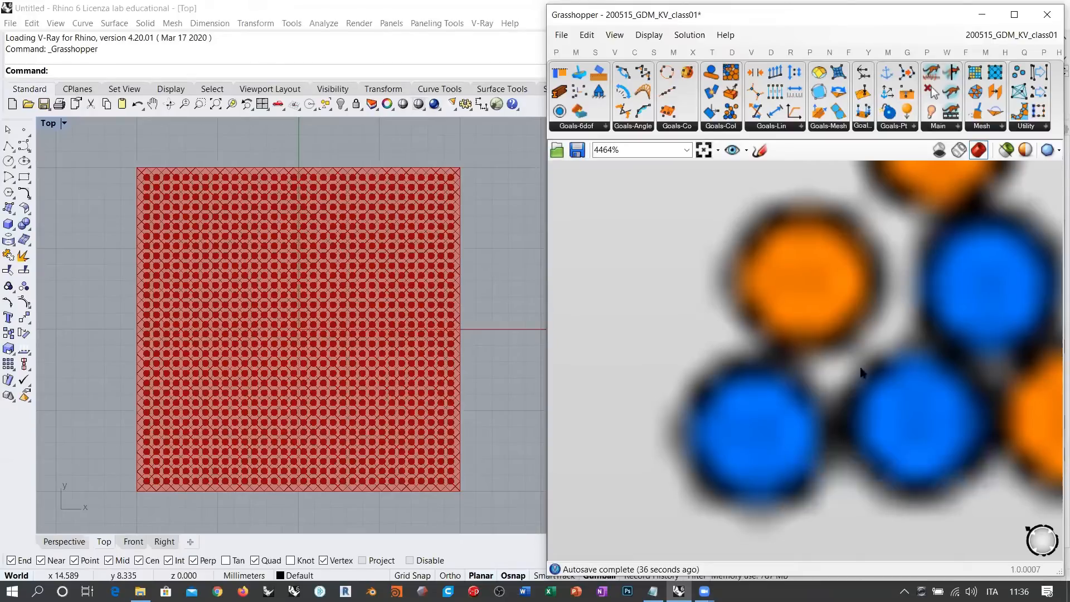
pyautogui.scroll(-5, 833, 369)
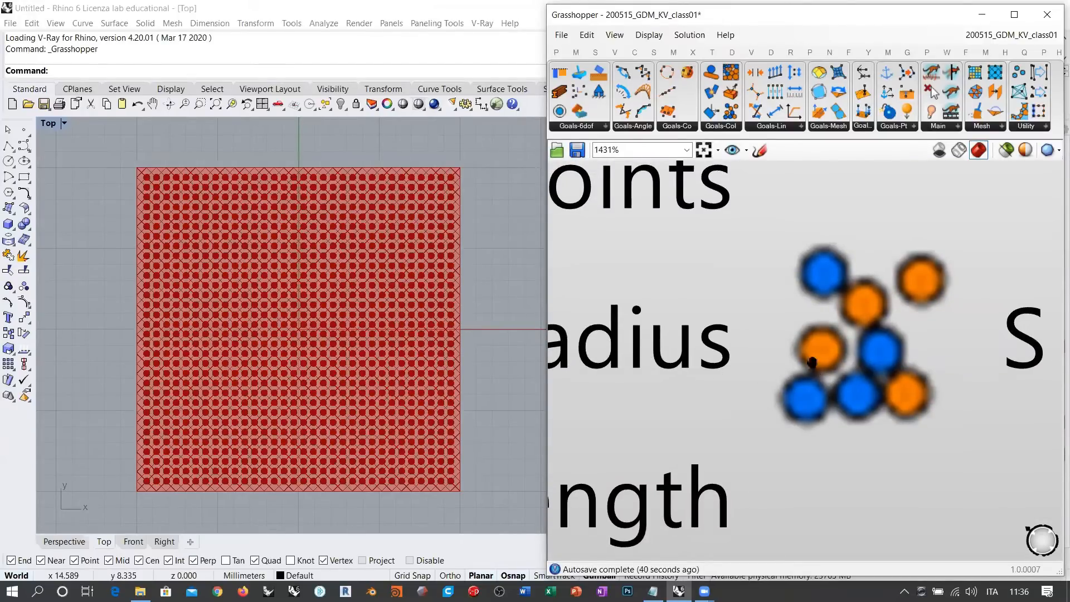
pyautogui.scroll(4, 815, 359)
pyautogui.scroll(-5, 821, 355)
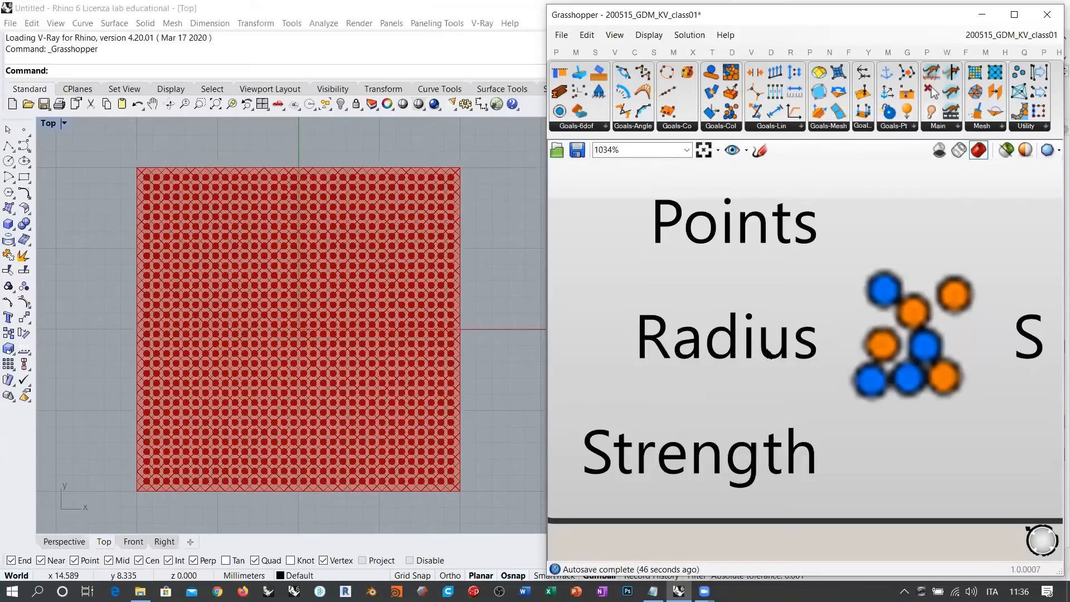
pyautogui.moveTo(920, 352); pyautogui.dragTo(823, 367, button='right')
pyautogui.scroll(6, 826, 372)
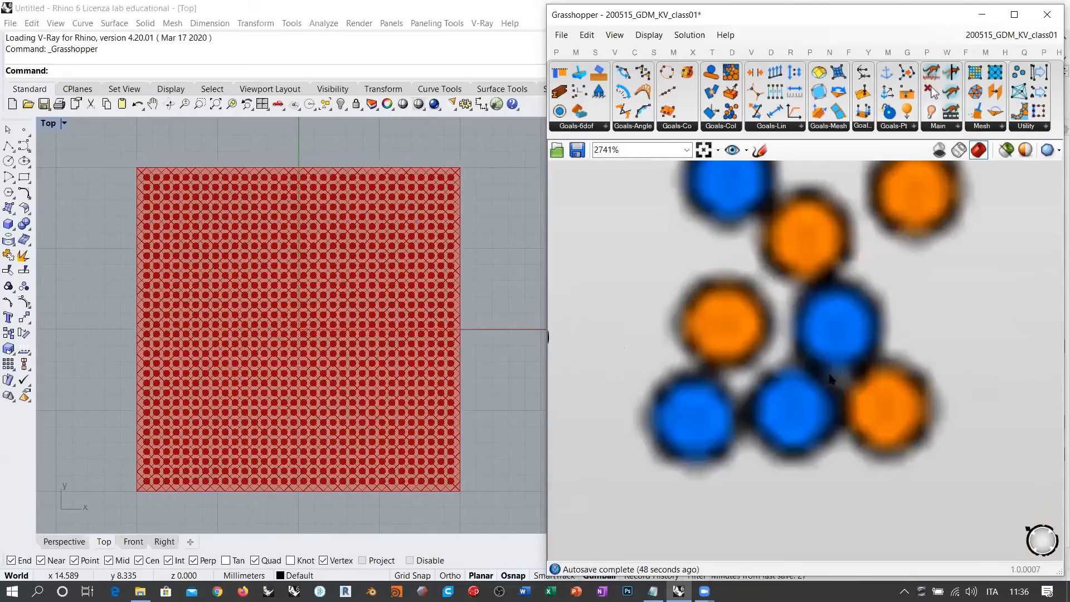
pyautogui.scroll(-1, 800, 372)
pyautogui.scroll(-1, 799, 378)
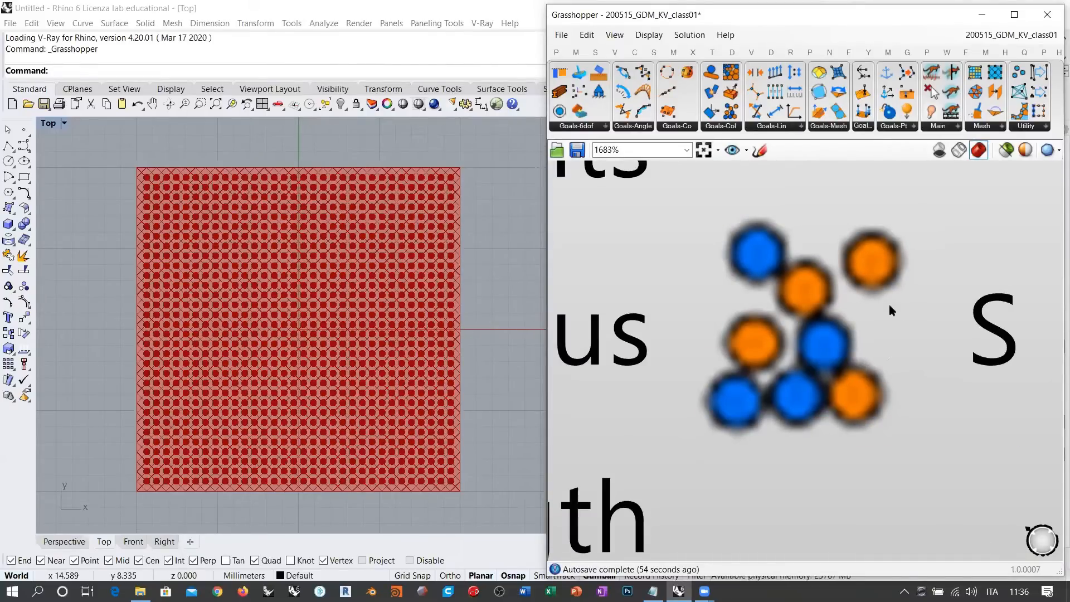
pyautogui.scroll(3, 782, 317)
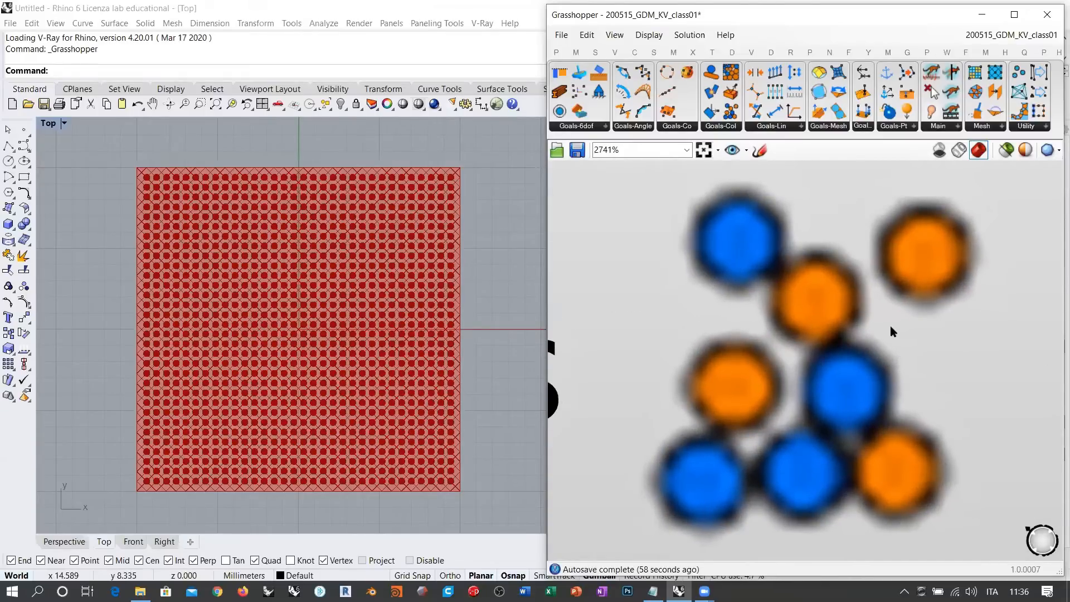
pyautogui.scroll(-3, 794, 308)
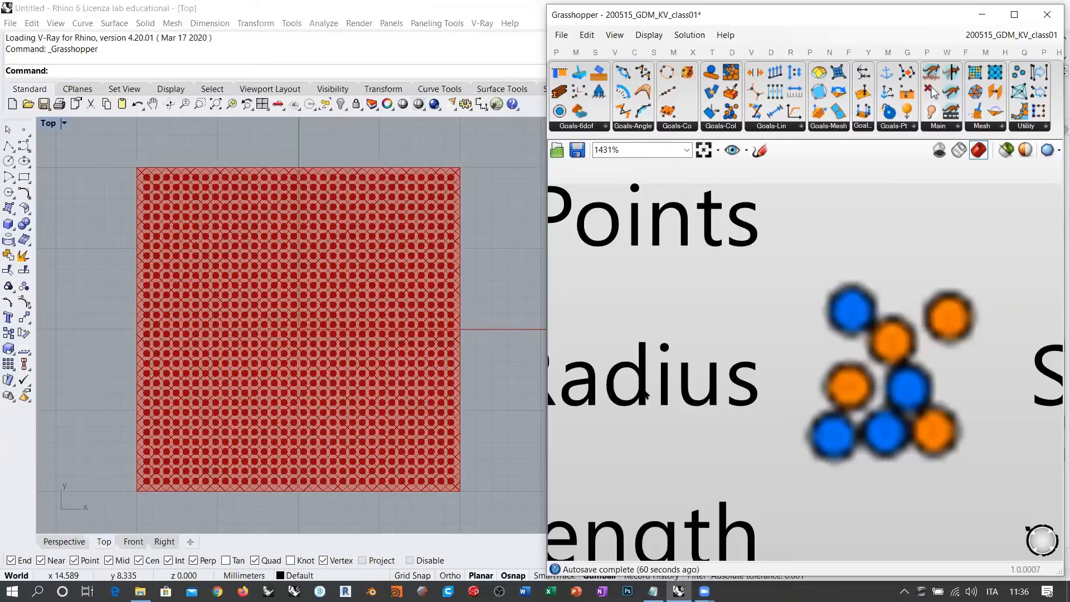
pyautogui.scroll(4, 851, 335)
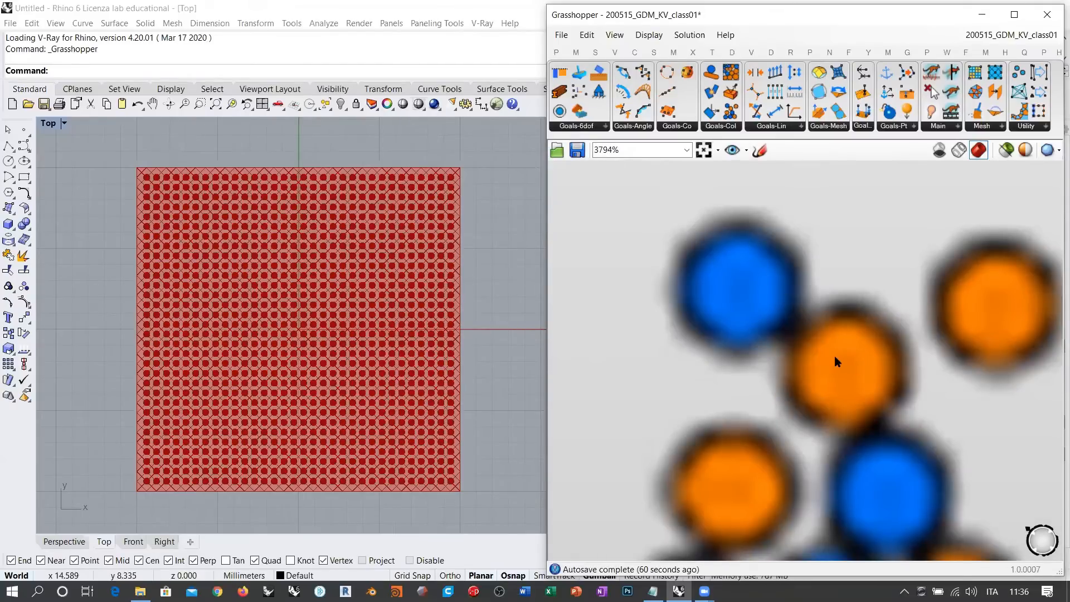
pyautogui.scroll(-10, 835, 356)
pyautogui.click(920, 338)
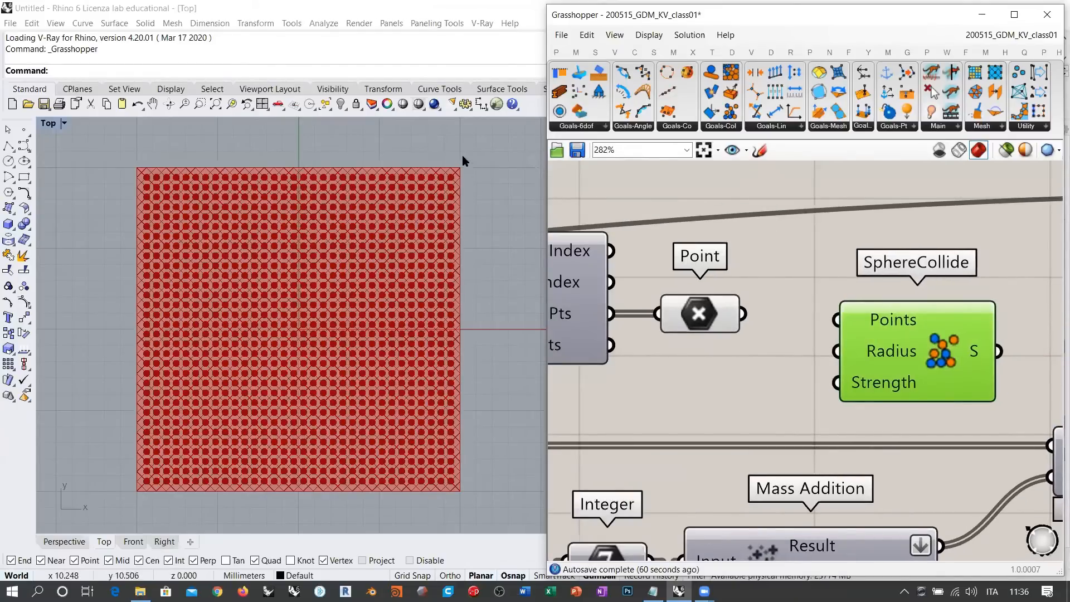
pyautogui.scroll(8, 471, 162)
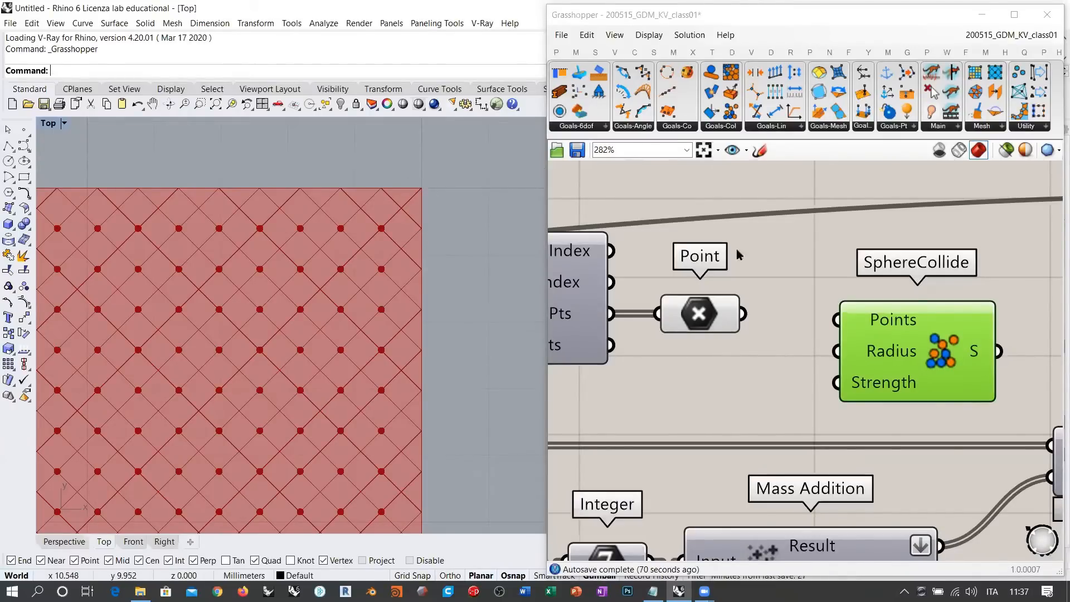
# Delete the Point container and connect NakedVertices' ClothedPts output directly to SphereCollide's Points input
pyautogui.scroll(-5, 737, 249)
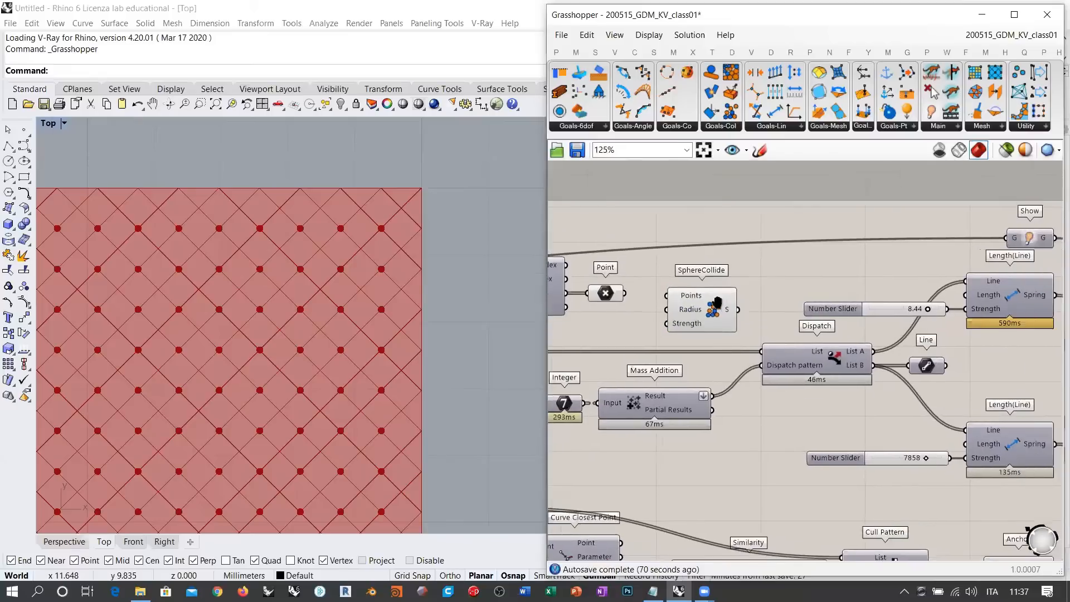
pyautogui.scroll(-2, 718, 303)
pyautogui.scroll(2, 686, 301)
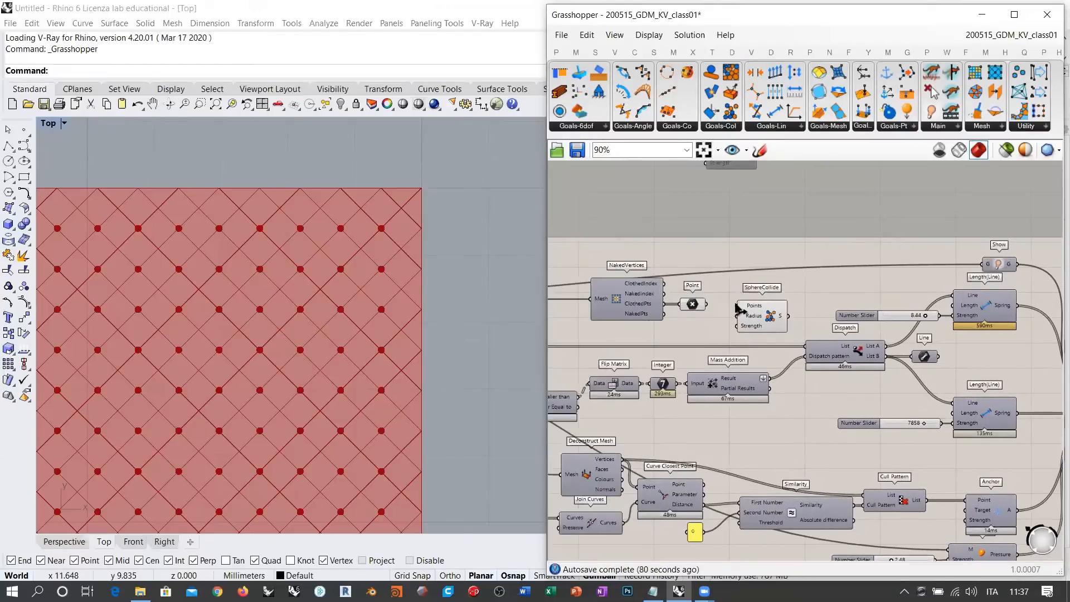
pyautogui.click(693, 312)
pyautogui.press('Delete')
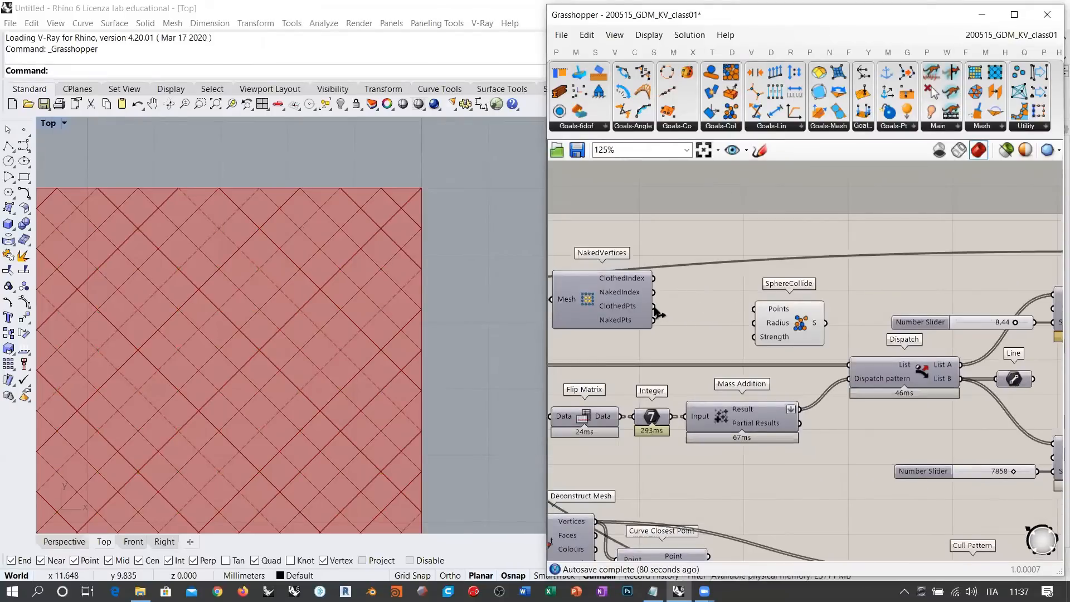
pyautogui.moveTo(653, 306); pyautogui.dragTo(765, 318)
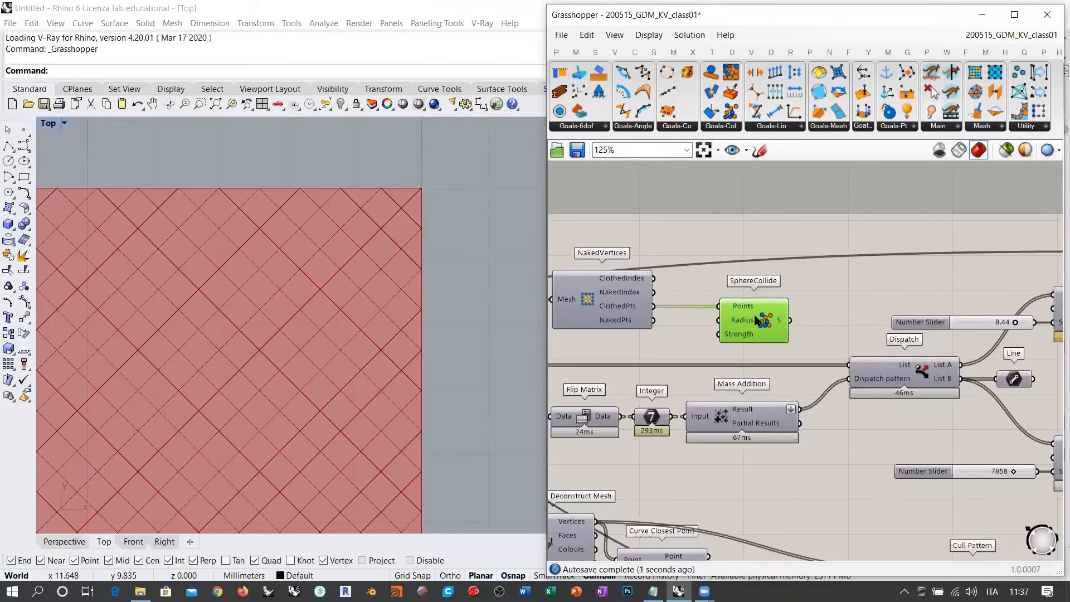
# Move NakedVertices and SphereCollide below the Pressure goal at the end of the goal column
pyautogui.moveTo(625, 309)
pyautogui.scroll(-4, 728, 350)
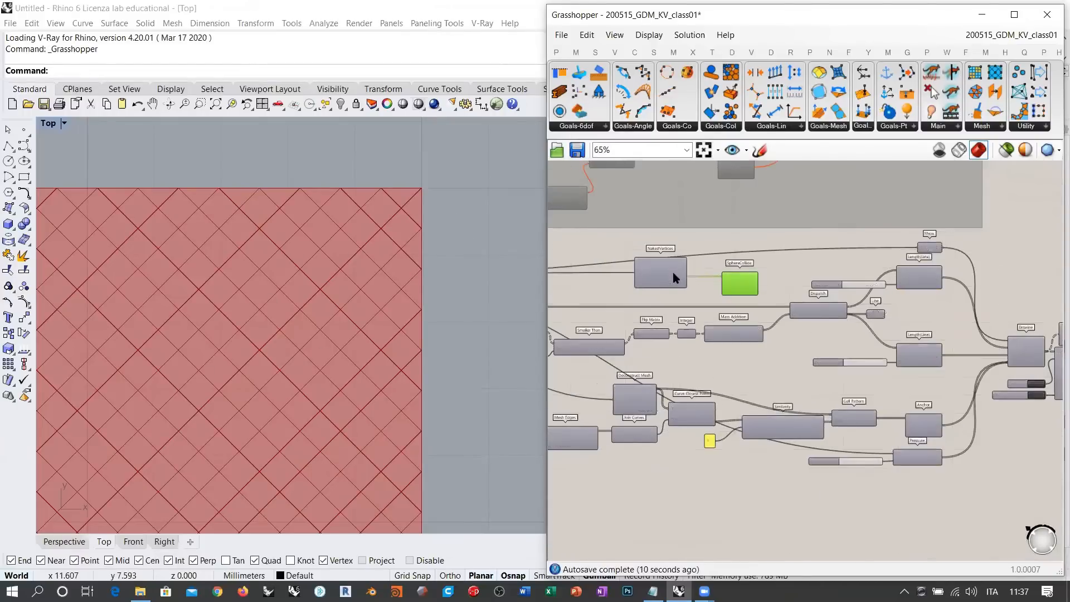
pyautogui.moveTo(688, 288); pyautogui.dragTo(685, 290)
pyautogui.moveTo(771, 290); pyautogui.dragTo(670, 273, button='right')
pyautogui.moveTo(643, 263); pyautogui.dragTo(833, 480)
pyautogui.click(844, 526)
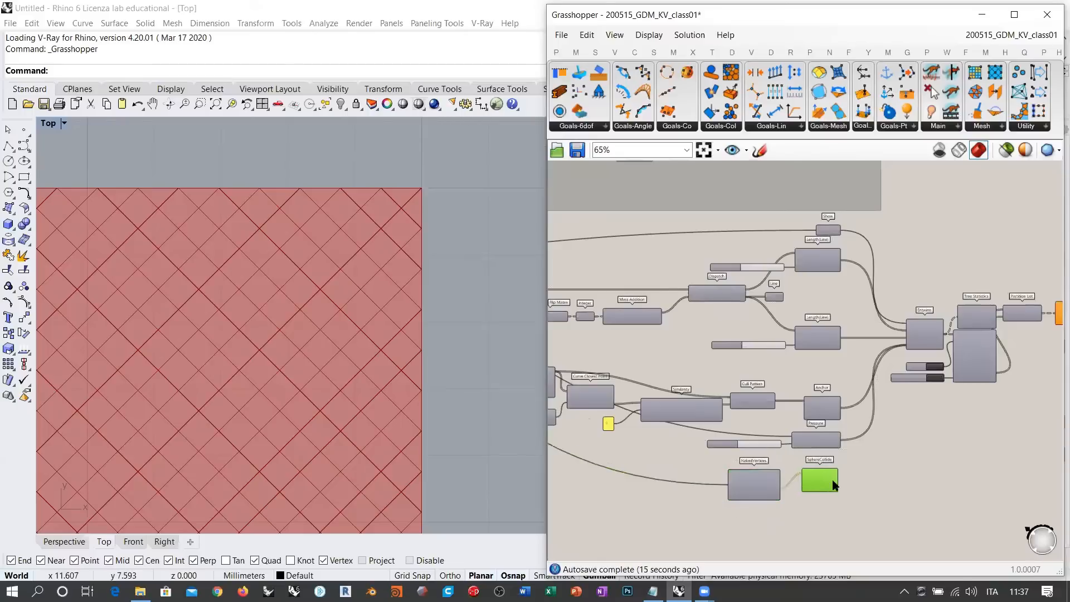
pyautogui.click(878, 474)
# Start the Kangaroo solver by setting its Boolean Toggle to True
pyautogui.moveTo(1009, 365); pyautogui.dragTo(779, 364, button='right')
pyautogui.scroll(4, 764, 312)
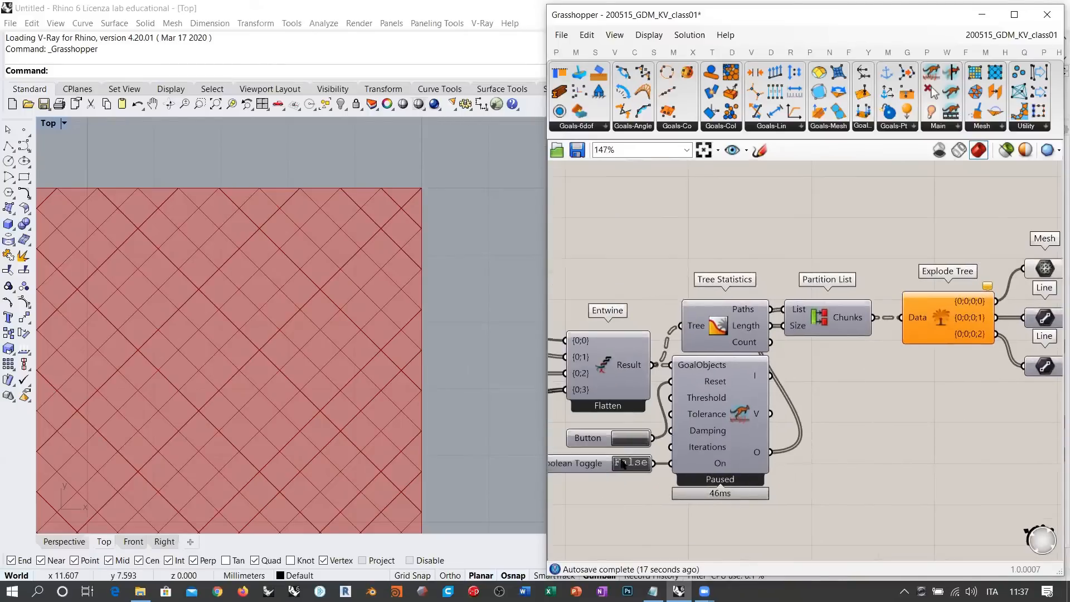
pyautogui.doubleClick(629, 463)
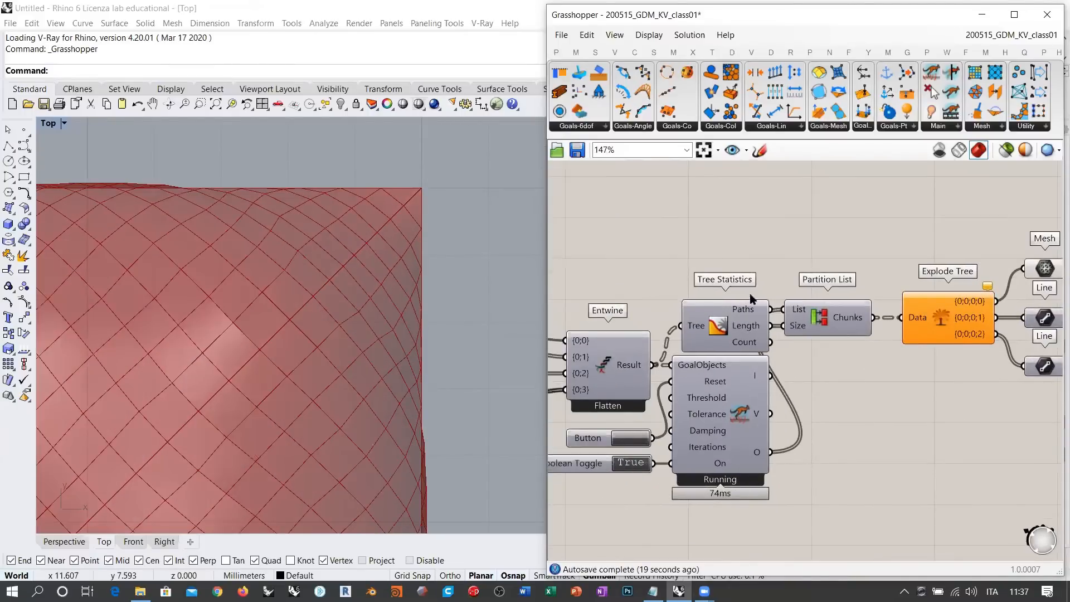
# Inspect the creases between the inflated bulges of the relaxed mesh in the top and perspective views
pyautogui.moveTo(987, 318); pyautogui.dragTo(862, 291, button='right')
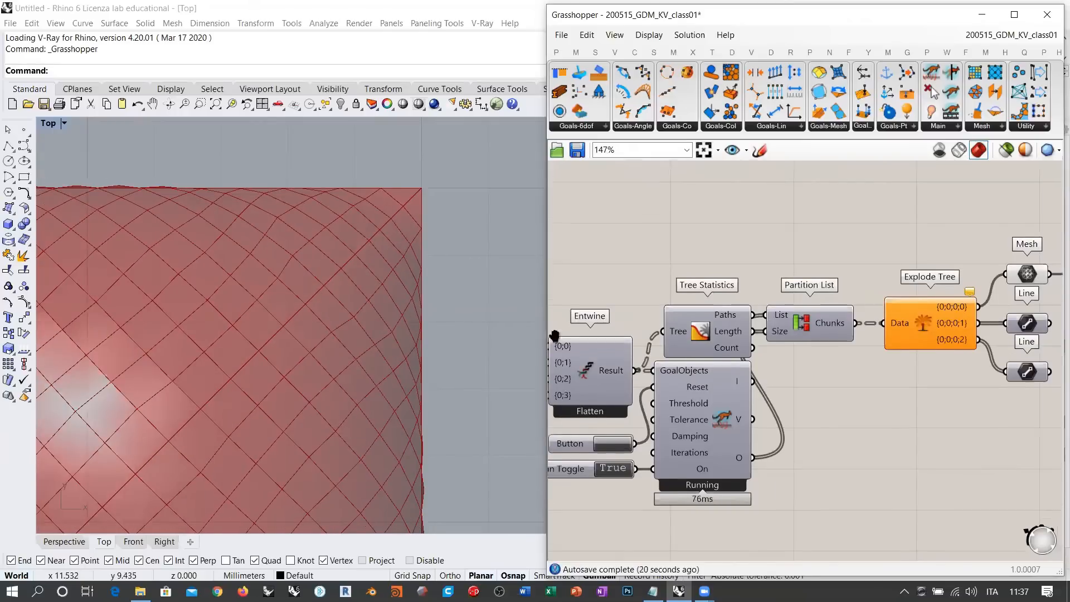
pyautogui.moveTo(142, 389); pyautogui.dragTo(444, 279, button='right')
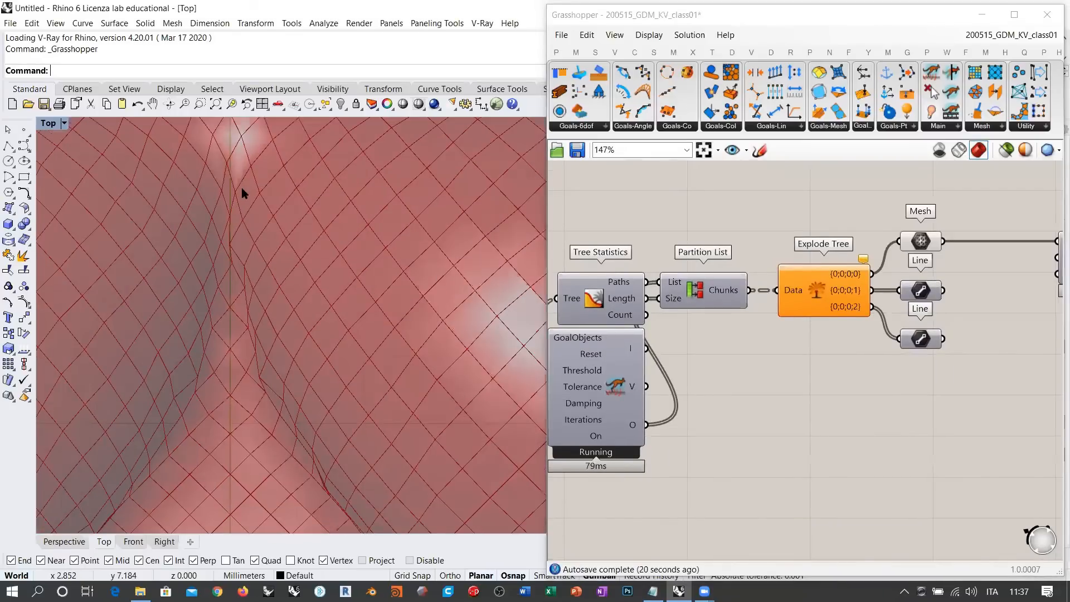
pyautogui.scroll(3, 240, 189)
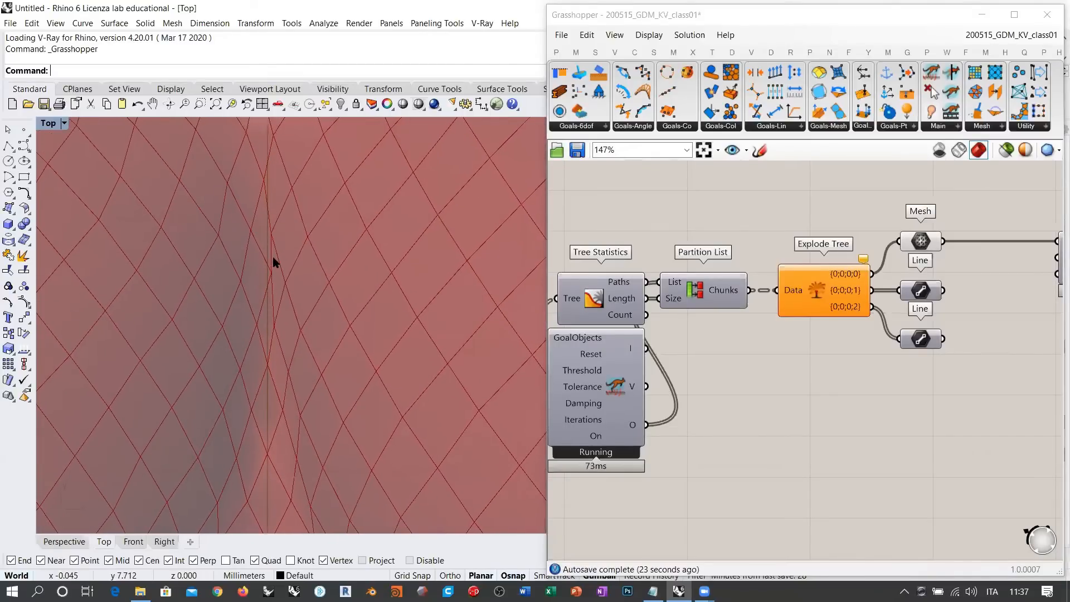
pyautogui.click(64, 541)
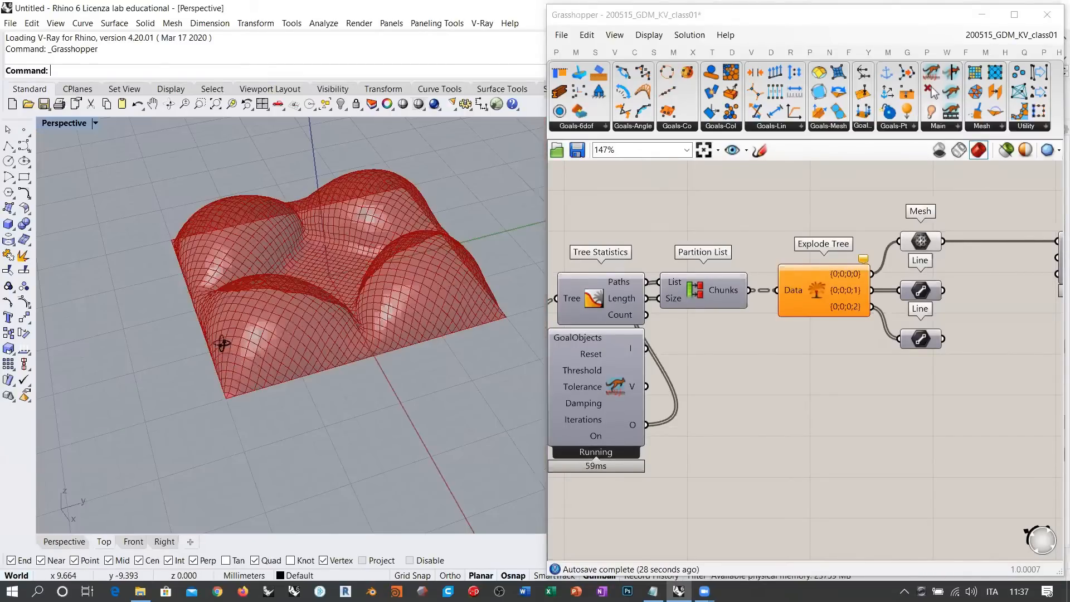
pyautogui.moveTo(220, 342); pyautogui.dragTo(368, 289, button='right')
pyautogui.scroll(5, 365, 292)
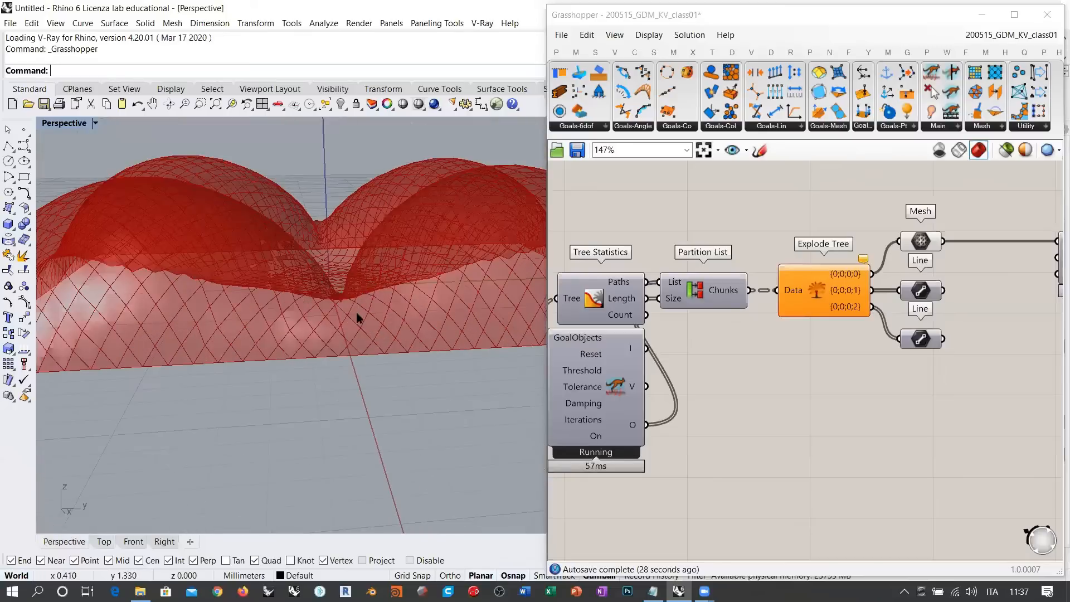
pyautogui.scroll(3, 346, 342)
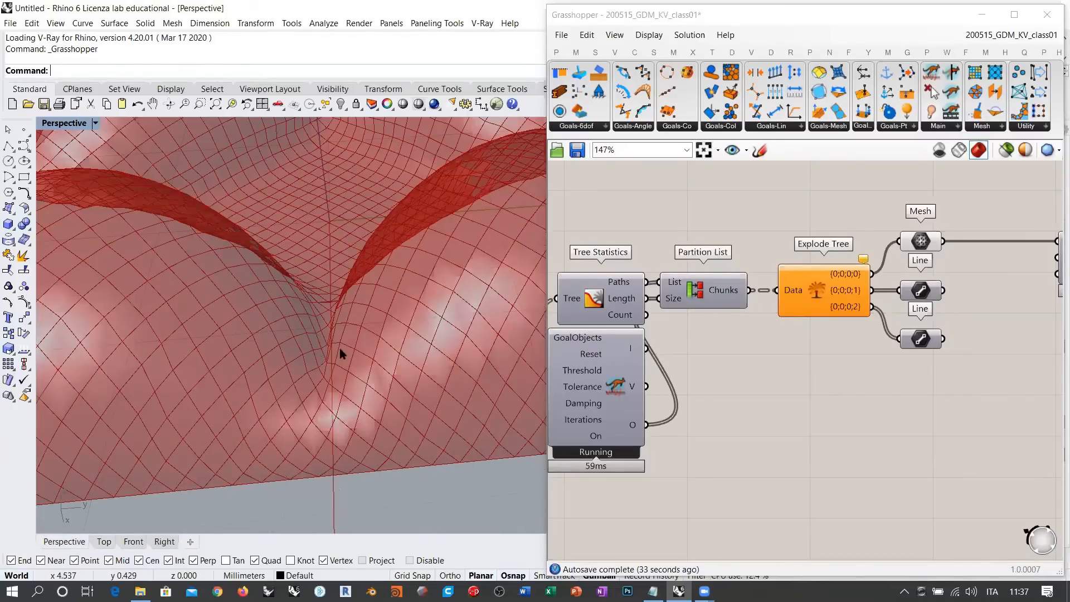
pyautogui.click(95, 541)
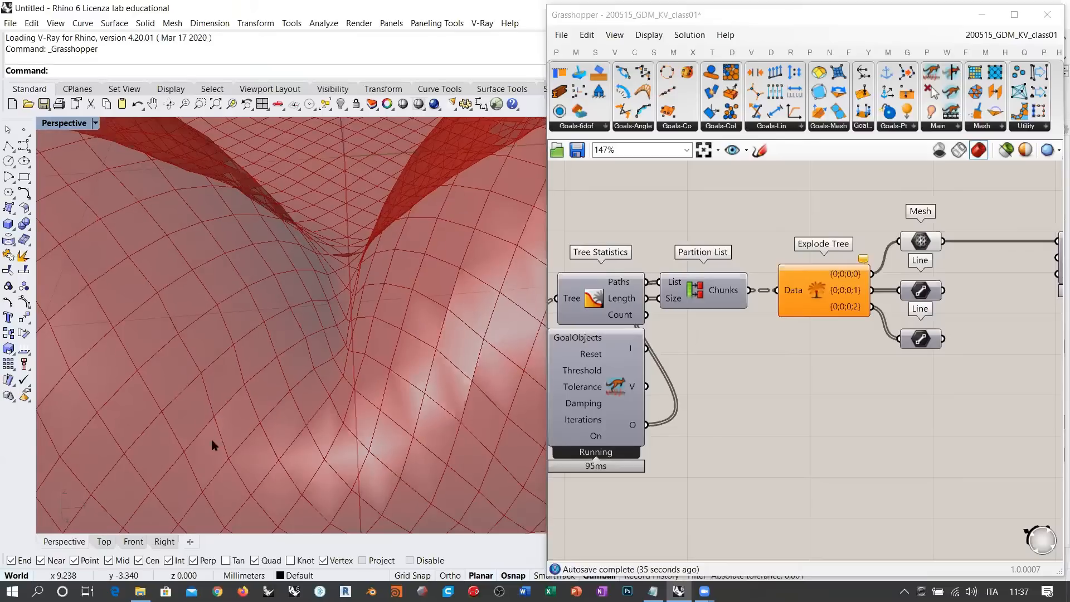
pyautogui.moveTo(300, 414); pyautogui.dragTo(320, 232, button='right')
pyautogui.moveTo(331, 438); pyautogui.dragTo(327, 302, button='right')
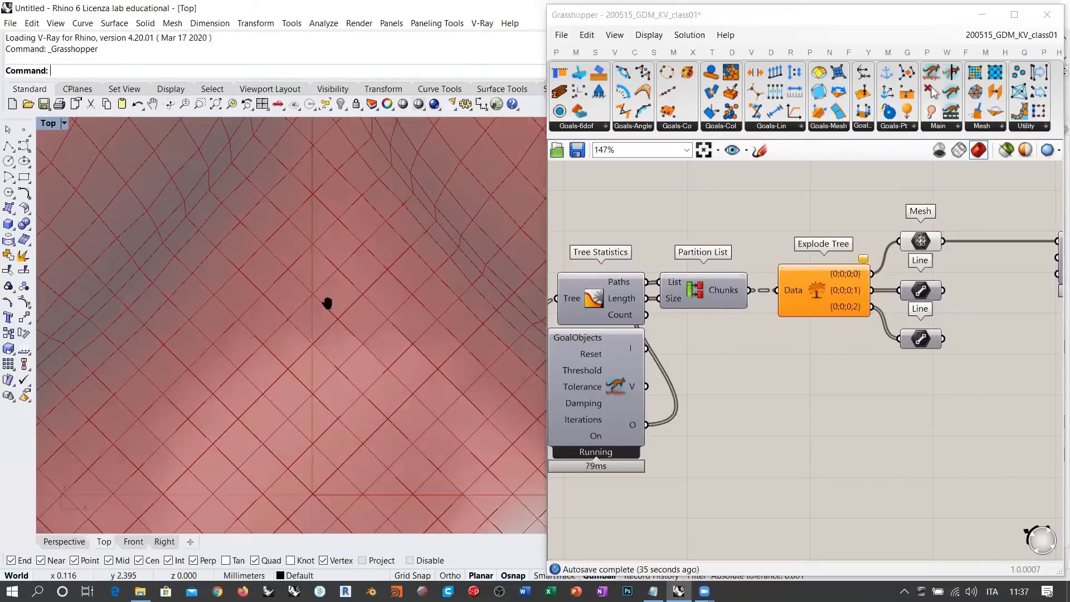
# Move the SphereCollide component slightly lower beside NakedVertices, leaving room for its input sliders
pyautogui.scroll(-5, 322, 302)
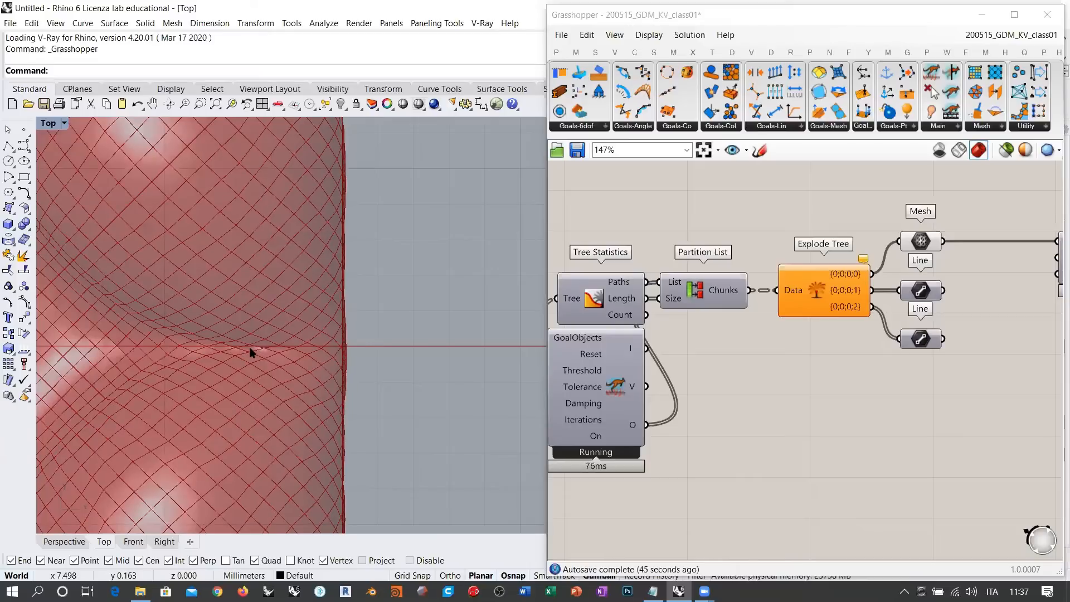
pyautogui.moveTo(637, 420); pyautogui.dragTo(888, 366, button='right')
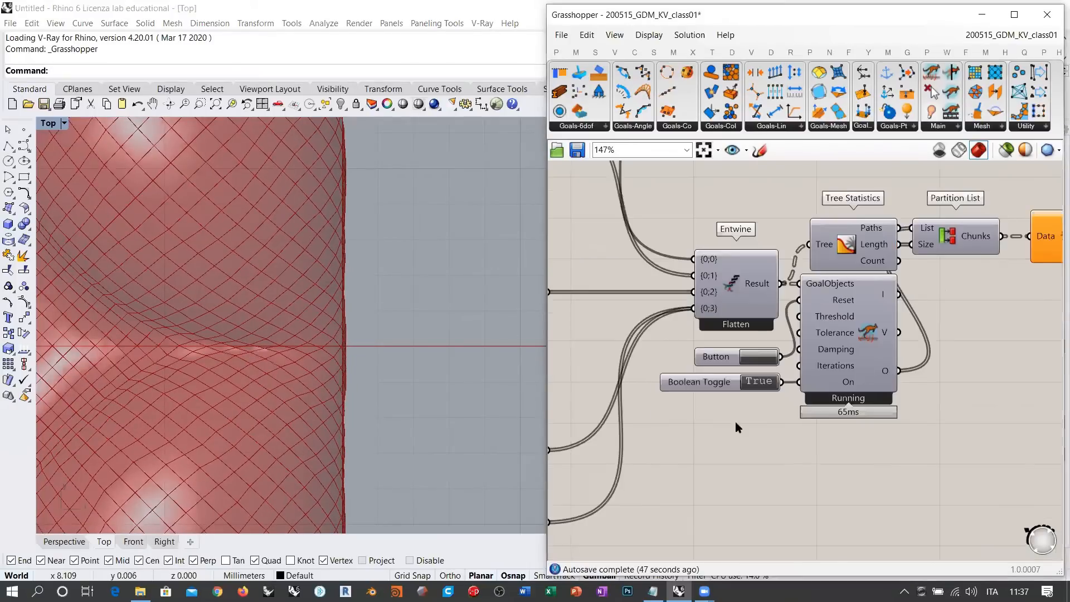
pyautogui.scroll(-5, 814, 364)
pyautogui.moveTo(724, 435); pyautogui.dragTo(959, 331, button='right')
pyautogui.scroll(1, 959, 332)
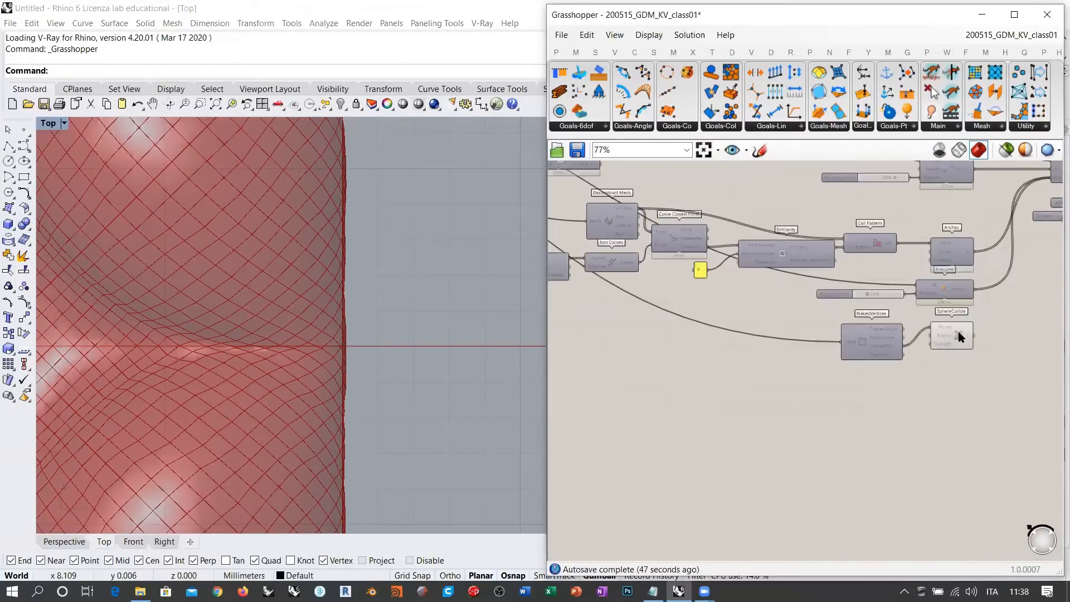
pyautogui.scroll(5, 960, 336)
pyautogui.moveTo(923, 329); pyautogui.dragTo(942, 395)
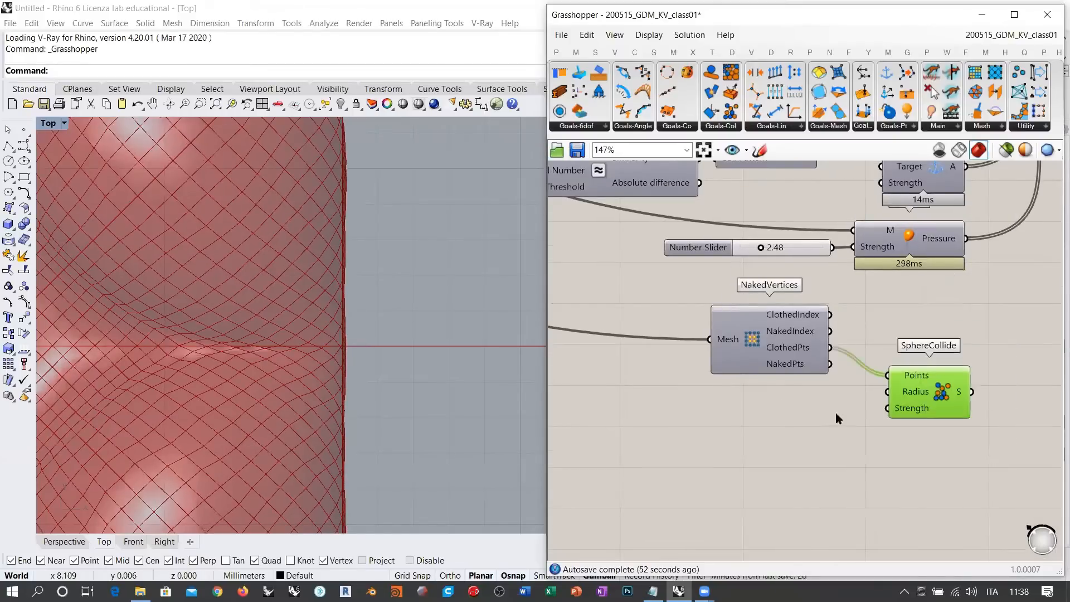
# Add a number slider of 1.000 beneath NakedVertices and connect it to SphereCollide's Radius input
pyautogui.click(785, 433)
pyautogui.doubleClick(786, 433)
pyautogui.write('1')
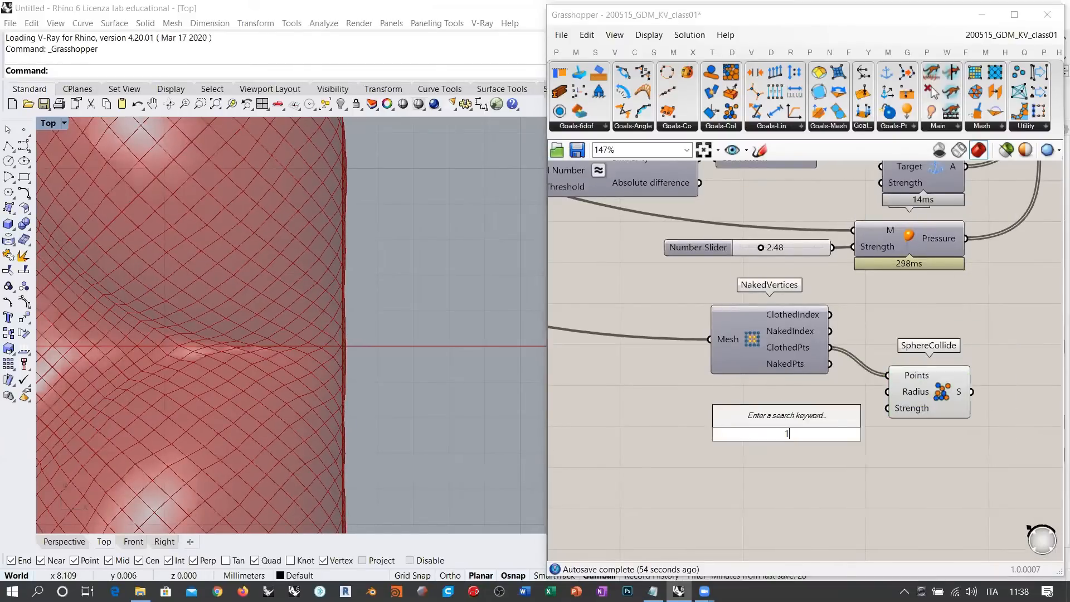
pyautogui.write('.000')
pyautogui.press('Return')
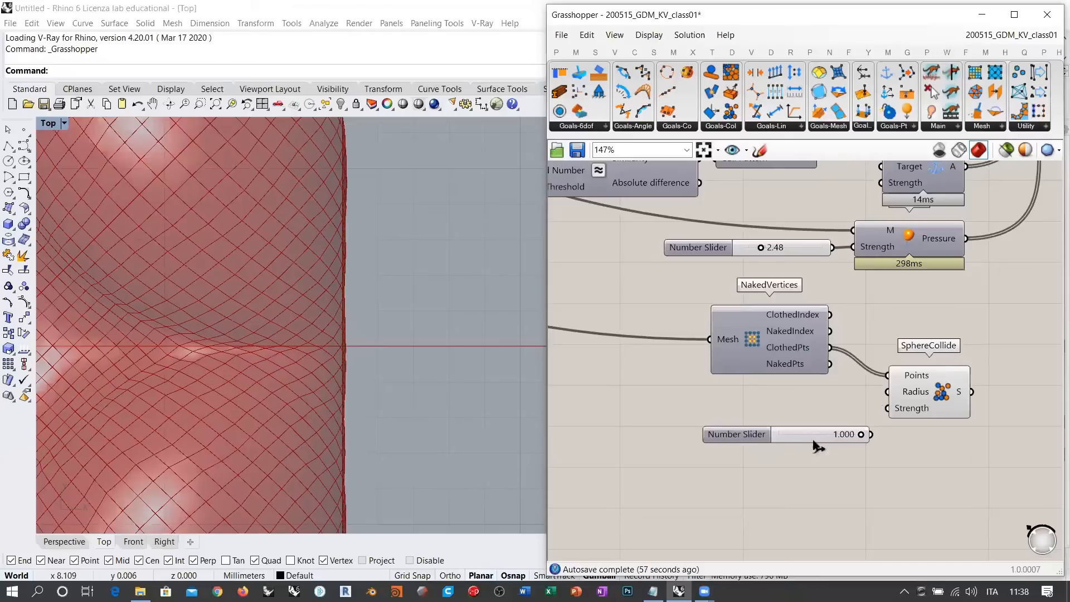
pyautogui.moveTo(814, 438); pyautogui.dragTo(785, 403)
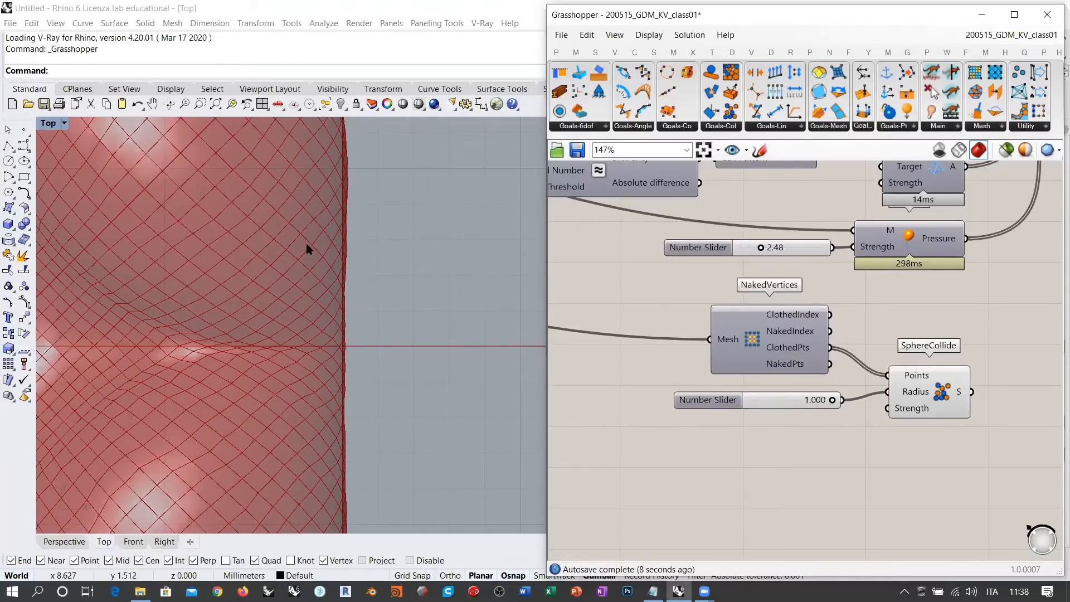
pyautogui.moveTo(799, 406); pyautogui.dragTo(783, 402)
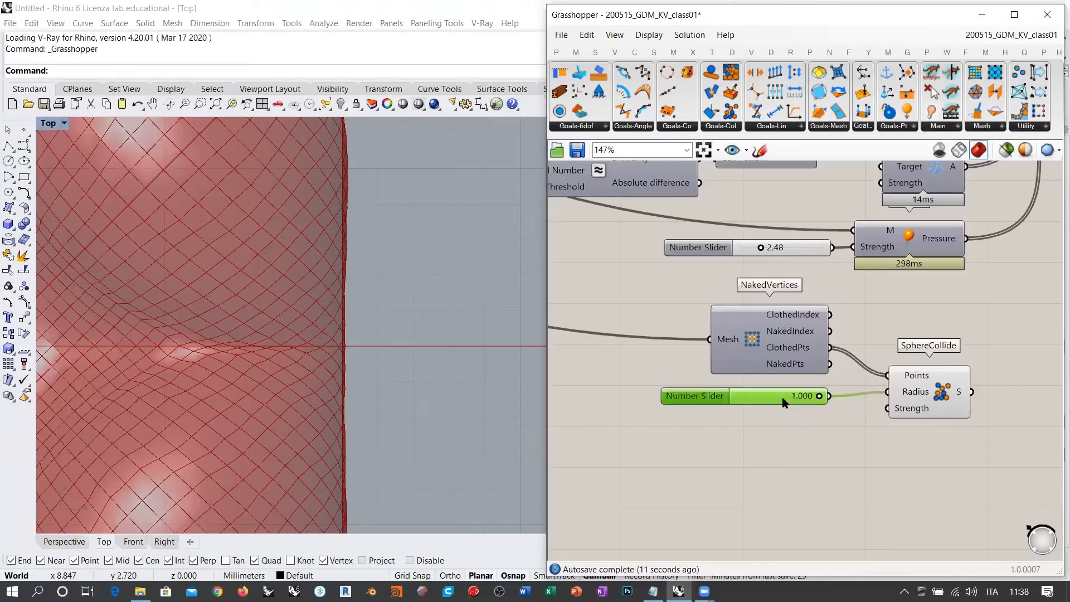
# Set the SphereCollide Radius slider to 0.000
pyautogui.click(845, 341)
pyautogui.moveTo(854, 287); pyautogui.dragTo(829, 378, button='right')
pyautogui.moveTo(922, 405); pyautogui.dragTo(932, 379, button='right')
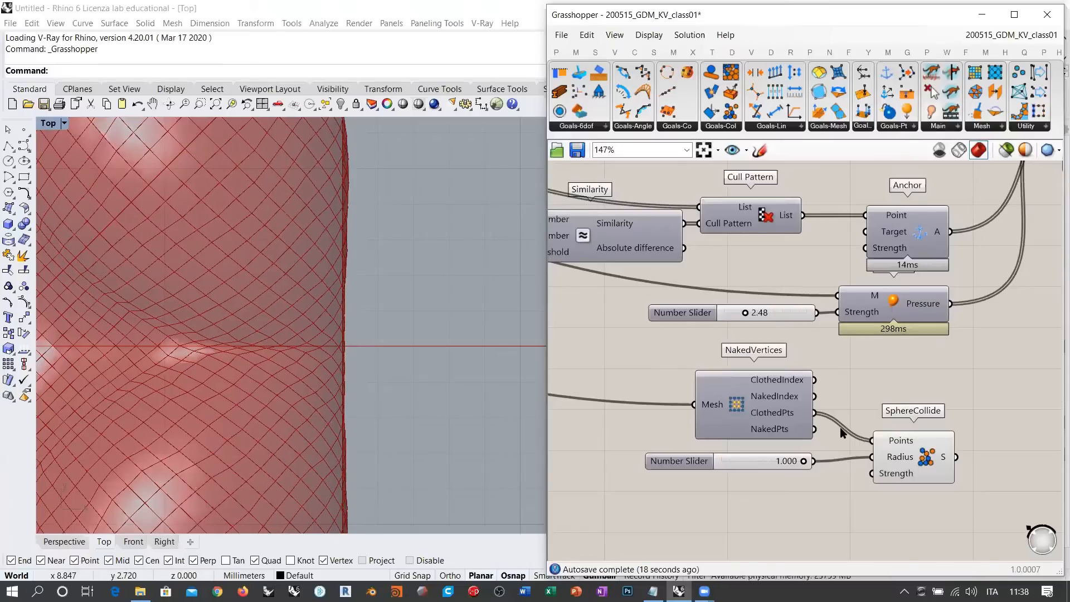
pyautogui.moveTo(798, 470); pyautogui.dragTo(837, 431, button='right')
pyautogui.moveTo(843, 422); pyautogui.dragTo(719, 424)
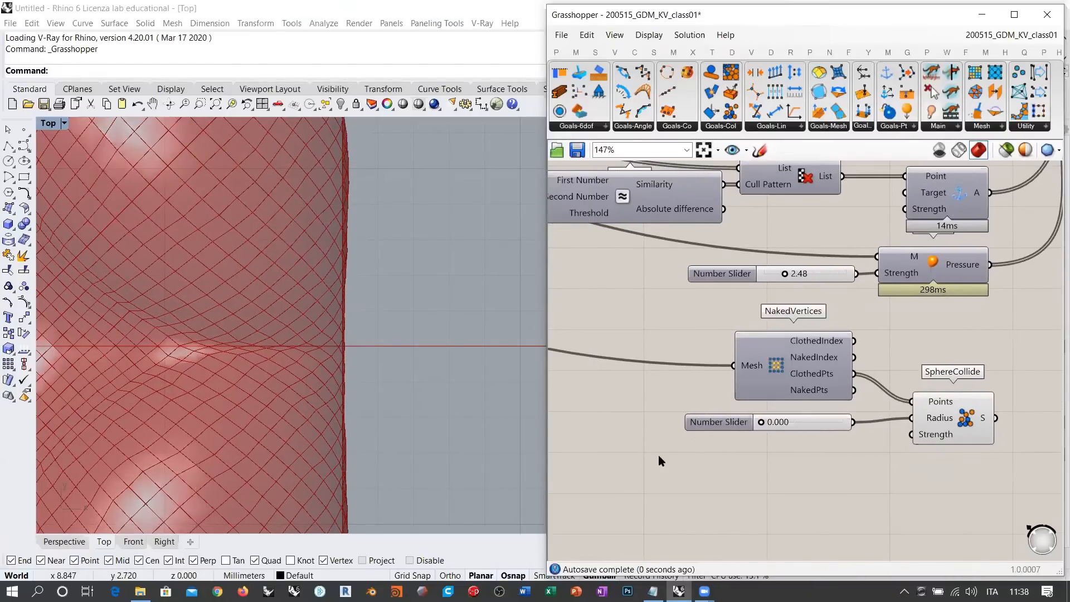
# Pause the Kangaroo solver by setting its Boolean Toggle to False, and reset the simulation
pyautogui.scroll(-1, 656, 455)
pyautogui.scroll(-4, 752, 432)
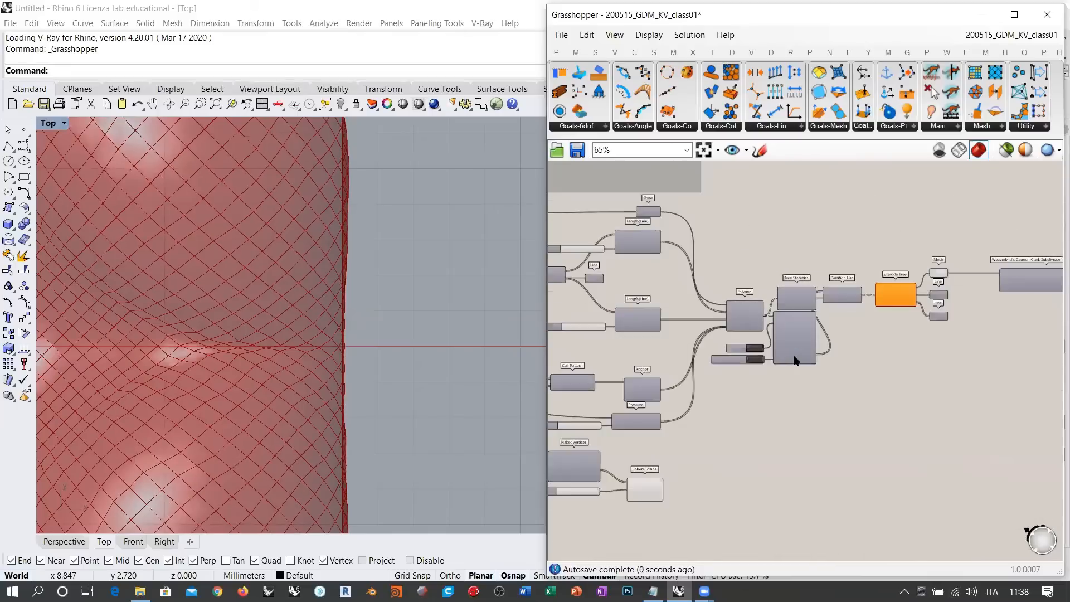
pyautogui.scroll(3, 744, 363)
pyautogui.click(729, 343)
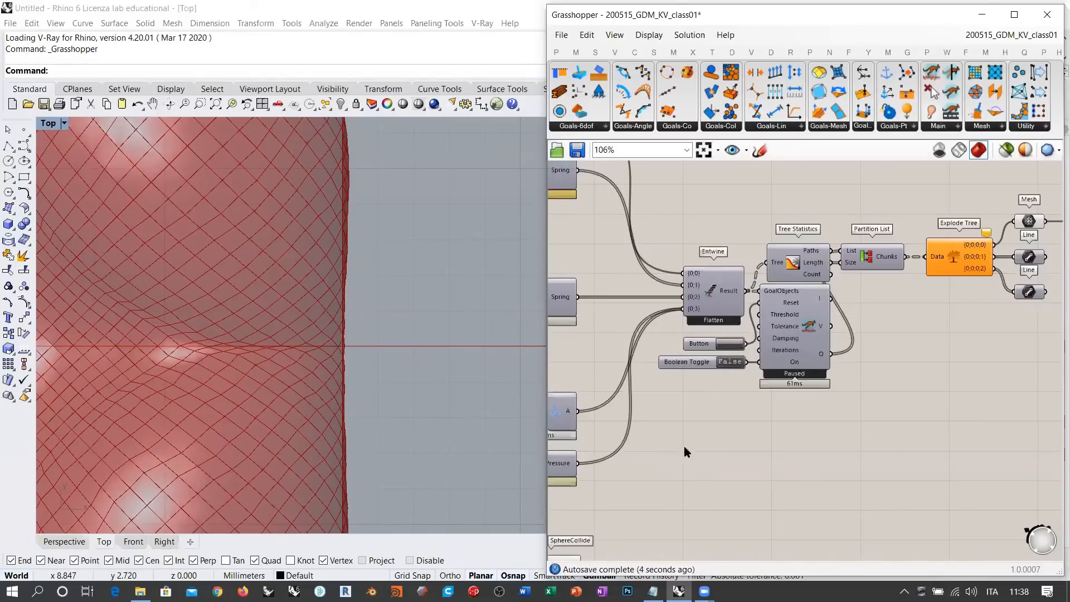
# Connect SphereCollide's output to Entwine's {0;3} input alongside the Anchor and Pressure goals
pyautogui.moveTo(669, 487); pyautogui.dragTo(768, 407, button='right')
pyautogui.moveTo(681, 493); pyautogui.dragTo(779, 233)
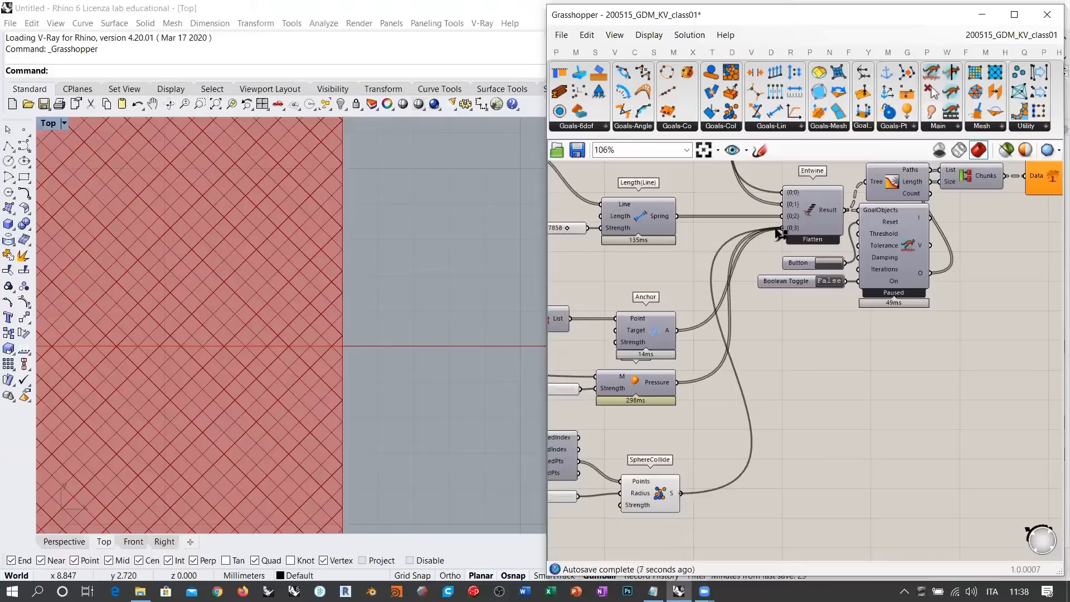
pyautogui.click(647, 489)
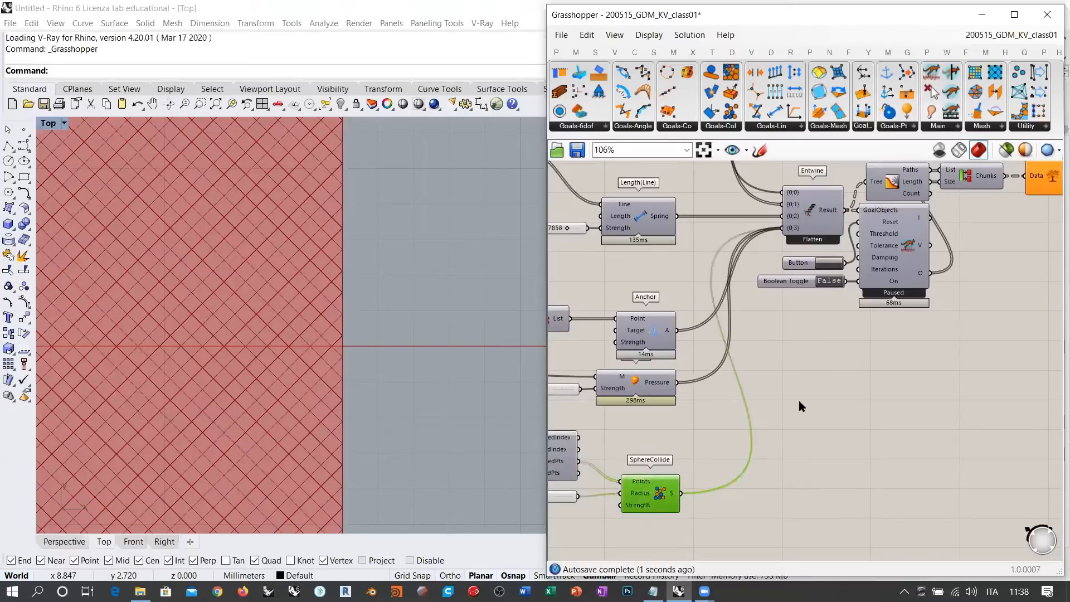
# Start the Kangaroo solver by setting its Boolean Toggle to True
pyautogui.doubleClick(831, 282)
pyautogui.moveTo(728, 419); pyautogui.dragTo(956, 292, button='right')
pyautogui.scroll(1, 716, 392)
pyautogui.scroll(1, 785, 312)
pyautogui.moveTo(786, 304); pyautogui.dragTo(802, 320, button='right')
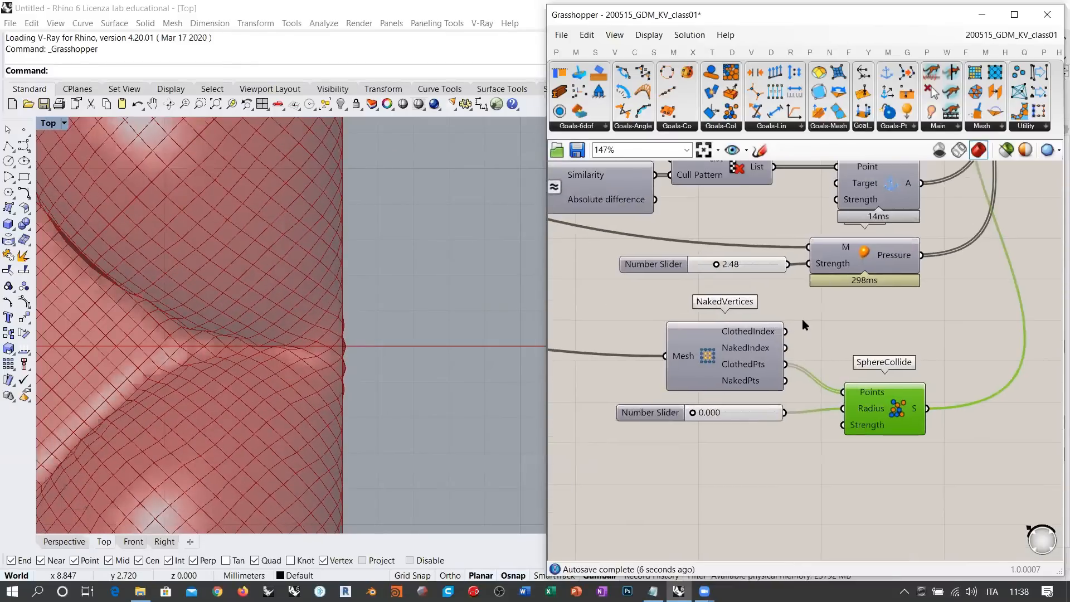
pyautogui.scroll(1, 830, 346)
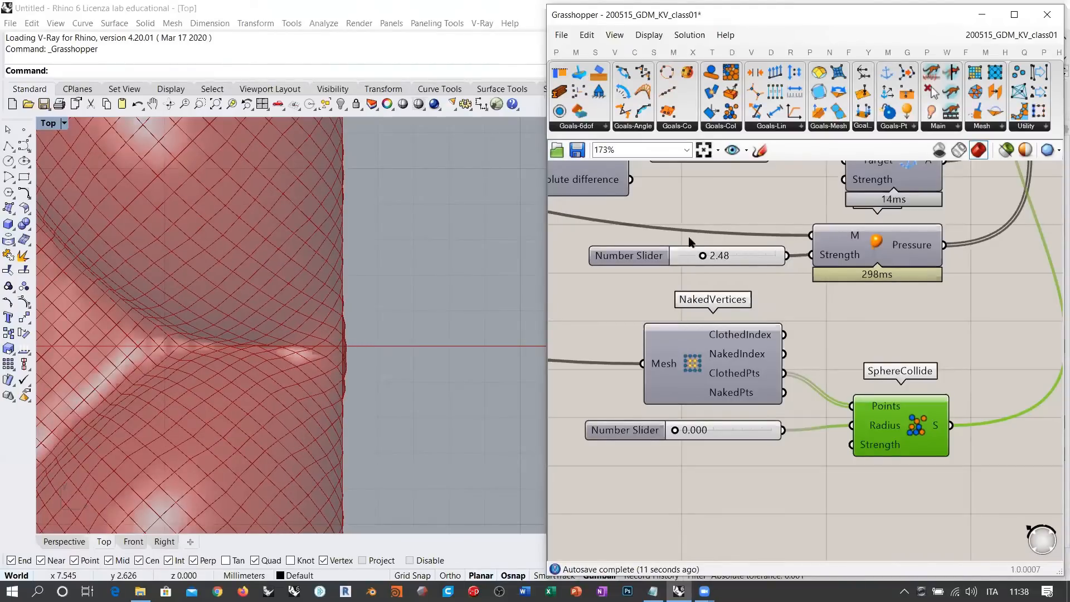
# Review the inputs of the Length(Line), Anchor, Pressure and SphereCollide goals
pyautogui.moveTo(731, 281); pyautogui.dragTo(738, 427, button='right')
pyautogui.moveTo(893, 217); pyautogui.dragTo(883, 302, button='right')
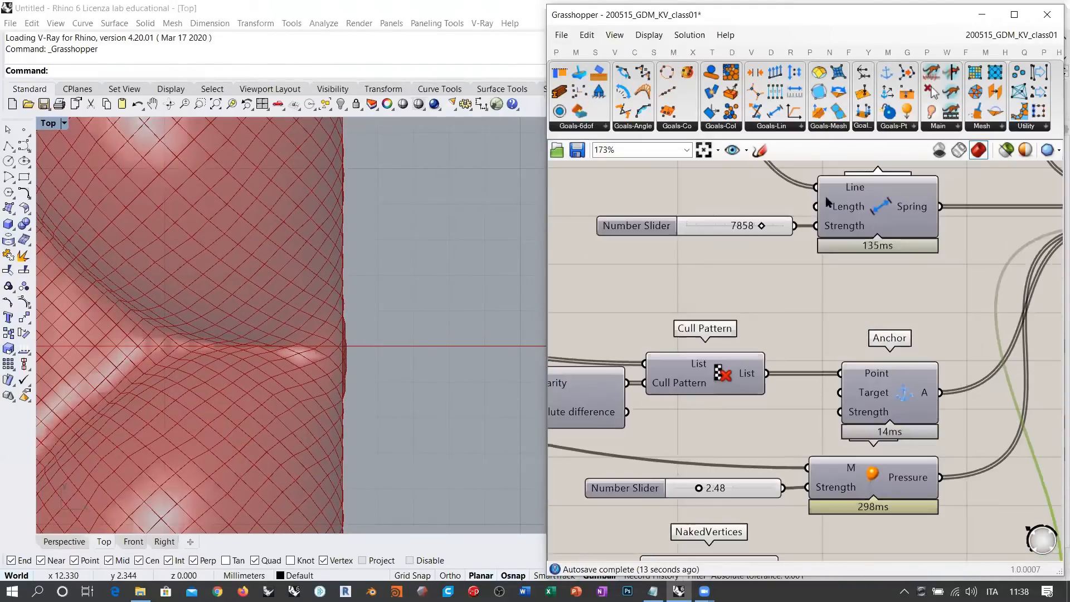
pyautogui.moveTo(826, 198); pyautogui.dragTo(830, 338, button='right')
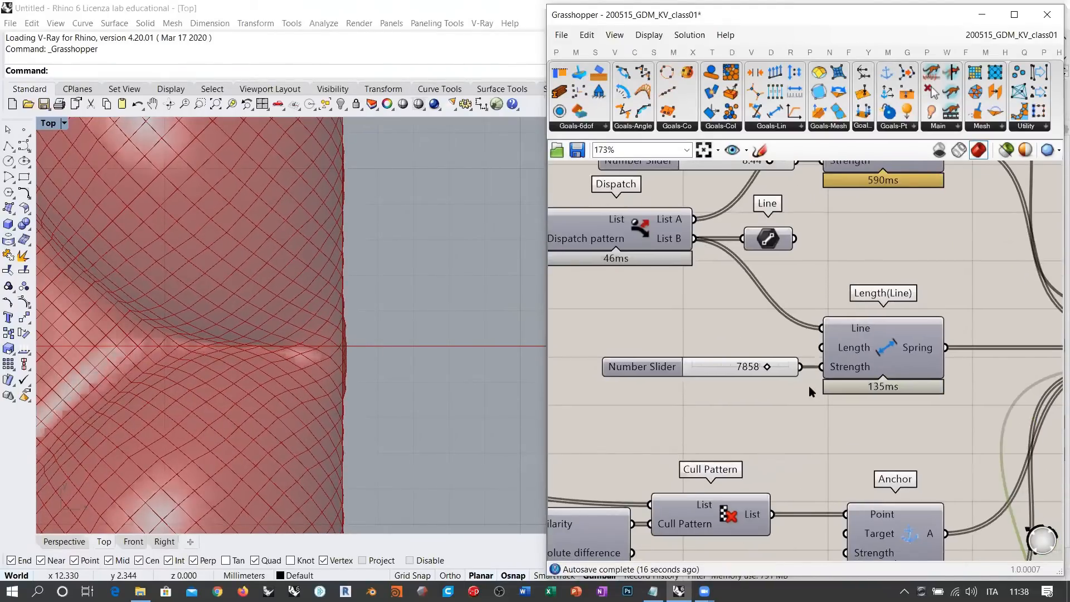
pyautogui.moveTo(810, 389); pyautogui.dragTo(815, 241, button='right')
pyautogui.moveTo(824, 432)
pyautogui.mouseDown(button='right')
pyautogui.moveTo(824, 302)
pyautogui.moveTo(834, 288)
pyautogui.mouseUp(button='right')
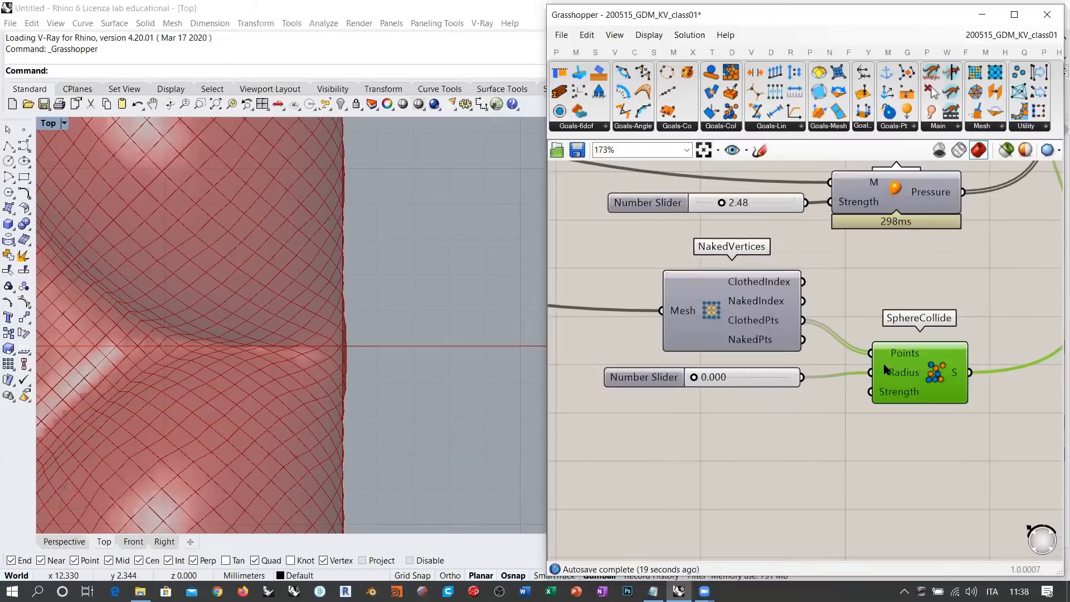
pyautogui.click(781, 437)
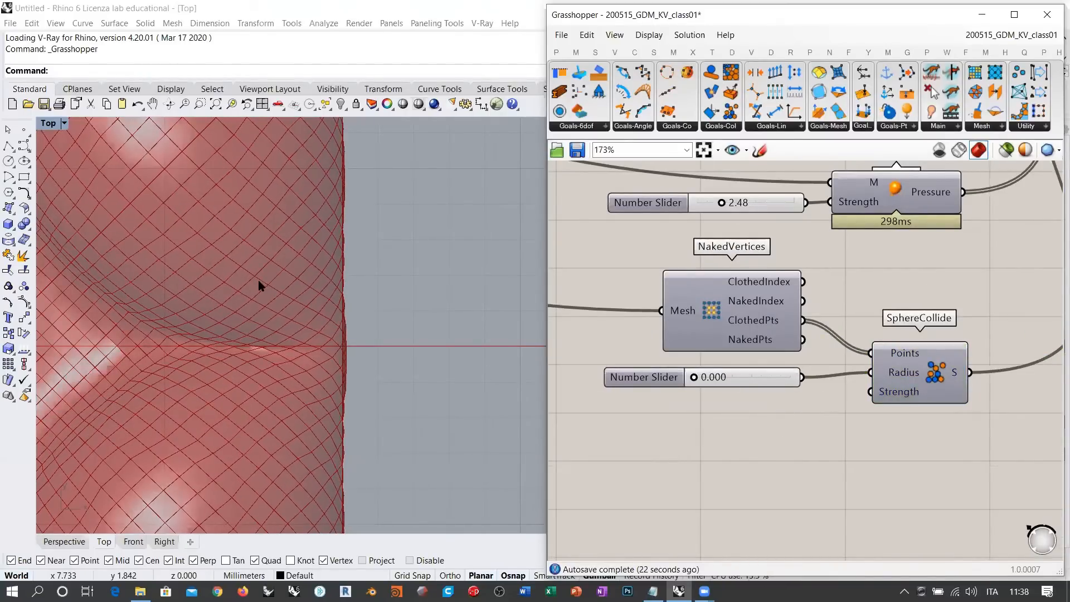
# Move the SphereCollide component slightly so its Radius input lines up with its number slider
pyautogui.moveTo(912, 196); pyautogui.dragTo(909, 249, button='right')
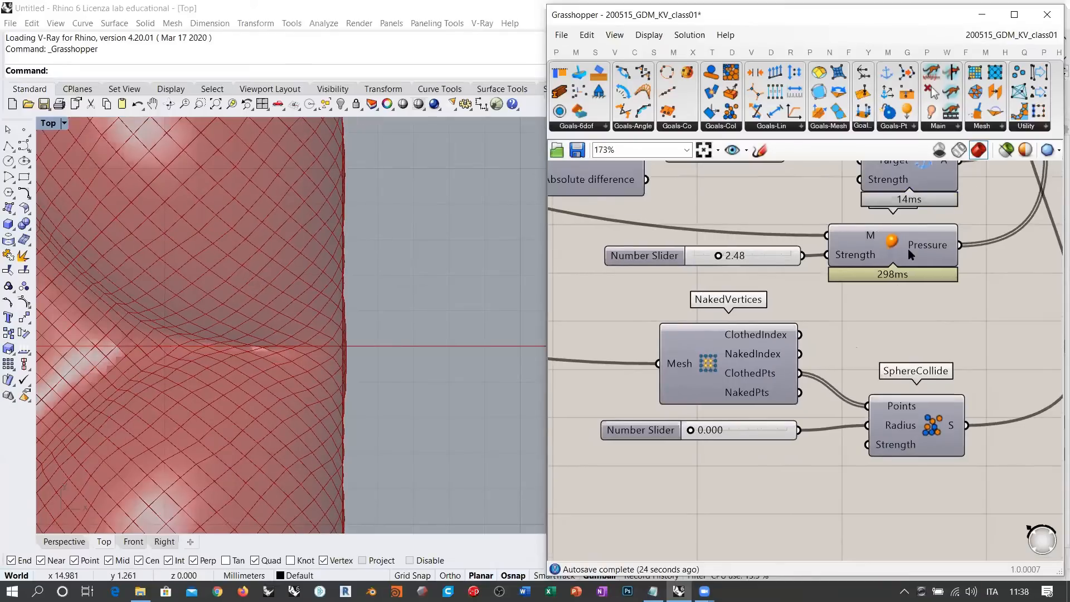
pyautogui.click(932, 422)
pyautogui.moveTo(929, 431); pyautogui.dragTo(917, 435)
pyautogui.click(940, 327)
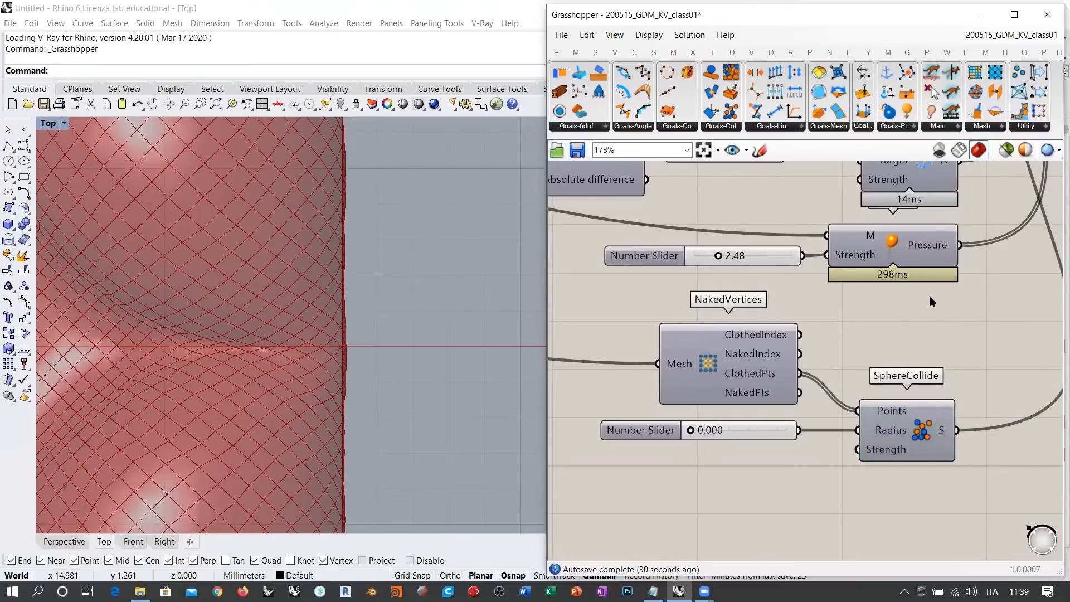
# Compare the Pressure and SphereCollide goals with the Length(Line) and Anchor goals in the definition
pyautogui.click(894, 247)
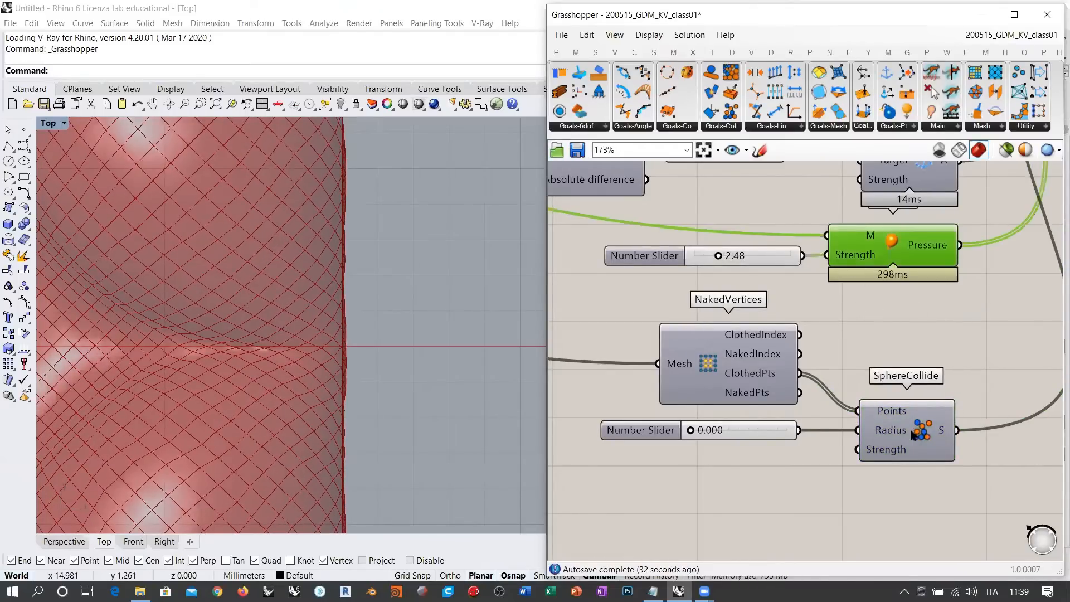
pyautogui.click(913, 433)
pyautogui.moveTo(1017, 455); pyautogui.dragTo(895, 233)
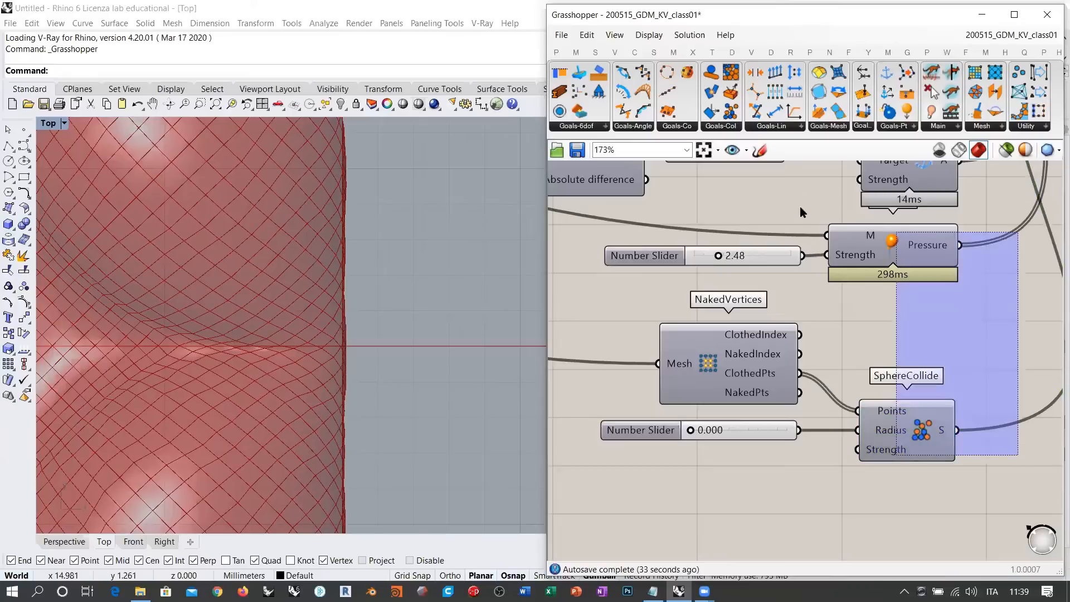
pyautogui.moveTo(803, 212); pyautogui.dragTo(803, 219)
pyautogui.moveTo(802, 206); pyautogui.dragTo(807, 600, button='right')
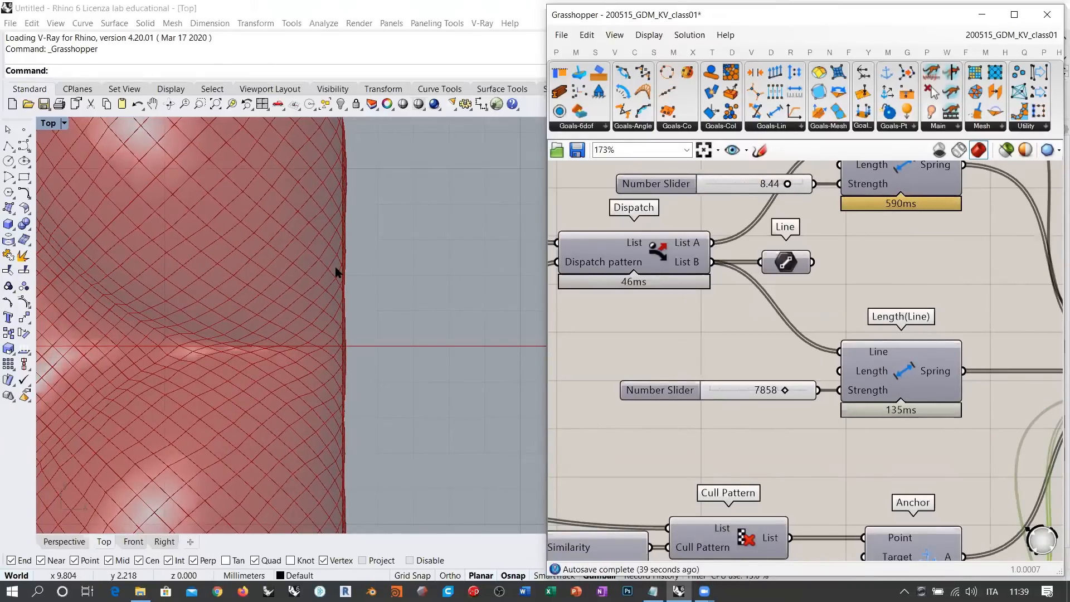
pyautogui.moveTo(770, 486); pyautogui.dragTo(781, 214, button='right')
pyautogui.moveTo(805, 414); pyautogui.dragTo(803, 248, button='right')
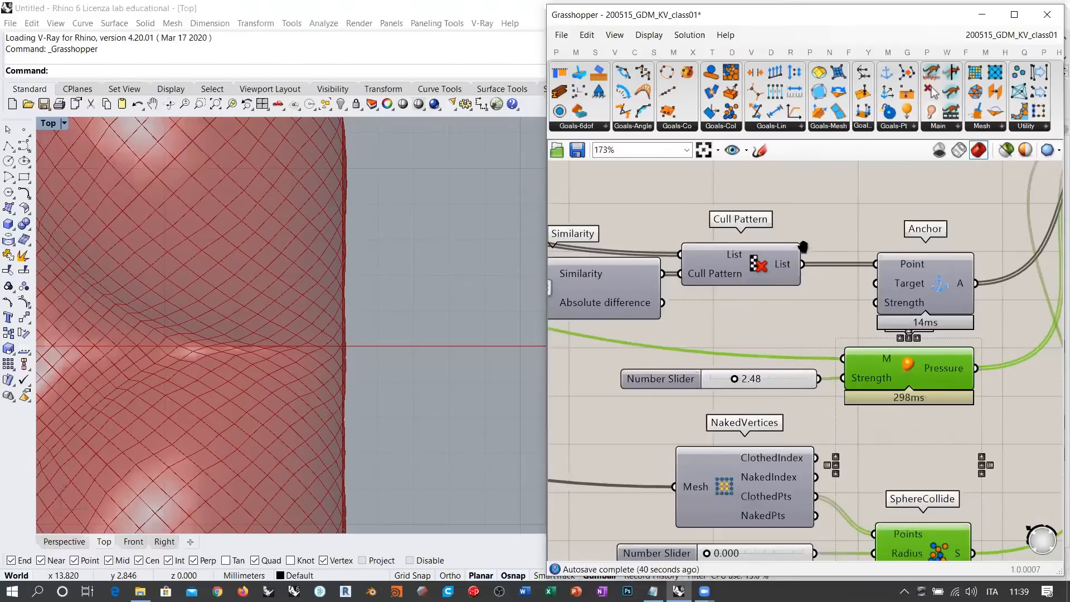
# Set the SphereCollide radius slider to 0.626
pyautogui.scroll(2, 769, 397)
pyautogui.click(778, 446)
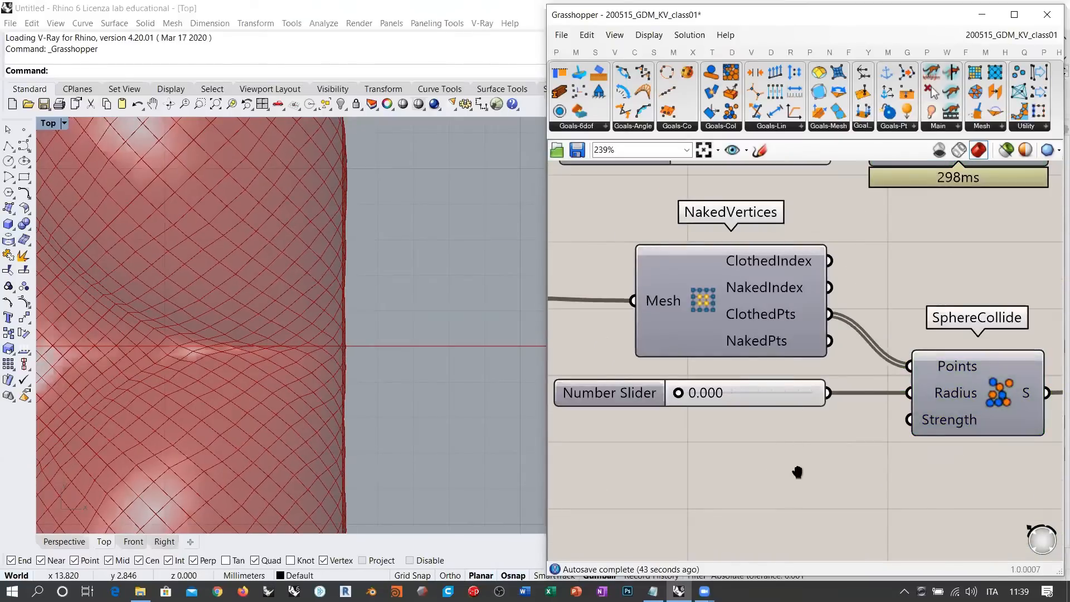
pyautogui.moveTo(808, 333); pyautogui.dragTo(808, 408, button='right')
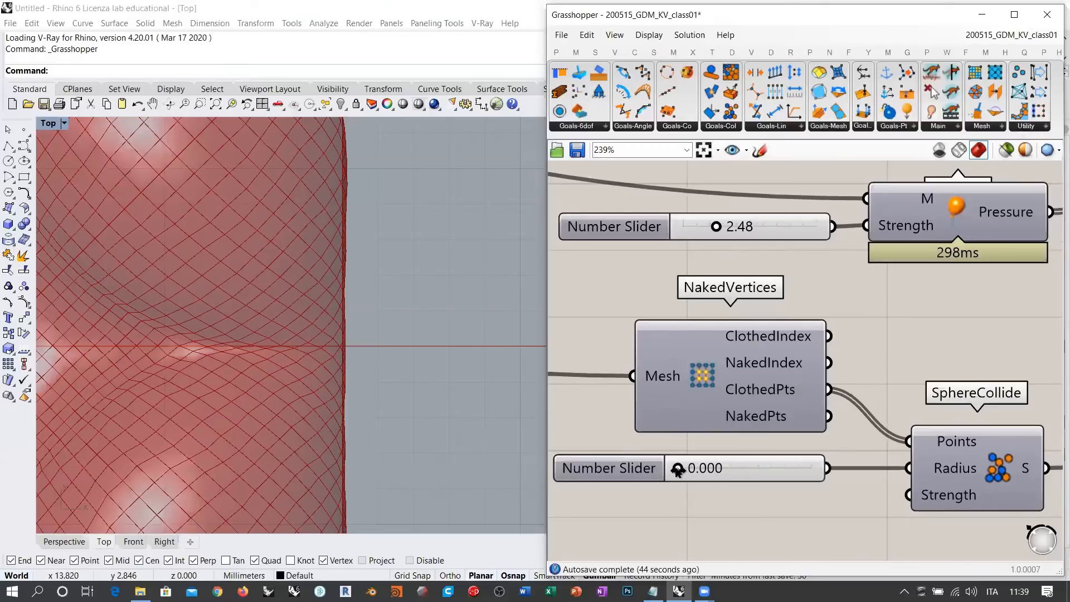
pyautogui.moveTo(680, 470); pyautogui.dragTo(762, 468)
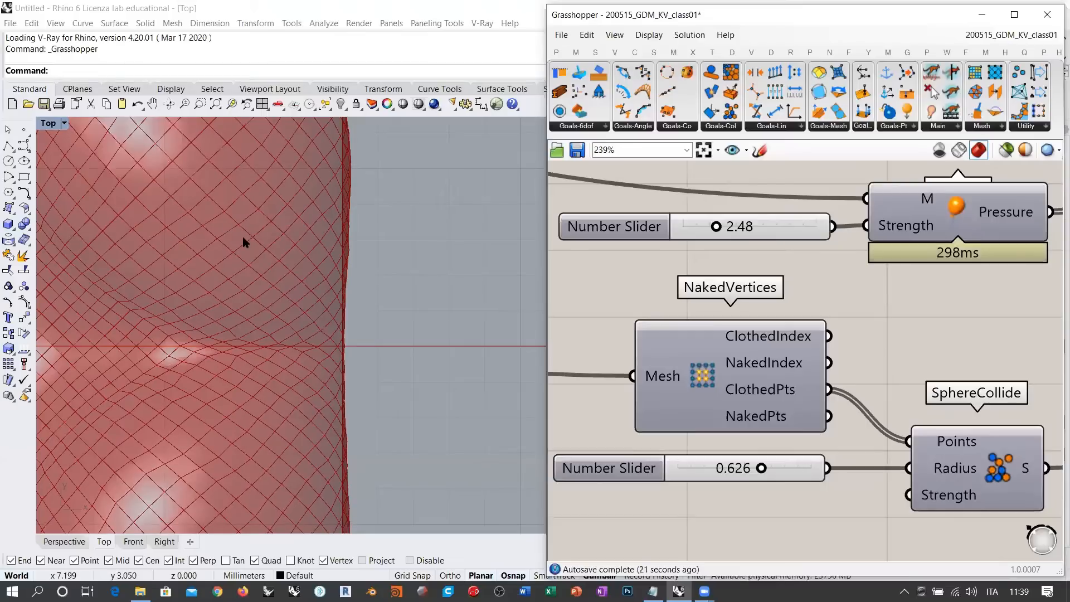
# Raise the SphereCollide radius from its intermediate setting to the slider maximum of 1.000
pyautogui.moveTo(894, 310); pyautogui.dragTo(856, 332, button='right')
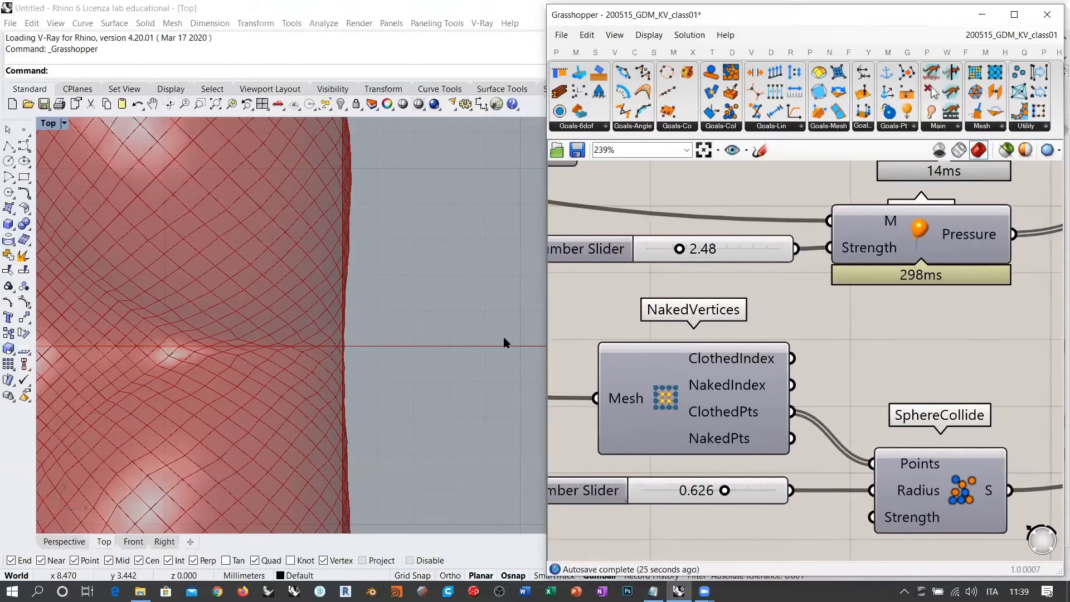
pyautogui.moveTo(736, 550); pyautogui.dragTo(747, 455, button='right')
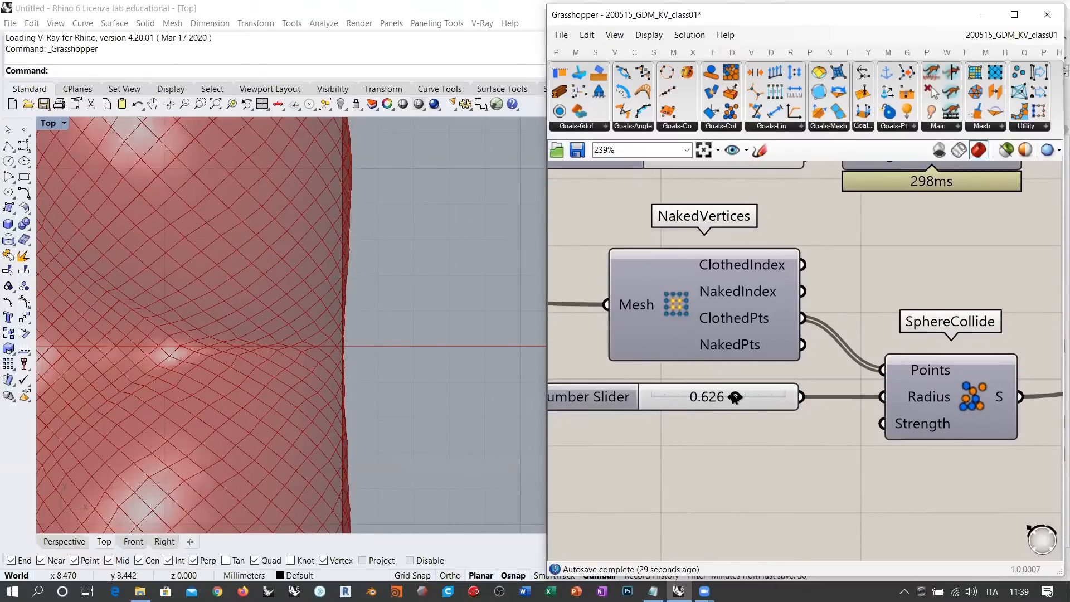
pyautogui.moveTo(736, 397); pyautogui.dragTo(790, 399)
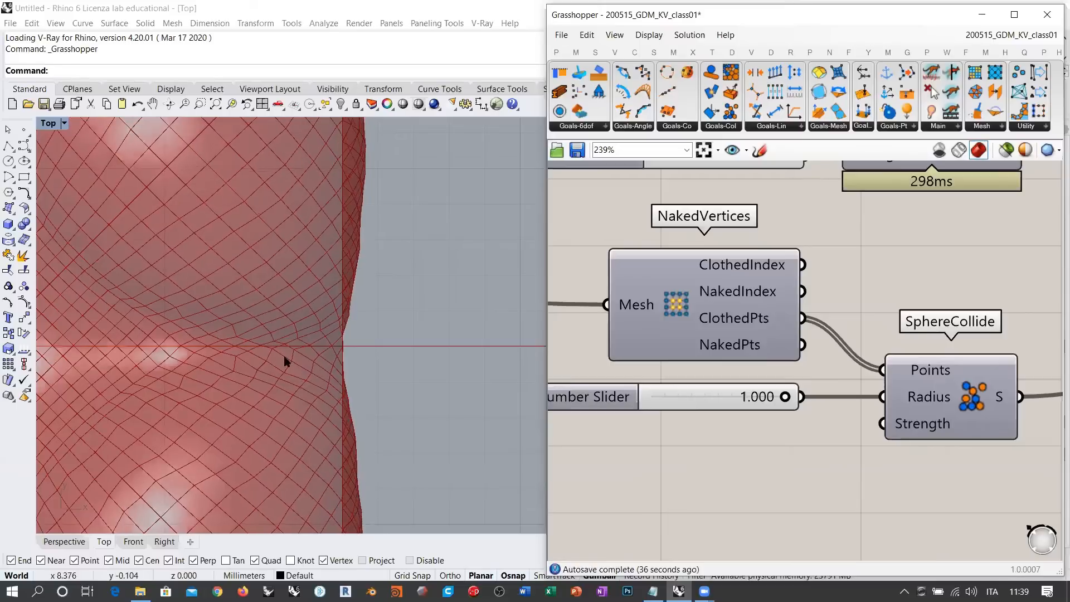
# Inspect the inflated mesh in the Perspective viewport, checking the bulges and the creases between them
pyautogui.click(64, 545)
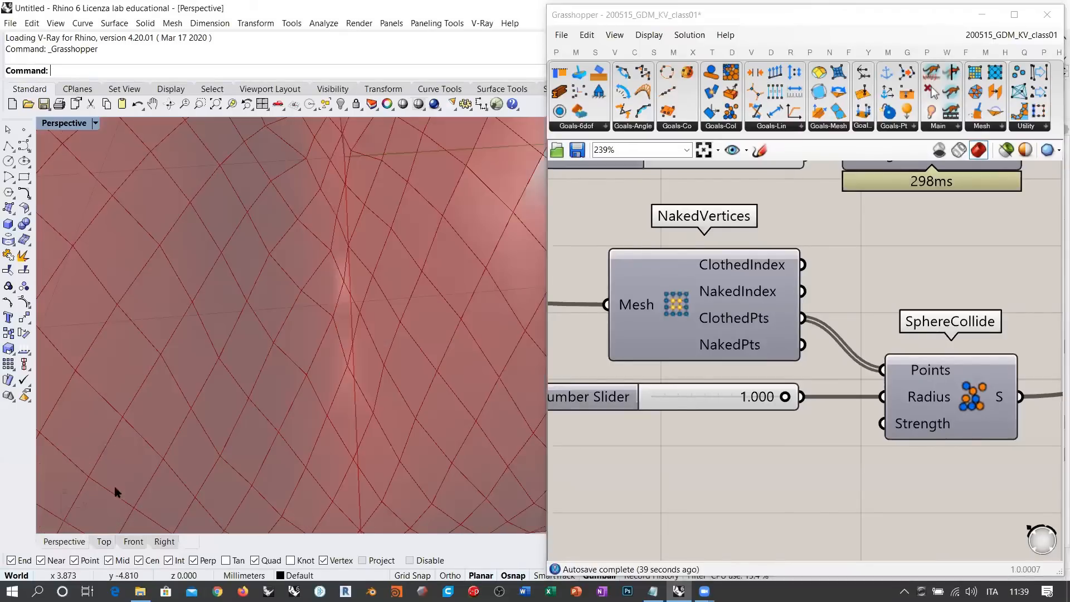
pyautogui.scroll(-8, 350, 339)
pyautogui.scroll(5, 360, 307)
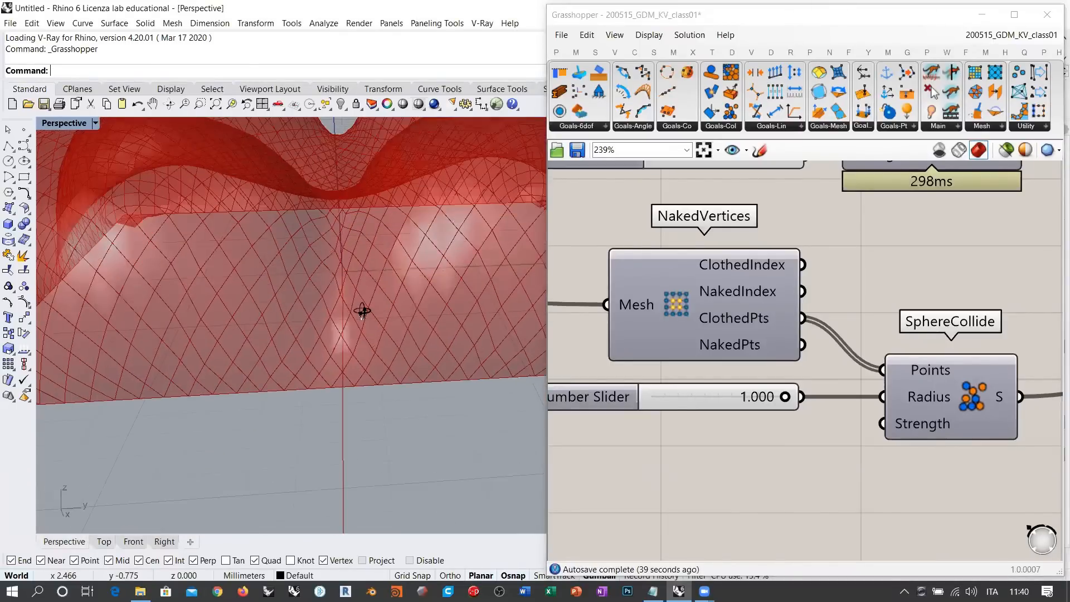
pyautogui.moveTo(345, 243); pyautogui.dragTo(339, 256, button='right')
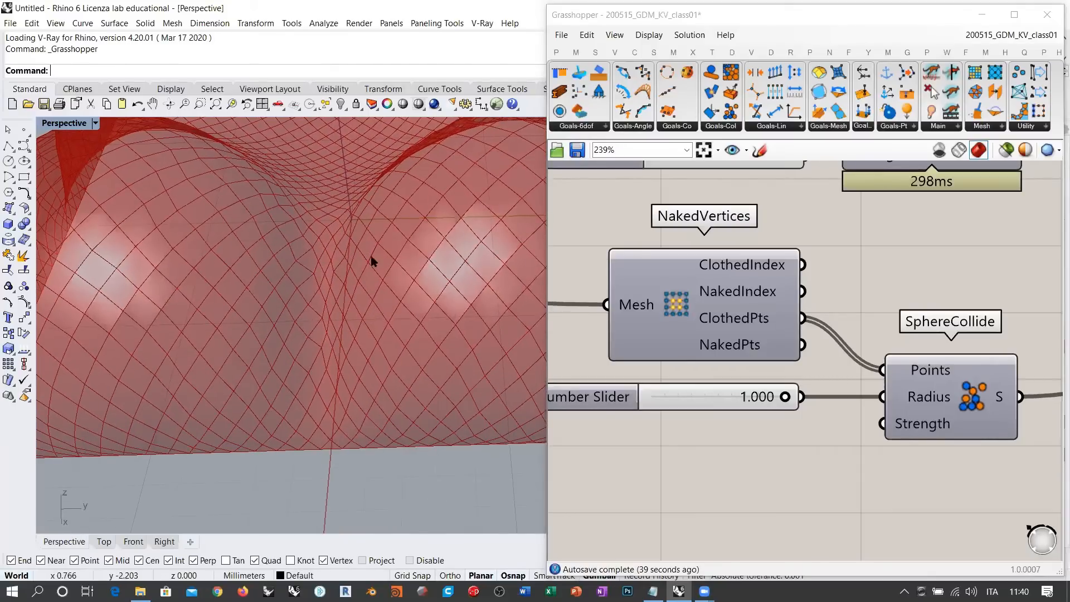
pyautogui.moveTo(359, 251); pyautogui.dragTo(369, 207, button='right')
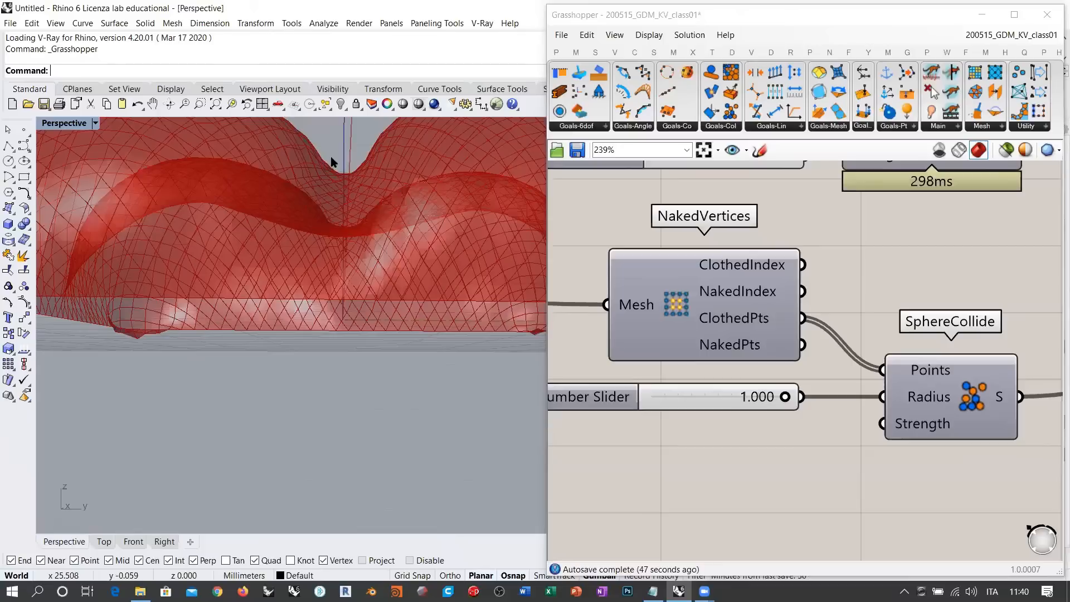
pyautogui.moveTo(331, 161); pyautogui.dragTo(335, 174, button='right')
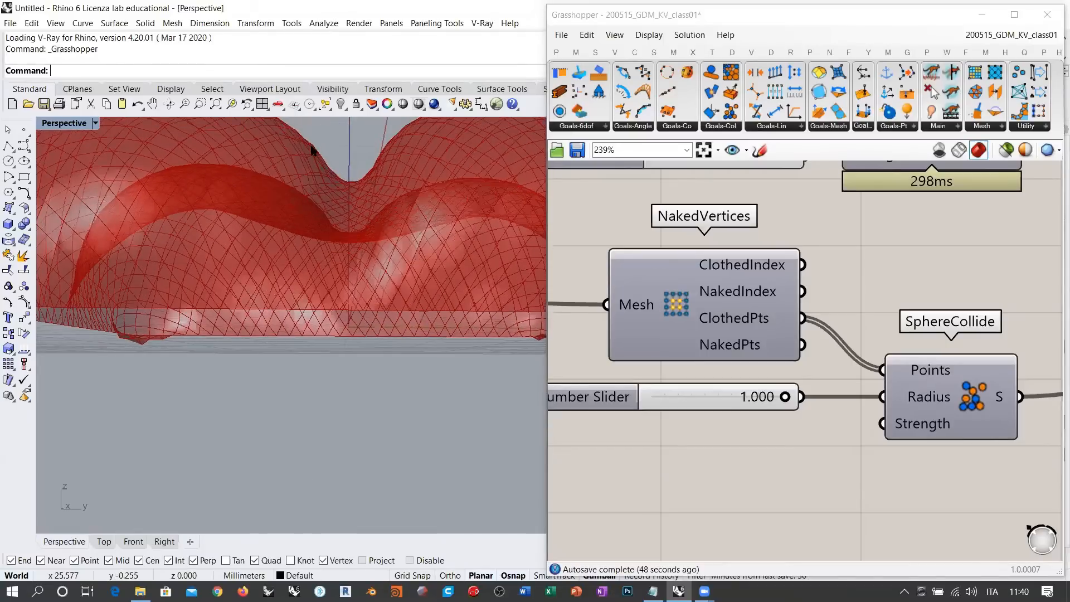
# Lower the SphereCollide radius to 0.528, and further to 0.002
pyautogui.click(784, 399)
pyautogui.moveTo(736, 399); pyautogui.dragTo(722, 399)
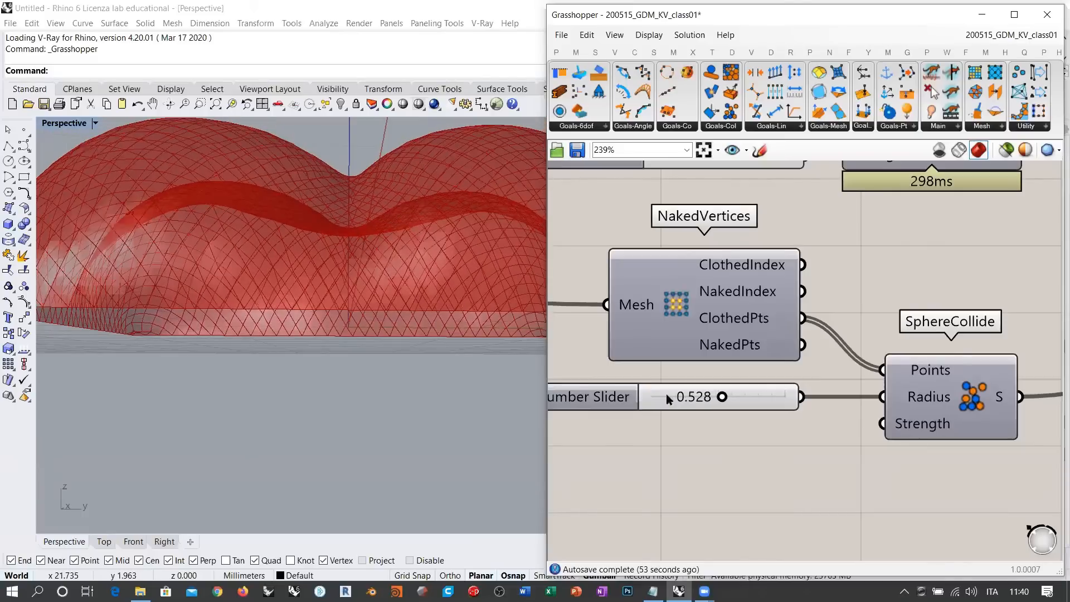
pyautogui.moveTo(721, 397); pyautogui.dragTo(652, 400)
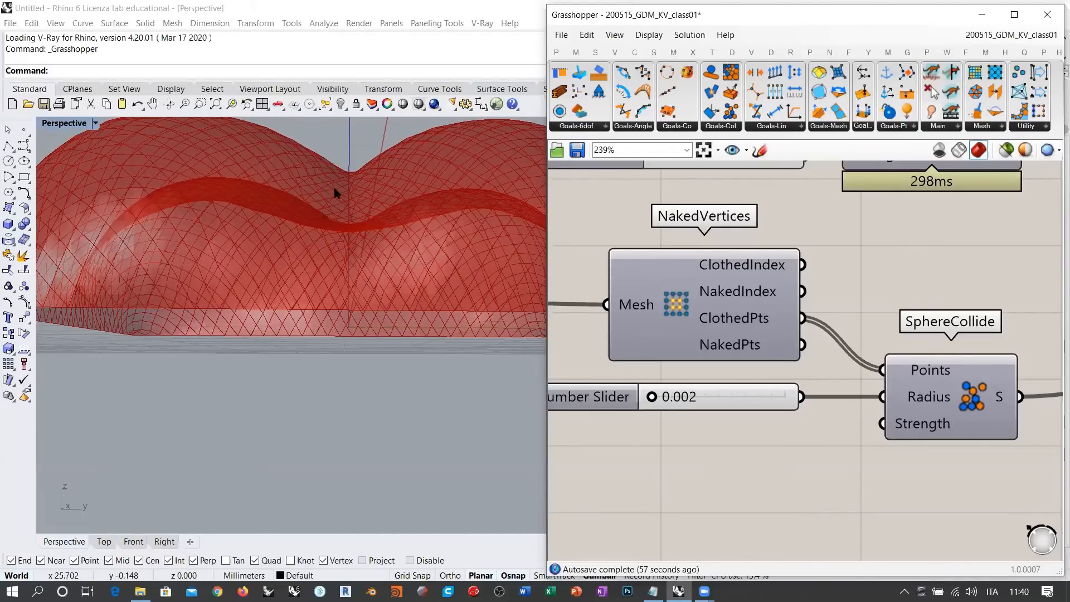
pyautogui.moveTo(334, 191); pyautogui.dragTo(375, 299, button='right')
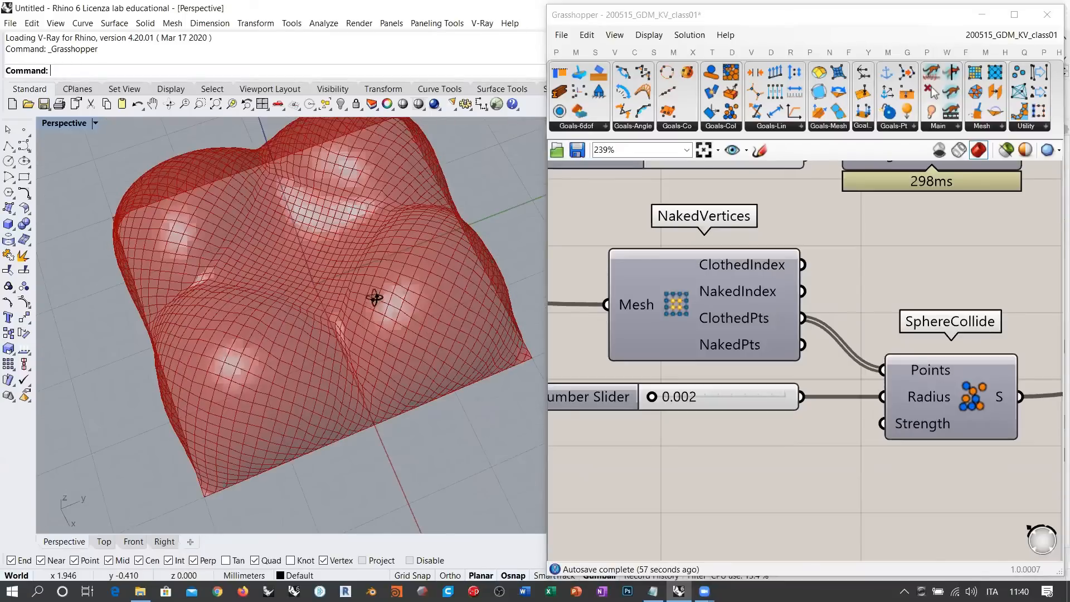
# Set the SphereCollide radius back to 1.000 and examine the folded mesh corner
pyautogui.moveTo(675, 399); pyautogui.dragTo(794, 398)
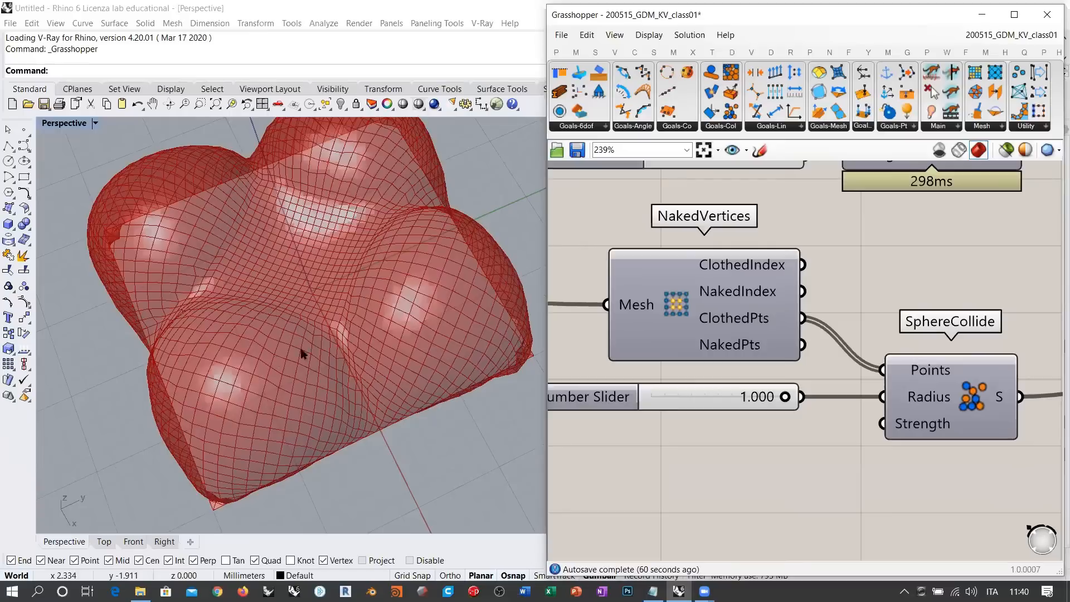
pyautogui.moveTo(394, 318); pyautogui.dragTo(333, 307, button='right')
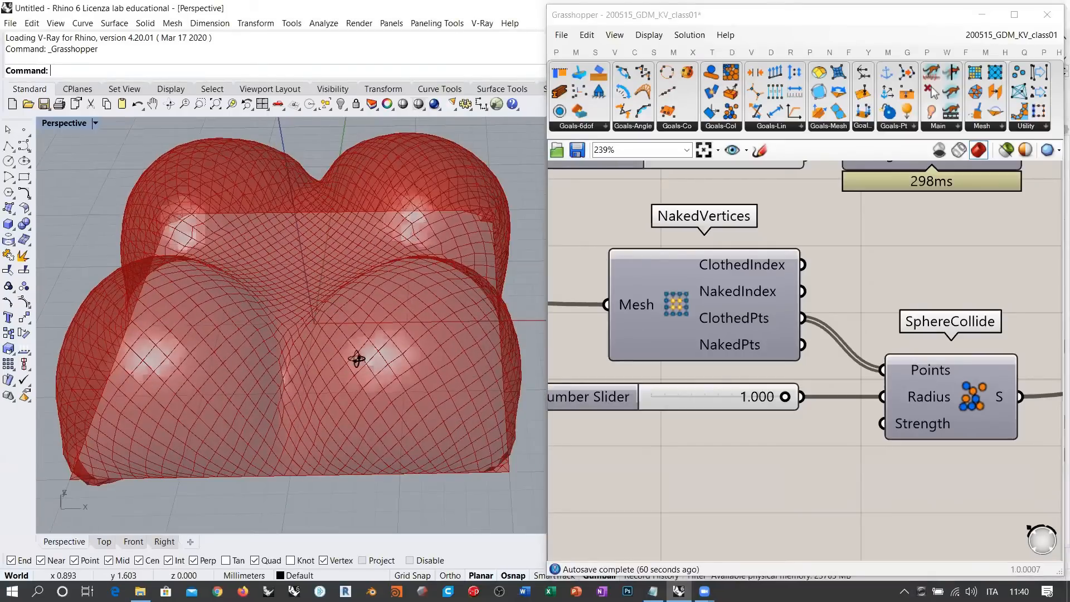
pyautogui.moveTo(357, 359); pyautogui.dragTo(289, 334, button='right')
pyautogui.scroll(5, 129, 267)
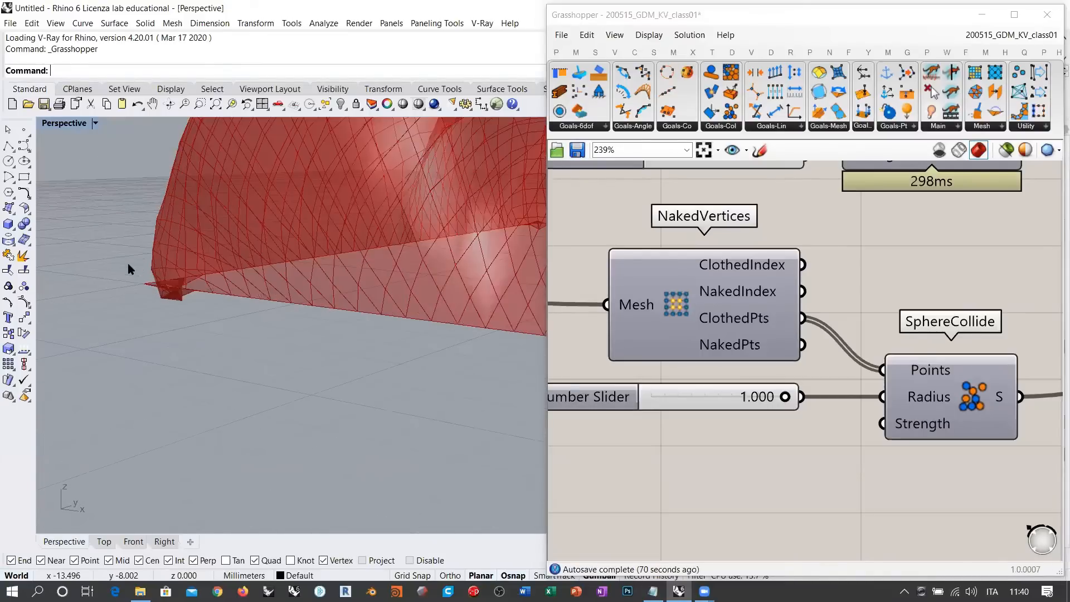
pyautogui.moveTo(128, 269); pyautogui.dragTo(220, 270, button='right')
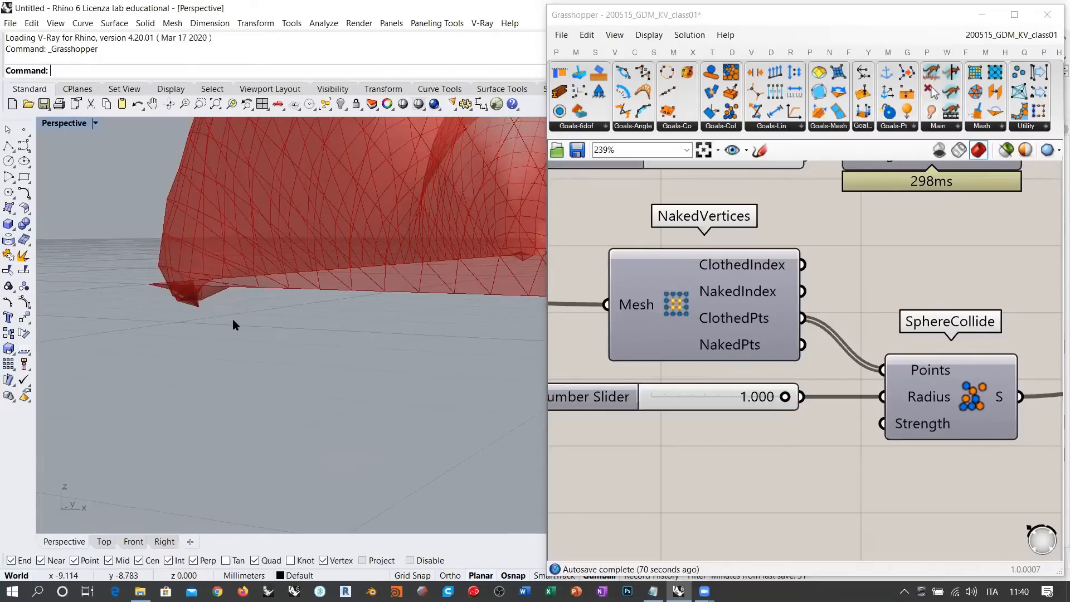
# Hide the preview of the Mesh parameter fed by the Explode Tree component
pyautogui.scroll(-5, 911, 316)
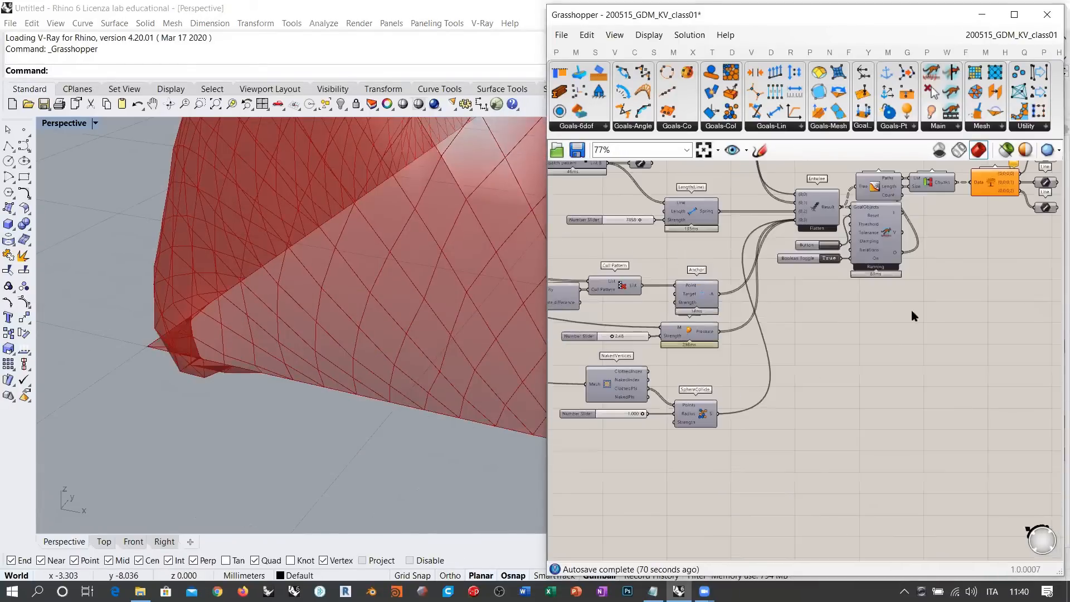
pyautogui.moveTo(912, 311); pyautogui.dragTo(687, 423, button='right')
pyautogui.scroll(2, 827, 291)
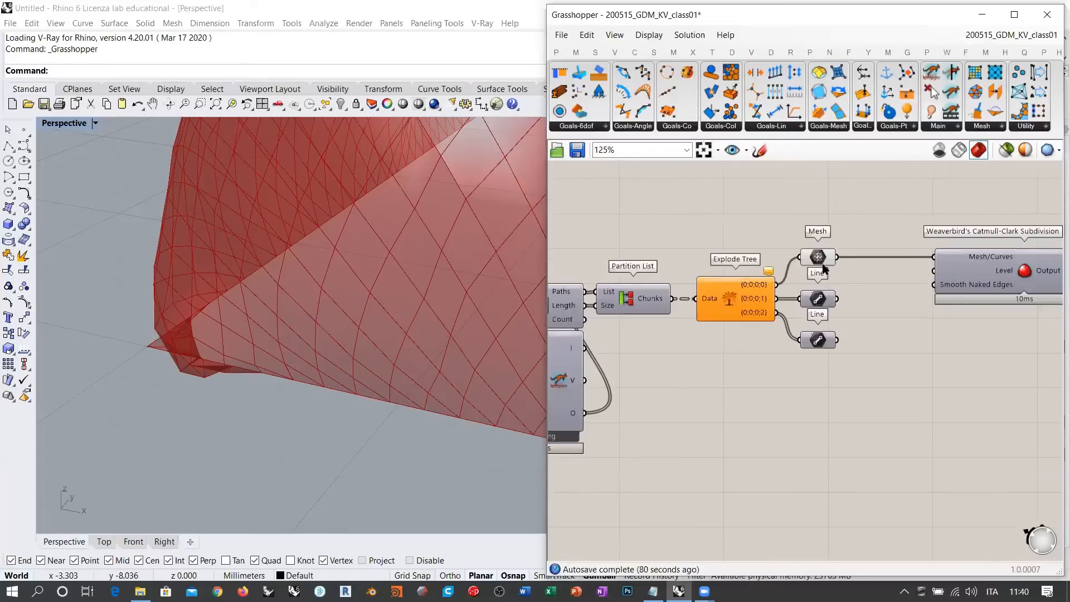
pyautogui.scroll(1, 823, 266)
pyautogui.click(814, 253)
pyautogui.hotkey('ctrl', 'q')
# Show the preview of Weaverbird's Catmull-Clark Subdivision and examine the smoothed mesh at the folded corner
pyautogui.moveTo(955, 349); pyautogui.dragTo(794, 384, button='right')
pyautogui.click(887, 296)
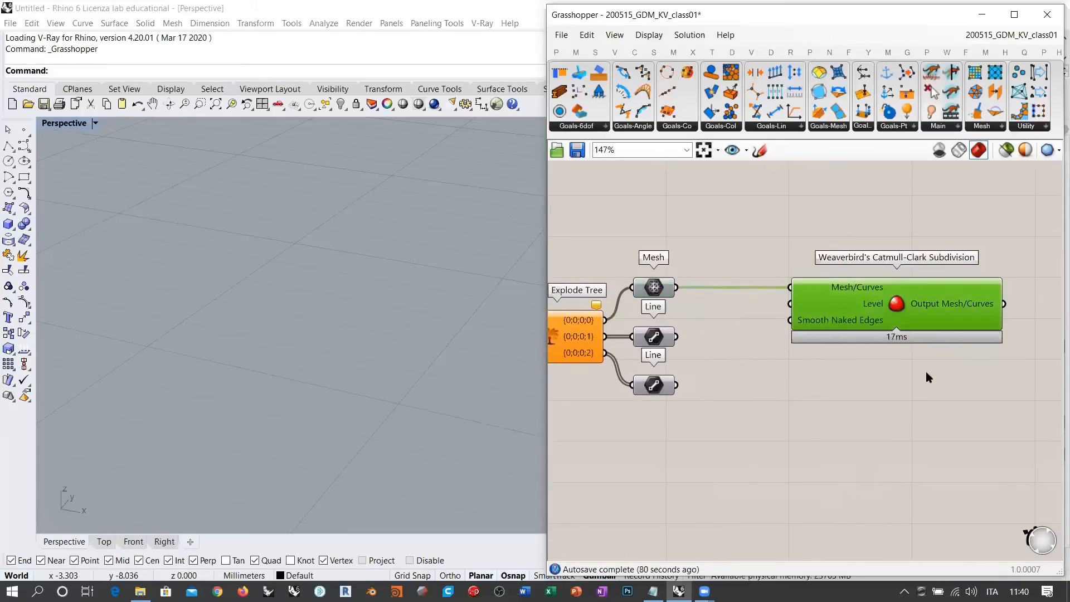
pyautogui.hotkey('ctrl', 'q')
pyautogui.click(889, 380)
pyautogui.moveTo(151, 333); pyautogui.dragTo(129, 295, button='right')
pyautogui.scroll(5, 160, 286)
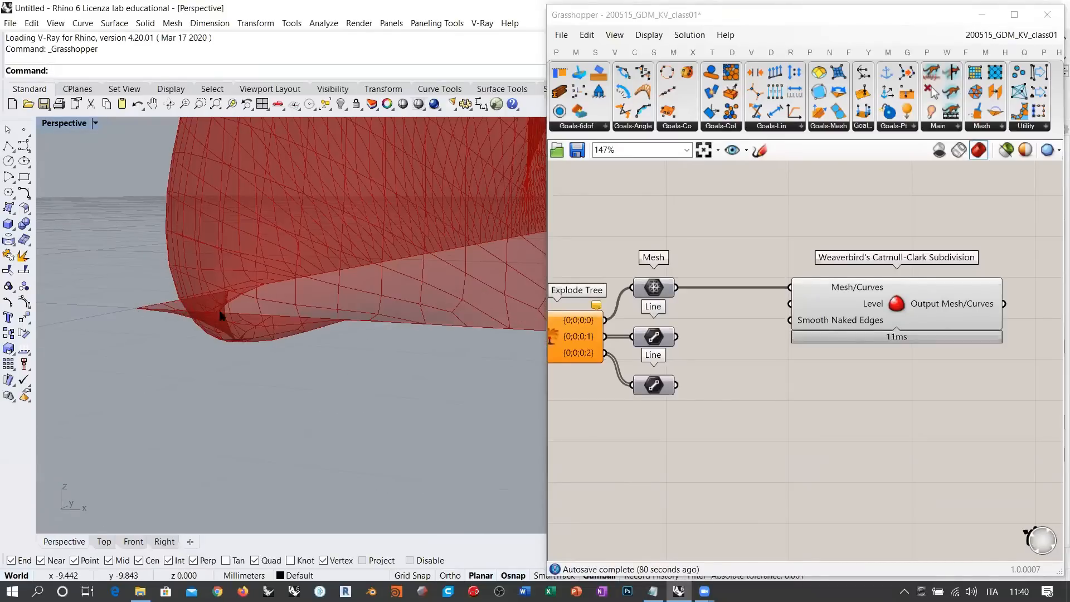
pyautogui.moveTo(231, 291); pyautogui.dragTo(209, 304, button='right')
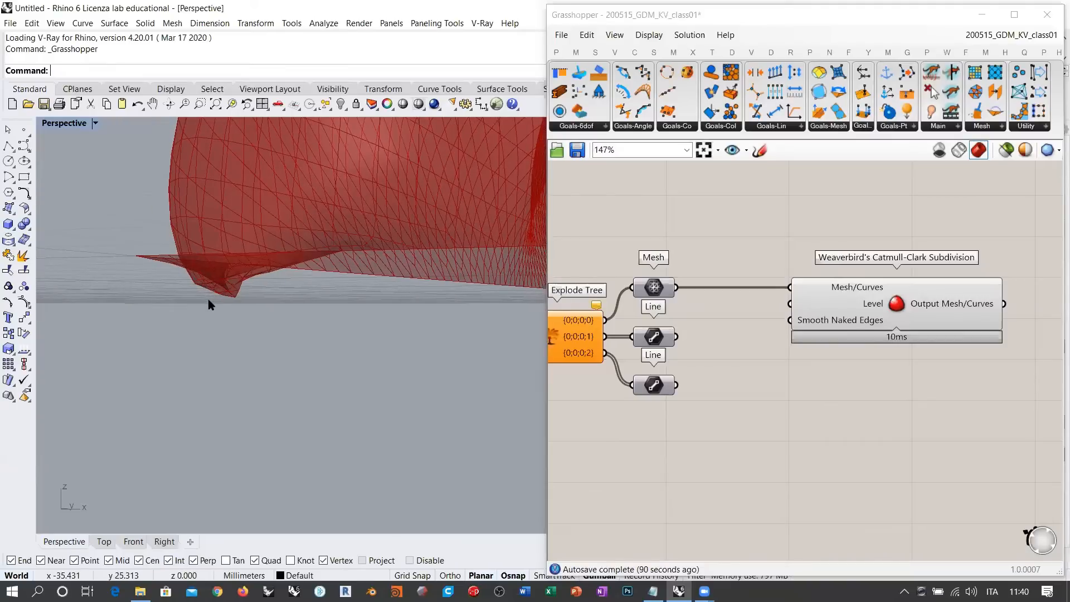
# Reset the running Kangaroo simulation with the Button connected to the solver
pyautogui.moveTo(695, 407); pyautogui.dragTo(952, 399, button='right')
pyautogui.scroll(-3, 953, 398)
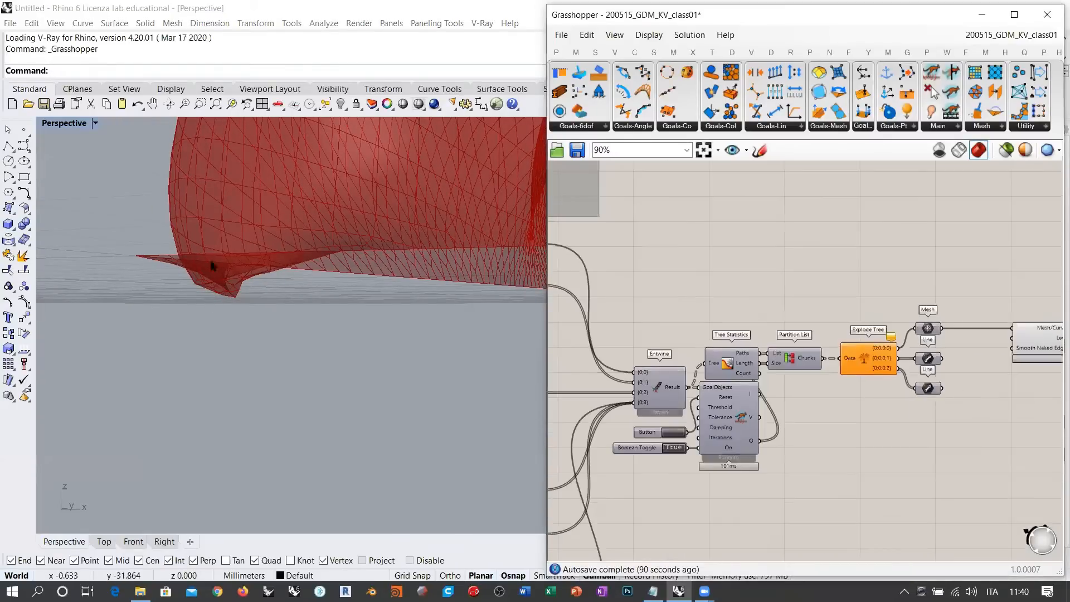
pyautogui.moveTo(630, 432); pyautogui.dragTo(787, 333, button='right')
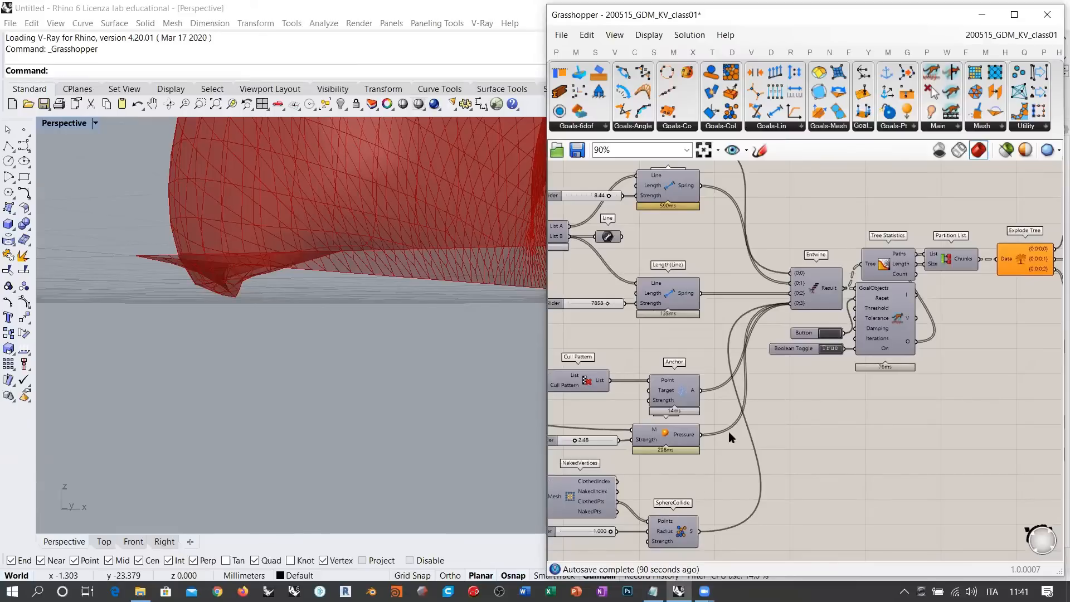
pyautogui.click(821, 334)
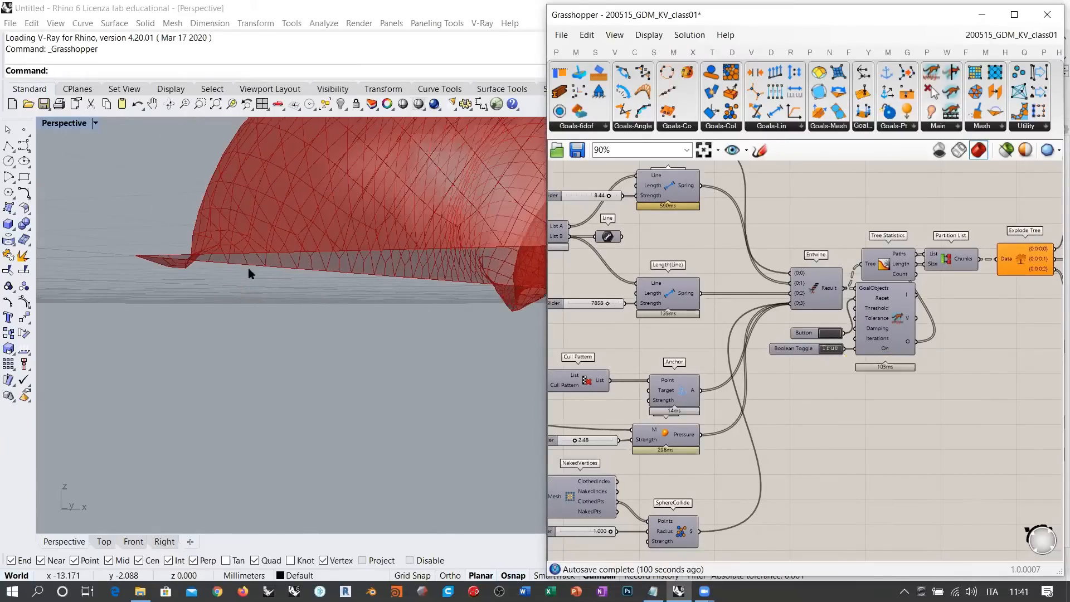
# Examine the inflated mesh at its corner, from the side and from above, including the creases between the four pillows
pyautogui.moveTo(248, 270); pyautogui.dragTo(279, 423, button='right')
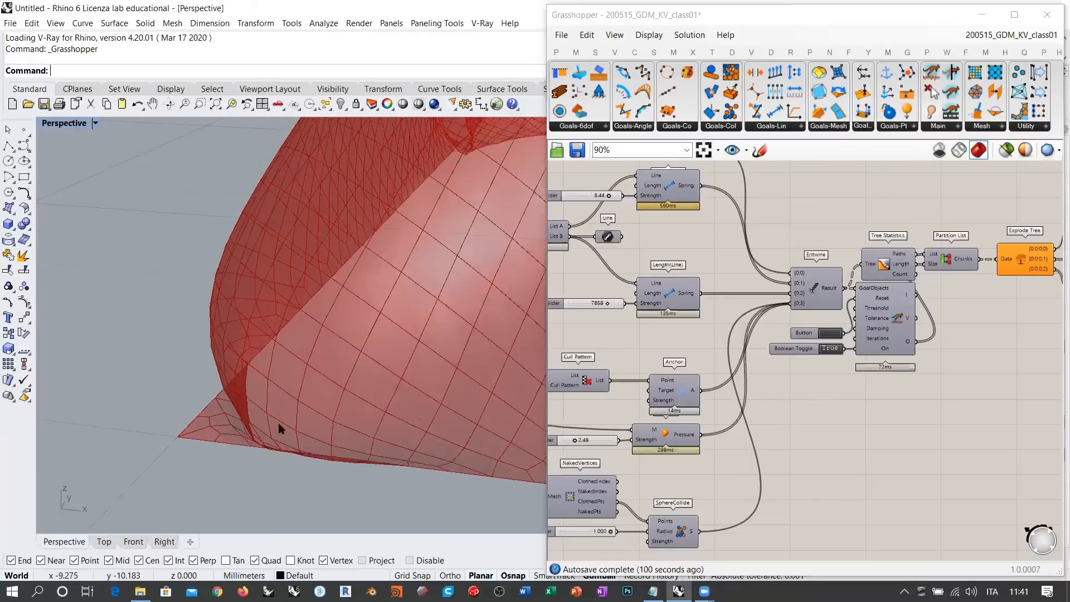
pyautogui.scroll(-8, 139, 403)
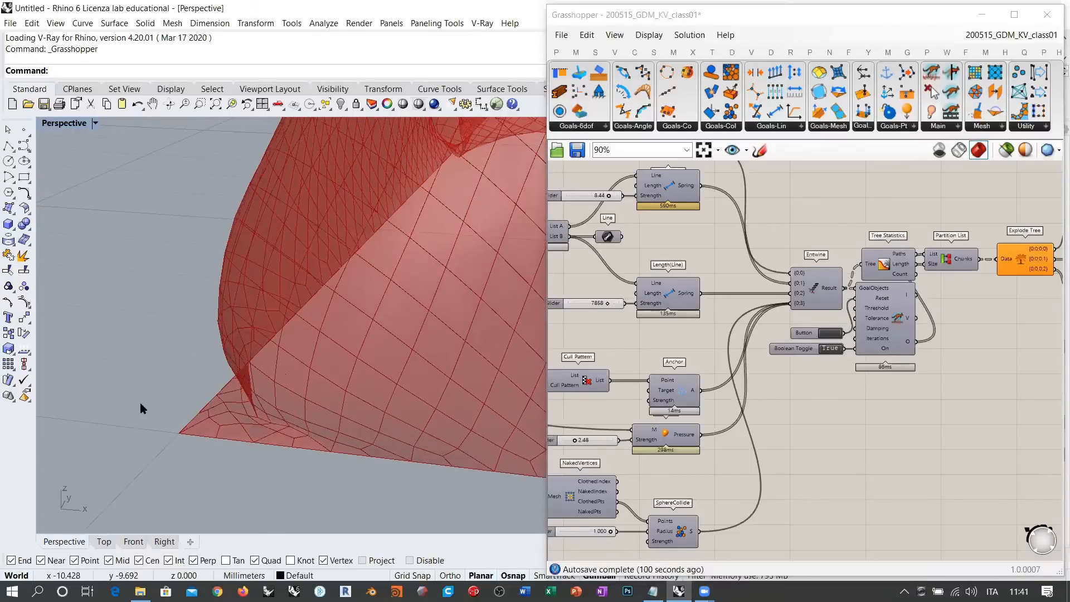
pyautogui.moveTo(141, 409); pyautogui.dragTo(401, 387, button='right')
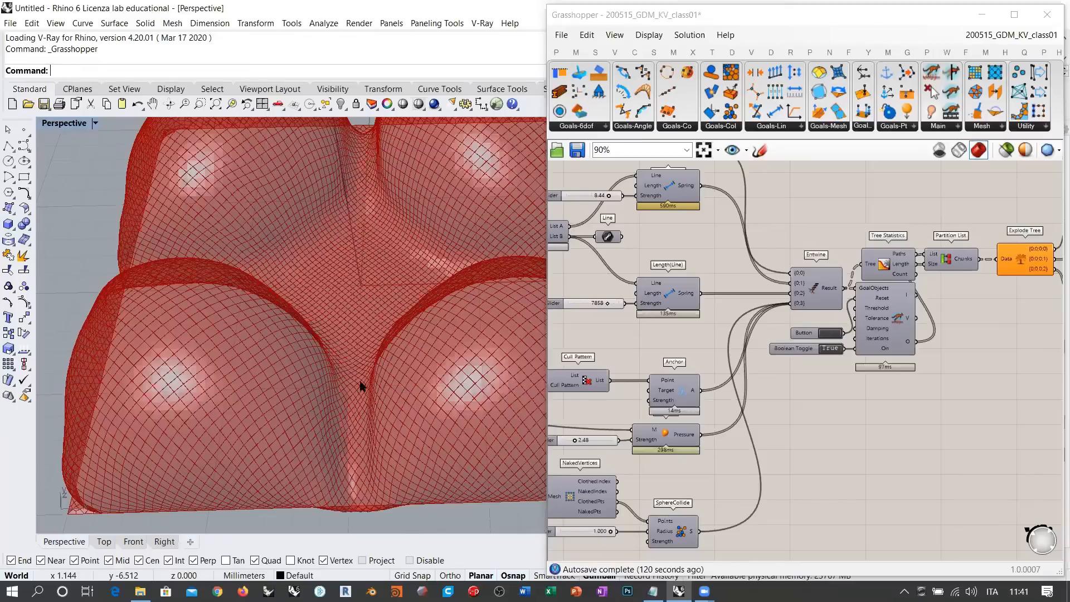
pyautogui.scroll(-2, 362, 383)
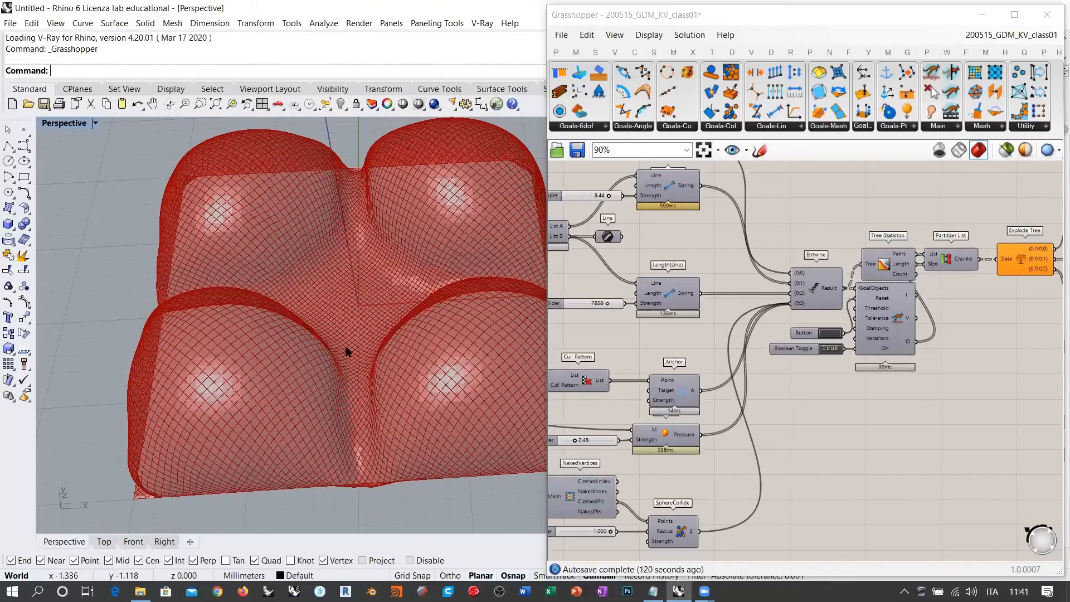
pyautogui.moveTo(382, 389); pyautogui.dragTo(391, 335, button='right')
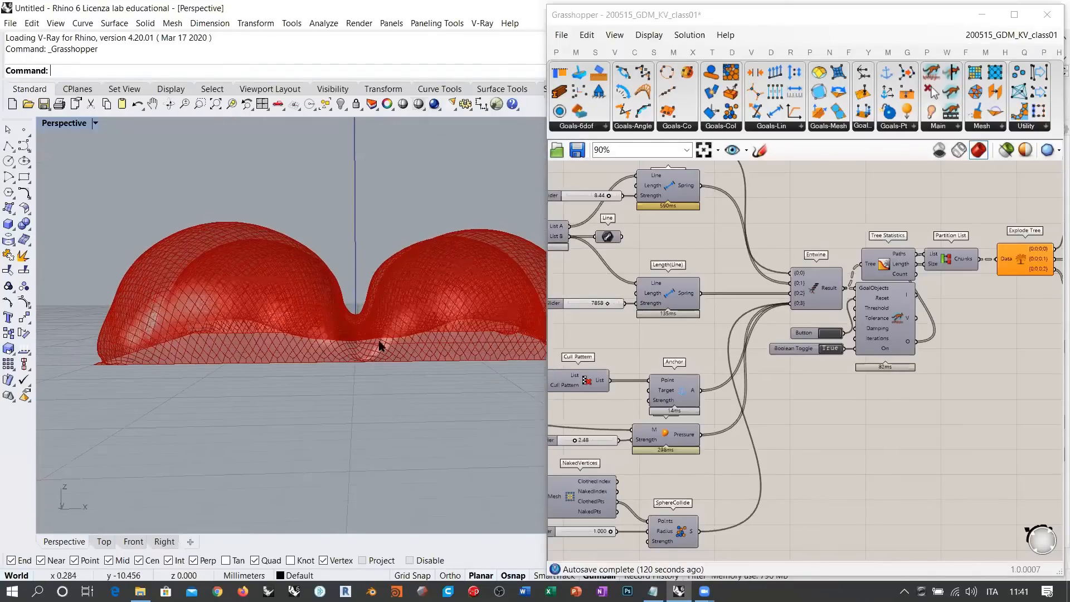
pyautogui.moveTo(390, 272); pyautogui.dragTo(368, 333, button='right')
pyautogui.scroll(-2, 368, 328)
pyautogui.scroll(5, 884, 351)
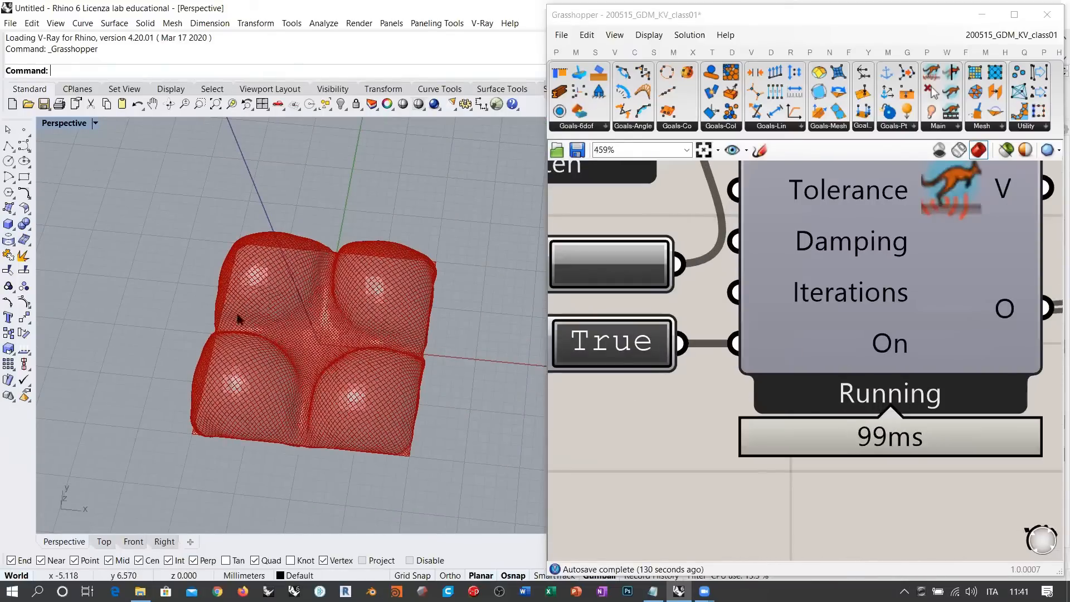
pyautogui.moveTo(338, 383); pyautogui.dragTo(350, 301, button='right')
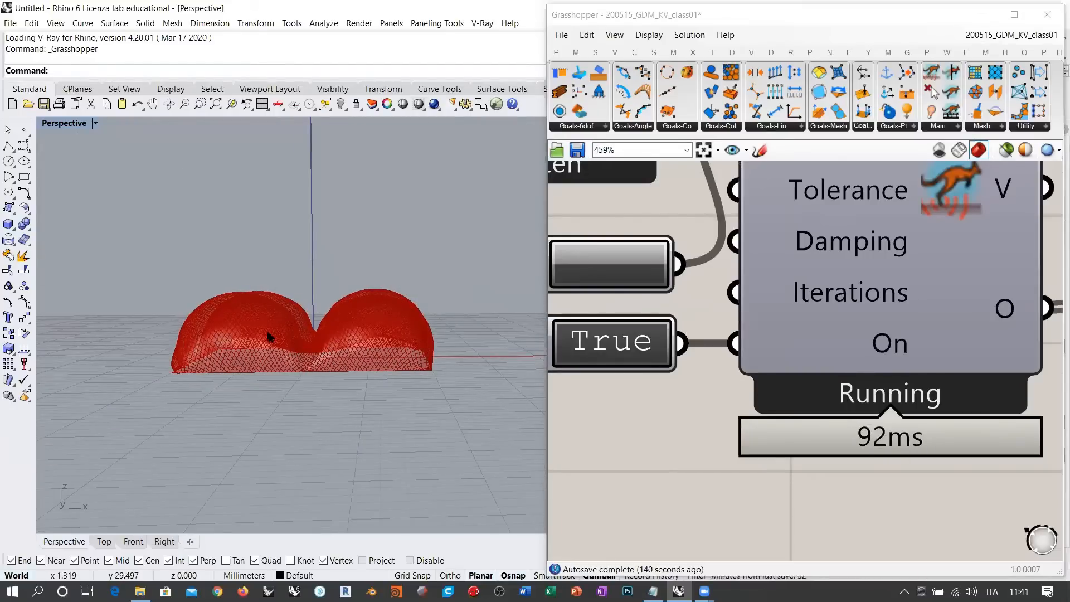
pyautogui.moveTo(337, 359); pyautogui.dragTo(316, 392, button='right')
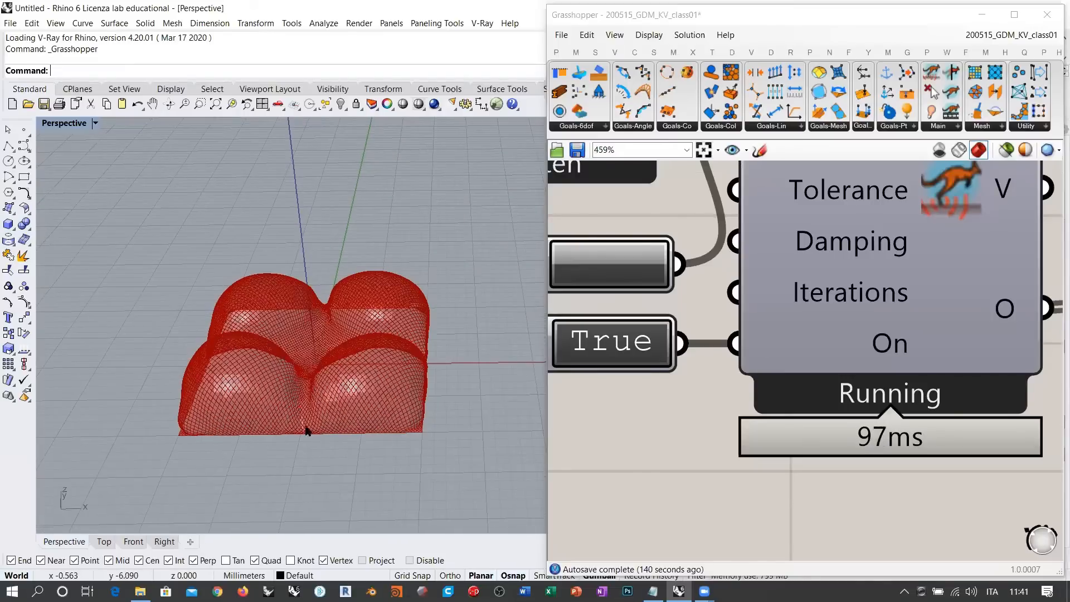
pyautogui.scroll(3, 315, 392)
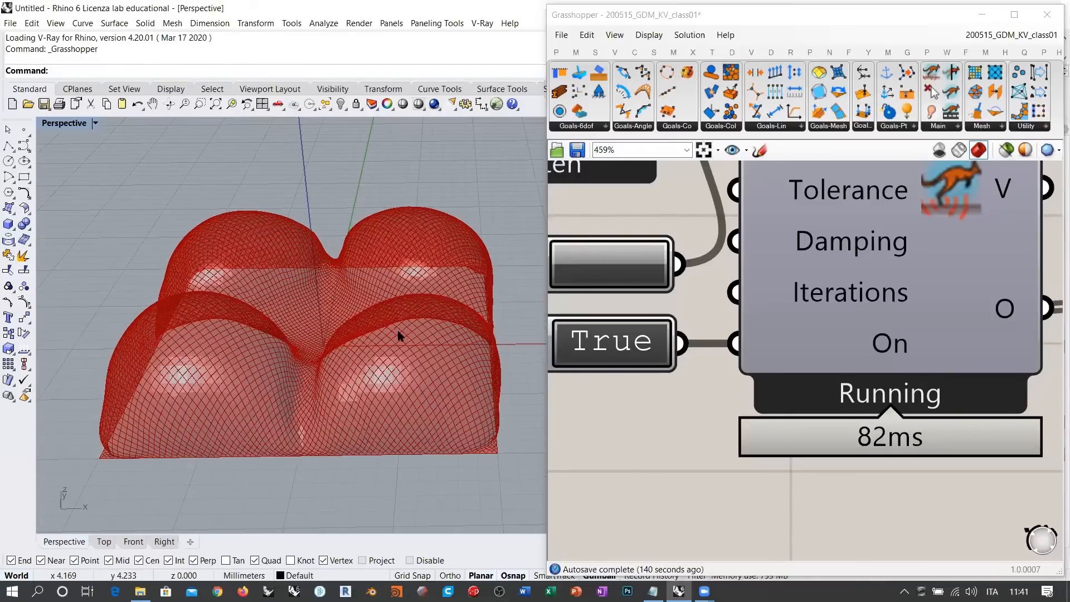
pyautogui.moveTo(451, 374); pyautogui.dragTo(337, 376, button='right')
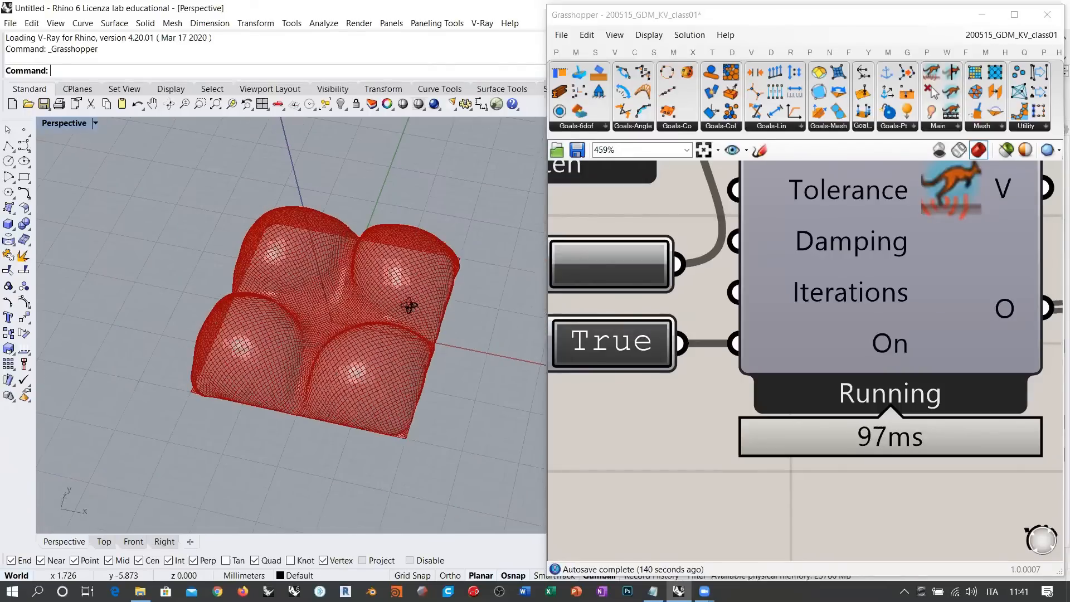
pyautogui.moveTo(409, 304); pyautogui.dragTo(350, 395, button='right')
pyautogui.scroll(-3, 836, 385)
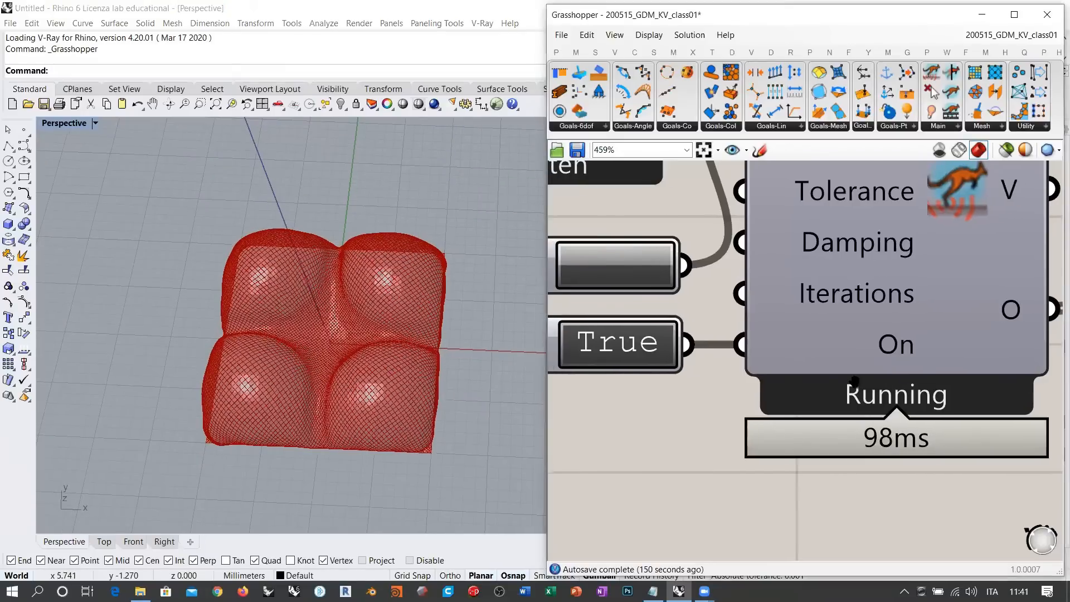
# Inspect the Line parameter fed by Dispatch List B and compare its lines with the creases dividing the inflated mesh
pyautogui.scroll(-4, 850, 383)
pyautogui.moveTo(746, 359); pyautogui.dragTo(955, 347, button='right')
pyautogui.moveTo(656, 336); pyautogui.dragTo(742, 433, button='right')
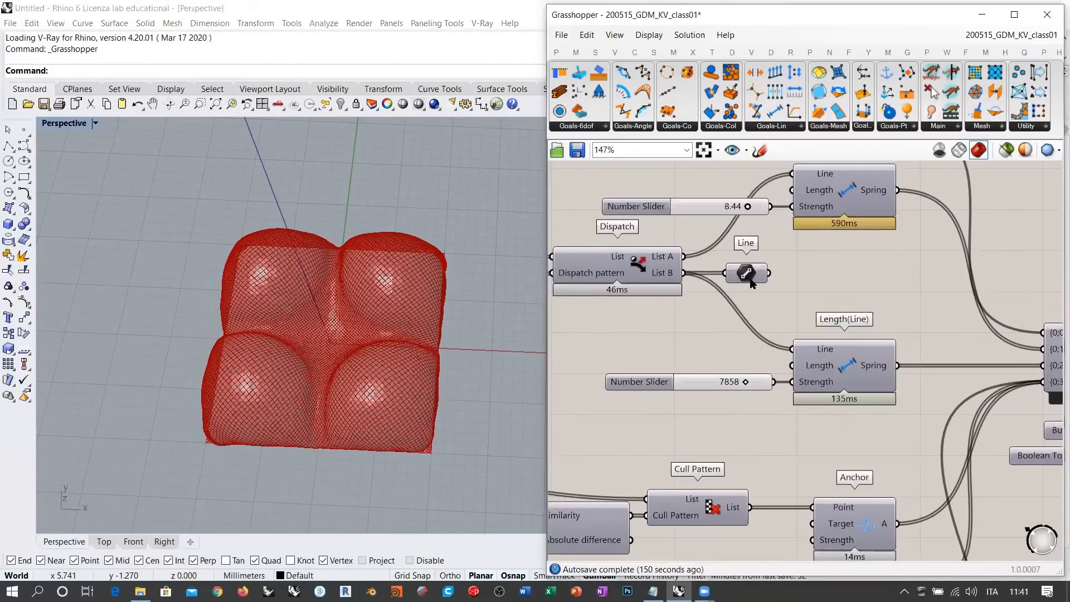
pyautogui.click(747, 273)
pyautogui.click(791, 311)
pyautogui.moveTo(270, 256); pyautogui.dragTo(336, 313, button='right')
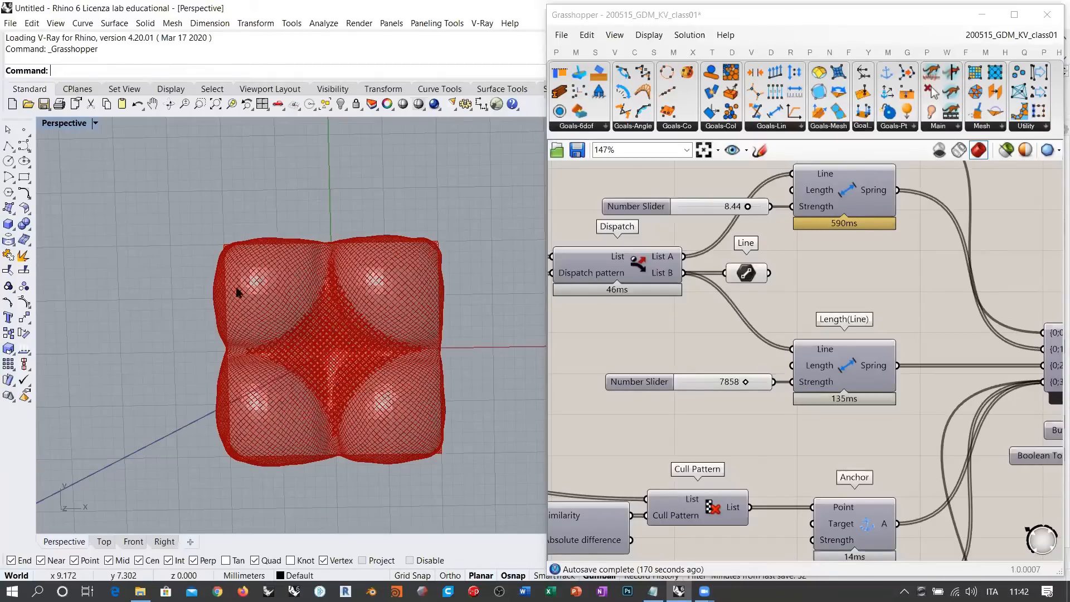
pyautogui.moveTo(341, 414); pyautogui.dragTo(330, 390, button='right')
pyautogui.moveTo(812, 322); pyautogui.dragTo(684, 336, button='right')
pyautogui.scroll(-5, 684, 336)
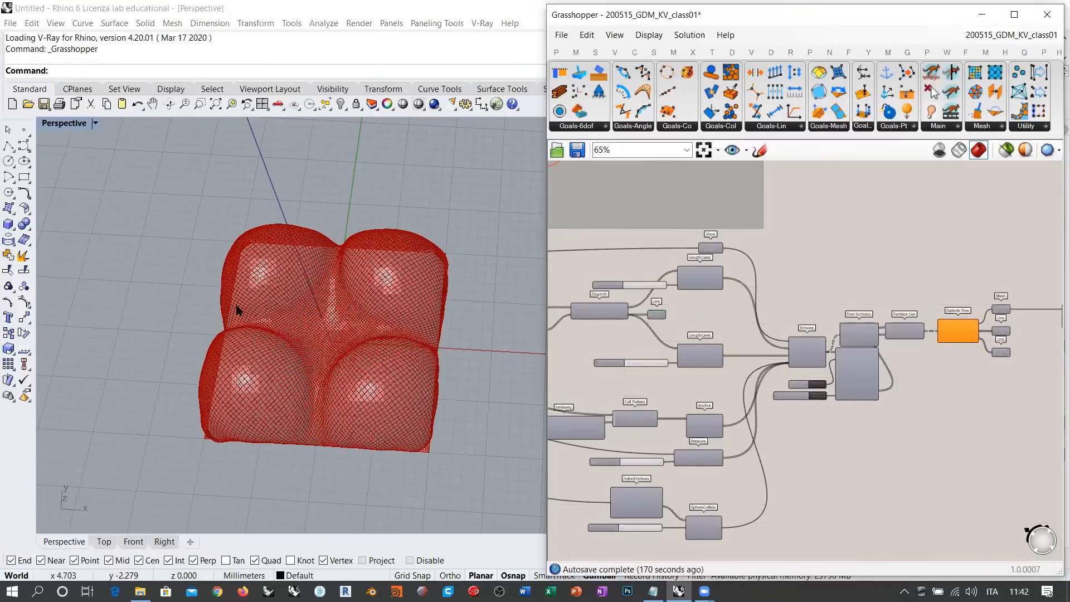
pyautogui.click(256, 375)
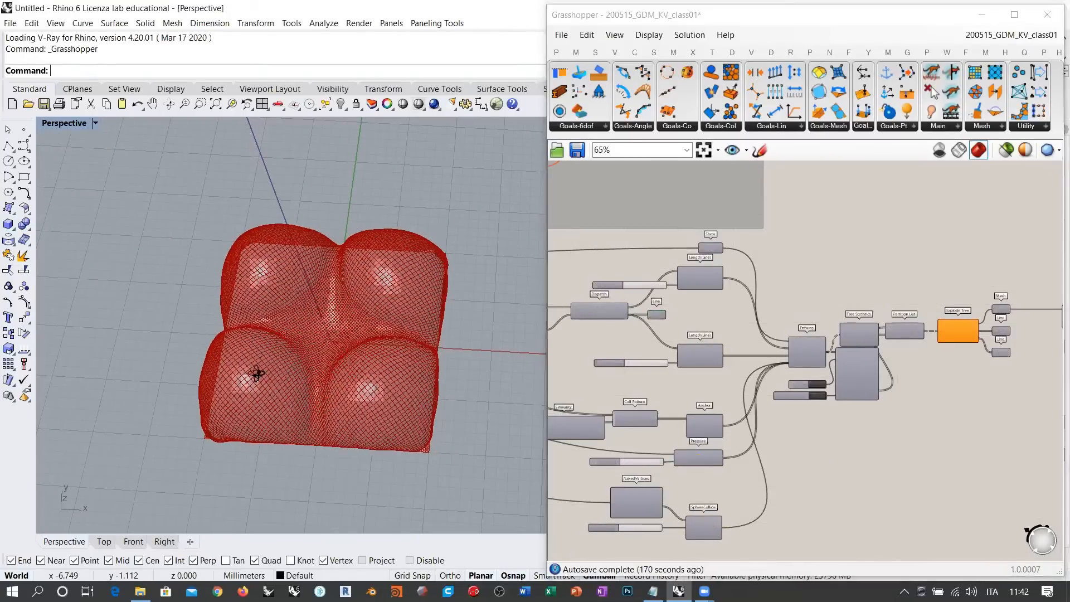
pyautogui.click(774, 263)
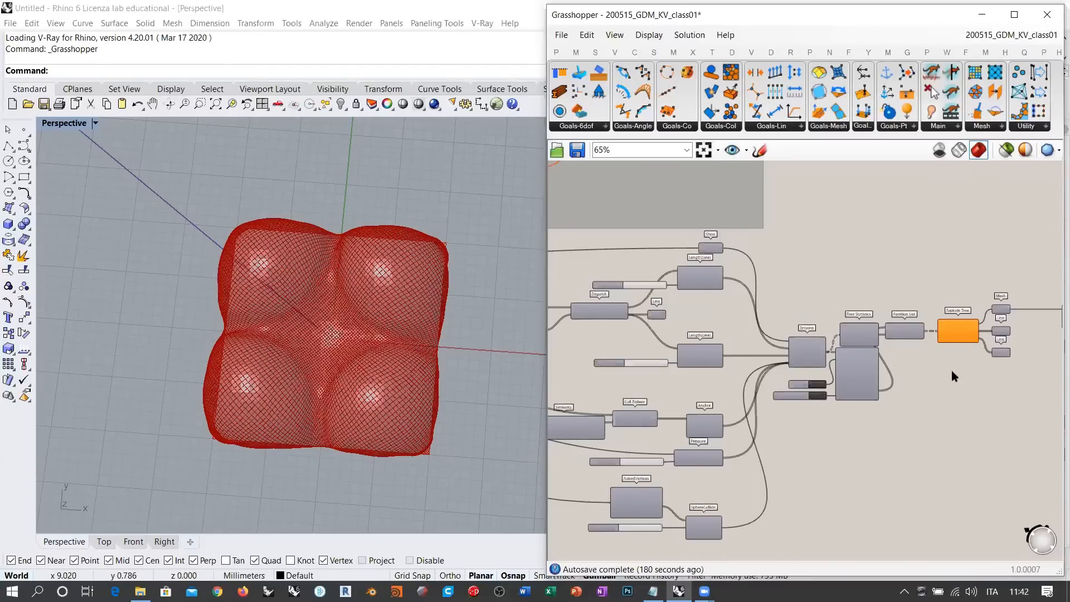
# Set the solver's Boolean Toggle to False and reset the simulation to return the mesh to its flat state
pyautogui.moveTo(930, 371); pyautogui.dragTo(787, 365, button='right')
pyautogui.scroll(3, 844, 350)
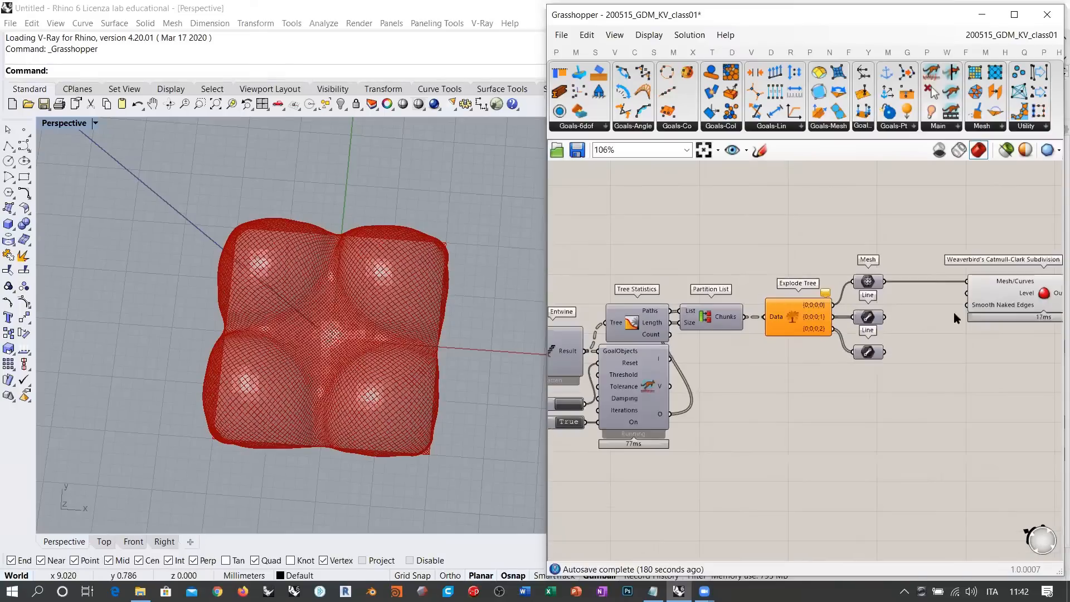
pyautogui.moveTo(618, 406); pyautogui.dragTo(683, 393, button='right')
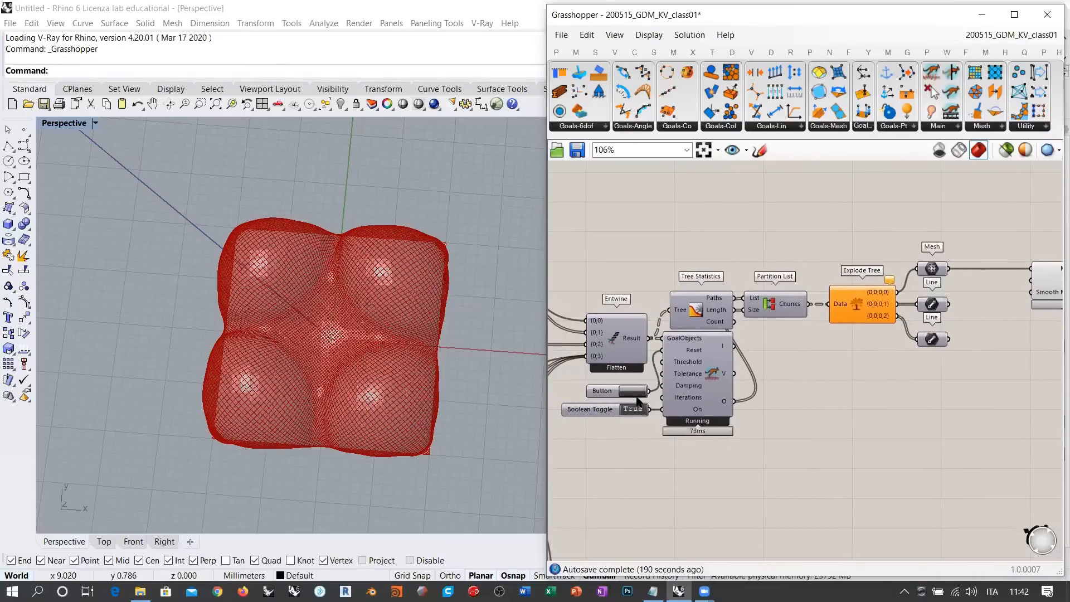
pyautogui.click(634, 392)
pyautogui.moveTo(337, 354); pyautogui.dragTo(366, 338, button='right')
pyautogui.scroll(3, 390, 338)
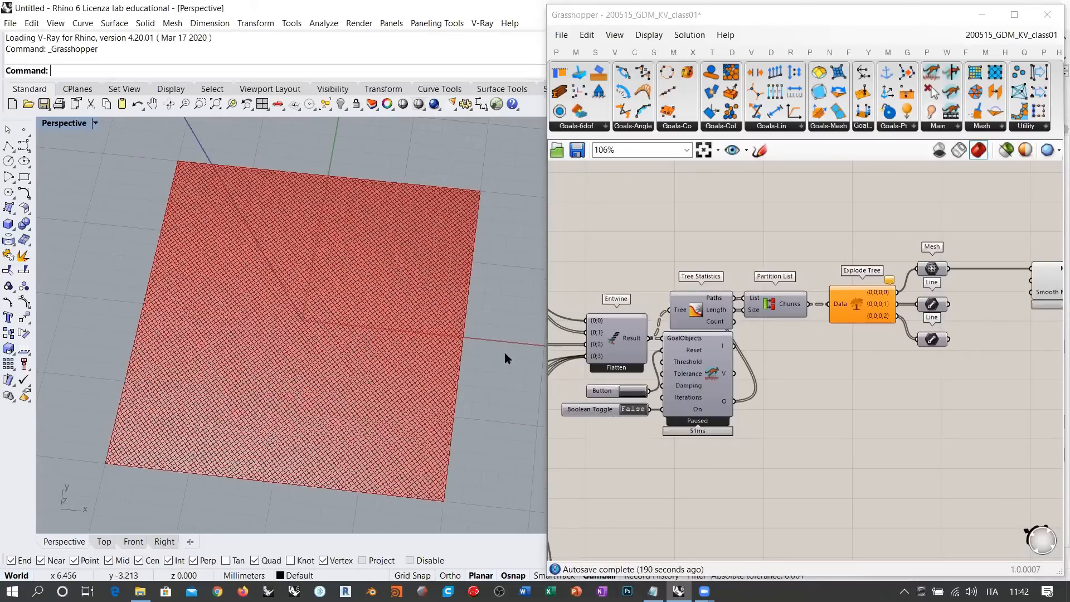
# Add a Nurbs Curve component in the free area below MeshCorners
pyautogui.moveTo(934, 377); pyautogui.dragTo(808, 450, button='right')
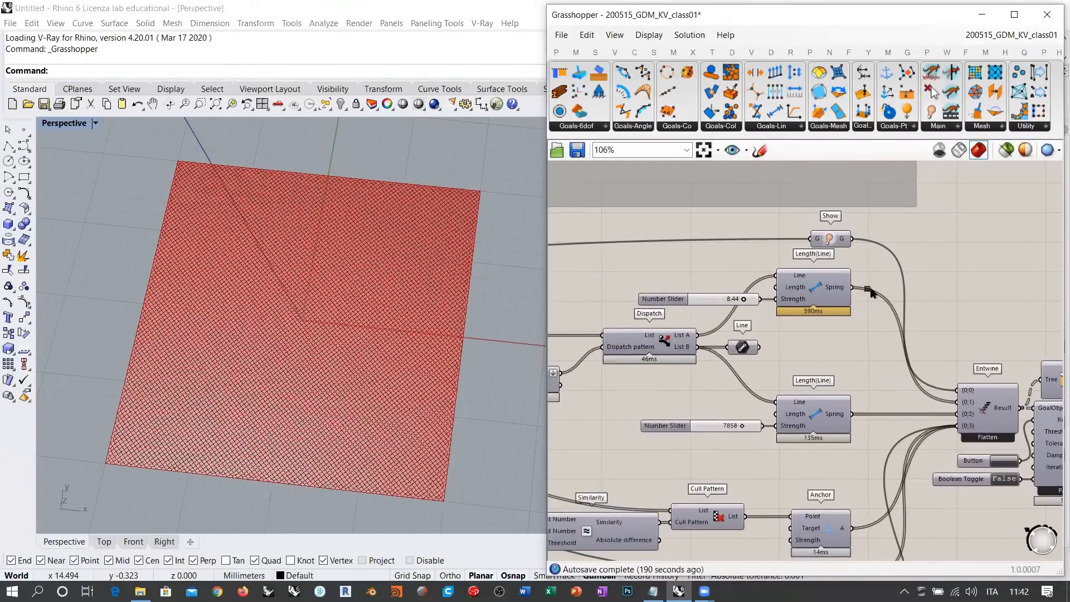
pyautogui.moveTo(871, 288); pyautogui.dragTo(802, 472)
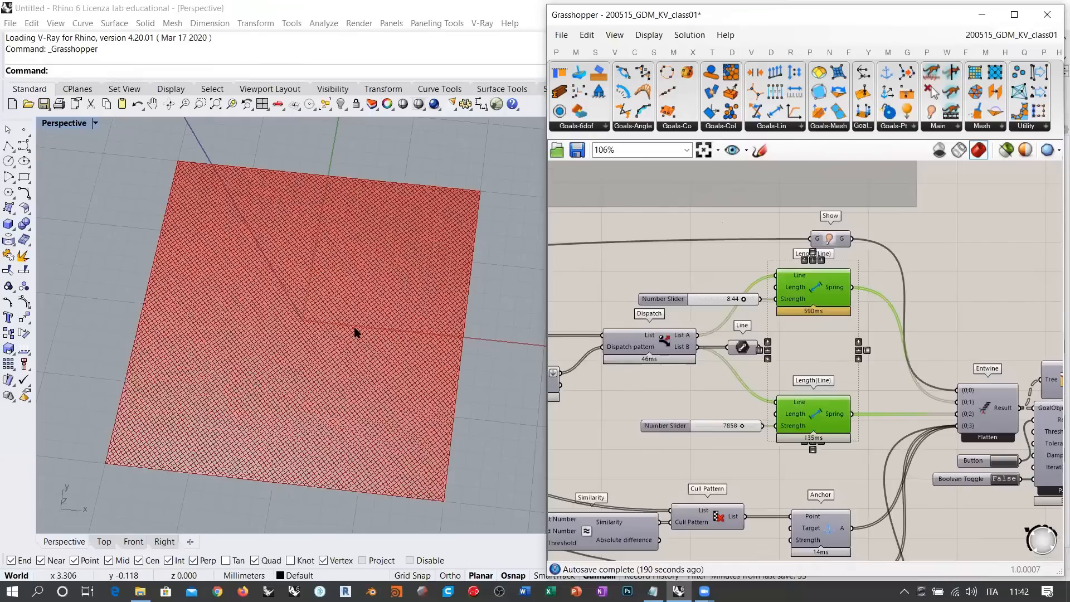
pyautogui.moveTo(713, 396); pyautogui.dragTo(998, 389, button='right')
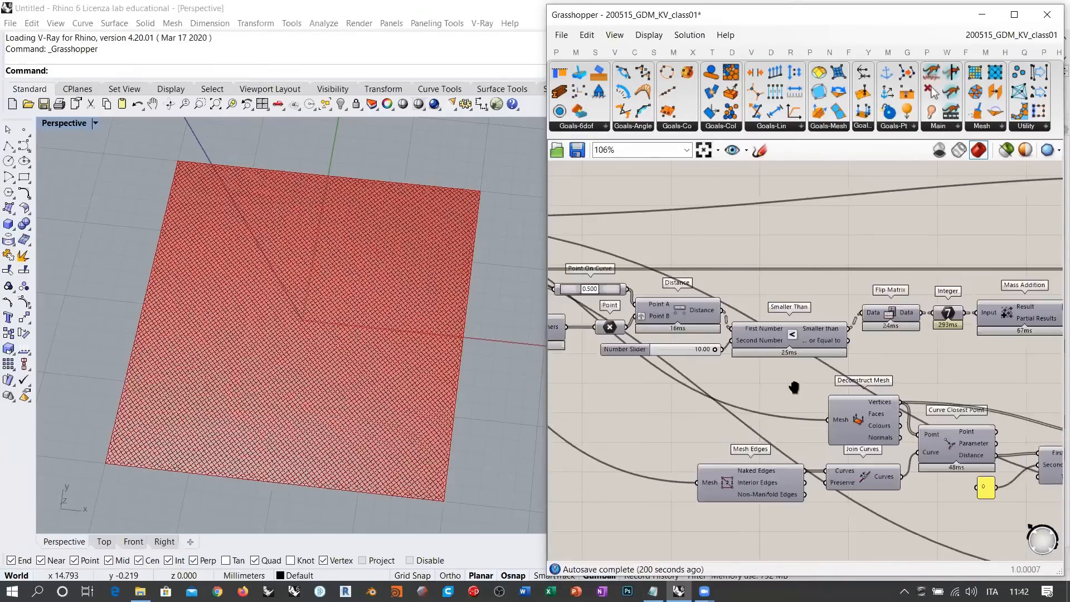
pyautogui.moveTo(795, 388); pyautogui.dragTo(1001, 403, button='right')
pyautogui.moveTo(705, 358); pyautogui.dragTo(731, 386, button='right')
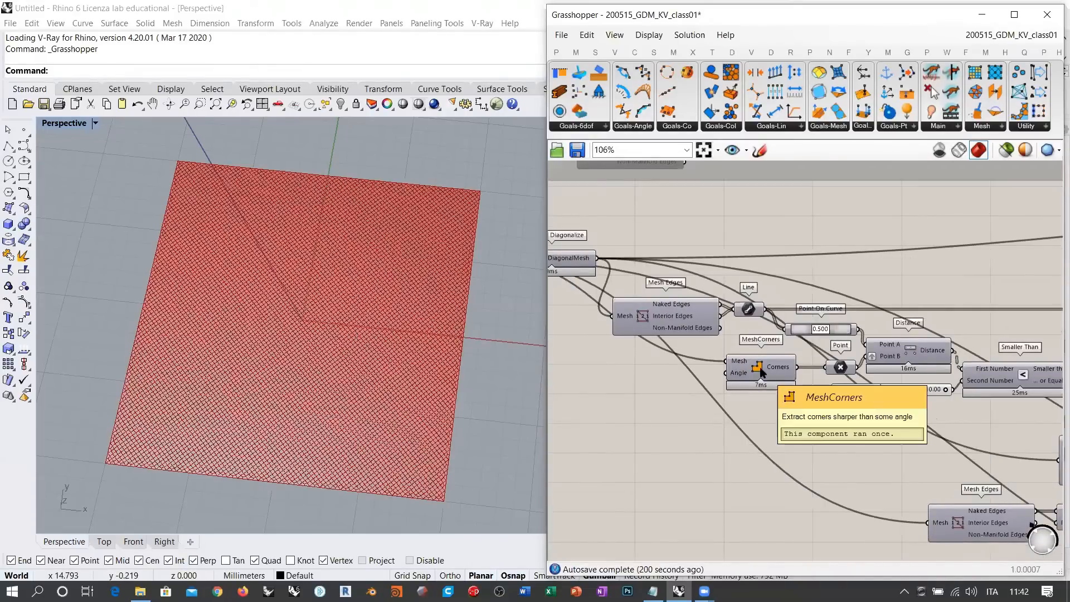
pyautogui.doubleClick(714, 452)
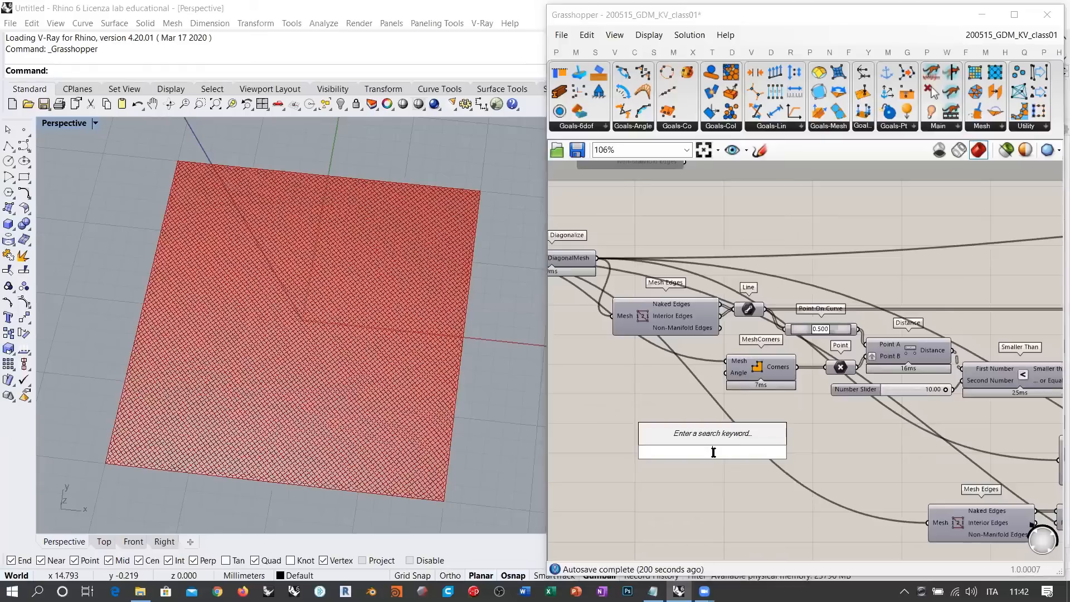
pyautogui.write('nurbs')
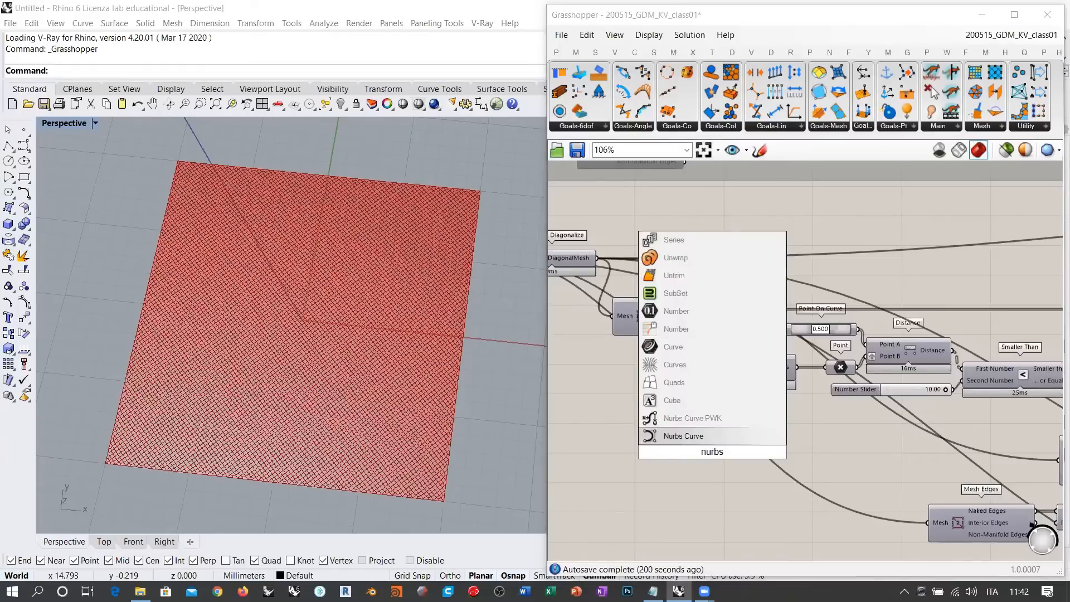
pyautogui.click(692, 441)
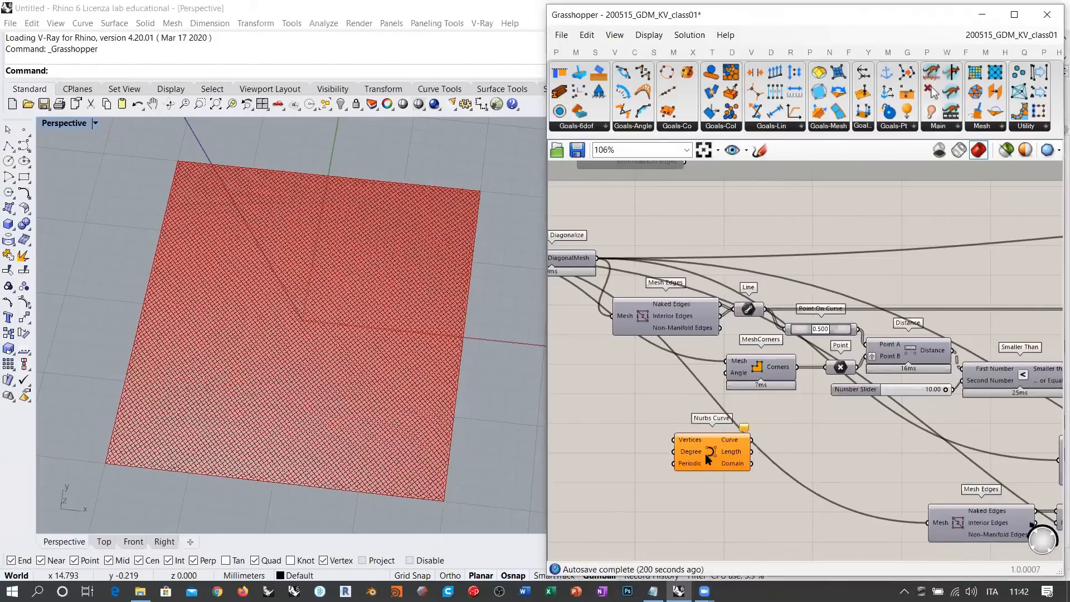
# Add a Point parameter beside the Nurbs Curve component and connect it to the Vertices input
pyautogui.doubleClick(652, 444)
pyautogui.write('poi')
pyautogui.click(613, 230)
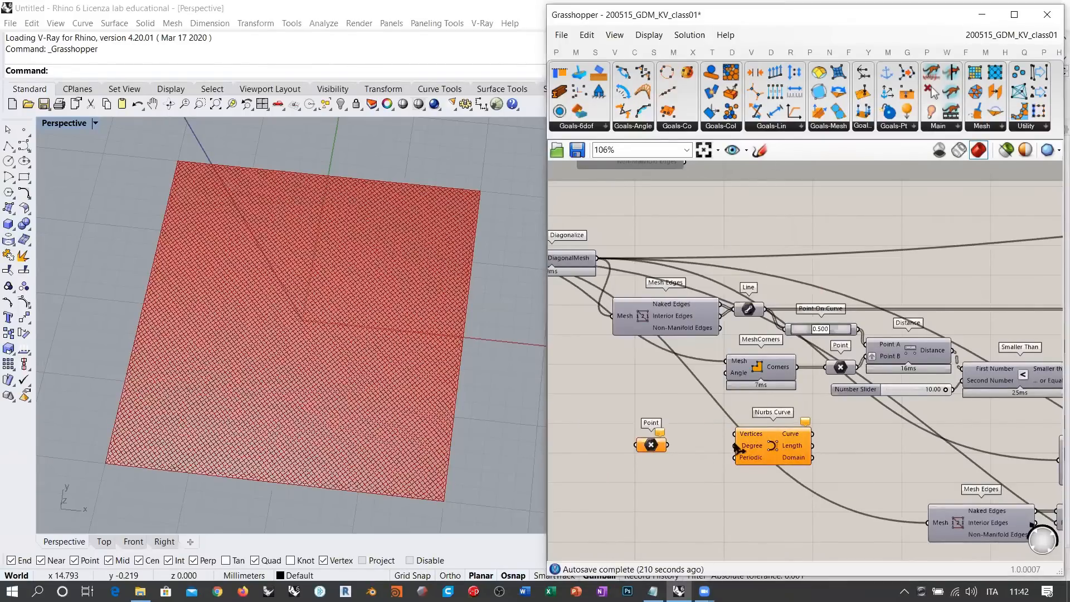
pyautogui.moveTo(735, 435); pyautogui.dragTo(668, 445)
pyautogui.moveTo(652, 447); pyautogui.dragTo(708, 437)
# Set multiple points in the Nurbs Curve's Point parameter, placing 16 points in an S-shaped path across the flat mesh
pyautogui.rightClick(708, 437)
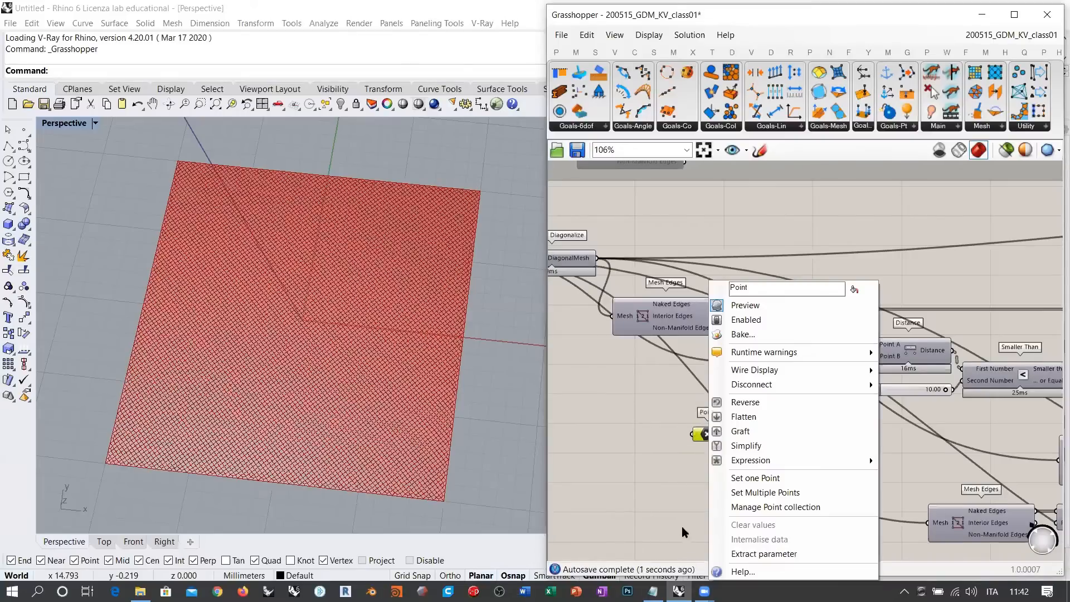
pyautogui.click(744, 493)
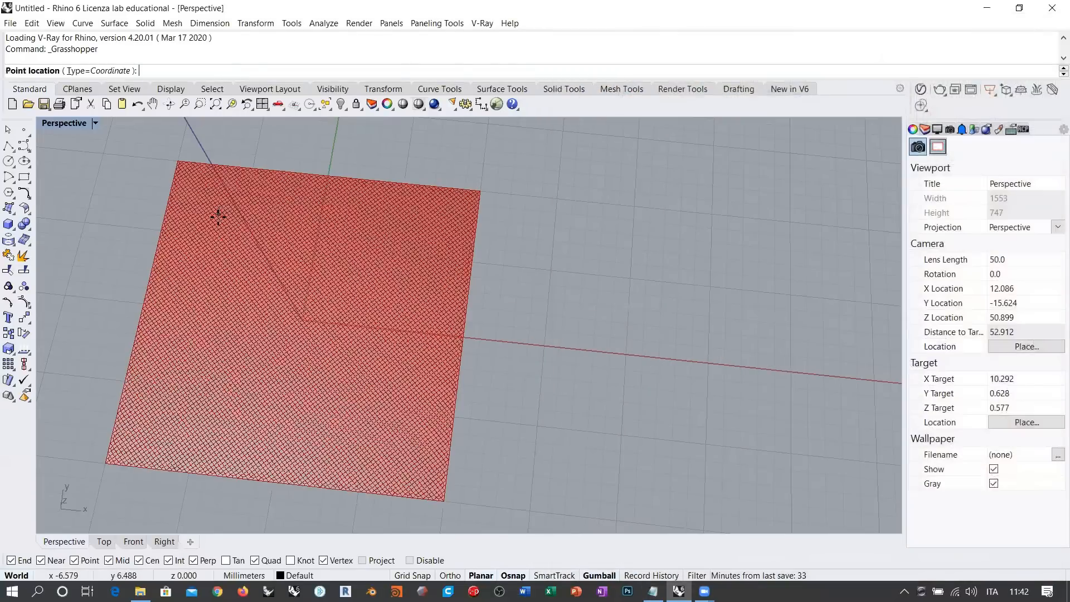
pyautogui.click(223, 214)
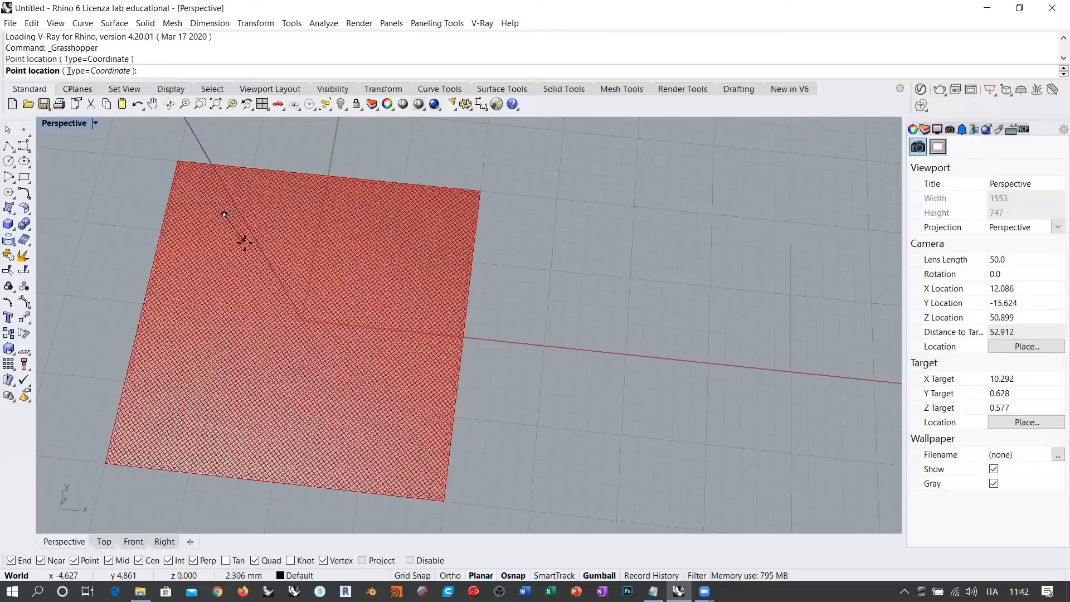
pyautogui.click(248, 246)
pyautogui.click(294, 261)
pyautogui.click(358, 263)
pyautogui.click(386, 292)
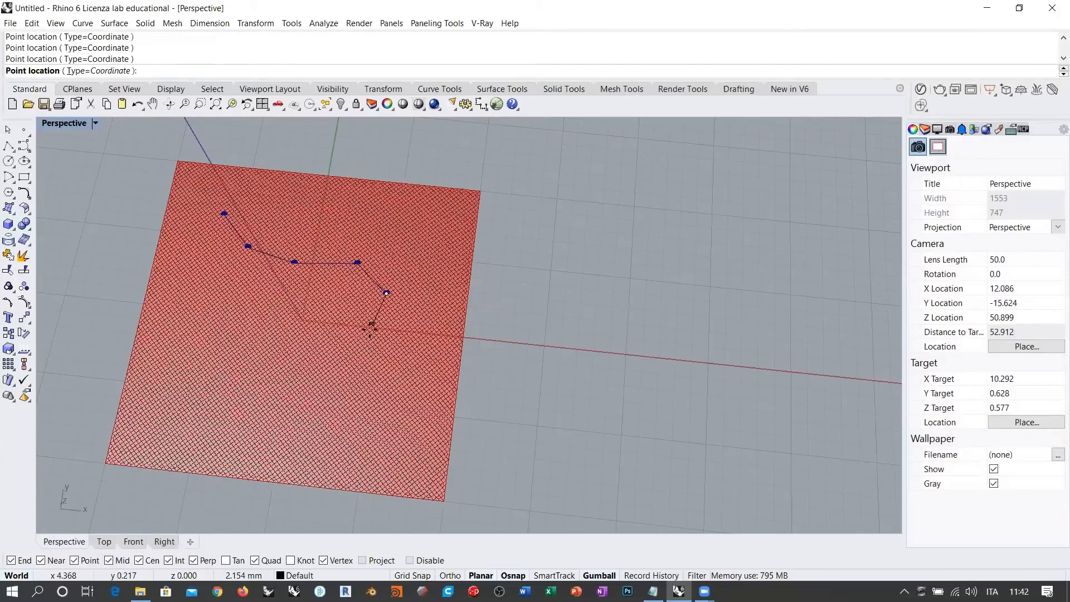
pyautogui.click(365, 334)
pyautogui.click(325, 355)
pyautogui.click(265, 350)
pyautogui.click(213, 344)
pyautogui.click(178, 367)
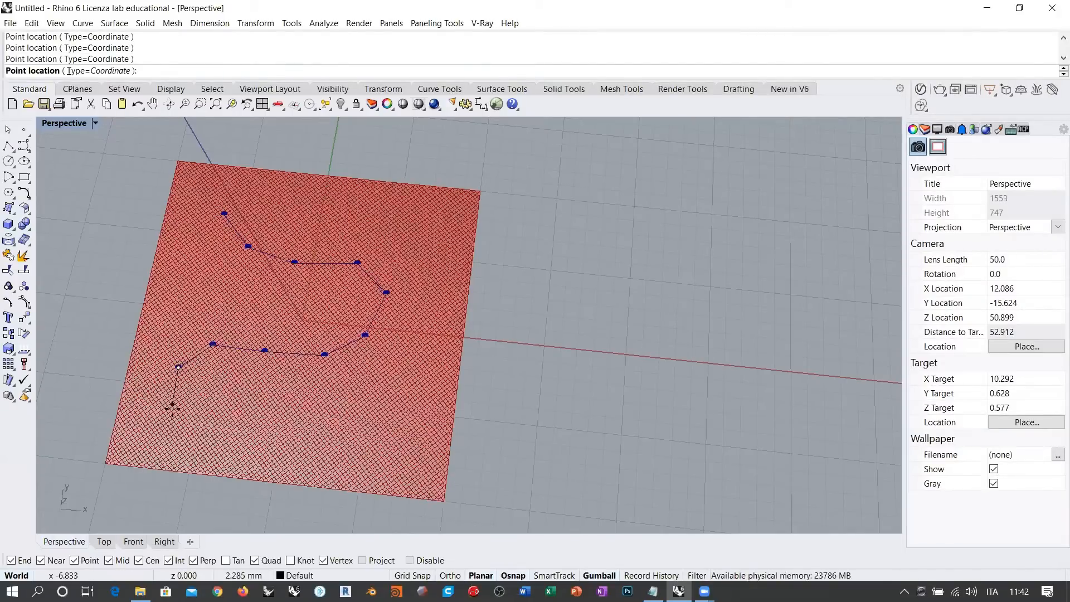
pyautogui.click(178, 422)
pyautogui.click(240, 446)
pyautogui.click(294, 418)
pyautogui.click(357, 415)
pyautogui.click(386, 435)
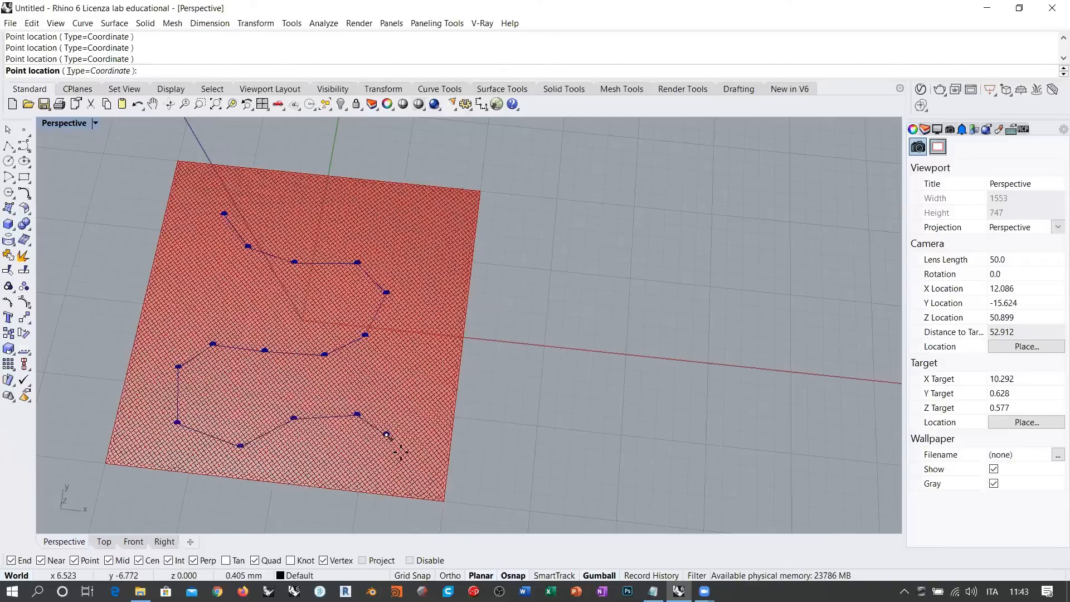
pyautogui.click(416, 475)
pyautogui.press('Return')
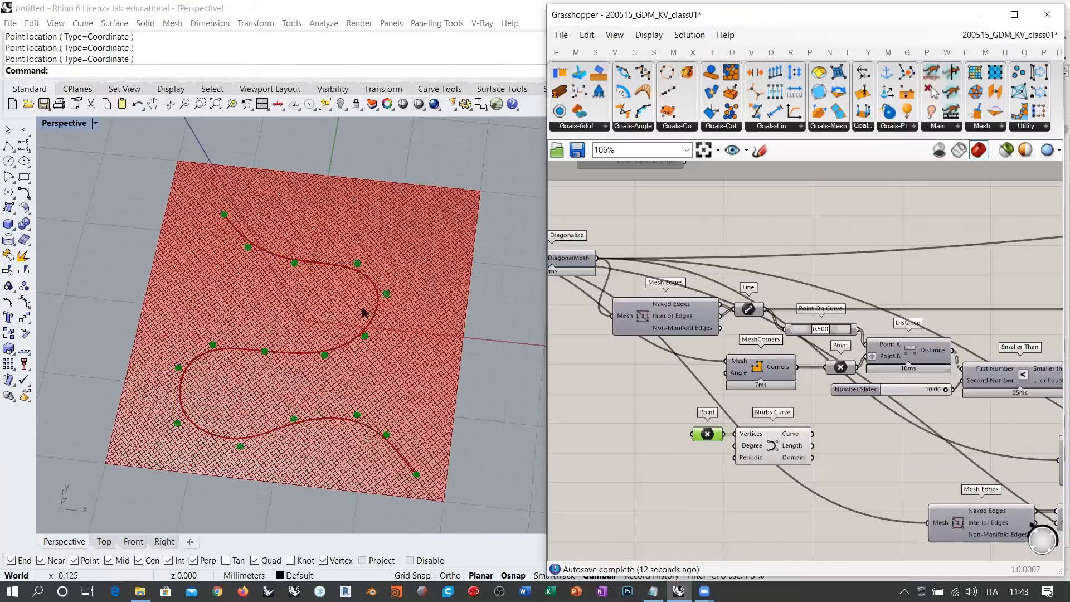
# Move the MeshCorners and Nurbs Curve components with their Point parameters away from the Distance component to free space between them
pyautogui.moveTo(363, 352)
pyautogui.mouseDown(button='right')
pyautogui.moveTo(358, 373)
pyautogui.moveTo(377, 341)
pyautogui.mouseUp(button='right')
pyautogui.click(660, 392)
pyautogui.moveTo(797, 447); pyautogui.dragTo(694, 426, button='right')
pyautogui.scroll(2, 811, 328)
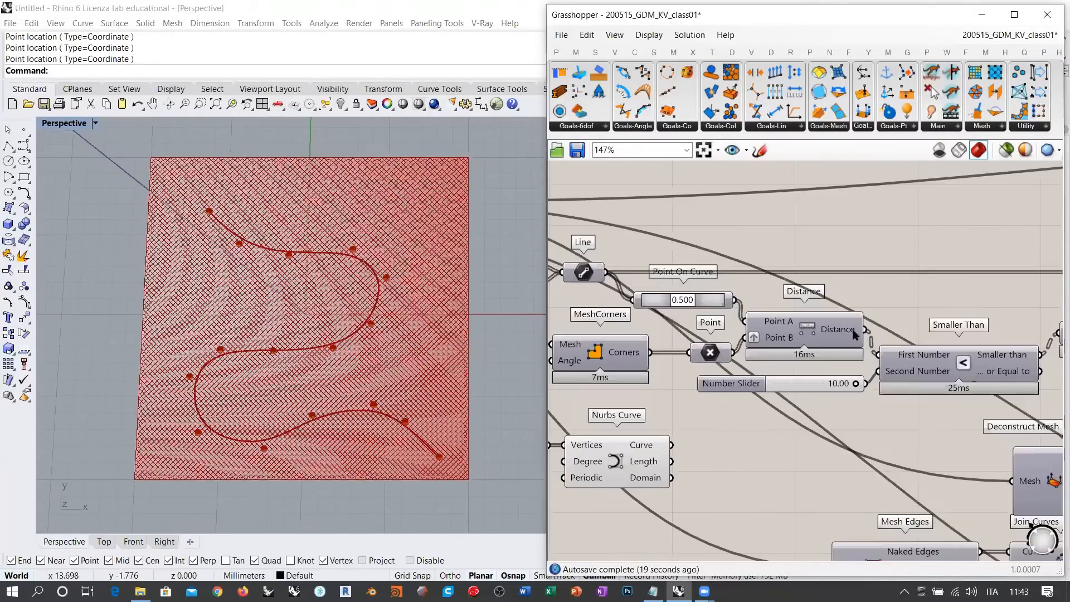
pyautogui.moveTo(662, 392); pyautogui.dragTo(799, 390, button='right')
pyautogui.click(821, 348)
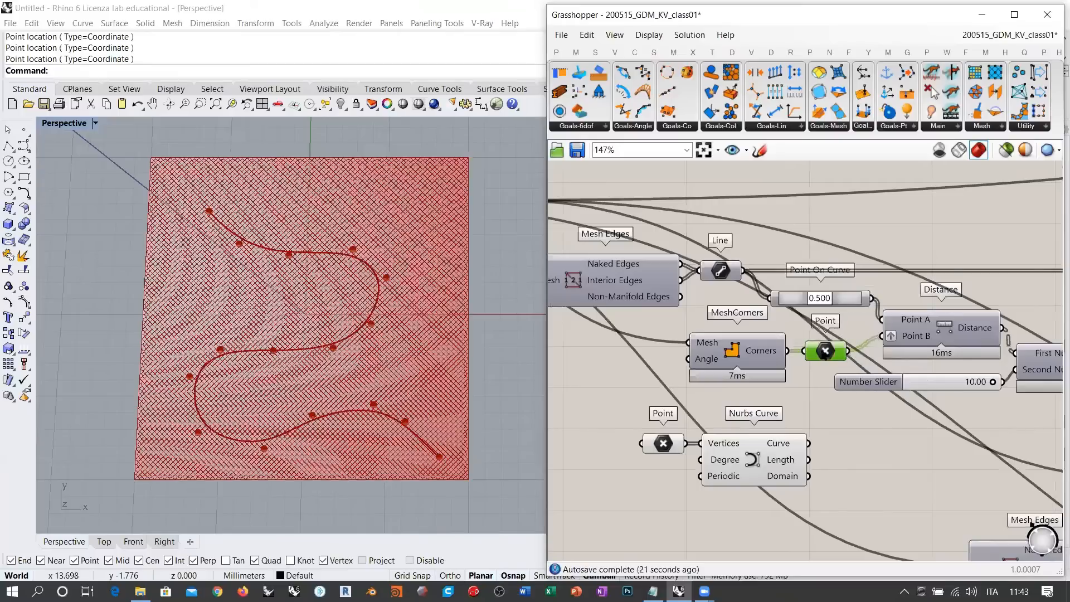
pyautogui.click(811, 376)
pyautogui.moveTo(810, 376); pyautogui.dragTo(646, 354)
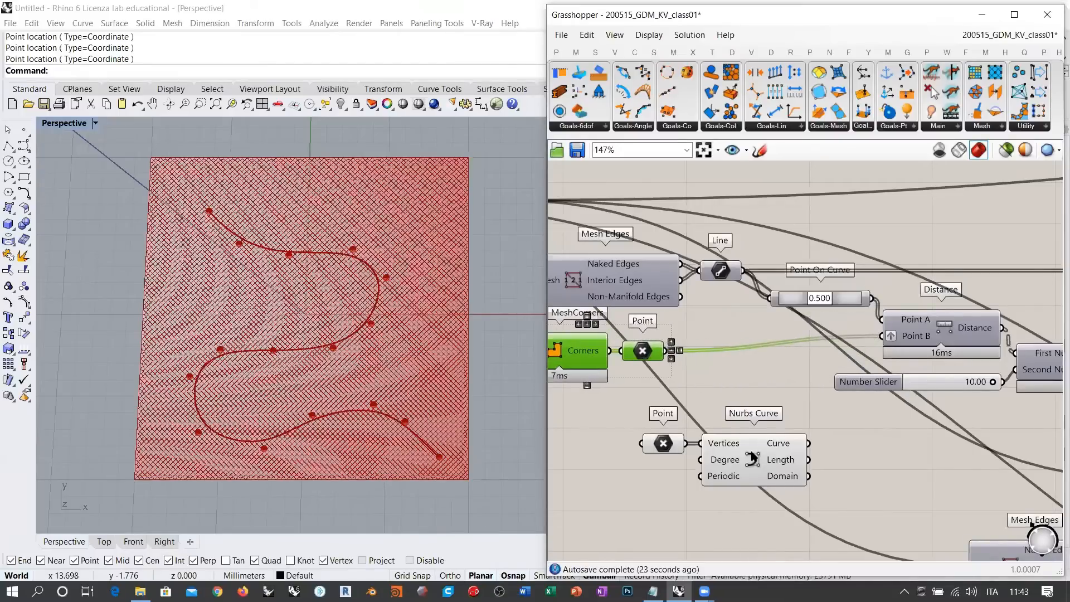
pyautogui.moveTo(774, 411); pyautogui.dragTo(627, 471)
pyautogui.moveTo(766, 456); pyautogui.dragTo(630, 455)
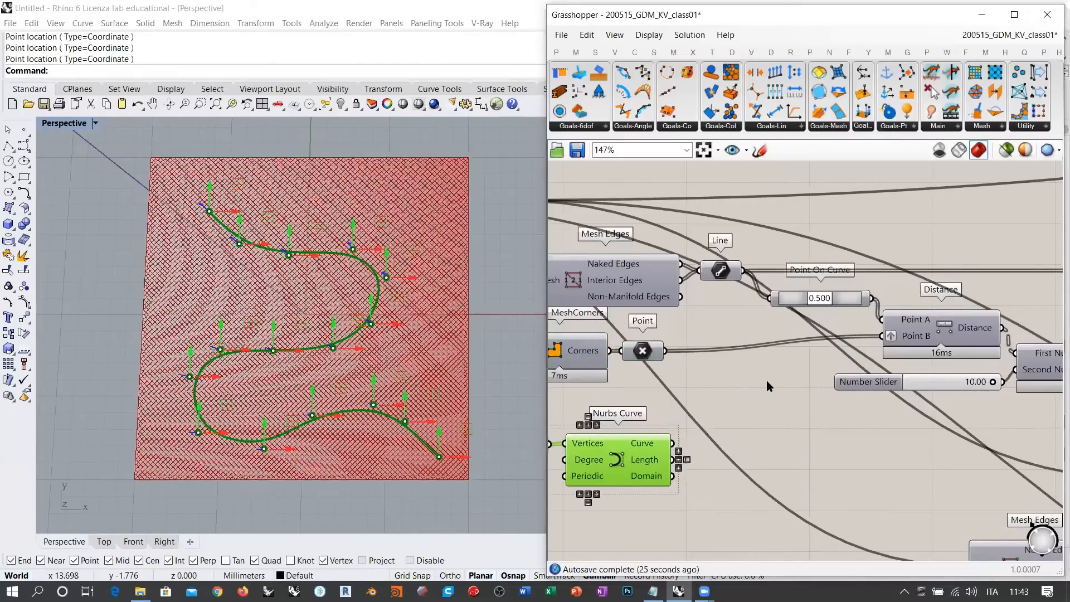
pyautogui.scroll(-2, 767, 380)
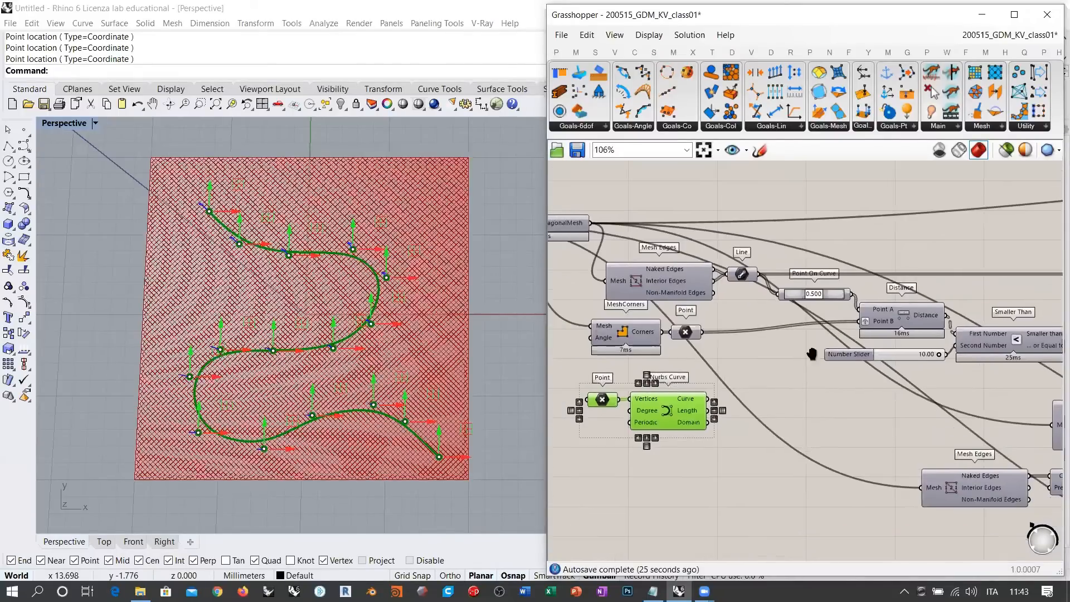
# Move the 10.00 Number Slider and the Smaller Than component lower, and align the Nurbs Curve group beneath MeshCorners
pyautogui.click(718, 357)
pyautogui.scroll(2, 859, 344)
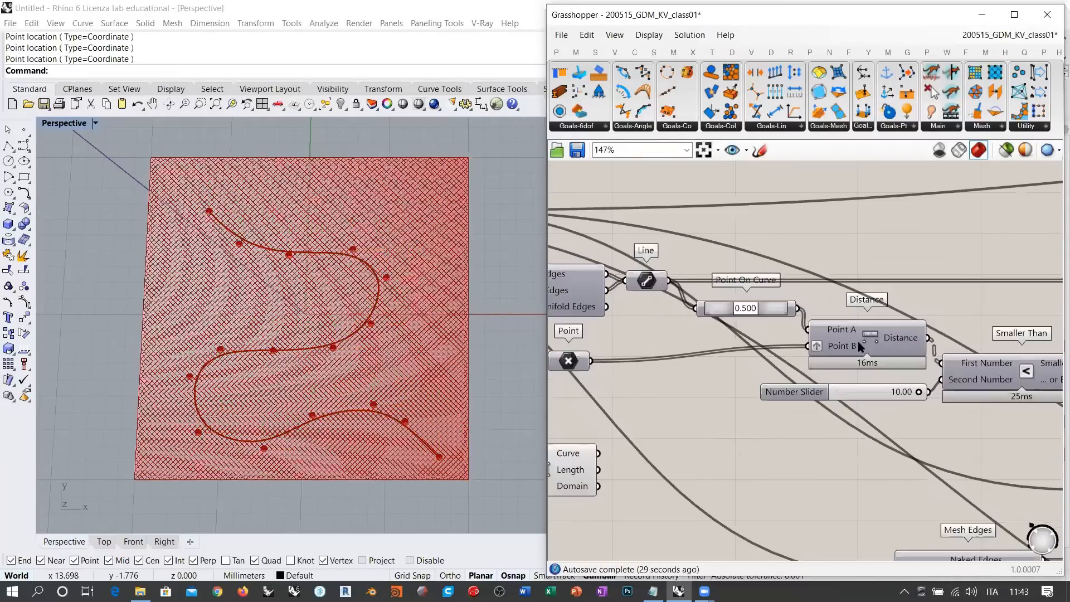
pyautogui.scroll(-2, 860, 341)
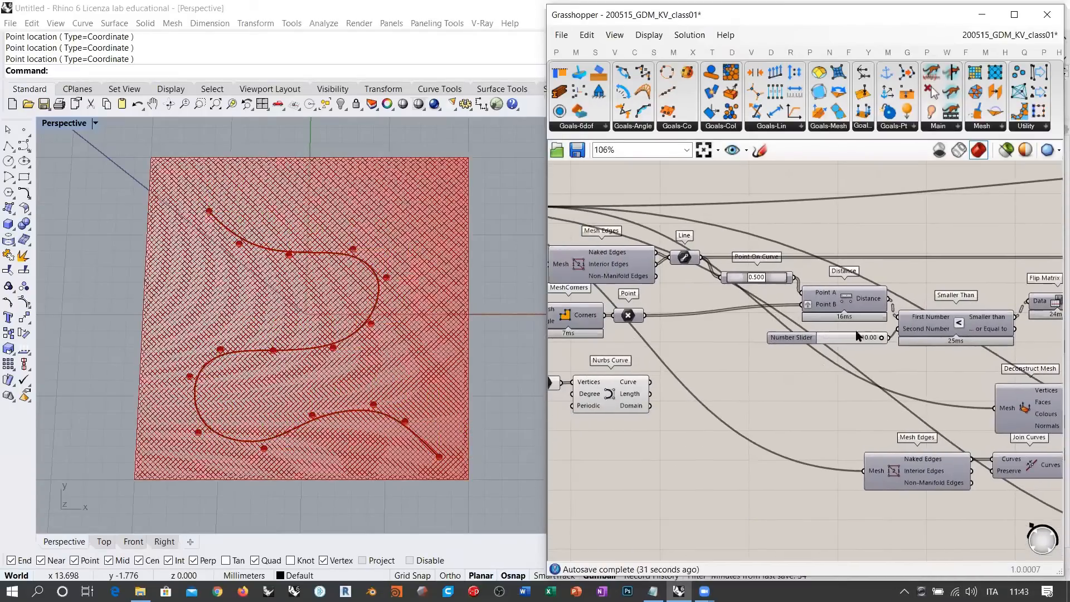
pyautogui.moveTo(850, 343); pyautogui.dragTo(854, 432)
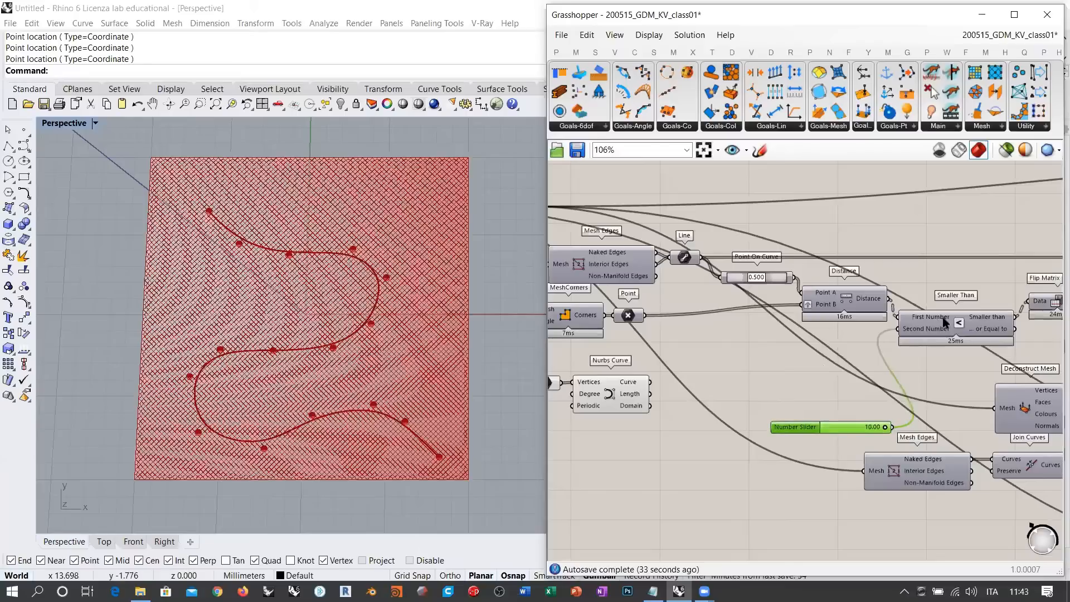
pyautogui.moveTo(943, 318); pyautogui.dragTo(962, 341)
pyautogui.click(715, 390)
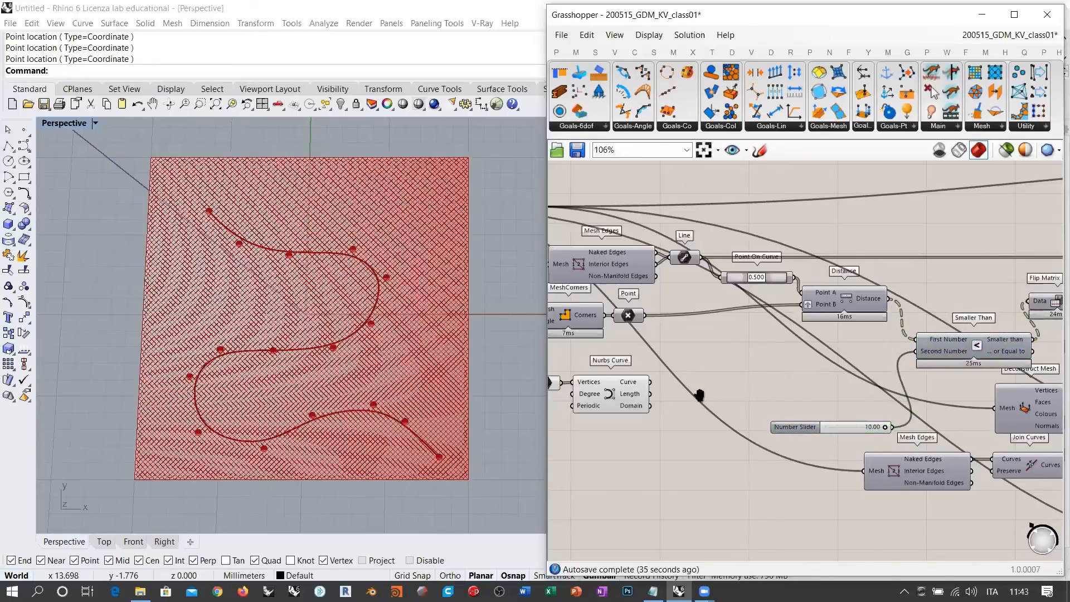
pyautogui.moveTo(699, 395); pyautogui.dragTo(820, 403, button='right')
pyautogui.moveTo(639, 377); pyautogui.dragTo(638, 376)
pyautogui.moveTo(737, 405); pyautogui.dragTo(742, 387)
pyautogui.click(878, 351)
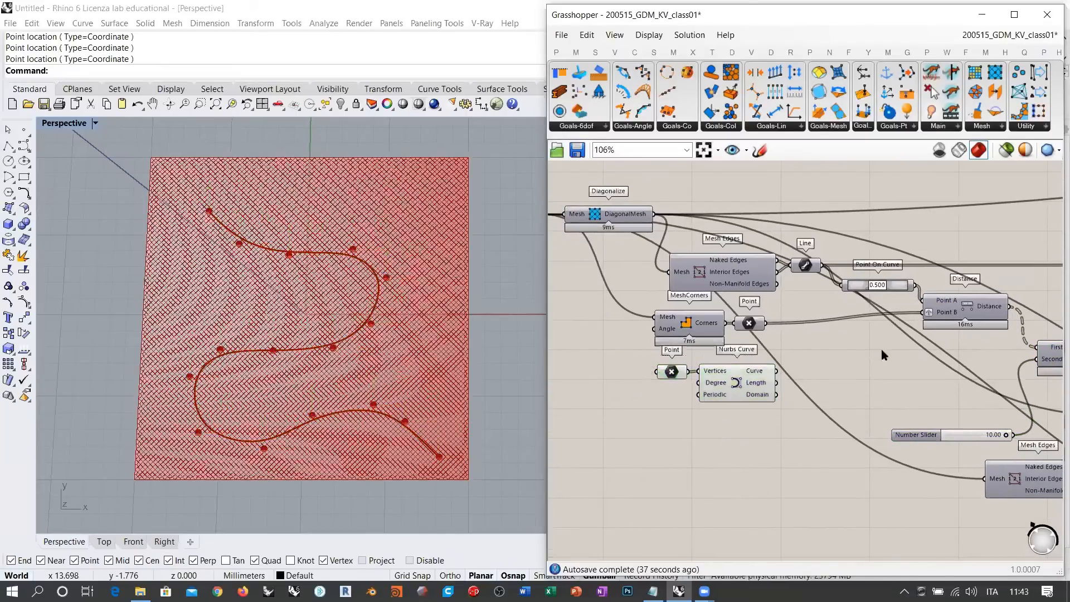
# Examine the Line, Point On Curve, corner Point and Nurbs Curve components that supply geometry for the distance test
pyautogui.moveTo(965, 300); pyautogui.dragTo(939, 311, button='right')
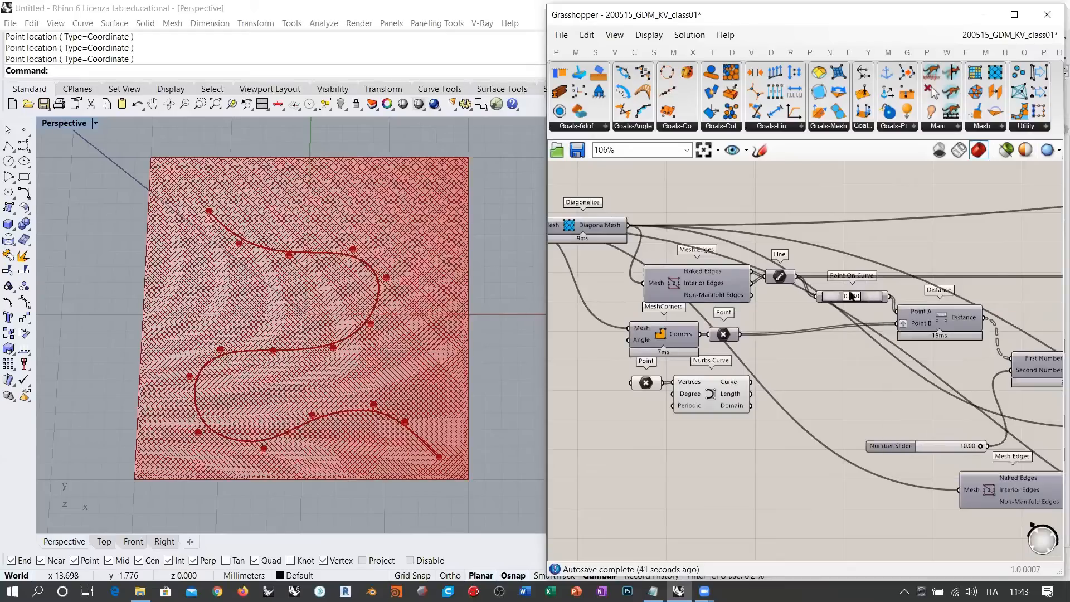
pyautogui.scroll(3, 893, 309)
pyautogui.click(856, 314)
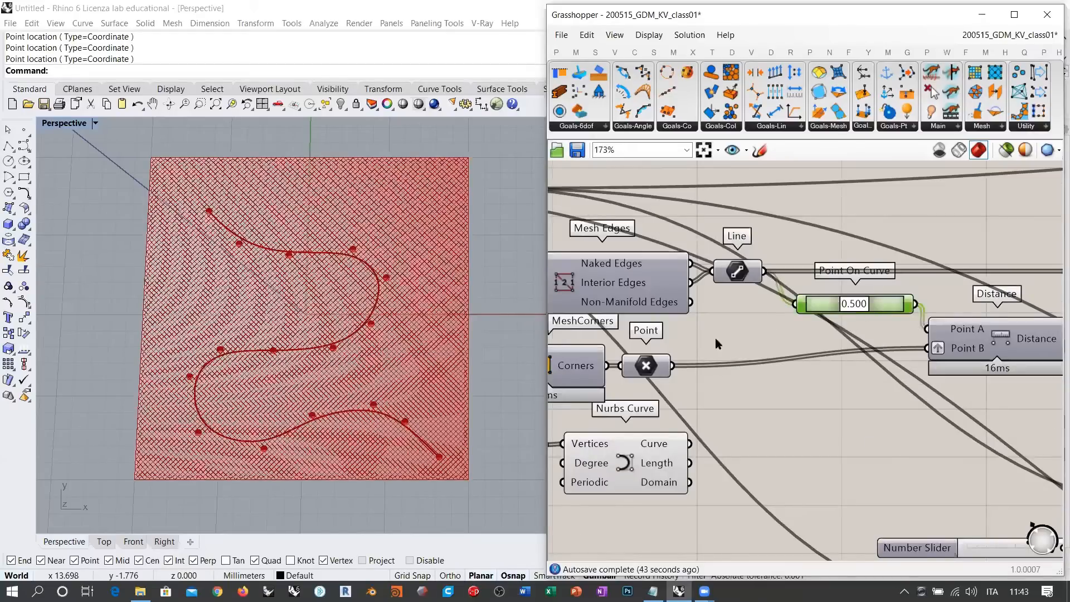
pyautogui.click(648, 369)
pyautogui.moveTo(741, 278)
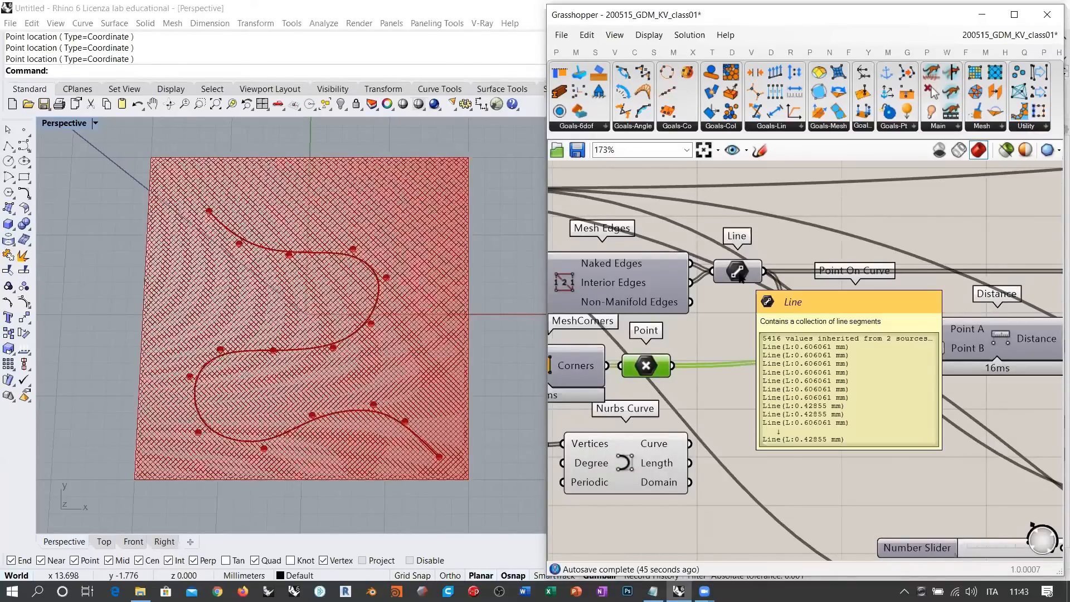
pyautogui.scroll(-1, 747, 446)
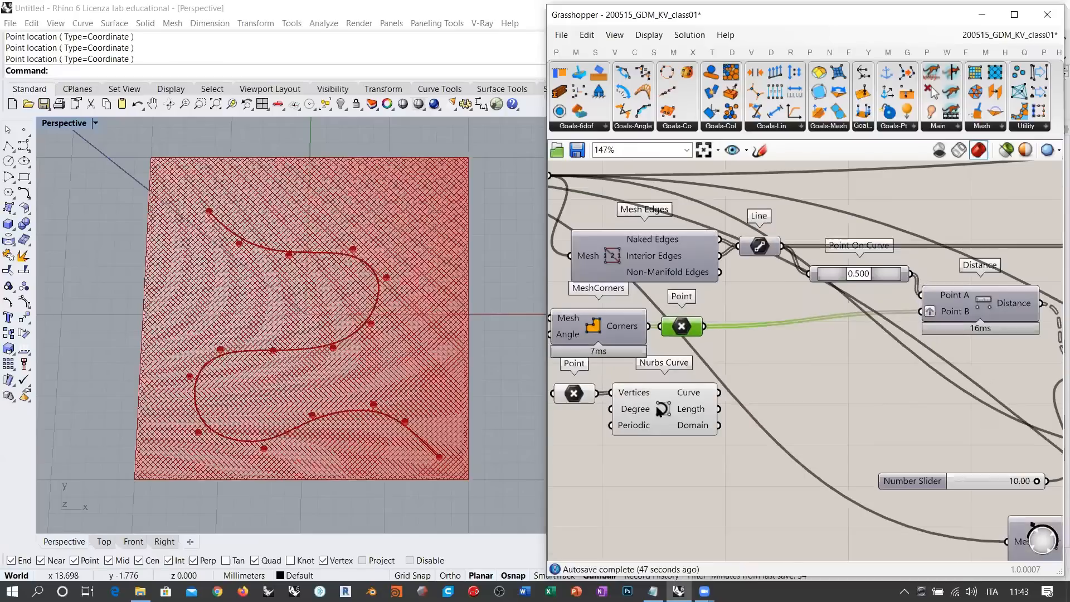
pyautogui.click(674, 411)
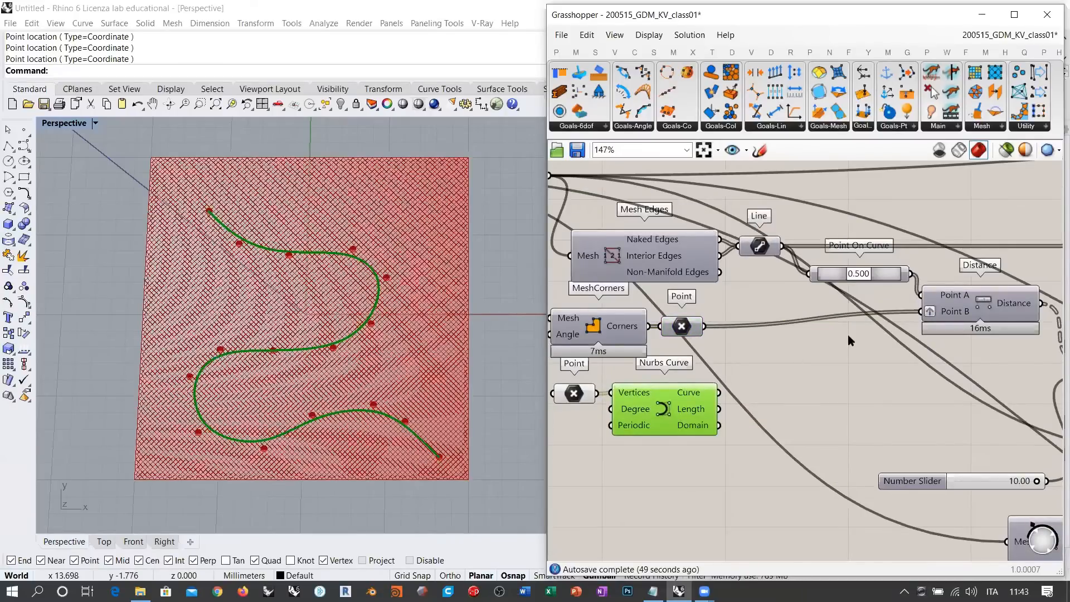
pyautogui.moveTo(875, 339); pyautogui.dragTo(862, 352, button='right')
pyautogui.click(858, 287)
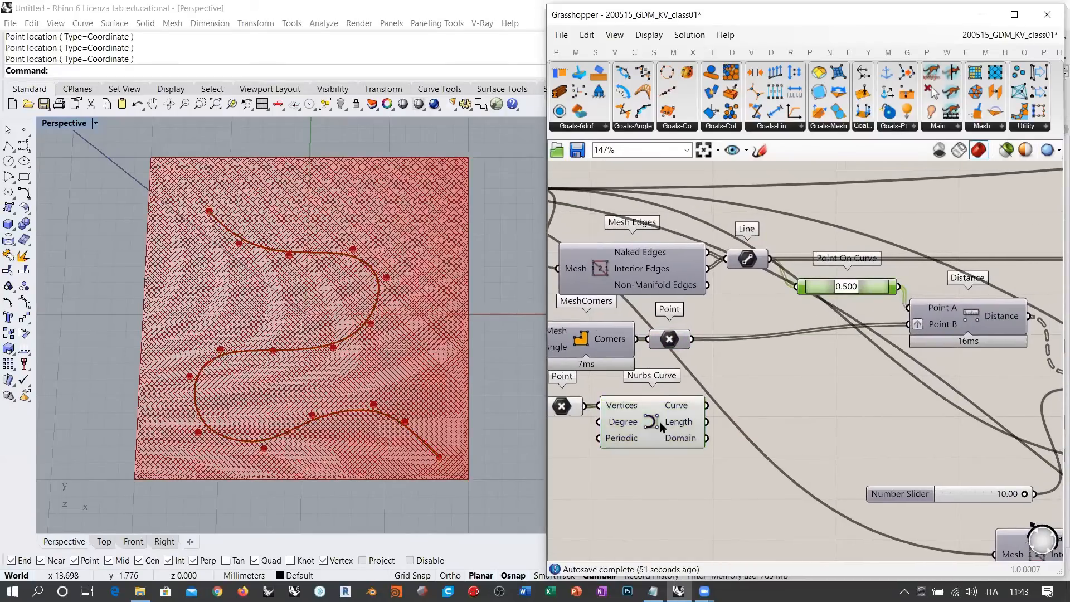
pyautogui.click(824, 397)
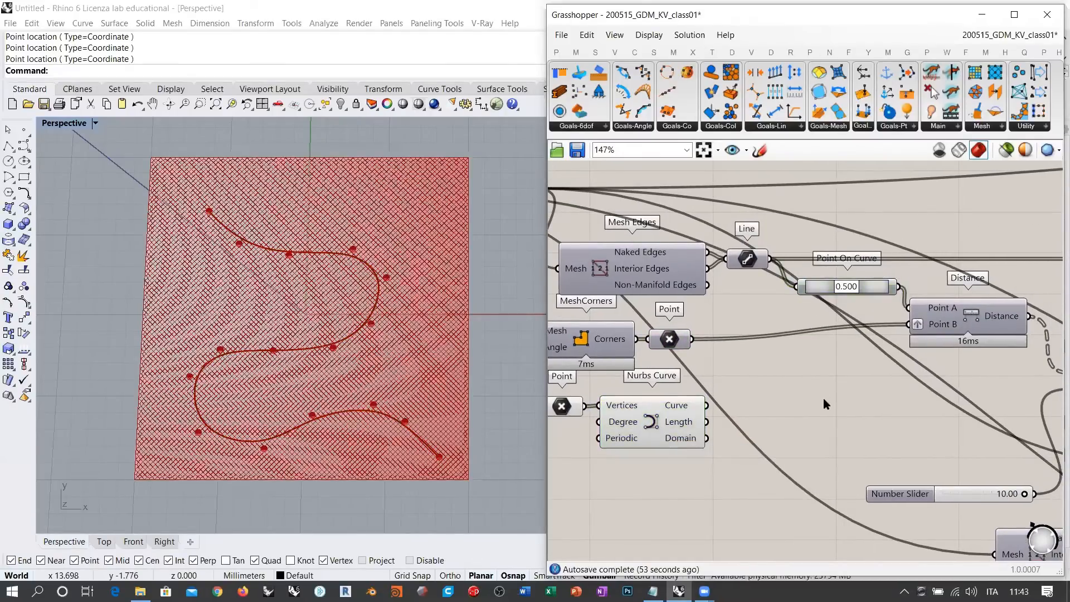
# Add a Curve Closest Point component, feeding its Point input from Point On Curve and its Curve input from Nurbs Curve
pyautogui.doubleClick(824, 399)
pyautogui.write('cp')
pyautogui.click(802, 389)
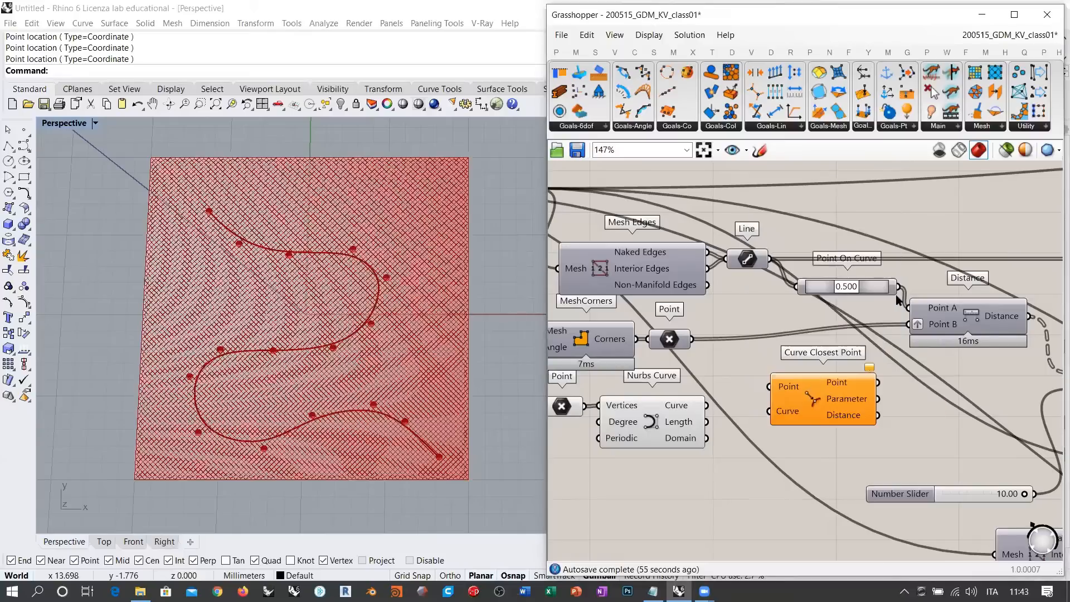
pyautogui.moveTo(898, 286); pyautogui.dragTo(770, 386)
pyautogui.moveTo(706, 405); pyautogui.dragTo(955, 405)
# Move the MeshCorners and Nurbs Curve groups closer to their targets and place Curve Closest Point directly beneath Distance
pyautogui.click(663, 435)
pyautogui.click(673, 424)
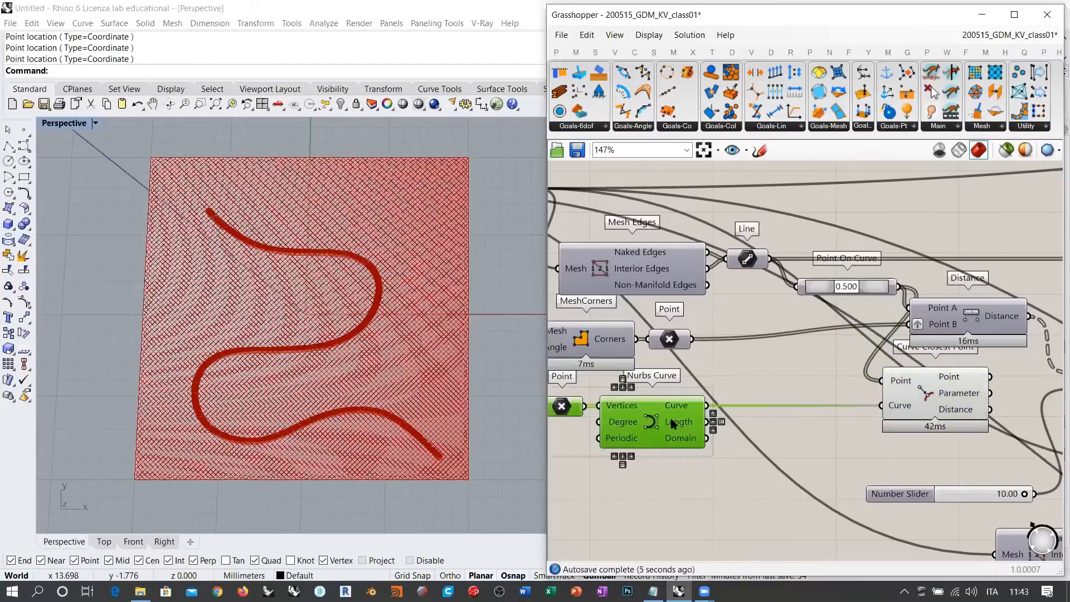
pyautogui.moveTo(671, 419); pyautogui.dragTo(819, 423)
pyautogui.moveTo(711, 367); pyautogui.dragTo(624, 338)
pyautogui.moveTo(624, 339); pyautogui.dragTo(814, 349)
pyautogui.click(835, 378)
pyautogui.moveTo(892, 361); pyautogui.dragTo(691, 392, button='right')
pyautogui.moveTo(750, 365); pyautogui.dragTo(789, 423)
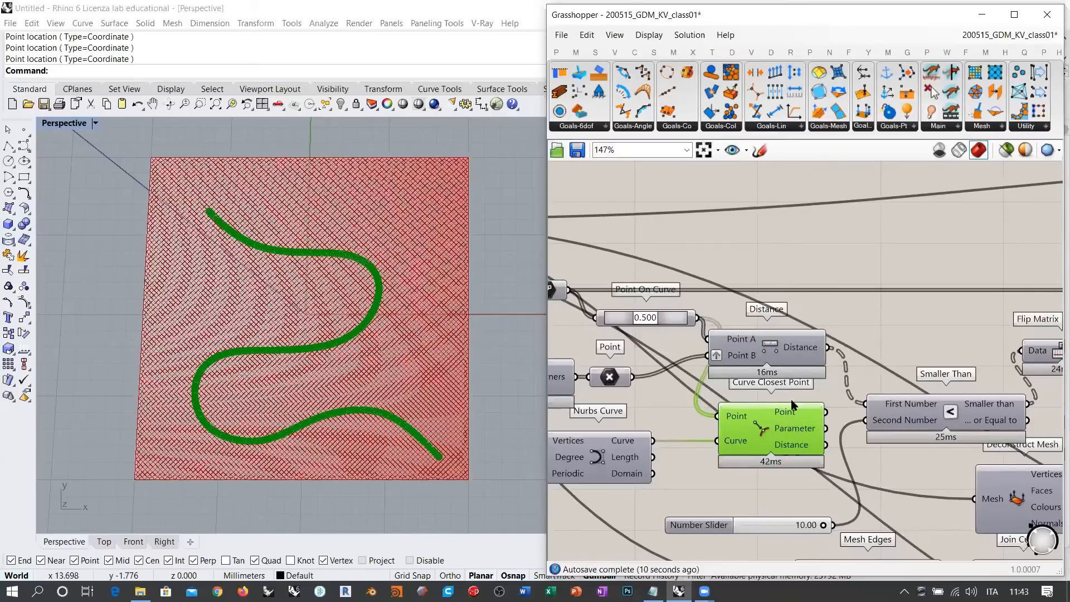
# Connect Curve Closest Point's Distance output to Smaller Than's First Number, replacing the previous wire, and move the 10.00 slider closer
pyautogui.click(874, 322)
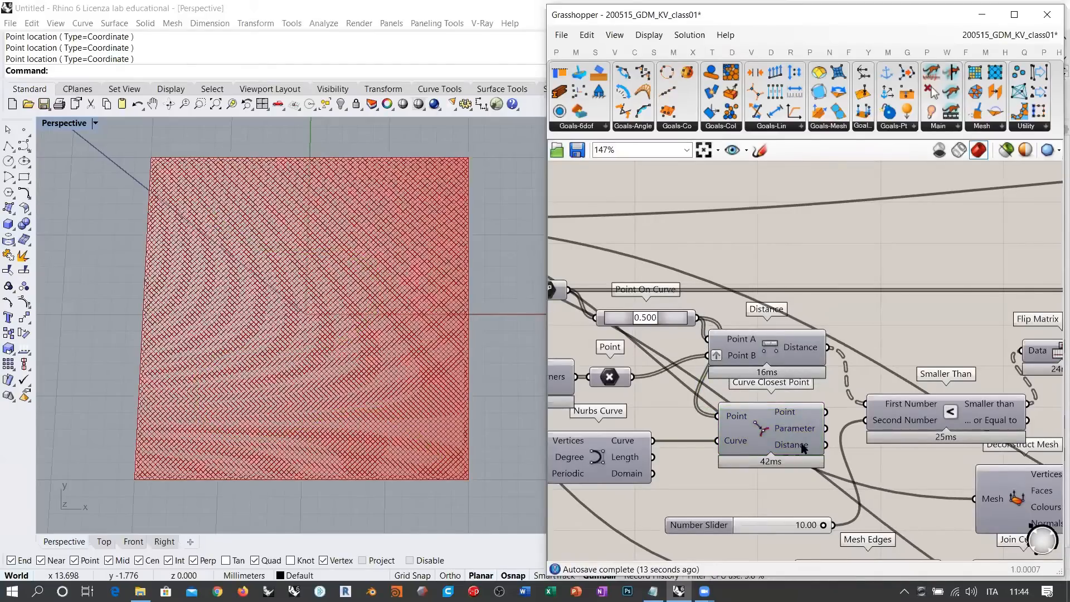
pyautogui.moveTo(803, 448)
pyautogui.moveTo(795, 526); pyautogui.dragTo(792, 489)
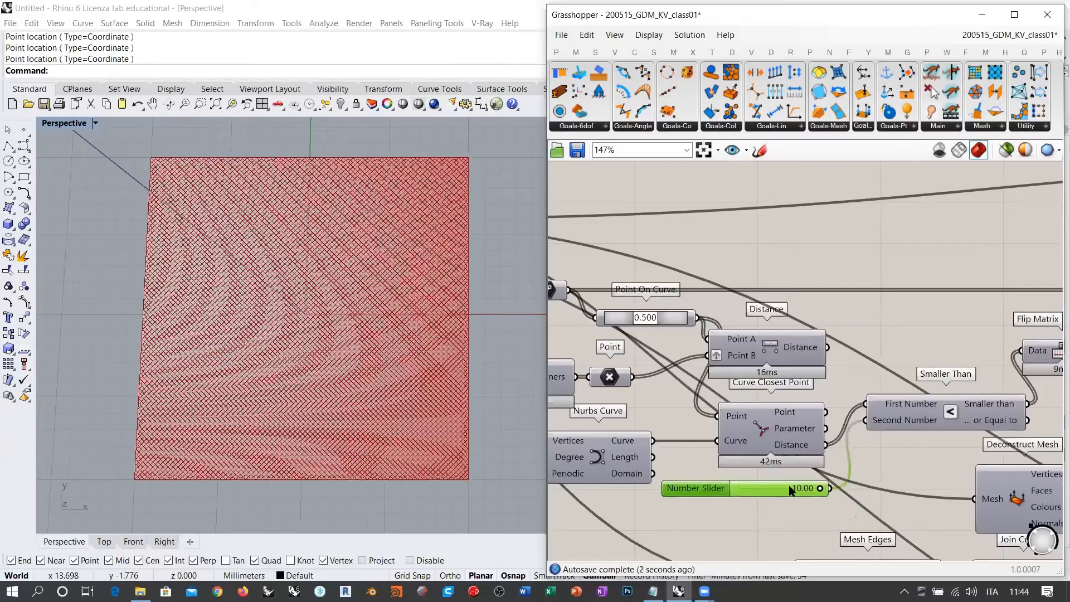
pyautogui.click(858, 351)
# Check the Dispatch pattern values and trace the chain from Smaller Than to the Dispatch and Length(Line) components
pyautogui.moveTo(860, 354); pyautogui.dragTo(688, 356, button='right')
pyautogui.scroll(-2, 760, 351)
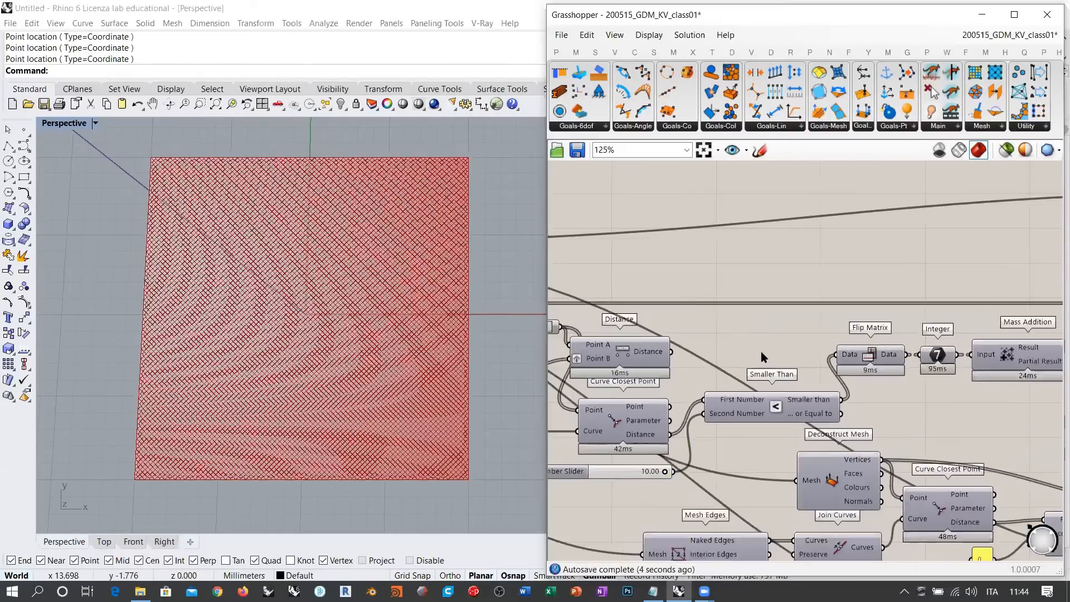
pyautogui.moveTo(917, 368); pyautogui.dragTo(731, 364, button='right')
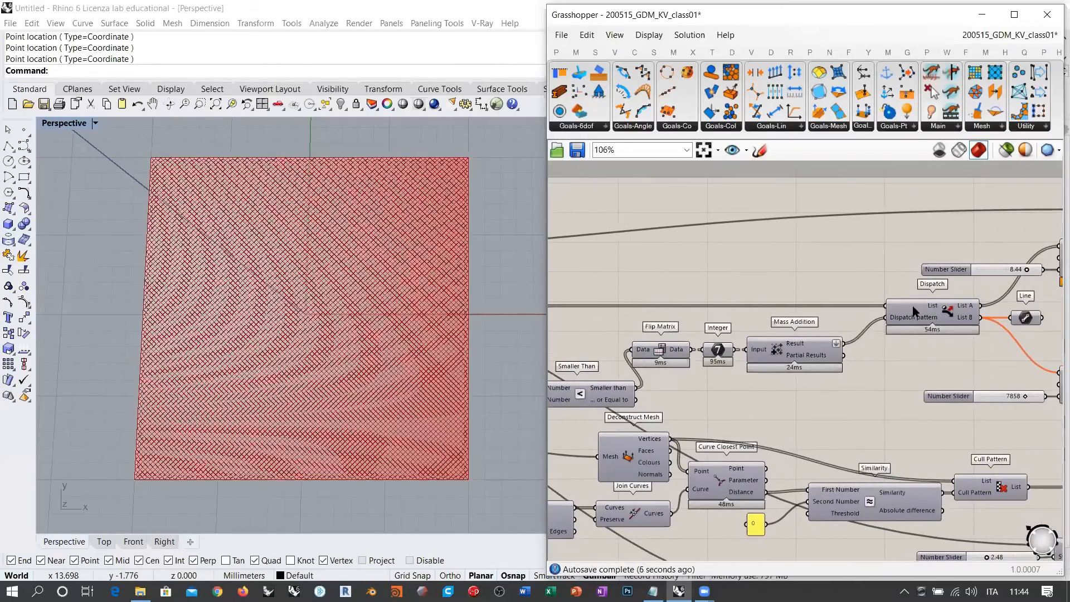
pyautogui.moveTo(914, 312)
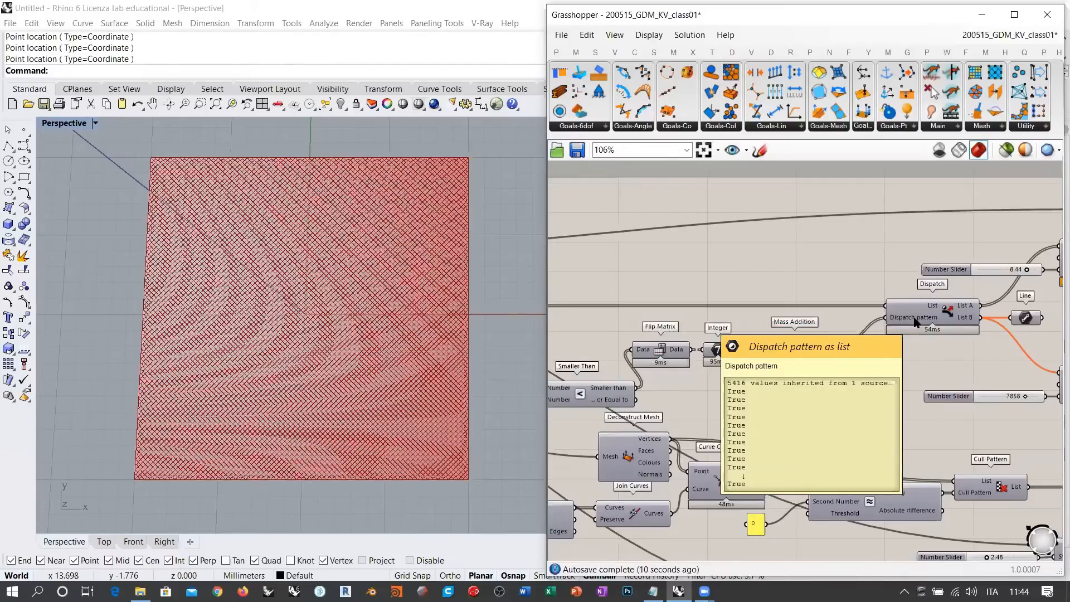
pyautogui.moveTo(949, 371); pyautogui.dragTo(847, 363, button='right')
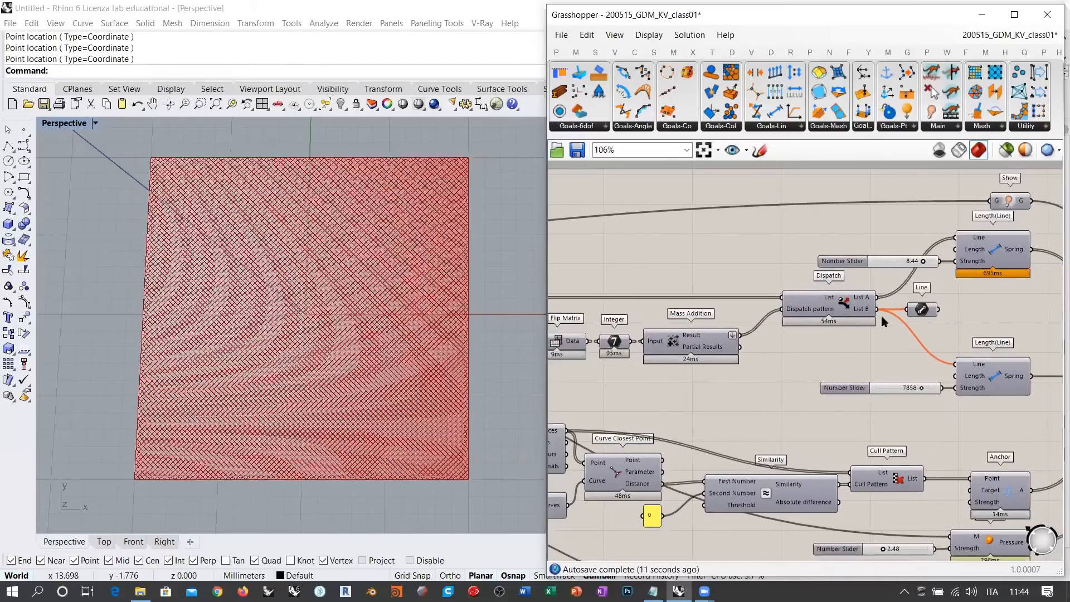
pyautogui.moveTo(686, 390); pyautogui.dragTo(888, 375, button='right')
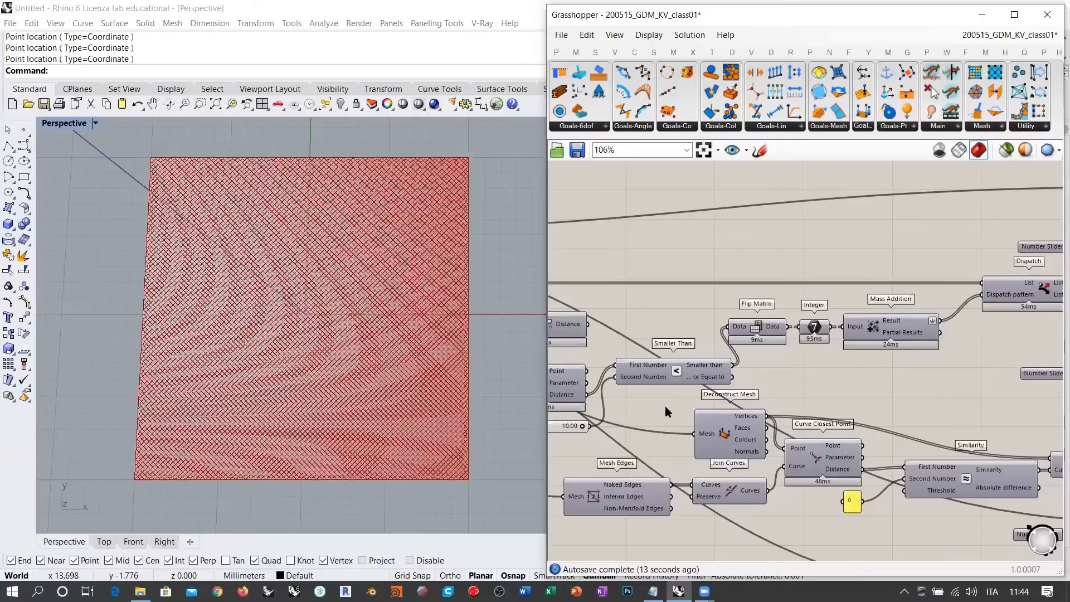
pyautogui.moveTo(666, 407); pyautogui.dragTo(831, 366, button='right')
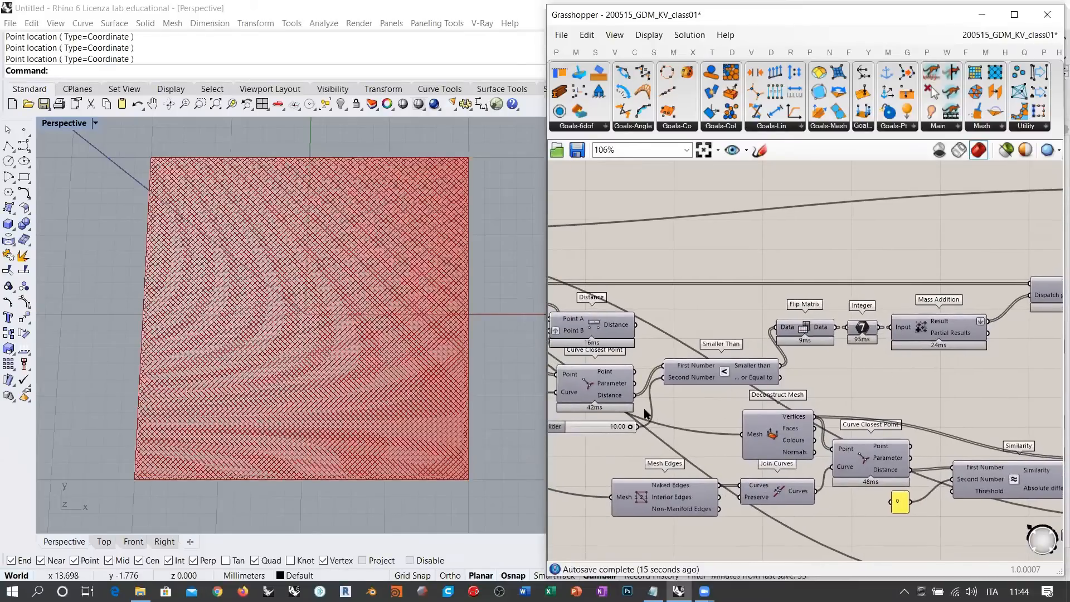
# Review the component chain from Smaller Than through Flip Matrix, Integer and Mass Addition to Dispatch
pyautogui.moveTo(641, 409); pyautogui.dragTo(770, 394, button='right')
pyautogui.scroll(3, 766, 392)
pyautogui.moveTo(895, 336); pyautogui.dragTo(775, 370, button='right')
pyautogui.moveTo(851, 336); pyautogui.dragTo(821, 342, button='right')
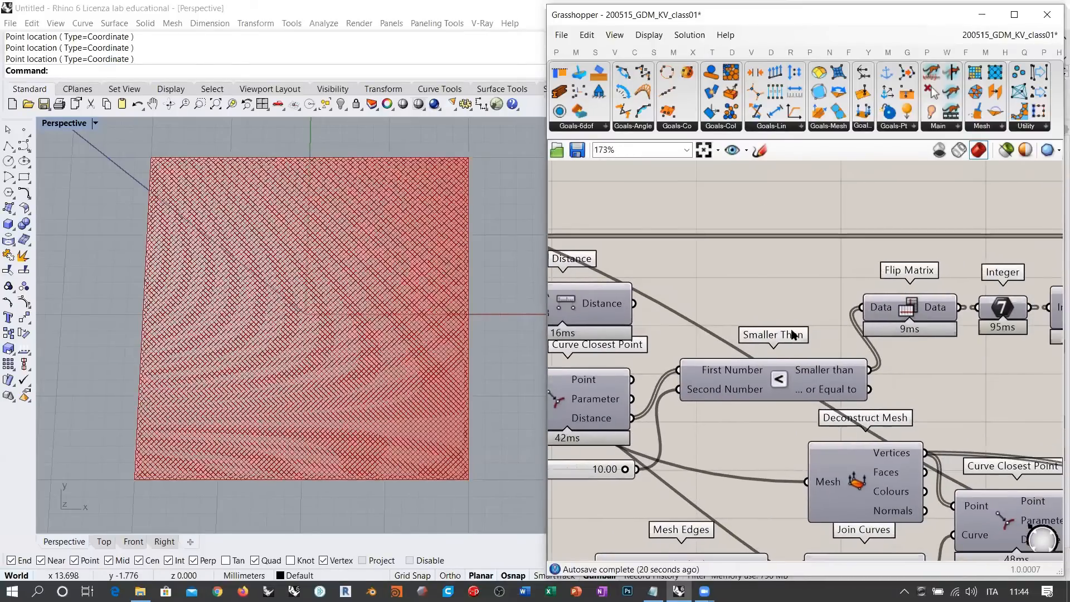
pyautogui.scroll(-3, 941, 322)
pyautogui.moveTo(904, 333); pyautogui.dragTo(825, 341, button='right')
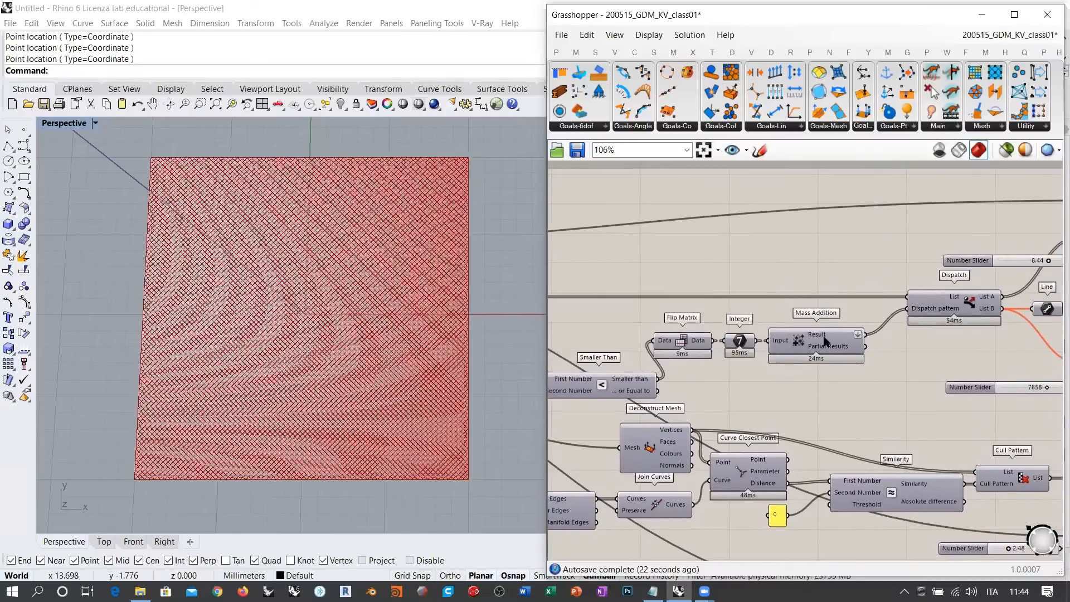
pyautogui.moveTo(821, 338)
pyautogui.moveTo(607, 436); pyautogui.dragTo(832, 425, button='right')
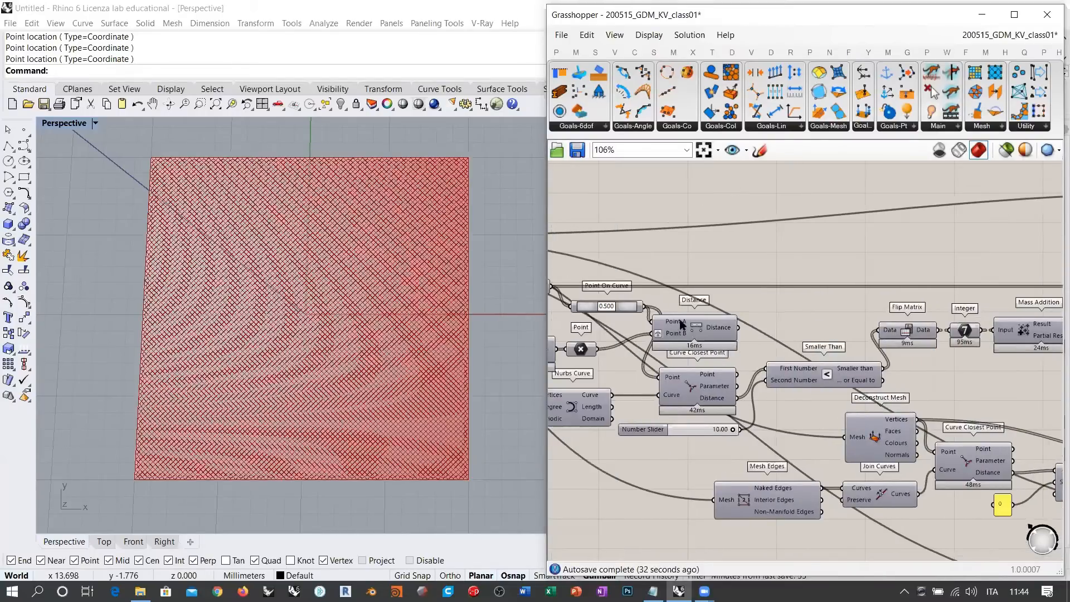
# Widen the Grasshopper window, trace the Line data into Dispatch and inspect the contents of its List A output
pyautogui.moveTo(547, 322); pyautogui.dragTo(243, 322)
pyautogui.moveTo(427, 318); pyautogui.dragTo(564, 322, button='right')
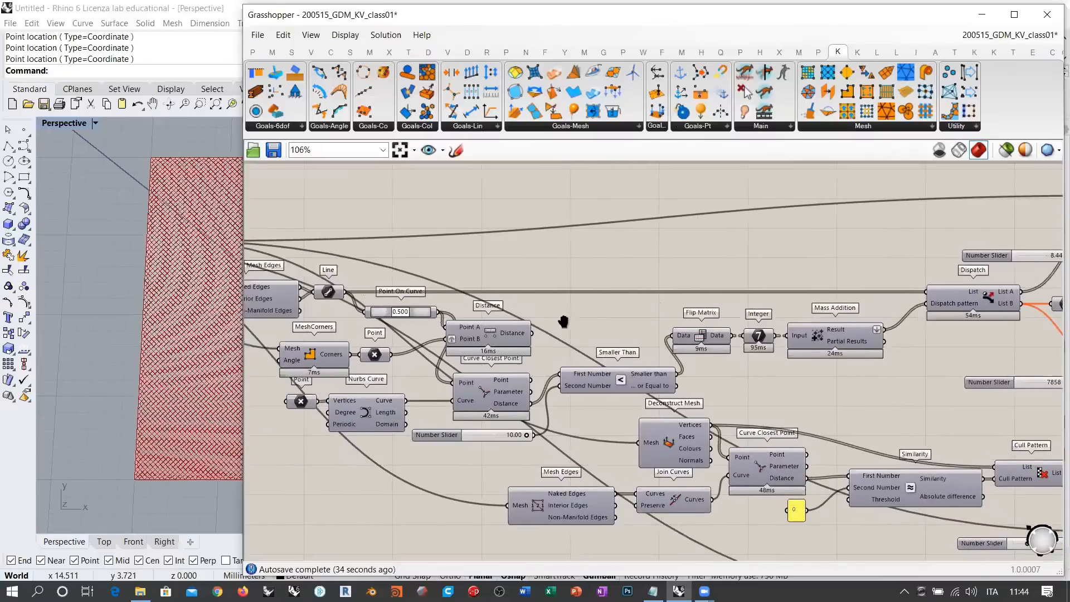
pyautogui.click(366, 292)
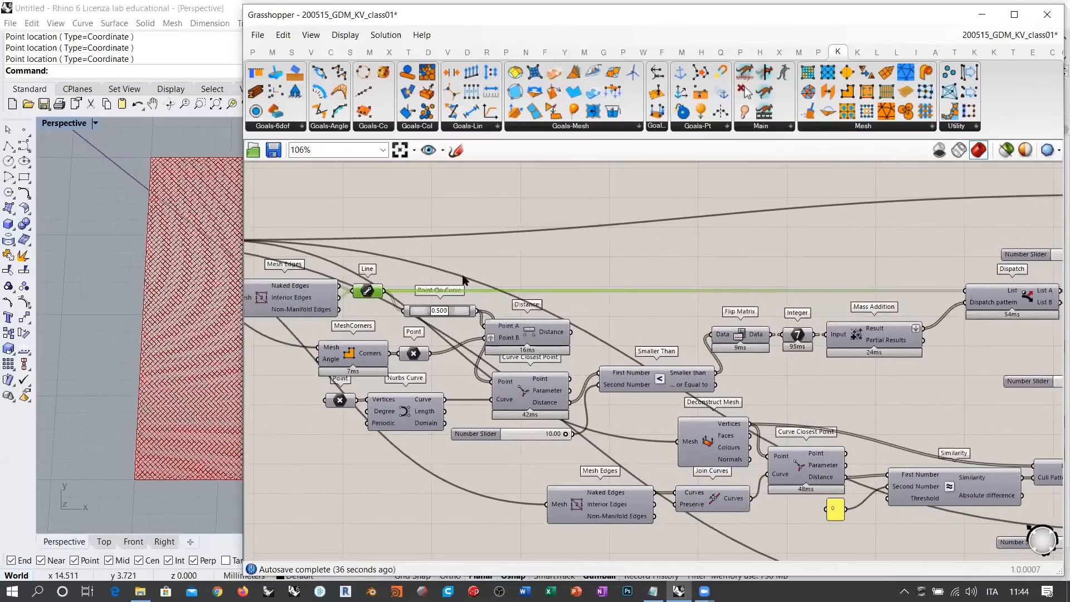
pyautogui.click(556, 254)
pyautogui.moveTo(939, 333); pyautogui.dragTo(752, 339, button='right')
pyautogui.scroll(3, 802, 313)
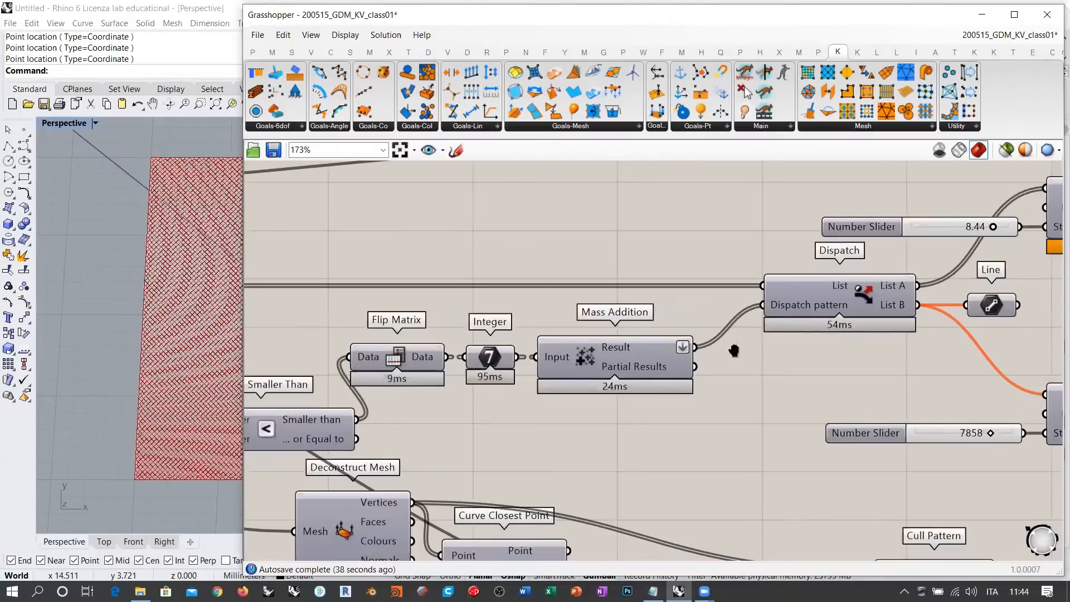
pyautogui.scroll(2, 758, 304)
pyautogui.moveTo(718, 301)
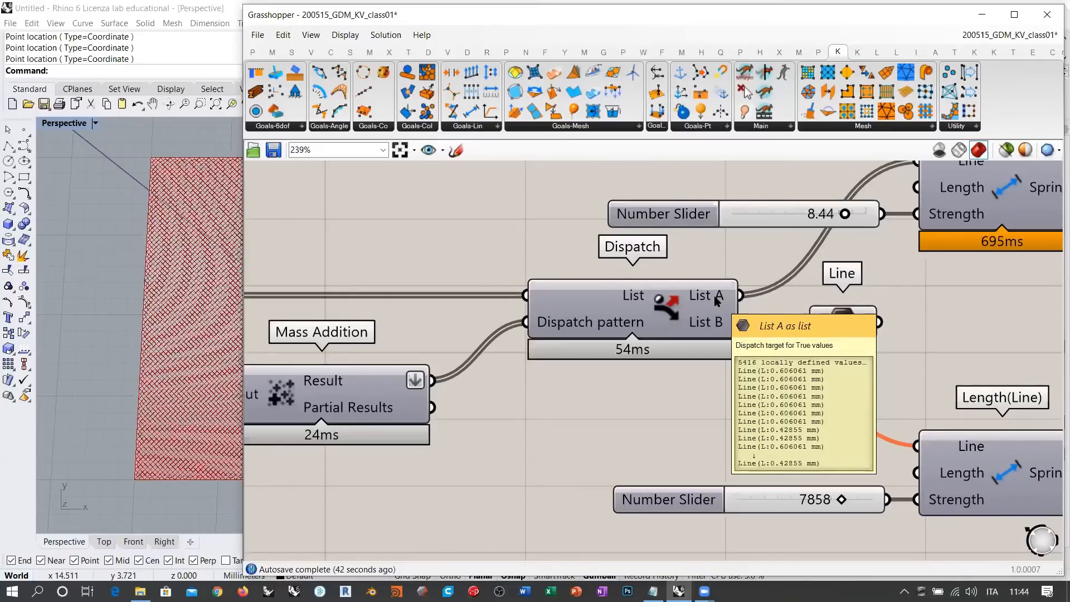
pyautogui.moveTo(677, 402); pyautogui.dragTo(1028, 407, button='right')
pyautogui.scroll(-4, 811, 387)
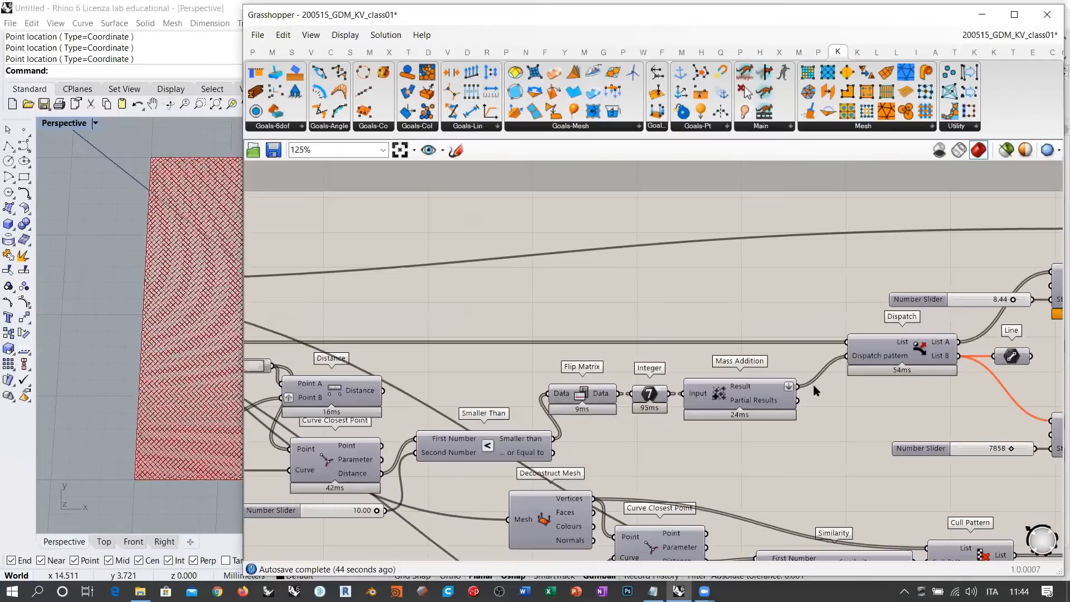
# Focus on the slider feeding Smaller Than and narrow the Grasshopper window to uncover the whole Rhino mesh
pyautogui.moveTo(549, 437); pyautogui.dragTo(709, 402, button='right')
pyautogui.scroll(3, 578, 435)
pyautogui.click(480, 484)
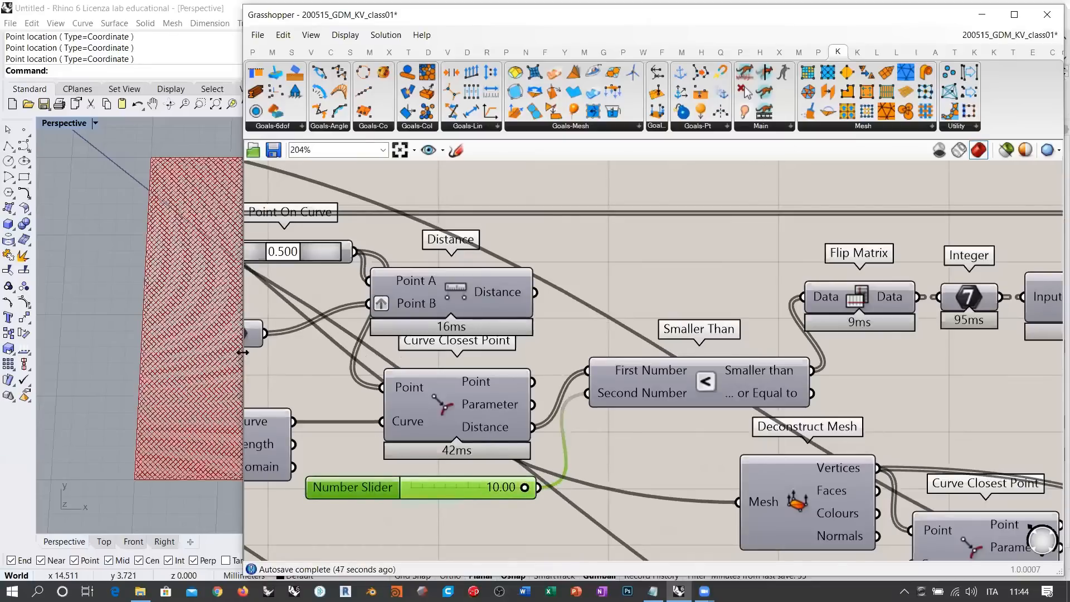
pyautogui.moveTo(243, 353); pyautogui.dragTo(517, 356)
pyautogui.click(593, 392)
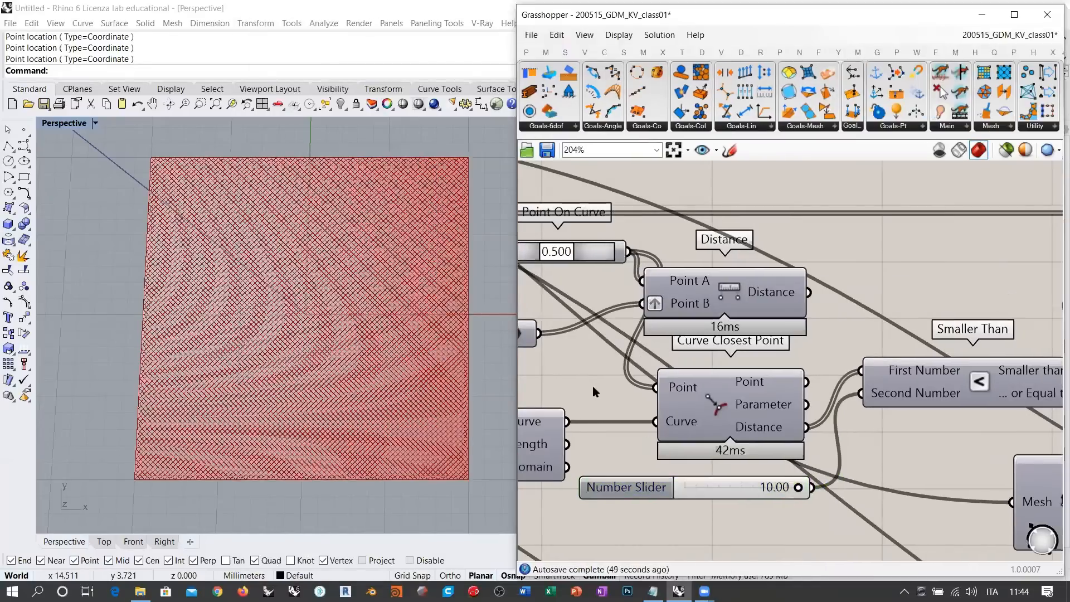
pyautogui.click(715, 403)
pyautogui.hotkey('ctrl', 'q')
pyautogui.click(928, 283)
pyautogui.click(735, 393)
pyautogui.hotkey('ctrl', 'q')
# Turn on the preview of the Nurbs Curve component so its curve shows over the mesh
pyautogui.moveTo(606, 422); pyautogui.dragTo(767, 418, button='right')
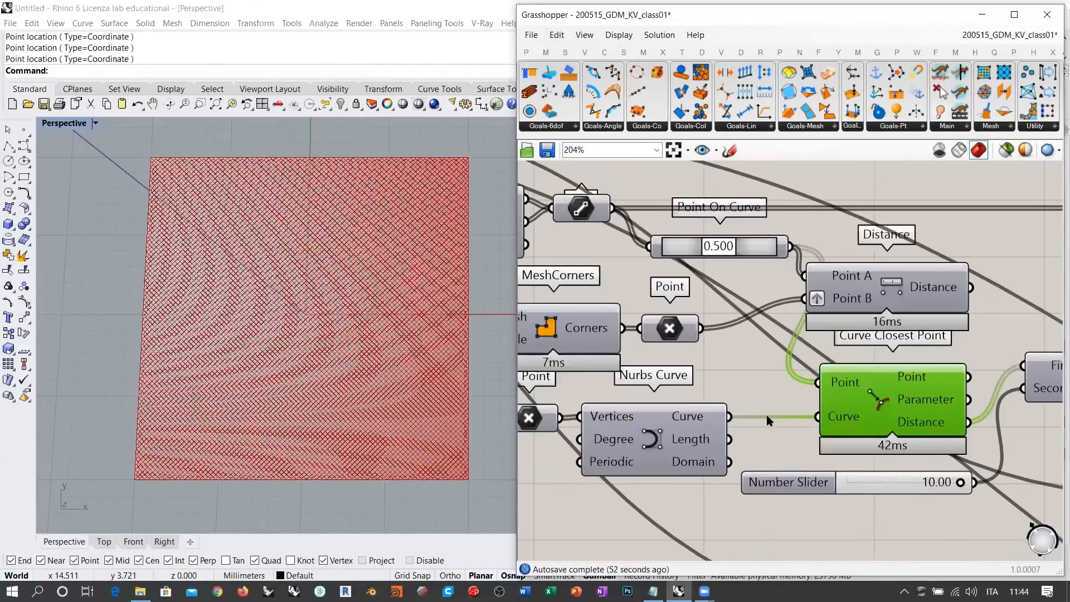
pyautogui.scroll(-1, 771, 418)
pyautogui.click(662, 438)
pyautogui.hotkey('ctrl', 'q')
pyautogui.click(581, 447)
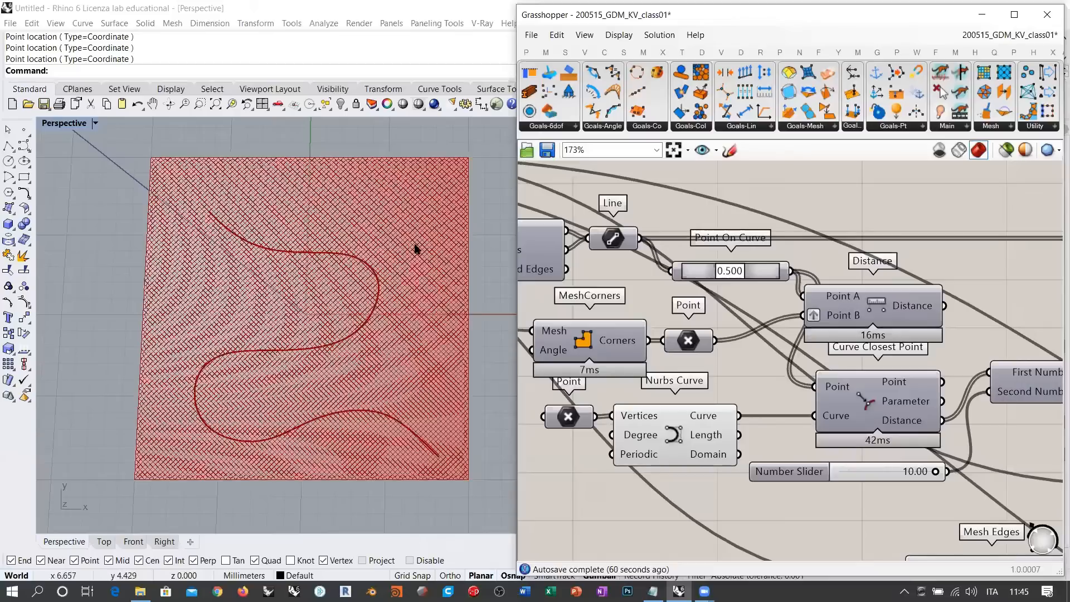
# Try an Offset Curve component below Nurbs Curve, feeding its Curve input from the Nurbs Curve output
pyautogui.moveTo(669, 441); pyautogui.dragTo(687, 382, button='right')
pyautogui.moveTo(686, 382); pyautogui.dragTo(680, 383)
pyautogui.moveTo(796, 475); pyautogui.dragTo(760, 439, button='right')
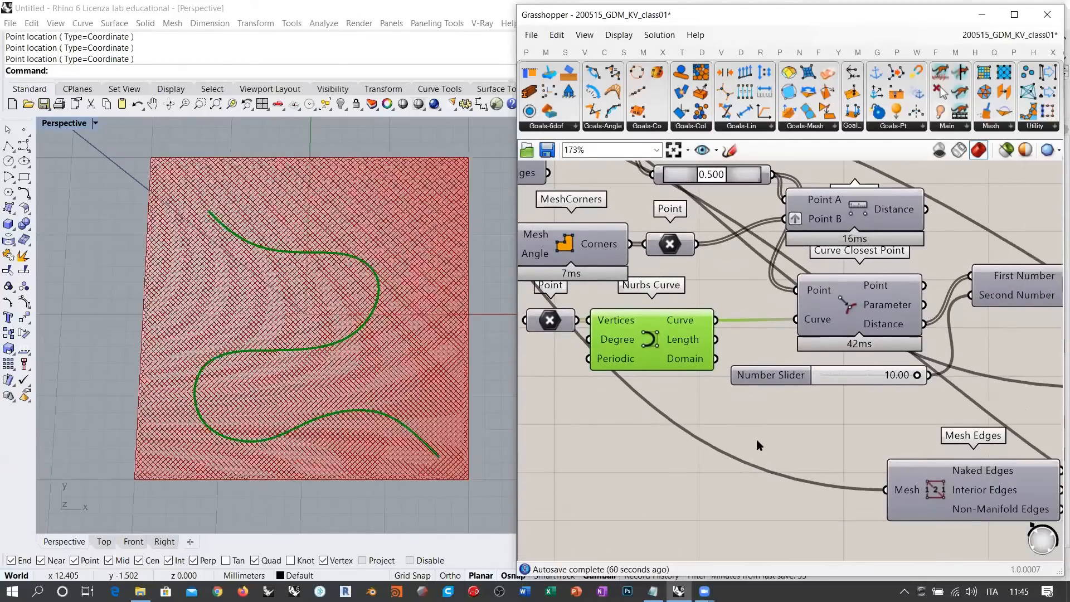
pyautogui.doubleClick(761, 439)
pyautogui.write('off')
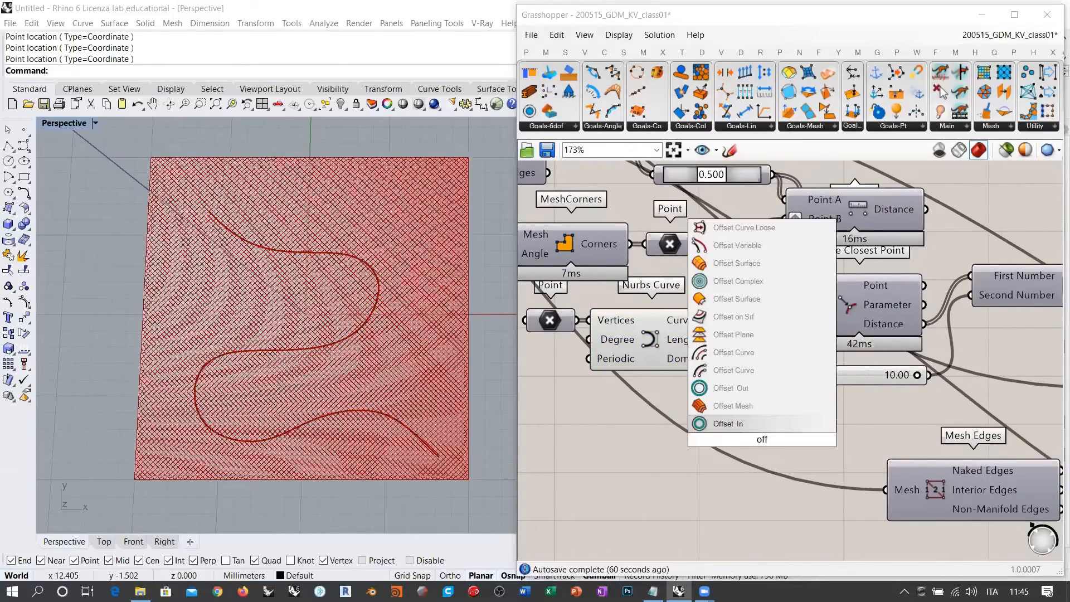
pyautogui.click(734, 370)
pyautogui.moveTo(692, 425); pyautogui.dragTo(702, 411)
# Add a number slider set to 10, connect it to the offset component's Distance input and view the offset curve
pyautogui.doubleClick(627, 463)
pyautogui.write('100')
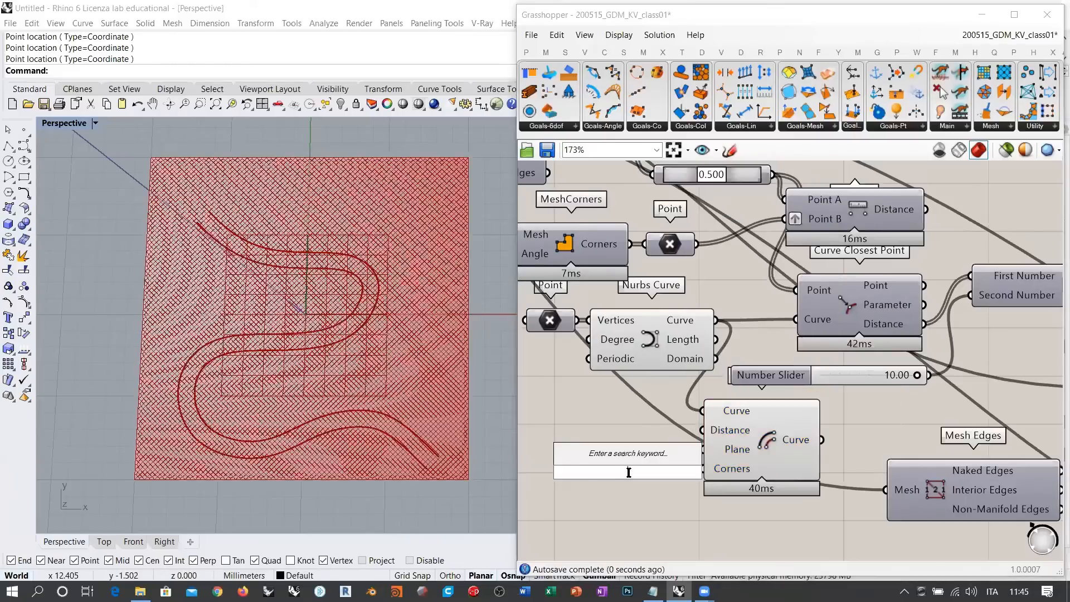
pyautogui.press('BackSpace')
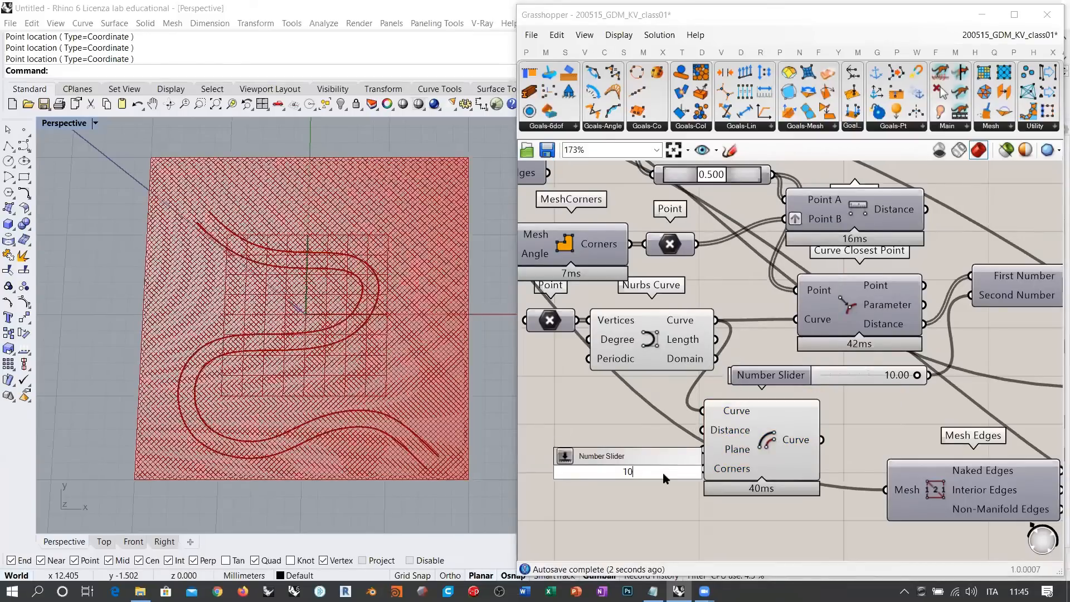
pyautogui.click(634, 456)
pyautogui.moveTo(702, 430); pyautogui.dragTo(683, 459)
pyautogui.keyDown('shift'); pyautogui.moveTo(279, 359); pyautogui.dragTo(238, 251, button='right'); pyautogui.keyUp('shift')
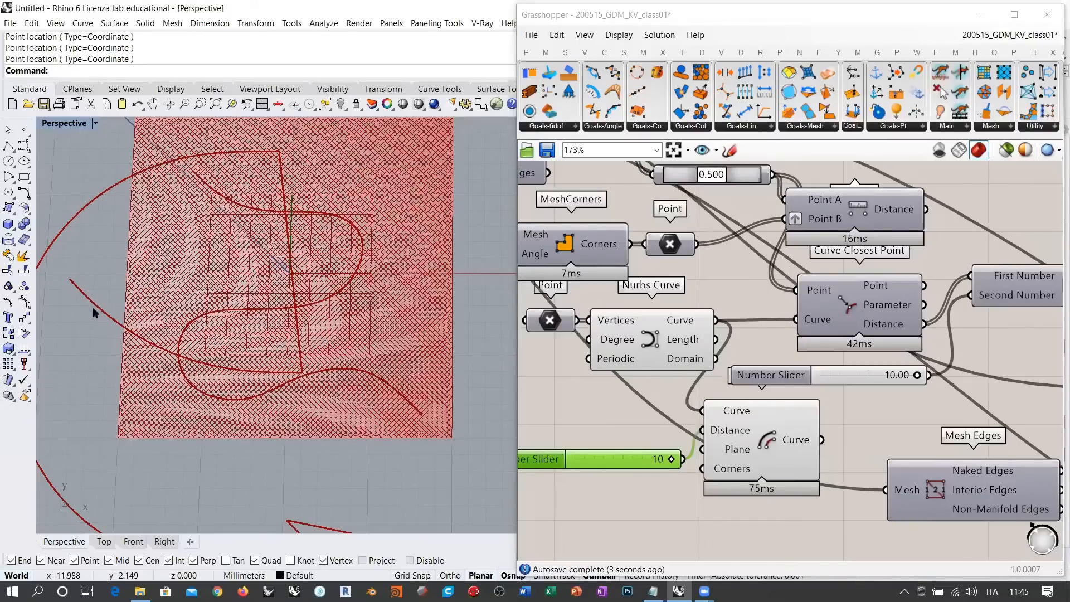
pyautogui.keyDown('shift'); pyautogui.moveTo(325, 260); pyautogui.dragTo(314, 295, button='right'); pyautogui.keyUp('shift')
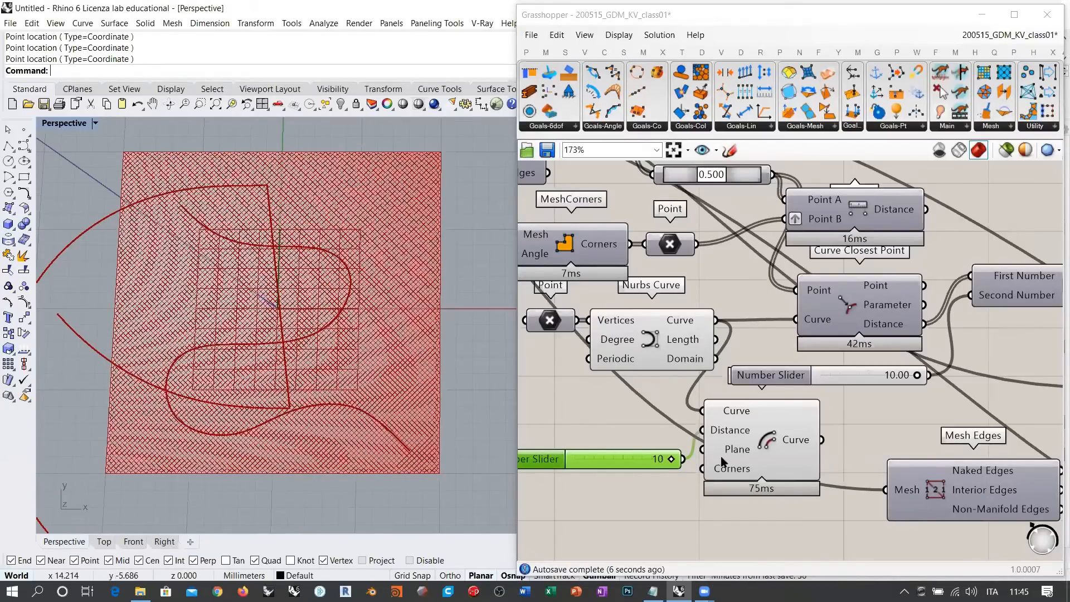
# Delete the Offset Curve component together with its distance slider
pyautogui.keyDown('shift'); pyautogui.click(741, 455); pyautogui.keyUp('shift')
pyautogui.press('Delete')
# Lower the slider feeding Smaller Than's Second Number to 4.51
pyautogui.moveTo(850, 340); pyautogui.dragTo(744, 399, button='right')
pyautogui.scroll(-3, 591, 395)
pyautogui.scroll(3, 738, 400)
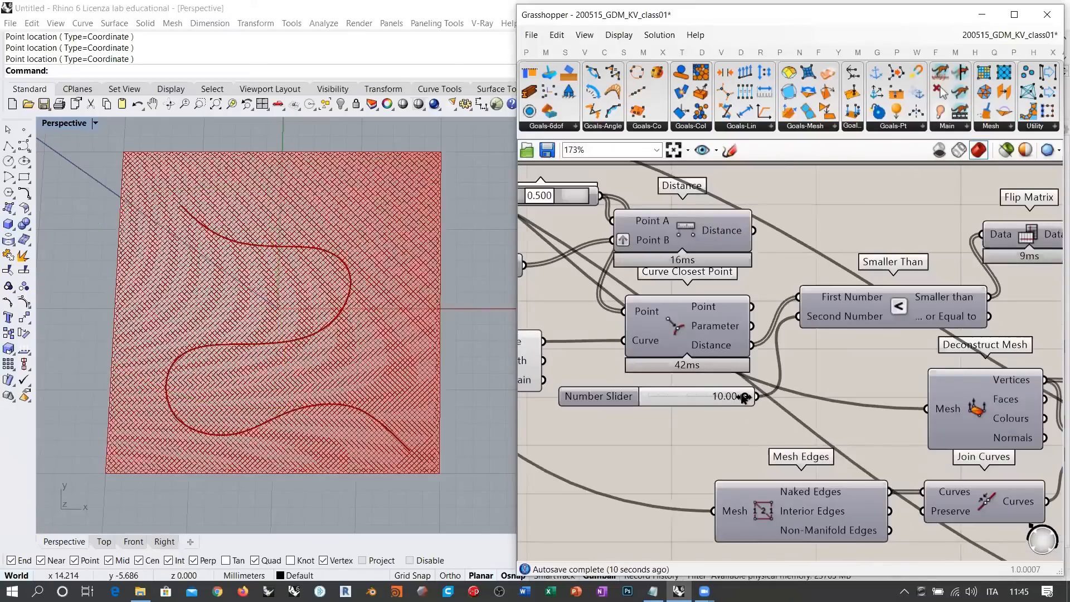
pyautogui.moveTo(696, 400); pyautogui.dragTo(740, 406)
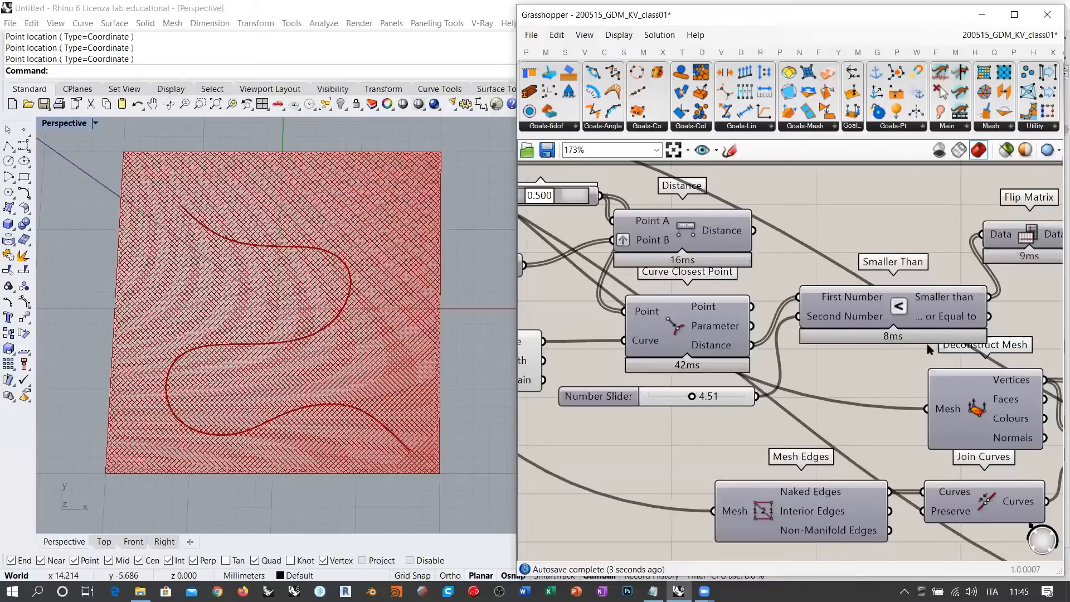
# Turn on the preview of the Line component connected to Dispatch's List B output
pyautogui.moveTo(804, 370); pyautogui.dragTo(579, 393, button='right')
pyautogui.moveTo(1003, 334); pyautogui.dragTo(695, 364, button='right')
pyautogui.moveTo(1048, 392)
pyautogui.mouseDown(button='right')
pyautogui.moveTo(828, 356)
pyautogui.moveTo(557, 361)
pyautogui.mouseUp(button='right')
pyautogui.moveTo(551, 259); pyautogui.dragTo(751, 376, button='right')
pyautogui.click(761, 322)
pyautogui.hotkey('ctrl', 'q')
pyautogui.click(852, 326)
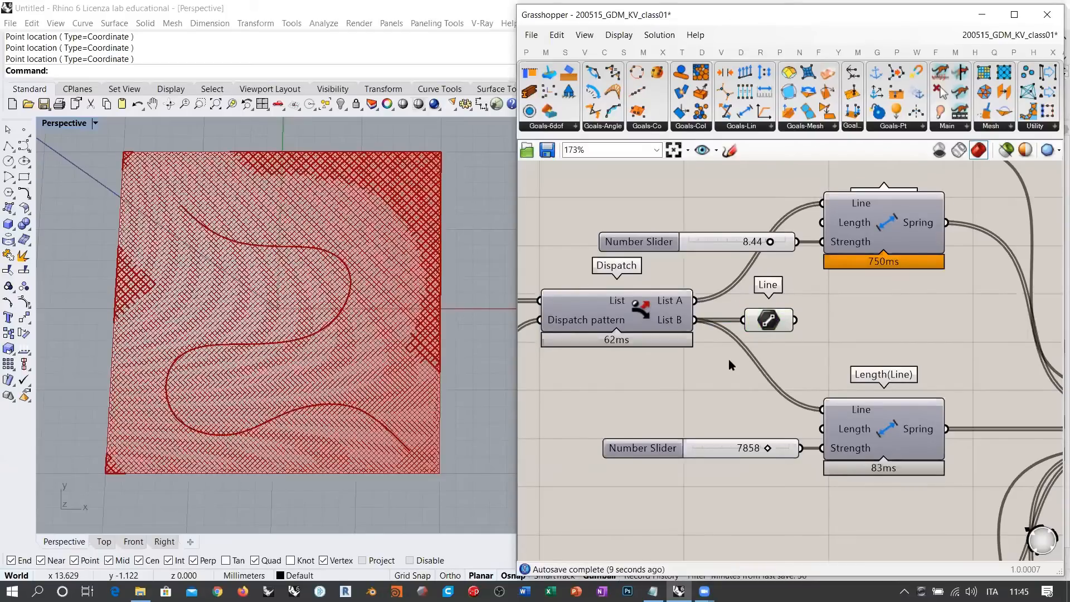
# Set the distance threshold slider feeding Smaller Than's Second Number to 2.00
pyautogui.scroll(-4, 852, 341)
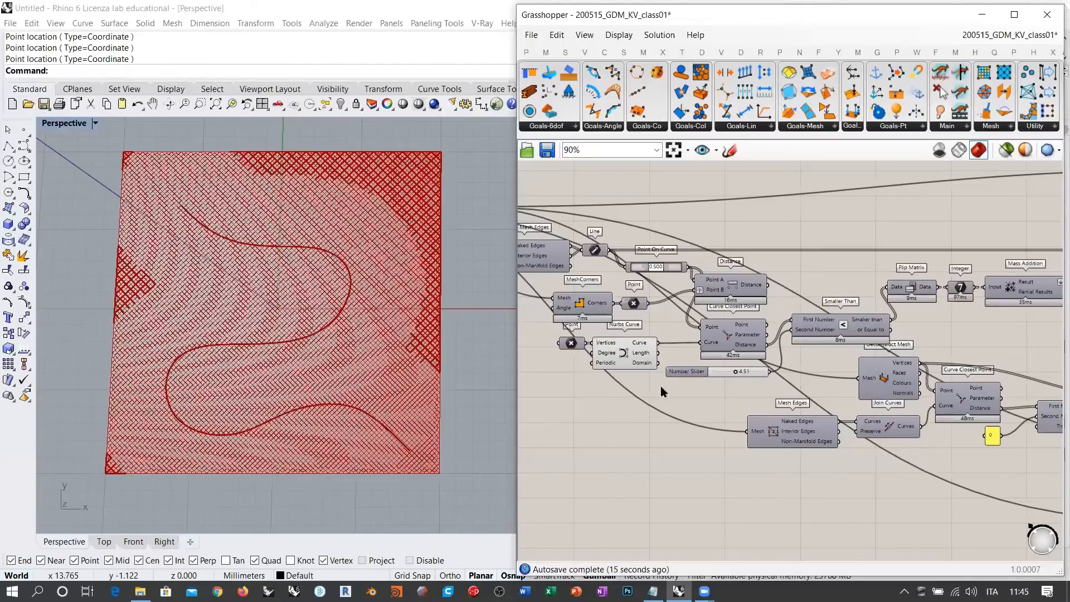
pyautogui.scroll(5, 709, 374)
pyautogui.doubleClick(753, 369)
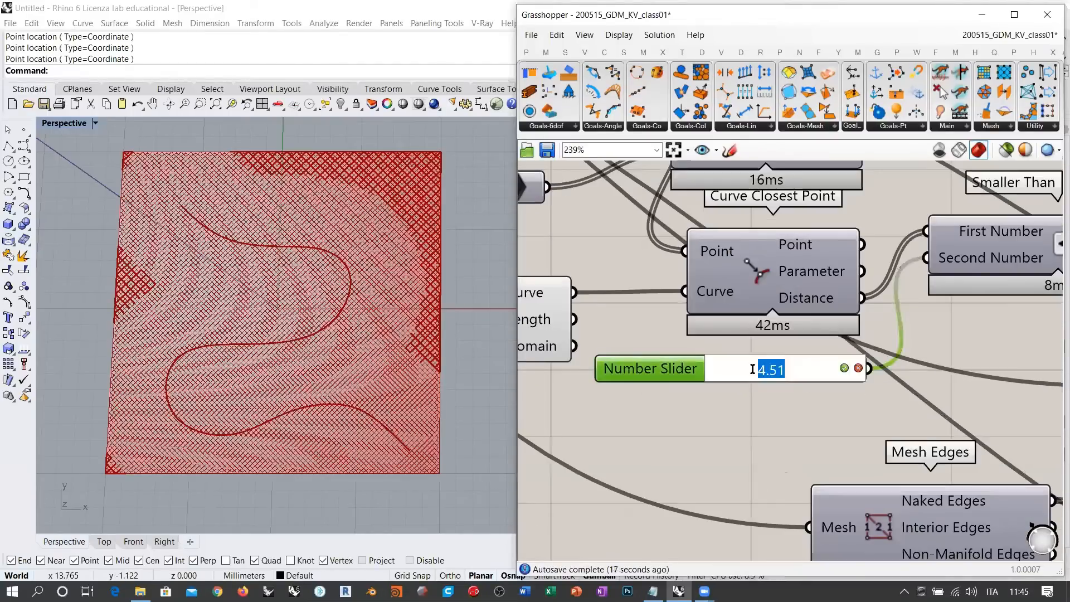
pyautogui.write('2')
pyautogui.press('Return')
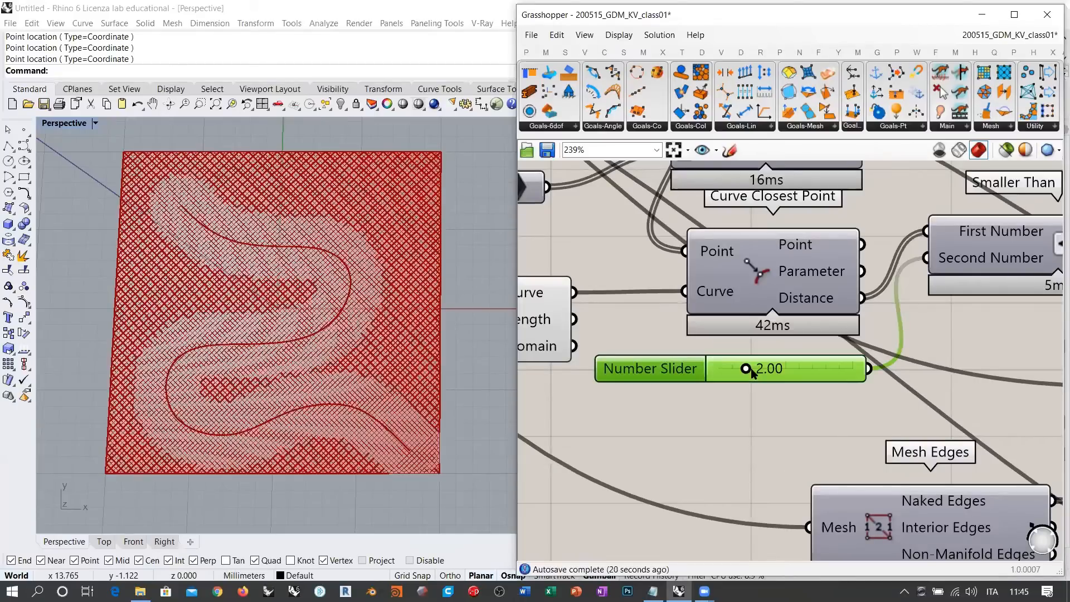
pyautogui.click(934, 386)
pyautogui.moveTo(934, 385); pyautogui.dragTo(822, 401, button='right')
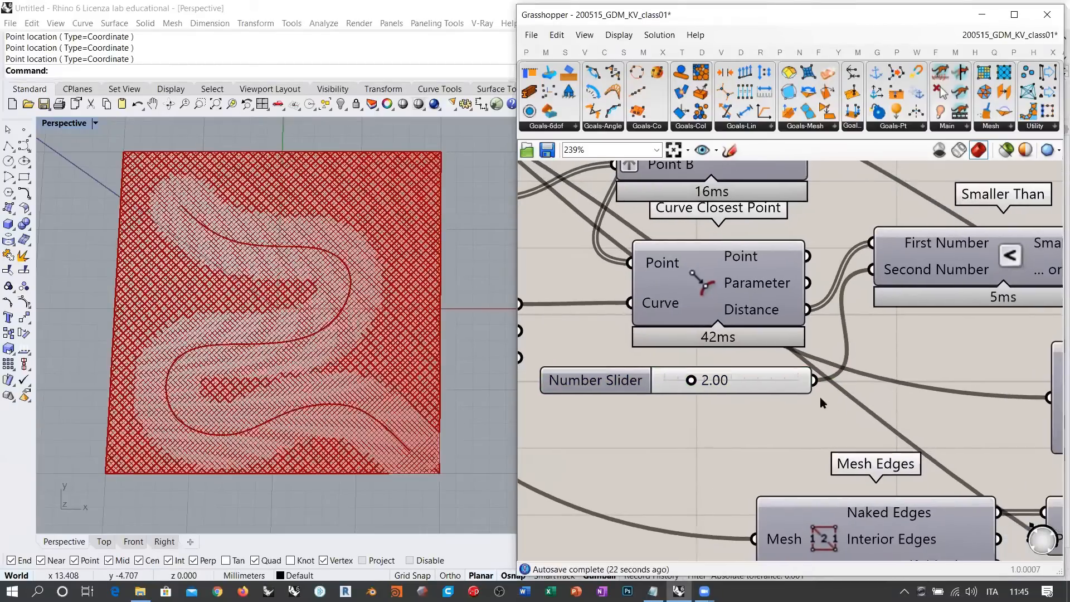
# Highlight the Line component on Dispatch's List B output to check which mesh edges lie away from the curve
pyautogui.scroll(-4, 821, 401)
pyautogui.moveTo(919, 366); pyautogui.dragTo(717, 346, button='right')
pyautogui.moveTo(1031, 321); pyautogui.dragTo(661, 357, button='right')
pyautogui.scroll(5, 851, 342)
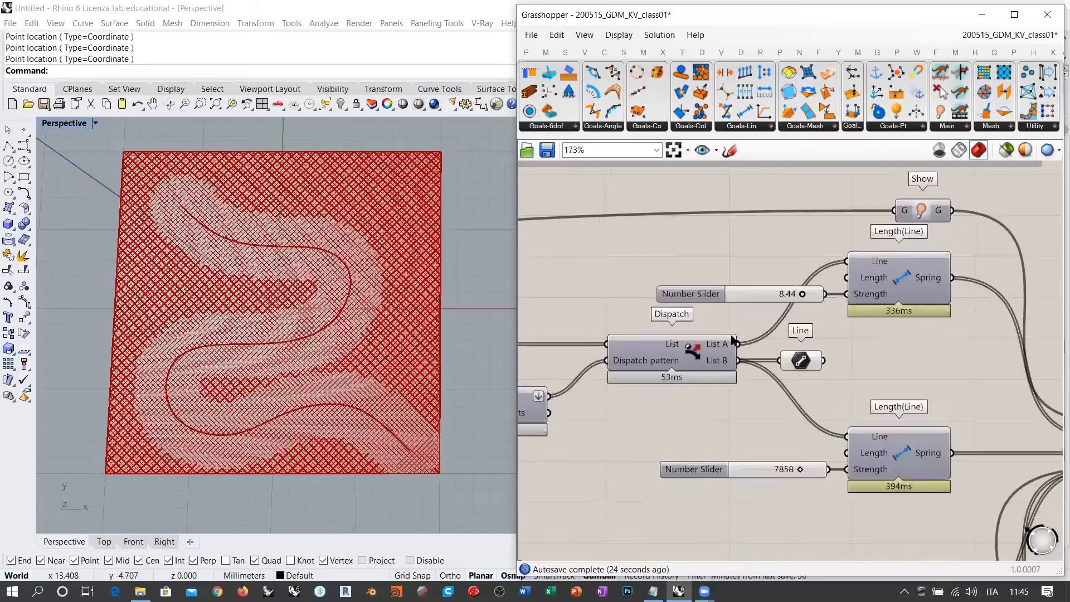
pyautogui.click(870, 397)
pyautogui.moveTo(868, 398); pyautogui.dragTo(876, 383)
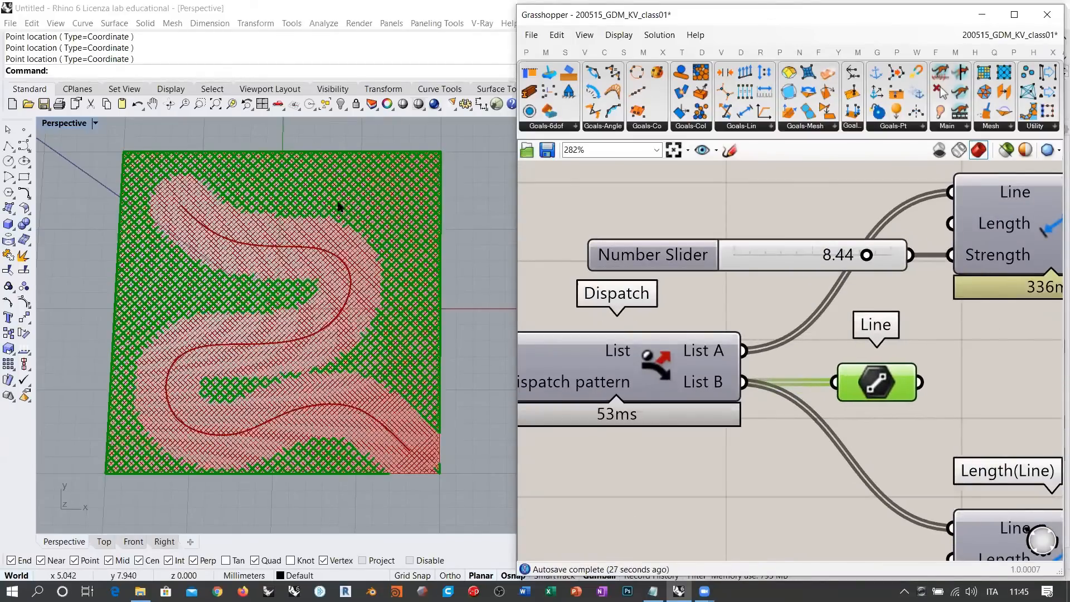
# Temporarily feed Dispatch's List A into the Line component, then reconnect List B and hide the component's preview
pyautogui.click(870, 416)
pyautogui.moveTo(735, 351); pyautogui.dragTo(847, 386)
pyautogui.moveTo(753, 390); pyautogui.dragTo(834, 382)
# Start the Kangaroo solver by setting its Boolean Toggle to True, and view the inflating mesh from several angles
pyautogui.scroll(-5, 691, 333)
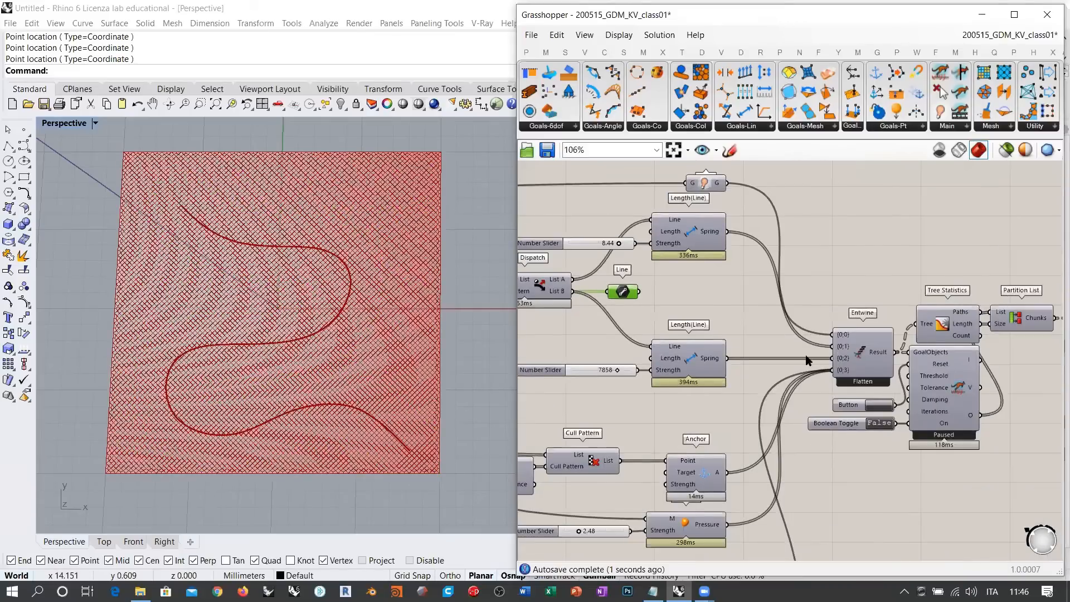
pyautogui.moveTo(807, 360); pyautogui.dragTo(729, 311, button='right')
pyautogui.doubleClick(802, 375)
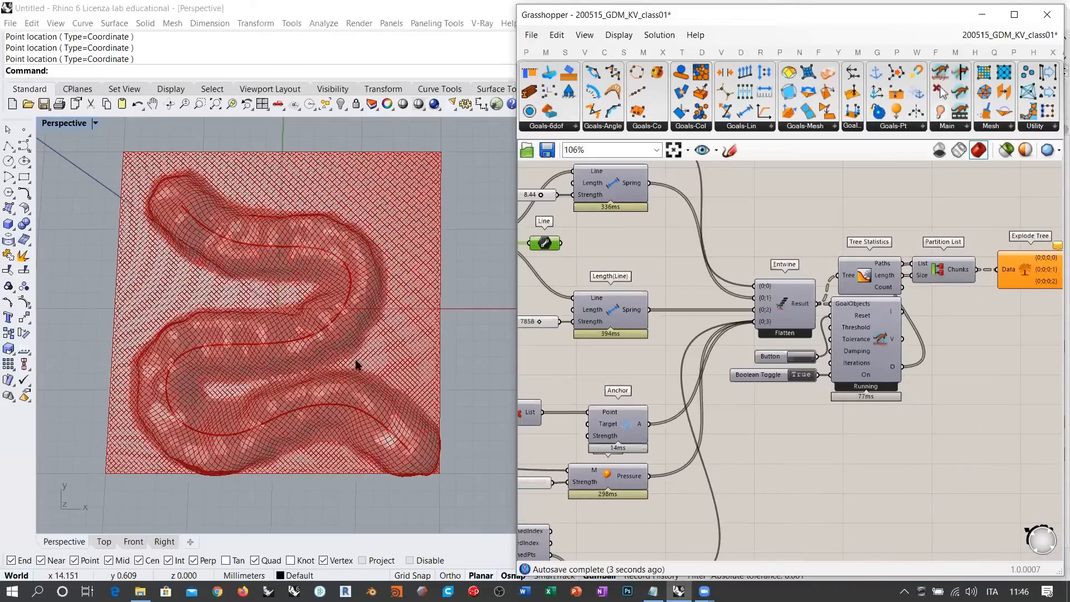
pyautogui.moveTo(318, 298); pyautogui.dragTo(327, 227, button='right')
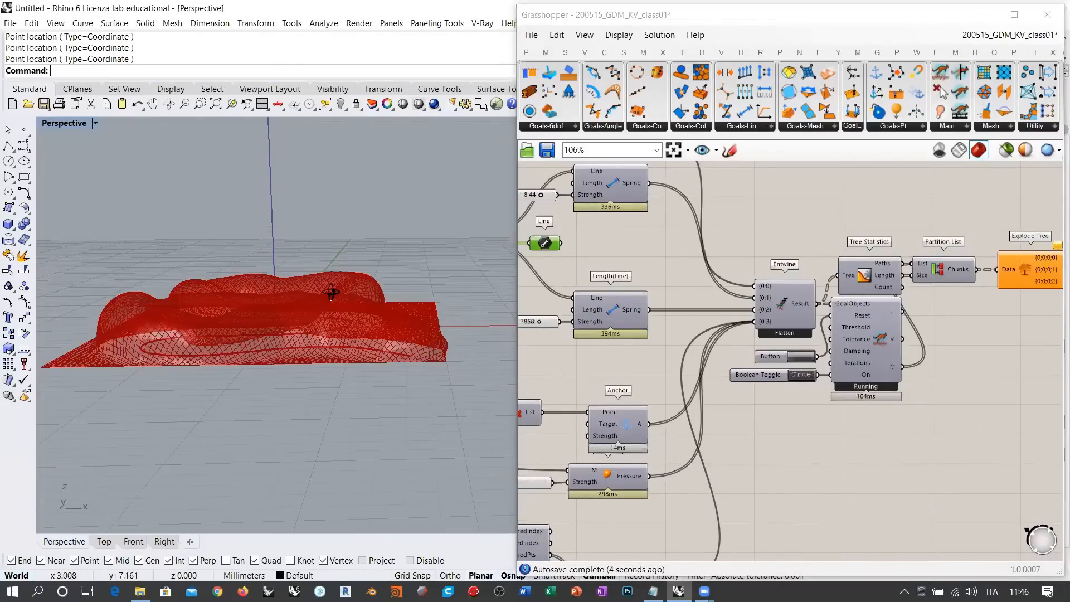
pyautogui.moveTo(363, 265); pyautogui.dragTo(367, 318, button='right')
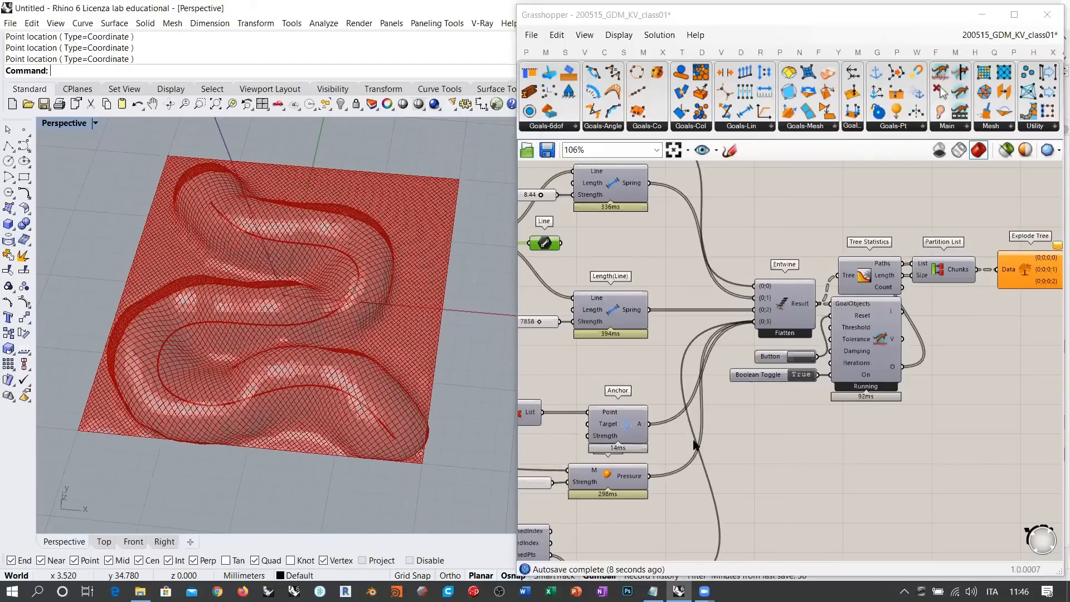
# Examine the SphereCollide component with its Radius slider and inspect the inflated mesh around the curve
pyautogui.moveTo(670, 436); pyautogui.dragTo(789, 268, button='right')
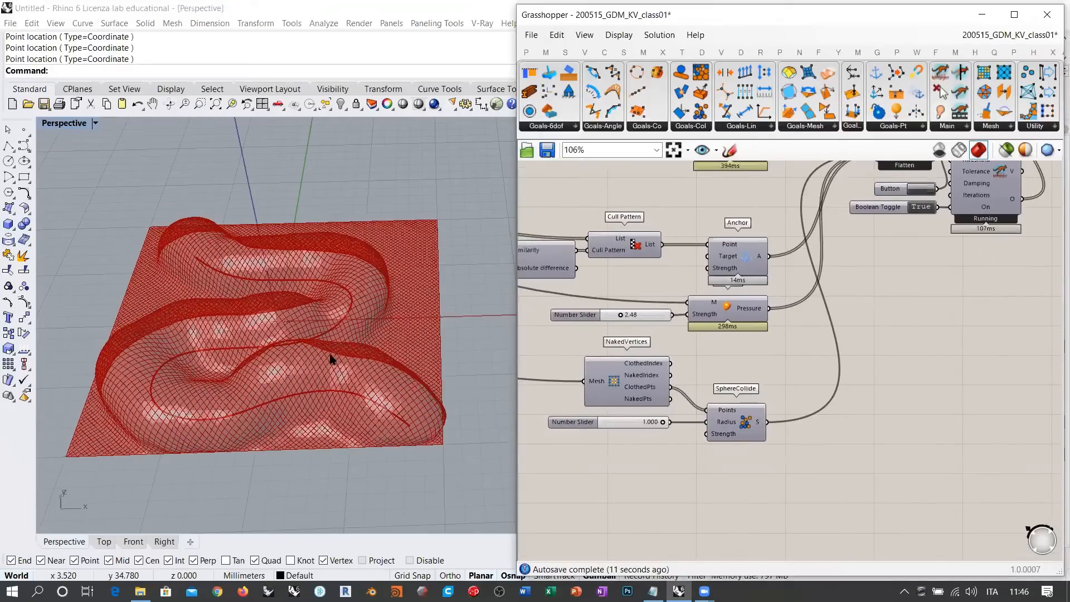
pyautogui.moveTo(329, 358); pyautogui.dragTo(322, 418, button='right')
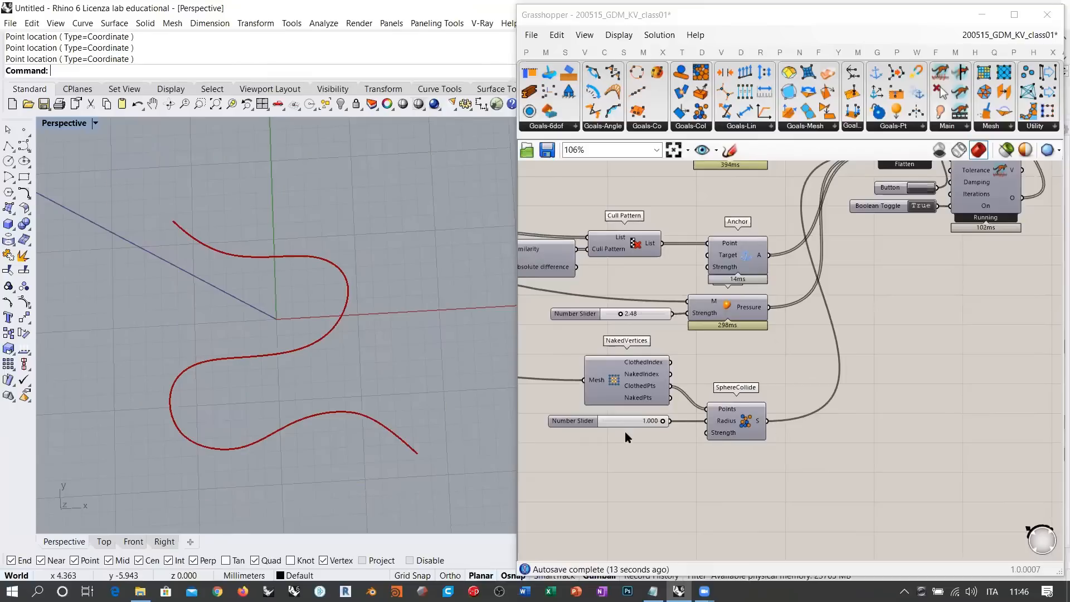
pyautogui.scroll(4, 654, 427)
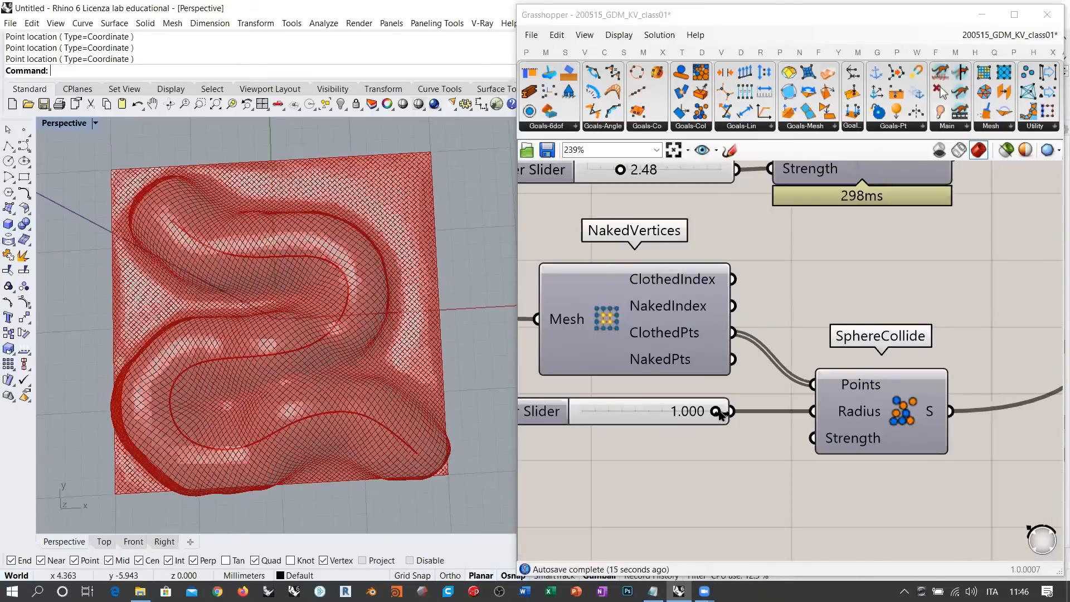
pyautogui.moveTo(242, 381); pyautogui.dragTo(167, 329, button='right')
pyautogui.moveTo(326, 306)
pyautogui.mouseDown(button='right')
pyautogui.moveTo(323, 385)
pyautogui.moveTo(339, 418)
pyautogui.moveTo(308, 387)
pyautogui.moveTo(375, 323)
pyautogui.moveTo(275, 251)
pyautogui.moveTo(249, 376)
pyautogui.moveTo(339, 320)
pyautogui.mouseUp(button='right')
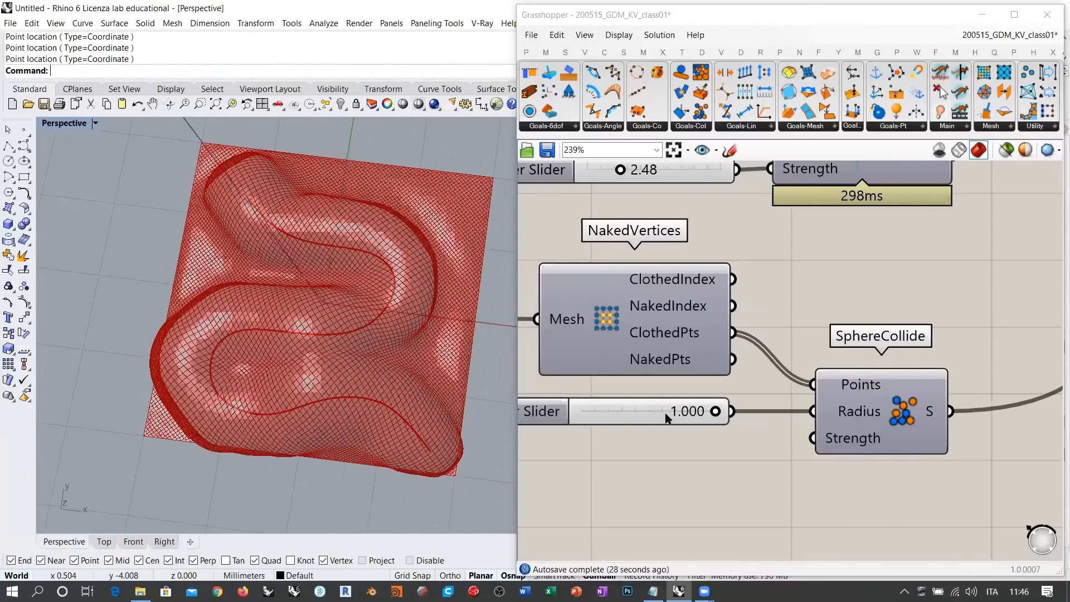
# Set the SphereCollide Radius slider to 0.181 and inspect the inflated mesh from several angles
pyautogui.moveTo(717, 413); pyautogui.dragTo(606, 411)
pyautogui.moveTo(301, 337); pyautogui.dragTo(341, 378, button='right')
pyautogui.moveTo(220, 327); pyautogui.dragTo(266, 348, button='right')
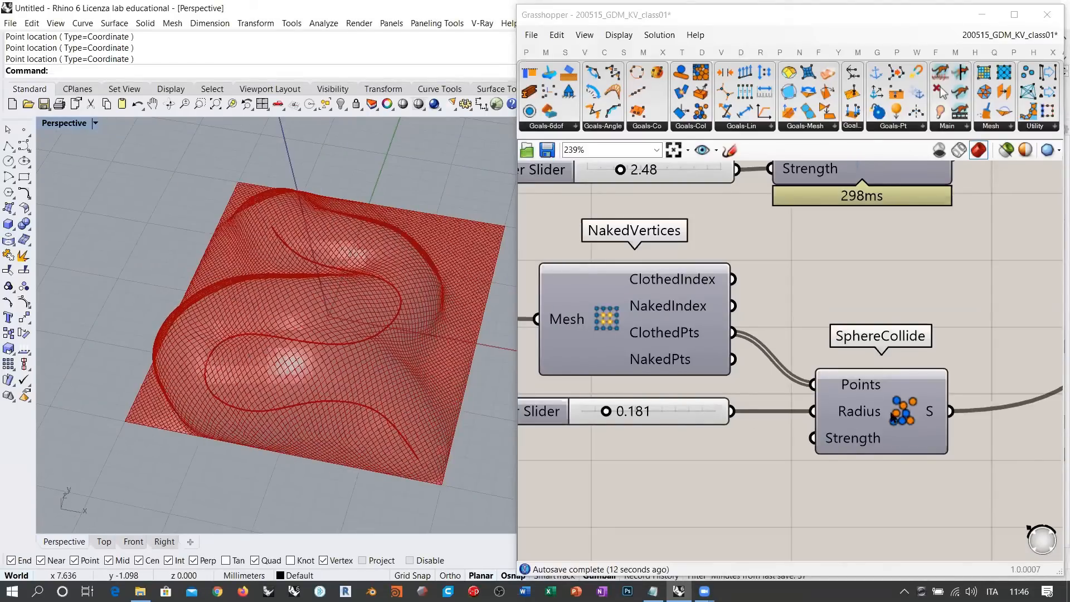
pyautogui.moveTo(304, 303); pyautogui.dragTo(329, 300, button='right')
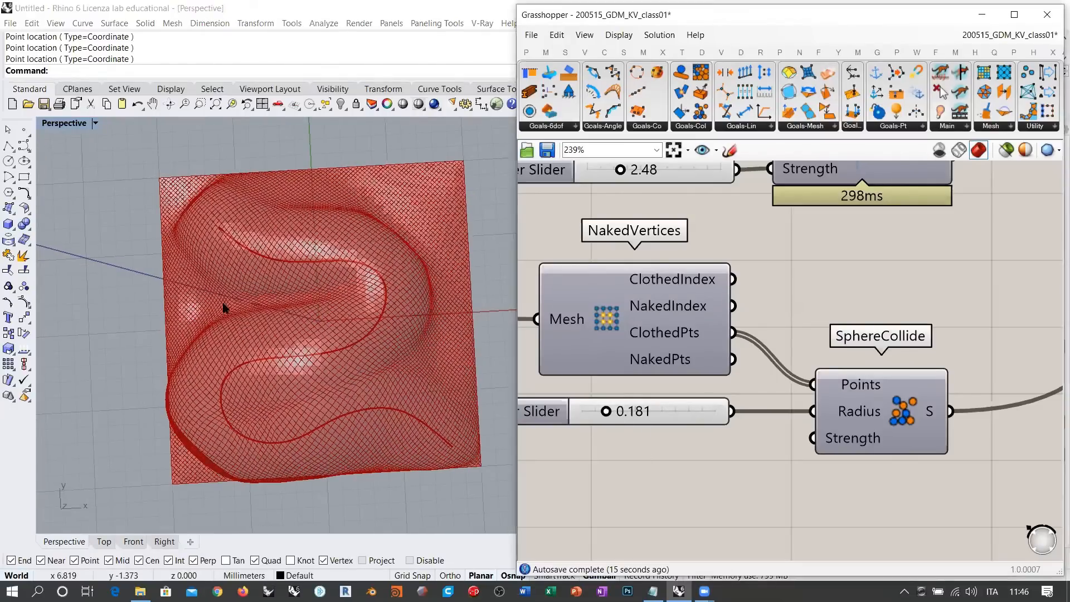
pyautogui.click(883, 441)
pyautogui.click(753, 478)
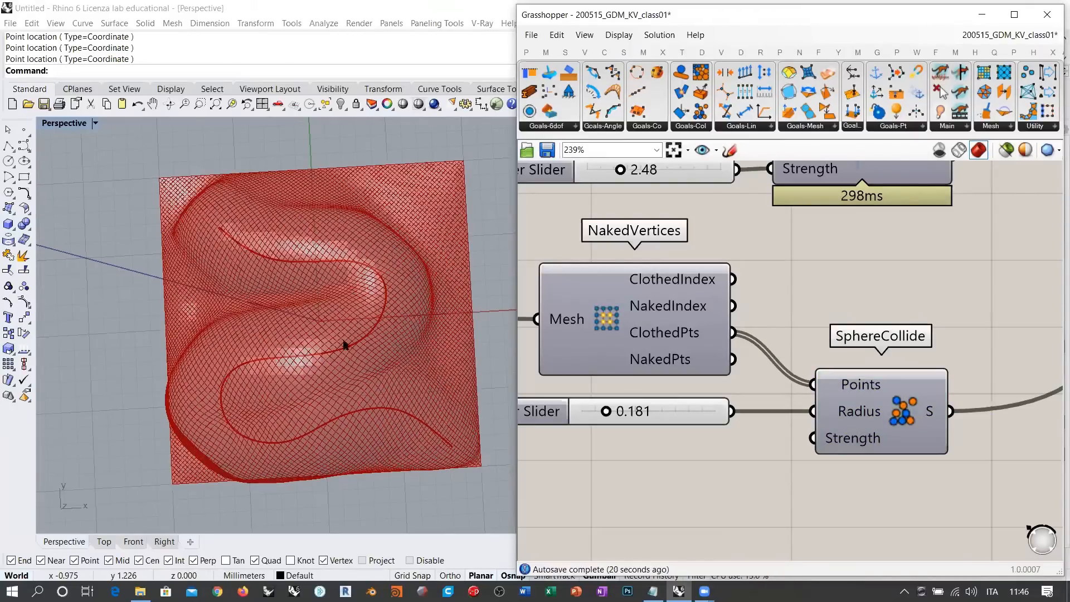
pyautogui.moveTo(344, 346); pyautogui.dragTo(349, 404, button='right')
# Stop the Kangaroo solver by setting its Boolean Toggle to False and reset the simulation to the flat mesh
pyautogui.scroll(-2, 348, 404)
pyautogui.moveTo(825, 376); pyautogui.dragTo(655, 486, button='right')
pyautogui.scroll(-5, 750, 397)
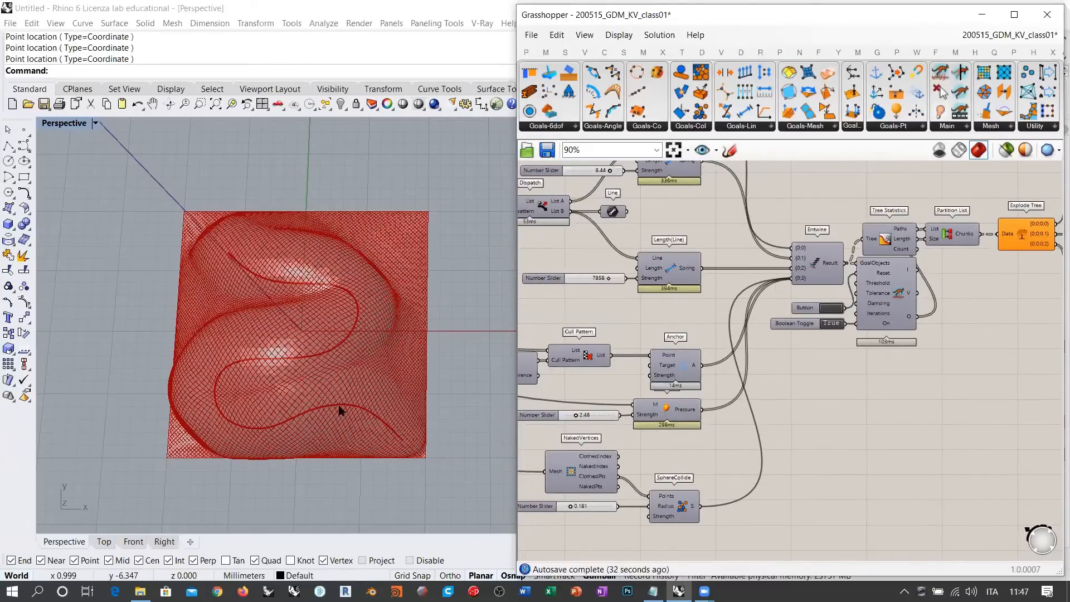
pyautogui.doubleClick(827, 324)
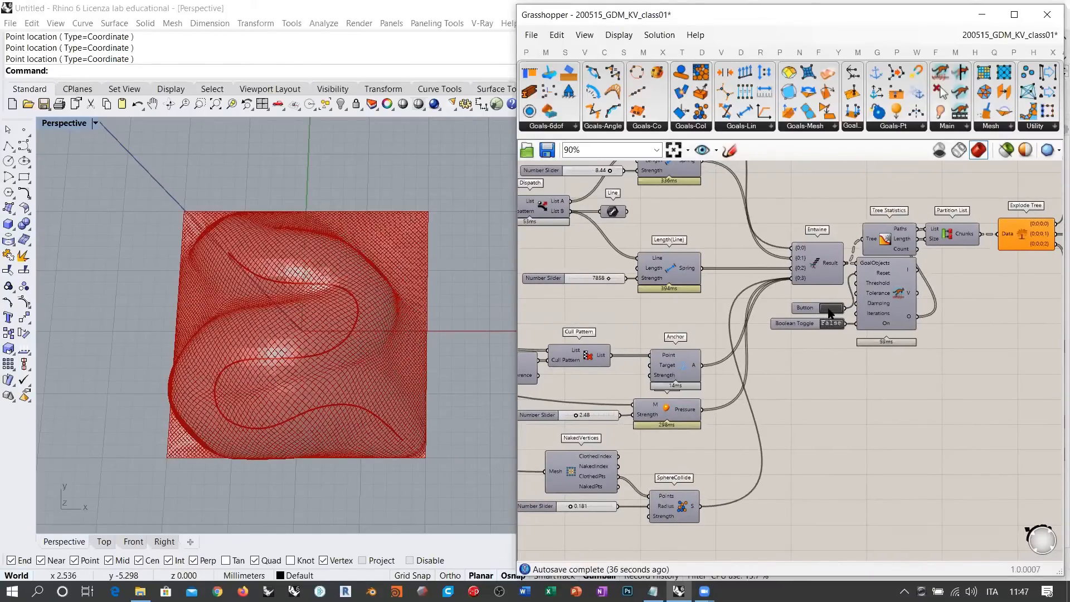
pyautogui.click(829, 310)
# Graft the Curve input of the Curve Closest Point component that is fed by the Nurbs Curve
pyautogui.moveTo(621, 350); pyautogui.dragTo(925, 372, button='right')
pyautogui.moveTo(566, 339); pyautogui.dragTo(716, 371, button='right')
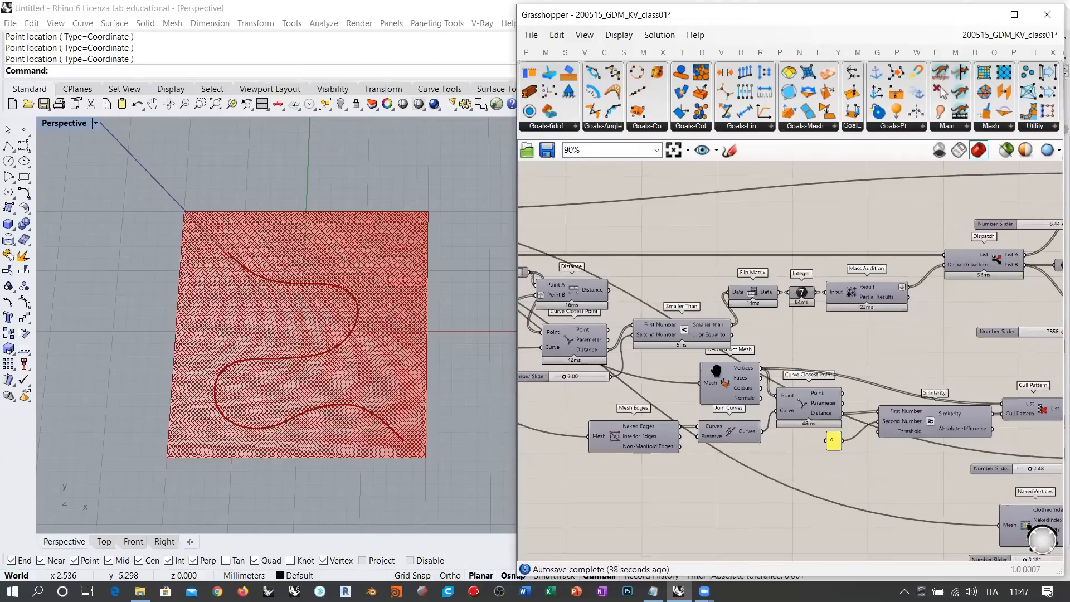
pyautogui.moveTo(642, 375); pyautogui.dragTo(698, 379, button='right')
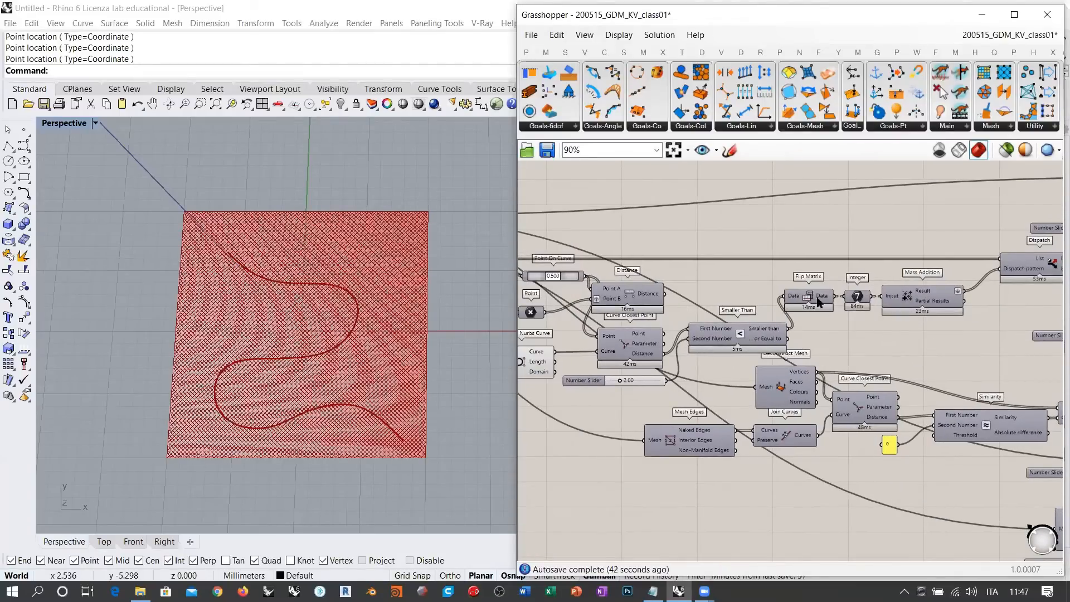
pyautogui.scroll(4, 705, 362)
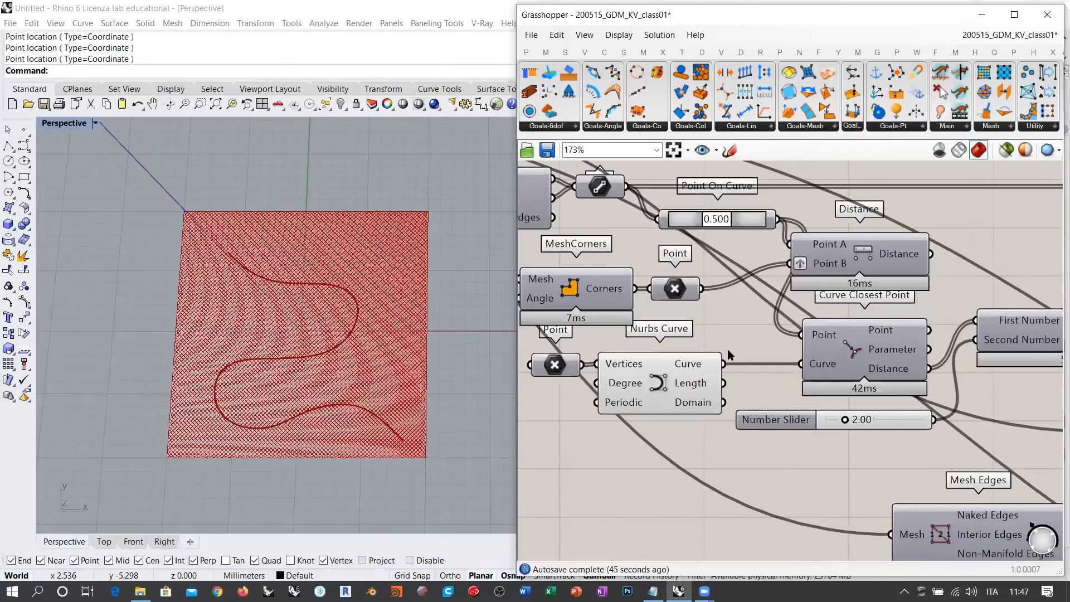
pyautogui.moveTo(730, 329); pyautogui.dragTo(637, 341, button='right')
pyautogui.moveTo(592, 375); pyautogui.dragTo(724, 388, button='right')
pyautogui.click(678, 387)
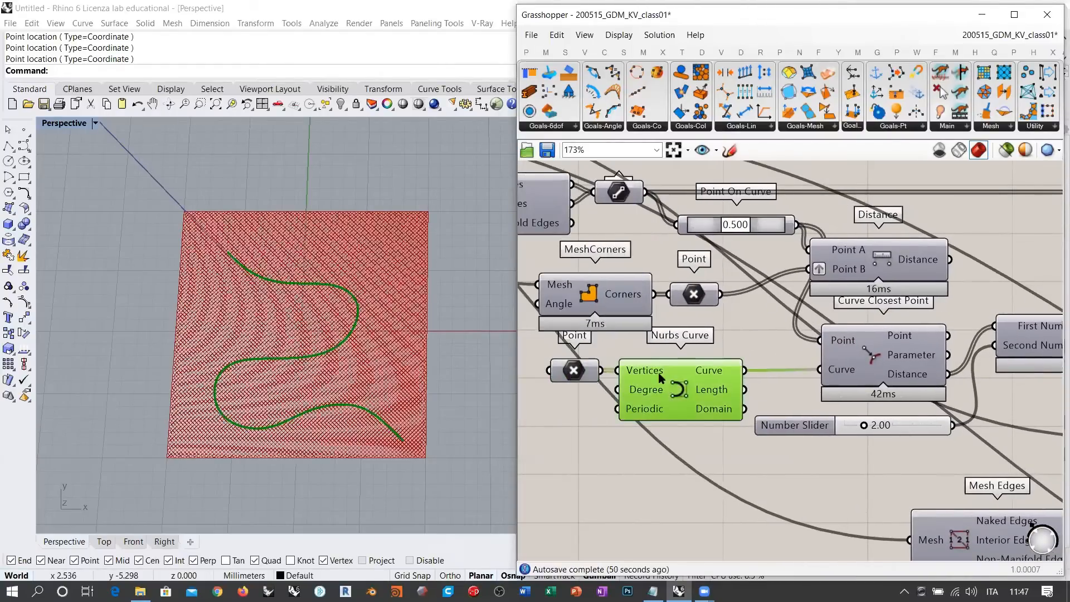
pyautogui.click(742, 345)
pyautogui.rightClick(841, 374)
pyautogui.click(807, 395)
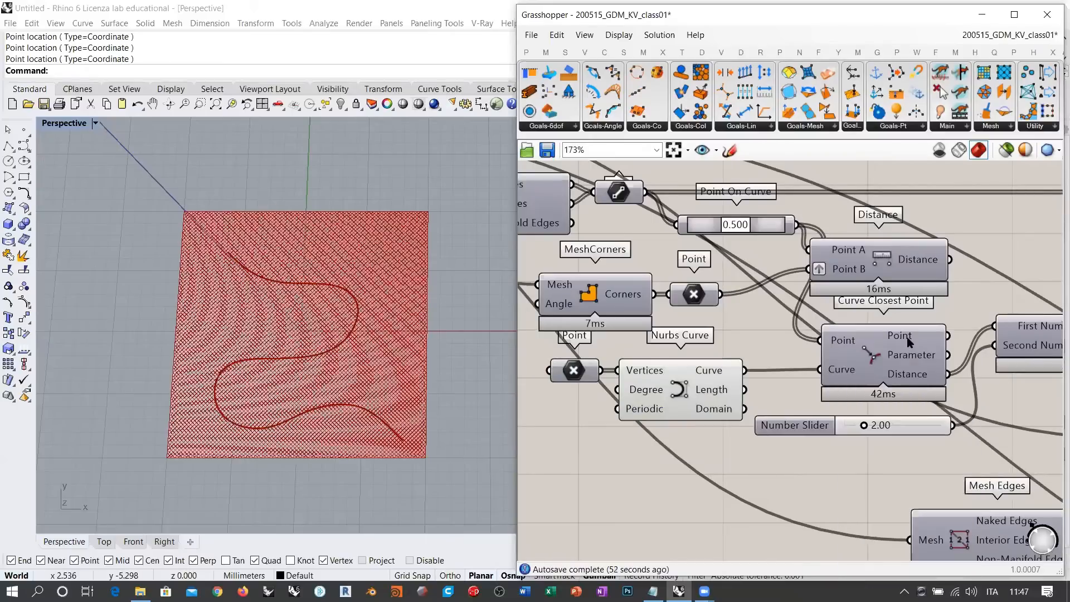
pyautogui.rightClick(842, 372)
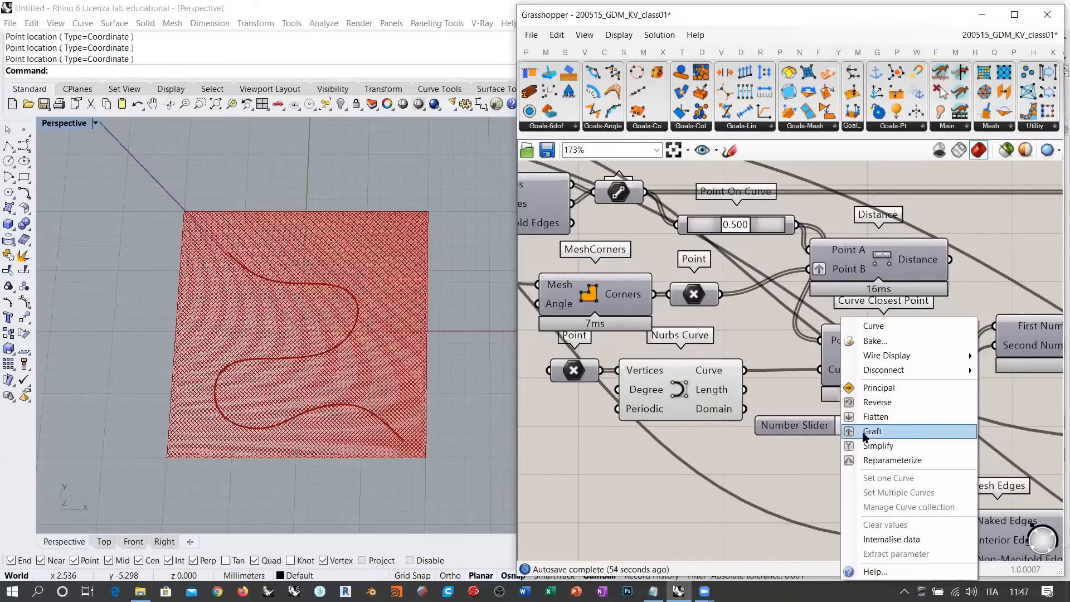
pyautogui.click(770, 481)
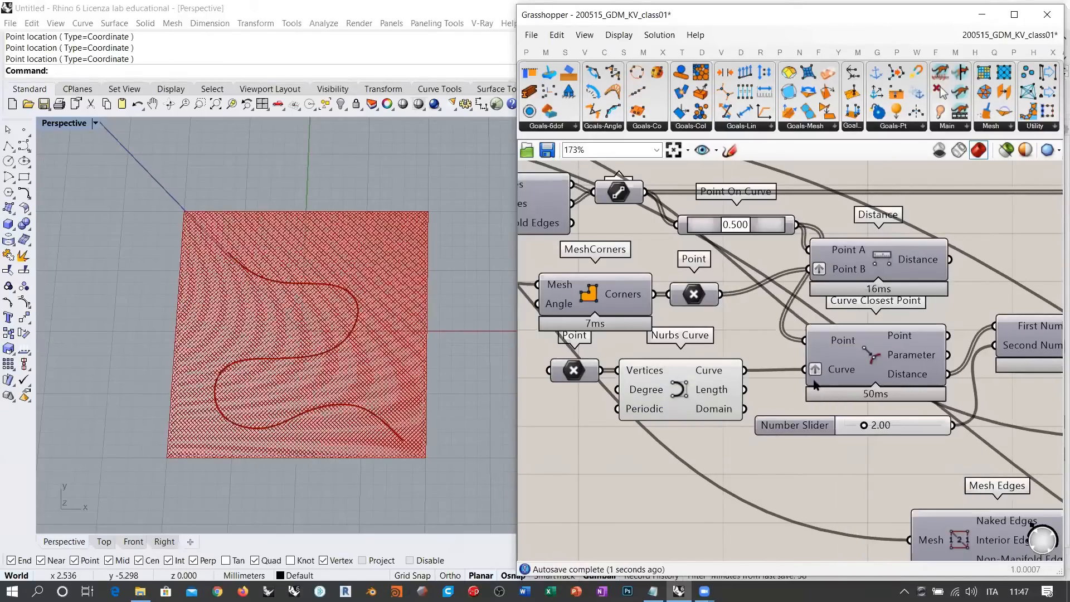
# Examine the Flip Matrix, Integer and Mass Addition components that feed the Dispatch pattern
pyautogui.moveTo(927, 380); pyautogui.dragTo(761, 370, button='right')
pyautogui.moveTo(901, 317); pyautogui.dragTo(623, 371, button='right')
pyautogui.click(662, 324)
pyautogui.click(746, 322)
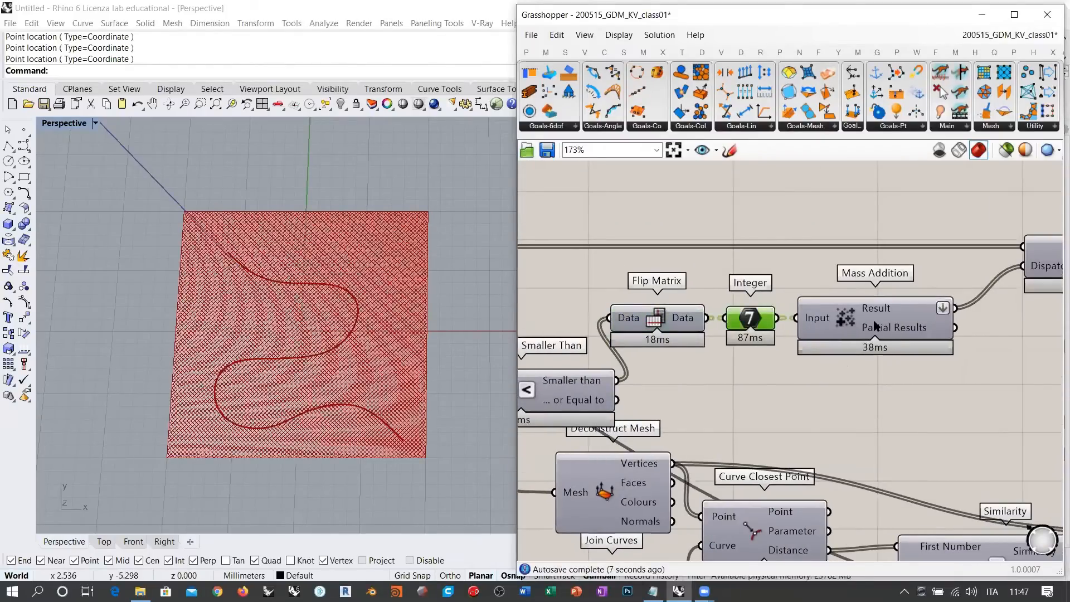
pyautogui.click(876, 326)
pyautogui.moveTo(913, 317); pyautogui.dragTo(749, 363, button='right')
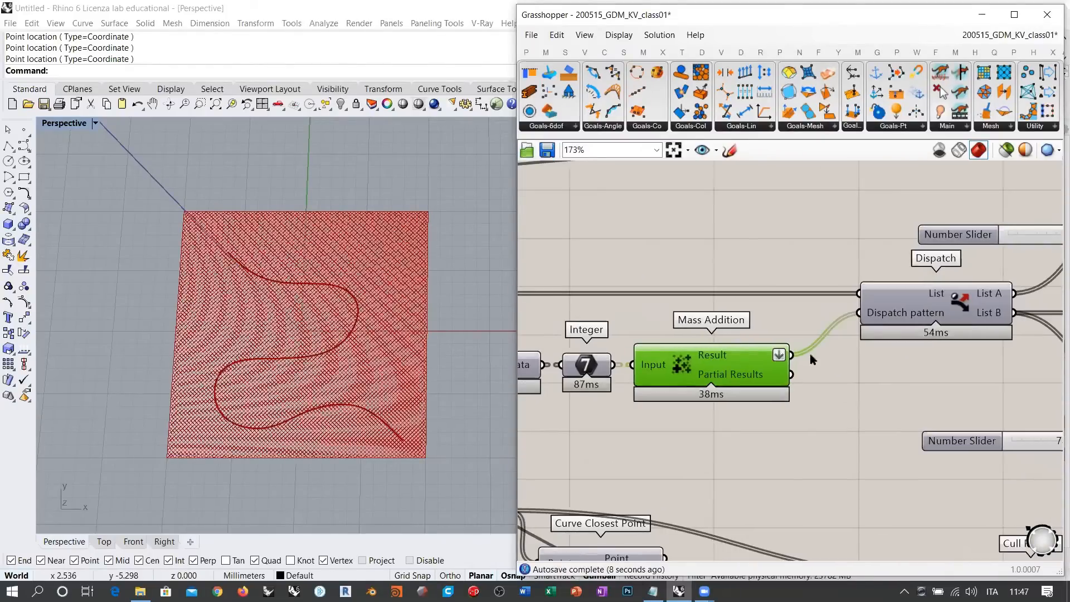
pyautogui.click(870, 358)
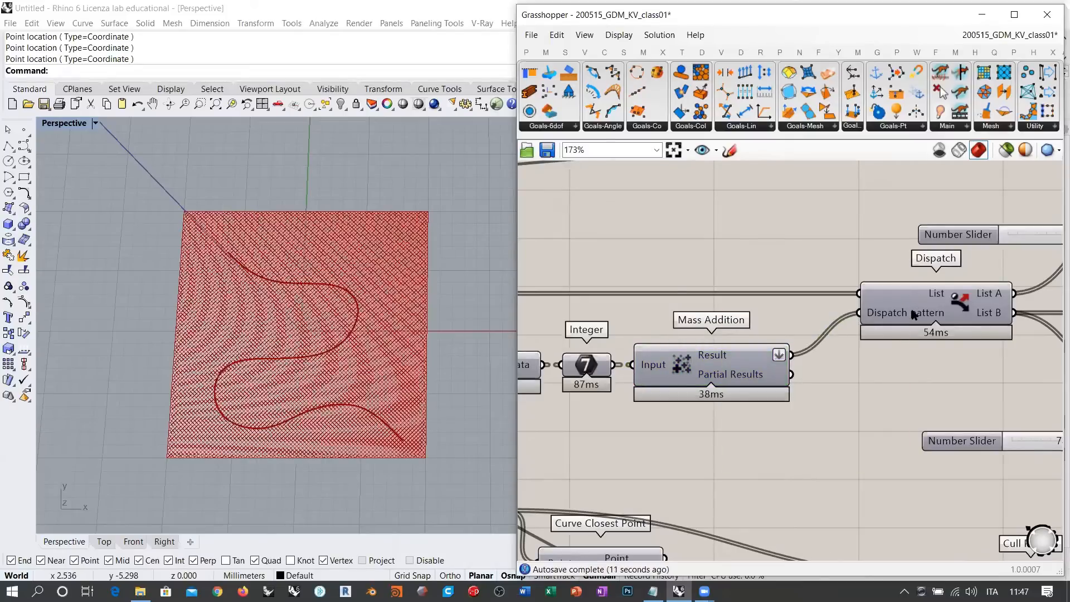
pyautogui.moveTo(874, 357); pyautogui.dragTo(951, 348, button='right')
# Highlight the Nurbs Curve and the corner Point components to compare the two inputs for the distance measurement
pyautogui.scroll(-10, 952, 348)
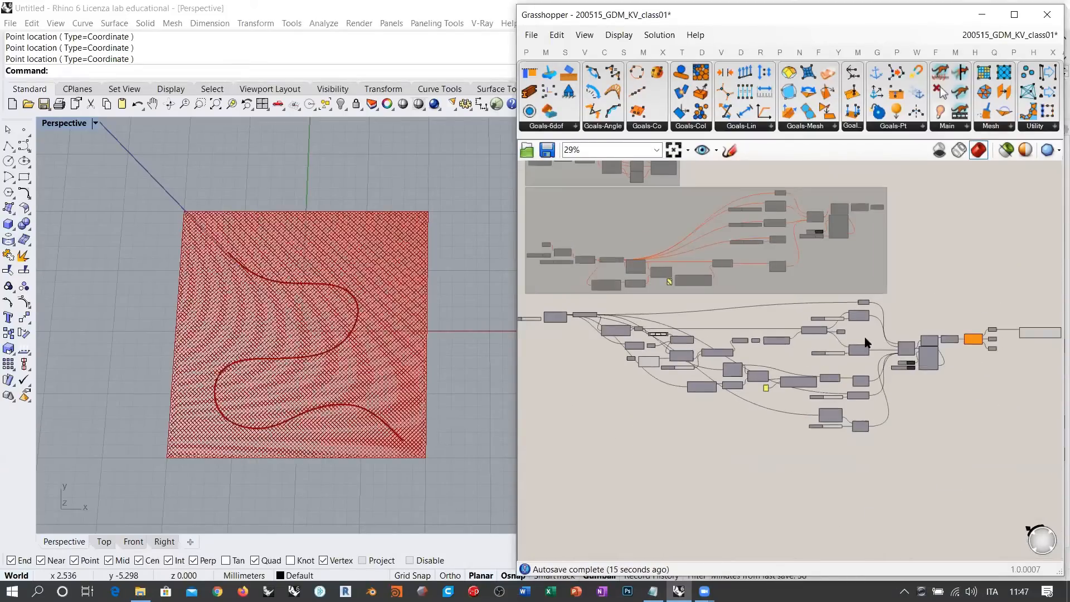
pyautogui.scroll(7, 737, 336)
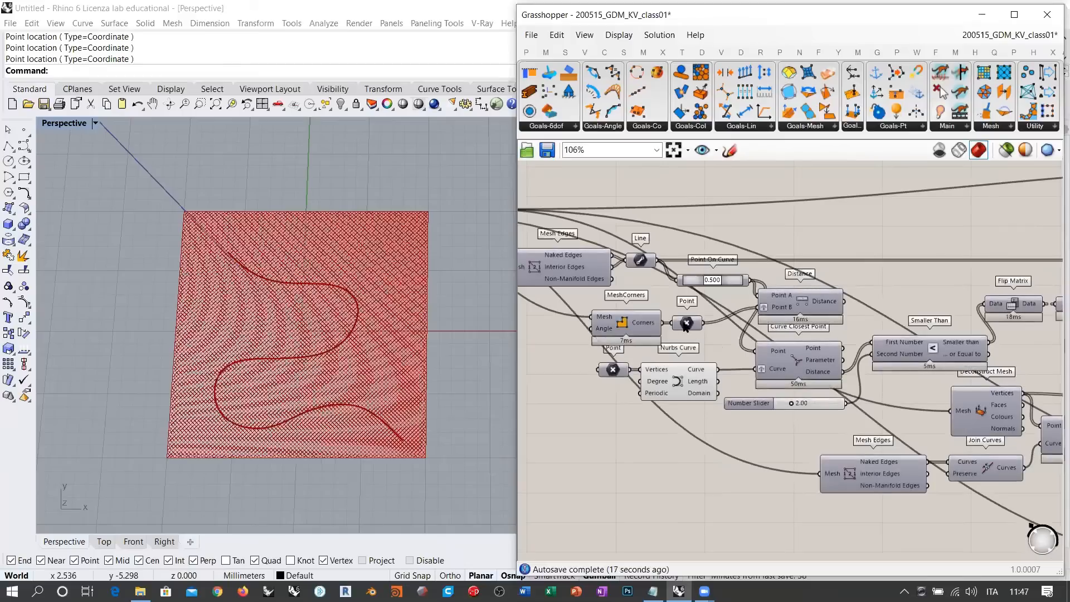
pyautogui.click(681, 383)
pyautogui.click(661, 473)
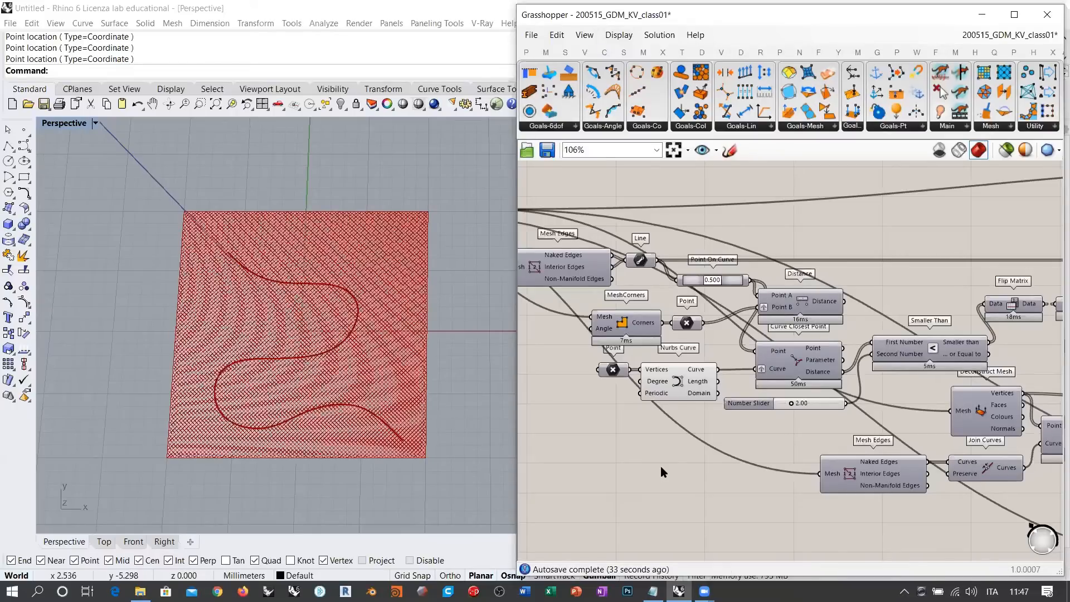
pyautogui.click(692, 326)
pyautogui.keyDown('shift'); pyautogui.click(681, 380); pyautogui.keyUp('shift')
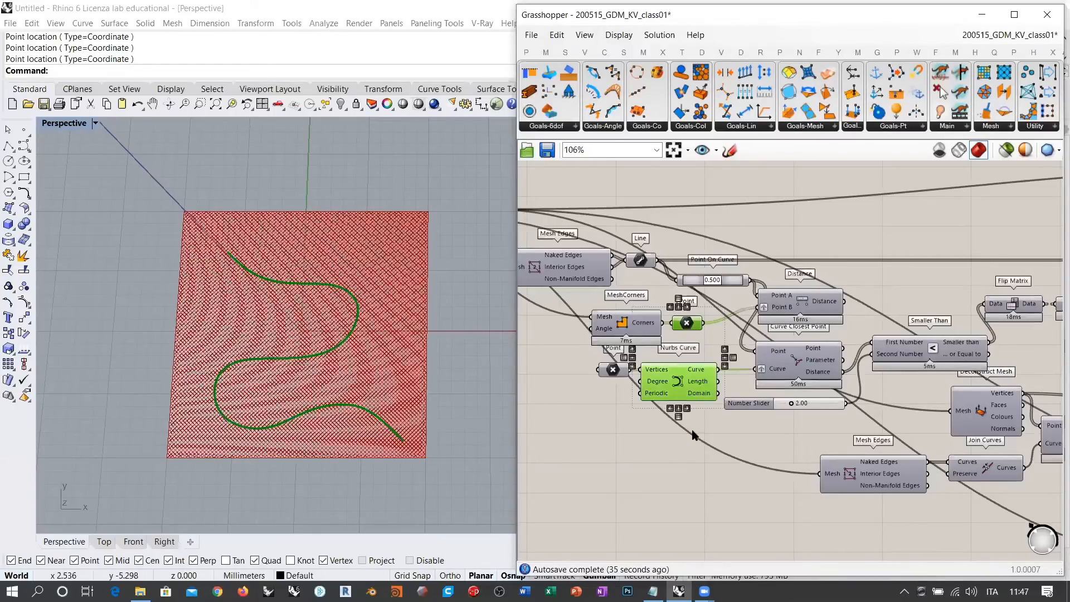
pyautogui.click(672, 469)
pyautogui.moveTo(697, 384)
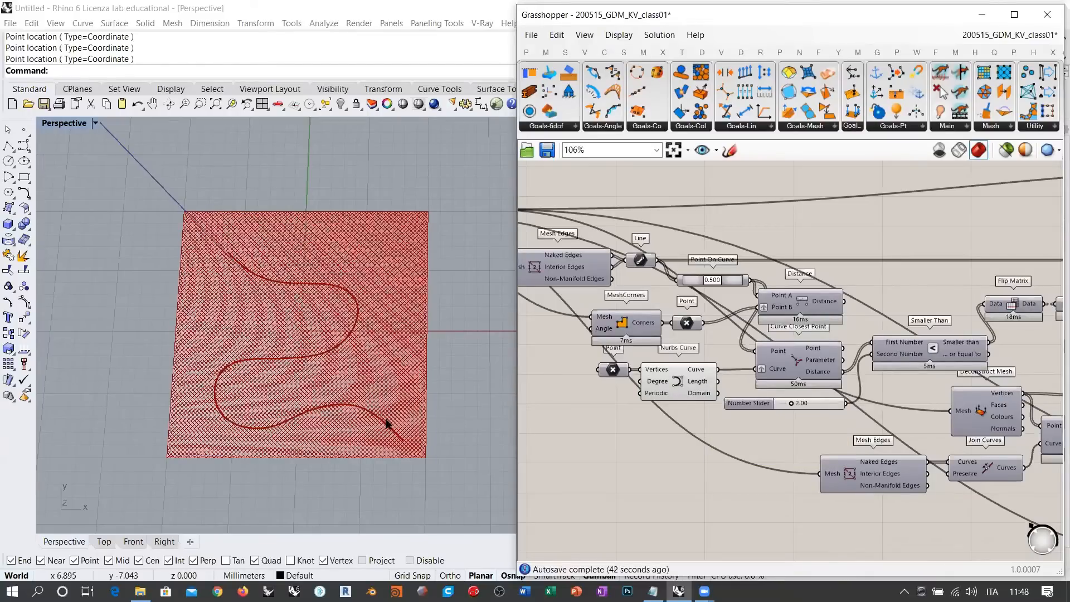
# Hide the preview of the Nurbs Curve component
pyautogui.click(683, 382)
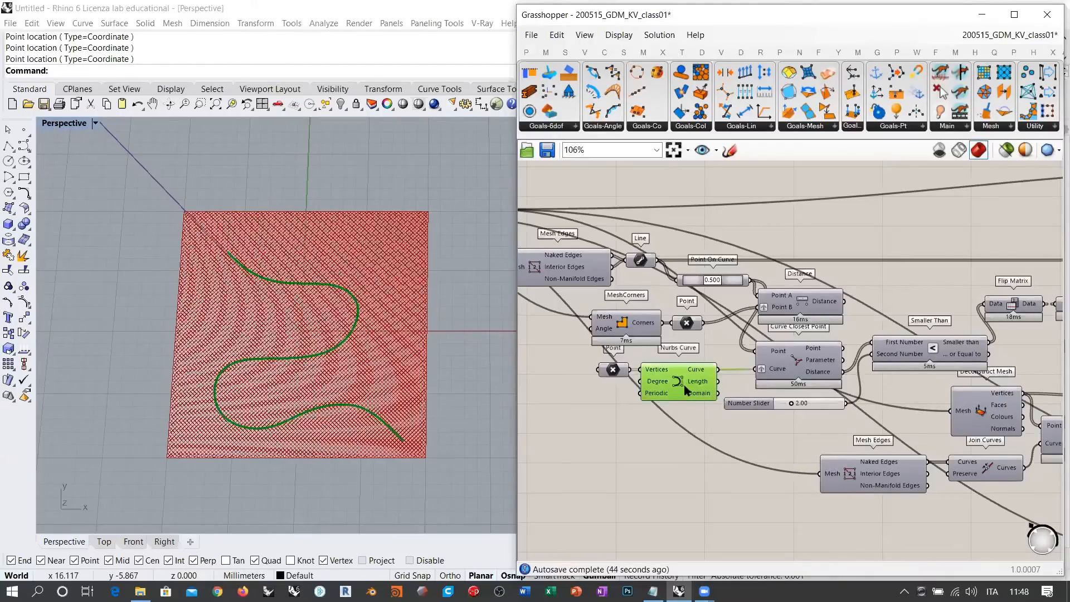
pyautogui.hotkey('ctrl', 'q')
pyautogui.click(664, 458)
# Add an Image Sampler component to the empty canvas area below the Nurbs Curve component
pyautogui.moveTo(565, 484); pyautogui.dragTo(696, 414, button='right')
pyautogui.doubleClick(698, 416)
pyautogui.write('image')
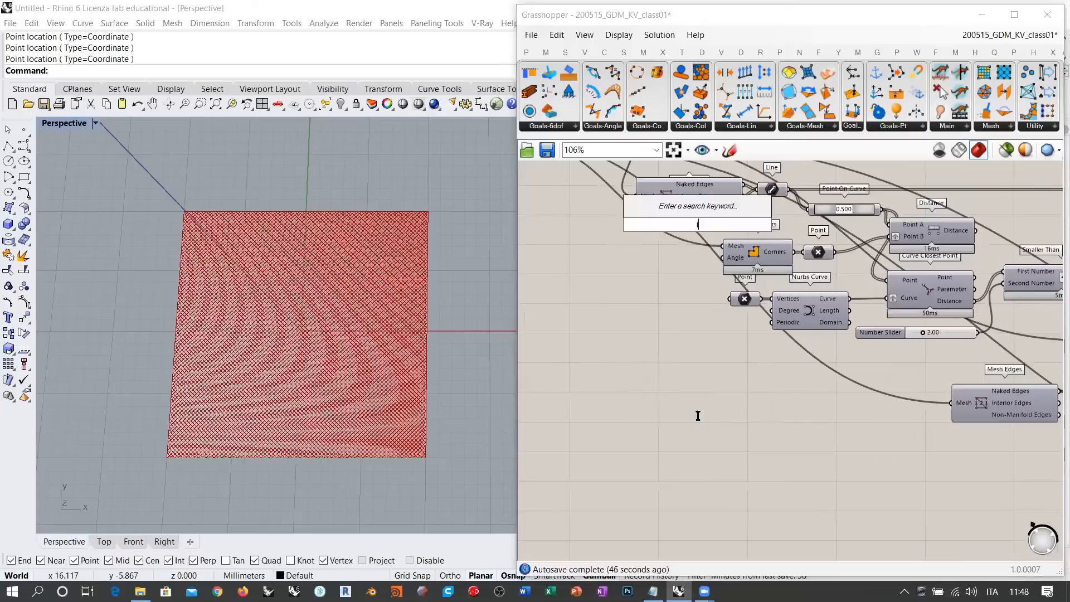
pyautogui.click(673, 382)
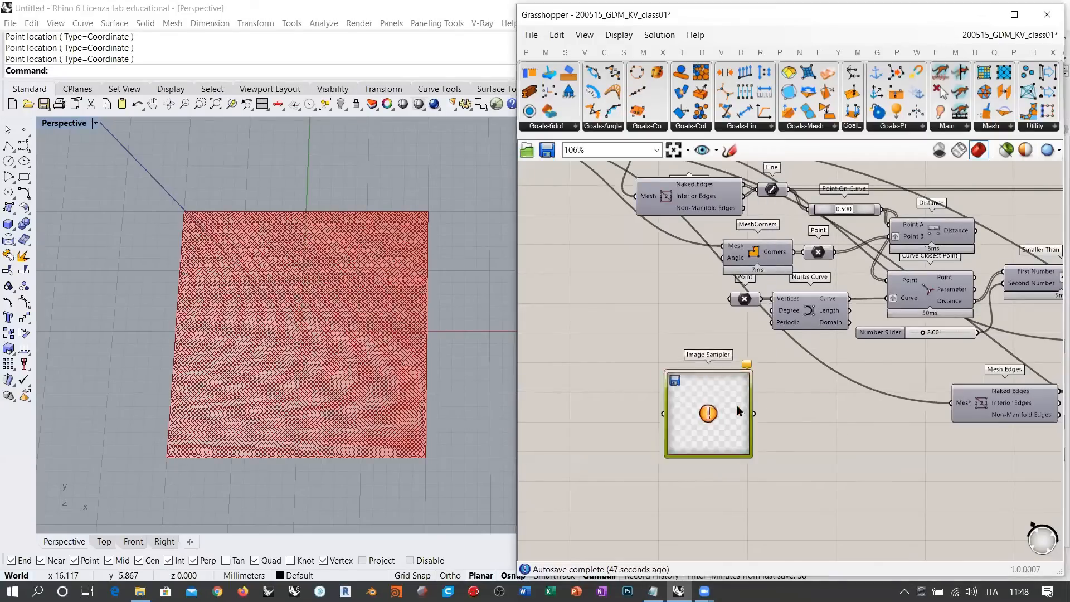
pyautogui.scroll(3, 737, 406)
pyautogui.moveTo(794, 367); pyautogui.dragTo(775, 380)
pyautogui.click(885, 392)
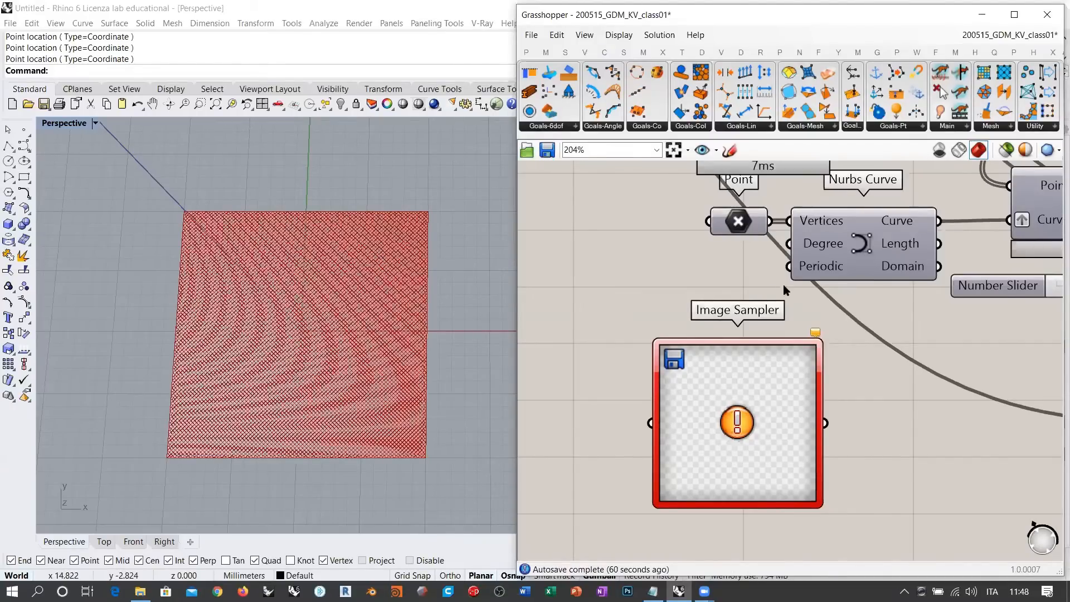
# Highlight the Nurbs Curve component for comparison and move the Image Sampler slightly farther away from it
pyautogui.moveTo(784, 284); pyautogui.dragTo(656, 387, button='right')
pyautogui.scroll(-1, 657, 390)
pyautogui.click(716, 361)
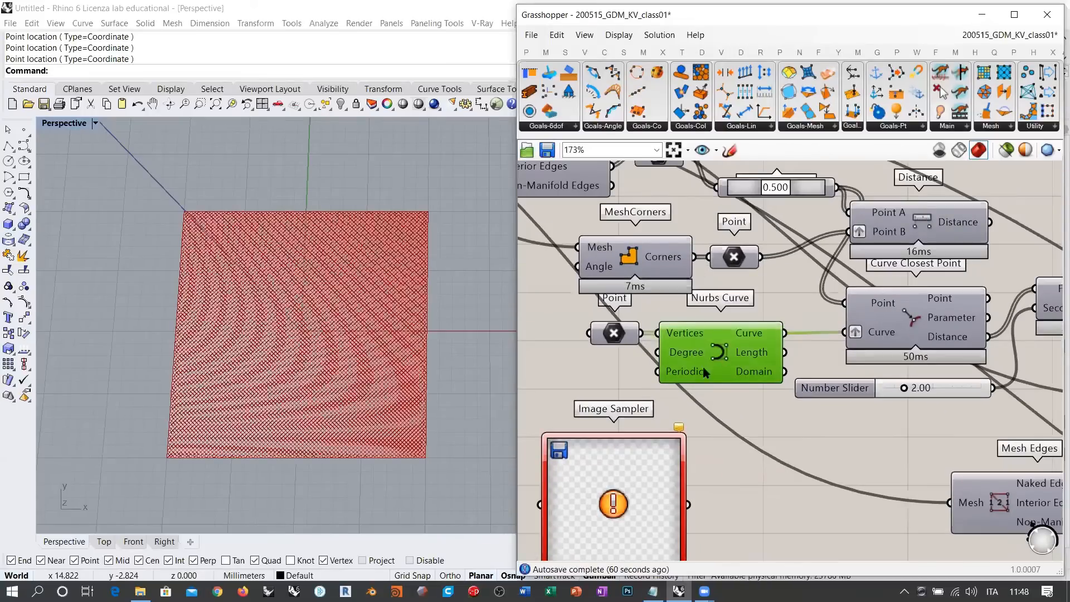
pyautogui.click(697, 480)
pyautogui.moveTo(697, 480); pyautogui.dragTo(776, 410, button='right')
pyautogui.moveTo(698, 405); pyautogui.dragTo(673, 391)
pyautogui.click(730, 369)
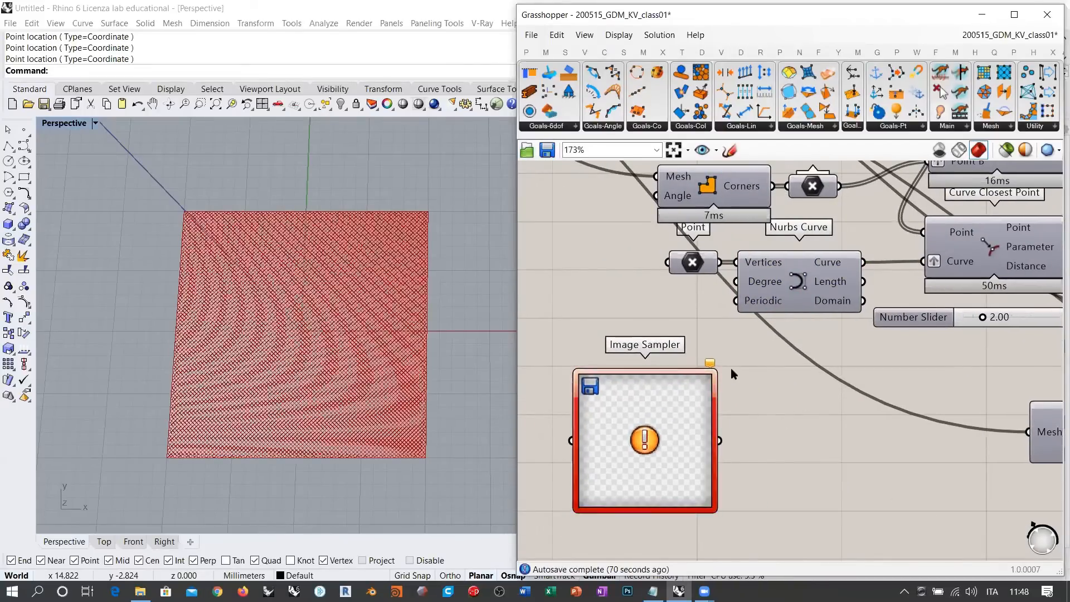
pyautogui.moveTo(752, 436); pyautogui.dragTo(771, 424, button='right')
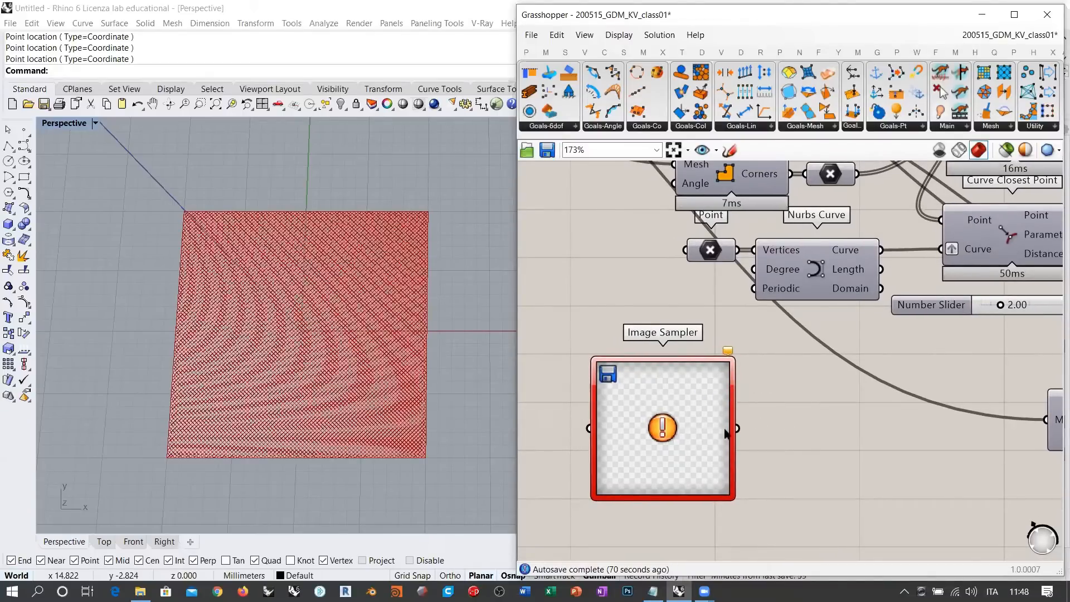
# Examine the path from the distance comparison through Dispatch to the two Length(Line) spring goals
pyautogui.scroll(-4, 768, 433)
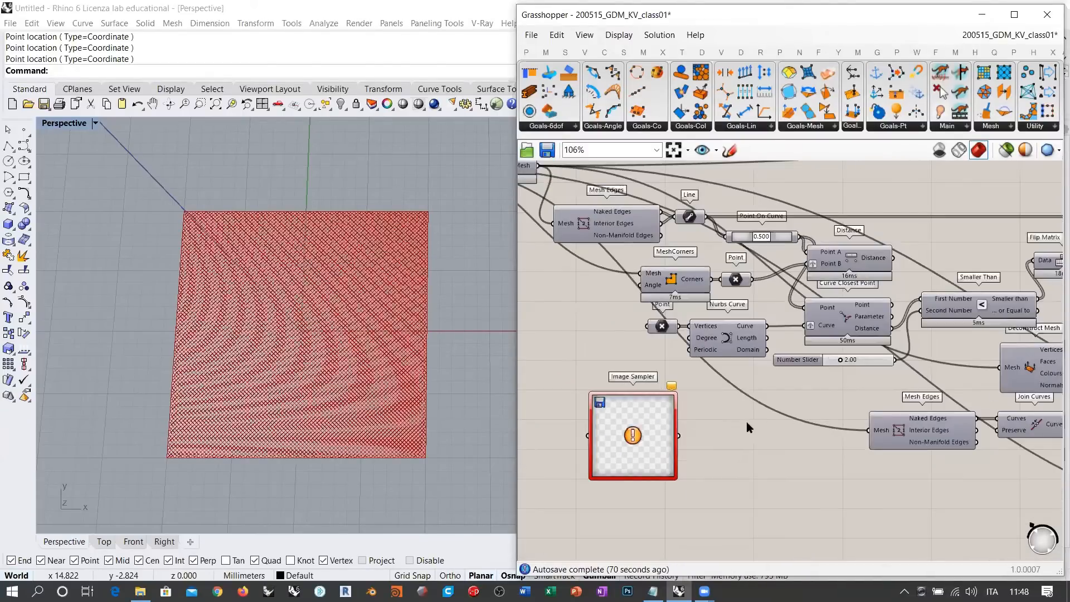
pyautogui.moveTo(836, 357); pyautogui.dragTo(605, 382, button='right')
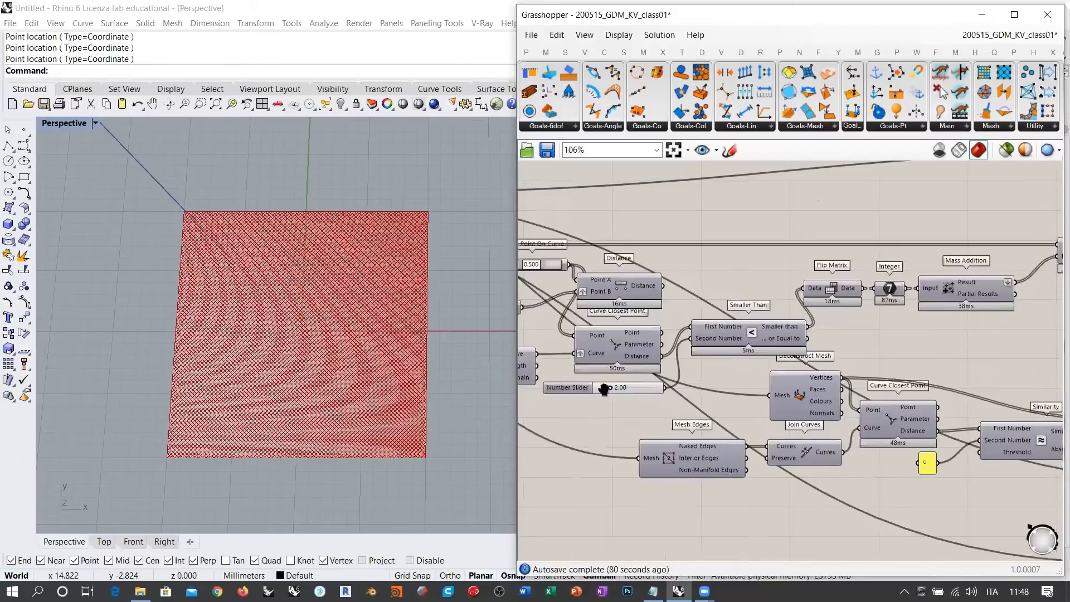
pyautogui.moveTo(1032, 299); pyautogui.dragTo(781, 347, button='right')
pyautogui.moveTo(950, 298); pyautogui.dragTo(800, 377, button='right')
pyautogui.click(920, 325)
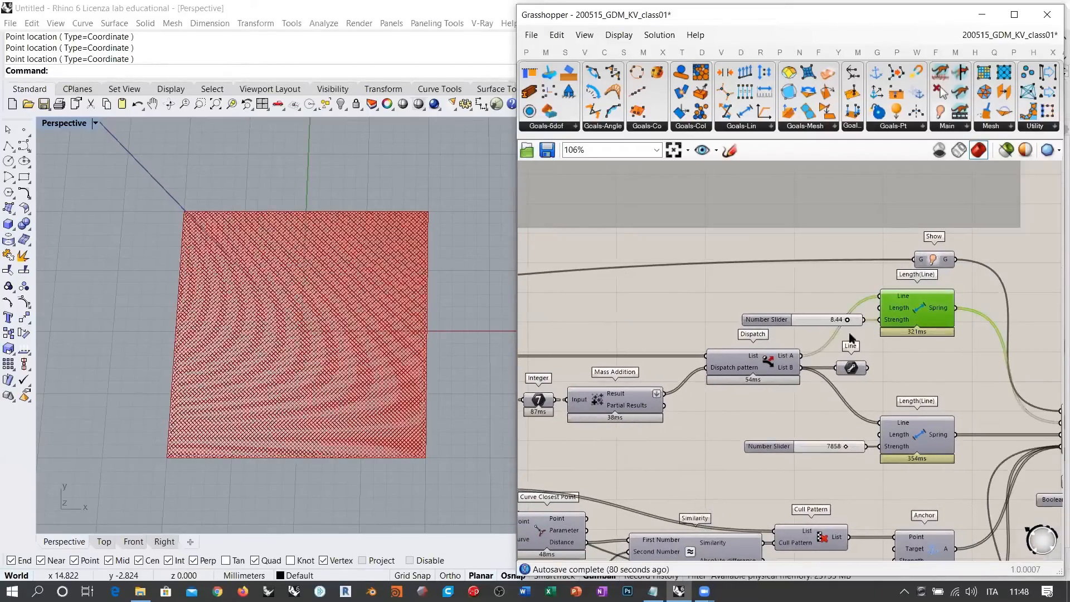
pyautogui.click(919, 439)
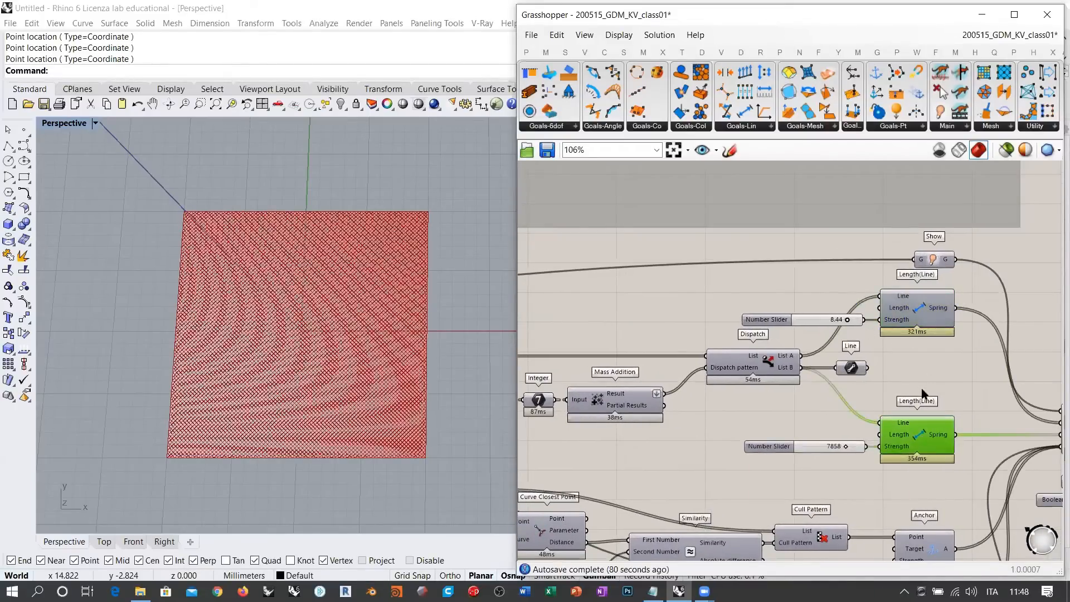
pyautogui.click(935, 369)
pyautogui.scroll(-4, 936, 360)
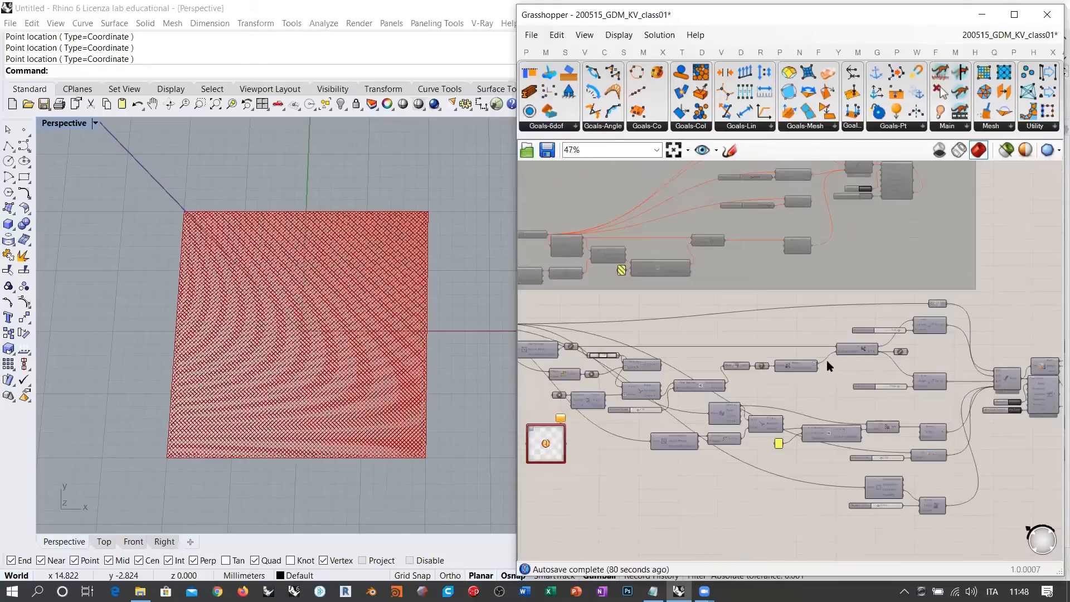
# Delete the Image Sampler component from the canvas
pyautogui.moveTo(544, 428); pyautogui.dragTo(672, 401, button='right')
pyautogui.scroll(4, 691, 410)
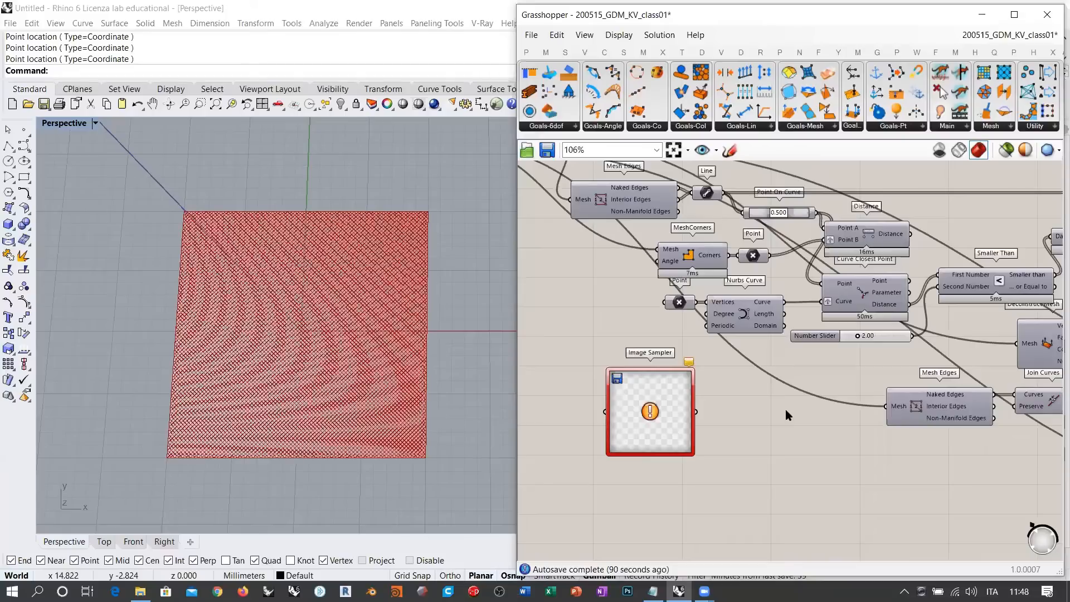
pyautogui.click(675, 429)
pyautogui.moveTo(673, 433)
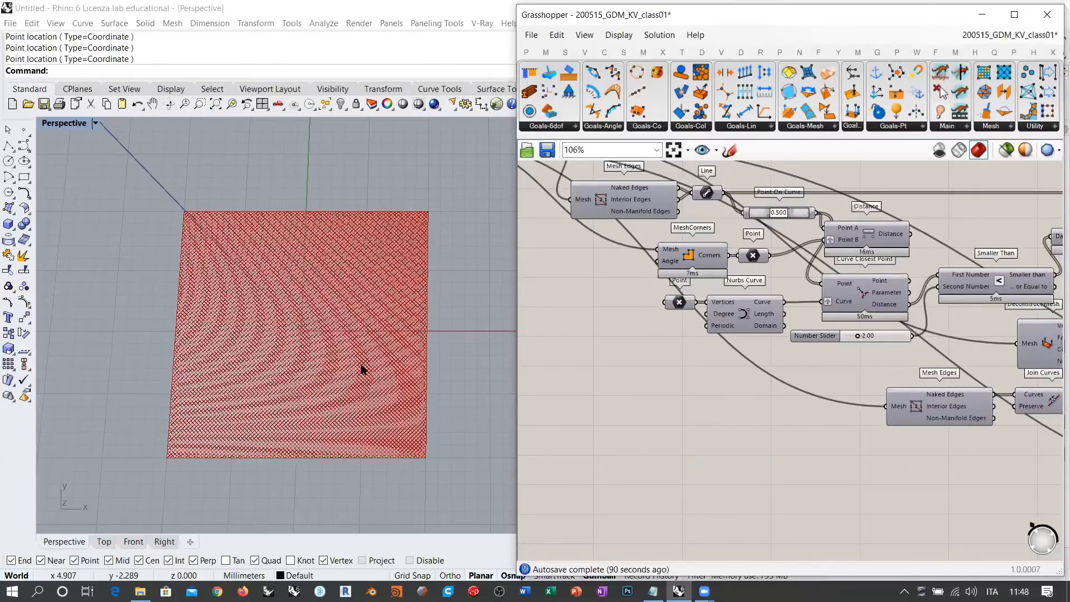
pyautogui.moveTo(363, 367); pyautogui.dragTo(364, 335, button='right')
pyautogui.scroll(-5, 562, 363)
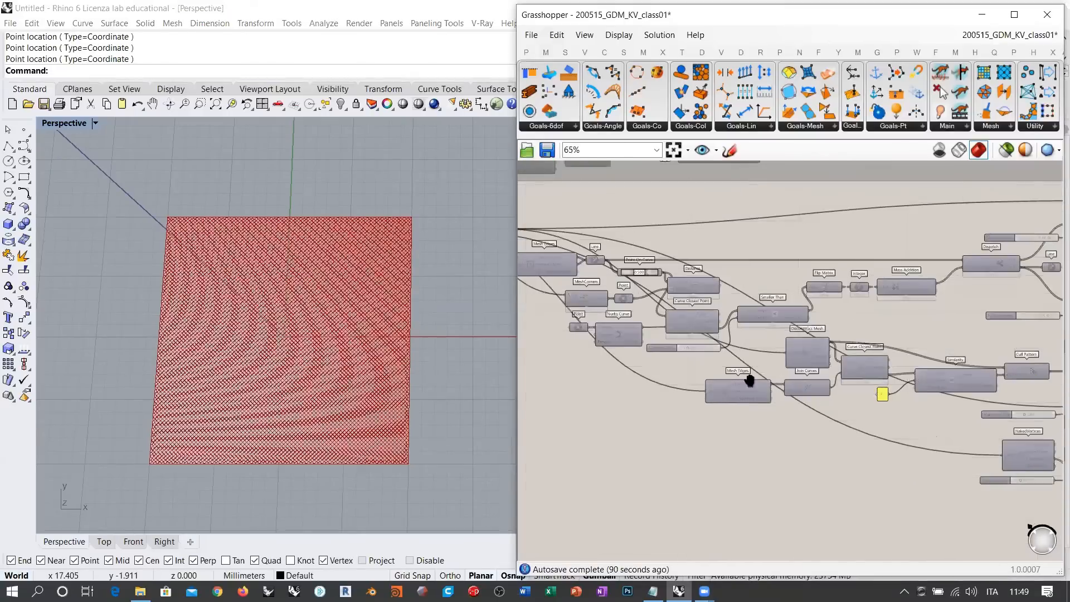
# Move the Weaverbird's Catmull-Clark Subdivision component closer to the Mesh parameter after Explode Tree
pyautogui.moveTo(750, 377); pyautogui.dragTo(768, 415, button='right')
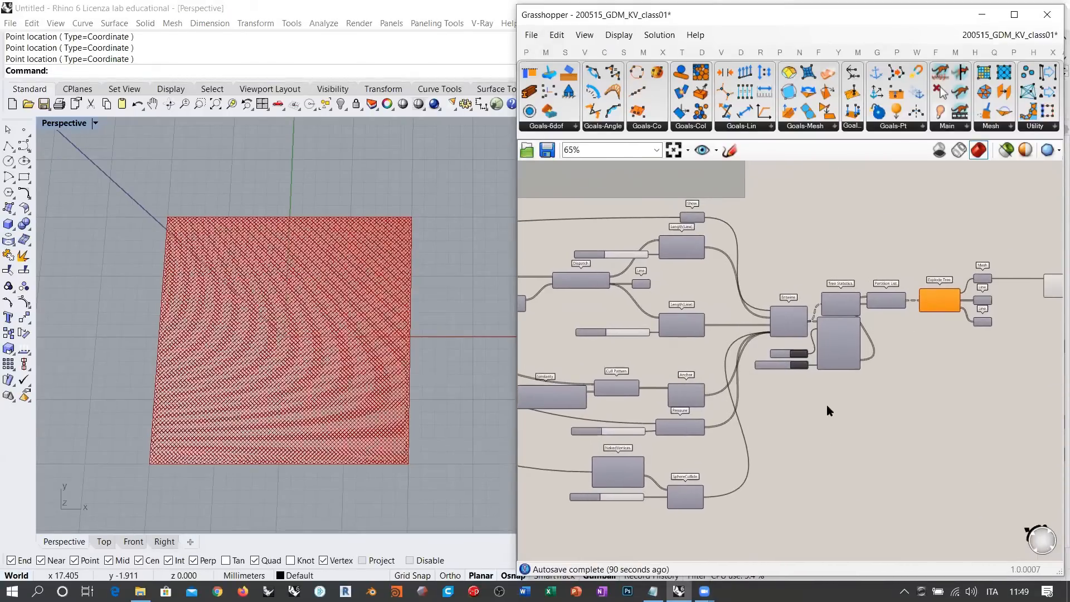
pyautogui.scroll(-5, 926, 349)
pyautogui.moveTo(959, 350); pyautogui.dragTo(872, 368, button='right')
pyautogui.scroll(10, 968, 329)
pyautogui.moveTo(882, 330); pyautogui.dragTo(837, 334)
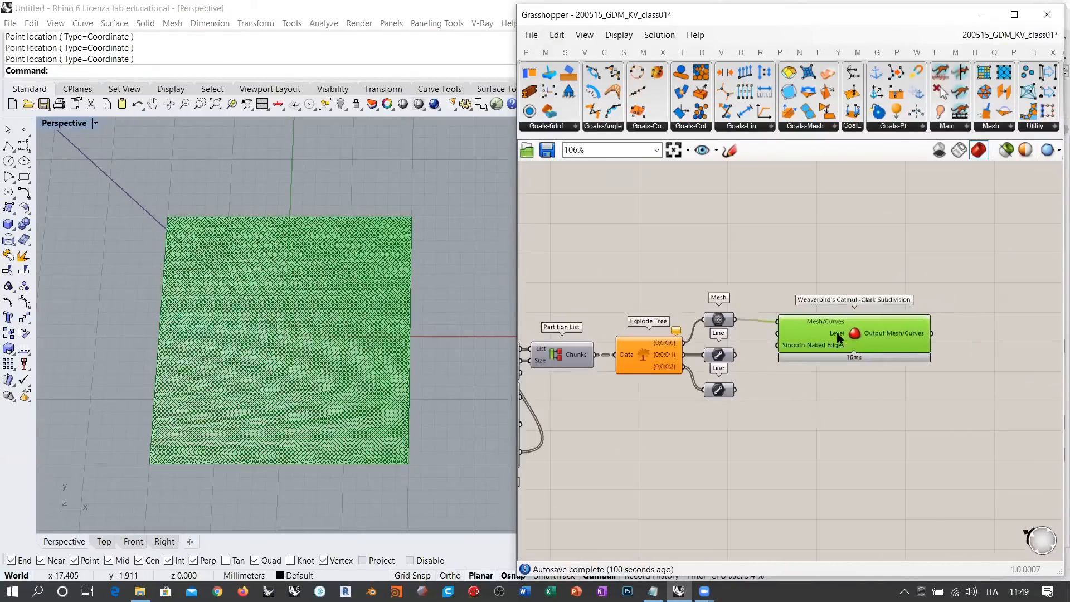
pyautogui.click(818, 400)
pyautogui.scroll(-6, 917, 398)
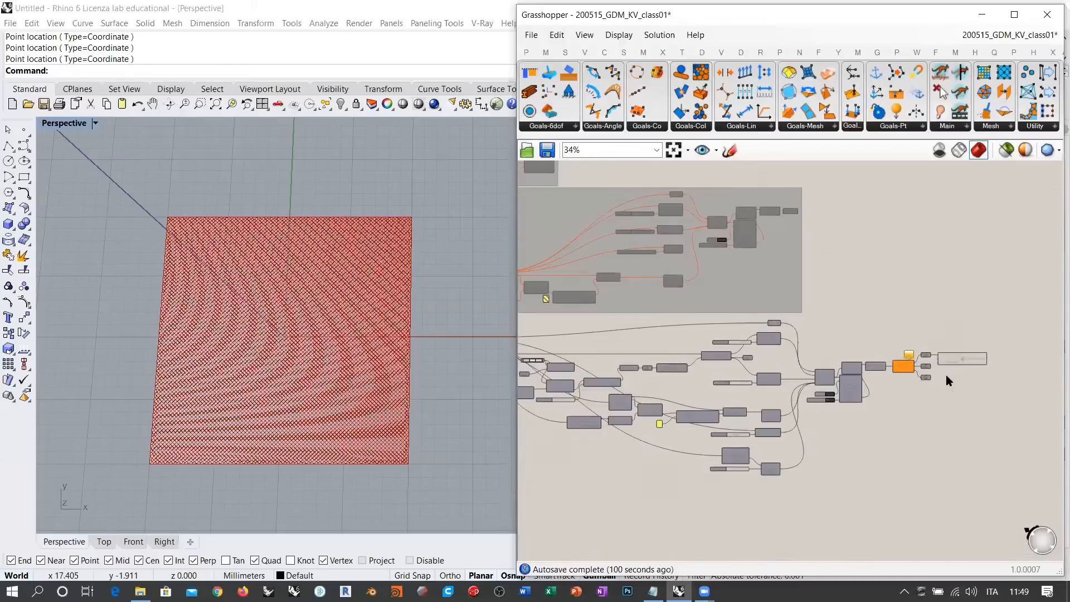
pyautogui.scroll(-2, 945, 376)
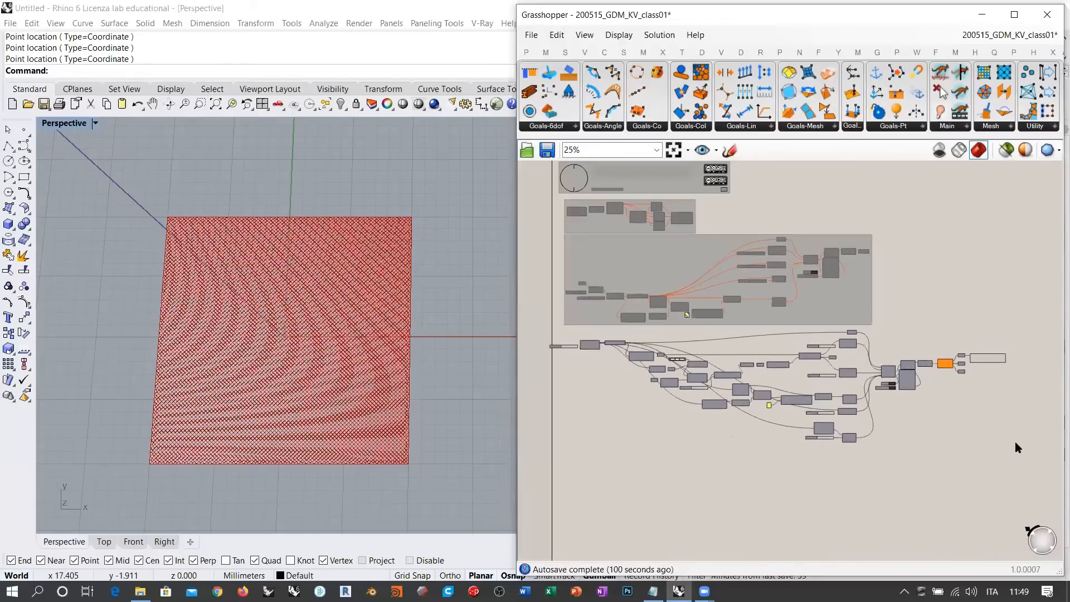
# Group all components of the curve-driven definition and disable them
pyautogui.moveTo(1015, 441); pyautogui.dragTo(545, 332)
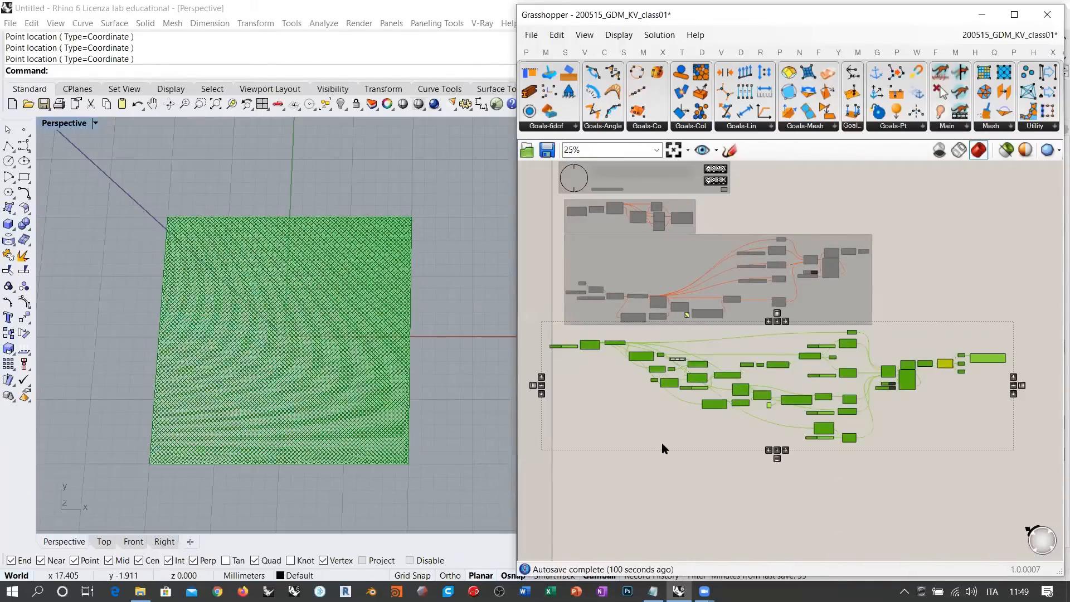
pyautogui.hotkey('ctrl', 'g')
pyautogui.hotkey('ctrl', 'e')
pyautogui.click(607, 410)
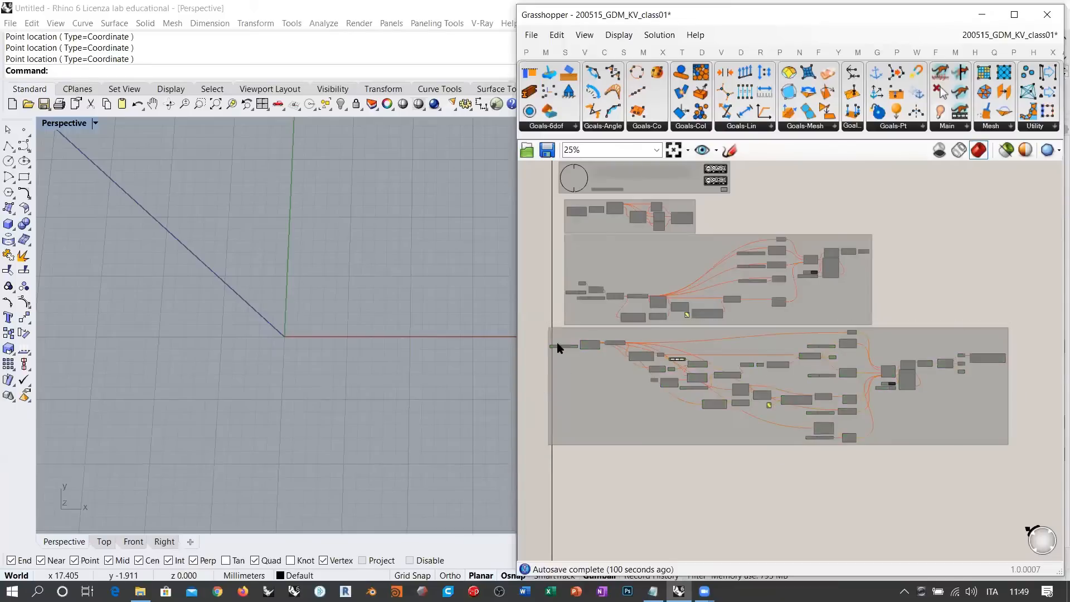
pyautogui.scroll(4, 559, 348)
pyautogui.click(599, 334)
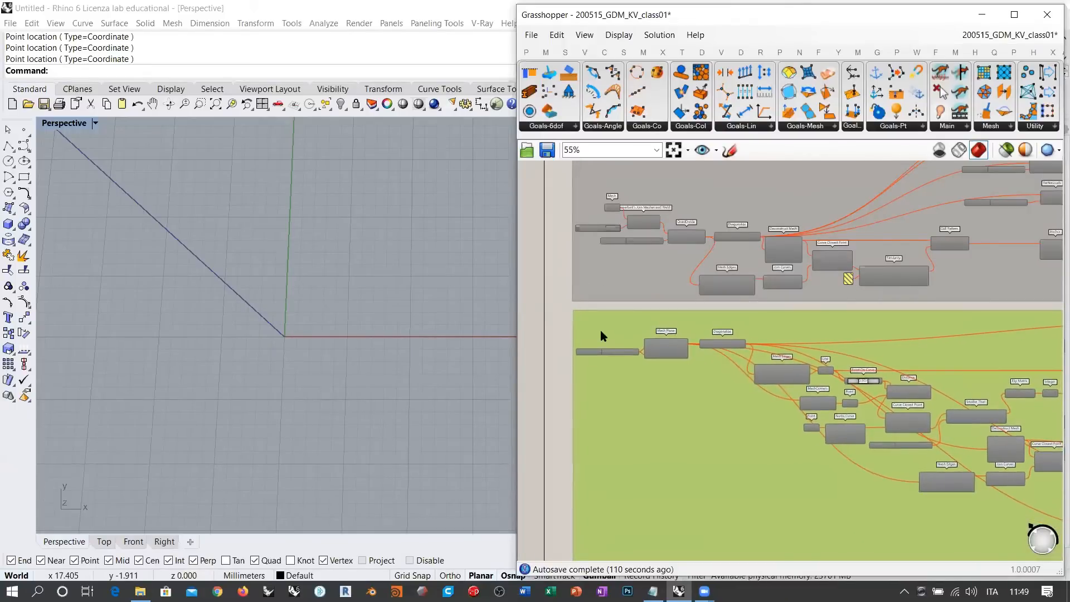
pyautogui.click(554, 304)
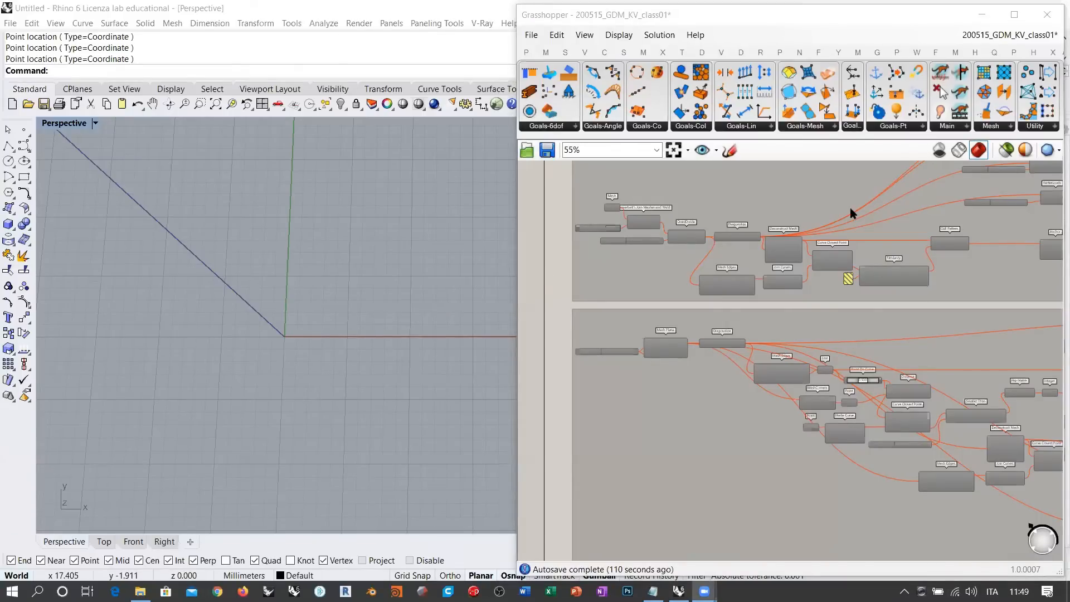
# Undo the grouping and the edits before it until the deleted Image Sampler is restored
pyautogui.scroll(5, 668, 360)
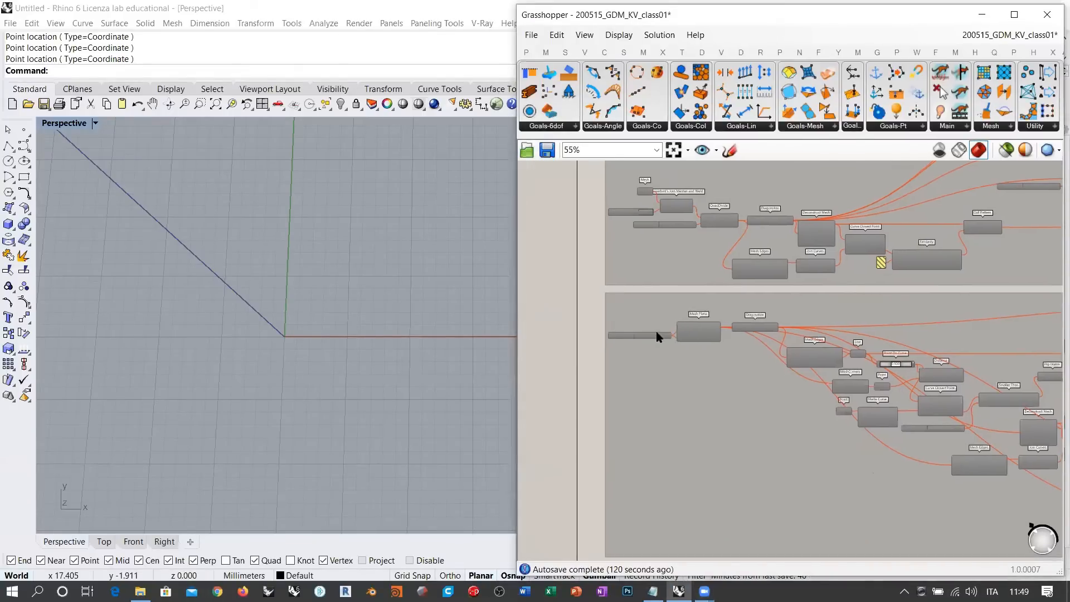
pyautogui.scroll(-5, 574, 287)
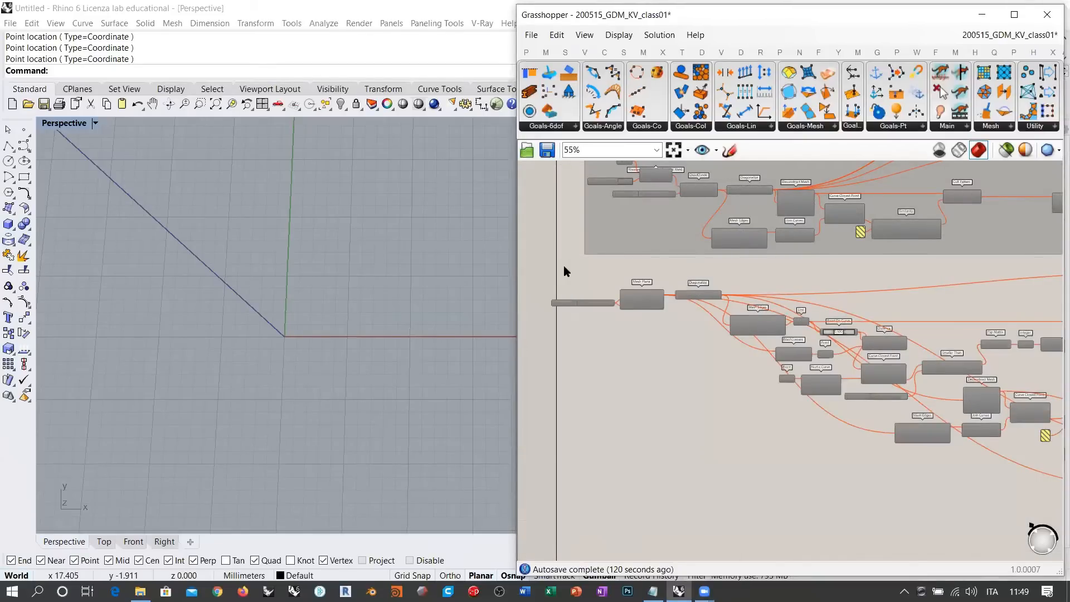
pyautogui.scroll(4, 635, 276)
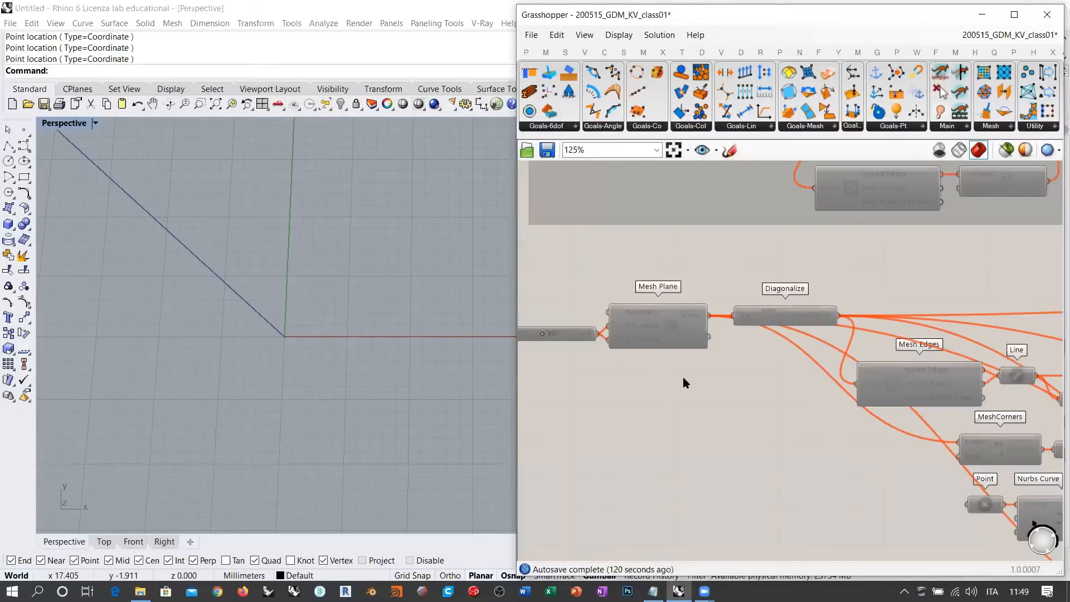
pyautogui.scroll(-5, 738, 348)
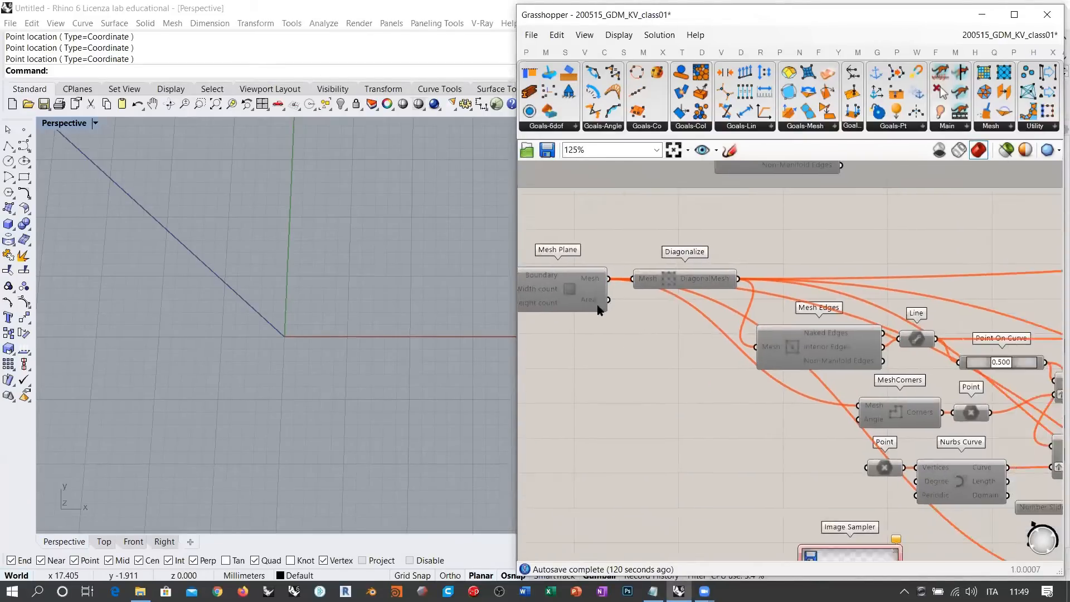
# Re-enable all components of the curve-driven spring definition
pyautogui.moveTo(1015, 421); pyautogui.dragTo(536, 291)
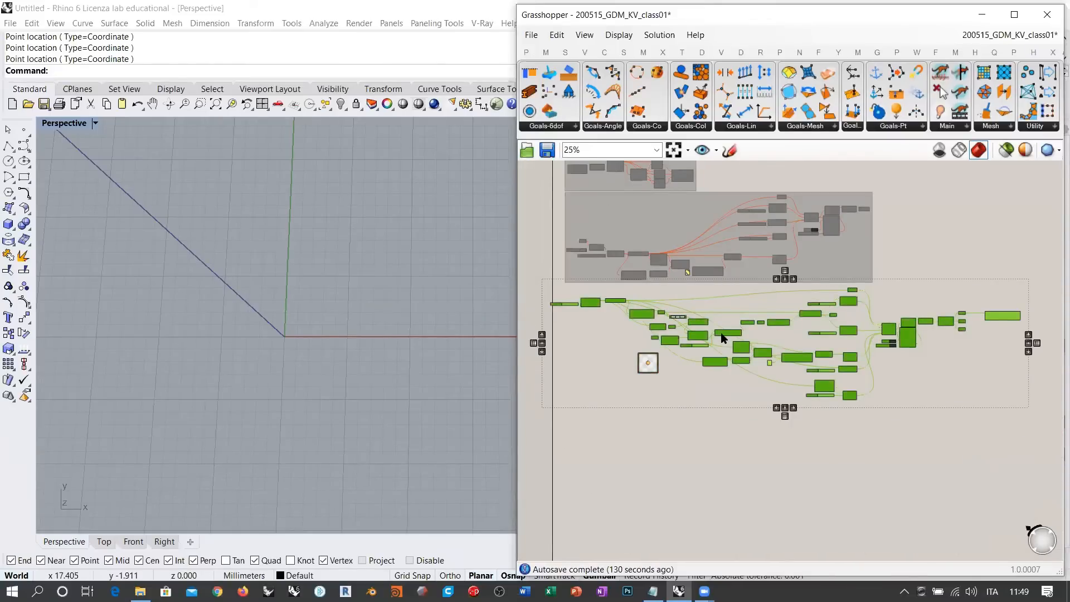
pyautogui.click(984, 402)
pyautogui.moveTo(864, 337); pyautogui.dragTo(817, 349, button='right')
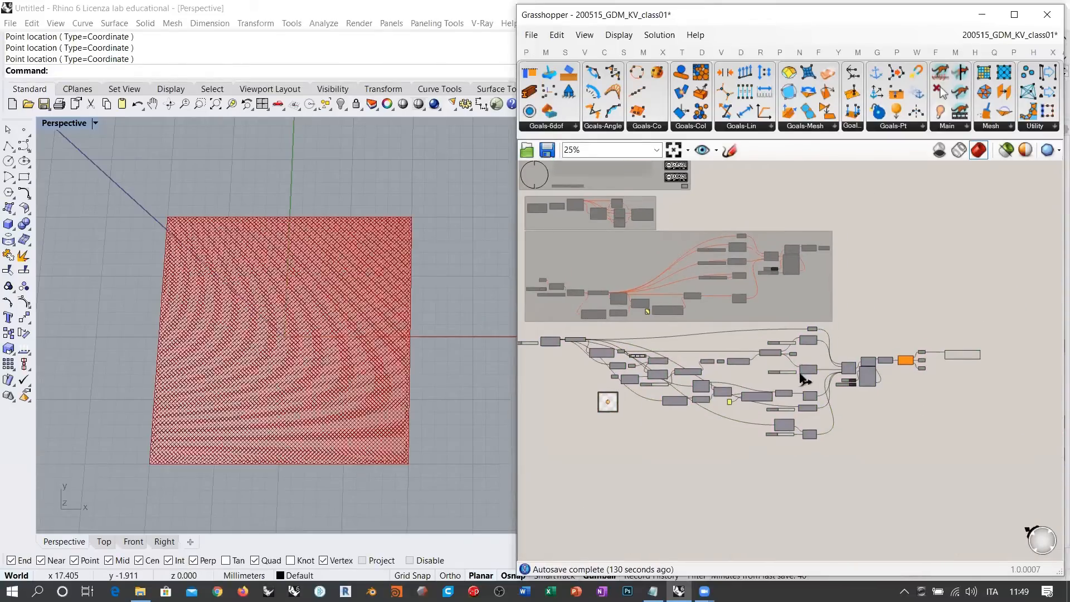
# Examine the two Length(Line) spring goals fed by Dispatch and their strength sliders
pyautogui.scroll(5, 818, 349)
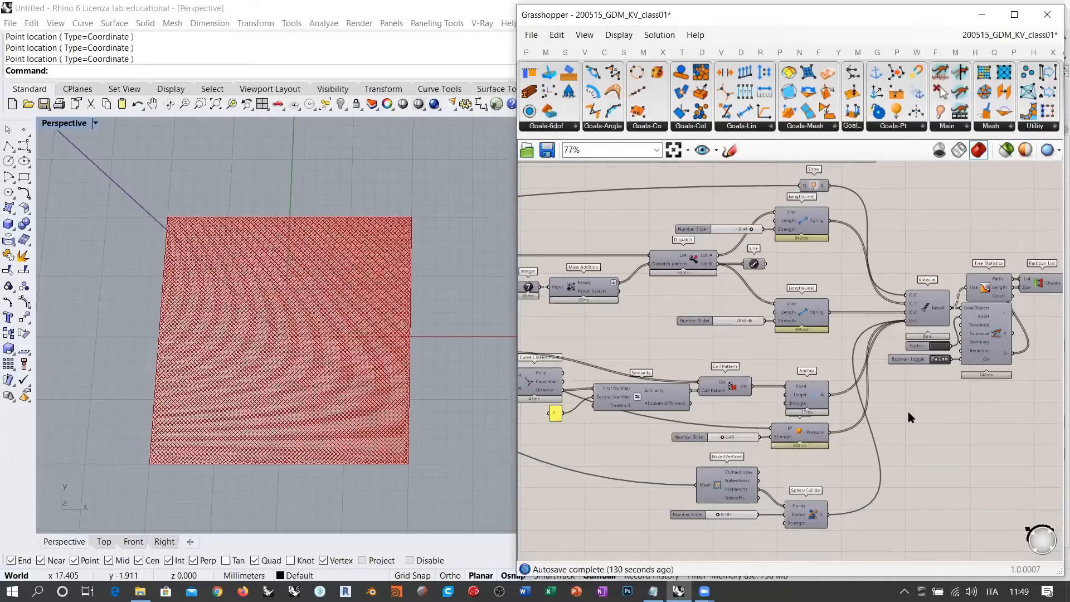
pyautogui.scroll(4, 814, 353)
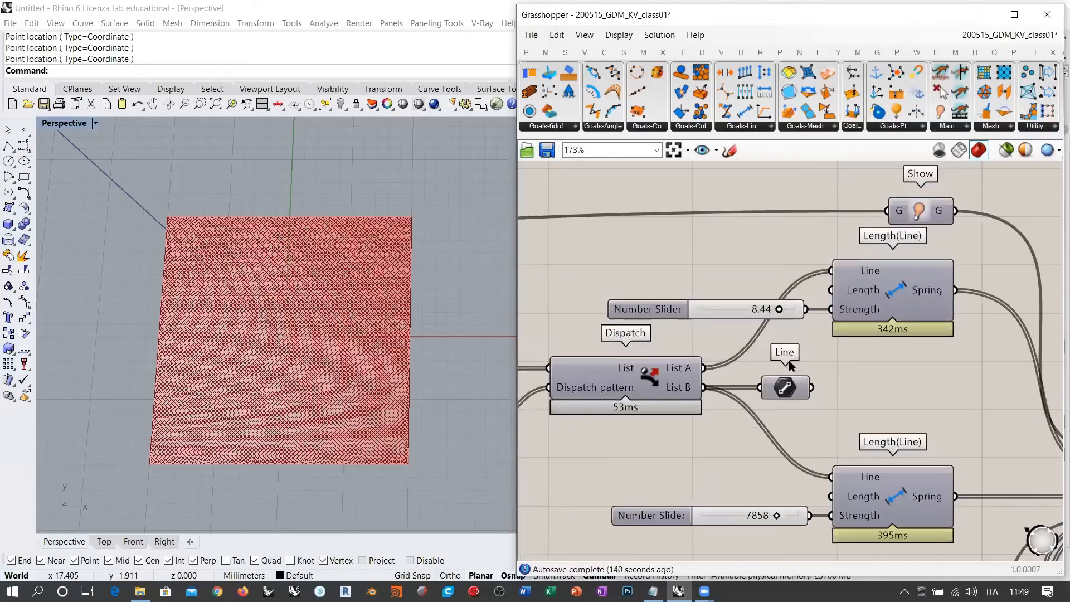
pyautogui.moveTo(789, 361); pyautogui.dragTo(767, 325, button='right')
pyautogui.click(854, 261)
pyautogui.keyDown('shift'); pyautogui.click(857, 453); pyautogui.keyUp('shift')
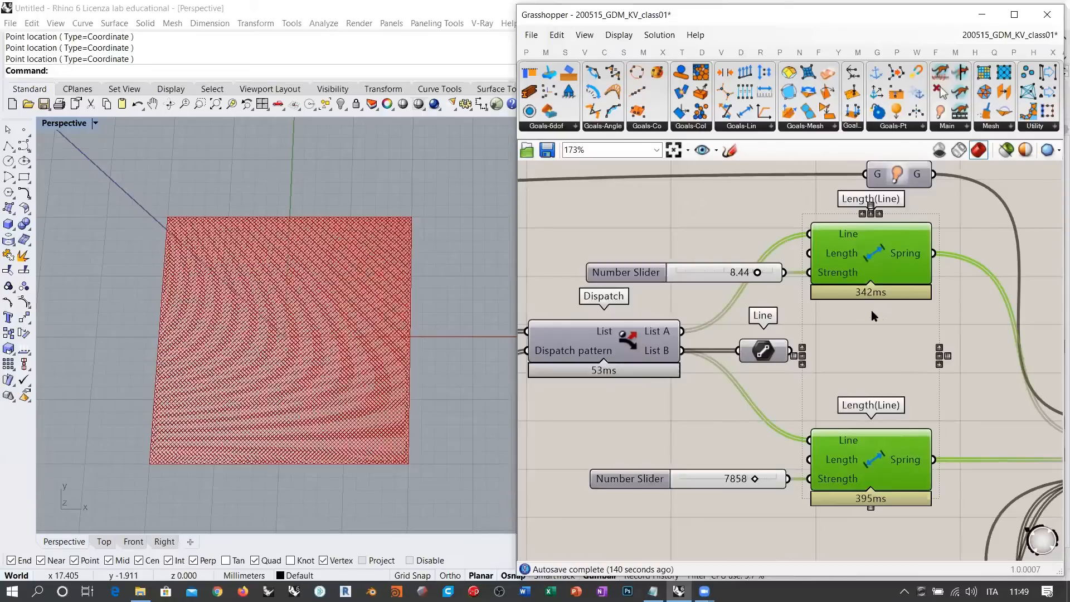
pyautogui.click(884, 382)
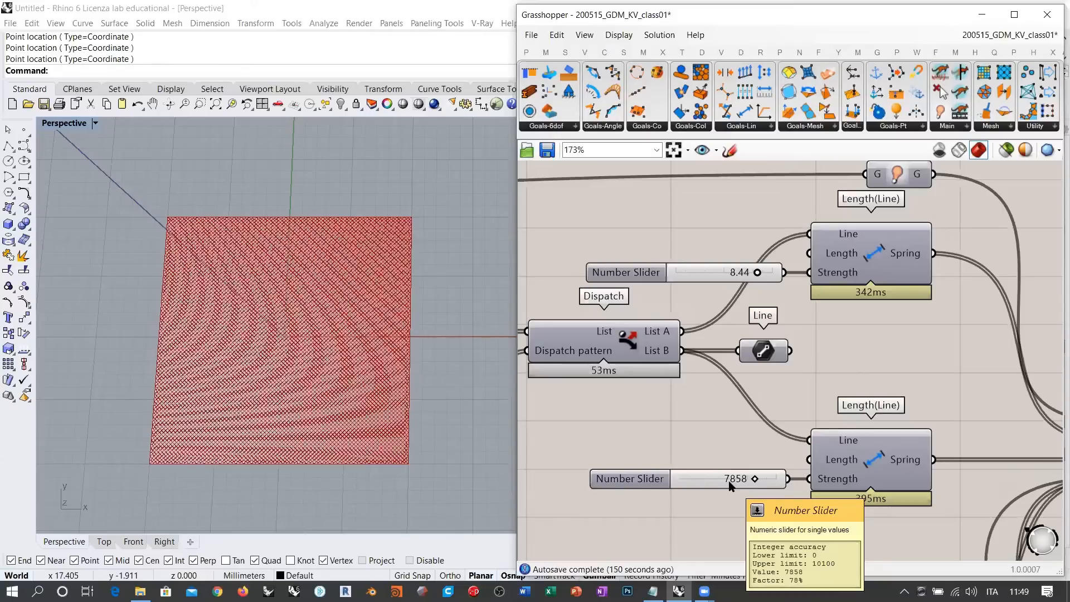
pyautogui.click(874, 264)
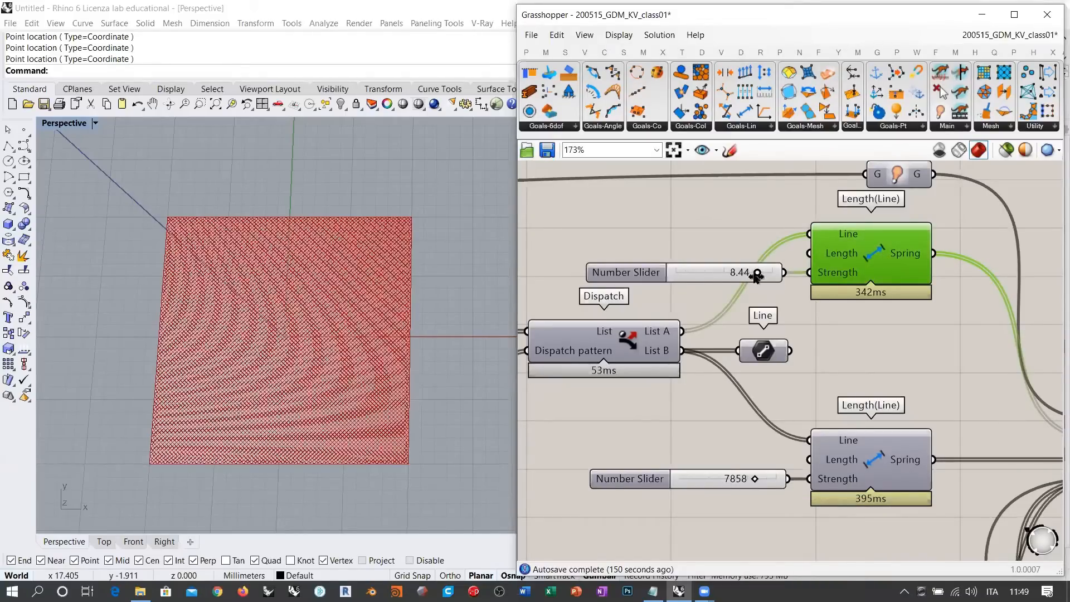
# Compare the Pressure goal's strength slider with the strength sliders of the two Length(Line) springs
pyautogui.moveTo(814, 517); pyautogui.dragTo(813, 271, button='right')
pyautogui.moveTo(834, 432); pyautogui.dragTo(824, 459, button='right')
pyautogui.click(901, 369)
pyautogui.click(895, 439)
pyautogui.scroll(-3, 824, 460)
pyautogui.moveTo(807, 362); pyautogui.dragTo(808, 397, button='right')
pyautogui.scroll(1, 803, 262)
pyautogui.moveTo(819, 264); pyautogui.dragTo(807, 235, button='right')
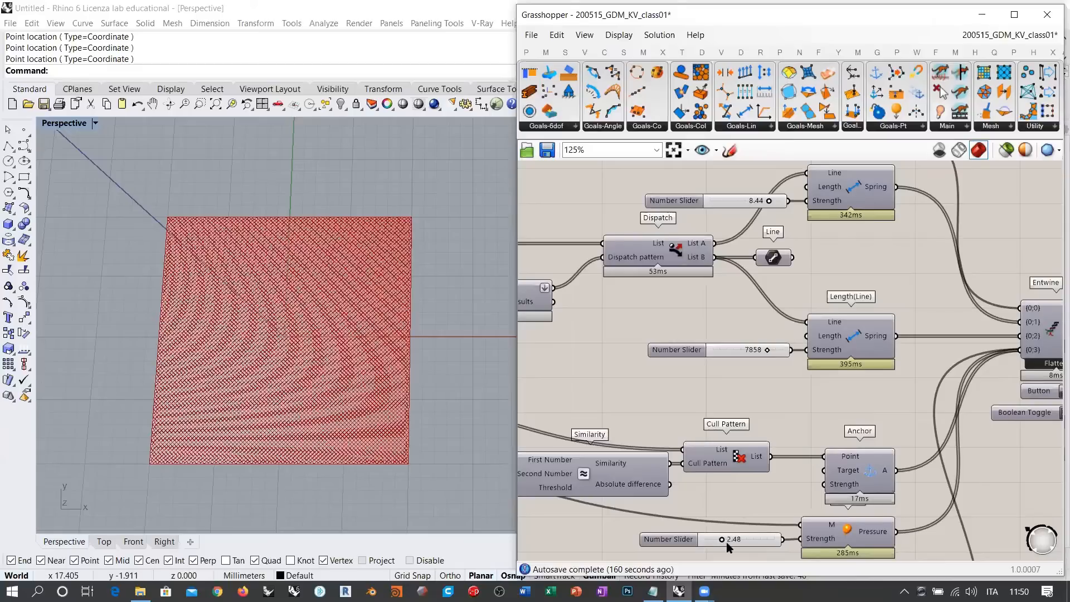
pyautogui.click(765, 541)
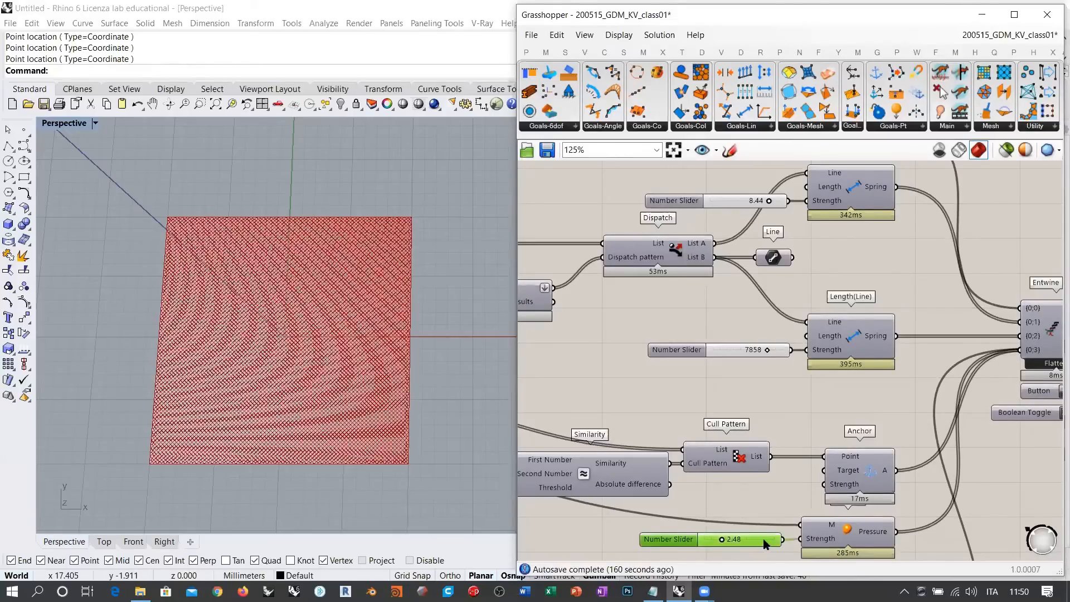
pyautogui.click(739, 203)
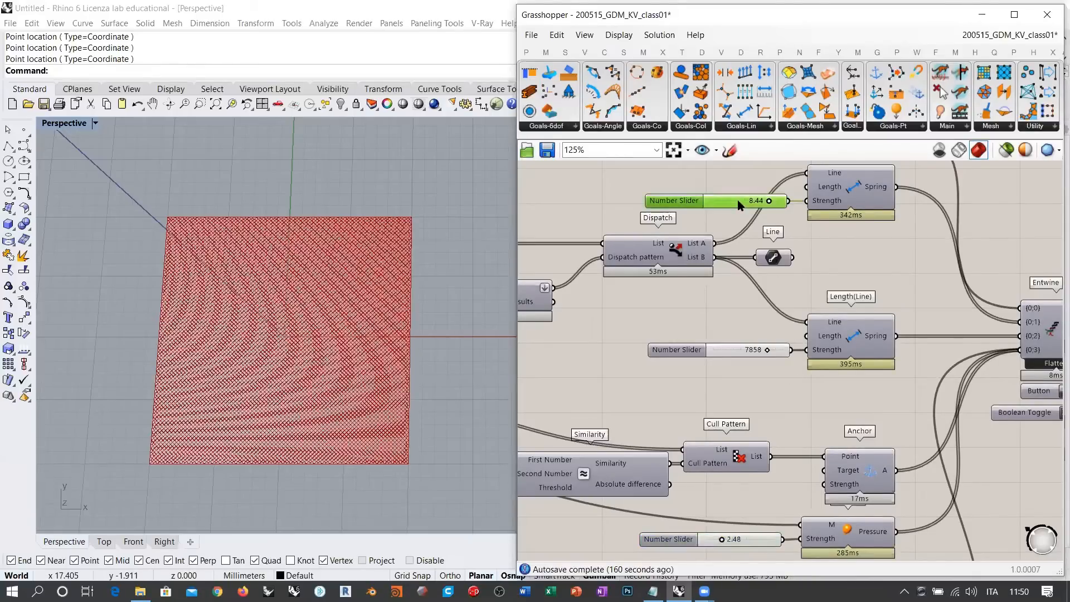
pyautogui.click(760, 537)
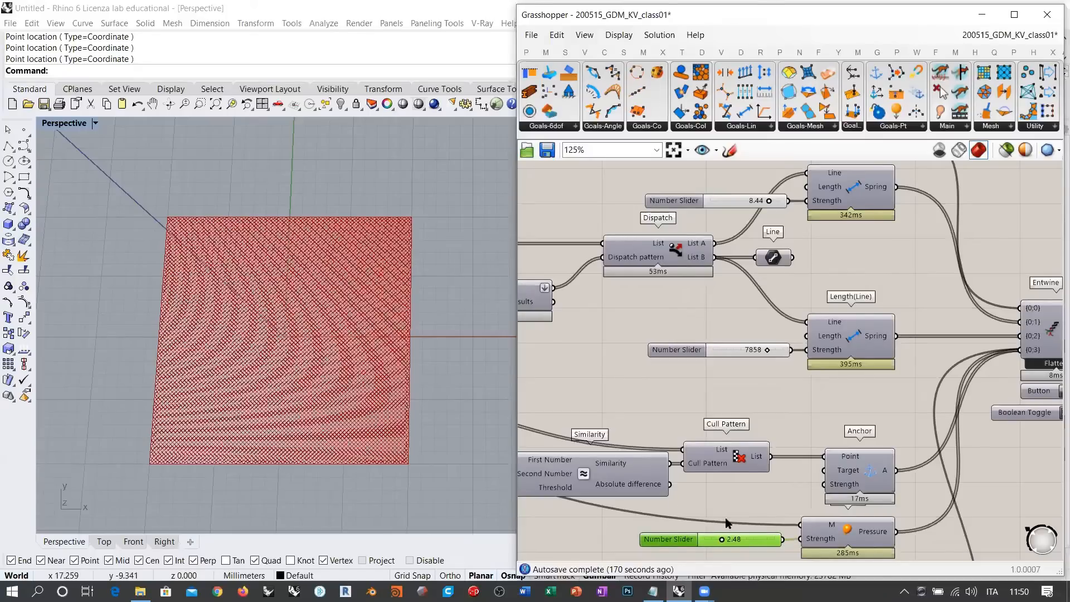
pyautogui.scroll(5, 736, 521)
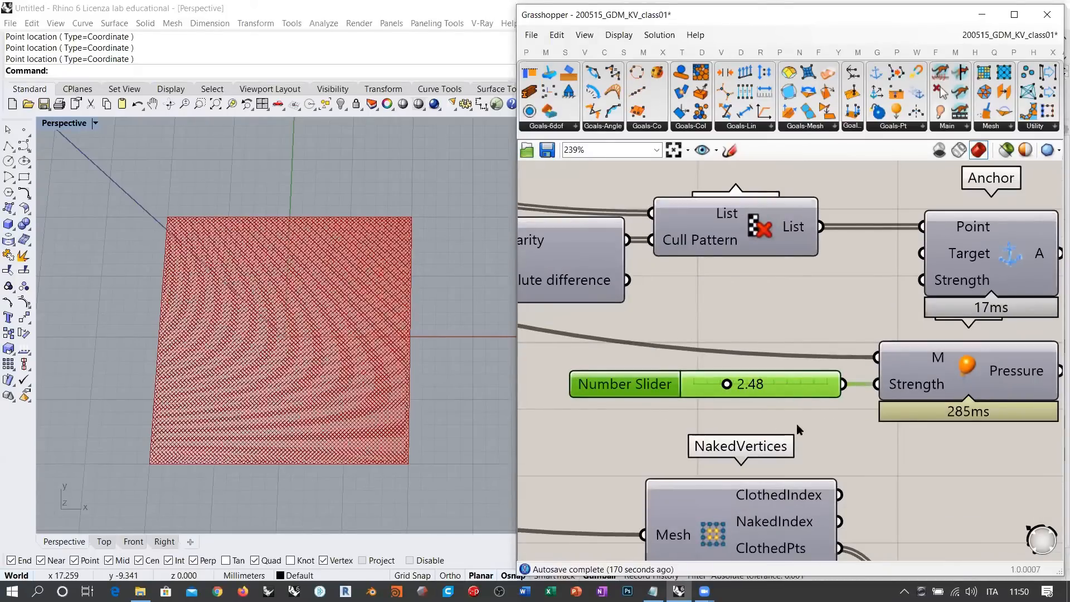
pyautogui.scroll(-6, 797, 424)
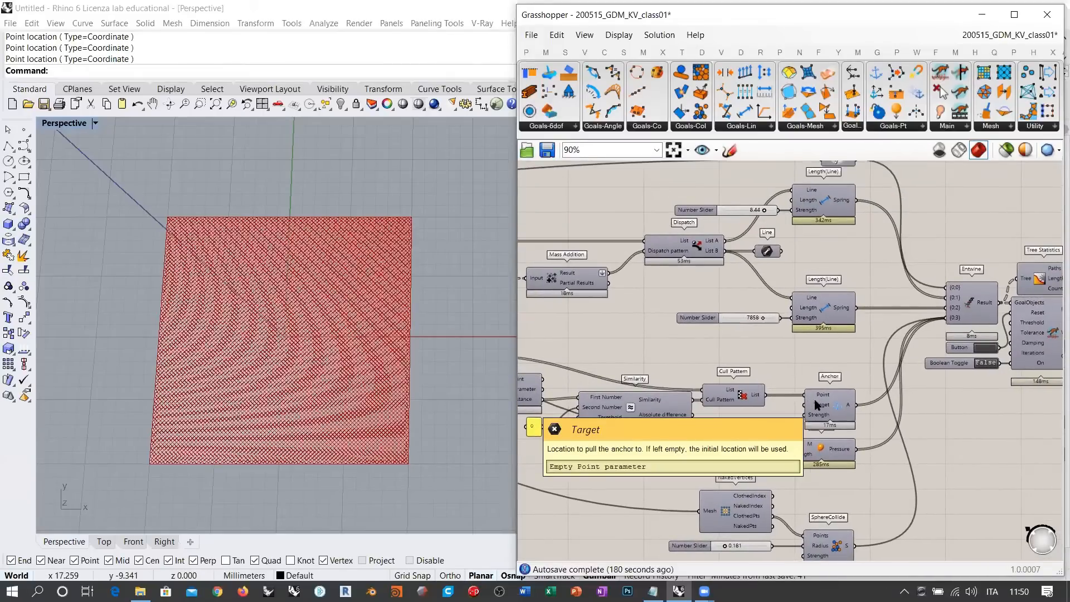
# Disable the whole curve-driven definition including the Image Sampler, group it, and align the group with the ones above
pyautogui.scroll(-7, 795, 382)
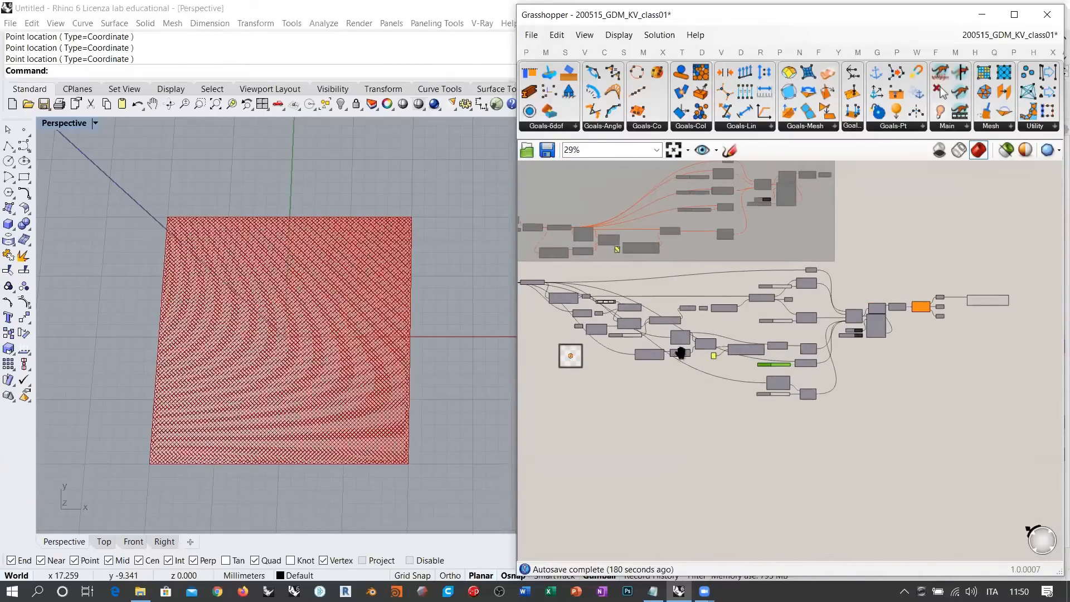
pyautogui.scroll(-2, 901, 403)
pyautogui.moveTo(1011, 413); pyautogui.dragTo(550, 308)
pyautogui.hotkey('ctrl', 'q')
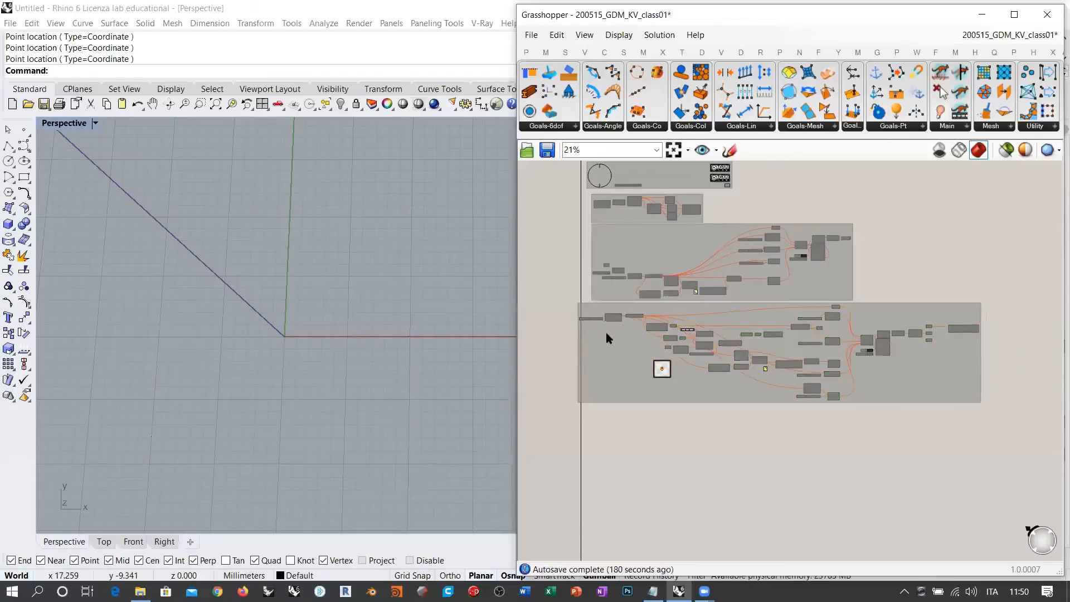
pyautogui.hotkey('ctrl', 'g')
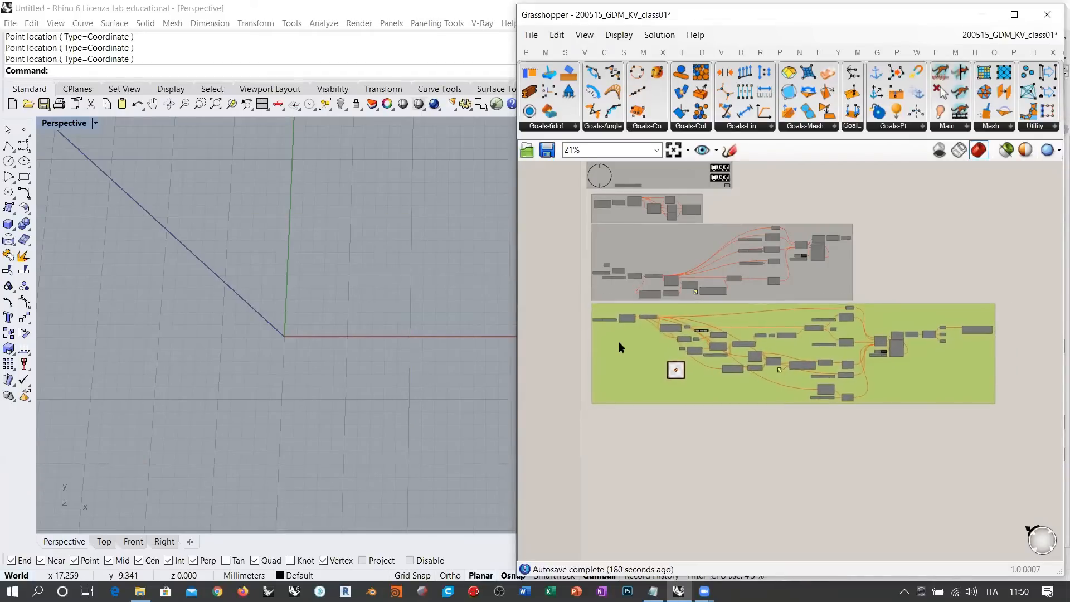
pyautogui.click(620, 470)
pyautogui.scroll(5, 612, 401)
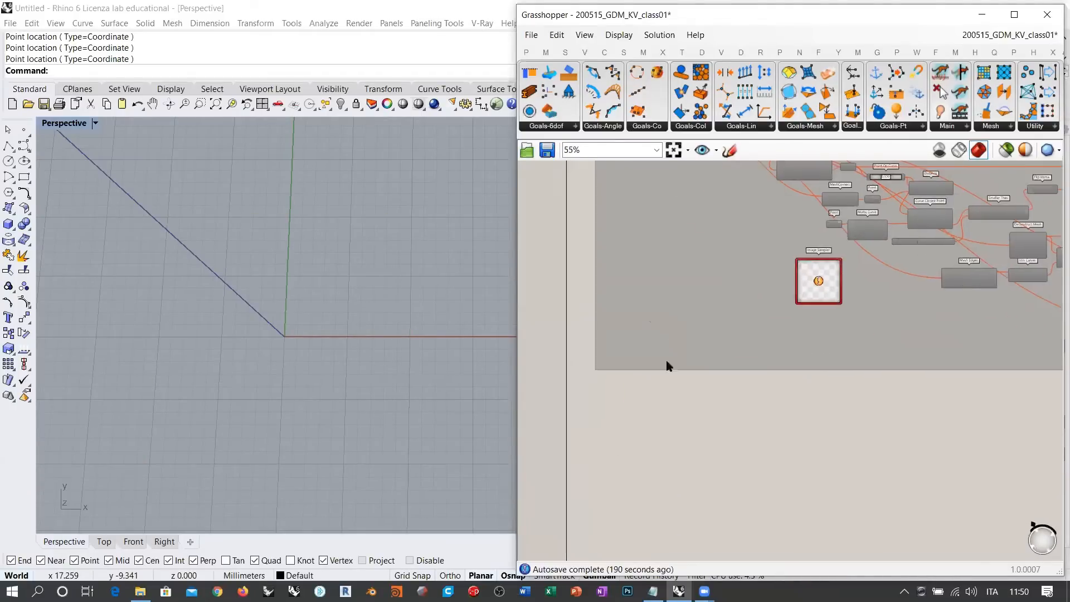
pyautogui.moveTo(375, 346)
pyautogui.mouseDown(button='right')
pyautogui.moveTo(349, 387)
pyautogui.moveTo(369, 358)
pyautogui.mouseUp(button='right')
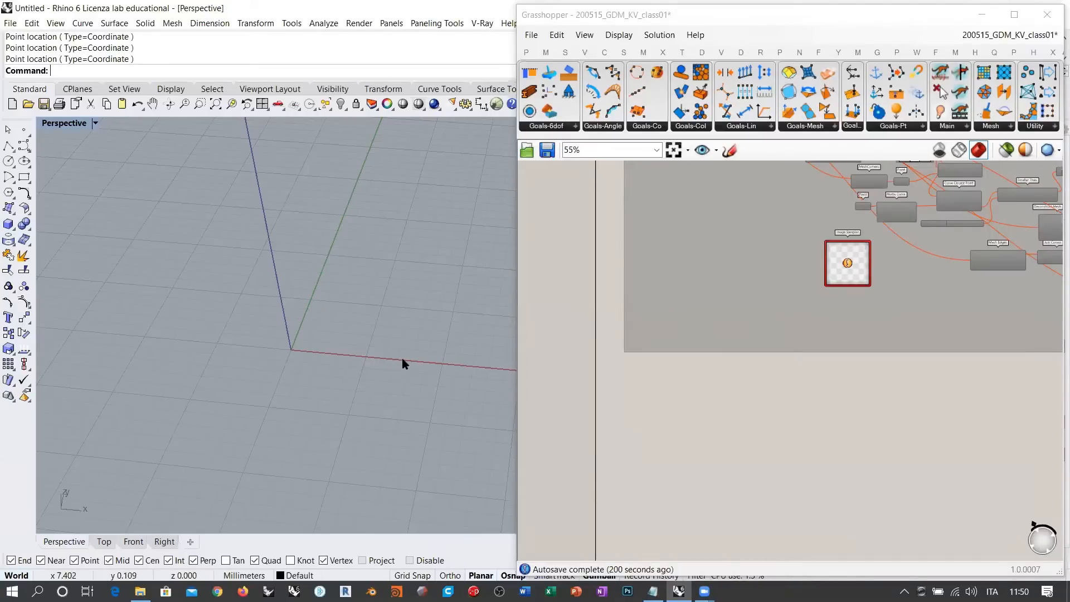
pyautogui.moveTo(400, 364); pyautogui.dragTo(363, 349, button='right')
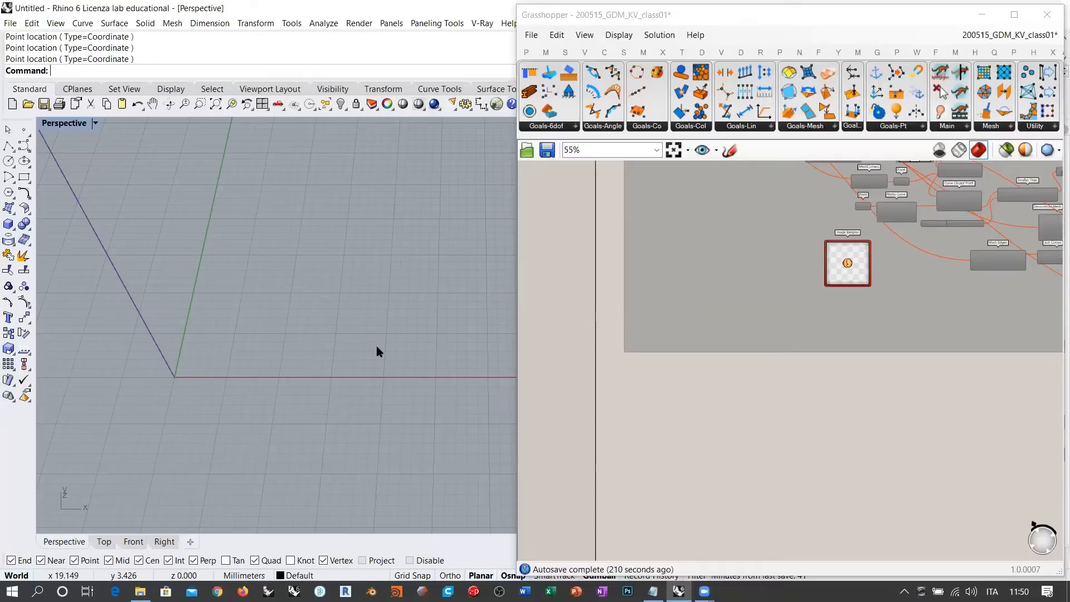
pyautogui.moveTo(378, 350); pyautogui.dragTo(341, 388, button='right')
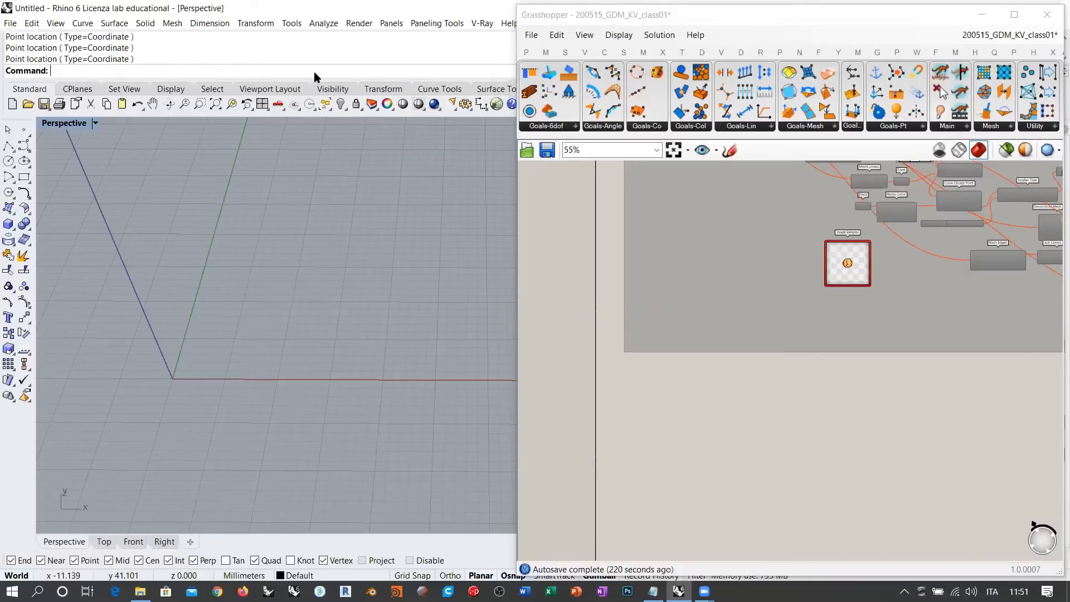
# Draw a four-sided 3-D Face mesh on the ground plane near the origin in the Perspective view
pyautogui.click(144, 23)
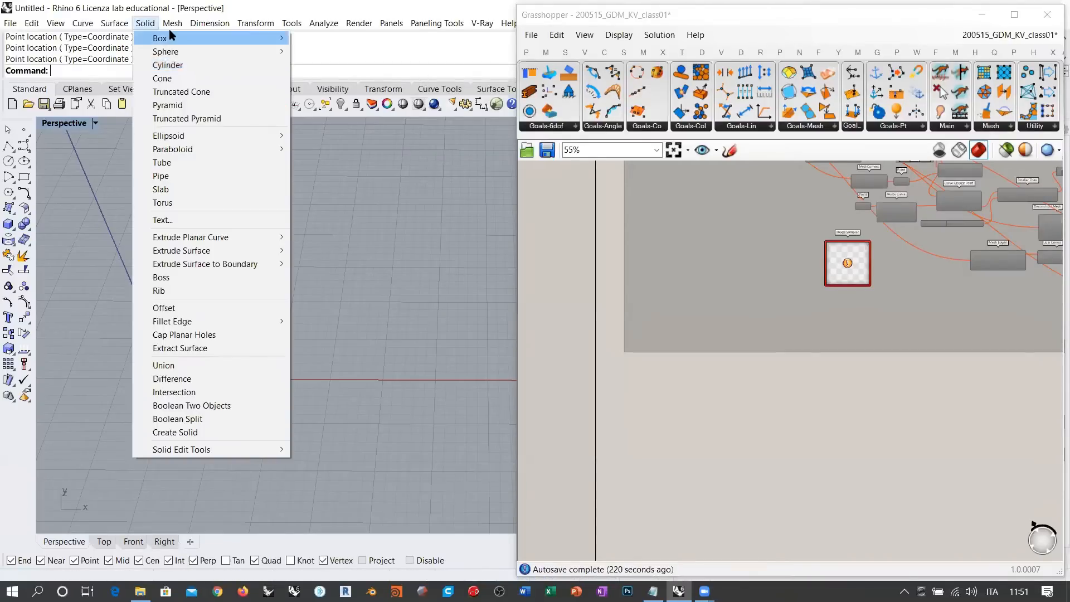
pyautogui.moveTo(172, 23)
pyautogui.moveTo(223, 51)
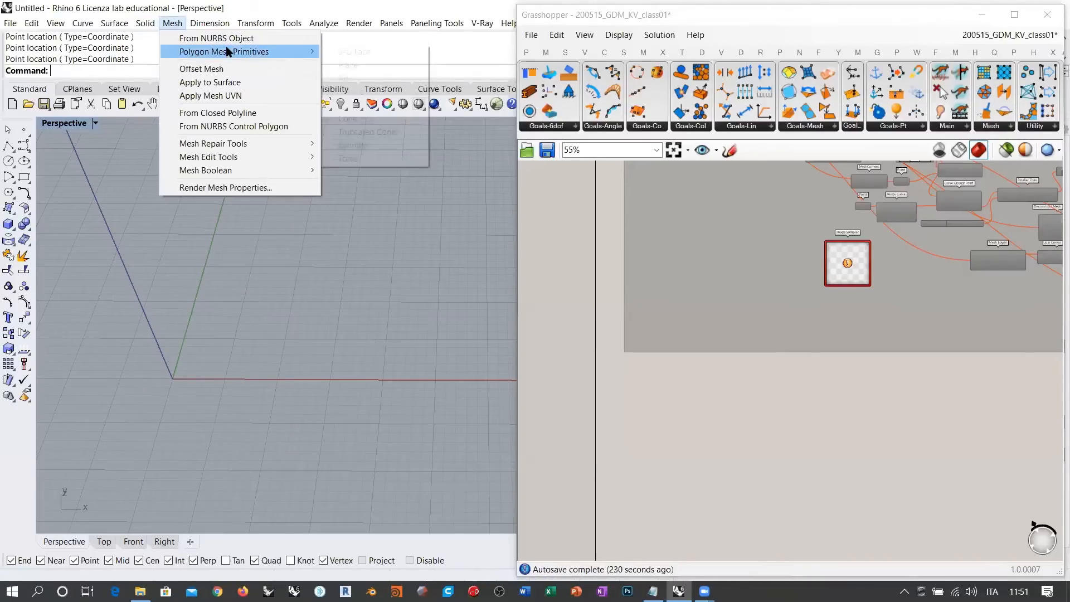
pyautogui.click(355, 51)
pyautogui.click(262, 317)
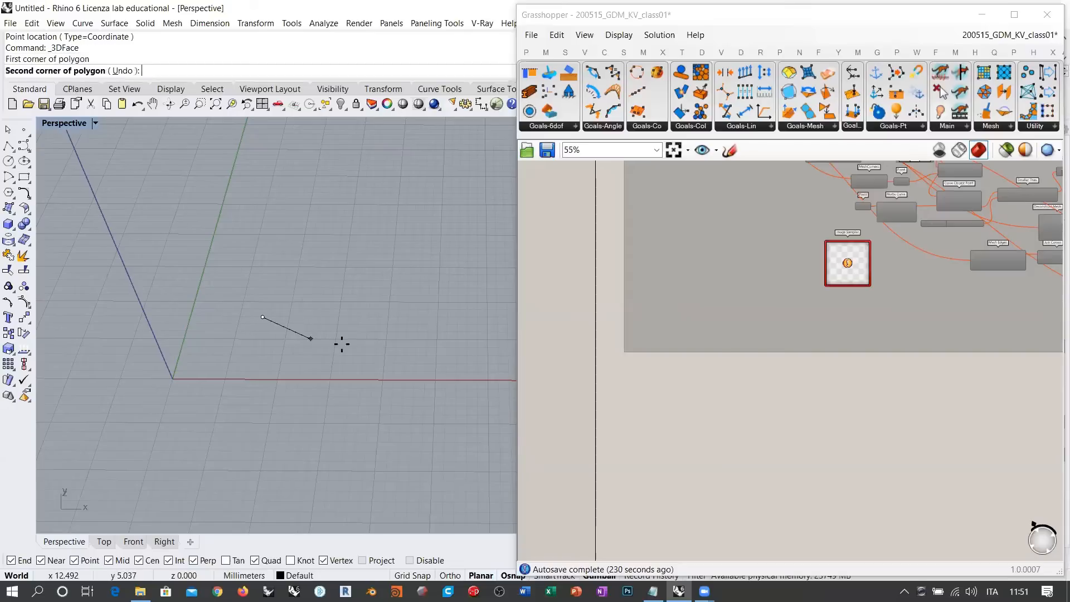
pyautogui.click(373, 356)
pyautogui.click(415, 275)
pyautogui.click(302, 239)
pyautogui.rightClick(345, 309)
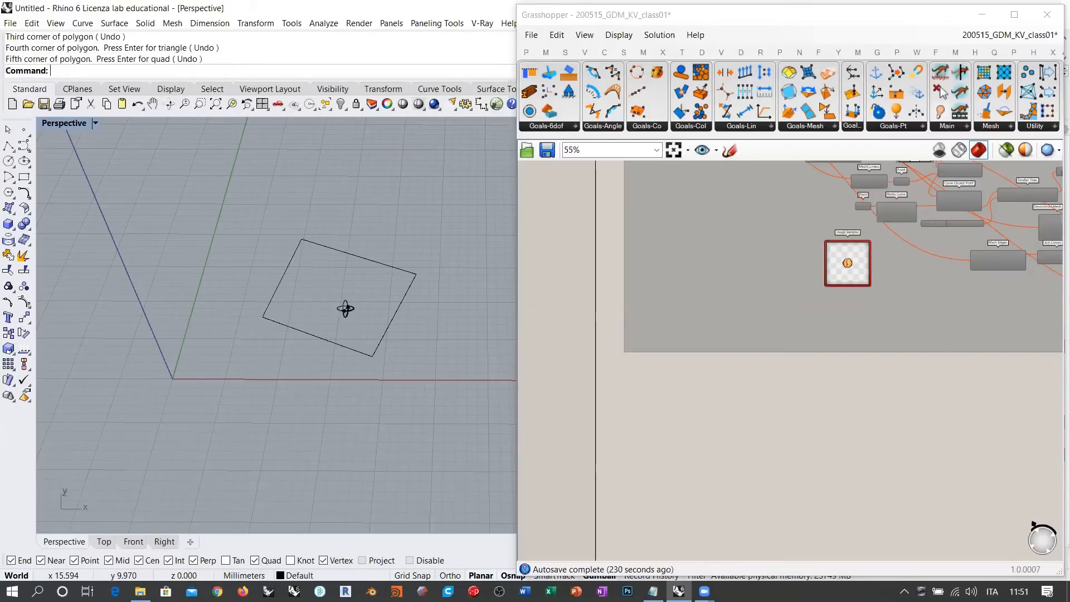
# Display the Perspective viewport in Shaded mode and look over the mesh face
pyautogui.moveTo(345, 309); pyautogui.dragTo(348, 330, button='right')
pyautogui.hotkey('ctrl', 'alt', 's')
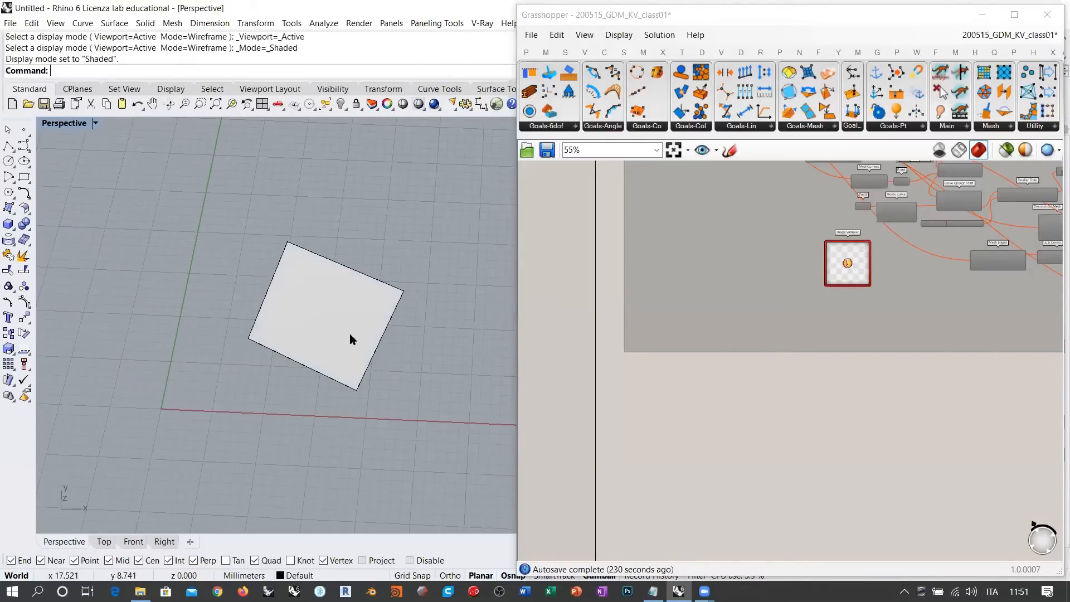
pyautogui.moveTo(365, 407)
pyautogui.mouseDown(button='right')
pyautogui.moveTo(326, 411)
pyautogui.moveTo(342, 232)
pyautogui.moveTo(342, 376)
pyautogui.moveTo(351, 339)
pyautogui.moveTo(359, 360)
pyautogui.mouseUp(button='right')
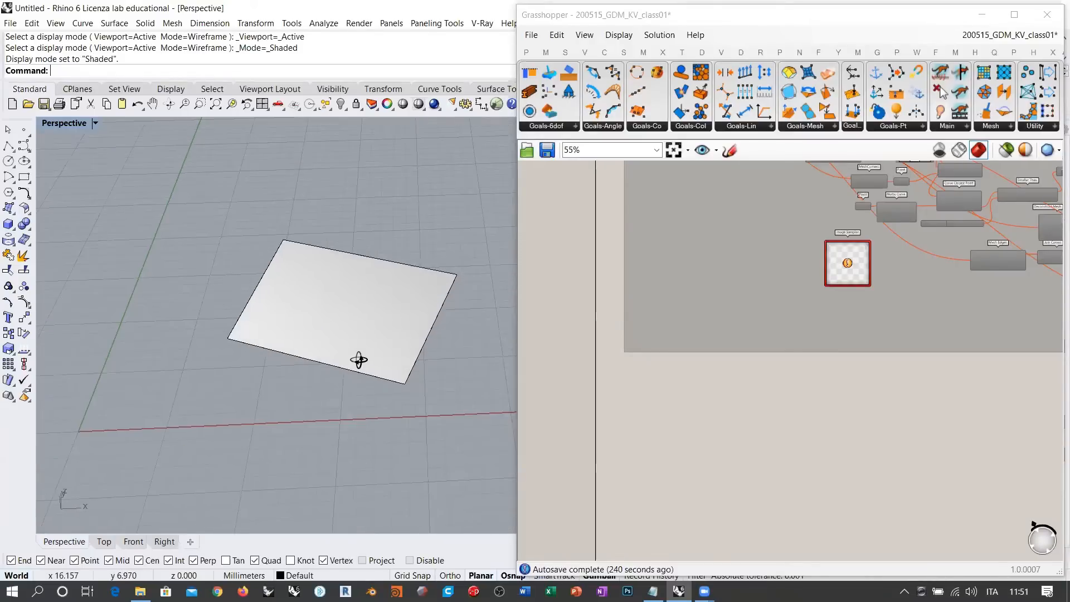
pyautogui.moveTo(332, 312); pyautogui.dragTo(322, 304, button='right')
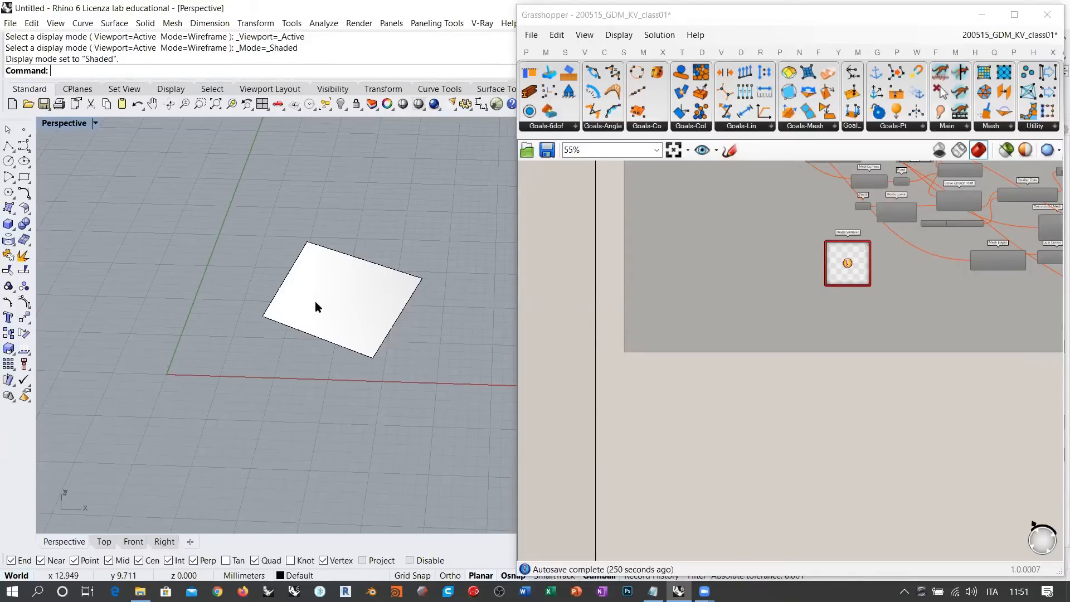
pyautogui.moveTo(319, 329); pyautogui.dragTo(269, 267, button='right')
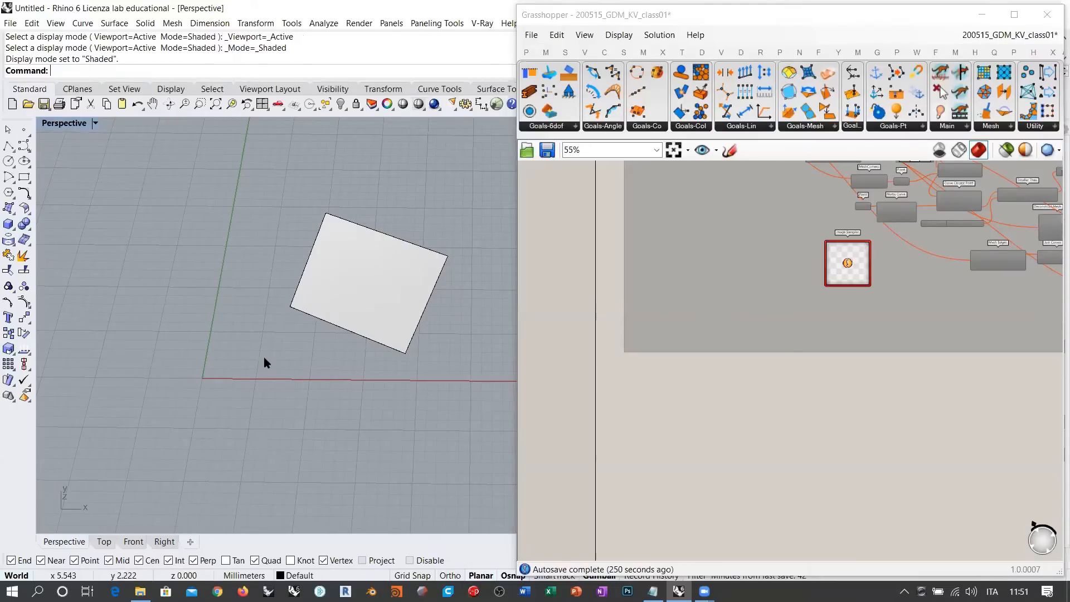
# Draw a second four-sided 3-D Face sharing the far edge of the first face
pyautogui.rightClick(135, 71)
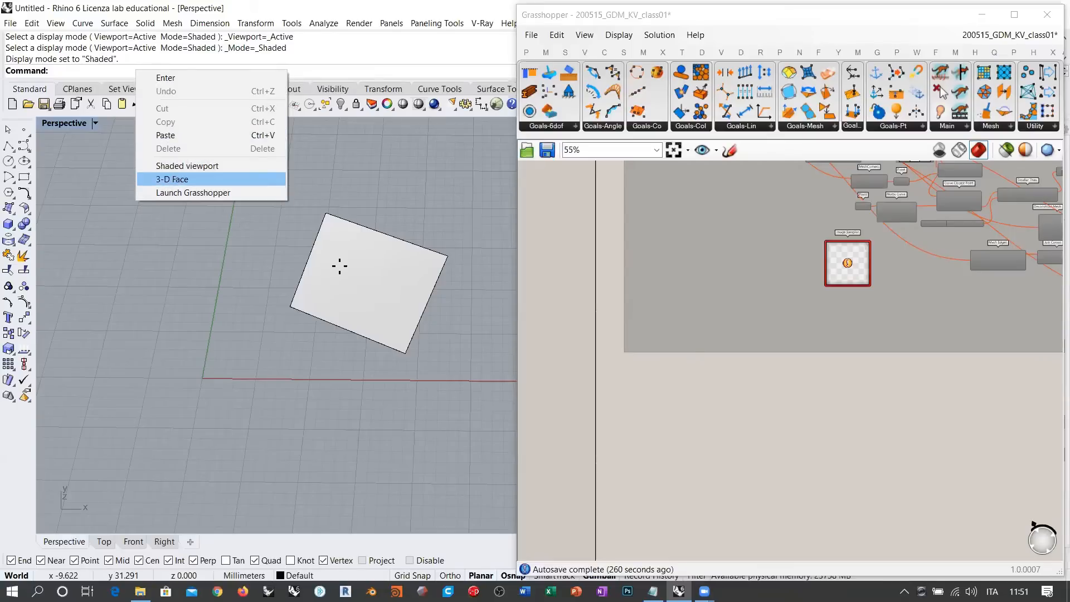
pyautogui.click(172, 179)
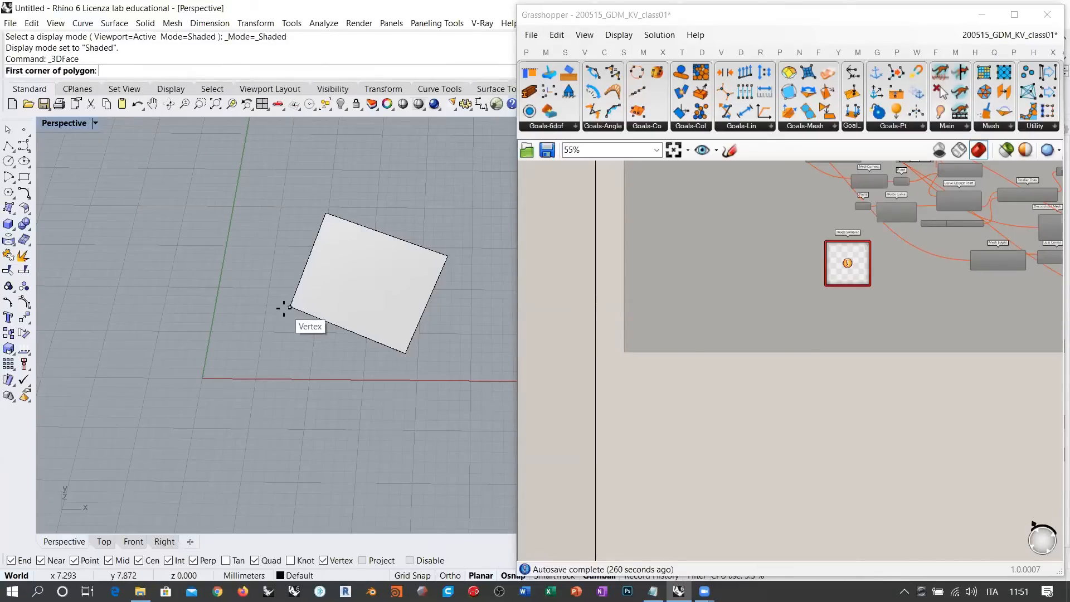
pyautogui.keyDown('shift'); pyautogui.moveTo(283, 309); pyautogui.dragTo(179, 406, button='right'); pyautogui.keyUp('shift')
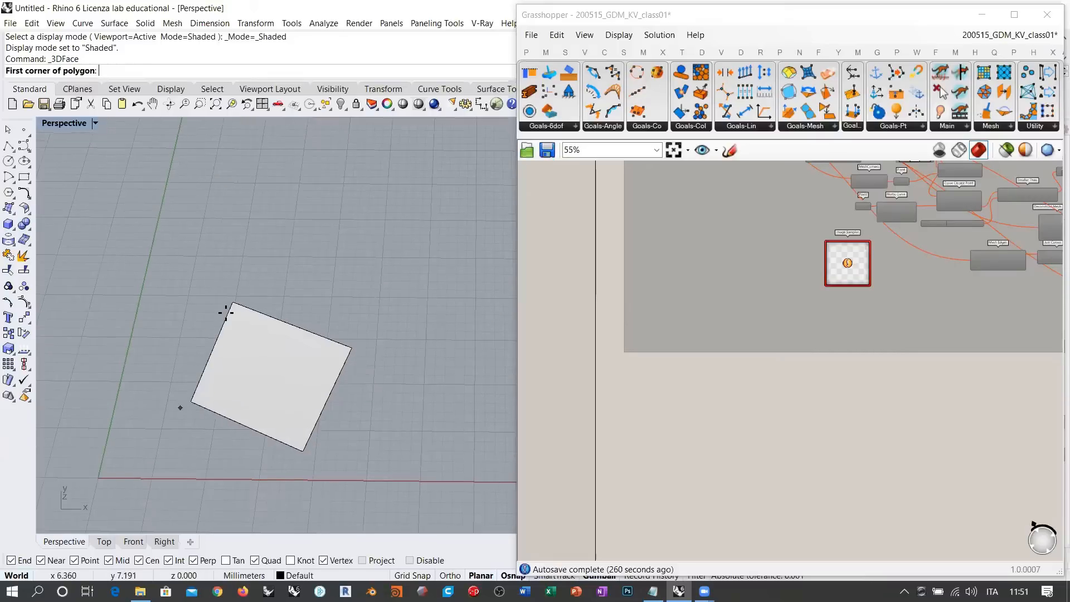
pyautogui.scroll(-4, 182, 405)
pyautogui.click(218, 331)
pyautogui.click(297, 365)
pyautogui.click(335, 306)
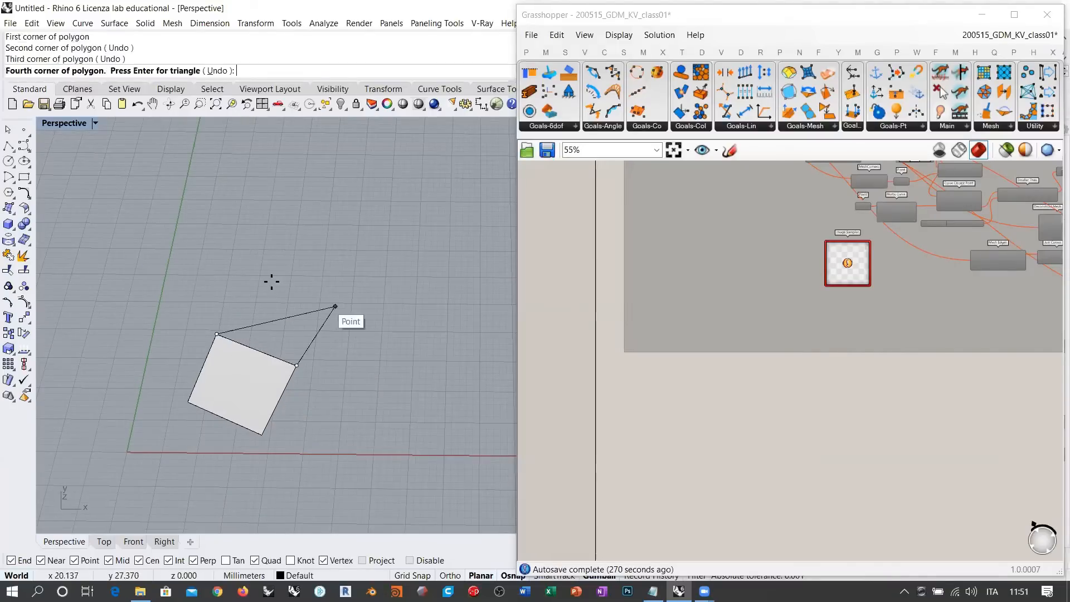
pyautogui.click(273, 281)
pyautogui.click(218, 333)
pyautogui.rightClick(275, 277)
# Continue the strip with a third four-sided 3-D Face built on the second face's far edge
pyautogui.click(275, 279)
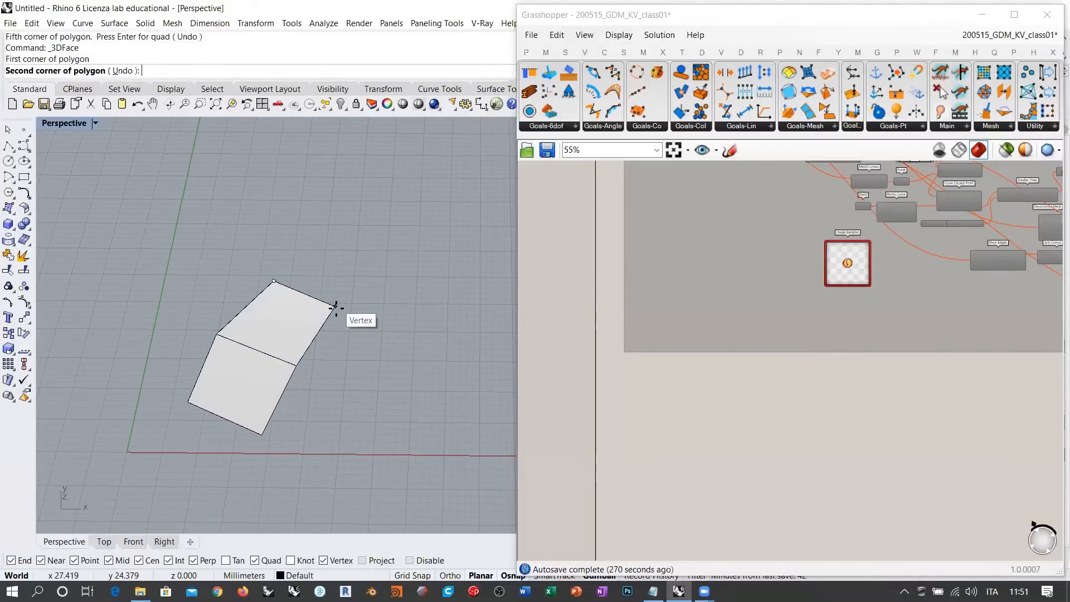
pyautogui.click(334, 306)
pyautogui.click(375, 256)
pyautogui.click(322, 234)
pyautogui.rightClick(370, 268)
# Add a fourth four-sided 3-D Face on the third face's far edge to end the strip
pyautogui.keyDown('shift'); pyautogui.moveTo(371, 269); pyautogui.dragTo(299, 312, button='right'); pyautogui.keyUp('shift')
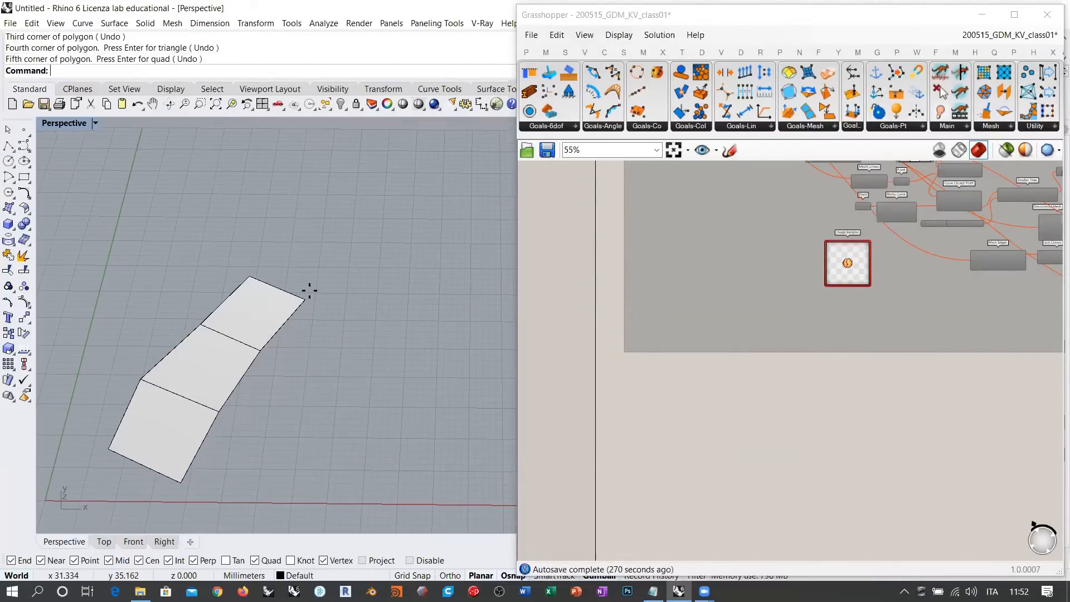
pyautogui.rightClick(308, 289)
pyautogui.click(305, 299)
pyautogui.click(343, 260)
pyautogui.click(281, 237)
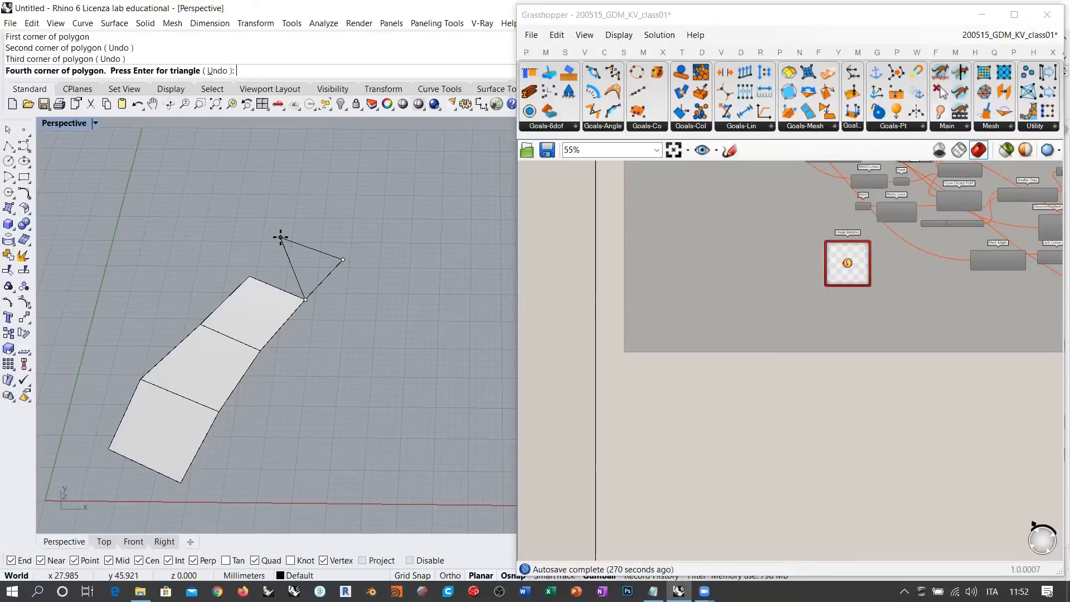
pyautogui.click(249, 277)
pyautogui.rightClick(351, 258)
# Try a polar array of the four-face strip with 3 items through 360 degrees around a point beyond its far end
pyautogui.keyDown('shift'); pyautogui.moveTo(312, 287); pyautogui.dragTo(301, 418, button='right'); pyautogui.keyUp('shift')
pyautogui.scroll(-6, 256, 303)
pyautogui.moveTo(313, 430); pyautogui.dragTo(162, 273)
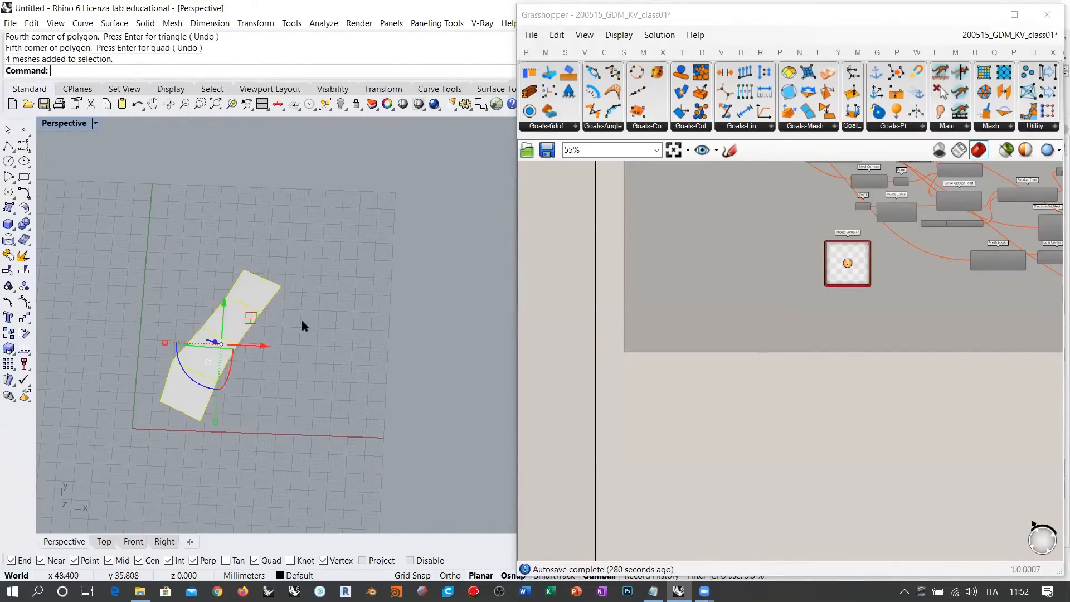
pyautogui.click(11, 364)
pyautogui.click(40, 368)
pyautogui.click(322, 228)
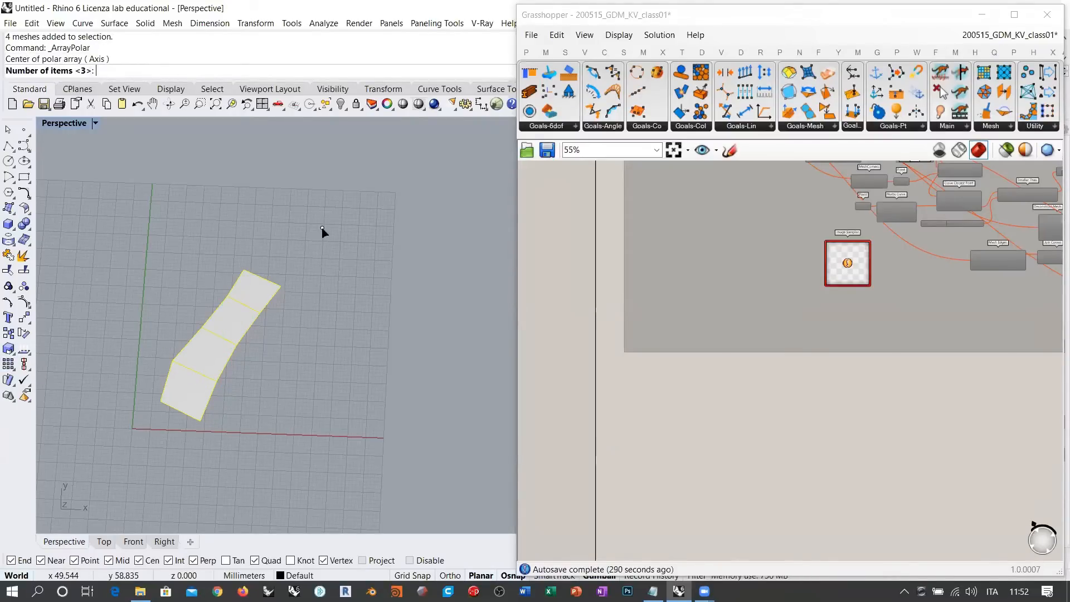
pyautogui.write('3')
pyautogui.press('Return')
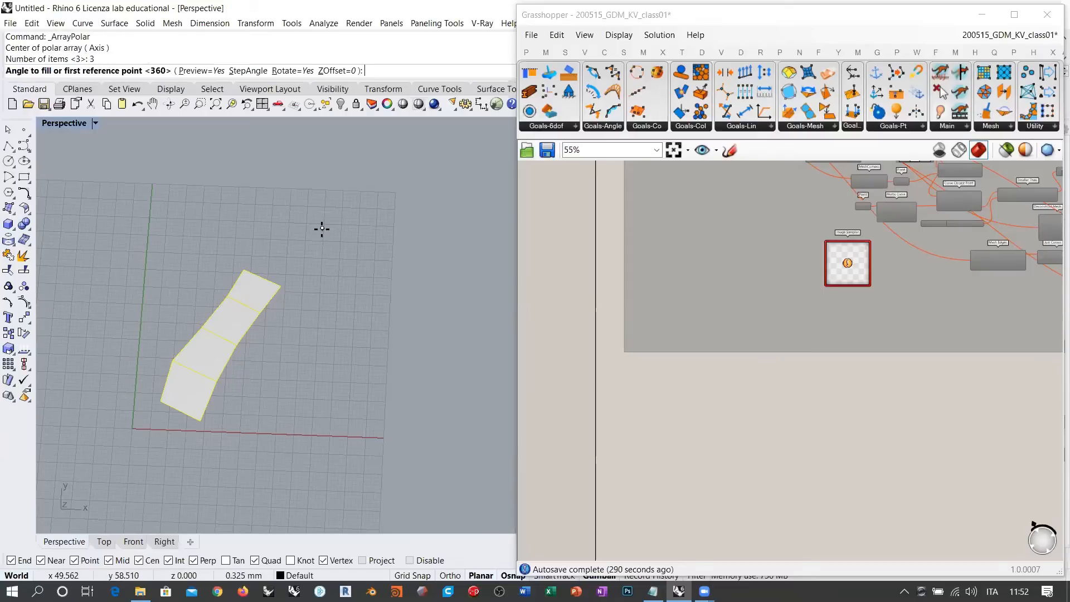
pyautogui.press('Return')
pyautogui.press('Return')
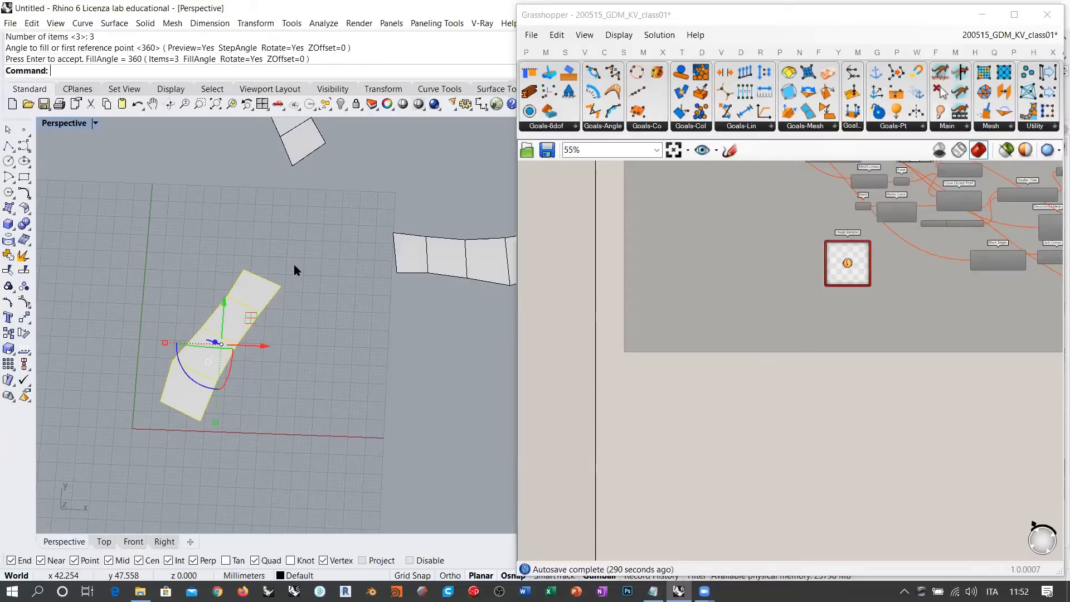
pyautogui.moveTo(293, 264)
pyautogui.mouseDown(button='right')
pyautogui.moveTo(316, 274)
pyautogui.moveTo(293, 301)
pyautogui.moveTo(303, 281)
pyautogui.mouseUp(button='right')
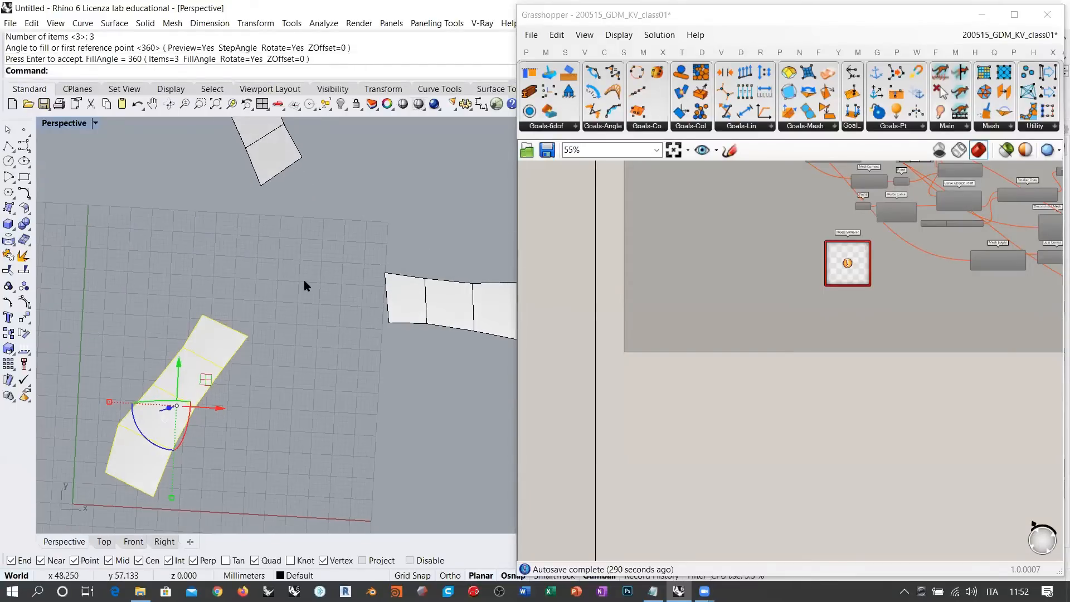
pyautogui.hotkey('ctrl', 'z')
# Polar-array the four-face strip with 4 items through 360 degrees around a centre point close to its far end
pyautogui.rightClick(275, 282)
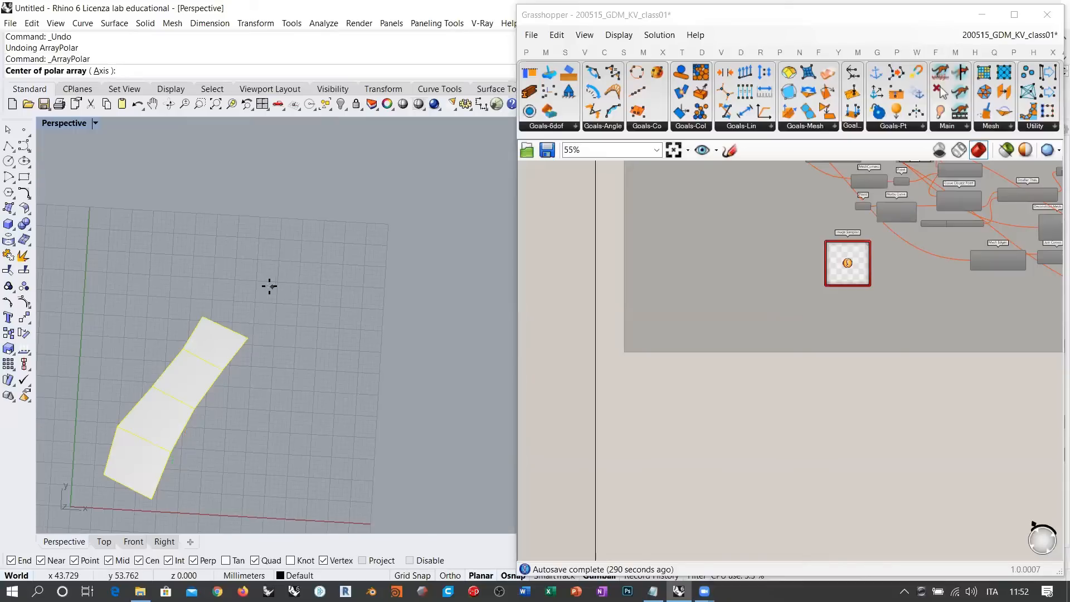
pyautogui.click(267, 289)
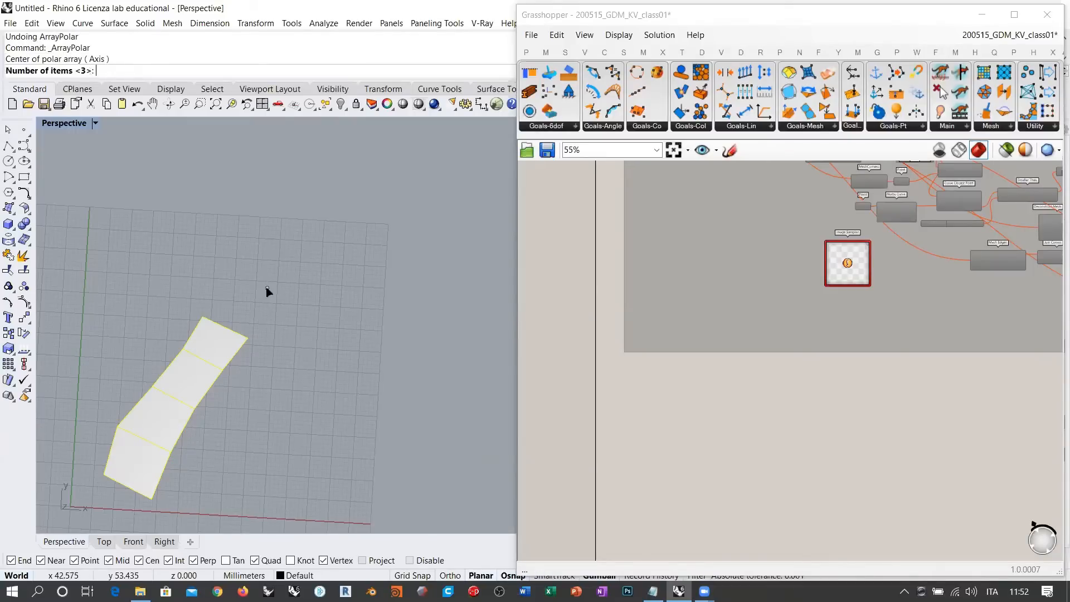
pyautogui.write('4')
pyautogui.press('Return')
pyautogui.press('Return')
pyautogui.press('Return')
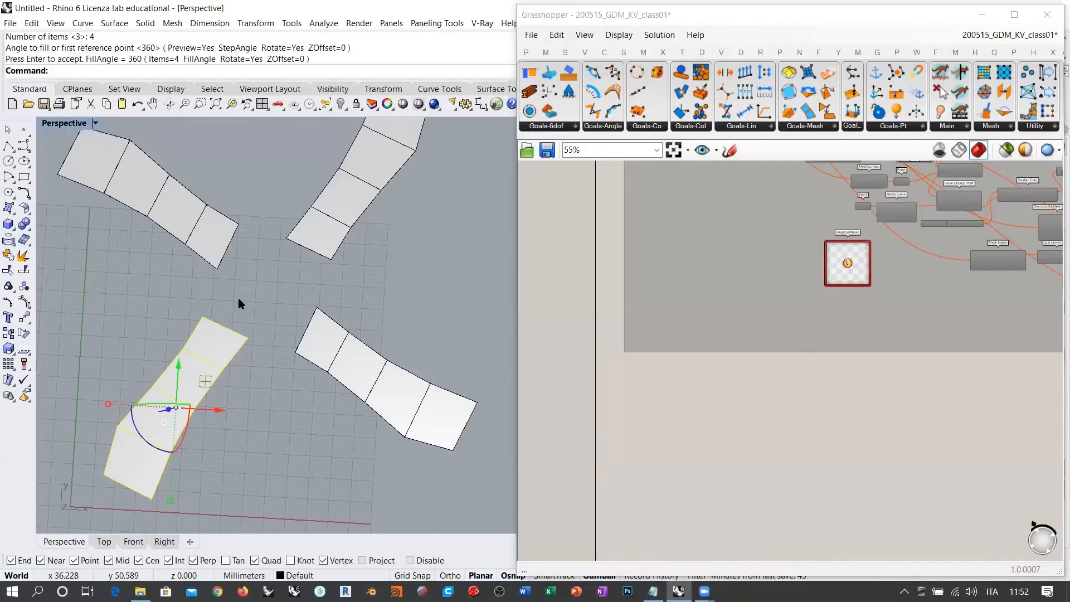
pyautogui.scroll(2, 313, 346)
pyautogui.scroll(3, 313, 343)
pyautogui.moveTo(312, 341); pyautogui.dragTo(293, 278, button='right')
pyautogui.click(306, 314)
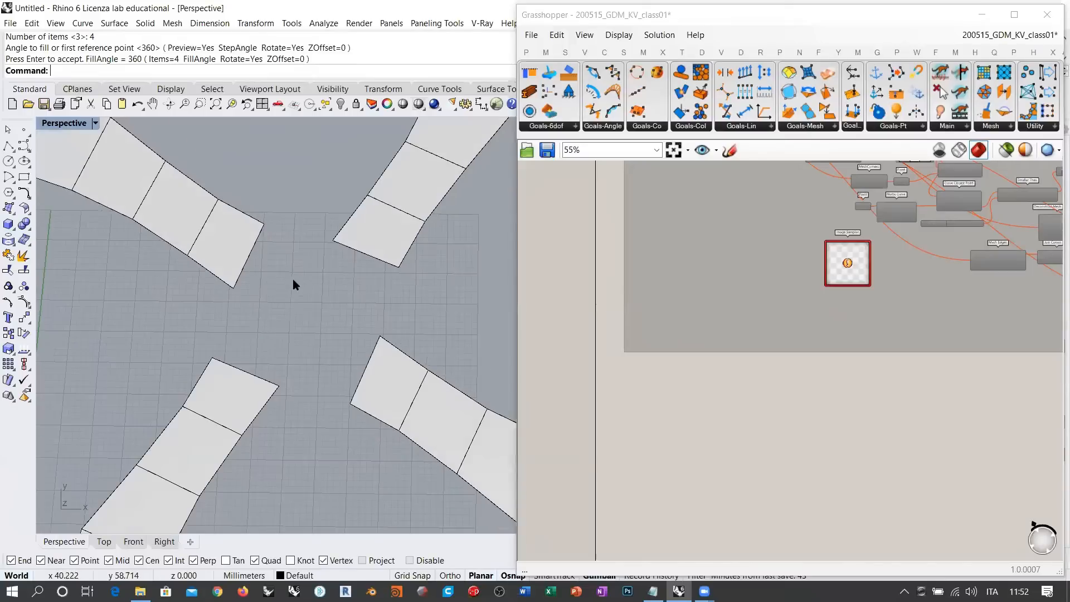
# Move the upper-left strip slightly outward from the array centre in the Top view
pyautogui.scroll(-3, 238, 273)
pyautogui.click(227, 266)
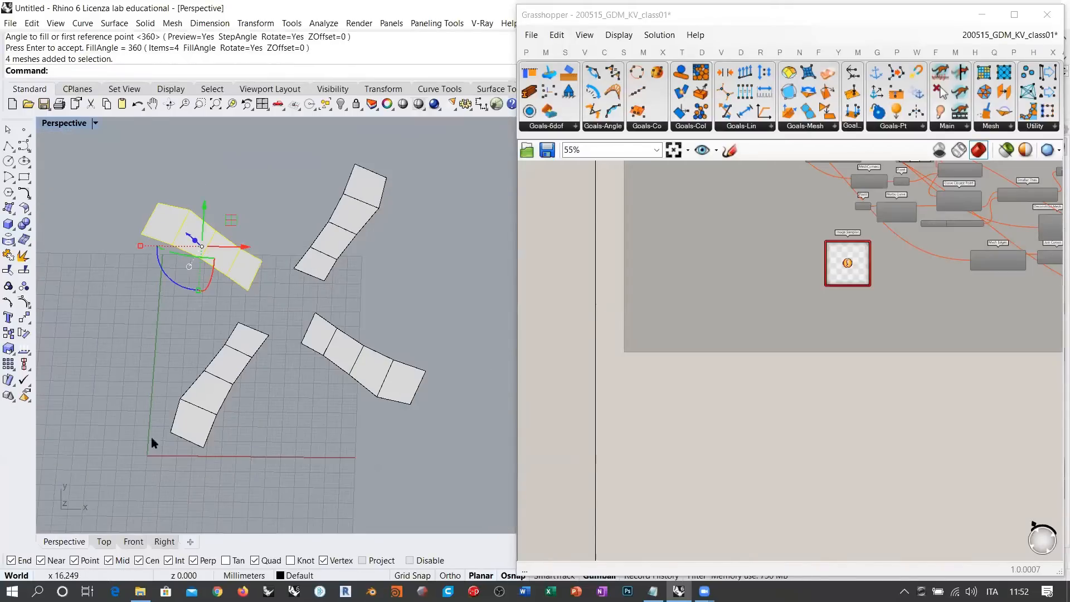
pyautogui.click(104, 541)
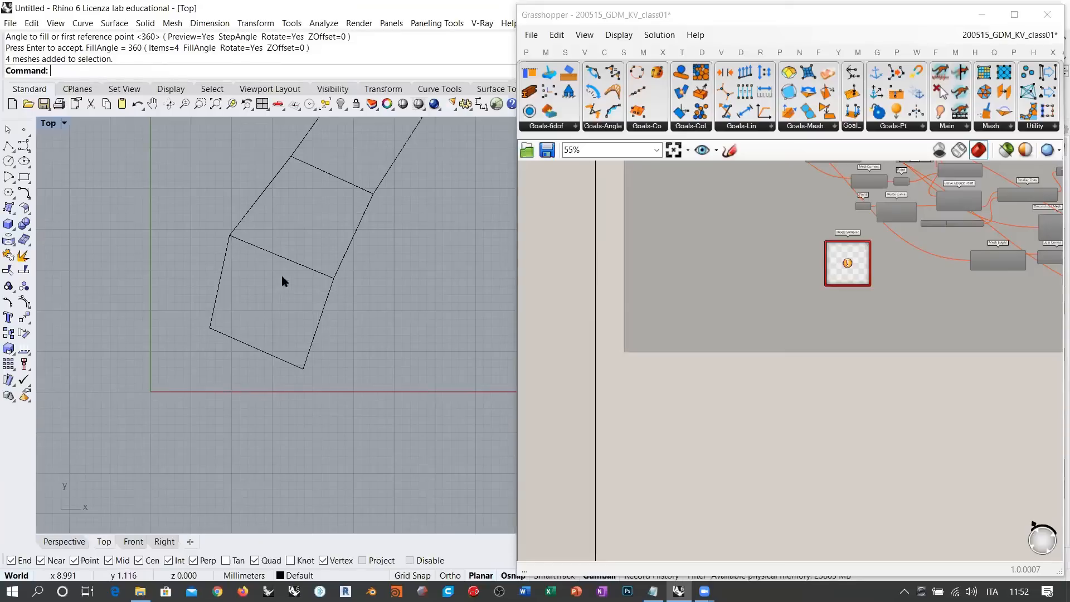
pyautogui.scroll(-3, 217, 281)
pyautogui.click(162, 225)
pyautogui.moveTo(169, 217); pyautogui.dragTo(135, 218)
pyautogui.click(266, 236)
# Shift the upper-right strip a little to the left and the lower-right strip slightly upward to make the layout irregular
pyautogui.moveTo(416, 304); pyautogui.dragTo(272, 151)
pyautogui.moveTo(368, 176); pyautogui.dragTo(344, 167)
pyautogui.moveTo(346, 160); pyautogui.dragTo(346, 160)
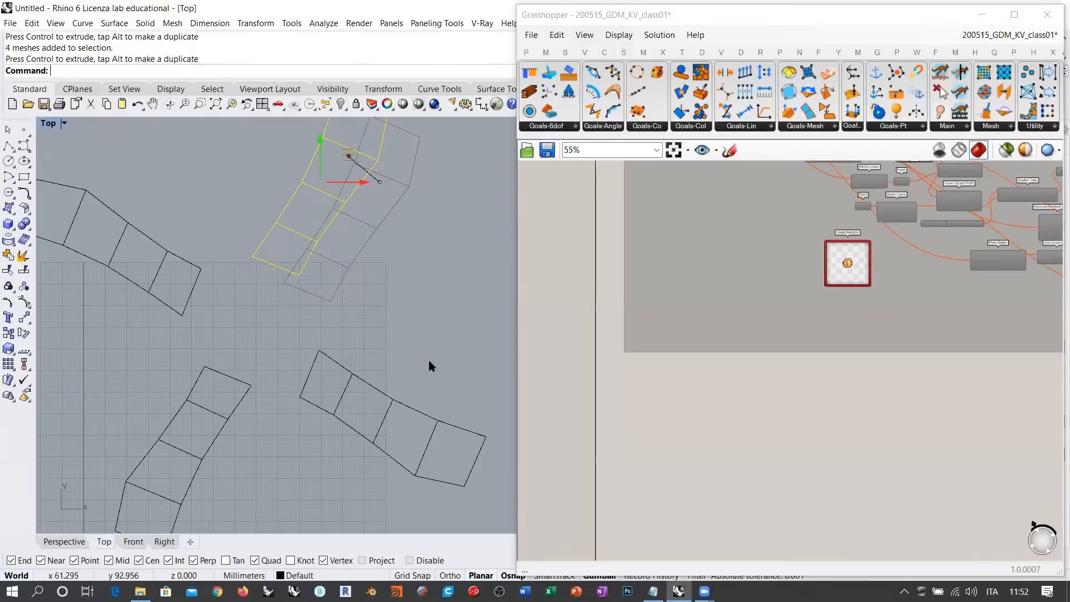
pyautogui.moveTo(478, 353); pyautogui.dragTo(283, 496)
pyautogui.moveTo(417, 392); pyautogui.dragTo(425, 375)
pyautogui.click(269, 322)
# Draw a separate four-sided 3-D Face in the empty centre between the four strips
pyautogui.scroll(3, 248, 307)
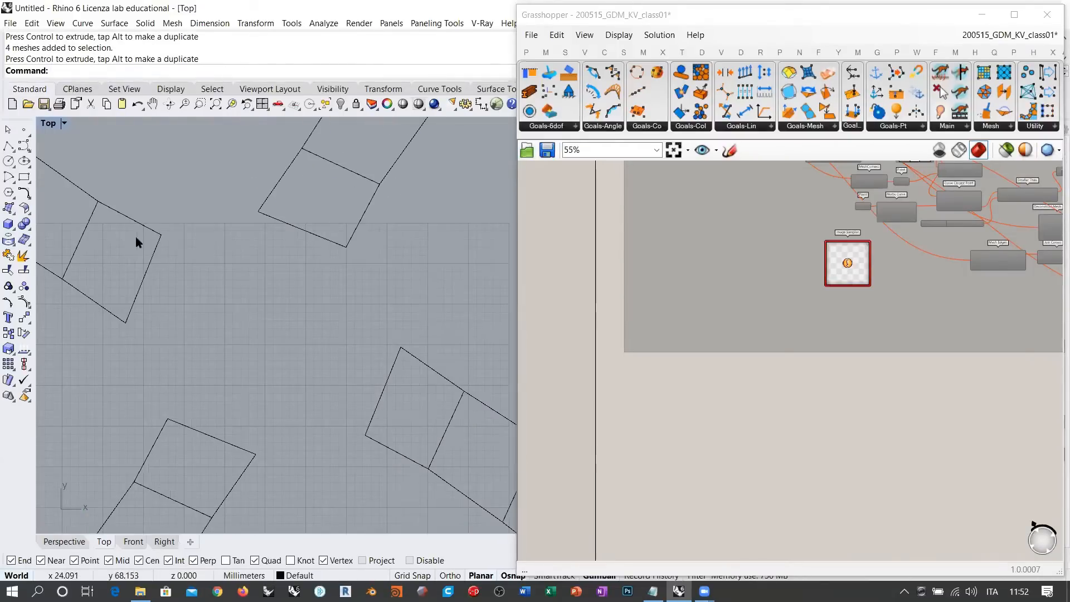
pyautogui.rightClick(140, 73)
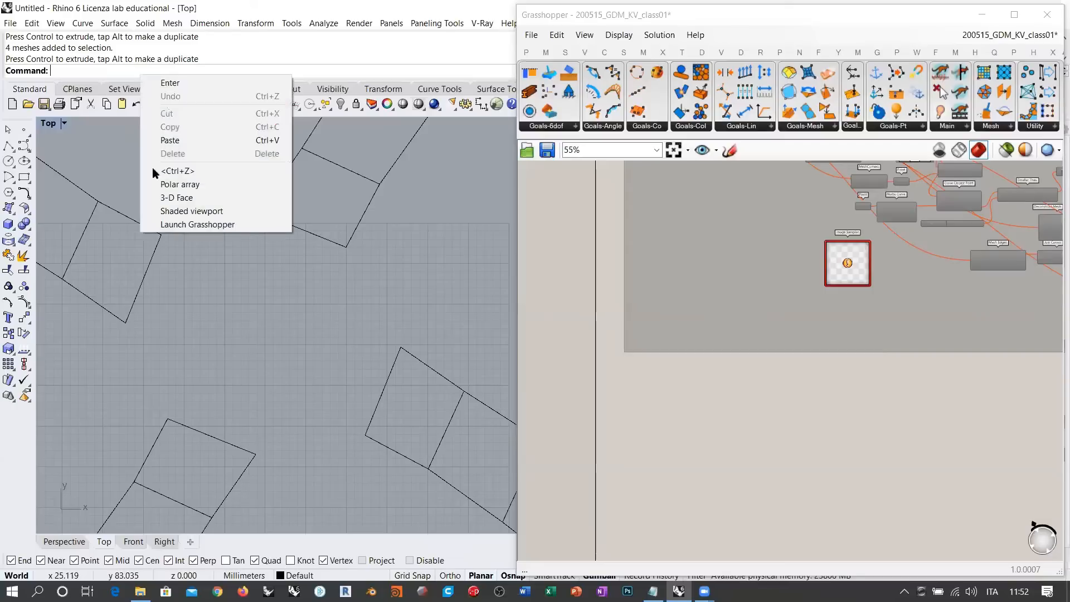
pyautogui.click(176, 197)
pyautogui.click(204, 354)
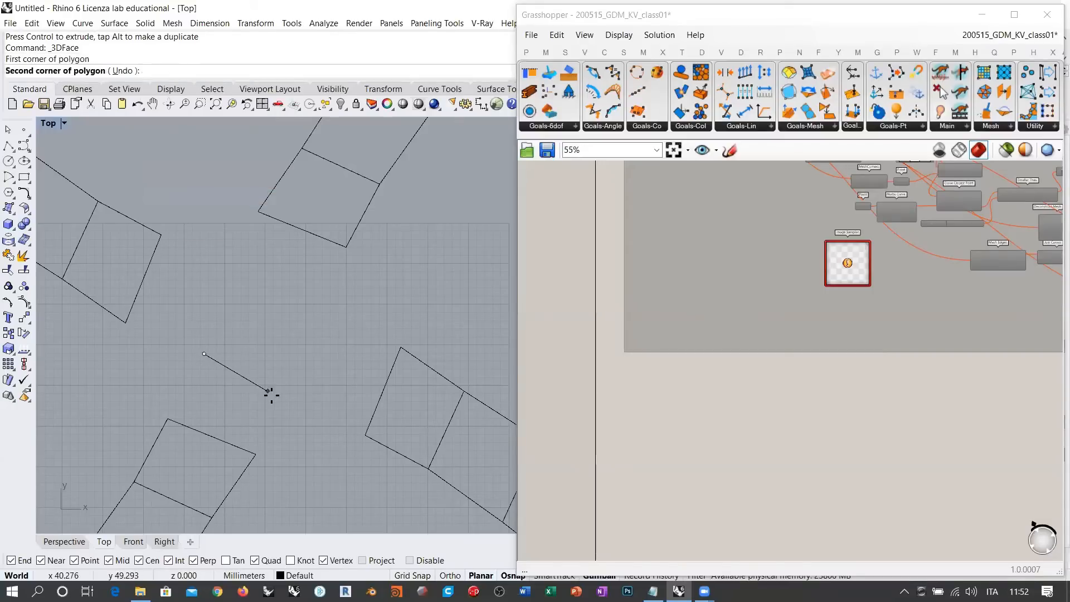
pyautogui.click(277, 389)
pyautogui.click(320, 317)
pyautogui.click(235, 275)
pyautogui.press('Return')
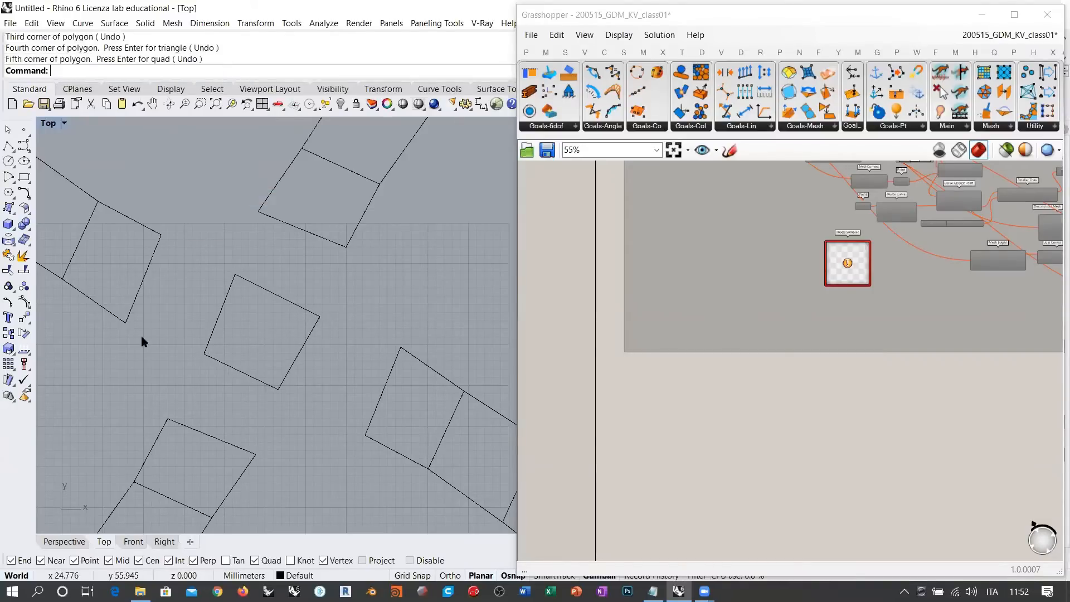
# Bridge the gap between the upper-left strip and the central face with a four-sided 3-D Face snapped to their corners
pyautogui.press('Return')
pyautogui.click(126, 322)
pyautogui.click(204, 354)
pyautogui.click(235, 275)
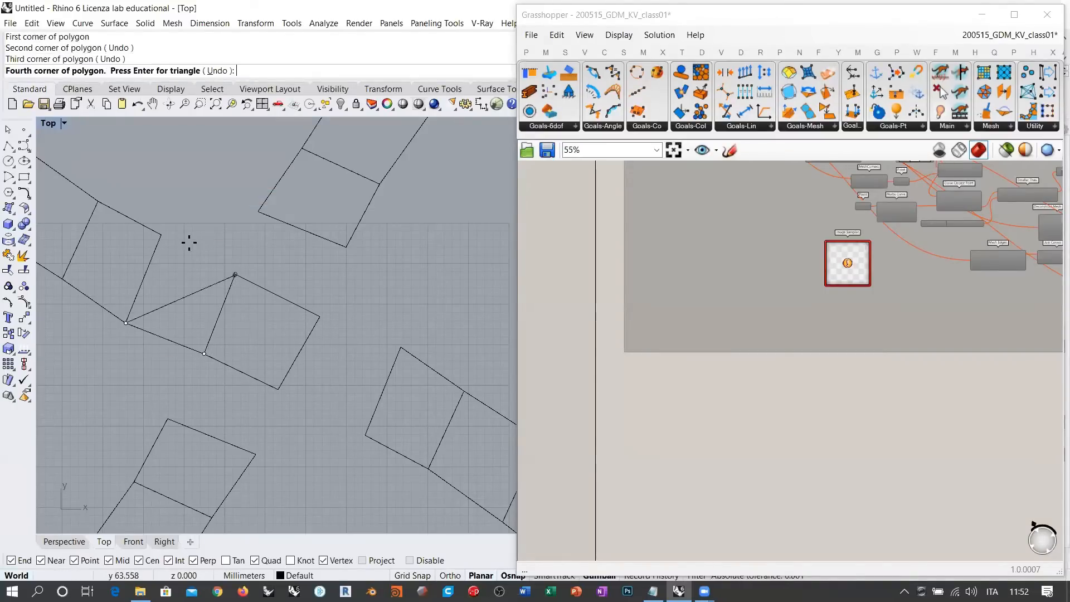
pyautogui.click(161, 235)
pyautogui.press('Return')
# Connect the upper-right strip to the central face with a four-sided 3-D Face sharing their facing edges
pyautogui.press('Return')
pyautogui.click(258, 212)
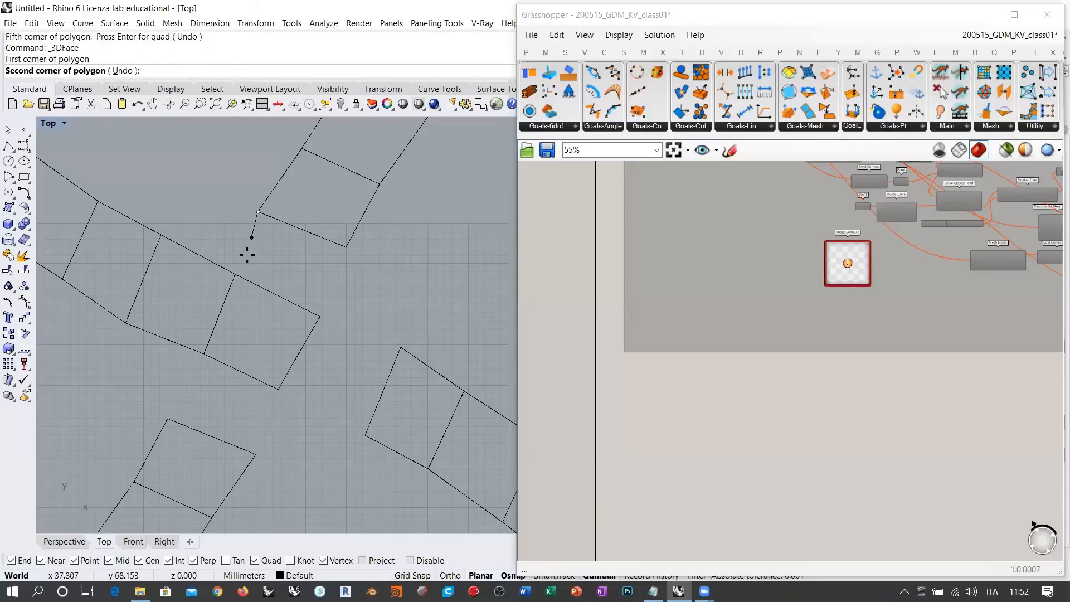
pyautogui.click(235, 275)
pyautogui.click(320, 317)
pyautogui.click(346, 247)
pyautogui.press('Return')
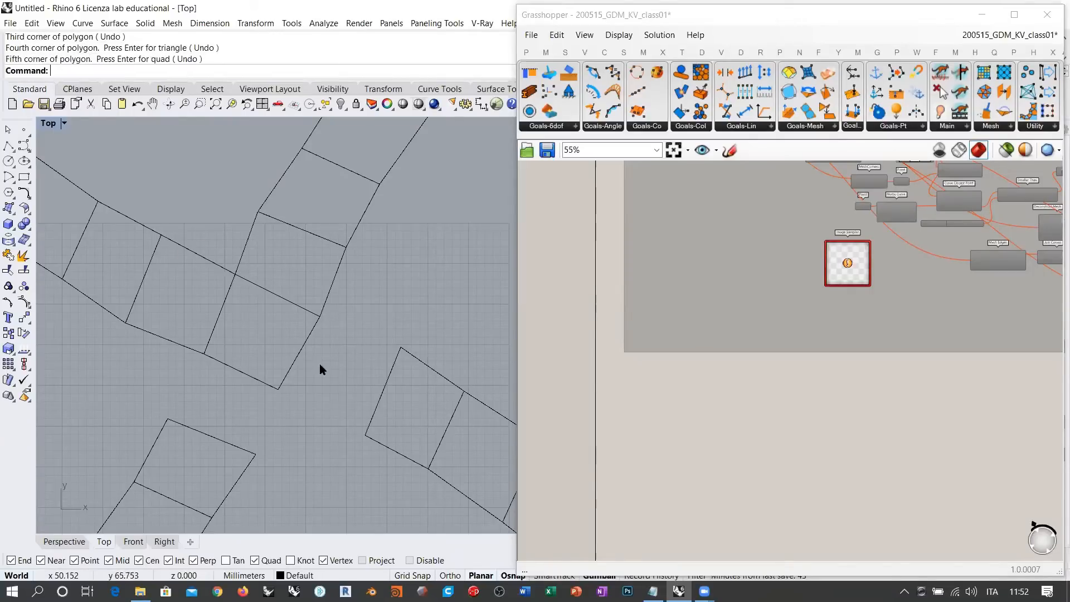
# Add a four-sided 3-D Face joining the central face to the lower-right strip
pyautogui.press('Return')
pyautogui.click(279, 389)
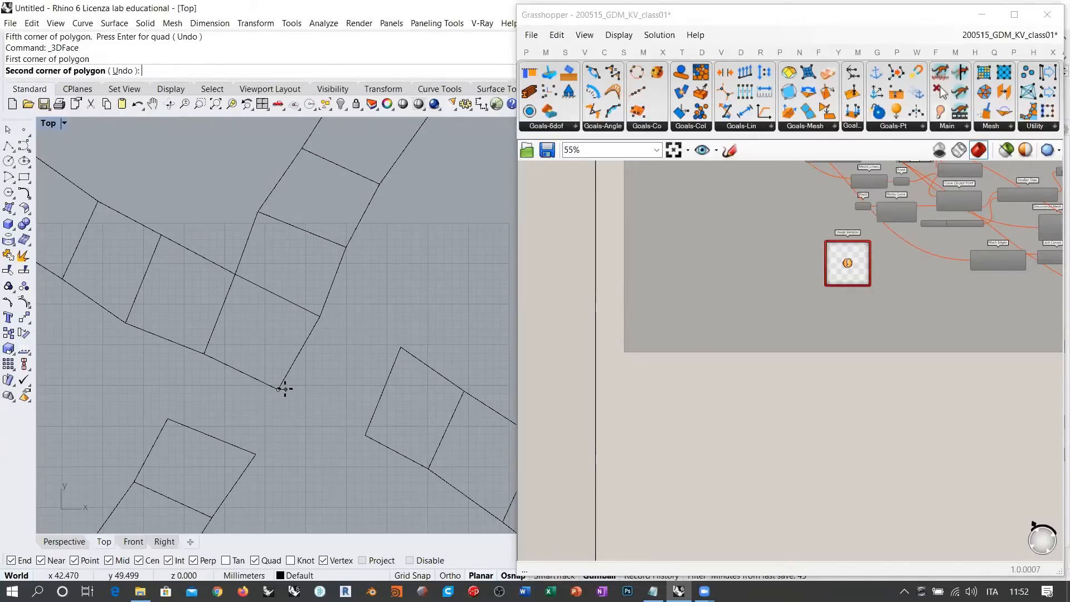
pyautogui.click(366, 434)
pyautogui.click(402, 349)
pyautogui.click(319, 316)
pyautogui.press('Return')
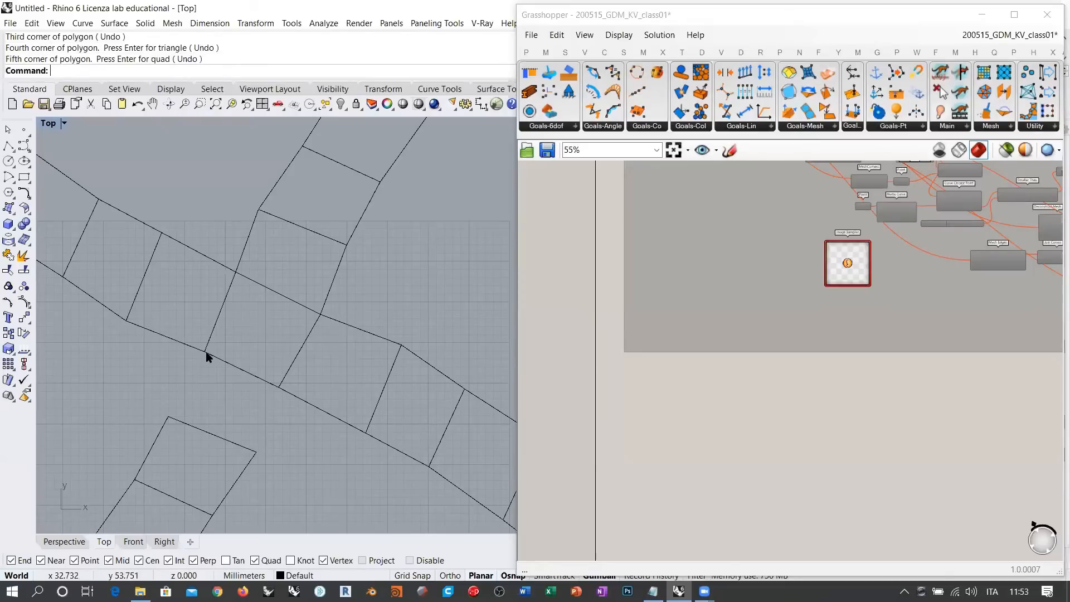
# Fill the gap between the central face and the lower-left strip with a four-sided 3-D Face
pyautogui.press('Return')
pyautogui.click(206, 352)
pyautogui.click(169, 417)
pyautogui.click(257, 451)
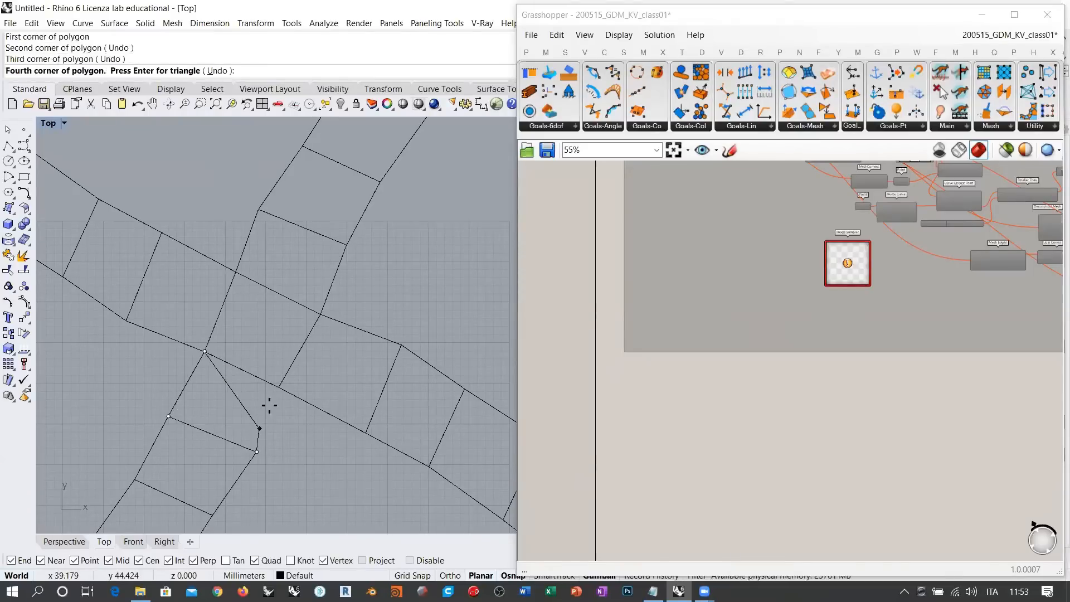
pyautogui.click(277, 384)
pyautogui.press('Return')
pyautogui.scroll(-5, 296, 362)
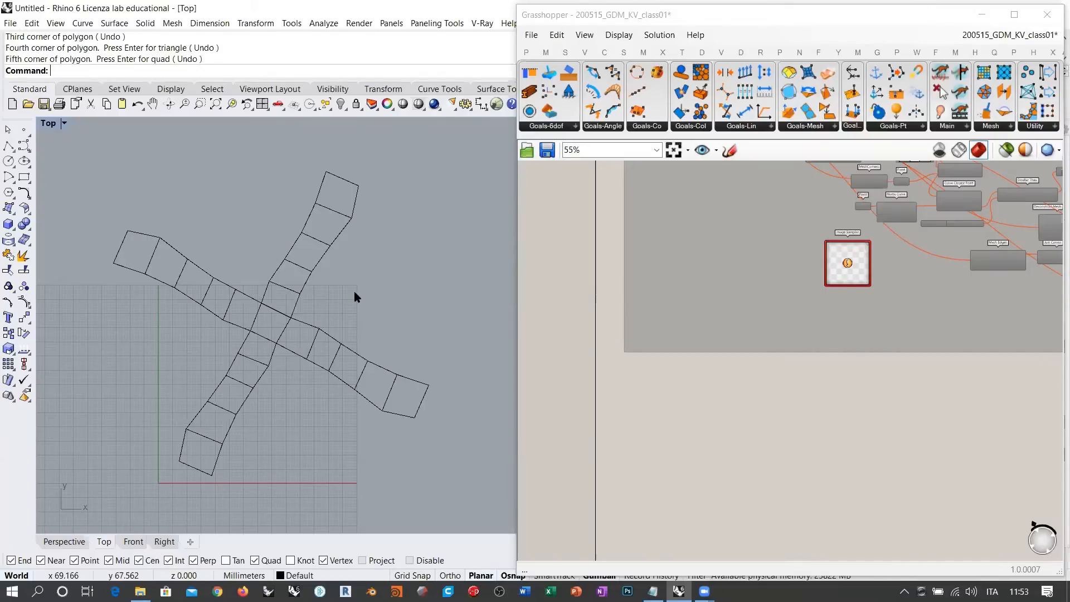
# Delete all the mesh faces of the branching layout and narrow the Grasshopper window to enlarge the Rhino viewport
pyautogui.hotkey('ctrl', 'a')
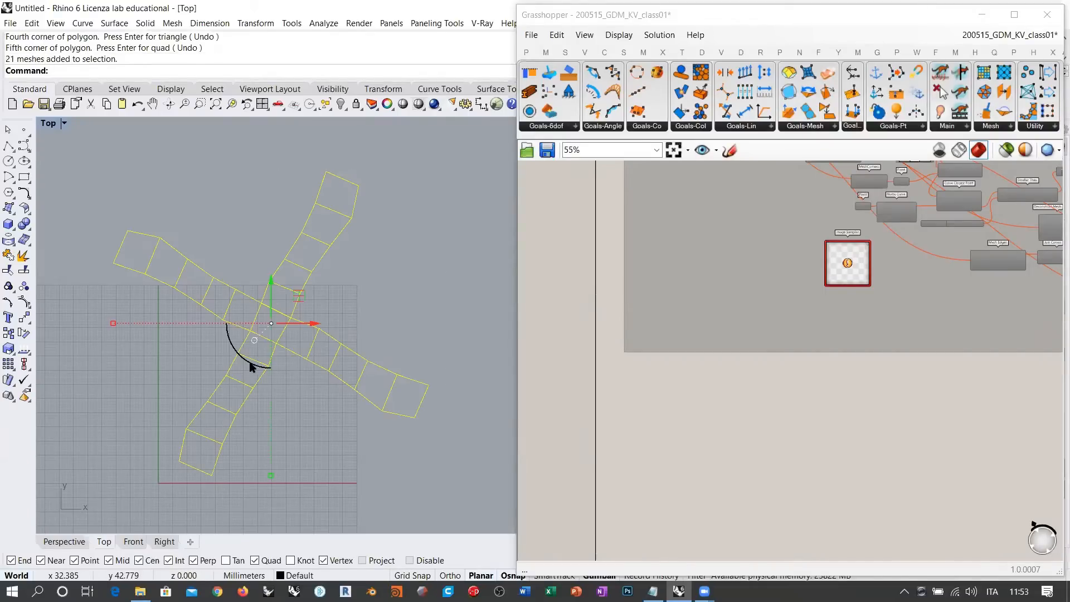
pyautogui.press('Delete')
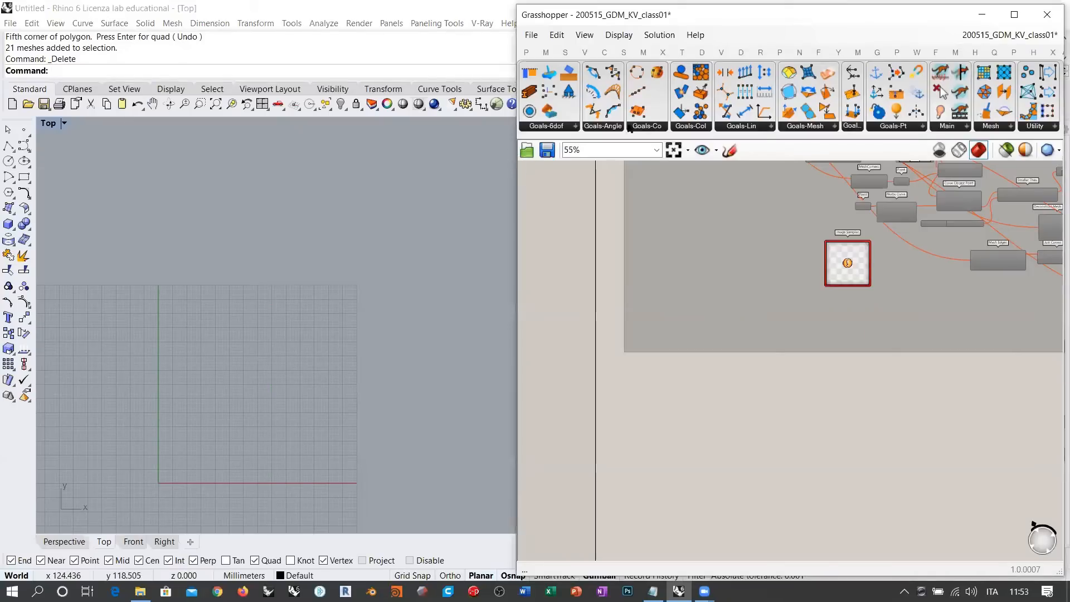
pyautogui.moveTo(514, 158); pyautogui.dragTo(753, 159)
# Draw a roughly square mesh plane with XCount 5 and YCount 5 in the Top view, and delete it
pyautogui.click(622, 89)
pyautogui.click(22, 161)
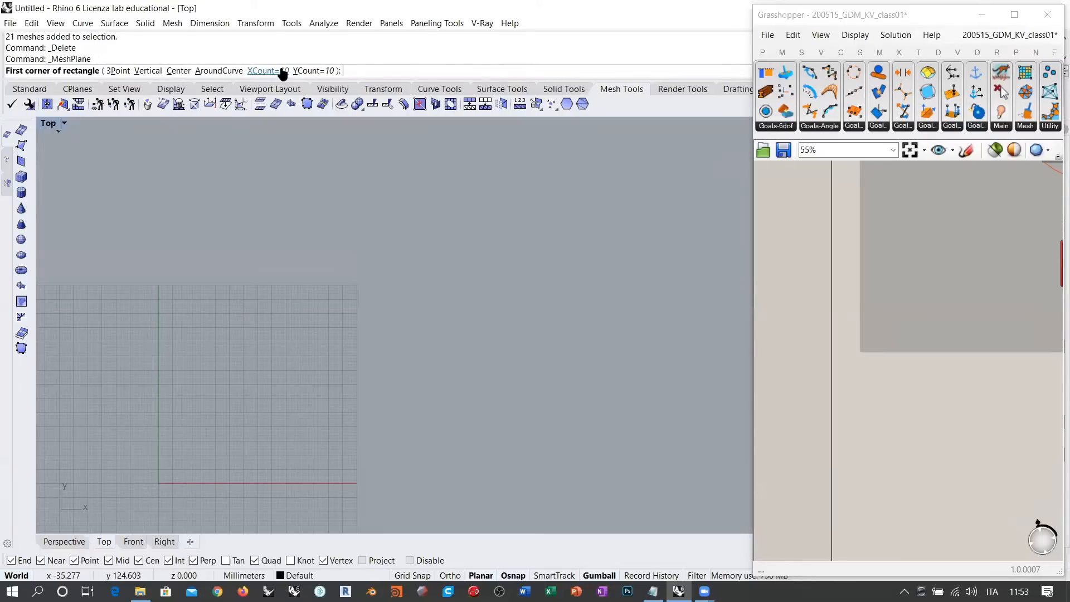
pyautogui.click(281, 71)
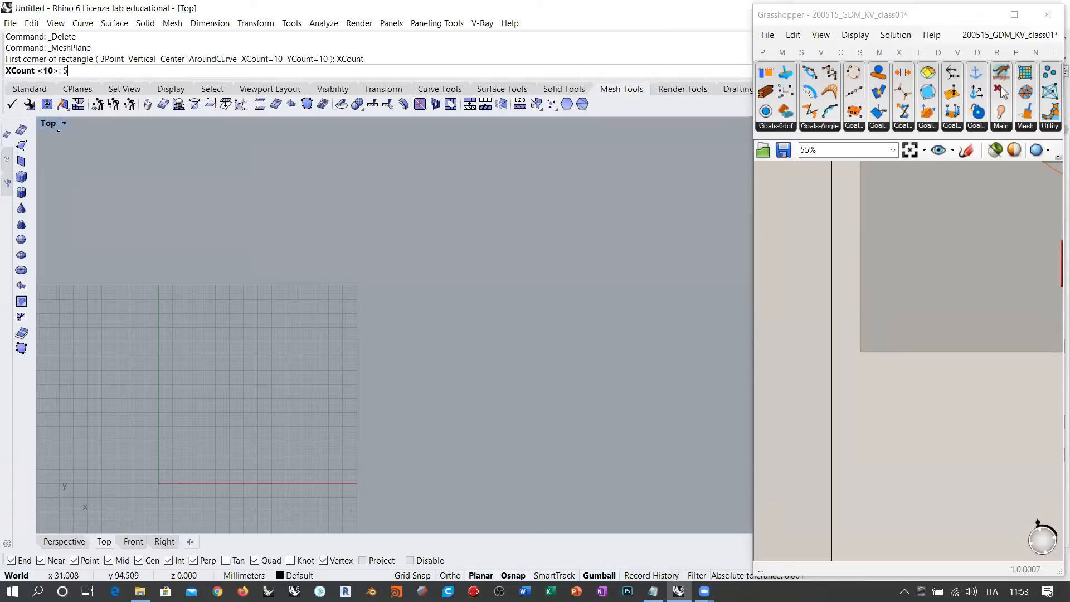
pyautogui.press('Return')
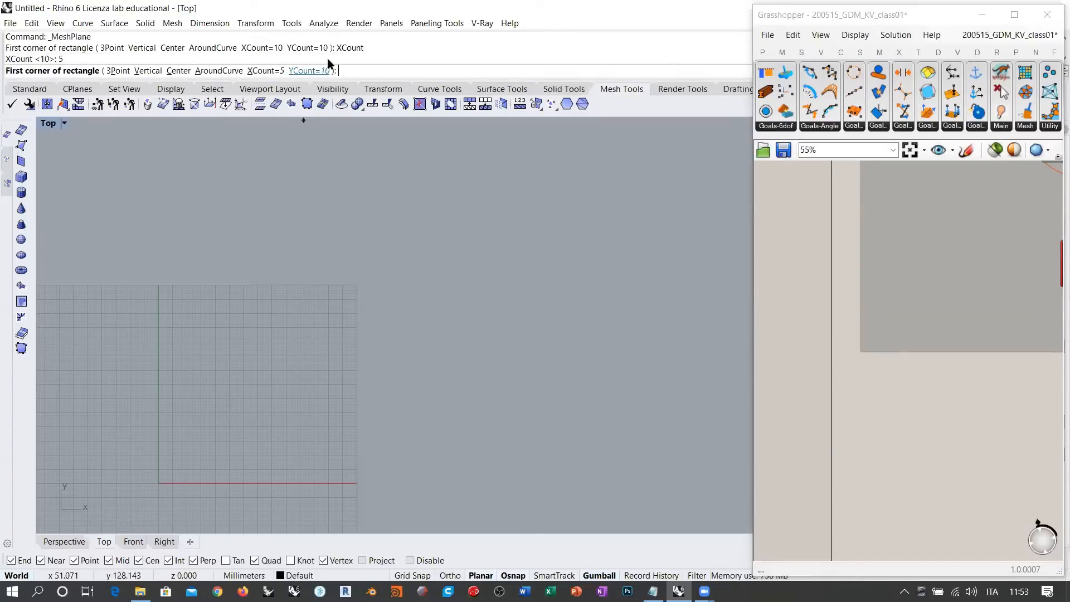
pyautogui.click(304, 70)
pyautogui.write('5')
pyautogui.press('Return')
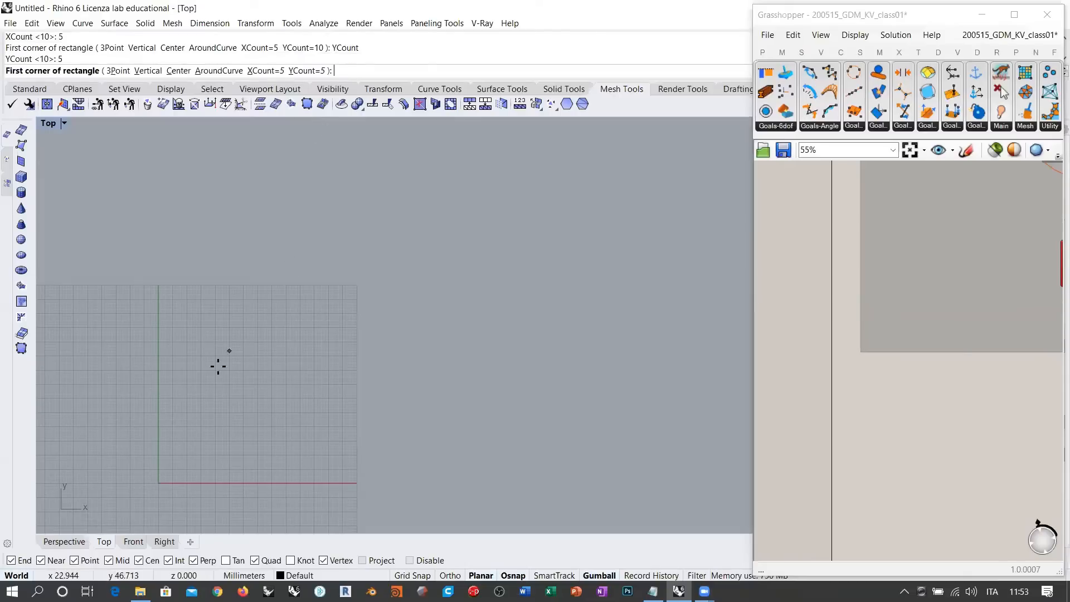
pyautogui.click(170, 474)
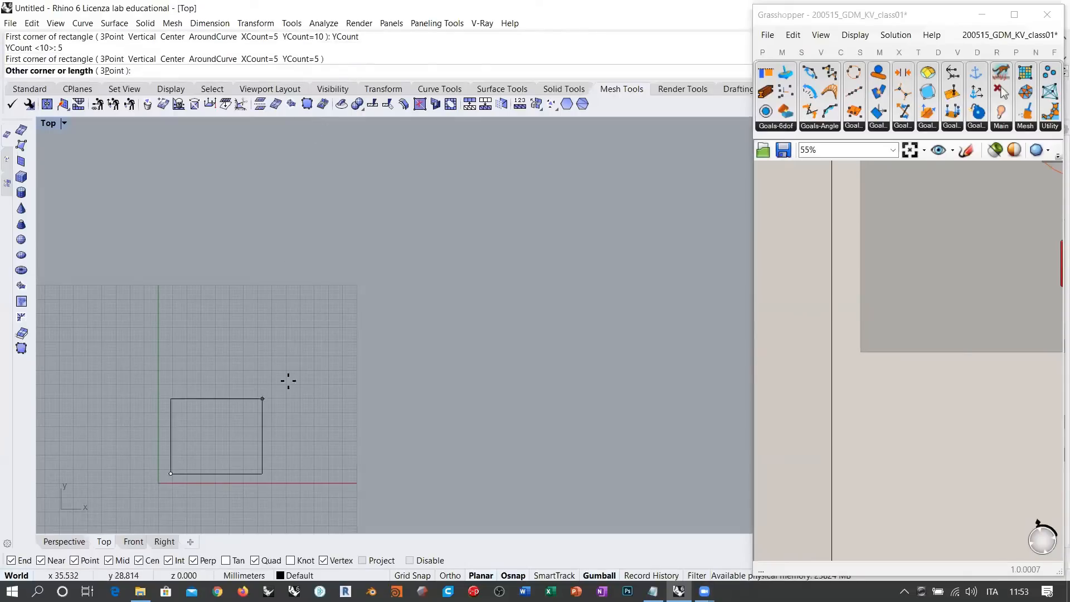
pyautogui.click(298, 345)
pyautogui.scroll(5, 273, 352)
pyautogui.scroll(-4, 320, 362)
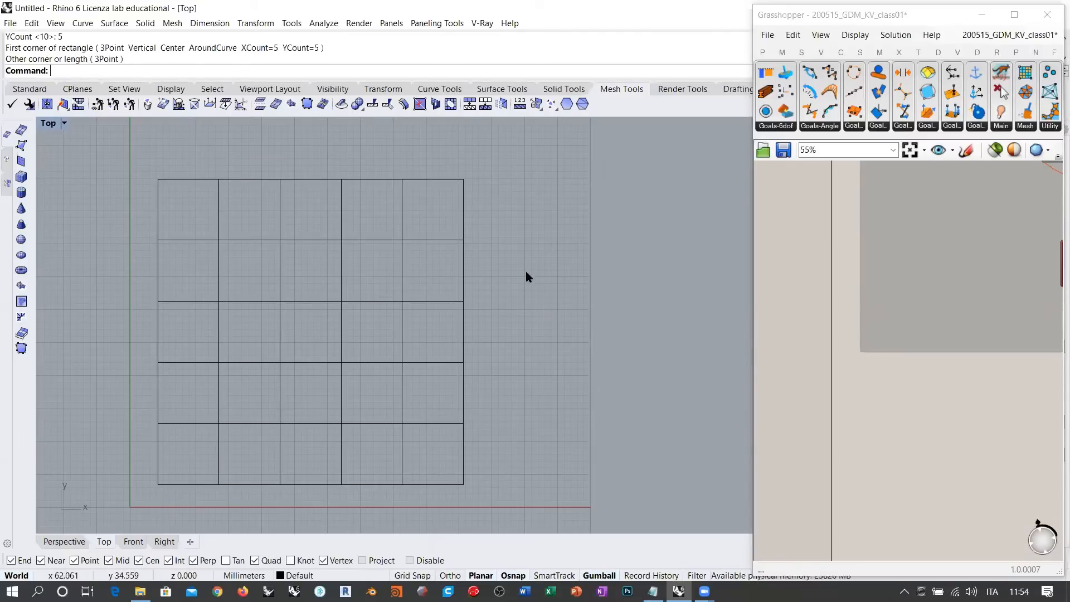
pyautogui.click(412, 320)
pyautogui.press('Delete')
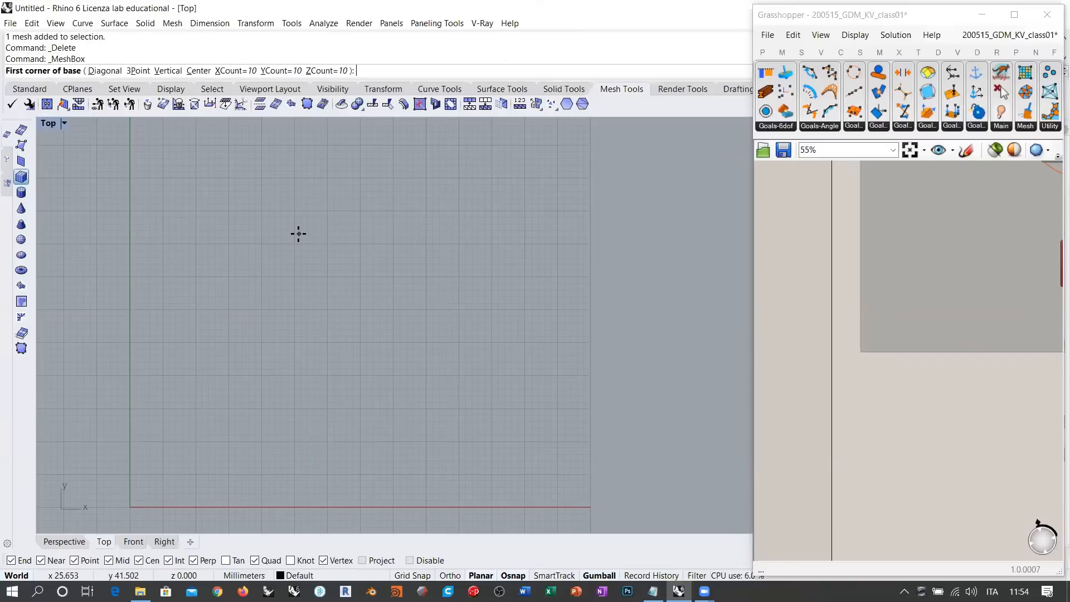
# Set up a mesh box with XCount 5, YCount 5 and ZCount 1
pyautogui.click(236, 72)
pyautogui.write('5')
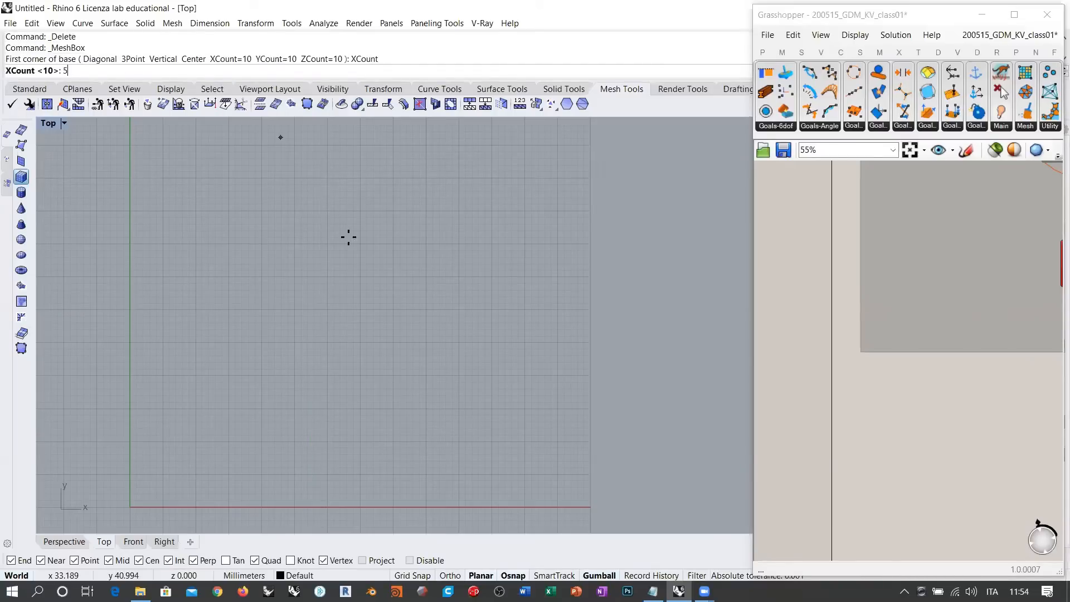
pyautogui.press('Return')
pyautogui.click(287, 70)
pyautogui.write('5')
pyautogui.press('Return')
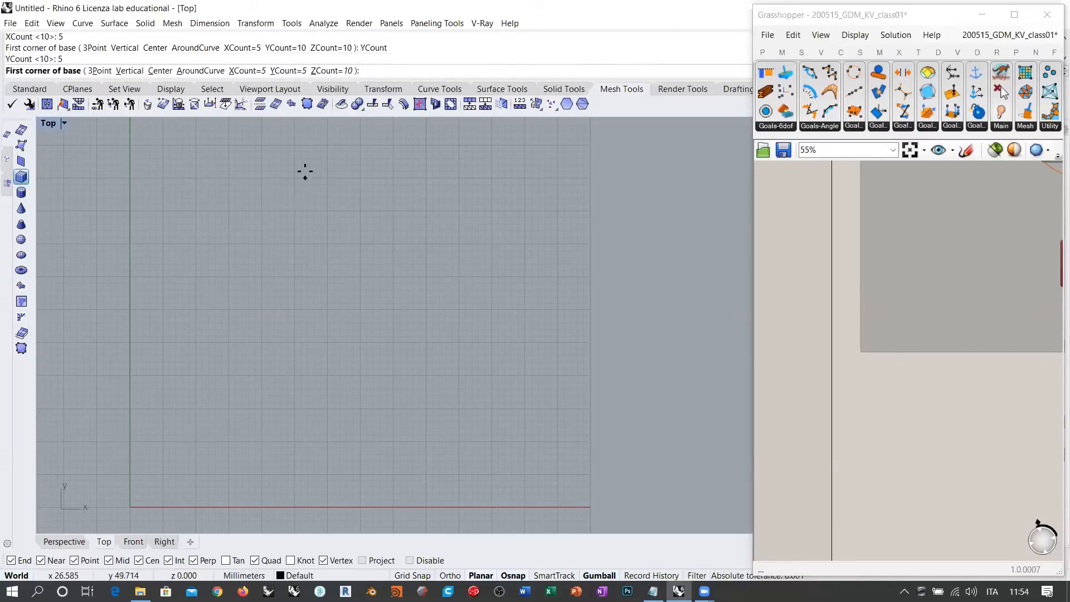
pyautogui.click(329, 71)
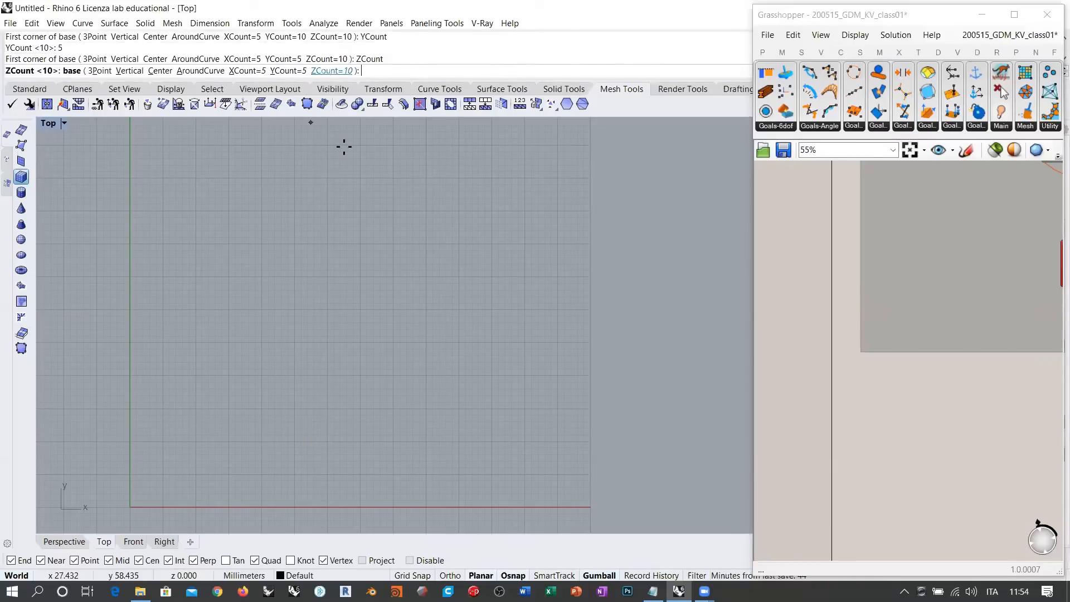
pyautogui.write('1')
pyautogui.press('Return')
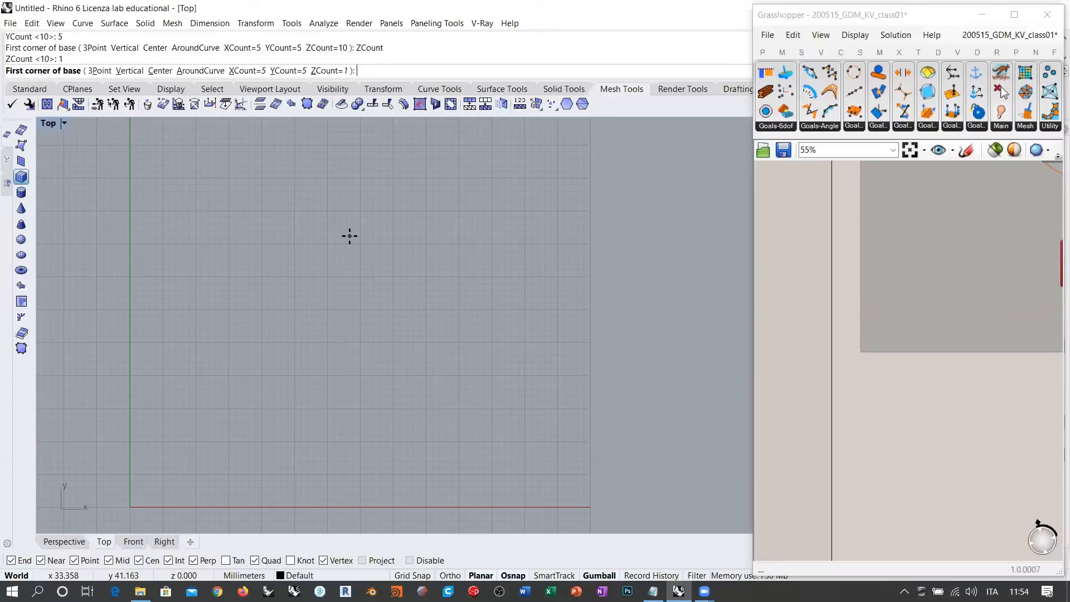
# Draw the mesh box in the Perspective view with its first corner near the origin and a height of about 8 mm
pyautogui.click(87, 543)
pyautogui.moveTo(311, 423); pyautogui.dragTo(318, 373, button='right')
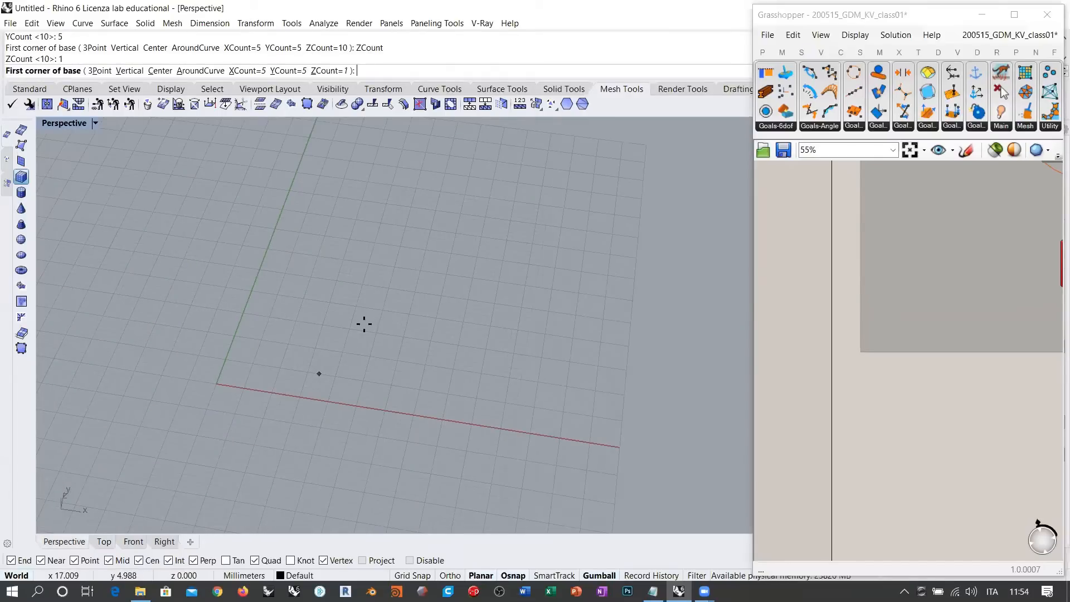
pyautogui.moveTo(364, 323); pyautogui.dragTo(258, 349, button='right')
pyautogui.click(235, 360)
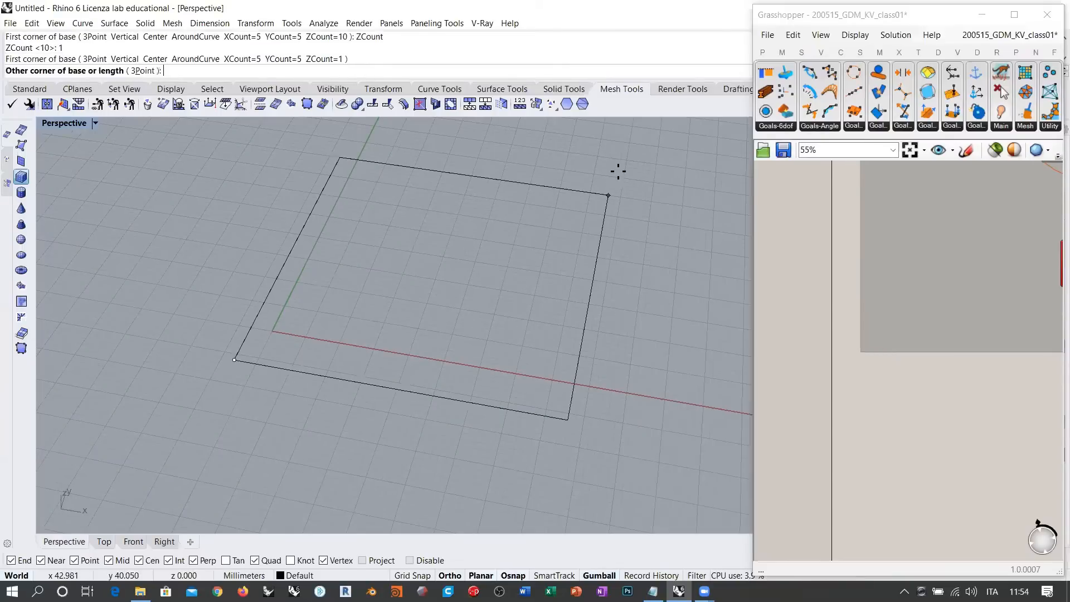
pyautogui.click(644, 178)
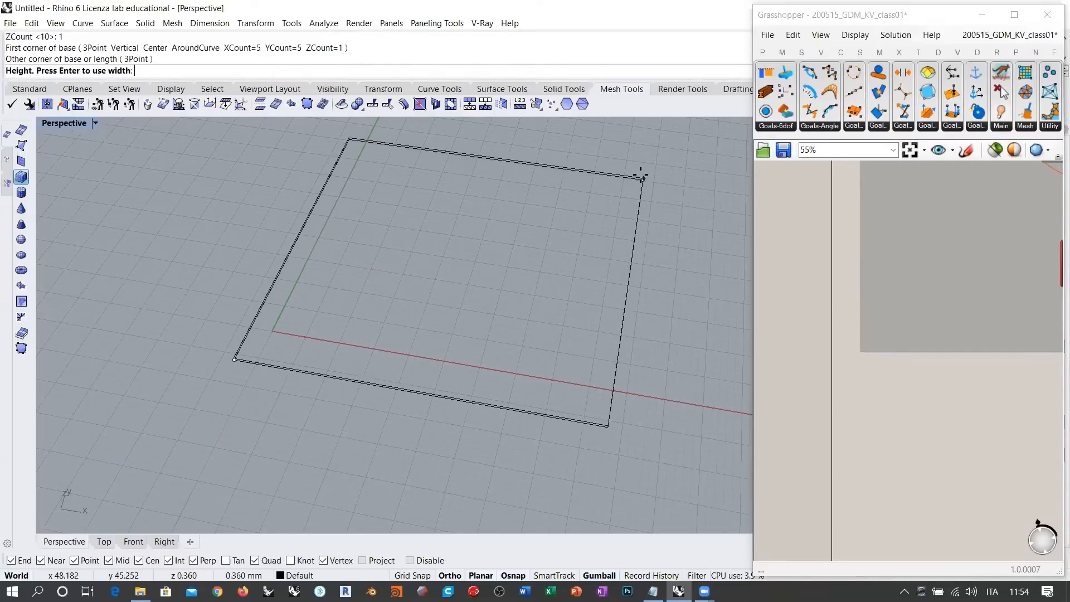
pyautogui.scroll(-4, 536, 268)
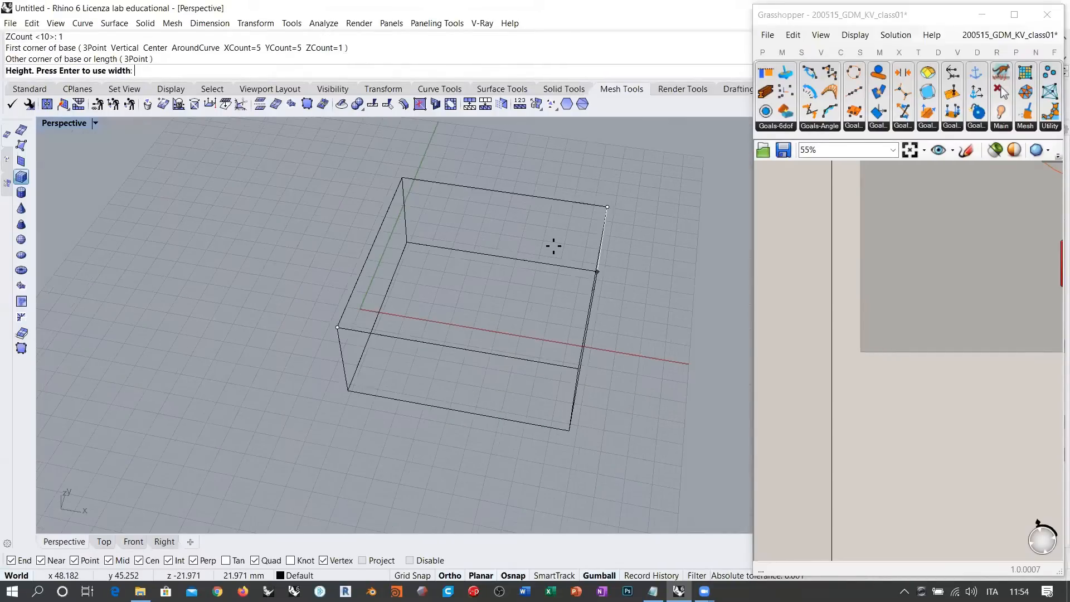
pyautogui.moveTo(554, 246); pyautogui.dragTo(597, 249, button='right')
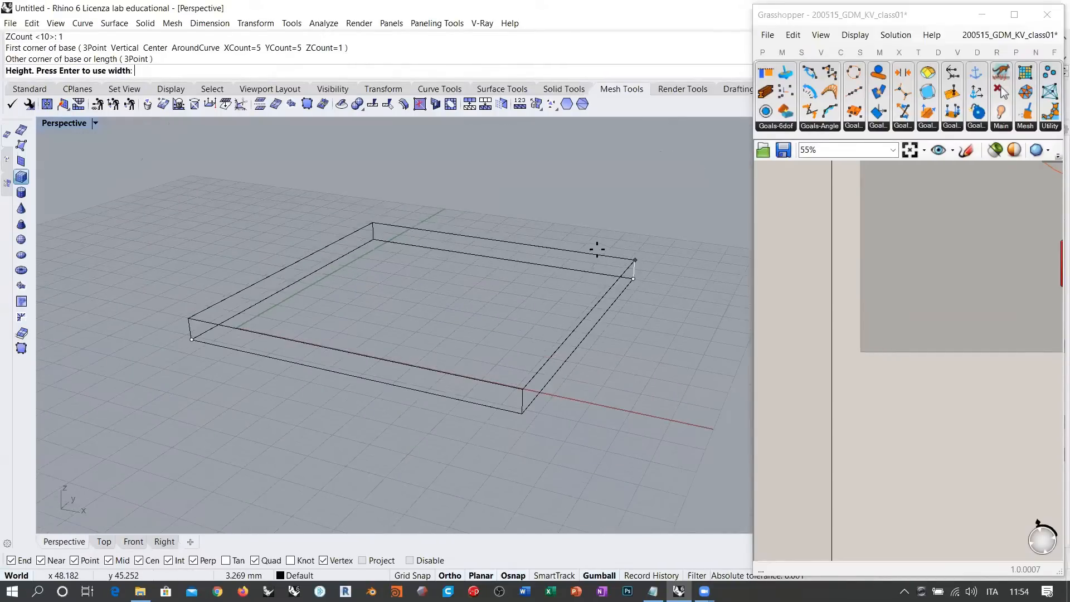
pyautogui.click(639, 233)
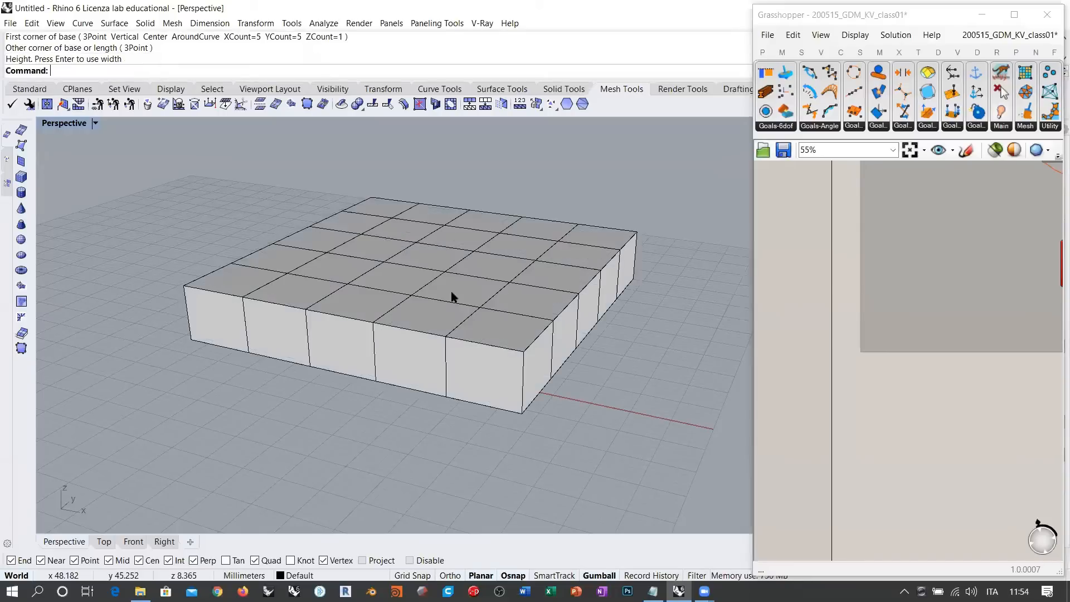
# Examine the mesh box's face divisions on the top and sides from several angles
pyautogui.moveTo(452, 296)
pyautogui.mouseDown(button='right')
pyautogui.moveTo(487, 353)
pyautogui.moveTo(309, 316)
pyautogui.mouseUp(button='right')
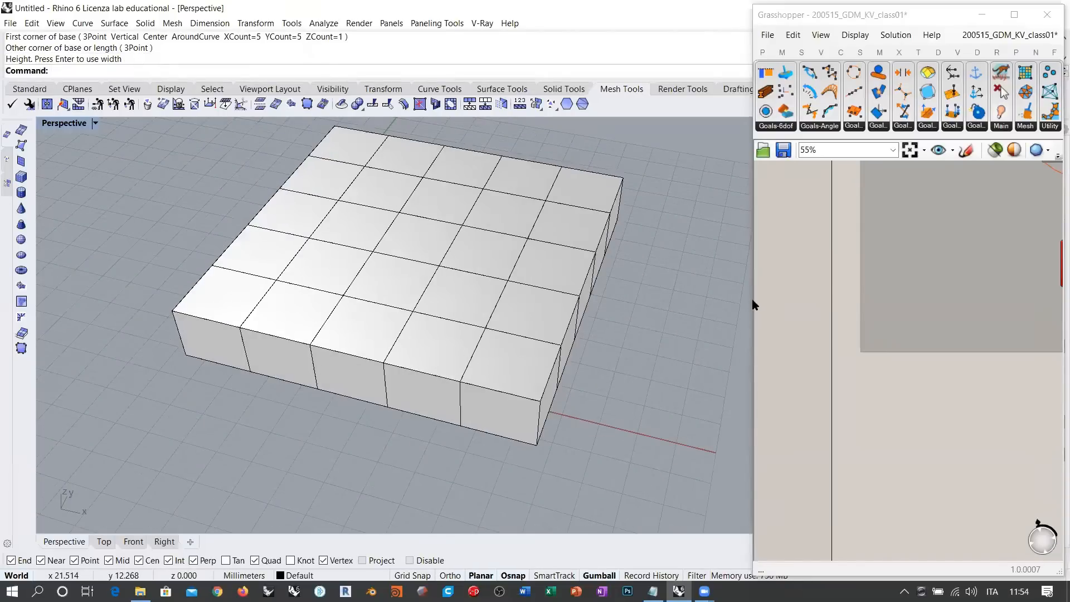
pyautogui.scroll(-2, 460, 353)
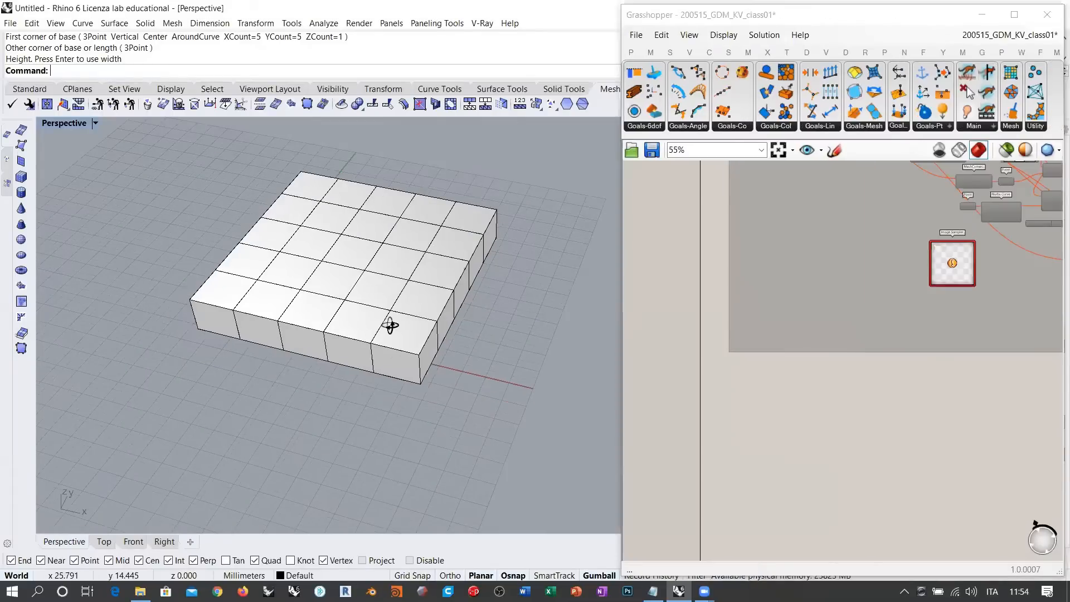
pyautogui.scroll(5, 362, 282)
pyautogui.scroll(-5, 371, 335)
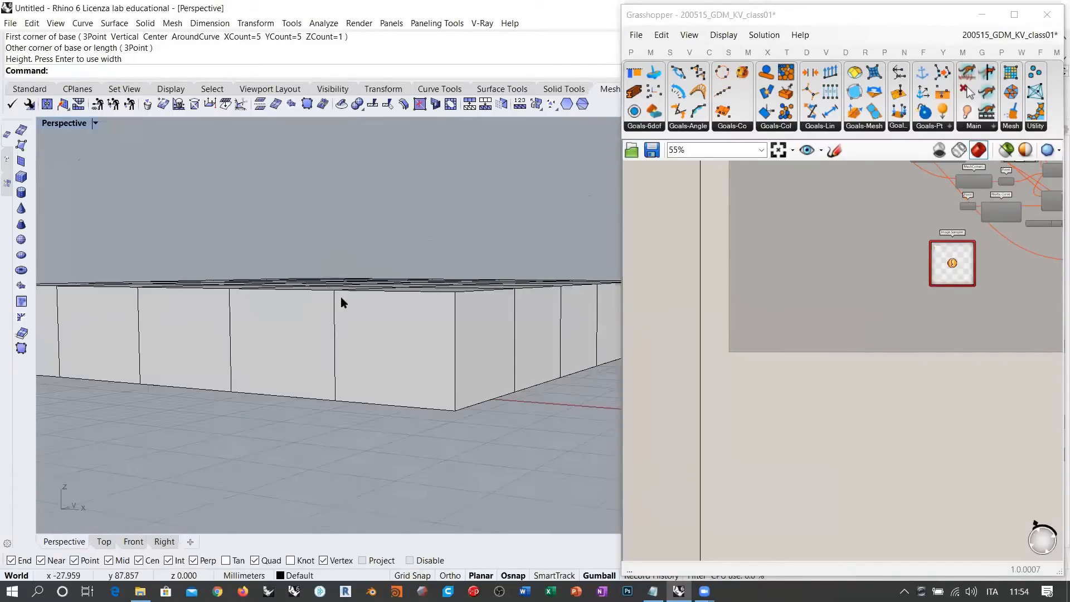
pyautogui.click(267, 247)
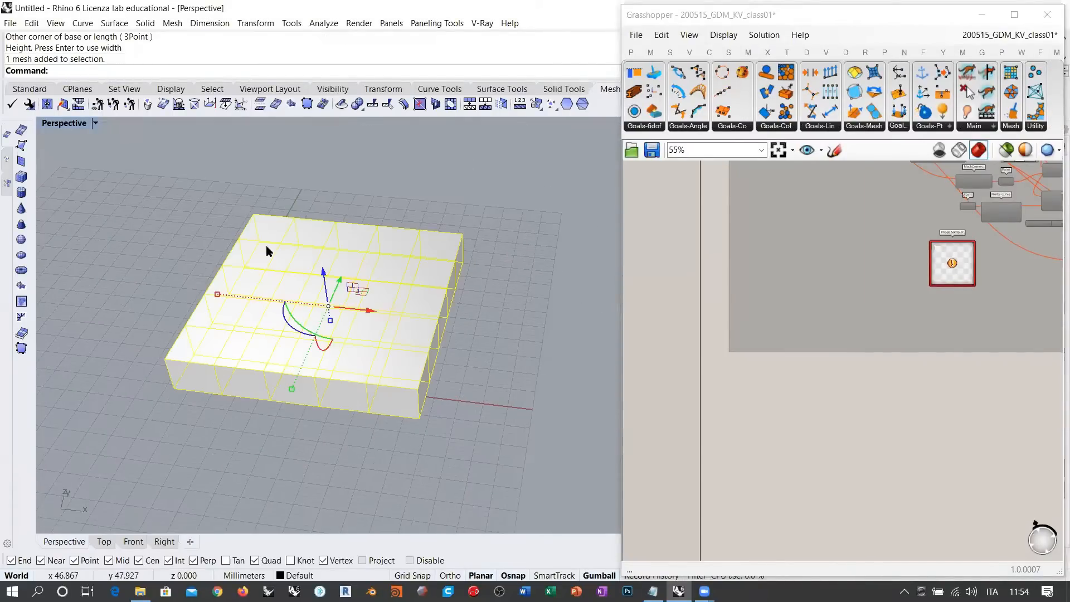
pyautogui.click(471, 356)
pyautogui.scroll(2, 323, 315)
pyautogui.moveTo(337, 316); pyautogui.dragTo(372, 325, button='right')
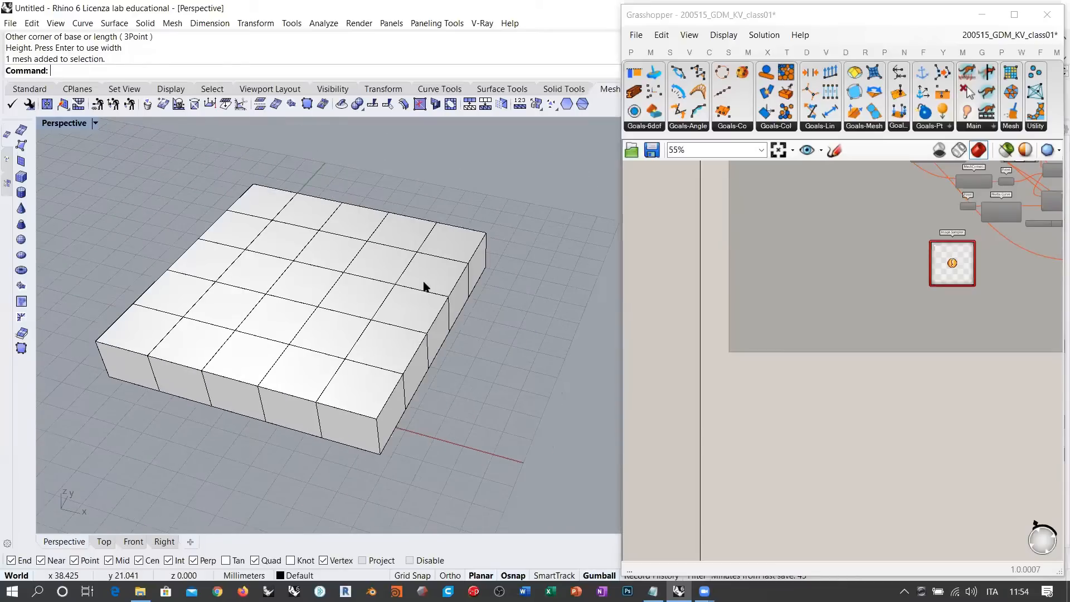
pyautogui.click(434, 308)
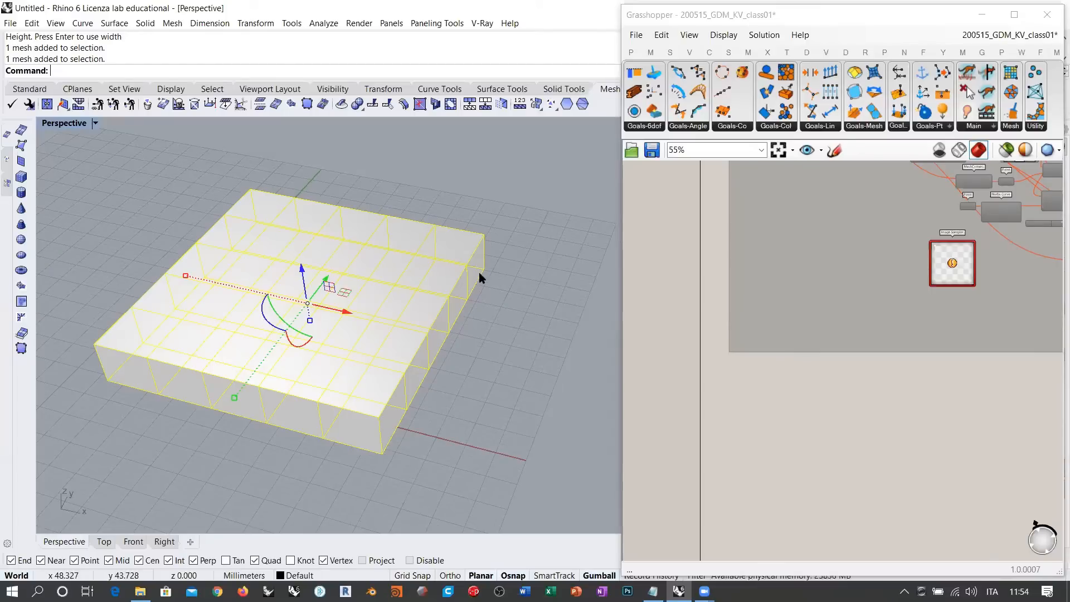
pyautogui.press('Escape')
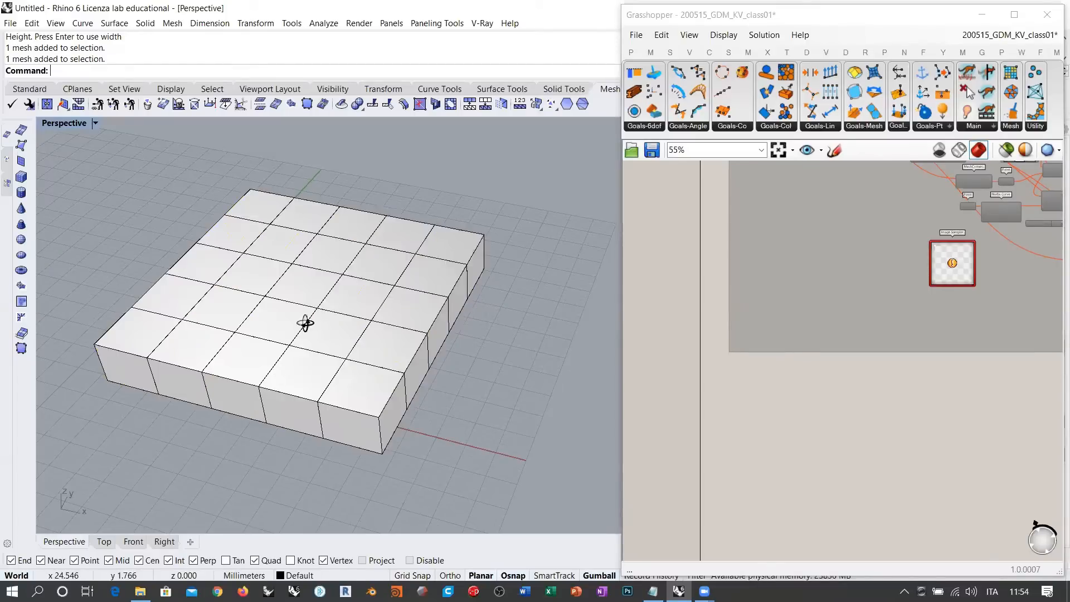
pyautogui.moveTo(306, 256); pyautogui.dragTo(279, 445, button='right')
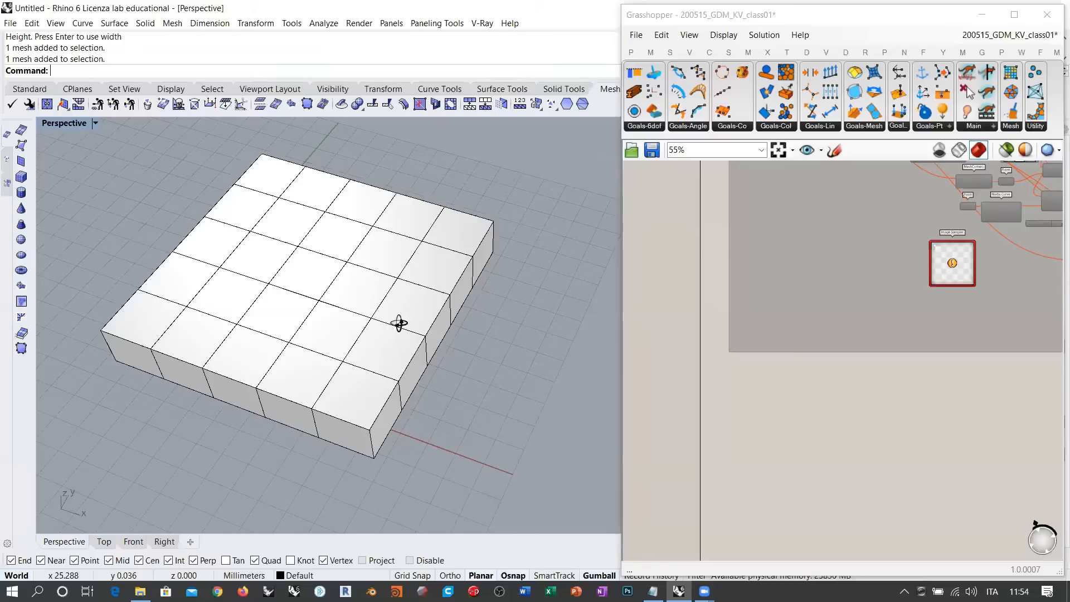
pyautogui.moveTo(399, 320); pyautogui.dragTo(277, 395, button='right')
# Add a Mesh parameter in an empty area of the Grasshopper canvas
pyautogui.moveTo(726, 449); pyautogui.dragTo(693, 317, button='right')
pyautogui.scroll(3, 764, 311)
pyautogui.doubleClick(764, 311)
pyautogui.write('m')
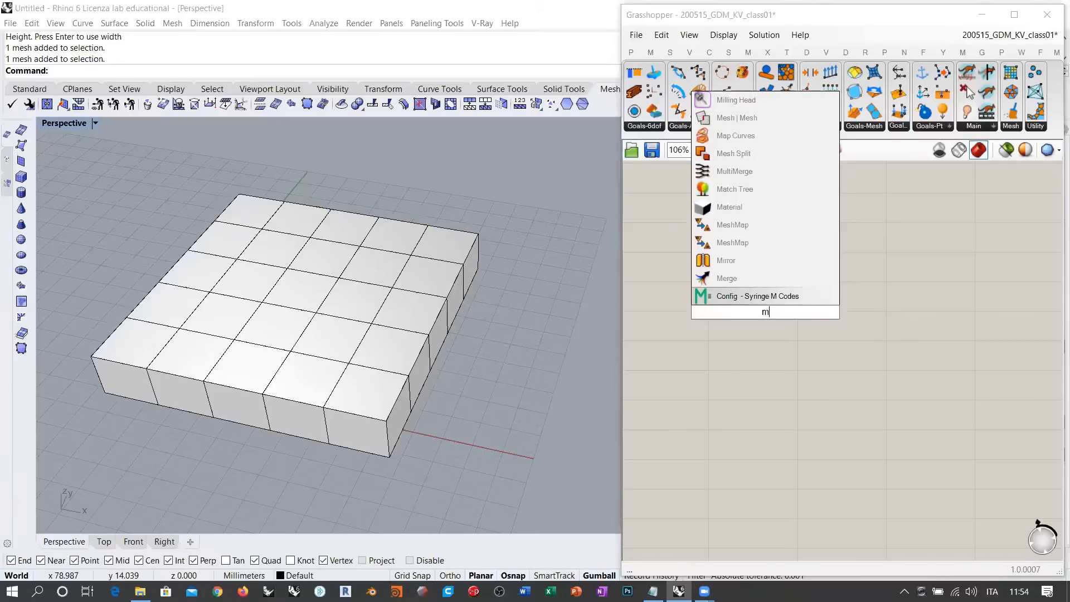
pyautogui.write('esh')
pyautogui.press('Return')
# Reference the Rhino mesh box in the Mesh parameter and reposition the parameter on the canvas
pyautogui.rightClick(764, 311)
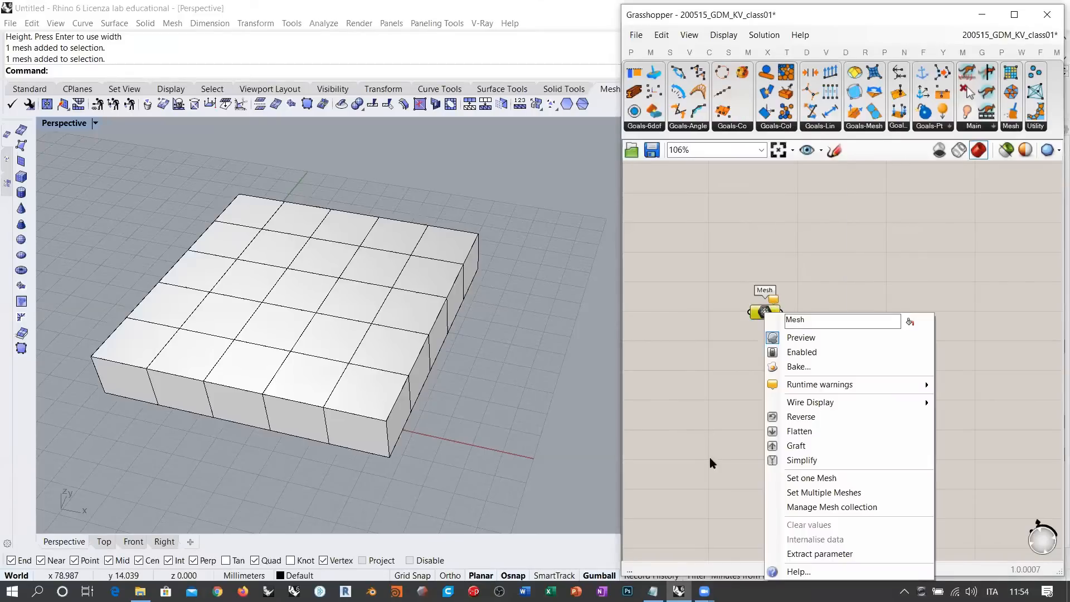
pyautogui.click(791, 477)
pyautogui.click(309, 303)
pyautogui.click(738, 386)
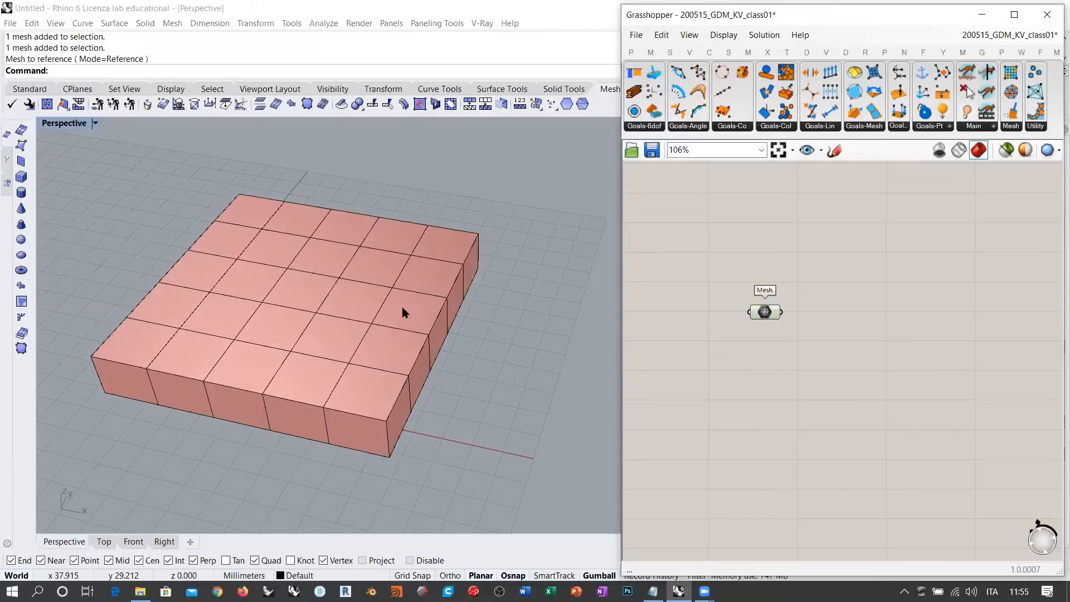
pyautogui.keyDown('shift'); pyautogui.moveTo(402, 308); pyautogui.dragTo(405, 330, button='right'); pyautogui.keyUp('shift')
pyautogui.moveTo(765, 312); pyautogui.dragTo(743, 272)
pyautogui.moveTo(794, 289); pyautogui.dragTo(767, 316, button='right')
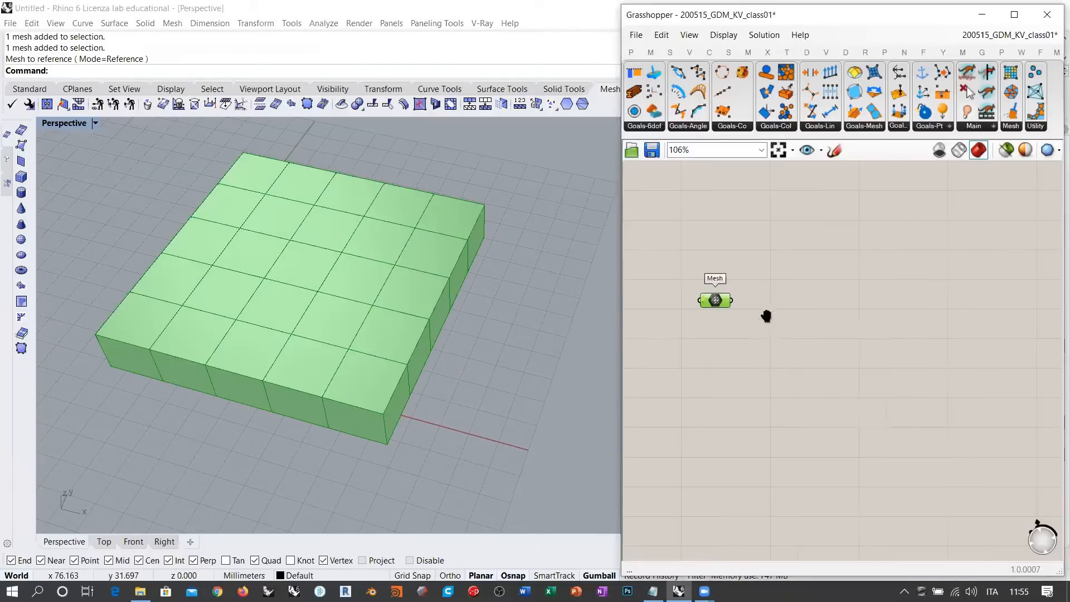
pyautogui.click(845, 221)
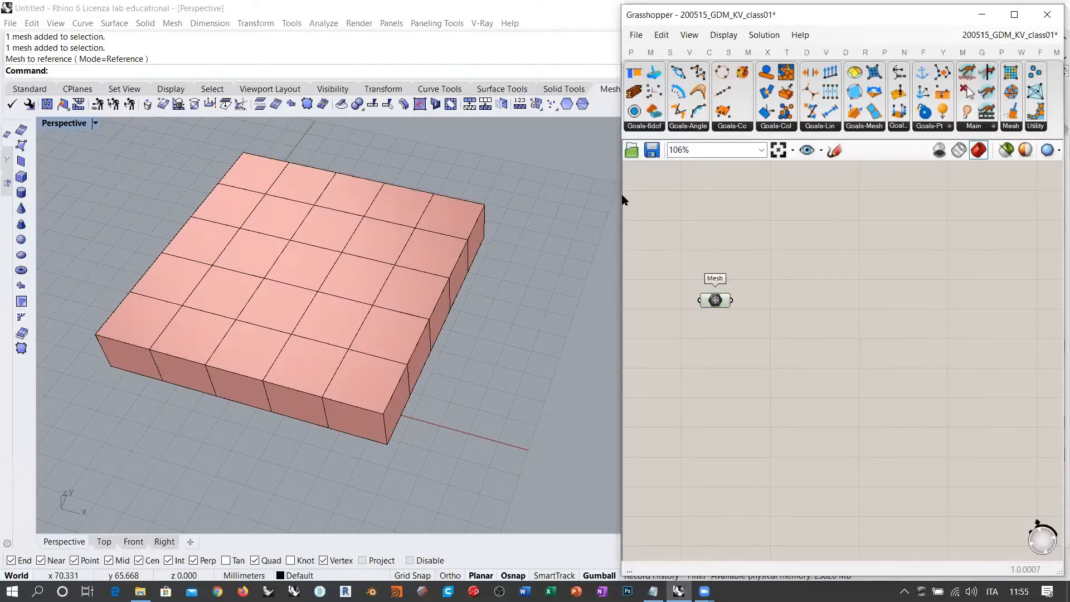
# Add a Kangaroo QuadDivide component and feed the Mesh parameter into its Mesh input
pyautogui.moveTo(620, 195); pyautogui.dragTo(428, 195)
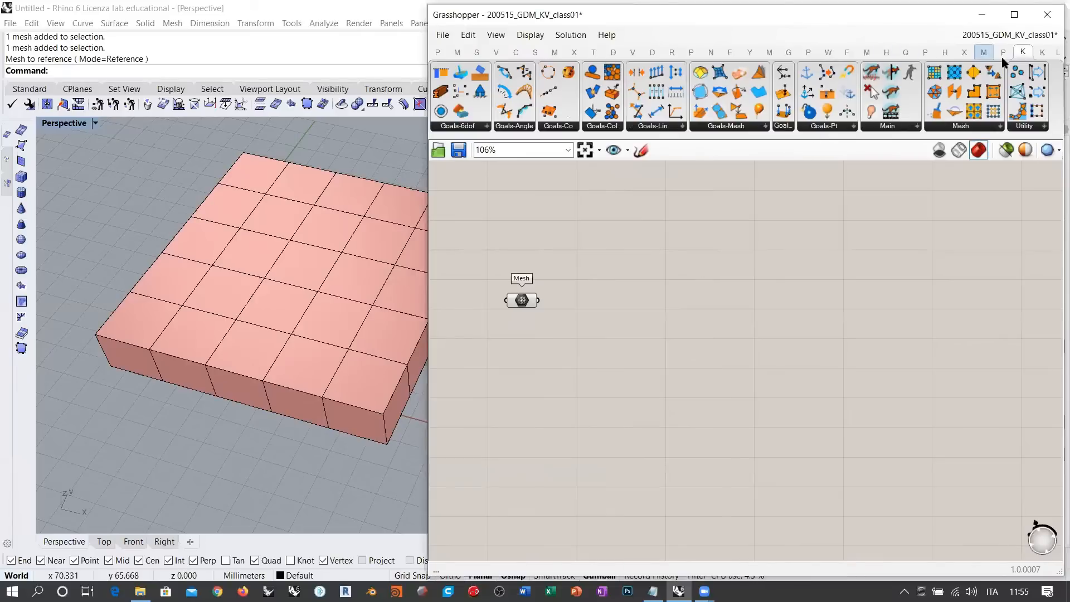
pyautogui.click(1043, 52)
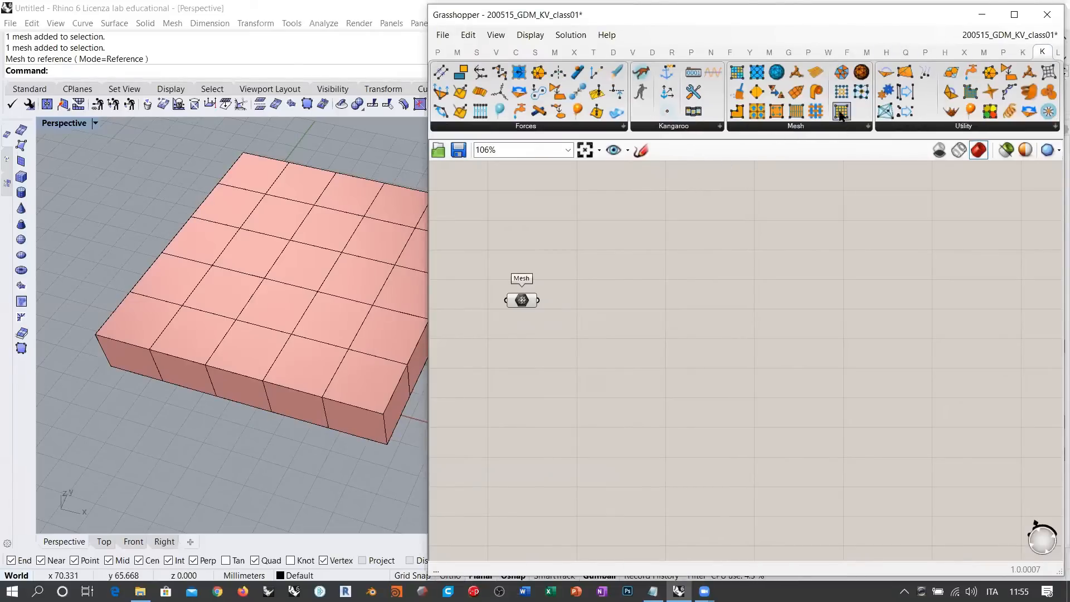
pyautogui.moveTo(842, 111); pyautogui.dragTo(620, 311)
pyautogui.scroll(4, 536, 296)
pyautogui.moveTo(536, 307); pyautogui.dragTo(642, 317)
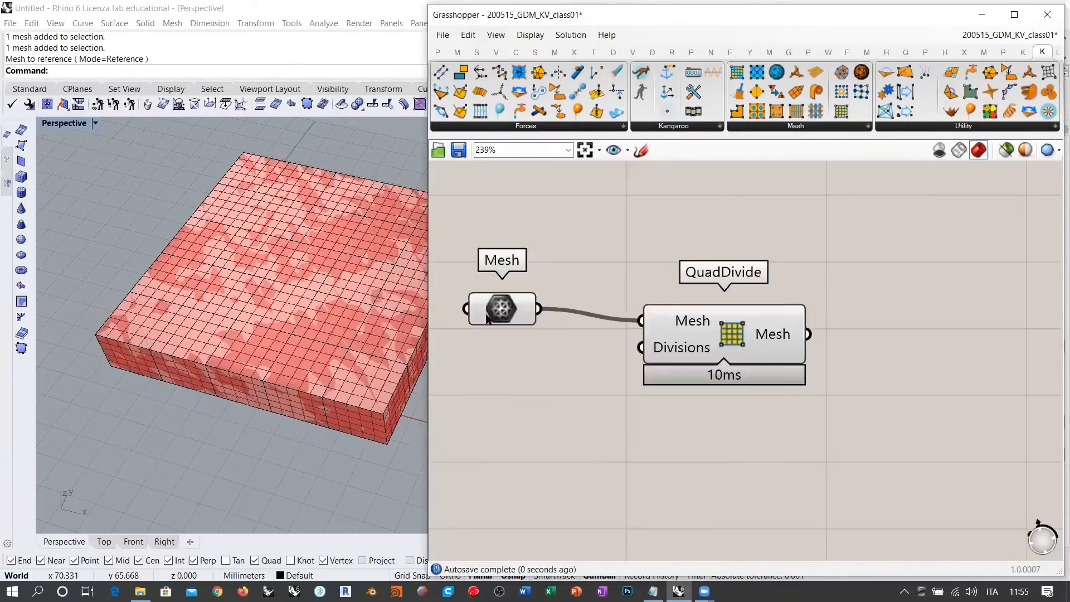
# Hide the previews of the Mesh parameter and QuadDivide, and align QuadDivide with the Mesh parameter
pyautogui.click(490, 315)
pyautogui.hotkey('ctrl', 'q')
pyautogui.click(546, 381)
pyautogui.click(518, 306)
pyautogui.moveTo(714, 330)
pyautogui.mouseDown()
pyautogui.moveTo(711, 307)
pyautogui.moveTo(721, 312)
pyautogui.mouseUp()
pyautogui.click(703, 343)
pyautogui.hotkey('ctrl', 'q')
pyautogui.click(741, 385)
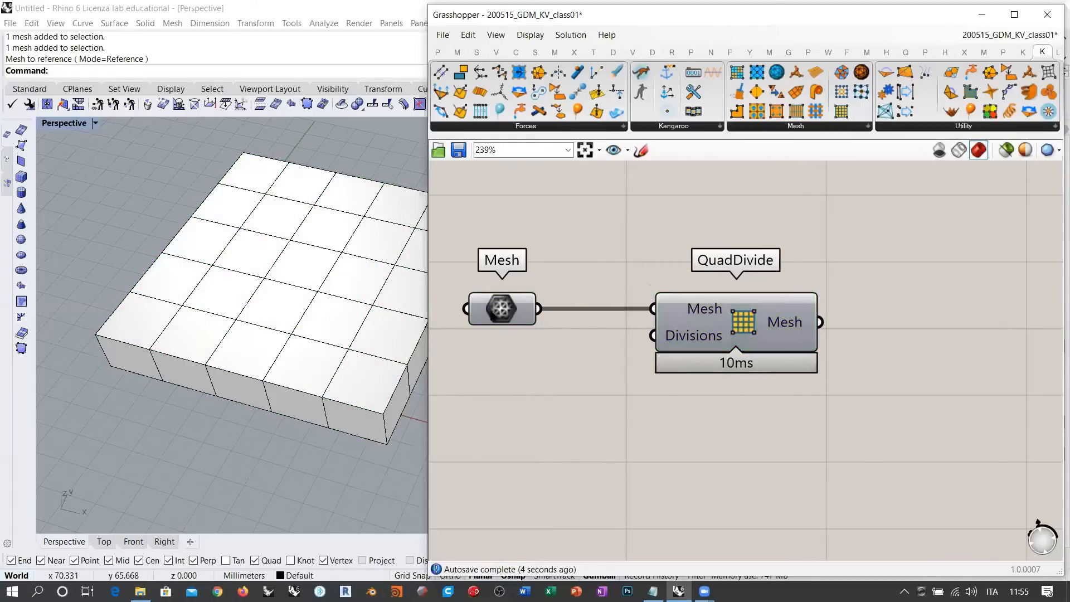
# Scale the Rhino mesh box down along its height to make it a thin slab
pyautogui.click(494, 315)
pyautogui.click(572, 263)
pyautogui.moveTo(429, 329); pyautogui.dragTo(695, 329)
pyautogui.moveTo(433, 243); pyautogui.dragTo(445, 304, button='right')
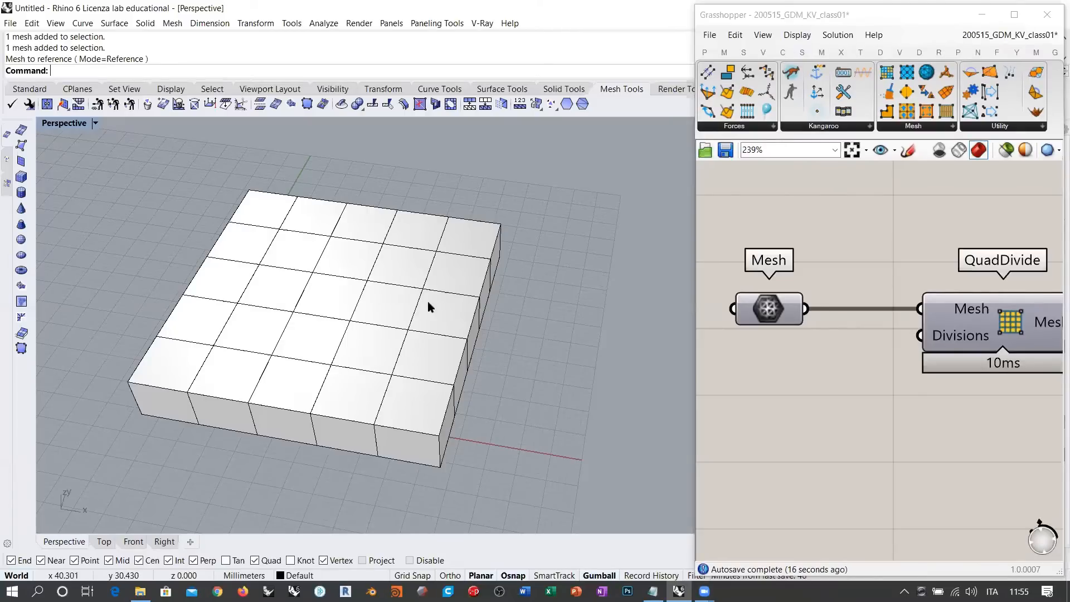
pyautogui.click(401, 322)
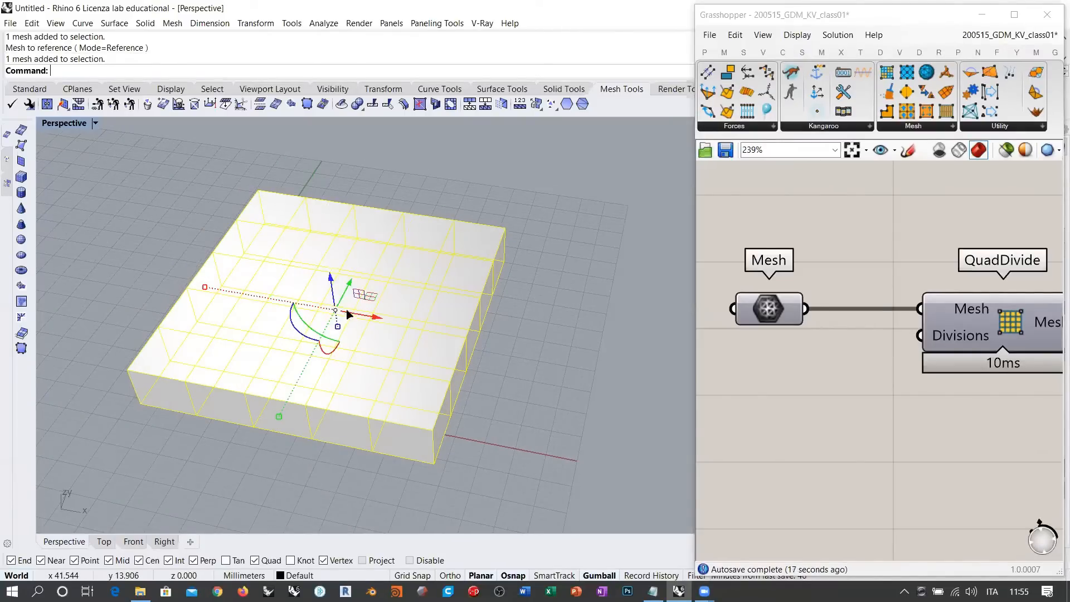
pyautogui.moveTo(347, 315); pyautogui.dragTo(352, 222, button='right')
pyautogui.moveTo(347, 310); pyautogui.dragTo(348, 296)
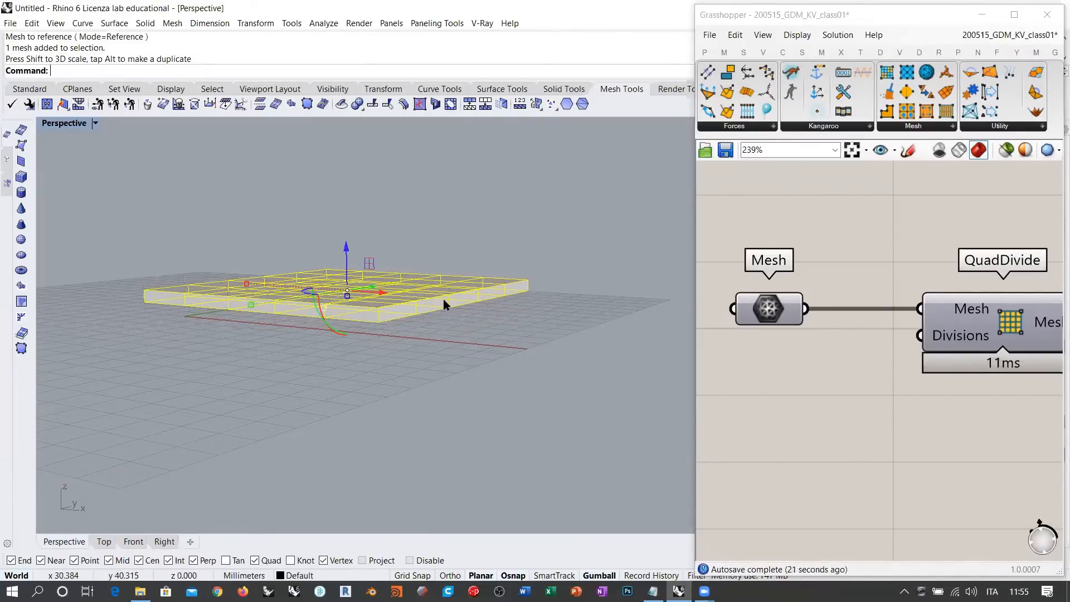
pyautogui.moveTo(445, 299); pyautogui.dragTo(340, 288, button='right')
pyautogui.click(342, 317)
pyautogui.moveTo(339, 295); pyautogui.dragTo(339, 291)
pyautogui.click(486, 389)
pyautogui.moveTo(393, 315); pyautogui.dragTo(418, 402, button='right')
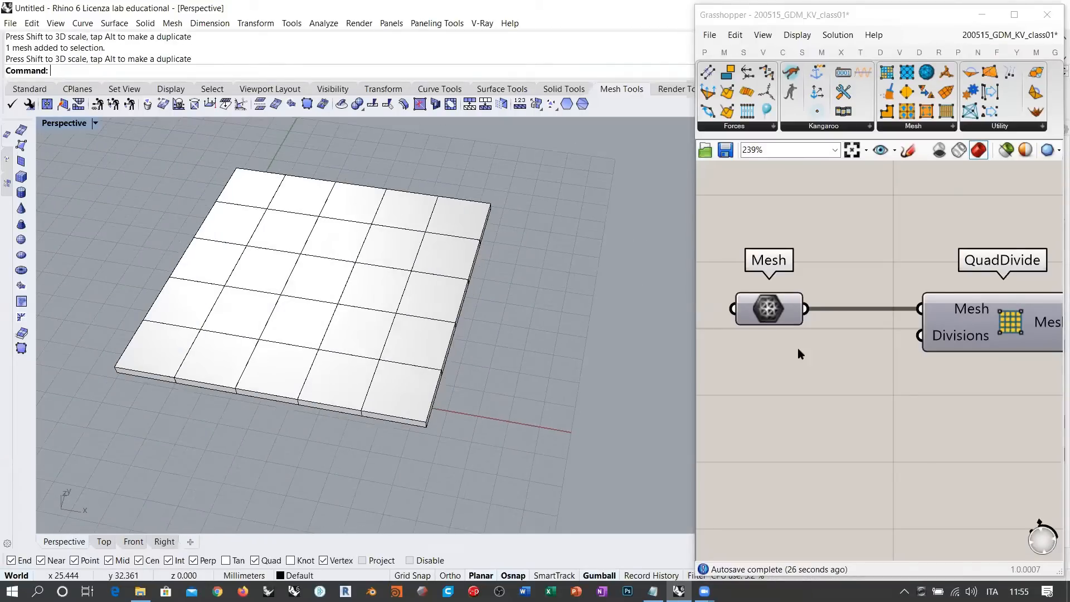
# Check the Mesh parameter's referenced data, and space QuadDivide and the Mesh parameter apart, with QuadDivide higher on the canvas
pyautogui.click(776, 316)
pyautogui.moveTo(459, 346); pyautogui.dragTo(462, 284, button='right')
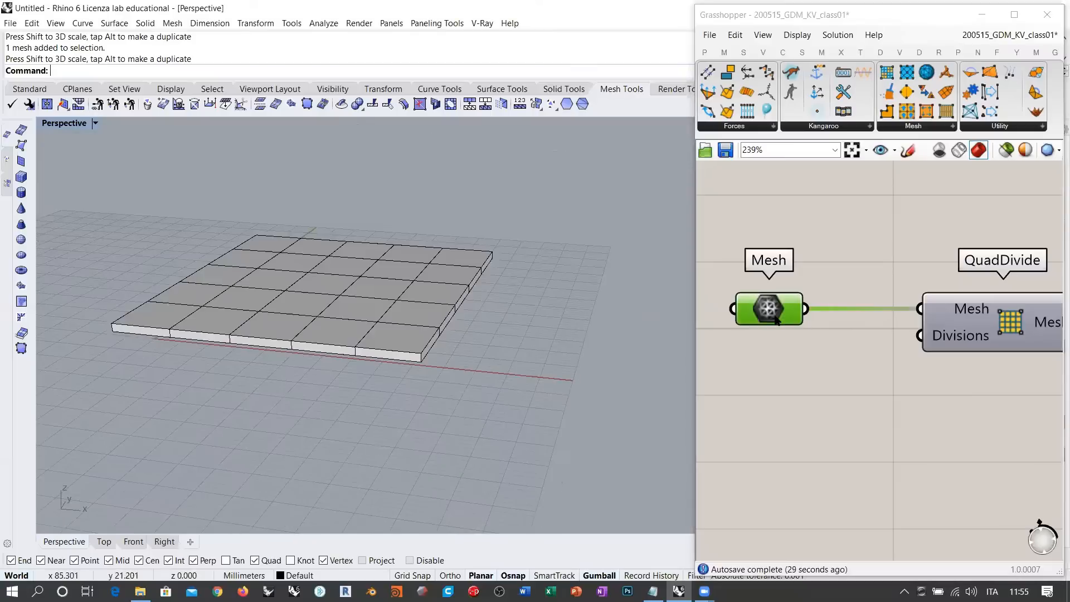
pyautogui.click(774, 316)
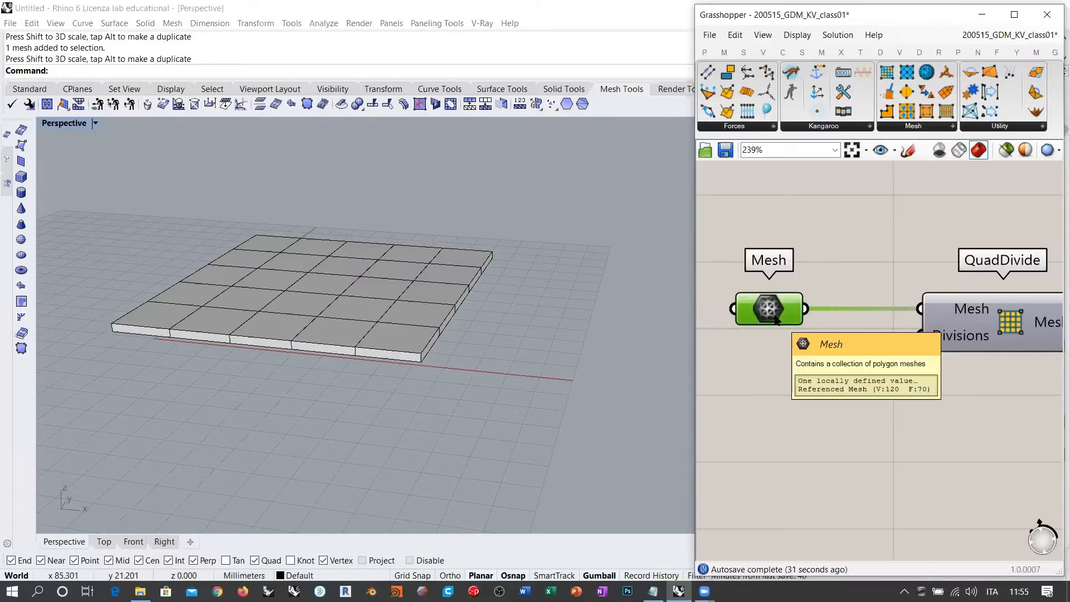
pyautogui.moveTo(429, 323); pyautogui.dragTo(396, 336, button='right')
pyautogui.click(777, 339)
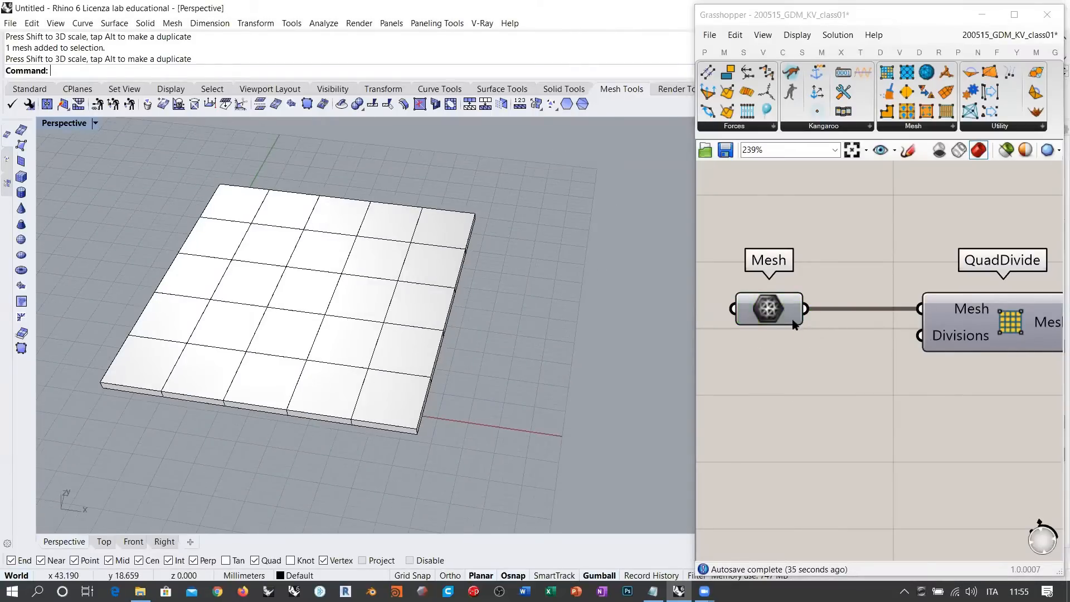
pyautogui.moveTo(863, 346); pyautogui.dragTo(776, 359, button='right')
pyautogui.moveTo(924, 327); pyautogui.dragTo(974, 240)
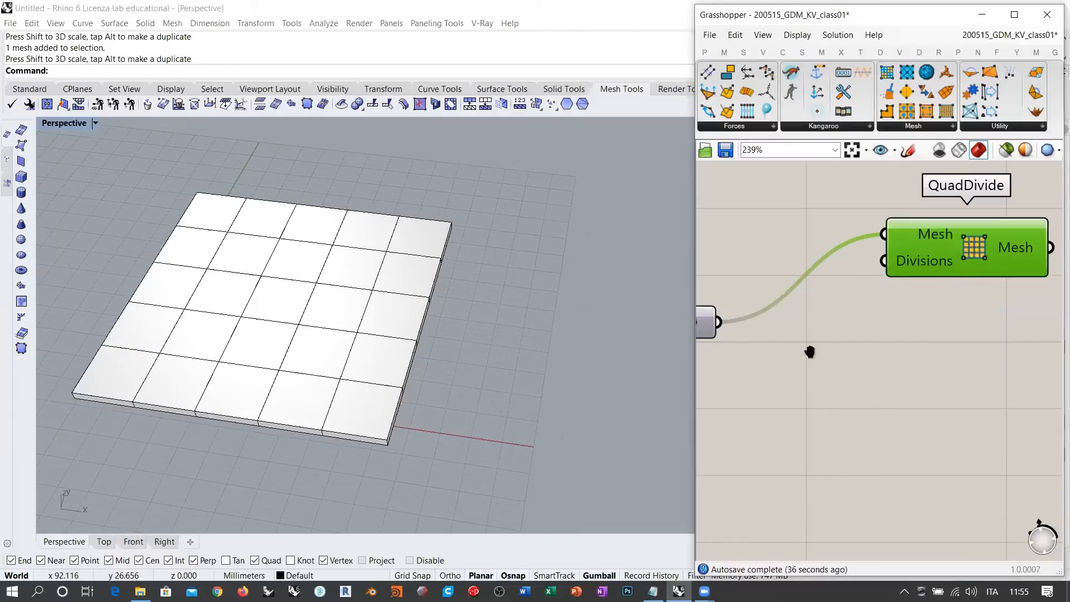
pyautogui.moveTo(808, 345); pyautogui.dragTo(912, 345, button='right')
pyautogui.moveTo(787, 321); pyautogui.dragTo(807, 349)
pyautogui.click(866, 420)
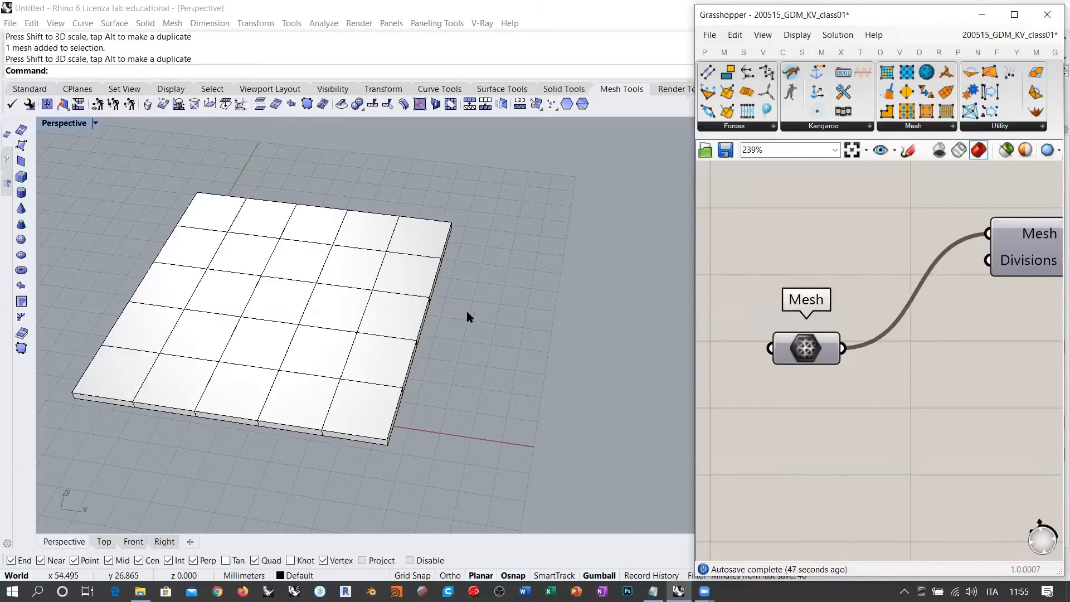
# Examine the thin mesh slab's top faces and edges from several angles
pyautogui.moveTo(394, 256); pyautogui.dragTo(347, 335, button='right')
pyautogui.moveTo(308, 232); pyautogui.dragTo(282, 349, button='right')
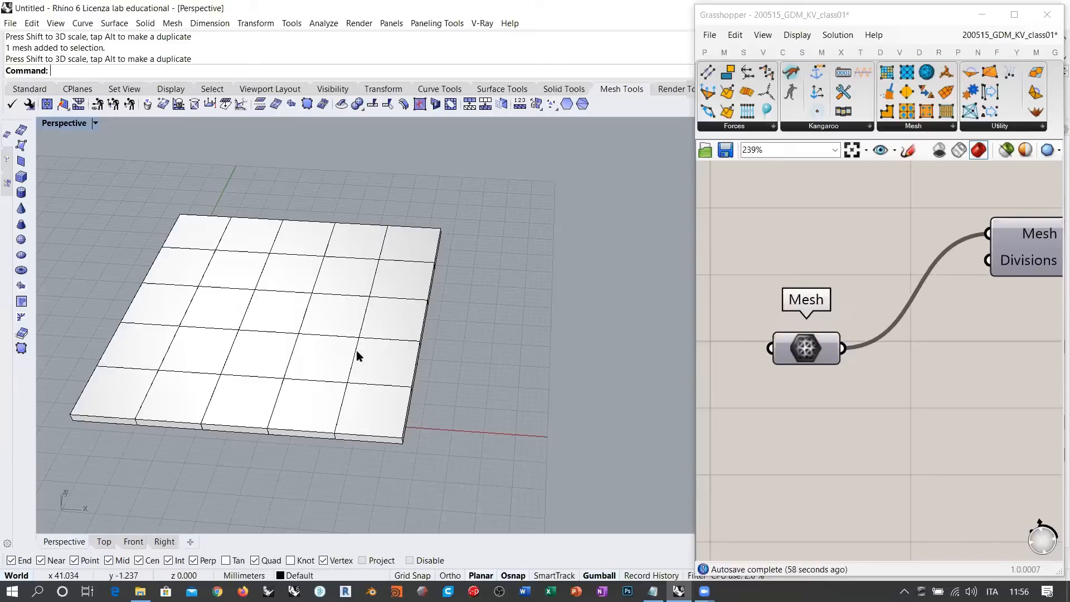
pyautogui.moveTo(341, 329); pyautogui.dragTo(423, 330, button='right')
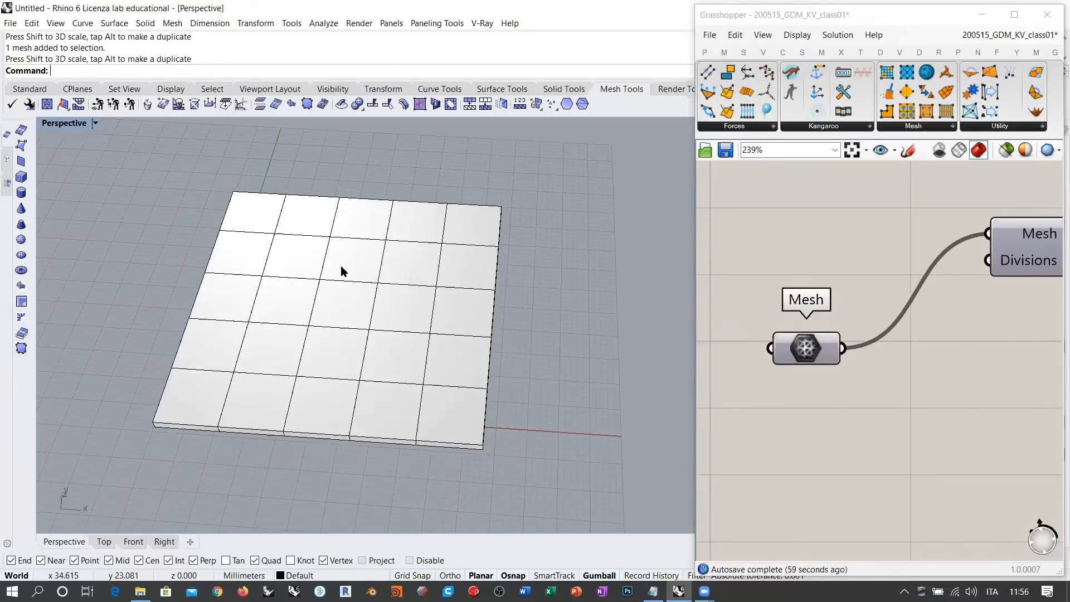
pyautogui.moveTo(341, 271); pyautogui.dragTo(359, 245, button='right')
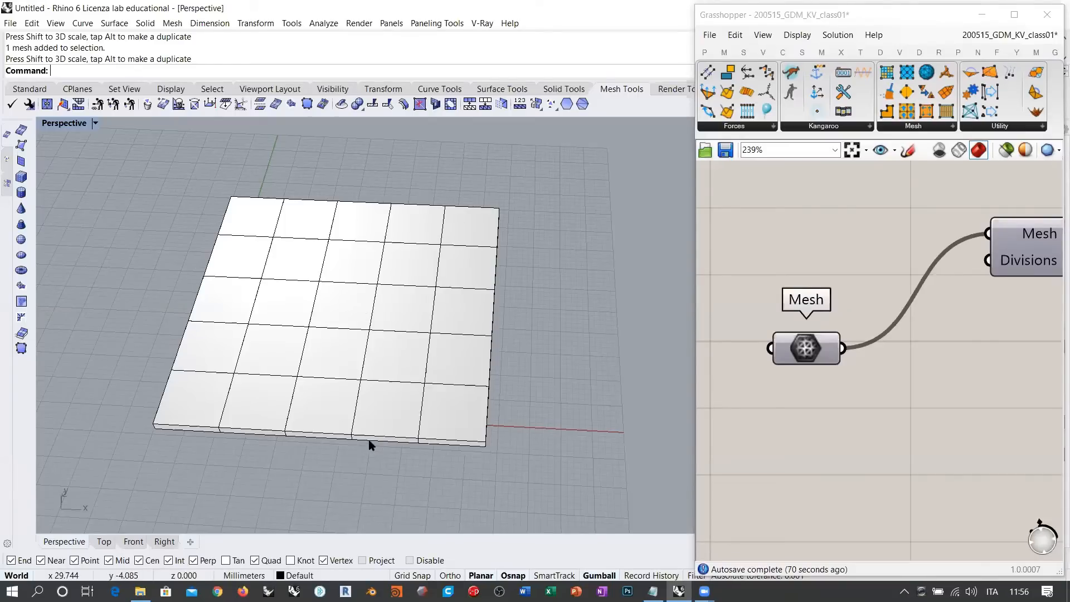
pyautogui.moveTo(497, 436); pyautogui.dragTo(486, 397, button='right')
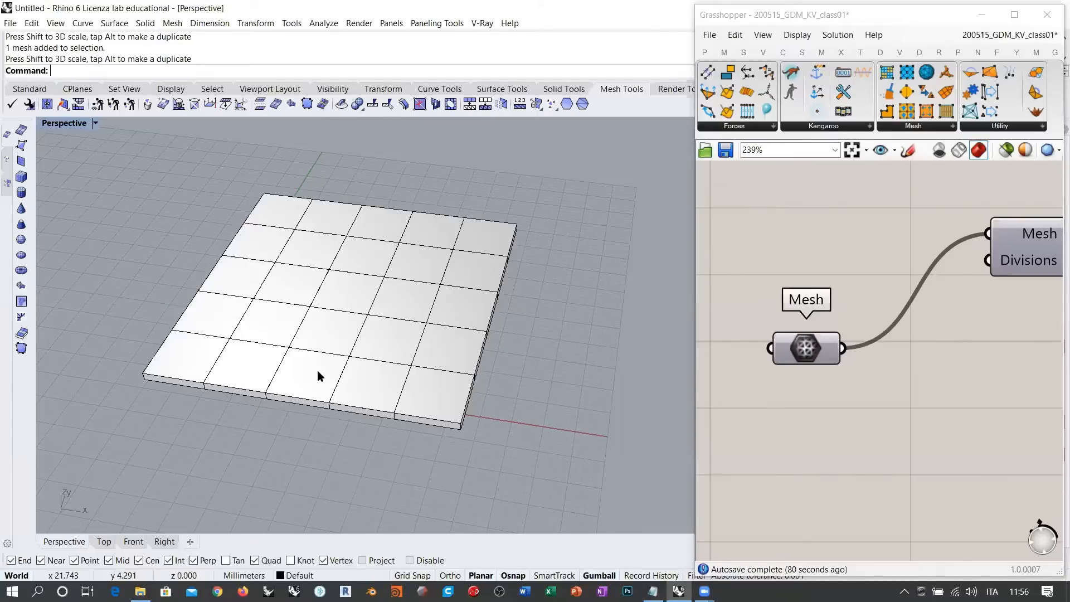
pyautogui.moveTo(335, 359); pyautogui.dragTo(382, 346, button='right')
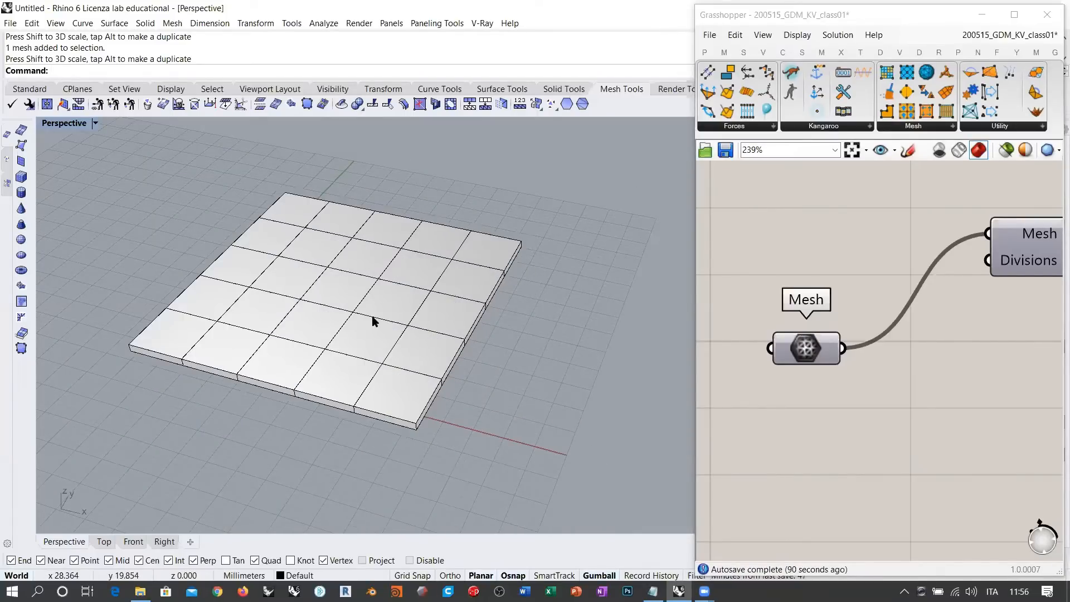
pyautogui.moveTo(384, 313); pyautogui.dragTo(350, 356, button='right')
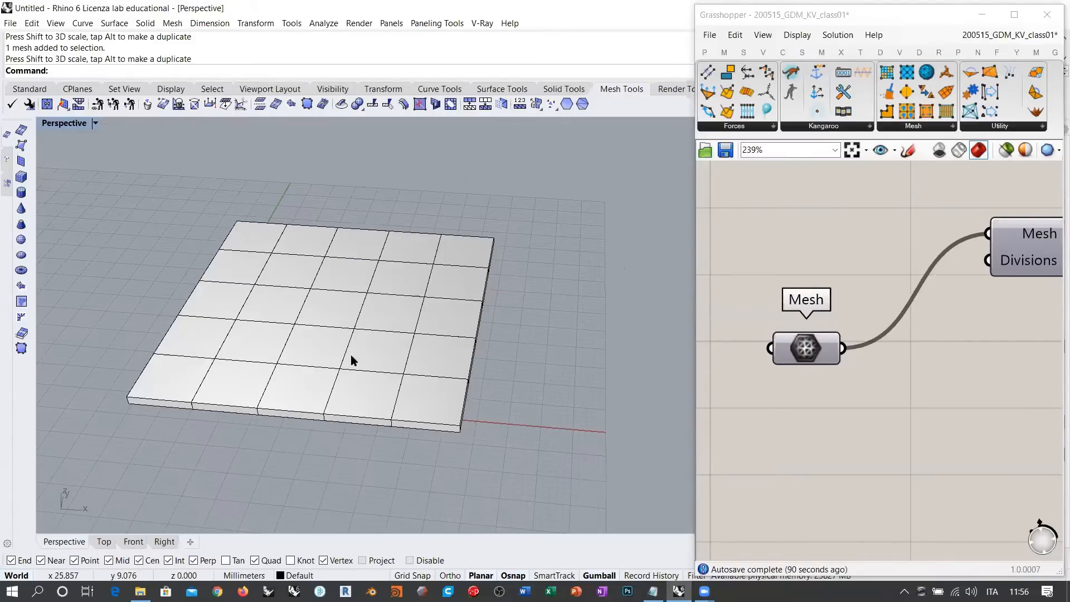
pyautogui.moveTo(808, 355); pyautogui.dragTo(798, 347)
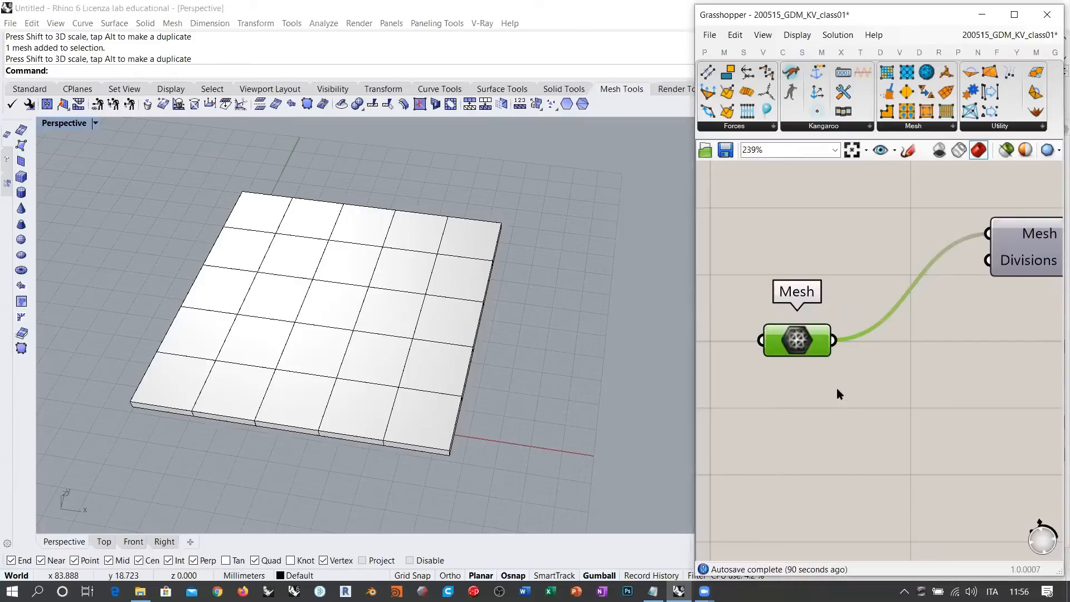
pyautogui.click(837, 388)
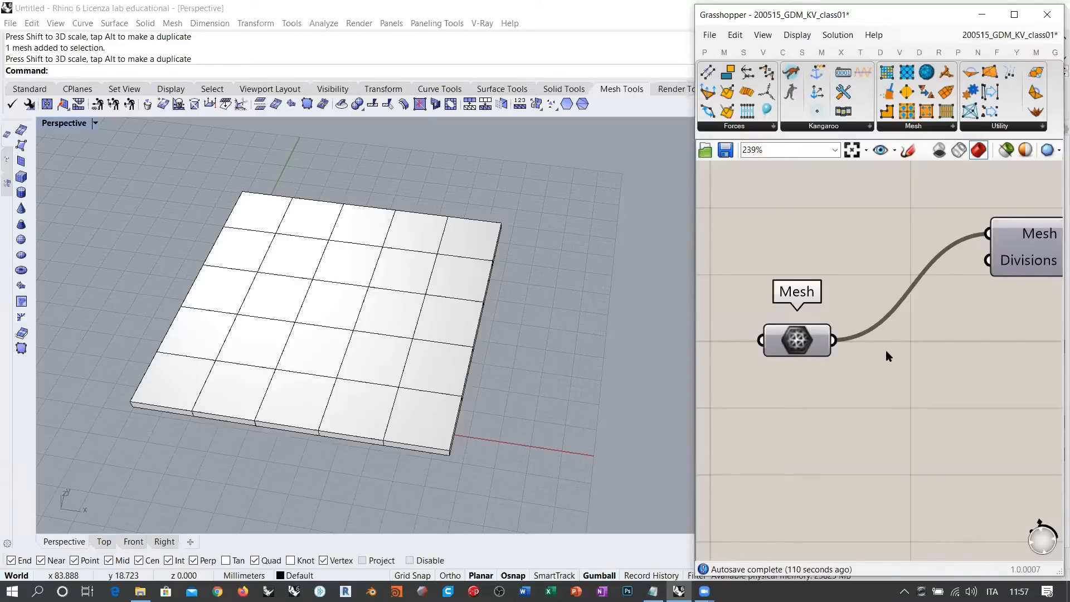
pyautogui.moveTo(380, 317); pyautogui.dragTo(422, 334, button='right')
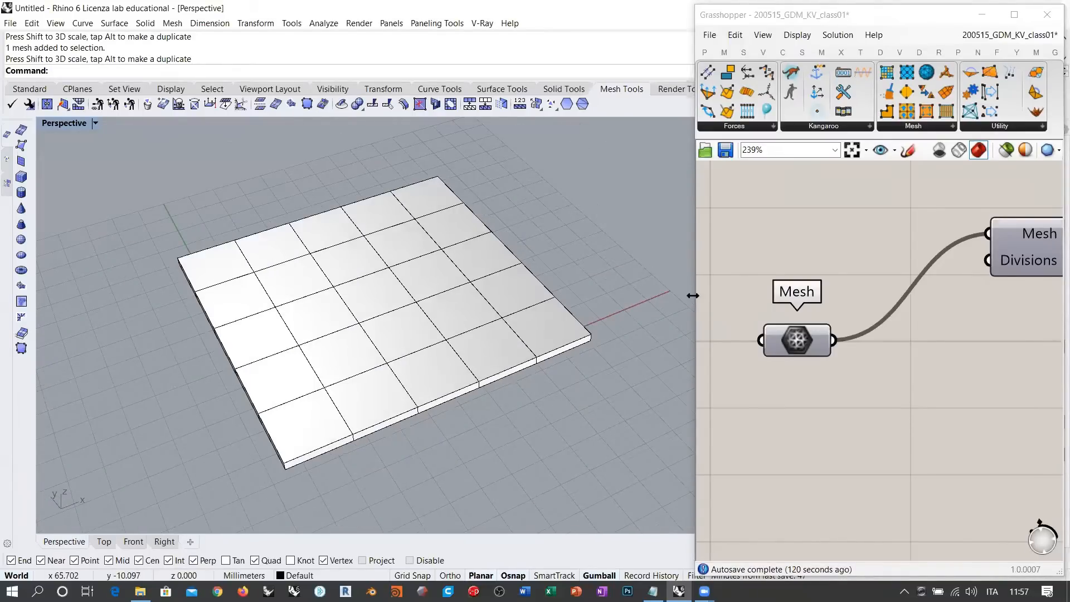
# Widen the Grasshopper window, inspect the subdivided mesh produced by QuadDivide, and hide its preview
pyautogui.moveTo(693, 295); pyautogui.dragTo(567, 295)
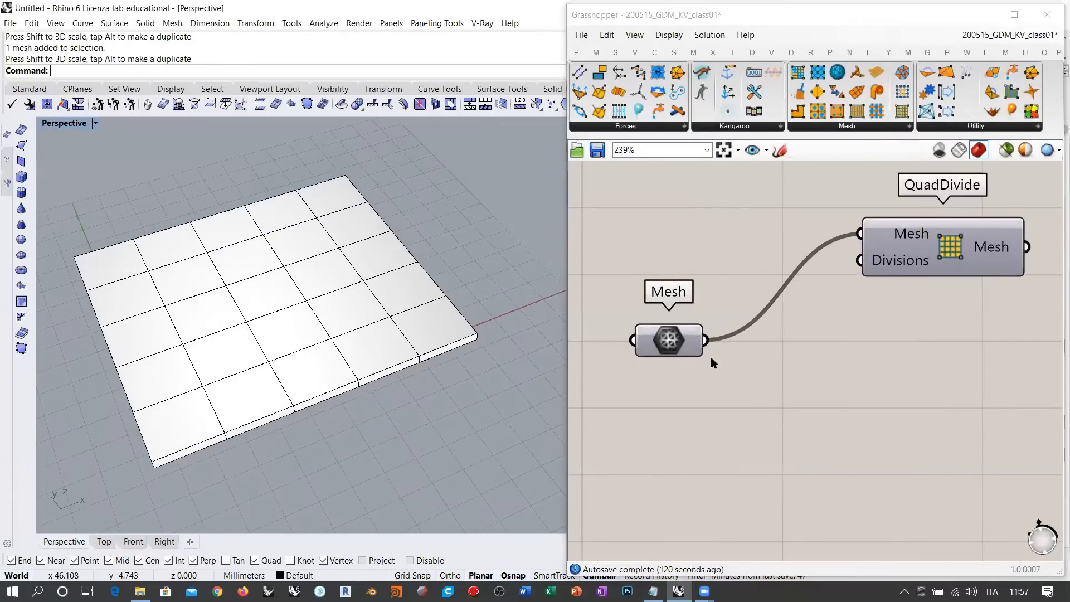
pyautogui.click(867, 262)
pyautogui.scroll(-1, 865, 263)
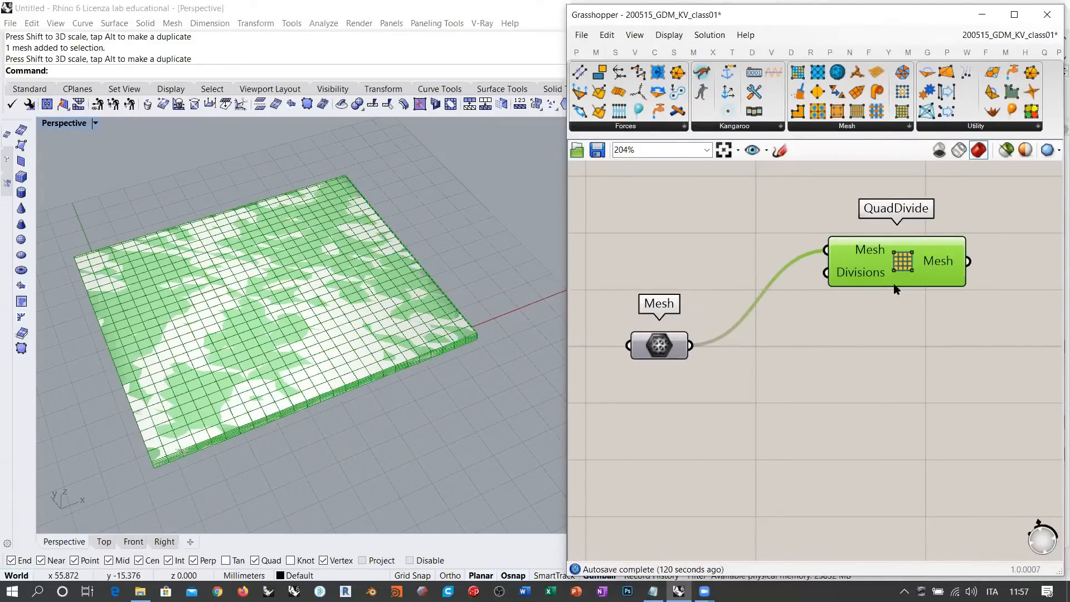
pyautogui.hotkey('ctrl', 'q')
pyautogui.click(797, 309)
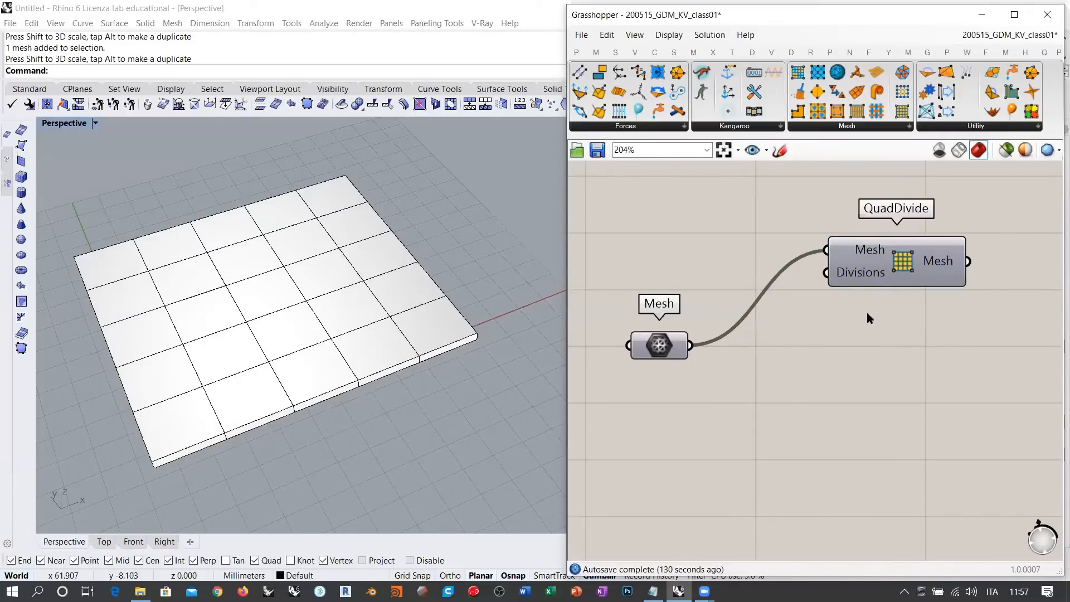
# Show the slab from the Top view in Rhino and add a Line parameter below the Mesh parameter in Grasshopper
pyautogui.moveTo(370, 325); pyautogui.dragTo(140, 260, button='right')
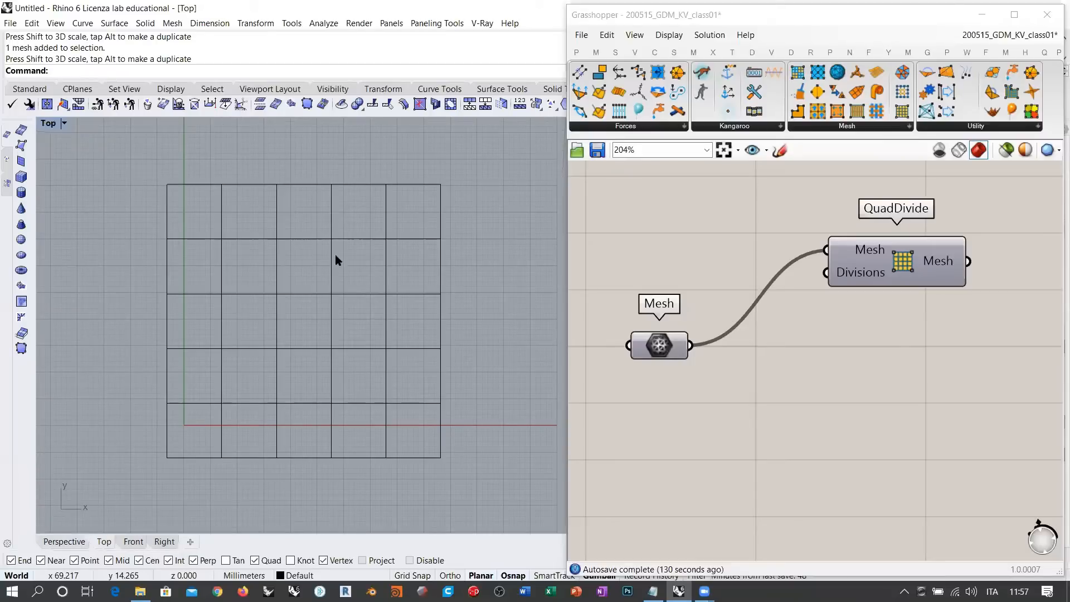
pyautogui.doubleClick(765, 433)
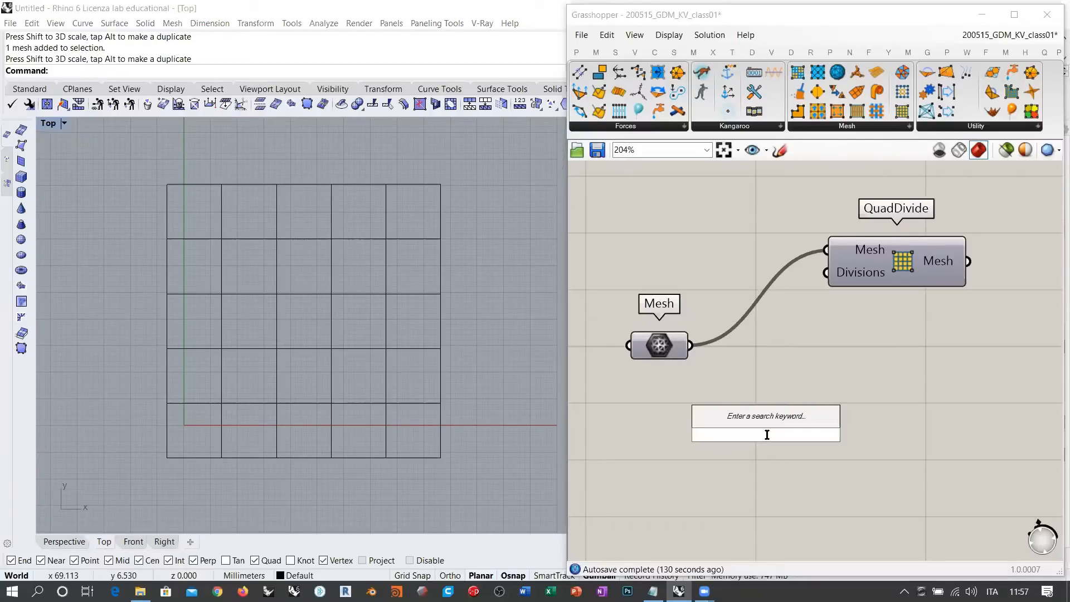
pyautogui.write('lin')
pyautogui.click(737, 401)
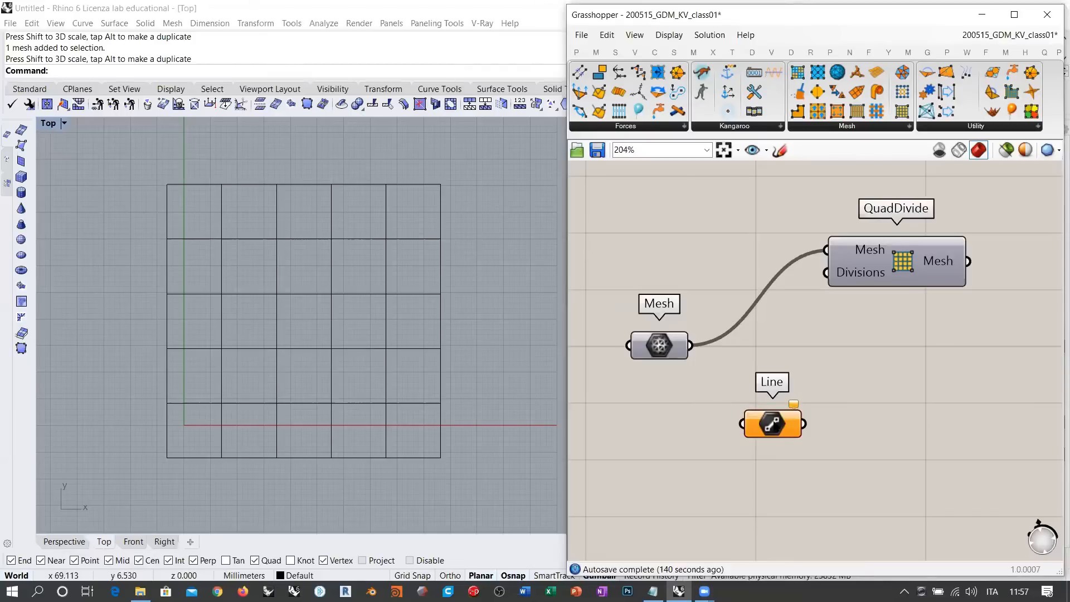
# Set multiple lines in the Line parameter, drawing one vertical line through the middle of the slab
pyautogui.rightClick(787, 422)
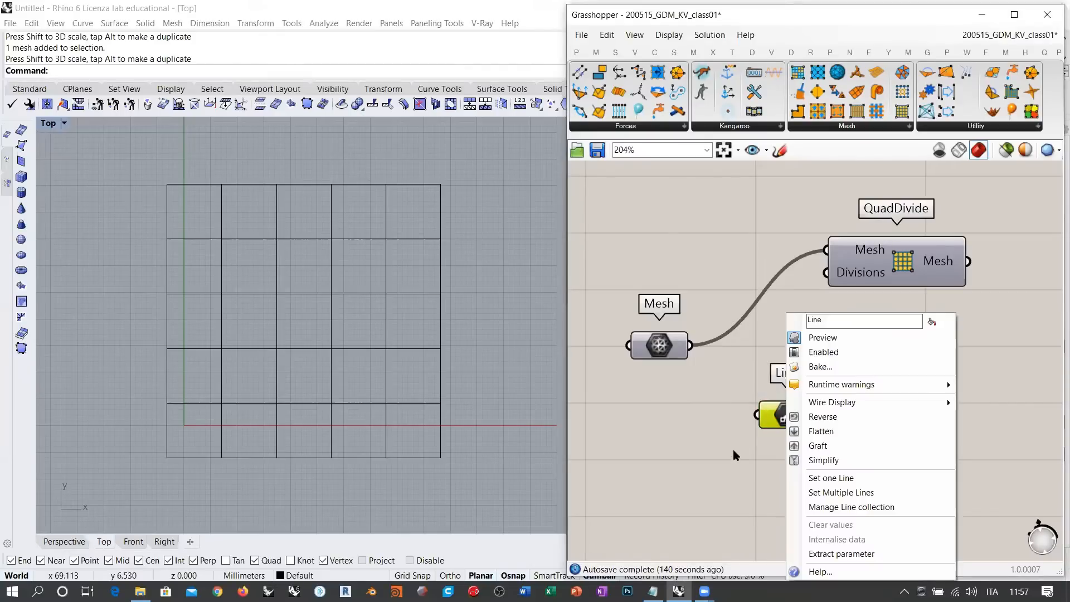
pyautogui.click(829, 494)
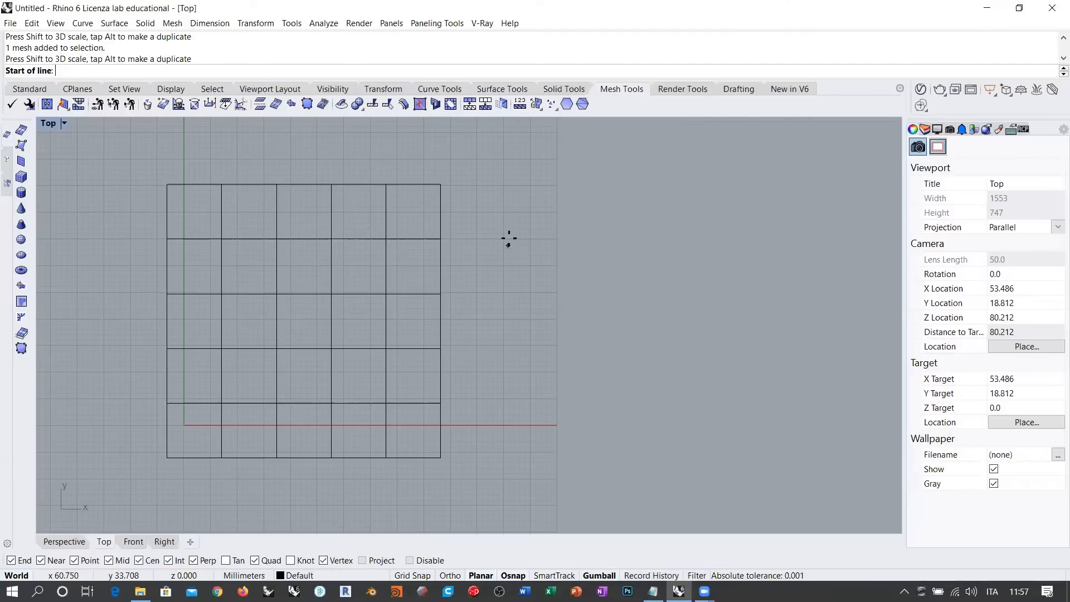
pyautogui.click(303, 155)
pyautogui.click(291, 494)
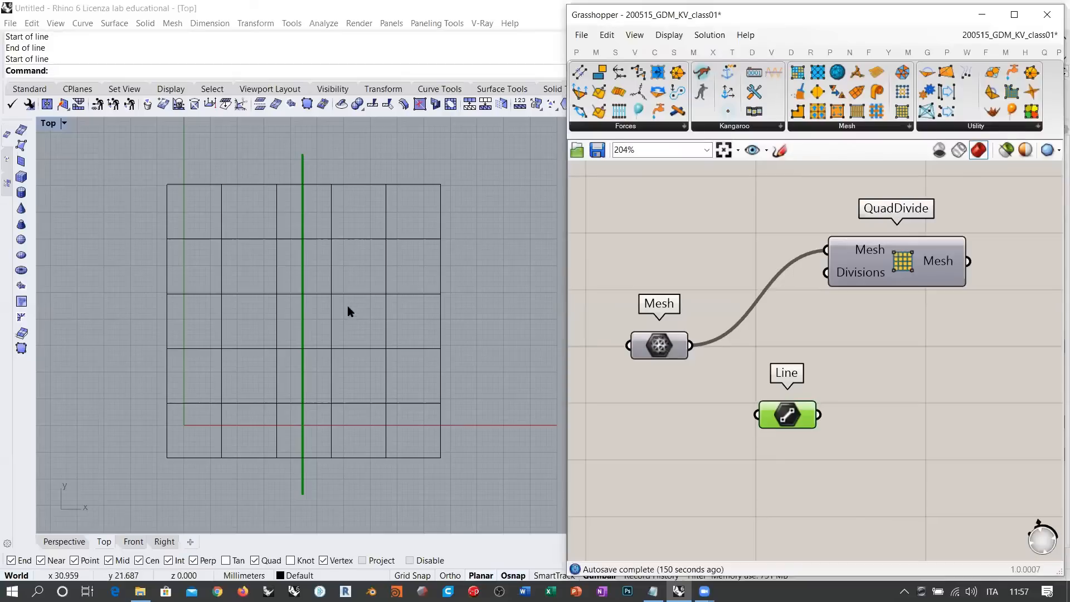
# Set the Line parameter's lines again, drawing one horizontal and one vertical line that cross at the slab's centre
pyautogui.rightClick(788, 414)
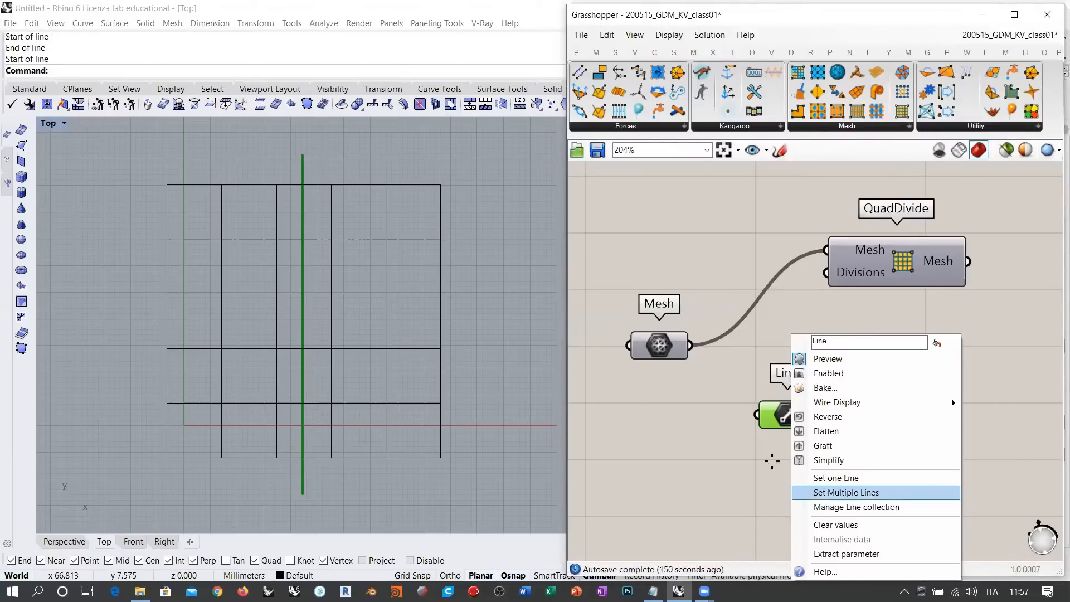
pyautogui.click(819, 496)
pyautogui.click(130, 321)
pyautogui.click(494, 319)
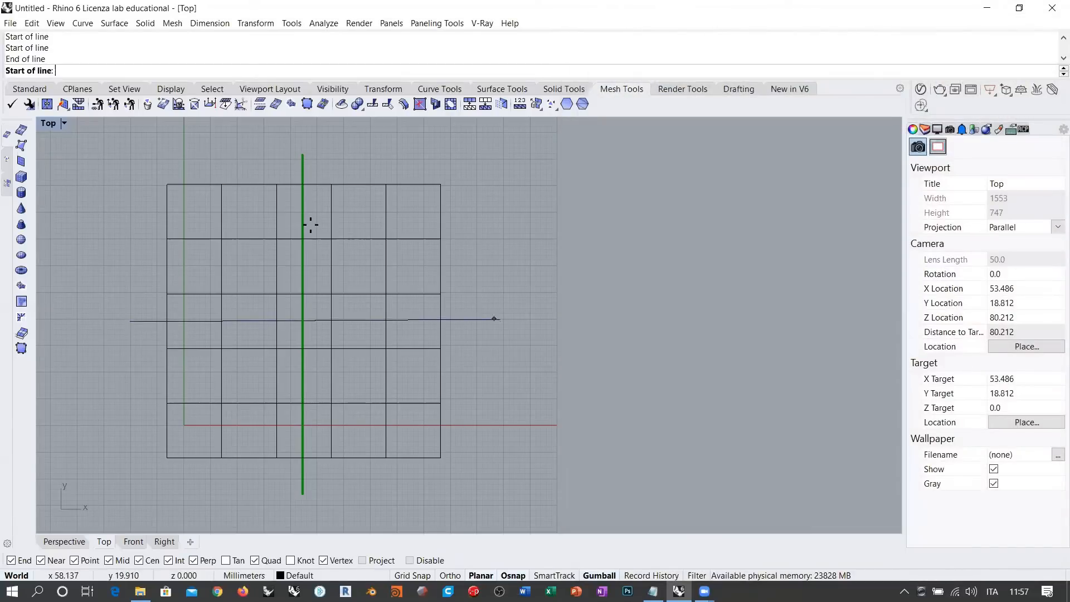
pyautogui.click(301, 138)
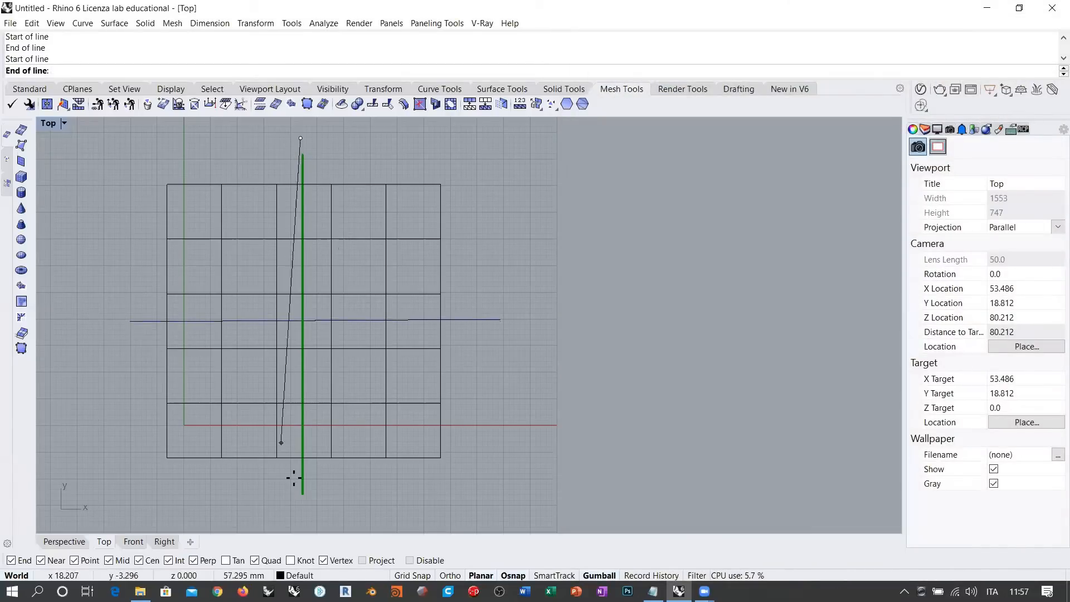
pyautogui.click(305, 508)
pyautogui.press('Return')
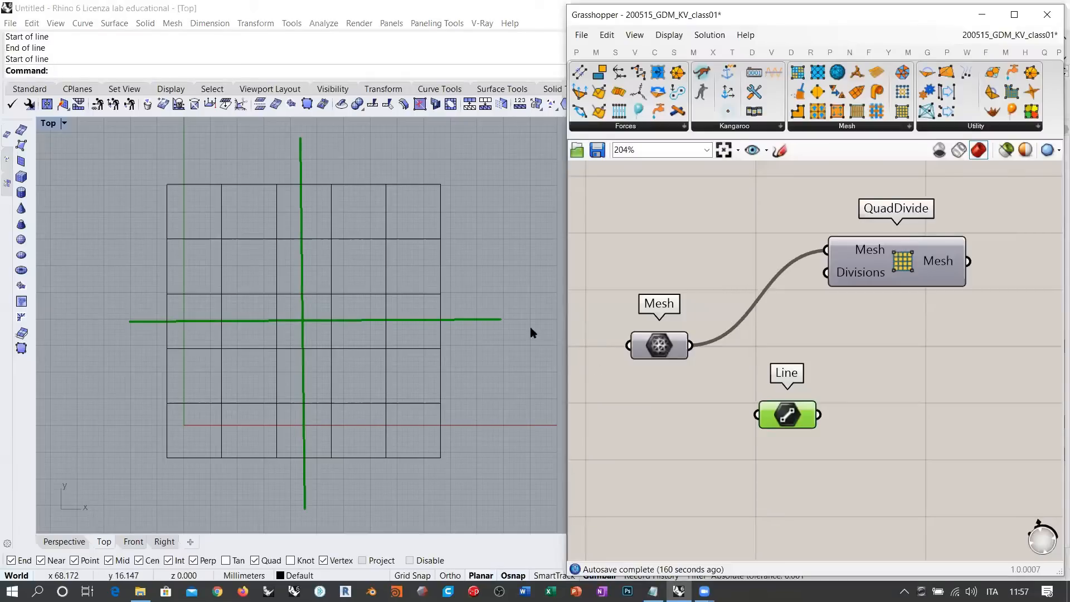
pyautogui.rightClick(259, 204)
pyautogui.click(277, 163)
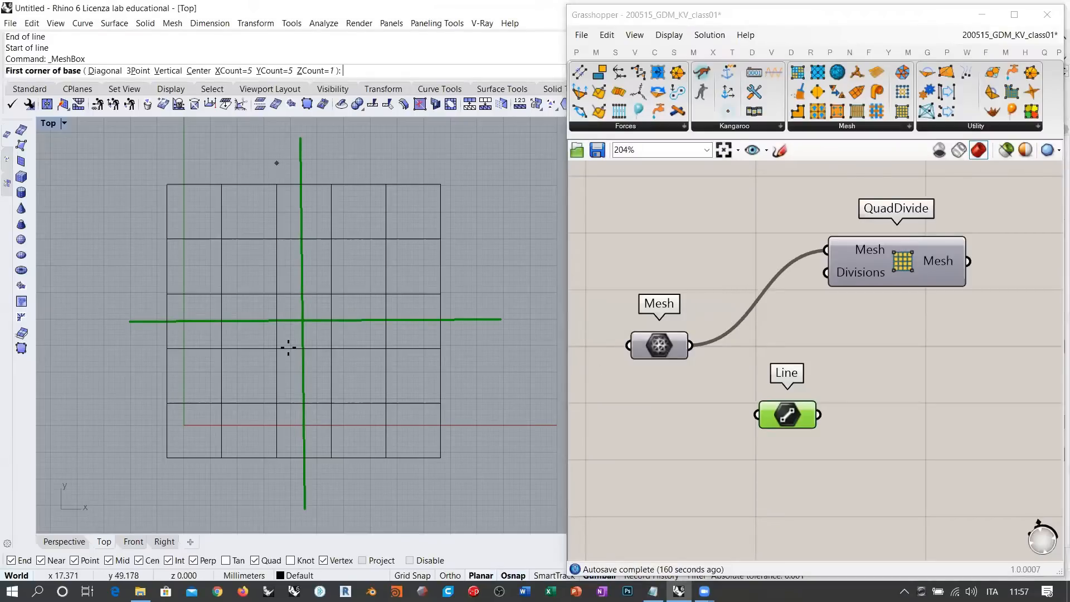
pyautogui.press('Escape')
# Replace the Line parameter's lines with two horizontal and two vertical lines along the borders of the slab's central row and column
pyautogui.rightClick(787, 415)
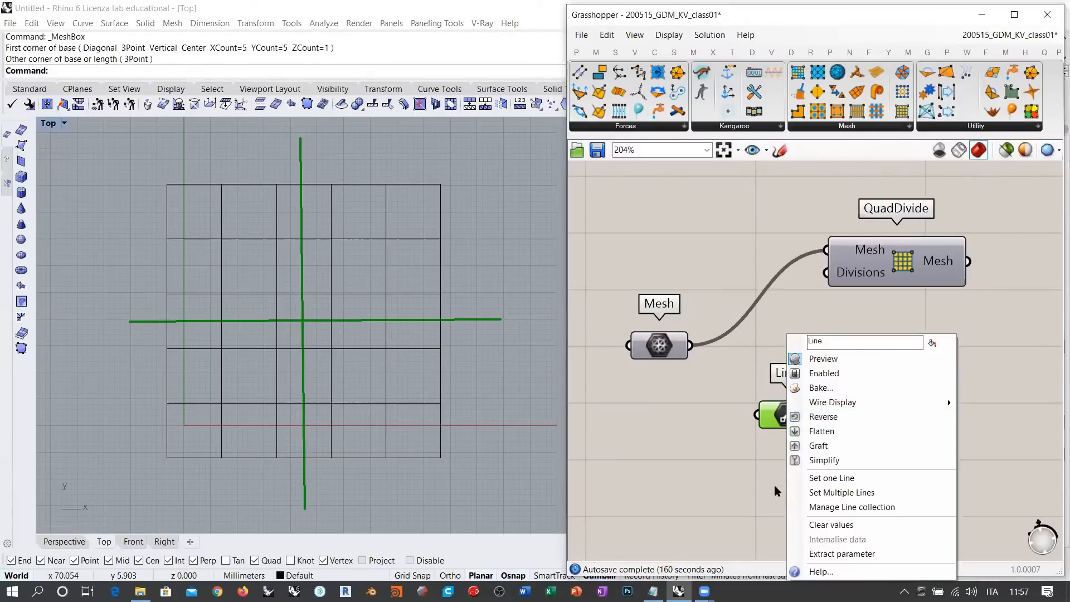
pyautogui.click(825, 492)
pyautogui.click(142, 347)
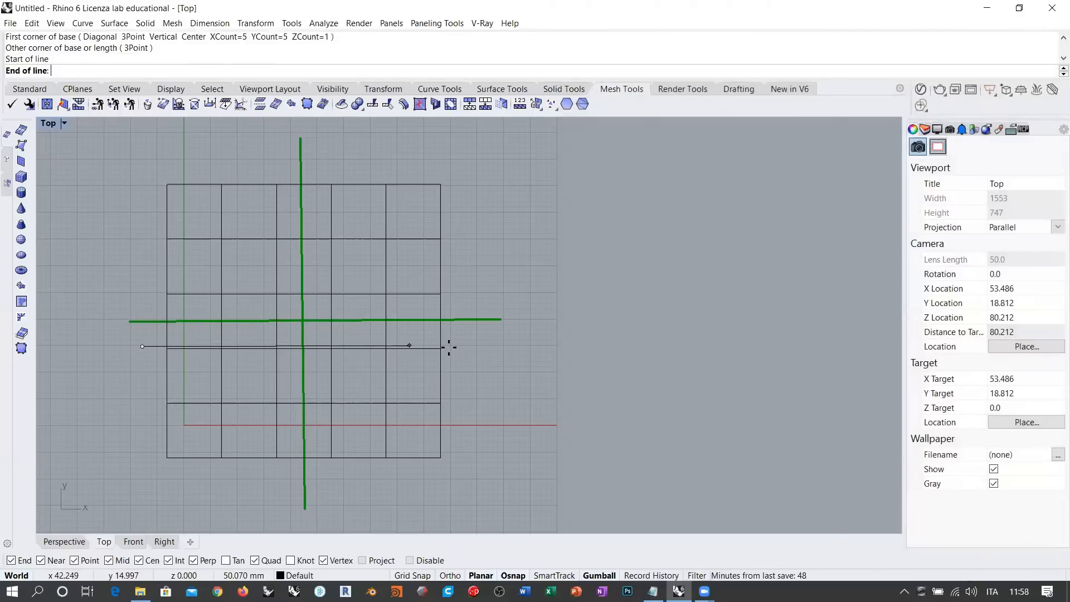
pyautogui.click(522, 347)
pyautogui.click(136, 287)
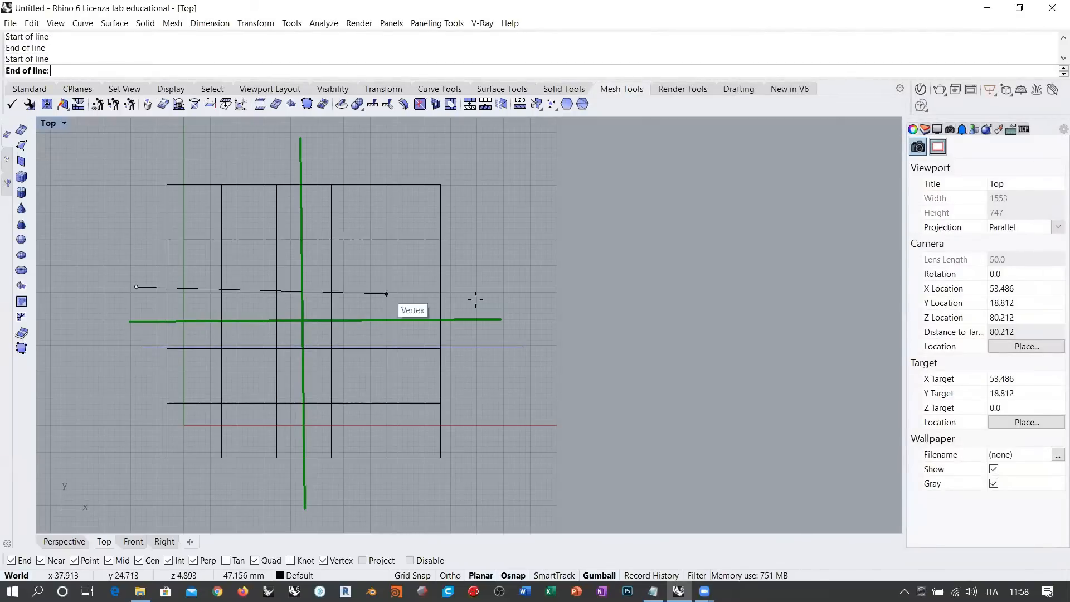
pyautogui.click(494, 293)
pyautogui.click(276, 156)
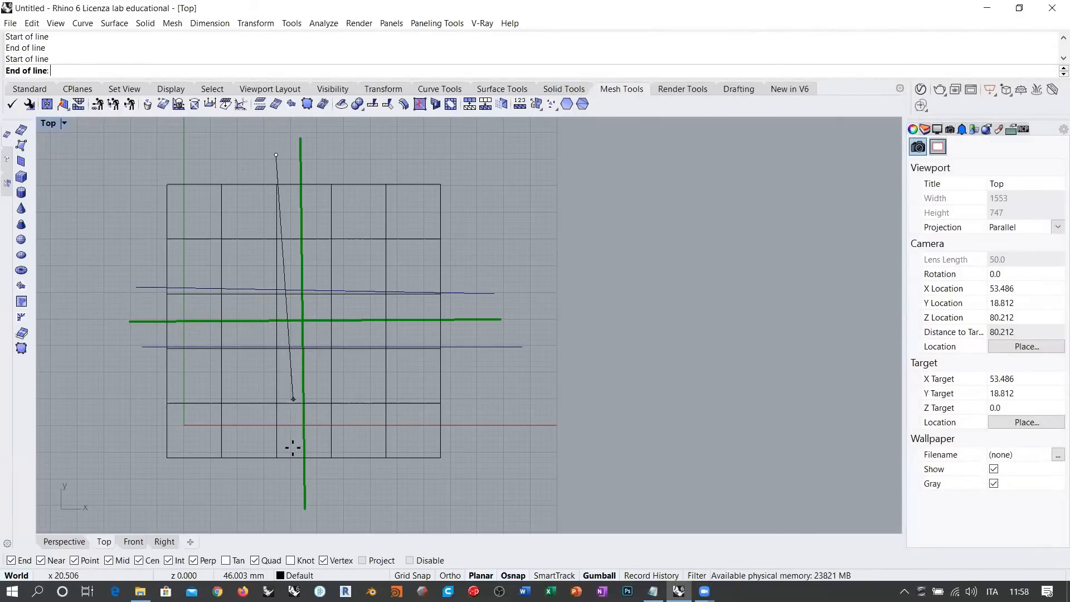
pyautogui.click(276, 487)
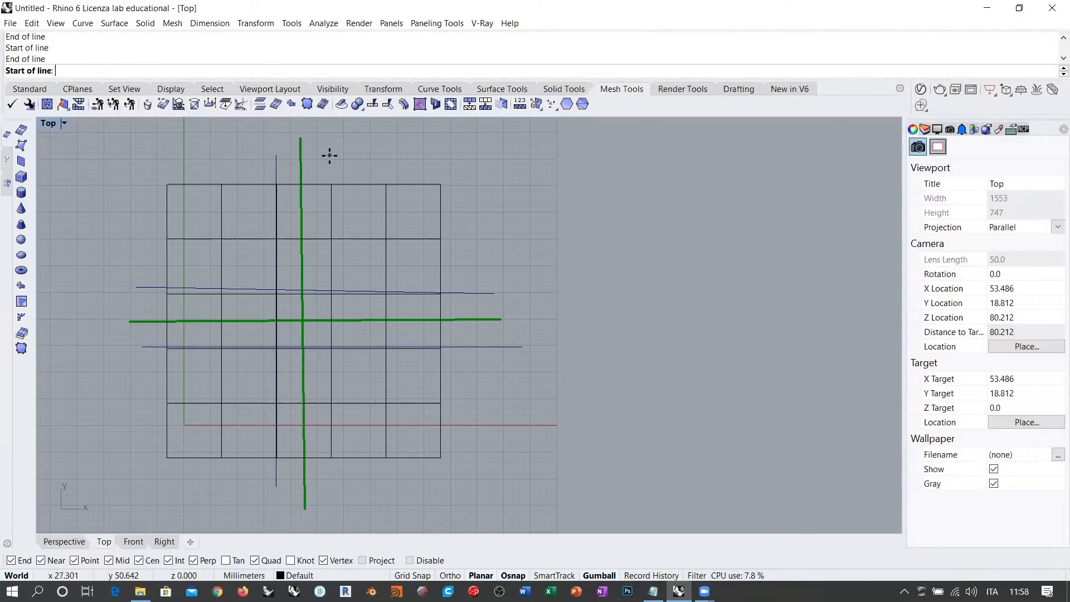
pyautogui.click(332, 155)
pyautogui.click(327, 477)
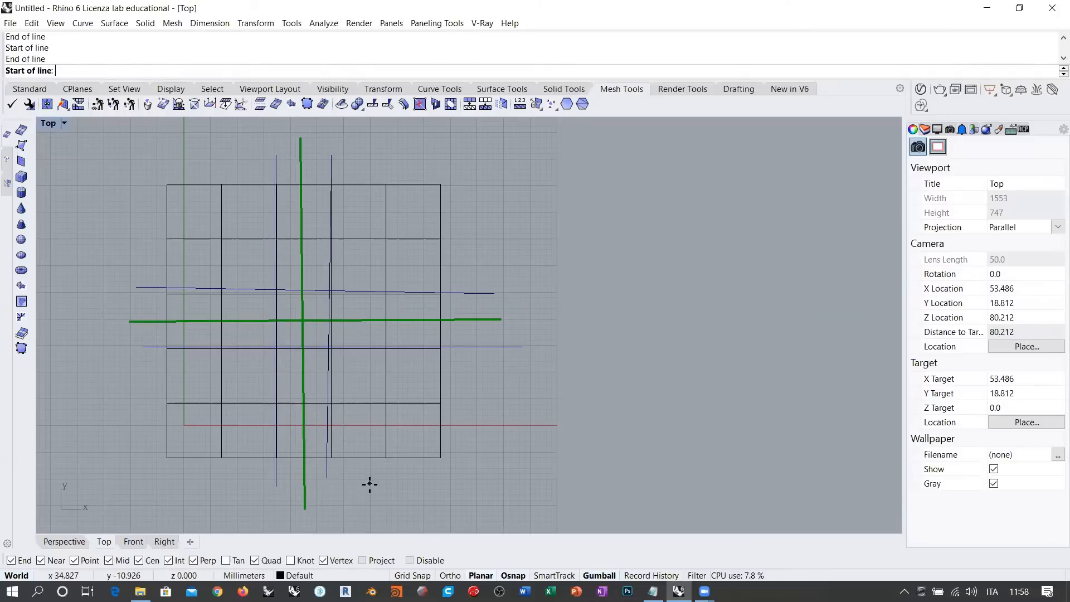
pyautogui.press('Return')
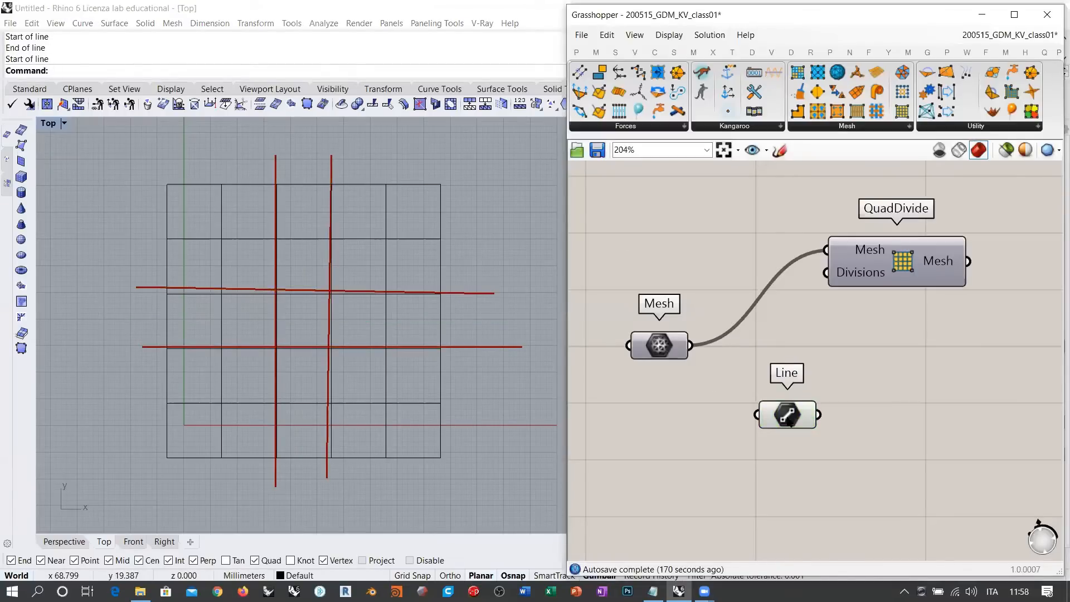
pyautogui.rightClick(788, 417)
pyautogui.click(762, 487)
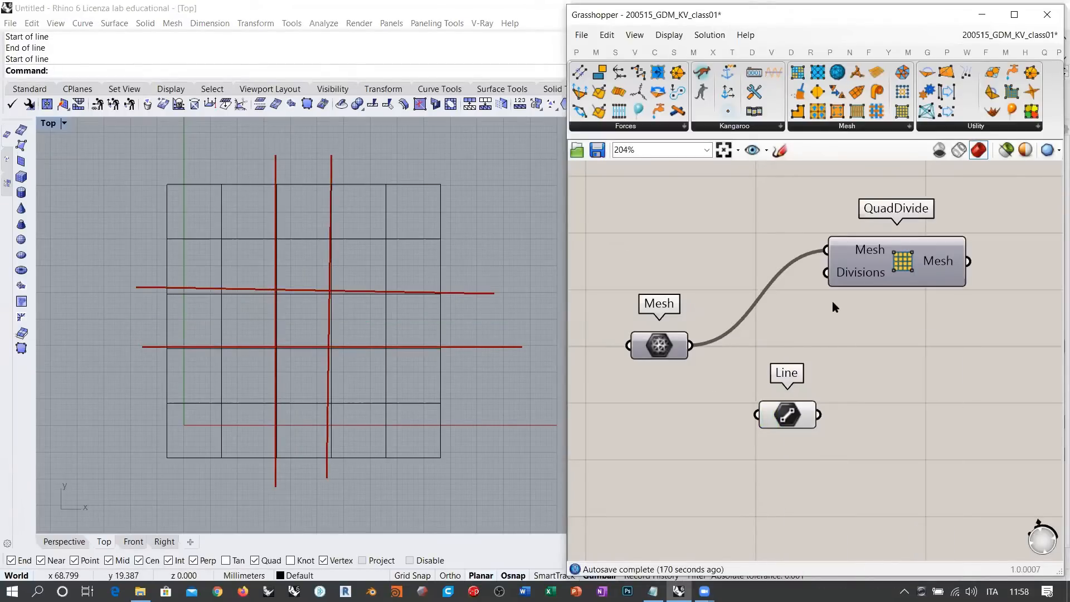
pyautogui.click(894, 271)
pyautogui.click(891, 355)
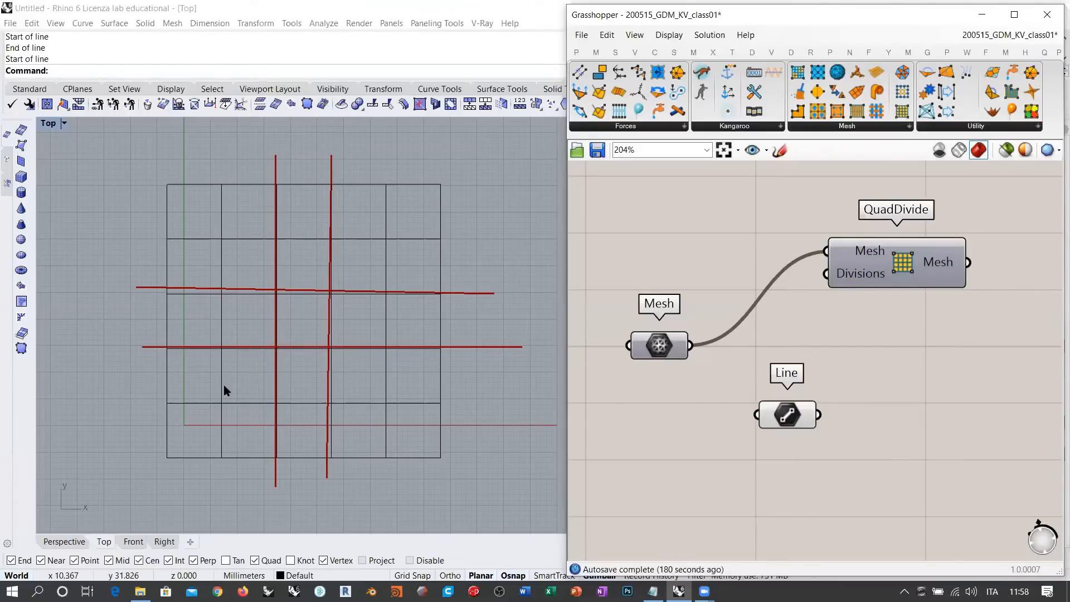
# Replace the four border lines in the Line parameter with one horizontal and one vertical line through the middle of the slab
pyautogui.rightClick(794, 422)
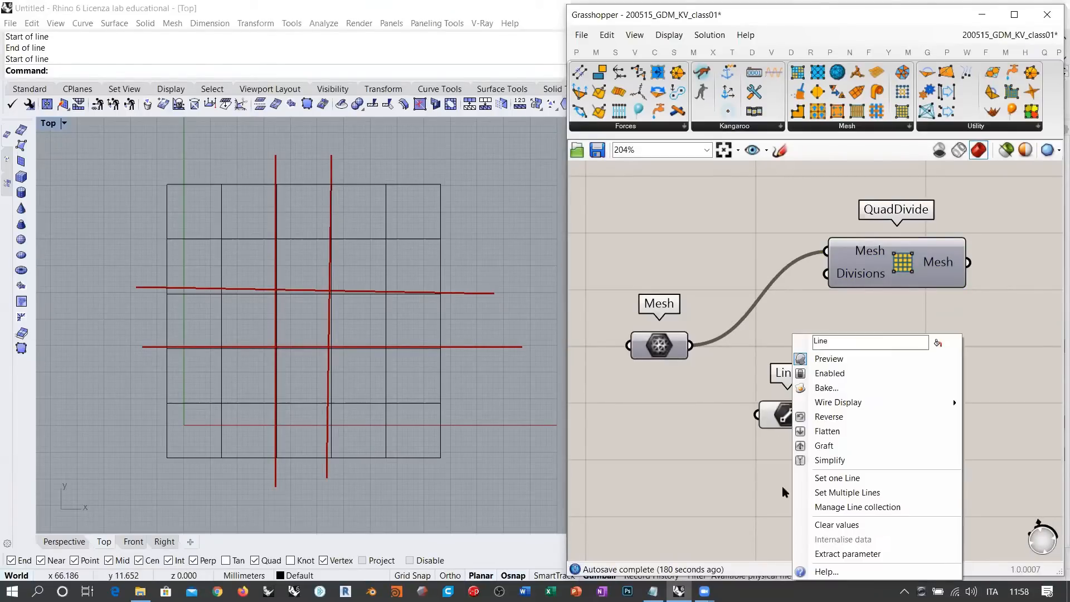
pyautogui.click(836, 494)
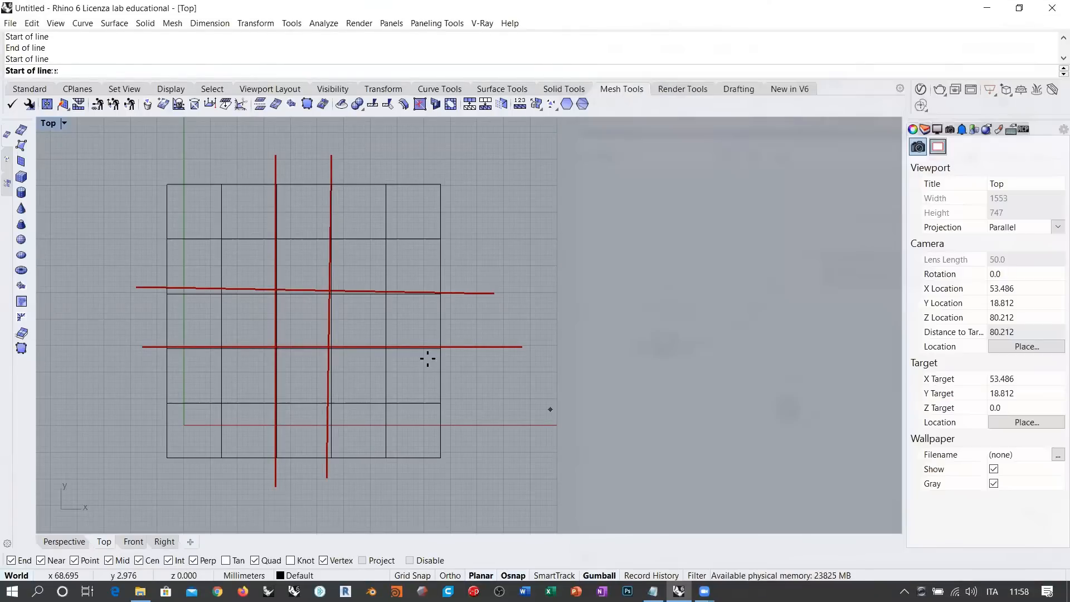
pyautogui.click(135, 317)
pyautogui.click(483, 317)
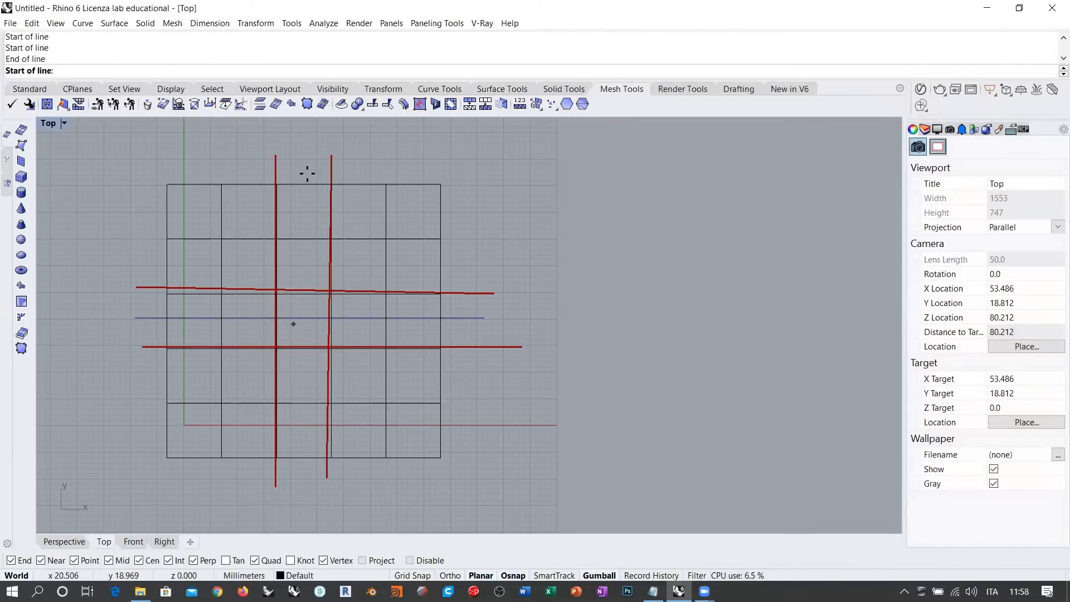
pyautogui.click(302, 146)
pyautogui.click(302, 496)
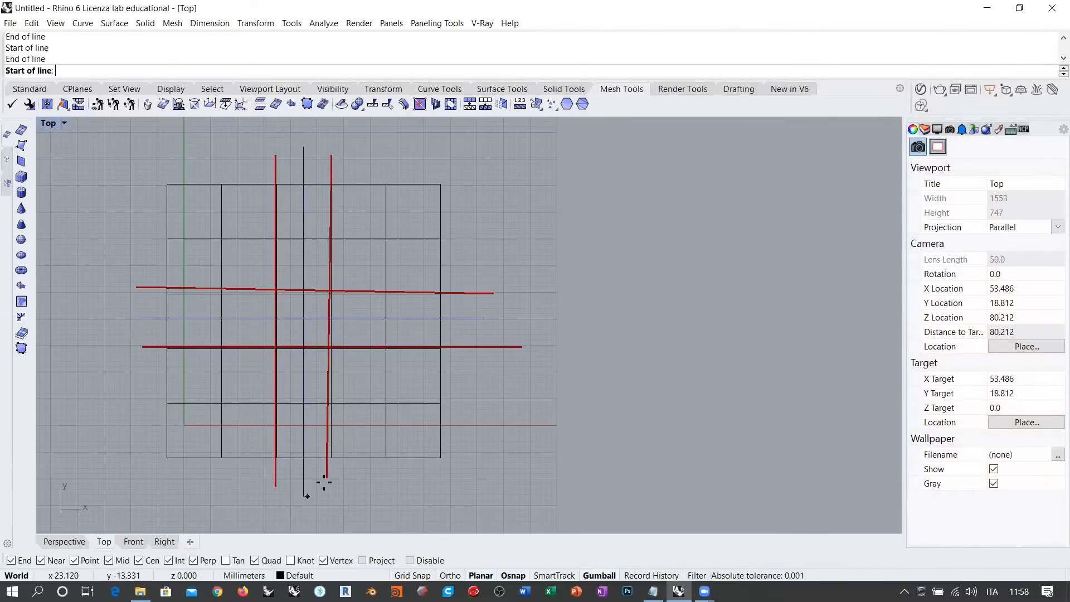
pyautogui.press('Return')
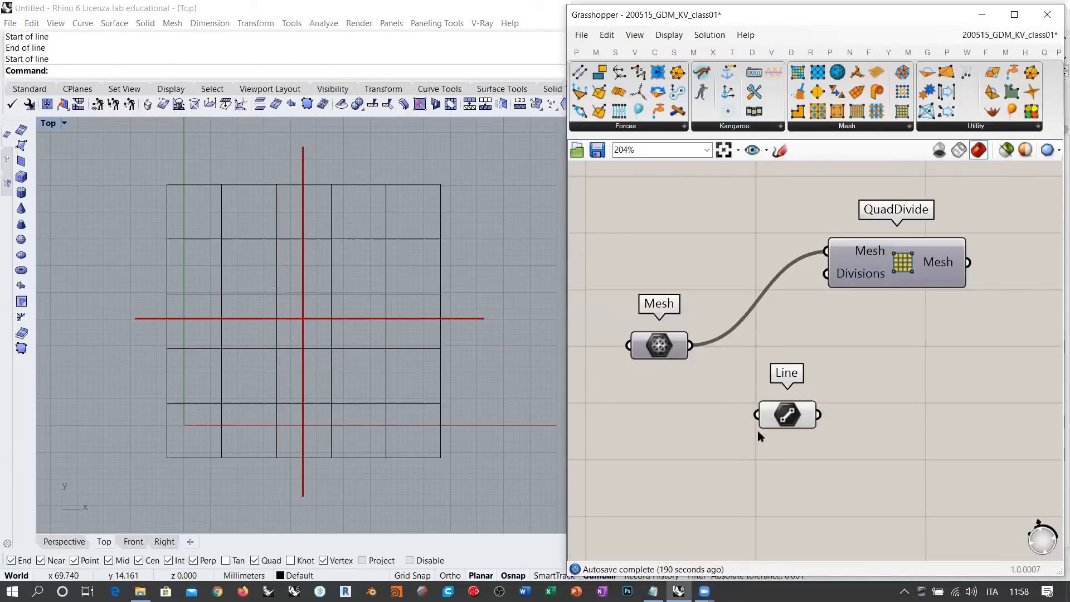
# Move the Line parameter closer to the Mesh parameter and preview QuadDivide's subdivided mesh together with the crossing lines
pyautogui.moveTo(791, 419); pyautogui.dragTo(790, 423)
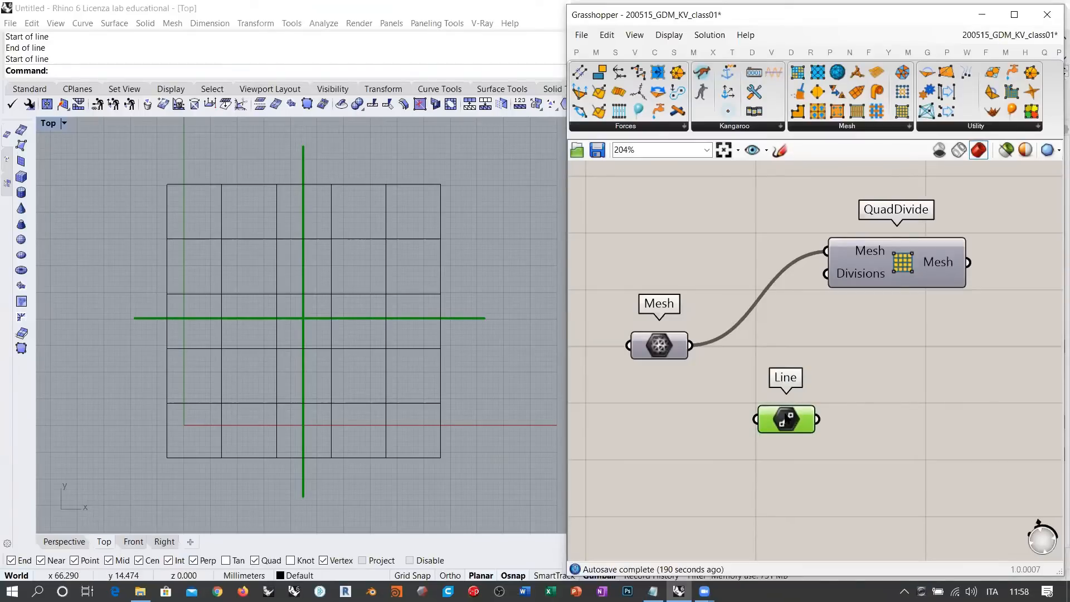
pyautogui.moveTo(785, 418); pyautogui.dragTo(750, 436)
pyautogui.click(886, 278)
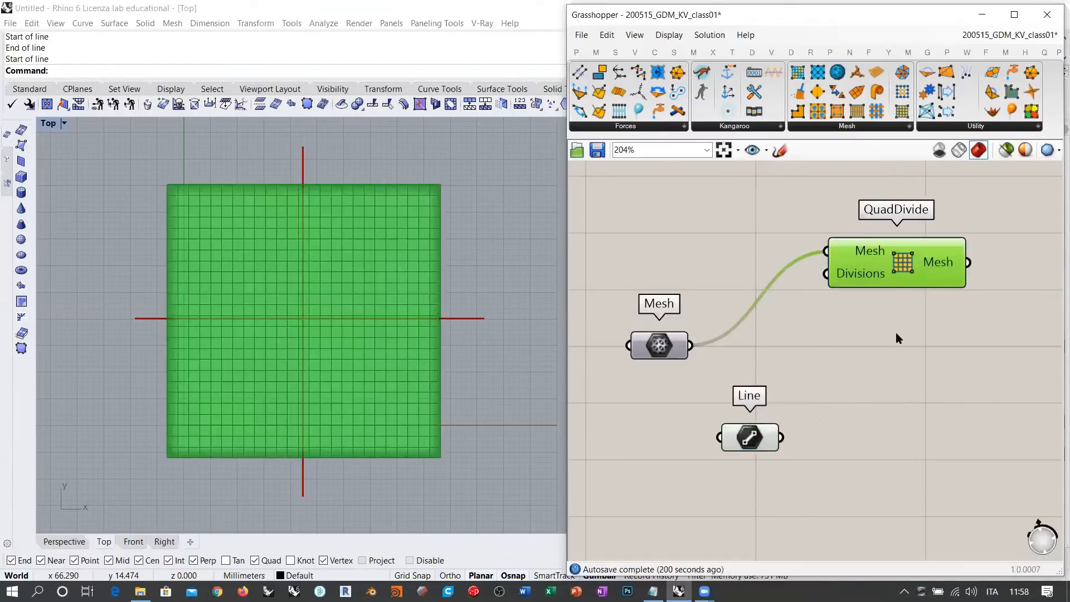
pyautogui.click(895, 333)
pyautogui.moveTo(888, 273); pyautogui.dragTo(895, 272)
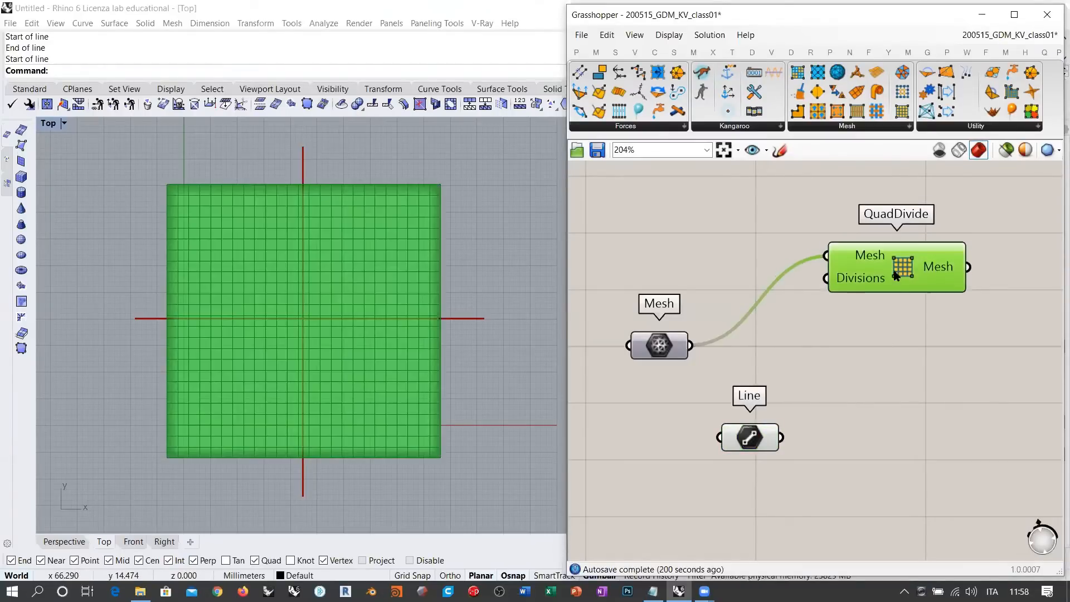
pyautogui.click(897, 324)
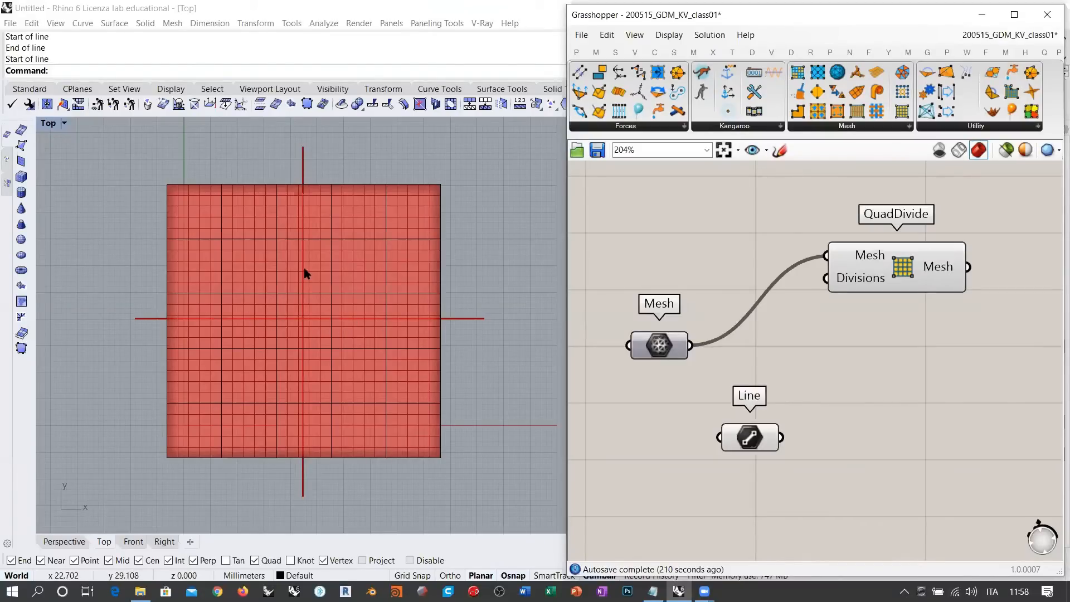
# Delete the Line parameter and hide QuadDivide's preview
pyautogui.click(750, 437)
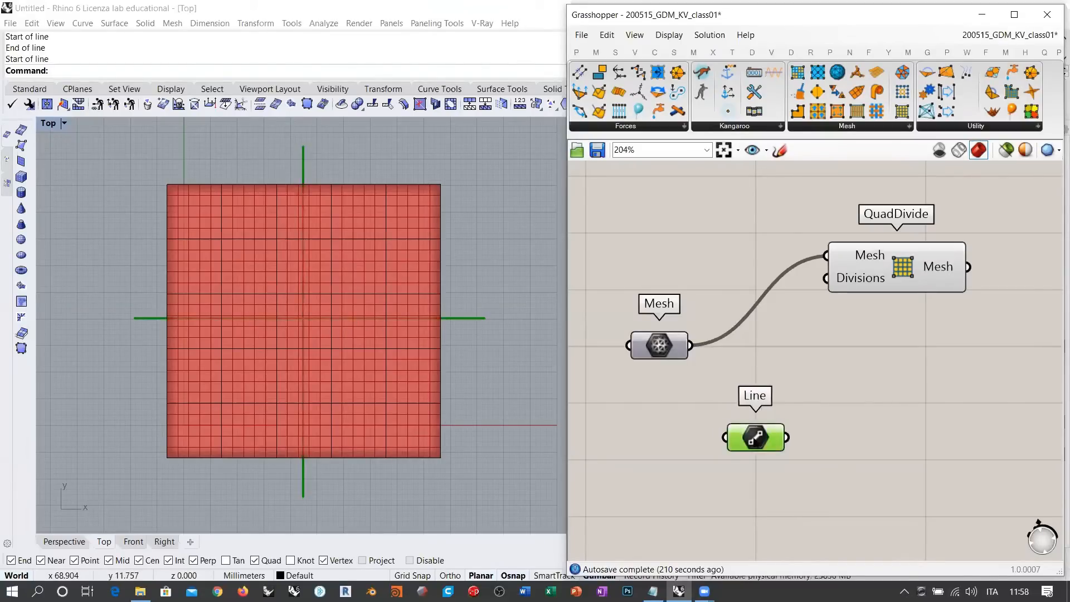
pyautogui.press('Delete')
pyautogui.click(880, 268)
pyautogui.hotkey('ctrl', 'q')
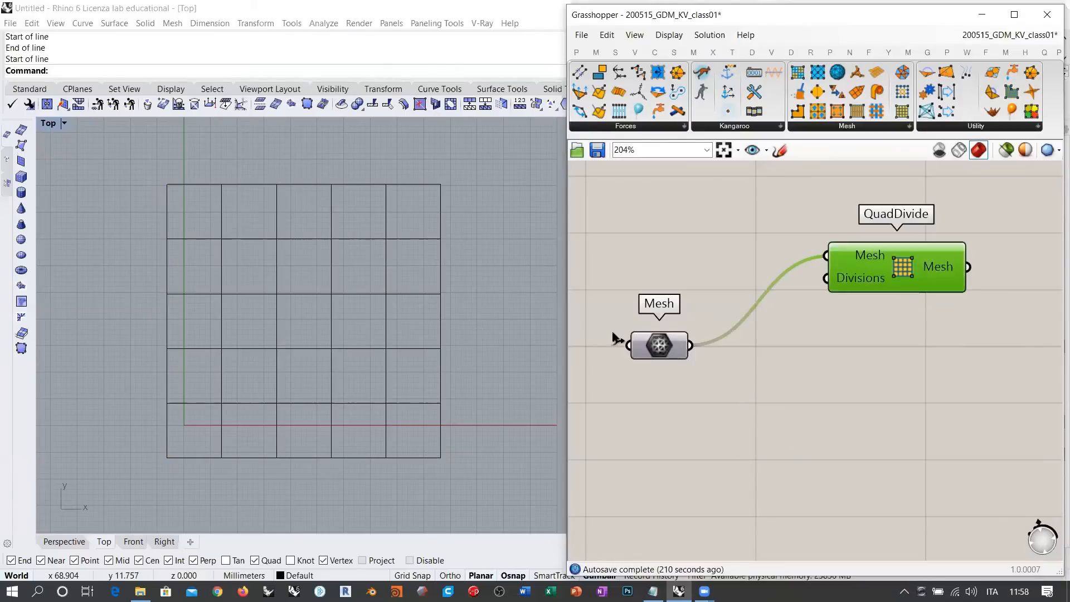
pyautogui.click(612, 333)
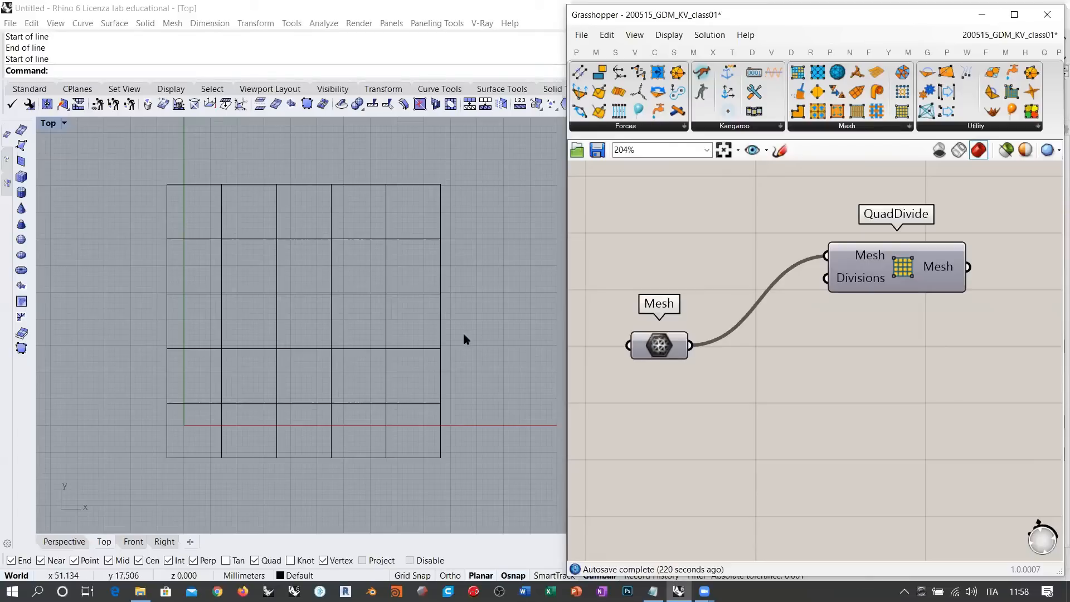
# Shift the Mesh parameter slightly lower on the canvas and return to a Perspective view of the slab in Rhino
pyautogui.moveTo(650, 355); pyautogui.dragTo(653, 364)
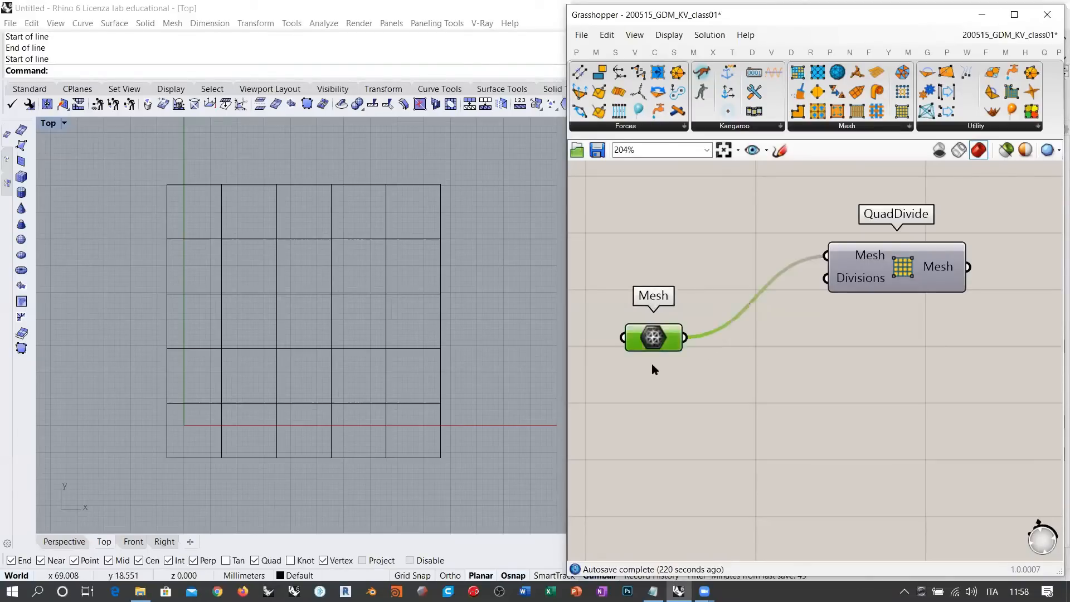
pyautogui.click(820, 394)
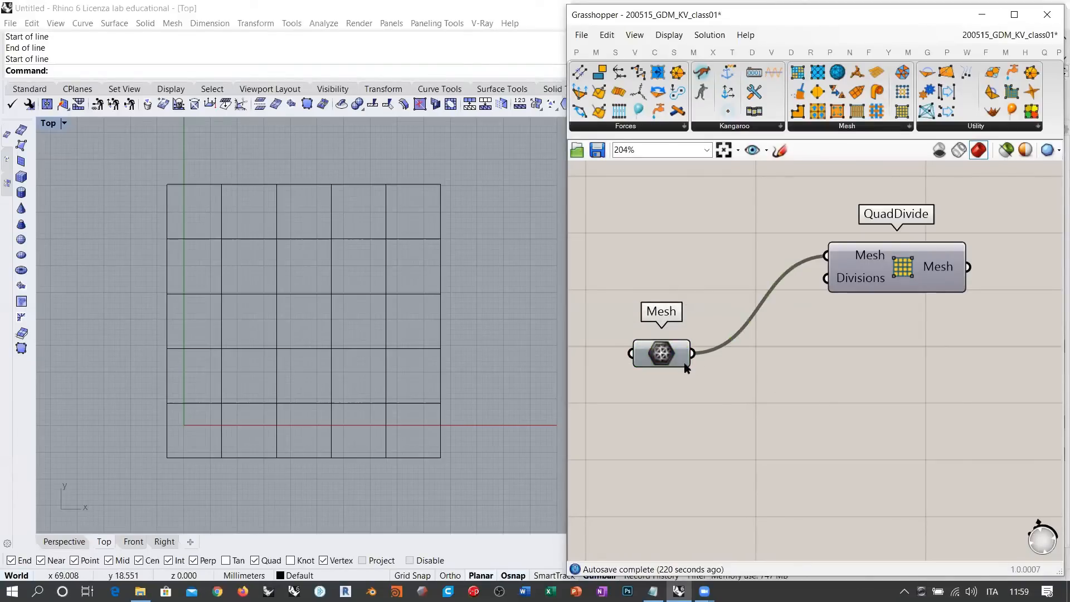
pyautogui.click(62, 541)
pyautogui.moveTo(322, 399)
pyautogui.mouseDown(button='right')
pyautogui.moveTo(306, 303)
pyautogui.moveTo(325, 331)
pyautogui.moveTo(351, 215)
pyautogui.mouseUp(button='right')
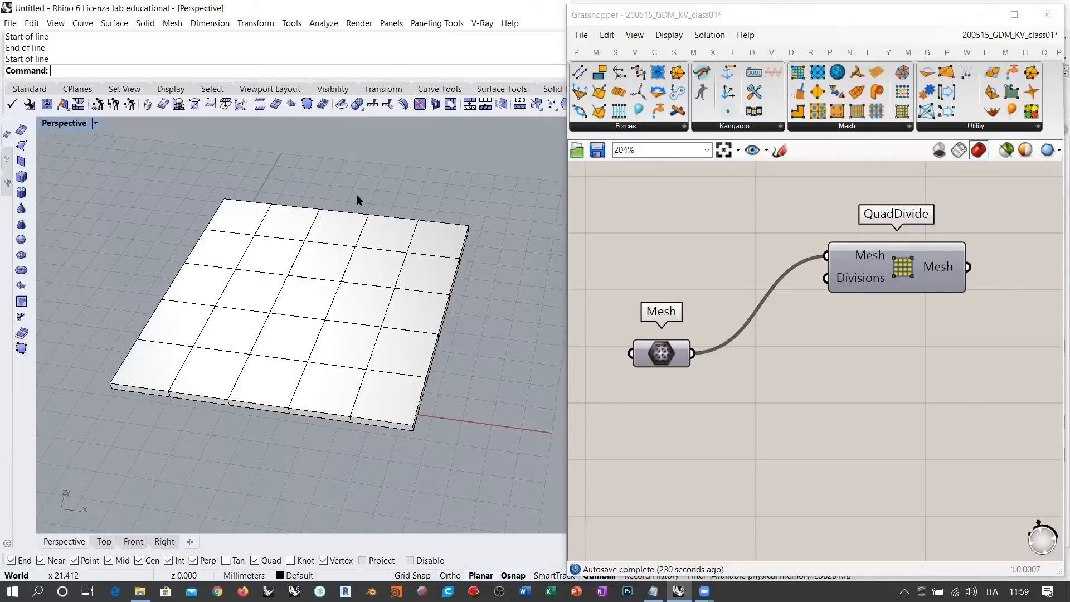
# Add a Mesh Volume component below QuadDivide and connect the Mesh parameter to its Mesh input
pyautogui.doubleClick(788, 422)
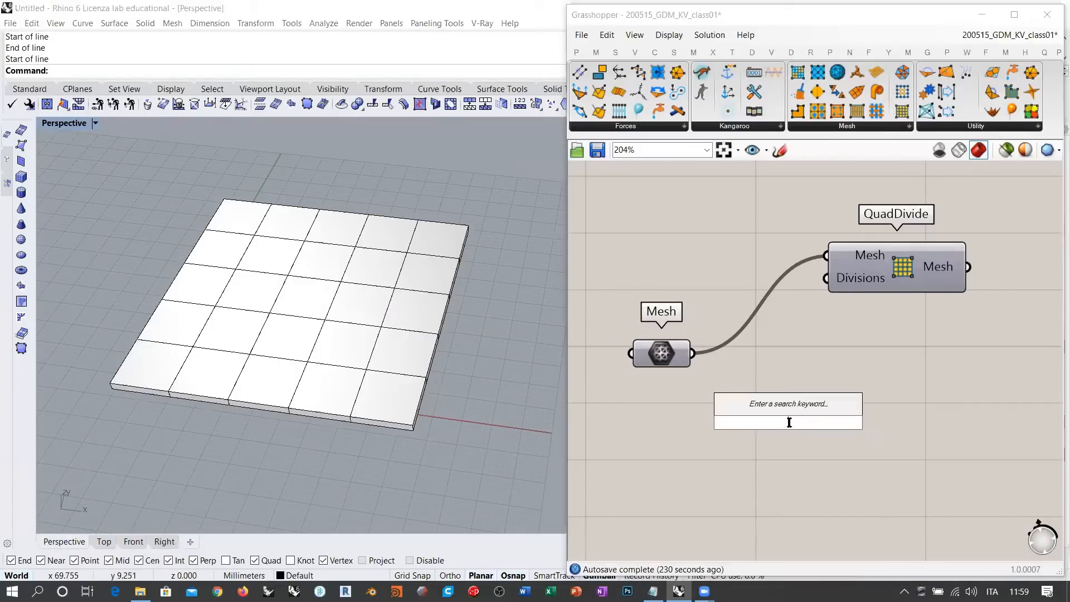
pyautogui.write('mesh vol')
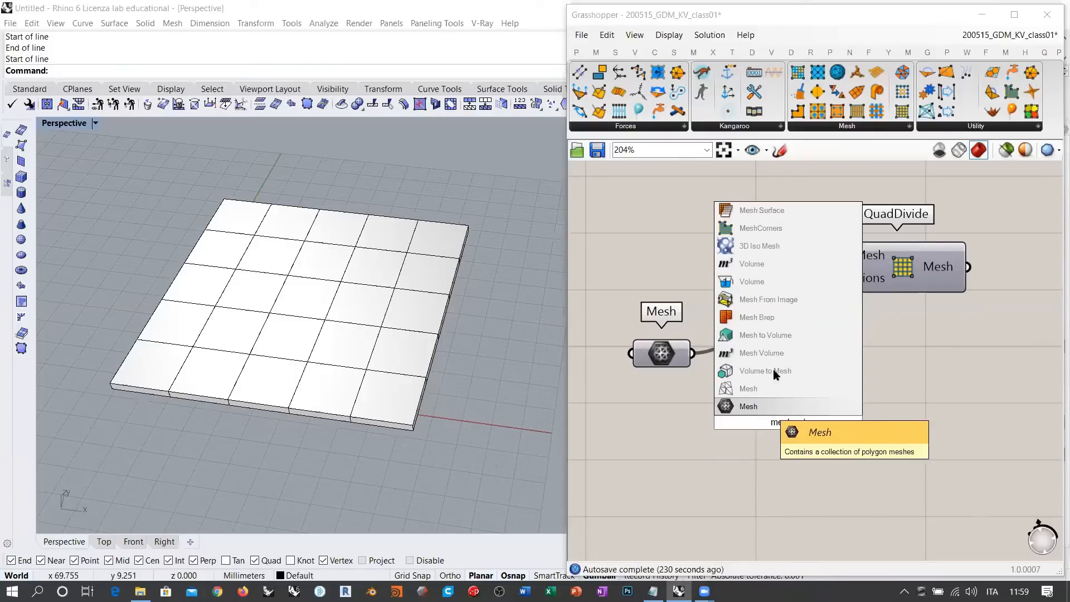
pyautogui.click(761, 353)
pyautogui.moveTo(692, 353); pyautogui.dragTo(718, 422)
pyautogui.click(770, 427)
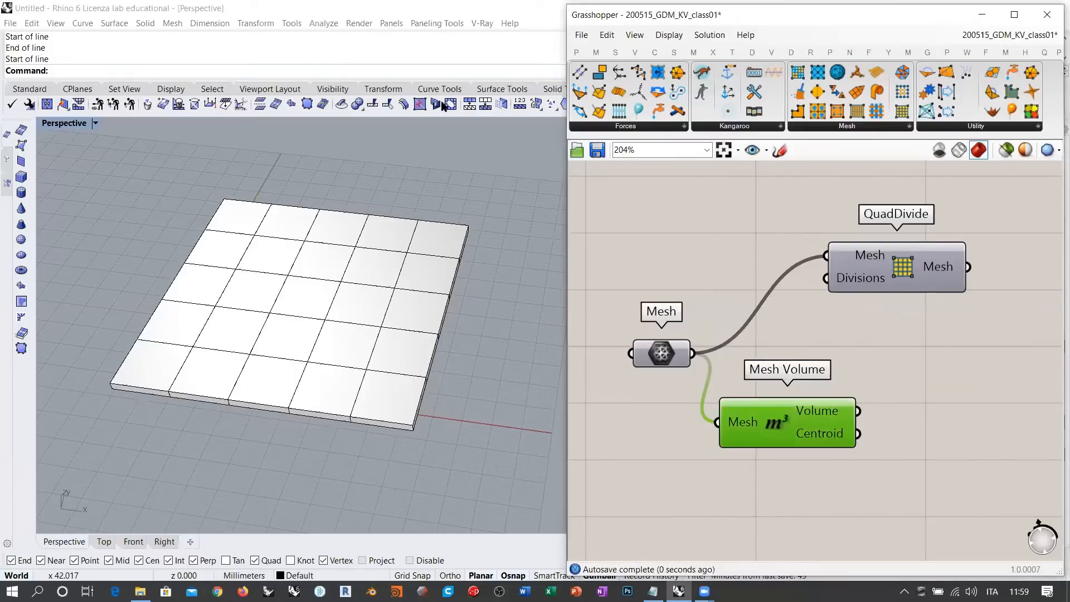
# Set the Perspective viewport to Wireframe display and move Mesh Volume lower and further left on the canvas
pyautogui.click(83, 123)
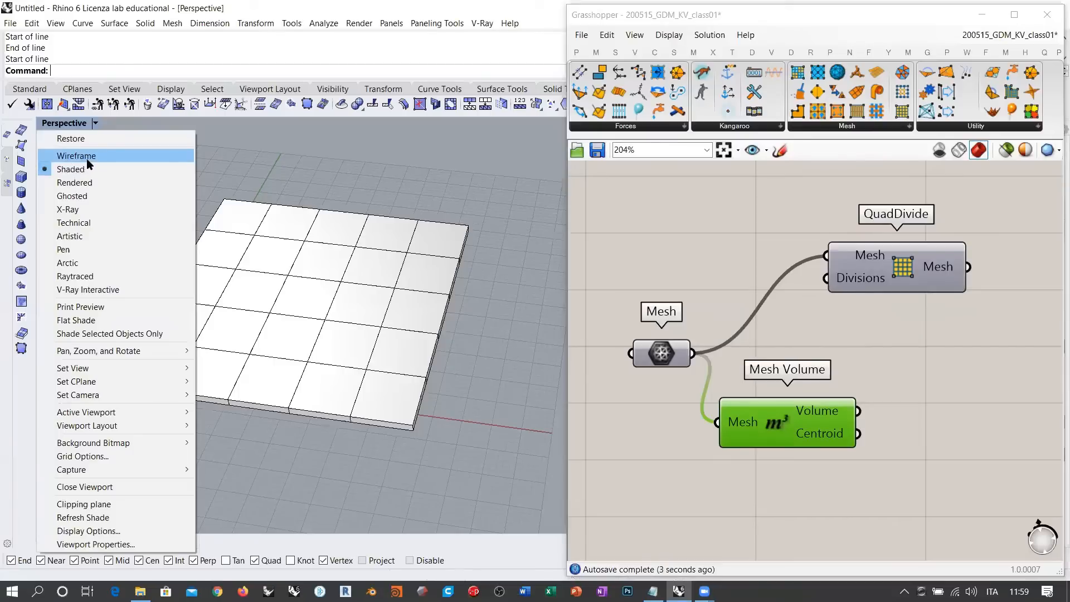
pyautogui.click(86, 158)
pyautogui.click(847, 449)
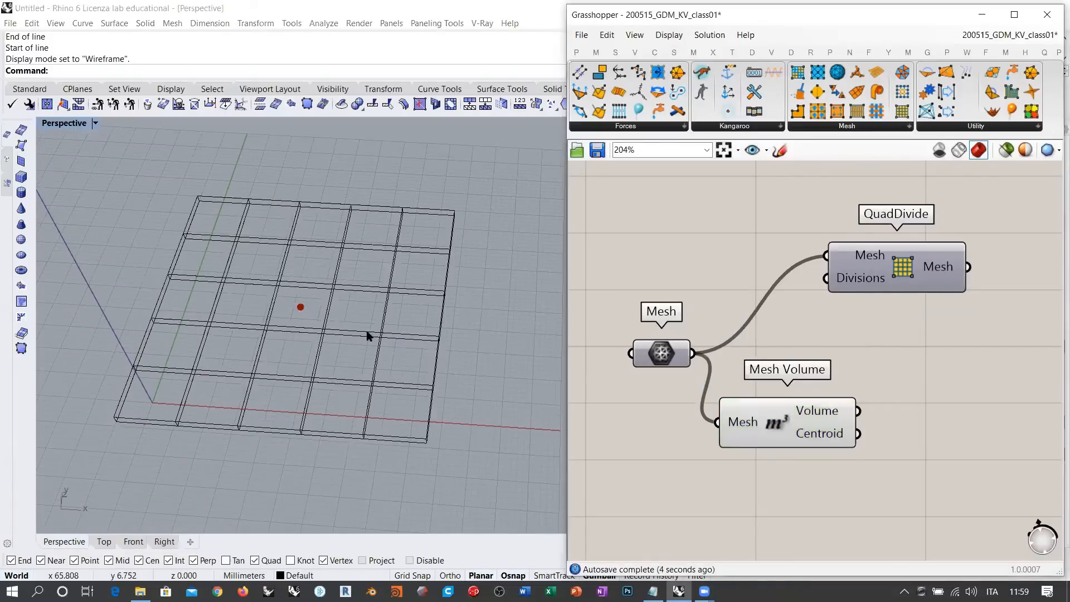
pyautogui.moveTo(301, 311); pyautogui.dragTo(419, 323, button='right')
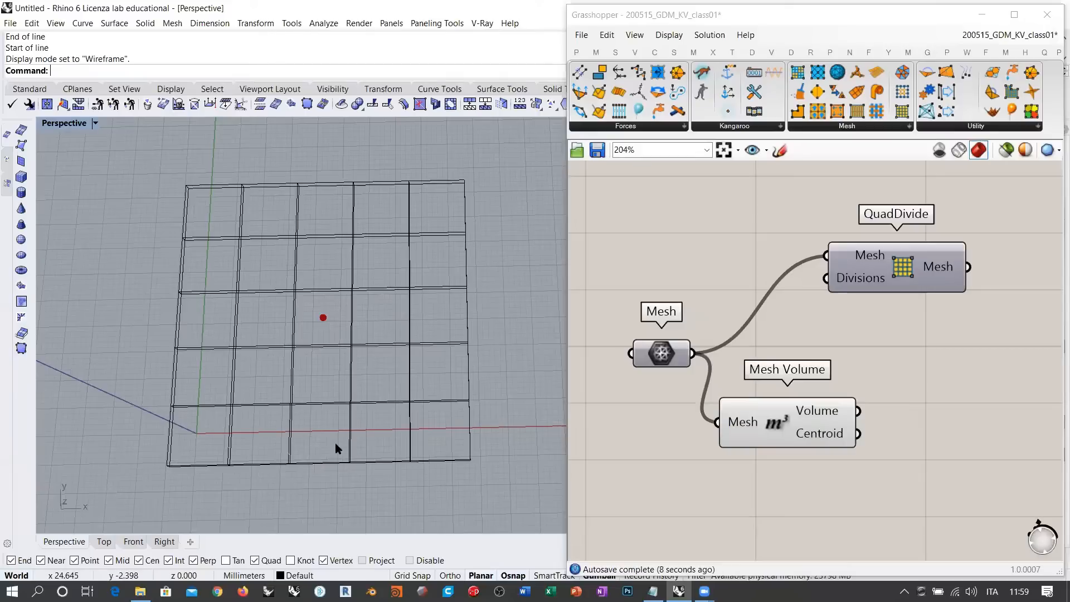
pyautogui.moveTo(792, 406); pyautogui.dragTo(791, 429)
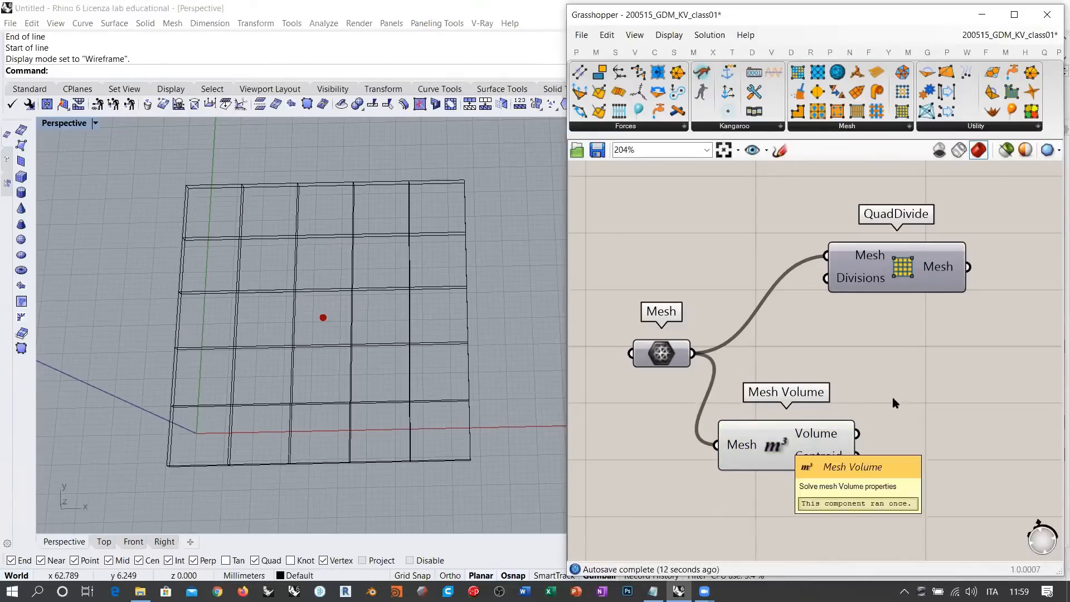
pyautogui.moveTo(399, 304); pyautogui.dragTo(357, 309, button='right')
pyautogui.moveTo(906, 383); pyautogui.dragTo(810, 265, button='right')
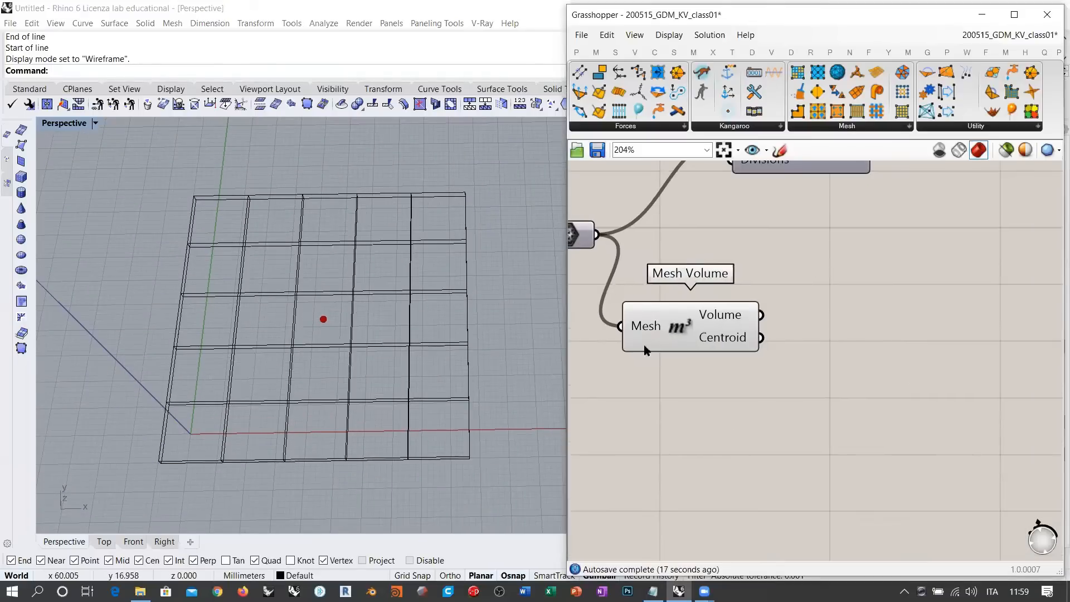
pyautogui.moveTo(645, 346); pyautogui.dragTo(554, 399)
# Add a Line SDL component and connect Mesh Volume's Centroid output to its Start input
pyautogui.doubleClick(835, 386)
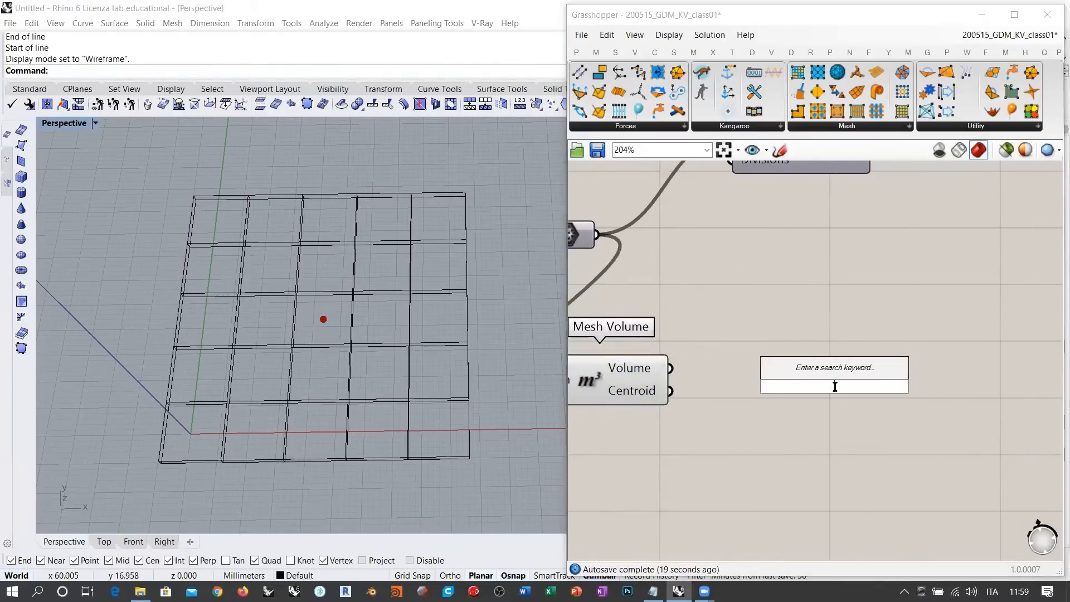
pyautogui.write('sdl')
pyautogui.click(802, 371)
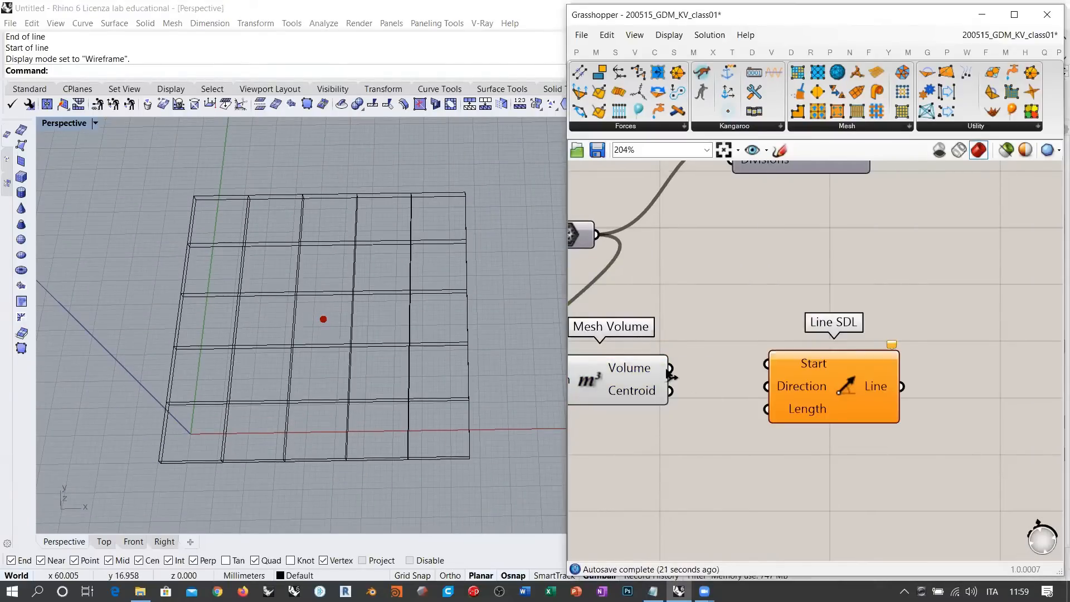
pyautogui.moveTo(685, 391); pyautogui.dragTo(767, 363)
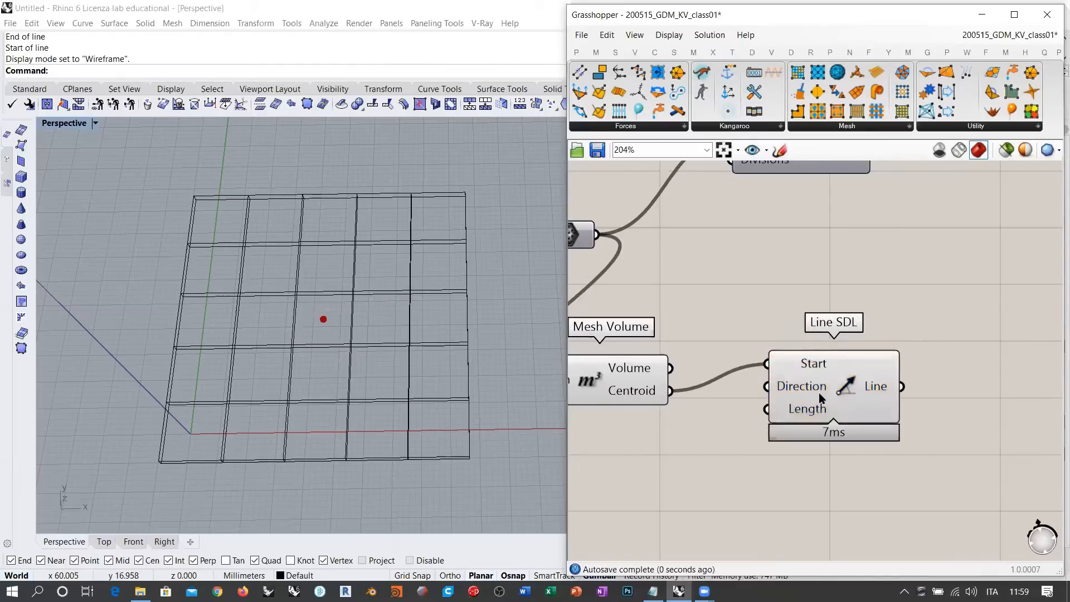
# Move Line SDL further right and supply its Direction input with a Unit X vector
pyautogui.moveTo(818, 393); pyautogui.dragTo(738, 441)
pyautogui.doubleClick(696, 475)
pyautogui.write('x')
pyautogui.click(661, 425)
# Add a number slider, connect it to Line SDL's Length input and set it to 36
pyautogui.doubleClick(731, 495)
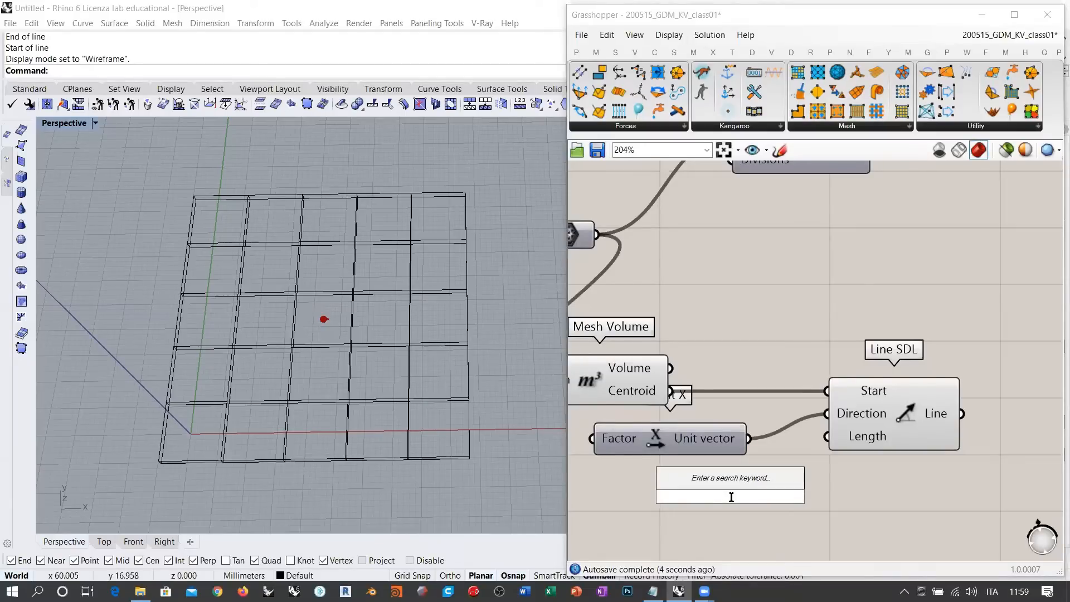
pyautogui.write('11')
pyautogui.press('Return')
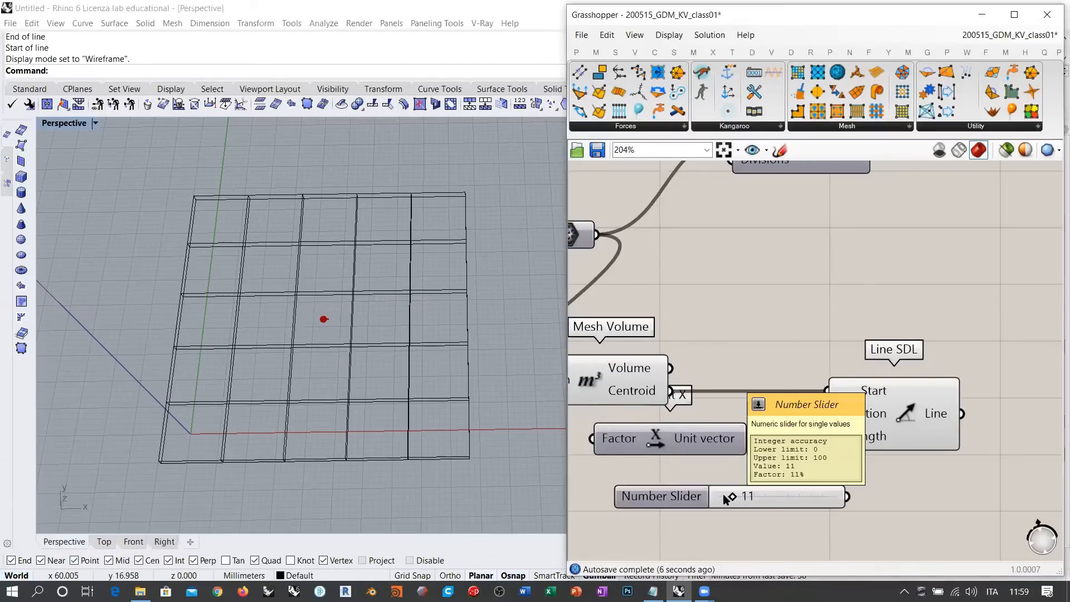
pyautogui.moveTo(827, 437); pyautogui.dragTo(846, 496)
pyautogui.moveTo(773, 488); pyautogui.dragTo(703, 487)
pyautogui.moveTo(852, 508); pyautogui.dragTo(845, 495, button='right')
pyautogui.moveTo(758, 479); pyautogui.dragTo(722, 471)
pyautogui.click(764, 476)
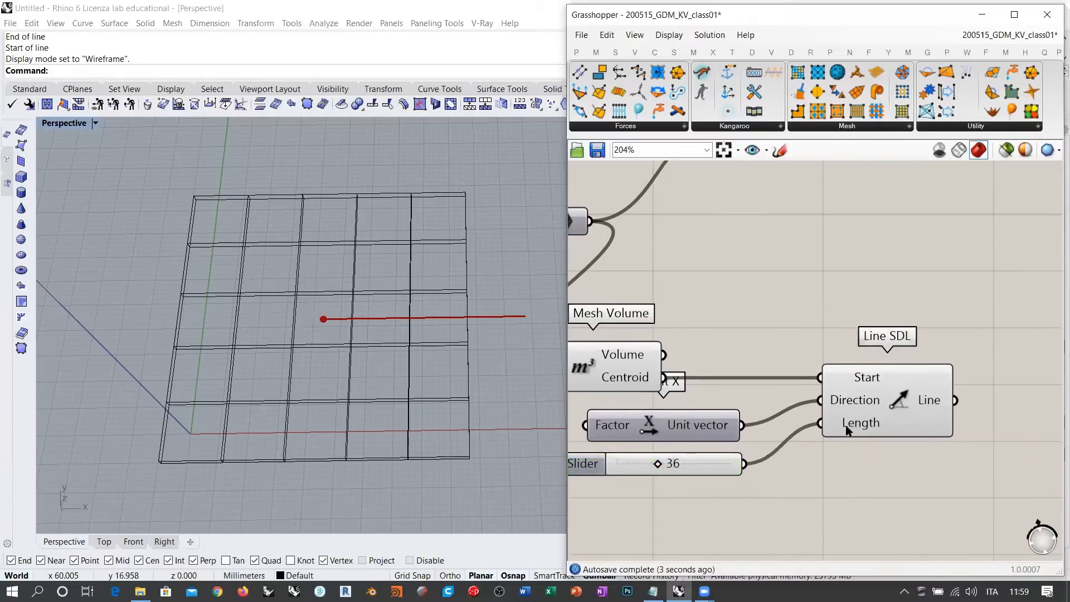
# Insert a Negative component between the number slider and Line SDL's Length input
pyautogui.moveTo(738, 479); pyautogui.dragTo(762, 455, button='right')
pyautogui.moveTo(731, 438); pyautogui.dragTo(728, 488)
pyautogui.doubleClick(792, 488)
pyautogui.write('neg')
pyautogui.click(762, 473)
pyautogui.keyDown('shift'); pyautogui.moveTo(855, 489); pyautogui.dragTo(845, 398); pyautogui.keyUp('shift')
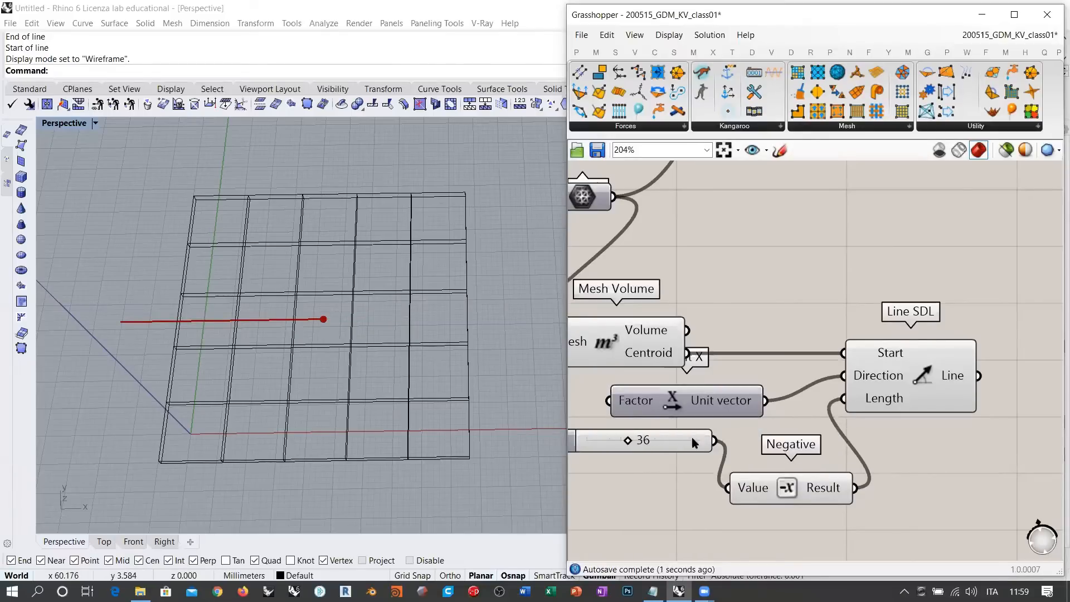
# Also wire the slider directly into Line SDL's Length alongside the negative value, and tidy the slider, Negative and Line SDL positions
pyautogui.keyDown('shift'); pyautogui.moveTo(748, 425); pyautogui.dragTo(845, 399); pyautogui.keyUp('shift')
pyautogui.moveTo(685, 448); pyautogui.dragTo(669, 446)
pyautogui.moveTo(783, 480); pyautogui.dragTo(774, 462)
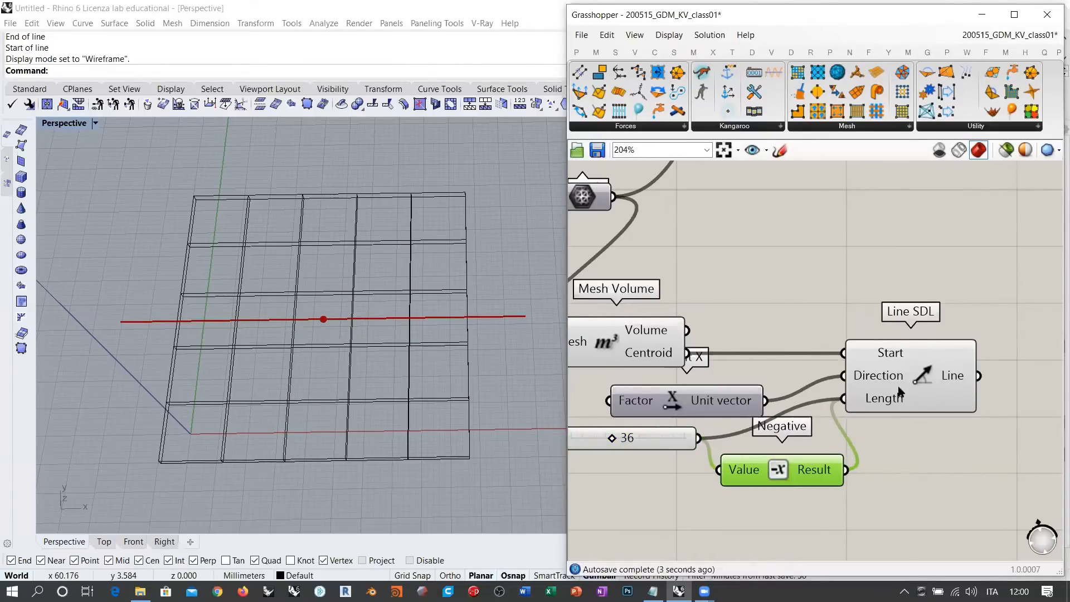
pyautogui.moveTo(903, 375); pyautogui.dragTo(915, 401)
pyautogui.click(909, 454)
# Feed Line SDL's lines into a Join Curves component and hide Line SDL's own preview
pyautogui.moveTo(901, 444); pyautogui.dragTo(705, 450, button='right')
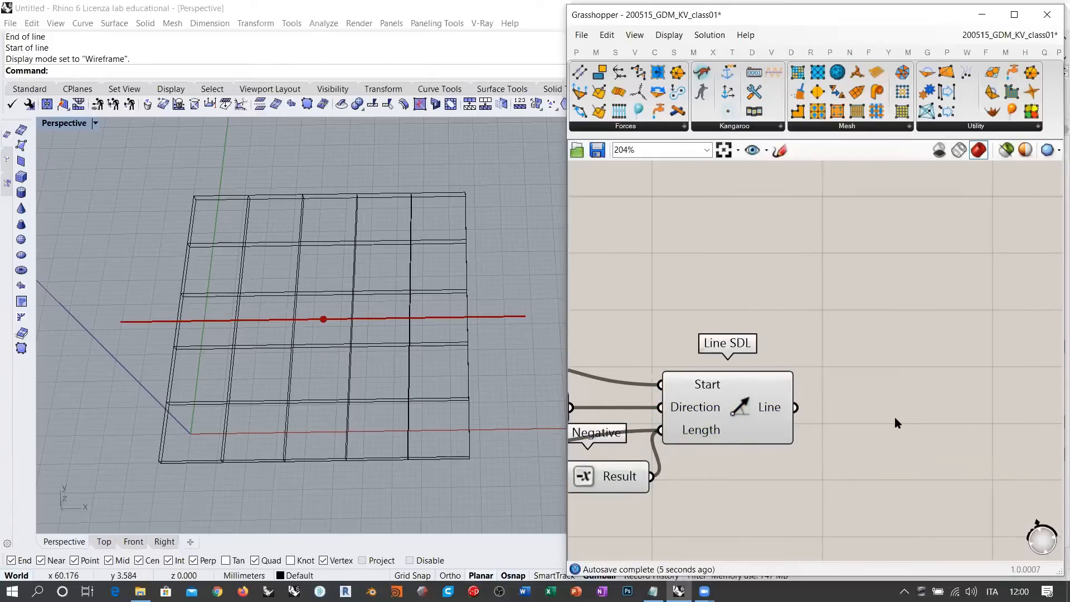
pyautogui.doubleClick(894, 417)
pyautogui.write('join')
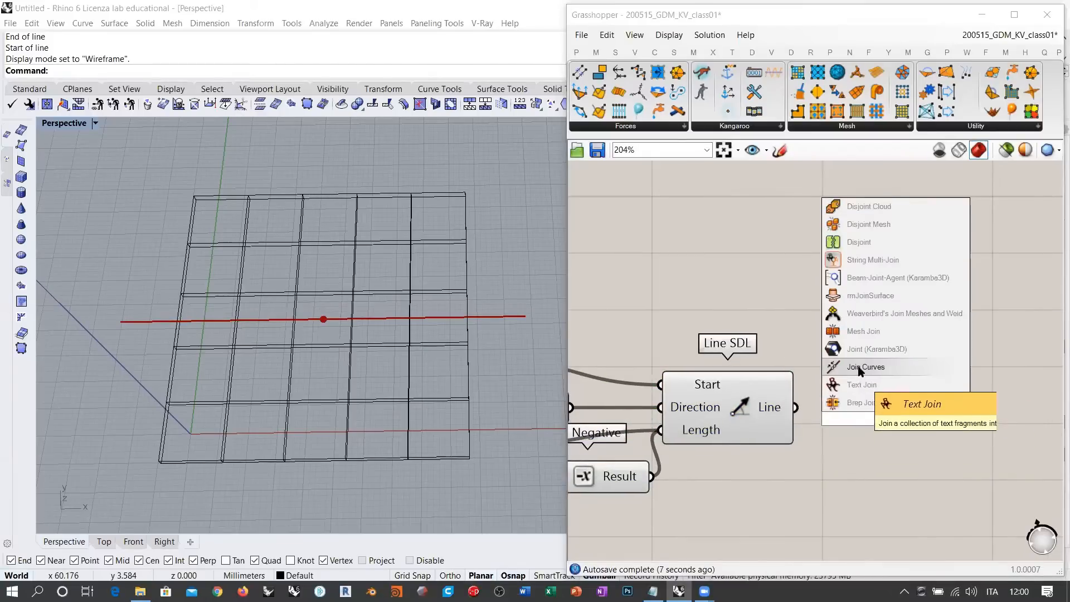
pyautogui.click(864, 367)
pyautogui.moveTo(796, 407); pyautogui.dragTo(825, 407)
pyautogui.scroll(-3, 865, 420)
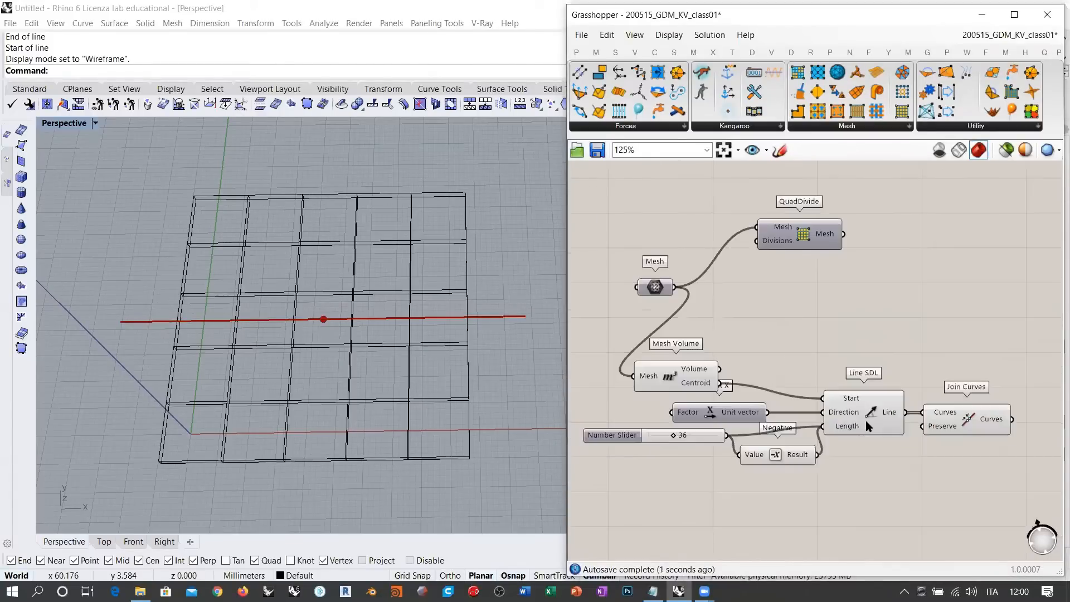
pyautogui.click(866, 421)
pyautogui.hotkey('ctrl', 'q')
pyautogui.click(837, 462)
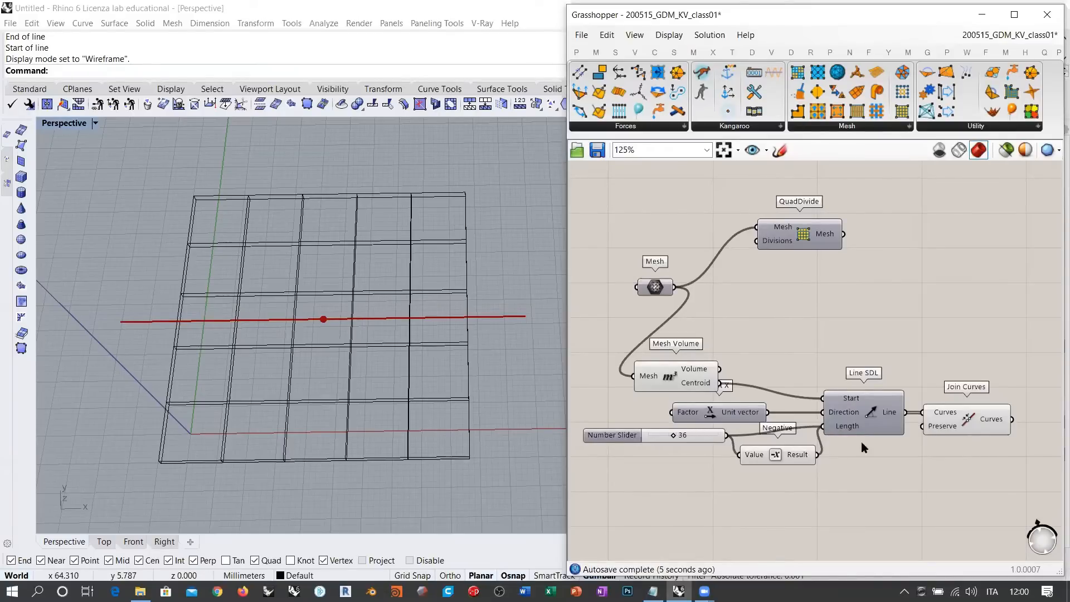
# Rearrange the line components, placing Unit X under Mesh Volume and moving the slider, Negative and Line SDL lower
pyautogui.moveTo(981, 455); pyautogui.dragTo(867, 435)
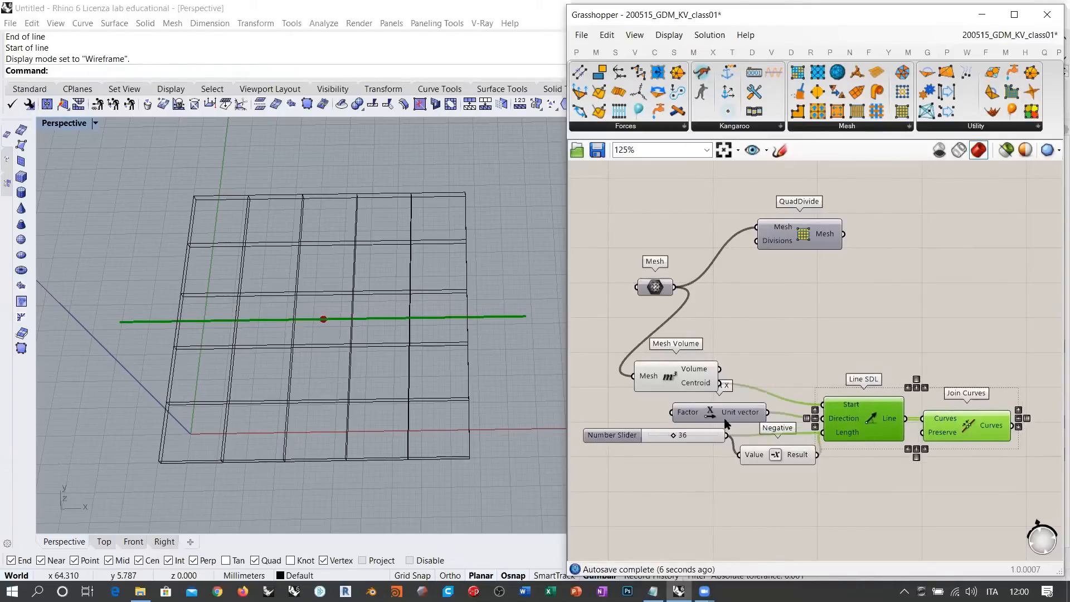
pyautogui.moveTo(724, 419); pyautogui.dragTo(679, 412)
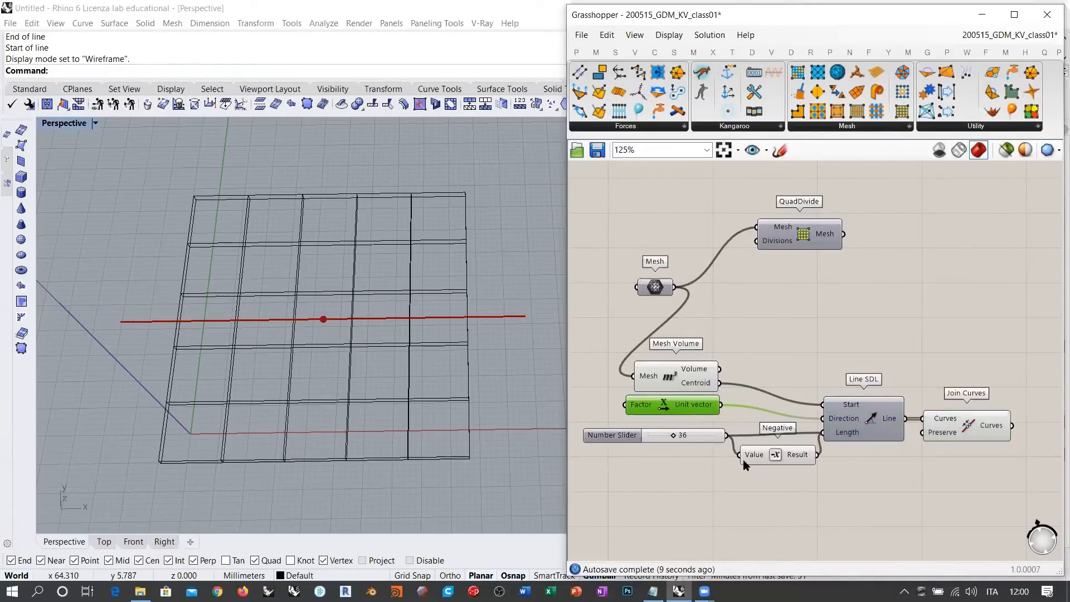
pyautogui.moveTo(879, 498); pyautogui.dragTo(704, 432)
pyautogui.moveTo(841, 419); pyautogui.dragTo(842, 465)
pyautogui.click(661, 443)
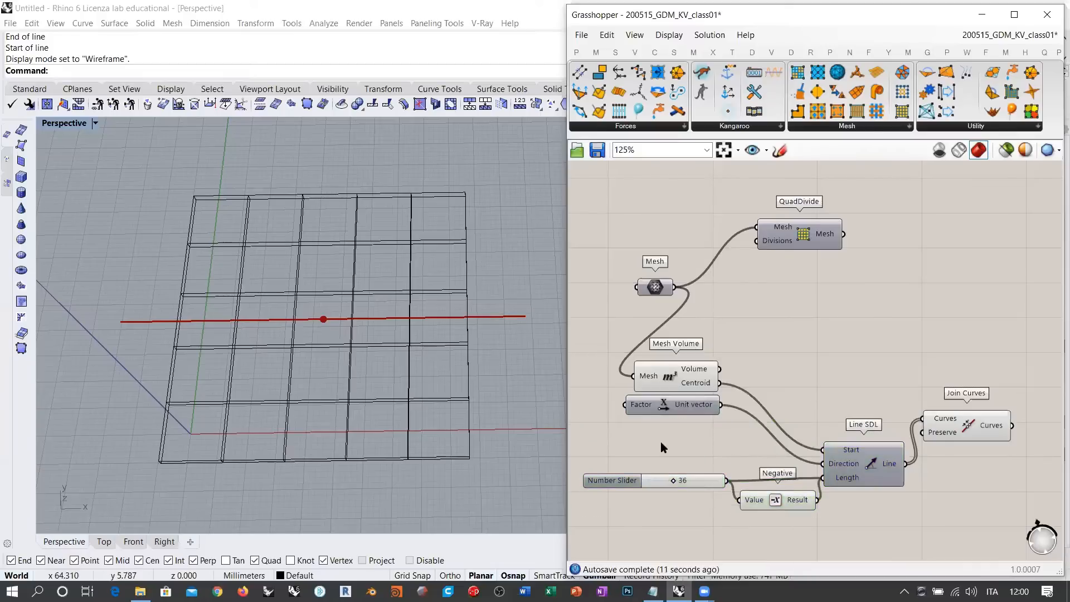
# Add a Unit Y vector as a second Direction input of Line SDL and line up the surrounding components beneath Unit X
pyautogui.doubleClick(661, 442)
pyautogui.write('y')
pyautogui.click(646, 431)
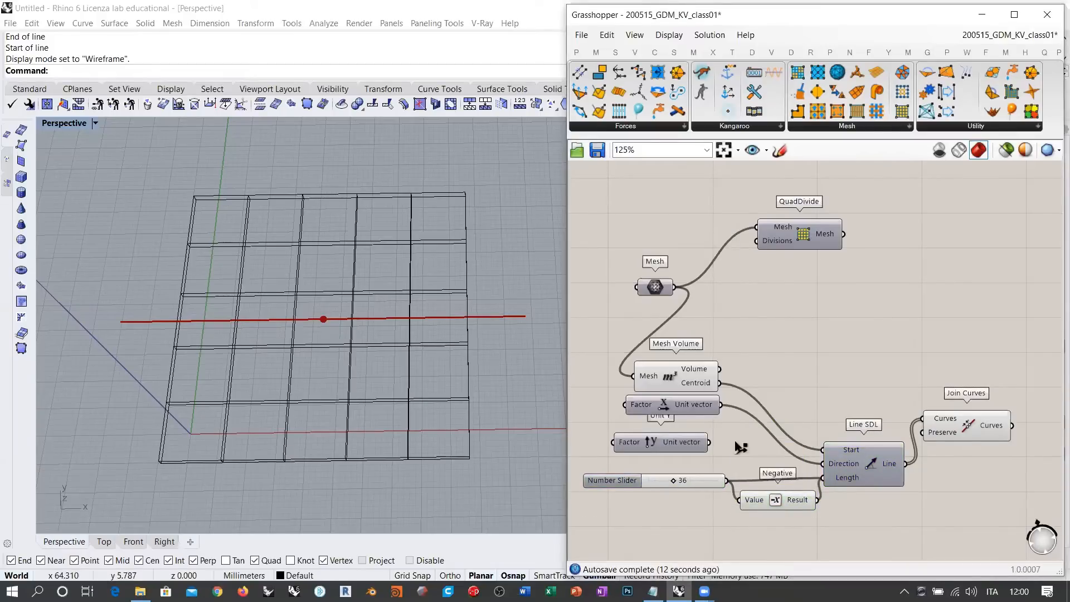
pyautogui.keyDown('shift'); pyautogui.moveTo(739, 446); pyautogui.dragTo(823, 463); pyautogui.keyUp('shift')
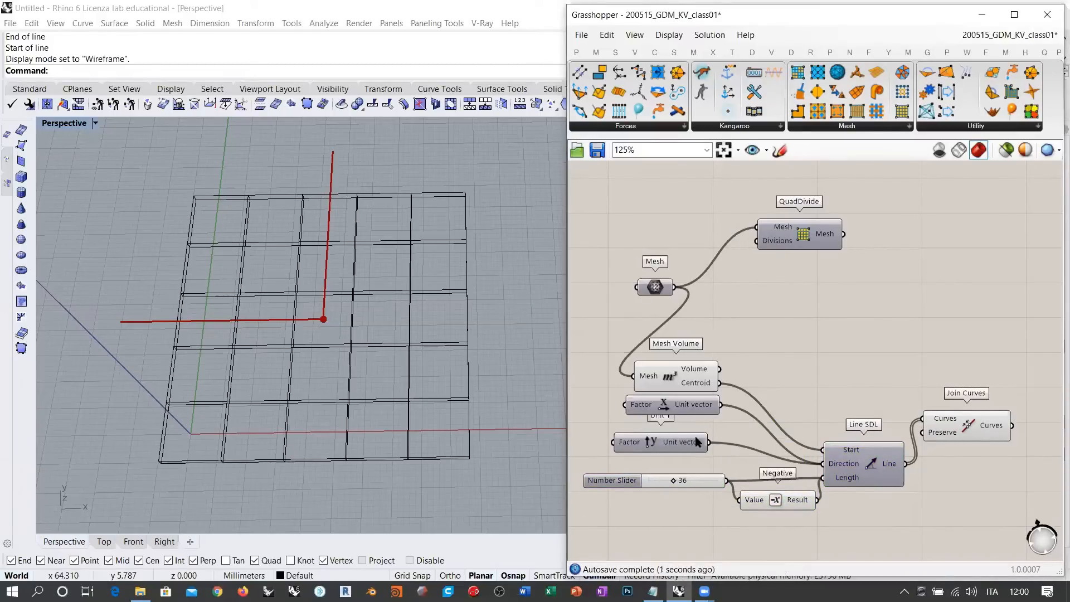
pyautogui.moveTo(697, 442); pyautogui.dragTo(703, 438)
pyautogui.moveTo(889, 538); pyautogui.dragTo(719, 435)
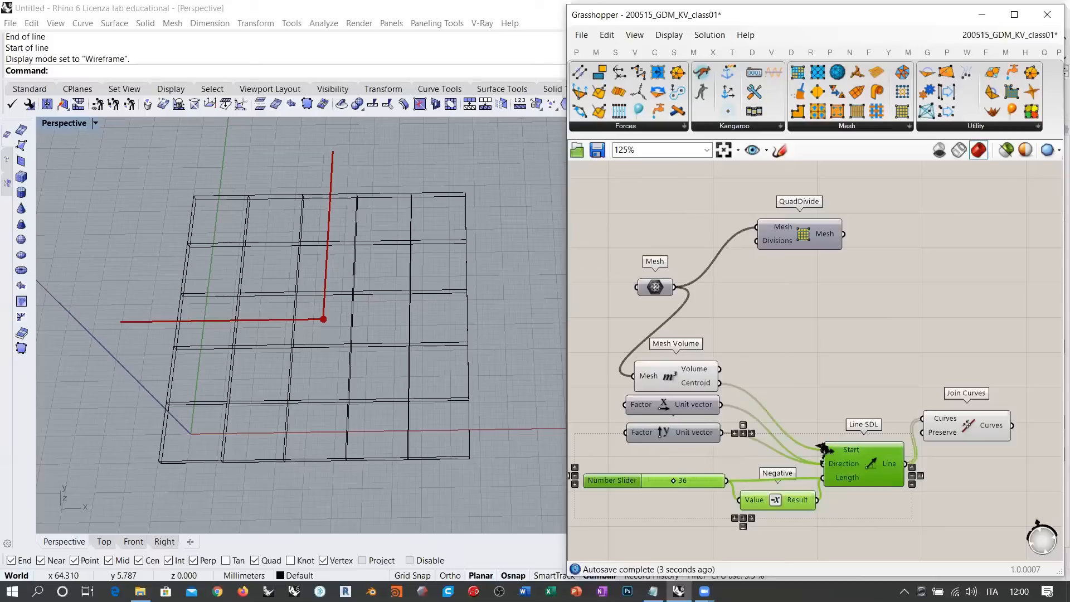
pyautogui.moveTo(840, 457); pyautogui.dragTo(837, 434)
pyautogui.click(817, 365)
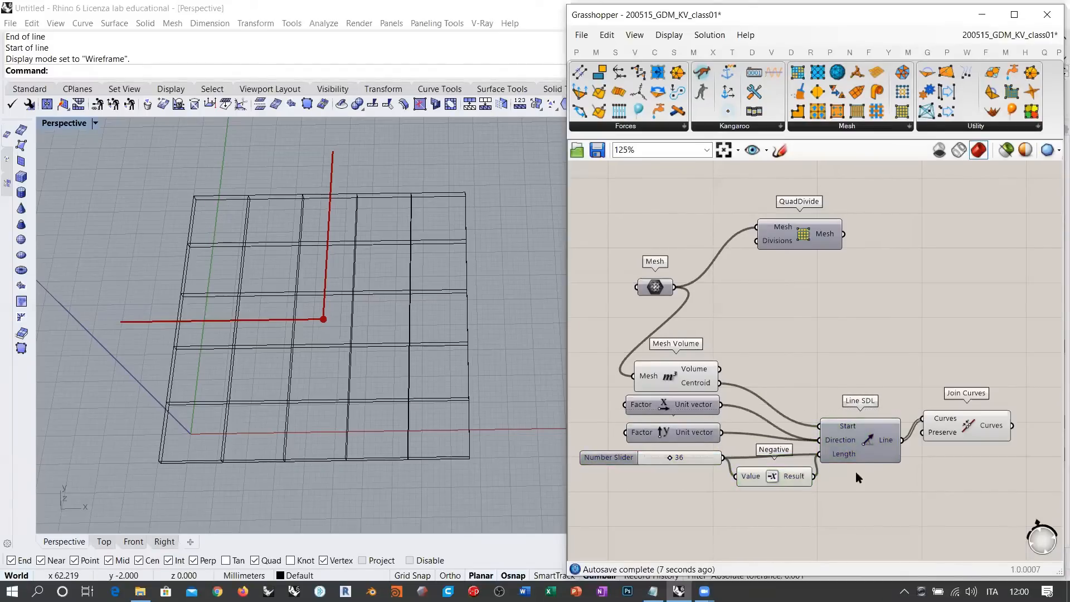
# Graft Line SDL's Direction input and nudge the slider and Negative component into tidier positions
pyautogui.scroll(3, 855, 472)
pyautogui.scroll(-1, 888, 318)
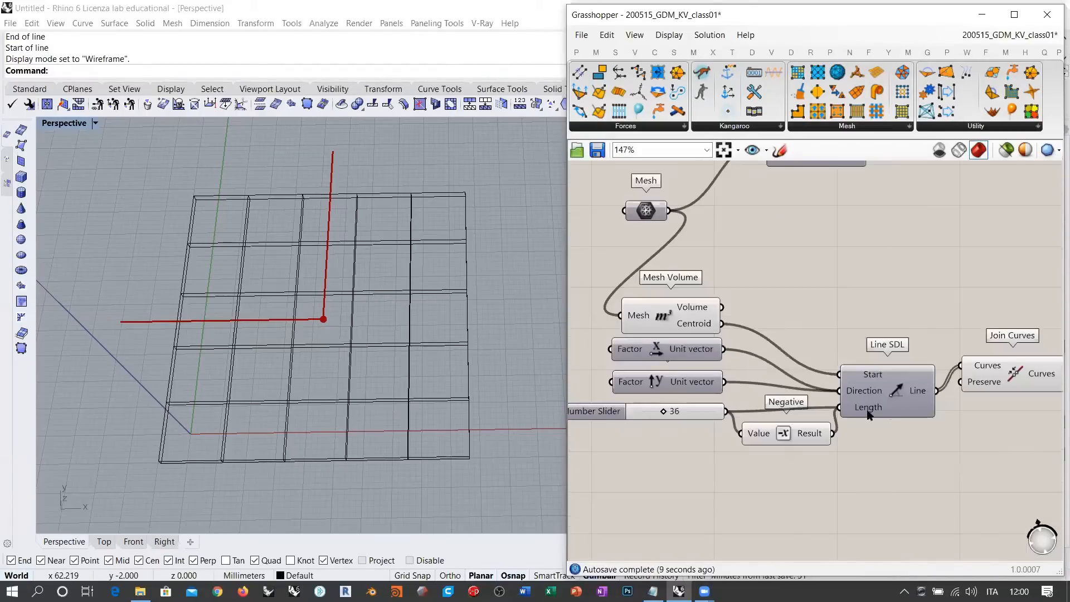
pyautogui.rightClick(861, 392)
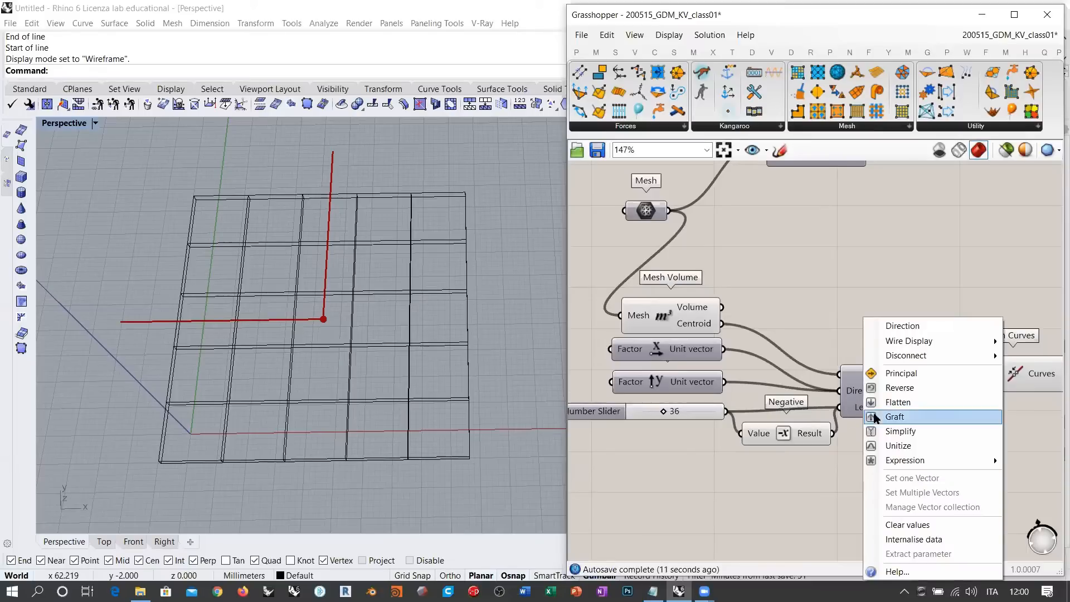
pyautogui.click(892, 417)
pyautogui.moveTo(700, 414); pyautogui.dragTo(698, 409)
pyautogui.moveTo(811, 435); pyautogui.dragTo(803, 430)
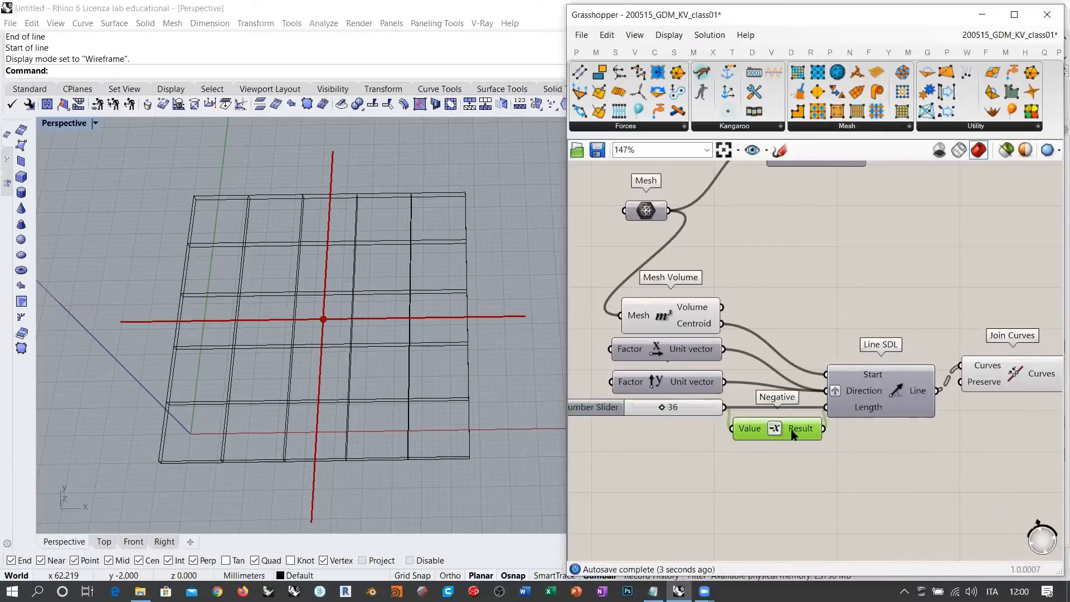
# Add a List Item component and connect the Join Curves output to its List input
pyautogui.click(928, 420)
pyautogui.moveTo(928, 421); pyautogui.dragTo(814, 435, button='right')
pyautogui.click(886, 393)
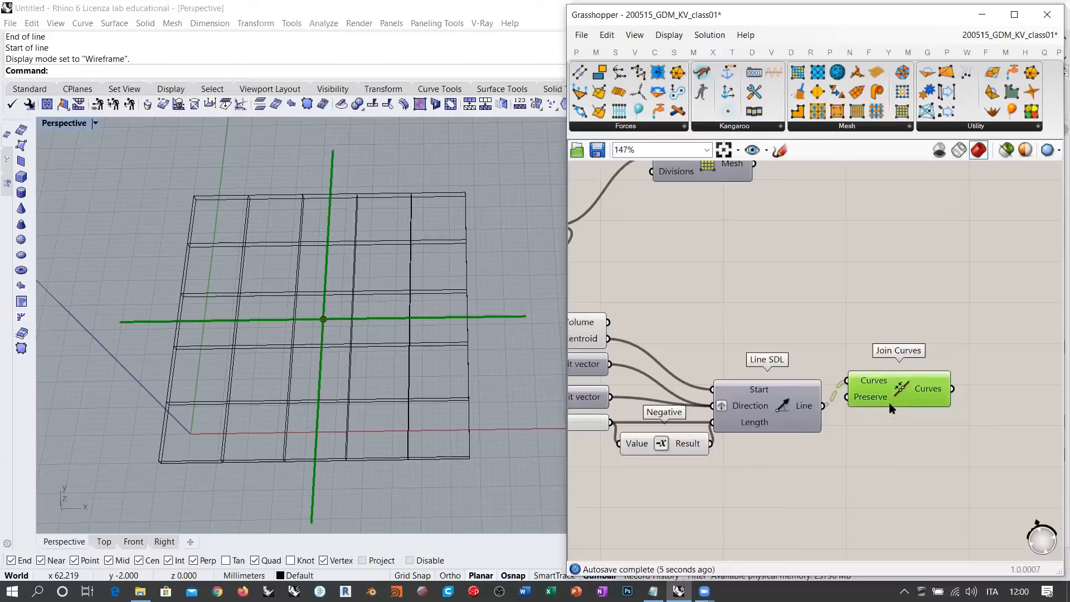
pyautogui.moveTo(890, 404); pyautogui.dragTo(886, 417)
pyautogui.moveTo(1000, 402); pyautogui.dragTo(849, 412, button='right')
pyautogui.doubleClick(879, 404)
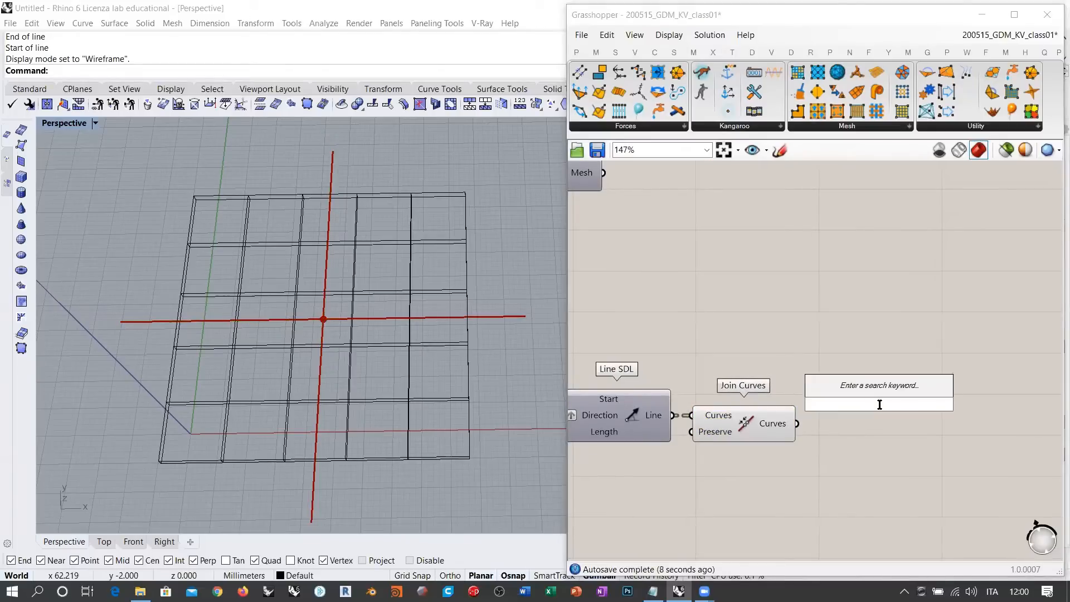
pyautogui.write('item')
pyautogui.click(869, 405)
pyautogui.click(781, 425)
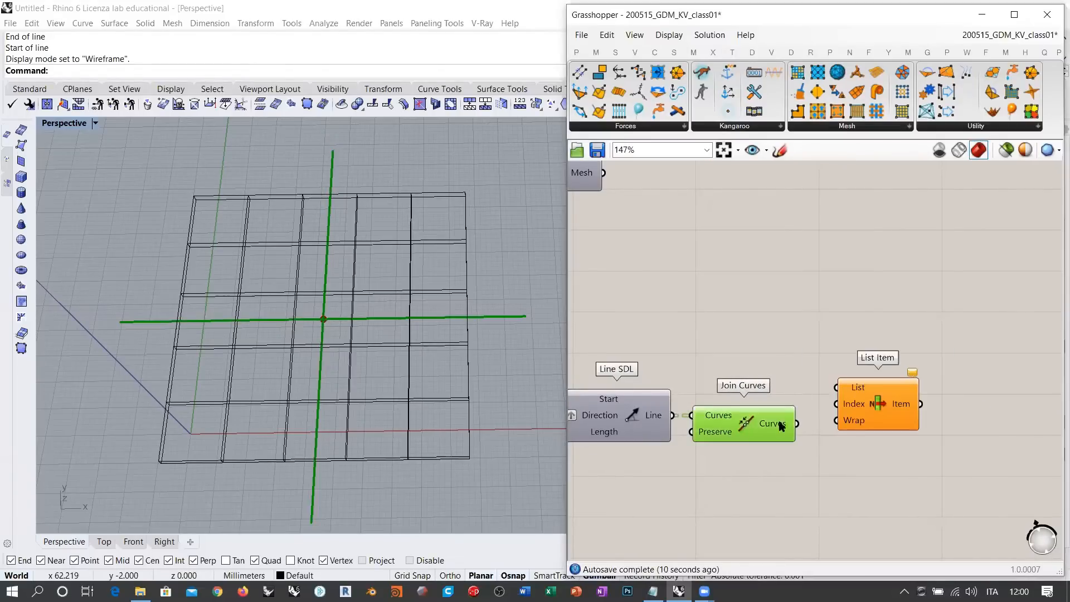
pyautogui.moveTo(797, 424); pyautogui.dragTo(886, 423)
pyautogui.moveTo(657, 414); pyautogui.dragTo(818, 400, button='right')
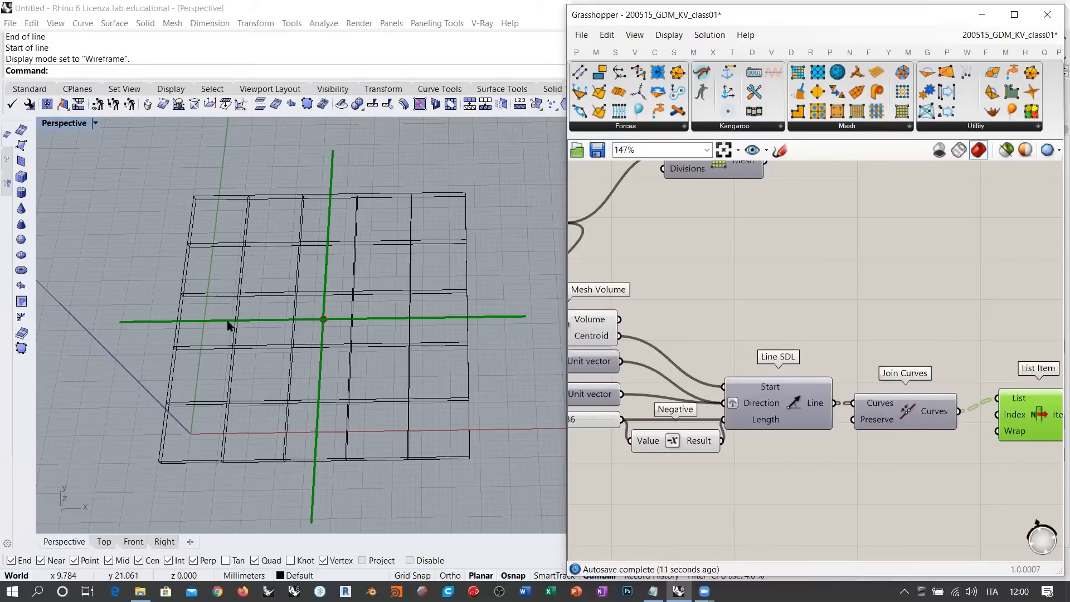
# Flatten the Line output of the Line SDL component feeding Join Curves
pyautogui.click(757, 304)
pyautogui.moveTo(833, 394); pyautogui.dragTo(723, 330, button='right')
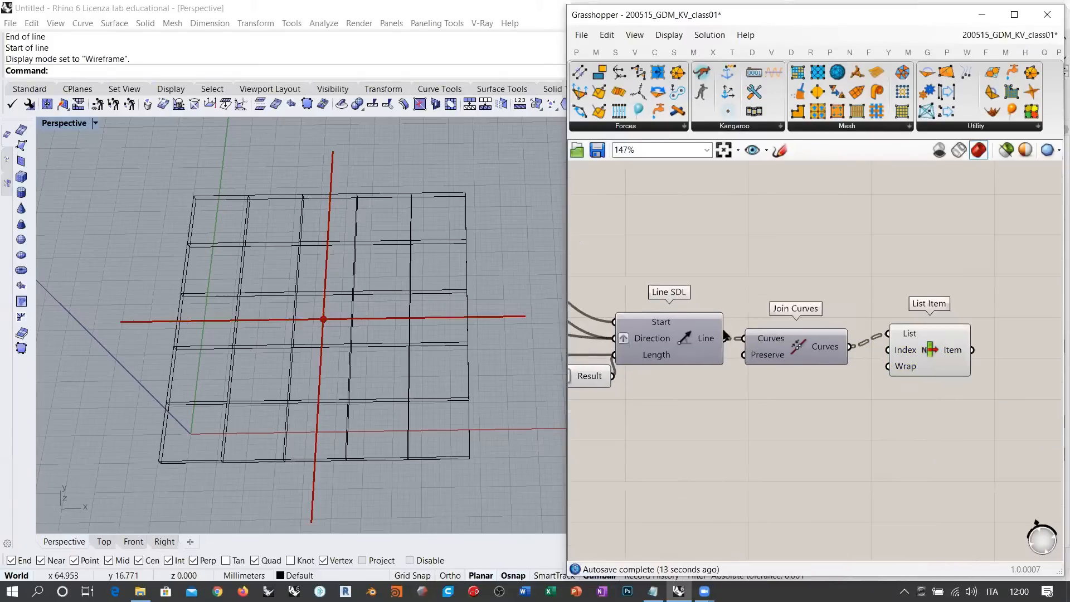
pyautogui.rightClick(706, 340)
pyautogui.click(741, 407)
pyautogui.click(807, 347)
pyautogui.moveTo(807, 345); pyautogui.dragTo(809, 345)
pyautogui.click(808, 372)
pyautogui.moveTo(927, 347); pyautogui.dragTo(919, 359)
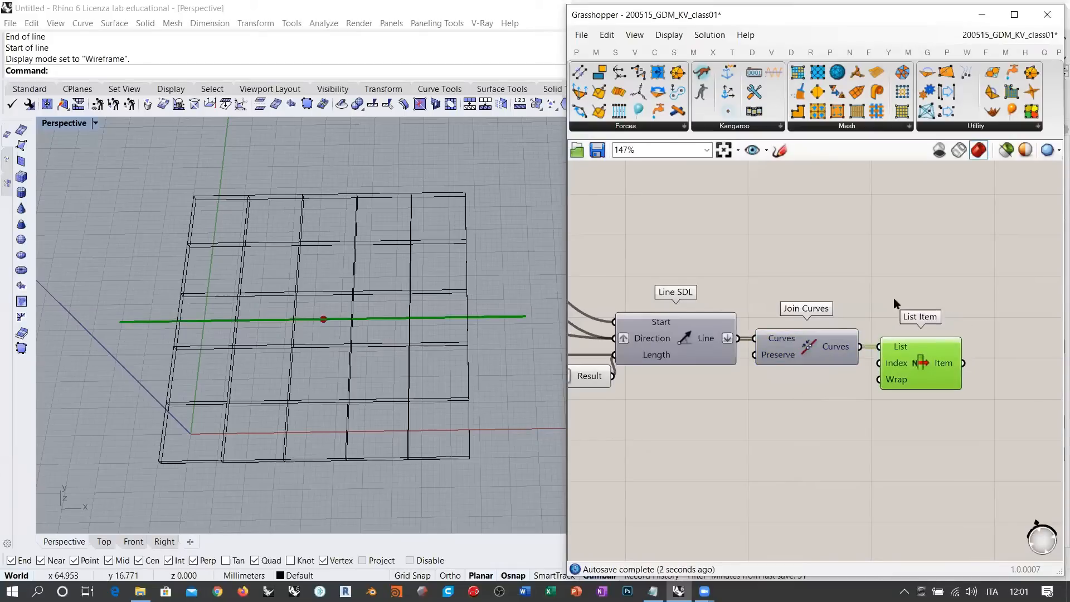
# Check the Join Curves output list and add a second (+1) output to the List Item component
pyautogui.click(894, 299)
pyautogui.scroll(2, 907, 358)
pyautogui.moveTo(811, 346)
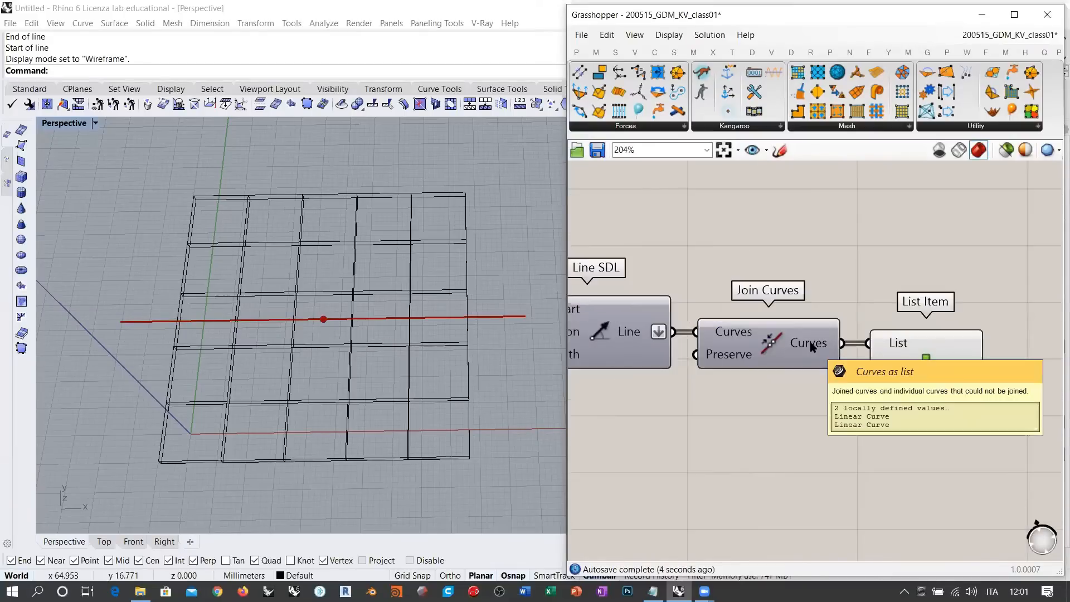
pyautogui.click(925, 365)
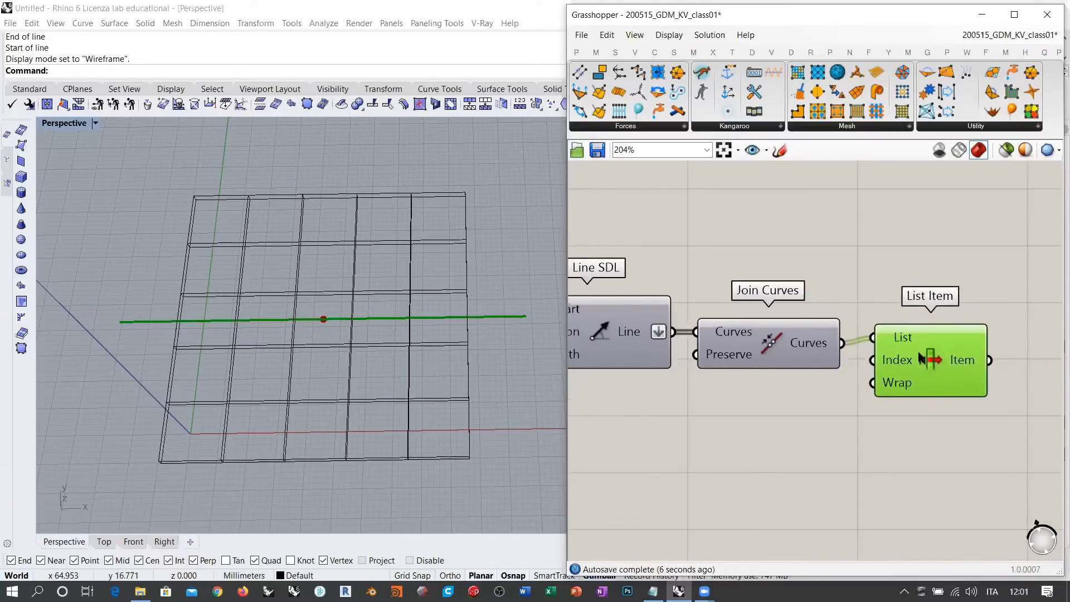
pyautogui.scroll(5, 926, 365)
pyautogui.click(847, 382)
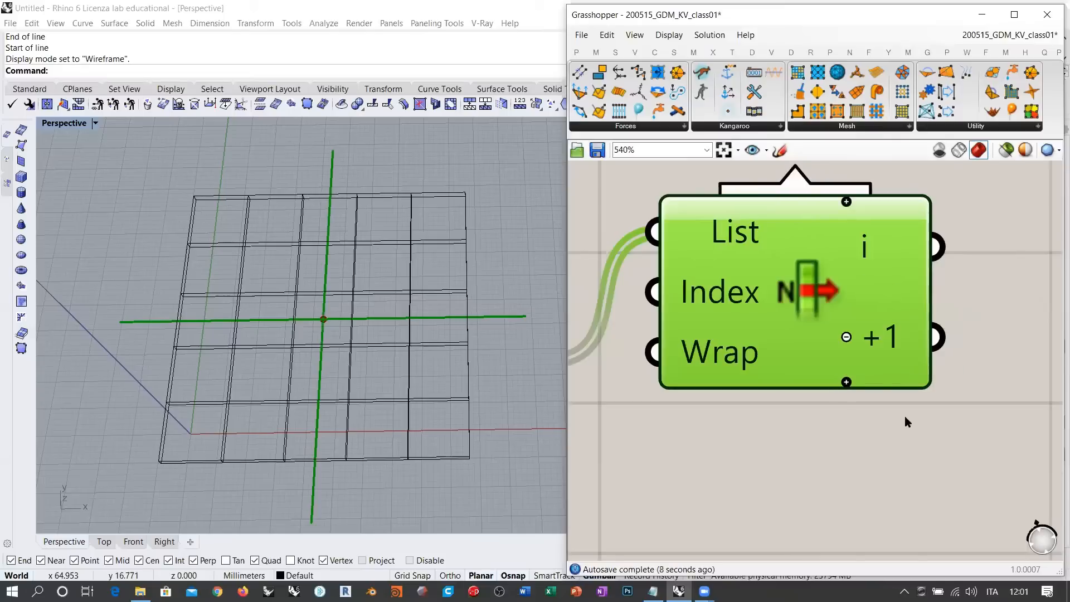
# Delete the List Item component connected to Join Curves
pyautogui.scroll(-6, 905, 415)
pyautogui.press('Delete')
pyautogui.click(731, 404)
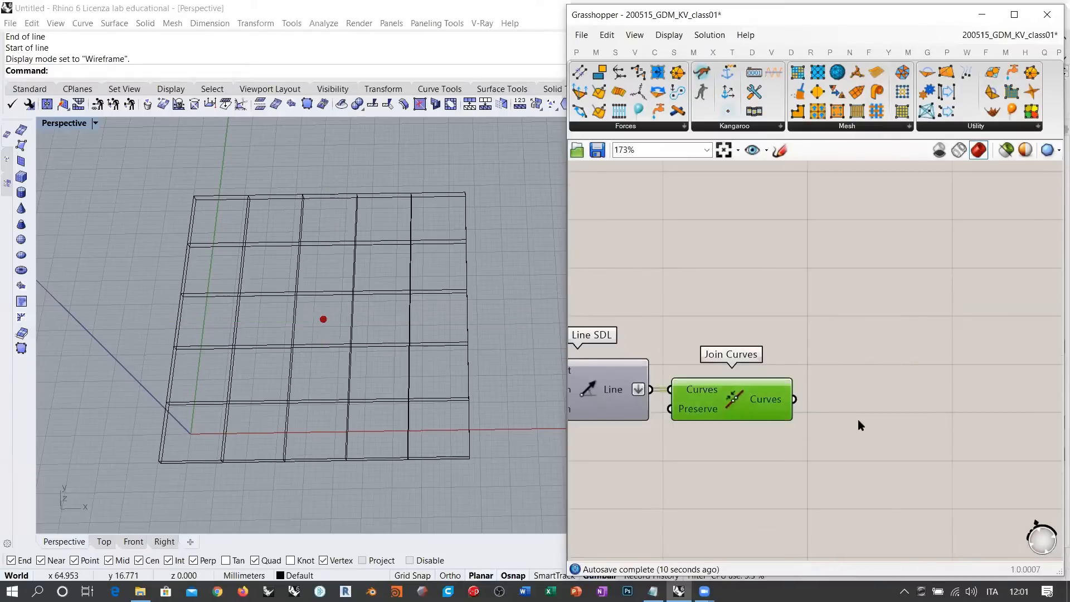
pyautogui.click(858, 420)
# Spread the Mesh and QuadDivide components apart on the canvas and turn off the Mesh Volume and Mesh previews
pyautogui.moveTo(401, 269); pyautogui.dragTo(401, 324, button='right')
pyautogui.scroll(-5, 1003, 390)
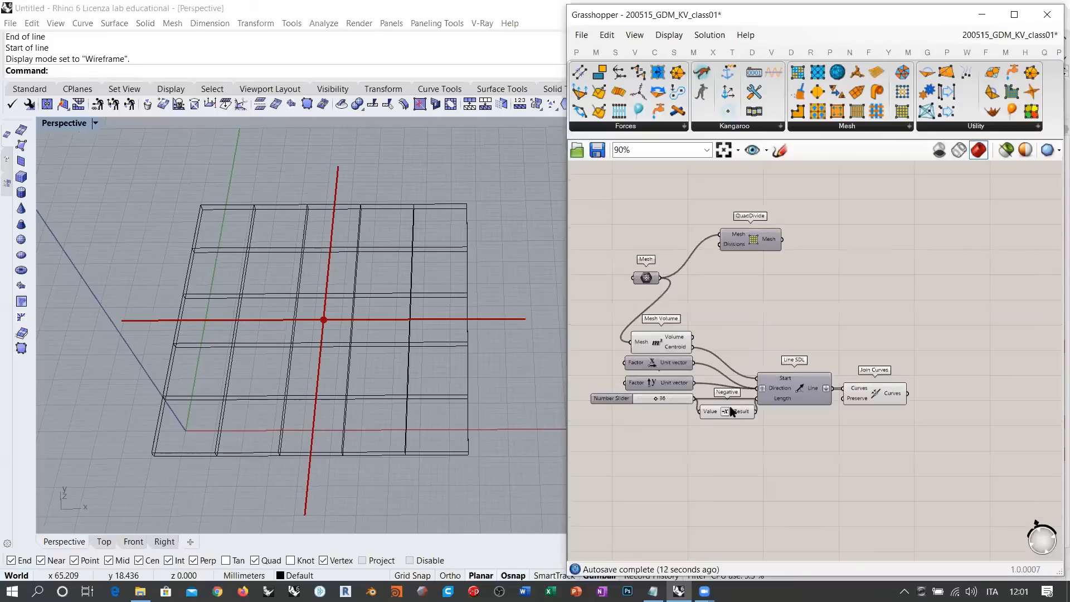
pyautogui.click(674, 349)
pyautogui.moveTo(753, 239); pyautogui.dragTo(864, 241)
pyautogui.moveTo(649, 285); pyautogui.dragTo(602, 326)
pyautogui.moveTo(361, 294); pyautogui.dragTo(364, 348, button='right')
pyautogui.click(600, 319)
pyautogui.hotkey('ctrl', 'q')
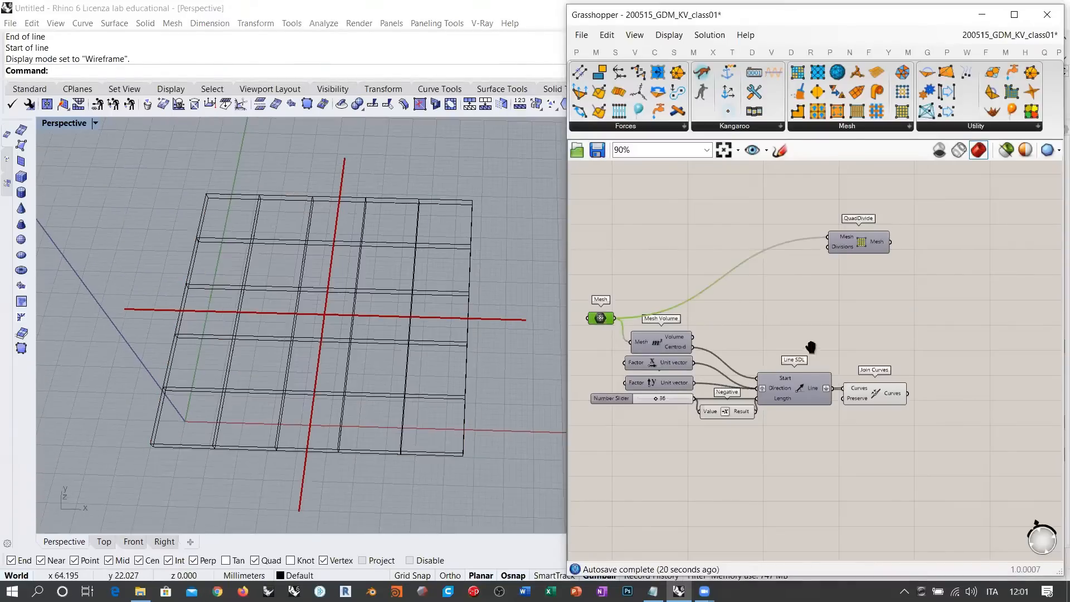
# Place the QuadDivide component above Join Curves and turn on its preview
pyautogui.moveTo(811, 347); pyautogui.dragTo(702, 319, button='right')
pyautogui.moveTo(727, 245); pyautogui.dragTo(738, 315)
pyautogui.scroll(3, 757, 333)
pyautogui.click(808, 340)
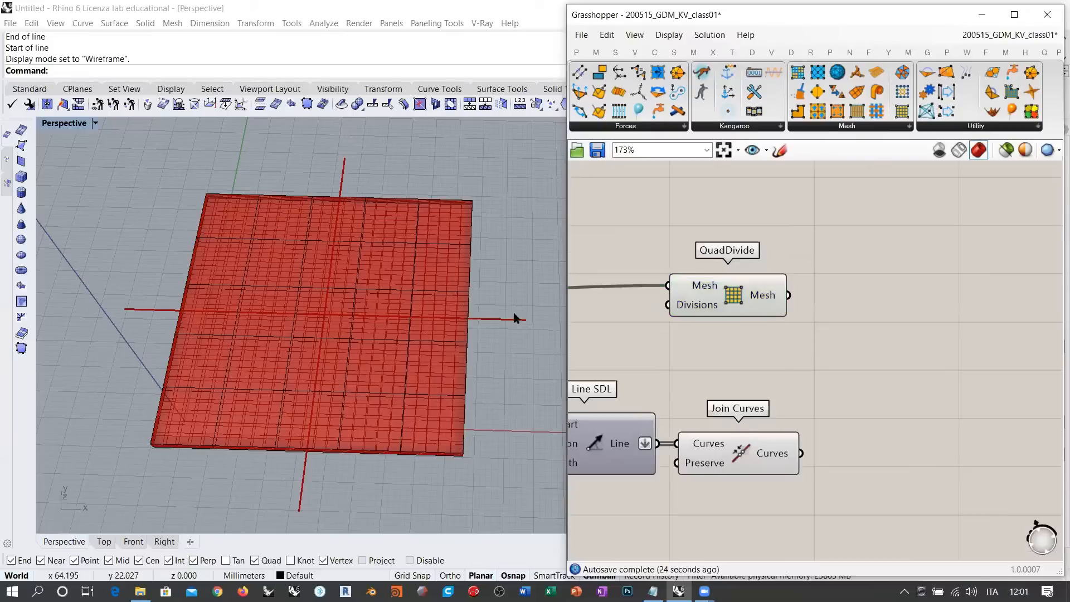
# Hide the original mesh slab in the Rhino Perspective viewport, keeping the Grasshopper preview
pyautogui.click(430, 227)
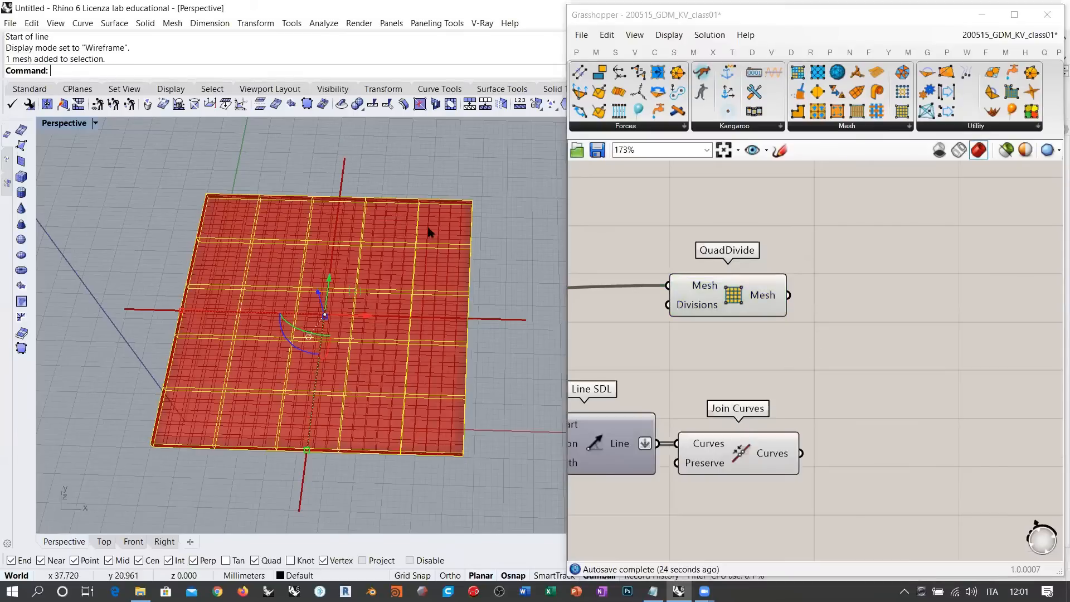
pyautogui.middleClick(397, 162)
pyautogui.click(419, 136)
pyautogui.moveTo(438, 389); pyautogui.dragTo(421, 356, button='right')
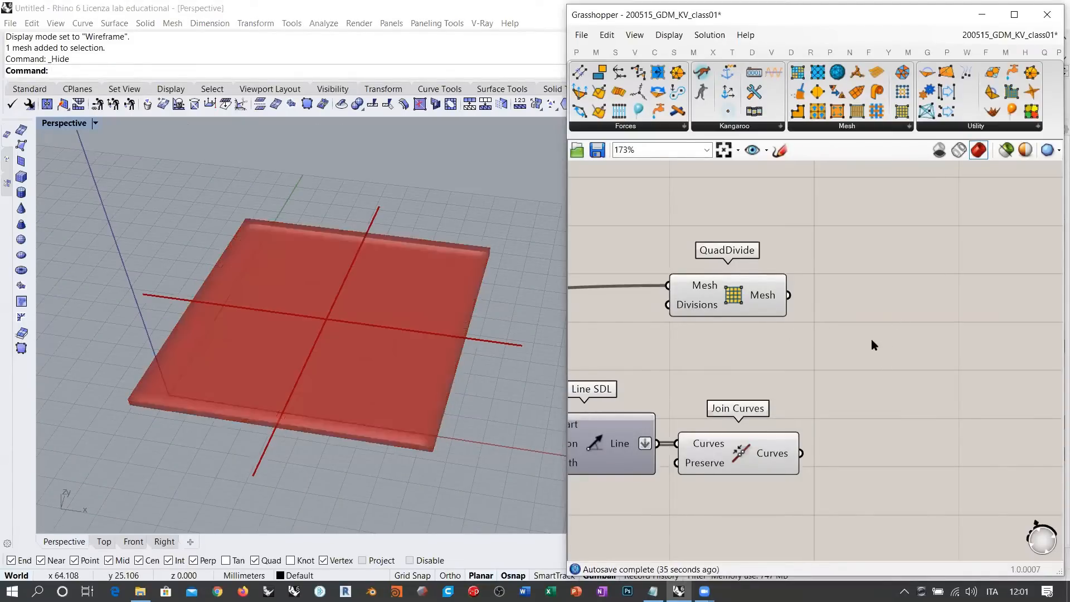
pyautogui.moveTo(394, 356)
pyautogui.mouseDown(button='right')
pyautogui.moveTo(394, 392)
pyautogui.moveTo(394, 369)
pyautogui.mouseUp(button='right')
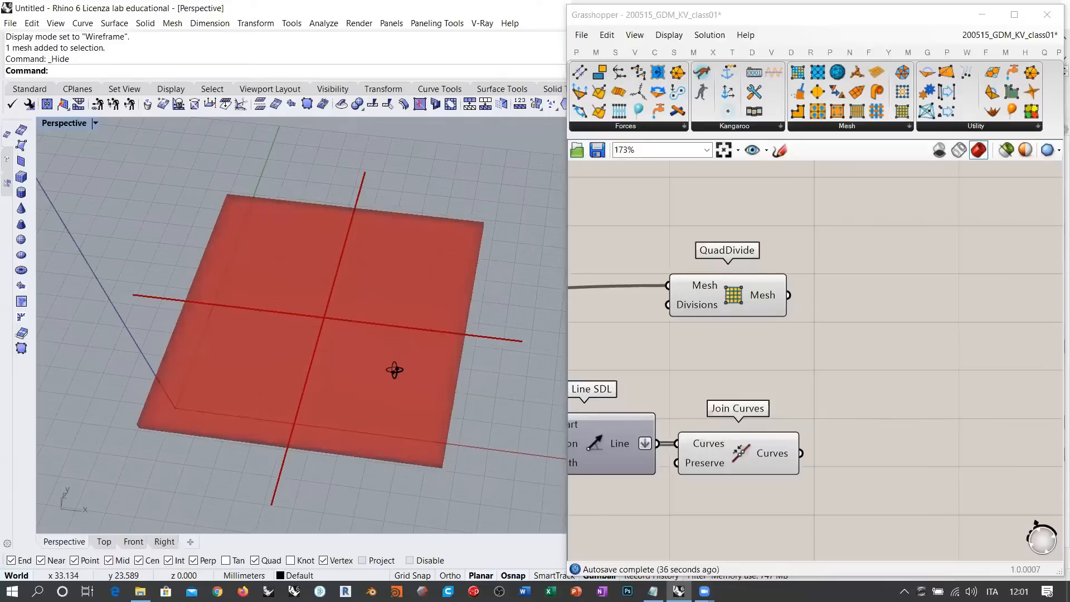
# Add a Mesh Edges component, feed it the QuadDivide mesh output, and reposition QuadDivide beside it
pyautogui.doubleClick(844, 356)
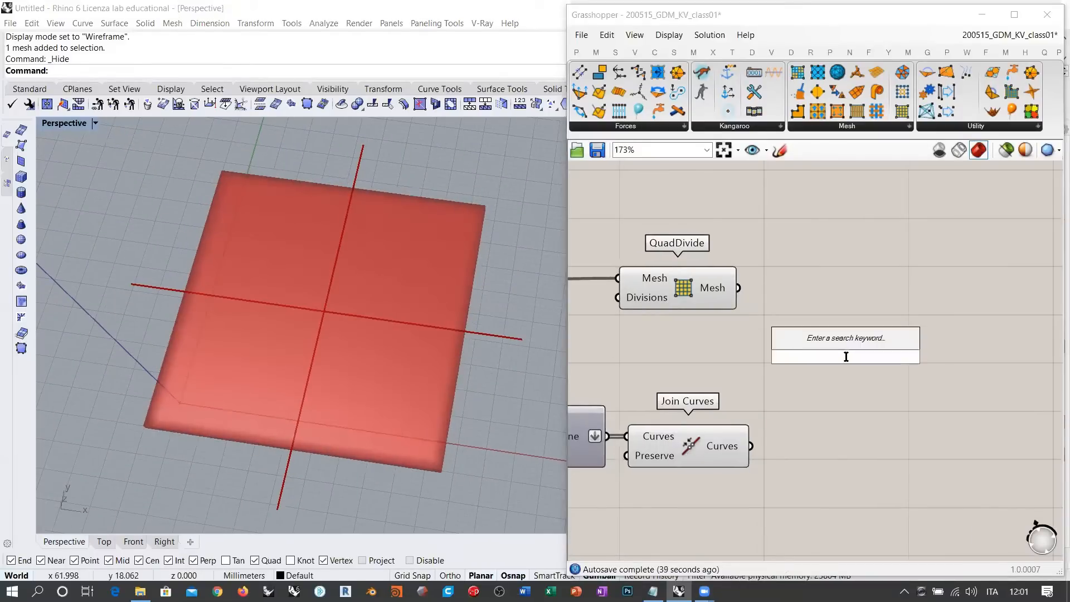
pyautogui.write('mesh ed')
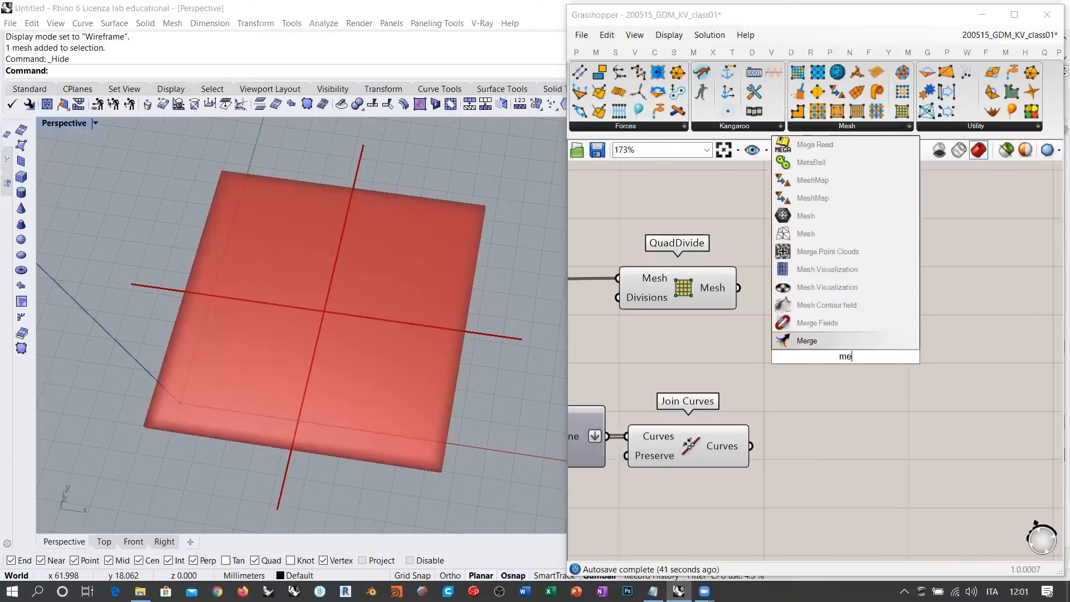
pyautogui.click(816, 305)
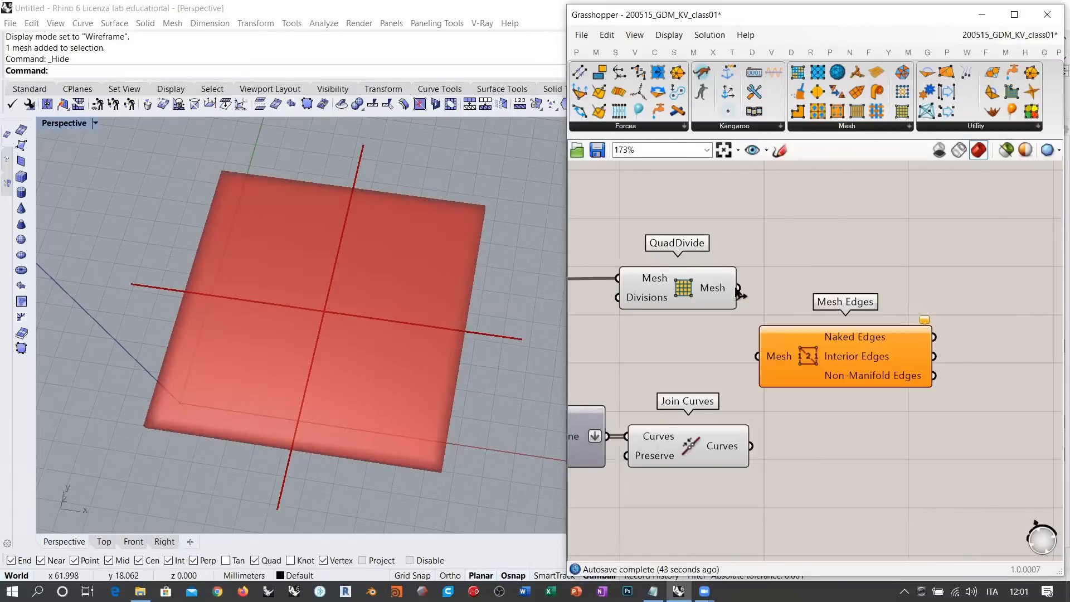
pyautogui.moveTo(739, 287); pyautogui.dragTo(757, 356)
pyautogui.moveTo(785, 310); pyautogui.dragTo(852, 323, button='right')
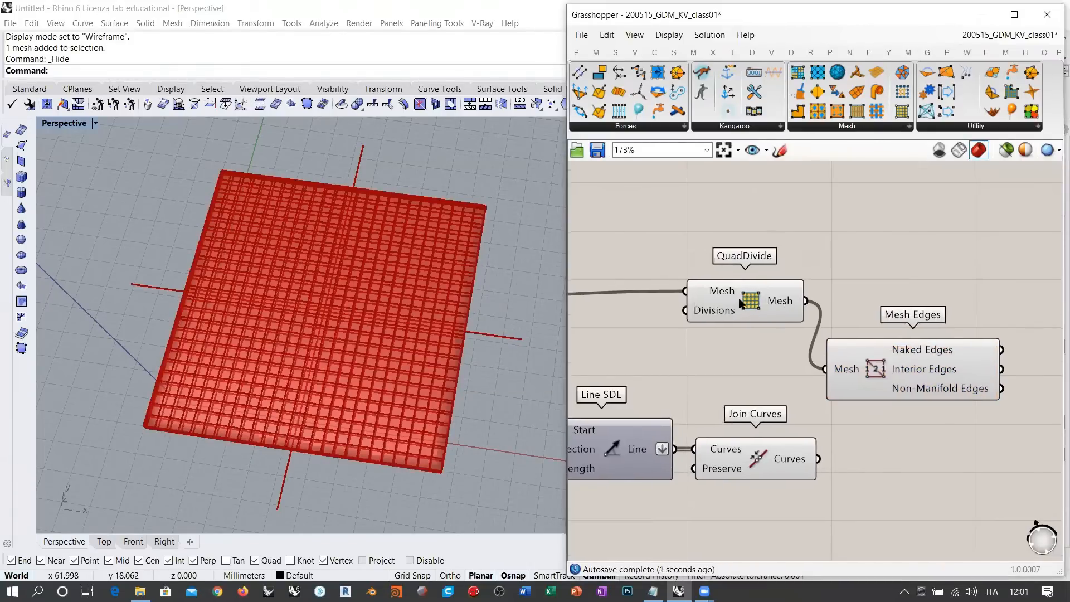
pyautogui.moveTo(737, 298); pyautogui.dragTo(733, 324)
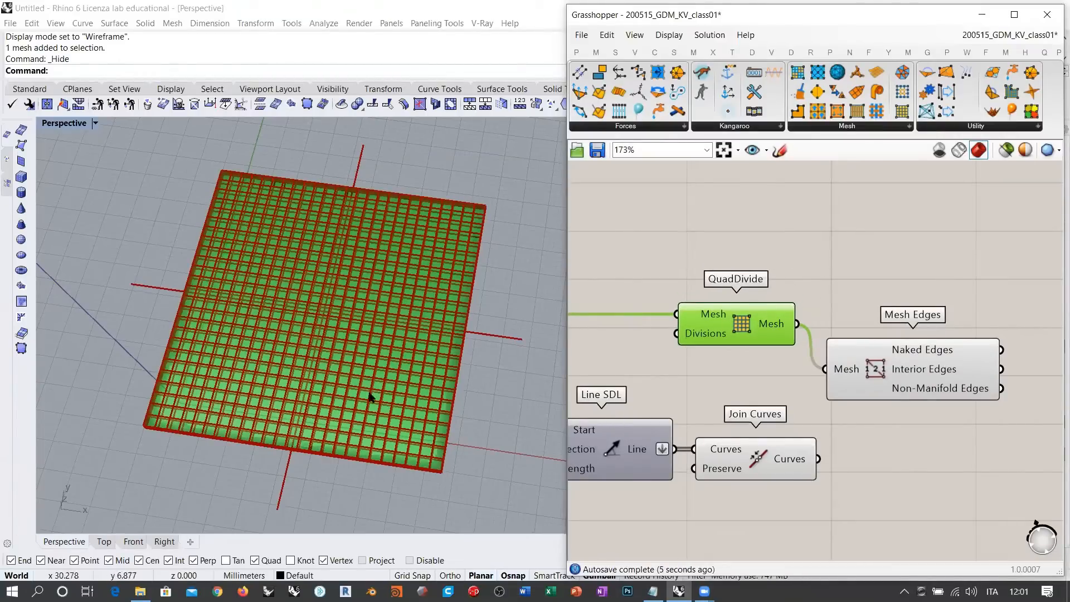
# Examine the subdivided mesh's edge lines along the slab's corner, sides and top face in the Perspective viewport
pyautogui.scroll(8, 148, 358)
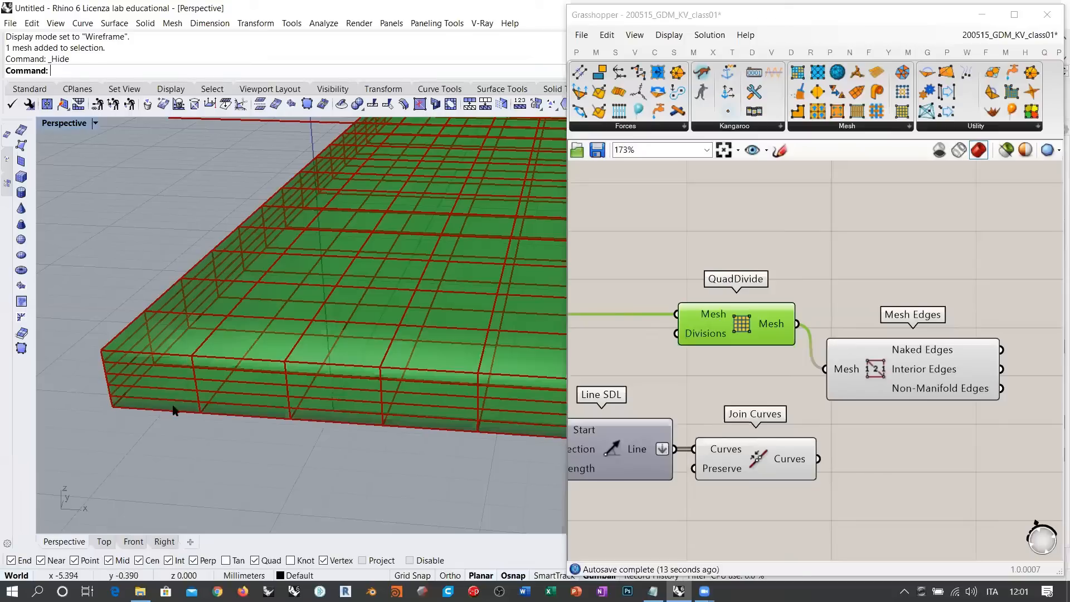
pyautogui.scroll(-5, 201, 415)
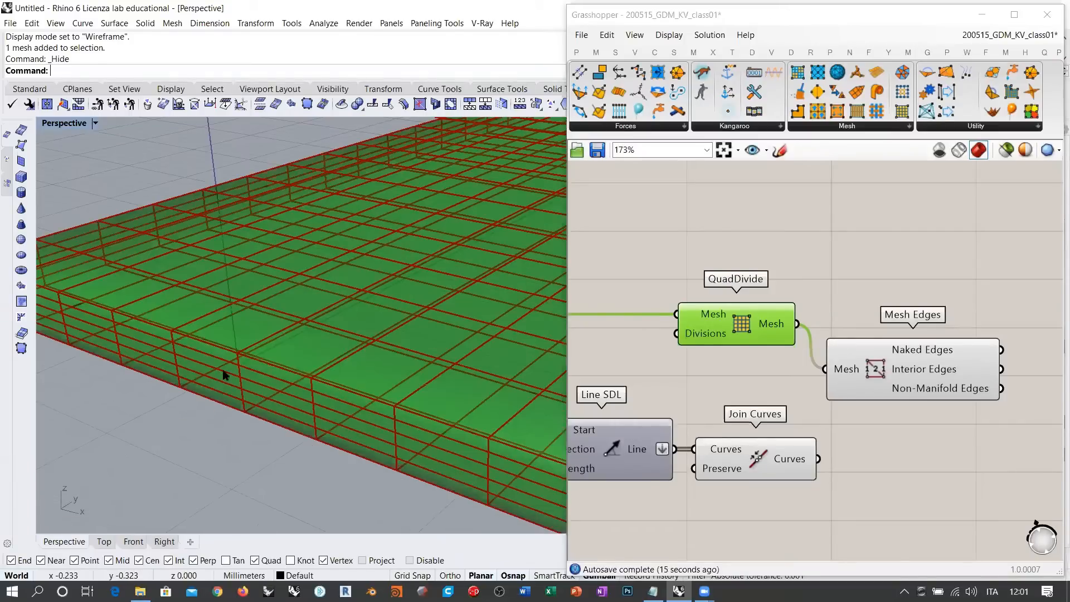
pyautogui.scroll(4, 170, 343)
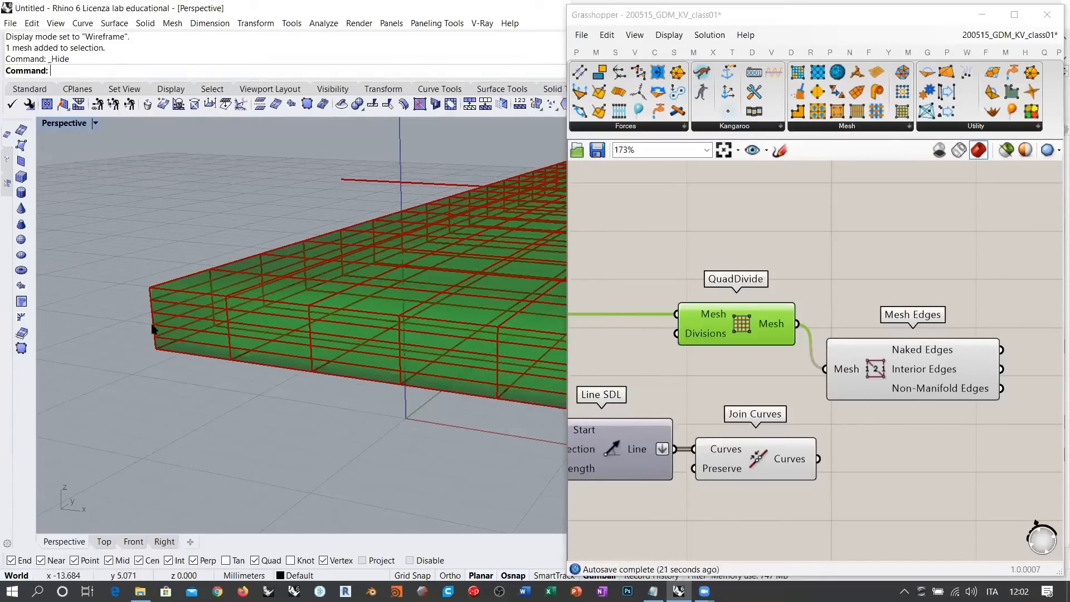
pyautogui.scroll(-5, 146, 332)
pyautogui.moveTo(155, 336); pyautogui.dragTo(158, 361, button='right')
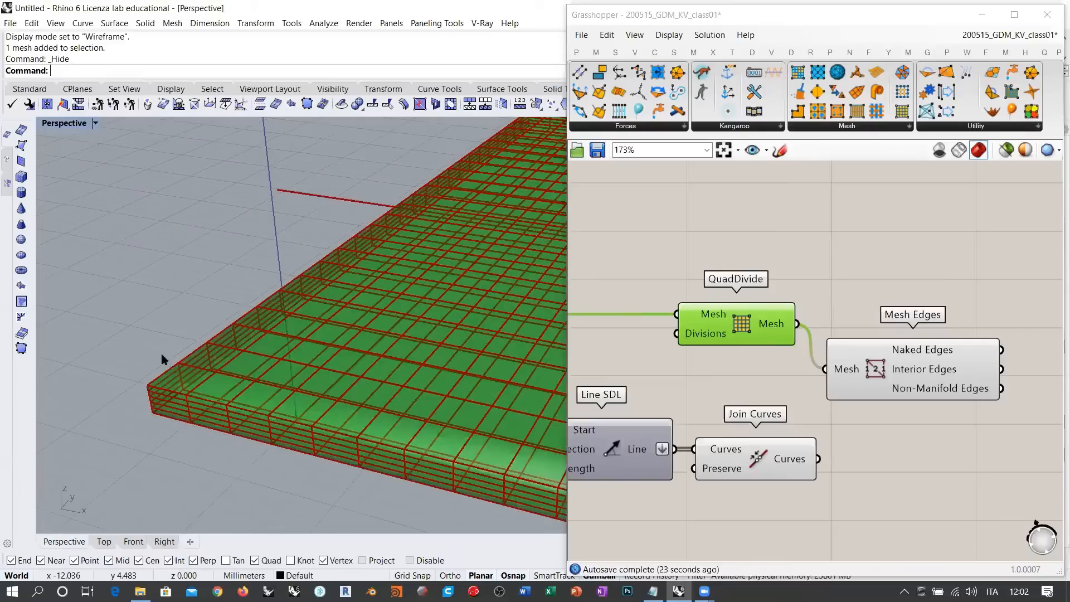
pyautogui.scroll(4, 159, 356)
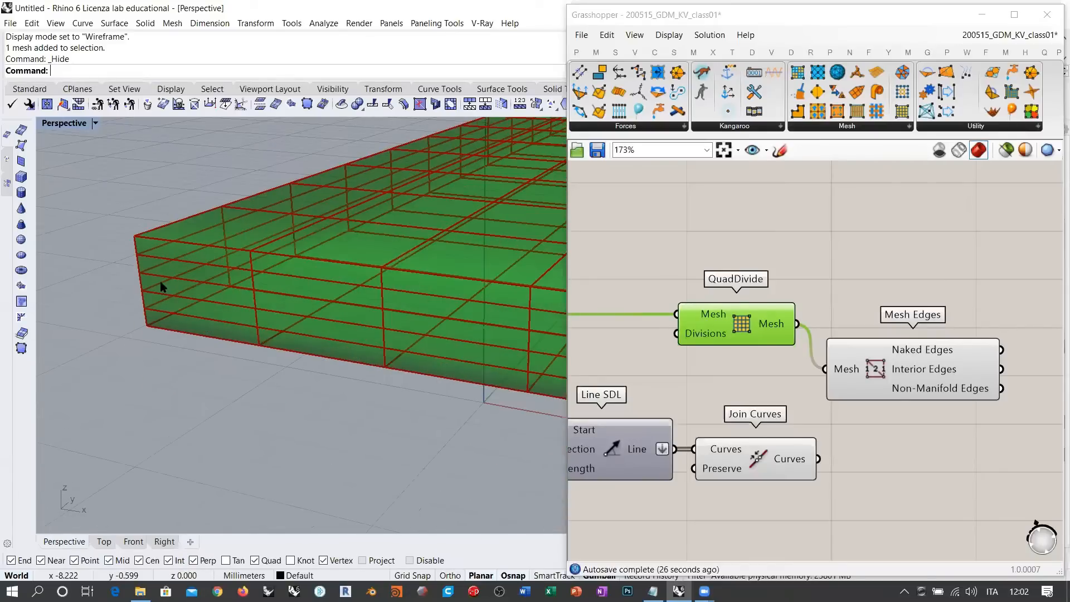
pyautogui.moveTo(146, 243); pyautogui.dragTo(145, 247, button='right')
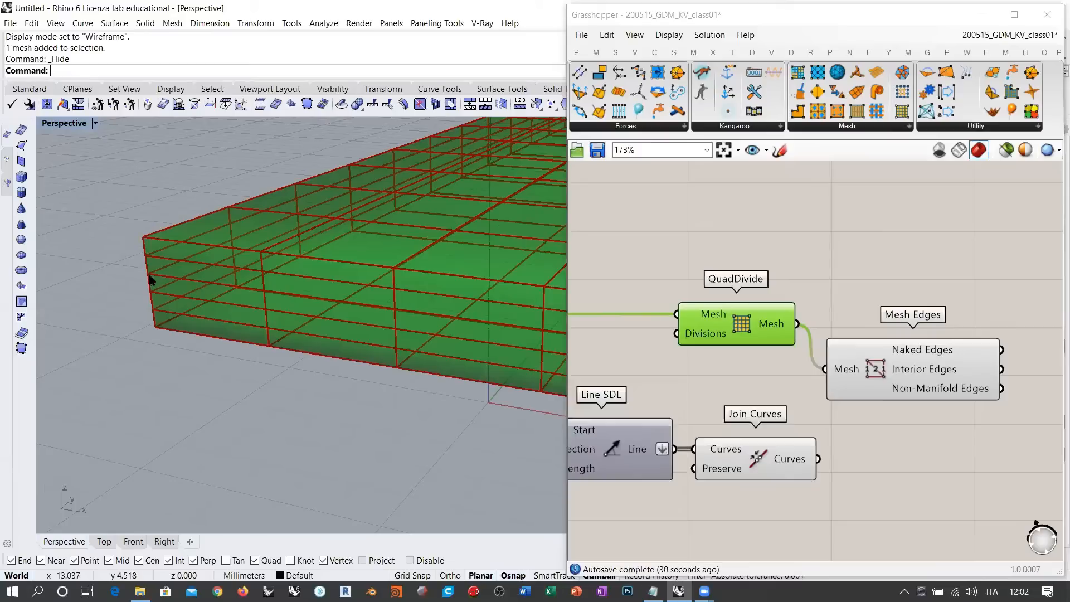
pyautogui.scroll(-5, 170, 352)
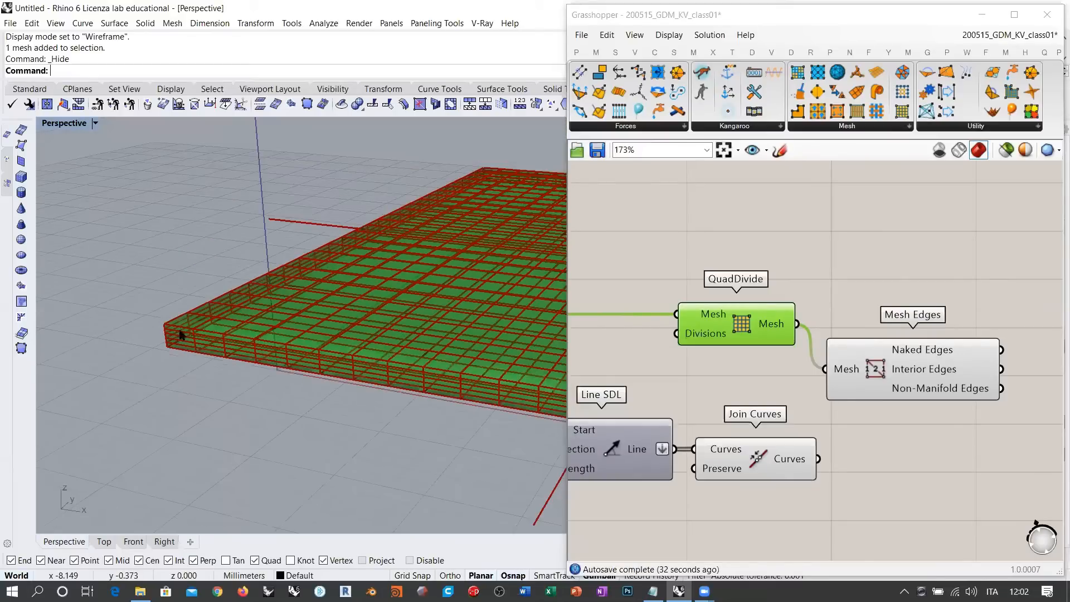
pyautogui.moveTo(169, 352); pyautogui.dragTo(158, 289, button='right')
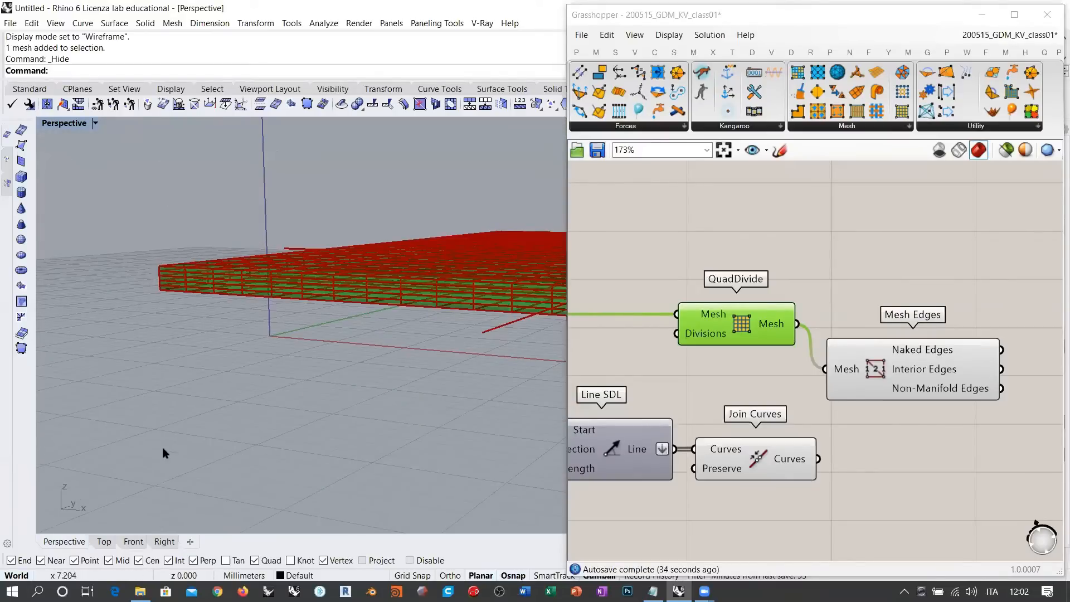
pyautogui.moveTo(228, 275); pyautogui.dragTo(266, 323, button='right')
pyautogui.scroll(-4, 195, 328)
pyautogui.keyDown('shift'); pyautogui.moveTo(361, 484); pyautogui.dragTo(329, 378, button='right'); pyautogui.keyUp('shift')
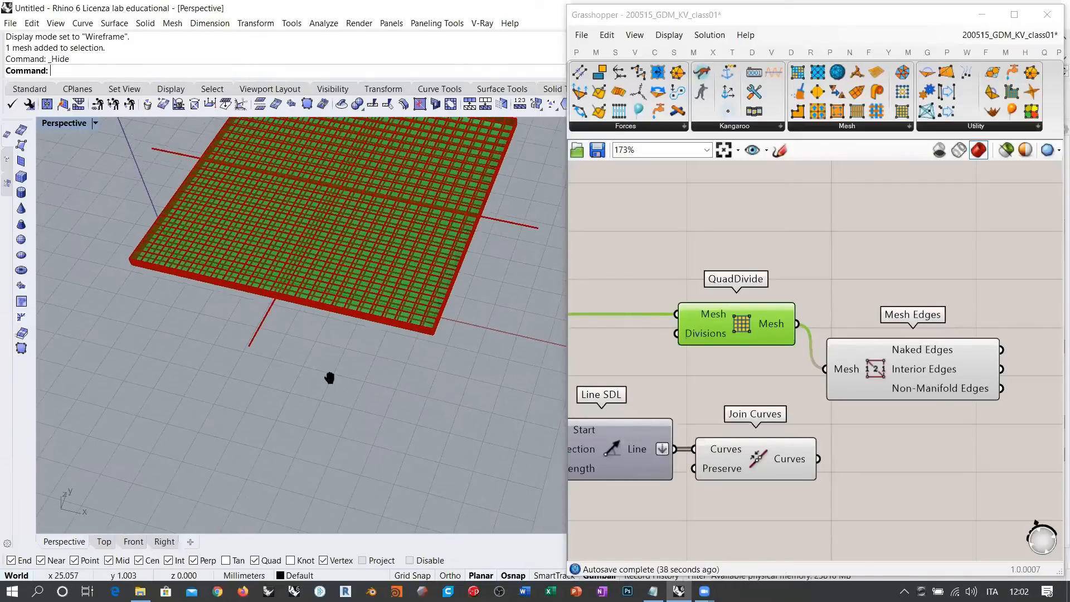
pyautogui.scroll(-2, 302, 374)
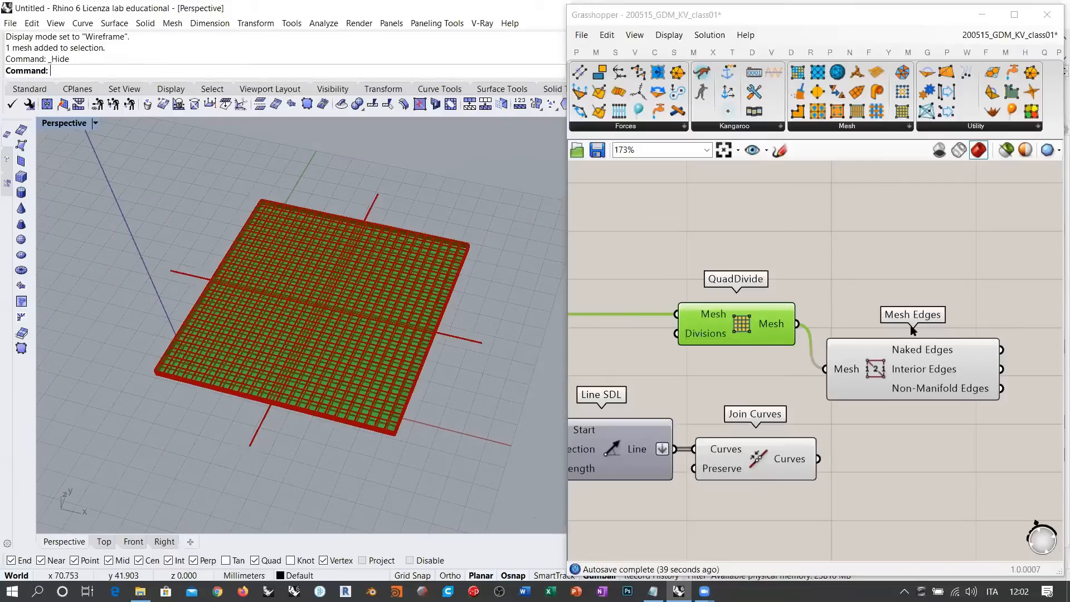
pyautogui.click(907, 290)
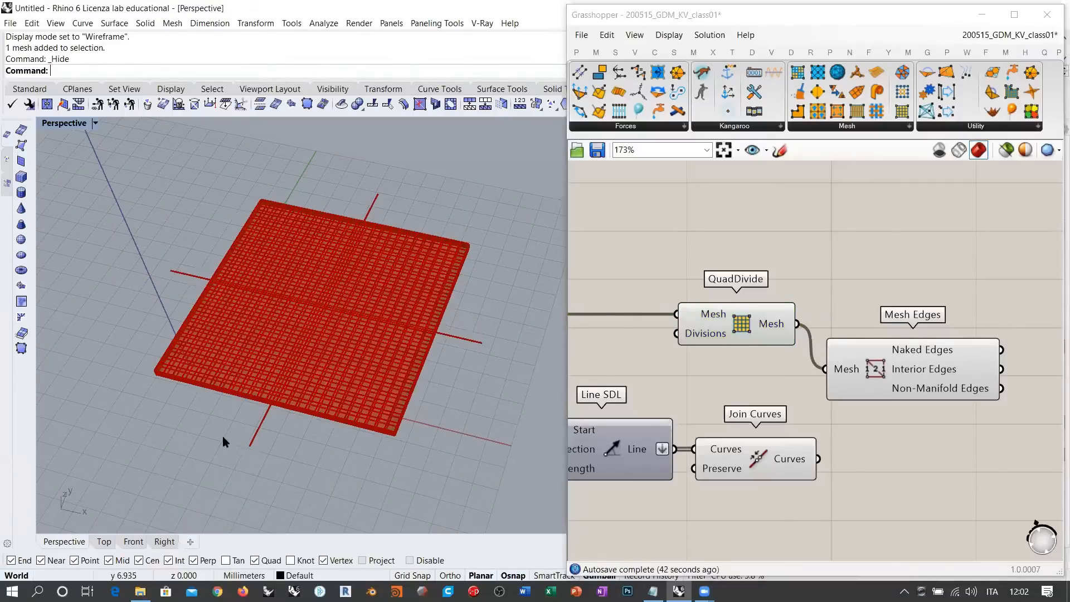
pyautogui.moveTo(439, 173); pyautogui.dragTo(160, 440)
pyautogui.click(712, 222)
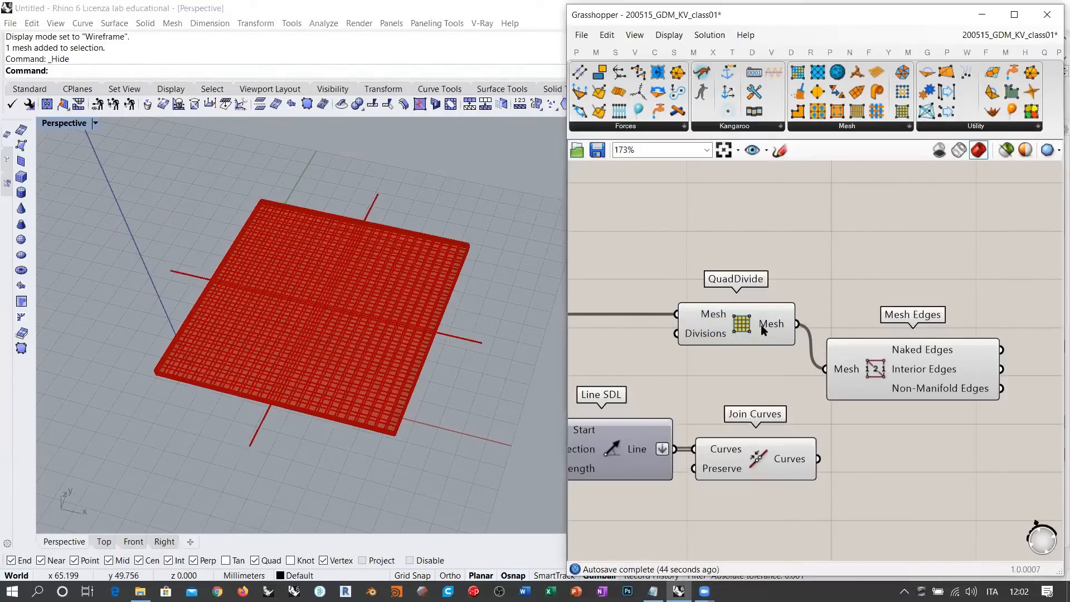
# Add a Point On Curve component set to 0.500 and feed it the Interior Edges output of Mesh Edges
pyautogui.moveTo(818, 394); pyautogui.dragTo(718, 355, button='right')
pyautogui.moveTo(785, 322); pyautogui.dragTo(757, 272)
pyautogui.click(842, 414)
pyautogui.moveTo(1007, 324); pyautogui.dragTo(908, 344, button='right')
pyautogui.doubleClick(911, 344)
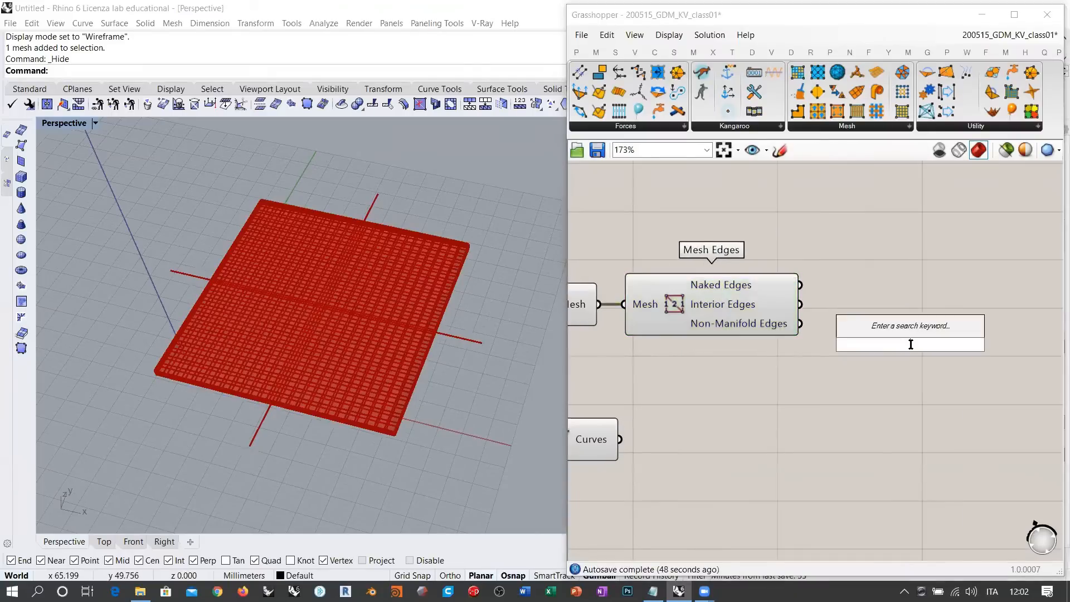
pyautogui.write('pocc')
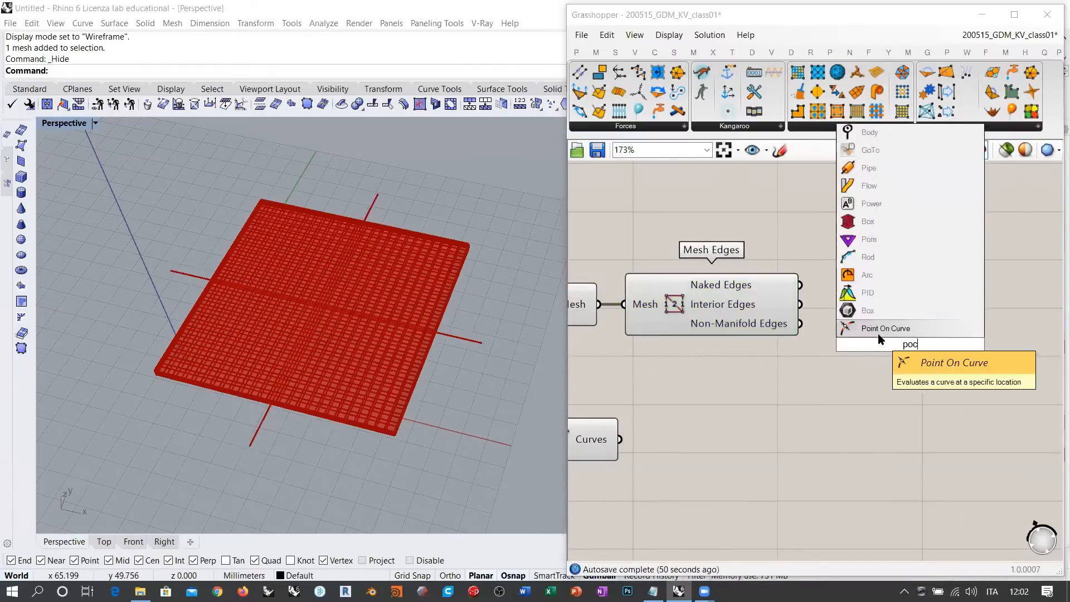
pyautogui.press('Return')
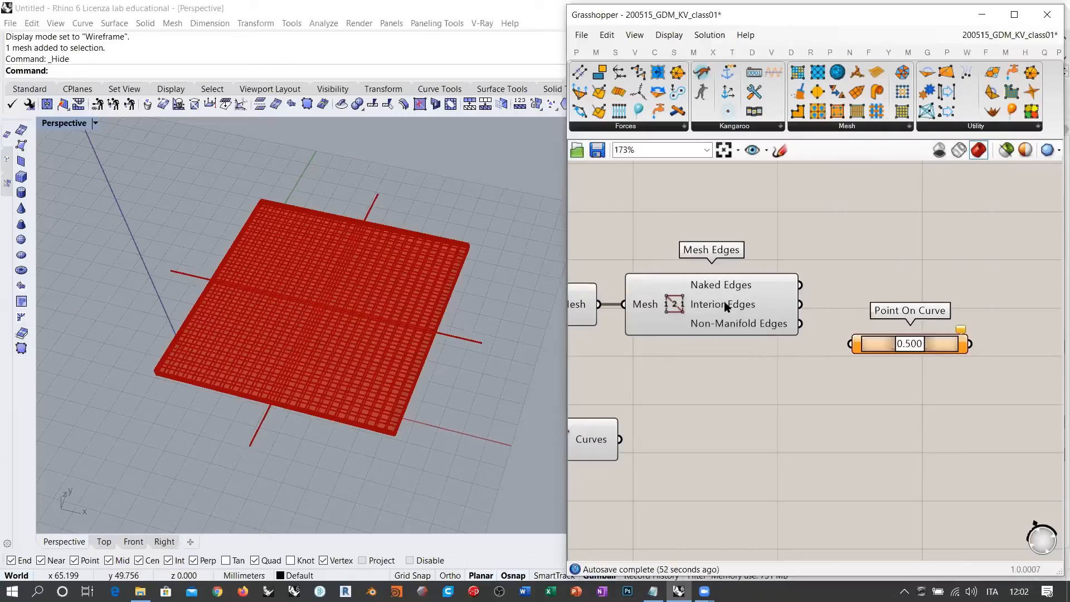
pyautogui.moveTo(726, 288)
pyautogui.moveTo(800, 305); pyautogui.dragTo(849, 344)
# Turn off the preview of the Mesh Edges component
pyautogui.click(730, 304)
pyautogui.hotkey('ctrl', 'q')
pyautogui.click(658, 408)
pyautogui.moveTo(610, 420); pyautogui.dragTo(698, 356, button='right')
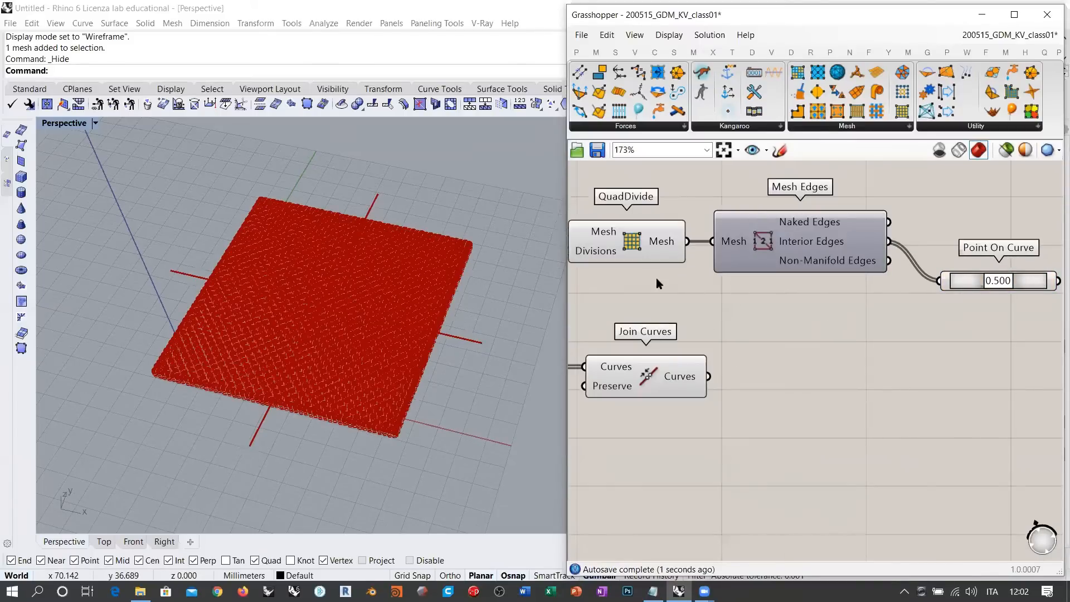
# Move the mesh edge components together so that Point On Curve sits directly above Join Curves
pyautogui.scroll(-4, 995, 360)
pyautogui.moveTo(764, 335); pyautogui.dragTo(1038, 269)
pyautogui.moveTo(902, 305); pyautogui.dragTo(717, 279)
pyautogui.click(877, 341)
pyautogui.scroll(5, 877, 342)
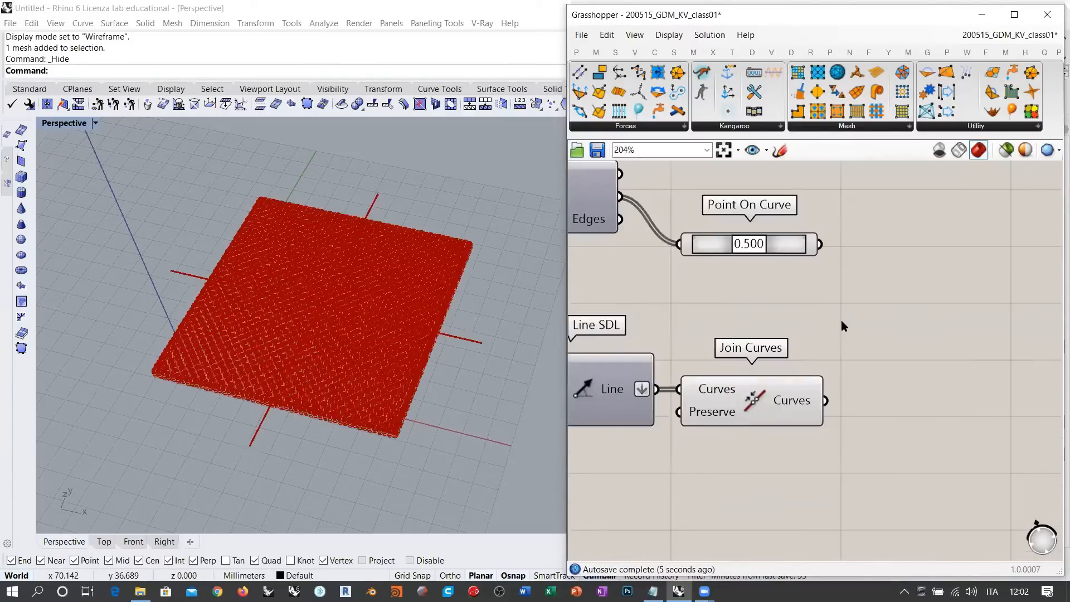
# Add a Curve Closest Point component and feed its Point input from Point On Curve
pyautogui.moveTo(334, 330); pyautogui.dragTo(339, 354, button='right')
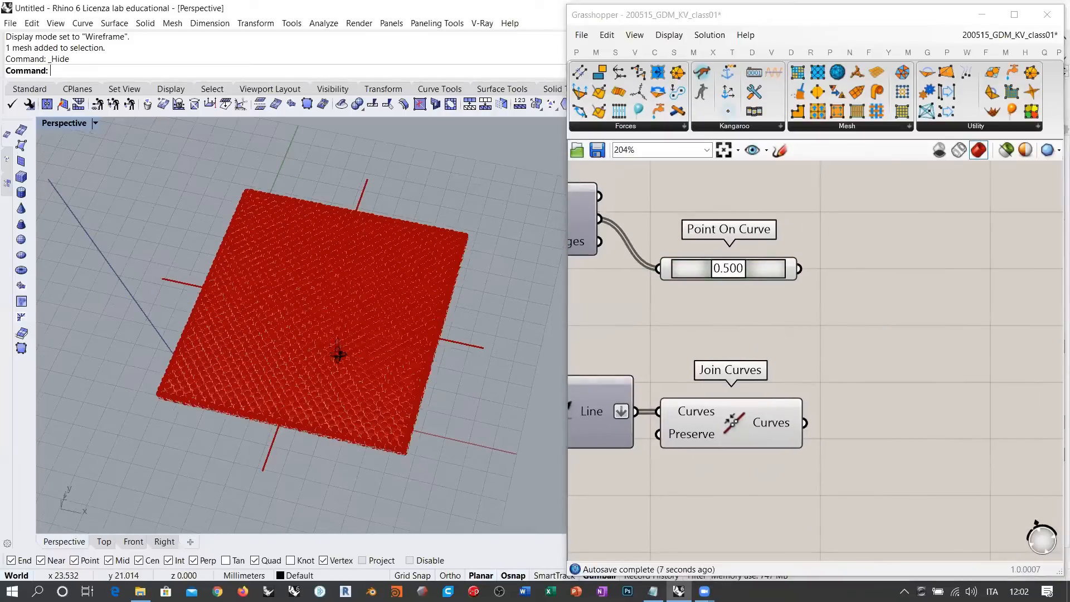
pyautogui.scroll(3, 343, 321)
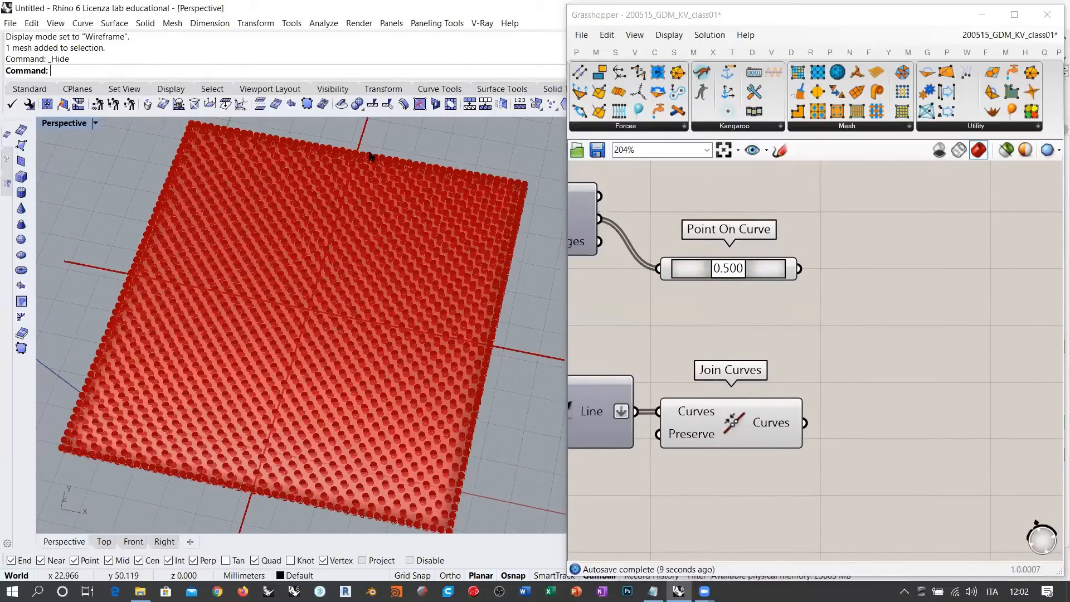
pyautogui.click(732, 431)
pyautogui.click(875, 334)
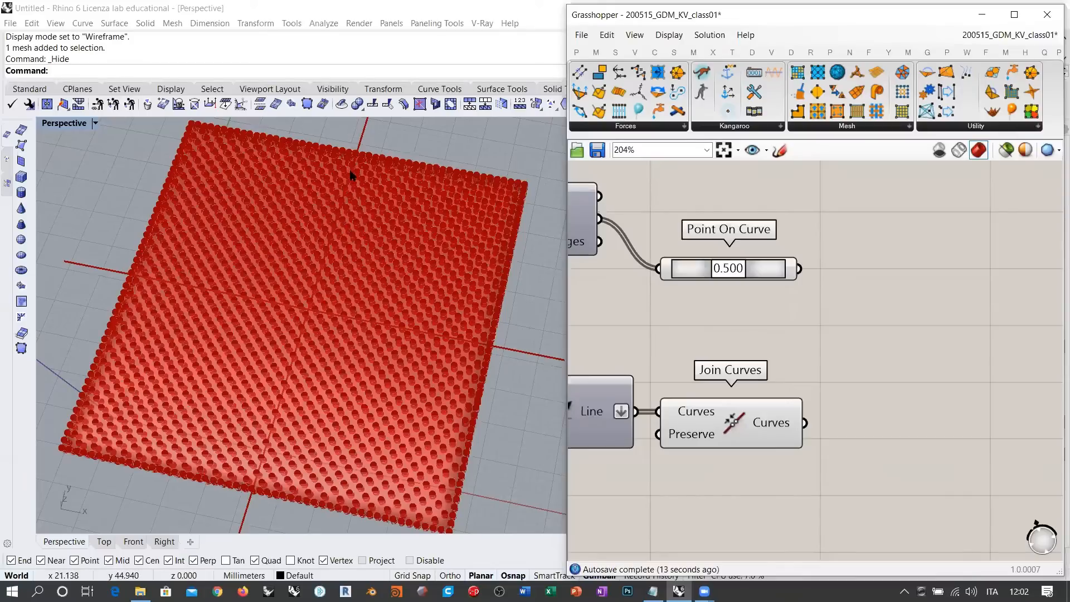
pyautogui.doubleClick(895, 342)
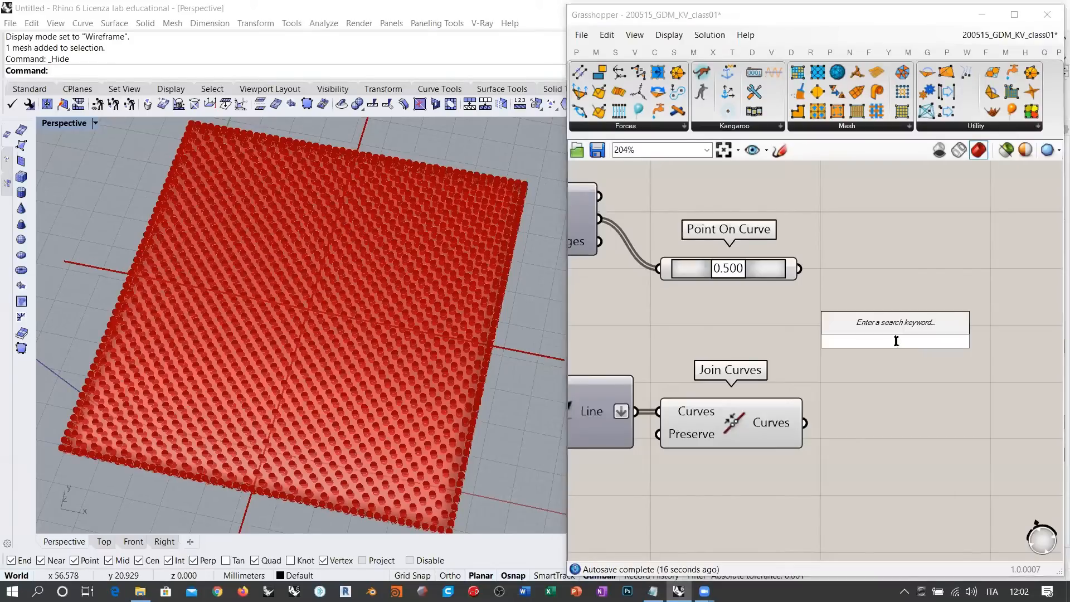
pyautogui.write('cc')
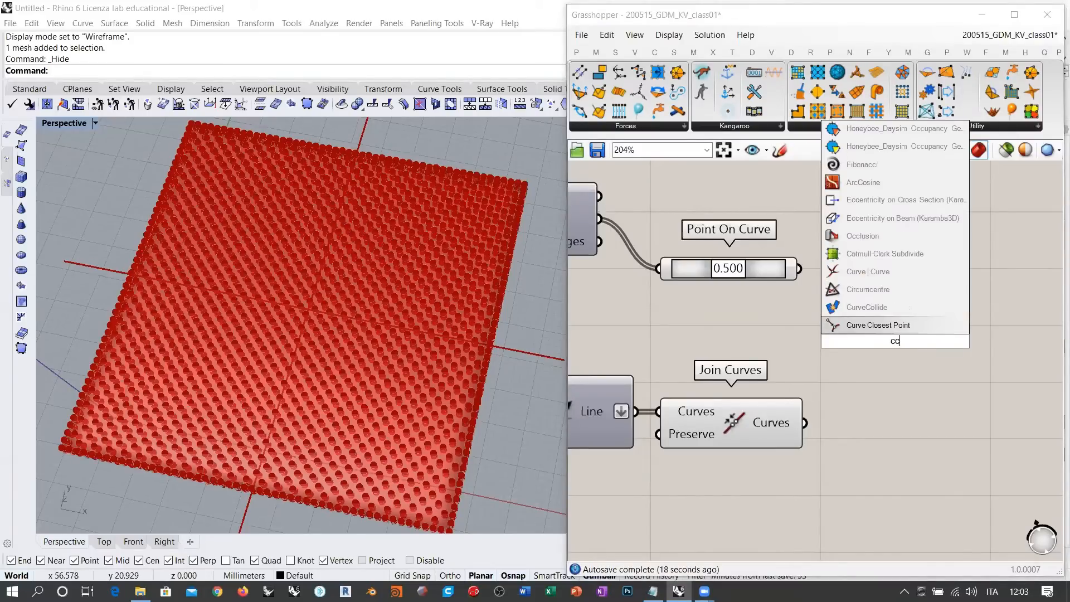
pyautogui.click(872, 327)
pyautogui.moveTo(799, 269); pyautogui.dragTo(819, 324)
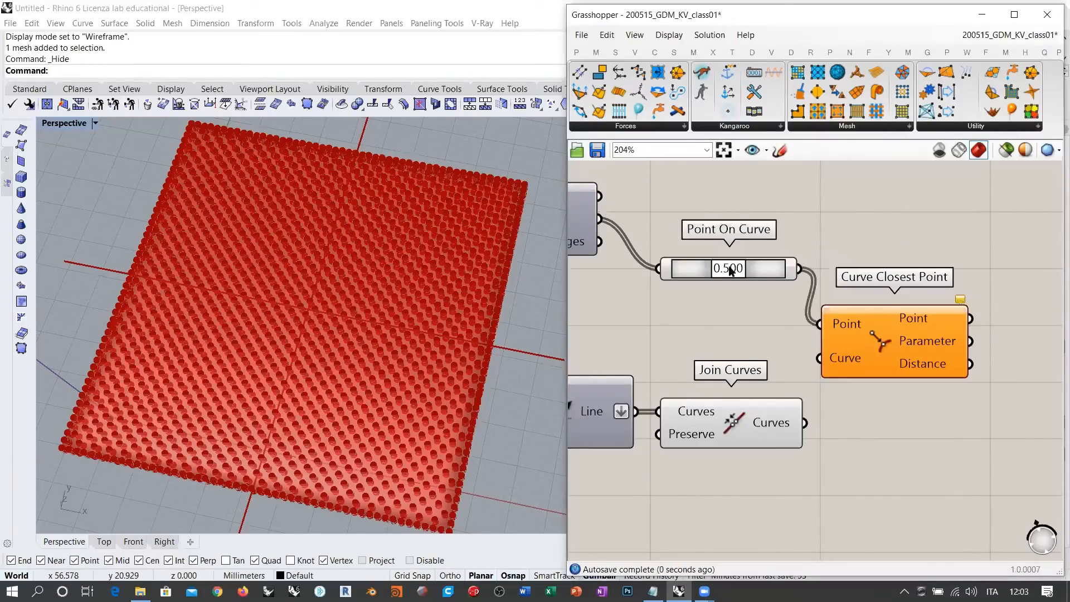
# Turn off the Point On Curve preview and connect the Join Curves output to the Curve input of Curve Closest Point
pyautogui.hotkey('ctrl', 'q')
pyautogui.moveTo(879, 347); pyautogui.dragTo(774, 304, button='right')
pyautogui.moveTo(773, 305); pyautogui.dragTo(843, 296)
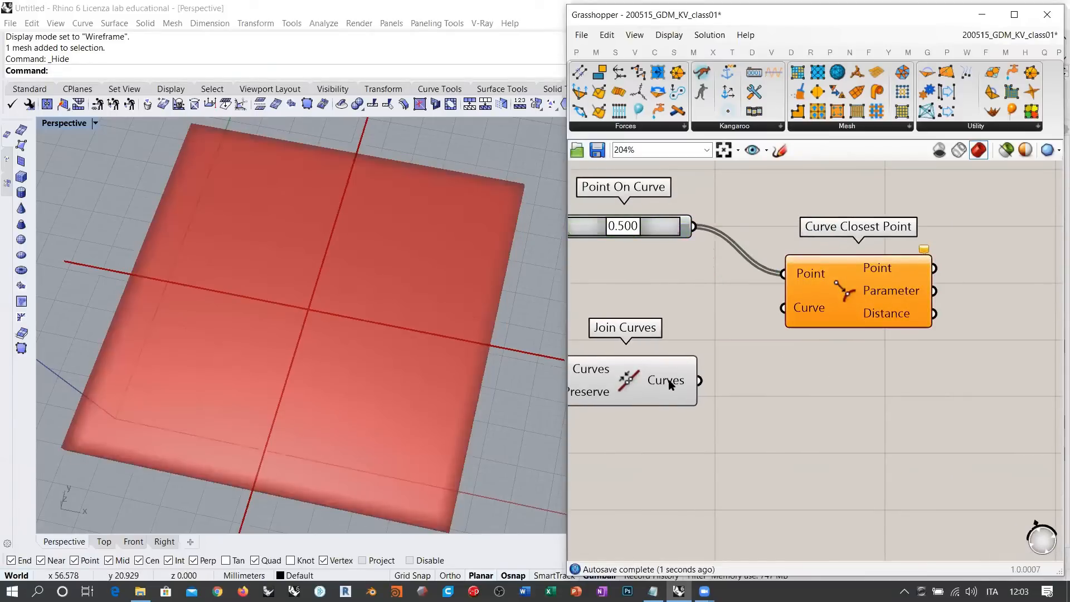
pyautogui.moveTo(700, 381); pyautogui.dragTo(794, 308)
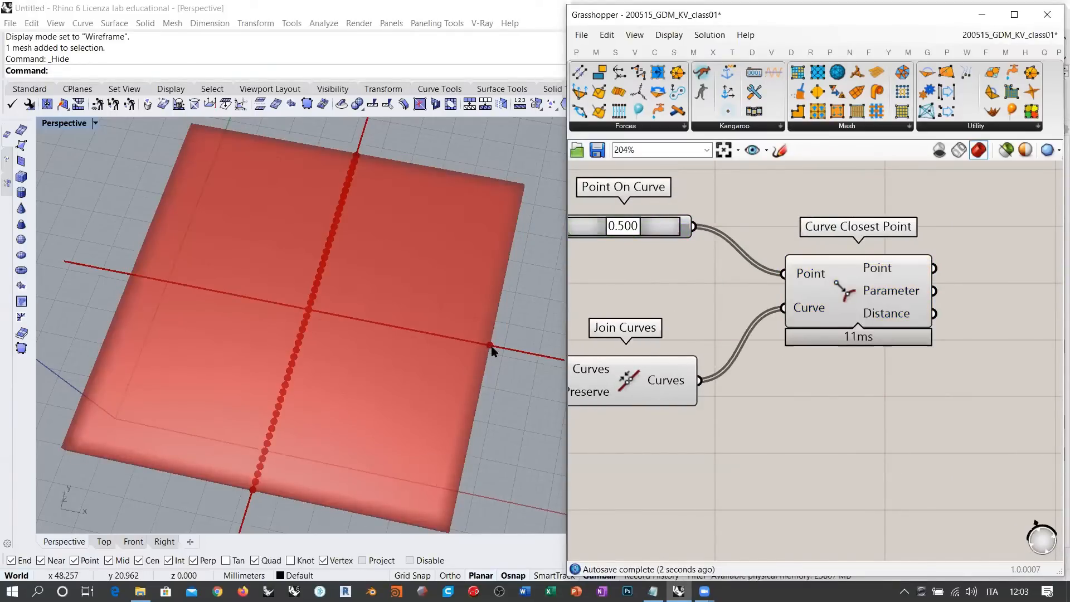
# Graft the Curve input of Curve Closest Point and turn off the Join Curves preview
pyautogui.rightClick(812, 310)
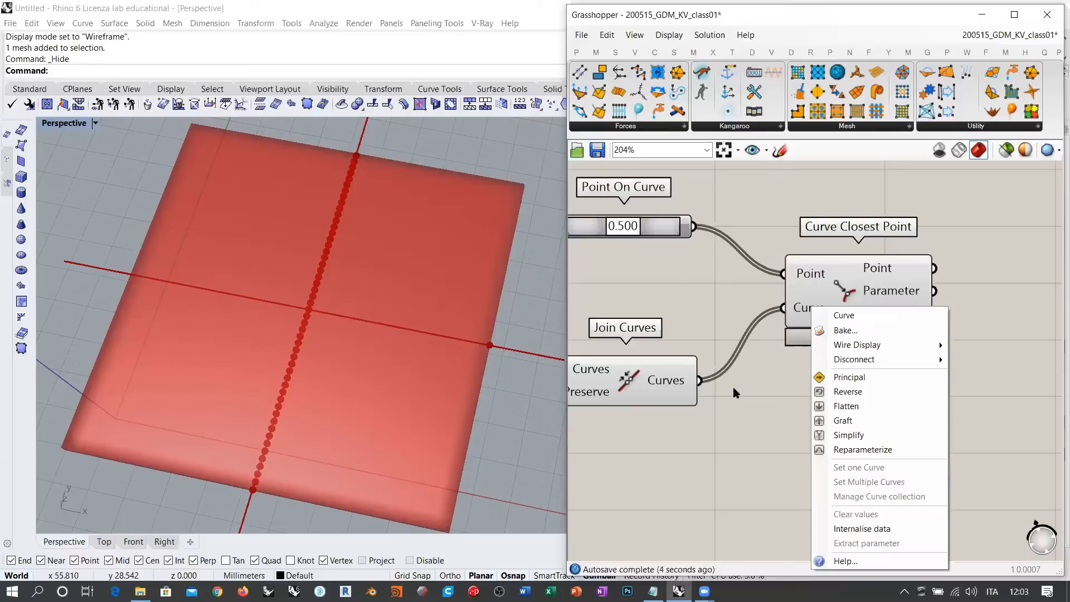
pyautogui.click(906, 419)
pyautogui.moveTo(814, 301); pyautogui.dragTo(789, 313)
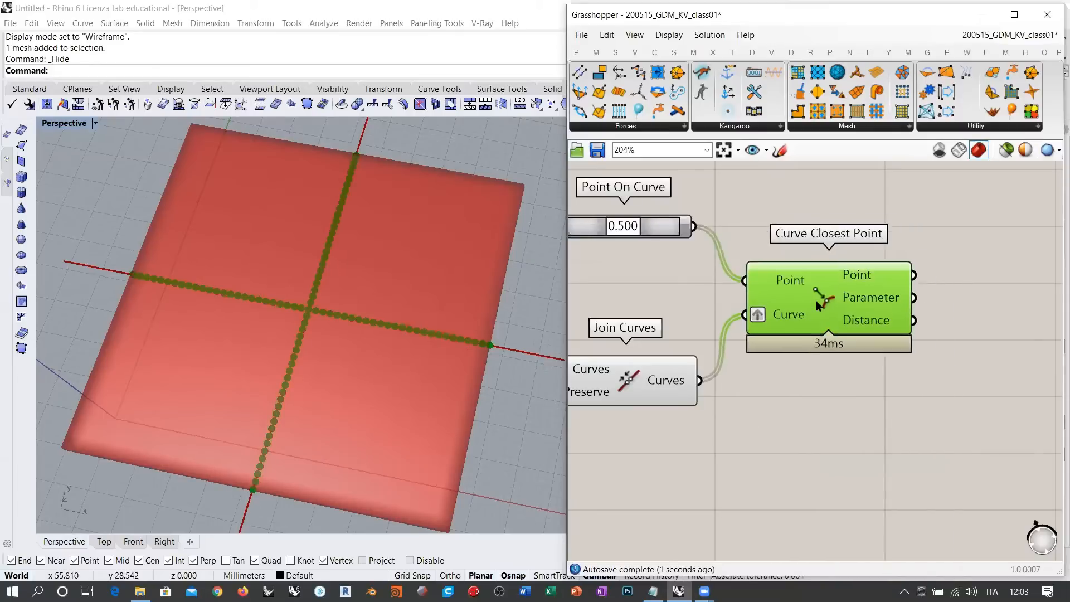
pyautogui.click(692, 273)
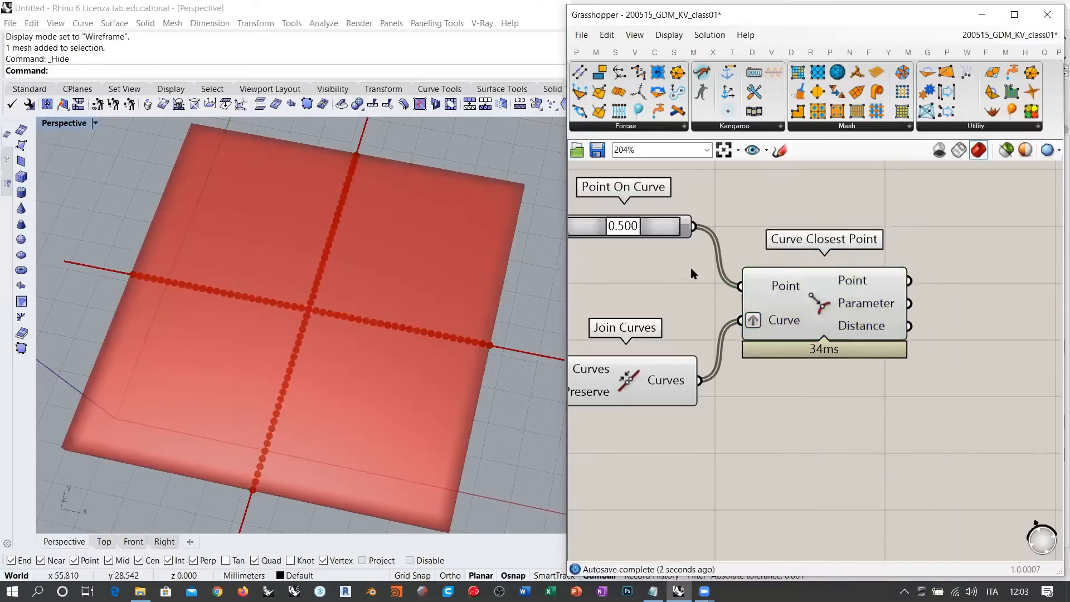
pyautogui.click(624, 387)
pyautogui.click(681, 449)
# Add a Smaller Than component beside Curve Closest Point and feed the Distance output into its First Number input
pyautogui.moveTo(889, 355); pyautogui.dragTo(680, 367, button='right')
pyautogui.moveTo(671, 344)
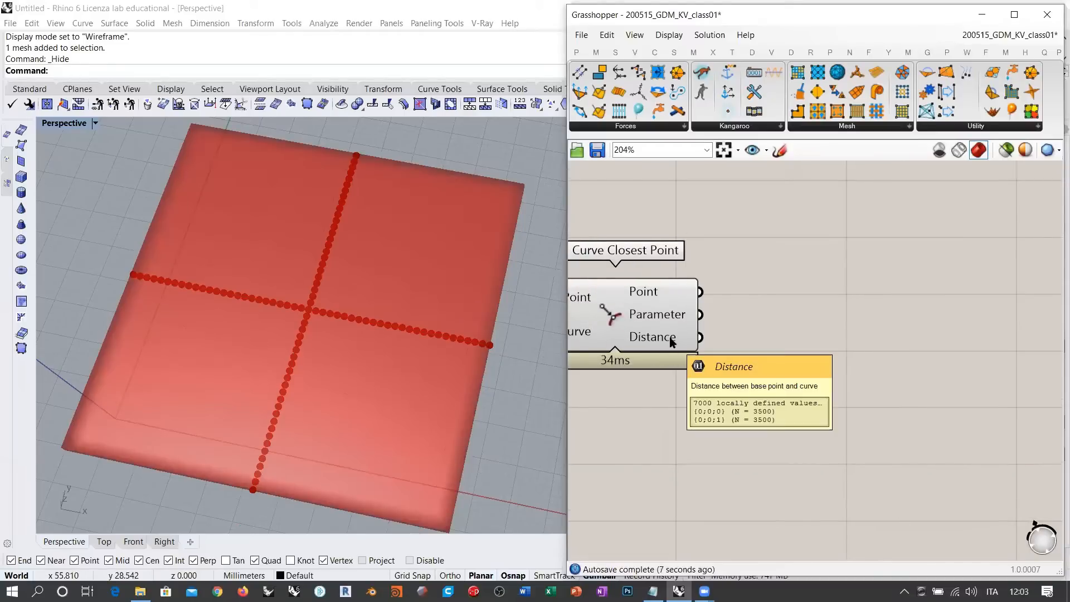
pyautogui.moveTo(798, 378); pyautogui.dragTo(862, 357, button='right')
pyautogui.doubleClick(862, 356)
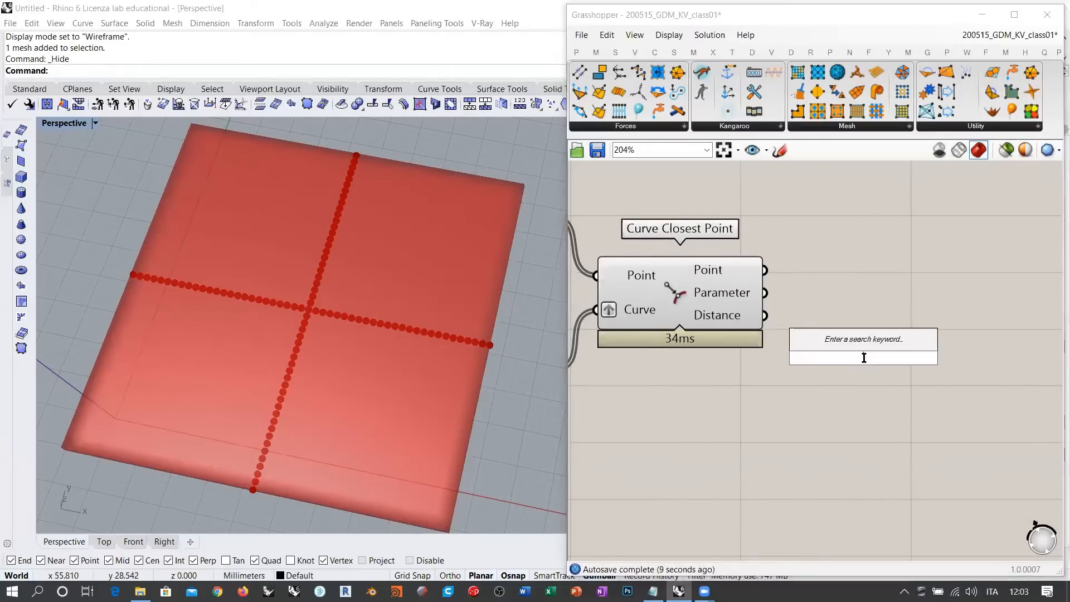
pyautogui.press('Return')
pyautogui.moveTo(865, 368); pyautogui.dragTo(912, 357)
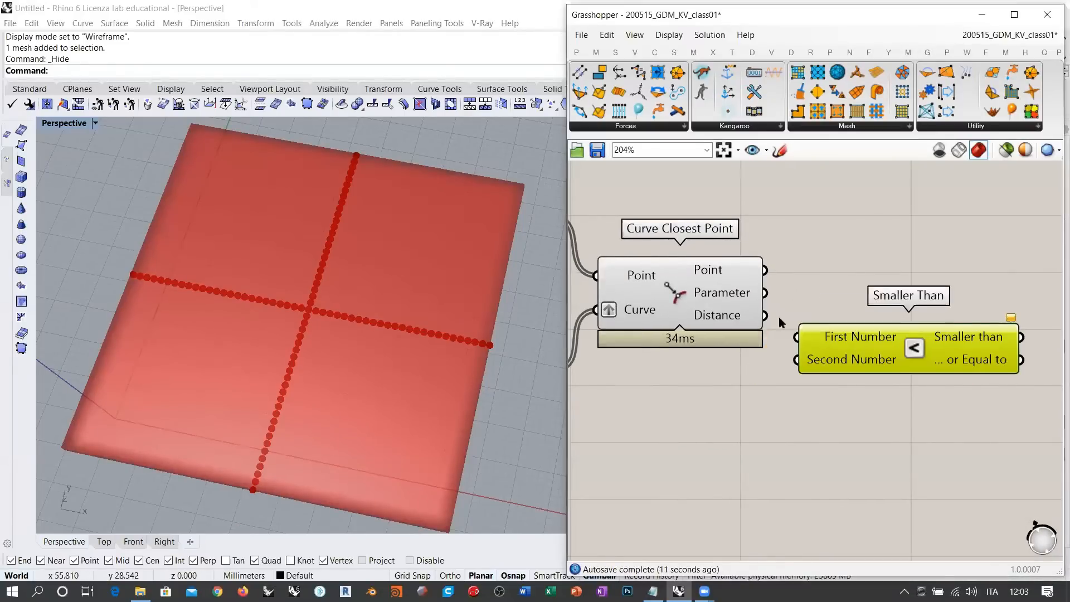
# Create a number slider with the value 10.00 and connect it to the Second Number input of Smaller Than
pyautogui.doubleClick(734, 406)
pyautogui.write('10.00')
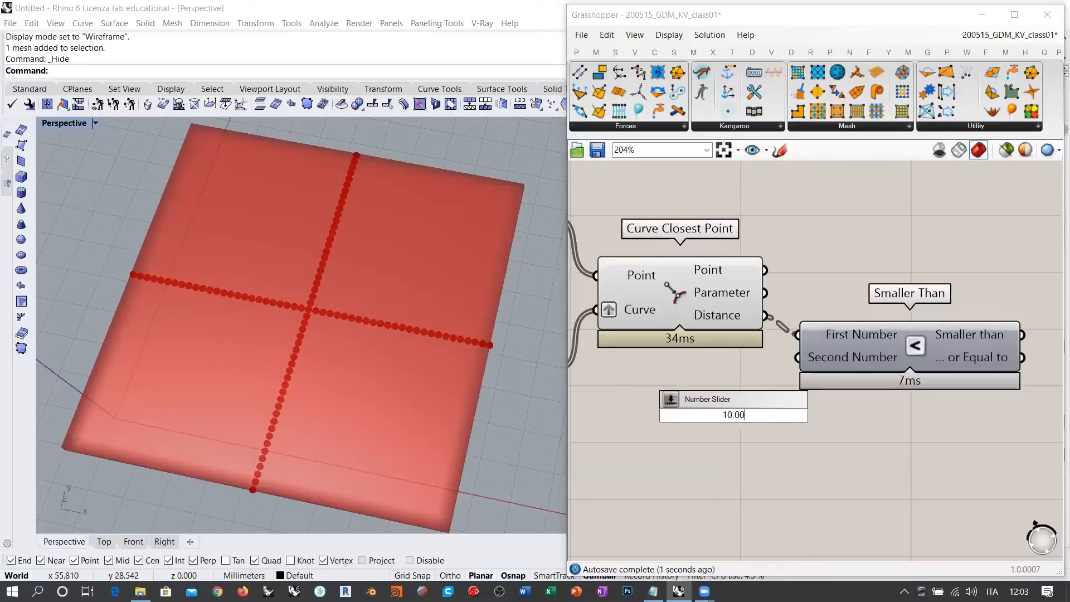
pyautogui.press('Return')
pyautogui.moveTo(799, 359); pyautogui.dragTo(850, 415)
pyautogui.moveTo(755, 407); pyautogui.dragTo(688, 391)
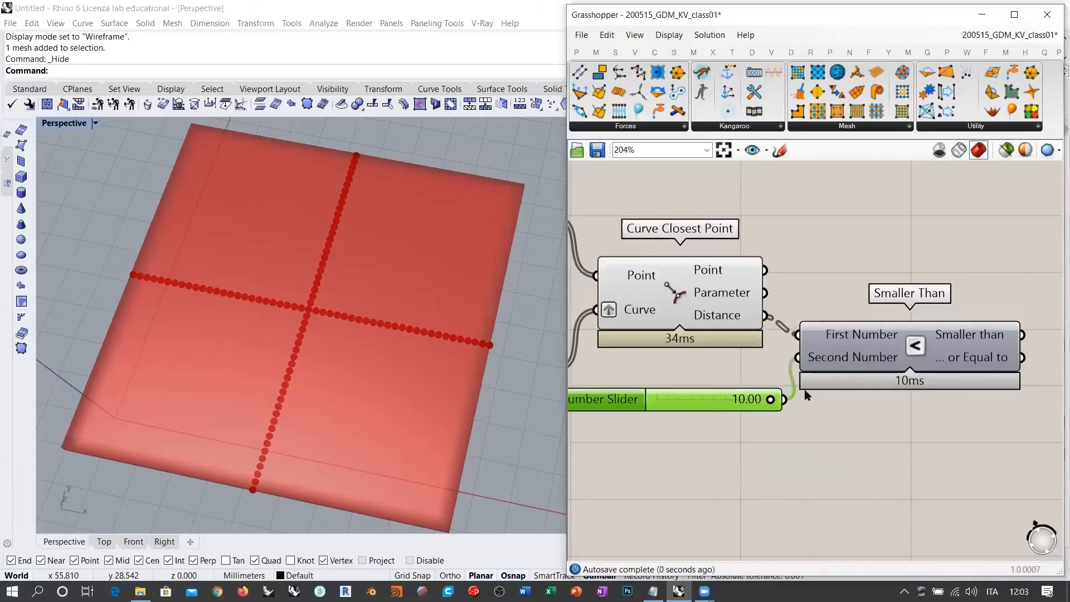
# Add a Cull Pattern component after the Smaller Than component
pyautogui.scroll(-2, 688, 391)
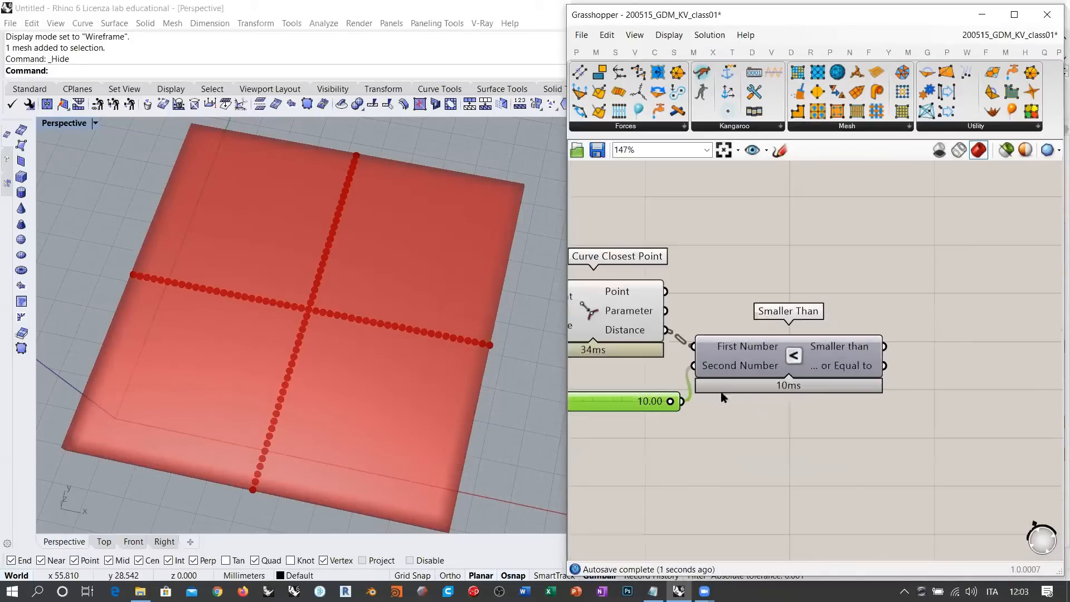
pyautogui.doubleClick(924, 370)
pyautogui.write('cull')
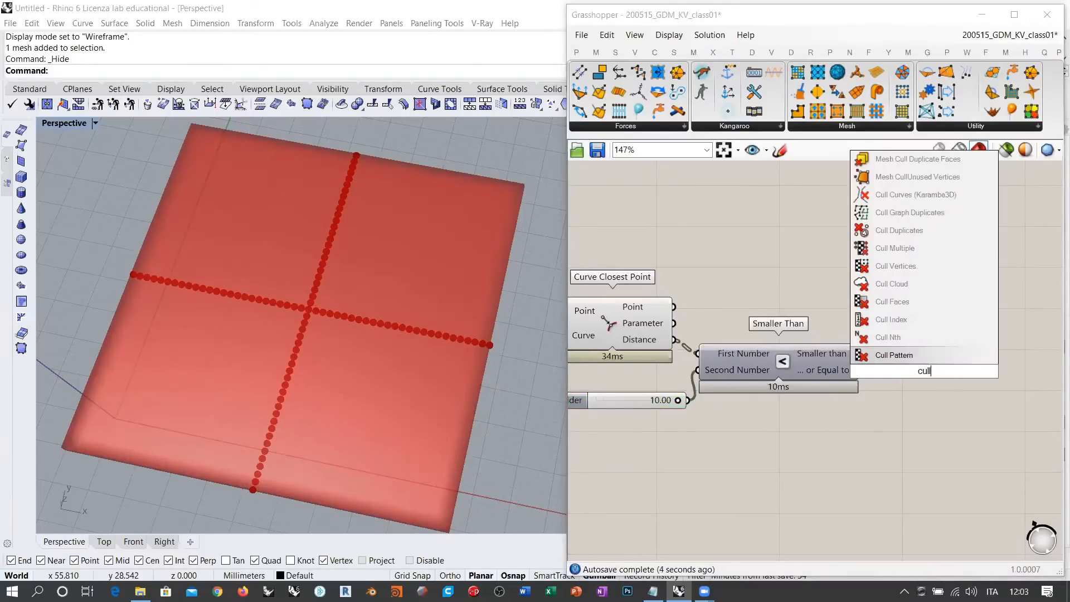
pyautogui.click(894, 356)
pyautogui.scroll(-4, 771, 363)
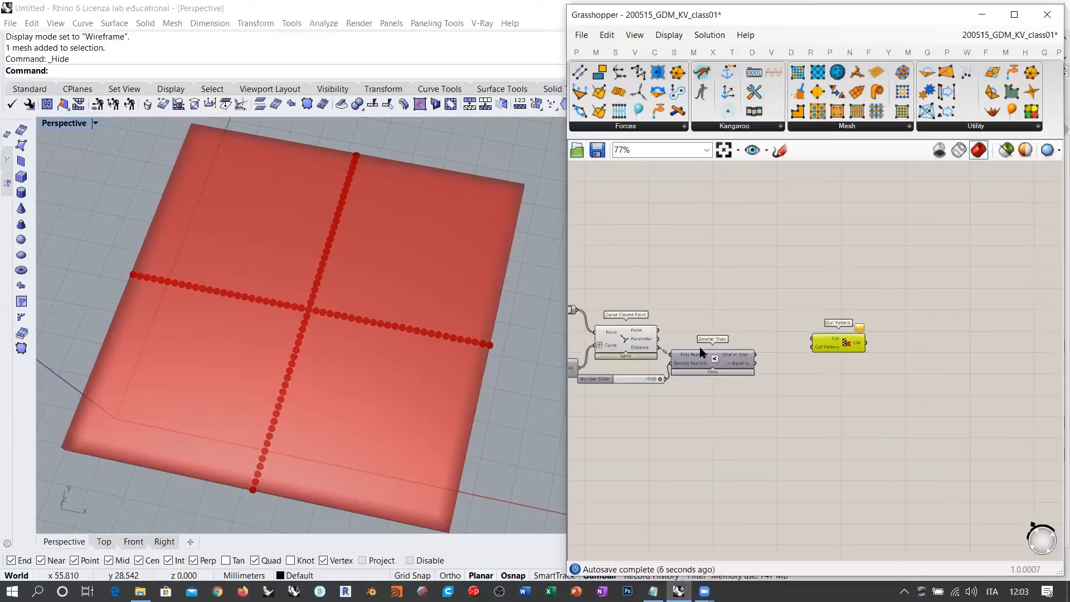
pyautogui.scroll(1, 729, 335)
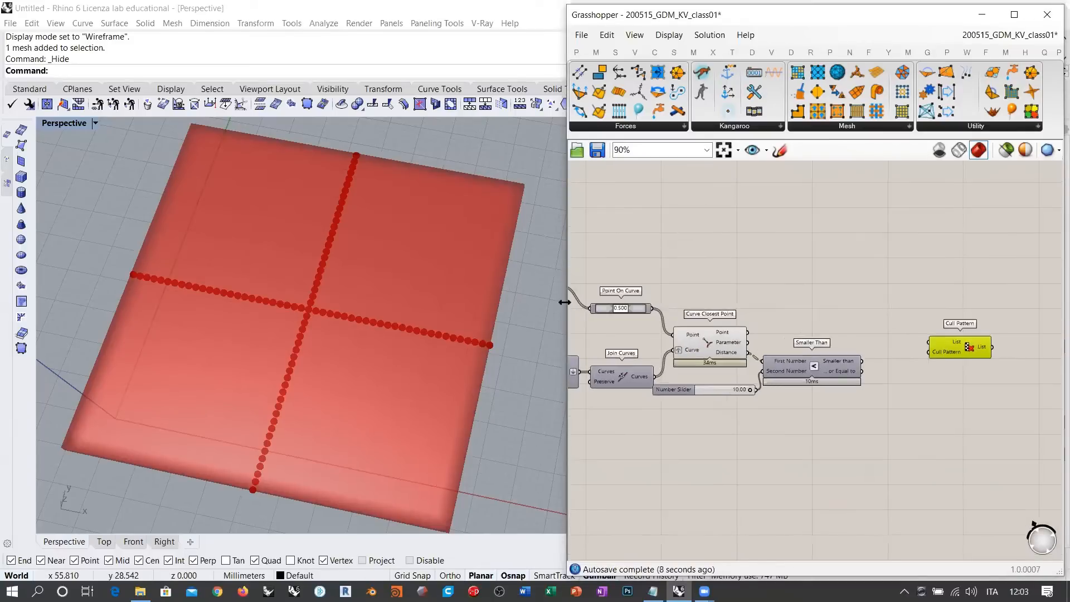
# Feed Cull Pattern's List input from Interior Edges and its Cull Pattern input from the Smaller than output
pyautogui.moveTo(565, 302); pyautogui.dragTo(345, 302)
pyautogui.moveTo(478, 294); pyautogui.dragTo(844, 305)
pyautogui.click(782, 375)
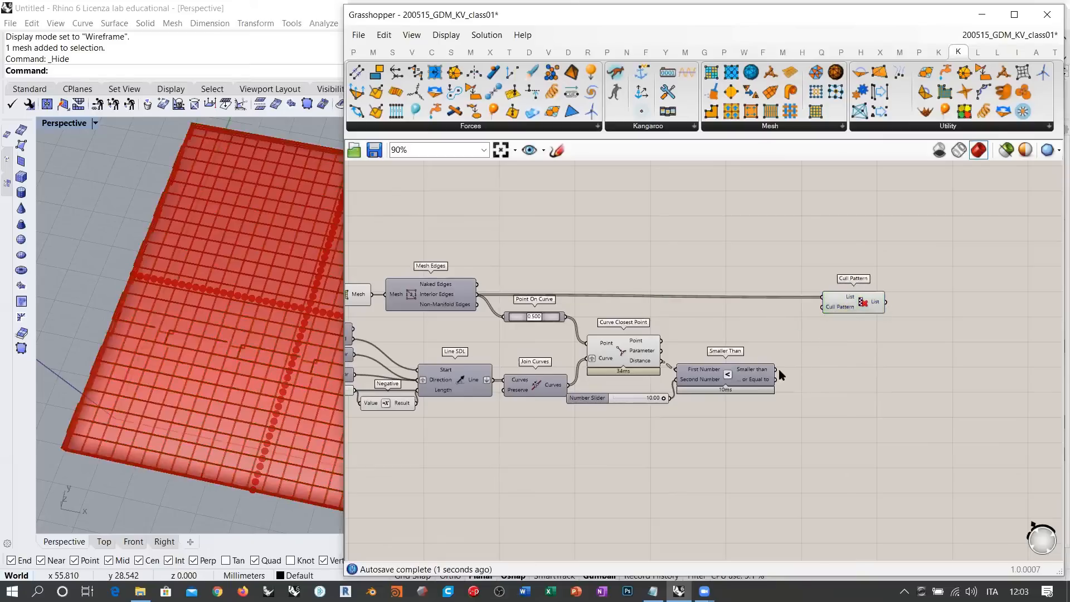
pyautogui.moveTo(776, 369); pyautogui.dragTo(823, 307)
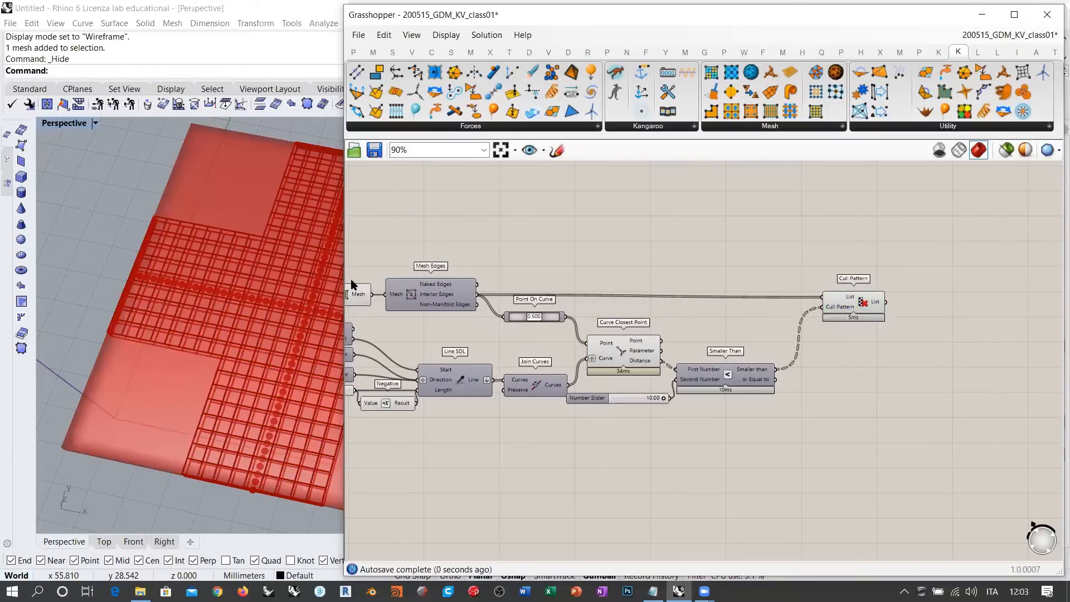
# Reduce the distance threshold slider feeding Smaller Than to 3.63 to narrow the cross of kept edges
pyautogui.moveTo(344, 339); pyautogui.dragTo(516, 338)
pyautogui.moveTo(793, 396); pyautogui.dragTo(781, 409, button='right')
pyautogui.scroll(6, 819, 417)
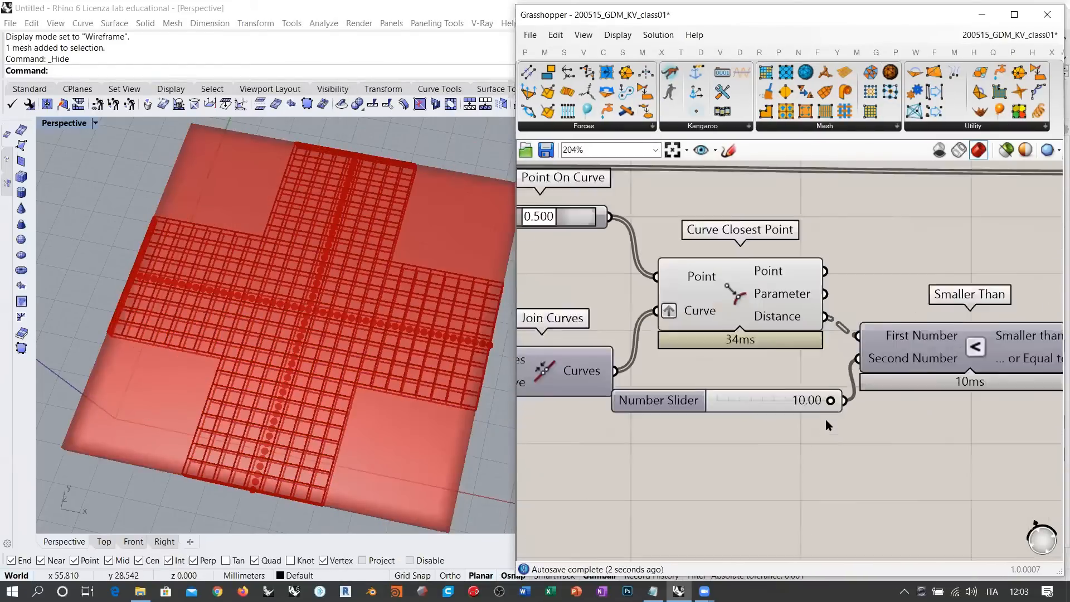
pyautogui.moveTo(831, 399); pyautogui.dragTo(772, 399)
pyautogui.scroll(-3, 819, 430)
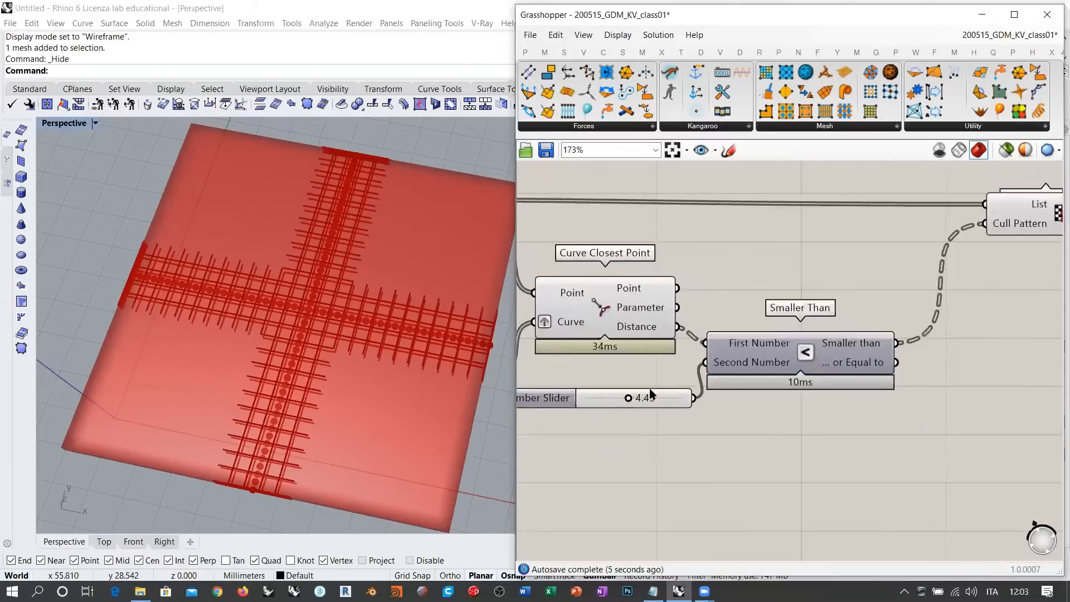
pyautogui.moveTo(817, 363); pyautogui.dragTo(782, 383, button='right')
pyautogui.moveTo(589, 433); pyautogui.dragTo(583, 434)
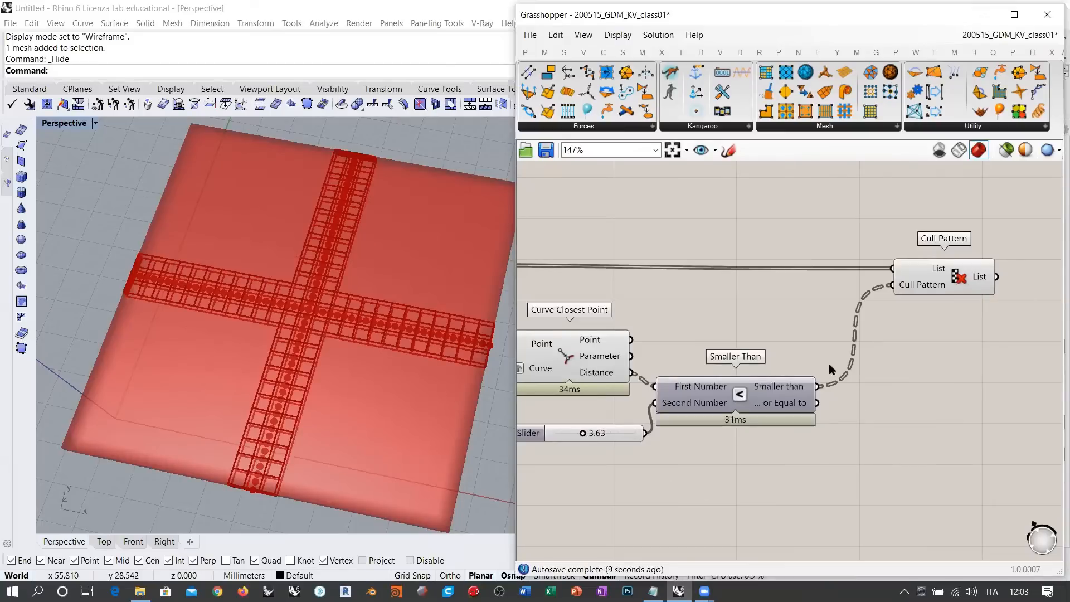
# Shift the Cull Pattern component slightly away from Smaller Than and inspect the data on its inputs
pyautogui.moveTo(944, 276); pyautogui.dragTo(959, 272)
pyautogui.click(959, 324)
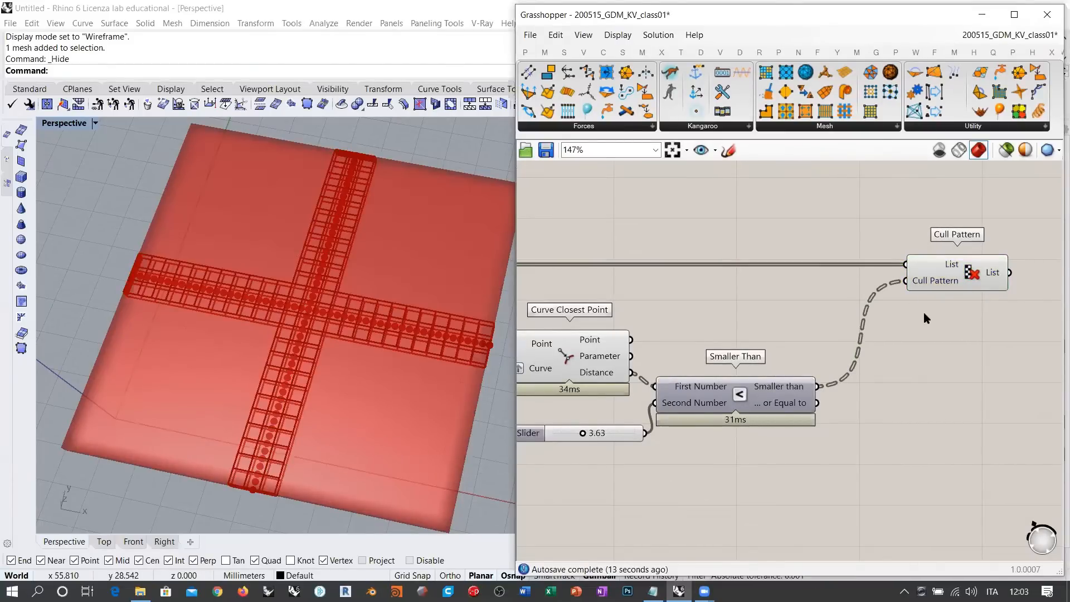
pyautogui.scroll(4, 965, 284)
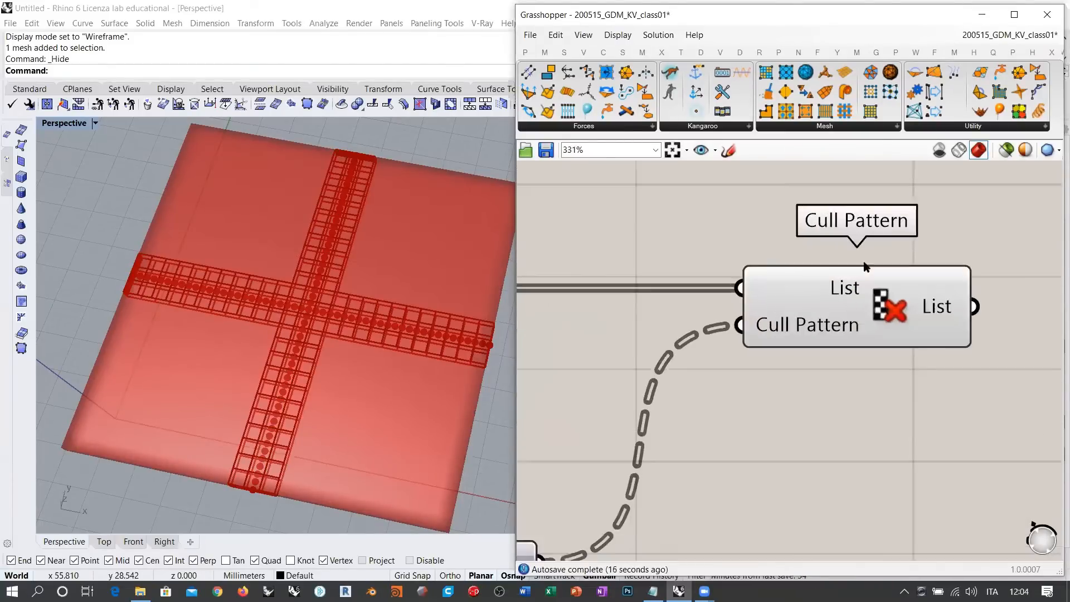
pyautogui.moveTo(838, 305); pyautogui.dragTo(855, 330, button='right')
pyautogui.moveTo(854, 311)
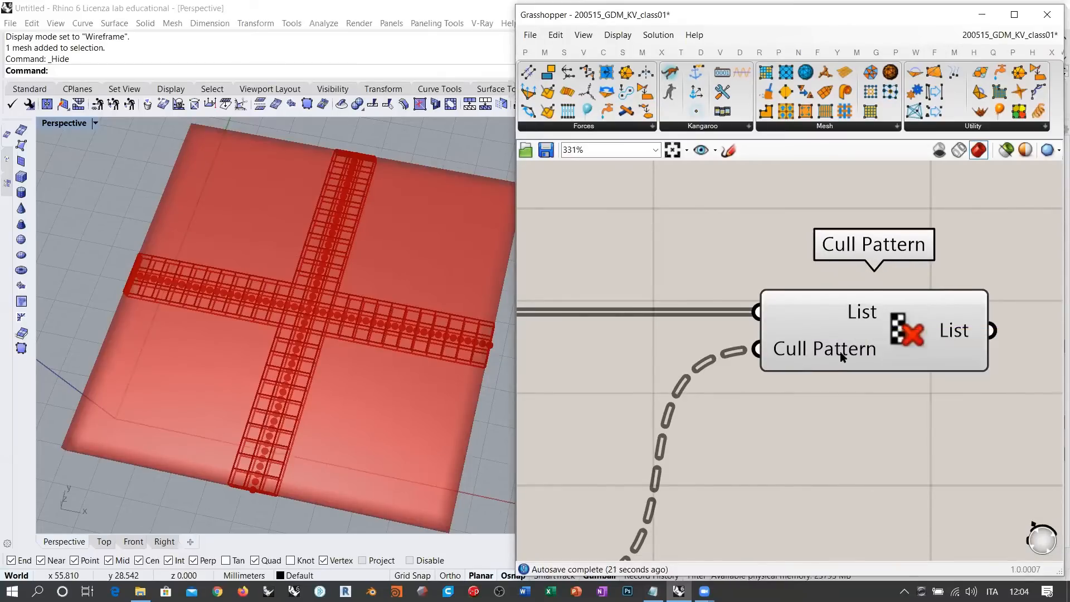
pyautogui.moveTo(843, 356)
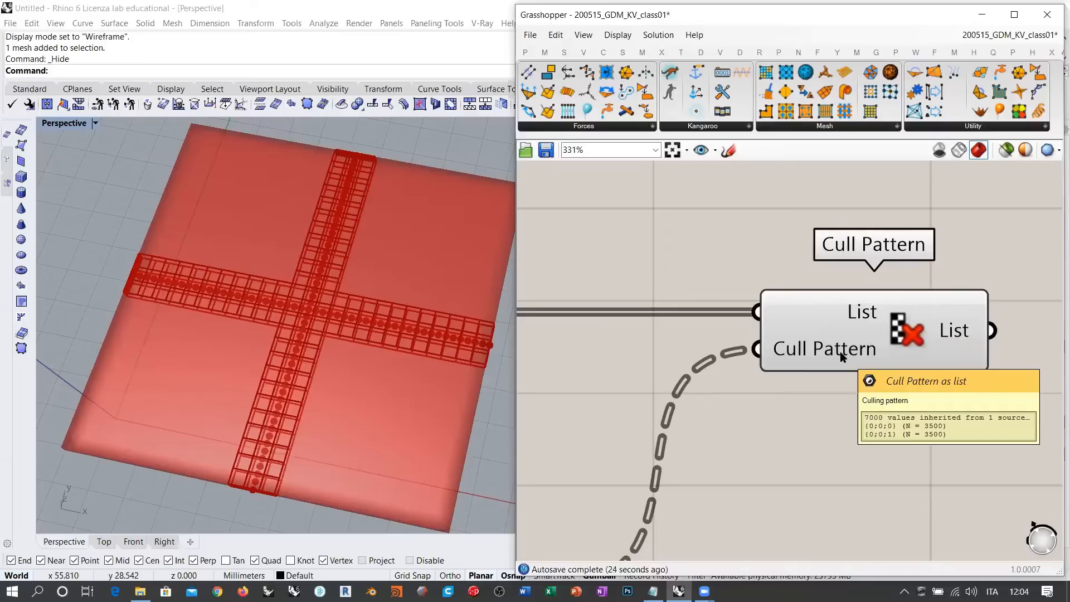
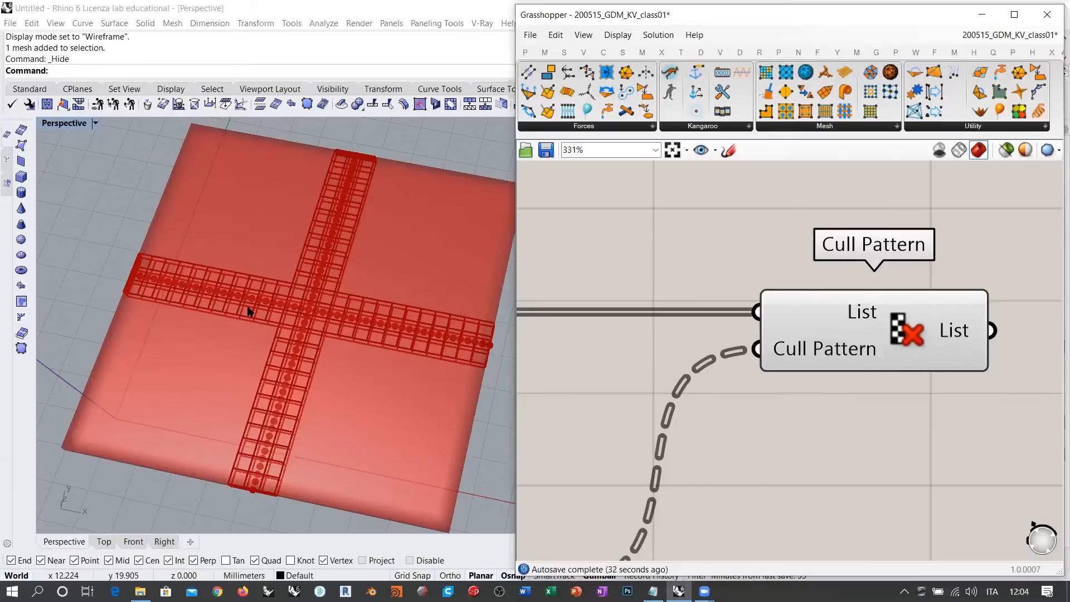
# Examine the kept edges around the crossing and the wiring from Smaller Than into Cull Pattern
pyautogui.scroll(5, 323, 303)
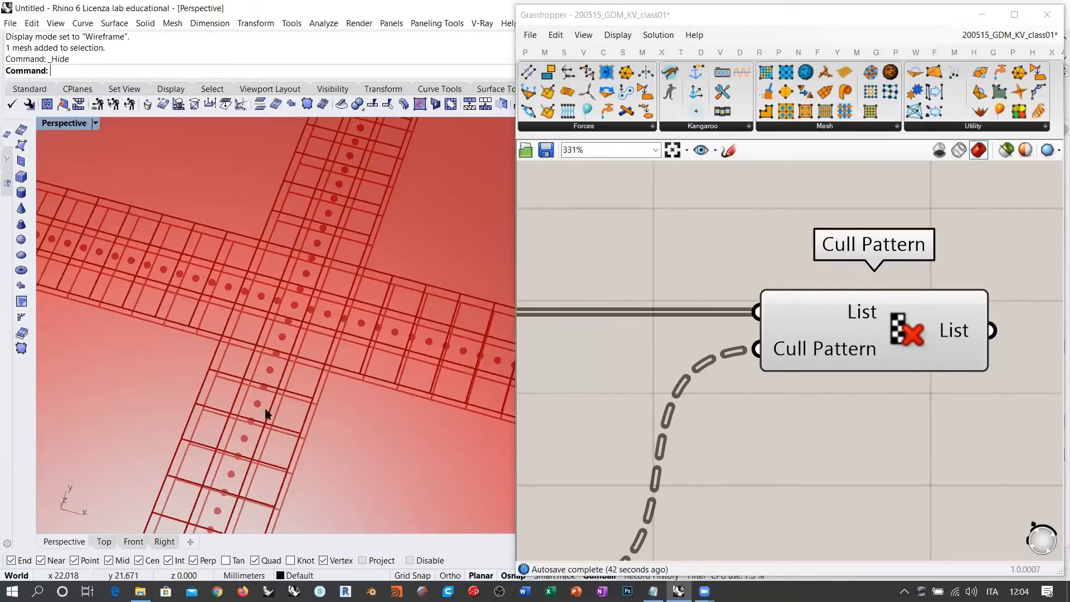
pyautogui.moveTo(964, 333)
pyautogui.scroll(-3, 909, 345)
pyautogui.moveTo(699, 318); pyautogui.dragTo(912, 295, button='right')
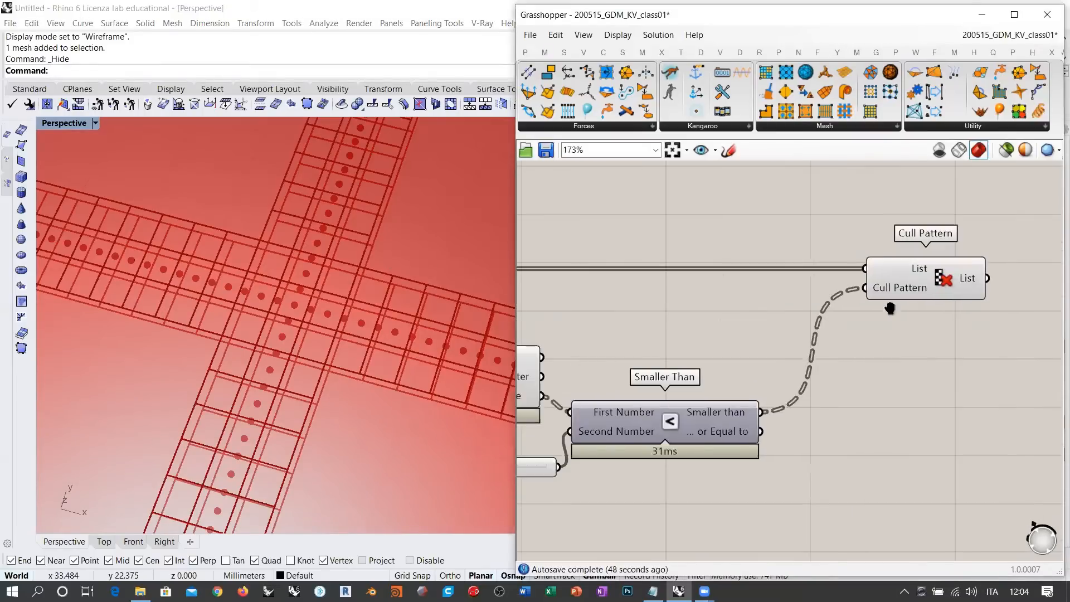
pyautogui.scroll(-1, 910, 292)
pyautogui.scroll(-5, 292, 327)
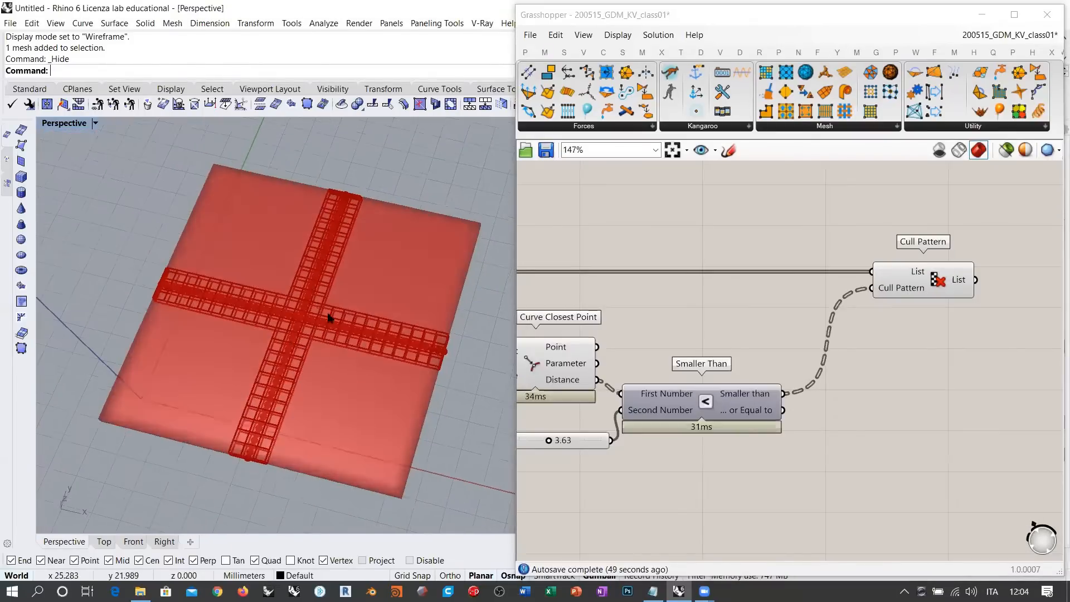
pyautogui.scroll(3, 314, 317)
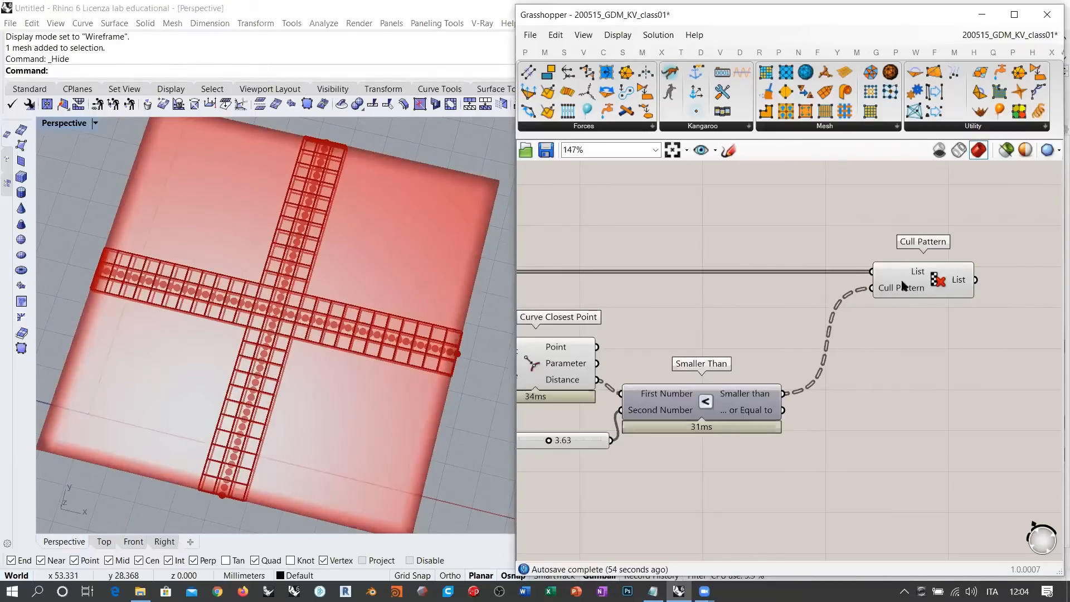
# Make room before Cull Pattern and add a Flip Matrix component fed by the Smaller than output
pyautogui.moveTo(901, 282); pyautogui.dragTo(934, 282)
pyautogui.click(918, 357)
pyautogui.moveTo(935, 293)
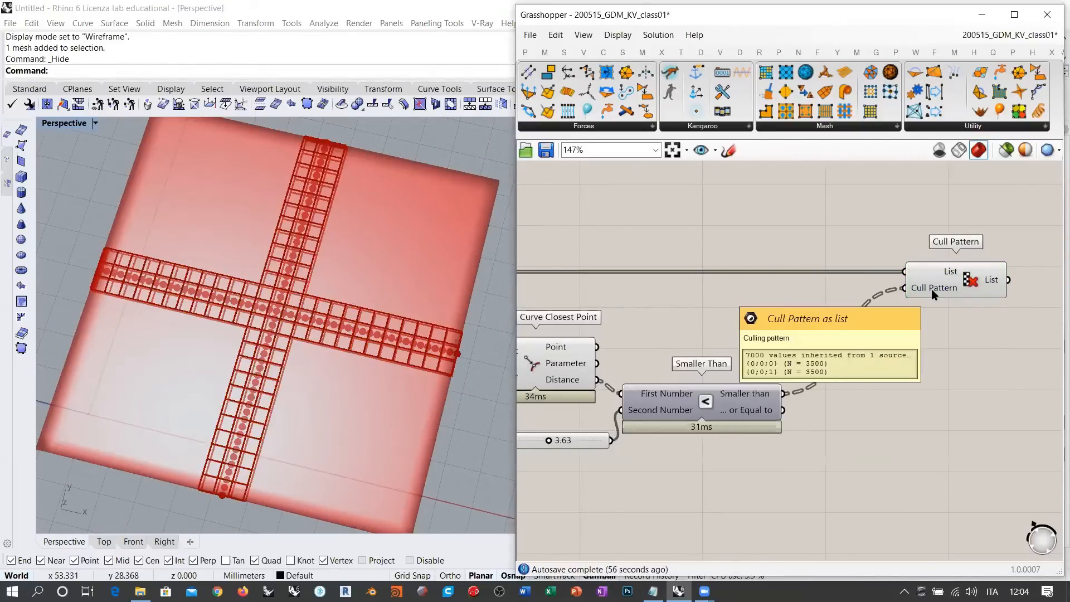
pyautogui.doubleClick(879, 378)
pyautogui.write('flip')
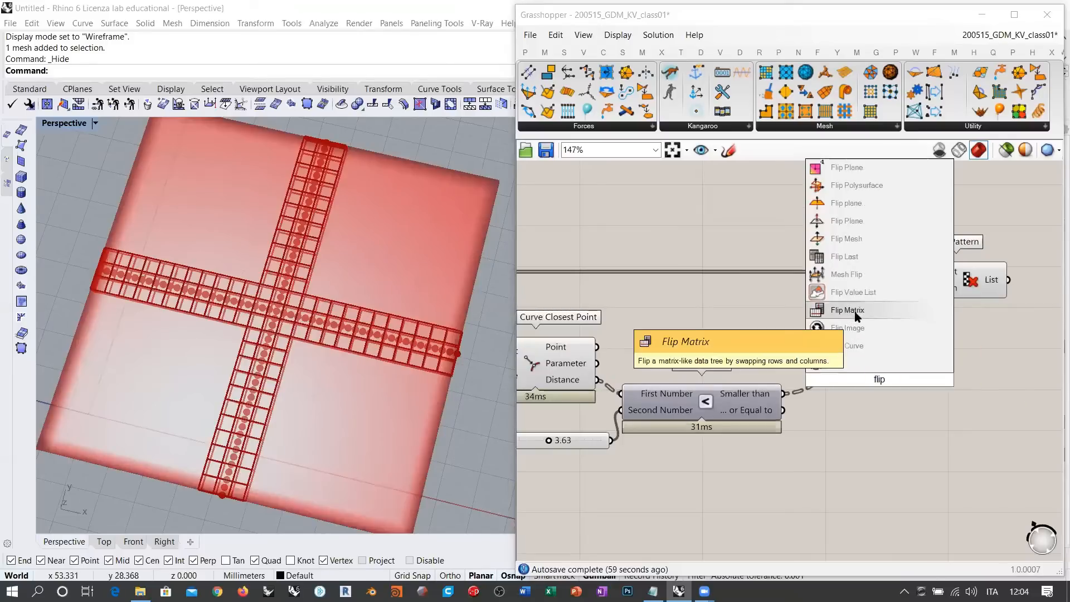
pyautogui.click(857, 313)
pyautogui.moveTo(784, 395); pyautogui.dragTo(850, 380)
pyautogui.moveTo(865, 373); pyautogui.dragTo(826, 353)
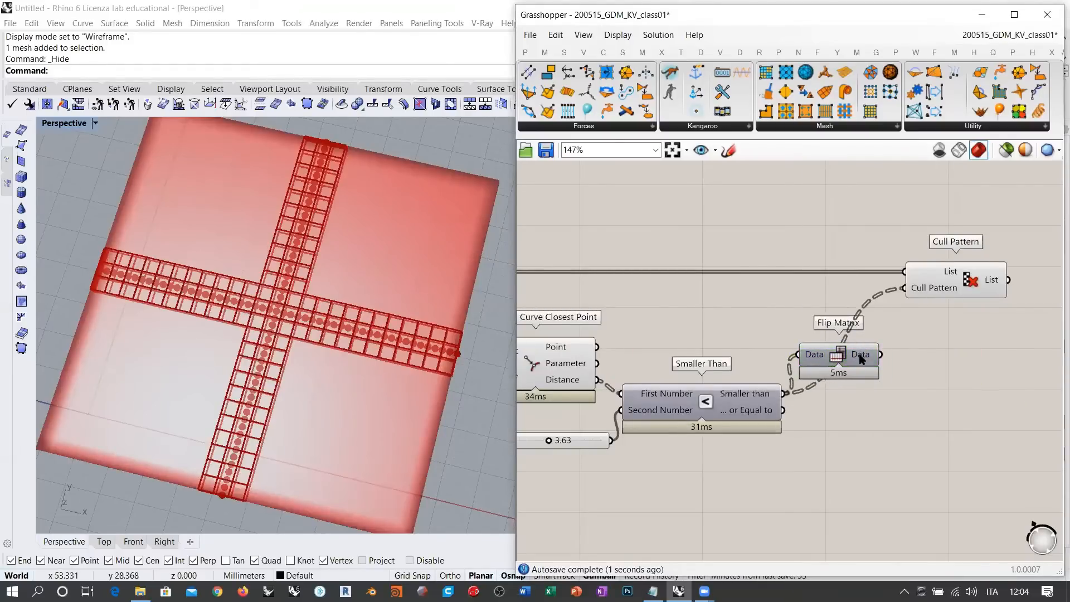
pyautogui.moveTo(861, 360)
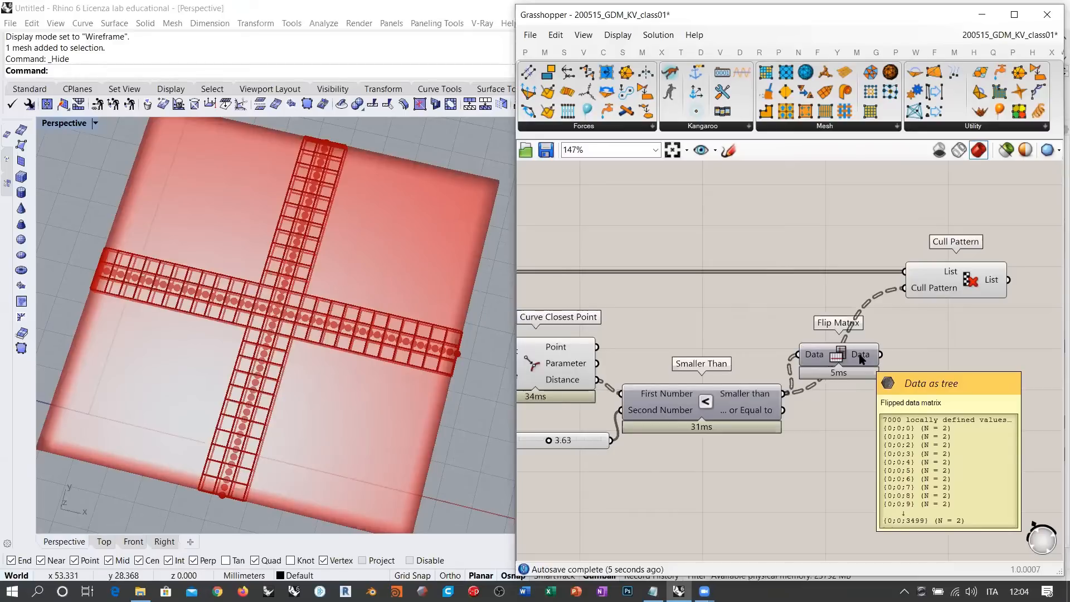
# Add a Mass Addition component and feed its Input from Flip Matrix's Data output
pyautogui.moveTo(889, 360); pyautogui.dragTo(696, 357, button='right')
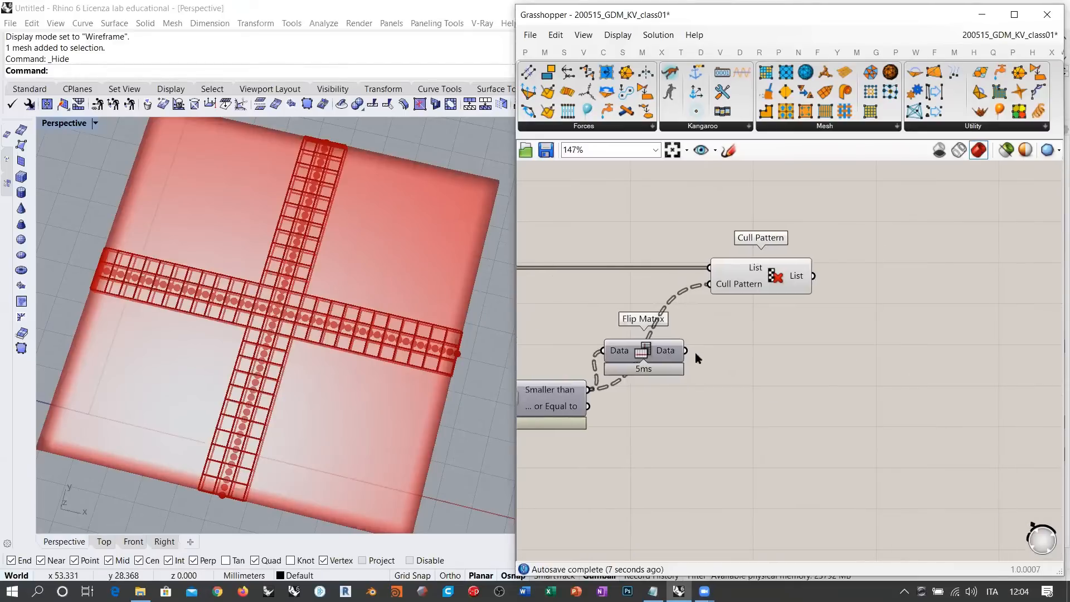
pyautogui.doubleClick(768, 364)
pyautogui.write('mass')
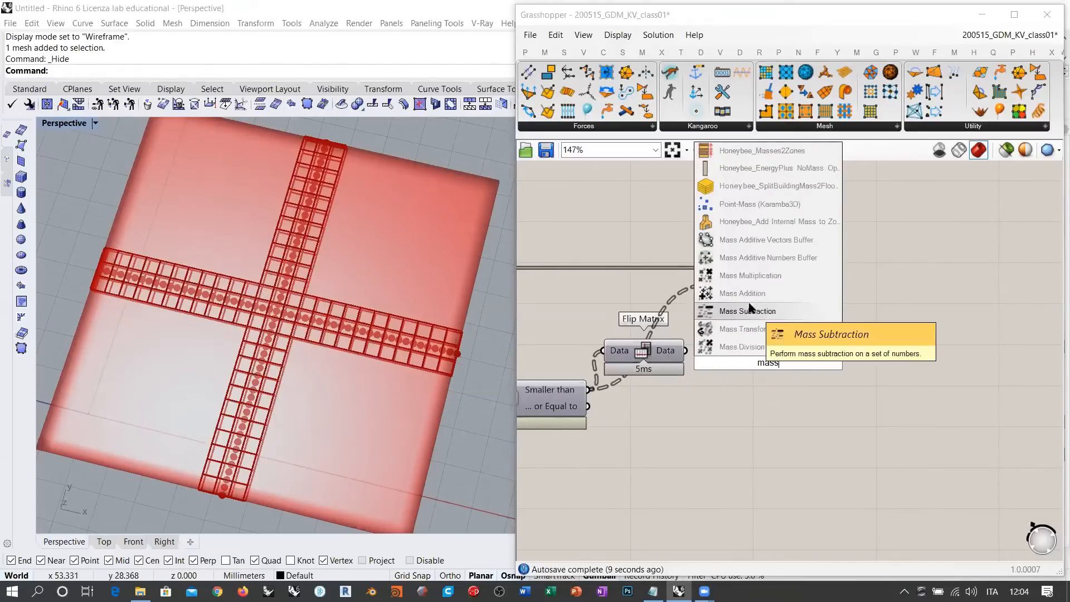
pyautogui.click(741, 293)
pyautogui.moveTo(685, 351); pyautogui.dragTo(701, 350)
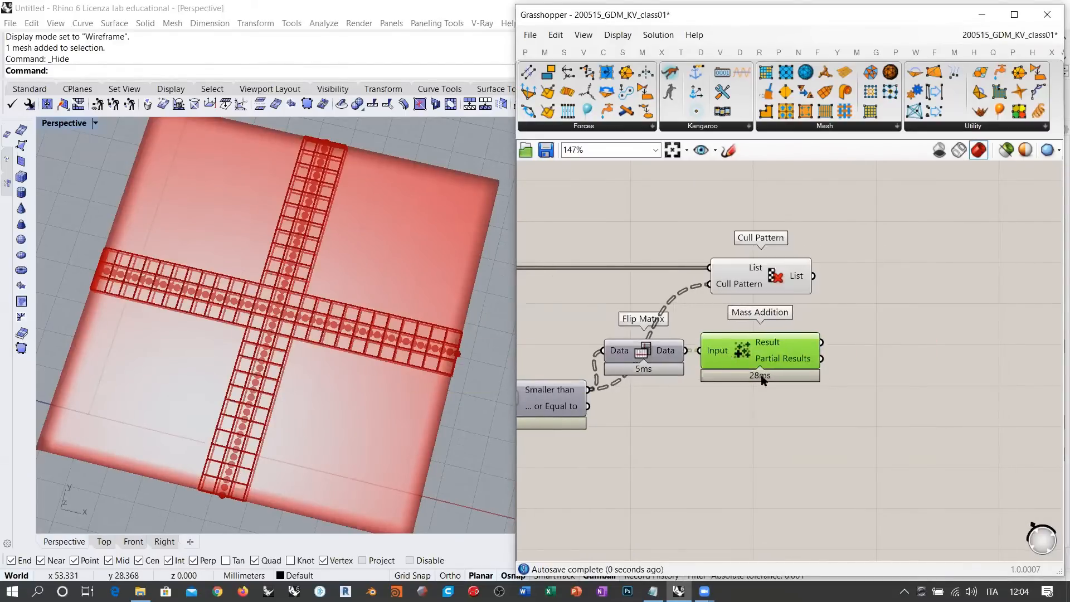
# Check Mass Addition's Result in a temporary Panel and delete the Panel
pyautogui.click(898, 359)
pyautogui.moveTo(898, 359); pyautogui.dragTo(800, 363, button='right')
pyautogui.doubleClick(800, 363)
pyautogui.write('"')
pyautogui.press('Return')
pyautogui.moveTo(774, 355); pyautogui.dragTo(791, 380)
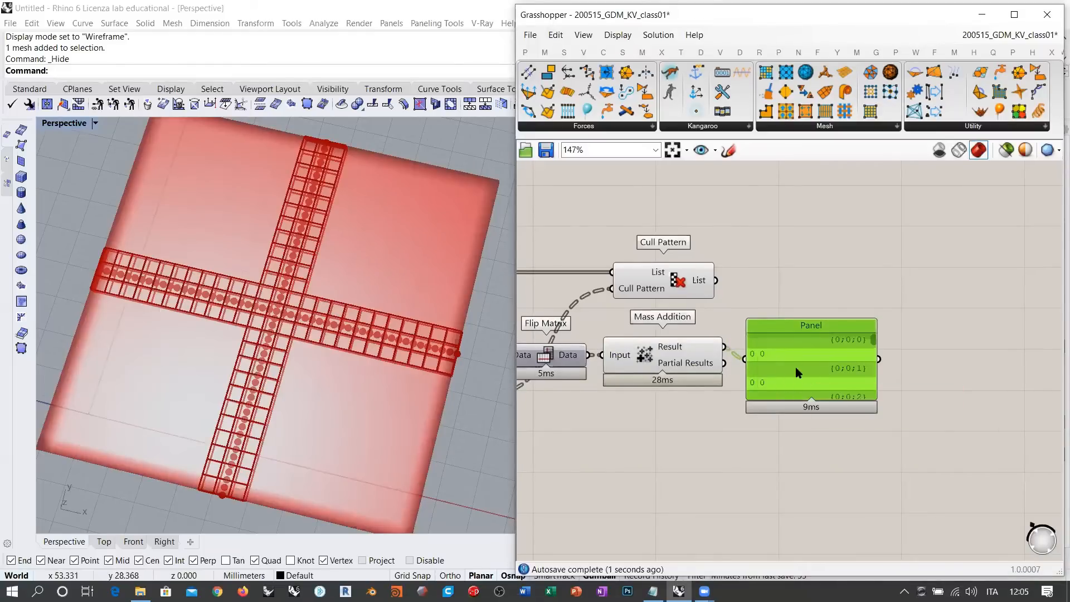
pyautogui.press('Delete')
# Flatten Mass Addition's Result output and connect it to the Cull Pattern input in place of the Smaller than wire
pyautogui.rightClick(687, 348)
pyautogui.click(716, 396)
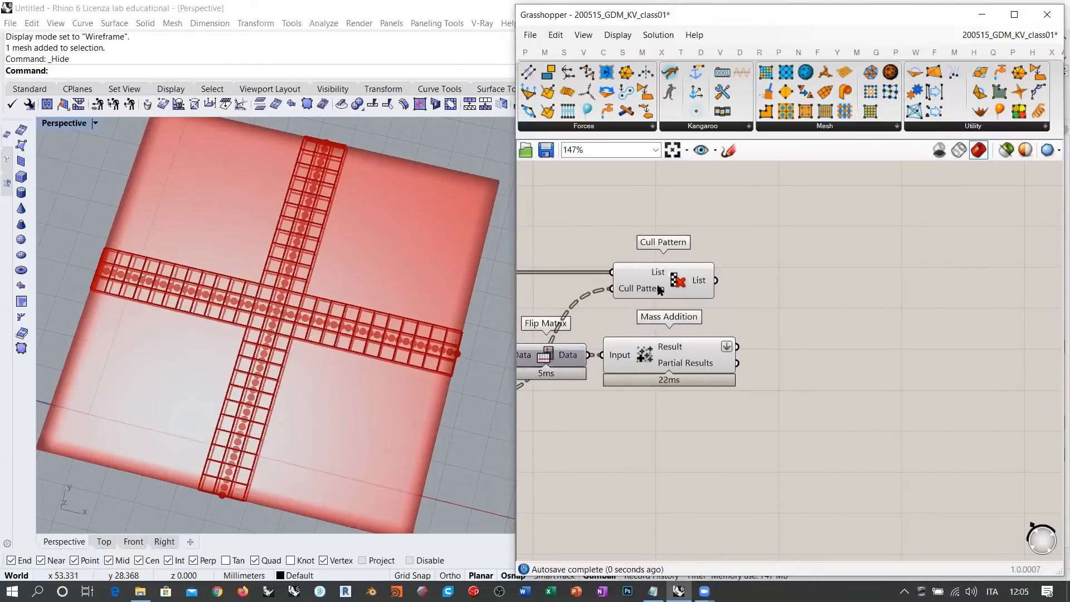
pyautogui.moveTo(659, 289); pyautogui.dragTo(785, 290)
pyautogui.moveTo(737, 347); pyautogui.dragTo(794, 284)
pyautogui.click(794, 282)
pyautogui.moveTo(829, 286)
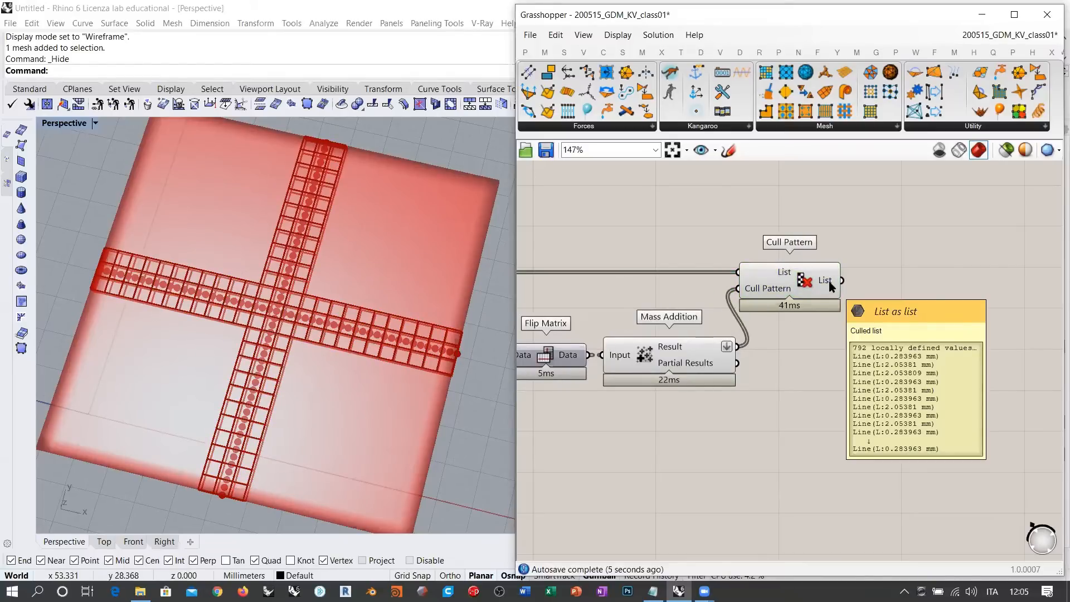
# Temporarily feed Cull Pattern directly from Smaller than for comparison, and restore the wire from Mass Addition's Result
pyautogui.moveTo(739, 319); pyautogui.dragTo(815, 335, button='right')
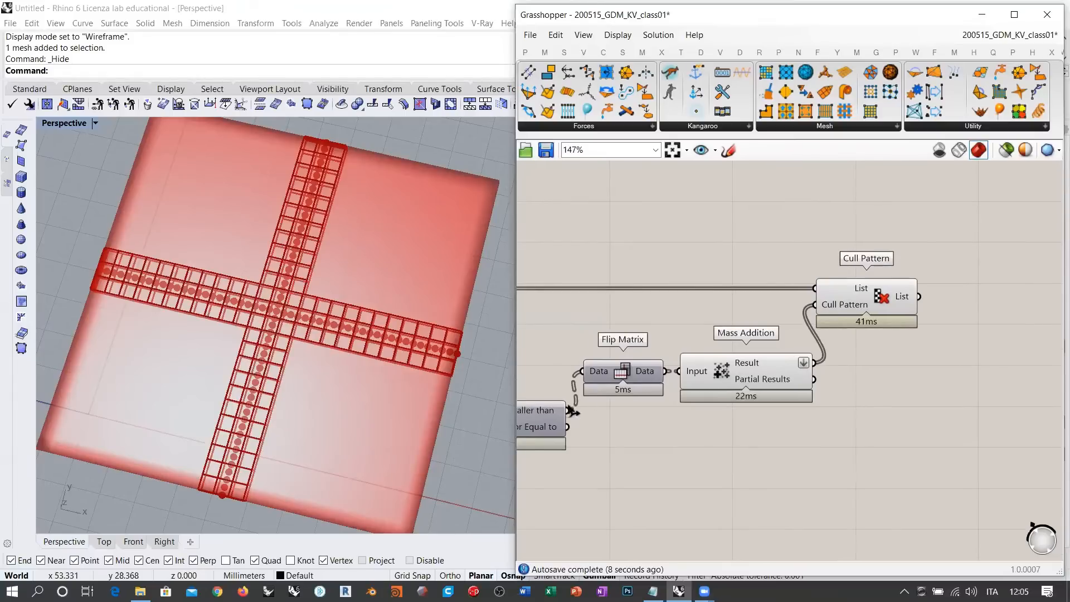
pyautogui.moveTo(570, 411); pyautogui.dragTo(891, 296)
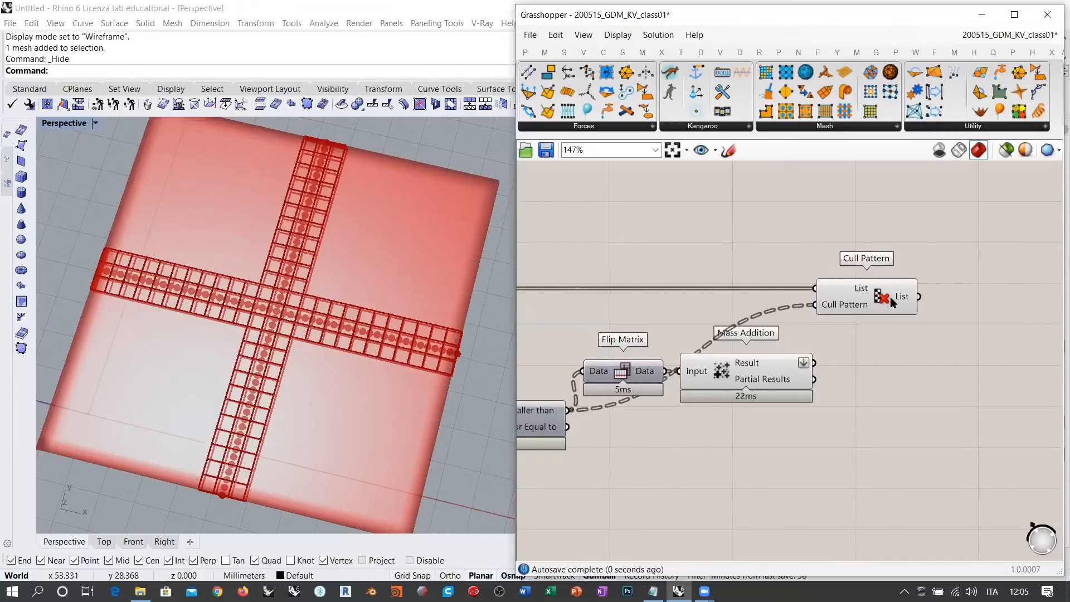
pyautogui.moveTo(901, 299)
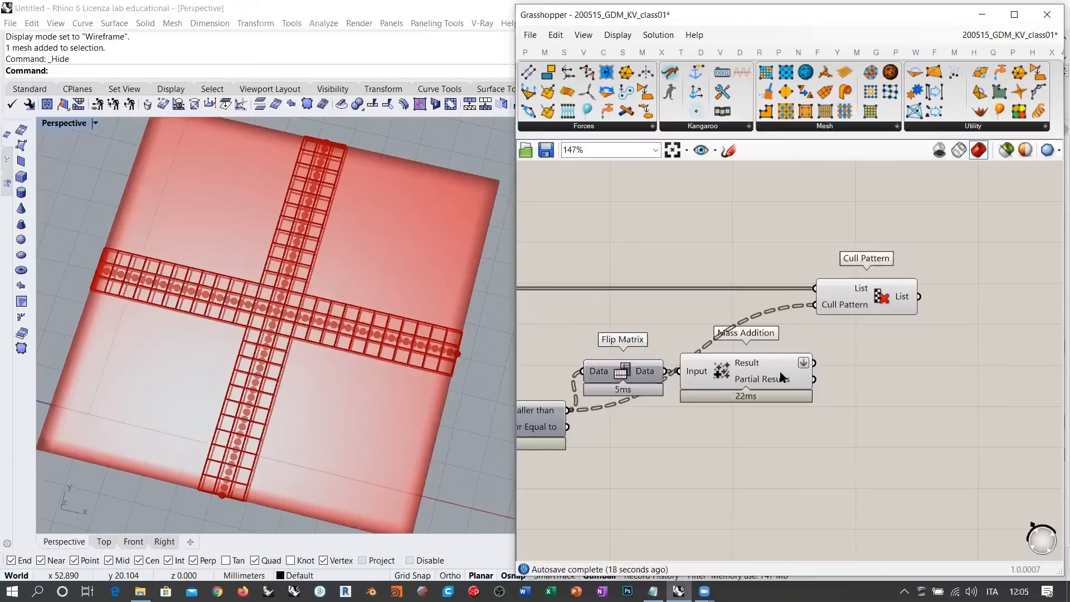
pyautogui.moveTo(818, 362); pyautogui.dragTo(815, 305)
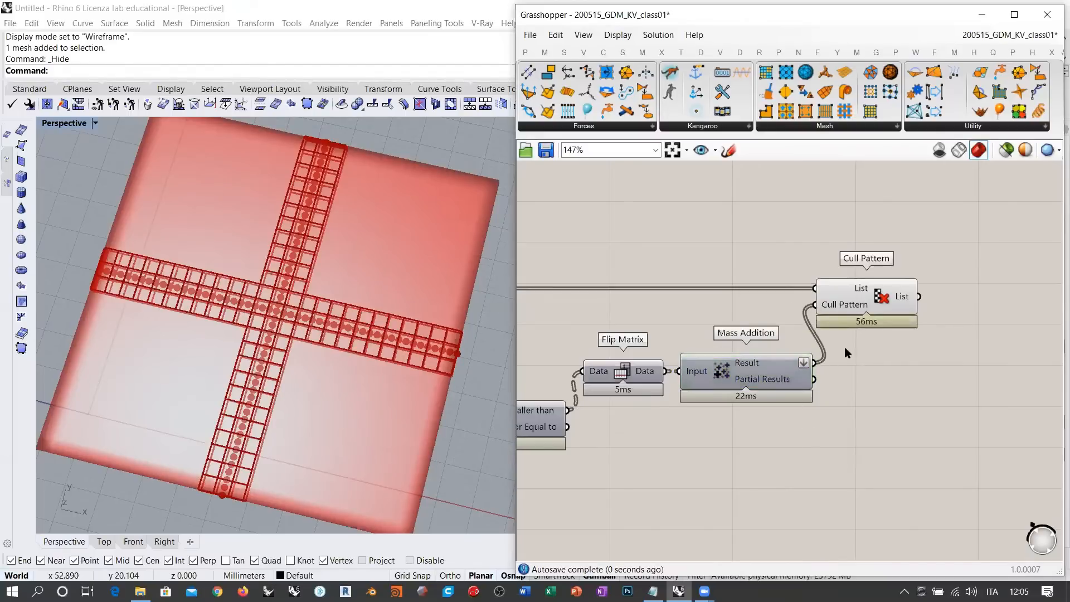
# Highlight Cull Pattern's edges in the model and line up Flip Matrix and Mass Addition in a row with Smaller Than
pyautogui.scroll(-2, 887, 340)
pyautogui.click(881, 317)
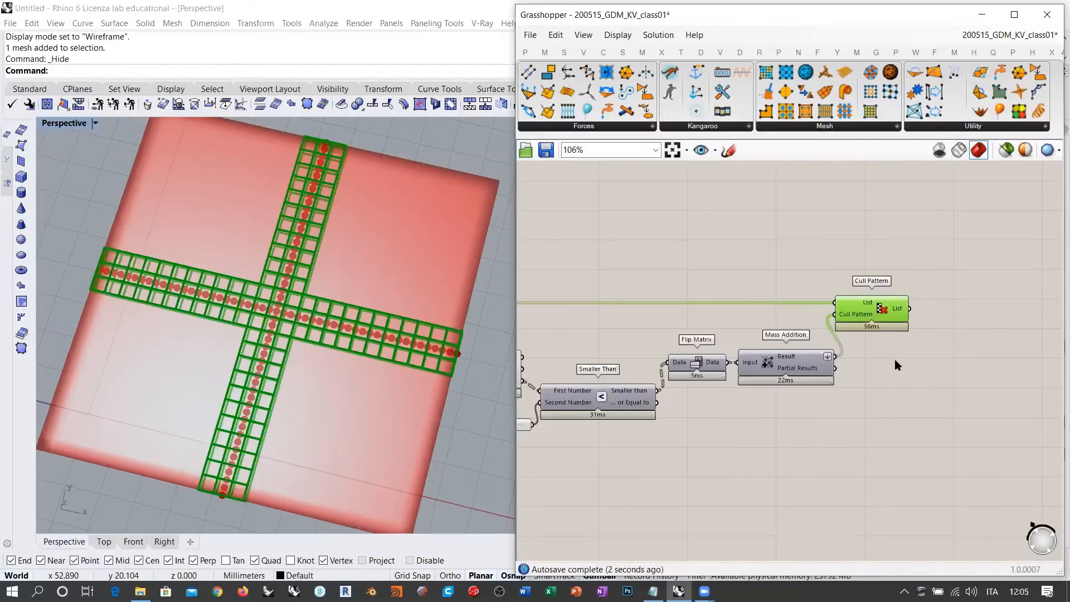
pyautogui.scroll(-2, 894, 359)
pyautogui.moveTo(619, 412); pyautogui.dragTo(613, 417)
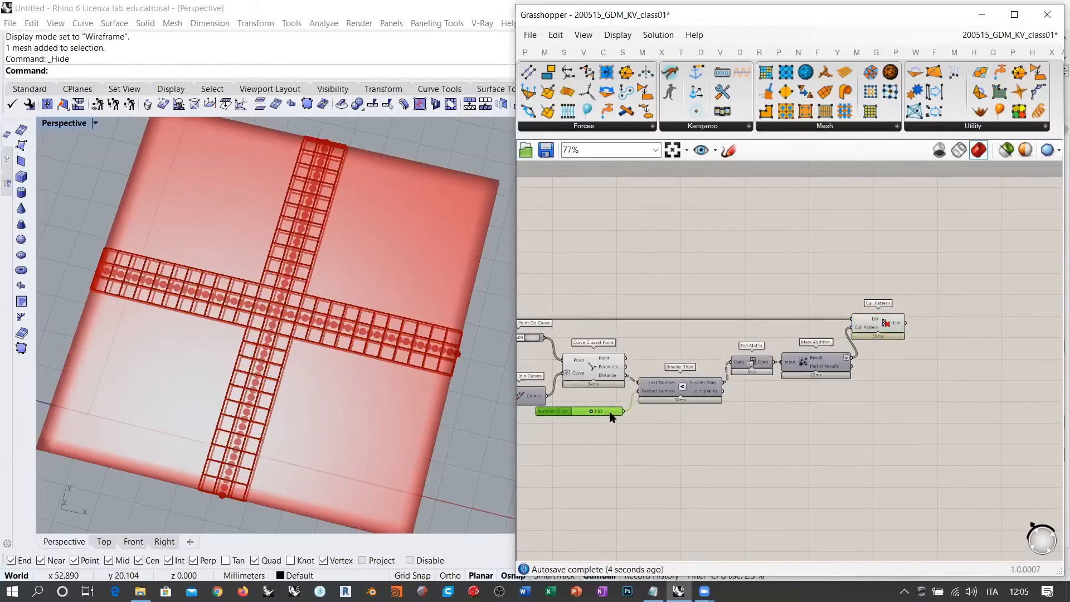
pyautogui.moveTo(671, 390); pyautogui.dragTo(665, 396)
pyautogui.moveTo(813, 392); pyautogui.dragTo(744, 356)
pyautogui.moveTo(750, 365); pyautogui.dragTo(718, 360)
pyautogui.scroll(6, 747, 402)
pyautogui.click(748, 448)
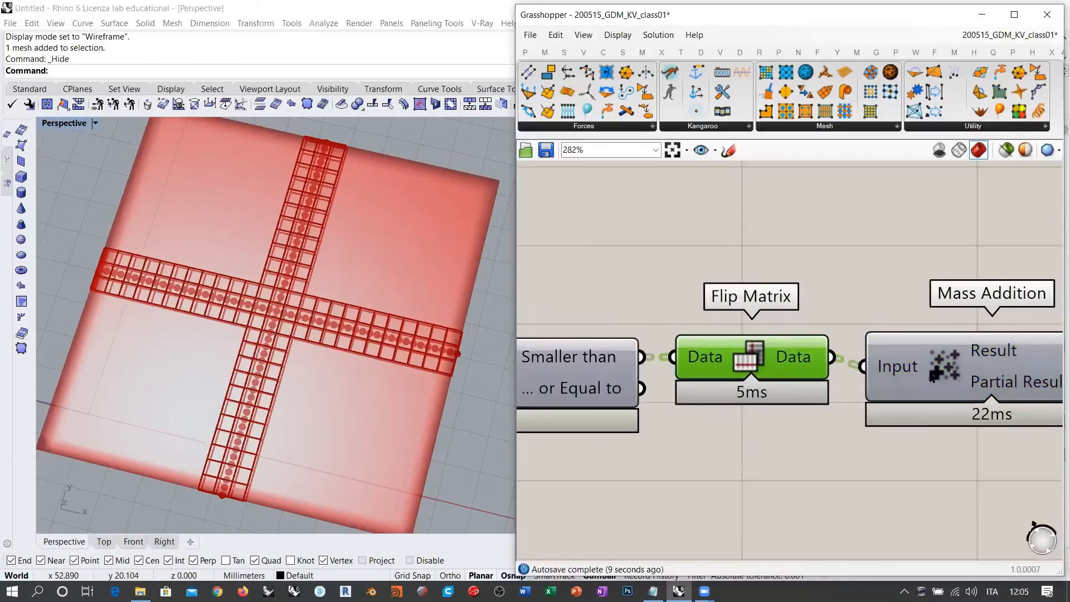
pyautogui.moveTo(930, 373); pyautogui.dragTo(921, 363)
pyautogui.scroll(-5, 765, 386)
pyautogui.scroll(3, 763, 379)
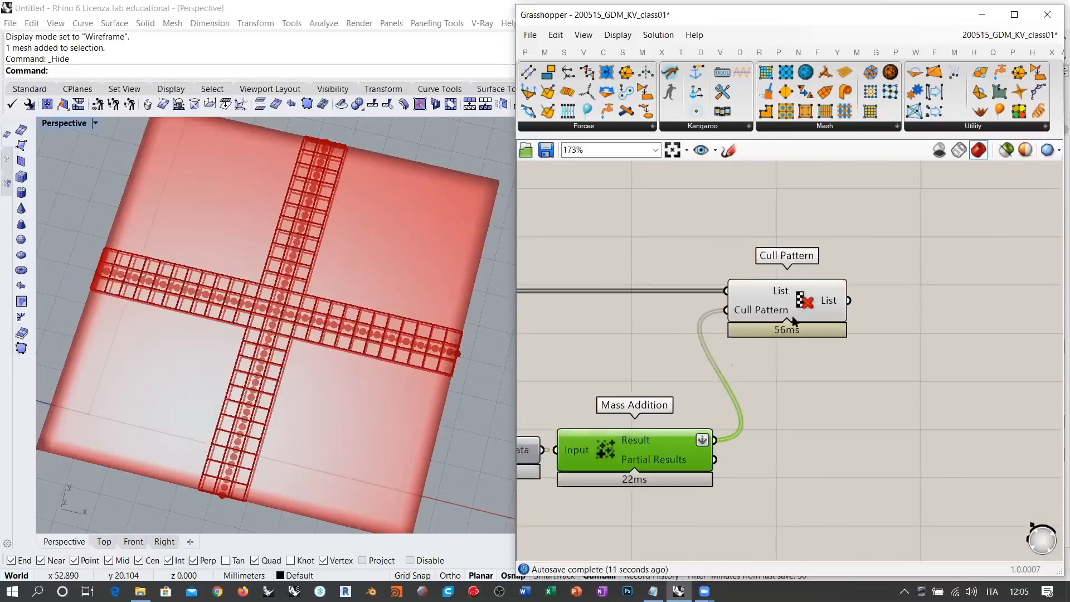
# Add a Dispatch component just below Cull Pattern
pyautogui.moveTo(778, 399); pyautogui.dragTo(851, 377, button='right')
pyautogui.doubleClick(851, 377)
pyautogui.write('dis')
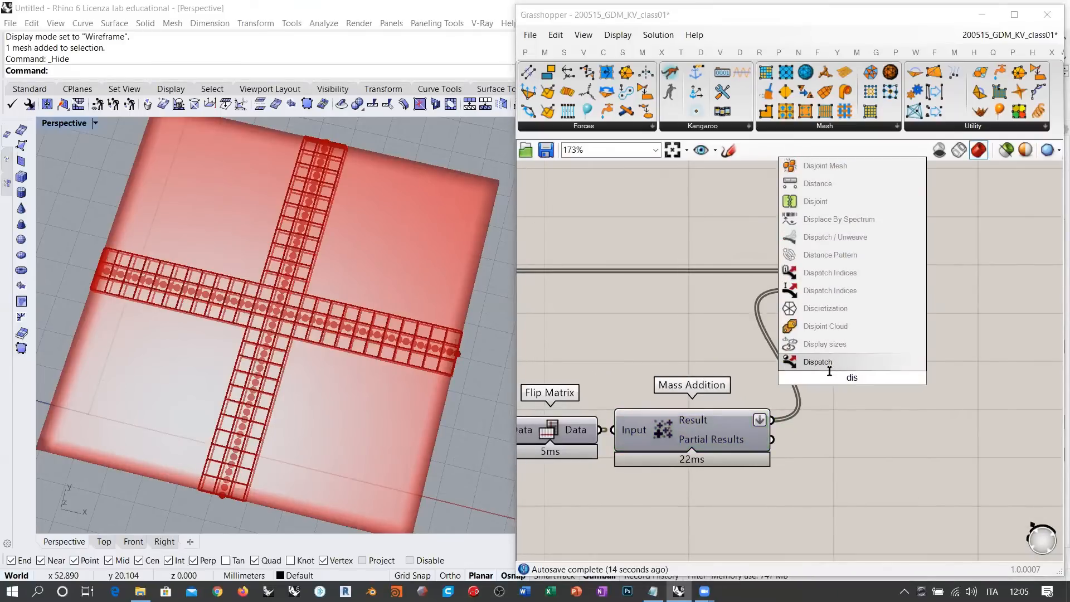
pyautogui.click(836, 364)
pyautogui.scroll(-2, 869, 360)
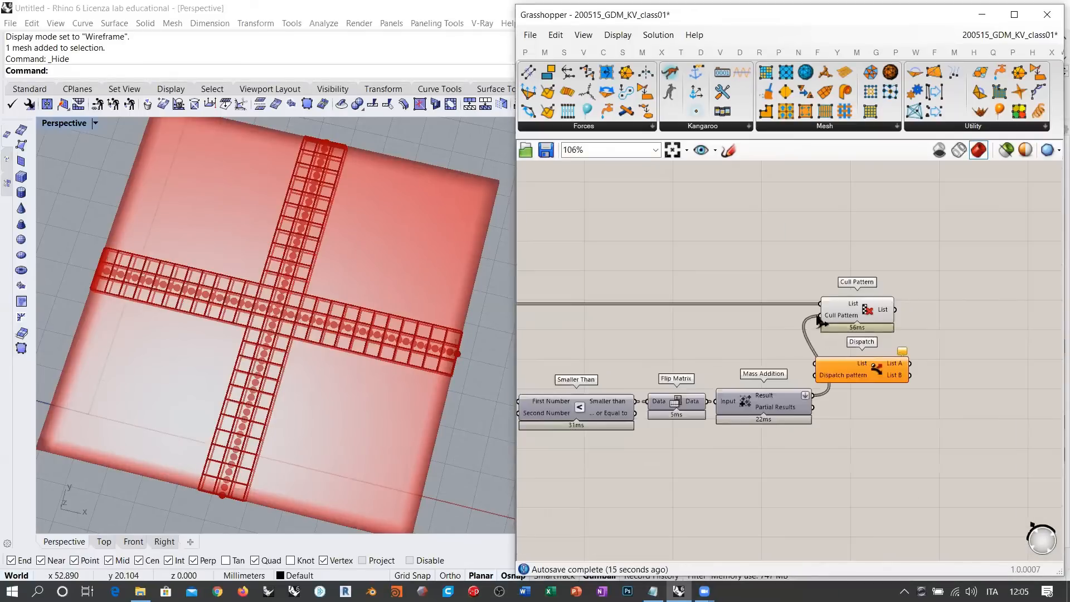
# Transfer Cull Pattern's list and pattern wires to the matching Dispatch inputs and delete the Cull Pattern component
pyautogui.keyDown('ctrl'); pyautogui.keyDown('shift'); pyautogui.moveTo(820, 305); pyautogui.dragTo(816, 375); pyautogui.keyUp('shift'); pyautogui.keyUp('ctrl')
pyautogui.hotkey('ctrl', 'z')
pyautogui.keyDown('ctrl'); pyautogui.keyDown('shift'); pyautogui.moveTo(819, 317); pyautogui.dragTo(849, 311); pyautogui.keyUp('shift'); pyautogui.keyUp('ctrl')
pyautogui.click(859, 321)
pyautogui.press('Delete')
pyautogui.click(891, 349)
# Add a Line parameter after Dispatch and feed it from the List B output
pyautogui.moveTo(892, 349); pyautogui.dragTo(722, 371, button='right')
pyautogui.doubleClick(801, 332)
pyautogui.write('lin')
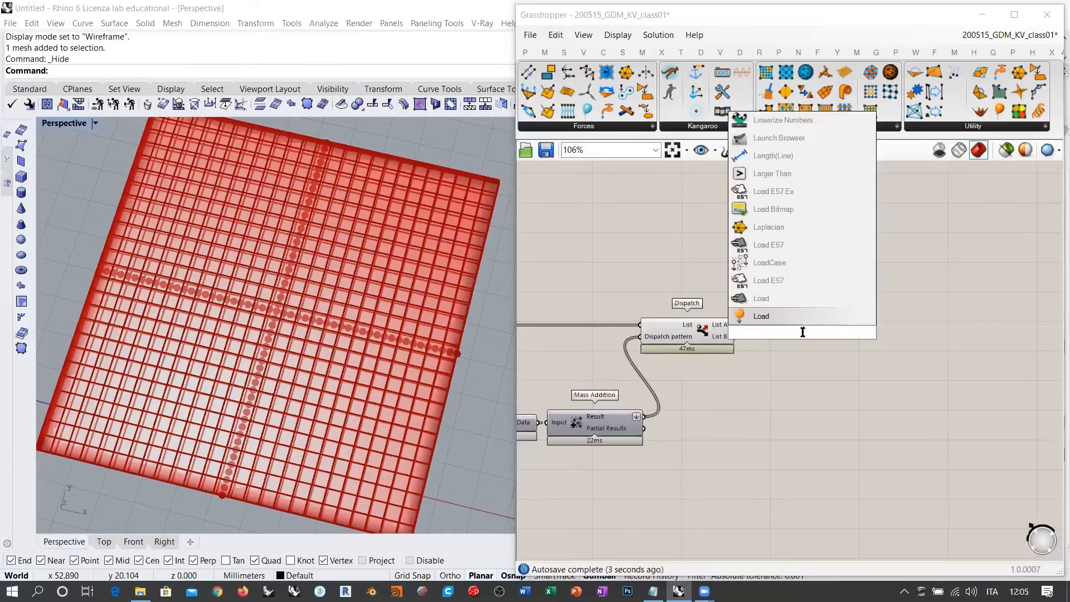
pyautogui.click(760, 299)
pyautogui.moveTo(735, 337); pyautogui.dragTo(787, 333)
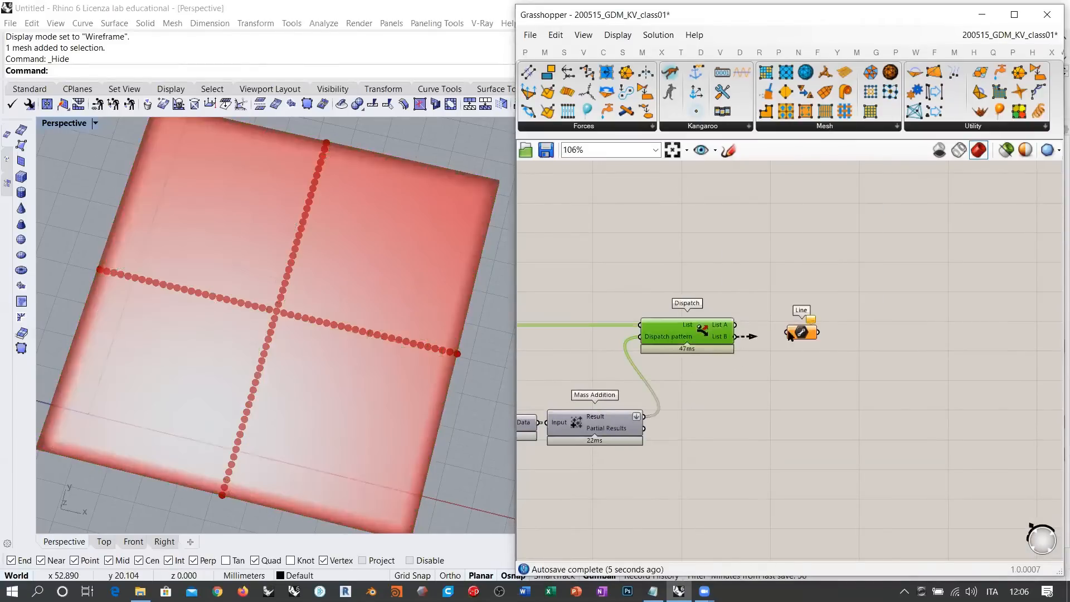
pyautogui.moveTo(320, 267); pyautogui.dragTo(312, 321, button='right')
# Turn off the preview of Curve Closest Point and select the Line parameter to check its edges in the model
pyautogui.moveTo(716, 357); pyautogui.dragTo(882, 361, button='right')
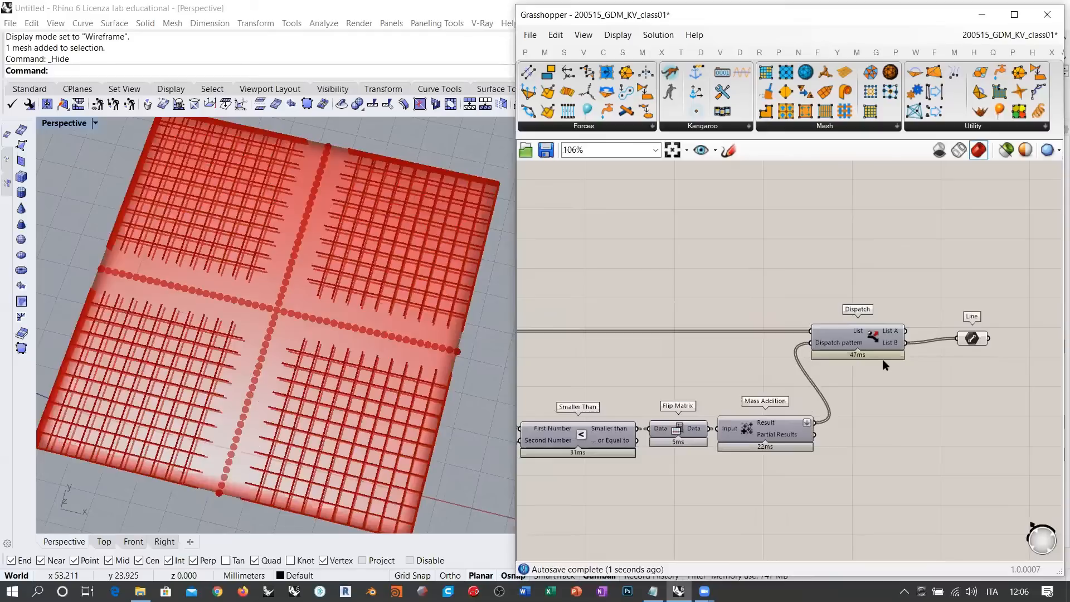
pyautogui.scroll(-3, 884, 363)
pyautogui.moveTo(631, 391); pyautogui.dragTo(689, 384, button='right')
pyautogui.scroll(5, 690, 382)
pyautogui.click(690, 381)
pyautogui.hotkey('ctrl', 'q')
pyautogui.scroll(-4, 763, 372)
pyautogui.moveTo(984, 341); pyautogui.dragTo(774, 355, button='right')
pyautogui.click(859, 340)
pyautogui.moveTo(861, 343); pyautogui.dragTo(857, 343)
pyautogui.click(784, 360)
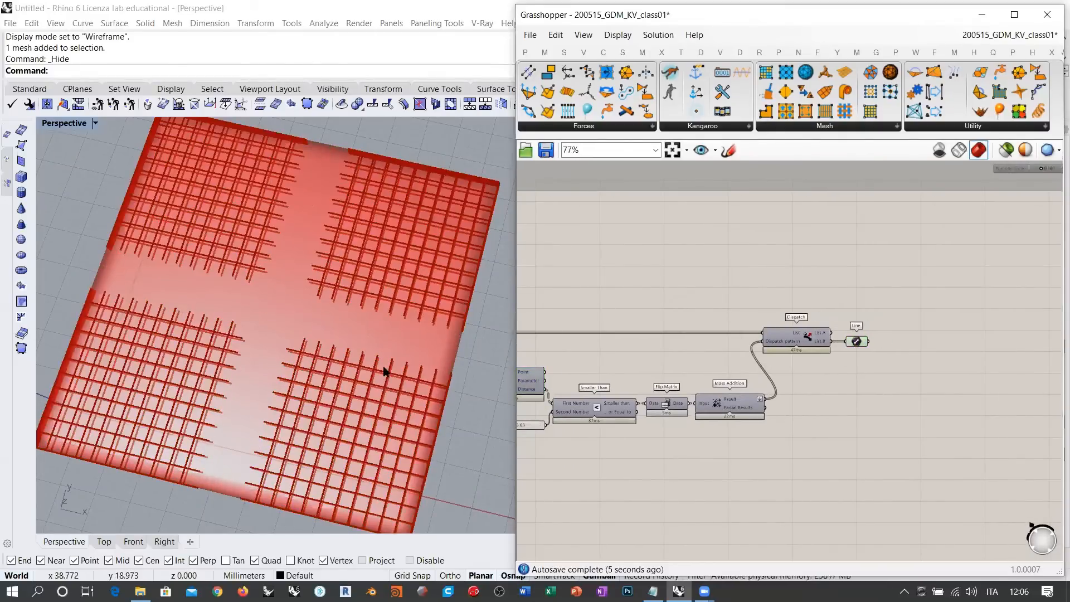
# Set the distance threshold slider feeding Smaller Than to 0.97 to narrow the cross-shaped gap
pyautogui.moveTo(386, 370); pyautogui.dragTo(359, 351, button='right')
pyautogui.moveTo(854, 371); pyautogui.dragTo(789, 392, button='right')
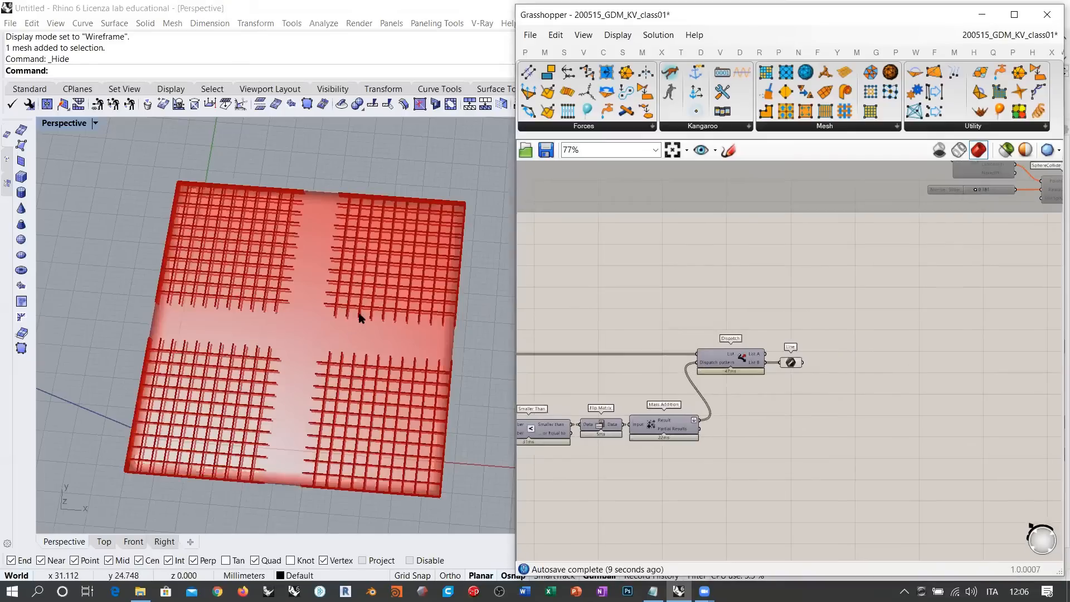
pyautogui.moveTo(361, 318); pyautogui.dragTo(367, 328, button='right')
pyautogui.moveTo(790, 413); pyautogui.dragTo(995, 361, button='right')
pyautogui.moveTo(735, 365); pyautogui.dragTo(875, 391, button='right')
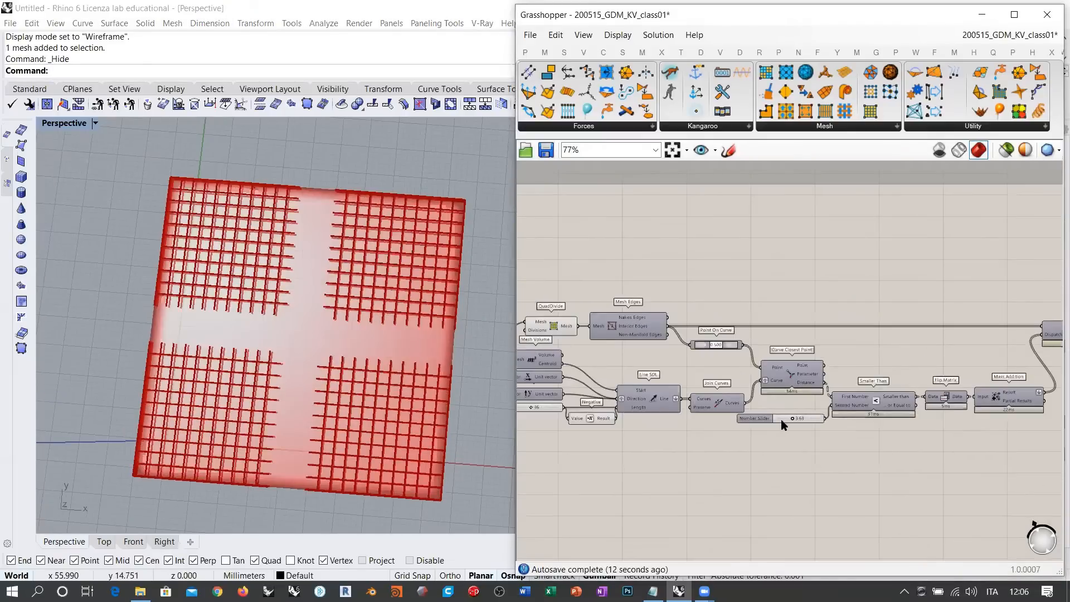
pyautogui.scroll(5, 806, 415)
pyautogui.moveTo(752, 420); pyautogui.dragTo(715, 425)
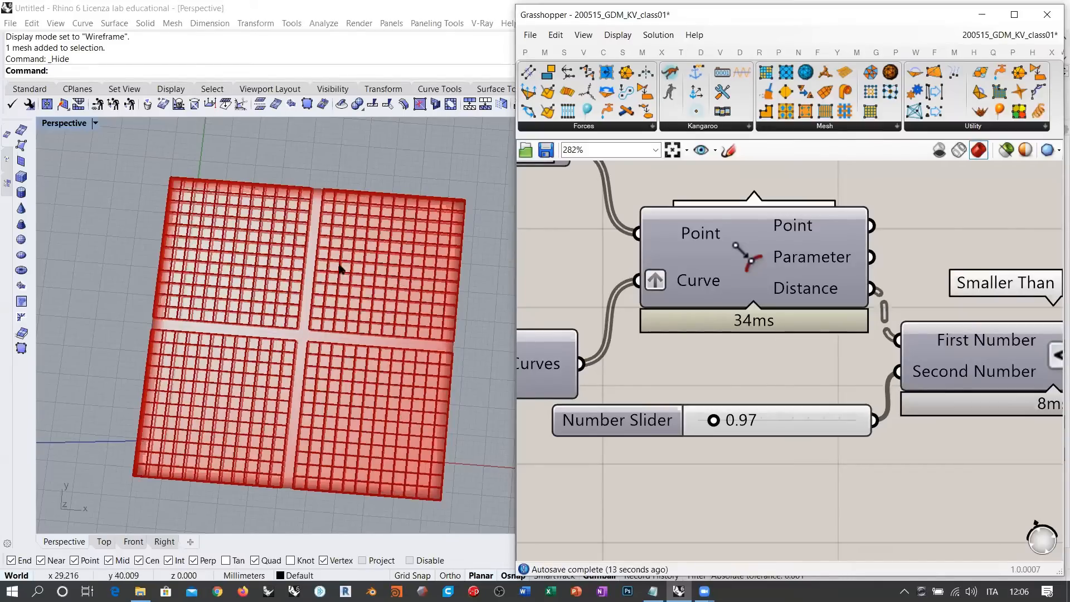
# Inspect the remaining edge grid in the Top view and from an oblique angle in the Perspective view
pyautogui.moveTo(735, 358); pyautogui.dragTo(704, 368, button='right')
pyautogui.scroll(-5, 704, 368)
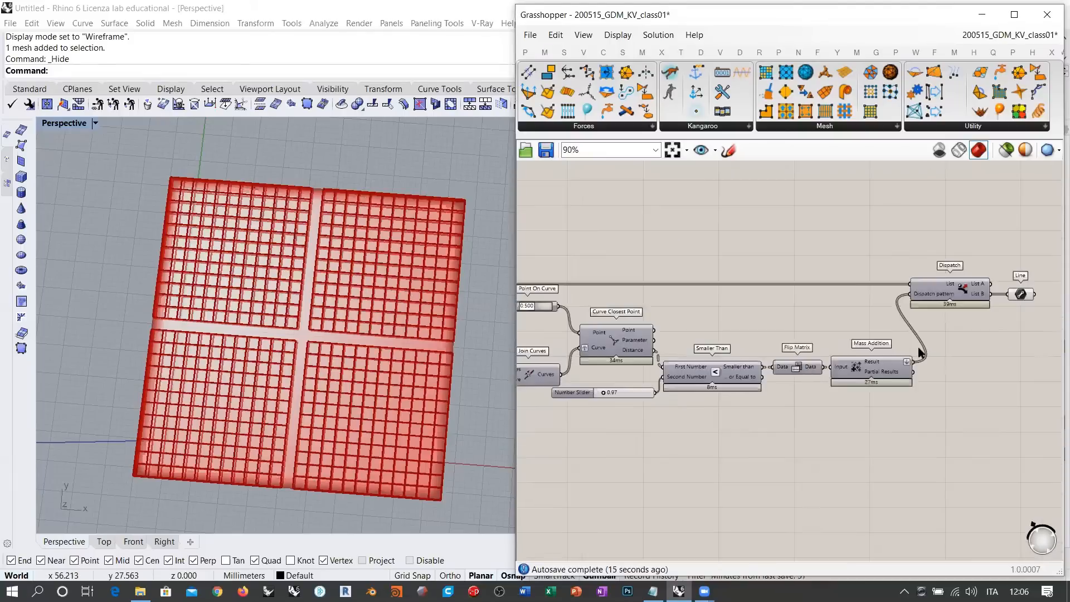
pyautogui.click(104, 542)
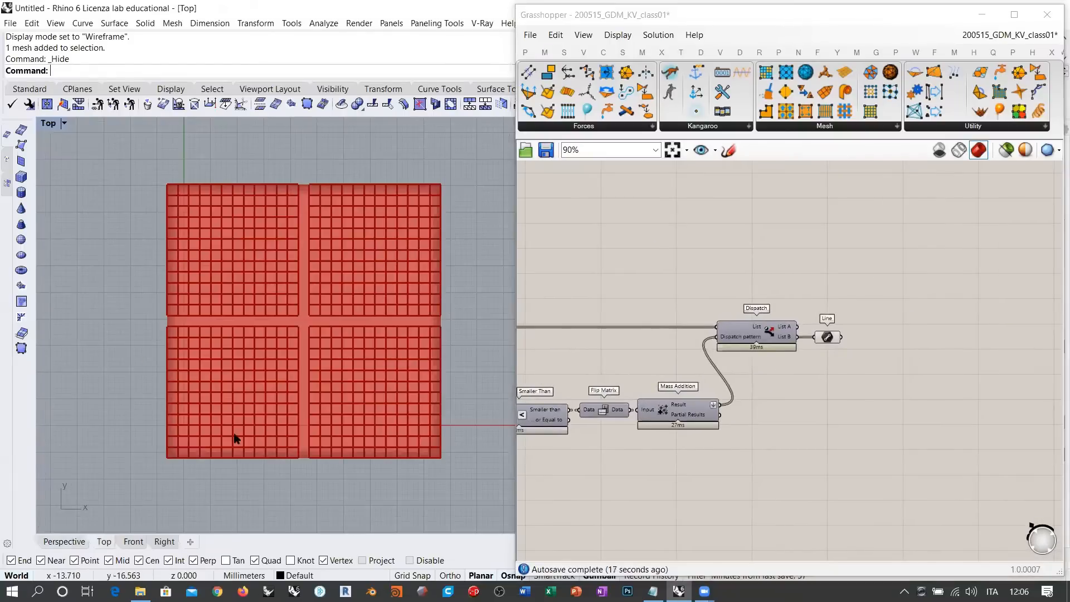
pyautogui.click(64, 541)
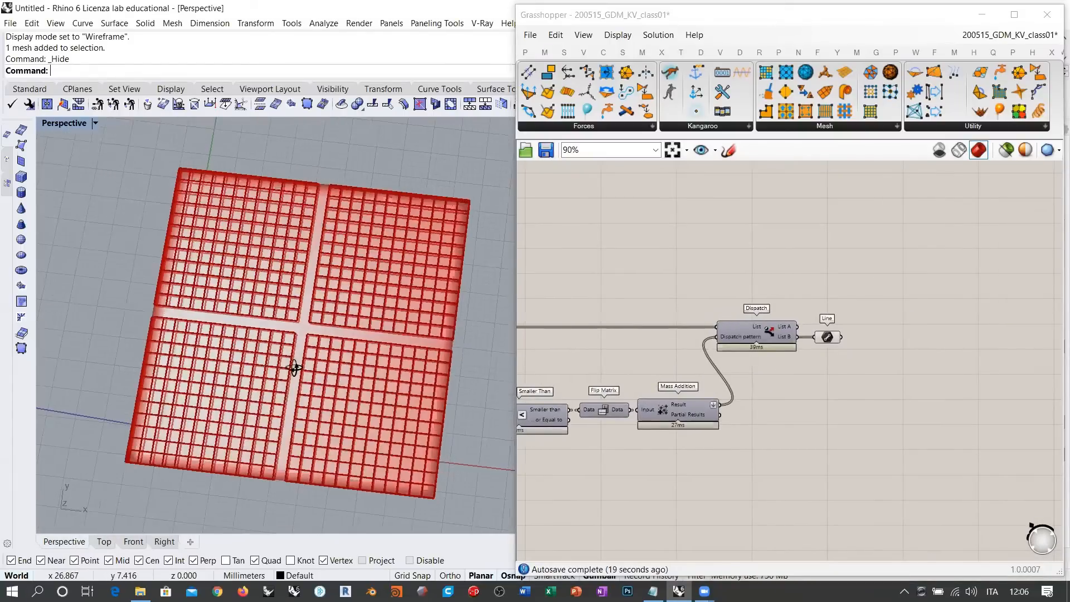
pyautogui.moveTo(373, 368); pyautogui.dragTo(406, 371, button='right')
pyautogui.moveTo(420, 329); pyautogui.dragTo(386, 301, button='right')
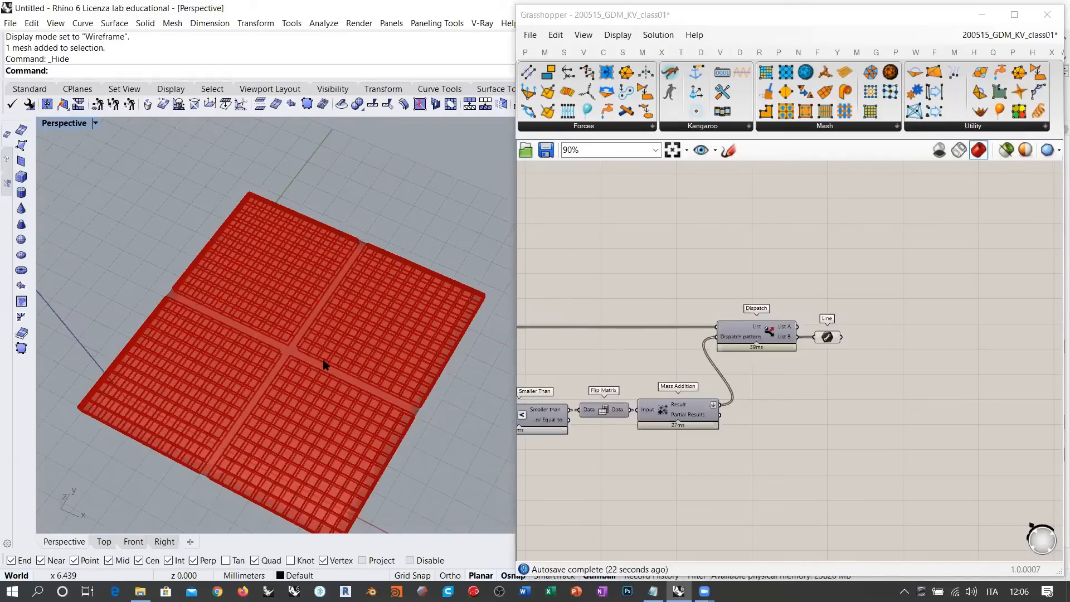
# Feed the Line parameter from Dispatch's List A output and inspect the edges along the slab's centre axes
pyautogui.scroll(3, 746, 390)
pyautogui.click(728, 376)
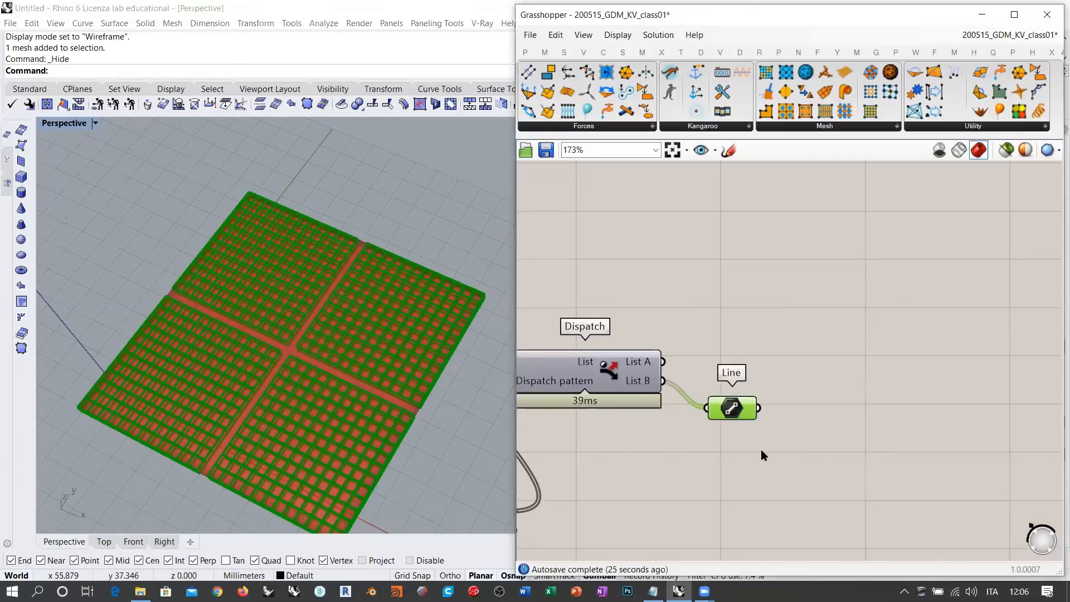
pyautogui.click(756, 345)
pyautogui.moveTo(734, 411); pyautogui.dragTo(751, 323)
pyautogui.moveTo(663, 363); pyautogui.dragTo(723, 320)
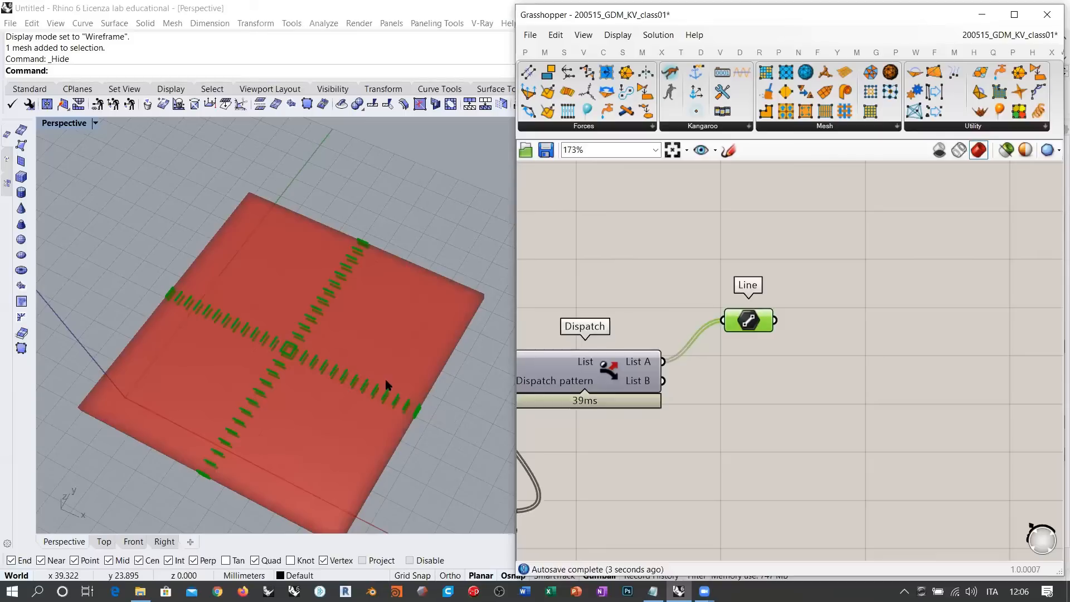
pyautogui.moveTo(748, 320); pyautogui.dragTo(724, 280)
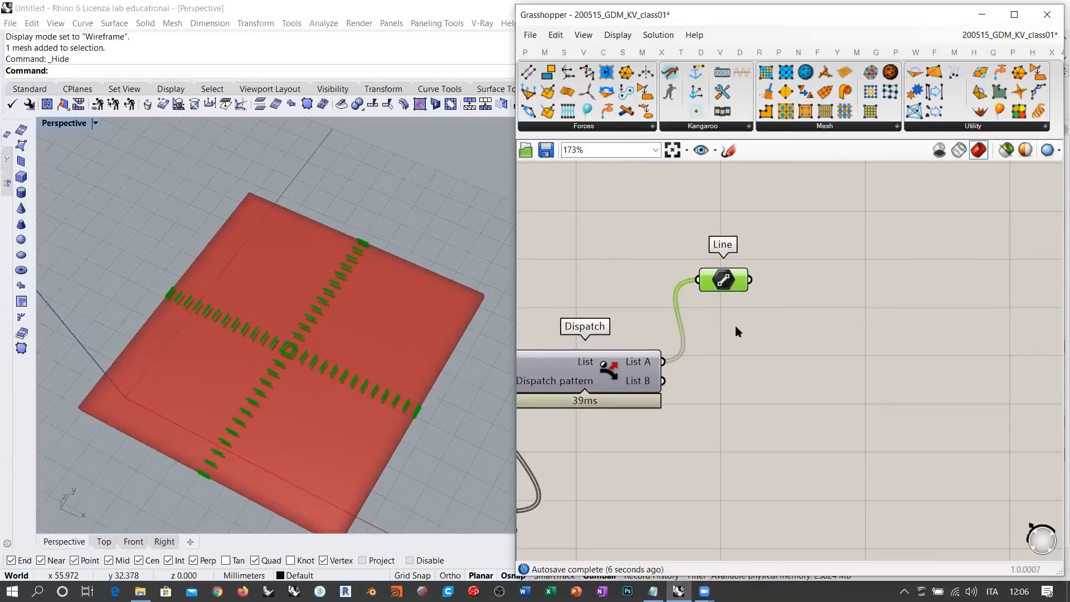
pyautogui.click(734, 326)
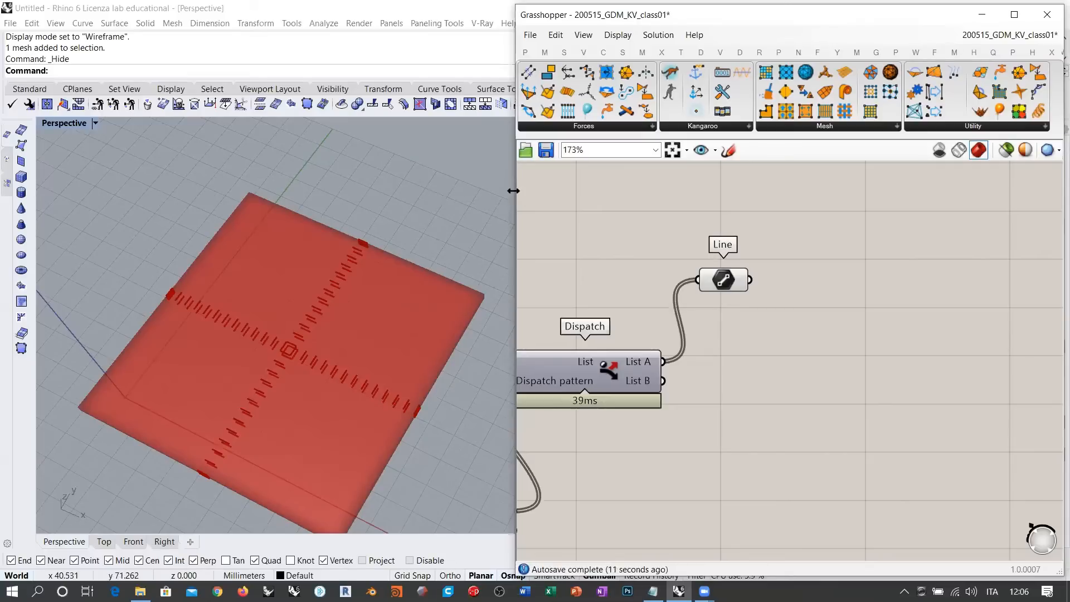
# Replace the Line parameter with a Kangaroo Length(Line) goal and feed its Line input from Dispatch's List A
pyautogui.moveTo(514, 190); pyautogui.dragTo(433, 191)
pyautogui.click(1027, 52)
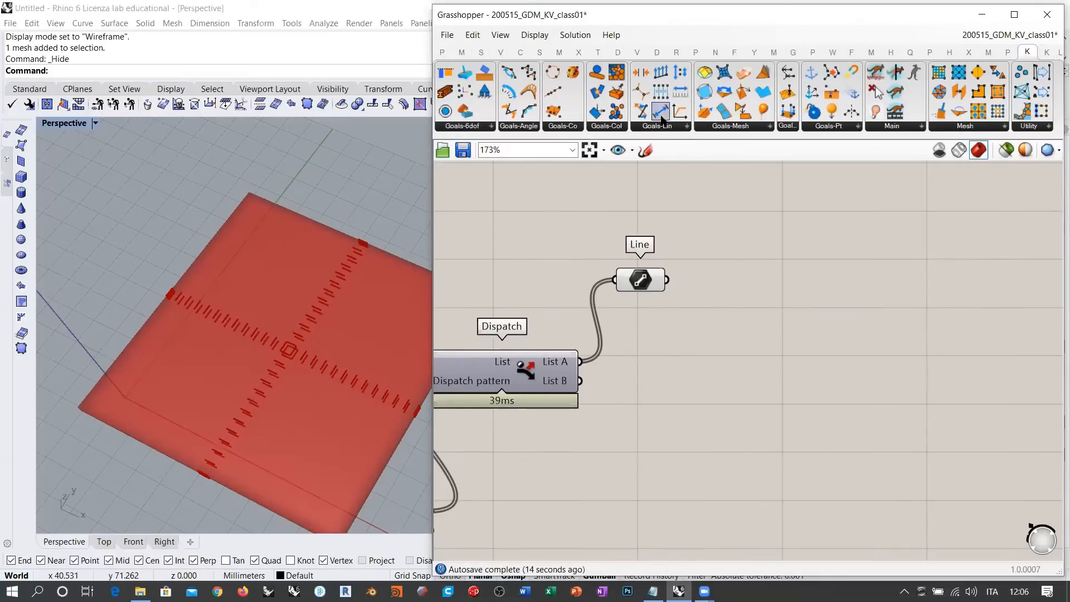
pyautogui.moveTo(662, 111); pyautogui.dragTo(775, 268)
pyautogui.moveTo(644, 279); pyautogui.dragTo(643, 258)
pyautogui.press('Delete')
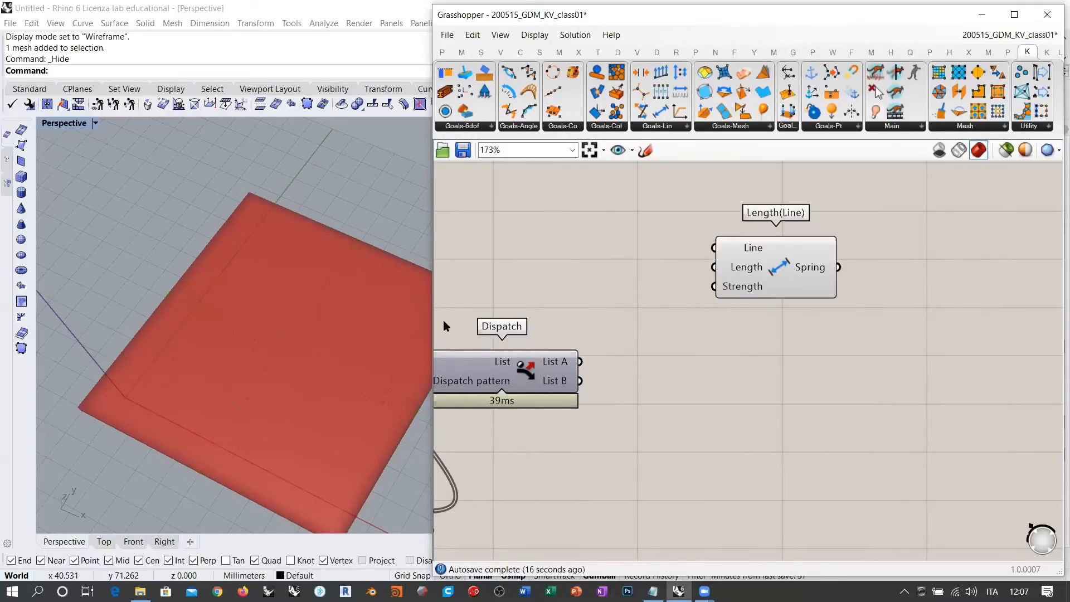
pyautogui.moveTo(429, 300); pyautogui.dragTo(591, 301)
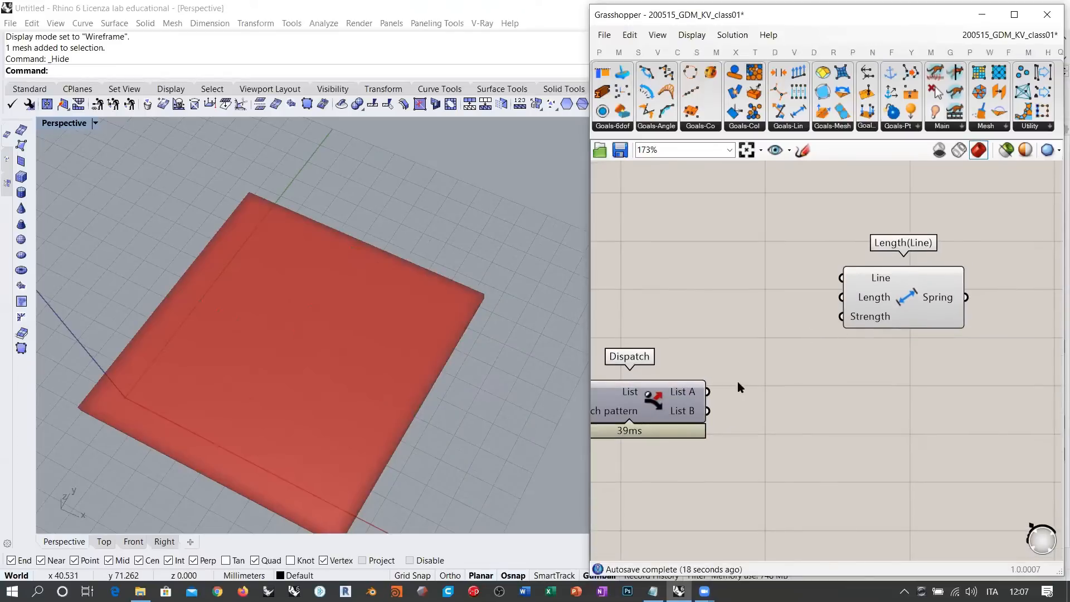
pyautogui.moveTo(764, 309); pyautogui.dragTo(919, 241)
# Add a number slider set to 1001 and connect it to the Length(Line) goal's Strength input
pyautogui.doubleClick(784, 261)
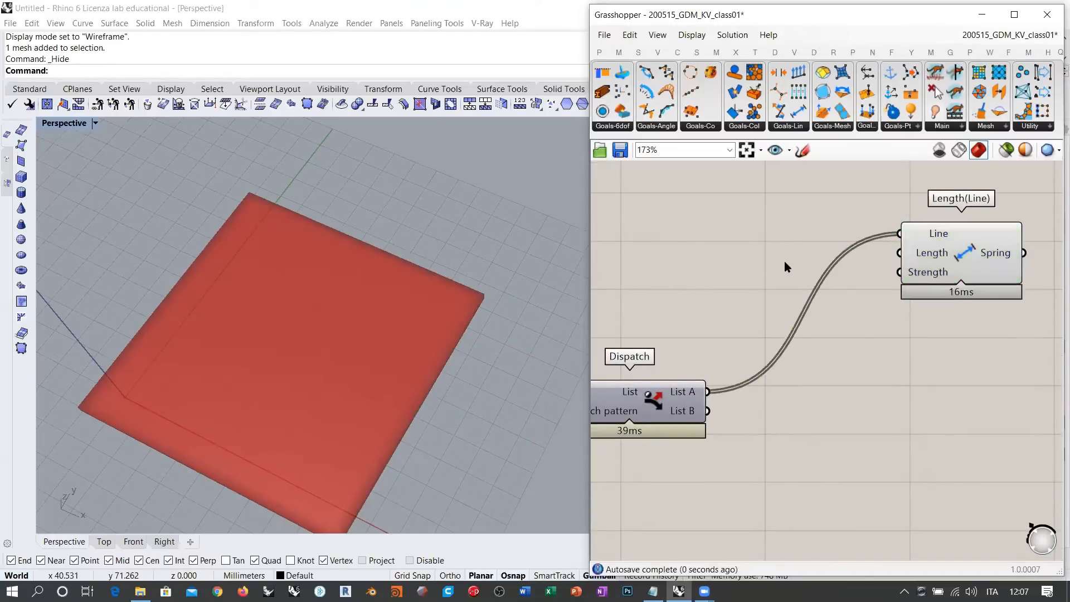
pyautogui.write('1')
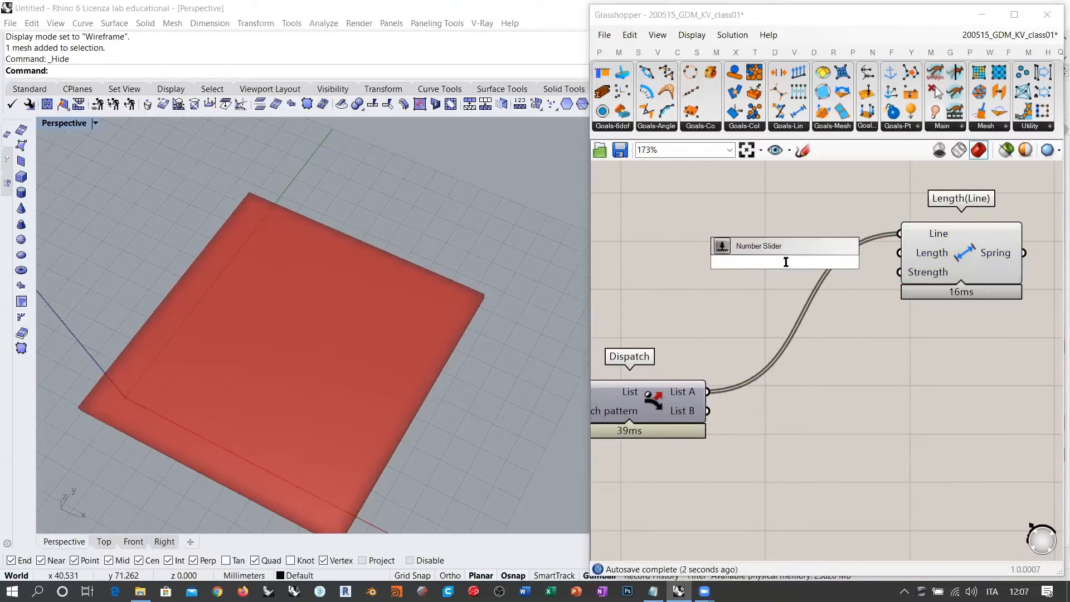
pyautogui.write('001')
pyautogui.press('Return')
pyautogui.moveTo(846, 268); pyautogui.dragTo(847, 279)
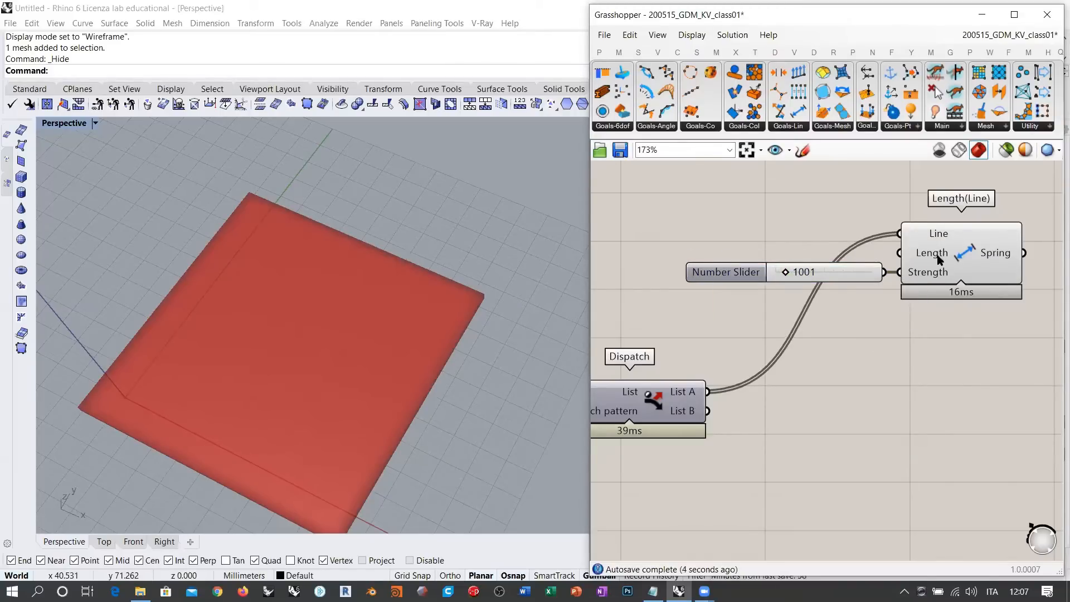
pyautogui.click(826, 273)
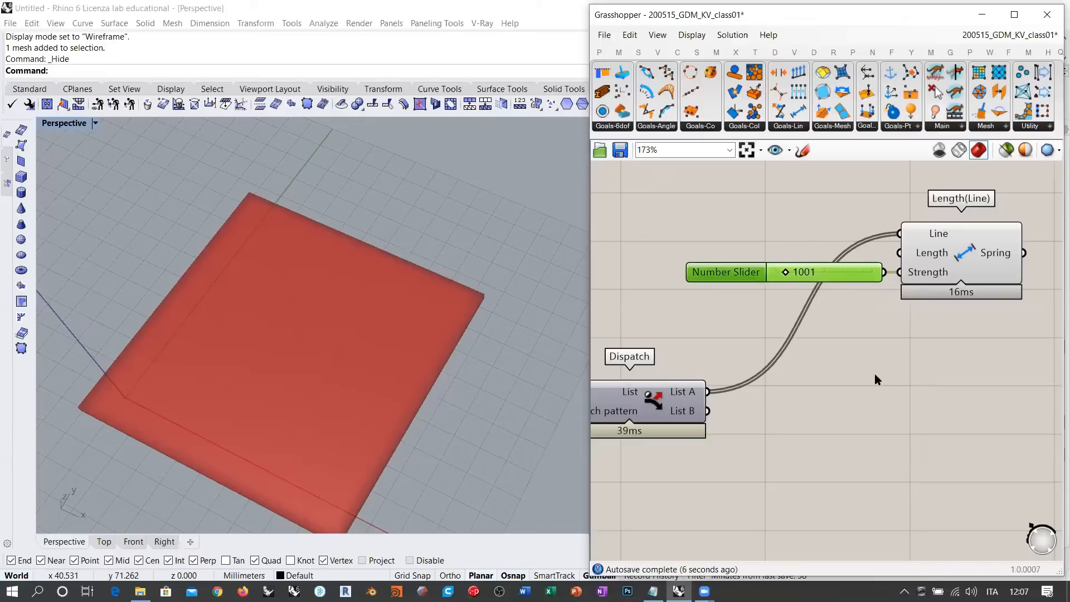
# Add a second Length(Line) goal below the first and feed its Line input from Dispatch's List B
pyautogui.moveTo(879, 315); pyautogui.dragTo(810, 308, button='right')
pyautogui.scroll(-2, 811, 308)
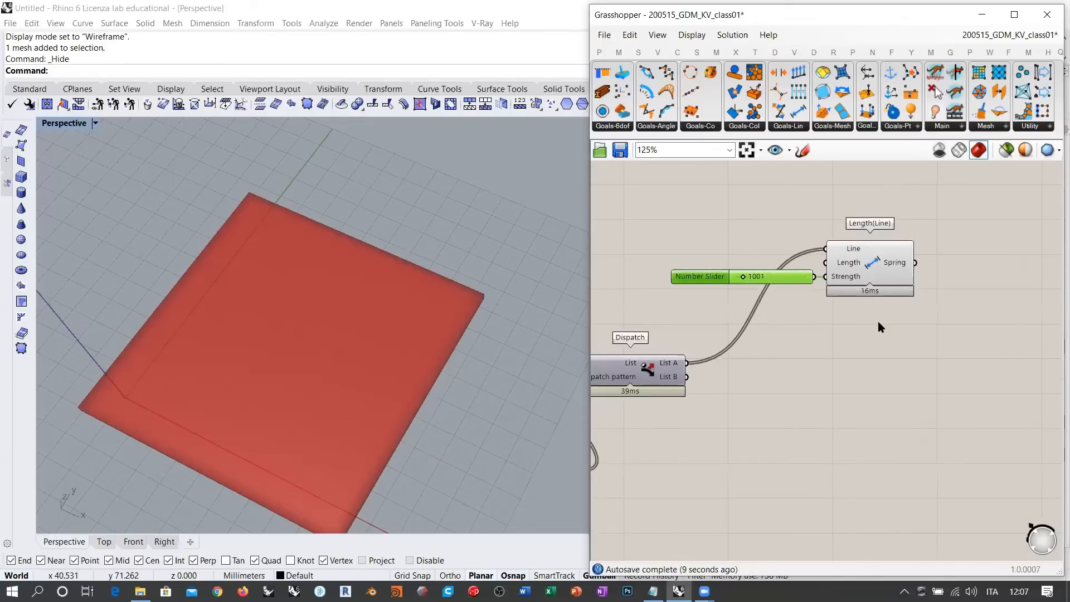
pyautogui.moveTo(798, 111); pyautogui.dragTo(880, 430)
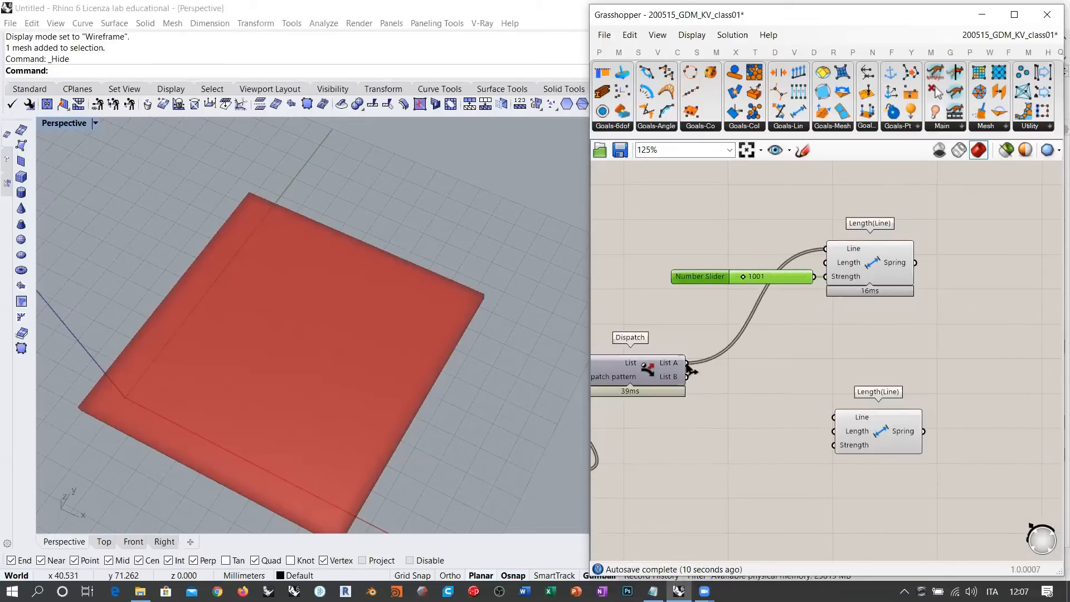
pyautogui.moveTo(687, 377); pyautogui.dragTo(834, 417)
# Add a number slider set to 11 and connect it to the second Length(Line) goal's Strength input
pyautogui.doubleClick(772, 456)
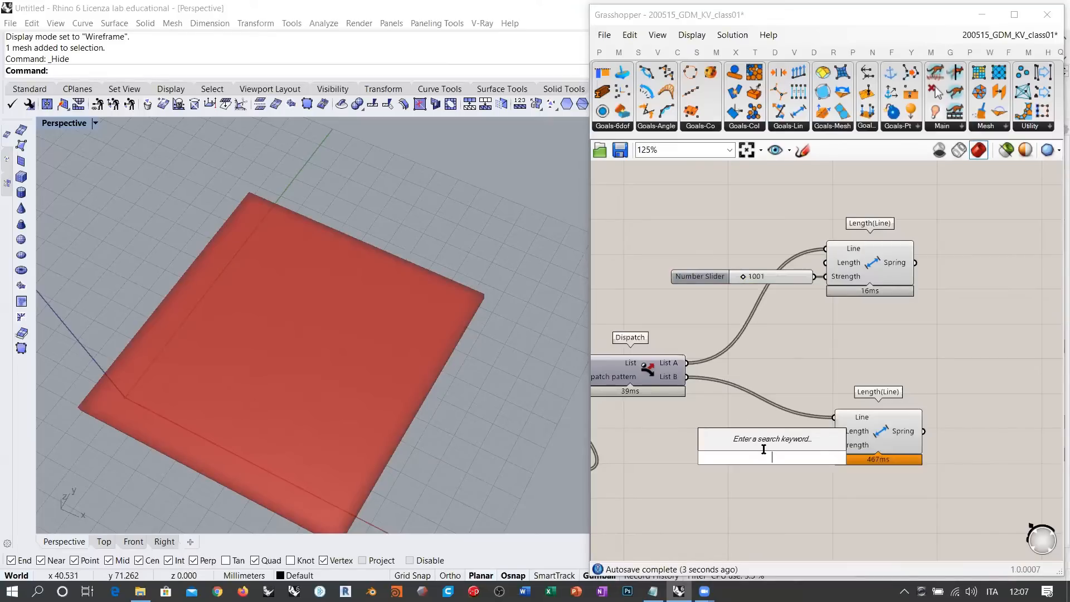
pyautogui.click(792, 363)
pyautogui.doubleClick(770, 445)
pyautogui.write('11')
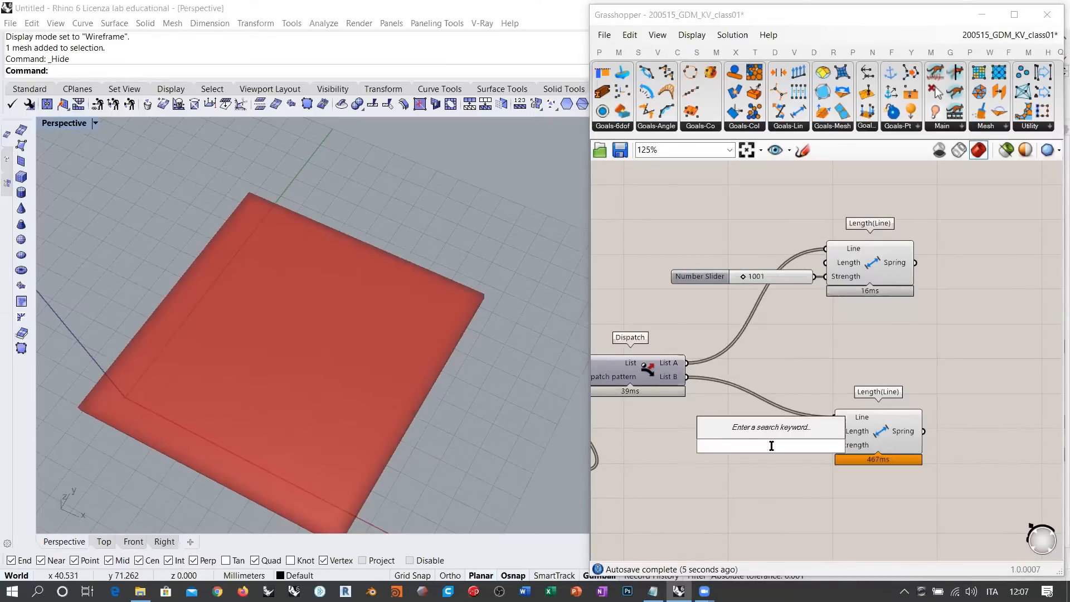
pyautogui.press('Return')
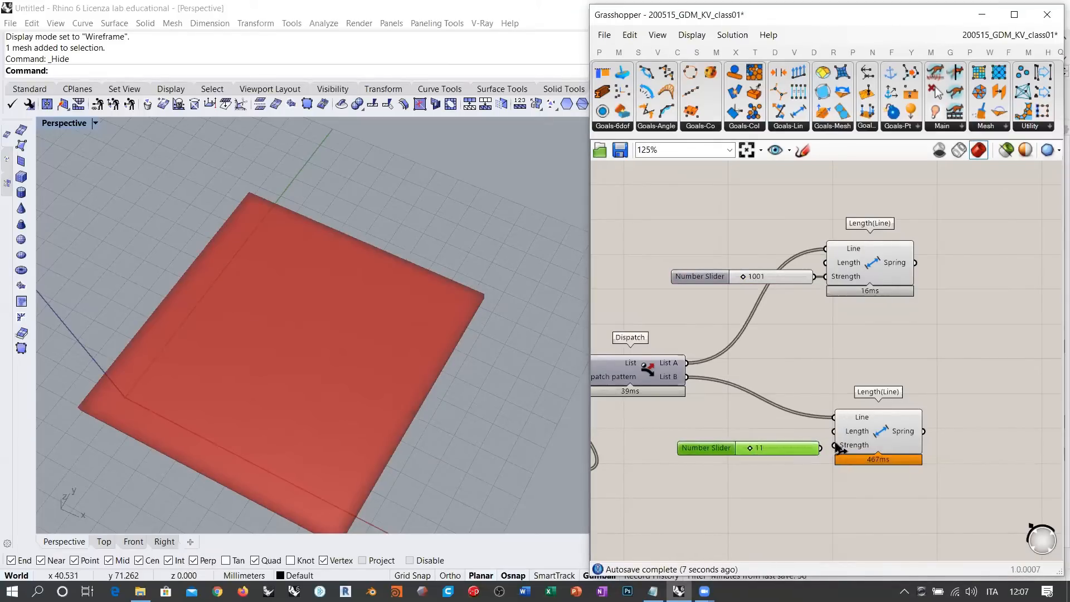
pyautogui.moveTo(794, 454); pyautogui.dragTo(799, 446)
pyautogui.click(746, 453)
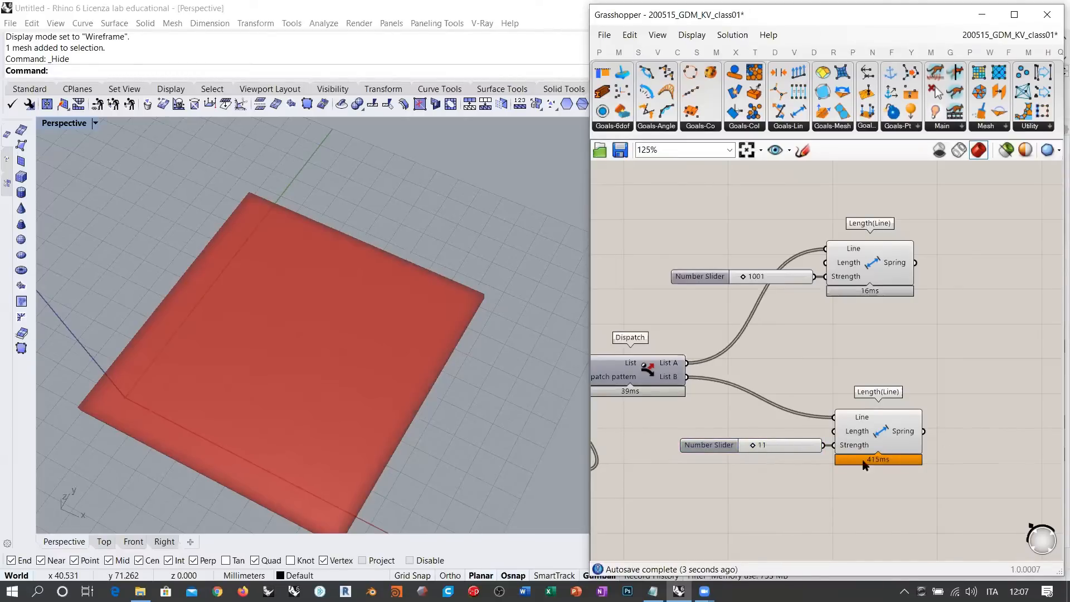
# Move both Length(Line) goals and their sliders closer together, stacked next to Dispatch
pyautogui.moveTo(902, 478); pyautogui.dragTo(785, 421)
pyautogui.moveTo(881, 430); pyautogui.dragTo(877, 397)
pyautogui.moveTo(958, 234); pyautogui.dragTo(785, 303)
pyautogui.moveTo(869, 269); pyautogui.dragTo(872, 319)
pyautogui.click(978, 391)
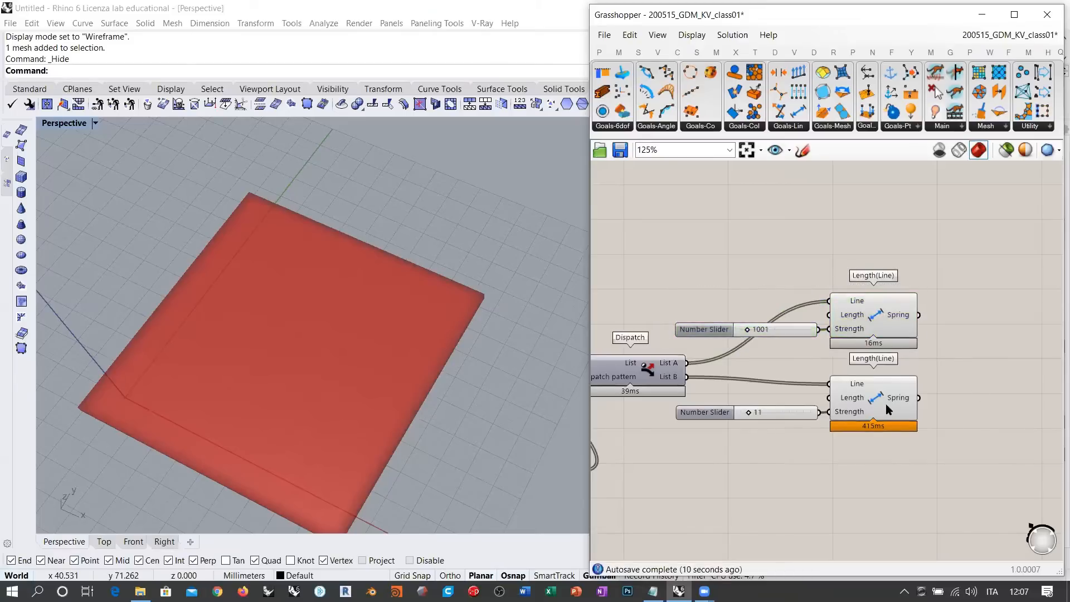
pyautogui.moveTo(888, 410)
# Add a Kangaroo Pressure goal above the two Length(Line) goals
pyautogui.click(834, 126)
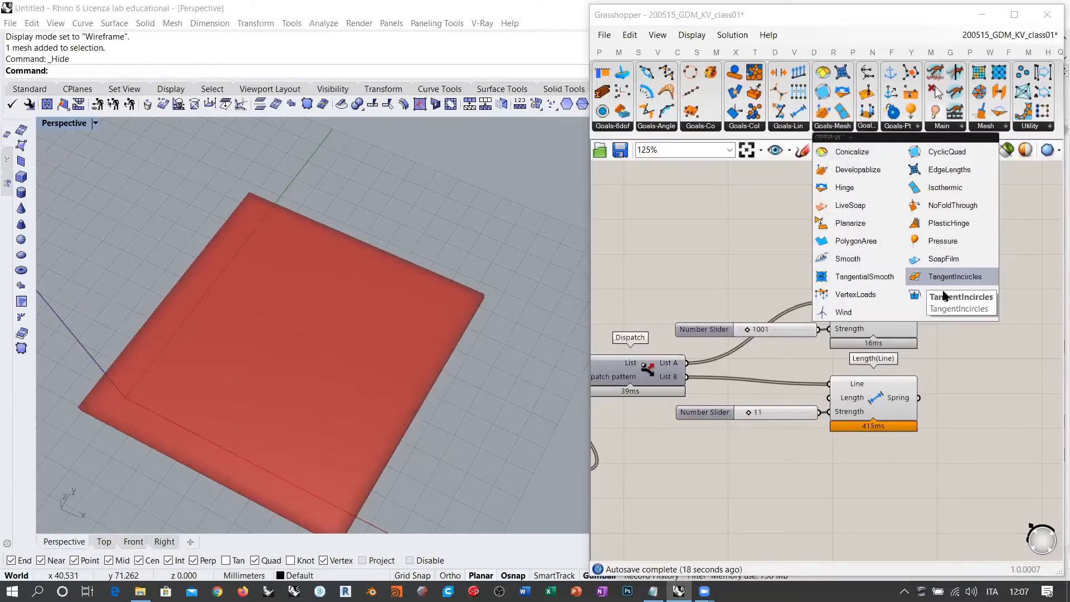
pyautogui.moveTo(938, 240); pyautogui.dragTo(853, 239)
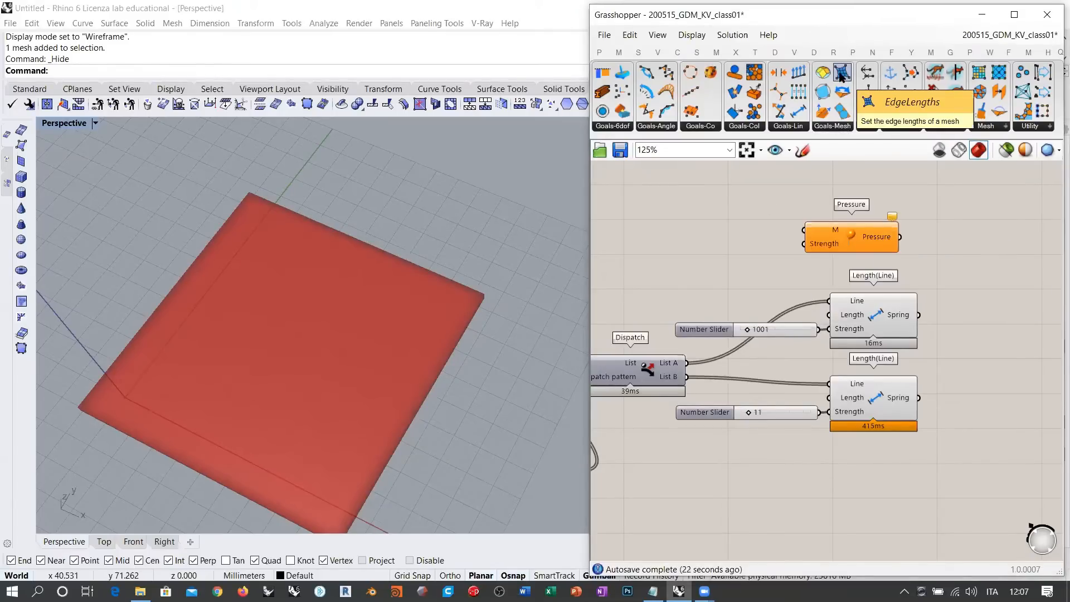
pyautogui.moveTo(962, 276); pyautogui.dragTo(707, 500)
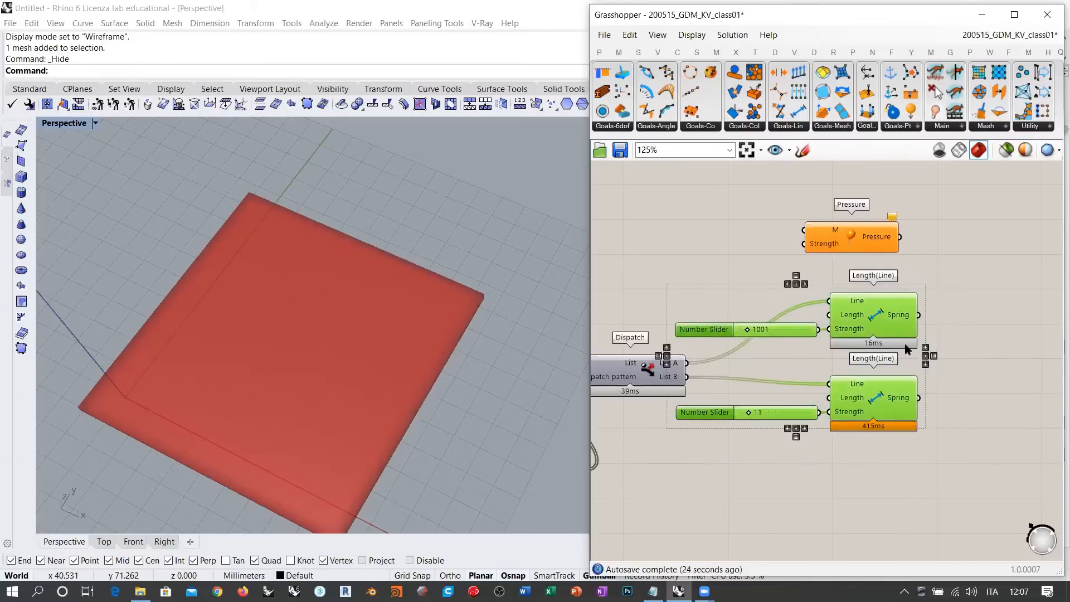
# Turn off the QuadDivide preview and connect its divided mesh to the Pressure goal's M input, keeping Pressure lined up above the length goals
pyautogui.moveTo(589, 269); pyautogui.dragTo(329, 269)
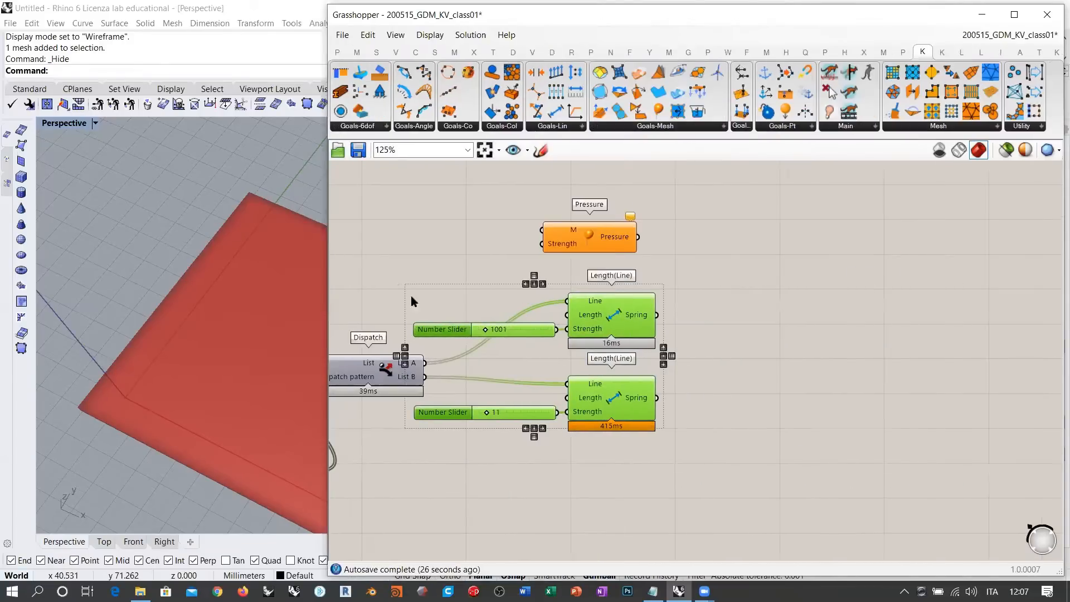
pyautogui.scroll(-3, 867, 312)
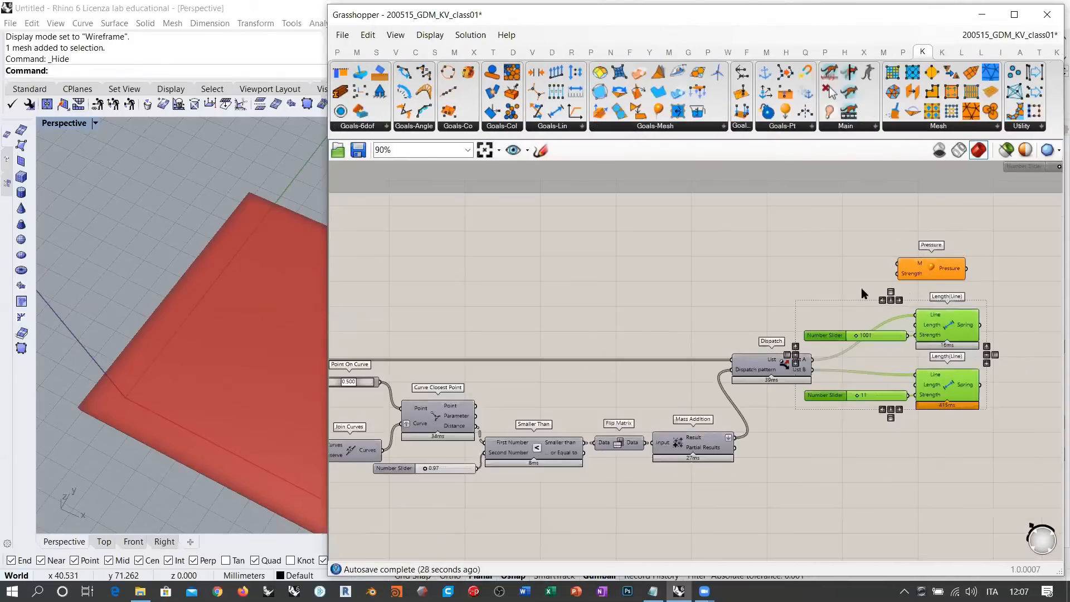
pyautogui.scroll(-2, 864, 293)
pyautogui.moveTo(450, 339); pyautogui.dragTo(532, 338, button='right')
pyautogui.click(437, 345)
pyautogui.hotkey('ctrl', 'q')
pyautogui.moveTo(450, 347); pyautogui.dragTo(1048, 266)
pyautogui.moveTo(1048, 265); pyautogui.dragTo(734, 306, button='right')
pyautogui.scroll(5, 727, 296)
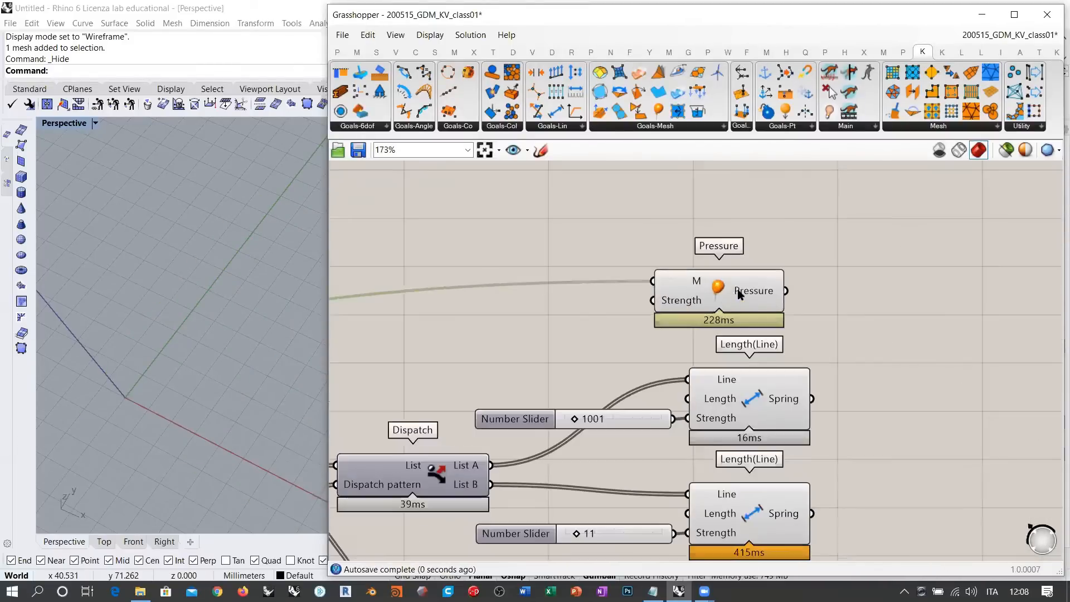
pyautogui.moveTo(741, 293); pyautogui.dragTo(769, 291)
pyautogui.moveTo(748, 324); pyautogui.dragTo(931, 309, button='right')
pyautogui.scroll(-5, 931, 308)
pyautogui.moveTo(646, 329); pyautogui.dragTo(875, 301, button='right')
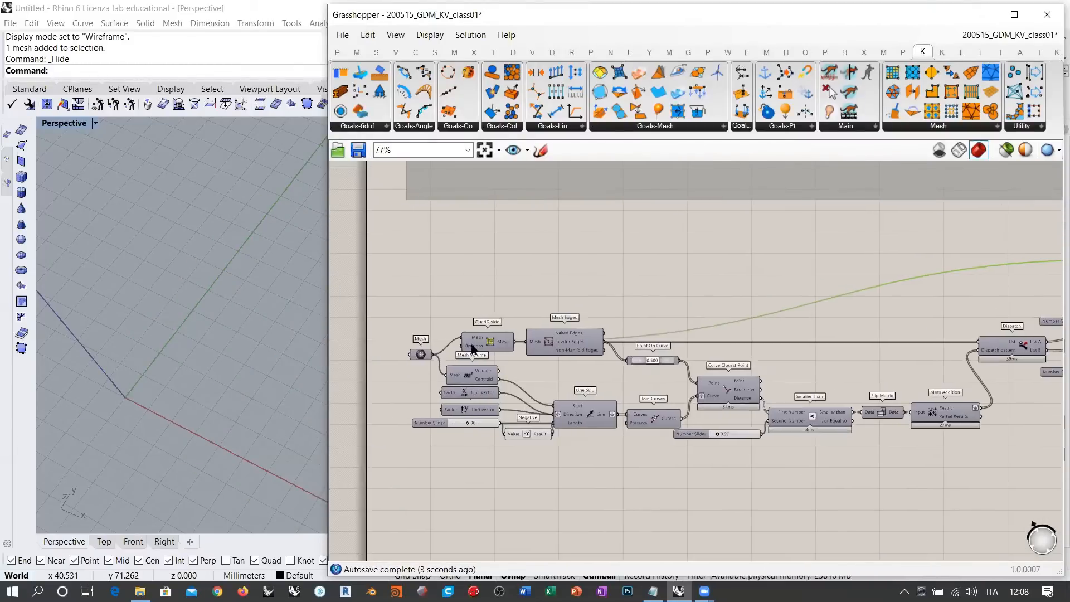
pyautogui.moveTo(501, 345)
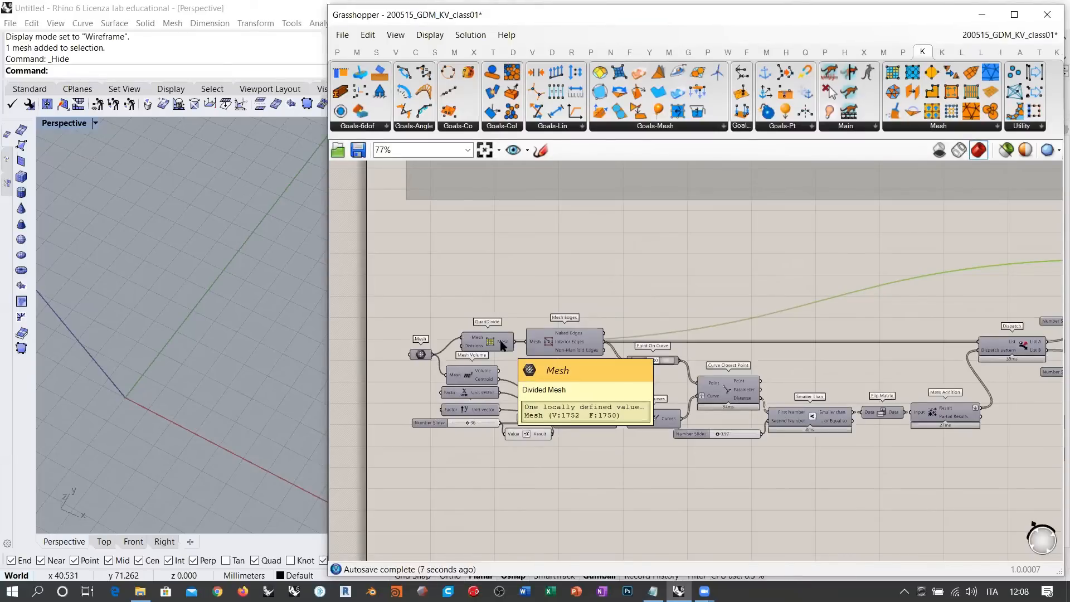
# Add a number slider at 0.000 with three decimals and connect it to the Pressure goal's Strength input
pyautogui.moveTo(710, 298); pyautogui.dragTo(398, 357, button='right')
pyautogui.scroll(5, 836, 330)
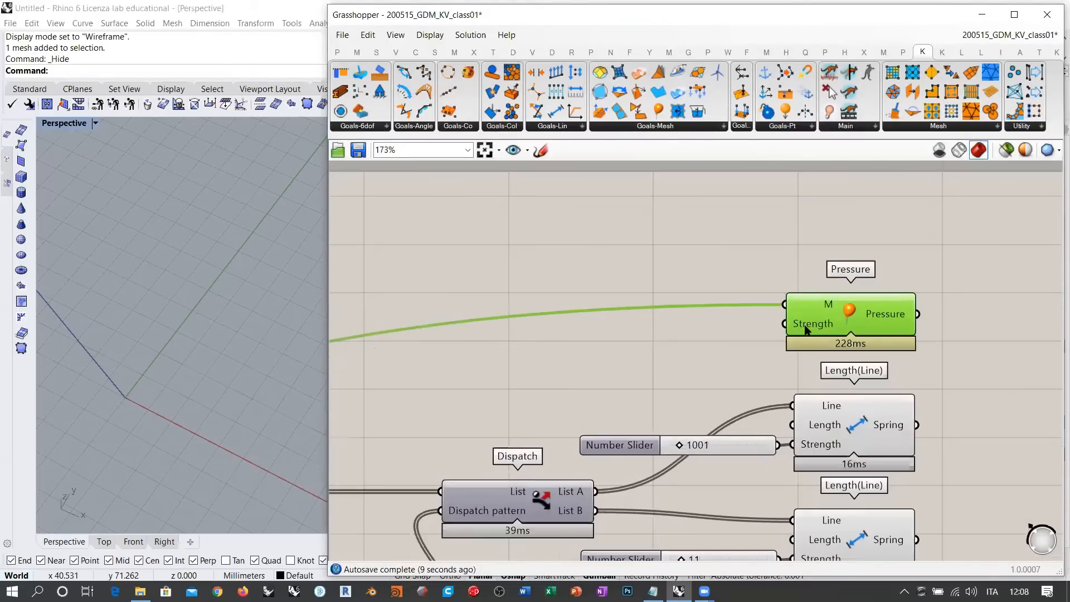
pyautogui.doubleClick(651, 355)
pyautogui.write('0.0')
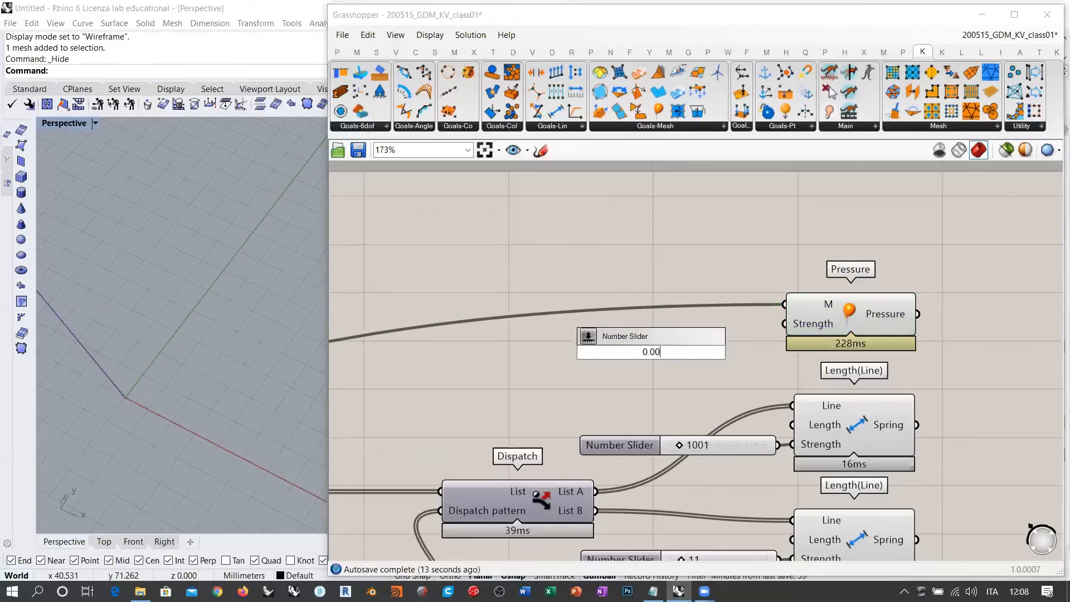
pyautogui.write('0<')
pyautogui.press('Return')
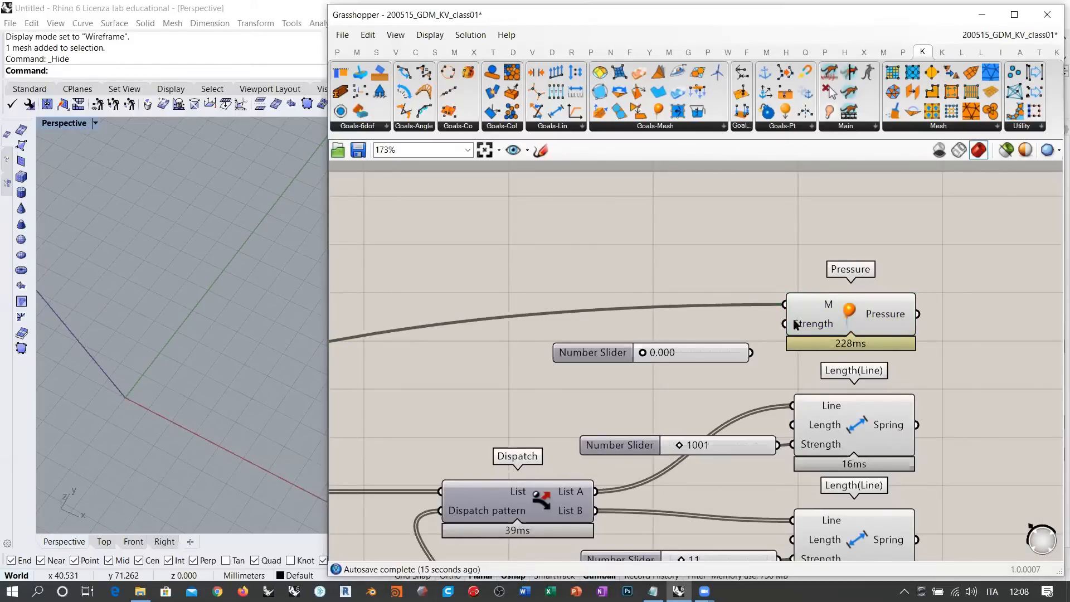
pyautogui.moveTo(785, 324); pyautogui.dragTo(751, 352)
pyautogui.moveTo(616, 357); pyautogui.dragTo(628, 328)
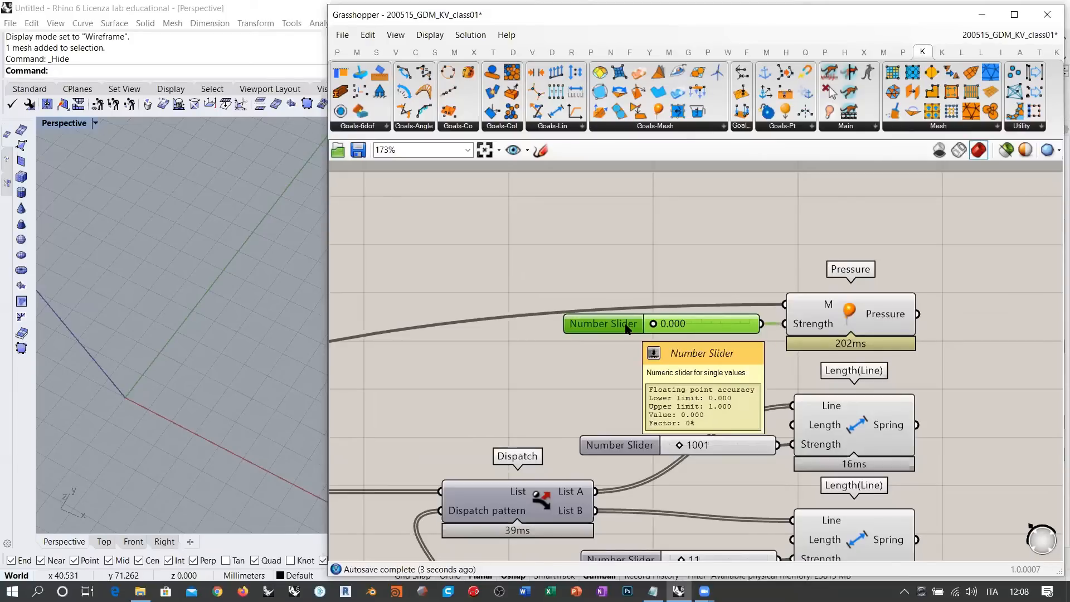
pyautogui.click(717, 270)
# Add a Kangaroo BouncySolver beside the Pressure and Length(Line) goals
pyautogui.scroll(-2, 803, 279)
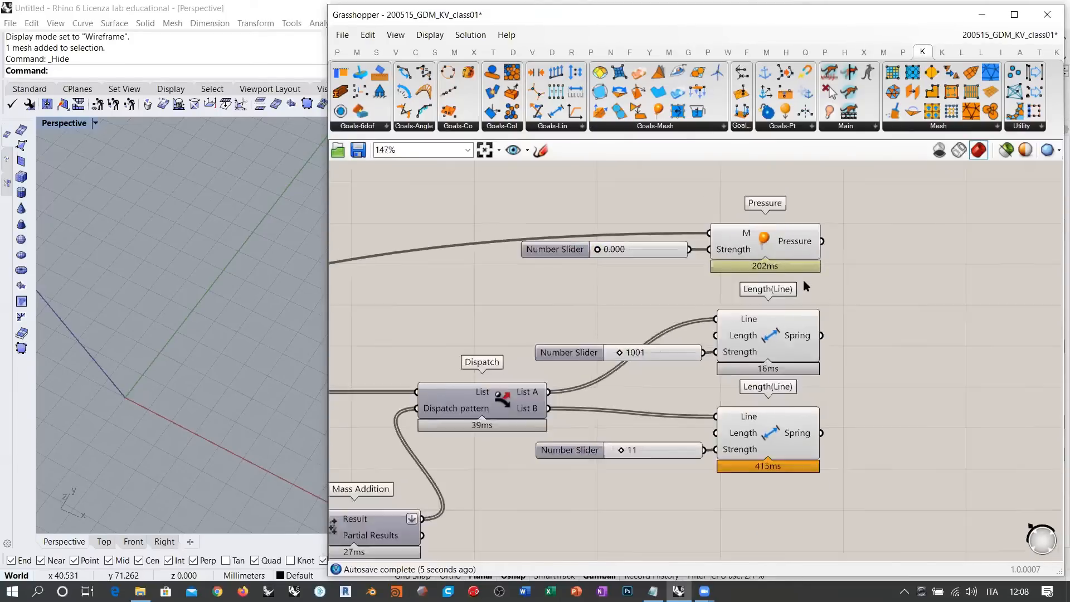
pyautogui.scroll(-2, 804, 280)
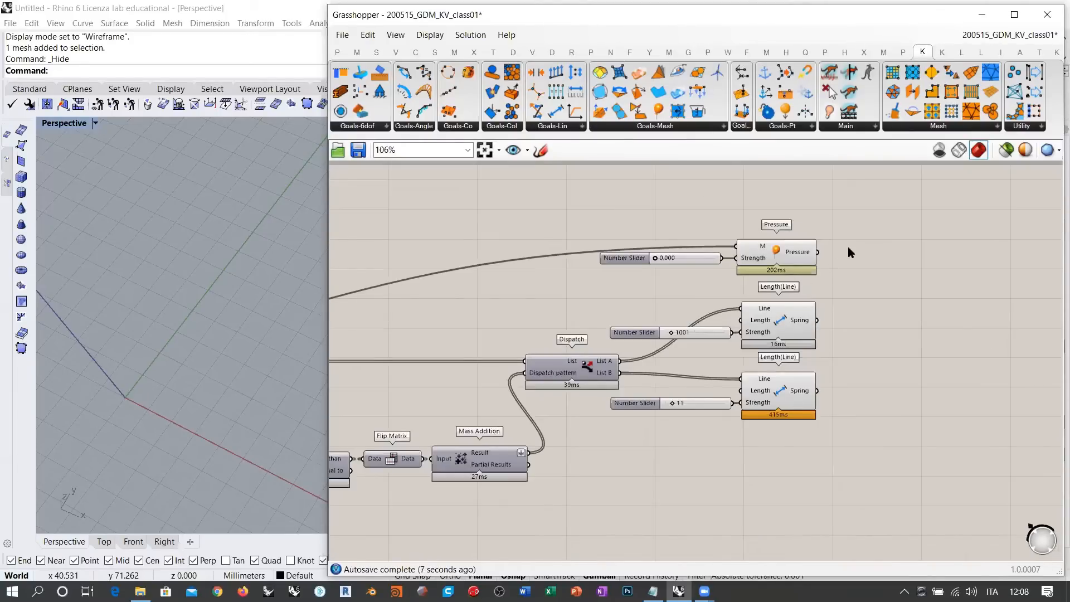
pyautogui.moveTo(890, 288); pyautogui.dragTo(745, 306, button='right')
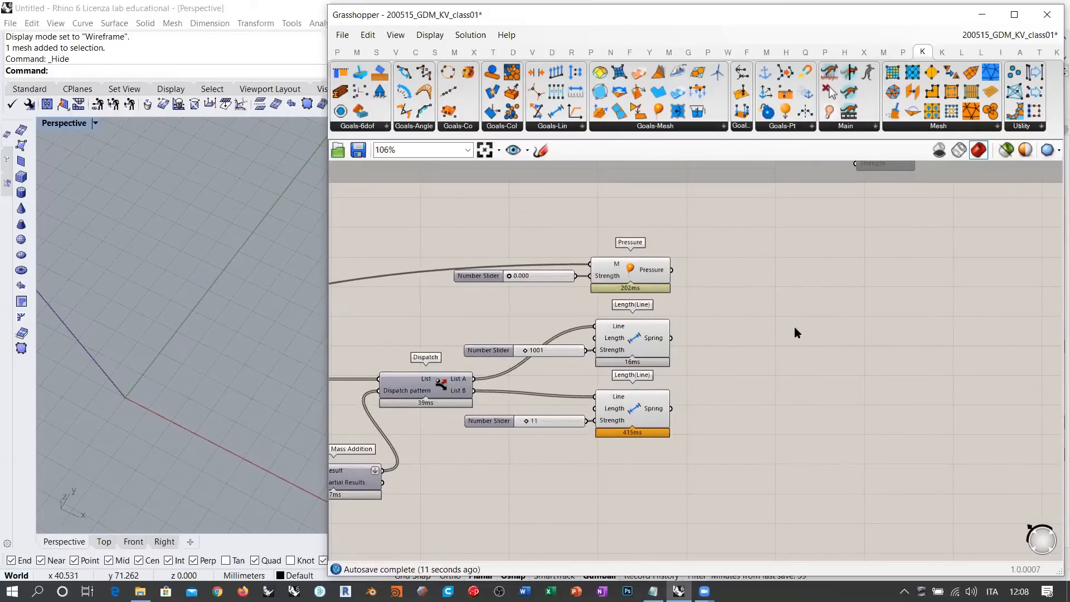
pyautogui.moveTo(719, 350); pyautogui.dragTo(676, 383, button='right')
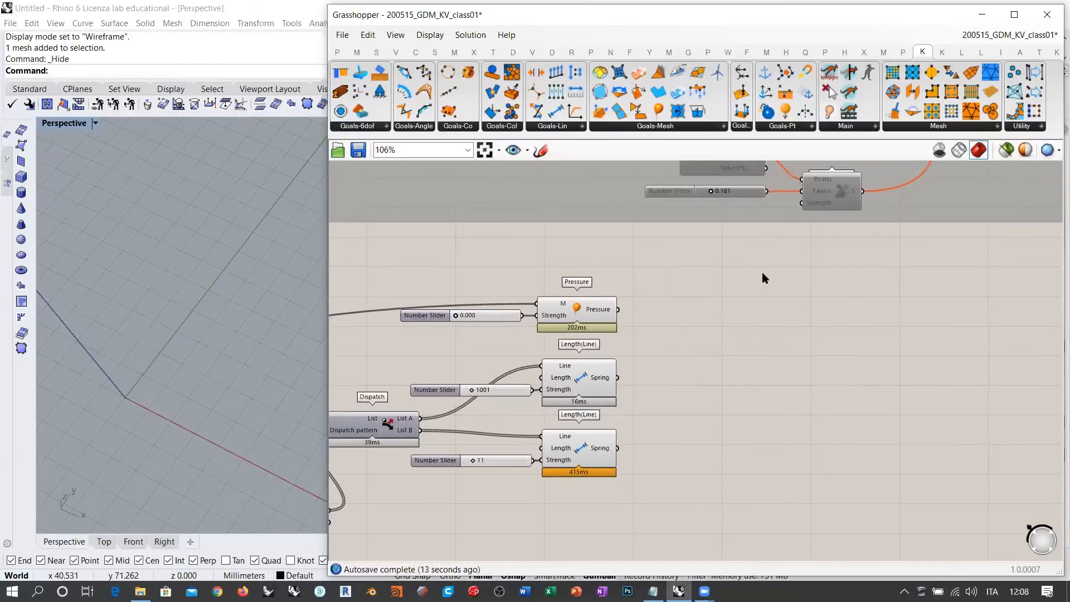
pyautogui.moveTo(764, 272); pyautogui.dragTo(794, 237, button='right')
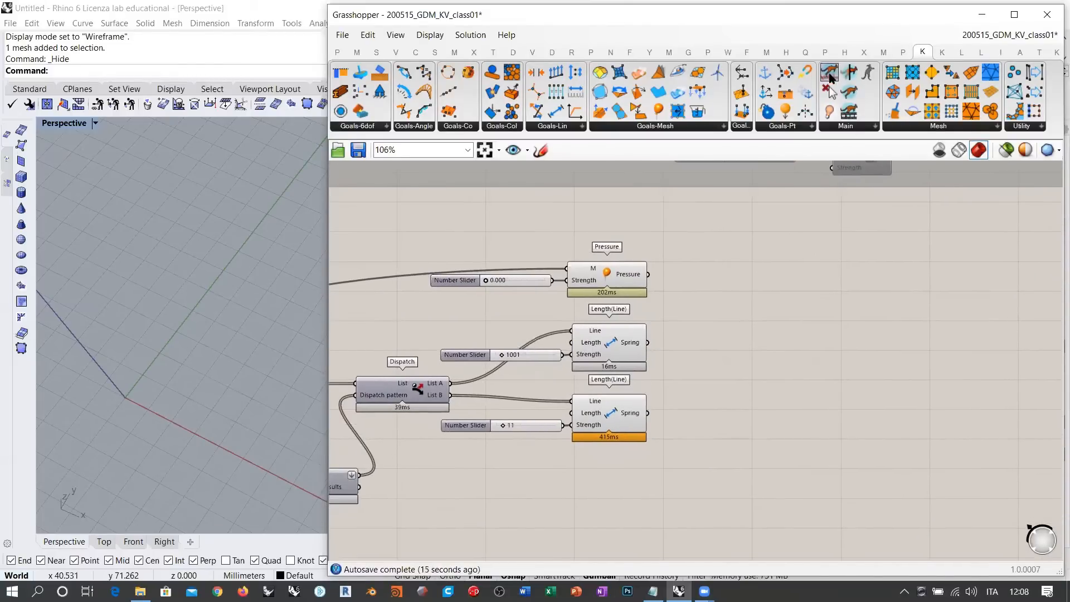
pyautogui.click(830, 72)
pyautogui.click(842, 345)
# Add a Boolean Toggle set to False and connect it to the BouncySolver's On input
pyautogui.doubleClick(765, 388)
pyautogui.write('togg')
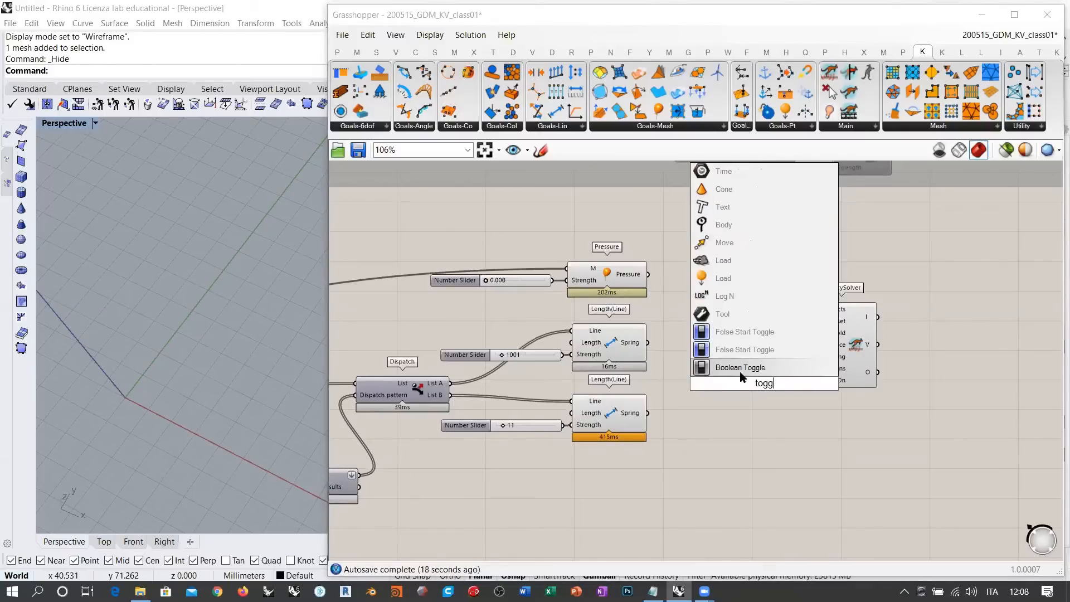
pyautogui.click(740, 372)
pyautogui.moveTo(754, 381); pyautogui.dragTo(730, 381)
pyautogui.click(757, 341)
pyautogui.moveTo(818, 373)
pyautogui.mouseDown()
pyautogui.moveTo(800, 373)
pyautogui.moveTo(824, 363)
pyautogui.mouseUp()
# Add a Button above the Boolean Toggle and connect it to the BouncySolver's Reset input
pyautogui.scroll(4, 825, 368)
pyautogui.doubleClick(713, 321)
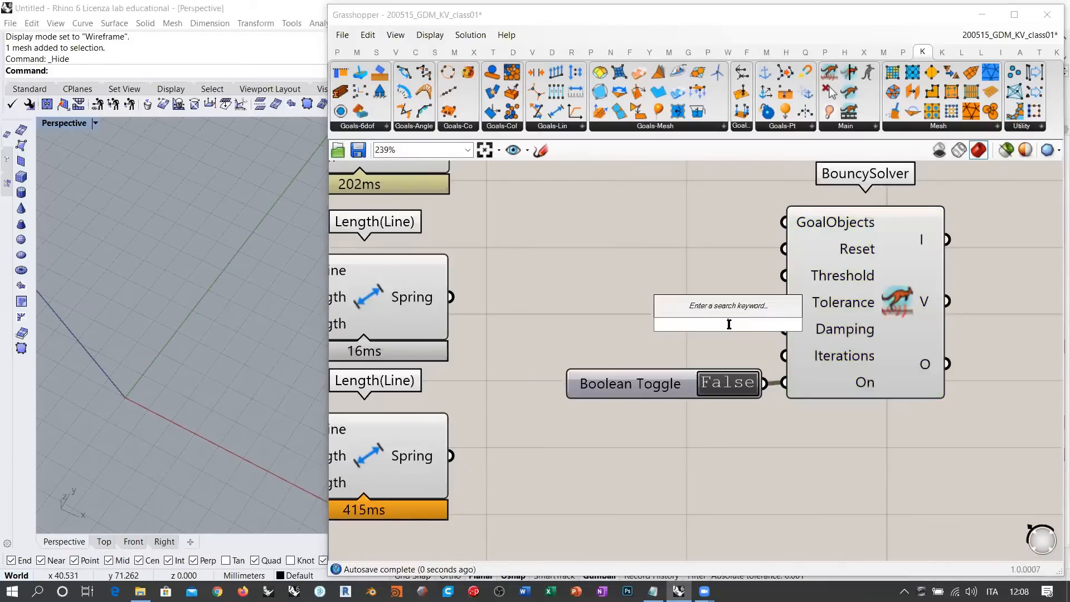
pyautogui.write('butt')
pyautogui.press('Return')
pyautogui.moveTo(719, 323); pyautogui.dragTo(680, 349)
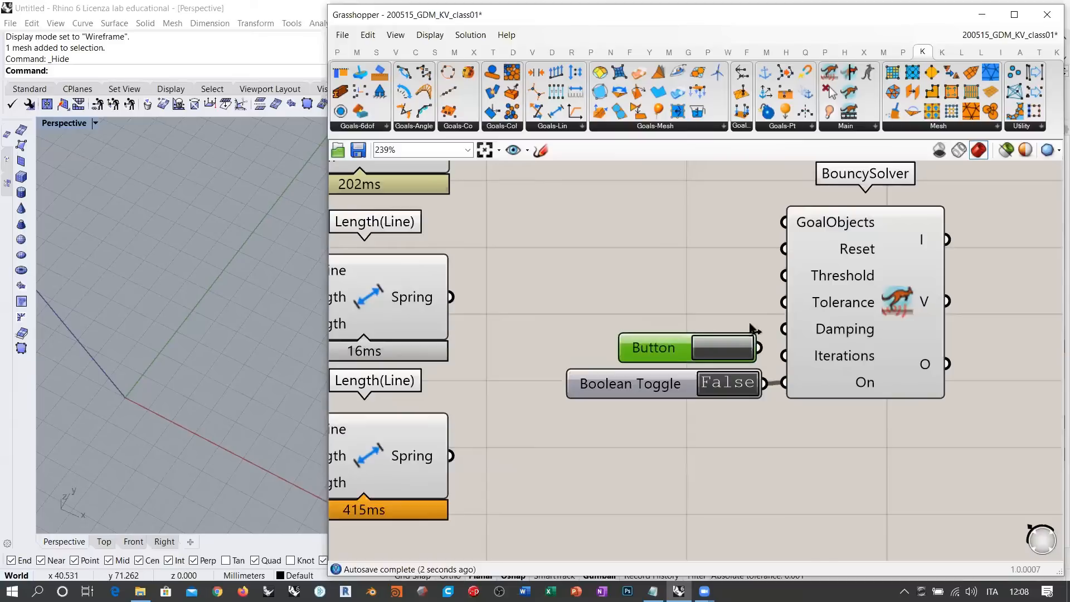
pyautogui.moveTo(759, 347); pyautogui.dragTo(785, 248)
# Add an Entwine component between the goals and the BouncySolver, nudging the solver slightly
pyautogui.doubleClick(681, 242)
pyautogui.write('entw')
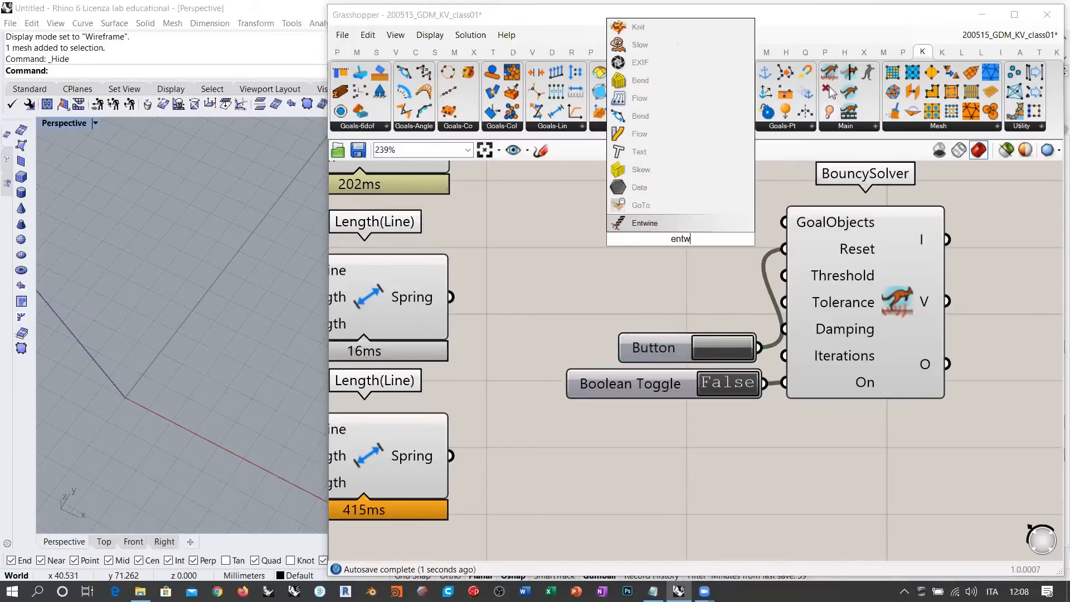
pyautogui.press('Return')
pyautogui.scroll(-3, 880, 349)
pyautogui.click(880, 349)
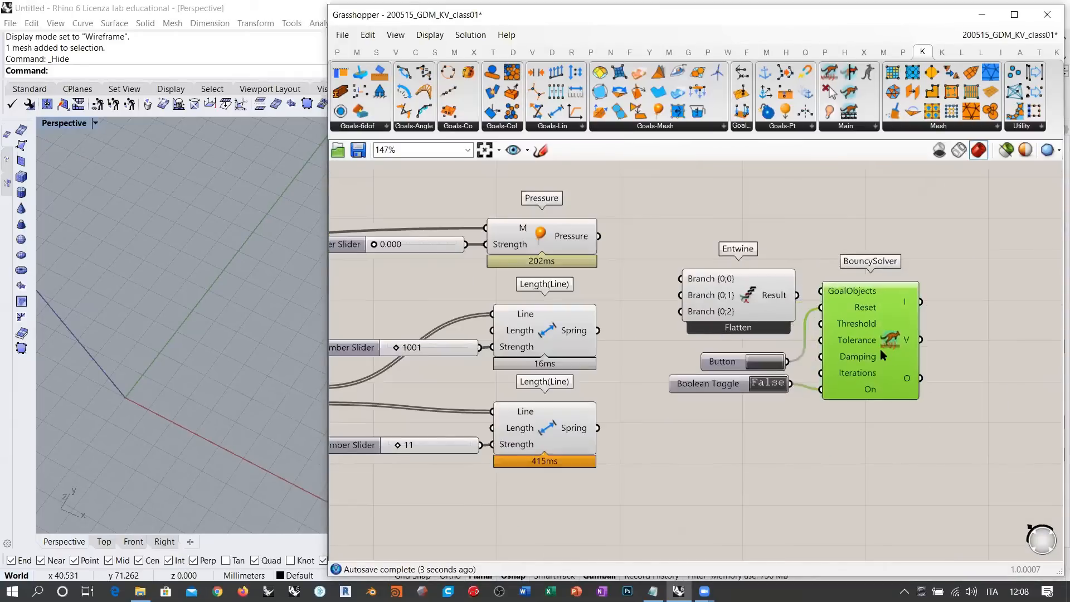
pyautogui.moveTo(881, 350); pyautogui.dragTo(884, 350)
# Add a Kangaroo Show component above Pressure and connect QuadDivide's divided mesh to its G input
pyautogui.moveTo(774, 319); pyautogui.dragTo(946, 328, button='right')
pyautogui.scroll(-3, 947, 327)
pyautogui.click(829, 112)
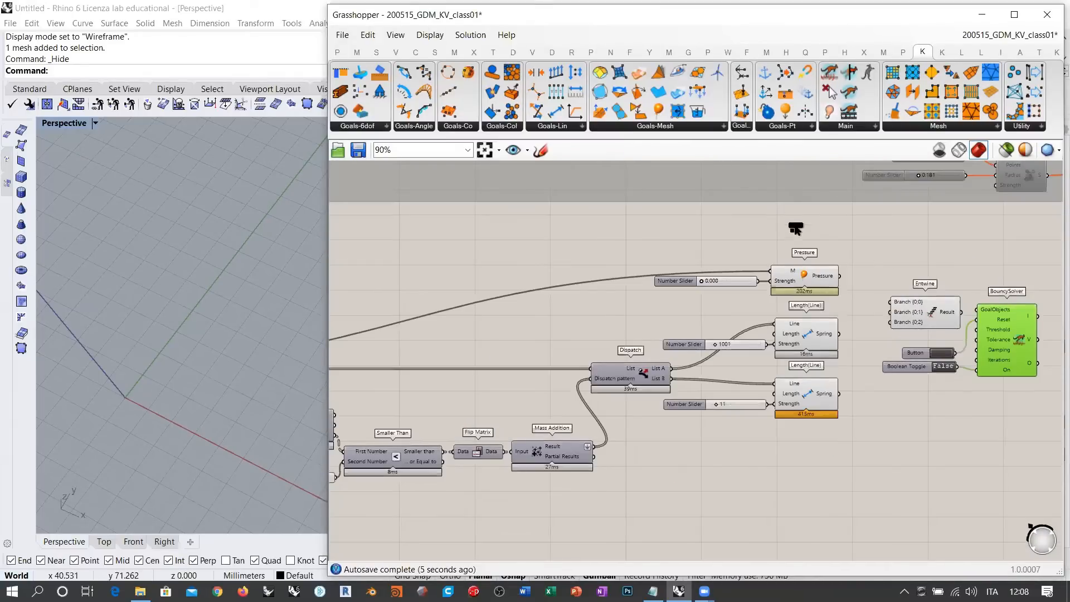
pyautogui.click(814, 236)
pyautogui.scroll(-1, 814, 272)
pyautogui.moveTo(673, 271); pyautogui.dragTo(701, 282, button='right')
pyautogui.scroll(-2, 702, 282)
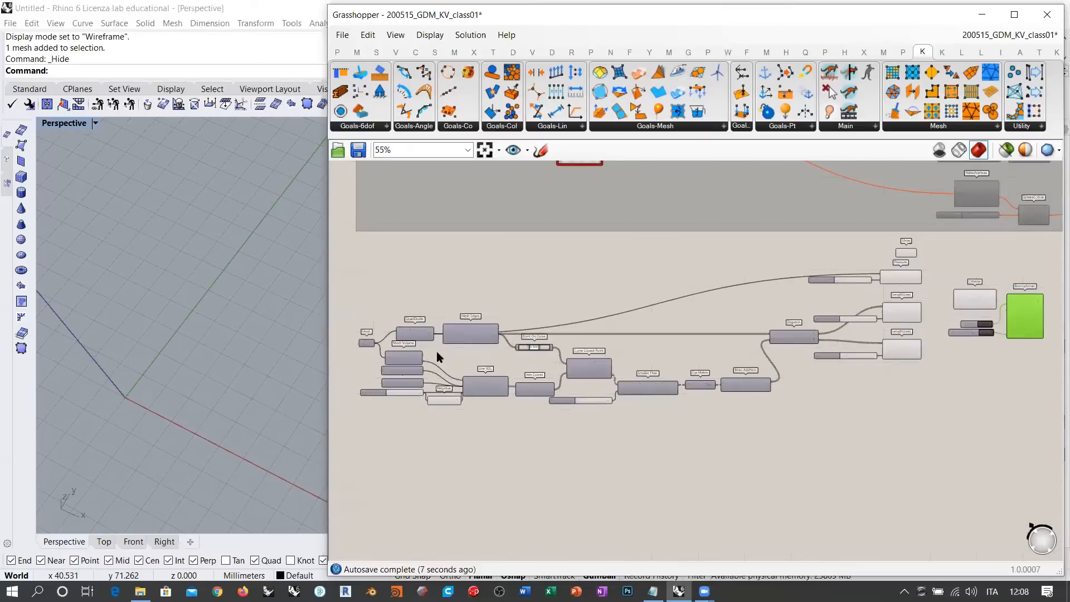
pyautogui.moveTo(438, 340); pyautogui.dragTo(896, 252)
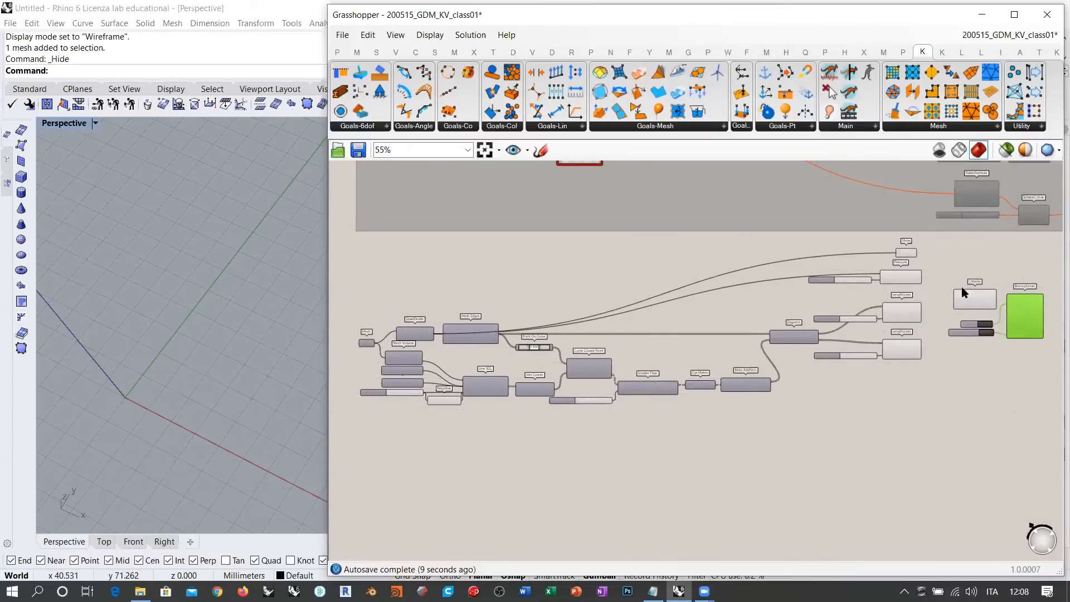
# Connect Show's output to Entwine's {0;0} branch and nudge Show into line above Pressure
pyautogui.moveTo(967, 296); pyautogui.dragTo(638, 336, button='right')
pyautogui.scroll(3, 639, 336)
pyautogui.moveTo(555, 266); pyautogui.dragTo(630, 344)
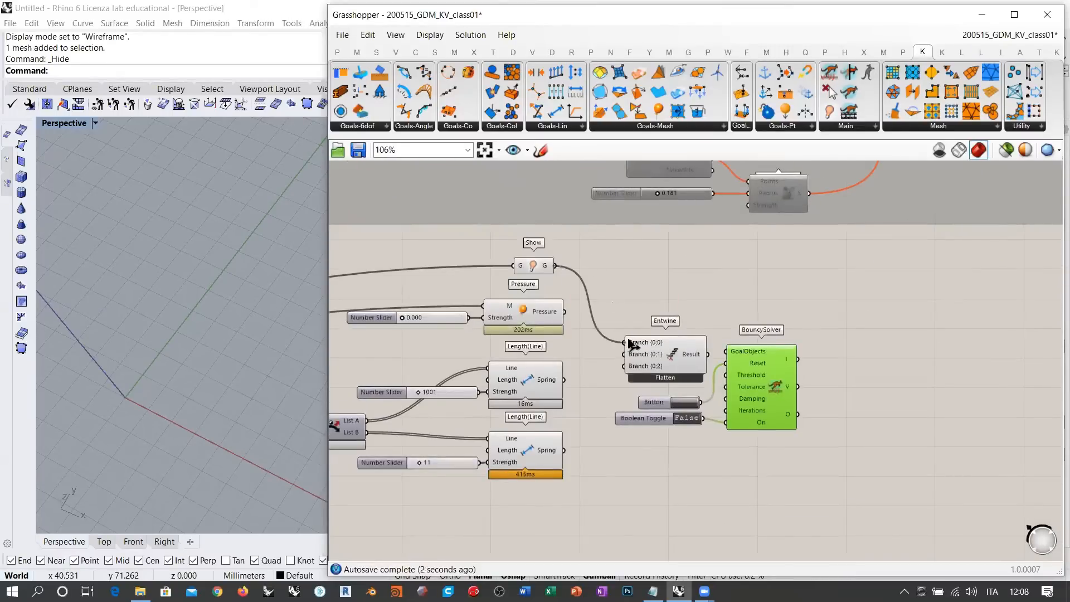
pyautogui.moveTo(533, 265); pyautogui.dragTo(541, 265)
pyautogui.click(579, 336)
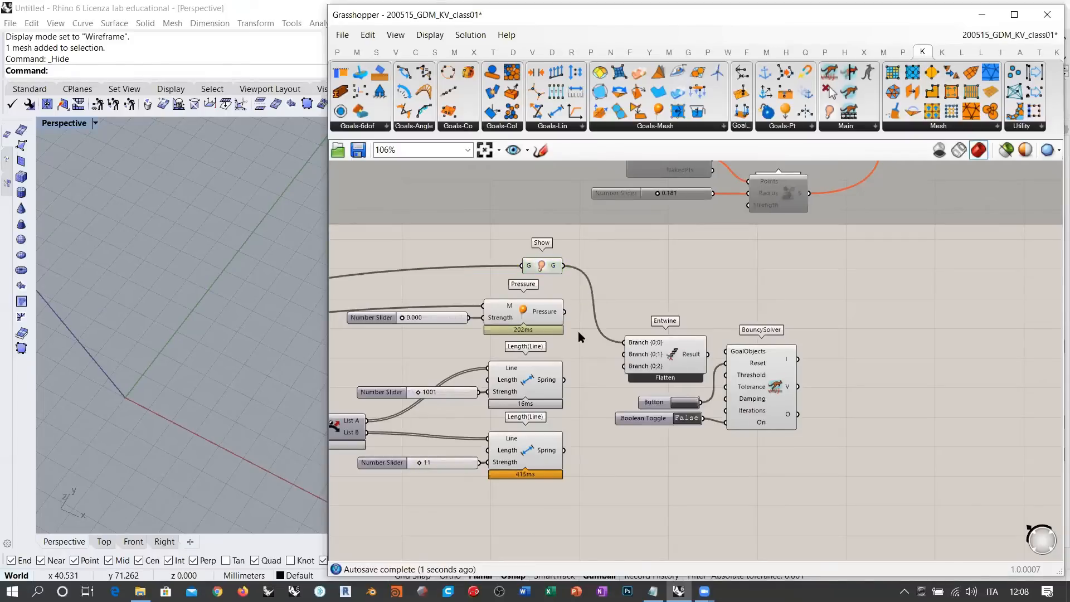
# Connect the lower Length(Line) goal's Spring output to Entwine's {0;1} branch and the upper one's to {0;2}
pyautogui.scroll(2, 569, 380)
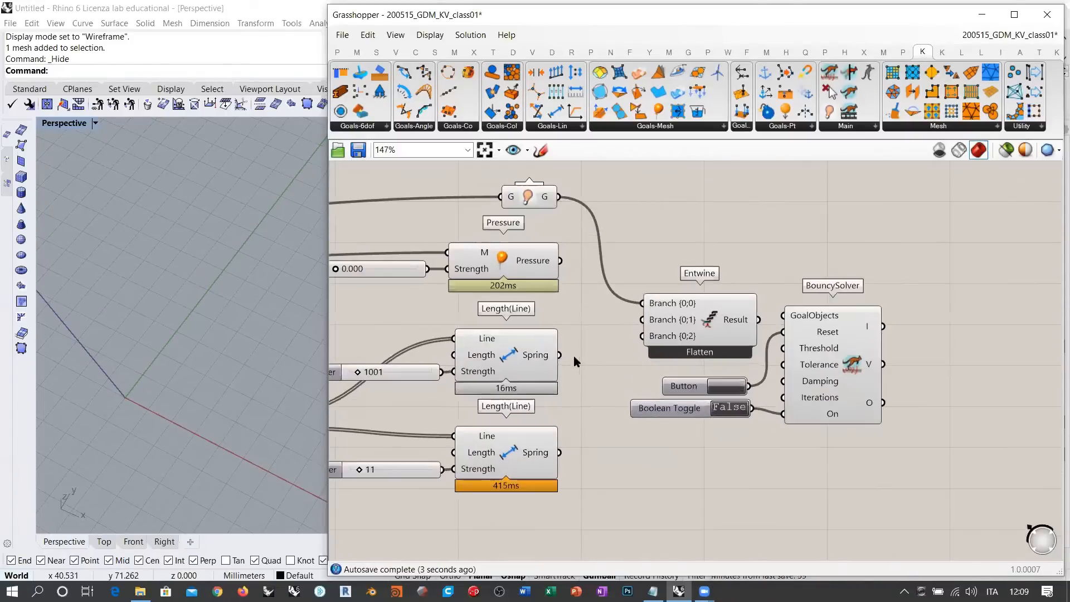
pyautogui.moveTo(559, 354); pyautogui.dragTo(652, 326)
pyautogui.moveTo(559, 452); pyautogui.dragTo(641, 321)
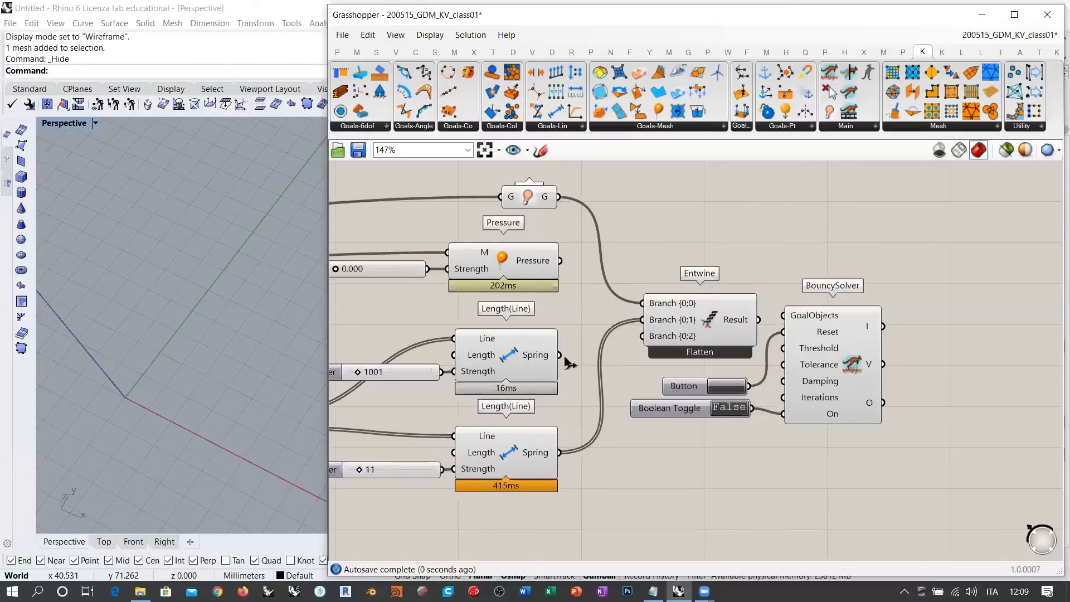
pyautogui.moveTo(560, 355); pyautogui.dragTo(642, 336)
# Add a {0;3} branch to Entwine and connect the Pressure goal's output to it
pyautogui.scroll(5, 635, 341)
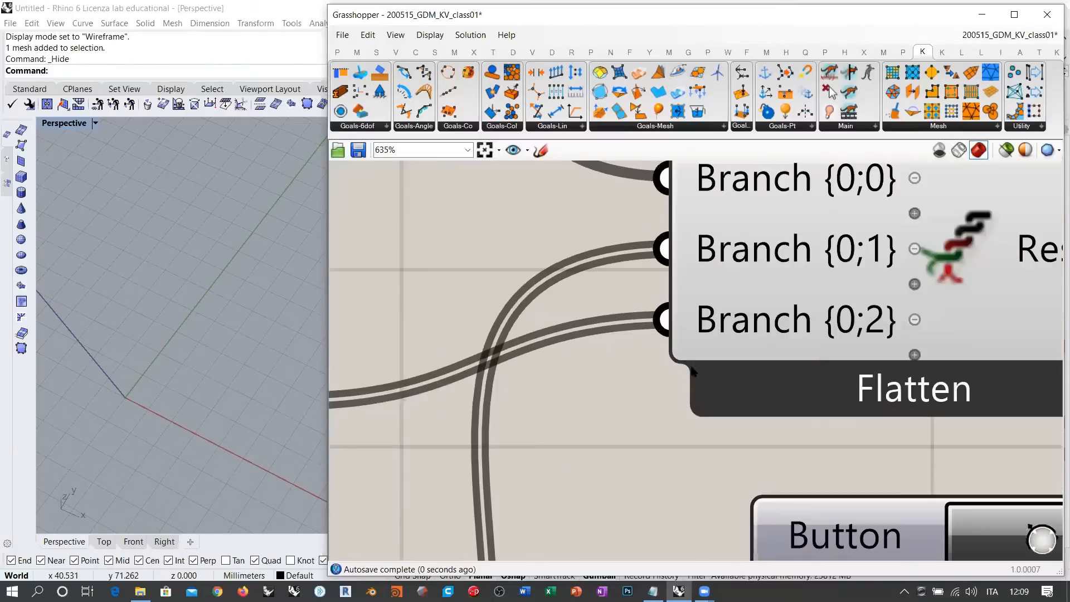
pyautogui.click(913, 356)
pyautogui.scroll(-5, 720, 393)
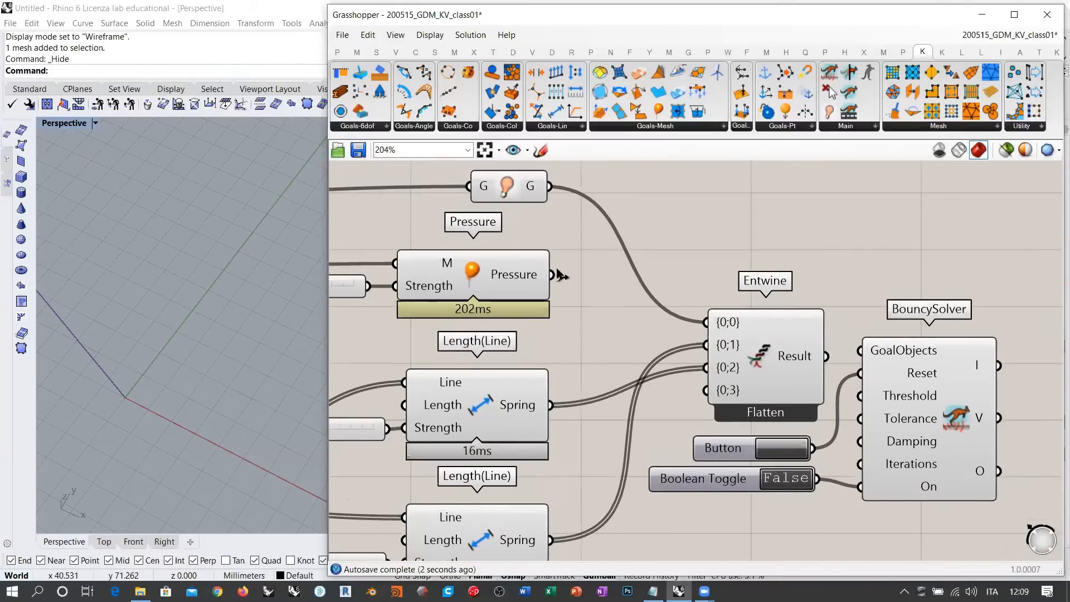
pyautogui.moveTo(559, 275); pyautogui.dragTo(705, 390)
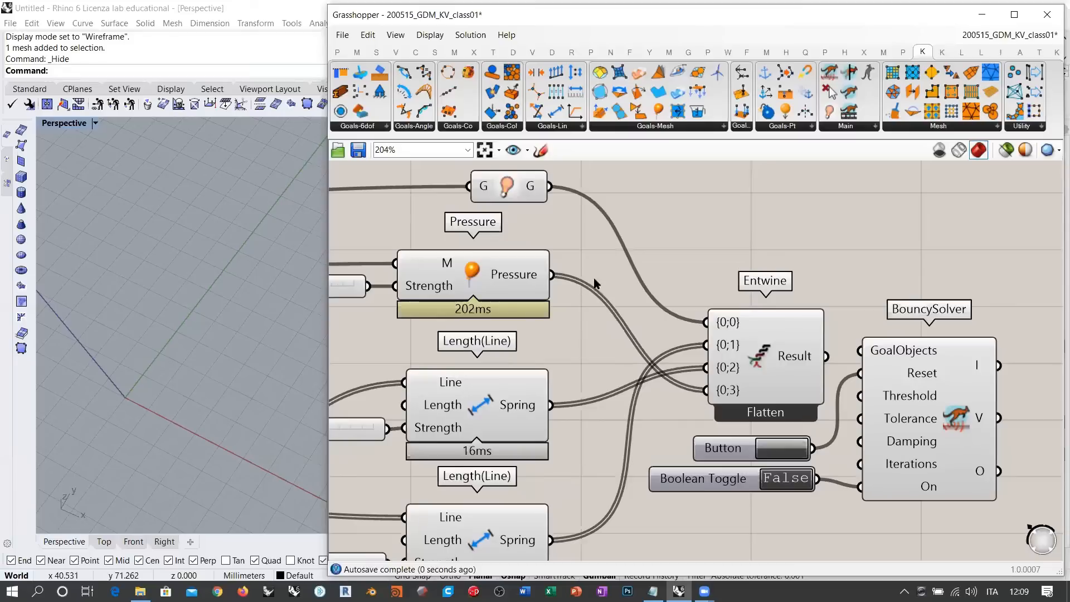
# Connect Entwine's Result to the BouncySolver's GoalObjects input and turn off the solver's preview
pyautogui.moveTo(774, 271); pyautogui.dragTo(674, 245, button='right')
pyautogui.moveTo(725, 329); pyautogui.dragTo(760, 324)
pyautogui.moveTo(647, 328); pyautogui.dragTo(637, 318)
pyautogui.moveTo(840, 368); pyautogui.dragTo(734, 352, button='right')
pyautogui.click(734, 352)
pyautogui.hotkey('ctrl', 'q')
# Add a Tree Statistics component above the BouncySolver and connect Entwine's Result to its Tree input
pyautogui.moveTo(745, 290); pyautogui.dragTo(675, 346, button='right')
pyautogui.doubleClick(724, 265)
pyautogui.write('tree')
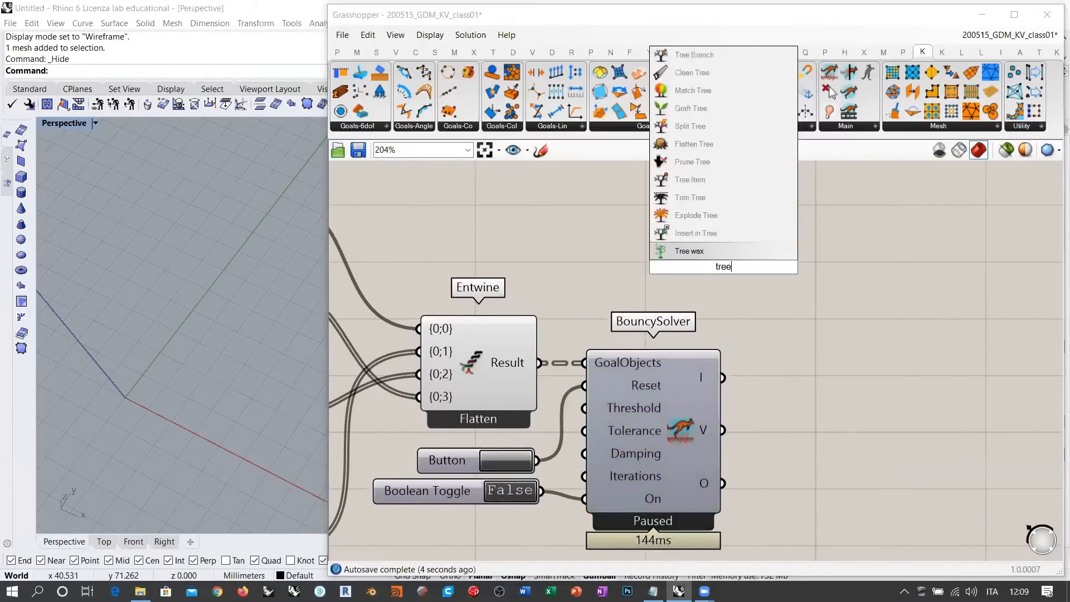
pyautogui.write(' st')
pyautogui.click(689, 250)
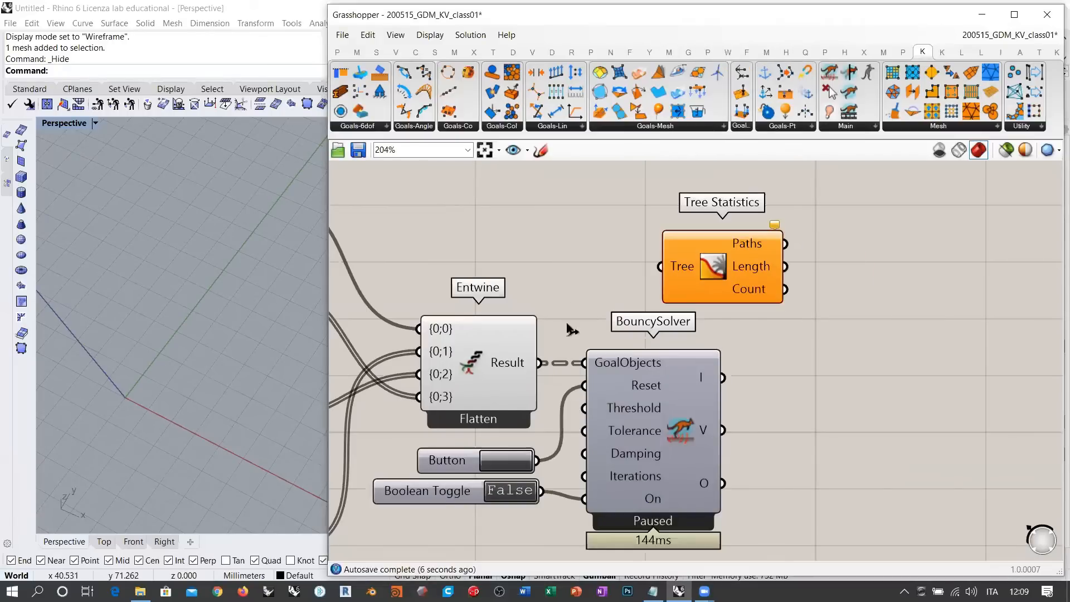
pyautogui.moveTo(567, 324); pyautogui.dragTo(661, 312)
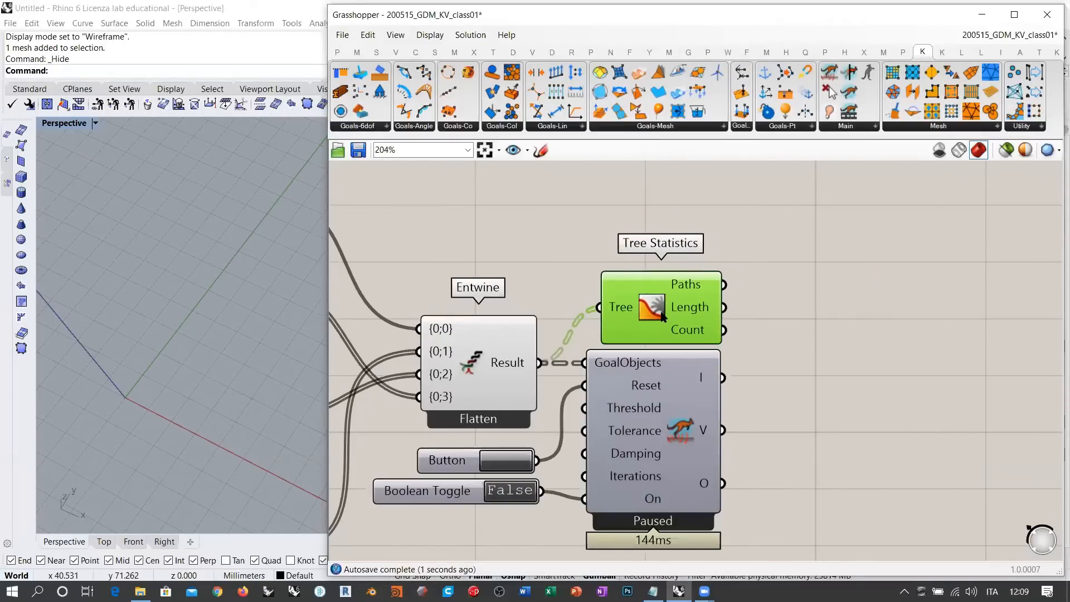
# Add a Partition List and an Explode Tree component beyond the BouncySolver's outputs
pyautogui.click(810, 400)
pyautogui.doubleClick(824, 401)
pyautogui.write('part')
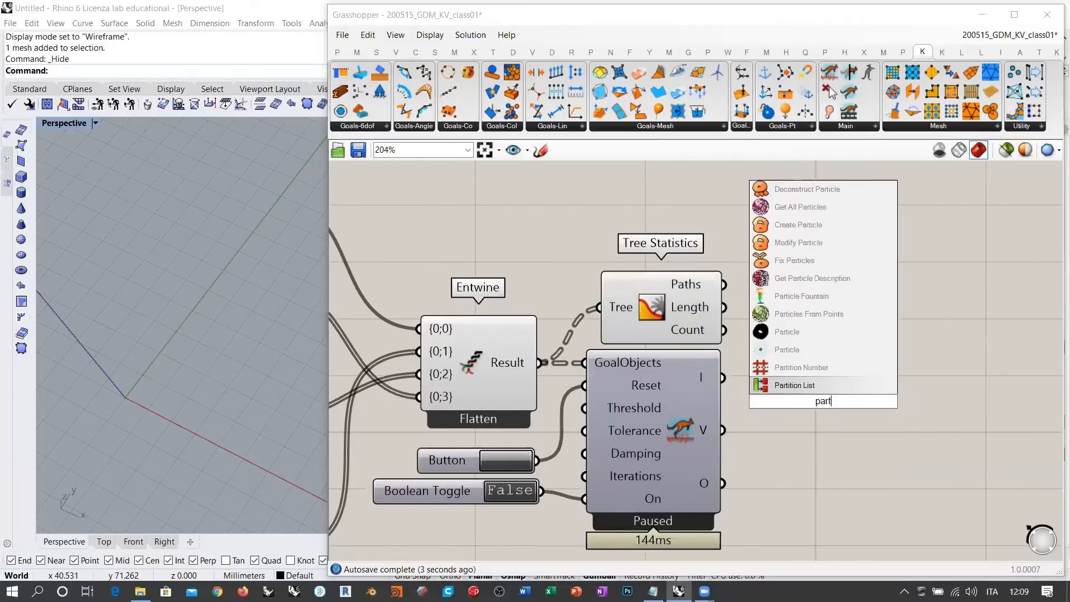
pyautogui.click(792, 392)
pyautogui.doubleClick(954, 367)
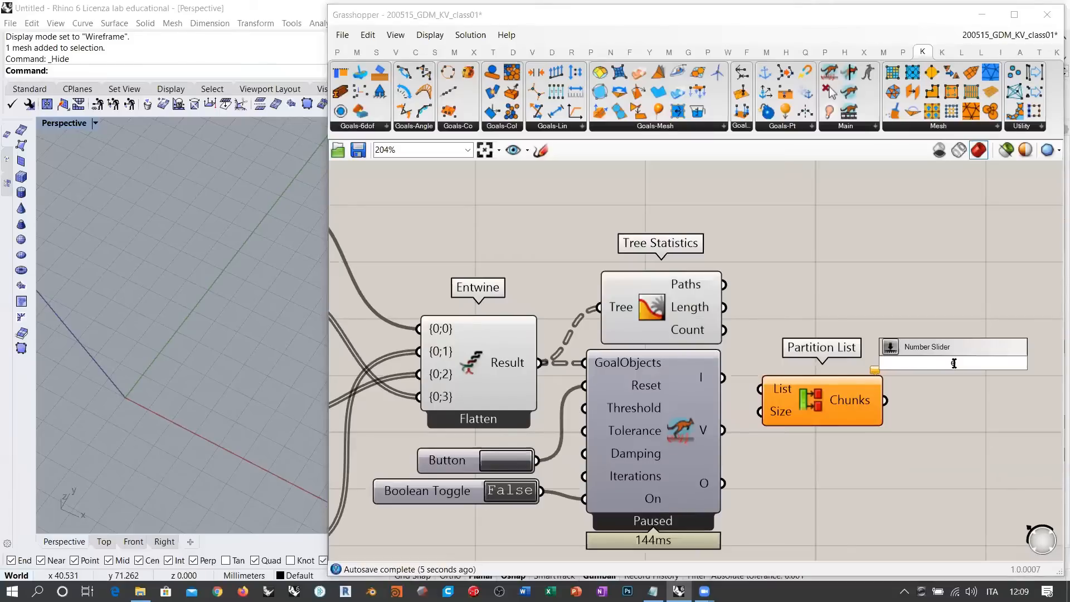
pyautogui.write('explo')
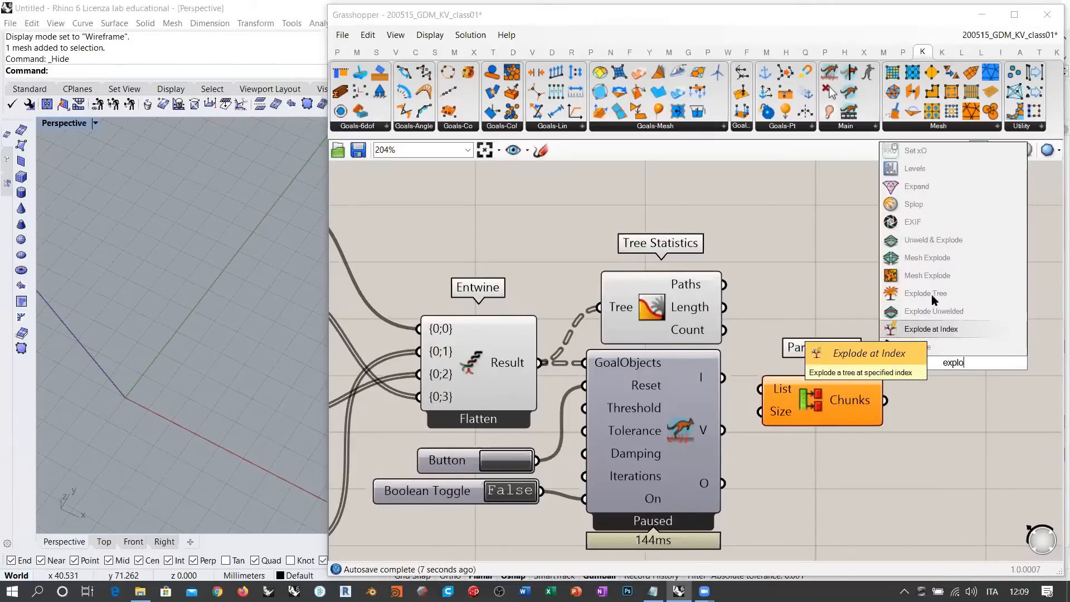
pyautogui.click(931, 294)
# Align Partition List beside Tree Statistics, feeding its Size from Length and its List from the BouncySolver's O output
pyautogui.moveTo(811, 401); pyautogui.dragTo(734, 318)
pyautogui.moveTo(776, 316); pyautogui.dragTo(780, 305)
pyautogui.click(781, 345)
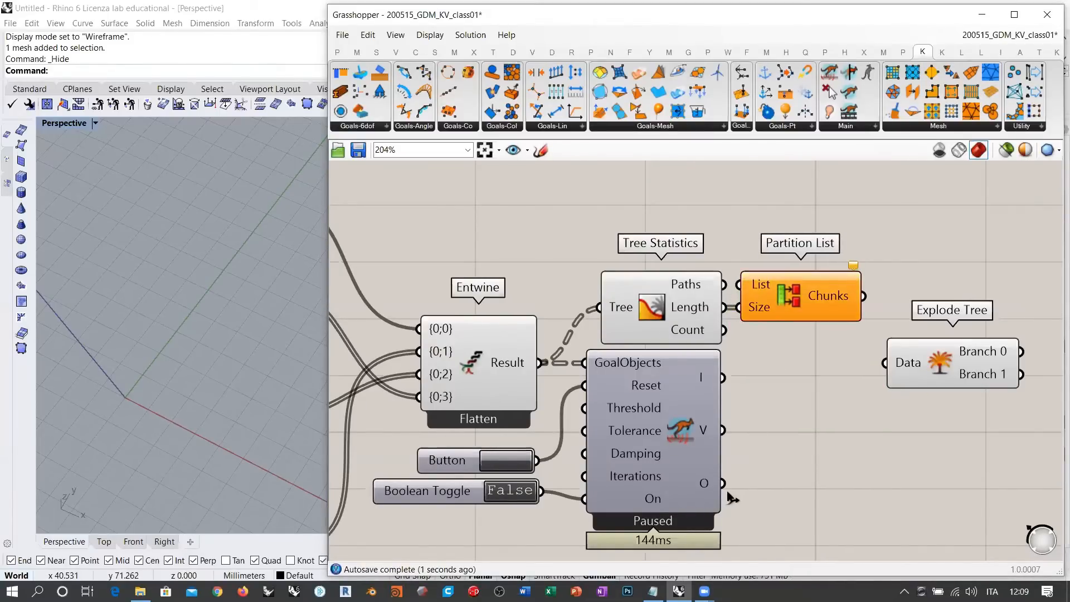
pyautogui.moveTo(723, 483); pyautogui.dragTo(738, 284)
# Connect Partition List's Chunks to Explode Tree's Data input and line Explode Tree up beside it
pyautogui.moveTo(927, 363); pyautogui.dragTo(931, 322)
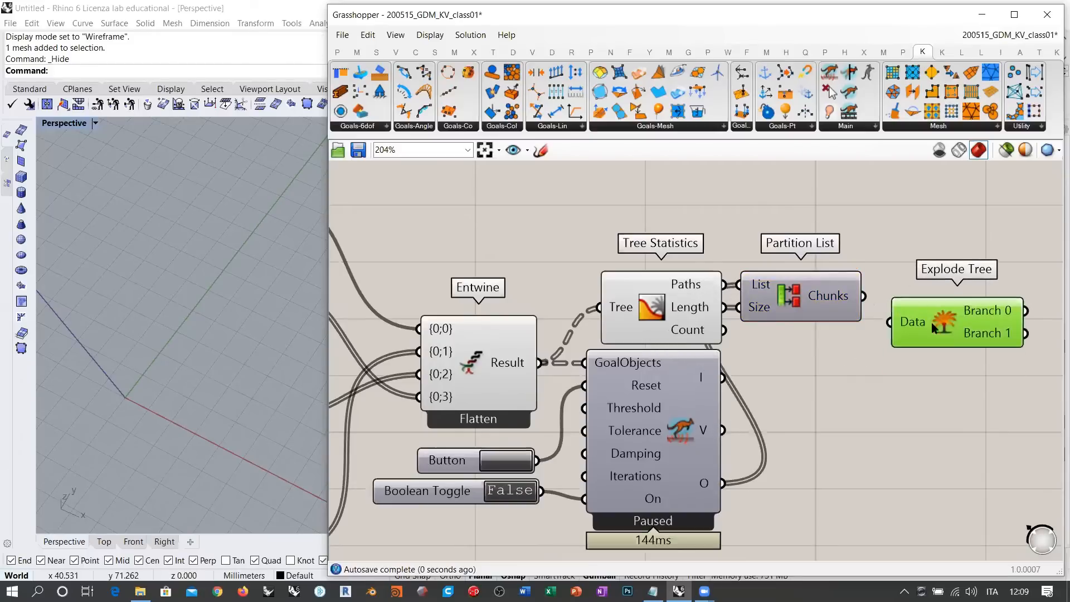
pyautogui.moveTo(863, 296); pyautogui.dragTo(890, 323)
pyautogui.moveTo(934, 324); pyautogui.dragTo(928, 299)
pyautogui.click(836, 352)
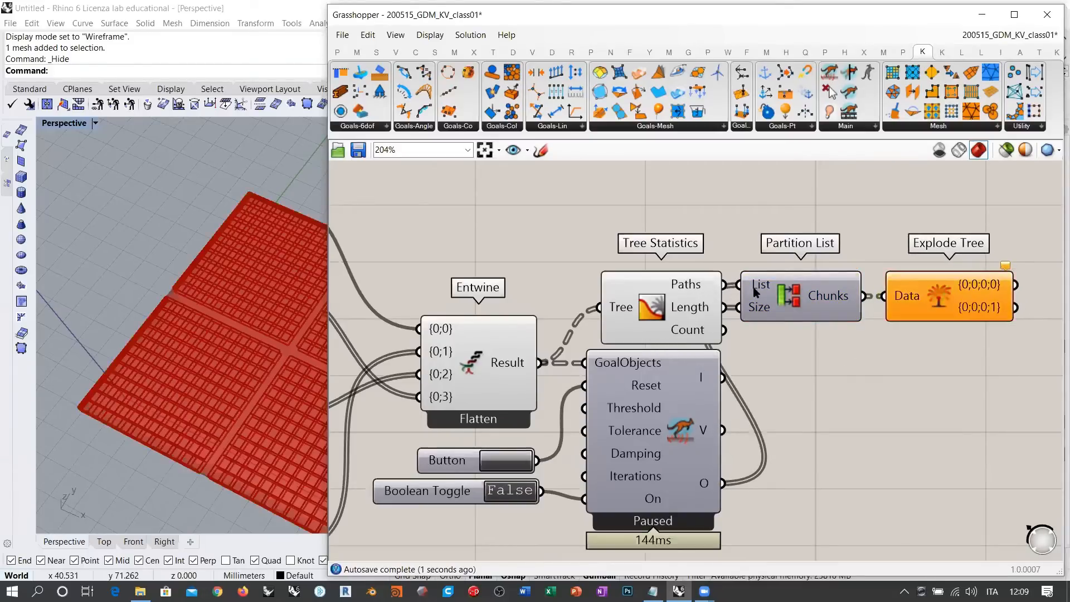
# Turn off the previews of Tree Statistics and Entwine, and nudge Partition List to even out the spacing
pyautogui.click(604, 335)
pyautogui.click(500, 350)
pyautogui.click(893, 383)
pyautogui.moveTo(808, 384); pyautogui.dragTo(625, 395, button='right')
pyautogui.moveTo(506, 302); pyautogui.dragTo(506, 304)
pyautogui.click(849, 333)
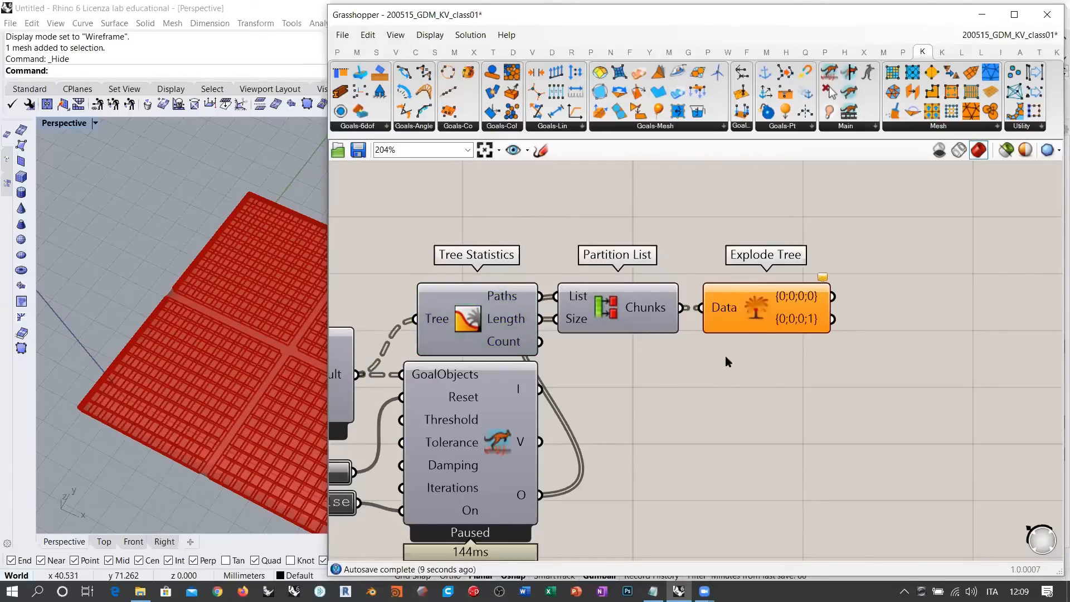
pyautogui.moveTo(613, 312); pyautogui.dragTo(616, 313)
pyautogui.click(660, 373)
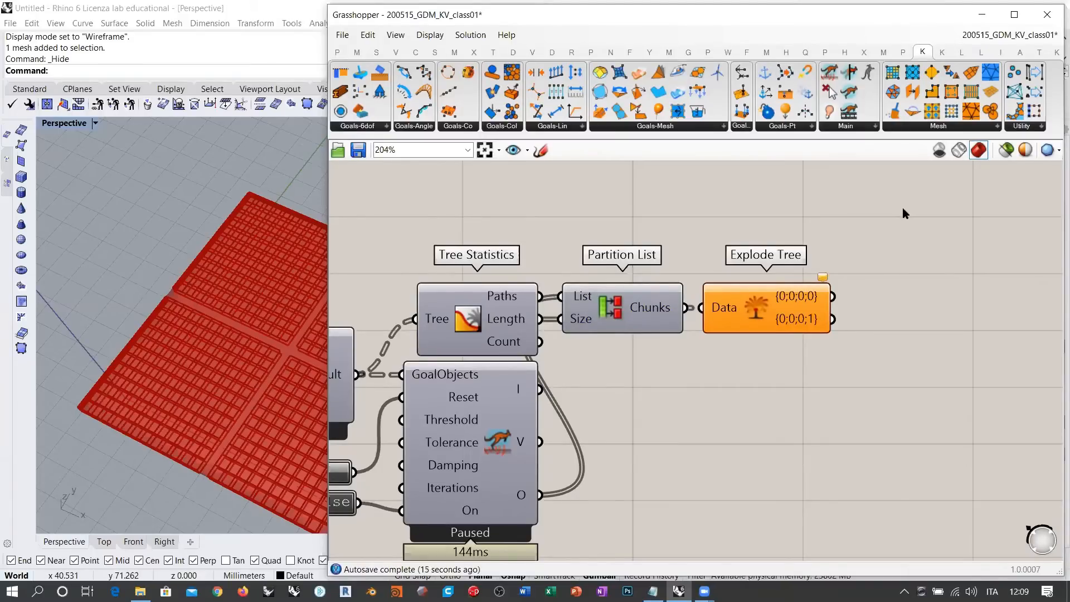
pyautogui.moveTo(913, 255); pyautogui.dragTo(673, 182, button='right')
pyautogui.click(548, 149)
pyautogui.moveTo(812, 273)
pyautogui.mouseDown()
pyautogui.moveTo(854, 385)
pyautogui.moveTo(868, 282)
pyautogui.mouseUp()
pyautogui.moveTo(891, 407); pyautogui.dragTo(946, 346)
pyautogui.moveTo(868, 290)
pyautogui.mouseDown()
pyautogui.moveTo(937, 256)
pyautogui.moveTo(942, 343)
pyautogui.moveTo(801, 259)
pyautogui.moveTo(859, 260)
pyautogui.moveTo(957, 224)
pyautogui.moveTo(967, 243)
pyautogui.mouseUp()
pyautogui.moveTo(792, 246)
pyautogui.mouseDown()
pyautogui.moveTo(881, 199)
pyautogui.moveTo(975, 216)
pyautogui.mouseUp()
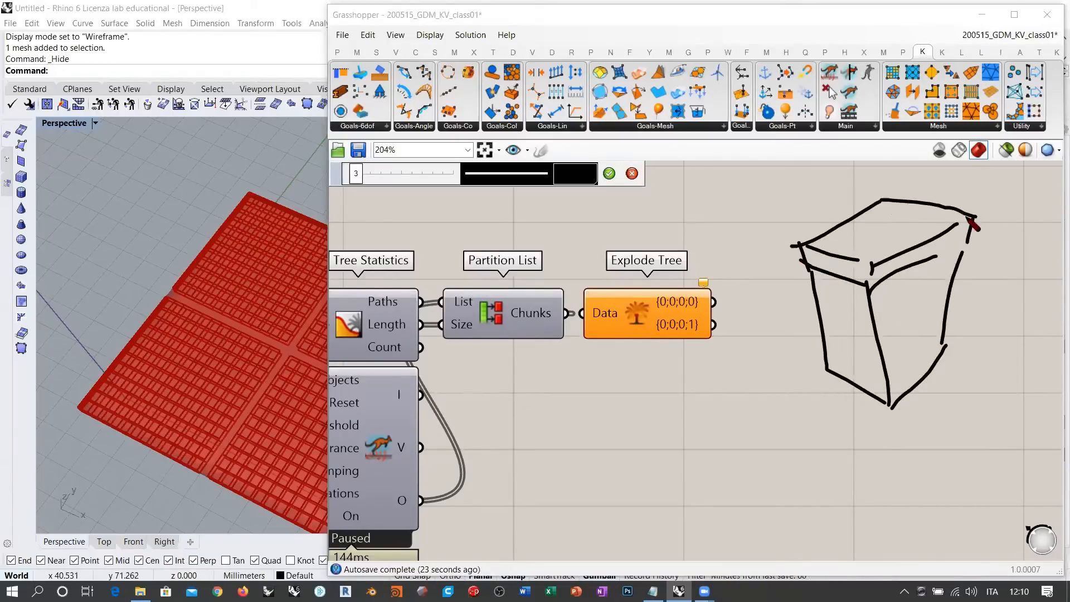
pyautogui.moveTo(842, 251); pyautogui.dragTo(889, 224)
pyautogui.moveTo(882, 202); pyautogui.dragTo(885, 252)
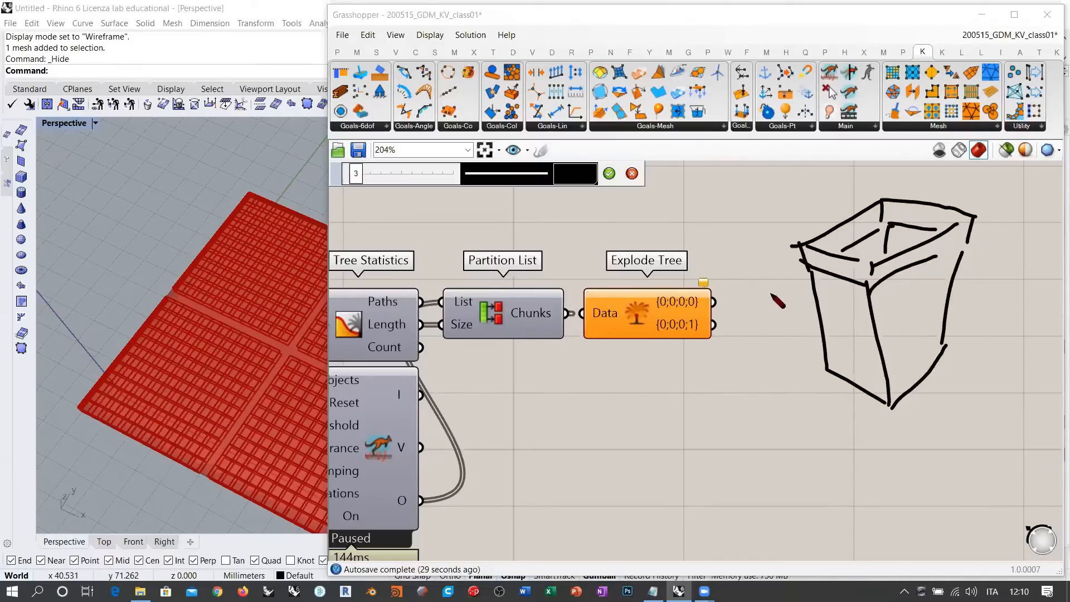
pyautogui.click(632, 174)
# Group the solver section, covering Entwine, Button, Boolean Toggle, BouncySolver, Tree Statistics, Partition List and Explode Tree
pyautogui.scroll(-5, 757, 318)
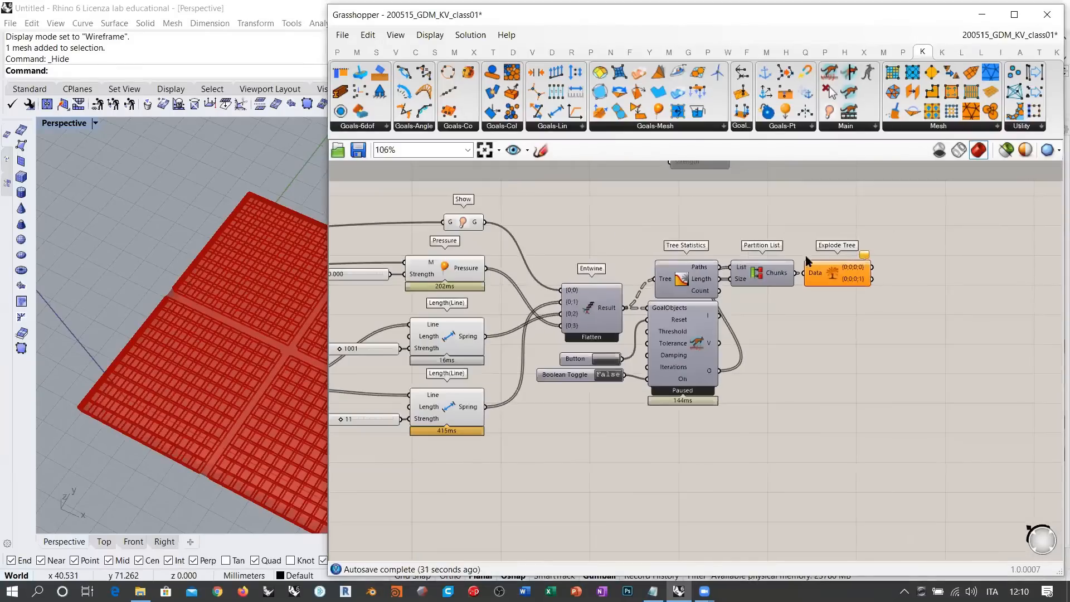
pyautogui.moveTo(869, 229); pyautogui.dragTo(547, 433)
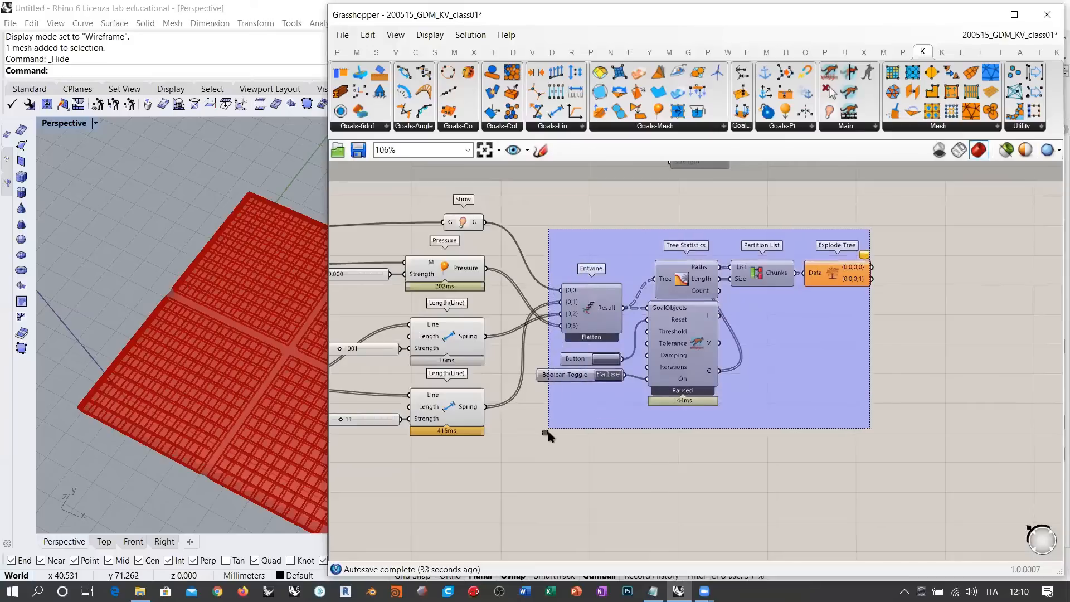
pyautogui.click(800, 467)
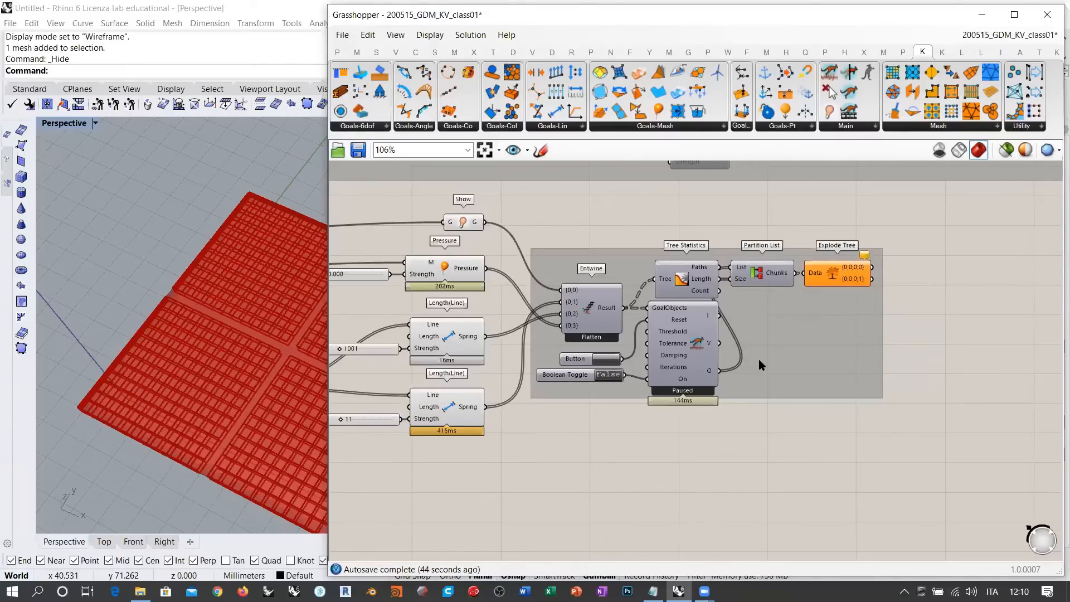
# Shift the Boolean Toggle slightly further below the Button and align the two with Entwine inside the group
pyautogui.moveTo(576, 382); pyautogui.dragTo(574, 387)
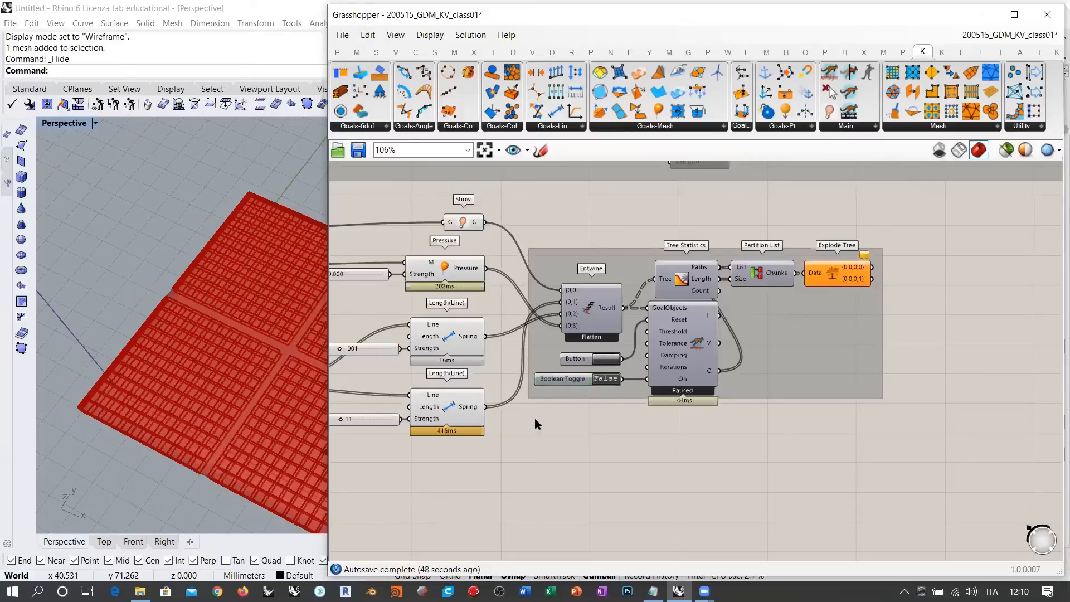
pyautogui.moveTo(534, 418); pyautogui.dragTo(649, 257)
pyautogui.click(587, 274)
pyautogui.click(630, 222)
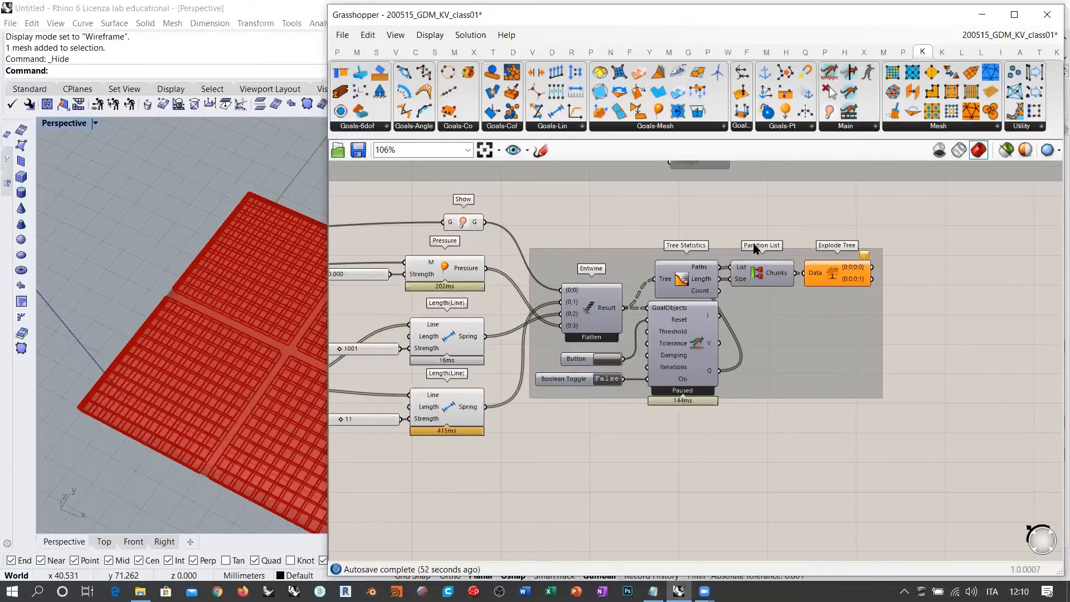
# Add a third branch output to the Explode Tree component
pyautogui.scroll(6, 836, 284)
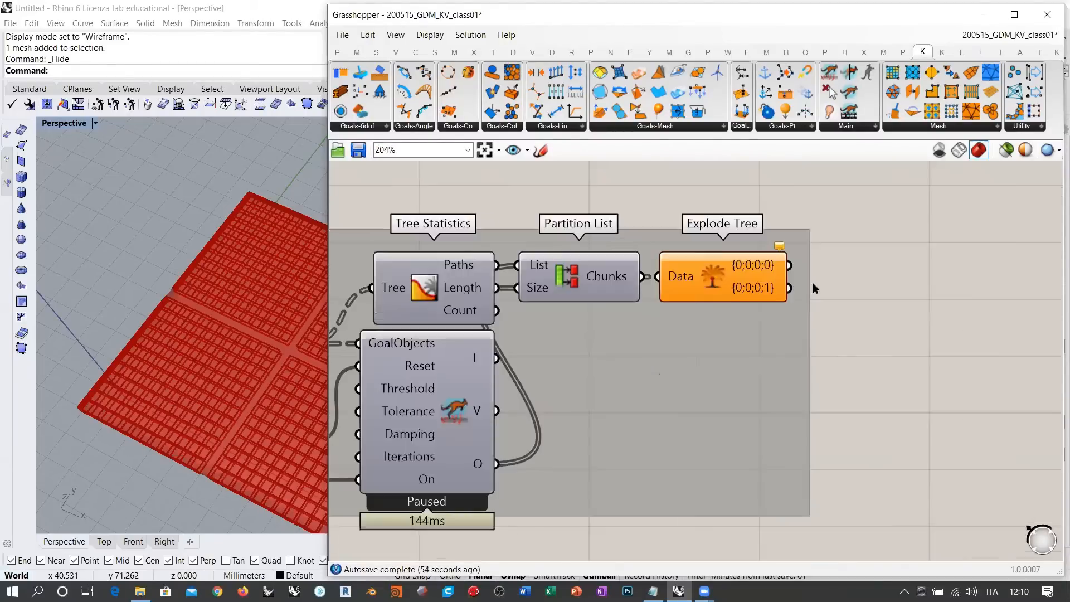
pyautogui.moveTo(727, 293)
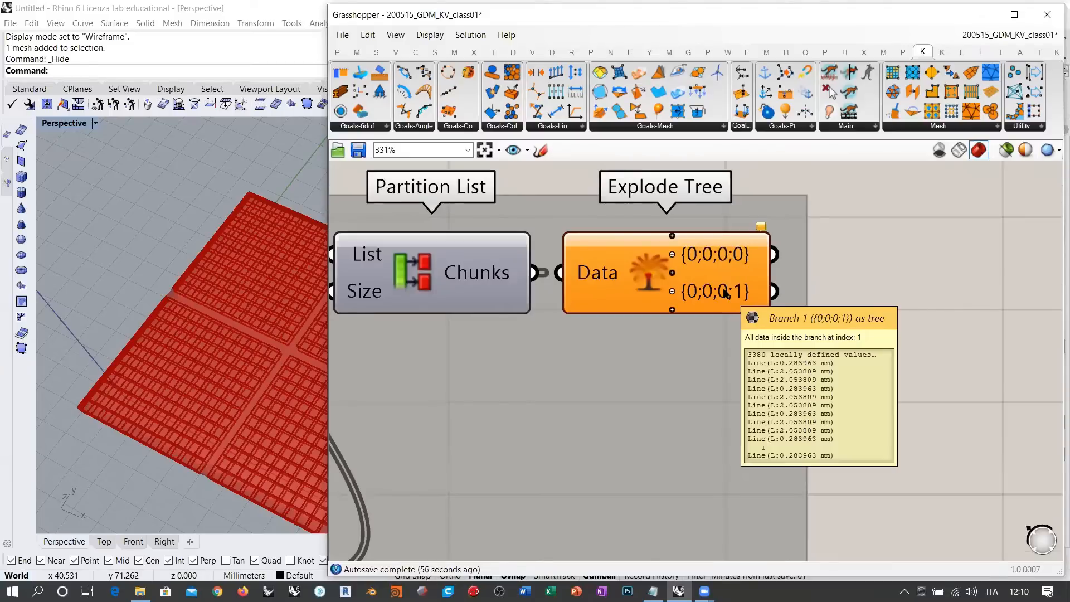
pyautogui.click(673, 309)
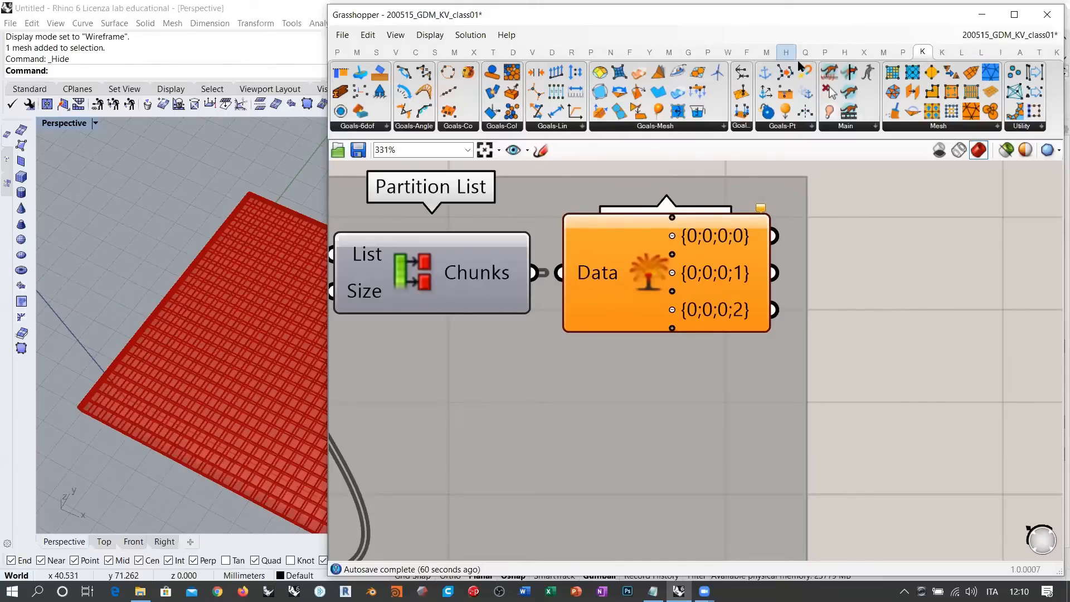
pyautogui.click(926, 238)
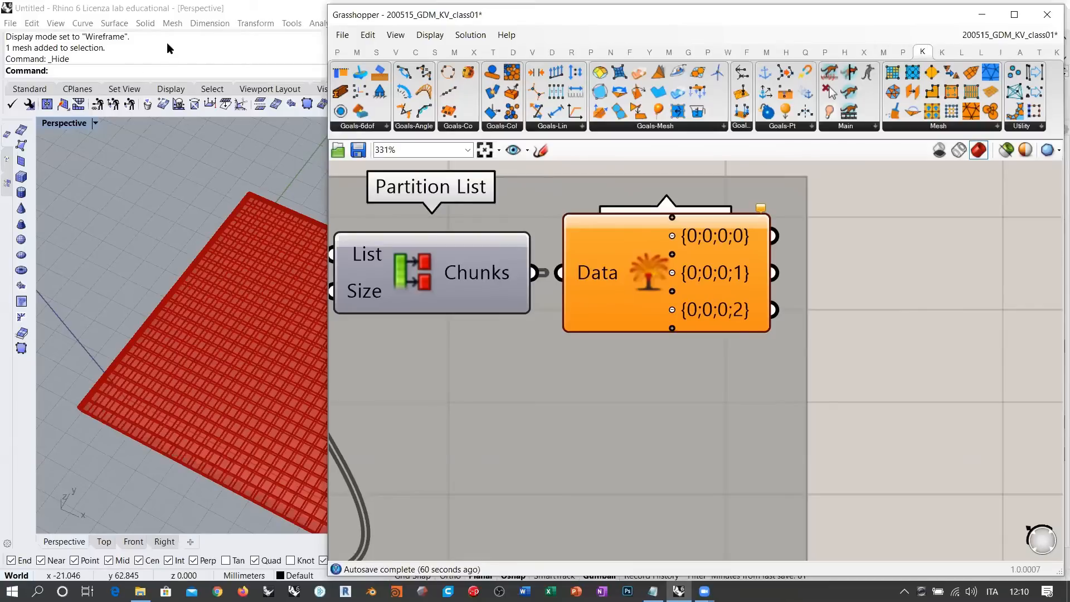
pyautogui.scroll(-5, 918, 275)
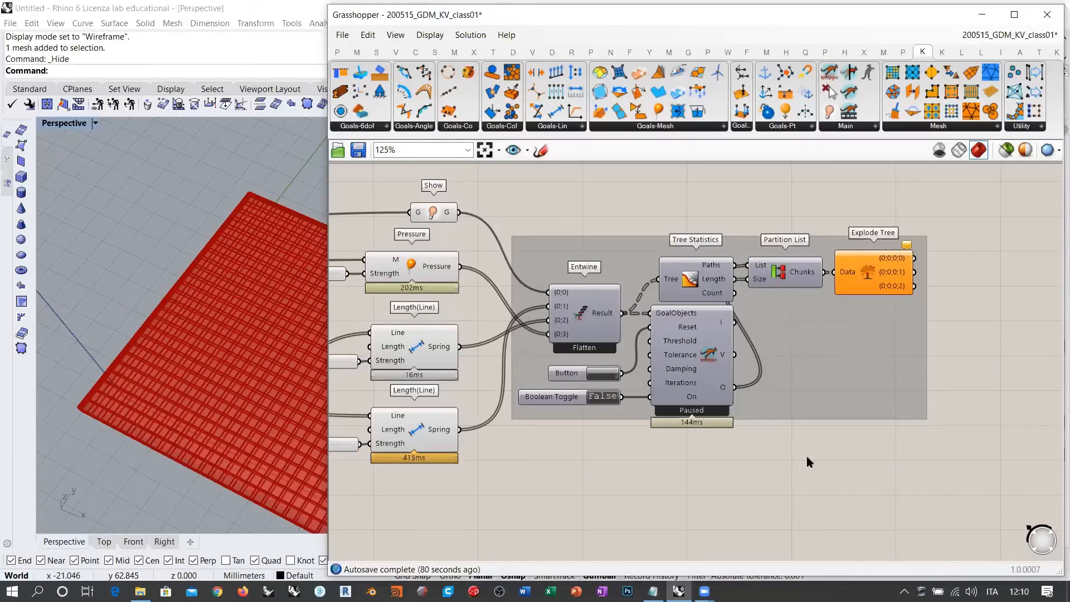
pyautogui.moveTo(954, 212); pyautogui.dragTo(526, 481)
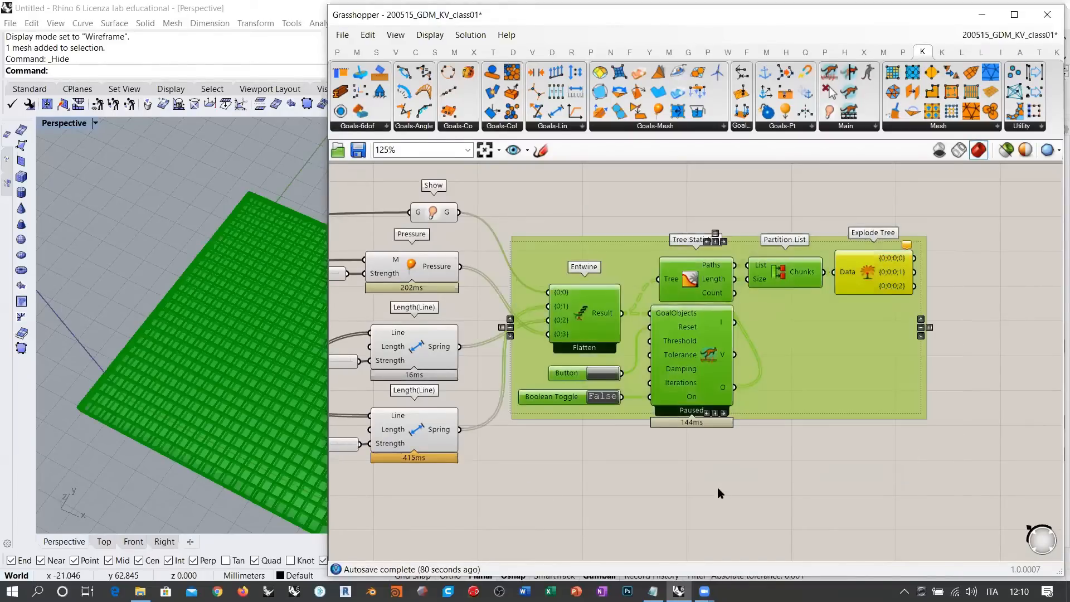
pyautogui.click(770, 444)
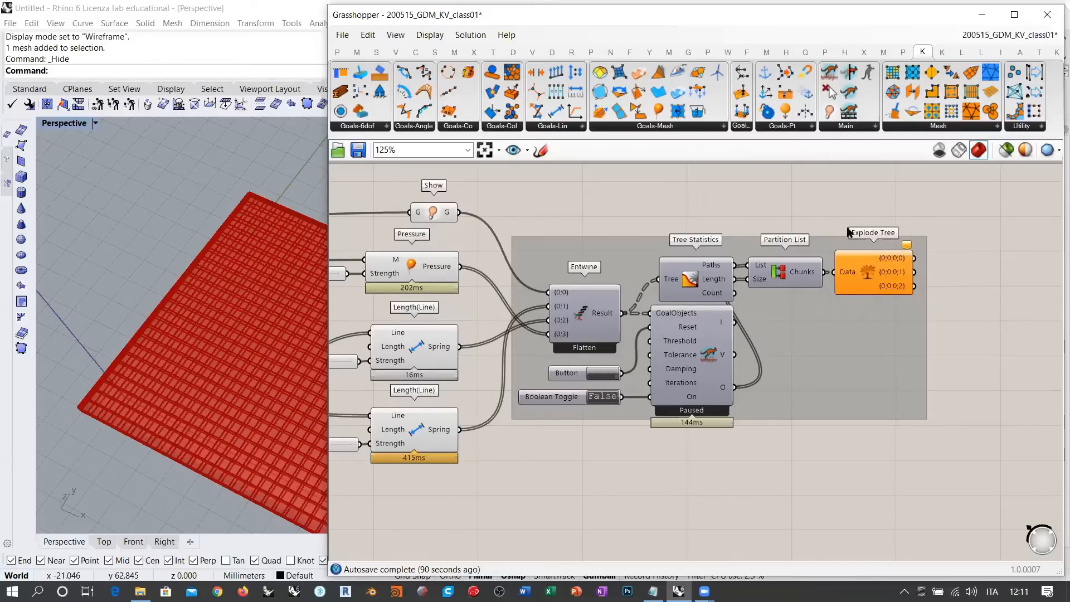
pyautogui.moveTo(974, 212); pyautogui.dragTo(532, 461)
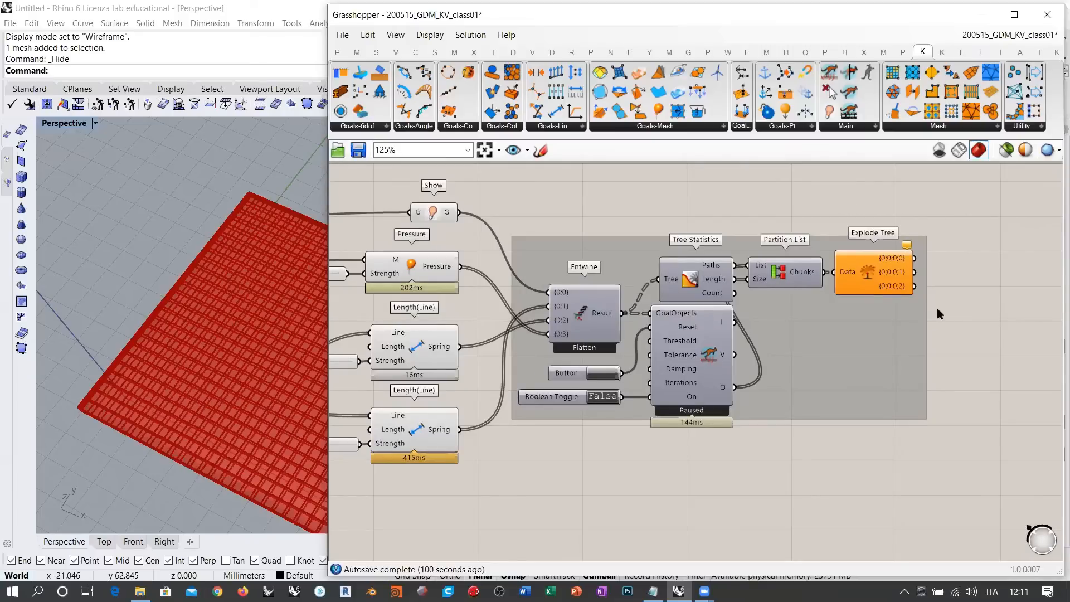
# Remove the extra branch outputs from Explode Tree, keeping only {0;0;0;0}
pyautogui.moveTo(953, 318); pyautogui.dragTo(822, 299, button='right')
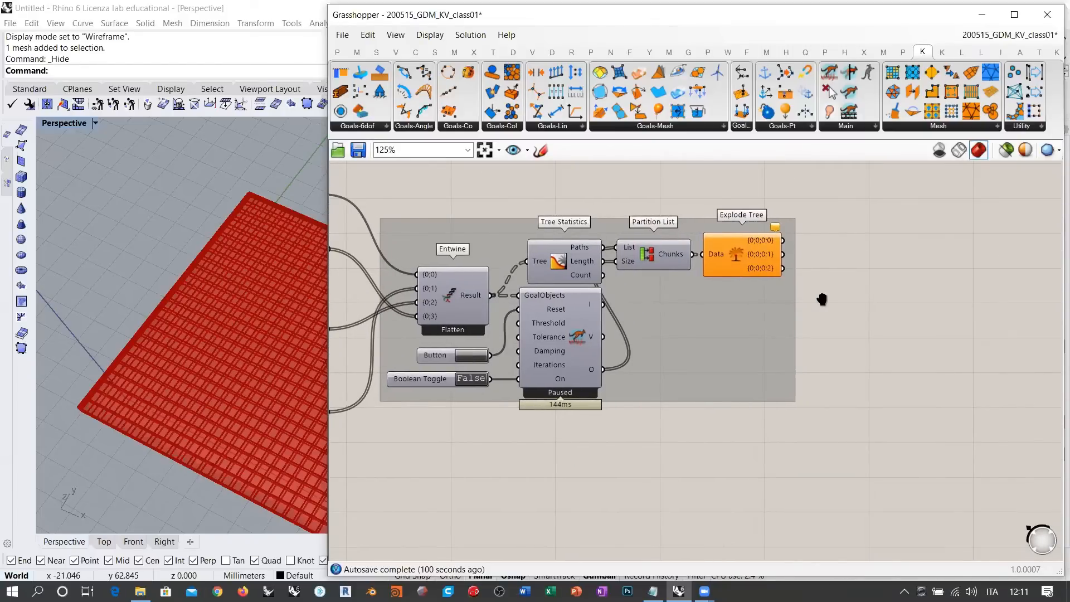
pyautogui.moveTo(823, 300); pyautogui.dragTo(807, 313, button='right')
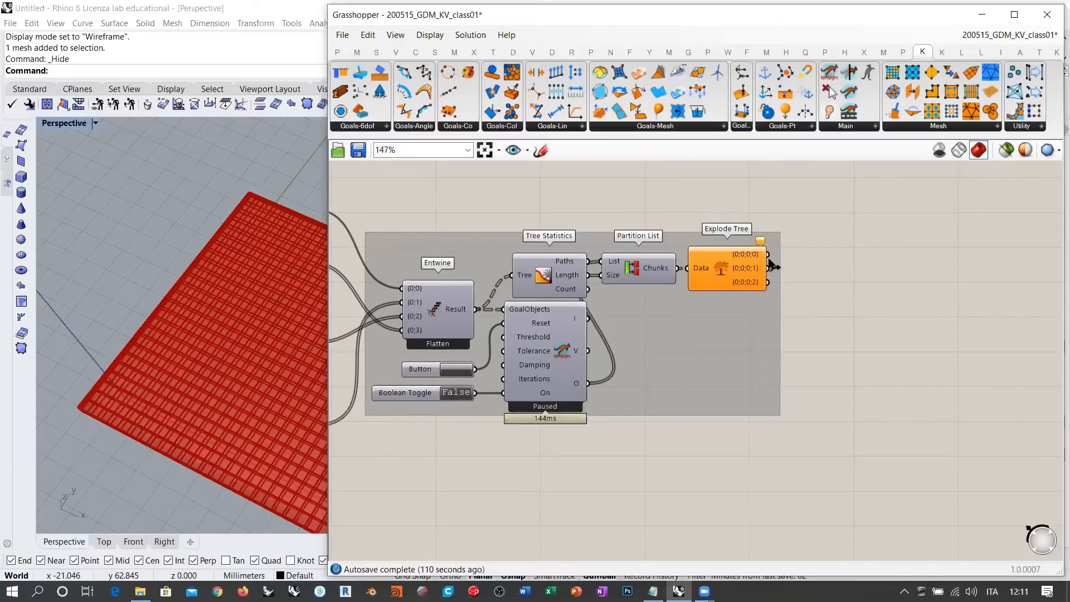
pyautogui.scroll(5, 772, 266)
pyautogui.click(612, 297)
pyautogui.click(611, 340)
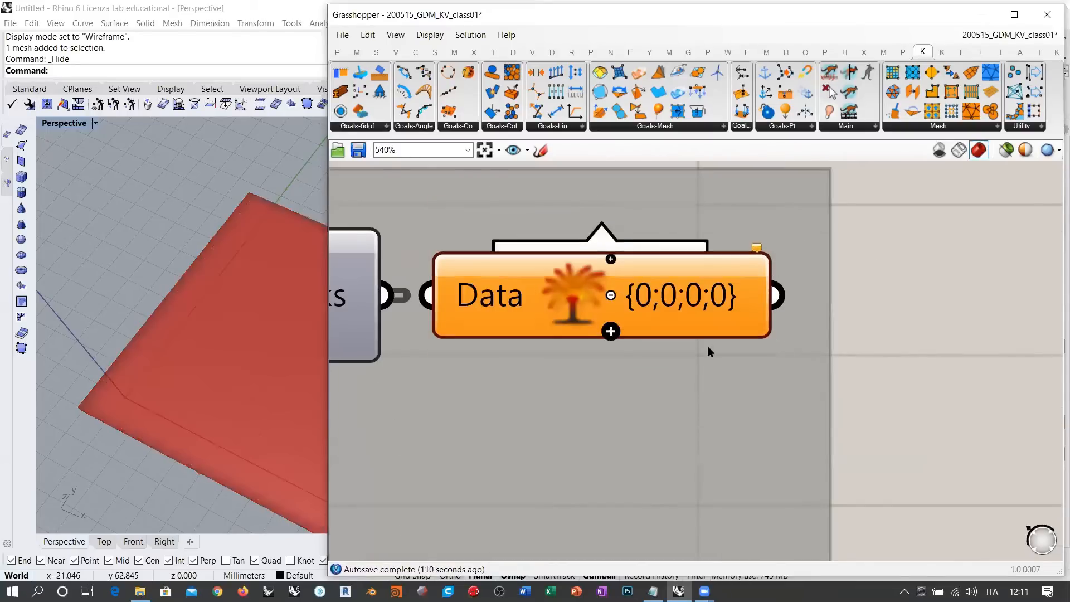
pyautogui.scroll(-5, 883, 270)
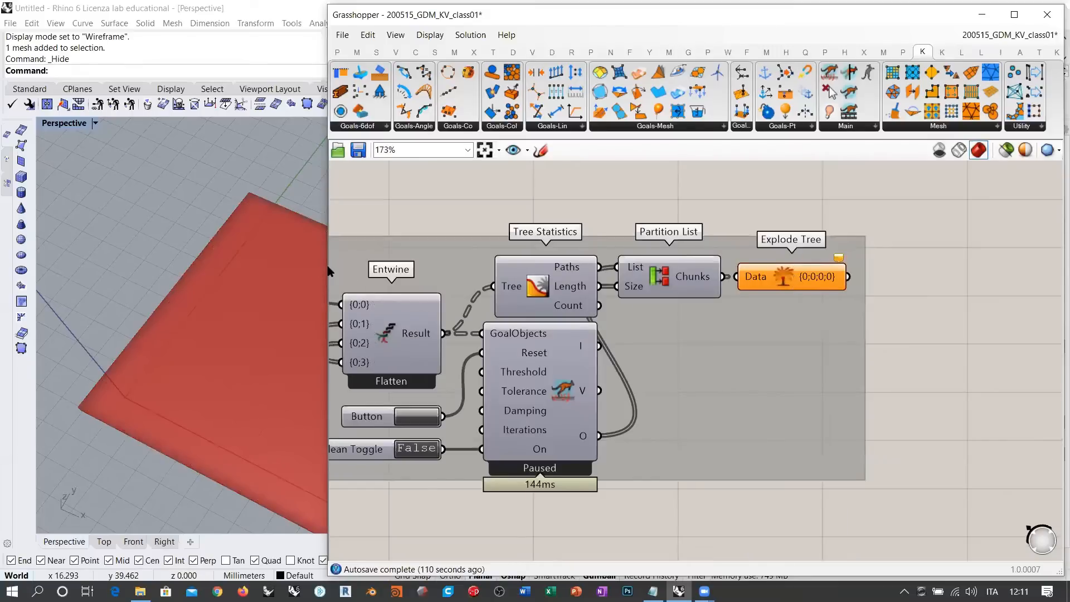
# Narrow the Grasshopper window to uncover the Rhino viewport, display mesh edges in the preview, and inspect the slab's corner
pyautogui.moveTo(327, 266); pyautogui.dragTo(548, 266)
pyautogui.hotkey('ctrl', 'm')
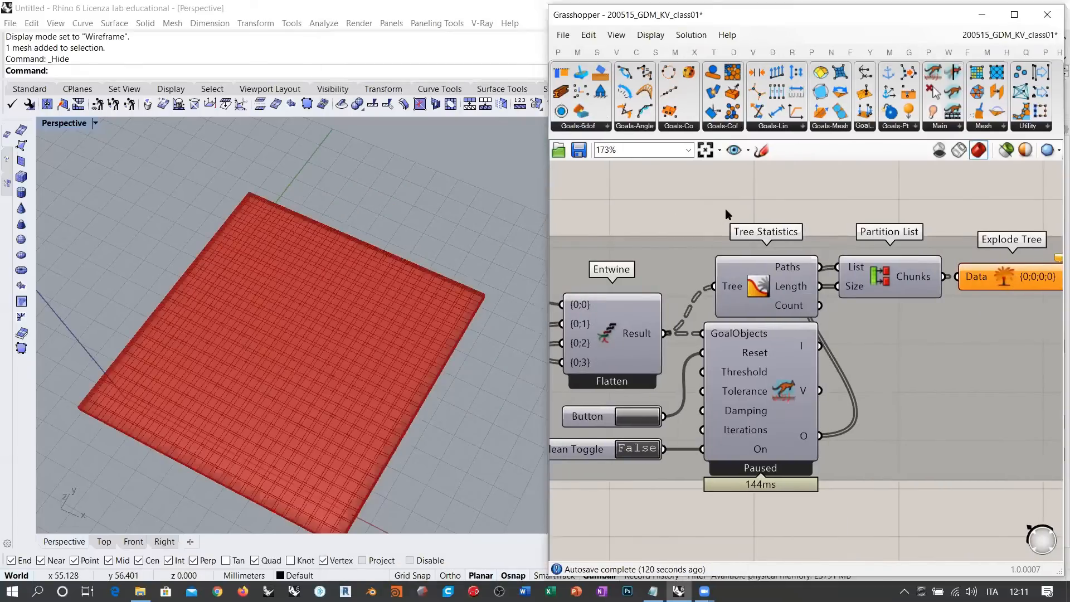
pyautogui.moveTo(326, 431); pyautogui.dragTo(301, 377, button='right')
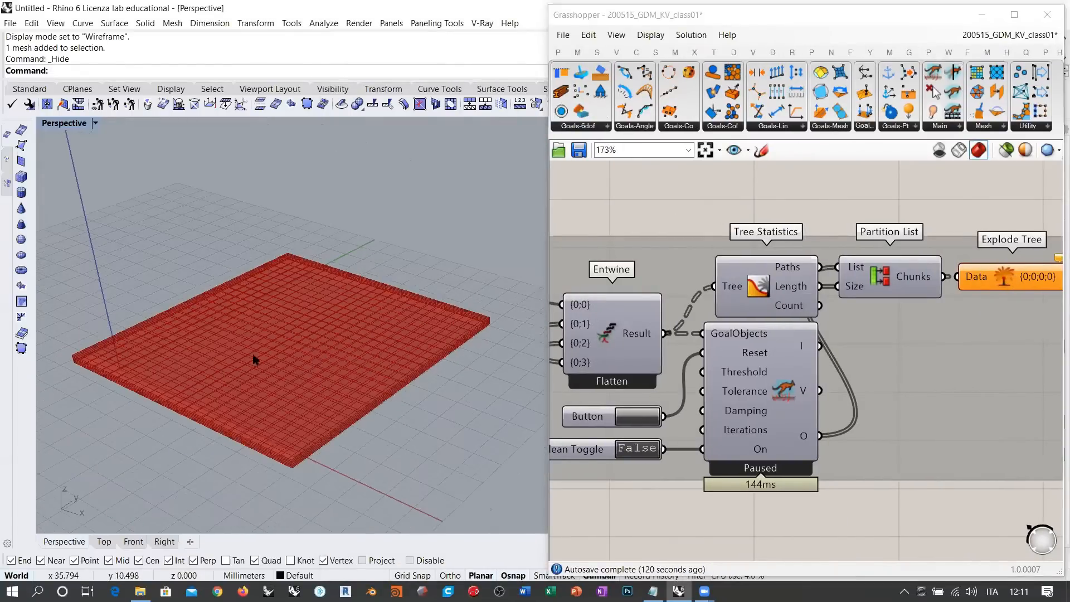
pyautogui.keyDown('shift'); pyautogui.moveTo(72, 372); pyautogui.dragTo(196, 329, button='right'); pyautogui.keyUp('shift')
pyautogui.scroll(8, 189, 326)
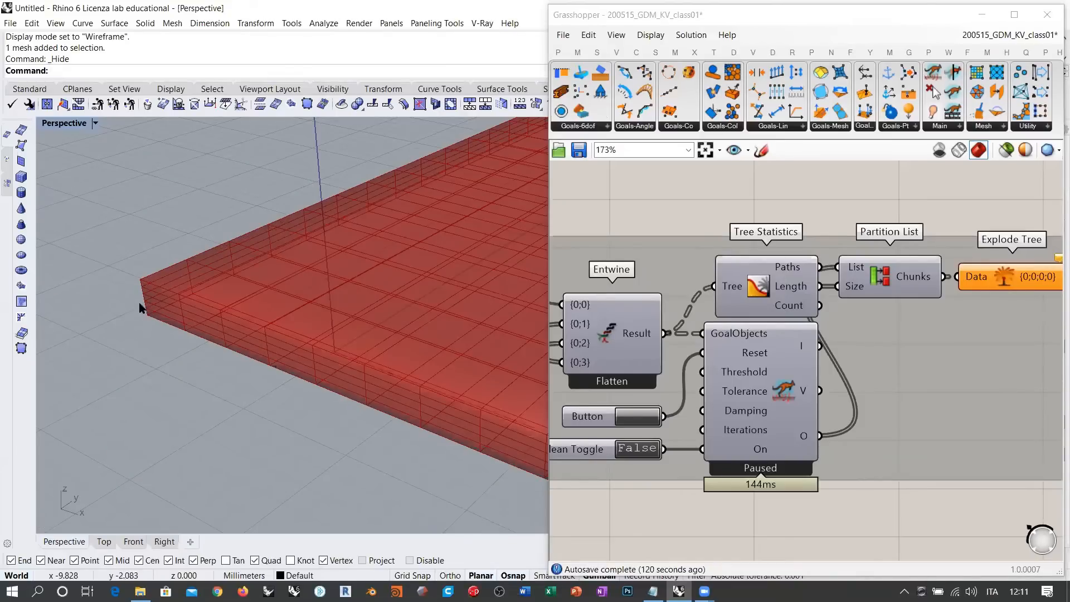
pyautogui.scroll(-4, 140, 310)
pyautogui.scroll(5, 137, 314)
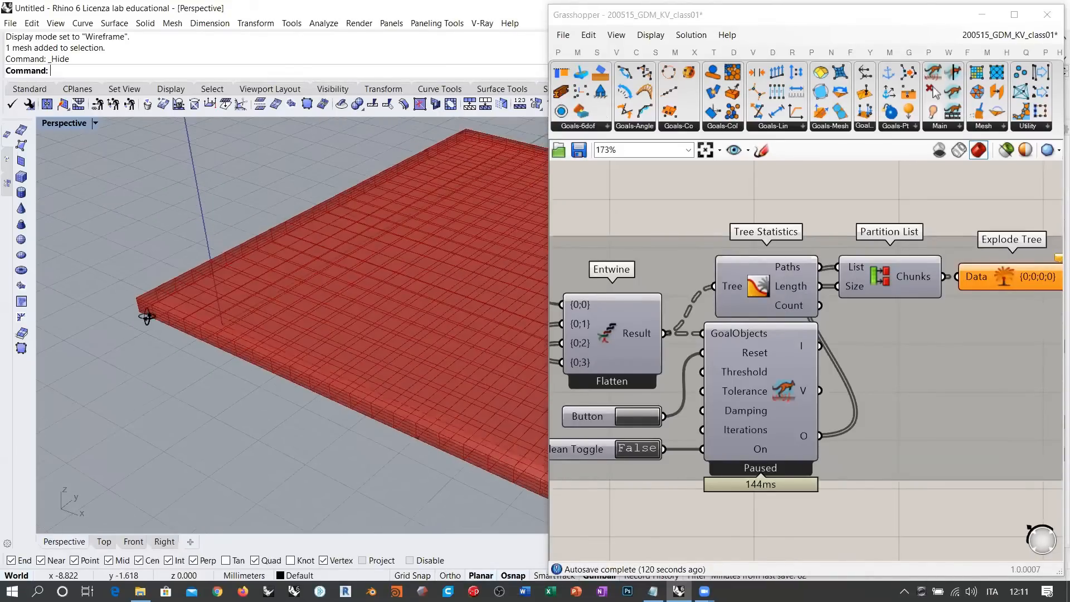
pyautogui.scroll(3, 138, 292)
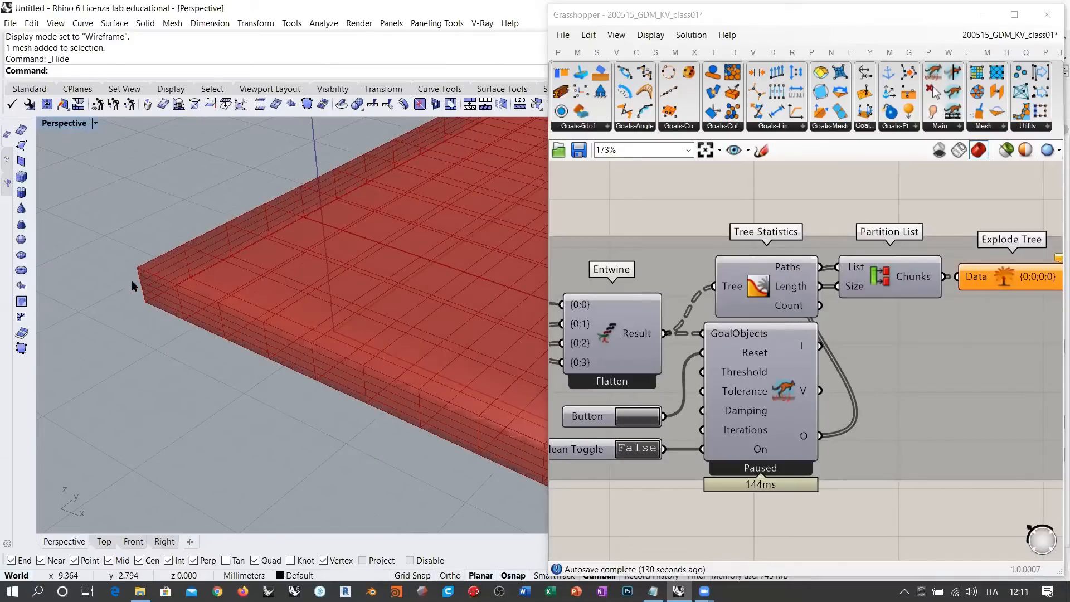
# Start the BouncySolver by setting its Boolean Toggle to True, and view the whole slab
pyautogui.scroll(-6, 650, 371)
pyautogui.moveTo(650, 376); pyautogui.dragTo(764, 370, button='right')
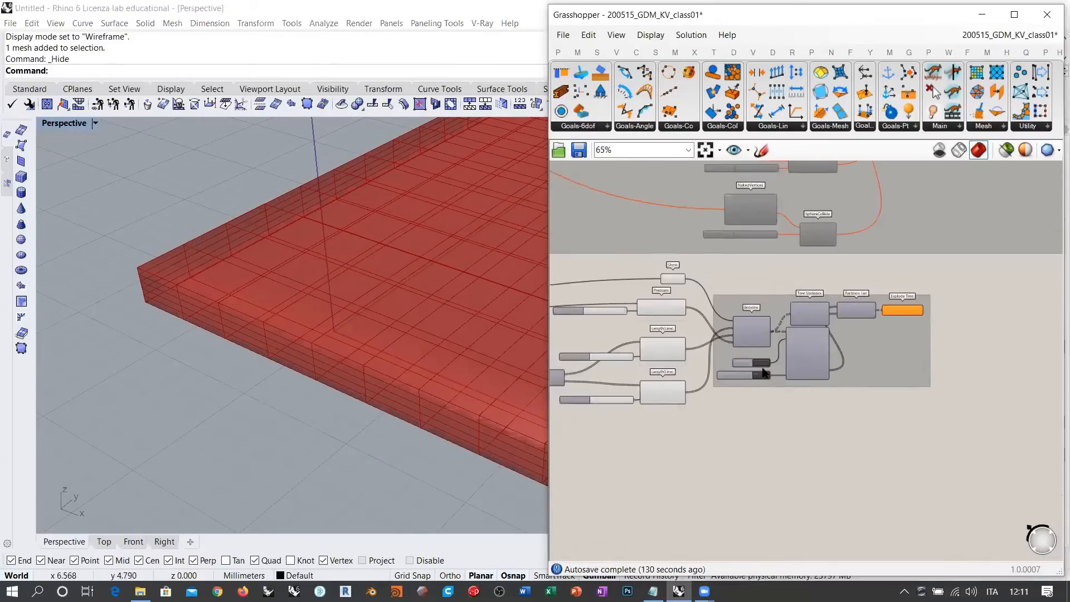
pyautogui.scroll(4, 760, 368)
pyautogui.click(754, 381)
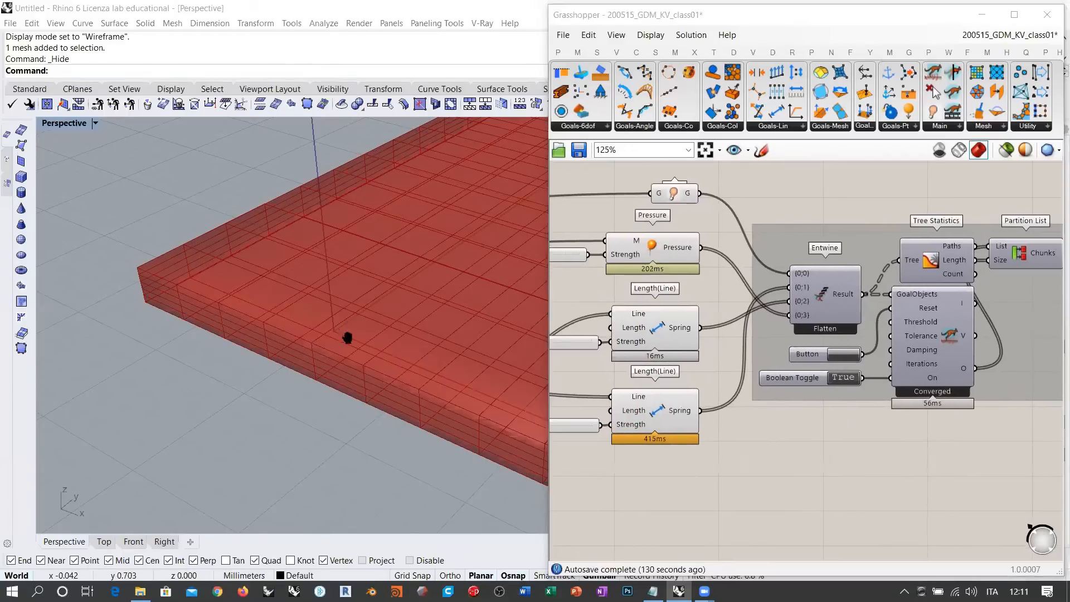
pyautogui.scroll(-3, 233, 351)
pyautogui.scroll(-2, 279, 346)
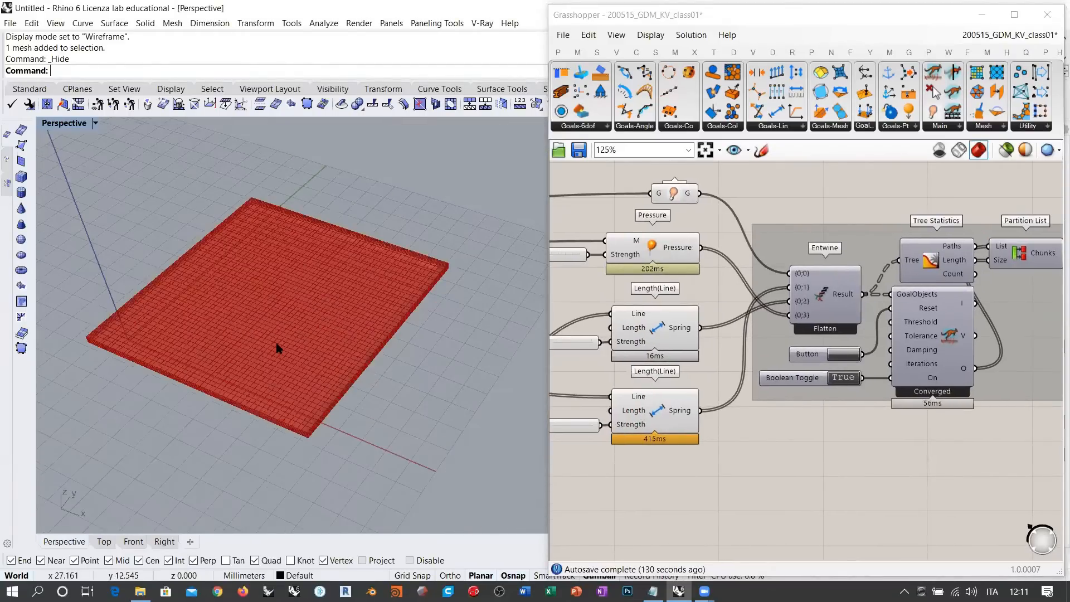
pyautogui.scroll(2, 356, 331)
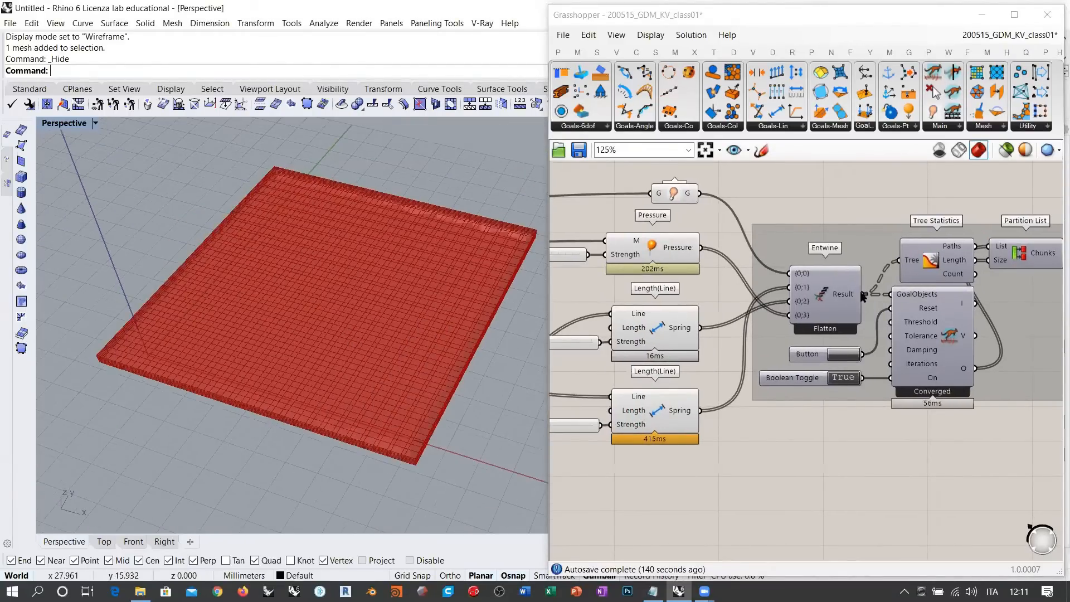
# Raise the Pressure goal's Strength to 0.012 and view the inflating mesh from above
pyautogui.scroll(2, 787, 277)
pyautogui.moveTo(757, 259); pyautogui.dragTo(736, 256, button='right')
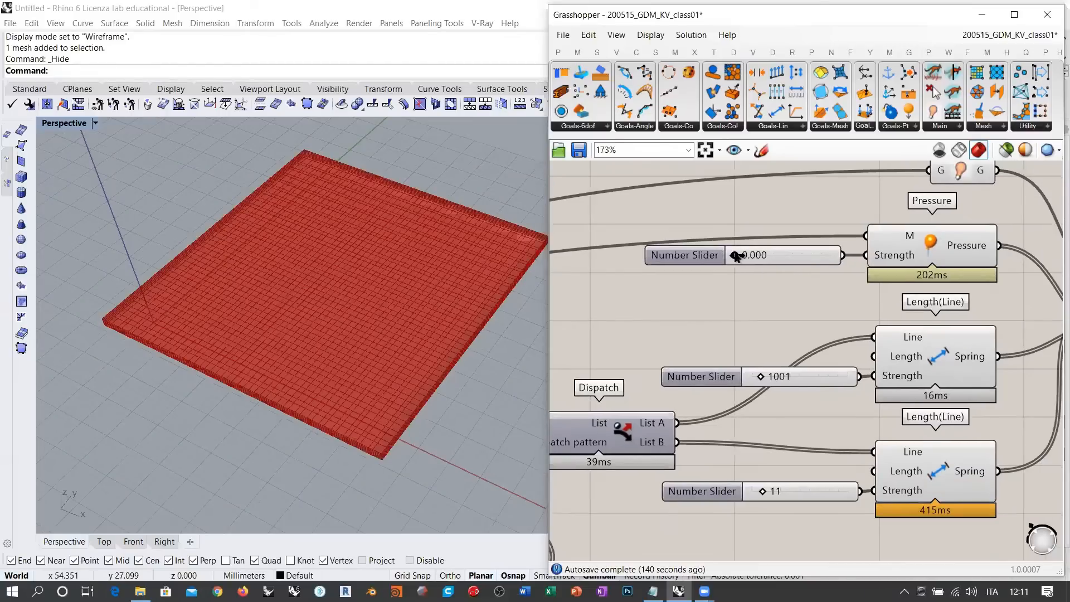
pyautogui.moveTo(736, 257); pyautogui.dragTo(738, 255)
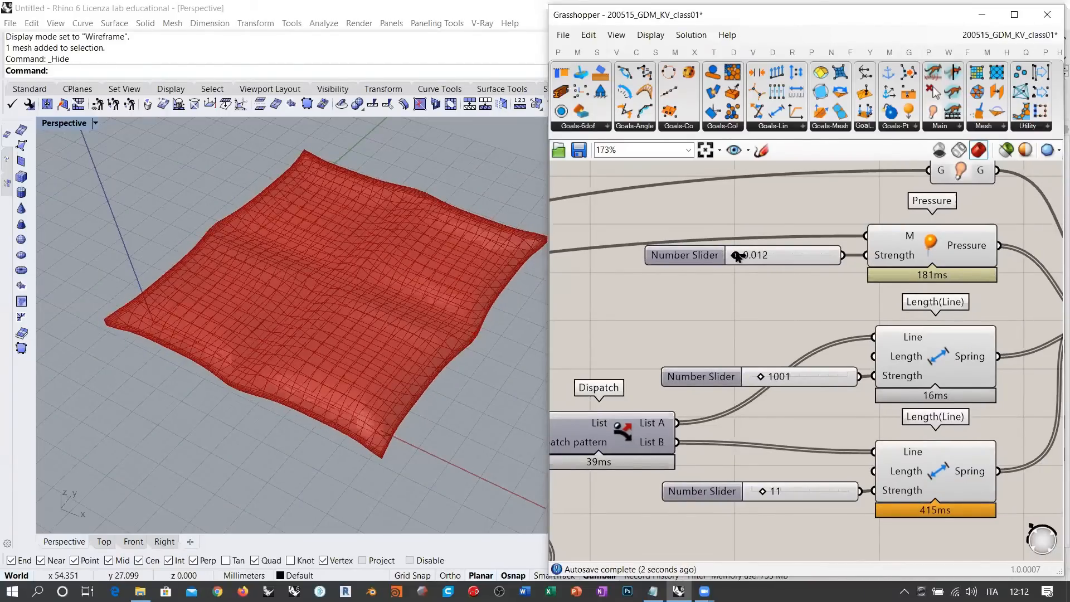
pyautogui.moveTo(353, 299); pyautogui.dragTo(421, 306, button='right')
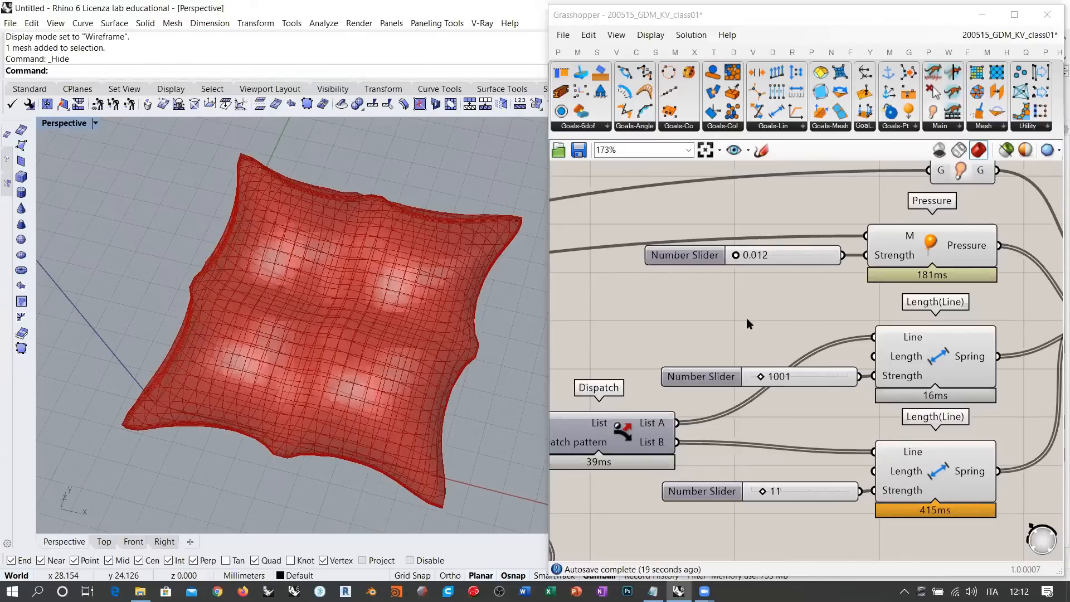
# Increase the Pressure goal's Strength to 0.099 and inspect the inflated cushion from the side and above
pyautogui.moveTo(736, 255); pyautogui.dragTo(744, 255)
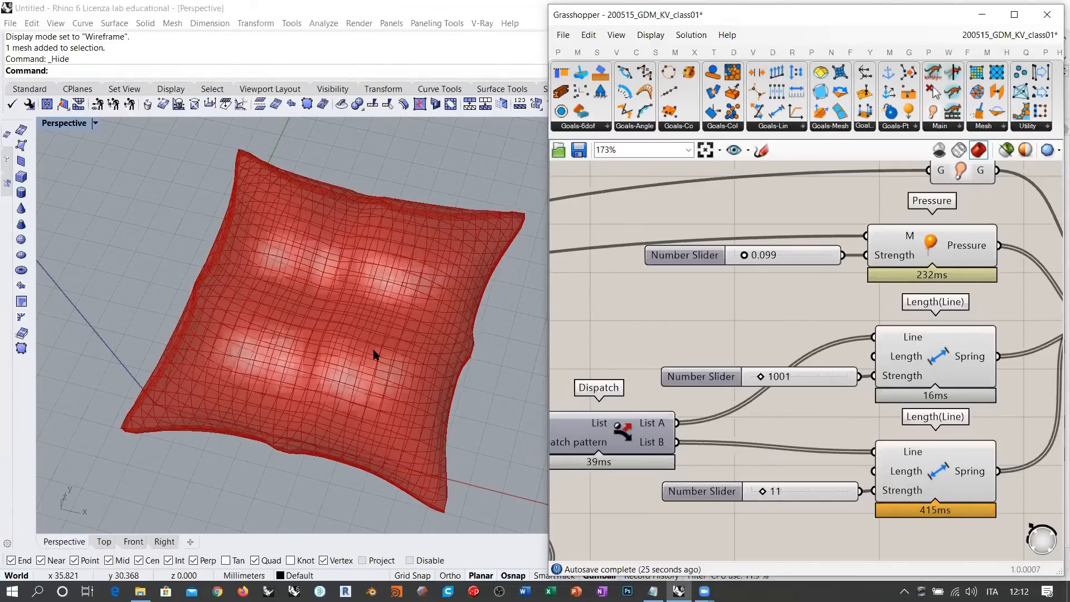
pyautogui.moveTo(423, 435); pyautogui.dragTo(337, 381, button='right')
pyautogui.moveTo(340, 314); pyautogui.dragTo(350, 291, button='right')
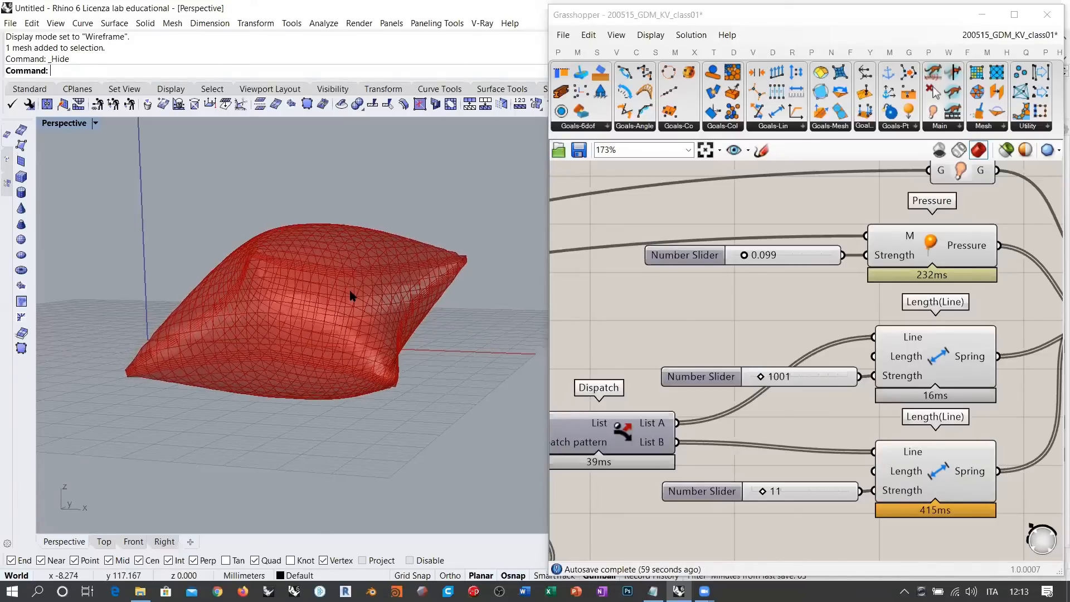
pyautogui.moveTo(361, 306); pyautogui.dragTo(353, 201, button='right')
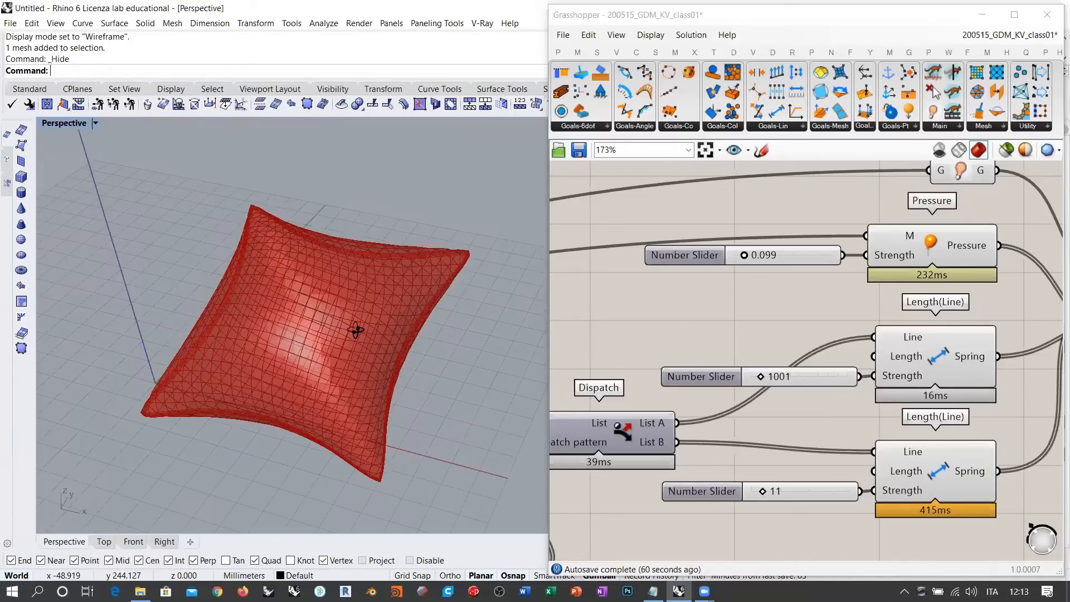
# Lower the Pressure goal's Strength to 0.012, and reduce it further to 0.000 after viewing the cushion
pyautogui.scroll(4, 830, 256)
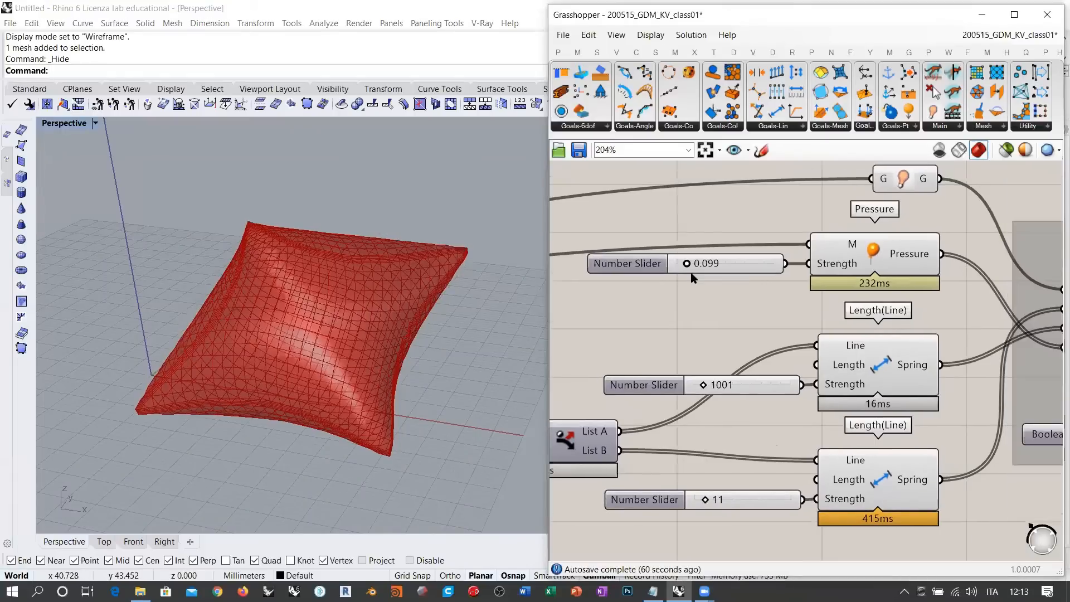
pyautogui.moveTo(676, 255); pyautogui.dragTo(659, 254)
pyautogui.moveTo(328, 381)
pyautogui.mouseDown(button='right')
pyautogui.moveTo(418, 287)
pyautogui.moveTo(323, 373)
pyautogui.mouseUp(button='right')
pyautogui.moveTo(424, 334); pyautogui.dragTo(435, 356, button='right')
pyautogui.scroll(-5, 674, 306)
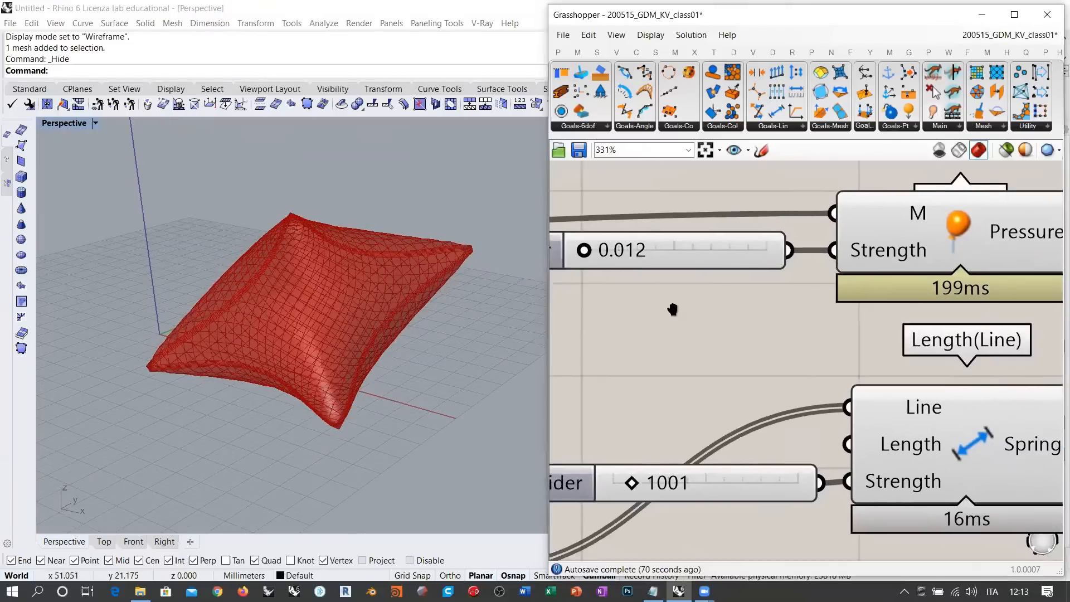
pyautogui.moveTo(637, 287); pyautogui.dragTo(617, 285)
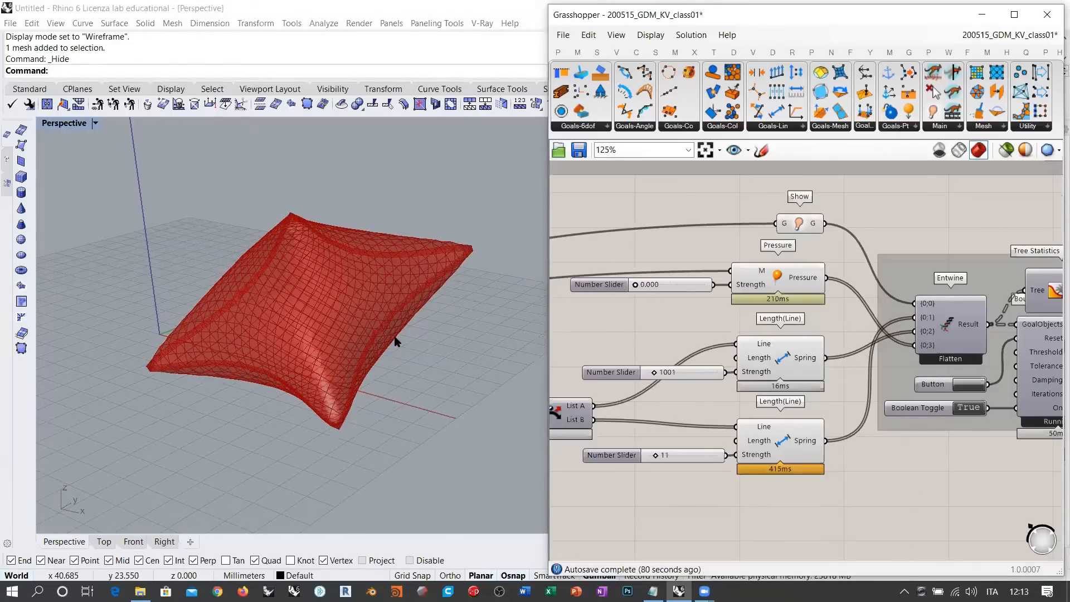
# Stop the BouncySolver by setting its Boolean Toggle to False, and reset the simulation to the flat slab
pyautogui.moveTo(394, 270); pyautogui.dragTo(413, 256, button='right')
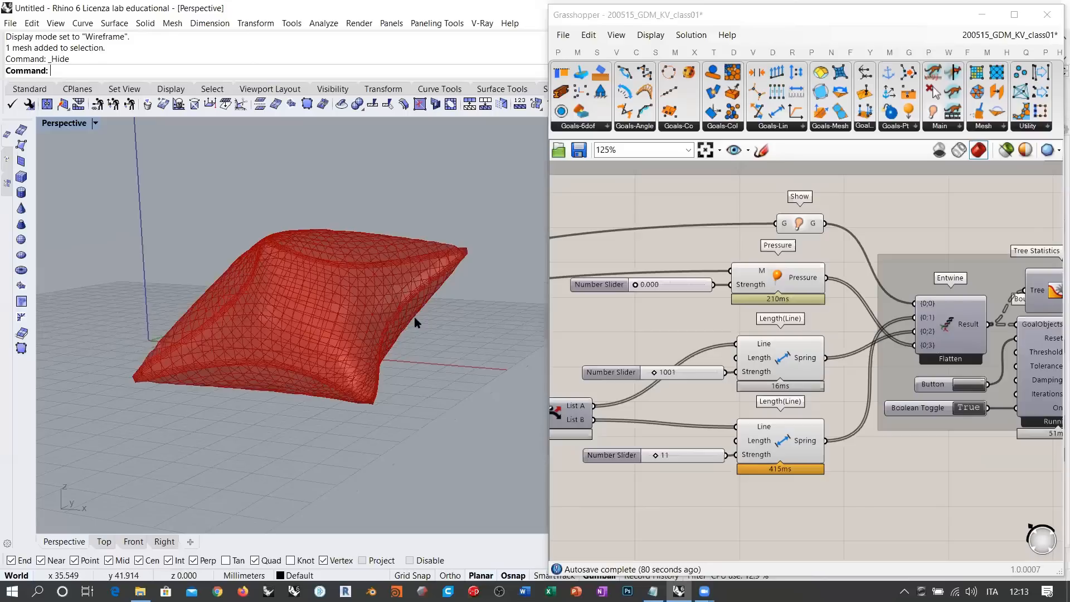
pyautogui.doubleClick(961, 408)
pyautogui.click(970, 385)
pyautogui.moveTo(320, 279); pyautogui.dragTo(332, 328, button='right')
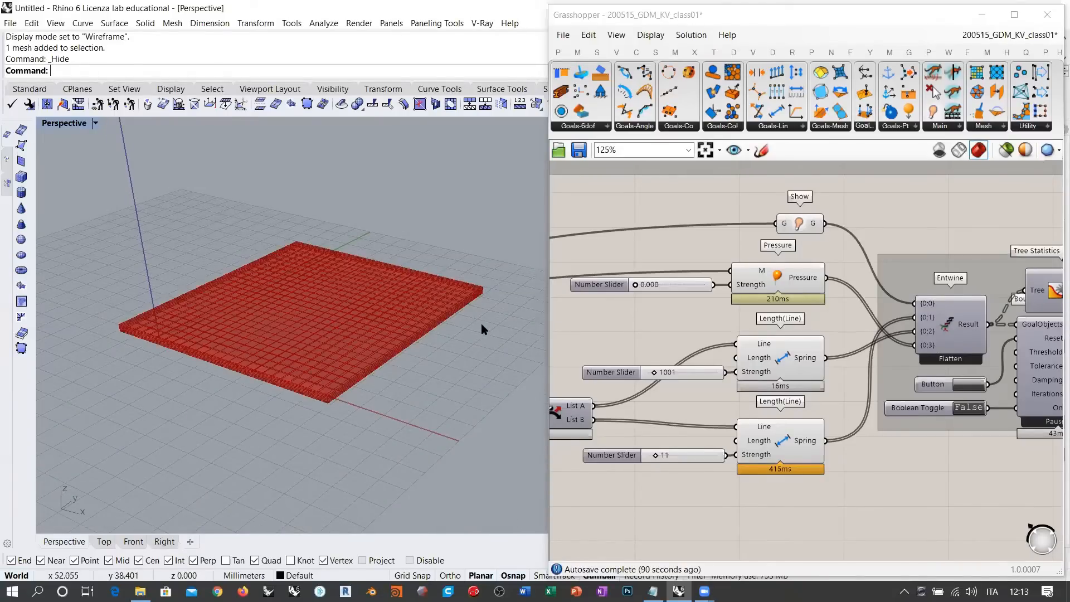
pyautogui.moveTo(332, 344); pyautogui.dragTo(368, 318, button='right')
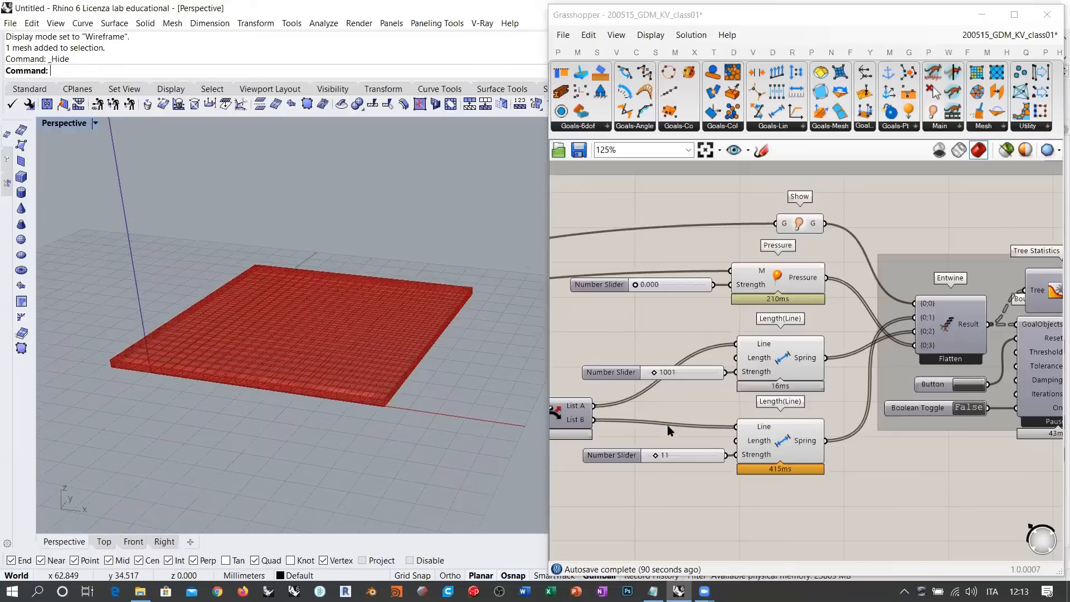
# Show the hidden source mesh again in the Rhino Perspective viewport
pyautogui.scroll(-5, 891, 351)
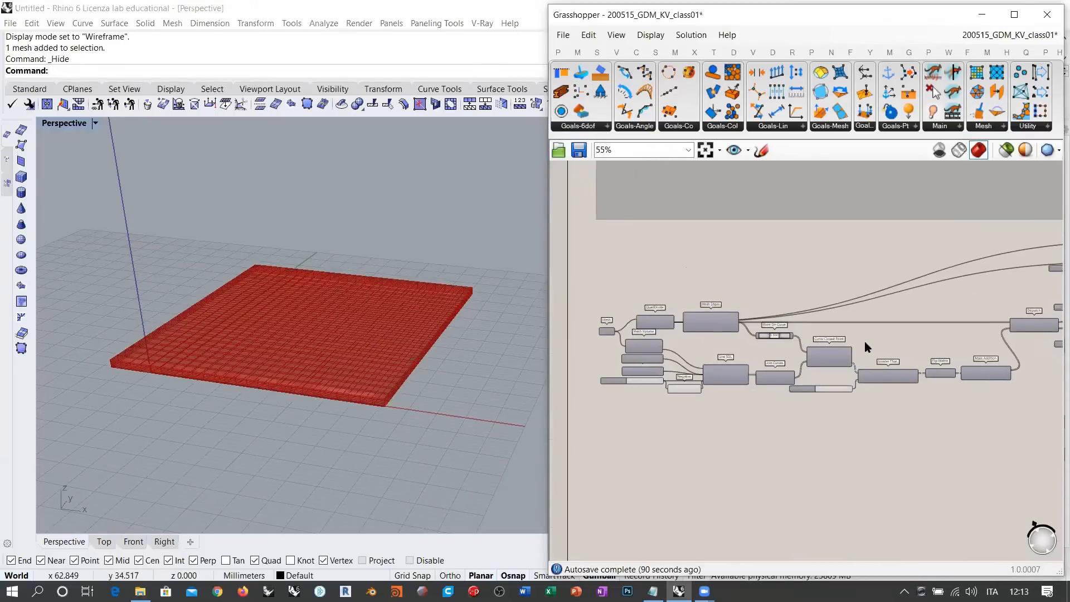
pyautogui.click(22, 89)
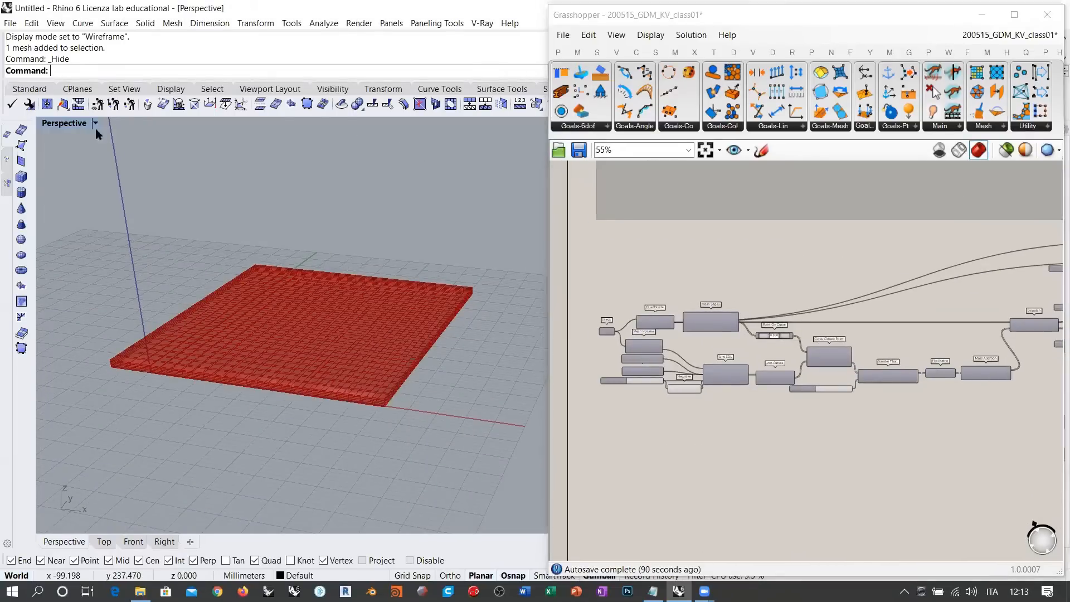
pyautogui.rightClick(341, 104)
pyautogui.moveTo(311, 329); pyautogui.dragTo(109, 375, button='right')
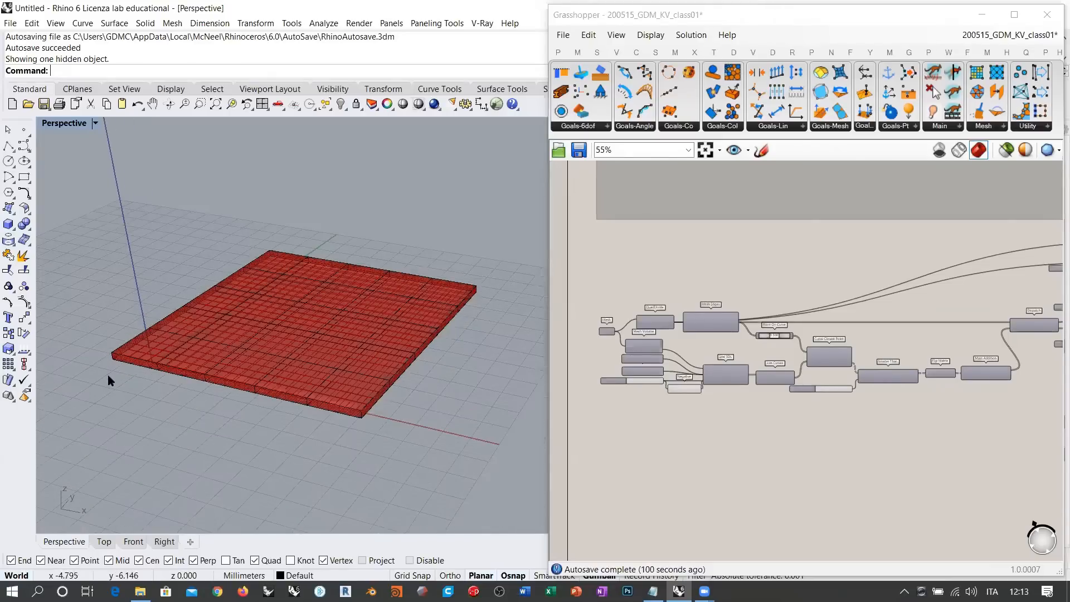
# Add a Point parameter to the Grasshopper canvas above the Mesh Edges component
pyautogui.click(748, 270)
pyautogui.scroll(4, 700, 339)
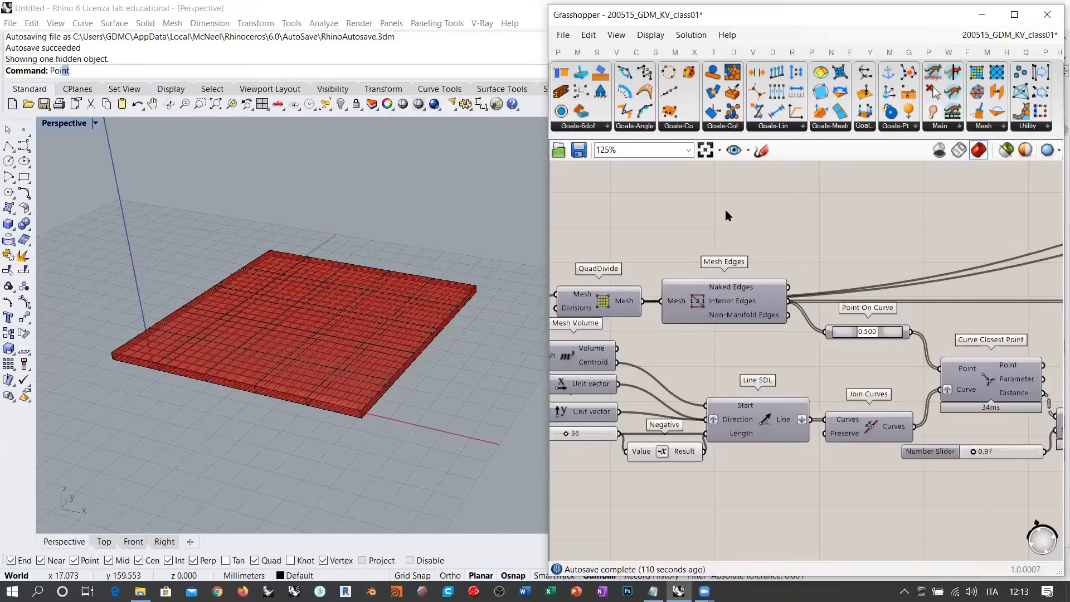
pyautogui.moveTo(283, 188); pyautogui.dragTo(226, 166, button='right')
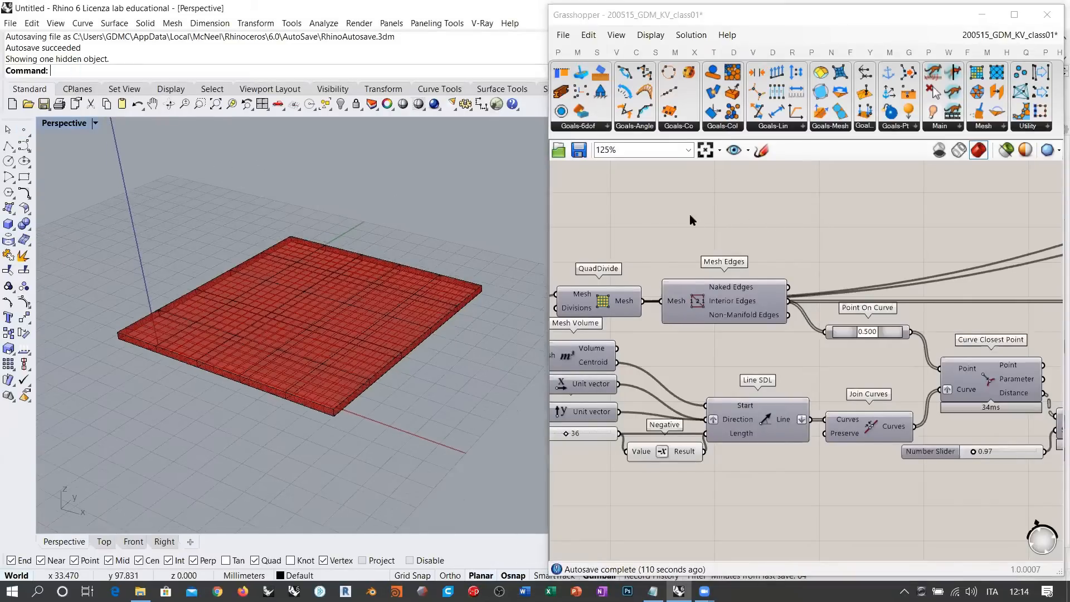
pyautogui.doubleClick(814, 222)
pyautogui.write('poi')
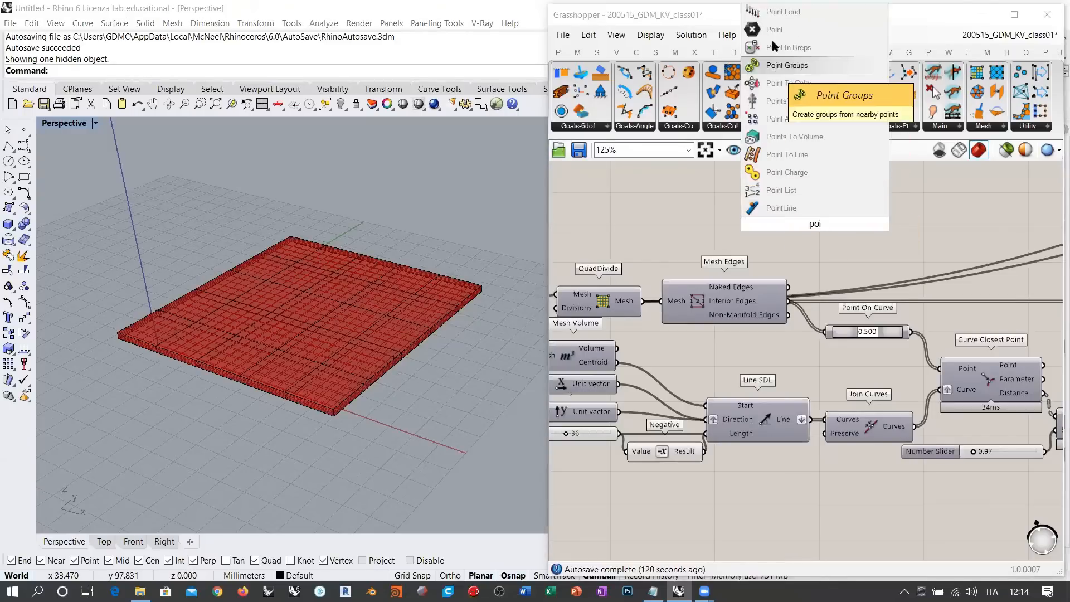
pyautogui.click(774, 30)
# Set multiple points in the Point parameter by picking the four lower corners of the mesh slab
pyautogui.rightClick(816, 226)
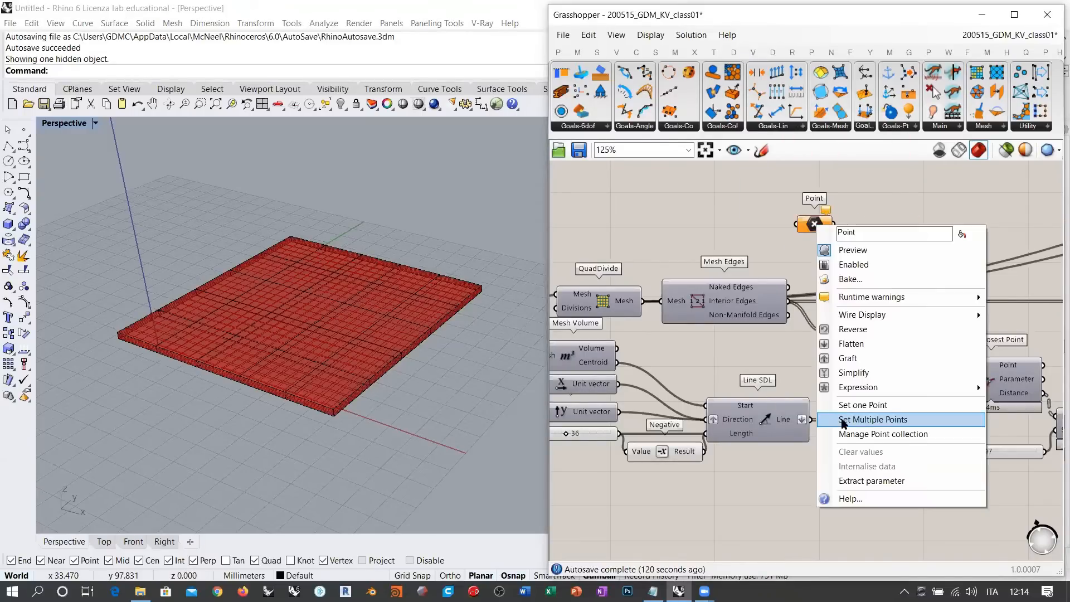
pyautogui.click(842, 421)
pyautogui.scroll(5, 108, 368)
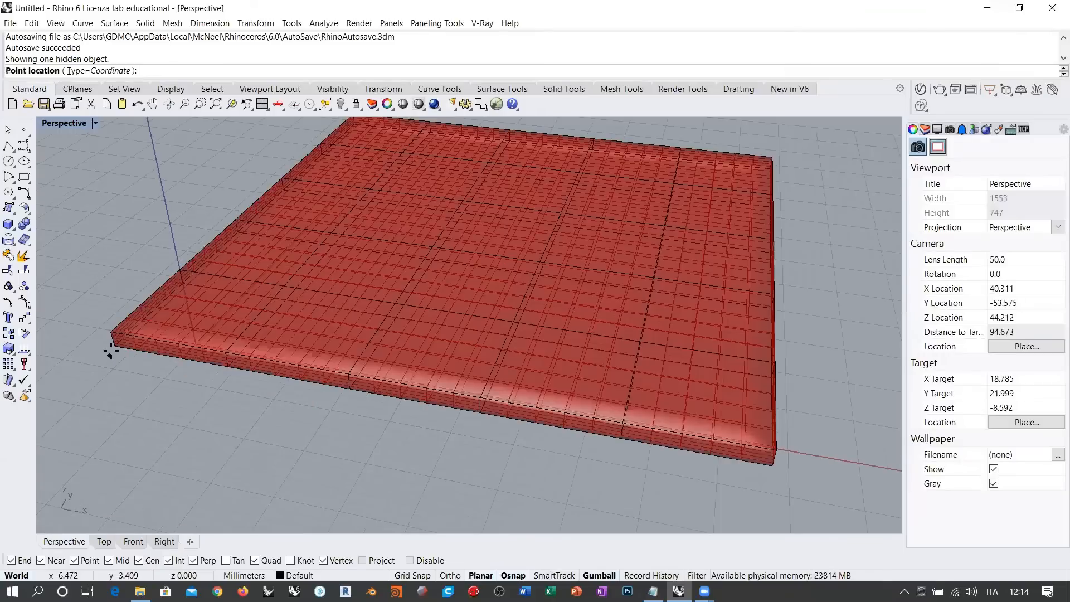
pyautogui.click(122, 359)
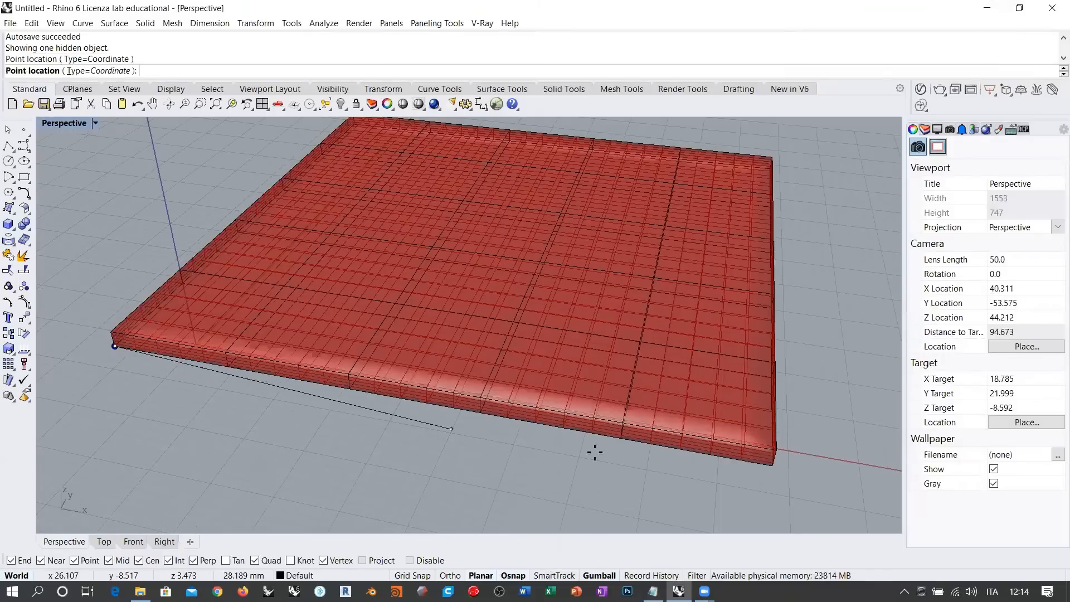
pyautogui.click(773, 464)
pyautogui.moveTo(774, 464); pyautogui.dragTo(643, 419, button='right')
pyautogui.moveTo(515, 384); pyautogui.dragTo(667, 274, button='right')
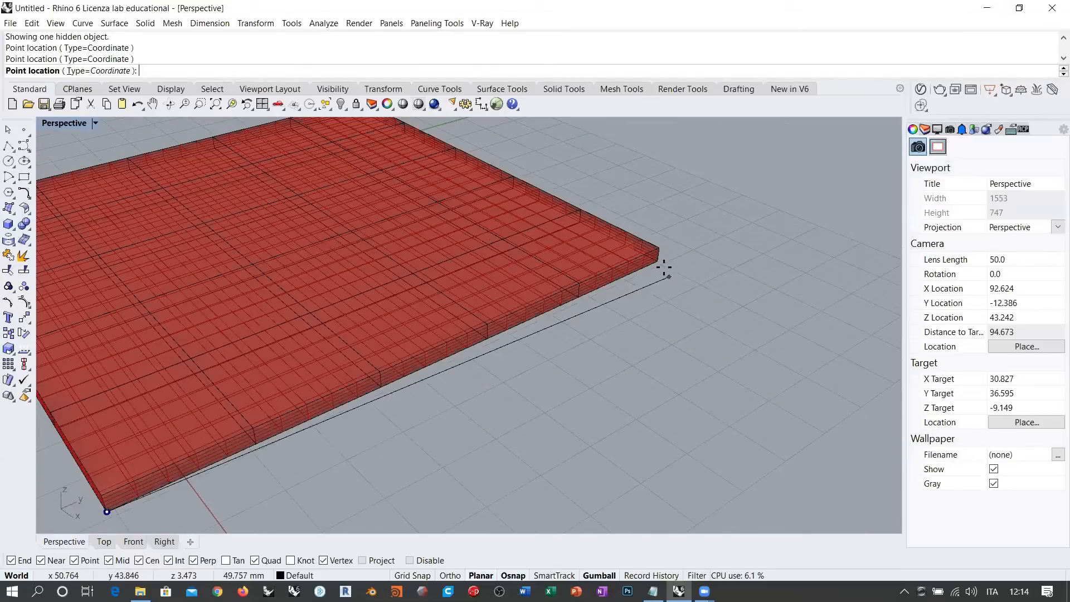
pyautogui.moveTo(500, 342); pyautogui.dragTo(650, 337, button='right')
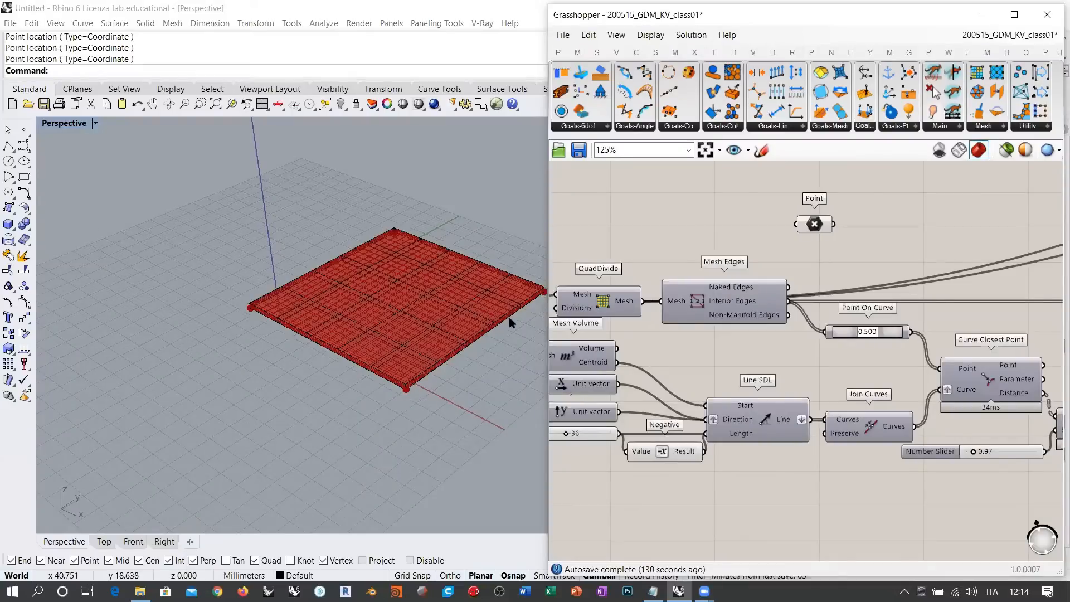
# Select the source mesh in the Perspective viewport and hide it again
pyautogui.moveTo(479, 283); pyautogui.dragTo(776, 254, button='right')
pyautogui.keyDown('shift'); pyautogui.moveTo(409, 271); pyautogui.dragTo(388, 277, button='right'); pyautogui.keyUp('shift')
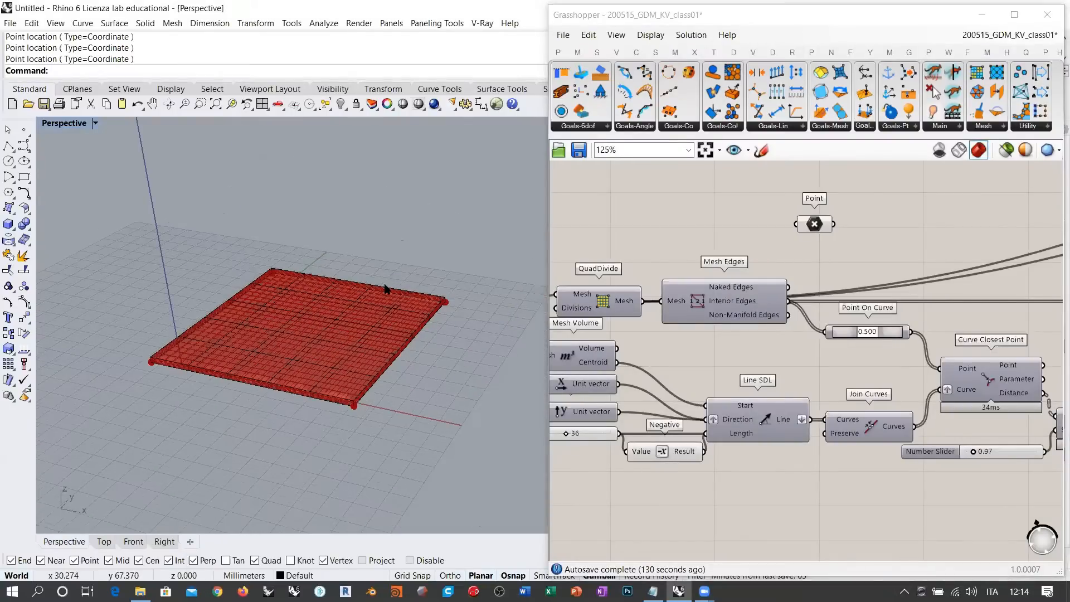
pyautogui.click(355, 302)
pyautogui.click(340, 104)
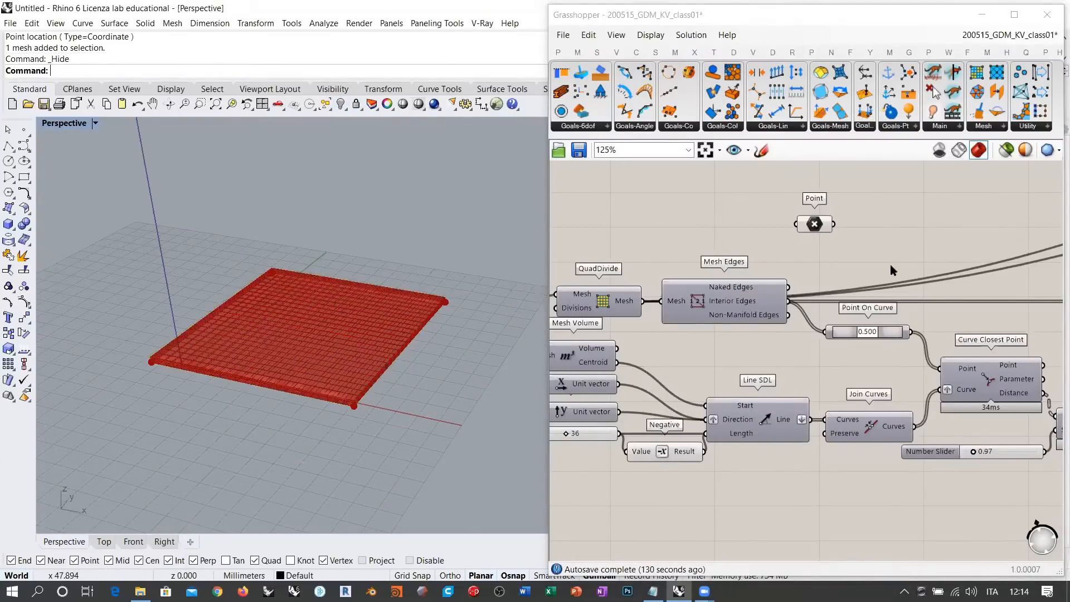
# Move the Point parameter to the Kangaroo goals, just below the second Length(Line) component
pyautogui.moveTo(890, 266); pyautogui.dragTo(674, 248, button='right')
pyautogui.scroll(-3, 674, 249)
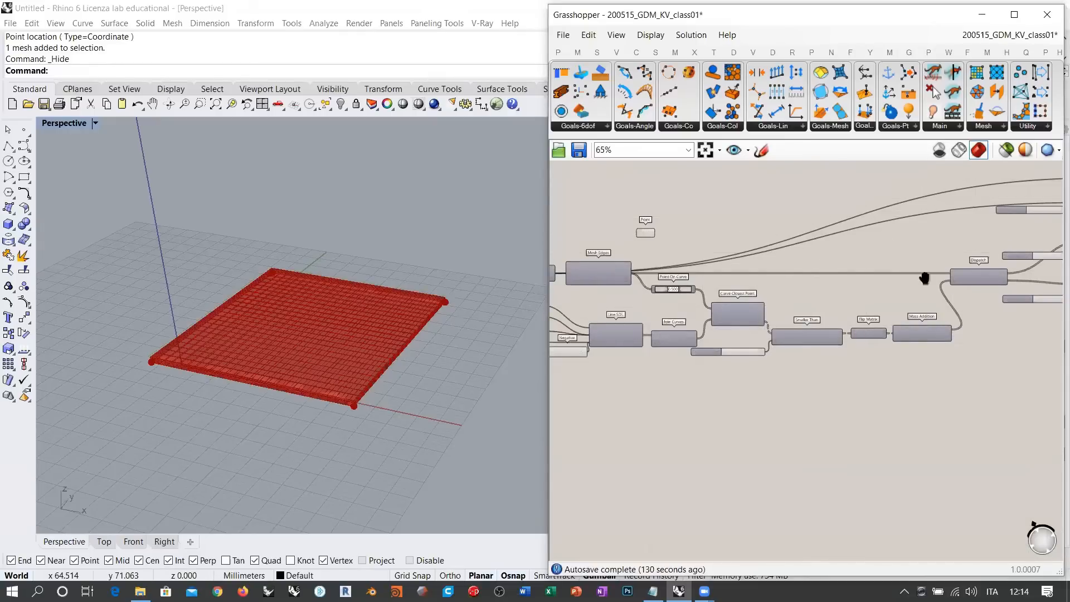
pyautogui.moveTo(925, 278); pyautogui.dragTo(606, 323, button='right')
pyautogui.hotkey('ctrl', 'v')
pyautogui.moveTo(586, 294); pyautogui.dragTo(749, 376)
pyautogui.scroll(5, 764, 369)
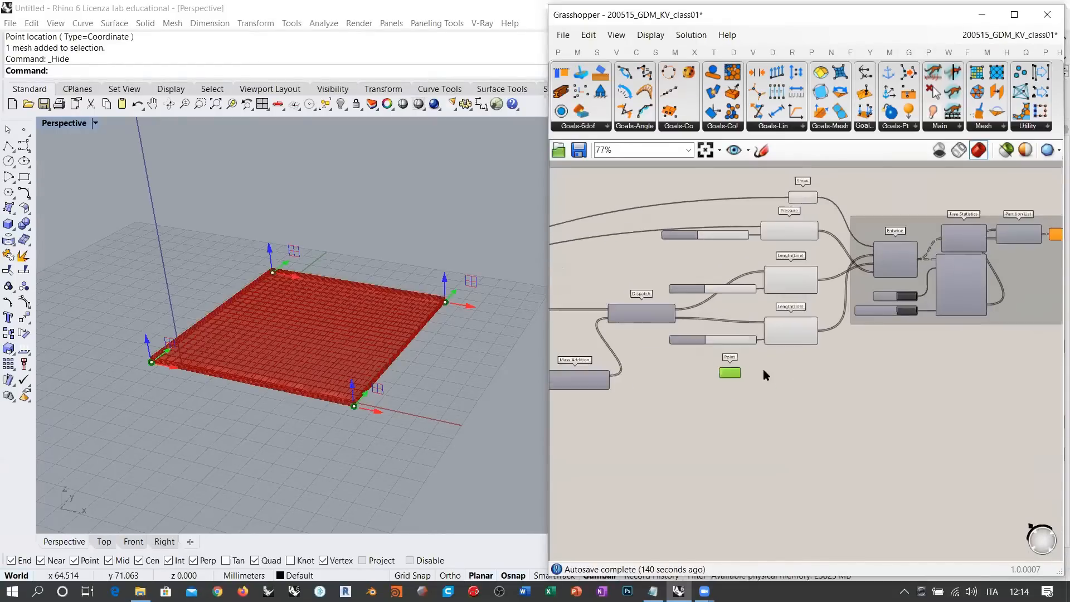
# Add a Kangaroo Anchor goal, feed the corner points into its Point input, and turn off the Point parameter's preview
pyautogui.click(865, 72)
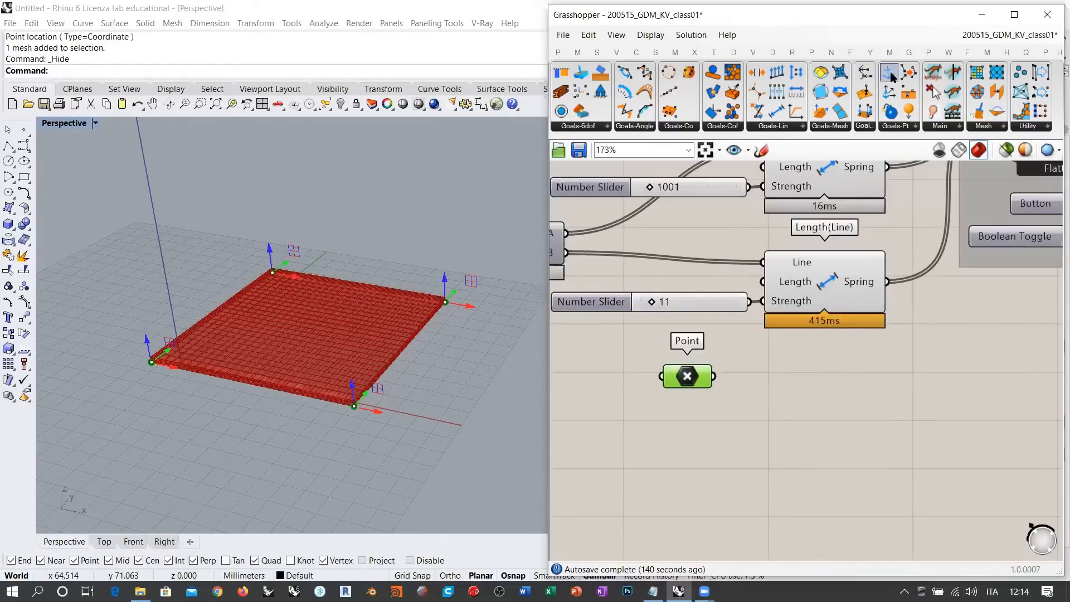
pyautogui.click(823, 404)
pyautogui.moveTo(714, 376); pyautogui.dragTo(774, 372)
pyautogui.moveTo(690, 374); pyautogui.dragTo(692, 370)
pyautogui.hotkey('ctrl', 'q')
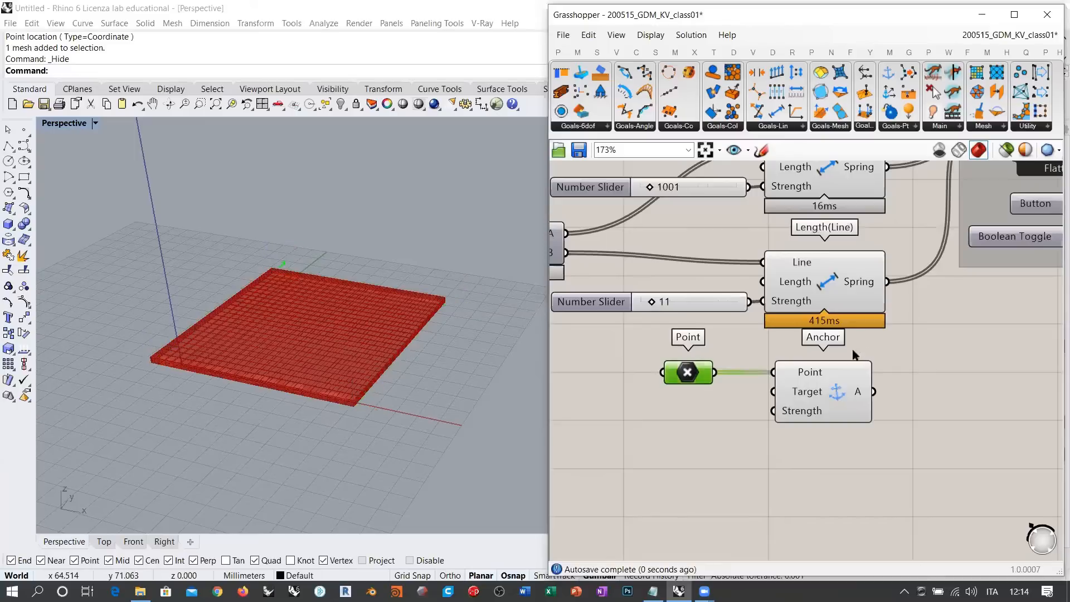
# Connect the Anchor goal's output to the Entwine's {0;3} input, keeping the existing wires, and align the Anchor component
pyautogui.moveTo(714, 476); pyautogui.dragTo(771, 289)
pyautogui.moveTo(753, 200); pyautogui.dragTo(711, 251, button='right')
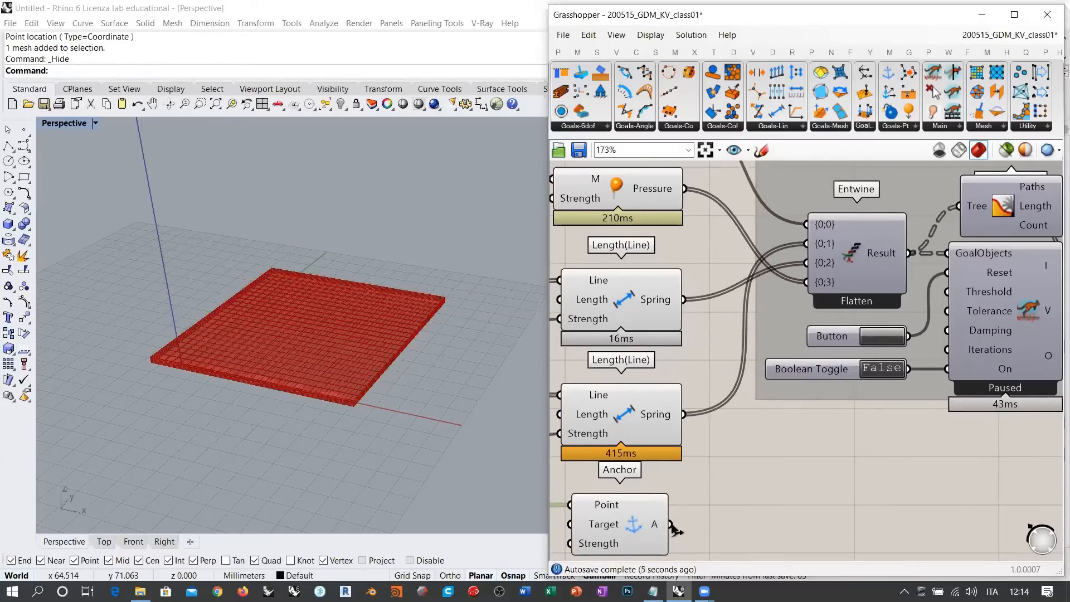
pyautogui.keyDown('shift'); pyautogui.moveTo(672, 525); pyautogui.dragTo(805, 284); pyautogui.keyUp('shift')
pyautogui.scroll(-2, 787, 381)
pyautogui.moveTo(680, 477); pyautogui.dragTo(687, 478)
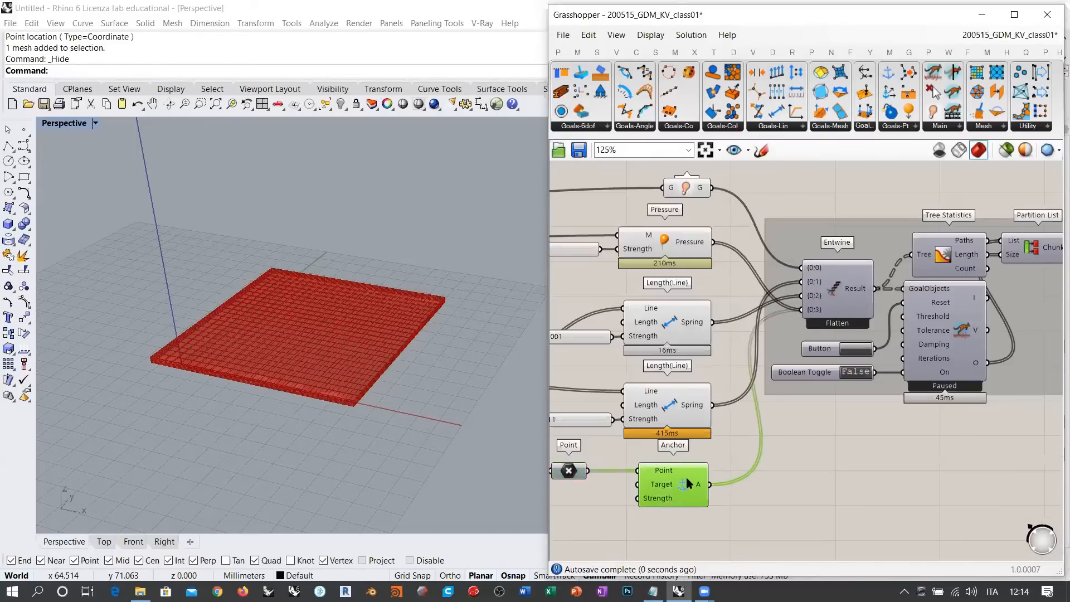
pyautogui.click(785, 419)
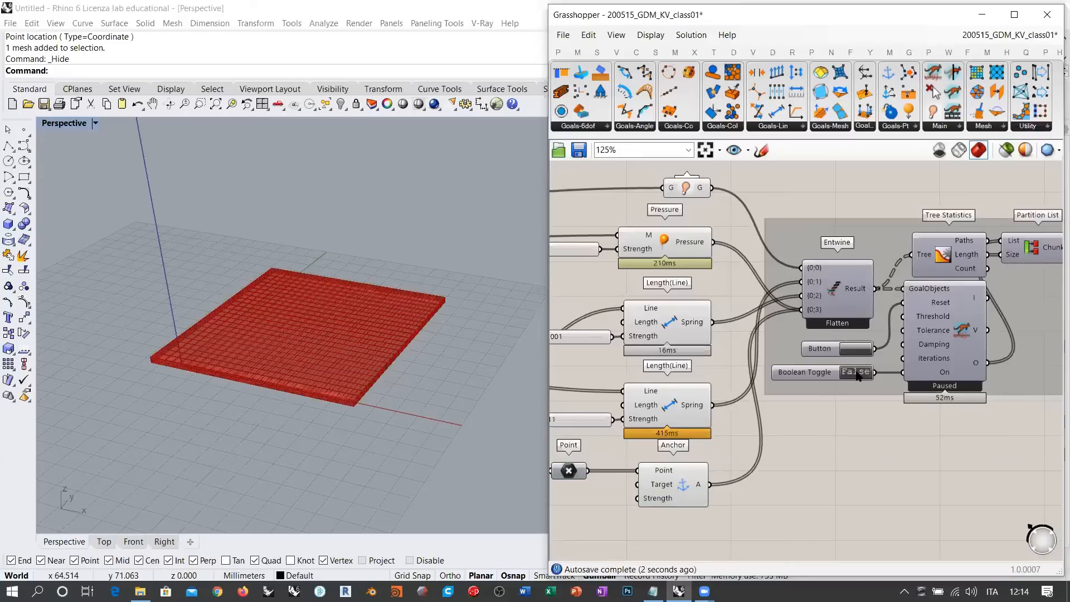
# Start the BouncySolver by setting its toggle to True, raise the Pressure Strength to 0.177, and view the anchored cushion from the side
pyautogui.doubleClick(853, 375)
pyautogui.moveTo(718, 374); pyautogui.dragTo(894, 422, button='right')
pyautogui.scroll(3, 724, 311)
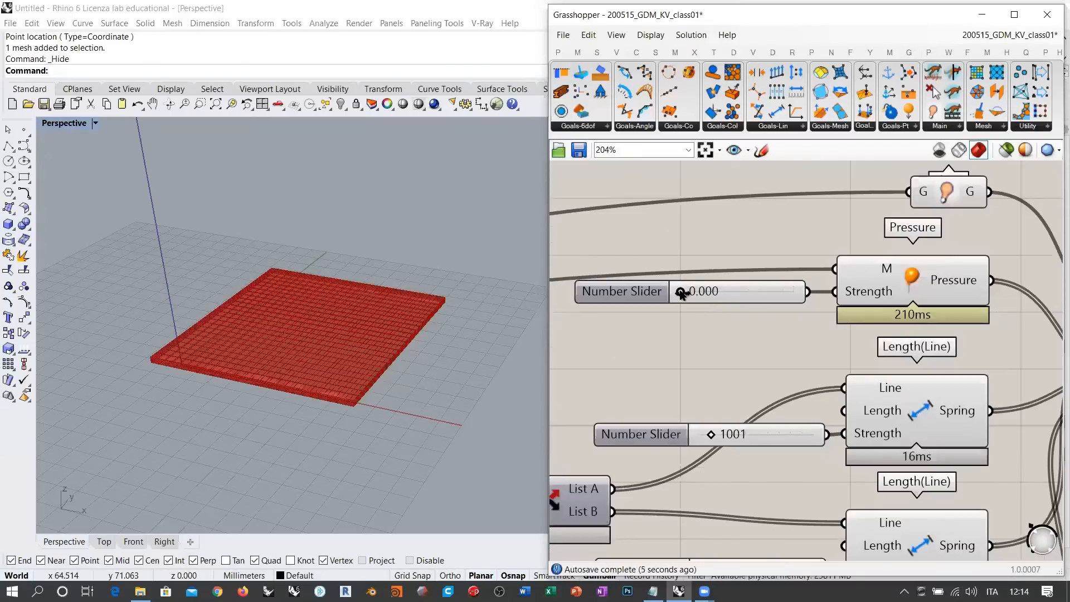
pyautogui.moveTo(688, 294); pyautogui.dragTo(701, 293)
pyautogui.moveTo(331, 362); pyautogui.dragTo(304, 361, button='right')
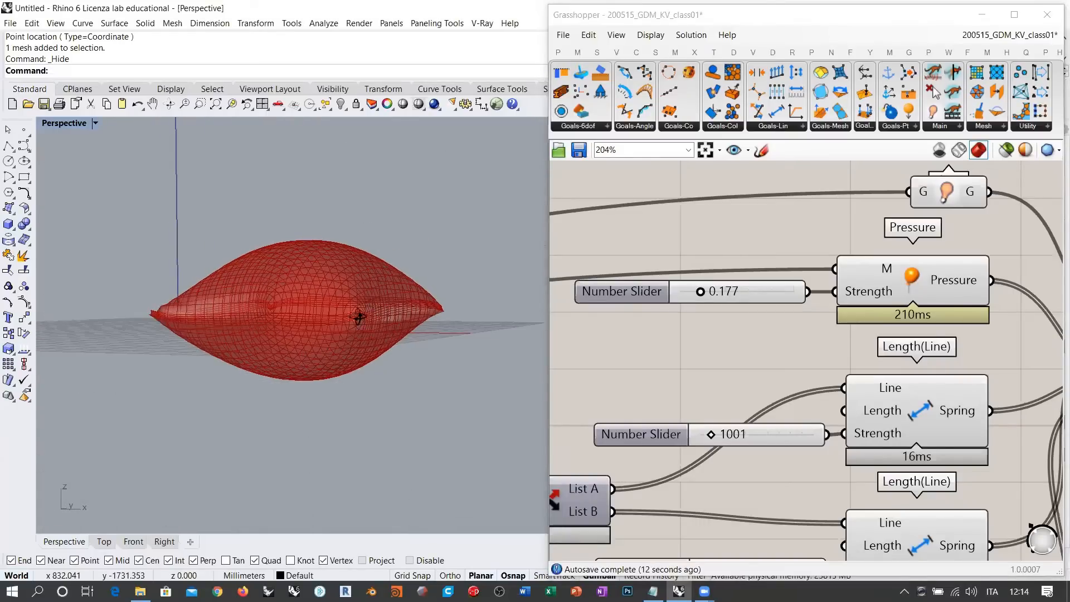
pyautogui.moveTo(358, 249); pyautogui.dragTo(712, 292, button='right')
# Lower the Pressure goal's Strength to 0.000 and inspect the anchored membrane from above, close up and from the side
pyautogui.moveTo(668, 293); pyautogui.dragTo(654, 294)
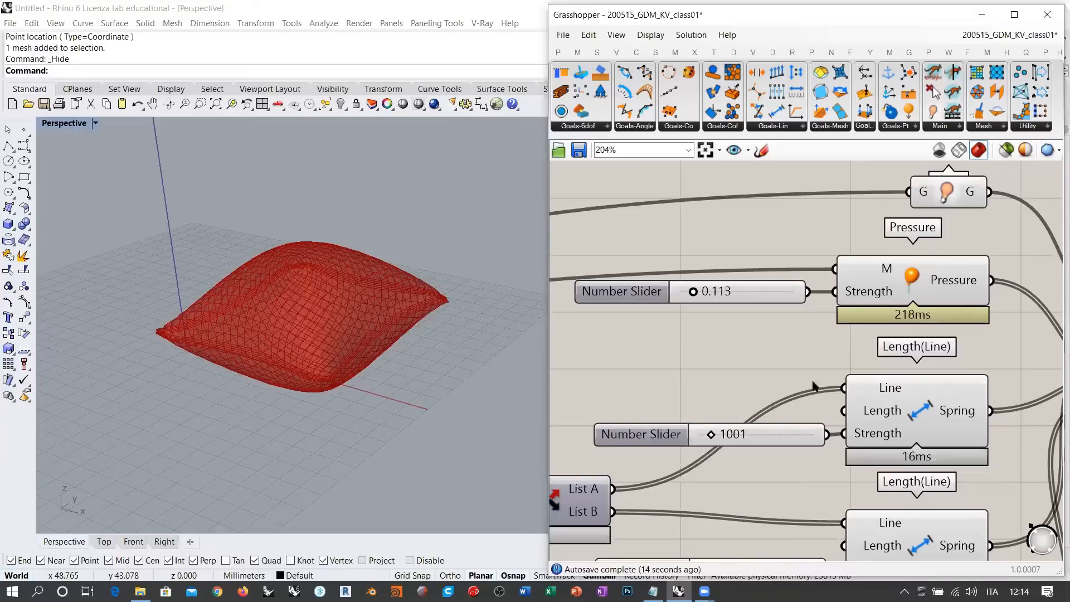
pyautogui.moveTo(862, 411); pyautogui.dragTo(739, 301, button='right')
pyautogui.scroll(-2, 740, 301)
pyautogui.moveTo(404, 335)
pyautogui.mouseDown(button='right')
pyautogui.moveTo(413, 382)
pyautogui.moveTo(415, 351)
pyautogui.mouseUp(button='right')
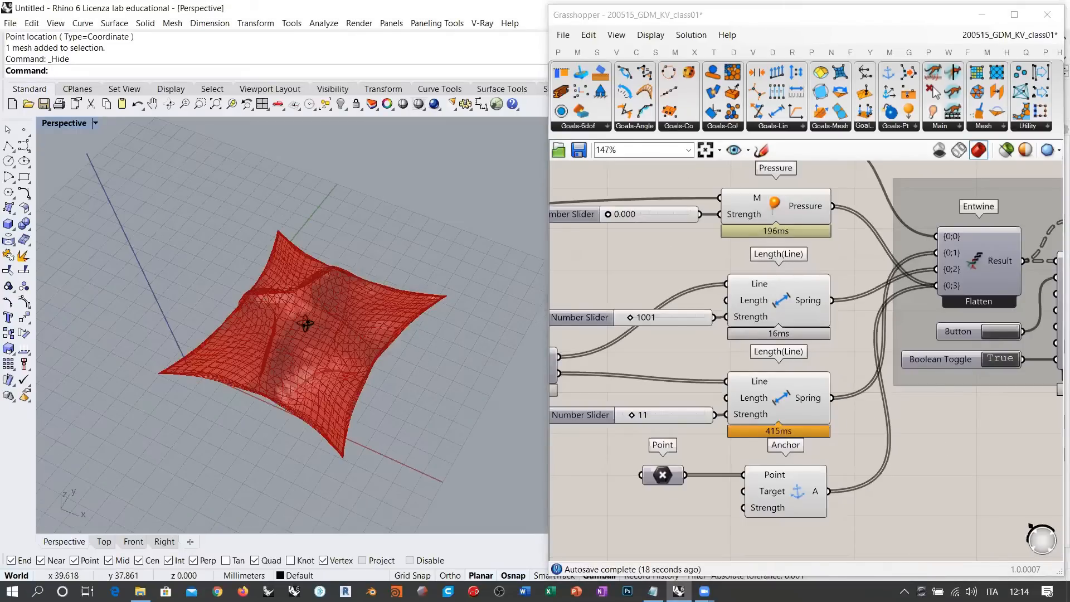
pyautogui.moveTo(306, 323); pyautogui.dragTo(349, 191, button='right')
pyautogui.scroll(5, 350, 326)
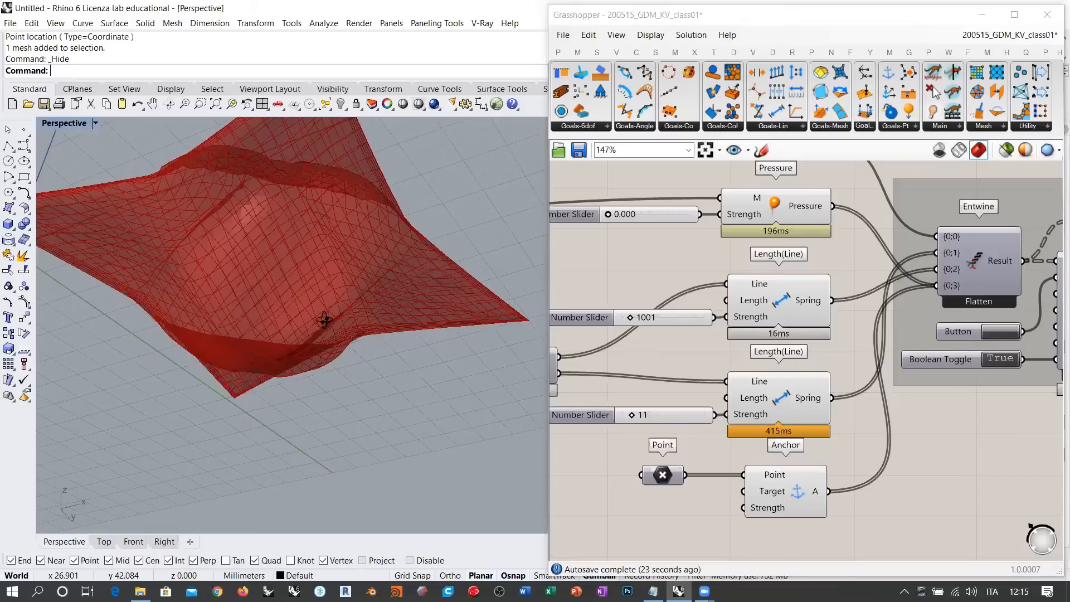
pyautogui.moveTo(318, 346); pyautogui.dragTo(342, 297, button='right')
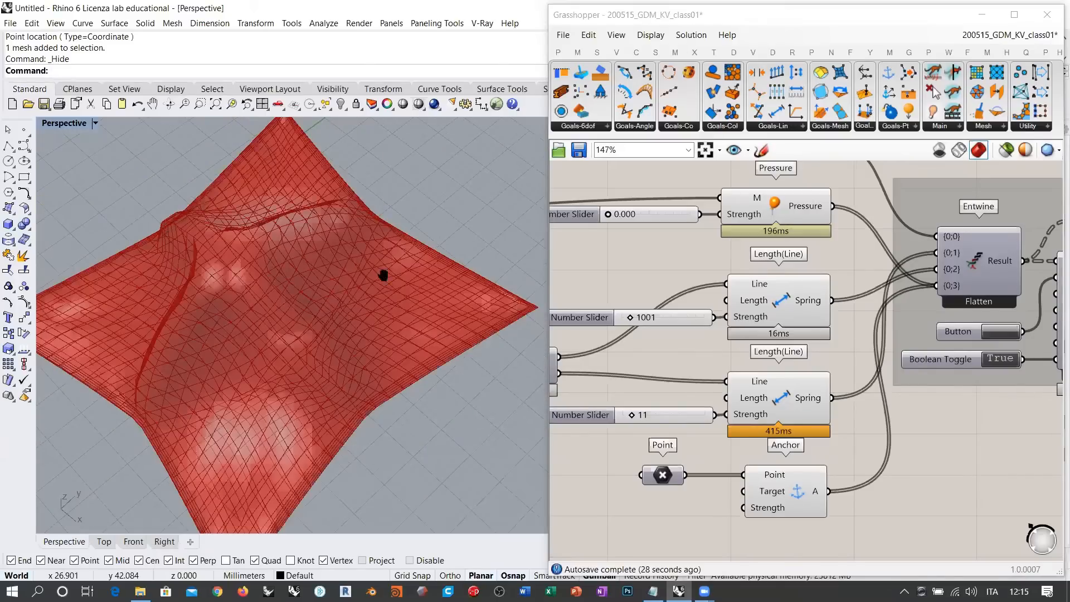
pyautogui.moveTo(385, 224); pyautogui.dragTo(329, 329, button='right')
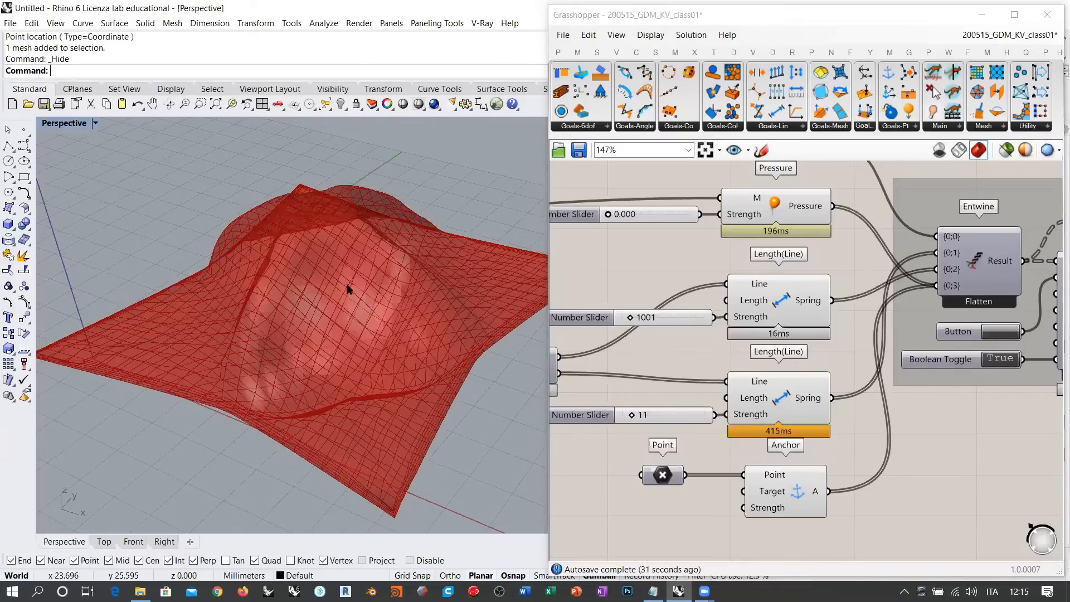
pyautogui.moveTo(349, 289); pyautogui.dragTo(453, 93, button='right')
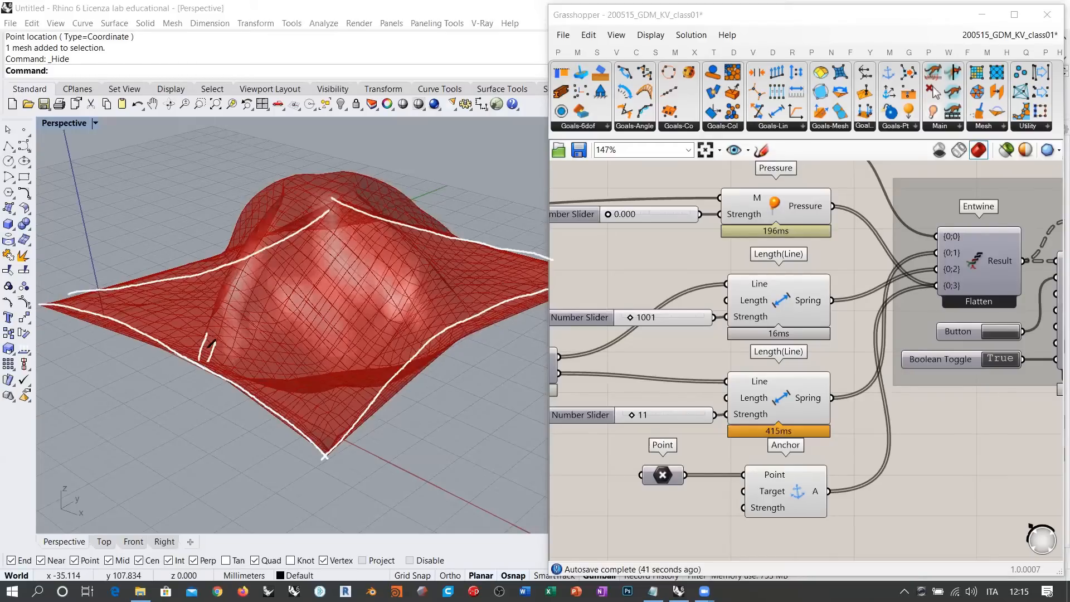
pyautogui.moveTo(204, 358)
pyautogui.mouseDown()
pyautogui.moveTo(226, 300)
pyautogui.moveTo(295, 191)
pyautogui.moveTo(349, 176)
pyautogui.moveTo(470, 245)
pyautogui.mouseUp()
pyautogui.moveTo(222, 252)
pyautogui.mouseDown()
pyautogui.moveTo(304, 176)
pyautogui.moveTo(443, 312)
pyautogui.mouseUp()
pyautogui.moveTo(236, 253); pyautogui.dragTo(461, 335)
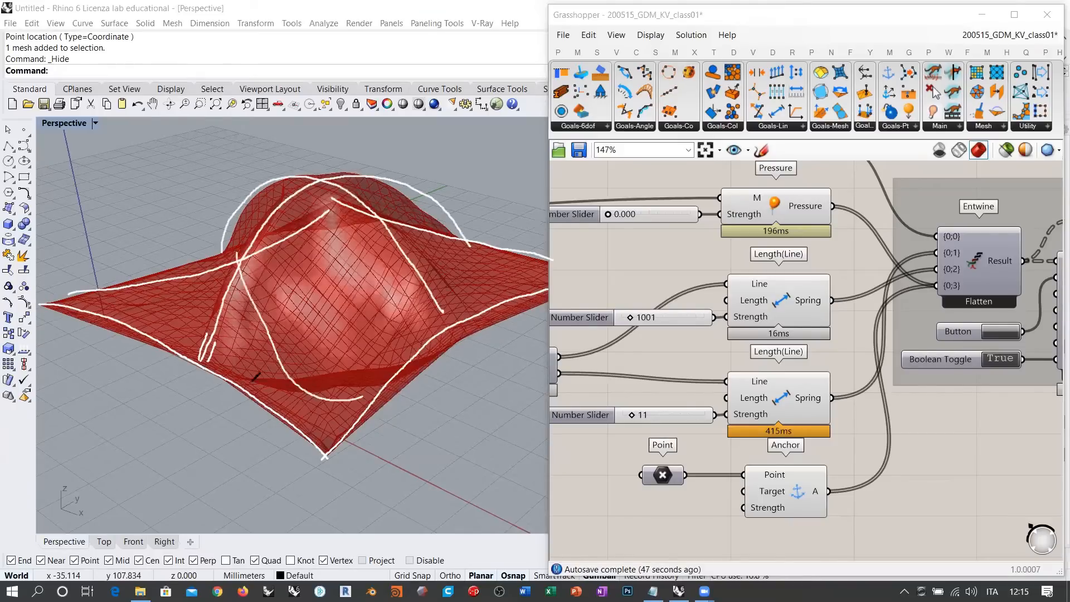
pyautogui.moveTo(190, 363)
pyautogui.mouseDown()
pyautogui.moveTo(346, 368)
pyautogui.moveTo(442, 252)
pyautogui.mouseUp()
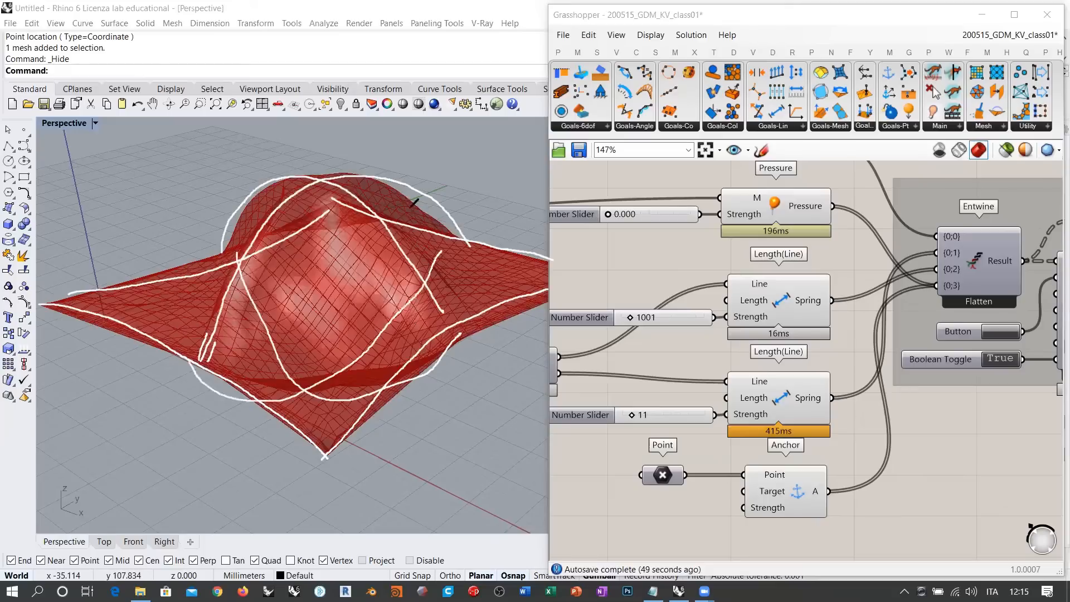
pyautogui.click(538, 91)
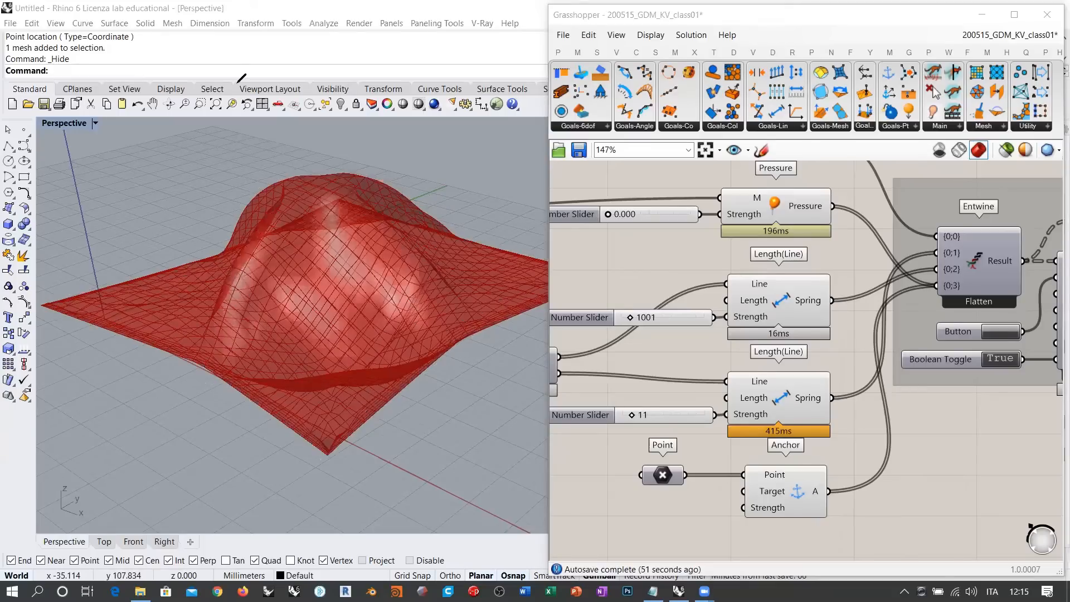
# Reset the BouncySolver with its Button and view the flat slab from the side and in perspective
pyautogui.moveTo(340, 287); pyautogui.dragTo(357, 262, button='right')
pyautogui.click(998, 335)
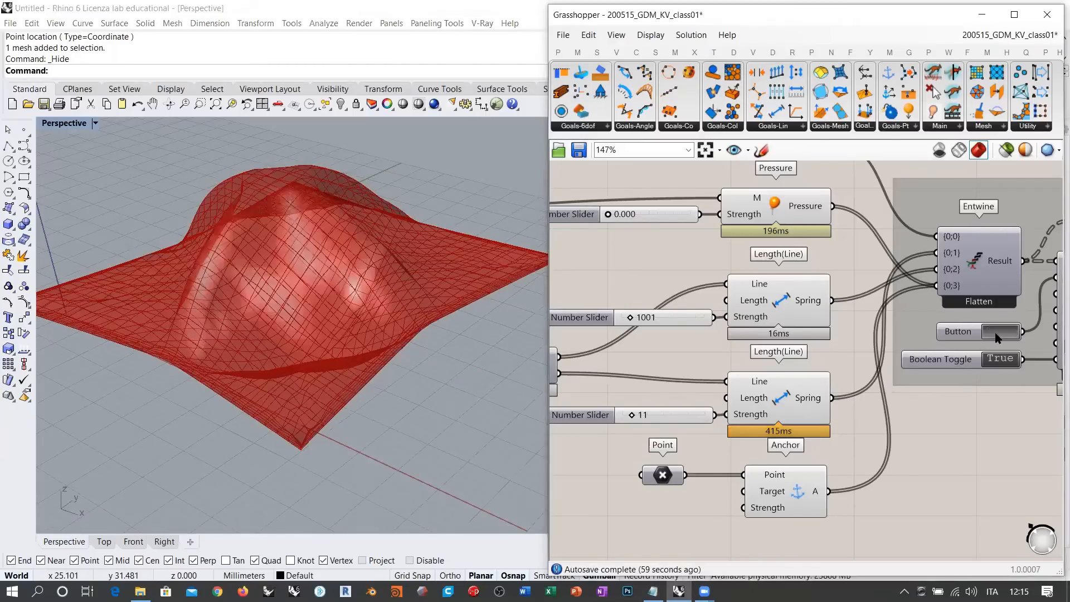
pyautogui.moveTo(274, 335); pyautogui.dragTo(325, 330, button='right')
pyautogui.scroll(-5, 333, 333)
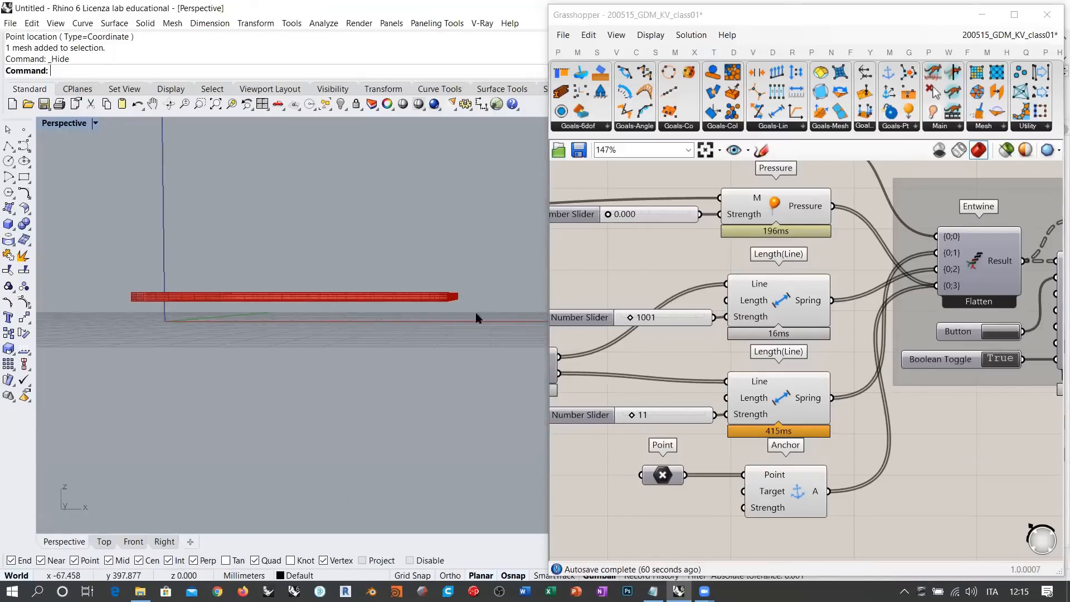
pyautogui.moveTo(391, 269); pyautogui.dragTo(362, 283, button='right')
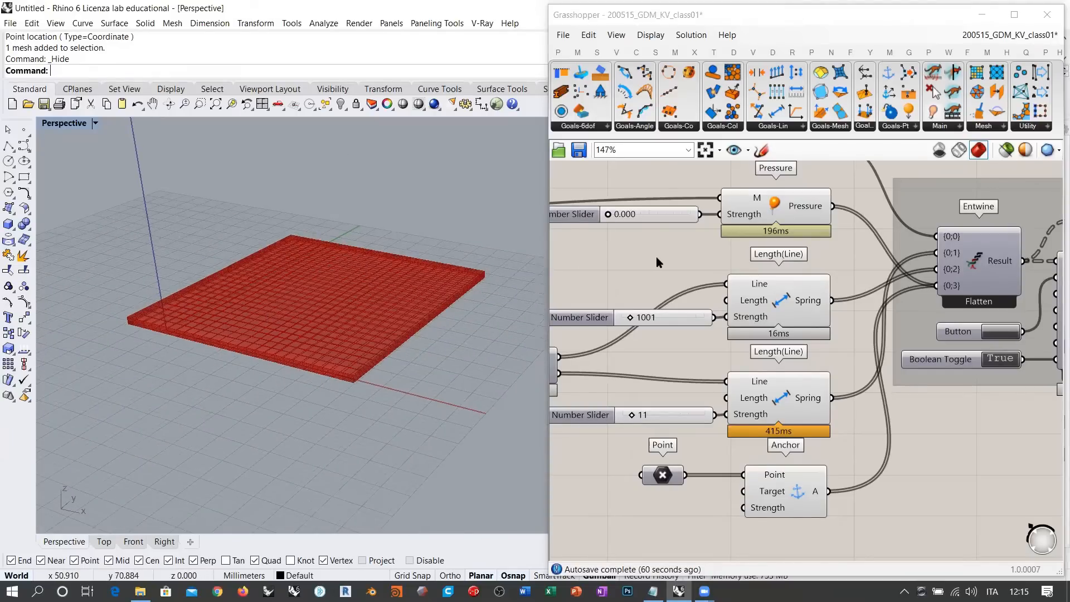
pyautogui.moveTo(365, 305); pyautogui.dragTo(370, 301, button='right')
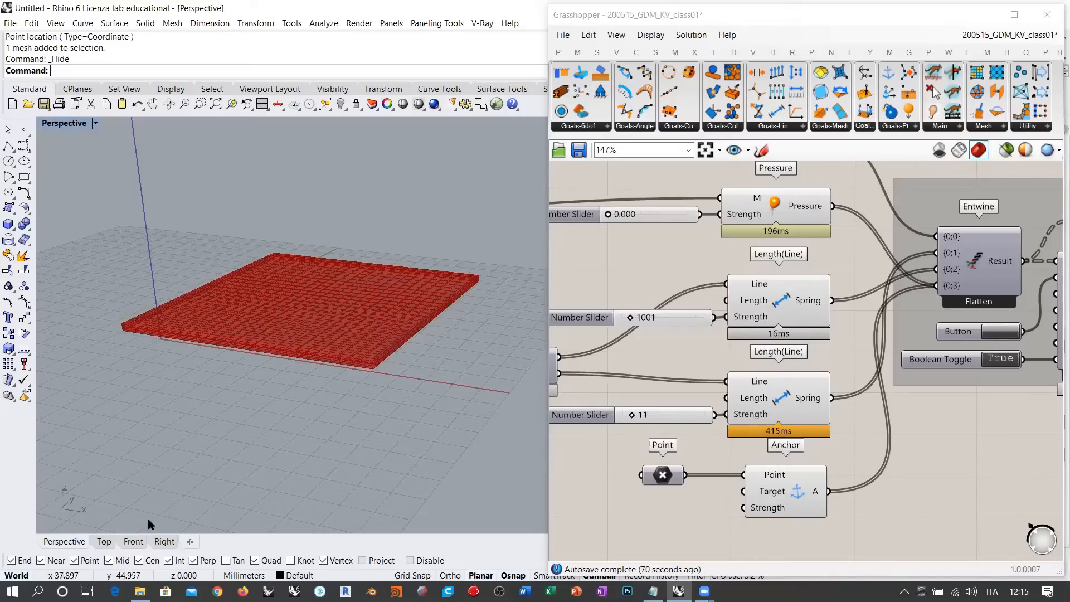
# Examine the slab's height above the ground plane in the Front view, close up and along its length
pyautogui.click(134, 541)
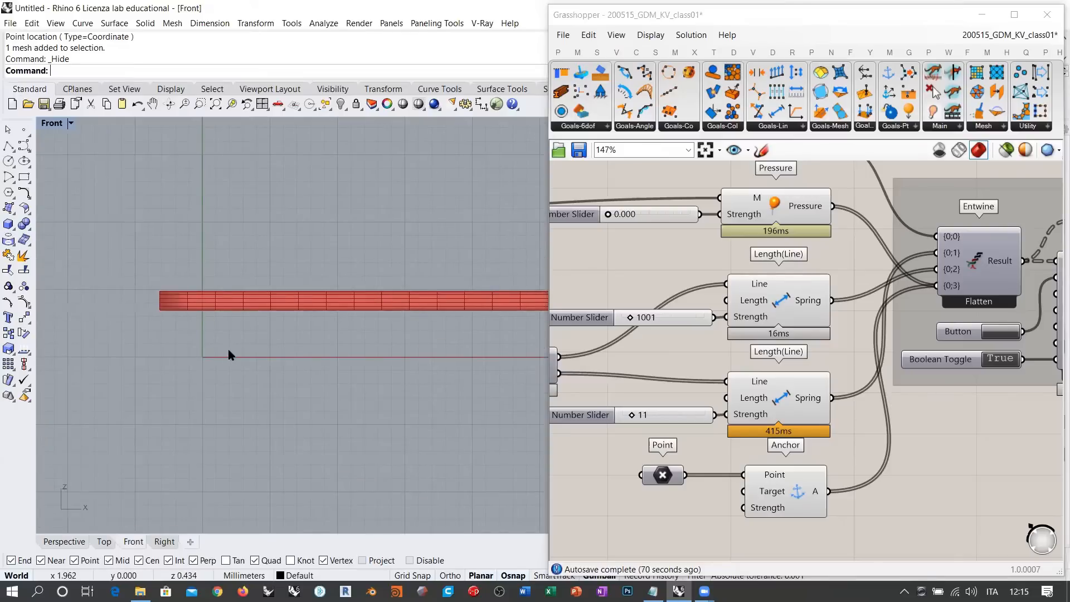
pyautogui.scroll(4, 228, 354)
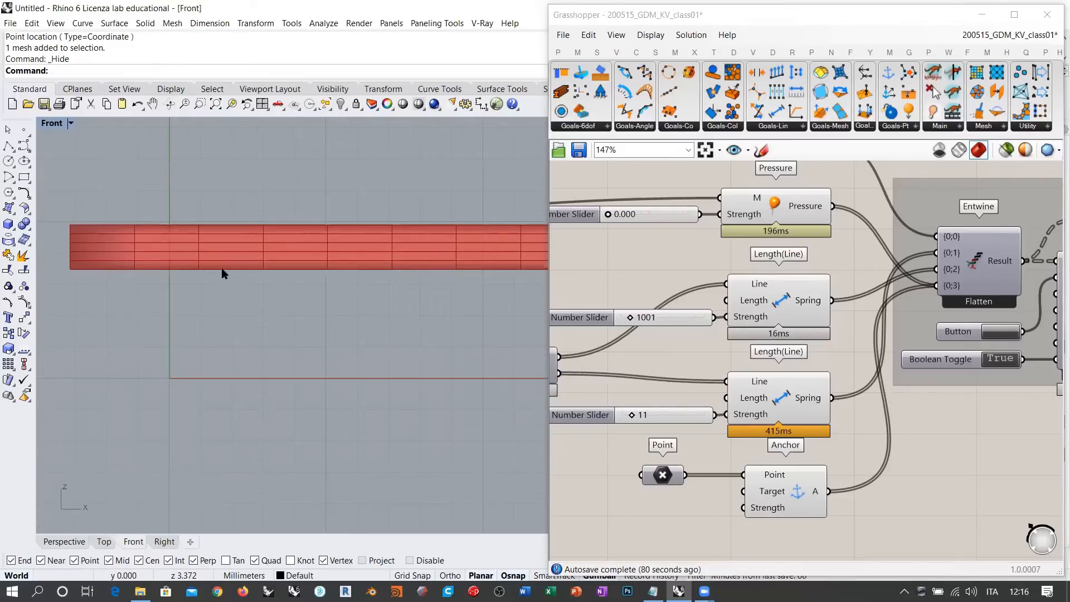
pyautogui.scroll(-3, 159, 305)
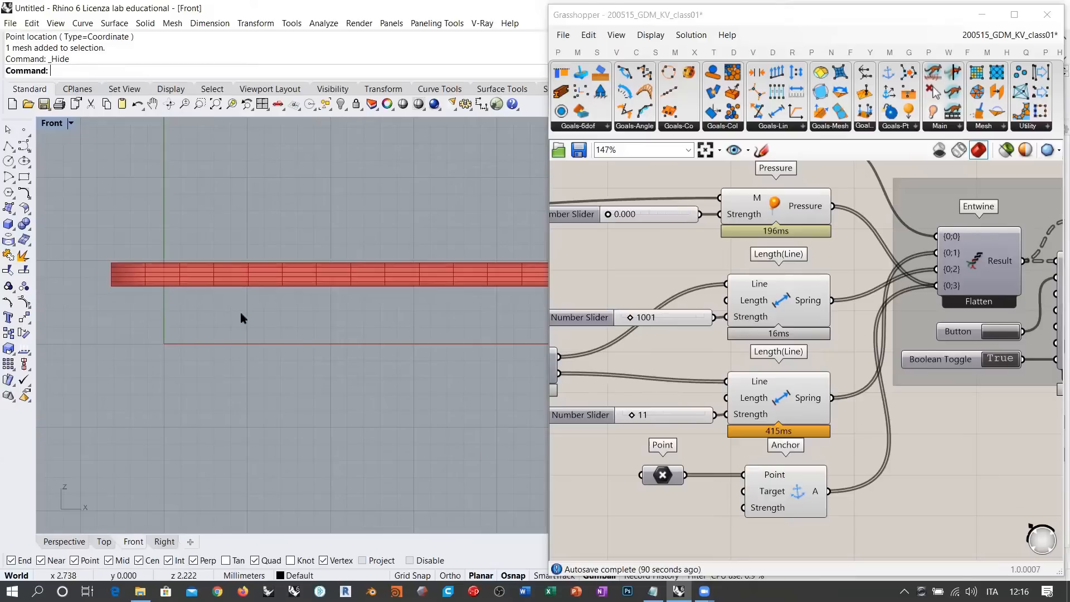
pyautogui.moveTo(240, 310); pyautogui.dragTo(179, 319, button='right')
pyautogui.scroll(-3, 179, 323)
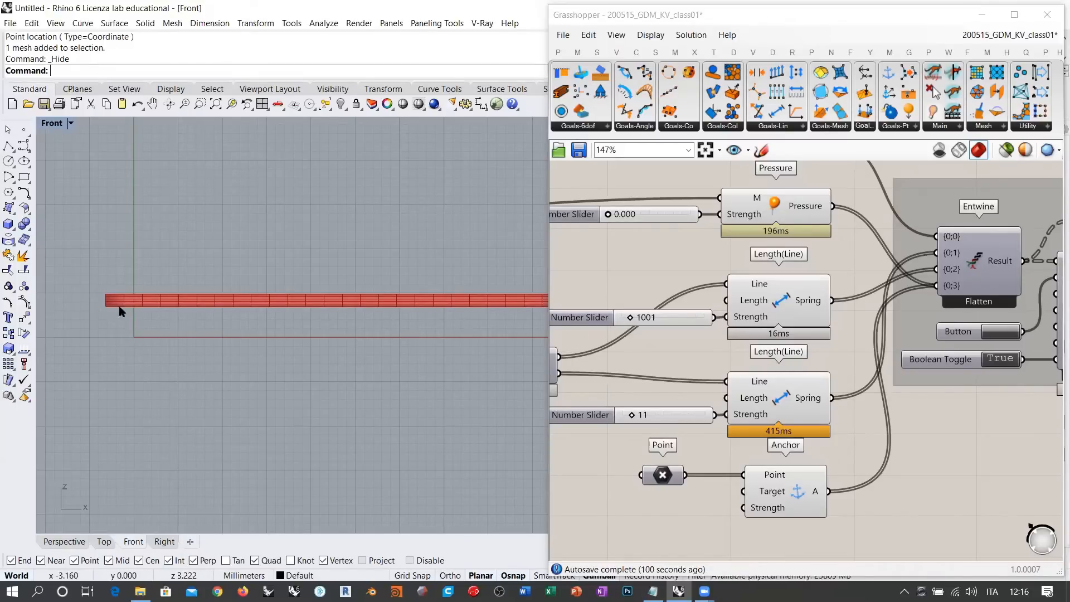
# Browse the Kangaroo Goals-6dof, Goals-Co and Goals-Col categories for a goal that handles collision
pyautogui.moveTo(640, 270); pyautogui.dragTo(817, 260, button='right')
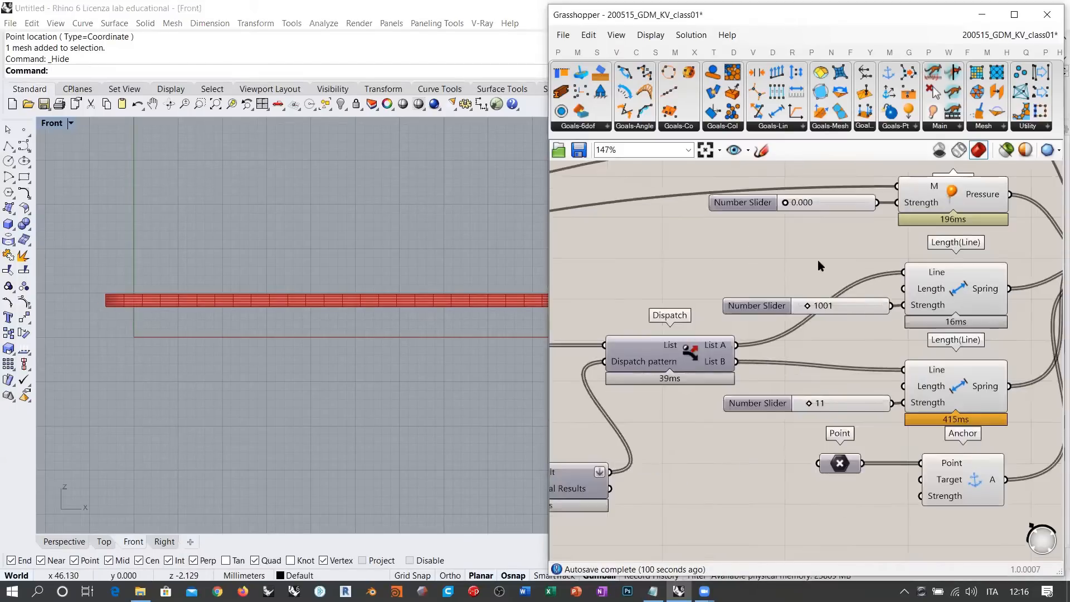
pyautogui.scroll(-2, 820, 262)
pyautogui.click(722, 127)
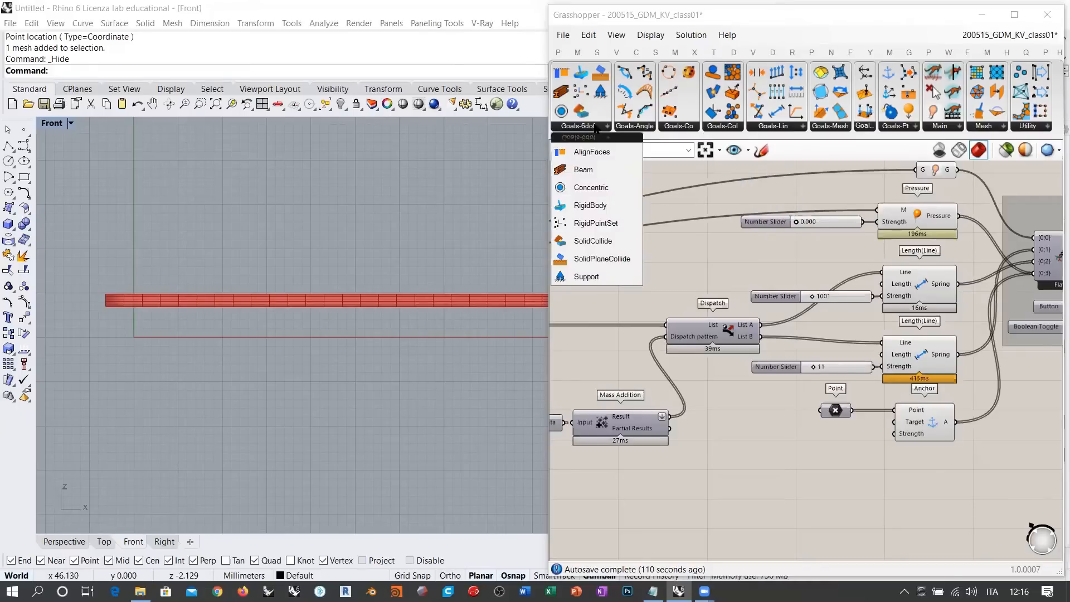
pyautogui.click(682, 127)
pyautogui.click(715, 127)
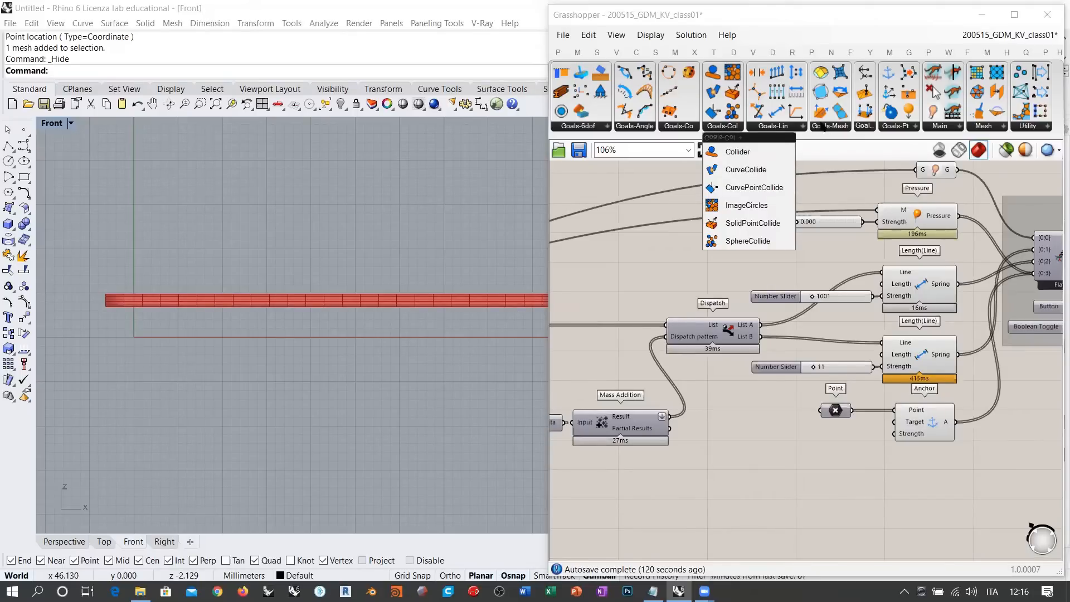
pyautogui.click(586, 127)
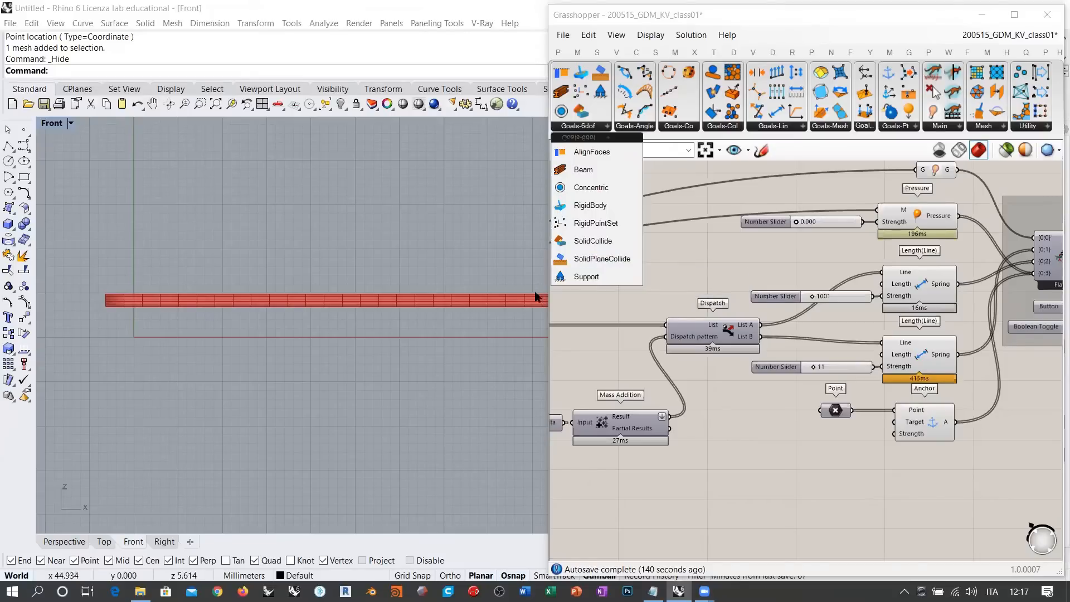
pyautogui.click(705, 268)
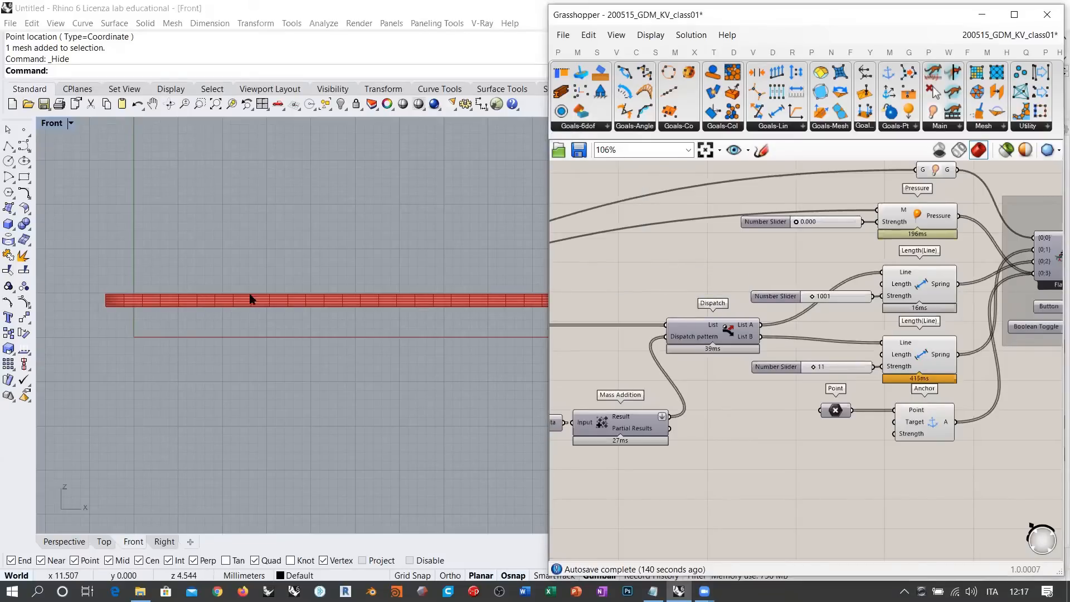
# Move the lower Length(Line) goal up slightly to straighten its wire from the Dispatch's List B output
pyautogui.moveTo(330, 306); pyautogui.dragTo(313, 327, button='right')
pyautogui.scroll(-2, 255, 322)
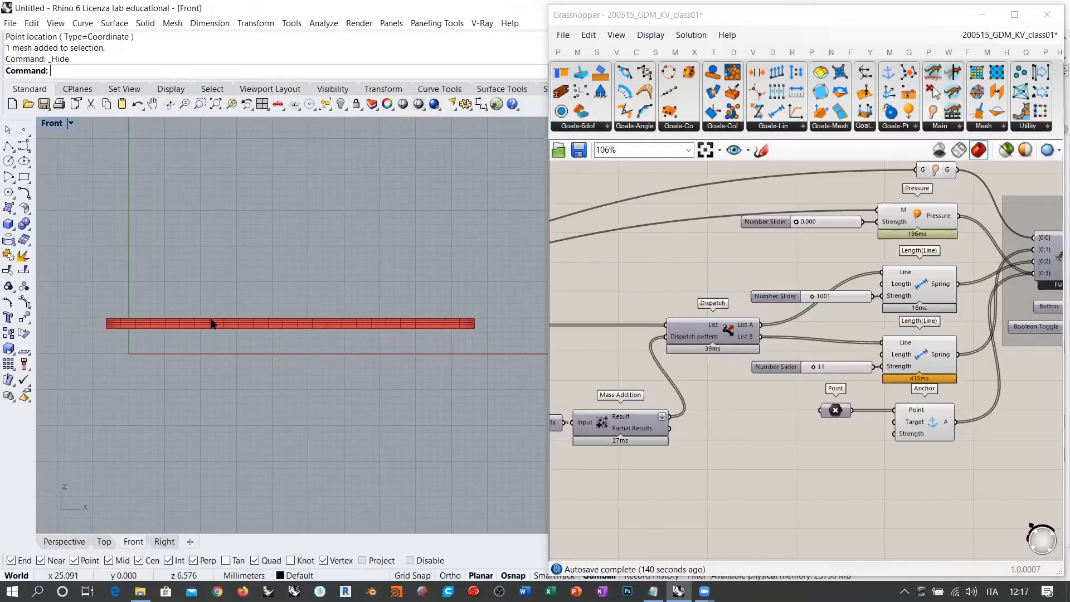
pyautogui.click(619, 290)
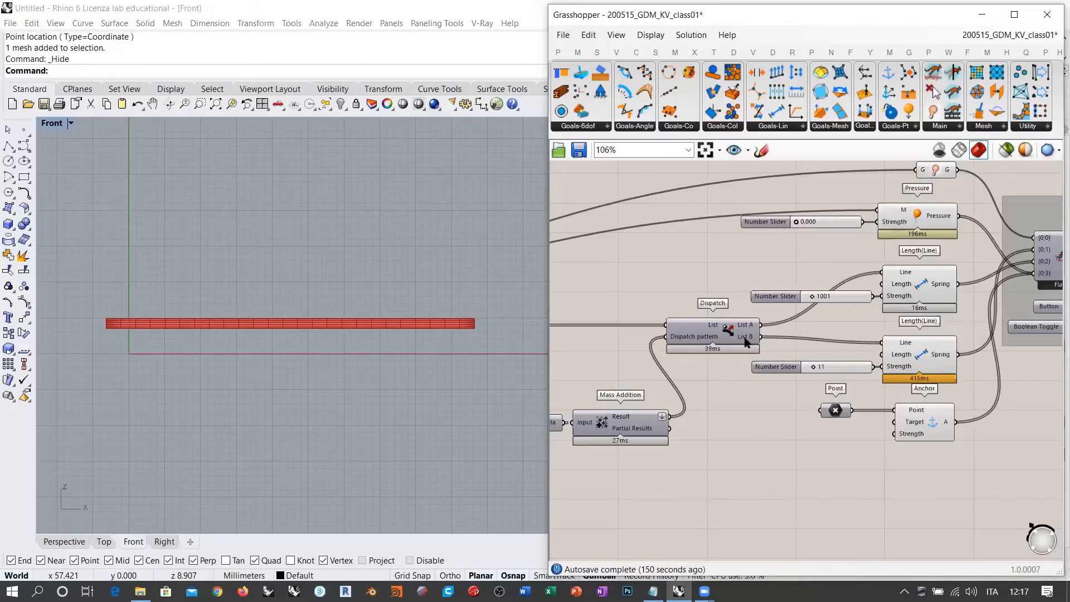
pyautogui.moveTo(904, 357); pyautogui.dragTo(904, 351)
pyautogui.click(770, 195)
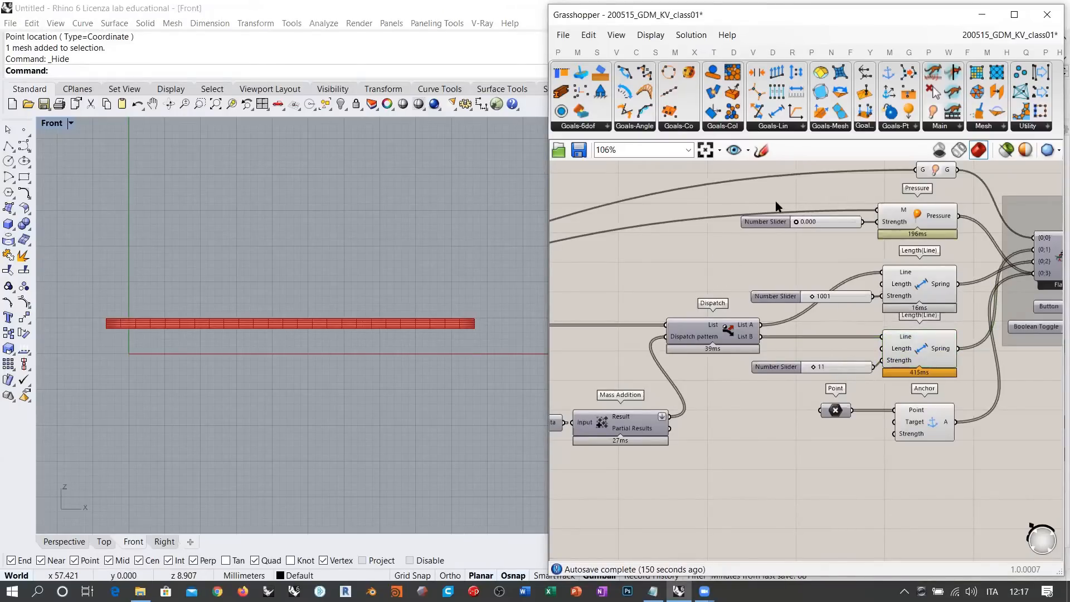
# Add a SolidPointCollide goal from Goals-Col and place it below the Anchor component
pyautogui.click(720, 127)
pyautogui.moveTo(753, 223); pyautogui.dragTo(811, 480)
pyautogui.moveTo(803, 417); pyautogui.dragTo(810, 358, button='right')
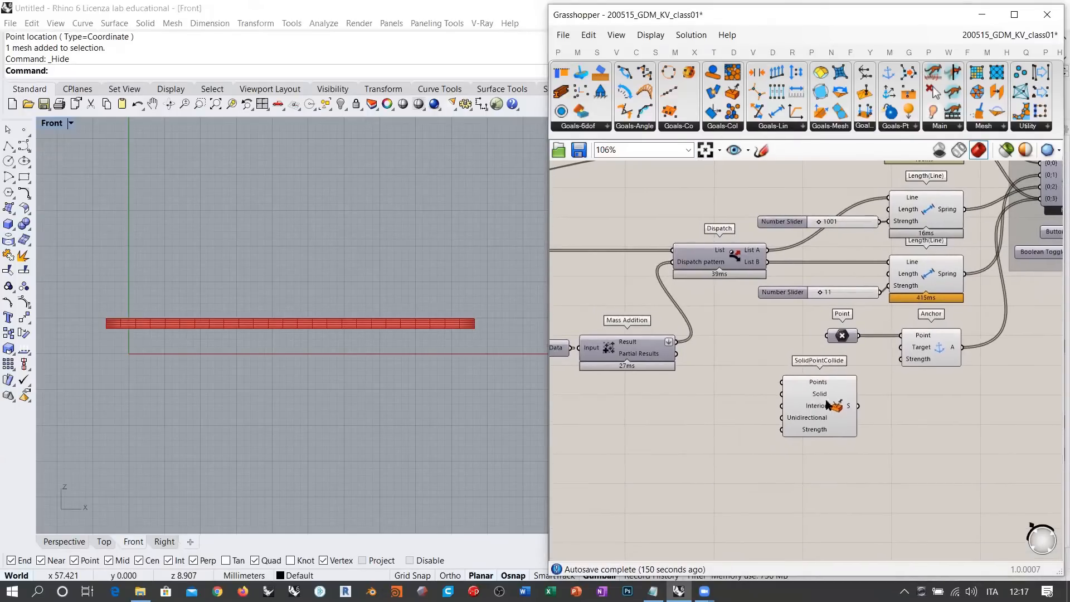
pyautogui.moveTo(823, 397); pyautogui.dragTo(854, 404)
pyautogui.moveTo(732, 376); pyautogui.dragTo(889, 387, button='right')
pyautogui.scroll(-2, 889, 386)
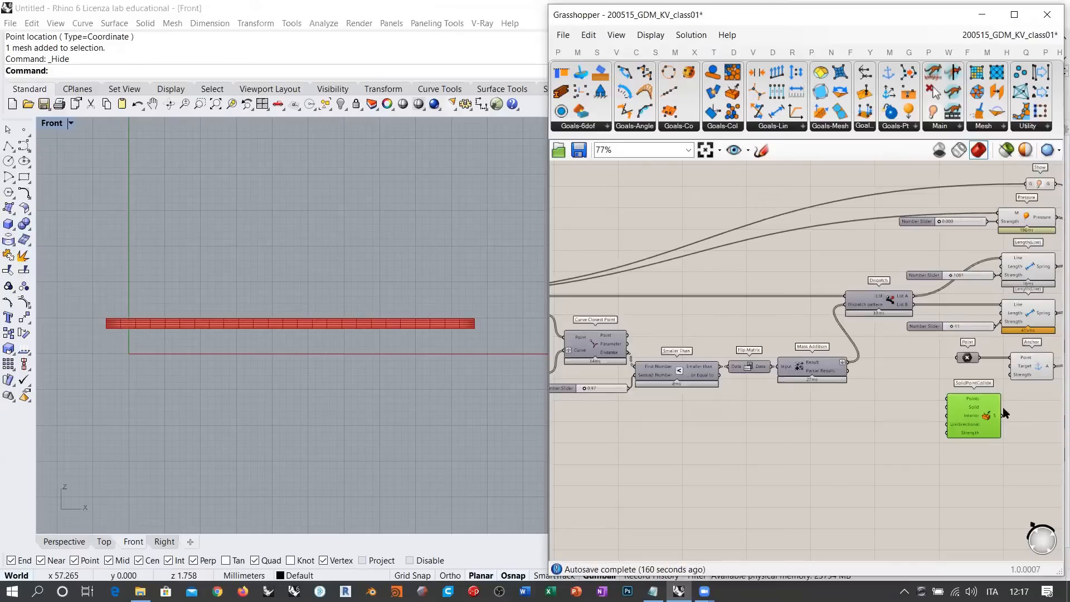
pyautogui.scroll(5, 1005, 413)
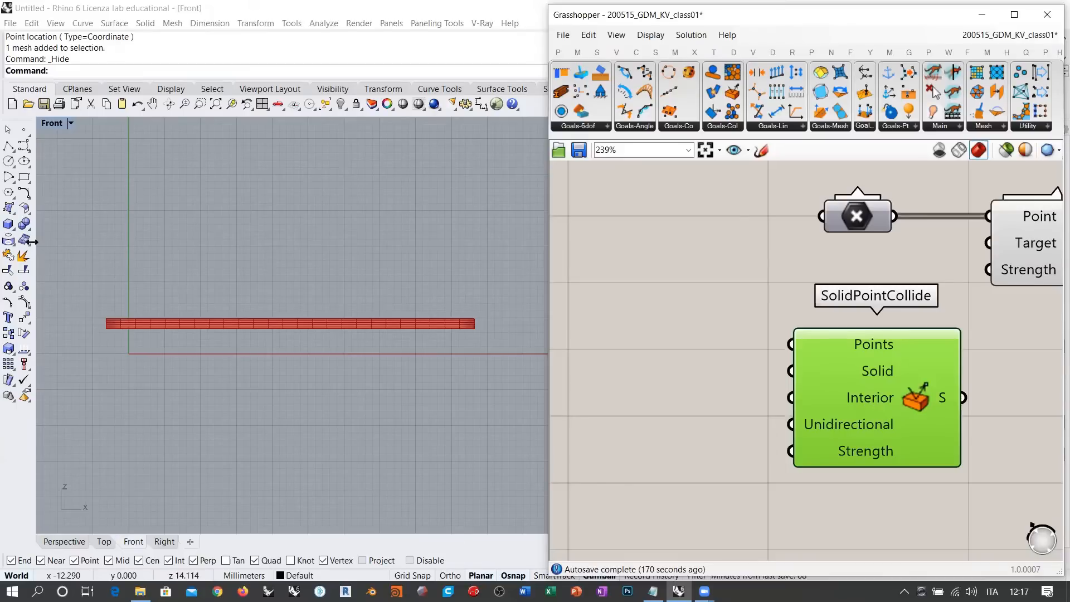
# Start a box in the Perspective view and draw its base rectangle on the ground plane, larger than the slab on all sides
pyautogui.click(78, 541)
pyautogui.moveTo(326, 317); pyautogui.dragTo(308, 296, button='right')
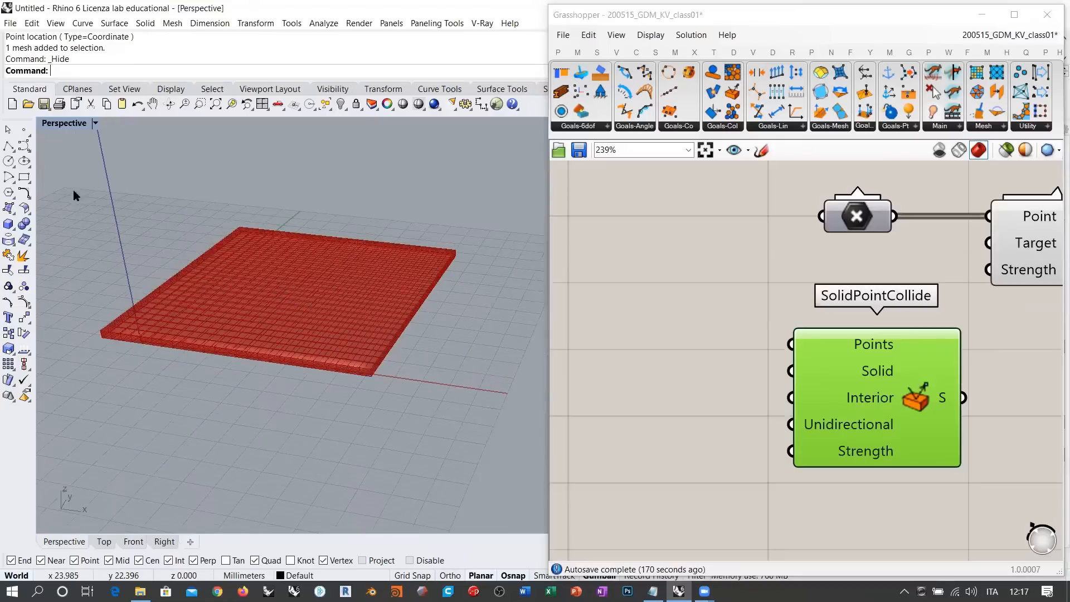
pyautogui.click(9, 223)
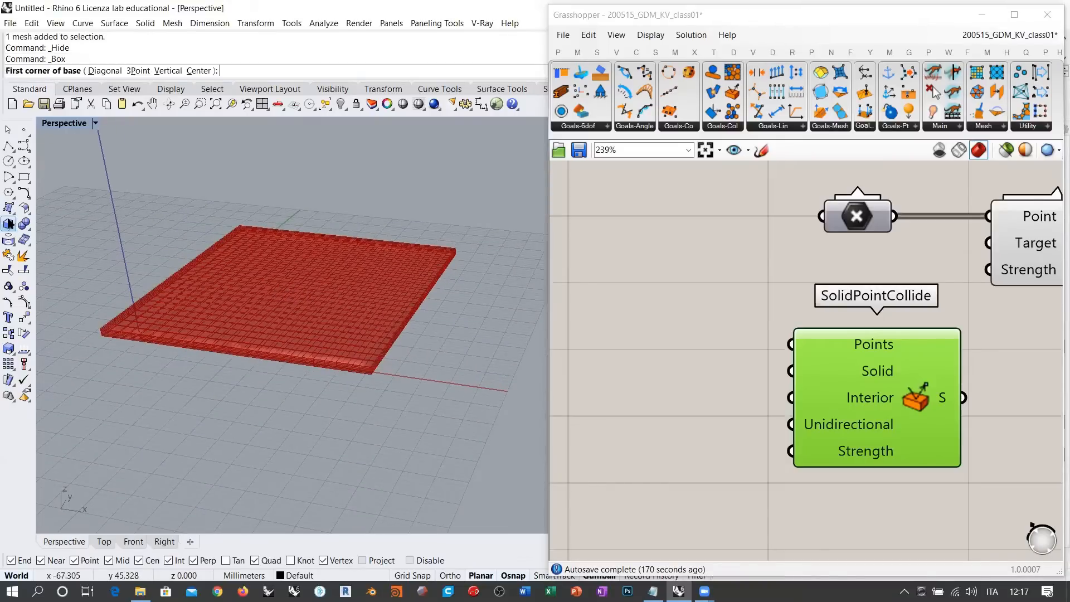
pyautogui.moveTo(118, 389); pyautogui.dragTo(135, 431, button='right')
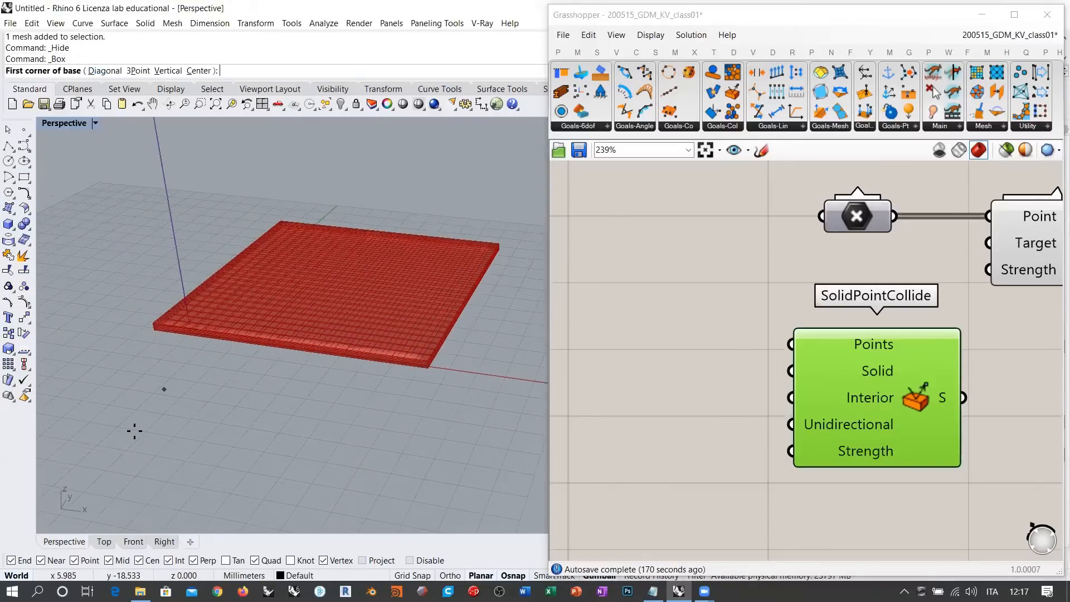
pyautogui.moveTo(111, 394); pyautogui.dragTo(120, 473, button='right')
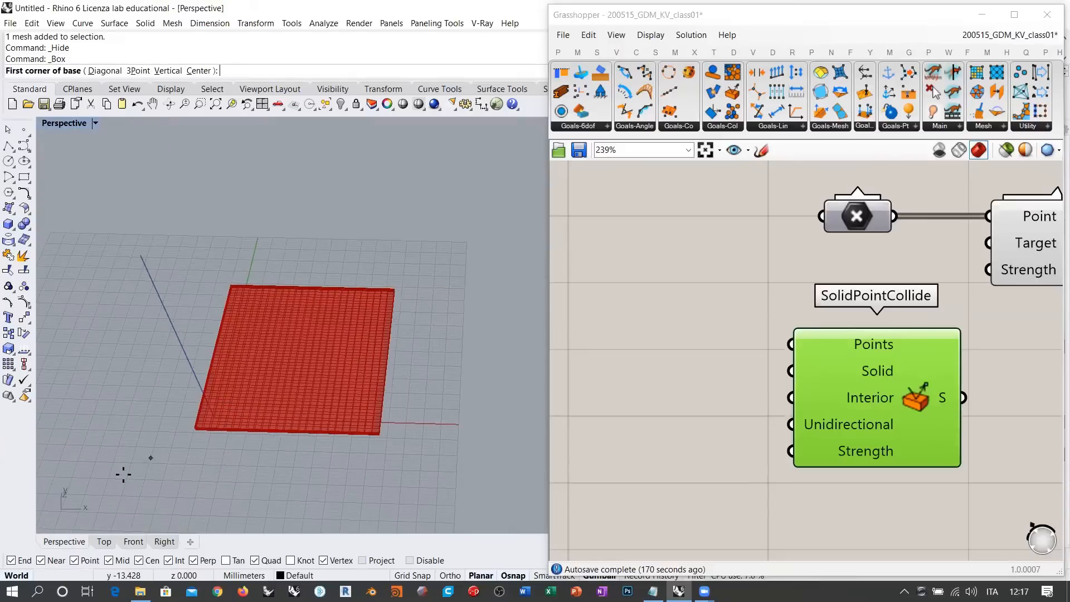
pyautogui.click(126, 486)
pyautogui.click(441, 257)
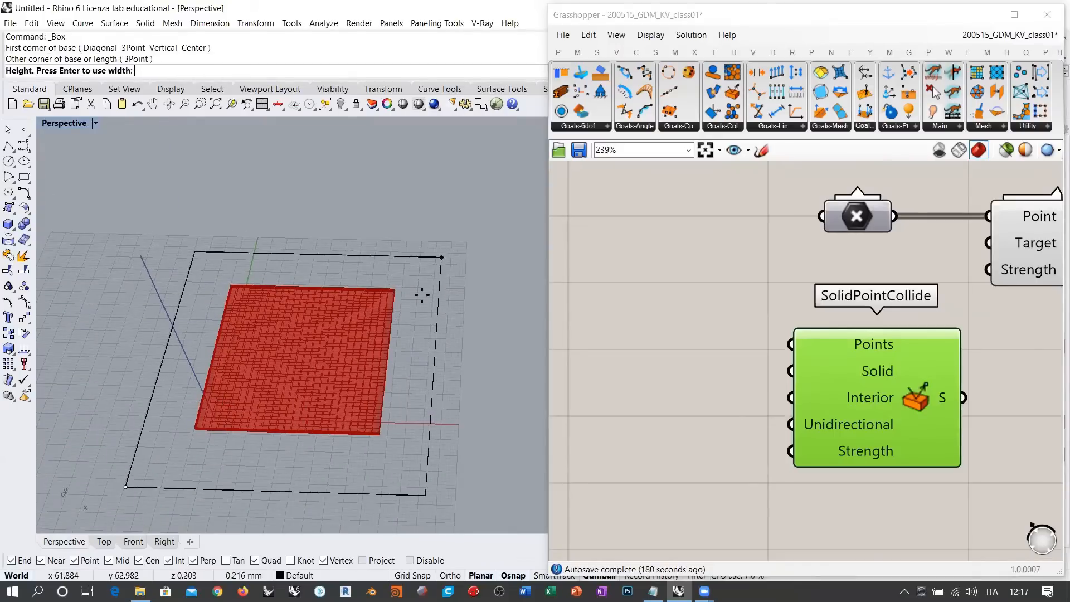
# Set the box's height in the Front view so its top meets the slab's underside
pyautogui.click(139, 543)
pyautogui.scroll(5, 105, 330)
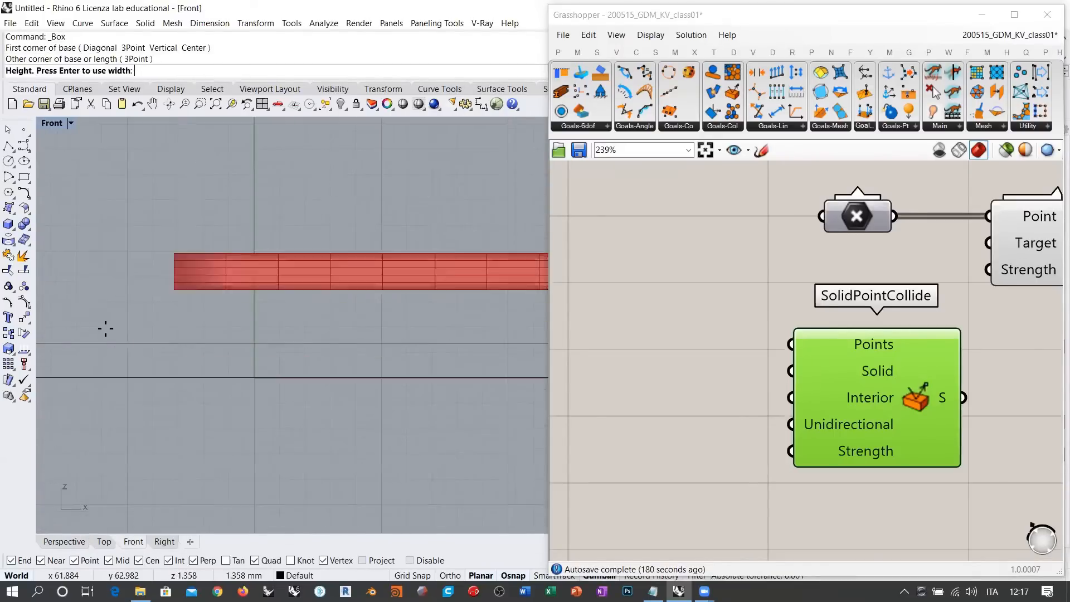
pyautogui.click(147, 277)
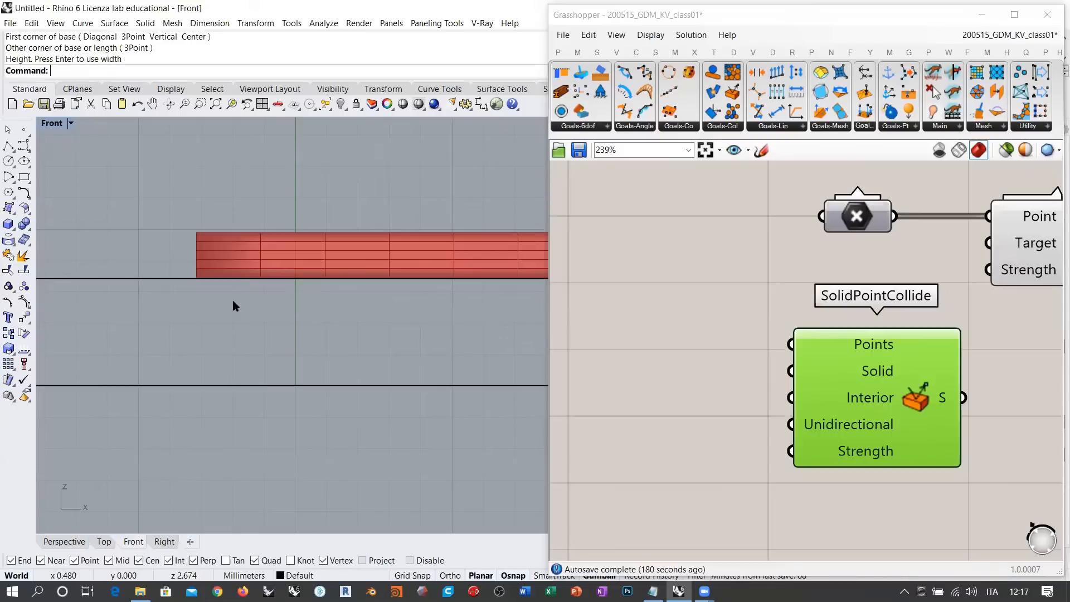
pyautogui.scroll(-4, 234, 302)
pyautogui.scroll(-1, 297, 316)
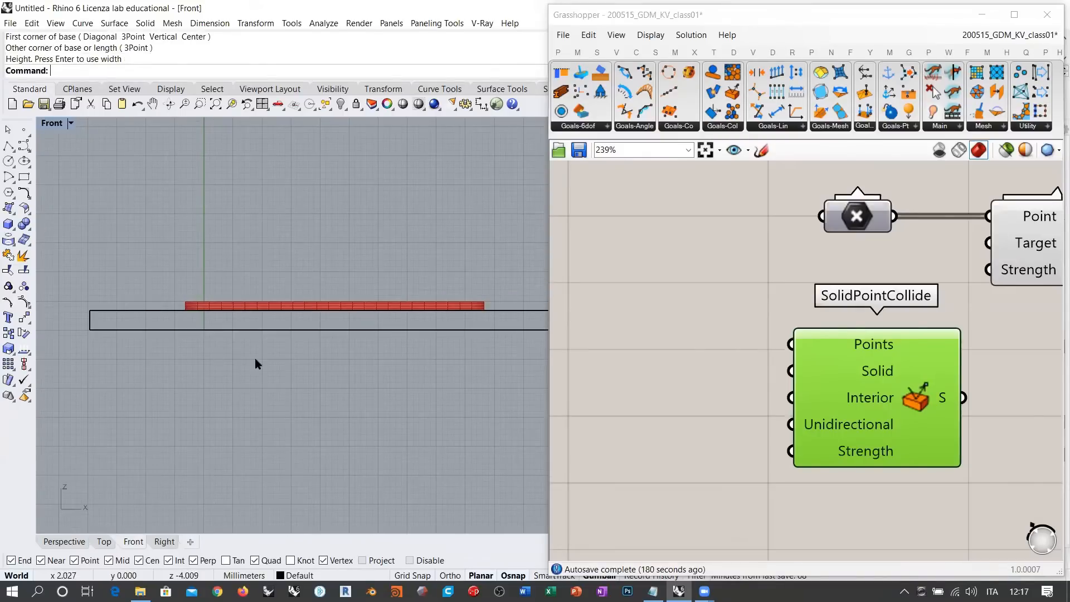
# Add a Brep parameter beside SolidPointCollide and reference the new box in it
pyautogui.doubleClick(674, 377)
pyautogui.write('box')
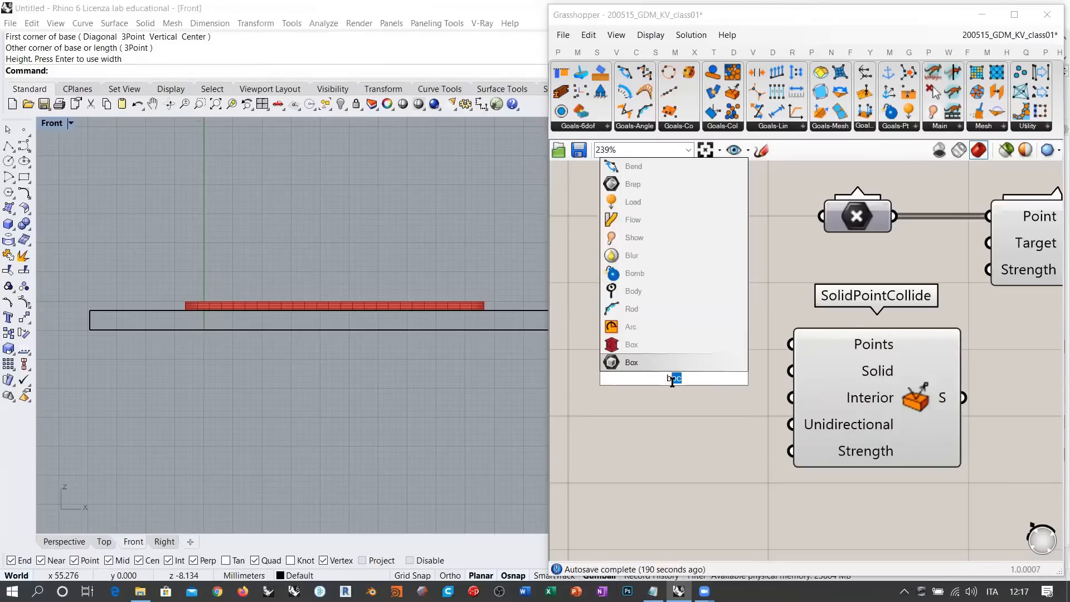
pyautogui.write('re')
pyautogui.click(636, 345)
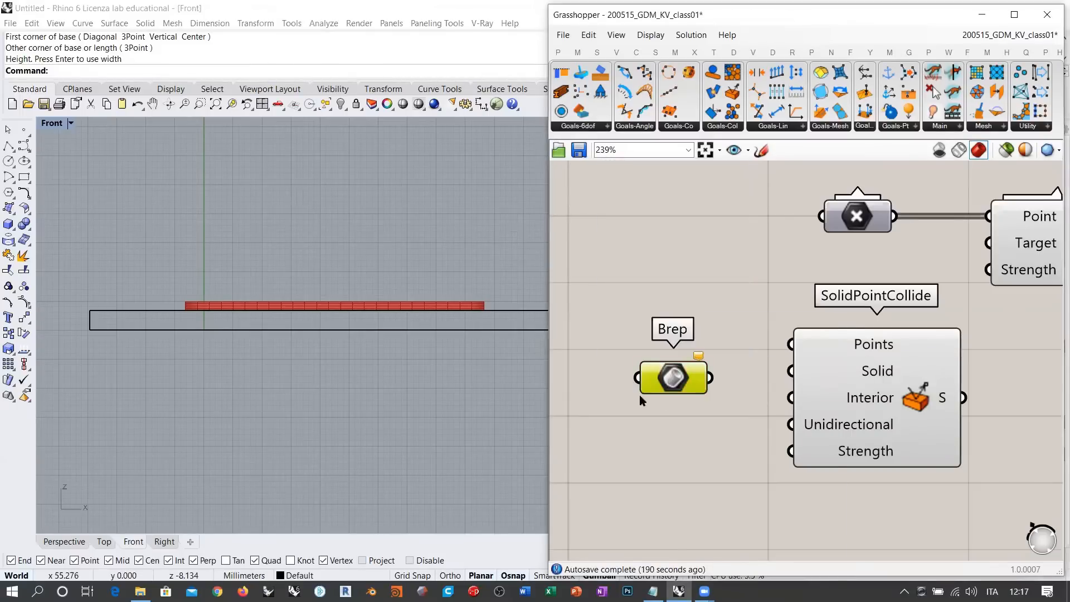
pyautogui.rightClick(667, 378)
pyautogui.click(715, 477)
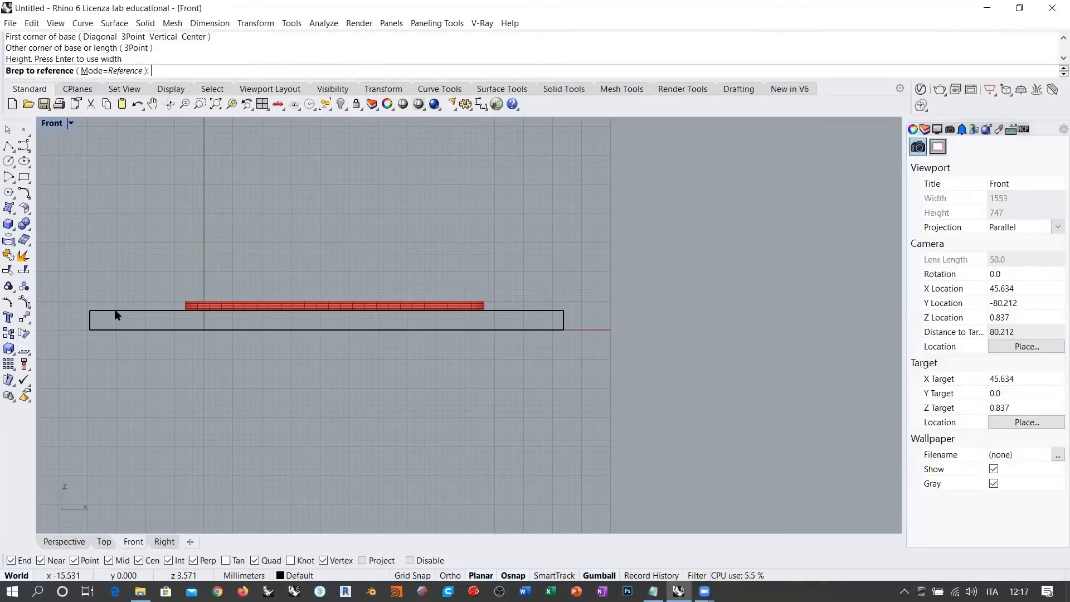
pyautogui.click(114, 318)
# Internalise the box in the Brep parameter and delete the original box from Rhino
pyautogui.rightClick(676, 384)
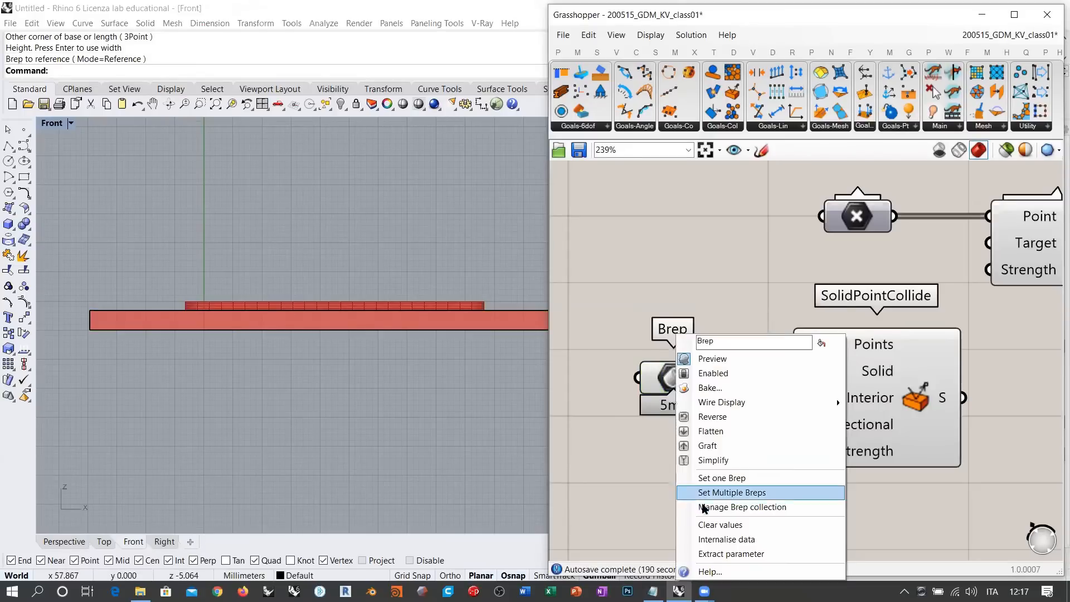
pyautogui.click(712, 540)
pyautogui.click(494, 319)
pyautogui.press('Delete')
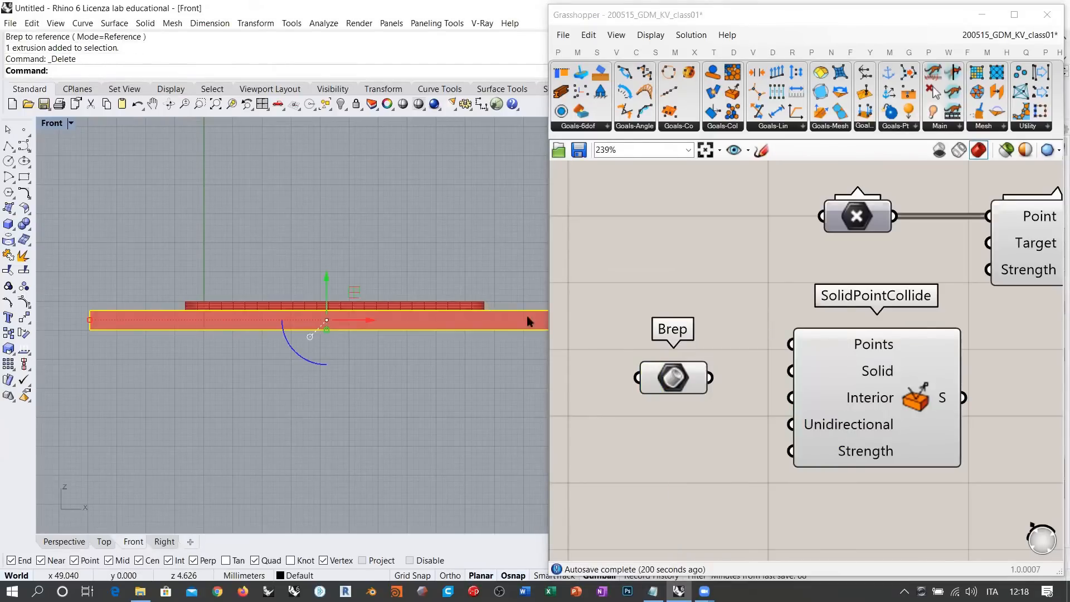
# Hide the Brep parameter's preview, return to the Perspective view, and move SolidPointCollide farther from the Brep parameter
pyautogui.moveTo(470, 319); pyautogui.dragTo(370, 301, button='right')
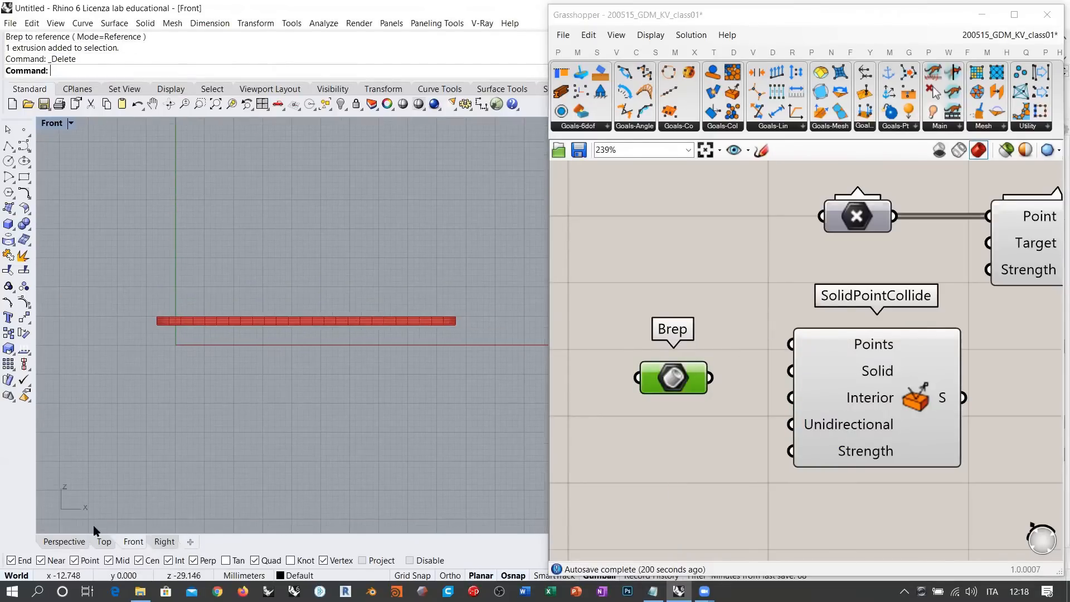
pyautogui.moveTo(851, 337); pyautogui.dragTo(921, 370)
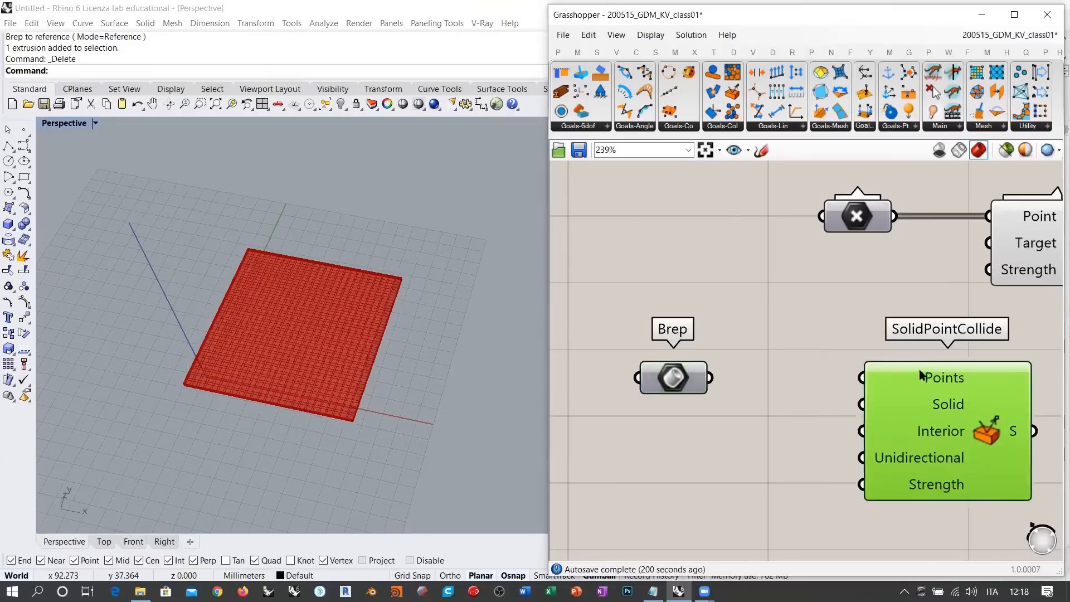
pyautogui.click(752, 322)
pyautogui.scroll(-3, 752, 324)
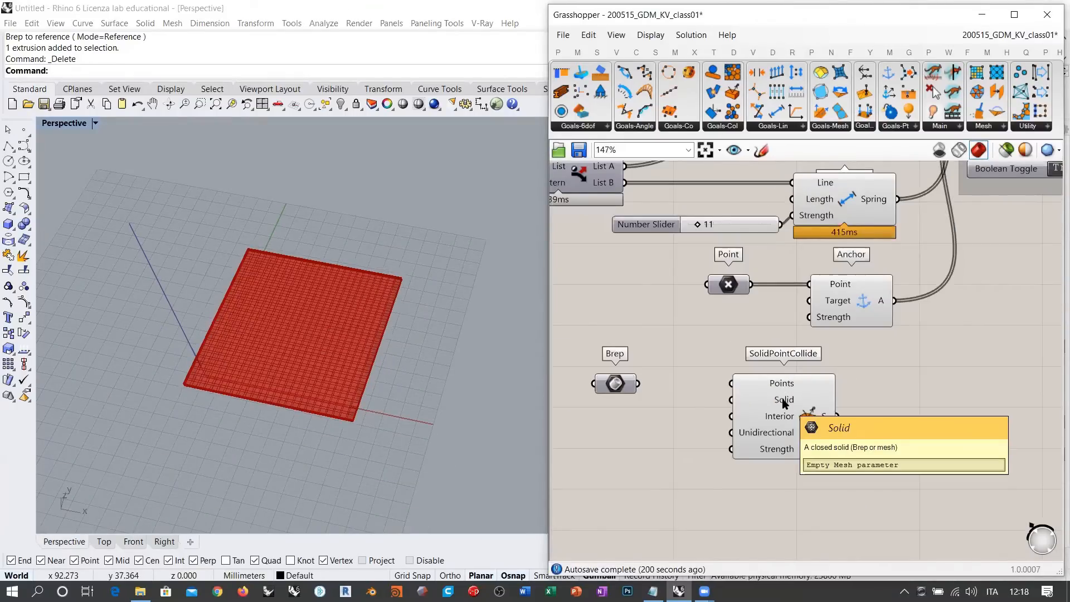
# Add a Mesh Brep component between the Brep parameter and SolidPointCollide, wire it to the Solid input, and shift the converter group down
pyautogui.moveTo(688, 390); pyautogui.dragTo(849, 376, button='right')
pyautogui.moveTo(775, 376); pyautogui.dragTo(657, 377)
pyautogui.doubleClick(783, 392)
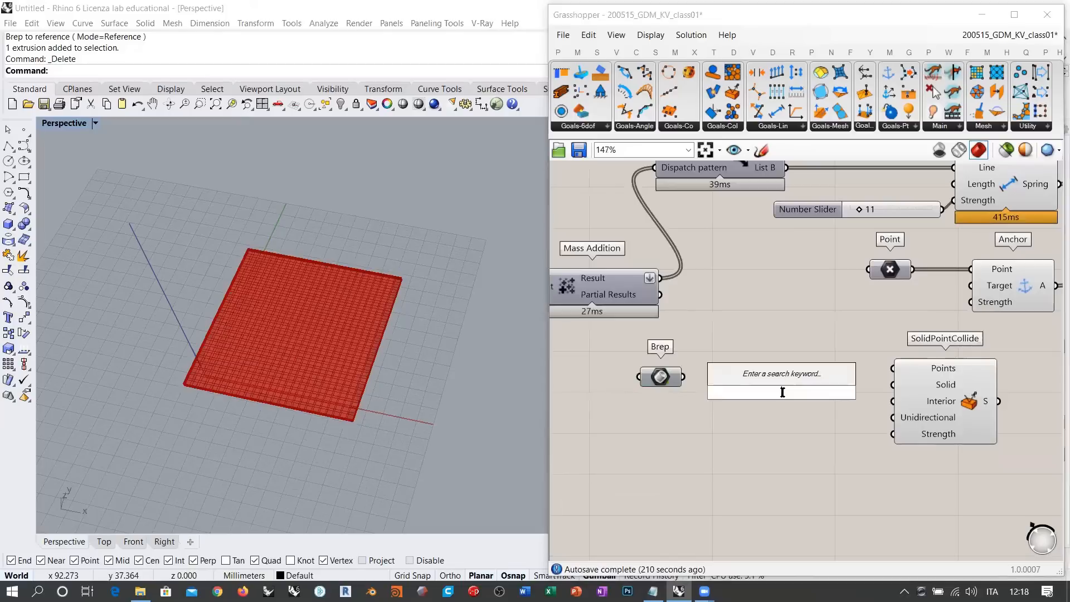
pyautogui.write('mesh')
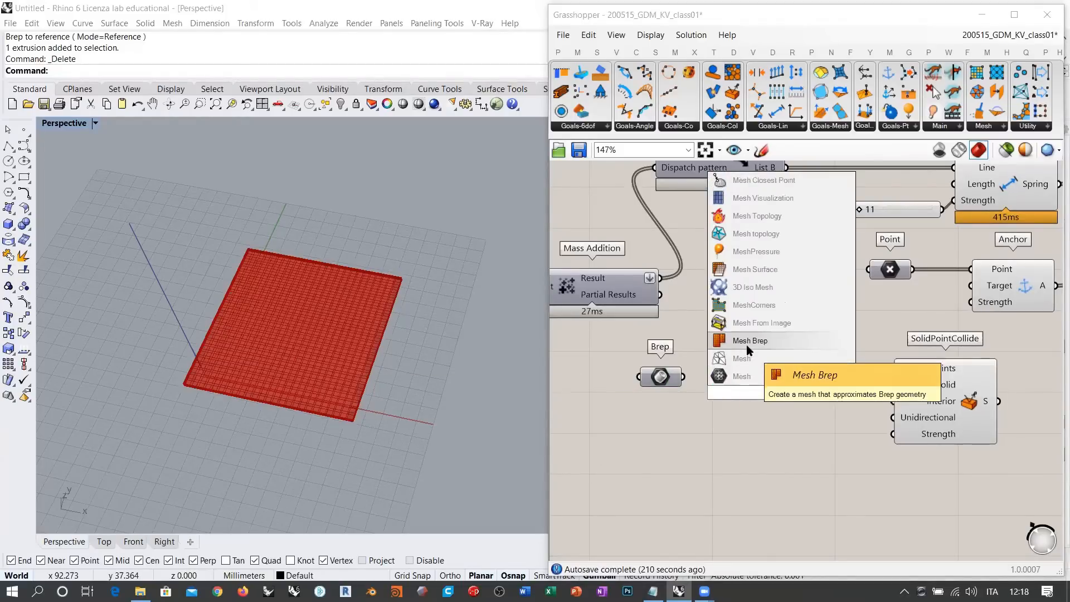
pyautogui.click(741, 340)
pyautogui.moveTo(685, 377); pyautogui.dragTo(857, 422)
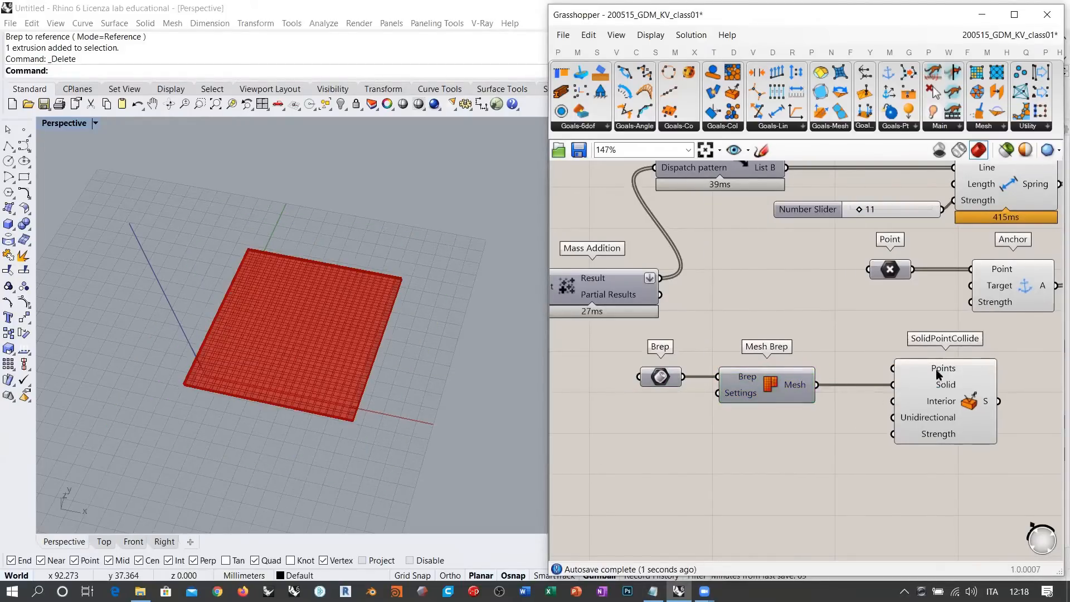
pyautogui.moveTo(841, 352); pyautogui.dragTo(621, 395)
pyautogui.moveTo(754, 398); pyautogui.dragTo(755, 447)
pyautogui.click(775, 365)
# Add a Deconstruct Mesh component and connect QuadDivide's Mesh output to it
pyautogui.moveTo(774, 364); pyautogui.dragTo(878, 412, button='right')
pyautogui.scroll(-1, 1004, 420)
pyautogui.moveTo(772, 391); pyautogui.dragTo(982, 397, button='right')
pyautogui.moveTo(782, 367); pyautogui.dragTo(1012, 384, button='right')
pyautogui.moveTo(702, 326); pyautogui.dragTo(863, 333, button='right')
pyautogui.moveTo(653, 303); pyautogui.dragTo(725, 313, button='right')
pyautogui.click(674, 270)
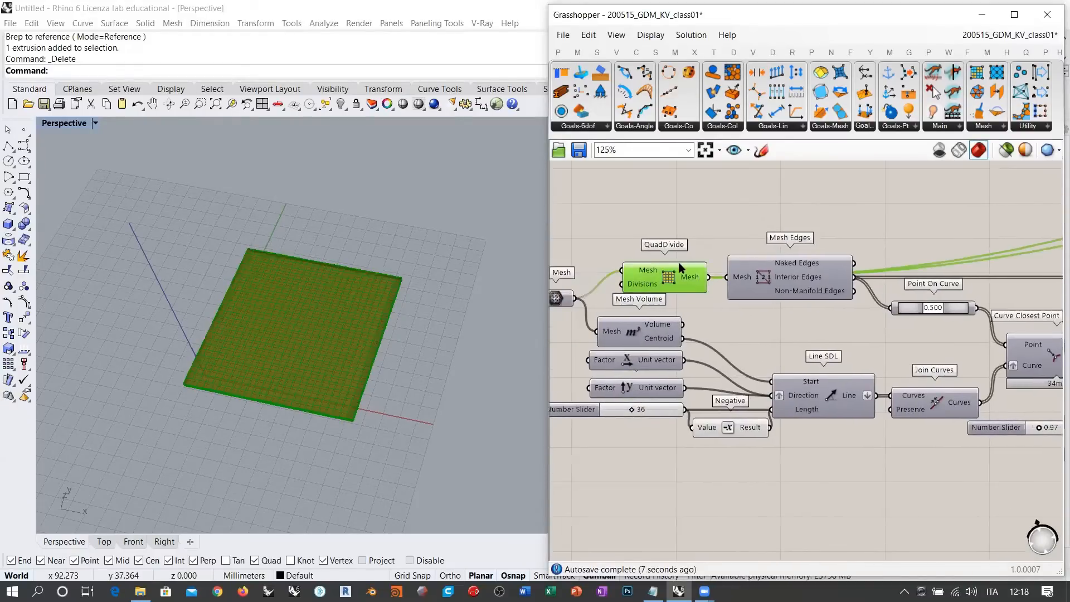
pyautogui.doubleClick(817, 486)
pyautogui.write('dem')
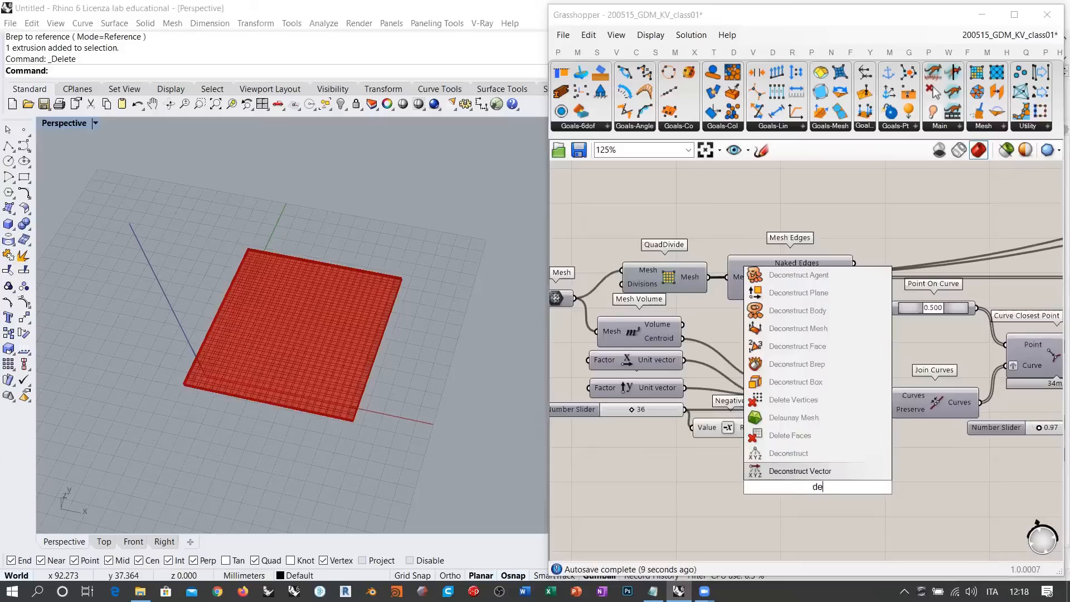
pyautogui.click(792, 476)
pyautogui.moveTo(728, 352); pyautogui.dragTo(683, 287, button='right')
pyautogui.moveTo(663, 215); pyautogui.dragTo(731, 422)
# Move Deconstruct Mesh across the canvas to sit above Mesh Brep, near SolidPointCollide
pyautogui.moveTo(800, 445); pyautogui.dragTo(609, 365, button='right')
pyautogui.scroll(-3, 619, 362)
pyautogui.moveTo(613, 361); pyautogui.dragTo(895, 366)
pyautogui.moveTo(889, 389); pyautogui.dragTo(605, 398, button='right')
pyautogui.scroll(3, 636, 379)
pyautogui.moveTo(641, 375); pyautogui.dragTo(858, 340)
# Connect Deconstruct Mesh's Vertices to SolidPointCollide's Points input and move SolidPointCollide slightly farther away
pyautogui.scroll(2, 815, 356)
pyautogui.scroll(3, 817, 356)
pyautogui.moveTo(728, 310); pyautogui.dragTo(807, 334)
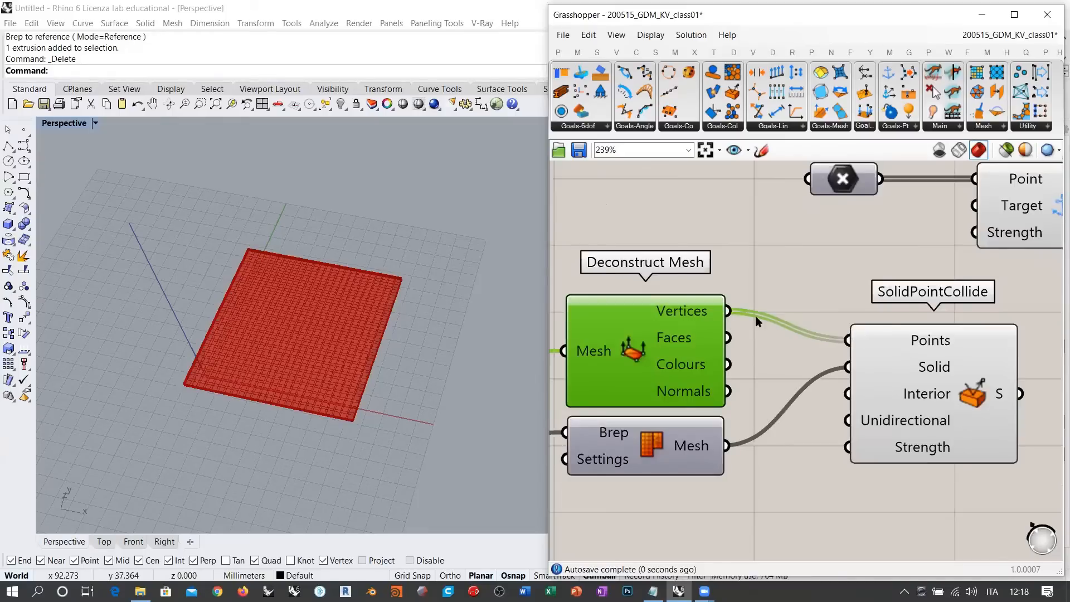
pyautogui.scroll(-3, 780, 340)
pyautogui.moveTo(908, 418); pyautogui.dragTo(958, 418)
pyautogui.click(1003, 419)
pyautogui.moveTo(725, 391); pyautogui.dragTo(726, 390)
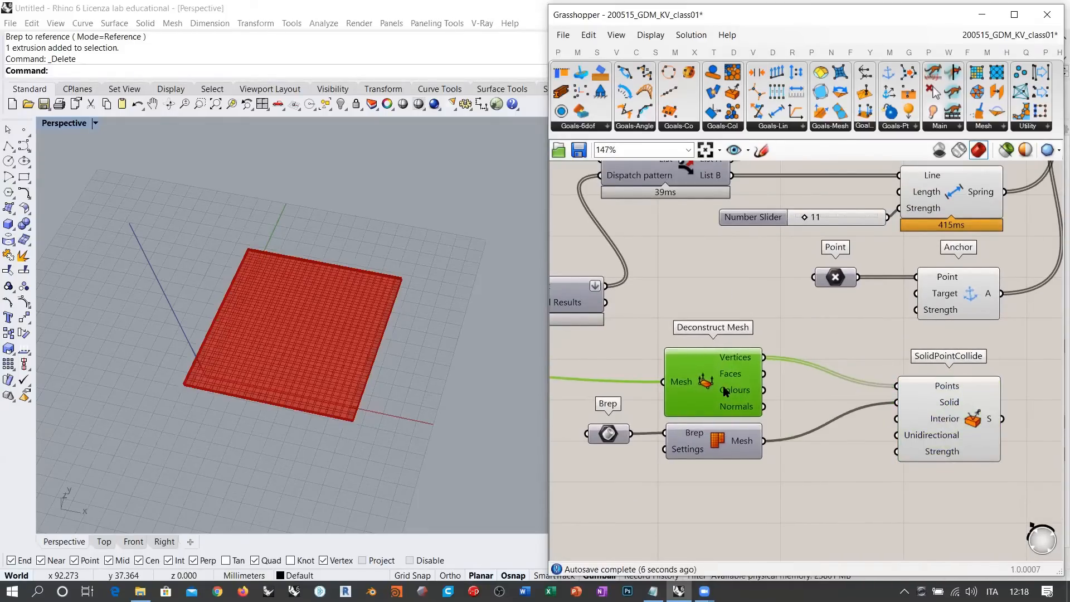
pyautogui.click(878, 346)
# Copy the 1001 strength slider to SolidPointCollide's Strength input and set the copy to 374
pyautogui.scroll(-3, 804, 335)
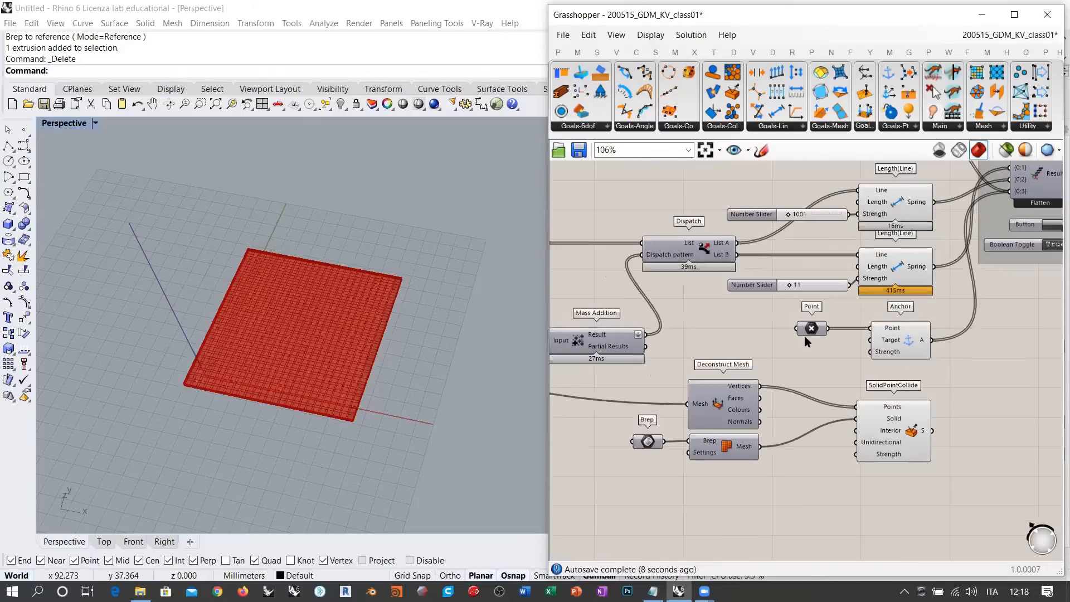
pyautogui.moveTo(810, 217); pyautogui.dragTo(851, 418)
pyautogui.scroll(8, 808, 465)
pyautogui.scroll(-3, 808, 452)
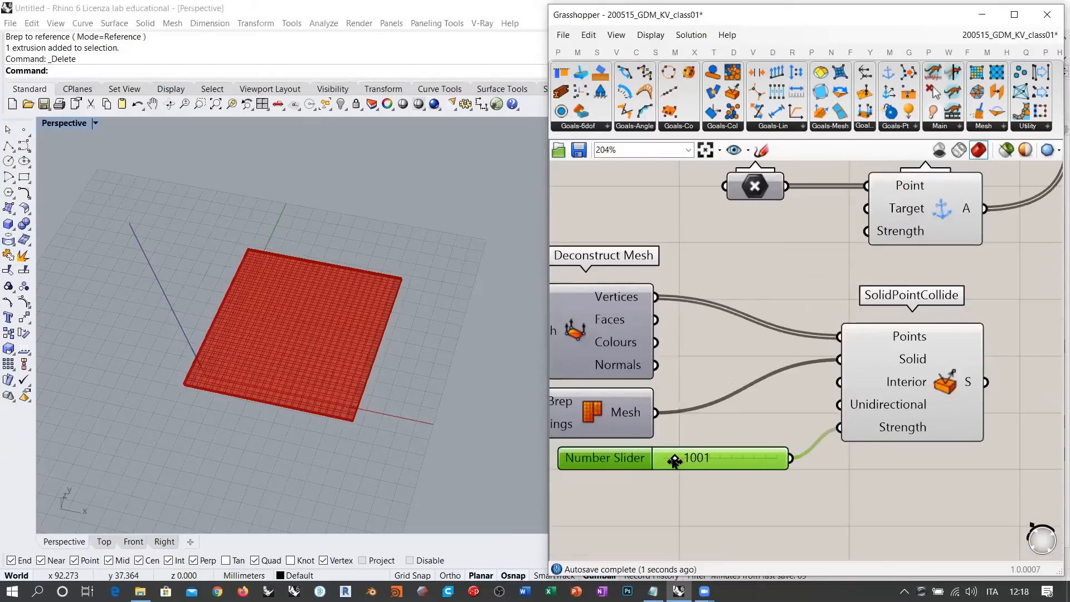
pyautogui.scroll(7, 679, 459)
pyautogui.moveTo(677, 461); pyautogui.dragTo(614, 454)
pyautogui.scroll(-8, 578, 466)
pyautogui.scroll(7, 605, 460)
pyautogui.scroll(-6, 612, 453)
# Add SolidPointCollide's output to Entwine's {0;3} input alongside the existing goal wires
pyautogui.moveTo(817, 369); pyautogui.dragTo(697, 473, button='right')
pyautogui.scroll(-4, 730, 434)
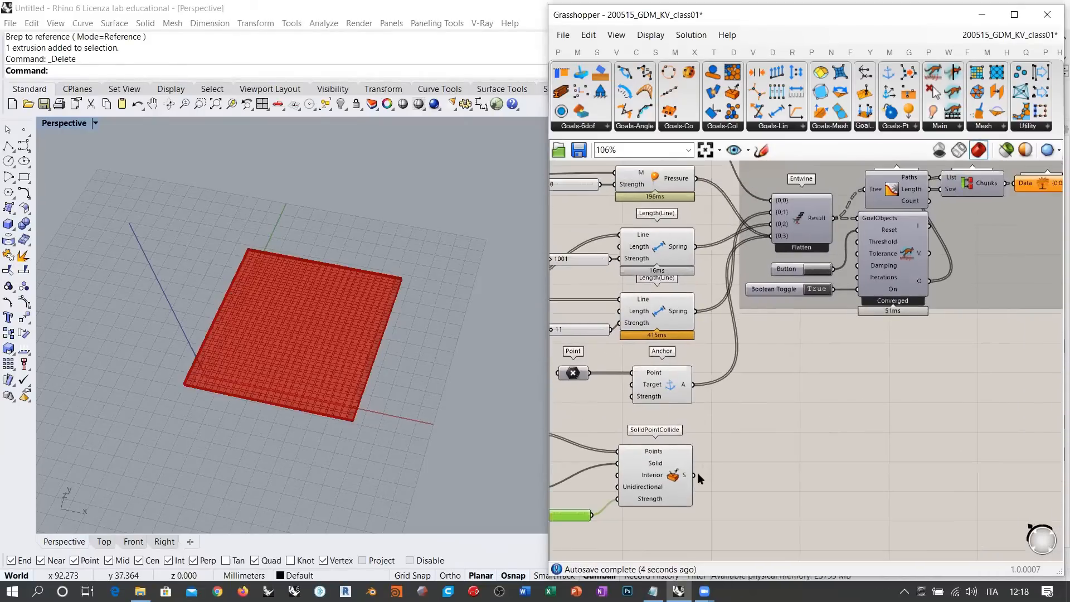
pyautogui.moveTo(694, 475); pyautogui.dragTo(772, 236)
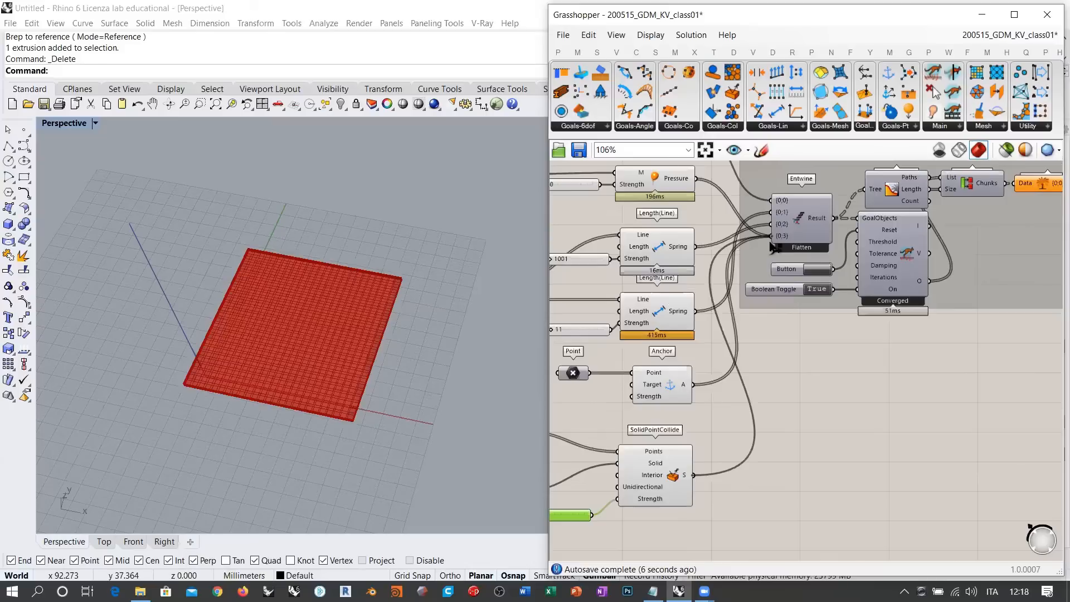
pyautogui.moveTo(787, 345); pyautogui.dragTo(812, 357, button='right')
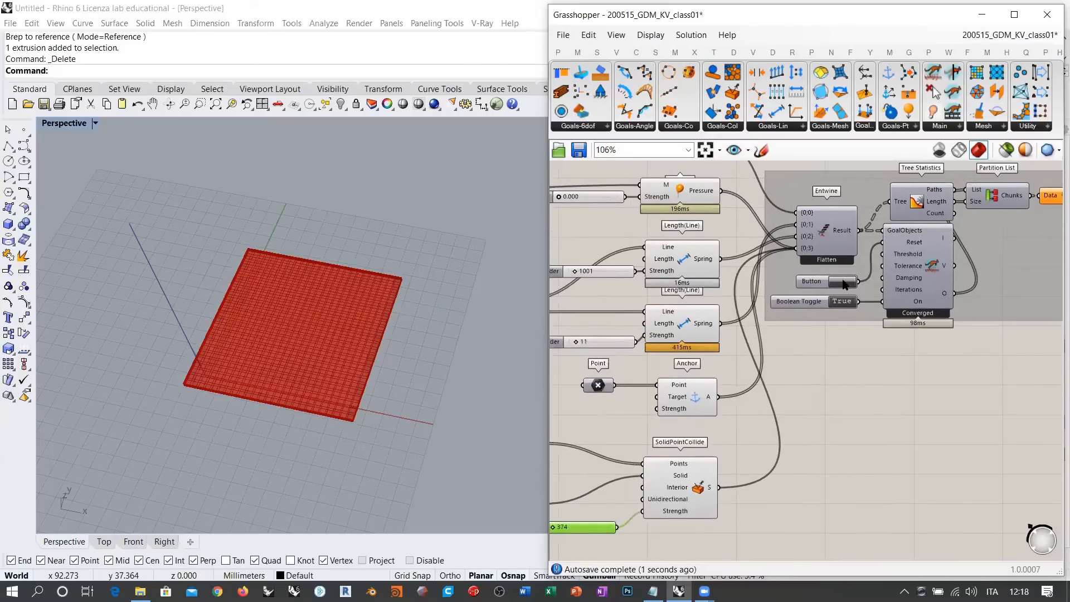
# Set the solver's Boolean Toggle to False and raise the Pressure strength slider to 0.230
pyautogui.moveTo(236, 484); pyautogui.dragTo(278, 329, button='right')
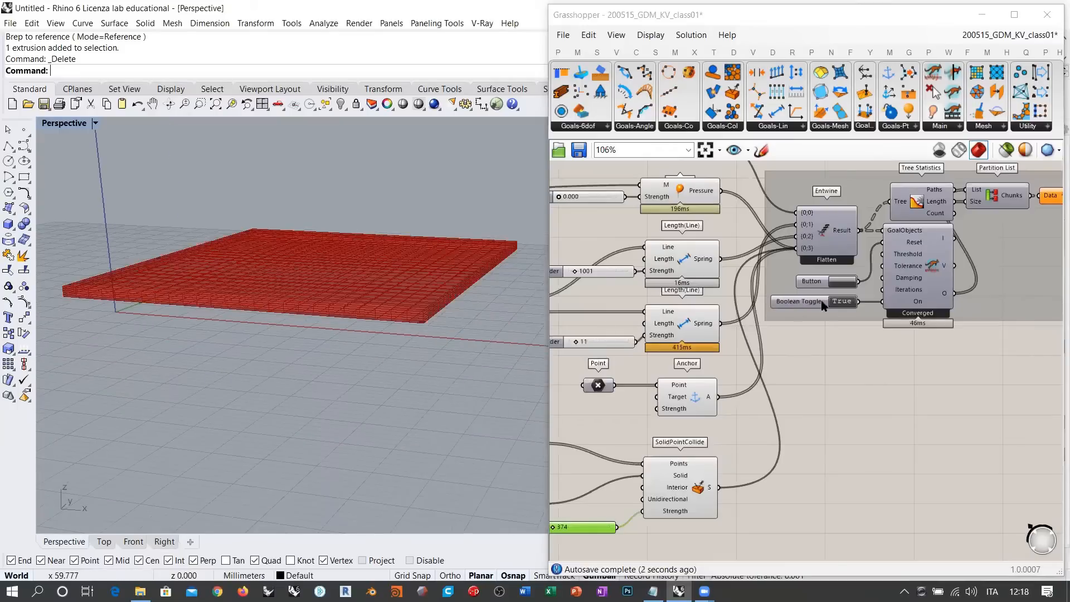
pyautogui.doubleClick(841, 301)
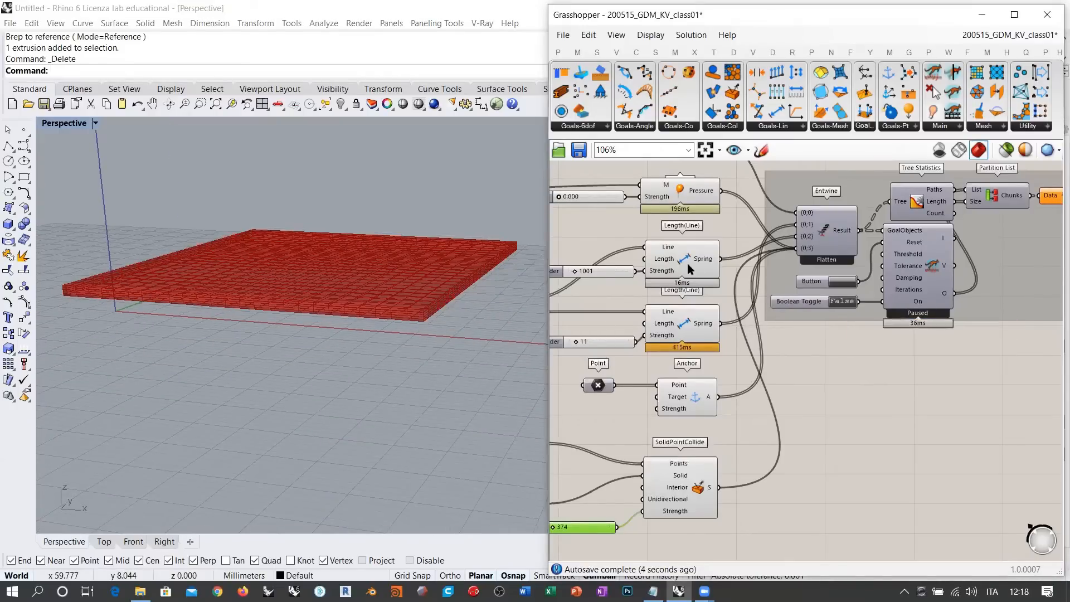
pyautogui.moveTo(613, 209); pyautogui.dragTo(769, 265, button='right')
pyautogui.scroll(4, 719, 259)
pyautogui.moveTo(731, 266); pyautogui.dragTo(770, 270)
pyautogui.scroll(-7, 695, 346)
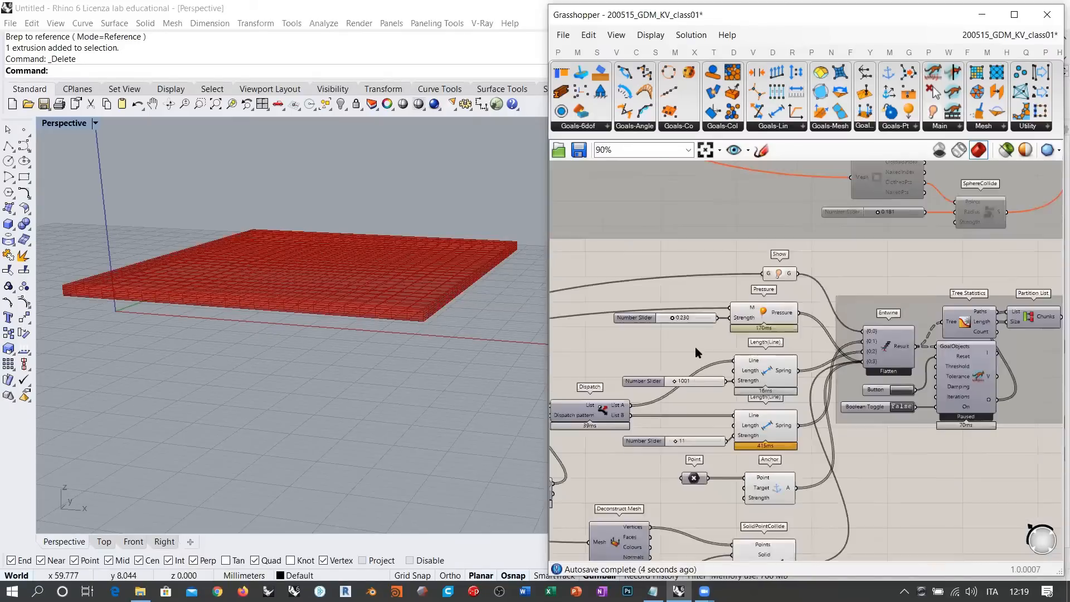
# Switch to the Front view and zoom in on the end of the slab near the origin
pyautogui.moveTo(962, 350); pyautogui.dragTo(879, 357, button='right')
pyautogui.scroll(4, 880, 356)
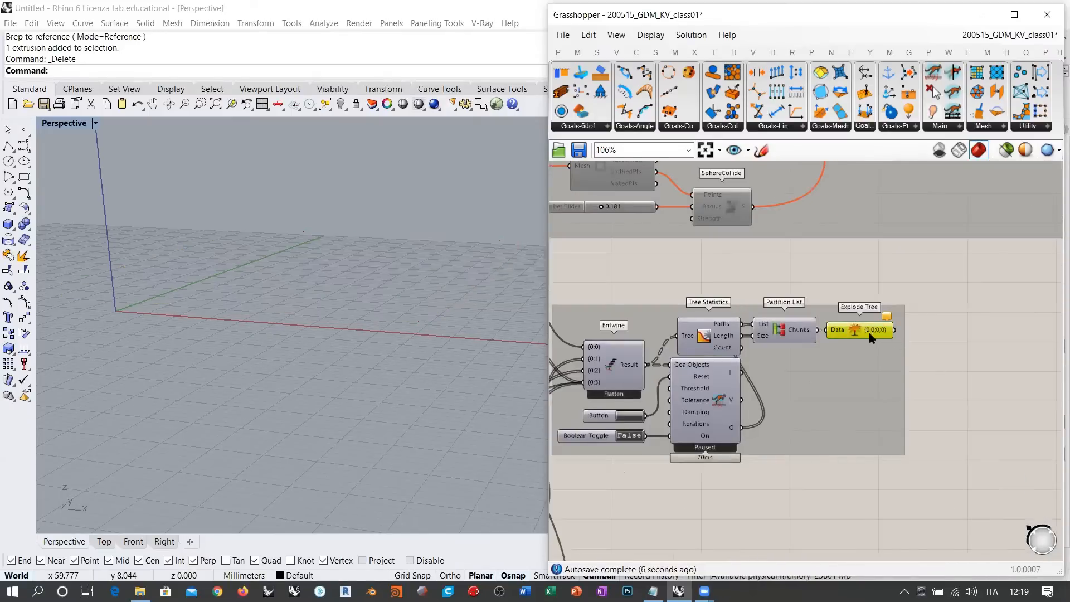
pyautogui.moveTo(963, 365); pyautogui.dragTo(1008, 352, button='right')
pyautogui.moveTo(712, 383); pyautogui.dragTo(856, 329, button='right')
pyautogui.scroll(4, 934, 340)
pyautogui.click(582, 314)
pyautogui.moveTo(581, 314); pyautogui.dragTo(710, 307, button='right')
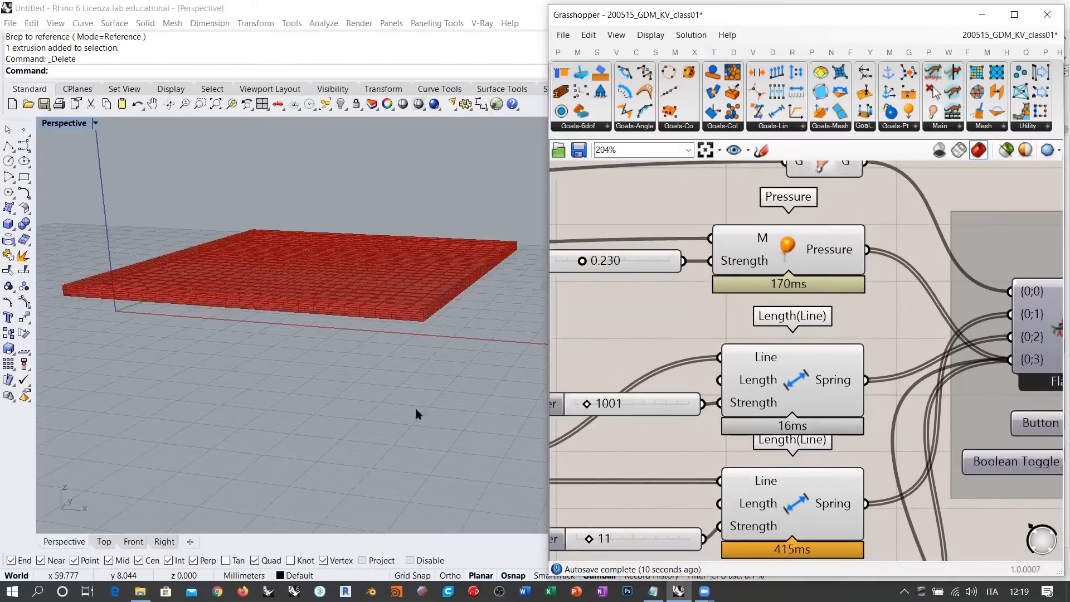
pyautogui.click(134, 541)
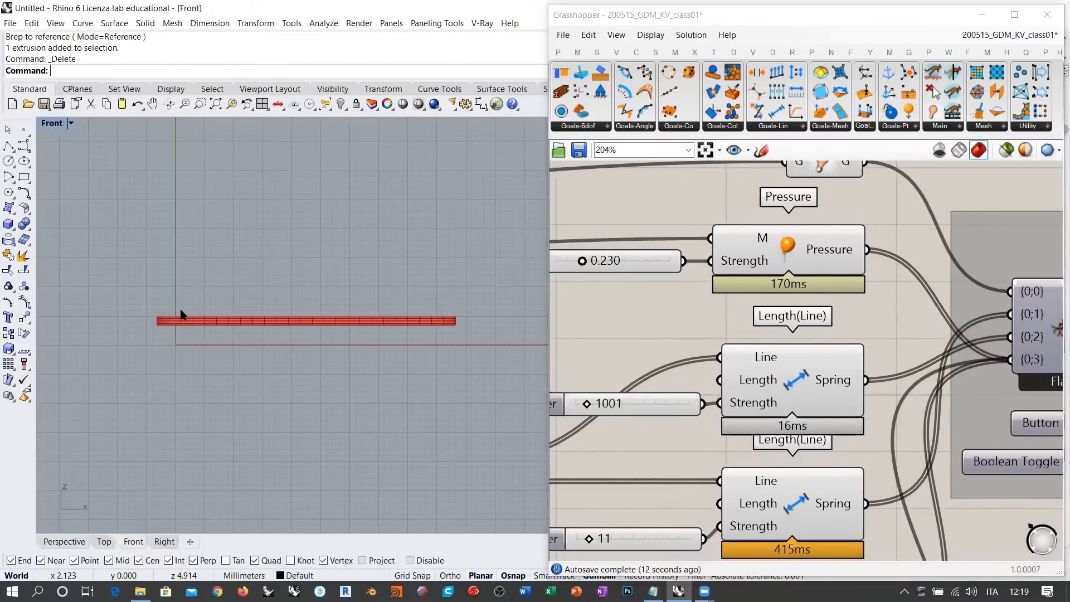
pyautogui.scroll(5, 180, 314)
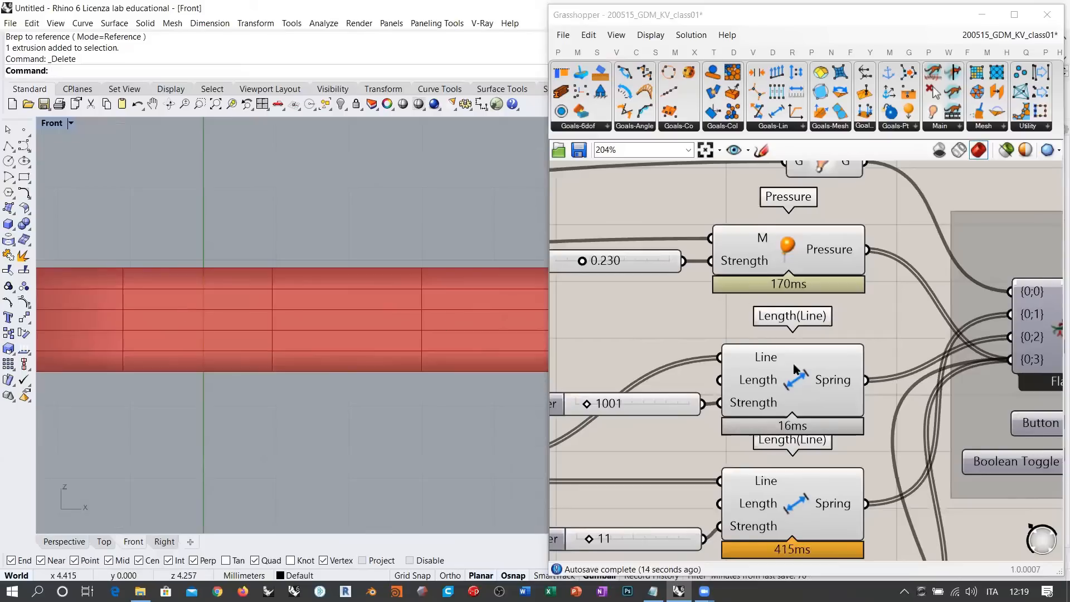
# Reposition SolidPointCollide's strength slider beneath Mesh Brep, clear of the collision component
pyautogui.scroll(-5, 796, 368)
pyautogui.click(745, 489)
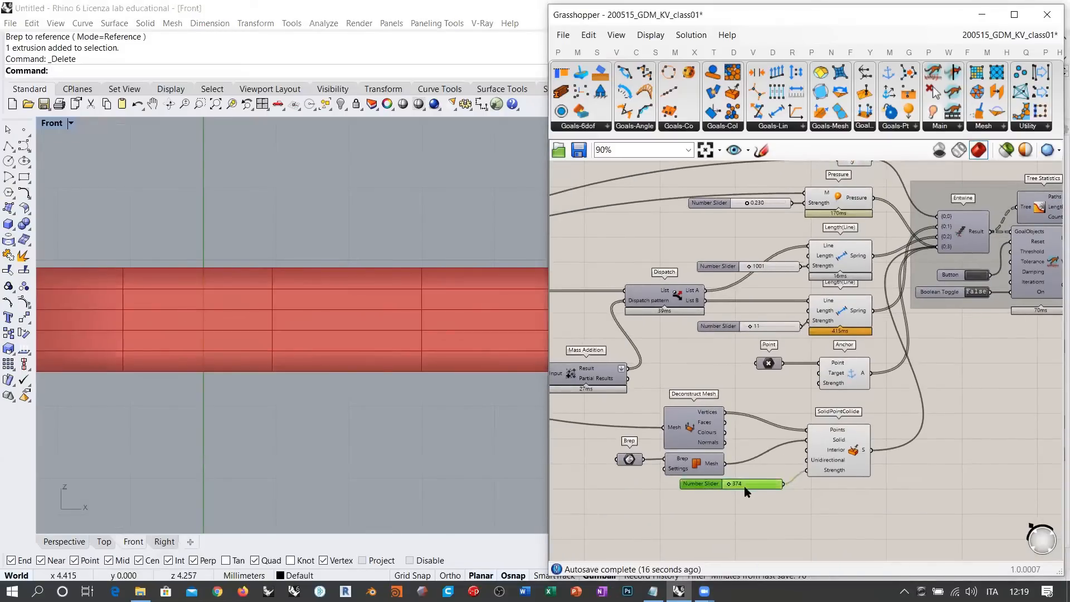
pyautogui.moveTo(746, 490); pyautogui.dragTo(740, 490)
pyautogui.click(857, 498)
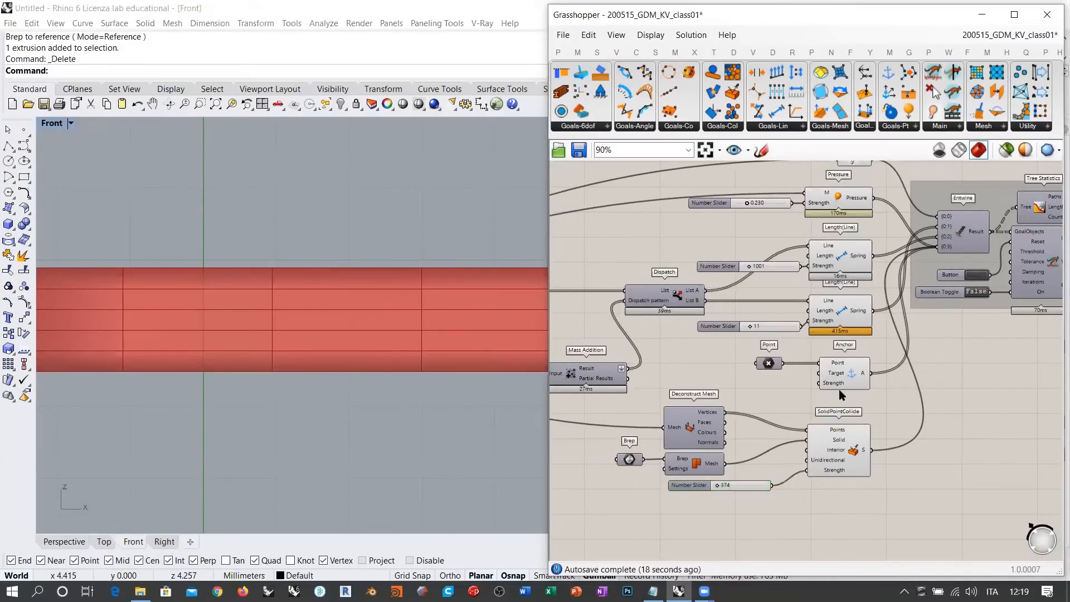
# Set the Pressure strength to 1.000 and run the solver briefly to test the inflation against the box
pyautogui.moveTo(756, 202); pyautogui.dragTo(774, 277, button='right')
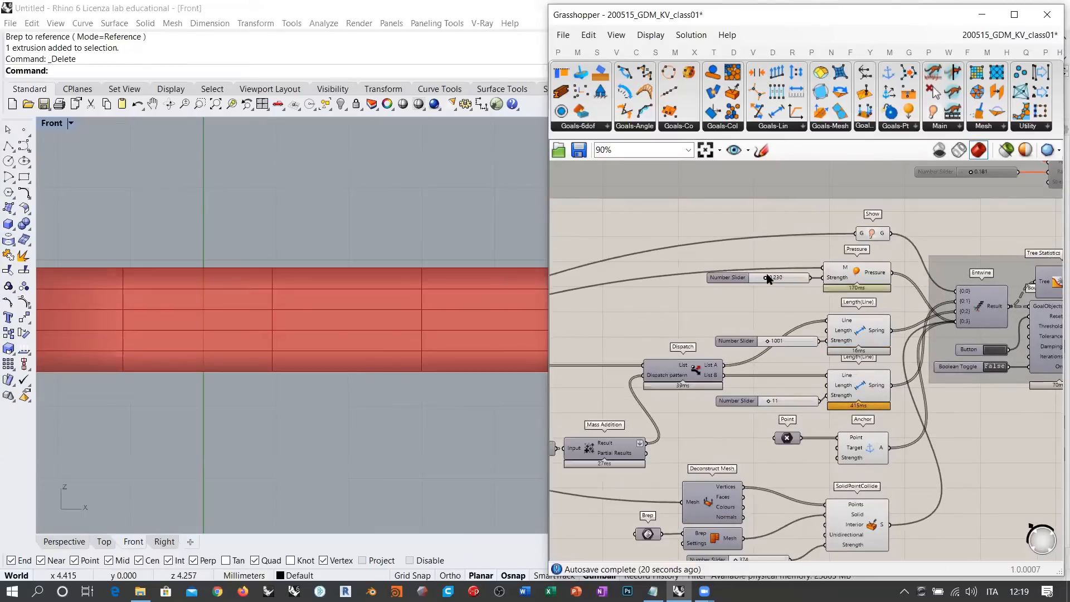
pyautogui.moveTo(785, 280); pyautogui.dragTo(825, 279)
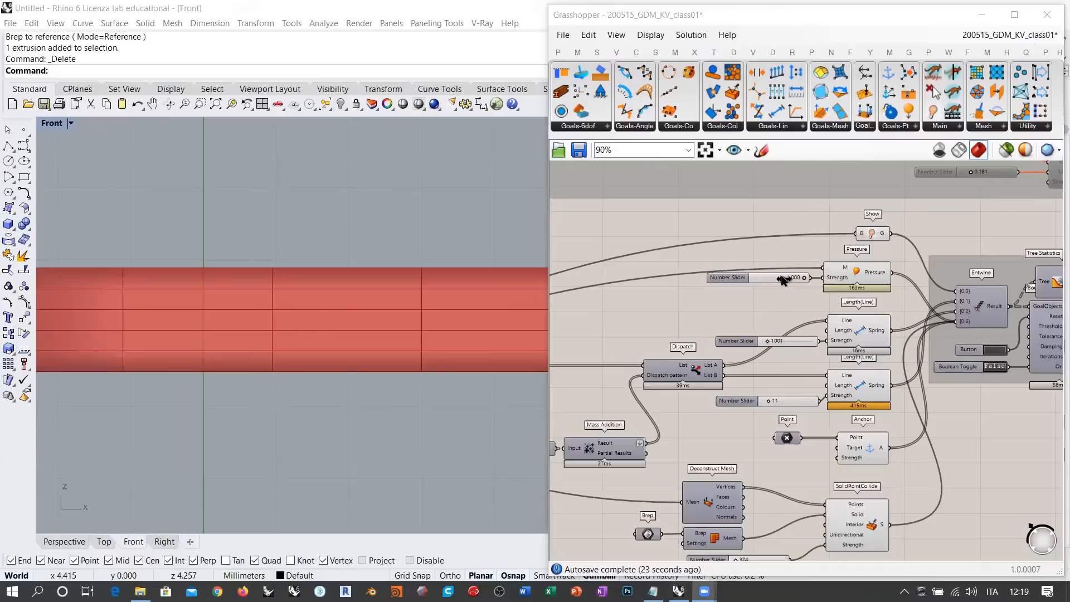
pyautogui.moveTo(984, 410); pyautogui.dragTo(757, 414, button='right')
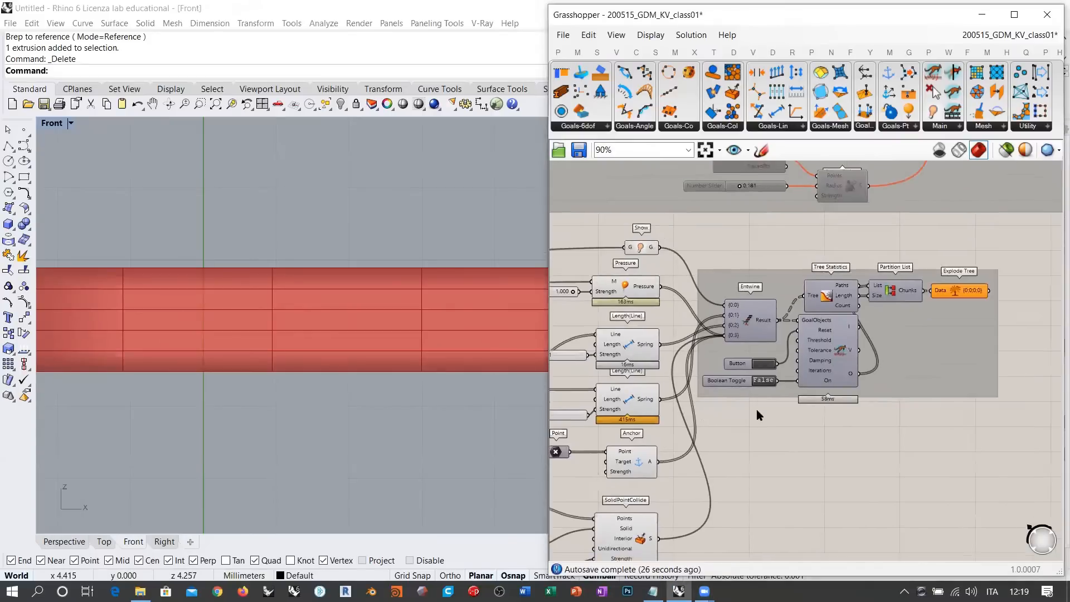
pyautogui.scroll(4, 759, 410)
pyautogui.scroll(-3, 840, 351)
pyautogui.moveTo(779, 352); pyautogui.dragTo(810, 348, button='right')
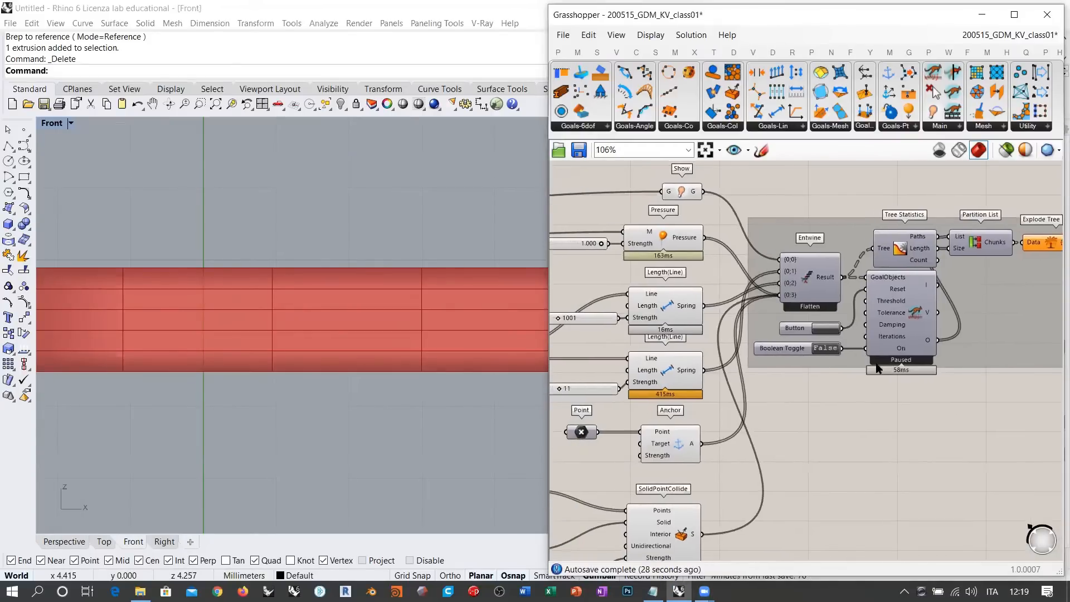
pyautogui.moveTo(779, 442); pyautogui.dragTo(855, 418, button='right')
pyautogui.moveTo(645, 428)
pyautogui.mouseDown(button='right')
pyautogui.moveTo(662, 410)
pyautogui.moveTo(636, 442)
pyautogui.mouseUp(button='right')
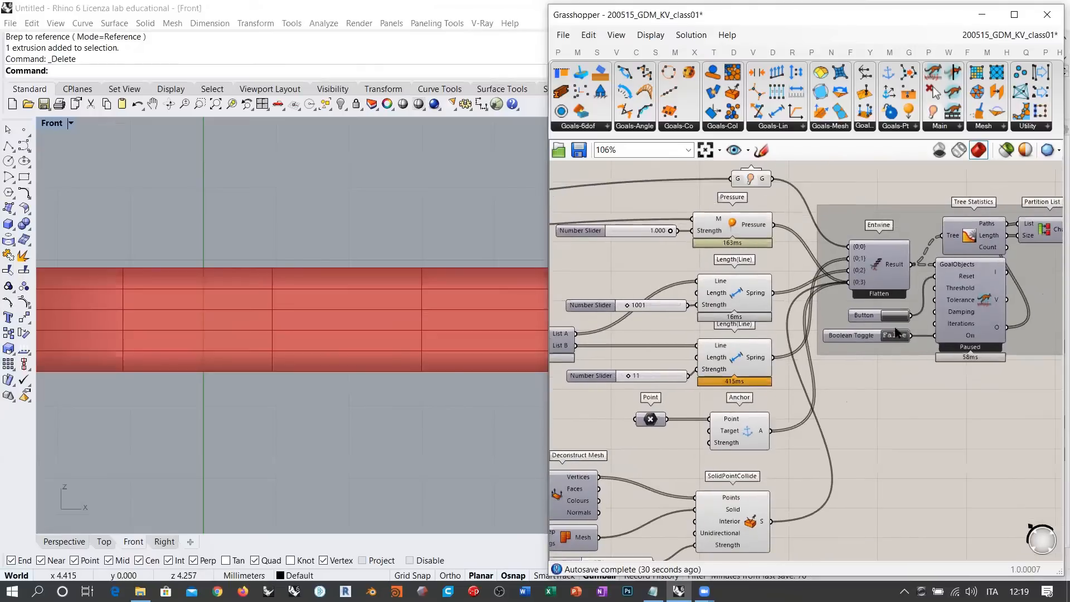
pyautogui.doubleClick(894, 335)
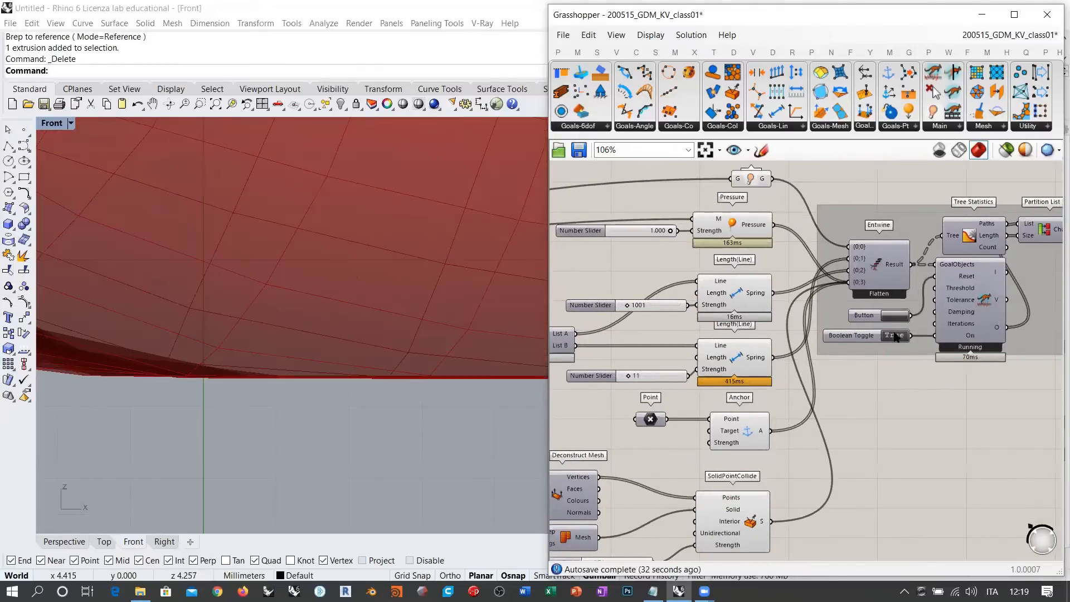
pyautogui.doubleClick(895, 335)
# Set the Pressure strength to 0.000 and reset the solver to return the slab to its flat state
pyautogui.moveTo(637, 248); pyautogui.dragTo(718, 297, button='right')
pyautogui.scroll(4, 713, 294)
pyautogui.moveTo(787, 267); pyautogui.dragTo(645, 270)
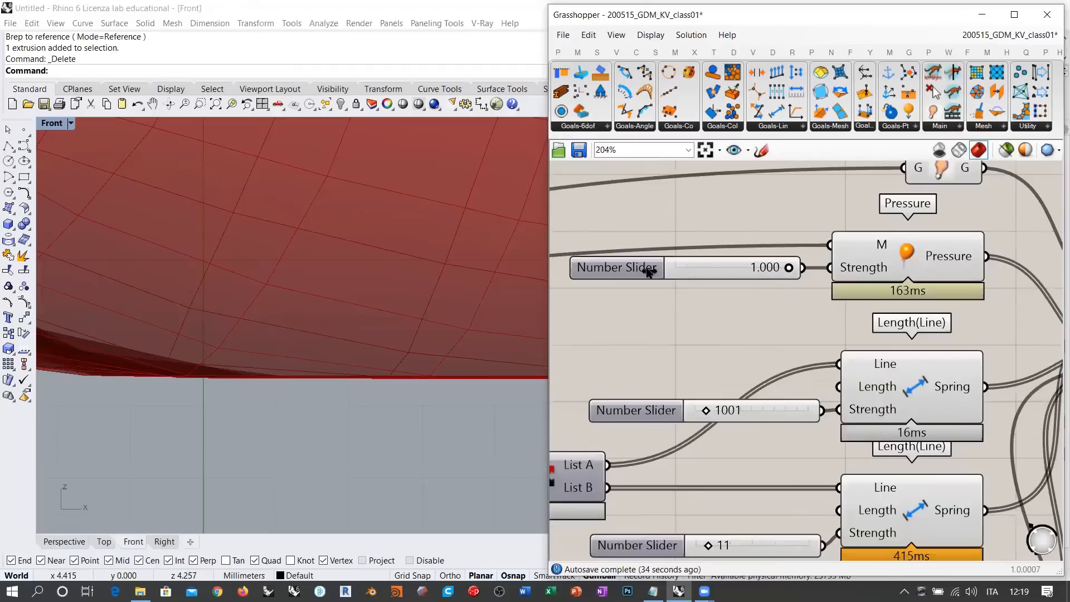
pyautogui.moveTo(975, 418); pyautogui.dragTo(744, 360, button='right')
pyautogui.scroll(-2, 763, 390)
pyautogui.click(910, 372)
pyautogui.scroll(1, 744, 359)
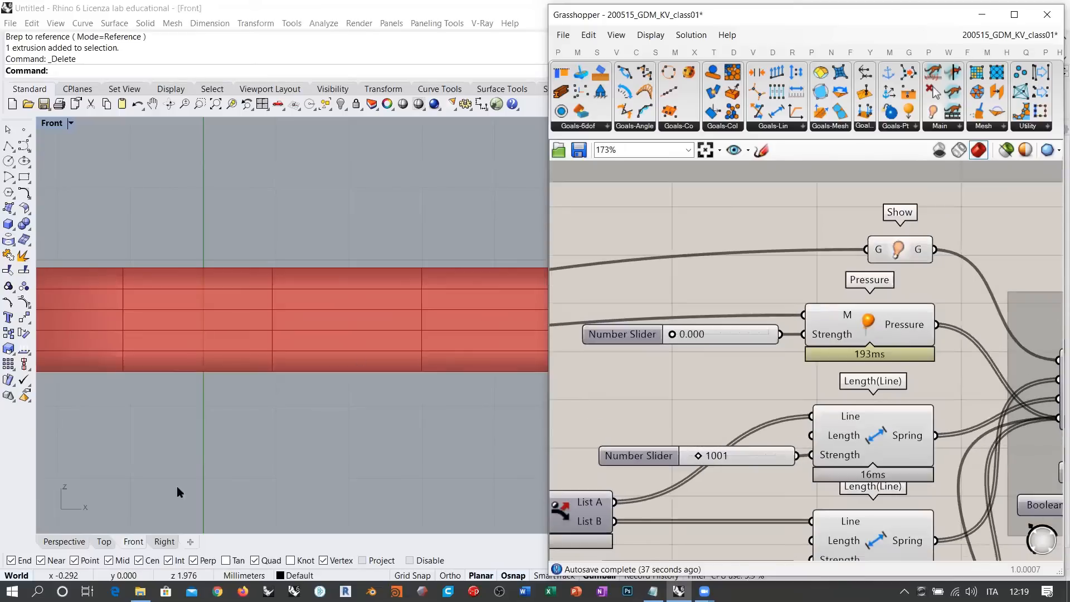
# In the Perspective view, gradually raise the Pressure strength to 0.121 and inspect the inflated shape from low angles
pyautogui.click(65, 541)
pyautogui.moveTo(326, 369); pyautogui.dragTo(337, 390, button='right')
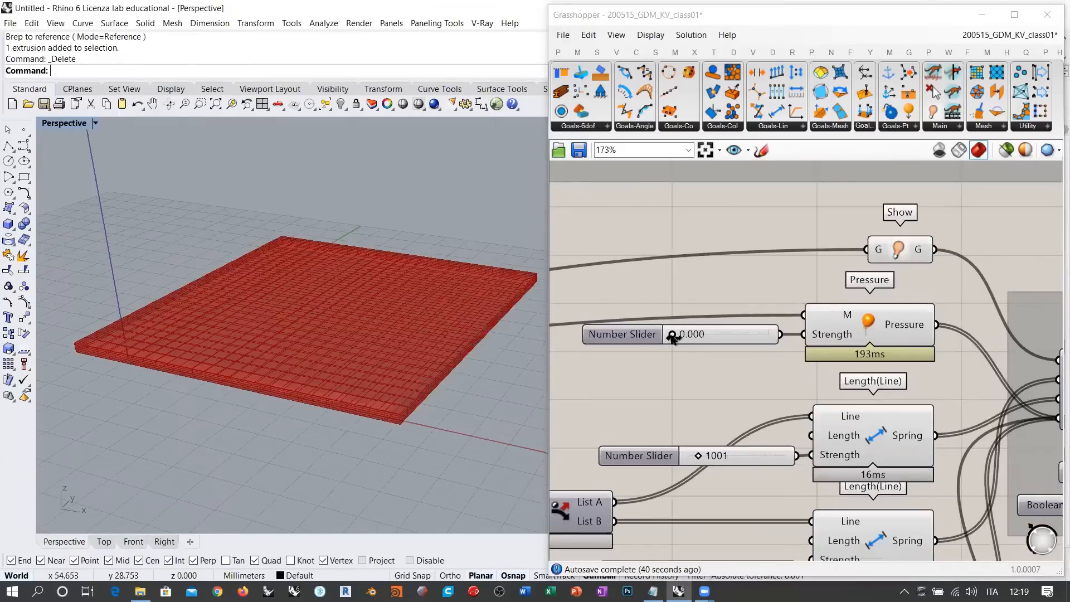
pyautogui.moveTo(673, 335); pyautogui.dragTo(681, 338)
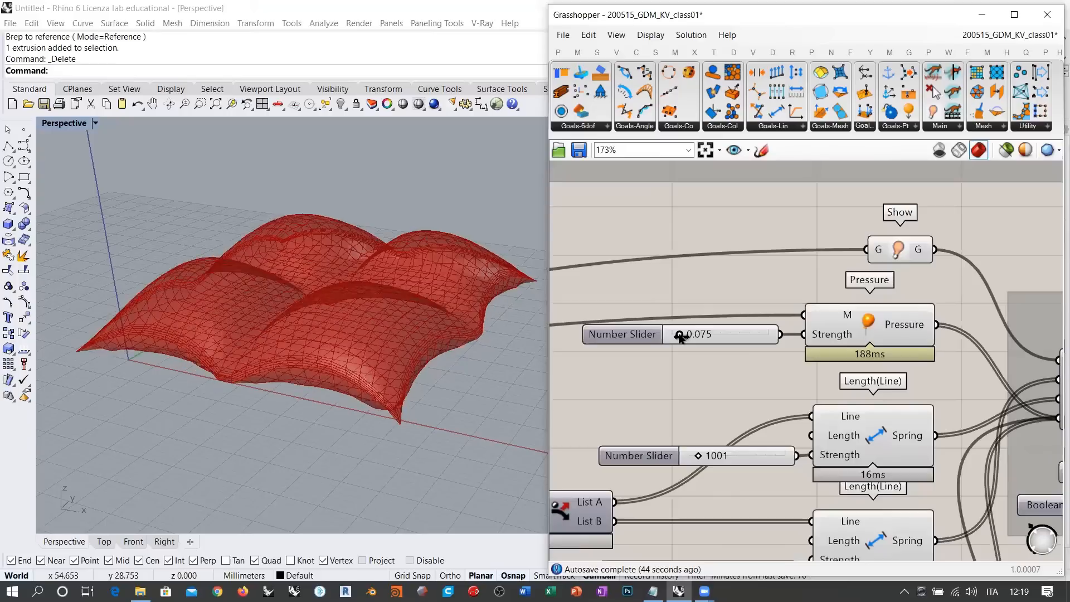
pyautogui.moveTo(680, 338); pyautogui.dragTo(688, 339)
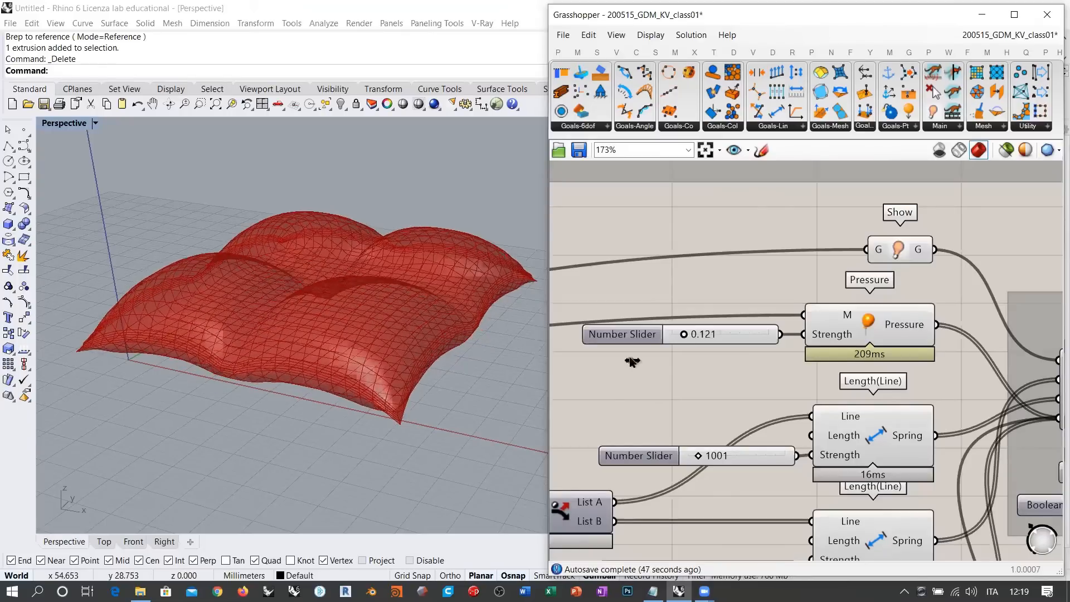
pyautogui.moveTo(270, 394); pyautogui.dragTo(222, 252, button='right')
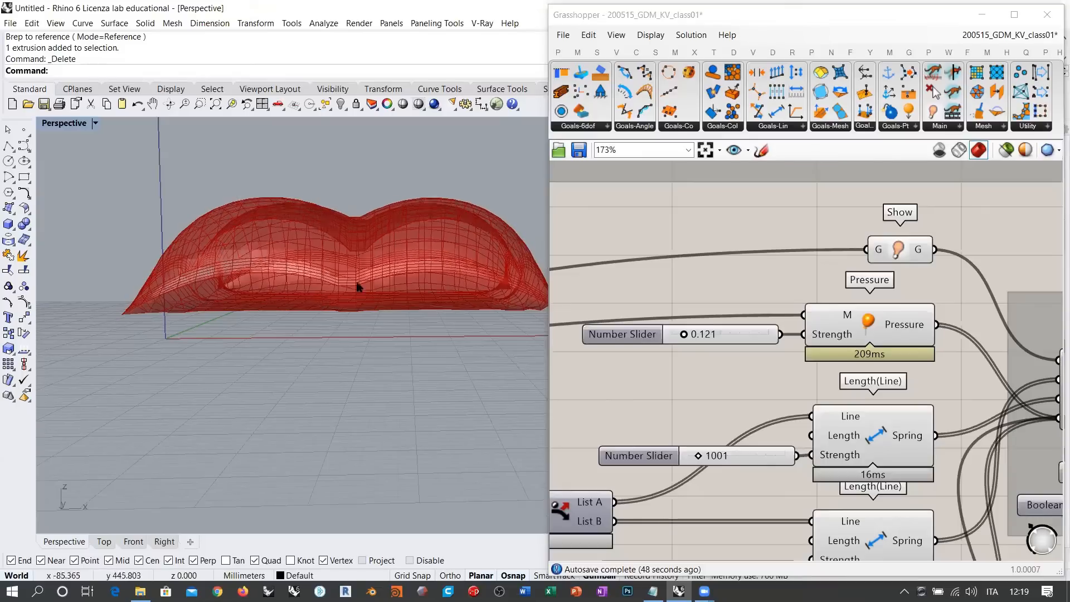
pyautogui.moveTo(296, 336); pyautogui.dragTo(313, 291, button='right')
pyautogui.moveTo(317, 306); pyautogui.dragTo(329, 322, button='right')
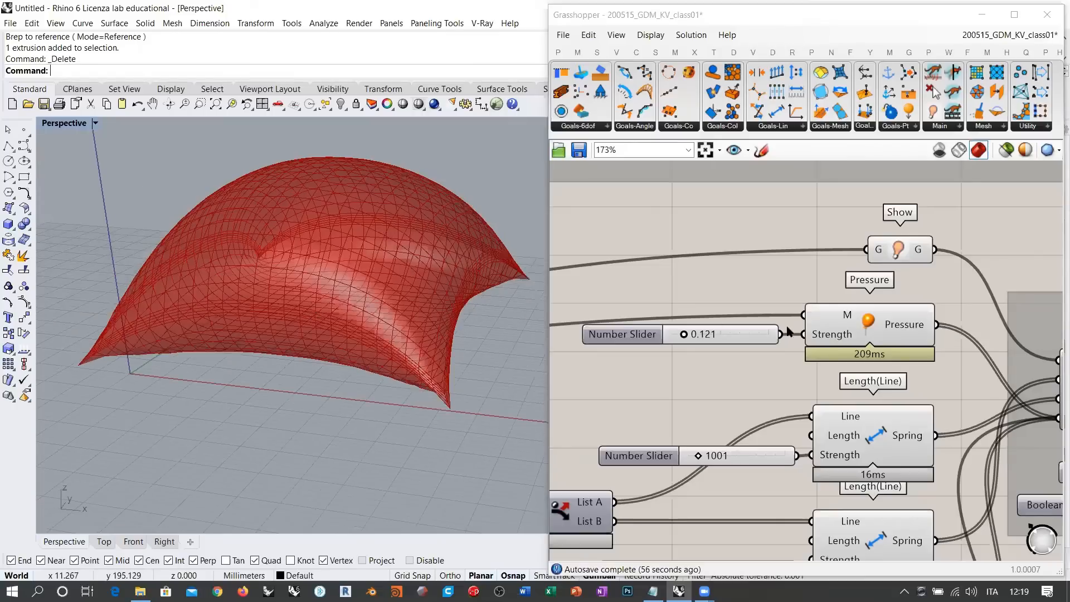
pyautogui.moveTo(734, 422); pyautogui.dragTo(731, 338, button='right')
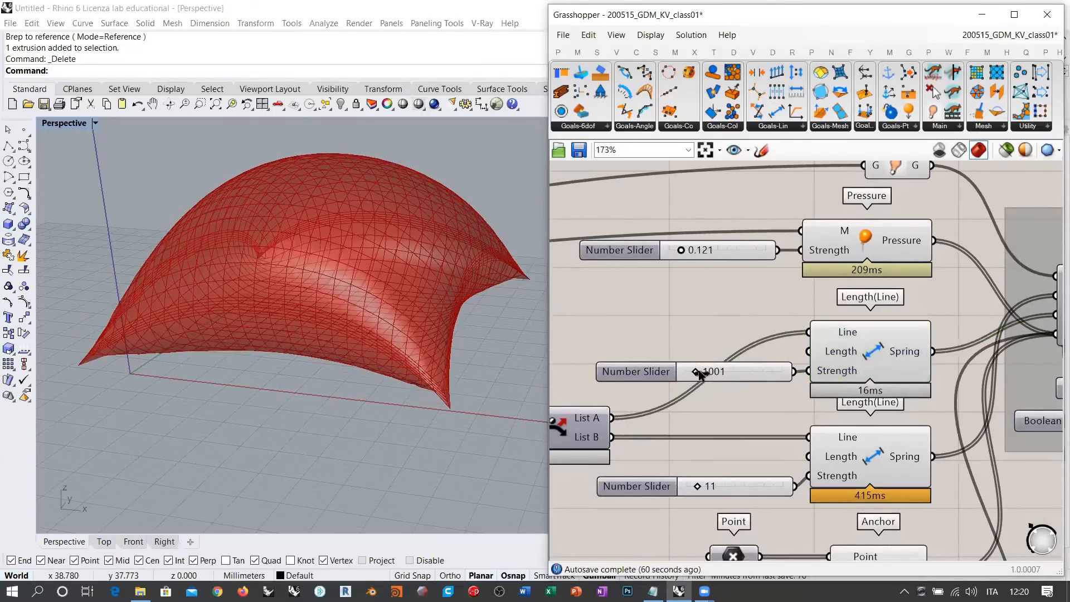
# Raise the strength of the Length(Line) spring fed by Dispatch List A to 10000 and inspect the inflated shape from several angles
pyautogui.moveTo(698, 372); pyautogui.dragTo(786, 373)
pyautogui.moveTo(423, 277); pyautogui.dragTo(519, 285, button='right')
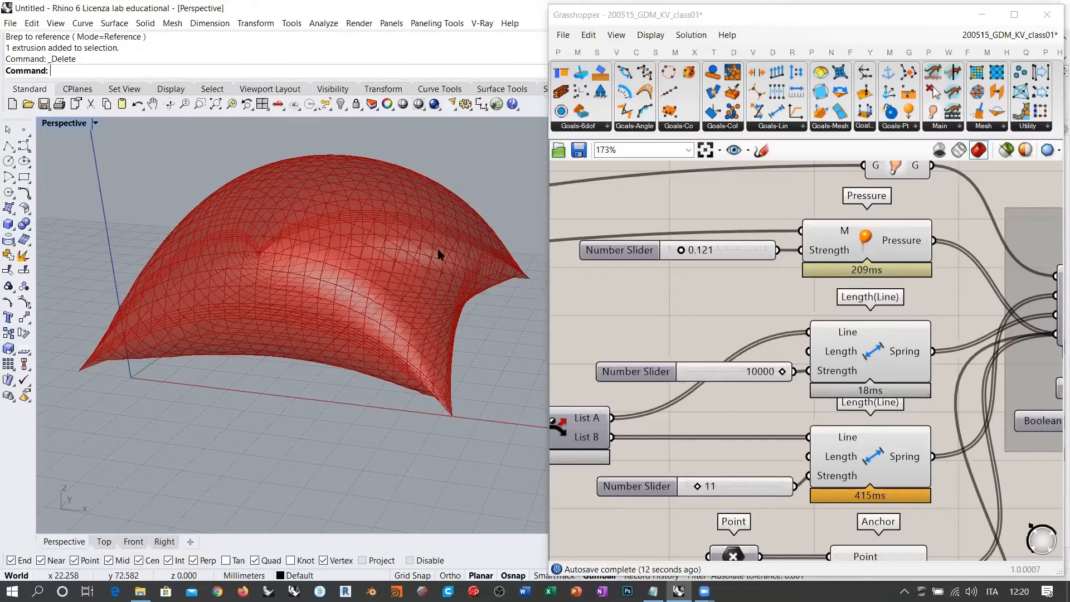
pyautogui.moveTo(442, 279); pyautogui.dragTo(431, 294, button='right')
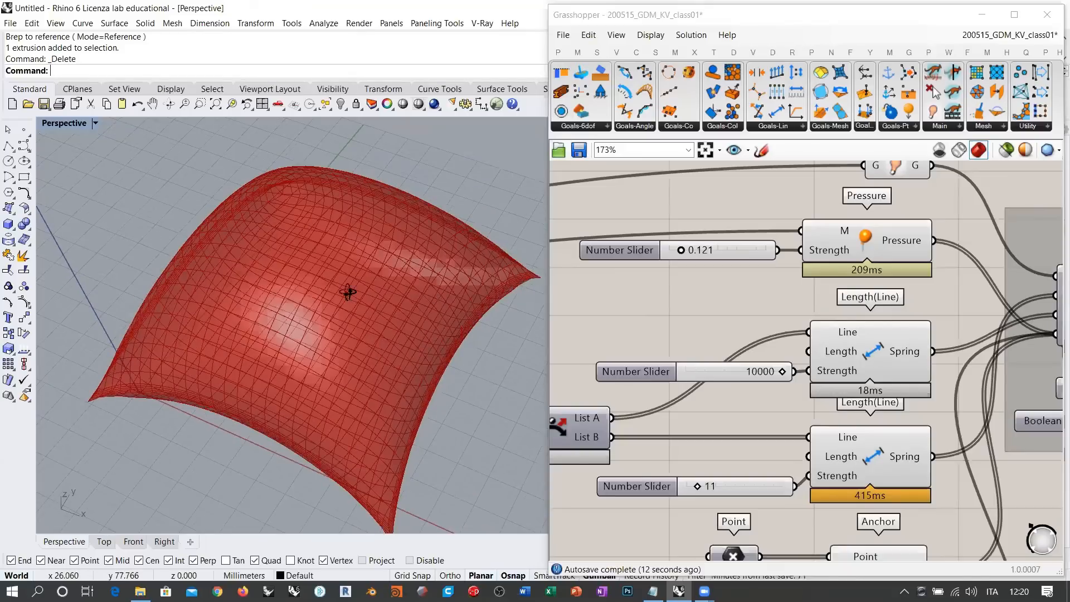
pyautogui.moveTo(349, 294); pyautogui.dragTo(365, 112, button='right')
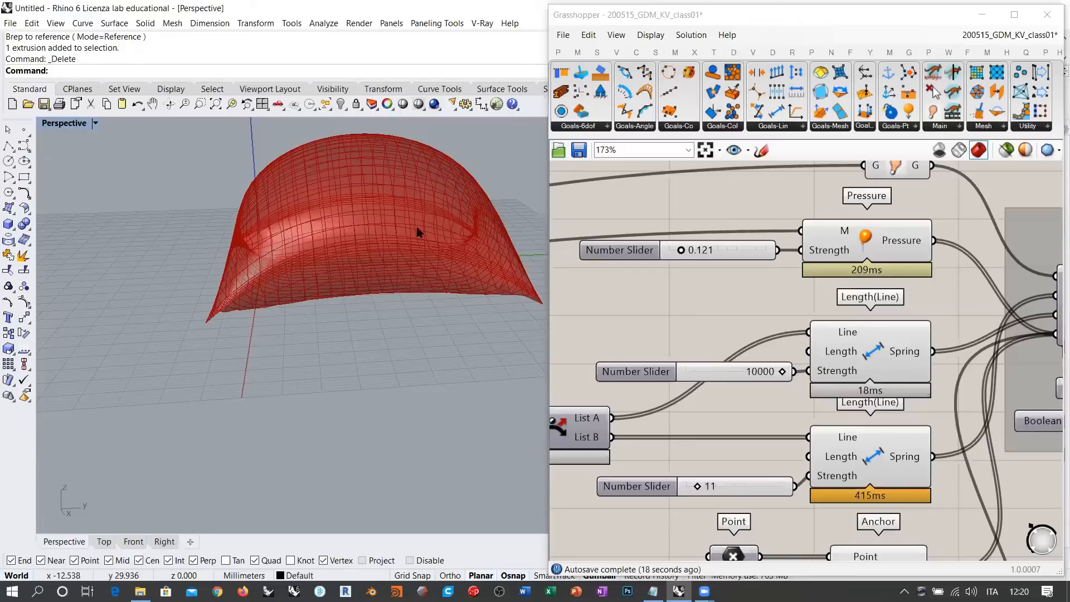
pyautogui.moveTo(420, 232); pyautogui.dragTo(451, 294, button='right')
pyautogui.moveTo(249, 310); pyautogui.dragTo(305, 371, button='right')
pyautogui.moveTo(323, 307); pyautogui.dragTo(313, 331, button='right')
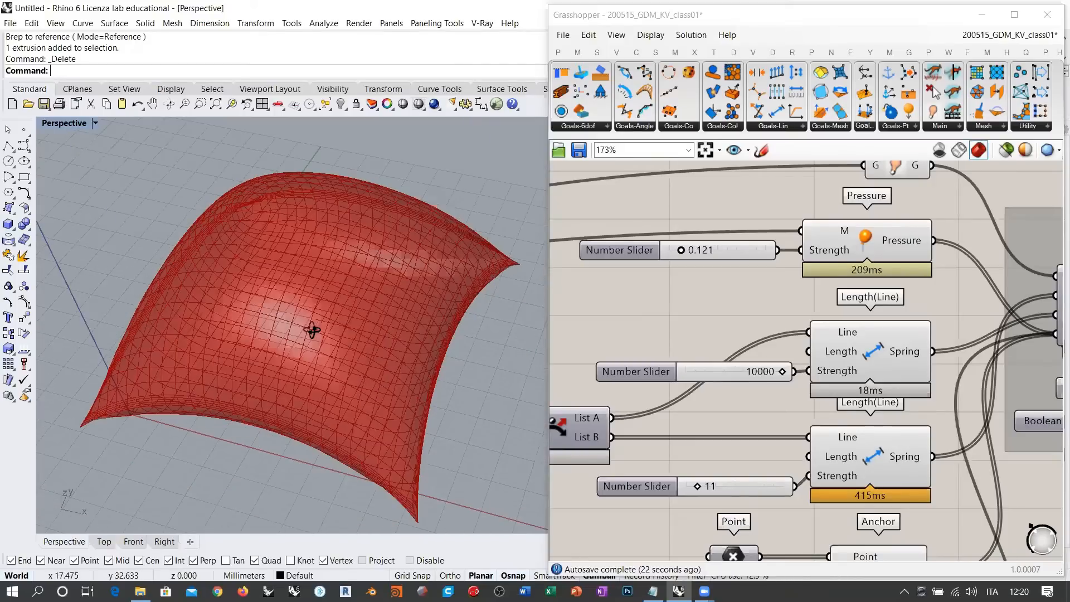
pyautogui.moveTo(427, 351); pyautogui.dragTo(402, 268, button='right')
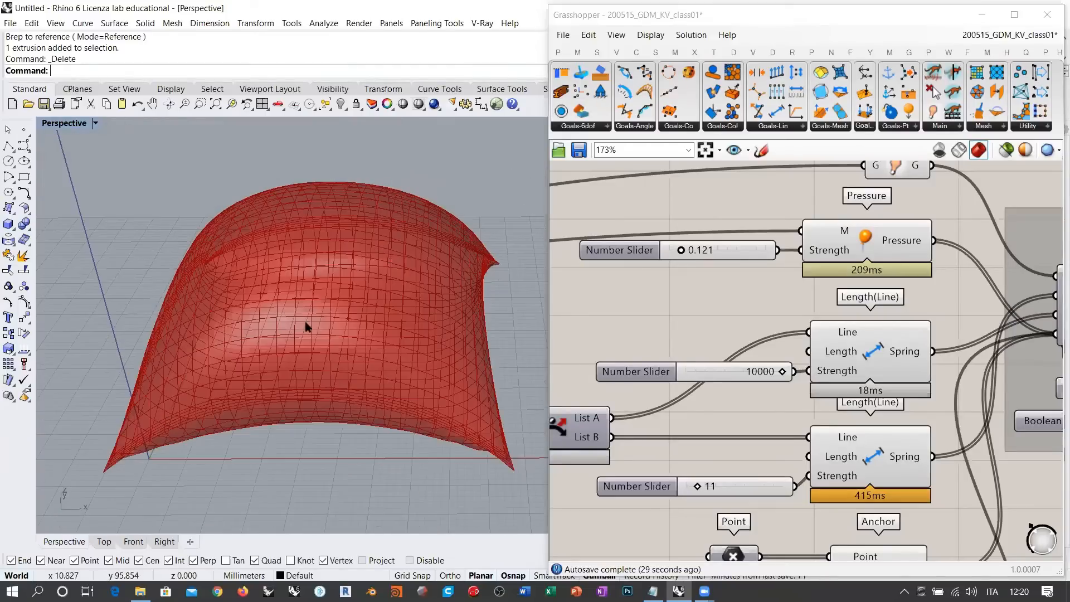
pyautogui.moveTo(329, 265); pyautogui.dragTo(326, 272, button='right')
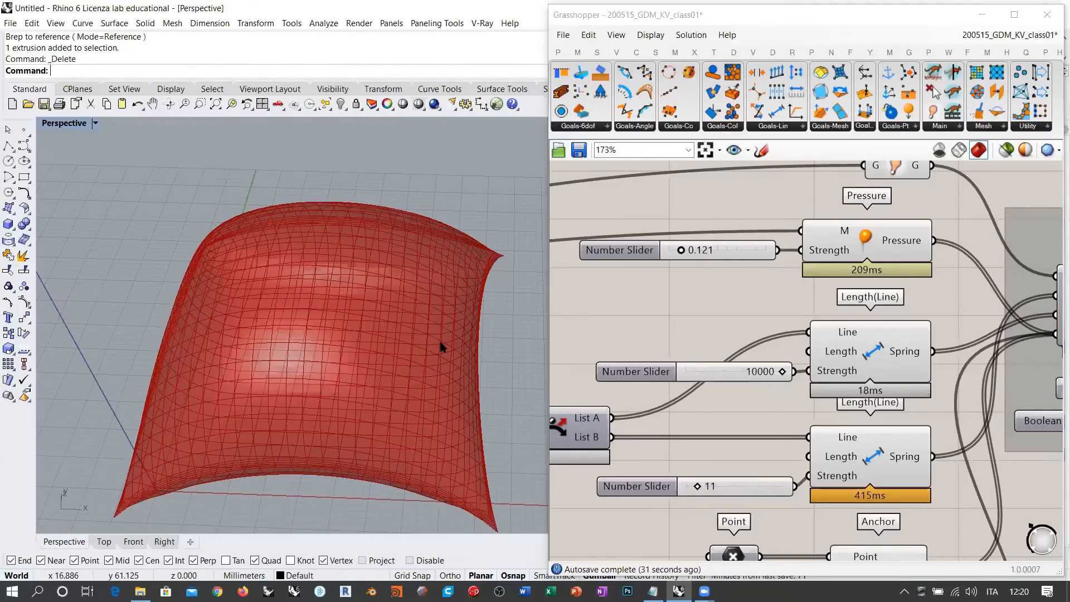
pyautogui.moveTo(441, 342); pyautogui.dragTo(433, 349, button='right')
# Add a curve Length component above Dispatch and feed its Curve input from List A
pyautogui.click(691, 328)
pyautogui.doubleClick(669, 327)
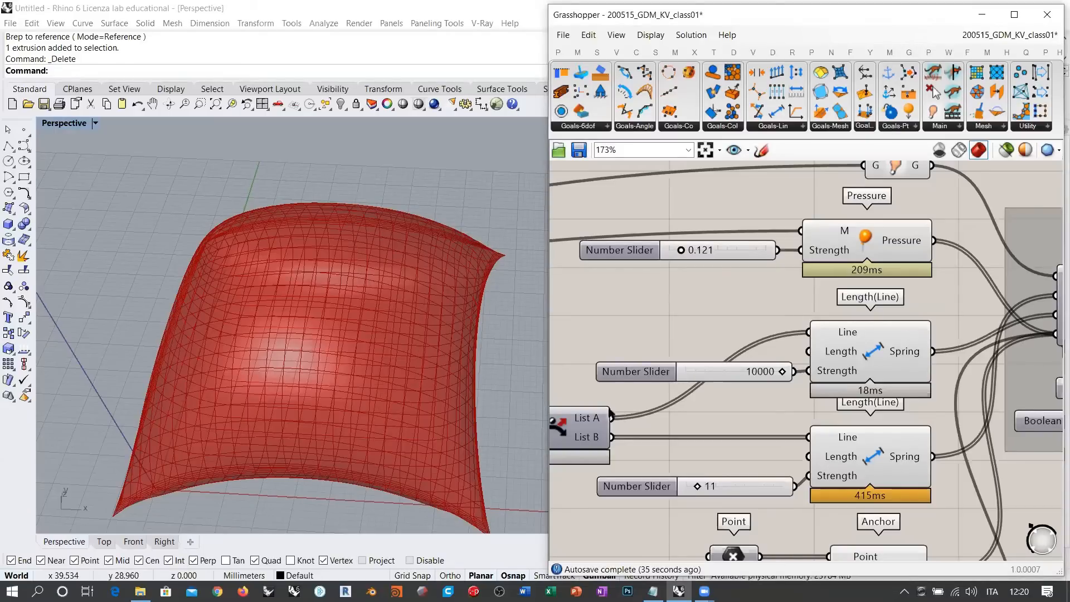
pyautogui.click(582, 425)
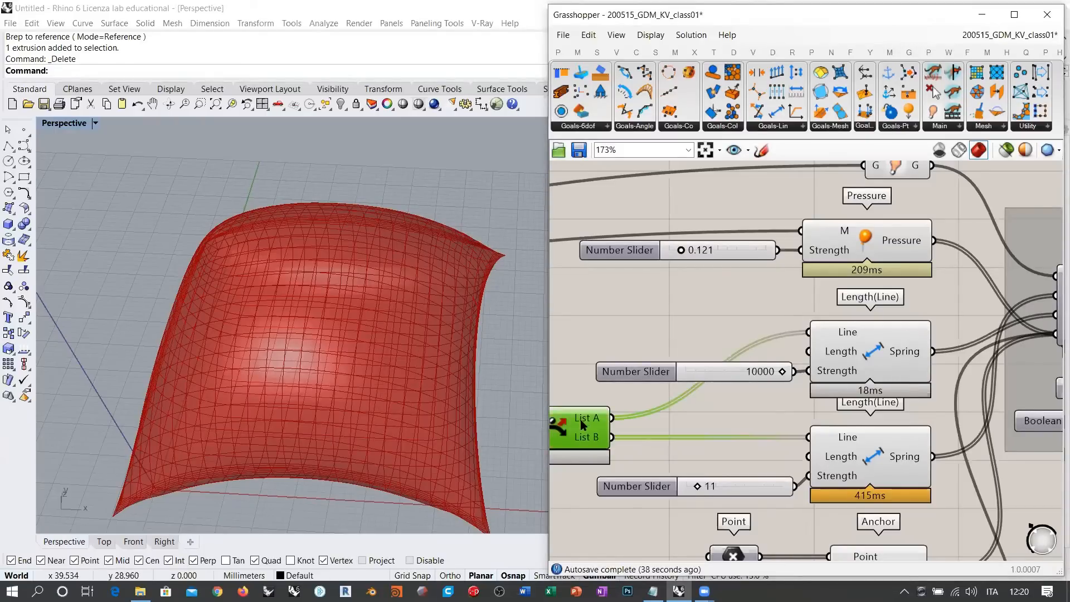
pyautogui.doubleClick(642, 331)
pyautogui.write('length')
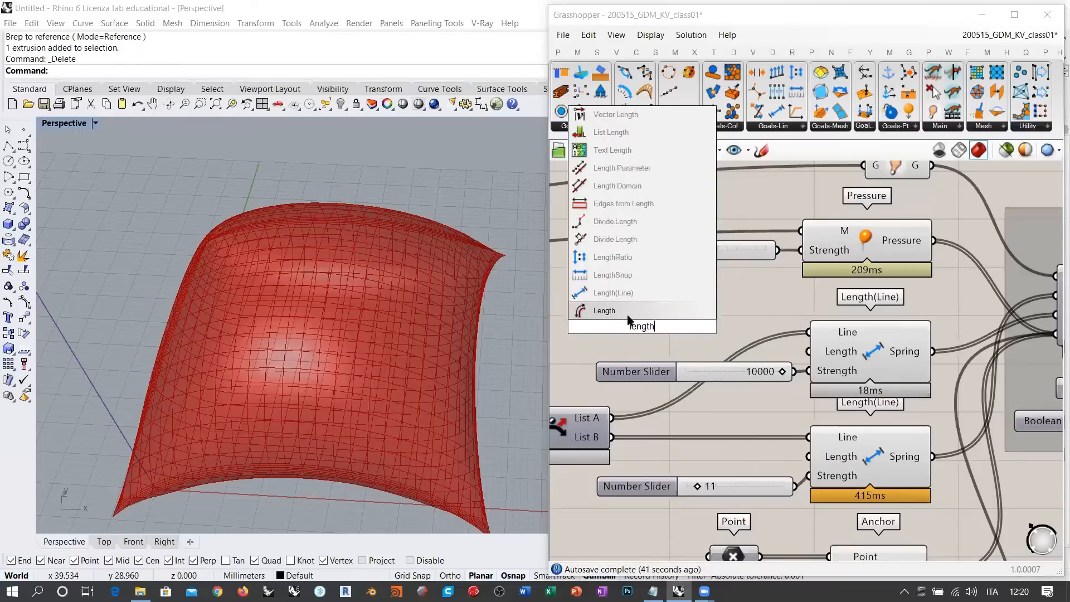
pyautogui.click(628, 315)
pyautogui.moveTo(612, 418); pyautogui.dragTo(568, 299)
pyautogui.click(624, 326)
# Add a Multiplication component beside Length and connect the measured length to its A input
pyautogui.click(693, 322)
pyautogui.write('*')
pyautogui.press('Return')
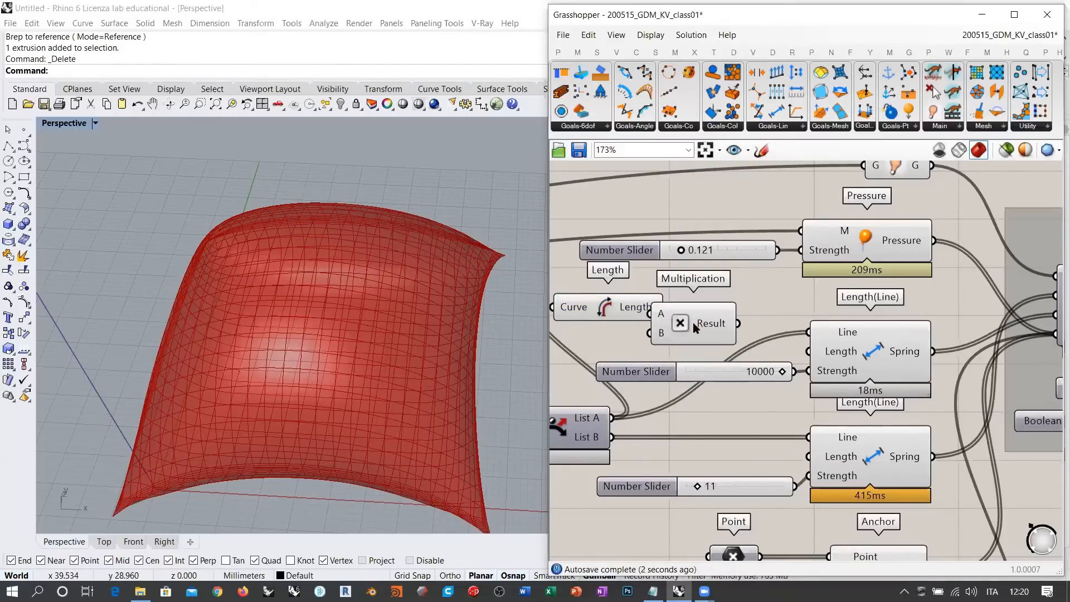
pyautogui.moveTo(687, 318); pyautogui.dragTo(711, 317)
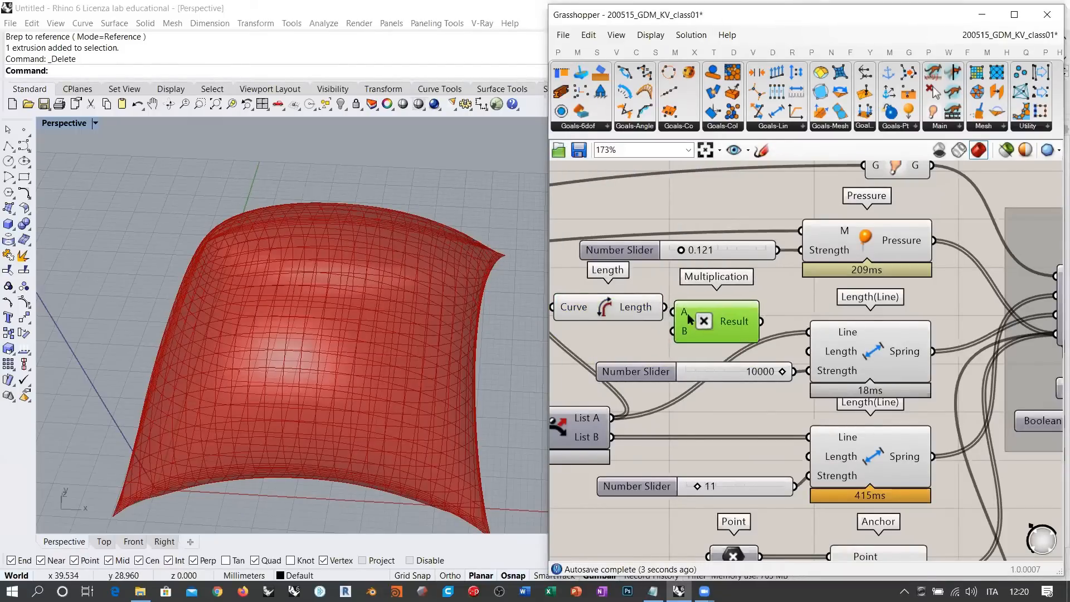
# Feed Multiplication's B input from a new three-decimal slider set to 1.000, and connect Result to the List A spring's Length input
pyautogui.doubleClick(611, 341)
pyautogui.write('0.0')
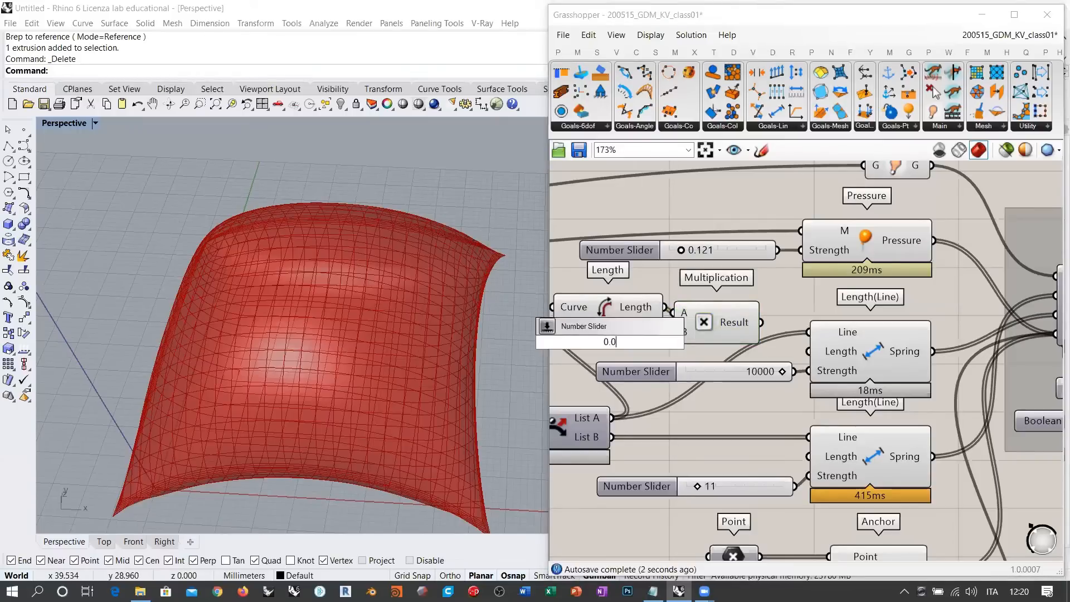
pyautogui.press('Return')
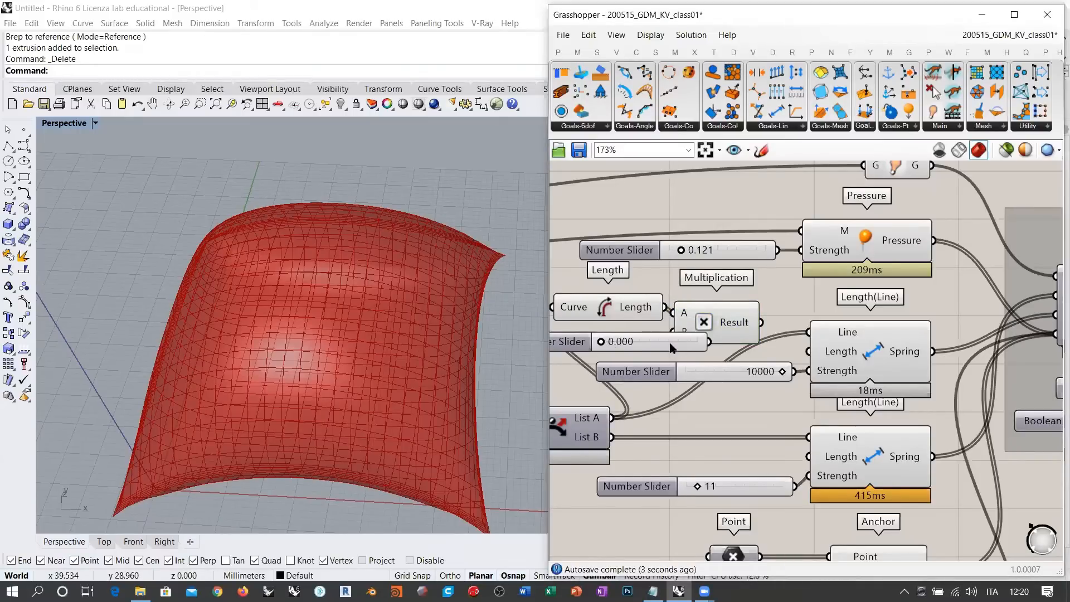
pyautogui.moveTo(671, 346); pyautogui.dragTo(622, 342)
pyautogui.moveTo(553, 341); pyautogui.dragTo(664, 344)
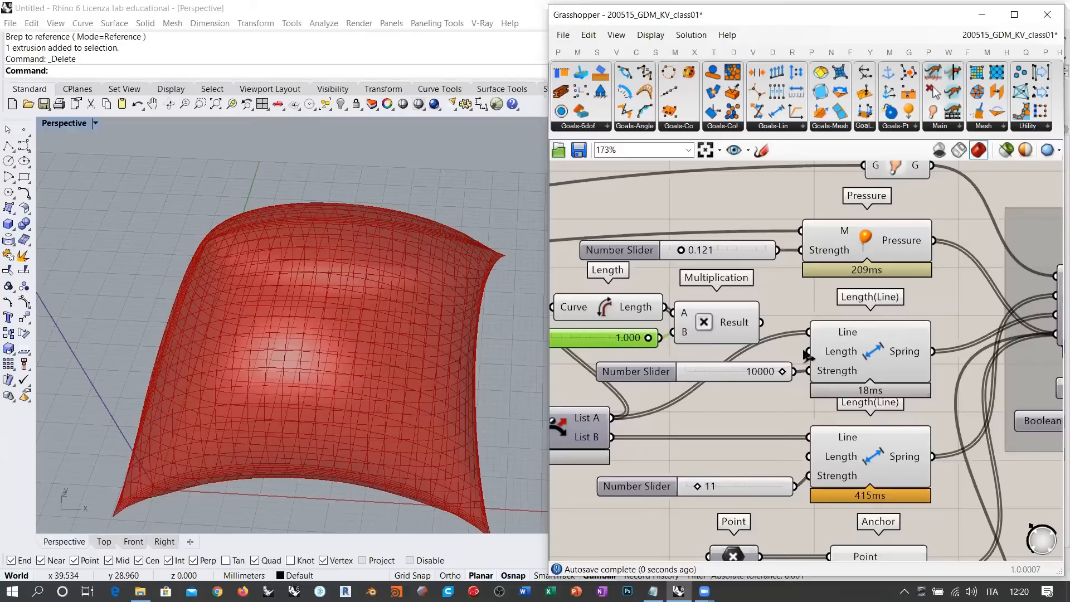
pyautogui.moveTo(806, 355); pyautogui.dragTo(809, 351)
# Lower the length multiplier slider to 0.290 and view how the central springs shape the inflated mesh
pyautogui.scroll(3, 733, 350)
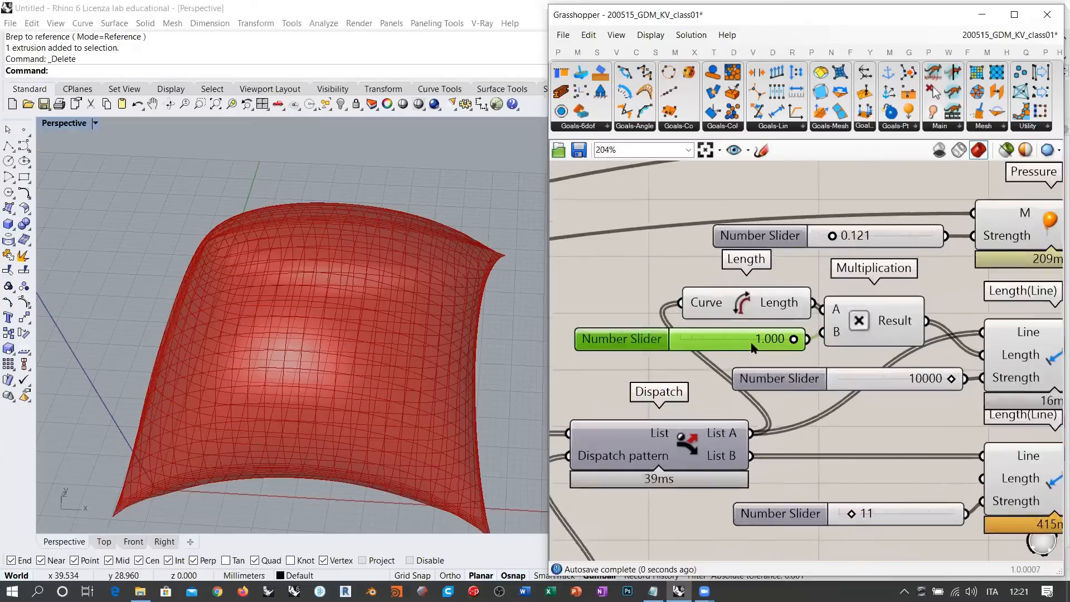
pyautogui.moveTo(801, 340); pyautogui.dragTo(706, 339)
pyautogui.moveTo(311, 320); pyautogui.dragTo(296, 317, button='right')
pyautogui.moveTo(286, 277); pyautogui.dragTo(332, 270, button='right')
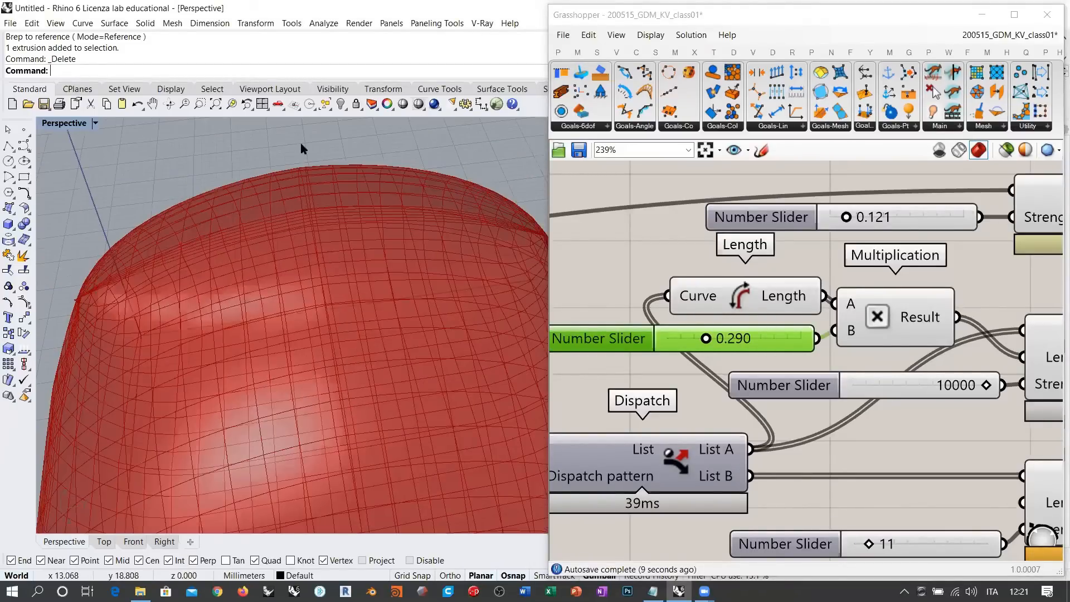
# Examine the inflated mesh and its central spring bands close up, from the side and from above
pyautogui.moveTo(301, 145); pyautogui.dragTo(366, 415, button='right')
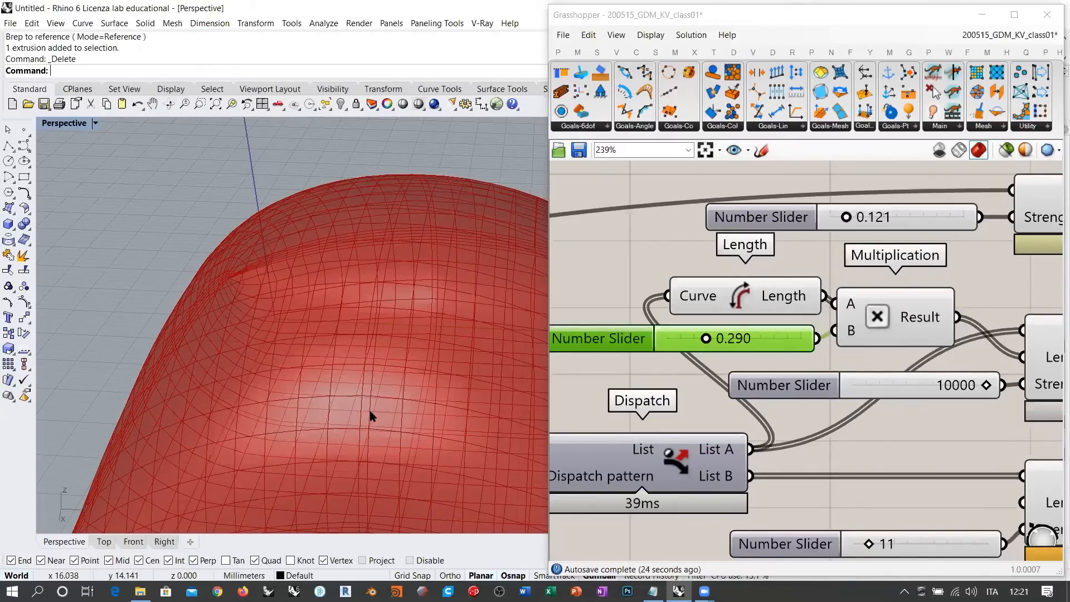
pyautogui.moveTo(405, 288); pyautogui.dragTo(458, 306, button='right')
pyautogui.scroll(-4, 363, 306)
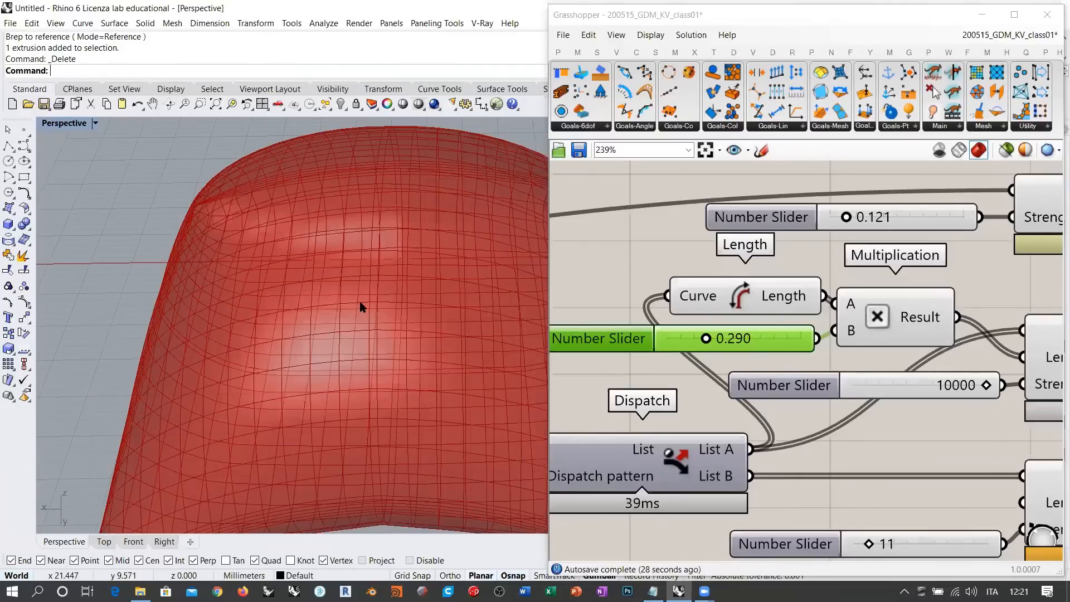
pyautogui.moveTo(382, 324); pyautogui.dragTo(366, 246, button='right')
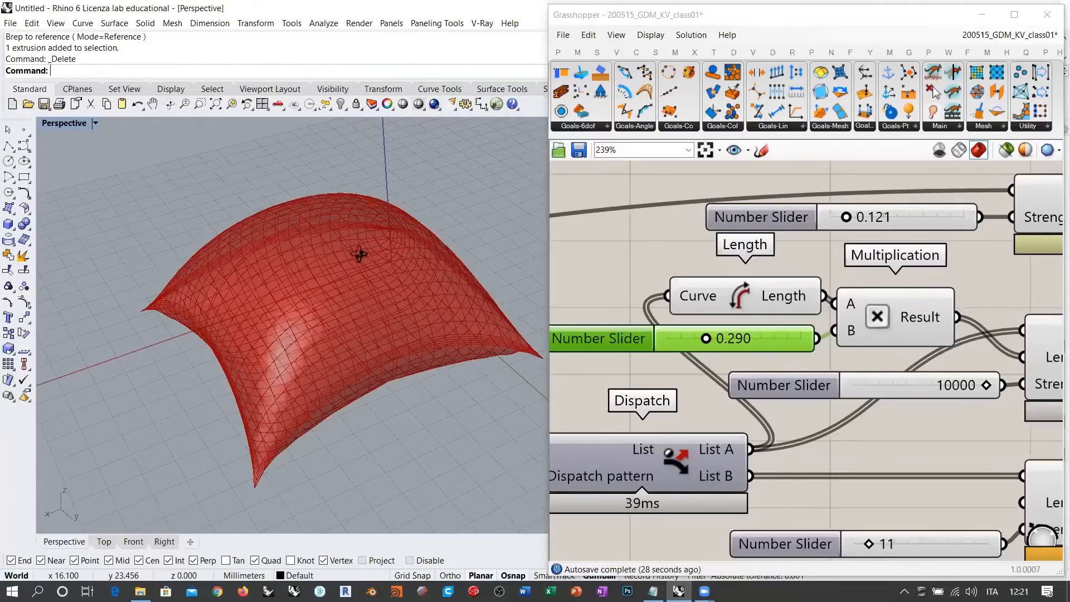
pyautogui.click(844, 417)
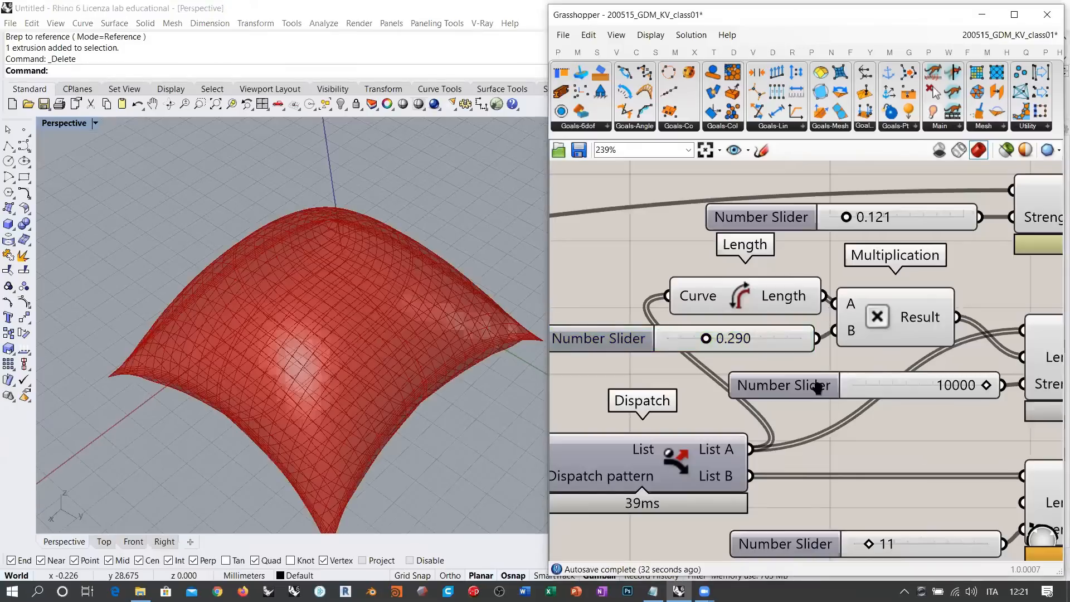
pyautogui.moveTo(786, 351); pyautogui.dragTo(679, 272, button='right')
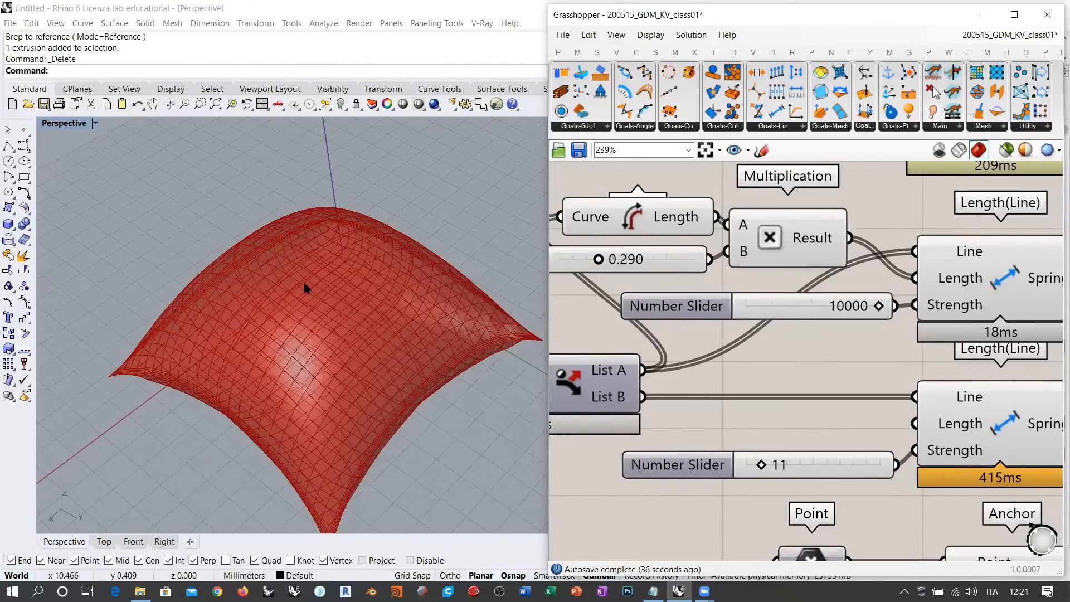
pyautogui.moveTo(337, 294); pyautogui.dragTo(334, 353, button='right')
pyautogui.scroll(-3, 349, 332)
pyautogui.scroll(3, 423, 378)
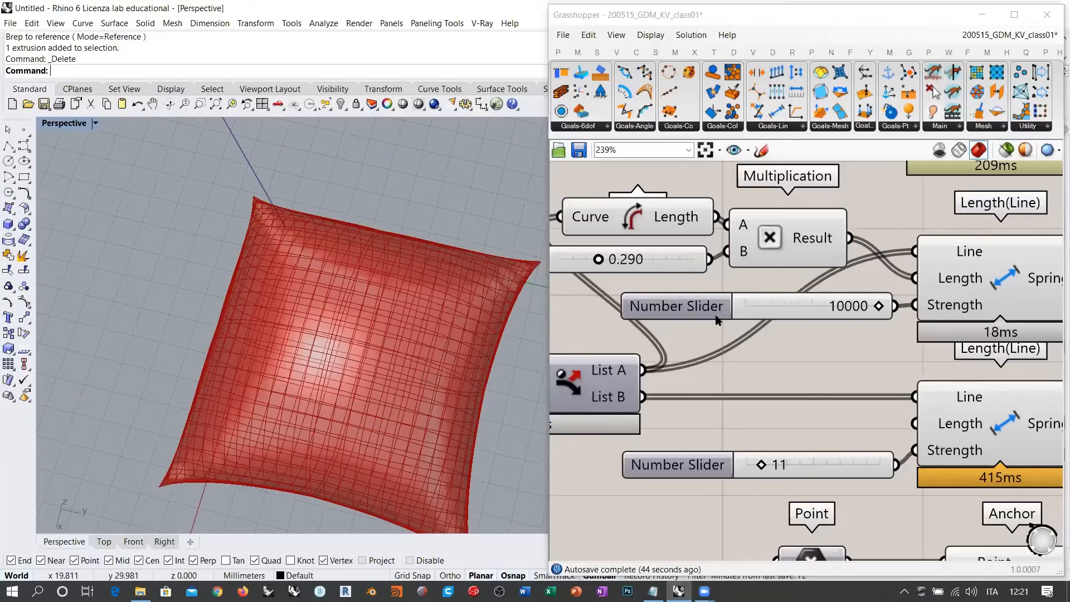
# Set the length multiplier slider to 1.000 and inspect the inflated shape from above and from low angles
pyautogui.click(686, 260)
pyautogui.moveTo(670, 258); pyautogui.dragTo(678, 259)
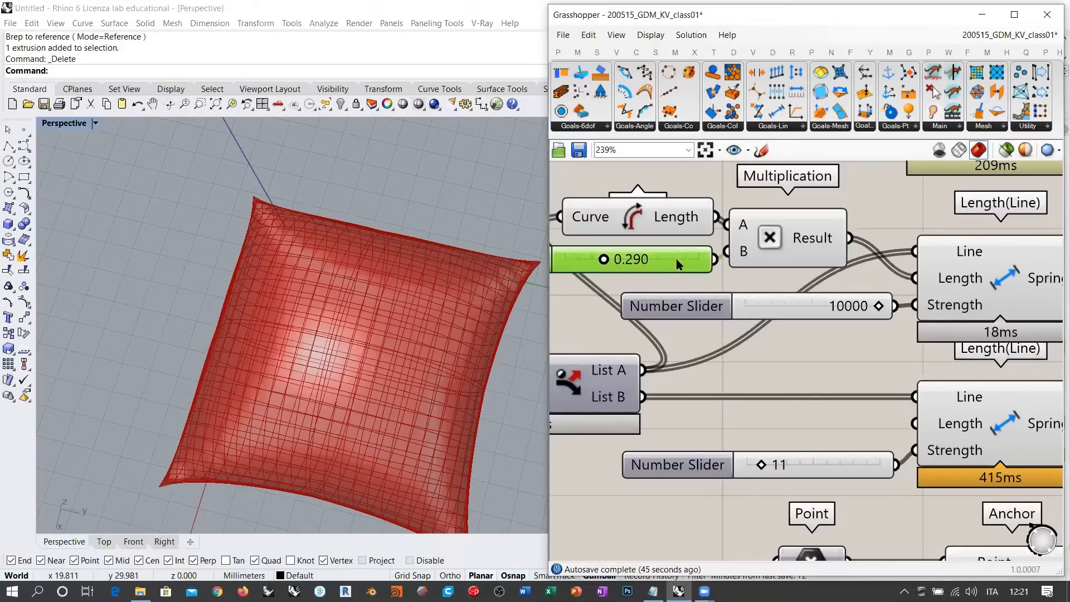
pyautogui.click(795, 367)
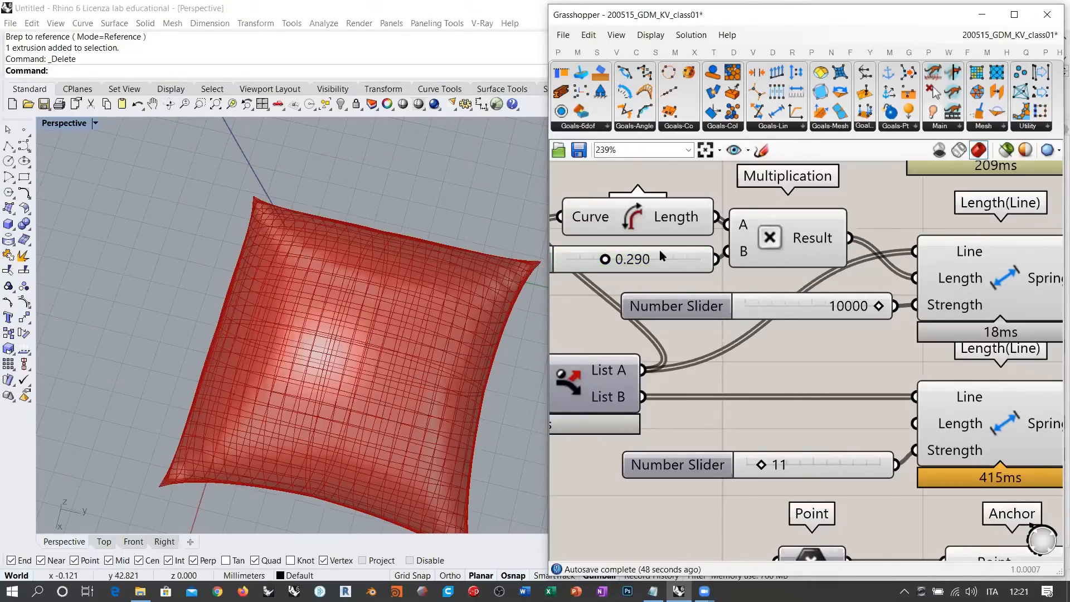
pyautogui.moveTo(596, 265); pyautogui.dragTo(694, 264)
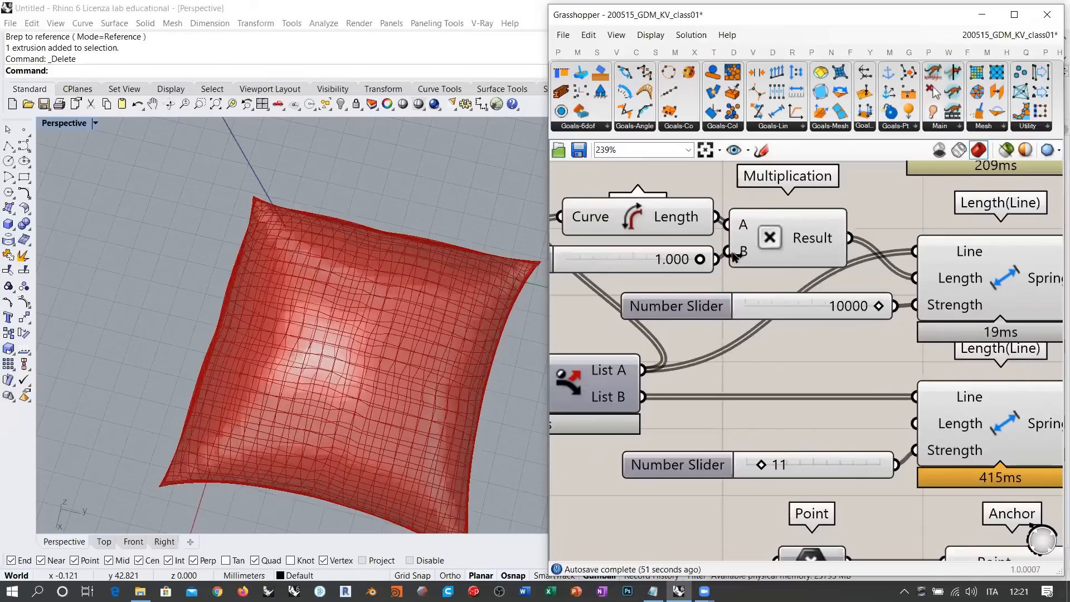
pyautogui.moveTo(361, 333); pyautogui.dragTo(370, 328, button='right')
pyautogui.scroll(-3, 381, 329)
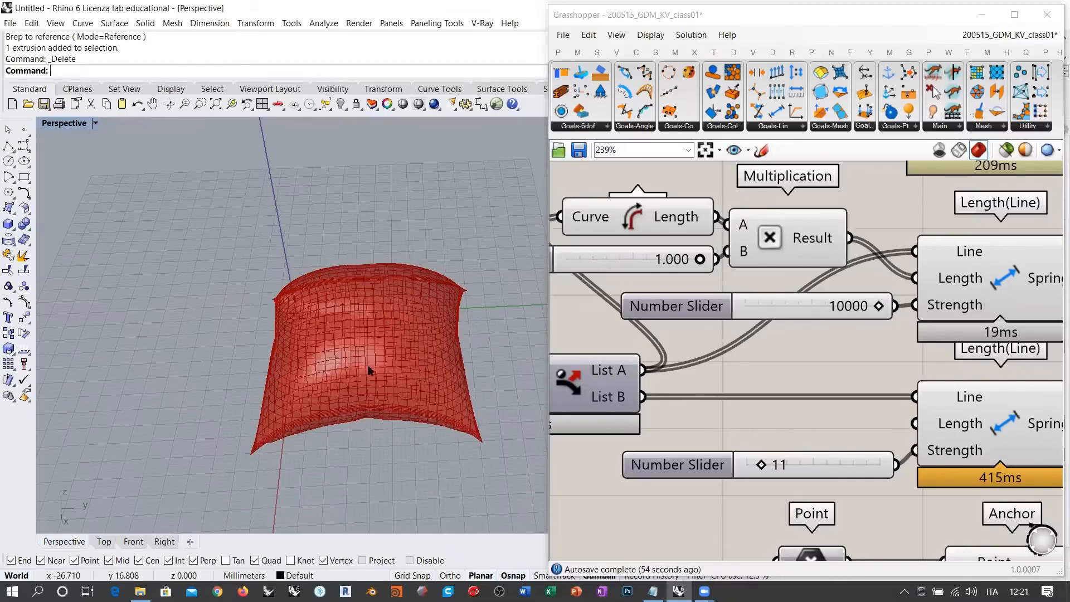
pyautogui.moveTo(367, 315); pyautogui.dragTo(394, 363, button='right')
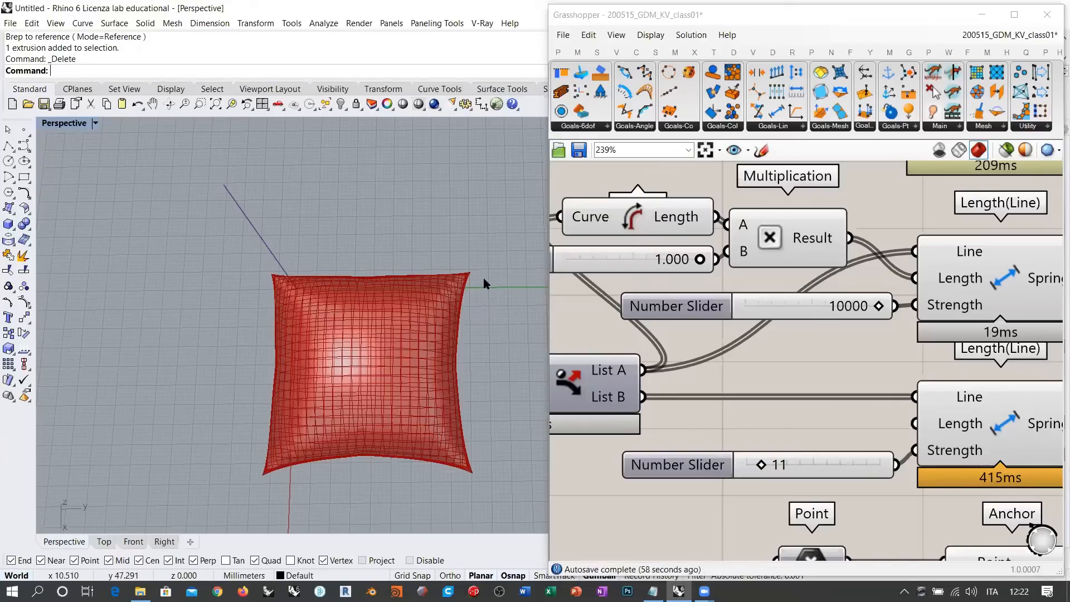
pyautogui.moveTo(405, 381); pyautogui.dragTo(383, 324, button='right')
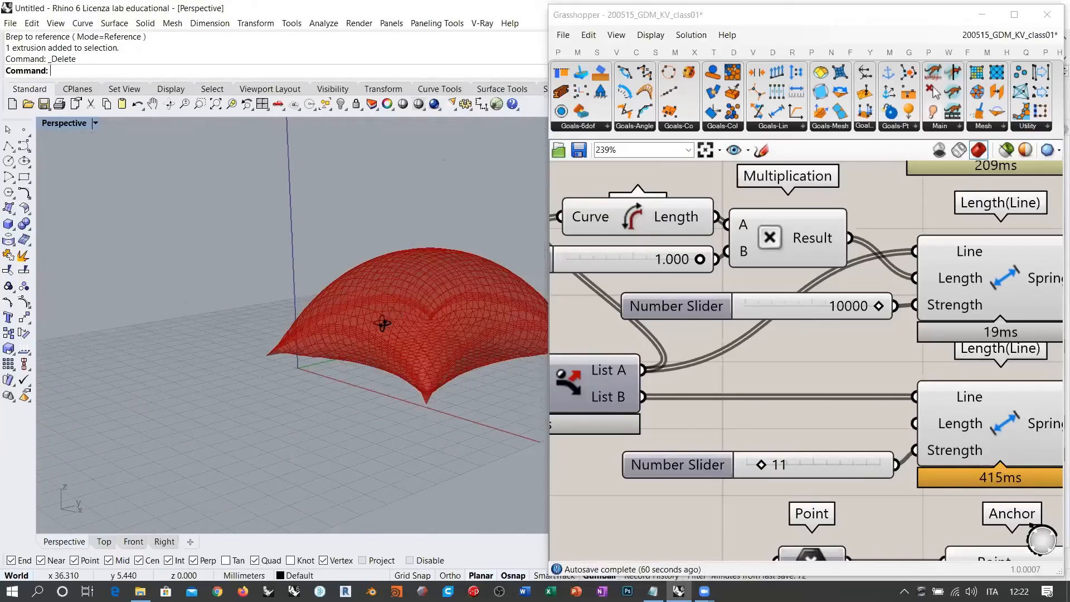
# Reset the Kangaroo solver to return the slab to its flat state and view it from above
pyautogui.scroll(-4, 791, 339)
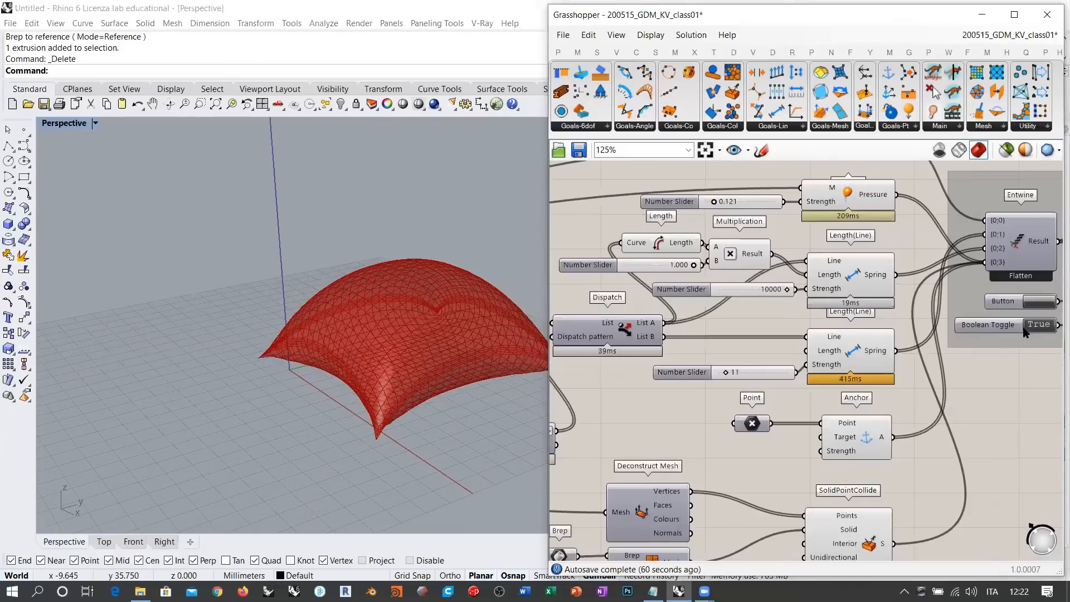
pyautogui.click(1040, 304)
pyautogui.moveTo(591, 414); pyautogui.dragTo(798, 397, button='right')
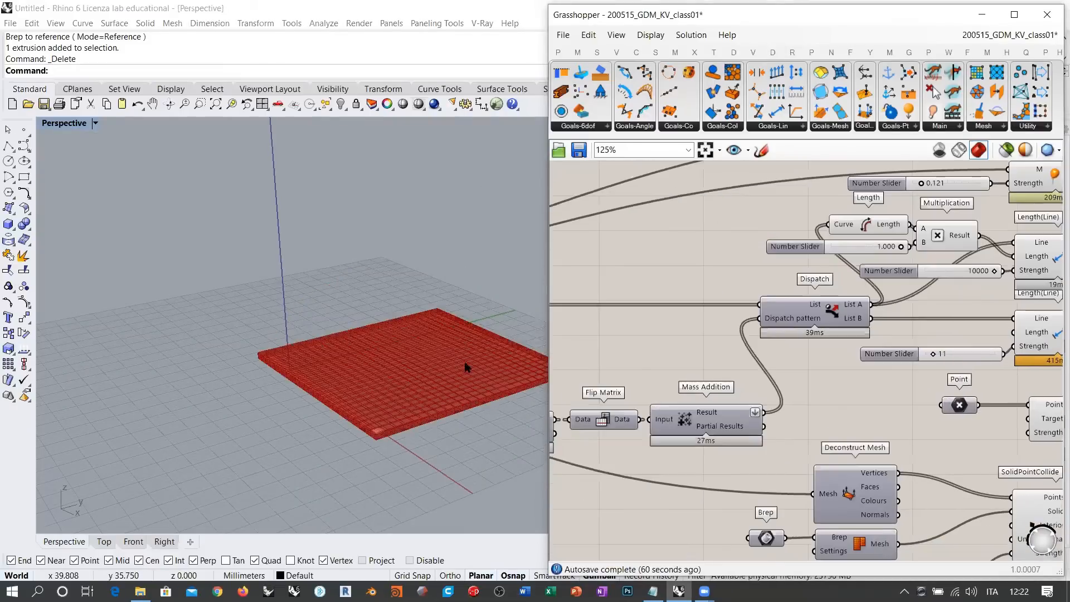
pyautogui.moveTo(466, 364); pyautogui.dragTo(368, 368, button='right')
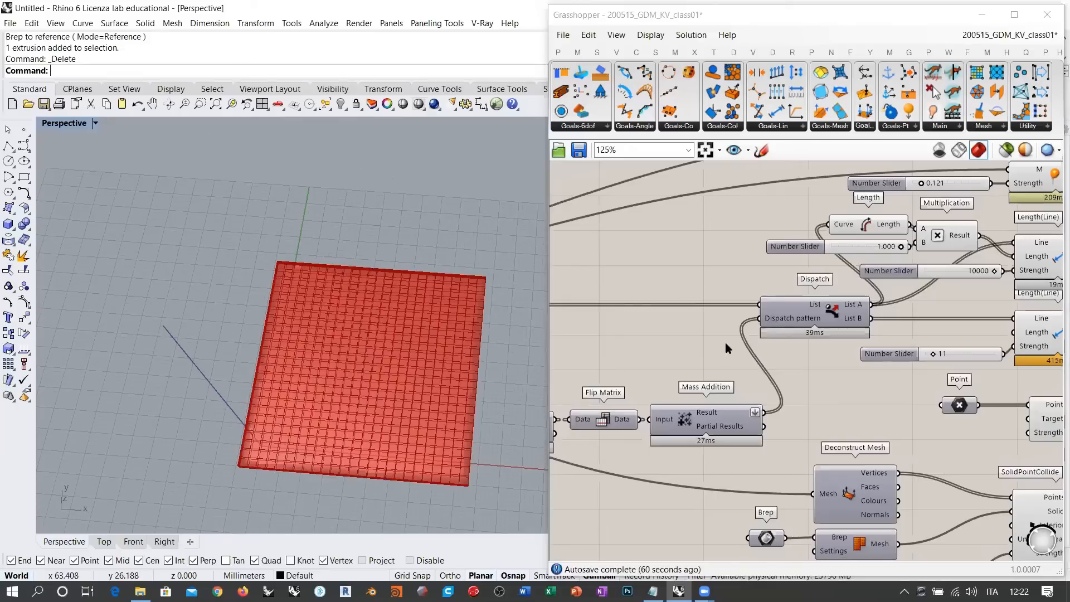
# Add a Line parameter below Dispatch and connect List A to it to preview the central spring lines on the flat slab
pyautogui.moveTo(861, 357); pyautogui.dragTo(1051, 346, button='right')
pyautogui.moveTo(563, 430); pyautogui.dragTo(710, 435, button='right')
pyautogui.scroll(4, 753, 437)
pyautogui.scroll(-1, 719, 406)
pyautogui.moveTo(918, 395); pyautogui.dragTo(732, 385, button='right')
pyautogui.scroll(-4, 705, 377)
pyautogui.moveTo(925, 361); pyautogui.dragTo(814, 369, button='right')
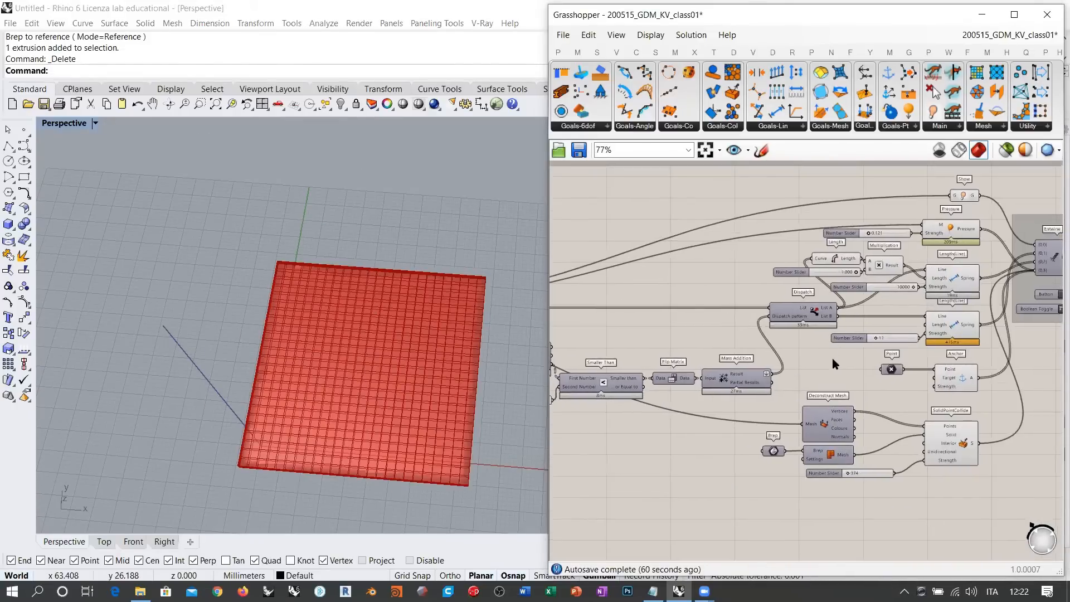
pyautogui.rightClick(835, 361)
pyautogui.click(809, 346)
pyautogui.moveTo(840, 316); pyautogui.dragTo(824, 361)
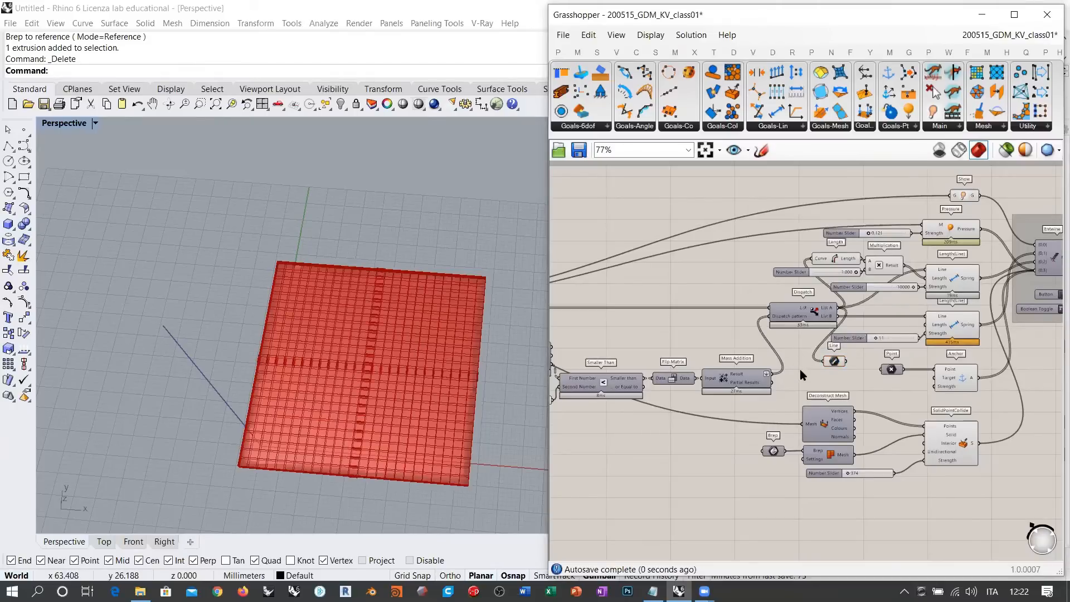
pyautogui.moveTo(516, 435); pyautogui.dragTo(278, 427, button='right')
pyautogui.keyDown('shift'); pyautogui.moveTo(411, 415); pyautogui.dragTo(388, 407, button='right'); pyautogui.keyUp('shift')
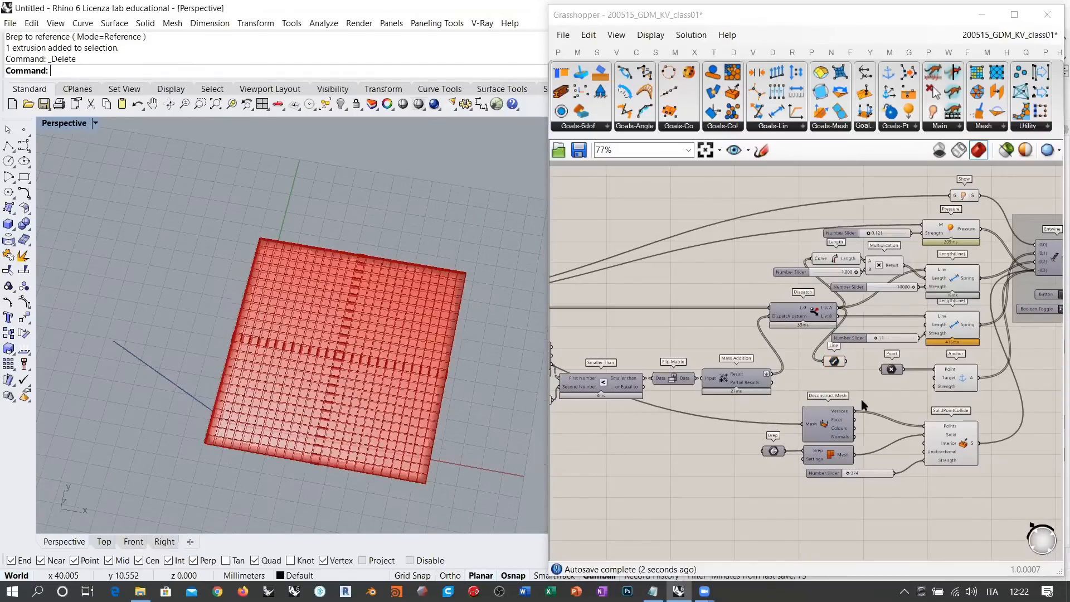
# Set the distance slider feeding Smaller Than to 3.18 to widen the selected bands of central springs
pyautogui.moveTo(698, 376); pyautogui.dragTo(932, 371, button='right')
pyautogui.scroll(5, 728, 389)
pyautogui.moveTo(775, 405); pyautogui.dragTo(729, 404, button='right')
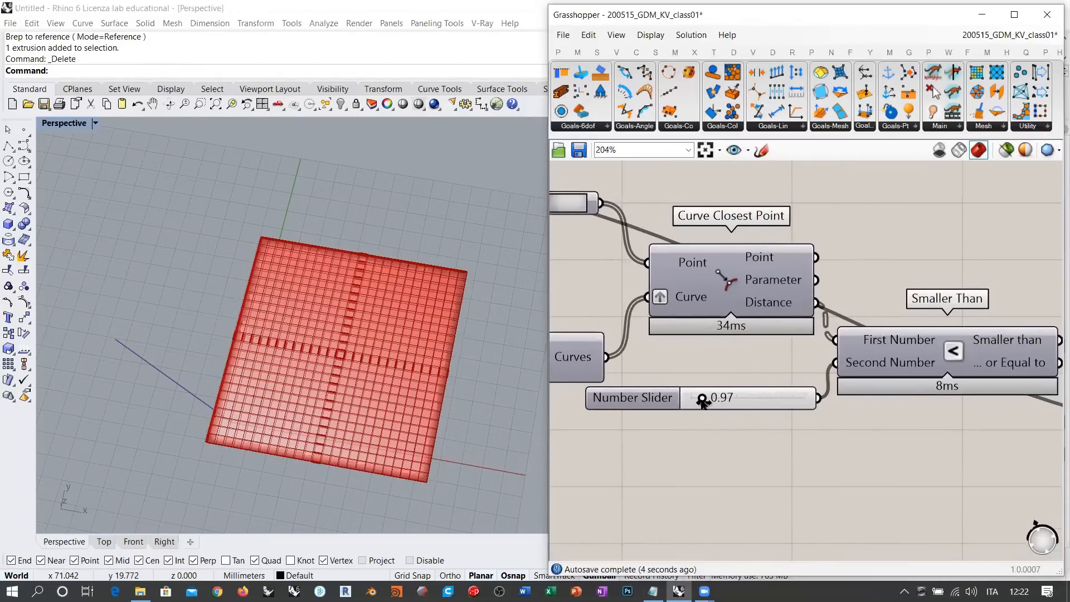
pyautogui.moveTo(711, 401); pyautogui.dragTo(728, 402)
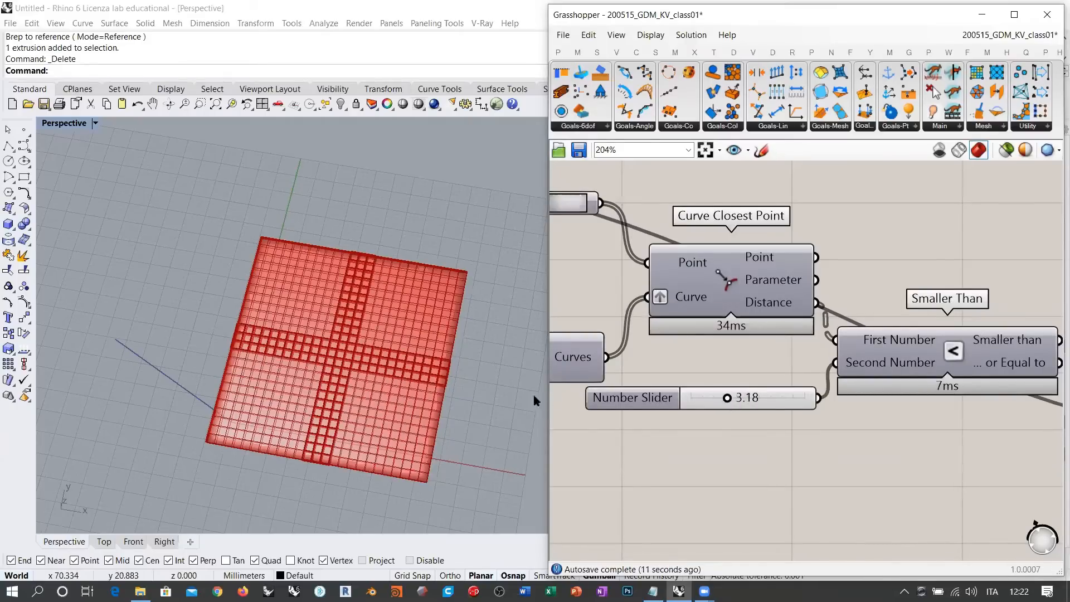
pyautogui.keyDown('shift'); pyautogui.moveTo(411, 396); pyautogui.dragTo(362, 392, button='right'); pyautogui.keyUp('shift')
# Hide the preview of the Line parameter below Dispatch
pyautogui.scroll(-5, 853, 382)
pyautogui.moveTo(1048, 368); pyautogui.dragTo(752, 396, button='right')
pyautogui.scroll(3, 860, 368)
pyautogui.click(715, 377)
pyautogui.hotkey('ctrl', 'q')
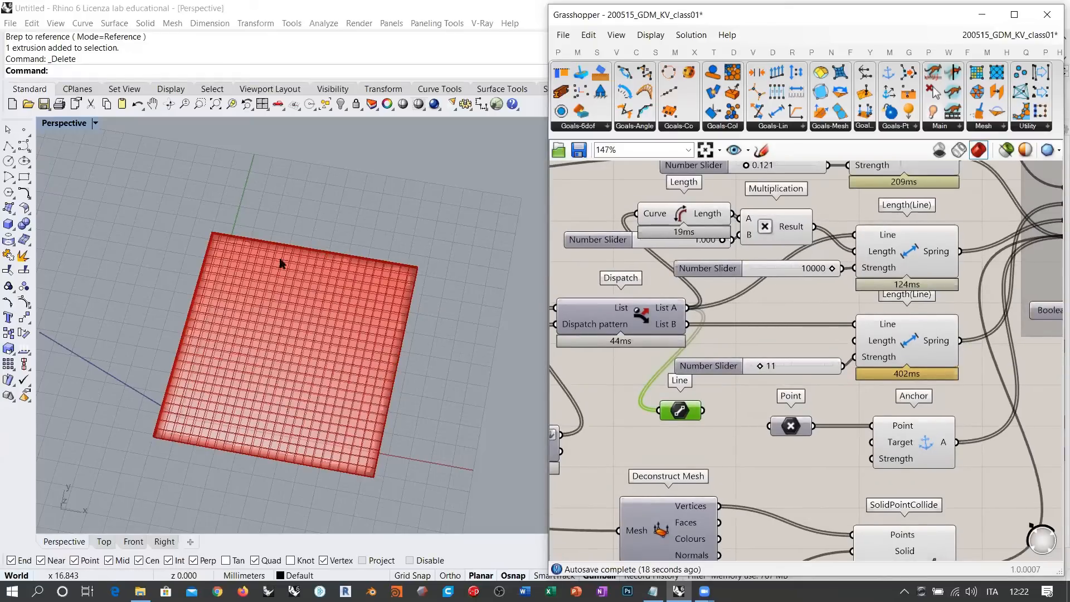
# Start the Kangaroo simulation by setting the Boolean Toggle to True, and inspect the inflating mesh from above and from low angles
pyautogui.moveTo(777, 391); pyautogui.dragTo(613, 390, button='right')
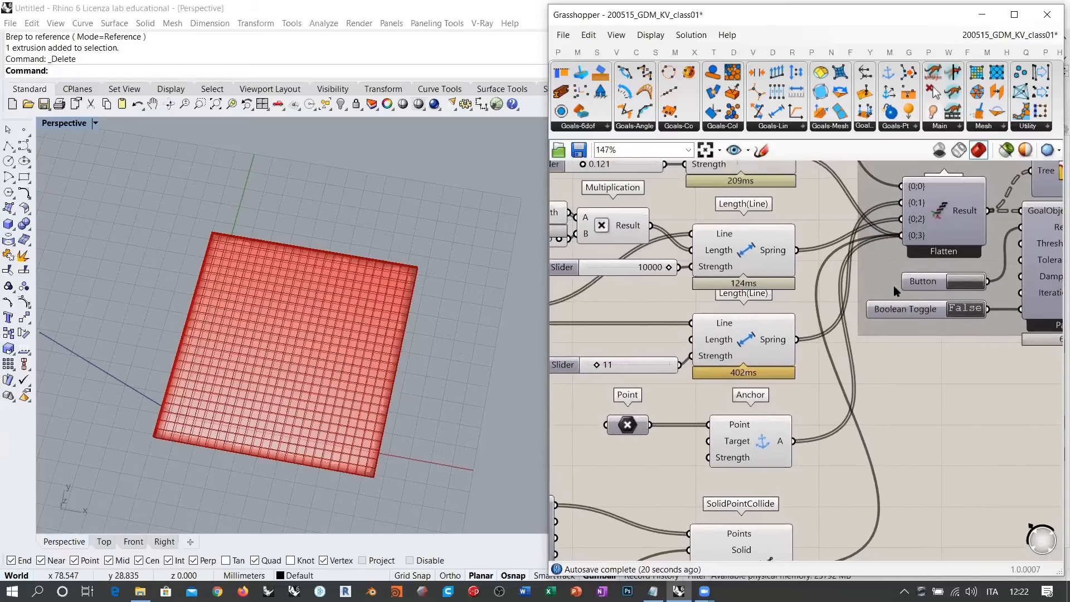
pyautogui.doubleClick(964, 309)
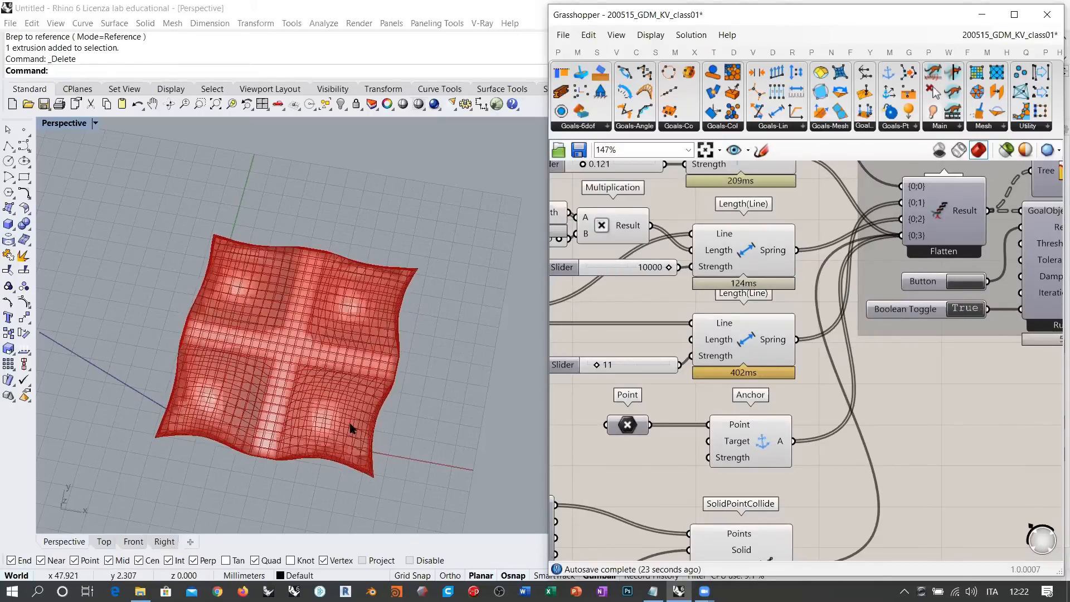
pyautogui.moveTo(349, 426); pyautogui.dragTo(343, 252, button='right')
pyautogui.moveTo(335, 318); pyautogui.dragTo(377, 336, button='right')
pyautogui.moveTo(349, 265); pyautogui.dragTo(379, 282, button='right')
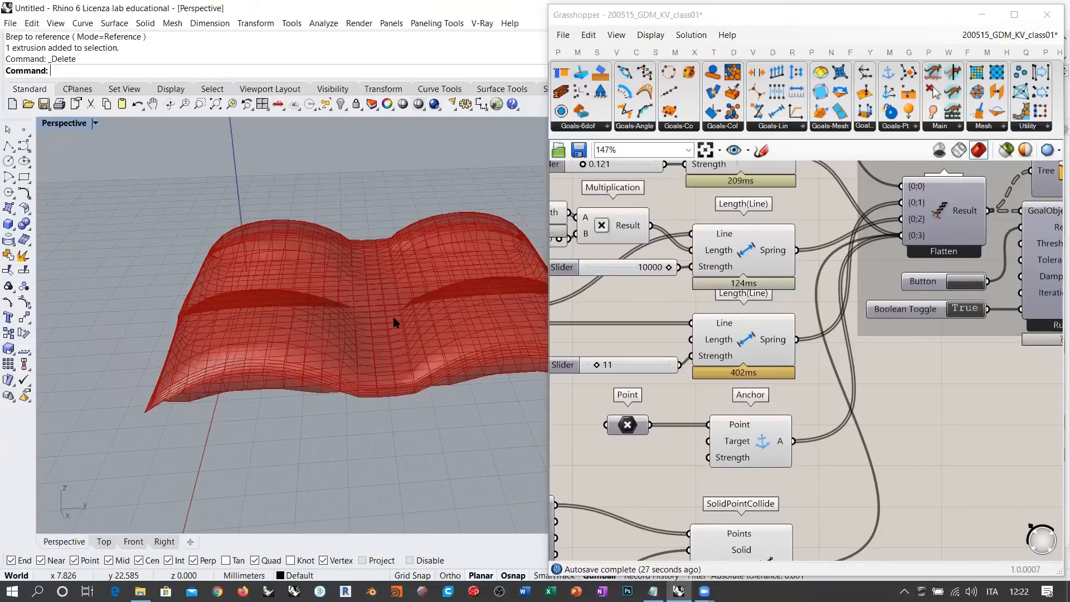
pyautogui.moveTo(335, 372); pyautogui.dragTo(399, 304, button='right')
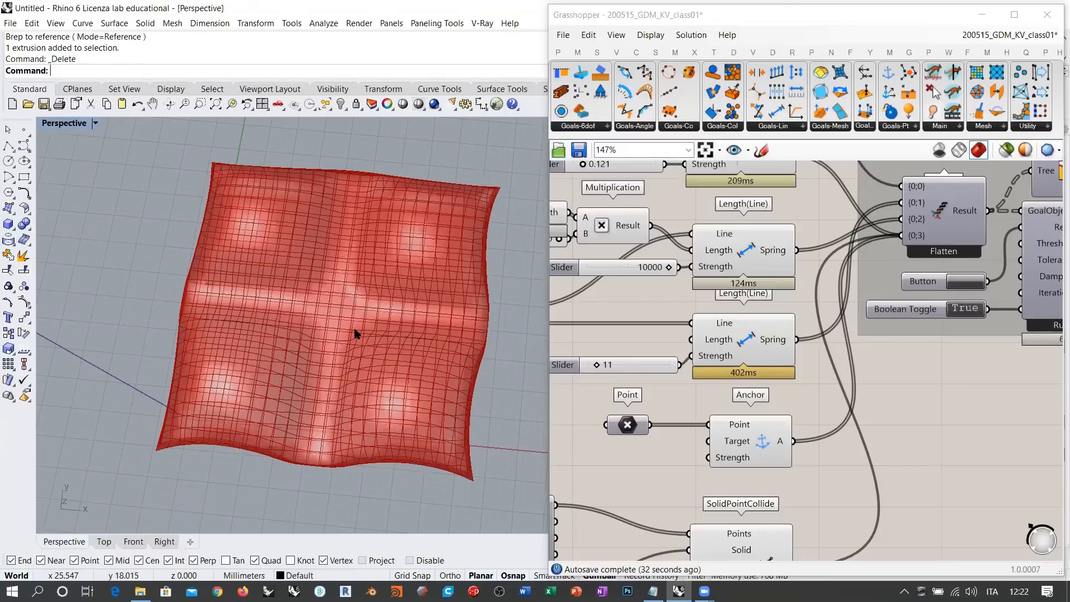
pyautogui.moveTo(384, 385); pyautogui.dragTo(413, 306, button='right')
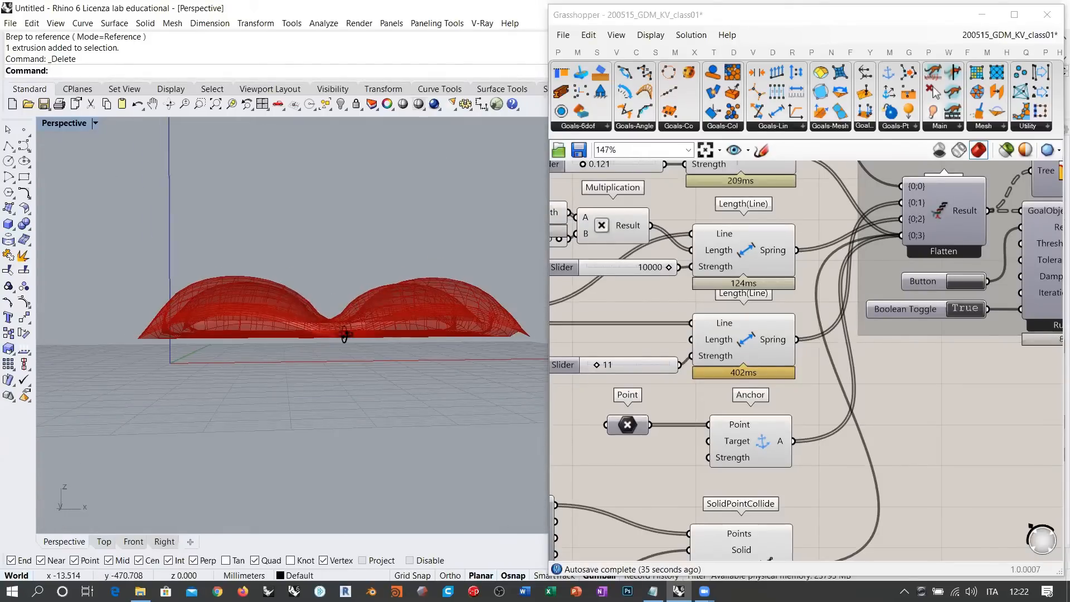
pyautogui.moveTo(345, 334); pyautogui.dragTo(337, 232, button='right')
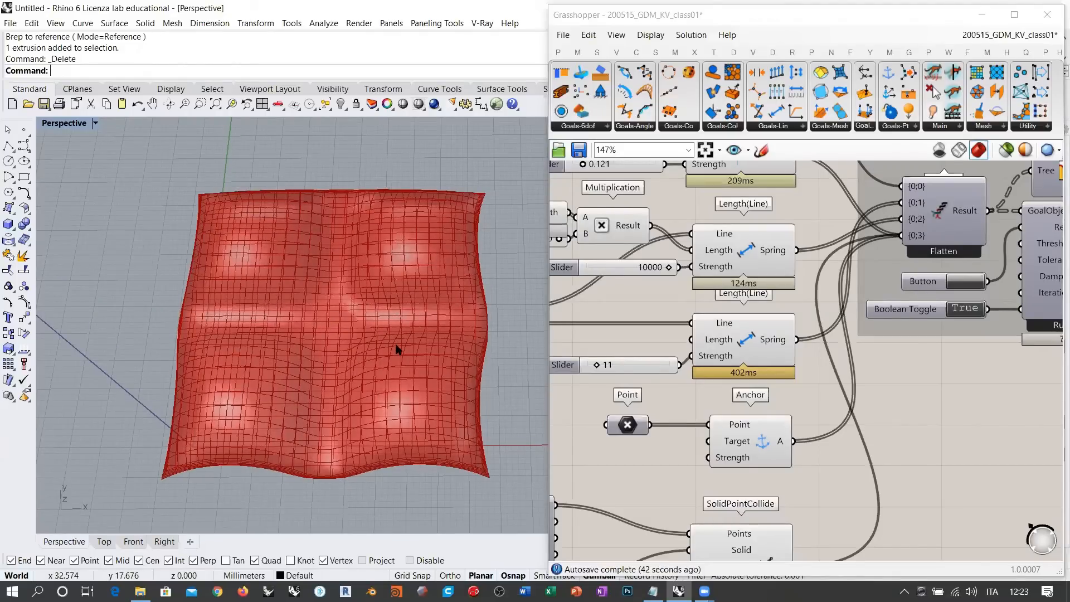
pyautogui.moveTo(375, 432); pyautogui.dragTo(411, 270, button='right')
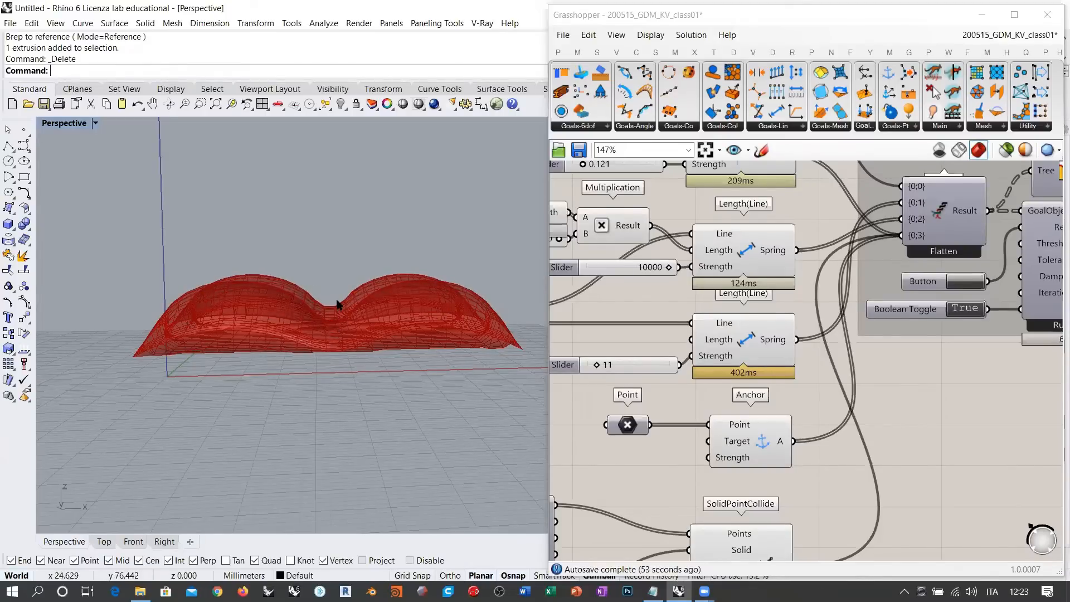
# Examine the profile of the central valley between the inflated bulges close up in the Front view
pyautogui.click(134, 542)
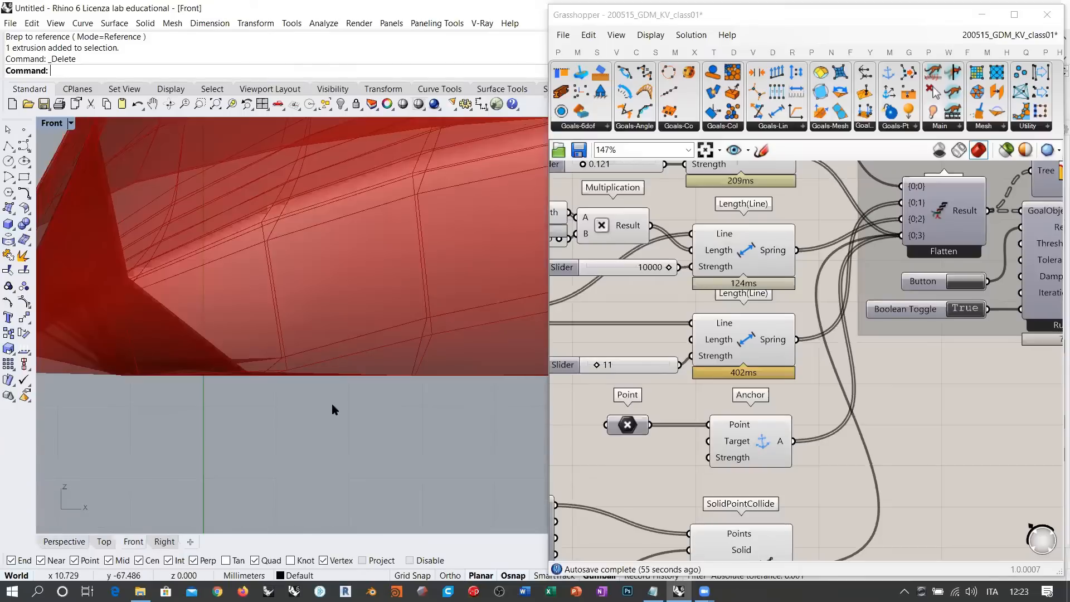
pyautogui.moveTo(1062, 325); pyautogui.dragTo(819, 348, button='right')
pyautogui.scroll(4, 830, 355)
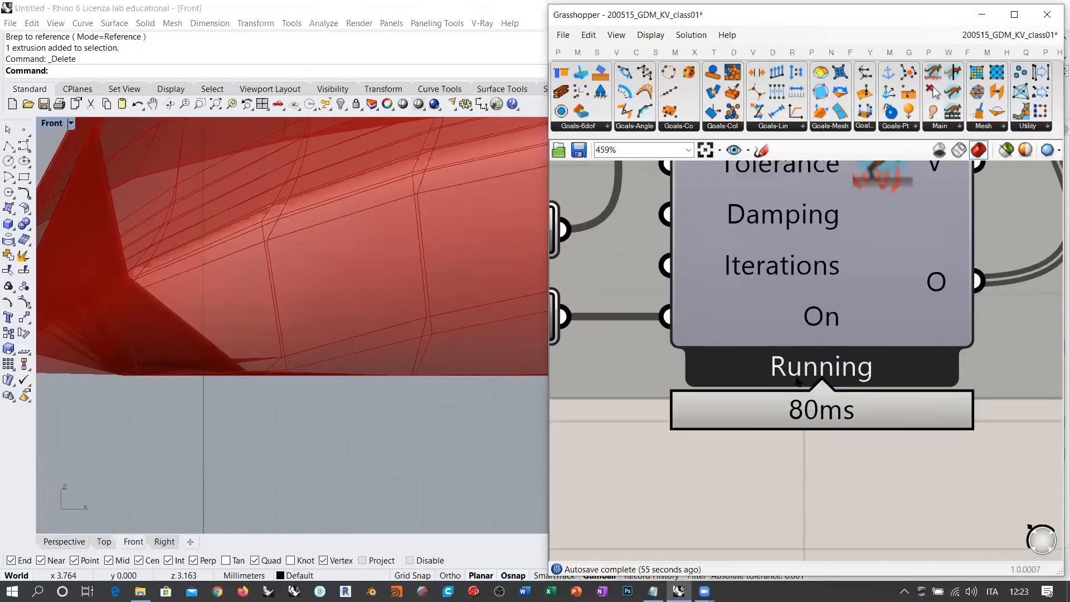
pyautogui.moveTo(473, 334); pyautogui.dragTo(250, 383, button='right')
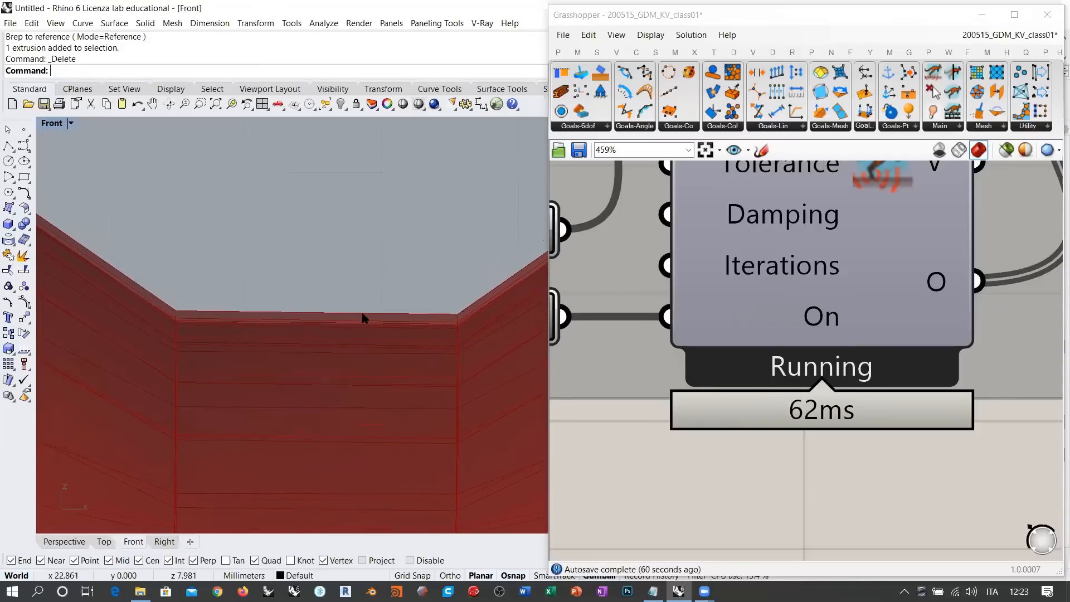
pyautogui.moveTo(387, 297); pyautogui.dragTo(335, 324, button='right')
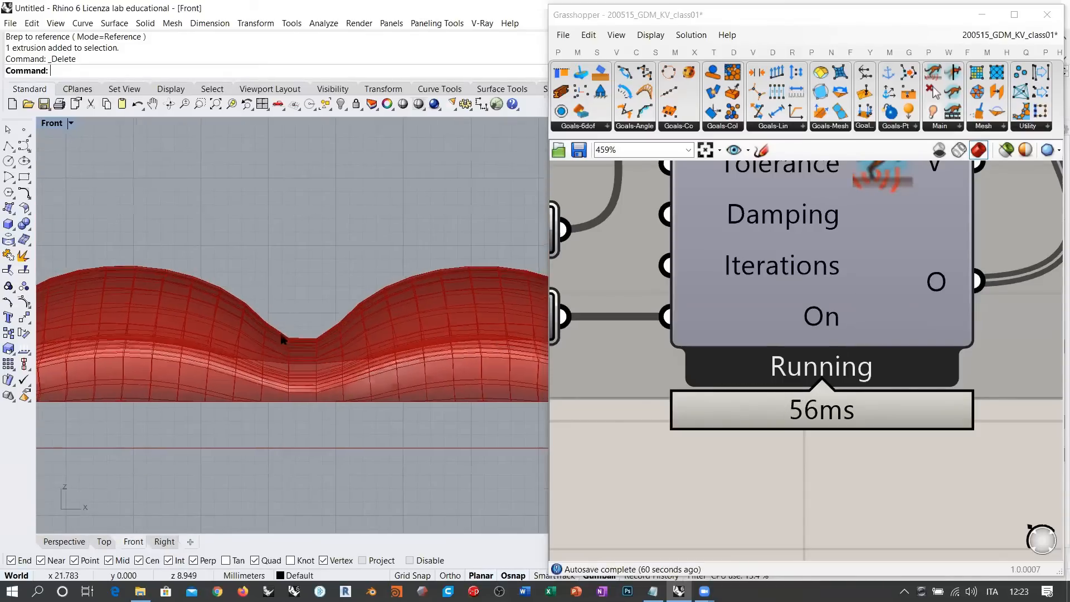
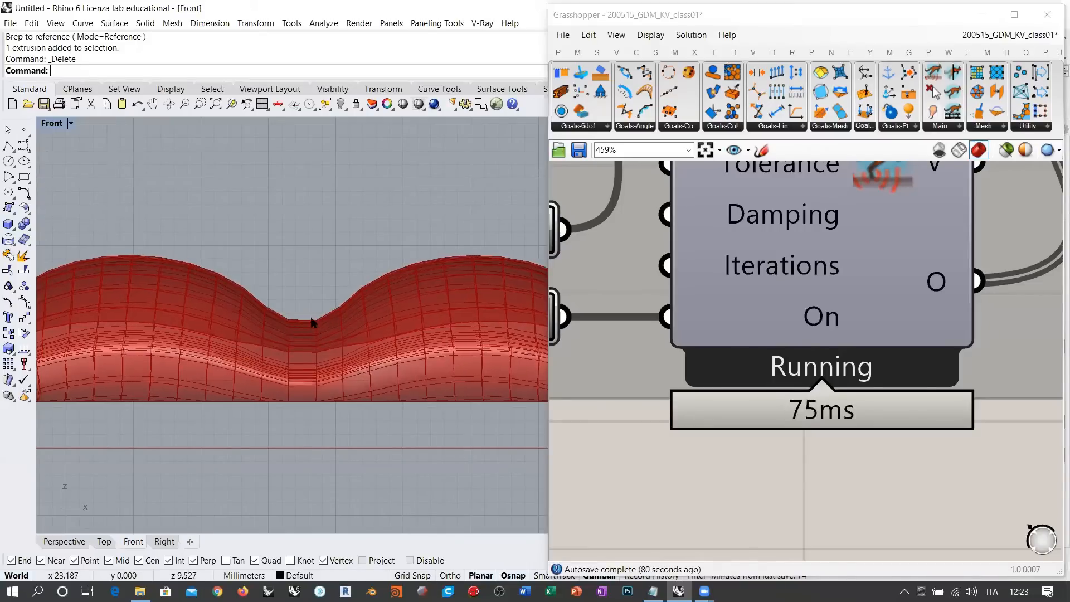
pyautogui.scroll(3, 301, 332)
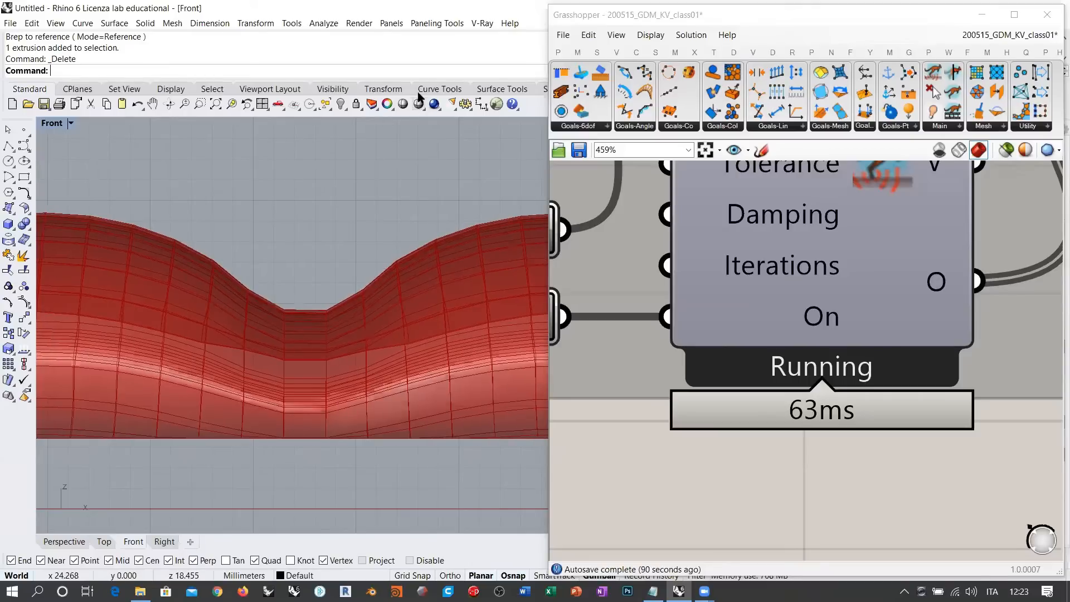
# Annotate the central valley with freehand vertical boundary lines on both sides, and horizontal span marks with a sagging curve between them
pyautogui.moveTo(239, 228); pyautogui.dragTo(241, 452)
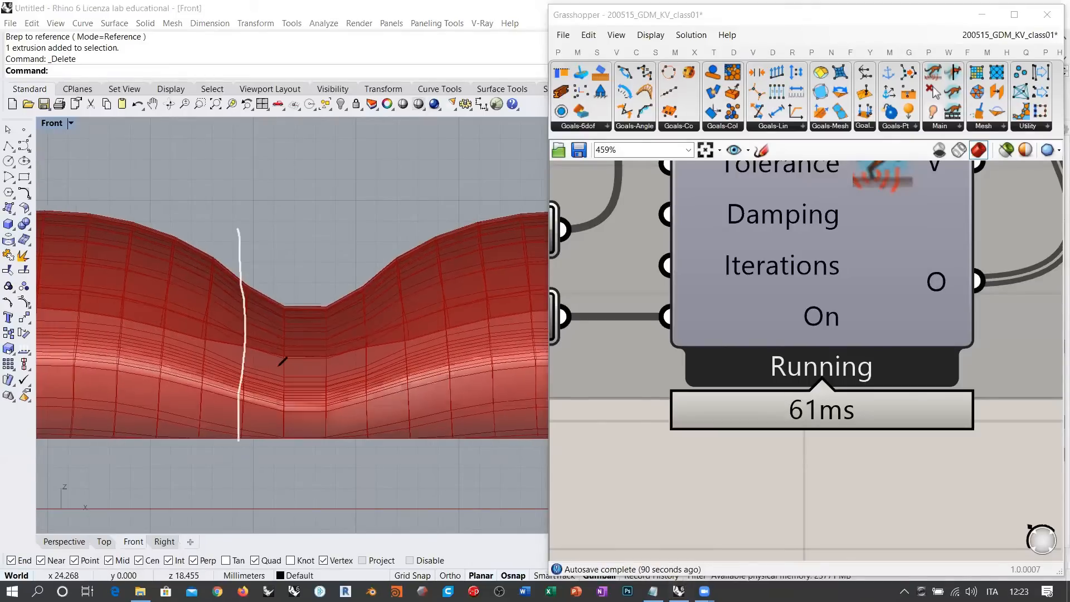
pyautogui.moveTo(366, 215); pyautogui.dragTo(361, 428)
pyautogui.moveTo(363, 467); pyautogui.dragTo(379, 285)
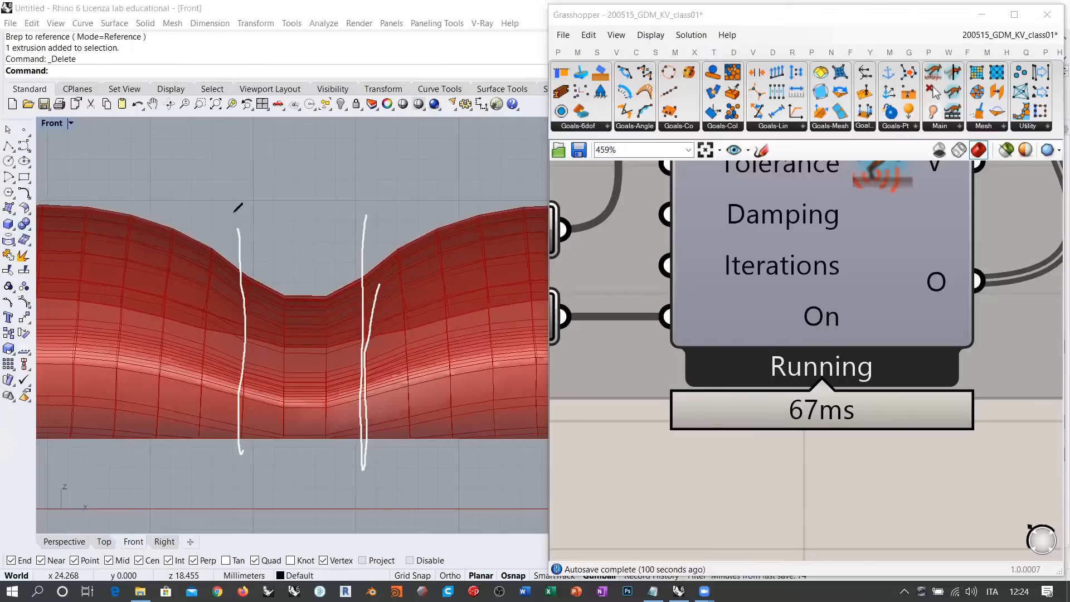
pyautogui.moveTo(241, 387); pyautogui.dragTo(234, 212)
pyautogui.moveTo(234, 433); pyautogui.dragTo(239, 448)
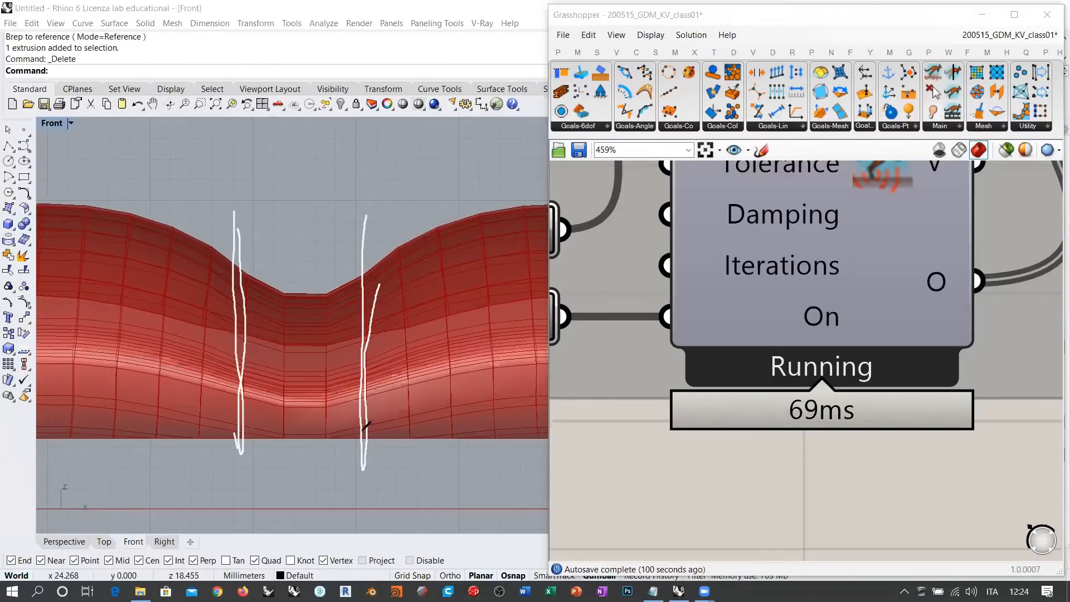
pyautogui.moveTo(358, 428); pyautogui.dragTo(360, 450)
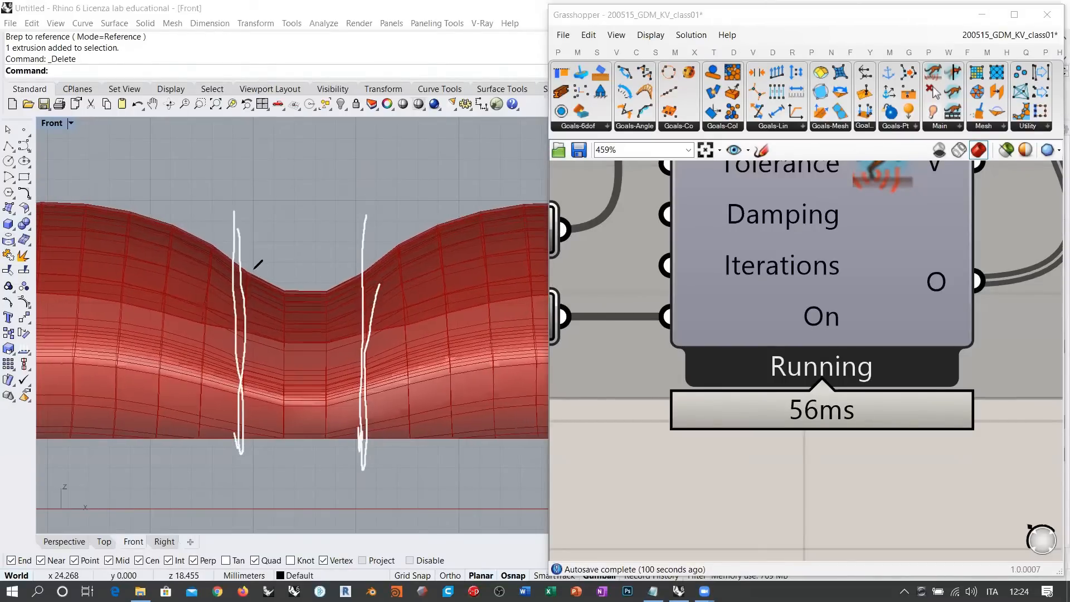
pyautogui.moveTo(254, 255)
pyautogui.mouseDown()
pyautogui.moveTo(349, 274)
pyautogui.moveTo(352, 287)
pyautogui.moveTo(351, 274)
pyautogui.mouseUp()
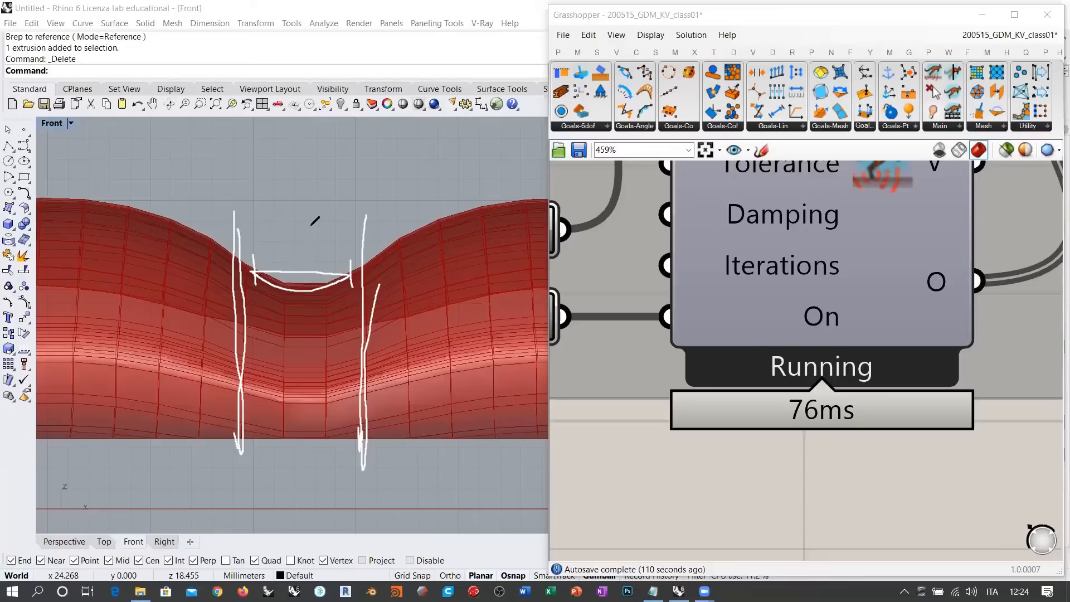
pyautogui.moveTo(220, 225)
pyautogui.mouseDown()
pyautogui.moveTo(388, 227)
pyautogui.moveTo(356, 233)
pyautogui.mouseUp()
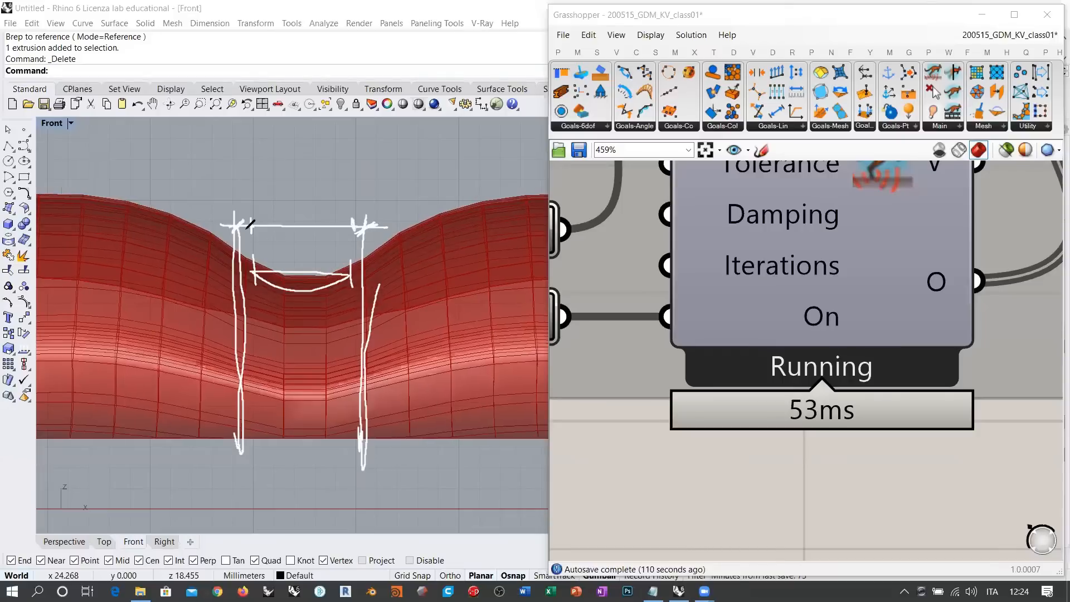
pyautogui.moveTo(252, 228)
pyautogui.mouseDown()
pyautogui.moveTo(312, 243)
pyautogui.moveTo(353, 225)
pyautogui.moveTo(238, 466)
pyautogui.moveTo(357, 234)
pyautogui.mouseUp()
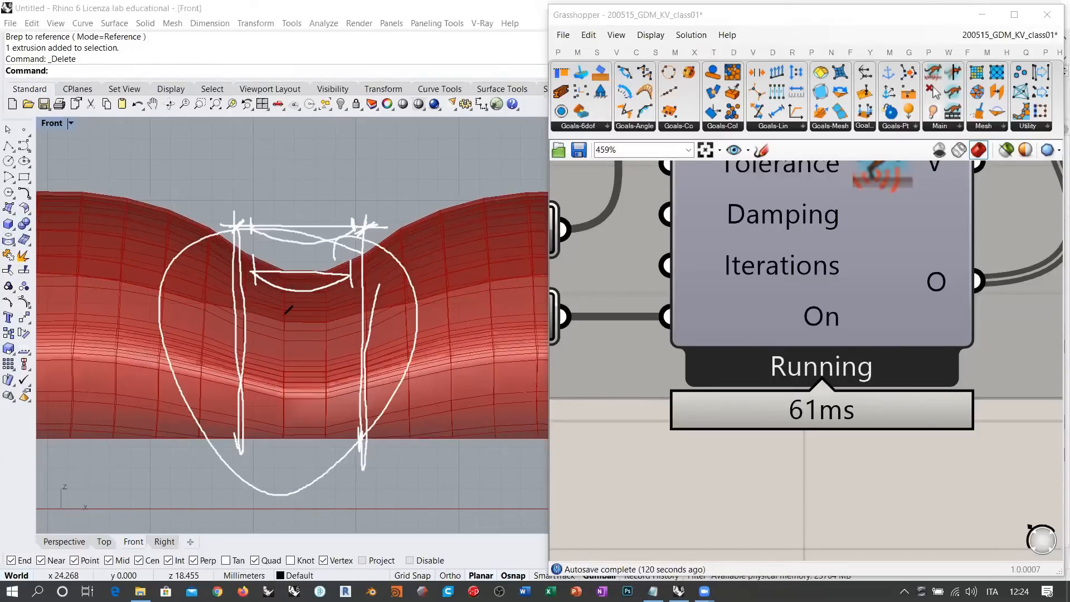
pyautogui.moveTo(249, 318)
pyautogui.mouseDown()
pyautogui.moveTo(319, 337)
pyautogui.moveTo(362, 333)
pyautogui.mouseUp()
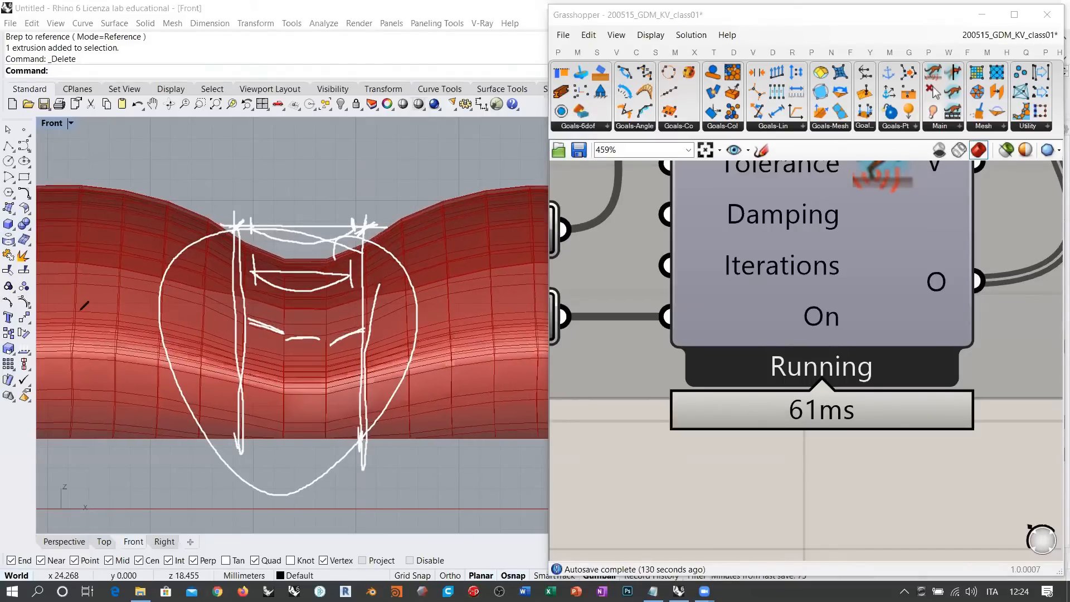
pyautogui.moveTo(83, 193); pyautogui.dragTo(80, 310)
pyautogui.moveTo(187, 187); pyautogui.dragTo(113, 305)
pyautogui.moveTo(221, 205); pyautogui.dragTo(133, 317)
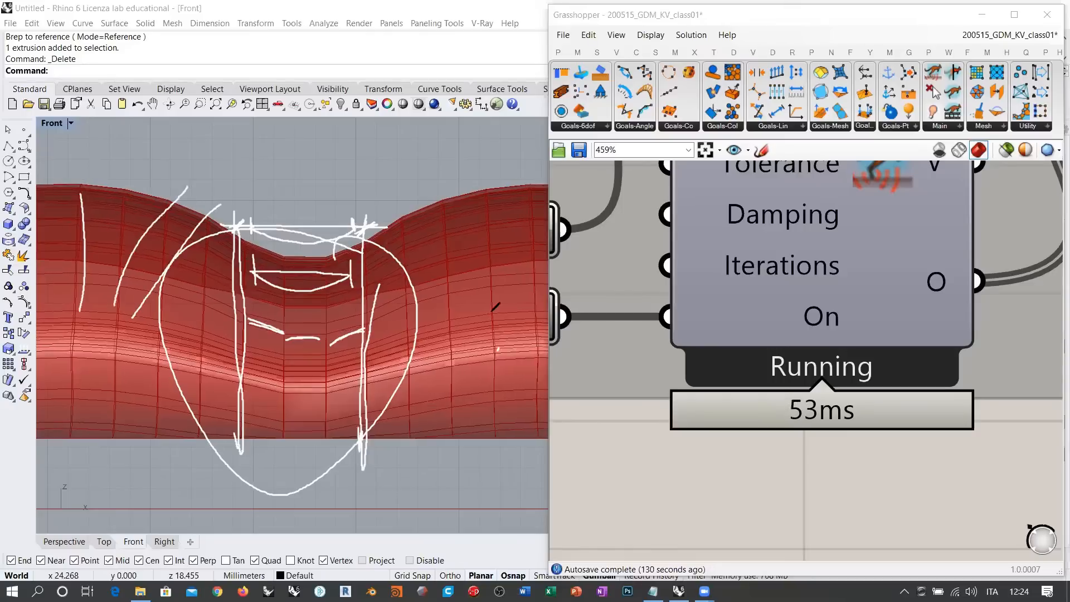
pyautogui.moveTo(498, 350); pyautogui.dragTo(499, 199)
pyautogui.moveTo(396, 197); pyautogui.dragTo(491, 312)
pyautogui.moveTo(362, 241); pyautogui.dragTo(460, 329)
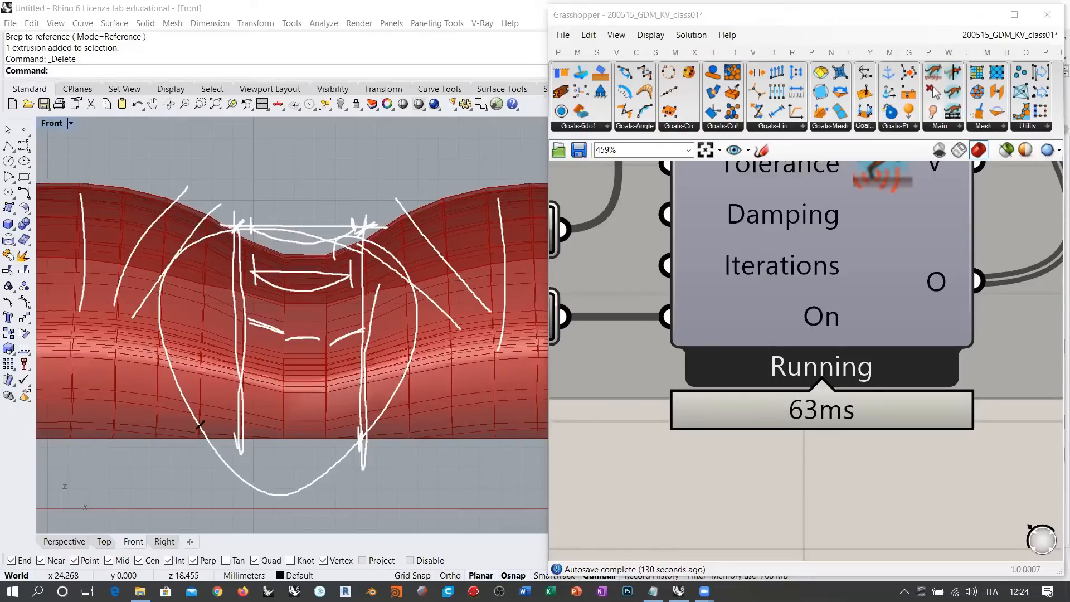
pyautogui.moveTo(196, 431); pyautogui.dragTo(231, 446)
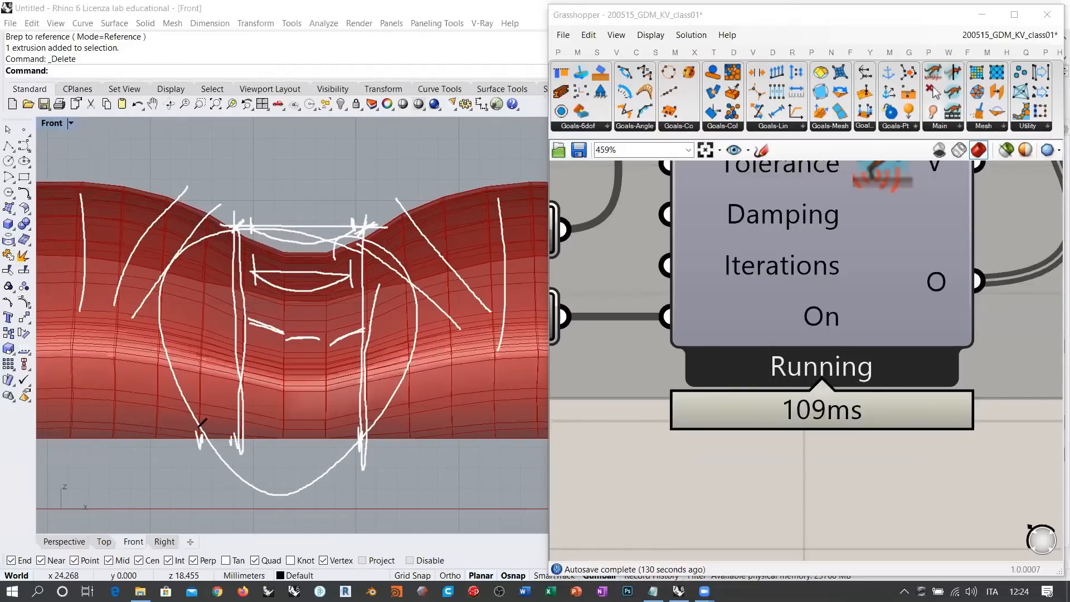
pyautogui.moveTo(199, 214); pyautogui.dragTo(198, 432)
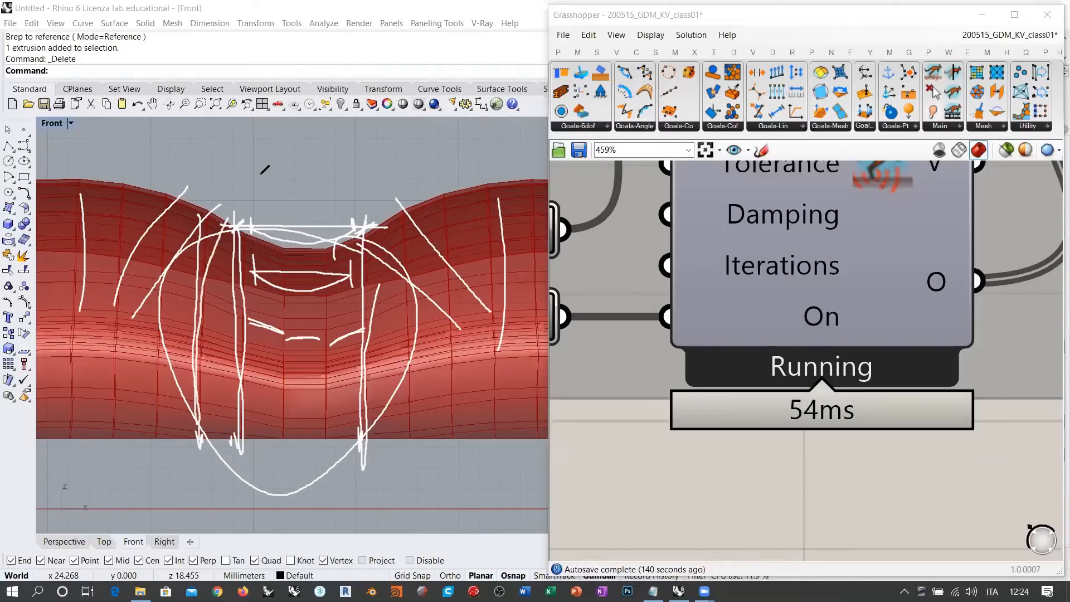
pyautogui.moveTo(261, 173)
pyautogui.mouseDown()
pyautogui.moveTo(226, 220)
pyautogui.moveTo(252, 196)
pyautogui.mouseUp()
pyautogui.moveTo(395, 289)
pyautogui.mouseDown()
pyautogui.moveTo(390, 240)
pyautogui.moveTo(341, 193)
pyautogui.mouseUp()
pyautogui.moveTo(249, 198)
pyautogui.mouseDown()
pyautogui.moveTo(361, 195)
pyautogui.moveTo(292, 212)
pyautogui.moveTo(346, 196)
pyautogui.mouseUp()
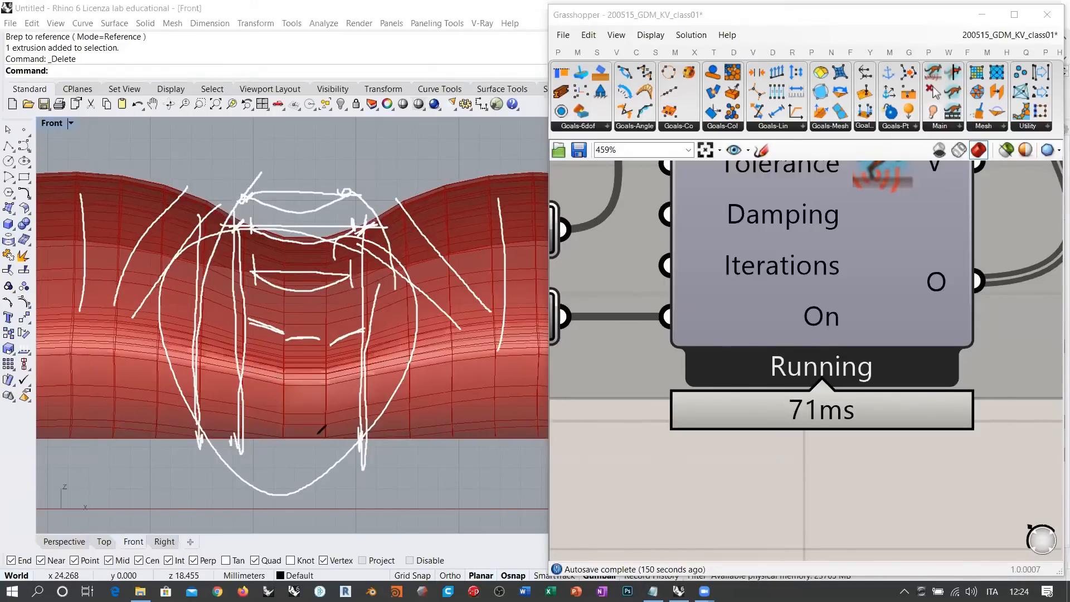
pyautogui.moveTo(312, 434)
pyautogui.mouseDown()
pyautogui.moveTo(306, 282)
pyautogui.moveTo(311, 289)
pyautogui.mouseUp()
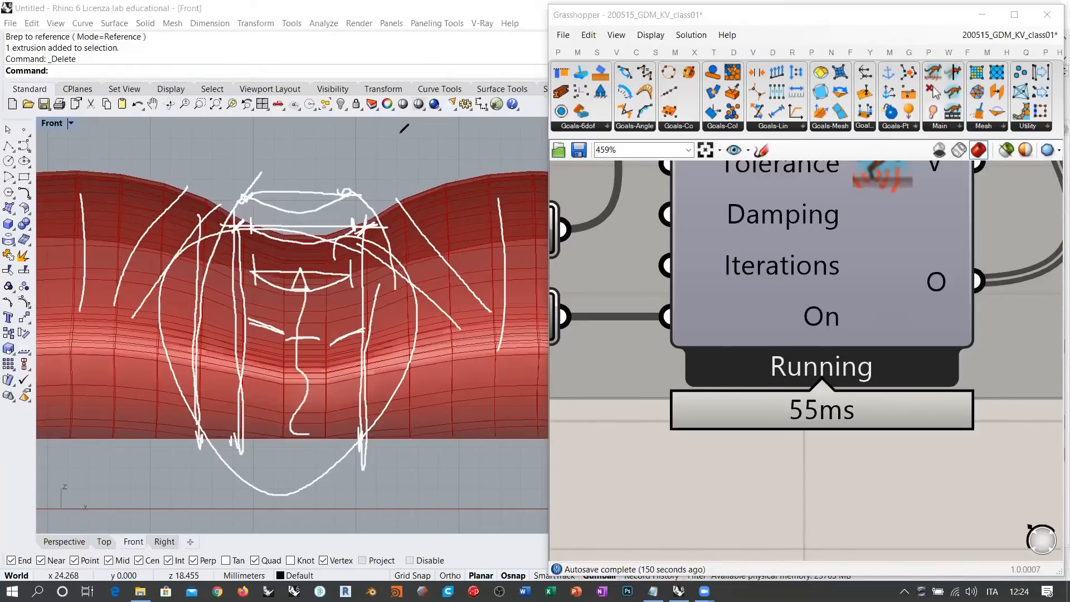
pyautogui.click(502, 87)
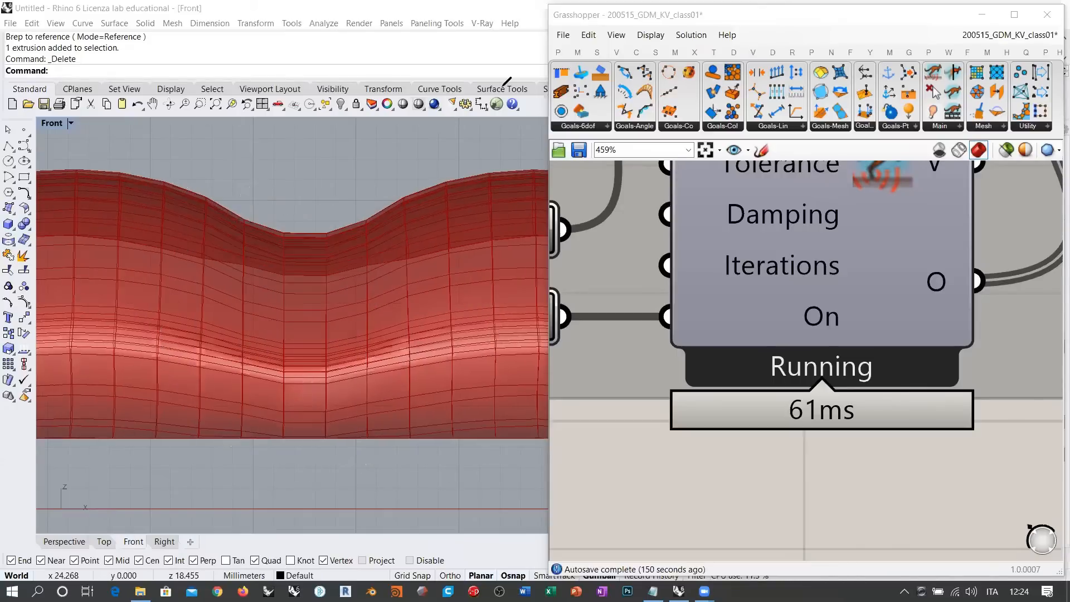
# Inspect the inflated mesh in the Perspective view from several angles, both close up and as a whole
pyautogui.click(64, 542)
pyautogui.moveTo(322, 270); pyautogui.dragTo(357, 310, button='right')
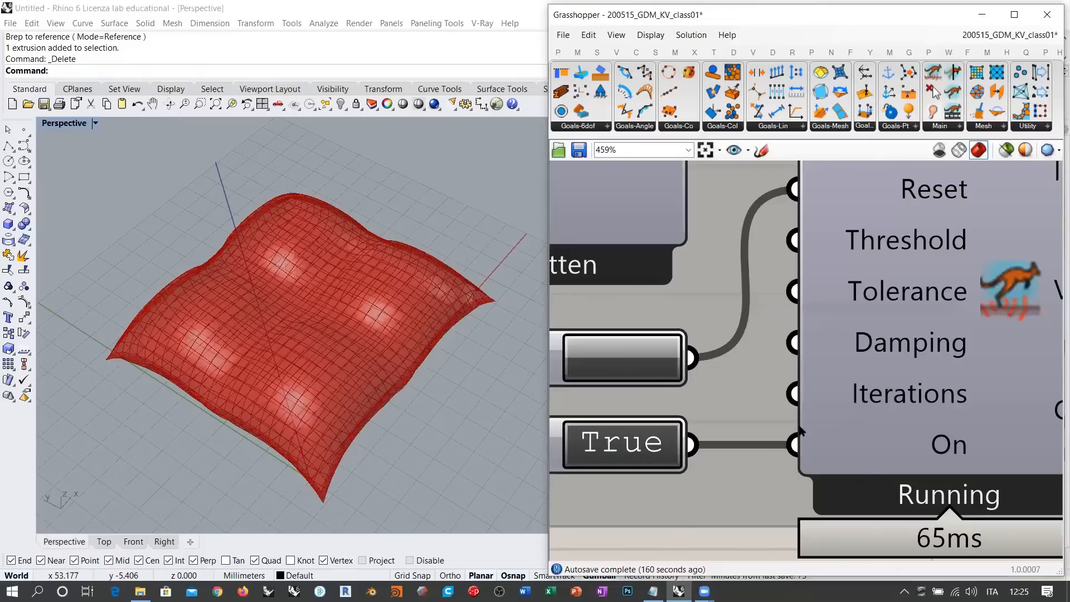
pyautogui.scroll(-3, 797, 427)
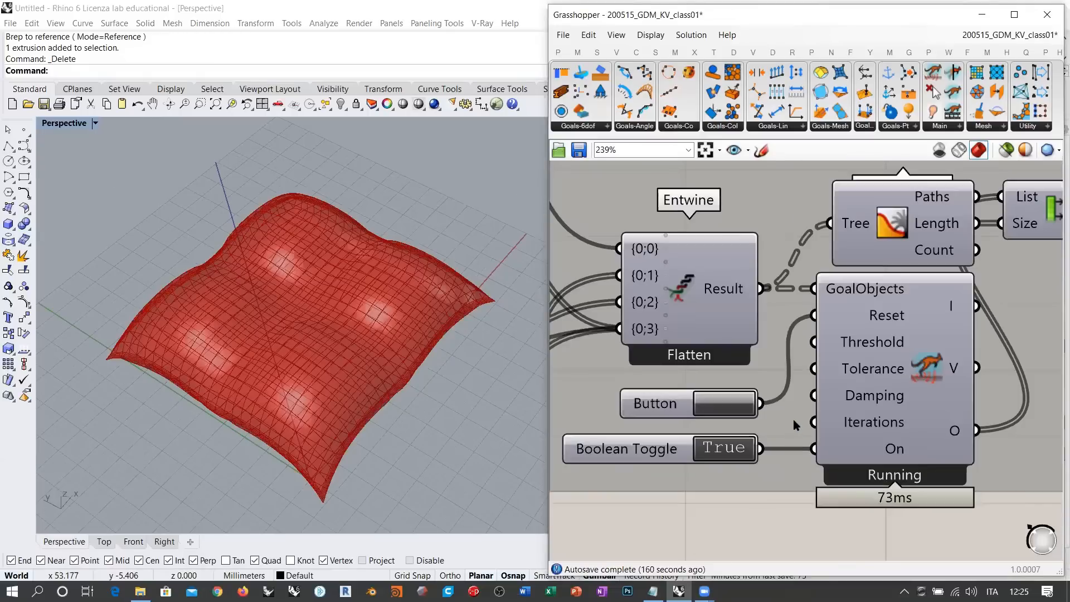
pyautogui.scroll(-4, 714, 321)
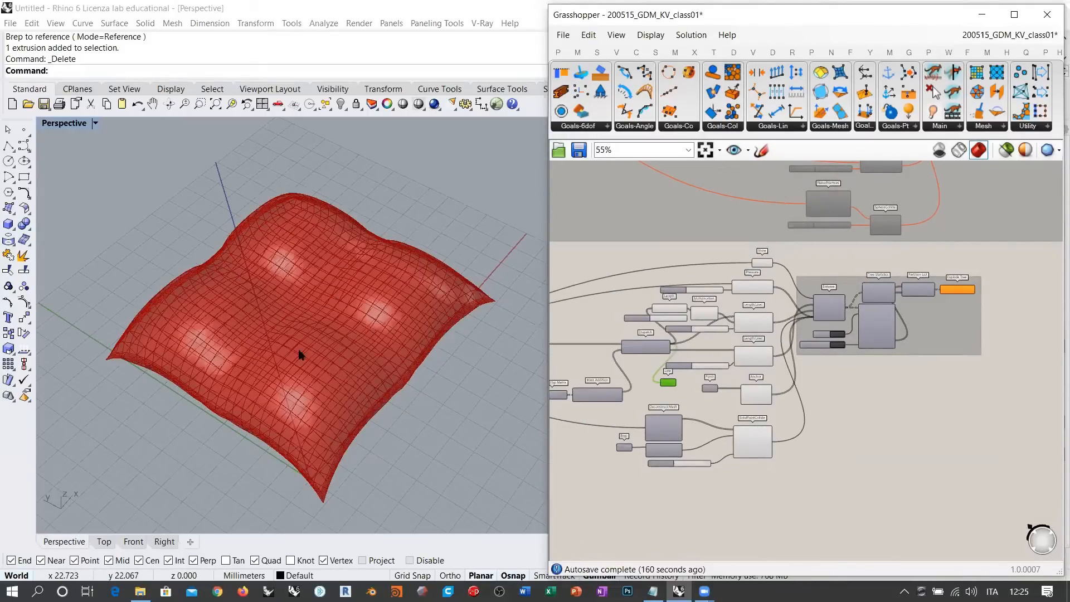
pyautogui.moveTo(378, 313)
pyautogui.mouseDown(button='right')
pyautogui.moveTo(412, 310)
pyautogui.moveTo(395, 305)
pyautogui.moveTo(388, 325)
pyautogui.mouseUp(button='right')
pyautogui.scroll(4, 362, 296)
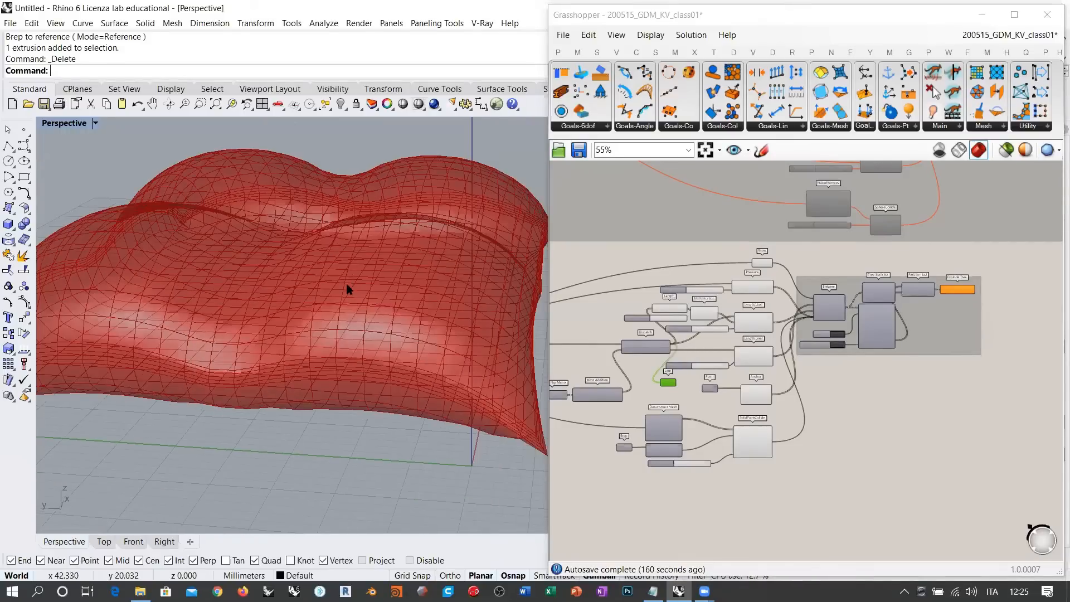
pyautogui.scroll(-3, 347, 289)
pyautogui.moveTo(342, 256); pyautogui.dragTo(342, 322, button='right')
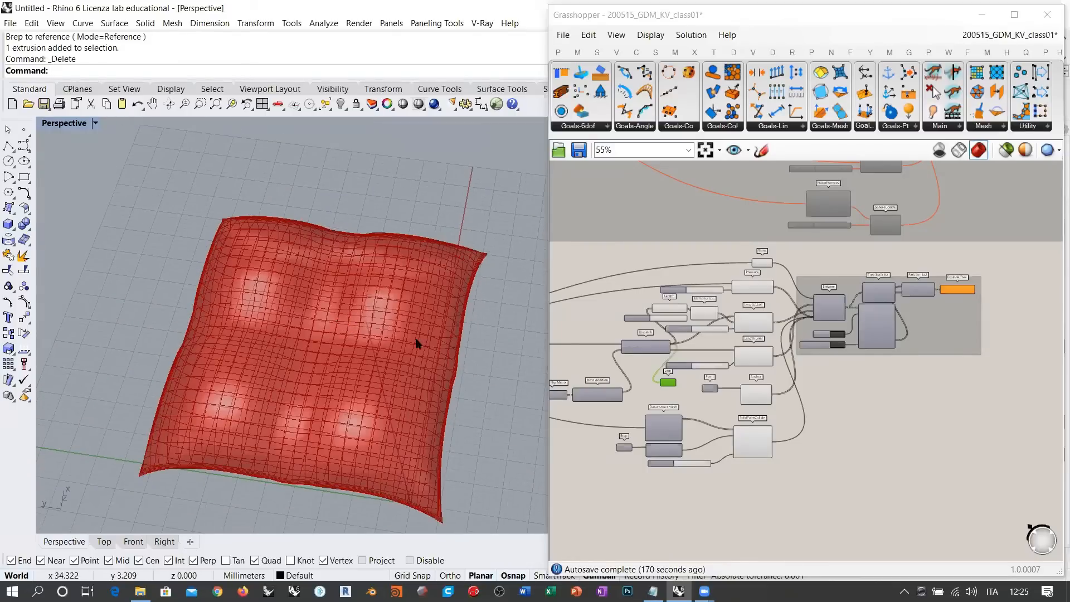
# Examine the Pressure and Length(Line) goals together with the number sliders feeding their strength inputs
pyautogui.moveTo(720, 298); pyautogui.dragTo(747, 309, button='right')
pyautogui.scroll(5, 744, 306)
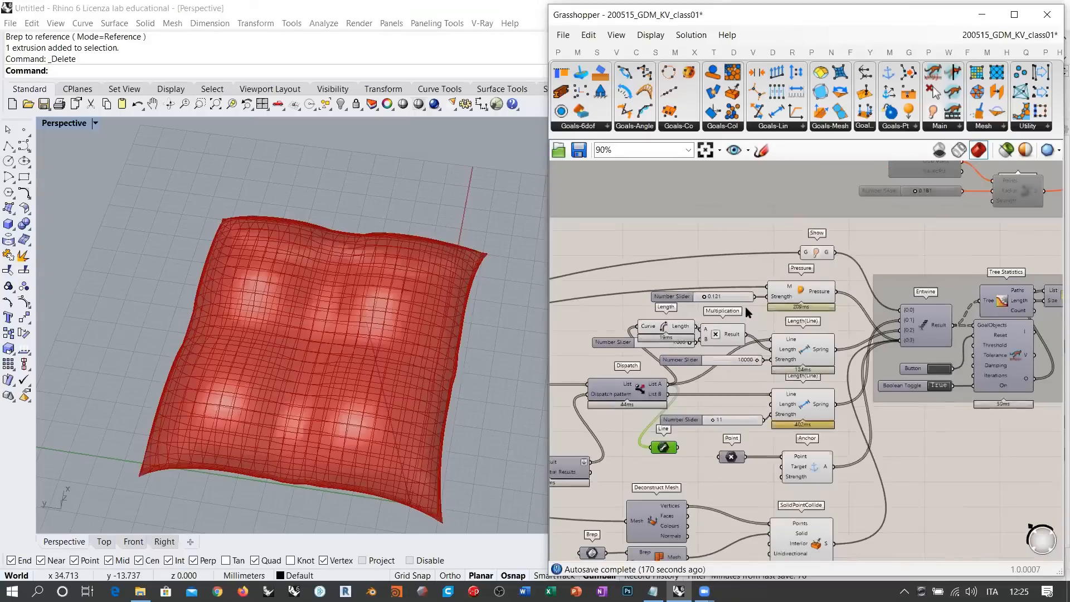
pyautogui.moveTo(815, 328); pyautogui.dragTo(827, 303, button='right')
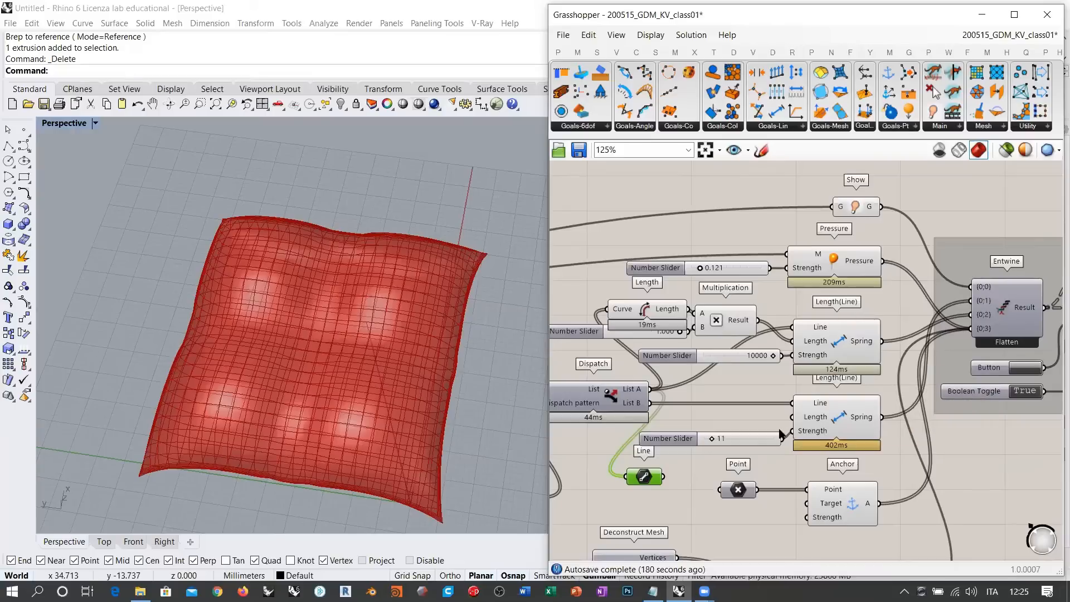
pyautogui.click(758, 417)
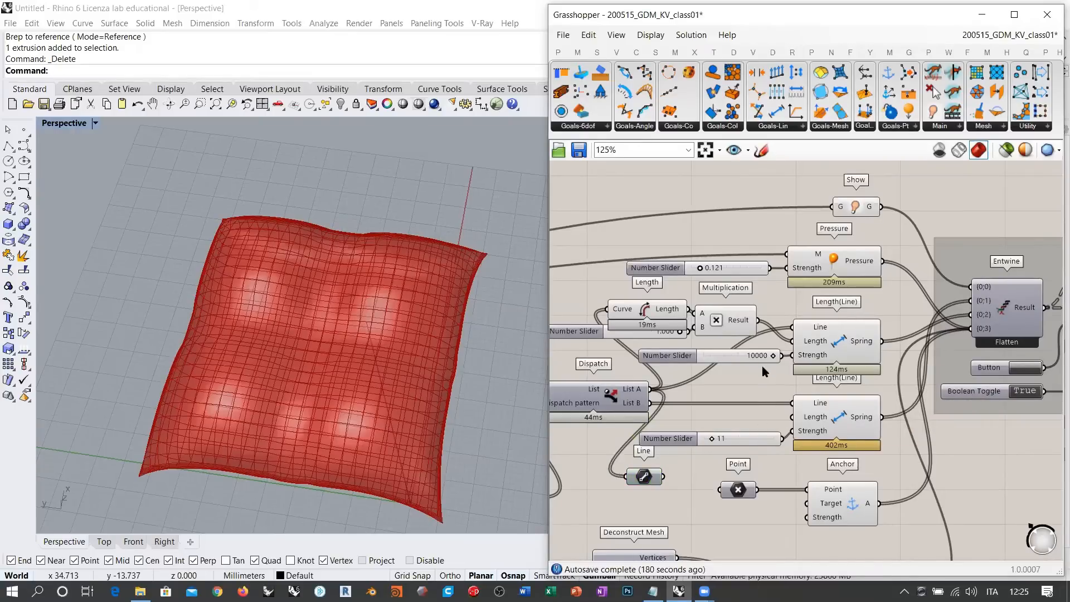
pyautogui.click(838, 267)
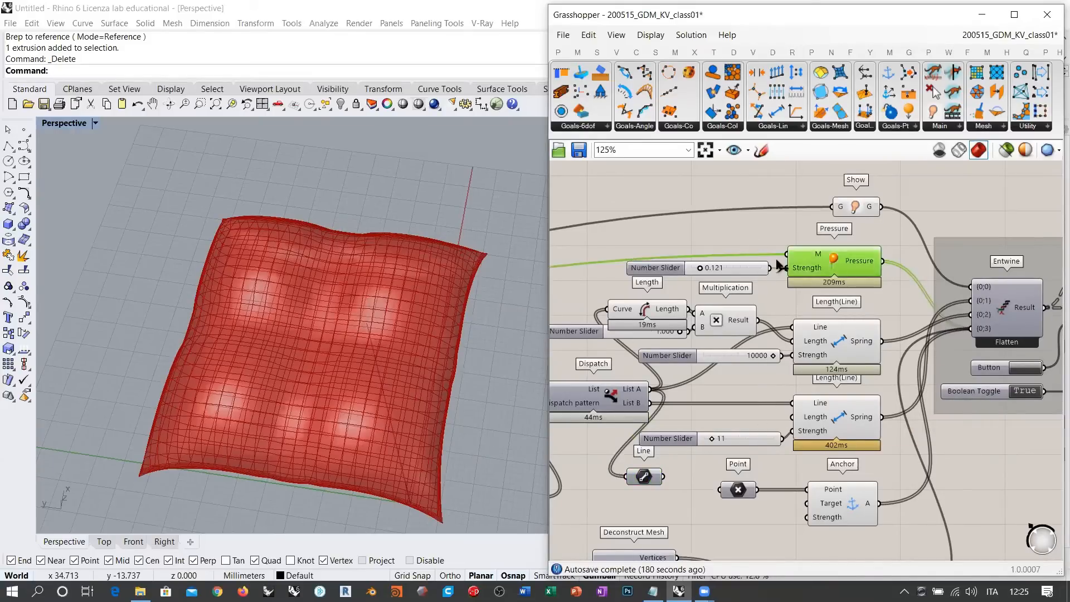
pyautogui.click(742, 234)
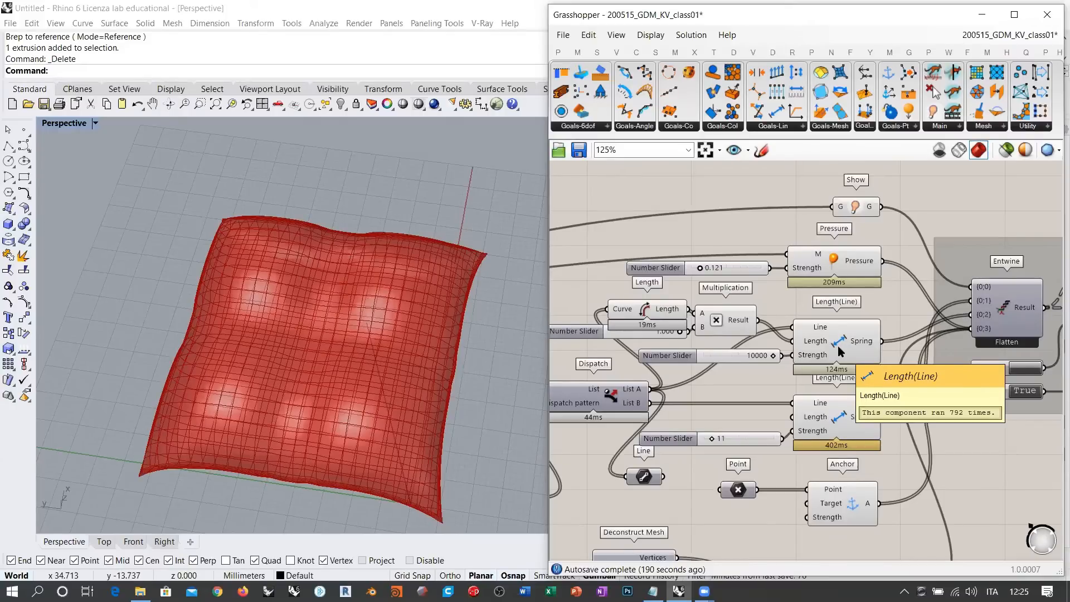
# Set the strength of the Length(Line) goal fed by Dispatch's List B to 100 and inspect the relaxed mesh
pyautogui.scroll(3, 796, 347)
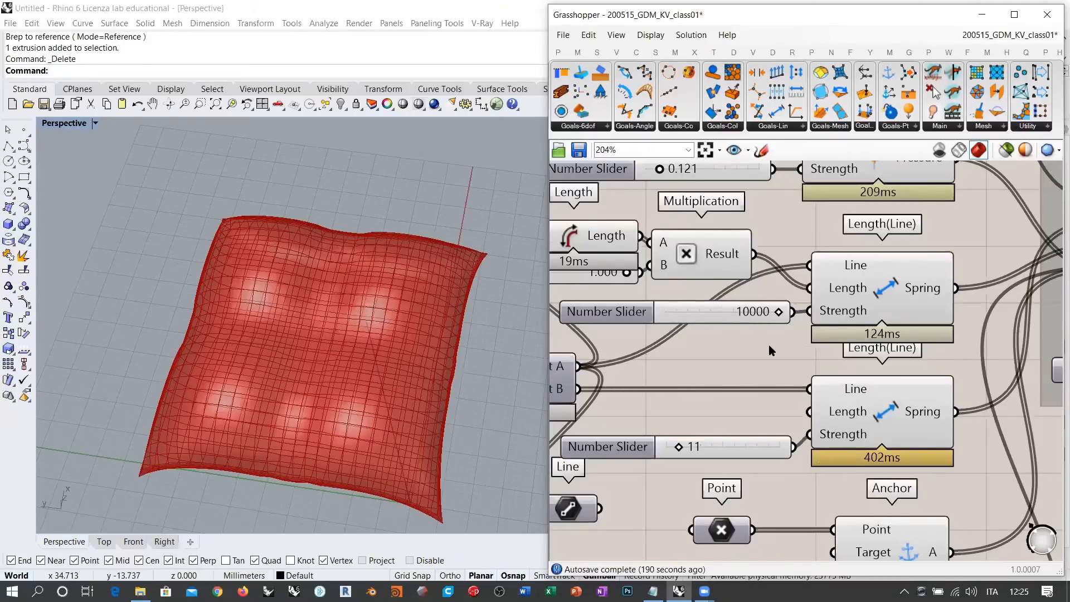
pyautogui.click(696, 452)
pyautogui.click(740, 422)
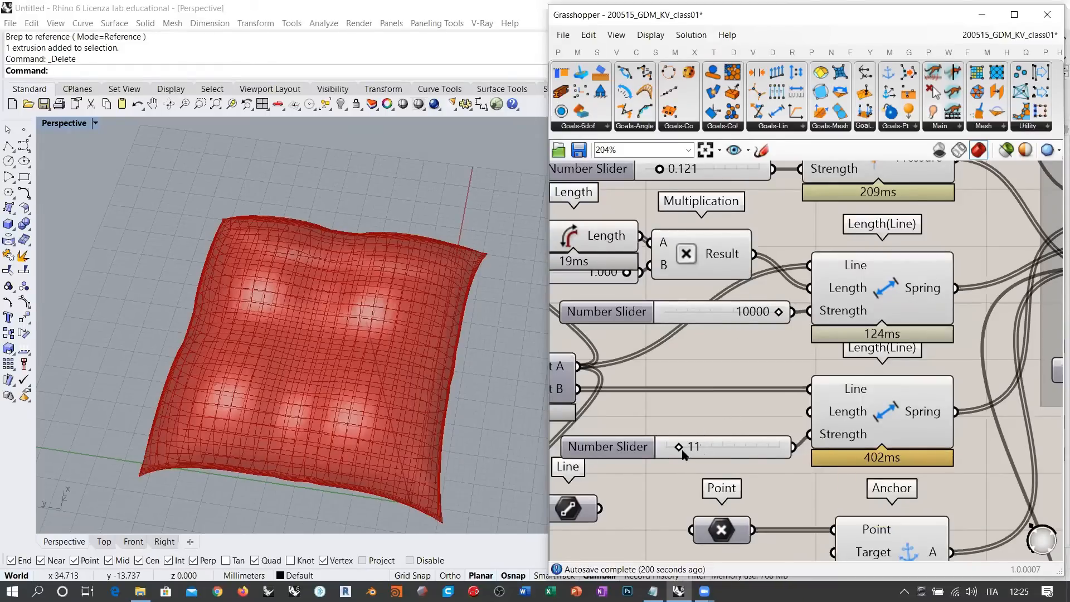
pyautogui.moveTo(678, 449); pyautogui.dragTo(780, 449)
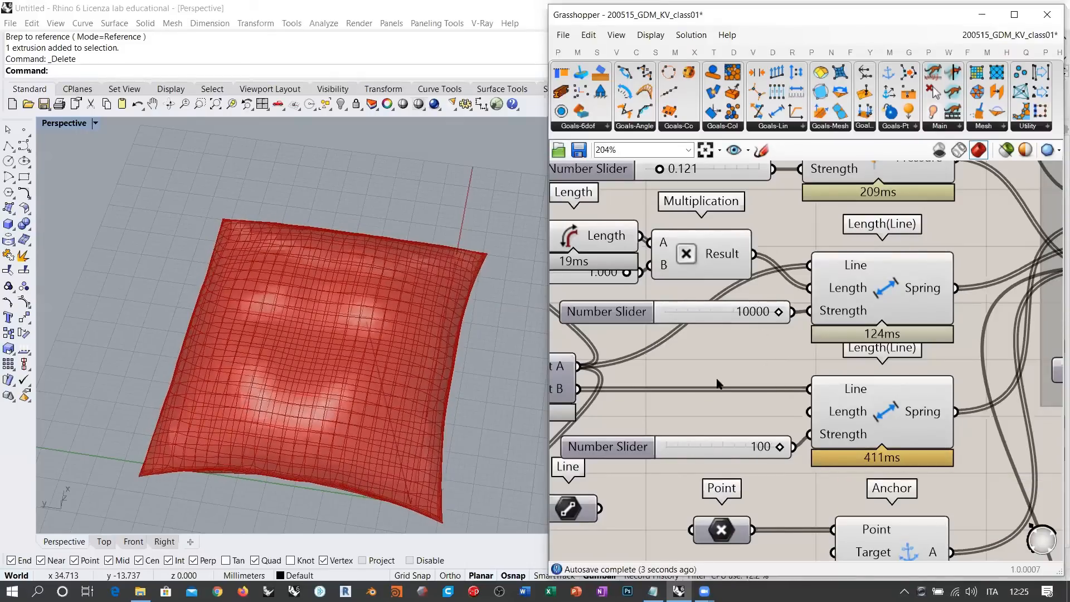
pyautogui.moveTo(361, 391); pyautogui.dragTo(434, 411, button='right')
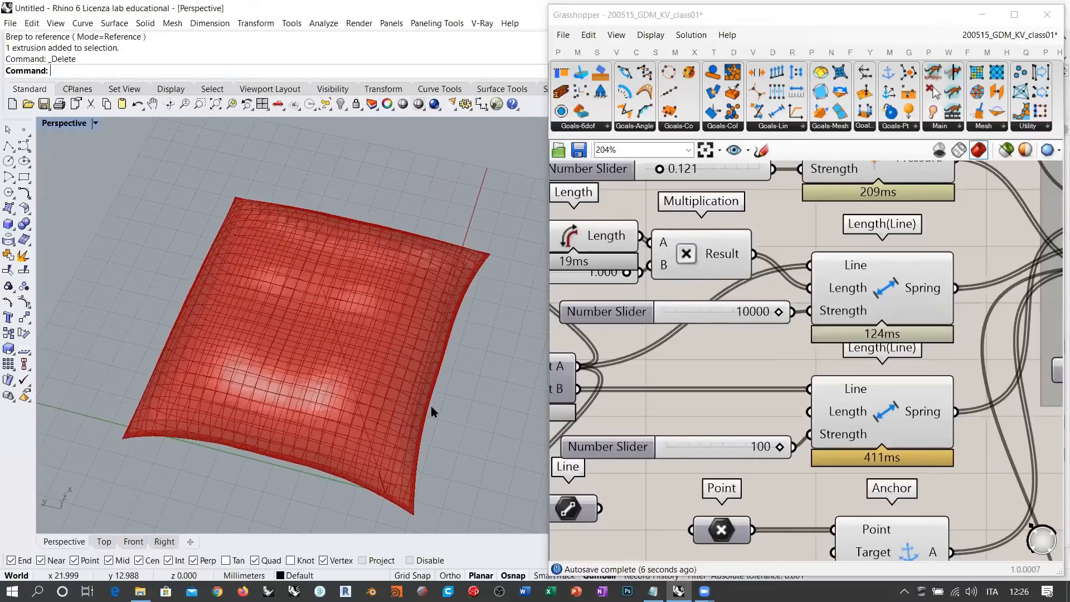
# Check the accuracy and numeric domain settings of the Pressure goal's strength slider, leaving them as they are
pyautogui.moveTo(809, 287); pyautogui.dragTo(833, 354, button='right')
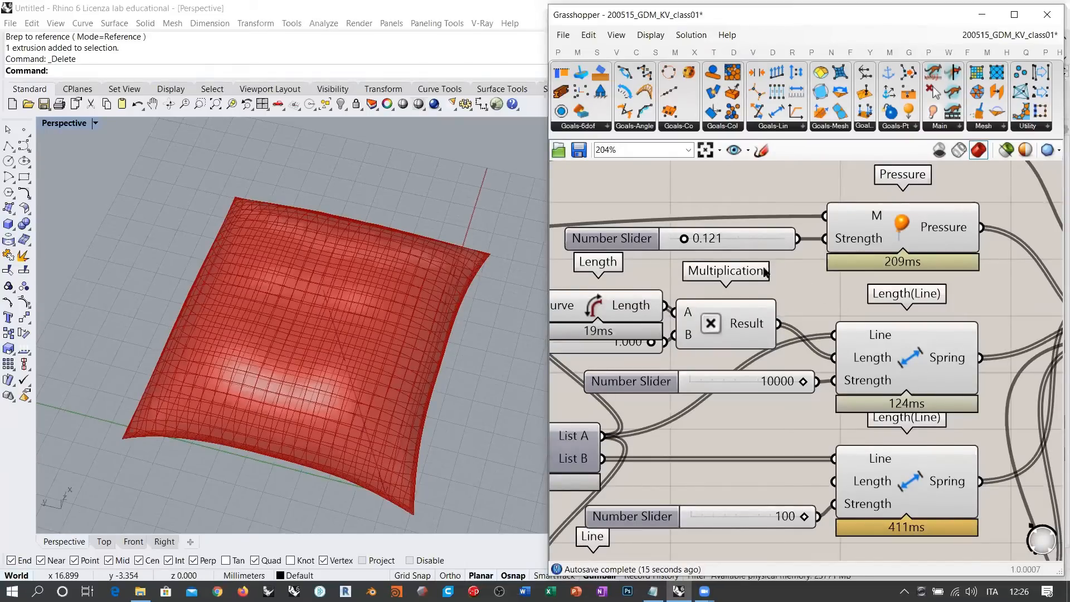
pyautogui.moveTo(766, 245); pyautogui.dragTo(758, 289, button='right')
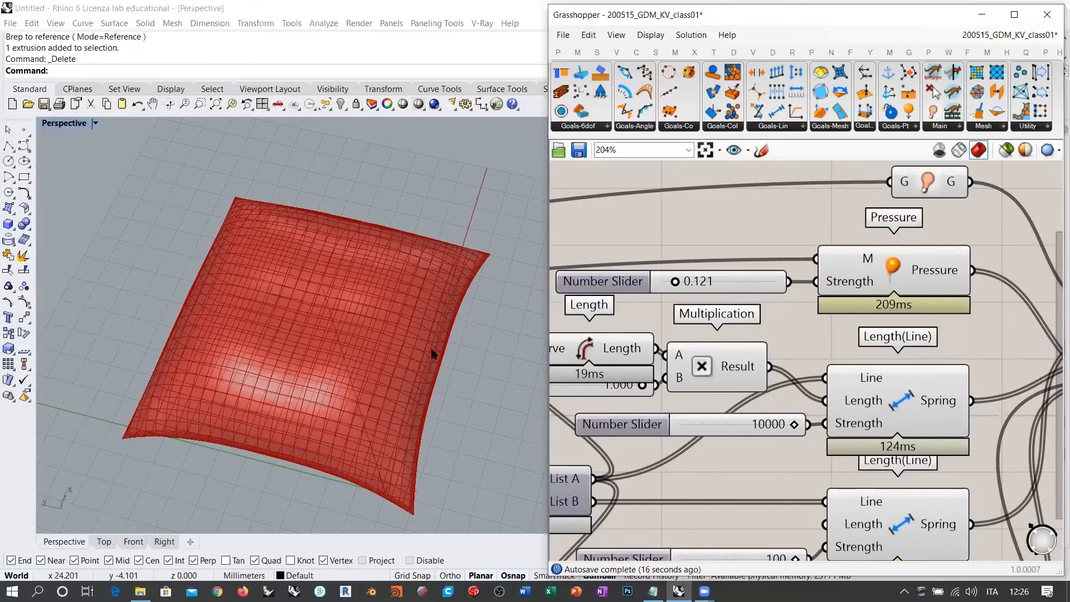
pyautogui.moveTo(433, 357); pyautogui.dragTo(430, 336, button='right')
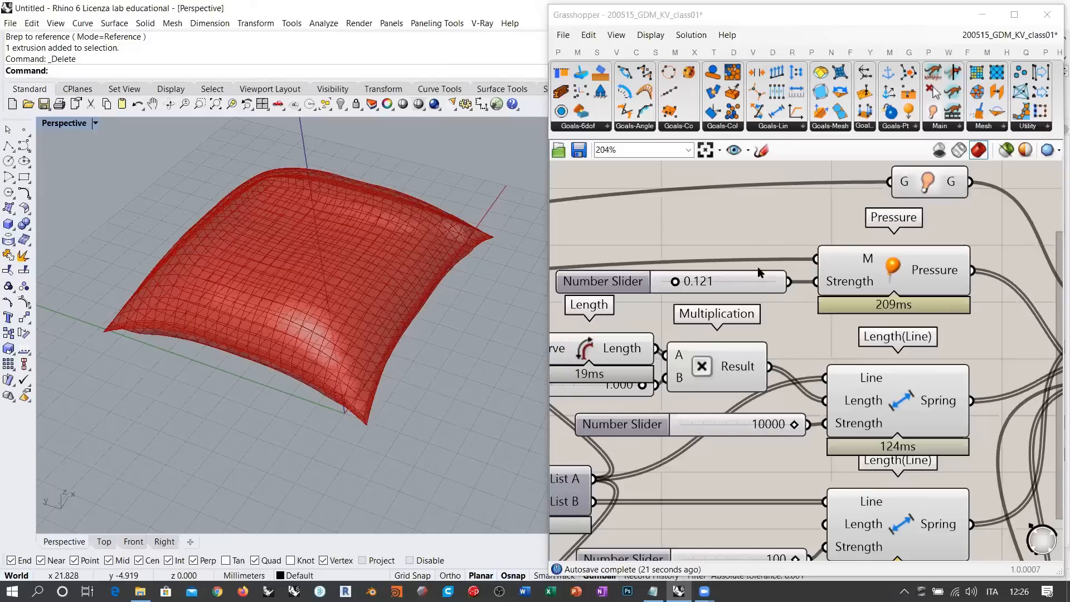
pyautogui.click(758, 225)
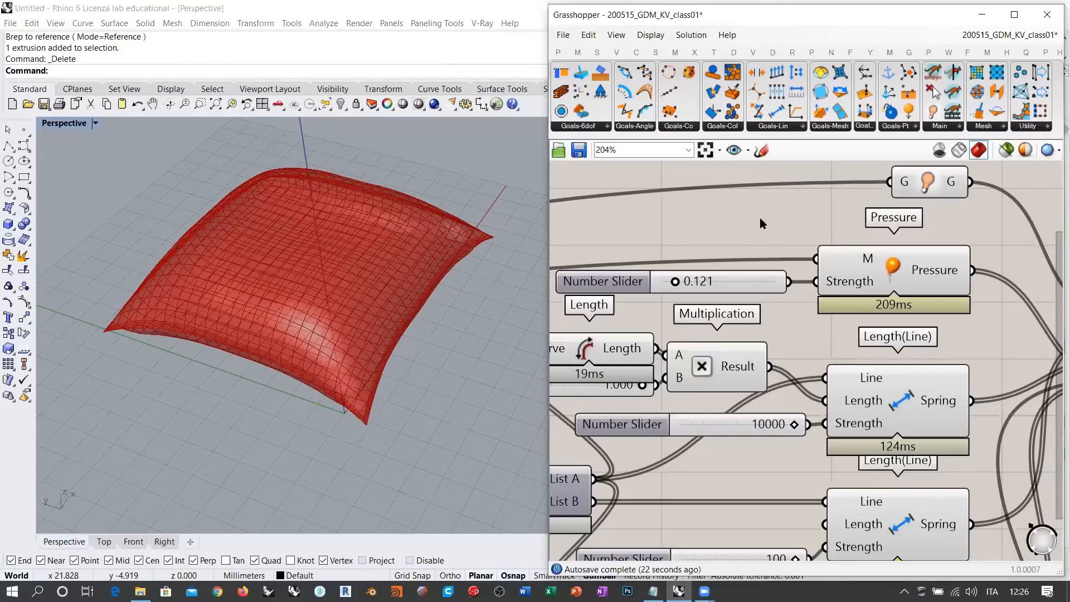
pyautogui.click(632, 283)
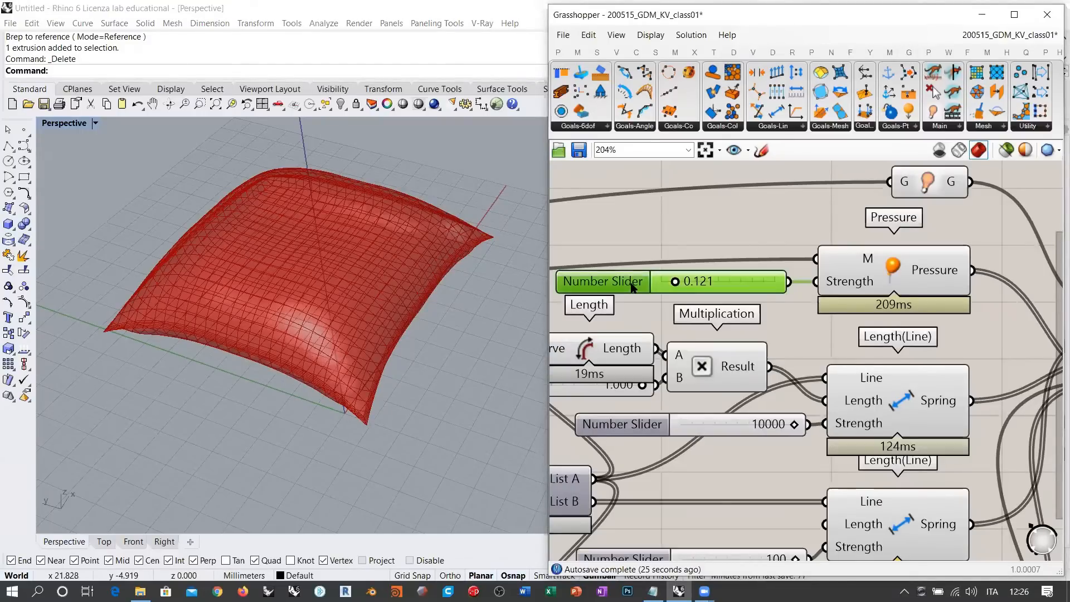
pyautogui.doubleClick(631, 283)
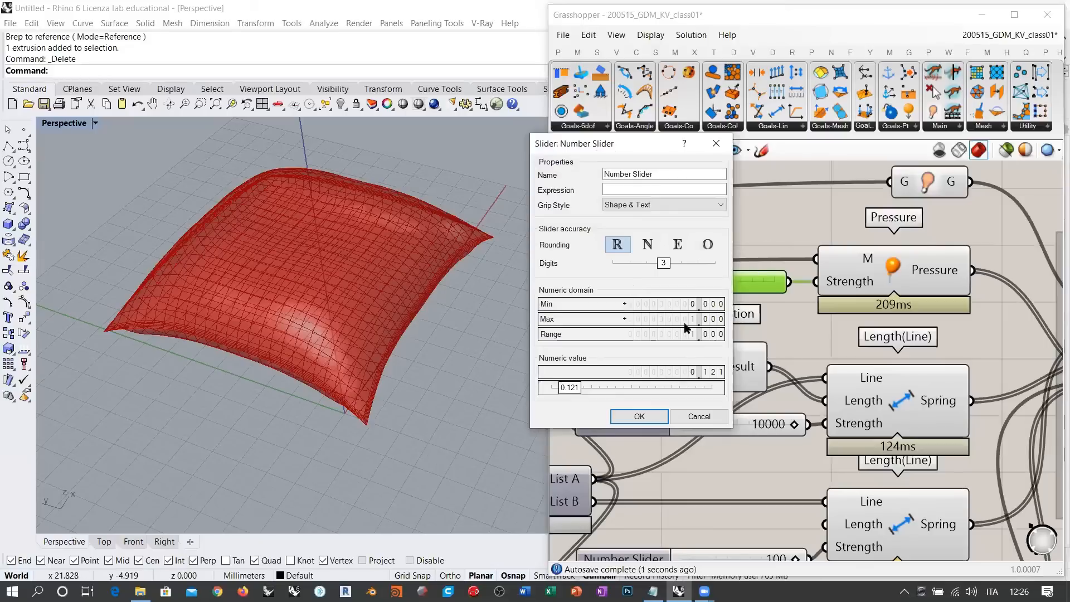
pyautogui.click(716, 417)
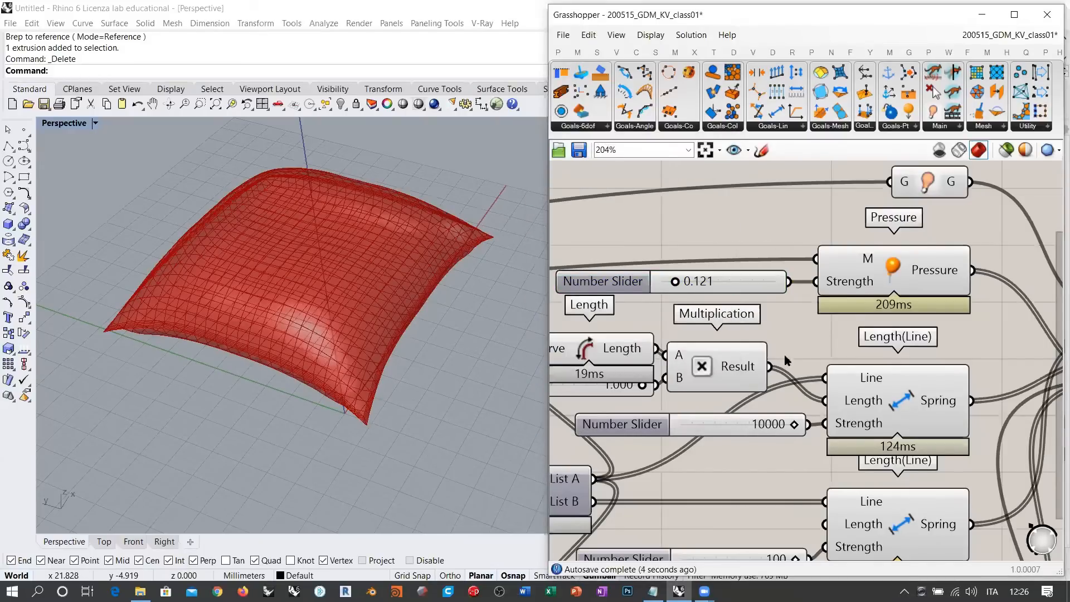
pyautogui.scroll(-4, 787, 361)
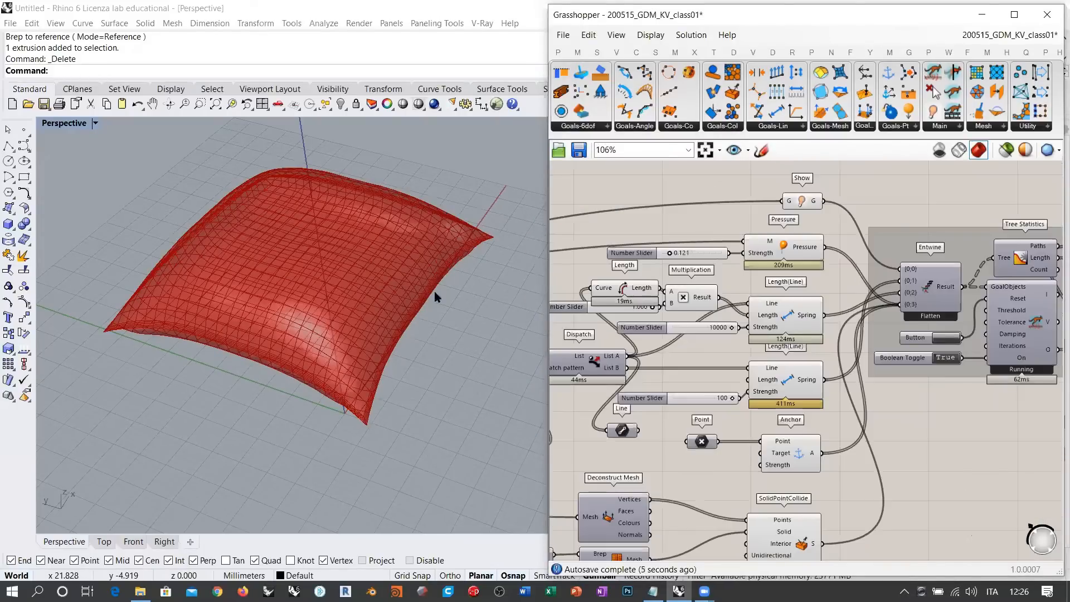
# Review the mesh at a lower angle and highlight the three strength sliders of the Pressure and Length(Line) goals
pyautogui.moveTo(434, 291); pyautogui.dragTo(387, 294, button='right')
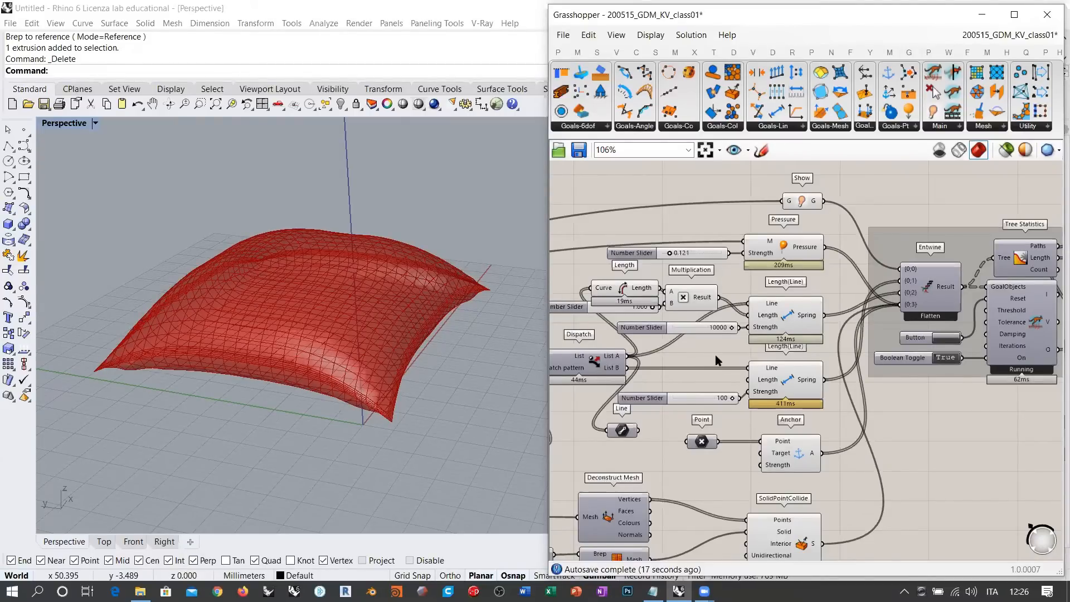
pyautogui.scroll(3, 731, 332)
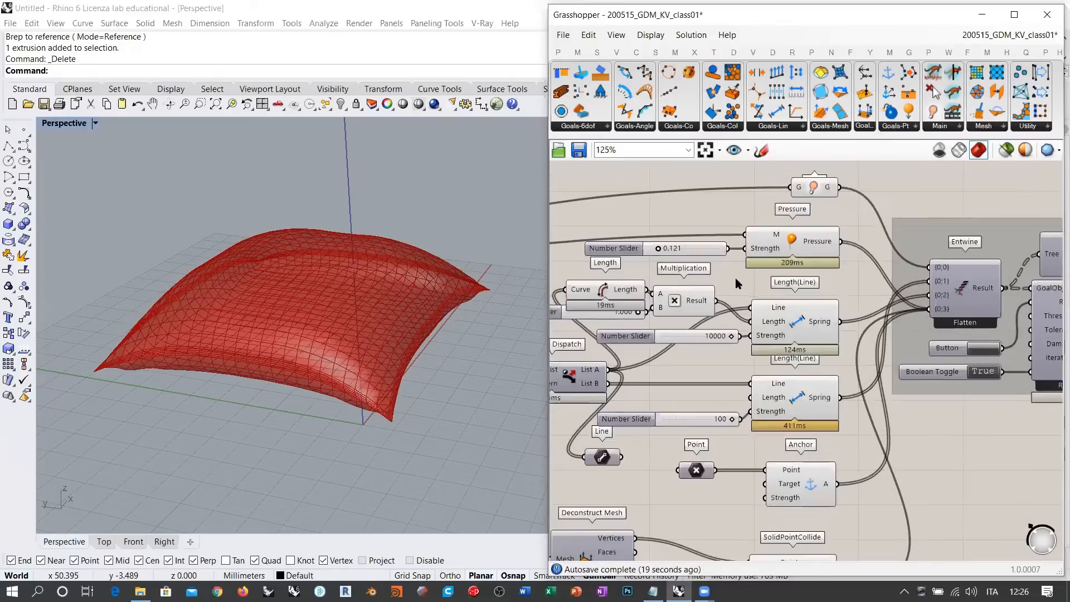
pyautogui.click(704, 243)
pyautogui.keyDown('shift'); pyautogui.click(701, 347); pyautogui.keyUp('shift')
pyautogui.keyDown('shift'); pyautogui.click(702, 438); pyautogui.keyUp('shift')
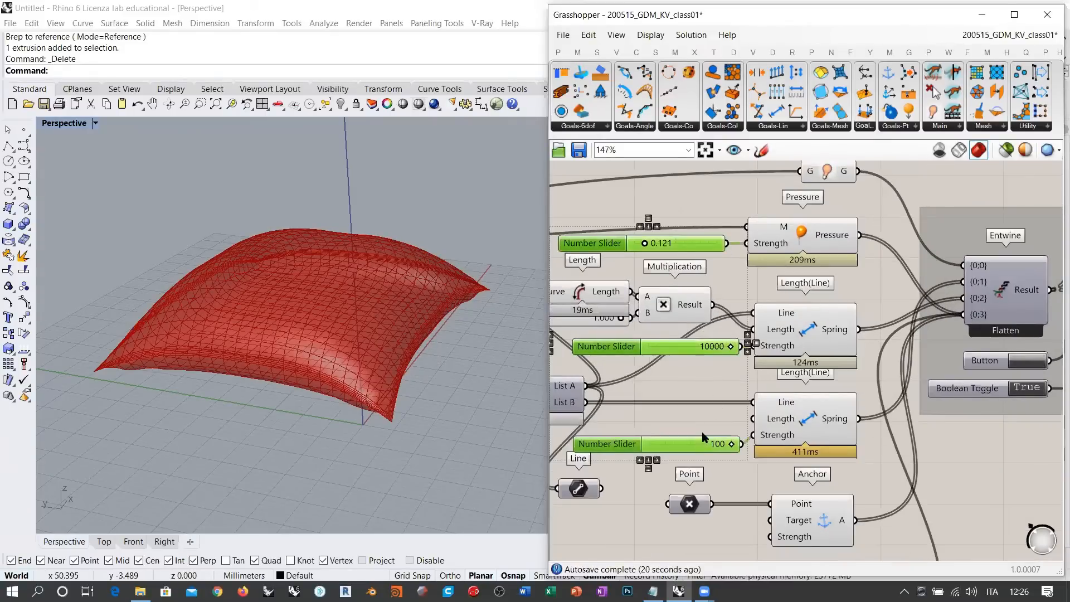
pyautogui.click(720, 378)
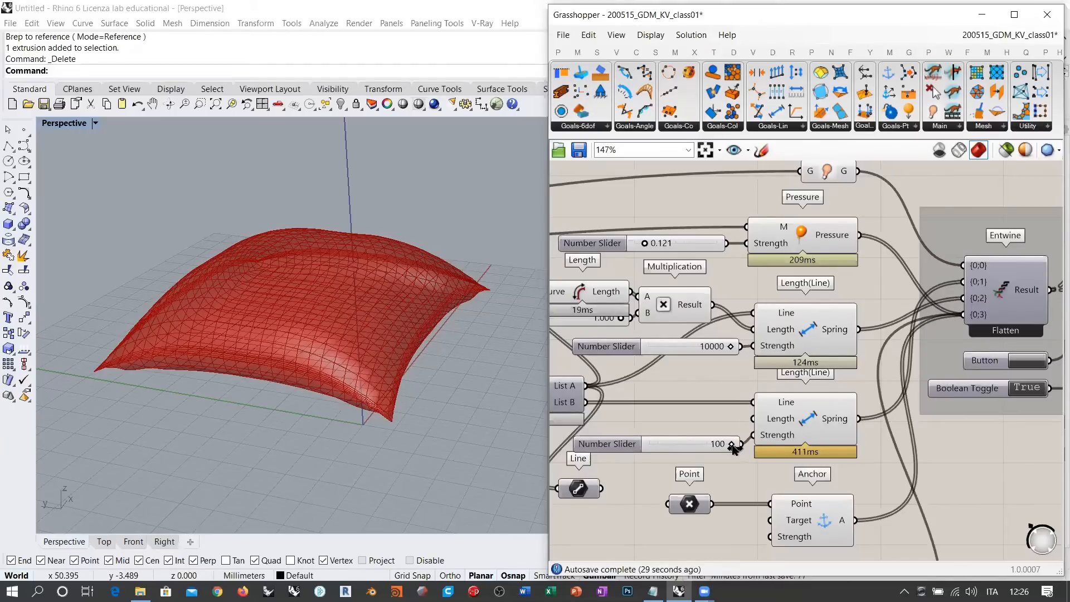
# Lower the strength of the Length(Line) goal fed by Dispatch's List B to 9
pyautogui.moveTo(674, 446); pyautogui.dragTo(660, 448)
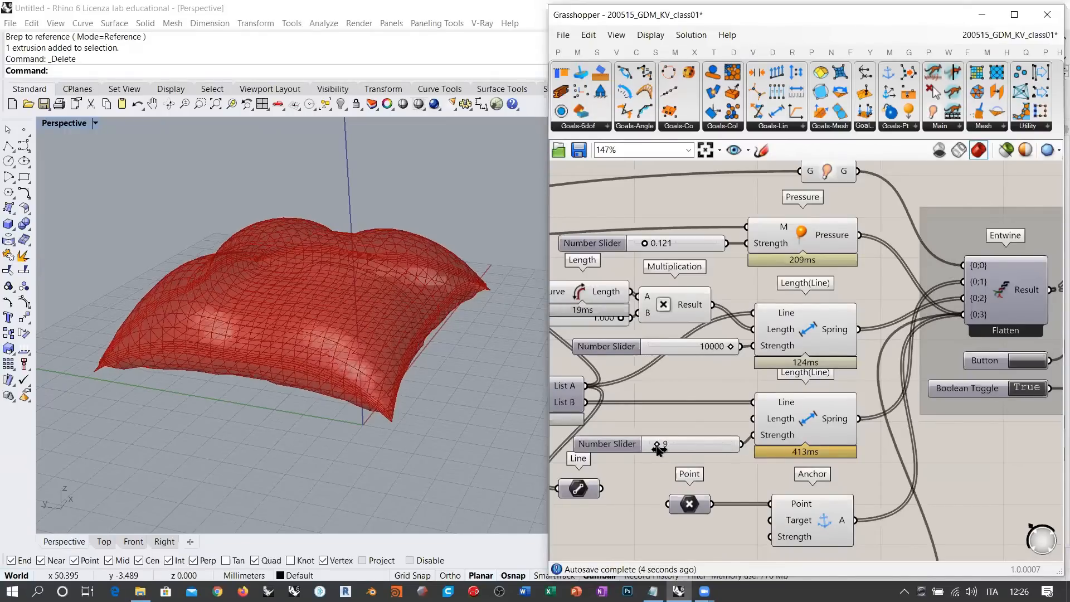
# Raise both the maximum and the value of the List A Length(Line) goal's strength slider to 100000, and reset the simulation
pyautogui.doubleClick(628, 352)
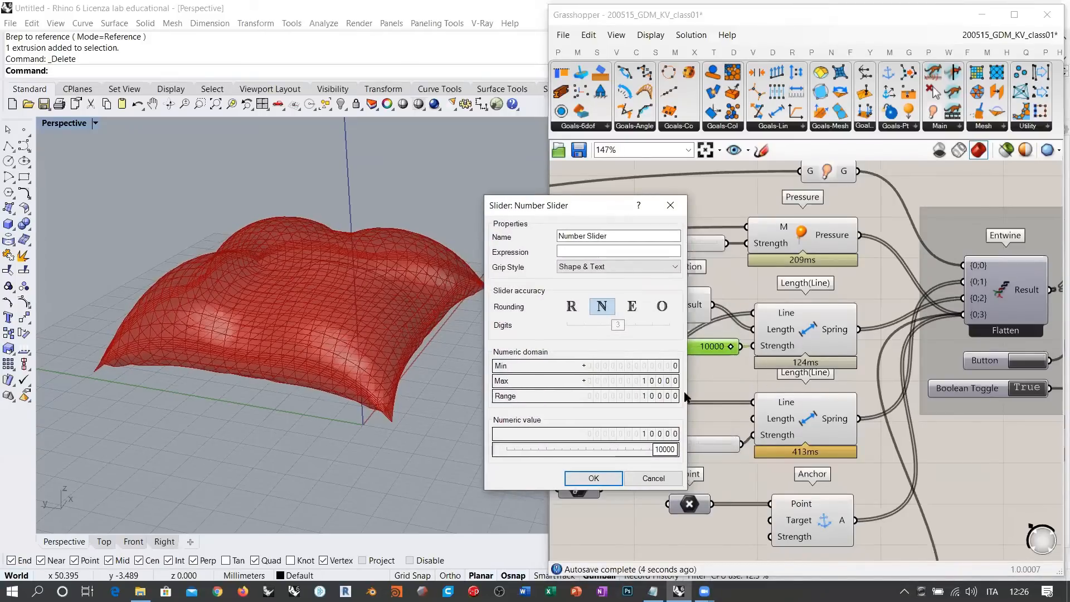
pyautogui.click(643, 381)
pyautogui.doubleClick(643, 380)
pyautogui.click(566, 380)
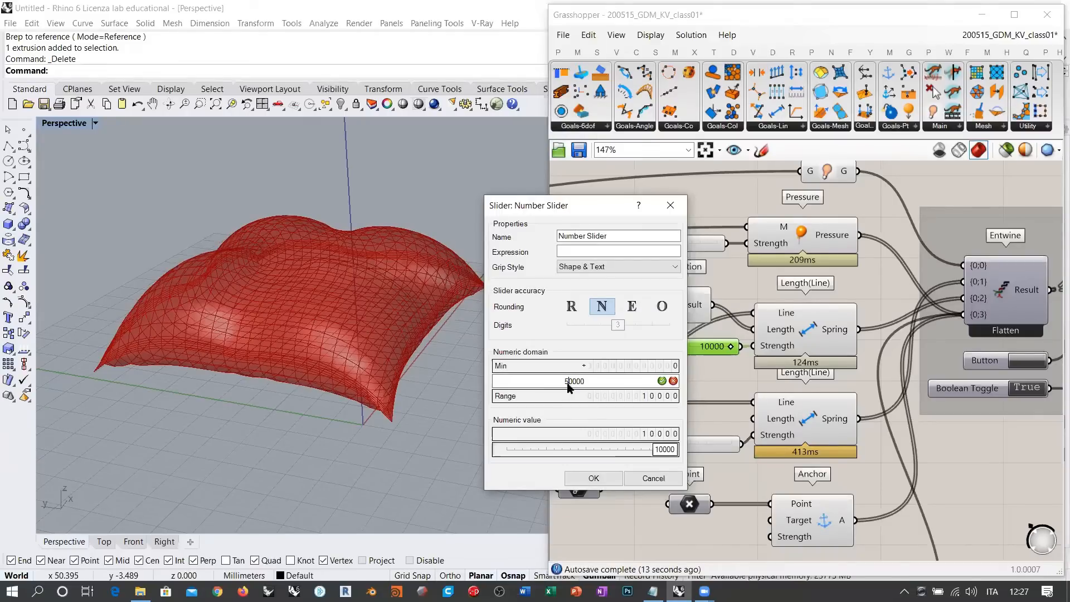
pyautogui.press('BackSpace')
pyautogui.write('10')
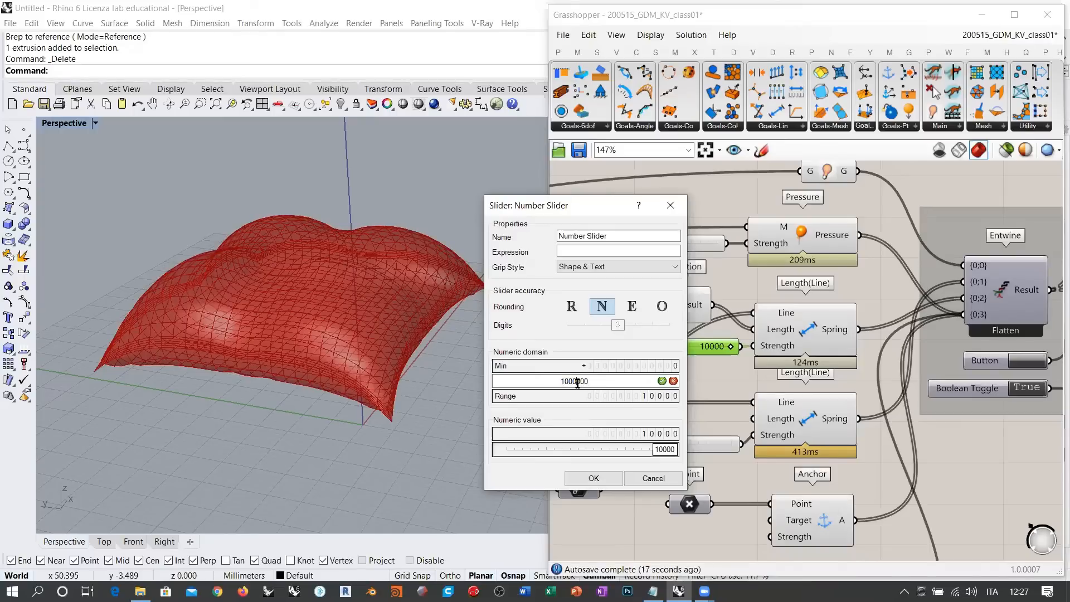
pyautogui.click(607, 475)
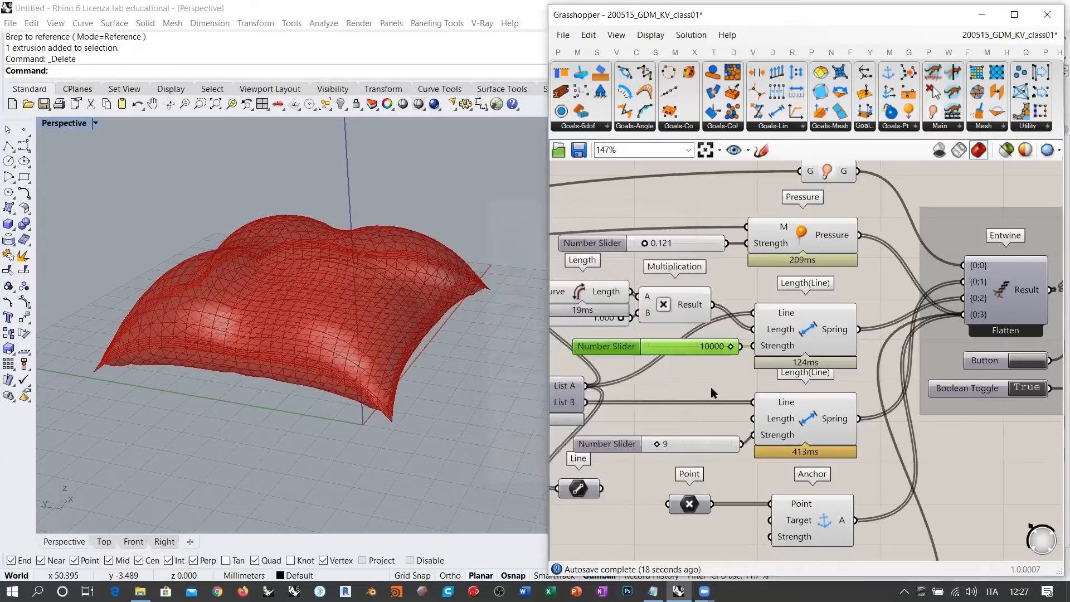
pyautogui.moveTo(660, 350); pyautogui.dragTo(769, 352)
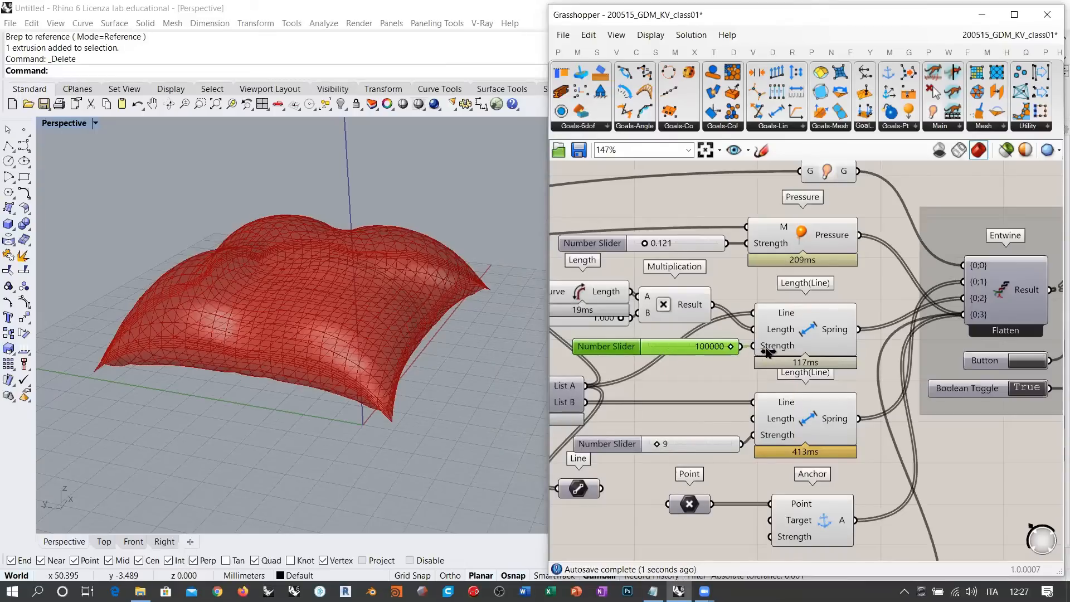
pyautogui.click(1018, 363)
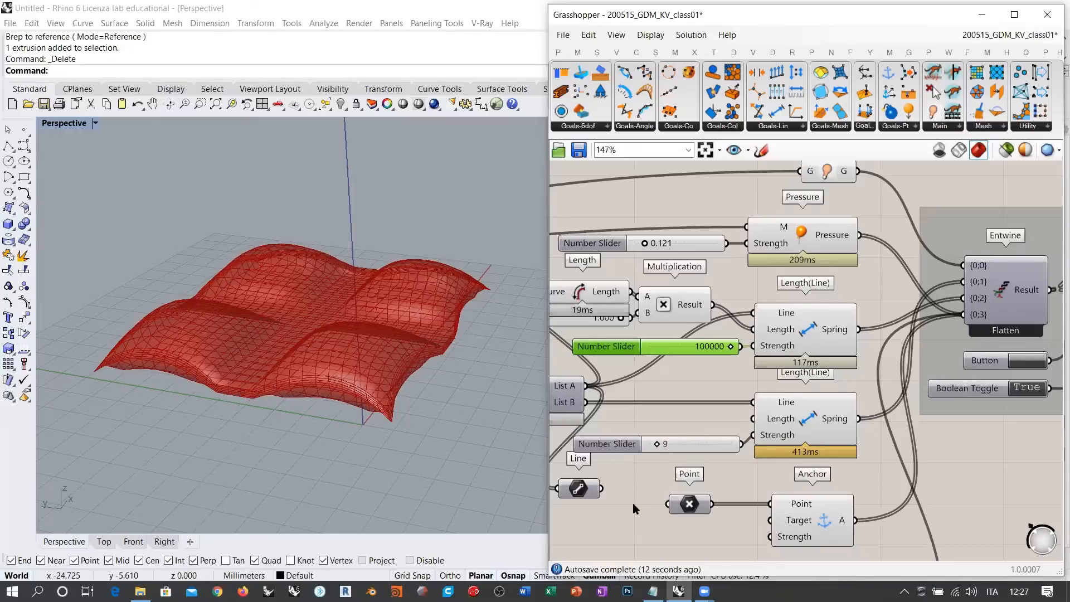
# Examine the seam between the inflated bulges in the Front view, and return to an oblique Perspective view of the mesh
pyautogui.click(133, 541)
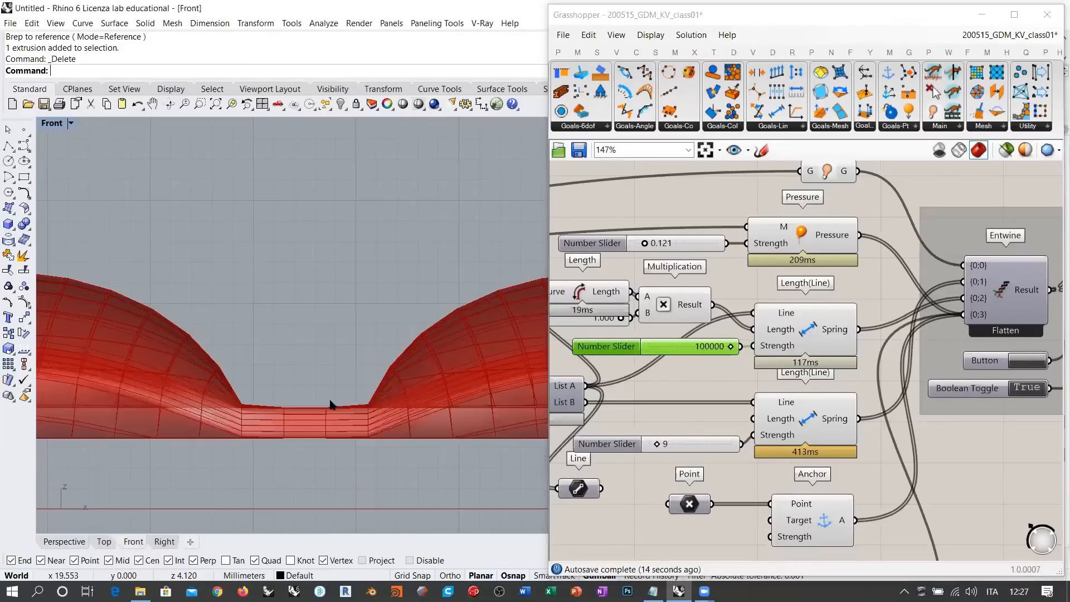
pyautogui.scroll(3, 322, 396)
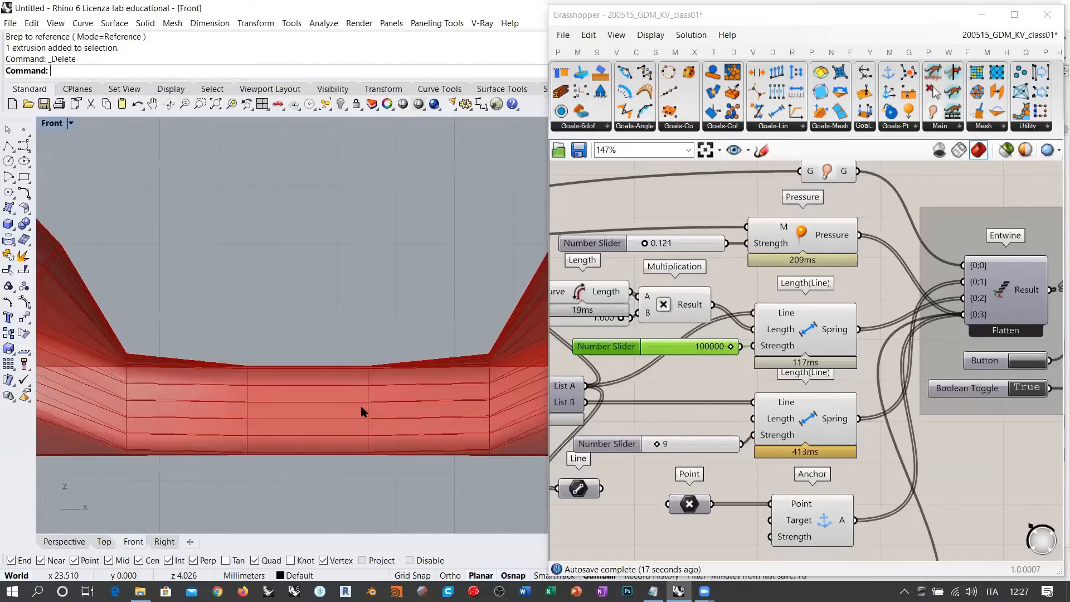
pyautogui.scroll(3, 240, 299)
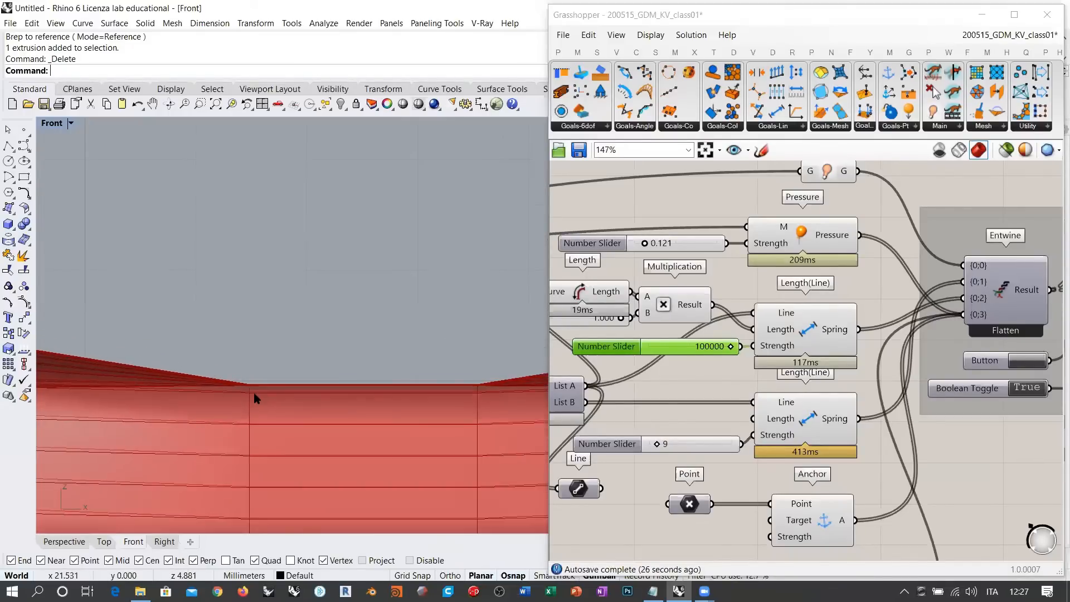
pyautogui.scroll(-5, 255, 397)
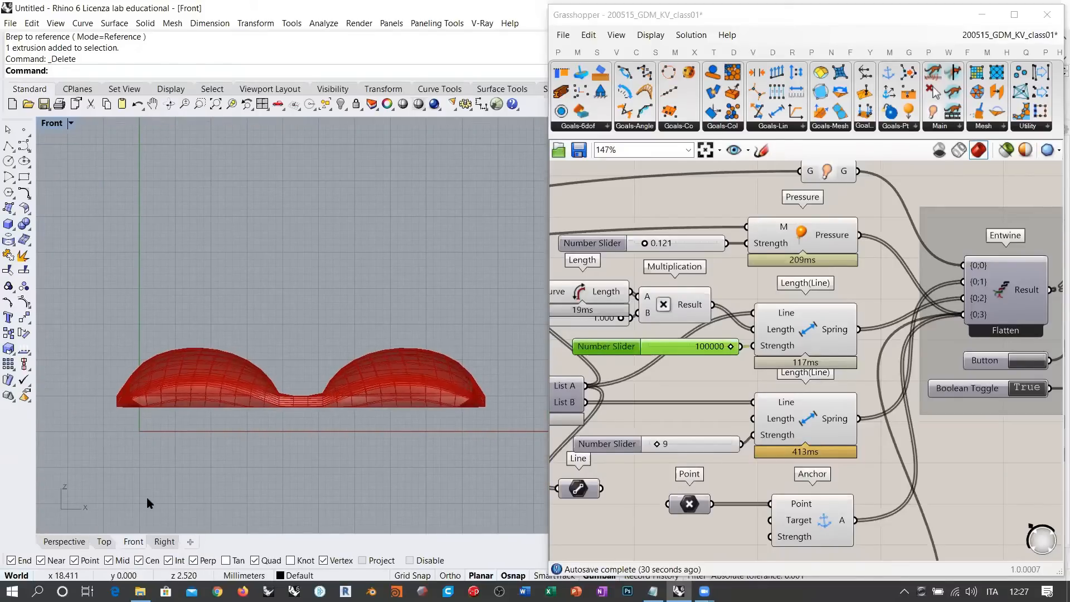
pyautogui.click(78, 542)
pyautogui.moveTo(342, 378); pyautogui.dragTo(317, 374, button='right')
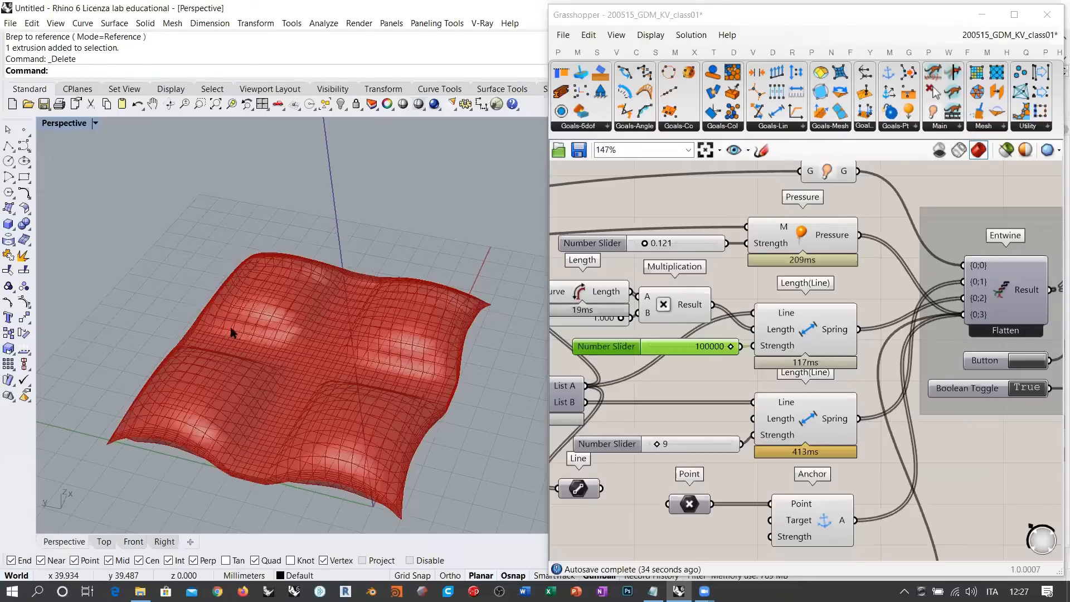
# Pause the Kangaroo solver by setting its Boolean Toggle to False
pyautogui.moveTo(1011, 437); pyautogui.dragTo(727, 394, button='right')
pyautogui.scroll(3, 856, 356)
pyautogui.scroll(3, 857, 360)
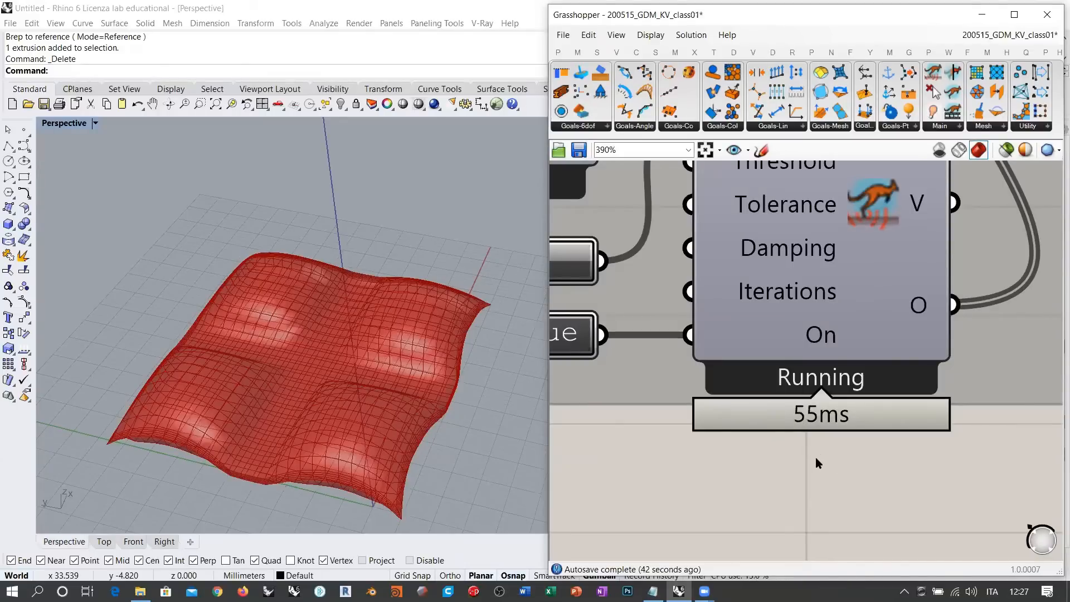
pyautogui.scroll(-4, 819, 452)
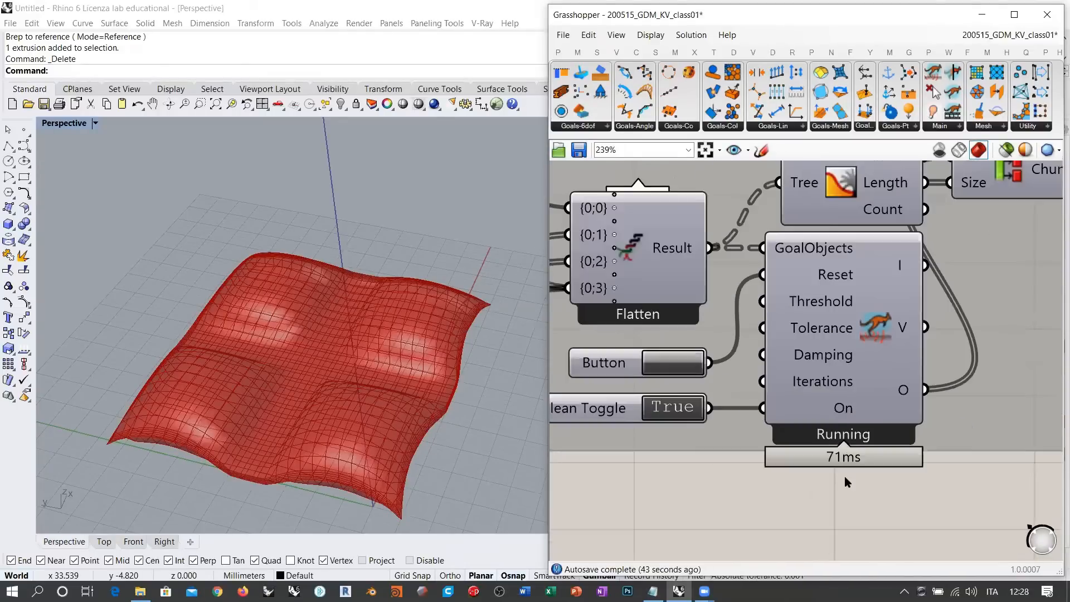
pyautogui.click(700, 415)
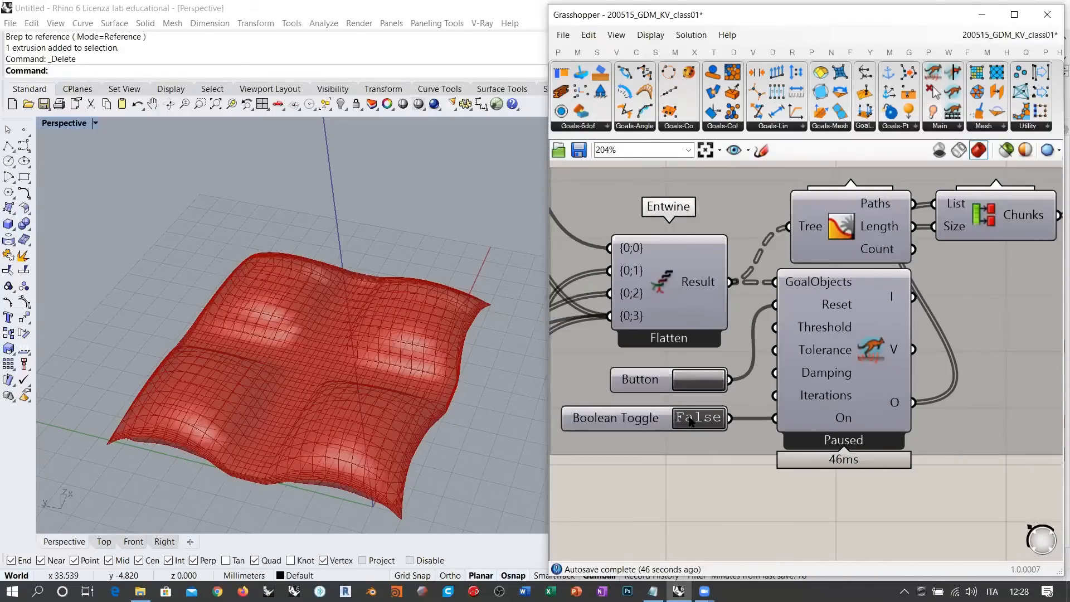
# Limit the List A Length(Line) strength slider to a maximum of 10000 and set its value to 1831
pyautogui.moveTo(691, 417); pyautogui.dragTo(852, 418, button='right')
pyautogui.scroll(-5, 864, 414)
pyautogui.moveTo(640, 404); pyautogui.dragTo(799, 395, button='right')
pyautogui.scroll(2, 800, 396)
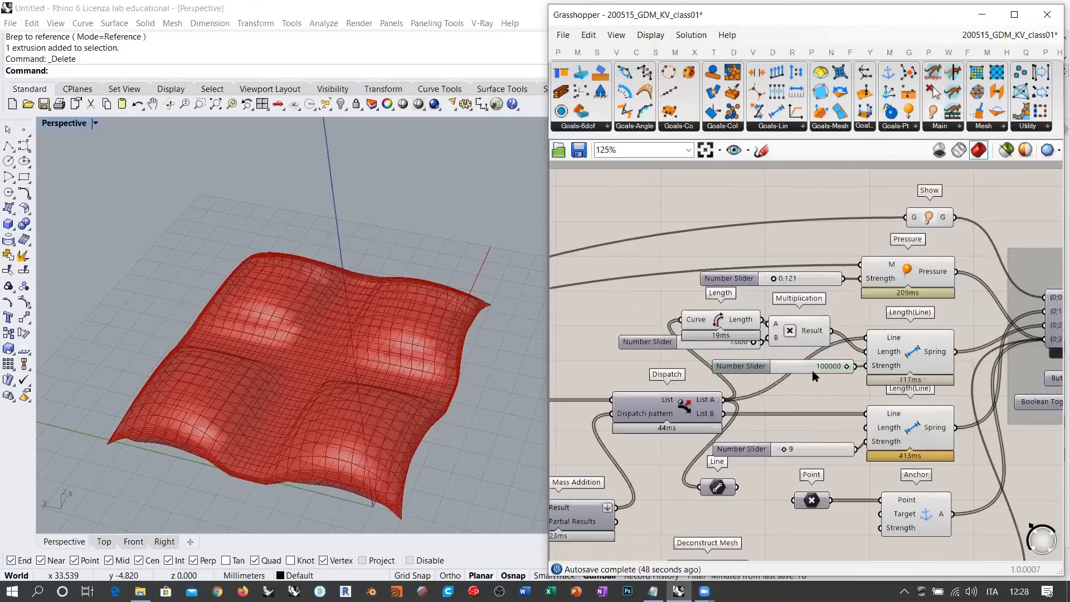
pyautogui.doubleClick(785, 366)
pyautogui.doubleClick(741, 368)
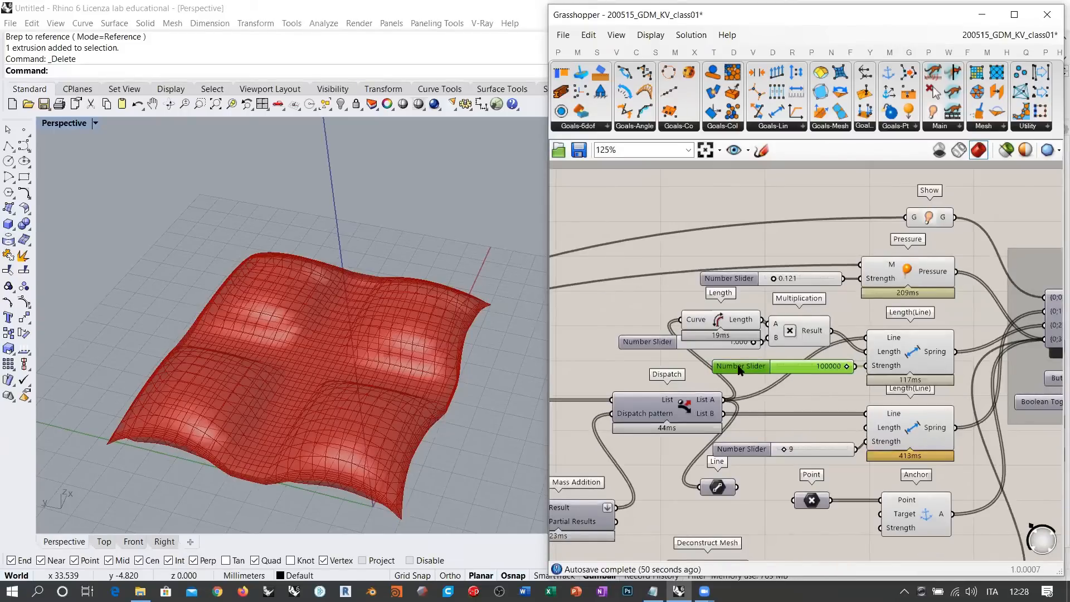
pyautogui.doubleClick(807, 404)
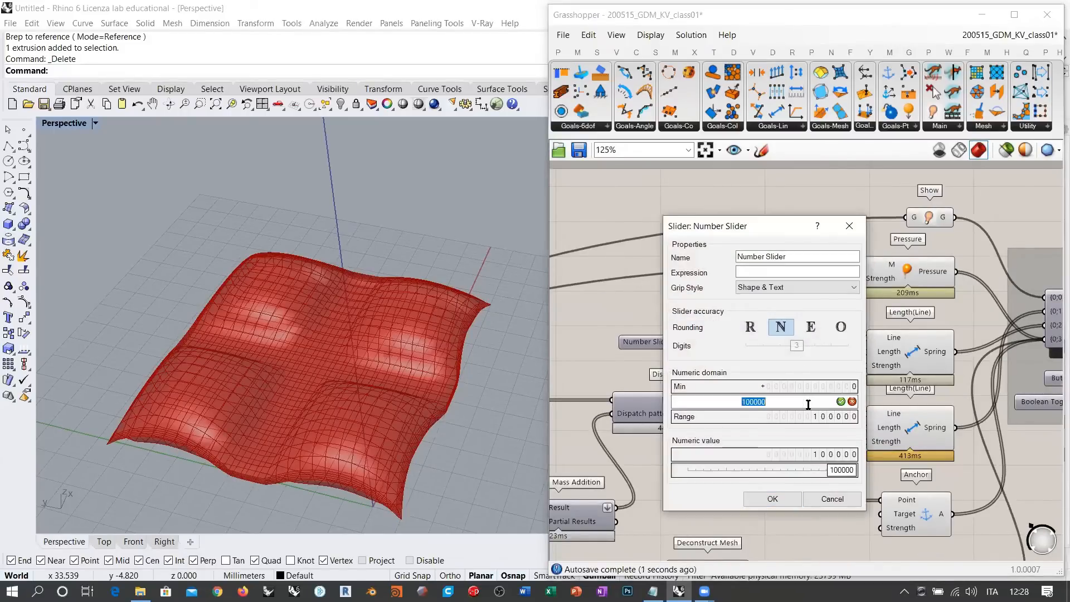
pyautogui.write('10000')
pyautogui.press('Return')
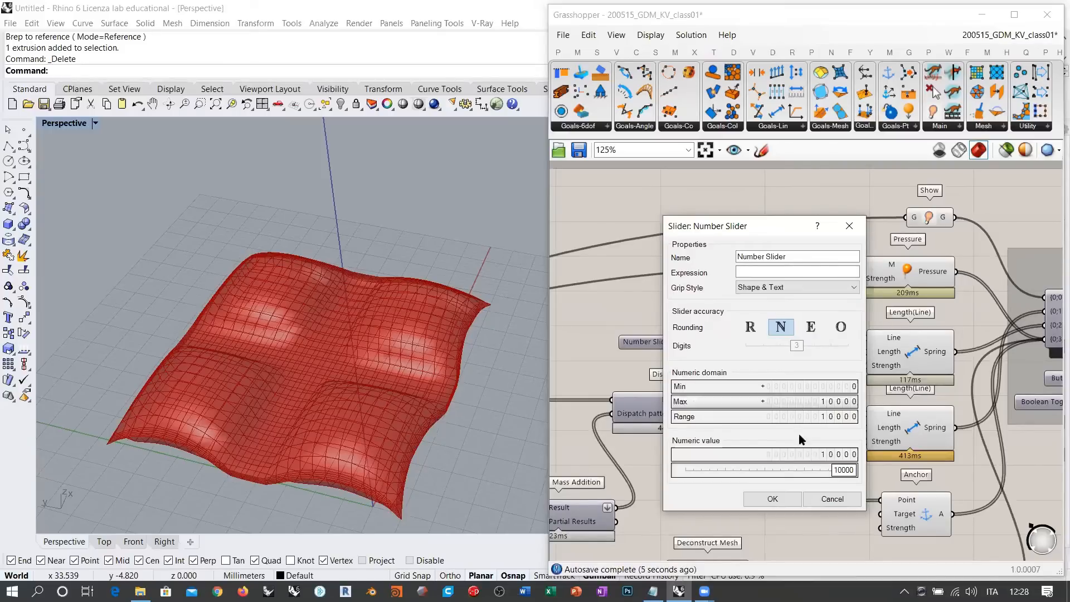
pyautogui.moveTo(841, 470); pyautogui.dragTo(720, 480)
pyautogui.click(773, 497)
# Resume the solver and inspect the inflating mesh from the side and from above
pyautogui.moveTo(919, 385); pyautogui.dragTo(730, 359, button='right')
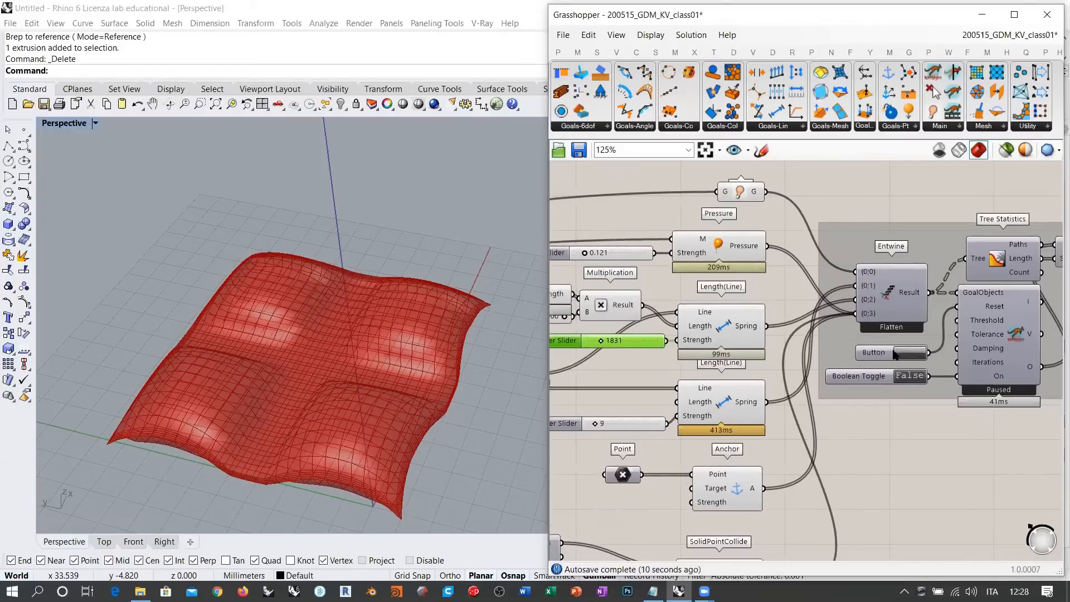
pyautogui.doubleClick(911, 375)
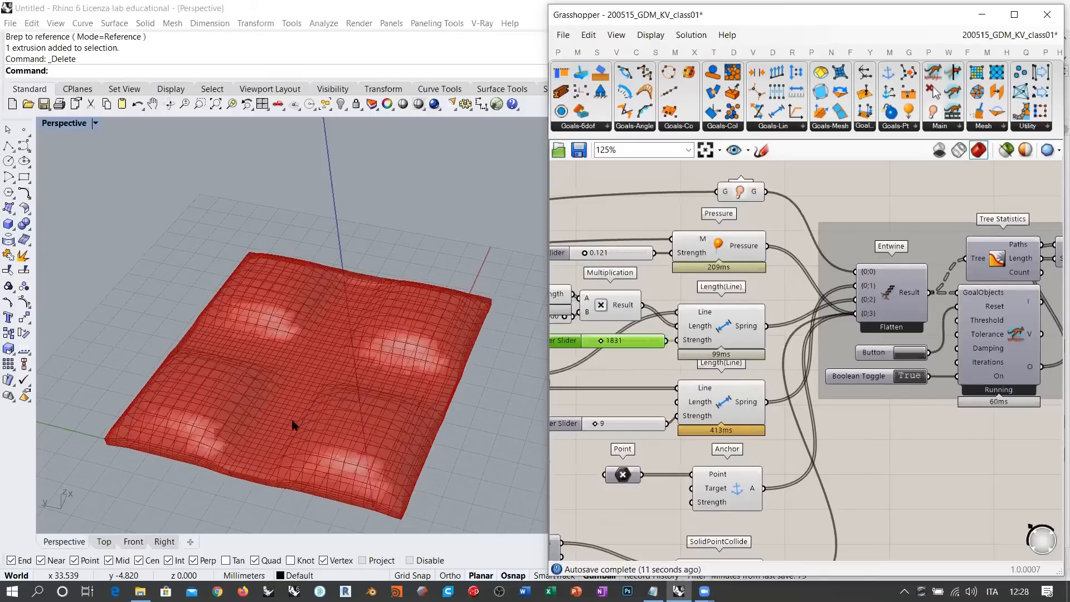
pyautogui.moveTo(294, 425); pyautogui.dragTo(362, 272, button='right')
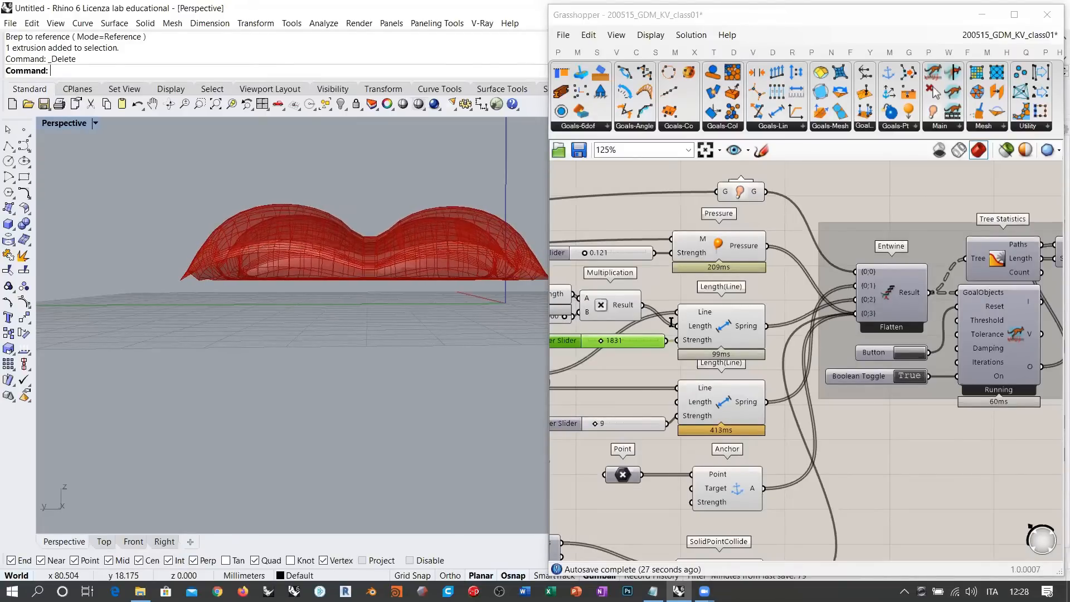
pyautogui.click(845, 186)
pyautogui.moveTo(358, 317); pyautogui.dragTo(347, 318, button='right')
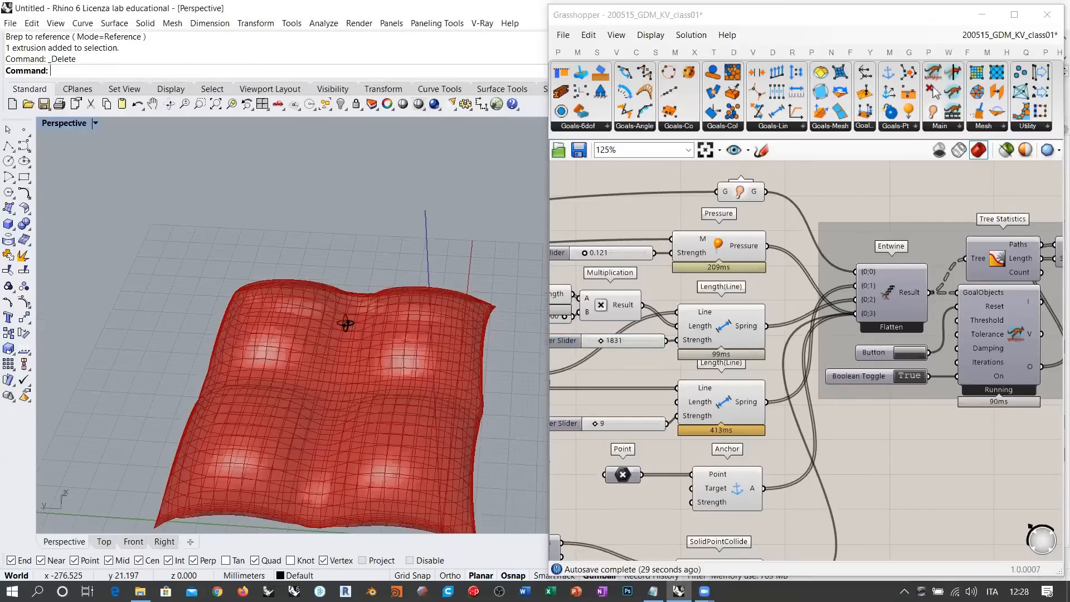
# Pause the solver and reset the simulation to the flat starting mesh
pyautogui.doubleClick(908, 375)
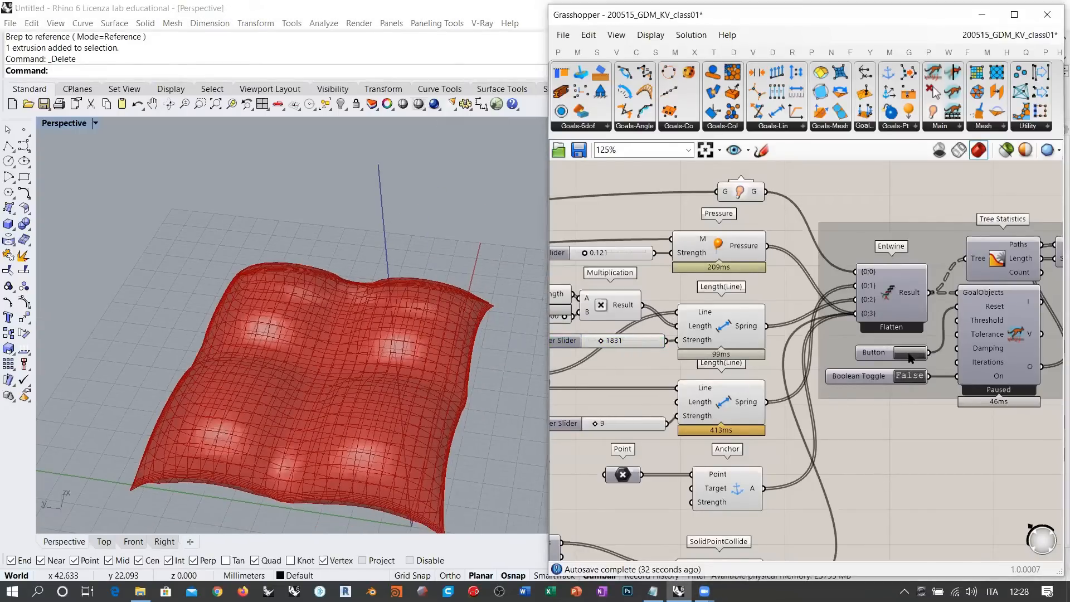
pyautogui.click(909, 353)
pyautogui.moveTo(770, 408); pyautogui.dragTo(825, 365, button='right')
pyautogui.scroll(-3, 827, 367)
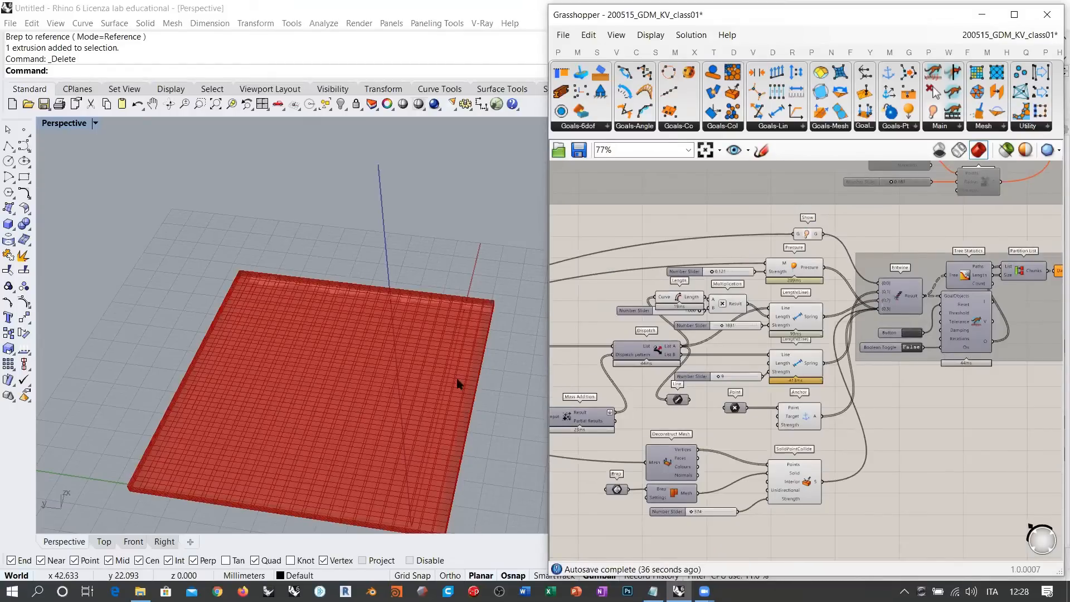
# View the flat mesh from above and annotate it on screen with a stepped dividing line, freehand curves and a surrounding frame
pyautogui.moveTo(458, 383); pyautogui.dragTo(341, 360, button='right')
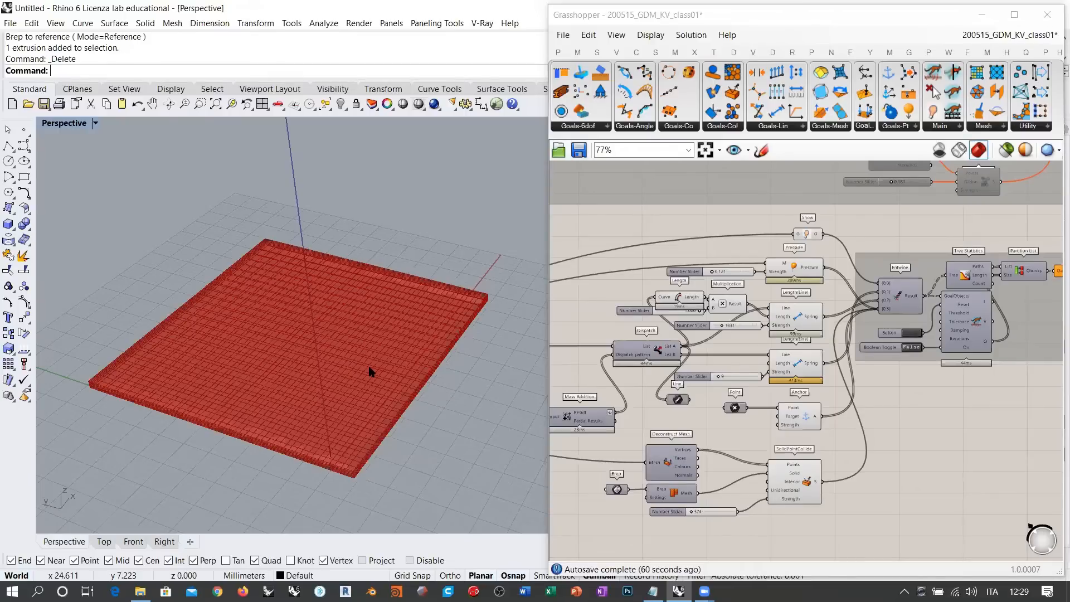
pyautogui.moveTo(323, 335); pyautogui.dragTo(347, 370, button='right')
pyautogui.keyDown('shift'); pyautogui.moveTo(347, 370); pyautogui.dragTo(357, 301, button='right'); pyautogui.keyUp('shift')
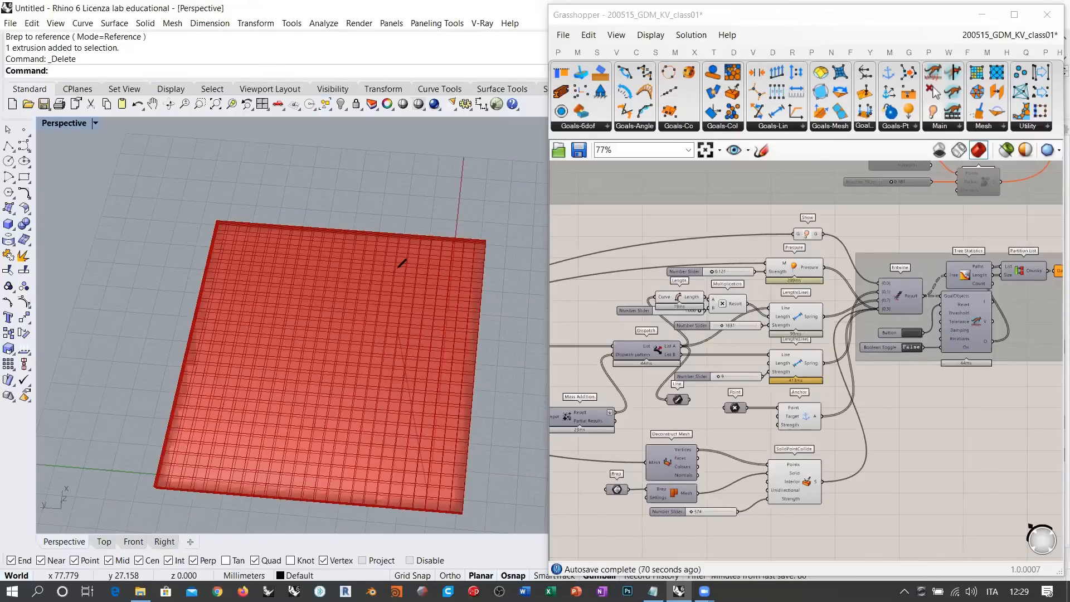
pyautogui.moveTo(411, 237)
pyautogui.mouseDown()
pyautogui.moveTo(274, 330)
pyautogui.moveTo(253, 493)
pyautogui.mouseUp()
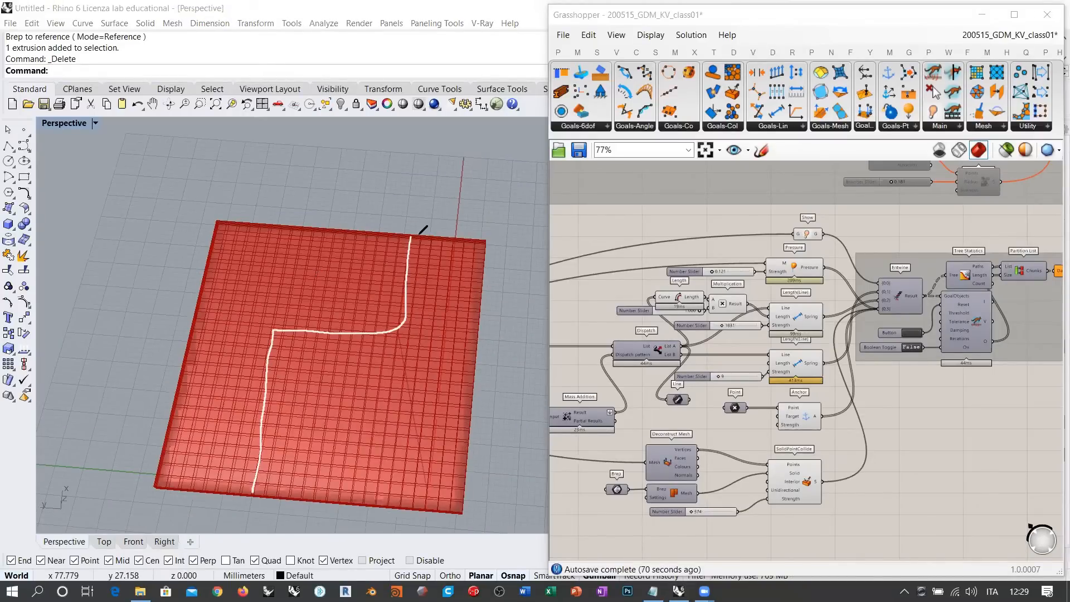
pyautogui.moveTo(419, 235)
pyautogui.mouseDown()
pyautogui.moveTo(401, 334)
pyautogui.moveTo(268, 361)
pyautogui.moveTo(252, 494)
pyautogui.mouseUp()
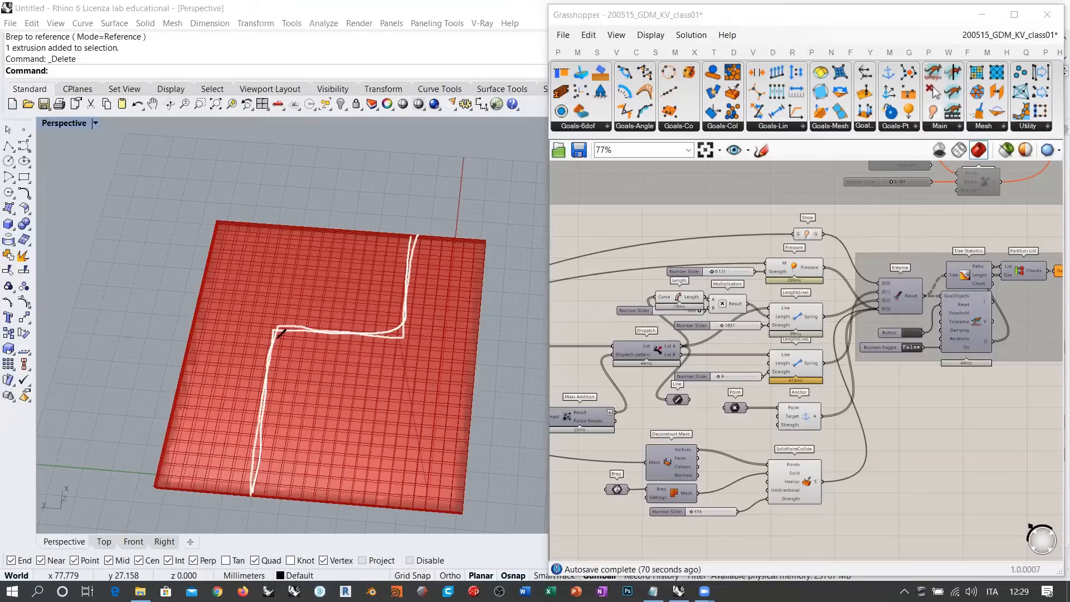
pyautogui.moveTo(340, 260)
pyautogui.mouseDown()
pyautogui.moveTo(251, 280)
pyautogui.moveTo(220, 446)
pyautogui.moveTo(206, 446)
pyautogui.mouseUp()
pyautogui.moveTo(460, 270)
pyautogui.mouseDown()
pyautogui.moveTo(446, 397)
pyautogui.moveTo(371, 402)
pyautogui.moveTo(346, 474)
pyautogui.mouseUp()
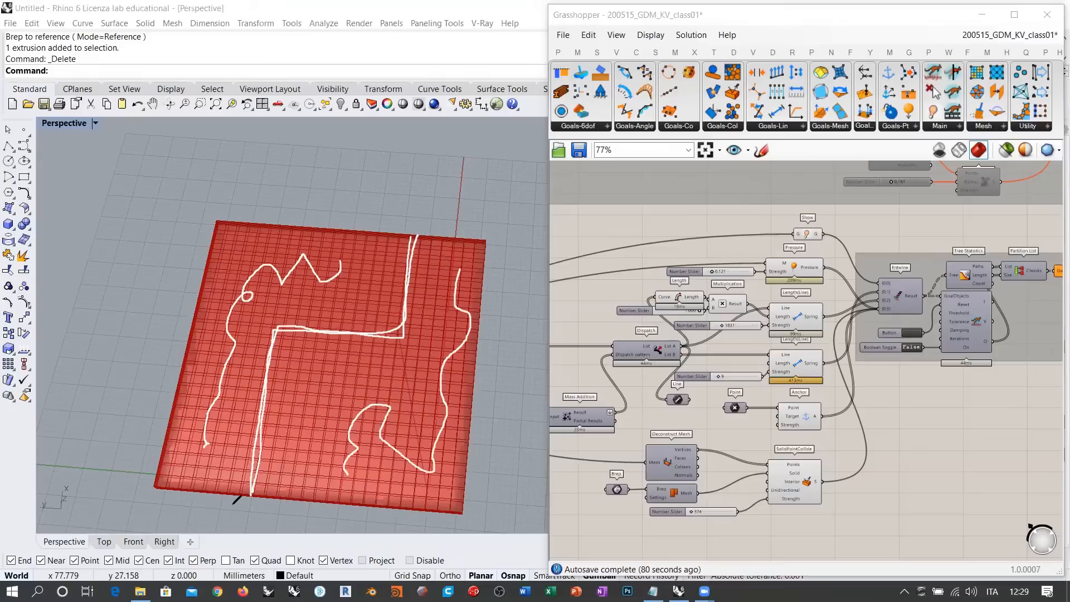
pyautogui.moveTo(141, 162)
pyautogui.mouseDown()
pyautogui.moveTo(76, 516)
pyautogui.moveTo(567, 182)
pyautogui.mouseUp()
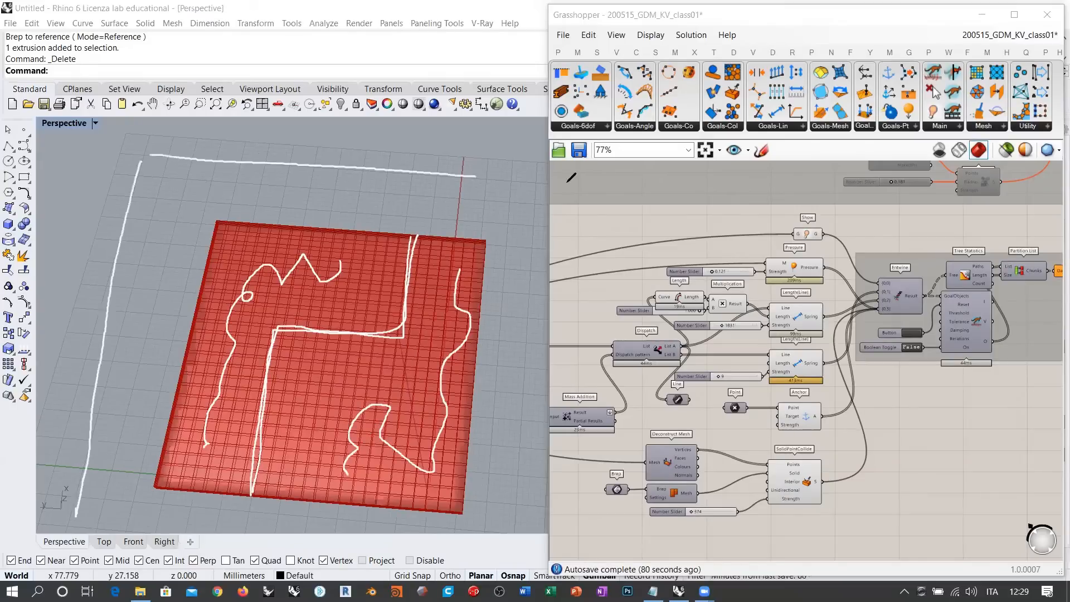
pyautogui.moveTo(200, 549)
pyautogui.mouseDown()
pyautogui.moveTo(524, 576)
pyautogui.moveTo(569, 197)
pyautogui.mouseUp()
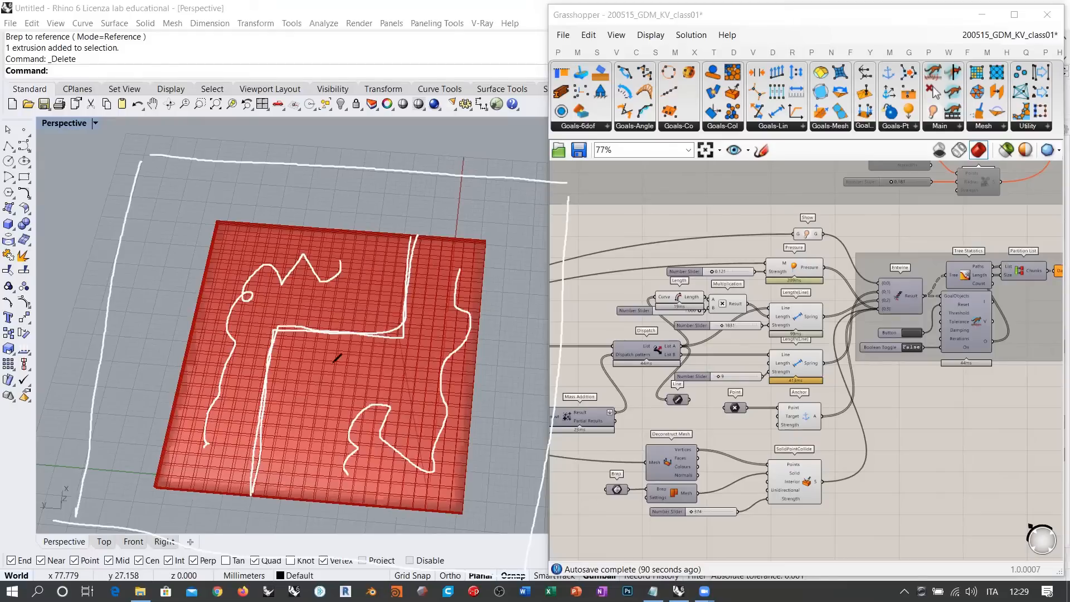
# Retrace the stepped dividing line with extra strokes along its segments, and clear all the on-screen annotations
pyautogui.moveTo(419, 229)
pyautogui.mouseDown()
pyautogui.moveTo(412, 337)
pyautogui.moveTo(276, 330)
pyautogui.moveTo(255, 490)
pyautogui.mouseUp()
pyautogui.moveTo(284, 330)
pyautogui.mouseDown()
pyautogui.moveTo(262, 504)
pyautogui.moveTo(258, 494)
pyautogui.mouseUp()
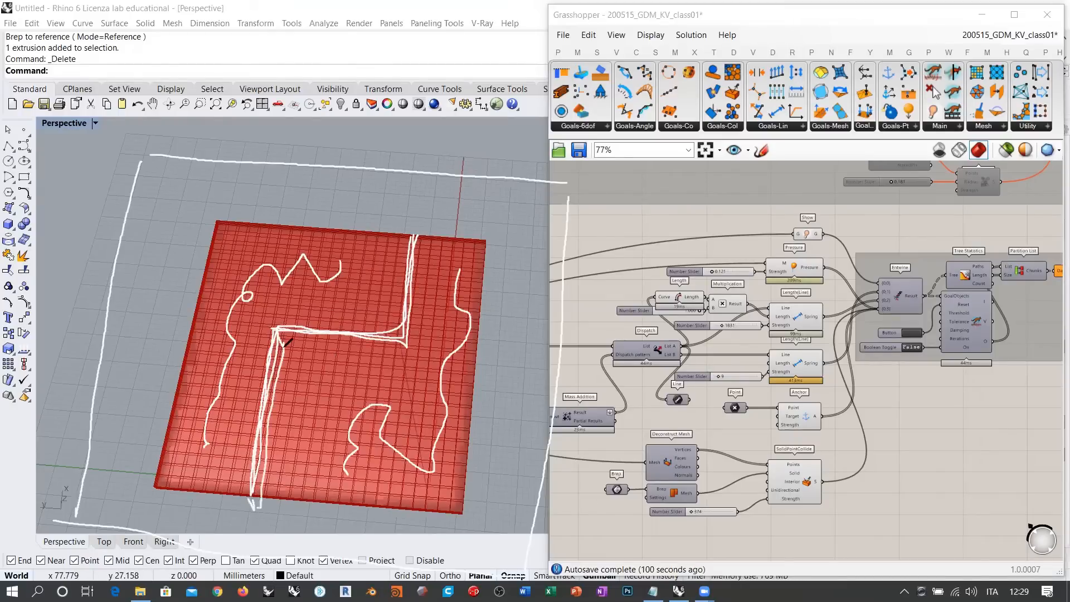
pyautogui.moveTo(283, 346); pyautogui.dragTo(413, 356)
pyautogui.moveTo(425, 234)
pyautogui.mouseDown()
pyautogui.moveTo(422, 348)
pyautogui.moveTo(422, 241)
pyautogui.mouseUp()
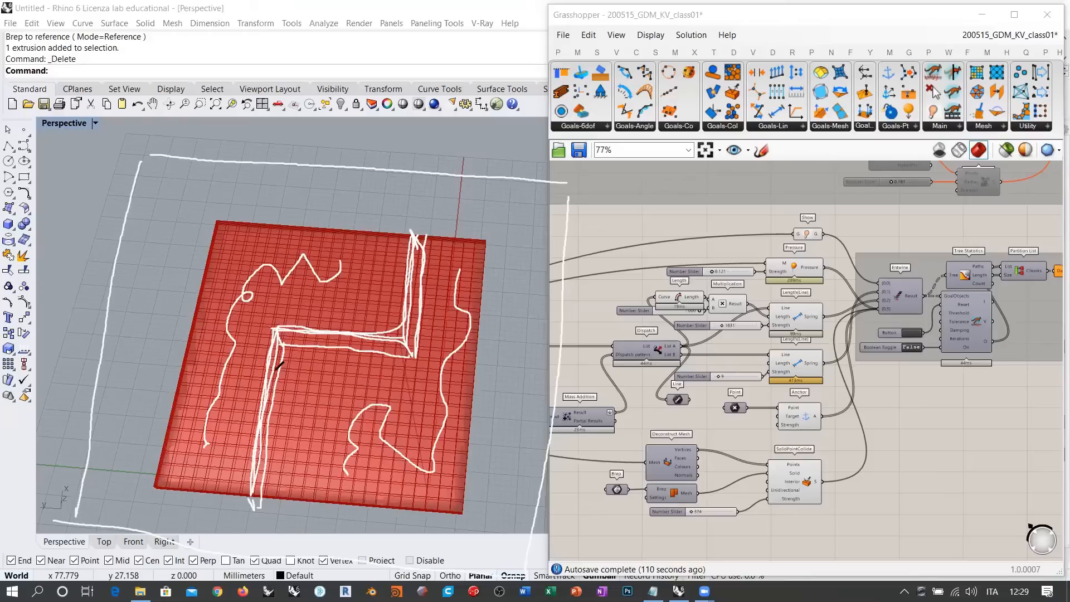
pyautogui.moveTo(418, 241); pyautogui.dragTo(409, 340)
pyautogui.press('e')
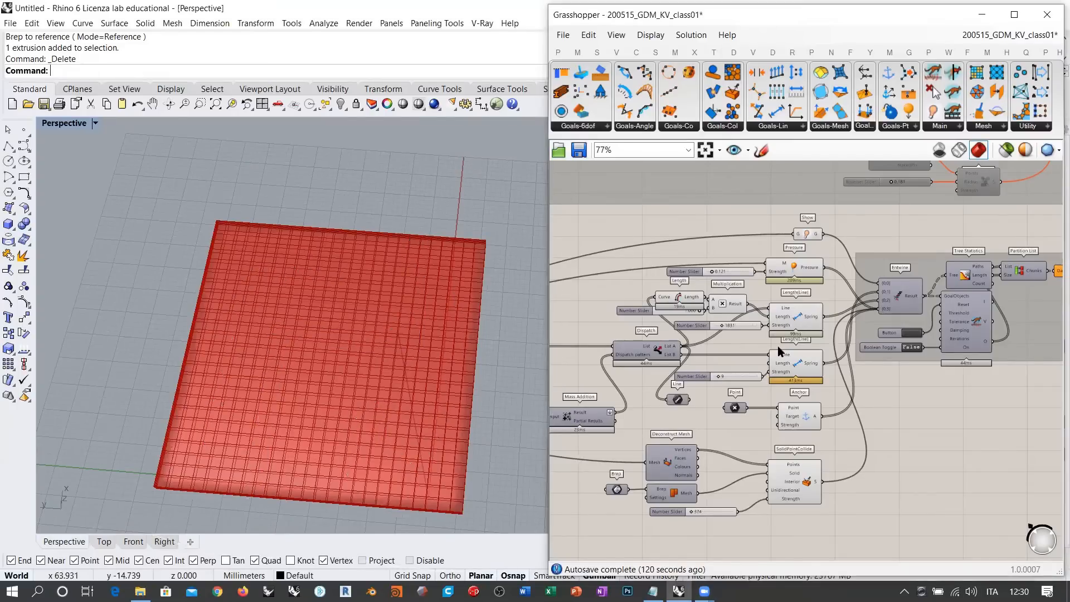
# Turn on the preview of the Line parameter fed by Dispatch's List A output
pyautogui.moveTo(351, 411); pyautogui.dragTo(347, 330, button='right')
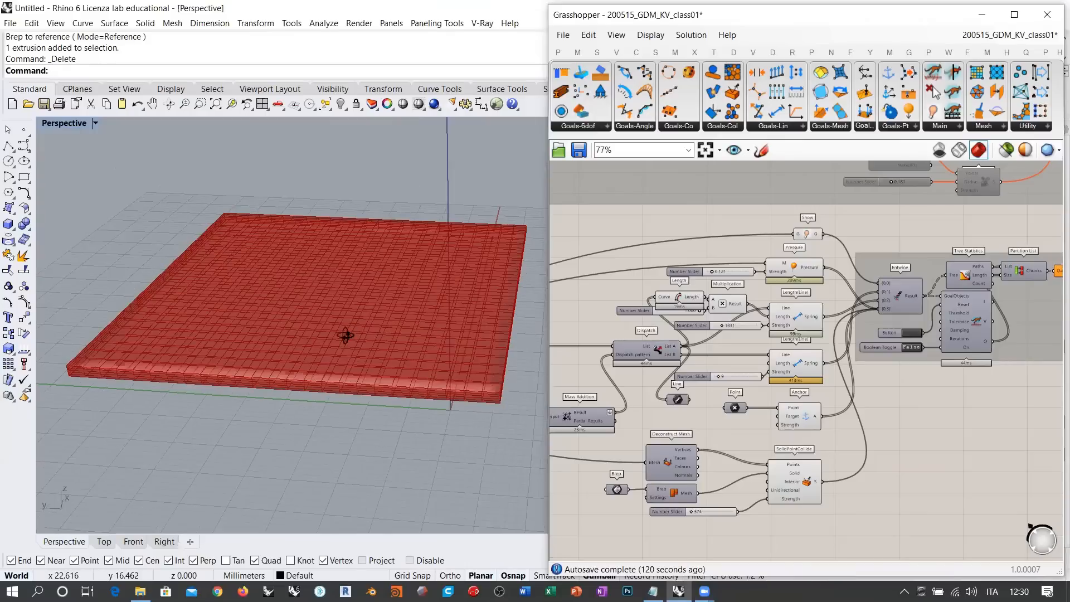
pyautogui.moveTo(653, 429); pyautogui.dragTo(891, 388, button='right')
pyautogui.moveTo(733, 383)
pyautogui.mouseDown(button='right')
pyautogui.moveTo(796, 370)
pyautogui.moveTo(741, 375)
pyautogui.mouseUp(button='right')
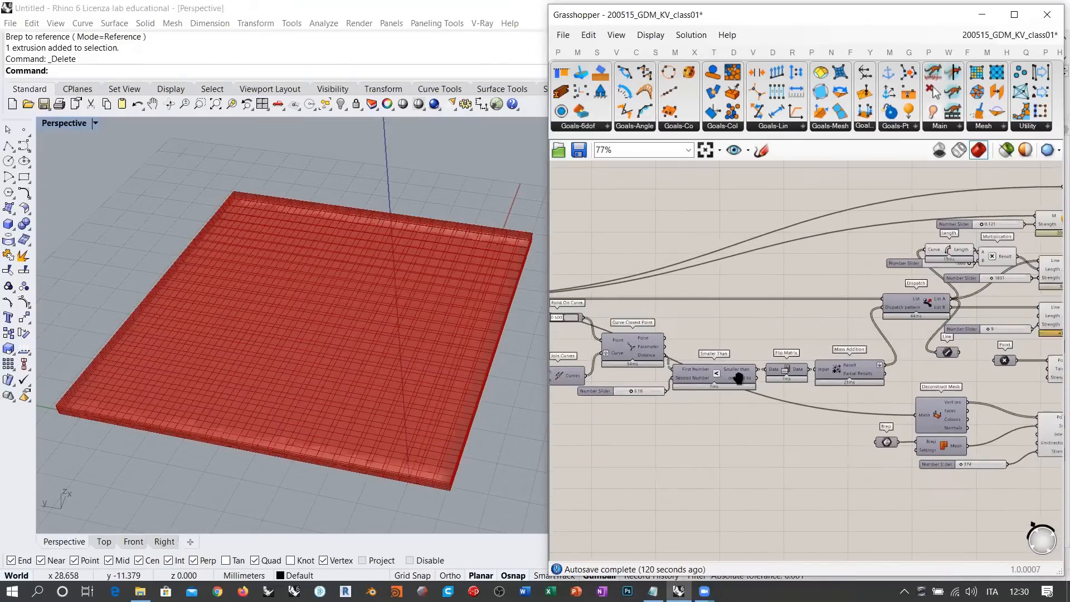
pyautogui.scroll(4, 701, 370)
pyautogui.click(717, 422)
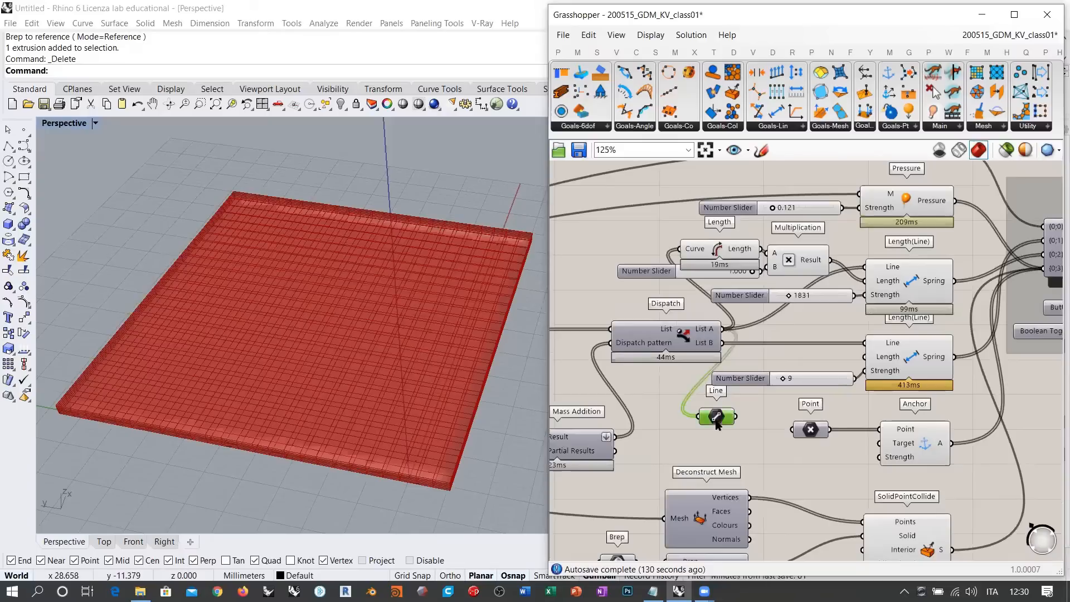
pyautogui.hotkey('ctrl', 'q')
pyautogui.click(672, 415)
pyautogui.moveTo(394, 363); pyautogui.dragTo(397, 345, button='right')
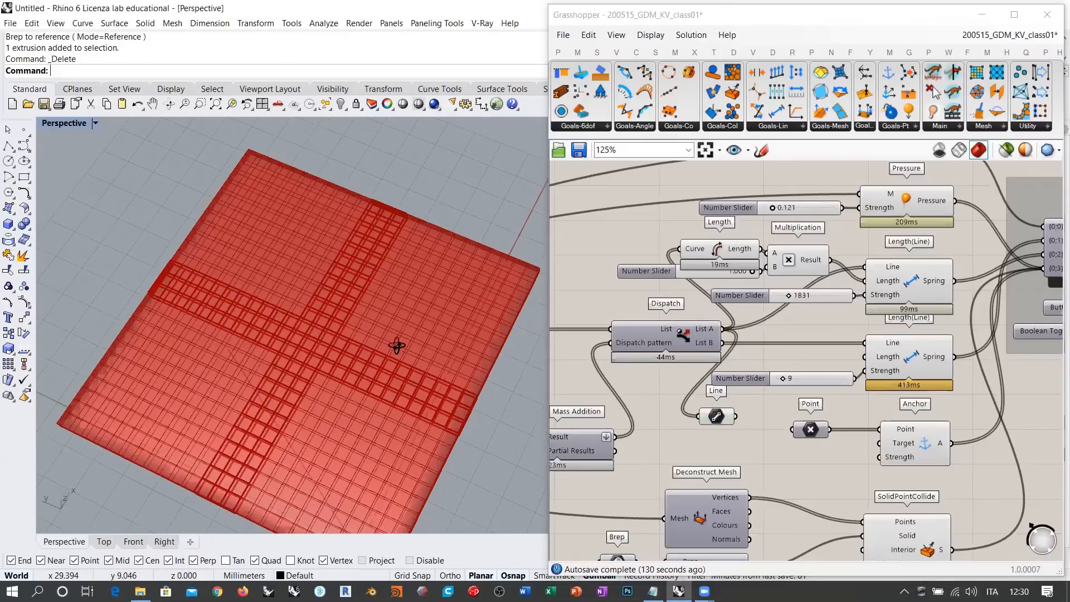
# Highlight the lines held by the Line parameter and examine the seam bands on the flat mesh from several angles
pyautogui.moveTo(722, 422); pyautogui.dragTo(724, 426)
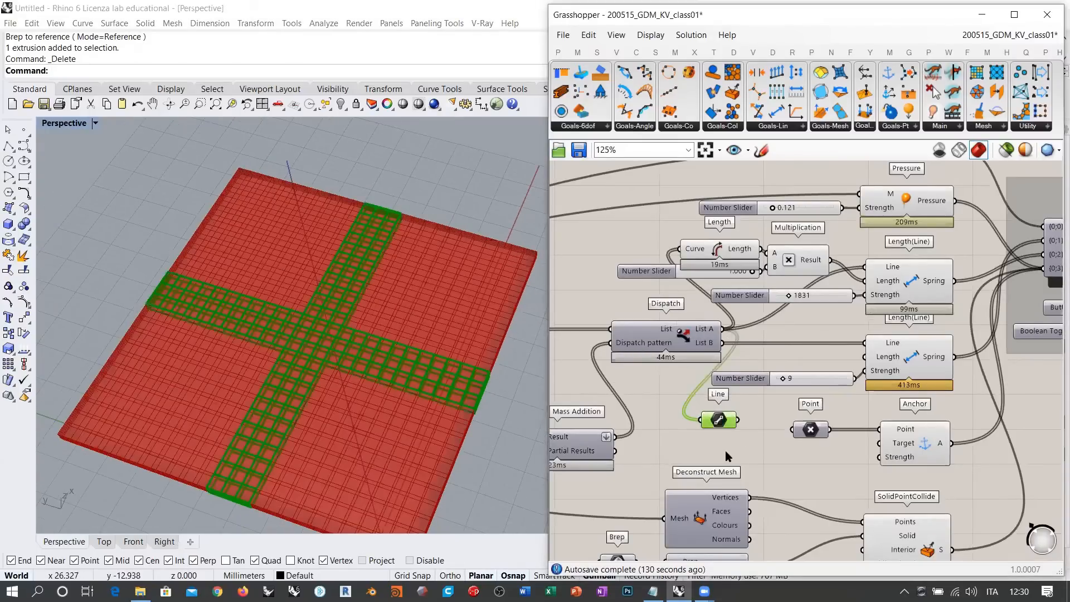
pyautogui.moveTo(369, 326); pyautogui.dragTo(329, 303, button='right')
pyautogui.scroll(10, 278, 268)
pyautogui.scroll(5, 303, 239)
pyautogui.scroll(-5, 346, 272)
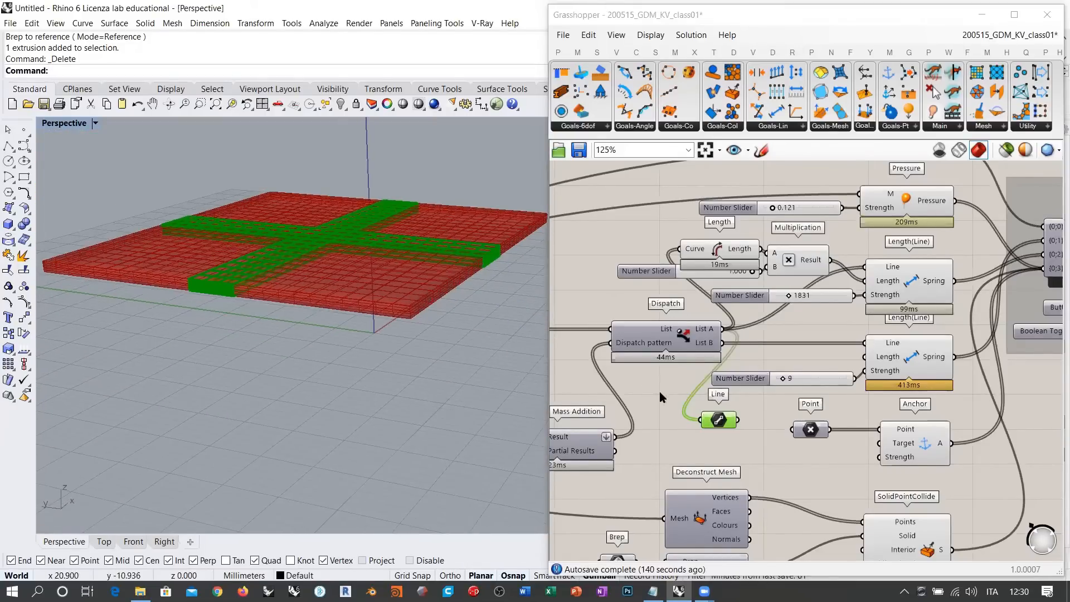
pyautogui.click(643, 387)
pyautogui.scroll(5, 376, 301)
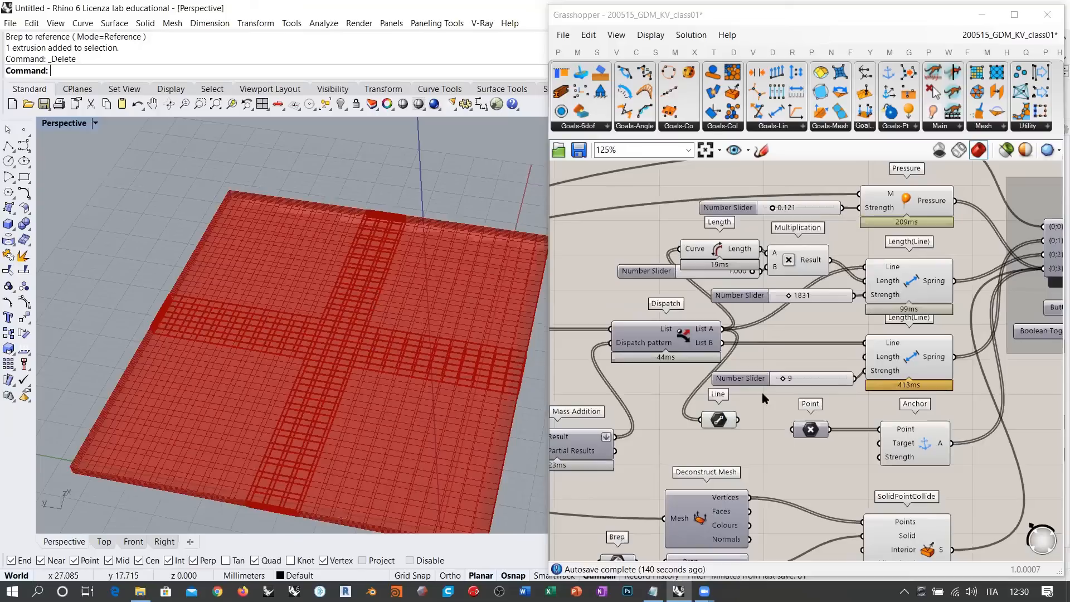
pyautogui.scroll(-4, 762, 393)
pyautogui.moveTo(359, 484); pyautogui.dragTo(362, 290, button='right')
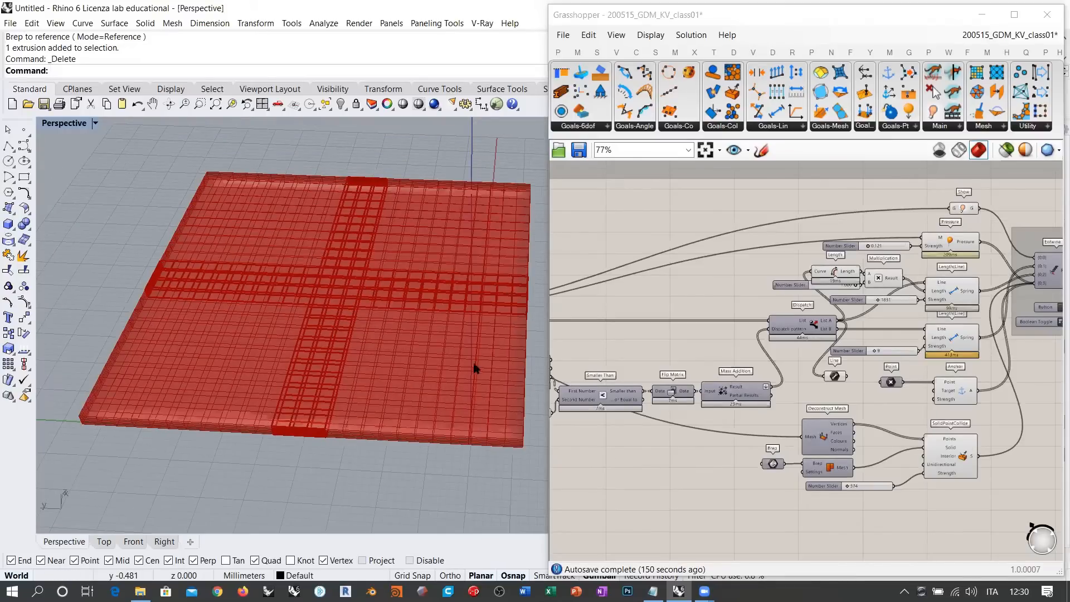
pyautogui.moveTo(350, 312); pyautogui.dragTo(359, 329, button='right')
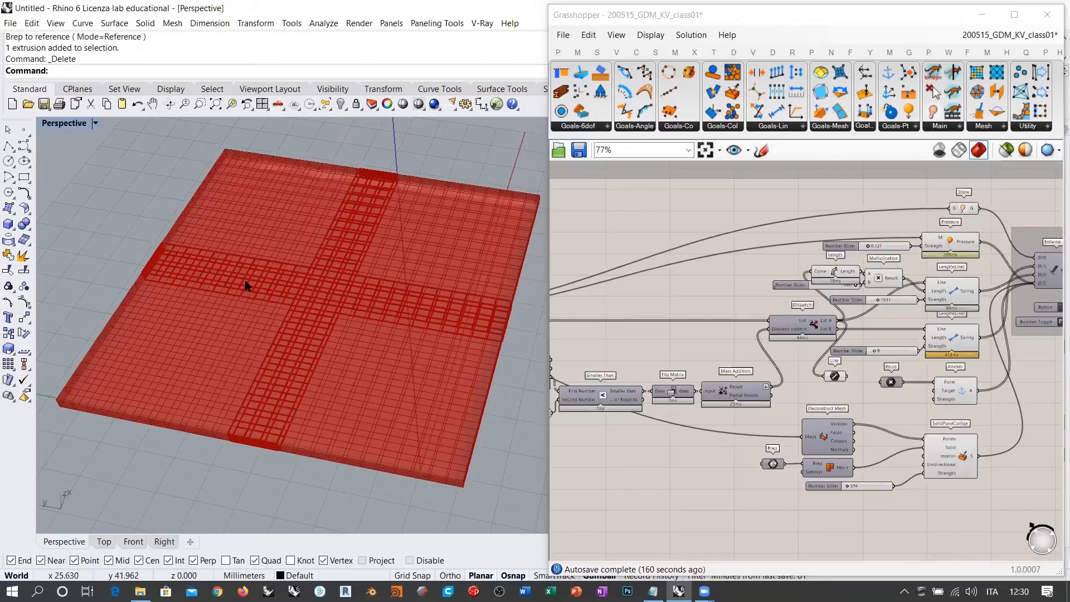
pyautogui.moveTo(502, 330); pyautogui.dragTo(382, 300, button='right')
pyautogui.keyDown('shift'); pyautogui.moveTo(440, 333); pyautogui.dragTo(435, 361, button='right'); pyautogui.keyUp('shift')
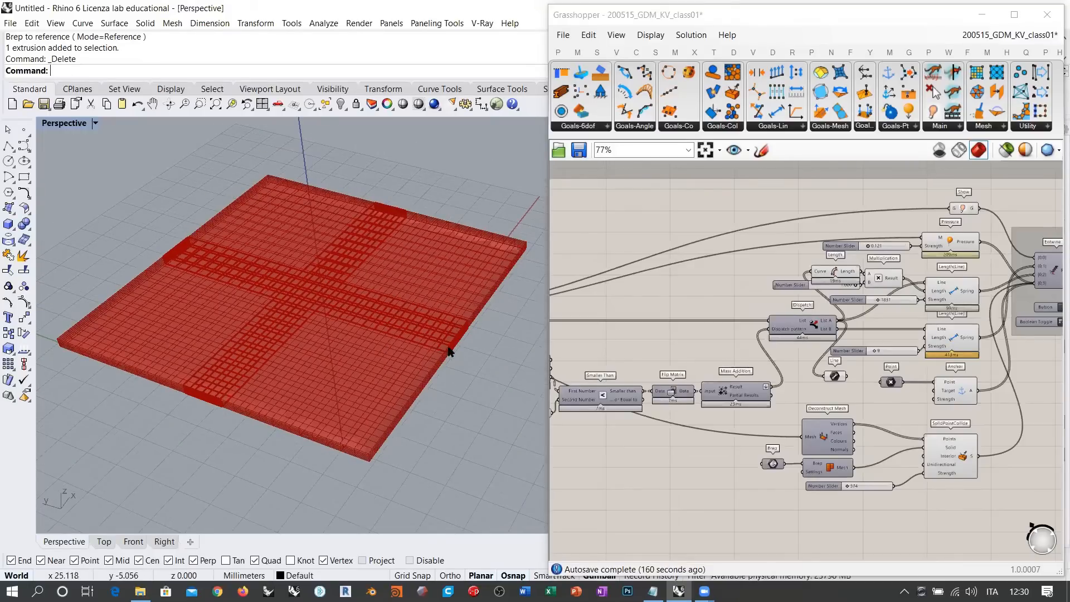
# Turn on the preview of the Join Curves component to display the two guide axes over the mesh
pyautogui.rightClick(592, 381)
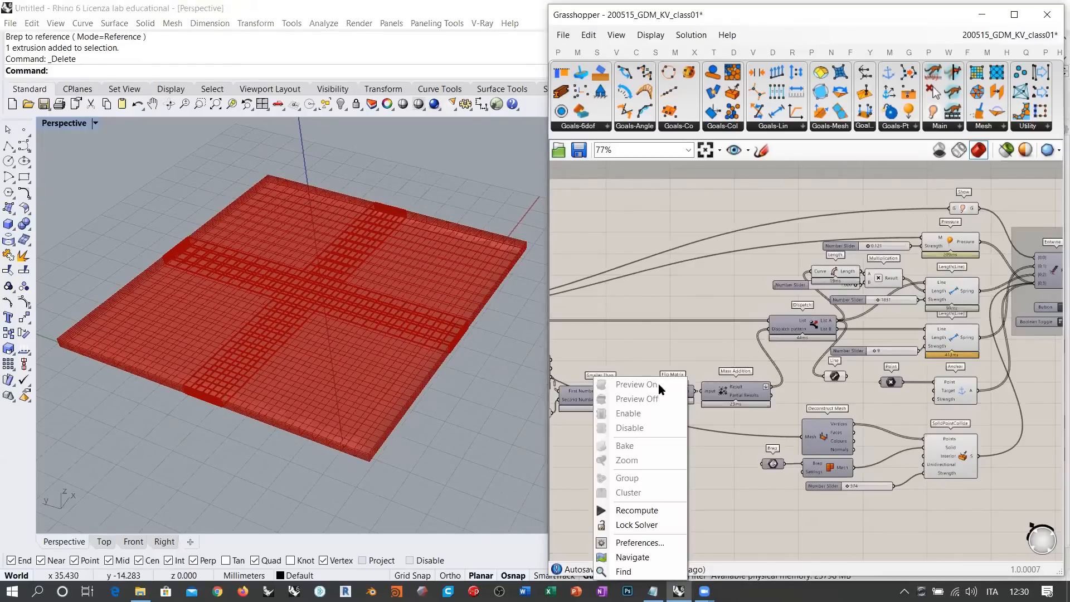
pyautogui.rightClick(660, 350)
pyautogui.moveTo(600, 369); pyautogui.dragTo(857, 325, button='right')
pyautogui.moveTo(575, 355); pyautogui.dragTo(688, 361, button='right')
pyautogui.scroll(7, 890, 387)
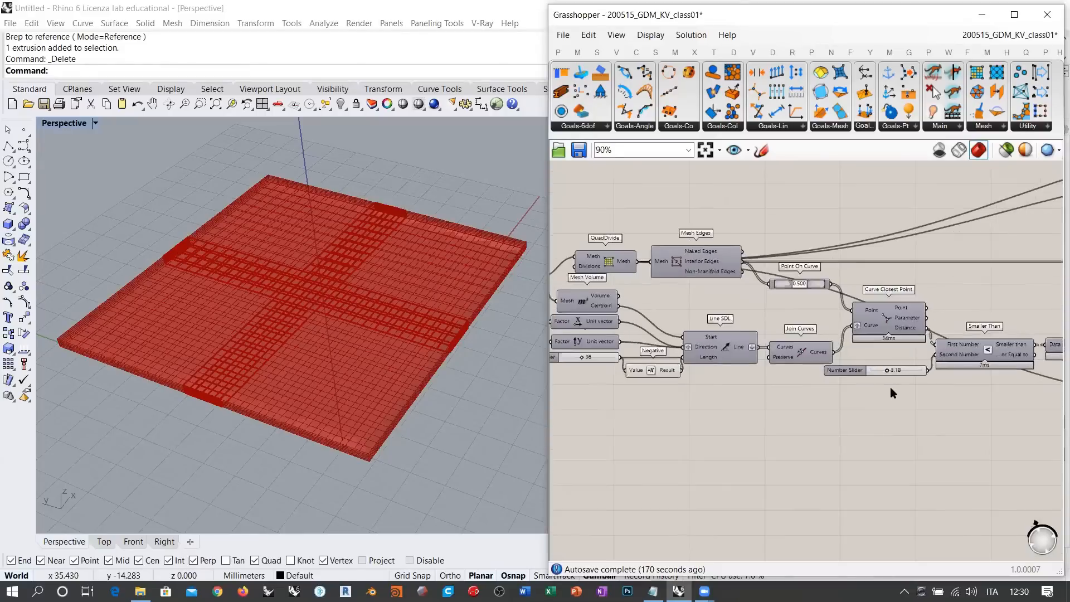
pyautogui.moveTo(870, 353); pyautogui.dragTo(819, 368, button='right')
pyautogui.scroll(-2, 794, 352)
pyautogui.moveTo(701, 328); pyautogui.dragTo(909, 352, button='right')
pyautogui.moveTo(741, 344); pyautogui.dragTo(812, 353, button='right')
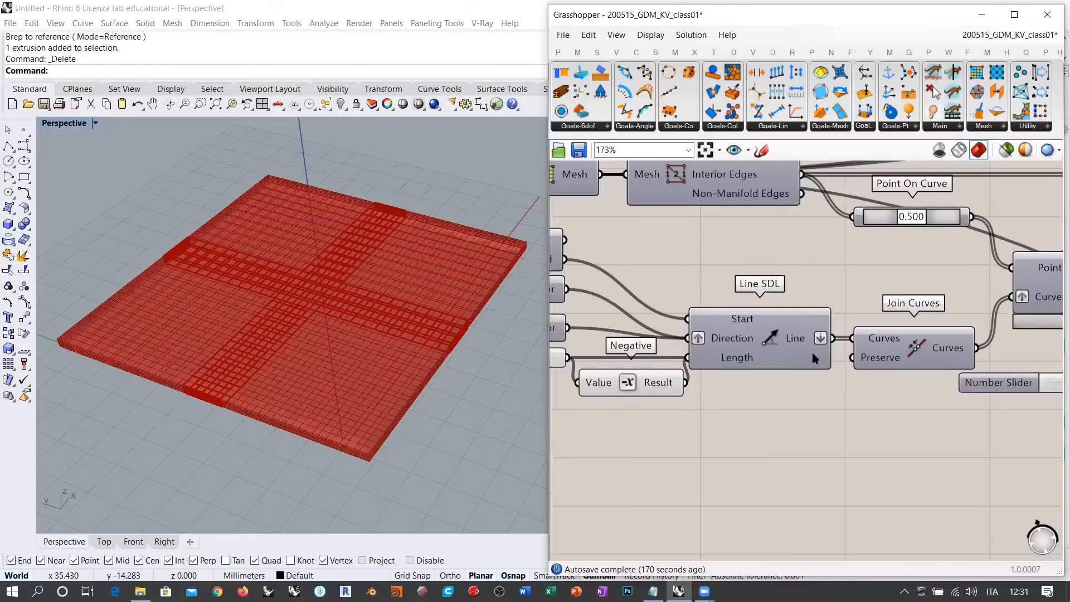
pyautogui.click(898, 360)
pyautogui.hotkey('ctrl', 'q')
pyautogui.click(896, 408)
pyautogui.moveTo(301, 337); pyautogui.dragTo(328, 276, button='right')
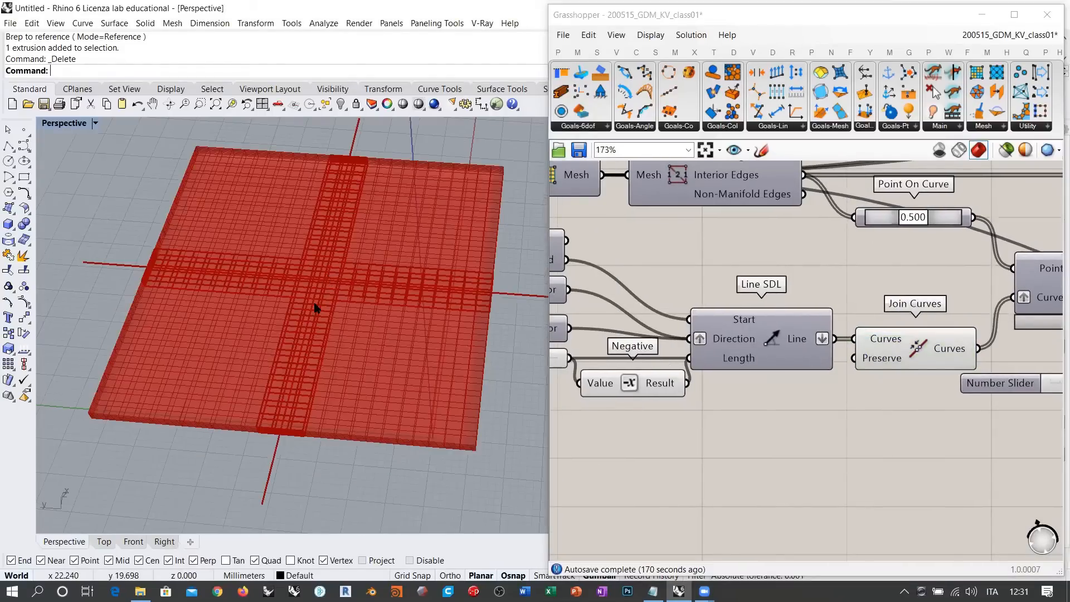
# Set the length slider of the guide axes to 19
pyautogui.scroll(-4, 317, 308)
pyautogui.moveTo(406, 293); pyautogui.dragTo(415, 332, button='right')
pyautogui.moveTo(653, 384); pyautogui.dragTo(871, 394, button='right')
pyautogui.scroll(4, 700, 379)
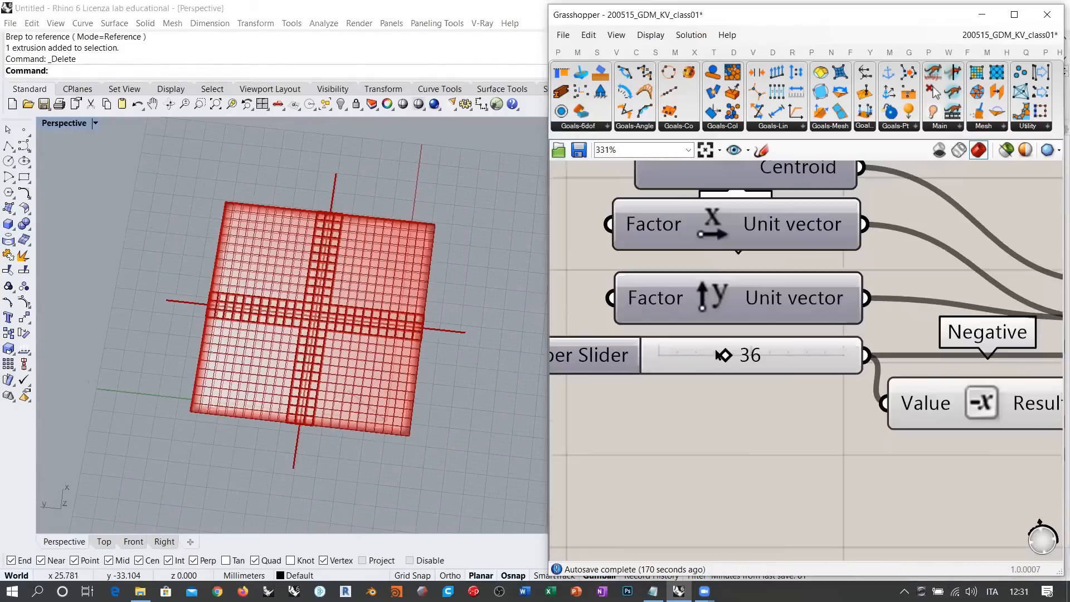
pyautogui.moveTo(715, 358); pyautogui.dragTo(693, 357)
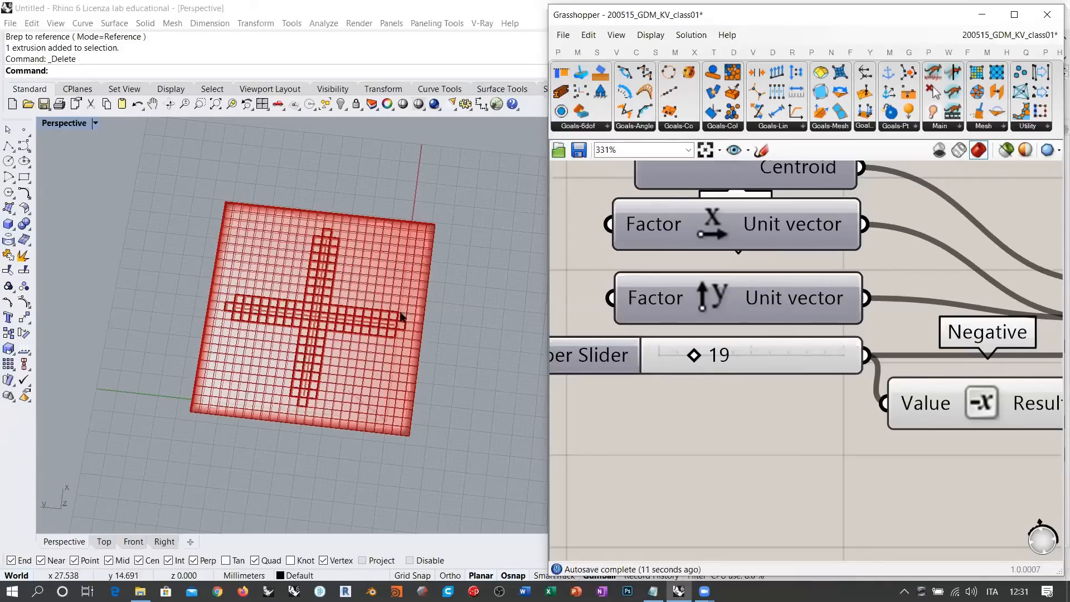
# Hide the Join Curves preview and return to the Dispatch part of the definition
pyautogui.scroll(-5, 836, 404)
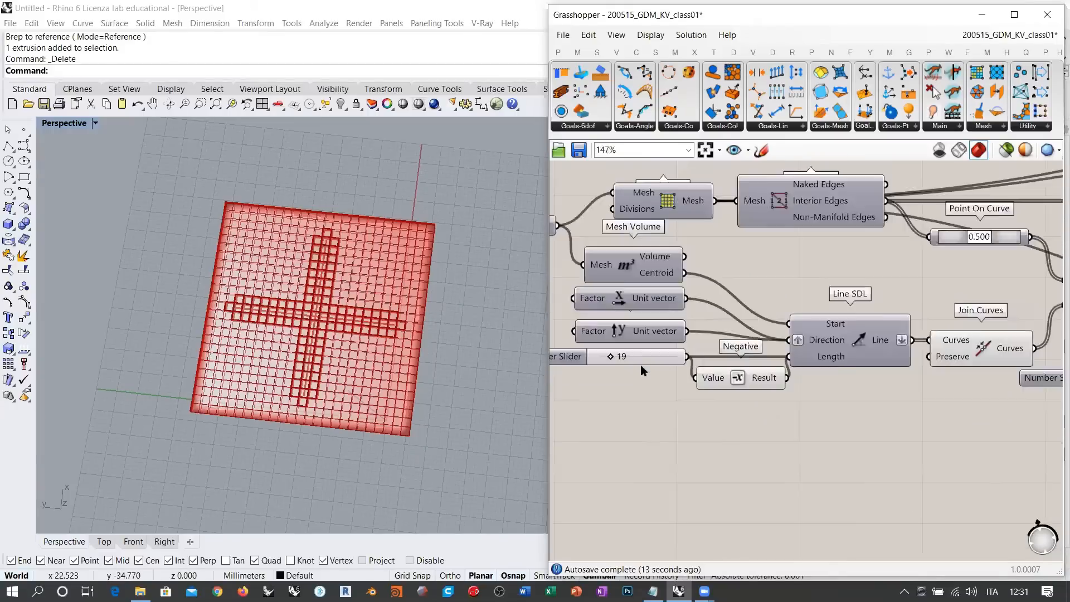
pyautogui.click(888, 356)
pyautogui.hotkey('ctrl', 'q')
pyautogui.moveTo(816, 389); pyautogui.dragTo(618, 393, button='right')
pyautogui.moveTo(914, 384); pyautogui.dragTo(724, 400, button='right')
pyautogui.moveTo(816, 372); pyautogui.dragTo(654, 388, button='right')
pyautogui.moveTo(885, 370); pyautogui.dragTo(754, 370, button='right')
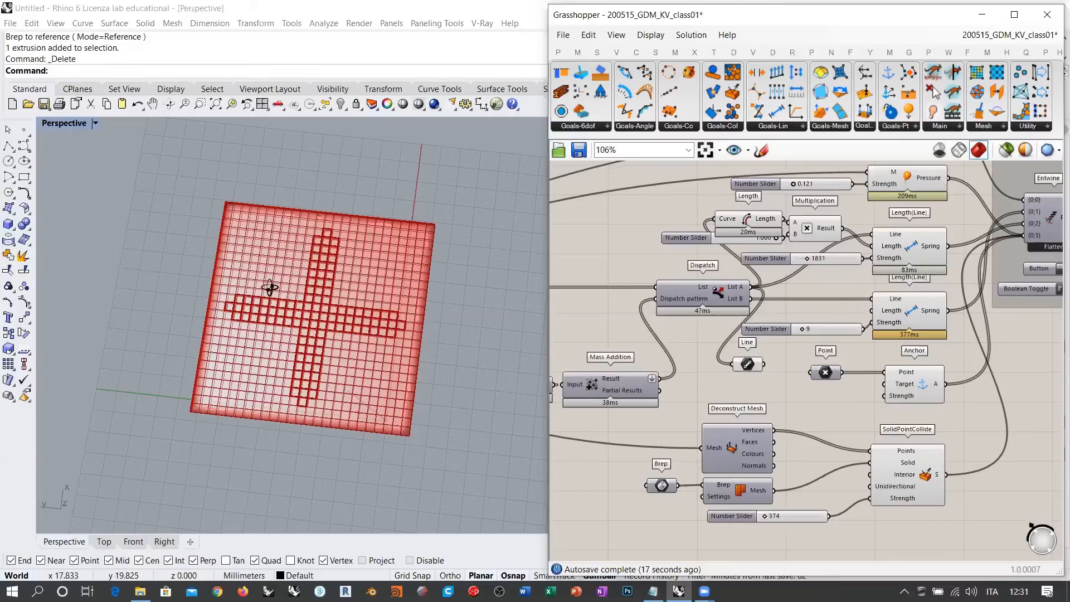
# Highlight the List A lines and examine the shortened seam cross up close and from a low angle
pyautogui.moveTo(271, 287); pyautogui.dragTo(308, 283, button='right')
pyautogui.scroll(5, 357, 382)
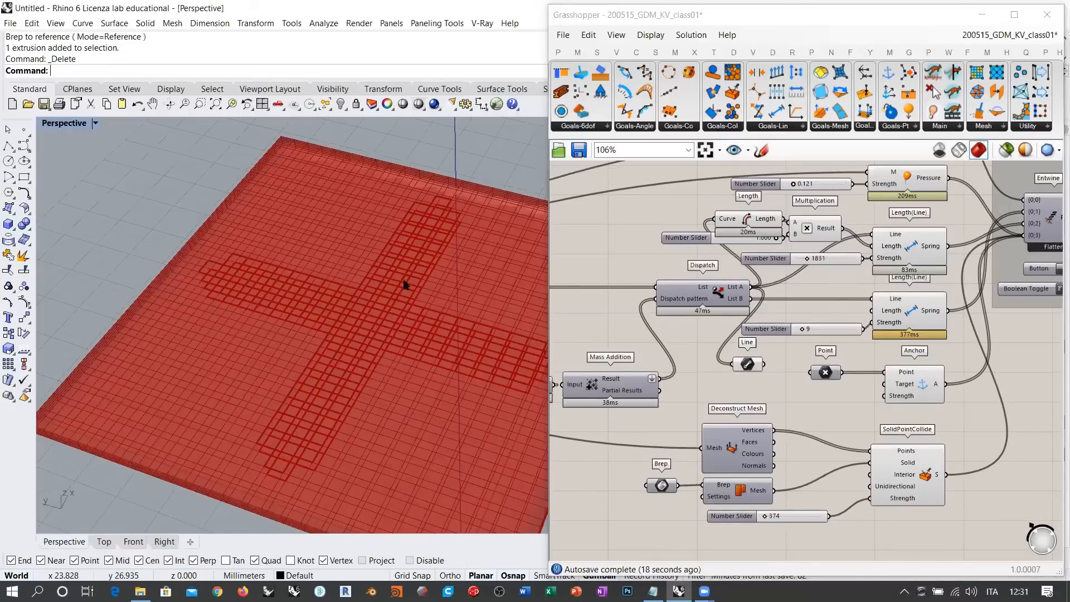
pyautogui.moveTo(379, 158); pyautogui.dragTo(391, 216, button='right')
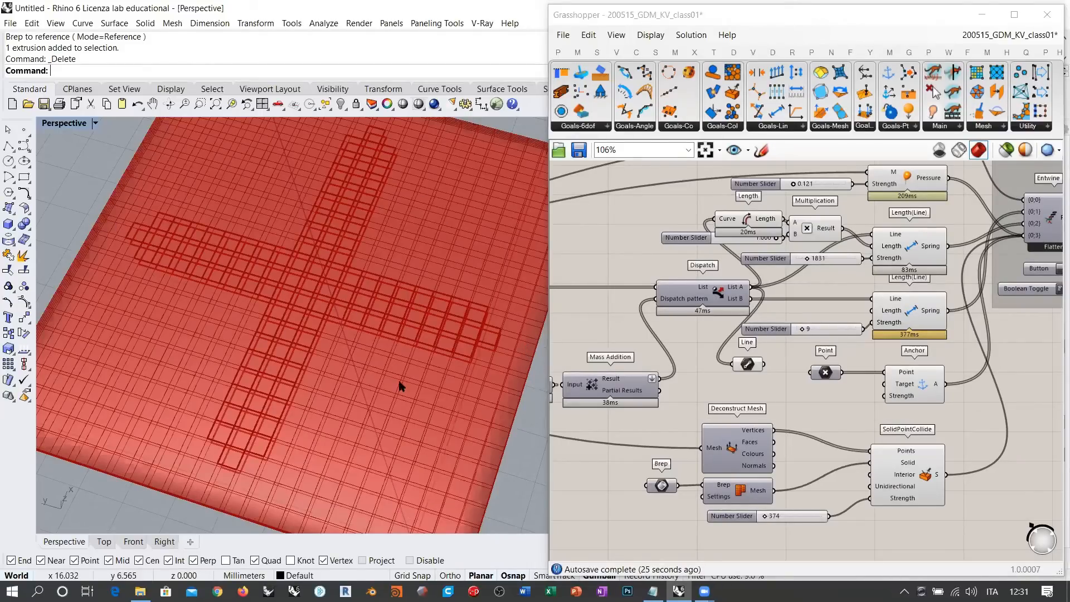
pyautogui.scroll(-3, 402, 384)
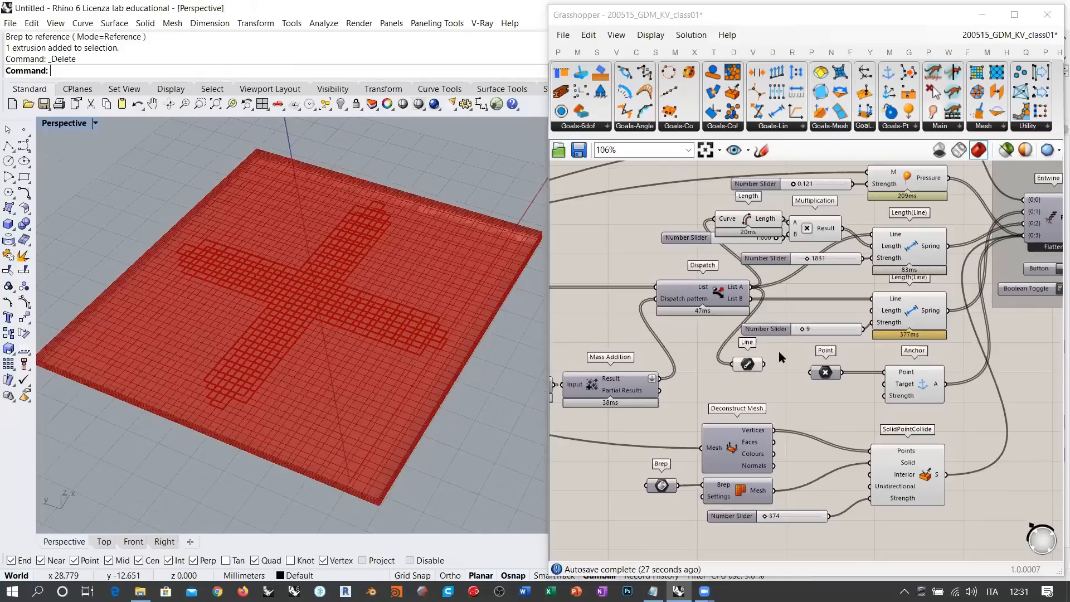
pyautogui.click(747, 364)
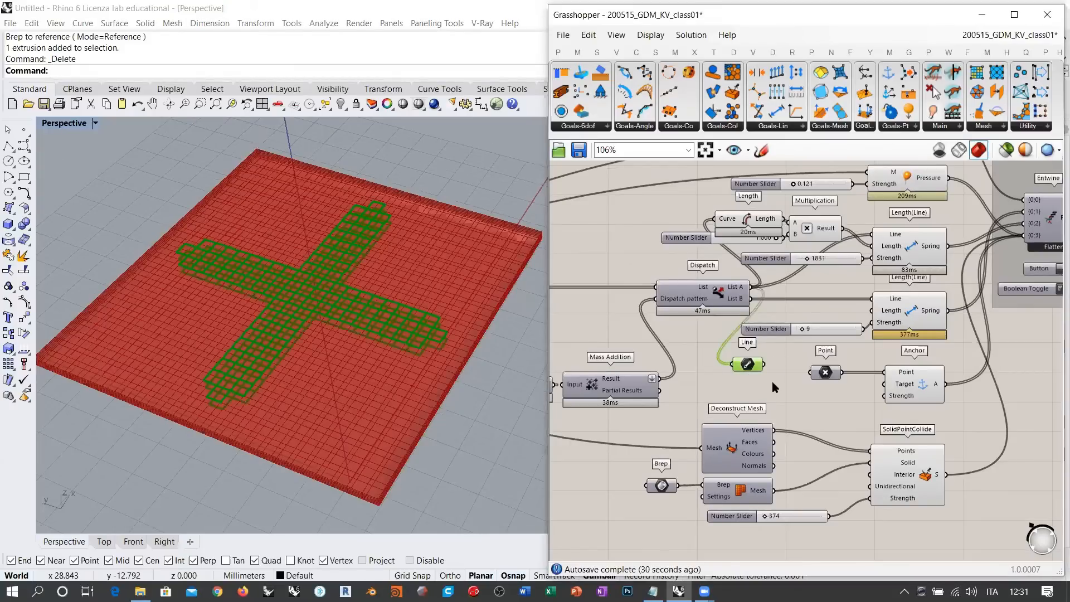
pyautogui.moveTo(437, 327); pyautogui.dragTo(409, 306, button='right')
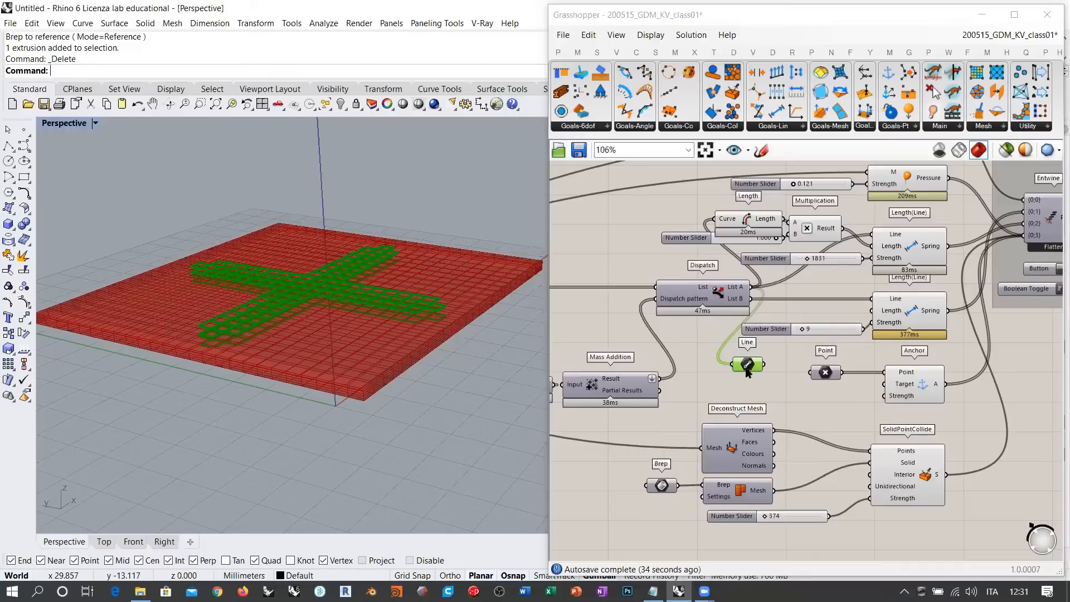
pyautogui.moveTo(500, 343); pyautogui.dragTo(406, 322, button='right')
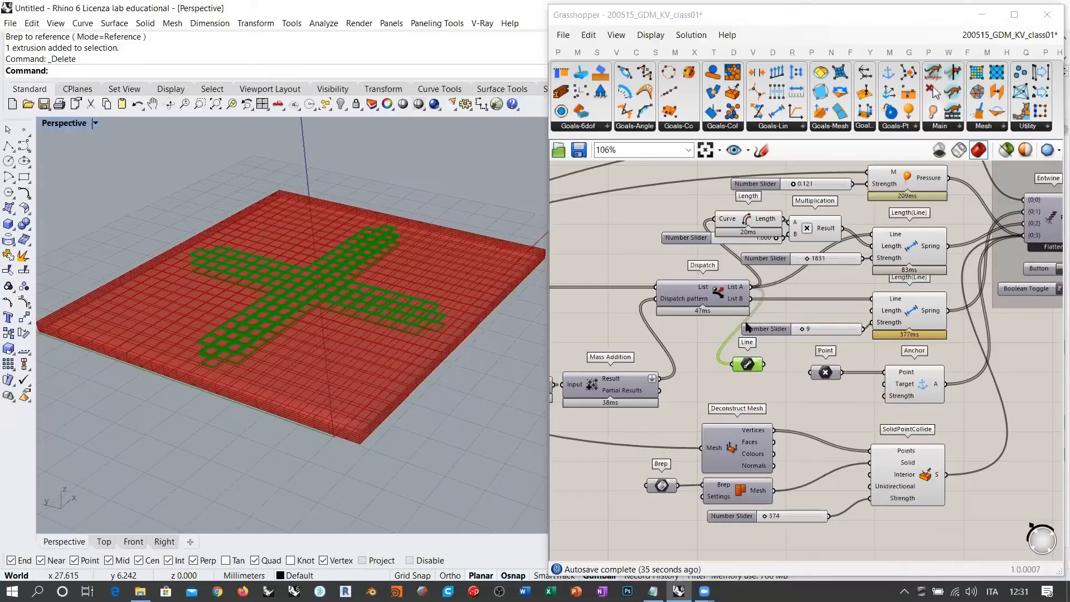
# Duplicate the Line parameter below the original and feed the copy from Dispatch's List B output
pyautogui.moveTo(754, 306); pyautogui.dragTo(764, 241, button='right')
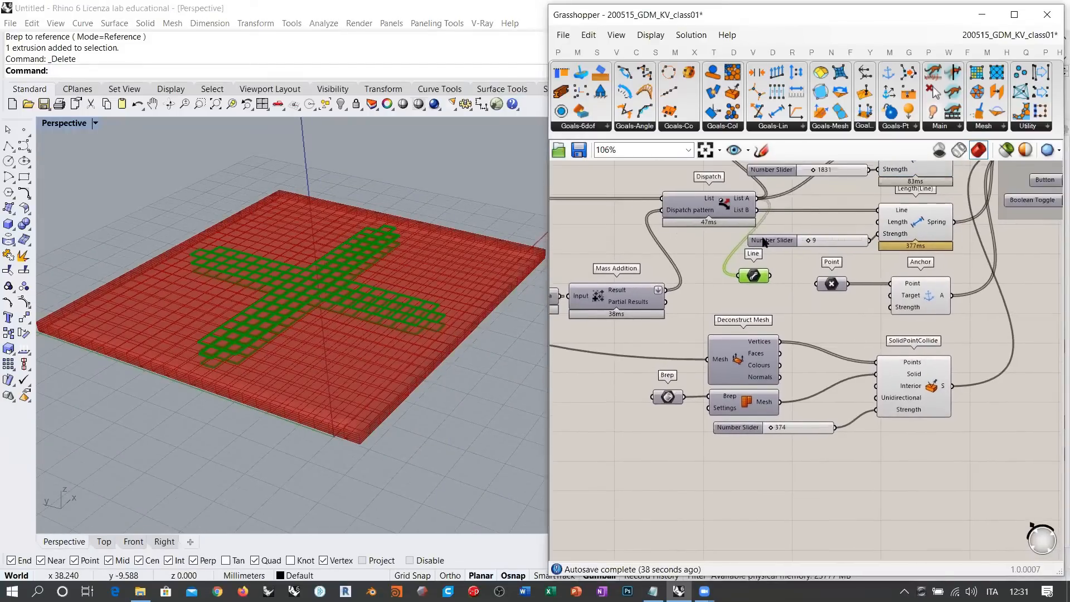
pyautogui.keyDown('alt'); pyautogui.moveTo(753, 279); pyautogui.dragTo(753, 304); pyautogui.keyUp('alt')
pyautogui.click(799, 269)
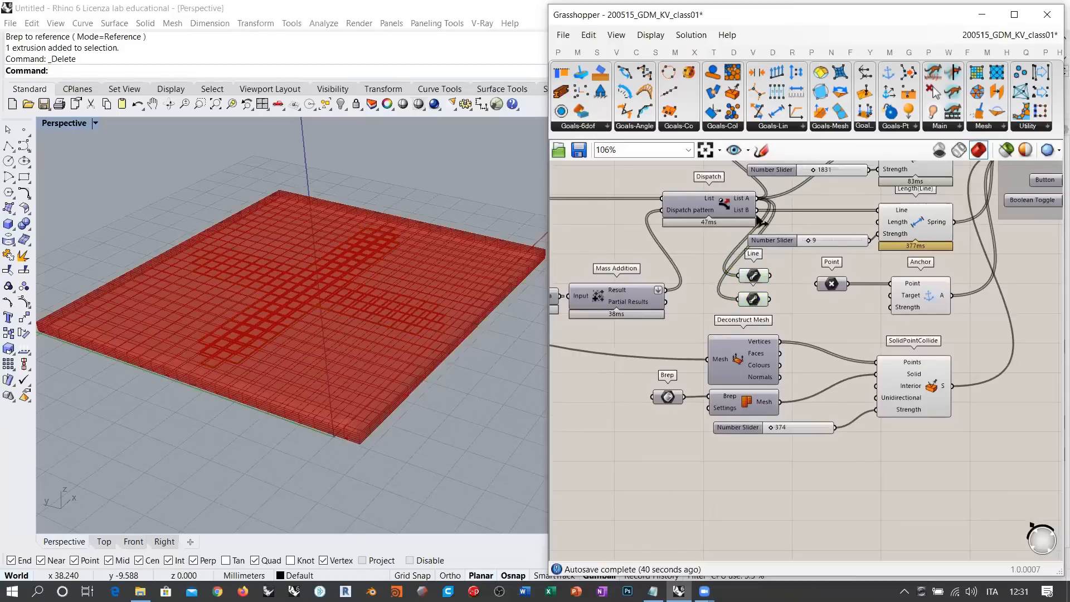
pyautogui.moveTo(757, 211); pyautogui.dragTo(603, 499)
# Move both Line parameters together to an empty area of the canvas
pyautogui.click(755, 279)
pyautogui.keyDown('shift'); pyautogui.click(753, 301); pyautogui.keyUp('shift')
pyautogui.moveTo(632, 487); pyautogui.dragTo(941, 301, button='right')
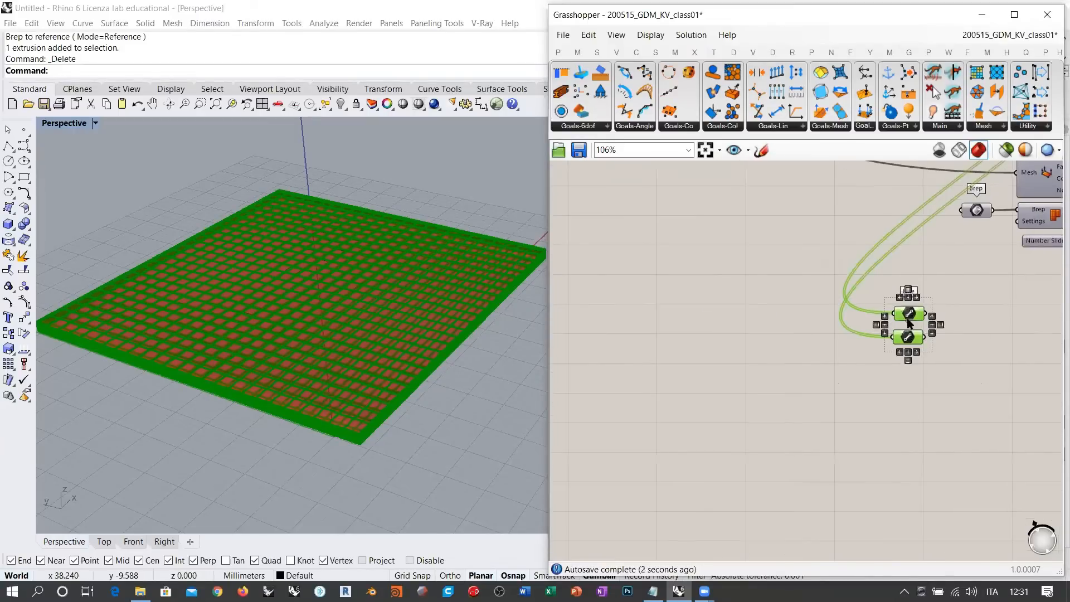
pyautogui.moveTo(908, 321); pyautogui.dragTo(624, 345)
pyautogui.click(690, 377)
# Space the List B Line parameter further below the List A one and hide its preview
pyautogui.click(627, 344)
pyautogui.scroll(2, 386, 336)
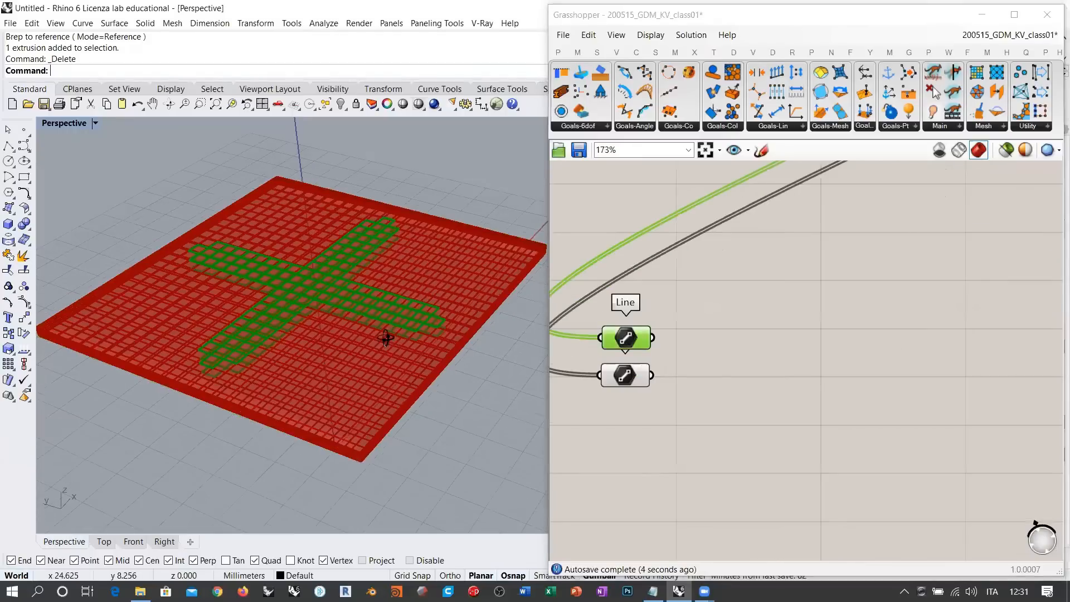
pyautogui.scroll(3, 629, 326)
pyautogui.moveTo(627, 380); pyautogui.dragTo(624, 409)
pyautogui.click(633, 411)
# Add a Point On Curve component at 0.500 and connect the List A Line parameter to it
pyautogui.doubleClick(716, 330)
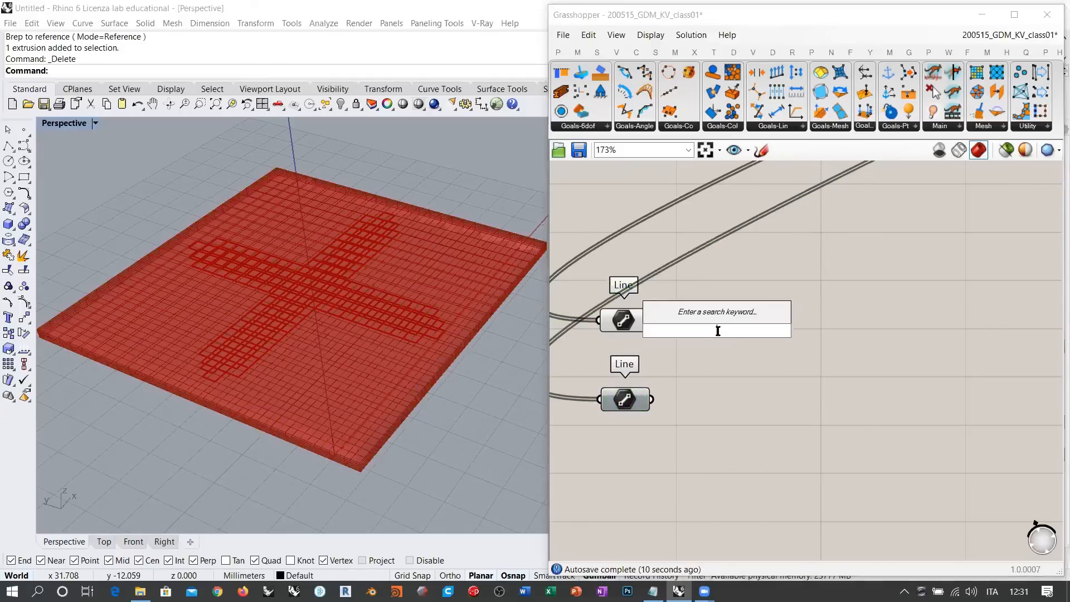
pyautogui.write('poc')
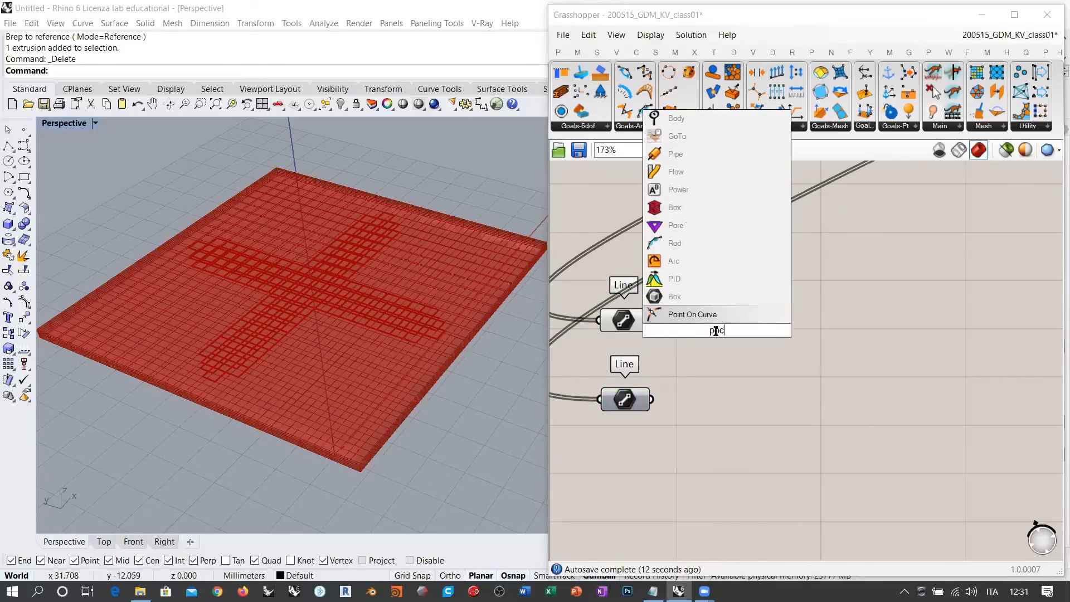
pyautogui.click(677, 319)
pyautogui.moveTo(677, 323); pyautogui.dragTo(694, 324)
pyautogui.moveTo(674, 333); pyautogui.dragTo(713, 324)
pyautogui.click(697, 354)
# Switch the Grasshopper preview to wireframe and highlight the Point On Curve midpoints for a close view of the seam lines
pyautogui.moveTo(362, 357)
pyautogui.mouseDown(button='right')
pyautogui.moveTo(272, 299)
pyautogui.moveTo(287, 390)
pyautogui.mouseUp(button='right')
pyautogui.scroll(5, 241, 330)
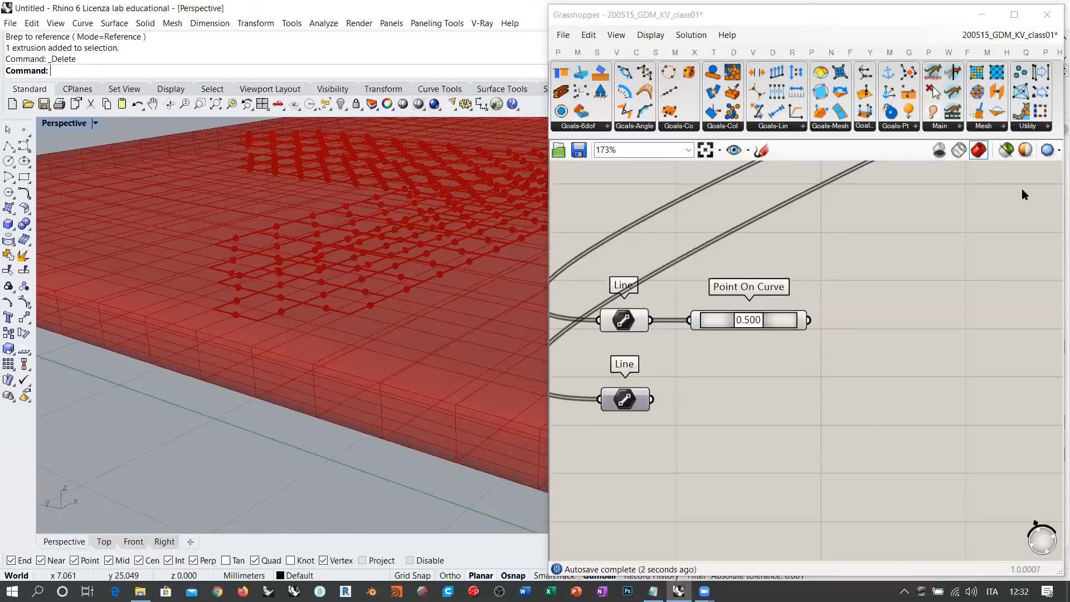
pyautogui.click(962, 151)
pyautogui.keyDown('shift'); pyautogui.moveTo(366, 393); pyautogui.dragTo(344, 340, button='right'); pyautogui.keyUp('shift')
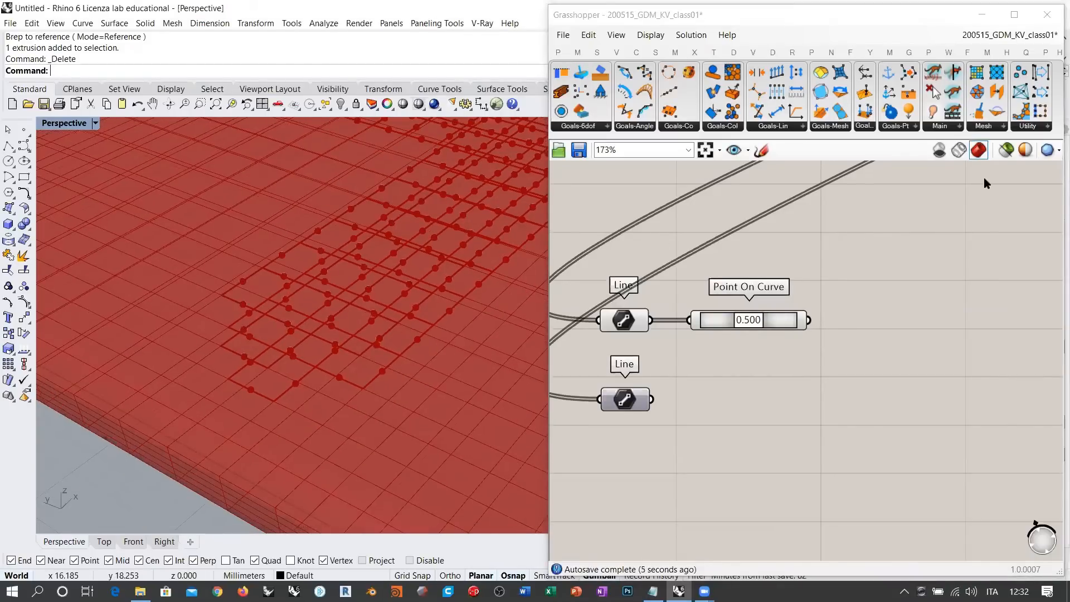
pyautogui.click(959, 150)
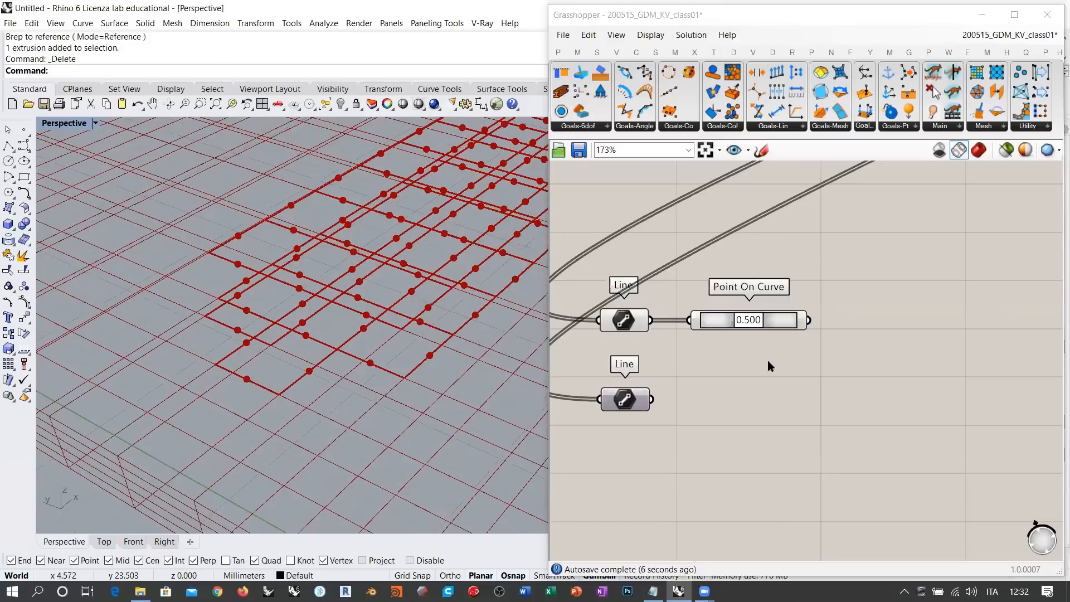
pyautogui.click(778, 321)
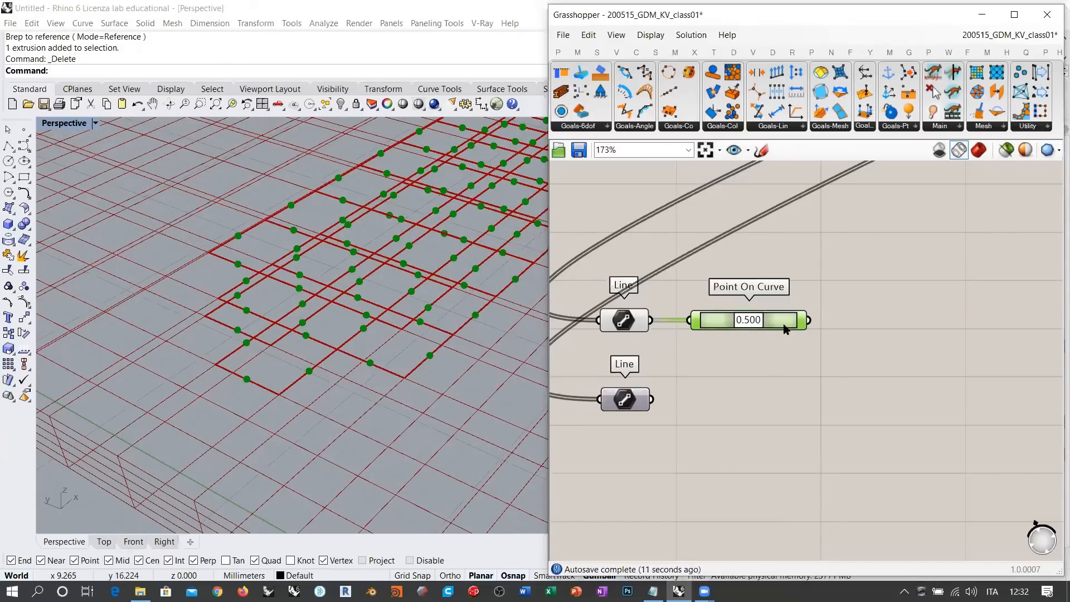
pyautogui.keyDown('shift'); pyautogui.moveTo(239, 375); pyautogui.dragTo(273, 321, button='right'); pyautogui.keyUp('shift')
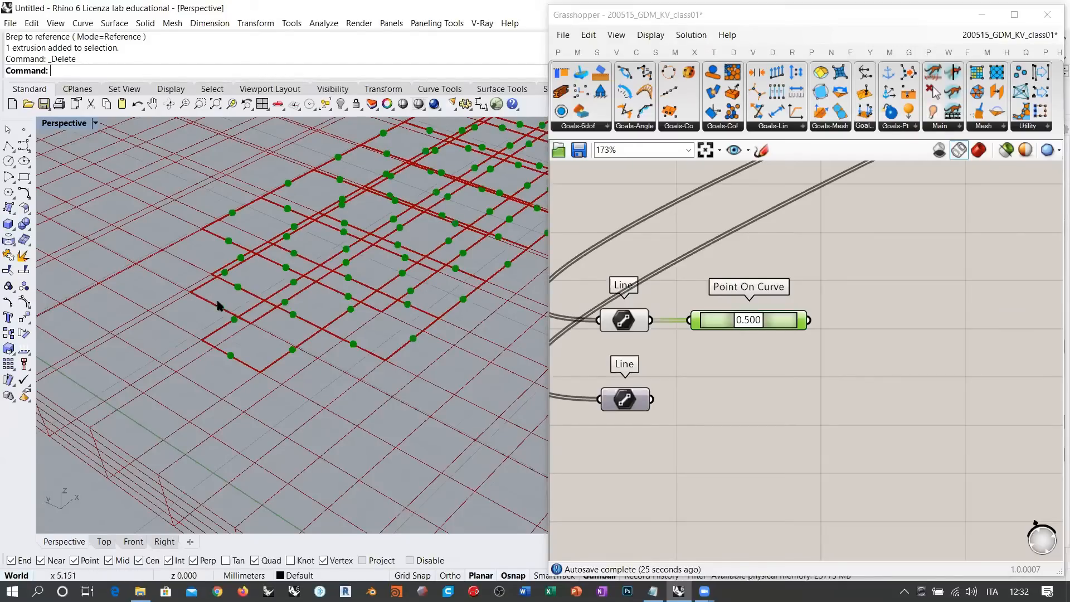
# Examine the List A seam lines and their midpoints up close, and inspect the Kangaroo solver before returning to the Line parameters
pyautogui.moveTo(223, 312); pyautogui.dragTo(211, 294, button='right')
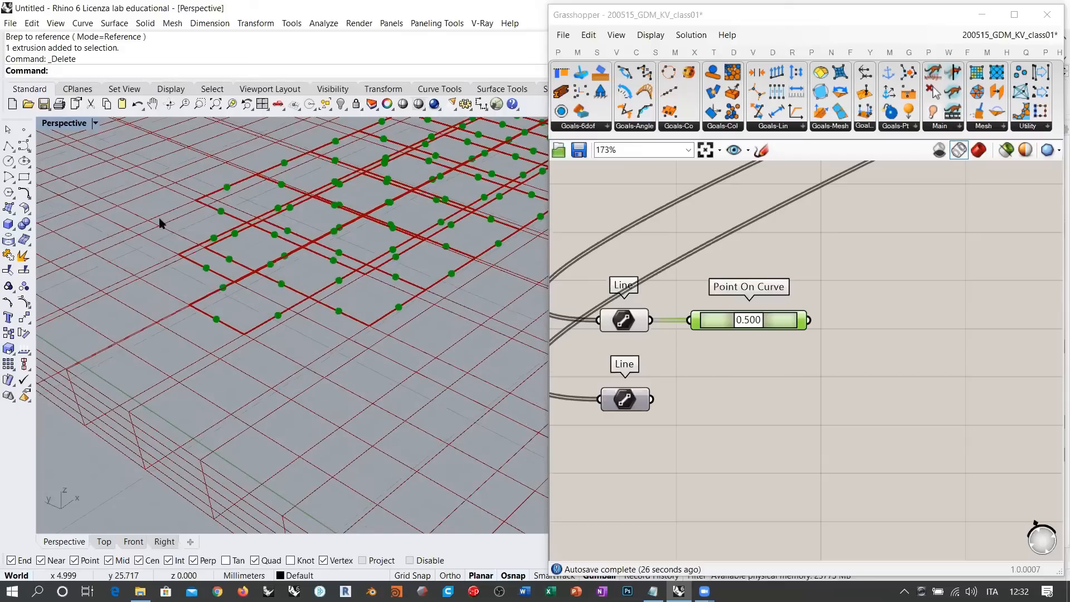
pyautogui.scroll(4, 160, 223)
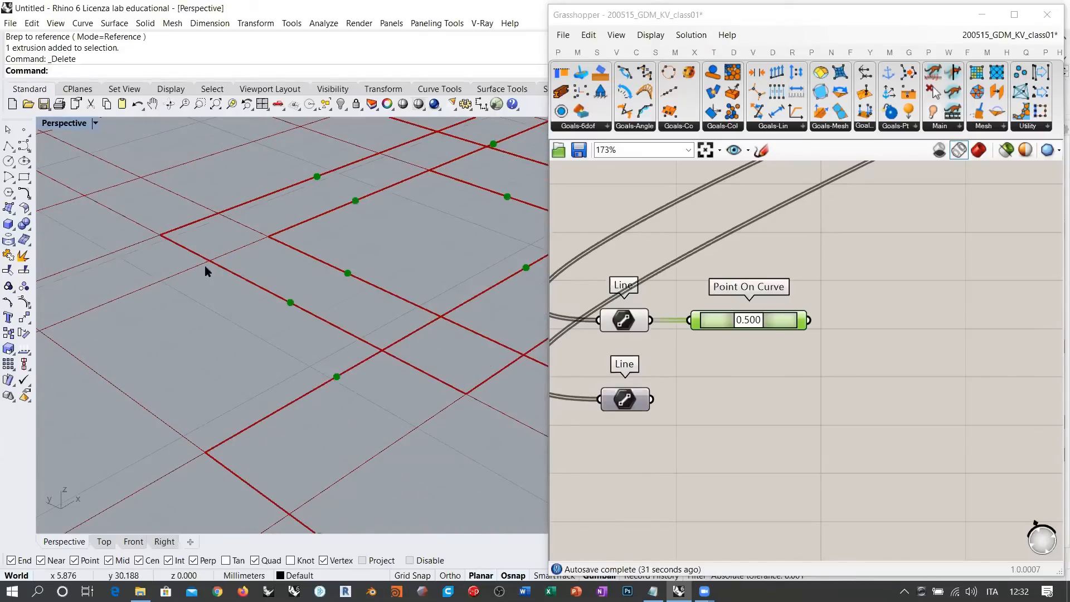
pyautogui.scroll(-8, 206, 268)
pyautogui.scroll(-3, 808, 304)
pyautogui.moveTo(808, 303); pyautogui.dragTo(642, 503, button='right')
pyautogui.moveTo(1022, 269); pyautogui.dragTo(605, 339, button='right')
pyautogui.scroll(3, 840, 358)
pyautogui.scroll(3, 836, 302)
pyautogui.moveTo(834, 300)
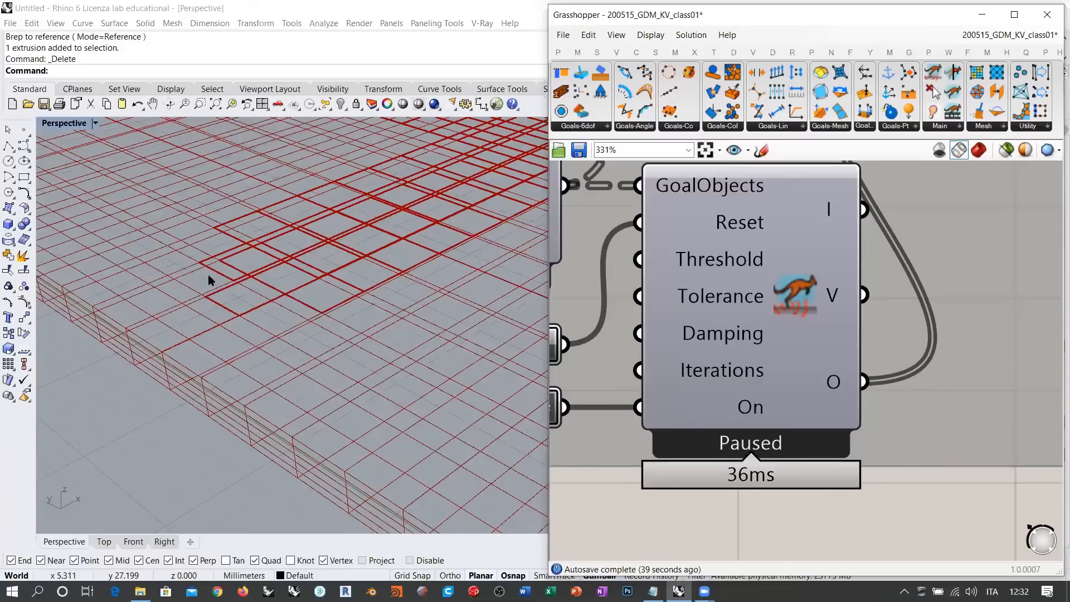
pyautogui.moveTo(711, 326); pyautogui.dragTo(909, 317, button='right')
pyautogui.scroll(-4, 908, 317)
pyautogui.moveTo(741, 375); pyautogui.dragTo(1031, 262, button='right')
pyautogui.moveTo(719, 454); pyautogui.dragTo(927, 404, button='right')
pyautogui.scroll(3, 716, 414)
pyautogui.click(694, 436)
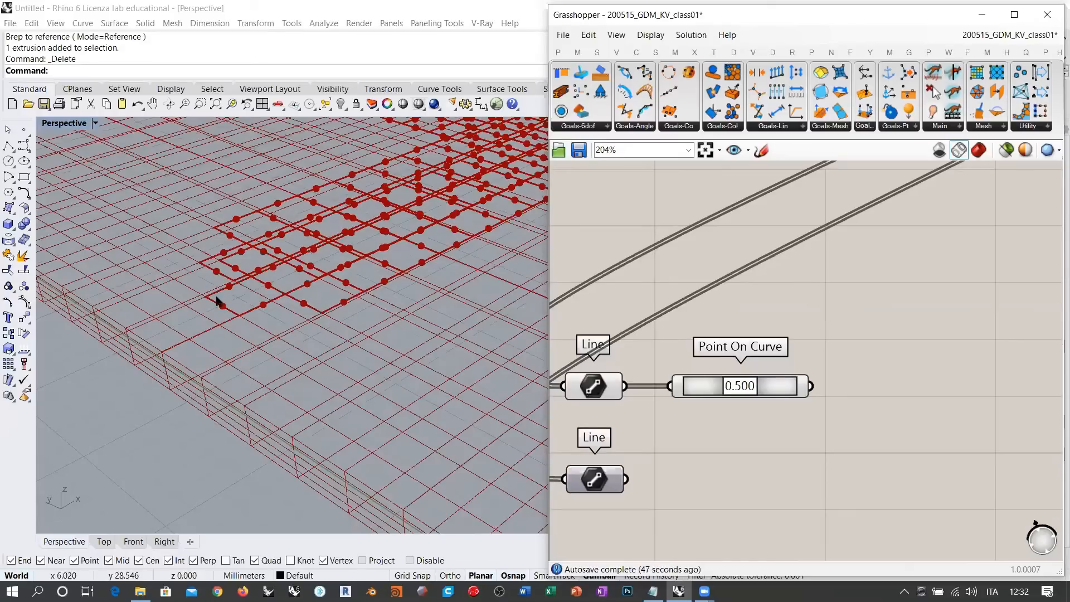
# Replace the Point On Curve component with an End Points component fed by the List A Line parameter
pyautogui.click(696, 392)
pyautogui.press('Delete')
pyautogui.doubleClick(723, 382)
pyautogui.write('end')
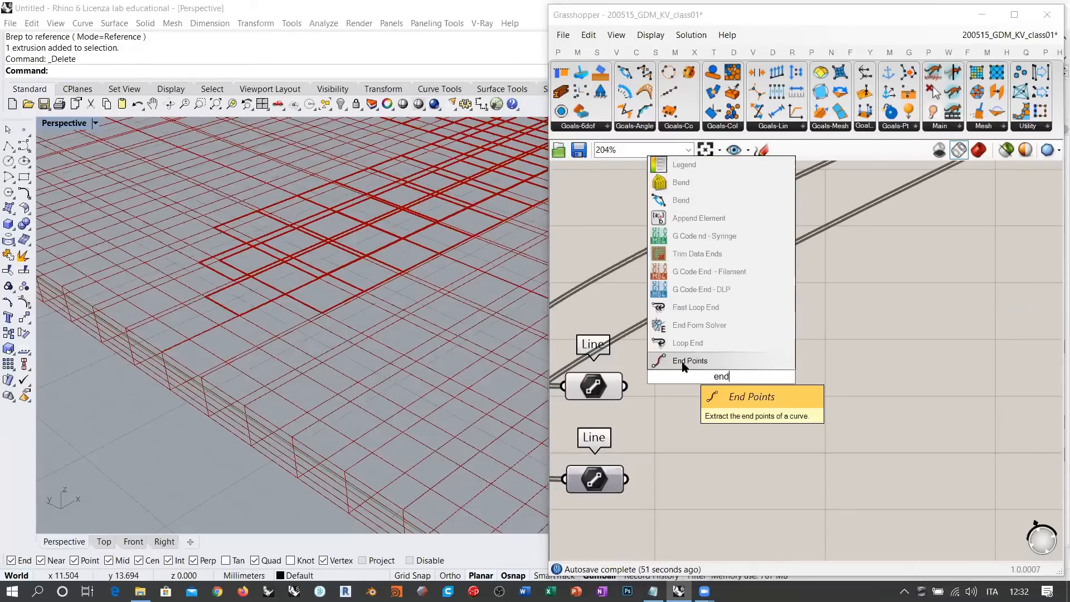
pyautogui.press('Return')
pyautogui.moveTo(662, 380); pyautogui.dragTo(624, 386)
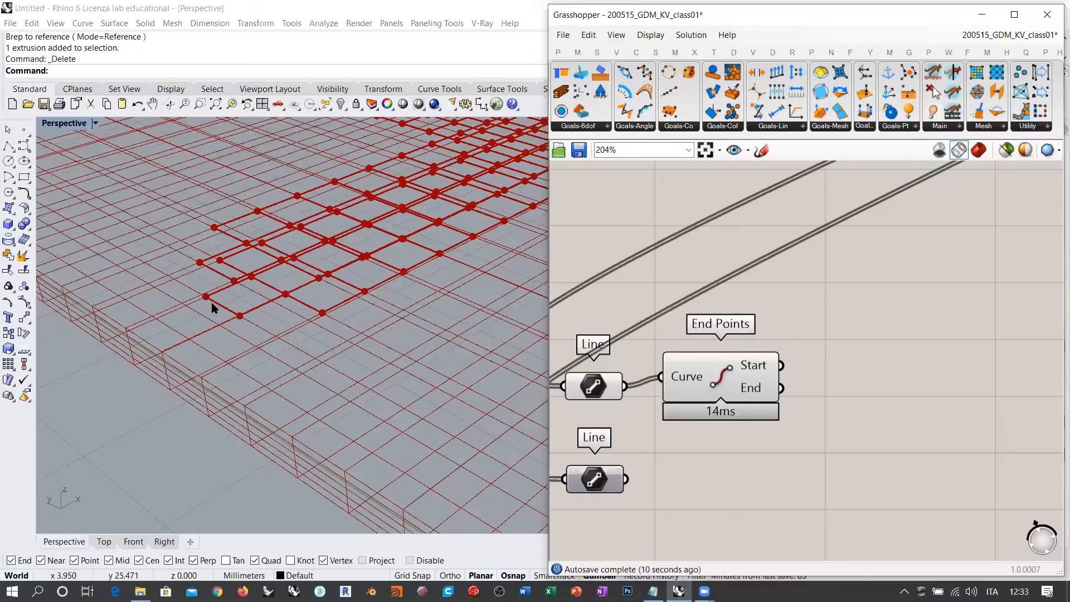
# Raise the End Points component above the List A Line parameter and examine the seam end points from a low side view
pyautogui.moveTo(713, 394); pyautogui.dragTo(758, 341)
pyautogui.click(763, 407)
pyautogui.keyDown('shift'); pyautogui.moveTo(398, 315); pyautogui.dragTo(372, 331, button='right'); pyautogui.keyUp('shift')
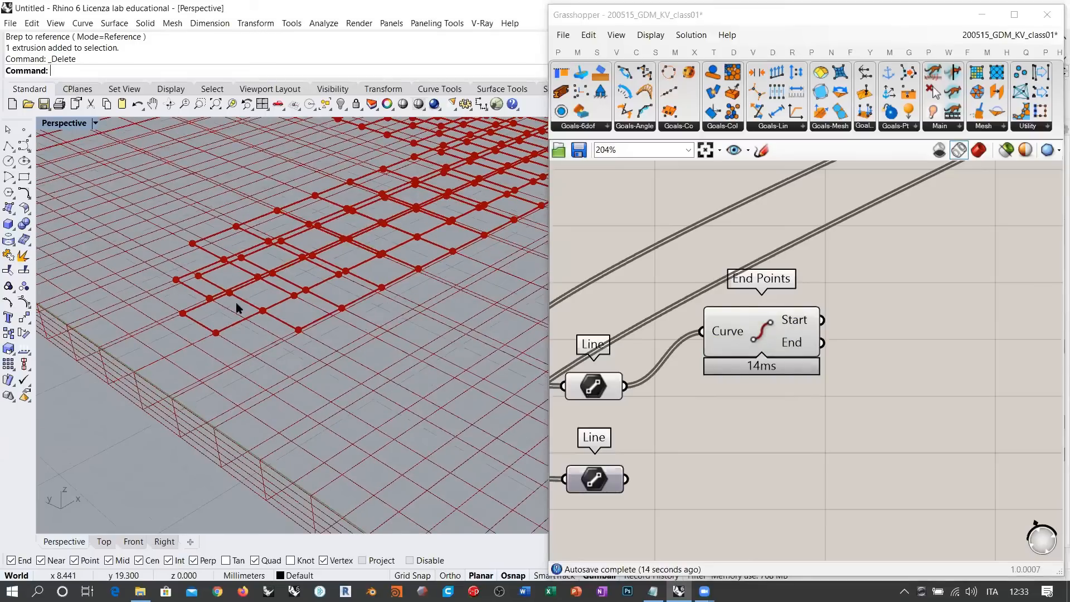
pyautogui.keyDown('shift'); pyautogui.moveTo(237, 303); pyautogui.dragTo(219, 309, button='right'); pyautogui.keyUp('shift')
pyautogui.moveTo(594, 394)
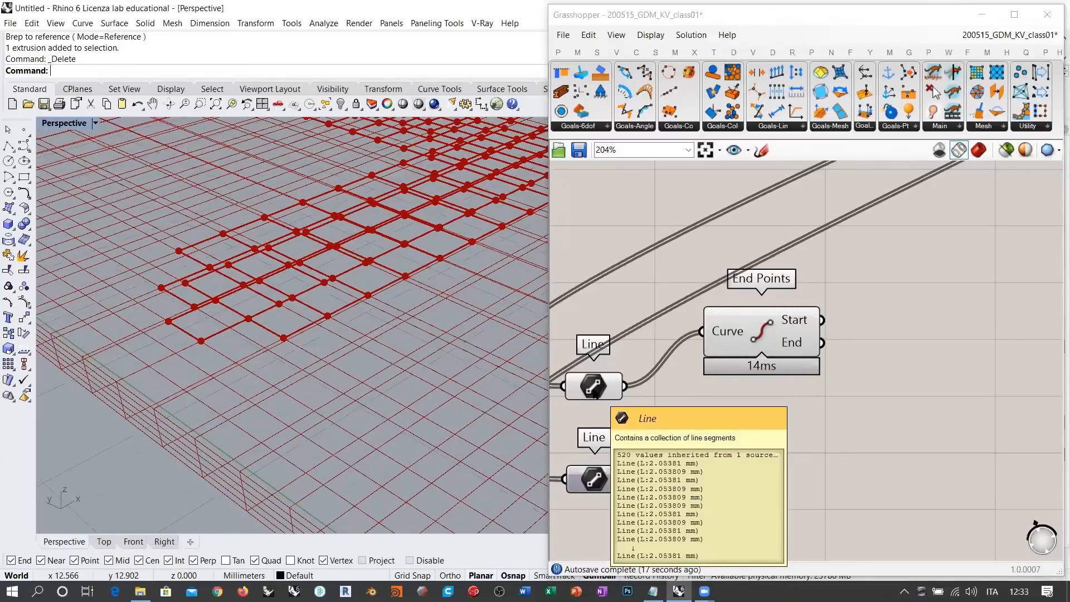
pyautogui.moveTo(306, 306); pyautogui.dragTo(319, 234, button='right')
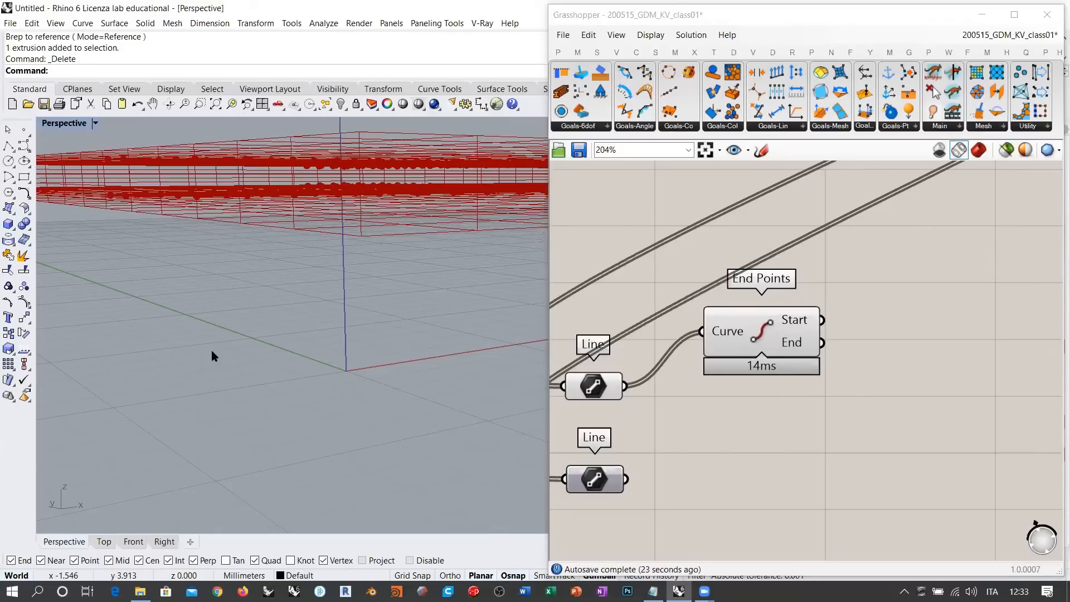
# Reposition the End Points component well up and away from the Line parameters, leaving free canvas beside them
pyautogui.moveTo(711, 411); pyautogui.dragTo(762, 423, button='right')
pyautogui.moveTo(807, 341); pyautogui.dragTo(778, 318)
pyautogui.click(805, 399)
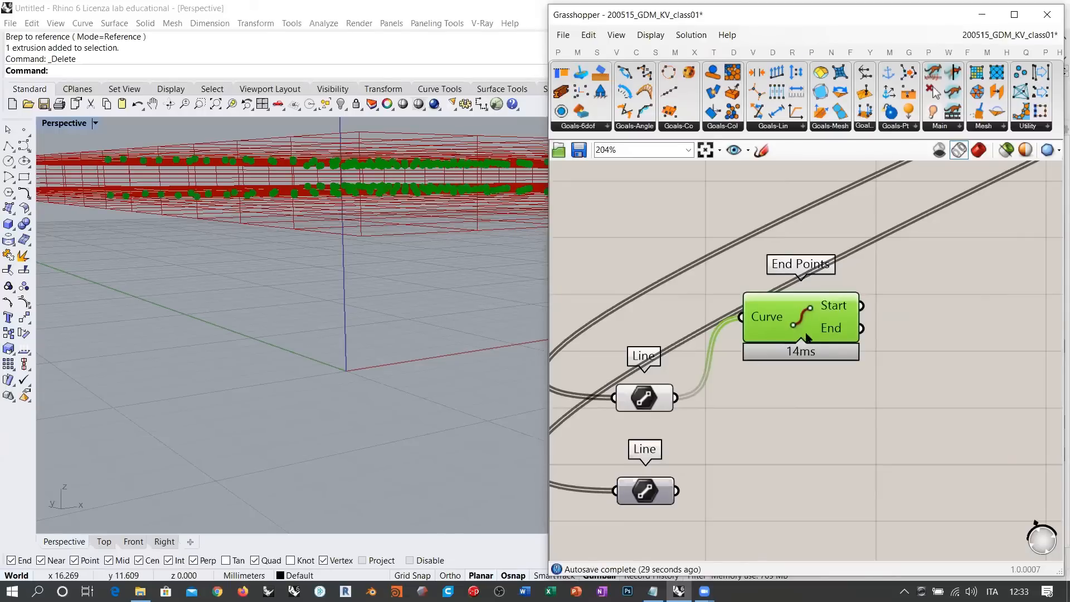
pyautogui.moveTo(806, 337); pyautogui.dragTo(784, 325)
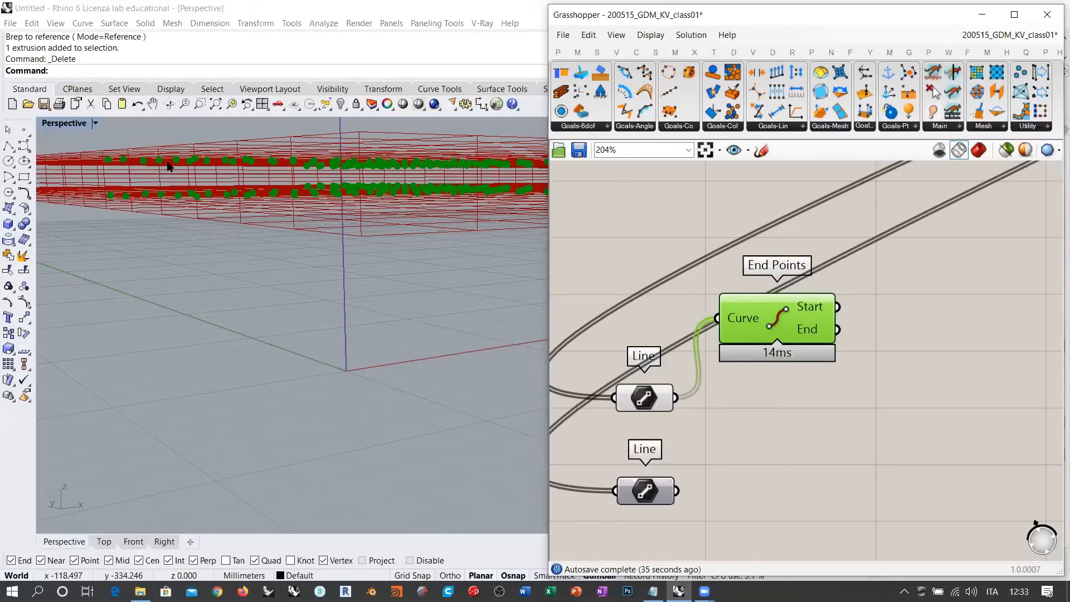
pyautogui.moveTo(777, 335); pyautogui.dragTo(880, 331)
pyautogui.click(817, 397)
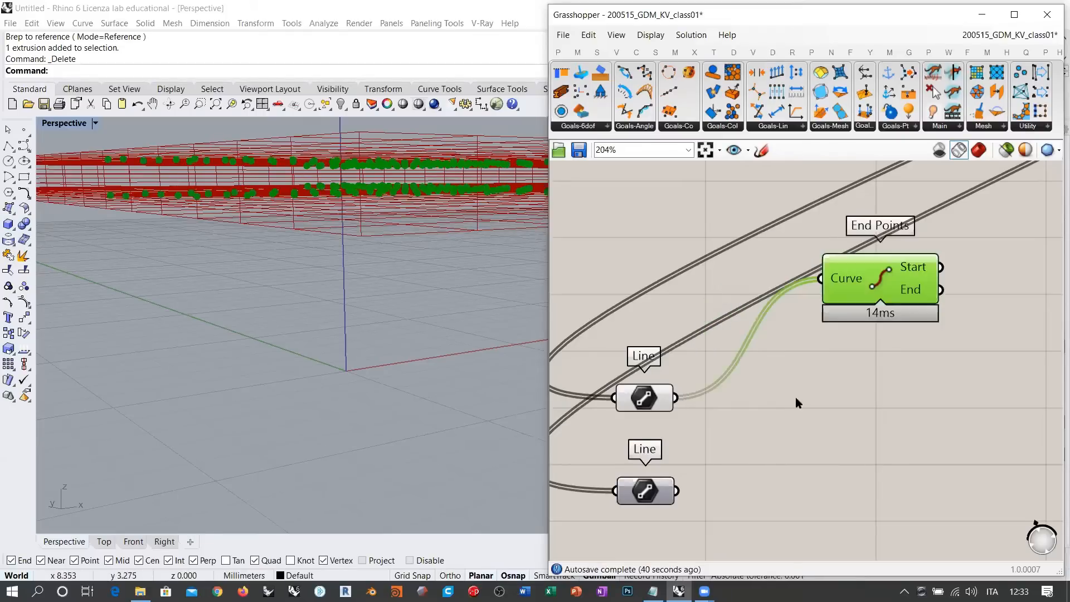
pyautogui.moveTo(893, 291); pyautogui.dragTo(930, 295)
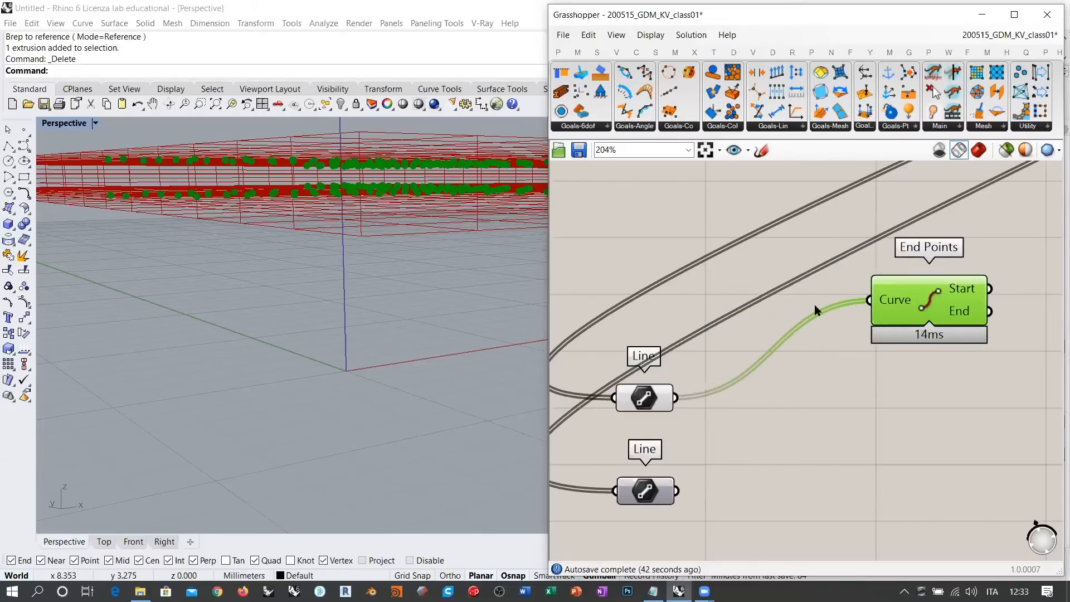
pyautogui.moveTo(814, 305); pyautogui.dragTo(763, 300)
pyautogui.click(814, 373)
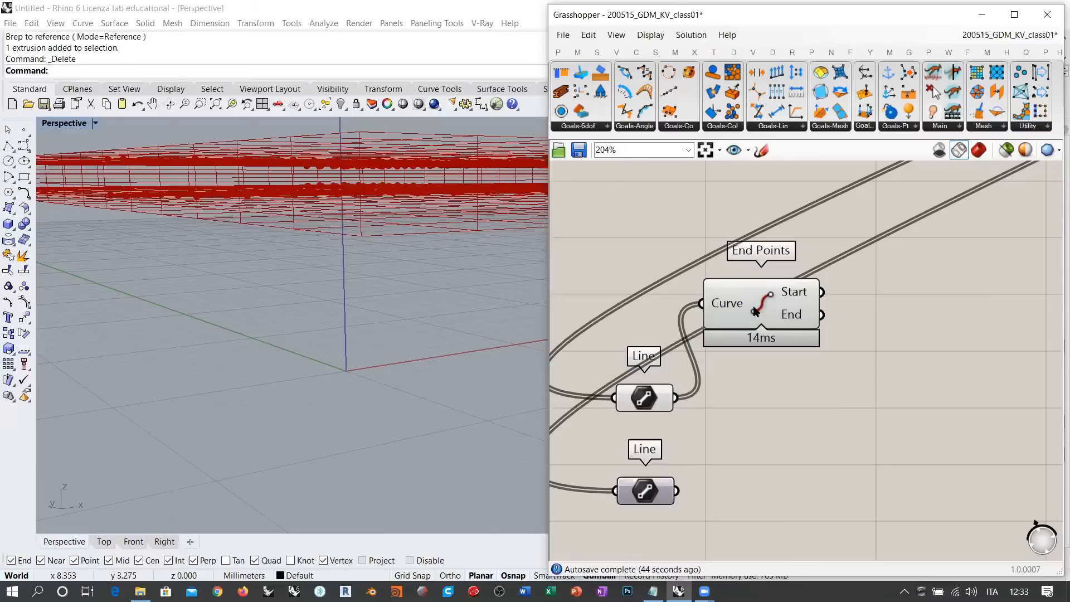
pyautogui.hotkey('ctrl', 'z')
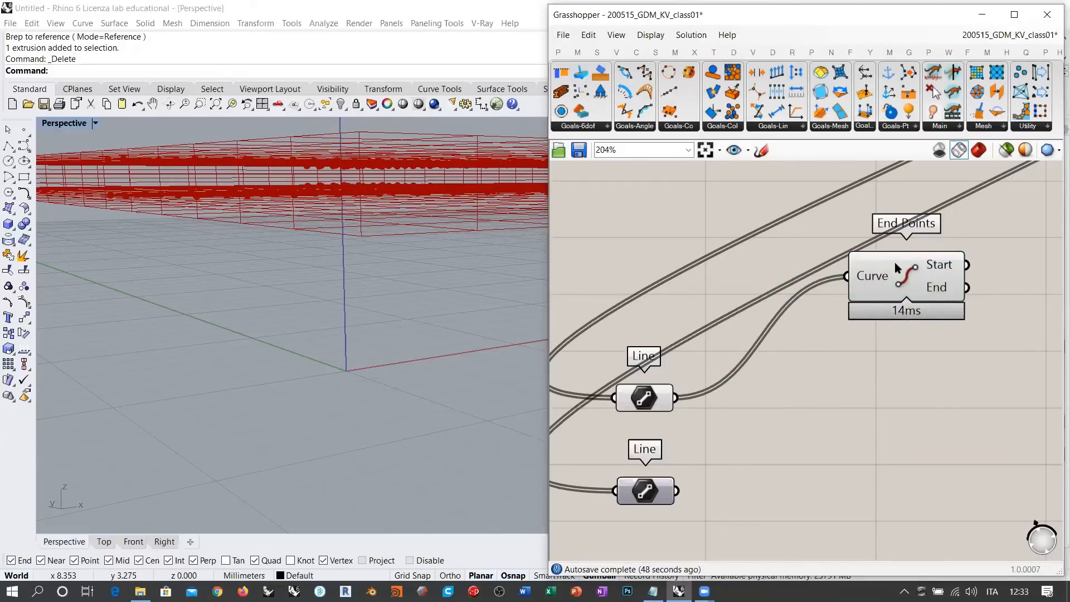
pyautogui.moveTo(896, 268); pyautogui.dragTo(968, 256)
pyautogui.click(913, 396)
pyautogui.moveTo(848, 407); pyautogui.dragTo(821, 390, button='right')
pyautogui.doubleClick(822, 391)
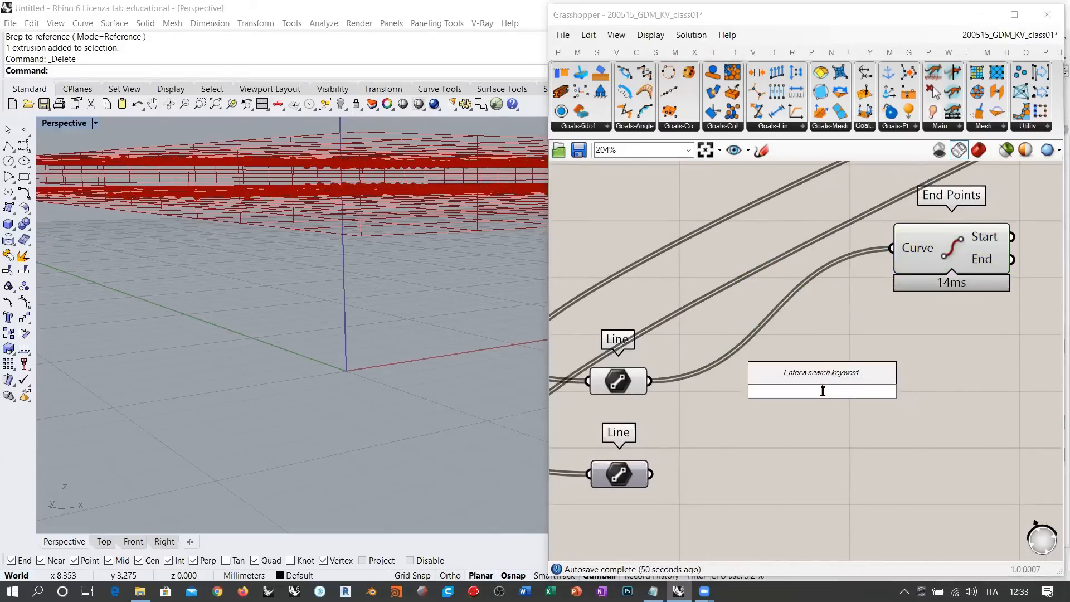
pyautogui.write('box')
pyautogui.press('Return')
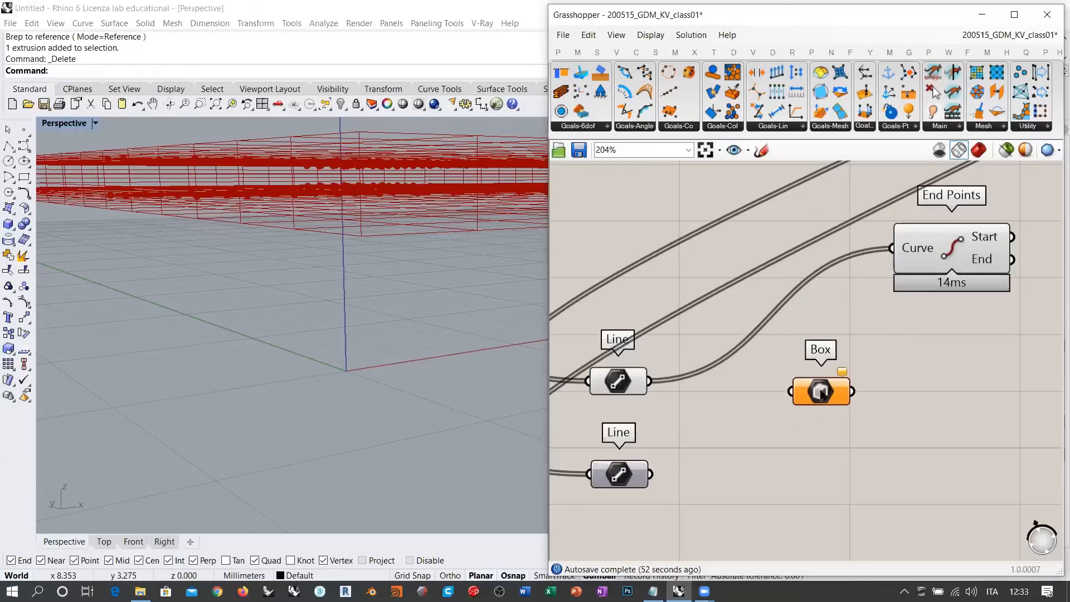
pyautogui.press('Delete')
# Add a Point On Curve component at 0.500 below End Points and connect the List A Line parameter to it
pyautogui.doubleClick(790, 397)
pyautogui.write('poc')
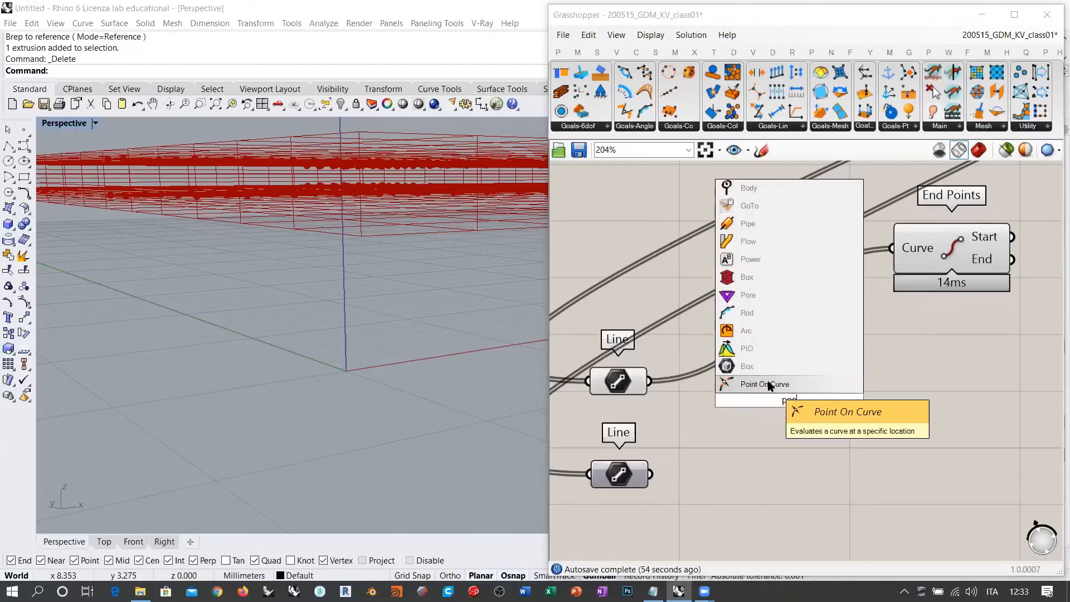
pyautogui.click(768, 385)
pyautogui.moveTo(652, 380); pyautogui.dragTo(733, 411)
pyautogui.click(735, 424)
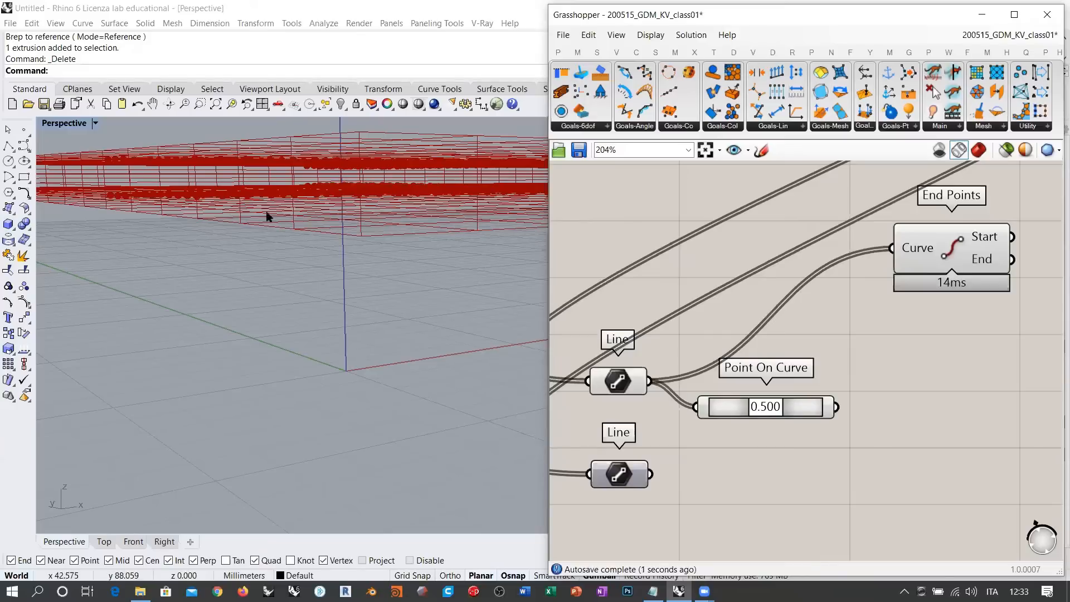
# Add a Deconstruct component, connect the Point On Curve output to its Point input and inspect the Z component values
pyautogui.click(617, 381)
pyautogui.moveTo(814, 424); pyautogui.dragTo(754, 426, button='right')
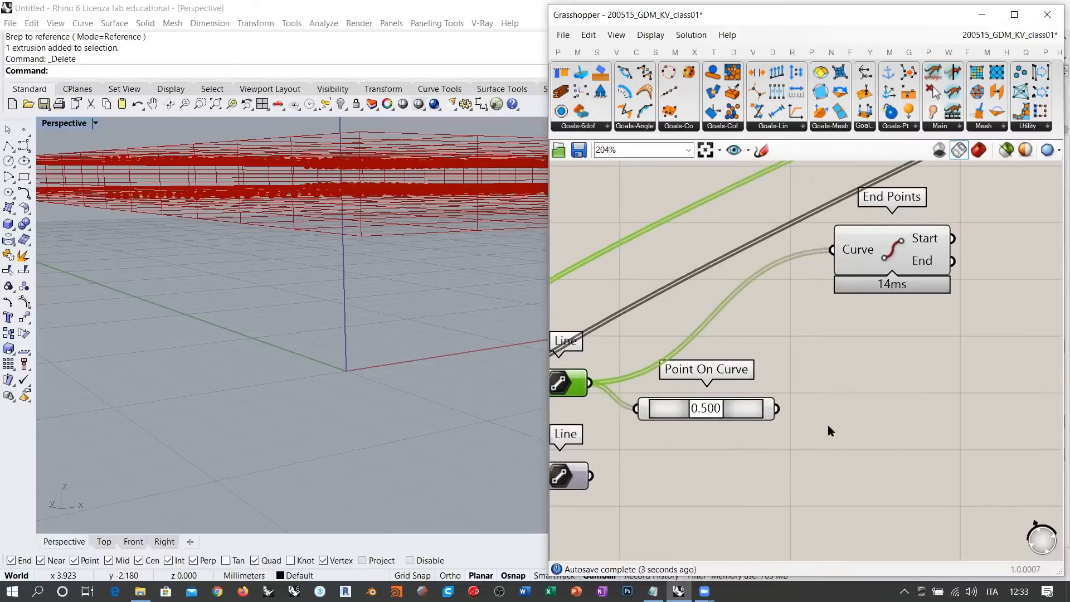
pyautogui.doubleClick(872, 425)
pyautogui.write('dec')
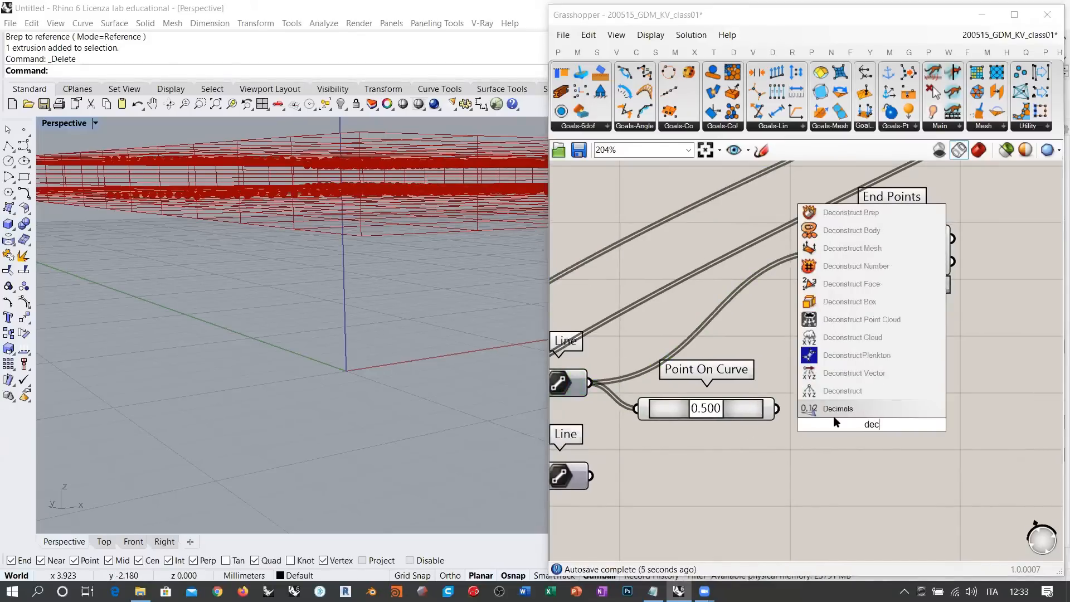
pyautogui.click(833, 388)
pyautogui.moveTo(776, 411); pyautogui.dragTo(806, 411)
pyautogui.click(902, 446)
pyautogui.moveTo(899, 438); pyautogui.dragTo(771, 414, button='right')
pyautogui.moveTo(764, 405)
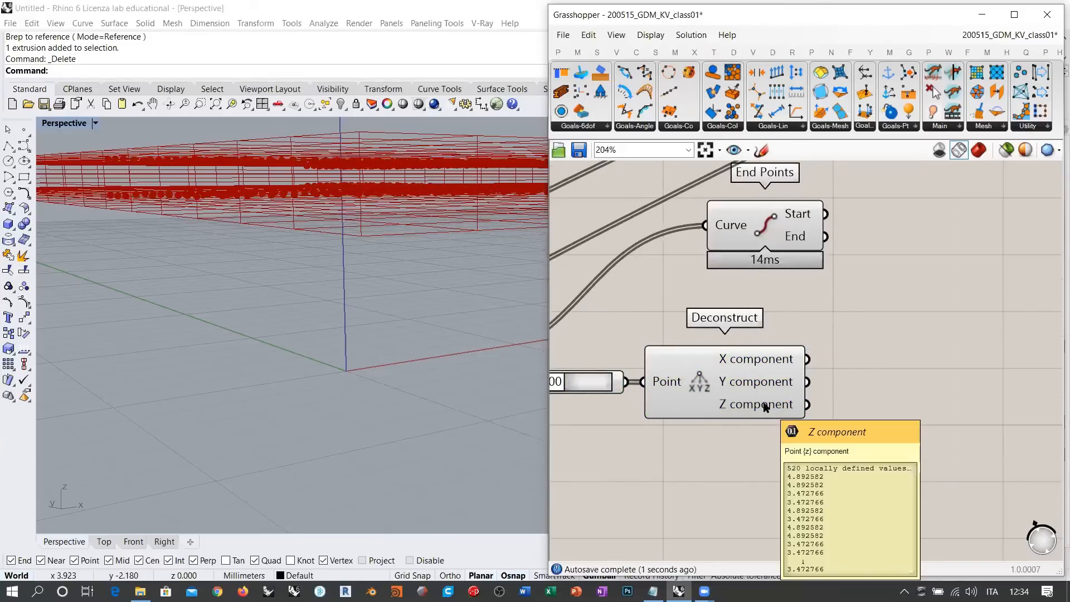
# Read the midpoints' Z component values in an enlarged temporary panel, and delete the panel
pyautogui.doubleClick(910, 415)
pyautogui.write('"')
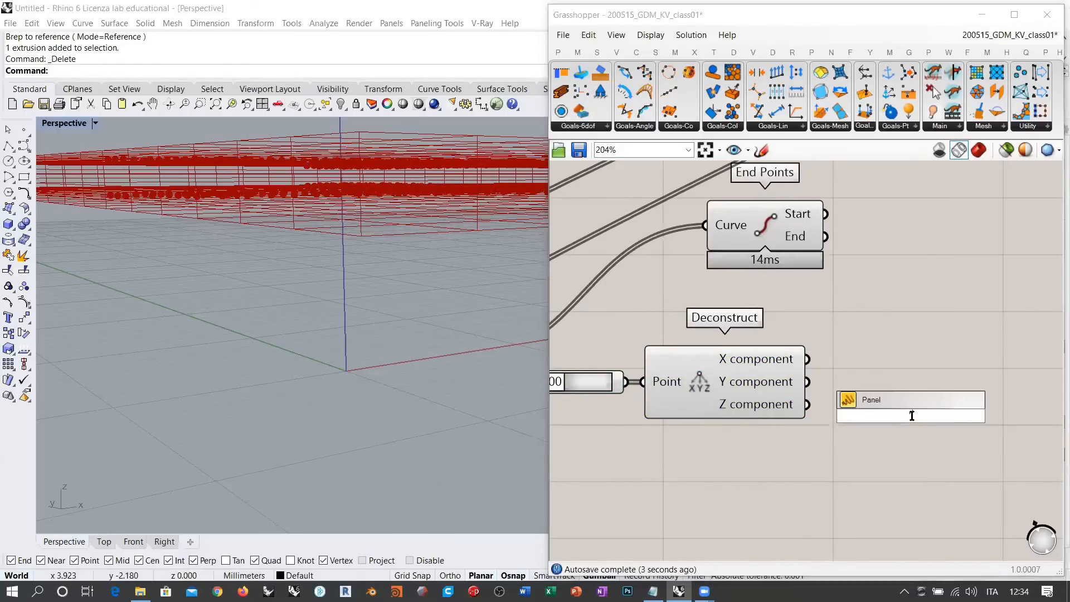
pyautogui.press('Return')
pyautogui.moveTo(855, 422); pyautogui.dragTo(873, 413)
pyautogui.moveTo(808, 405); pyautogui.dragTo(840, 406)
pyautogui.moveTo(881, 404); pyautogui.dragTo(809, 367, button='right')
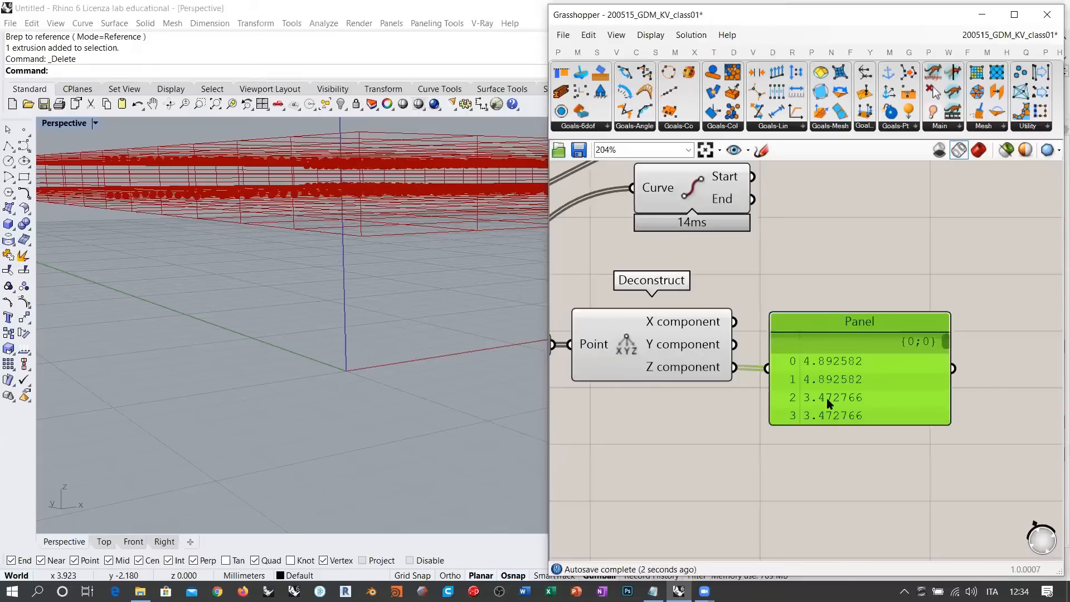
pyautogui.moveTo(824, 425); pyautogui.dragTo(825, 529)
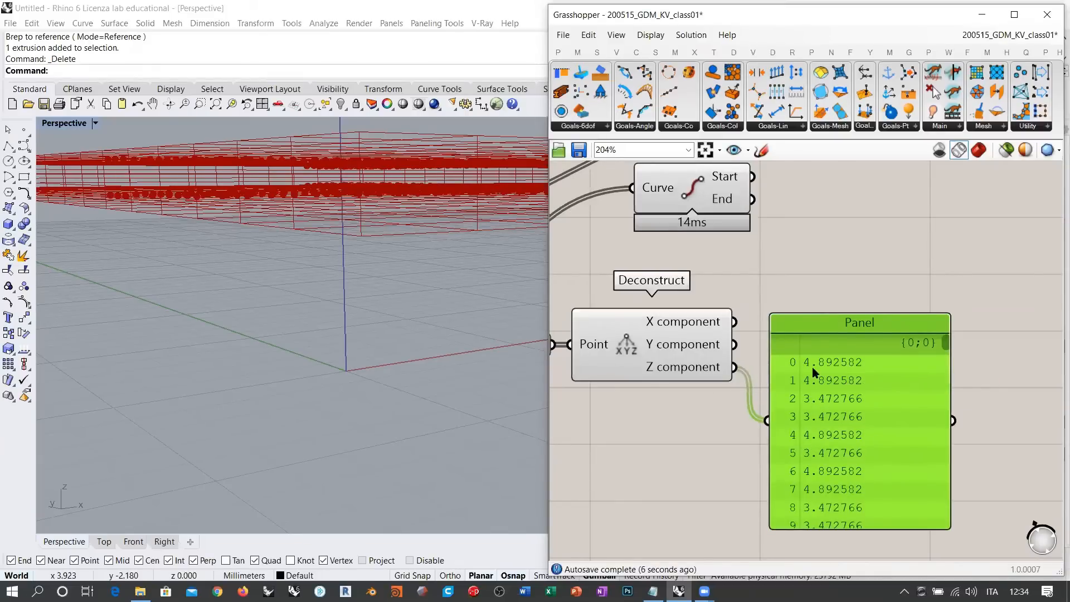
pyautogui.moveTo(938, 344); pyautogui.dragTo(946, 494)
pyautogui.press('Delete')
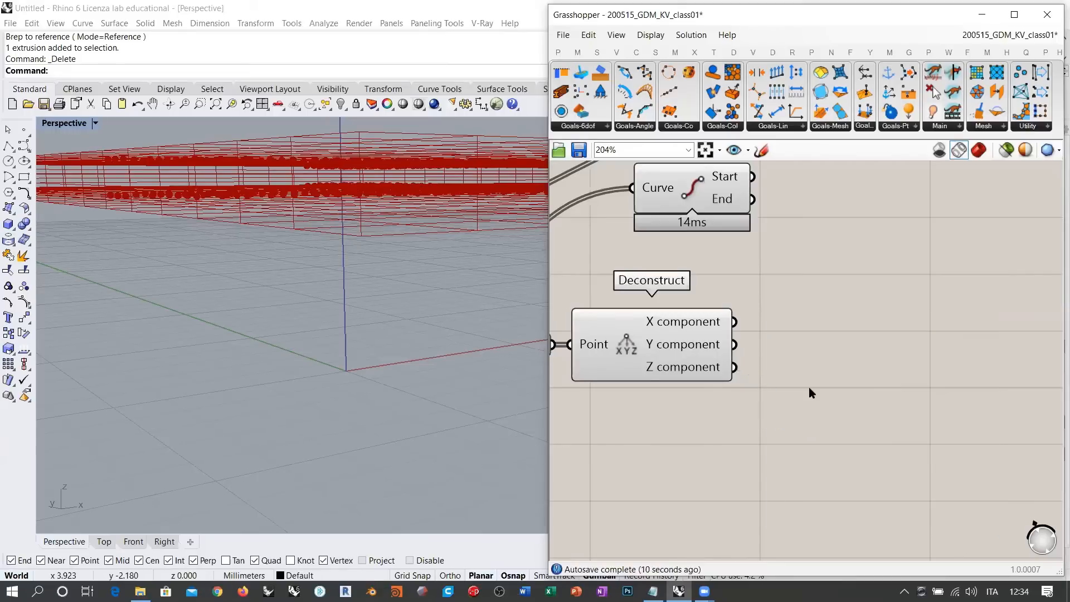
# Add a Min/Max component beside the Deconstruct component
pyautogui.doubleClick(859, 354)
pyautogui.write('min')
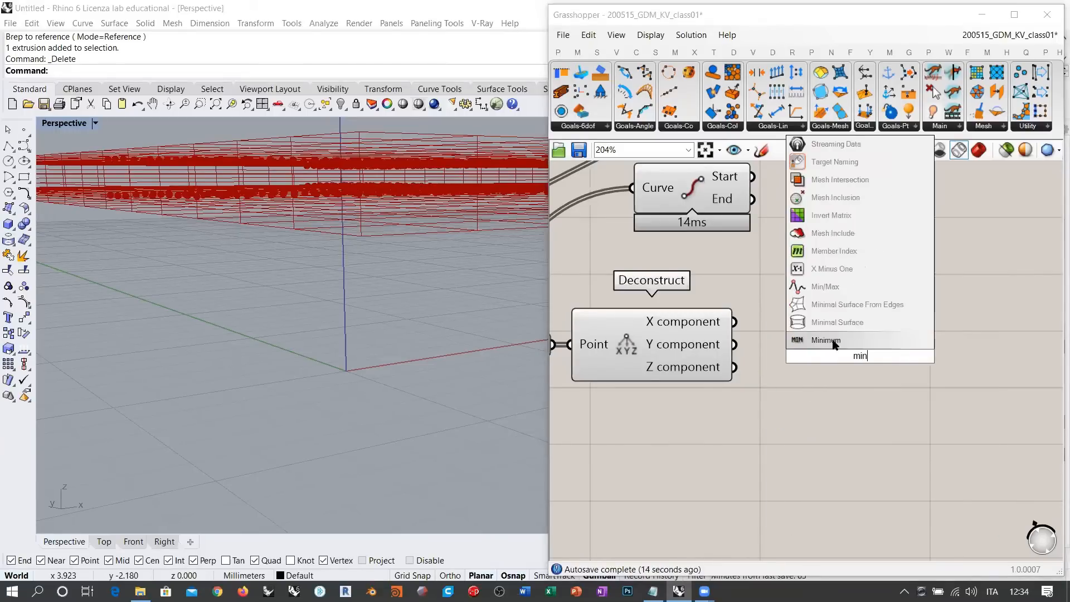
pyautogui.press('Return')
# Add a scribble below the Min/Max component reading "Heteroptera plugin" on two lines
pyautogui.rightClick(842, 422)
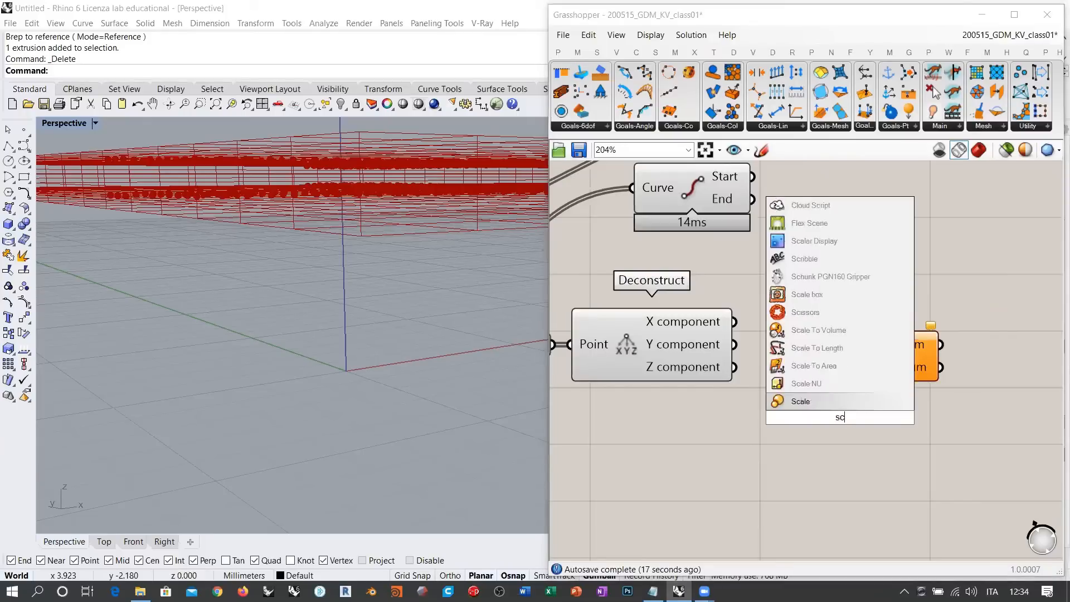
pyautogui.click(843, 436)
pyautogui.doubleClick(839, 425)
pyautogui.click(829, 434)
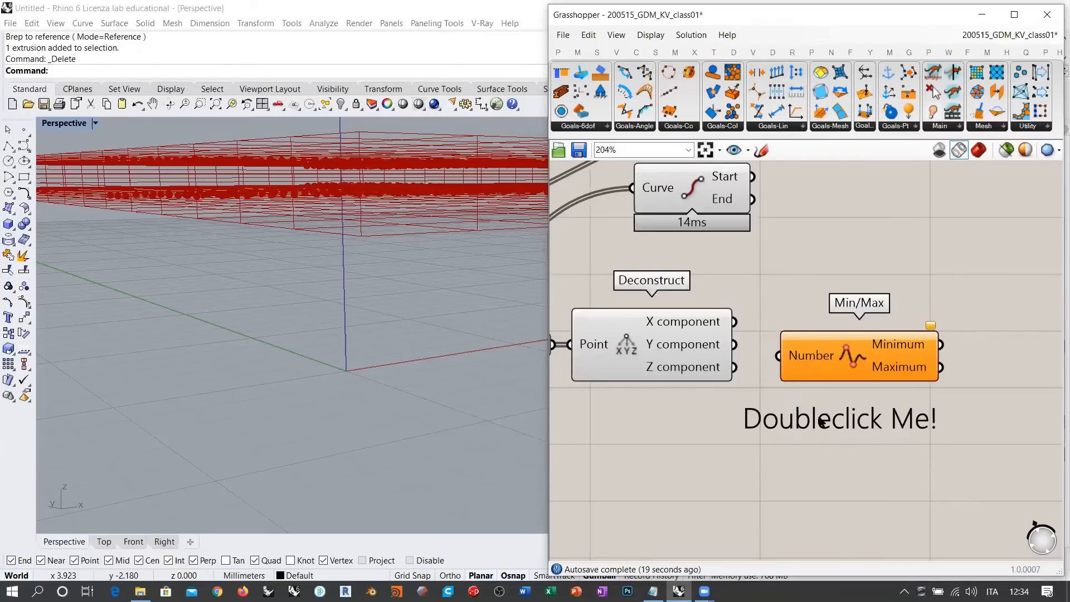
pyautogui.doubleClick(822, 421)
pyautogui.press('Tab')
pyautogui.write('Het')
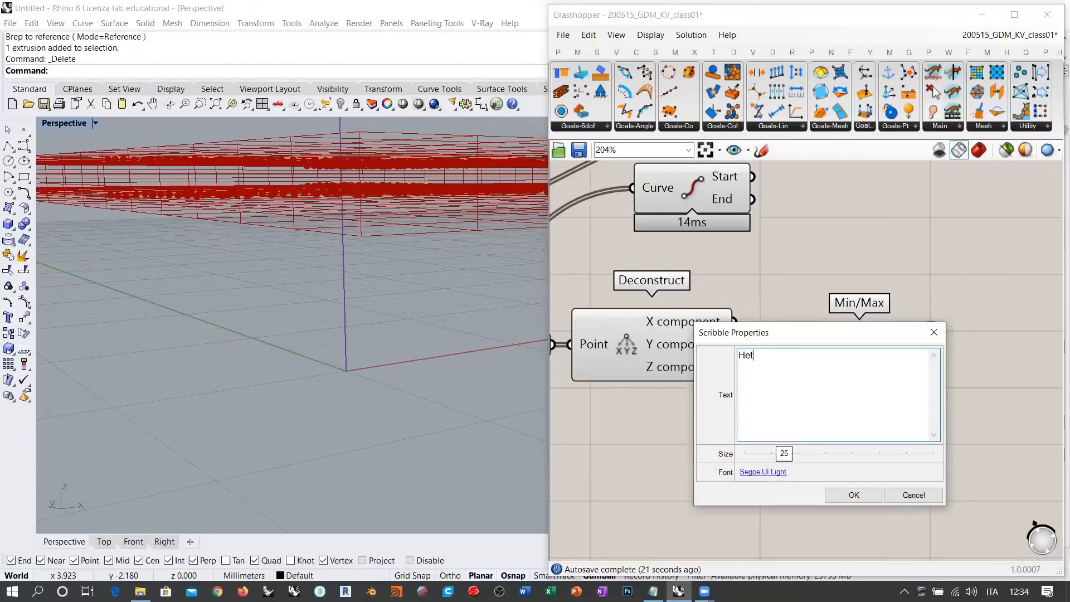
pyautogui.write('eroptera')
pyautogui.press('Return')
pyautogui.write('plugin')
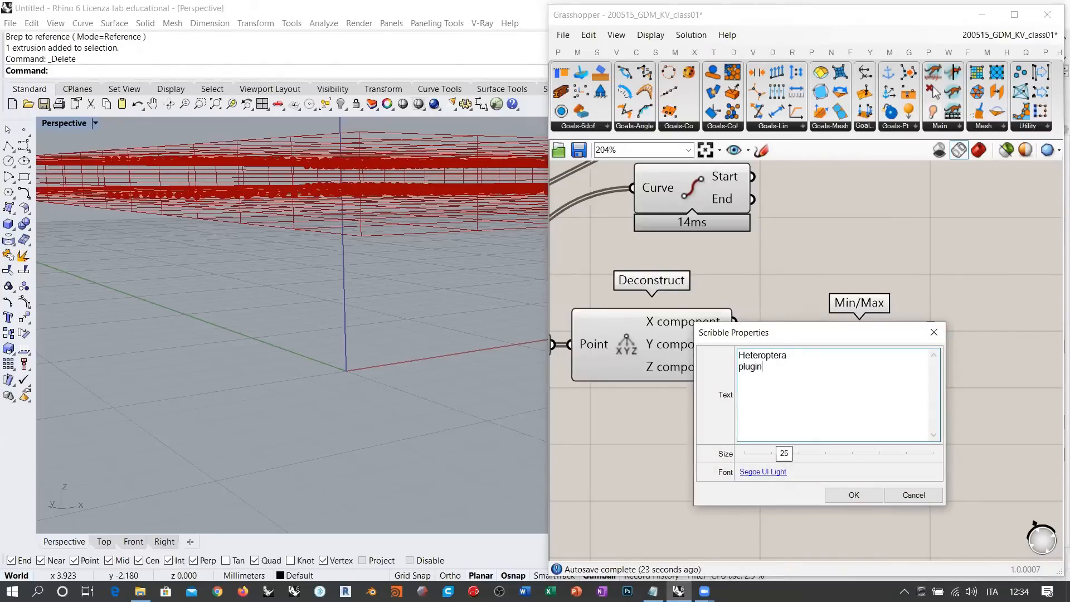
pyautogui.click(853, 495)
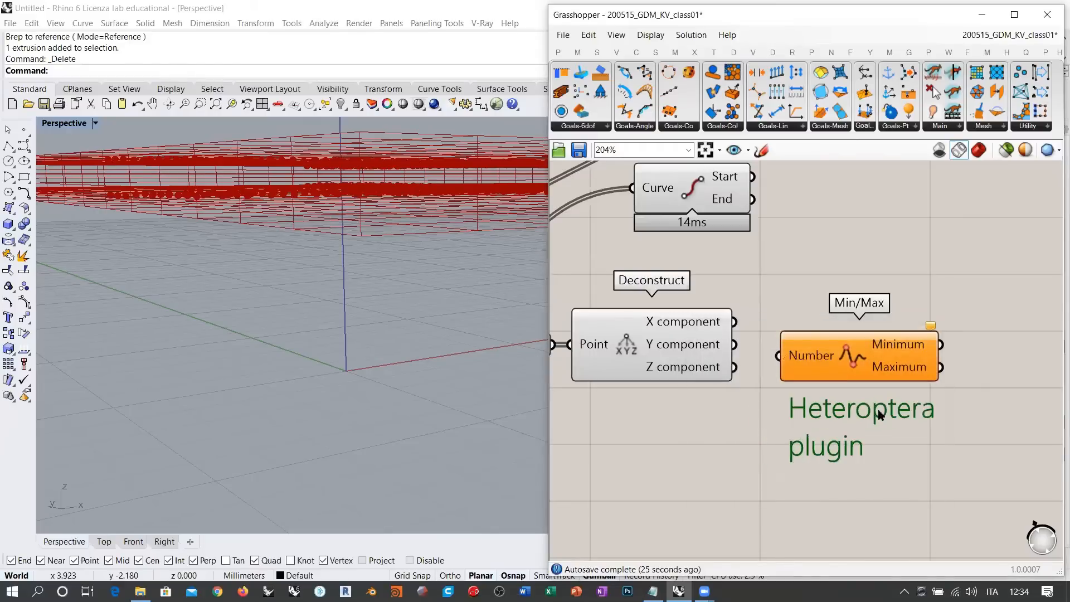
# Group the Min/Max component with its scribble and connect Deconstruct's Z component to the Number input
pyautogui.click(855, 360)
pyautogui.keyDown('shift'); pyautogui.click(907, 397); pyautogui.keyUp('shift')
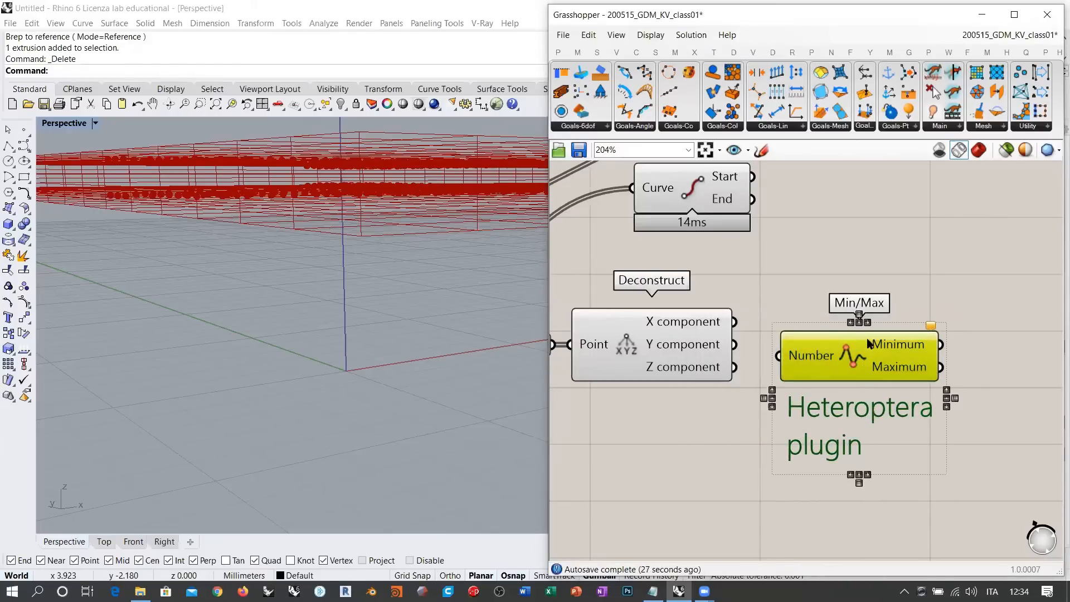
pyautogui.hotkey('ctrl', 'g')
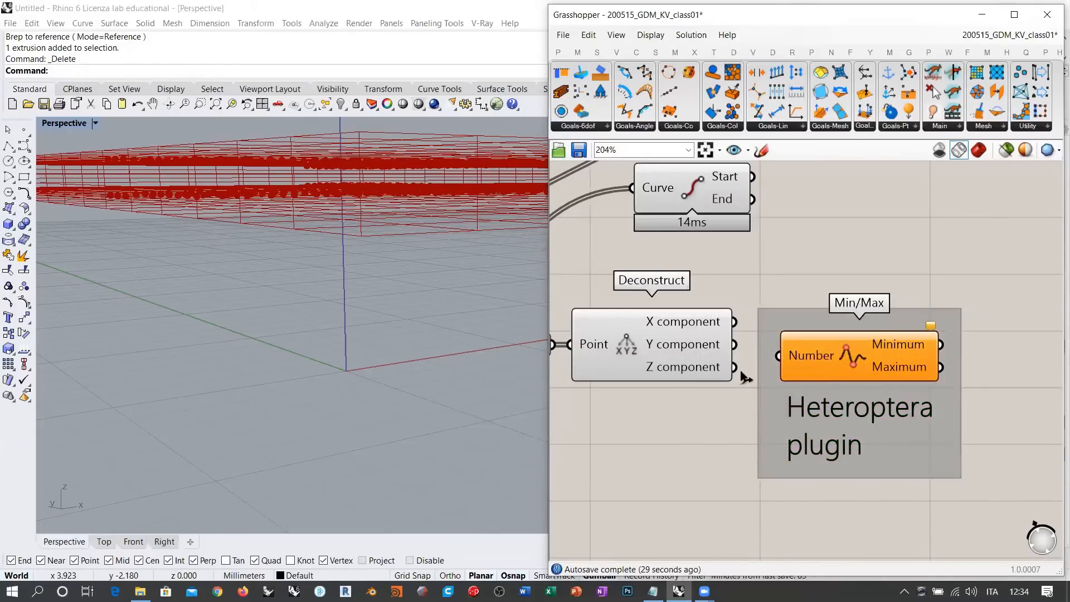
pyautogui.moveTo(735, 368); pyautogui.dragTo(826, 361)
pyautogui.click(727, 439)
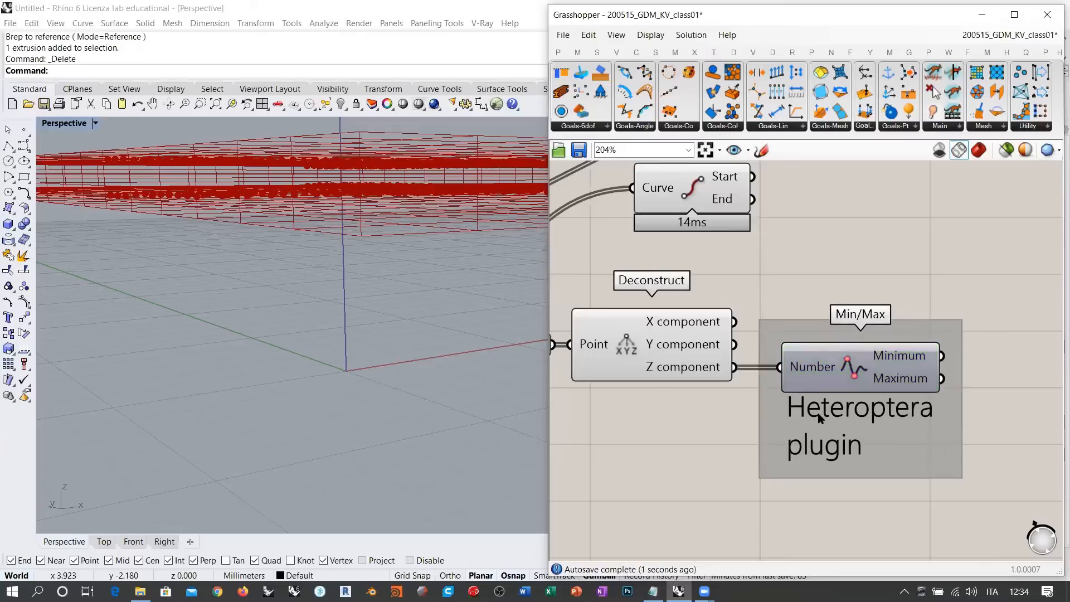
# Move the Deconstruct component and the Min/Max group lower, below the Point On Curve component
pyautogui.moveTo(1007, 392); pyautogui.dragTo(848, 390, button='right')
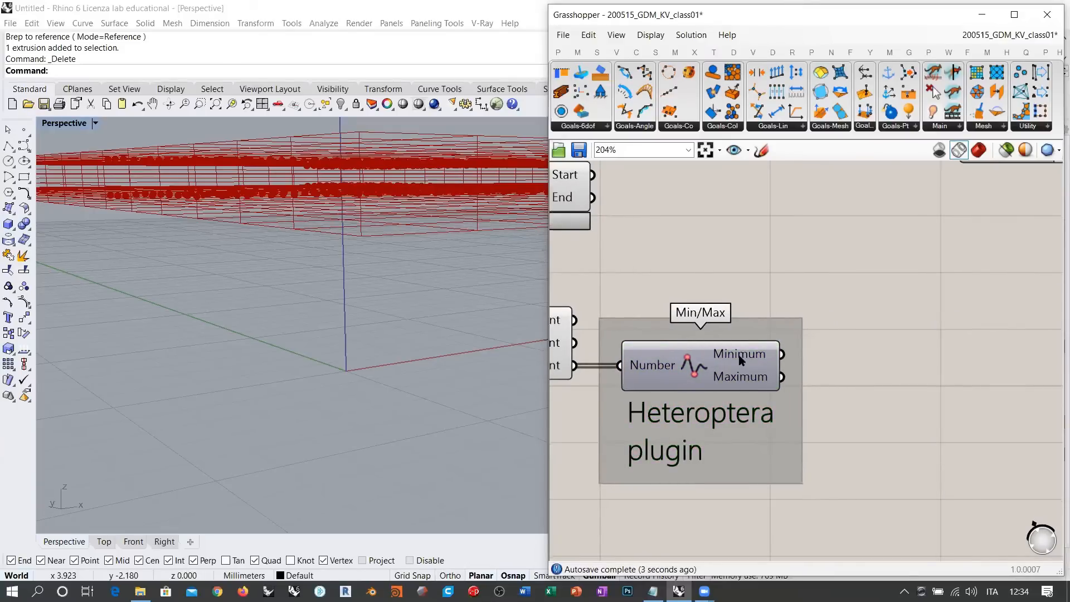
pyautogui.moveTo(741, 360)
pyautogui.moveTo(740, 378); pyautogui.dragTo(849, 435, button='right')
pyautogui.moveTo(800, 346); pyautogui.dragTo(949, 350, button='right')
pyautogui.scroll(-1, 948, 348)
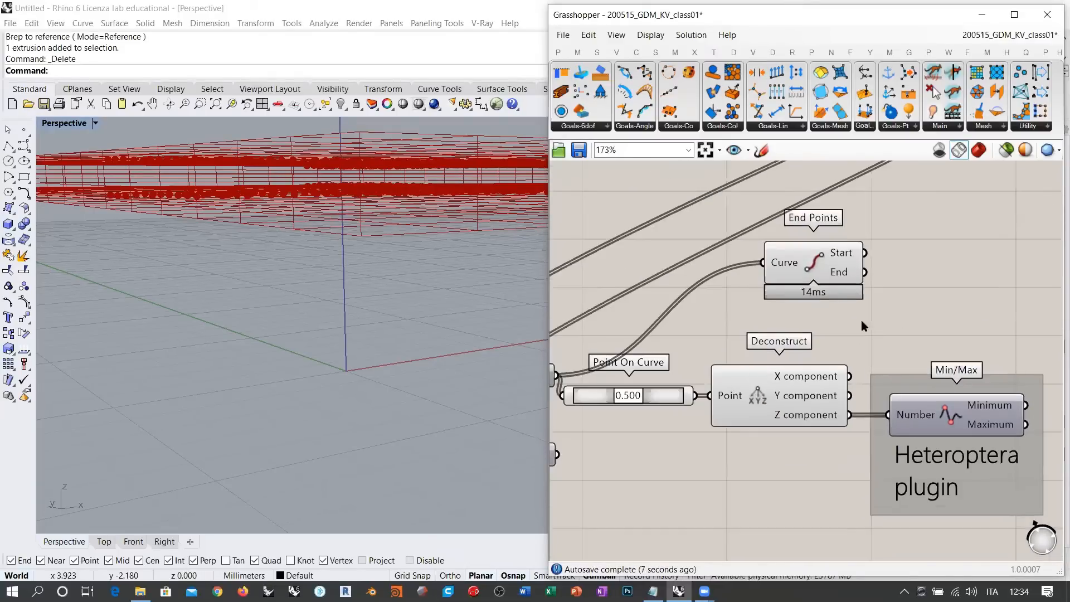
pyautogui.moveTo(848, 344); pyautogui.dragTo(866, 335, button='right')
pyautogui.scroll(-2, 826, 315)
pyautogui.moveTo(949, 458); pyautogui.dragTo(811, 417)
pyautogui.click(803, 344)
pyautogui.scroll(1, 729, 363)
pyautogui.click(729, 365)
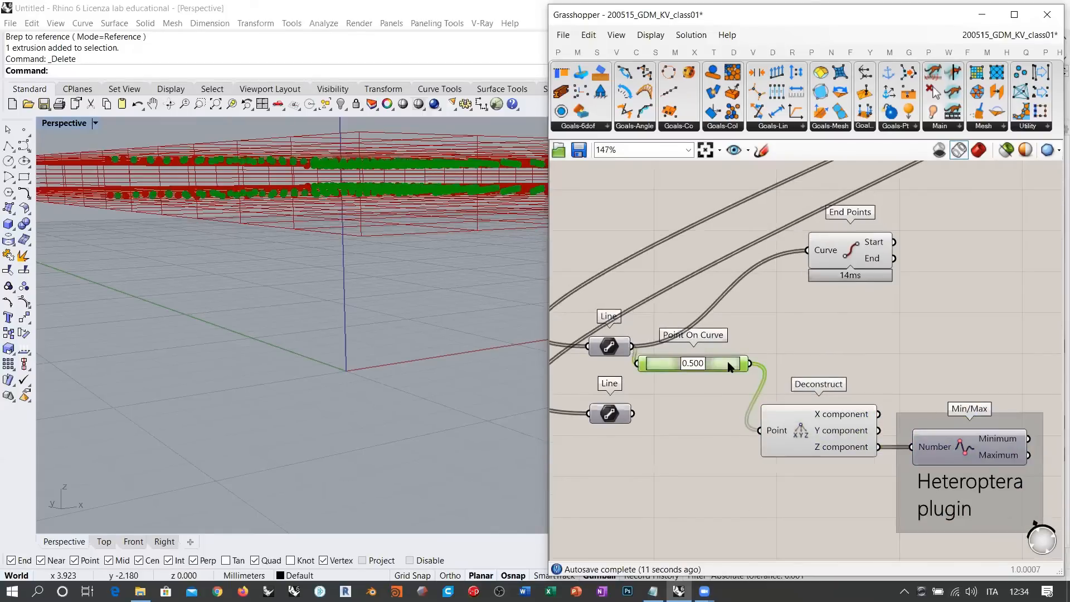
# Add a Similarity component above the Min/Max group
pyautogui.moveTo(988, 442)
pyautogui.moveTo(935, 350); pyautogui.dragTo(884, 348, button='right')
pyautogui.doubleClick(884, 348)
pyautogui.write('sim')
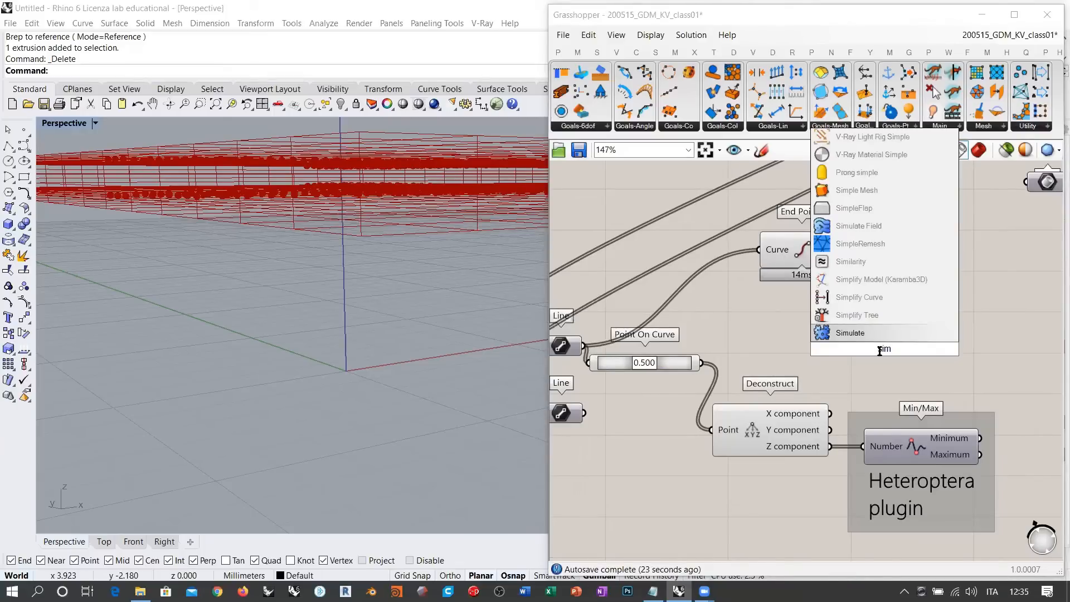
pyautogui.write('l')
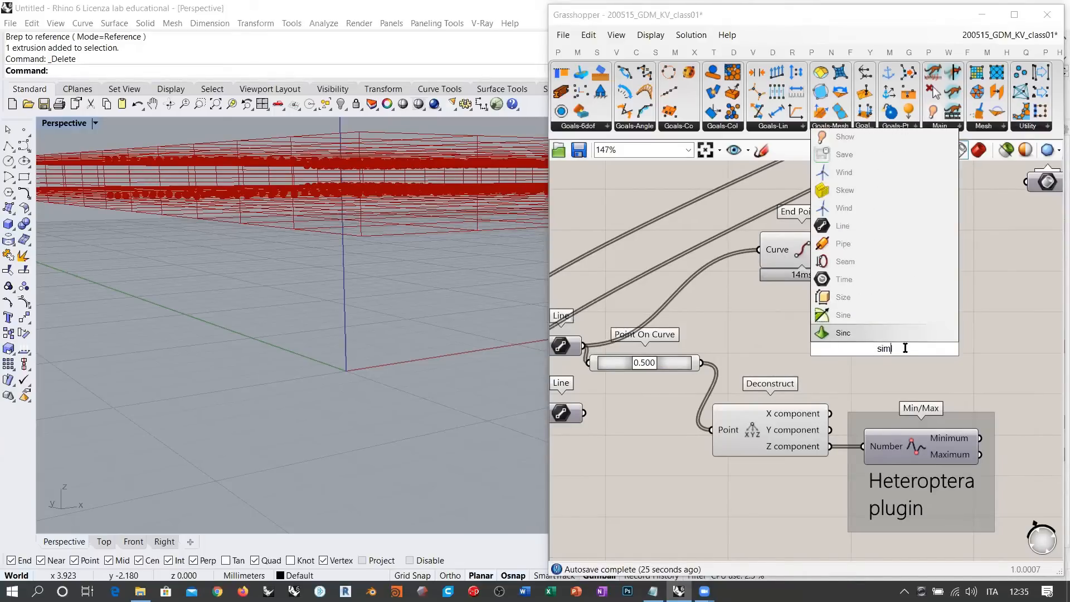
pyautogui.press('BackSpace')
pyautogui.write('u')
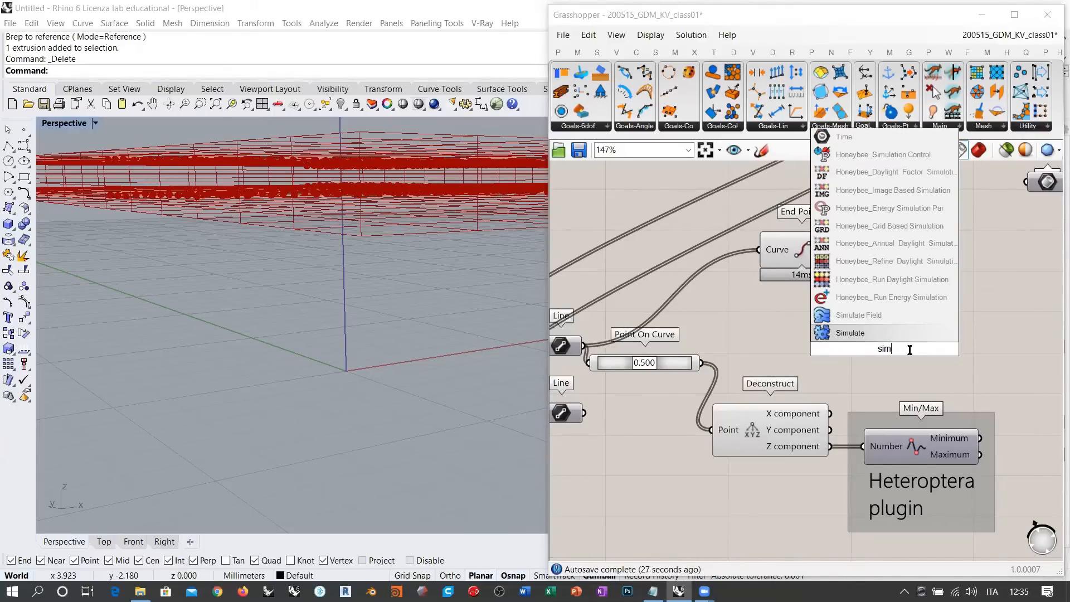
pyautogui.press('BackSpace')
pyautogui.write('mil')
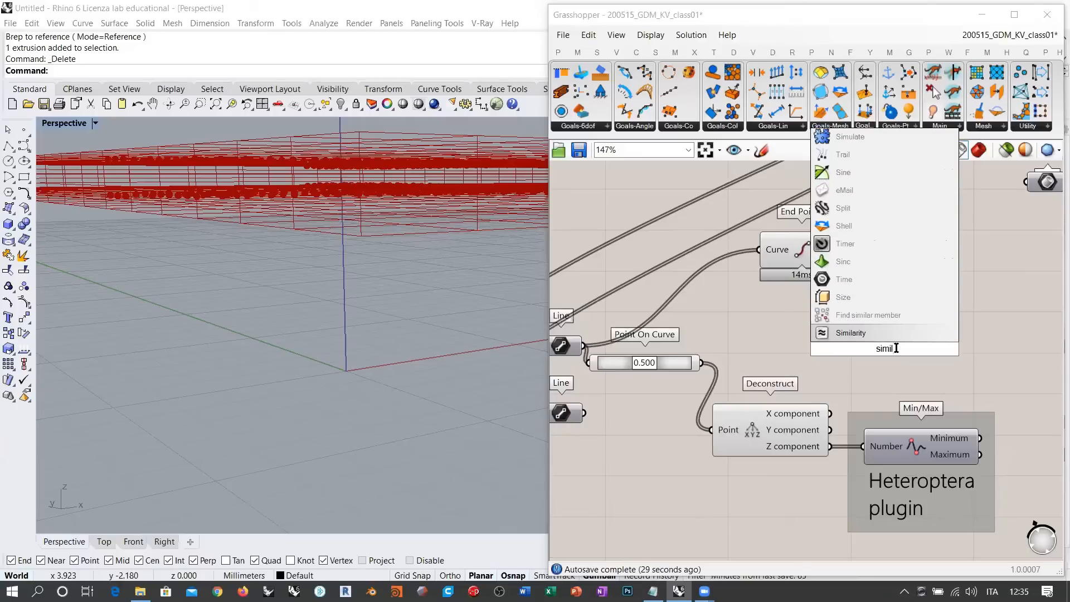
pyautogui.press('Return')
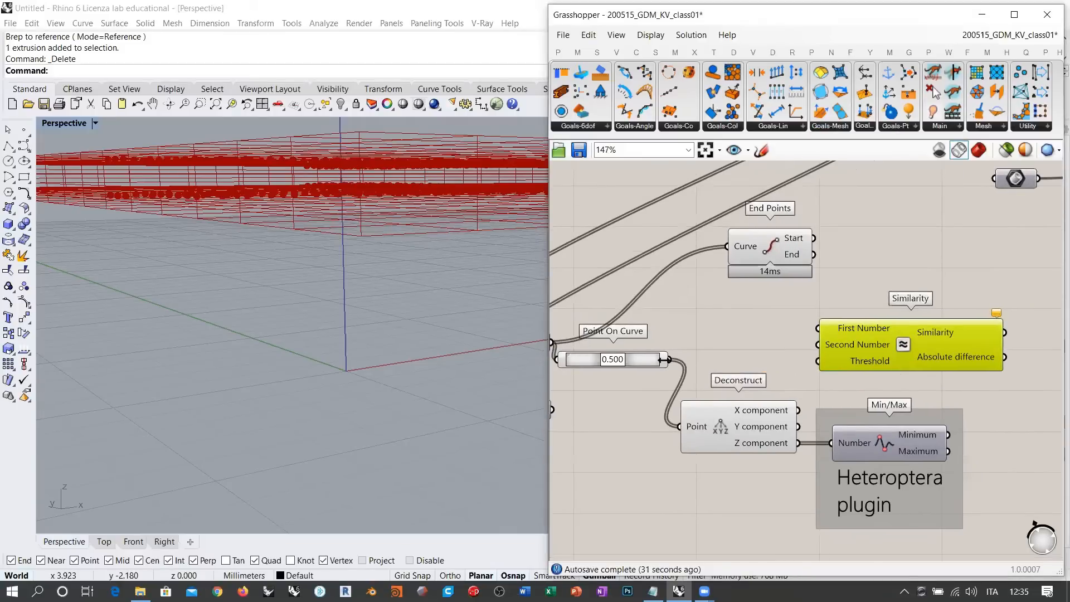
# Place Similarity beside Min/Max, feeding Deconstruct's Z component to First Number and Minimum to Second Number
pyautogui.moveTo(800, 432); pyautogui.dragTo(690, 402, button='right')
pyautogui.moveTo(749, 315); pyautogui.dragTo(837, 325)
pyautogui.moveTo(689, 413); pyautogui.dragTo(916, 353)
pyautogui.moveTo(895, 506); pyautogui.dragTo(798, 426)
pyautogui.moveTo(779, 414); pyautogui.dragTo(894, 424)
pyautogui.click(840, 388)
pyautogui.click(868, 400)
pyautogui.moveTo(920, 431)
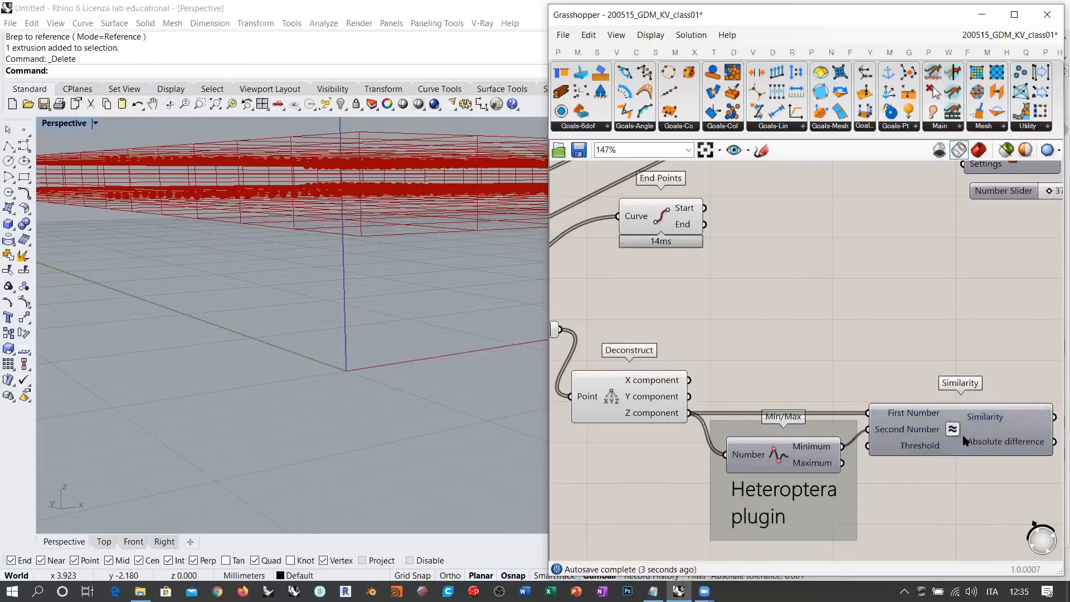
# Add a Cull Pattern component for filtering the lines held in the upper Line parameter
pyautogui.scroll(-2, 905, 424)
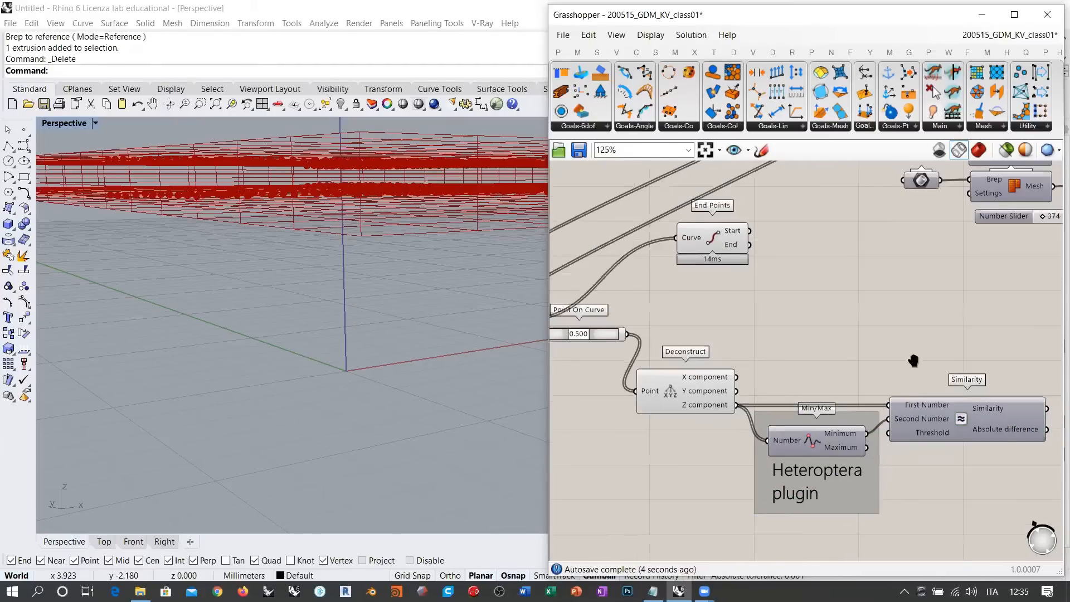
pyautogui.click(574, 339)
pyautogui.moveTo(575, 340); pyautogui.dragTo(714, 344, button='right')
pyautogui.click(634, 335)
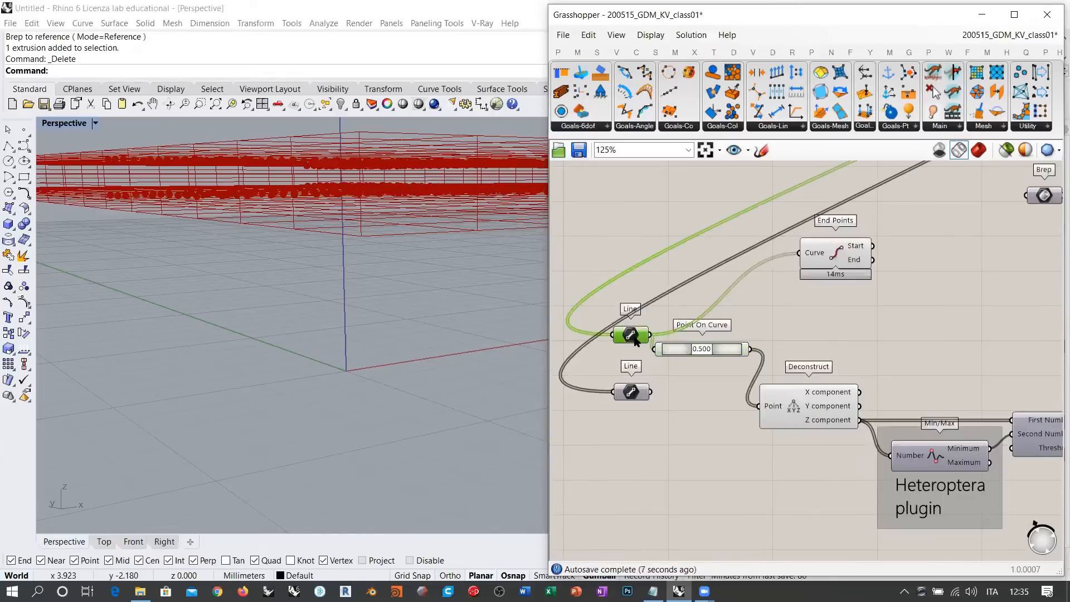
pyautogui.click(797, 319)
pyautogui.moveTo(1036, 382); pyautogui.dragTo(923, 362, button='right')
pyautogui.doubleClick(885, 377)
pyautogui.write('cull')
pyautogui.click(849, 362)
# Connect the upper Line parameter to Cull Pattern's List input and the Similarity output to its Cull Pattern input
pyautogui.moveTo(721, 320); pyautogui.dragTo(926, 371)
pyautogui.moveTo(942, 412); pyautogui.dragTo(721, 430, button='right')
pyautogui.moveTo(742, 404); pyautogui.dragTo(909, 397)
pyautogui.moveTo(880, 437); pyautogui.dragTo(938, 383)
pyautogui.moveTo(382, 298); pyautogui.dragTo(400, 360, button='right')
pyautogui.moveTo(328, 326); pyautogui.dragTo(535, 315, button='right')
pyautogui.moveTo(390, 300); pyautogui.dragTo(223, 374, button='right')
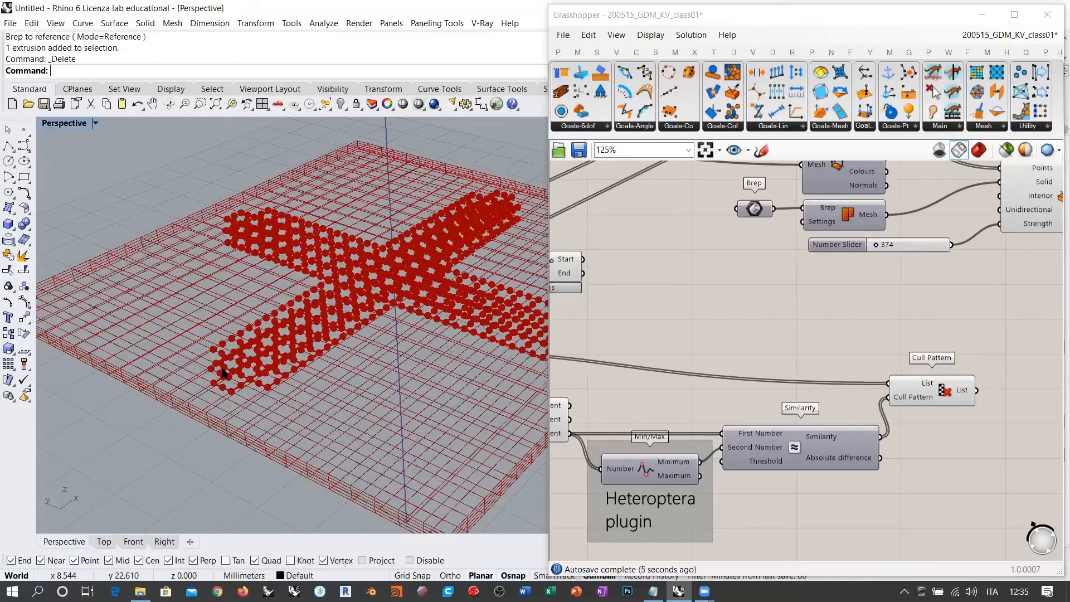
pyautogui.scroll(5, 232, 316)
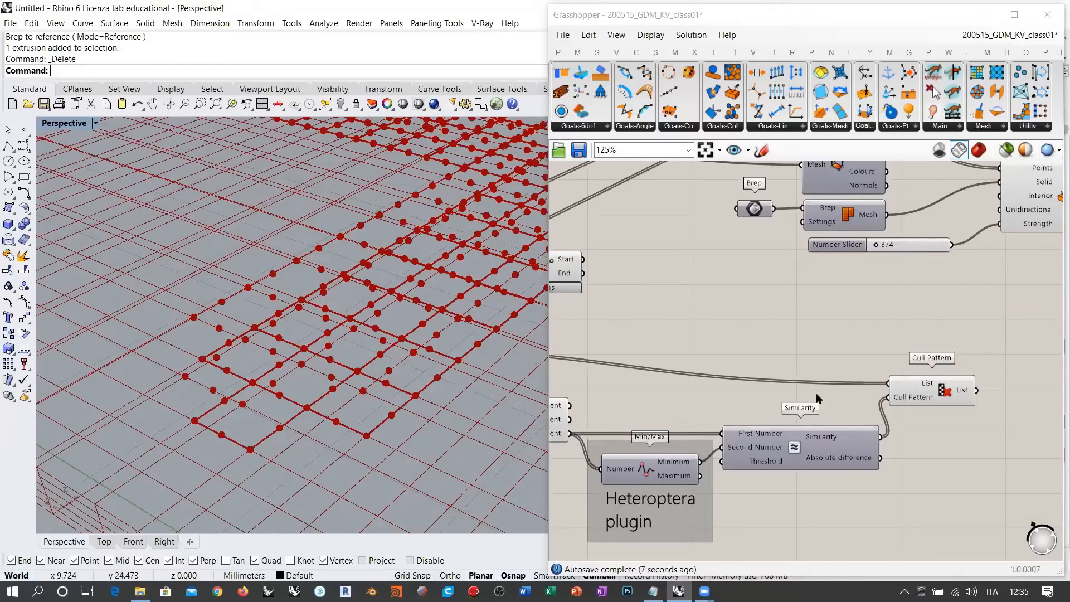
pyautogui.keyDown('alt'); pyautogui.moveTo(927, 391); pyautogui.dragTo(932, 349); pyautogui.keyUp('alt')
pyautogui.click(894, 454)
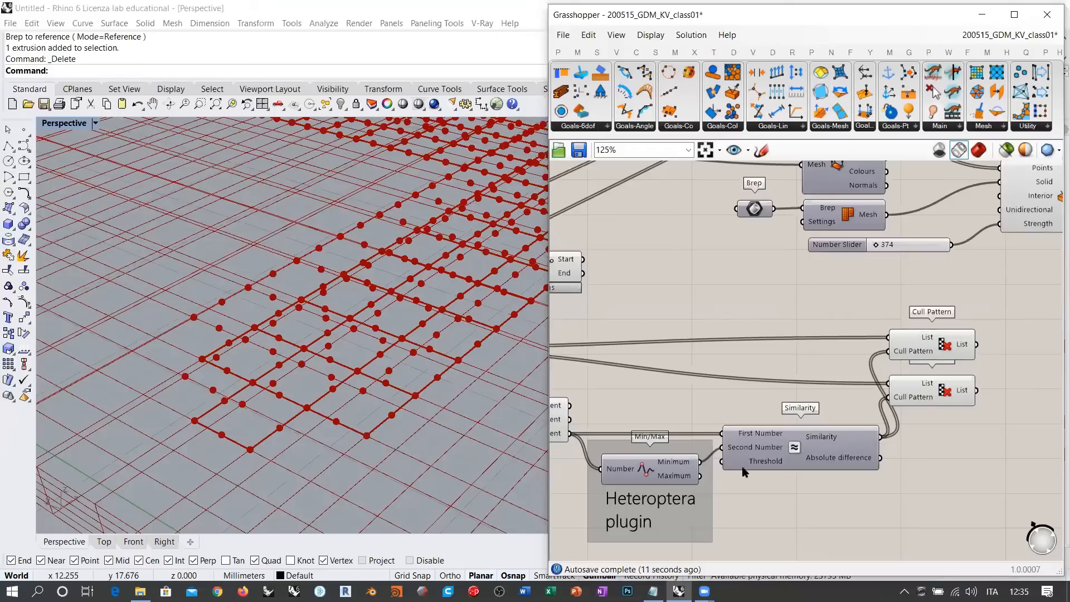
pyautogui.hotkey('ctrl', 'z')
# Duplicate the Similarity and Cull Pattern pair above the originals and connect Min/Max's Maximum to the copied Similarity's Second Number
pyautogui.moveTo(932, 472); pyautogui.dragTo(970, 445, button='right')
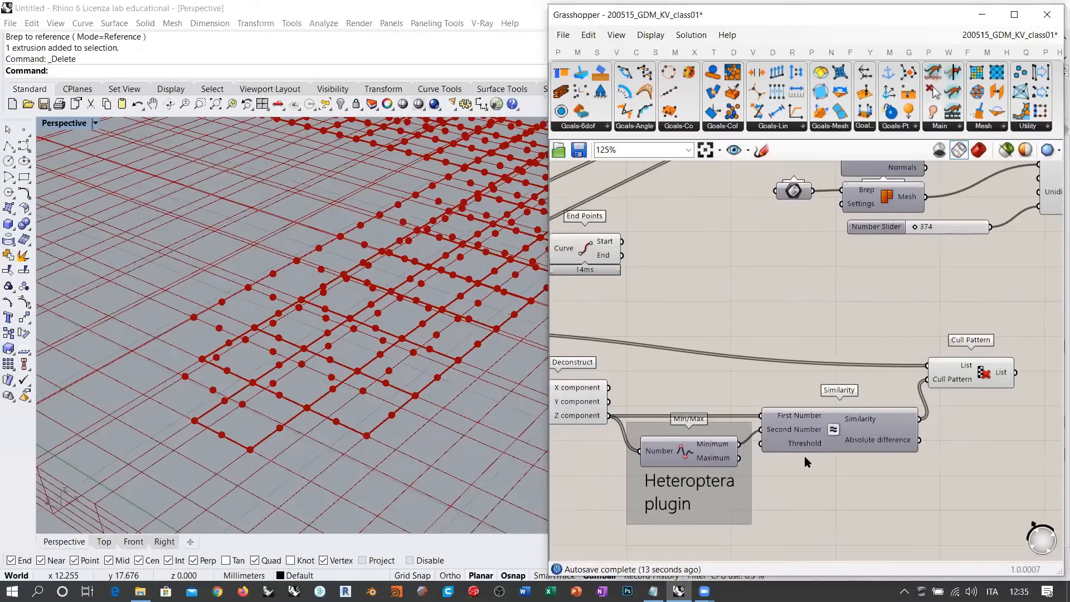
pyautogui.moveTo(983, 441); pyautogui.dragTo(880, 374)
pyautogui.keyDown('alt'); pyautogui.moveTo(844, 434); pyautogui.dragTo(843, 384); pyautogui.keyUp('alt')
pyautogui.click(770, 321)
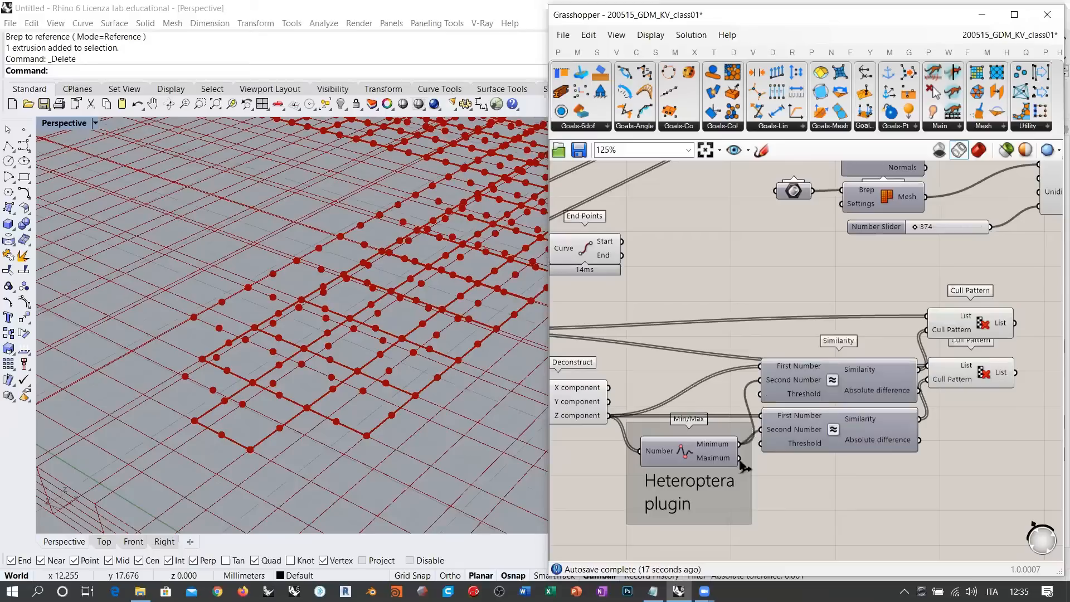
pyautogui.moveTo(740, 459); pyautogui.dragTo(760, 380)
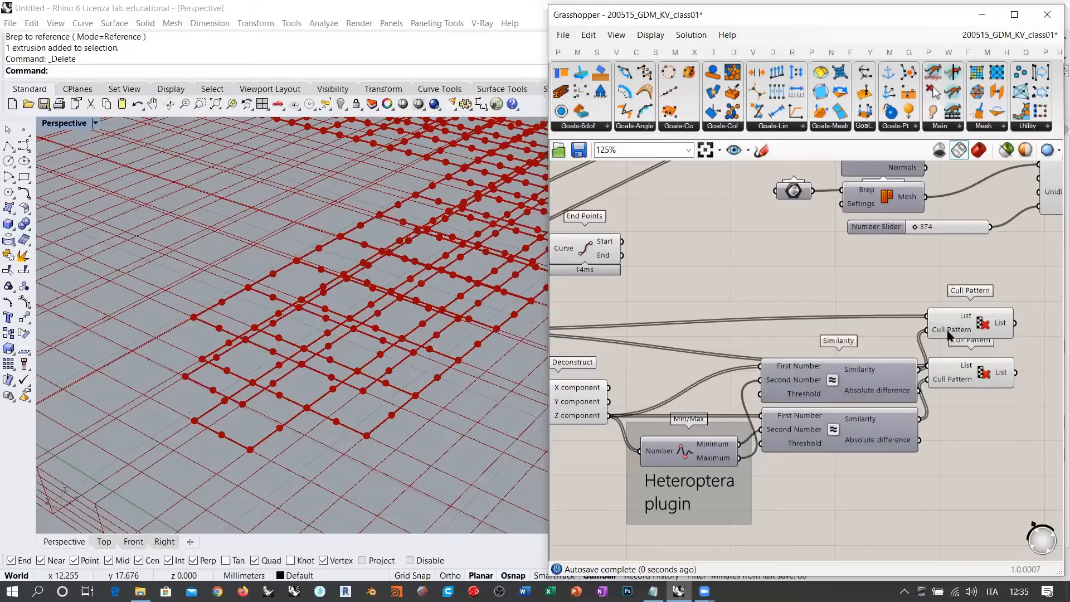
pyautogui.click(966, 326)
pyautogui.click(855, 306)
pyautogui.scroll(-3, 862, 327)
pyautogui.click(942, 326)
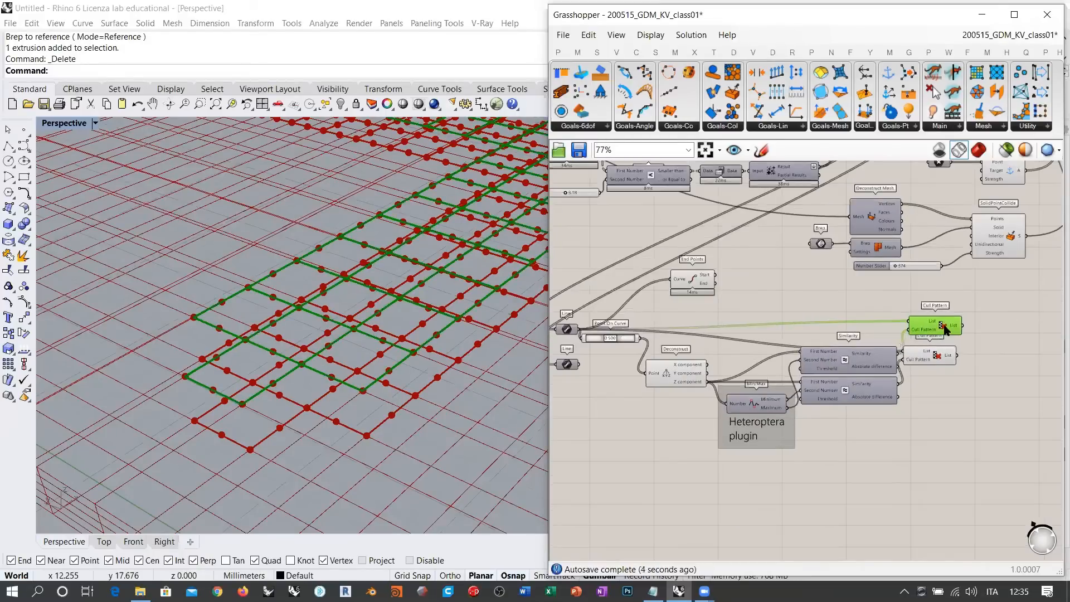
pyautogui.click(943, 357)
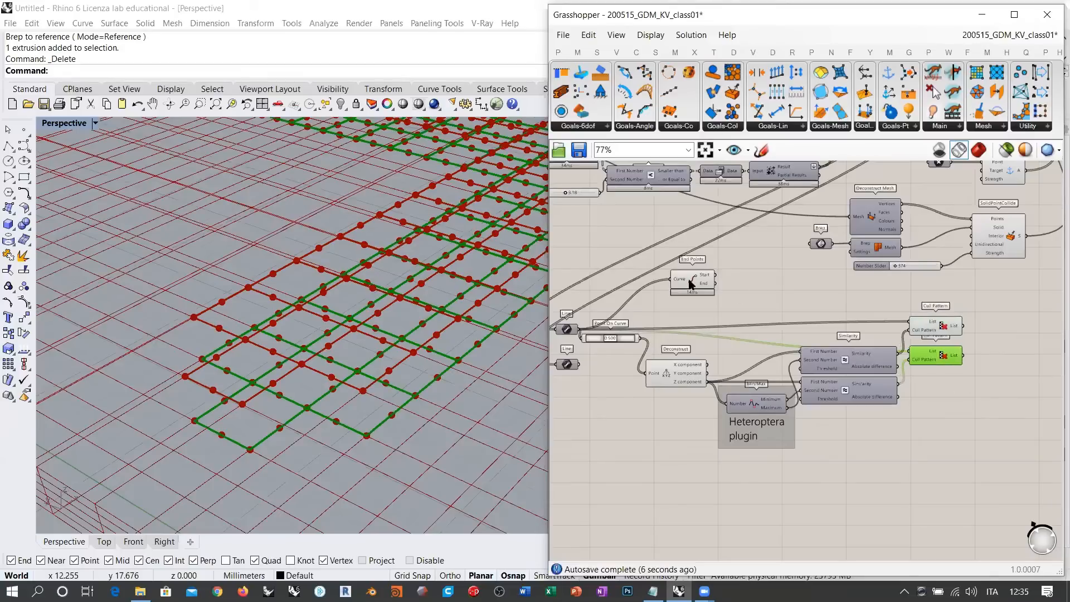
# Move End Points beyond the Cull Pattern components and hide the preview of Point On Curve and Deconstruct
pyautogui.moveTo(689, 283); pyautogui.dragTo(1012, 312)
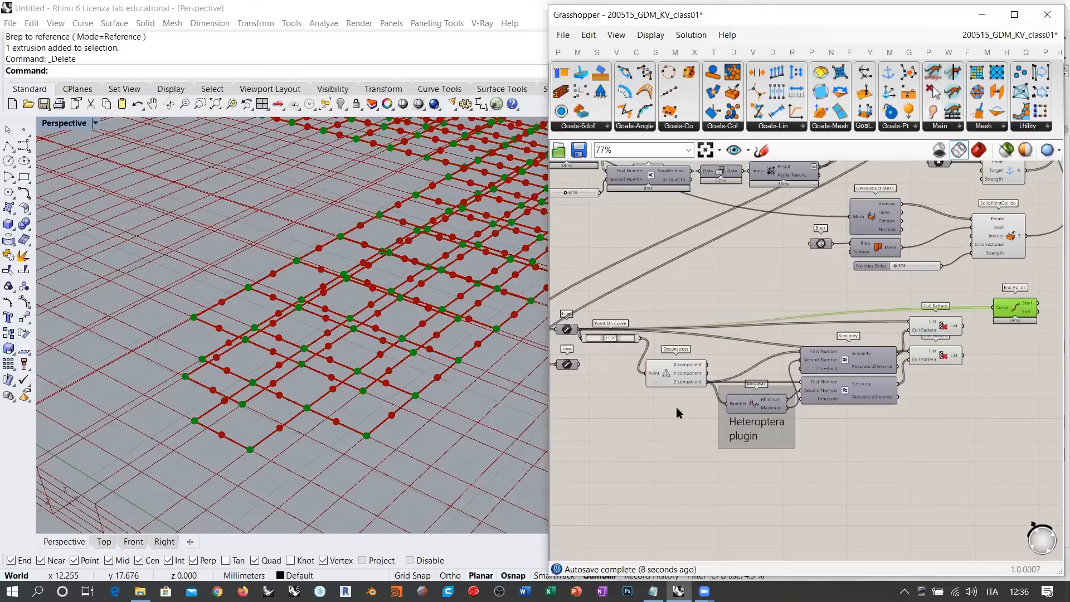
pyautogui.moveTo(677, 408); pyautogui.dragTo(605, 332)
pyautogui.hotkey('ctrl', 'q')
pyautogui.click(739, 300)
# Connect the upper Cull Pattern's list to End Points, and feed the lower Cull Pattern's list to a duplicate End Points
pyautogui.moveTo(951, 364); pyautogui.dragTo(790, 389, button='right')
pyautogui.scroll(4, 704, 415)
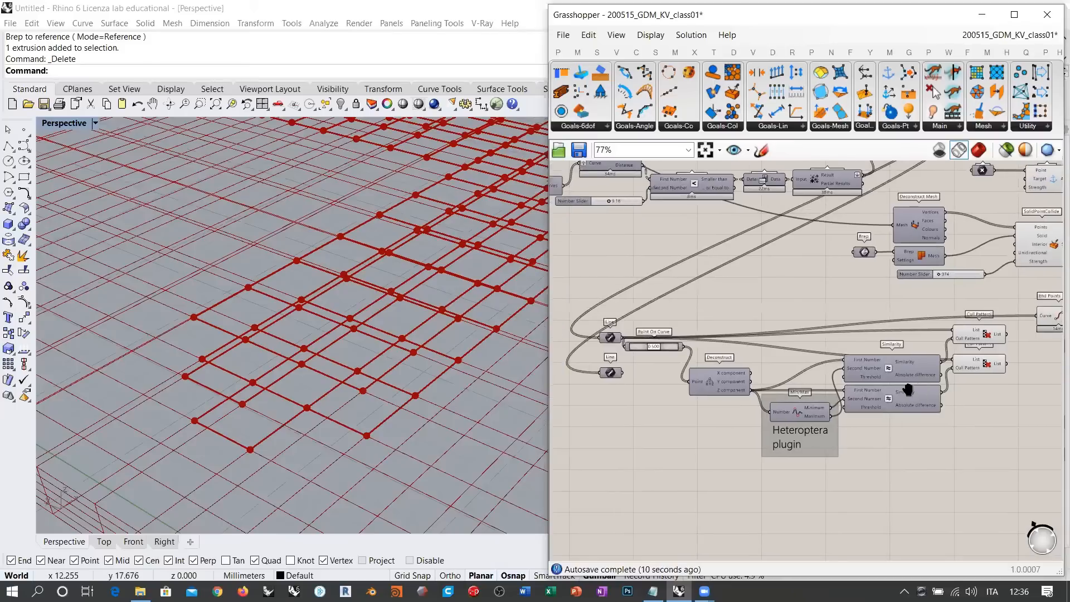
pyautogui.click(835, 340)
pyautogui.keyDown('shift'); pyautogui.click(846, 386); pyautogui.keyUp('shift')
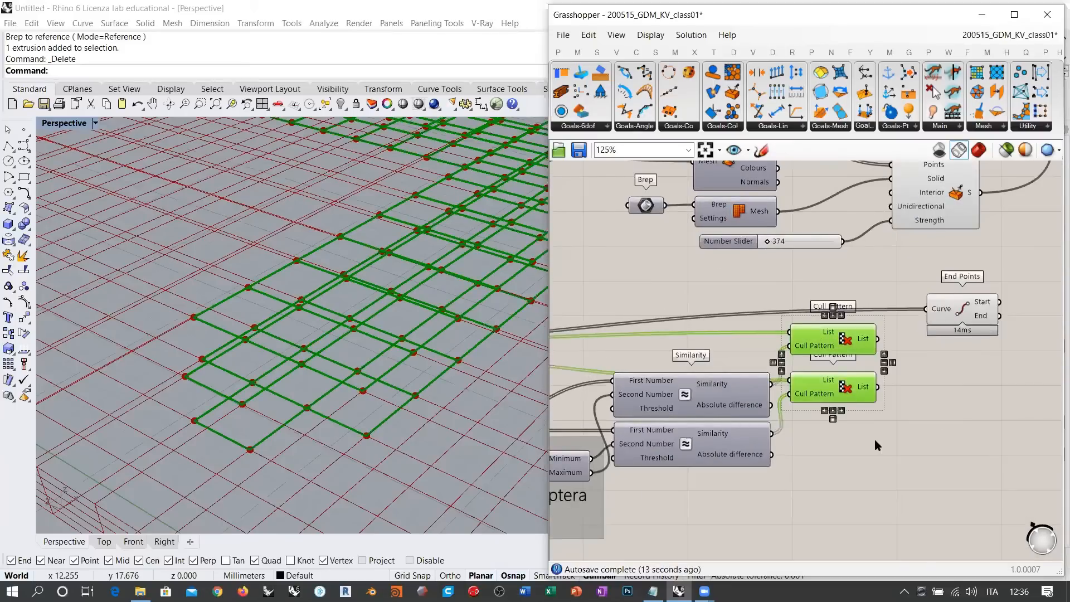
pyautogui.moveTo(955, 316); pyautogui.dragTo(964, 323)
pyautogui.click(962, 375)
pyautogui.moveTo(915, 356); pyautogui.dragTo(800, 391, button='right')
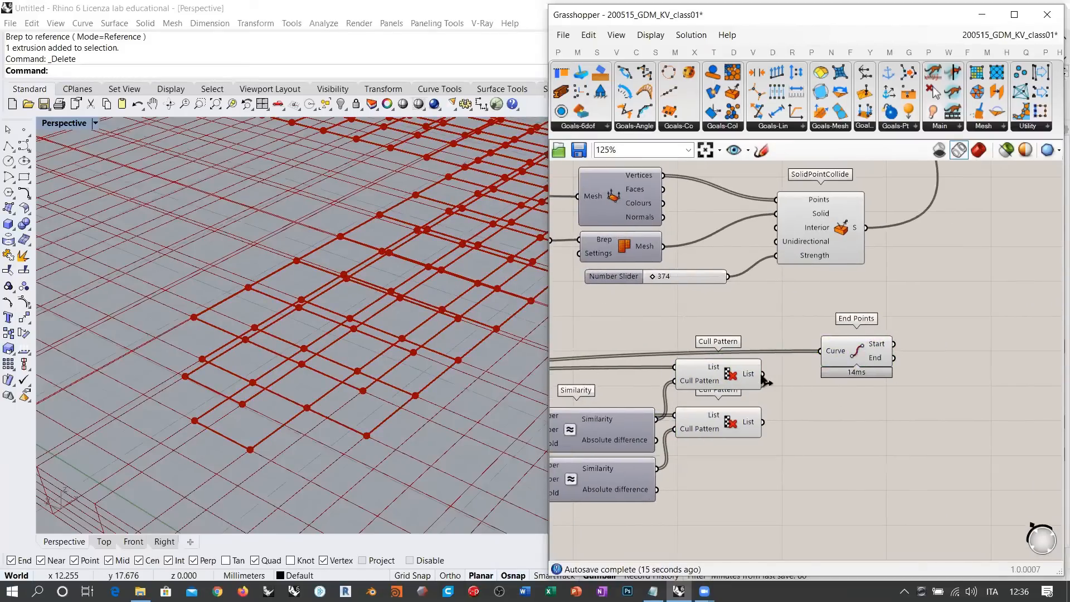
pyautogui.moveTo(763, 376); pyautogui.dragTo(848, 371)
pyautogui.keyDown('alt'); pyautogui.moveTo(848, 371); pyautogui.dragTo(846, 434); pyautogui.keyUp('alt')
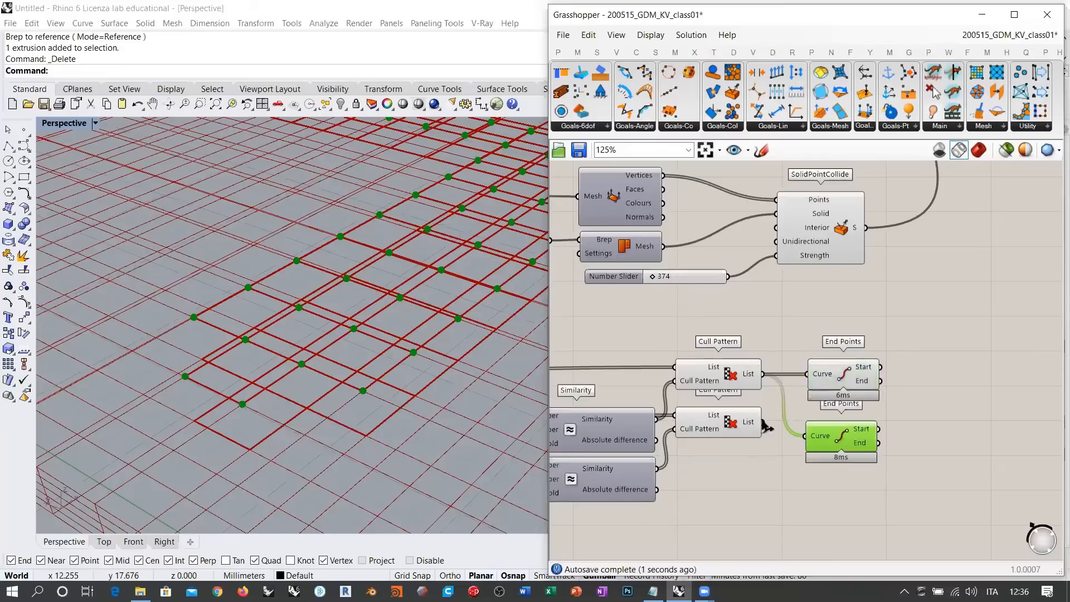
pyautogui.moveTo(763, 422); pyautogui.dragTo(834, 414)
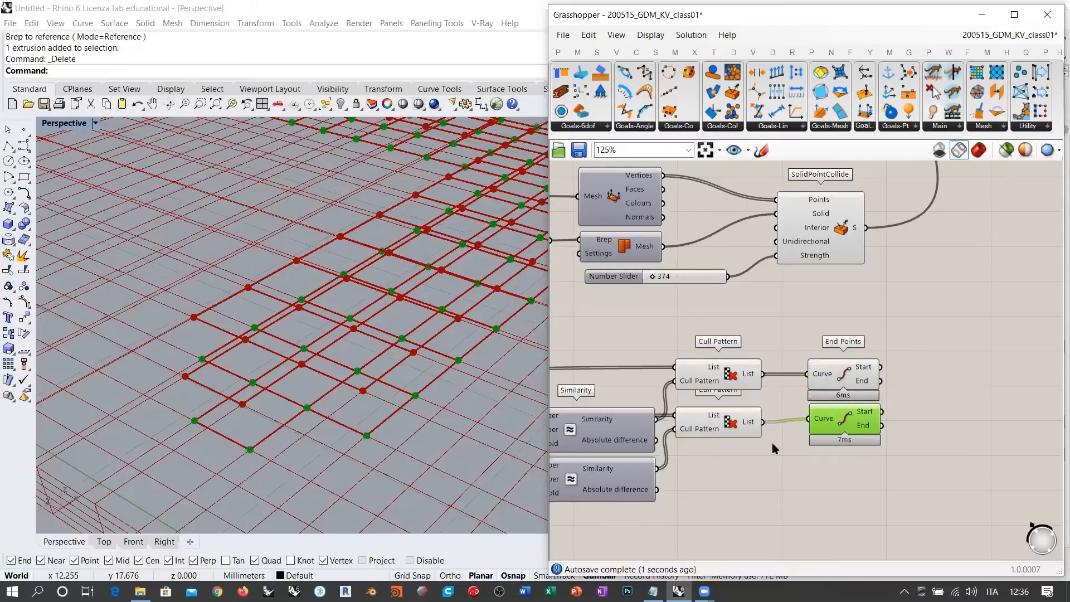
# Hide the preview of both Cull Pattern components
pyautogui.click(741, 428)
pyautogui.keyDown('shift'); pyautogui.click(753, 374); pyautogui.keyUp('shift')
pyautogui.hotkey('ctrl', 'q')
# Examine the upper and lower seam end points in the viewport by highlighting each End Points component in turn
pyautogui.moveTo(823, 336); pyautogui.dragTo(760, 329, button='right')
pyautogui.moveTo(779, 418); pyautogui.dragTo(780, 422)
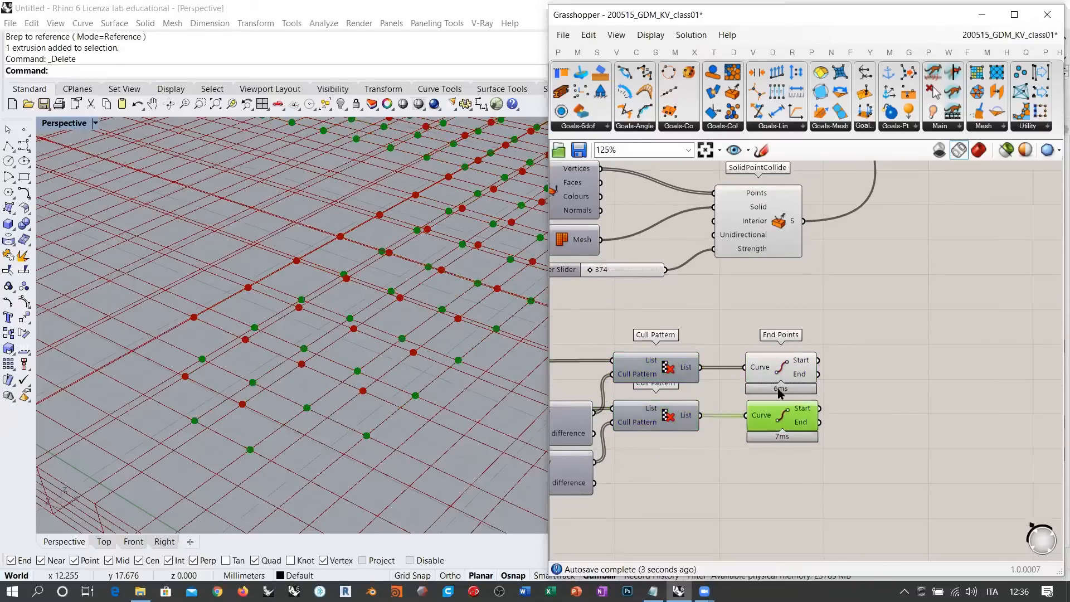
pyautogui.click(780, 393)
pyautogui.click(781, 420)
pyautogui.moveTo(382, 351); pyautogui.dragTo(458, 307, button='right')
pyautogui.click(782, 371)
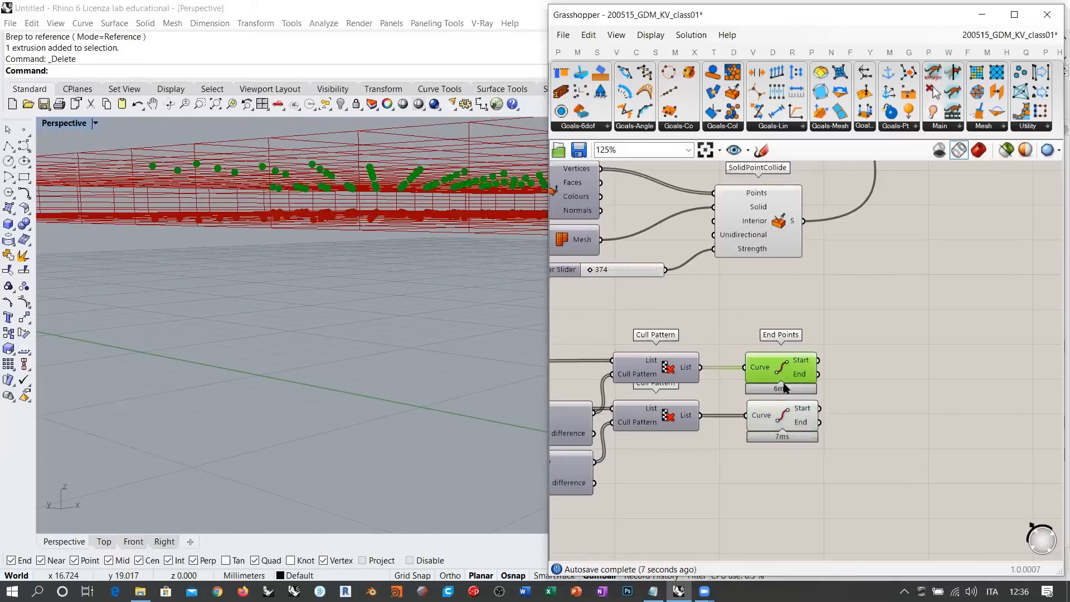
pyautogui.click(783, 421)
pyautogui.click(788, 473)
pyautogui.moveTo(368, 252); pyautogui.dragTo(463, 337, button='right')
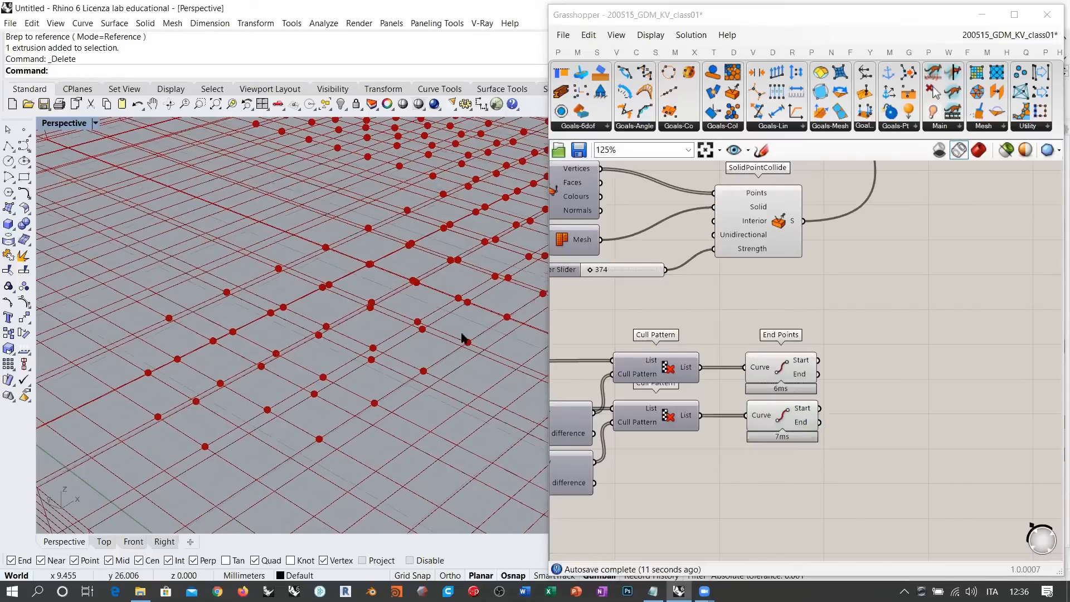
pyautogui.click(777, 372)
pyautogui.scroll(3, 275, 343)
pyautogui.scroll(3, 288, 346)
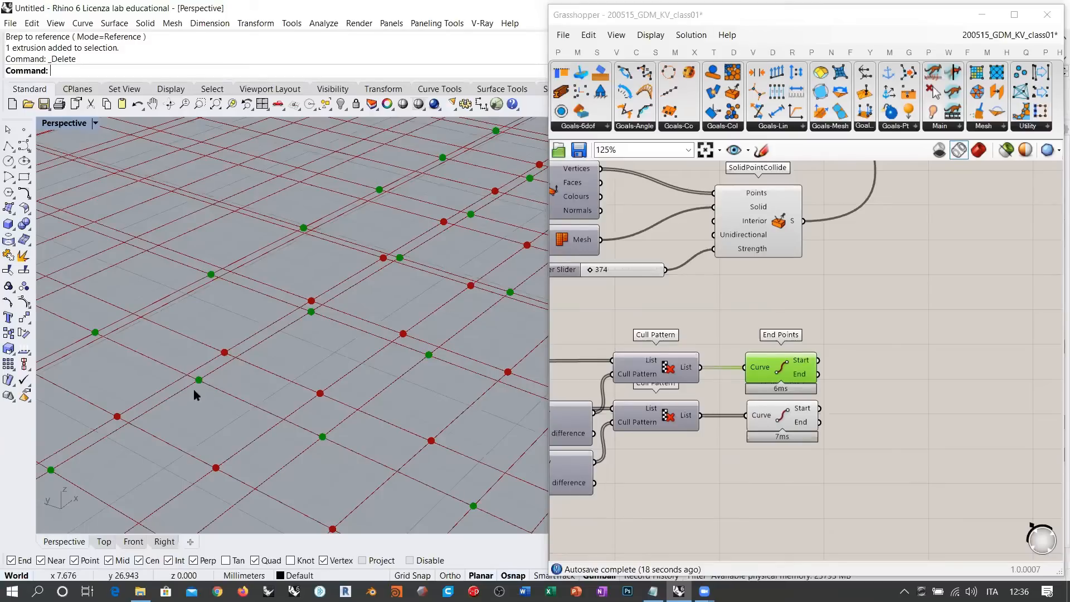
# Add a Point parameter beside the upper End Points component
pyautogui.moveTo(894, 397); pyautogui.dragTo(795, 378, button='right')
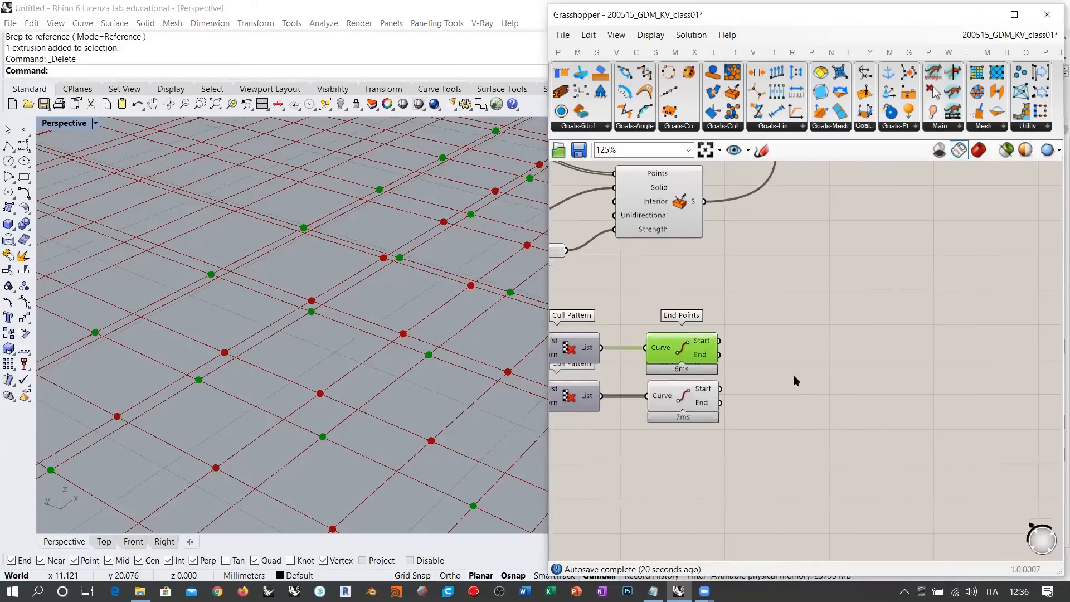
pyautogui.doubleClick(796, 378)
pyautogui.write('poi')
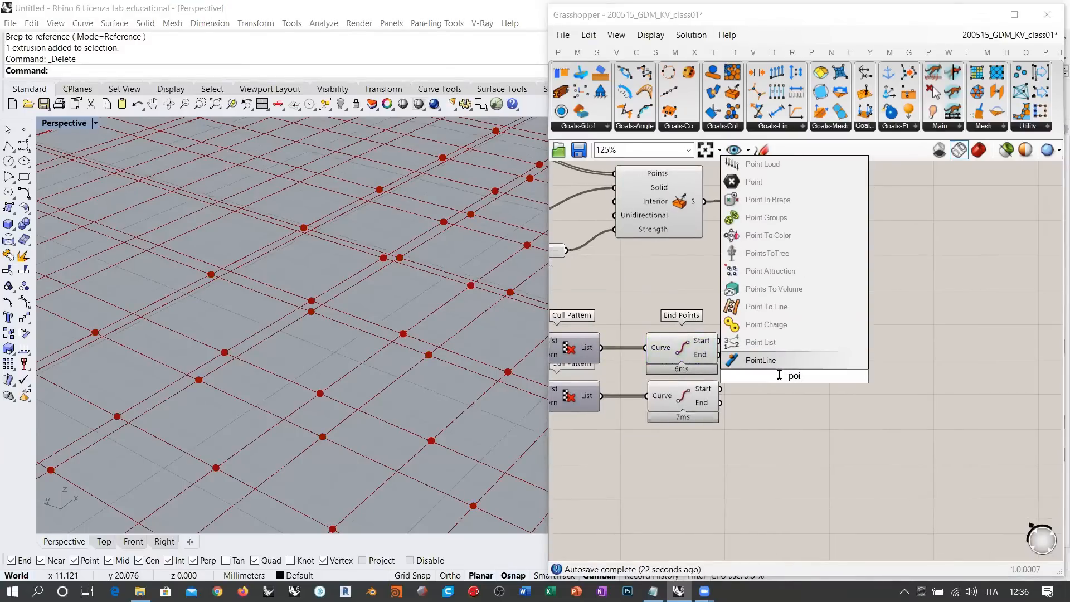
pyautogui.click(753, 182)
pyautogui.moveTo(780, 362); pyautogui.dragTo(771, 326, button='right')
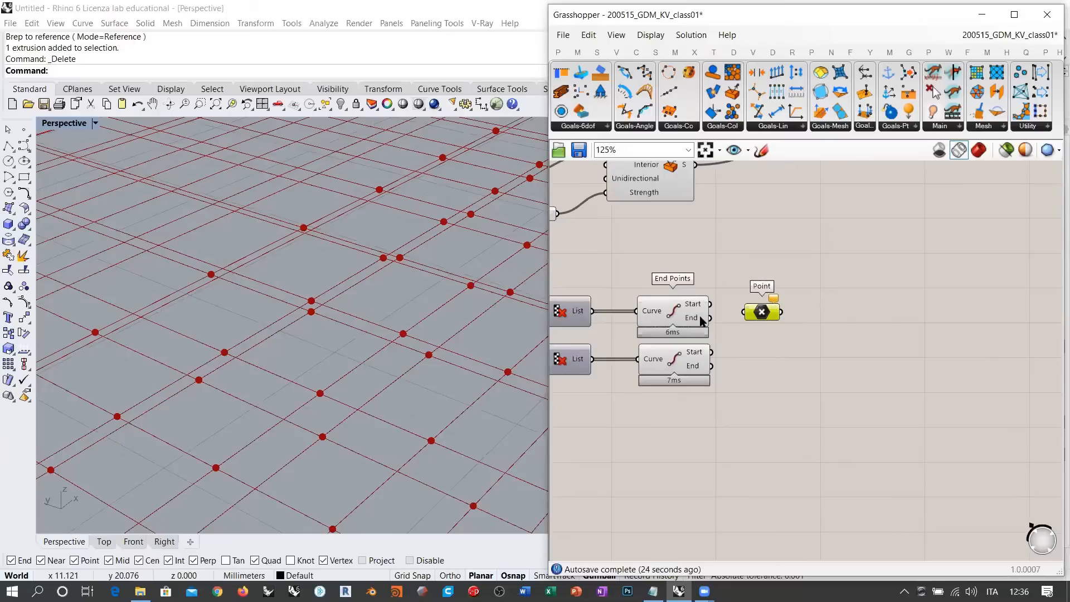
# Duplicate the Point parameter beside the lower End Points component
pyautogui.scroll(4, 658, 350)
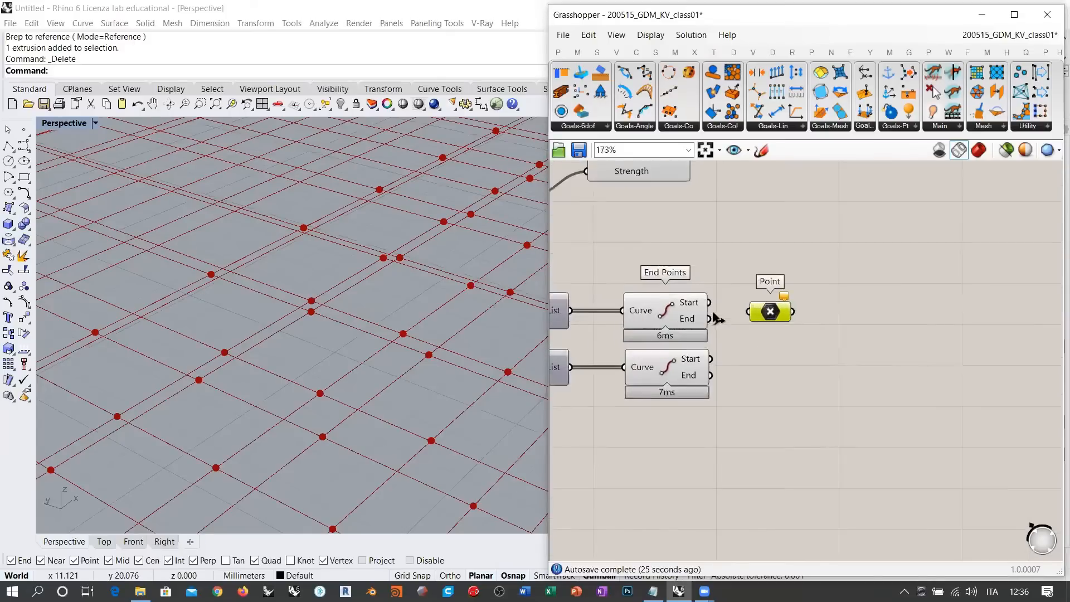
pyautogui.click(784, 322)
pyautogui.keyDown('alt'); pyautogui.moveTo(829, 291); pyautogui.dragTo(823, 369); pyautogui.keyUp('alt')
pyautogui.click(852, 411)
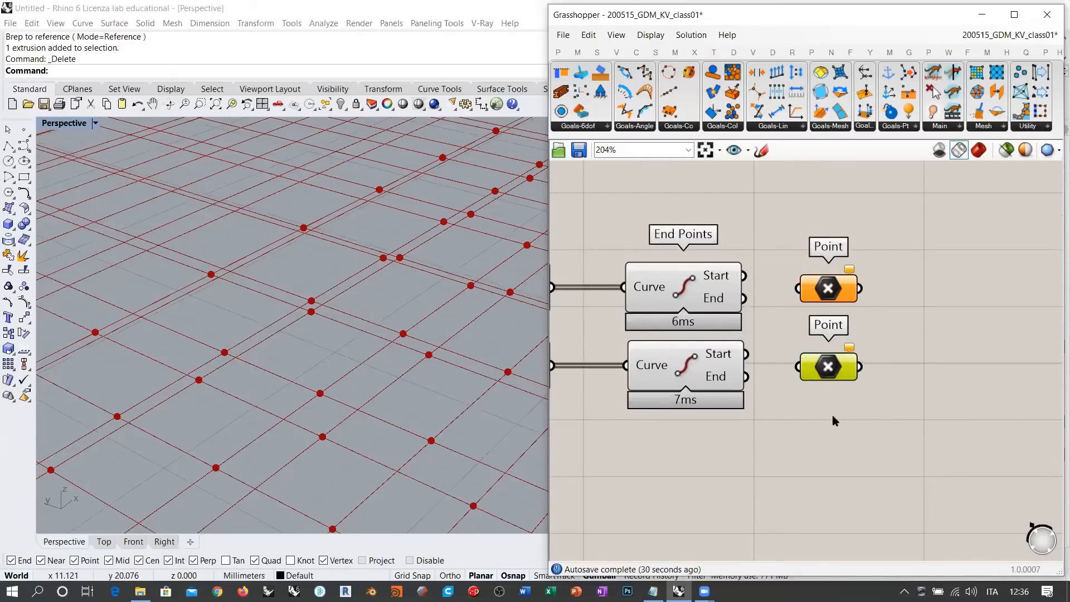
pyautogui.click(803, 391)
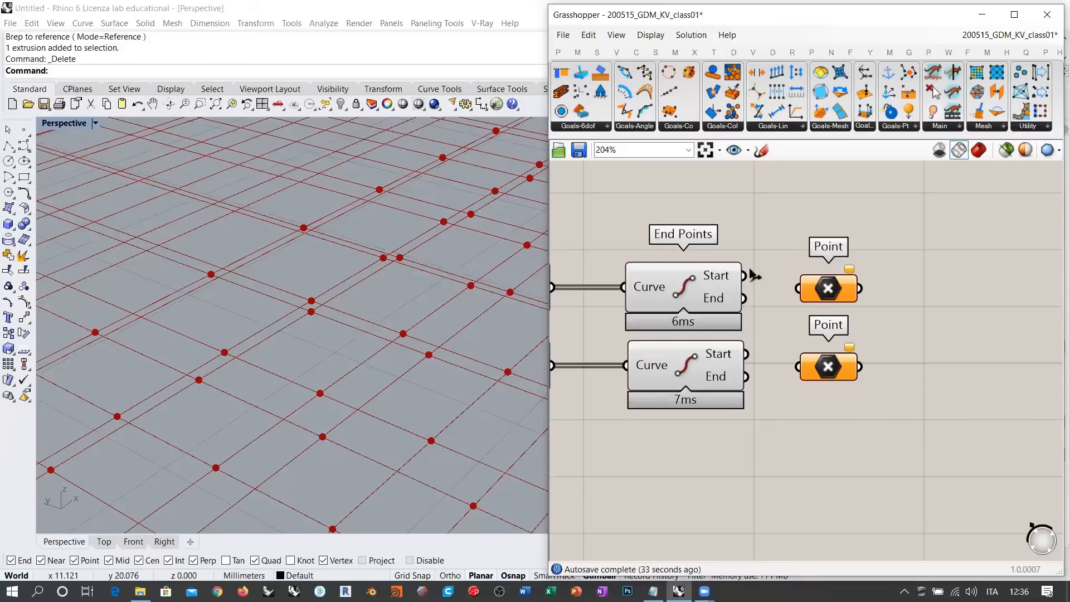
# Wire the Start and End outputs of each End Points component into its Point parameter and align the lower Point parameter
pyautogui.moveTo(744, 276); pyautogui.dragTo(798, 289)
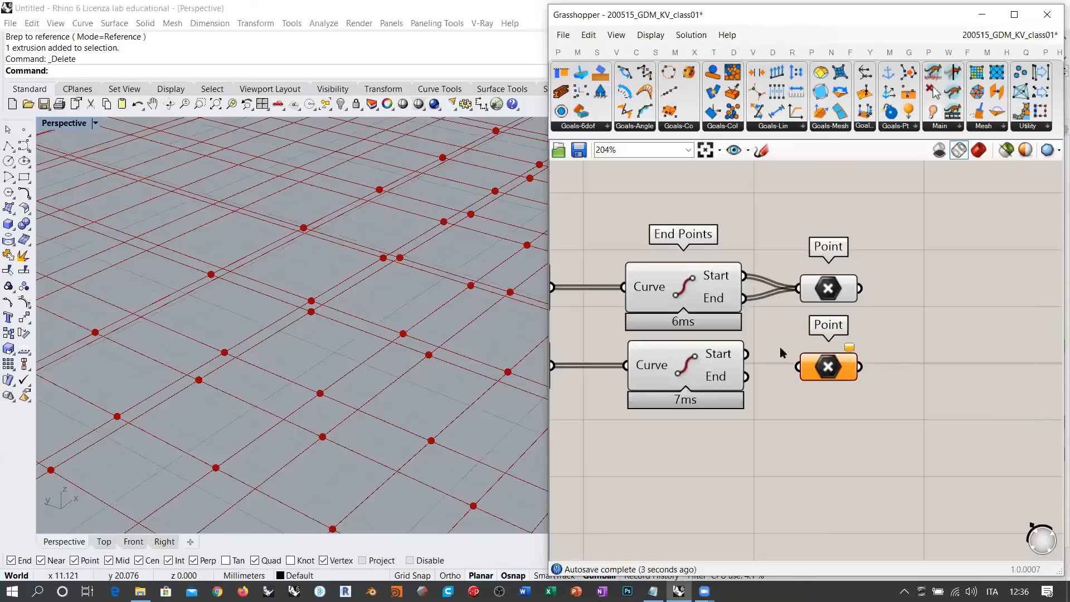
pyautogui.moveTo(746, 354); pyautogui.dragTo(798, 367)
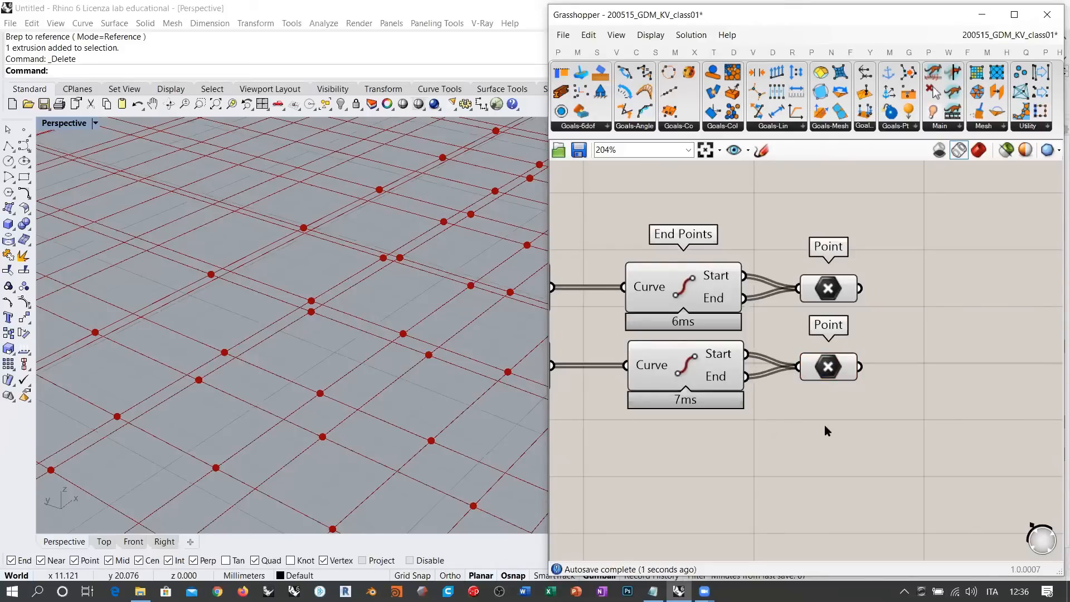
pyautogui.click(824, 375)
pyautogui.click(827, 402)
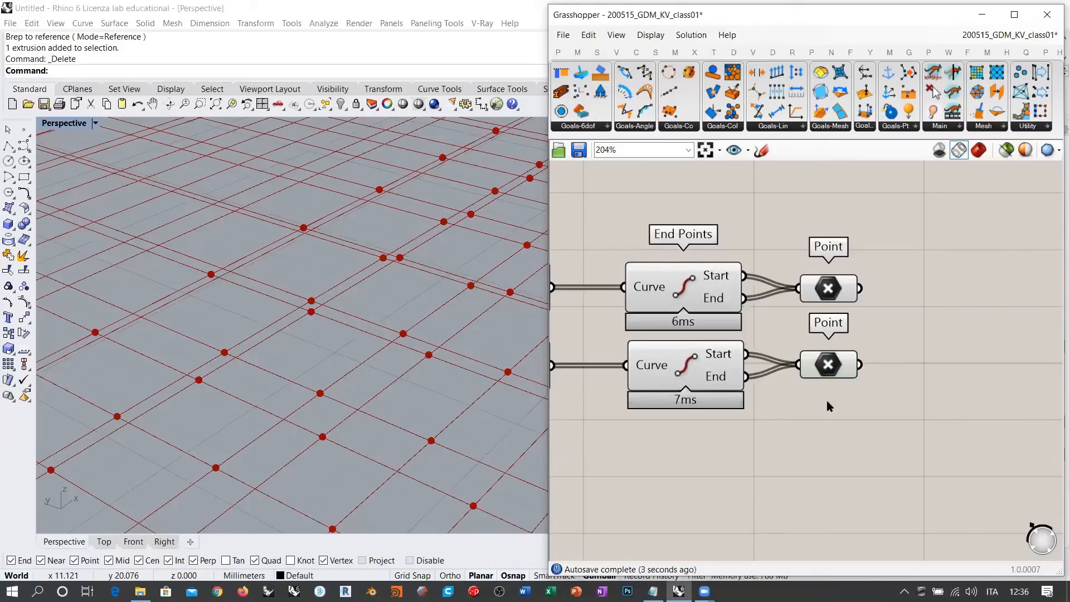
# Examine the lower and upper seam points in the viewport by highlighting each Point parameter in turn
pyautogui.scroll(-5, 293, 360)
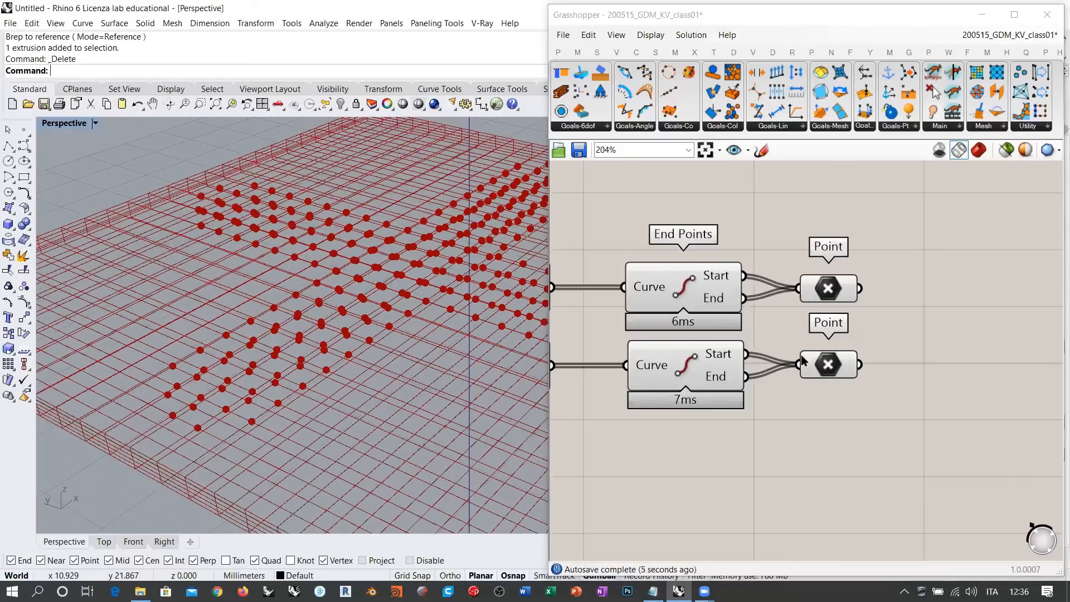
pyautogui.click(824, 372)
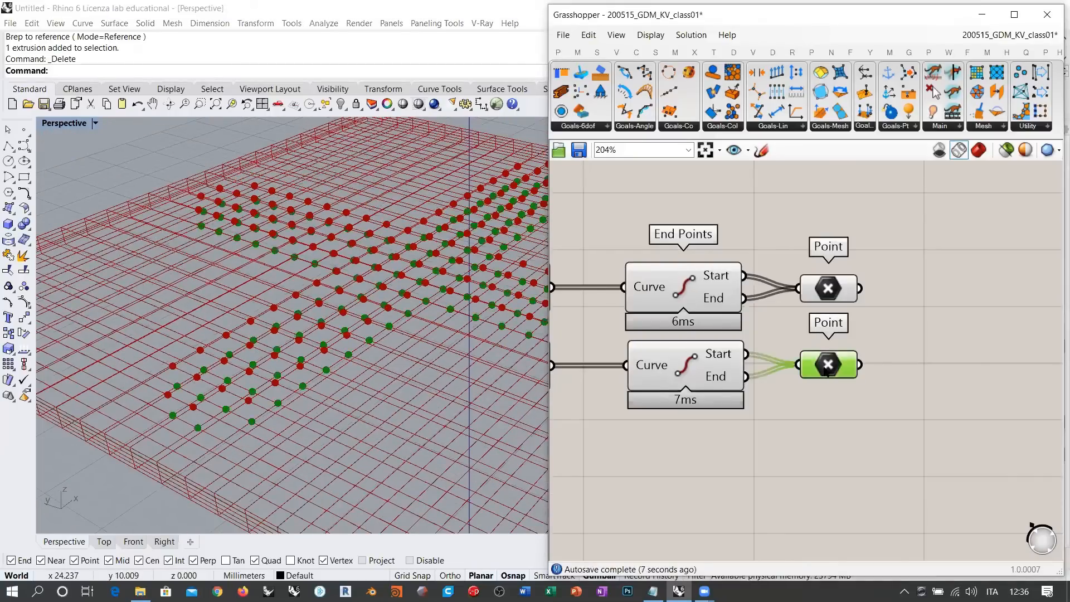
pyautogui.click(837, 289)
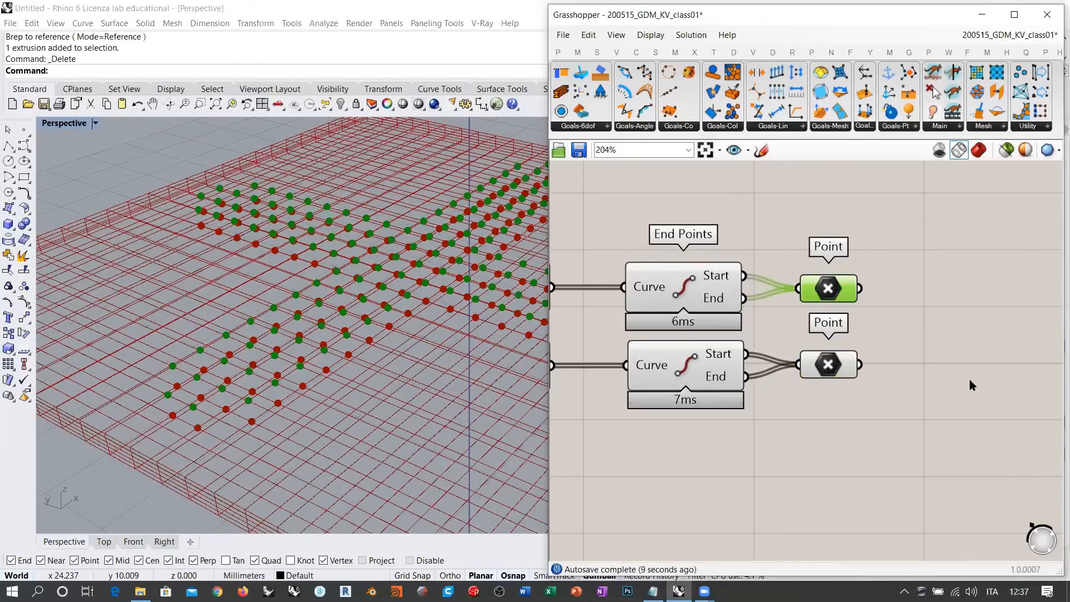
# Hide the preview of both End Points components
pyautogui.moveTo(740, 239); pyautogui.dragTo(671, 419)
pyautogui.moveTo(888, 406); pyautogui.dragTo(714, 432, button='right')
pyautogui.click(831, 306)
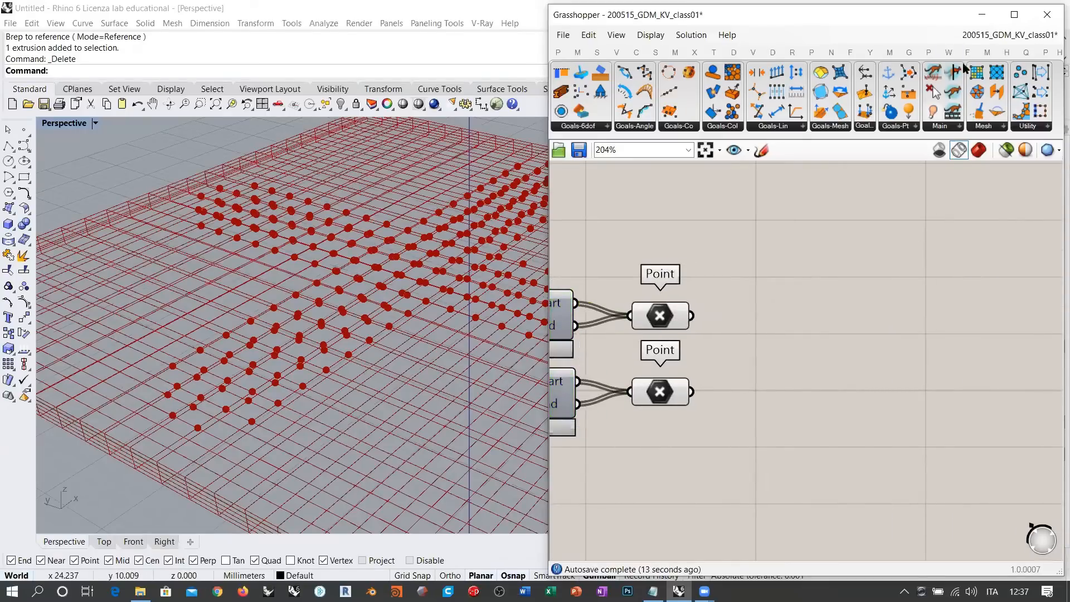
# Add two Kangaroo removeDuplicatePts components and wire the upper and lower Point parameters into their respective points inputs
pyautogui.click(1030, 126)
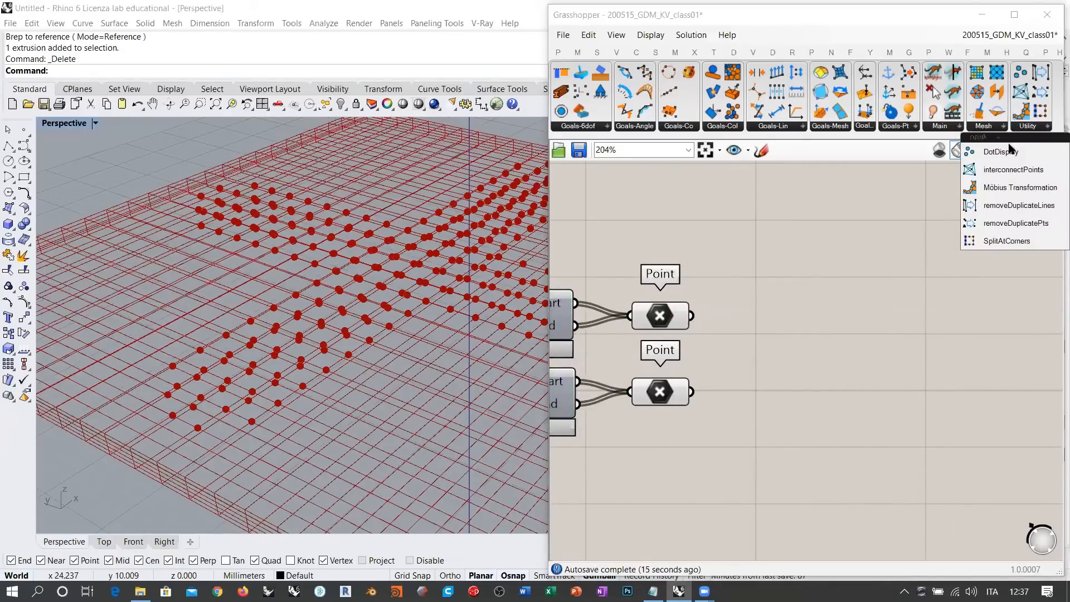
pyautogui.moveTo(1013, 222); pyautogui.dragTo(775, 322)
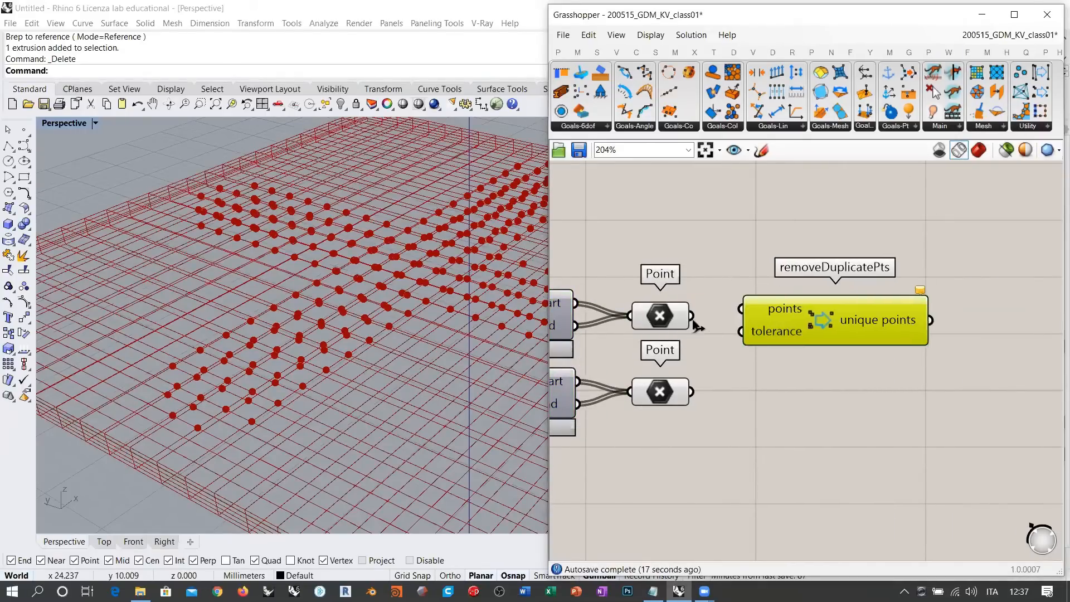
pyautogui.moveTo(693, 319); pyautogui.dragTo(765, 398)
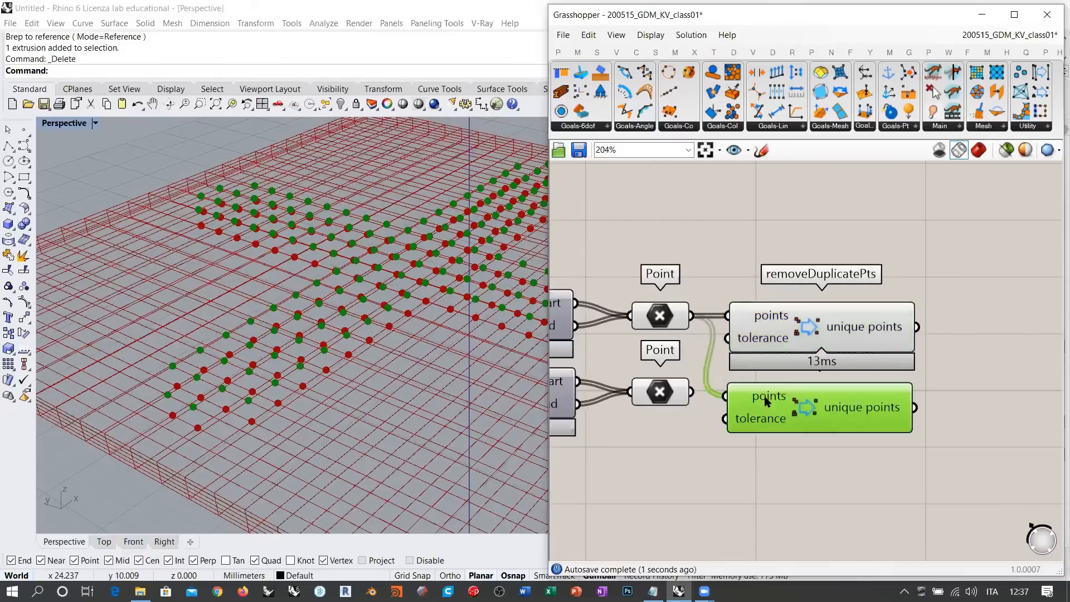
pyautogui.moveTo(691, 394); pyautogui.dragTo(725, 396)
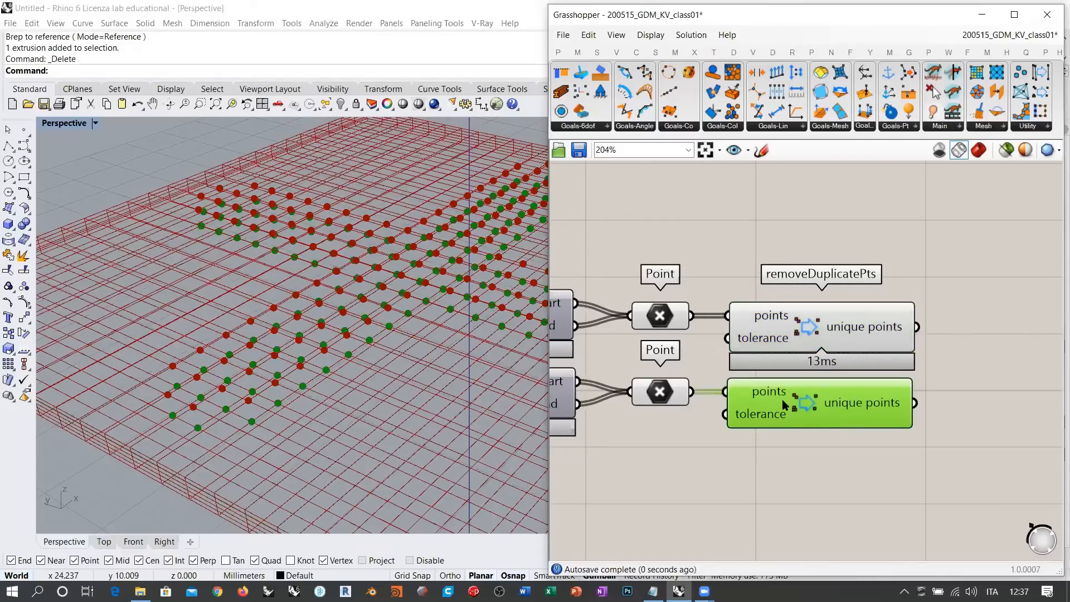
pyautogui.click(738, 240)
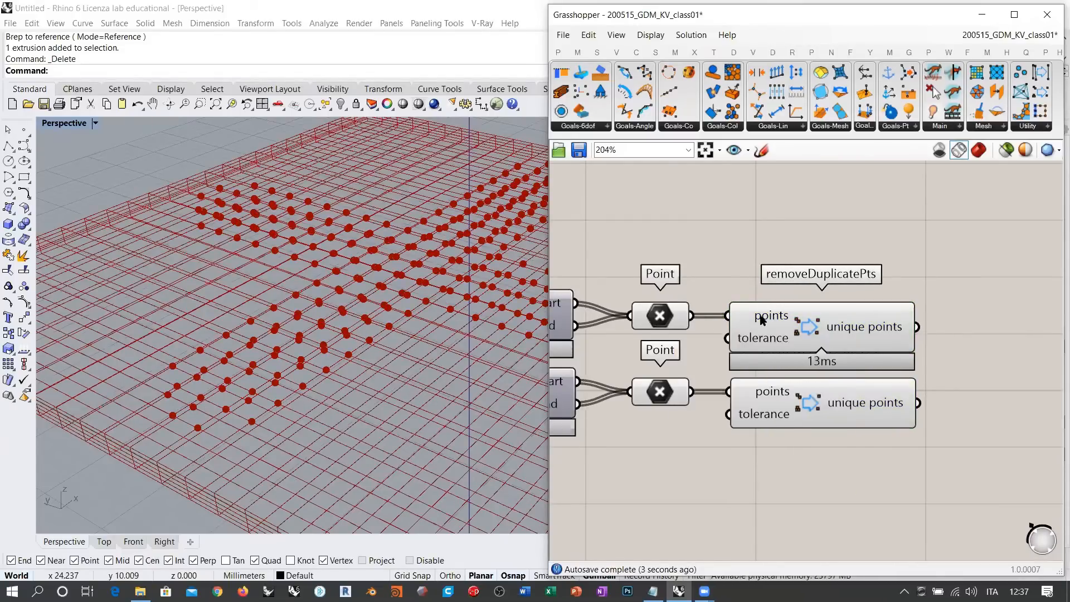
pyautogui.moveTo(761, 318)
pyautogui.moveTo(850, 327)
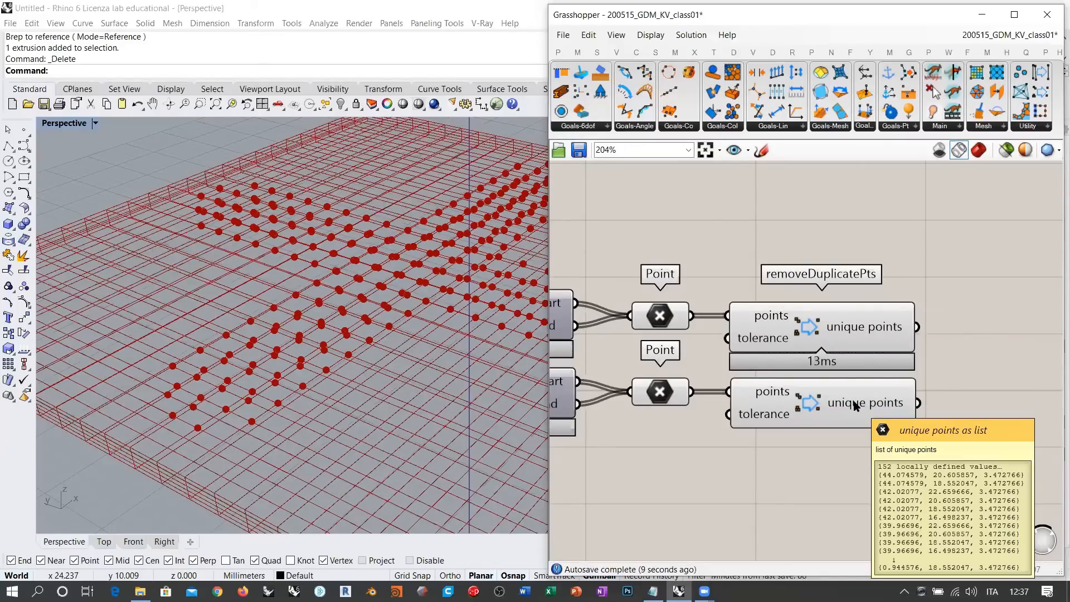
# Hide the preview of both Point parameters
pyautogui.moveTo(697, 294); pyautogui.dragTo(669, 420)
pyautogui.scroll(-4, 811, 338)
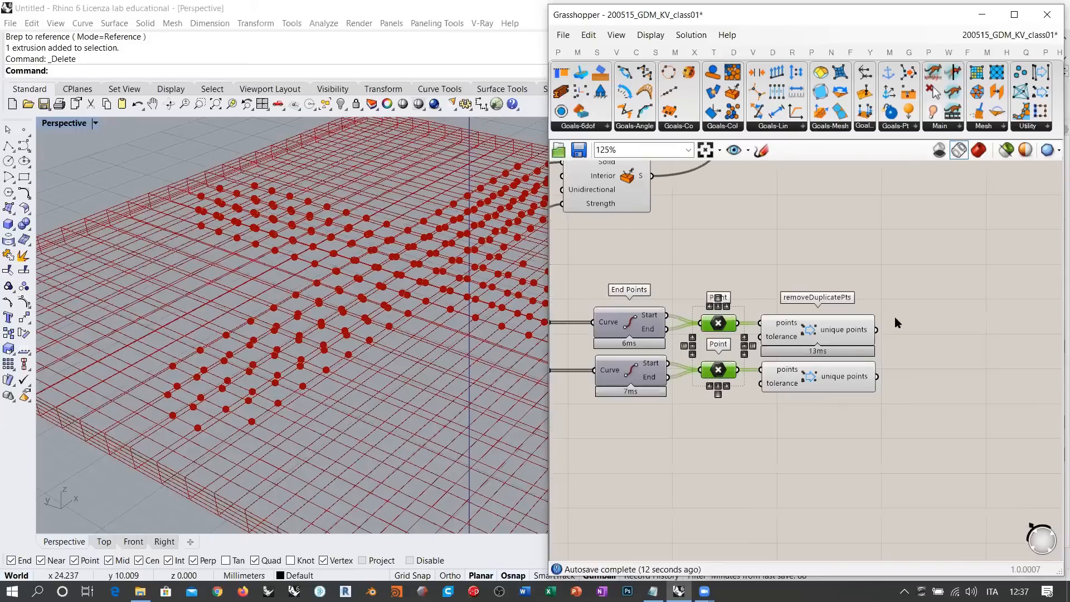
pyautogui.click(894, 317)
# Add a Line component with the upper unique points as Start Point and the lower unique points as End Point
pyautogui.moveTo(895, 316); pyautogui.dragTo(831, 328, button='right')
pyautogui.doubleClick(831, 328)
pyautogui.write('line')
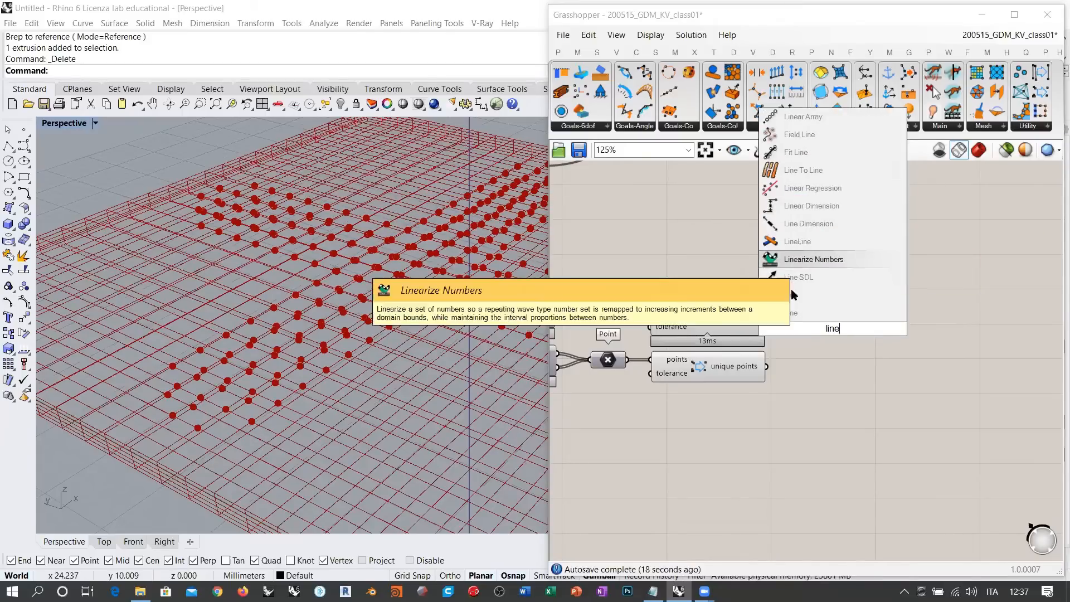
pyautogui.click(791, 295)
pyautogui.scroll(3, 787, 342)
pyautogui.moveTo(754, 306); pyautogui.dragTo(830, 336)
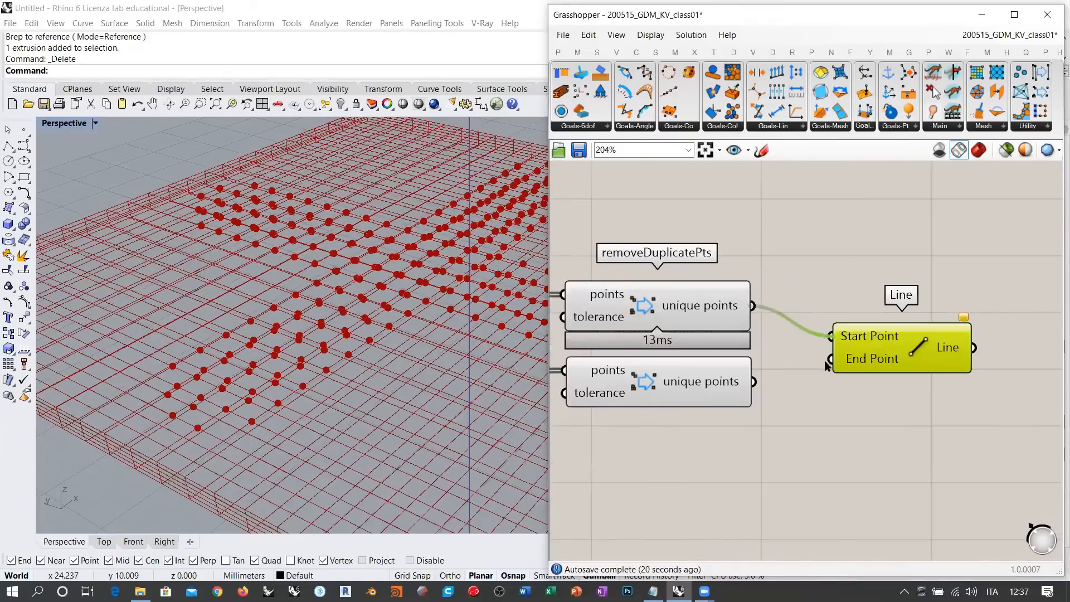
pyautogui.moveTo(754, 382); pyautogui.dragTo(831, 359)
# Examine the vertical lines between the upper and lower seam points and their upstream End Points and Point components
pyautogui.moveTo(412, 340); pyautogui.dragTo(412, 280, button='right')
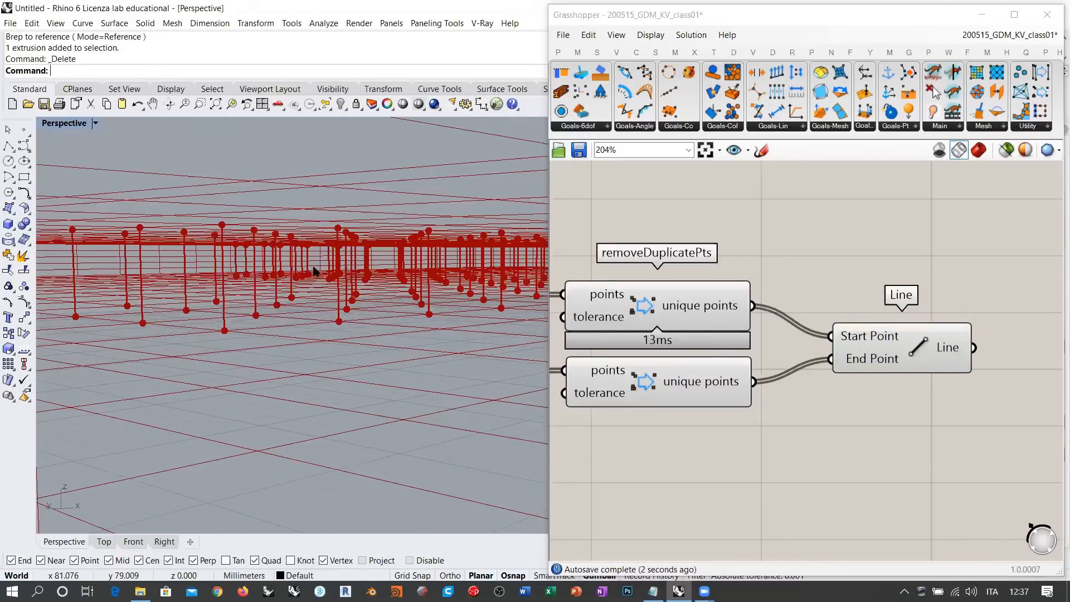
pyautogui.moveTo(314, 271); pyautogui.dragTo(336, 278, button='right')
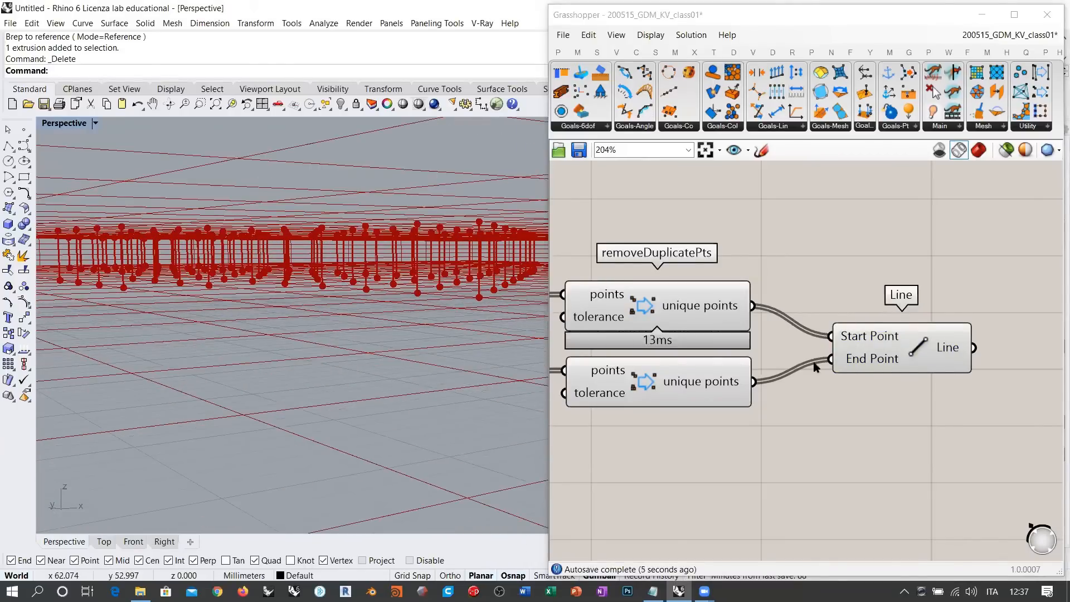
pyautogui.moveTo(602, 371); pyautogui.dragTo(830, 366, button='right')
pyautogui.moveTo(744, 366); pyautogui.dragTo(874, 362, button='right')
pyautogui.moveTo(874, 227); pyautogui.dragTo(648, 445)
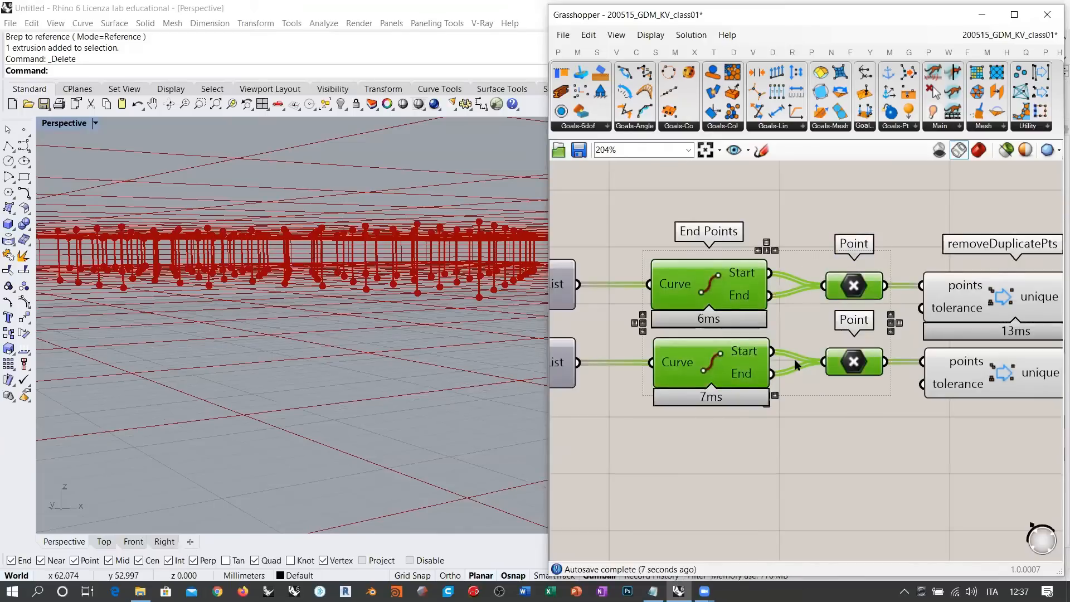
pyautogui.click(831, 416)
pyautogui.moveTo(320, 223); pyautogui.dragTo(292, 263, button='right')
pyautogui.scroll(-4, 301, 265)
pyautogui.moveTo(356, 274); pyautogui.dragTo(311, 265, button='right')
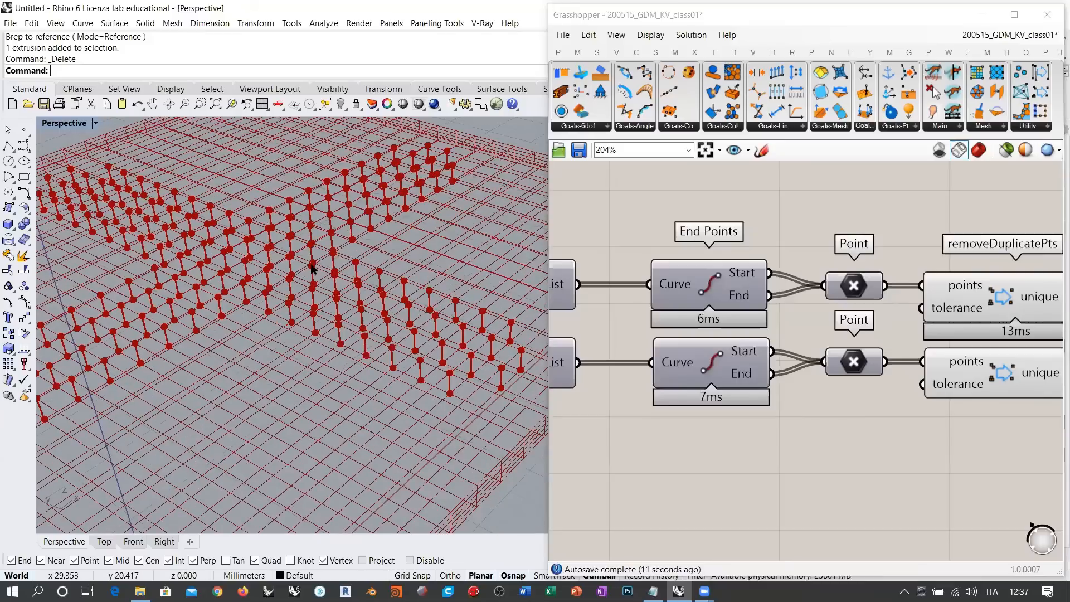
# Hide the preview of both removeDuplicatePts components and move the Line component closer to them
pyautogui.scroll(-8, 311, 265)
pyautogui.moveTo(817, 326); pyautogui.dragTo(655, 321, button='right')
pyautogui.scroll(-2, 654, 322)
pyautogui.moveTo(828, 246); pyautogui.dragTo(737, 373)
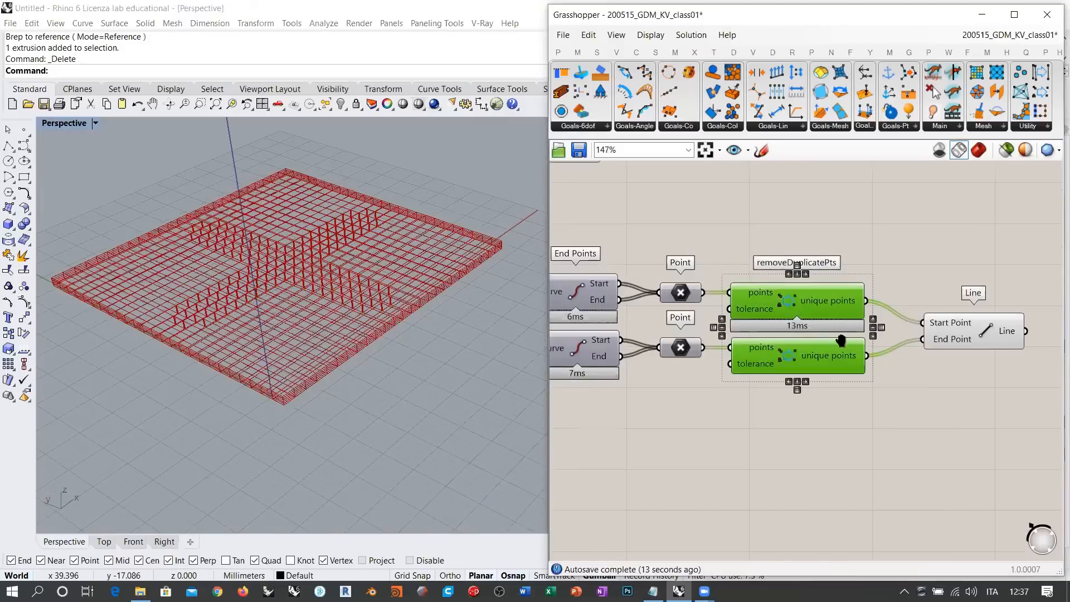
pyautogui.moveTo(842, 341); pyautogui.dragTo(710, 355, button='right')
pyautogui.moveTo(839, 343); pyautogui.dragTo(803, 341)
pyautogui.click(772, 407)
# Shift the chain of seam point and line components back so it sits beneath the SolidPointCollide goal
pyautogui.moveTo(206, 346); pyautogui.dragTo(231, 312, button='right')
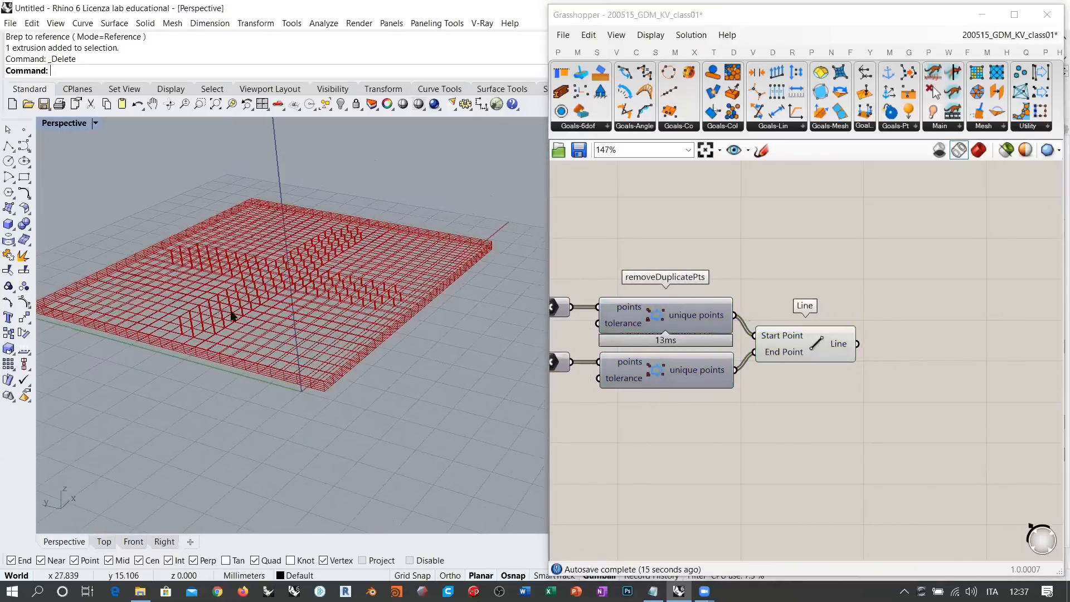
pyautogui.scroll(4, 203, 318)
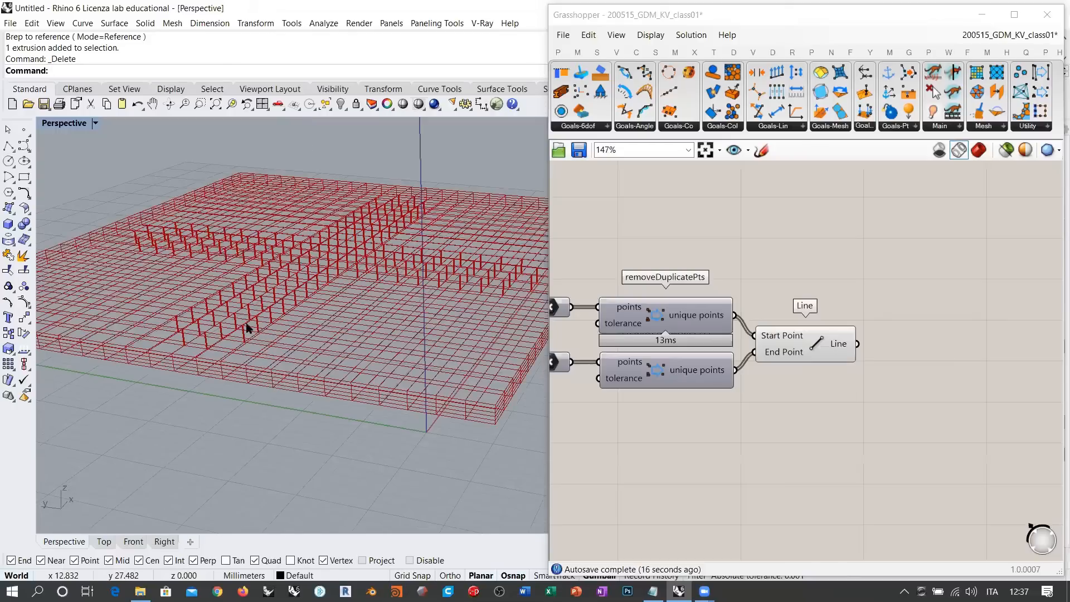
pyautogui.moveTo(294, 268); pyautogui.dragTo(312, 266, button='right')
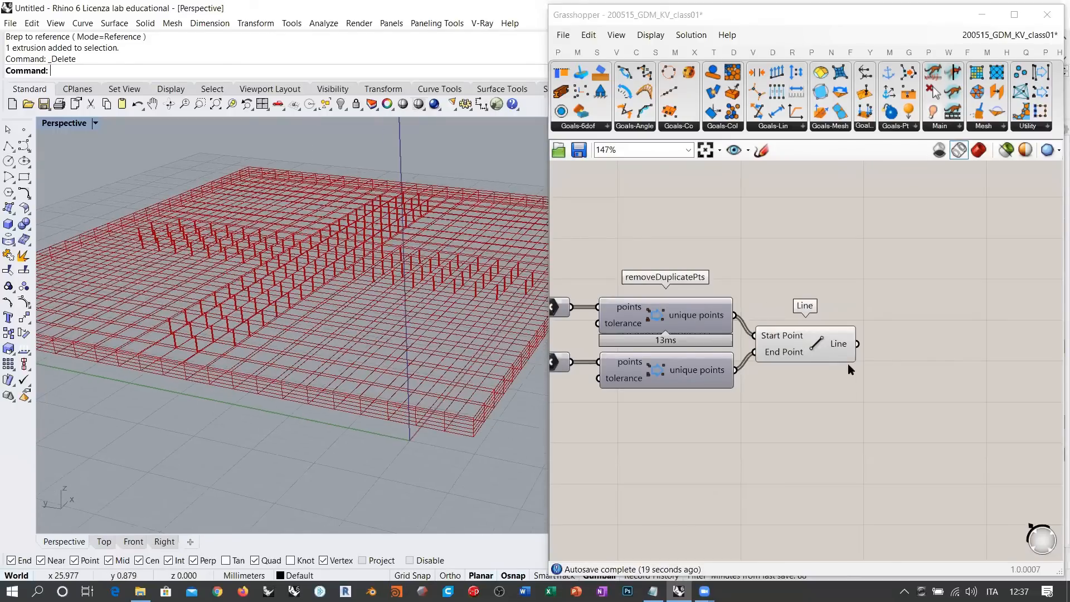
pyautogui.scroll(-5, 899, 360)
pyautogui.scroll(-2, 952, 387)
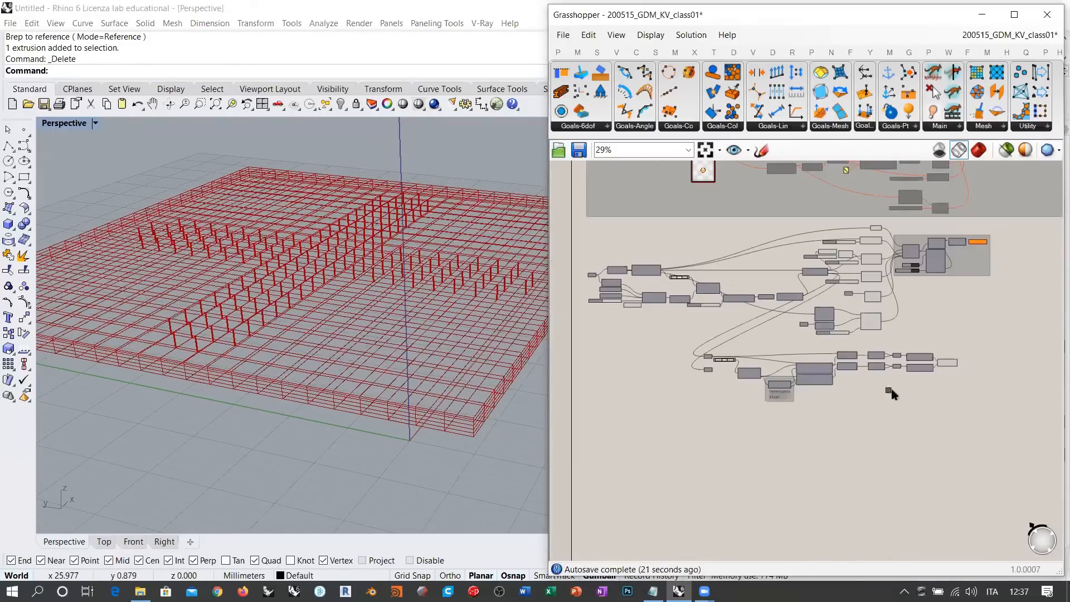
pyautogui.moveTo(976, 401); pyautogui.dragTo(687, 350)
pyautogui.moveTo(824, 356); pyautogui.dragTo(754, 350)
# Inspect the upper Length(Line) goal and its strength slider of 1831 among the simulation goals
pyautogui.scroll(4, 737, 377)
pyautogui.moveTo(852, 329); pyautogui.dragTo(755, 466, button='right')
pyautogui.click(777, 404)
pyautogui.scroll(1, 766, 436)
pyautogui.scroll(-1, 750, 460)
pyautogui.scroll(5, 767, 303)
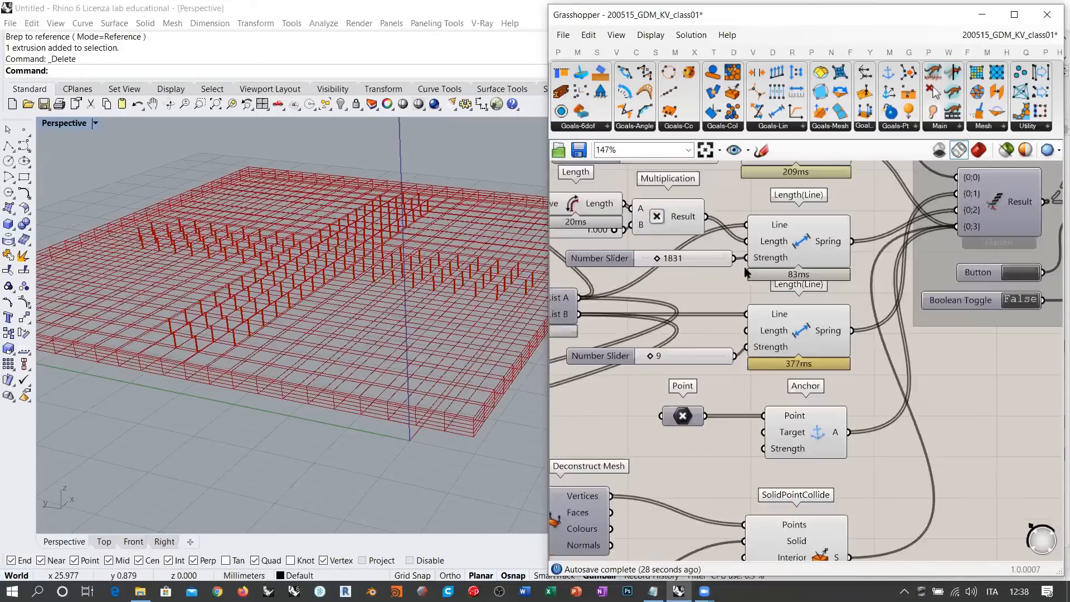
pyautogui.click(821, 219)
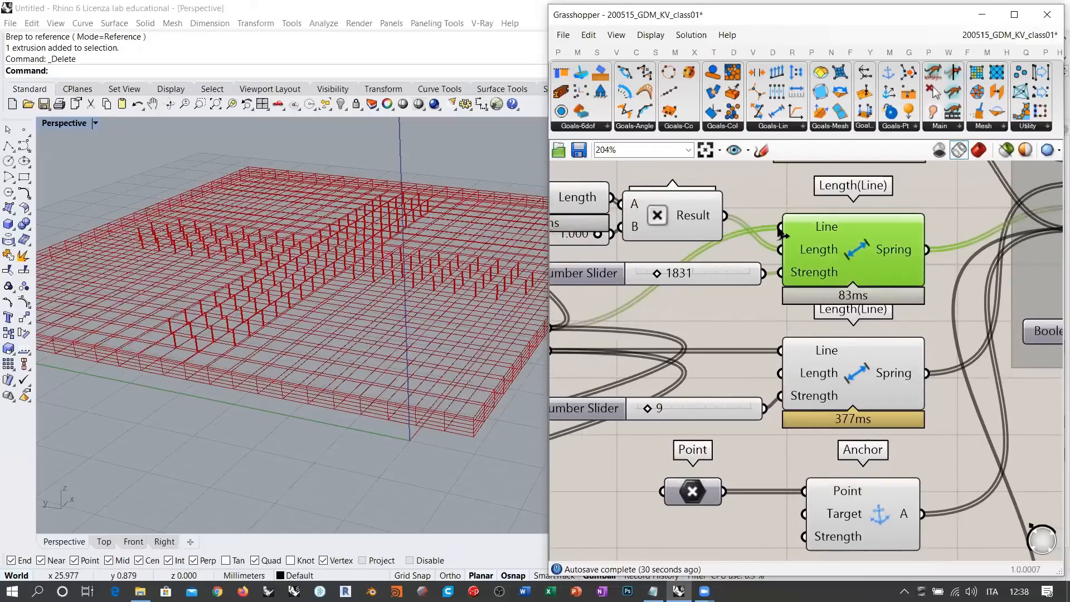
pyautogui.click(722, 280)
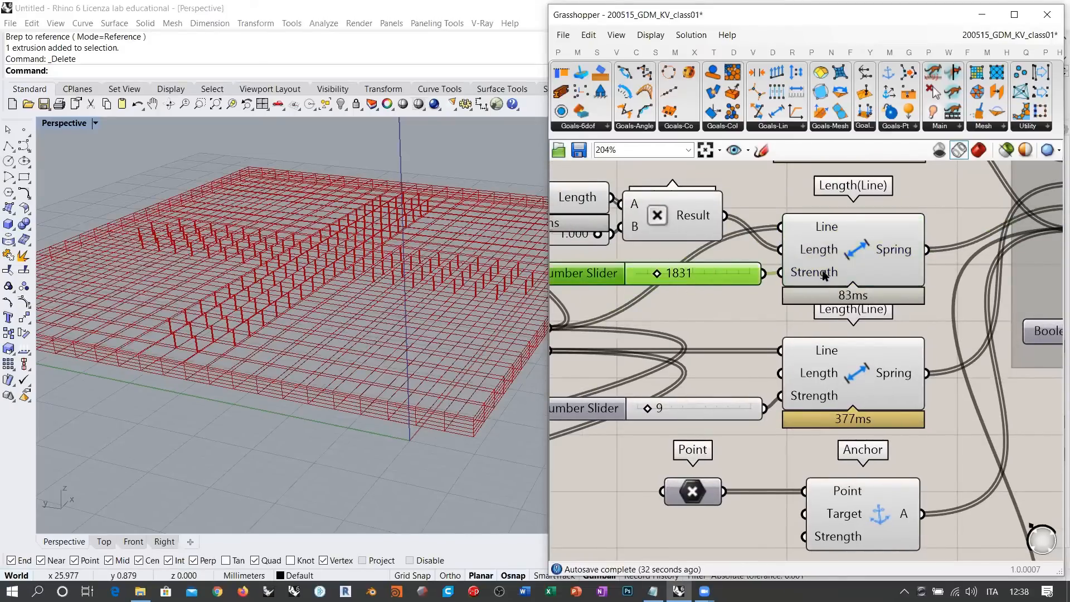
# Wire the new Line output into the Line input of the upper Length(Line) goal, alongside its existing input
pyautogui.scroll(-5, 829, 233)
pyautogui.moveTo(832, 329); pyautogui.dragTo(833, 292, button='right')
pyautogui.scroll(-1, 829, 298)
pyautogui.scroll(1, 779, 338)
pyautogui.moveTo(780, 338); pyautogui.dragTo(756, 386, button='right')
pyautogui.click(719, 495)
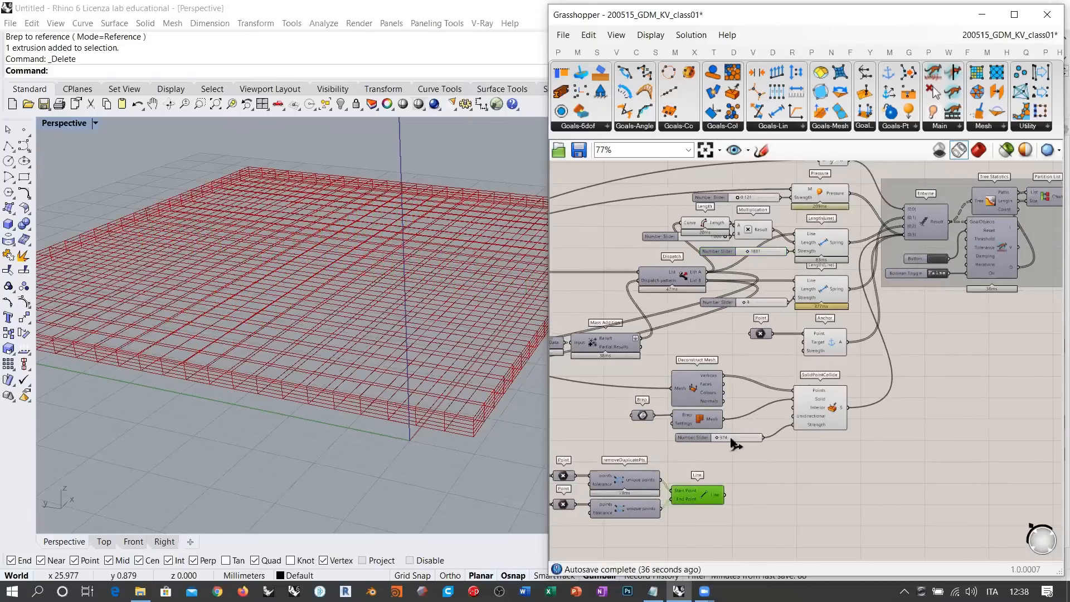
pyautogui.moveTo(725, 495); pyautogui.dragTo(795, 234)
pyautogui.click(854, 317)
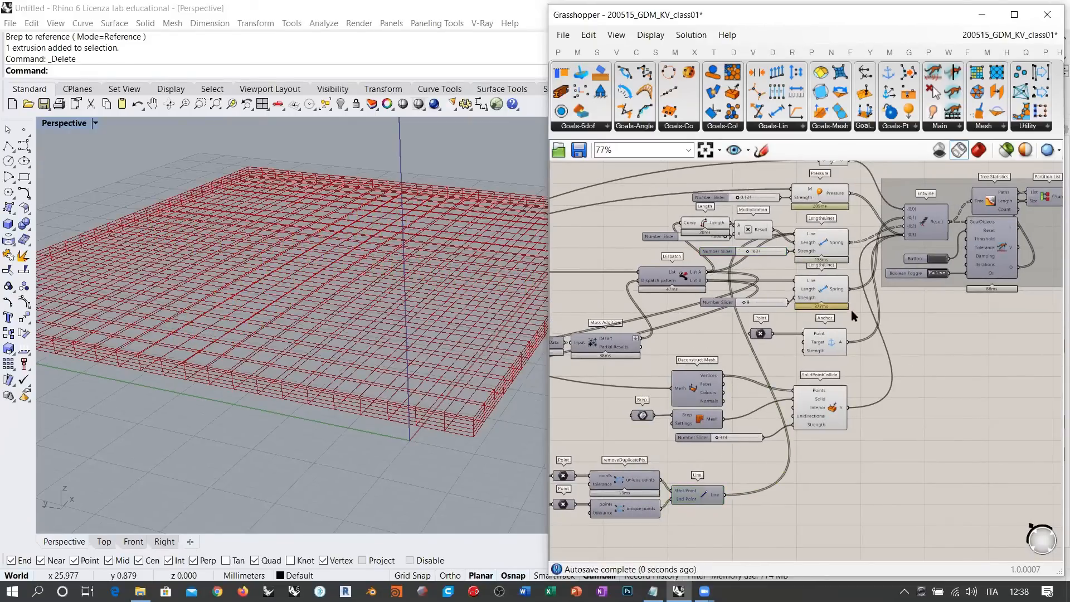
# Add the branch outputs {0;0;0;1} and {0;0;0;2} to the Explode Tree component after Partition List
pyautogui.scroll(3, 932, 277)
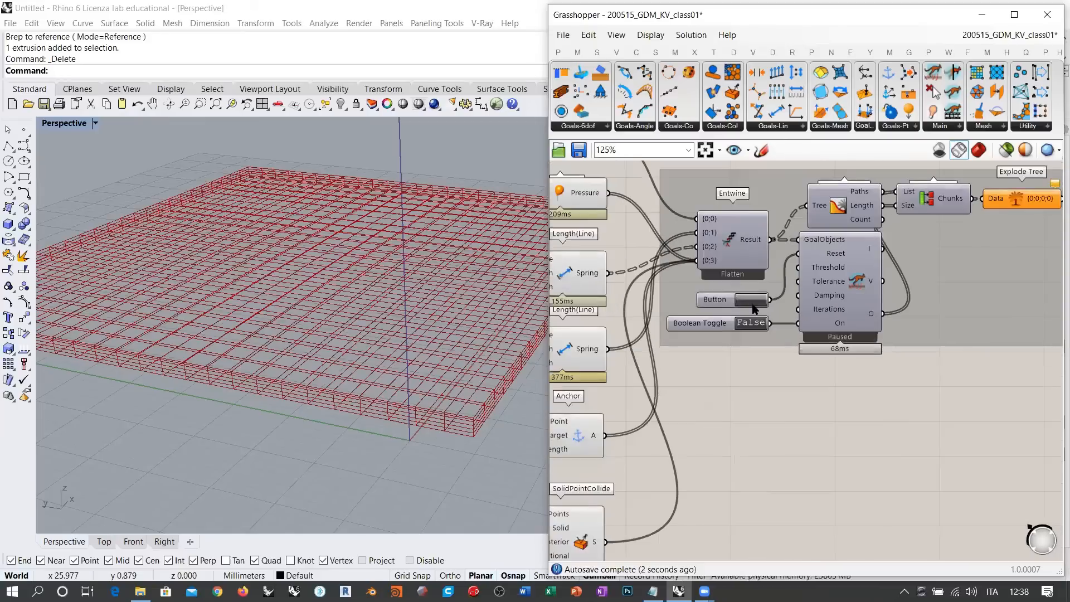
pyautogui.moveTo(878, 307); pyautogui.dragTo(695, 396, button='right')
pyautogui.click(836, 284)
pyautogui.click(608, 320)
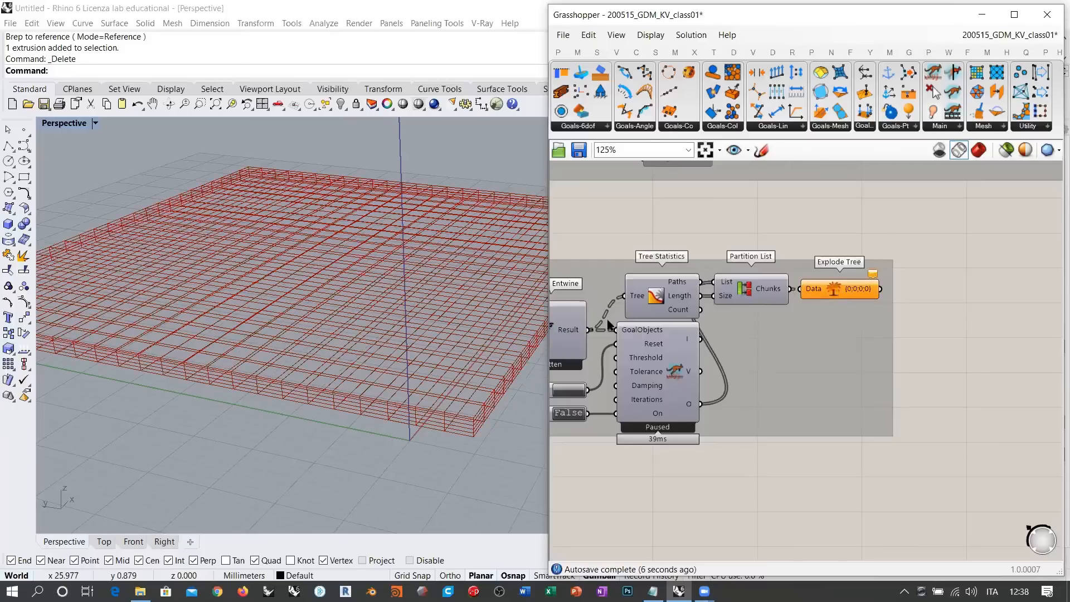
pyautogui.scroll(7, 873, 301)
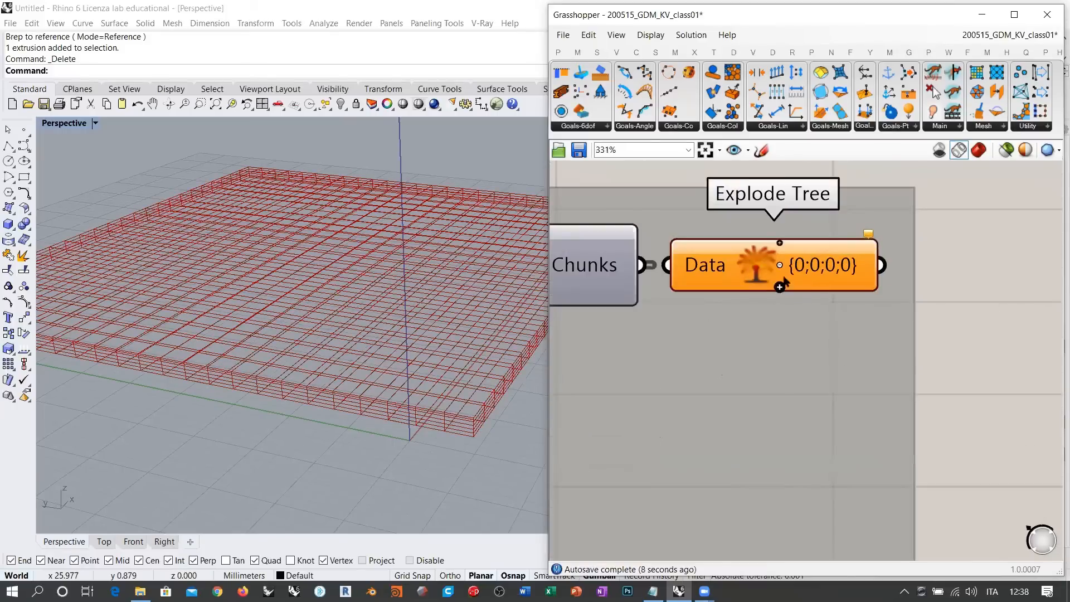
pyautogui.click(779, 291)
pyautogui.moveTo(368, 347); pyautogui.dragTo(399, 347, button='right')
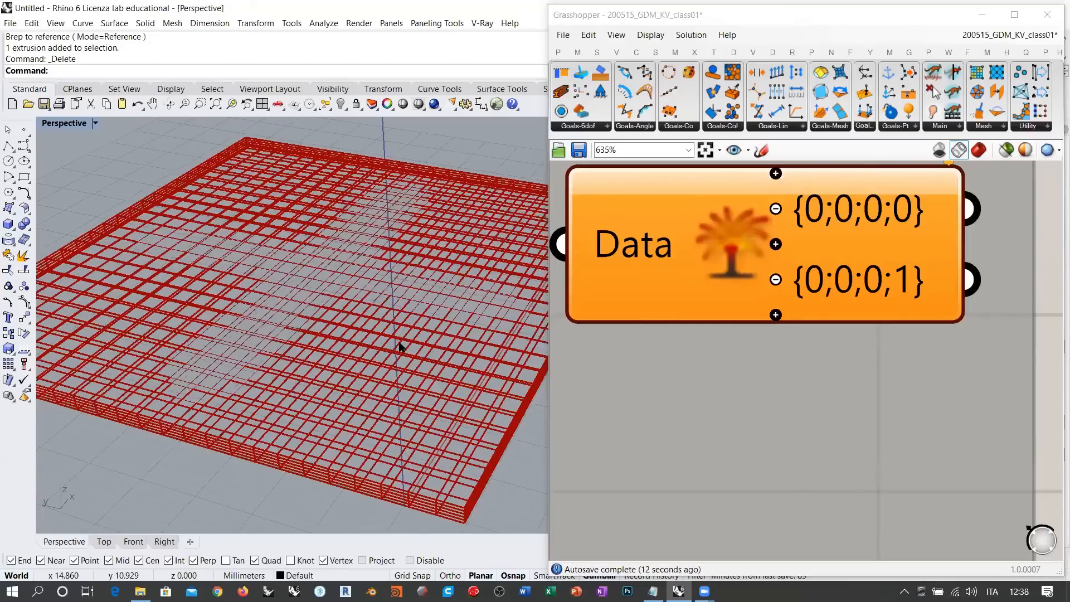
pyautogui.click(775, 315)
pyautogui.scroll(4, 290, 267)
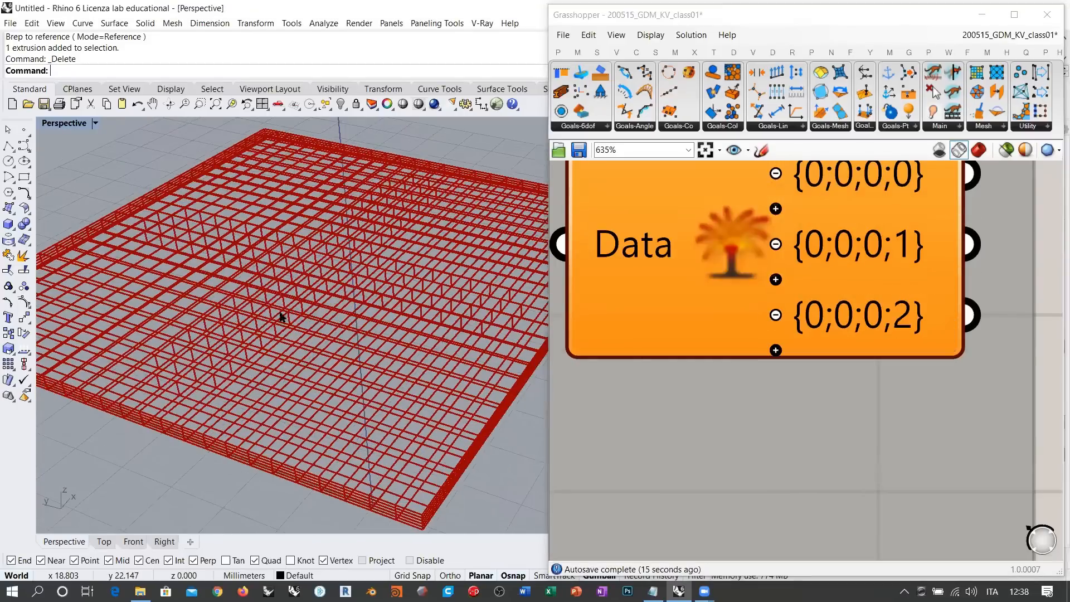
# Remove the {0;0;0;2} output from the Explode Tree component and add an output back in its place
pyautogui.scroll(3, 339, 275)
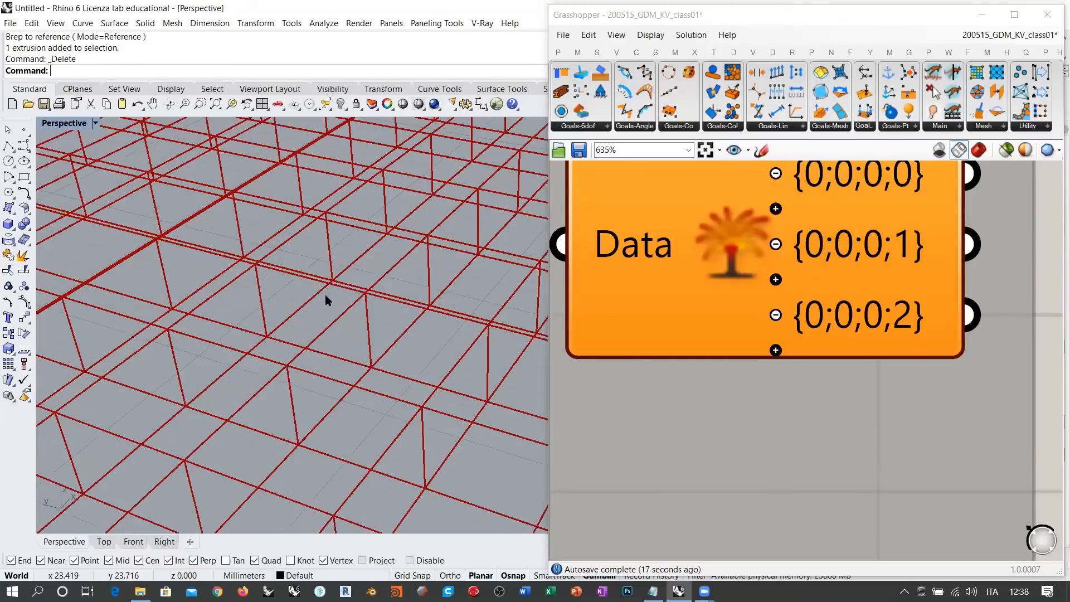
pyautogui.scroll(-8, 329, 293)
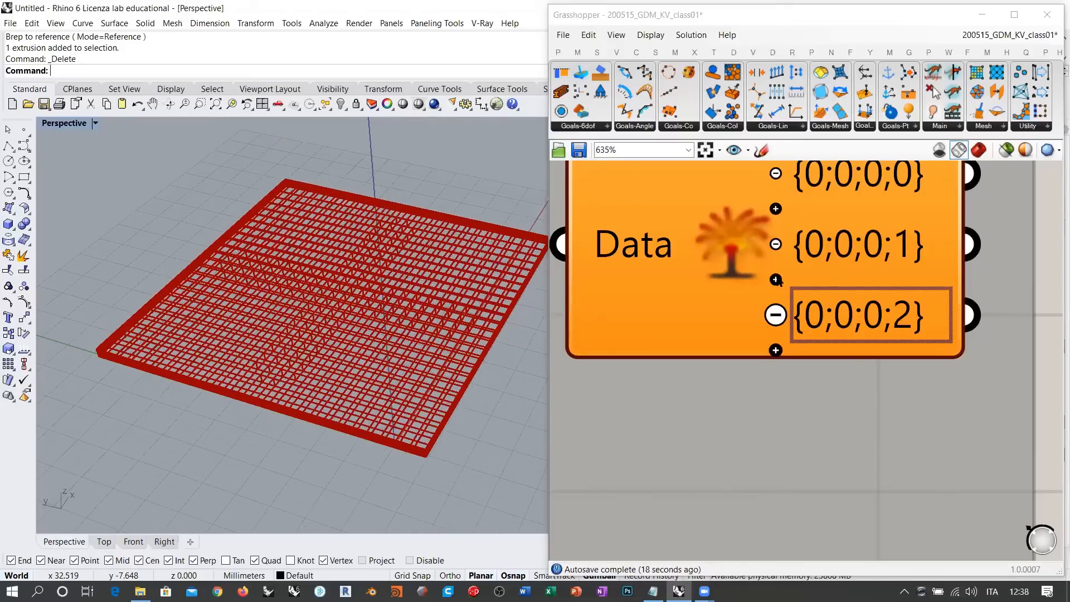
pyautogui.click(776, 316)
pyautogui.click(775, 280)
# Save the definition and restart the Kangaroo simulation with the Boolean Toggle set to True
pyautogui.scroll(-10, 884, 368)
pyautogui.moveTo(688, 404); pyautogui.dragTo(798, 377, button='right')
pyautogui.scroll(5, 801, 377)
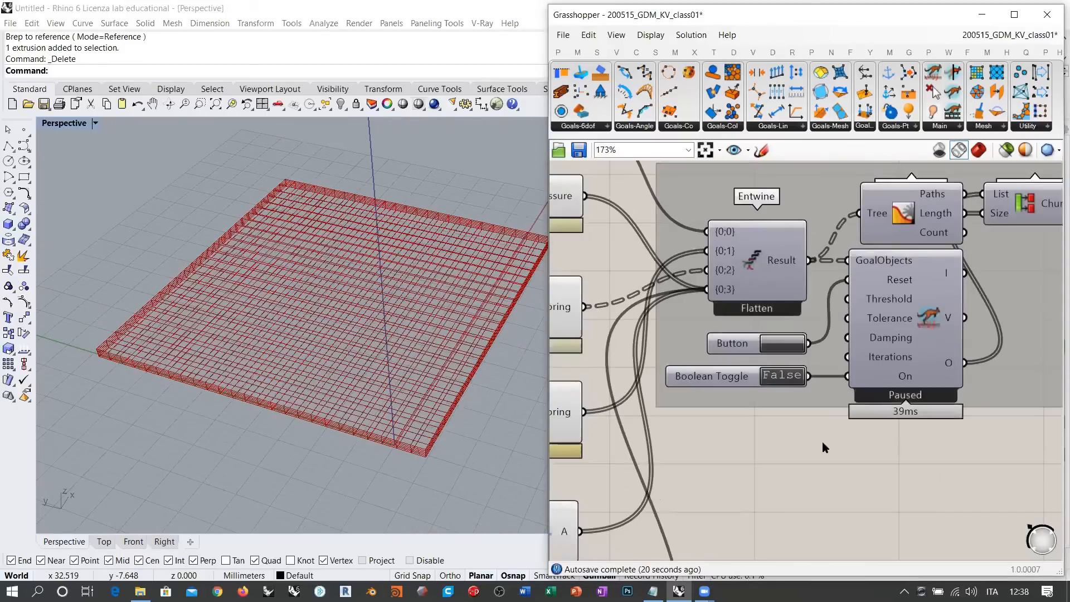
pyautogui.hotkey('ctrl', 's')
pyautogui.click(788, 349)
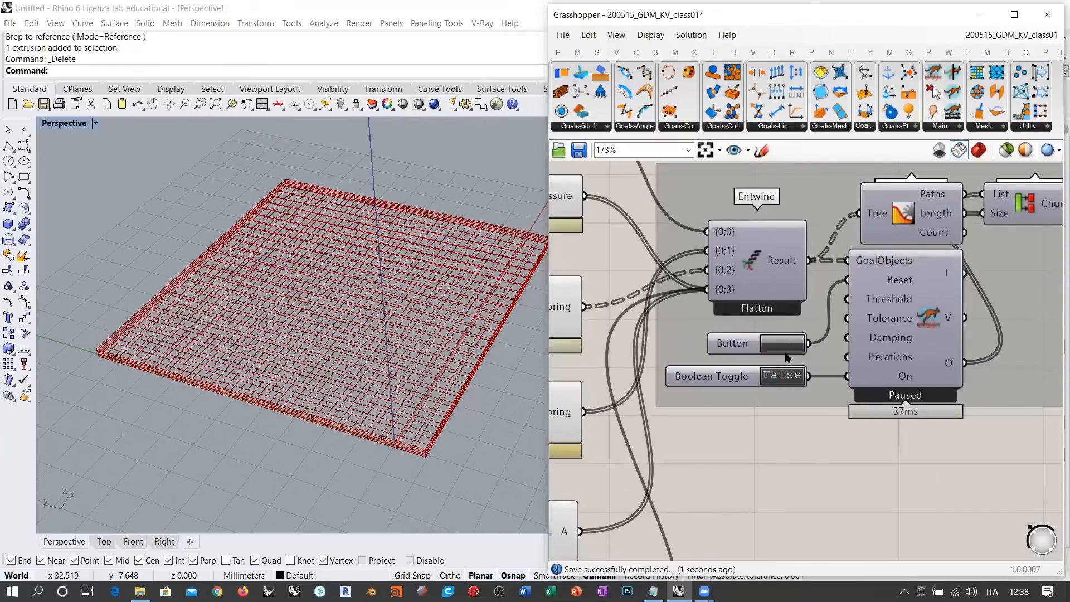
pyautogui.click(783, 376)
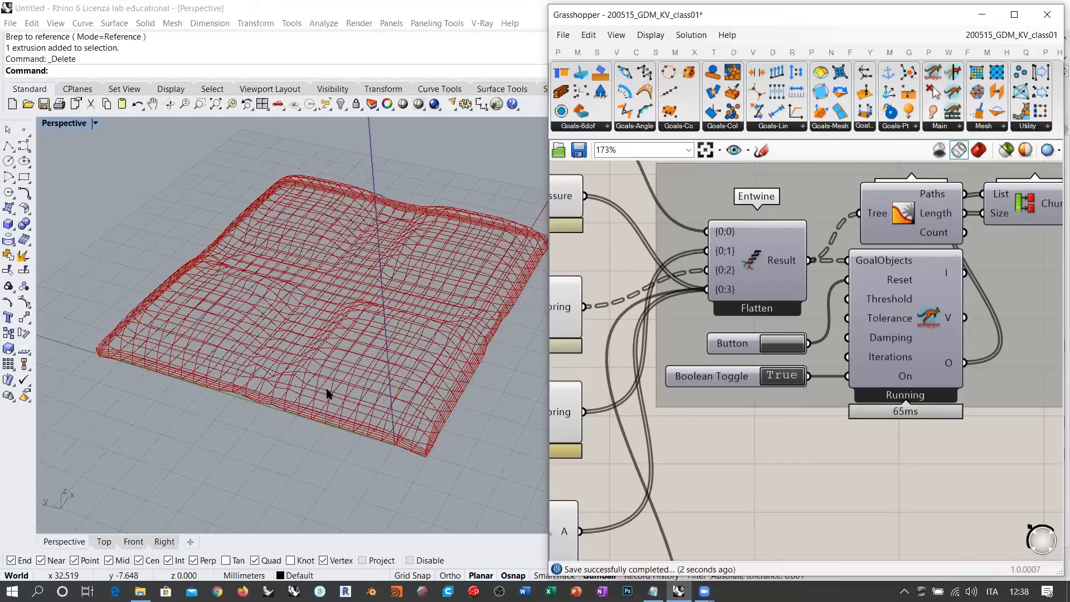
# Raise the strength slider of the Pressure goal to 0.612 while the simulation is running
pyautogui.moveTo(327, 394); pyautogui.dragTo(371, 283, button='right')
pyautogui.scroll(-3, 300, 281)
pyautogui.moveTo(180, 351); pyautogui.dragTo(167, 310, button='right')
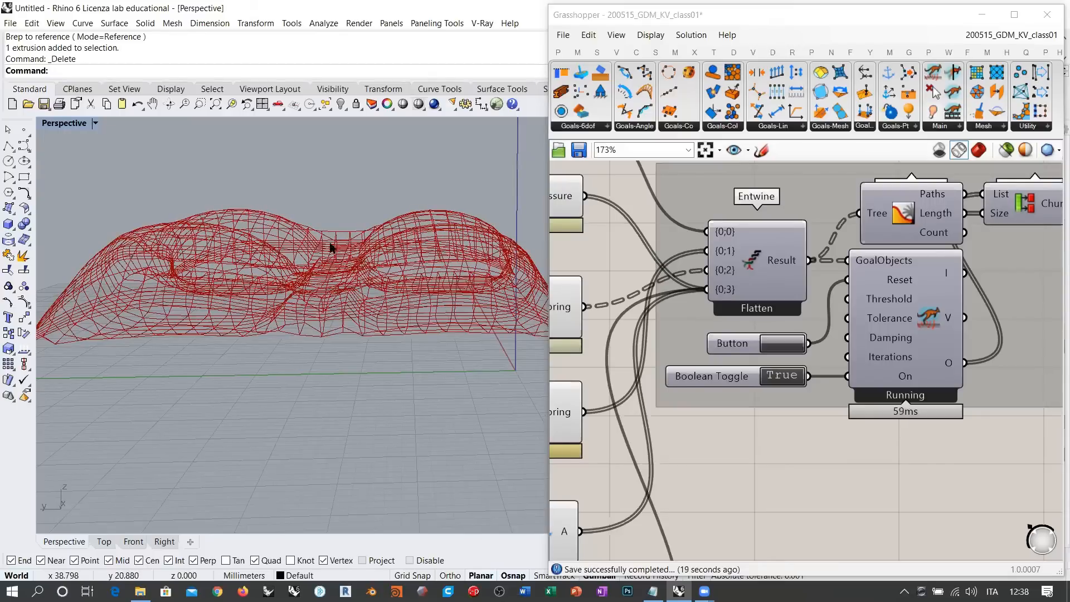
pyautogui.moveTo(328, 293); pyautogui.dragTo(371, 301, button='right')
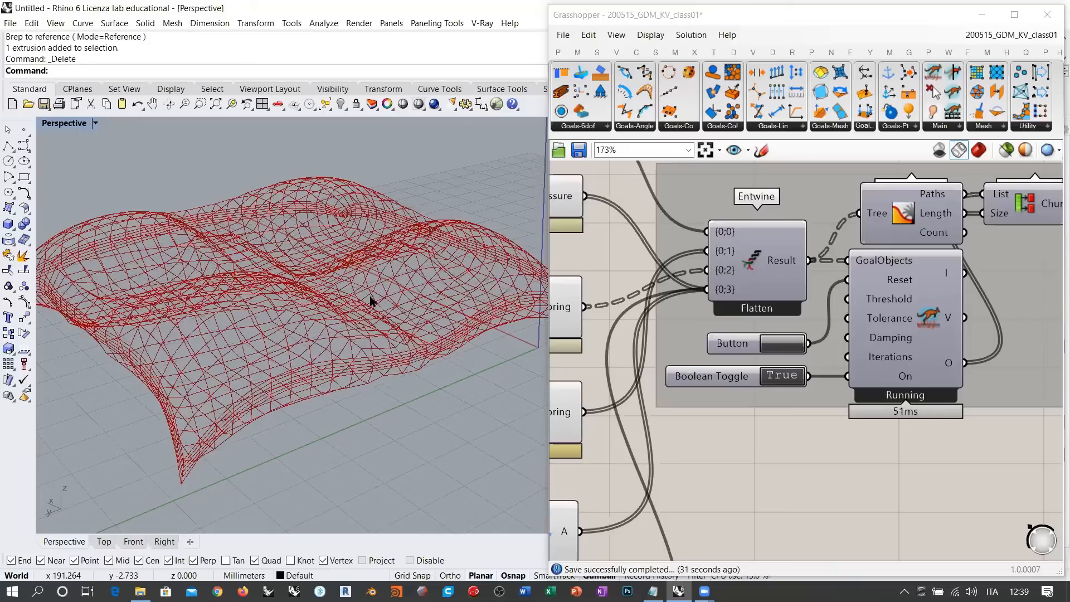
pyautogui.moveTo(406, 338); pyautogui.dragTo(387, 371, button='right')
pyautogui.moveTo(712, 432); pyautogui.dragTo(878, 426, button='right')
pyautogui.moveTo(664, 285); pyautogui.dragTo(722, 305, button='right')
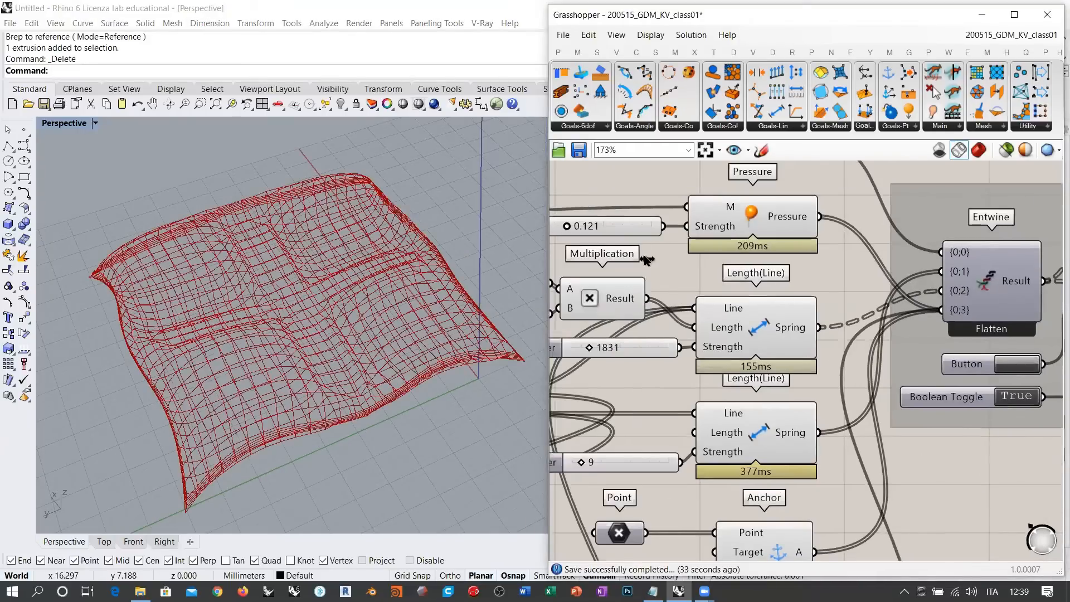
pyautogui.moveTo(577, 229); pyautogui.dragTo(657, 257, button='right')
pyautogui.moveTo(667, 256); pyautogui.dragTo(691, 256)
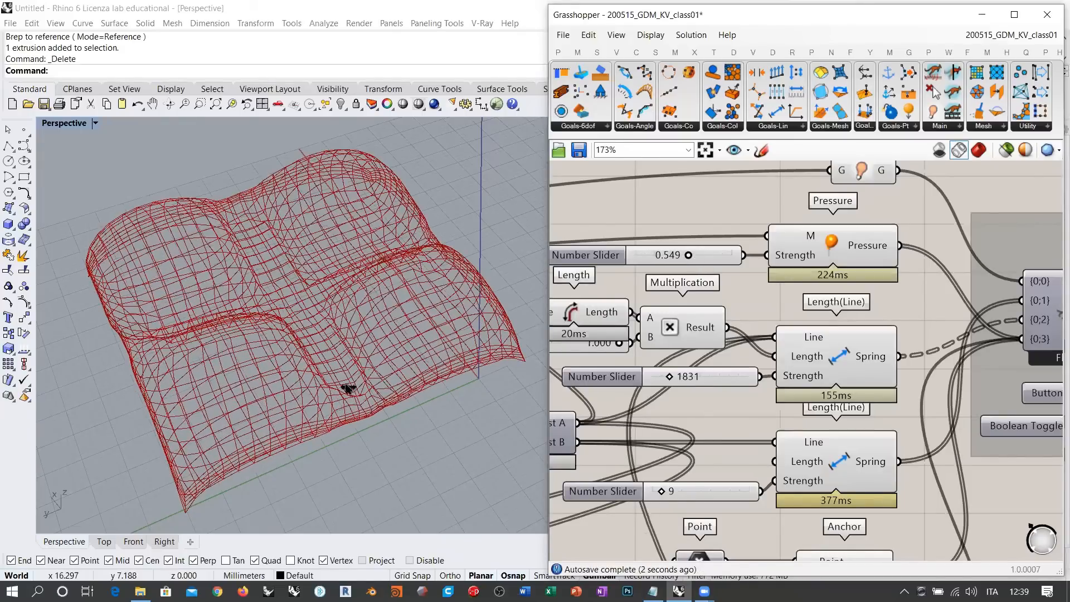
# Switch the Grasshopper preview of the inflated cushion mesh from wireframe to shaded
pyautogui.moveTo(330, 354); pyautogui.dragTo(325, 334, button='right')
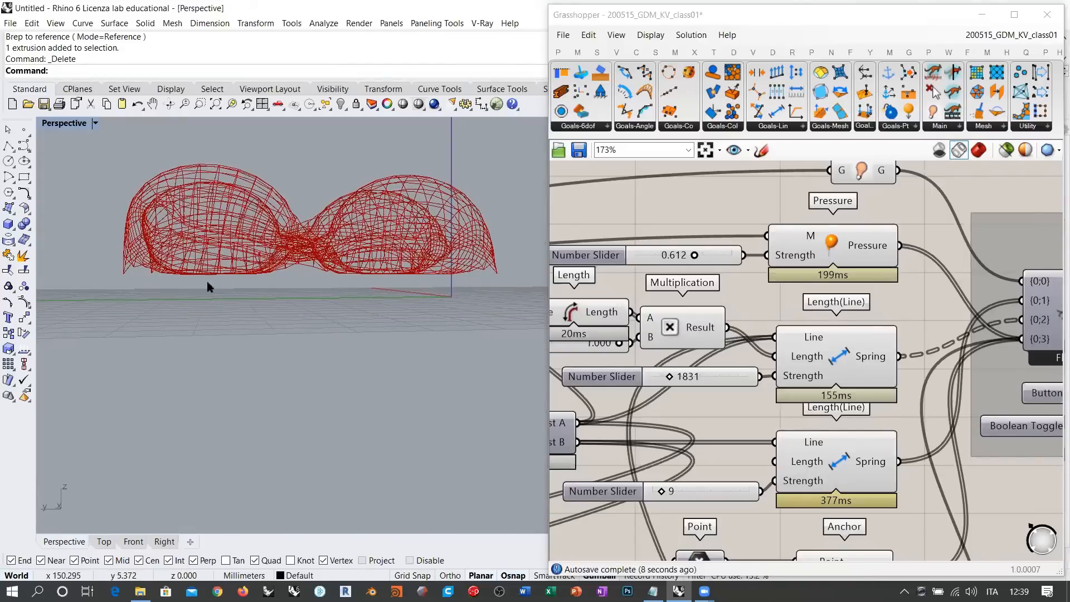
pyautogui.moveTo(304, 295); pyautogui.dragTo(347, 299, button='right')
pyautogui.click(978, 150)
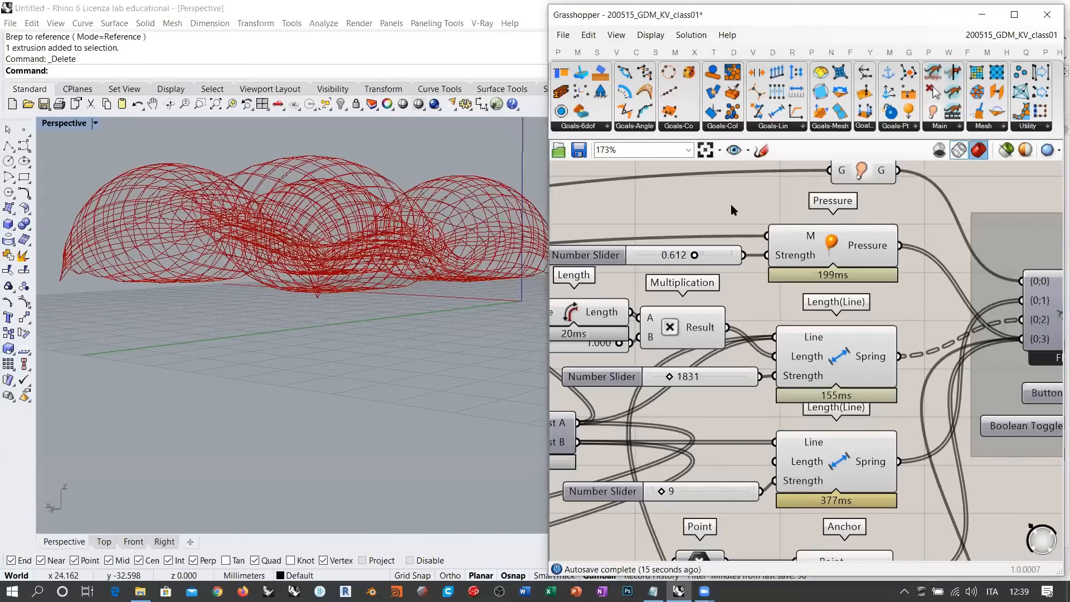
# Examine the shaded cushion in perspective from above and from the side, checking how the seams pinch the volumes
pyautogui.moveTo(314, 231); pyautogui.dragTo(469, 242, button='right')
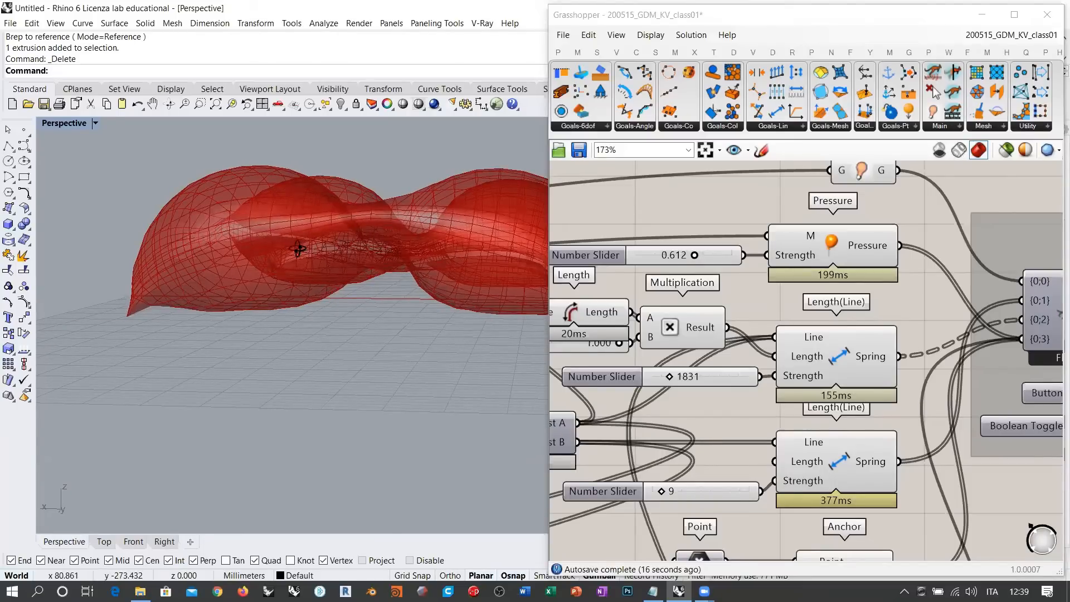
pyautogui.moveTo(299, 249); pyautogui.dragTo(276, 314, button='right')
pyautogui.moveTo(123, 310); pyautogui.dragTo(461, 329, button='right')
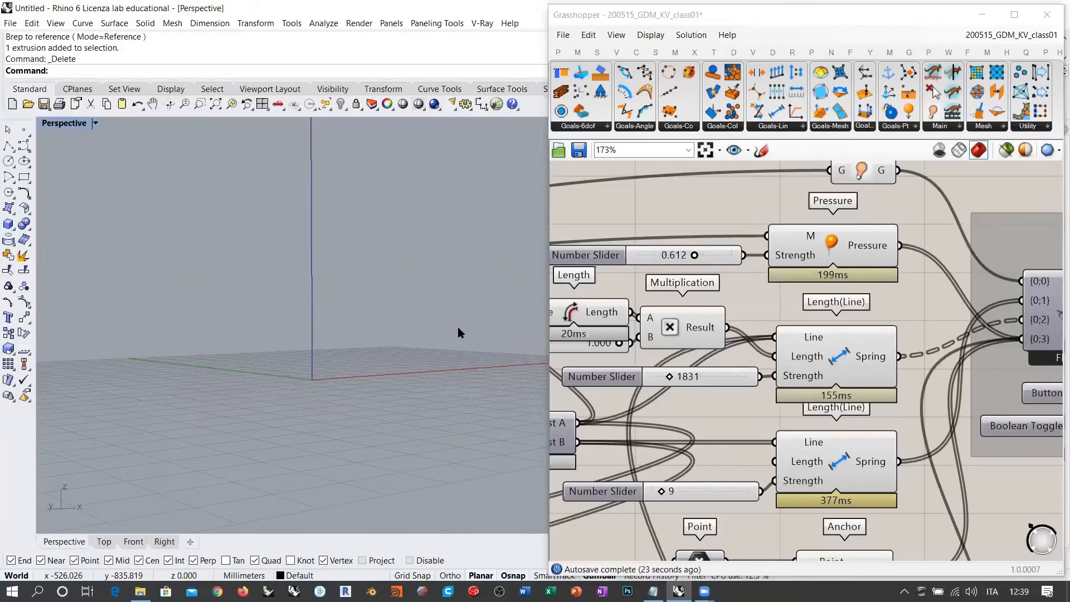
pyautogui.moveTo(354, 310); pyautogui.dragTo(351, 388, button='right')
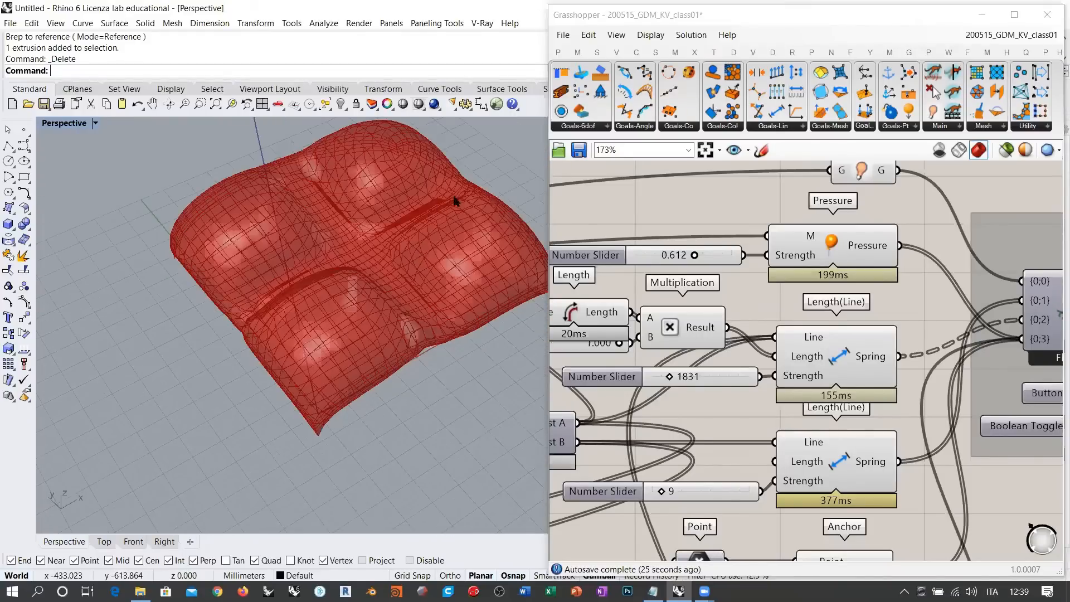
pyautogui.moveTo(414, 243); pyautogui.dragTo(348, 243, button='right')
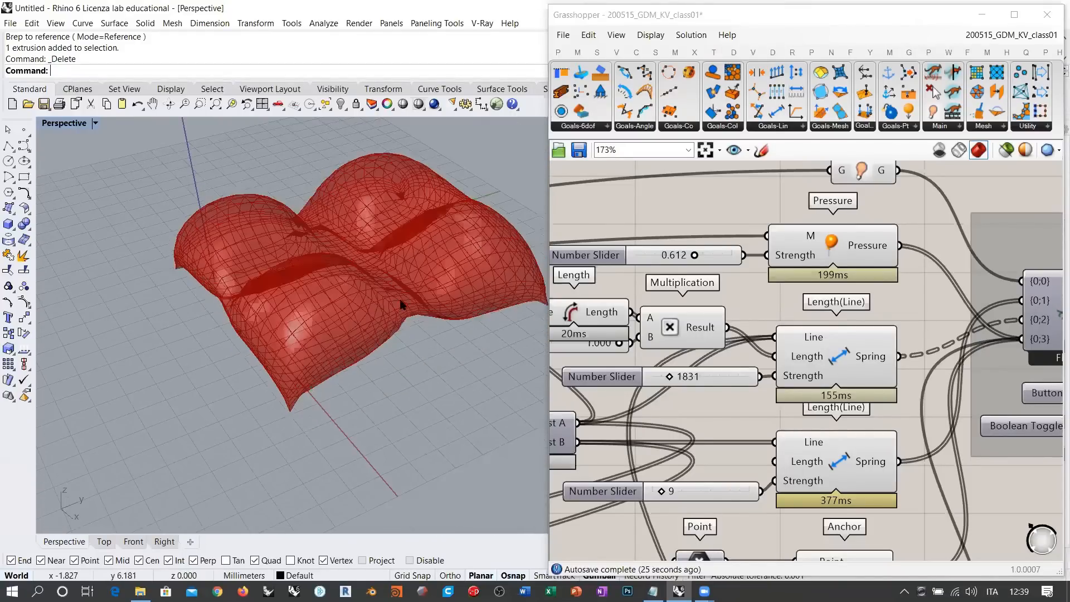
pyautogui.moveTo(403, 304); pyautogui.dragTo(438, 201, button='right')
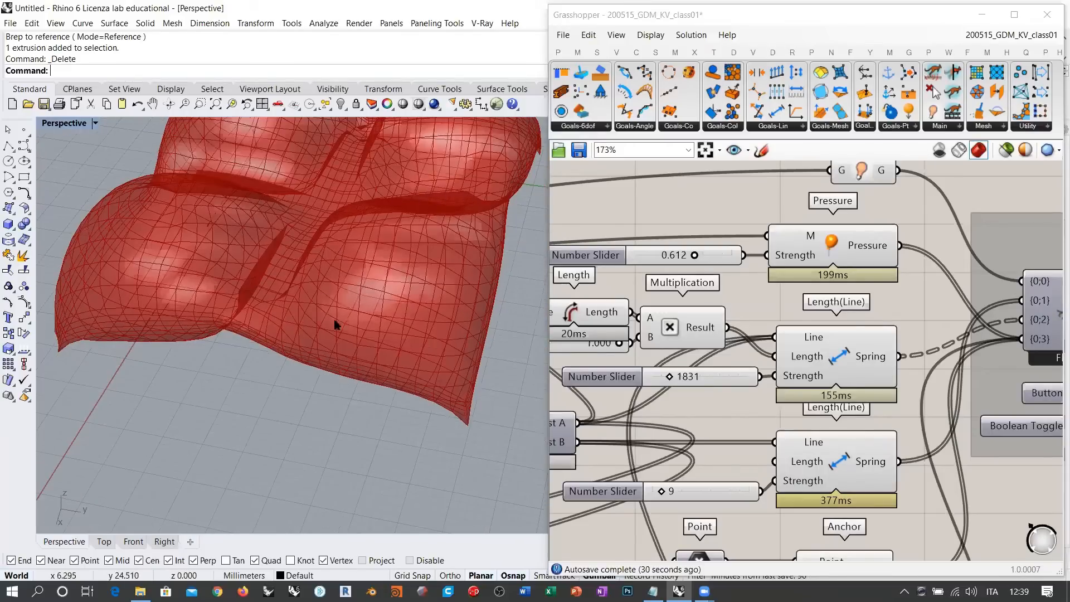
pyautogui.moveTo(356, 266); pyautogui.dragTo(564, 299, button='right')
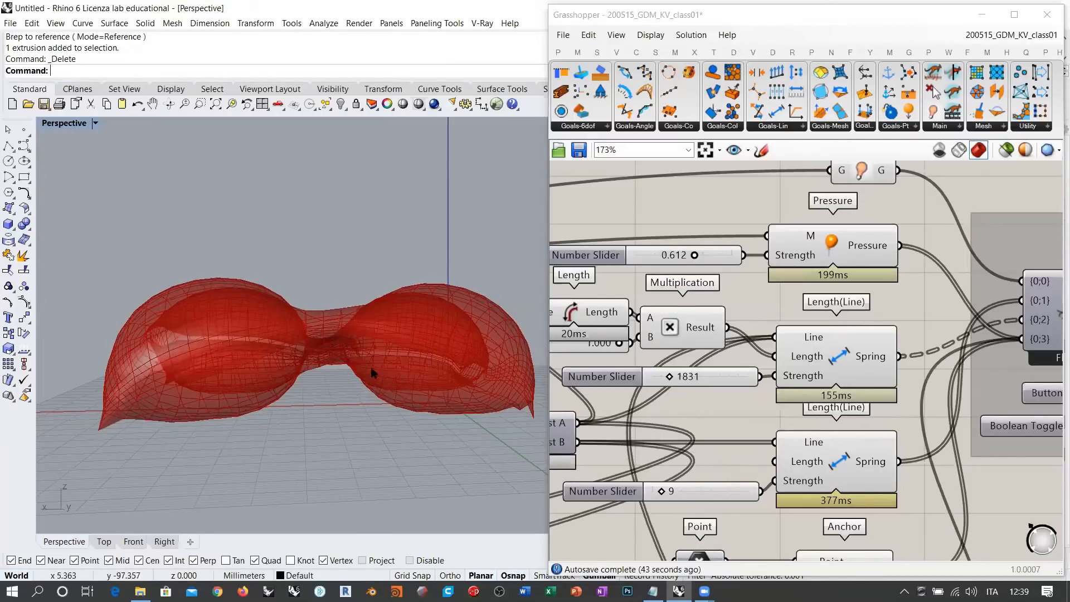
pyautogui.moveTo(354, 394); pyautogui.dragTo(271, 360, button='right')
pyautogui.moveTo(194, 378); pyautogui.dragTo(229, 382, button='right')
# Examine the pinched seam between the inflated volumes in the Right and Front views
pyautogui.click(161, 541)
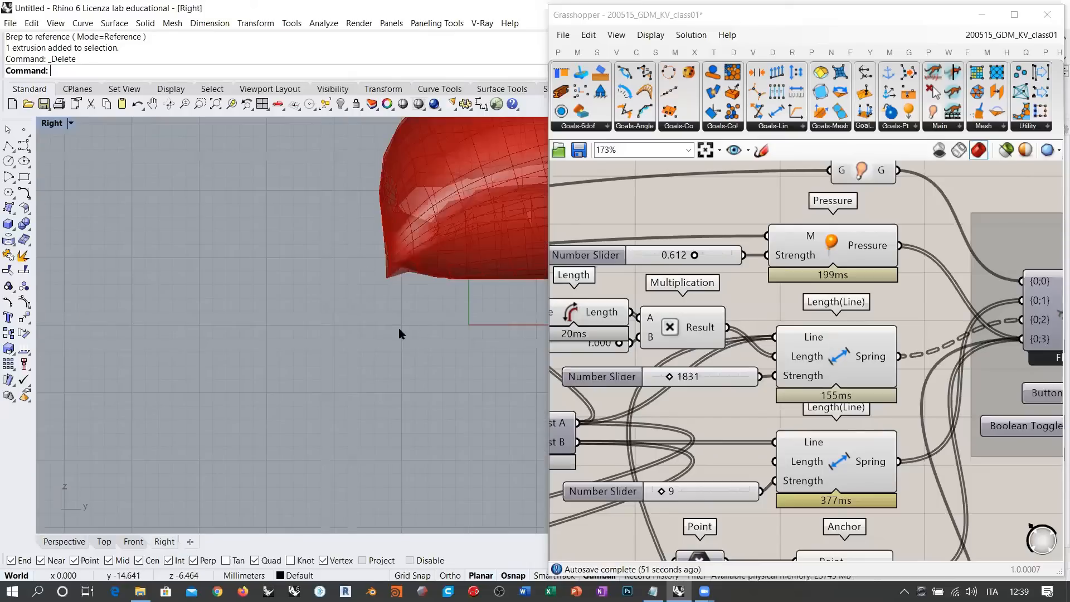
pyautogui.moveTo(399, 332); pyautogui.dragTo(137, 391, button='right')
pyautogui.moveTo(363, 373); pyautogui.dragTo(274, 409, button='right')
pyautogui.scroll(10, 365, 353)
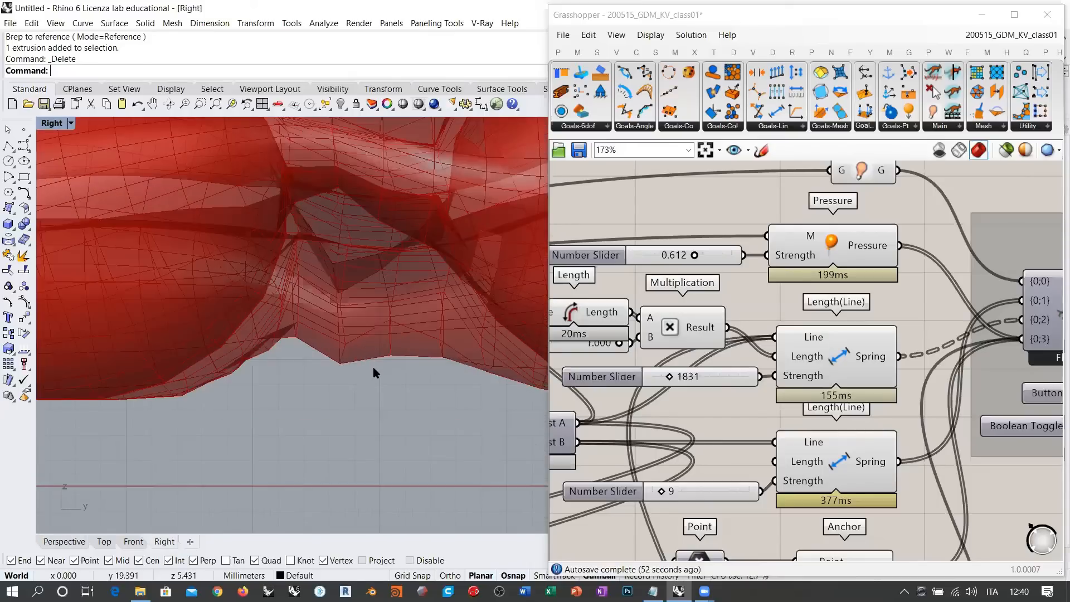
pyautogui.scroll(5, 202, 382)
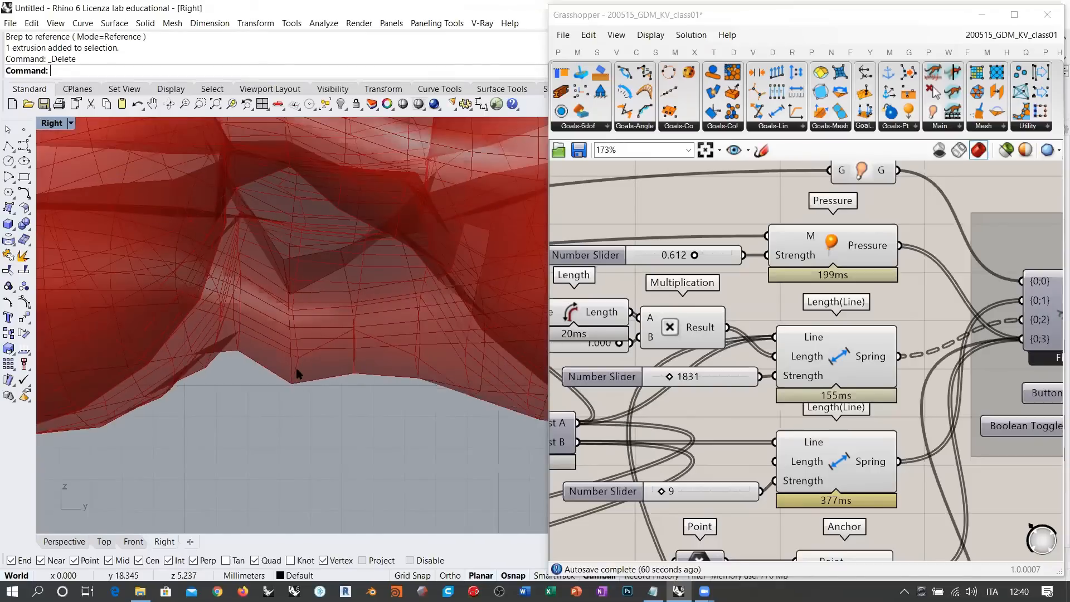
pyautogui.scroll(-5, 297, 374)
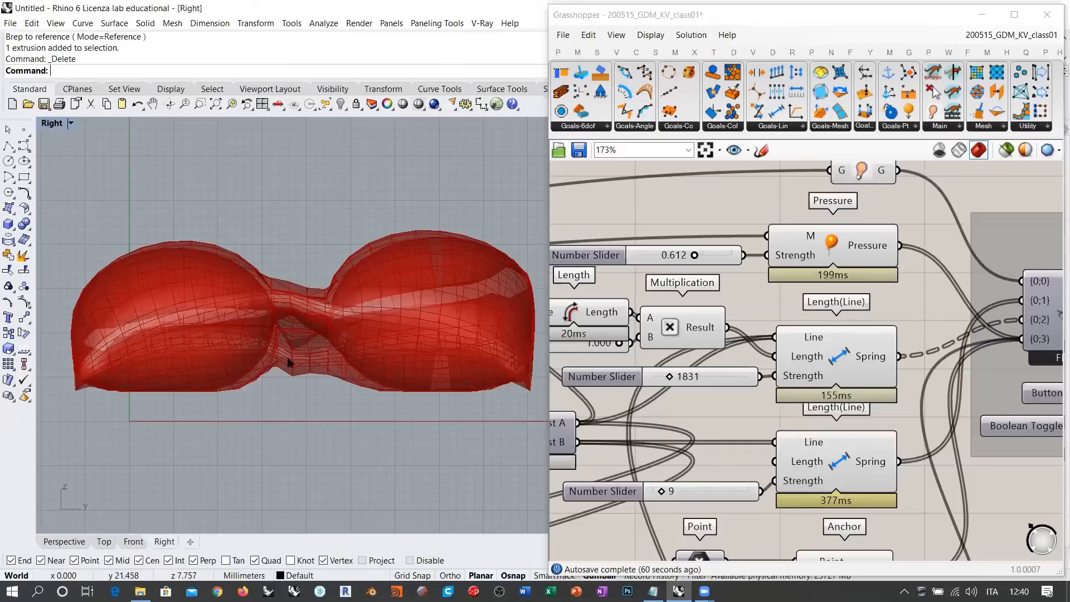
pyautogui.click(134, 542)
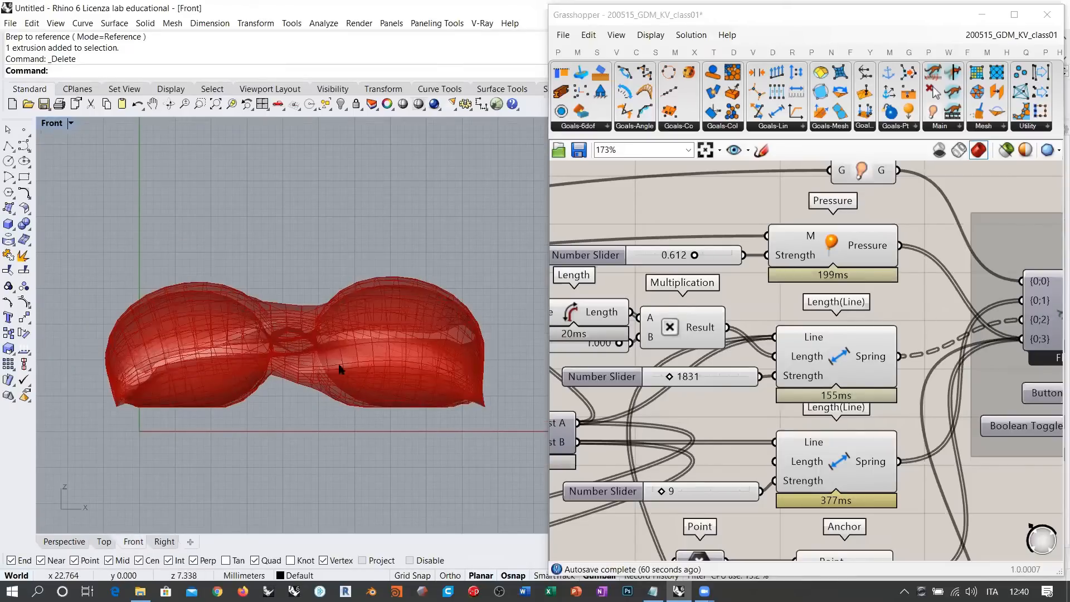
# Add a SphereCollide goal to the definition and place it in the free space below the SolidPointCollide goal
pyautogui.click(78, 542)
pyautogui.moveTo(312, 435)
pyautogui.mouseDown(button='right')
pyautogui.moveTo(327, 432)
pyautogui.moveTo(287, 433)
pyautogui.moveTo(362, 334)
pyautogui.moveTo(347, 361)
pyautogui.moveTo(406, 303)
pyautogui.moveTo(454, 291)
pyautogui.moveTo(299, 363)
pyautogui.moveTo(335, 366)
pyautogui.moveTo(390, 424)
pyautogui.moveTo(371, 375)
pyautogui.moveTo(396, 363)
pyautogui.moveTo(387, 409)
pyautogui.moveTo(349, 346)
pyautogui.moveTo(347, 402)
pyautogui.mouseUp(button='right')
pyautogui.scroll(5, 335, 365)
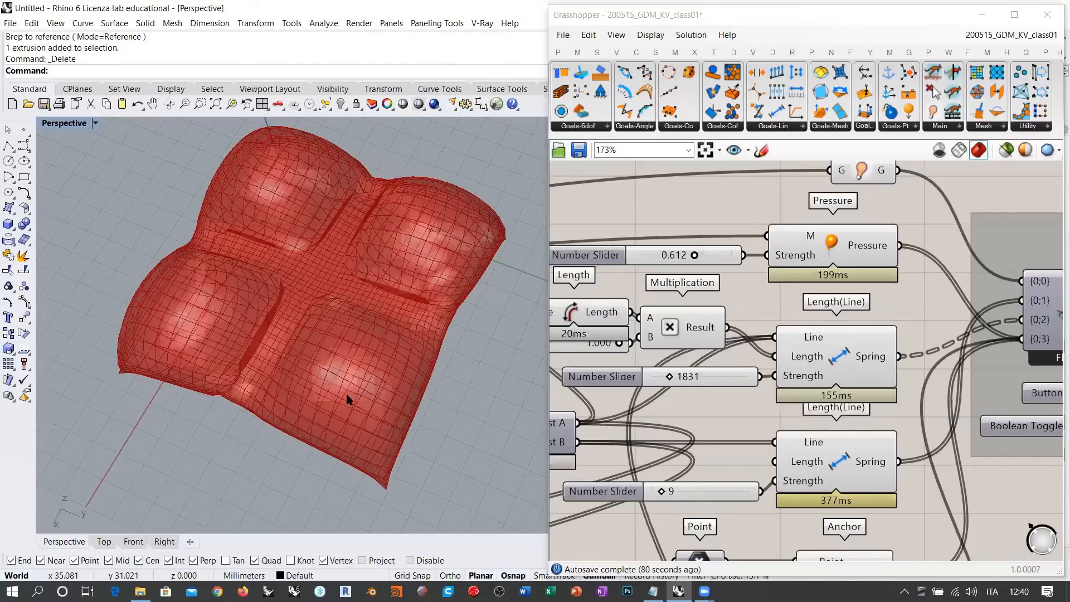
pyautogui.moveTo(381, 336); pyautogui.dragTo(399, 313, button='right')
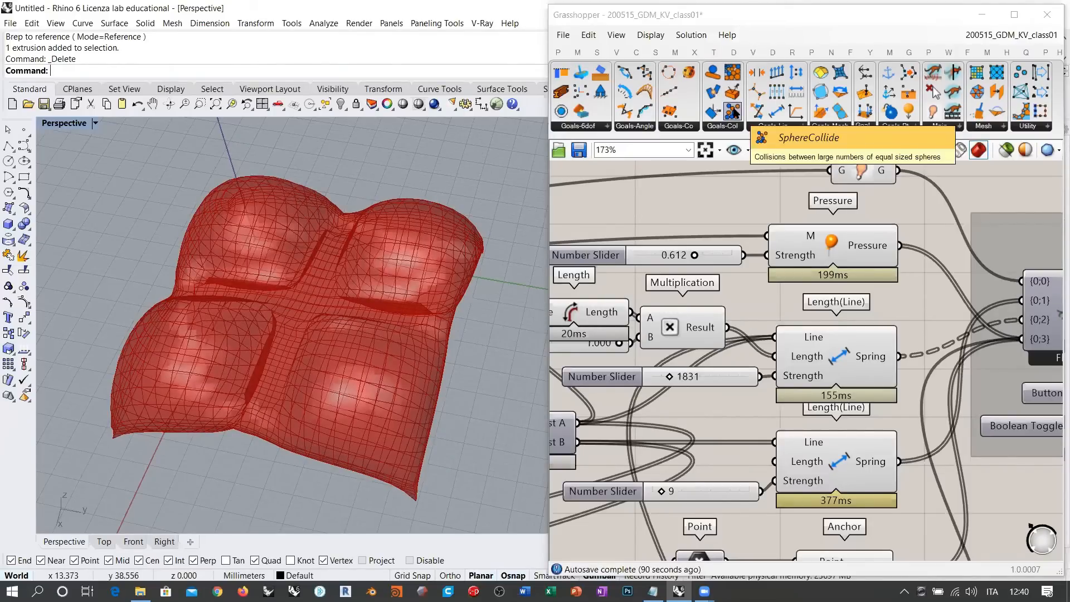
pyautogui.moveTo(329, 402); pyautogui.dragTo(304, 375, button='right')
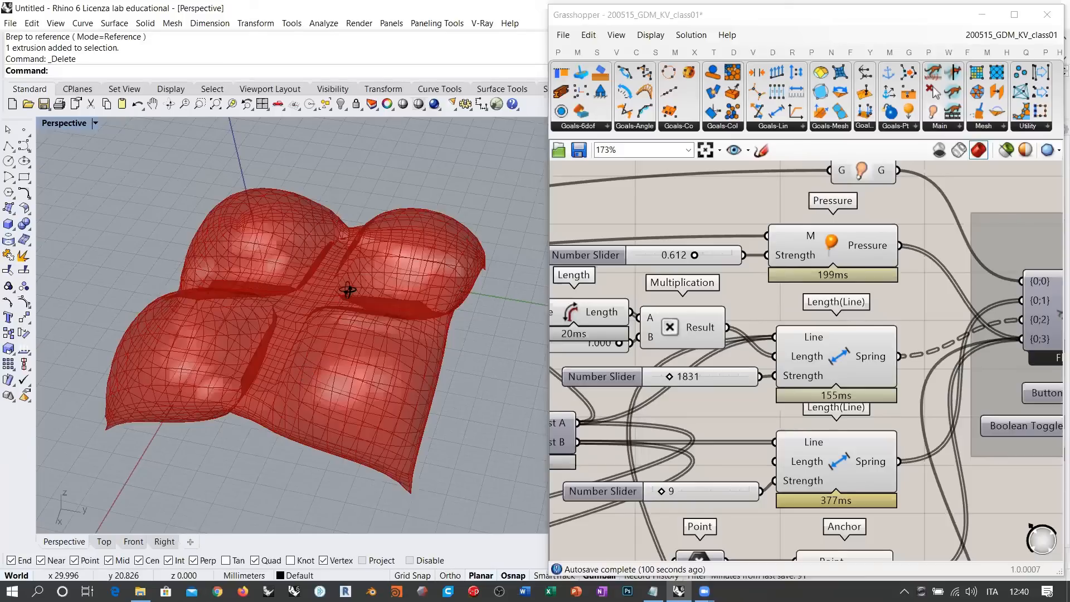
pyautogui.moveTo(347, 290); pyautogui.dragTo(299, 353, button='right')
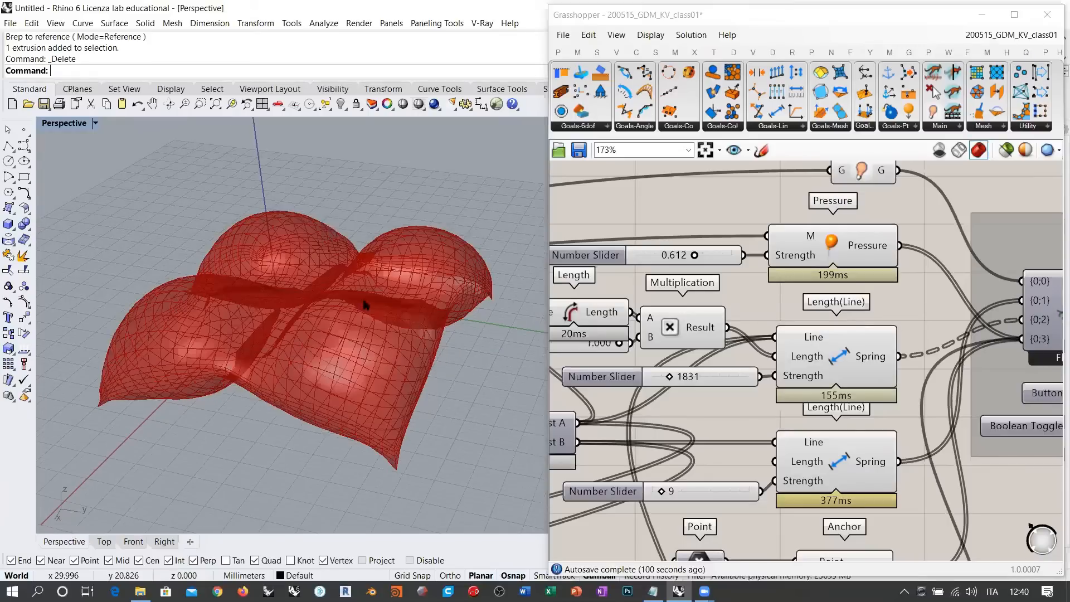
pyautogui.moveTo(364, 304); pyautogui.dragTo(401, 279, button='right')
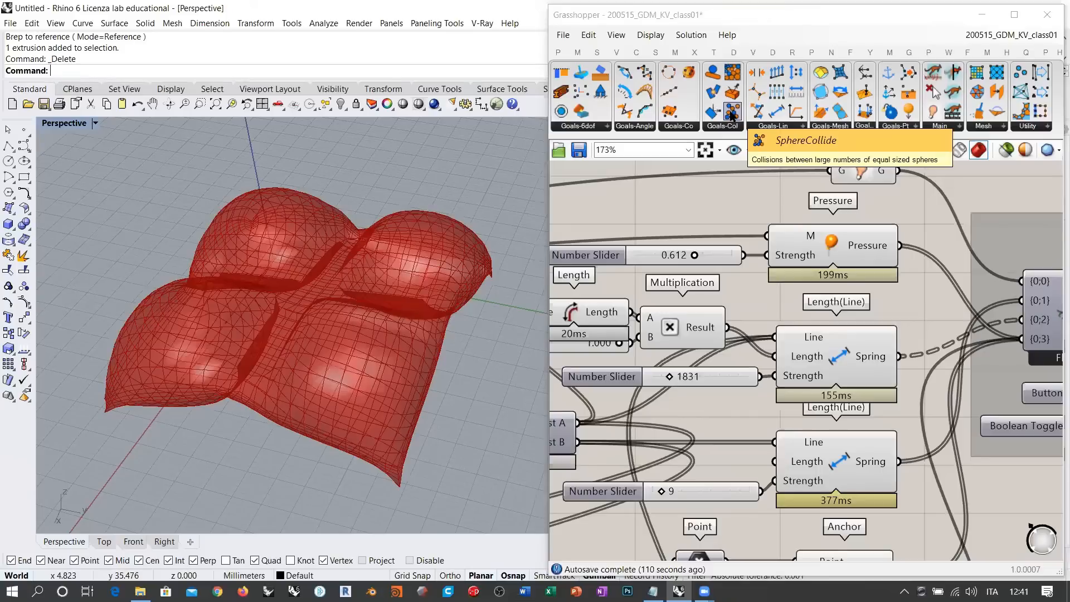
pyautogui.moveTo(732, 114); pyautogui.dragTo(718, 206)
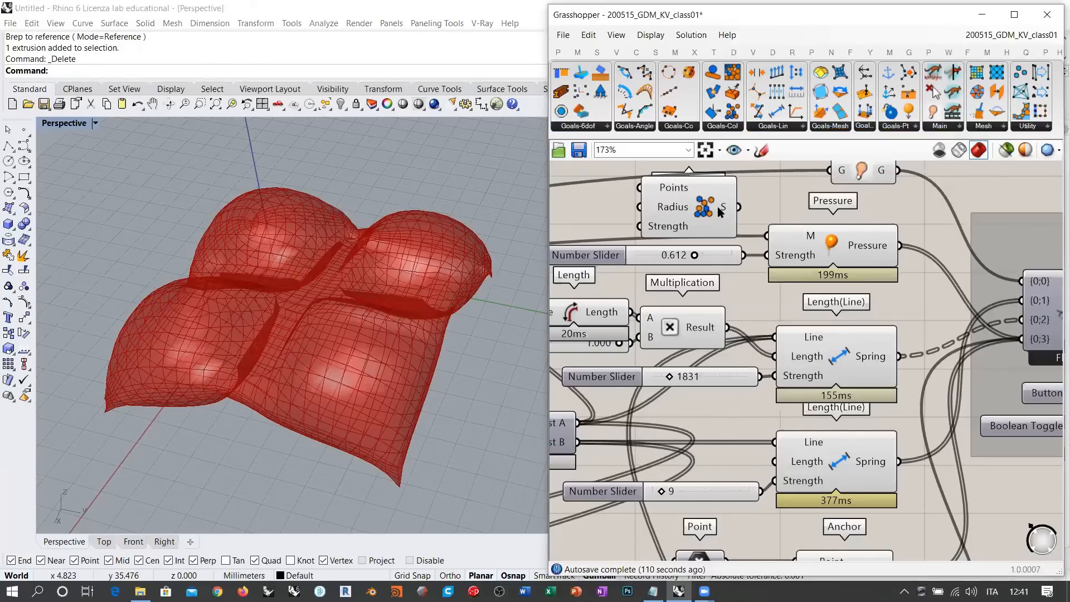
pyautogui.scroll(-5, 718, 207)
pyautogui.moveTo(748, 385); pyautogui.dragTo(764, 447)
pyautogui.click(757, 492)
# Examine the mesh folds along the cushion seams up close in the Perspective and Top views
pyautogui.click(321, 340)
pyautogui.moveTo(321, 344); pyautogui.dragTo(235, 351, button='right')
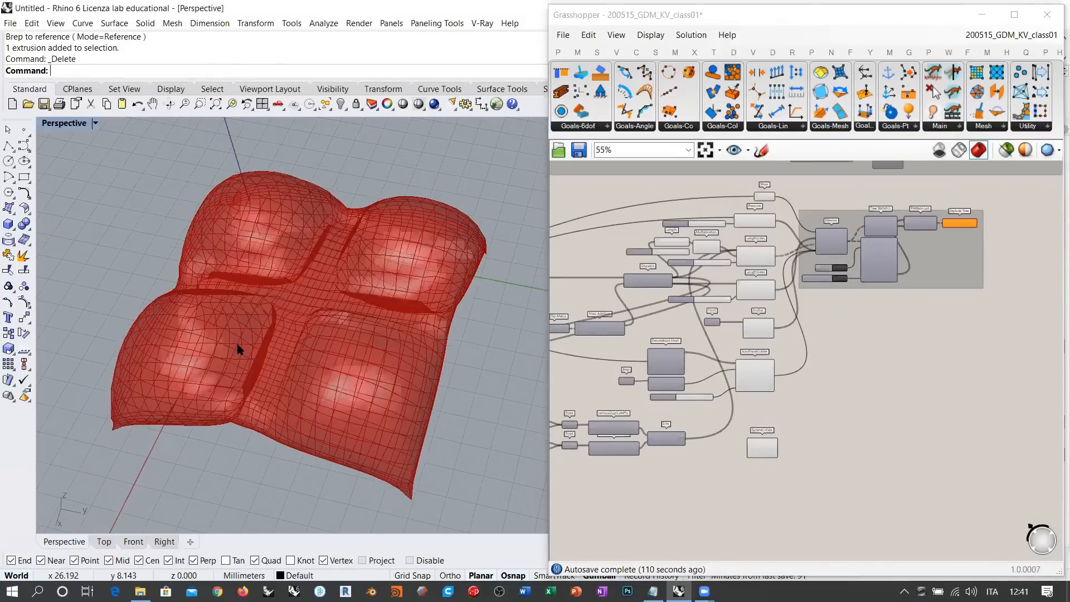
pyautogui.scroll(5, 327, 220)
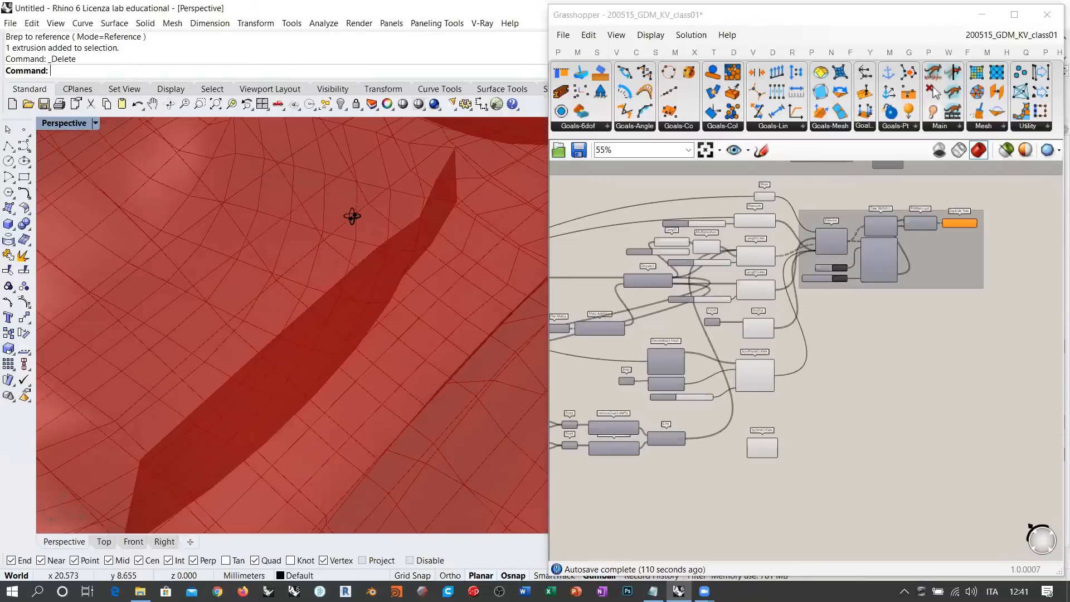
pyautogui.scroll(2, 352, 217)
pyautogui.scroll(2, 478, 338)
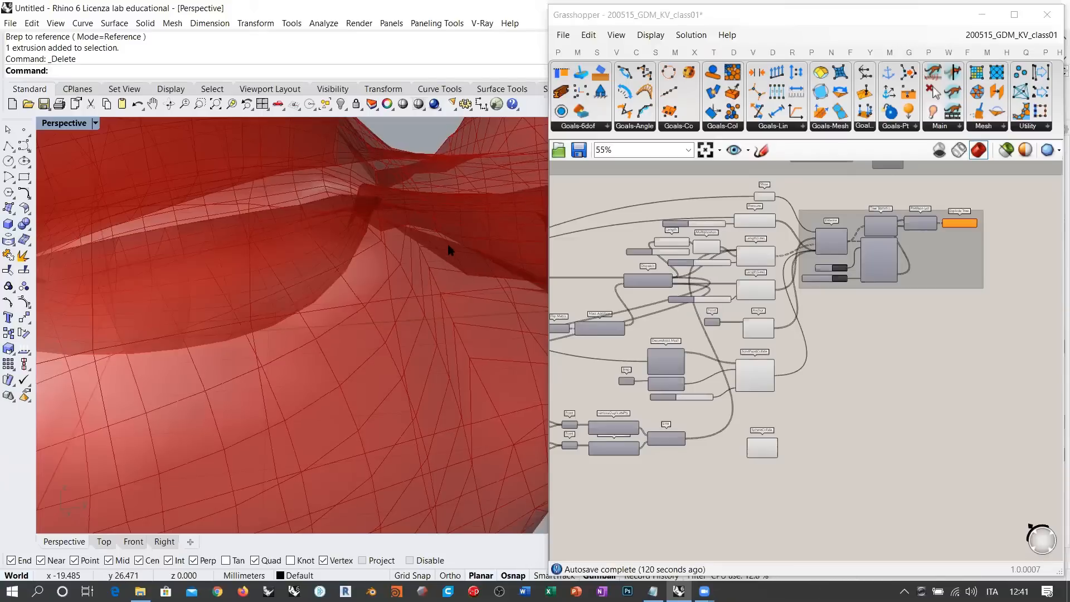
pyautogui.scroll(-3, 449, 246)
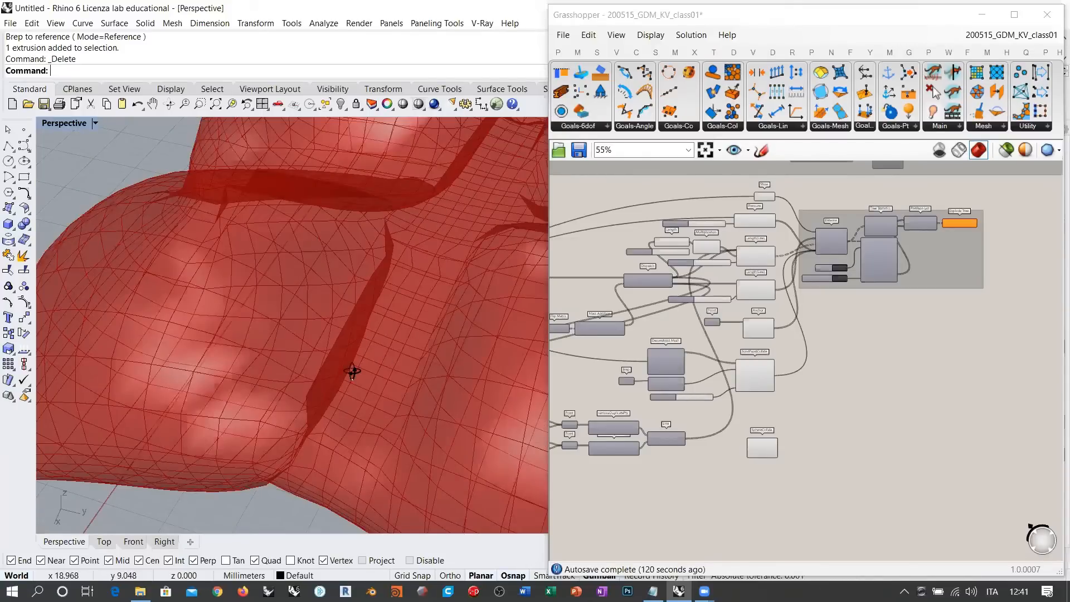
pyautogui.moveTo(353, 372); pyautogui.dragTo(349, 385, button='right')
pyautogui.click(105, 542)
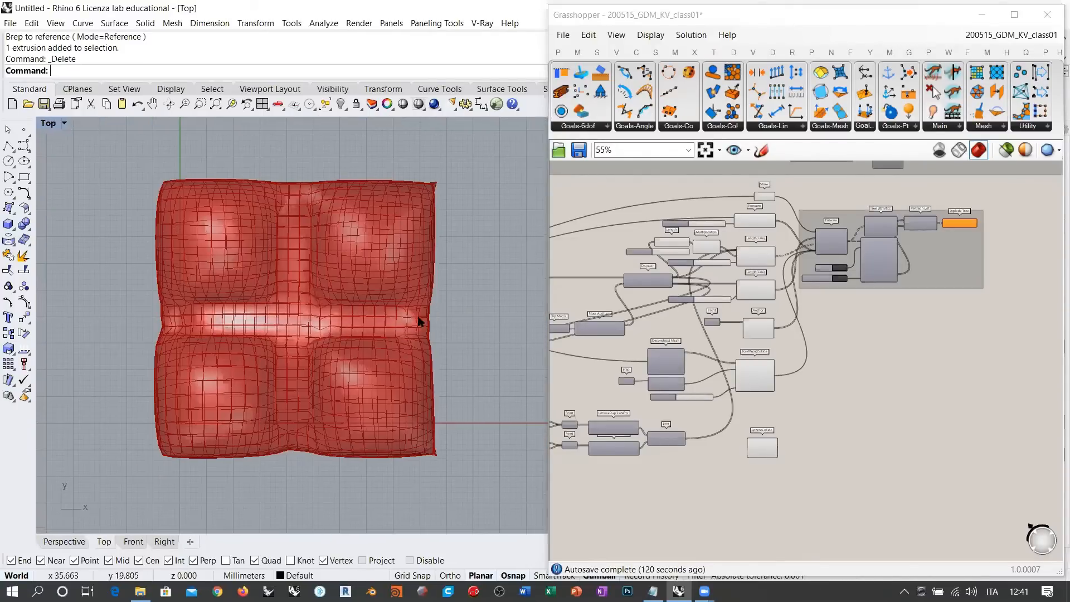
pyautogui.scroll(5, 490, 326)
pyautogui.scroll(1, 494, 319)
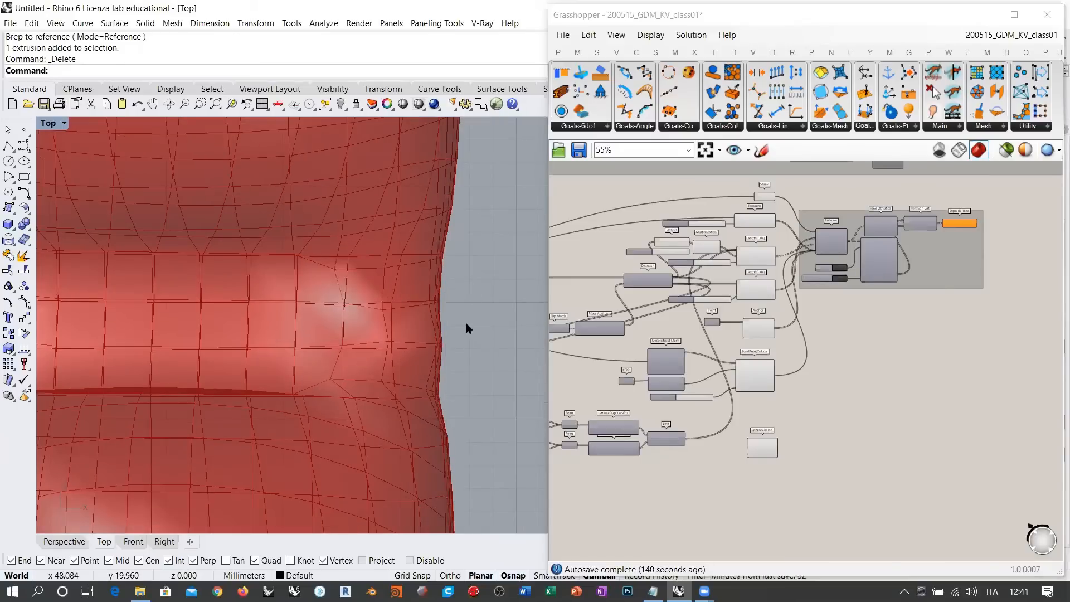
pyautogui.click(65, 541)
pyautogui.moveTo(275, 375); pyautogui.dragTo(357, 310, button='right')
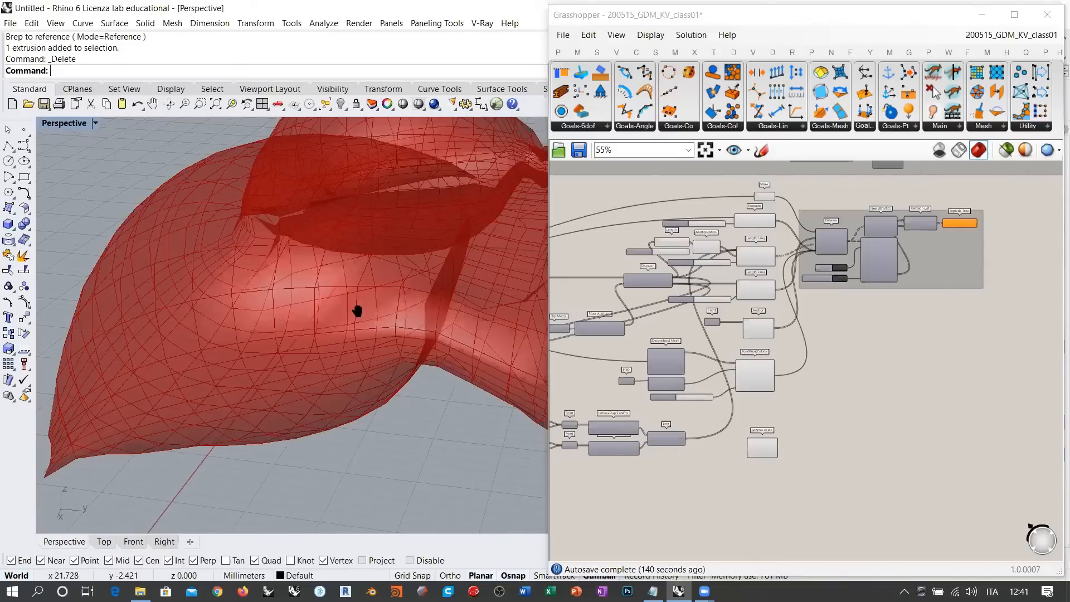
# Examine the mesh density at the cushion corner and check the Divisions input of the QuadDivide component
pyautogui.keyDown('shift'); pyautogui.moveTo(238, 406); pyautogui.dragTo(362, 368, button='right'); pyautogui.keyUp('shift')
pyautogui.scroll(5, 229, 411)
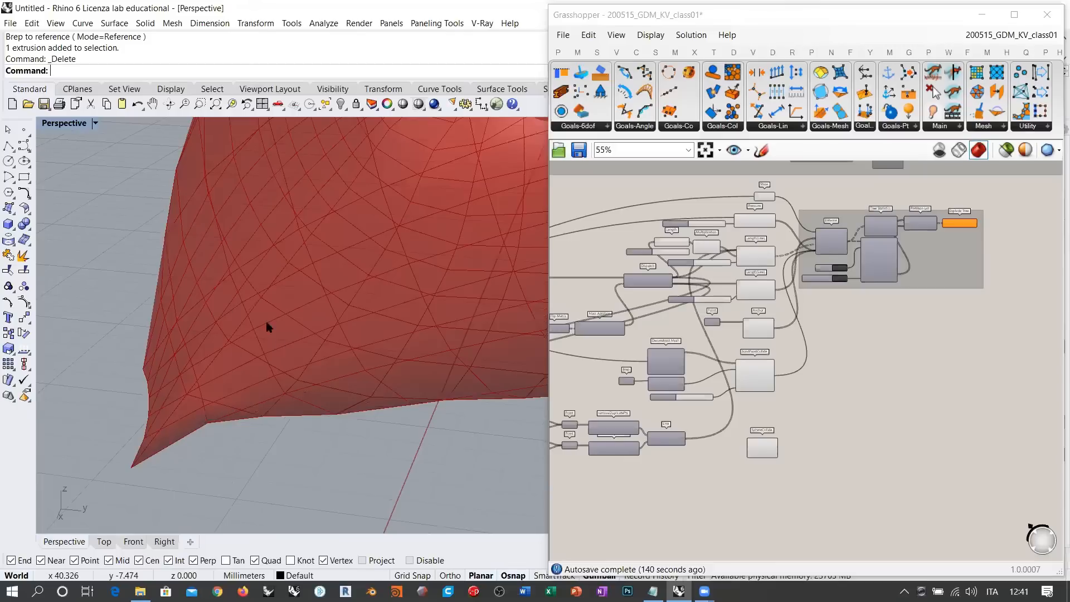
pyautogui.scroll(2, 268, 326)
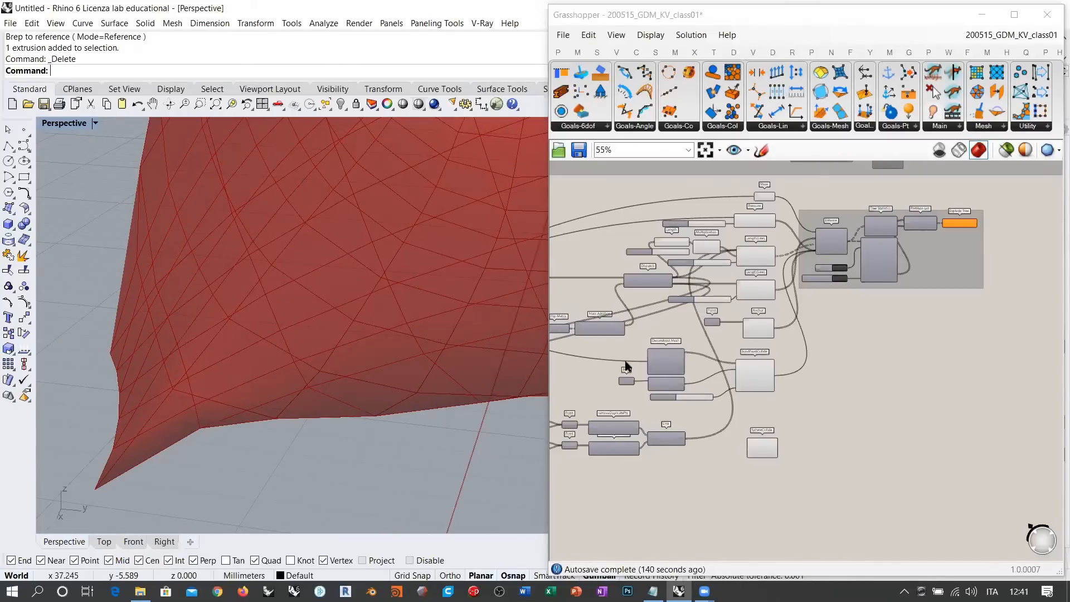
pyautogui.moveTo(625, 299); pyautogui.dragTo(808, 337, button='right')
pyautogui.scroll(5, 807, 338)
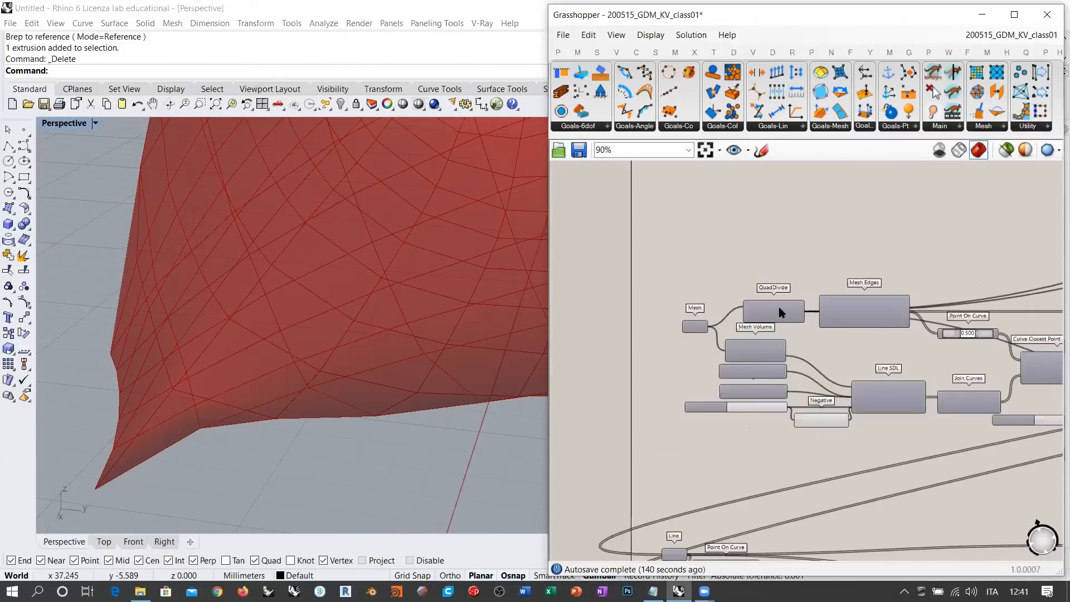
pyautogui.scroll(3, 765, 315)
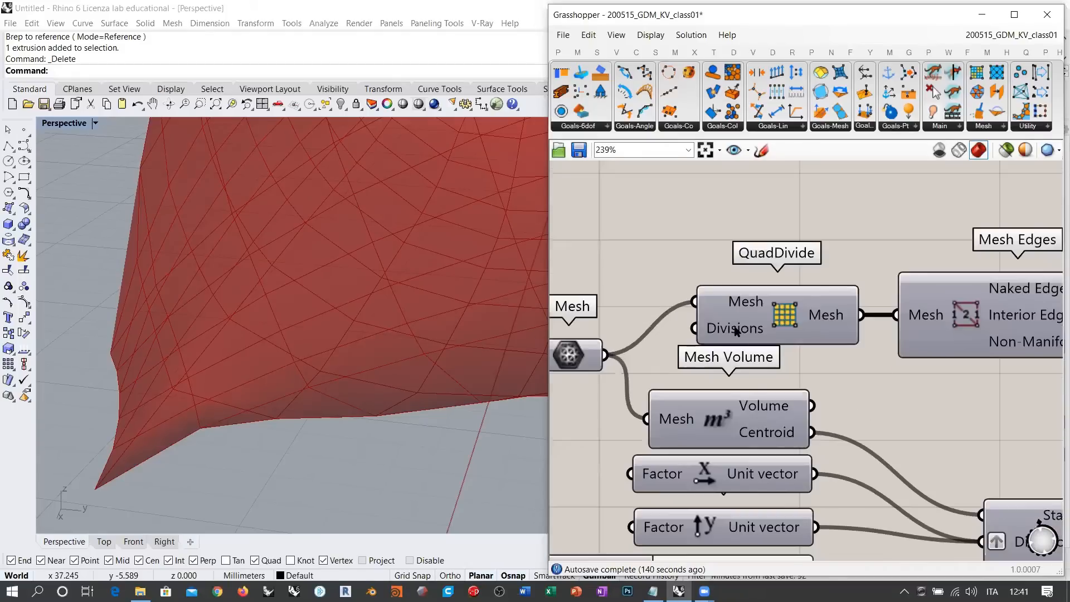
pyautogui.moveTo(736, 331)
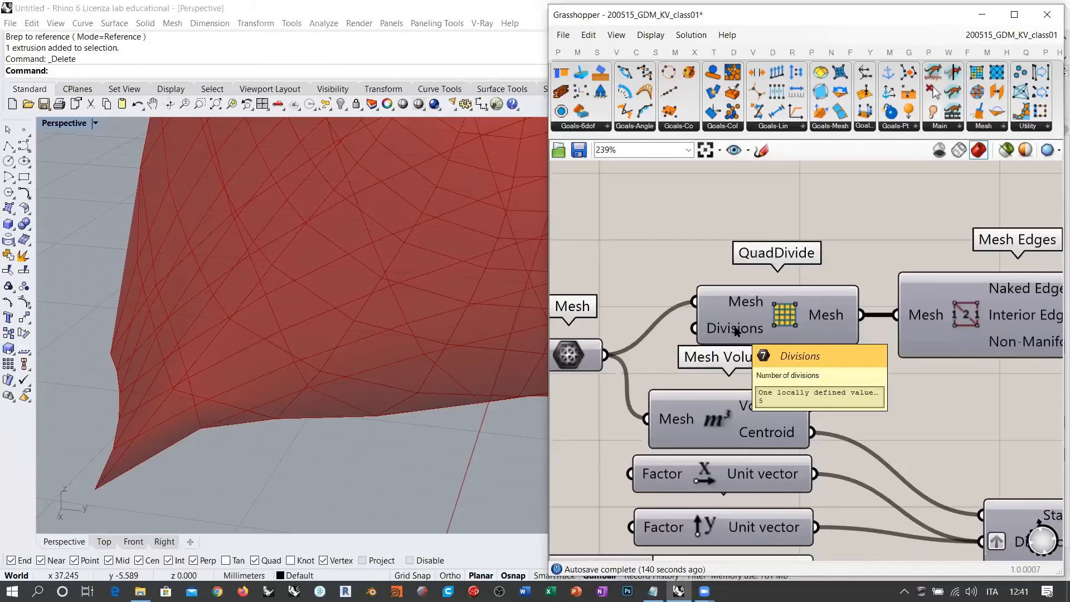
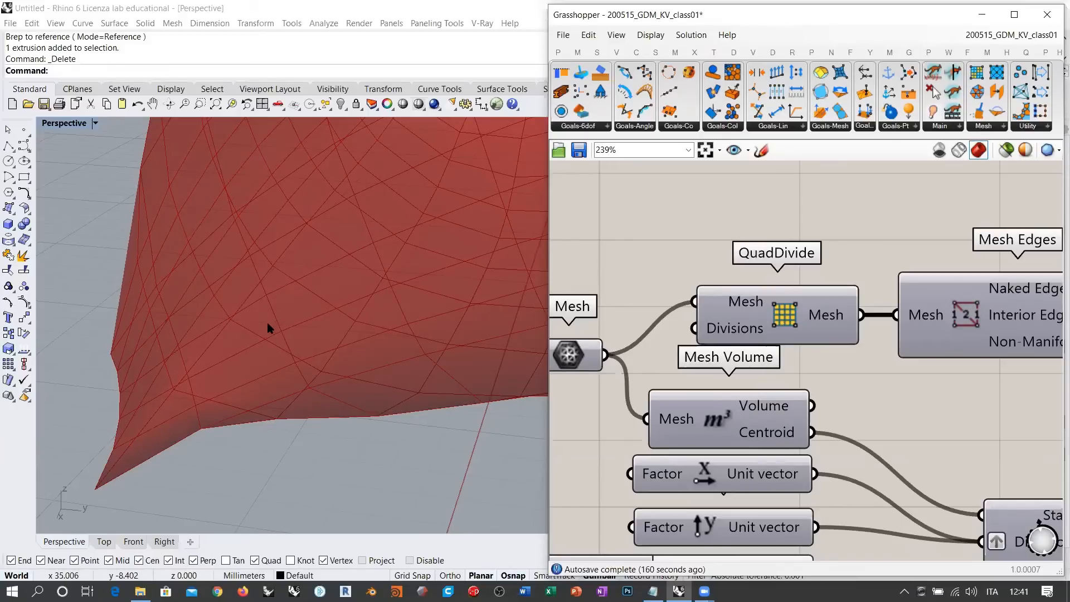
# Examine the whole inflated cushion and its seam folds in perspective, from above and from the side
pyautogui.moveTo(791, 343); pyautogui.dragTo(811, 363, button='right')
pyautogui.scroll(-5, 259, 391)
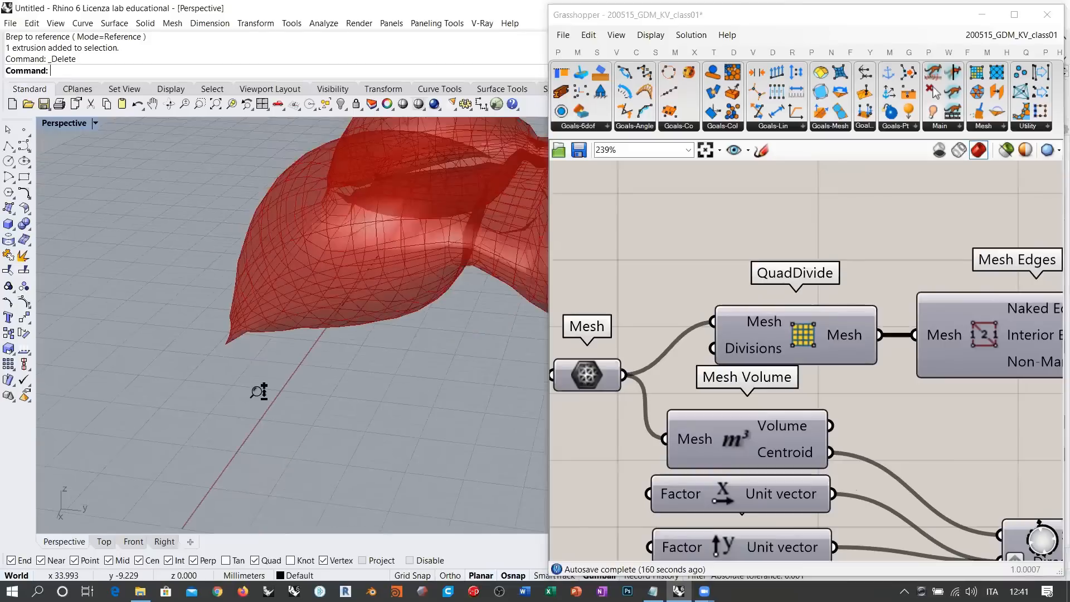
pyautogui.scroll(-6, 260, 391)
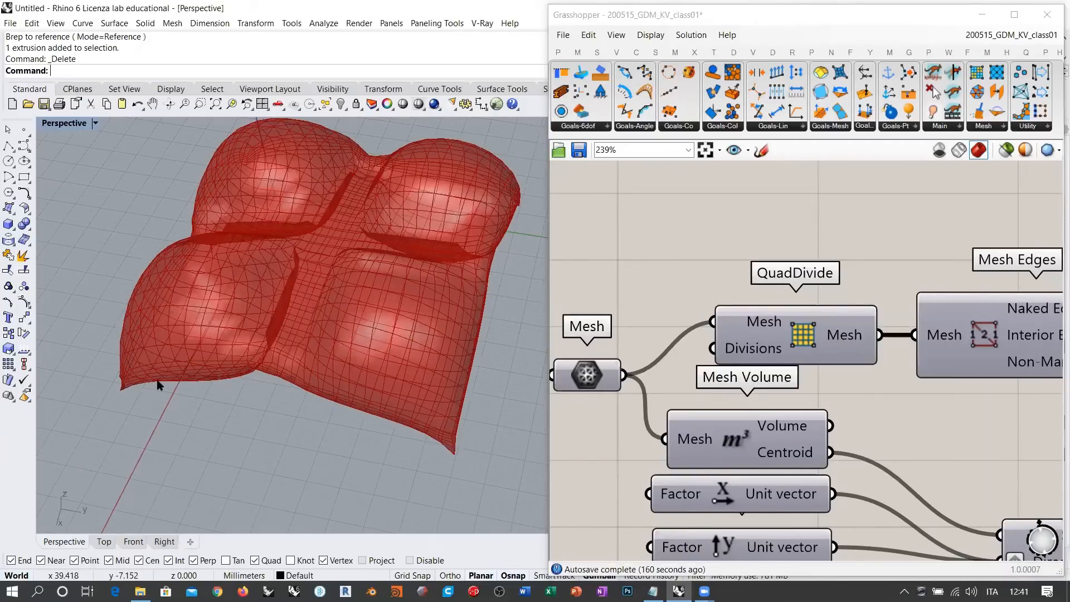
pyautogui.moveTo(327, 427); pyautogui.dragTo(402, 381, button='right')
pyautogui.moveTo(898, 406); pyautogui.dragTo(718, 309, button='right')
pyautogui.scroll(-5, 801, 331)
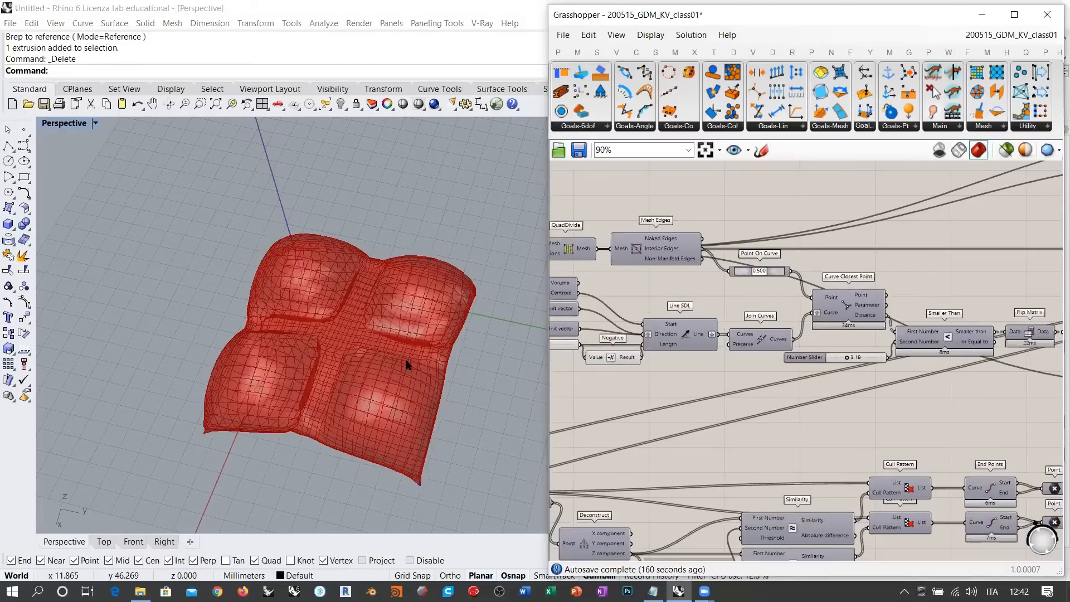
pyautogui.moveTo(409, 296); pyautogui.dragTo(390, 369, button='right')
pyautogui.moveTo(324, 361)
pyautogui.mouseDown(button='right')
pyautogui.moveTo(343, 388)
pyautogui.moveTo(340, 370)
pyautogui.mouseUp(button='right')
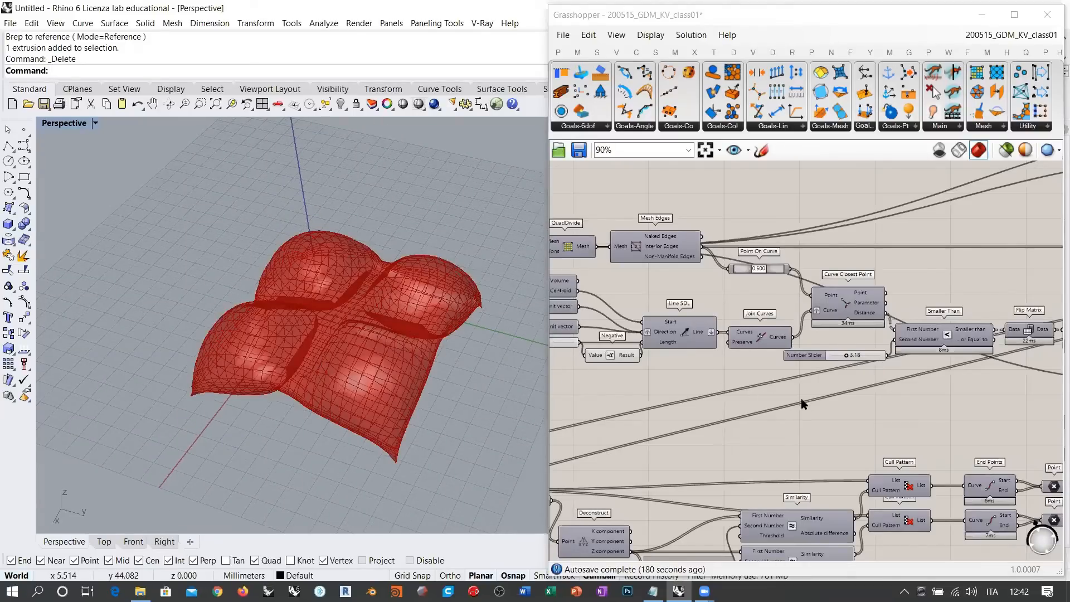
pyautogui.moveTo(425, 330)
pyautogui.mouseDown(button='right')
pyautogui.moveTo(431, 348)
pyautogui.moveTo(418, 324)
pyautogui.mouseUp(button='right')
pyautogui.moveTo(334, 351); pyautogui.dragTo(350, 274, button='right')
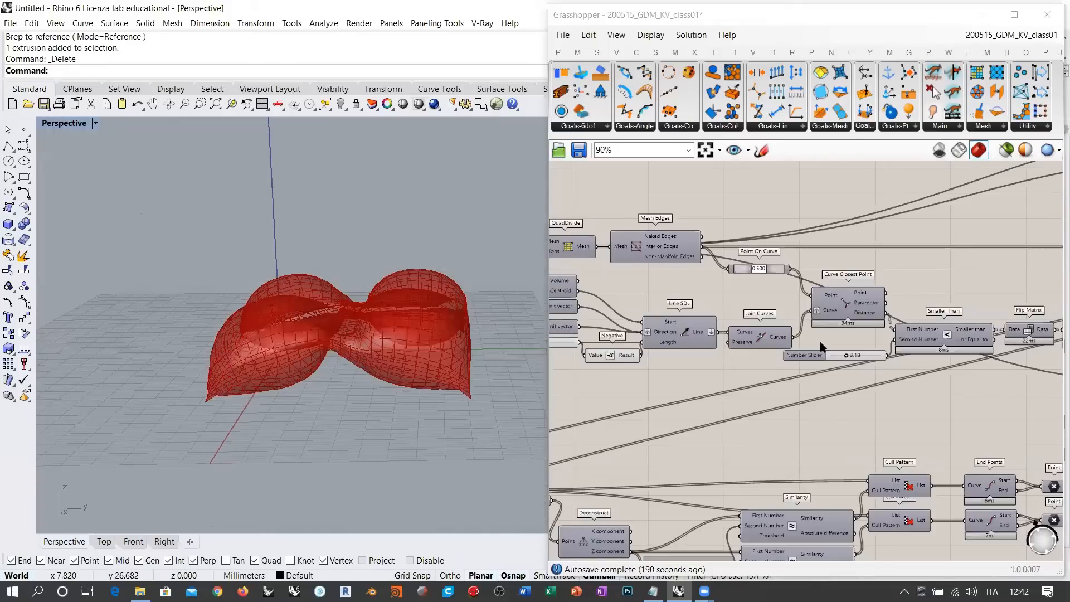
# Reset the Kangaroo simulation and view the cross-shaped seam band on the flat mesh
pyautogui.moveTo(821, 342); pyautogui.dragTo(799, 440, button='right')
pyautogui.click(980, 249)
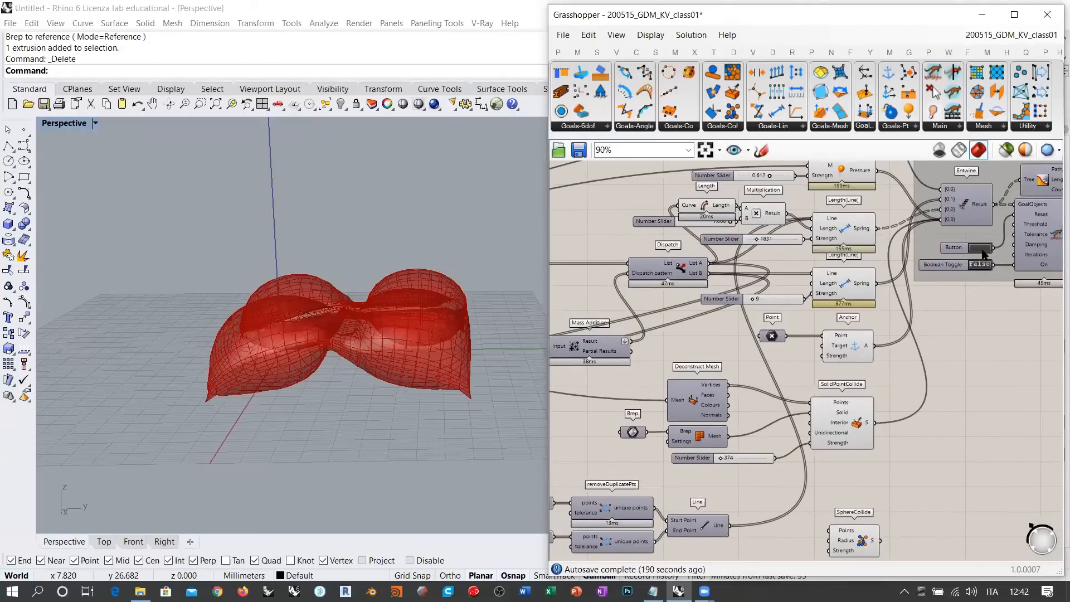
pyautogui.moveTo(380, 403); pyautogui.dragTo(393, 469, button='right')
pyautogui.moveTo(675, 414); pyautogui.dragTo(750, 405, button='right')
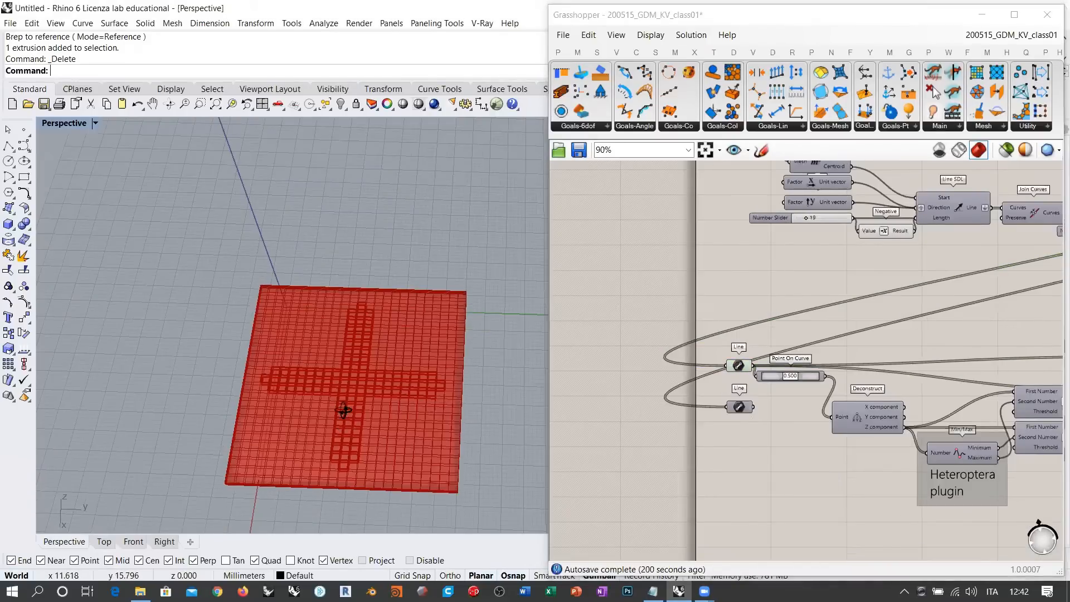
pyautogui.moveTo(340, 411); pyautogui.dragTo(323, 323, button='right')
pyautogui.scroll(5, 313, 298)
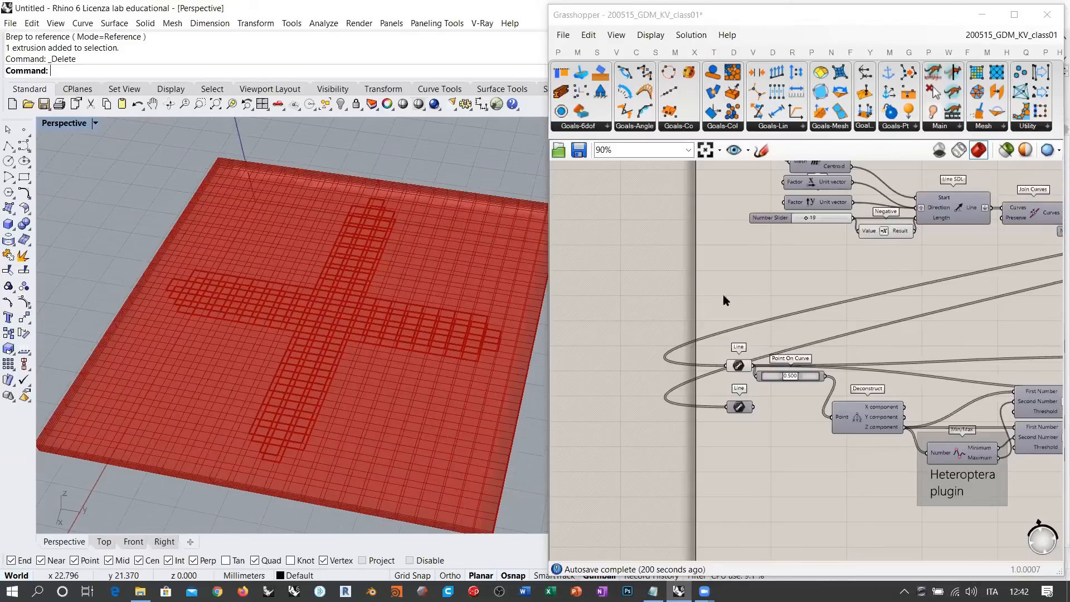
# Set the distance threshold slider feeding the Smaller Than component to 1.85
pyautogui.moveTo(1019, 264); pyautogui.dragTo(795, 356, button='right')
pyautogui.scroll(7, 933, 303)
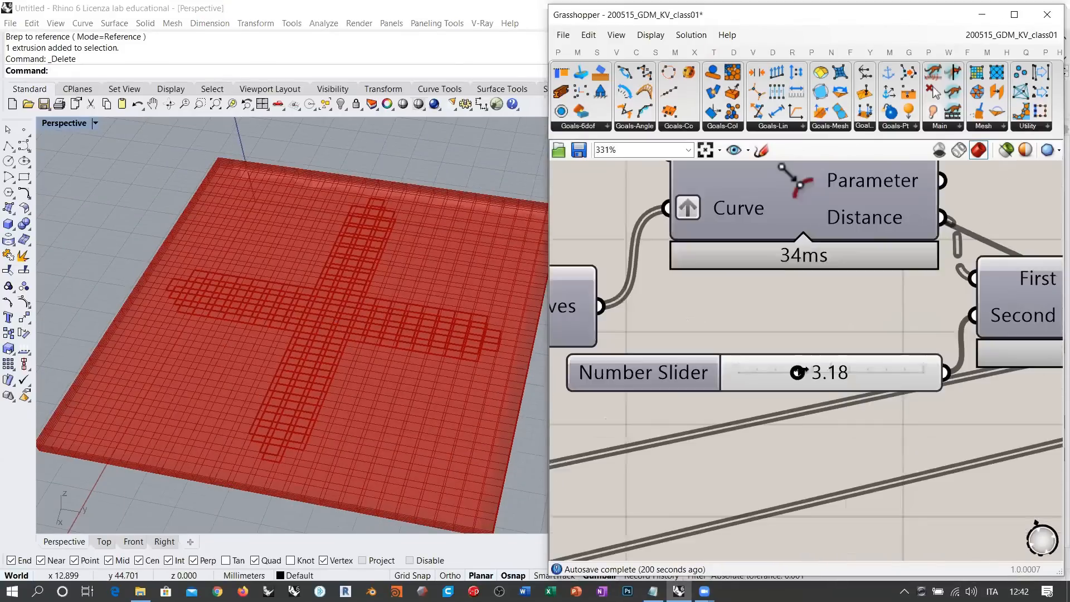
pyautogui.moveTo(784, 376); pyautogui.dragTo(774, 374)
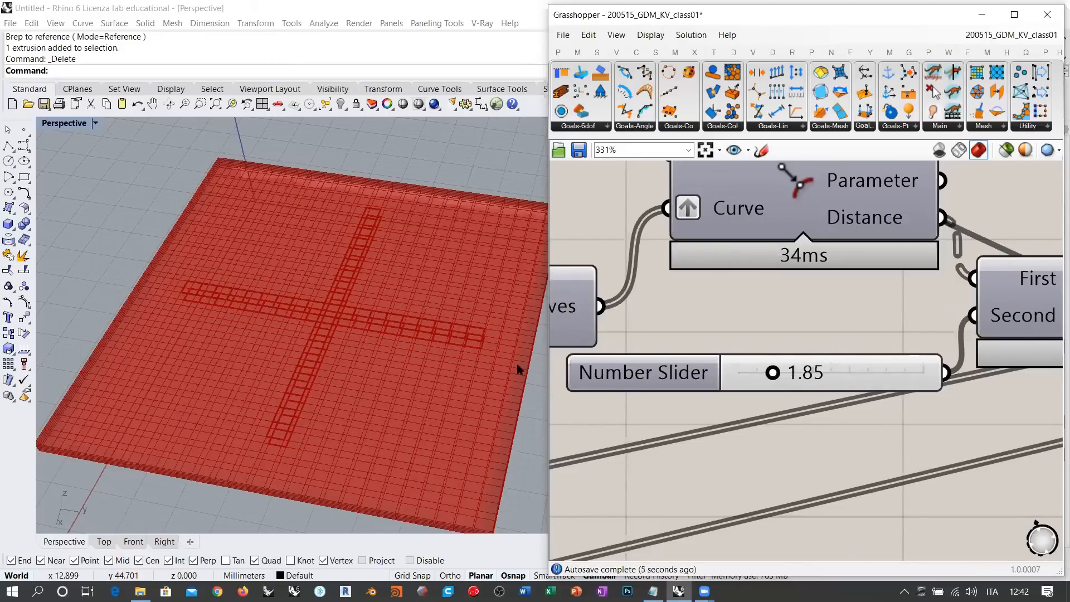
# Examine the narrowed seam cross on the flat mesh from above and at low angles
pyautogui.moveTo(358, 268); pyautogui.dragTo(333, 320, button='right')
pyautogui.scroll(-5, 350, 391)
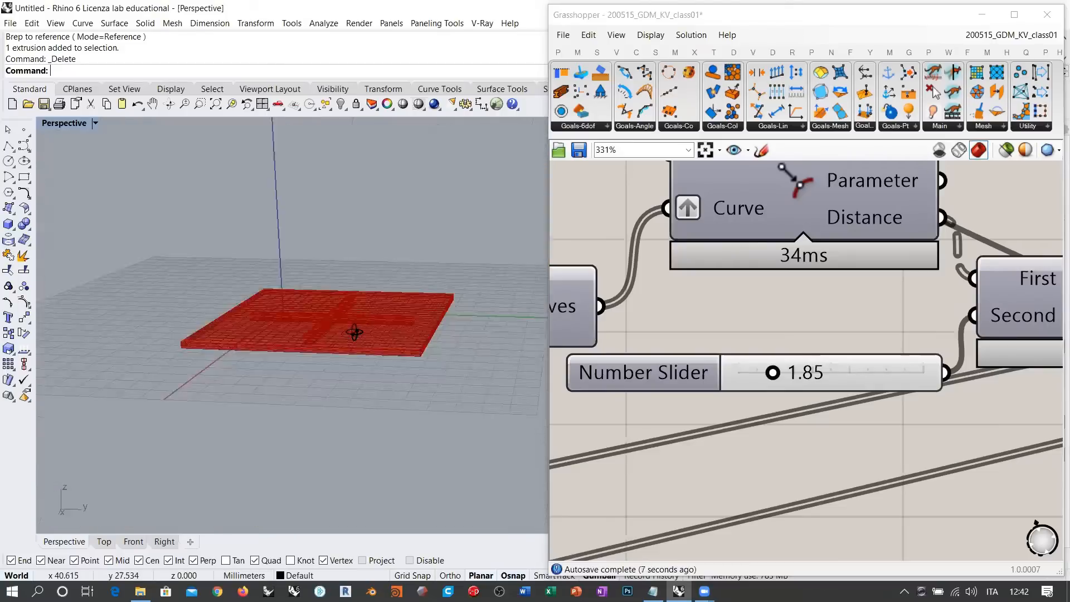
pyautogui.scroll(3, 328, 373)
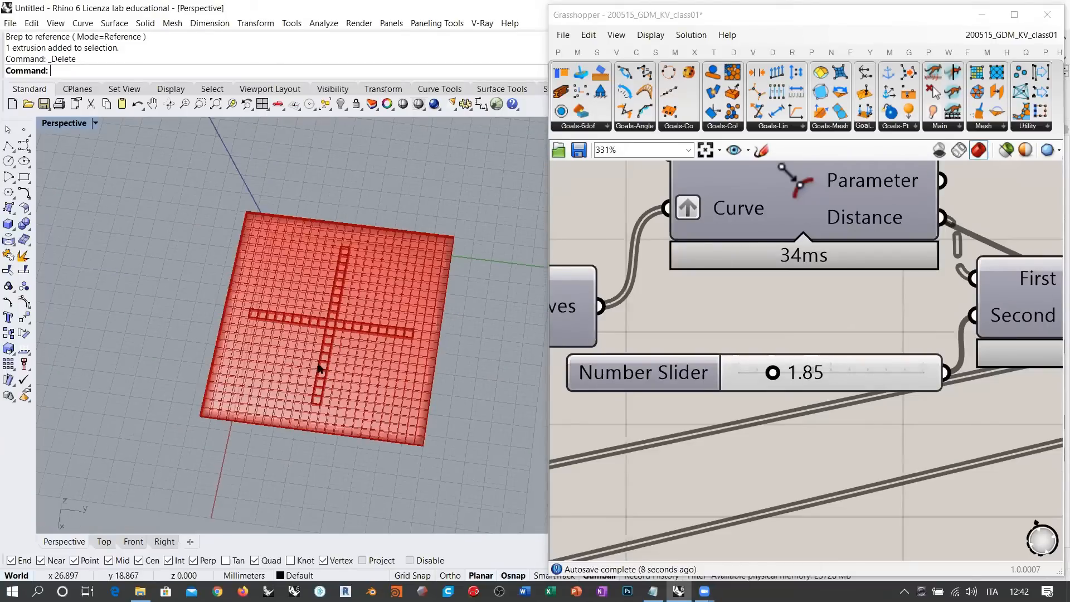
pyautogui.scroll(-4, 774, 331)
pyautogui.scroll(1, 884, 334)
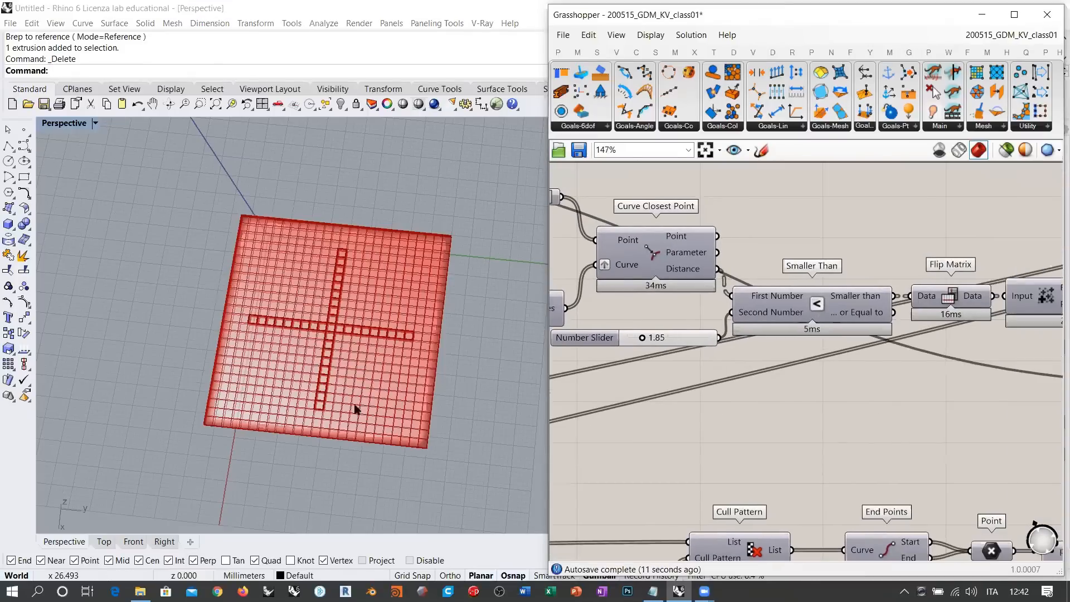
pyautogui.moveTo(355, 409); pyautogui.dragTo(306, 336, button='right')
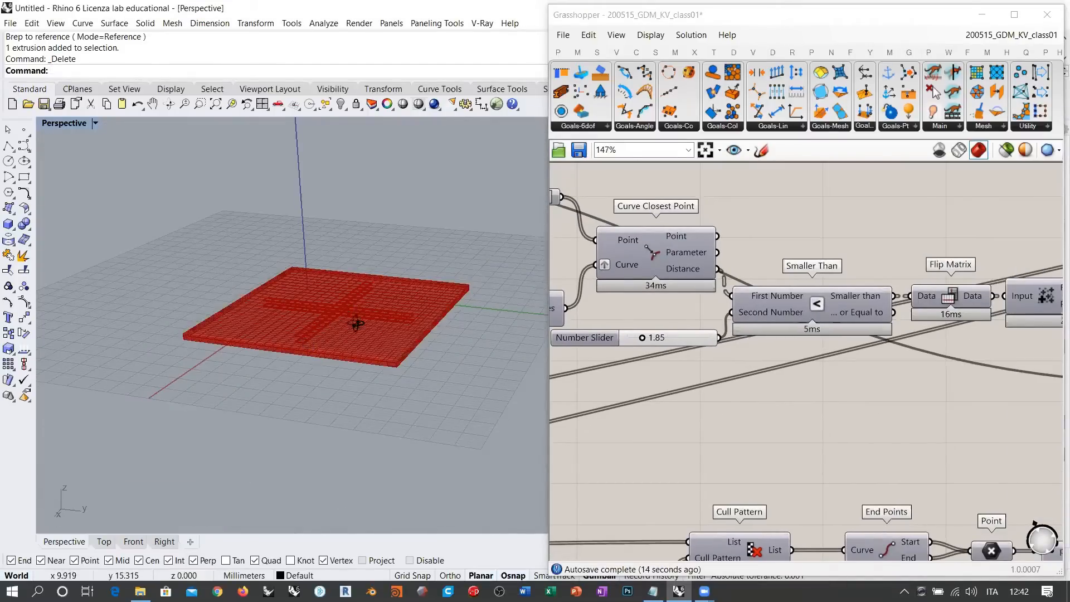
pyautogui.moveTo(355, 323)
pyautogui.mouseDown(button='right')
pyautogui.moveTo(365, 365)
pyautogui.moveTo(337, 323)
pyautogui.mouseUp(button='right')
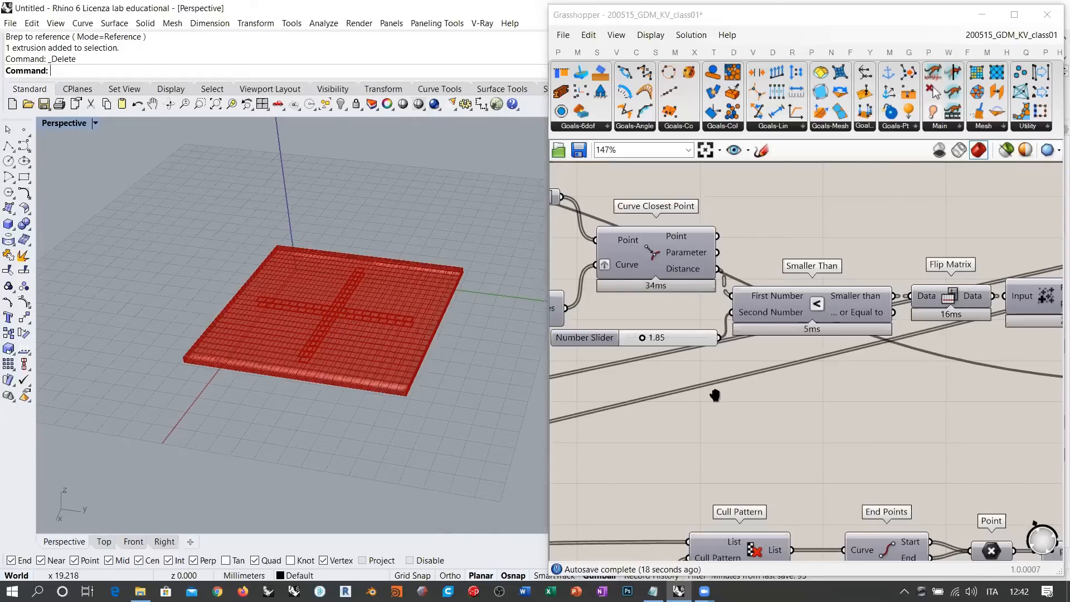
# Turn off the viewport preview of the upper Line container that feeds Point On Curve
pyautogui.moveTo(715, 395); pyautogui.dragTo(742, 370, button='right')
pyautogui.scroll(-5, 783, 282)
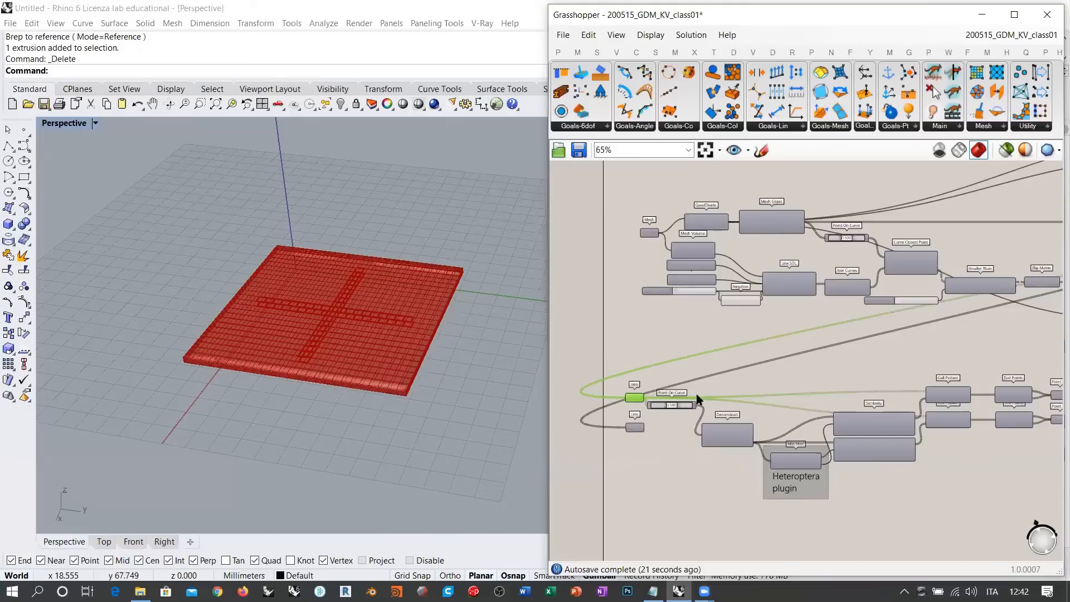
pyautogui.hotkey('ctrl', 'q')
# Extend the Explode Tree component after Partition List with two more outputs, {0;0;0;1} and {0;0;0;2}
pyautogui.moveTo(1048, 301); pyautogui.dragTo(591, 405, button='right')
pyautogui.moveTo(1048, 313); pyautogui.dragTo(782, 390, button='right')
pyautogui.scroll(8, 766, 344)
pyautogui.click(717, 366)
pyautogui.scroll(6, 728, 369)
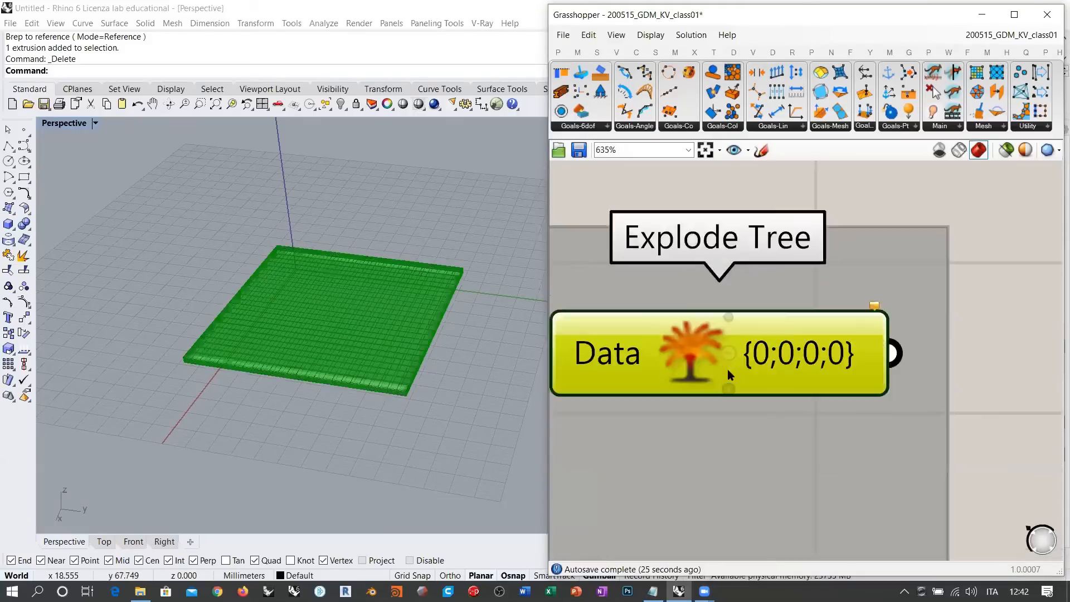
pyautogui.click(728, 388)
pyautogui.click(728, 429)
pyautogui.moveTo(976, 438); pyautogui.dragTo(865, 445, button='right')
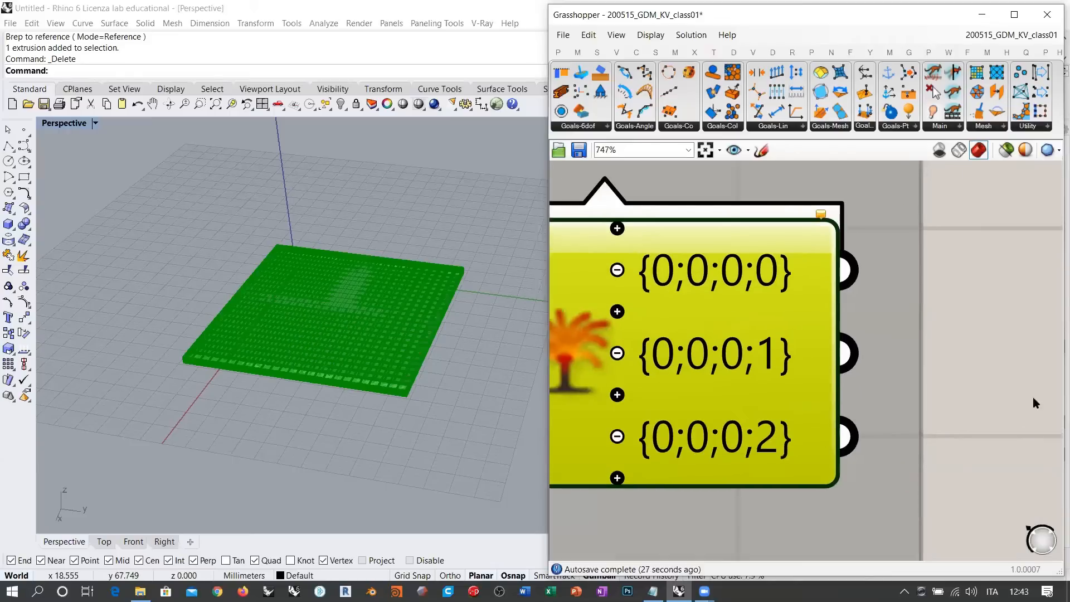
# Add a Line parameter beside Explode Tree, preview the {0;0;0;1} branch through it, and leave it connected to {0;0;0;2}
pyautogui.doubleClick(992, 376)
pyautogui.write('lin')
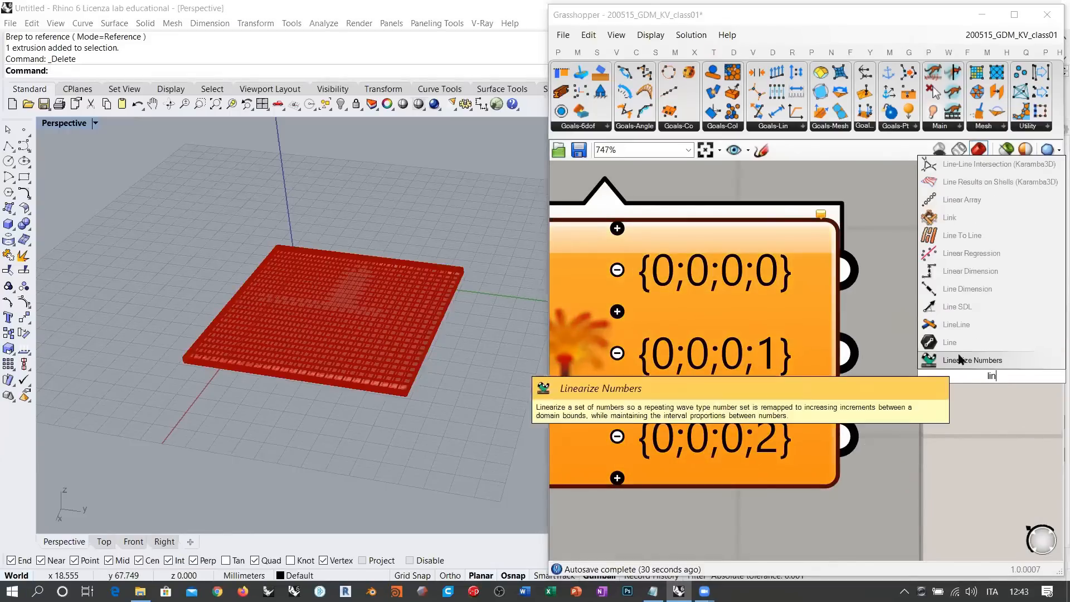
pyautogui.click(959, 342)
pyautogui.moveTo(857, 429); pyautogui.dragTo(874, 392)
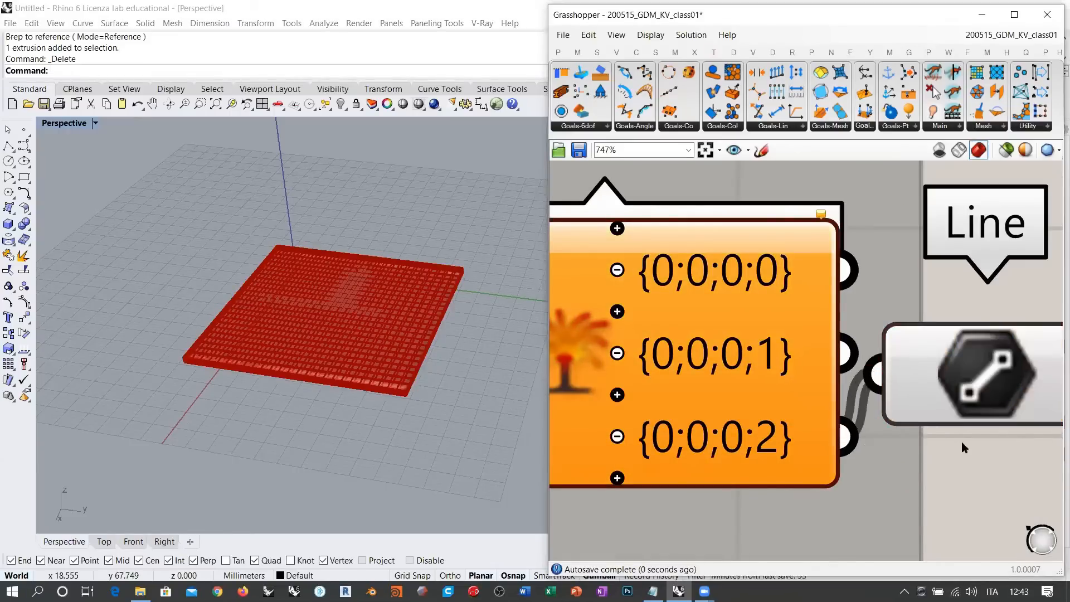
pyautogui.moveTo(960, 357); pyautogui.dragTo(979, 380)
pyautogui.moveTo(859, 364); pyautogui.dragTo(893, 391)
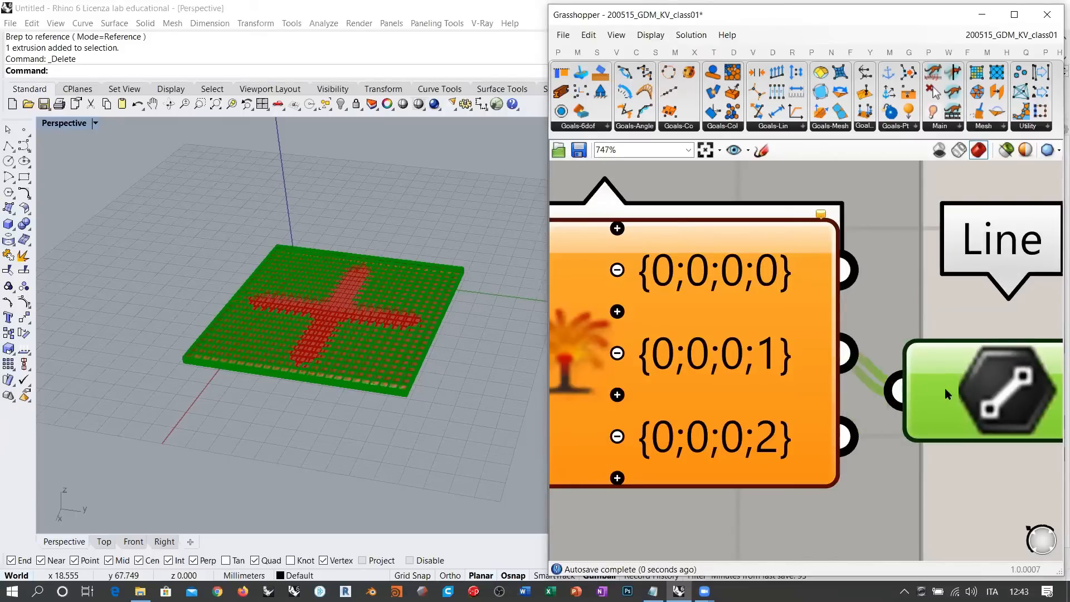
pyautogui.moveTo(855, 436); pyautogui.dragTo(896, 394)
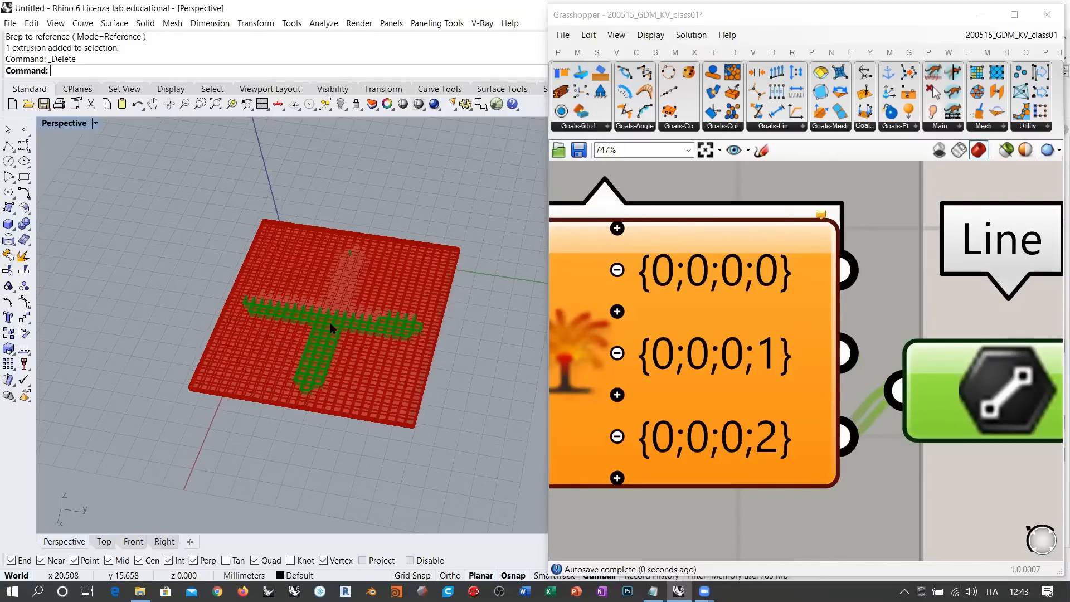
# Examine the seam lines on the mesh and compare them with the guide curves from the Join Curves component
pyautogui.scroll(5, 330, 323)
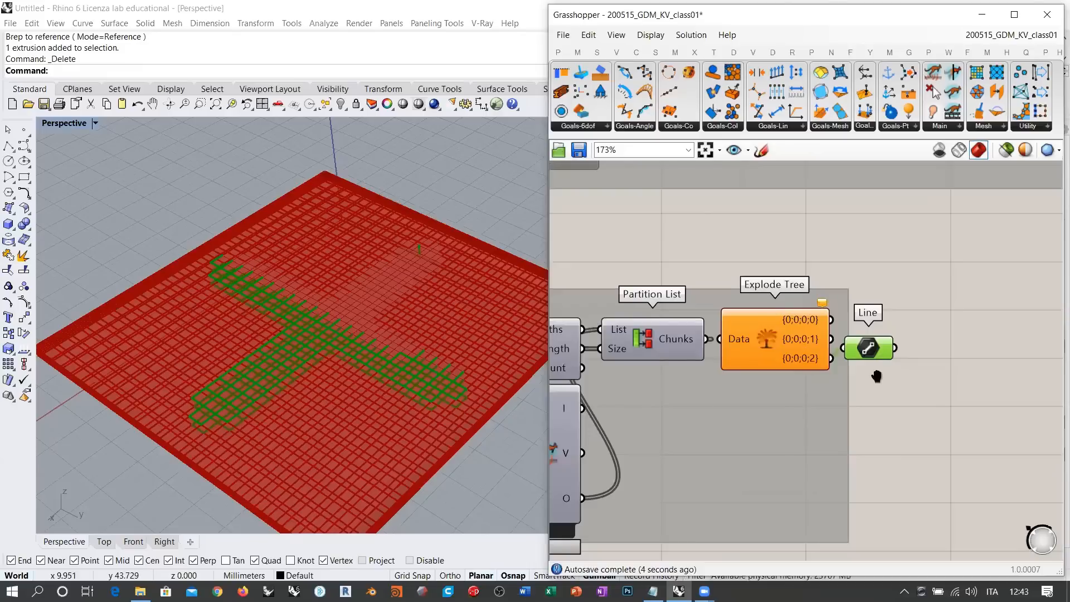
pyautogui.scroll(-3, 877, 377)
pyautogui.moveTo(752, 430); pyautogui.dragTo(950, 316, button='right')
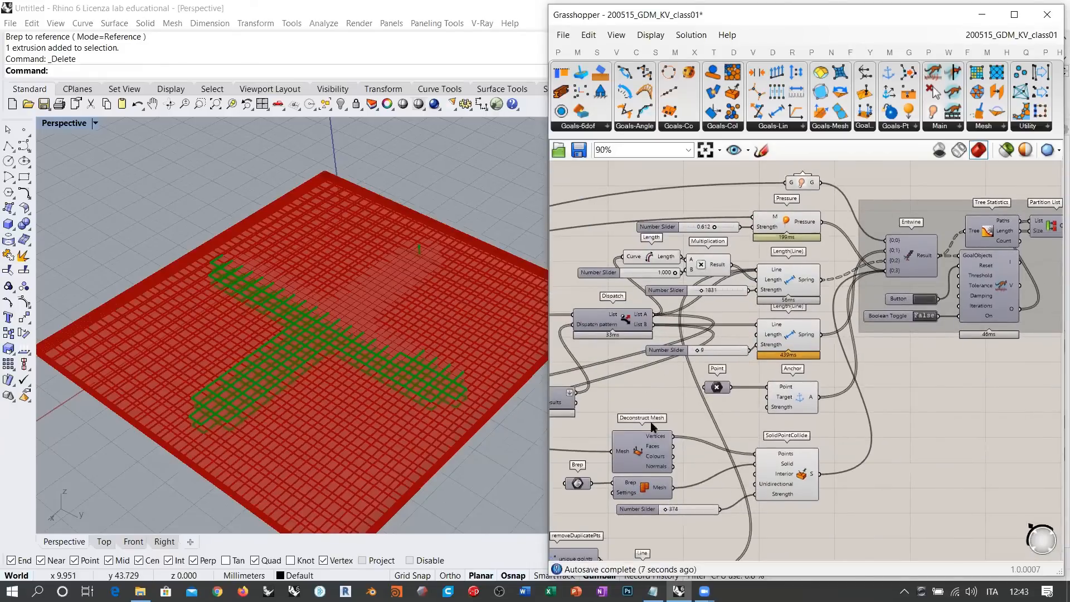
pyautogui.moveTo(659, 433); pyautogui.dragTo(879, 358, button='right')
pyautogui.moveTo(697, 428); pyautogui.dragTo(1029, 424, button='right')
pyautogui.moveTo(566, 422); pyautogui.dragTo(888, 394, button='right')
pyautogui.moveTo(858, 350); pyautogui.dragTo(726, 463, button='right')
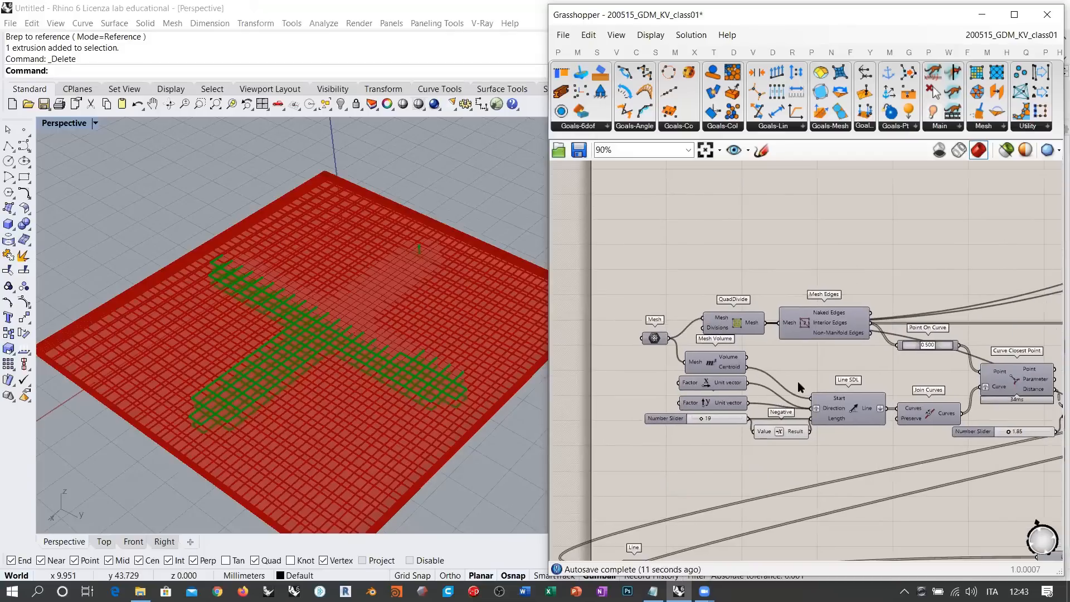
pyautogui.click(896, 414)
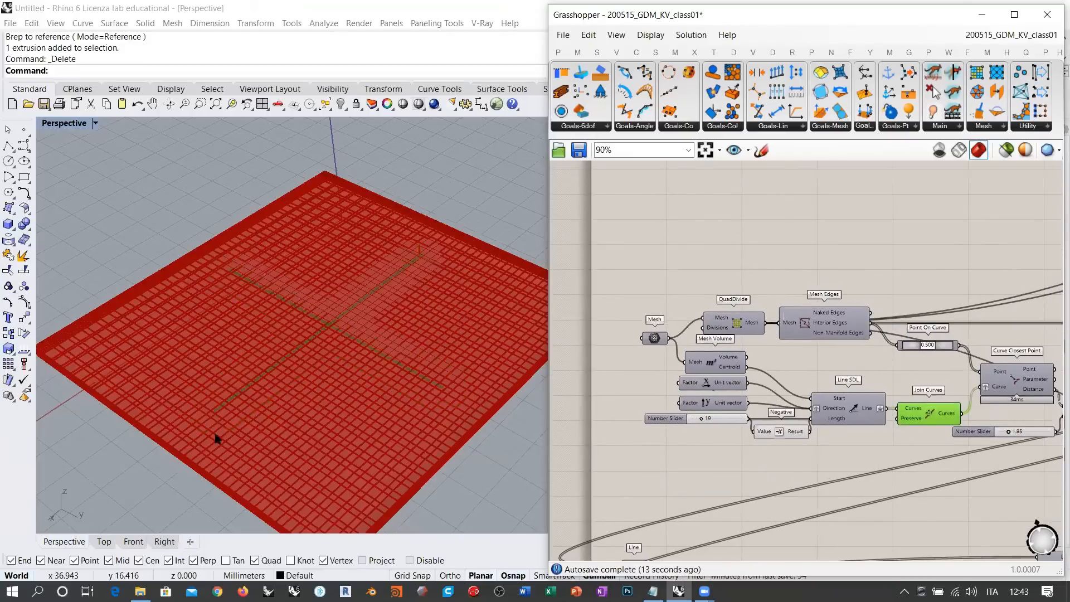
pyautogui.moveTo(215, 437); pyautogui.dragTo(267, 467, button='right')
pyautogui.click(932, 417)
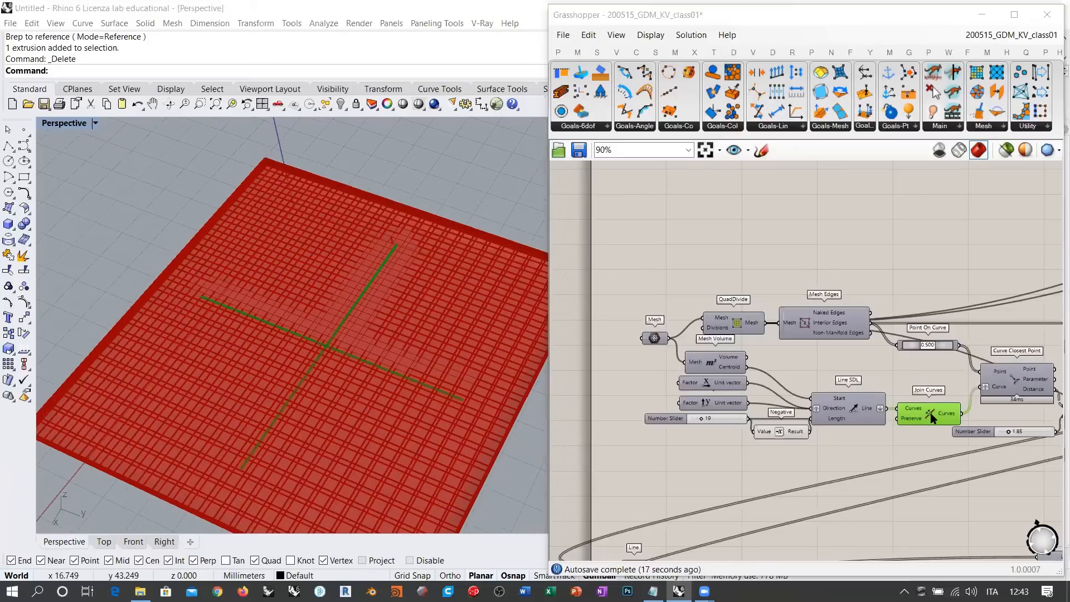
pyautogui.click(926, 446)
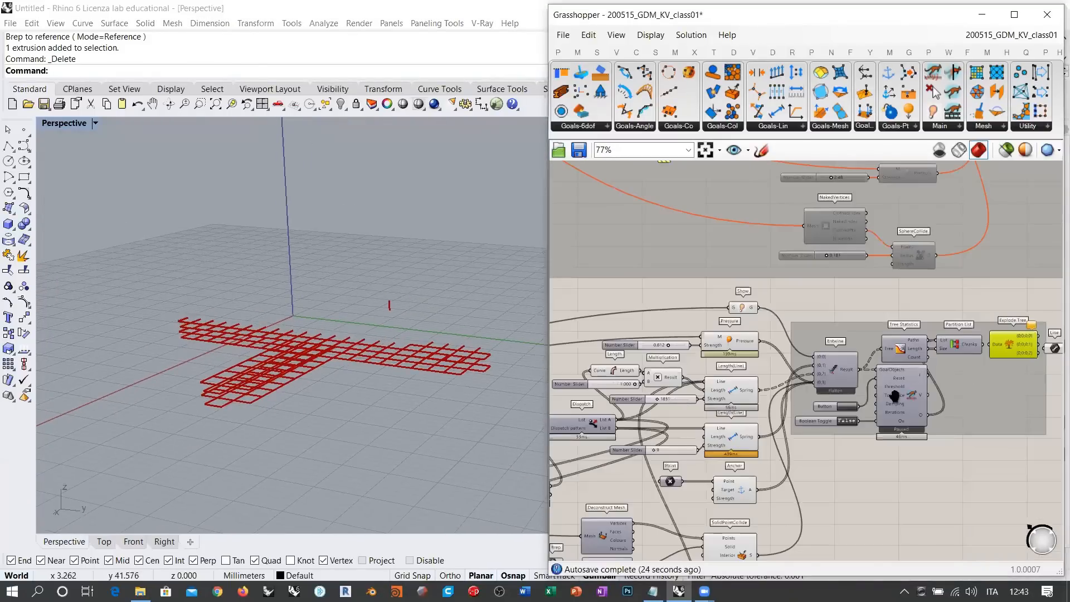
# Briefly preview the points of the Point On Curve component feeding Deconstruct, and hide them again
pyautogui.moveTo(894, 396); pyautogui.dragTo(1051, 304, button='right')
pyautogui.scroll(-3, 1051, 304)
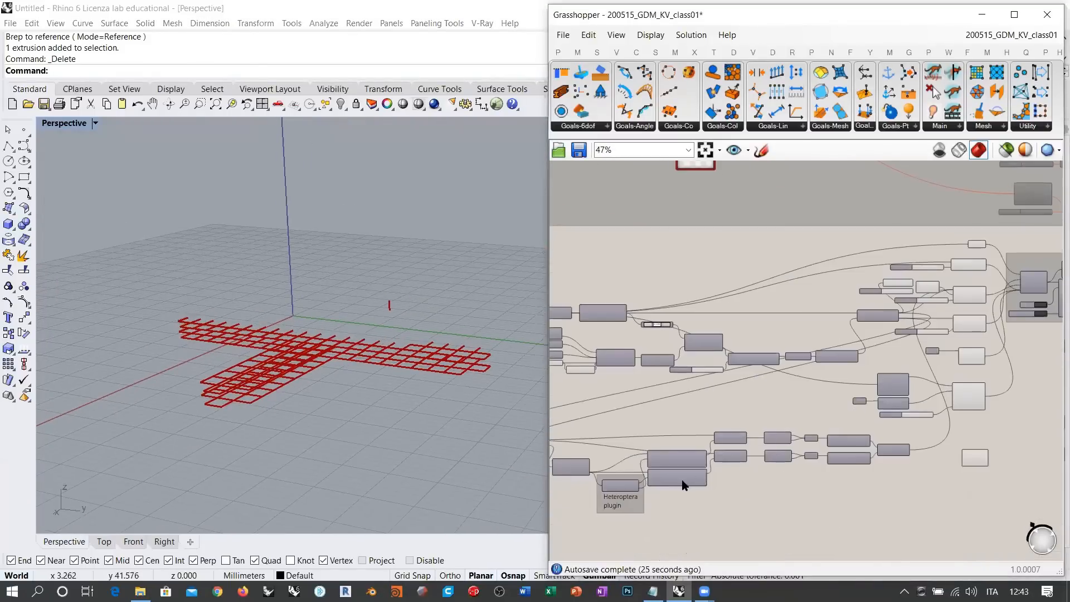
pyautogui.moveTo(746, 451); pyautogui.dragTo(781, 433, button='right')
pyautogui.scroll(4, 752, 443)
pyautogui.scroll(5, 710, 421)
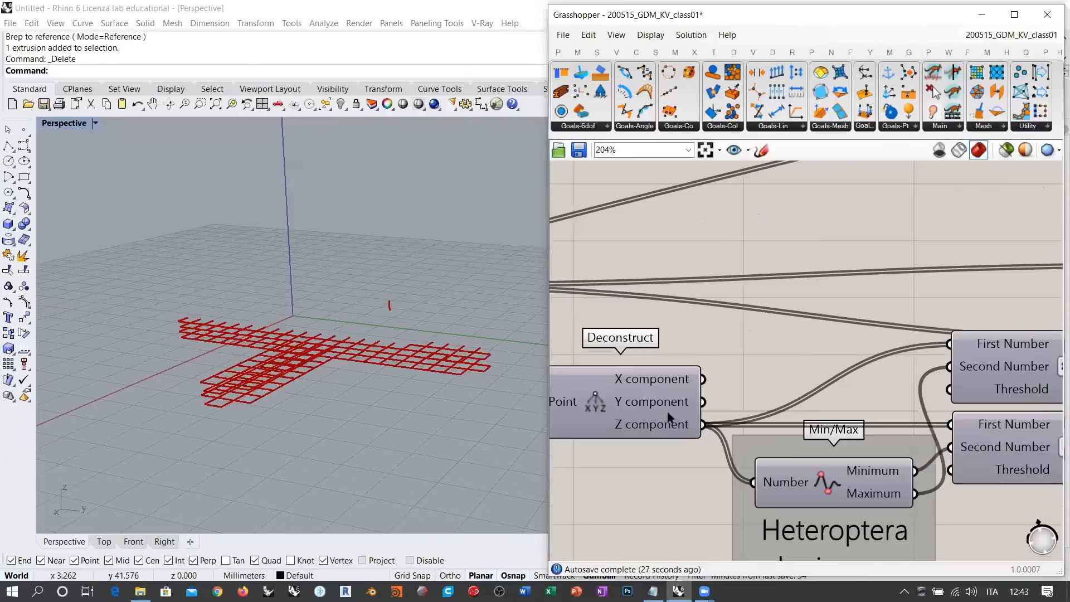
pyautogui.click(699, 341)
pyautogui.hotkey('ctrl', 'q')
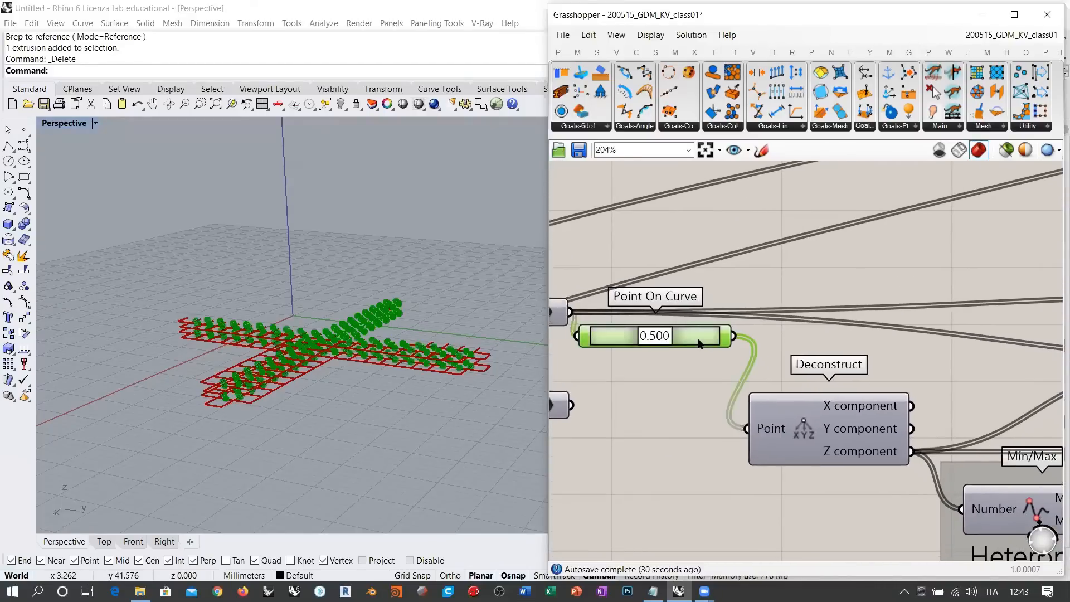
pyautogui.hotkey('ctrl', 'q')
# Preview the Line component fed by the two removeDuplicatePts components and examine its lines from several angles
pyautogui.moveTo(776, 434); pyautogui.dragTo(349, 432, button='right')
pyautogui.moveTo(1056, 391); pyautogui.dragTo(856, 397, button='right')
pyautogui.click(927, 393)
pyautogui.hotkey('ctrl', 'q')
pyautogui.click(918, 441)
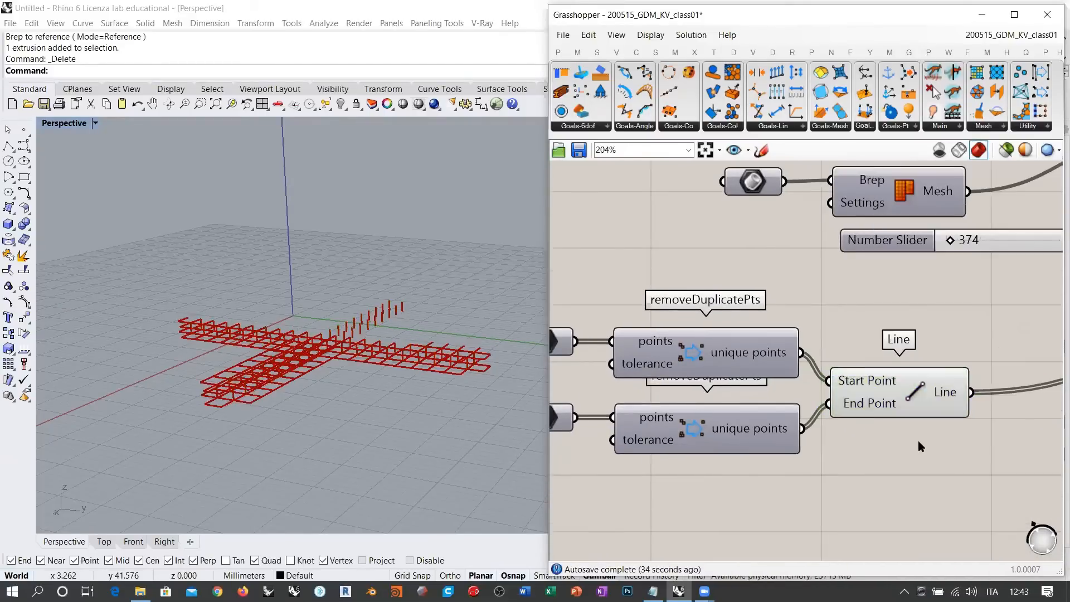
pyautogui.moveTo(365, 309); pyautogui.dragTo(345, 363, button='right')
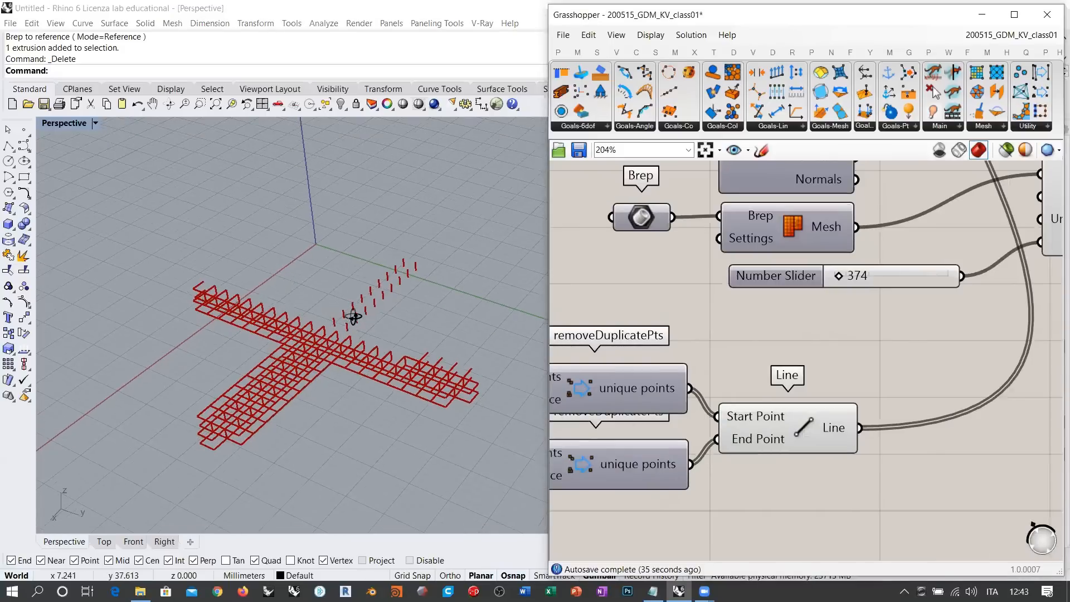
pyautogui.moveTo(354, 310); pyautogui.dragTo(347, 333, button='right')
pyautogui.click(800, 424)
pyautogui.moveTo(825, 377); pyautogui.dragTo(731, 442, button='right')
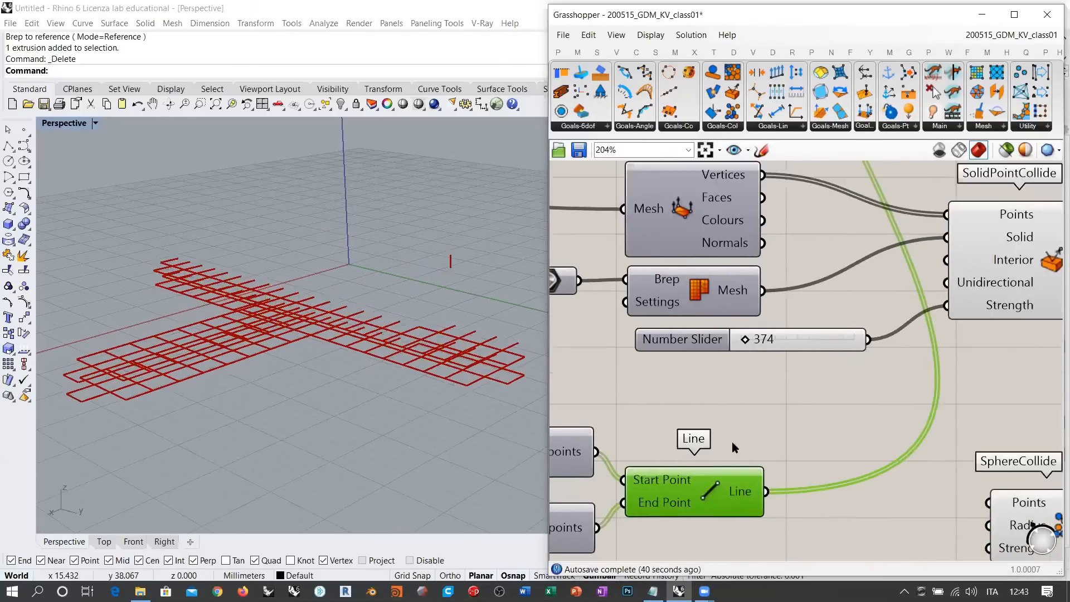
# Turn off the preview of the Line parameter after Explode Tree and turn on the preview of Explode Tree itself
pyautogui.scroll(-4, 733, 443)
pyautogui.moveTo(798, 444); pyautogui.dragTo(780, 538, button='right')
pyautogui.moveTo(814, 245); pyautogui.dragTo(791, 378, button='right')
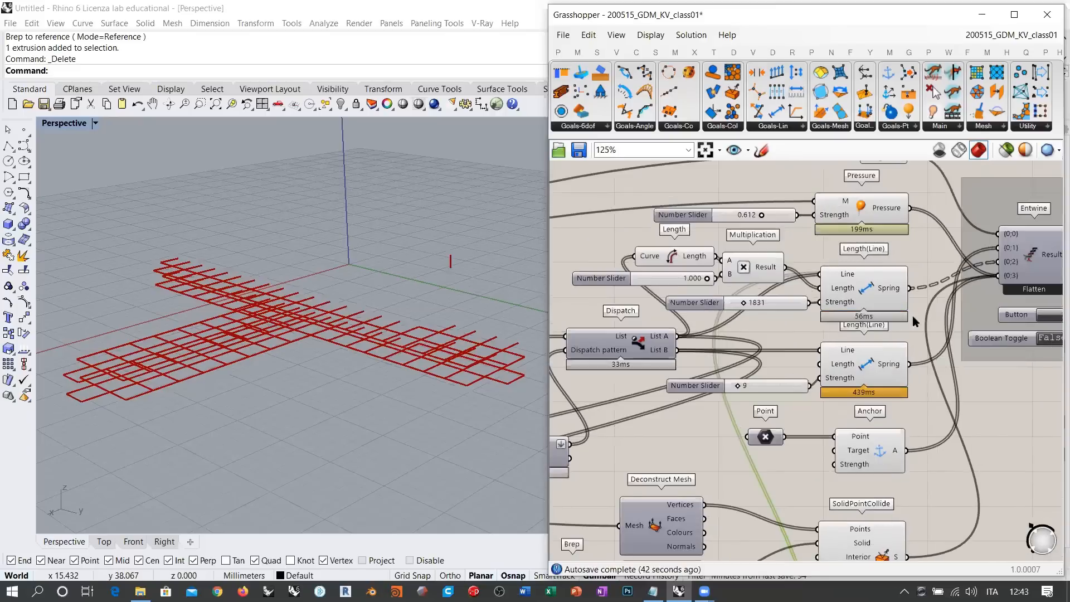
pyautogui.moveTo(912, 316); pyautogui.dragTo(866, 298, button='right')
pyautogui.click(850, 306)
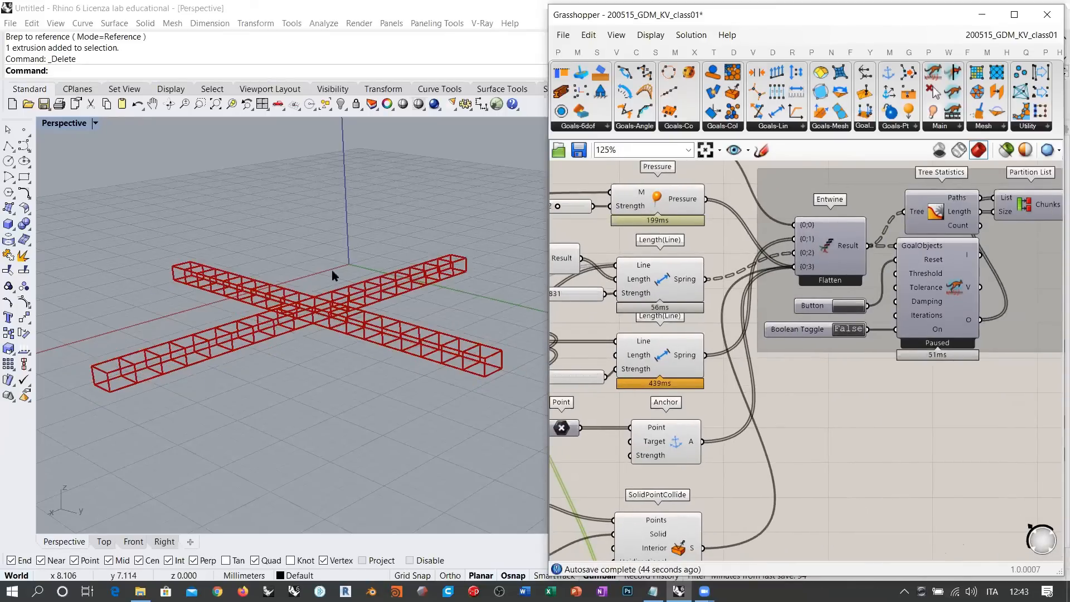
pyautogui.moveTo(332, 270); pyautogui.dragTo(351, 304, button='right')
pyautogui.moveTo(890, 345); pyautogui.dragTo(754, 426, button='right')
pyautogui.scroll(-2, 800, 346)
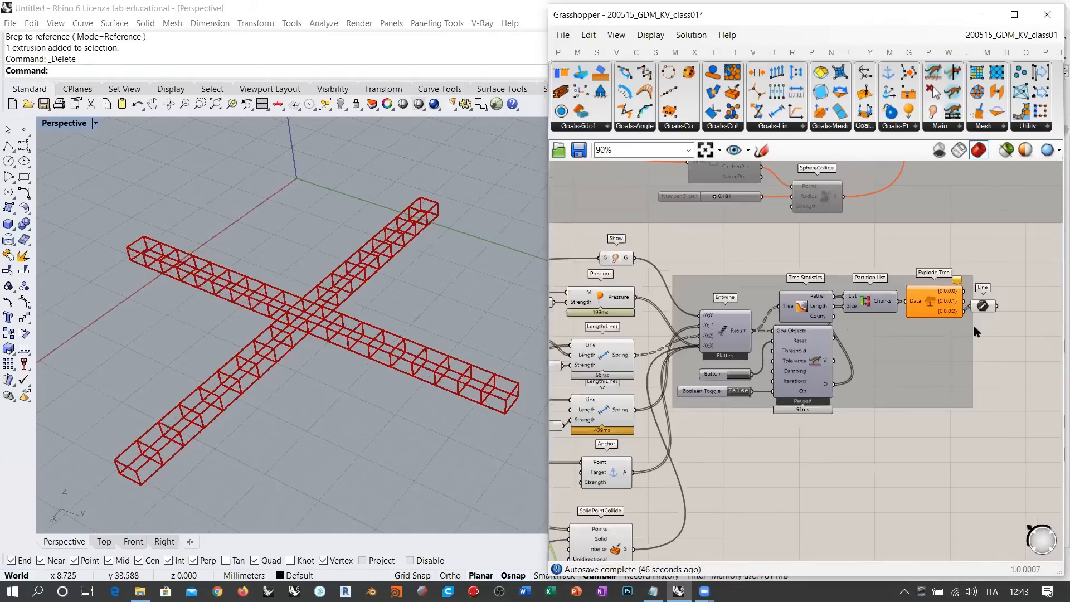
pyautogui.click(982, 307)
pyautogui.hotkey('ctrl', 'q')
pyautogui.click(934, 300)
pyautogui.hotkey('ctrl', 'q')
pyautogui.click(1018, 330)
# Duplicate the Line parameter beside Explode Tree and connect the copy to the {0;0;0;1} output
pyautogui.scroll(5, 981, 303)
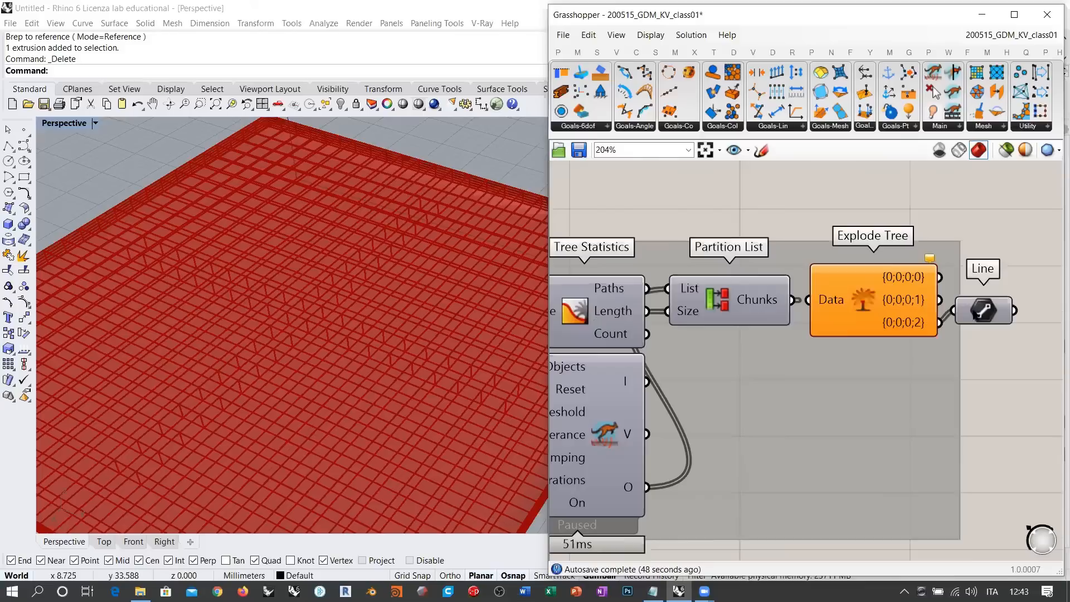
pyautogui.scroll(5, 908, 306)
pyautogui.moveTo(1023, 306); pyautogui.dragTo(853, 341, button='right')
pyautogui.moveTo(909, 354); pyautogui.dragTo(962, 430)
pyautogui.moveTo(969, 351)
pyautogui.keyDown('alt'); pyautogui.mouseDown()
pyautogui.moveTo(982, 347)
pyautogui.moveTo(980, 357)
pyautogui.mouseUp(); pyautogui.keyUp('alt')
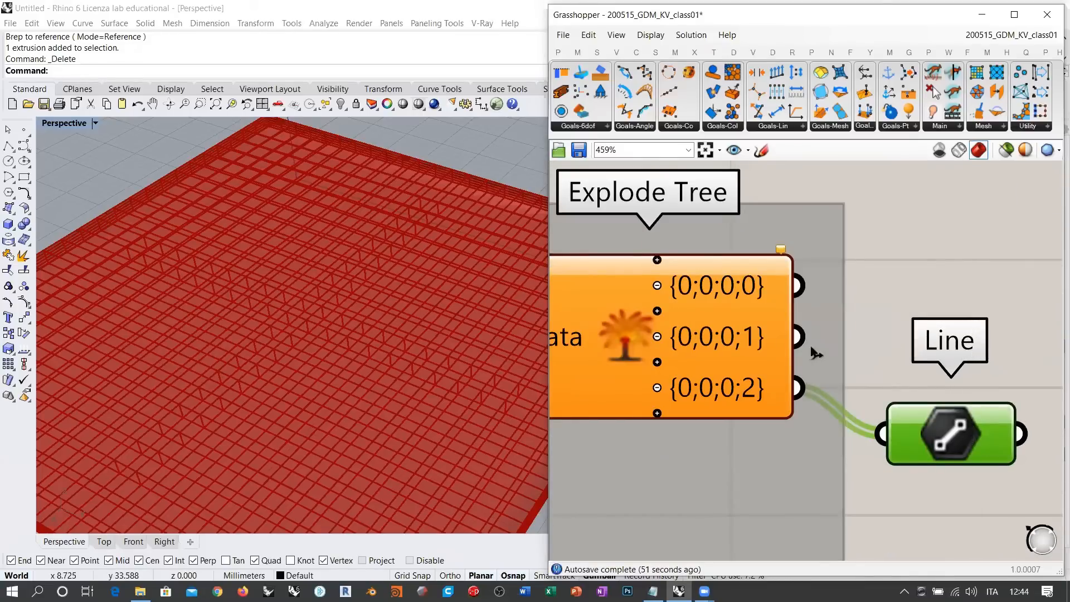
pyautogui.moveTo(811, 346); pyautogui.dragTo(887, 341)
# Add a Mesh parameter above the Line parameters and connect it to Explode Tree's {0;0;0;0} output
pyautogui.doubleClick(888, 221)
pyautogui.write('mesh')
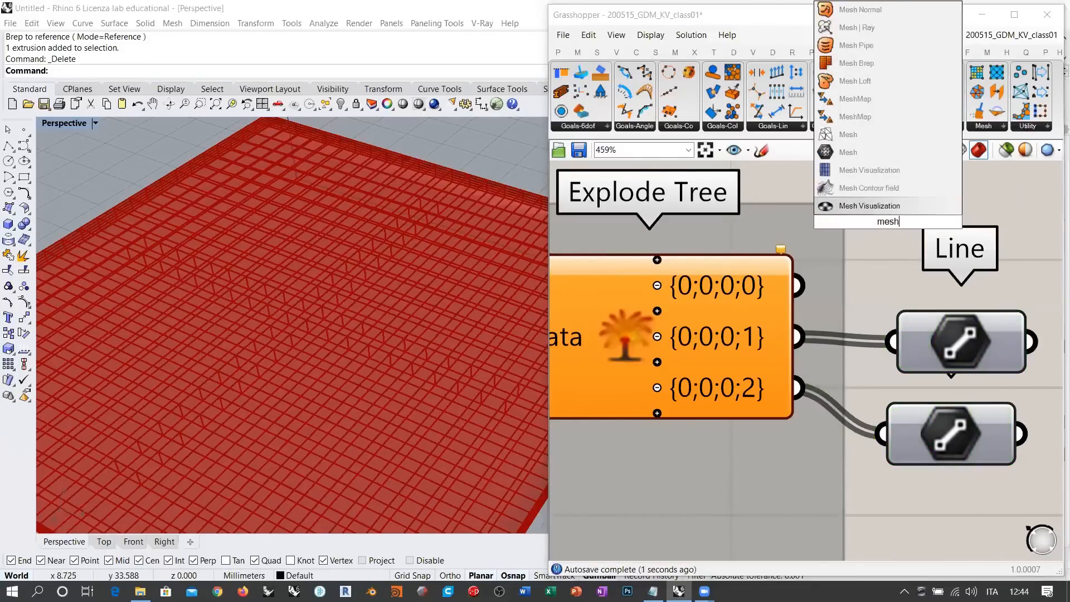
pyautogui.click(849, 152)
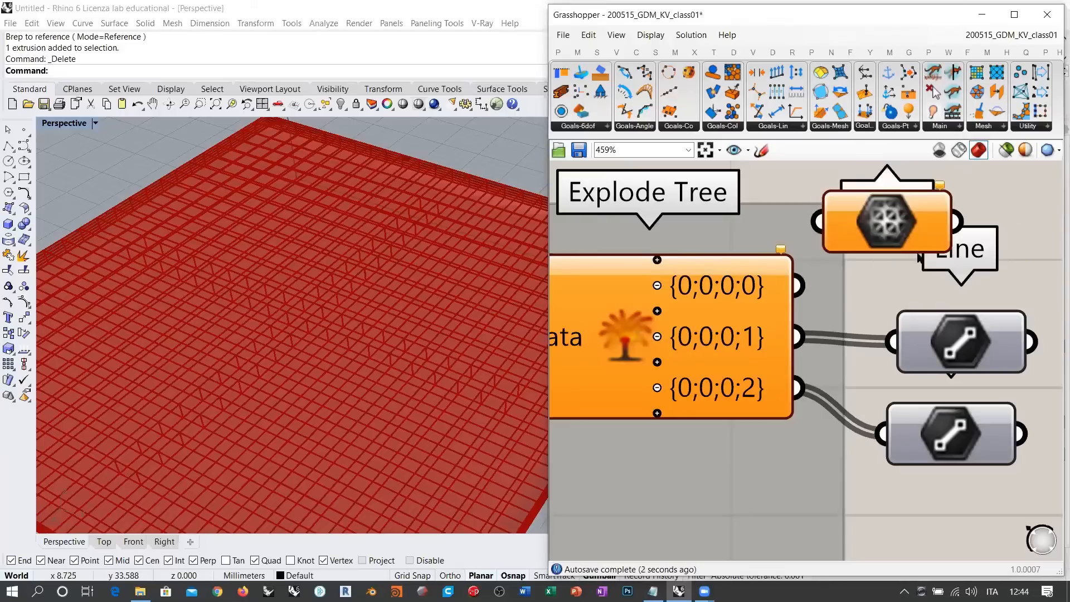
pyautogui.click(638, 318)
pyautogui.moveTo(800, 290); pyautogui.dragTo(939, 237)
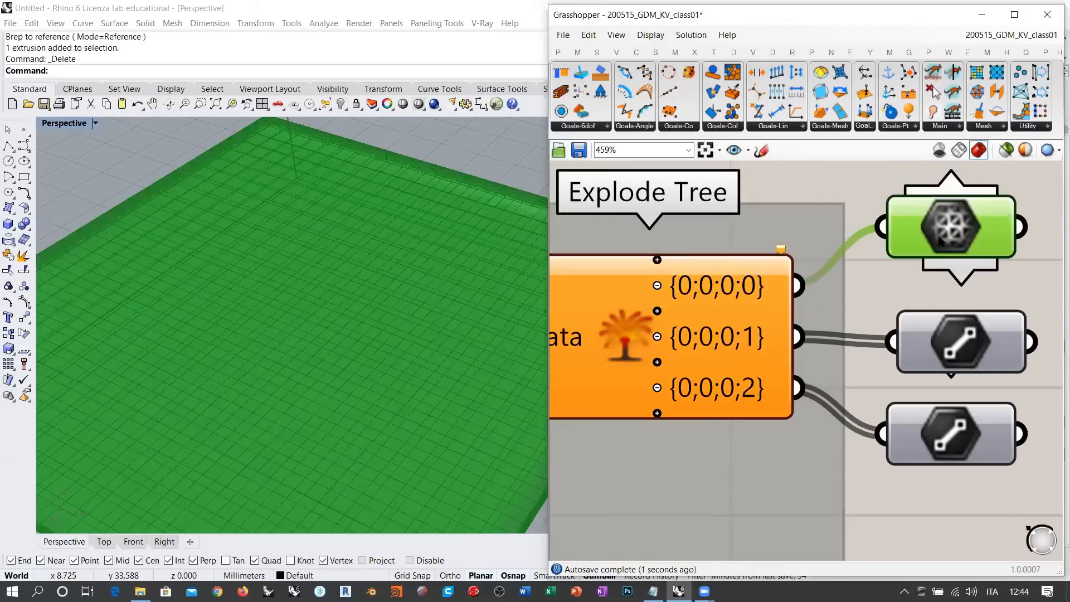
pyautogui.click(885, 278)
# Set the solver's Boolean Toggle to True and examine the inflated cushion mesh from above and from the side
pyautogui.scroll(-3, 827, 306)
pyautogui.scroll(-5, 402, 256)
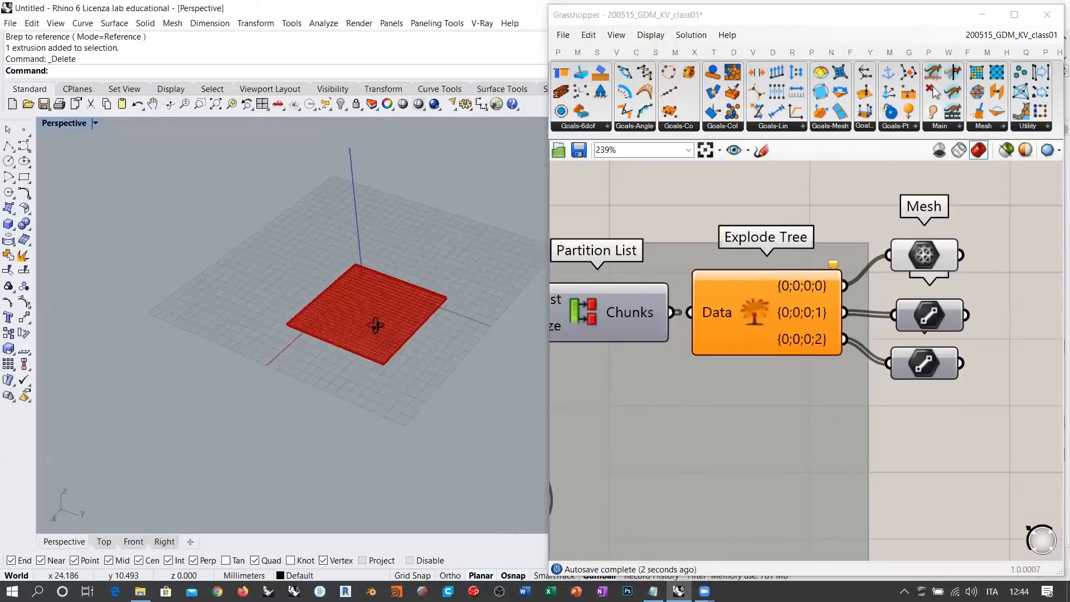
pyautogui.scroll(5, 383, 330)
pyautogui.scroll(-5, 881, 366)
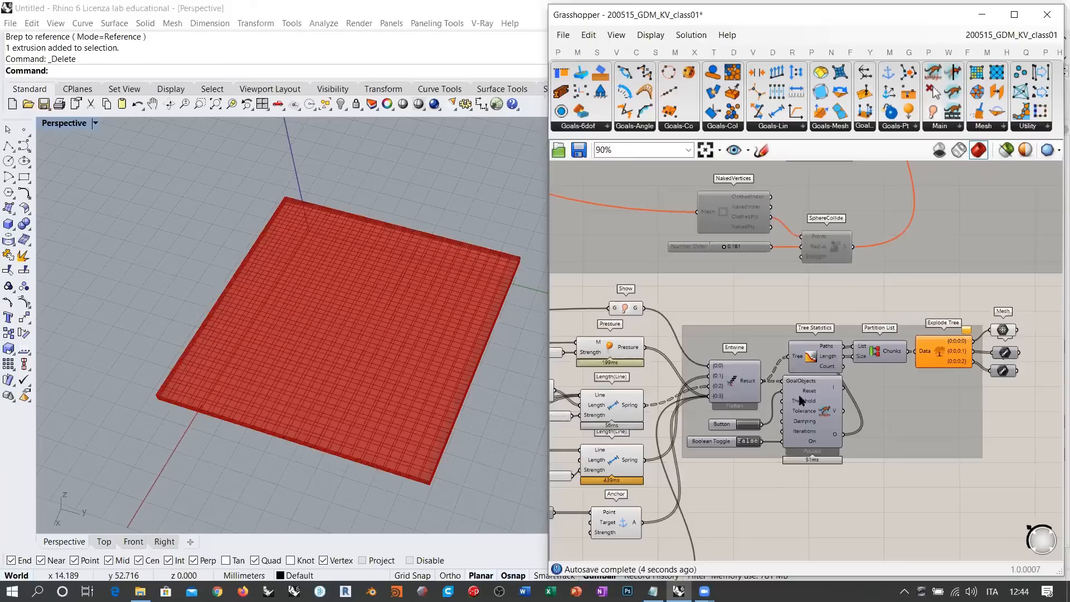
pyautogui.scroll(5, 748, 407)
pyautogui.doubleClick(748, 405)
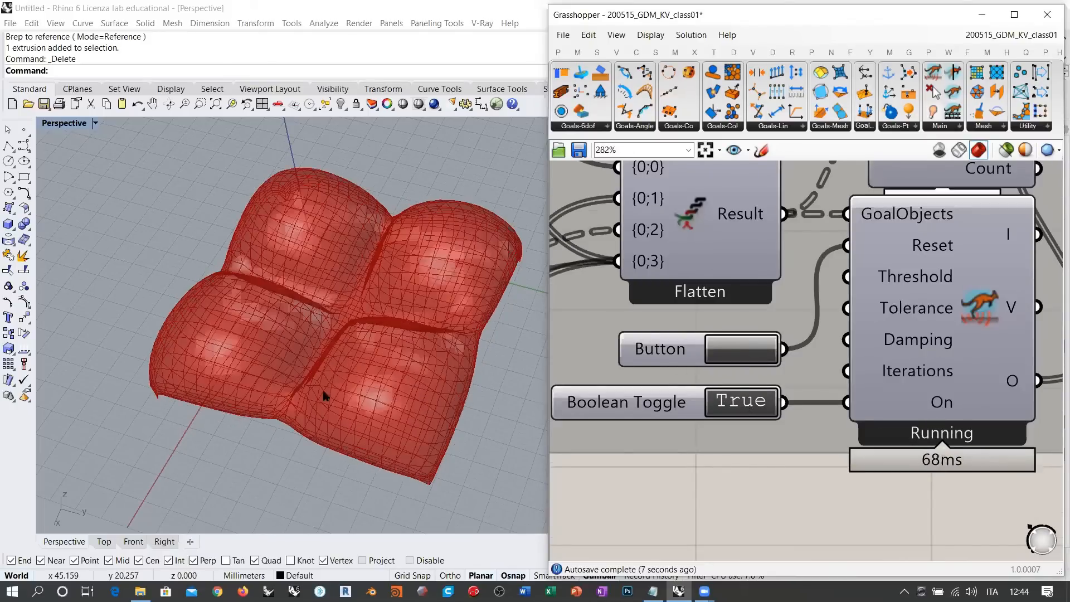
pyautogui.moveTo(325, 397); pyautogui.dragTo(360, 381, button='right')
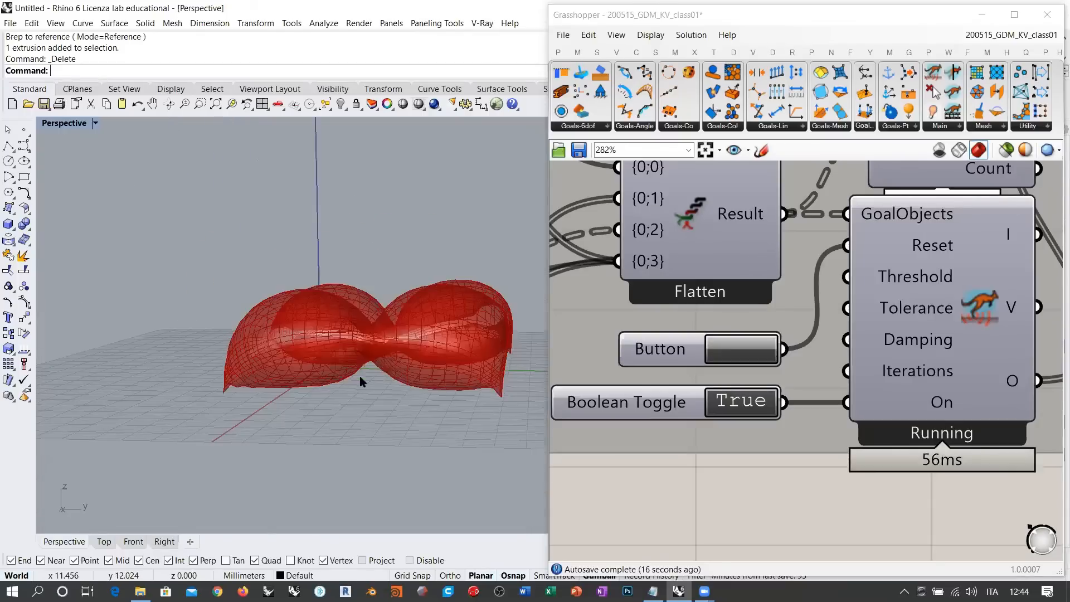
# Set the solver's Boolean Toggle to False and reset the simulation to the flat mesh
pyautogui.doubleClick(742, 400)
pyautogui.moveTo(312, 390); pyautogui.dragTo(287, 391, button='right')
pyautogui.moveTo(369, 308); pyautogui.dragTo(676, 348, button='right')
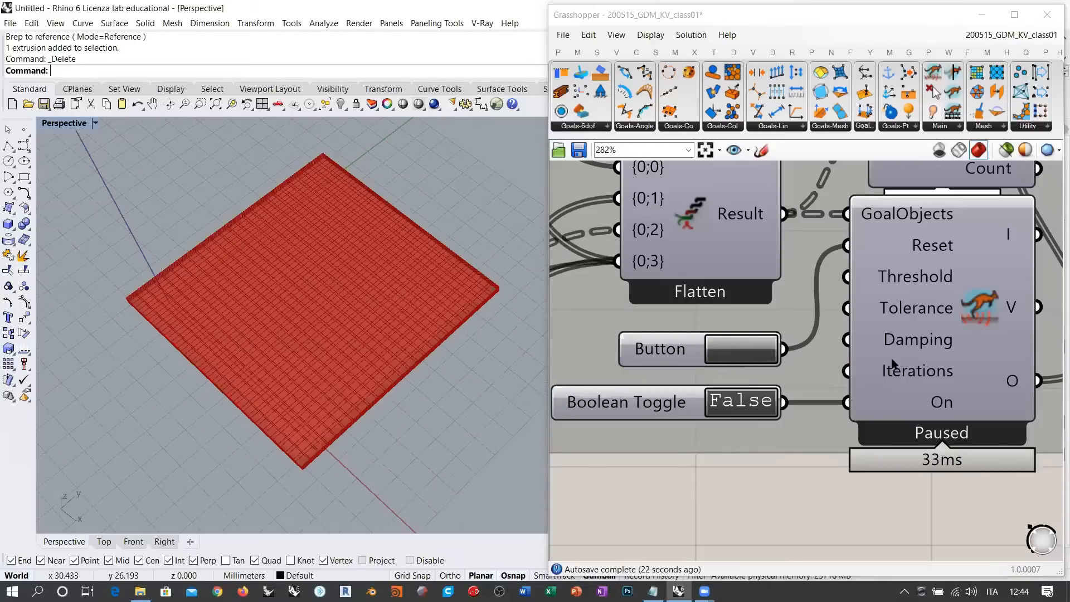
# Examine the flat mesh grid and the wiring of the Dispatch component and its neighbours
pyautogui.scroll(-8, 782, 417)
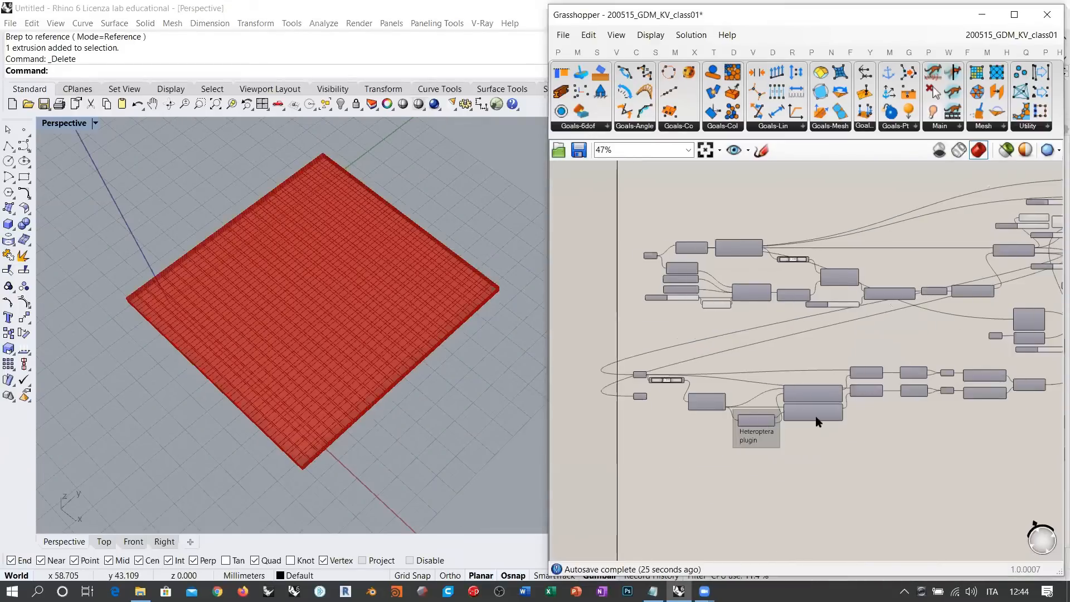
pyautogui.moveTo(411, 359); pyautogui.dragTo(434, 392, button='right')
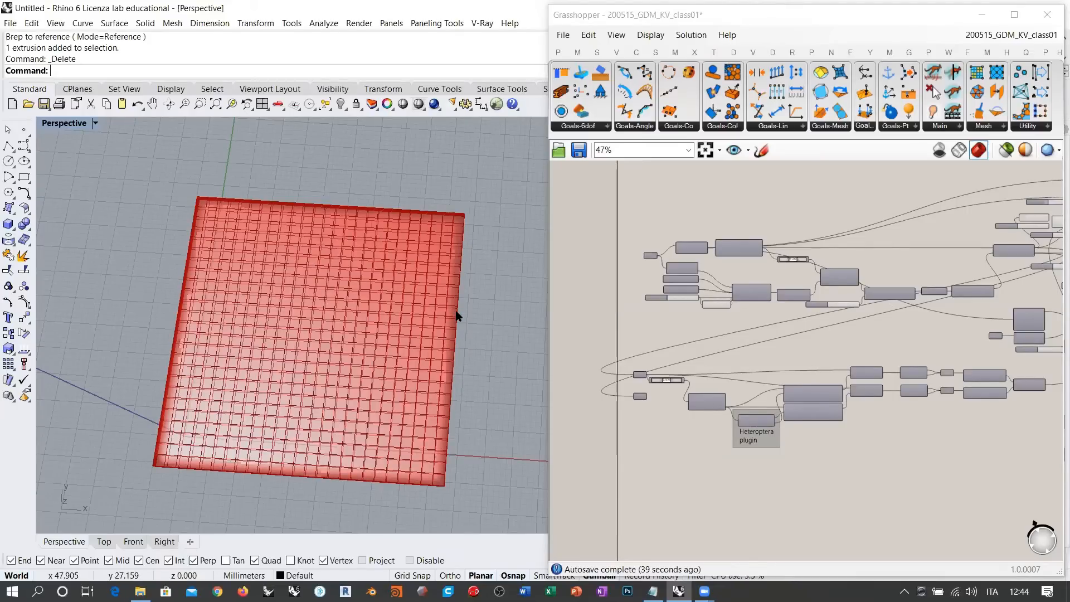
pyautogui.moveTo(403, 384)
pyautogui.mouseDown(button='right')
pyautogui.moveTo(387, 349)
pyautogui.moveTo(382, 389)
pyautogui.moveTo(407, 367)
pyautogui.mouseUp(button='right')
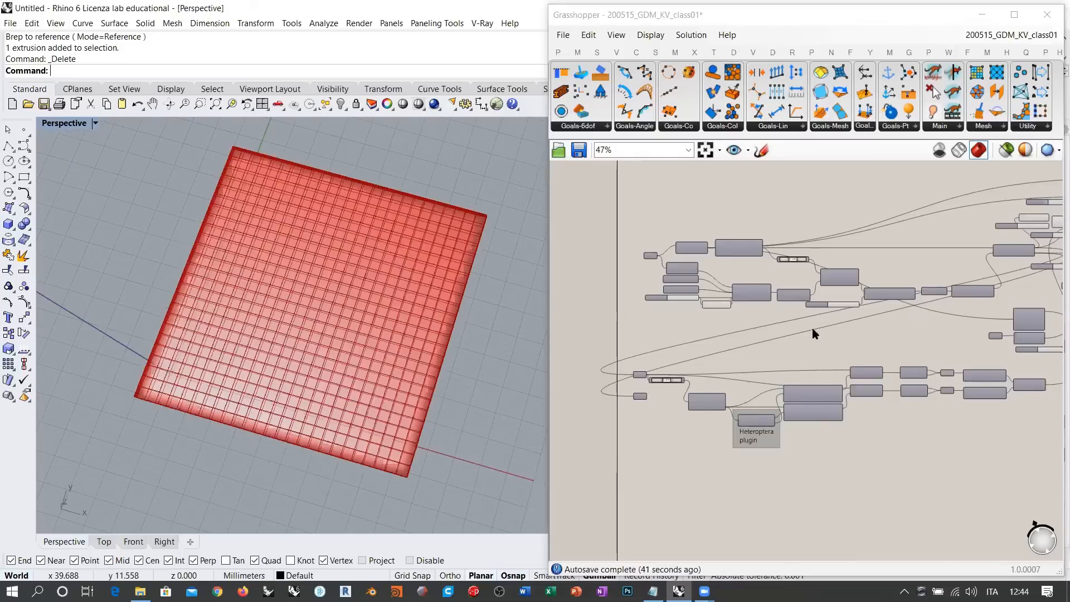
pyautogui.moveTo(919, 352); pyautogui.dragTo(796, 332, button='right')
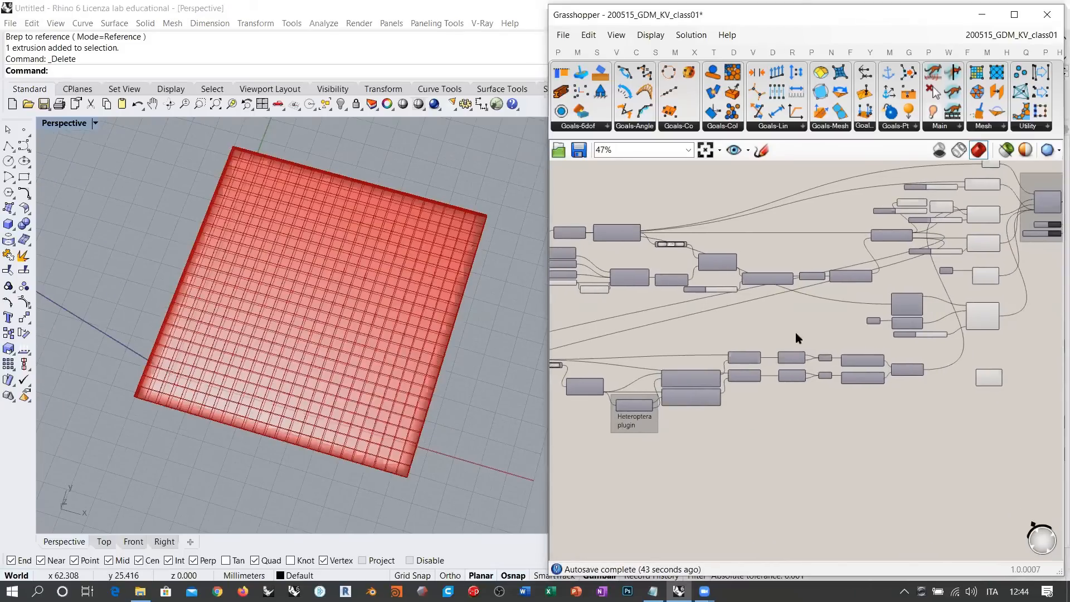
pyautogui.scroll(6, 927, 384)
pyautogui.moveTo(887, 371); pyautogui.dragTo(872, 432, button='right')
pyautogui.scroll(-5, 918, 407)
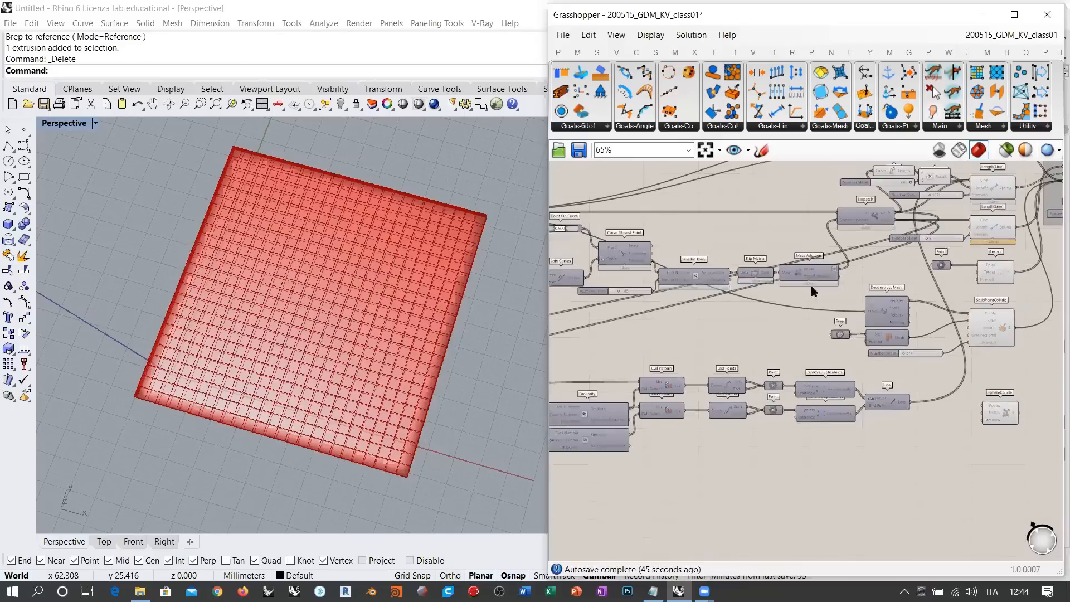
pyautogui.moveTo(812, 286); pyautogui.dragTo(851, 369, button='right')
pyautogui.scroll(6, 942, 294)
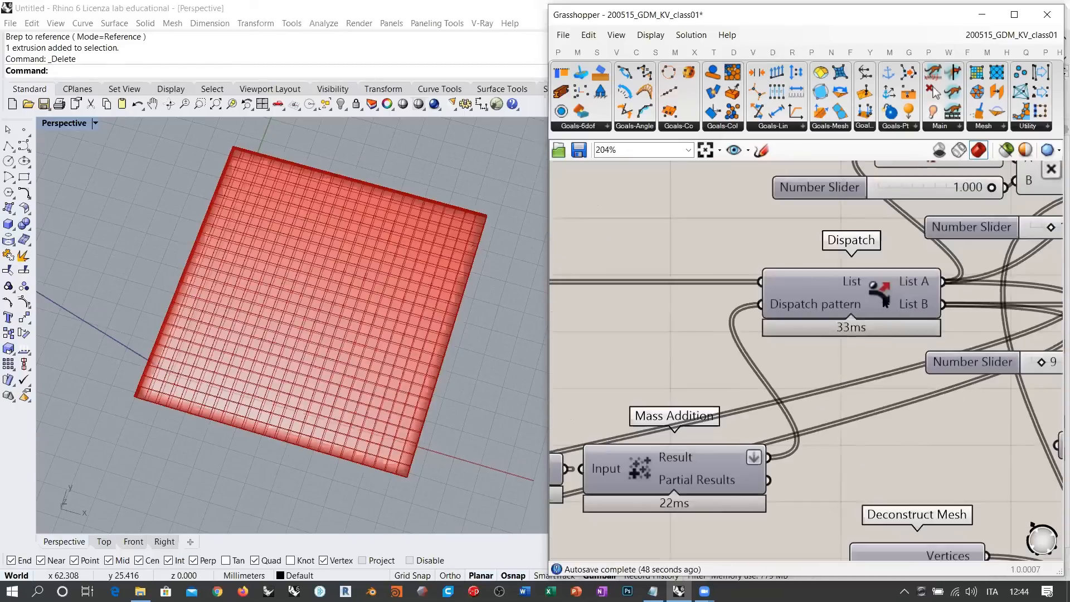
pyautogui.click(886, 298)
pyautogui.scroll(-4, 895, 289)
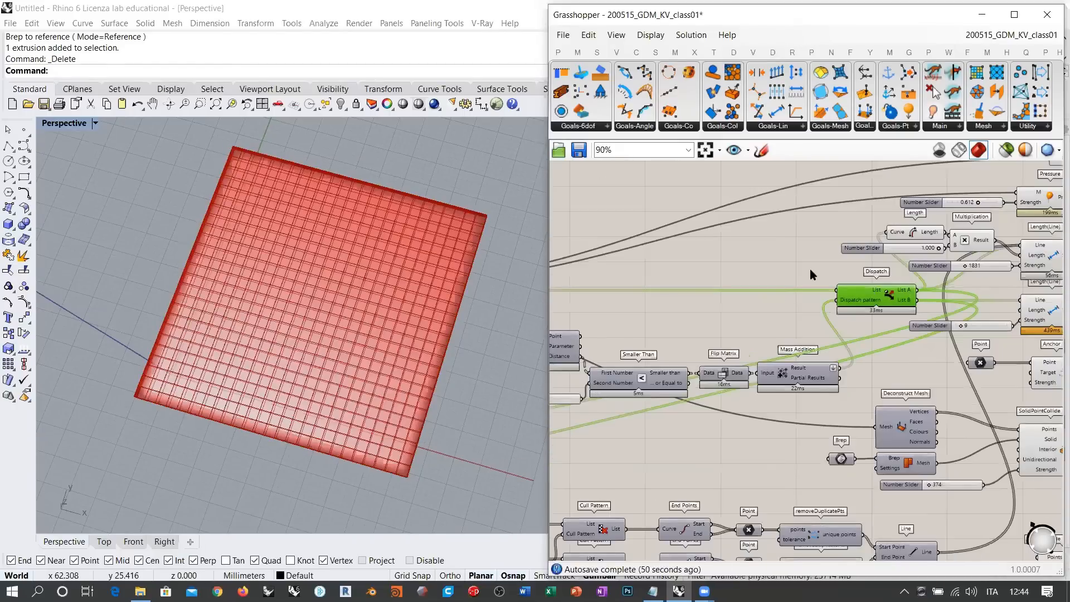
pyautogui.click(697, 314)
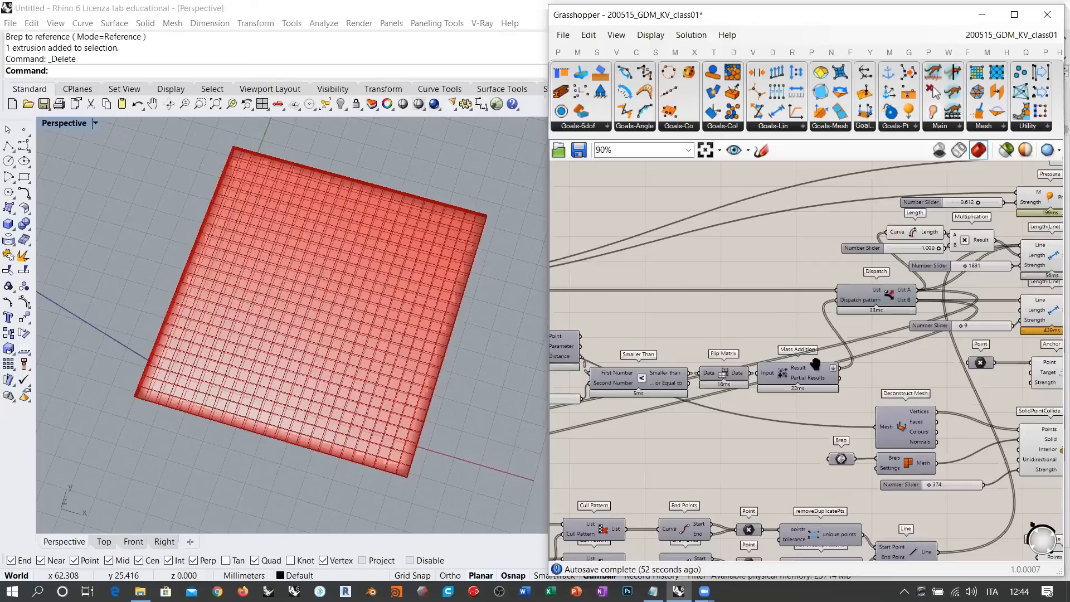
# Highlight the crossing guide curves from the Join Curves component on the mesh
pyautogui.moveTo(815, 364); pyautogui.dragTo(1059, 346, button='right')
pyautogui.scroll(4, 755, 363)
pyautogui.moveTo(715, 370); pyautogui.dragTo(761, 366, button='right')
pyautogui.click(765, 363)
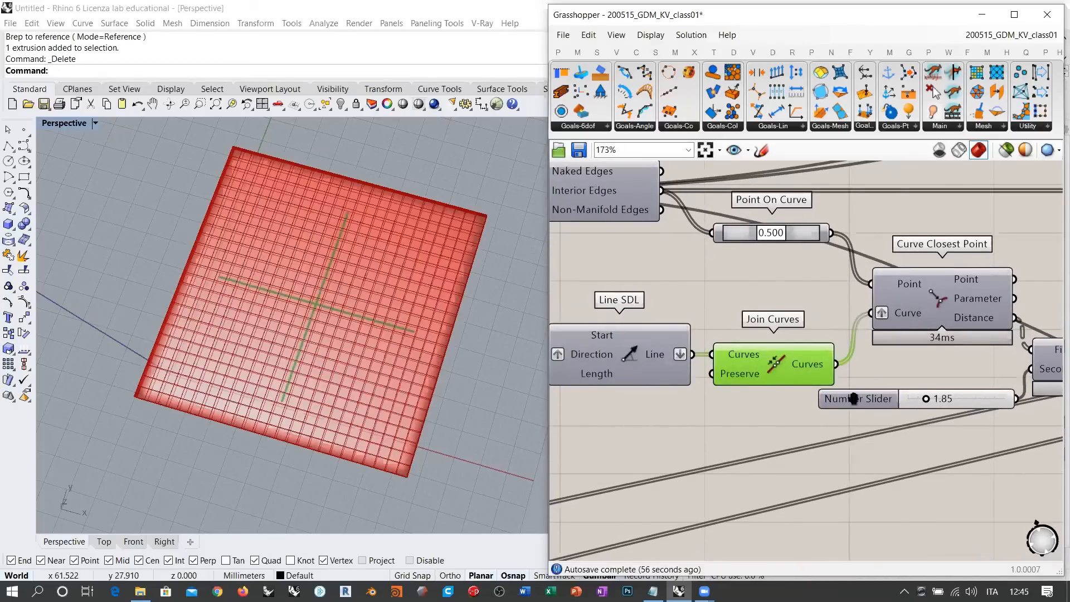
# Group the guide-curve components from Mesh Volume and the unit vectors through Line SDL to Join Curves
pyautogui.scroll(-4, 854, 398)
pyautogui.moveTo(936, 320); pyautogui.dragTo(678, 415)
pyautogui.hotkey('ctrl', 'g')
# Move the guide-curve group below the Mesh Edges branch and place the source Mesh parameter above the group
pyautogui.moveTo(828, 321); pyautogui.dragTo(734, 361)
pyautogui.moveTo(720, 342); pyautogui.dragTo(774, 348, button='right')
pyautogui.moveTo(711, 297); pyautogui.dragTo(601, 257)
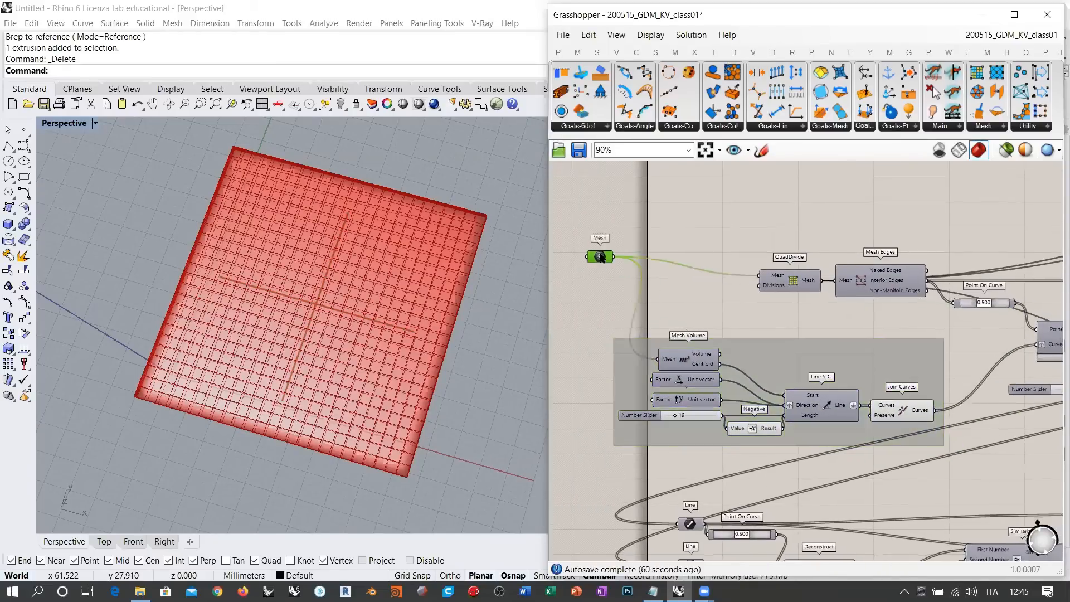
pyautogui.moveTo(840, 359); pyautogui.dragTo(727, 400)
pyautogui.moveTo(997, 367); pyautogui.dragTo(858, 382, button='right')
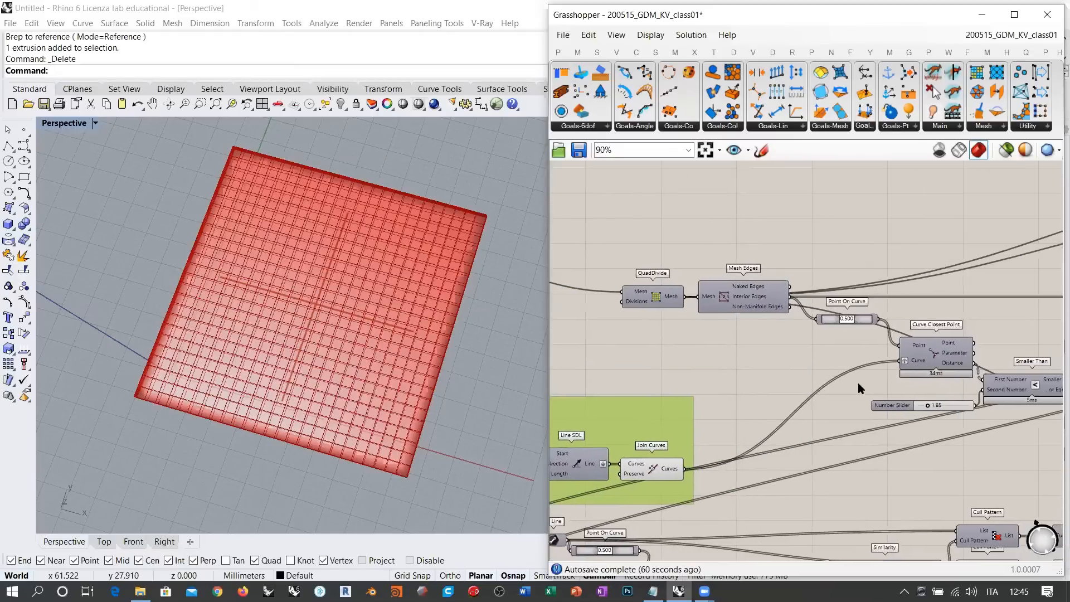
pyautogui.scroll(3, 858, 382)
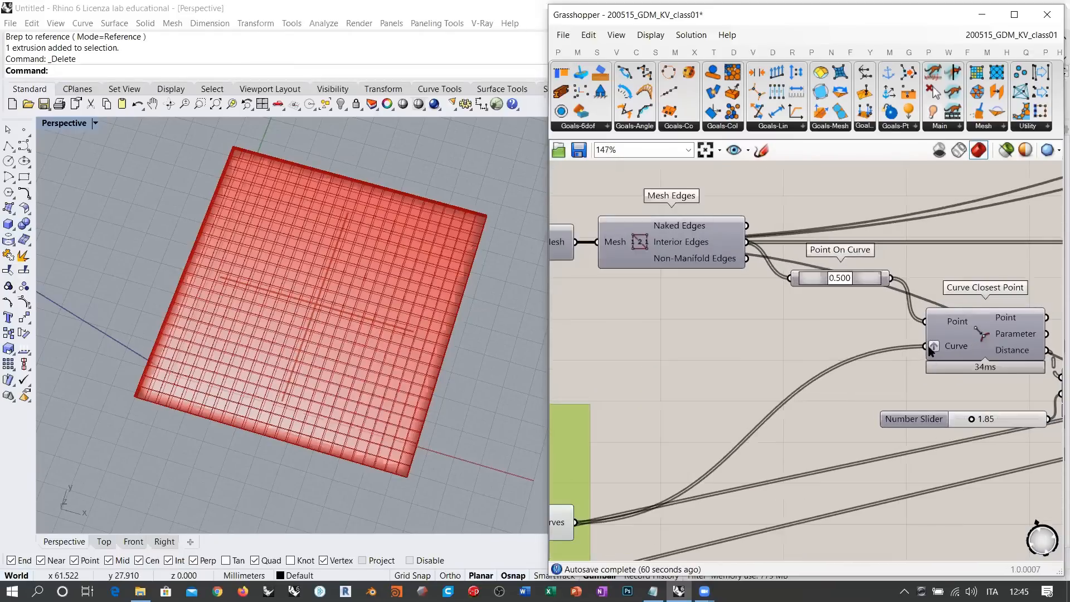
pyautogui.click(676, 363)
# Draw two crossing diagonal polylines over the mesh in the Top view, extending slightly past its four corners
pyautogui.moveTo(345, 341); pyautogui.dragTo(369, 379, button='right')
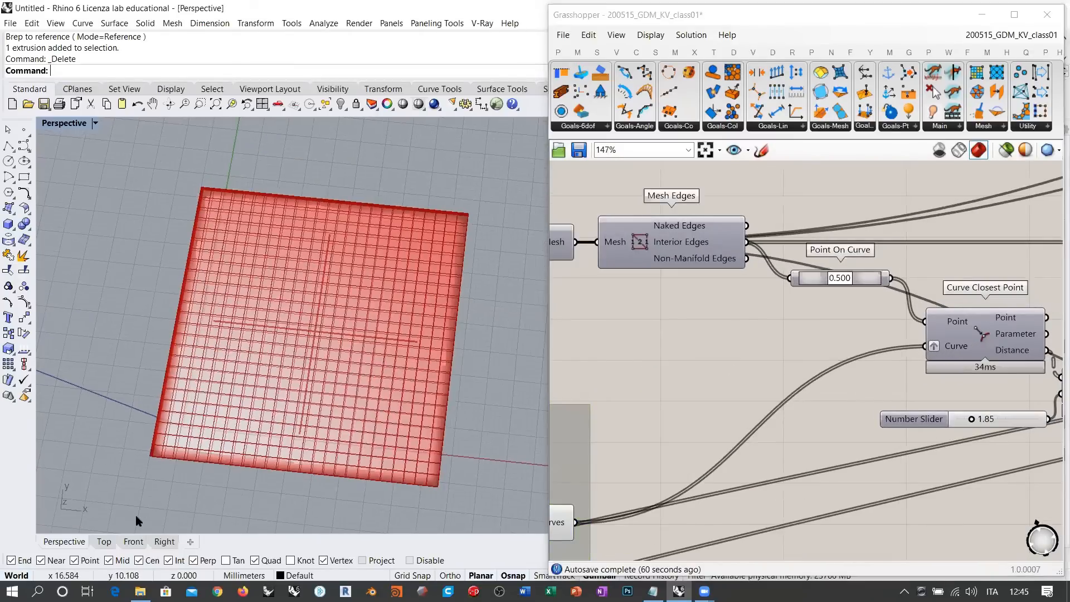
pyautogui.click(103, 543)
pyautogui.scroll(-5, 361, 406)
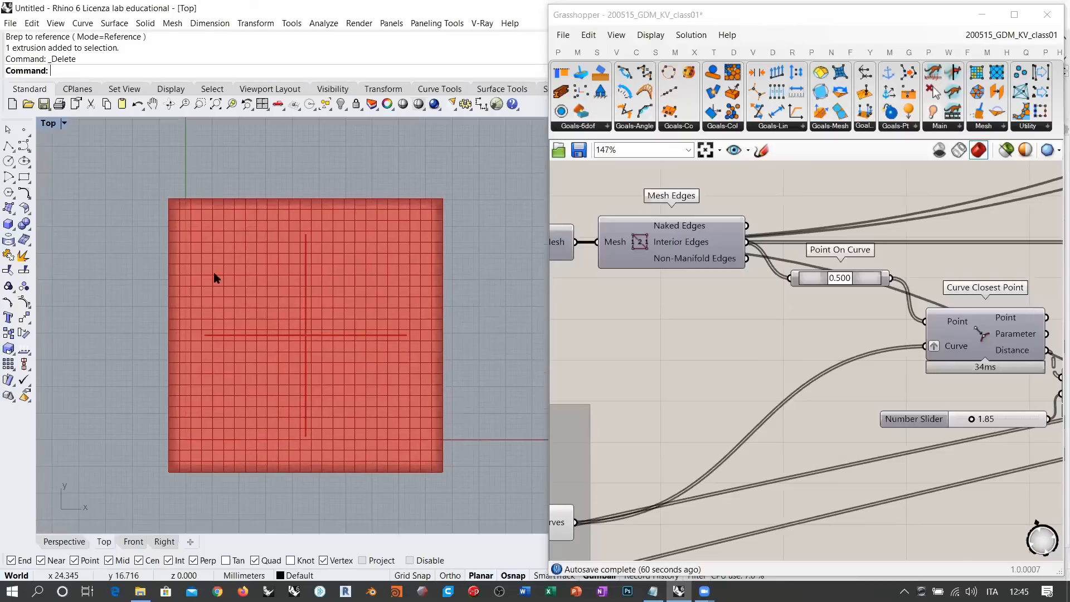
pyautogui.click(8, 146)
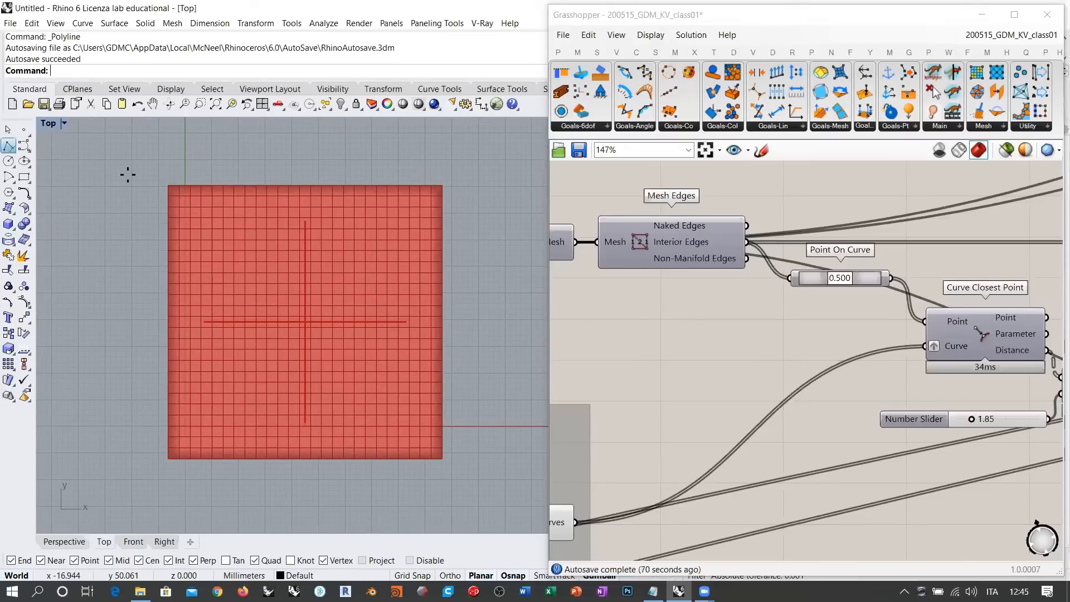
pyautogui.click(156, 176)
pyautogui.click(470, 483)
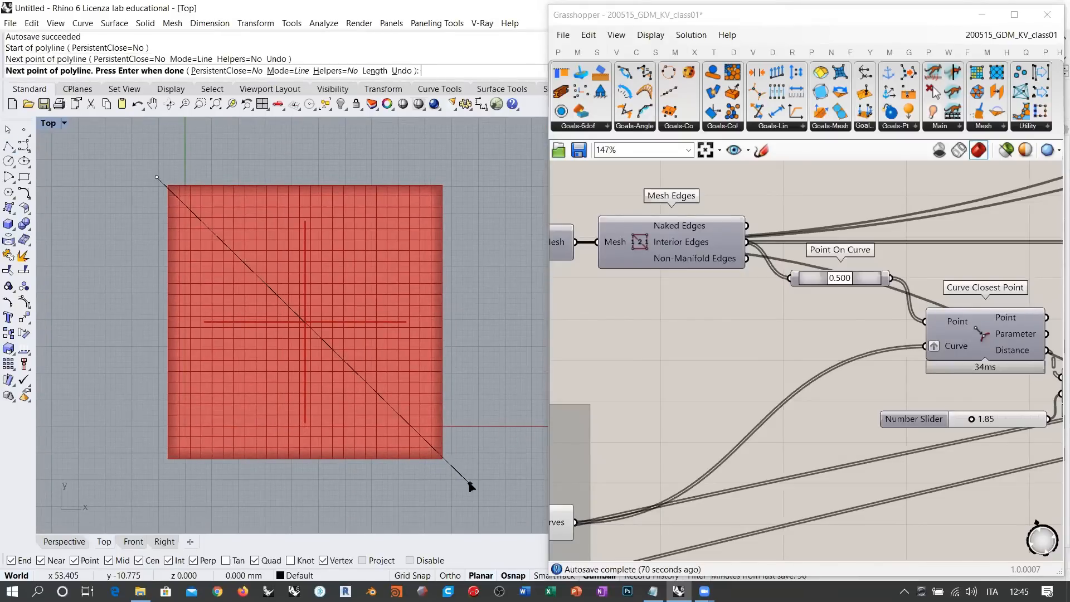
pyautogui.press('Return')
pyautogui.press('Return')
pyautogui.click(150, 478)
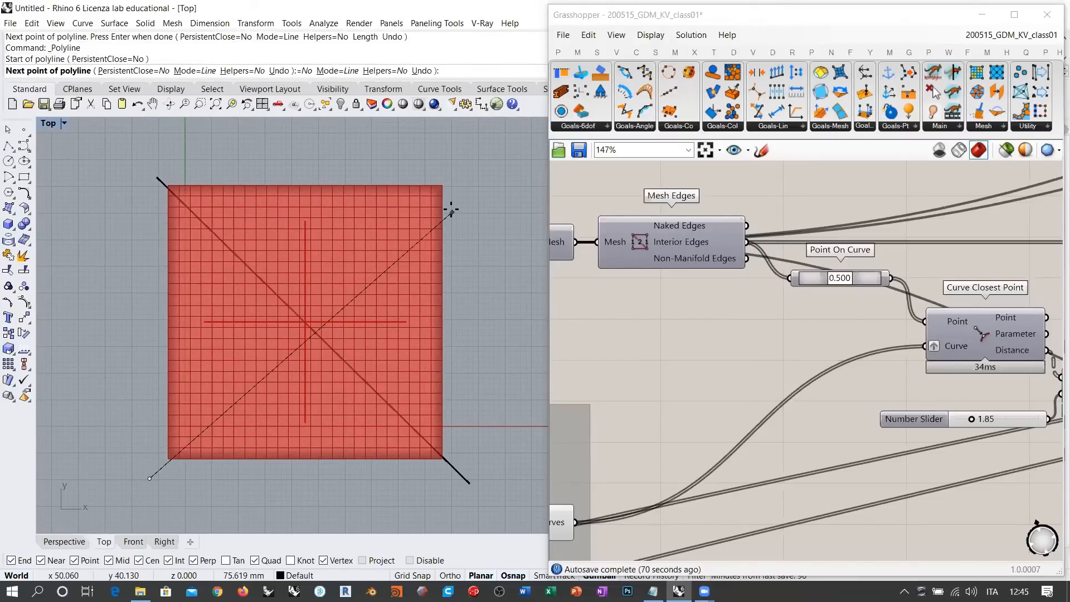
pyautogui.click(457, 170)
pyautogui.press('Return')
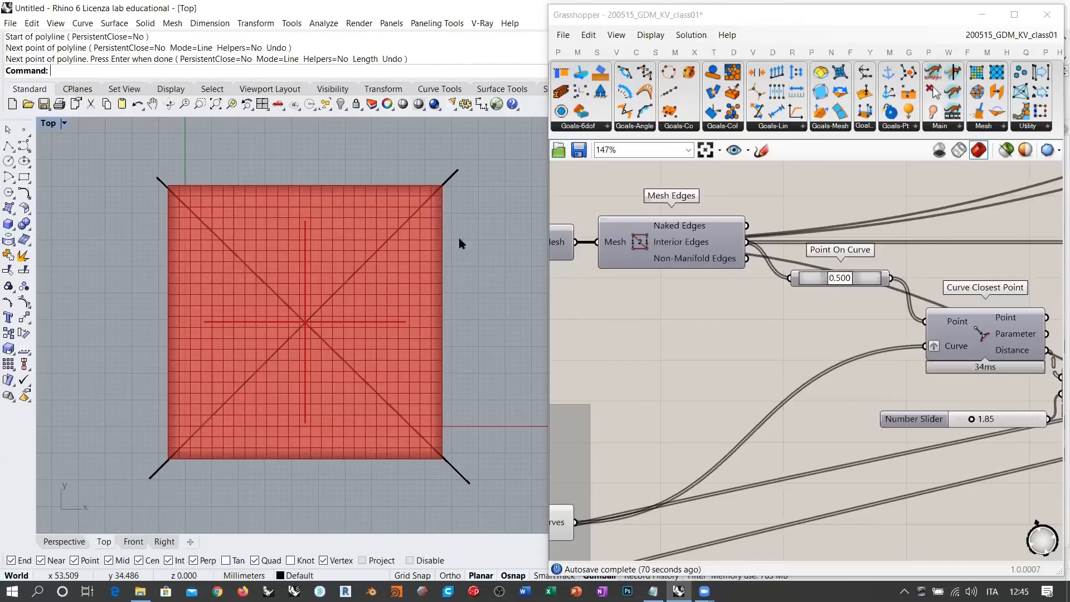
# Add a Curve parameter below Mesh Edges and reference both diagonal polylines in it
pyautogui.moveTo(417, 313); pyautogui.dragTo(412, 342, button='right')
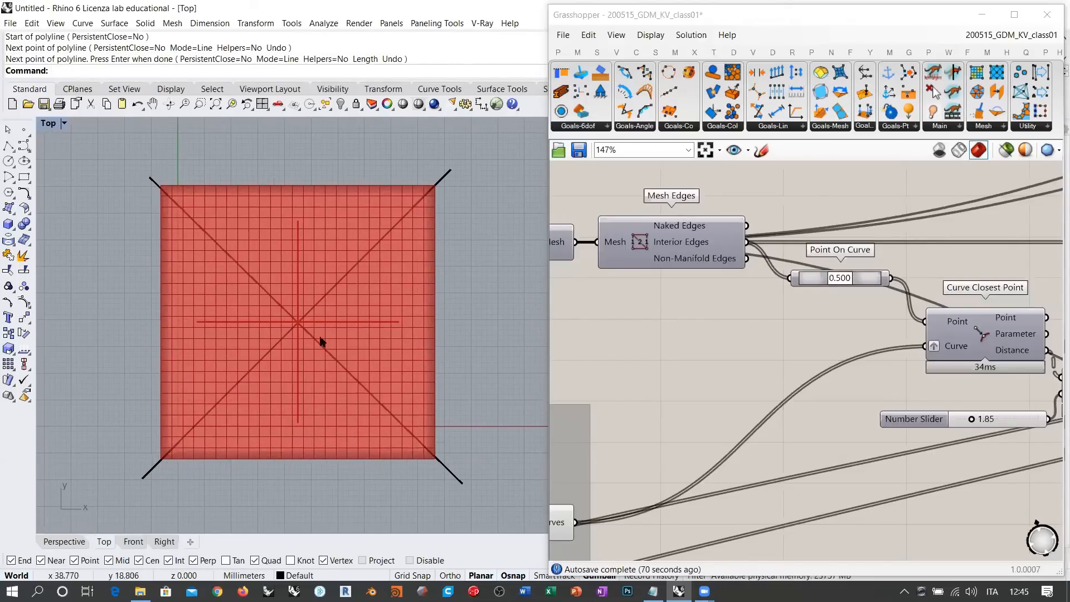
pyautogui.doubleClick(677, 328)
pyautogui.write('curve')
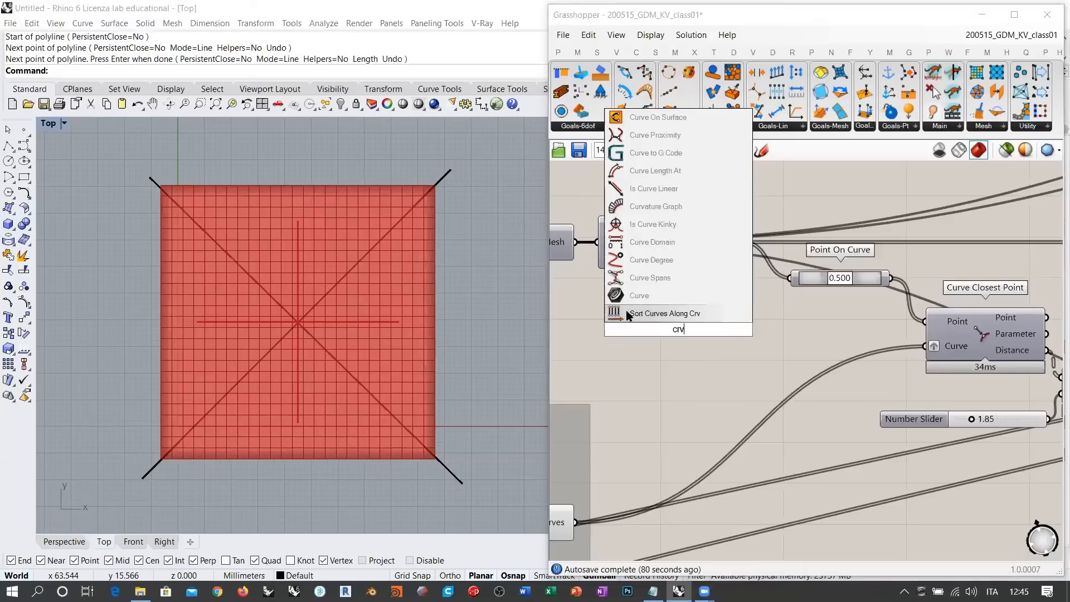
pyautogui.press('Return')
pyautogui.rightClick(676, 329)
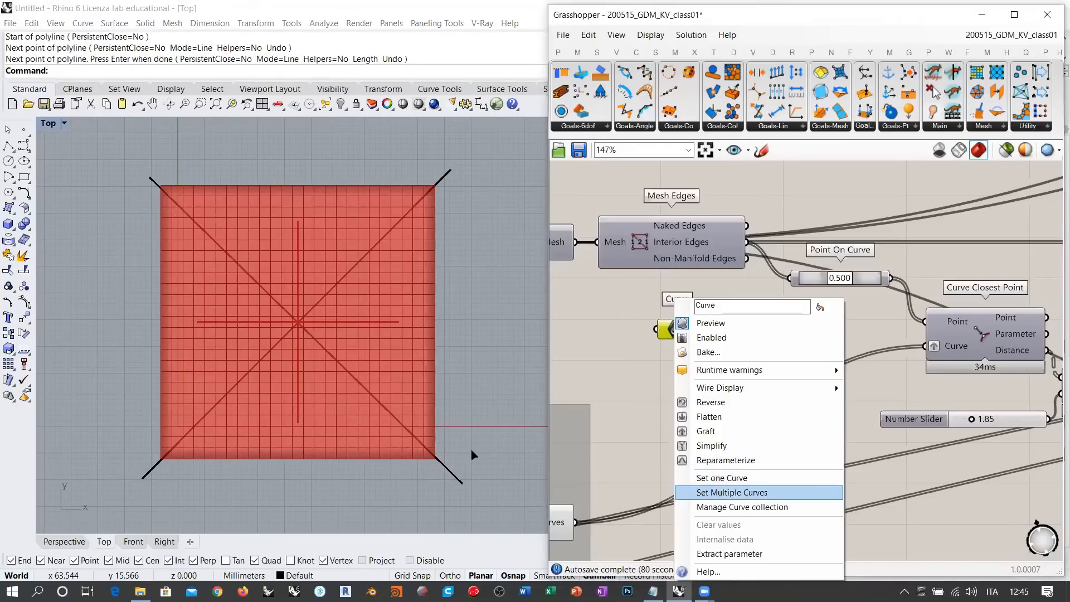
pyautogui.click(719, 492)
pyautogui.click(287, 334)
pyautogui.click(323, 349)
pyautogui.press('Return')
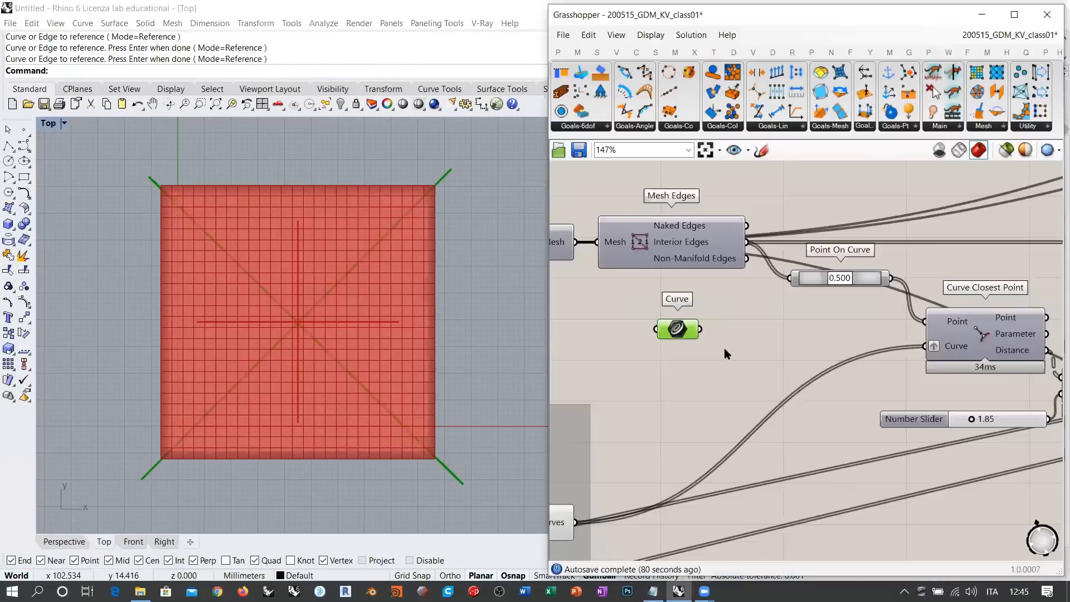
# Connect the Curve parameter to the Curve input of Curve Closest Point and place it beside that component
pyautogui.moveTo(724, 361); pyautogui.dragTo(731, 363)
pyautogui.moveTo(740, 358); pyautogui.dragTo(923, 347)
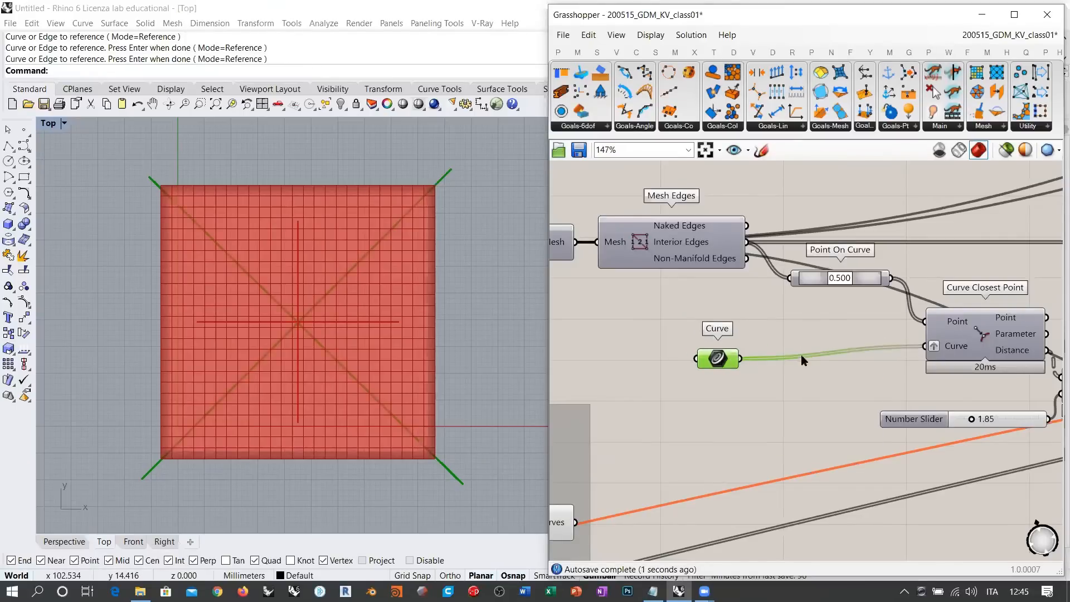
pyautogui.moveTo(723, 356); pyautogui.dragTo(868, 349)
pyautogui.click(884, 374)
# Examine the Dispatch component's List A and List B outputs and the wiring leading into it
pyautogui.moveTo(880, 356); pyautogui.dragTo(711, 318, button='right')
pyautogui.scroll(-3, 710, 319)
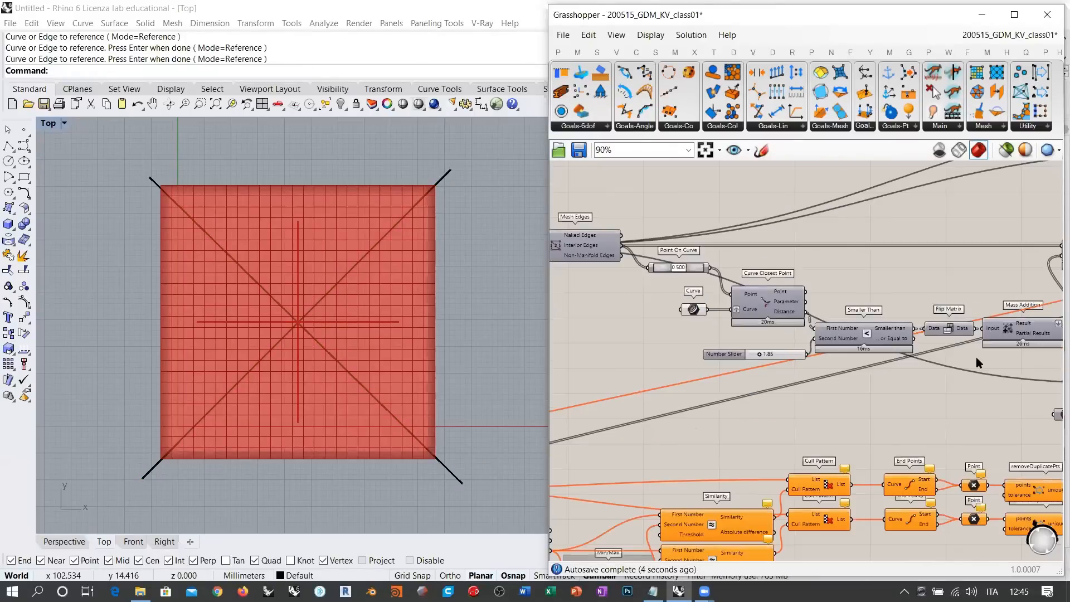
pyautogui.moveTo(975, 358); pyautogui.dragTo(783, 369, button='right')
pyautogui.moveTo(944, 325); pyautogui.dragTo(840, 380, button='right')
pyautogui.scroll(2, 805, 322)
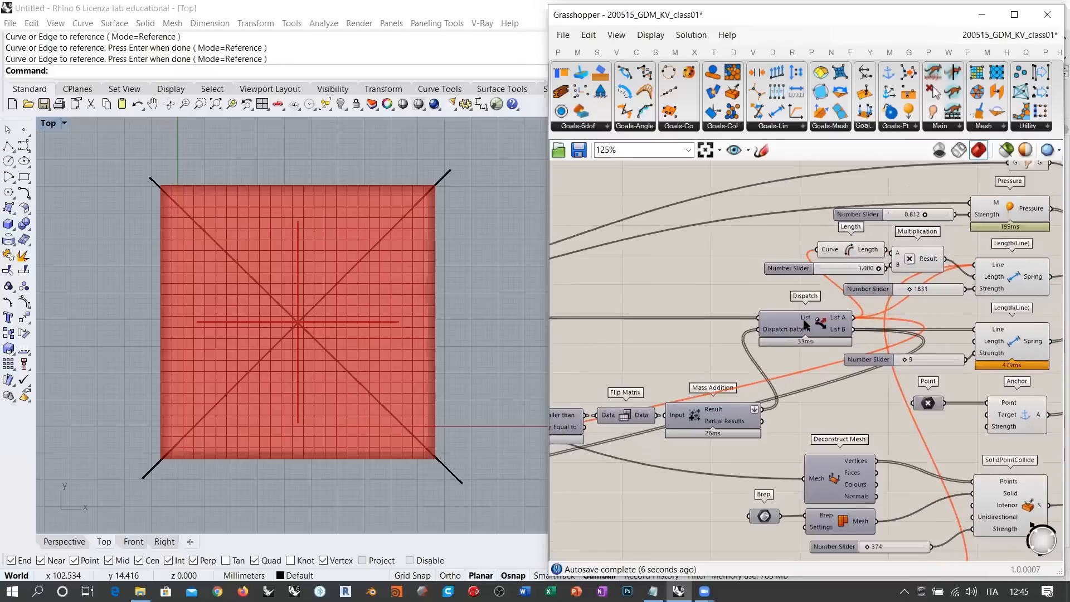
pyautogui.click(847, 344)
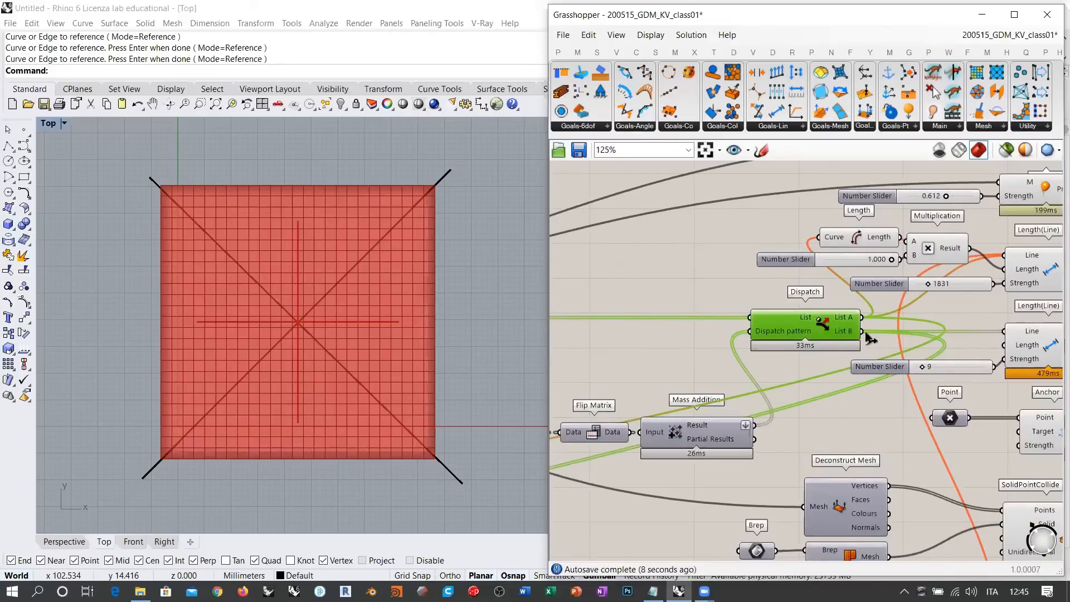
pyautogui.click(871, 349)
pyautogui.scroll(4, 854, 319)
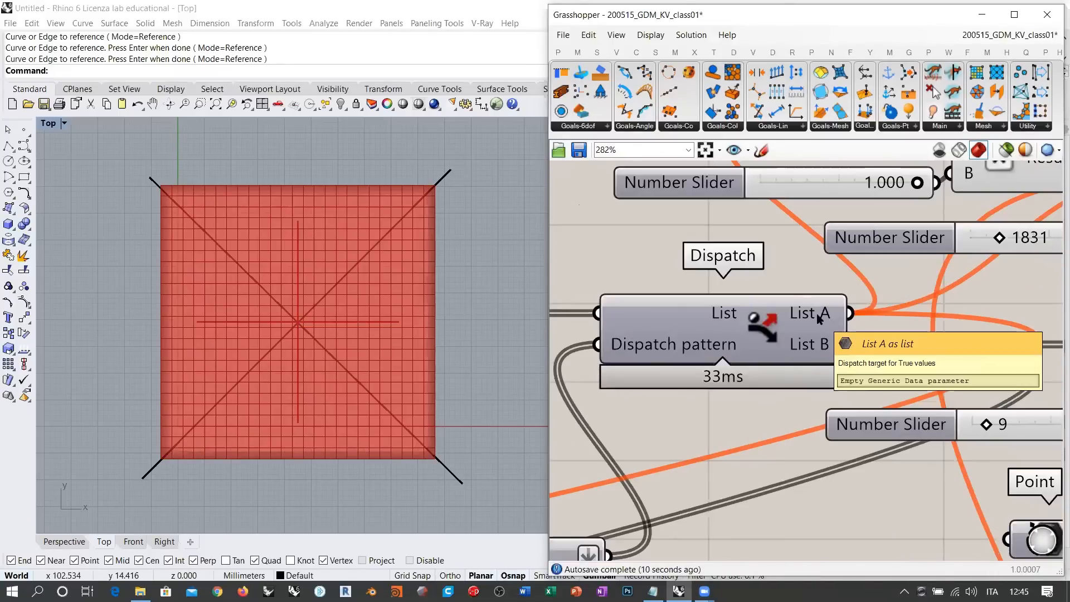
pyautogui.scroll(-4, 743, 368)
pyautogui.moveTo(747, 366); pyautogui.dragTo(898, 327, button='right')
pyautogui.moveTo(707, 389); pyautogui.dragTo(1033, 308, button='right')
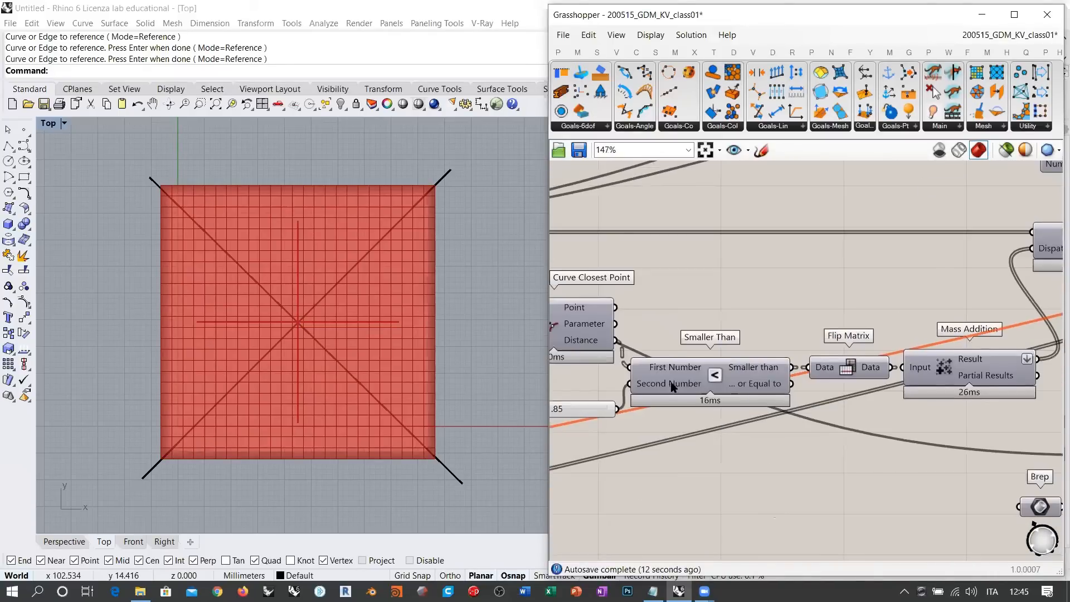
# Raise the distance threshold slider feeding Smaller Than to 4.34
pyautogui.moveTo(671, 383); pyautogui.dragTo(843, 340, button='right')
pyautogui.scroll(6, 721, 373)
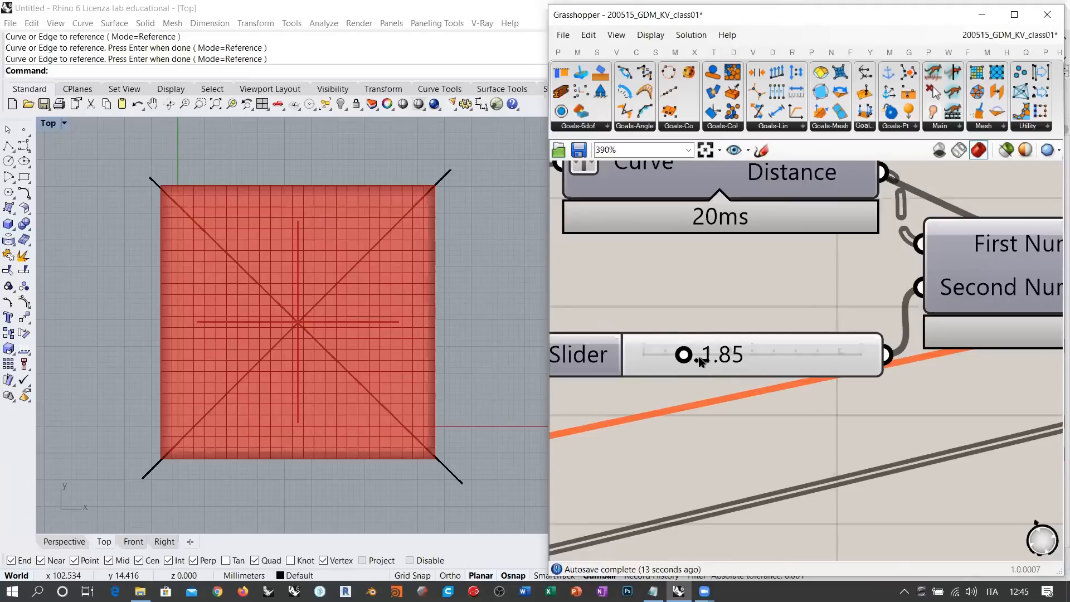
pyautogui.moveTo(698, 357); pyautogui.dragTo(748, 359)
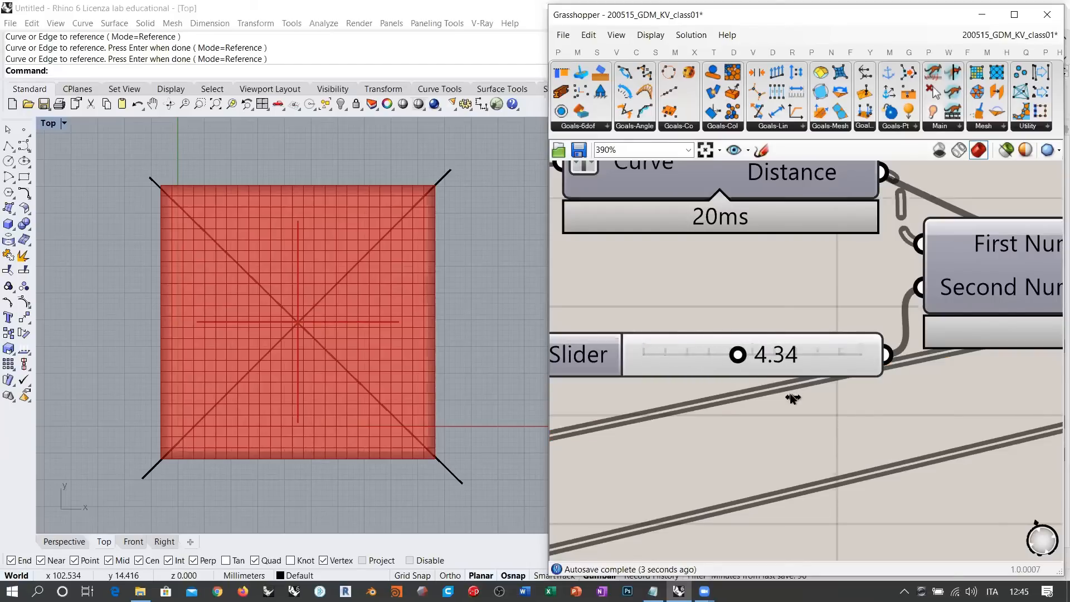
pyautogui.scroll(-8, 852, 335)
pyautogui.moveTo(722, 390); pyautogui.dragTo(805, 355, button='right')
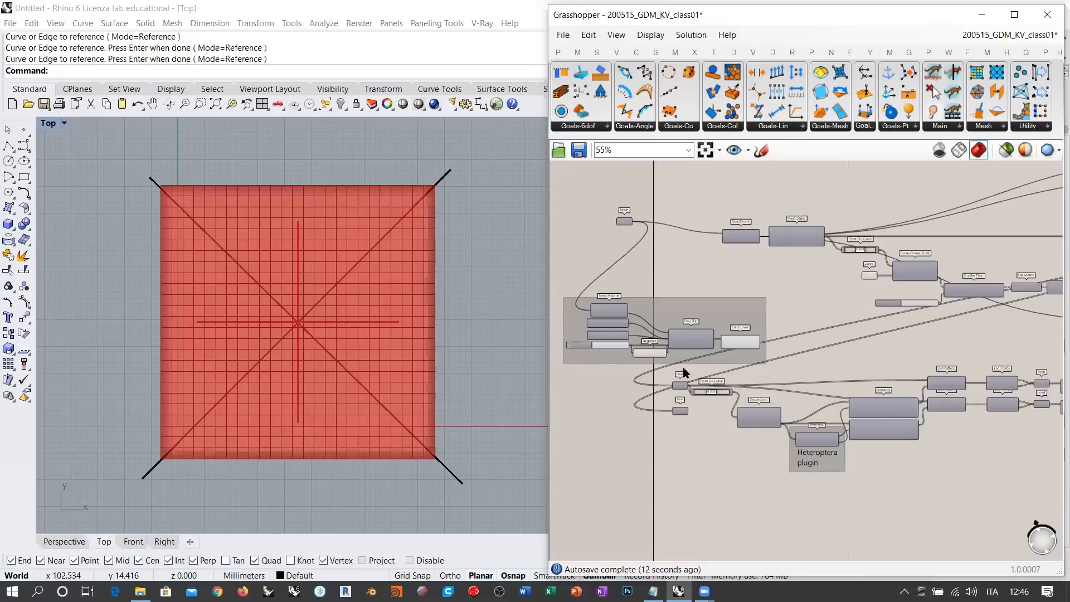
# Raise both diagonal curves vertically to the mesh's mid-height in the Front view and check their position in Perspective
pyautogui.click(65, 541)
pyautogui.moveTo(277, 442); pyautogui.dragTo(181, 308, button='right')
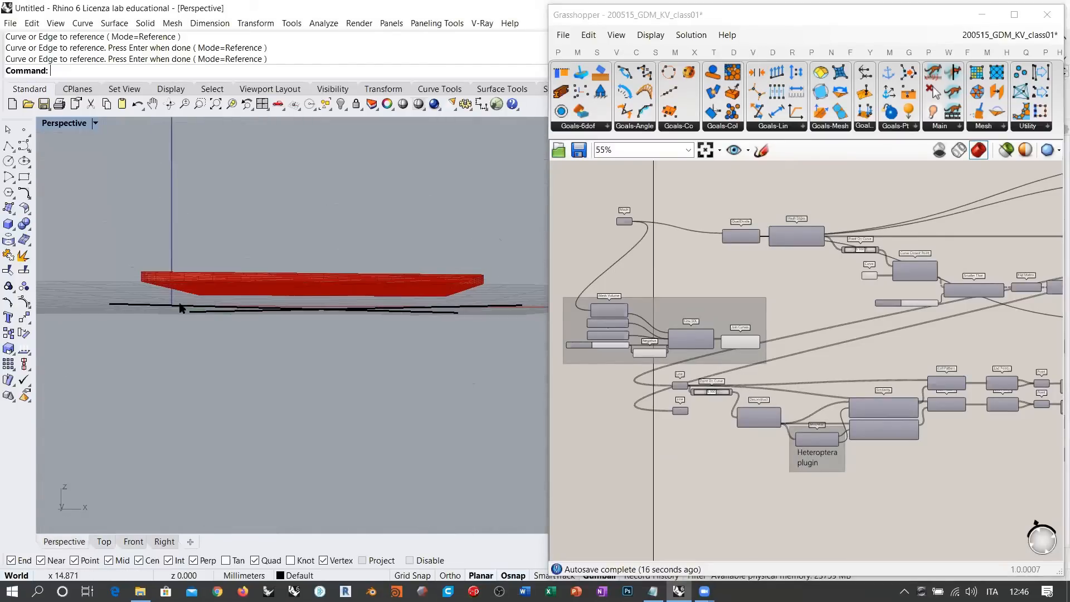
pyautogui.moveTo(385, 333); pyautogui.dragTo(313, 301)
pyautogui.click(132, 542)
pyautogui.scroll(5, 296, 440)
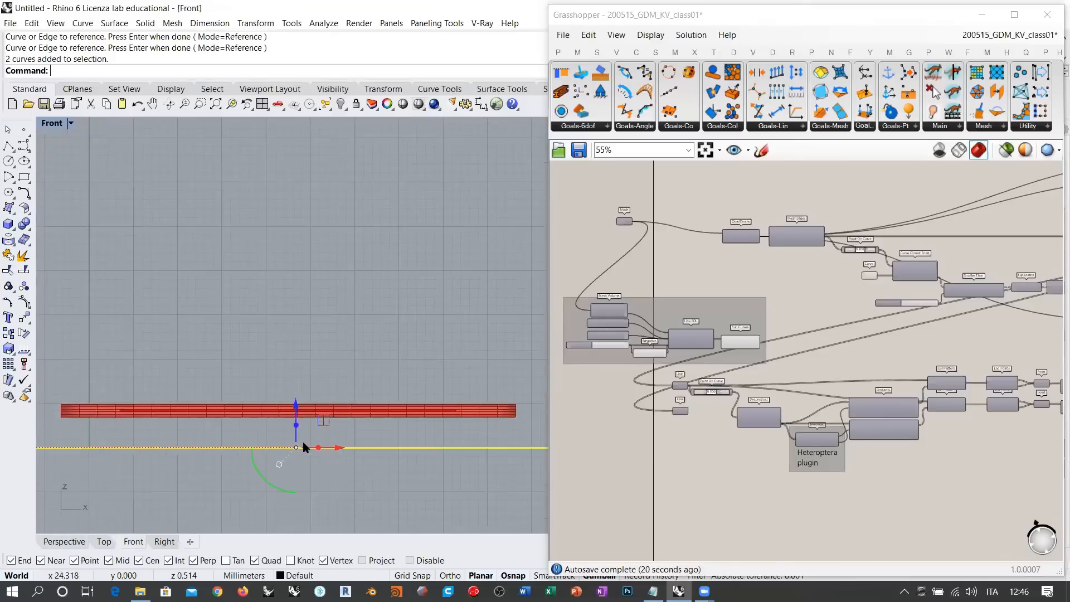
pyautogui.moveTo(281, 418); pyautogui.dragTo(281, 316)
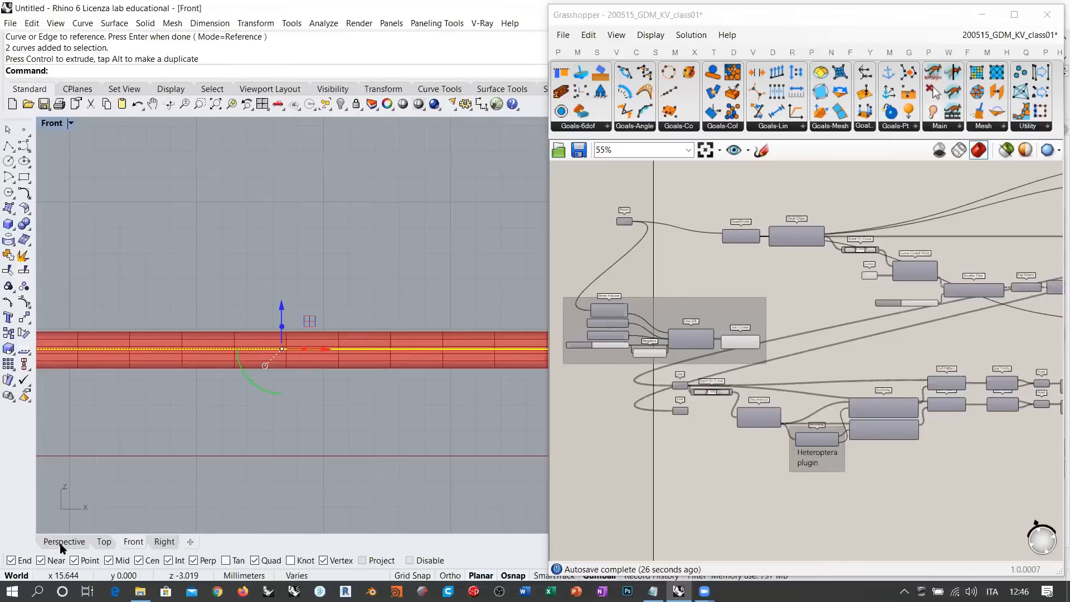
pyautogui.click(78, 541)
pyautogui.moveTo(310, 382); pyautogui.dragTo(283, 456, button='right')
pyautogui.moveTo(386, 374); pyautogui.dragTo(394, 394, button='right')
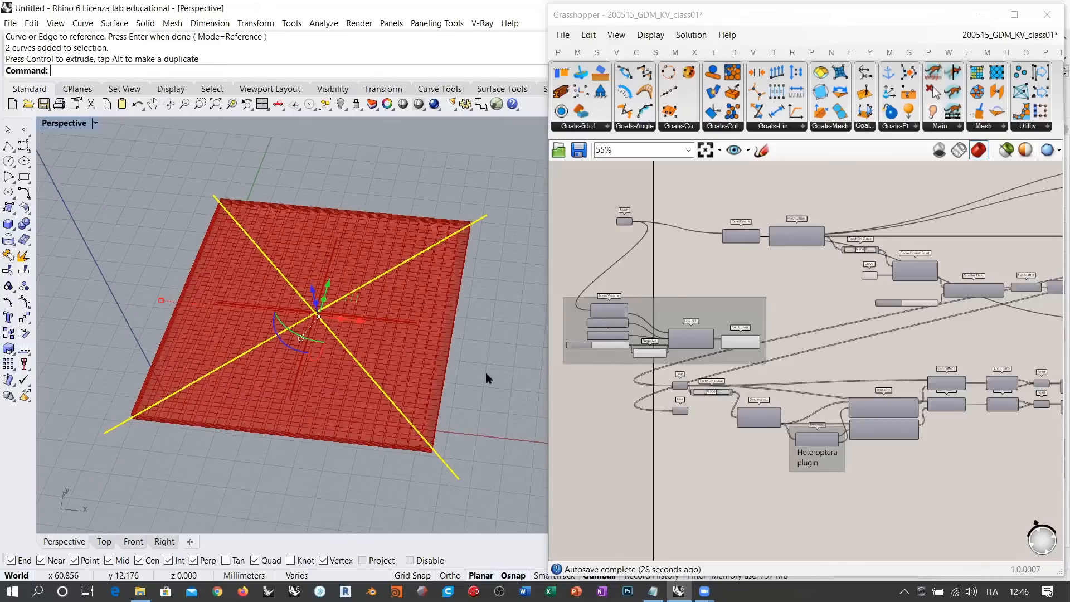
pyautogui.moveTo(444, 369); pyautogui.dragTo(414, 356, button='right')
pyautogui.click(494, 365)
# Set the distance threshold slider feeding Smaller Than to 1.01
pyautogui.scroll(10, 858, 366)
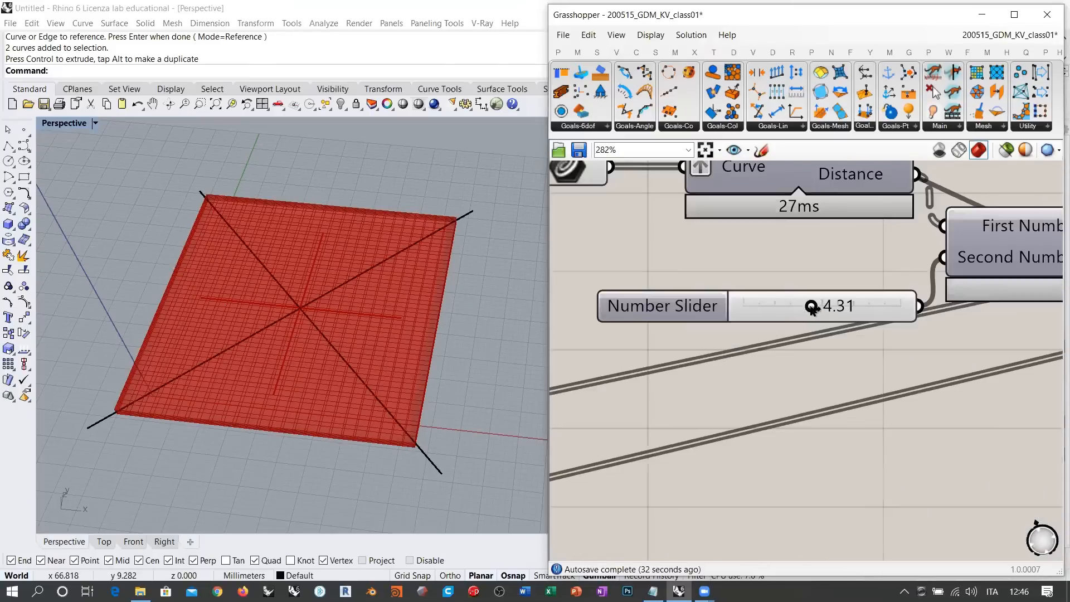
pyautogui.moveTo(782, 310); pyautogui.dragTo(760, 306)
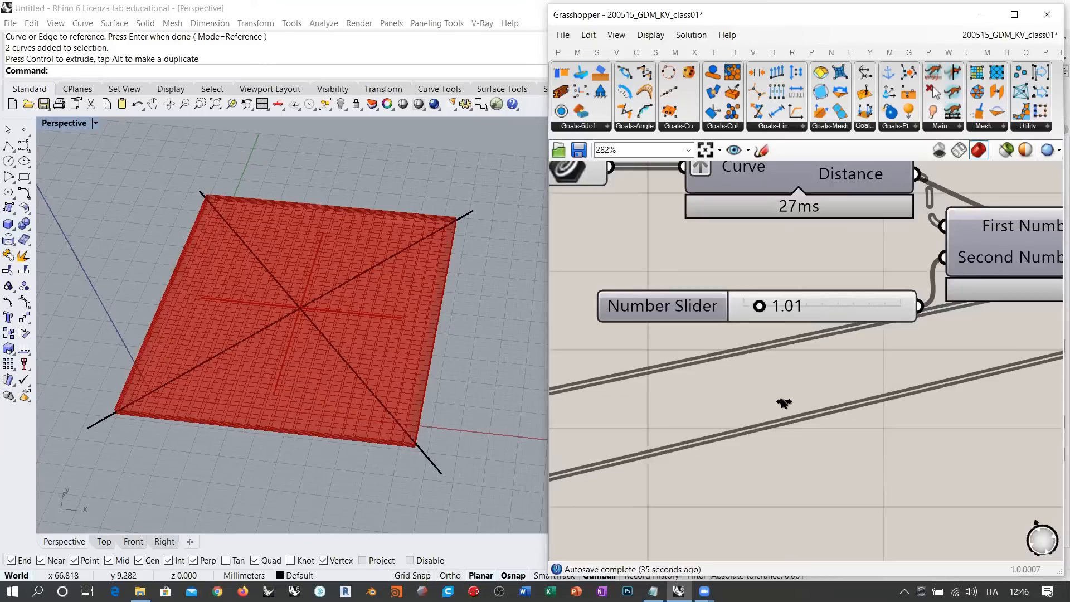
pyautogui.moveTo(783, 403); pyautogui.dragTo(834, 361)
# Highlight the contents of the upper and lower Line parameters in turn and examine the mesh edges around the diagonals
pyautogui.scroll(-6, 828, 334)
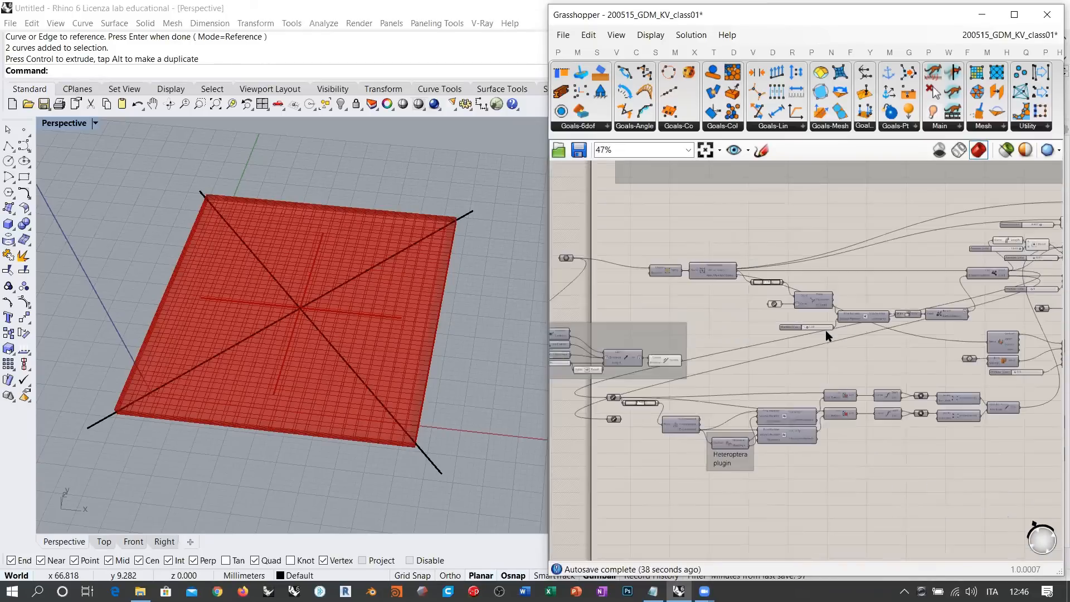
pyautogui.scroll(4, 825, 330)
pyautogui.click(758, 340)
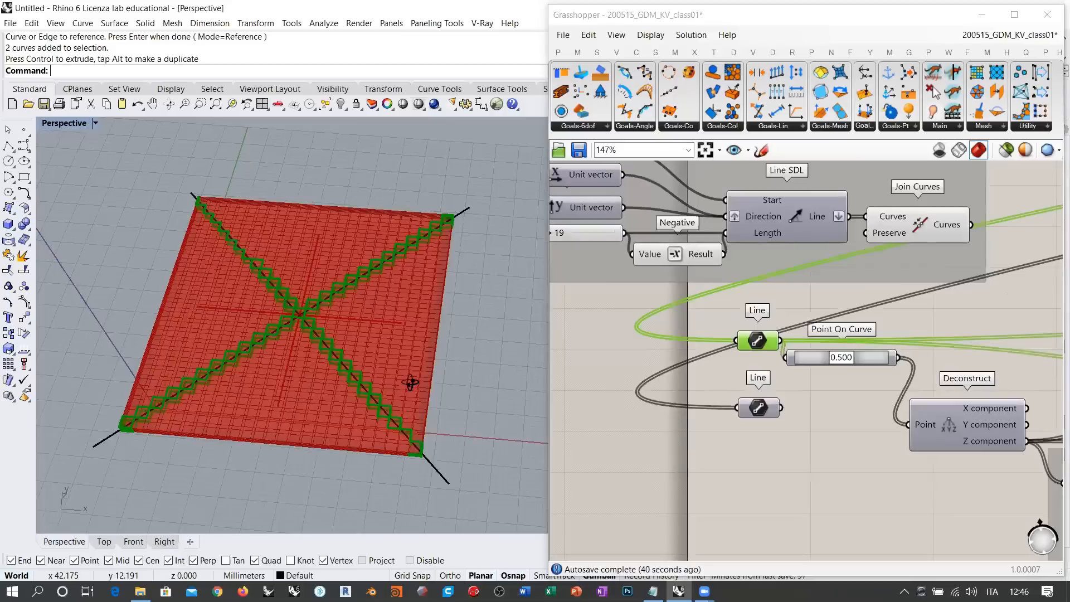
pyautogui.moveTo(410, 382)
pyautogui.mouseDown(button='right')
pyautogui.moveTo(411, 404)
pyautogui.moveTo(408, 370)
pyautogui.mouseUp(button='right')
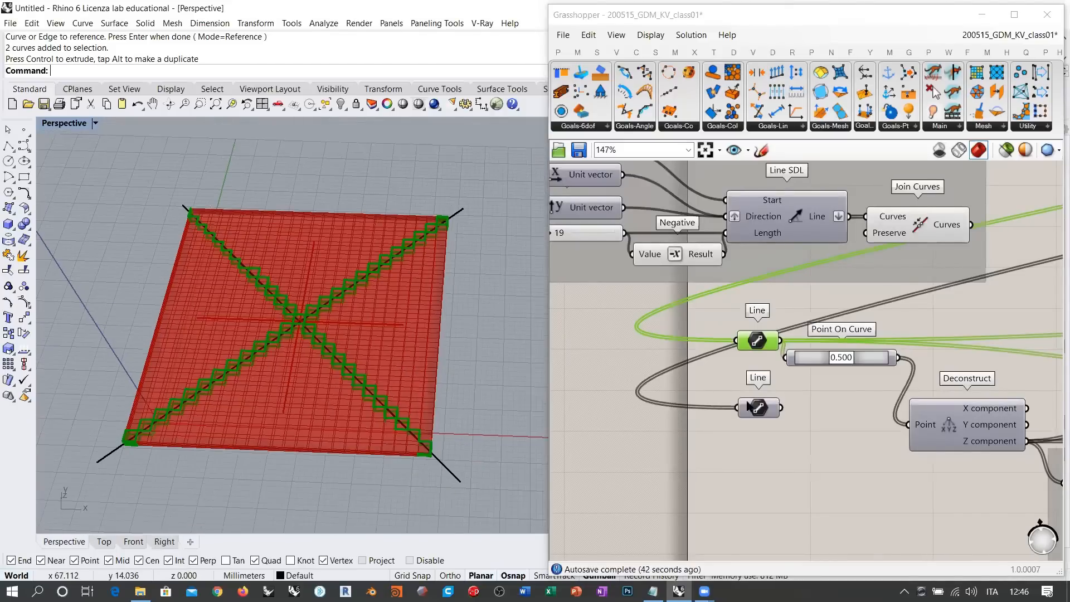
pyautogui.click(760, 408)
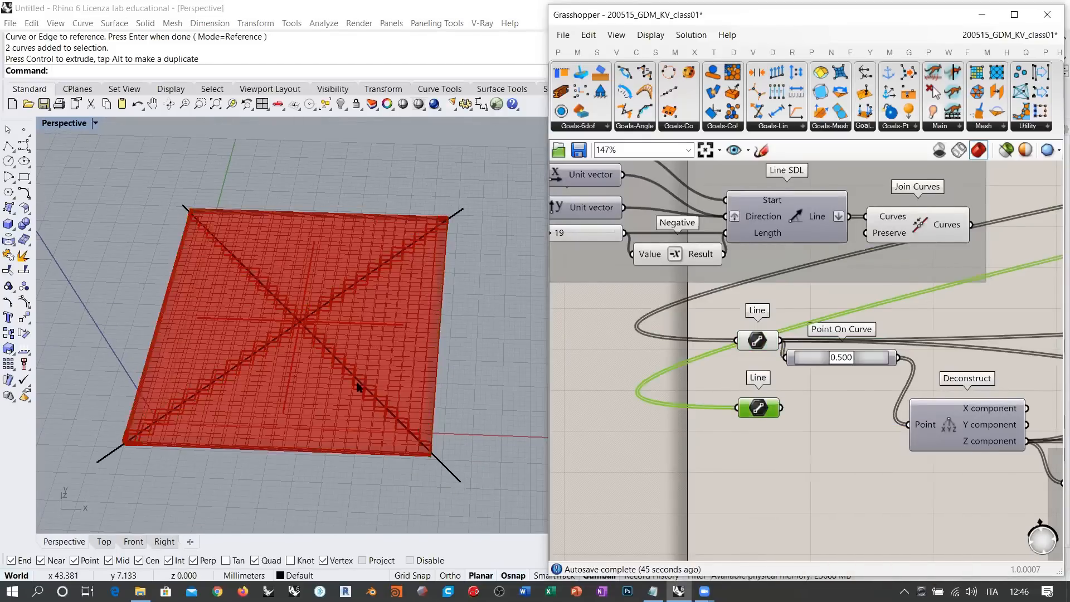
pyautogui.moveTo(358, 454); pyautogui.dragTo(323, 241, button='right')
pyautogui.scroll(5, 301, 321)
pyautogui.moveTo(388, 246); pyautogui.dragTo(365, 306, button='right')
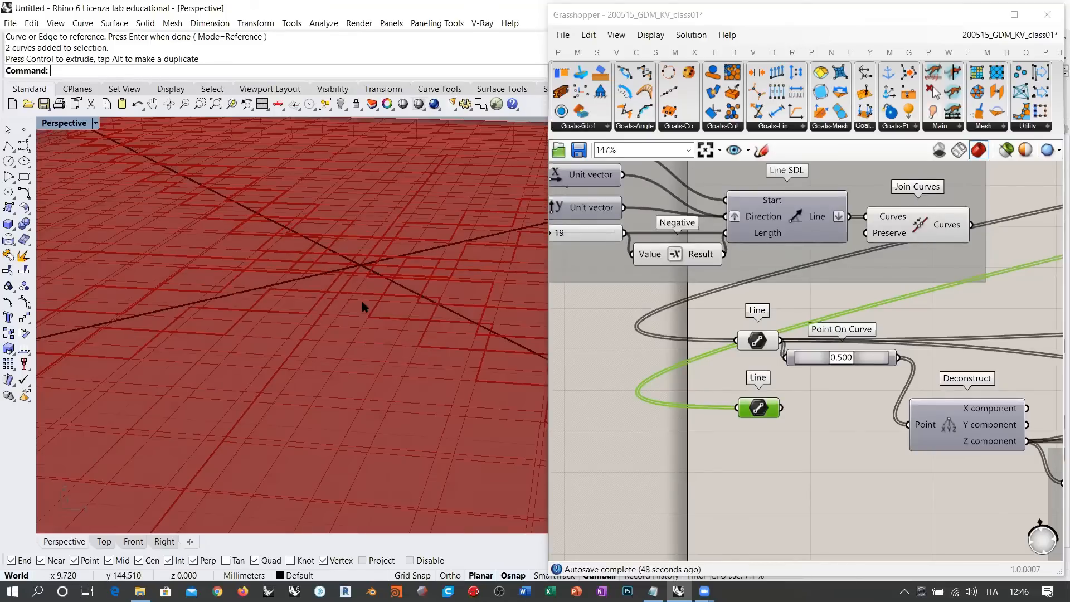
# Highlight the output of the Line component fed by the two removeDuplicatePts components and inspect the connections across the mesh
pyautogui.scroll(-4, 703, 413)
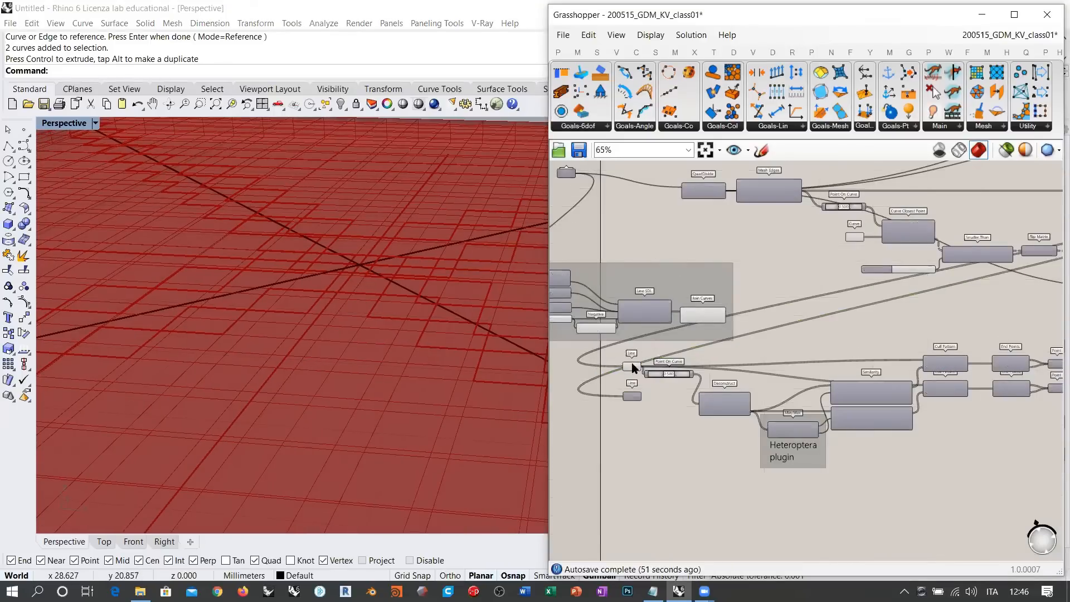
pyautogui.scroll(4, 634, 368)
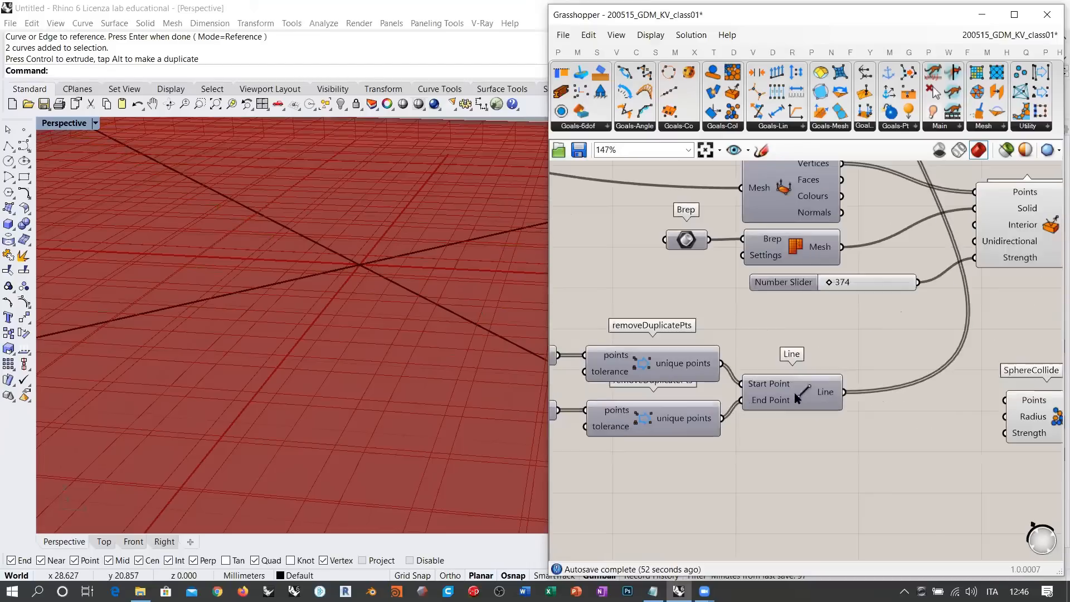
pyautogui.click(794, 392)
pyautogui.moveTo(311, 323); pyautogui.dragTo(329, 421, button='right')
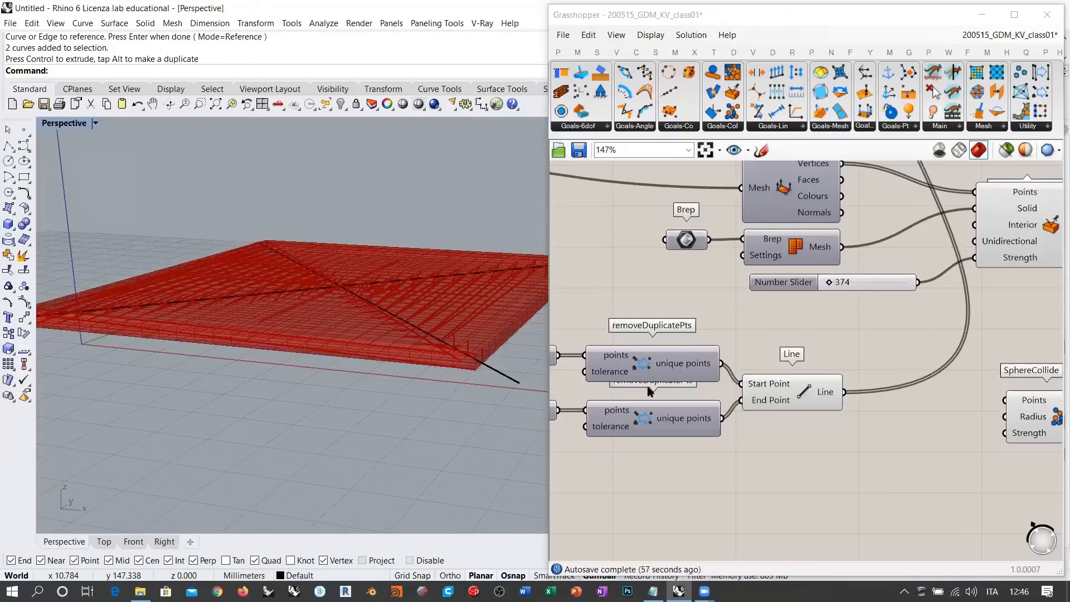
pyautogui.click(799, 393)
pyautogui.moveTo(365, 338); pyautogui.dragTo(340, 352, button='right')
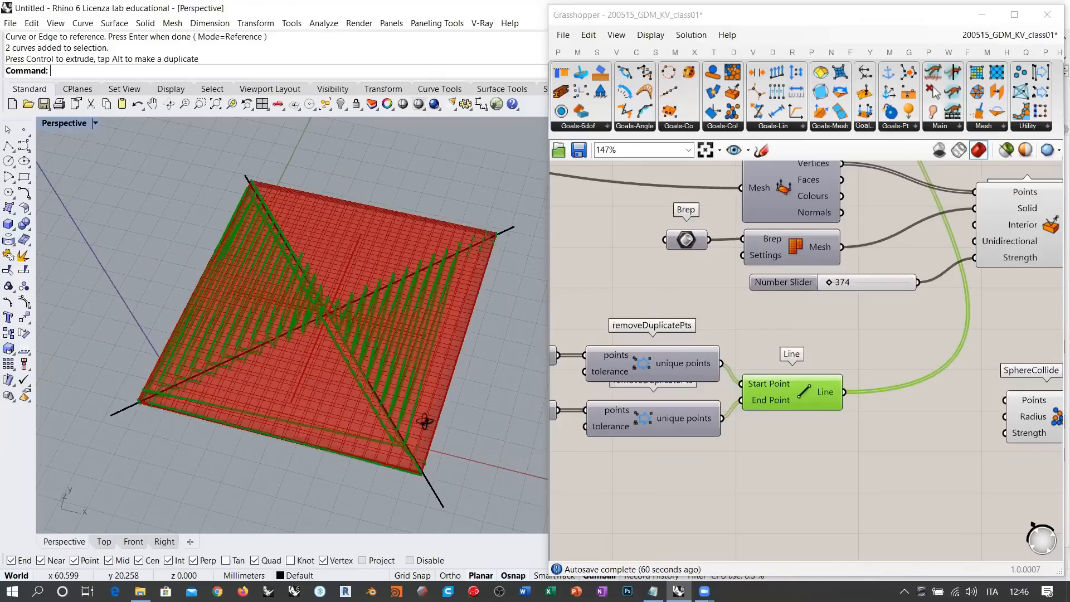
pyautogui.moveTo(424, 422); pyautogui.dragTo(481, 504, button='right')
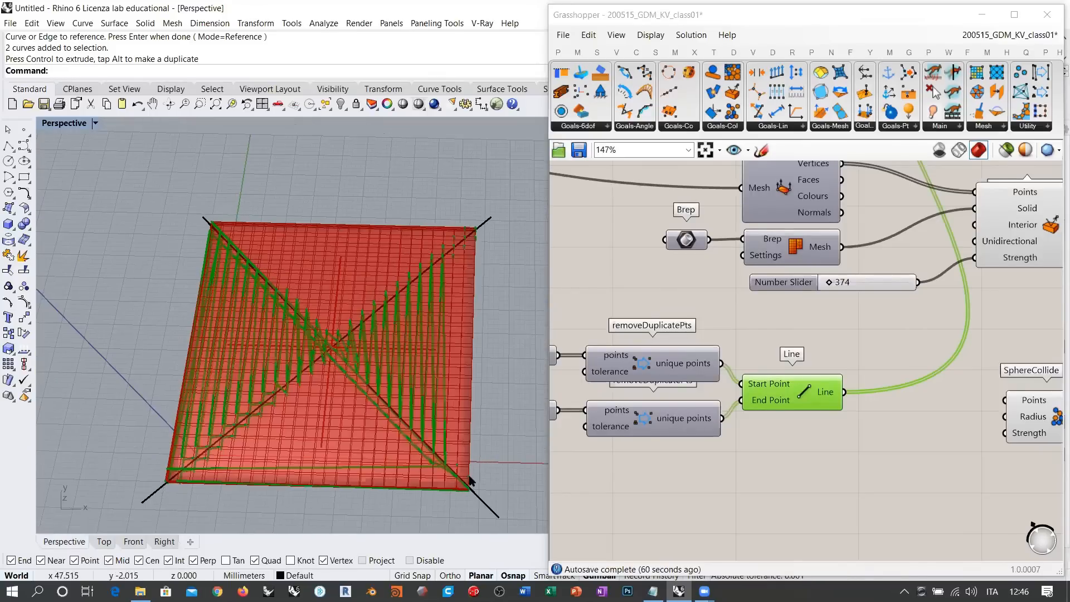
# Hide the preview of the Line component that connects the two removeDuplicatePts outputs
pyautogui.moveTo(463, 481); pyautogui.dragTo(465, 493)
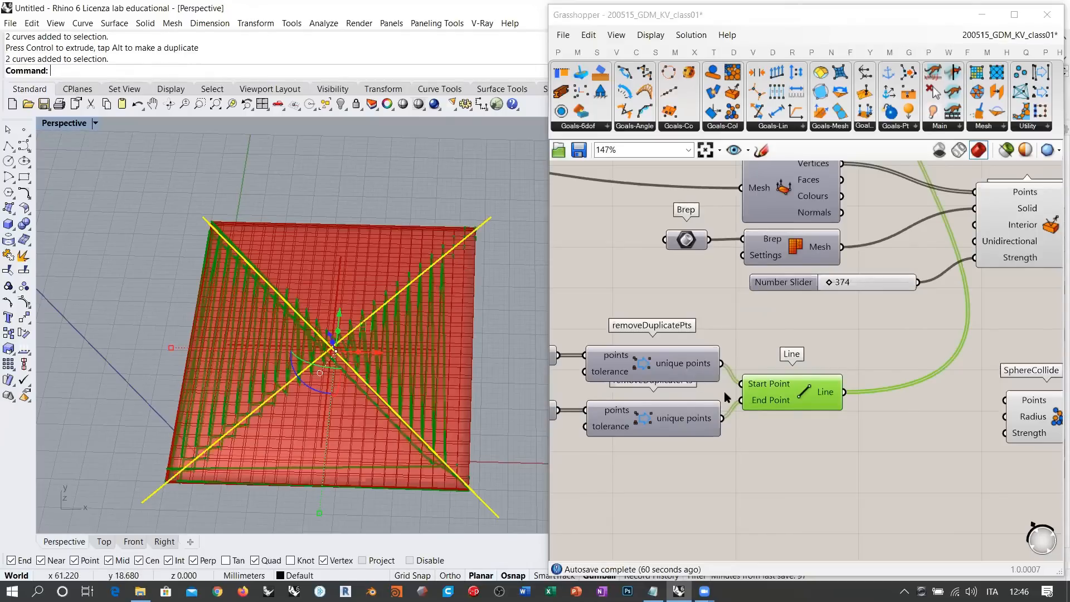
pyautogui.click(787, 393)
pyautogui.hotkey('ctrl', 'q')
pyautogui.click(620, 490)
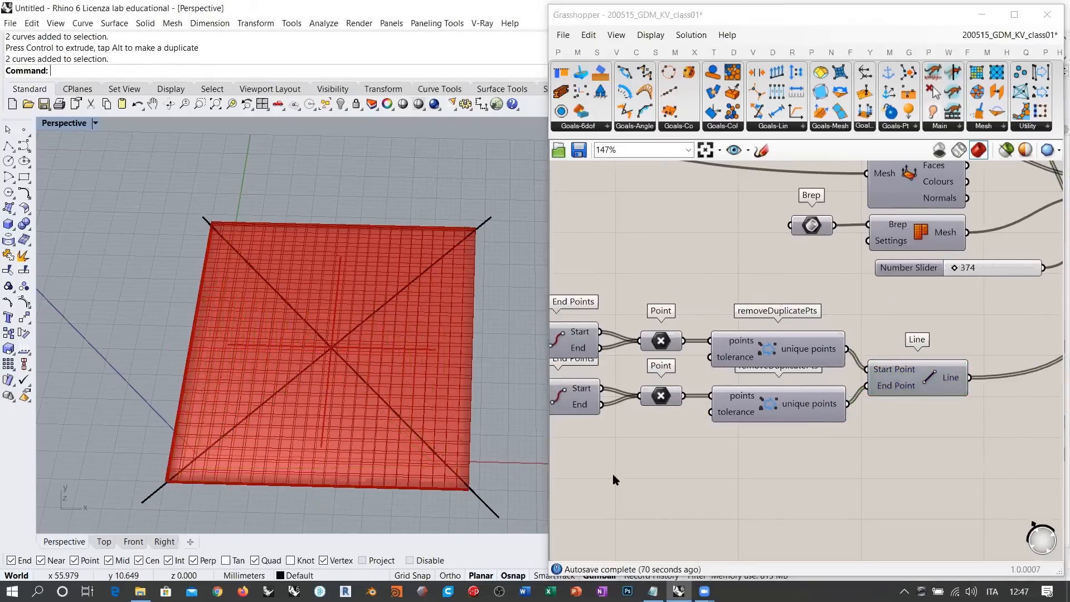
# Turn on the preview of the upper Line parameter feeding Point On Curve and examine its edges at the mesh corner
pyautogui.moveTo(590, 451); pyautogui.dragTo(998, 393, button='right')
pyautogui.moveTo(621, 391); pyautogui.dragTo(898, 393, button='right')
pyautogui.moveTo(677, 357); pyautogui.dragTo(907, 390, button='right')
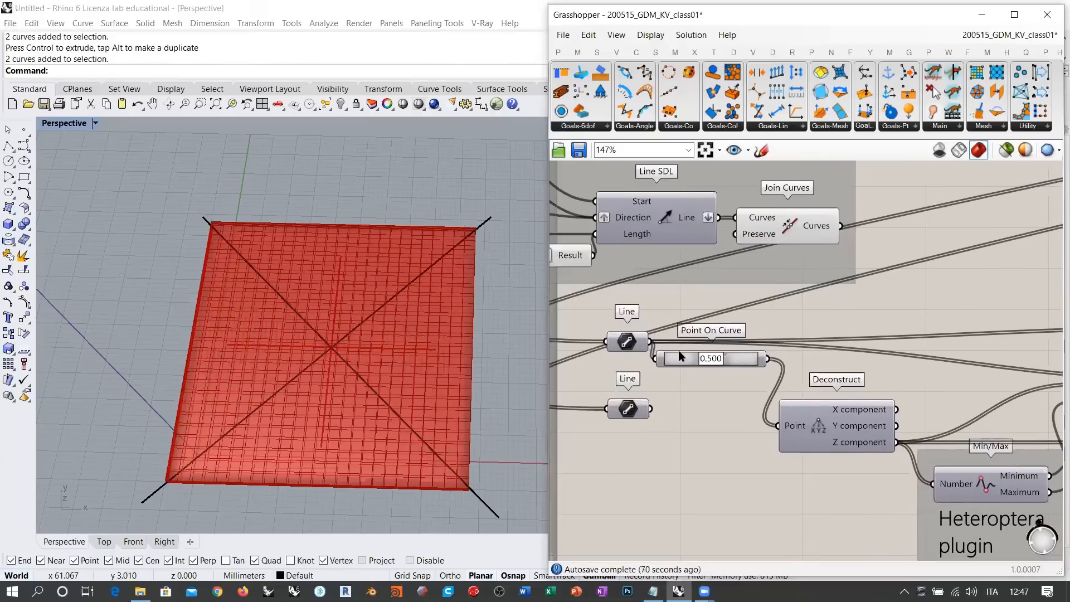
pyautogui.click(629, 345)
pyautogui.hotkey('ctrl', 'q')
pyautogui.click(707, 413)
pyautogui.moveTo(427, 450); pyautogui.dragTo(418, 417, button='right')
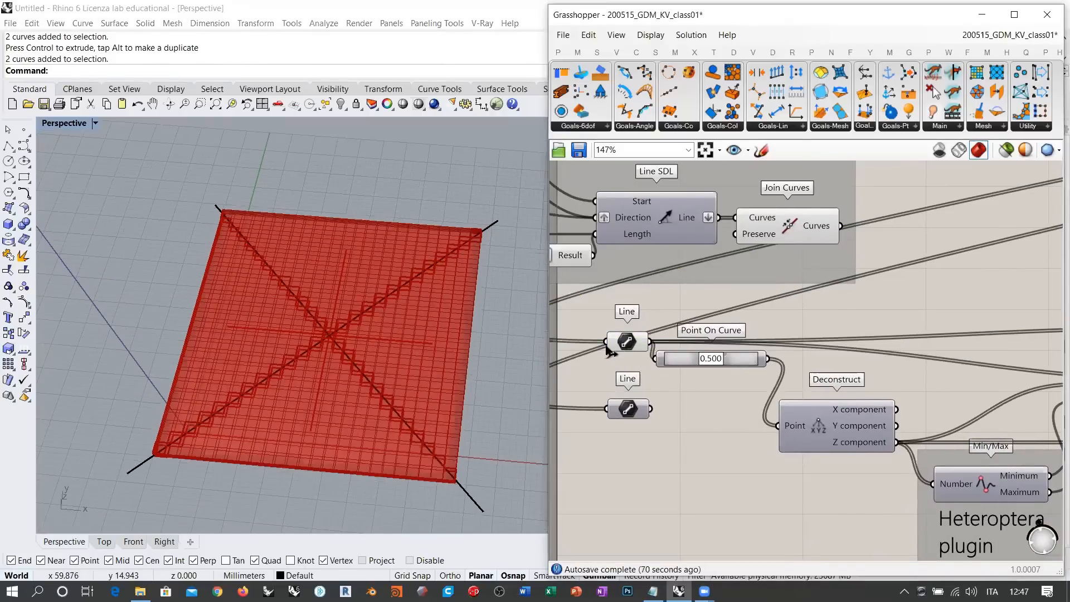
pyautogui.scroll(5, 422, 413)
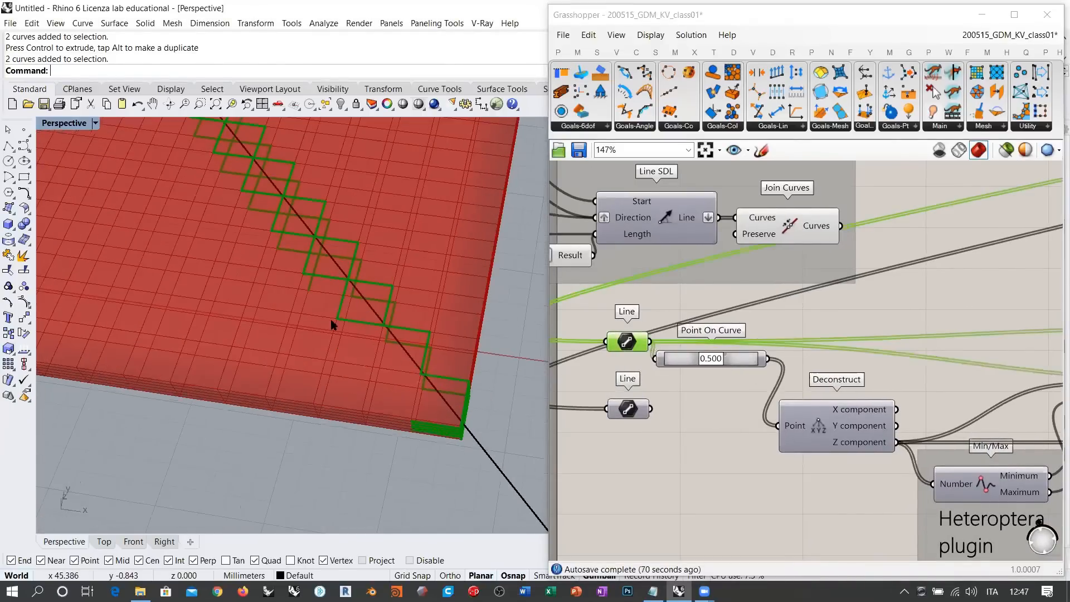
pyautogui.moveTo(331, 324); pyautogui.dragTo(340, 422, button='right')
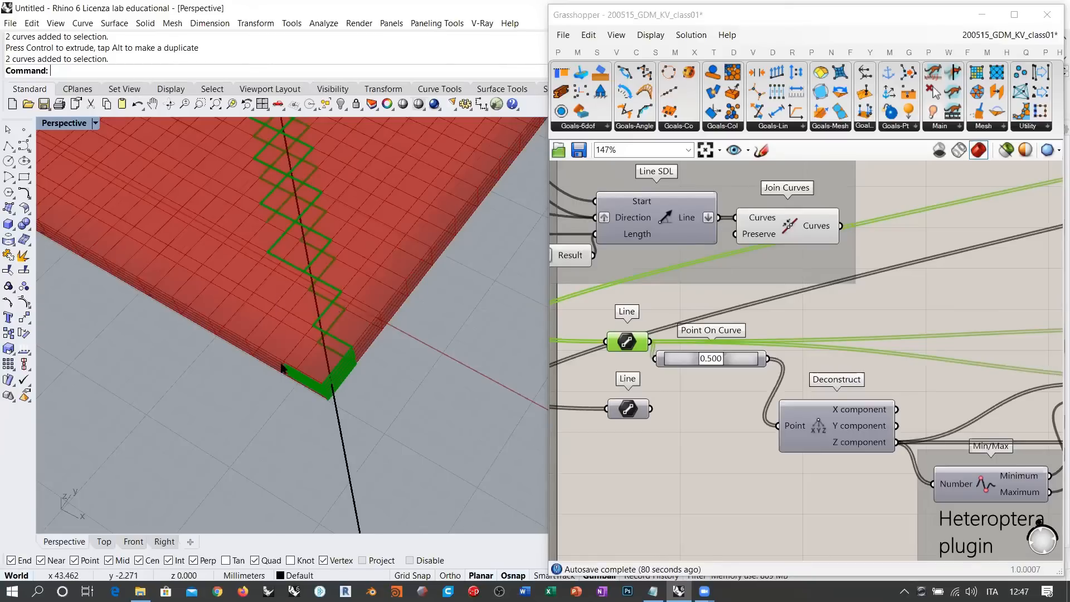
pyautogui.scroll(3, 326, 268)
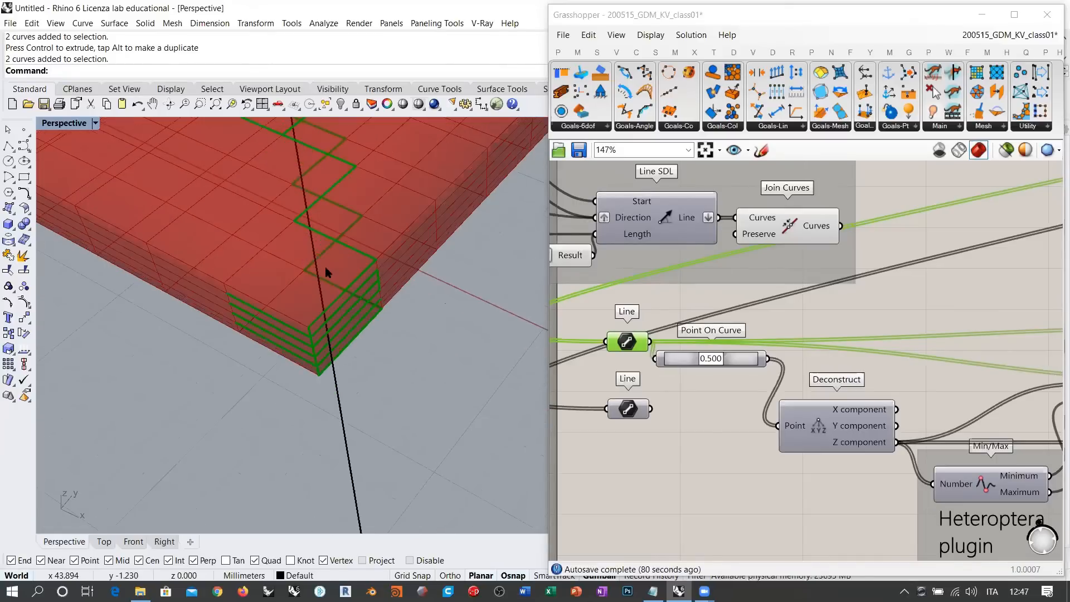
pyautogui.scroll(1, 328, 301)
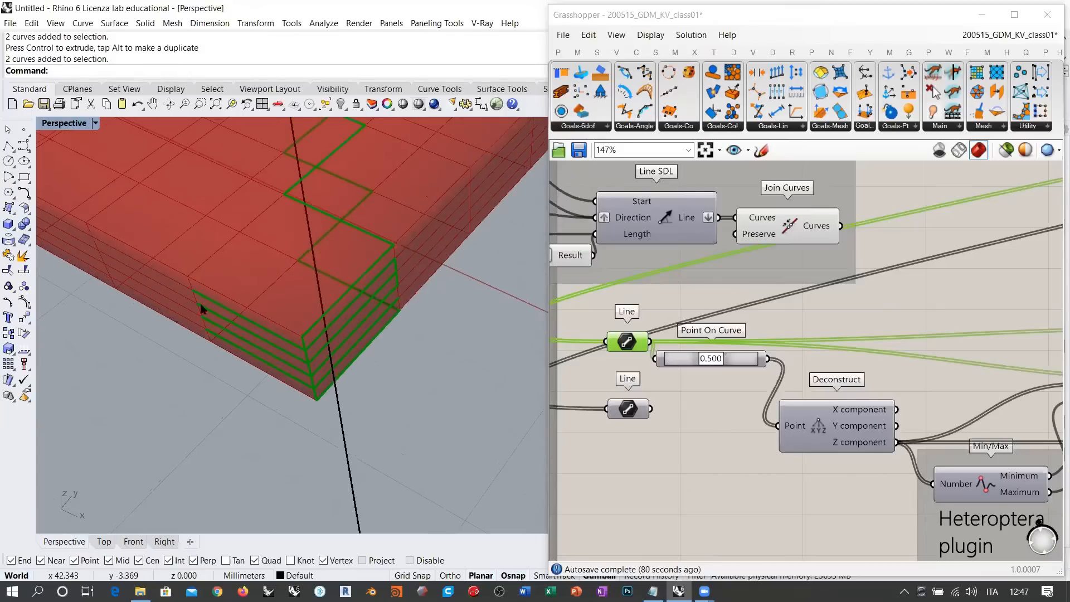
# Scale both diagonal curves down uniformly about their crossing point so that their ends lie inside the mesh border
pyautogui.keyDown('ctrl'); pyautogui.moveTo(379, 340); pyautogui.dragTo(396, 361, button='right'); pyautogui.keyUp('ctrl')
pyautogui.click(371, 309)
pyautogui.moveTo(370, 324); pyautogui.dragTo(387, 365, button='right')
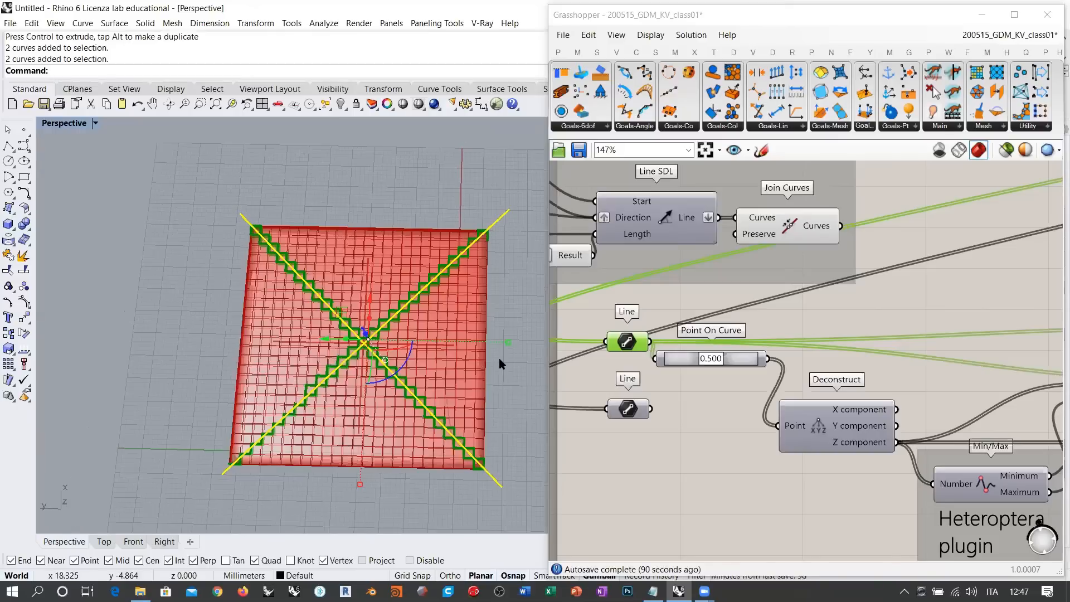
pyautogui.moveTo(360, 485); pyautogui.dragTo(407, 483)
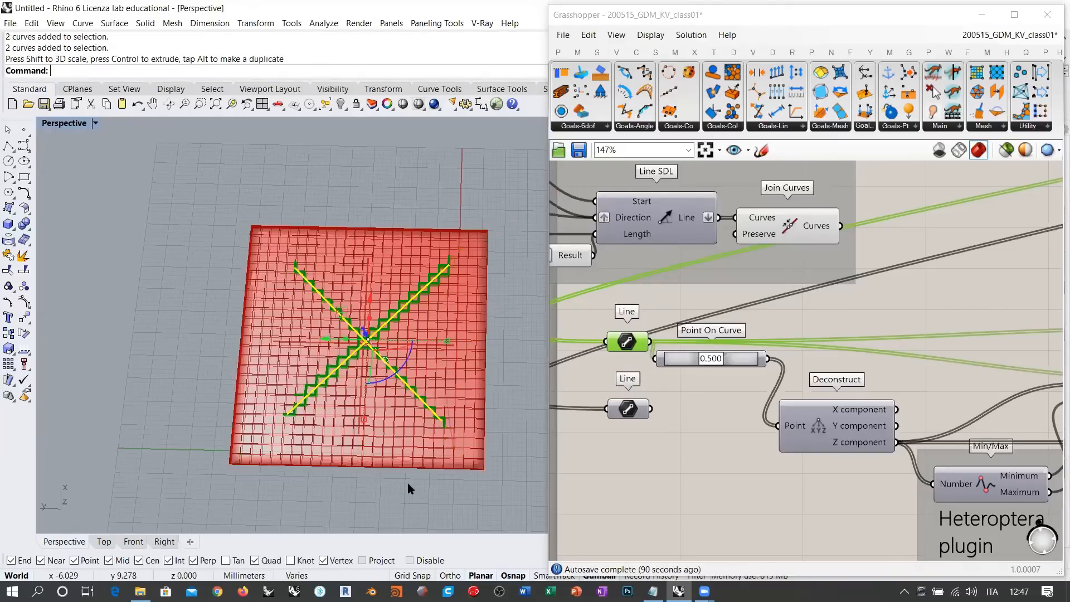
# Deselect the shortened diagonals and examine the seam edges along them and at their ends from several angles
pyautogui.moveTo(407, 482); pyautogui.dragTo(407, 417, button='right')
pyautogui.scroll(5, 407, 417)
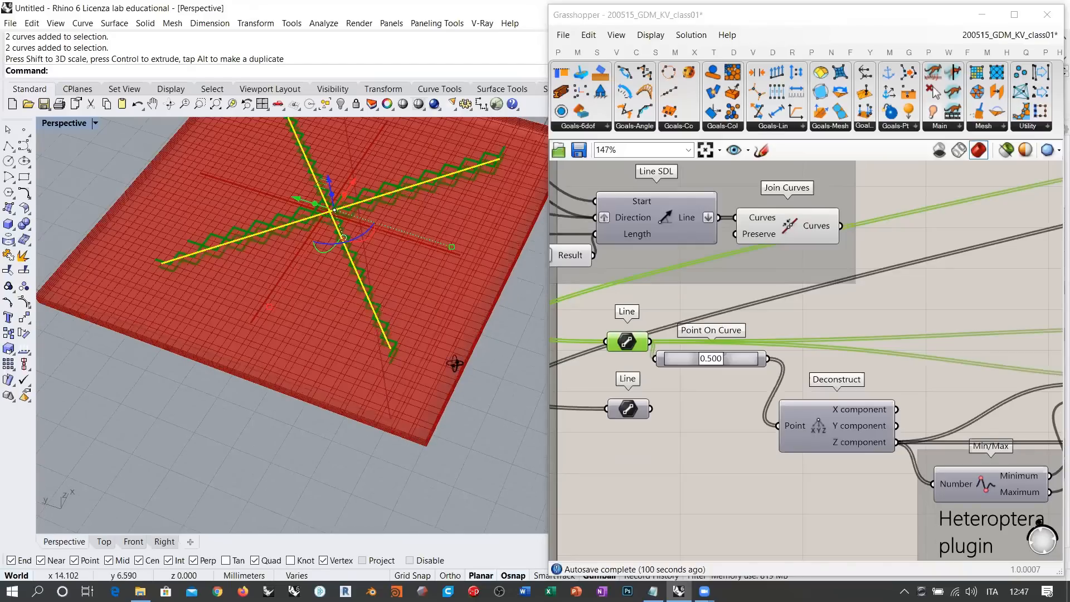
pyautogui.press('Escape')
pyautogui.moveTo(454, 364); pyautogui.dragTo(433, 426, button='right')
pyautogui.scroll(-2, 296, 406)
pyautogui.scroll(6, 322, 353)
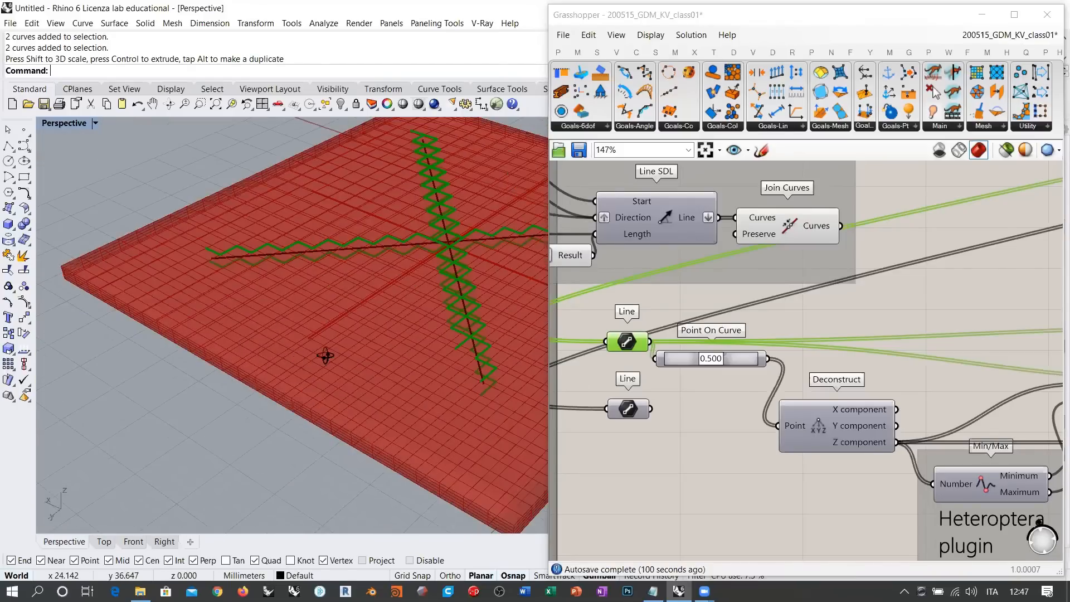
pyautogui.scroll(2, 399, 412)
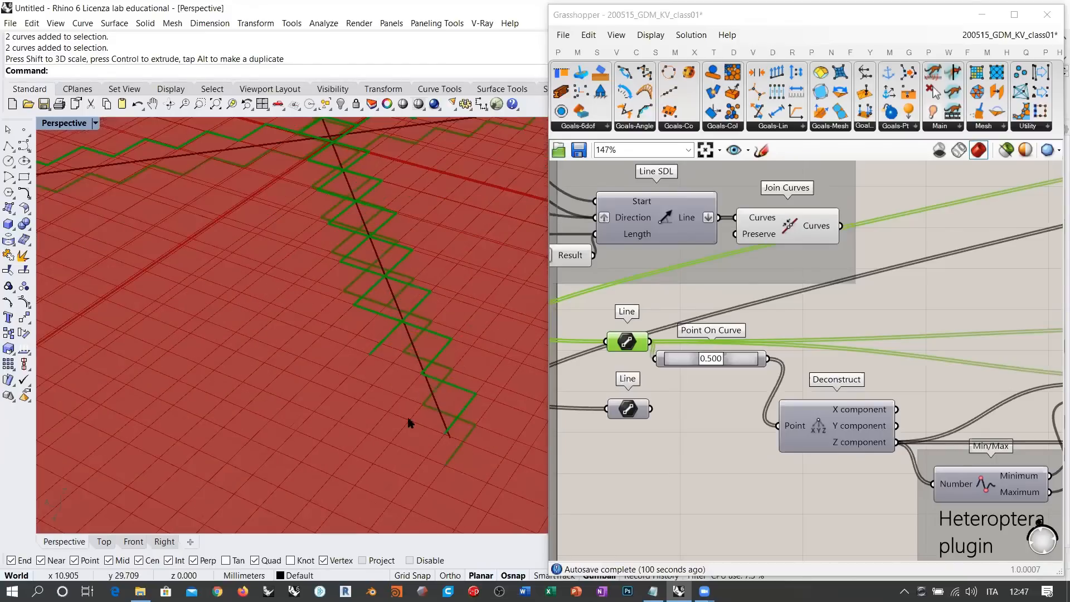
pyautogui.scroll(-5, 346, 359)
pyautogui.moveTo(346, 358); pyautogui.dragTo(356, 363, button='right')
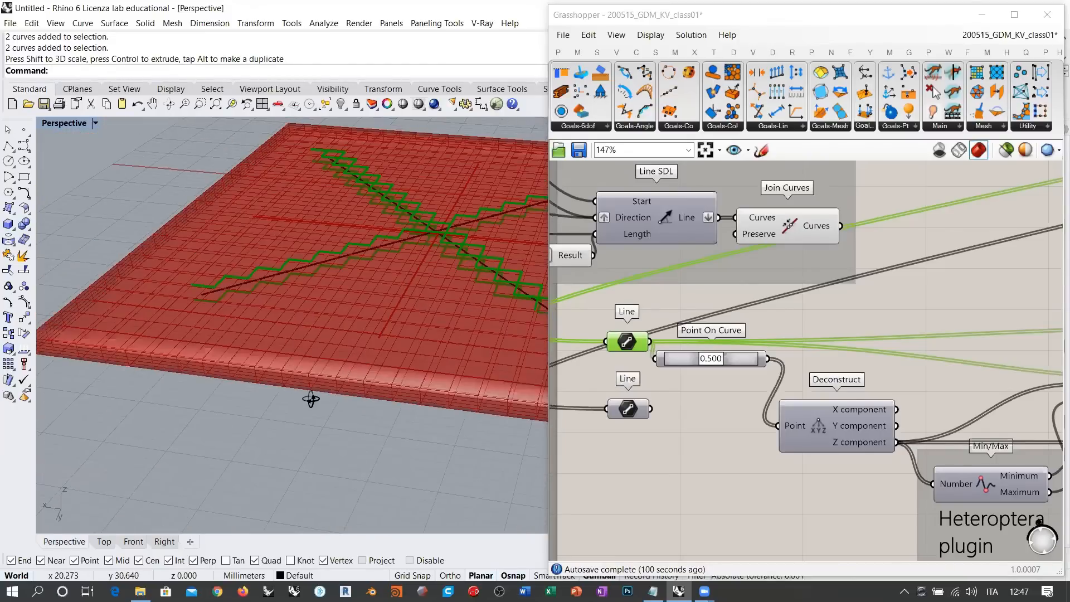
pyautogui.moveTo(311, 399); pyautogui.dragTo(332, 347, button='right')
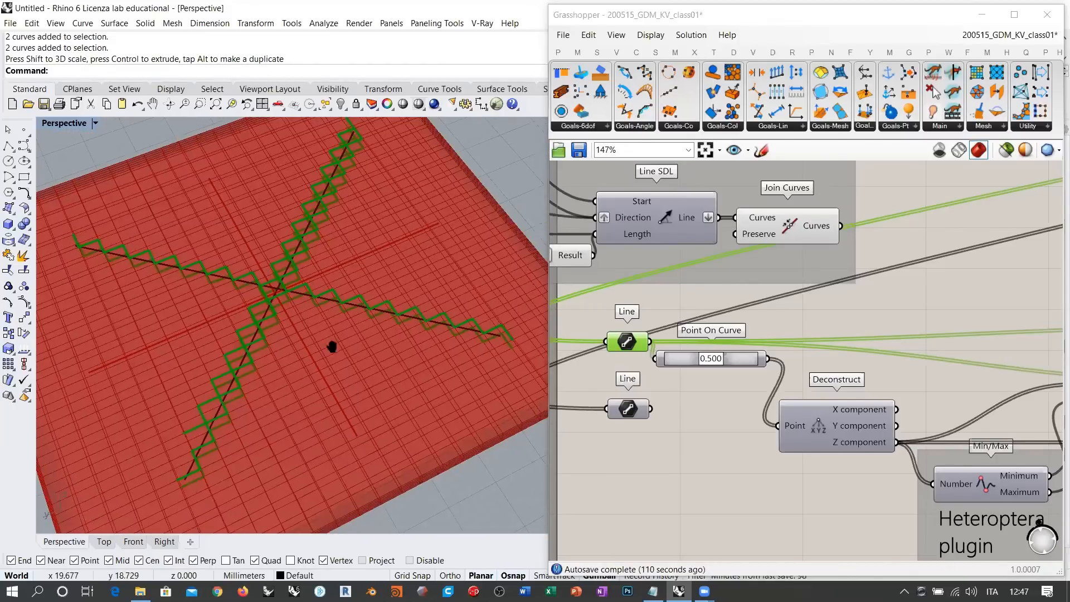
# Select one shortened diagonal curve and pick the control point at its near end
pyautogui.keyDown('shift'); pyautogui.moveTo(258, 397); pyautogui.dragTo(324, 323, button='right'); pyautogui.keyUp('shift')
pyautogui.click(255, 402)
pyautogui.scroll(5, 255, 412)
pyautogui.moveTo(255, 413); pyautogui.dragTo(344, 432, button='right')
pyautogui.click(347, 410)
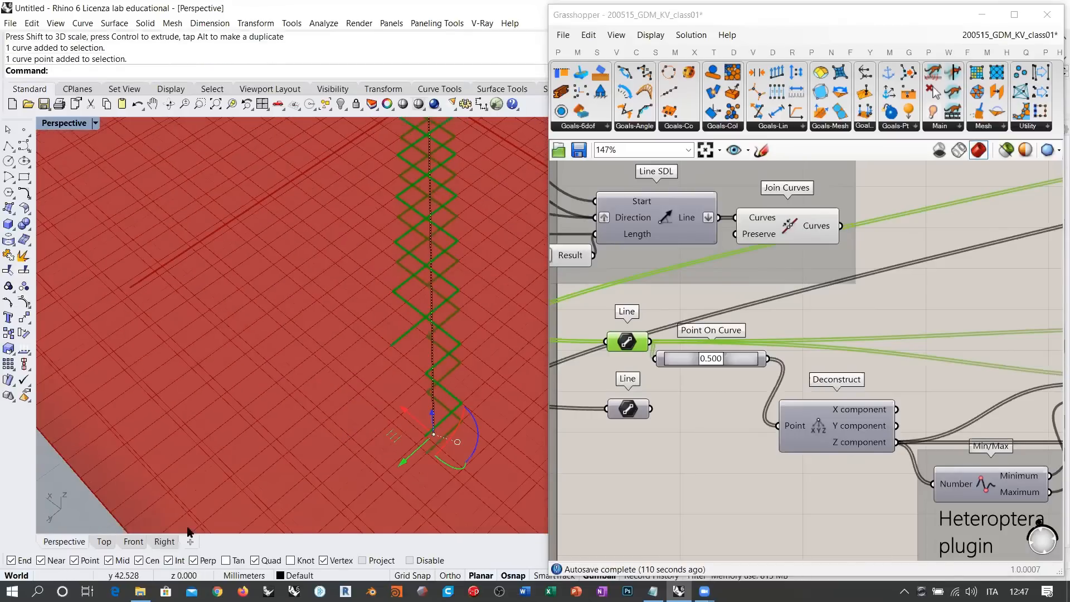
# Move the diagonal line's selected end point in the Top view onto the adjacent mesh grid intersection, and check the zigzag edges in Perspective
pyautogui.click(104, 542)
pyautogui.scroll(3, 180, 253)
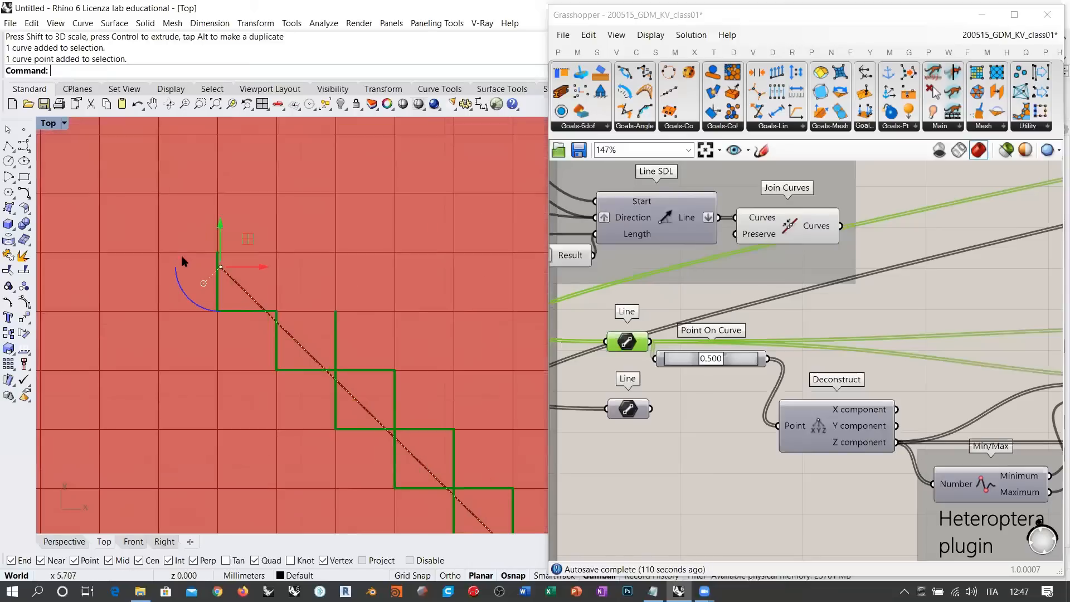
pyautogui.moveTo(249, 253); pyautogui.dragTo(250, 231)
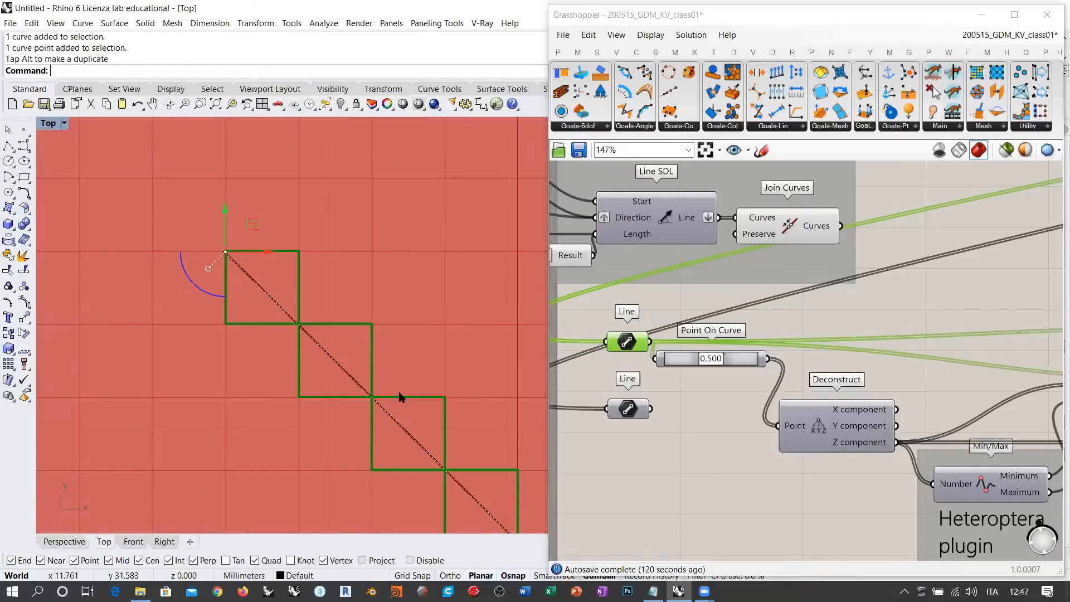
pyautogui.click(64, 542)
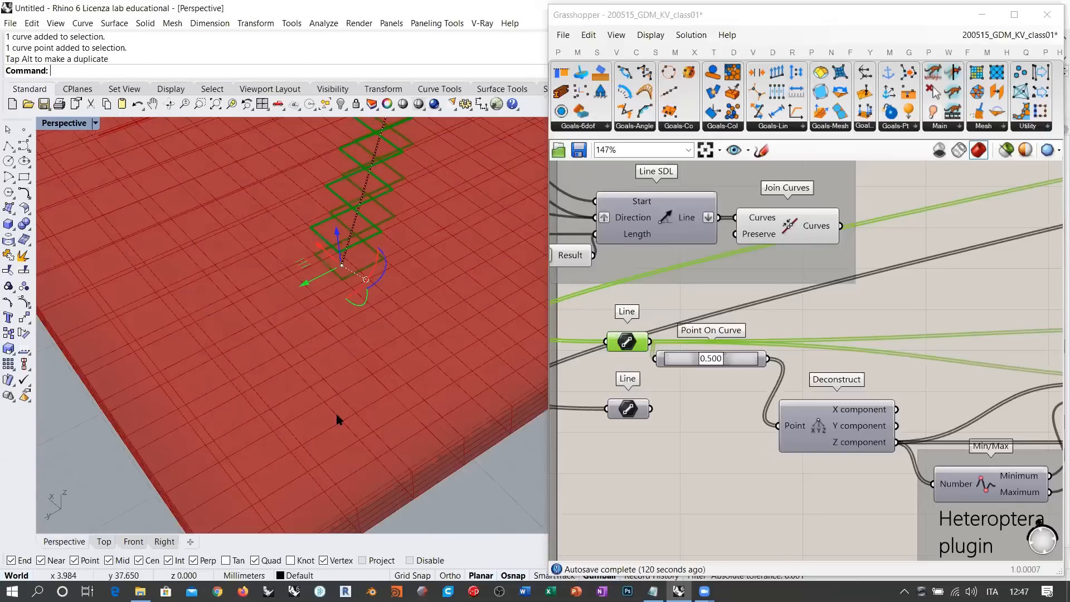
pyautogui.click(496, 493)
pyautogui.keyDown('shift'); pyautogui.moveTo(403, 273); pyautogui.dragTo(444, 252, button='right'); pyautogui.keyUp('shift')
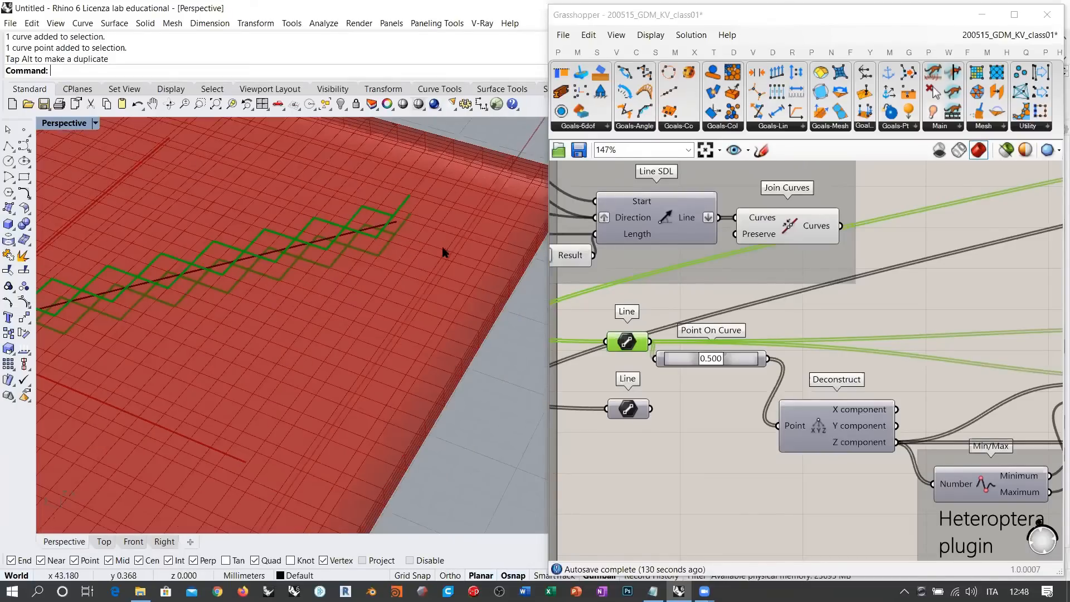
# Hide the preview of the upper Line parameter feeding Point On Curve
pyautogui.scroll(-8, 421, 307)
pyautogui.moveTo(420, 308); pyautogui.dragTo(379, 304, button='right')
pyautogui.click(635, 342)
pyautogui.hotkey('ctrl', 'q')
# Inspect the vertical lines built by the Line component after removeDuplicatePts and hide that component's preview
pyautogui.moveTo(1020, 434); pyautogui.dragTo(812, 393, button='right')
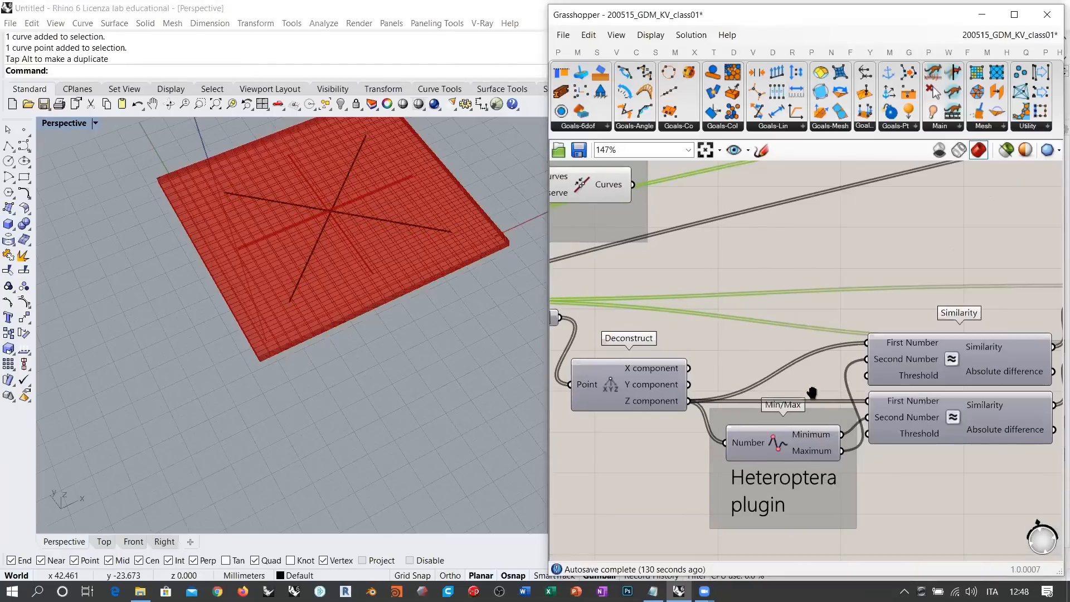
pyautogui.moveTo(993, 408); pyautogui.dragTo(650, 401, button='right')
pyautogui.moveTo(970, 377); pyautogui.dragTo(567, 454, button='right')
pyautogui.click(838, 391)
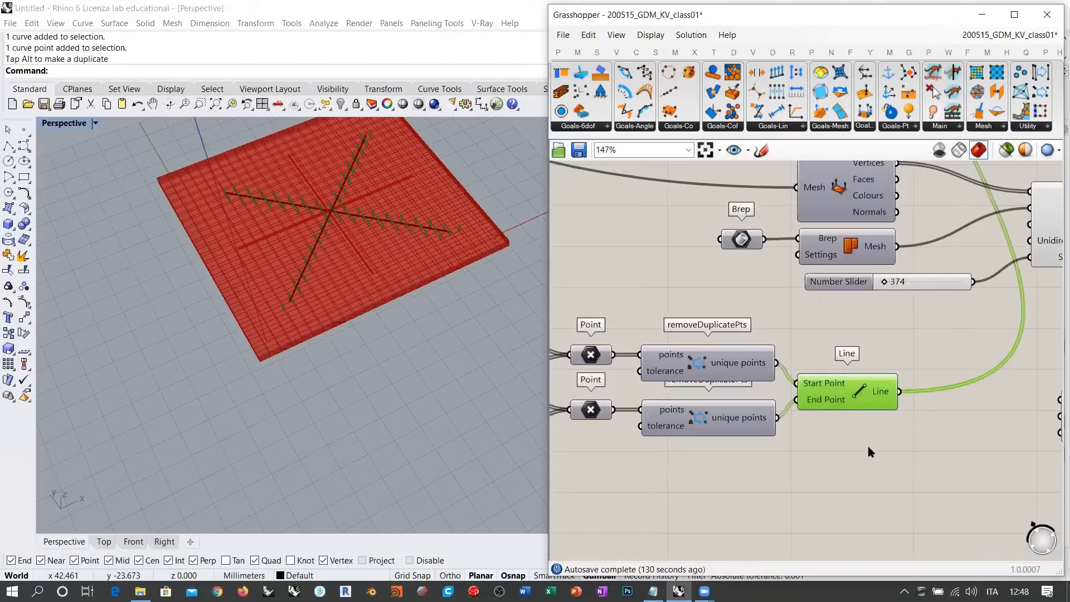
pyautogui.click(868, 452)
pyautogui.scroll(10, 341, 184)
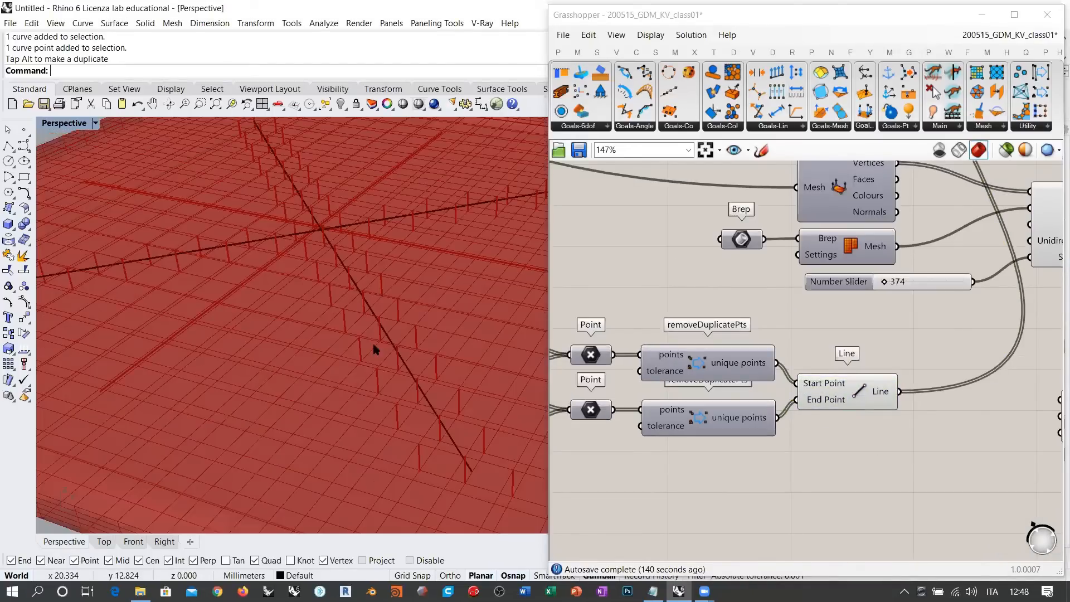
pyautogui.scroll(-10, 329, 321)
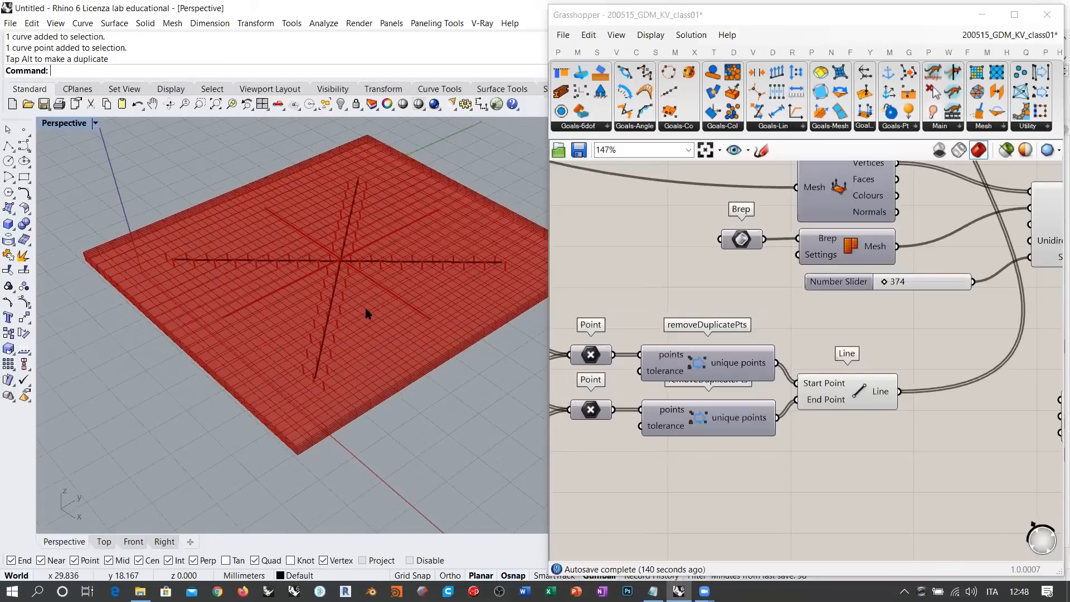
pyautogui.moveTo(367, 313); pyautogui.dragTo(676, 391, button='right')
pyautogui.click(855, 400)
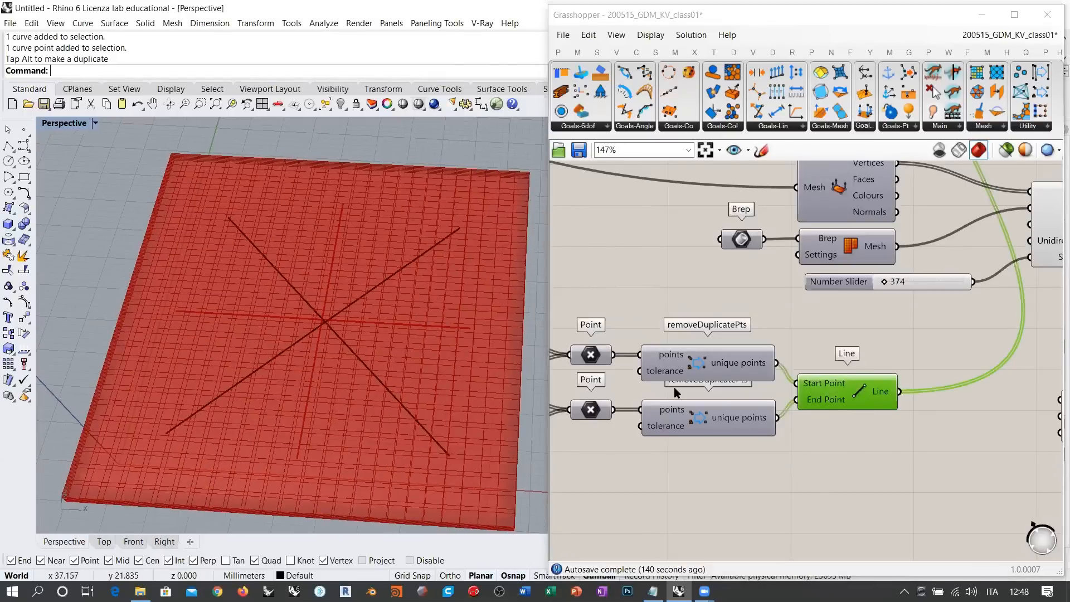
# Start the Kangaroo solver by setting its Boolean Toggle to True, and view the inflating mesh from the side
pyautogui.scroll(-4, 815, 340)
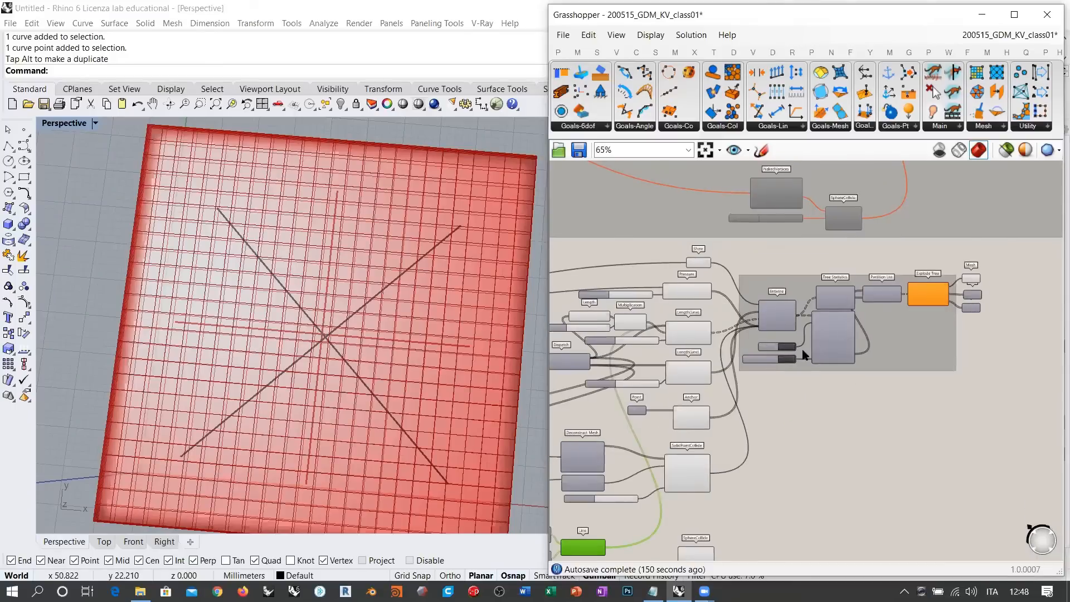
pyautogui.scroll(4, 805, 355)
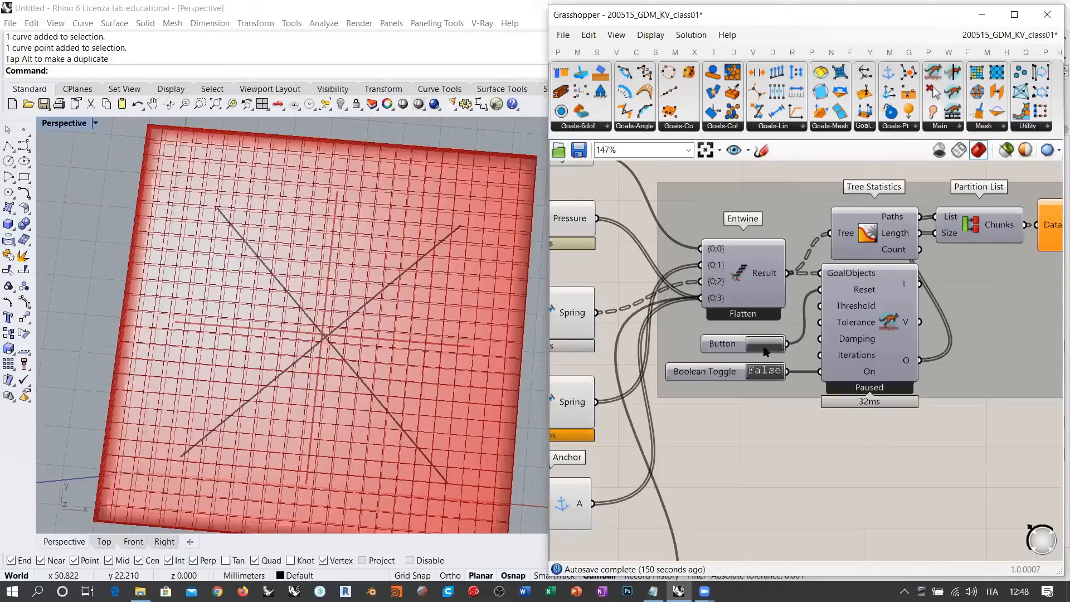
pyautogui.doubleClick(764, 372)
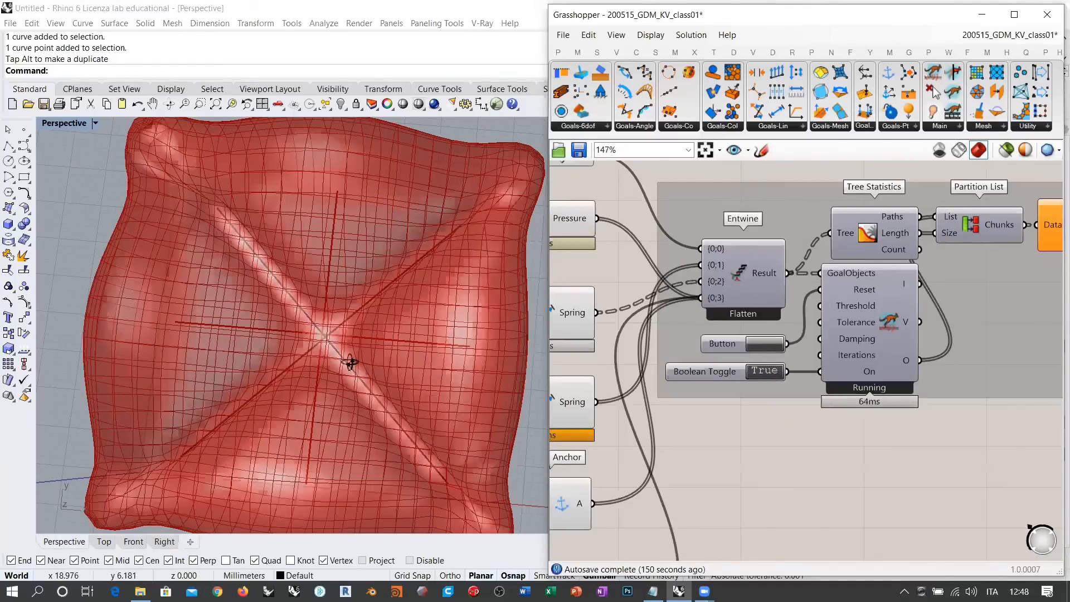
pyautogui.moveTo(350, 363); pyautogui.dragTo(347, 335, button='right')
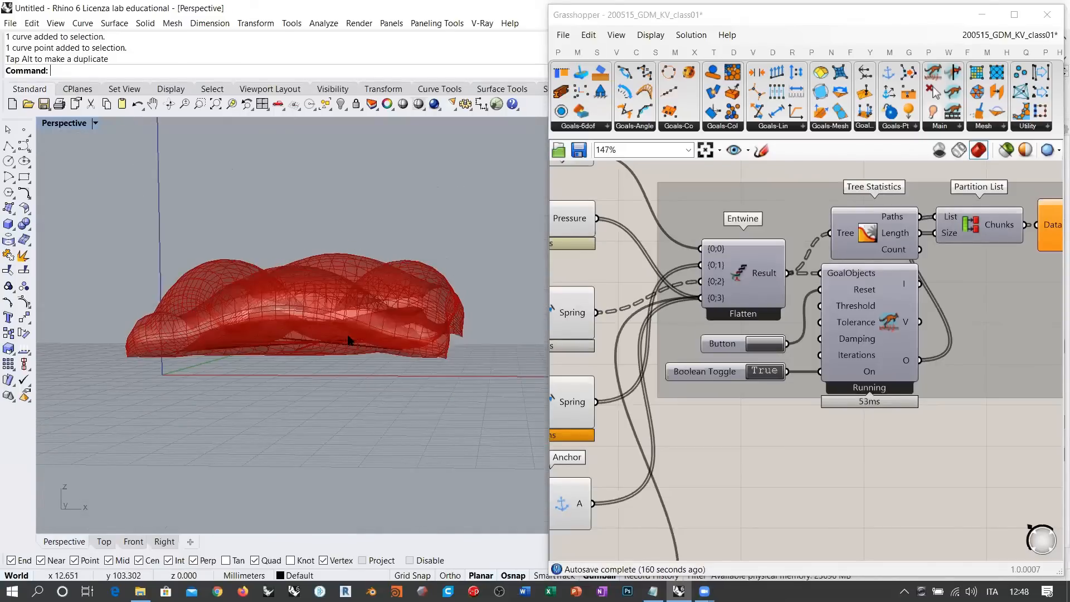
# Set the Pressure goal's strength slider to 1.000
pyautogui.moveTo(639, 365); pyautogui.dragTo(895, 405, button='right')
pyautogui.moveTo(701, 282); pyautogui.dragTo(737, 313, button='right')
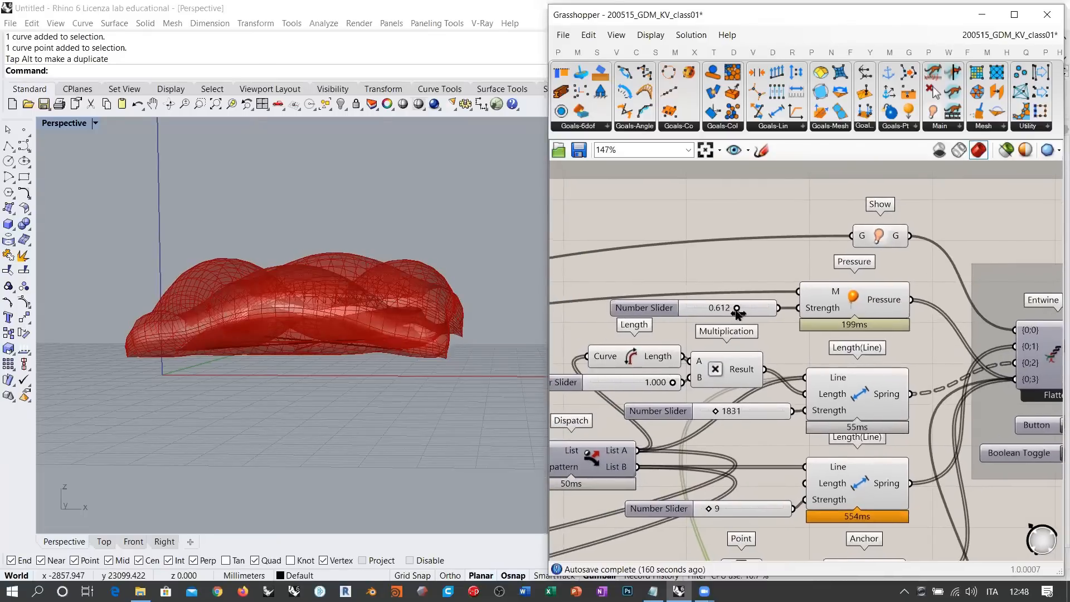
pyautogui.moveTo(760, 312); pyautogui.dragTo(803, 311)
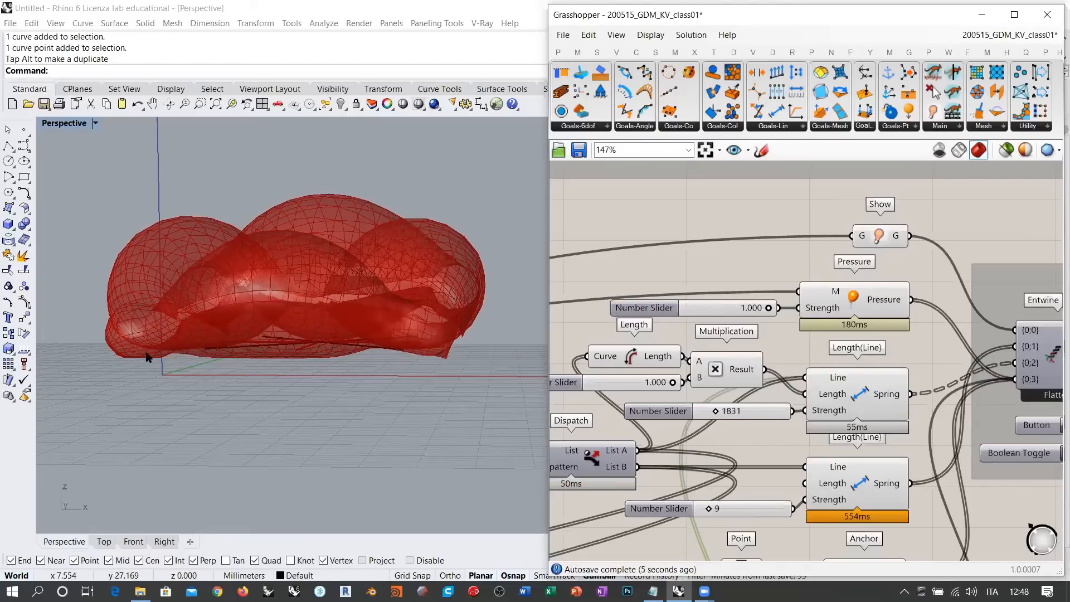
# Examine the inflated mesh from several sides, especially its lifted corners, underside and the creases along the diagonals
pyautogui.moveTo(311, 345); pyautogui.dragTo(224, 359, button='right')
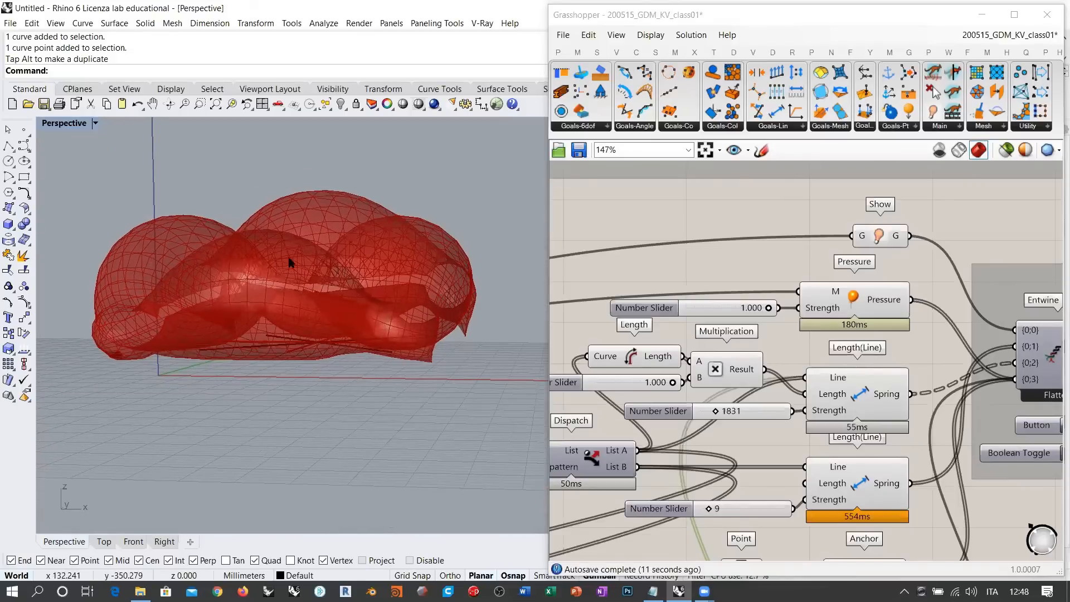
pyautogui.moveTo(311, 279); pyautogui.dragTo(341, 255, button='right')
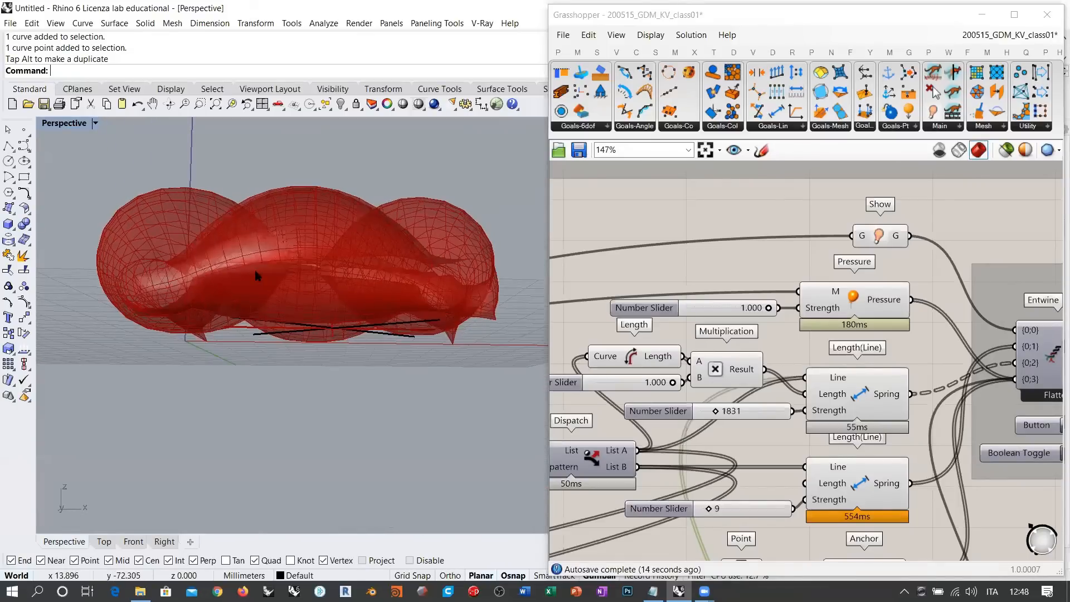
pyautogui.moveTo(234, 265); pyautogui.dragTo(219, 303, button='right')
pyautogui.moveTo(361, 282); pyautogui.dragTo(377, 259, button='right')
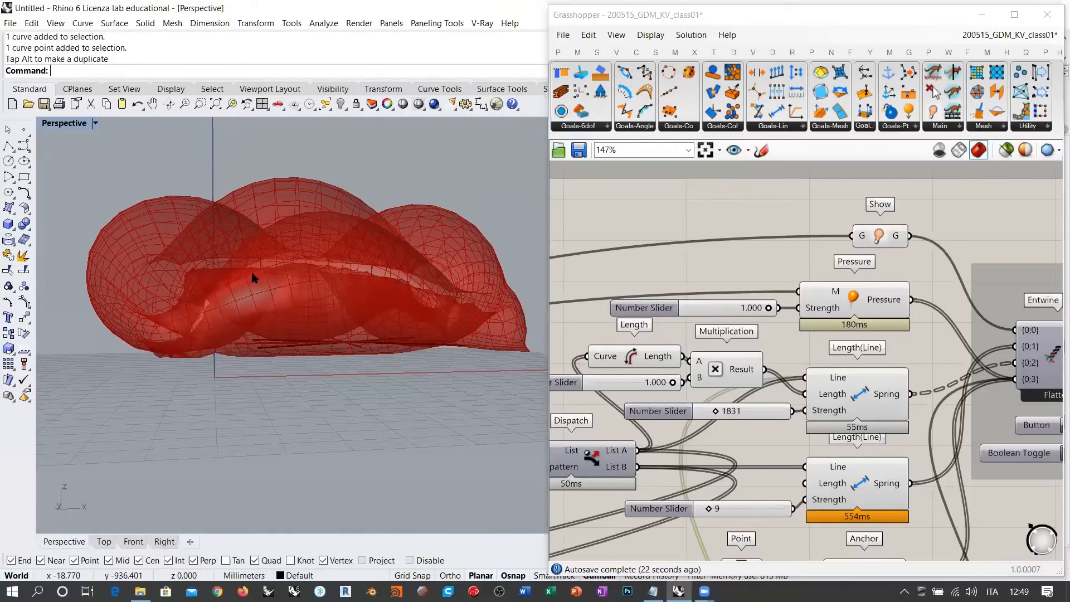
pyautogui.moveTo(255, 280); pyautogui.dragTo(295, 312, button='right')
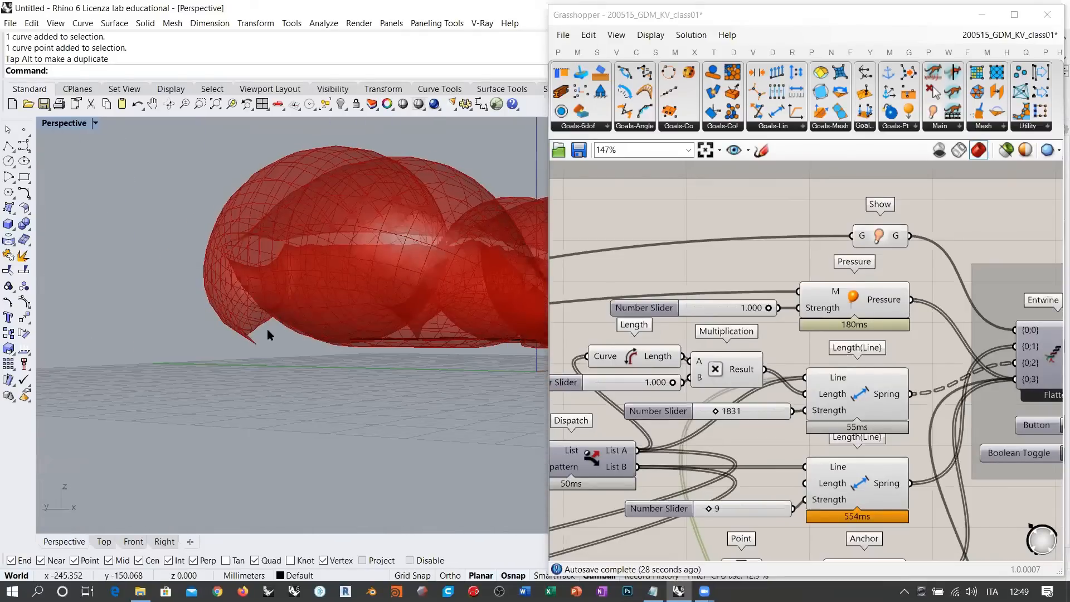
pyautogui.moveTo(332, 366); pyautogui.dragTo(295, 443, button='right')
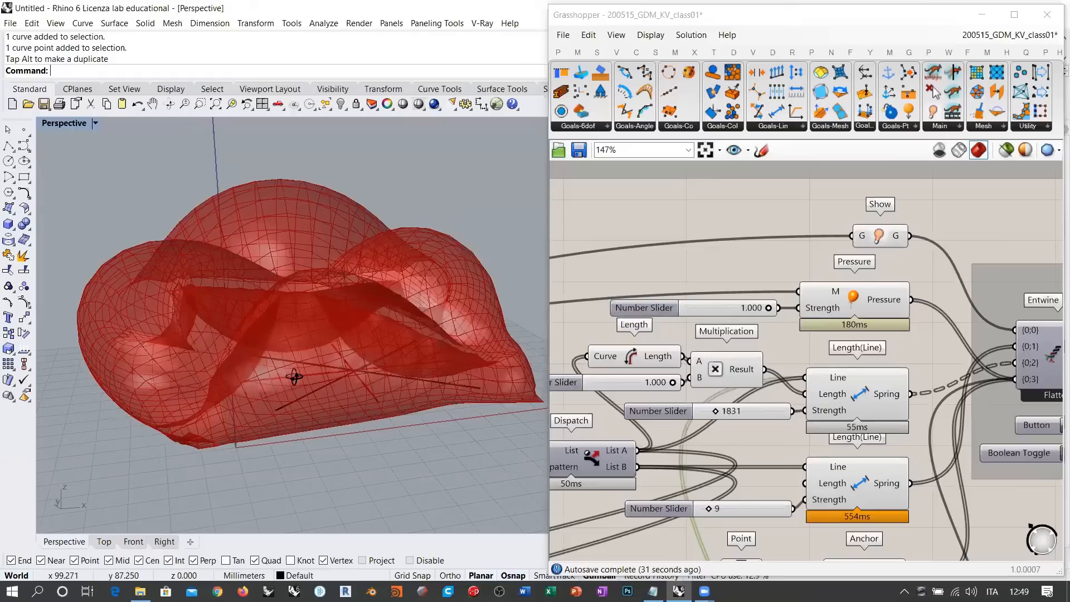
pyautogui.moveTo(503, 397); pyautogui.dragTo(399, 424, button='right')
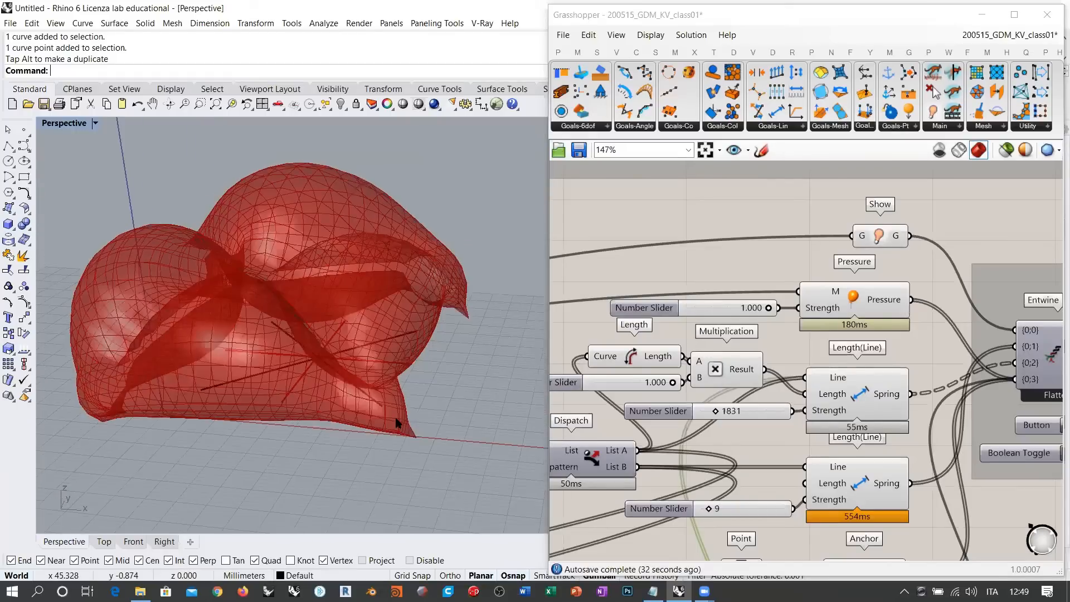
pyautogui.moveTo(393, 339); pyautogui.dragTo(243, 384, button='right')
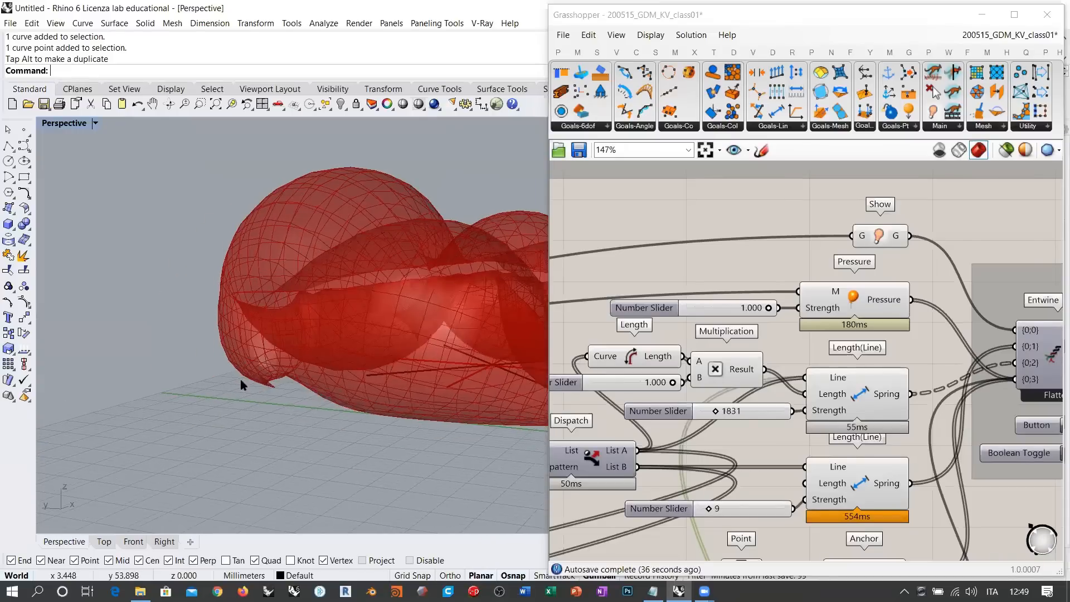
pyautogui.moveTo(402, 321); pyautogui.dragTo(332, 328, button='right')
pyautogui.scroll(-4, 296, 320)
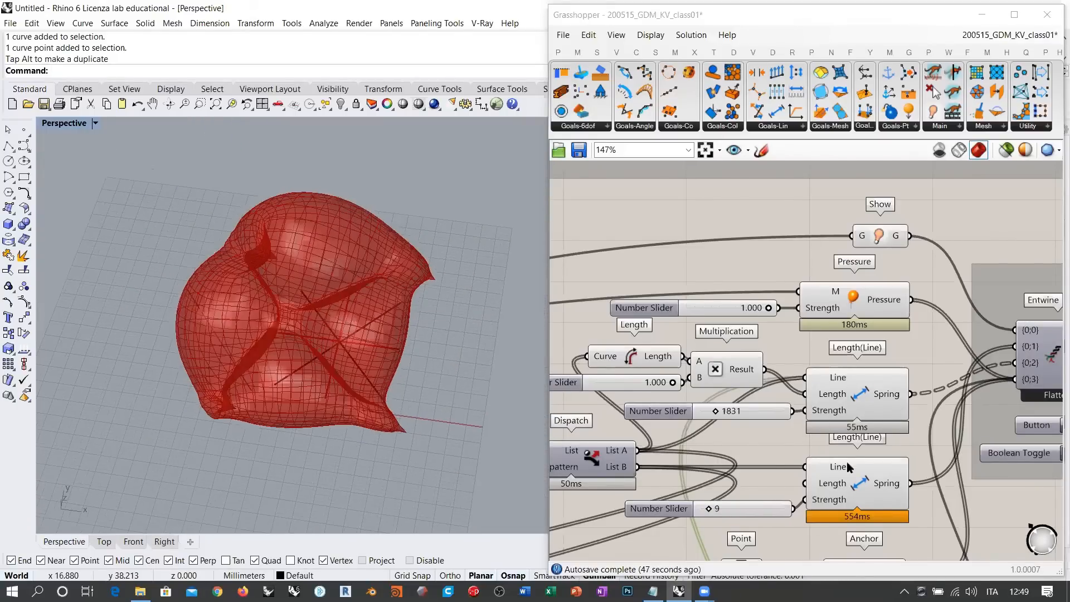
# Stop the solver by setting its Boolean Toggle to False and reset the simulation to the flat mesh
pyautogui.moveTo(814, 365); pyautogui.dragTo(828, 193, button='right')
pyautogui.scroll(-3, 824, 305)
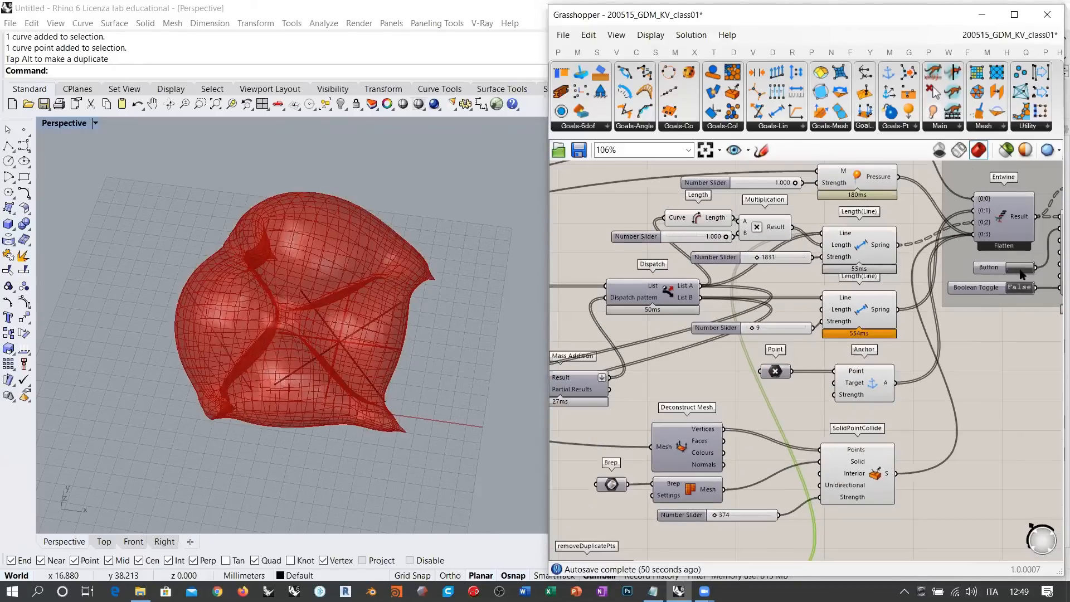
pyautogui.moveTo(334, 357); pyautogui.dragTo(370, 336, button='right')
pyautogui.scroll(5, 340, 383)
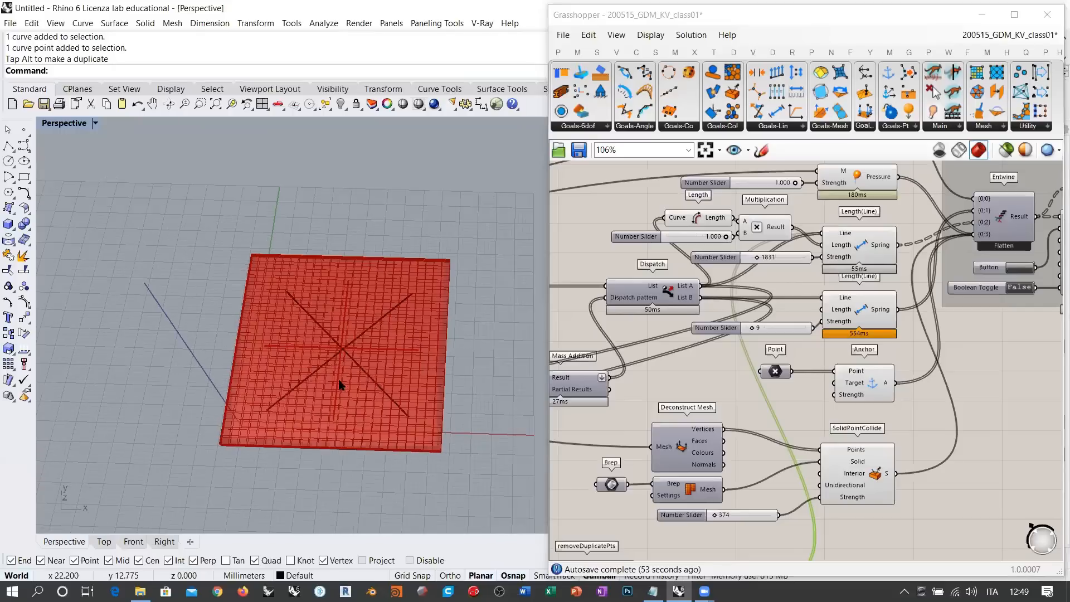
pyautogui.moveTo(298, 320); pyautogui.dragTo(307, 333, button='right')
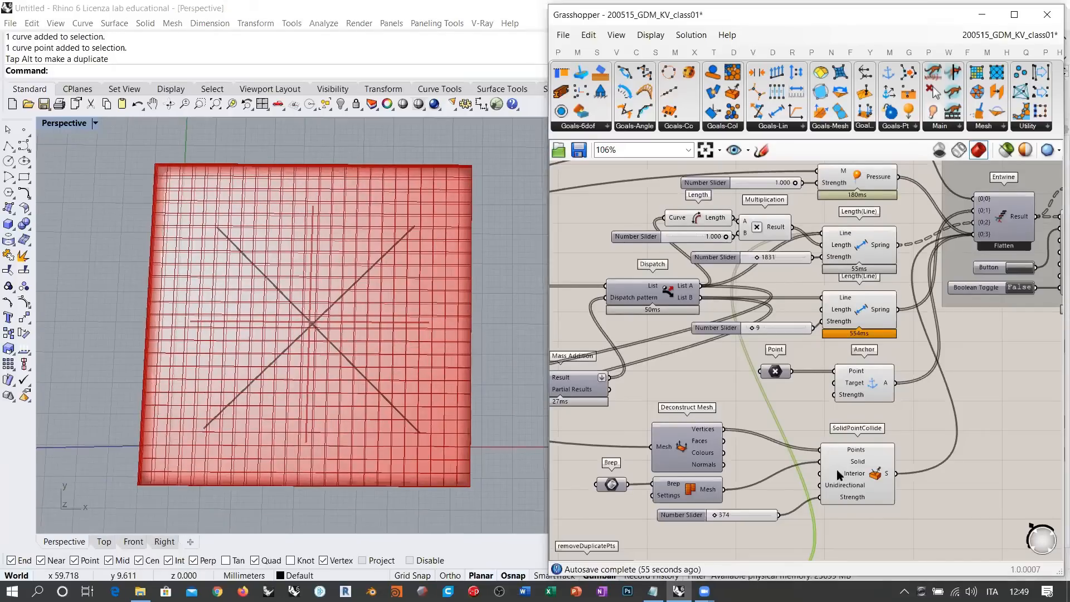
# Check the Point parameter feeding the Anchor goal against the flat mesh in the viewport
pyautogui.moveTo(837, 471); pyautogui.dragTo(870, 454, button='right')
pyautogui.click(813, 354)
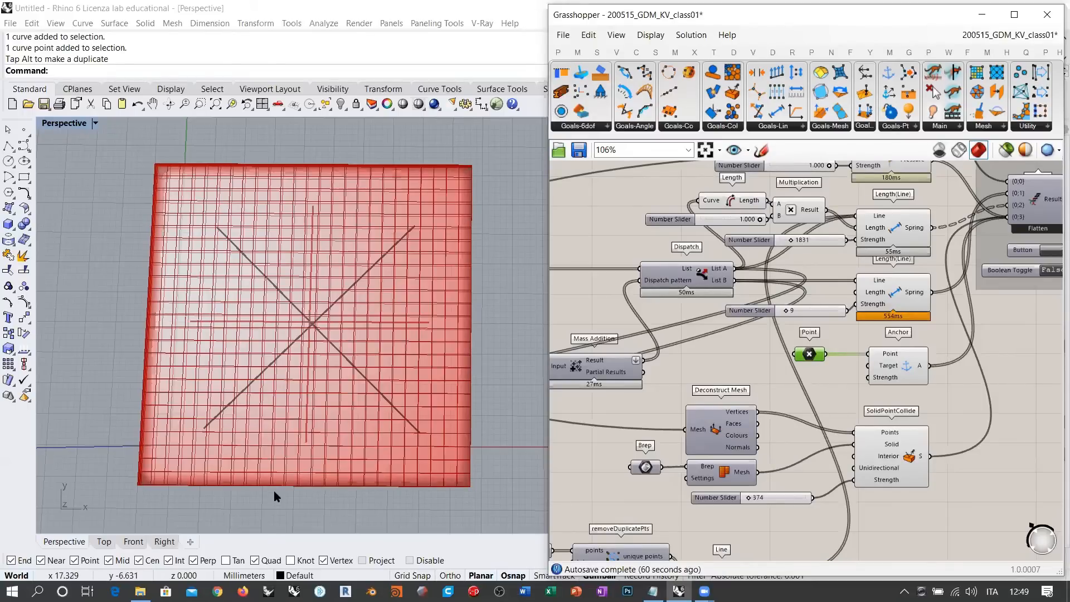
pyautogui.moveTo(275, 494); pyautogui.dragTo(272, 469, button='right')
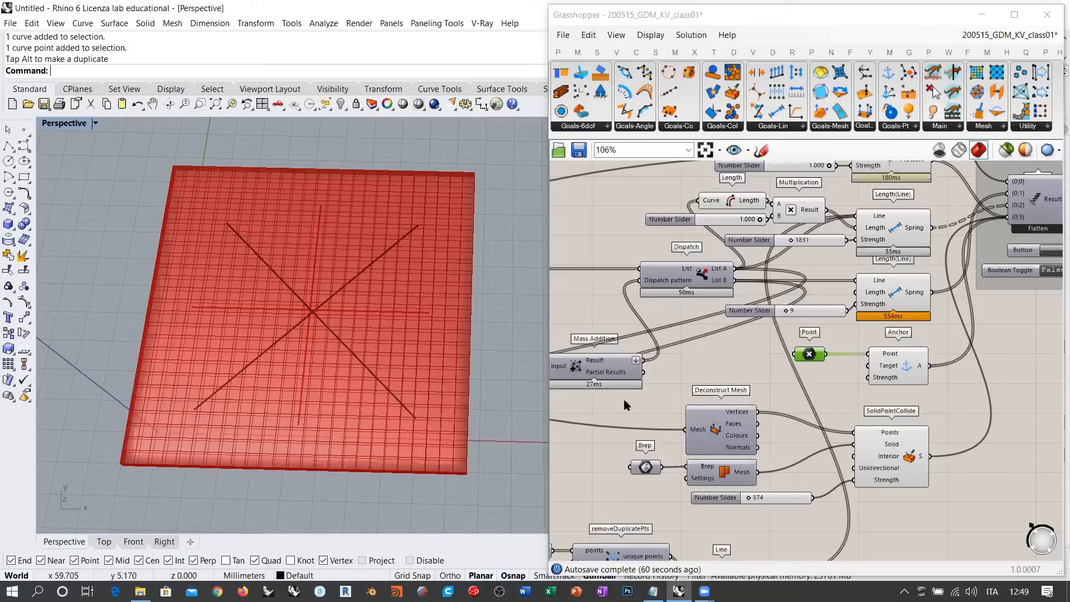
pyautogui.click(714, 360)
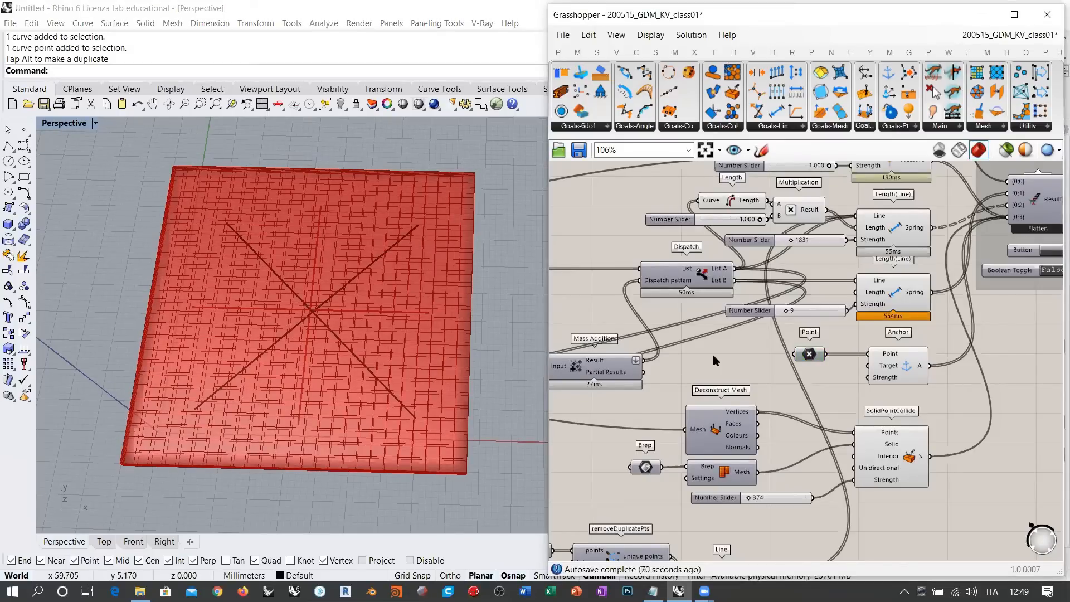
# Delete the unconnected SphereCollide component beside the Line component
pyautogui.moveTo(795, 360); pyautogui.dragTo(846, 334, button='right')
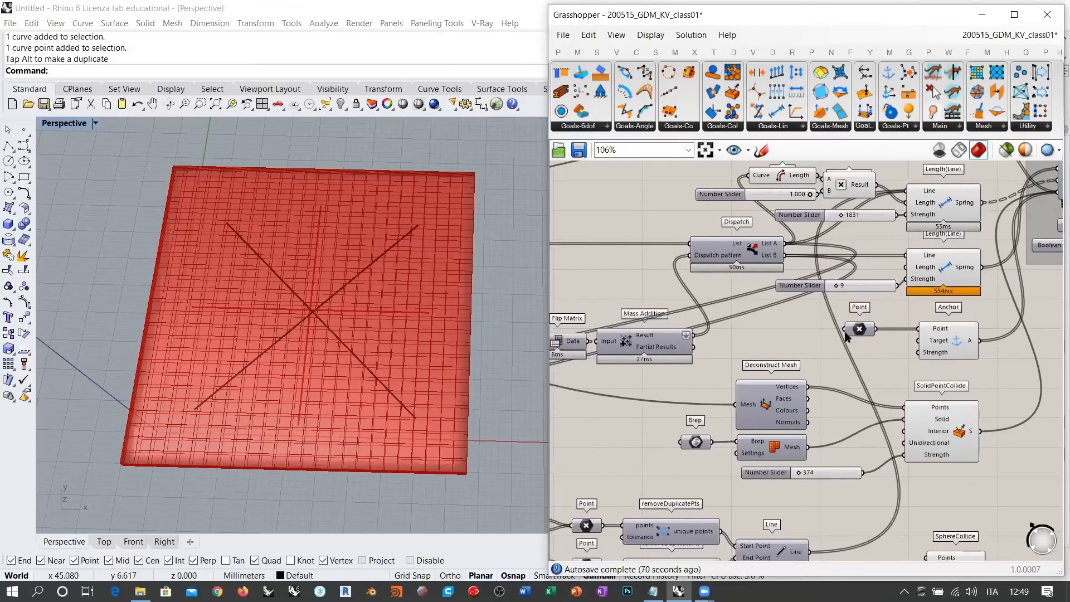
pyautogui.scroll(3, 794, 364)
pyautogui.moveTo(792, 360); pyautogui.dragTo(828, 317, button='right')
pyautogui.scroll(-2, 727, 378)
pyautogui.scroll(-5, 829, 316)
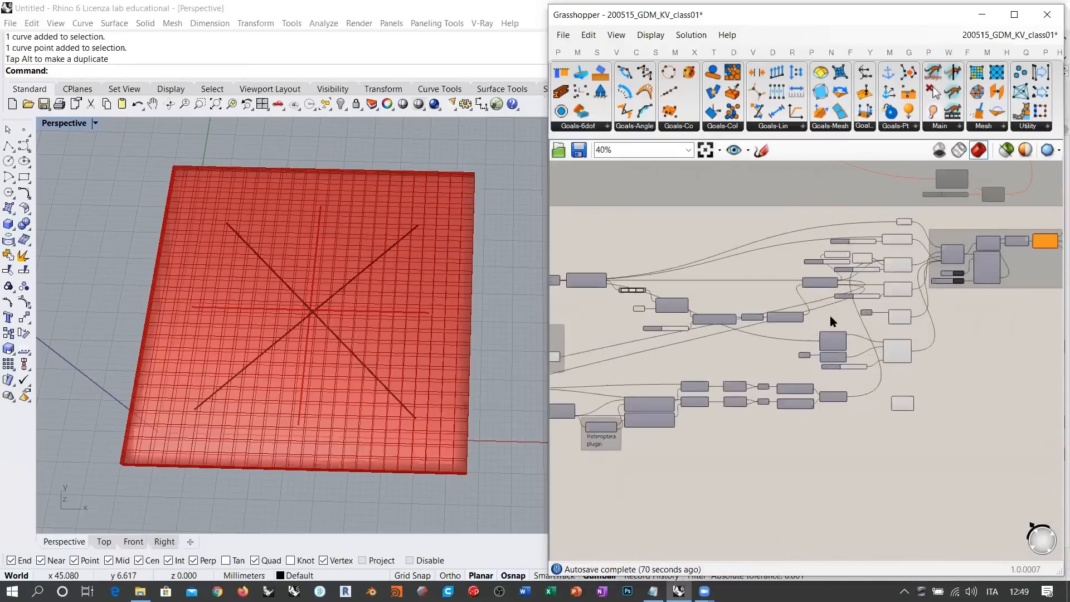
pyautogui.scroll(4, 882, 370)
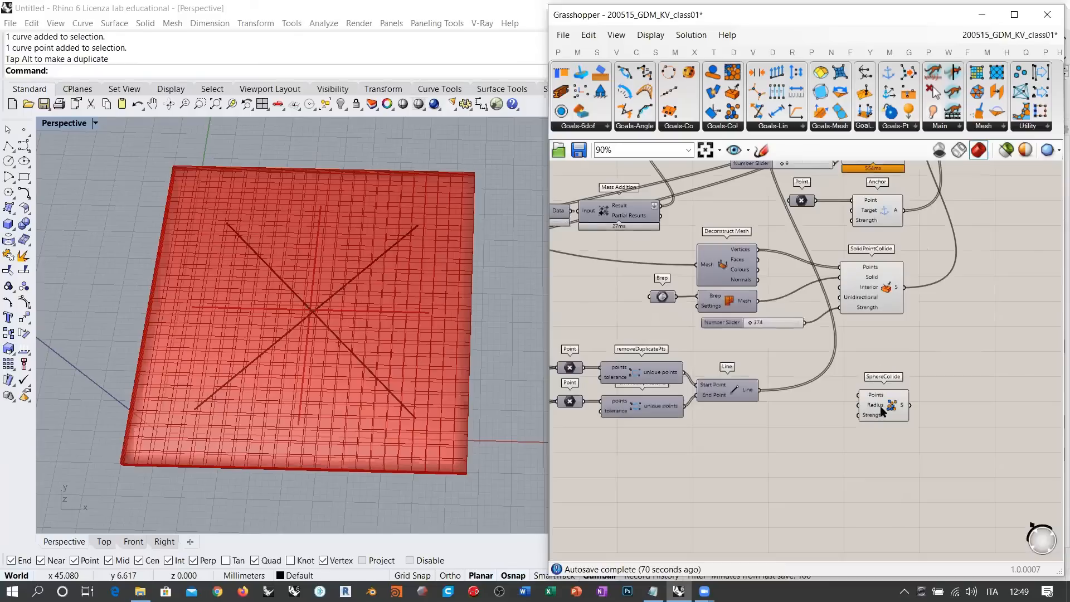
pyautogui.hotkey('ctrl', 'z')
pyautogui.moveTo(820, 374); pyautogui.dragTo(885, 414, button='right')
# Move the SolidPointCollide goal with its Deconstruct Mesh, Brep, mesh and strength slider inputs below the Line component
pyautogui.moveTo(969, 384); pyautogui.dragTo(745, 294)
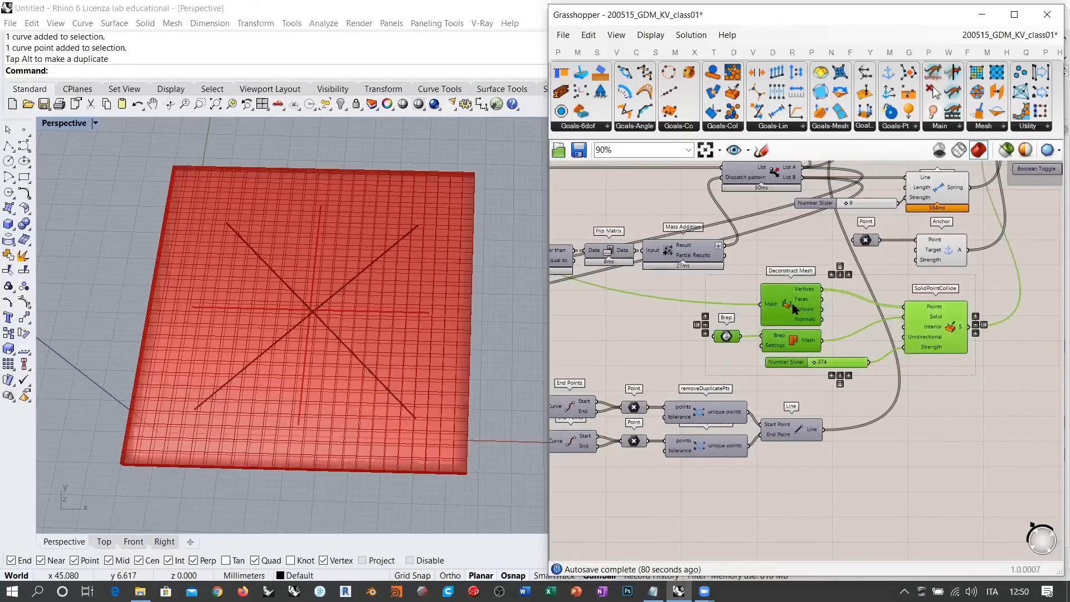
pyautogui.moveTo(796, 352); pyautogui.dragTo(799, 538)
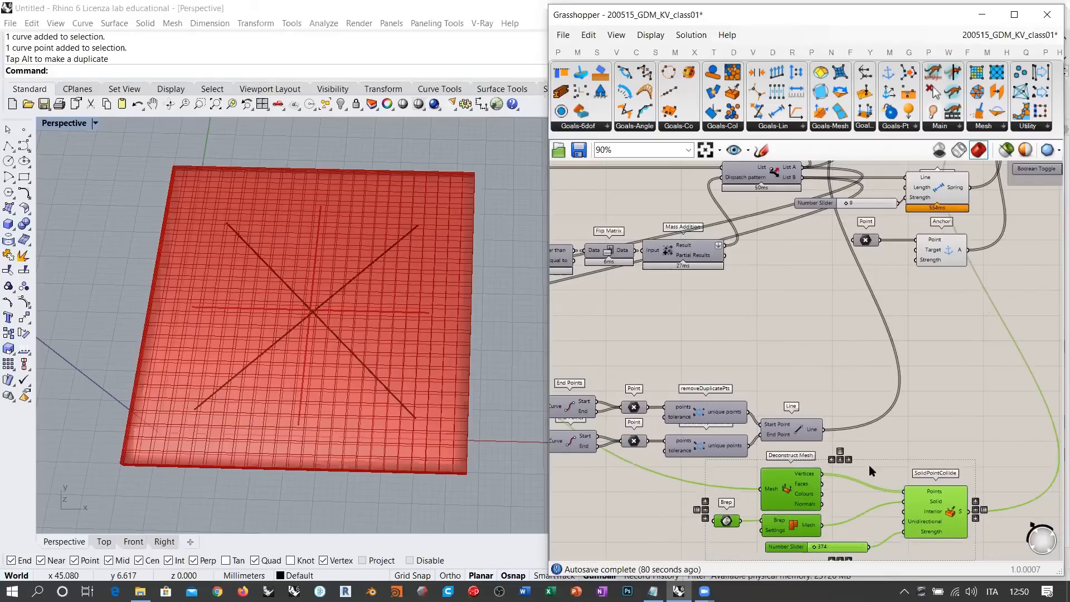
pyautogui.moveTo(868, 465); pyautogui.dragTo(955, 409, button='right')
pyautogui.scroll(-5, 843, 413)
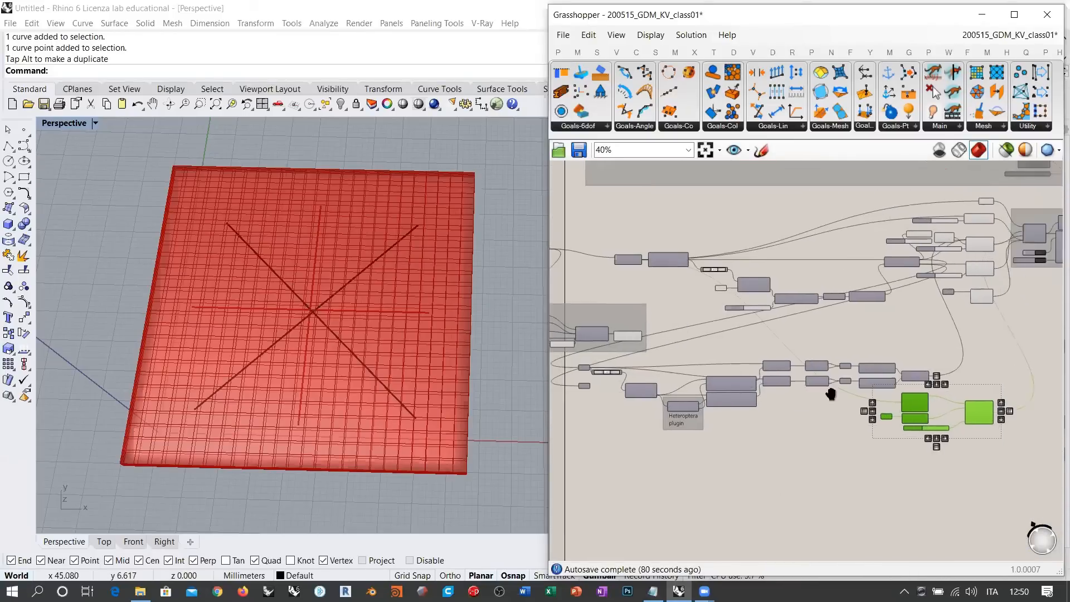
# Hide the preview of the Deconstruct Mesh component that feeds the SolidPointCollide goal
pyautogui.scroll(4, 870, 403)
pyautogui.moveTo(789, 398); pyautogui.dragTo(789, 224)
pyautogui.scroll(3, 898, 302)
pyautogui.click(813, 315)
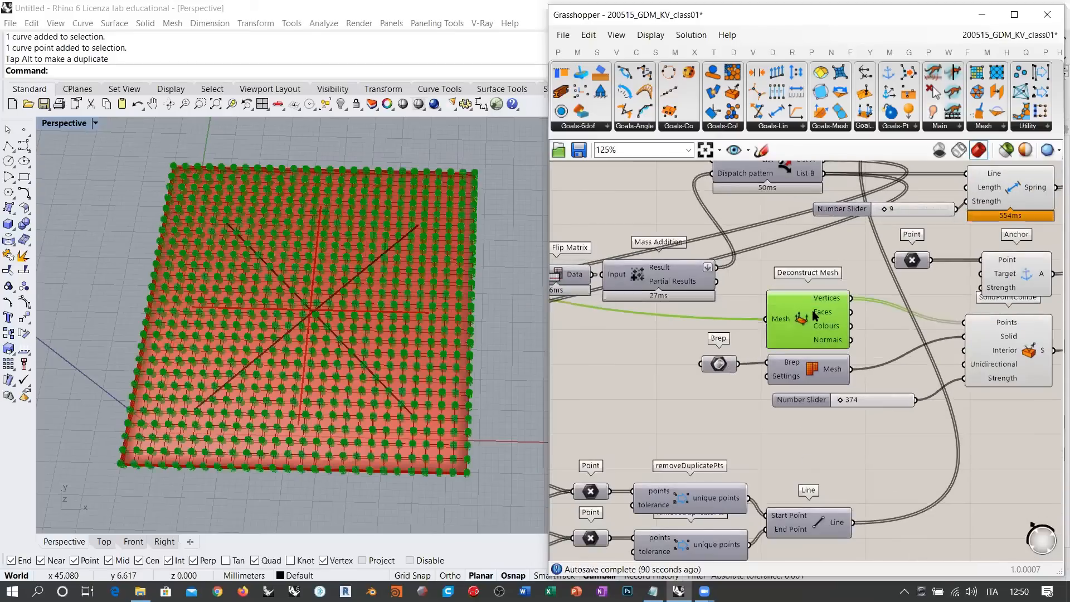
pyautogui.hotkey('ctrl', 'q')
# Add a Box parameter below the SolidPointCollide goal and start assigning multiple boxes to it in the Rhino viewport
pyautogui.moveTo(991, 468); pyautogui.dragTo(858, 434, button='right')
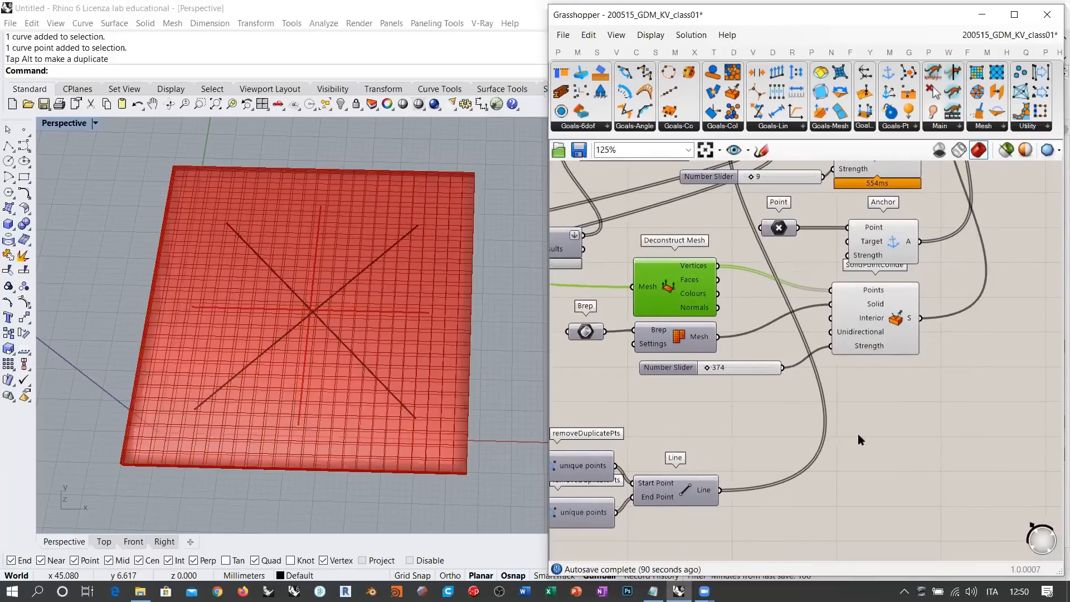
pyautogui.doubleClick(866, 441)
pyautogui.write('box')
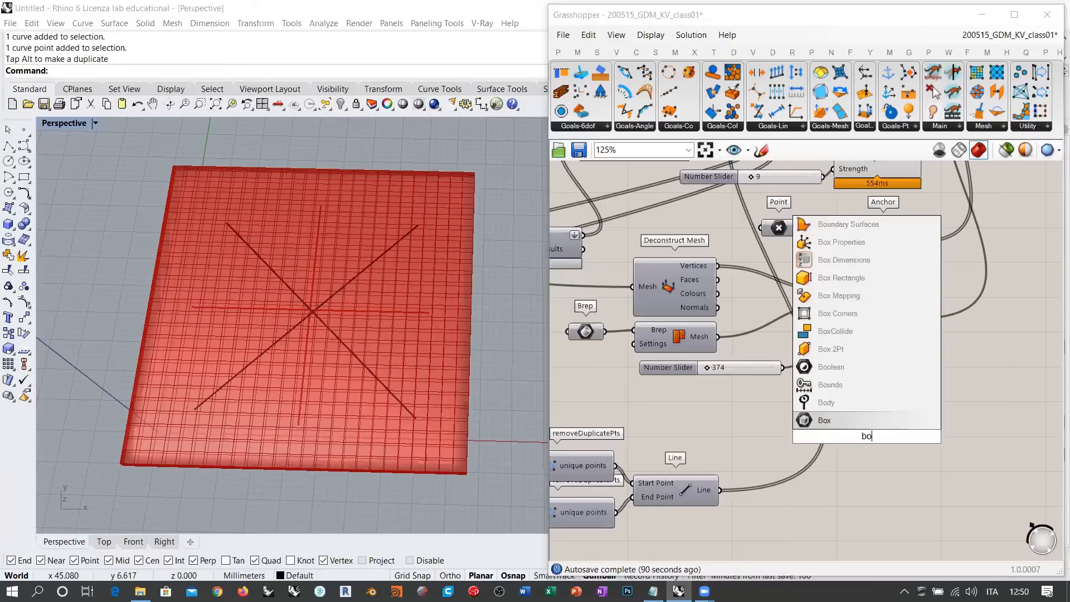
pyautogui.click(823, 422)
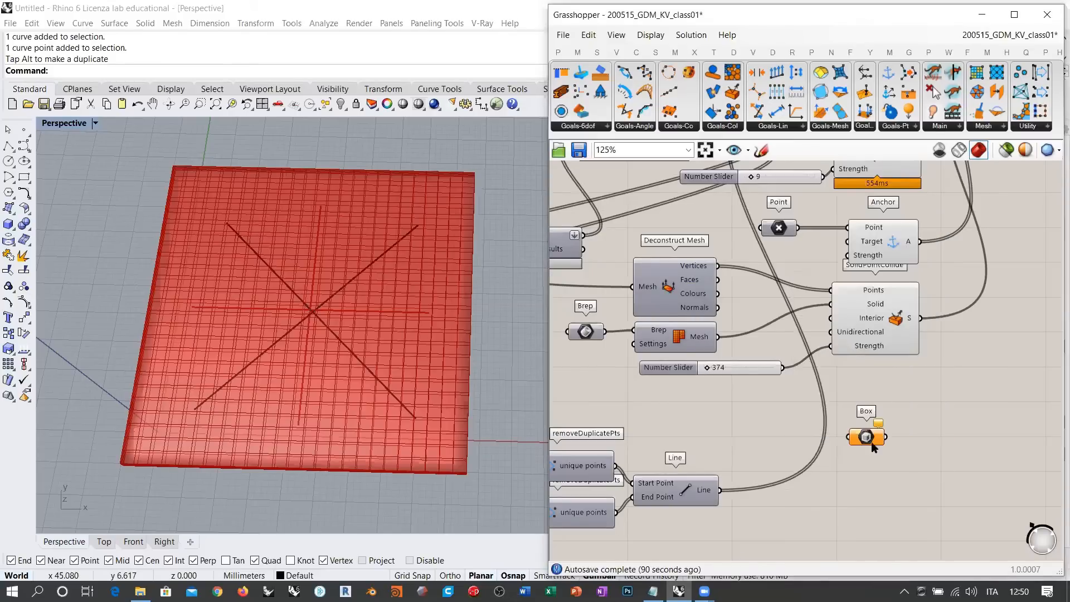
pyautogui.rightClick(866, 437)
pyautogui.click(893, 494)
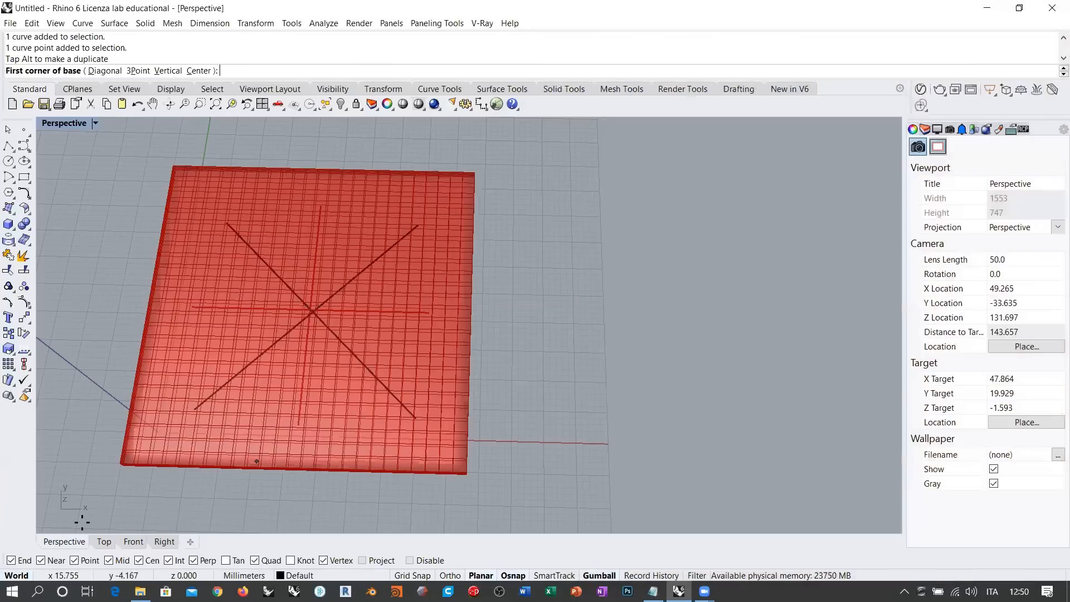
# In a four-viewport layout, draw a box about 8 mm high around the mesh's lower-left corner in plan
pyautogui.click(102, 542)
pyautogui.scroll(-5, 354, 323)
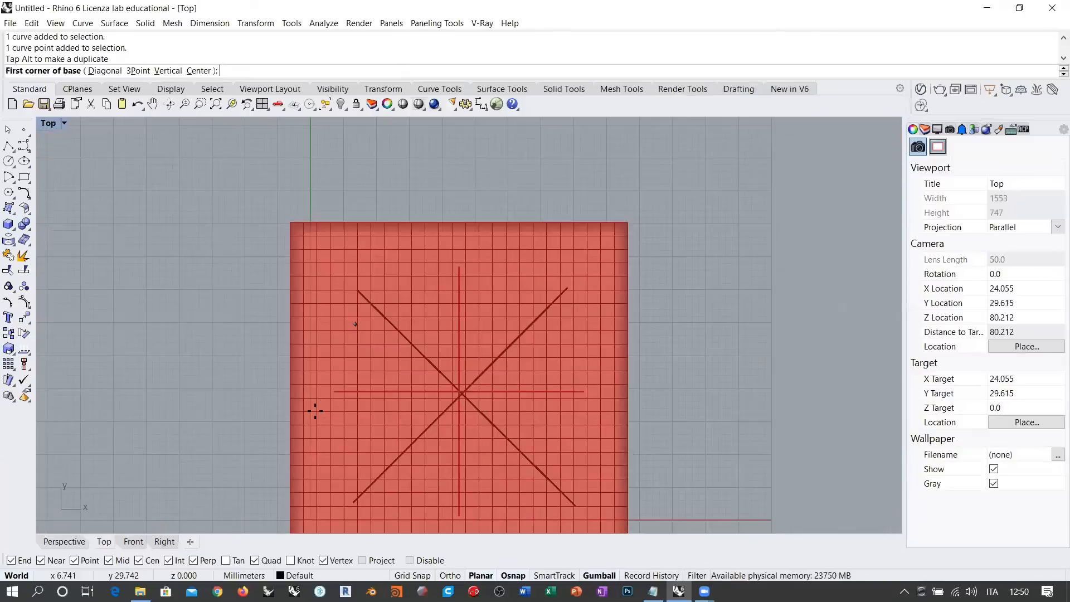
pyautogui.doubleClick(49, 124)
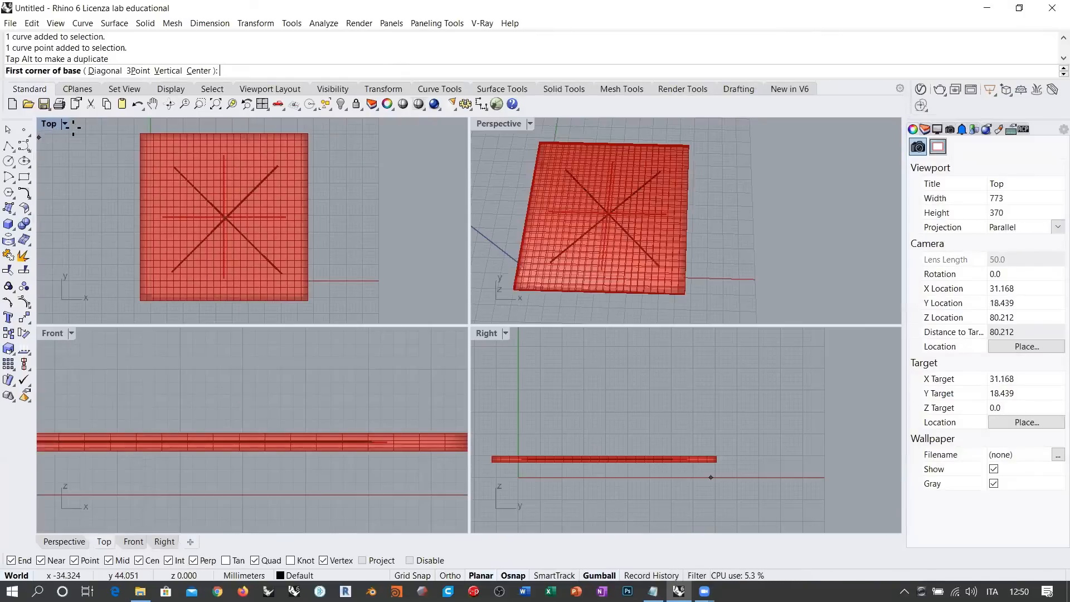
pyautogui.scroll(-3, 322, 446)
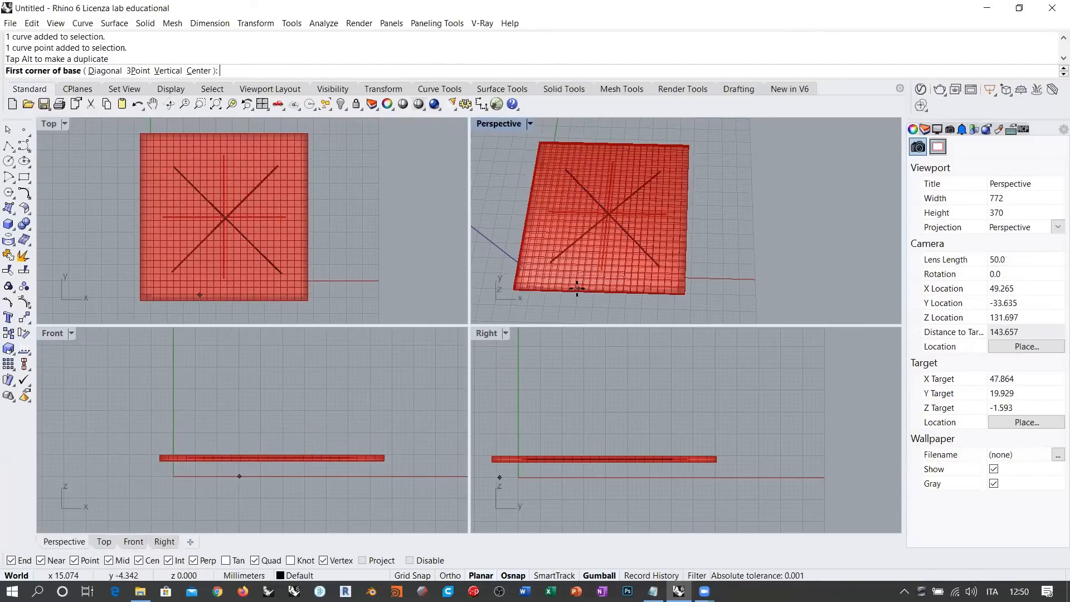
pyautogui.scroll(5, 168, 267)
pyautogui.scroll(3, 162, 273)
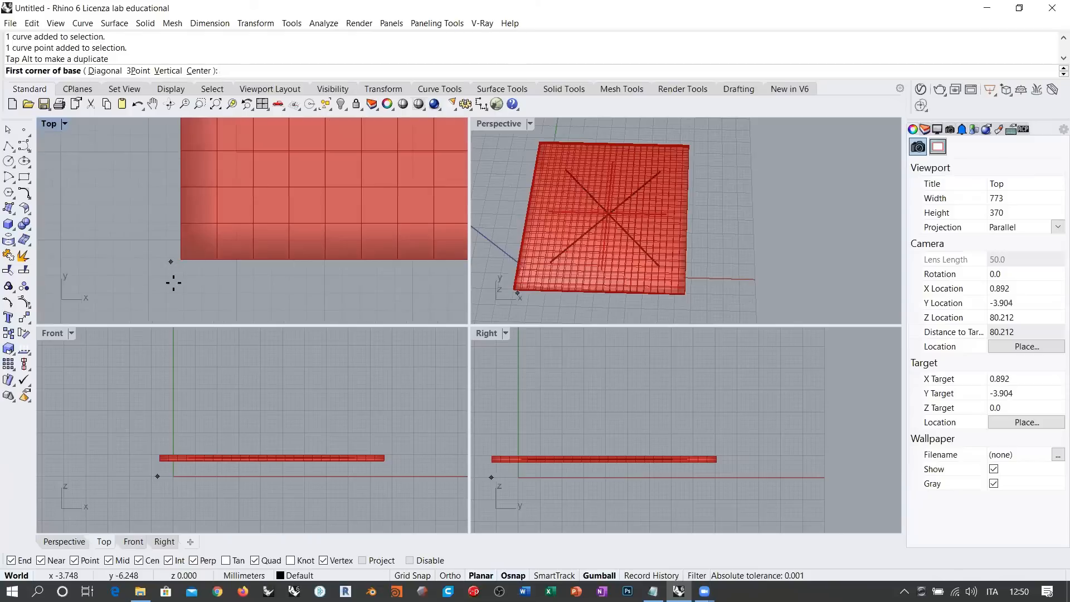
pyautogui.click(149, 300)
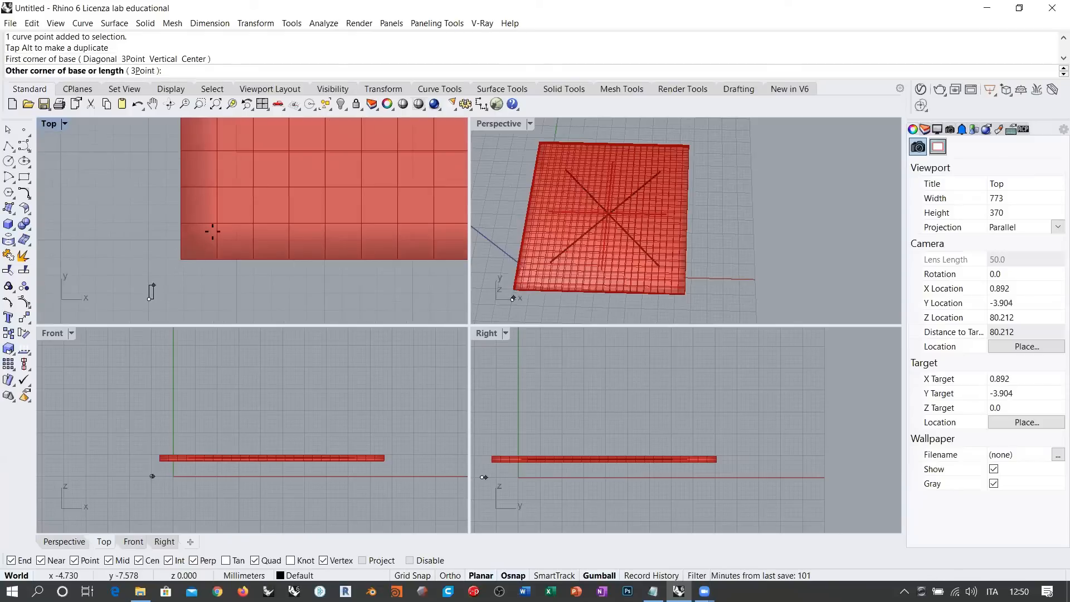
pyautogui.click(229, 207)
pyautogui.click(154, 439)
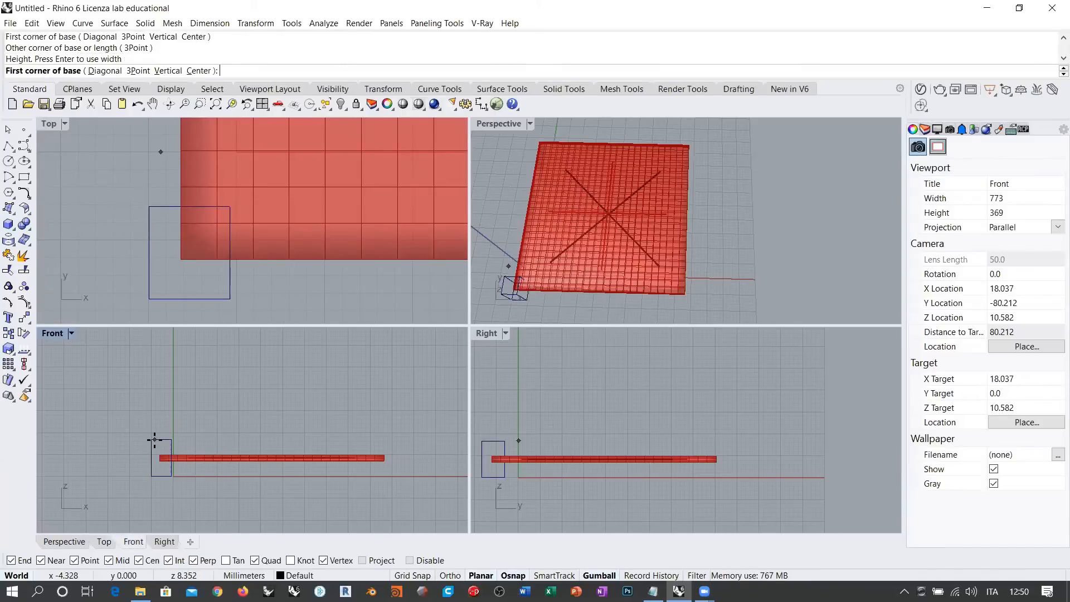
# Draw a second box enclosing the mesh's lower-right corner in plan, extending above the mesh thickness
pyautogui.scroll(-3, 234, 248)
pyautogui.scroll(3, 282, 279)
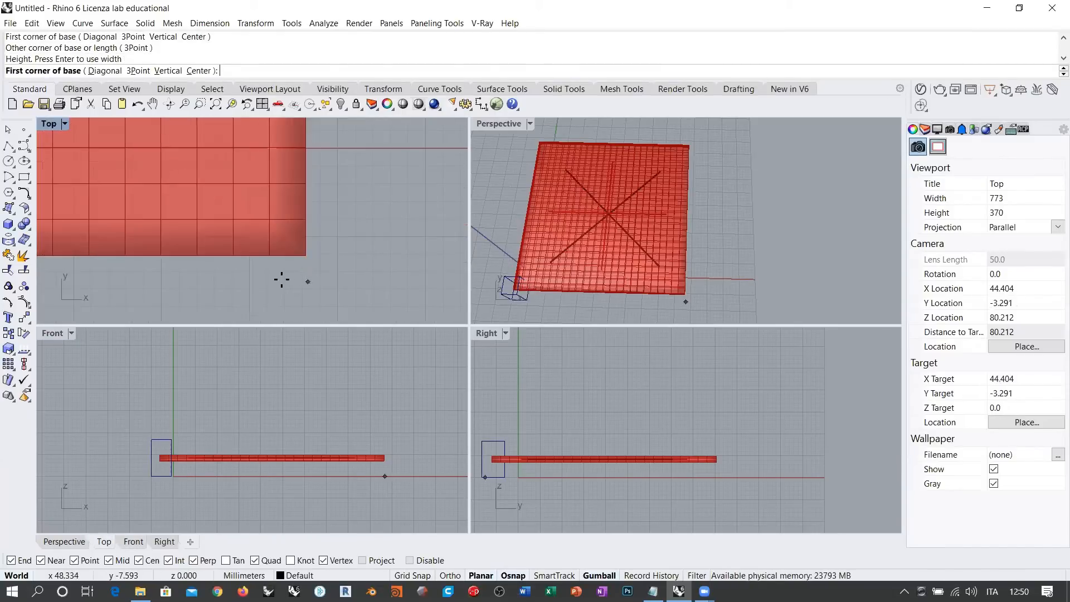
pyautogui.click(258, 287)
pyautogui.click(335, 199)
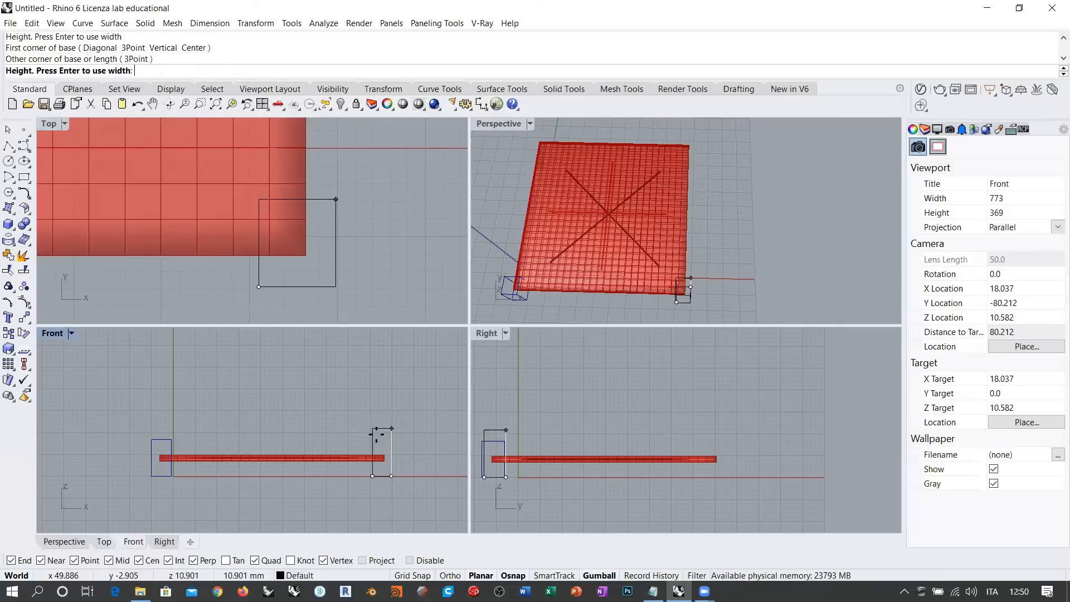
pyautogui.click(377, 434)
# Draw a third box enclosing the mesh's upper-right corner in plan, extending above the mesh thickness
pyautogui.scroll(-3, 258, 263)
pyautogui.moveTo(279, 253); pyautogui.dragTo(284, 254, button='right')
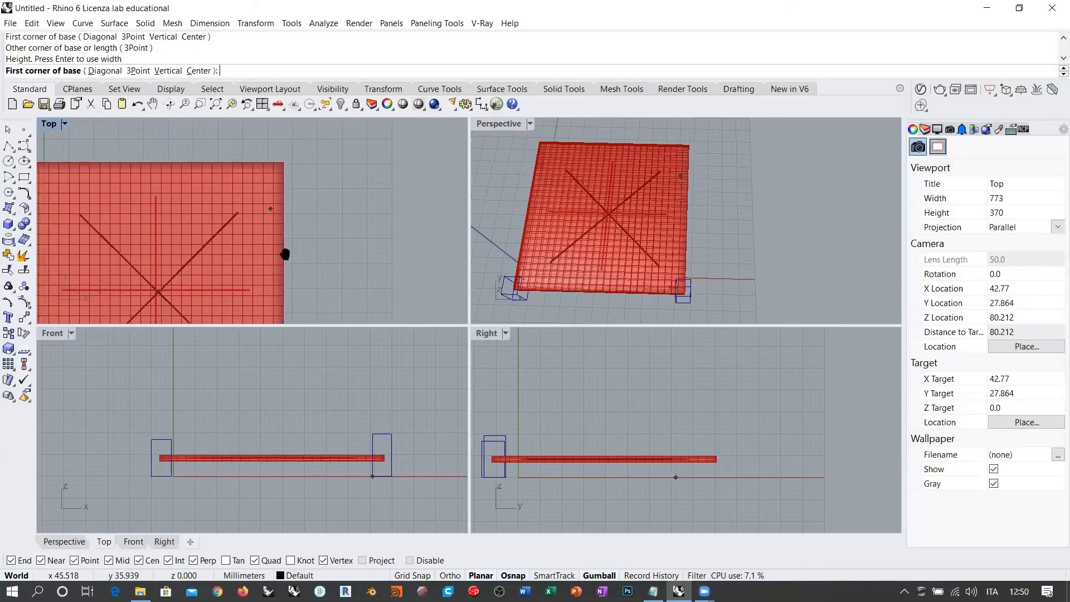
pyautogui.scroll(5, 289, 191)
pyautogui.click(274, 152)
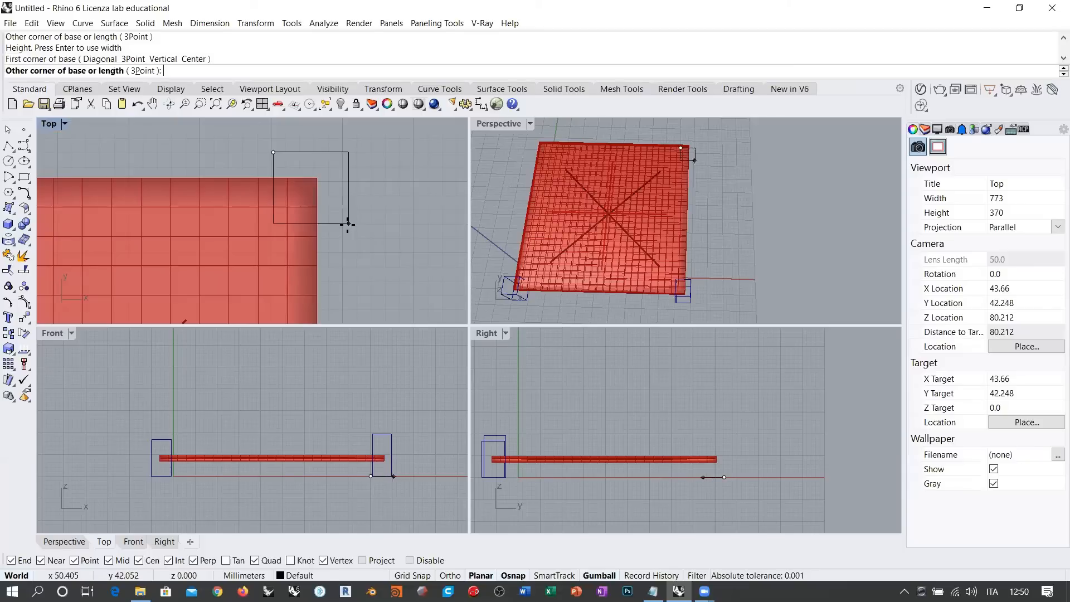
pyautogui.click(348, 224)
pyautogui.click(341, 440)
# Draw a fourth box around the mesh's upper-left corner in plan and finish assigning boxes to the Box parameter
pyautogui.moveTo(268, 212); pyautogui.dragTo(327, 210, button='right')
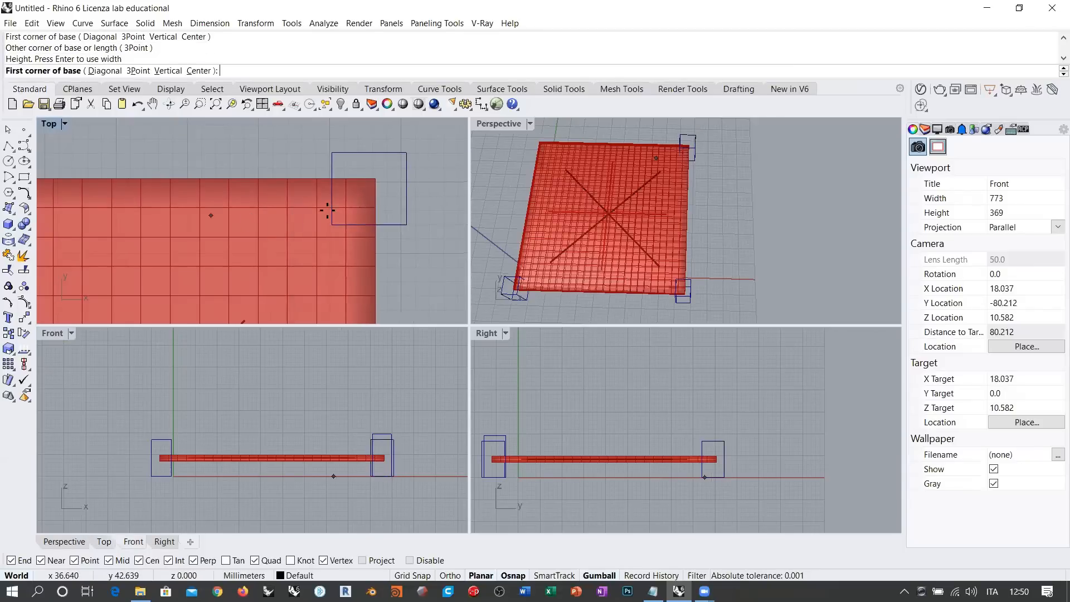
pyautogui.scroll(-5, 327, 210)
pyautogui.moveTo(120, 211); pyautogui.dragTo(238, 216, button='right')
pyautogui.scroll(5, 212, 208)
pyautogui.click(187, 174)
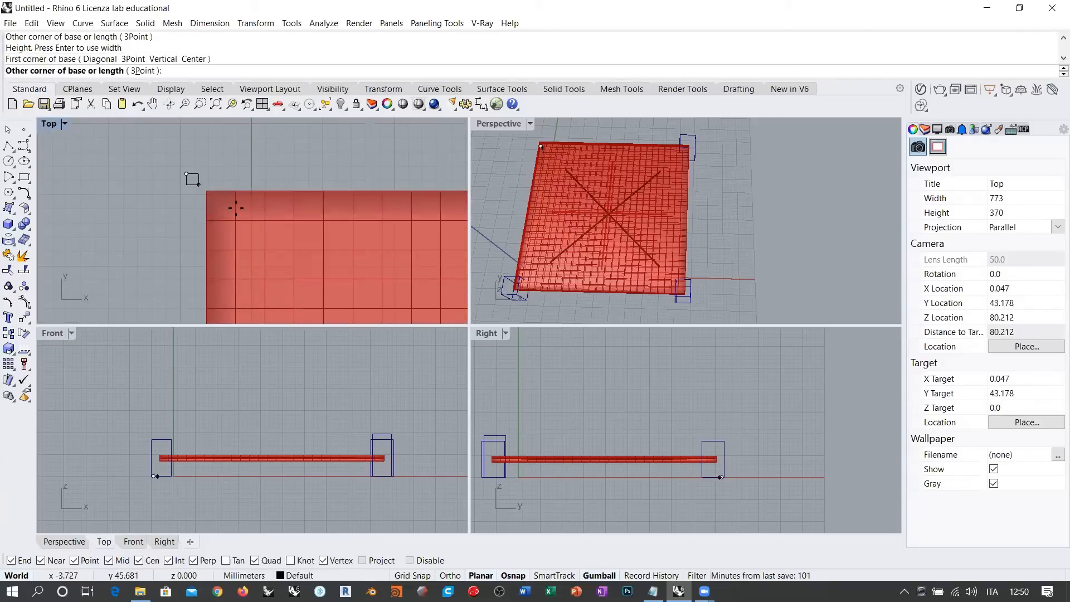
pyautogui.click(246, 233)
pyautogui.click(156, 441)
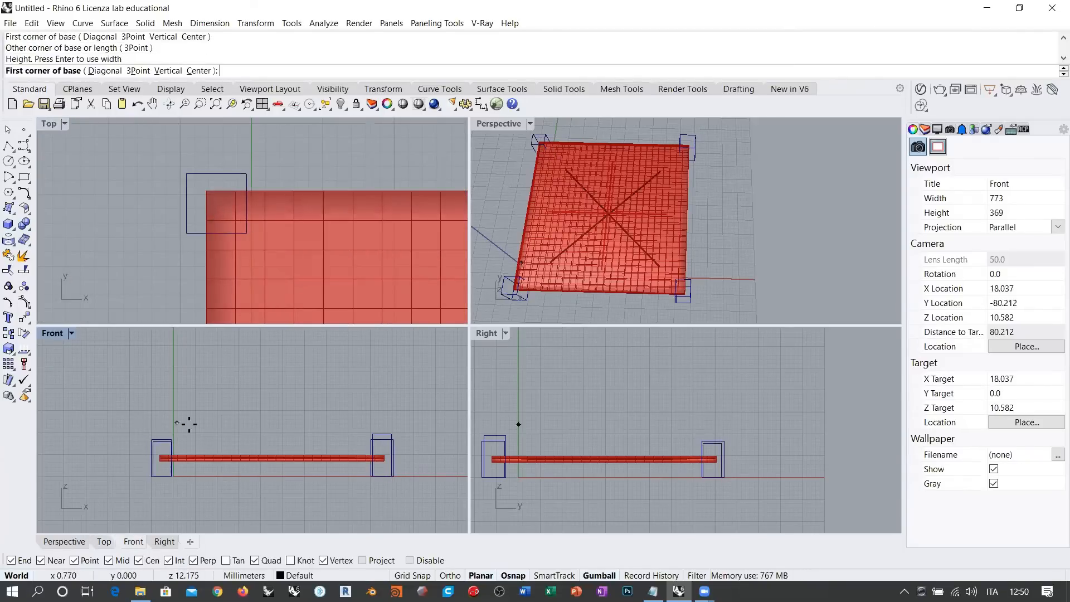
pyautogui.rightClick(185, 406)
# Maximize the Perspective view on the four corner boxes and move the Box parameter below the strength slider
pyautogui.moveTo(310, 228); pyautogui.dragTo(251, 227, button='right')
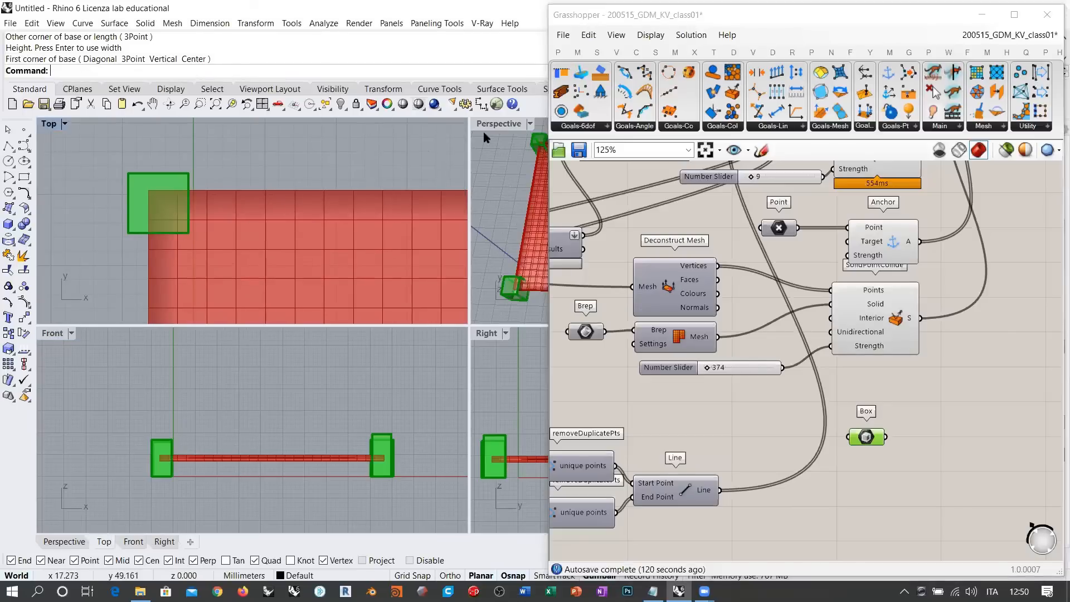
pyautogui.click(496, 126)
pyautogui.moveTo(395, 141); pyautogui.dragTo(315, 136, button='right')
pyautogui.click(492, 125)
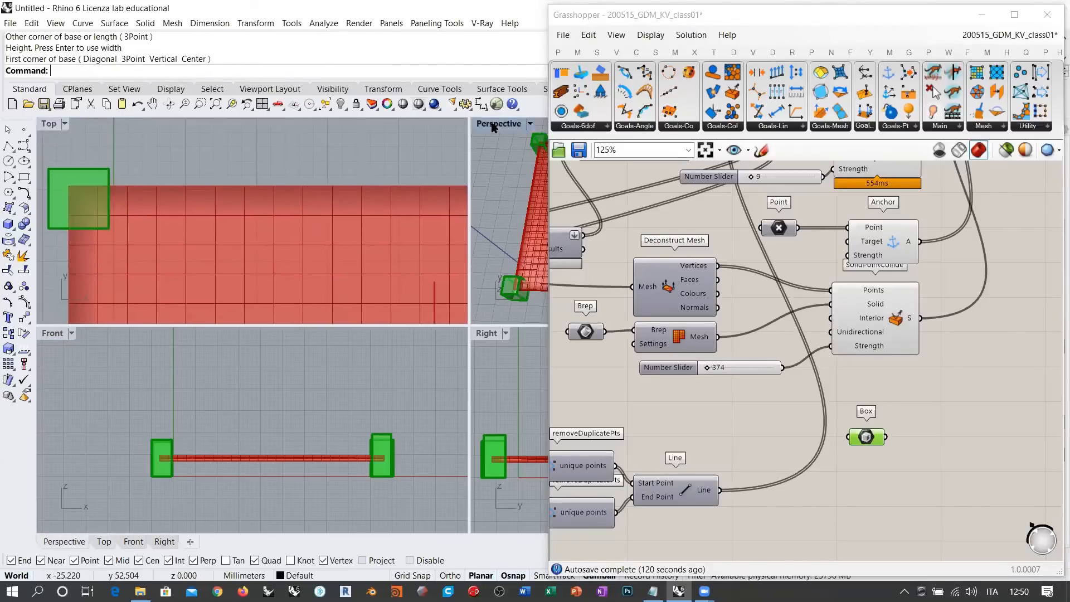
pyautogui.doubleClick(491, 124)
pyautogui.moveTo(353, 370); pyautogui.dragTo(329, 363, button='right')
pyautogui.click(640, 411)
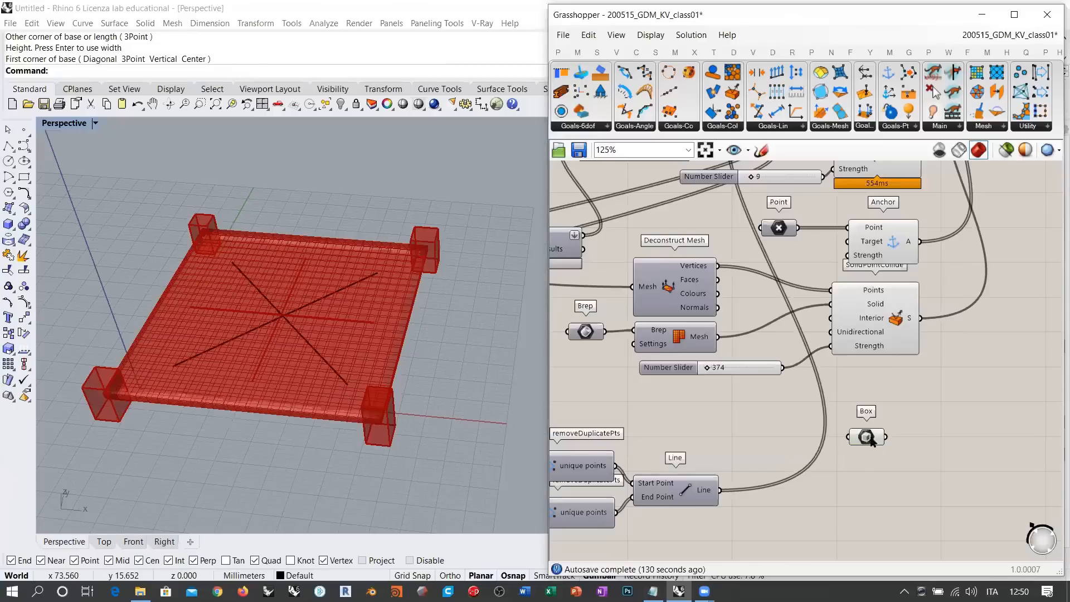
pyautogui.moveTo(865, 436); pyautogui.dragTo(676, 424)
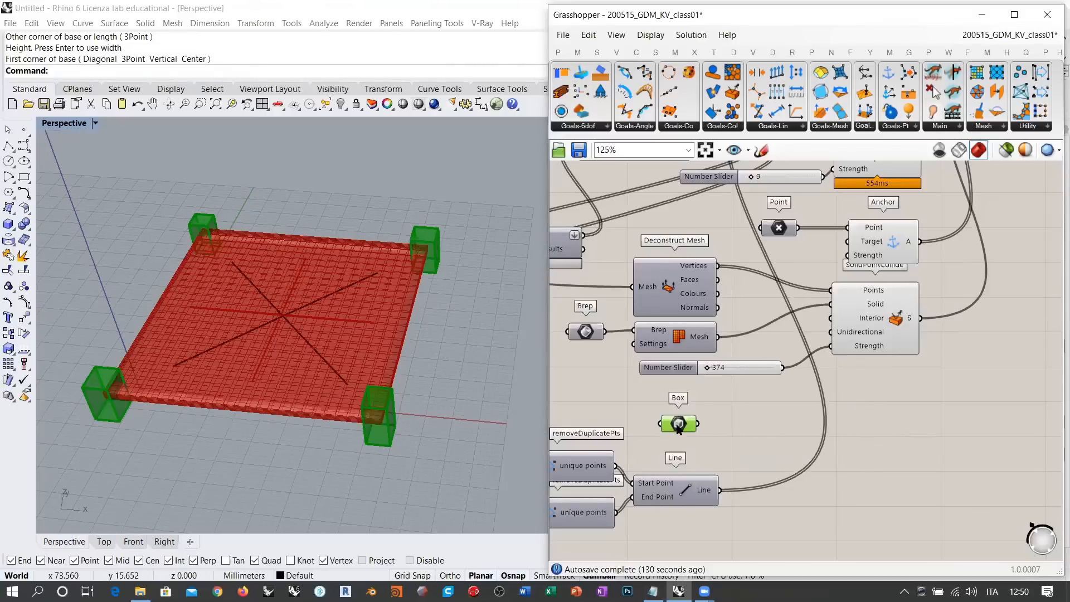
pyautogui.doubleClick(768, 421)
pyautogui.write('poiint')
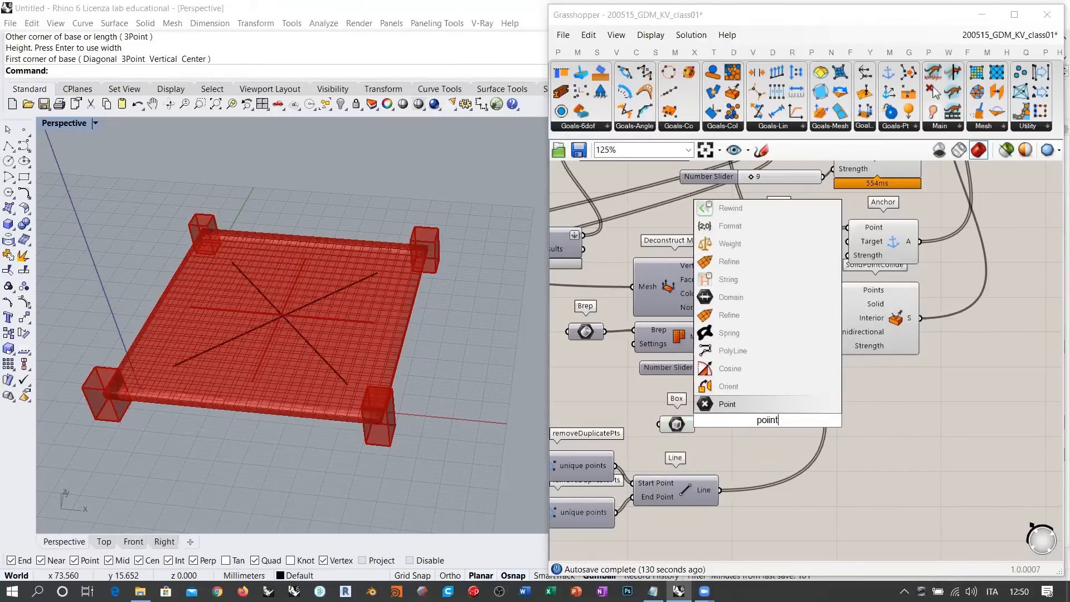
pyautogui.write(' in')
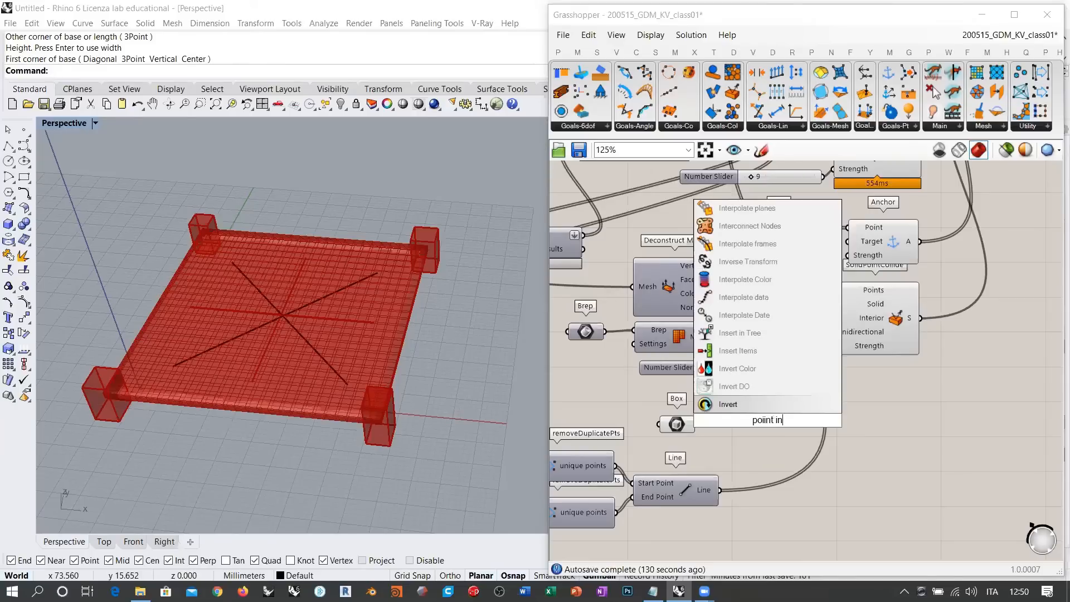
pyautogui.write(' br')
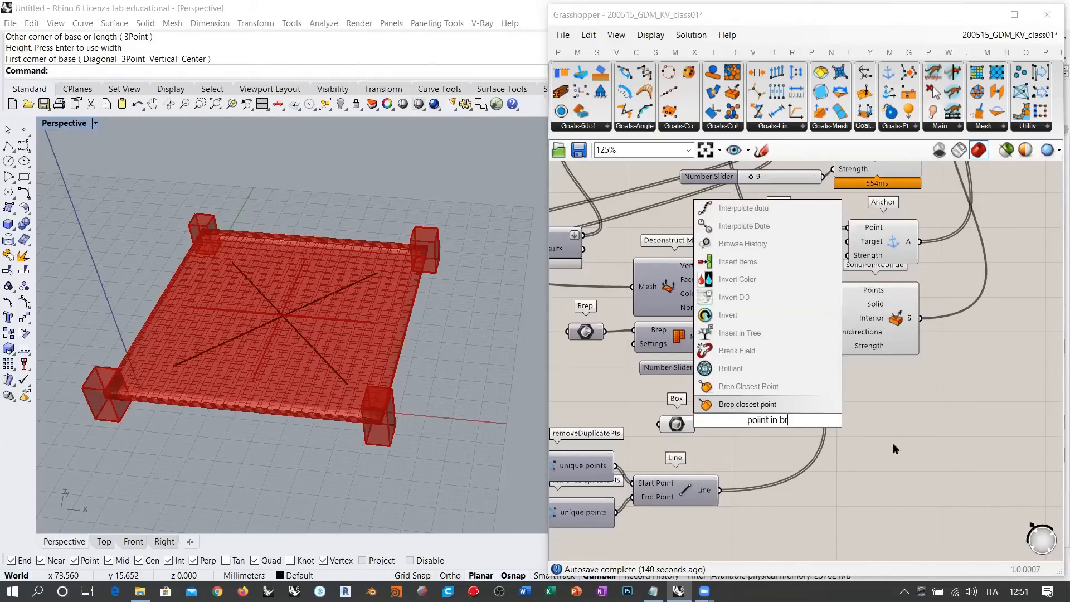
pyautogui.click(935, 447)
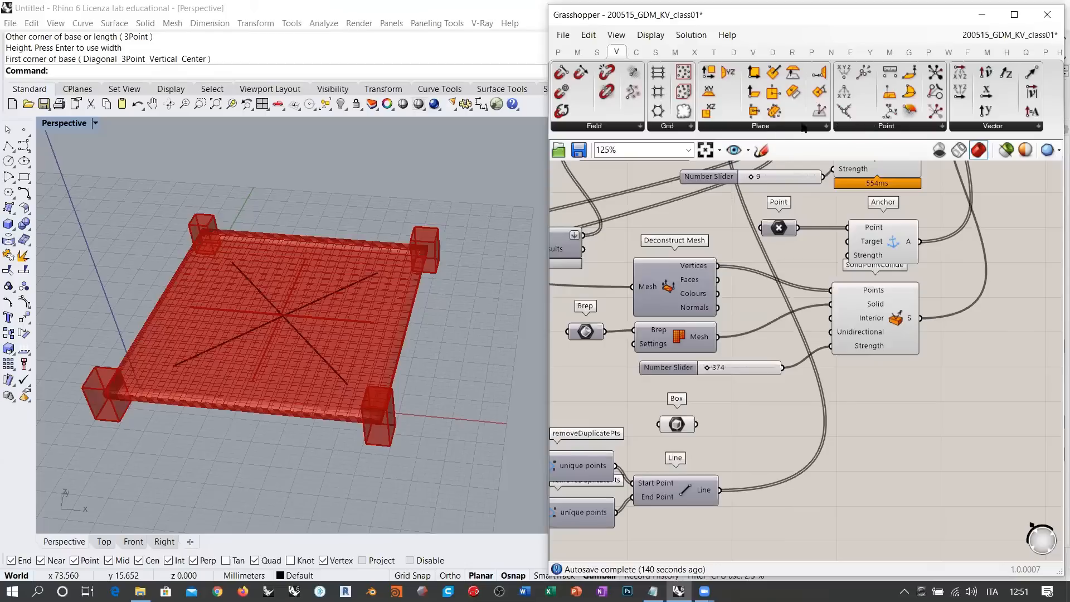
# Place a Point In Breps component from the surface analysis tools beside the Box parameter
pyautogui.click(872, 132)
pyautogui.click(656, 51)
pyautogui.click(684, 129)
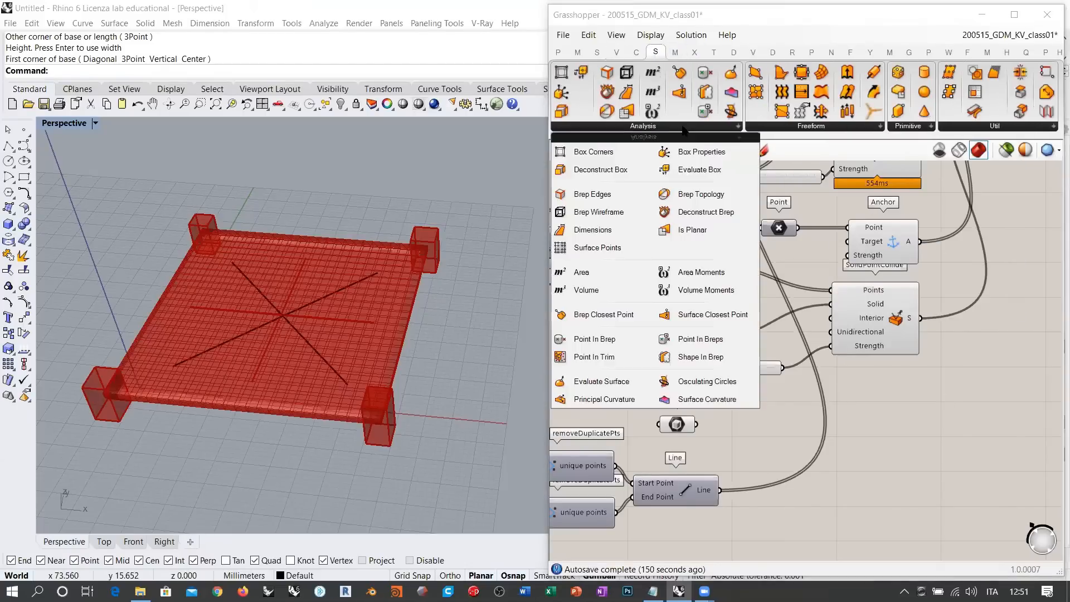
pyautogui.click(695, 341)
pyautogui.click(751, 423)
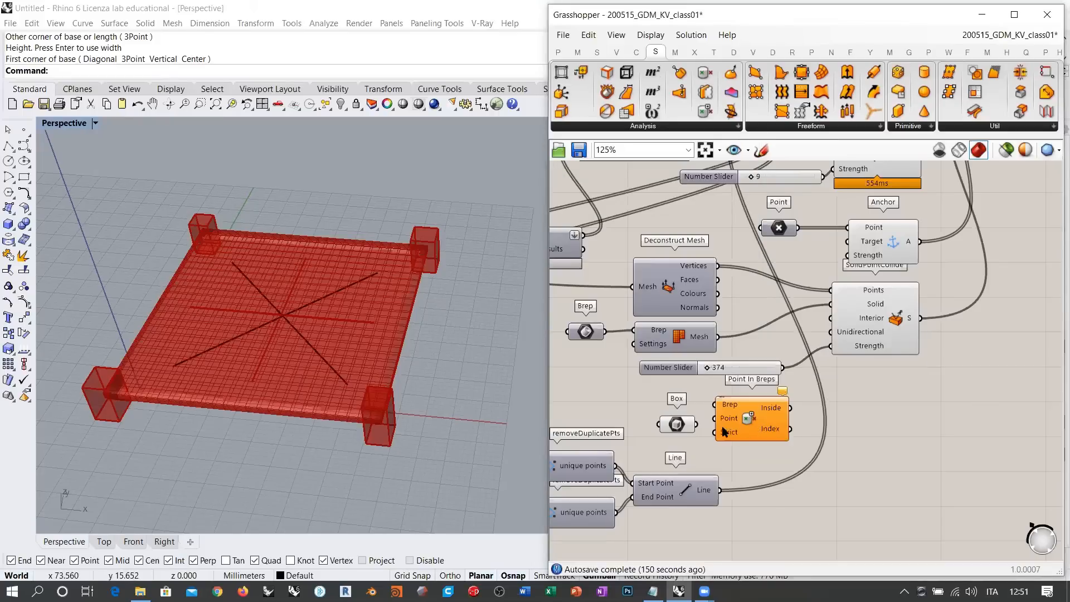
# Connect the Deconstruct Mesh vertices to the Point input of Point In Breps and the Box parameter to its Brep input
pyautogui.click(700, 271)
pyautogui.moveTo(718, 266); pyautogui.dragTo(722, 389)
pyautogui.scroll(3, 685, 437)
pyautogui.moveTo(655, 428); pyautogui.dragTo(612, 390)
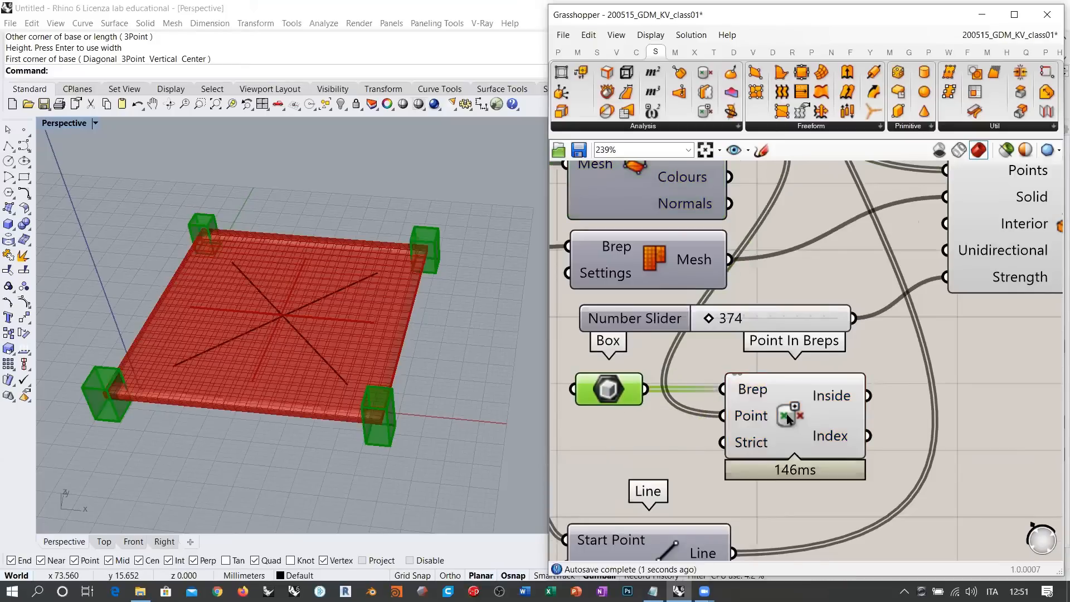
# Move Point In Breps closer to the Box parameter and hide the preview of the corner boxes
pyautogui.moveTo(788, 418); pyautogui.dragTo(754, 405)
pyautogui.click(624, 392)
pyautogui.hotkey('ctrl', 'q')
# Add a Cull Pattern component beside the Point In Breps component
pyautogui.moveTo(790, 375); pyautogui.dragTo(742, 362, button='right')
pyautogui.moveTo(797, 396); pyautogui.dragTo(756, 395, button='right')
pyautogui.moveTo(714, 385)
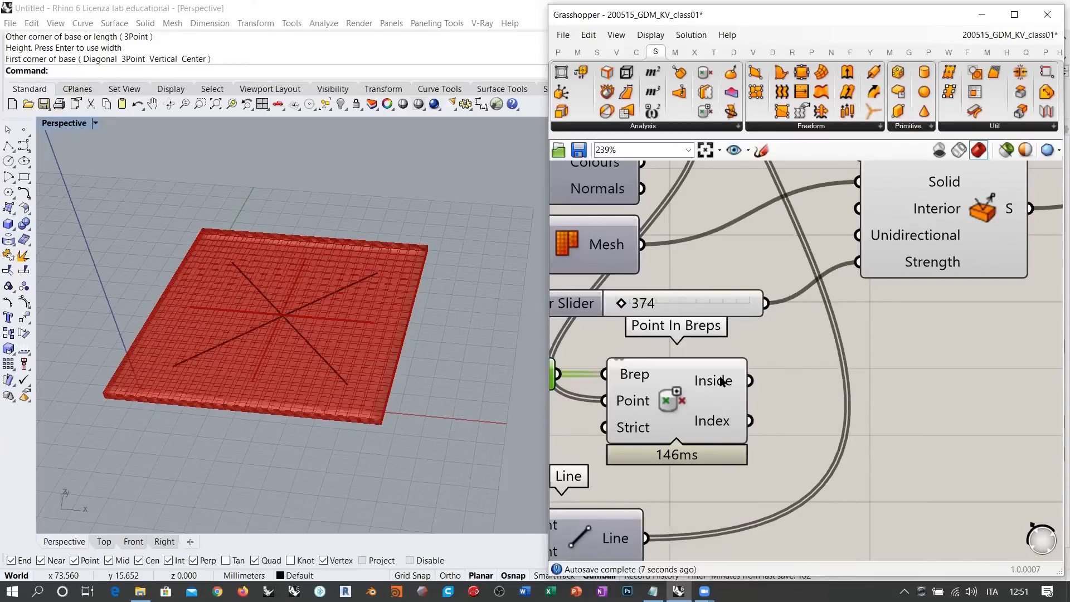
pyautogui.doubleClick(898, 377)
pyautogui.write('cul')
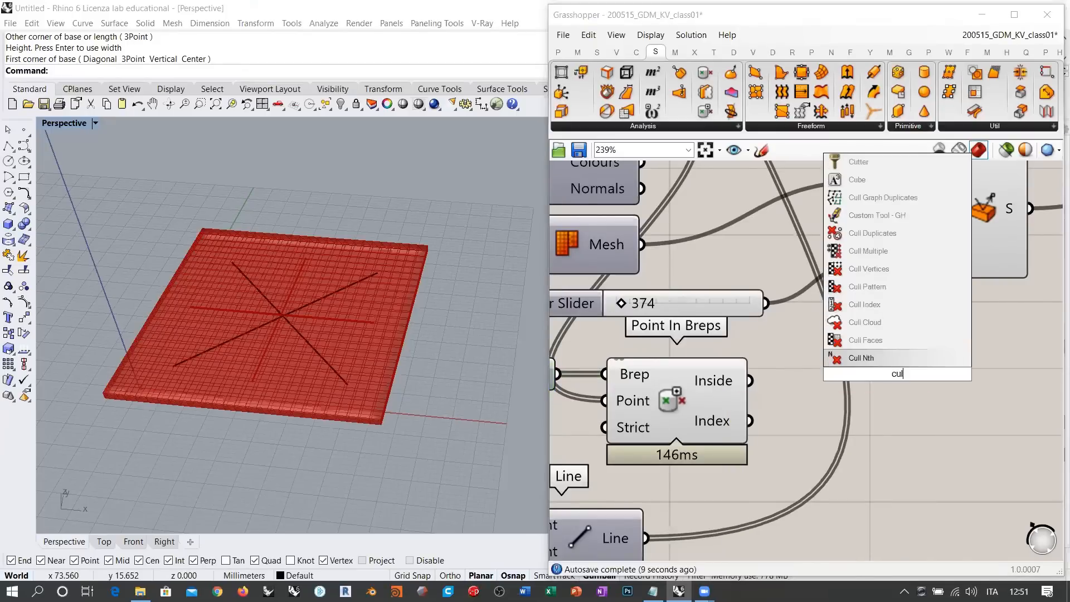
pyautogui.write('l')
pyautogui.click(864, 358)
# Connect the mesh vertices to Cull Pattern's List input and the Inside output of Point In Breps to its pattern input
pyautogui.moveTo(758, 343); pyautogui.dragTo(764, 394, button='right')
pyautogui.scroll(-2, 757, 322)
pyautogui.moveTo(757, 322); pyautogui.dragTo(762, 360, button='right')
pyautogui.moveTo(684, 245); pyautogui.dragTo(787, 455)
pyautogui.moveTo(424, 446); pyautogui.dragTo(371, 360, button='right')
# Delete the Point parameter feeding the Anchor goal, then place Anchor beside Cull Pattern with the culled list as its Point input
pyautogui.moveTo(917, 381); pyautogui.dragTo(854, 409, button='right')
pyautogui.scroll(-2, 848, 410)
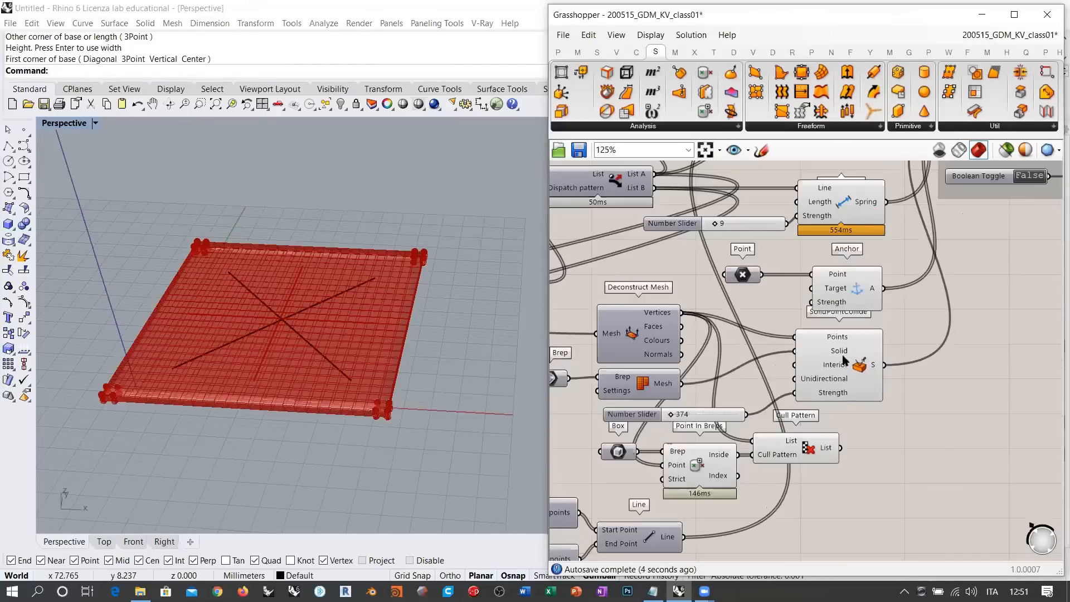
pyautogui.click(743, 275)
pyautogui.press('Delete')
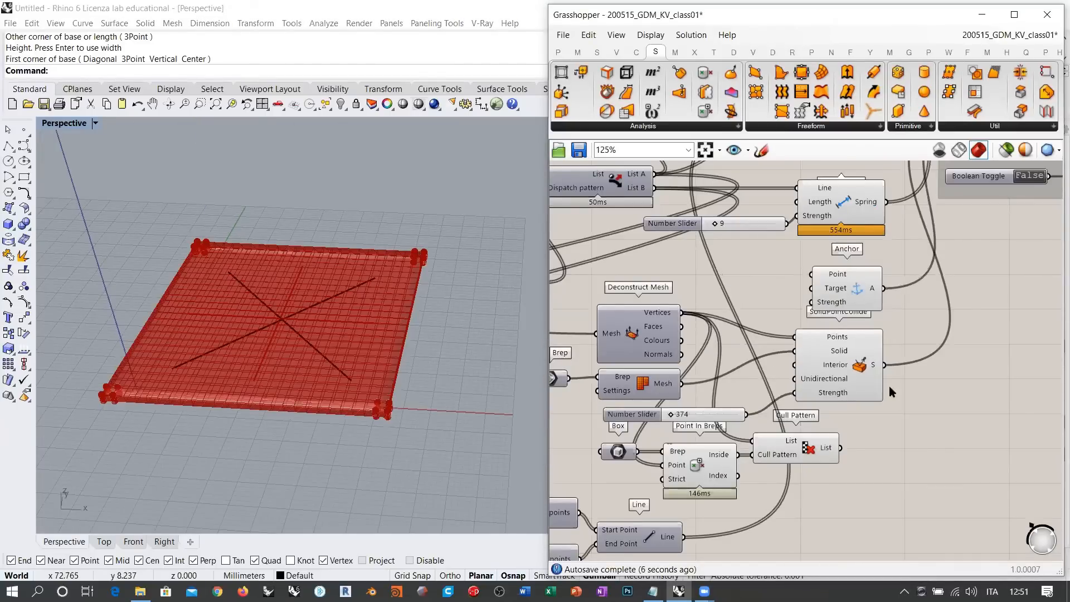
pyautogui.moveTo(838, 274); pyautogui.dragTo(877, 456)
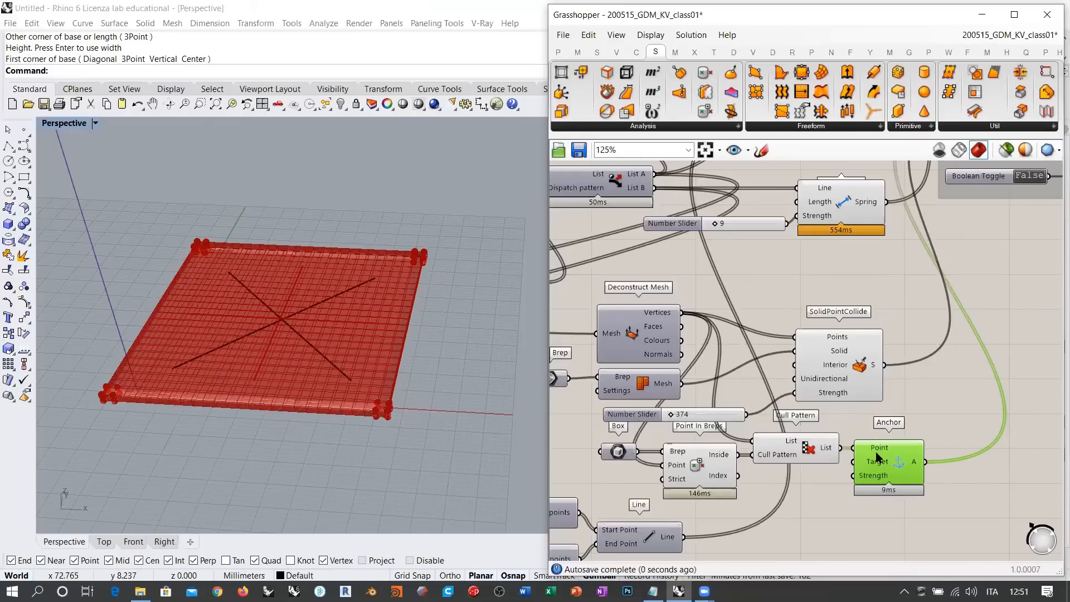
# Hide the preview of the culled corner points on the Cull Pattern component
pyautogui.click(806, 449)
pyautogui.click(701, 467)
pyautogui.scroll(-4, 729, 464)
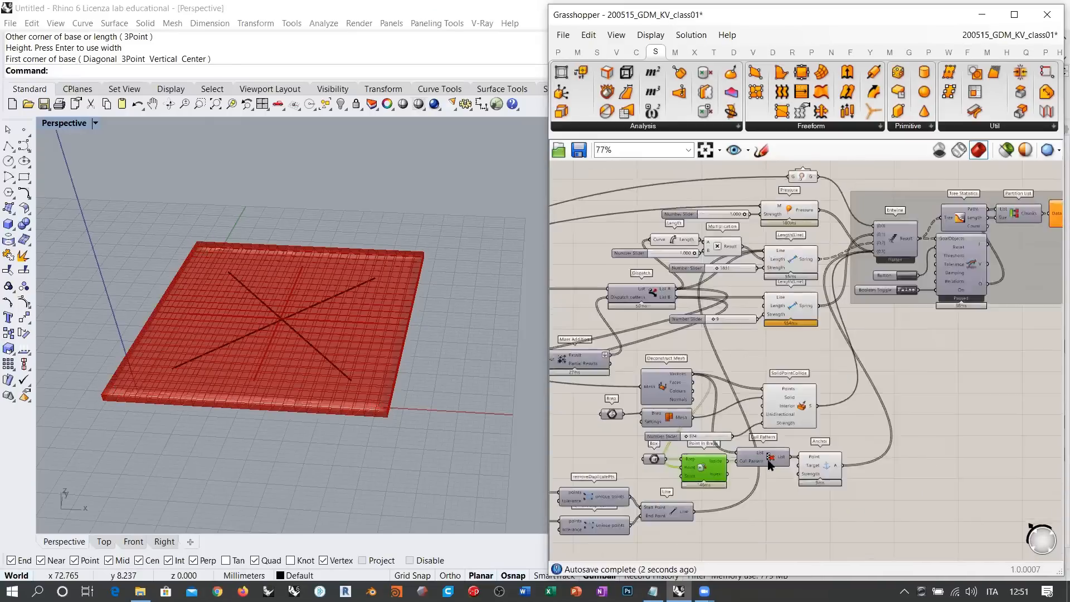
# Move the Box, Point In Breps, Cull Pattern and Anchor components together, closer to the Deconstruct Mesh group, to tidy the definition
pyautogui.moveTo(836, 491); pyautogui.dragTo(704, 464)
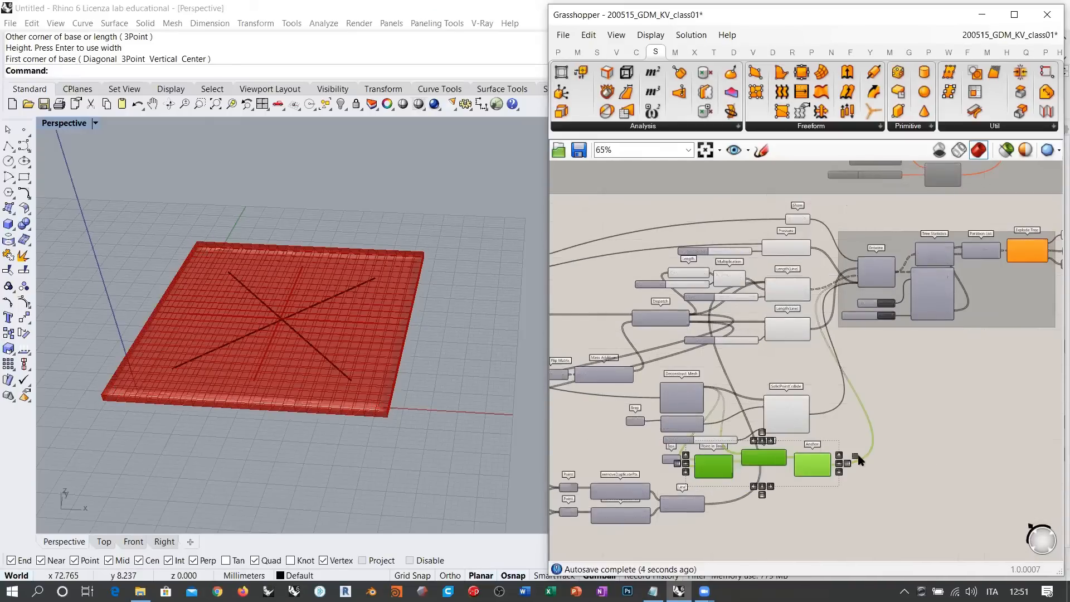
pyautogui.moveTo(867, 455); pyautogui.dragTo(669, 475)
pyautogui.moveTo(763, 457); pyautogui.dragTo(733, 458)
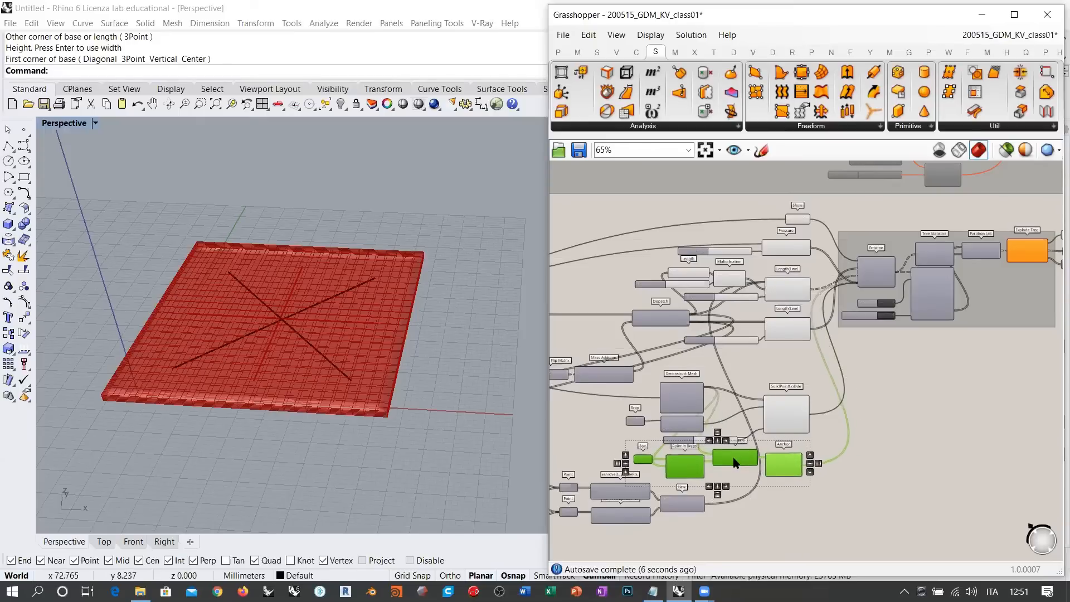
# Move Deconstruct Mesh, the Brep parameter, its meshing component and the number slider away from the anchor components, below Flip Matrix and Mass Addition
pyautogui.moveTo(714, 377); pyautogui.dragTo(638, 441)
pyautogui.moveTo(681, 399); pyautogui.dragTo(594, 415)
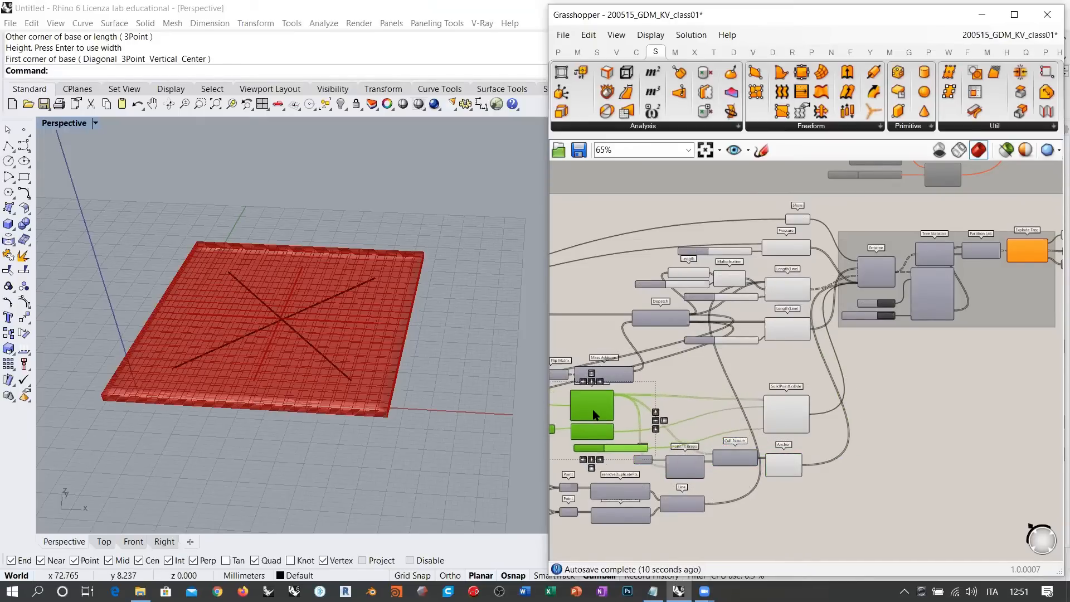
pyautogui.moveTo(595, 415); pyautogui.dragTo(788, 388, button='right')
pyautogui.moveTo(787, 389); pyautogui.dragTo(757, 385)
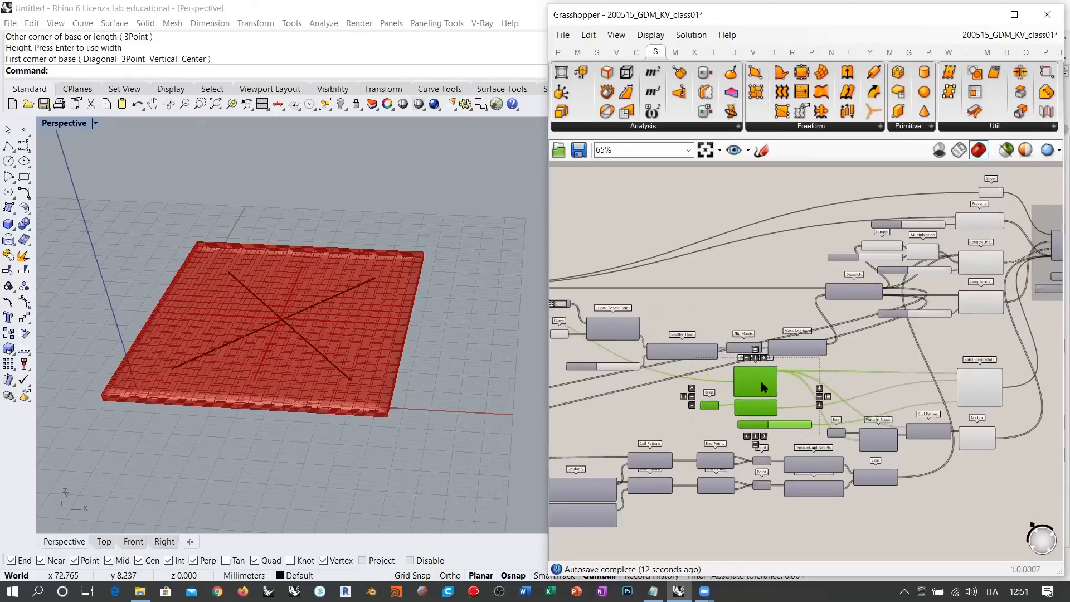
pyautogui.click(867, 393)
# Run the Kangaroo solver by setting its Boolean Toggle to True
pyautogui.moveTo(866, 394); pyautogui.dragTo(616, 425, button='right')
pyautogui.moveTo(868, 319); pyautogui.dragTo(715, 374, button='right')
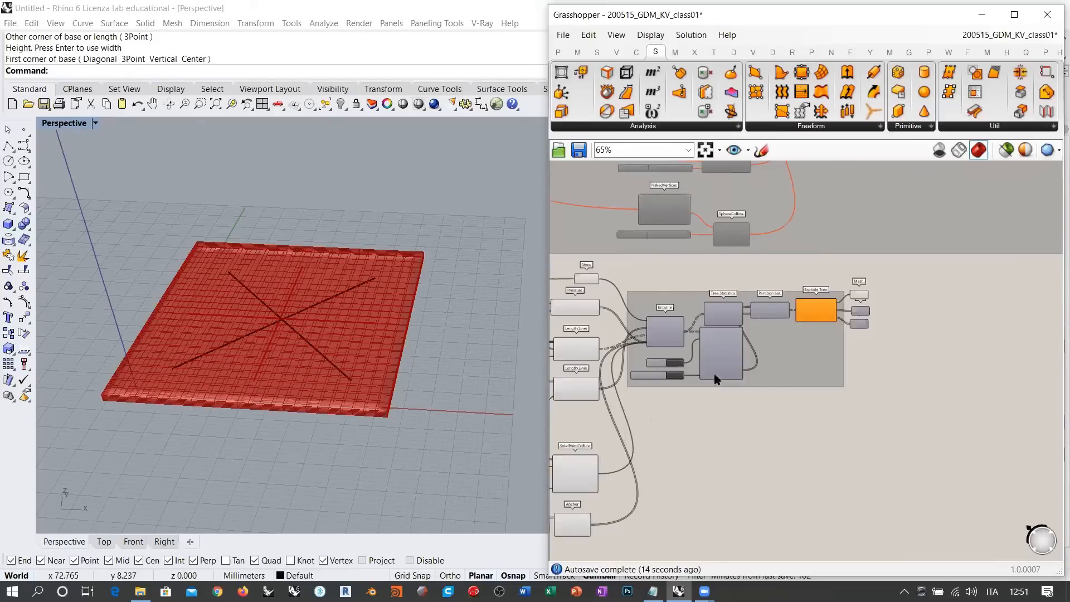
pyautogui.scroll(5, 716, 379)
pyautogui.doubleClick(666, 397)
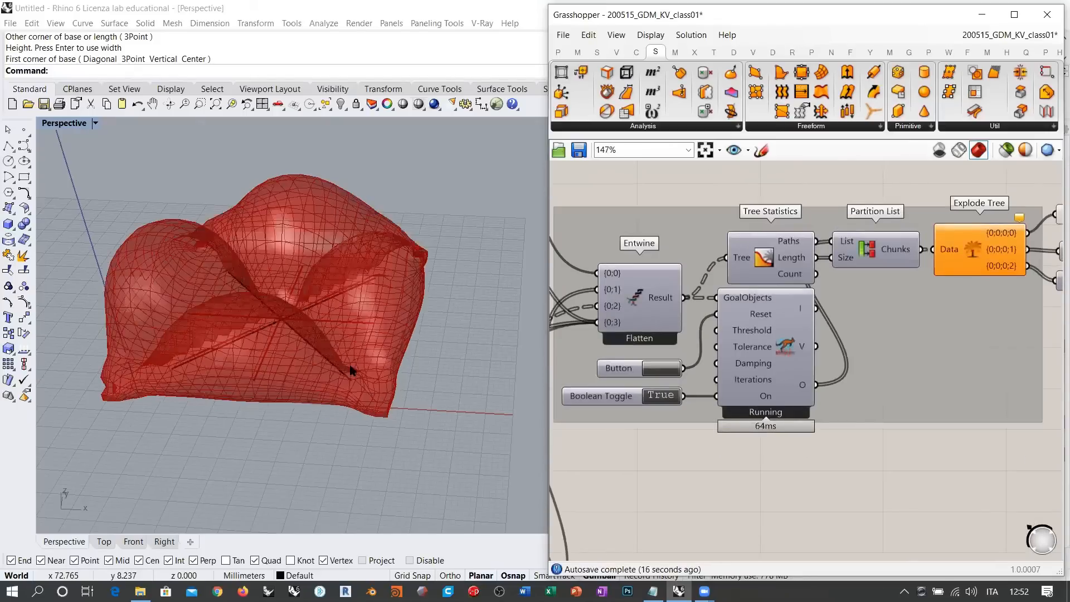
# Examine the inflated mesh from the side, above and below, checking its anchored corners and the seams along the diagonal curves
pyautogui.moveTo(255, 275); pyautogui.dragTo(326, 313, button='right')
pyautogui.moveTo(237, 347); pyautogui.dragTo(222, 346, button='right')
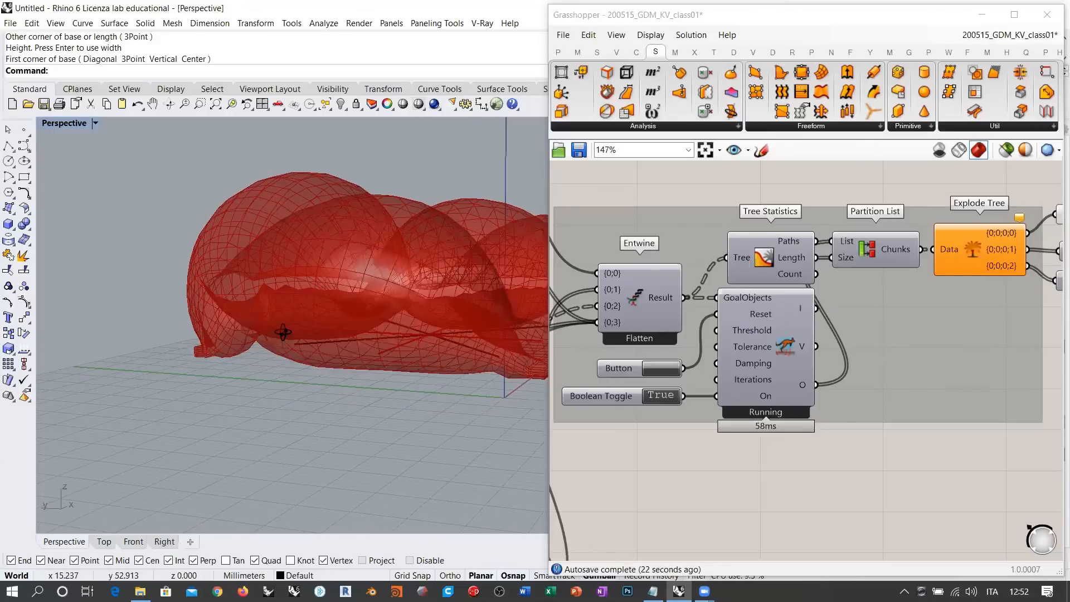
pyautogui.moveTo(283, 333); pyautogui.dragTo(369, 354, button='right')
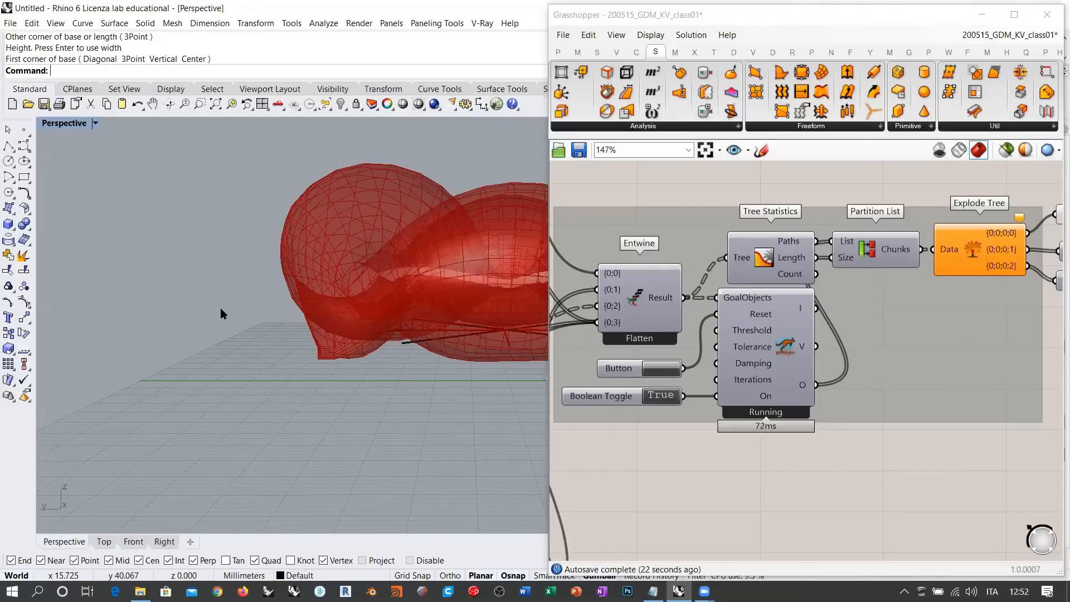
pyautogui.moveTo(235, 313); pyautogui.dragTo(308, 332, button='right')
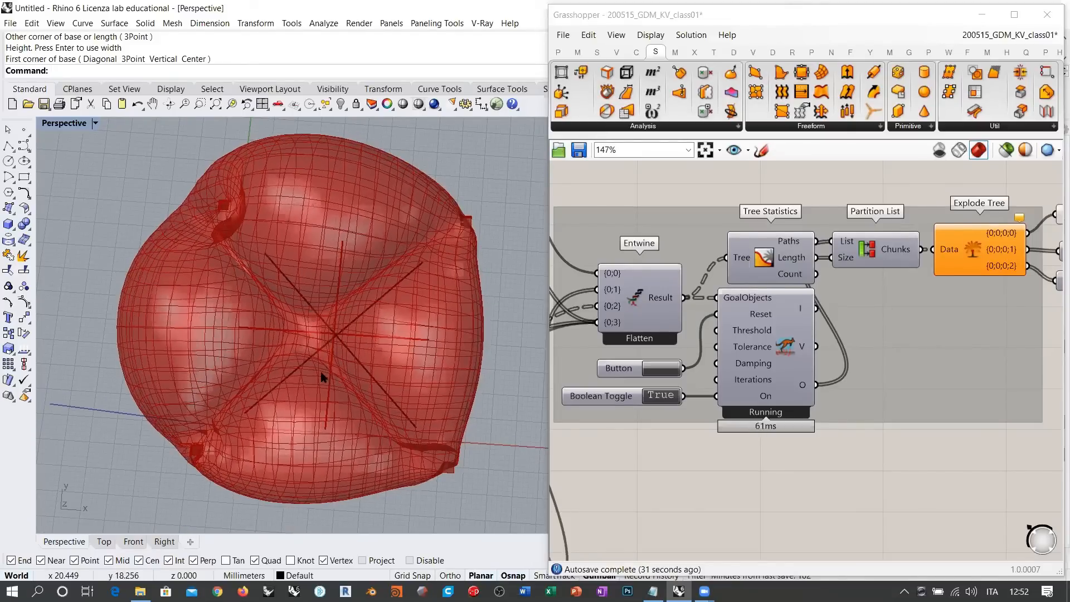
pyautogui.moveTo(323, 375); pyautogui.dragTo(384, 355, button='right')
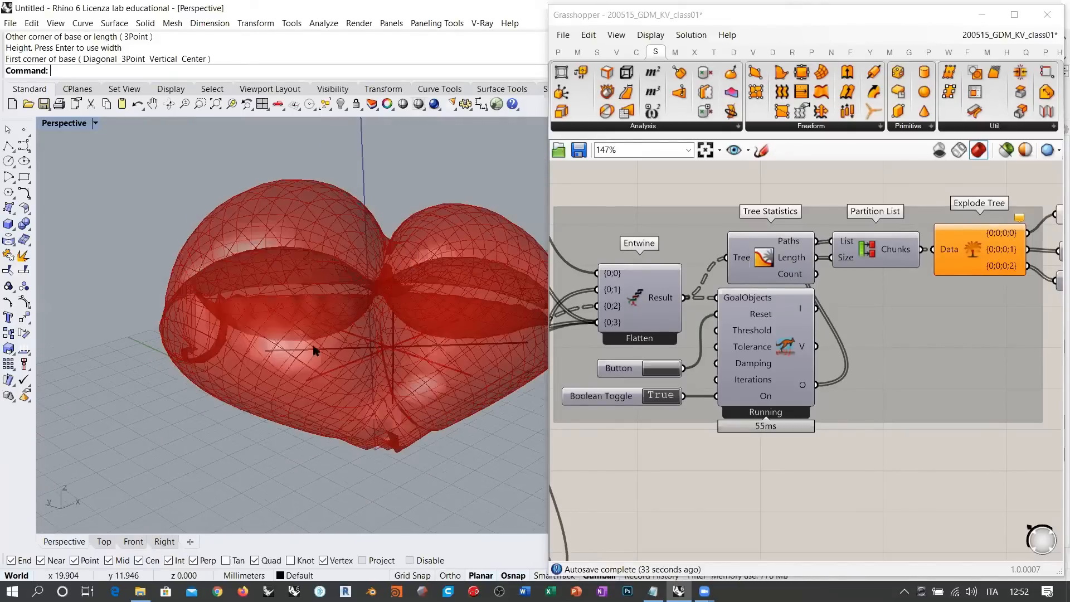
pyautogui.moveTo(314, 350); pyautogui.dragTo(232, 348, button='right')
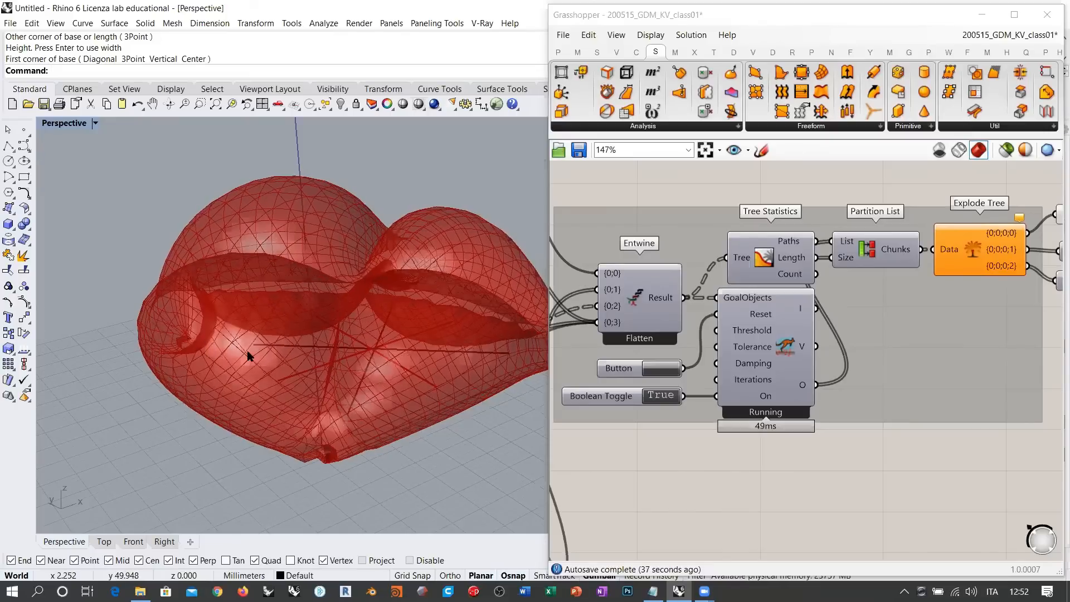
pyautogui.moveTo(306, 400); pyautogui.dragTo(351, 338, button='right')
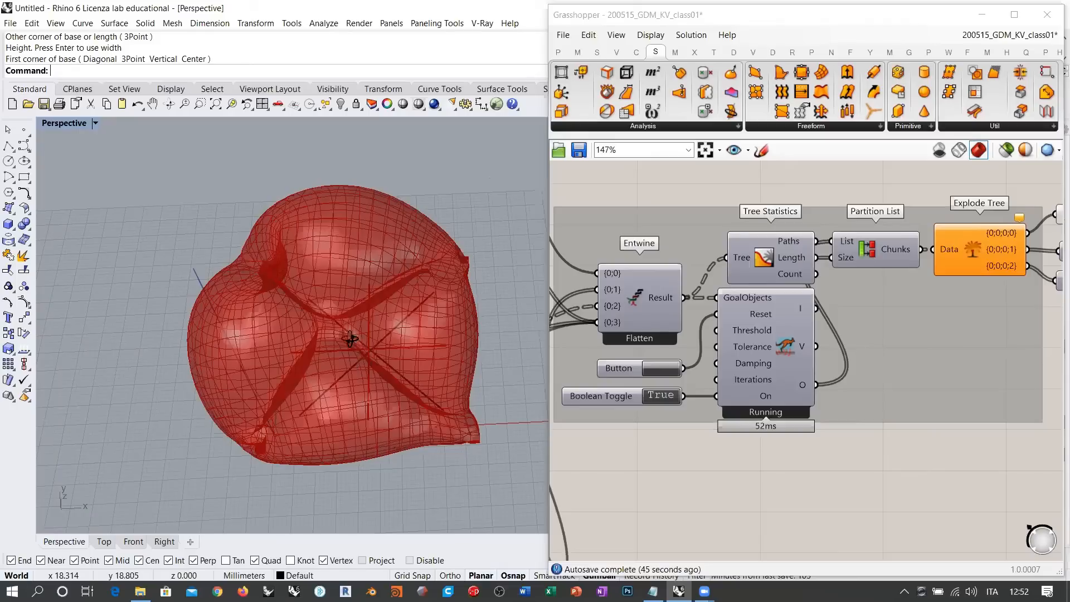
# Stop and reset the Kangaroo simulation, and switch the Rhino viewport to the Top view centred on the flat mesh
pyautogui.click(665, 396)
pyautogui.click(654, 369)
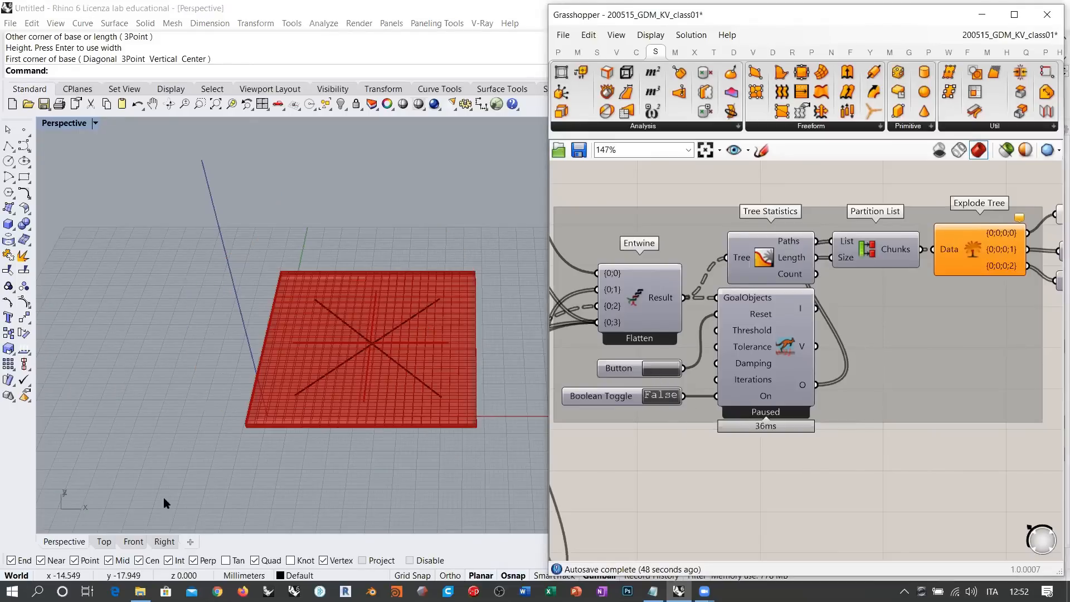
pyautogui.click(104, 542)
pyautogui.moveTo(358, 331); pyautogui.dragTo(297, 274, button='right')
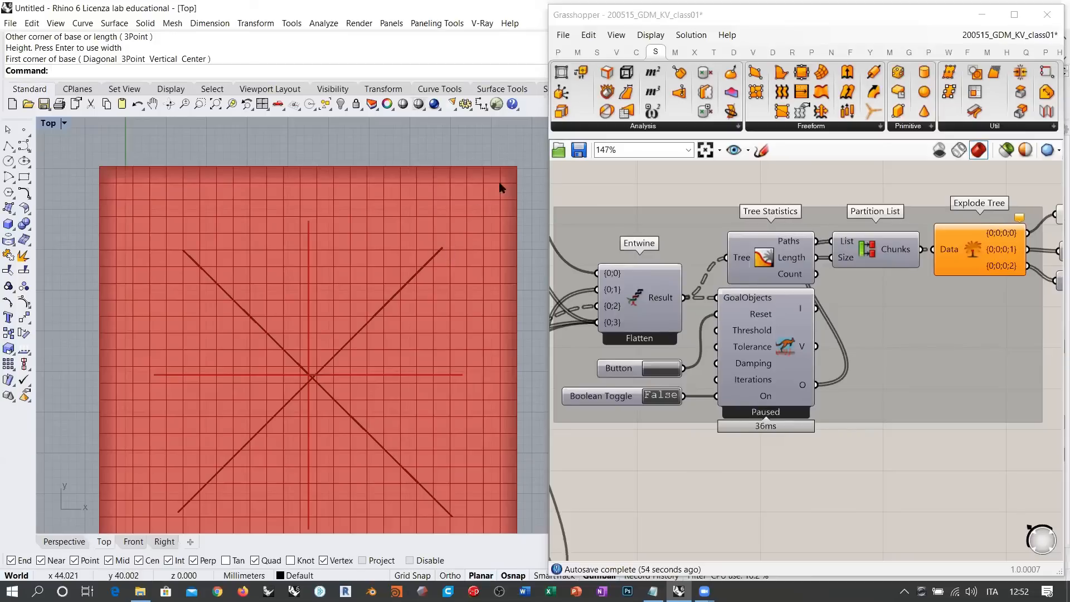
pyautogui.moveTo(285, 355); pyautogui.dragTo(272, 268, button='right')
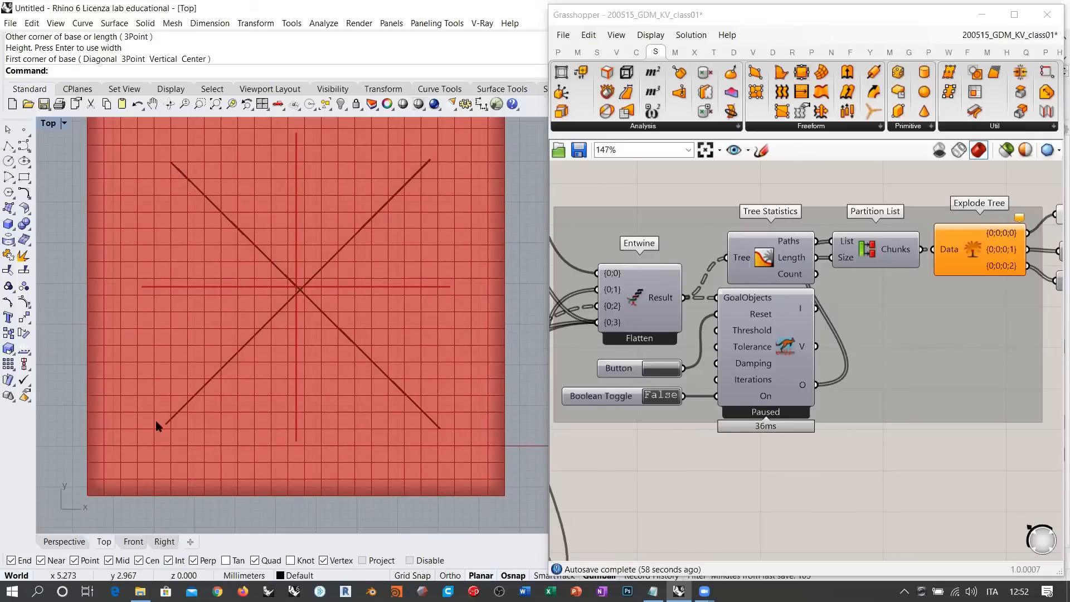
pyautogui.moveTo(328, 298); pyautogui.dragTo(342, 304, button='right')
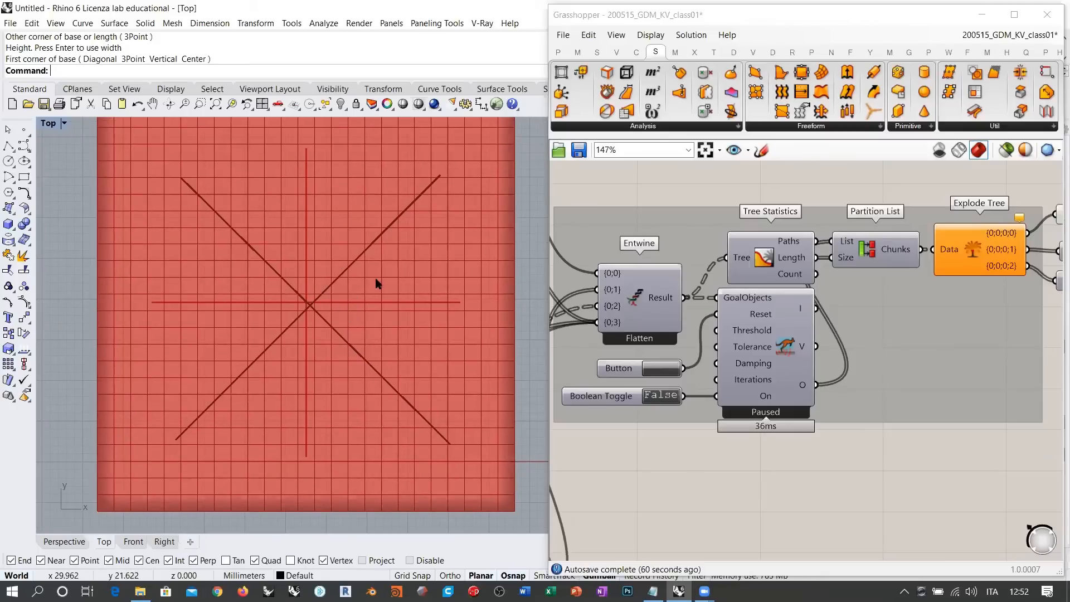
# Select the two crossing diagonal curves and shift them slightly so their intersection sits on the mesh's centre
pyautogui.moveTo(376, 278); pyautogui.dragTo(244, 341)
pyautogui.scroll(-3, 864, 390)
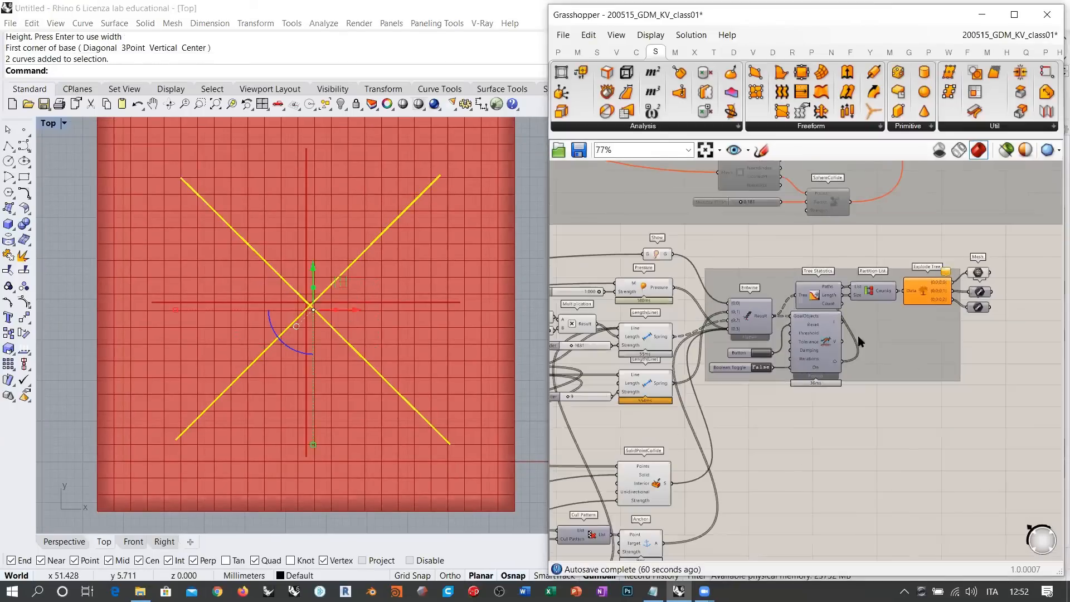
pyautogui.click(388, 315)
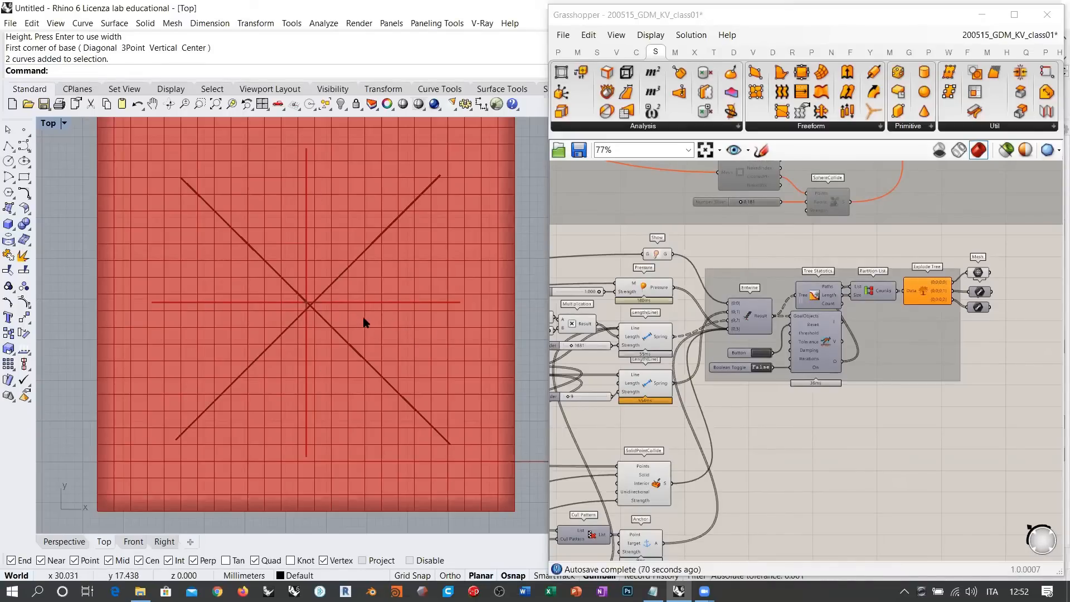
pyautogui.moveTo(330, 309); pyautogui.dragTo(297, 297)
pyautogui.scroll(12, 299, 299)
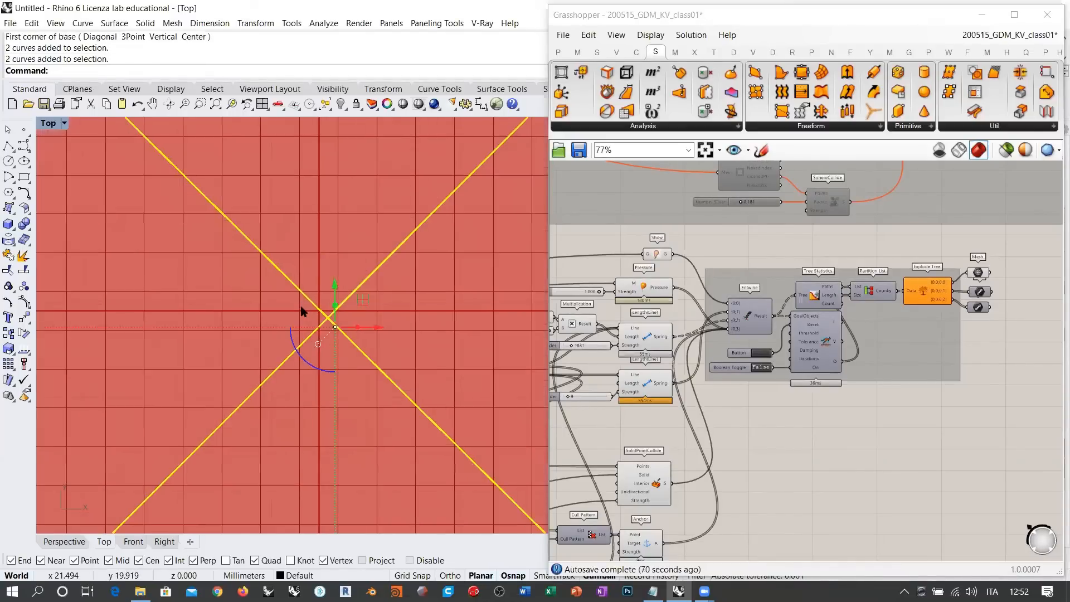
pyautogui.scroll(3, 359, 319)
pyautogui.moveTo(380, 326); pyautogui.dragTo(363, 310)
pyautogui.scroll(-10, 276, 290)
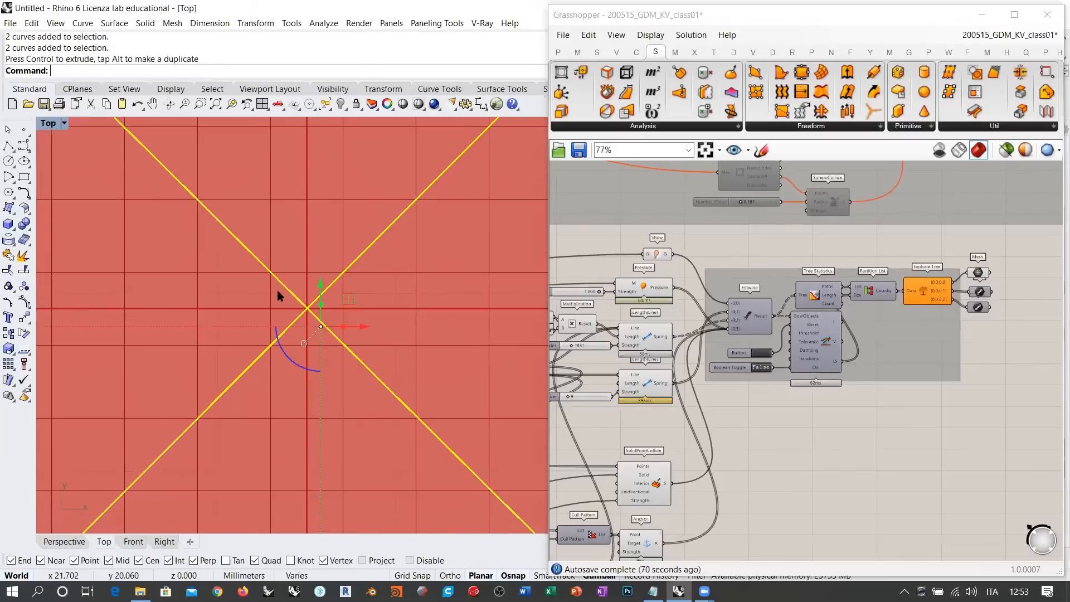
pyautogui.press('Escape')
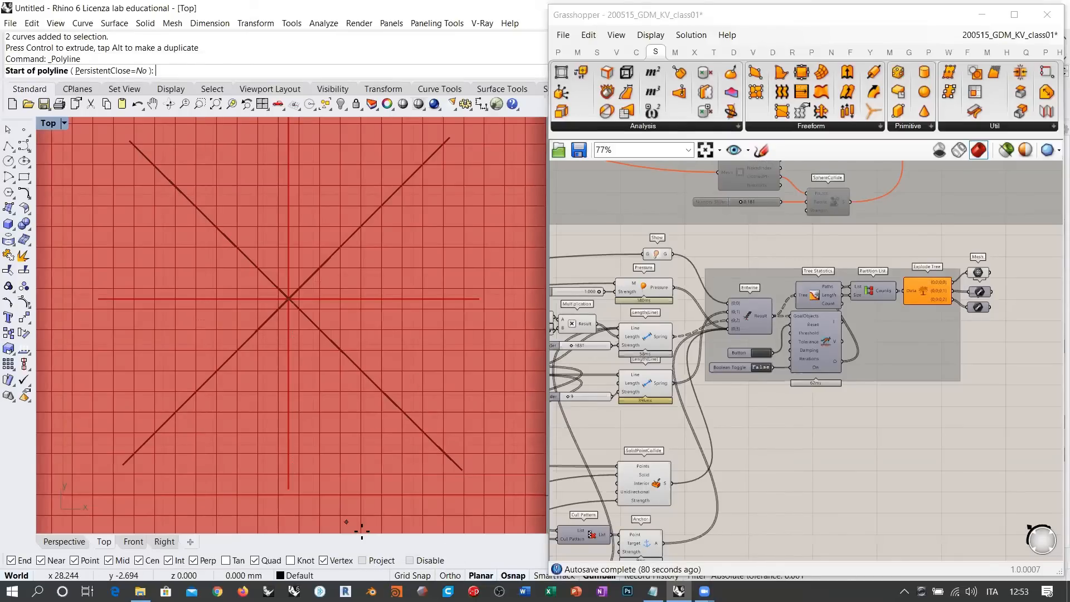
# Draw a diagonal line from the curves' crossing point towards a mesh corner with Project snapping enabled, and delete the two old diagonal curves
pyautogui.click(289, 299)
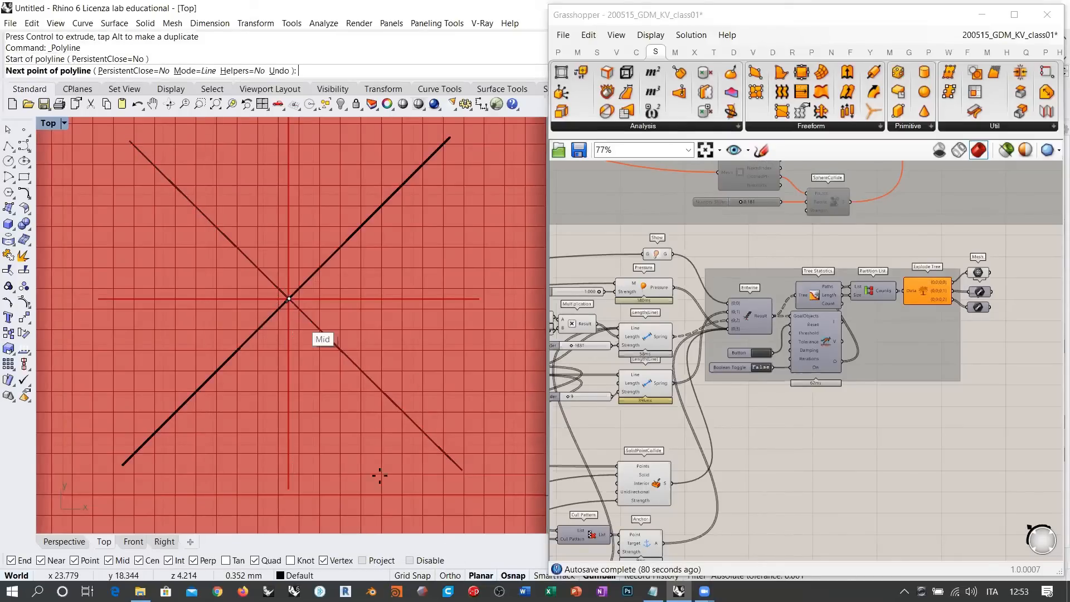
pyautogui.click(363, 560)
pyautogui.scroll(-4, 400, 285)
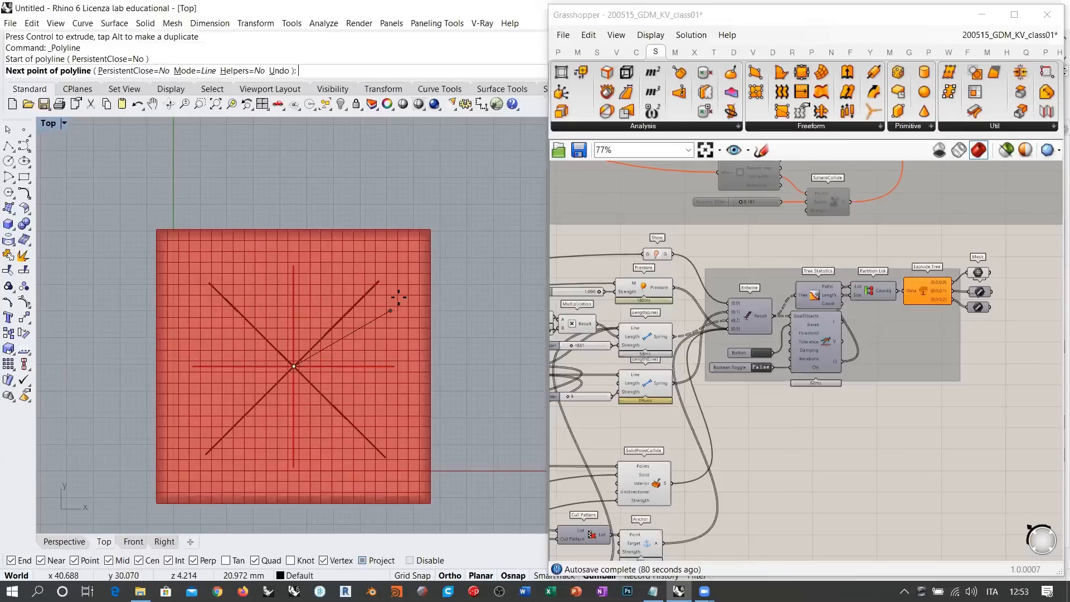
pyautogui.click(410, 249)
pyautogui.press('Return')
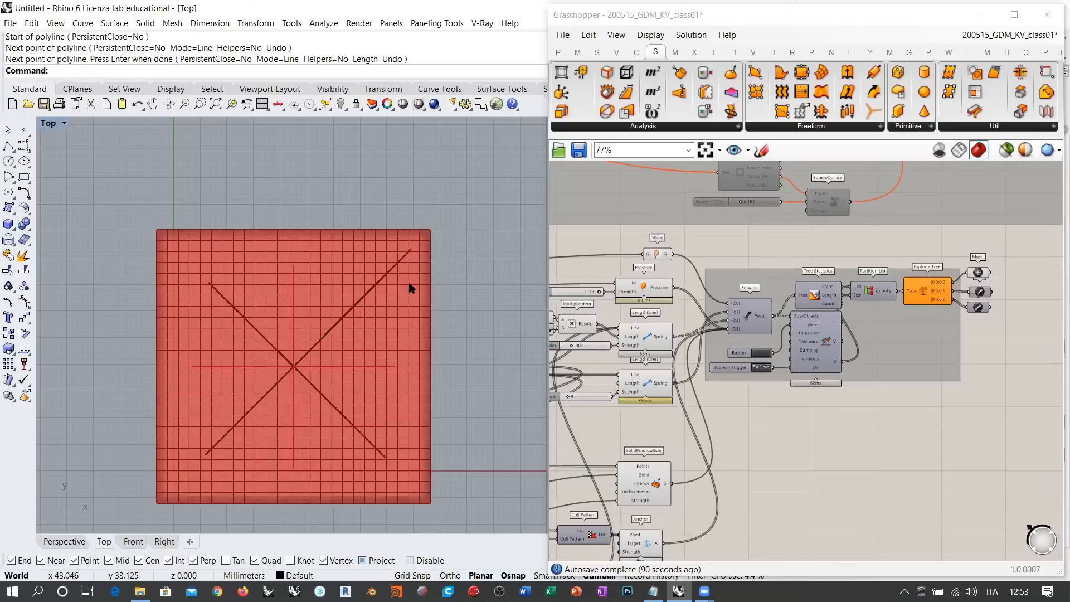
pyautogui.moveTo(328, 373); pyautogui.dragTo(412, 490)
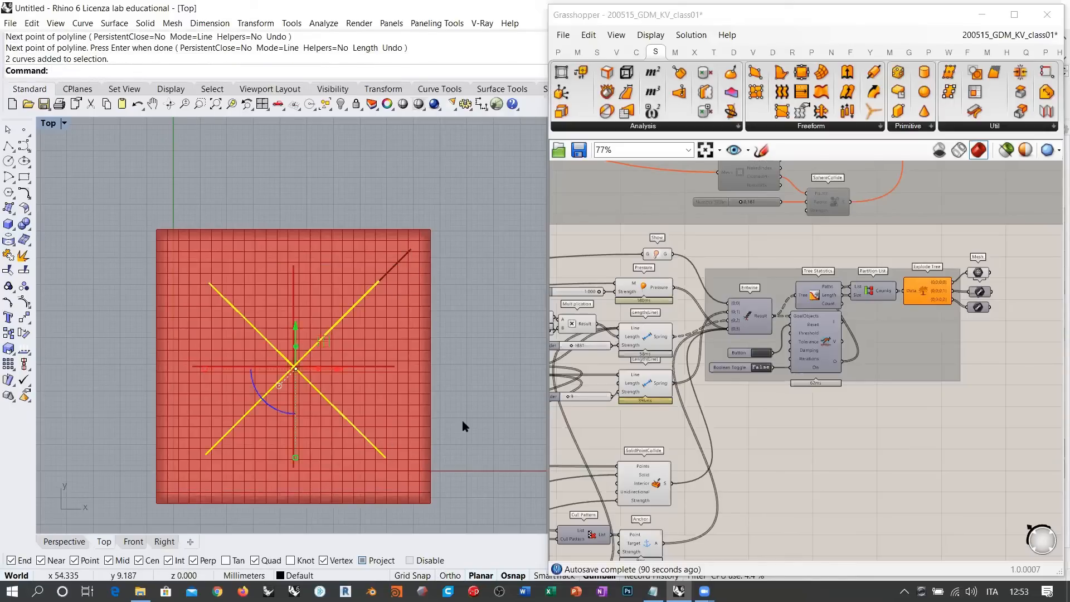
pyautogui.press('Delete')
# Create a polar array of the diagonal line around the mesh centre with 4 items over 360 degrees
pyautogui.click(327, 331)
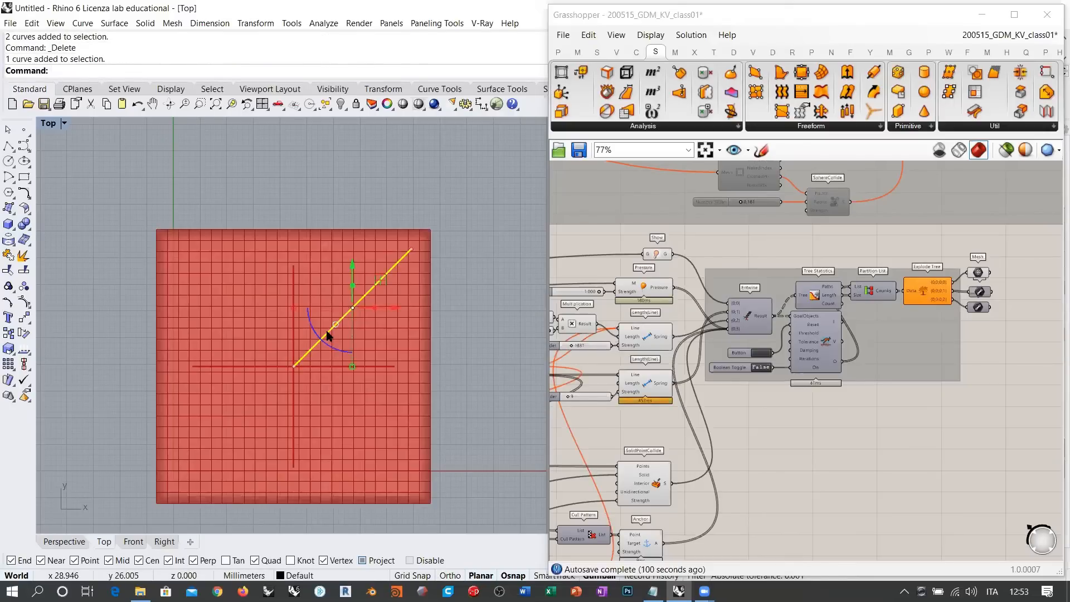
pyautogui.click(13, 369)
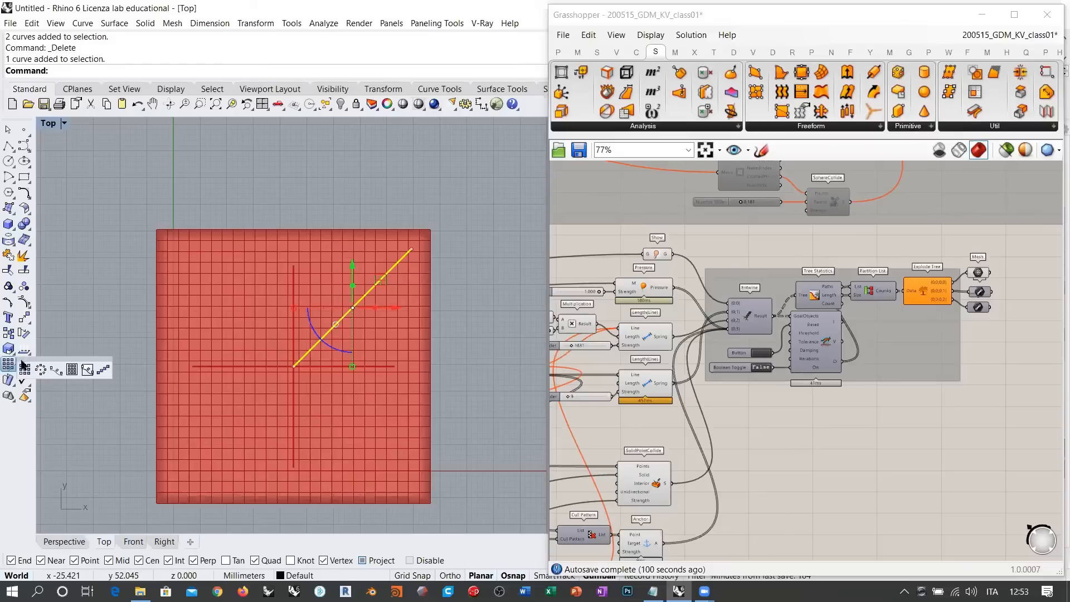
pyautogui.click(41, 369)
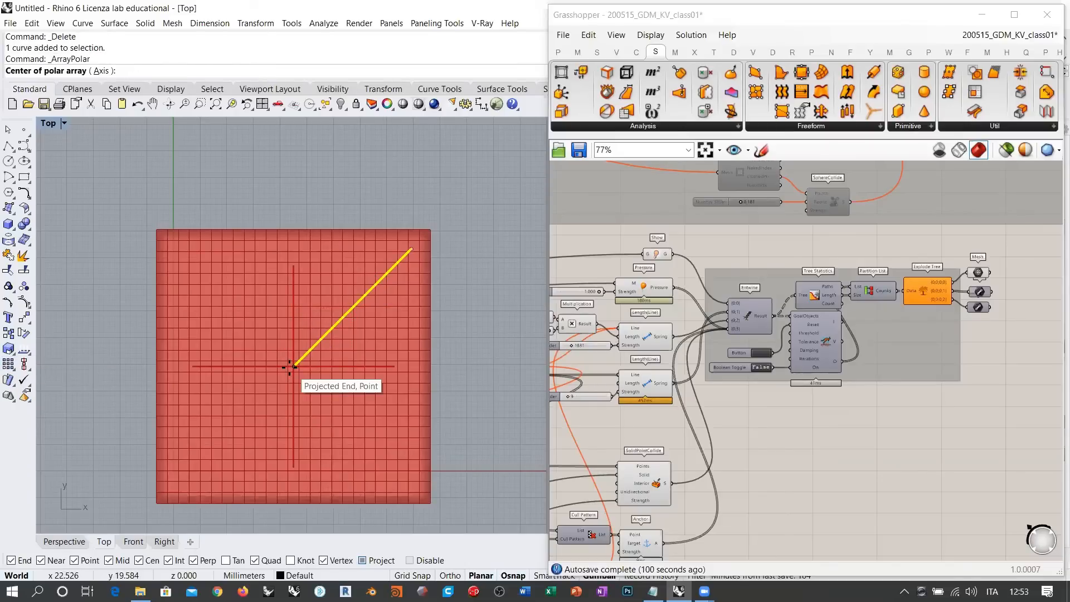
pyautogui.click(294, 368)
pyautogui.press('Return')
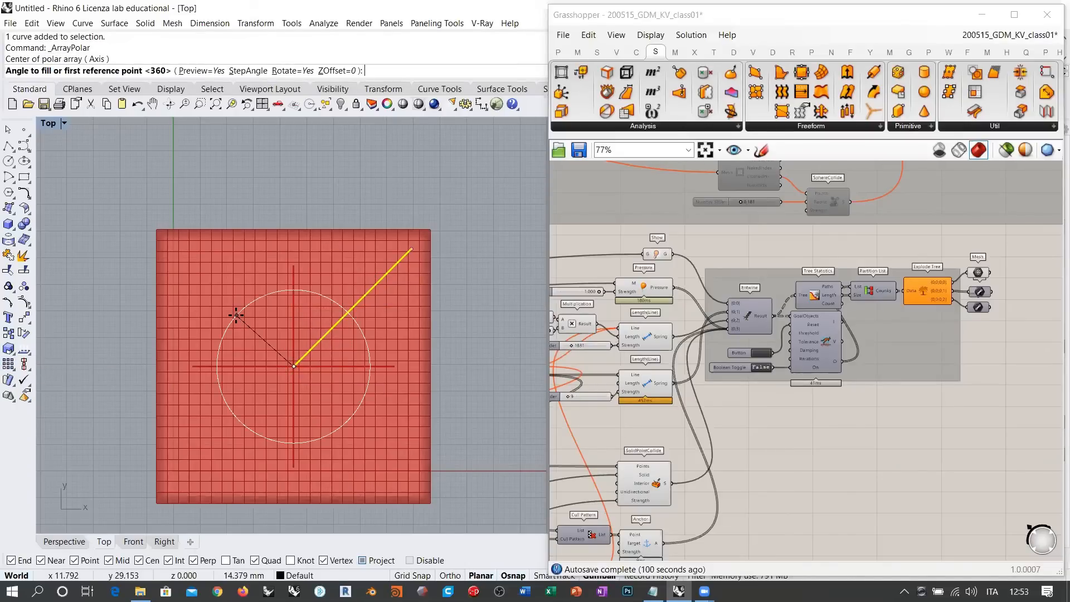
pyautogui.press('Return')
pyautogui.press('Return')
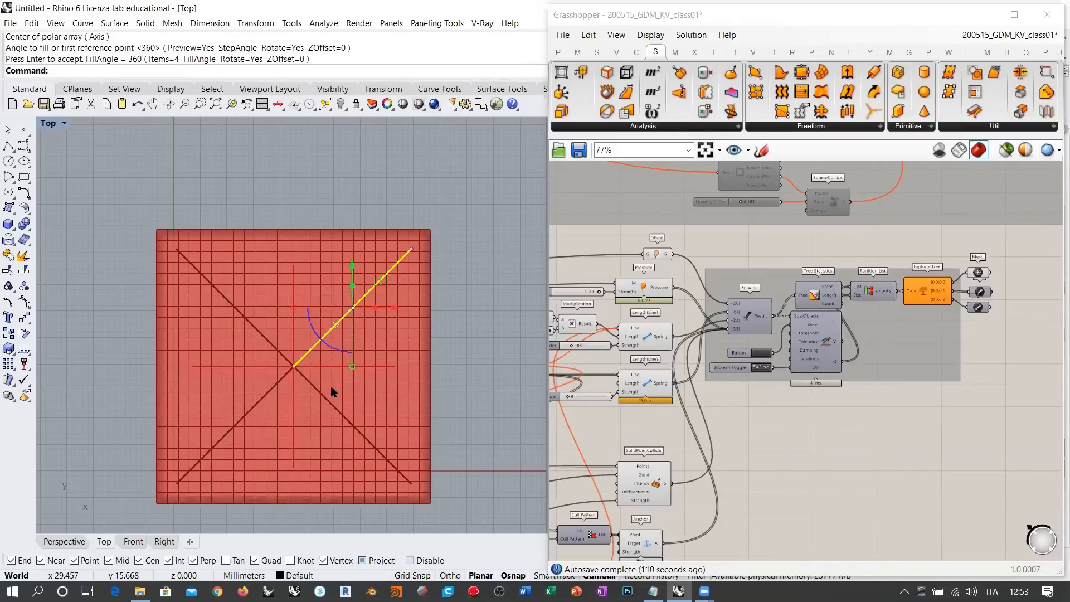
# Join each pair of opposite diagonal lines into one curve, giving two crossing diagonals
pyautogui.moveTo(330, 390); pyautogui.dragTo(263, 338)
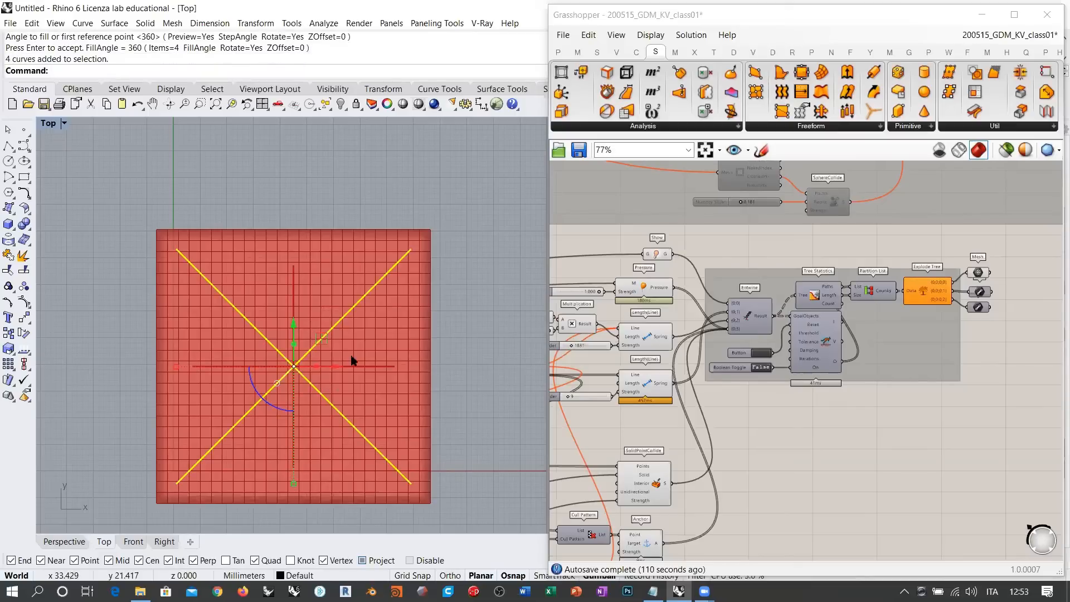
pyautogui.click(360, 330)
pyautogui.click(306, 357)
pyautogui.keyDown('shift'); pyautogui.click(263, 398); pyautogui.keyUp('shift')
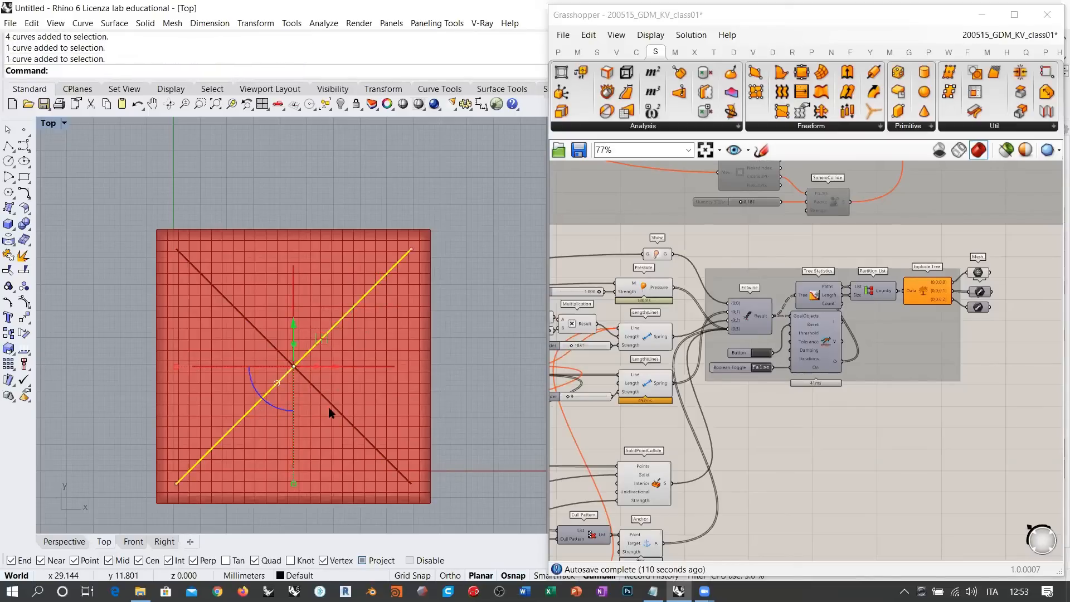
pyautogui.hotkey('ctrl', 'j')
pyautogui.click(275, 346)
pyautogui.keyDown('shift'); pyautogui.click(325, 397); pyautogui.keyUp('shift')
pyautogui.hotkey('ctrl', 'j')
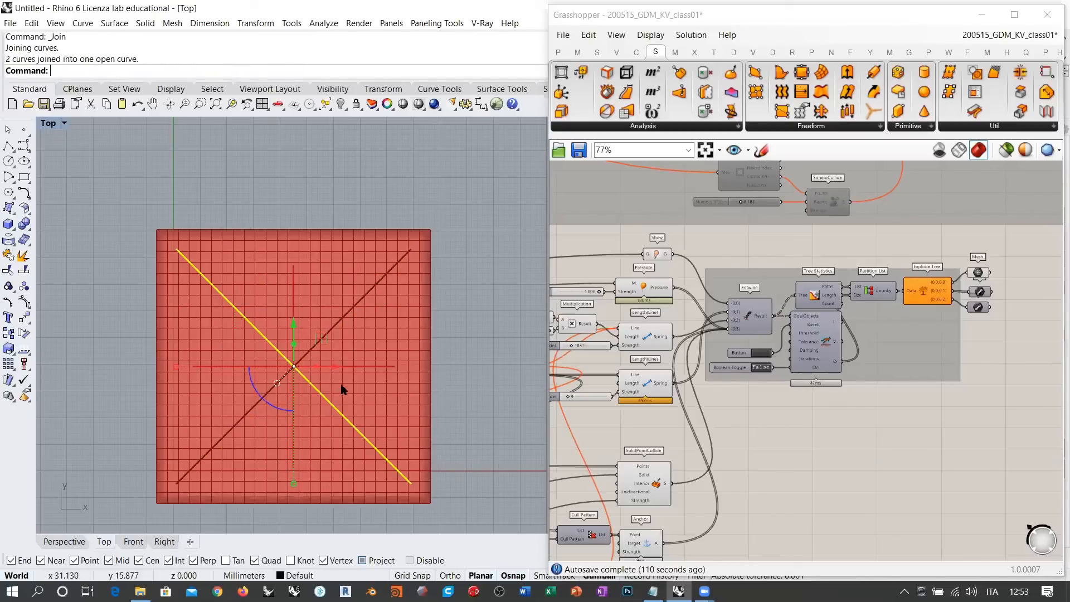
# Select the two joined diagonals and assign them as multiple curves to the Curve parameter feeding Curve Closest Point
pyautogui.moveTo(342, 389); pyautogui.dragTo(259, 337)
pyautogui.moveTo(588, 374); pyautogui.dragTo(951, 313, button='right')
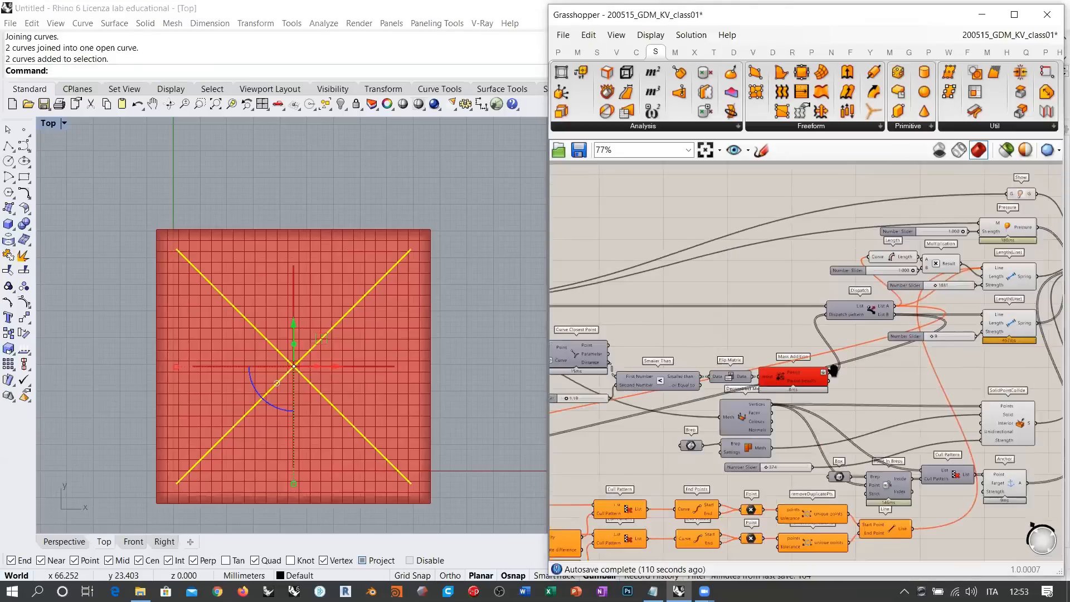
pyautogui.moveTo(833, 371); pyautogui.dragTo(1052, 331, button='right')
pyautogui.scroll(2, 715, 310)
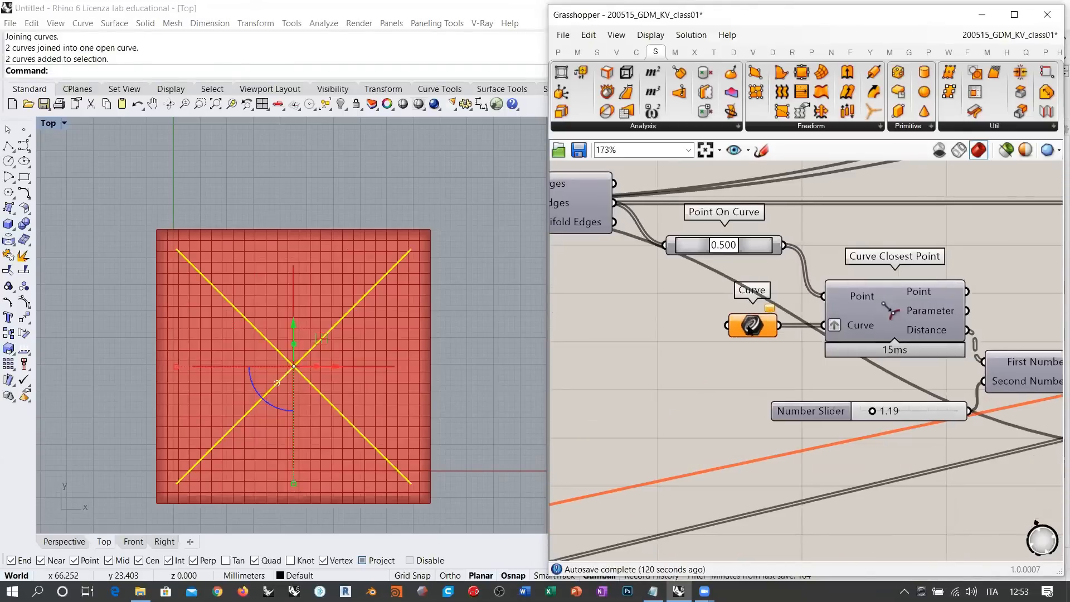
pyautogui.rightClick(749, 330)
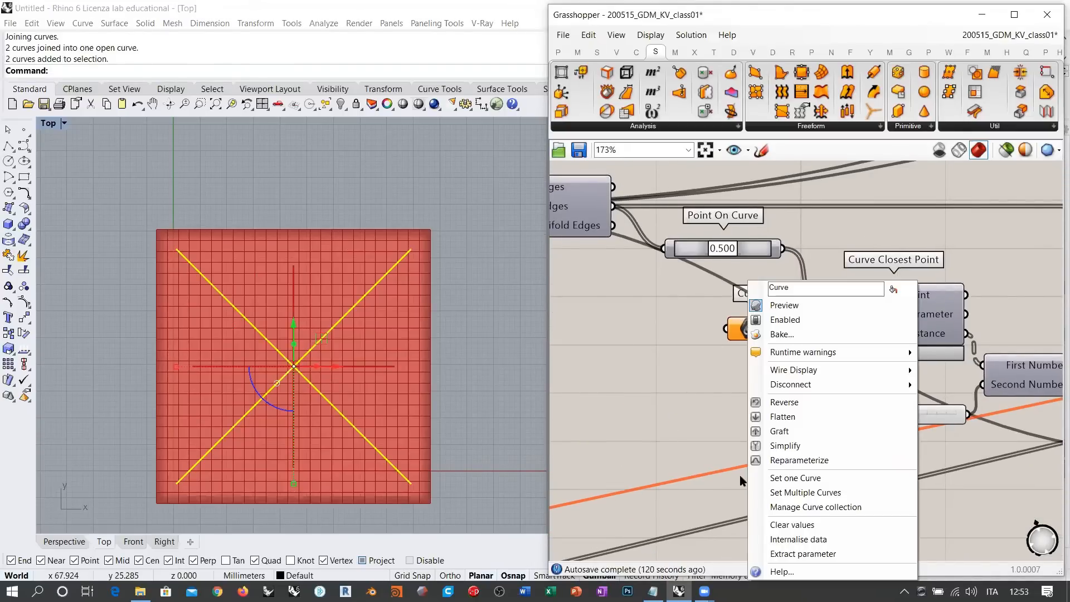
pyautogui.click(784, 492)
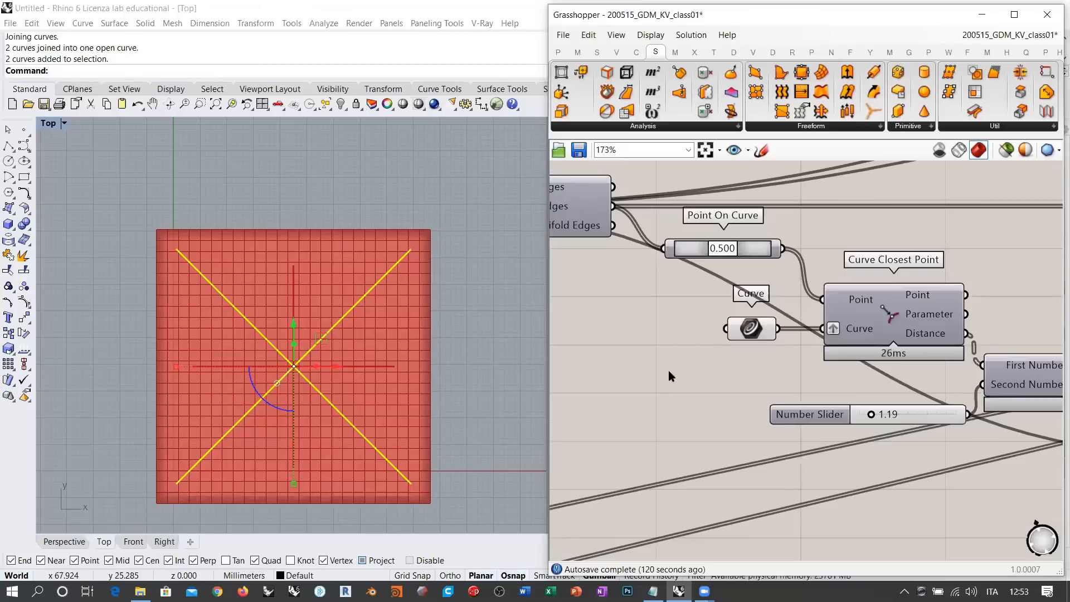
pyautogui.click(463, 314)
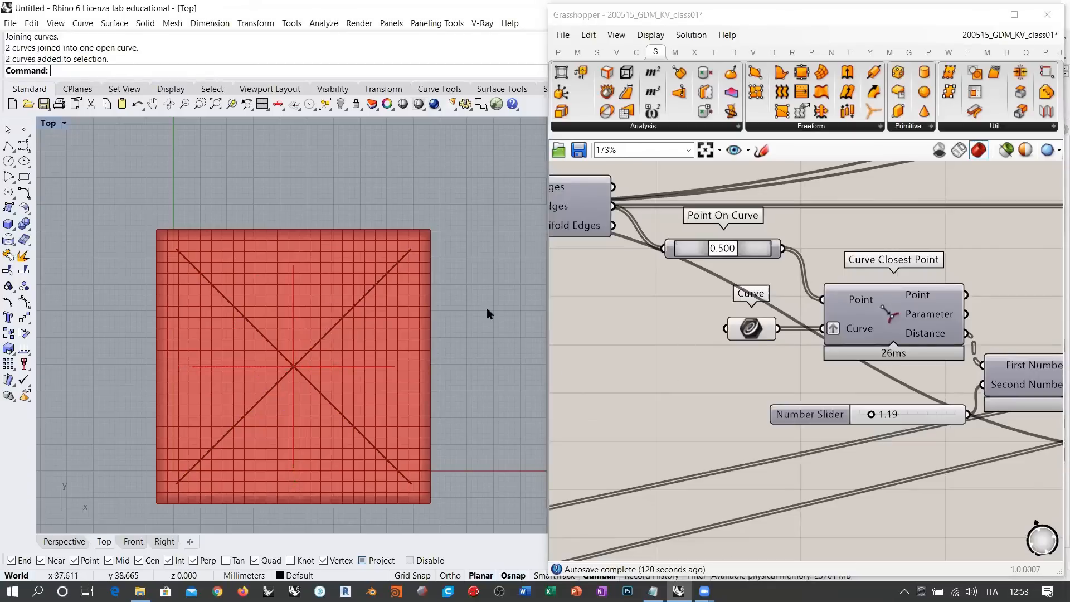
# Internalise the diagonals in the Curve parameter and delete the two source curves from the model
pyautogui.click(83, 539)
pyautogui.moveTo(143, 494); pyautogui.dragTo(674, 387, button='right')
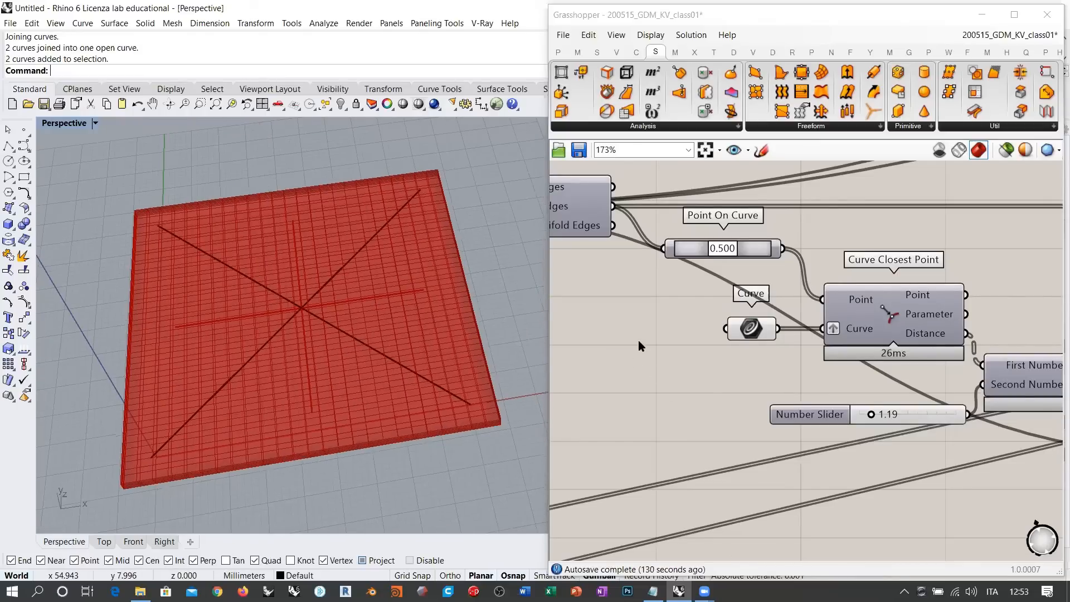
pyautogui.scroll(-5, 638, 340)
pyautogui.rightClick(625, 352)
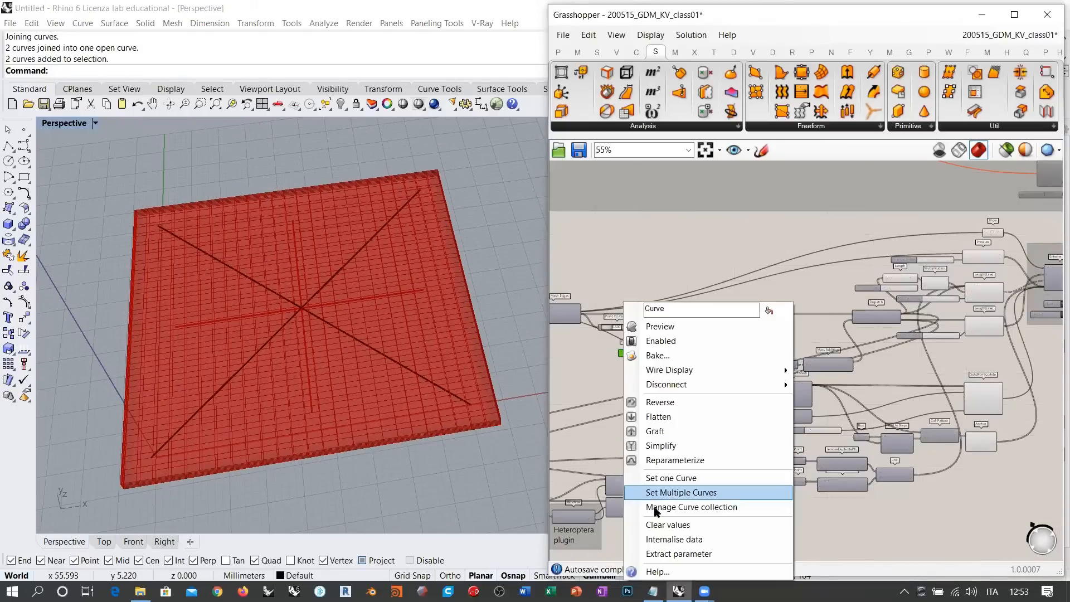
pyautogui.click(655, 540)
pyautogui.moveTo(411, 288); pyautogui.dragTo(230, 359)
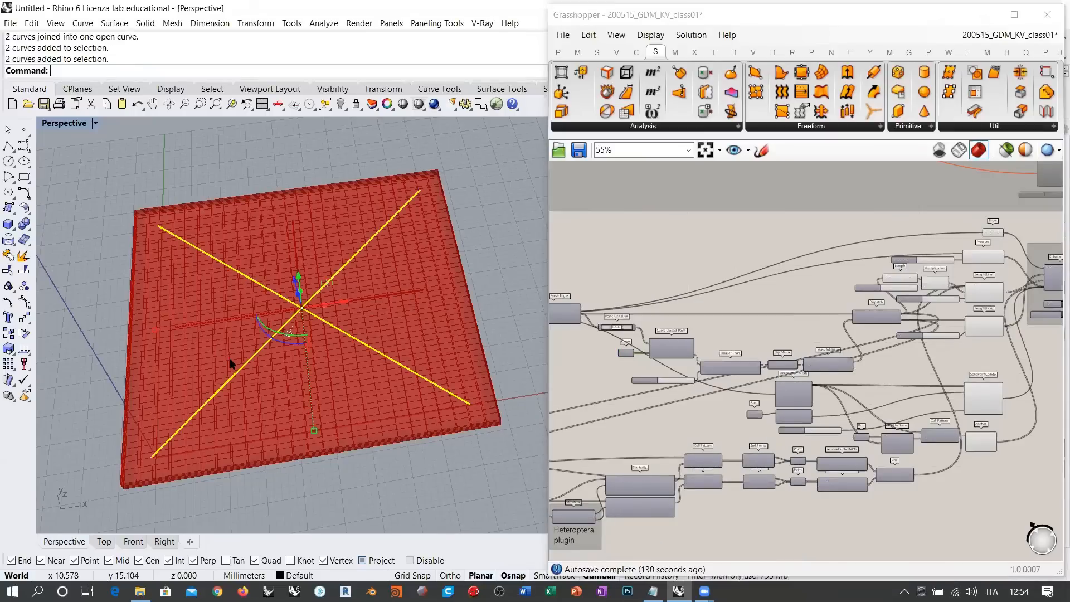
pyautogui.press('Delete')
# Turn on the preview of the Curve parameter holding the internalised diagonals
pyautogui.moveTo(395, 382); pyautogui.dragTo(415, 432, button='right')
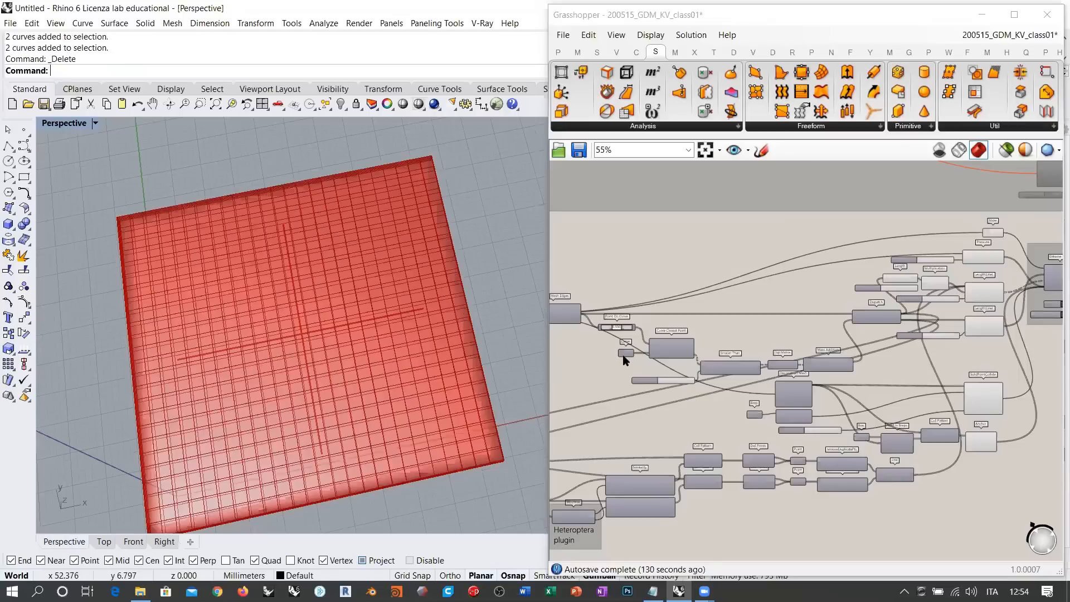
pyautogui.click(625, 354)
pyautogui.hotkey('ctrl', 'q')
pyautogui.click(617, 381)
# Start the Kangaroo inflation by setting the solver's Boolean Toggle to True
pyautogui.moveTo(723, 391); pyautogui.dragTo(581, 447, button='right')
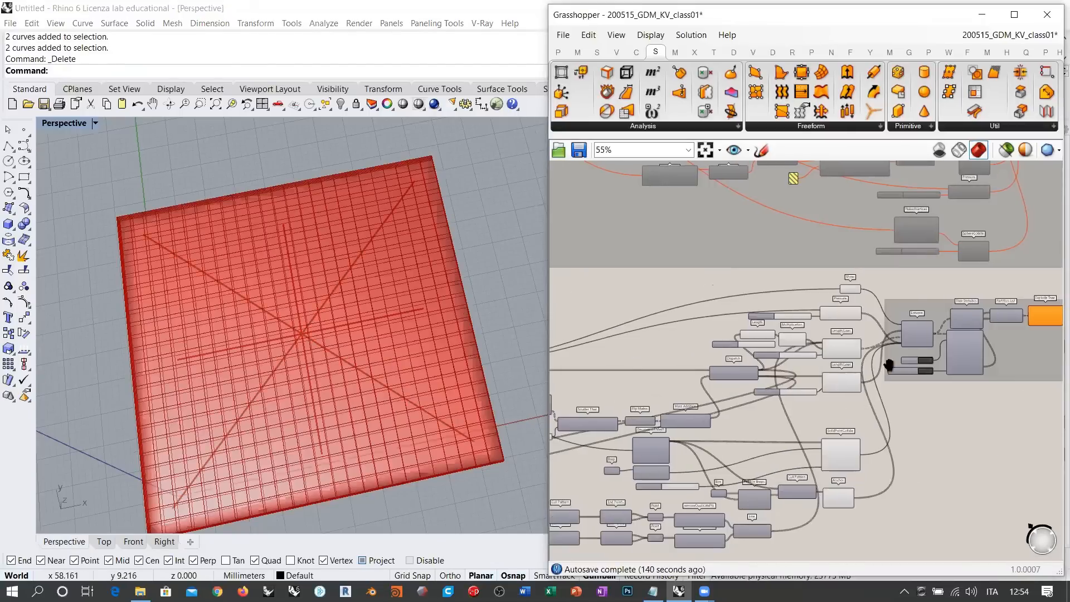
pyautogui.moveTo(989, 368); pyautogui.dragTo(818, 368, button='right')
pyautogui.scroll(5, 819, 367)
pyautogui.click(643, 360)
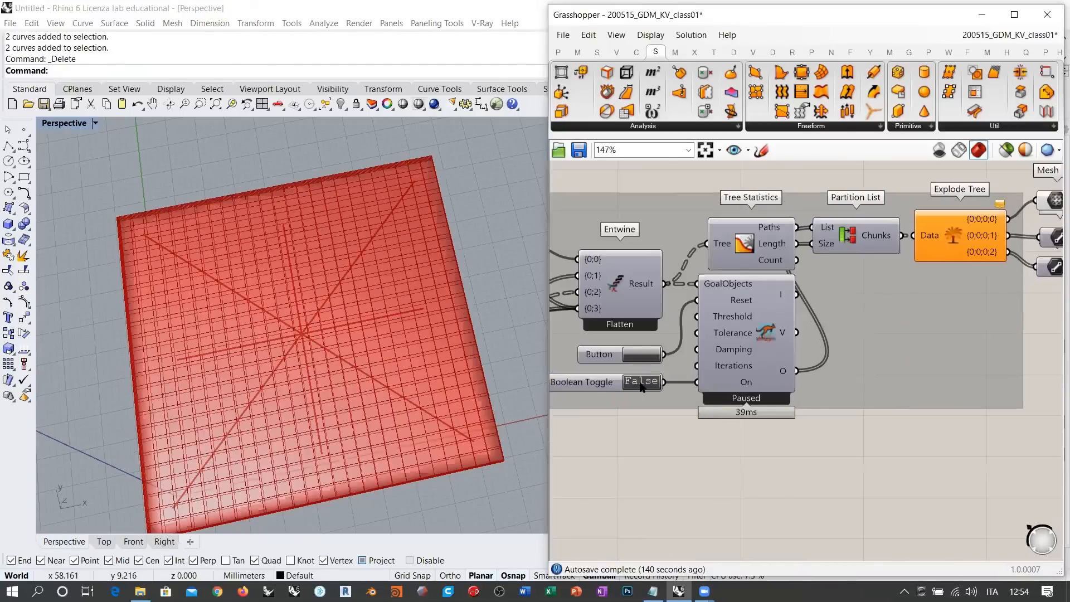
pyautogui.doubleClick(641, 382)
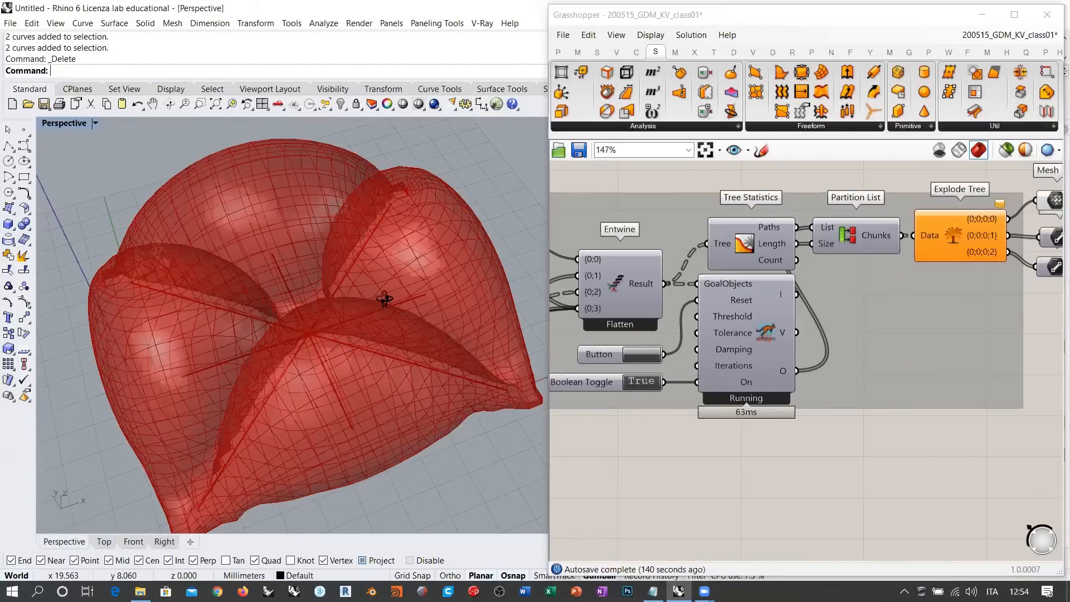
# Examine how the mesh inflates around the diagonal seams and corner anchors, from above and in perspective
pyautogui.moveTo(385, 299); pyautogui.dragTo(115, 527, button='right')
pyautogui.scroll(-3, 370, 318)
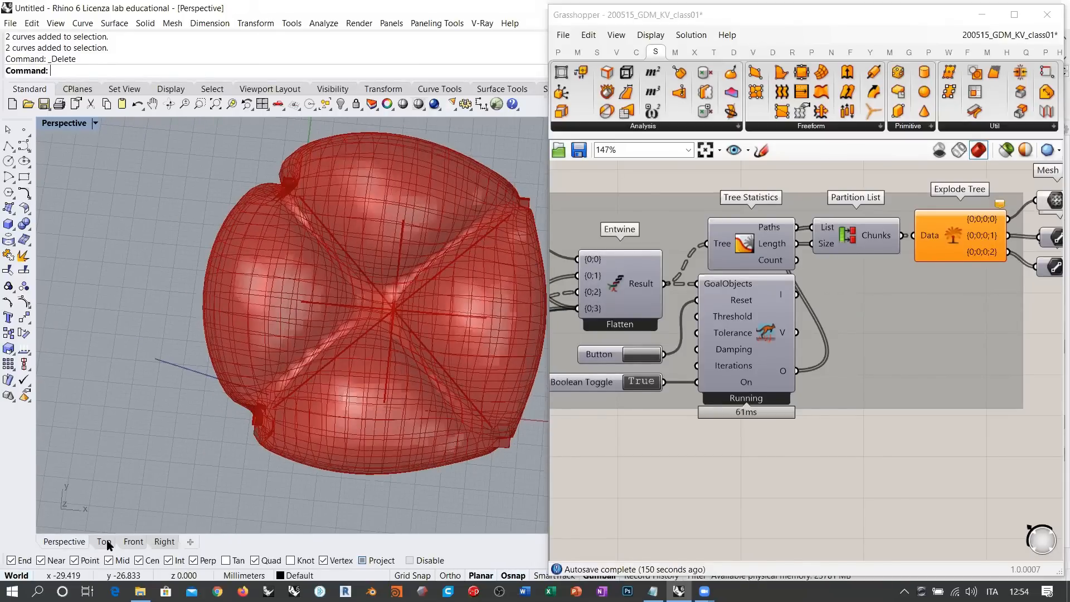
pyautogui.click(105, 542)
pyautogui.moveTo(425, 360); pyautogui.dragTo(475, 330, button='right')
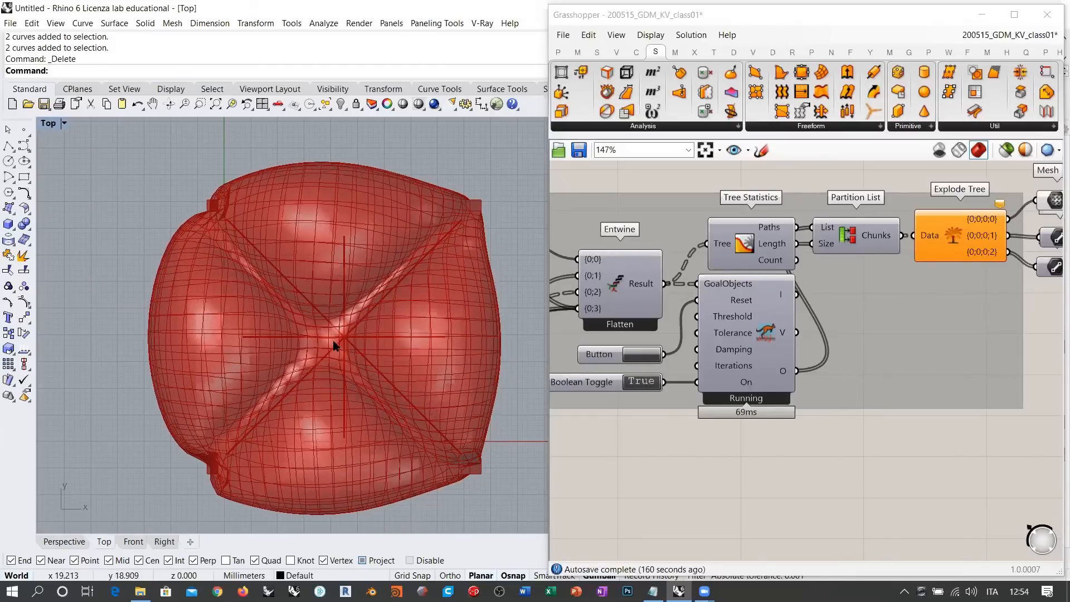
pyautogui.click(64, 542)
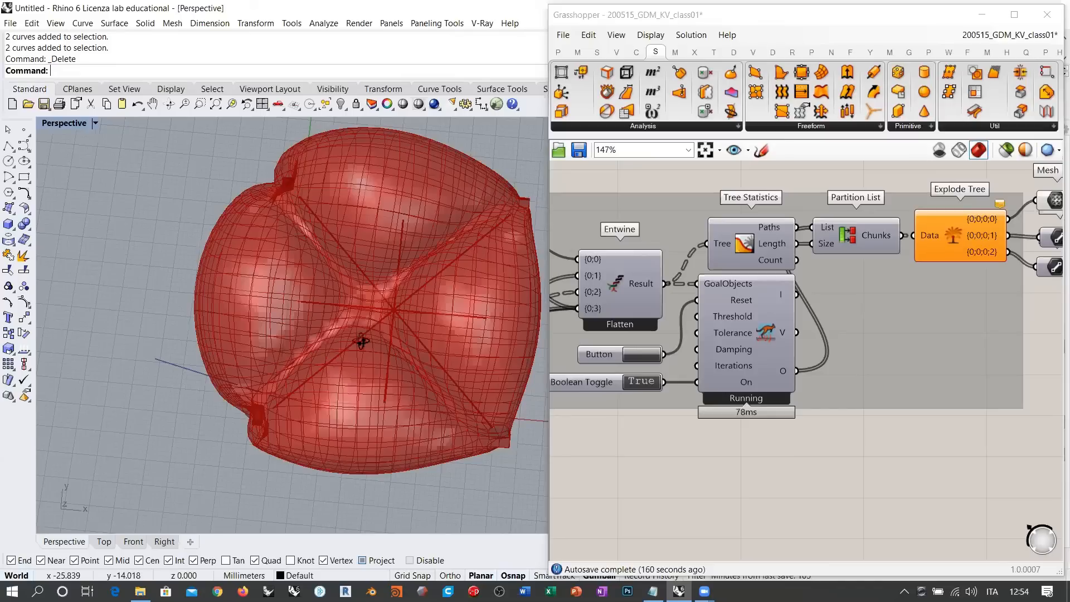
pyautogui.moveTo(361, 341); pyautogui.dragTo(284, 379, button='right')
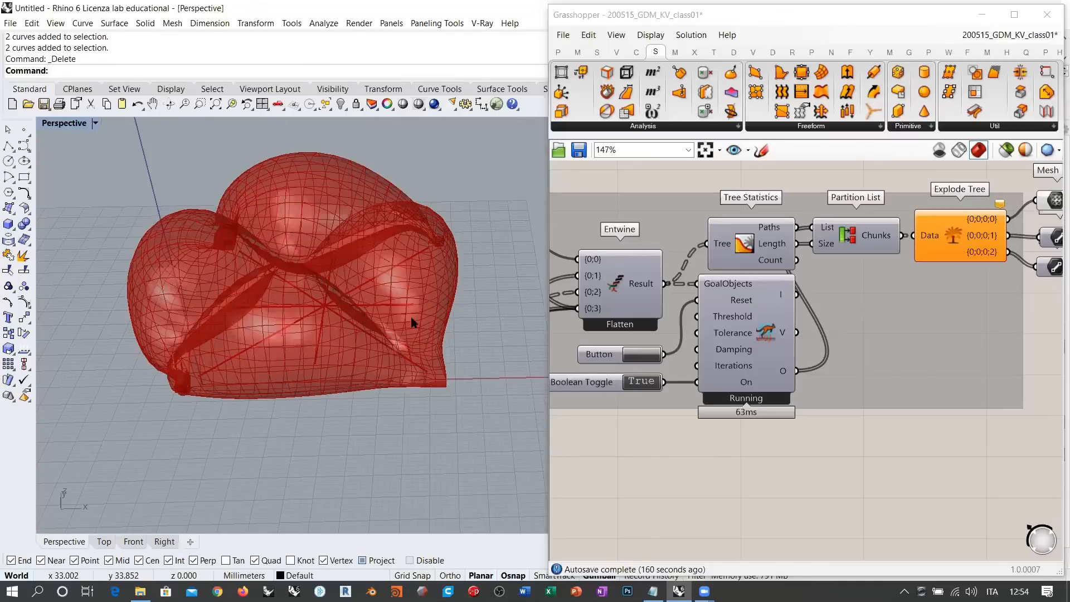
pyautogui.click(755, 424)
pyautogui.scroll(-3, 758, 413)
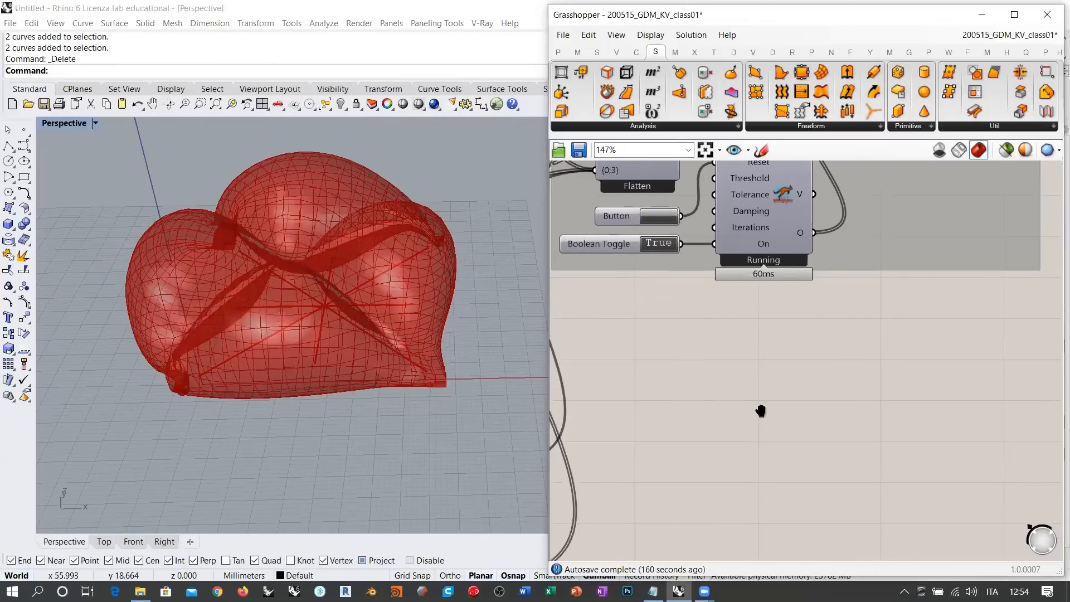
pyautogui.moveTo(318, 366); pyautogui.dragTo(325, 342, button='right')
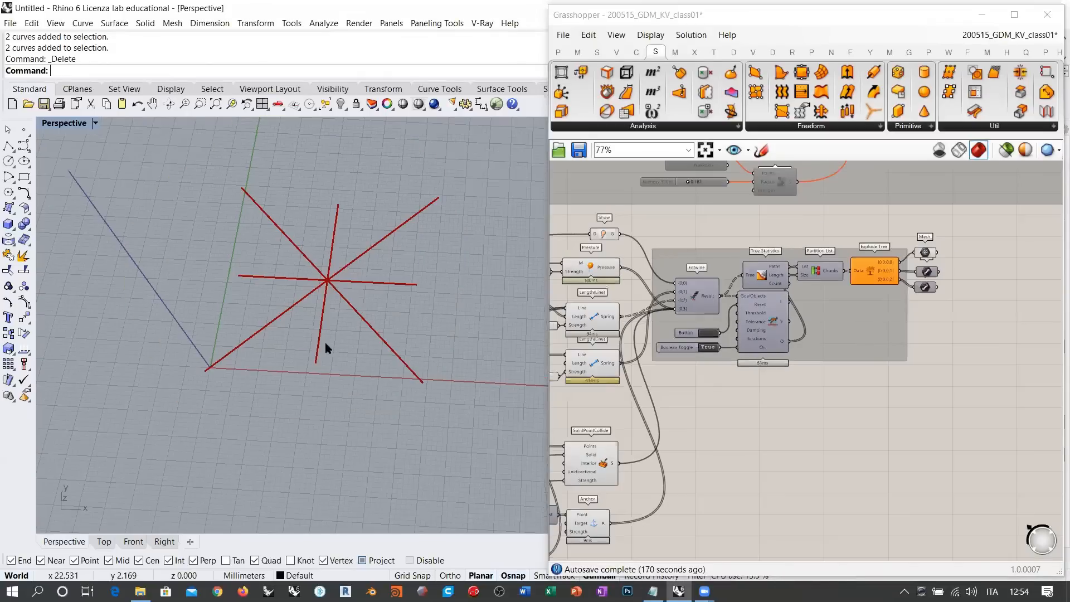
pyautogui.keyDown('shift'); pyautogui.moveTo(311, 400); pyautogui.dragTo(331, 364, button='right'); pyautogui.keyUp('shift')
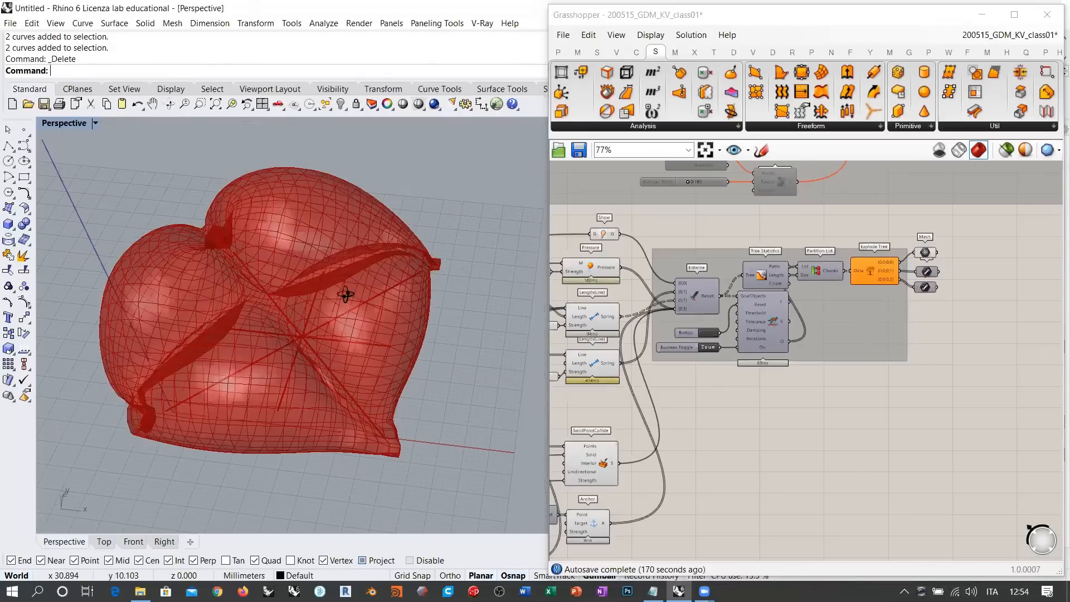
pyautogui.moveTo(345, 294); pyautogui.dragTo(335, 380, button='right')
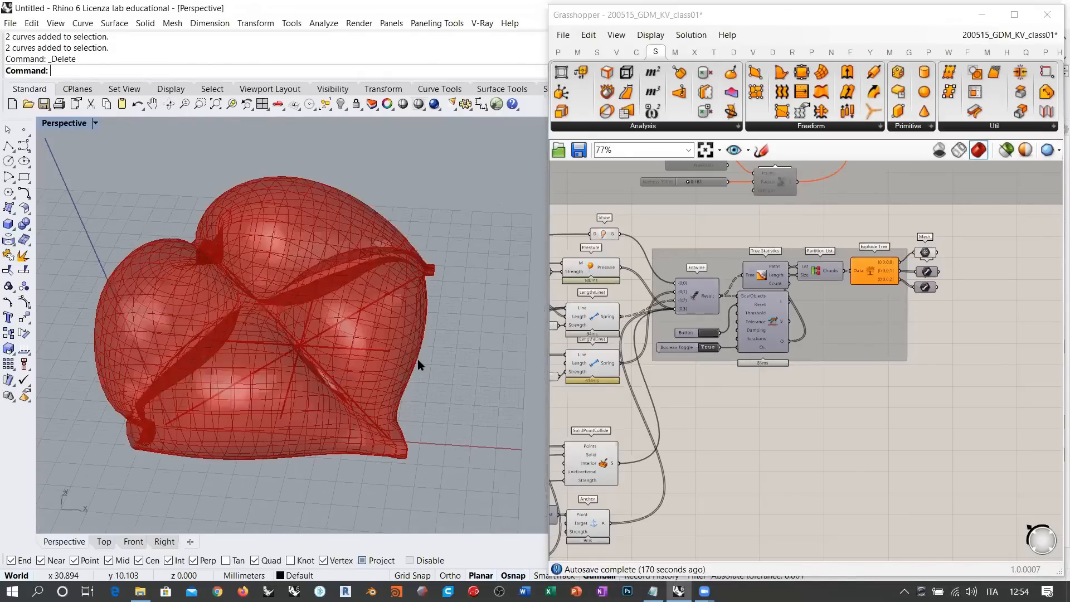
# Stop the solver by setting its Boolean Toggle to False and reset the mesh to its flat state
pyautogui.doubleClick(708, 348)
pyautogui.click(709, 335)
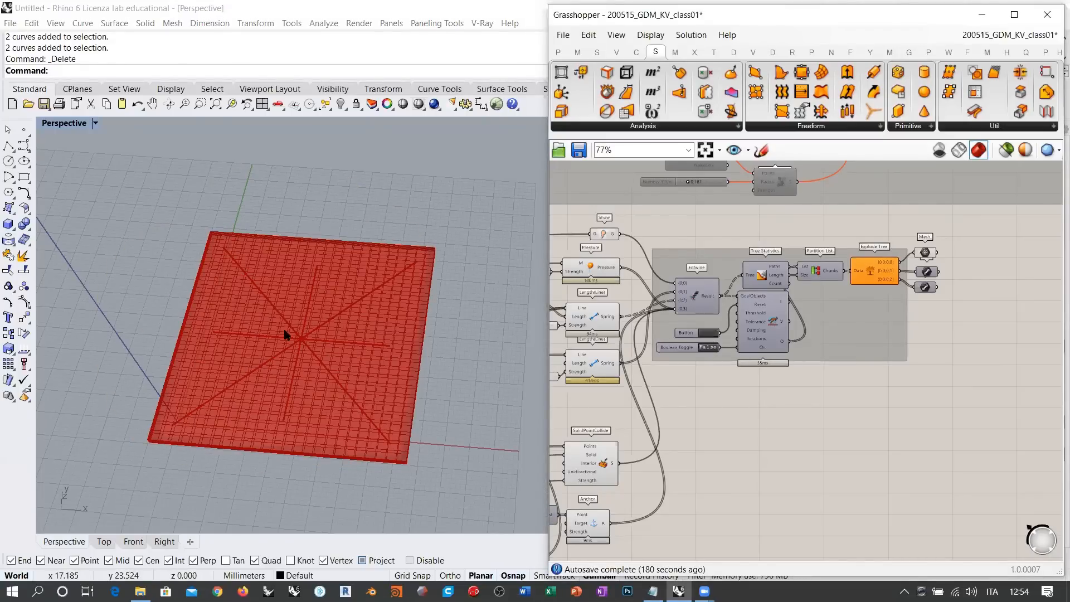
pyautogui.moveTo(339, 332); pyautogui.dragTo(370, 354, button='right')
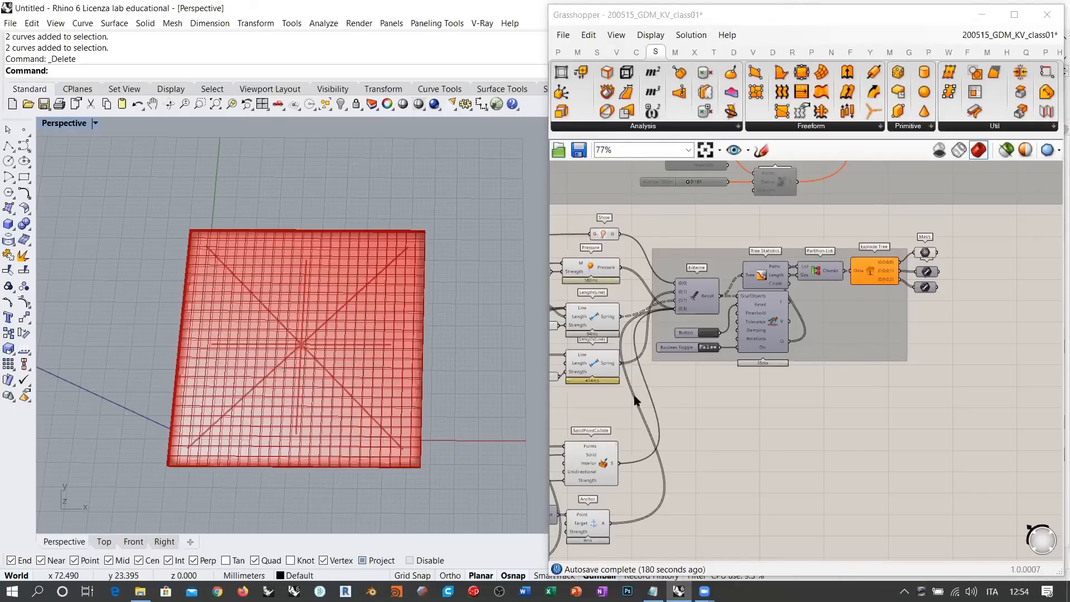
# Select the entire active inflation definition, including its groups, and shift it sideways on the canvas as one block
pyautogui.moveTo(634, 399); pyautogui.dragTo(810, 388, button='right')
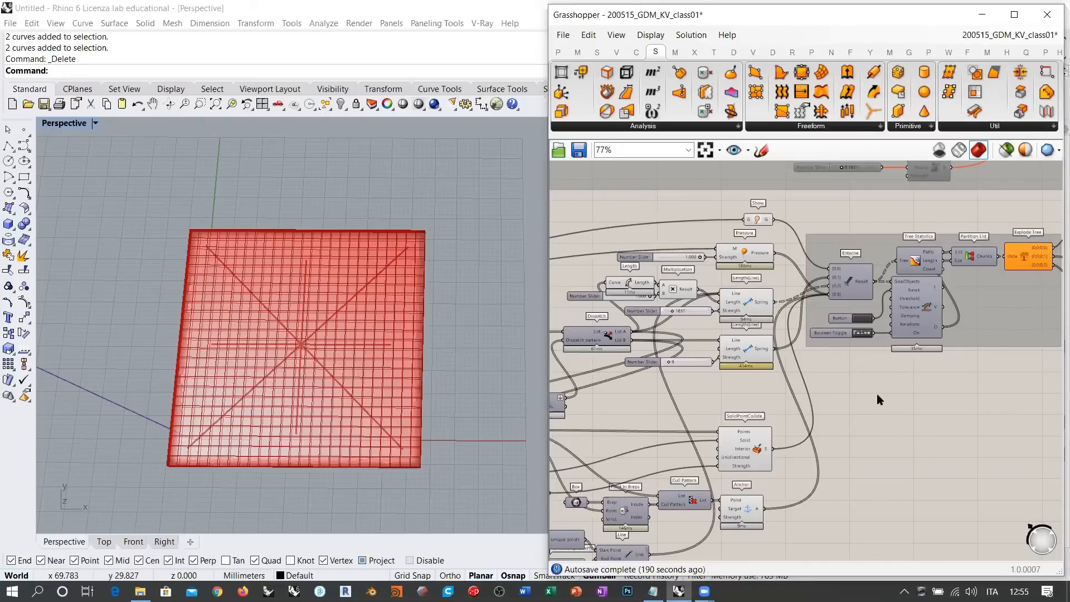
pyautogui.scroll(-5, 848, 355)
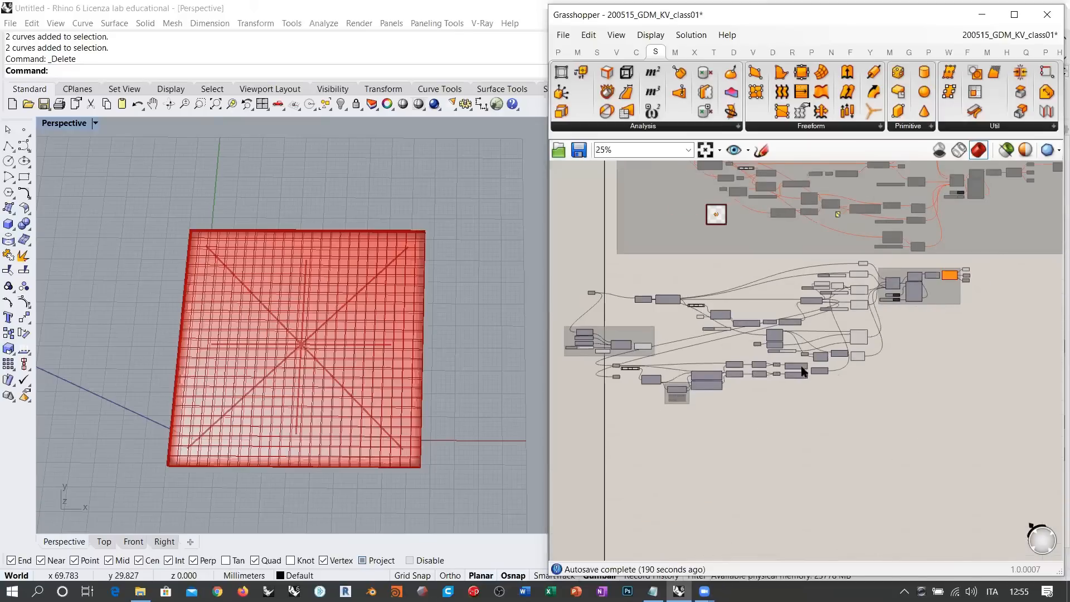
pyautogui.moveTo(1019, 259); pyautogui.dragTo(570, 430)
pyautogui.moveTo(665, 335); pyautogui.dragTo(748, 336)
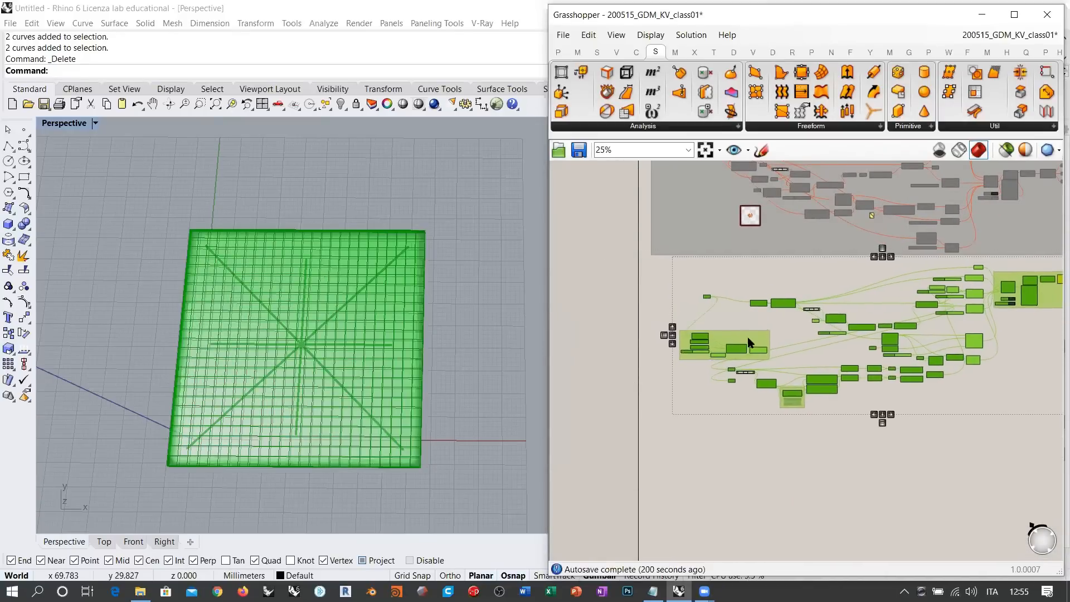
pyautogui.click(954, 429)
# Add a Mesh Sphere Ex component in the empty canvas area below the inflation definition
pyautogui.moveTo(773, 464); pyautogui.dragTo(773, 411, button='right')
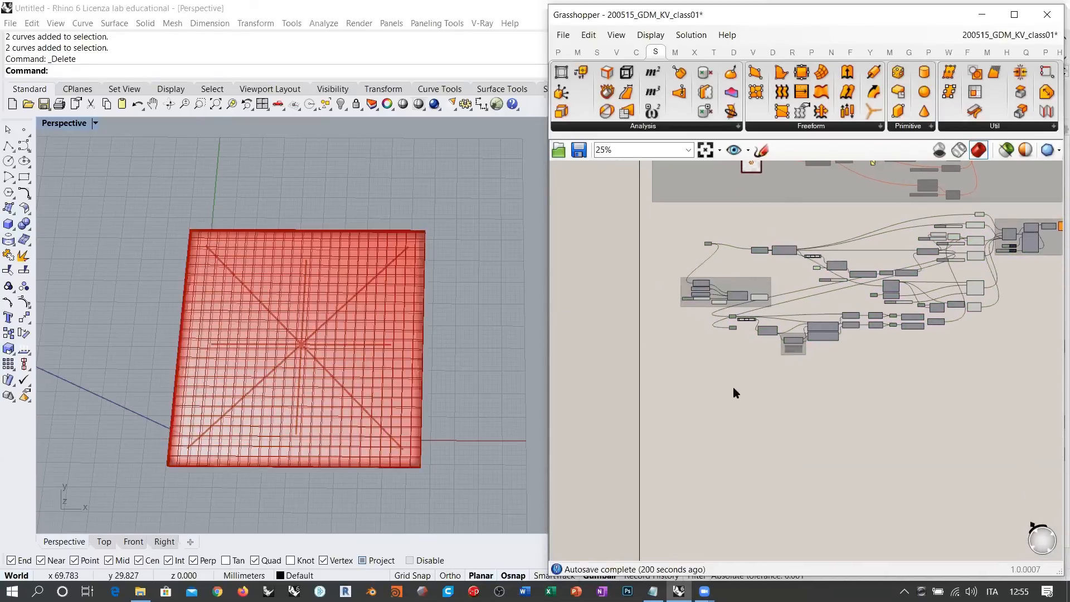
pyautogui.scroll(5, 736, 373)
pyautogui.doubleClick(764, 394)
pyautogui.write('m')
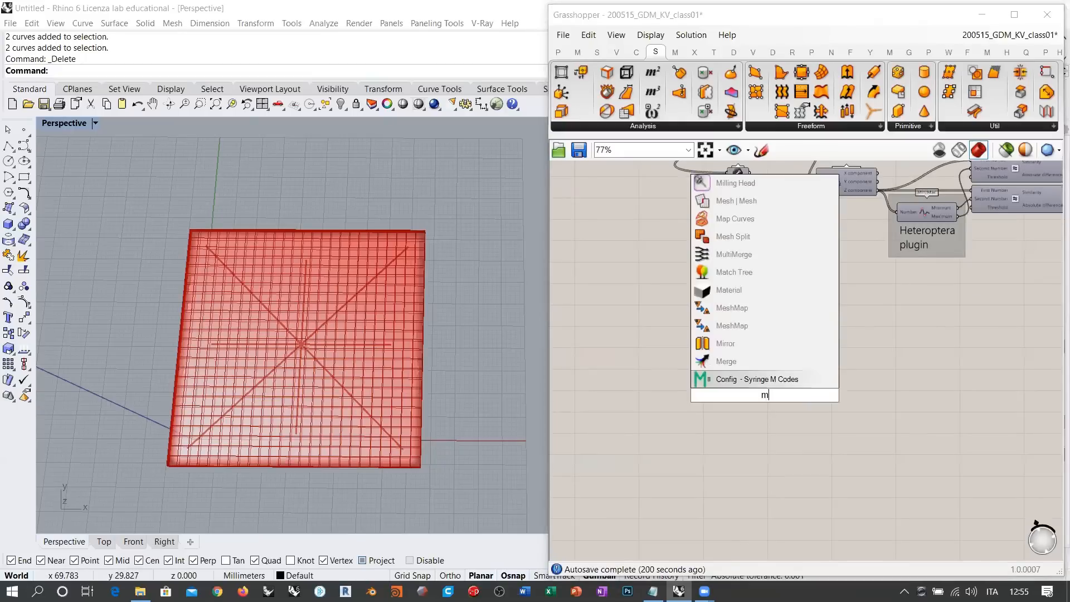
pyautogui.write('esh sp')
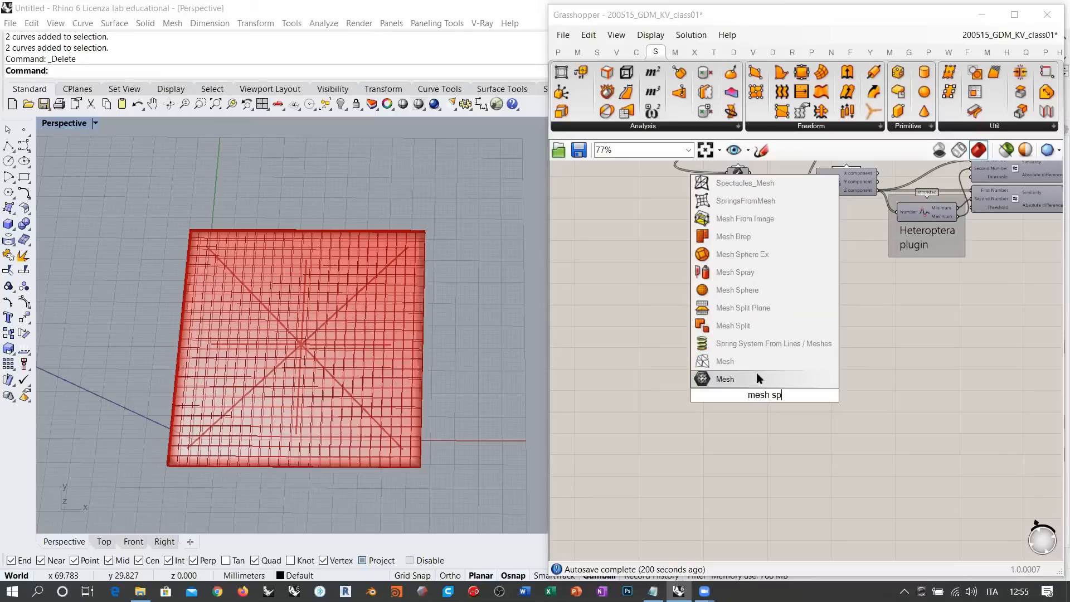
pyautogui.click(740, 255)
pyautogui.moveTo(764, 398); pyautogui.dragTo(765, 358)
# Add a Mesh Sphere component and place it just below Mesh Sphere Ex
pyautogui.moveTo(284, 446); pyautogui.dragTo(221, 380, button='right')
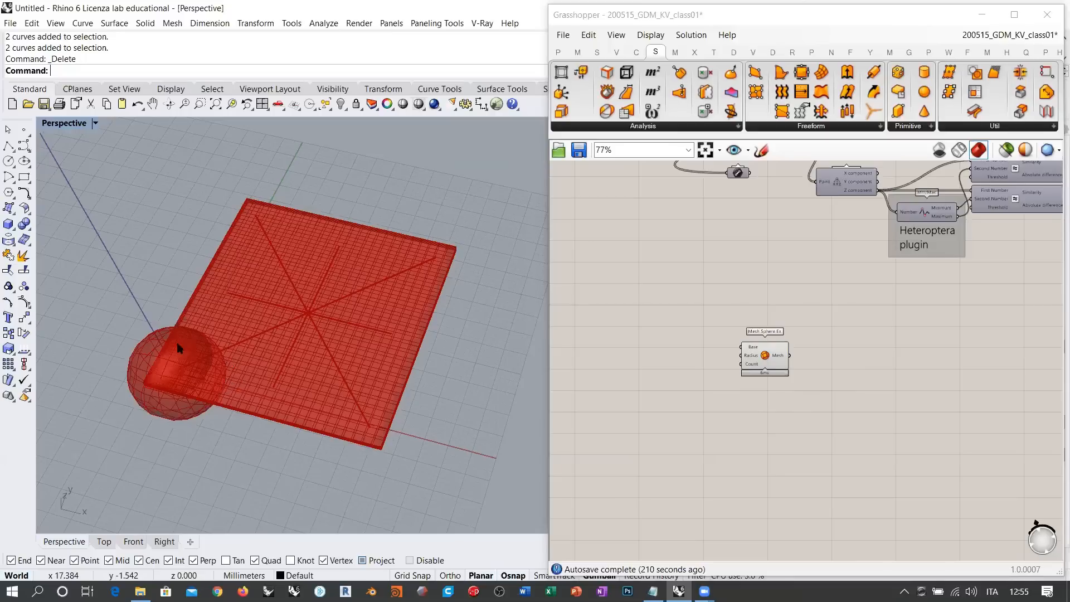
pyautogui.scroll(5, 179, 348)
pyautogui.moveTo(184, 412); pyautogui.dragTo(174, 372, button='right')
pyautogui.scroll(4, 313, 327)
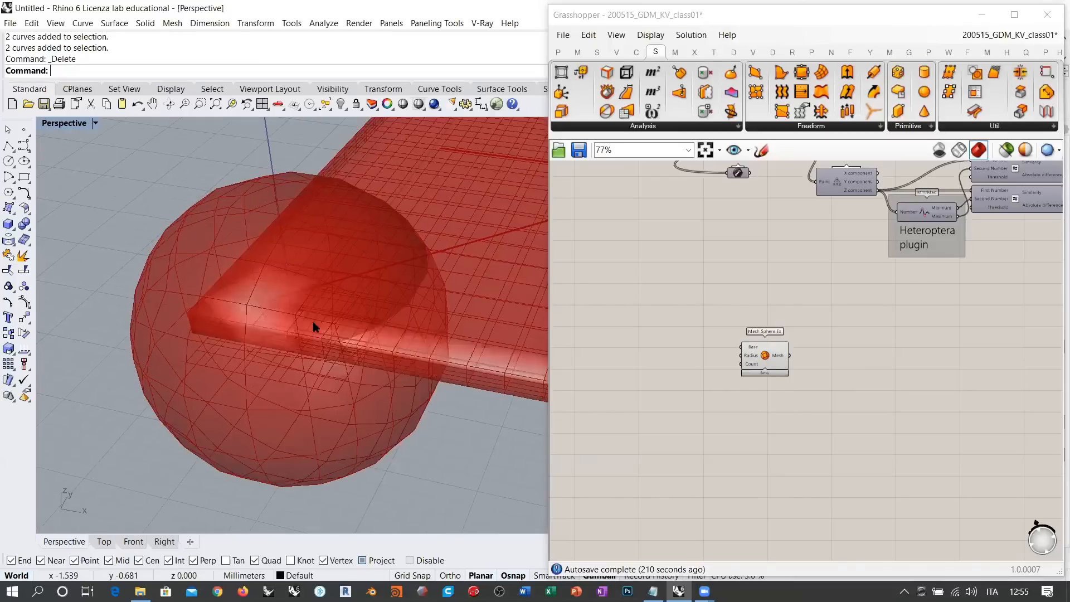
pyautogui.doubleClick(758, 410)
pyautogui.write('mesh')
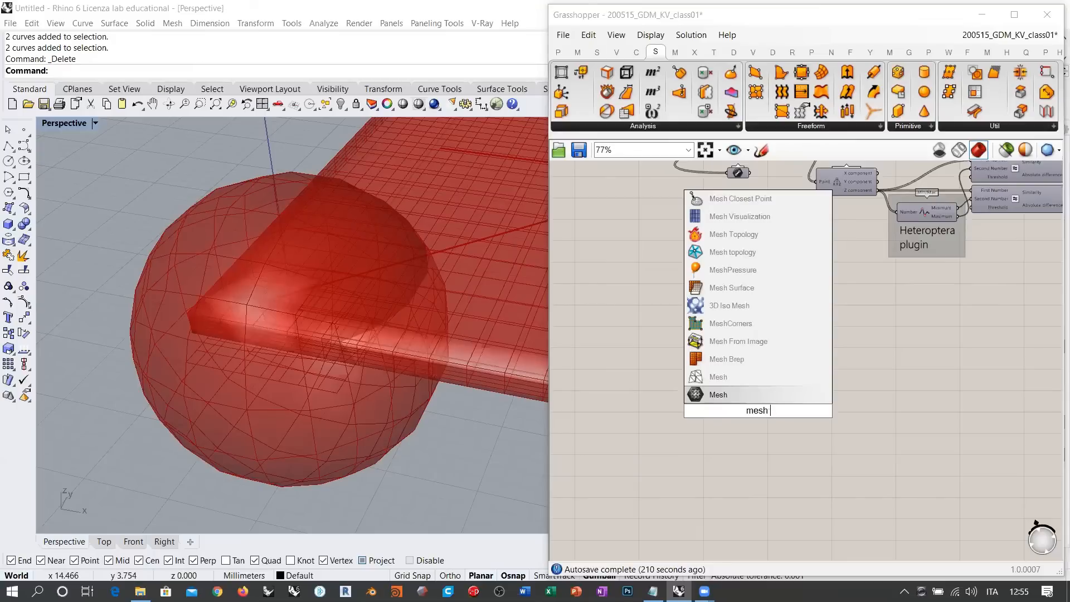
pyautogui.write(' sp')
pyautogui.click(730, 360)
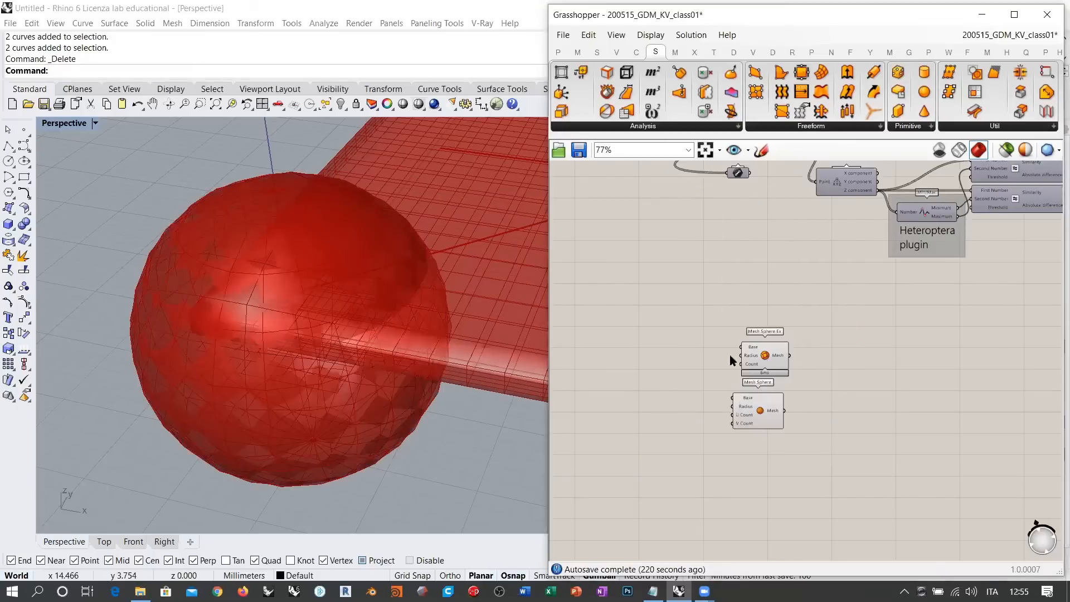
pyautogui.moveTo(751, 405); pyautogui.dragTo(762, 424)
# Hide the preview of Mesh Sphere Ex and inspect the pole topology of the plain Mesh Sphere
pyautogui.click(769, 358)
pyautogui.hotkey('ctrl', 'q')
pyautogui.click(817, 381)
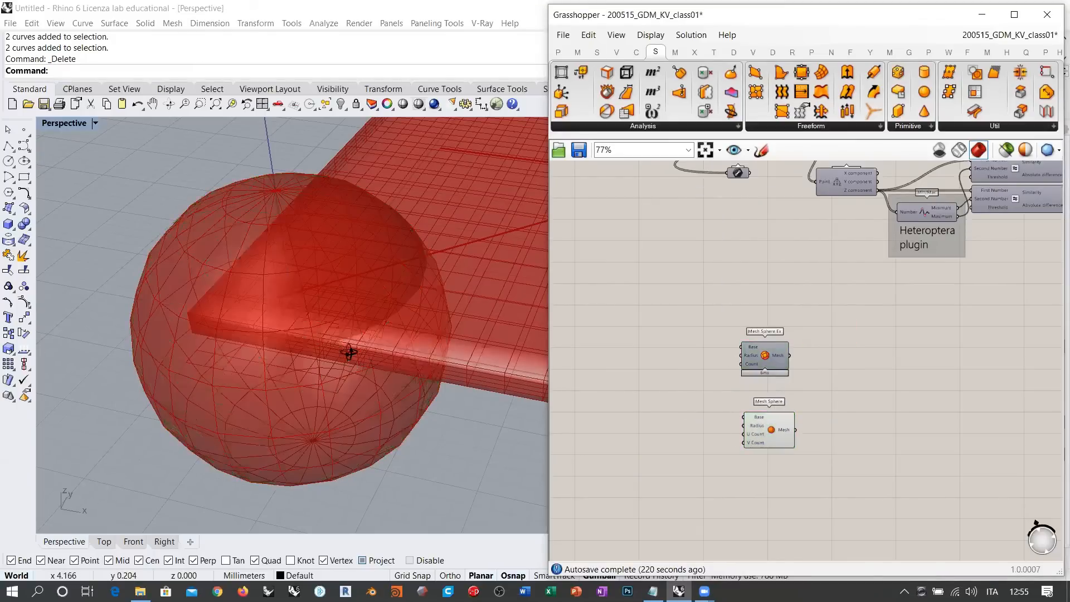
pyautogui.moveTo(348, 352); pyautogui.dragTo(323, 229, button='right')
pyautogui.moveTo(352, 397); pyautogui.dragTo(337, 470, button='right')
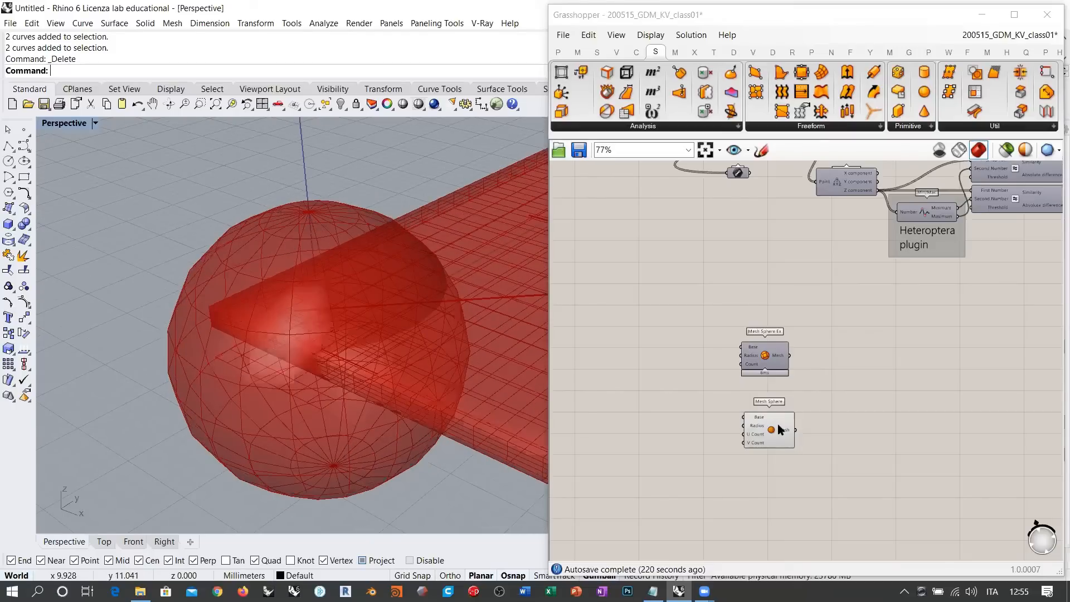
# Swap the two previews to show Mesh Sphere Ex and hide Mesh Sphere, and inspect the displayed sphere's faces
pyautogui.moveTo(829, 459); pyautogui.dragTo(732, 307)
pyautogui.hotkey('ctrl', 'q')
pyautogui.click(858, 380)
pyautogui.moveTo(349, 336); pyautogui.dragTo(292, 302, button='right')
pyautogui.moveTo(189, 345); pyautogui.dragTo(300, 270, button='right')
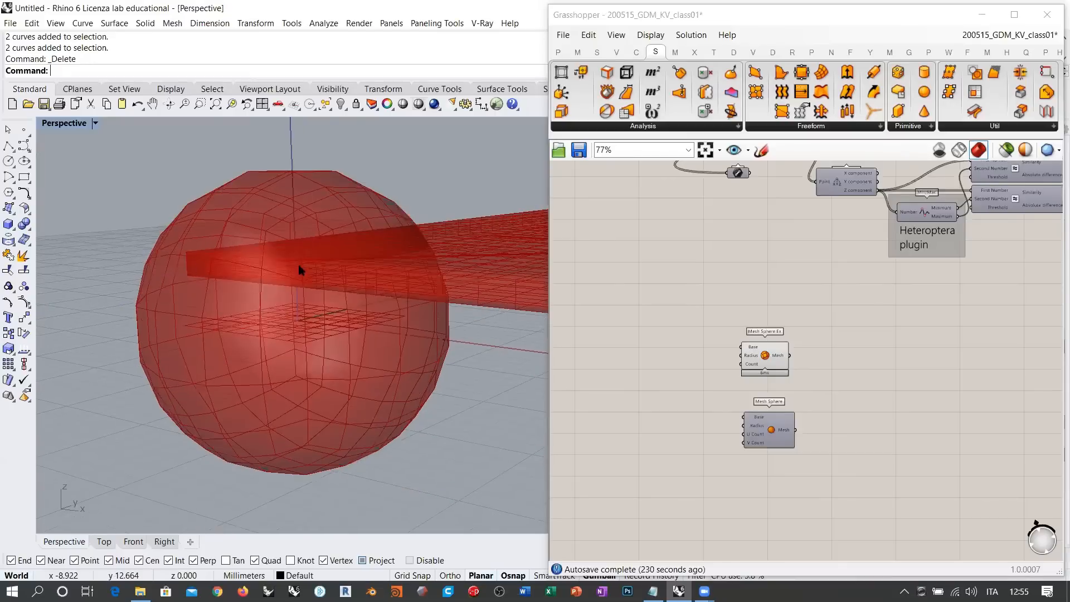
# Delete the plain Mesh Sphere component and move Mesh Sphere Ex further along the empty area below the inflation definition
pyautogui.moveTo(353, 350); pyautogui.dragTo(383, 350, button='right')
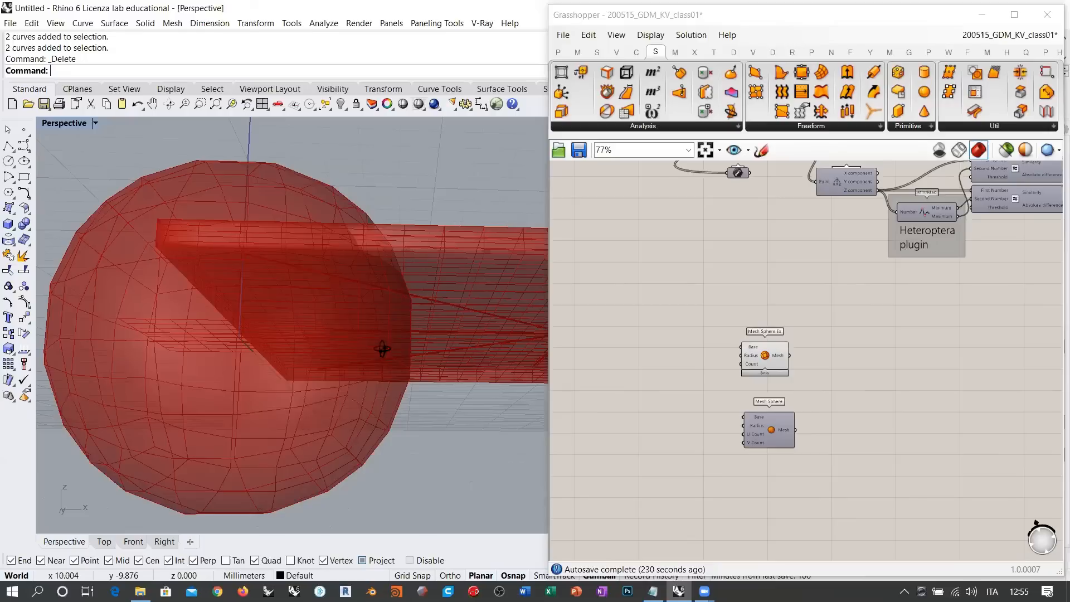
pyautogui.click(767, 419)
pyautogui.scroll(-2, 767, 419)
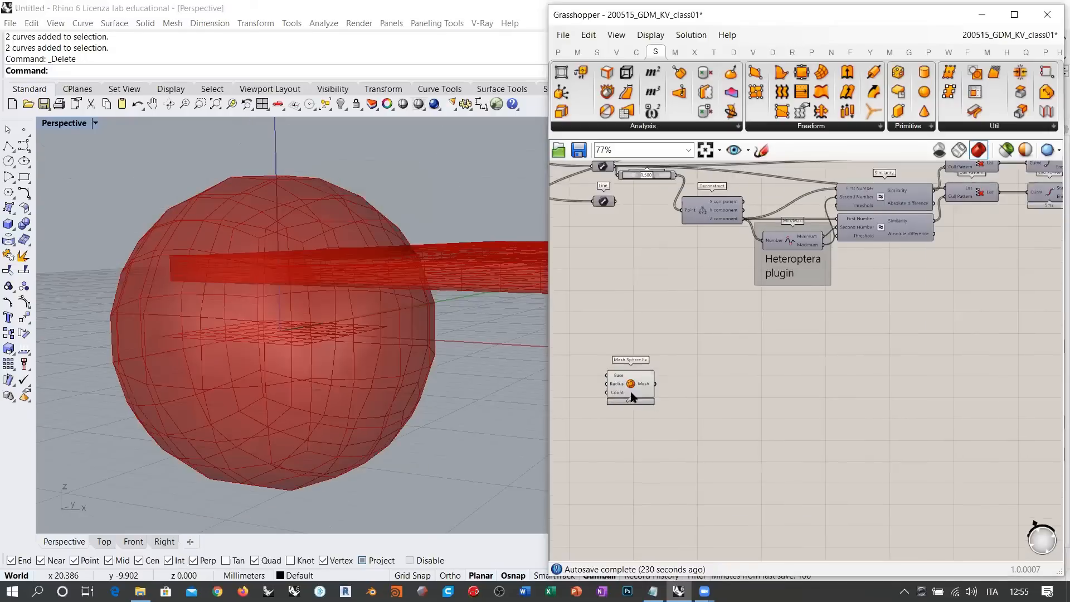
pyautogui.press('Delete')
pyautogui.moveTo(630, 385); pyautogui.dragTo(915, 371)
pyautogui.moveTo(920, 370); pyautogui.dragTo(758, 426, button='right')
pyautogui.scroll(3, 741, 396)
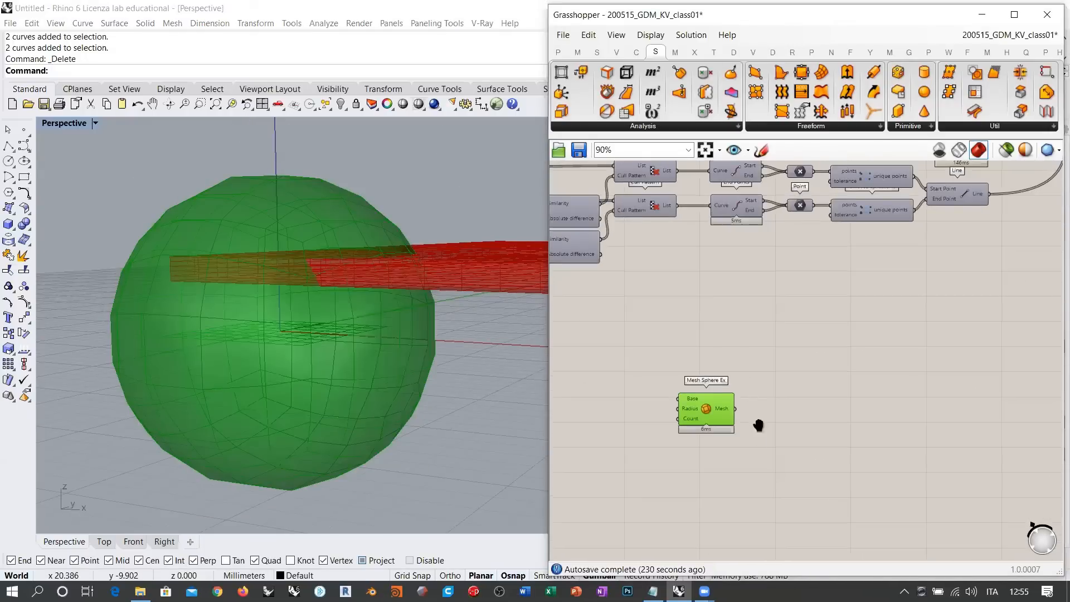
# Duplicate the inflation definition's BouncySolver together with its Button and Boolean Toggle into the empty canvas area below
pyautogui.scroll(-2, 754, 436)
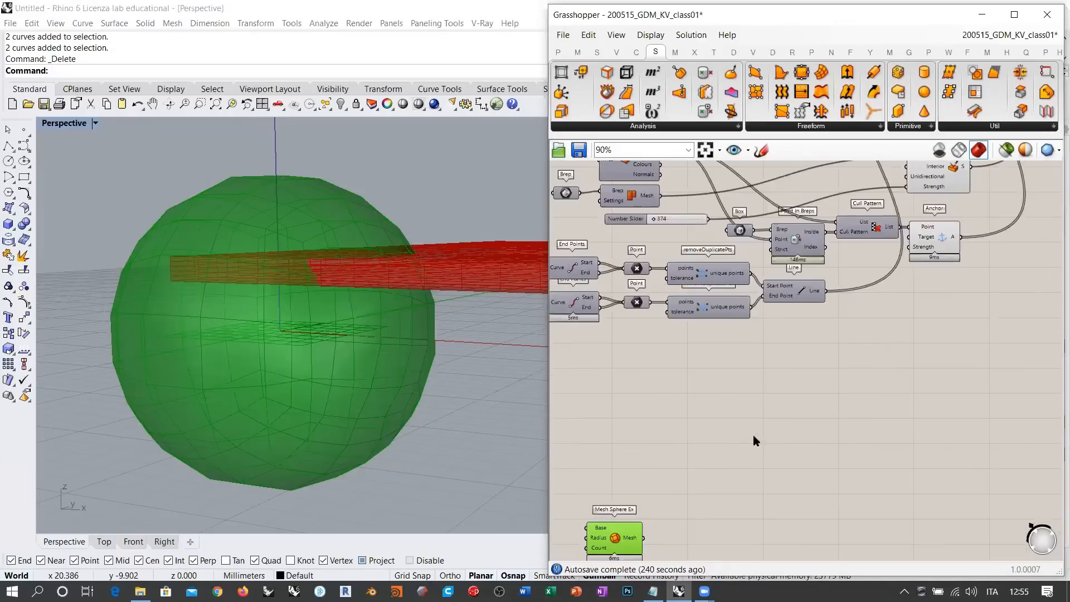
pyautogui.moveTo(858, 293); pyautogui.dragTo(737, 410, button='right')
pyautogui.scroll(3, 895, 247)
pyautogui.moveTo(884, 319); pyautogui.dragTo(837, 368, button='right')
pyautogui.click(878, 290)
pyautogui.keyDown('shift'); pyautogui.click(775, 299); pyautogui.keyUp('shift')
pyautogui.keyDown('shift'); pyautogui.click(772, 316); pyautogui.keyUp('shift')
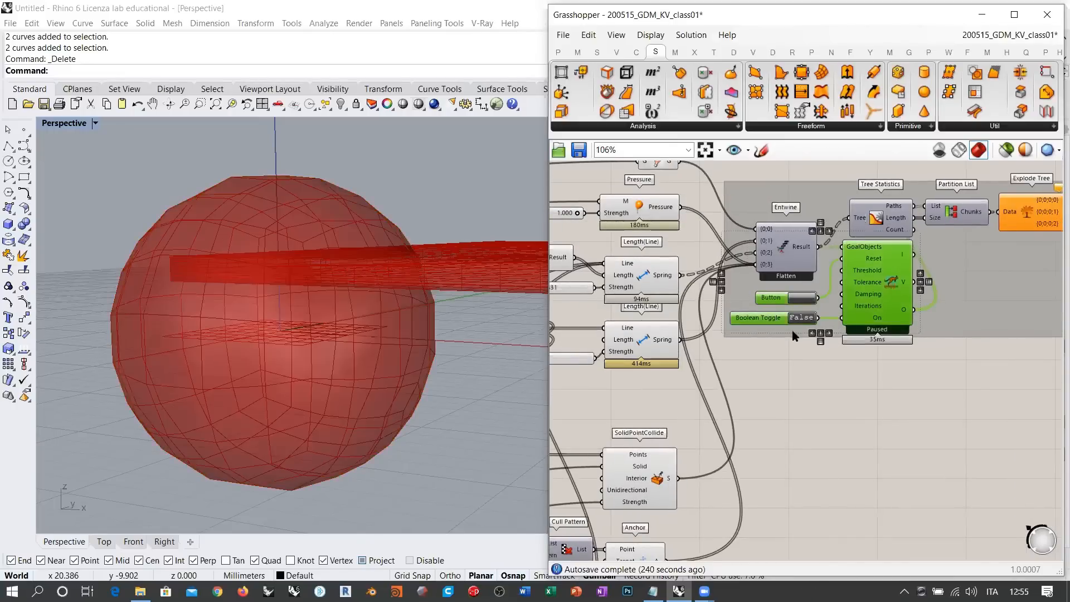
pyautogui.moveTo(901, 316); pyautogui.dragTo(844, 283, button='right')
pyautogui.scroll(-2, 843, 283)
pyautogui.keyDown('alt'); pyautogui.moveTo(831, 260); pyautogui.dragTo(849, 513); pyautogui.keyUp('alt')
pyautogui.moveTo(849, 513); pyautogui.dragTo(930, 277, button='right')
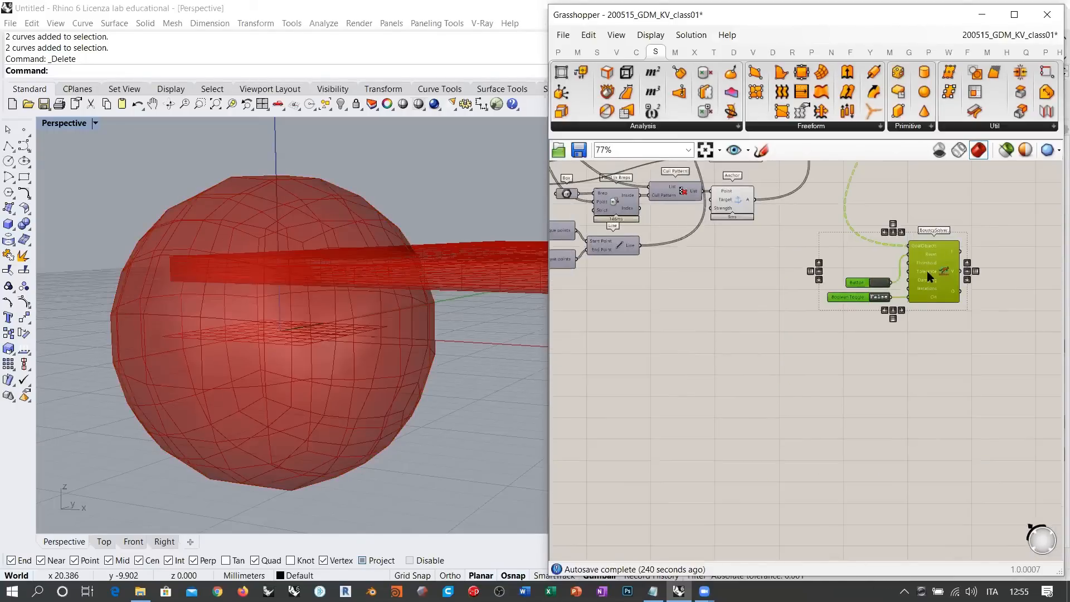
# Move the duplicated BouncySolver, Button and Boolean Toggle beside Mesh Sphere Ex, leaving room for goals between them
pyautogui.moveTo(929, 277); pyautogui.dragTo(758, 427)
pyautogui.moveTo(872, 398); pyautogui.dragTo(1026, 304, button='right')
pyautogui.scroll(-2, 1026, 304)
pyautogui.moveTo(1026, 306); pyautogui.dragTo(992, 390)
pyautogui.scroll(5, 852, 373)
pyautogui.moveTo(852, 373); pyautogui.dragTo(738, 341, button='right')
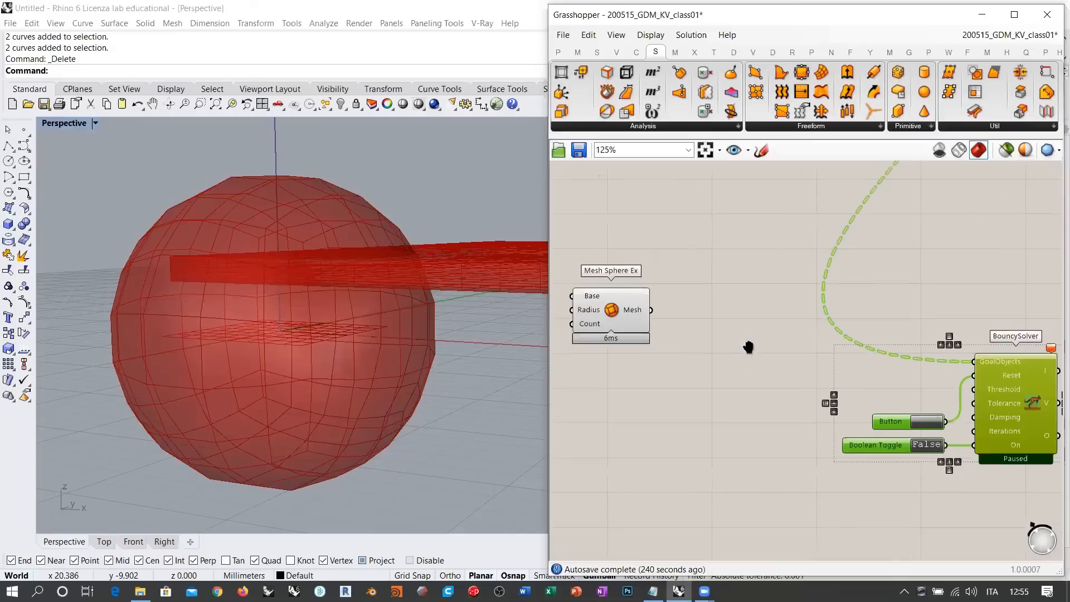
pyautogui.click(738, 341)
pyautogui.doubleClick(737, 339)
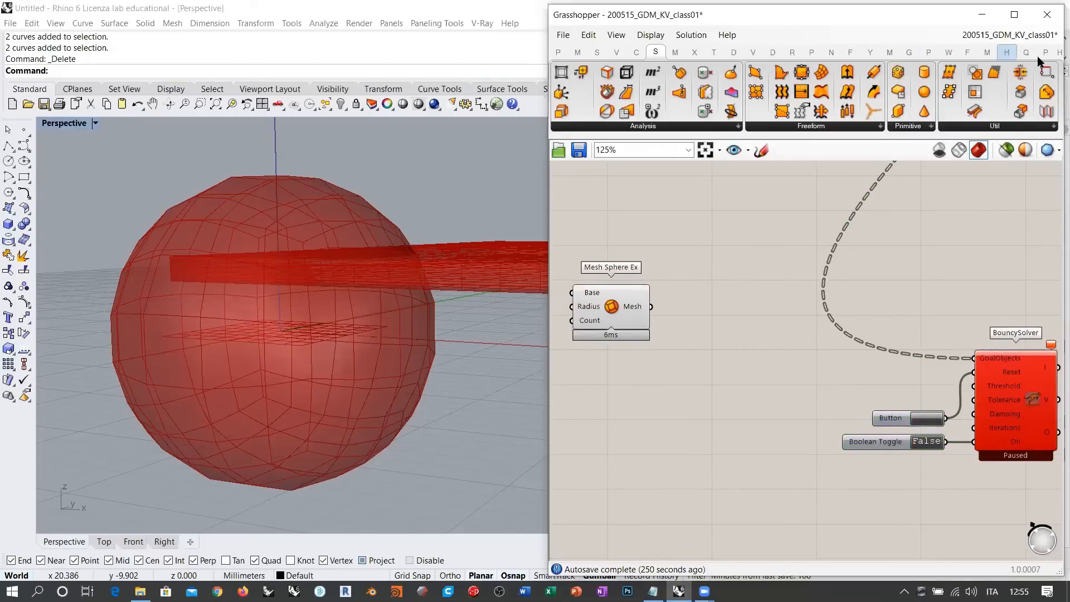
# Widen the Grasshopper window and add a Kangaroo EdgeLengths goal fed by the Mesh Sphere Ex mesh
pyautogui.moveTo(548, 192); pyautogui.dragTo(355, 192)
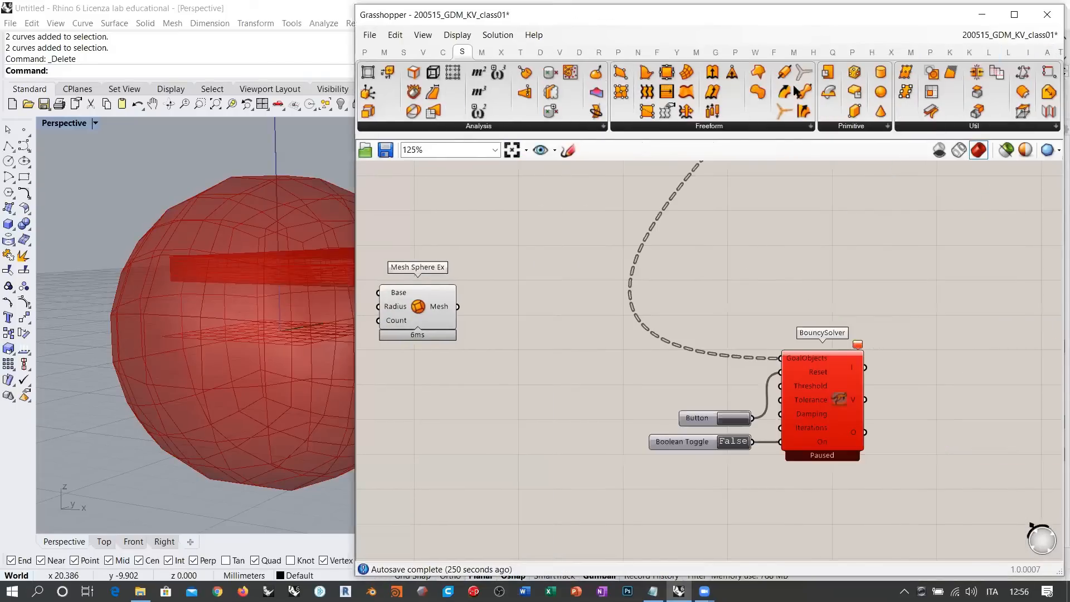
pyautogui.click(950, 52)
pyautogui.moveTo(646, 72); pyautogui.dragTo(561, 283)
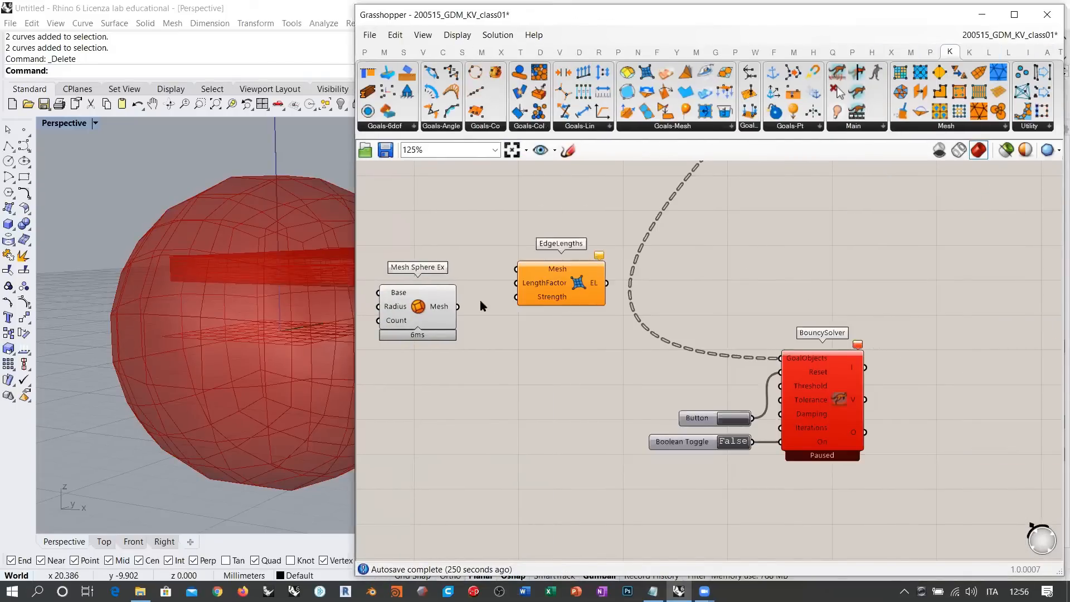
pyautogui.moveTo(457, 306); pyautogui.dragTo(578, 314)
pyautogui.moveTo(405, 312); pyautogui.dragTo(500, 305, button='right')
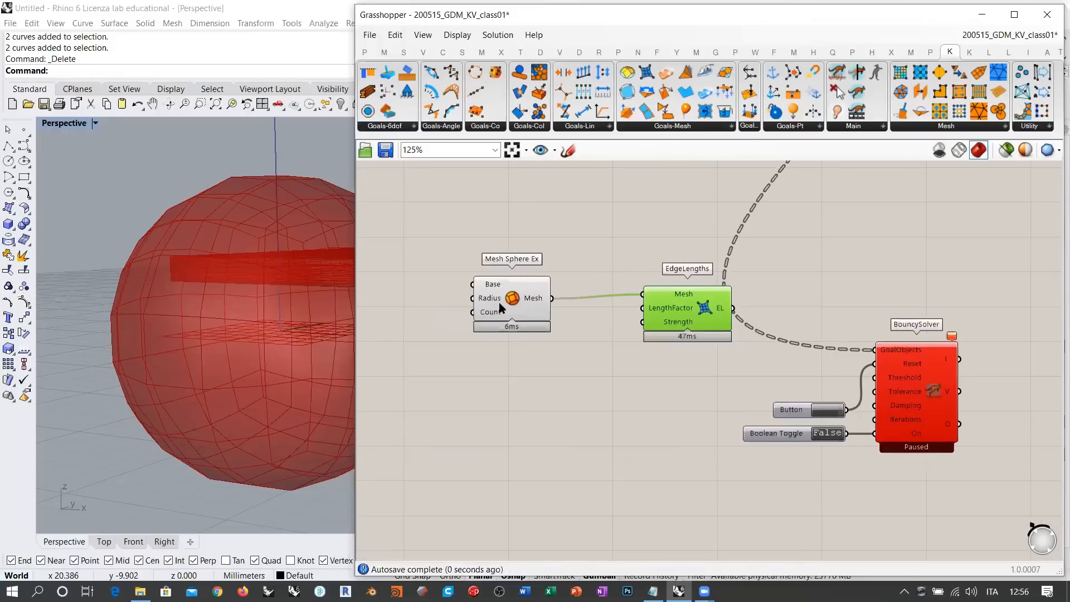
# Space Mesh Sphere Ex and EdgeLengths further apart, and add a Pressure goal below fed by the same sphere mesh
pyautogui.moveTo(499, 304); pyautogui.dragTo(425, 300)
pyautogui.click(688, 311)
pyautogui.moveTo(688, 315); pyautogui.dragTo(707, 315)
pyautogui.click(649, 244)
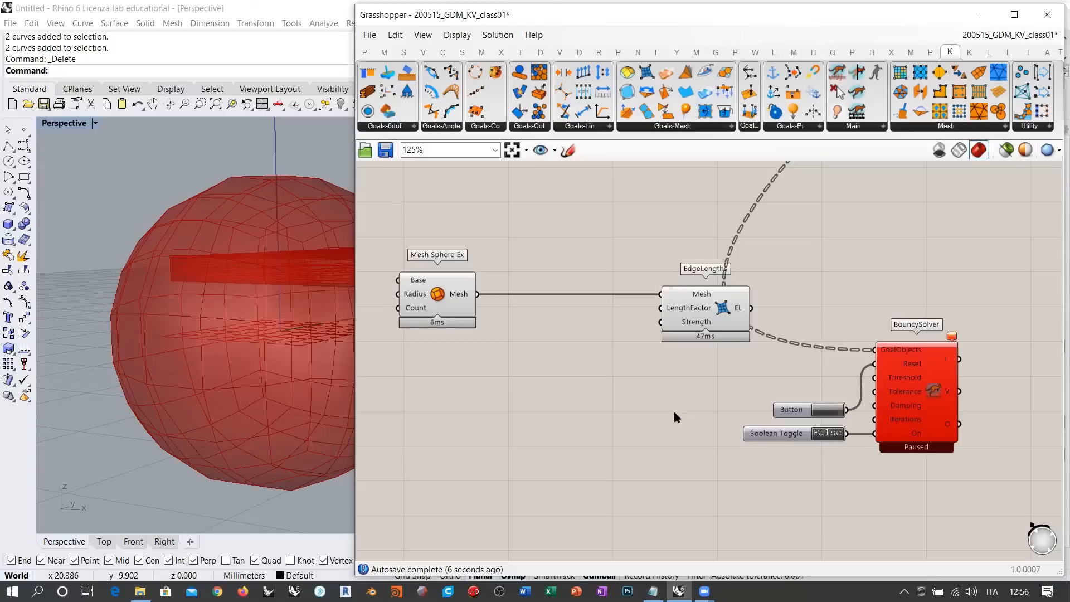
pyautogui.moveTo(686, 110); pyautogui.dragTo(666, 391)
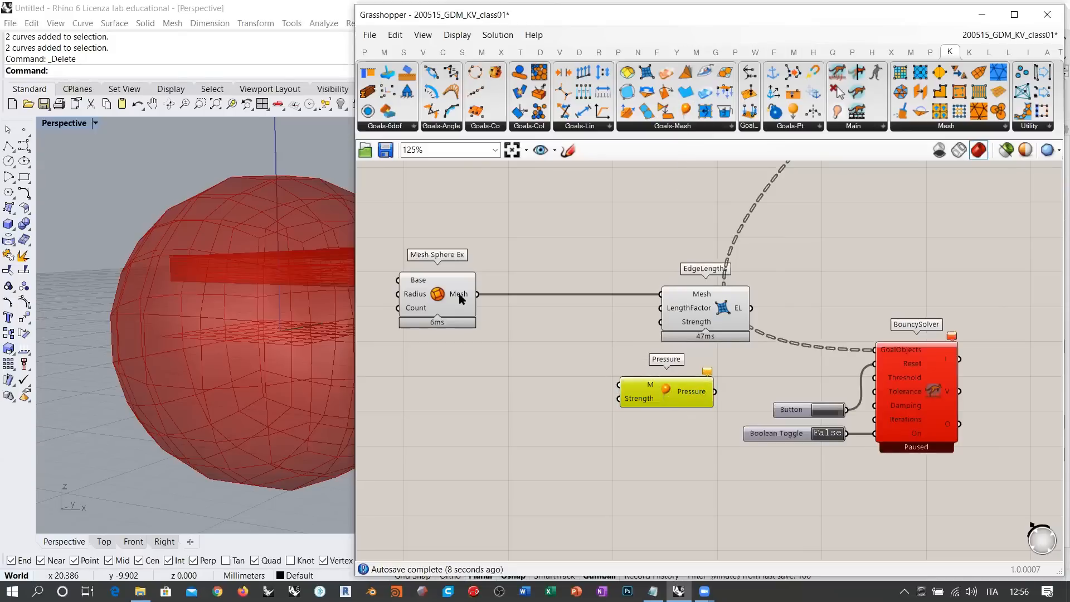
pyautogui.moveTo(479, 299); pyautogui.dragTo(619, 384)
# Create a number slider with value 11 and connect it to the EdgeLengths Strength input
pyautogui.doubleClick(611, 332)
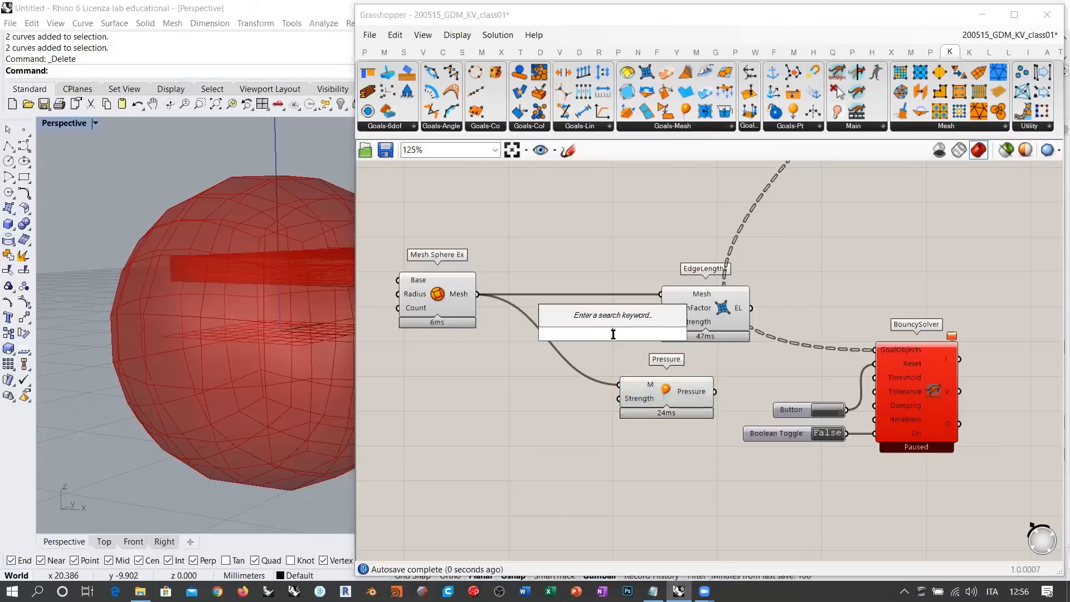
pyautogui.write('11')
pyautogui.press('Return')
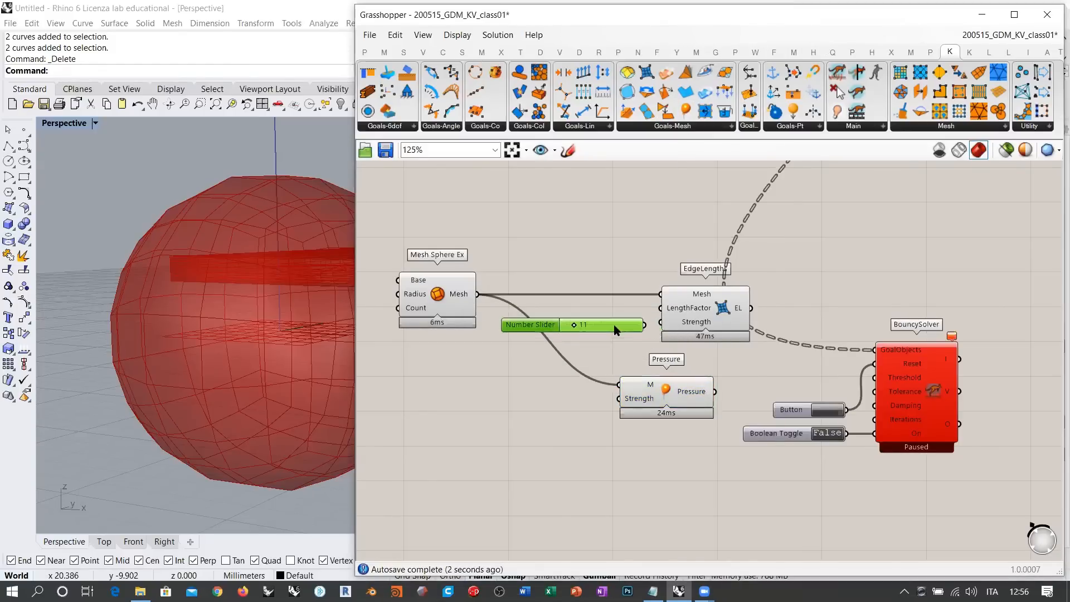
pyautogui.moveTo(618, 327); pyautogui.dragTo(620, 325)
pyautogui.click(624, 342)
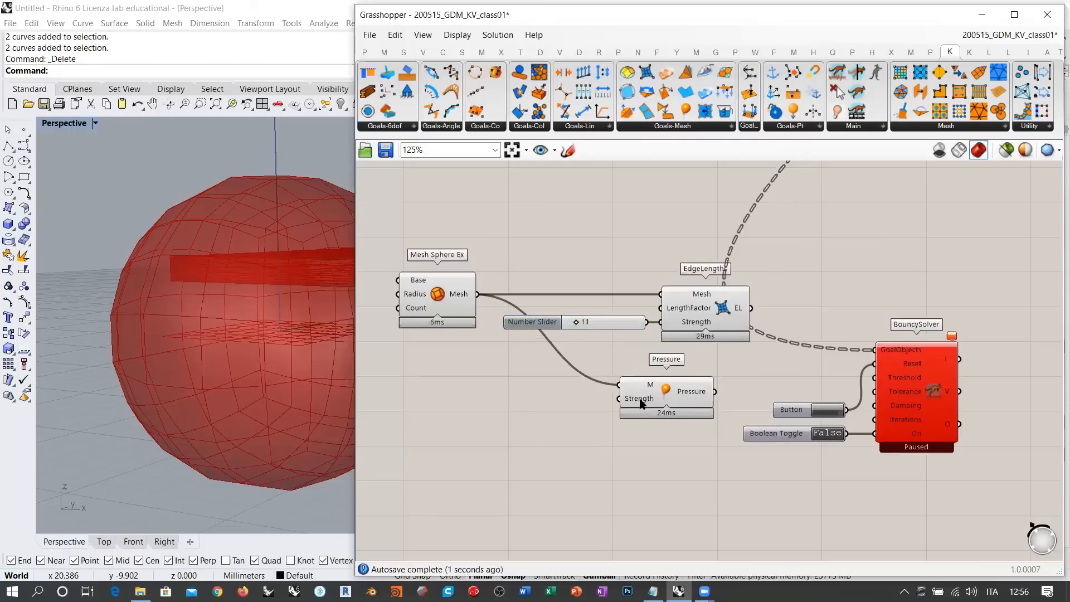
# Replace the copied solver's GoalObjects source with the EdgeLengths and Pressure outputs, and reset the solver
pyautogui.moveTo(772, 340); pyautogui.dragTo(730, 334, button='right')
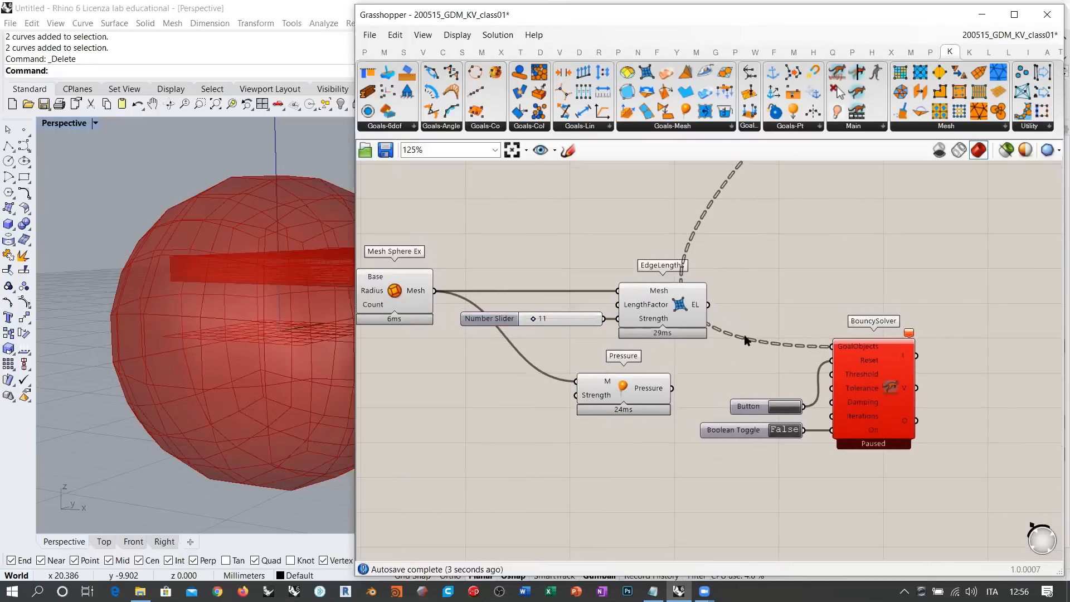
pyautogui.click(787, 408)
pyautogui.moveTo(708, 305); pyautogui.dragTo(673, 388)
pyautogui.click(781, 410)
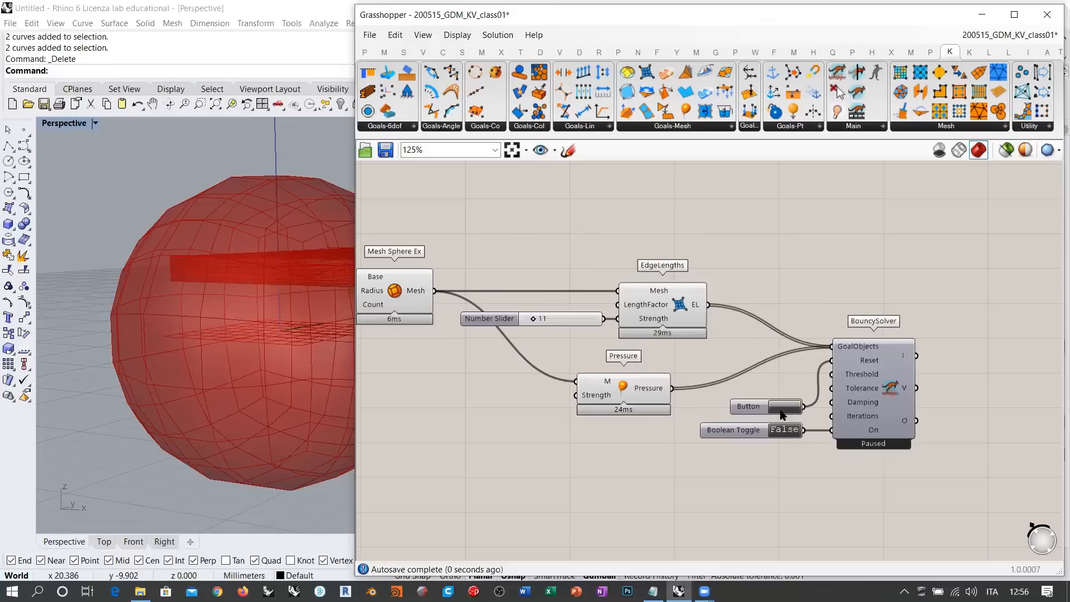
# Hide the Mesh Sphere Ex preview, turn on the BouncySolver preview, and narrow the Grasshopper window to reveal the sphere
pyautogui.click(398, 299)
pyautogui.hotkey('ctrl', 'q')
pyautogui.click(502, 390)
pyautogui.click(877, 386)
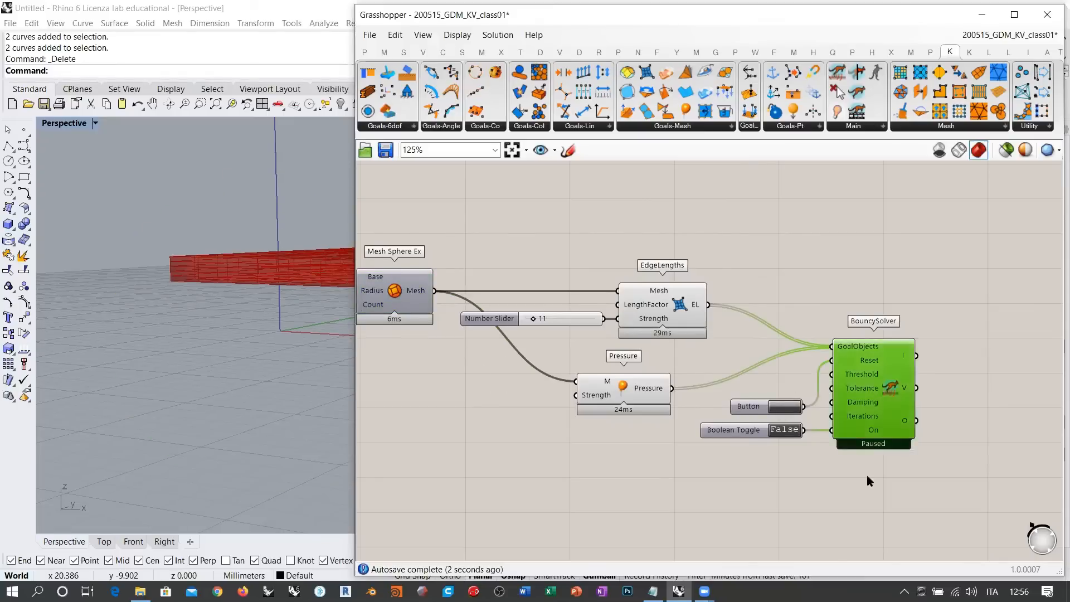
pyautogui.hotkey('ctrl', 'q')
pyautogui.click(868, 479)
pyautogui.moveTo(353, 311); pyautogui.dragTo(505, 311)
pyautogui.moveTo(368, 312); pyautogui.dragTo(337, 334, button='right')
# Align the Pressure component directly beneath the EdgeLengths component
pyautogui.click(835, 280)
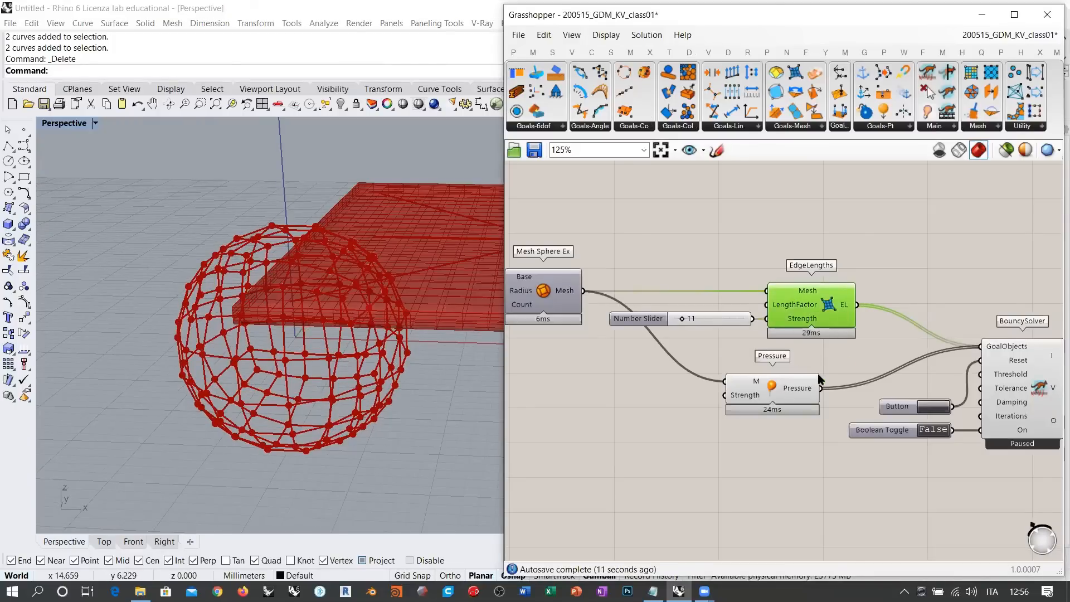
pyautogui.moveTo(820, 379); pyautogui.dragTo(856, 365)
pyautogui.click(878, 280)
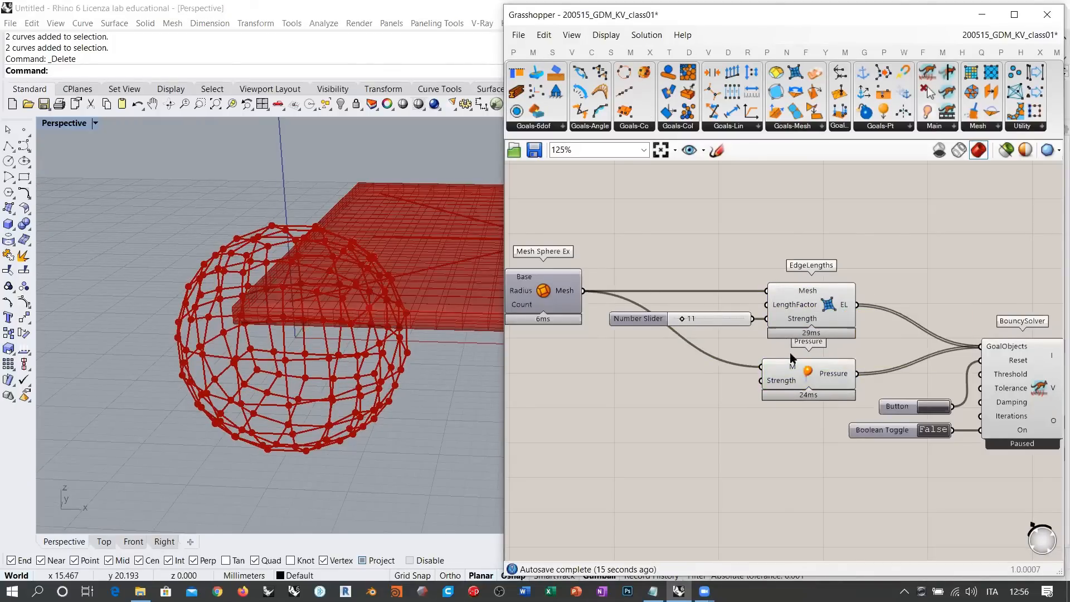
pyautogui.click(813, 373)
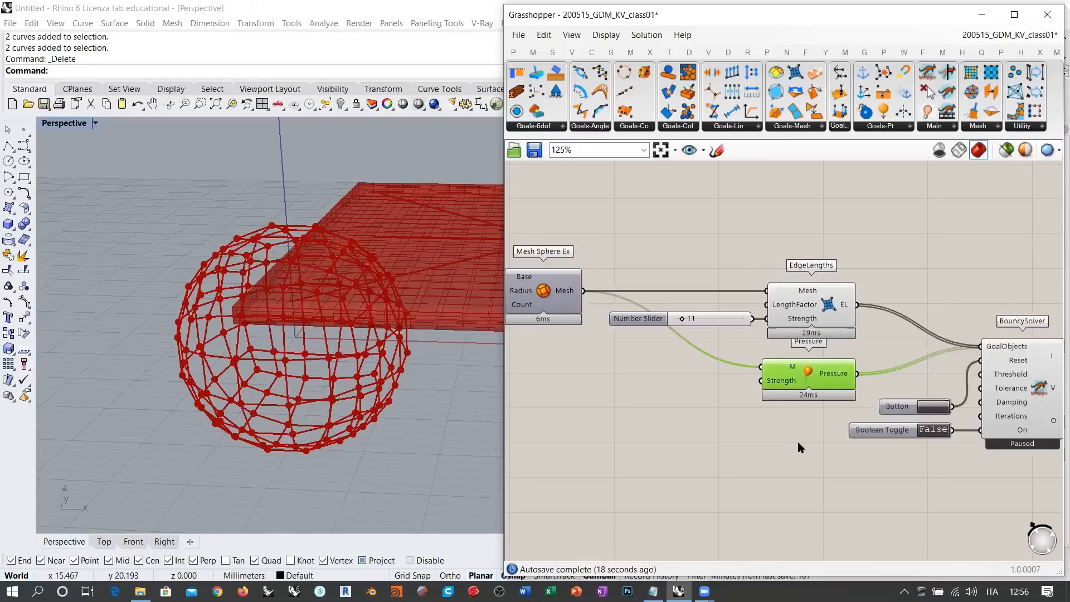
pyautogui.click(798, 443)
pyautogui.moveTo(798, 442); pyautogui.dragTo(708, 426, button='right')
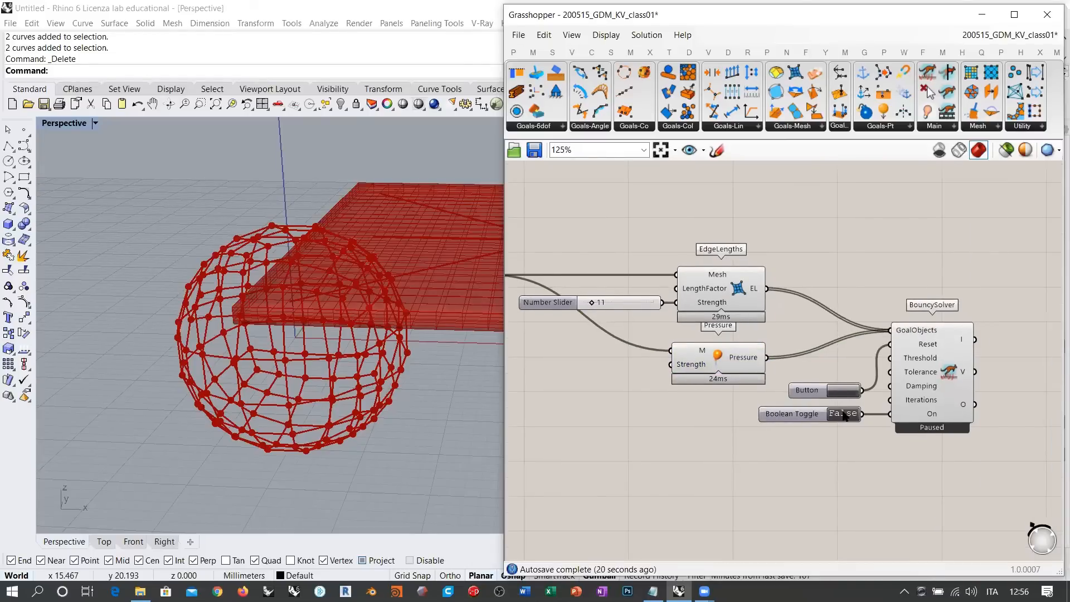
# Run the solver by switching its Boolean Toggle to True and observe how the pressurised sphere behaves
pyautogui.click(844, 416)
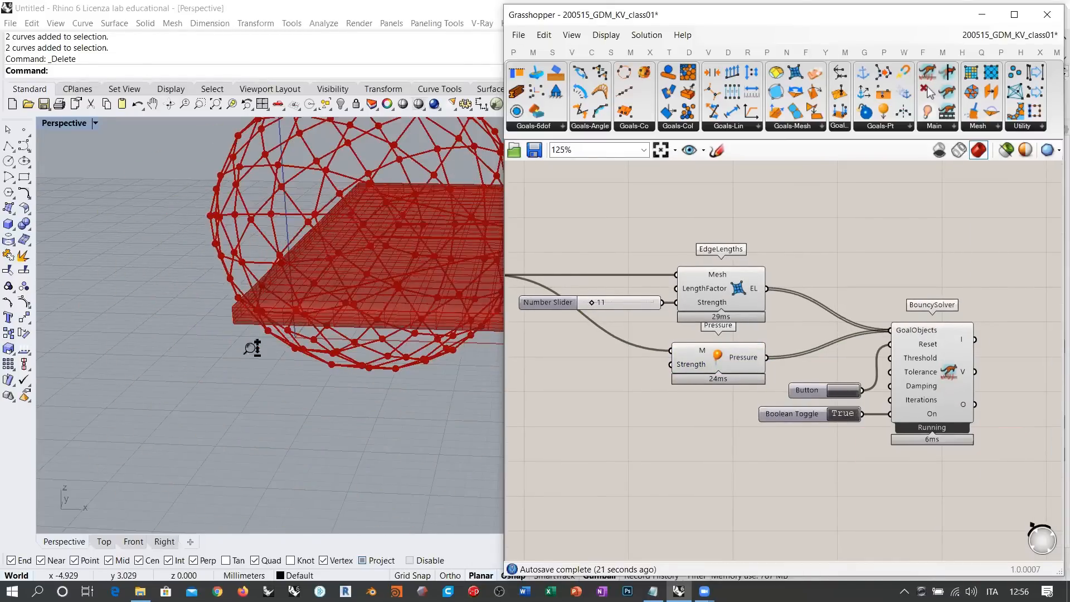
pyautogui.scroll(-5, 252, 348)
pyautogui.moveTo(252, 375); pyautogui.dragTo(430, 359, button='right')
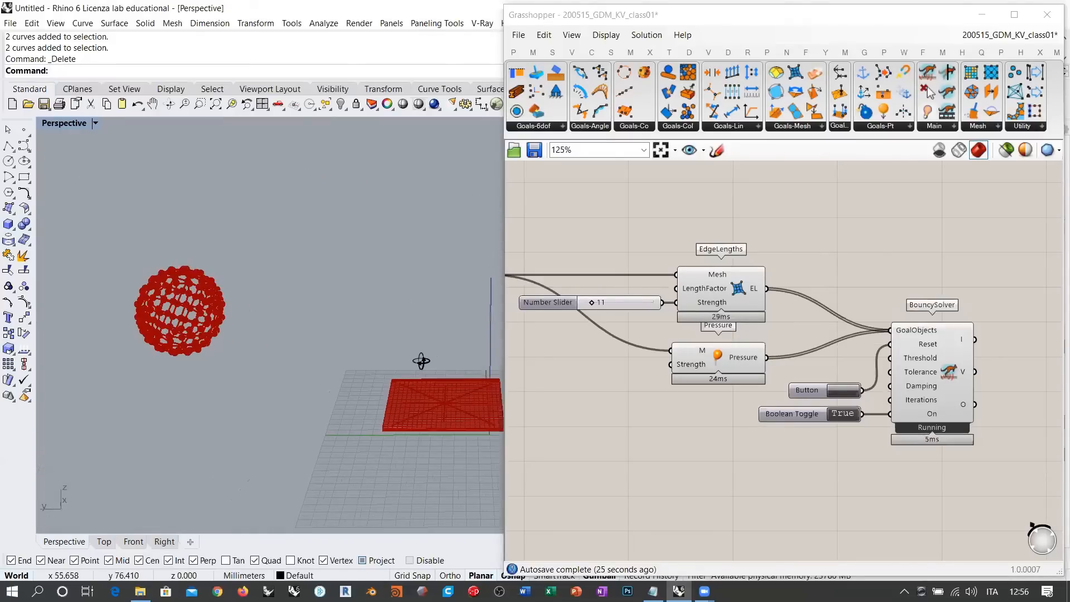
pyautogui.scroll(-3, 426, 368)
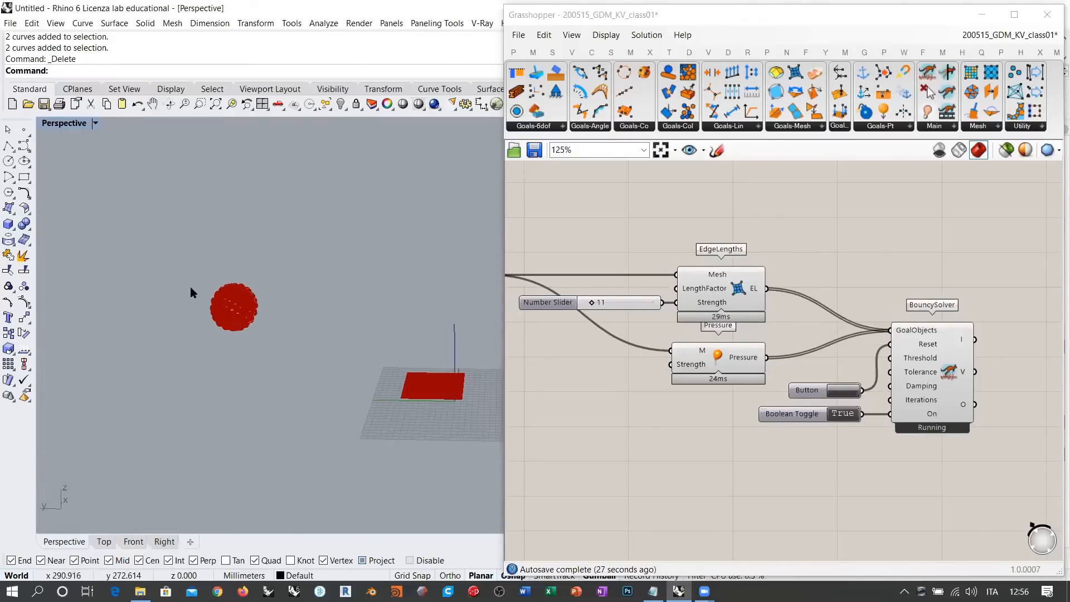
pyautogui.scroll(8, 190, 287)
pyautogui.keyDown('shift'); pyautogui.moveTo(228, 322); pyautogui.dragTo(274, 389, button='right'); pyautogui.keyUp('shift')
pyautogui.scroll(-5, 396, 366)
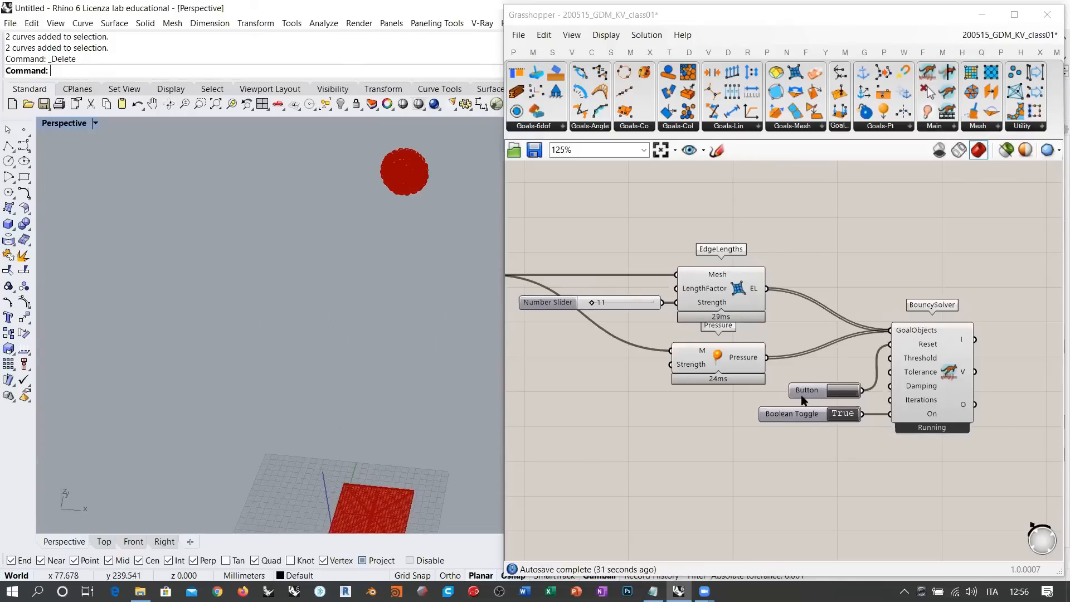
# Reset the sphere simulation, let it run once more, and reset it again with the Boolean Toggle set to False
pyautogui.click(842, 391)
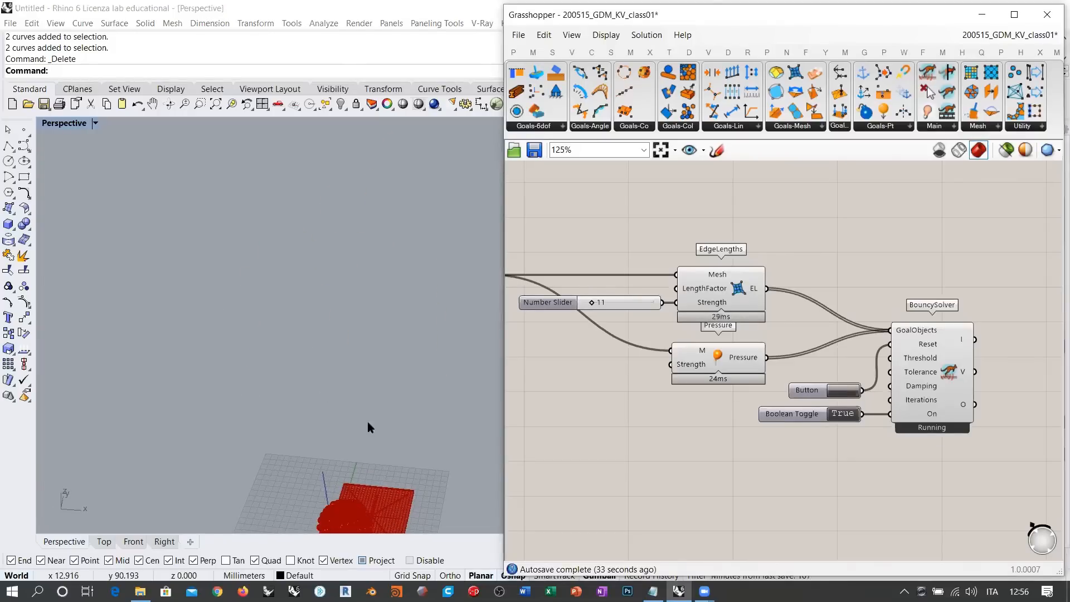
pyautogui.moveTo(371, 425); pyautogui.dragTo(326, 385, button='right')
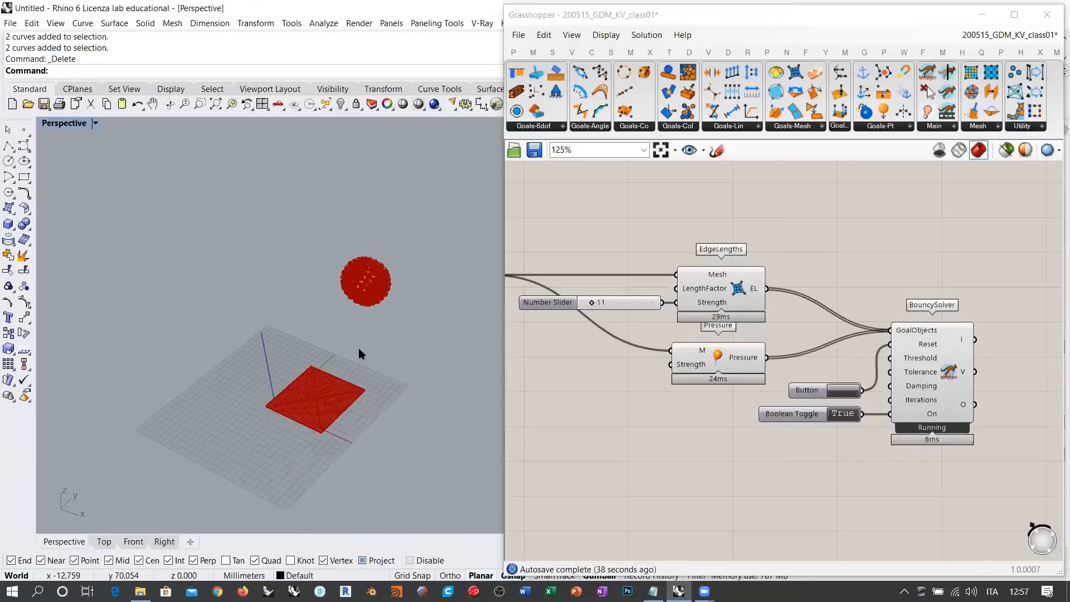
pyautogui.click(842, 390)
pyautogui.doubleClick(842, 413)
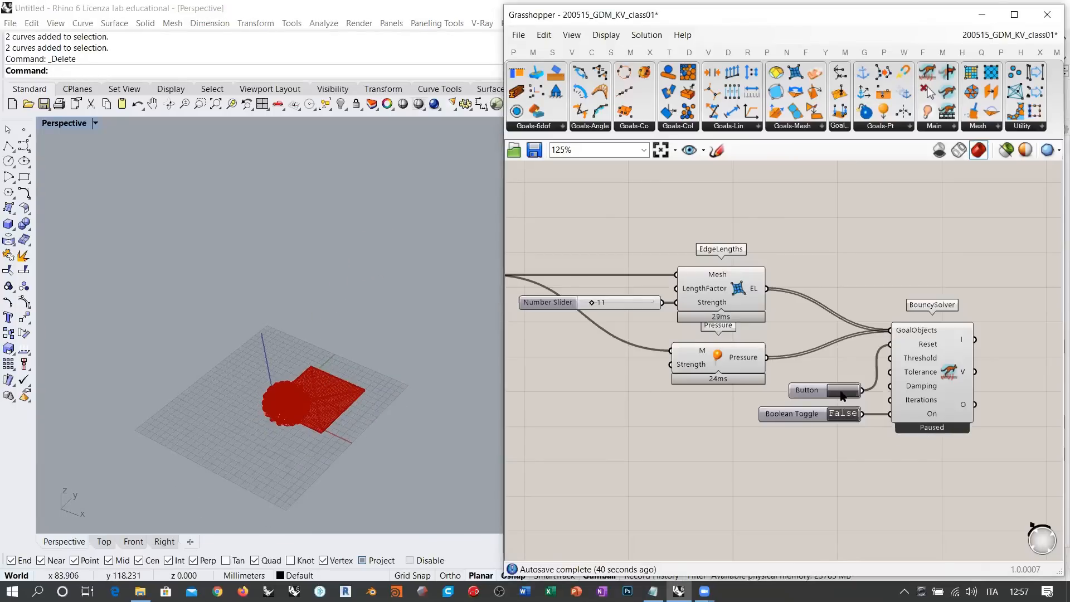
# Examine the reset sphere and check the data in the Mesh Sphere Ex mesh and Pressure outputs
pyautogui.scroll(3, 277, 421)
pyautogui.scroll(6, 277, 420)
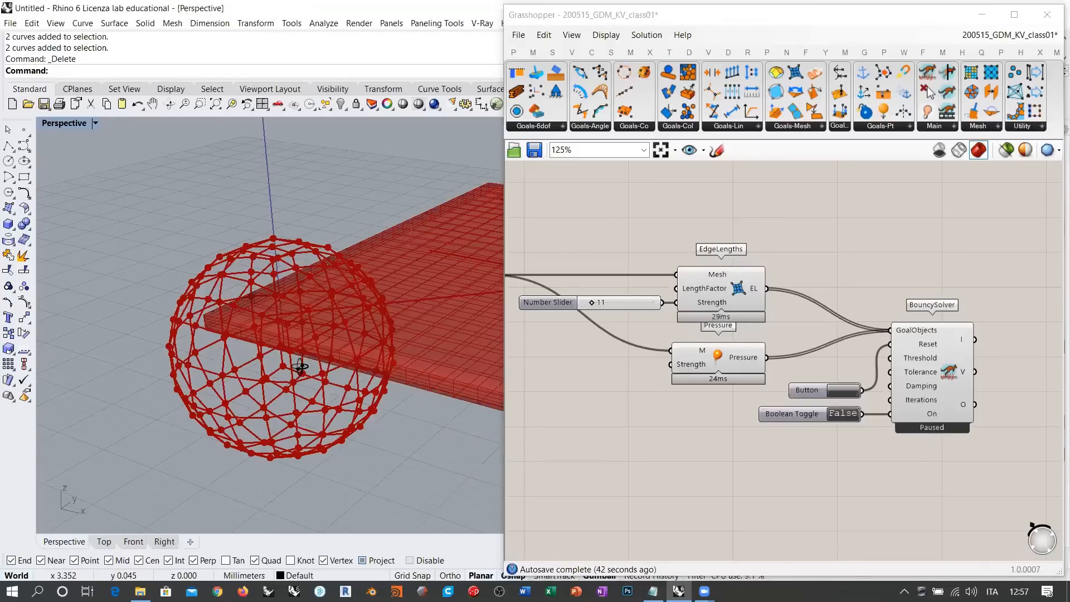
pyautogui.moveTo(736, 366); pyautogui.dragTo(888, 396, button='right')
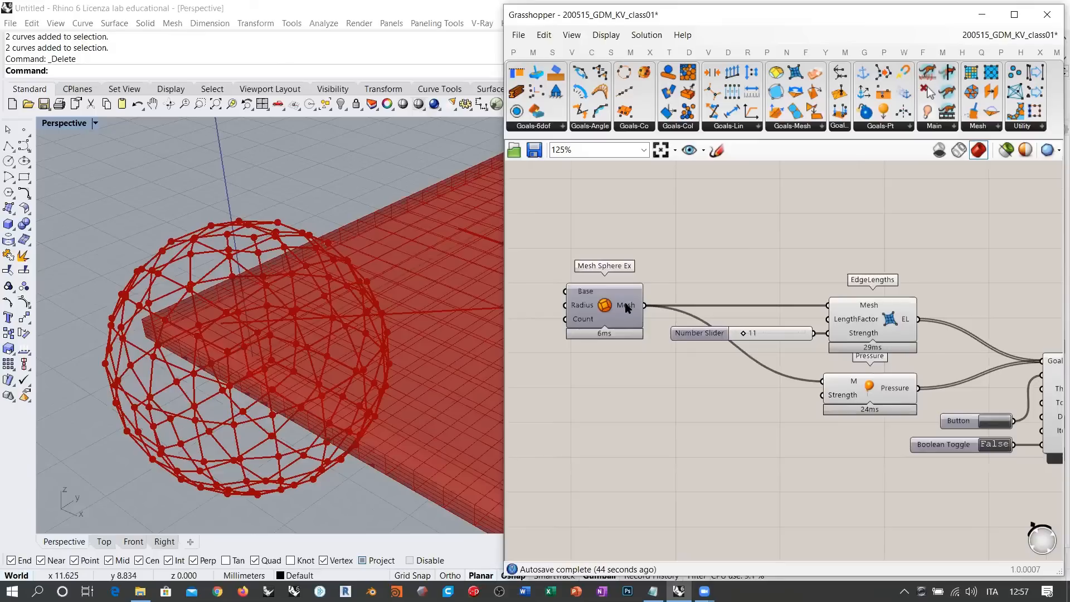
pyautogui.moveTo(627, 309)
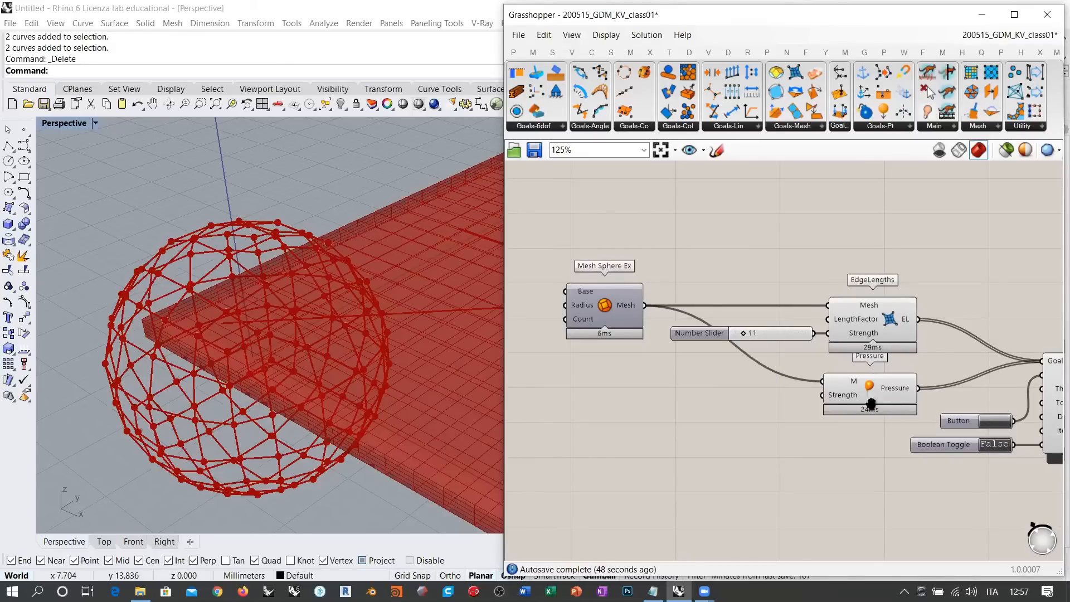
pyautogui.scroll(4, 747, 400)
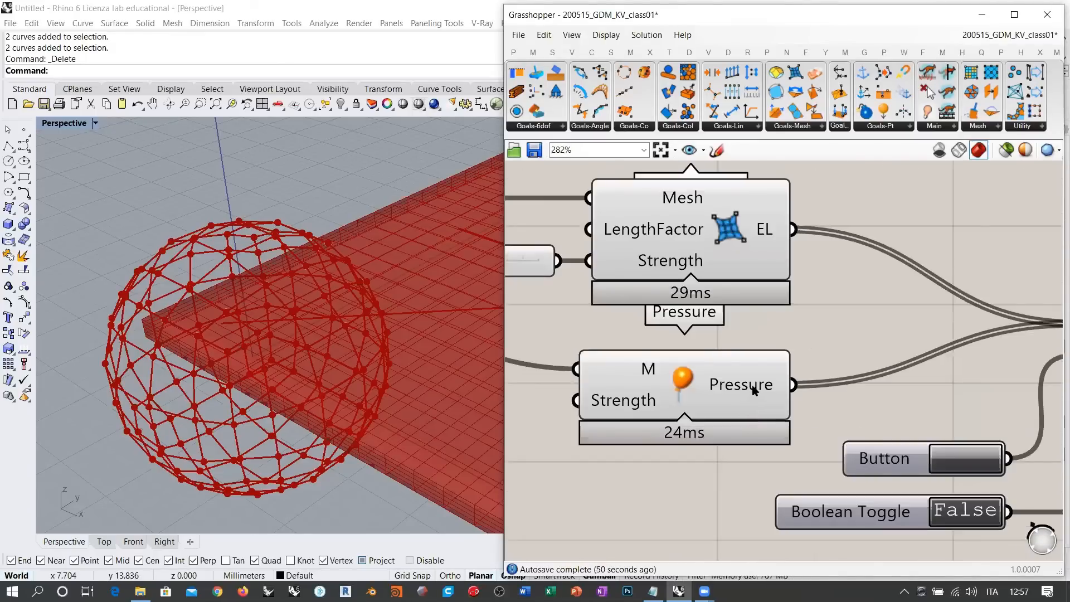
pyautogui.moveTo(749, 389)
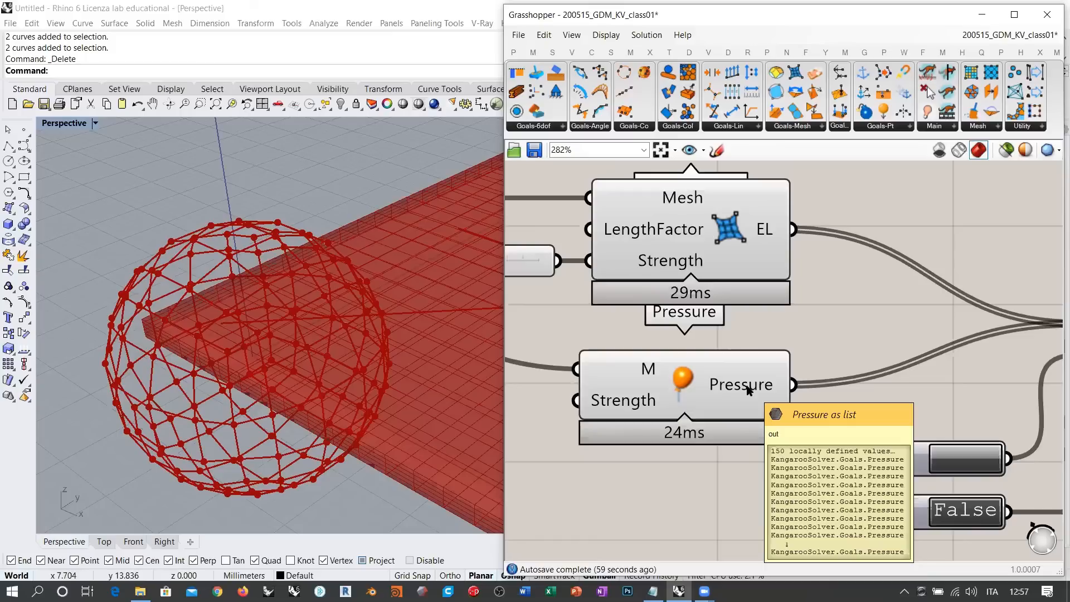
# Examine the reset sphere mesh beside the flat cushion from several angles and look over the sphere's goals and solver
pyautogui.scroll(-4, 406, 365)
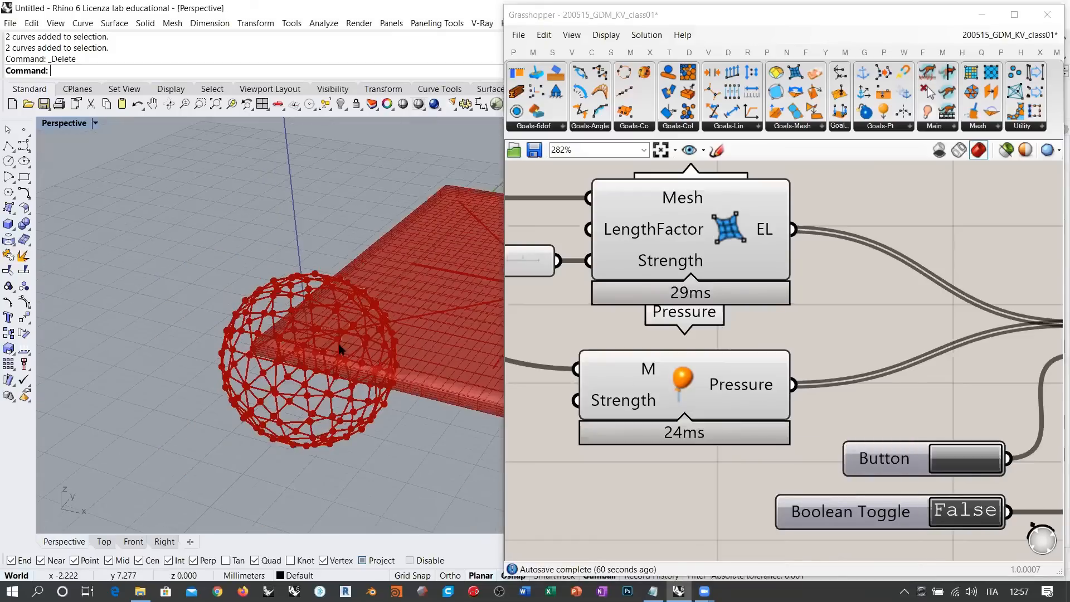
pyautogui.moveTo(308, 365)
pyautogui.mouseDown(button='right')
pyautogui.moveTo(262, 374)
pyautogui.moveTo(300, 393)
pyautogui.moveTo(315, 427)
pyautogui.moveTo(284, 383)
pyautogui.moveTo(293, 392)
pyautogui.moveTo(306, 373)
pyautogui.mouseUp(button='right')
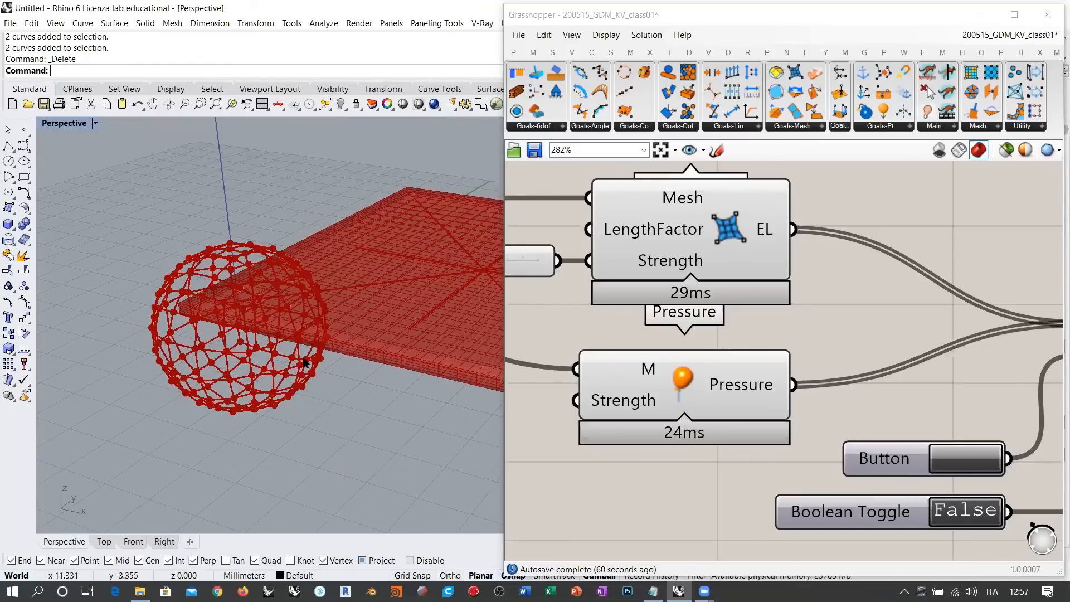
pyautogui.moveTo(248, 336); pyautogui.dragTo(233, 330, button='right')
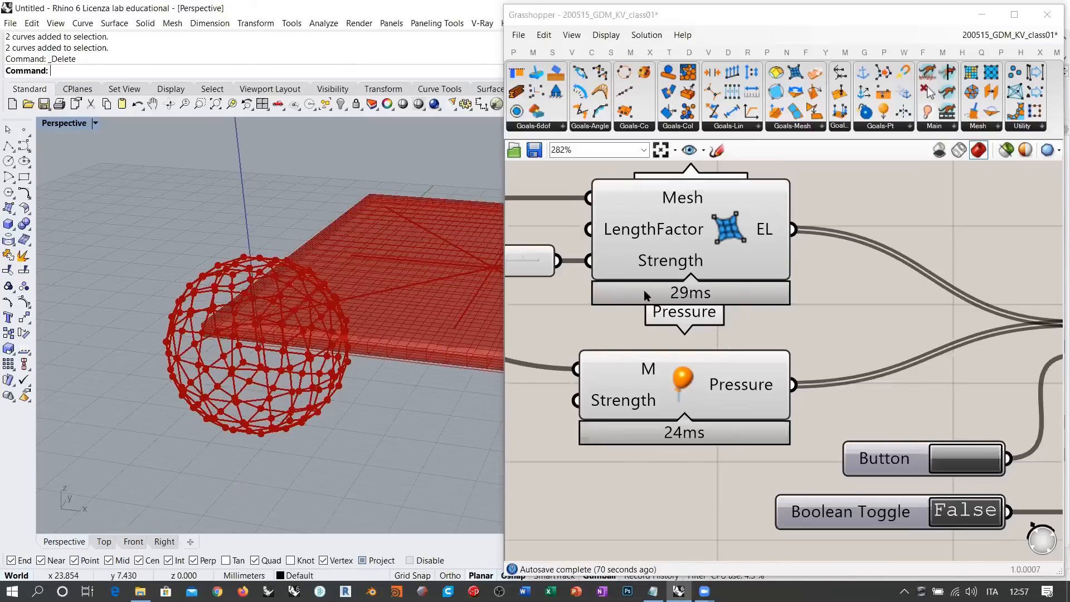
pyautogui.scroll(-3, 1037, 470)
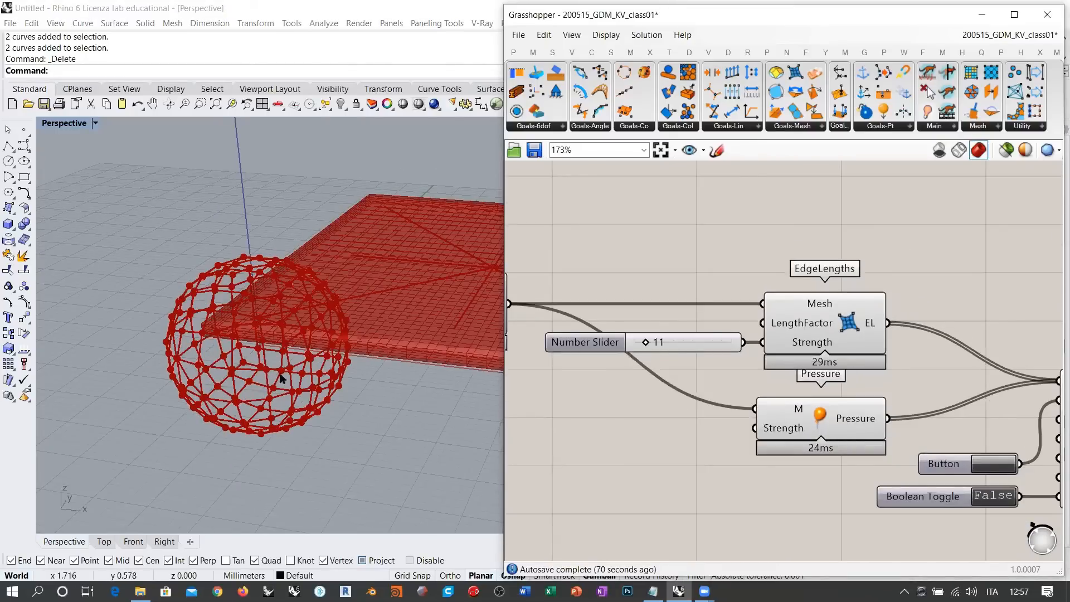
pyautogui.moveTo(284, 369); pyautogui.dragTo(340, 390, button='right')
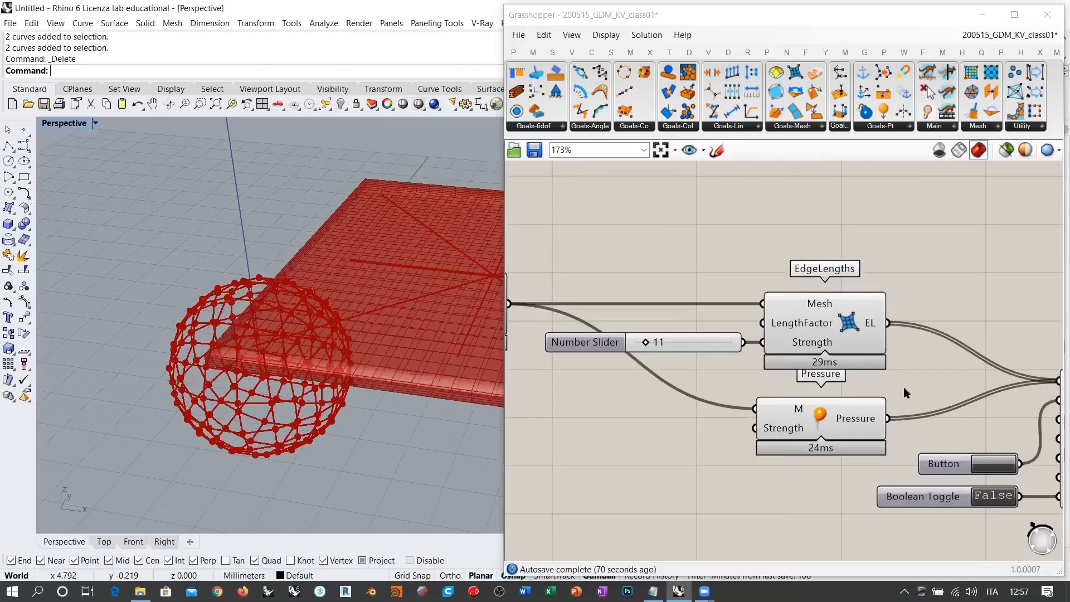
pyautogui.moveTo(903, 314); pyautogui.dragTo(761, 310, button='right')
pyautogui.scroll(-3, 760, 310)
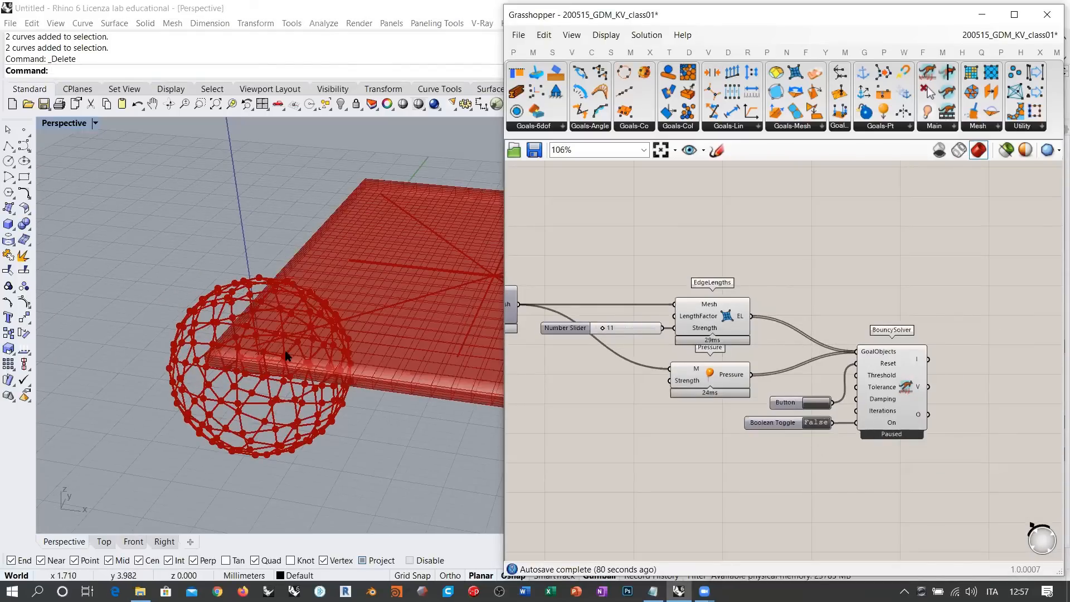
pyautogui.moveTo(311, 382); pyautogui.dragTo(321, 363, button='right')
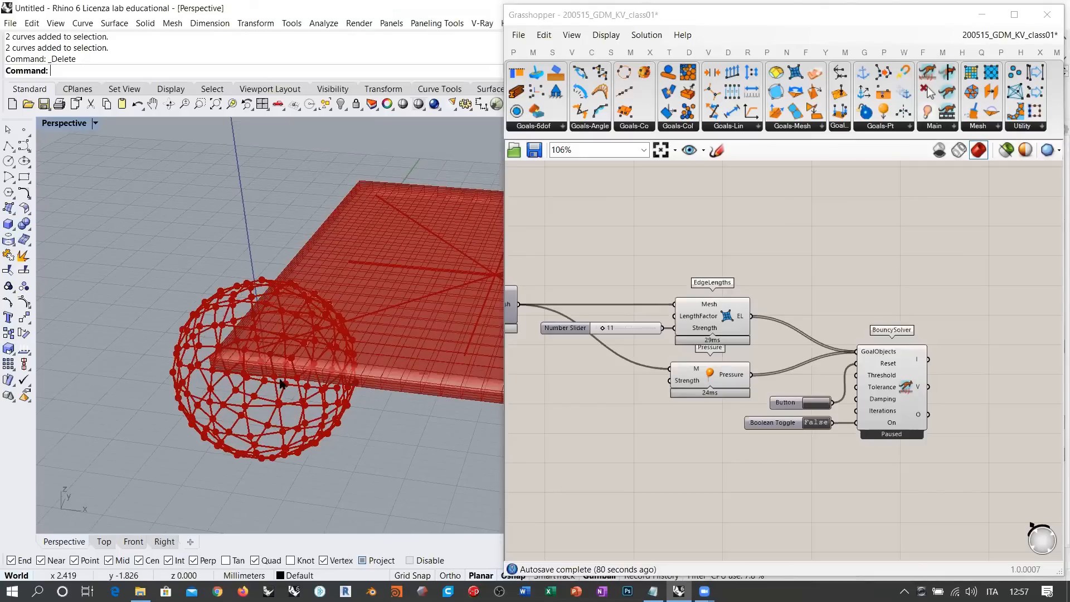
pyautogui.moveTo(392, 374); pyautogui.dragTo(379, 392, button='right')
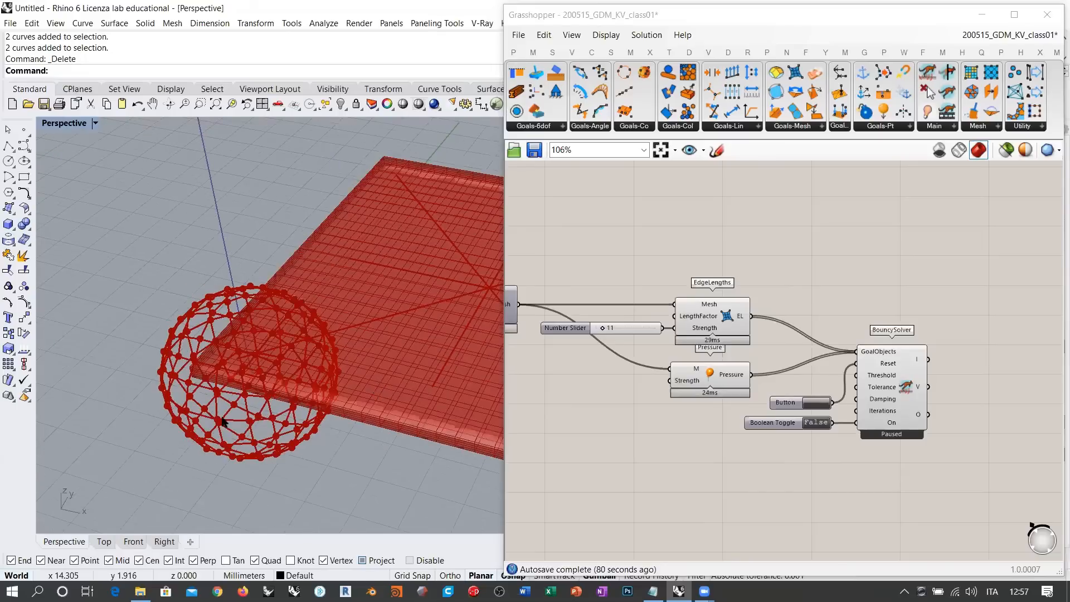
pyautogui.moveTo(222, 422); pyautogui.dragTo(237, 365, button='right')
pyautogui.scroll(-3, 364, 325)
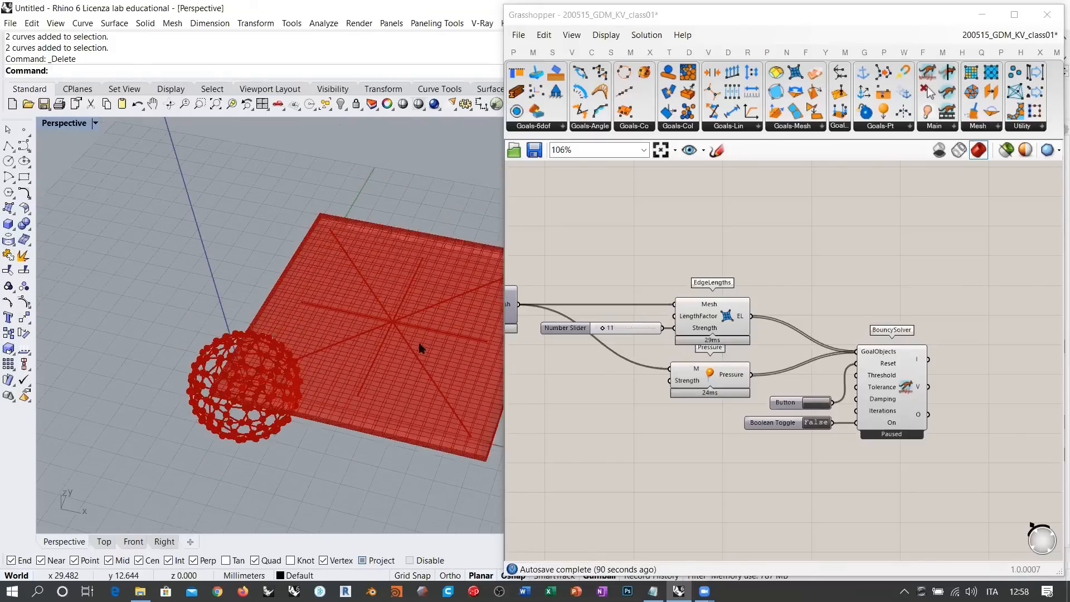
pyautogui.moveTo(386, 378); pyautogui.dragTo(346, 337, button='right')
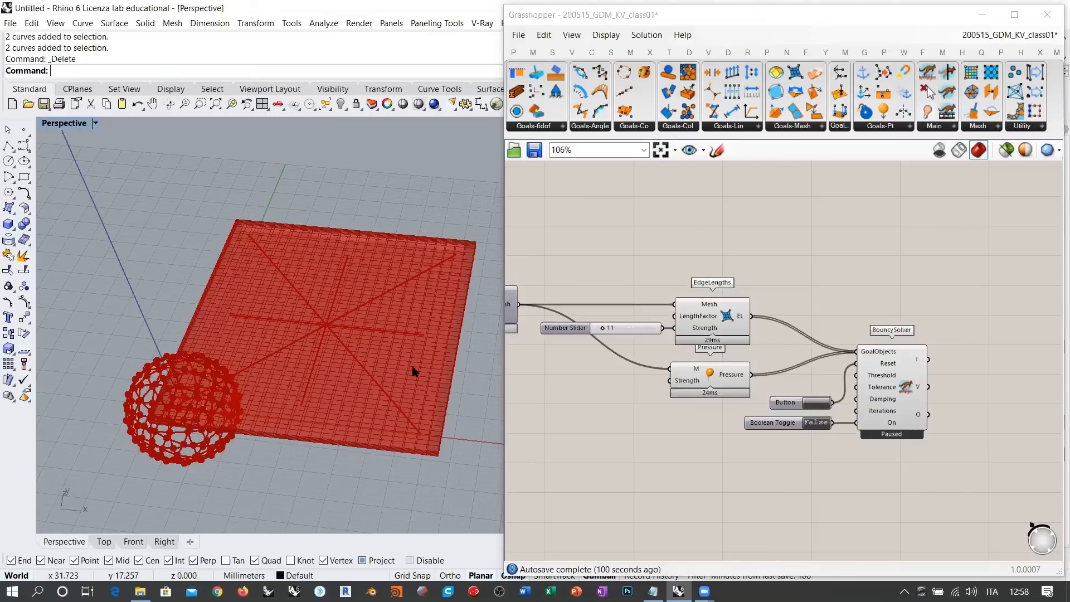
pyautogui.moveTo(357, 397); pyautogui.dragTo(365, 376, button='right')
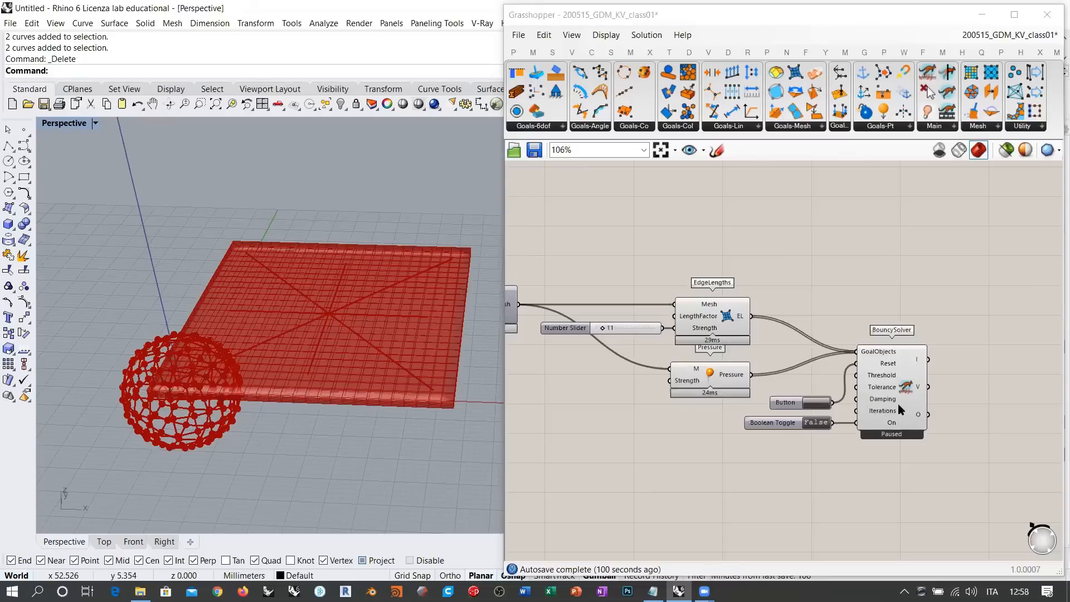
# Delete the pressurised sphere test definition, including its EdgeLengths, Pressure and BouncySolver components
pyautogui.scroll(-4, 898, 410)
pyautogui.moveTo(992, 309); pyautogui.dragTo(650, 476)
pyautogui.press('Delete')
# Reset the cushion's solver, run it with the Boolean Toggle set to True, and view the inflating shape in the Front view
pyautogui.moveTo(839, 201); pyautogui.dragTo(767, 356, button='right')
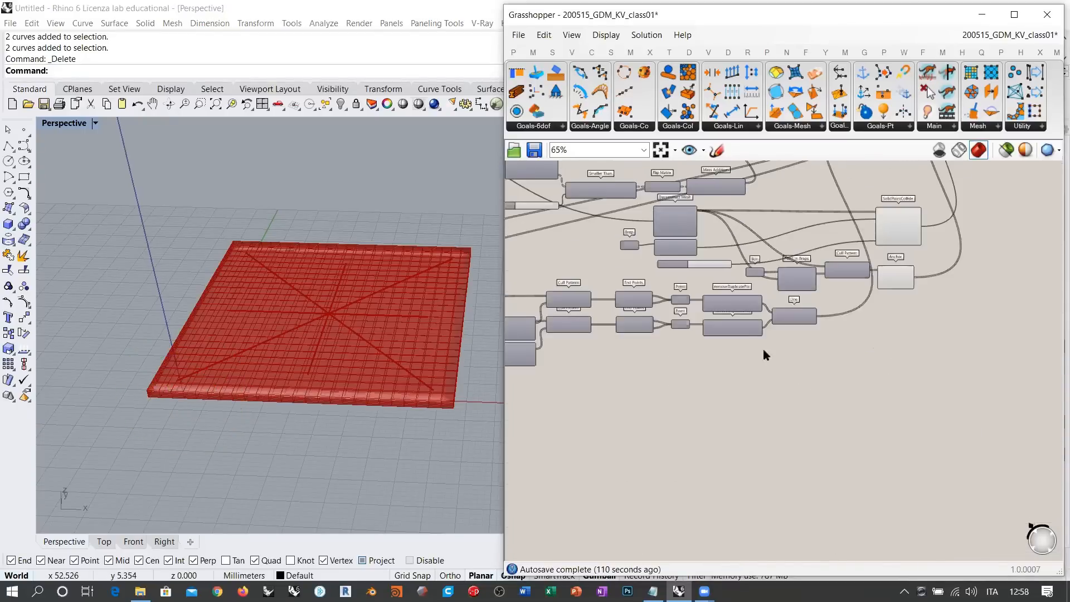
pyautogui.moveTo(802, 305); pyautogui.dragTo(712, 484, button='right')
pyautogui.scroll(6, 948, 271)
pyautogui.moveTo(880, 325); pyautogui.dragTo(785, 355, button='right')
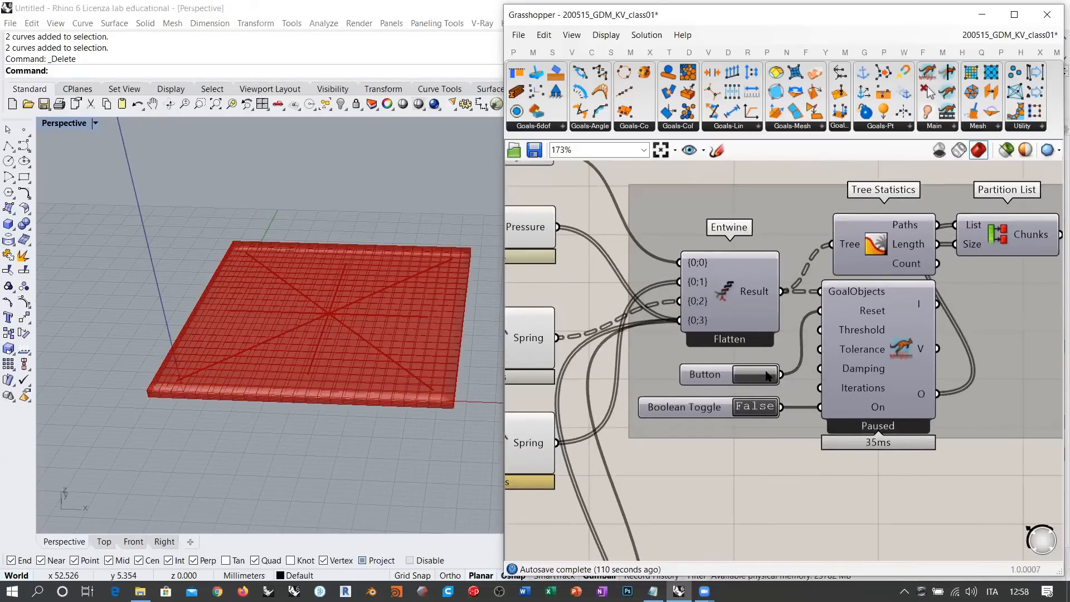
pyautogui.click(768, 376)
pyautogui.doubleClick(755, 406)
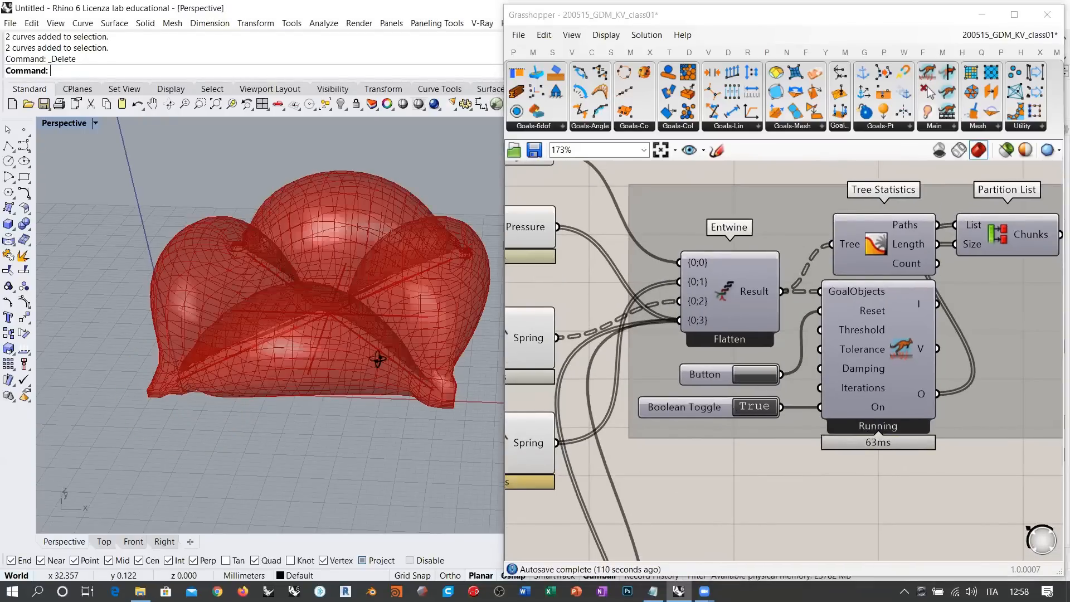
pyautogui.moveTo(378, 360); pyautogui.dragTo(333, 408, button='right')
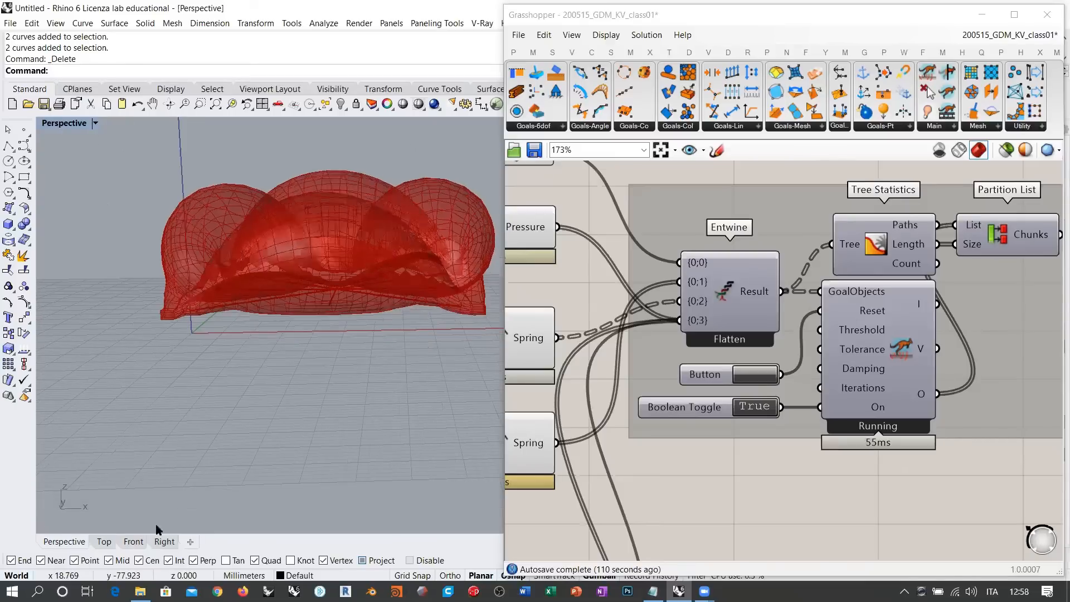
pyautogui.click(134, 542)
pyautogui.scroll(-2, 287, 394)
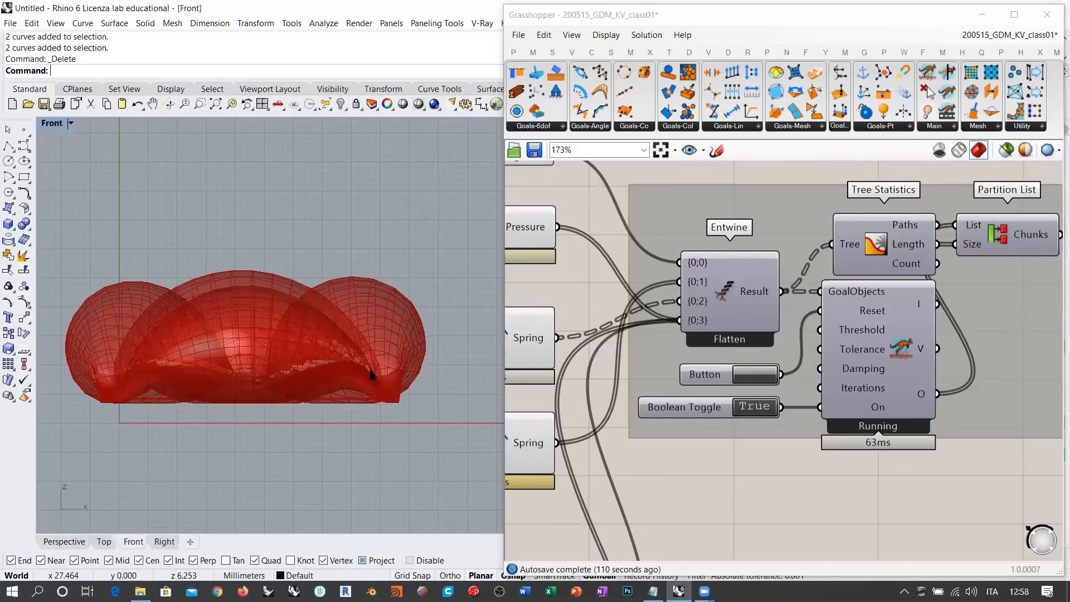
# Stop and reset the cushion simulation, and draw vertical reference polylines at both ends of the flat cushion in the Front view
pyautogui.doubleClick(755, 407)
pyautogui.click(755, 375)
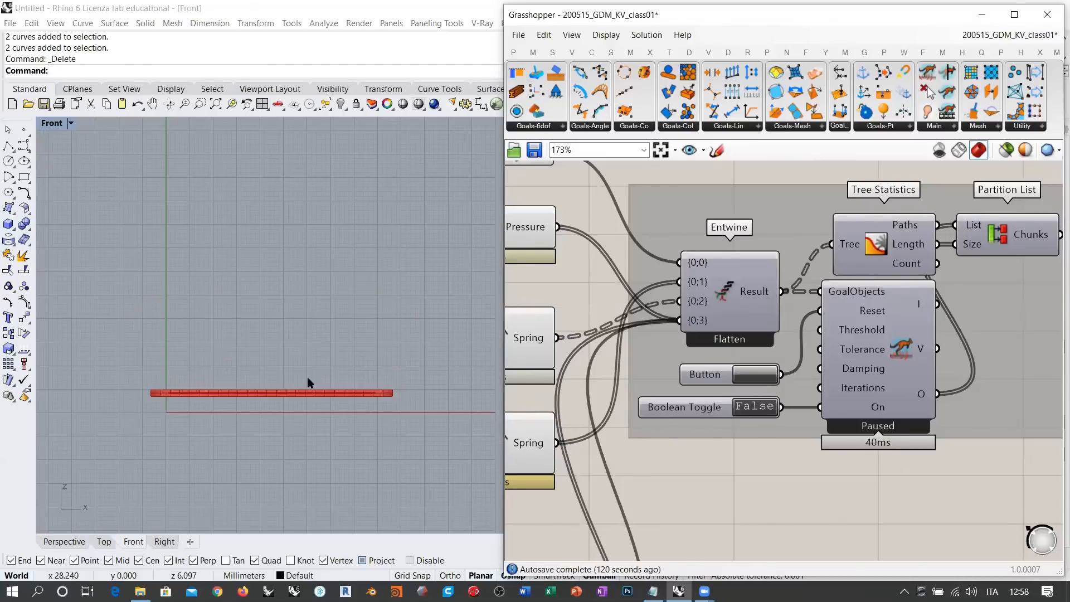
pyautogui.moveTo(308, 383); pyautogui.dragTo(348, 376, button='right')
pyautogui.click(8, 146)
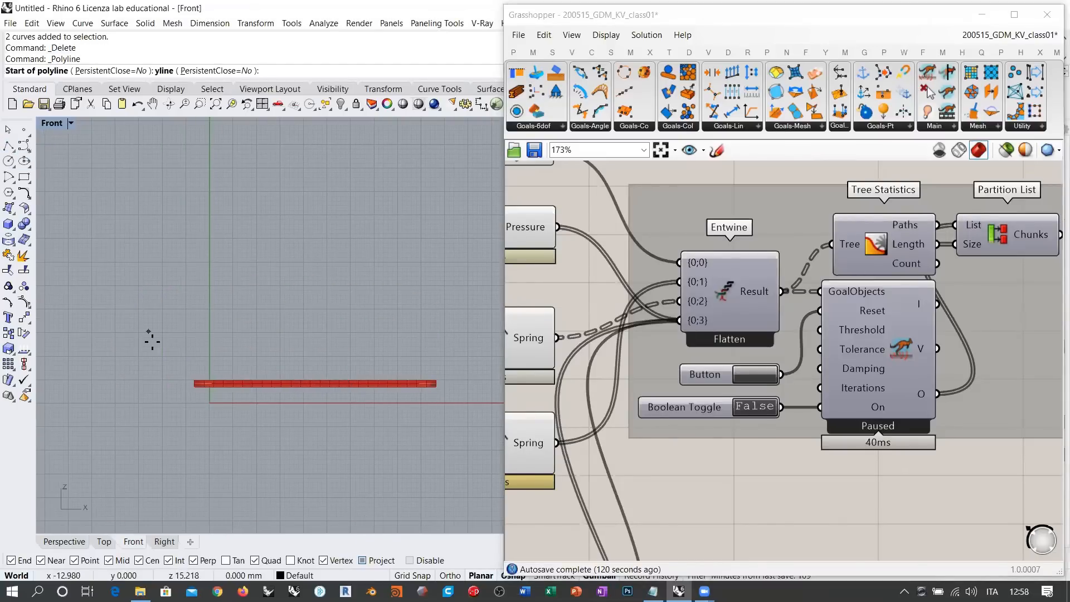
pyautogui.click(195, 394)
pyautogui.keyDown('shift'); pyautogui.click(195, 183); pyautogui.keyUp('shift')
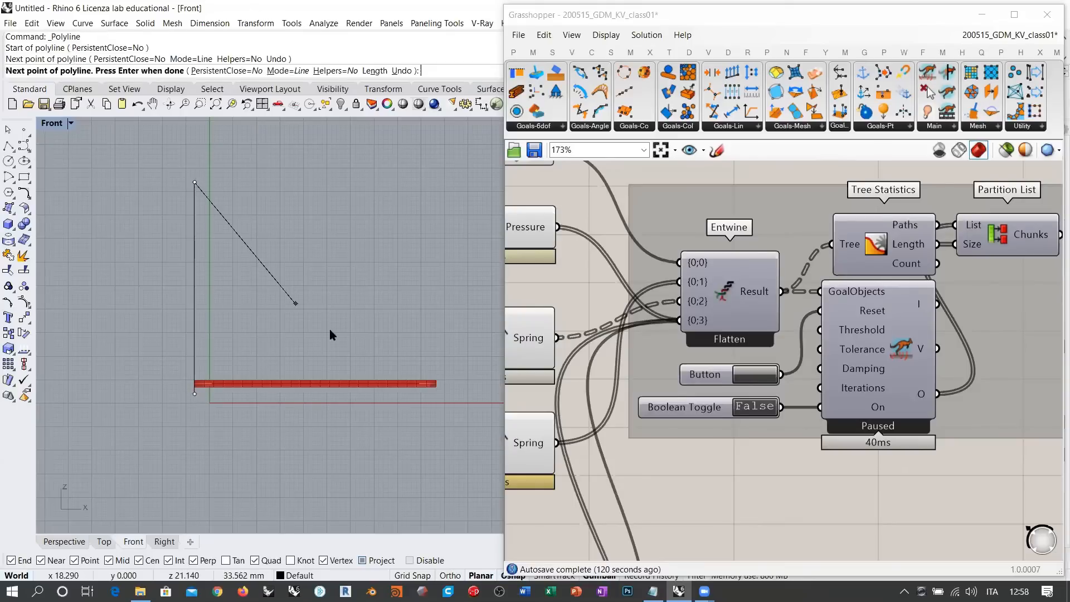
pyautogui.rightClick(330, 330)
pyautogui.rightClick(439, 393)
pyautogui.click(439, 393)
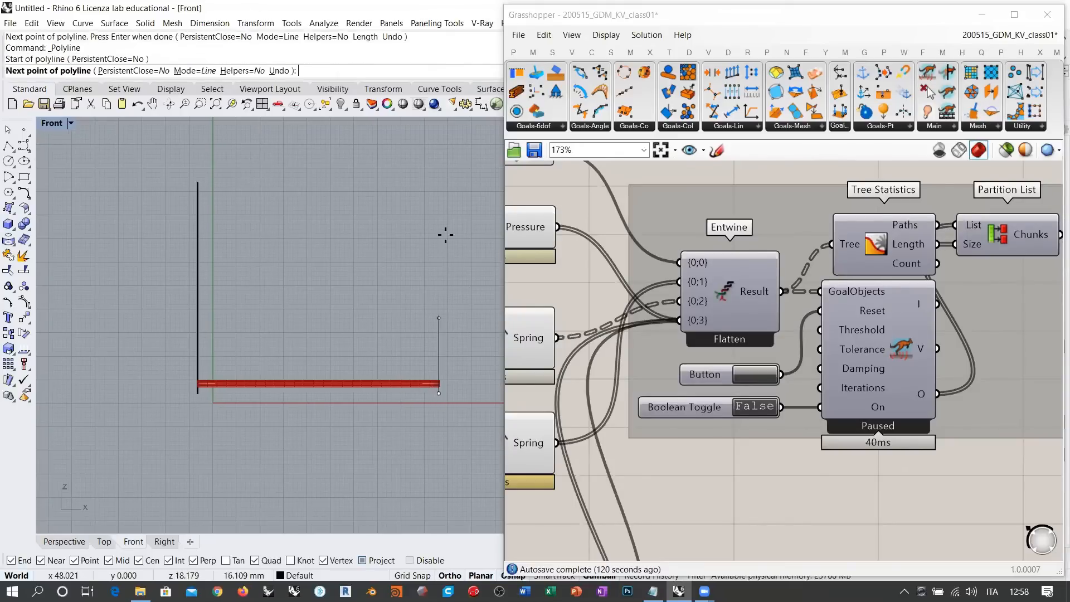
pyautogui.click(438, 179)
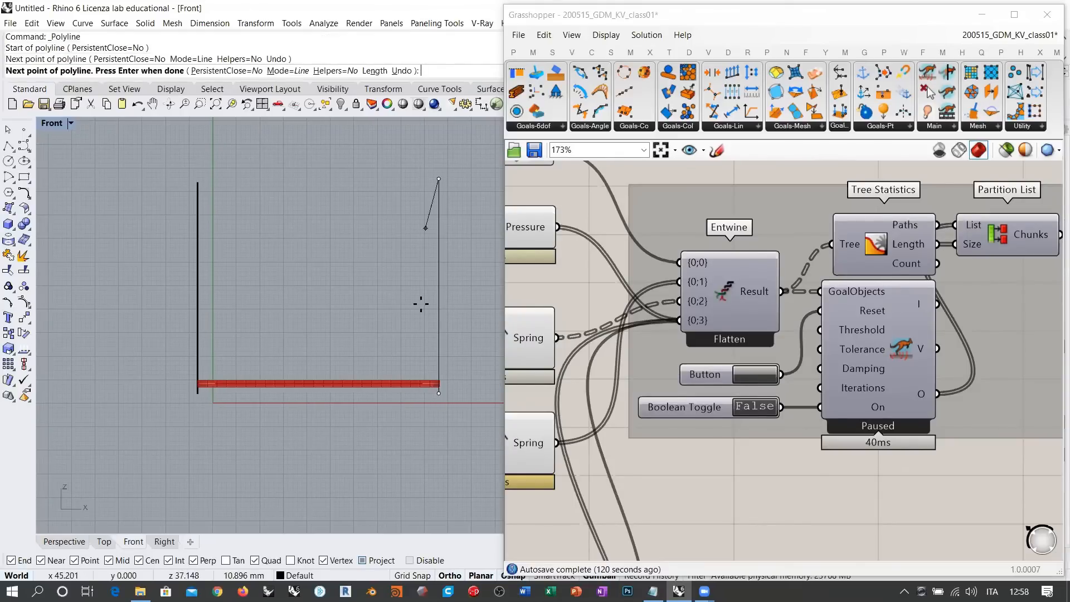
pyautogui.rightClick(357, 361)
# Set the cushion solver's Boolean Toggle to True to inflate it against the vertical reference lines
pyautogui.click(755, 486)
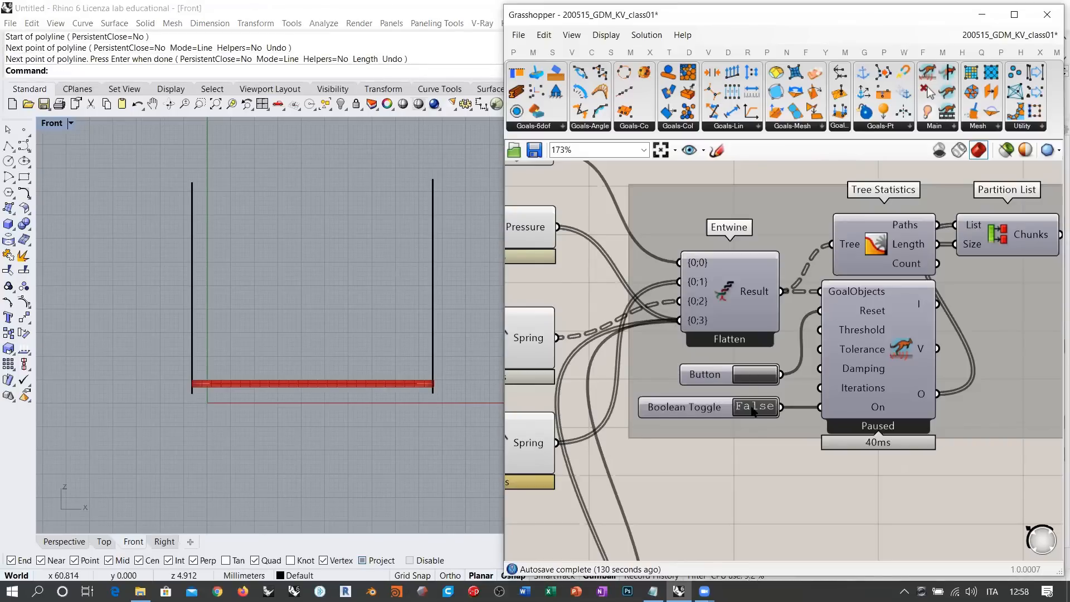
pyautogui.doubleClick(755, 407)
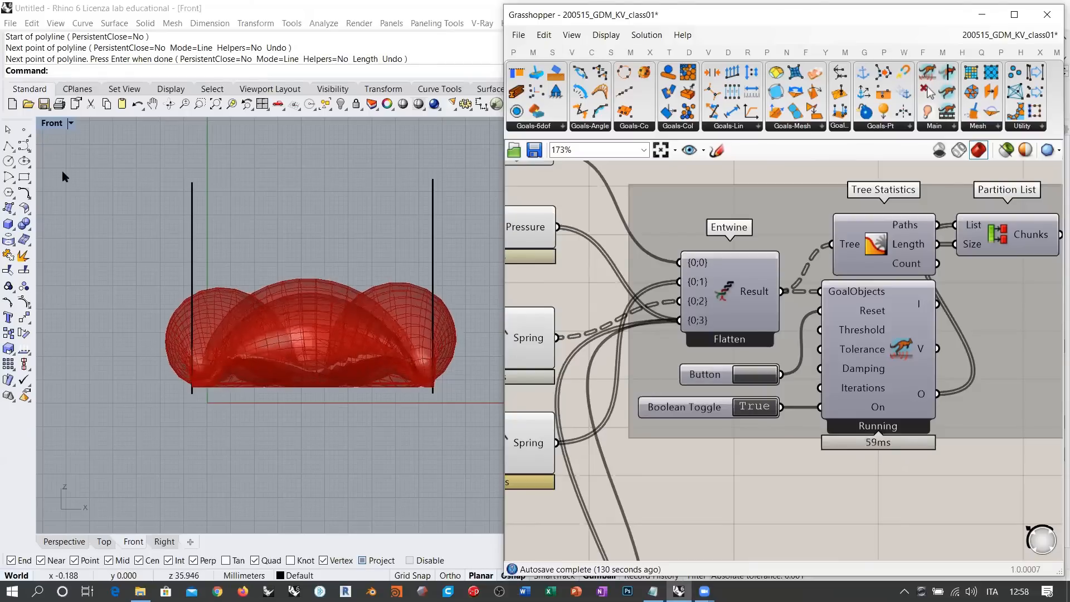
# Draw a horizontal polyline about 9 mm long from the left reference line outward to the edge of the bulge
pyautogui.click(9, 146)
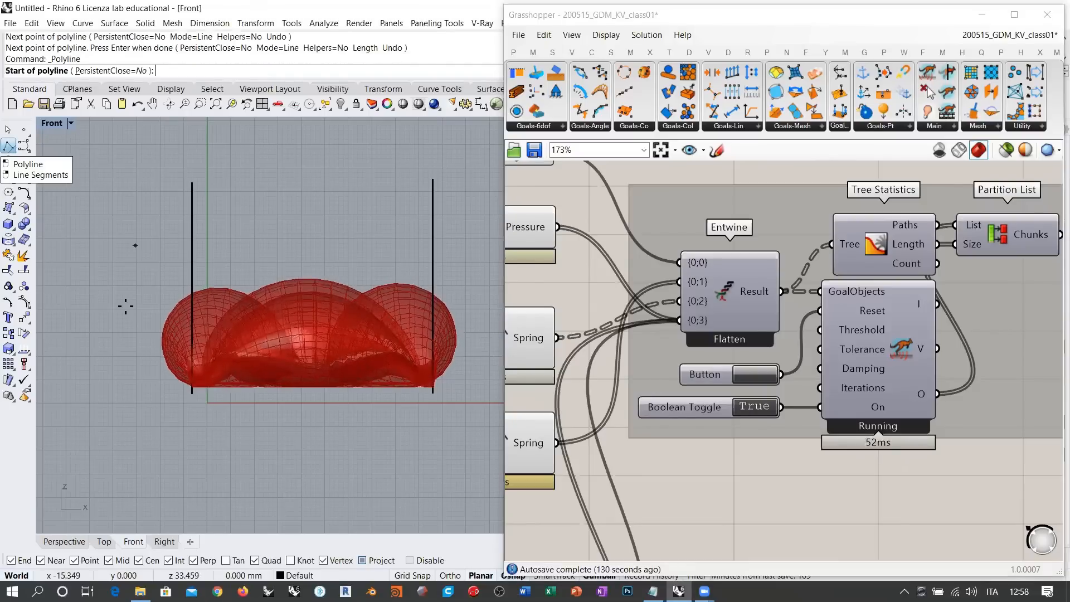
pyautogui.click(161, 342)
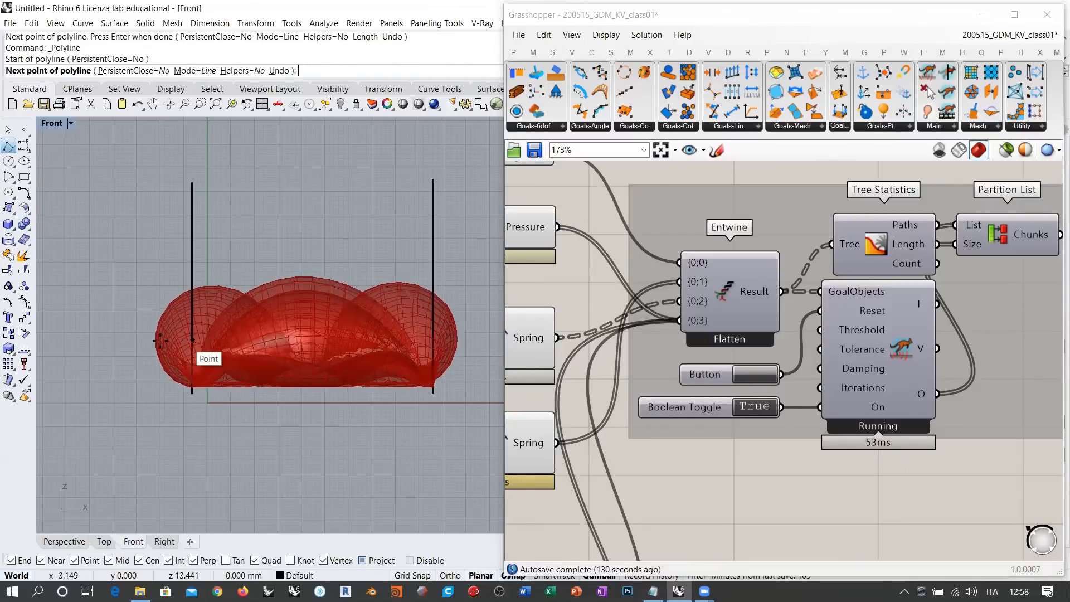
pyautogui.press('shift')
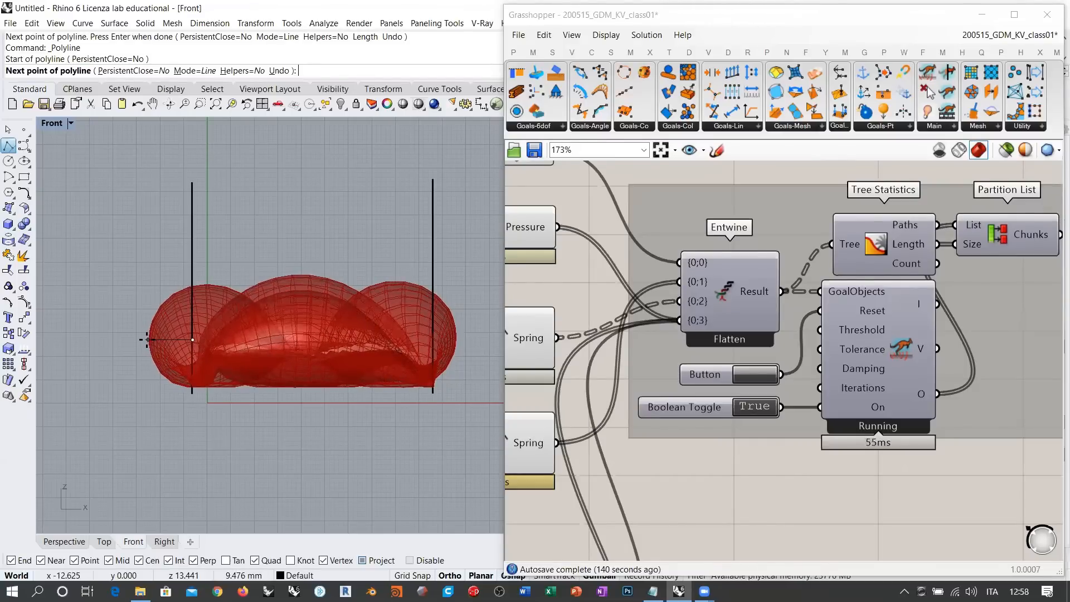
pyautogui.keyDown('shift'); pyautogui.click(148, 339); pyautogui.keyUp('shift')
pyautogui.press('Return')
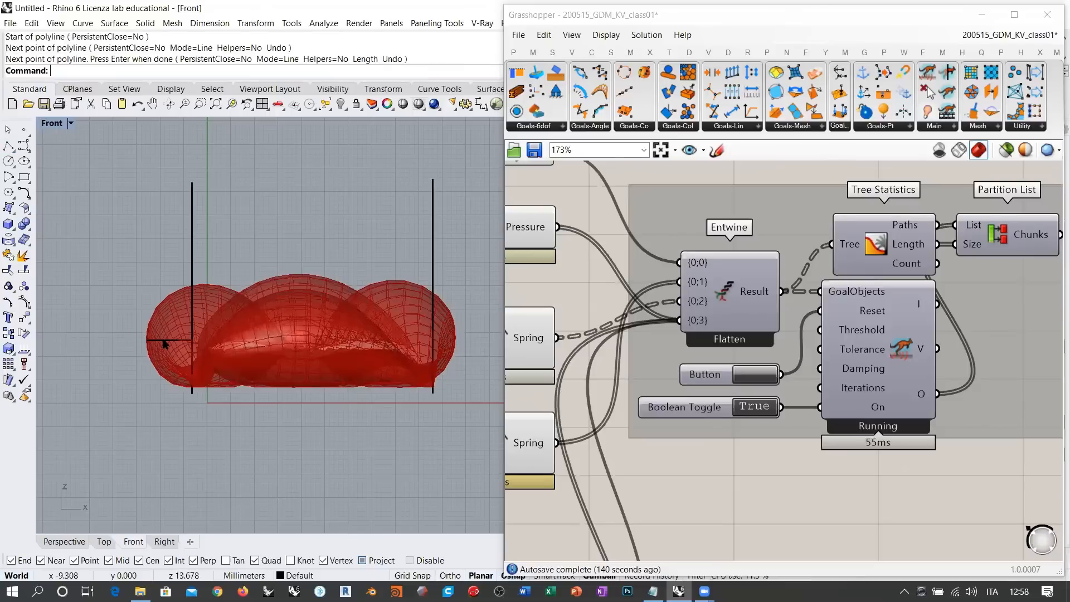
# Move the short horizontal line to the right reference line to compare the bulge on that side
pyautogui.click(163, 341)
pyautogui.moveTo(434, 339); pyautogui.dragTo(481, 313)
pyautogui.click(461, 263)
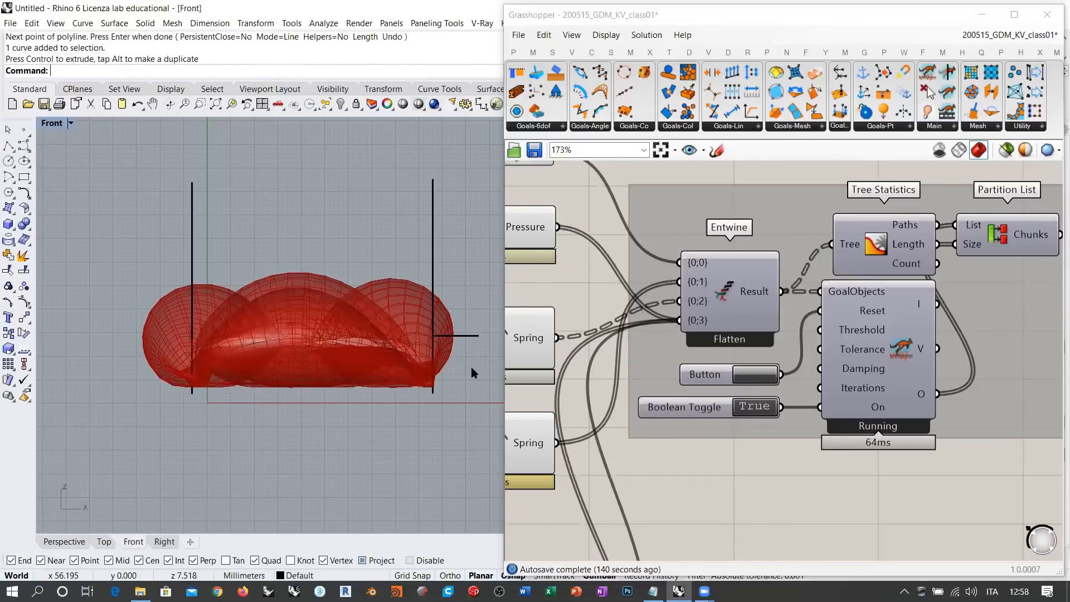
# Undo the horizontal line's move and its drawing, and delete both vertical reference lines
pyautogui.hotkey('ctrl', 'z')
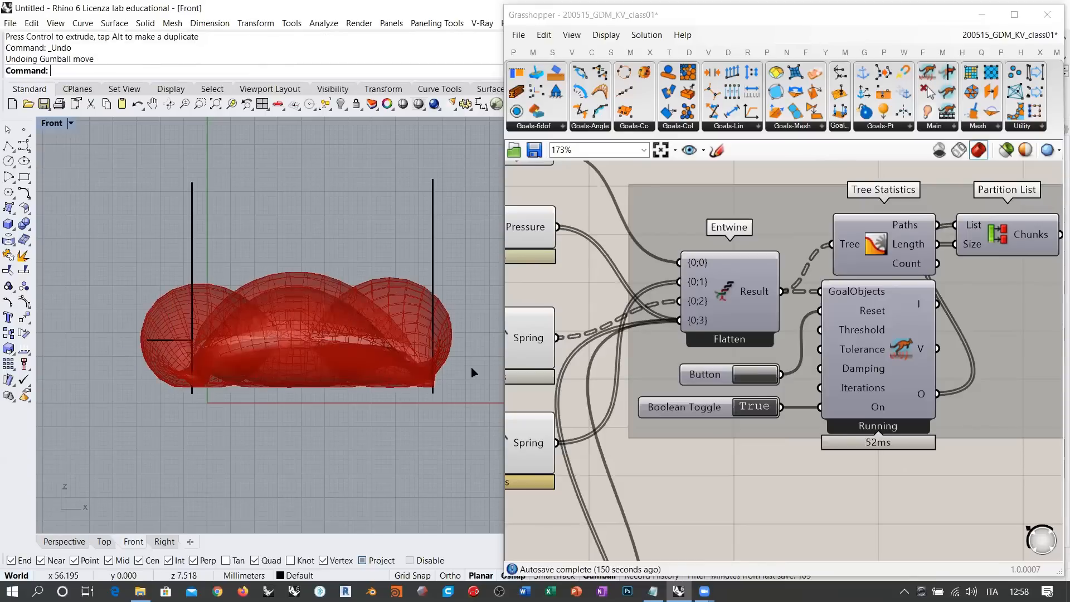
pyautogui.hotkey('ctrl', 'z')
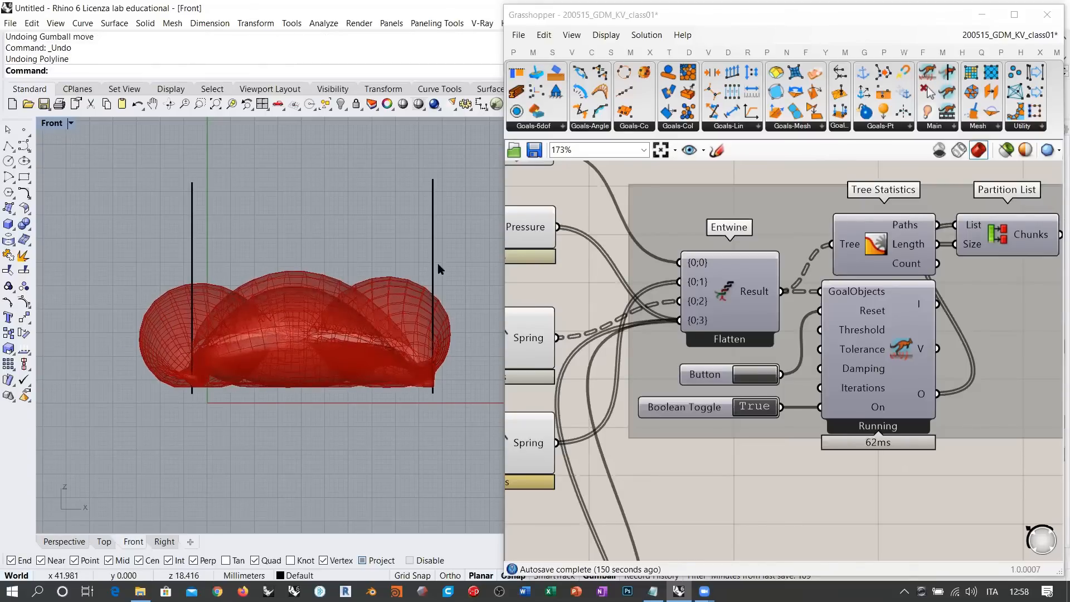
pyautogui.moveTo(438, 270); pyautogui.dragTo(173, 237)
pyautogui.press('Delete')
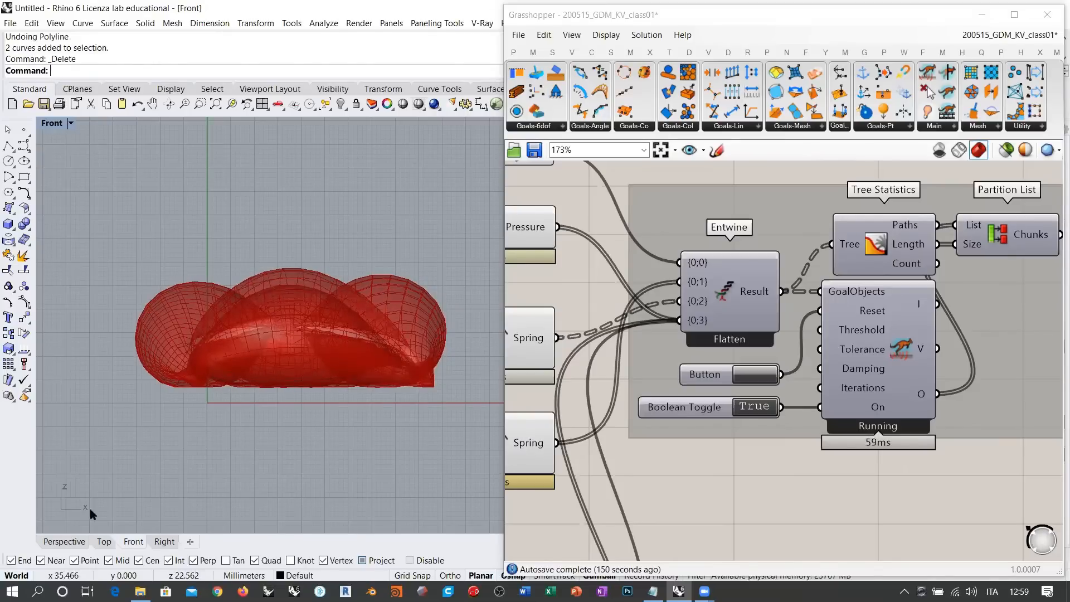
# Inspect the inflated cushion in the Perspective and Top views and look over its goals and solver
pyautogui.click(78, 543)
pyautogui.moveTo(337, 295); pyautogui.dragTo(312, 359, button='right')
pyautogui.moveTo(679, 342); pyautogui.dragTo(734, 405, button='right')
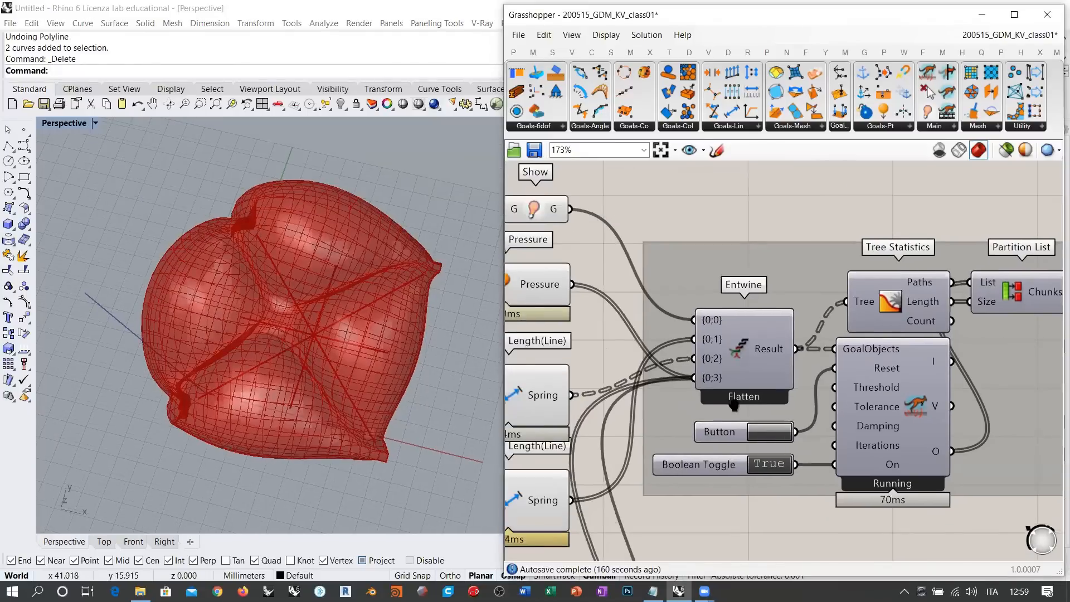
pyautogui.scroll(-4, 734, 406)
pyautogui.scroll(-1, 786, 274)
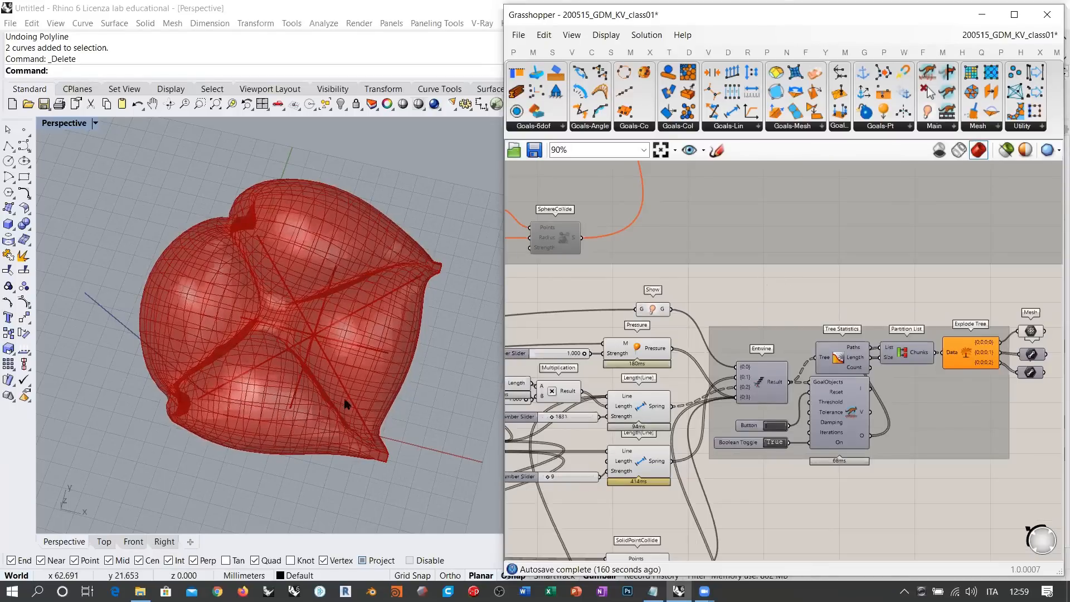
pyautogui.click(103, 542)
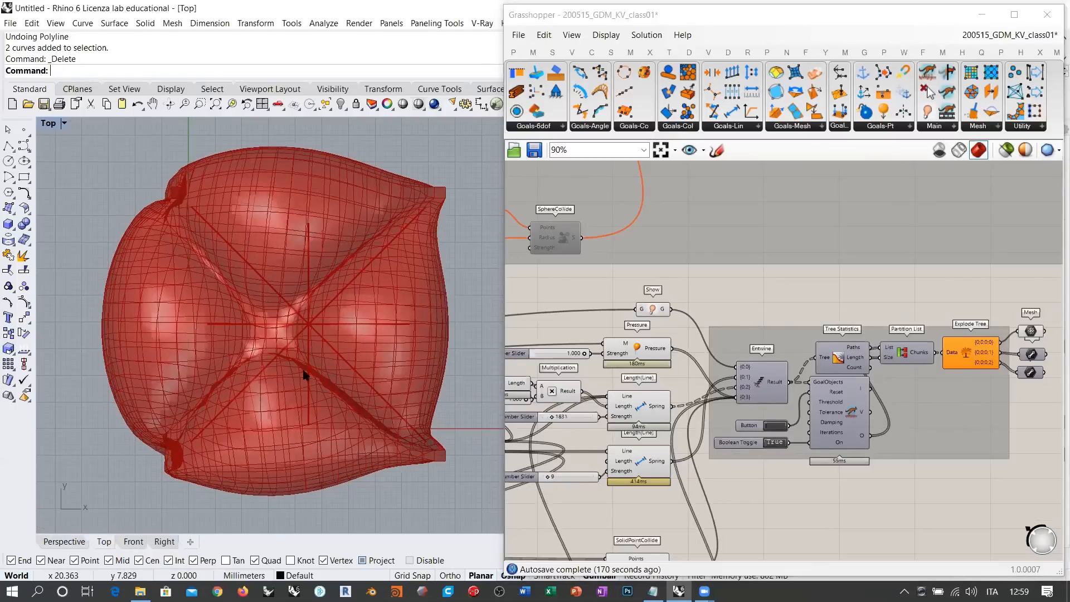
pyautogui.click(65, 542)
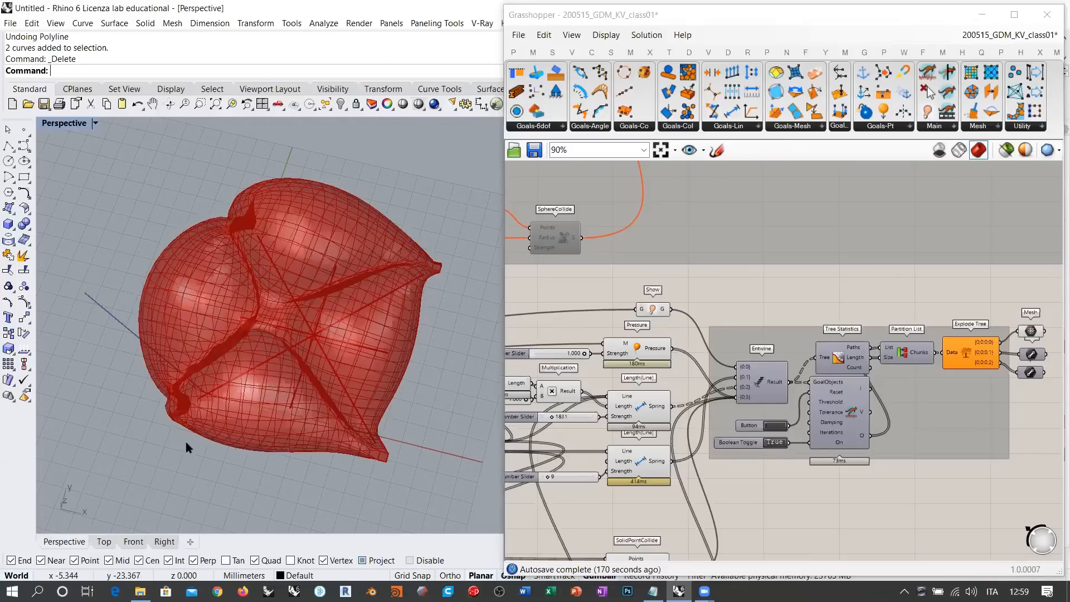
# Add a Diagonalize component above Mesh Edges and feed it the QuadDivide mesh
pyautogui.moveTo(272, 367); pyautogui.dragTo(359, 351, button='right')
pyautogui.click(751, 290)
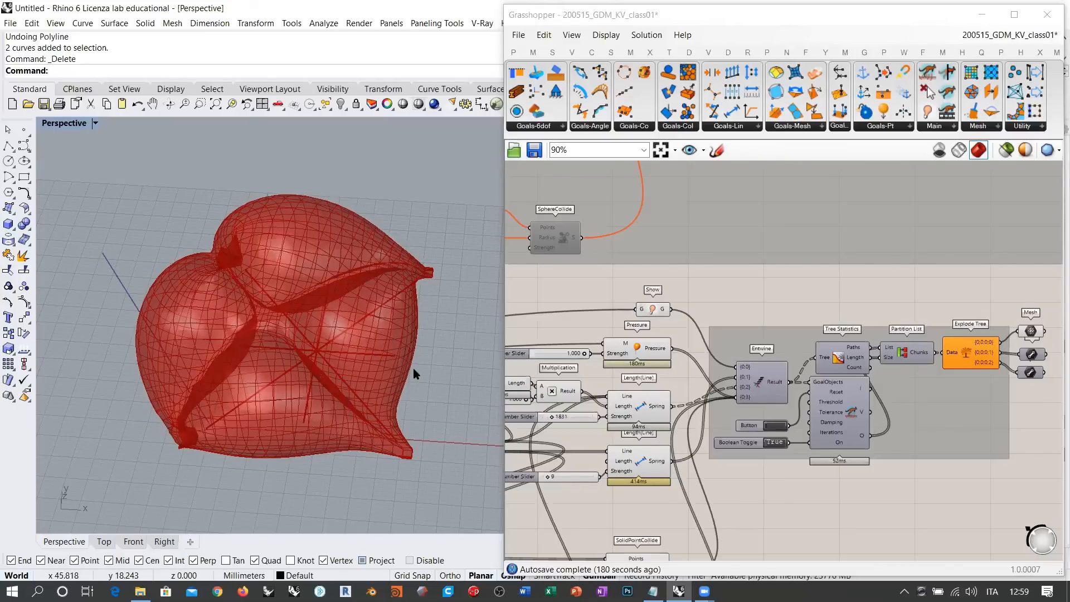
pyautogui.moveTo(413, 399); pyautogui.dragTo(334, 365, button='right')
pyautogui.moveTo(732, 365); pyautogui.dragTo(856, 356, button='right')
pyautogui.moveTo(650, 390); pyautogui.dragTo(692, 373, button='right')
pyautogui.scroll(3, 623, 376)
pyautogui.click(599, 357)
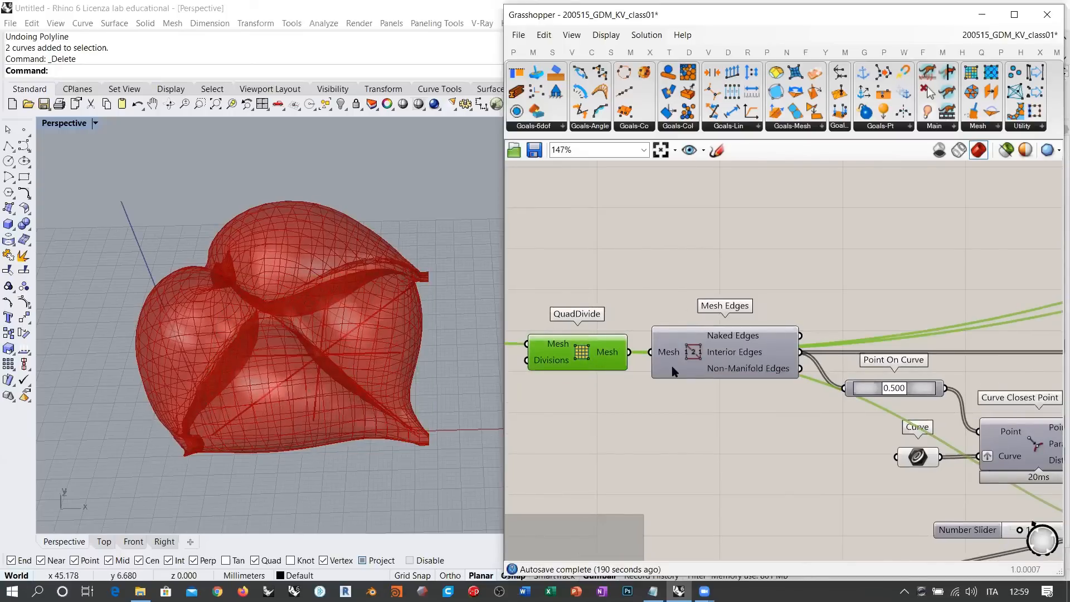
pyautogui.click(702, 274)
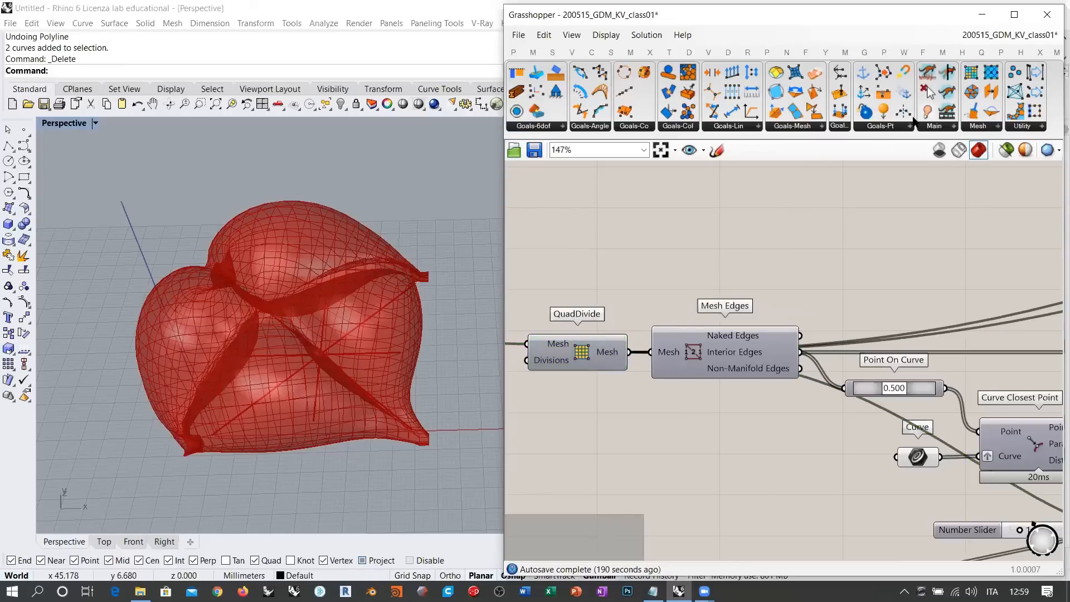
pyautogui.moveTo(991, 72); pyautogui.dragTo(747, 244)
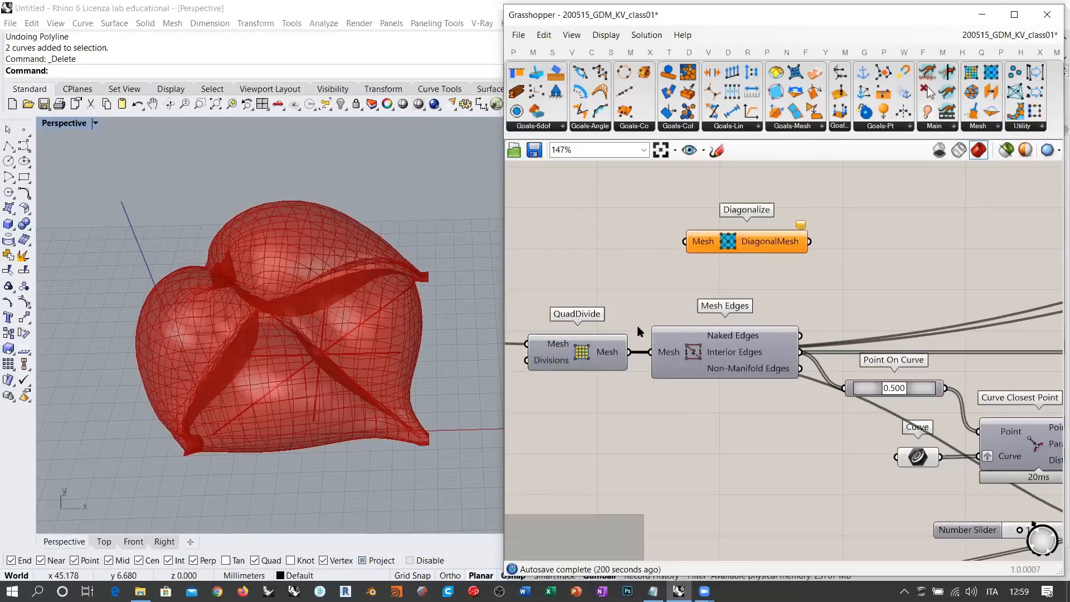
pyautogui.moveTo(629, 351); pyautogui.dragTo(685, 241)
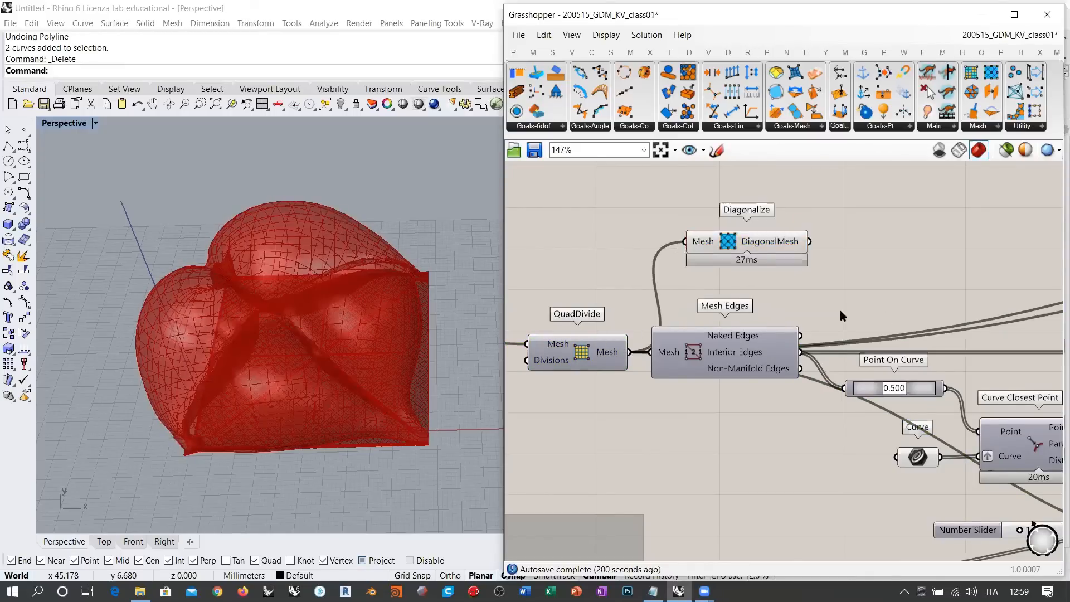
# Pause the Kangaroo solver by setting its Boolean Toggle to False
pyautogui.moveTo(859, 301); pyautogui.dragTo(654, 283, button='right')
pyautogui.scroll(-5, 681, 282)
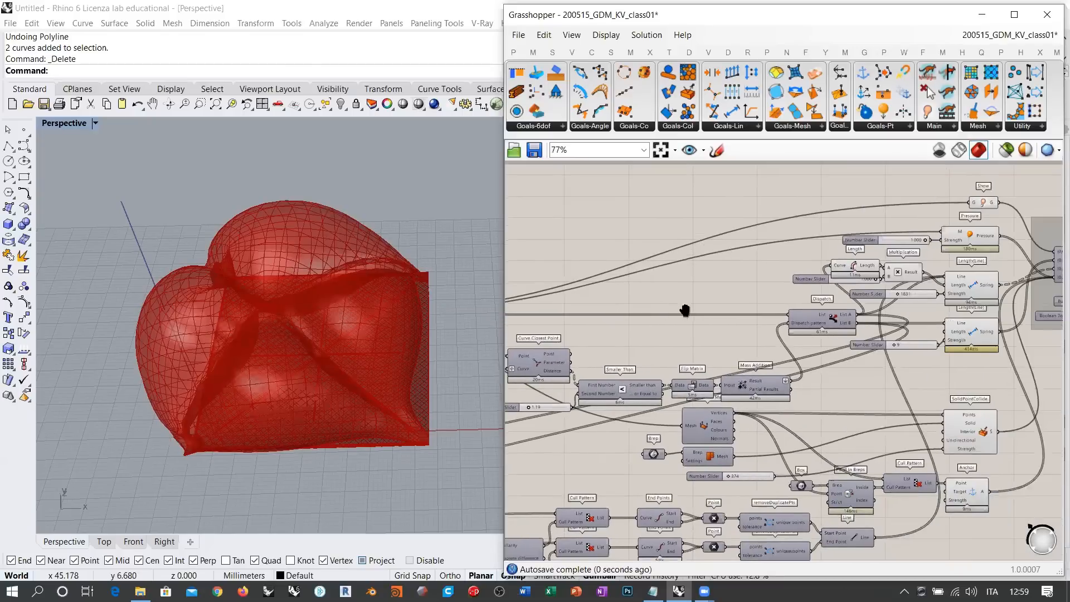
pyautogui.scroll(3, 881, 335)
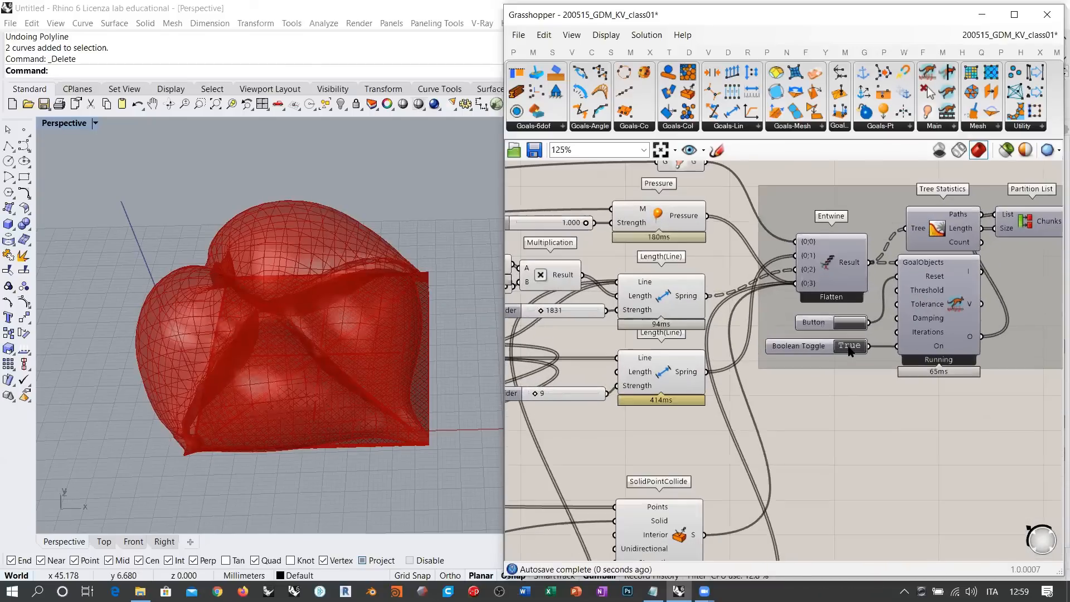
pyautogui.click(849, 347)
# Hide the preview of the solver's output Mesh parameter and look over the flat diagonalized mesh
pyautogui.moveTo(907, 345); pyautogui.dragTo(612, 369, button='right')
pyautogui.moveTo(846, 321); pyautogui.dragTo(806, 346, button='right')
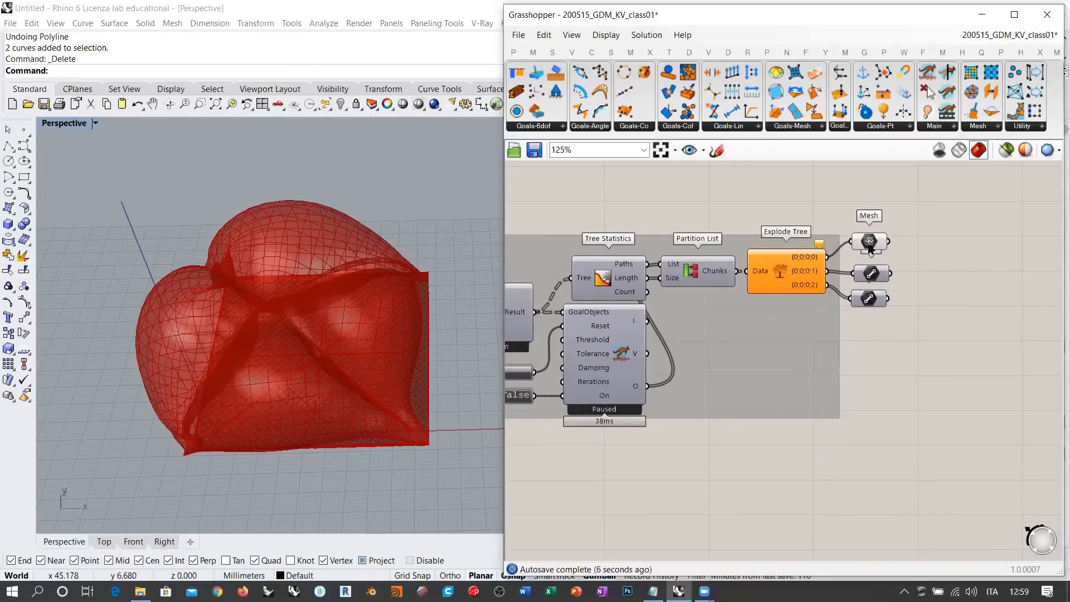
pyautogui.click(869, 245)
pyautogui.hotkey('ctrl', 'q')
pyautogui.click(935, 277)
pyautogui.moveTo(642, 340); pyautogui.dragTo(800, 316, button='right')
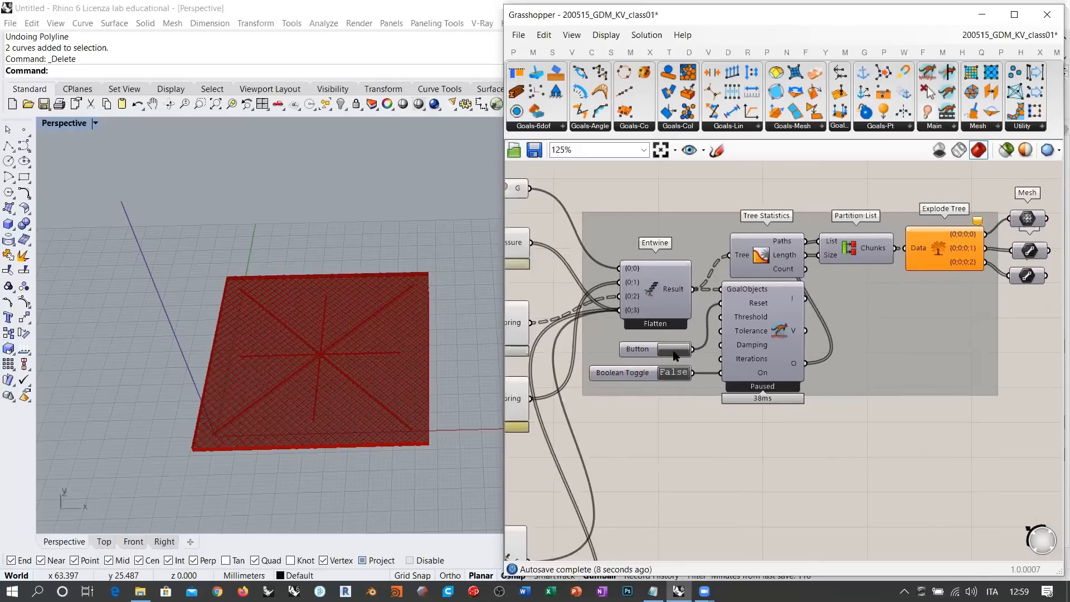
pyautogui.moveTo(424, 384); pyautogui.dragTo(323, 380, button='right')
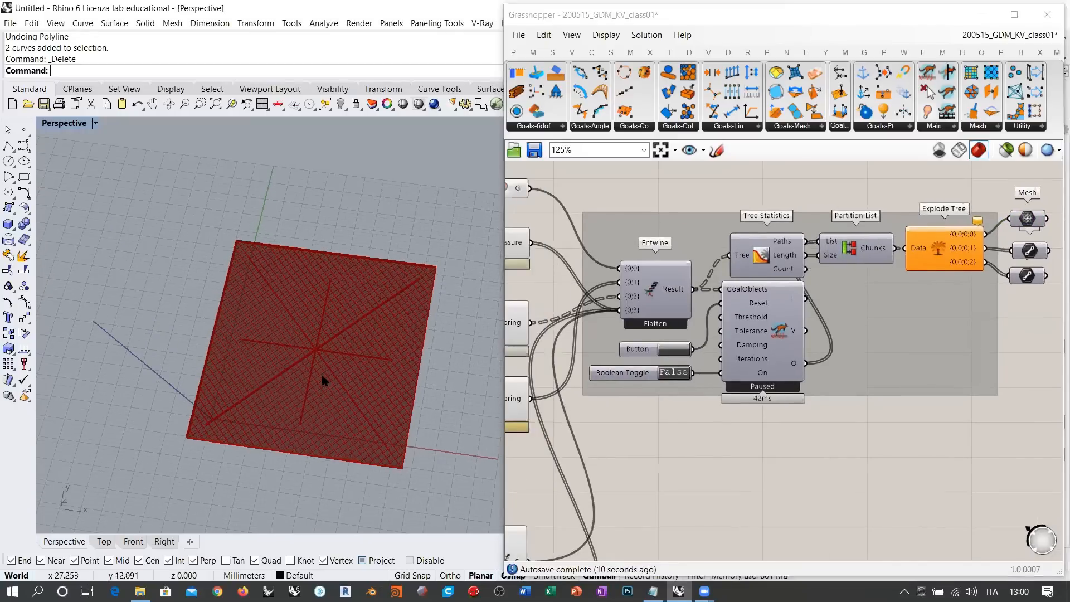
pyautogui.moveTo(329, 332); pyautogui.dragTo(333, 366, button='right')
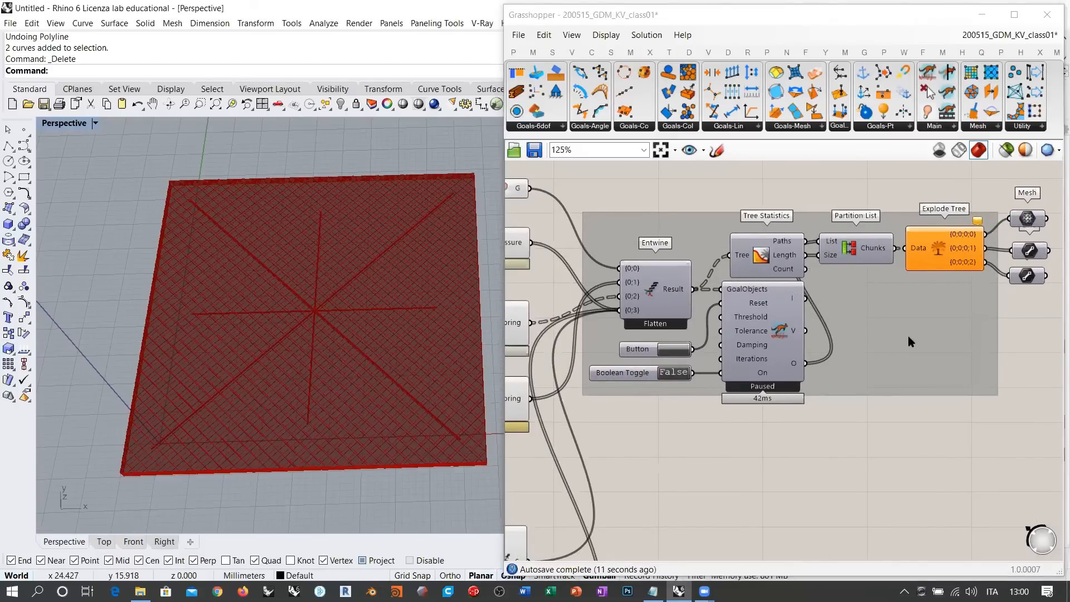
# Rearrange QuadDivide and Diagonalize so that Diagonalize sits beside QuadDivide, ahead of Mesh Edges
pyautogui.scroll(-3, 908, 335)
pyautogui.moveTo(519, 341); pyautogui.dragTo(661, 313, button='right')
pyautogui.moveTo(558, 335); pyautogui.dragTo(1003, 299, button='right')
pyautogui.scroll(4, 757, 273)
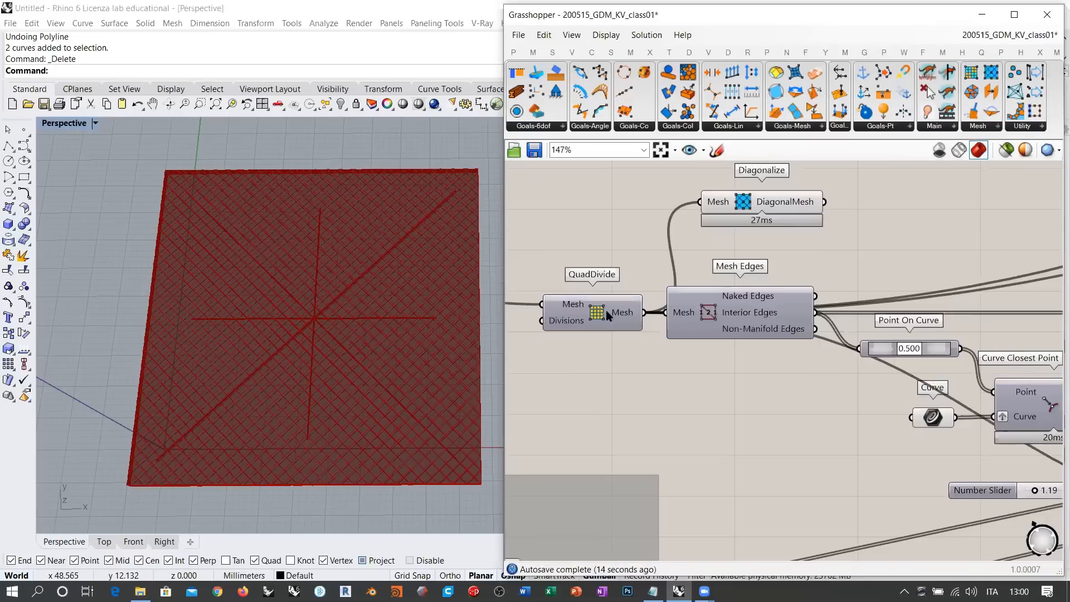
pyautogui.moveTo(592, 313); pyautogui.dragTo(540, 265)
pyautogui.moveTo(541, 265); pyautogui.dragTo(618, 291, button='right')
pyautogui.moveTo(619, 295); pyautogui.dragTo(576, 278)
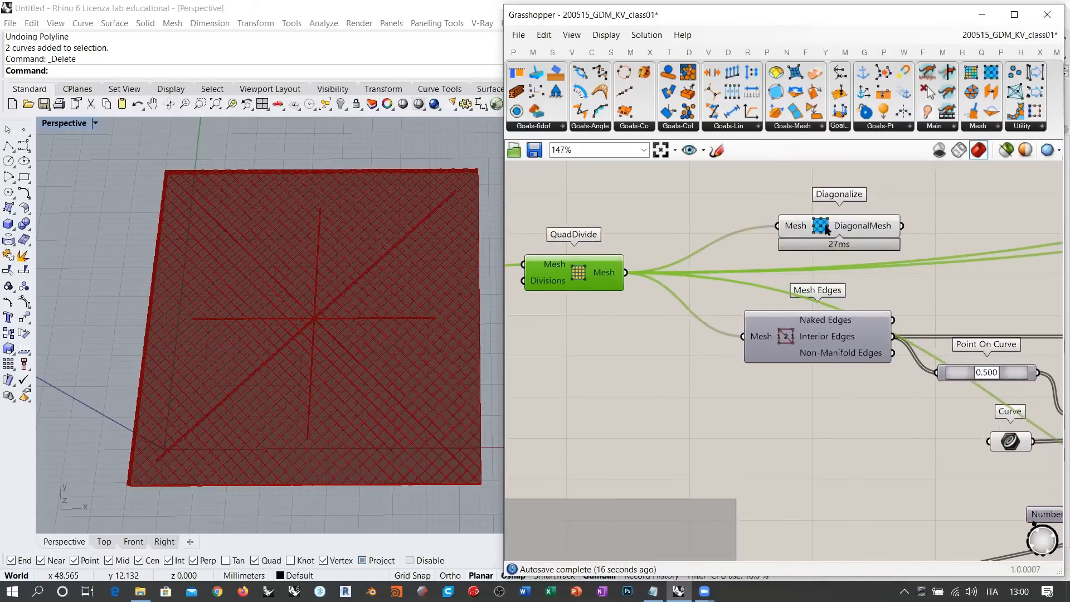
pyautogui.moveTo(824, 231); pyautogui.dragTo(706, 233)
# Disconnect Diagonalize, transfer all of QuadDivide's outgoing connections to the DiagonalMesh output, and reconnect the QuadDivide mesh to Diagonalize
pyautogui.keyDown('ctrl'); pyautogui.moveTo(627, 273); pyautogui.dragTo(660, 228); pyautogui.keyUp('ctrl')
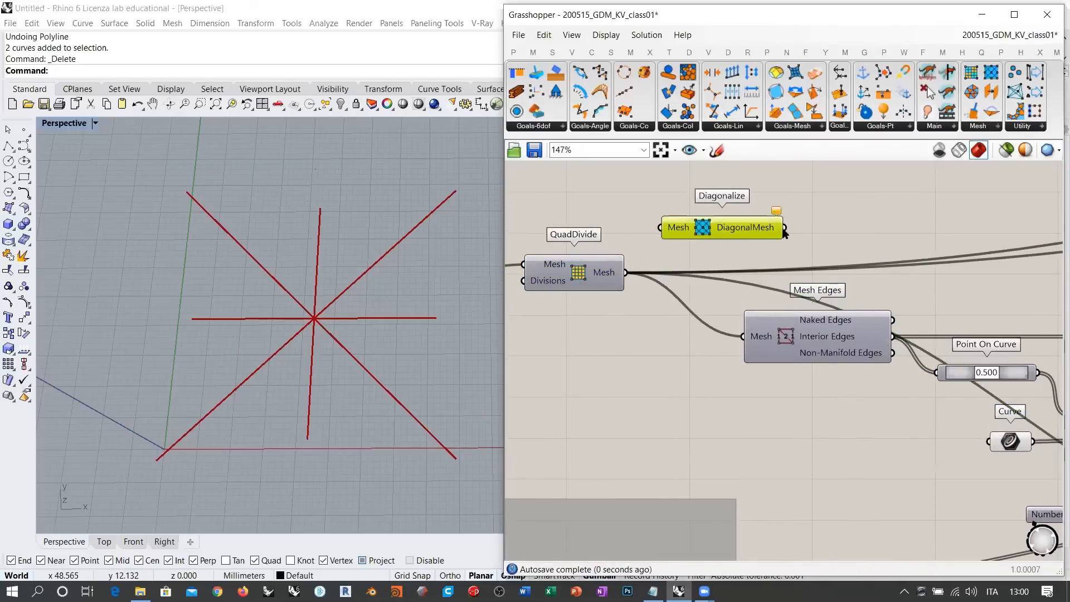
pyautogui.keyDown('ctrl'); pyautogui.keyDown('shift'); pyautogui.moveTo(626, 273); pyautogui.dragTo(664, 231); pyautogui.keyUp('shift'); pyautogui.keyUp('ctrl')
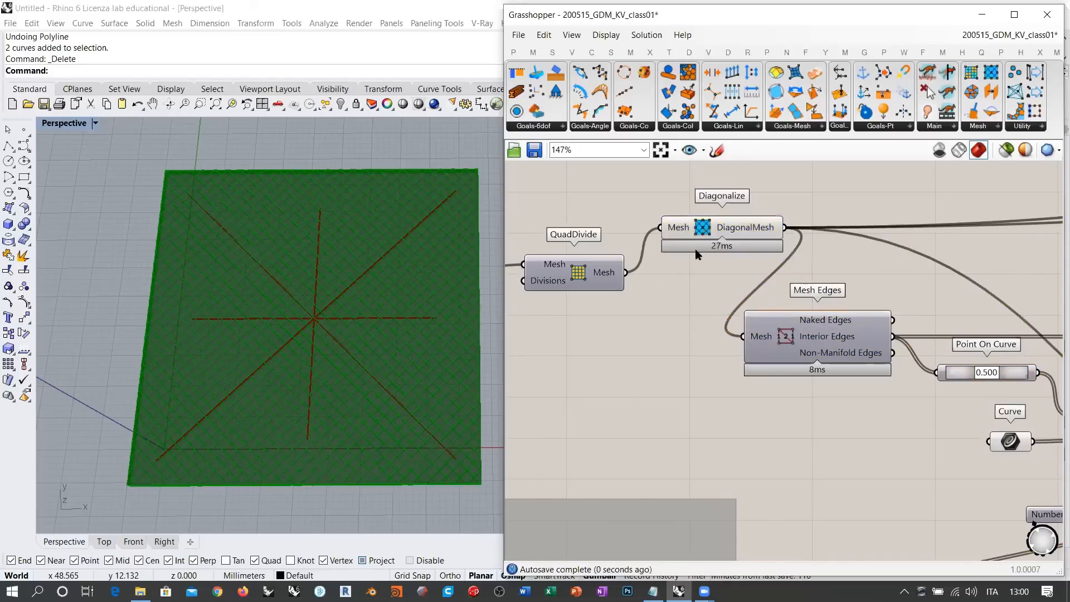
pyautogui.moveTo(695, 251); pyautogui.dragTo(676, 296)
pyautogui.click(630, 241)
# Hide the preview of the Diagonalize component
pyautogui.scroll(-4, 631, 241)
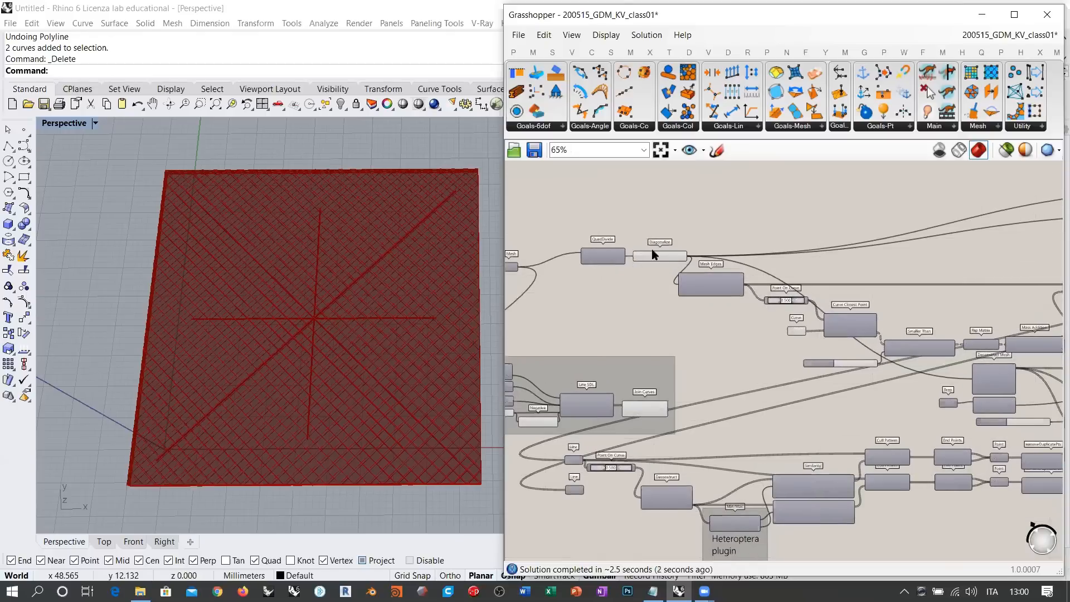
pyautogui.click(659, 256)
pyautogui.hotkey('ctrl', 'q')
# Show the preview of the Line component fed by the two removeDuplicatePts components and inspect its lines
pyautogui.moveTo(764, 286); pyautogui.dragTo(769, 187, button='right')
pyautogui.moveTo(790, 328); pyautogui.dragTo(860, 321, button='right')
pyautogui.scroll(3, 618, 368)
pyautogui.scroll(2, 618, 368)
pyautogui.moveTo(869, 381); pyautogui.dragTo(665, 359, button='right')
pyautogui.scroll(-3, 666, 360)
pyautogui.moveTo(942, 306); pyautogui.dragTo(693, 358, button='right')
pyautogui.moveTo(993, 413); pyautogui.dragTo(806, 391, button='right')
pyautogui.scroll(2, 807, 391)
pyautogui.click(805, 392)
pyautogui.hotkey('ctrl', 'q')
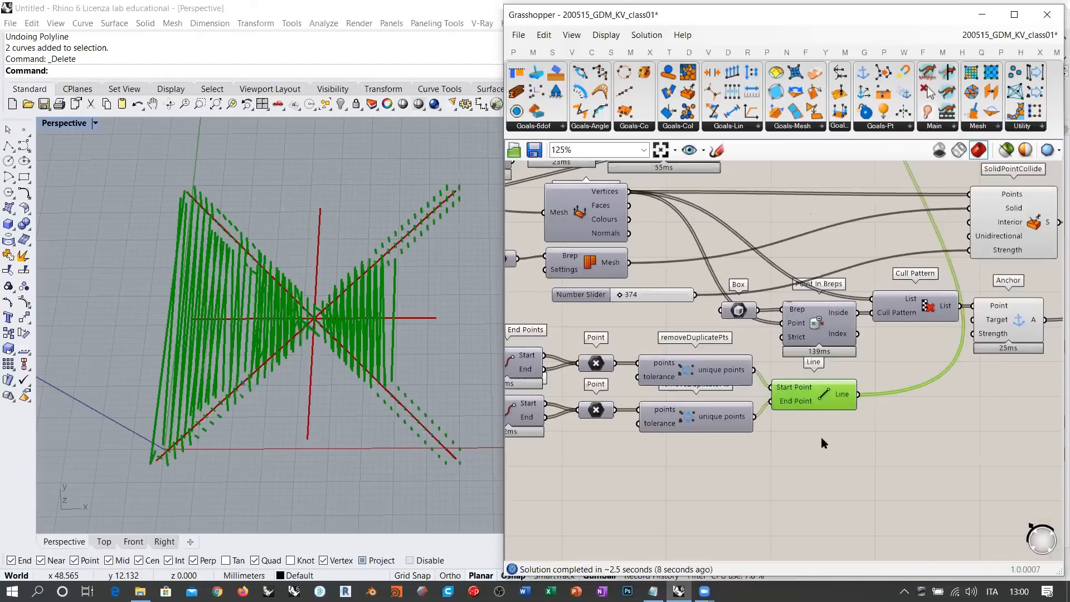
pyautogui.click(821, 437)
pyautogui.moveTo(313, 353); pyautogui.dragTo(390, 313, button='right')
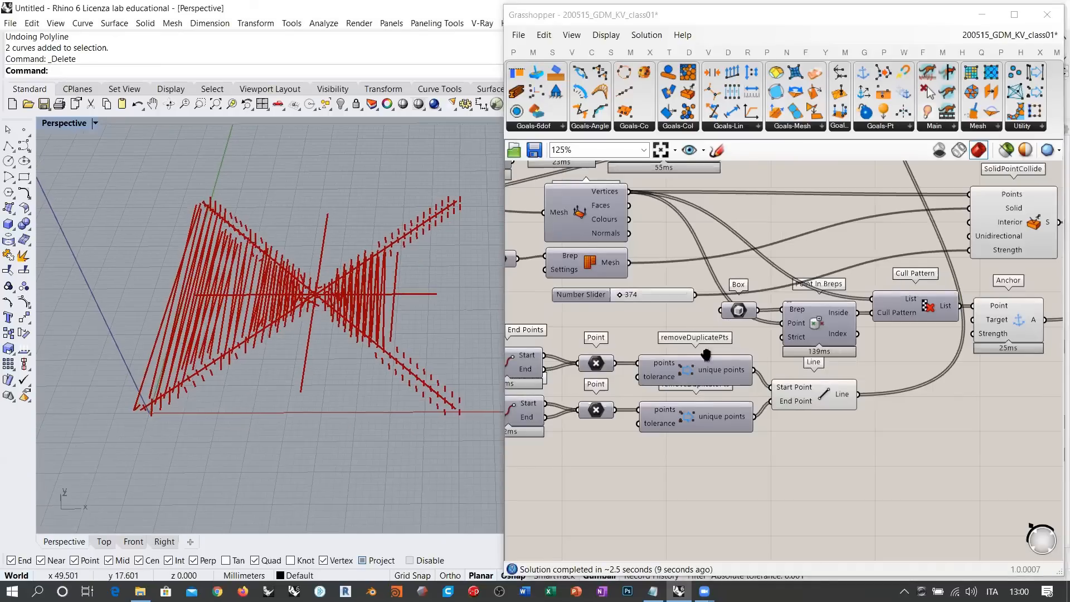
# Hide the preview of the Line component again
pyautogui.moveTo(519, 336); pyautogui.dragTo(881, 346, button='right')
pyautogui.scroll(-3, 869, 345)
pyautogui.click(1048, 383)
pyautogui.hotkey('ctrl', 'q')
pyautogui.moveTo(758, 337); pyautogui.dragTo(965, 332, button='right')
pyautogui.moveTo(853, 304); pyautogui.dragTo(782, 354, button='right')
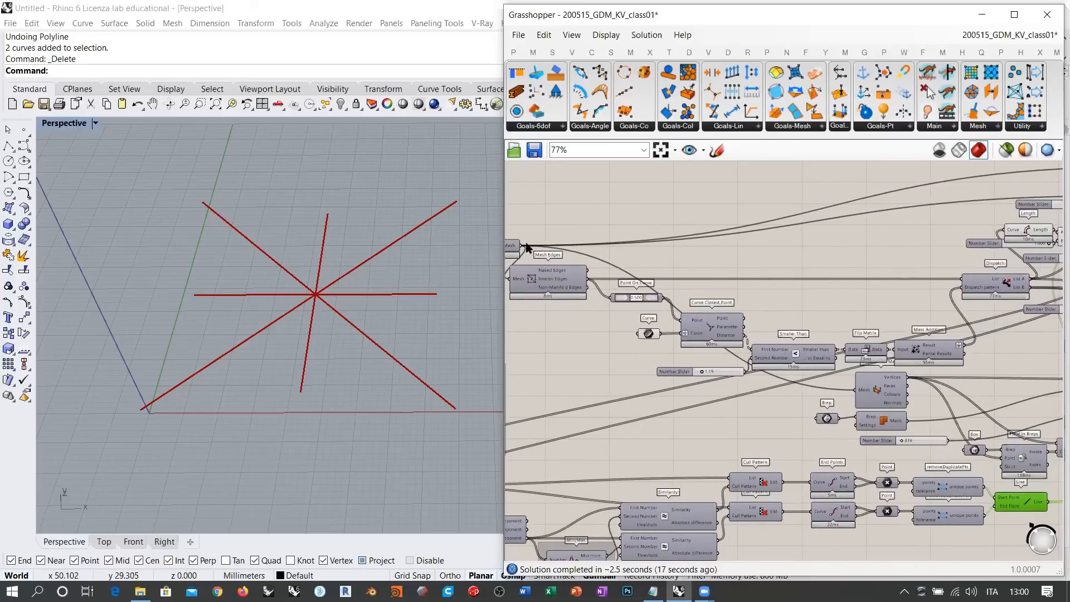
# Trace the edge selection from Mesh Edges to Dispatch and check the Dispatch component's preview
pyautogui.moveTo(761, 316); pyautogui.dragTo(798, 301, button='right')
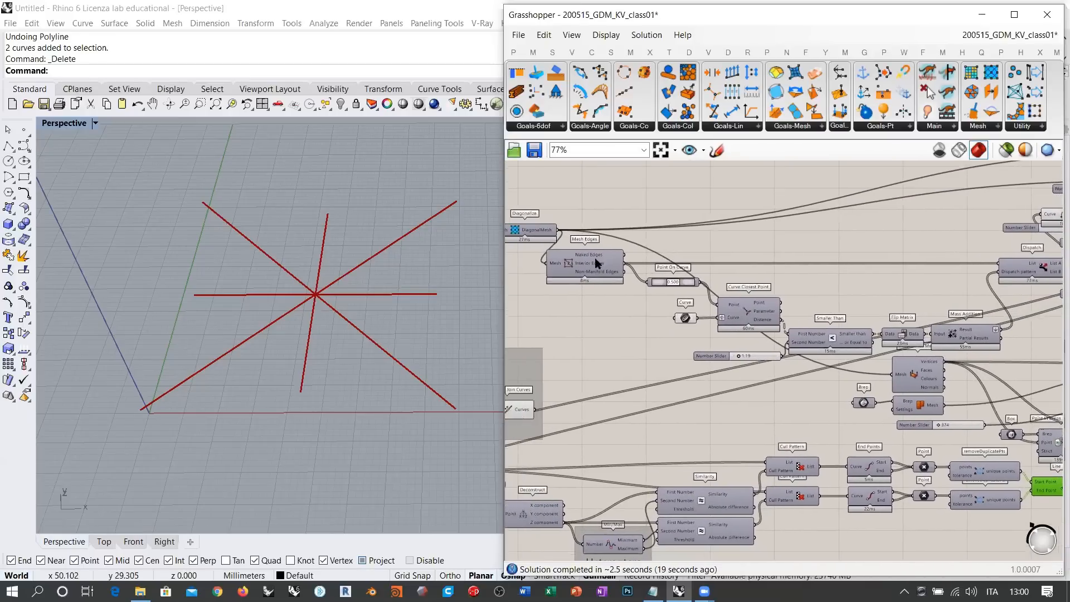
pyautogui.moveTo(888, 333); pyautogui.dragTo(777, 326, button='right')
pyautogui.scroll(3, 875, 327)
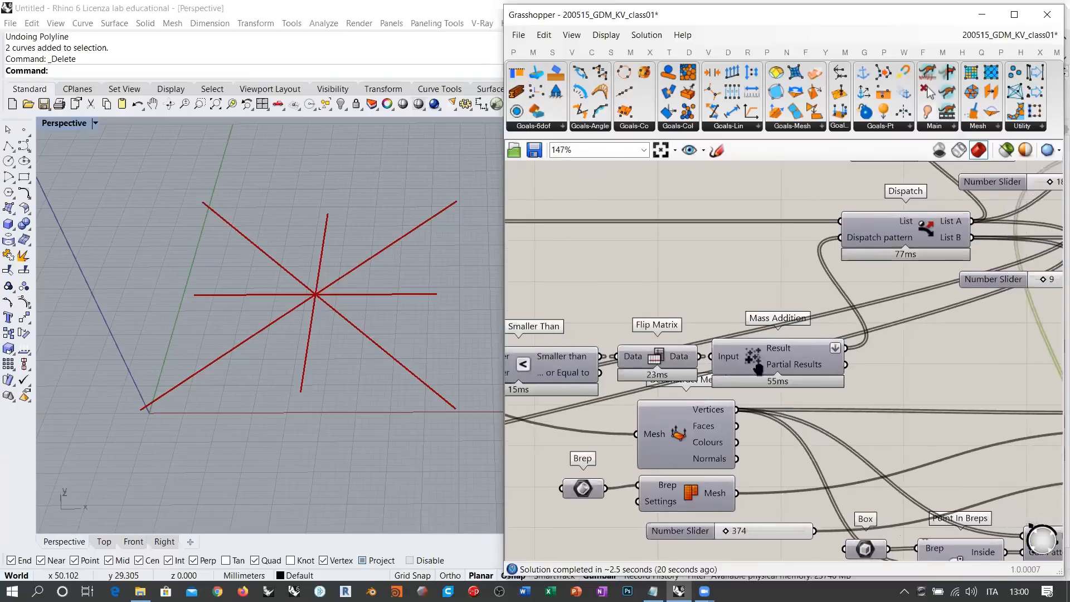
pyautogui.click(772, 281)
pyautogui.hotkey('ctrl', 'q')
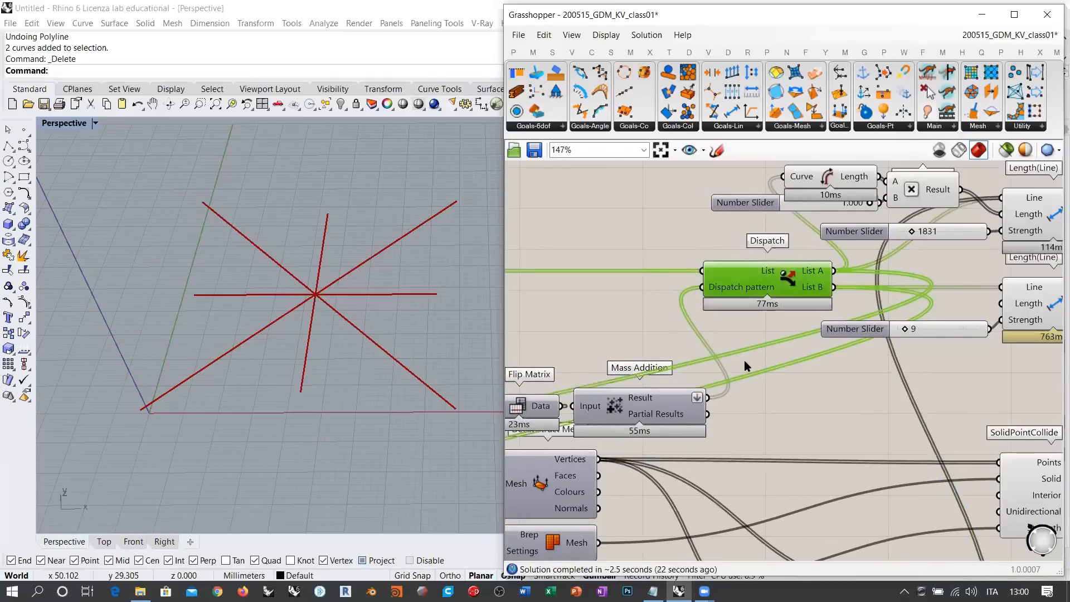
pyautogui.moveTo(746, 364); pyautogui.dragTo(1041, 326, button='right')
pyautogui.click(775, 288)
pyautogui.moveTo(583, 298); pyautogui.dragTo(812, 309, button='right')
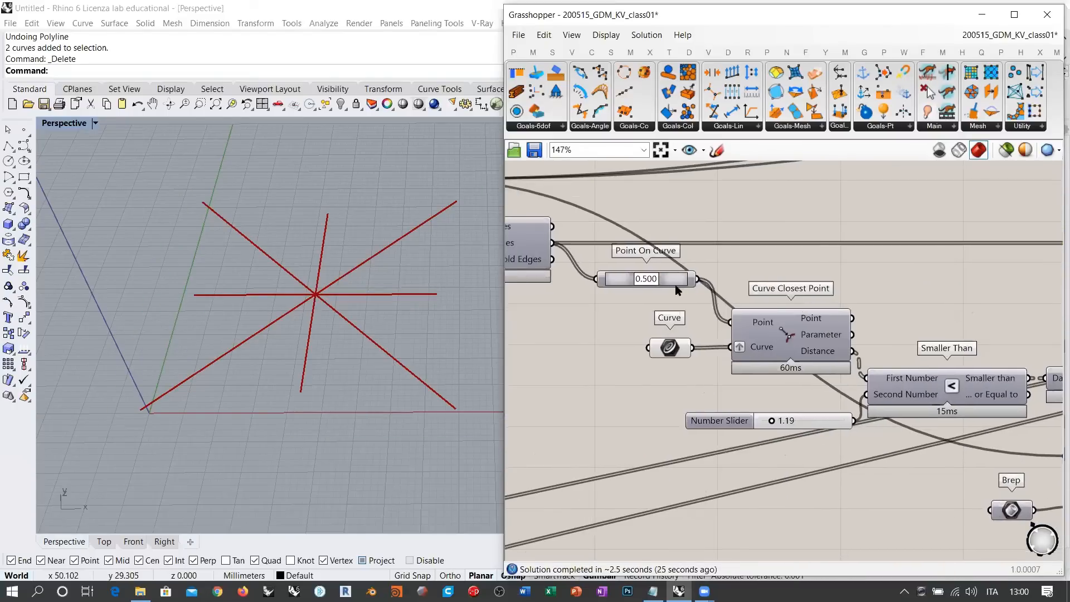
# Examine the Point On Curve midpoints across the flat mesh, and hide their preview again
pyautogui.click(676, 282)
pyautogui.moveTo(369, 337); pyautogui.dragTo(325, 354, button='right')
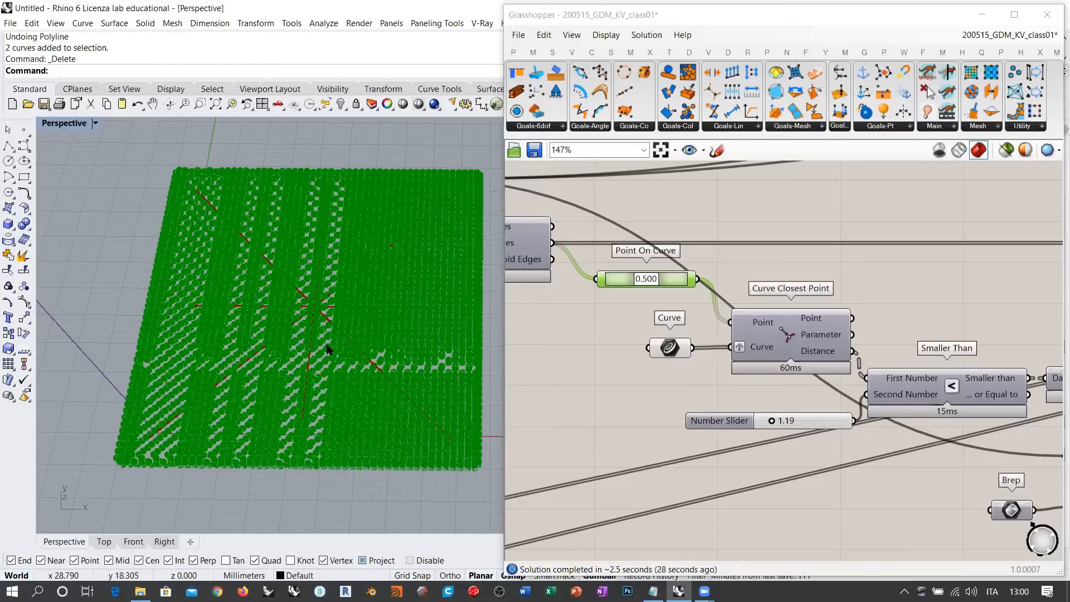
pyautogui.scroll(8, 327, 349)
pyautogui.scroll(-4, 338, 339)
pyautogui.rightClick(624, 282)
pyautogui.click(661, 327)
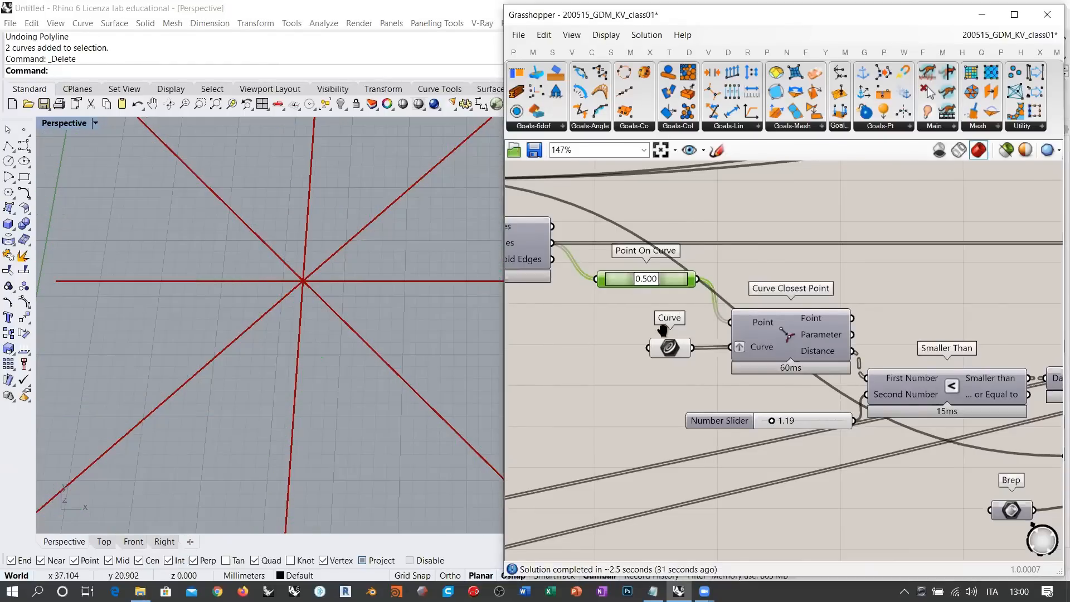
# Check the DiagonalMesh data, add a NakedVertices component and connect the DiagonalMesh output to it
pyautogui.moveTo(523, 260); pyautogui.dragTo(732, 288, button='right')
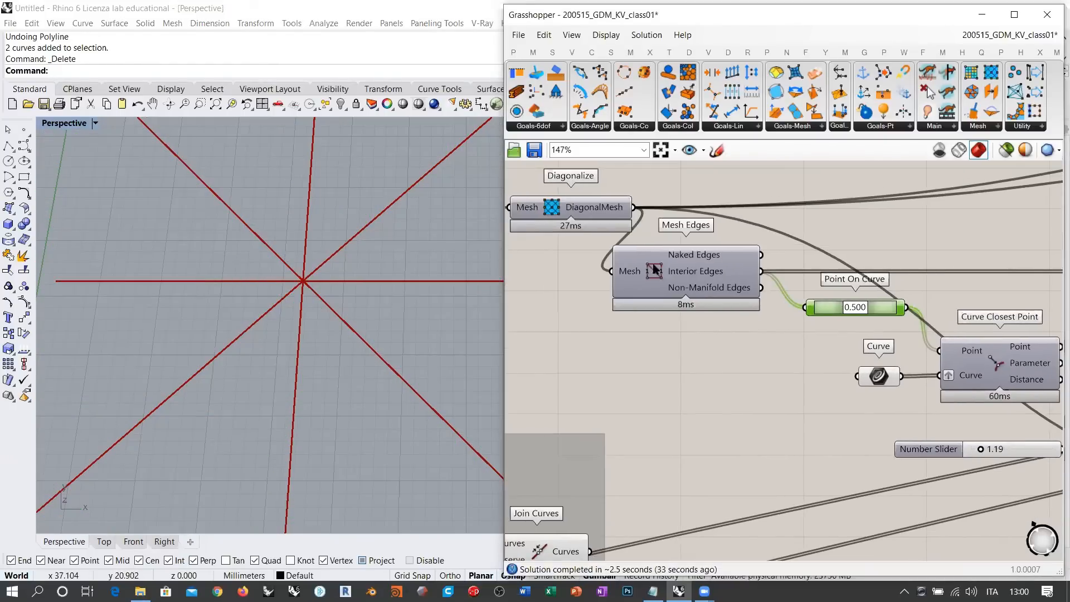
pyautogui.moveTo(703, 258)
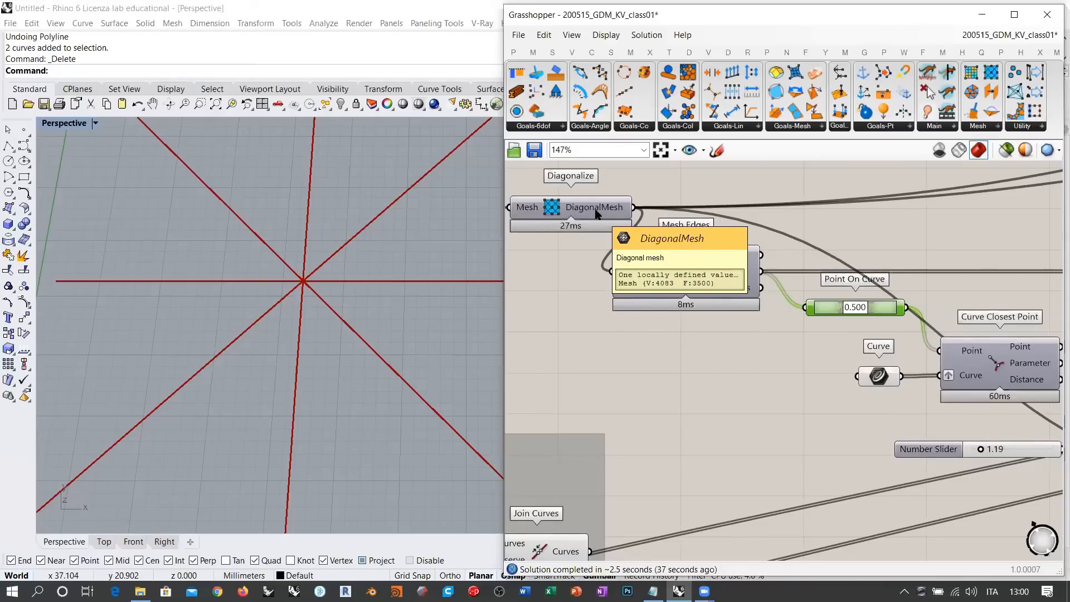
pyautogui.moveTo(596, 212); pyautogui.dragTo(641, 285, button='right')
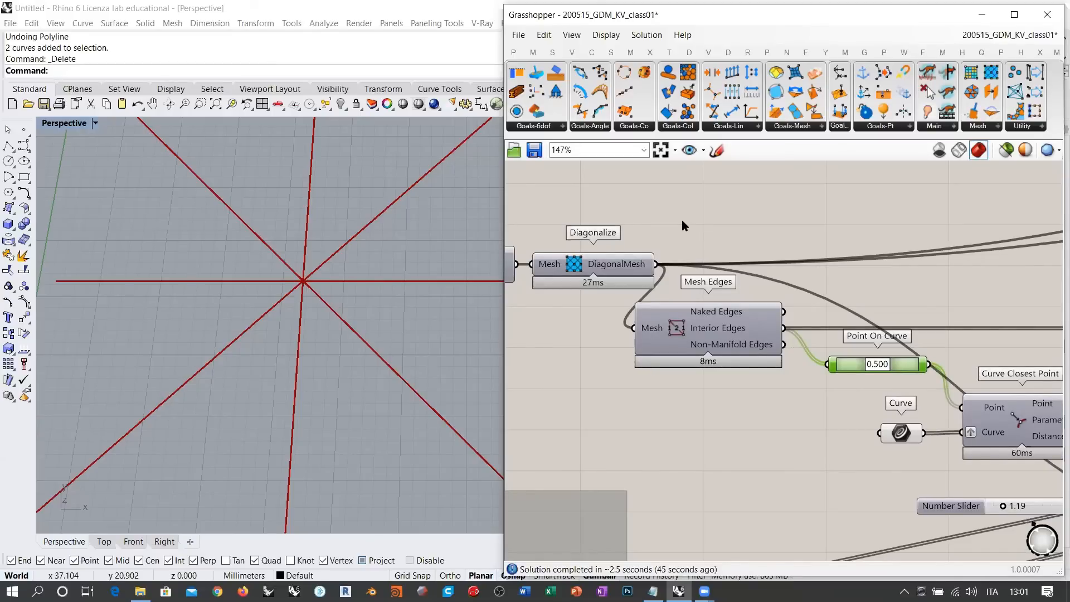
pyautogui.click(992, 126)
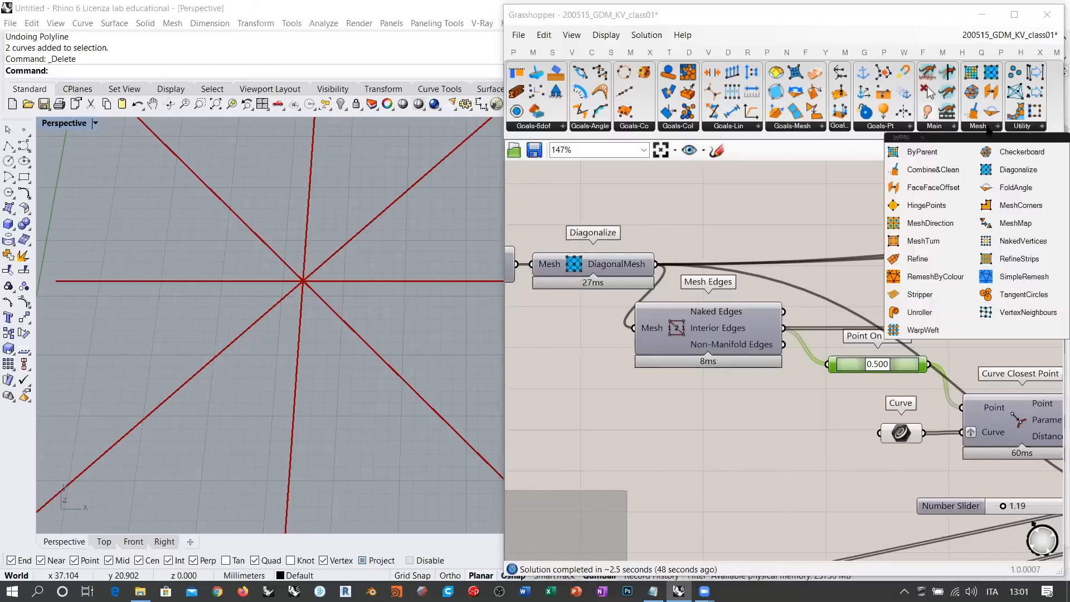
pyautogui.click(1024, 241)
pyautogui.click(753, 208)
pyautogui.moveTo(655, 265); pyautogui.dragTo(710, 208)
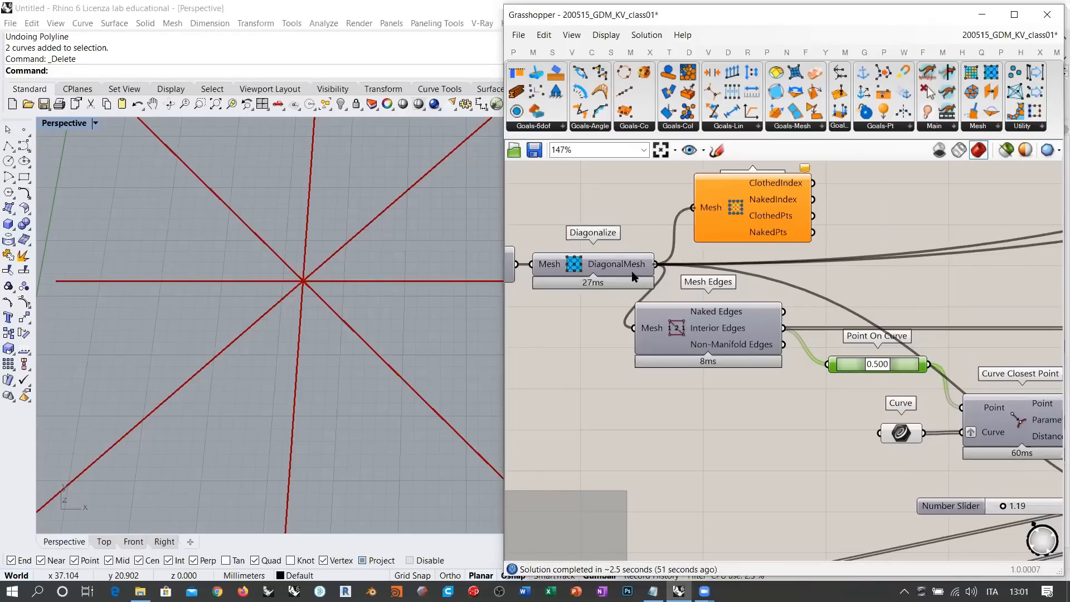
# Feed the NakedPts output into a new Point parameter and hide the NakedVertices preview to isolate the naked points
pyautogui.click(607, 267)
pyautogui.moveTo(620, 268)
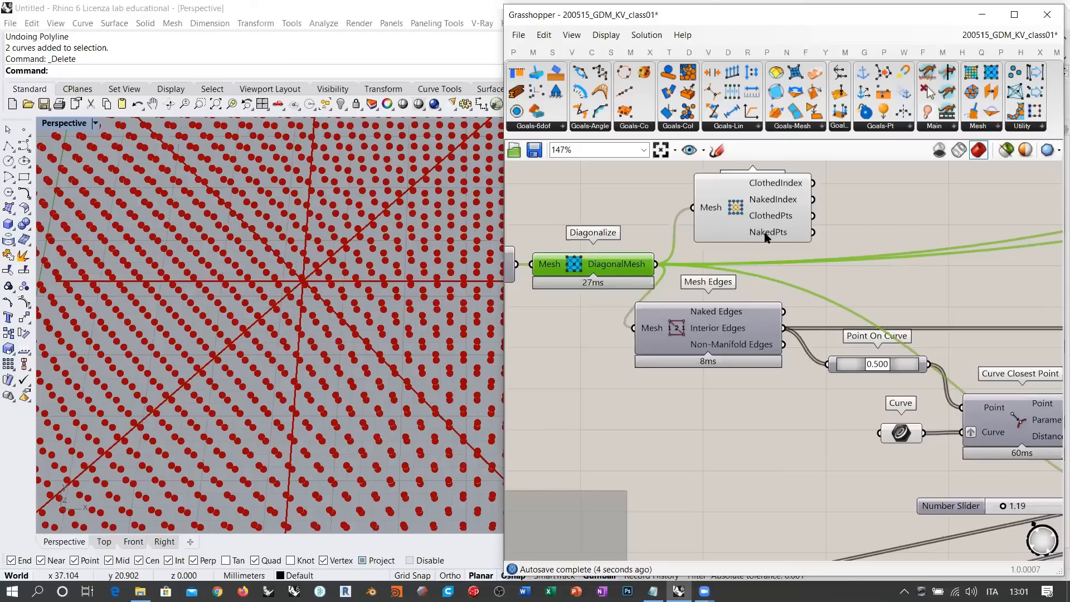
pyautogui.moveTo(767, 237)
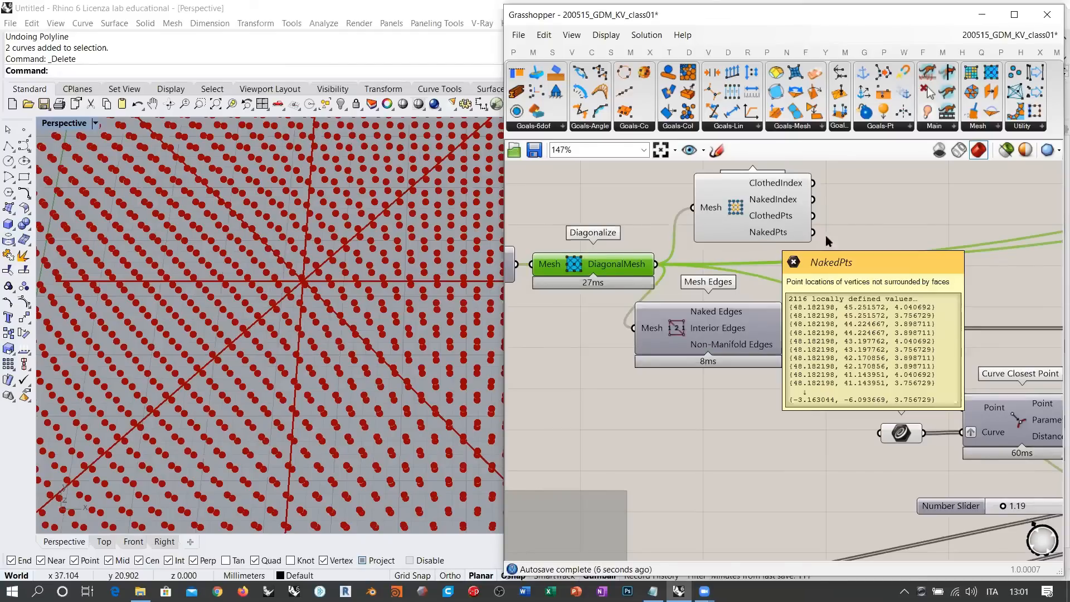
pyautogui.doubleClick(900, 232)
pyautogui.write('point')
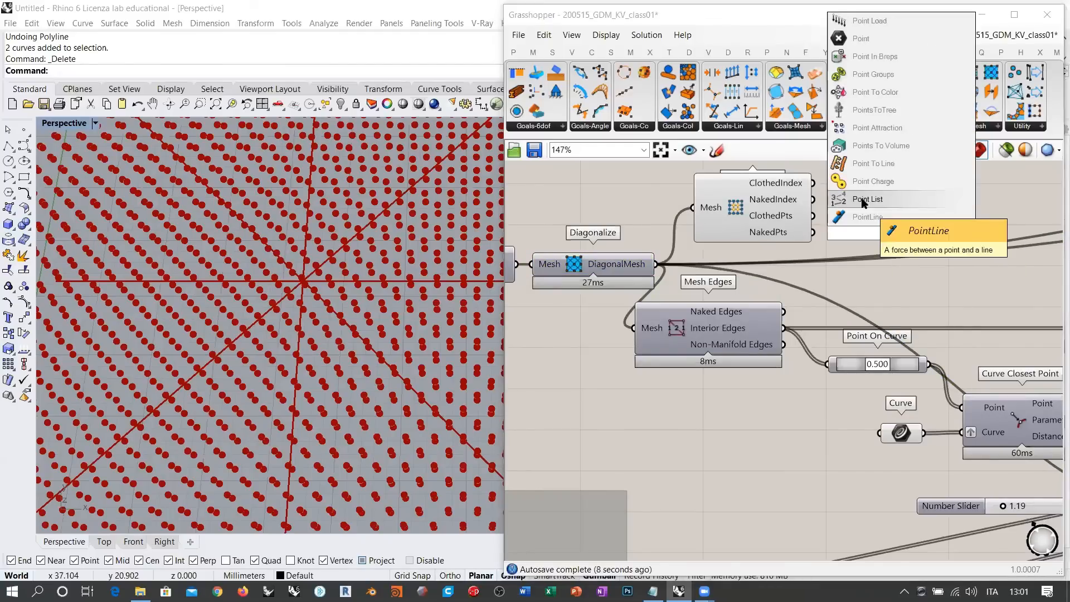
pyautogui.click(861, 38)
pyautogui.moveTo(812, 232); pyautogui.dragTo(879, 233)
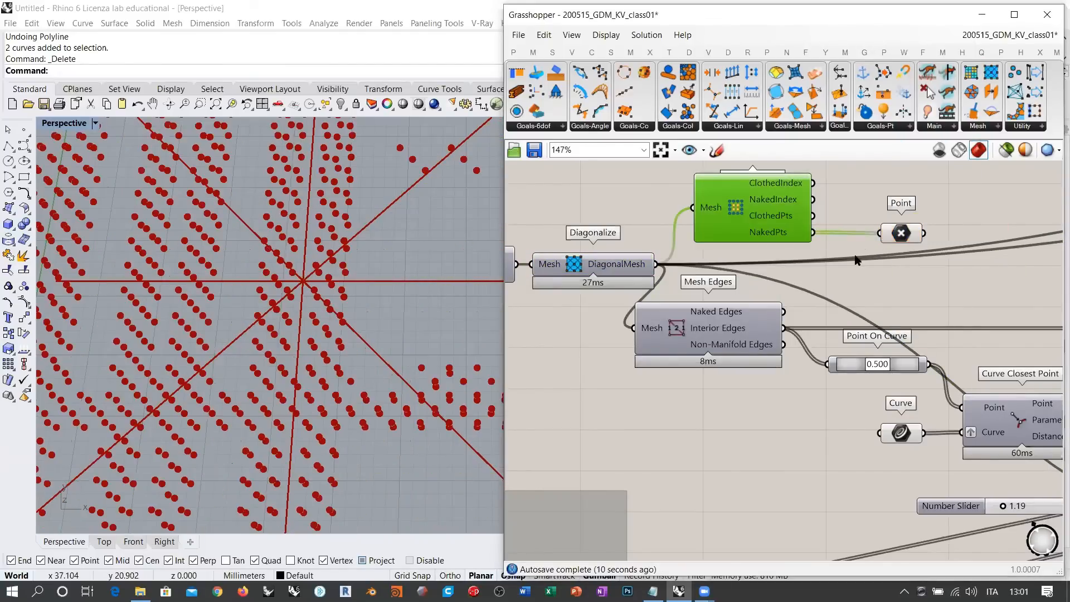
pyautogui.click(858, 260)
pyautogui.scroll(-10, 256, 359)
pyautogui.moveTo(256, 358); pyautogui.dragTo(288, 337, button='right')
pyautogui.scroll(4, 279, 329)
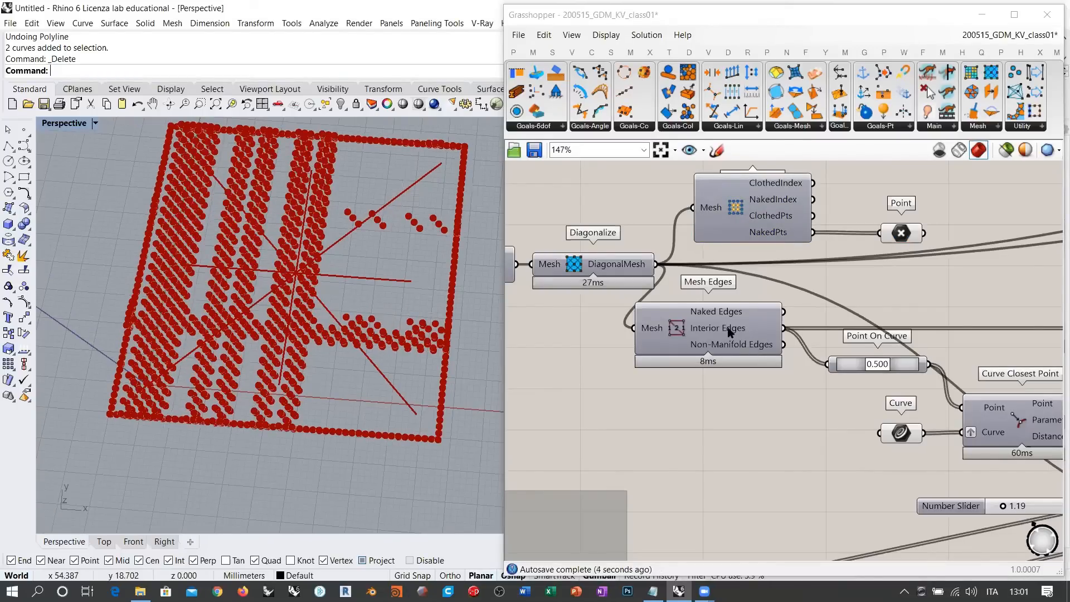
# Delete the Point parameter holding the naked points and the NakedVertices component that feeds it
pyautogui.click(901, 234)
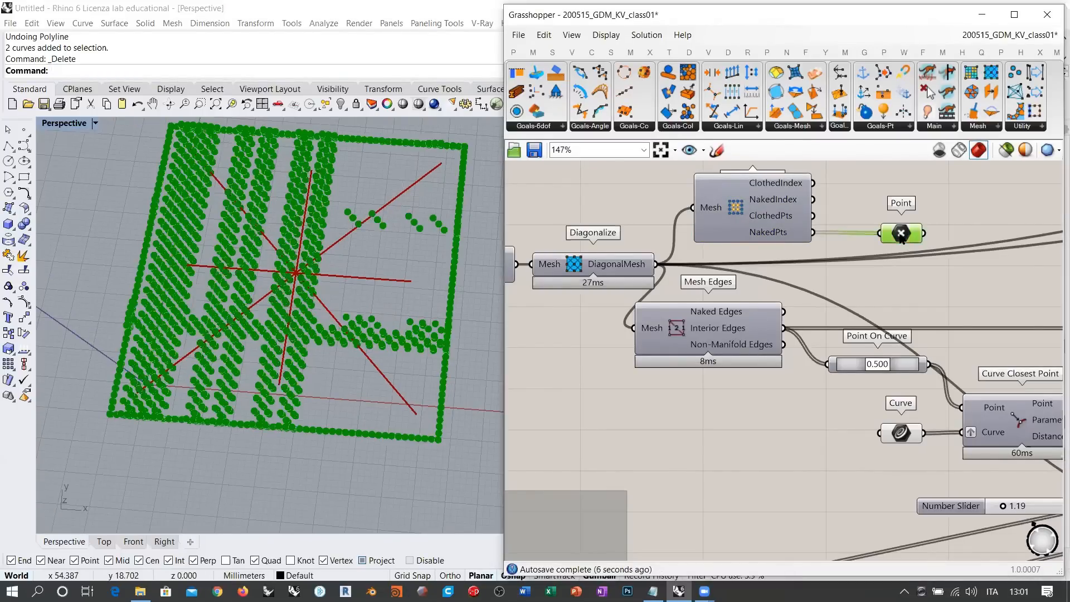
pyautogui.press('Delete')
pyautogui.click(777, 212)
pyautogui.press('Delete')
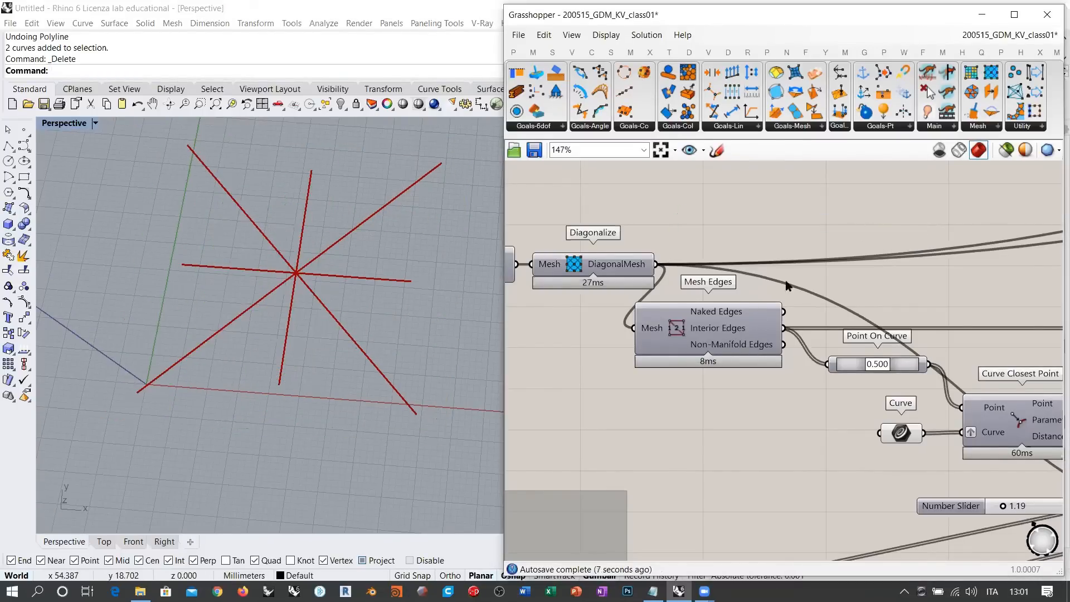
# Add a Line parameter and feed it the Naked Edges, replaced by the Interior Edges, of Mesh Edges
pyautogui.doubleClick(774, 435)
pyautogui.write('line')
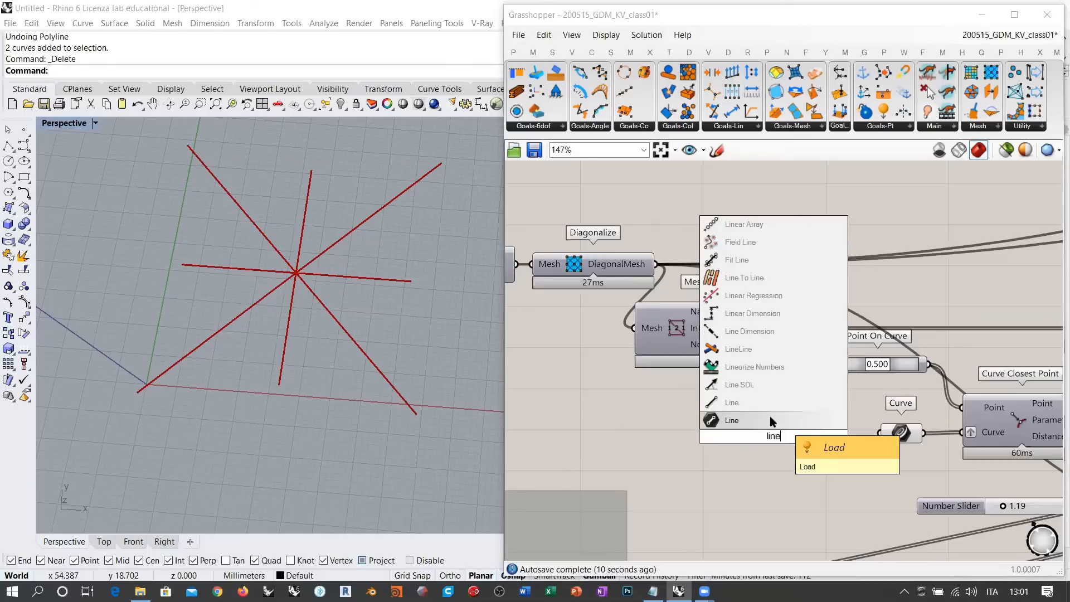
pyautogui.click(744, 414)
pyautogui.moveTo(782, 271); pyautogui.dragTo(781, 268, button='right')
pyautogui.scroll(3, 781, 268)
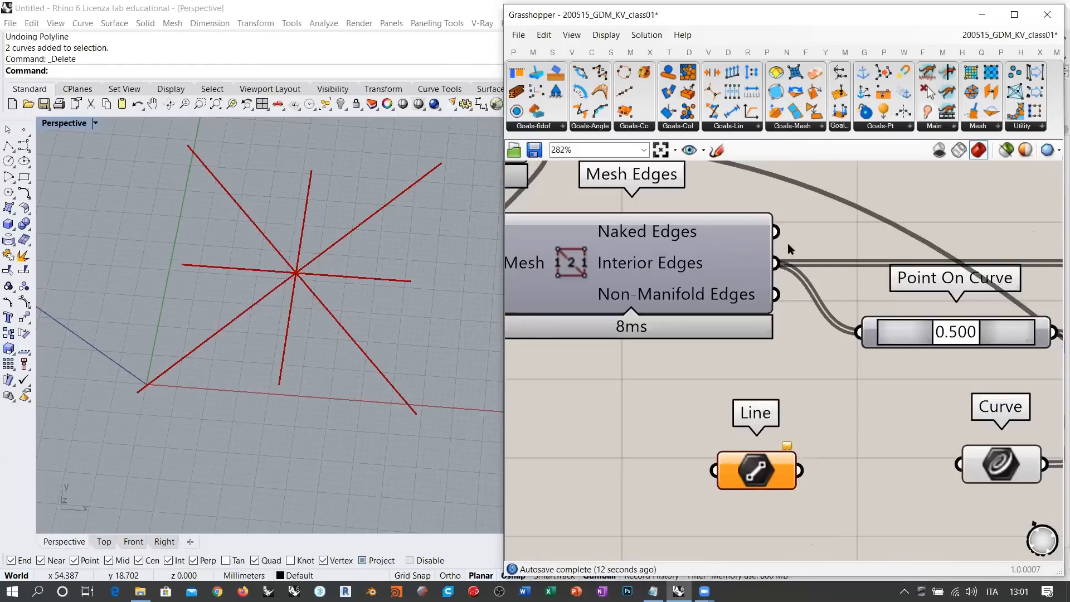
pyautogui.moveTo(778, 233); pyautogui.dragTo(714, 470)
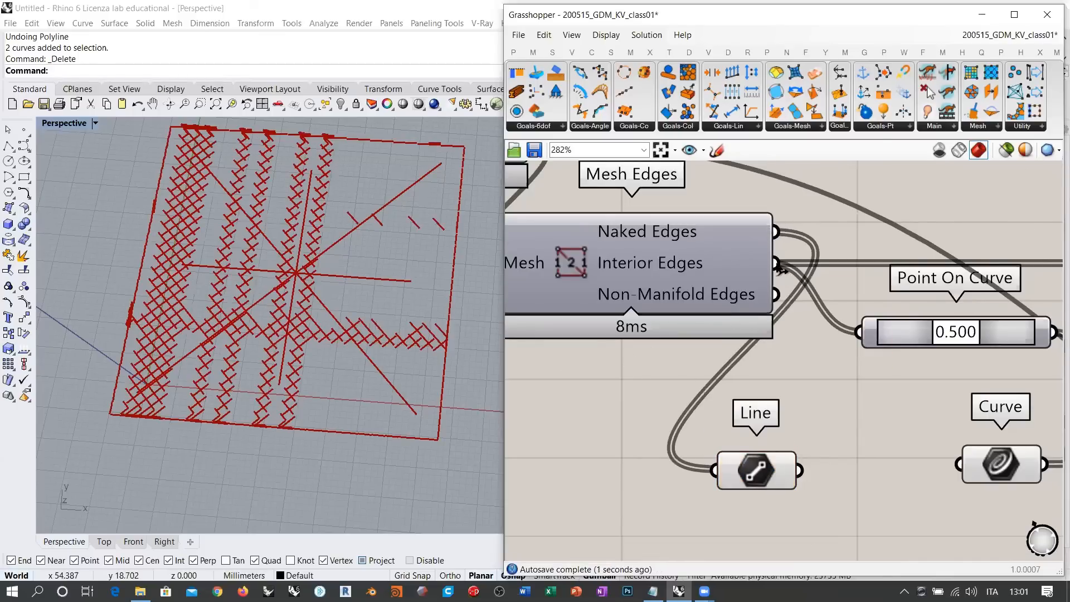
pyautogui.keyDown('shift'); pyautogui.moveTo(775, 263); pyautogui.dragTo(714, 471); pyautogui.keyUp('shift')
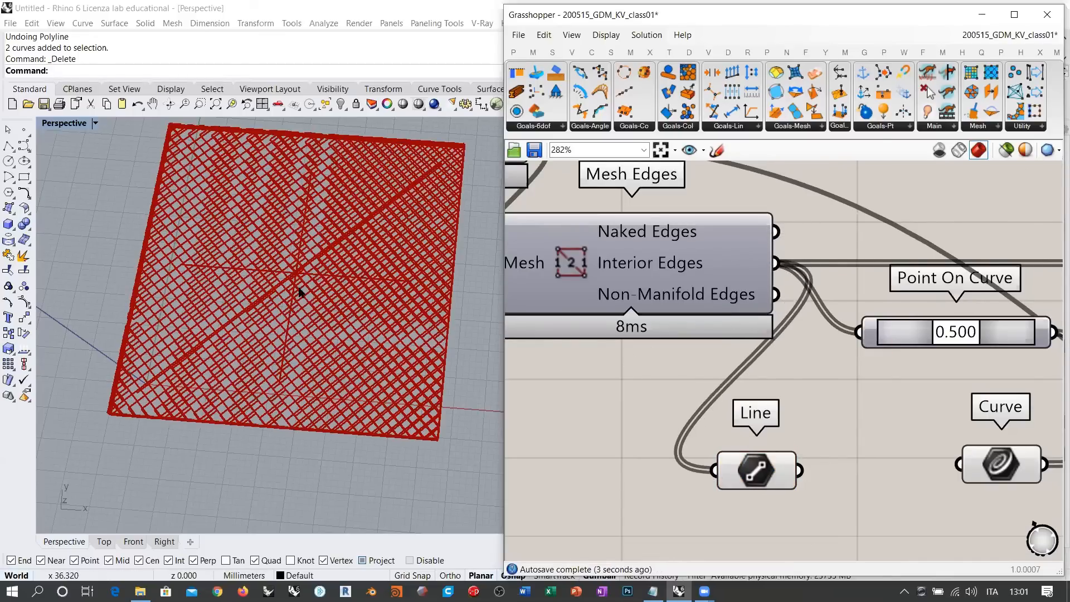
# Examine the interior edge lines at the corner and across the diagonalized mesh, and delete the Line parameter
pyautogui.moveTo(310, 418); pyautogui.dragTo(101, 317, button='right')
pyautogui.scroll(8, 100, 316)
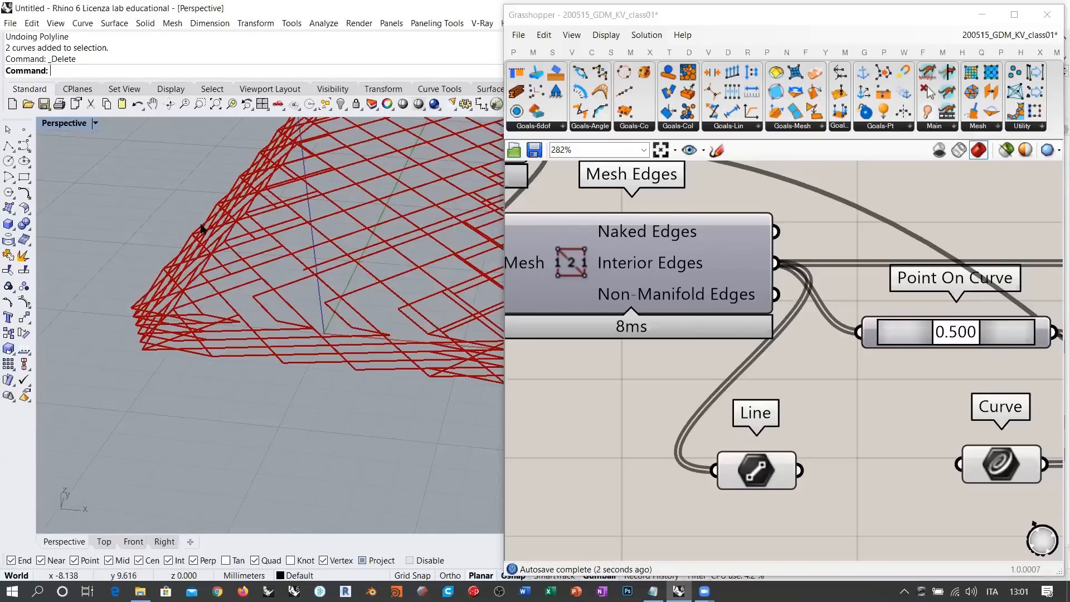
pyautogui.scroll(-6, 113, 316)
pyautogui.moveTo(259, 301); pyautogui.dragTo(191, 311, button='right')
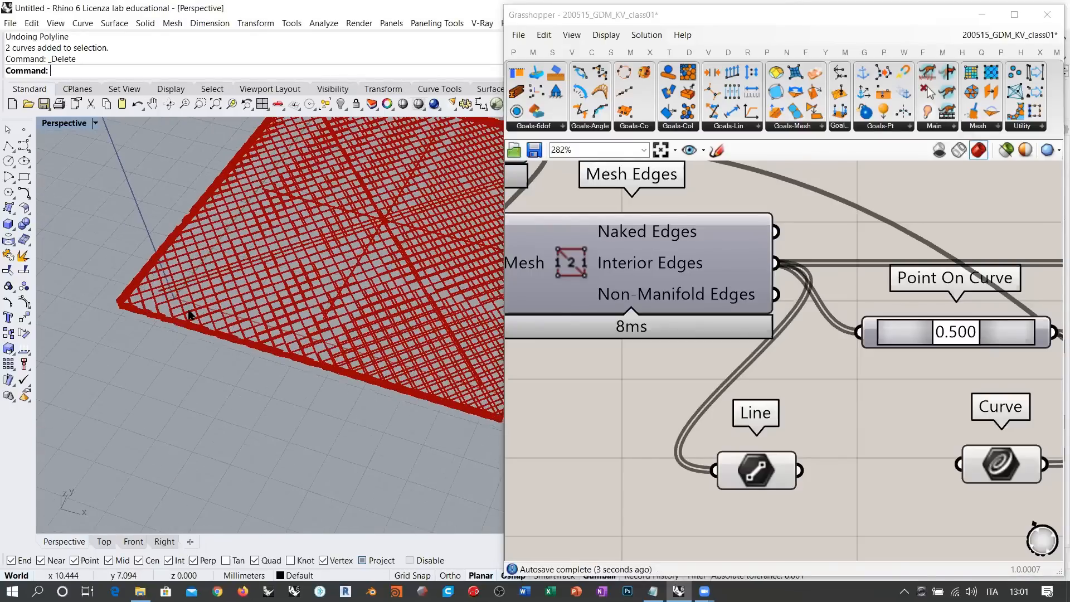
pyautogui.moveTo(289, 305); pyautogui.dragTo(374, 330, button='right')
pyautogui.scroll(-4, 375, 330)
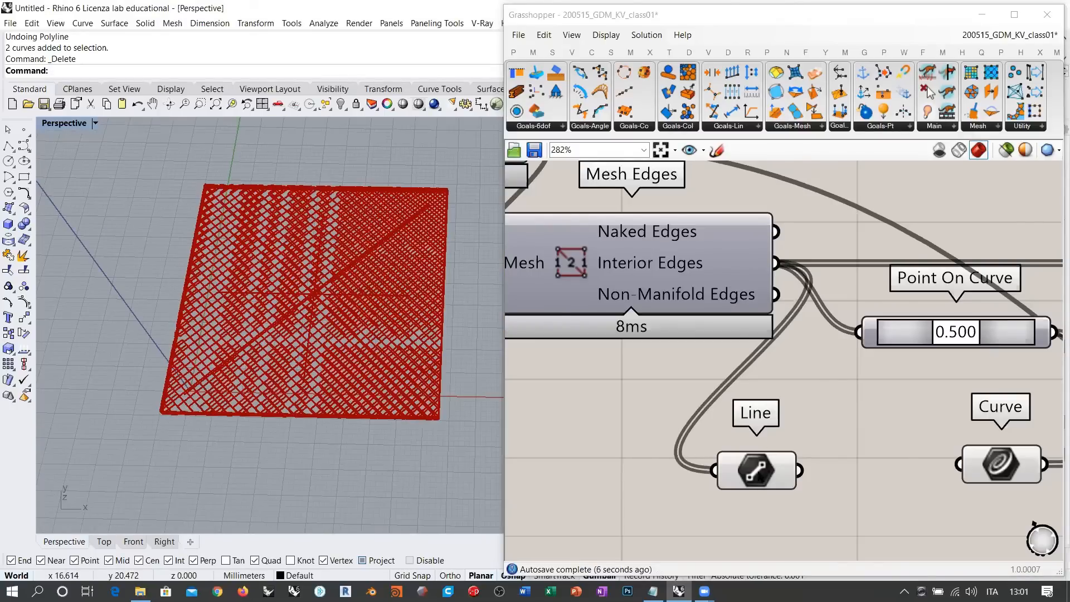
pyautogui.click(756, 470)
pyautogui.press('Delete')
# Remove Diagonalize from the chain by moving its output connections to QuadDivide's Mesh output, and delete the component
pyautogui.scroll(-4, 683, 313)
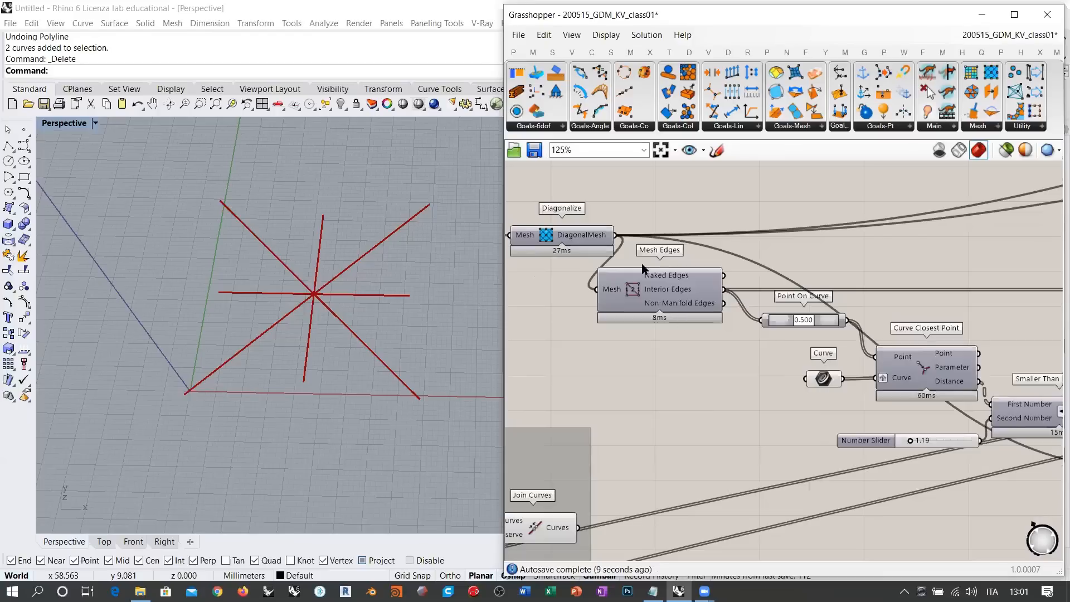
pyautogui.moveTo(632, 228); pyautogui.dragTo(827, 250, button='right')
pyautogui.scroll(1, 767, 258)
pyautogui.moveTo(650, 256); pyautogui.dragTo(740, 259, button='right')
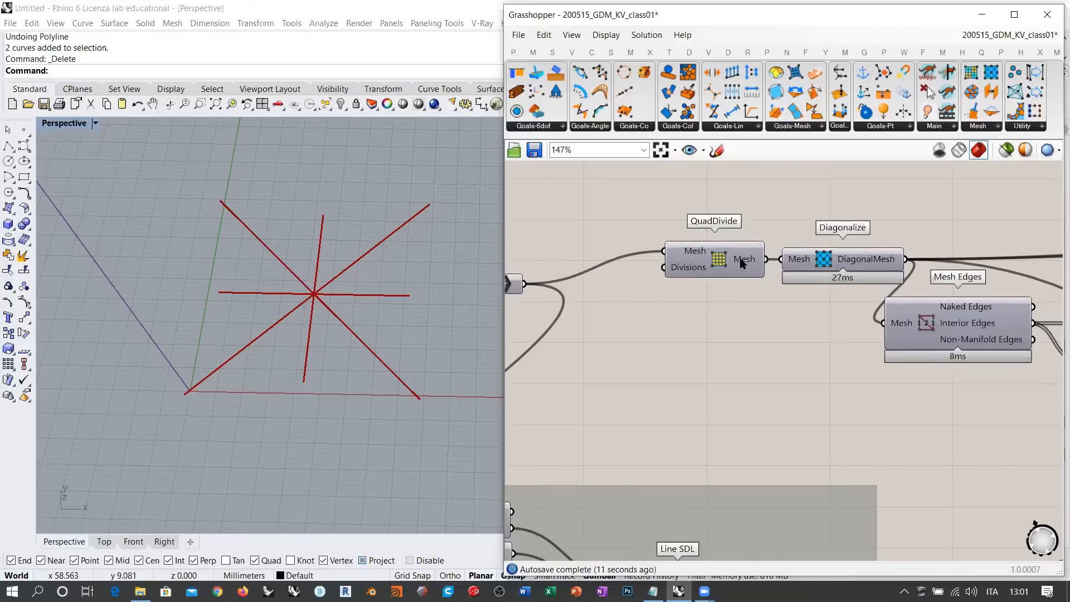
pyautogui.moveTo(742, 263); pyautogui.dragTo(654, 251)
pyautogui.moveTo(842, 266); pyautogui.dragTo(771, 206)
pyautogui.click(817, 298)
pyautogui.keyDown('ctrl'); pyautogui.moveTo(678, 247); pyautogui.dragTo(706, 211); pyautogui.keyUp('ctrl')
pyautogui.keyDown('ctrl'); pyautogui.keyDown('shift'); pyautogui.moveTo(831, 211); pyautogui.dragTo(679, 249); pyautogui.keyUp('shift'); pyautogui.keyUp('ctrl')
pyautogui.moveTo(751, 218); pyautogui.dragTo(762, 218)
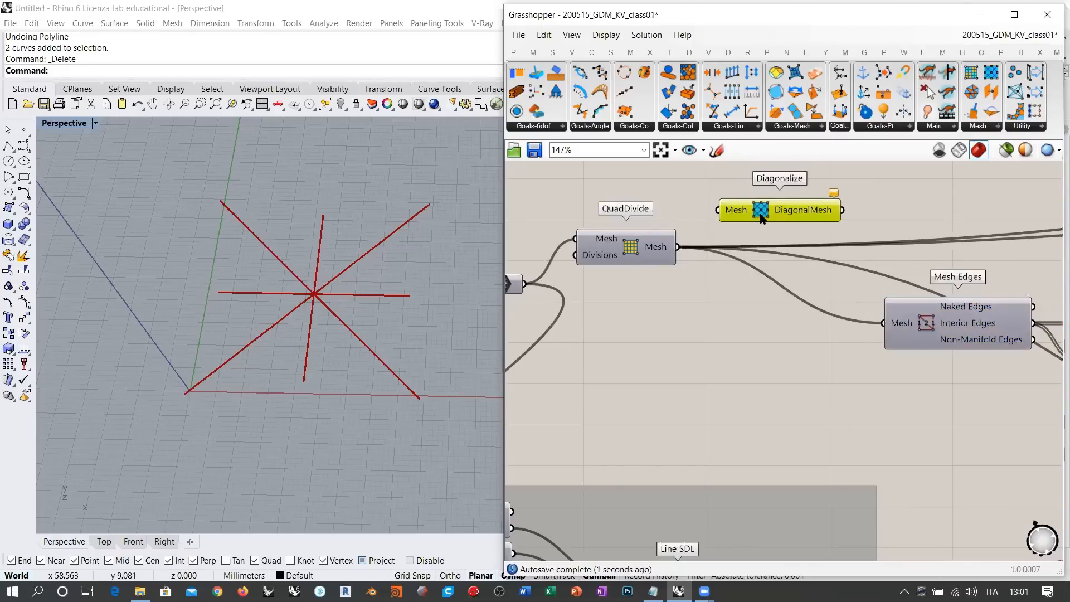
pyautogui.press('Delete')
# Preview the QuadDivide mesh to check its quad pattern, and hide the preview again
pyautogui.click(635, 253)
pyautogui.hotkey('ctrl', 'q')
pyautogui.click(721, 333)
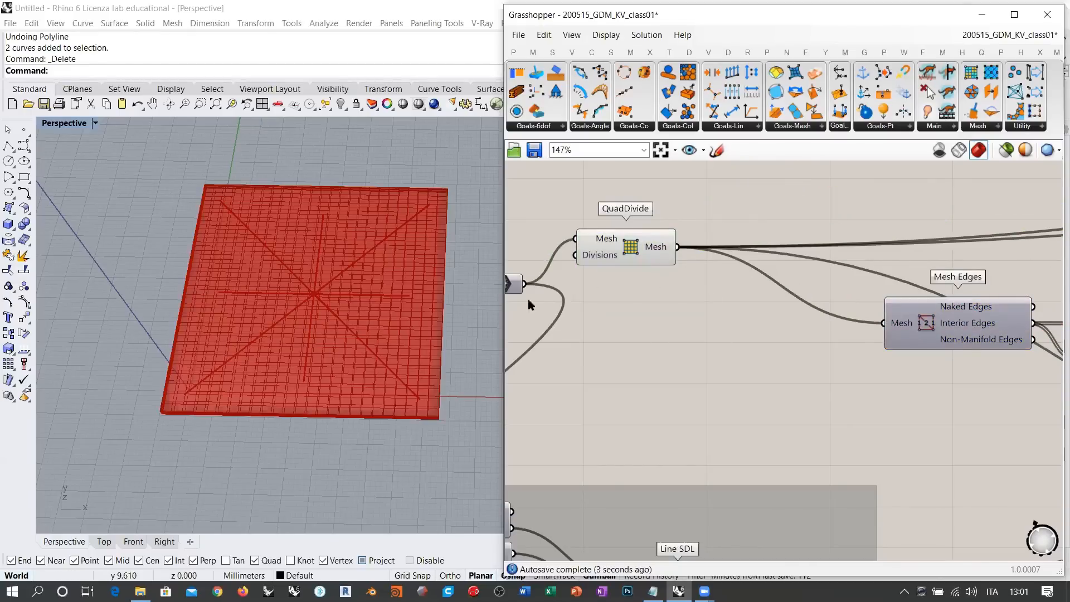
pyautogui.click(635, 253)
pyautogui.hotkey('ctrl', 'q')
pyautogui.moveTo(658, 310); pyautogui.dragTo(626, 325, button='right')
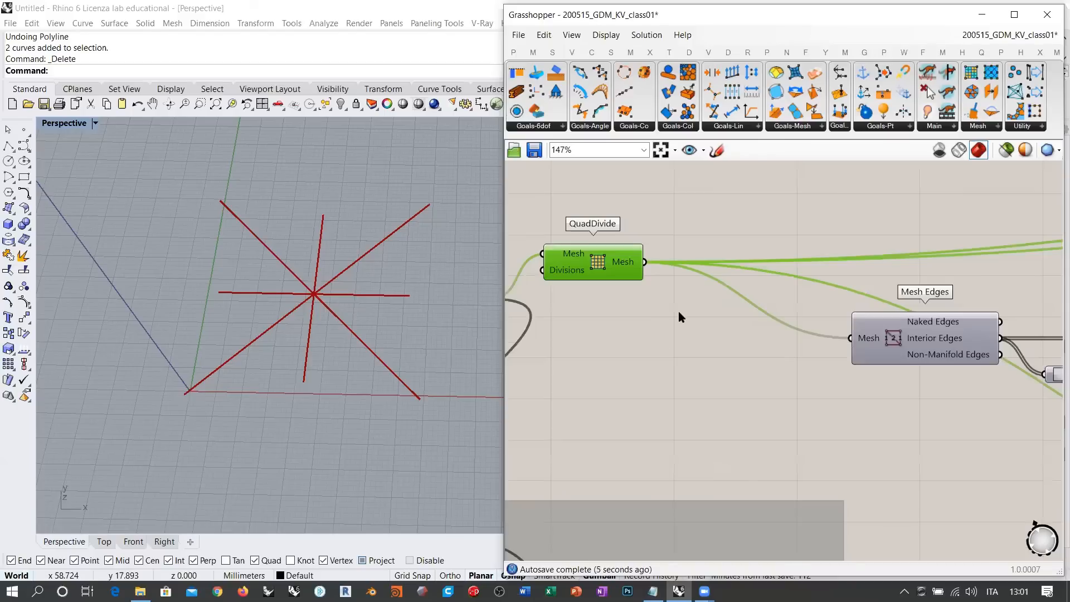
# Add a Triangulate component and connect QuadDivide's Mesh output to its Mesh input
pyautogui.doubleClick(670, 337)
pyautogui.write('trian')
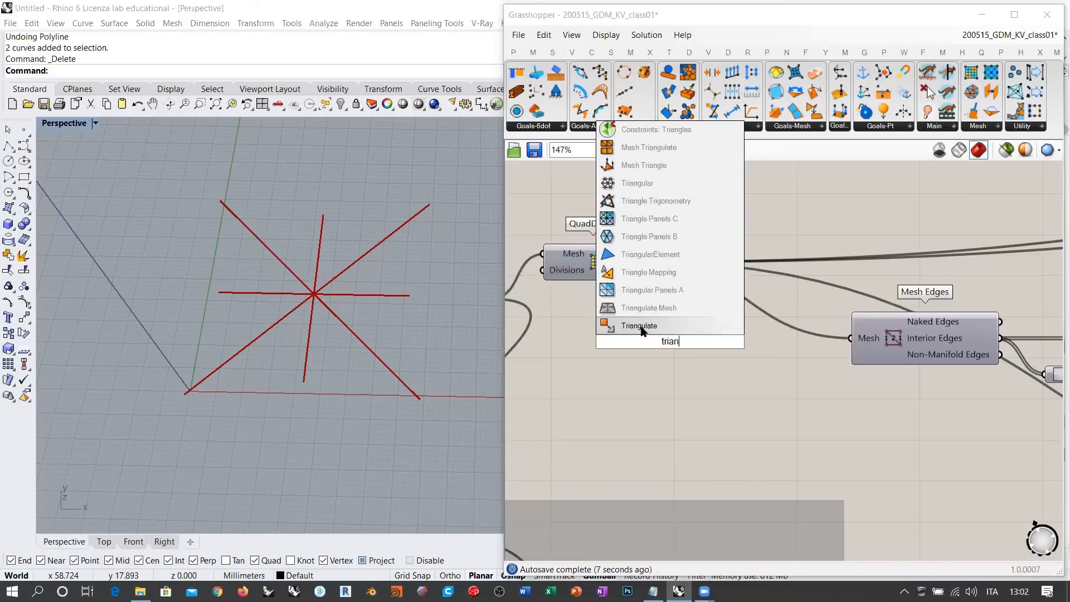
pyautogui.click(640, 327)
pyautogui.moveTo(646, 262); pyautogui.dragTo(625, 340)
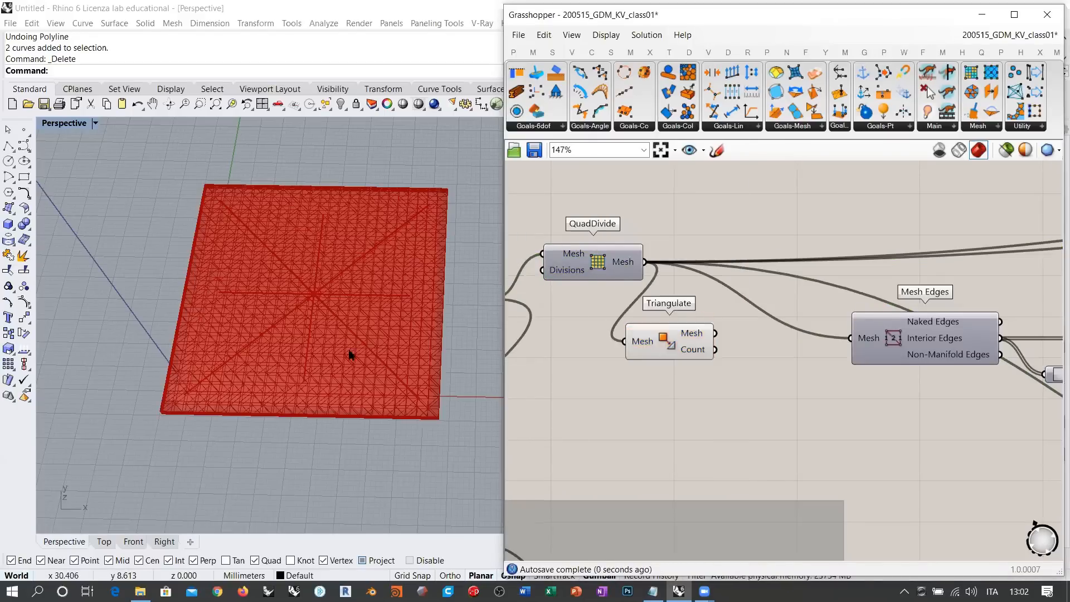
# Examine the triangulated mesh on its surface and along its border, and hide the Triangulate preview
pyautogui.scroll(6, 321, 344)
pyautogui.moveTo(326, 324); pyautogui.dragTo(346, 271, button='right')
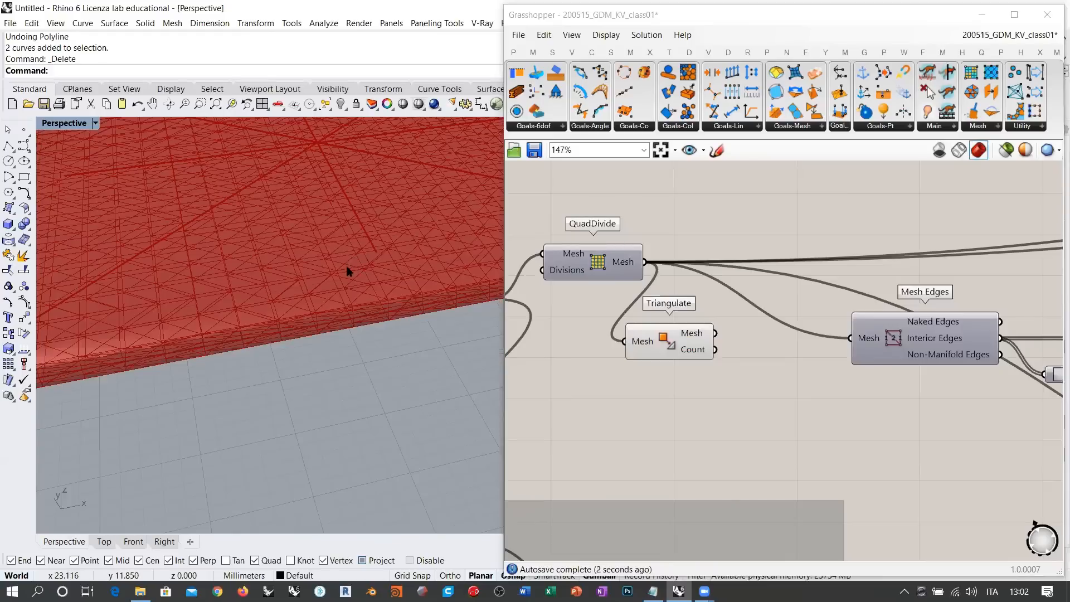
pyautogui.moveTo(432, 361); pyautogui.dragTo(398, 377, button='right')
pyautogui.scroll(-6, 280, 301)
pyautogui.moveTo(281, 301); pyautogui.dragTo(378, 327, button='right')
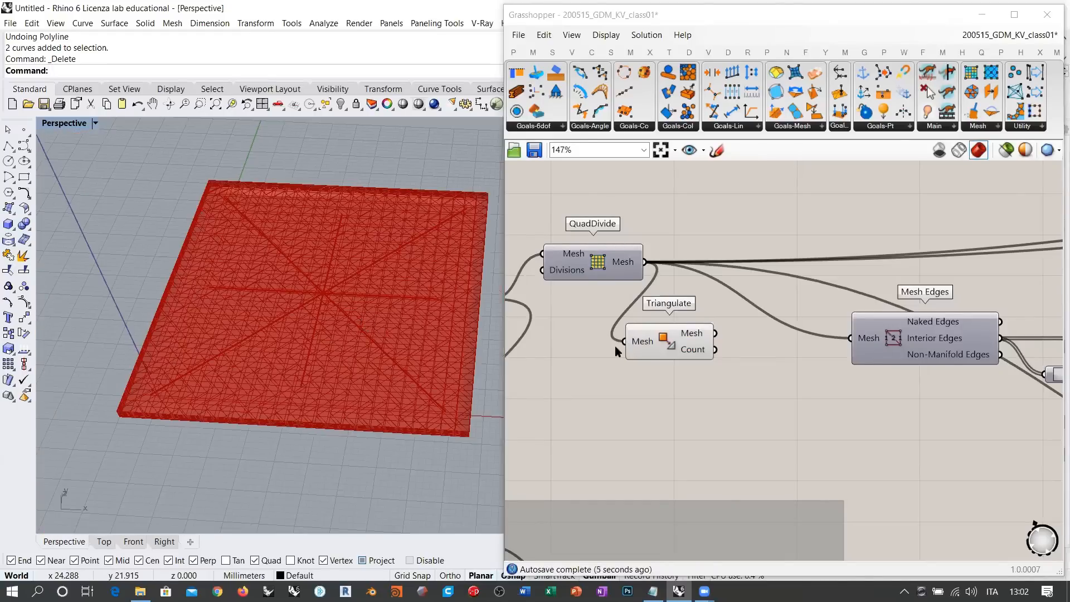
pyautogui.click(675, 346)
pyautogui.doubleClick(761, 395)
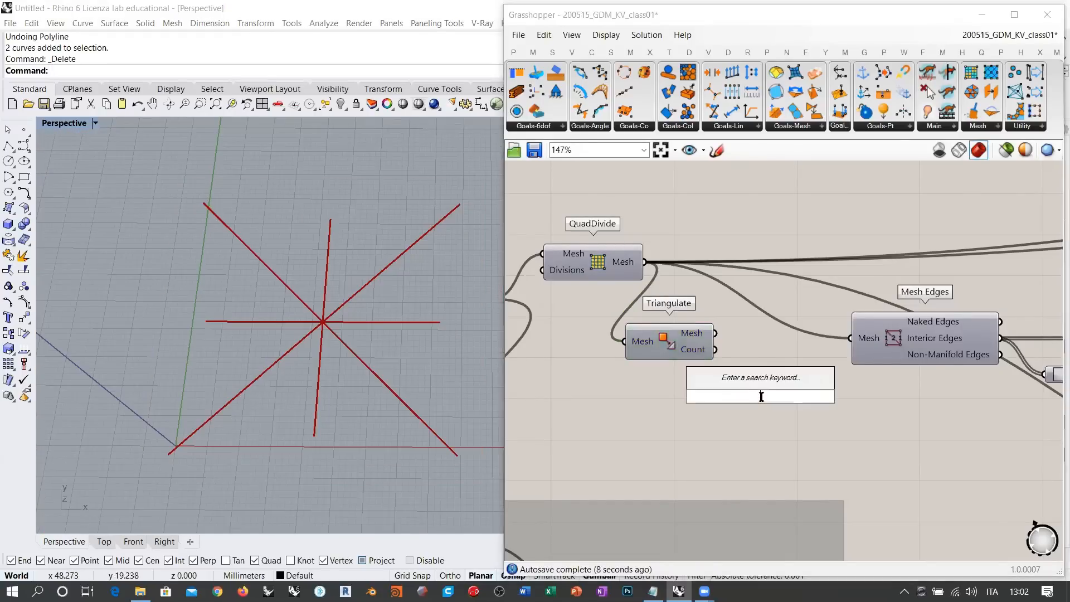
pyautogui.write('lin')
pyautogui.press('Escape')
# Shift Triangulate slightly, duplicate the Mesh Edges component below the original, and connect Triangulate's Mesh output to the copy
pyautogui.moveTo(789, 384); pyautogui.dragTo(711, 359, button='right')
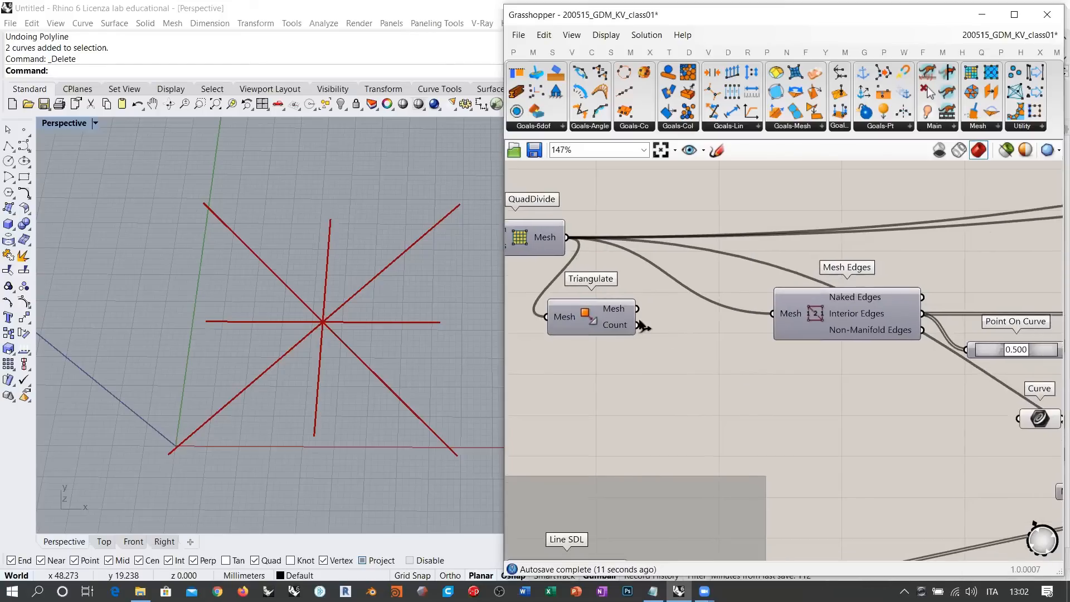
pyautogui.moveTo(627, 319); pyautogui.dragTo(672, 274)
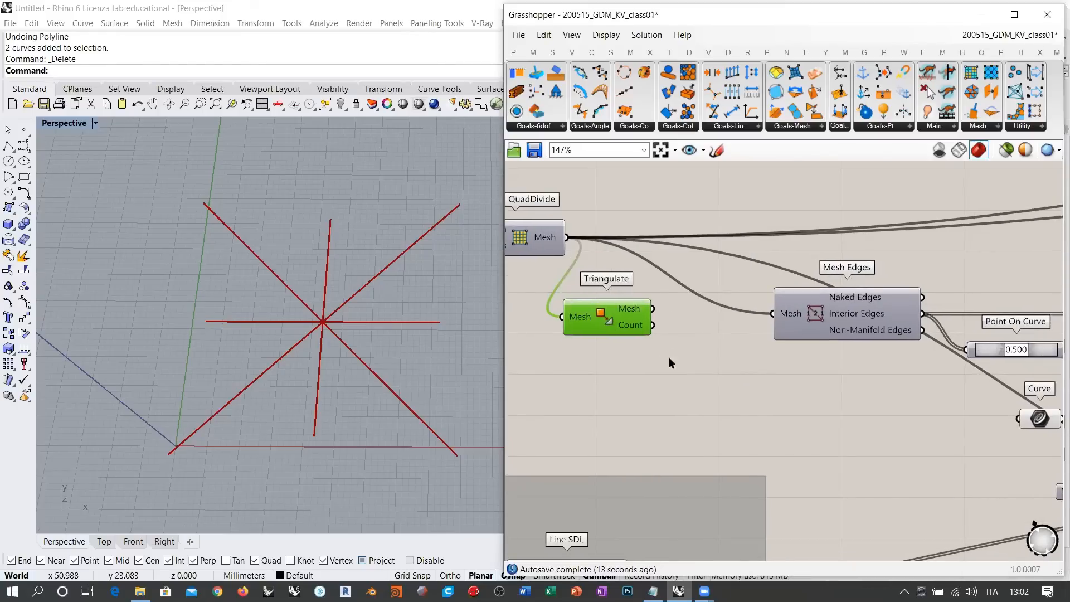
pyautogui.moveTo(288, 375); pyautogui.dragTo(274, 302, button='right')
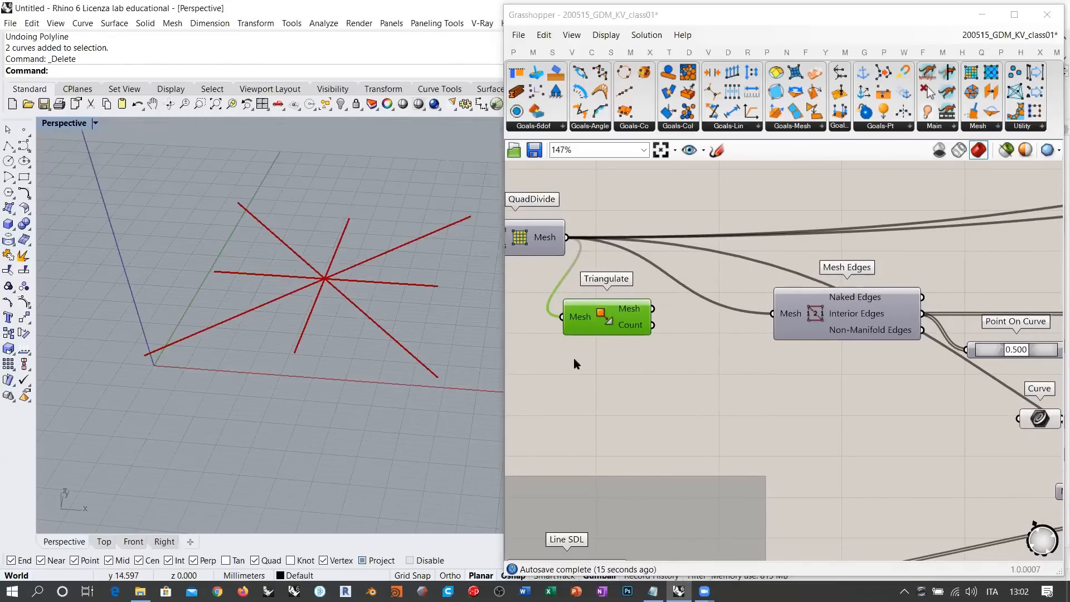
pyautogui.doubleClick(707, 370)
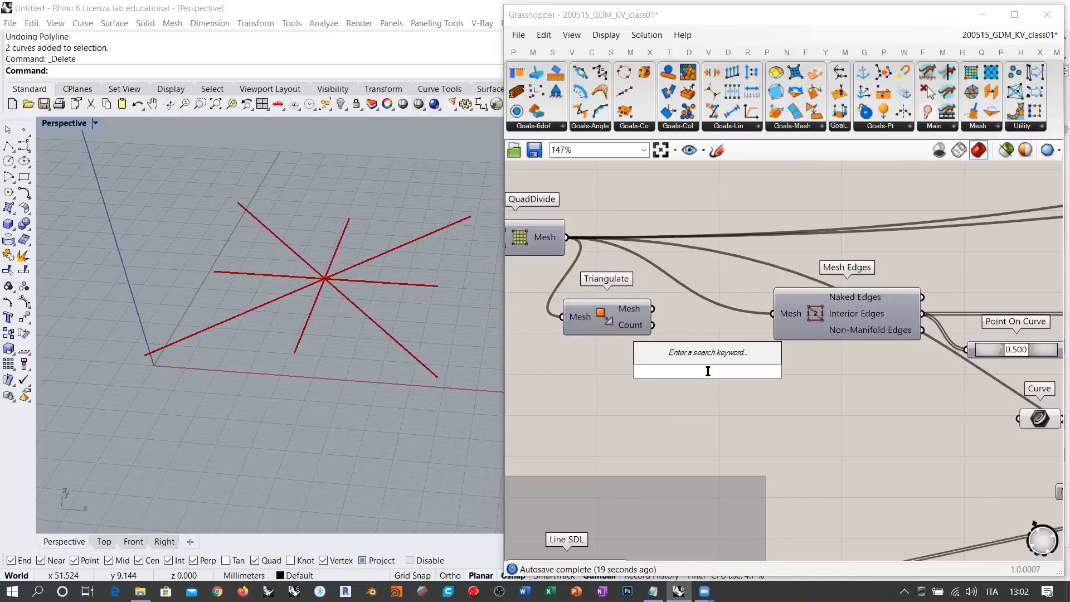
pyautogui.click(758, 395)
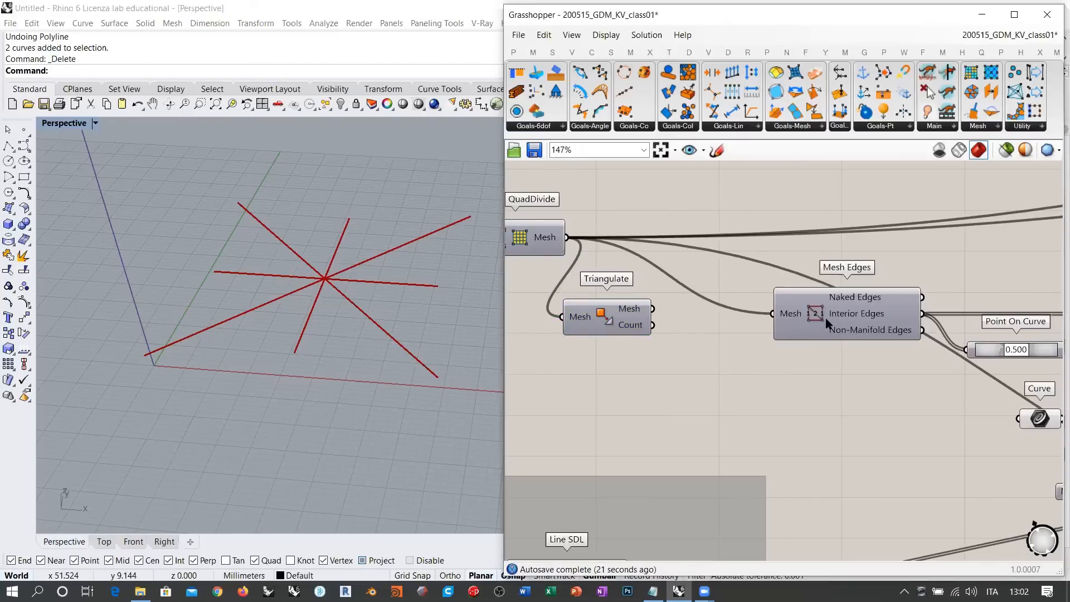
pyautogui.keyDown('alt'); pyautogui.moveTo(825, 318); pyautogui.dragTo(729, 403); pyautogui.keyUp('alt')
pyautogui.moveTo(654, 310); pyautogui.dragTo(678, 397)
# Add a Line parameter and connect the copied Mesh Edges' Interior Edges output to it
pyautogui.moveTo(841, 417); pyautogui.dragTo(706, 410, button='right')
pyautogui.doubleClick(776, 396)
pyautogui.write('line')
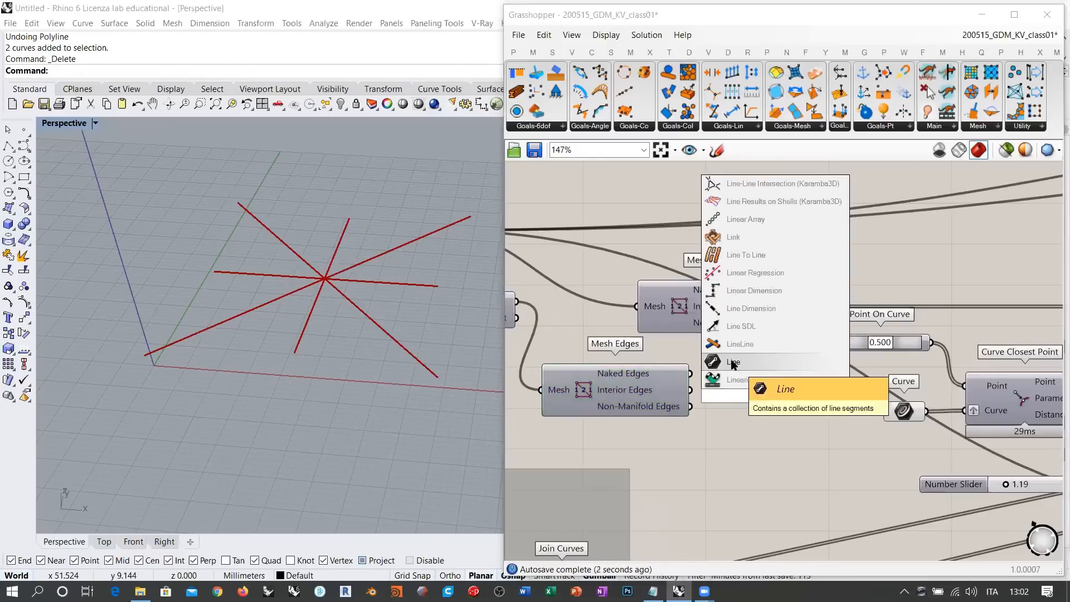
pyautogui.press('Return')
pyautogui.moveTo(691, 389)
pyautogui.mouseDown()
pyautogui.moveTo(752, 396)
pyautogui.moveTo(738, 391)
pyautogui.mouseUp()
pyautogui.click(724, 438)
# Examine the triangulated mesh's edge lines up close and as a whole in the Top view
pyautogui.moveTo(293, 285); pyautogui.dragTo(281, 335, button='right')
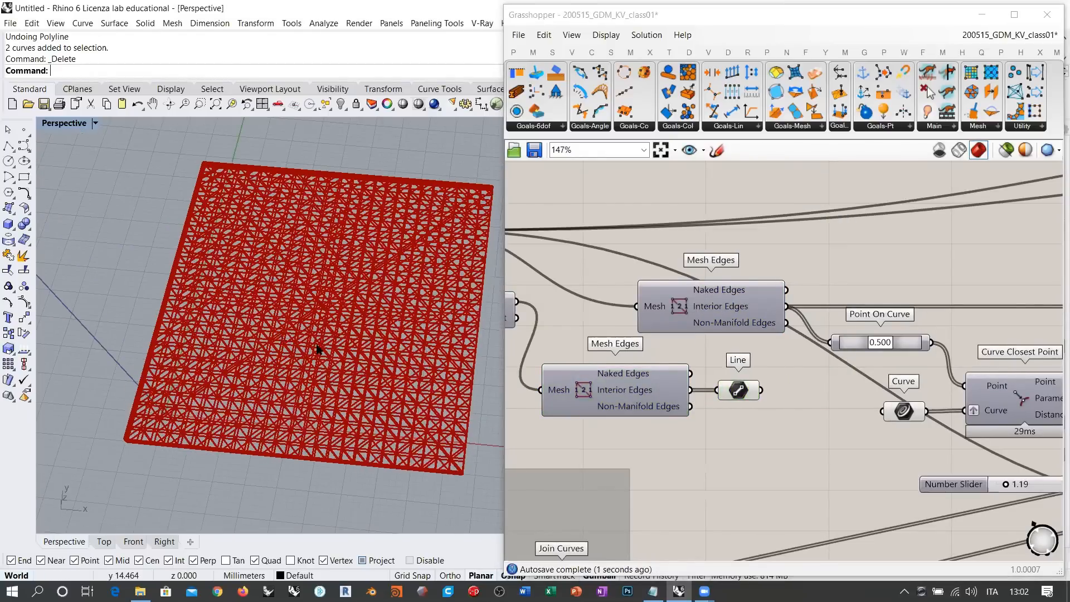
pyautogui.scroll(3, 317, 350)
pyautogui.click(104, 541)
pyautogui.scroll(4, 220, 334)
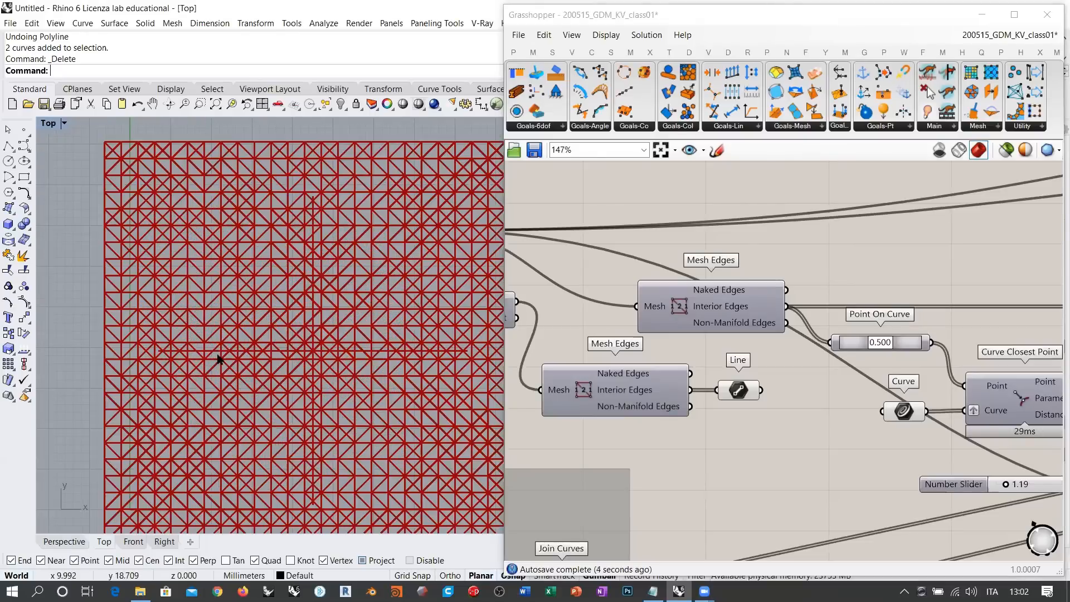
pyautogui.scroll(3, 218, 359)
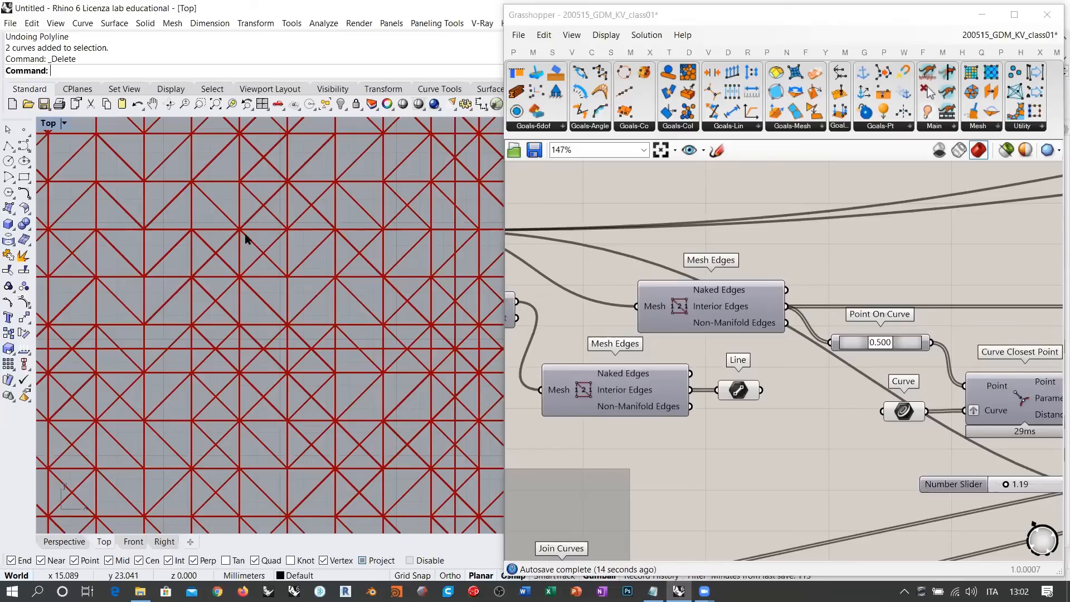
pyautogui.scroll(-10, 253, 286)
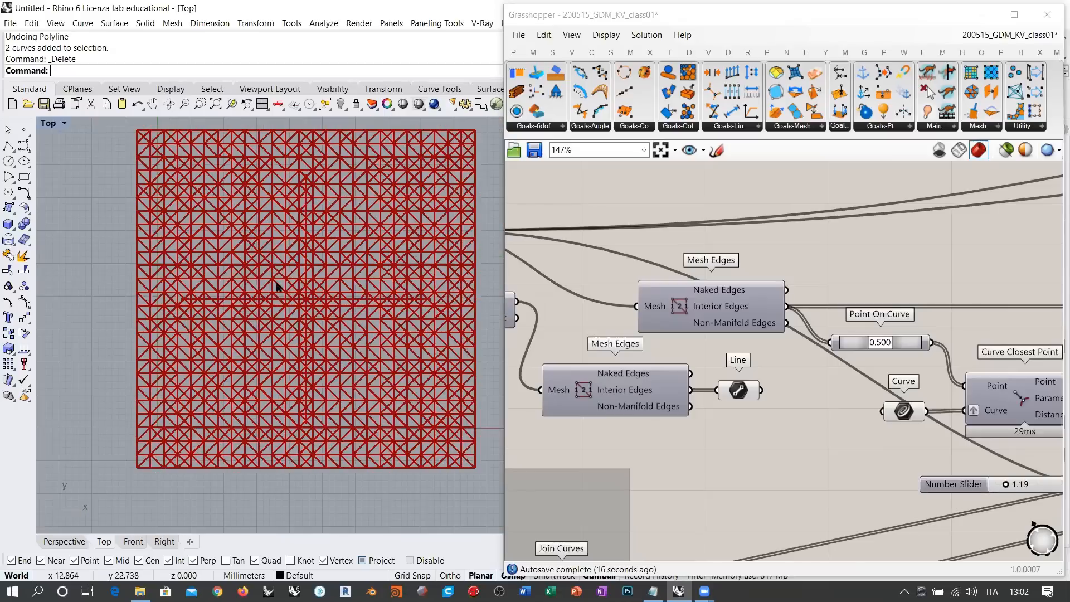
pyautogui.moveTo(297, 277); pyautogui.dragTo(306, 285, button='right')
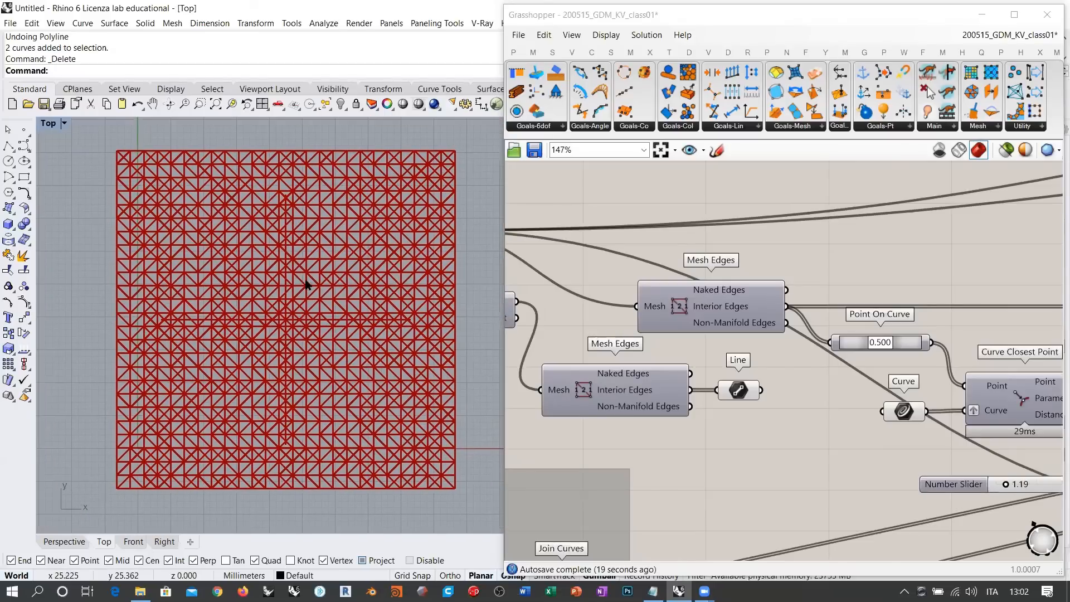
# Inspect the triangulated edge lines again in the Perspective view, and delete the Line parameter showing them
pyautogui.click(65, 542)
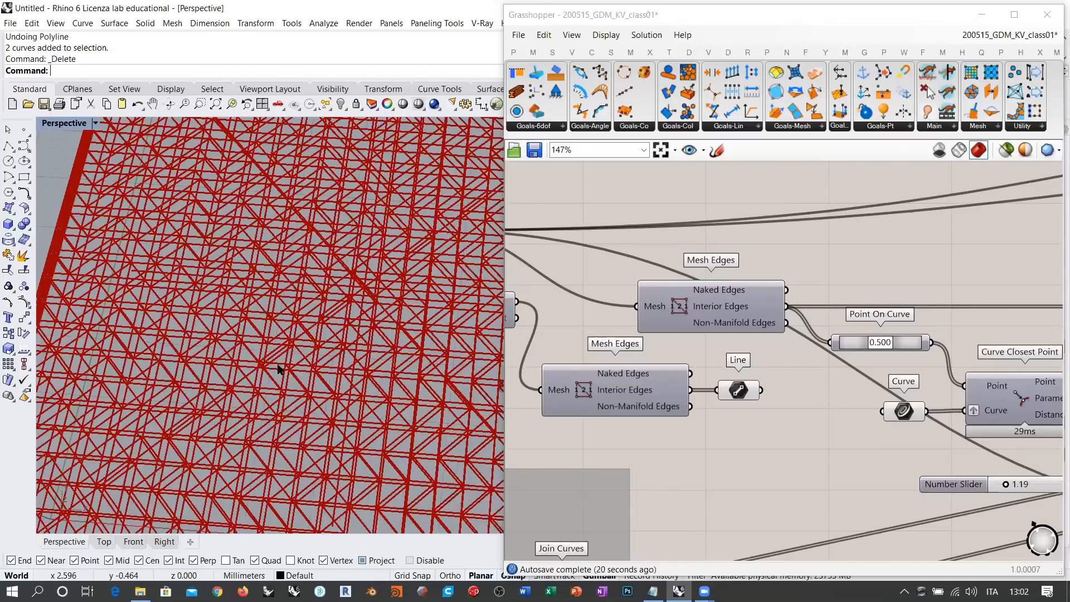
pyautogui.scroll(-5, 278, 351)
pyautogui.moveTo(382, 326); pyautogui.dragTo(354, 343, button='right')
pyautogui.moveTo(737, 397); pyautogui.dragTo(745, 397)
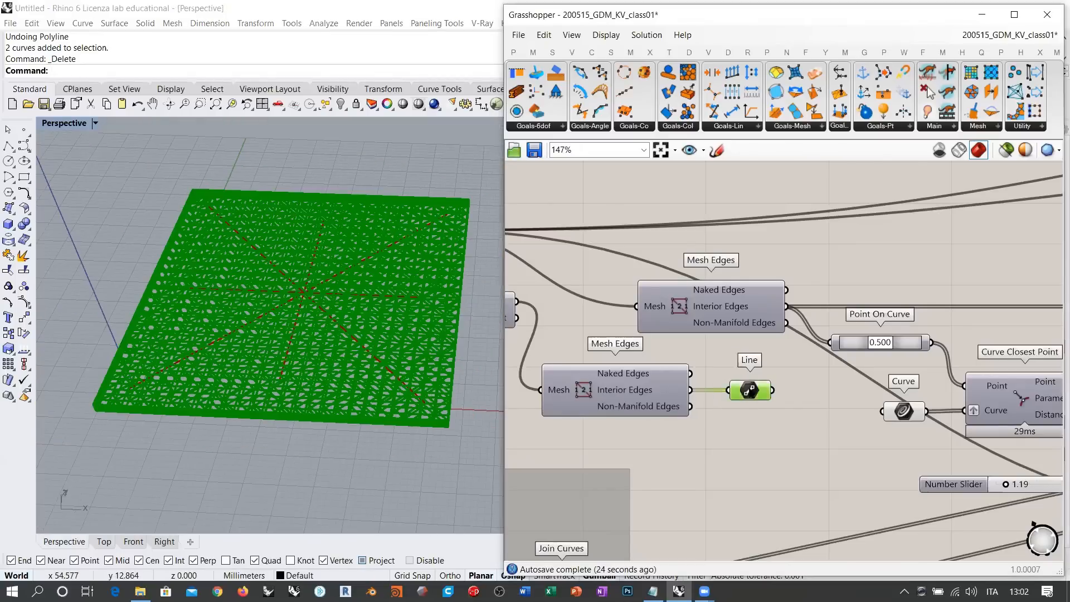
pyautogui.moveTo(344, 329); pyautogui.dragTo(328, 400, button='right')
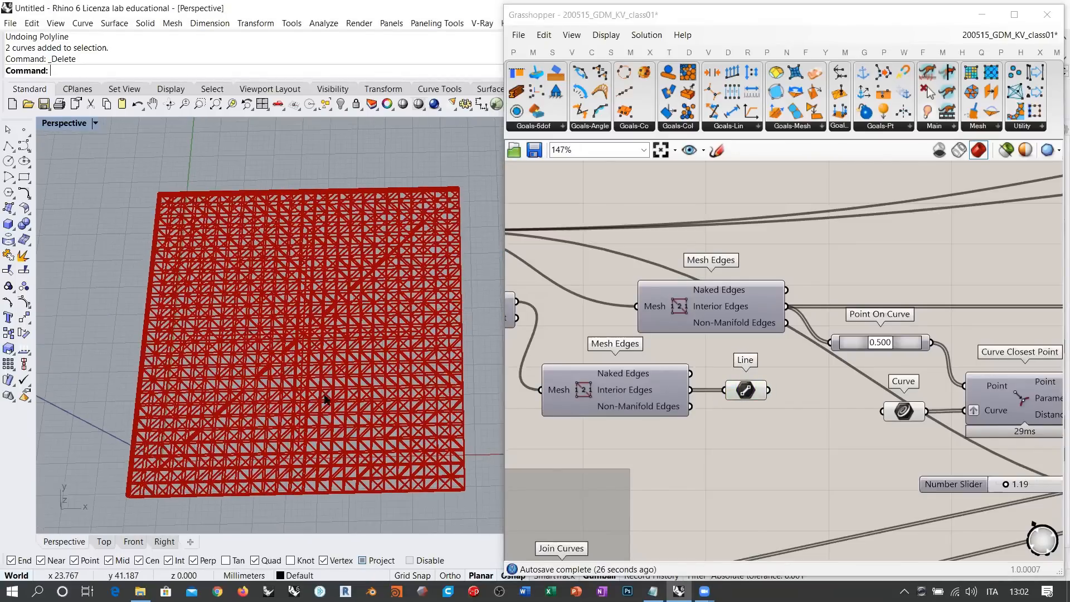
pyautogui.moveTo(316, 355); pyautogui.dragTo(350, 373, button='right')
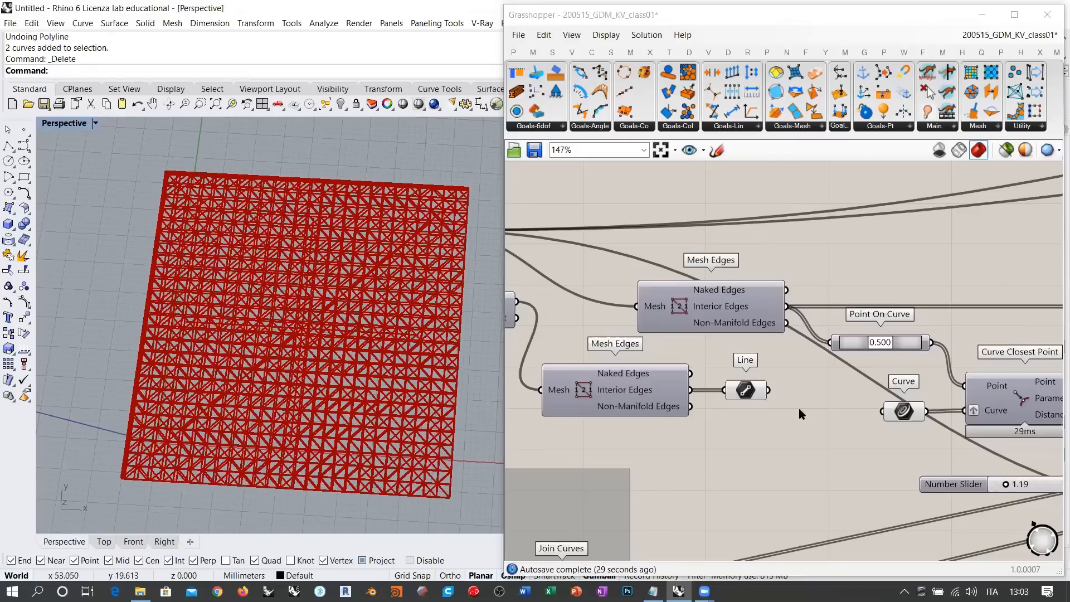
pyautogui.click(747, 390)
pyautogui.press('Delete')
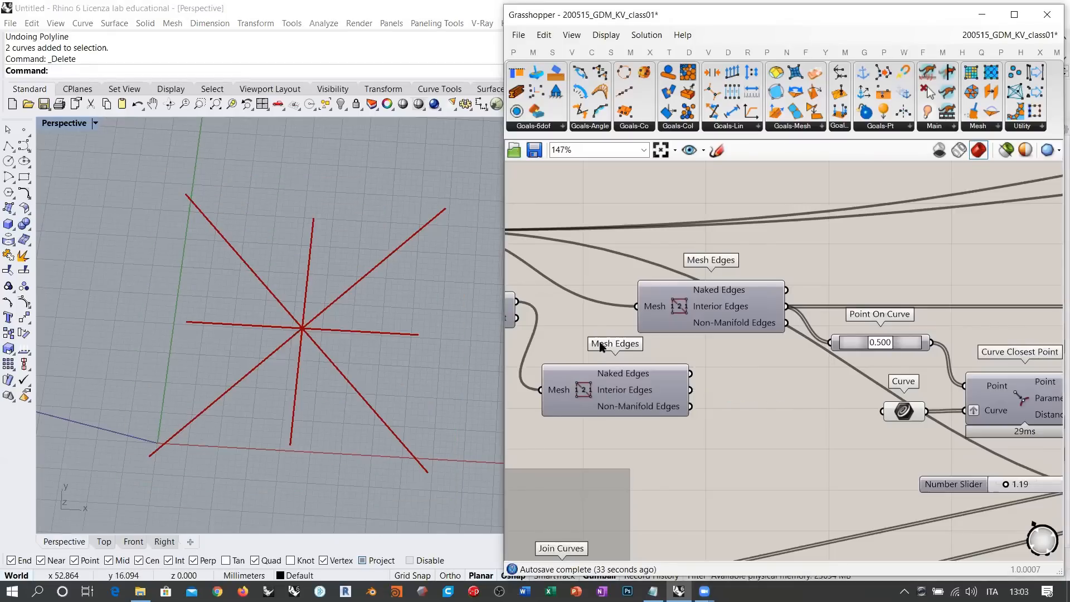
# Turn on the preview of the QuadDivide component and inspect its mesh grid in the Top view
pyautogui.moveTo(601, 342); pyautogui.dragTo(778, 347, button='right')
pyautogui.click(569, 247)
pyautogui.hotkey('ctrl', 'q')
pyautogui.click(538, 295)
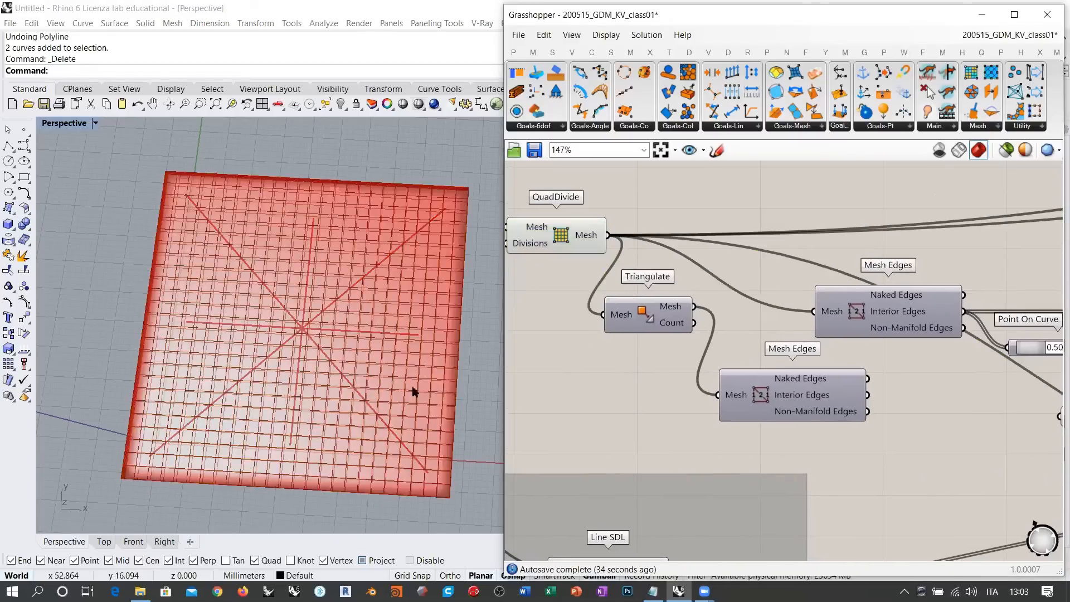
pyautogui.click(106, 539)
pyautogui.moveTo(275, 400); pyautogui.dragTo(278, 408, button='right')
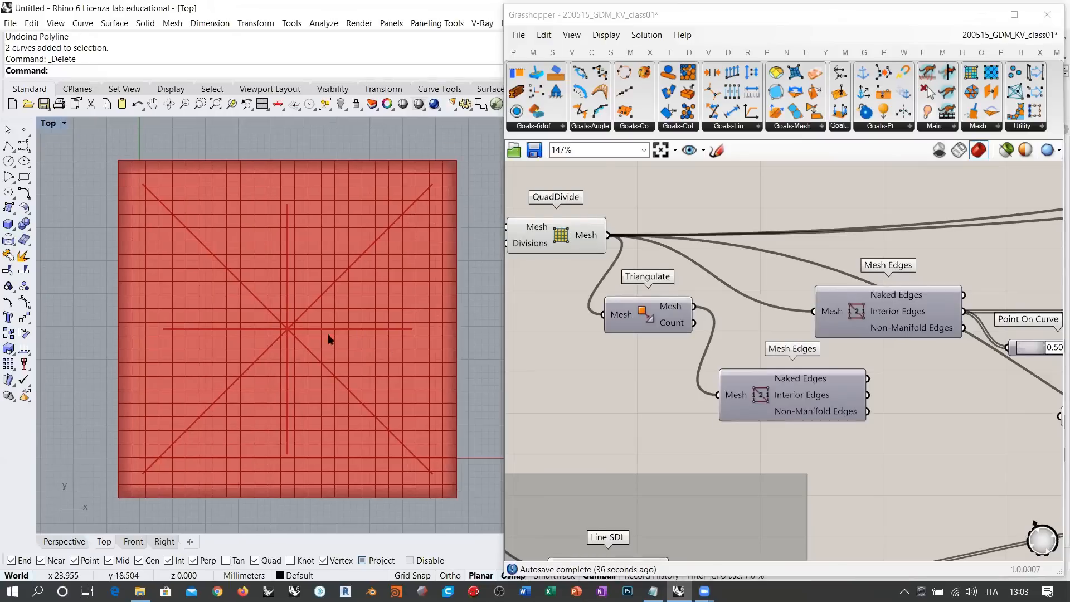
pyautogui.moveTo(355, 359); pyautogui.dragTo(361, 349, button='right')
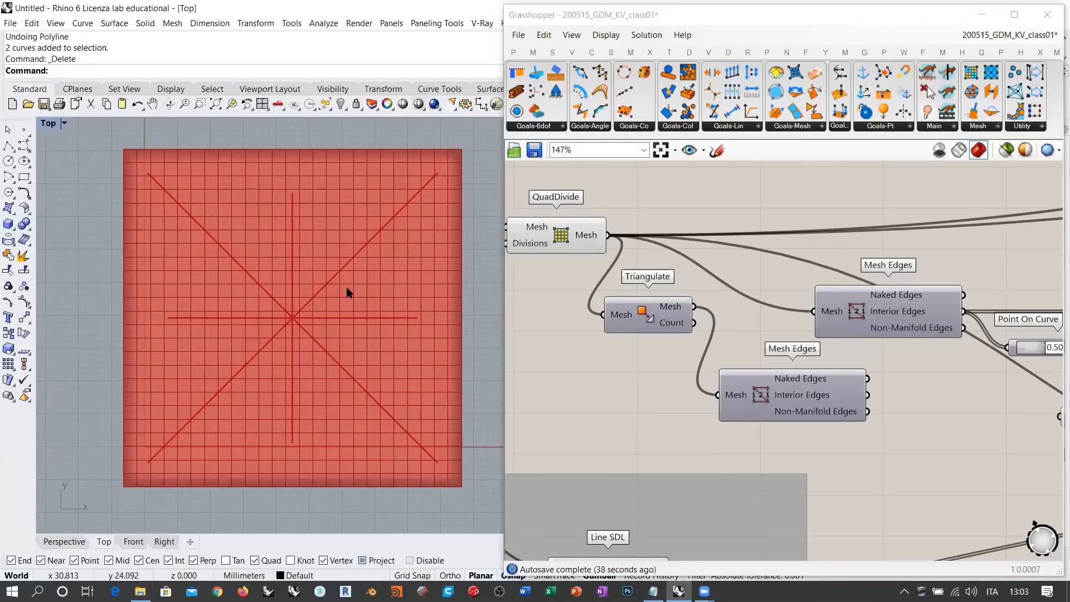
pyautogui.scroll(1, 347, 287)
pyautogui.moveTo(351, 285); pyautogui.dragTo(337, 289, button='right')
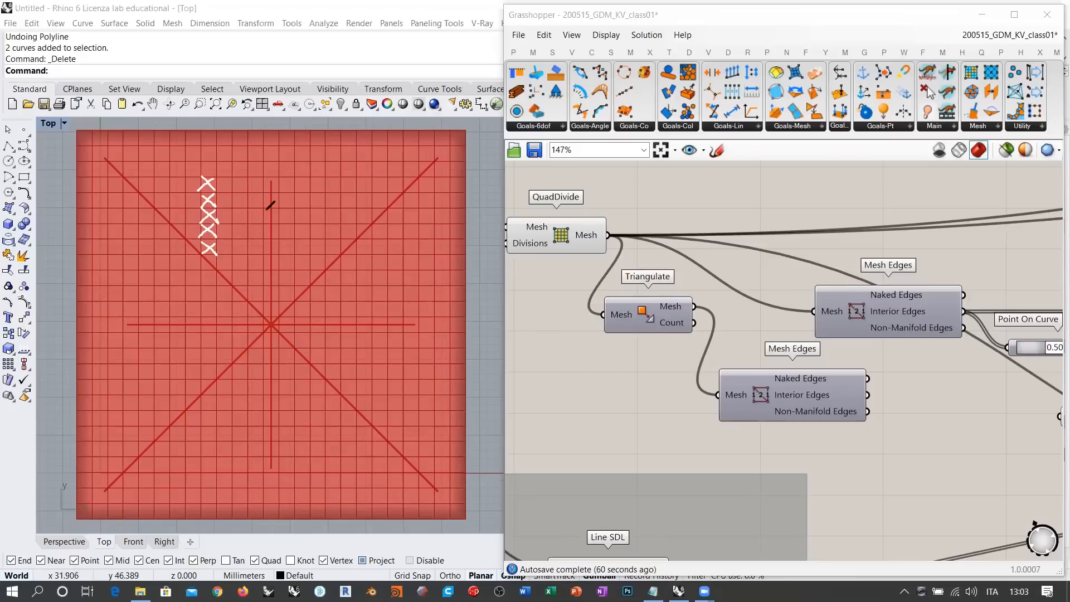
pyautogui.moveTo(267, 194); pyautogui.dragTo(278, 205)
pyautogui.moveTo(259, 210)
pyautogui.mouseDown()
pyautogui.moveTo(277, 195)
pyautogui.moveTo(289, 208)
pyautogui.mouseUp()
pyautogui.moveTo(289, 194); pyautogui.dragTo(286, 224)
pyautogui.moveTo(374, 181)
pyautogui.mouseDown()
pyautogui.moveTo(176, 390)
pyautogui.moveTo(393, 287)
pyautogui.mouseUp()
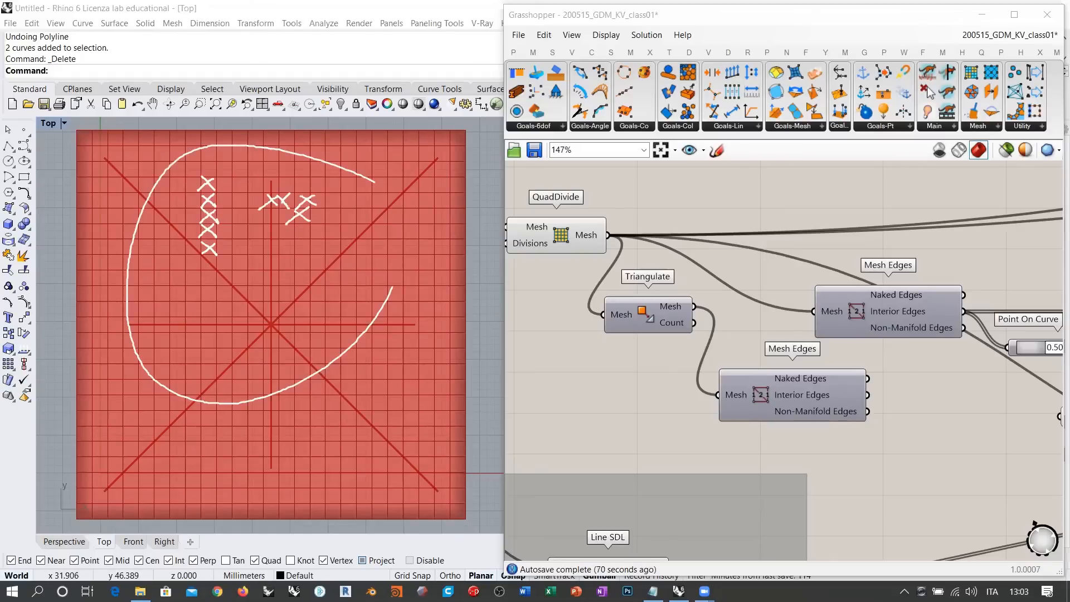
# Delete the Triangulate component together with the copied Mesh Edges connected to it
pyautogui.moveTo(294, 256); pyautogui.dragTo(275, 260, button='right')
pyautogui.click(668, 197)
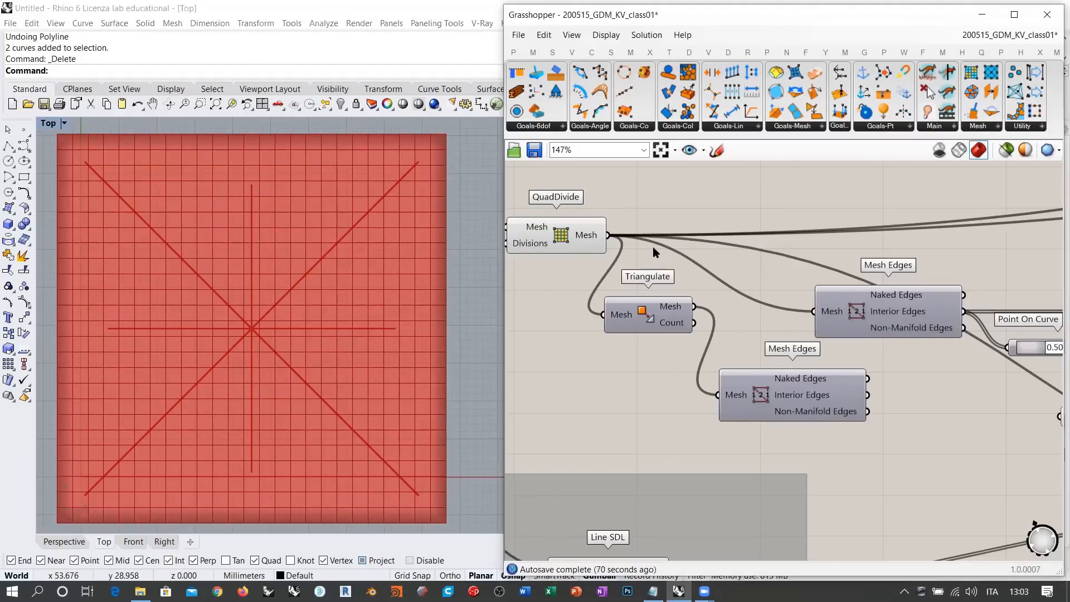
pyautogui.moveTo(568, 243); pyautogui.dragTo(603, 333, button='right')
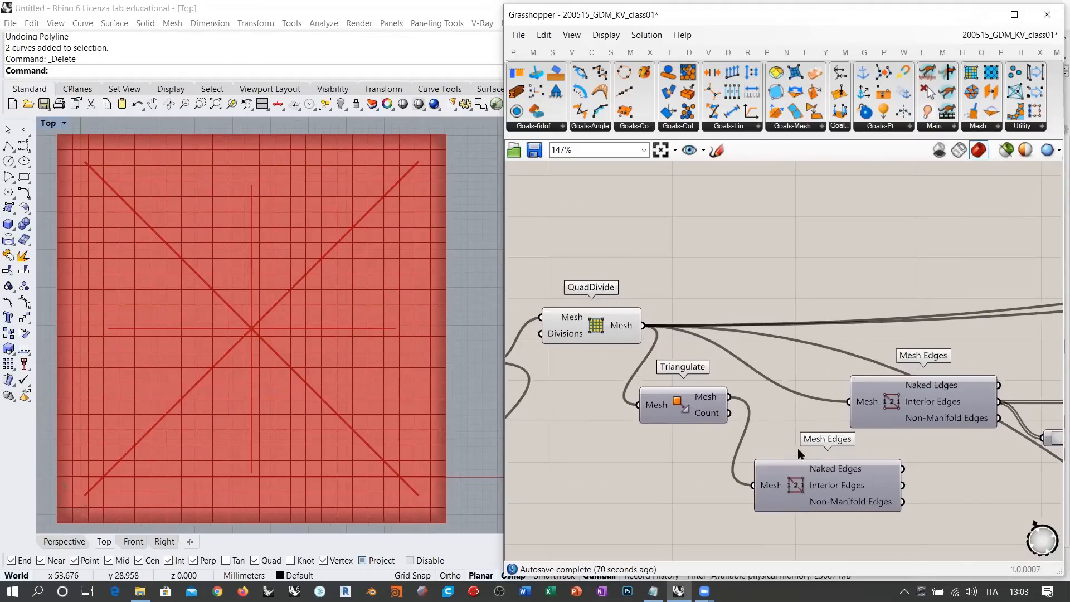
pyautogui.moveTo(763, 529); pyautogui.dragTo(672, 398)
pyautogui.press('Delete')
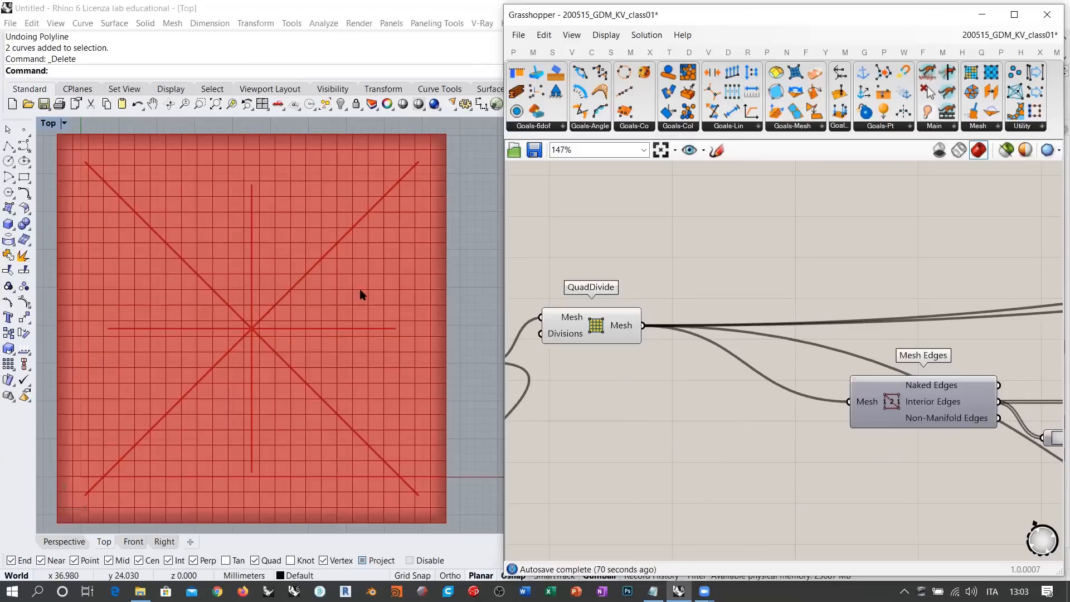
# Add a Deconstruct Mesh component above QuadDivide and connect QuadDivide's Mesh output to it
pyautogui.moveTo(668, 281); pyautogui.dragTo(672, 294, button='right')
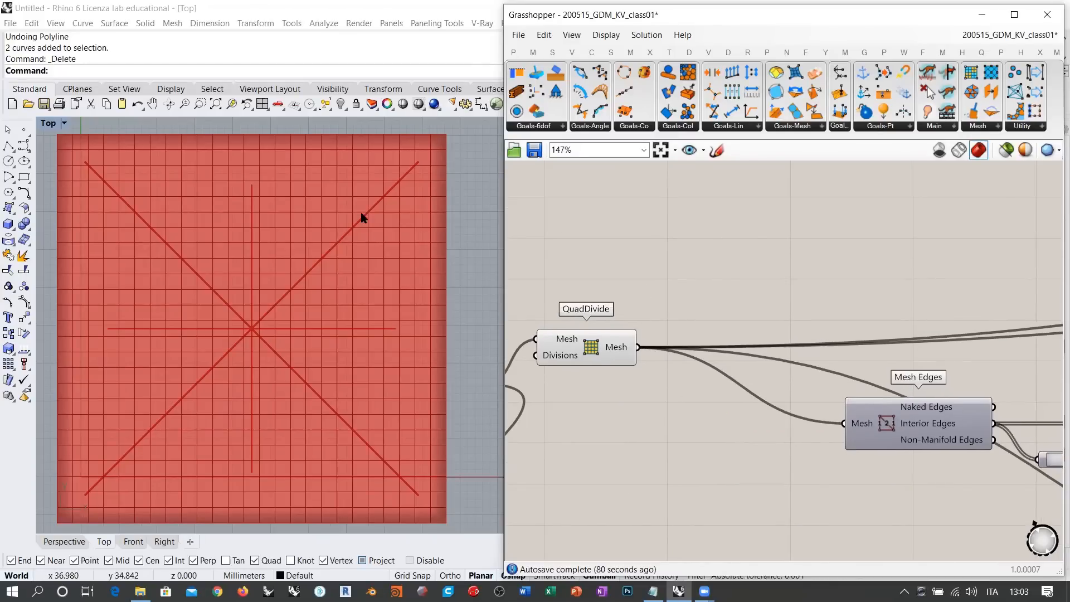
pyautogui.moveTo(703, 262); pyautogui.dragTo(675, 283, button='right')
pyautogui.doubleClick(680, 278)
pyautogui.write('deconstruct mesh')
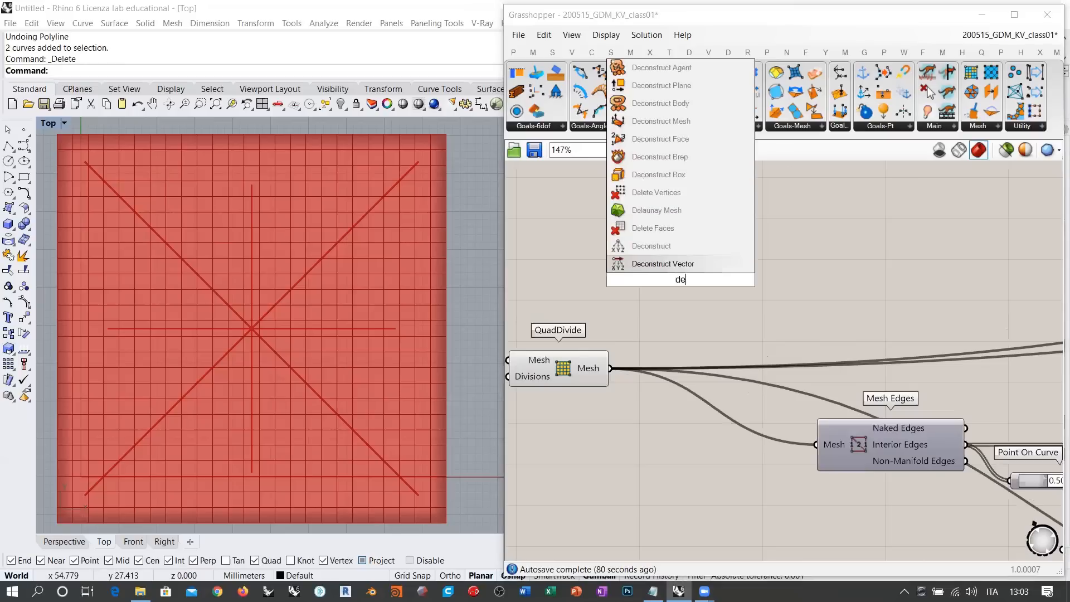
pyautogui.press('Return')
pyautogui.moveTo(610, 368); pyautogui.dragTo(630, 279)
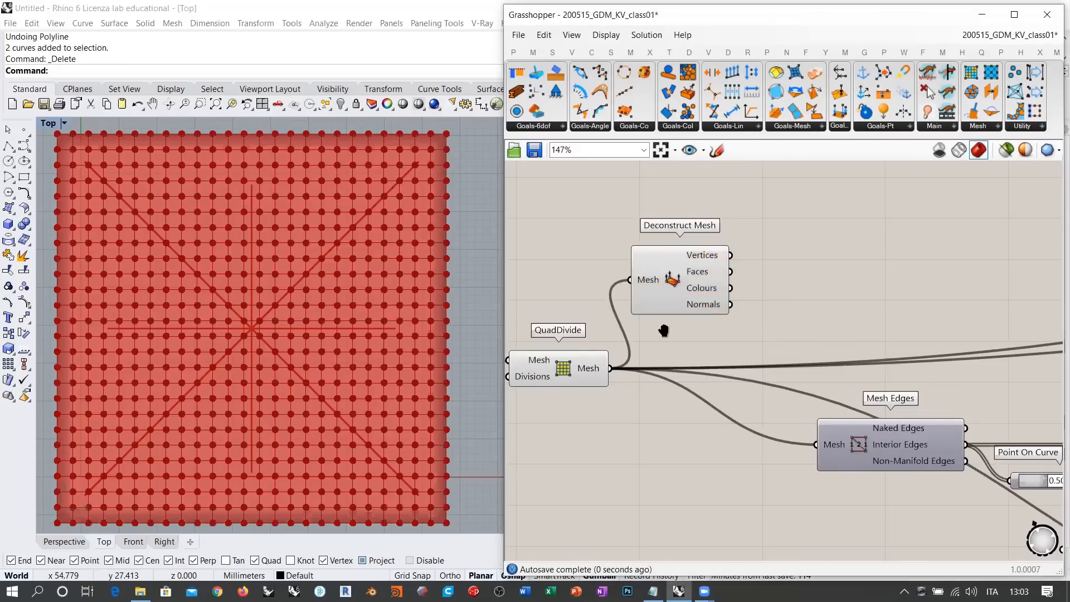
# Add a Deconstruct Face component, connect Deconstruct Mesh's Faces output to its Face input, and arrange the two components
pyautogui.moveTo(781, 289); pyautogui.dragTo(700, 242, button='right')
pyautogui.doubleClick(700, 243)
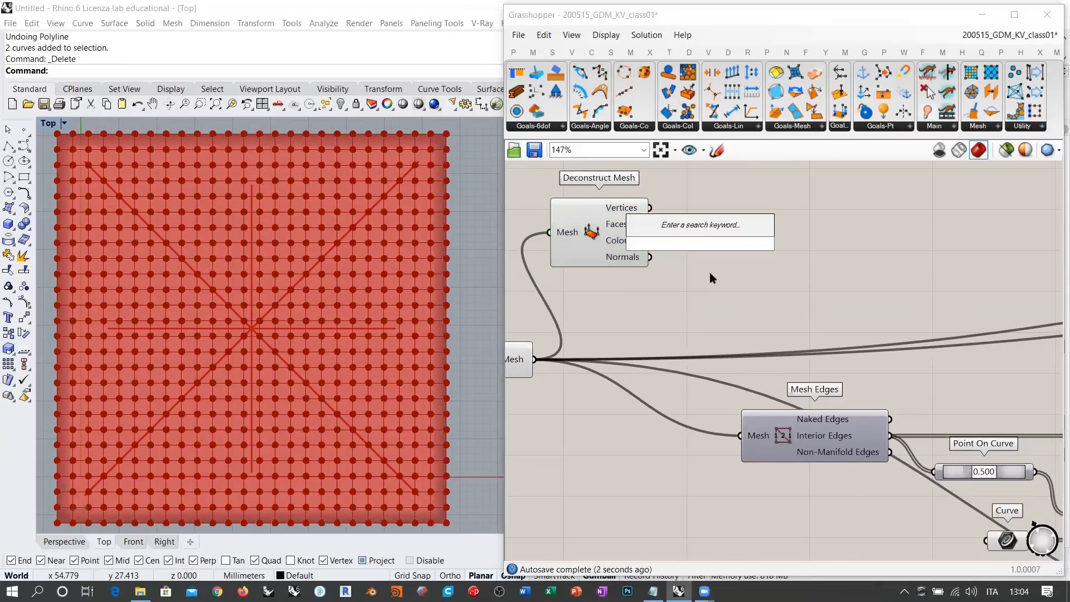
pyautogui.write('dem')
pyautogui.press('BackSpace')
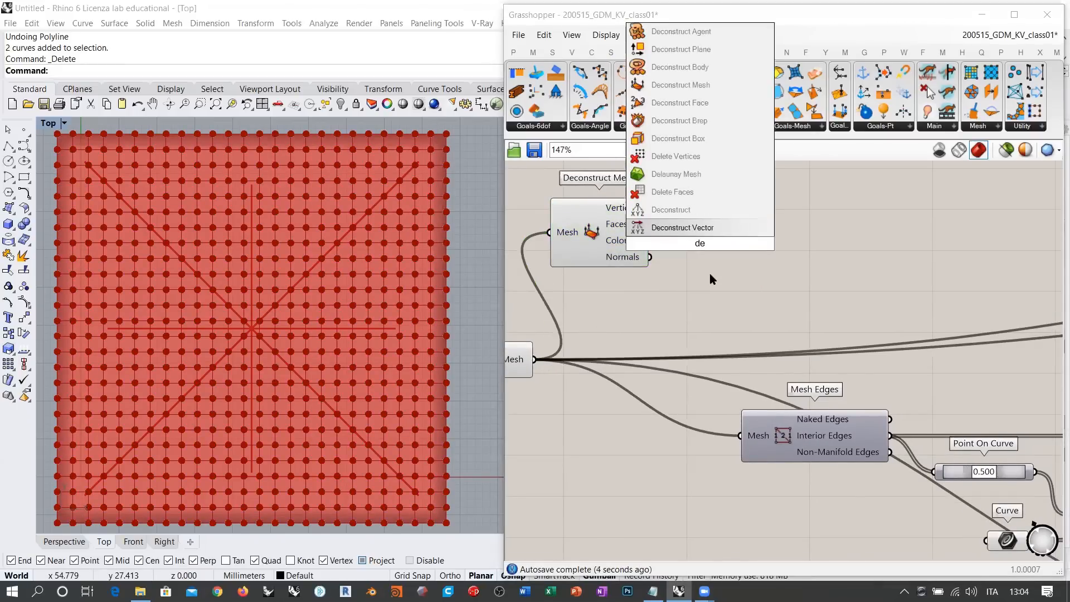
pyautogui.write('f')
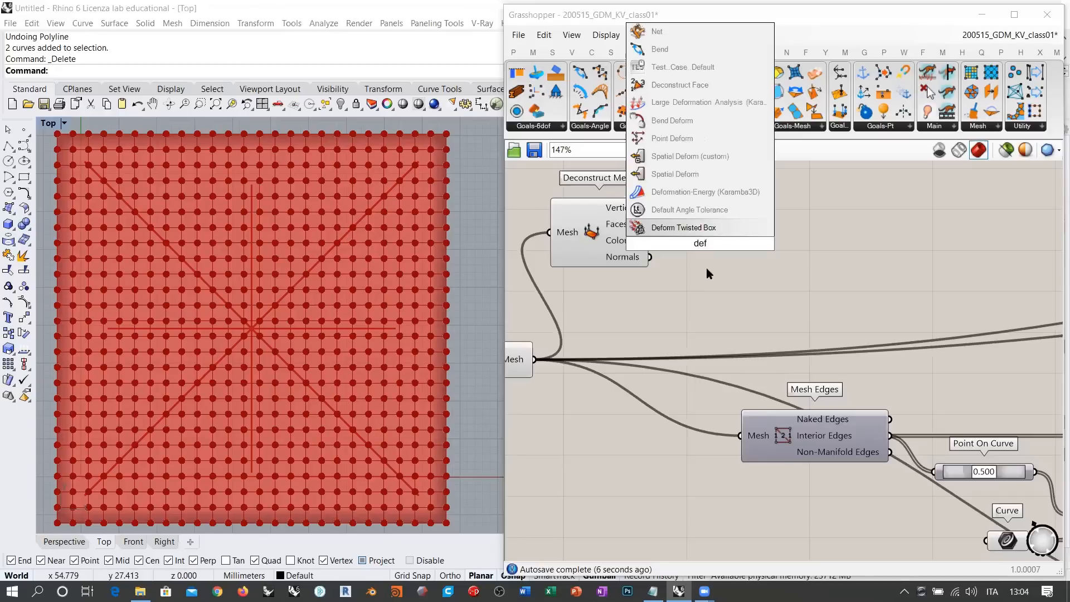
pyautogui.press('BackSpace')
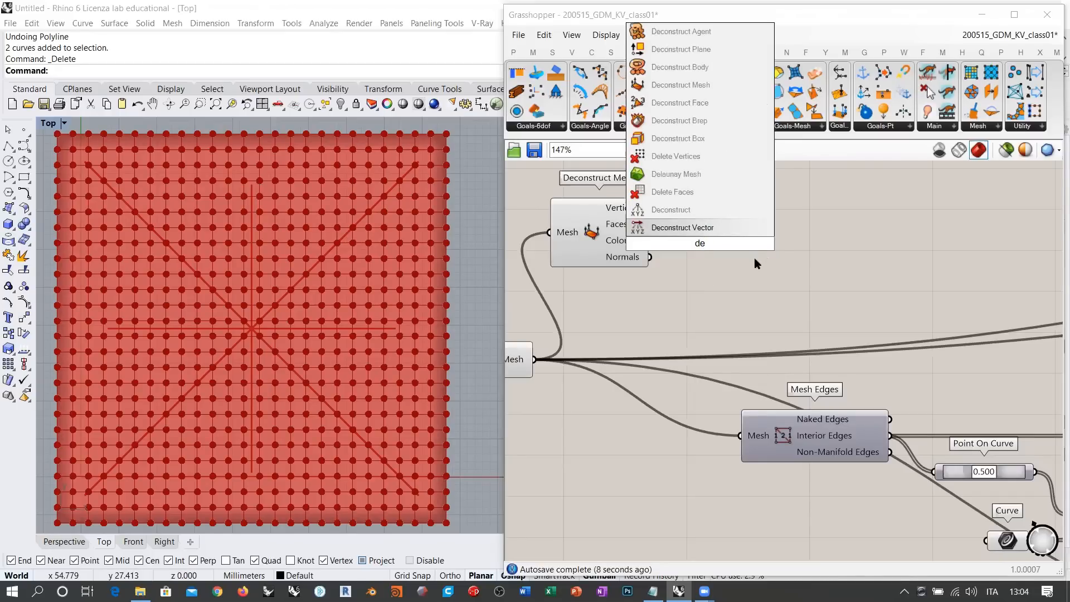
pyautogui.click(680, 102)
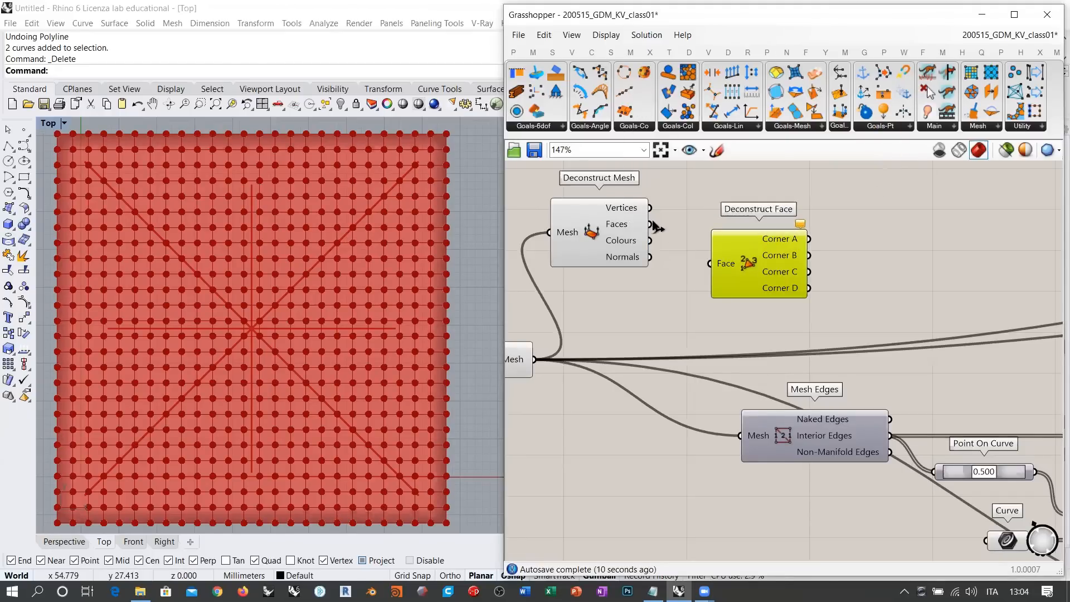
pyautogui.moveTo(649, 224); pyautogui.dragTo(710, 263)
pyautogui.moveTo(591, 245); pyautogui.dragTo(546, 224)
pyautogui.moveTo(814, 245); pyautogui.dragTo(739, 272)
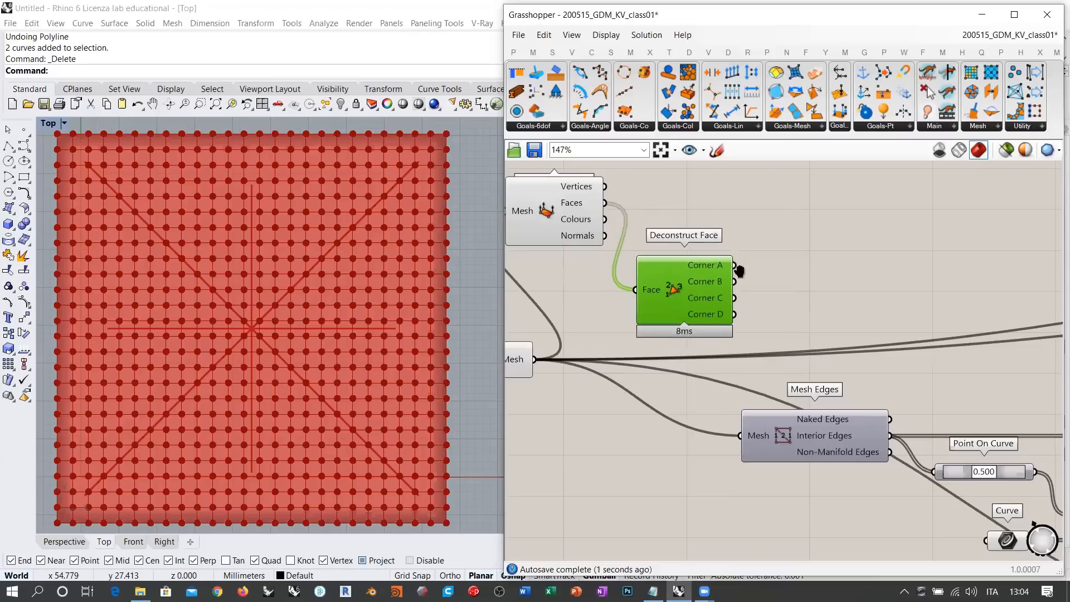
# Add a List Item component, connecting Deconstruct Mesh's Vertices to its List input and Deconstruct Face's Corner A to its Index
pyautogui.moveTo(828, 255); pyautogui.dragTo(718, 267, button='right')
pyautogui.doubleClick(718, 267)
pyautogui.write('list')
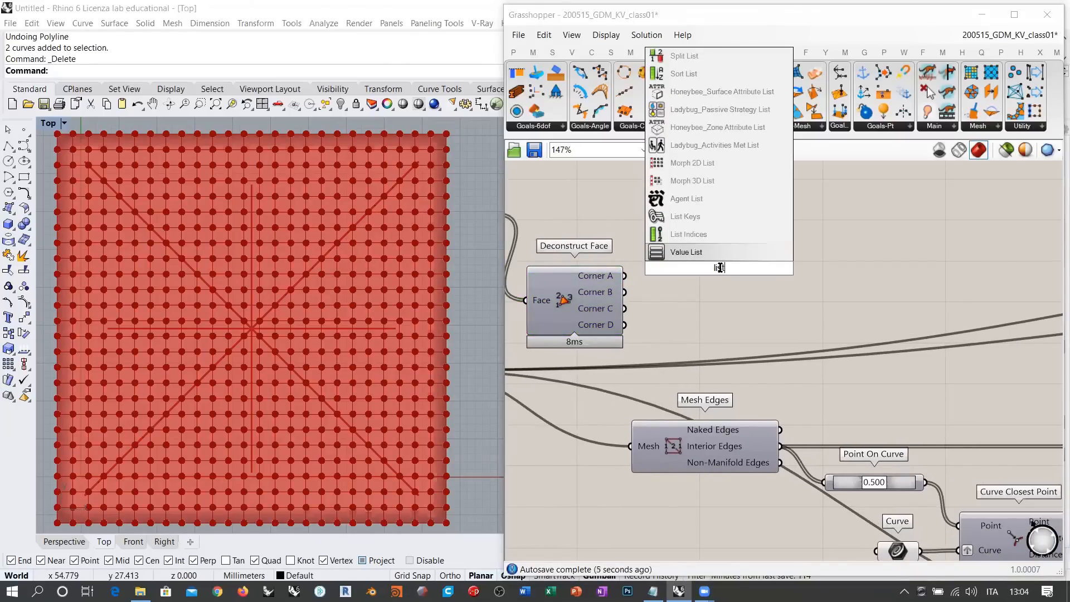
pyautogui.click(704, 237)
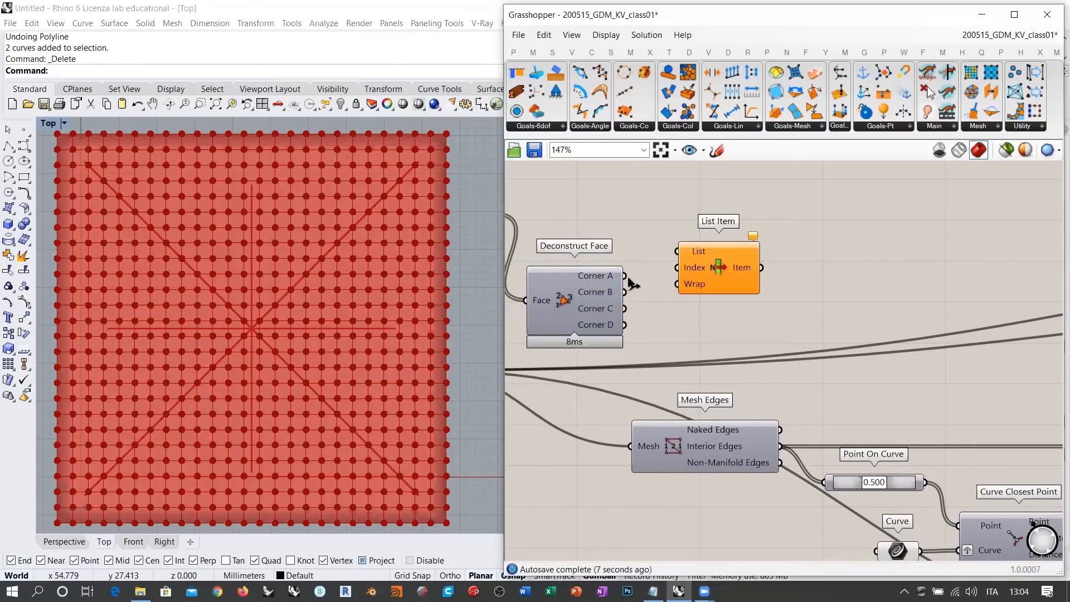
pyautogui.moveTo(695, 287); pyautogui.dragTo(764, 338, button='right')
pyautogui.moveTo(604, 255); pyautogui.dragTo(804, 275)
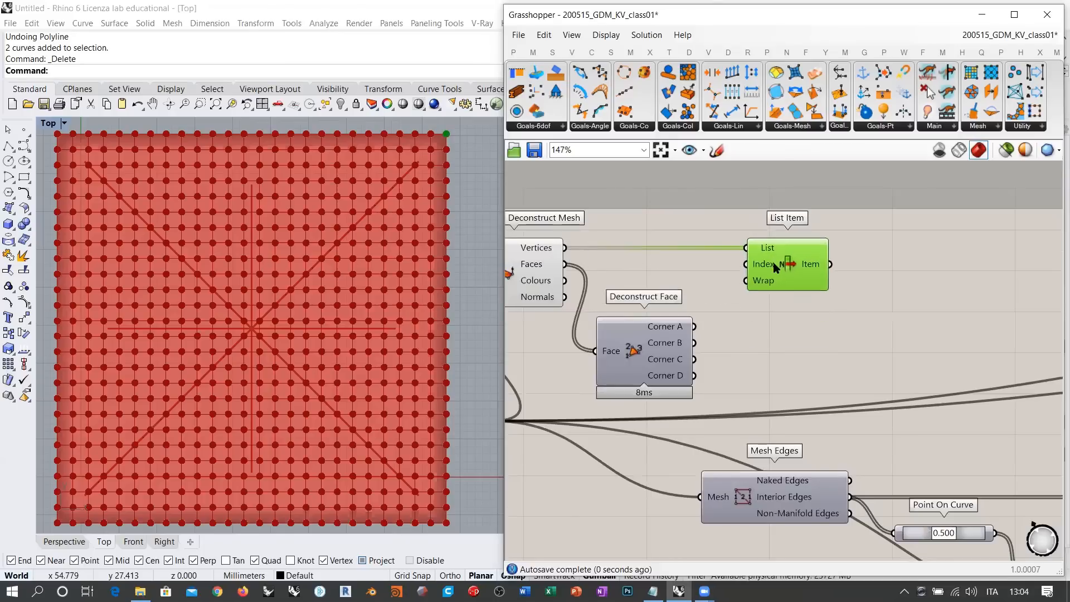
pyautogui.moveTo(731, 283); pyautogui.dragTo(804, 334)
# Duplicate the List Item three times in a column, feeding the copies' Index inputs from Corner B, Corner C and Corner D
pyautogui.moveTo(695, 342); pyautogui.dragTo(773, 341)
pyautogui.moveTo(801, 343); pyautogui.dragTo(776, 283, button='right')
pyautogui.keyDown('alt'); pyautogui.moveTo(776, 283); pyautogui.dragTo(776, 343); pyautogui.keyUp('alt')
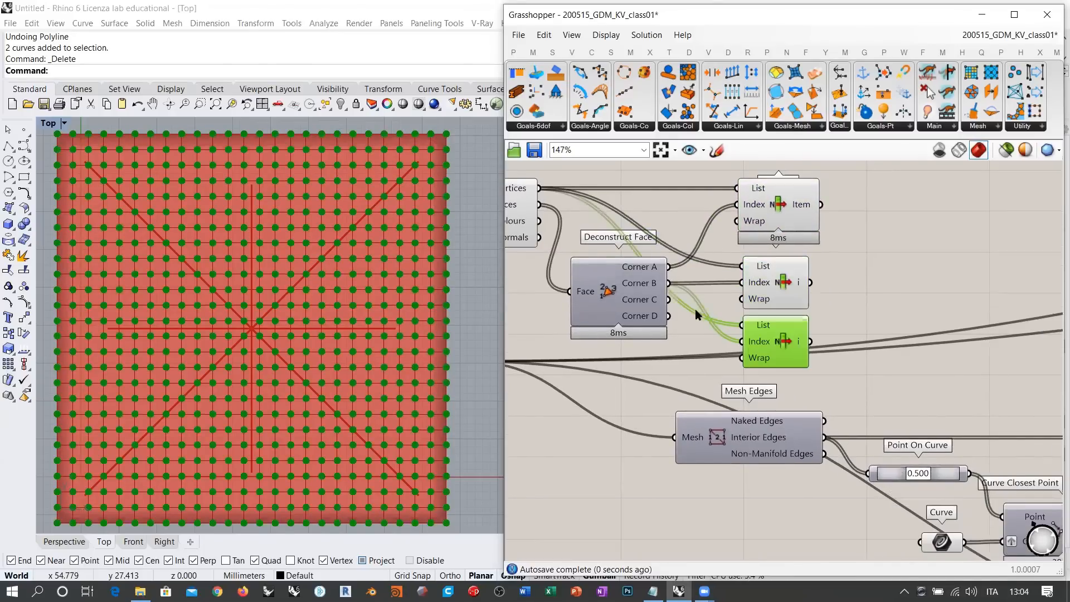
pyautogui.moveTo(694, 311); pyautogui.dragTo(766, 336)
pyautogui.moveTo(774, 339); pyautogui.dragTo(773, 283, button='right')
pyautogui.keyDown('alt'); pyautogui.moveTo(773, 283); pyautogui.dragTo(749, 351); pyautogui.keyUp('alt')
pyautogui.moveTo(739, 323); pyautogui.dragTo(706, 381, button='right')
pyautogui.scroll(-2, 706, 382)
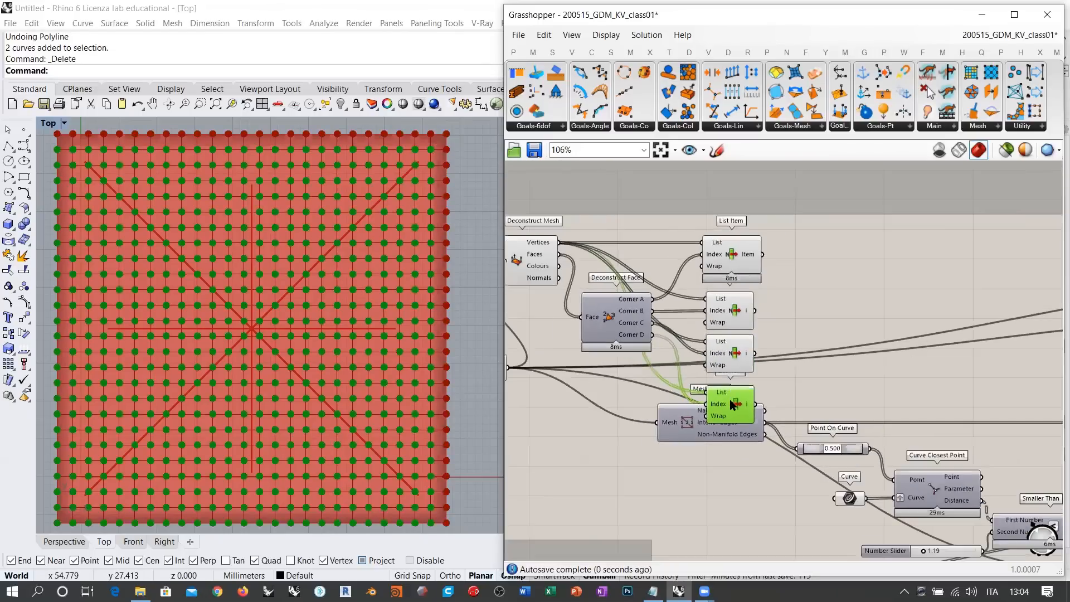
pyautogui.moveTo(729, 398); pyautogui.dragTo(705, 192)
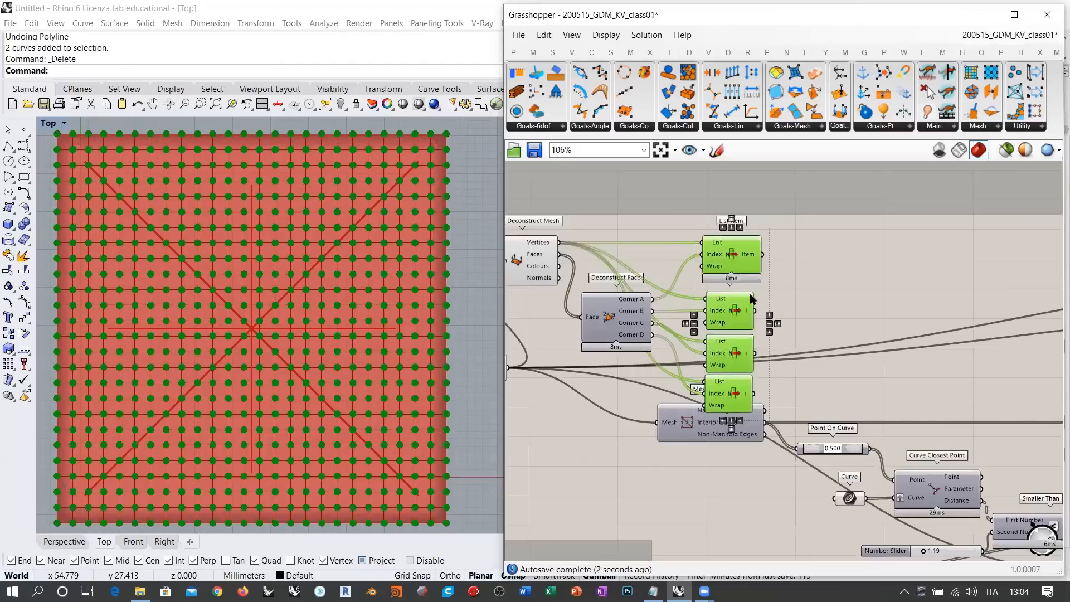
# Move QuadDivide, both deconstruct components and the four List Items into the empty area below the rest of the definition
pyautogui.scroll(-4, 745, 286)
pyautogui.moveTo(843, 253); pyautogui.dragTo(655, 342)
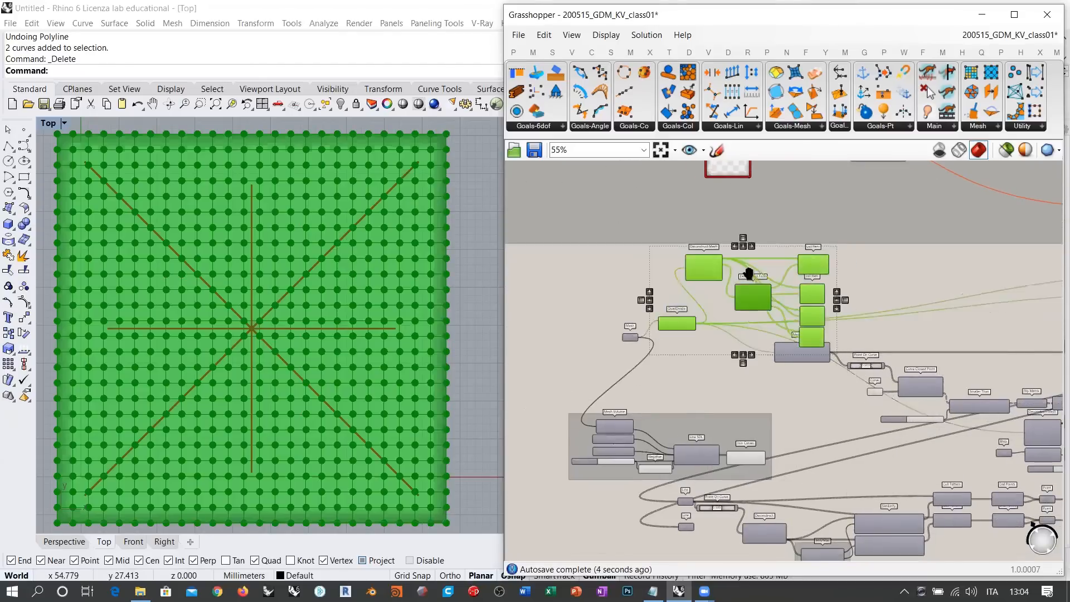
pyautogui.scroll(-4, 700, 210)
pyautogui.moveTo(701, 211); pyautogui.dragTo(710, 462)
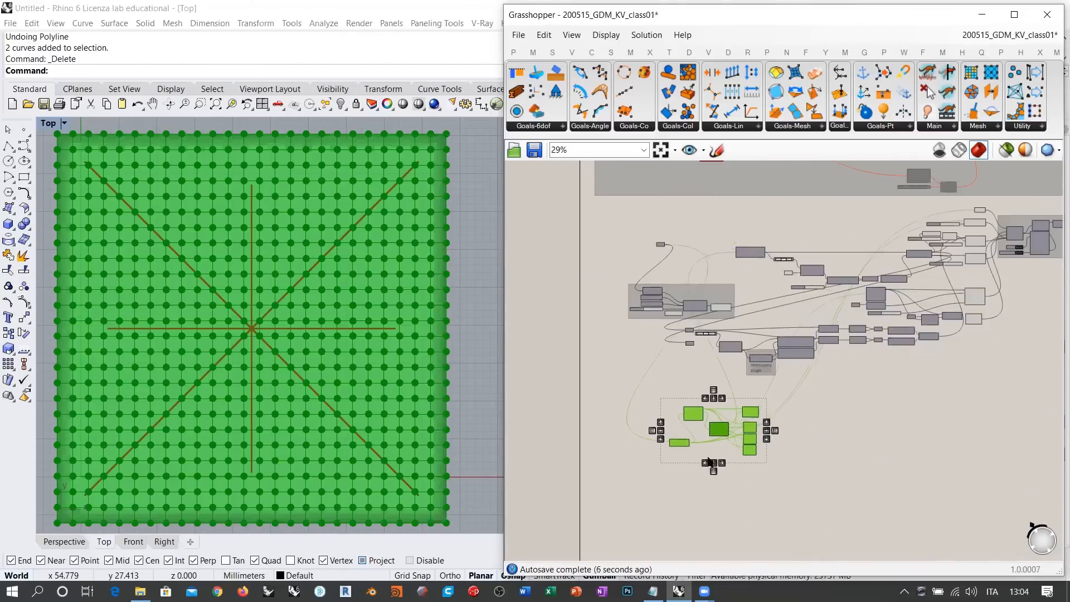
pyautogui.click(706, 493)
# Move only QuadDivide back up to the main definition, leaving the deconstruct components and List Items below
pyautogui.scroll(5, 686, 468)
pyautogui.click(654, 382)
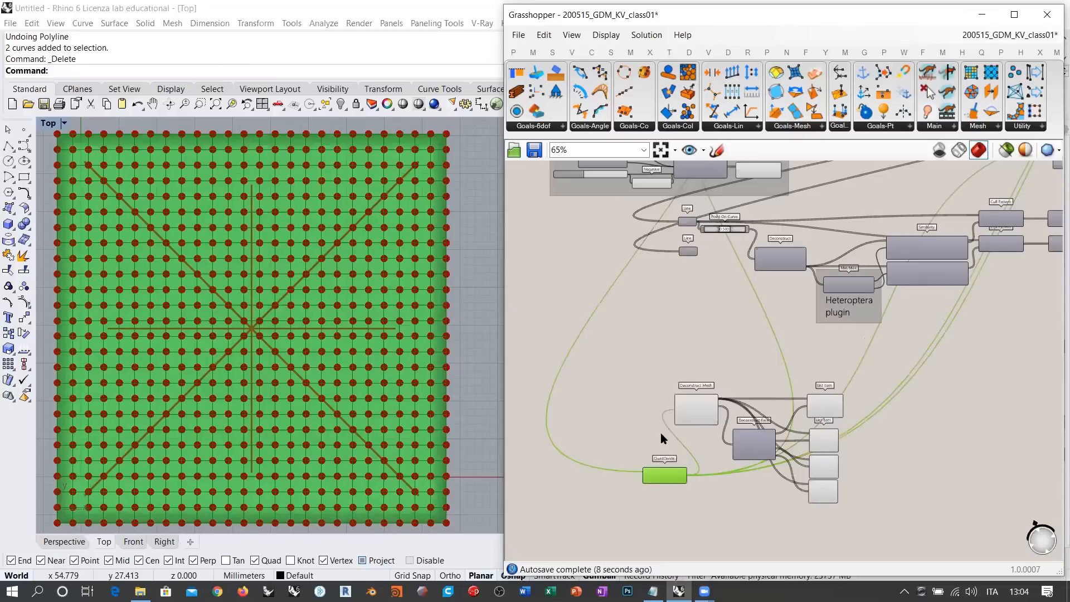
pyautogui.scroll(1, 631, 377)
pyautogui.scroll(-1, 635, 365)
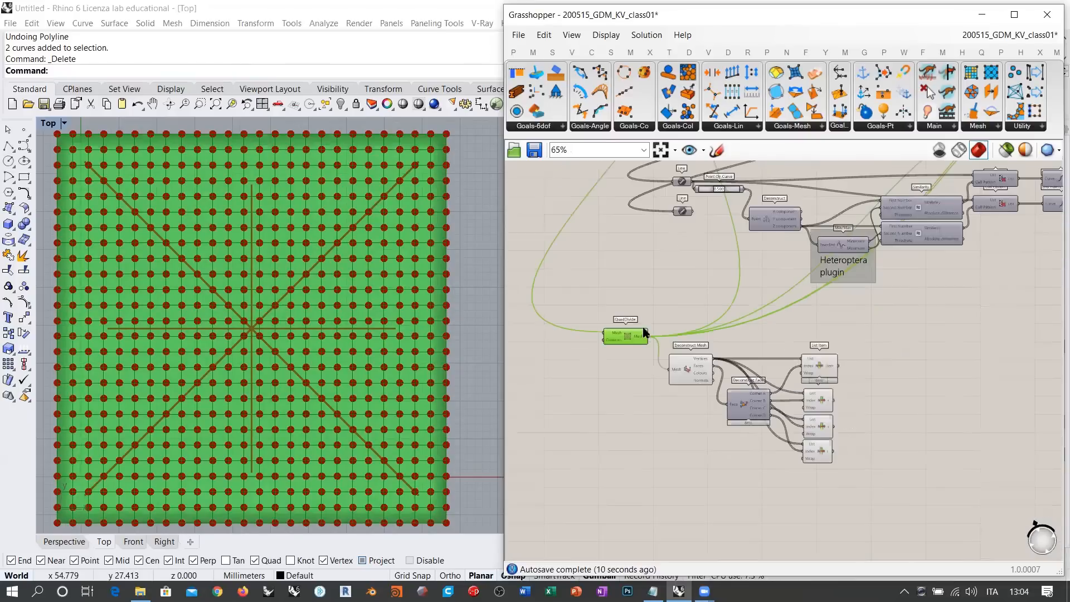
pyautogui.scroll(-2, 640, 348)
pyautogui.moveTo(611, 425); pyautogui.dragTo(636, 212)
pyautogui.moveTo(681, 483); pyautogui.dragTo(671, 337, button='right')
pyautogui.click(671, 337)
pyautogui.scroll(6, 691, 309)
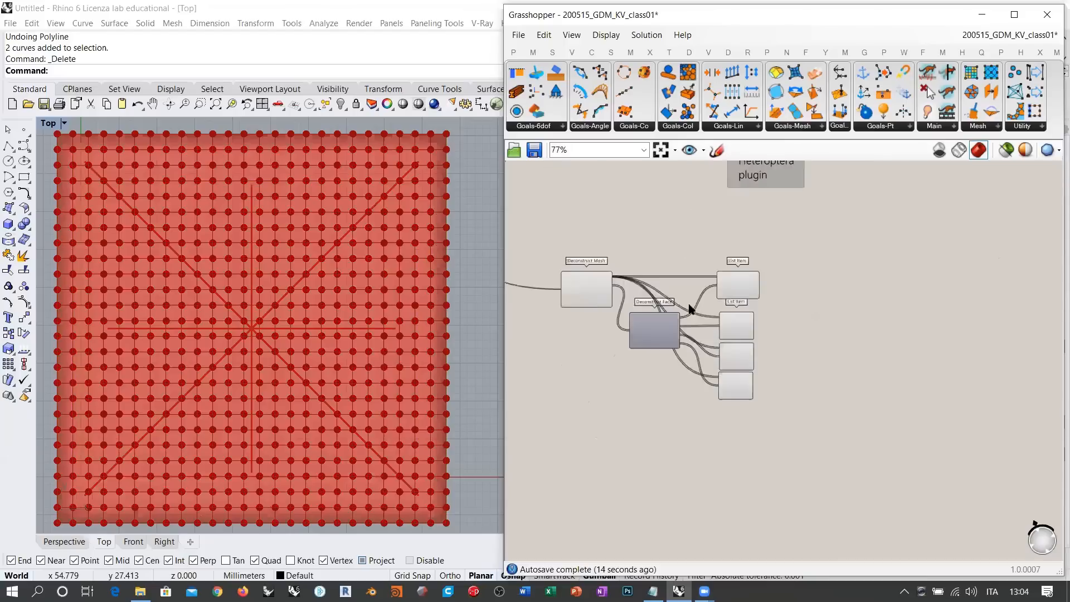
# Add a two-point Line component beside the column of List Items
pyautogui.moveTo(800, 321); pyautogui.dragTo(806, 282, button='right')
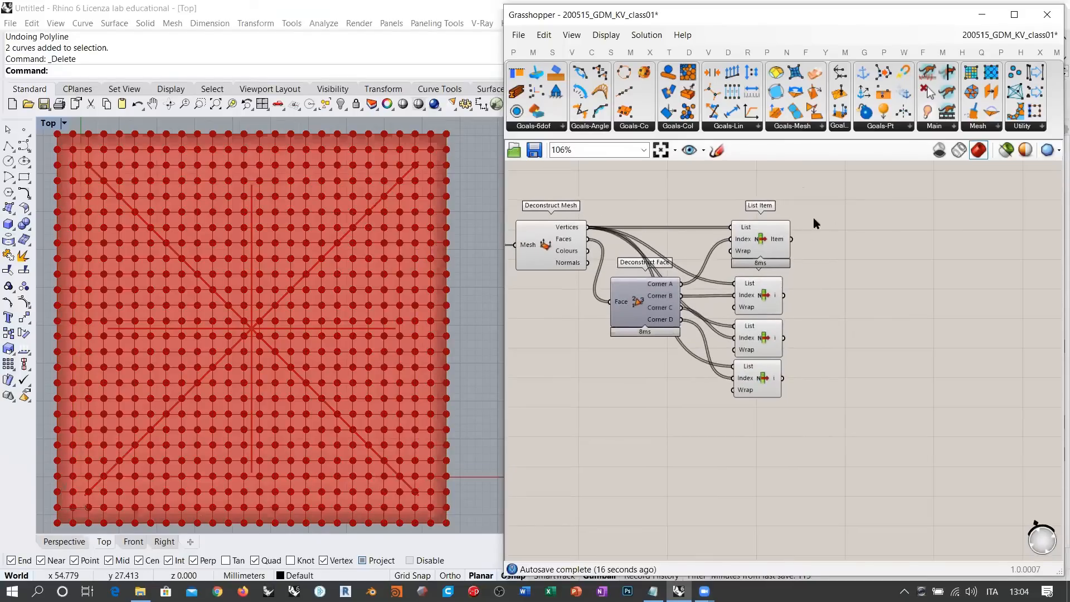
pyautogui.click(562, 253)
pyautogui.moveTo(838, 250); pyautogui.dragTo(670, 276, button='right')
pyautogui.scroll(2, 671, 275)
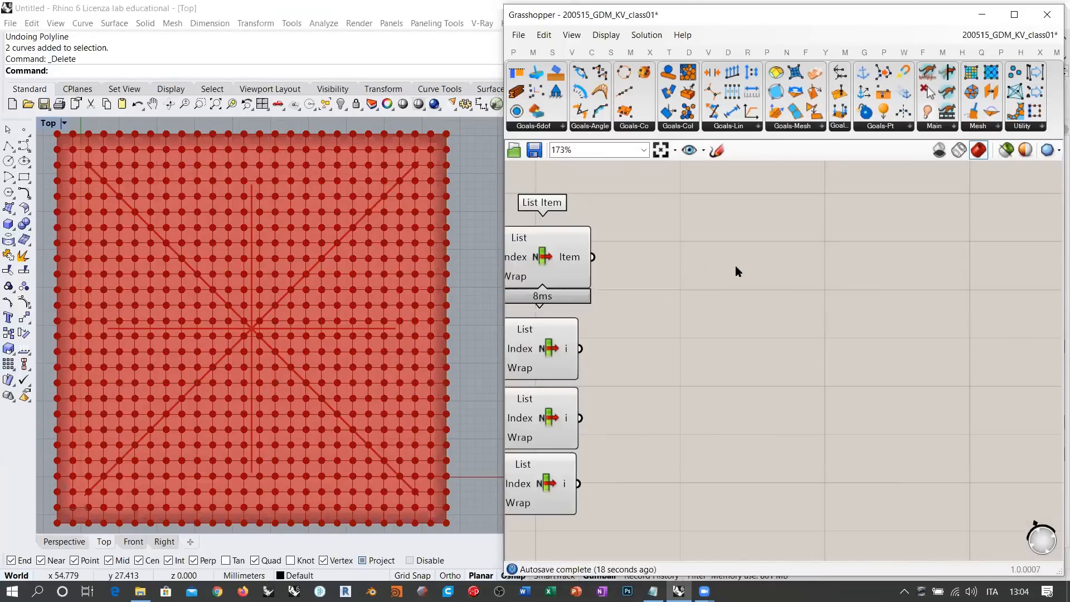
pyautogui.doubleClick(734, 266)
pyautogui.write('lin')
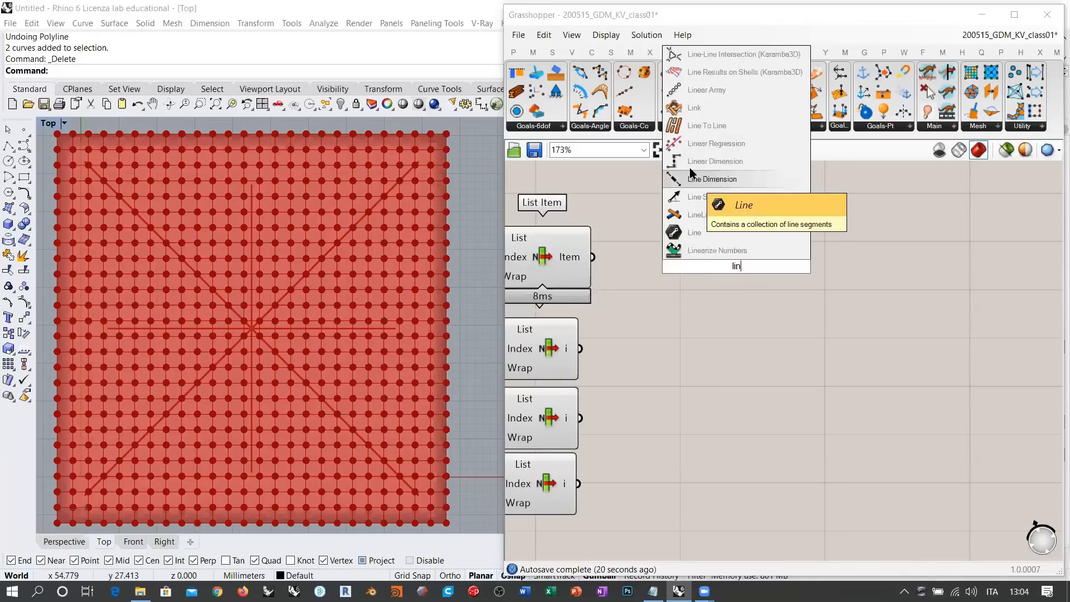
pyautogui.write('e')
pyautogui.click(700, 238)
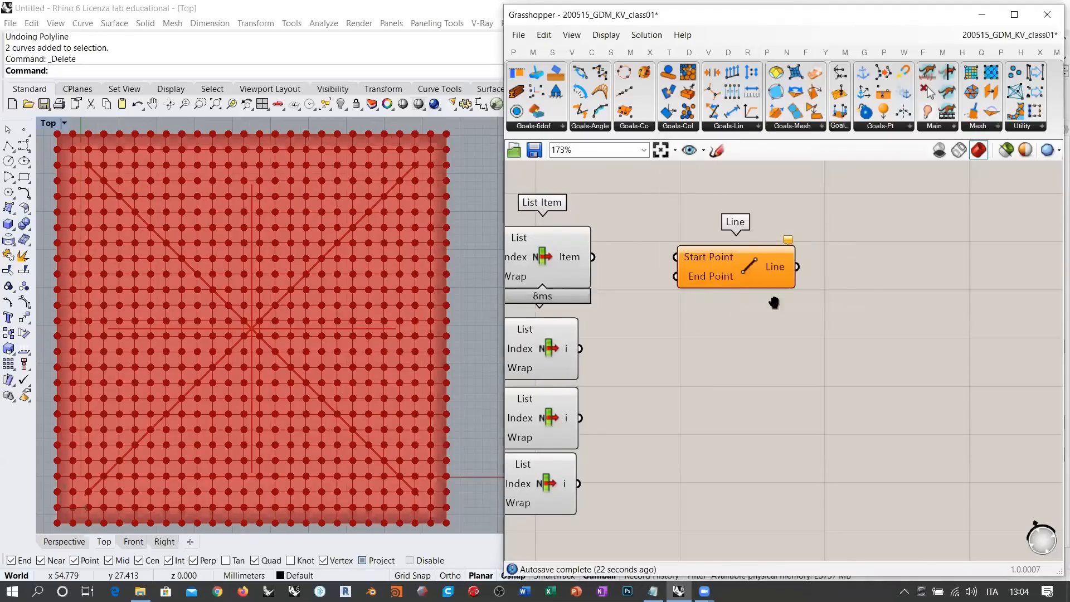
# Connect the Corner A item to the Line's Start Point and the Corner C item to its End Point, then inspect the diagonals
pyautogui.moveTo(692, 283); pyautogui.dragTo(766, 262, button='right')
pyautogui.moveTo(766, 262); pyautogui.dragTo(756, 254)
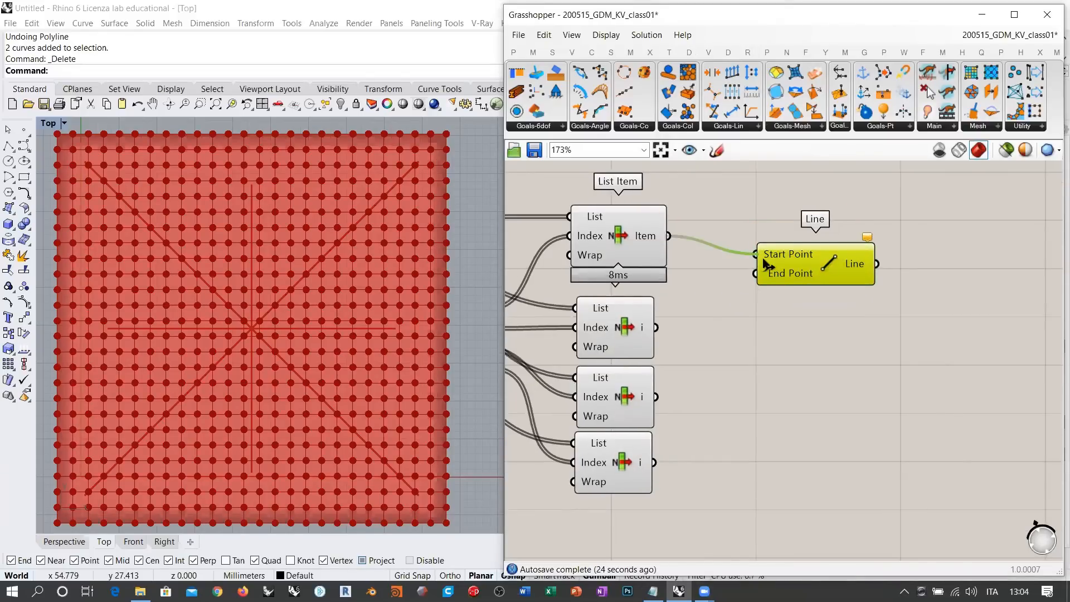
pyautogui.moveTo(656, 396); pyautogui.dragTo(756, 273)
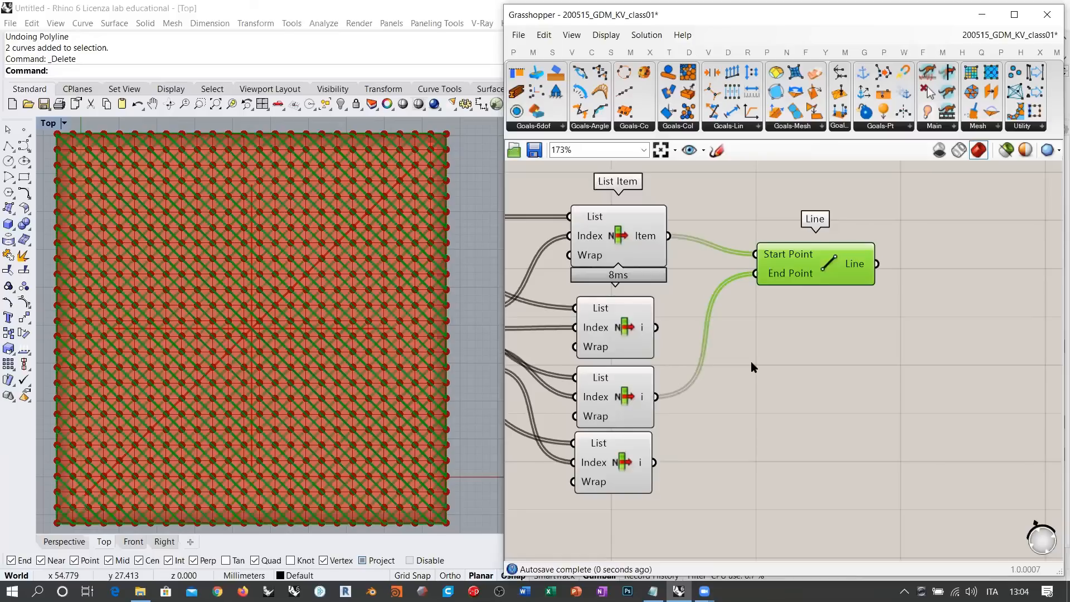
pyautogui.click(751, 361)
pyautogui.scroll(6, 390, 212)
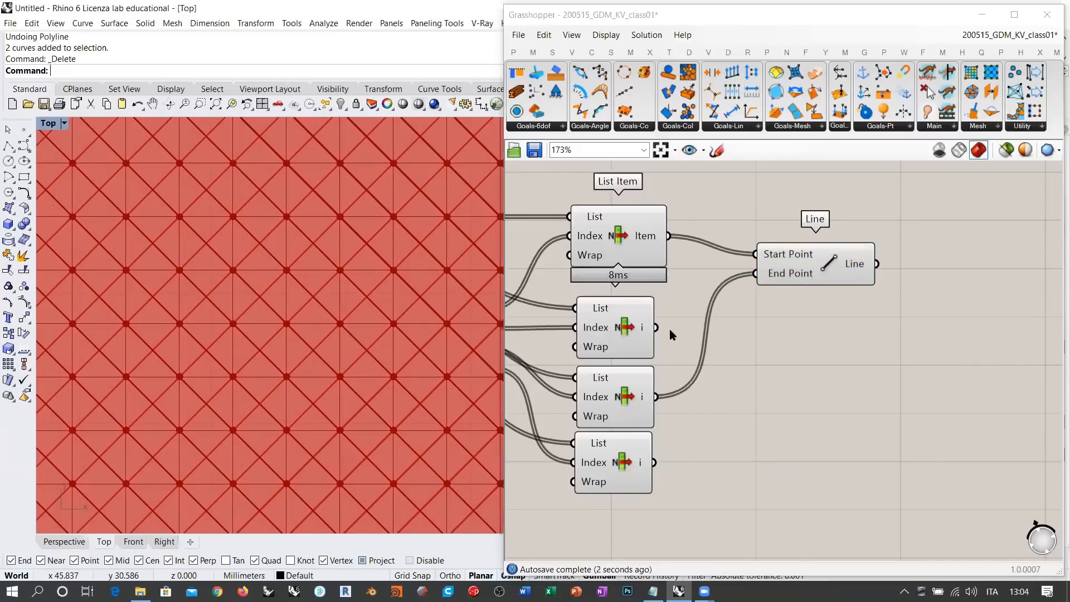
# Duplicate the Line component below the original, with the Corner B item as its Start Point and the Corner D item as its End Point
pyautogui.keyDown('alt'); pyautogui.moveTo(785, 283); pyautogui.dragTo(789, 399); pyautogui.keyUp('alt')
pyautogui.click(716, 328)
pyautogui.moveTo(656, 328); pyautogui.dragTo(758, 369)
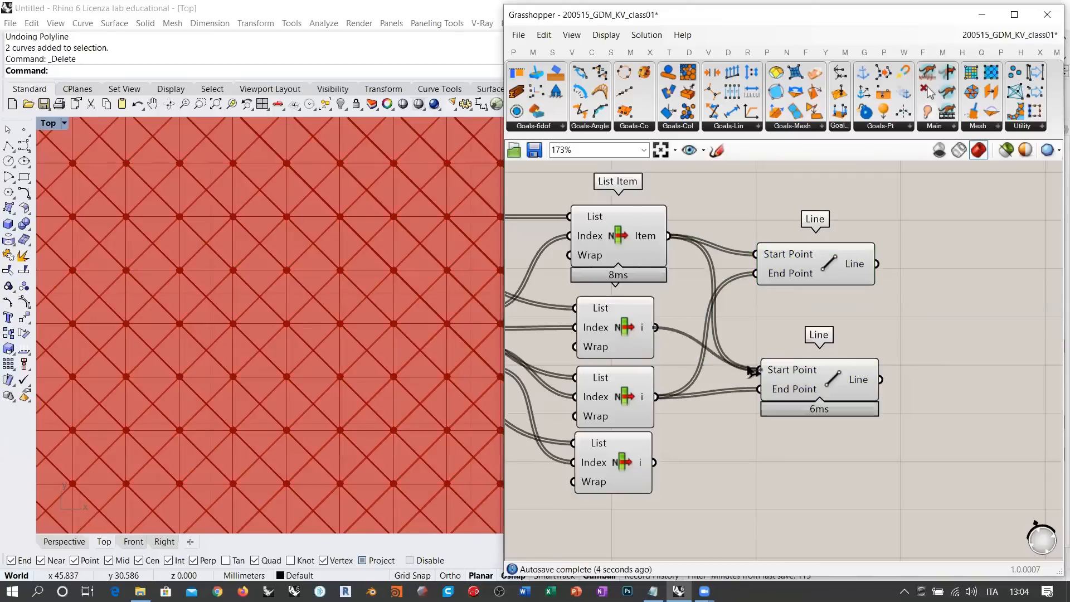
pyautogui.moveTo(654, 462); pyautogui.dragTo(759, 389)
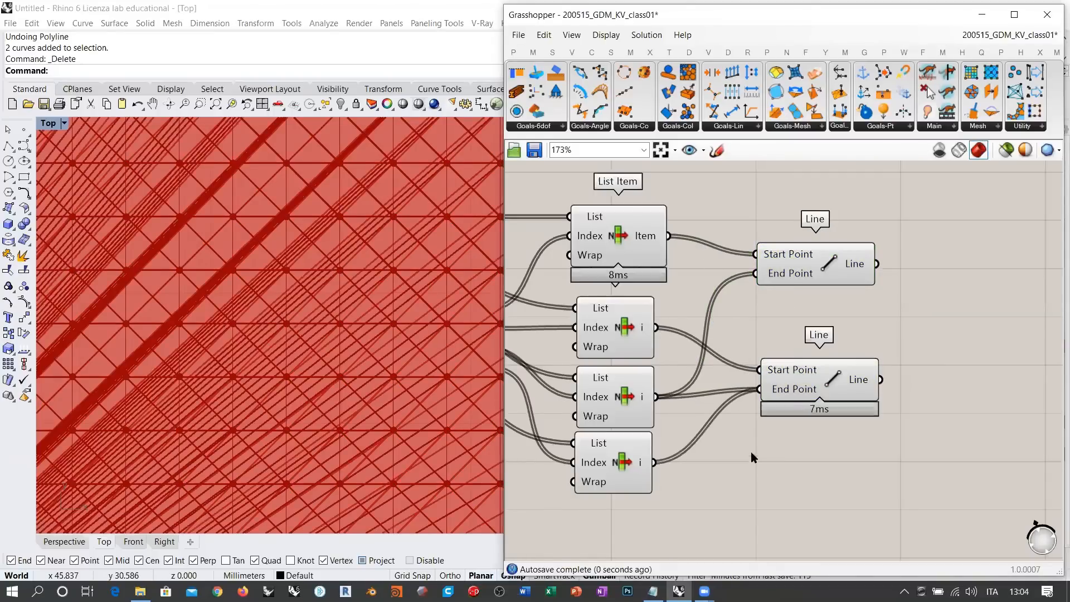
pyautogui.hotkey('ctrl', 'z')
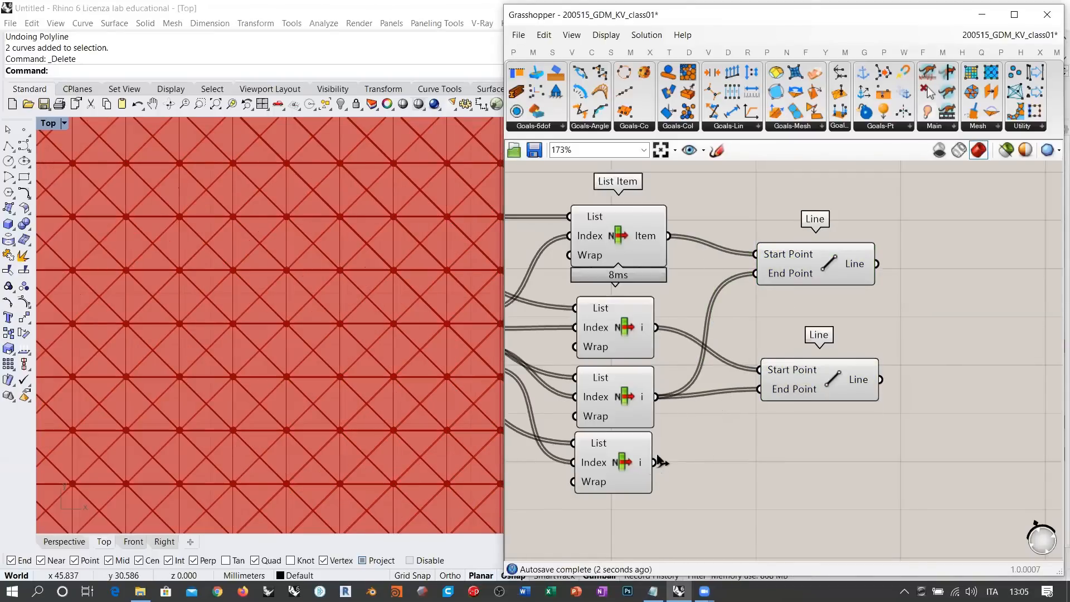
pyautogui.moveTo(660, 462); pyautogui.dragTo(759, 389)
# Examine the crossing diagonals of both Line components across the whole mesh in the Top and Perspective views
pyautogui.scroll(-5, 304, 312)
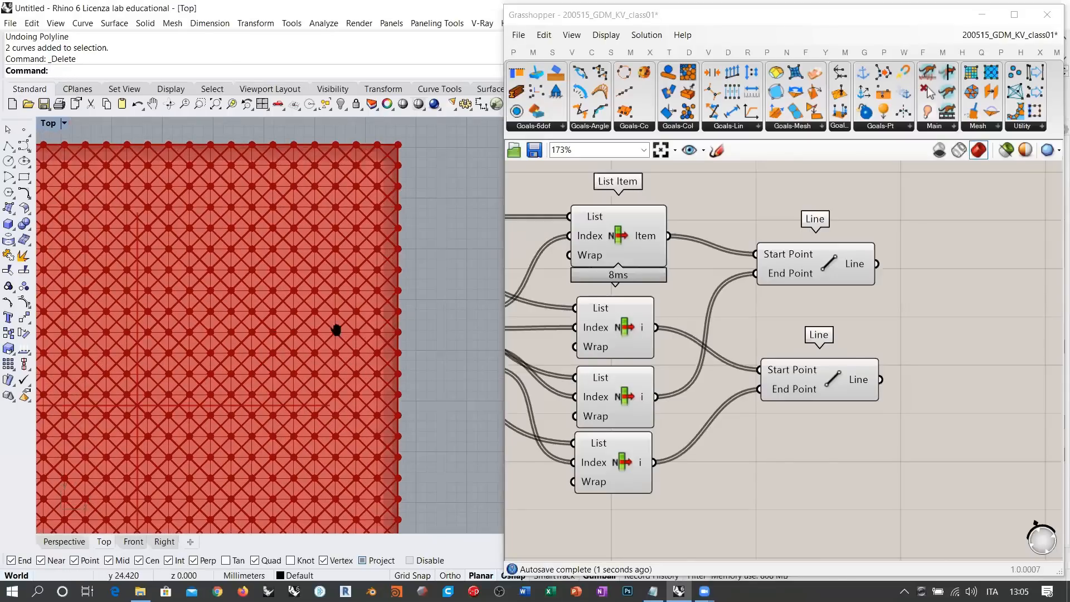
pyautogui.click(75, 541)
pyautogui.scroll(10, 172, 422)
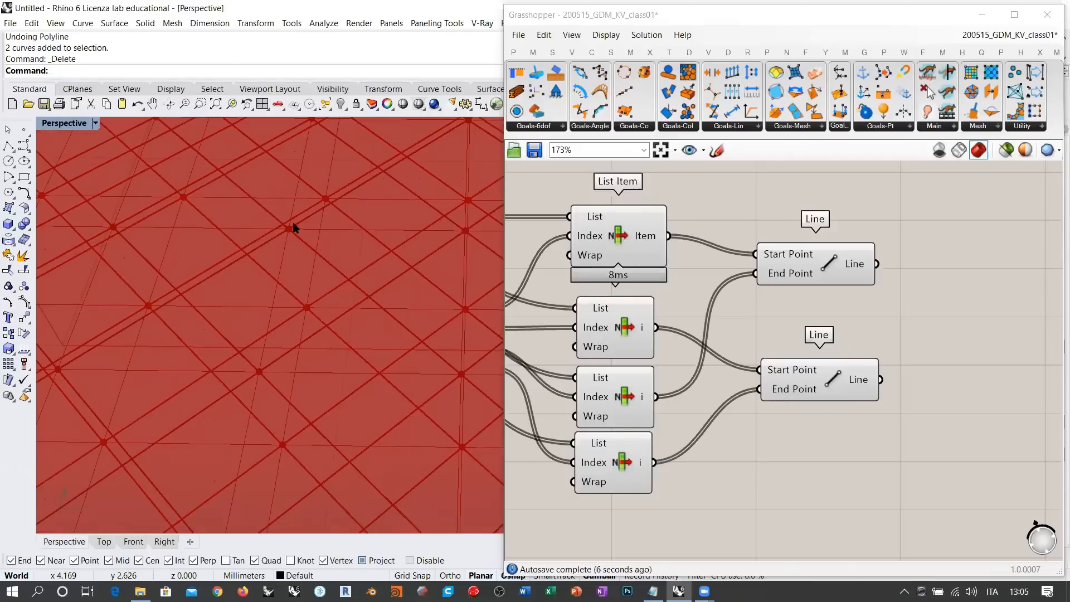
pyautogui.click(836, 396)
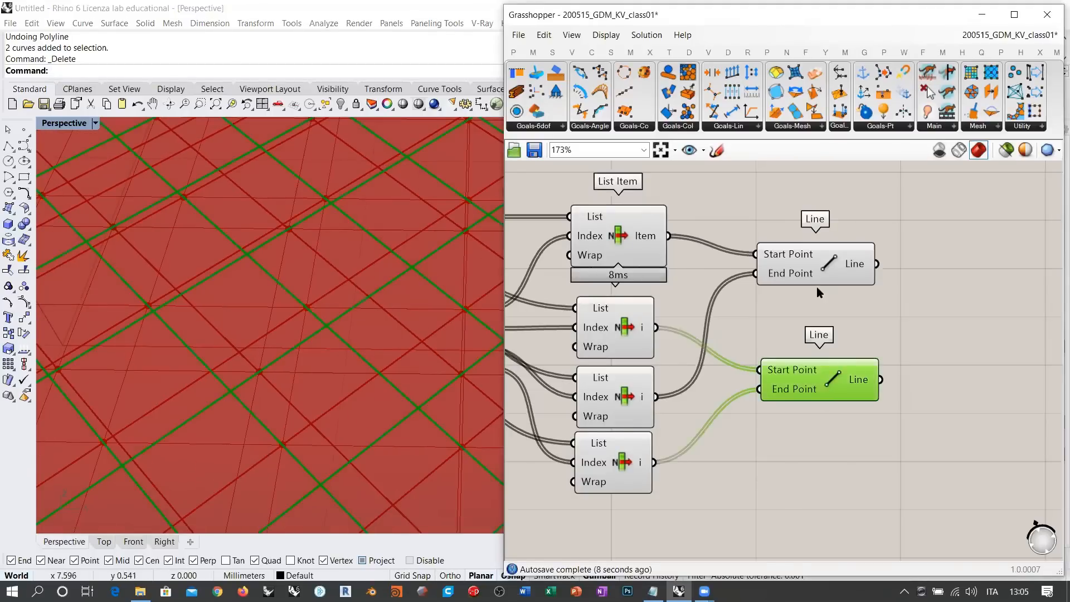
pyautogui.keyDown('shift'); pyautogui.click(812, 269); pyautogui.keyUp('shift')
pyautogui.moveTo(270, 327); pyautogui.dragTo(229, 378, button='right')
pyautogui.scroll(-3, 310, 373)
pyautogui.click(815, 462)
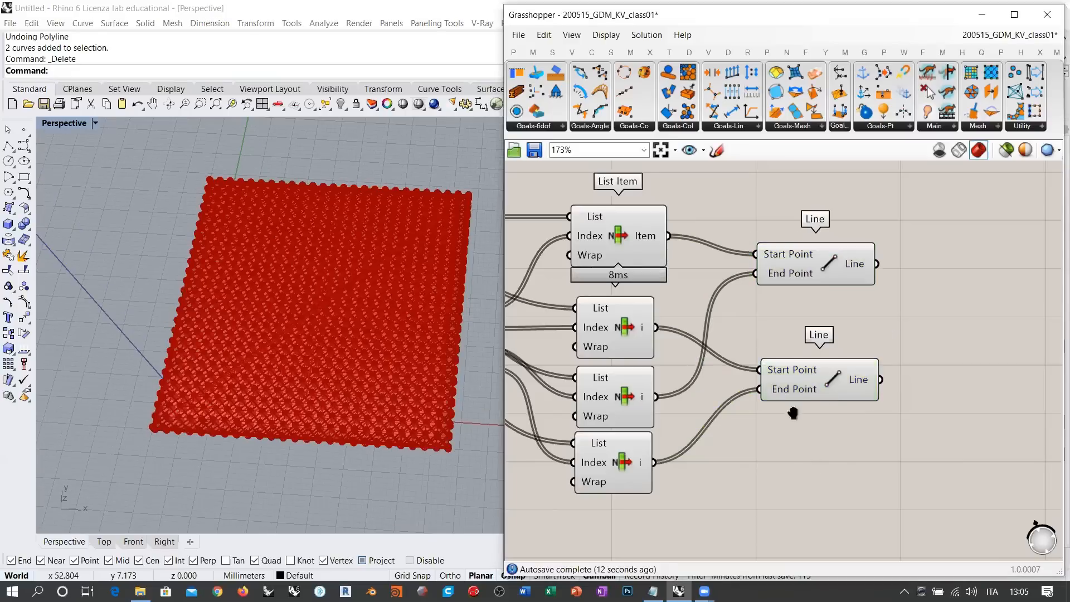
pyautogui.moveTo(793, 413); pyautogui.dragTo(668, 453, button='right')
pyautogui.moveTo(358, 399); pyautogui.dragTo(376, 370, button='right')
pyautogui.scroll(5, 310, 399)
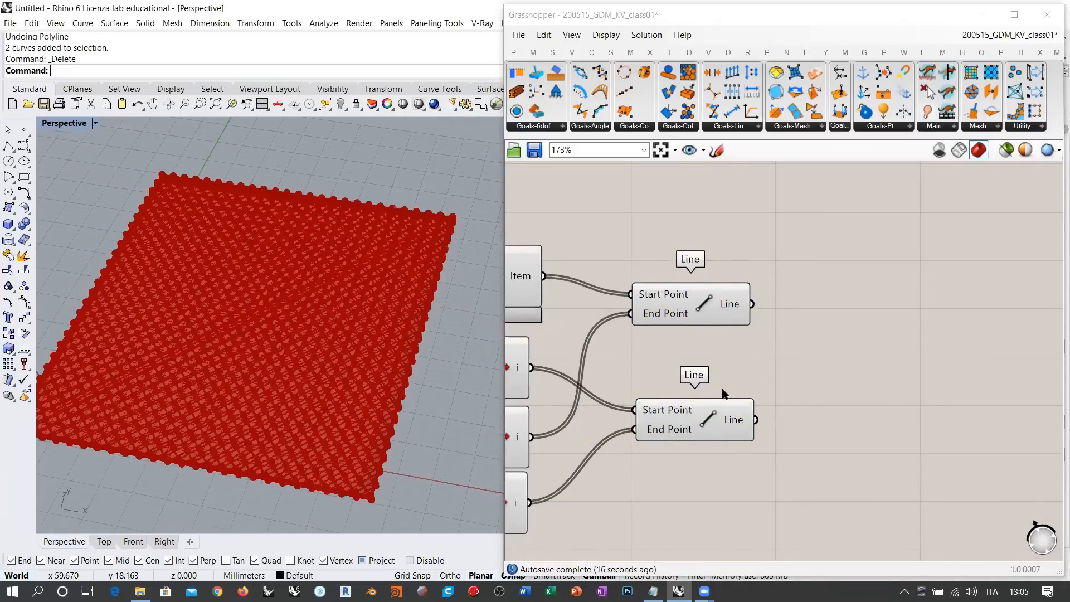
# Sketch a square cell on the empty canvas with circled corner nodes and a short mark alongside each edge
pyautogui.click(717, 150)
pyautogui.moveTo(852, 244)
pyautogui.mouseDown()
pyautogui.moveTo(851, 336)
pyautogui.moveTo(956, 338)
pyautogui.mouseUp()
pyautogui.moveTo(852, 236)
pyautogui.mouseDown()
pyautogui.moveTo(951, 312)
pyautogui.moveTo(952, 337)
pyautogui.mouseUp()
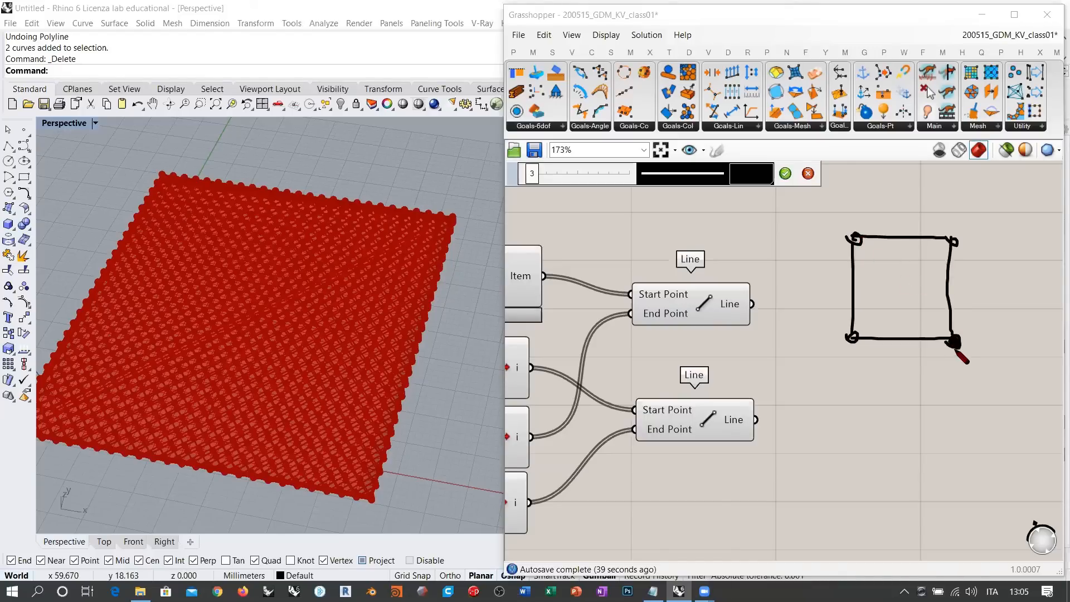
pyautogui.moveTo(935, 348); pyautogui.dragTo(873, 350)
pyautogui.moveTo(964, 314); pyautogui.dragTo(963, 265)
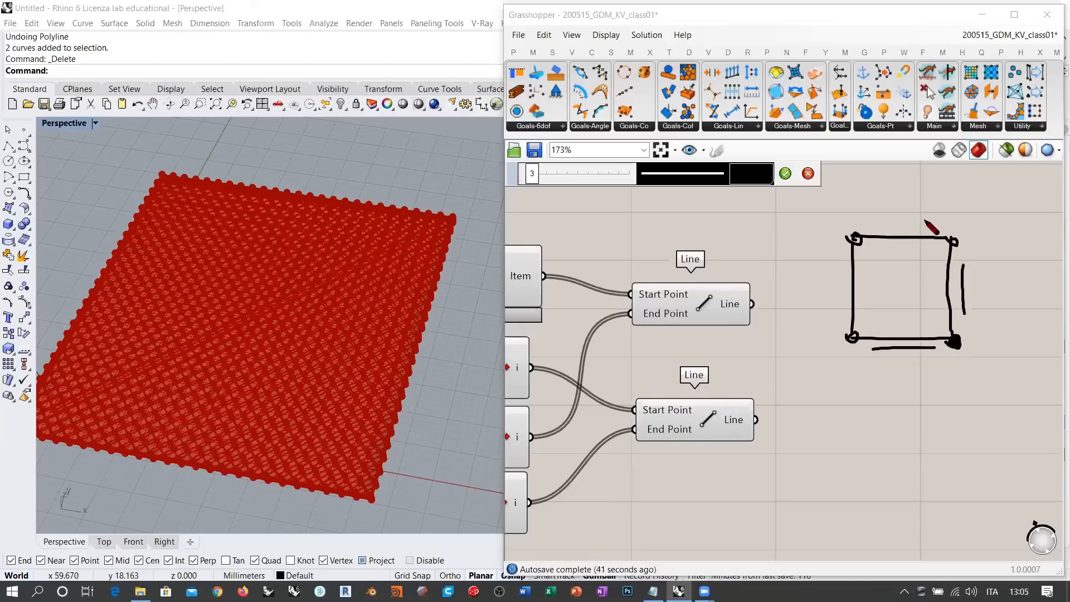
pyautogui.moveTo(929, 224); pyautogui.dragTo(879, 229)
pyautogui.moveTo(836, 271); pyautogui.dragTo(835, 309)
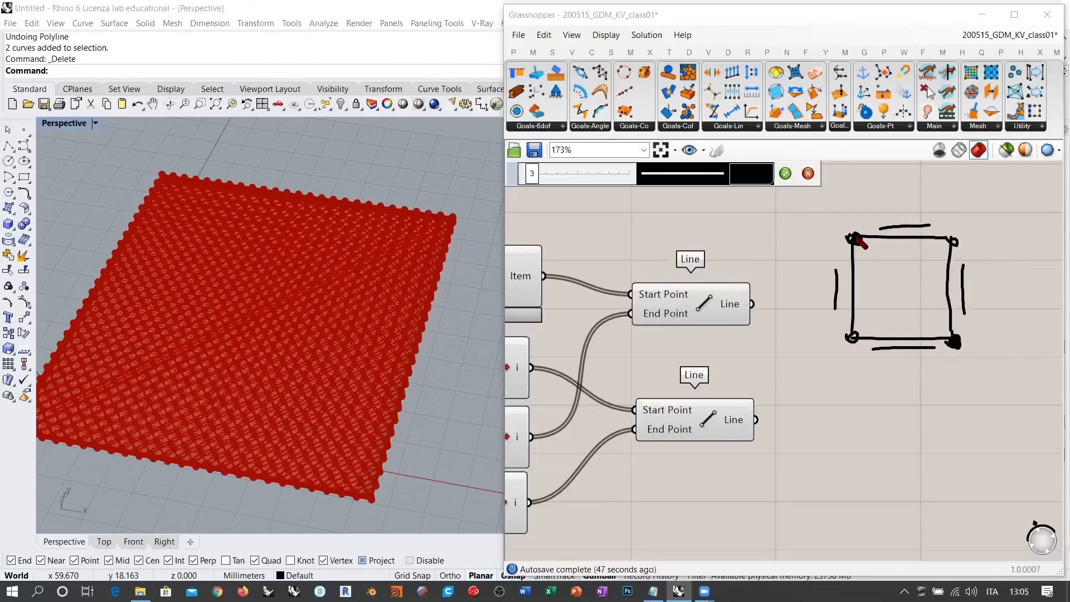
# Sketch the cell's deformation by pulling one corner outward, shifting its two neighbours inward and joining them to the fixed corner
pyautogui.moveTo(853, 238); pyautogui.dragTo(824, 207)
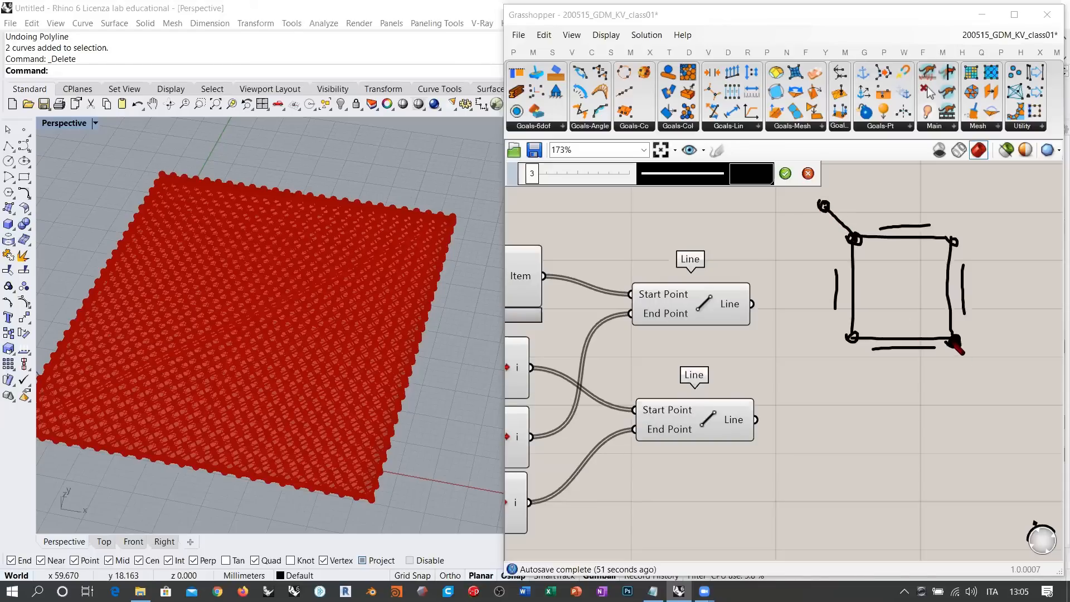
pyautogui.moveTo(855, 322); pyautogui.dragTo(859, 299)
pyautogui.moveTo(954, 243); pyautogui.dragTo(914, 249)
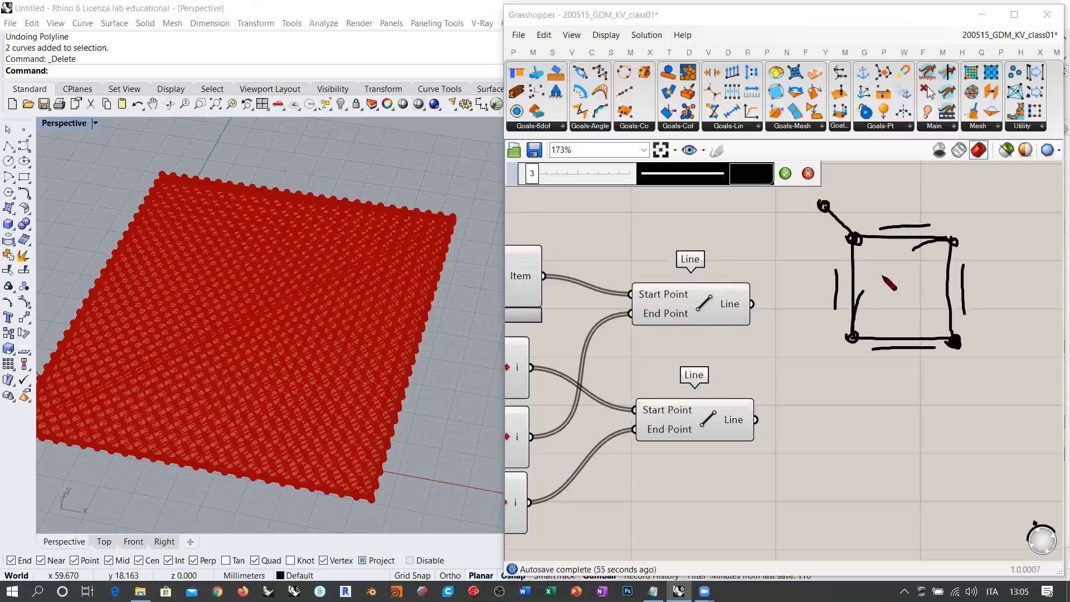
pyautogui.moveTo(871, 297); pyautogui.dragTo(950, 332)
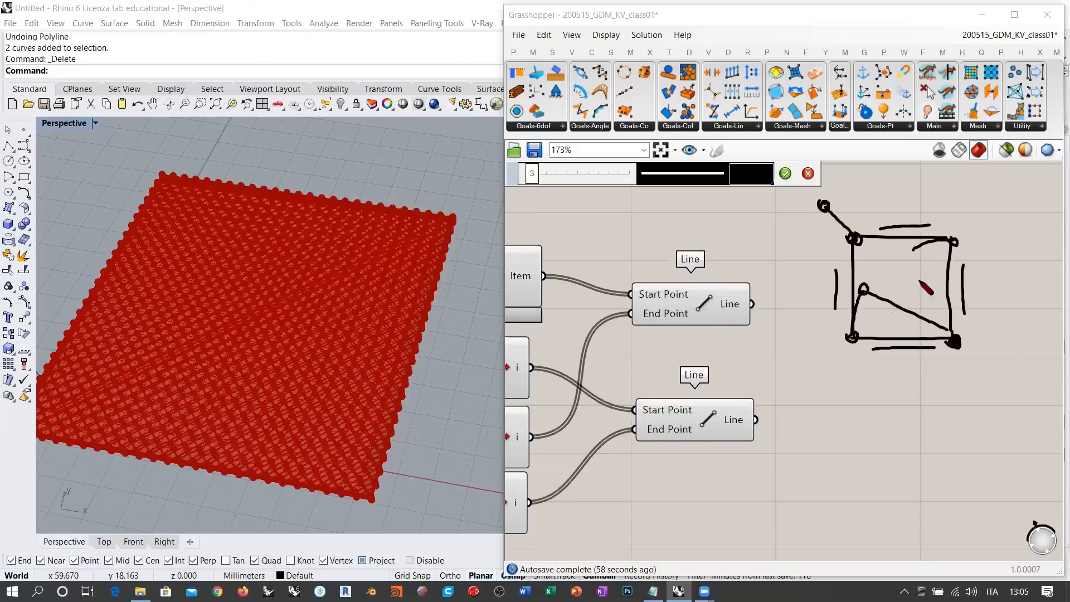
pyautogui.moveTo(914, 250); pyautogui.dragTo(951, 333)
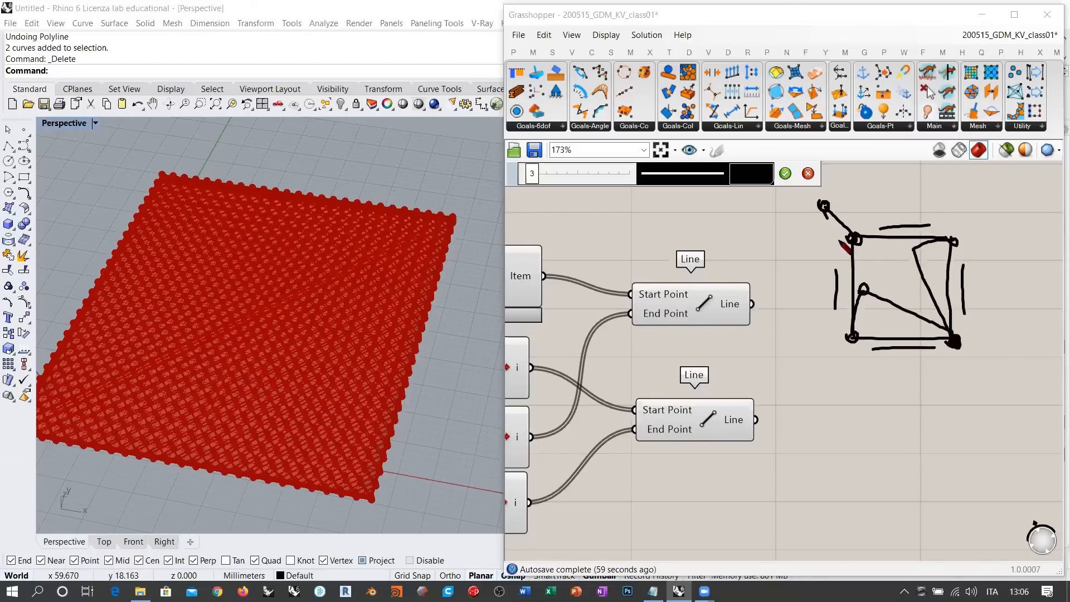
pyautogui.moveTo(826, 216); pyautogui.dragTo(864, 291)
pyautogui.moveTo(826, 208); pyautogui.dragTo(913, 250)
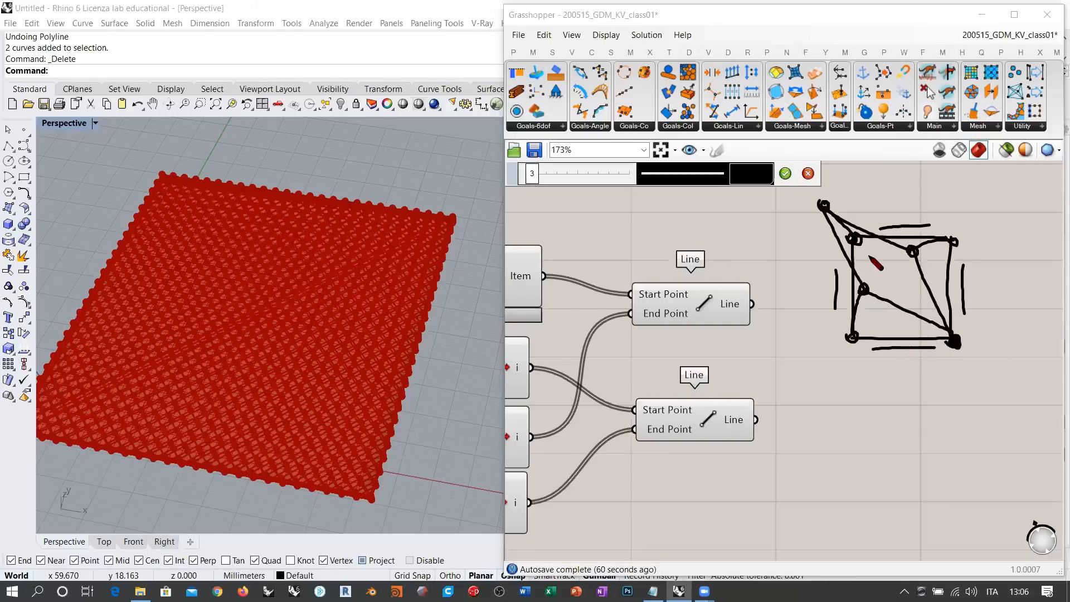
# Draw both diagonals across the sketched square cell as bracing, and discard the whole sketch
pyautogui.moveTo(877, 262); pyautogui.dragTo(942, 332)
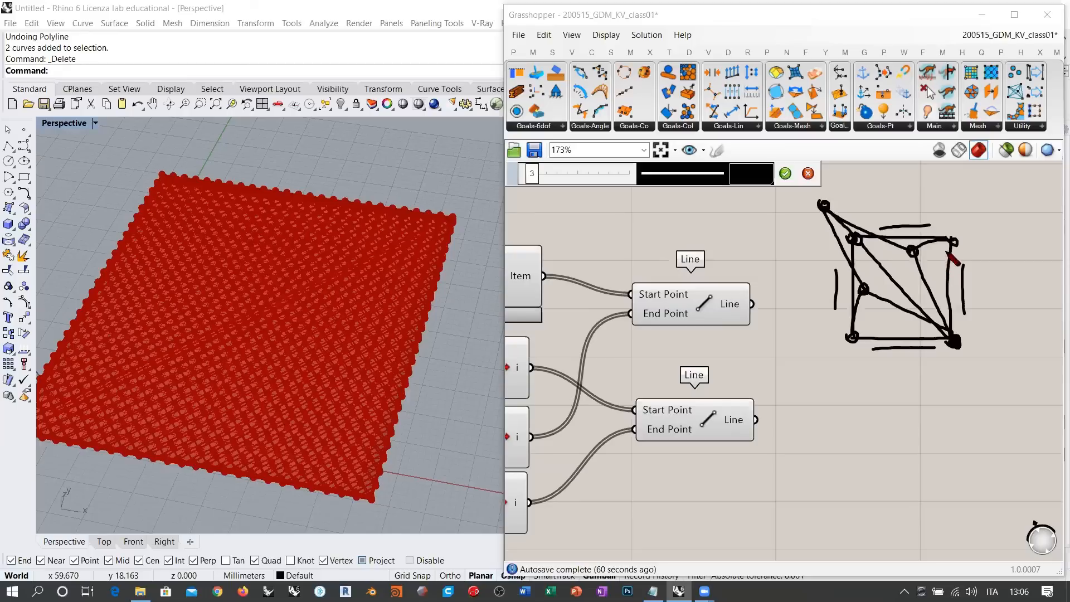
pyautogui.moveTo(951, 243); pyautogui.dragTo(853, 339)
pyautogui.moveTo(949, 252); pyautogui.dragTo(855, 338)
pyautogui.moveTo(864, 247); pyautogui.dragTo(949, 338)
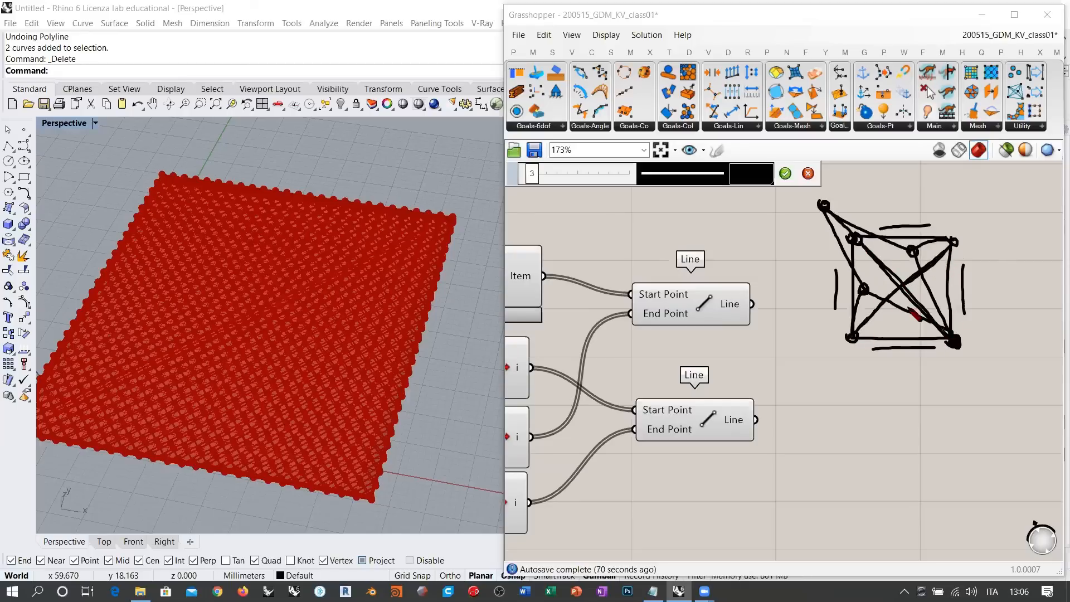
pyautogui.moveTo(925, 243)
pyautogui.mouseDown()
pyautogui.moveTo(877, 350)
pyautogui.moveTo(932, 252)
pyautogui.mouseUp()
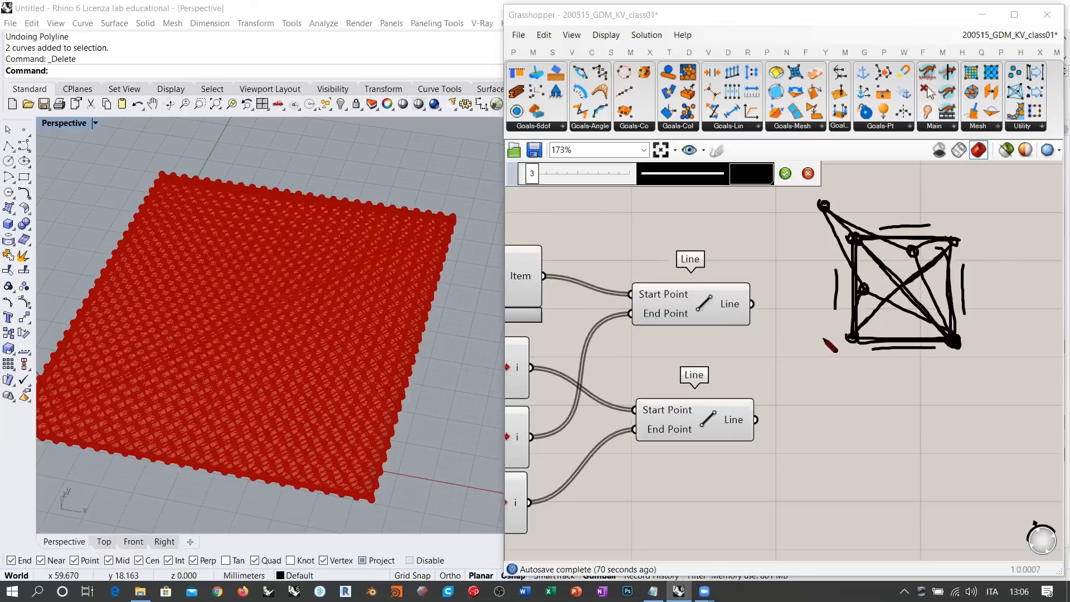
pyautogui.click(808, 174)
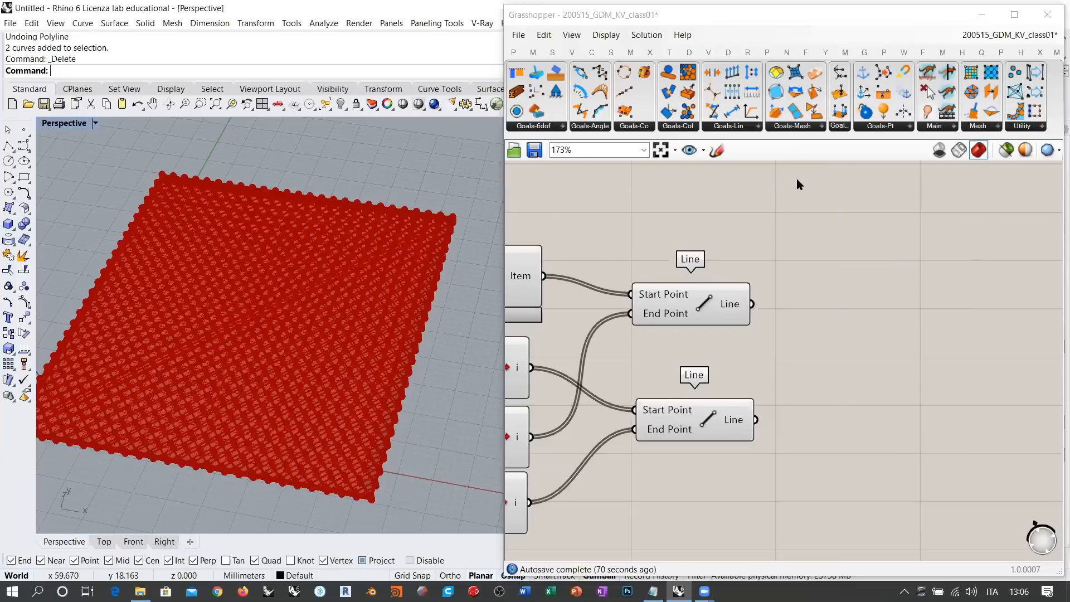
# Move the upper Line component down closer to the lower Line
pyautogui.moveTo(790, 315); pyautogui.dragTo(846, 312, button='right')
pyautogui.moveTo(792, 310); pyautogui.dragTo(797, 346)
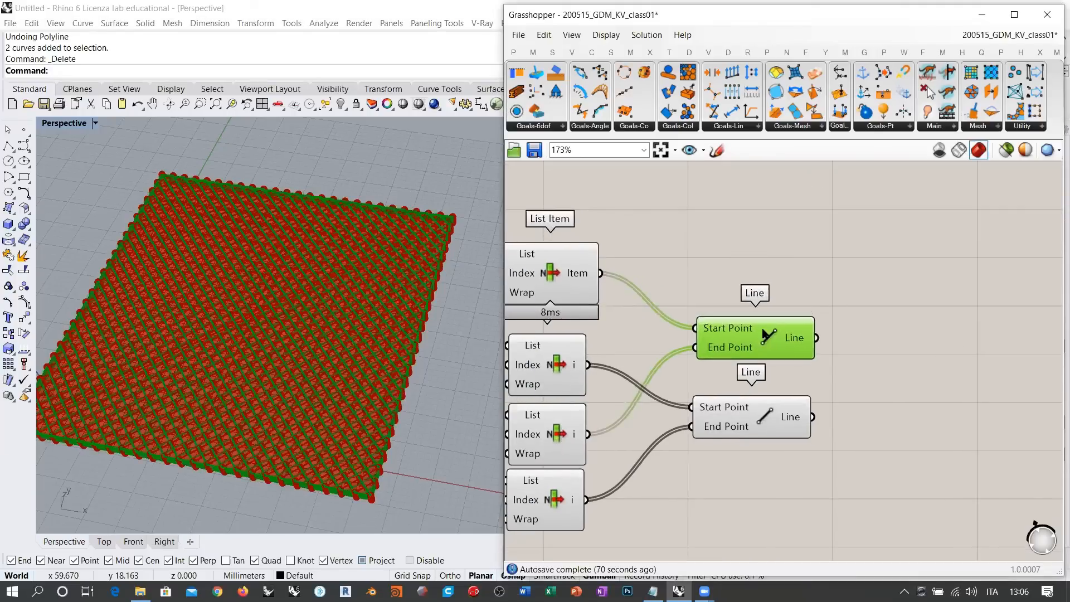
pyautogui.scroll(-4, 876, 348)
pyautogui.moveTo(761, 324); pyautogui.dragTo(785, 303, button='right')
# Move both deconstruct components, the four List Items and both Lines together to the free space above the main definition, beside the goals
pyautogui.moveTo(769, 263); pyautogui.dragTo(724, 456)
pyautogui.moveTo(838, 337); pyautogui.dragTo(756, 365, button='right')
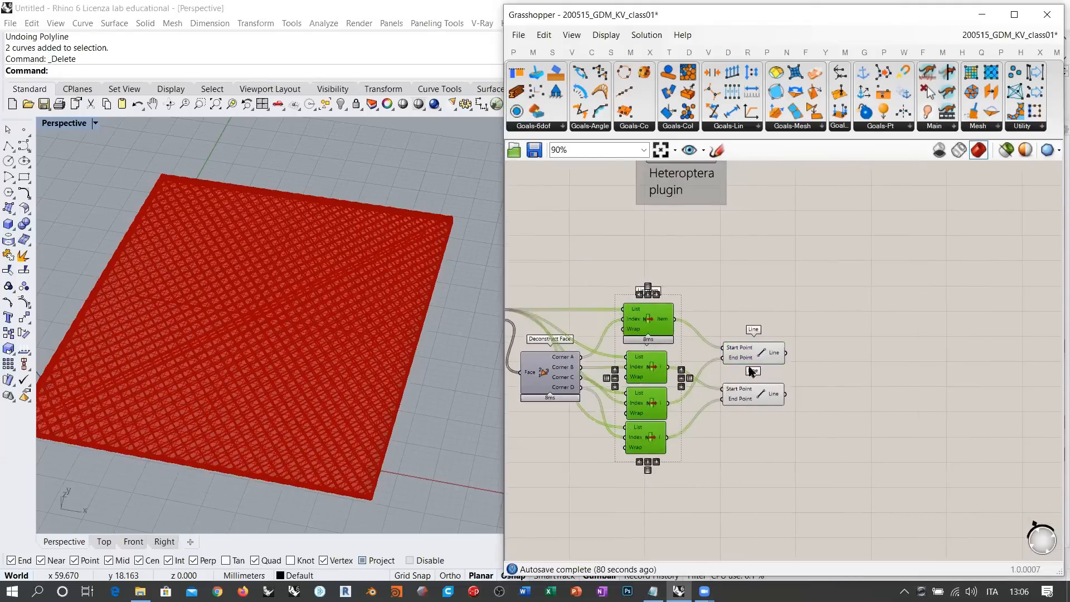
pyautogui.scroll(-3, 761, 363)
pyautogui.click(764, 368)
pyautogui.moveTo(778, 304); pyautogui.dragTo(563, 426)
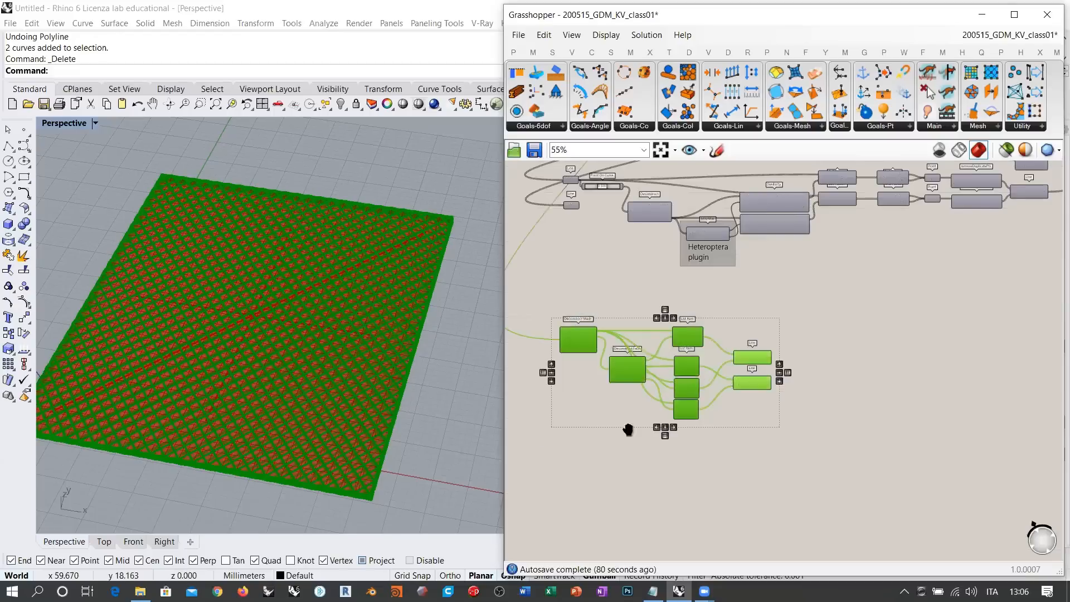
pyautogui.scroll(-2, 641, 423)
pyautogui.moveTo(668, 417); pyautogui.dragTo(727, 478, button='right')
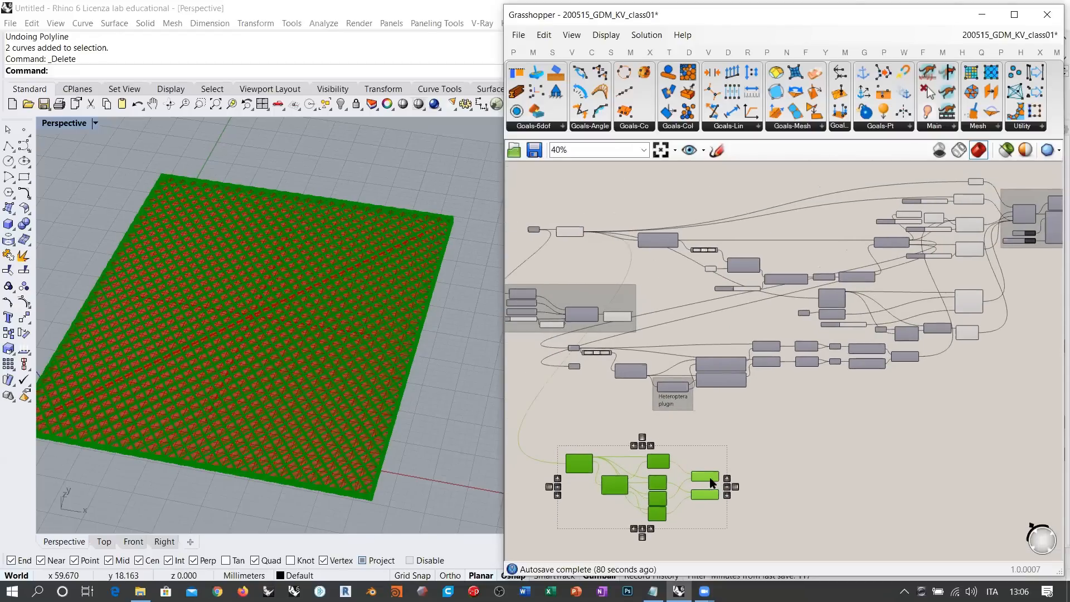
pyautogui.moveTo(710, 480); pyautogui.dragTo(849, 189)
pyautogui.moveTo(850, 218); pyautogui.dragTo(790, 328, button='right')
pyautogui.scroll(4, 775, 315)
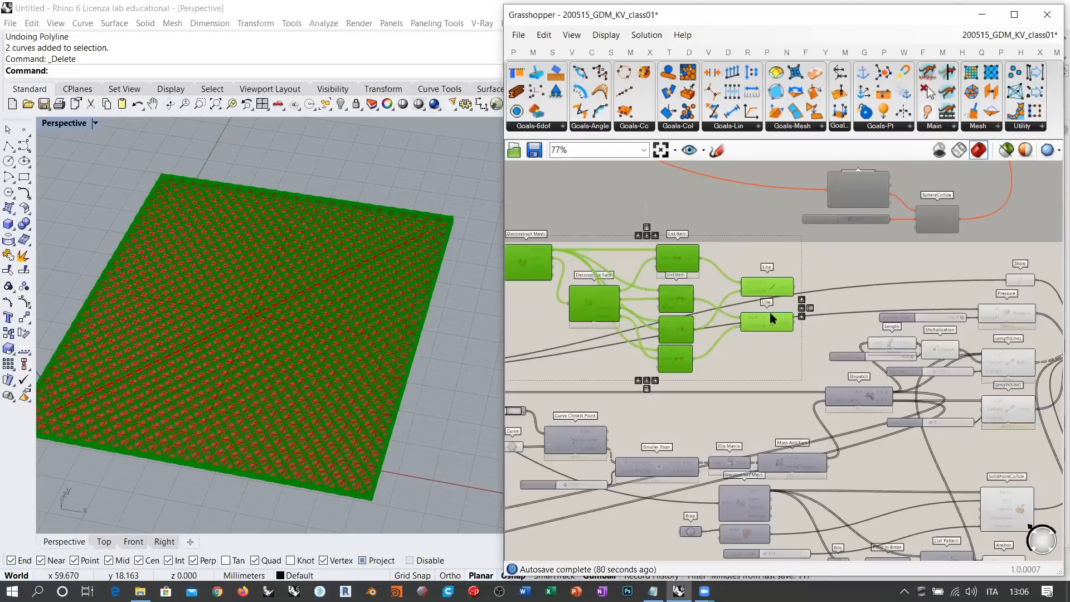
# Add both diagonal Line outputs to the Line input of the upper Length(Line) goal, keeping its existing connection
pyautogui.click(771, 314)
pyautogui.scroll(3, 796, 312)
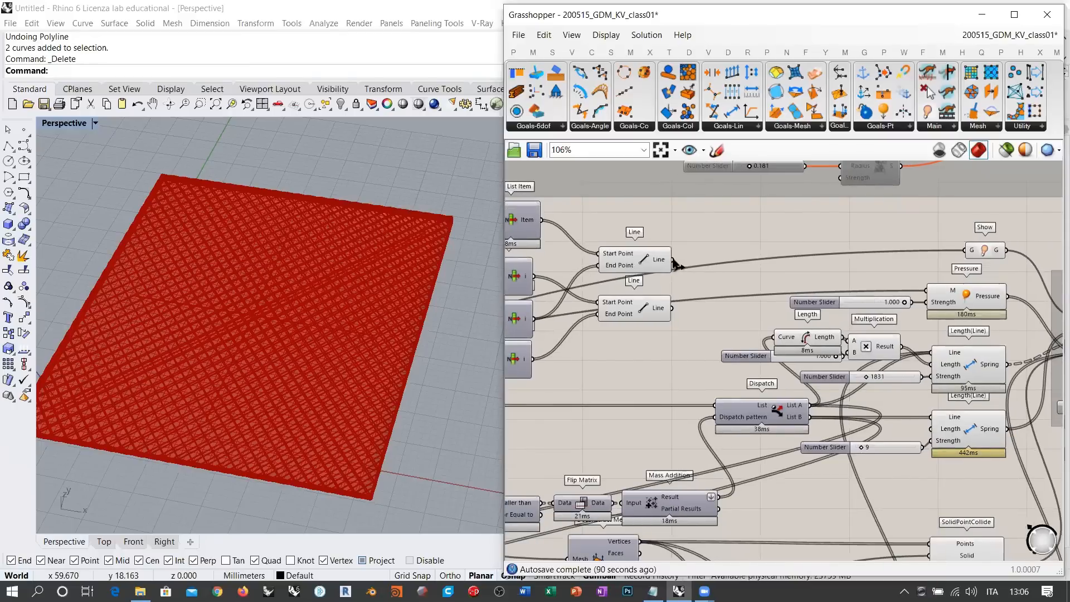
pyautogui.moveTo(673, 260); pyautogui.dragTo(932, 352)
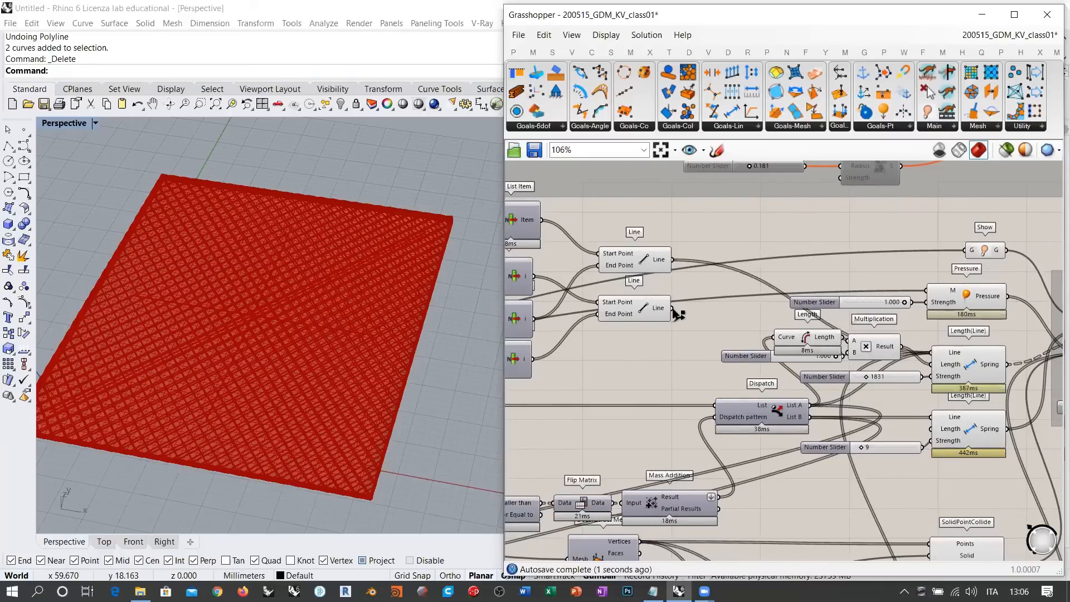
pyautogui.moveTo(673, 307); pyautogui.dragTo(932, 353)
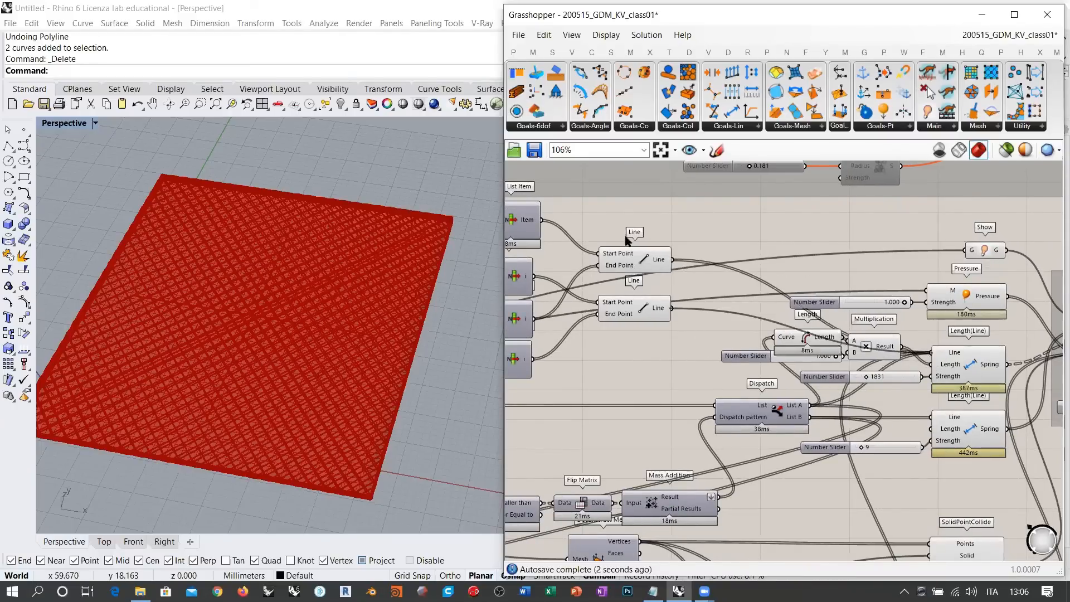
# Turn off the viewport preview of both diagonal Line components
pyautogui.moveTo(689, 334); pyautogui.dragTo(625, 238)
pyautogui.hotkey('ctrl', 'q')
pyautogui.click(685, 274)
pyautogui.moveTo(383, 350); pyautogui.dragTo(348, 334, button='right')
pyautogui.scroll(-5, 867, 357)
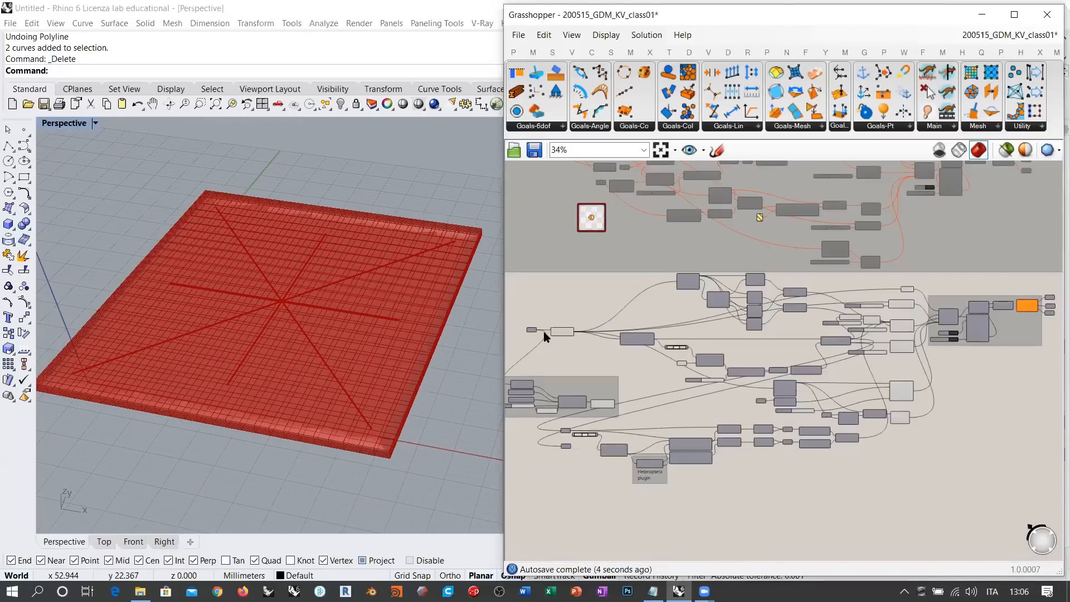
# Turn off QuadDivide's preview and toggle the preview of the output component that follows Partition List
pyautogui.click(568, 332)
pyautogui.hotkey('ctrl', 'q')
pyautogui.moveTo(849, 345); pyautogui.dragTo(739, 350, button='right')
pyautogui.scroll(5, 808, 336)
pyautogui.click(916, 285)
pyautogui.hotkey('ctrl', 'q')
pyautogui.scroll(4, 692, 378)
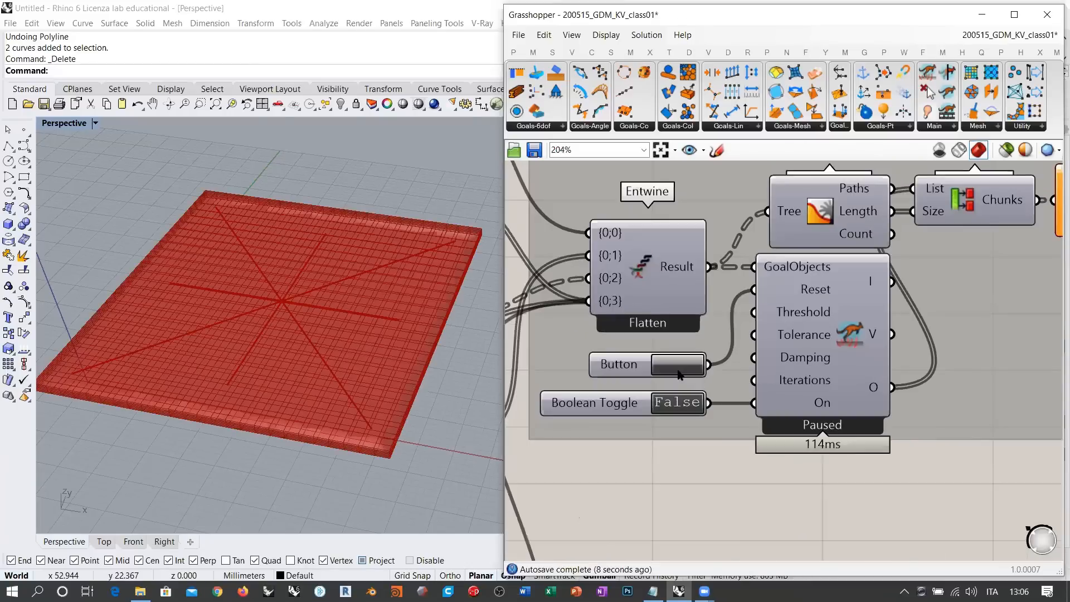
# Reset the Kangaroo solver, set its Boolean Toggle to True and watch the braced mesh inflate beside the goal strength sliders
pyautogui.click(679, 372)
pyautogui.click(676, 403)
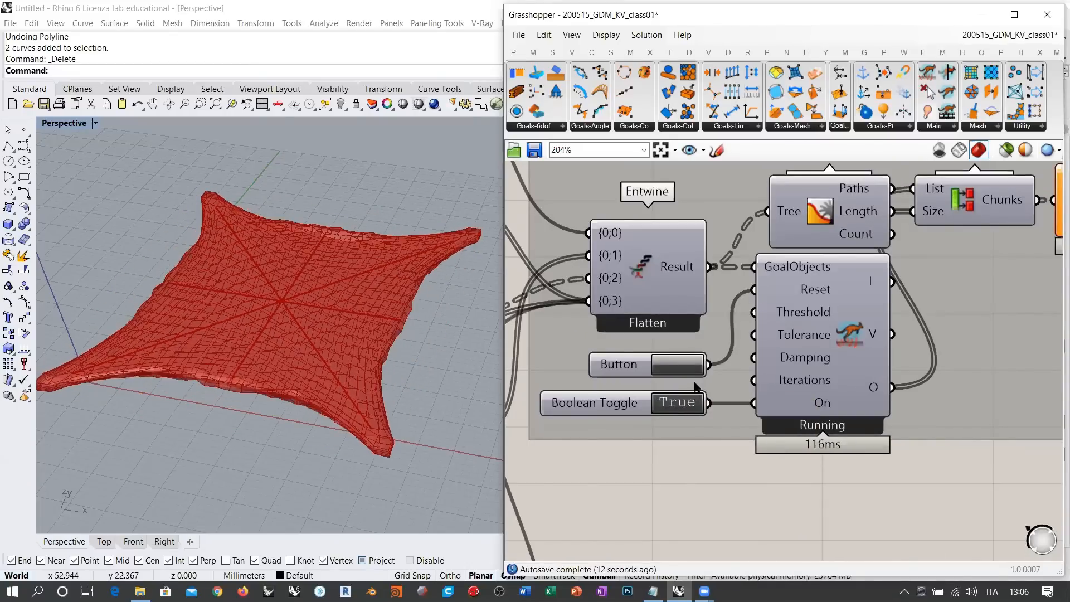
pyautogui.moveTo(753, 380); pyautogui.dragTo(817, 393, button='right')
pyautogui.scroll(-6, 817, 393)
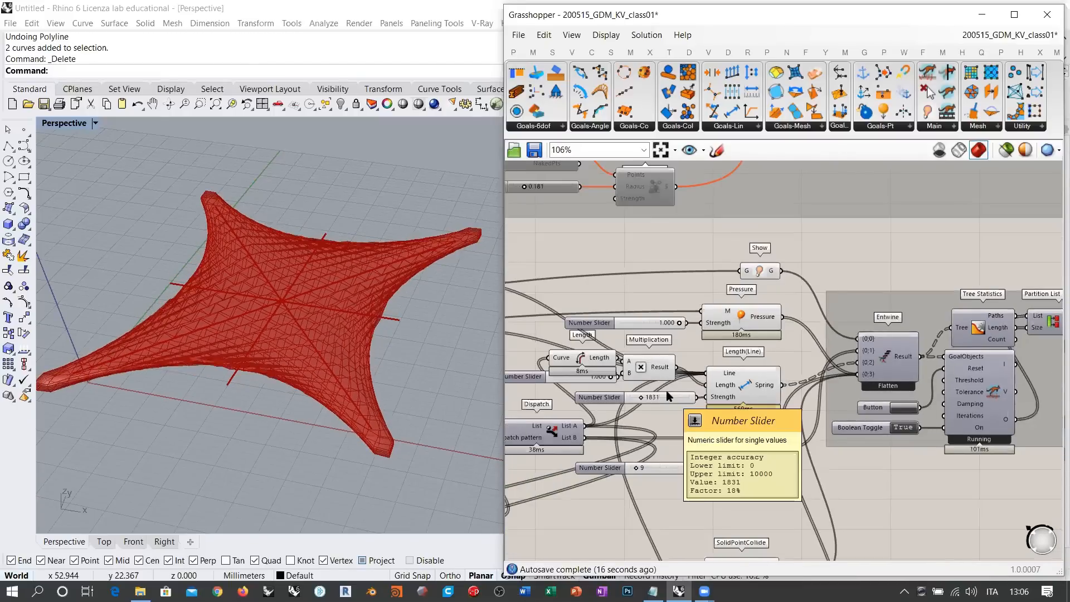
pyautogui.moveTo(682, 384); pyautogui.dragTo(775, 362, button='right')
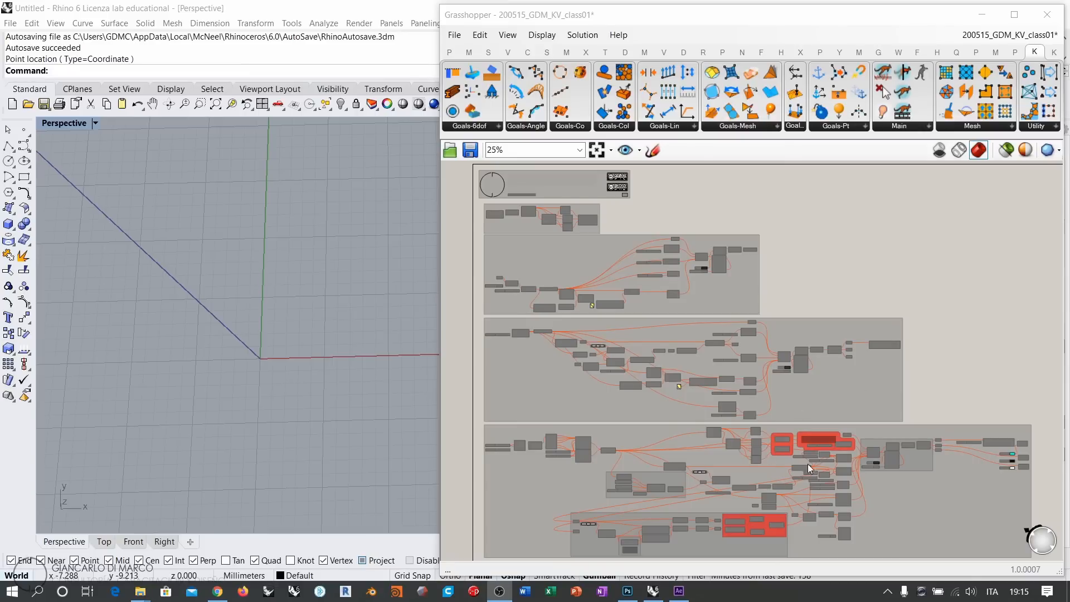
# Enable all components of the lowest definition group and view its red section with removeDuplicatePts, Sort Points and Line
pyautogui.moveTo(807, 463); pyautogui.dragTo(796, 343, button='right')
pyautogui.moveTo(989, 315); pyautogui.dragTo(459, 450)
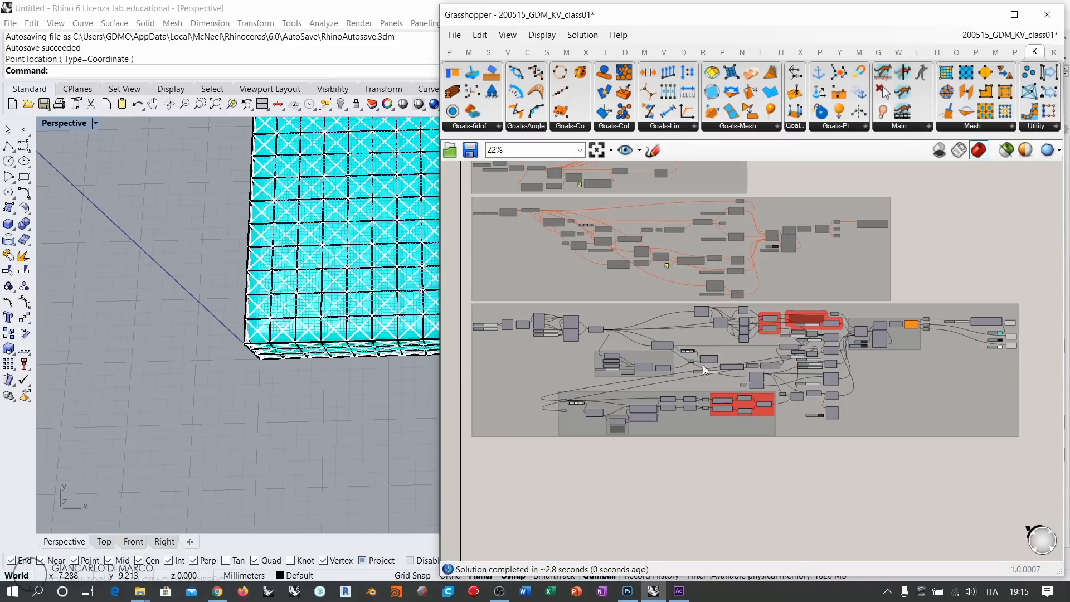
pyautogui.scroll(6, 737, 382)
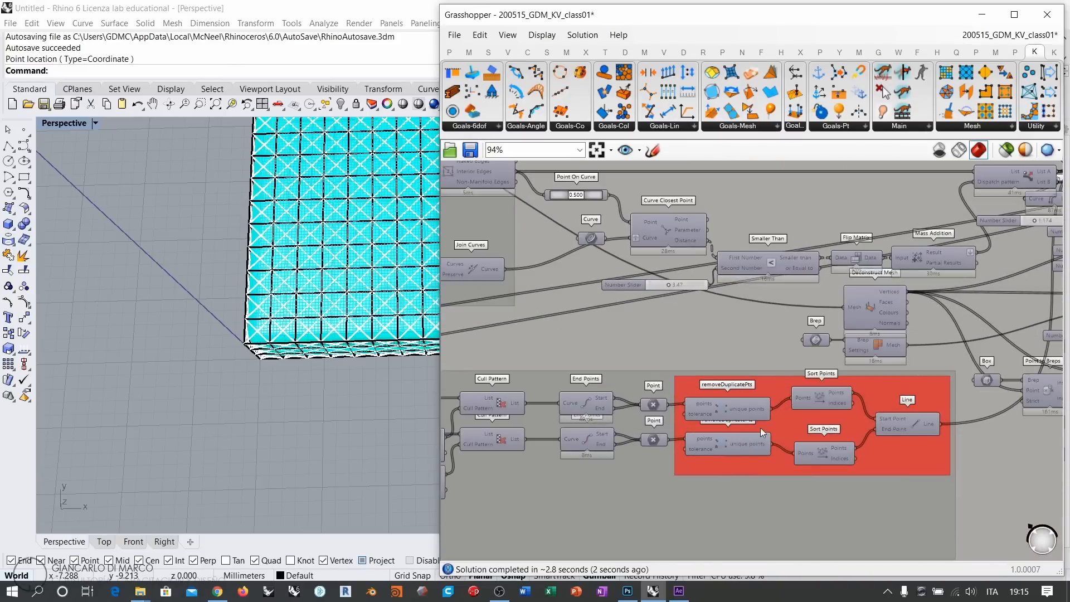
# Examine the red group with removeDuplicatePts, Sort Points and Line, selecting its Line component to locate the lines on the flat mesh
pyautogui.moveTo(846, 352); pyautogui.dragTo(939, 366, button='right')
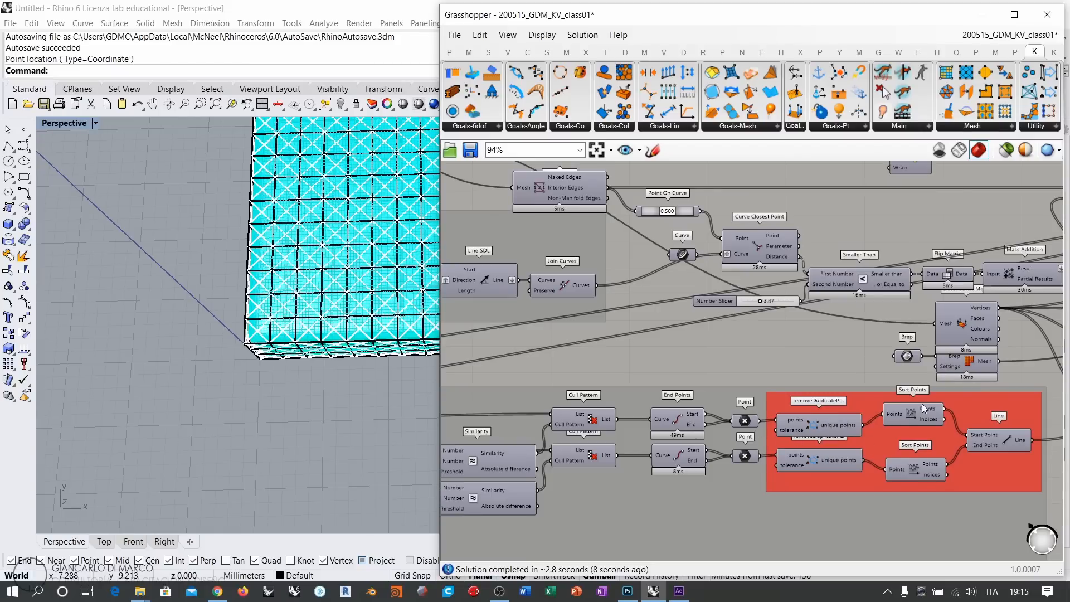
pyautogui.moveTo(923, 405); pyautogui.dragTo(830, 425, button='right')
pyautogui.scroll(-1, 764, 435)
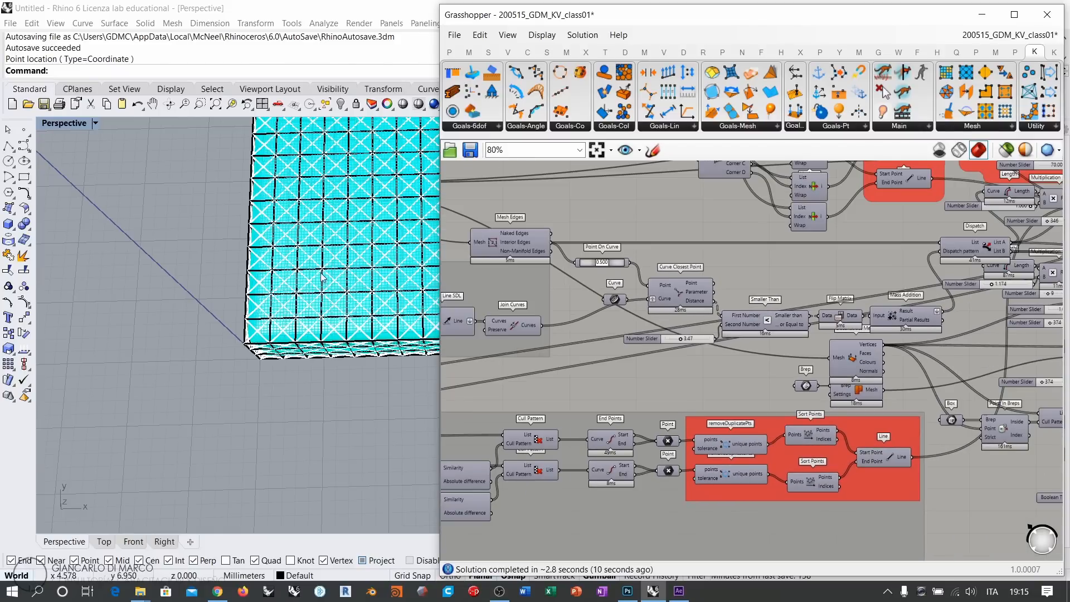
pyautogui.scroll(-5, 249, 292)
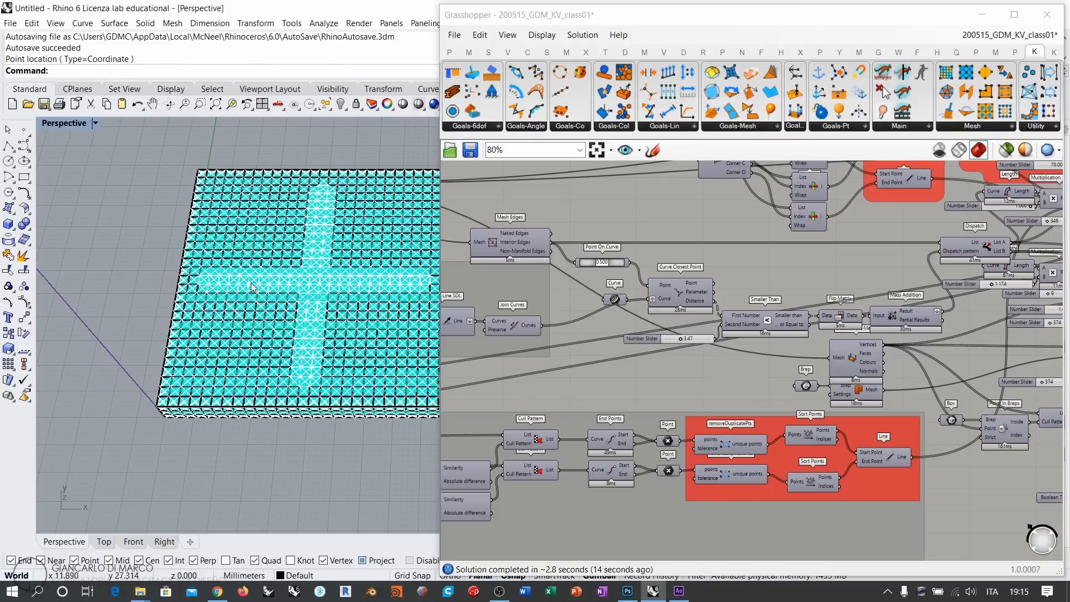
pyautogui.moveTo(353, 244); pyautogui.dragTo(334, 302, button='right')
pyautogui.scroll(3, 837, 443)
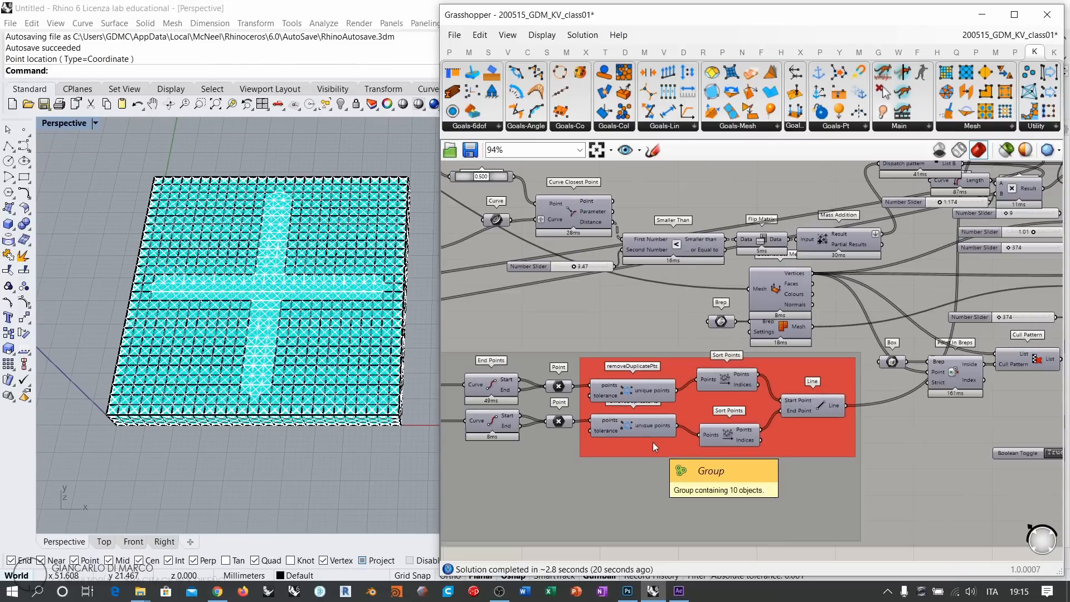
pyautogui.scroll(-1, 729, 396)
pyautogui.scroll(2, 725, 382)
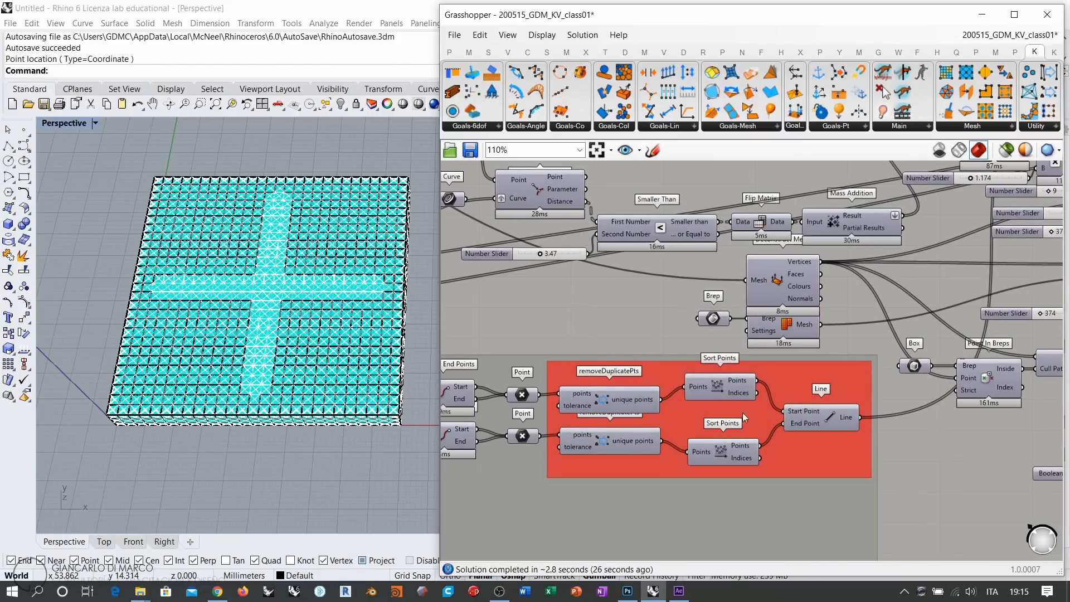
pyautogui.click(829, 418)
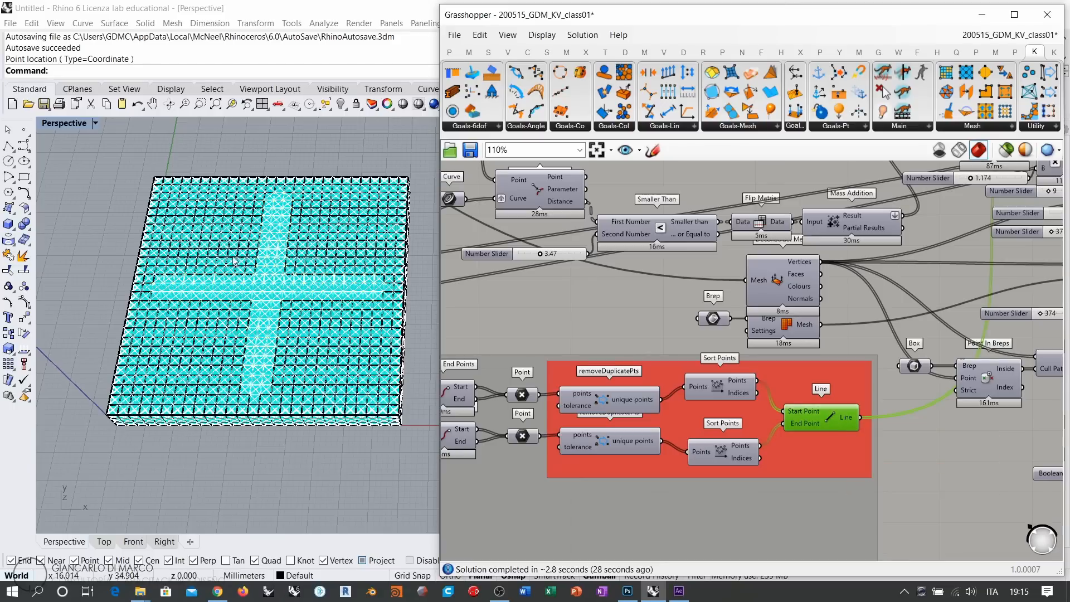
pyautogui.moveTo(234, 260); pyautogui.dragTo(318, 332, button='right')
# Set the Kangaroo solver's Boolean Toggle to True and inspect the inflating mesh from the side and from above
pyautogui.moveTo(778, 364); pyautogui.dragTo(540, 435, button='right')
pyautogui.scroll(-3, 540, 436)
pyautogui.moveTo(979, 300); pyautogui.dragTo(636, 351, button='right')
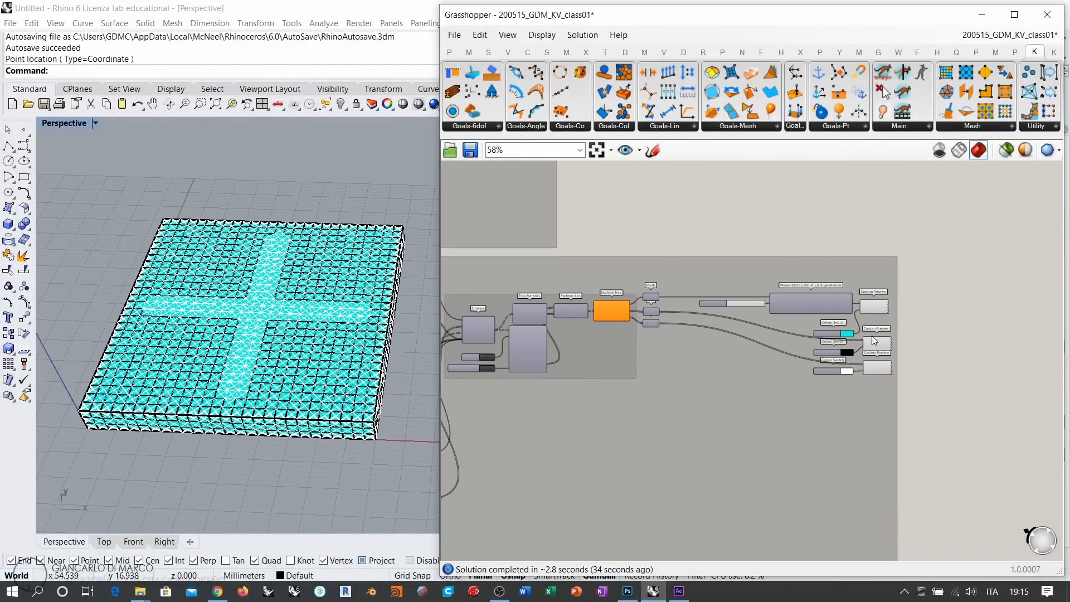
pyautogui.scroll(4, 874, 341)
pyautogui.click(895, 273)
pyautogui.click(961, 297)
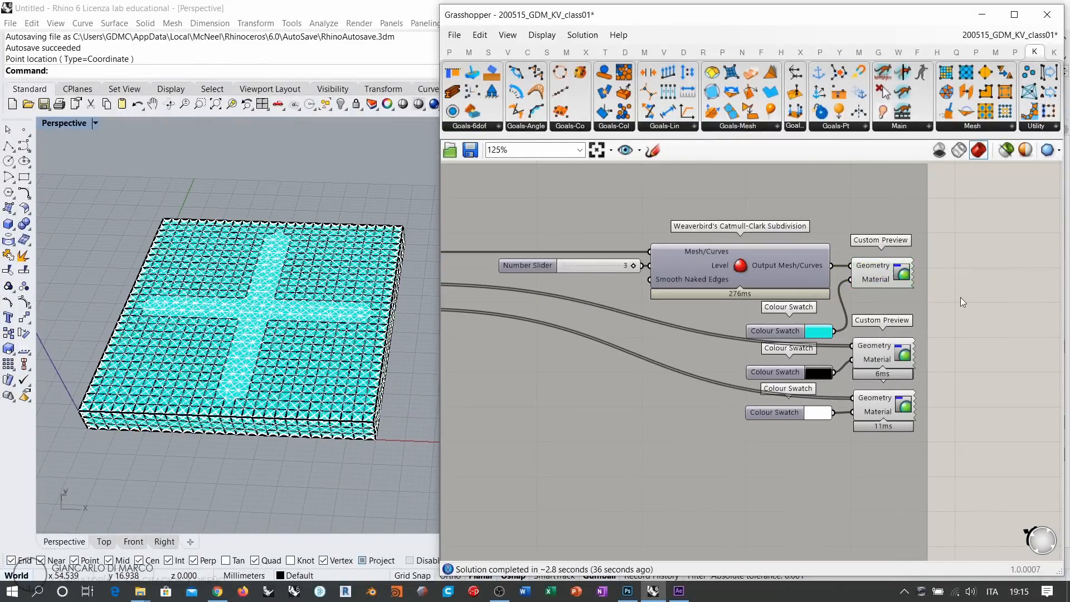
pyautogui.moveTo(550, 335); pyautogui.dragTo(950, 323, button='right')
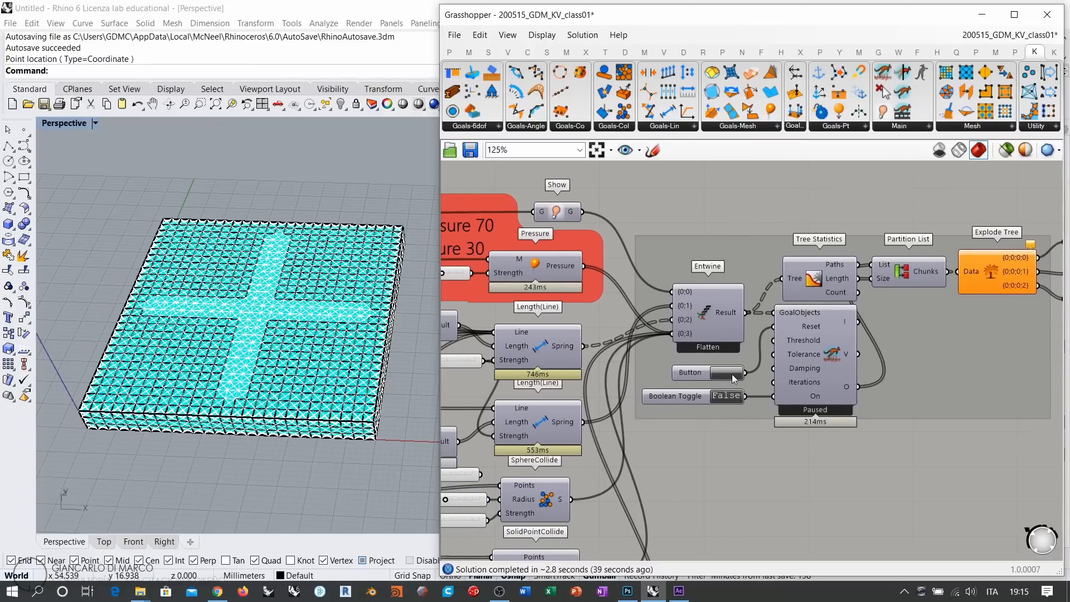
pyautogui.doubleClick(728, 397)
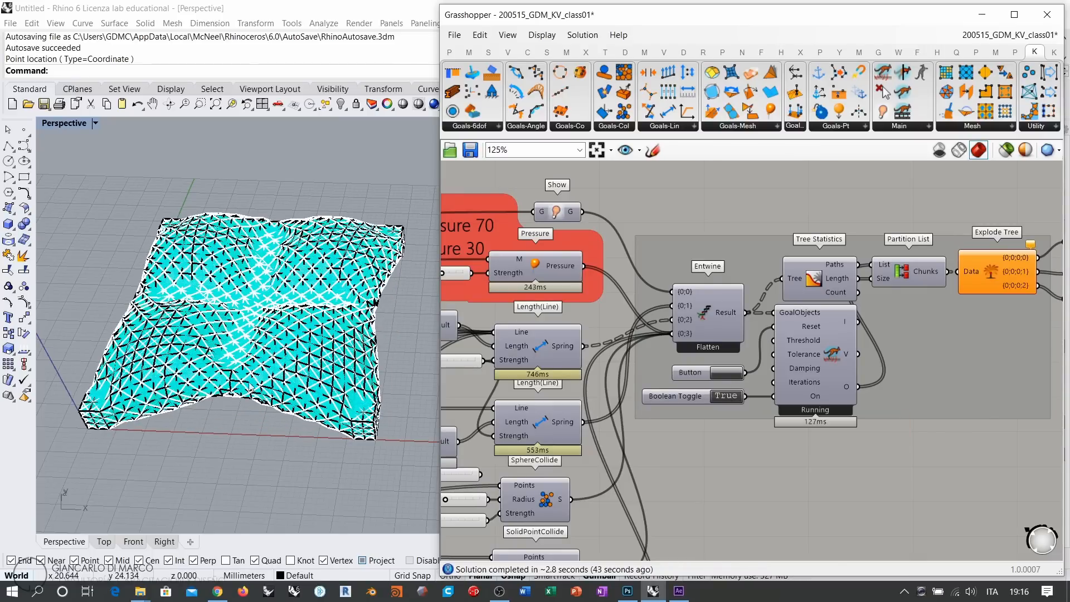
pyautogui.moveTo(284, 326); pyautogui.dragTo(380, 320, button='right')
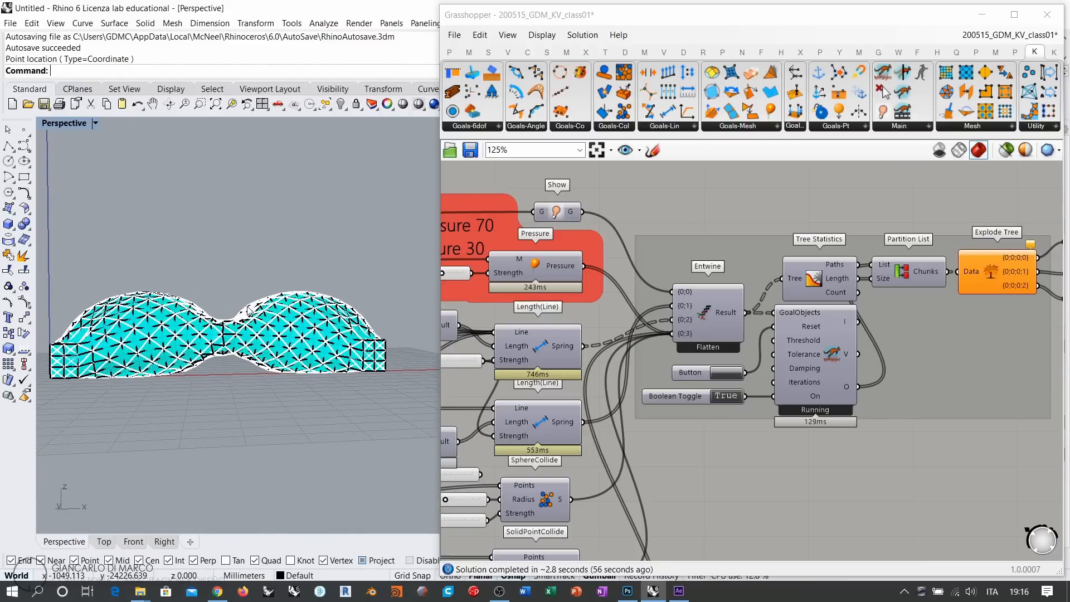
pyautogui.keyDown('shift'); pyautogui.moveTo(244, 343); pyautogui.dragTo(285, 330, button='right'); pyautogui.keyUp('shift')
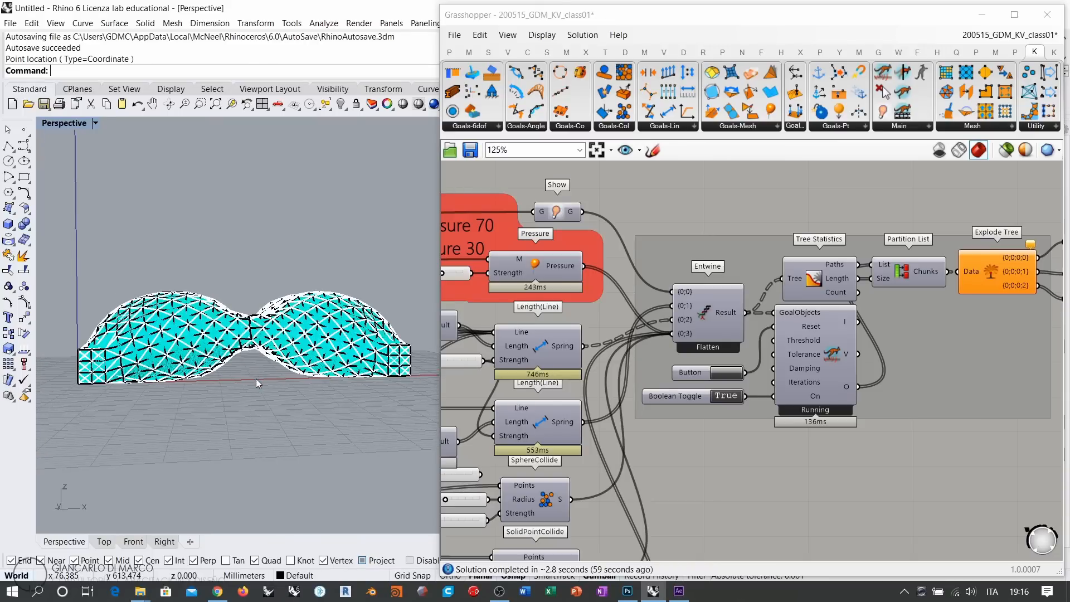
pyautogui.moveTo(256, 383); pyautogui.dragTo(315, 349, button='right')
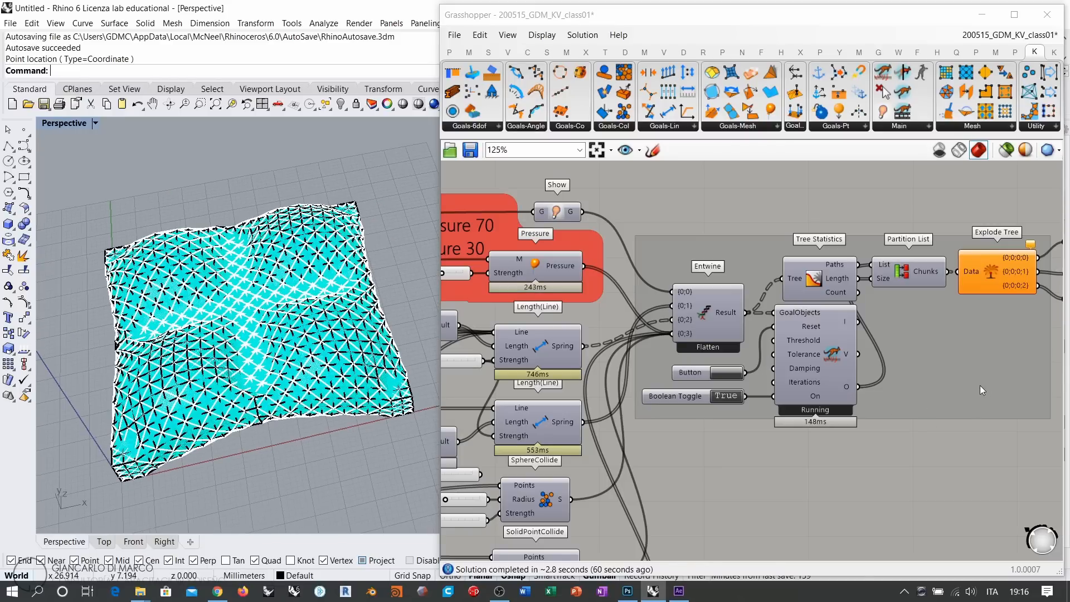